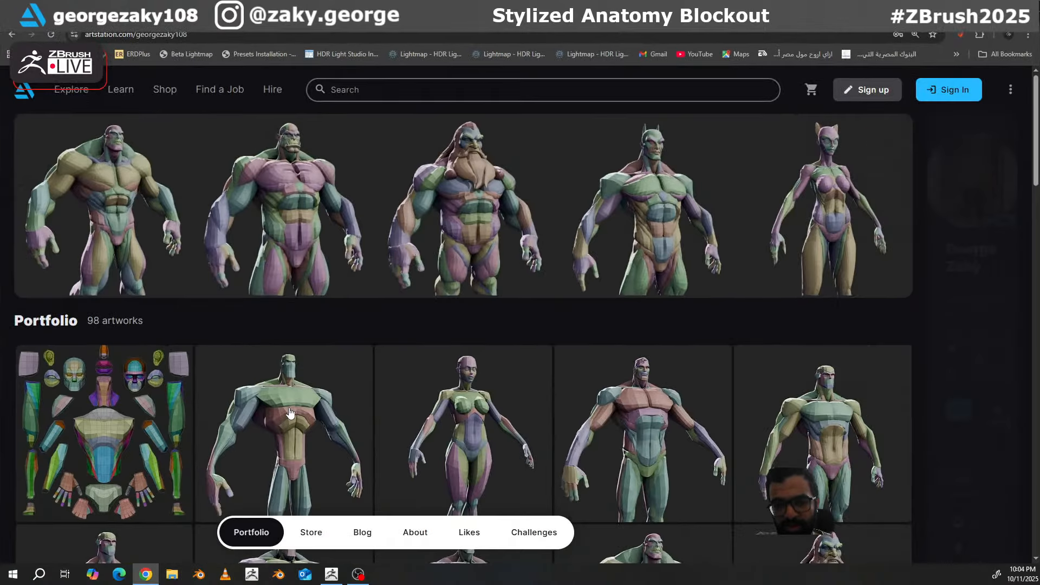
# Browse the stylized anatomy blockout artworks in the artist's ArtStation portfolio
pyautogui.scroll(-3, 327, 274)
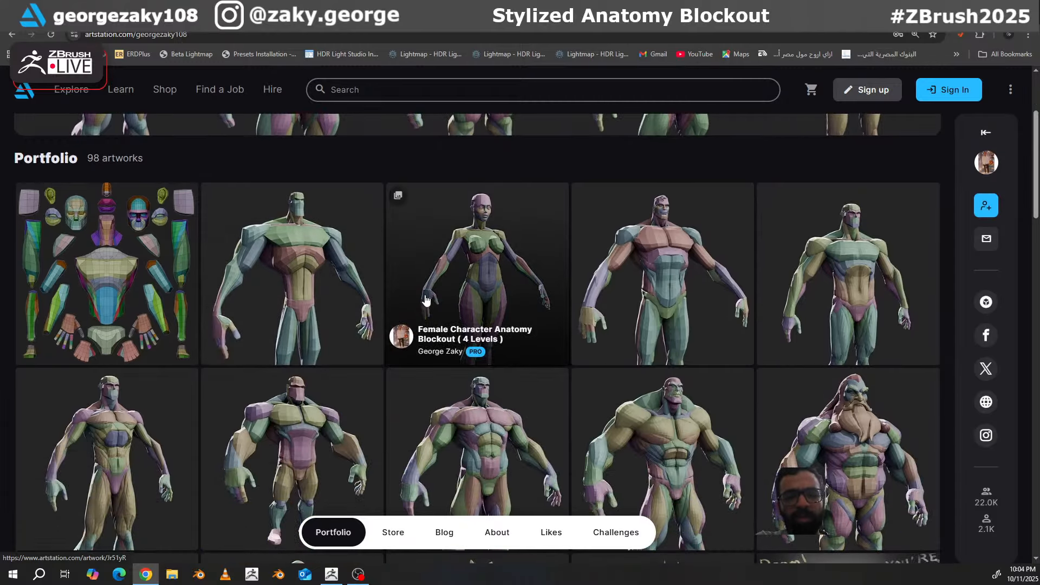
pyautogui.scroll(-3, 394, 172)
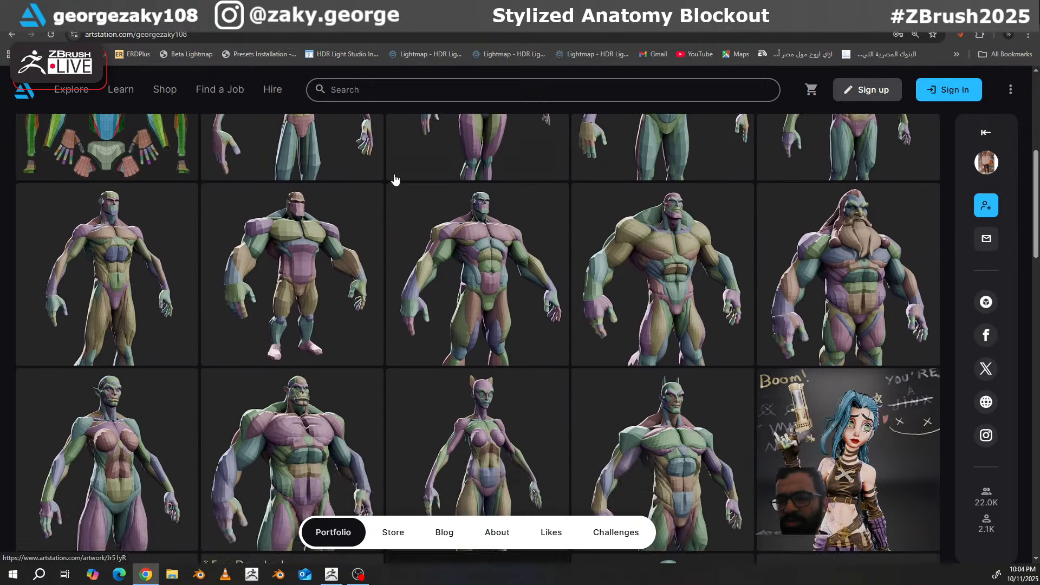
pyautogui.scroll(3, 394, 179)
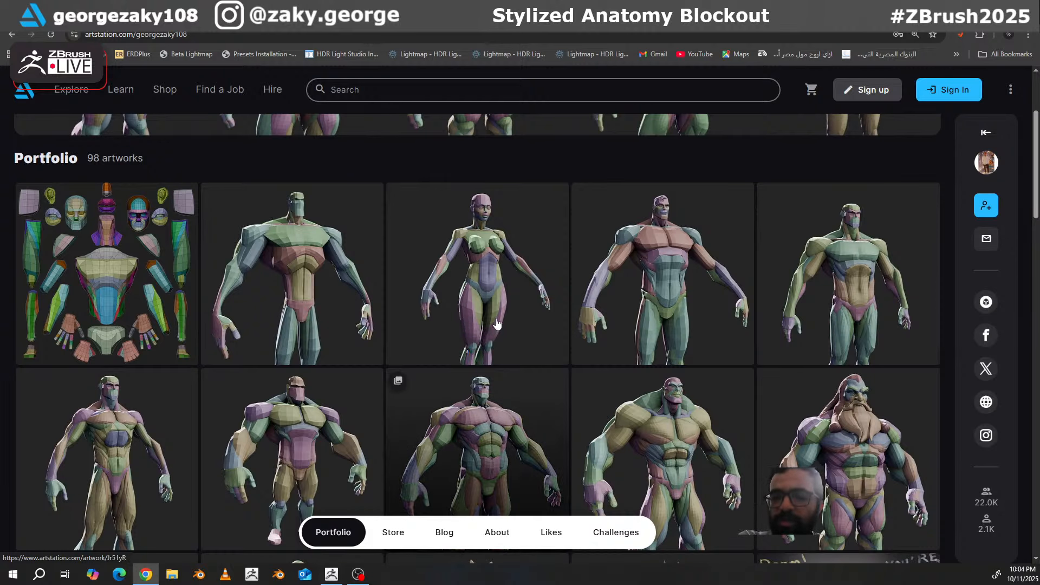
pyautogui.scroll(2, 532, 348)
pyautogui.scroll(-2, 539, 354)
pyautogui.scroll(-2, 539, 355)
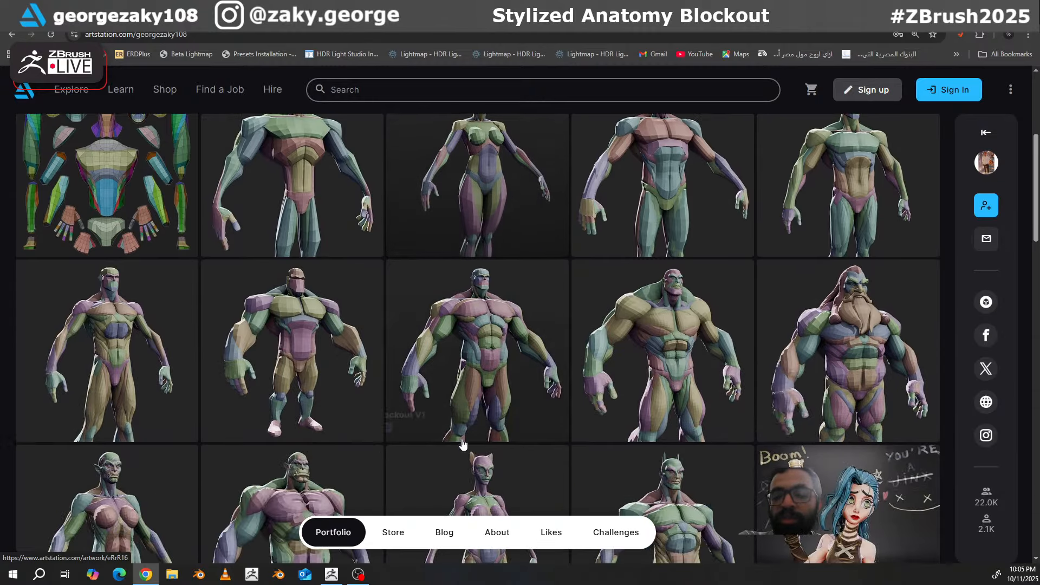
pyautogui.scroll(-3, 386, 394)
pyautogui.scroll(-4, 386, 393)
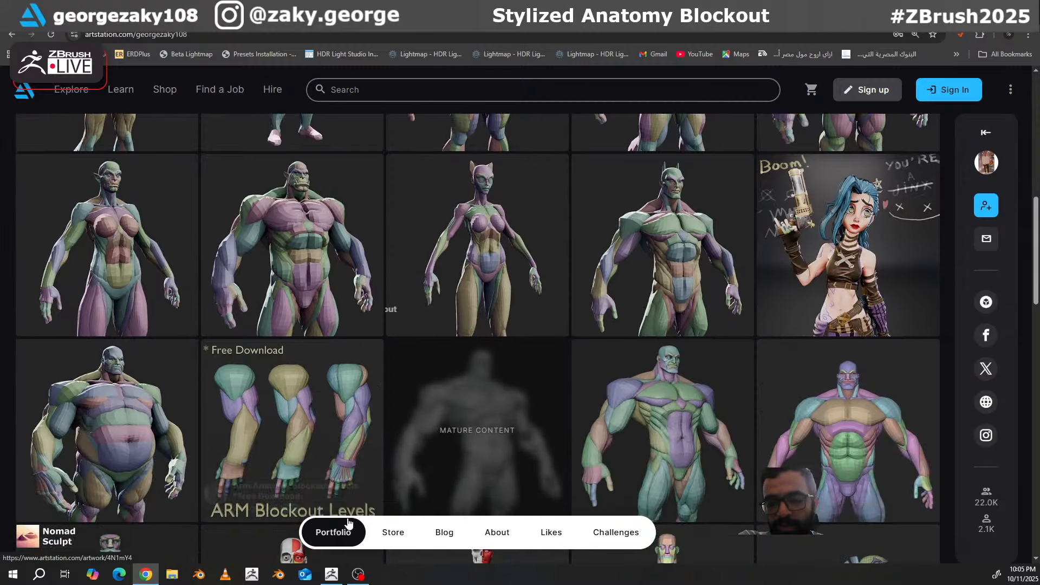
# Open the artist's store and look through the character anatomy blockout products
pyautogui.click(379, 531)
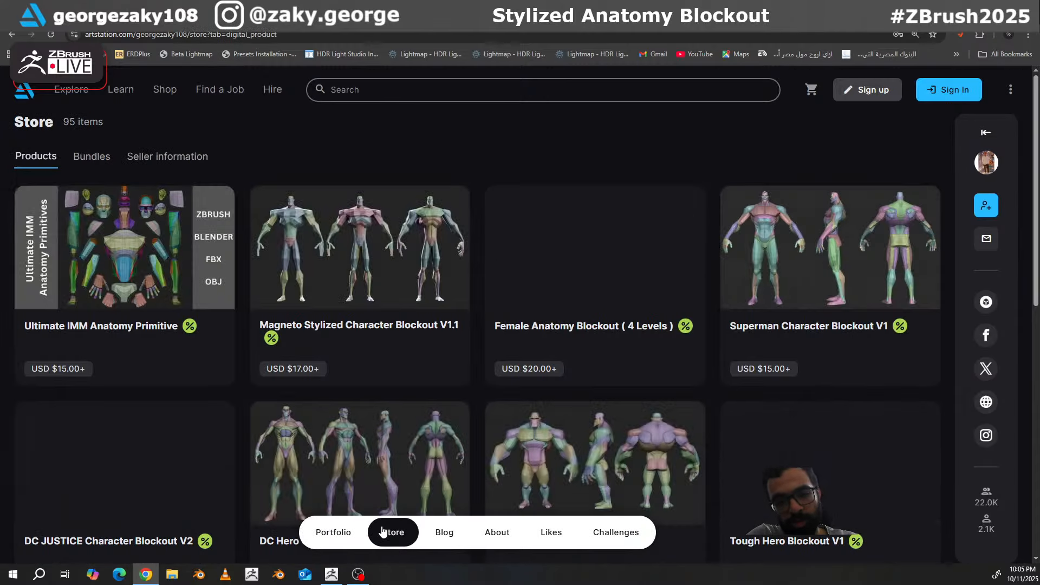
pyautogui.scroll(-2, 498, 324)
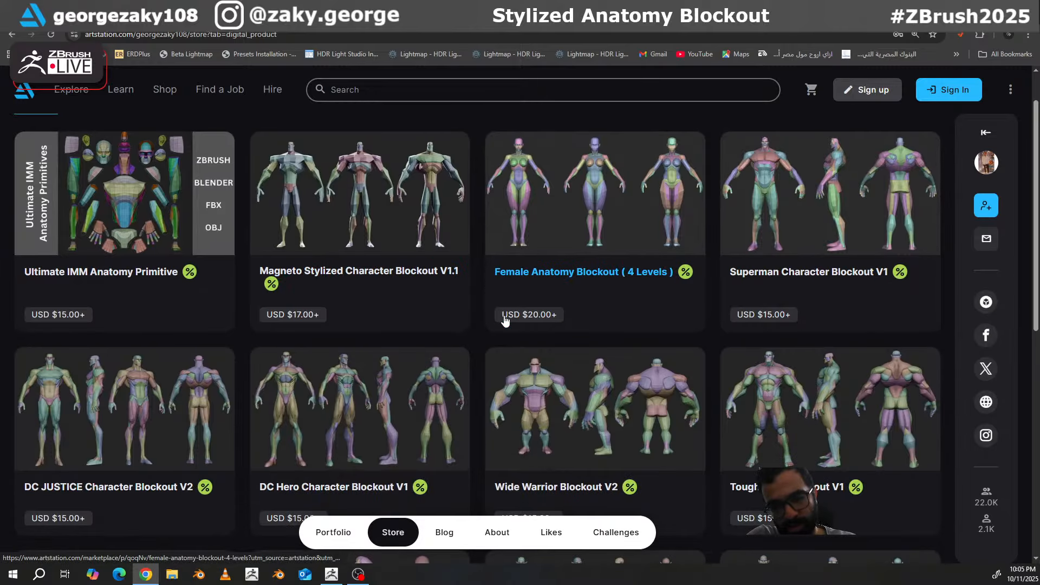
pyautogui.scroll(-1, 506, 314)
pyautogui.scroll(3, 509, 309)
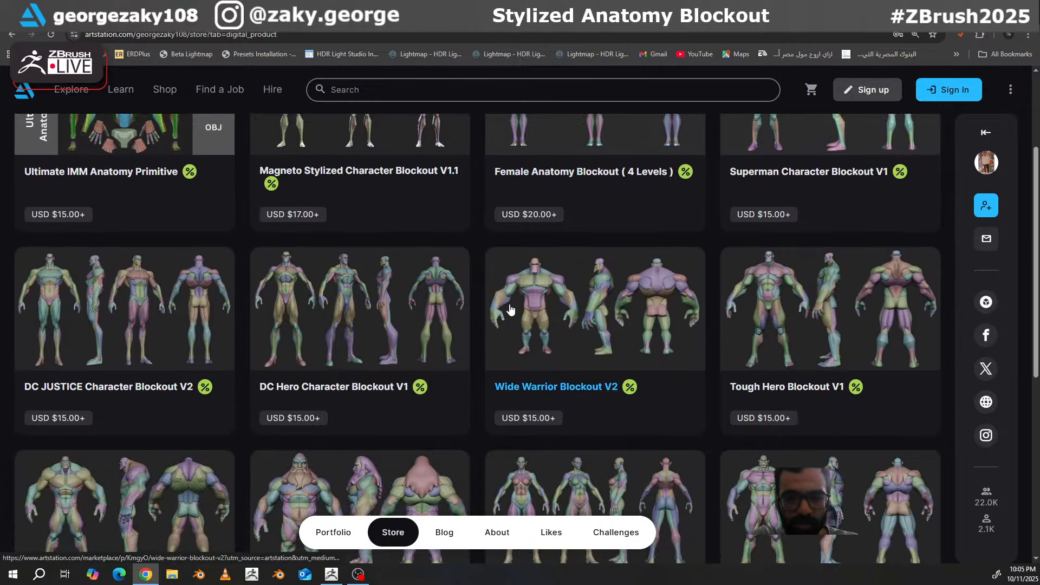
pyautogui.scroll(-2, 510, 309)
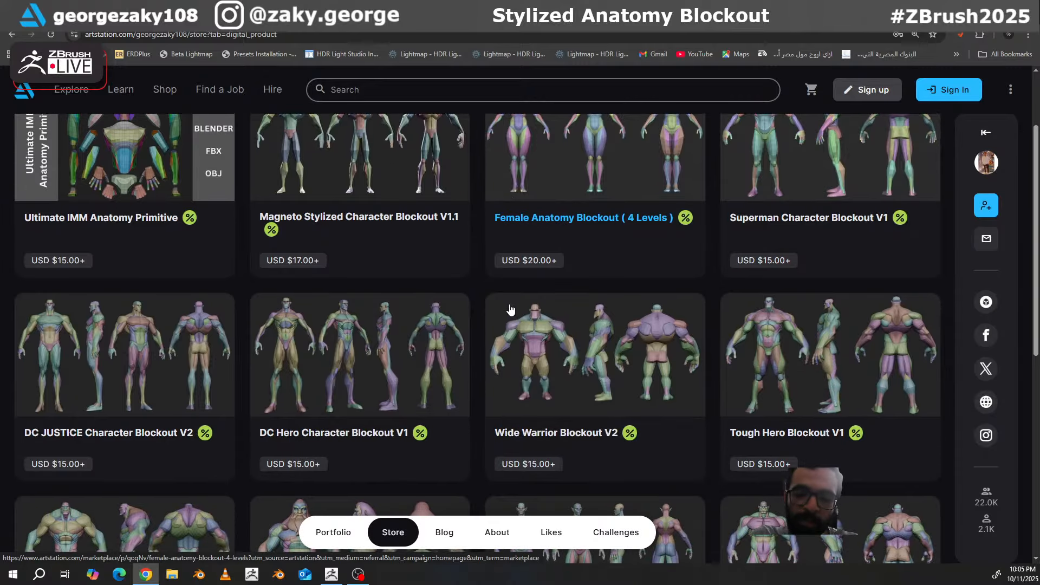
pyautogui.scroll(-8, 510, 309)
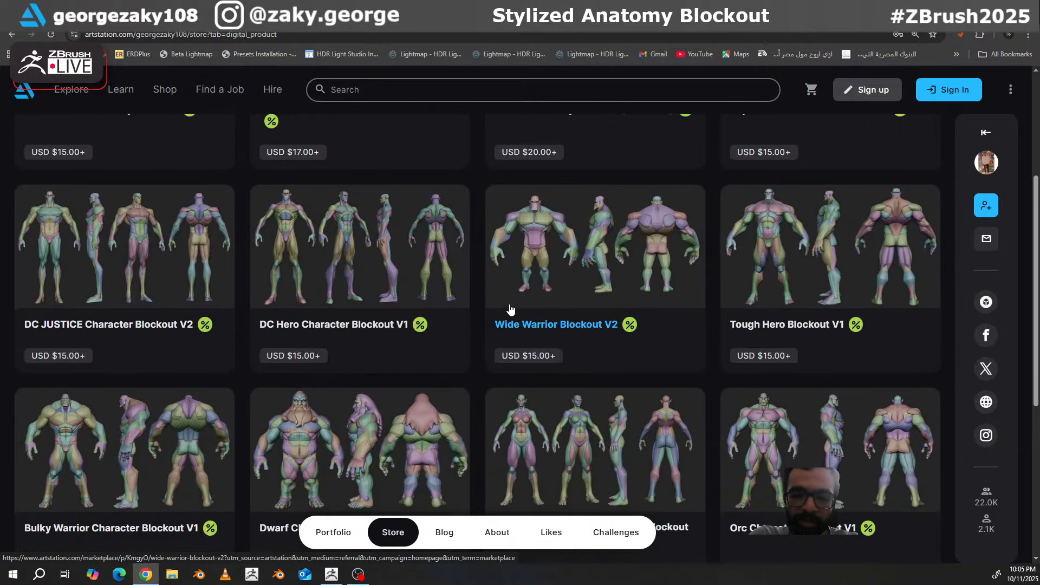
pyautogui.scroll(-1, 510, 309)
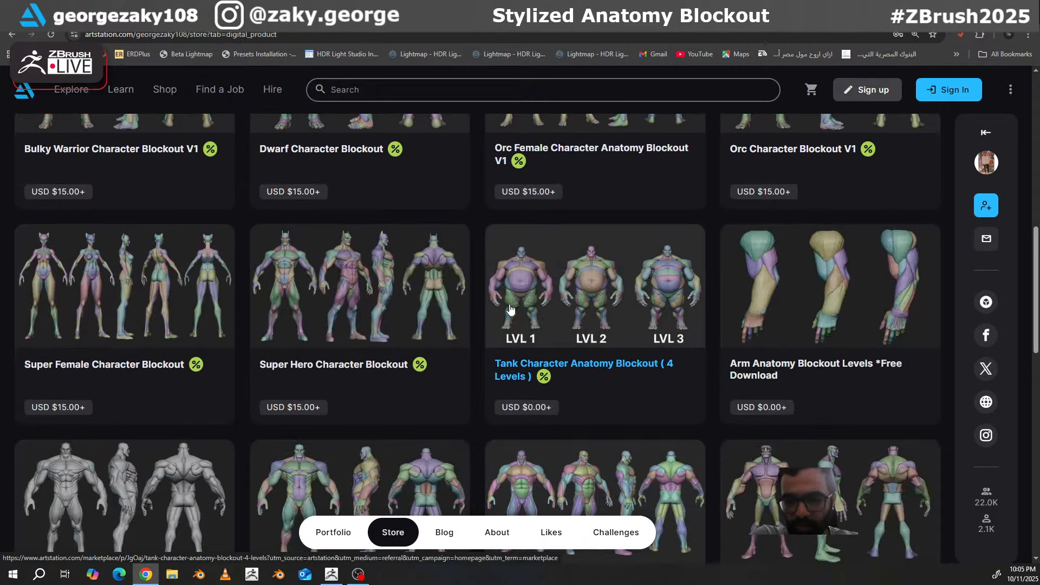
pyautogui.scroll(-2, 510, 309)
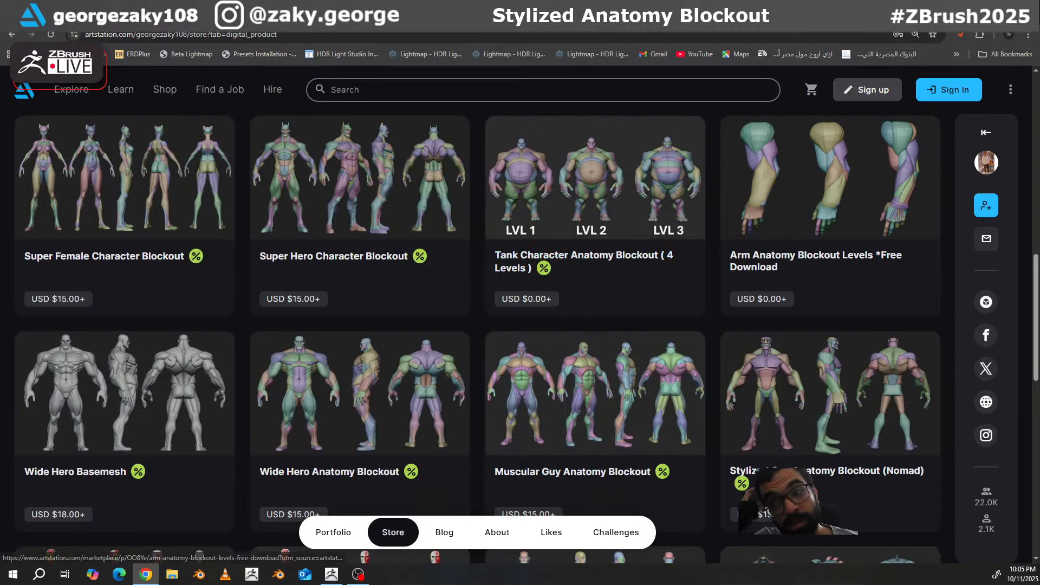
# Switch to ZBrush and frame the low-poly sphere in the empty space beside the green goblin reference
pyautogui.moveTo(463, 7); pyautogui.dragTo(463, 0)
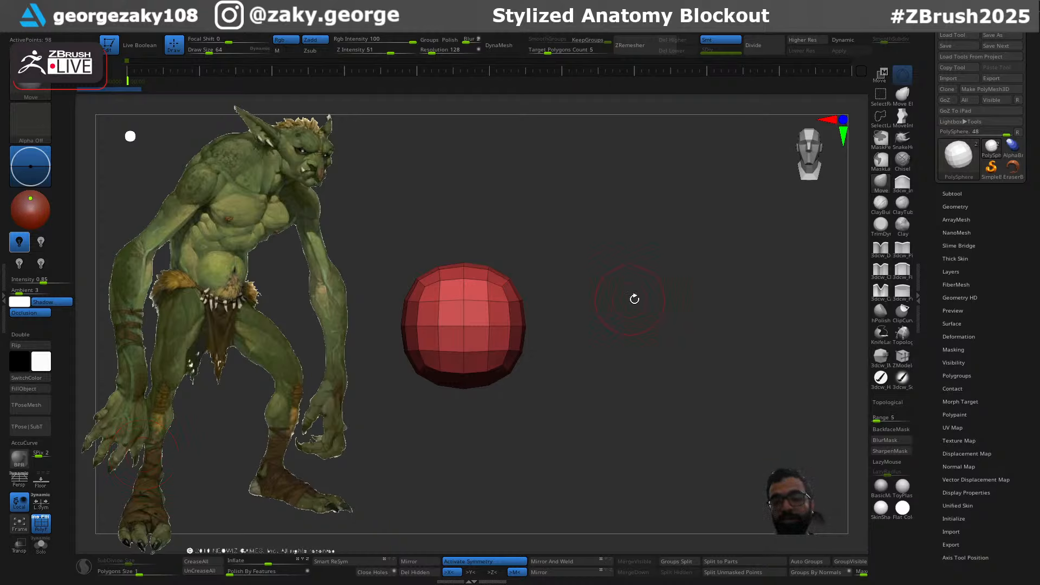
pyautogui.keyDown('alt'); pyautogui.moveTo(596, 325); pyautogui.dragTo(682, 285); pyautogui.keyUp('alt')
pyautogui.keyDown('ctrl'); pyautogui.moveTo(569, 298); pyautogui.dragTo(501, 336, button='right'); pyautogui.keyUp('ctrl')
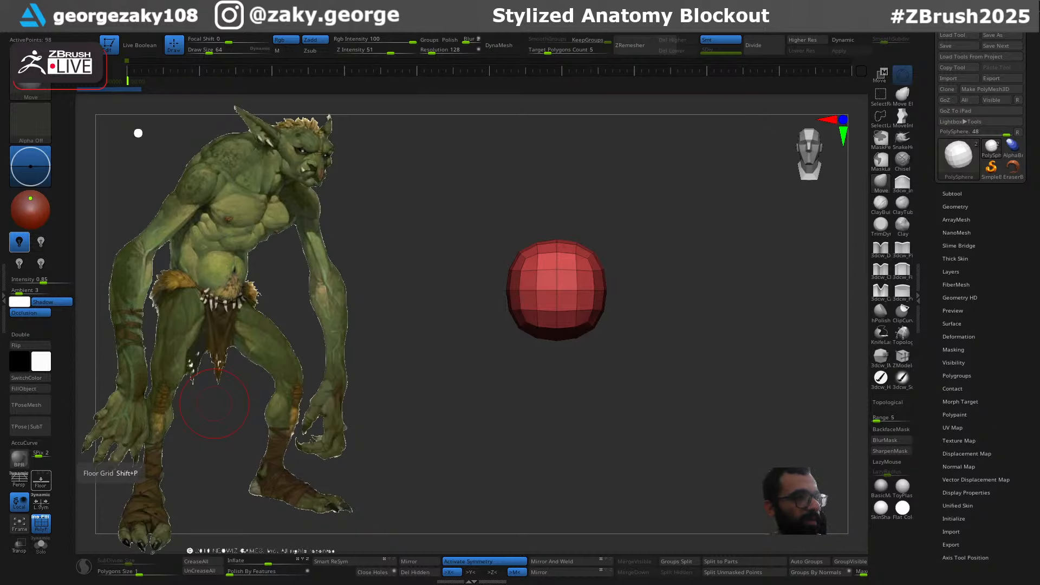
# Switch to the browser's Ultimate IMM Anatomy Primitives artwork and examine the front and side views of the body parts
pyautogui.moveTo(1, 487); pyautogui.dragTo(704, 1)
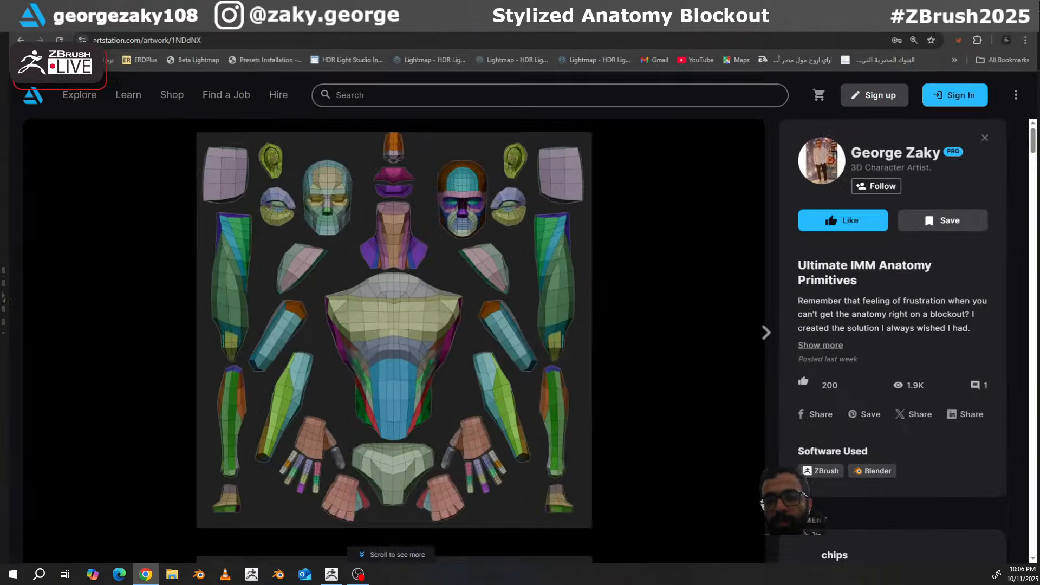
pyautogui.scroll(-1, 408, 350)
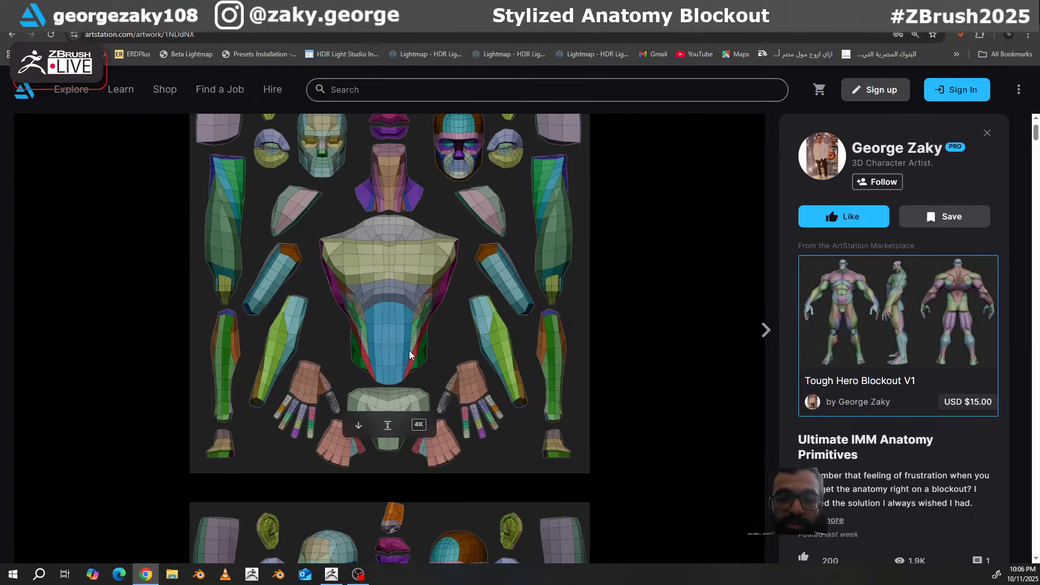
pyautogui.scroll(1, 409, 350)
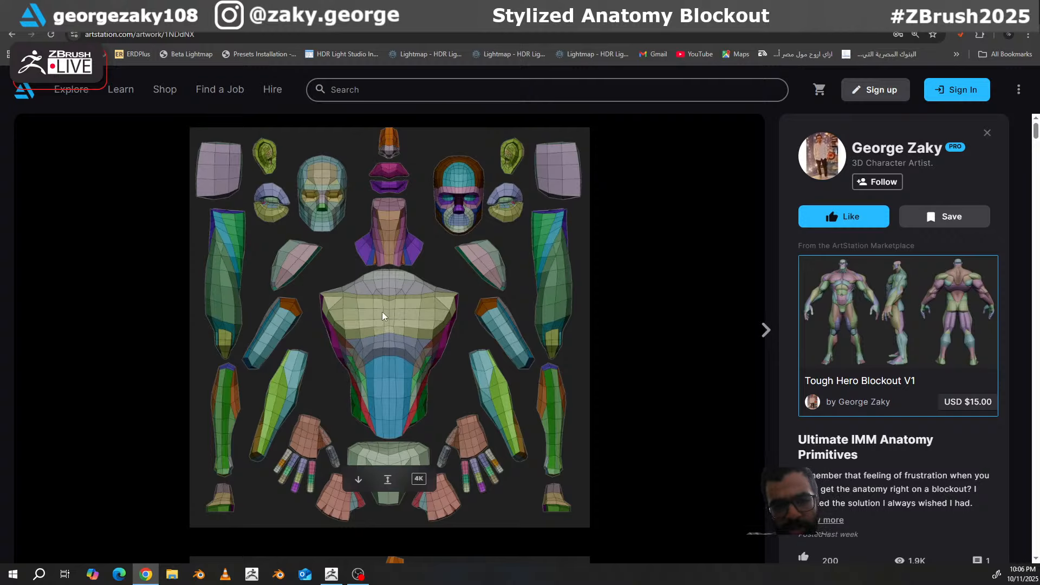
pyautogui.scroll(-4, 460, 280)
pyautogui.scroll(-3, 460, 280)
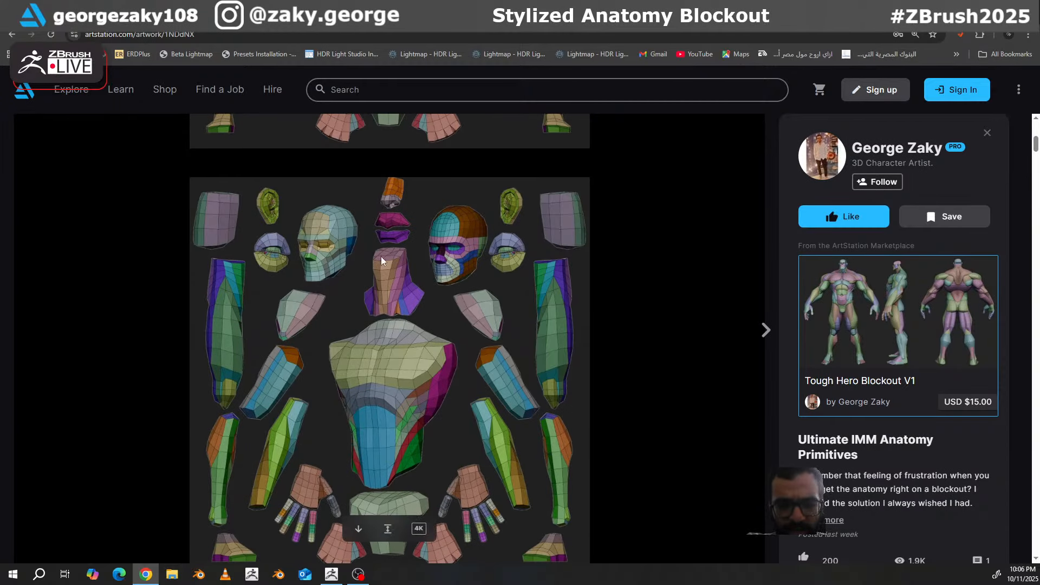
pyautogui.scroll(-3, 316, 376)
pyautogui.scroll(-2, 314, 376)
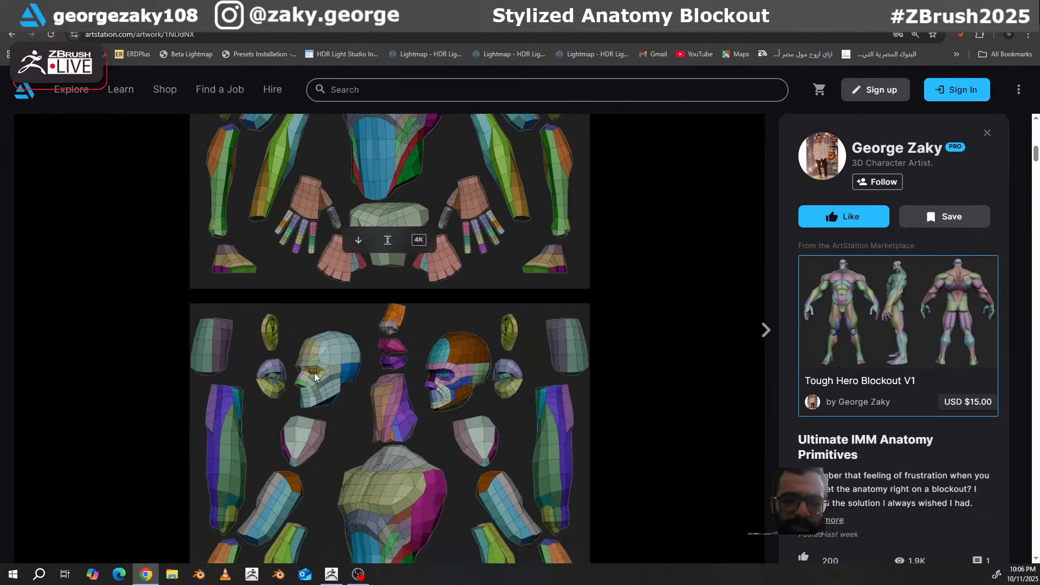
pyautogui.scroll(4, 315, 376)
pyautogui.scroll(-4, 317, 377)
pyautogui.scroll(-8, 320, 379)
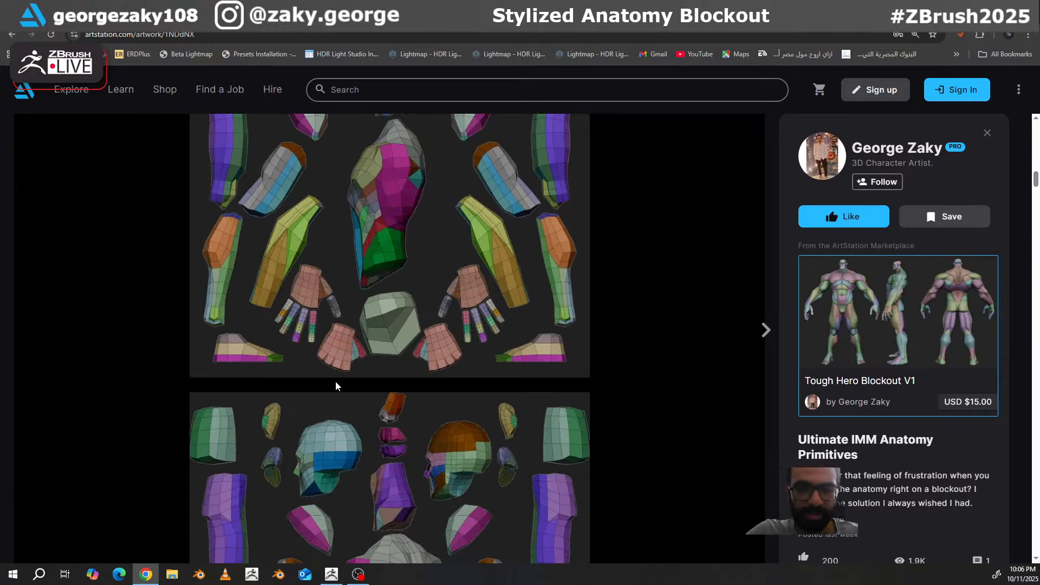
# Examine the back and opposite side views of the anatomy primitives sheet
pyautogui.scroll(-3, 336, 391)
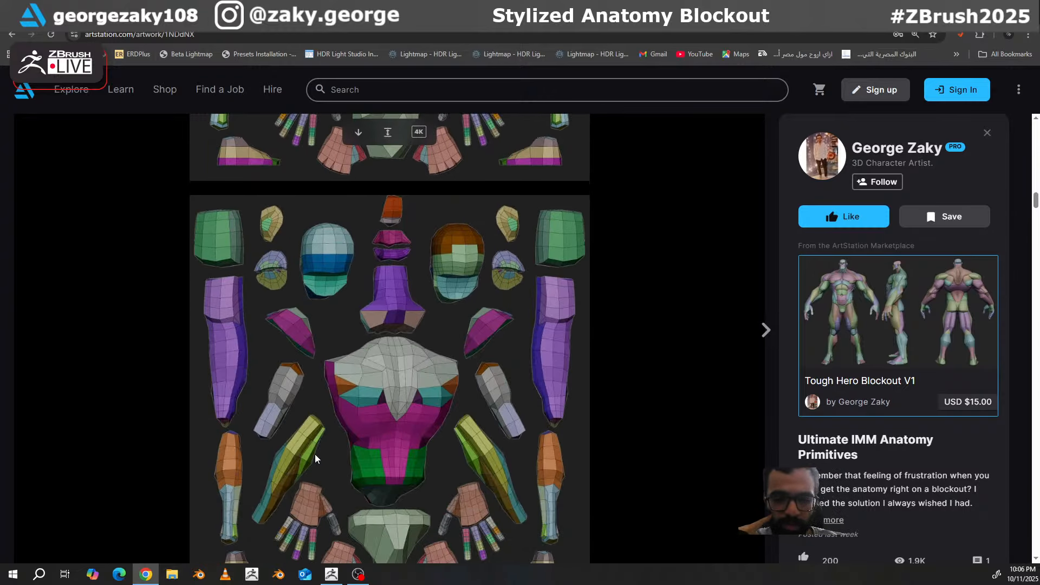
pyautogui.scroll(3, 316, 459)
pyautogui.scroll(-4, 317, 457)
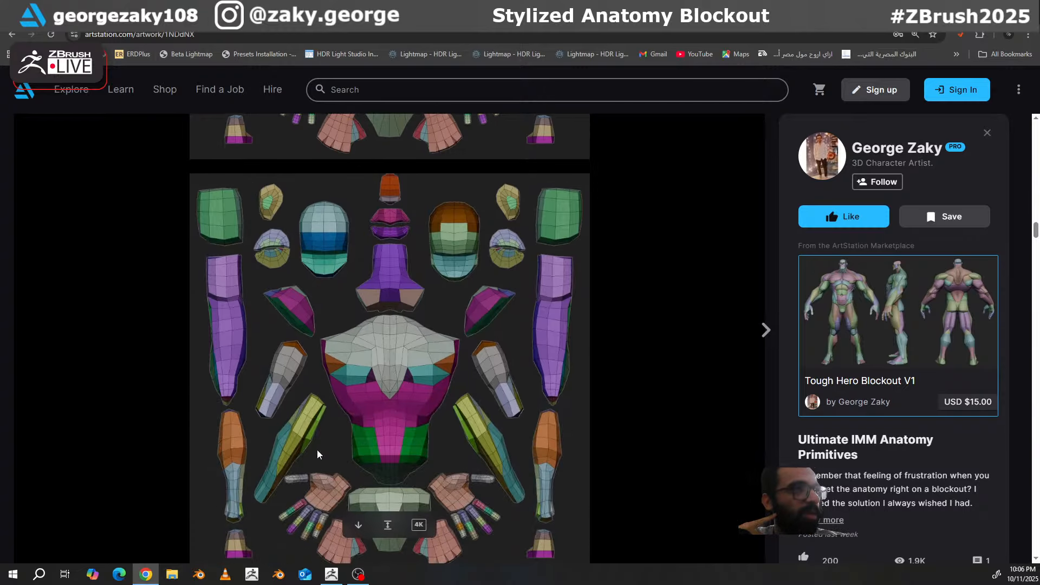
pyautogui.scroll(-7, 325, 449)
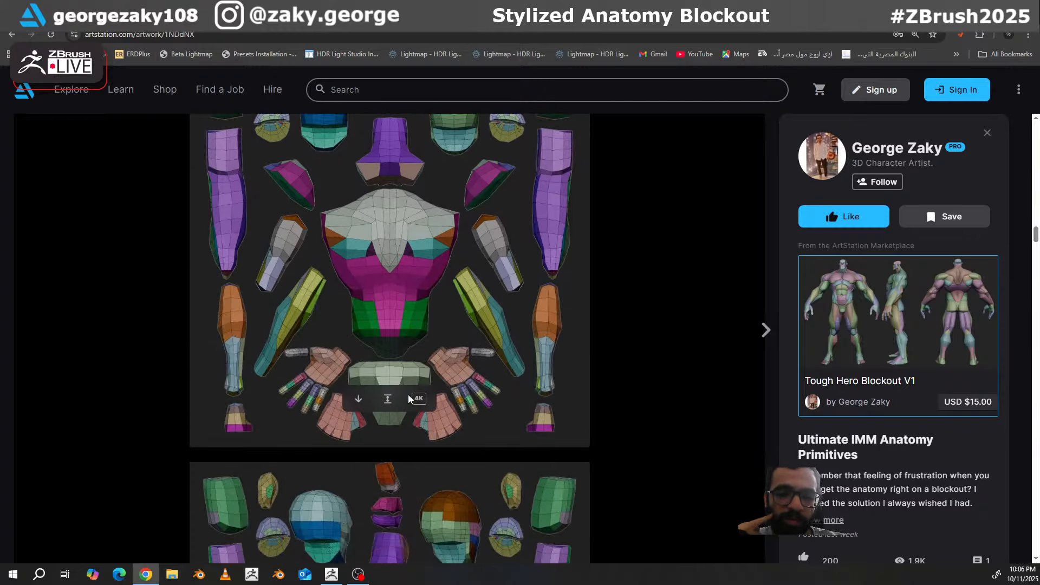
pyautogui.scroll(-4, 405, 412)
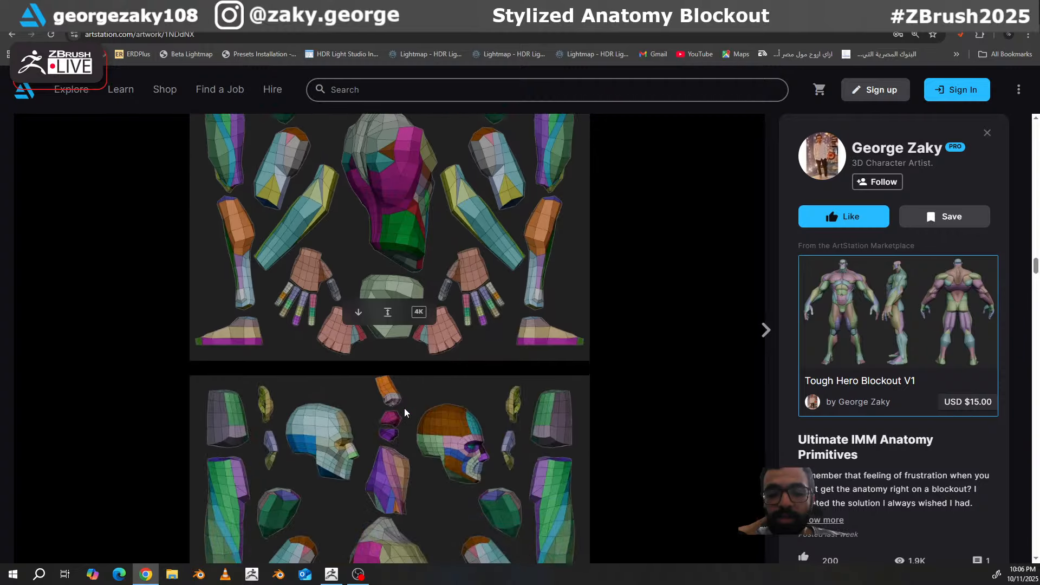
pyautogui.scroll(2, 404, 413)
pyautogui.scroll(-4, 404, 412)
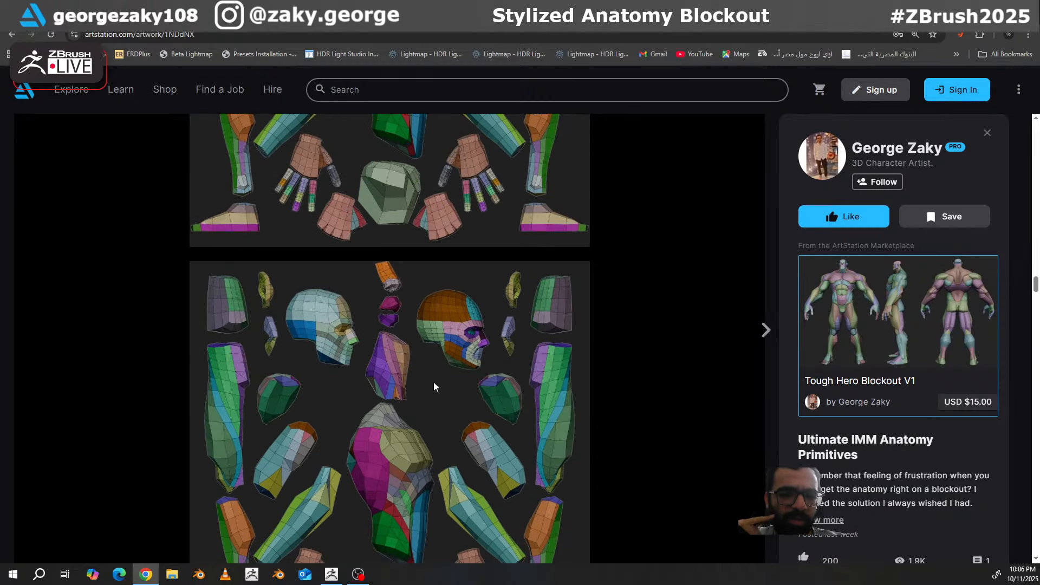
pyautogui.scroll(-2, 595, 330)
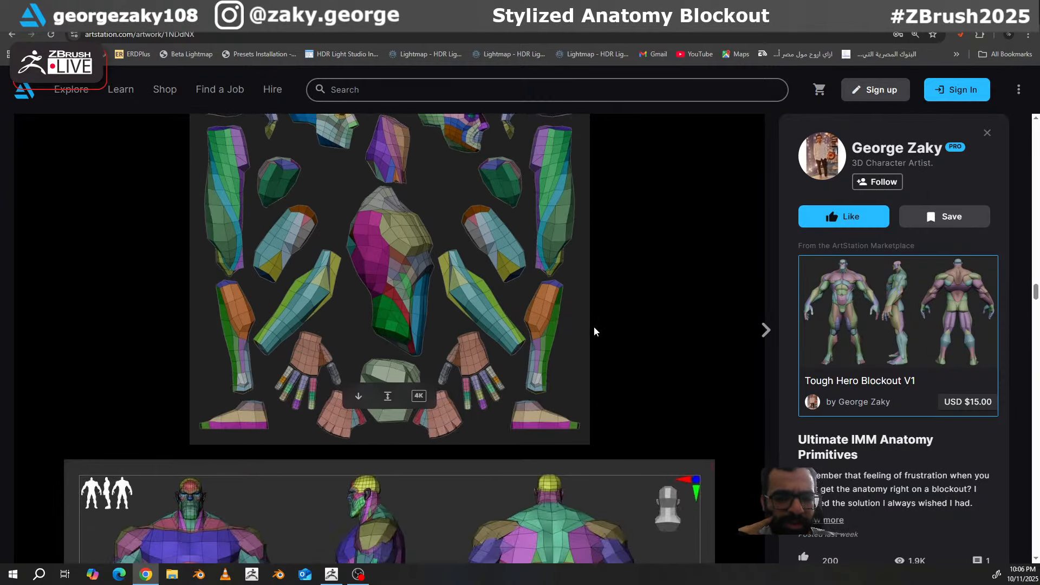
# Review the full-body character blockouts shown in front, side and back views below the primitives sheets
pyautogui.scroll(-6, 594, 331)
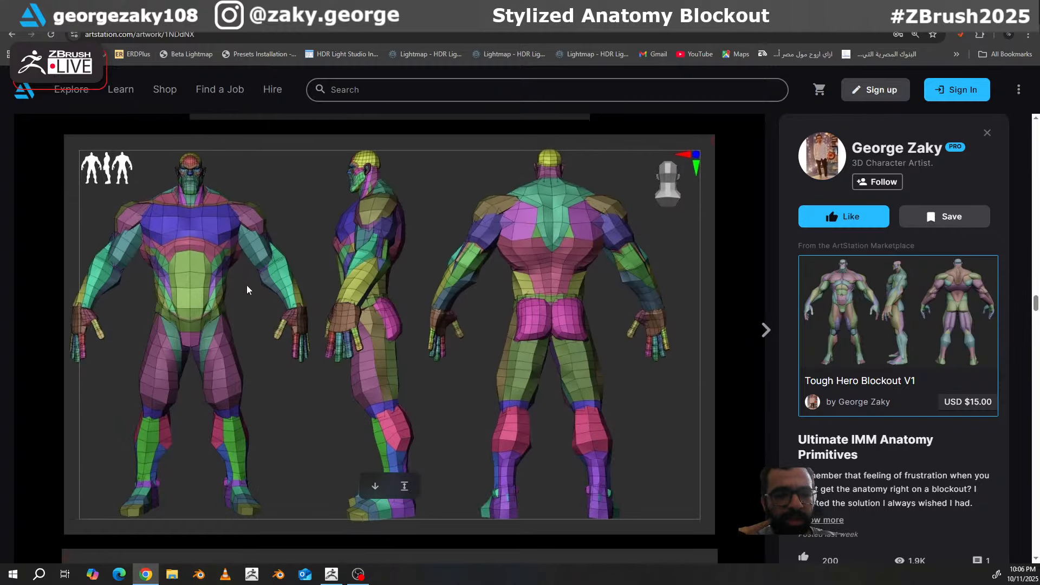
pyautogui.scroll(-14, 247, 290)
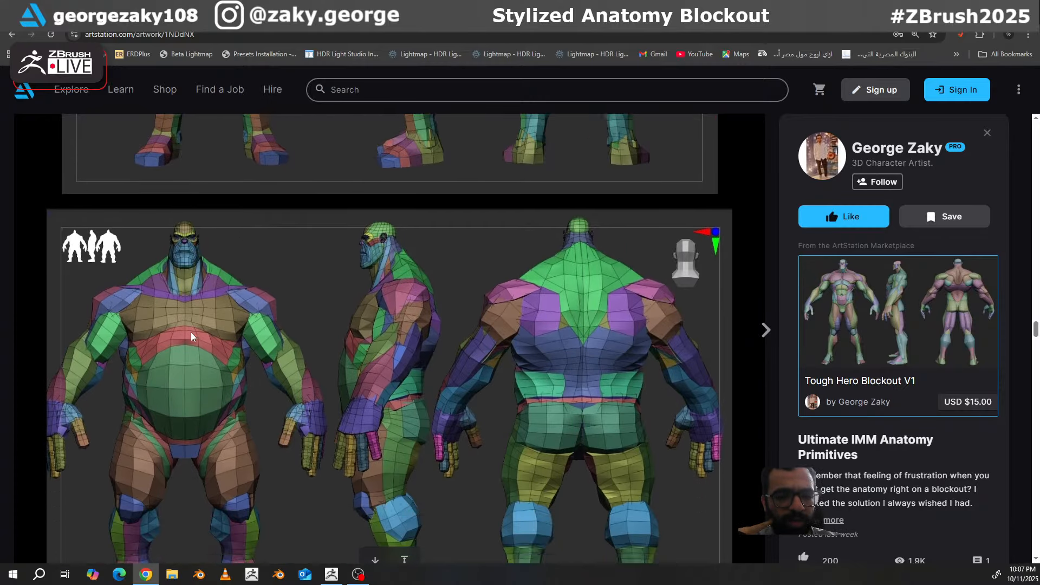
pyautogui.scroll(-20, 191, 336)
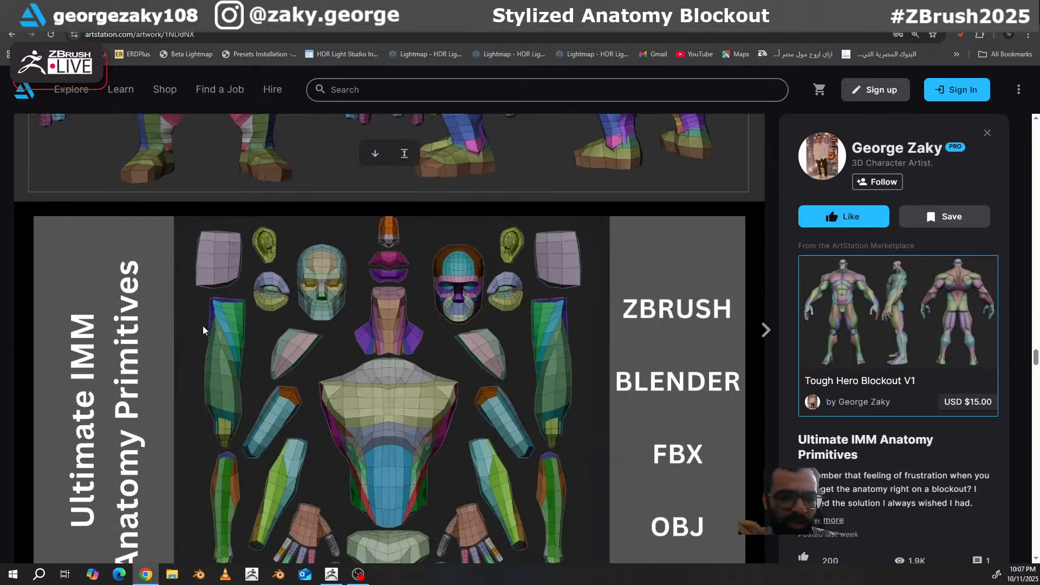
# Examine the female torso and leg primitives, comparing the leg muscle groups from several angles
pyautogui.scroll(-12, 203, 330)
pyautogui.scroll(-4, 231, 322)
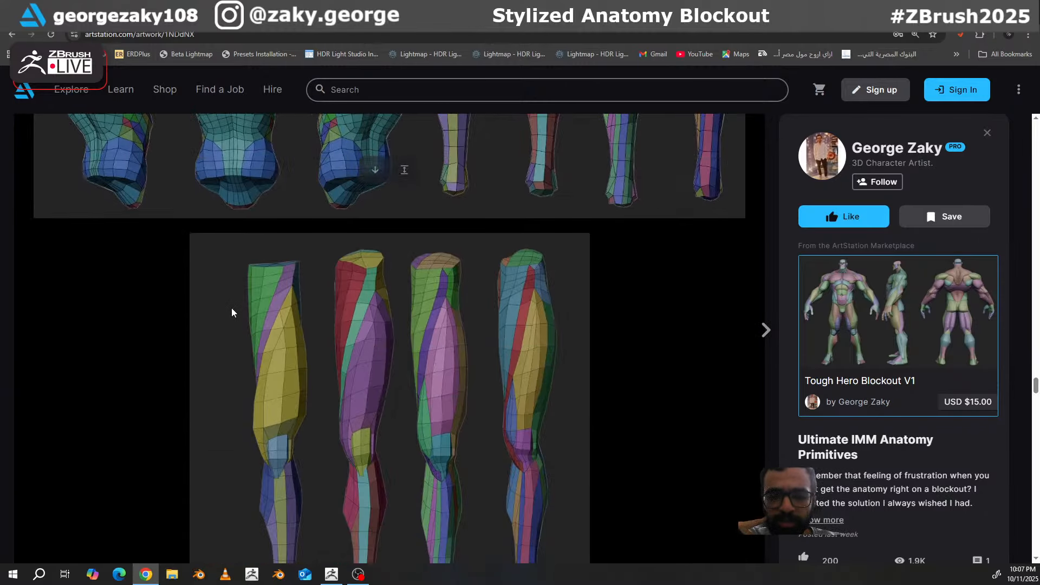
pyautogui.scroll(12, 232, 315)
pyautogui.scroll(-15, 230, 316)
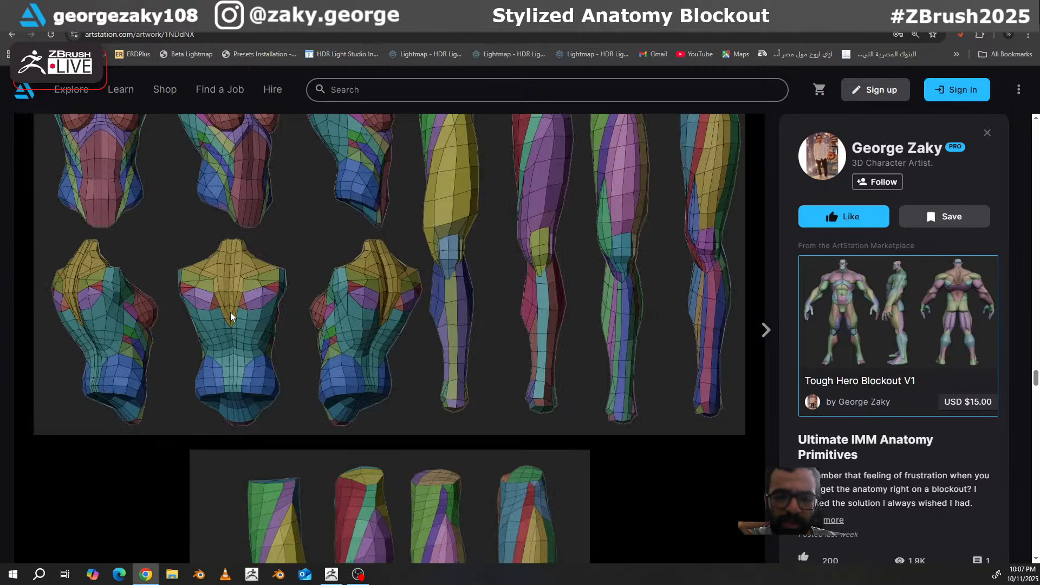
pyautogui.scroll(-15, 439, 311)
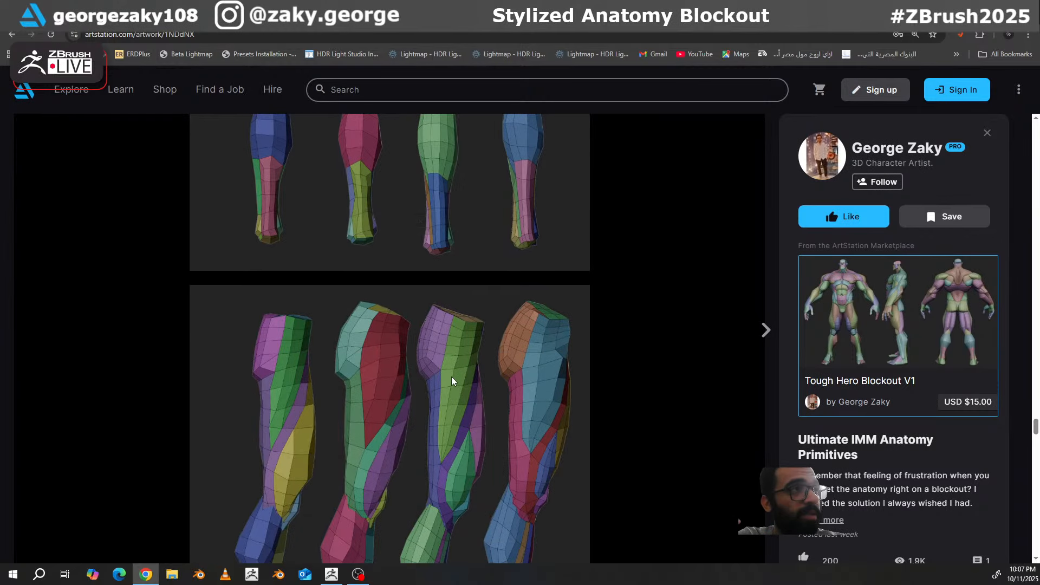
pyautogui.scroll(-3, 451, 381)
pyautogui.scroll(2, 437, 387)
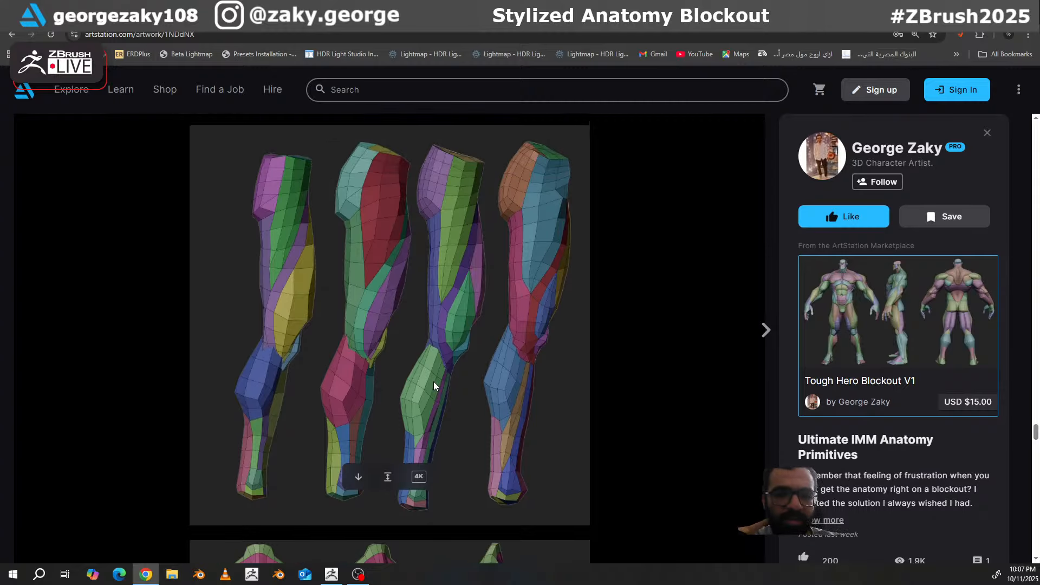
pyautogui.scroll(-8, 434, 386)
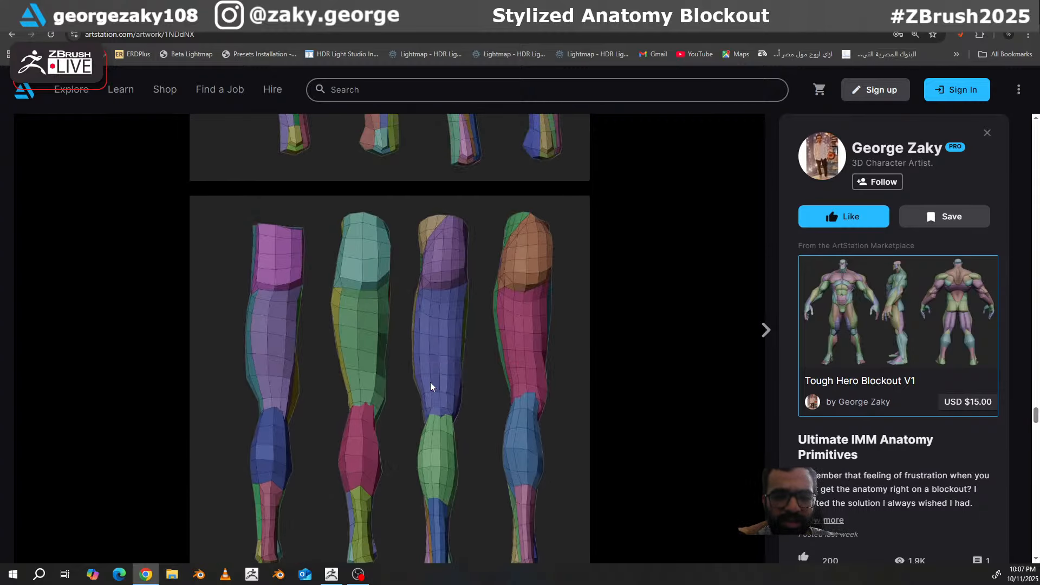
pyautogui.scroll(8, 430, 386)
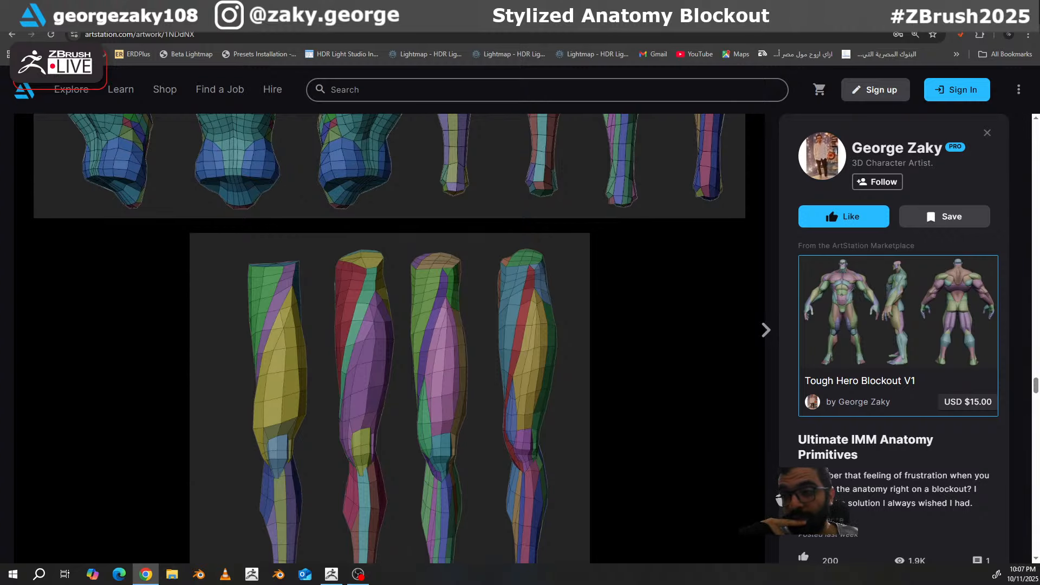
# Switch to ZBrush and replace the polysphere with the head_0 primitive from the anatomy IMM brush
pyautogui.click(145, 574)
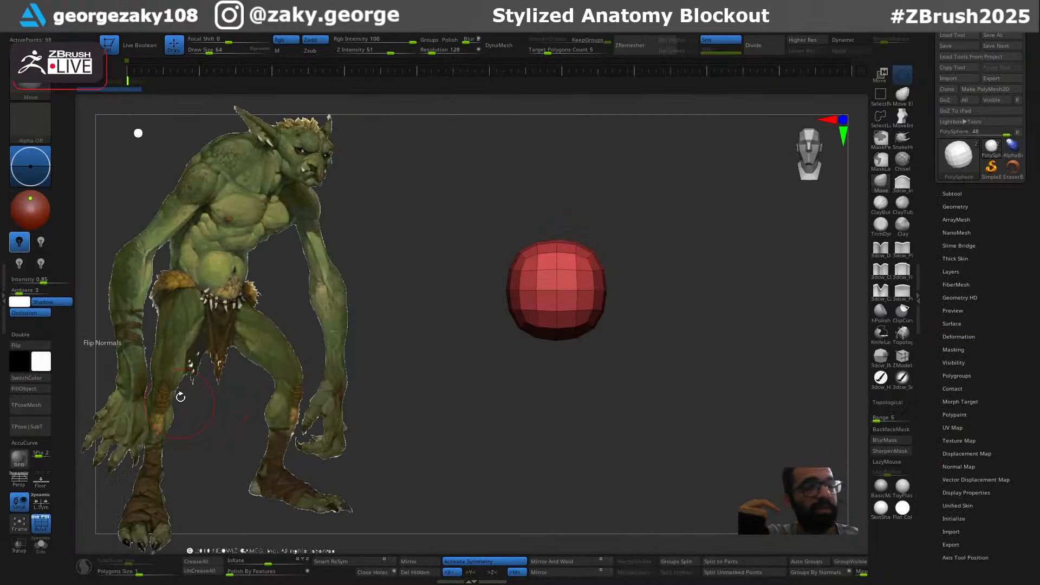
pyautogui.moveTo(633, 307); pyautogui.dragTo(609, 323)
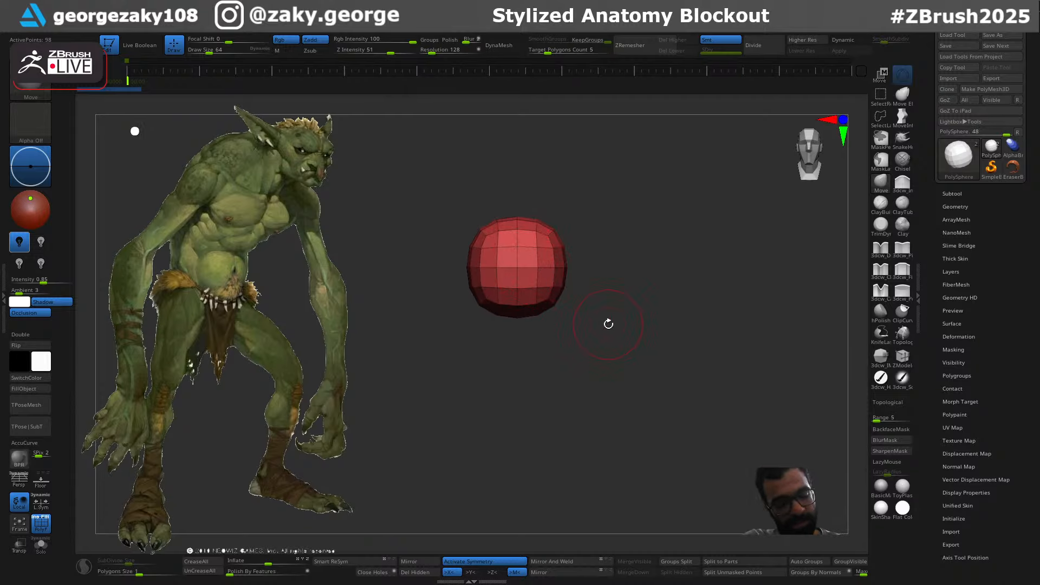
pyautogui.hotkey('shift', 'i')
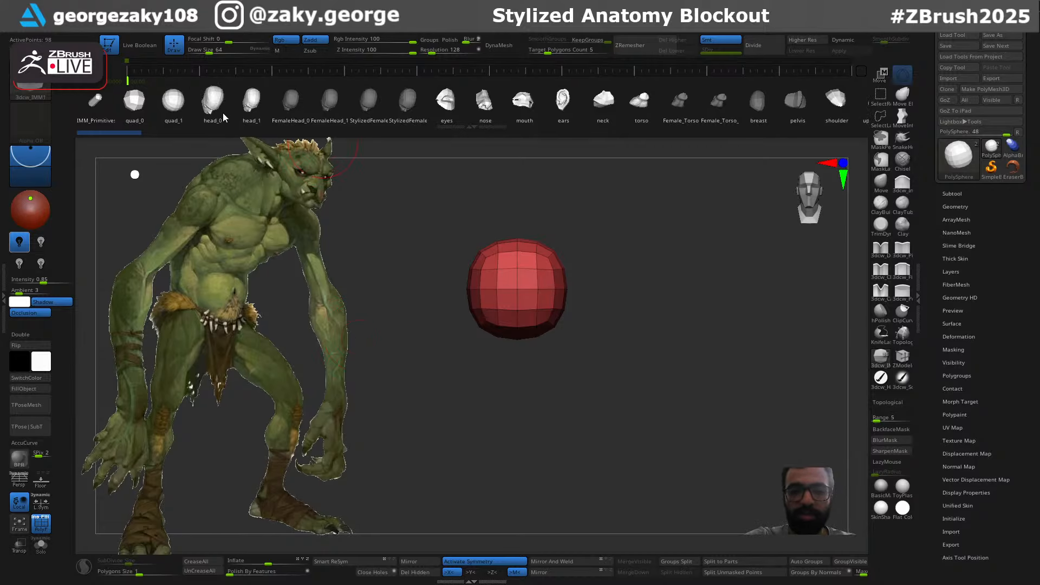
pyautogui.press('w')
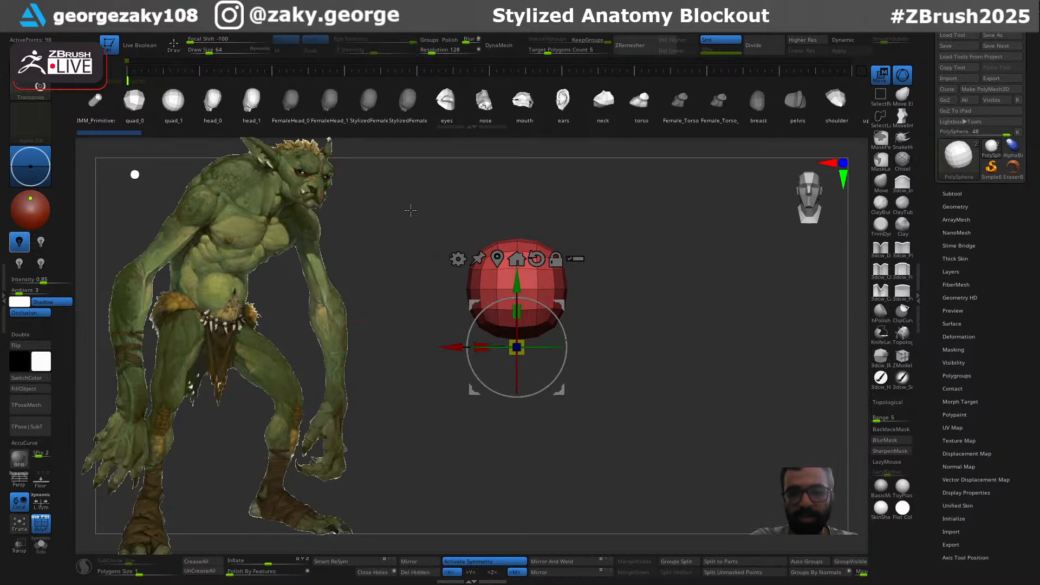
pyautogui.click(213, 100)
# Rotate the head by -90 degrees so that it stands upright and faces the front
pyautogui.moveTo(565, 314)
pyautogui.mouseDown()
pyautogui.moveTo(608, 348)
pyautogui.moveTo(527, 267)
pyautogui.moveTo(527, 246)
pyautogui.mouseUp()
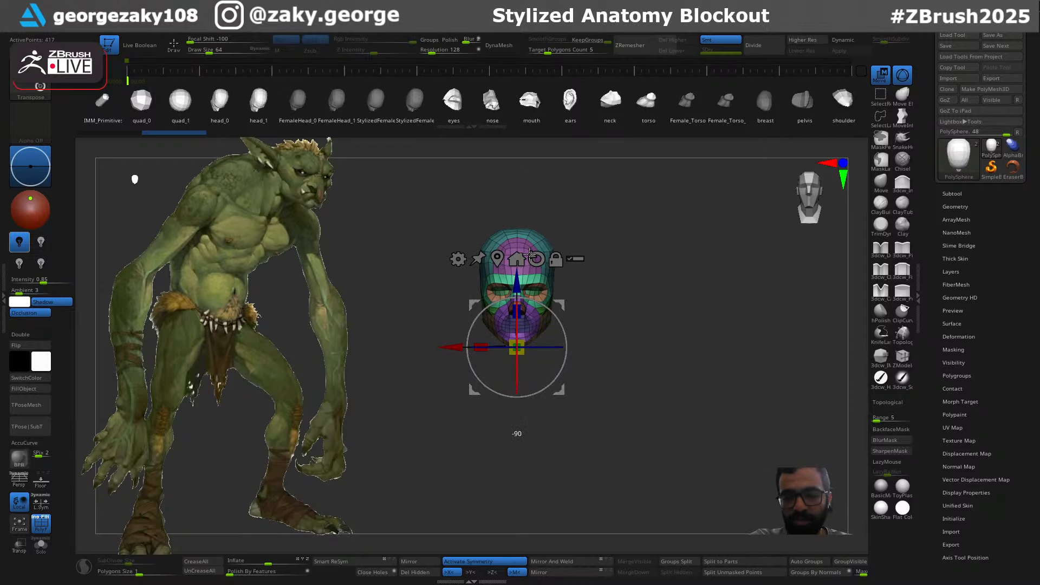
pyautogui.keyDown('ctrl'); pyautogui.moveTo(591, 271); pyautogui.dragTo(593, 337, button='right'); pyautogui.keyUp('ctrl')
pyautogui.press('q')
pyautogui.moveTo(621, 287); pyautogui.dragTo(685, 315)
pyautogui.moveTo(734, 316); pyautogui.dragTo(735, 308)
pyautogui.keyDown('ctrl'); pyautogui.moveTo(575, 309); pyautogui.dragTo(575, 287, button='right'); pyautogui.keyUp('ctrl')
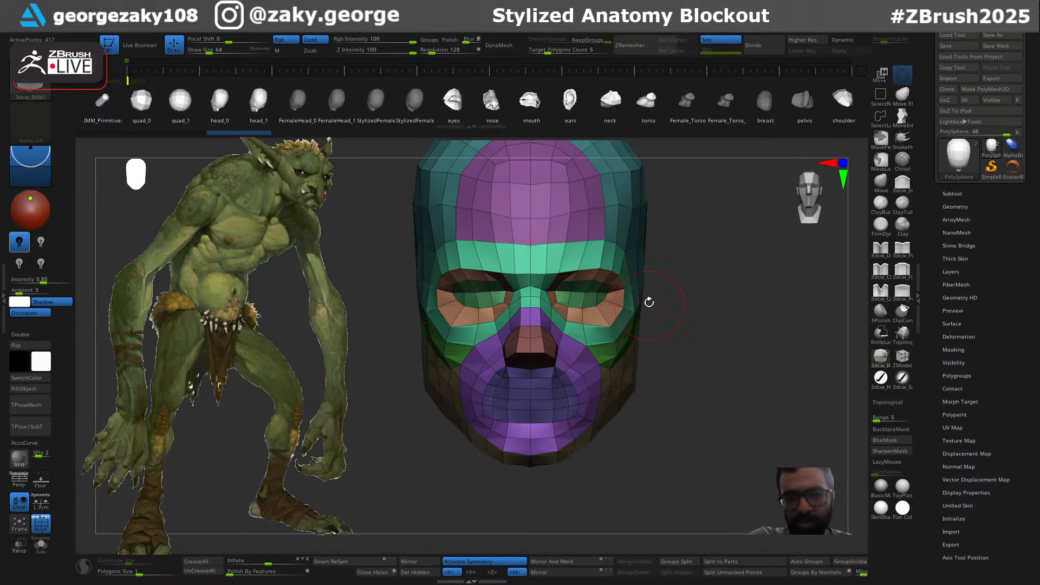
pyautogui.keyDown('ctrl'); pyautogui.moveTo(649, 303); pyautogui.dragTo(627, 248, button='right'); pyautogui.keyUp('ctrl')
pyautogui.keyDown('alt'); pyautogui.moveTo(698, 237); pyautogui.dragTo(681, 292, button='right'); pyautogui.keyUp('alt')
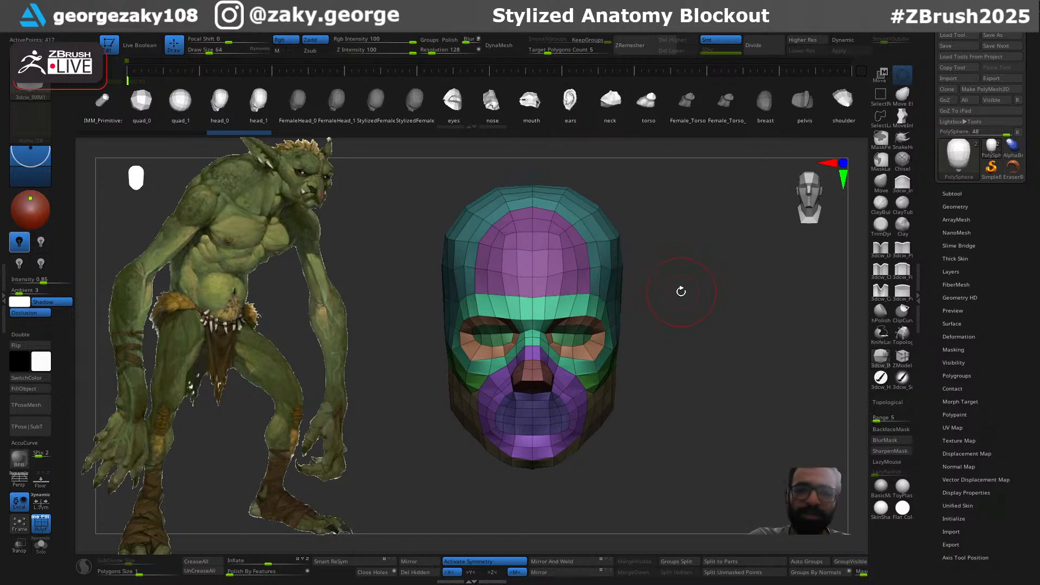
# Mask the head except for the polygroups around the eyes and enable local symmetry for transforming both sides
pyautogui.press('b')
pyautogui.press('m')
pyautogui.press('v')
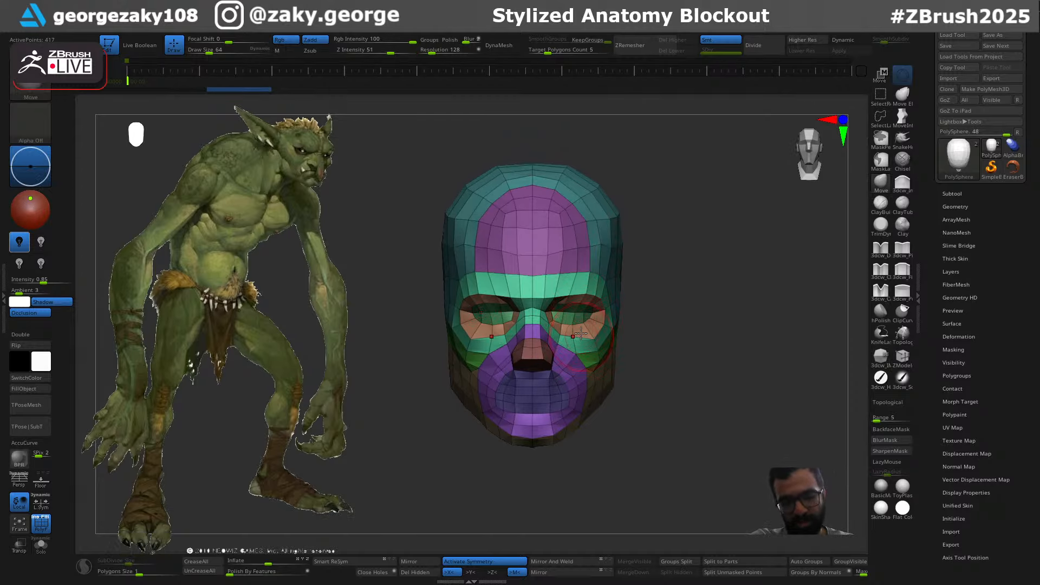
pyautogui.press('w')
pyautogui.press('f')
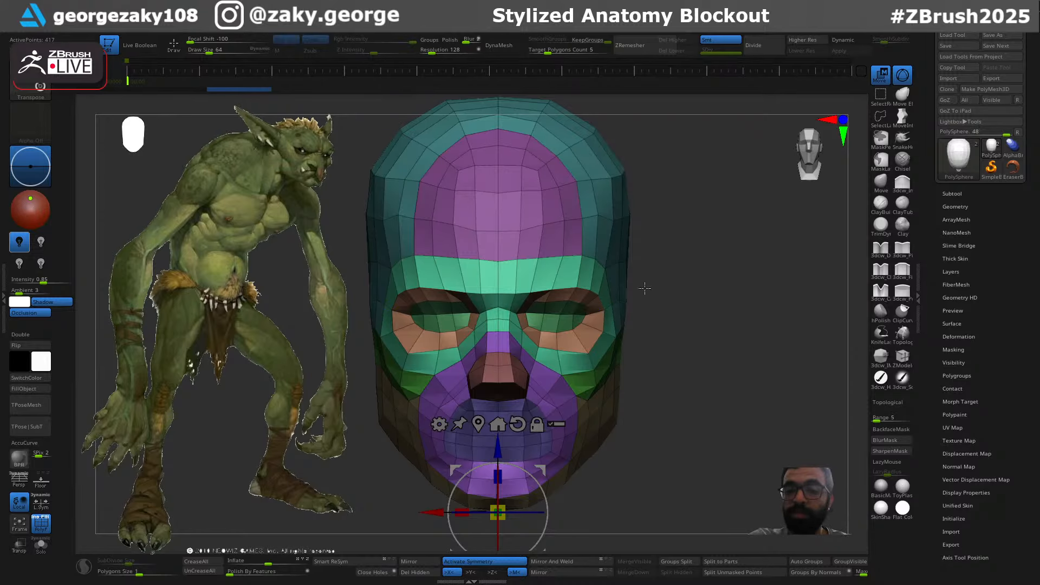
pyautogui.keyDown('ctrl'); pyautogui.moveTo(582, 302); pyautogui.dragTo(567, 282, button='right'); pyautogui.keyUp('ctrl')
pyautogui.keyDown('alt'); pyautogui.moveTo(665, 283); pyautogui.dragTo(690, 267, button='right'); pyautogui.keyUp('alt')
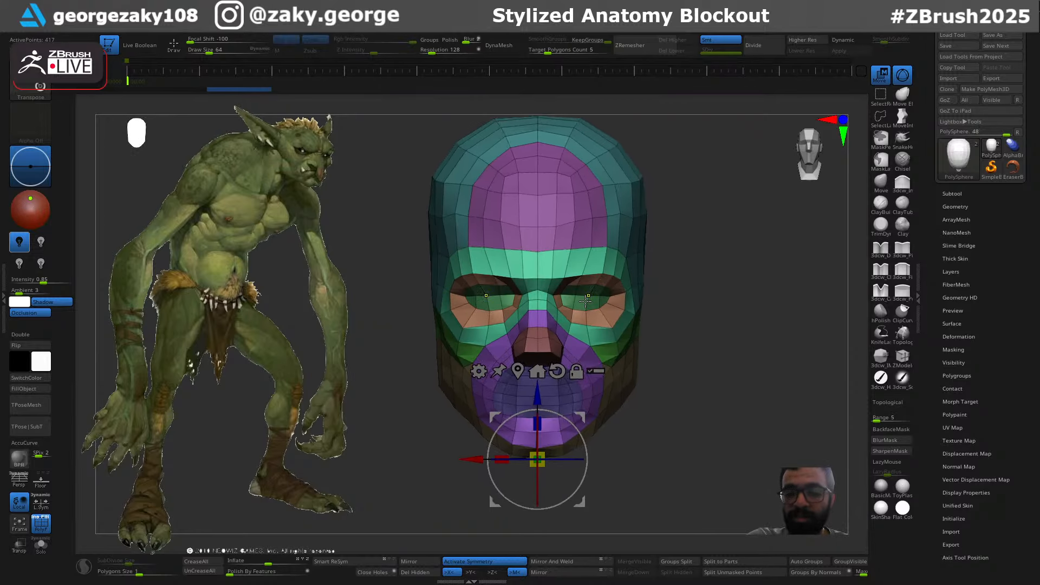
pyautogui.keyDown('ctrl'); pyautogui.click(585, 301); pyautogui.keyUp('ctrl')
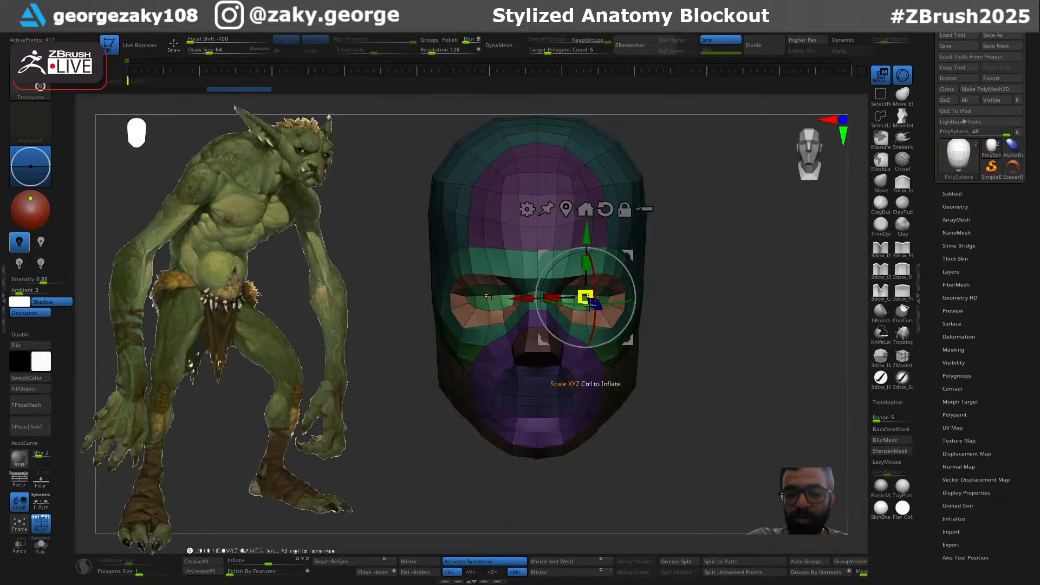
pyautogui.click(45, 503)
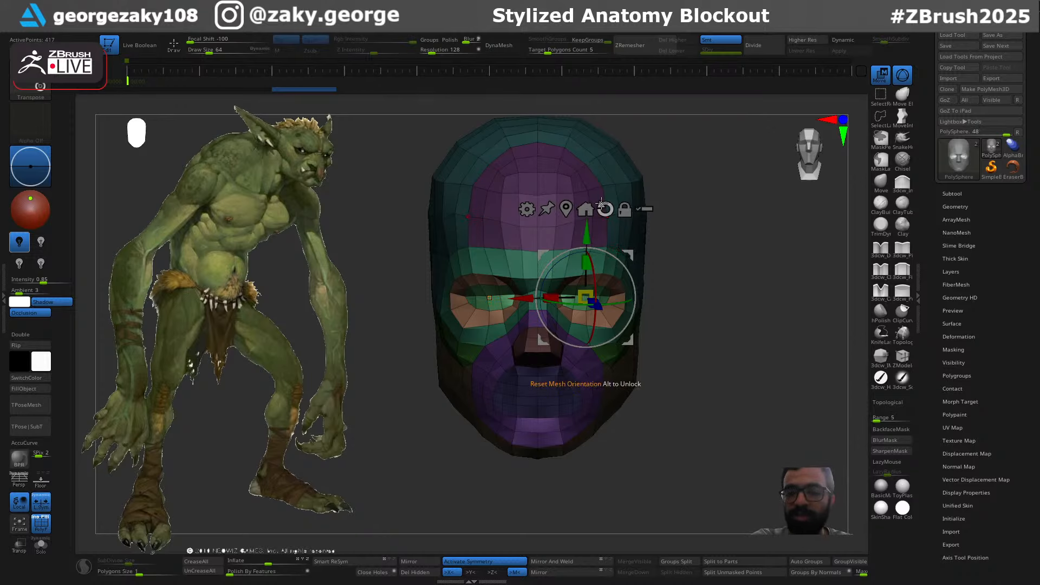
# Reset the gizmo's orientation, scale the unmasked eye areas to about 0.92 and shift them slightly toward the nose
pyautogui.moveTo(598, 294); pyautogui.dragTo(587, 296)
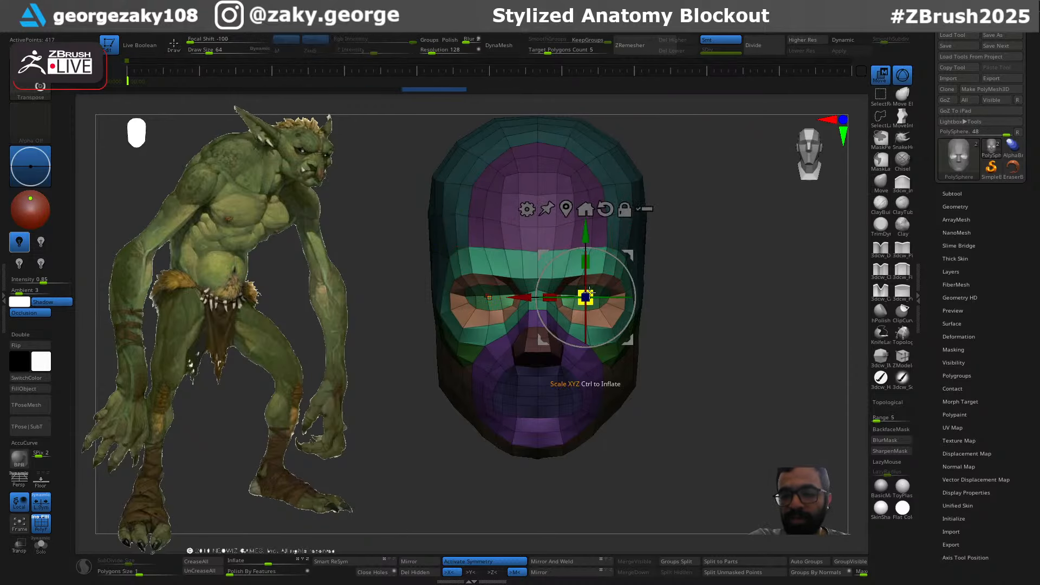
pyautogui.moveTo(589, 292); pyautogui.dragTo(583, 310)
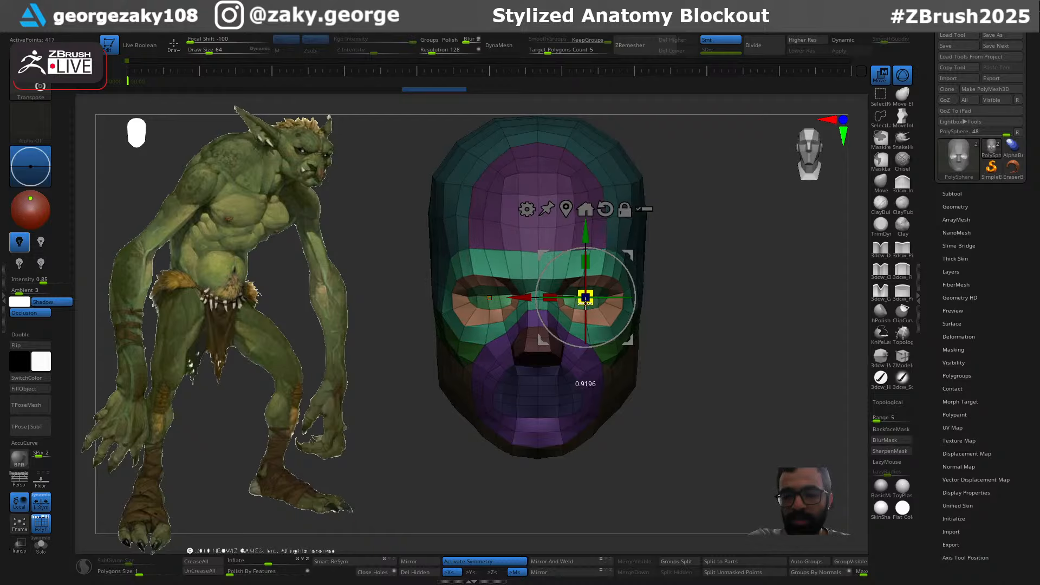
pyautogui.moveTo(585, 303); pyautogui.dragTo(584, 300)
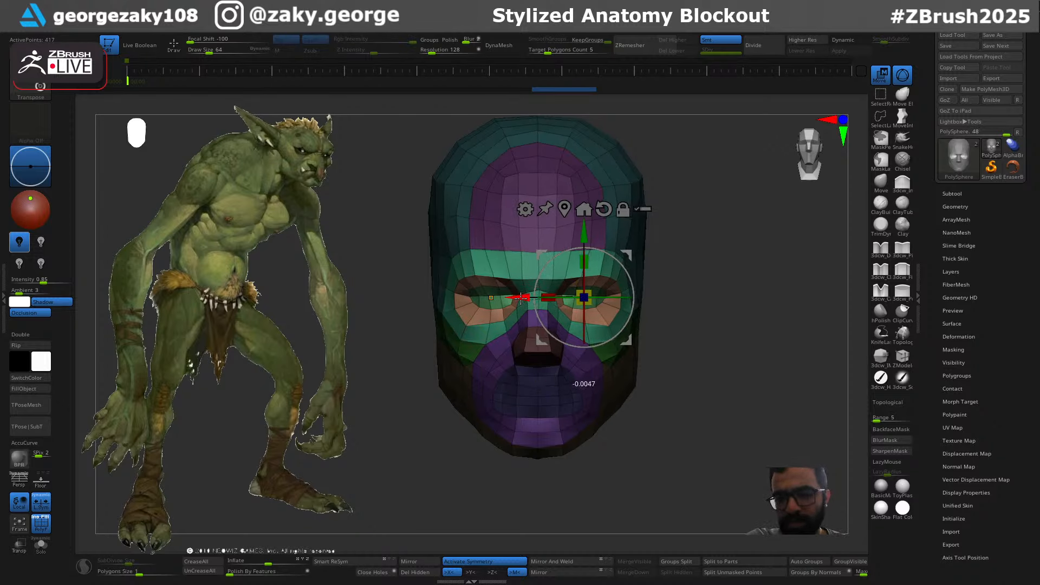
# Reshape the forehead with a larger Move brush, lowering the crown and pulling in the upper sides of the skull
pyautogui.press('q')
pyautogui.moveTo(659, 323); pyautogui.dragTo(664, 324)
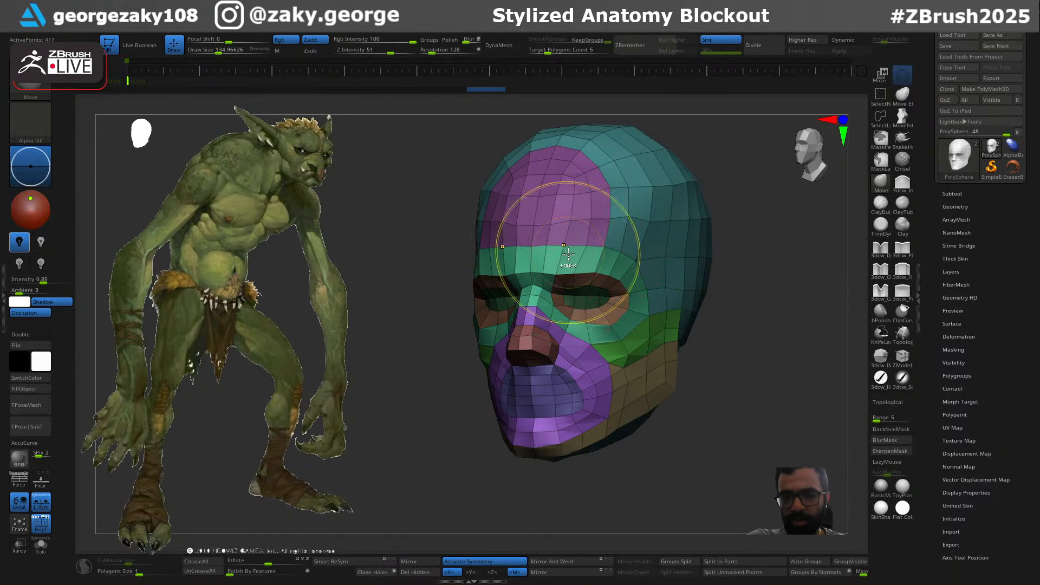
pyautogui.press('s')
pyautogui.moveTo(577, 266); pyautogui.dragTo(582, 265)
pyautogui.moveTo(733, 216); pyautogui.dragTo(773, 233)
pyautogui.keyDown('alt'); pyautogui.moveTo(694, 211); pyautogui.dragTo(691, 228); pyautogui.keyUp('alt')
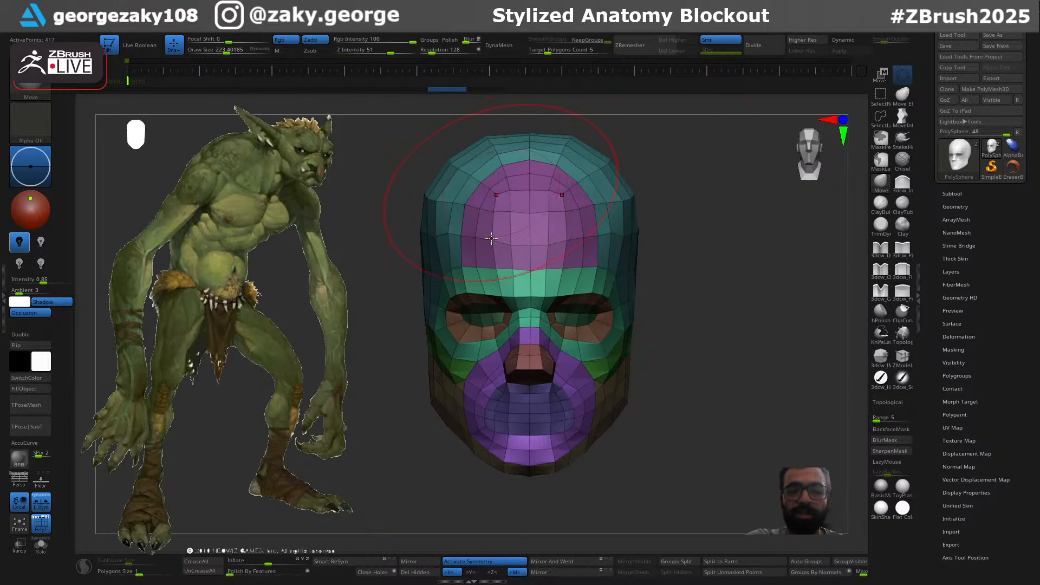
pyautogui.moveTo(572, 147); pyautogui.dragTo(571, 160)
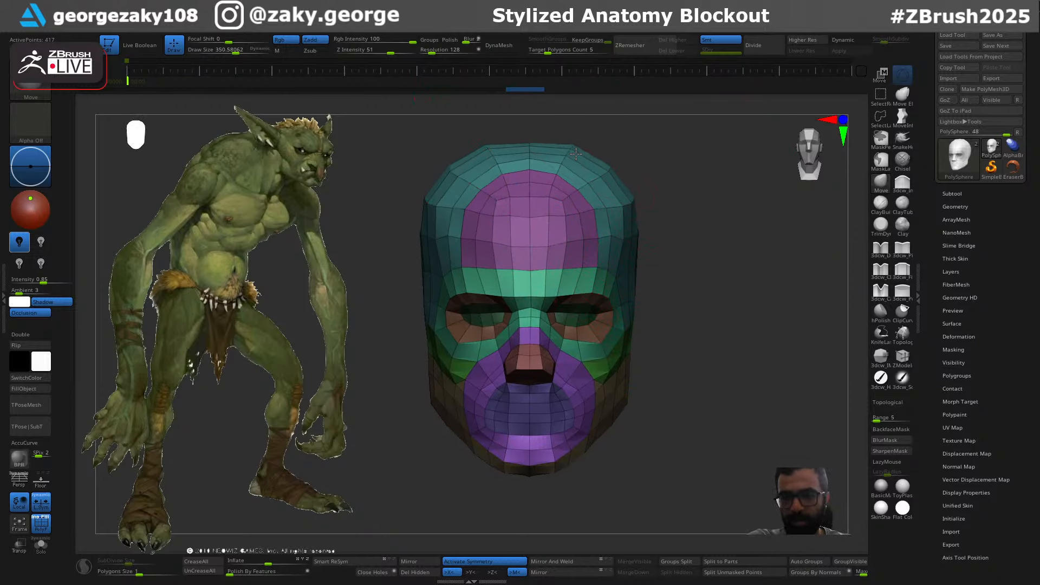
pyautogui.moveTo(627, 187)
pyautogui.mouseDown()
pyautogui.moveTo(623, 195)
pyautogui.moveTo(601, 177)
pyautogui.mouseUp()
# Push the forehead and front of the crown down and back in profile with the Move brush
pyautogui.press('s')
pyautogui.moveTo(704, 217)
pyautogui.mouseDown()
pyautogui.moveTo(632, 223)
pyautogui.moveTo(487, 203)
pyautogui.mouseUp()
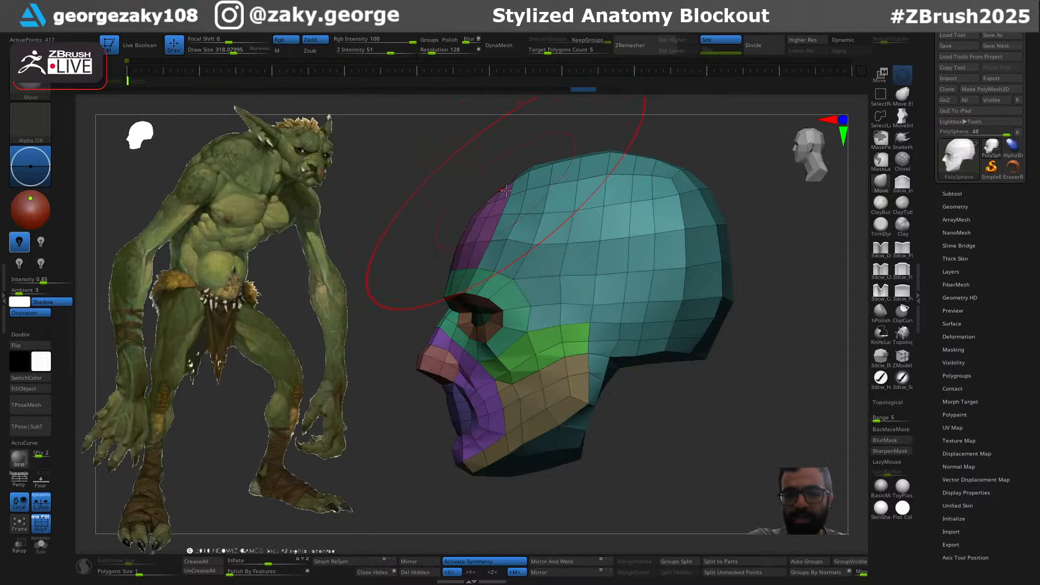
pyautogui.press('s')
pyautogui.moveTo(547, 178); pyautogui.dragTo(521, 205)
pyautogui.moveTo(388, 302)
pyautogui.keyDown('shift'); pyautogui.mouseDown()
pyautogui.moveTo(536, 293)
pyautogui.moveTo(568, 277)
pyautogui.moveTo(587, 290)
pyautogui.mouseUp(); pyautogui.keyUp('shift')
pyautogui.press('s')
pyautogui.hotkey('ctrl', 'z')
pyautogui.press('s')
pyautogui.press('s')
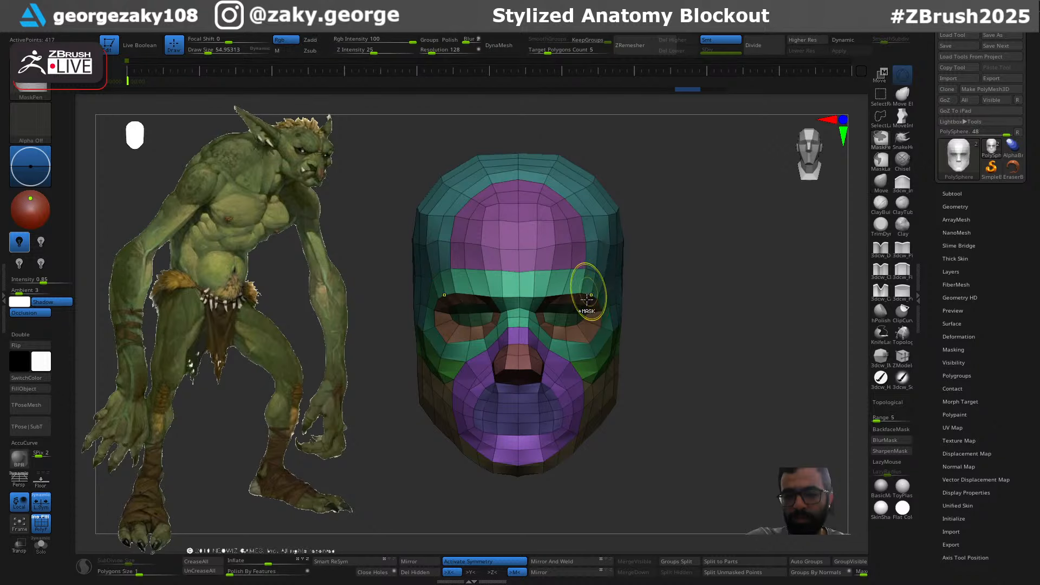
pyautogui.hotkey('ctrl', 'z')
pyautogui.hotkey('ctrl', 'shift', 'z')
pyautogui.hotkey('ctrl', 'z')
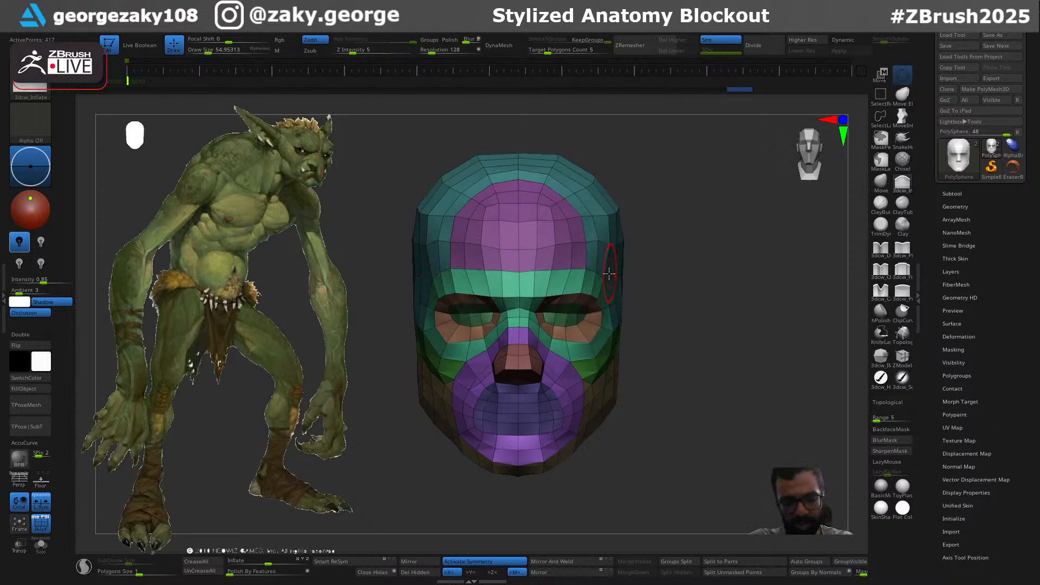
pyautogui.hotkey('ctrl', 'z')
# Try to inflate the brow ridge above the eyes at different brush sizes and undo the strokes
pyautogui.press('s')
pyautogui.moveTo(587, 287); pyautogui.dragTo(591, 277)
pyautogui.press('s')
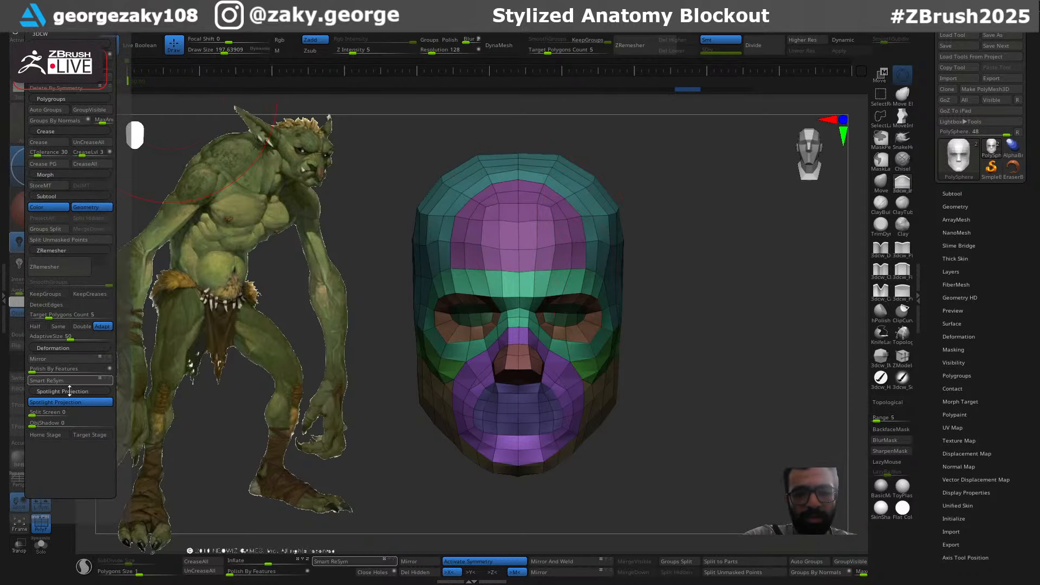
pyautogui.moveTo(582, 283)
pyautogui.mouseDown()
pyautogui.moveTo(599, 284)
pyautogui.moveTo(576, 294)
pyautogui.mouseUp()
pyautogui.hotkey('ctrl', 'z')
pyautogui.press('s')
pyautogui.hotkey('ctrl', 'z')
pyautogui.press('s')
pyautogui.hotkey('ctrl', 'z')
pyautogui.press('s')
pyautogui.click(577, 294)
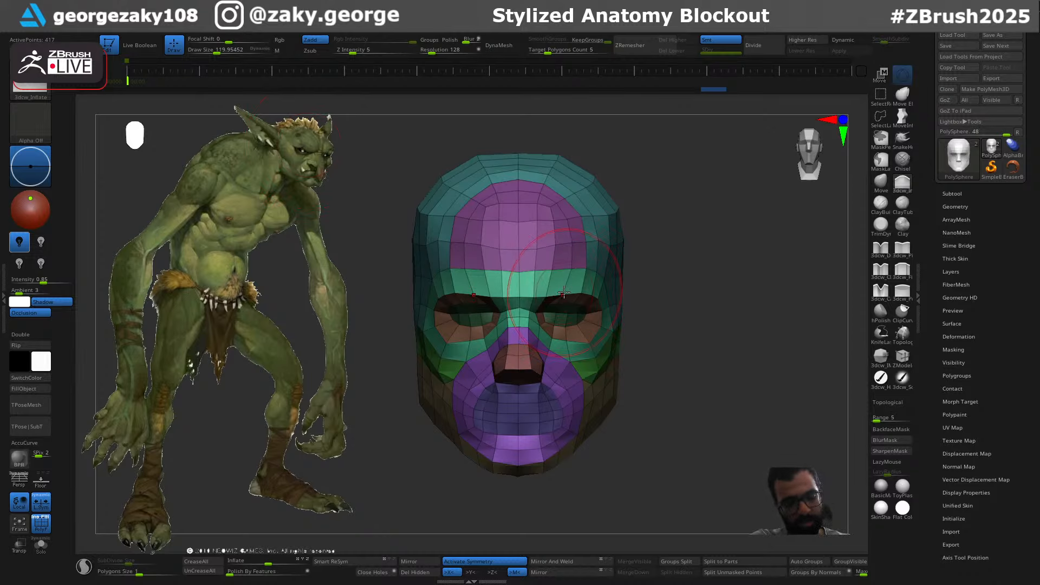
pyautogui.press('c')
pyautogui.click(48, 364)
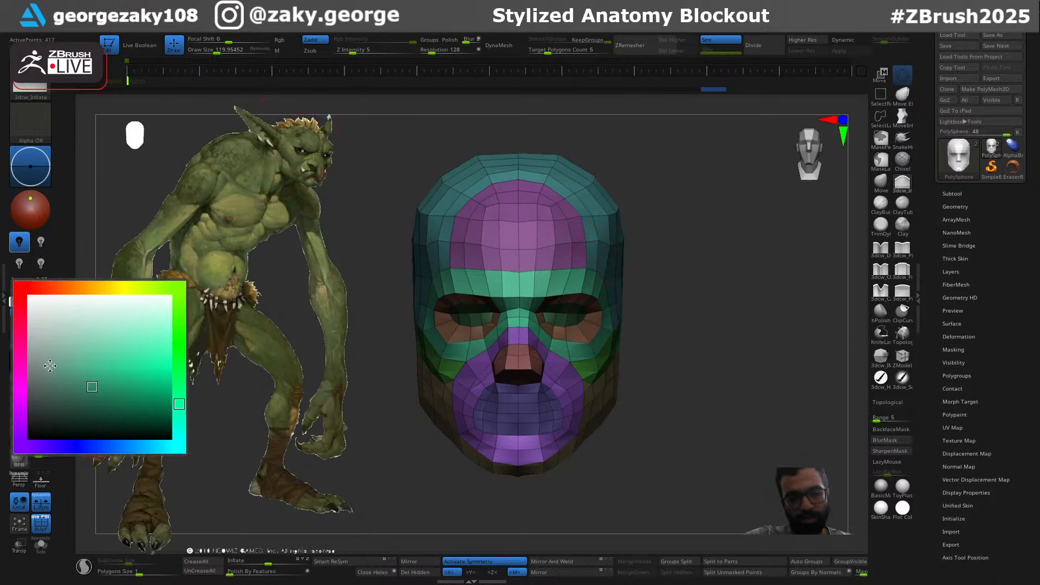
pyautogui.click(28, 289)
pyautogui.press('ctrl')
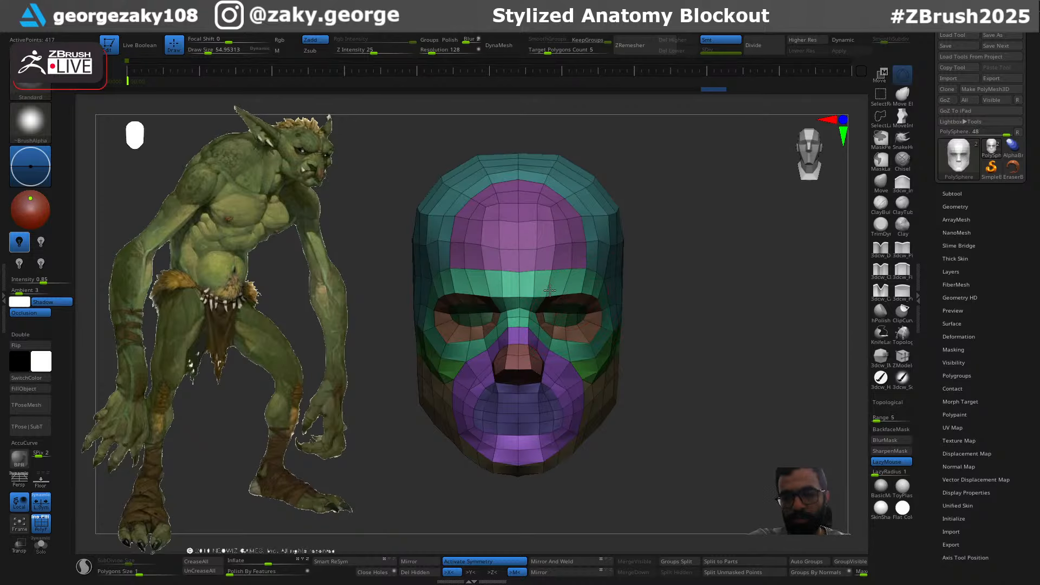
# Build up the brow ridge above the eyes with the Standard brush
pyautogui.moveTo(578, 293); pyautogui.dragTo(549, 293, button='right')
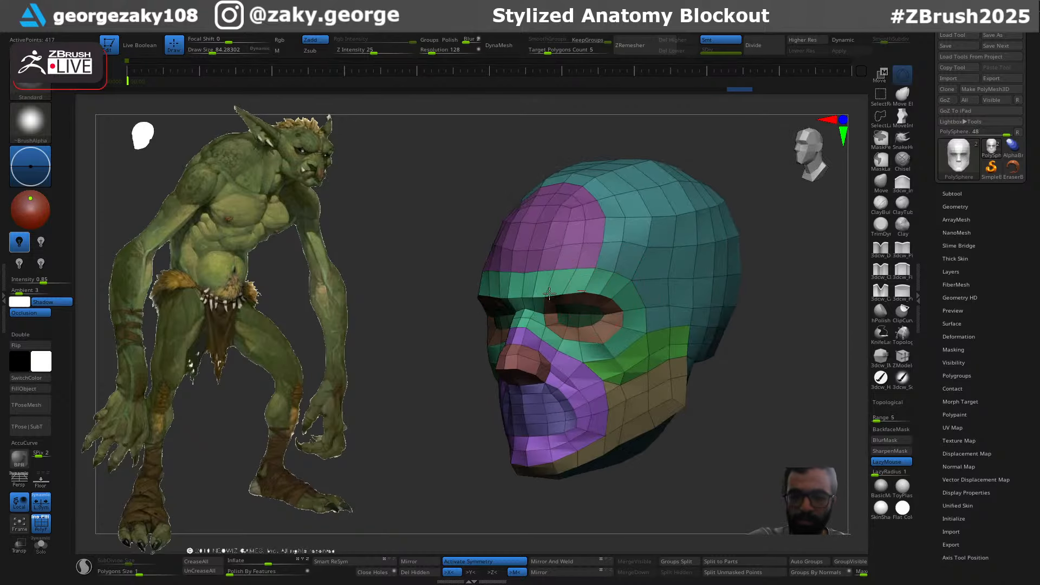
pyautogui.press('s')
pyautogui.moveTo(597, 274); pyautogui.dragTo(595, 275)
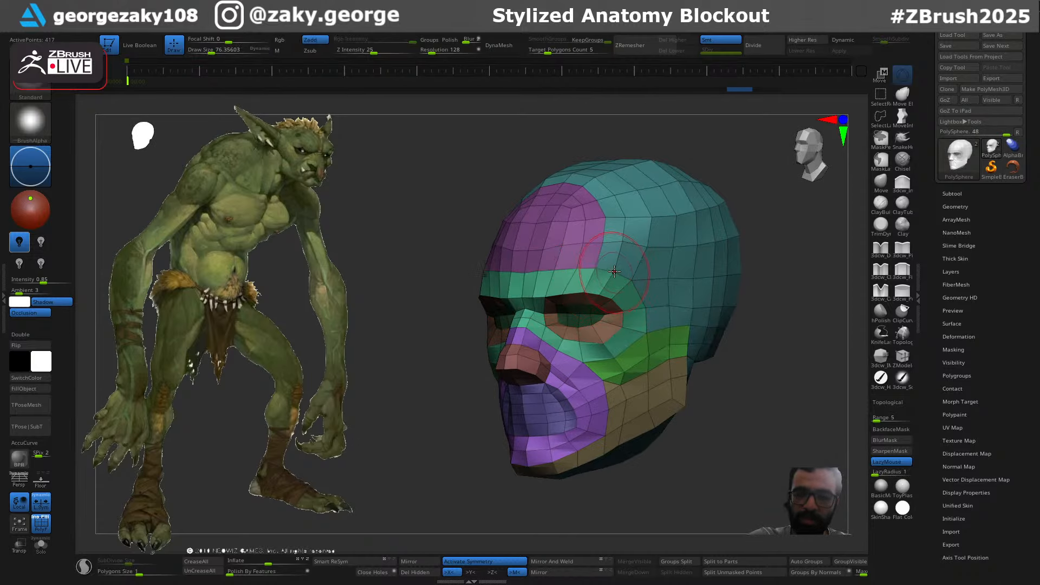
pyautogui.keyDown('shift'); pyautogui.moveTo(505, 327); pyautogui.dragTo(590, 314, button='right'); pyautogui.keyUp('shift')
pyautogui.press('ctrl')
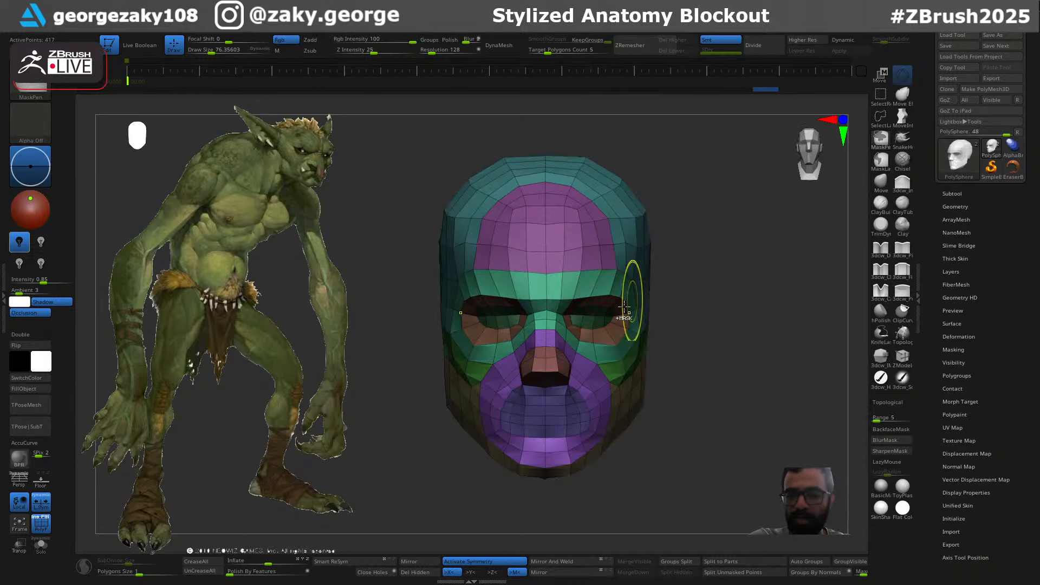
# Pull the inner brows down into an angry V shape above the nose with the Move brush
pyautogui.press('s')
pyautogui.moveTo(567, 291)
pyautogui.mouseDown()
pyautogui.moveTo(550, 289)
pyautogui.moveTo(575, 292)
pyautogui.mouseUp()
pyautogui.press('s')
pyautogui.press('s')
pyautogui.press('s')
pyautogui.moveTo(664, 273); pyautogui.dragTo(707, 274)
pyautogui.press('s')
pyautogui.moveTo(570, 292); pyautogui.dragTo(590, 282)
pyautogui.hotkey('ctrl', 'z')
pyautogui.press('s')
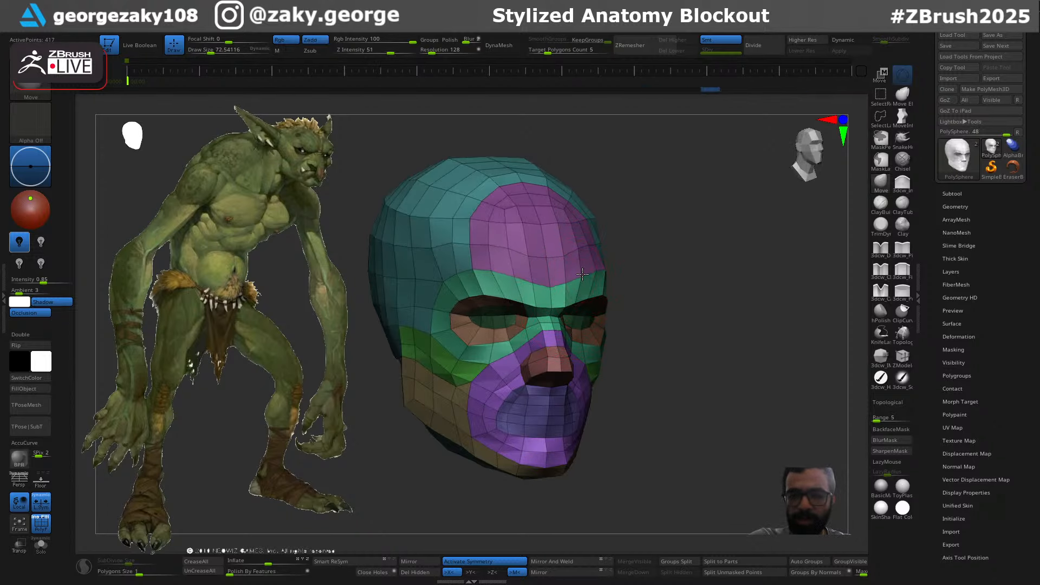
# Refine the lower forehead above the brows with the DamStandard brush, checking the shape from several angles
pyautogui.keyDown('shift'); pyautogui.moveTo(668, 275); pyautogui.dragTo(631, 276); pyautogui.keyUp('shift')
pyautogui.click(572, 288)
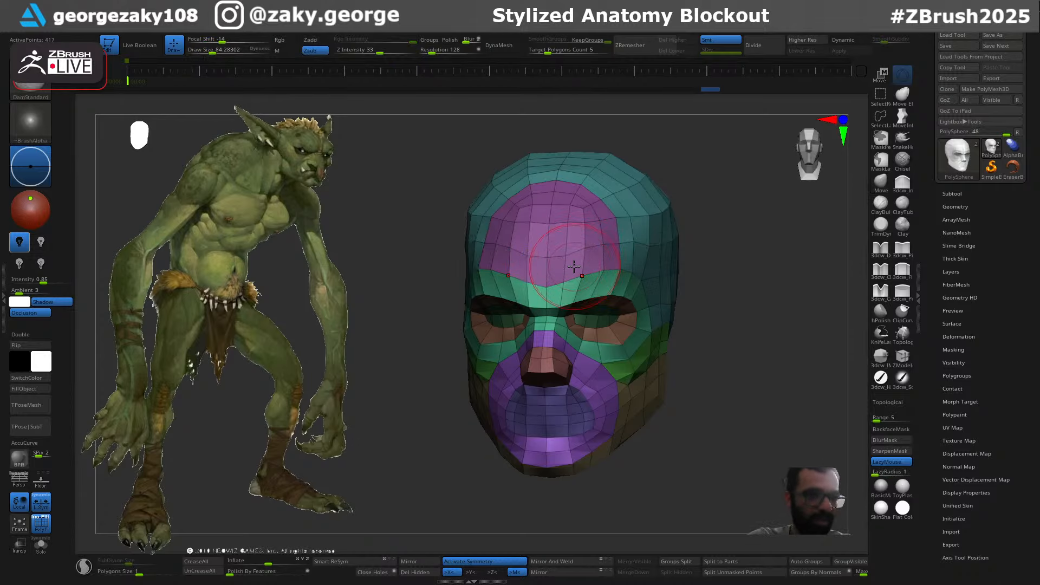
pyautogui.press('s')
pyautogui.moveTo(571, 261); pyautogui.dragTo(571, 261)
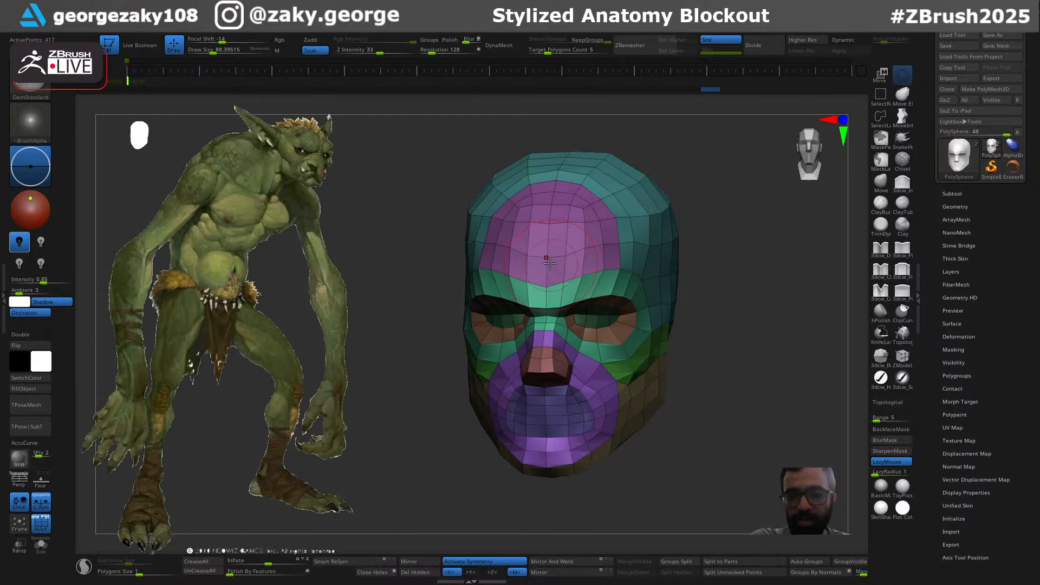
pyautogui.moveTo(731, 244); pyautogui.dragTo(601, 262)
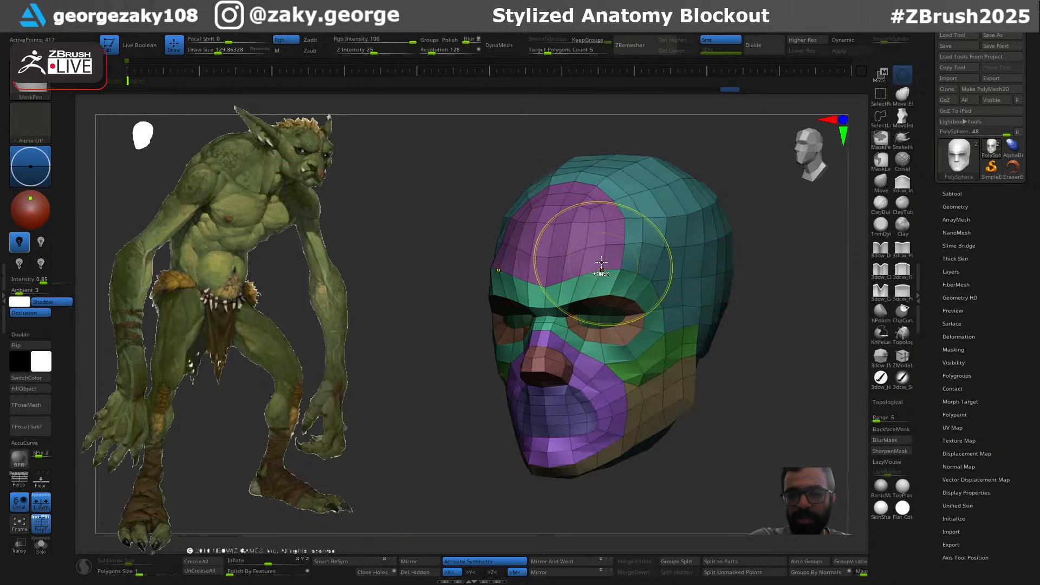
pyautogui.moveTo(761, 287)
pyautogui.mouseDown()
pyautogui.moveTo(767, 297)
pyautogui.moveTo(698, 325)
pyautogui.mouseUp()
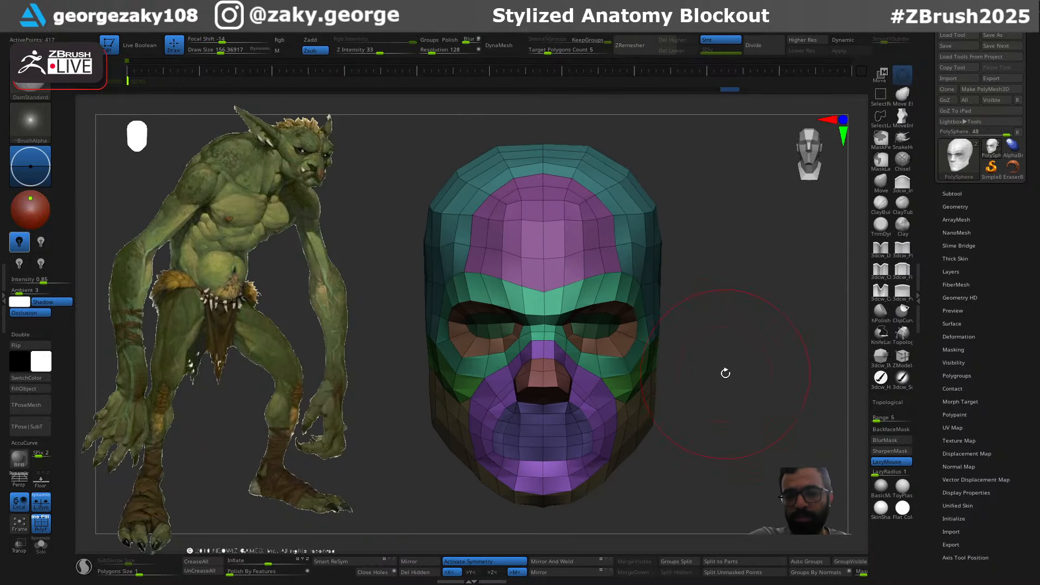
pyautogui.moveTo(725, 373); pyautogui.dragTo(699, 341)
pyautogui.keyDown('shift'); pyautogui.moveTo(730, 382); pyautogui.dragTo(706, 361); pyautogui.keyUp('shift')
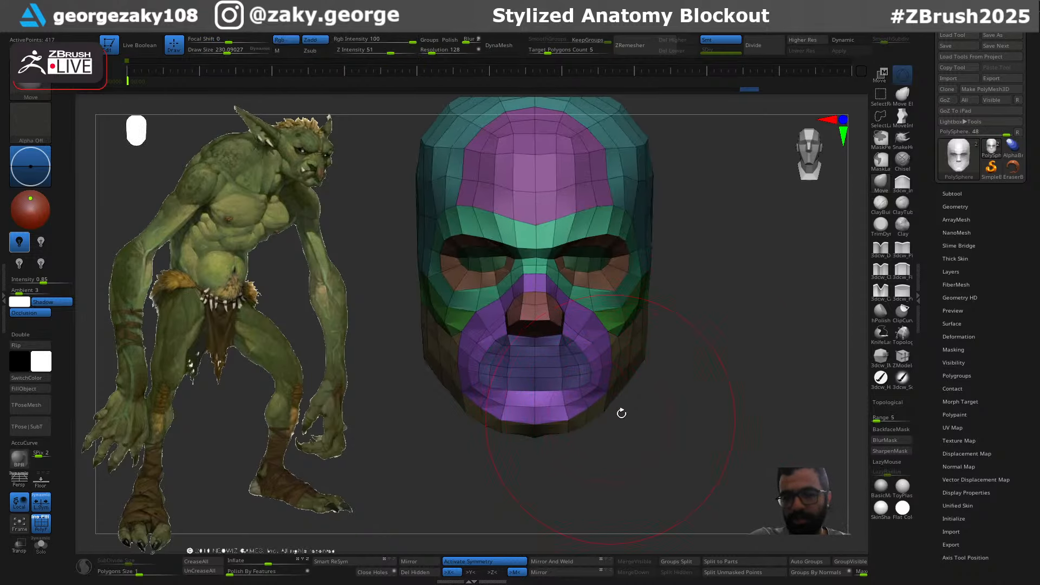
# Reshape the chin and taper the lower jaw with the Move brush
pyautogui.press('b')
pyautogui.press('m')
pyautogui.press('v')
pyautogui.press('s')
pyautogui.moveTo(577, 430)
pyautogui.mouseDown()
pyautogui.moveTo(591, 425)
pyautogui.moveTo(577, 429)
pyautogui.mouseUp()
pyautogui.hotkey('ctrl', 'z')
pyautogui.press('s')
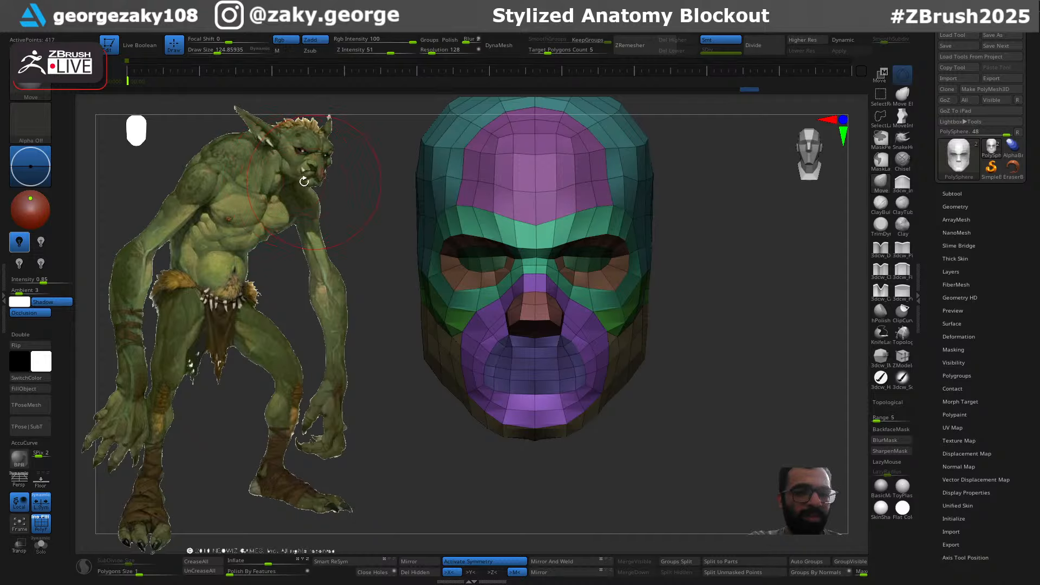
# Adjust the contour of the lower jaw and chin from the front with the Move brush
pyautogui.moveTo(687, 378)
pyautogui.mouseDown()
pyautogui.moveTo(615, 379)
pyautogui.moveTo(696, 376)
pyautogui.mouseUp()
pyautogui.press('s')
pyautogui.moveTo(597, 414); pyautogui.dragTo(586, 424)
pyautogui.press('s')
pyautogui.press('s')
pyautogui.press('s')
pyautogui.moveTo(650, 367); pyautogui.dragTo(623, 371)
pyautogui.hotkey('ctrl', 'z')
pyautogui.press('s')
pyautogui.press('s')
pyautogui.press('s')
# Reshape the jaw corner and the side of the cheek from a three-quarter view with the Move brush
pyautogui.moveTo(702, 346); pyautogui.dragTo(671, 361, button='right')
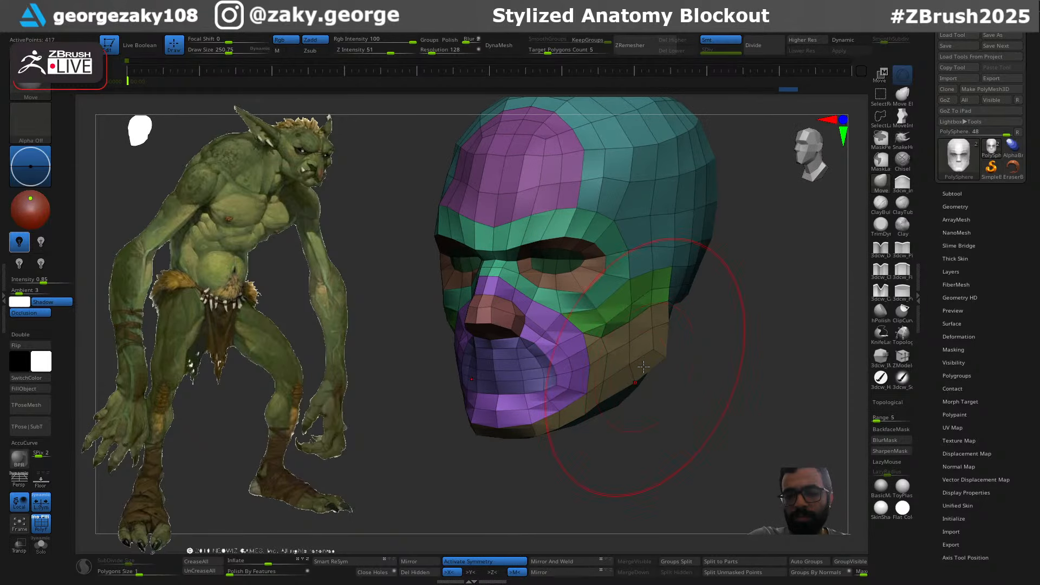
pyautogui.press('s')
pyautogui.moveTo(649, 349); pyautogui.dragTo(638, 347)
pyautogui.keyDown('ctrl'); pyautogui.moveTo(633, 343); pyautogui.dragTo(613, 325, button='right'); pyautogui.keyUp('ctrl')
pyautogui.press('s')
pyautogui.moveTo(608, 321); pyautogui.dragTo(602, 339)
pyautogui.press('s')
pyautogui.moveTo(603, 327); pyautogui.dragTo(595, 324)
# Reposition the chin and the area below the mouth with the Move brush, undoing the strokes that do not fit
pyautogui.moveTo(621, 343); pyautogui.dragTo(578, 345, button='right')
pyautogui.press('s')
pyautogui.moveTo(535, 379); pyautogui.dragTo(530, 379)
pyautogui.moveTo(520, 400); pyautogui.dragTo(511, 431)
pyautogui.moveTo(479, 441); pyautogui.dragTo(533, 455, button='right')
pyautogui.press('s')
pyautogui.moveTo(505, 463); pyautogui.dragTo(489, 458)
pyautogui.hotkey('ctrl', 'z')
pyautogui.hotkey('ctrl', 'z')
pyautogui.press('s')
pyautogui.press('s')
pyautogui.moveTo(490, 461); pyautogui.dragTo(491, 456)
# Refine the chin's lower edge and the jawline with the Move brush at several brush sizes, checking the whole head
pyautogui.press('s')
pyautogui.moveTo(529, 453); pyautogui.dragTo(538, 458)
pyautogui.moveTo(539, 458)
pyautogui.keyDown('ctrl'); pyautogui.mouseDown(button='right')
pyautogui.moveTo(564, 457)
pyautogui.moveTo(548, 457)
pyautogui.mouseUp(button='right'); pyautogui.keyUp('ctrl')
pyautogui.press('s')
pyautogui.moveTo(548, 457)
pyautogui.mouseDown()
pyautogui.moveTo(533, 463)
pyautogui.moveTo(567, 460)
pyautogui.moveTo(546, 460)
pyautogui.mouseUp()
pyautogui.press('s')
pyautogui.press('s')
pyautogui.press('s')
pyautogui.press('s')
pyautogui.moveTo(529, 456)
pyautogui.mouseDown()
pyautogui.moveTo(543, 461)
pyautogui.moveTo(557, 373)
pyautogui.mouseUp()
pyautogui.press('s')
pyautogui.moveTo(534, 431); pyautogui.dragTo(537, 447)
pyautogui.moveTo(611, 364); pyautogui.dragTo(643, 470)
pyautogui.press('s')
pyautogui.moveTo(551, 457); pyautogui.dragTo(551, 458)
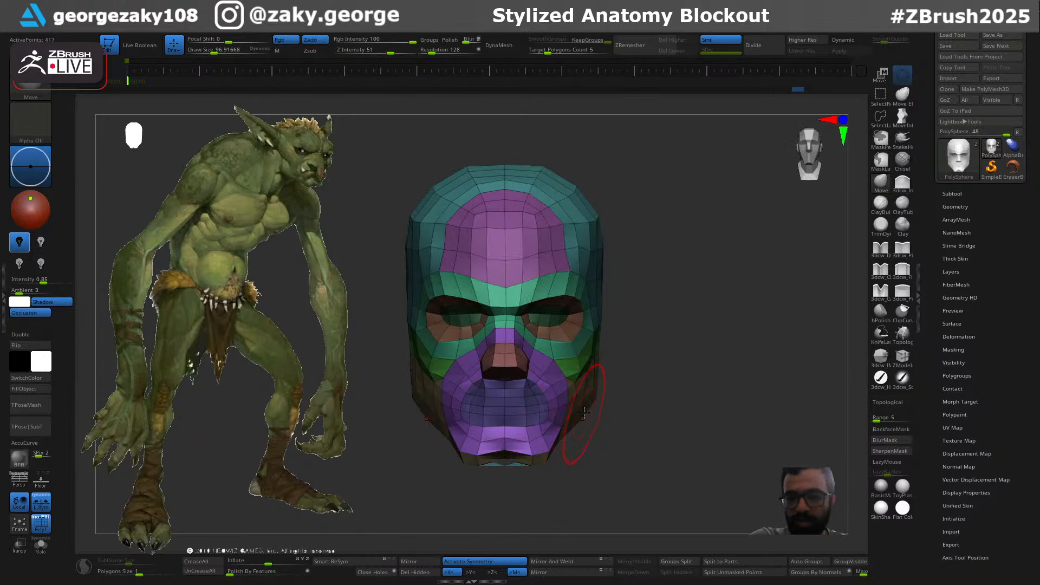
pyautogui.press('s')
pyautogui.moveTo(583, 413)
pyautogui.mouseDown()
pyautogui.moveTo(568, 416)
pyautogui.moveTo(562, 394)
pyautogui.moveTo(573, 375)
pyautogui.mouseUp()
pyautogui.press('s')
# Carve the area below the cheekbone with the DamStandard brush at Z Intensity 18
pyautogui.press('b')
pyautogui.press('d')
pyautogui.press('s')
pyautogui.press('s')
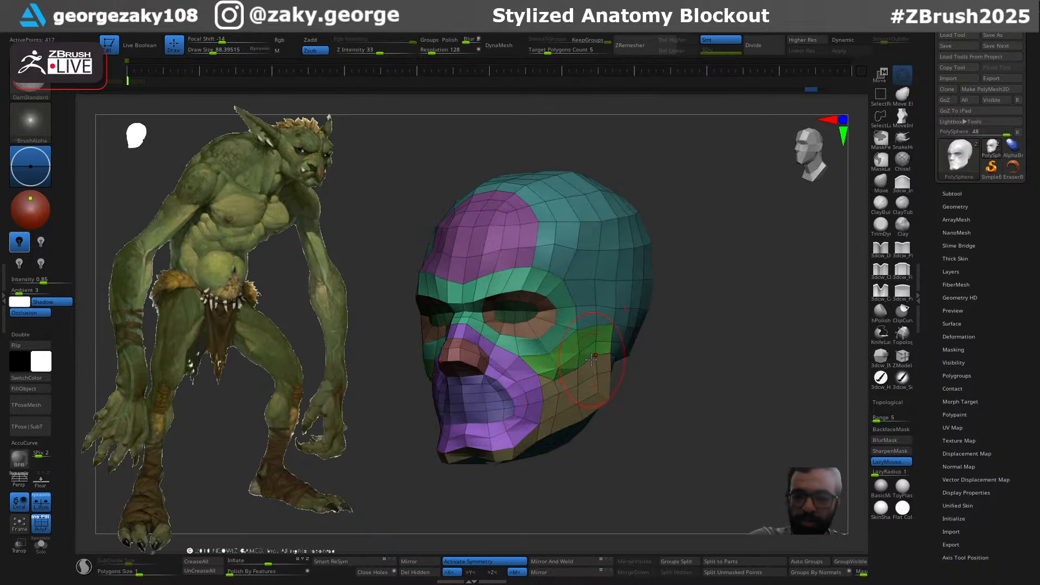
pyautogui.moveTo(379, 52); pyautogui.dragTo(369, 57)
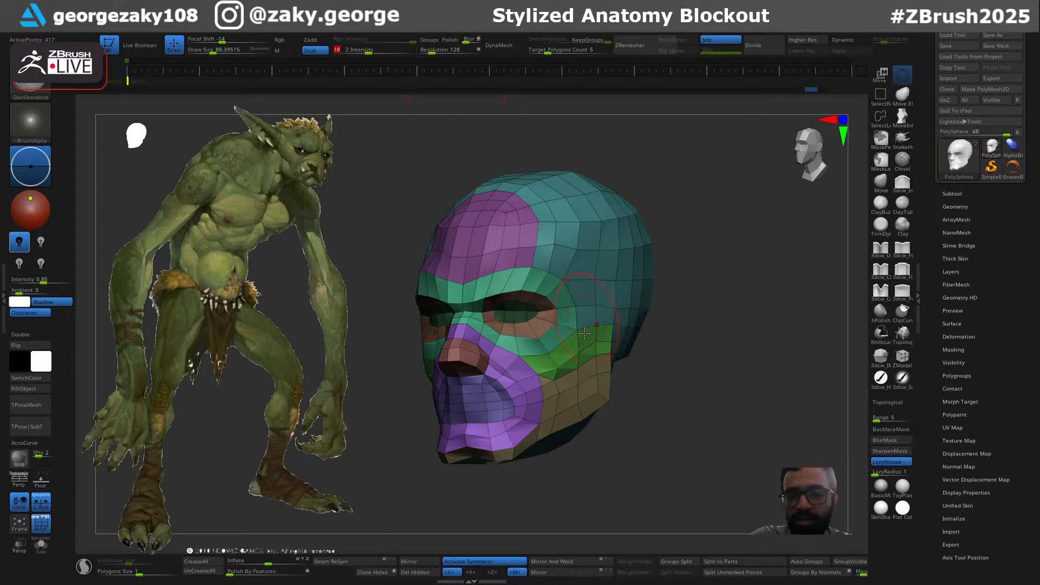
pyautogui.press('s')
pyautogui.moveTo(584, 374); pyautogui.dragTo(583, 367)
pyautogui.press('s')
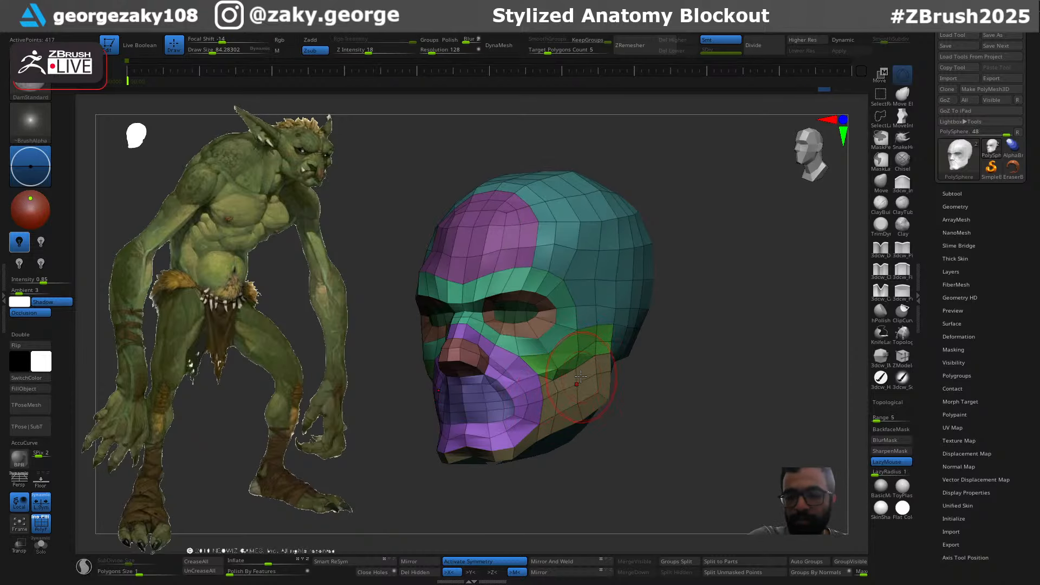
pyautogui.press('s')
pyautogui.moveTo(580, 375); pyautogui.dragTo(582, 369)
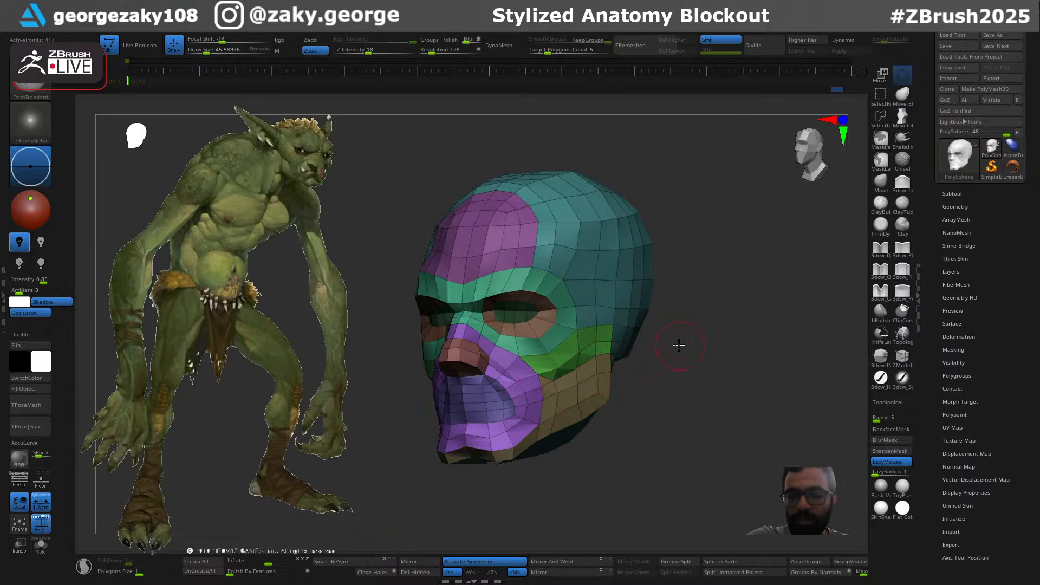
# Mark the two middle rows of polygons across the mouth with the ZModeler brush
pyautogui.moveTo(678, 345)
pyautogui.keyDown('shift'); pyautogui.mouseDown()
pyautogui.moveTo(587, 405)
pyautogui.moveTo(690, 357)
pyautogui.moveTo(642, 362)
pyautogui.moveTo(677, 361)
pyautogui.moveTo(664, 372)
pyautogui.mouseUp(); pyautogui.keyUp('shift')
pyautogui.press('s')
pyautogui.moveTo(554, 386); pyautogui.dragTo(549, 384)
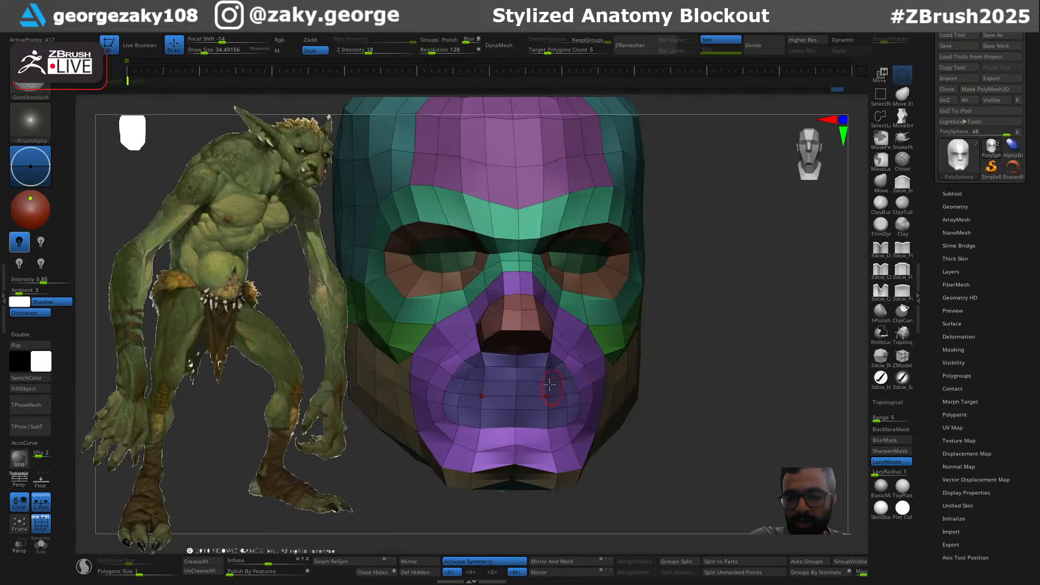
pyautogui.keyDown('alt'); pyautogui.moveTo(683, 374); pyautogui.dragTo(661, 375); pyautogui.keyUp('alt')
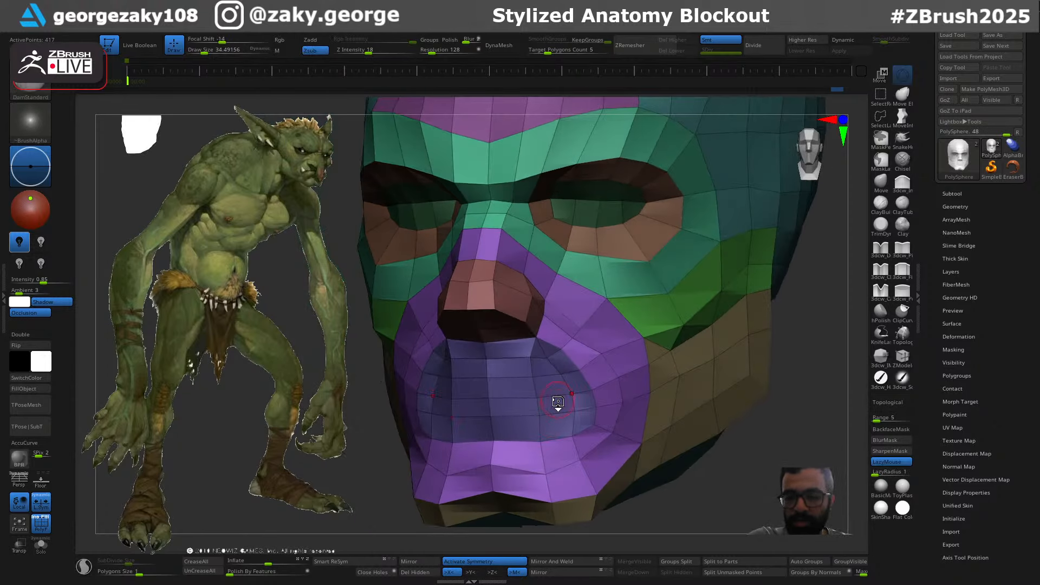
pyautogui.press('b')
pyautogui.press('z')
pyautogui.press('m')
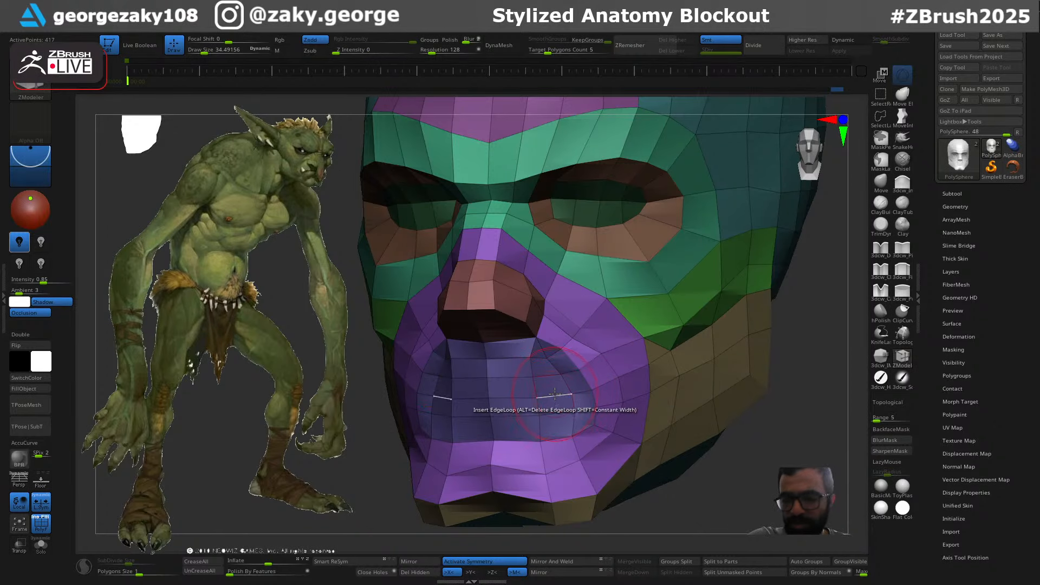
pyautogui.press('[')
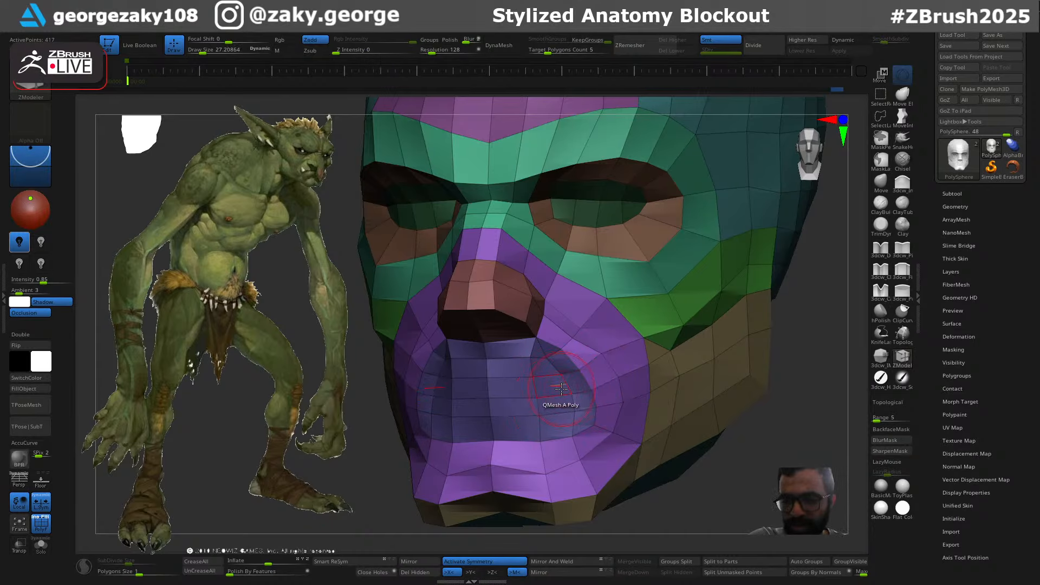
pyautogui.moveTo(556, 393)
pyautogui.keyDown('alt'); pyautogui.mouseDown()
pyautogui.moveTo(529, 406)
pyautogui.moveTo(523, 388)
pyautogui.mouseUp(); pyautogui.keyUp('alt')
pyautogui.moveTo(564, 382)
pyautogui.mouseDown(button='right')
pyautogui.moveTo(649, 359)
pyautogui.moveTo(556, 407)
pyautogui.mouseUp(button='right')
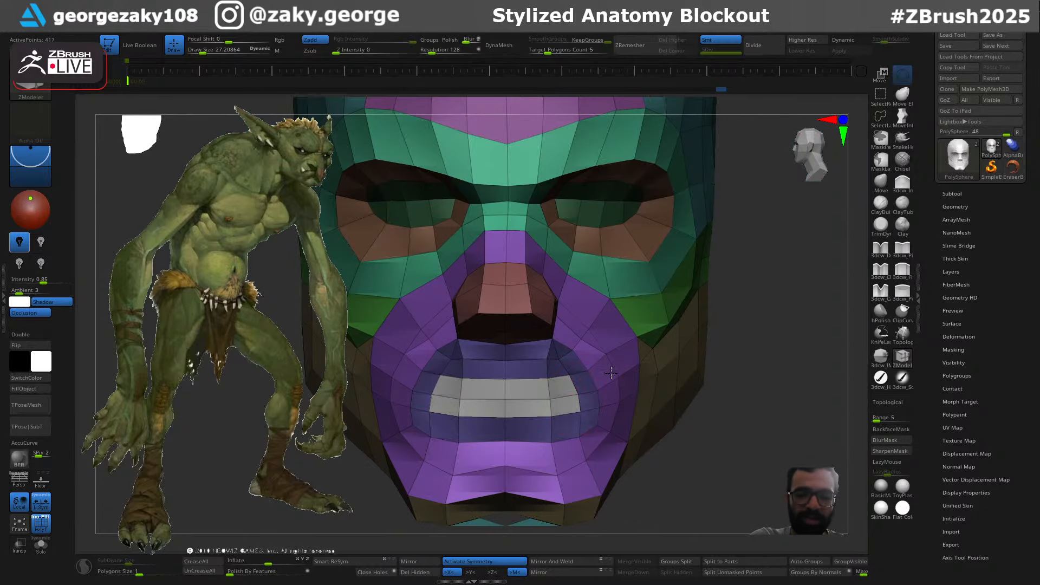
# Cut a crease along the mouth line through the marked polygons with the DamStandard brush
pyautogui.press('shift')
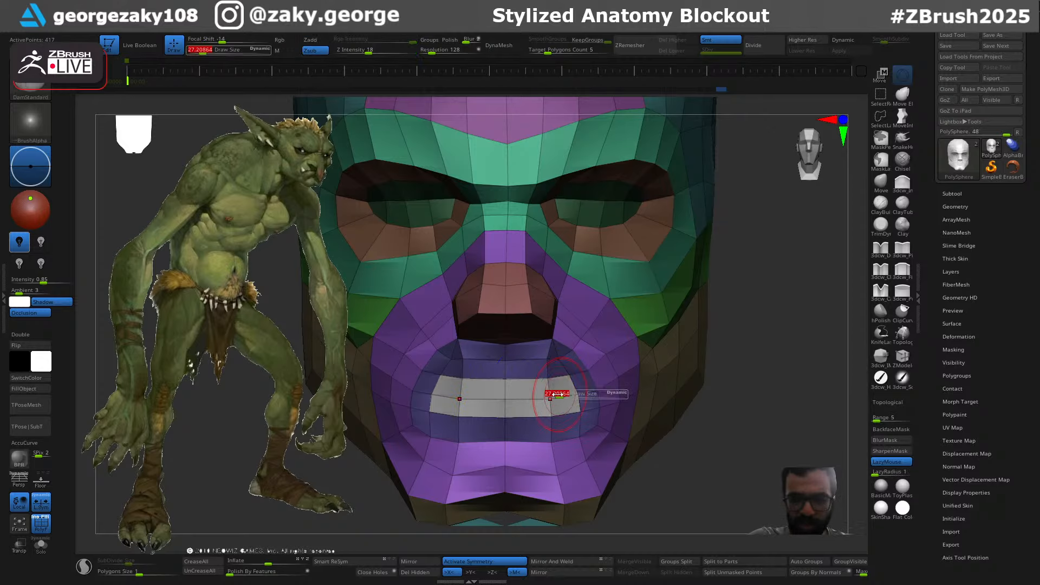
pyautogui.press('b')
pyautogui.press('d')
pyautogui.press('s')
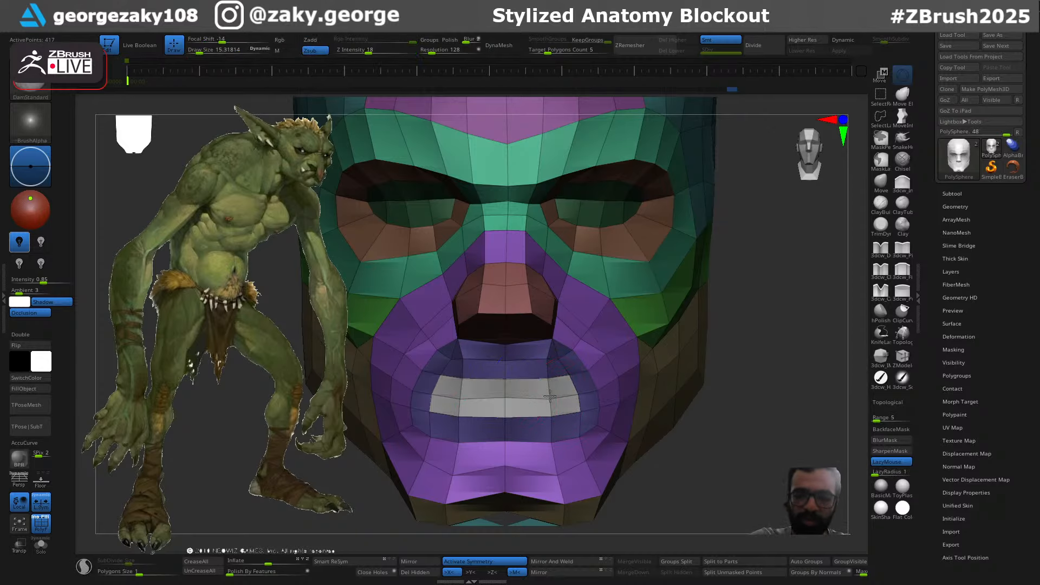
pyautogui.moveTo(550, 400); pyautogui.dragTo(547, 400, button='right')
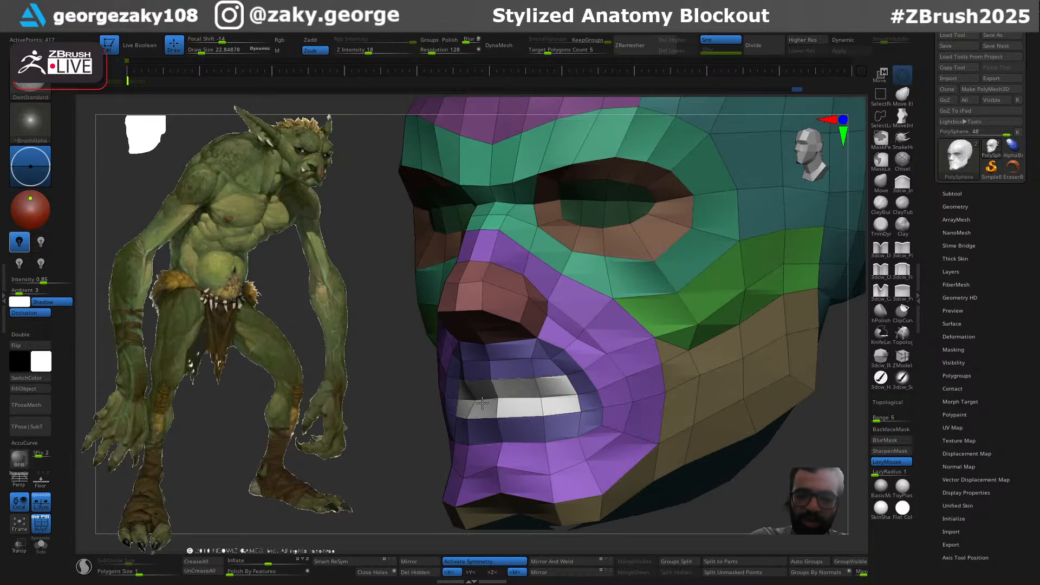
# Curve the mouth around the face from the side and from below with the Move brush, undoing the last two strokes
pyautogui.moveTo(482, 403); pyautogui.dragTo(449, 403, button='right')
pyautogui.press('b')
pyautogui.press('m')
pyautogui.press('v')
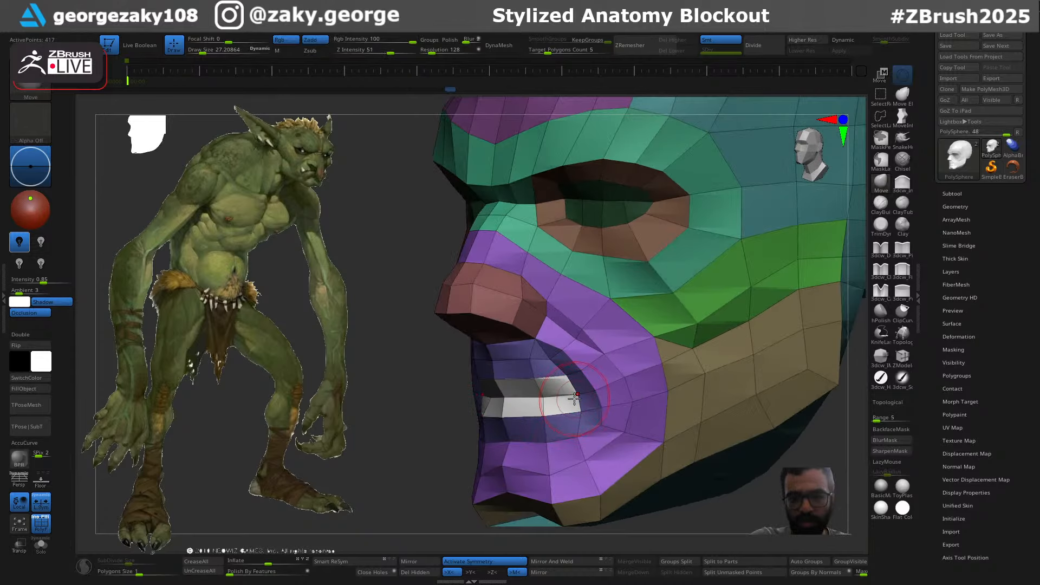
pyautogui.moveTo(586, 399)
pyautogui.mouseDown(button='right')
pyautogui.moveTo(532, 421)
pyautogui.moveTo(514, 400)
pyautogui.moveTo(524, 355)
pyautogui.mouseUp(button='right')
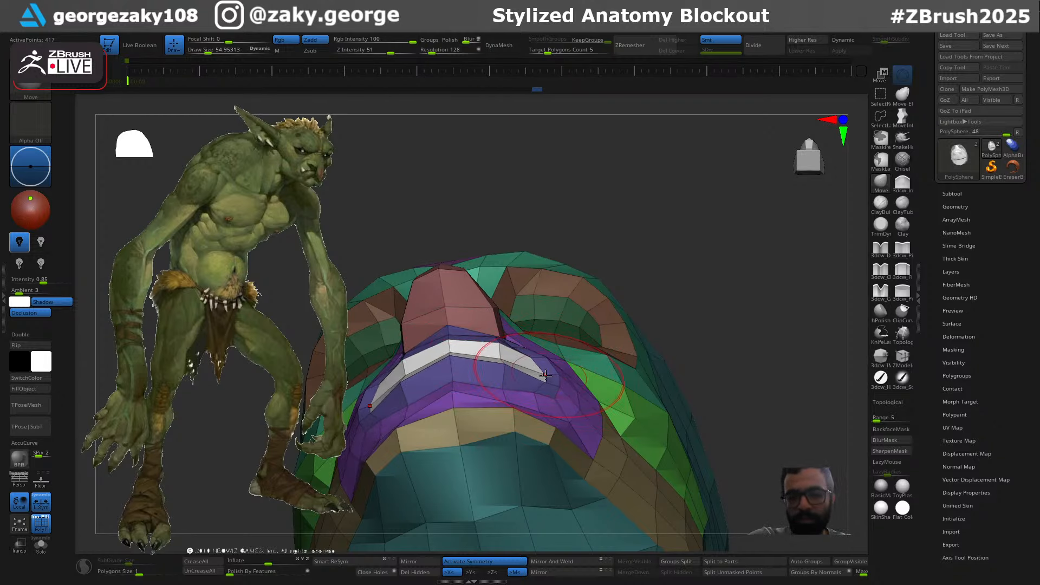
pyautogui.hotkey('ctrl', 'z')
pyautogui.hotkey('ctrl', 'z')
# Refine the lip volumes and mouth groove with the Standard and DamStandard brushes, undoing the last stroke on the lower lip
pyautogui.moveTo(504, 355)
pyautogui.mouseDown(button='right')
pyautogui.moveTo(515, 472)
pyautogui.moveTo(530, 404)
pyautogui.moveTo(469, 406)
pyautogui.mouseUp(button='right')
pyautogui.press('b')
pyautogui.press('s')
pyautogui.press('t')
pyautogui.press('b')
pyautogui.press('d')
pyautogui.press('s')
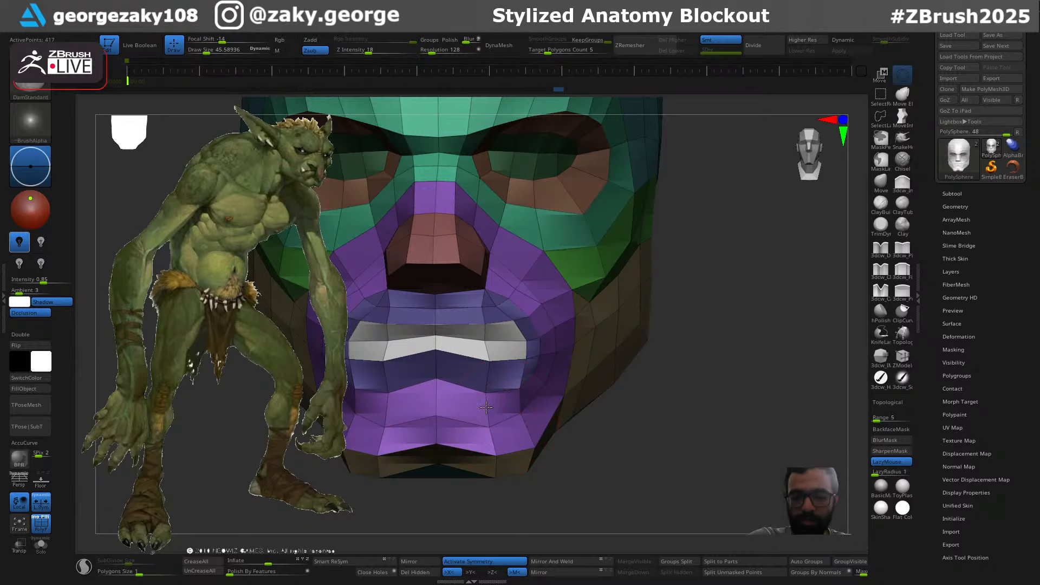
pyautogui.moveTo(385, 397)
pyautogui.mouseDown()
pyautogui.moveTo(487, 397)
pyautogui.moveTo(385, 395)
pyautogui.mouseUp()
pyautogui.hotkey('ctrl', 'z')
pyautogui.moveTo(520, 373); pyautogui.dragTo(490, 346, button='right')
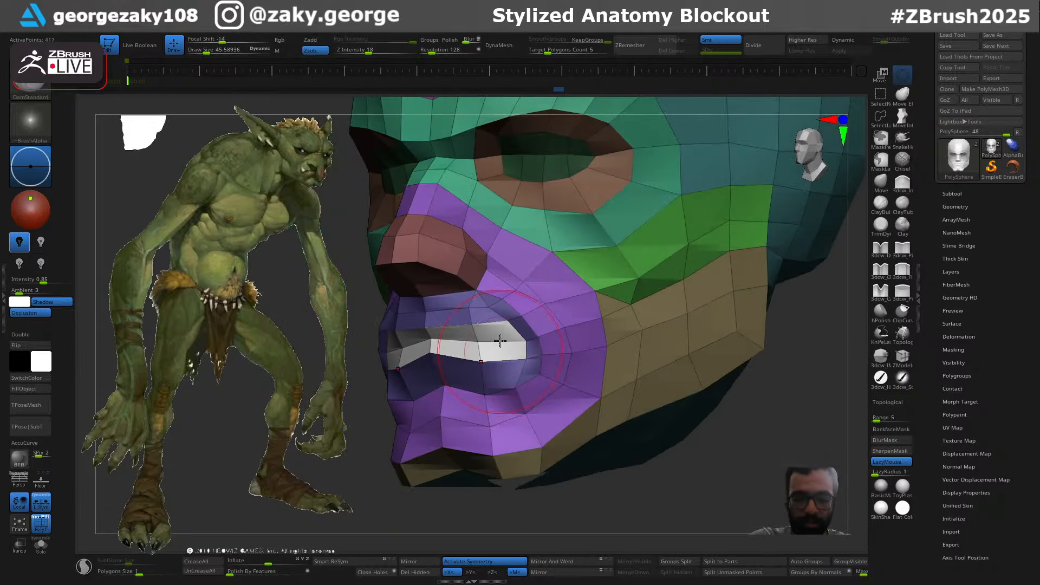
# Reposition the lip edges near the mouth corner from a three-quarter view with the Move brush
pyautogui.press('b')
pyautogui.press('m')
pyautogui.press('v')
pyautogui.press('s')
pyautogui.moveTo(506, 324); pyautogui.dragTo(512, 334)
pyautogui.moveTo(512, 337)
pyautogui.mouseDown()
pyautogui.moveTo(480, 340)
pyautogui.moveTo(486, 354)
pyautogui.mouseUp()
pyautogui.press('s')
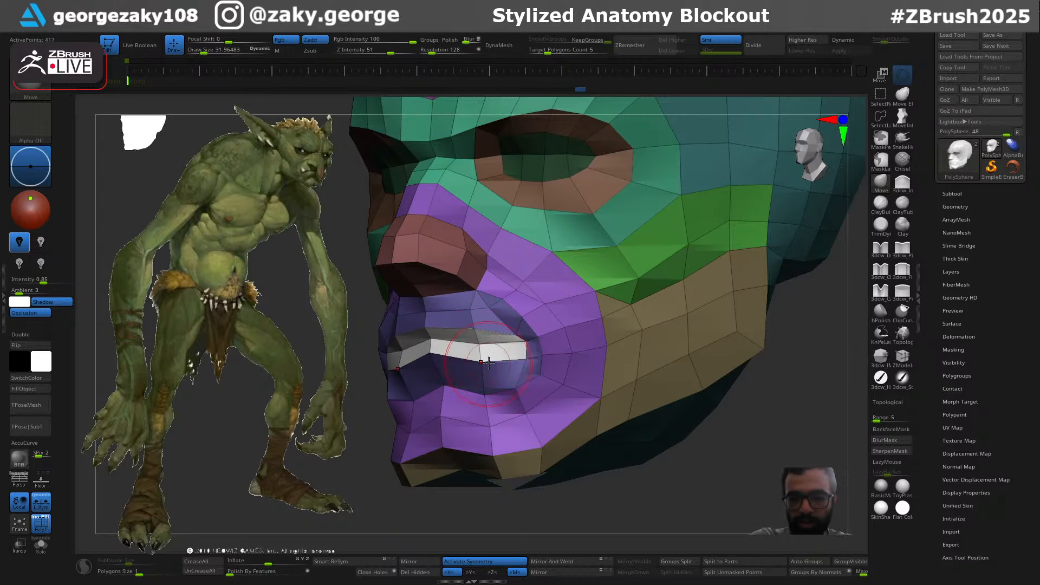
# Adjust the protrusion of the lips in profile with the Move brush at a small brush size
pyautogui.moveTo(447, 341); pyautogui.dragTo(429, 376, button='right')
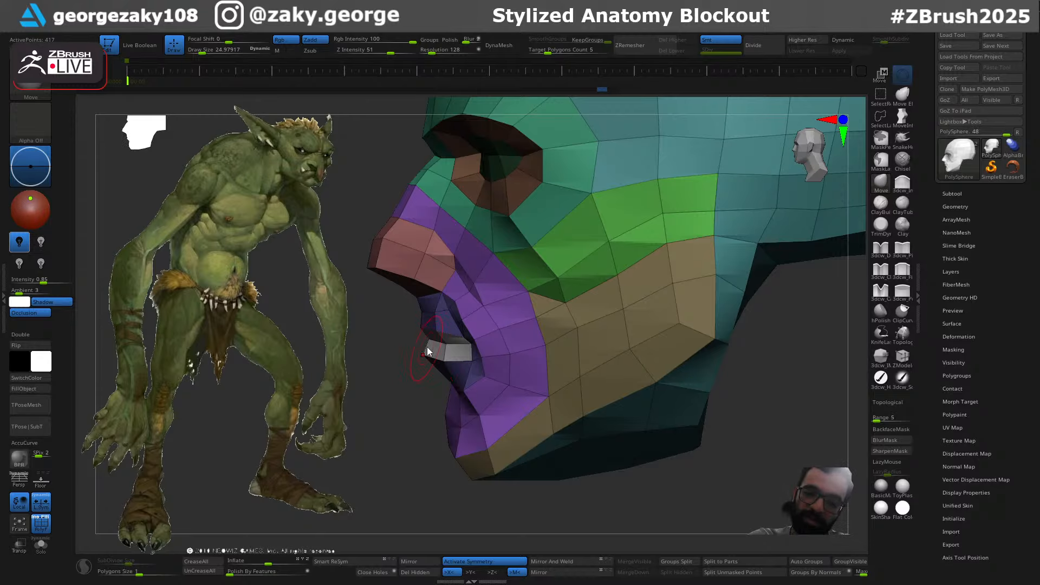
pyautogui.press('s')
pyautogui.moveTo(449, 358); pyautogui.dragTo(428, 356)
pyautogui.press('s')
pyautogui.press('s')
pyautogui.moveTo(438, 362); pyautogui.dragTo(437, 362)
pyautogui.press('s')
pyautogui.keyDown('shift'); pyautogui.moveTo(429, 335); pyautogui.dragTo(476, 340, button='right'); pyautogui.keyUp('shift')
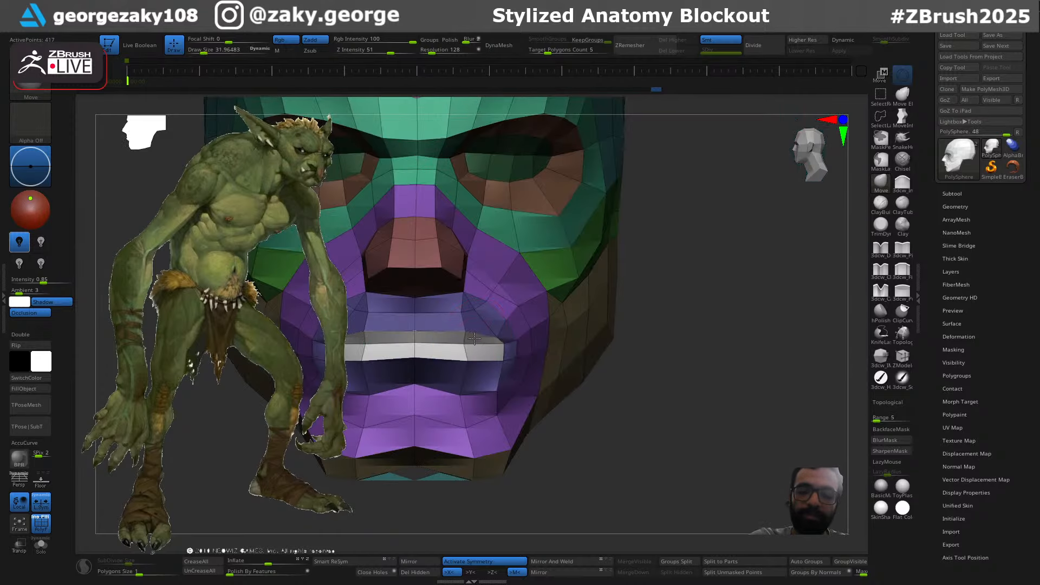
# Reshape the mouth opening from the front and side with the Move brush, keeping the marked strip narrow
pyautogui.press('s')
pyautogui.moveTo(477, 344); pyautogui.dragTo(474, 344)
pyautogui.moveTo(467, 336); pyautogui.dragTo(428, 357)
pyautogui.hotkey('ctrl', 'z')
pyautogui.press('s')
pyautogui.moveTo(417, 366); pyautogui.dragTo(422, 358)
pyautogui.moveTo(422, 360); pyautogui.dragTo(465, 363, button='right')
pyautogui.moveTo(468, 369); pyautogui.dragTo(471, 372)
pyautogui.moveTo(471, 373)
pyautogui.keyDown('shift'); pyautogui.mouseDown(button='right')
pyautogui.moveTo(454, 370)
pyautogui.moveTo(471, 354)
pyautogui.moveTo(457, 348)
pyautogui.mouseUp(button='right'); pyautogui.keyUp('shift')
# Sharpen the crease between the lips toward the mouth corners with a small DamStandard brush
pyautogui.press('b')
pyautogui.press('d')
pyautogui.press('s')
pyautogui.press('s')
pyautogui.moveTo(457, 348); pyautogui.dragTo(452, 348)
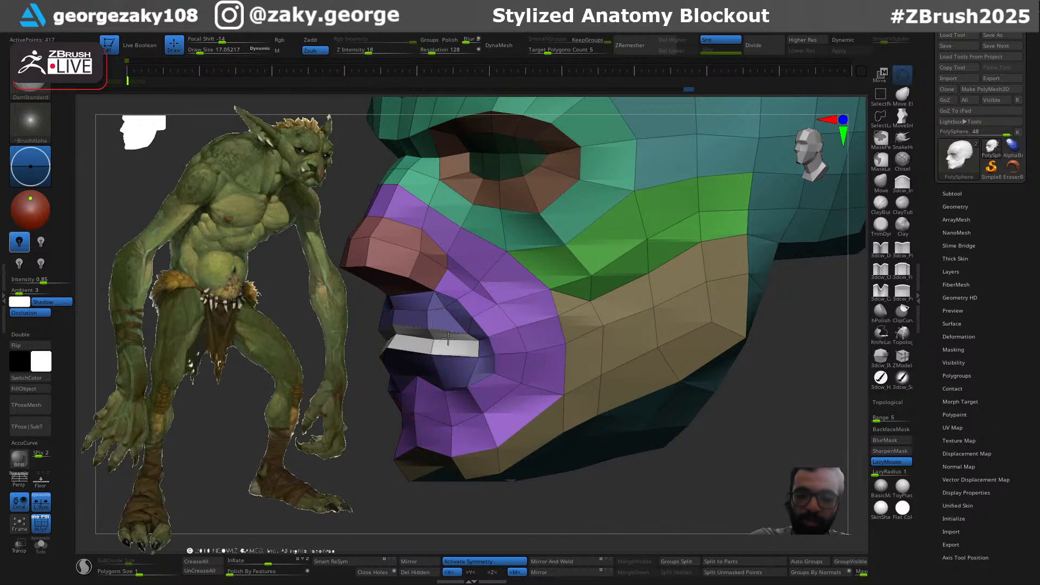
pyautogui.moveTo(438, 345); pyautogui.dragTo(464, 346, button='right')
pyautogui.press('s')
pyautogui.moveTo(464, 348); pyautogui.dragTo(473, 344)
pyautogui.hotkey('ctrl', 'z')
pyautogui.press('s')
pyautogui.press('s')
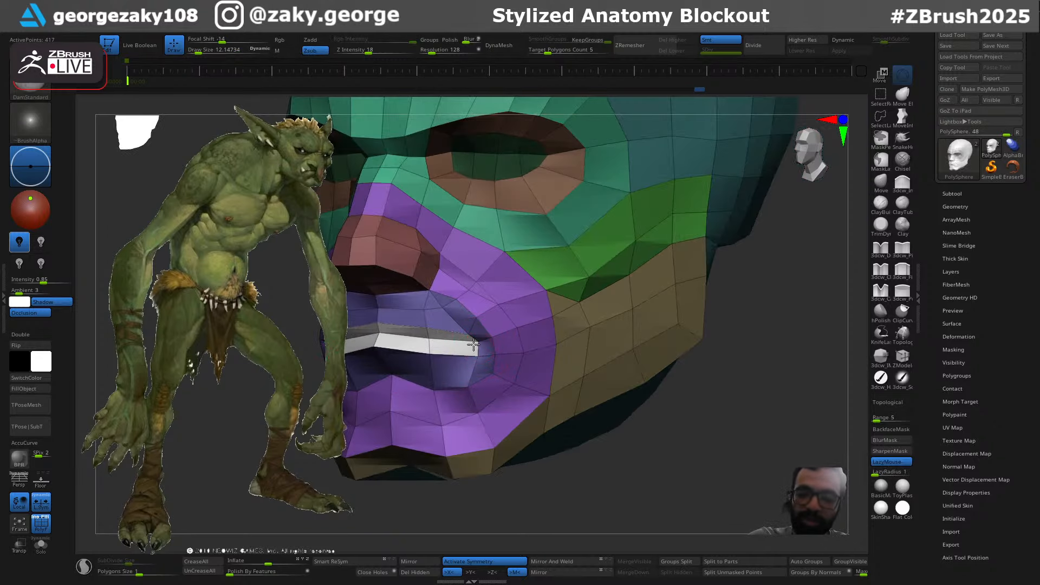
# Shape the lower lip and the transition into the chin with the Move brush from both three-quarter sides
pyautogui.keyDown('shift'); pyautogui.moveTo(427, 330); pyautogui.dragTo(560, 329, button='right'); pyautogui.keyUp('shift')
pyautogui.press('b')
pyautogui.press('m')
pyautogui.press('v')
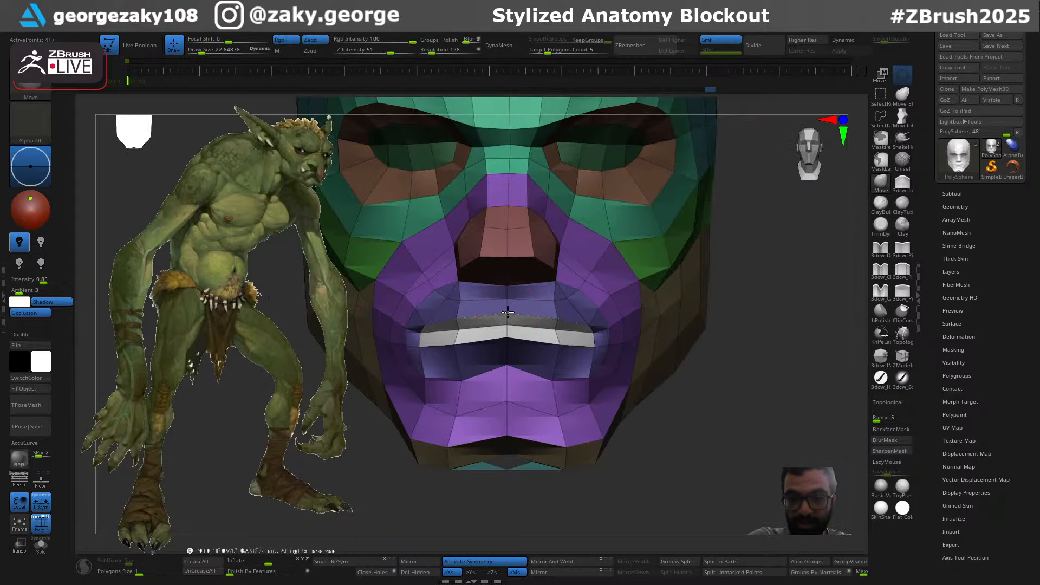
pyautogui.moveTo(550, 332); pyautogui.dragTo(566, 387, button='right')
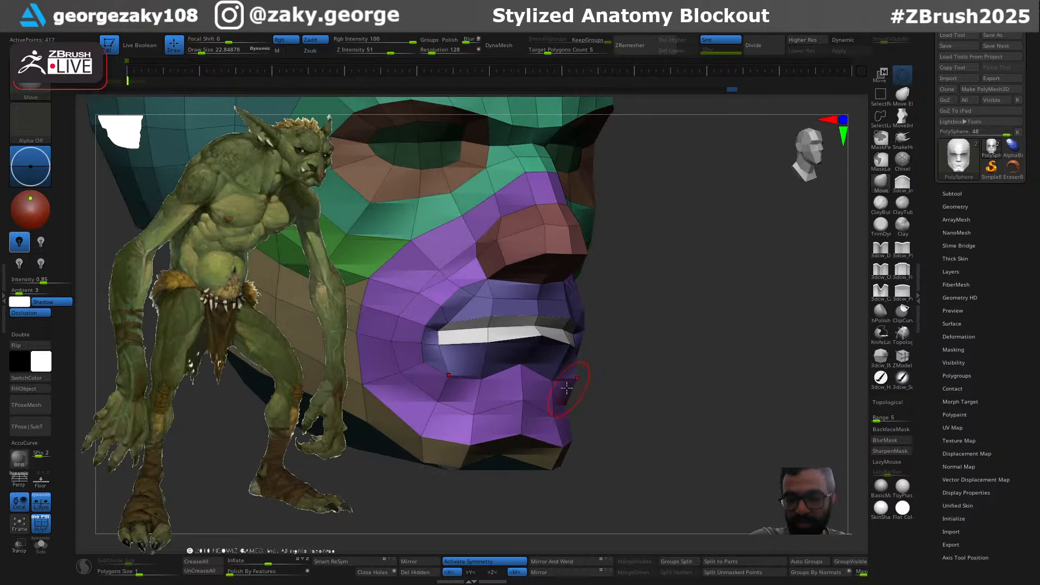
pyautogui.press('s')
pyautogui.moveTo(557, 381); pyautogui.dragTo(560, 382)
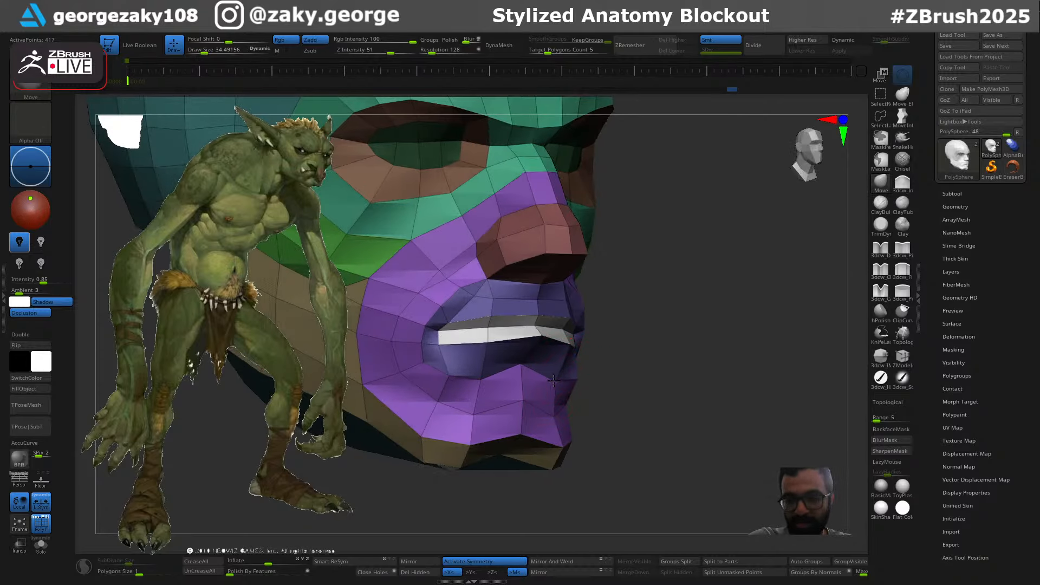
pyautogui.moveTo(615, 384)
pyautogui.mouseDown(button='right')
pyautogui.moveTo(631, 390)
pyautogui.moveTo(567, 395)
pyautogui.moveTo(575, 400)
pyautogui.mouseUp(button='right')
pyautogui.press('s')
pyautogui.moveTo(582, 406); pyautogui.dragTo(578, 406)
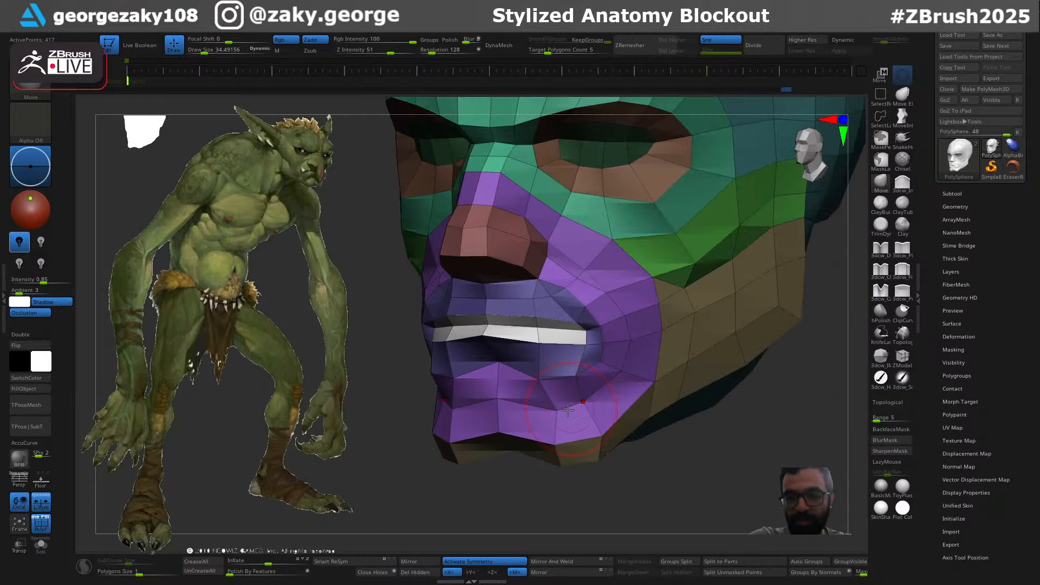
# Pull the mouth corners outward around the muzzle with the Move brush, working from the side and from below
pyautogui.moveTo(580, 405); pyautogui.dragTo(547, 379, button='right')
pyautogui.press('s')
pyautogui.moveTo(593, 341); pyautogui.dragTo(600, 337)
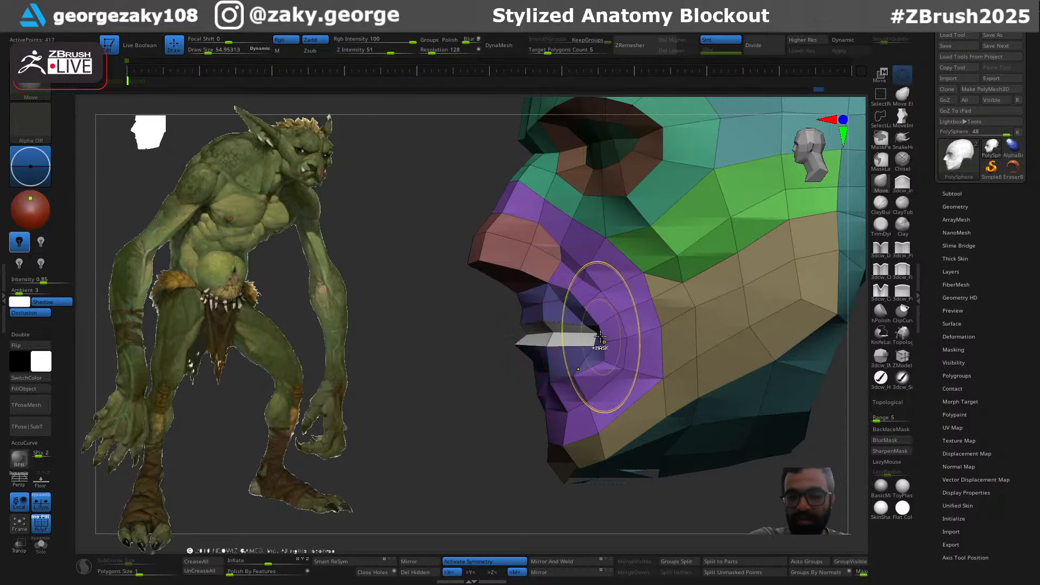
pyautogui.moveTo(581, 332); pyautogui.dragTo(612, 294, button='right')
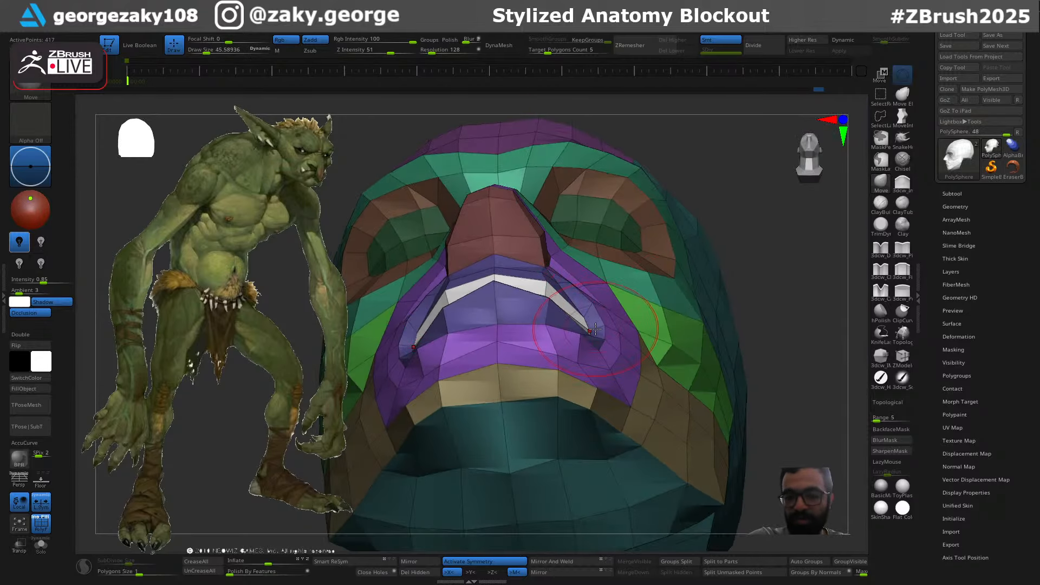
pyautogui.moveTo(595, 329); pyautogui.dragTo(603, 330)
pyautogui.press('s')
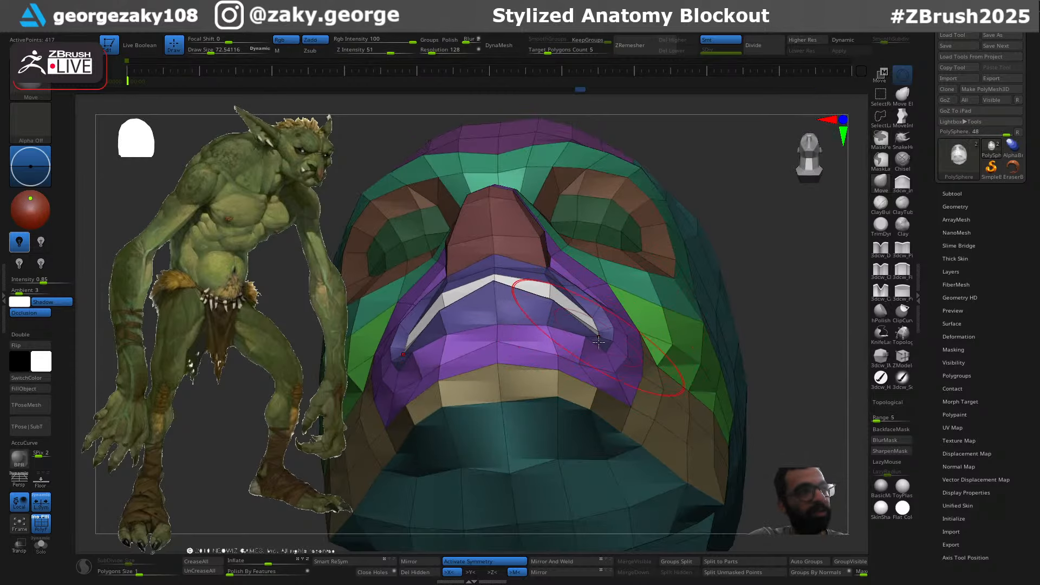
pyautogui.moveTo(598, 341); pyautogui.dragTo(597, 395, button='right')
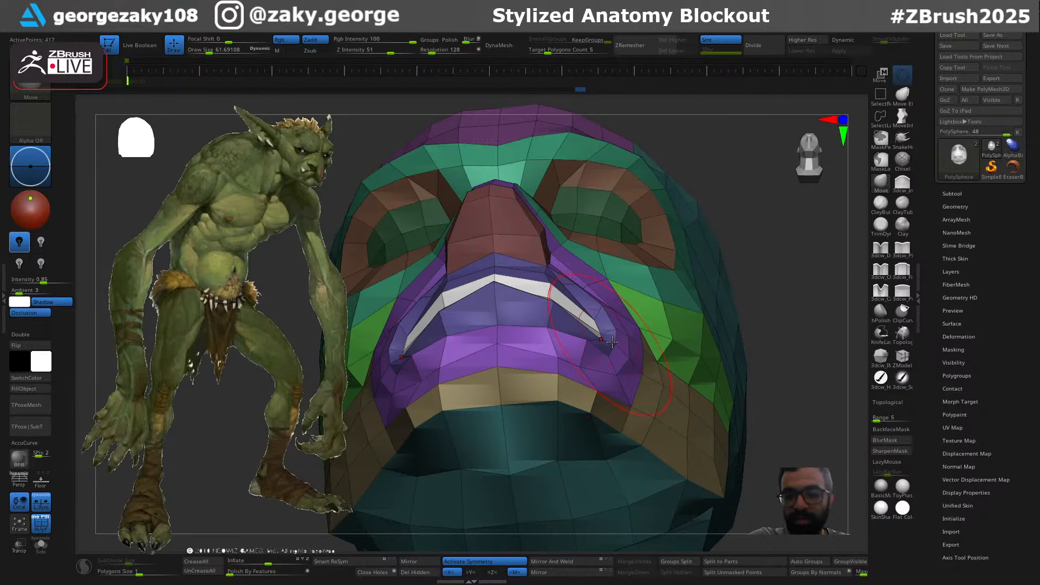
pyautogui.moveTo(612, 342); pyautogui.dragTo(617, 352, button='right')
pyautogui.moveTo(551, 279); pyautogui.dragTo(545, 291)
pyautogui.moveTo(545, 292); pyautogui.dragTo(605, 381, button='right')
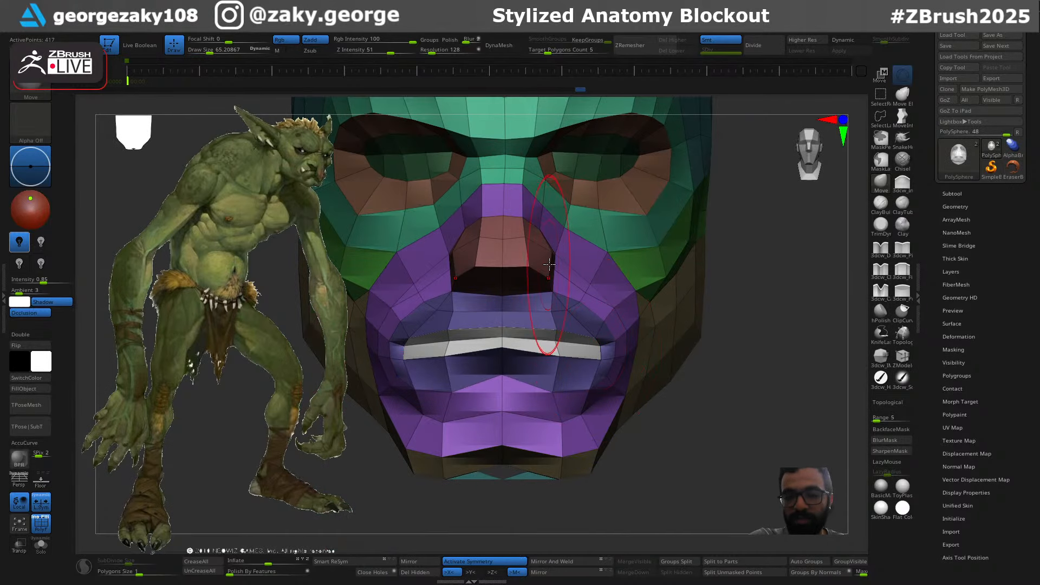
# Reshape the base and wings of the nose above the upper lip with the Move brush
pyautogui.moveTo(552, 291); pyautogui.dragTo(554, 287)
pyautogui.moveTo(595, 303); pyautogui.dragTo(533, 298, button='right')
pyautogui.press('s')
pyautogui.moveTo(548, 269); pyautogui.dragTo(544, 253)
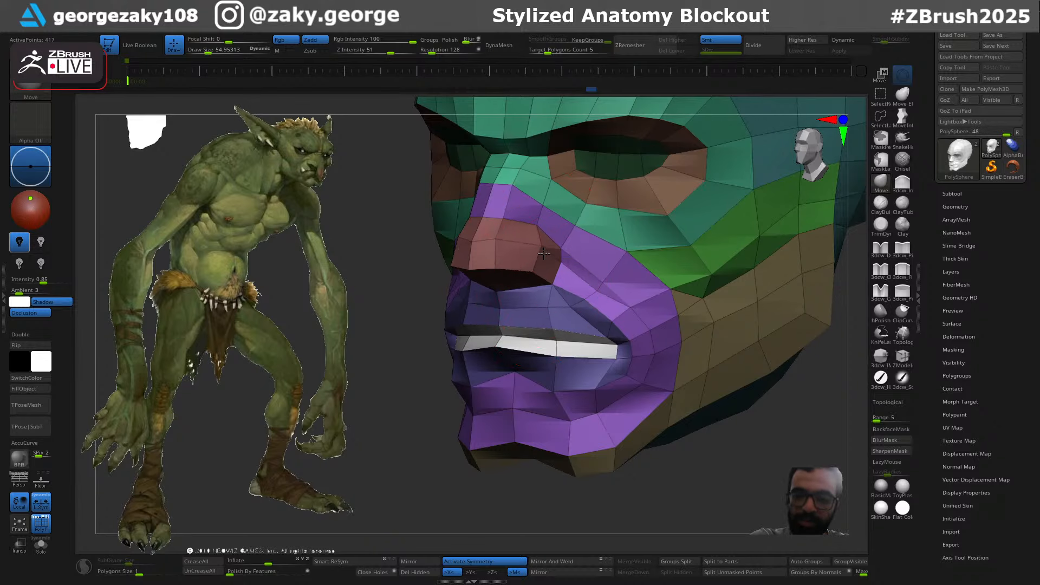
pyautogui.moveTo(543, 253)
pyautogui.mouseDown(button='right')
pyautogui.moveTo(525, 255)
pyautogui.moveTo(537, 254)
pyautogui.moveTo(529, 186)
pyautogui.moveTo(550, 280)
pyautogui.mouseUp(button='right')
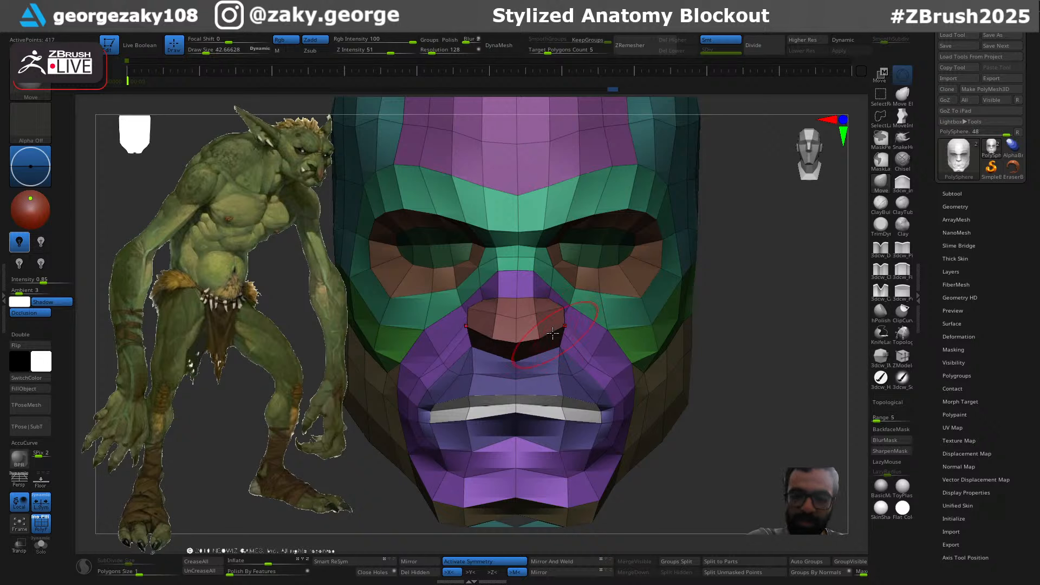
# Refine the nose tip, wings and bridge with a small Move brush from the front and side
pyautogui.moveTo(552, 333); pyautogui.dragTo(530, 322, button='right')
pyautogui.press('s')
pyautogui.moveTo(593, 333); pyautogui.dragTo(595, 333)
pyautogui.moveTo(584, 325); pyautogui.dragTo(566, 309, button='right')
pyautogui.press('s')
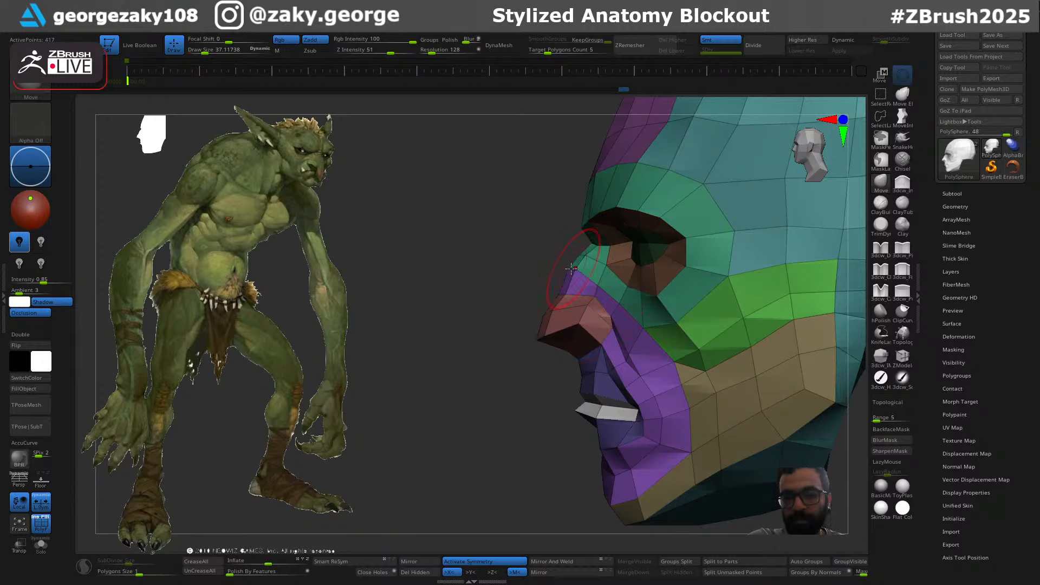
pyautogui.moveTo(571, 268)
pyautogui.mouseDown(button='right')
pyautogui.moveTo(674, 275)
pyautogui.moveTo(662, 325)
pyautogui.moveTo(698, 309)
pyautogui.moveTo(664, 319)
pyautogui.mouseUp(button='right')
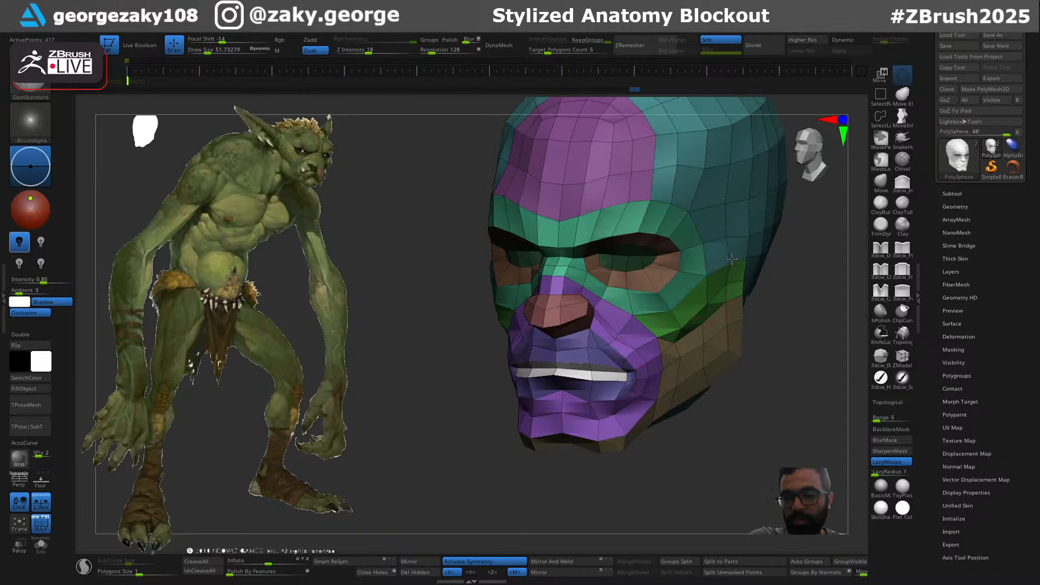
# Try to carve a crease along the cheekbone beside the eye with the DamStandard brush
pyautogui.press('s')
pyautogui.moveTo(665, 311); pyautogui.dragTo(669, 310)
pyautogui.moveTo(730, 264); pyautogui.dragTo(704, 287)
pyautogui.hotkey('ctrl', 'z')
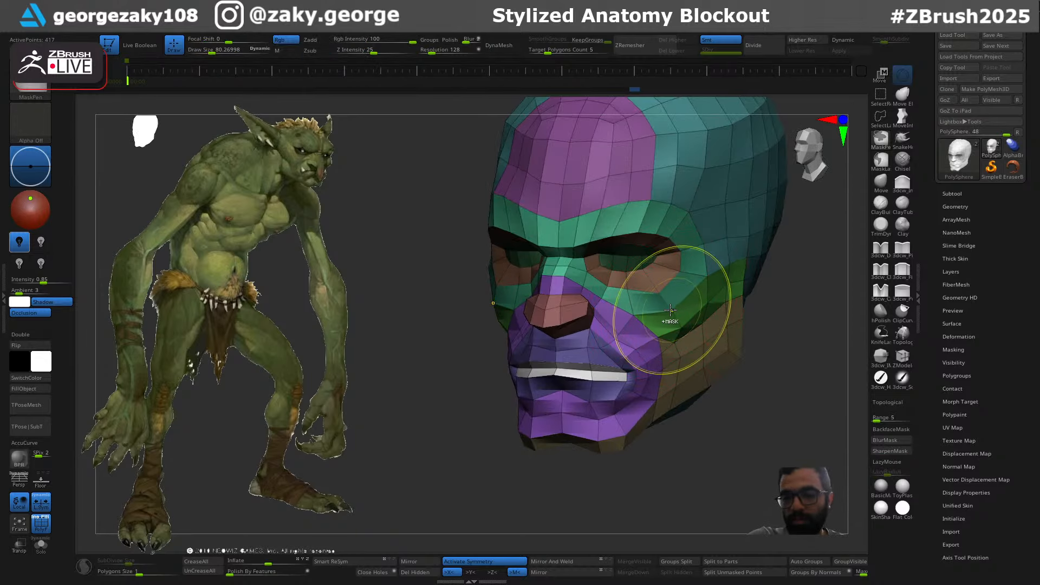
# Reshape and smooth the jawline and underside of the chin with the Move brush, working from below
pyautogui.press('[')
pyautogui.moveTo(679, 299)
pyautogui.mouseDown(button='right')
pyautogui.moveTo(711, 293)
pyautogui.moveTo(656, 302)
pyautogui.moveTo(662, 362)
pyautogui.moveTo(617, 323)
pyautogui.moveTo(623, 331)
pyautogui.moveTo(654, 346)
pyautogui.moveTo(631, 332)
pyautogui.moveTo(609, 283)
pyautogui.moveTo(522, 209)
pyautogui.mouseUp(button='right')
pyautogui.press('b')
pyautogui.press('m')
pyautogui.press('v')
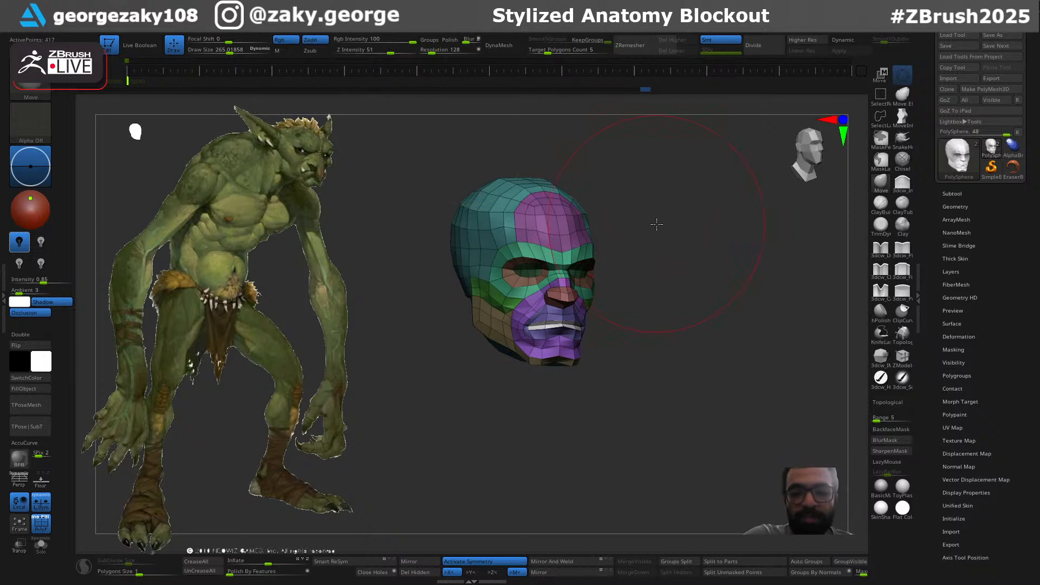
pyautogui.moveTo(654, 223)
pyautogui.keyDown('ctrl'); pyautogui.mouseDown(button='right')
pyautogui.moveTo(562, 251)
pyautogui.moveTo(529, 228)
pyautogui.mouseUp(button='right'); pyautogui.keyUp('ctrl')
pyautogui.moveTo(583, 421); pyautogui.dragTo(565, 385, button='right')
pyautogui.press('s')
pyautogui.moveTo(566, 386); pyautogui.dragTo(555, 387)
pyautogui.moveTo(558, 425); pyautogui.dragTo(557, 390, button='right')
pyautogui.press('s')
pyautogui.moveTo(557, 390); pyautogui.dragTo(552, 390)
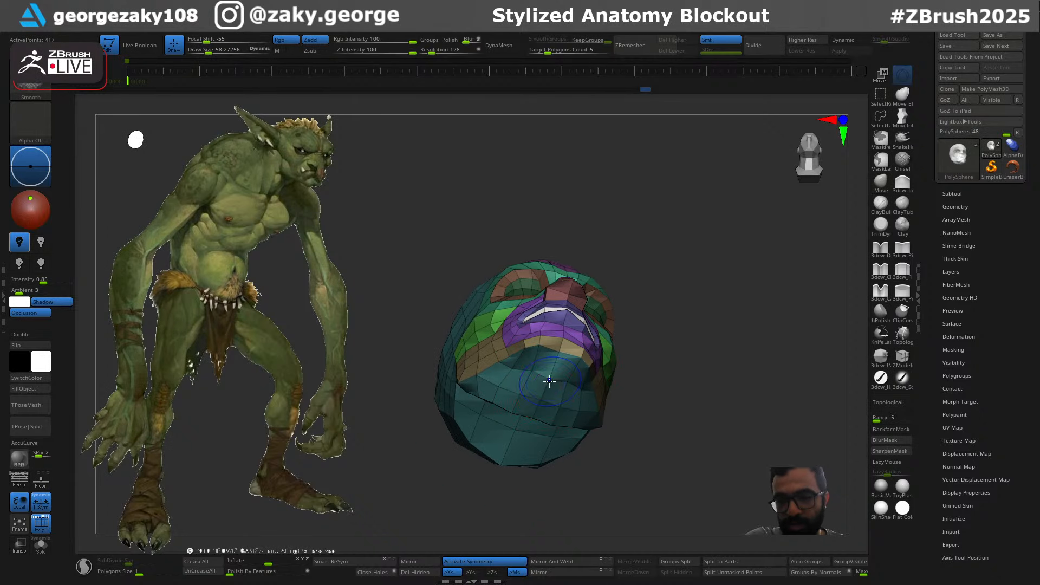
pyautogui.moveTo(555, 393)
pyautogui.mouseDown(button='right')
pyautogui.moveTo(668, 424)
pyautogui.moveTo(675, 440)
pyautogui.moveTo(624, 348)
pyautogui.moveTo(591, 365)
pyautogui.moveTo(547, 360)
pyautogui.mouseUp(button='right')
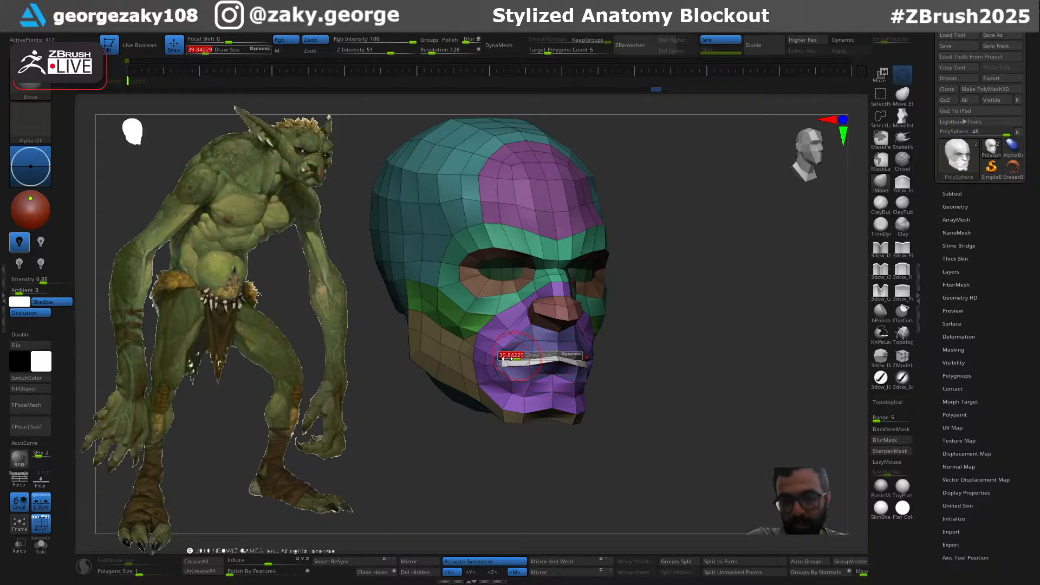
# Deepen the crease along the mouth opening with a DamStandard brush at a draw size of about 30
pyautogui.press('b')
pyautogui.press('d')
pyautogui.press('s')
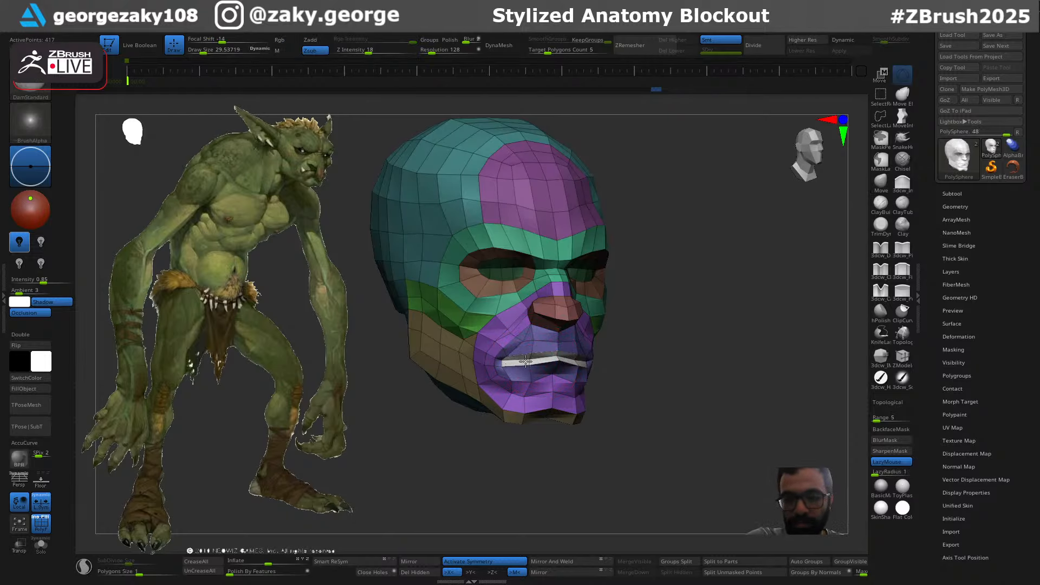
pyautogui.moveTo(587, 352)
pyautogui.mouseDown(button='right')
pyautogui.moveTo(574, 363)
pyautogui.moveTo(582, 366)
pyautogui.moveTo(569, 362)
pyautogui.moveTo(593, 360)
pyautogui.moveTo(610, 393)
pyautogui.moveTo(605, 373)
pyautogui.mouseUp(button='right')
# Reshape the upper muzzle and the folds beside the nose with the Move brush from front and three-quarter views
pyautogui.press('b')
pyautogui.press('m')
pyautogui.press('v')
pyautogui.press('s')
pyautogui.press('f')
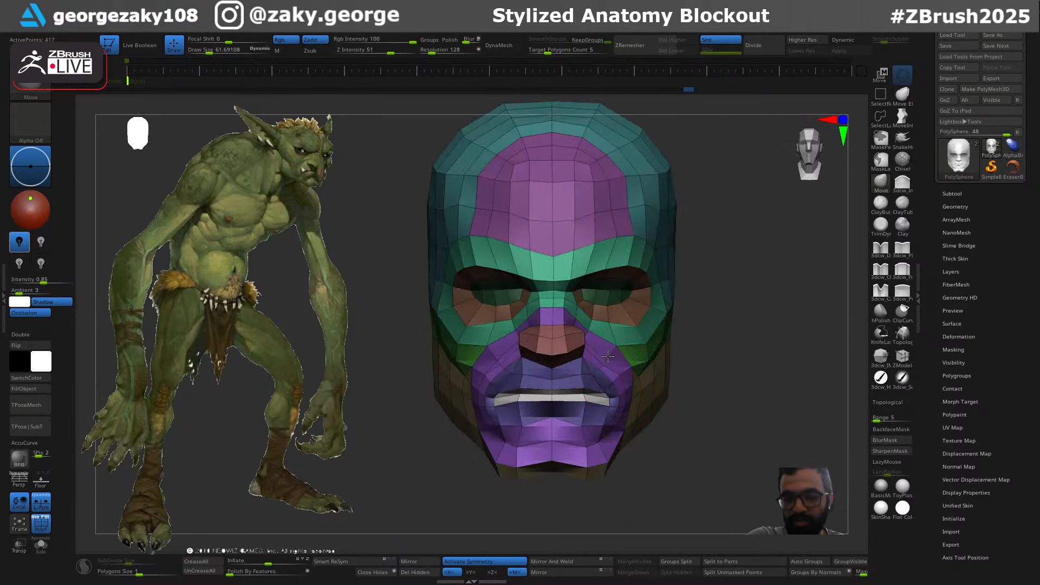
pyautogui.press('f')
pyautogui.moveTo(600, 364); pyautogui.dragTo(597, 364)
pyautogui.moveTo(603, 365)
pyautogui.mouseDown(button='right')
pyautogui.moveTo(591, 371)
pyautogui.moveTo(591, 361)
pyautogui.mouseUp(button='right')
pyautogui.press('s')
pyautogui.press('s')
pyautogui.moveTo(591, 362); pyautogui.dragTo(597, 362)
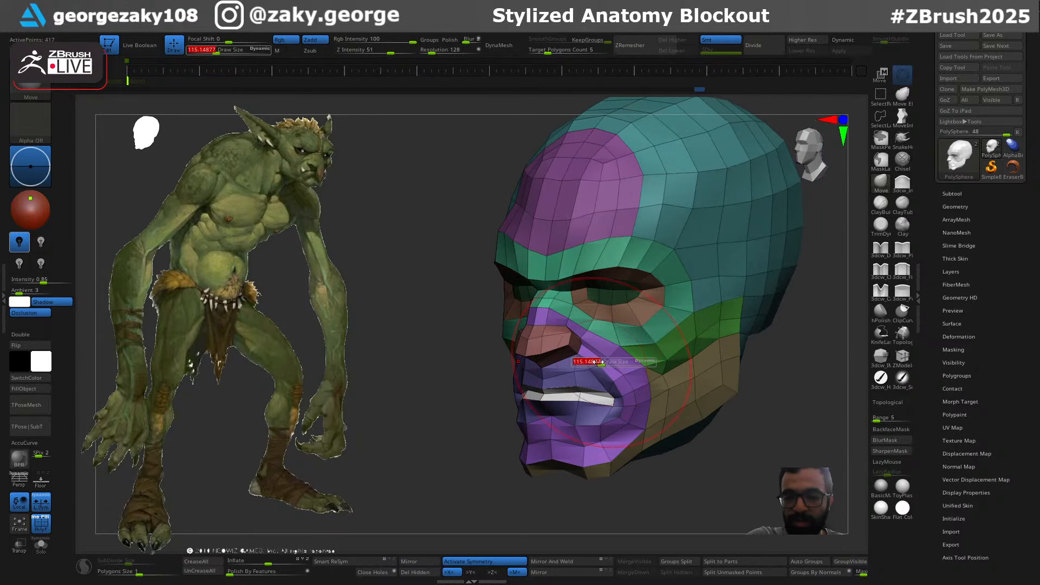
pyautogui.keyDown('shift'); pyautogui.moveTo(598, 359); pyautogui.dragTo(612, 362, button='right'); pyautogui.keyUp('shift')
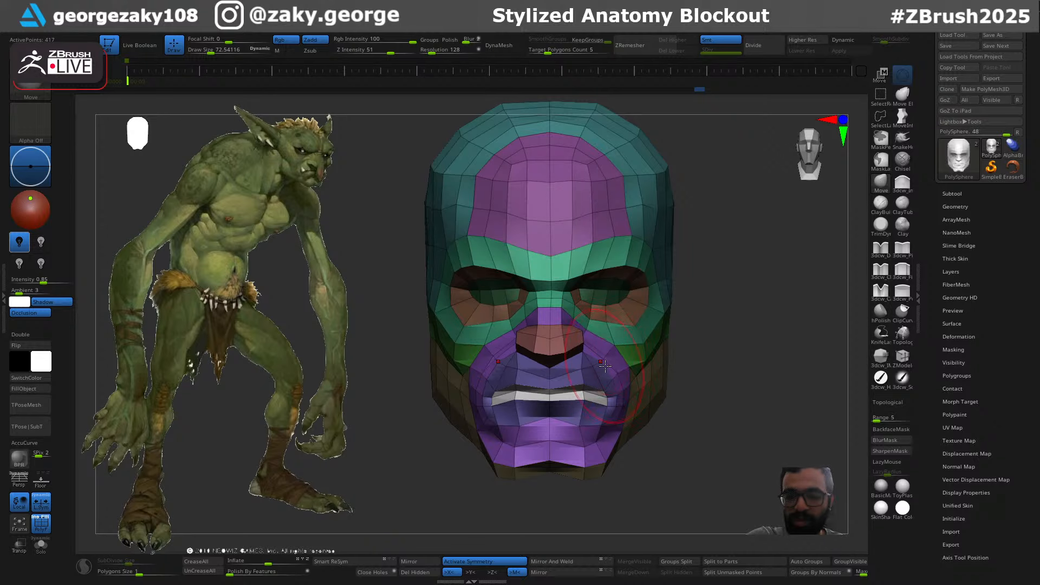
# Try to isolate the eye area with a polygroup mask and place the gizmo on the eye
pyautogui.moveTo(697, 353)
pyautogui.mouseDown(button='right')
pyautogui.moveTo(708, 330)
pyautogui.moveTo(700, 313)
pyautogui.moveTo(634, 295)
pyautogui.moveTo(726, 314)
pyautogui.mouseUp(button='right')
pyautogui.press('w')
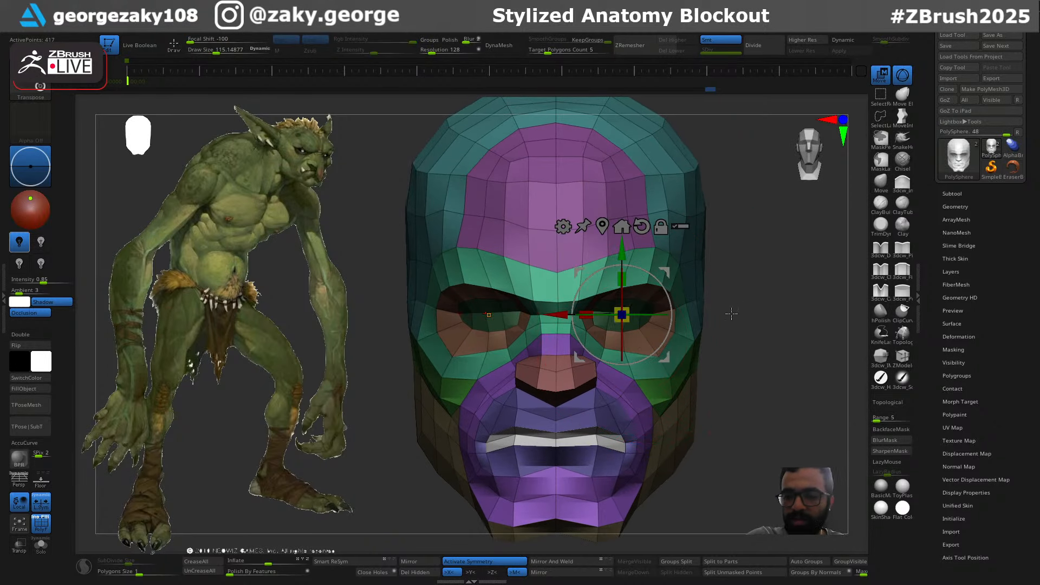
pyautogui.press('q')
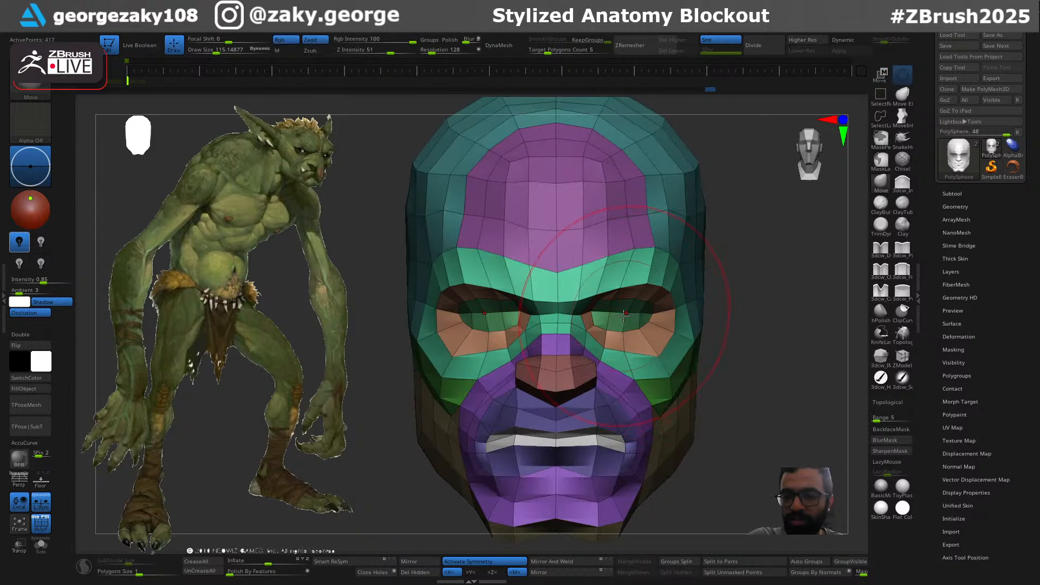
pyautogui.press('w')
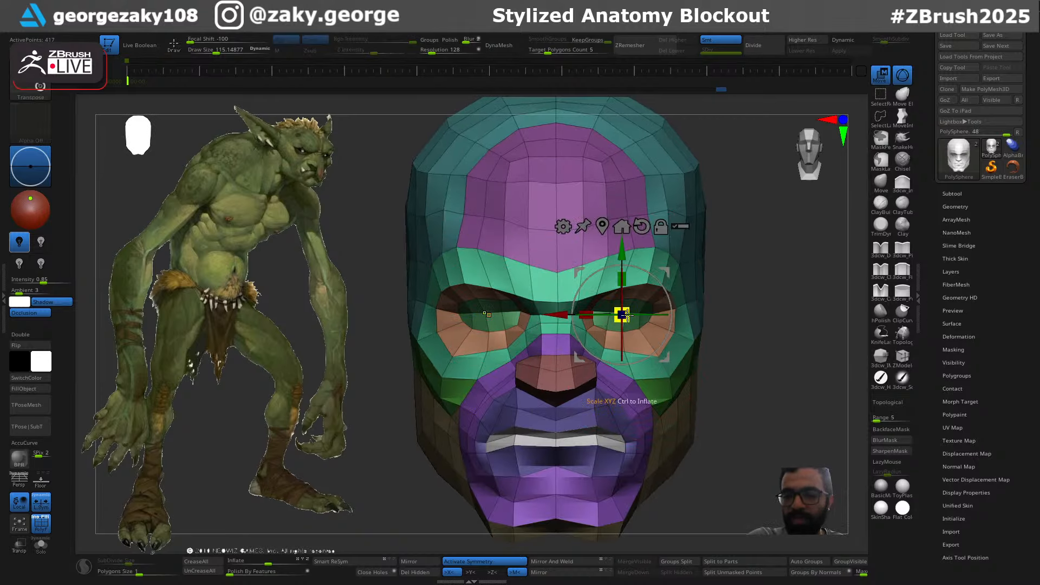
pyautogui.press('q')
pyautogui.moveTo(639, 319)
pyautogui.keyDown('ctrl'); pyautogui.mouseDown(button='right')
pyautogui.moveTo(641, 362)
pyautogui.moveTo(658, 340)
pyautogui.moveTo(683, 354)
pyautogui.mouseUp(button='right'); pyautogui.keyUp('ctrl')
pyautogui.press('w')
pyautogui.keyDown('ctrl'); pyautogui.click(686, 356); pyautogui.keyUp('ctrl')
pyautogui.click(673, 273)
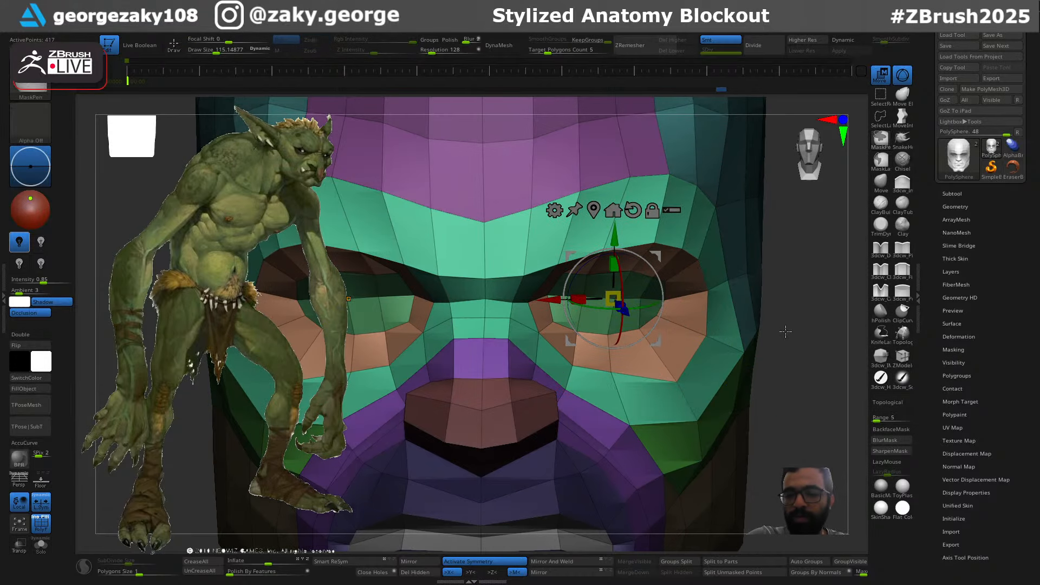
# Mask the head except for the eye and eye socket polygroups, with a softened mask edge
pyautogui.keyDown('ctrl'); pyautogui.moveTo(801, 333); pyautogui.dragTo(805, 395); pyautogui.keyUp('ctrl')
pyautogui.keyDown('ctrl'); pyautogui.click(798, 353); pyautogui.keyUp('ctrl')
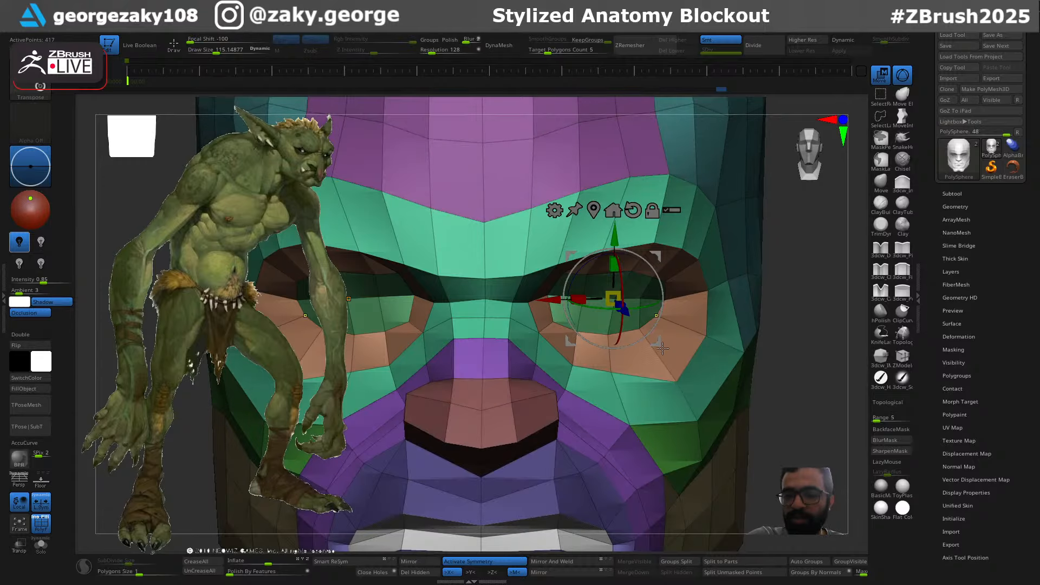
pyautogui.keyDown('ctrl'); pyautogui.click(393, 310); pyautogui.keyUp('ctrl')
pyautogui.press('q')
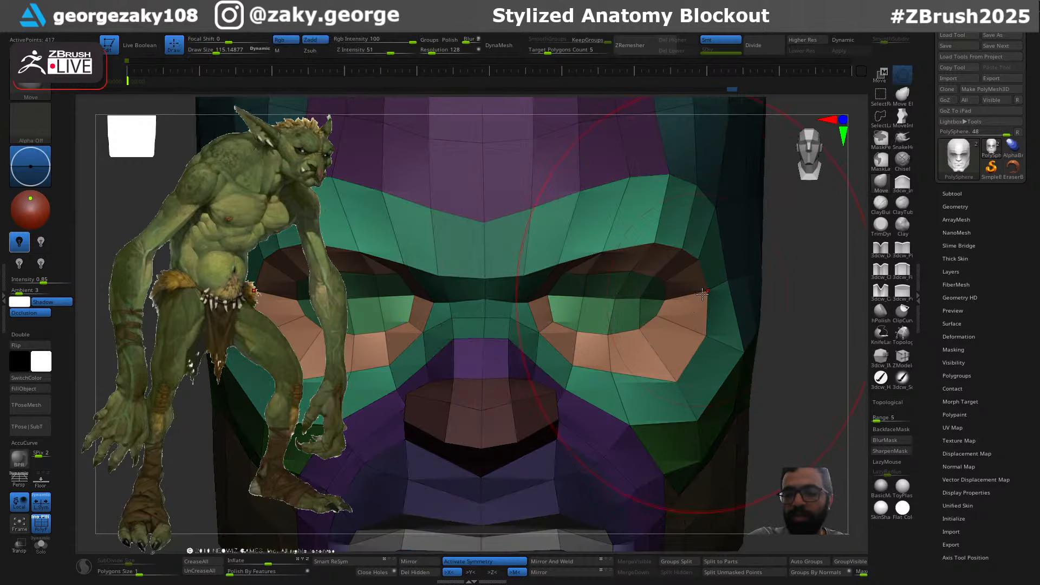
pyautogui.keyDown('ctrl'); pyautogui.click(743, 246); pyautogui.keyUp('ctrl')
pyautogui.hotkey('ctrl', 'z')
pyautogui.moveTo(729, 277)
pyautogui.keyDown('ctrl'); pyautogui.mouseDown(button='right')
pyautogui.moveTo(699, 256)
pyautogui.moveTo(734, 271)
pyautogui.moveTo(720, 286)
pyautogui.moveTo(745, 286)
pyautogui.mouseUp(button='right'); pyautogui.keyUp('ctrl')
# Center the gizmo on the eye, narrow the unmasked eye sockets slightly, and clear the mask
pyautogui.press('w')
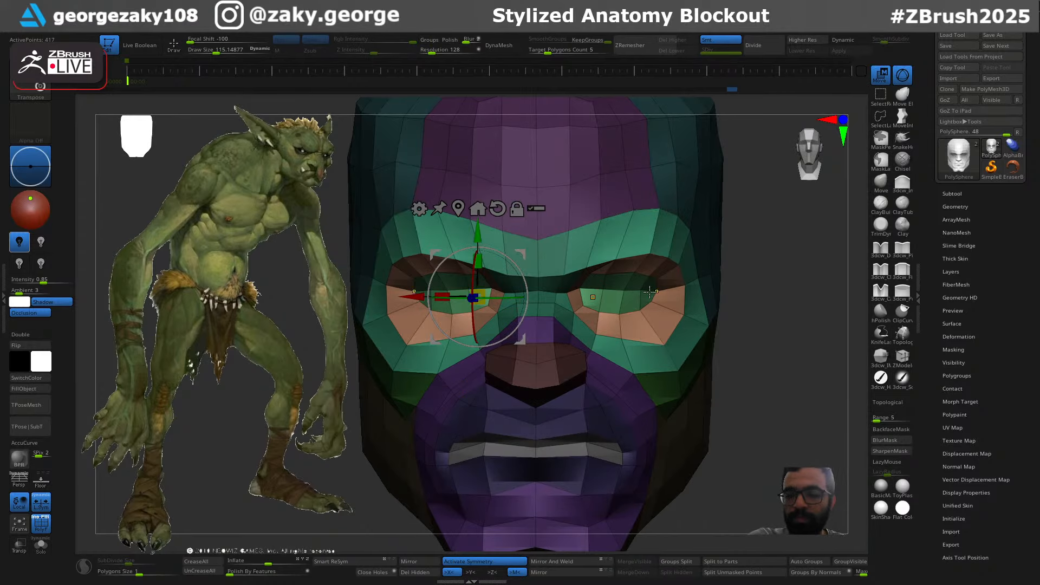
pyautogui.click(593, 297)
pyautogui.click(628, 297)
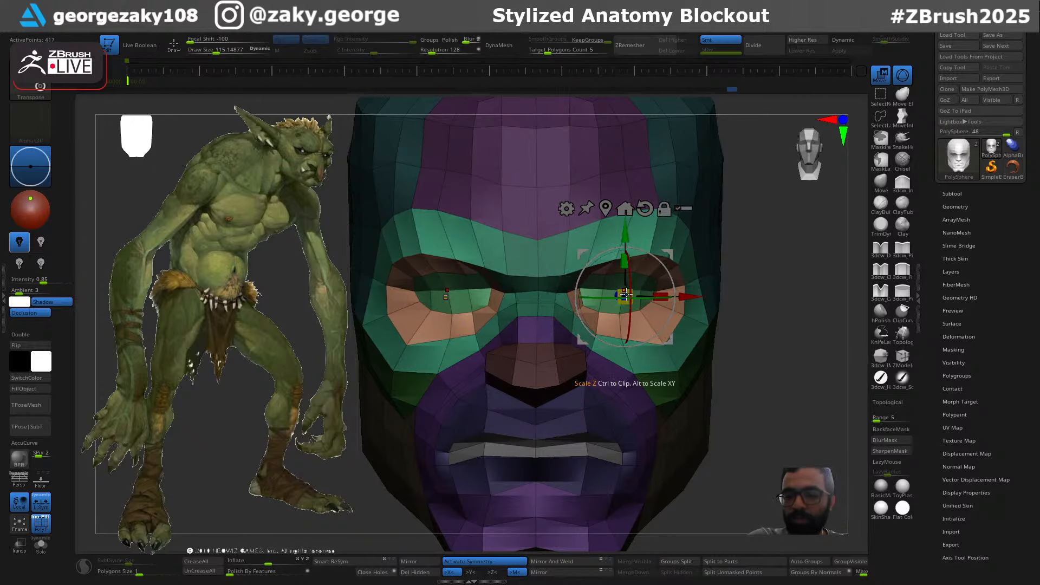
pyautogui.press('q')
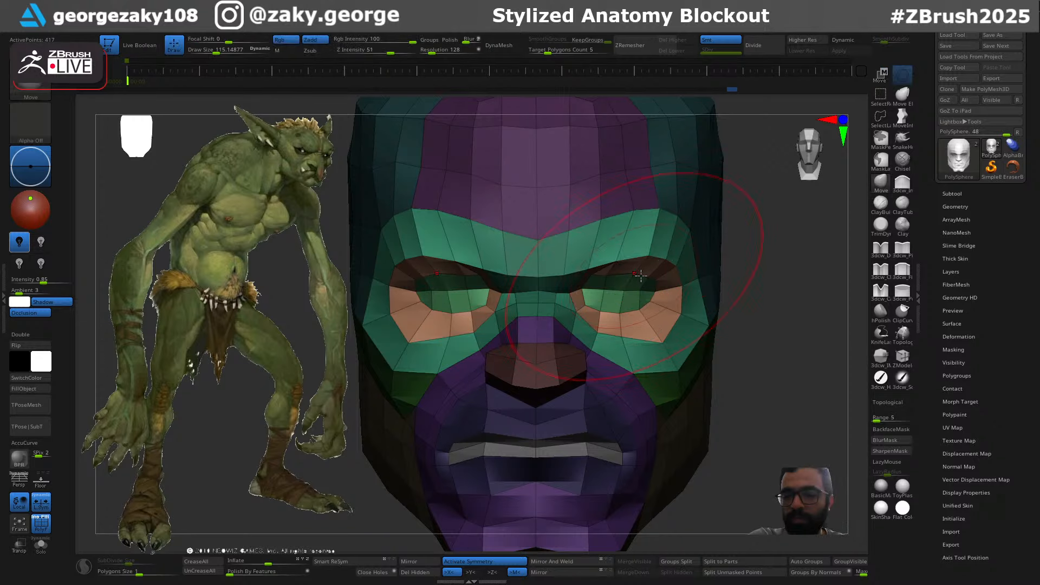
pyautogui.keyDown('ctrl'); pyautogui.click(763, 281); pyautogui.keyUp('ctrl')
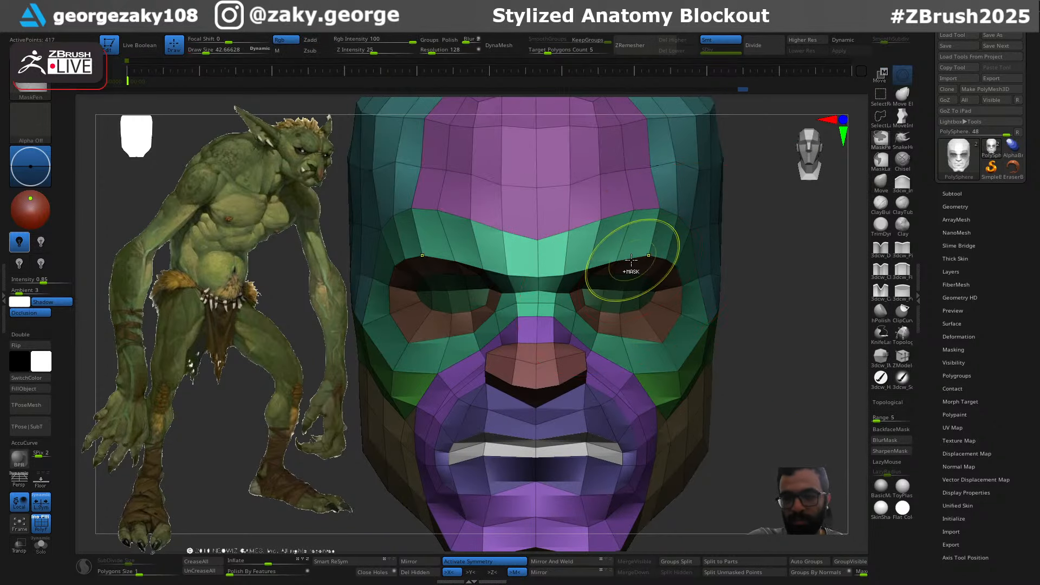
pyautogui.moveTo(762, 260); pyautogui.dragTo(731, 259)
pyautogui.hotkey('ctrl', 'shift', 'a')
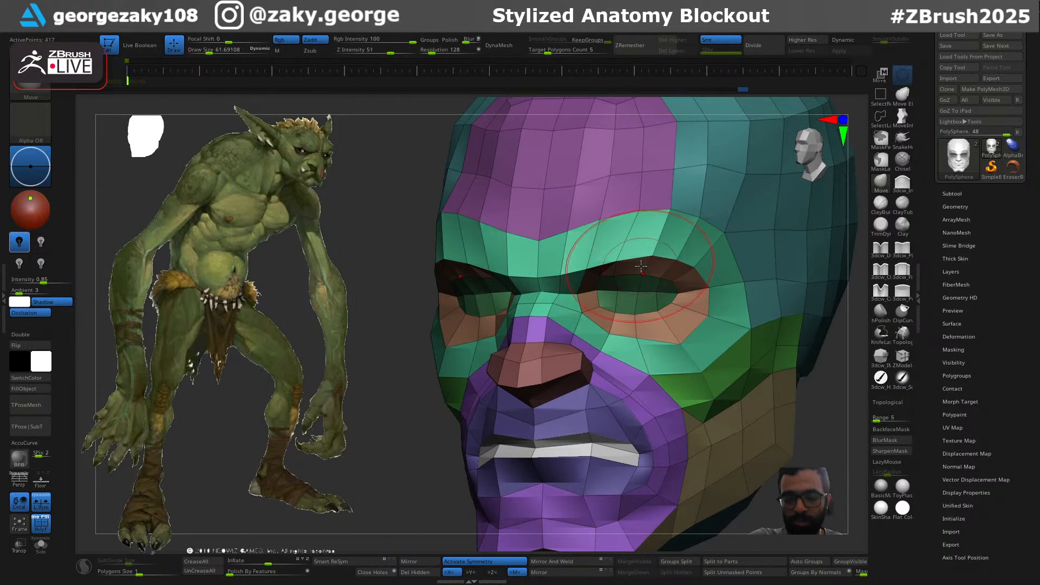
# Shape the upper eyelid and the brow edge above it with the Move brush from a three-quarter view
pyautogui.press('s')
pyautogui.moveTo(641, 264); pyautogui.dragTo(627, 255)
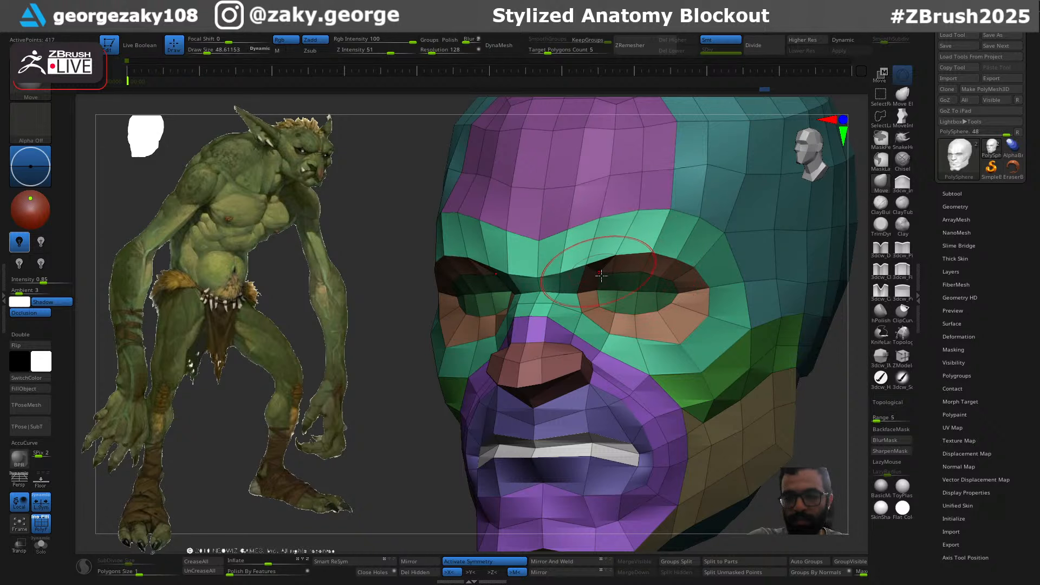
pyautogui.keyDown('shift'); pyautogui.moveTo(601, 276); pyautogui.dragTo(623, 265, button='right'); pyautogui.keyUp('shift')
pyautogui.press('s')
pyautogui.moveTo(623, 265); pyautogui.dragTo(629, 263)
pyautogui.moveTo(572, 230); pyautogui.dragTo(575, 252)
# Adjust the cheek and the fold around the muzzle with the Move brush from the opposite three-quarter side
pyautogui.moveTo(575, 260); pyautogui.dragTo(601, 263, button='right')
pyautogui.keyDown('ctrl'); pyautogui.moveTo(601, 262); pyautogui.dragTo(568, 238, button='right'); pyautogui.keyUp('ctrl')
pyautogui.moveTo(569, 237); pyautogui.dragTo(558, 263, button='right')
pyautogui.moveTo(596, 323); pyautogui.dragTo(574, 325, button='right')
pyautogui.moveTo(574, 324)
pyautogui.keyDown('ctrl'); pyautogui.mouseDown(button='right')
pyautogui.moveTo(570, 372)
pyautogui.moveTo(552, 346)
pyautogui.moveTo(533, 382)
pyautogui.mouseUp(button='right'); pyautogui.keyUp('ctrl')
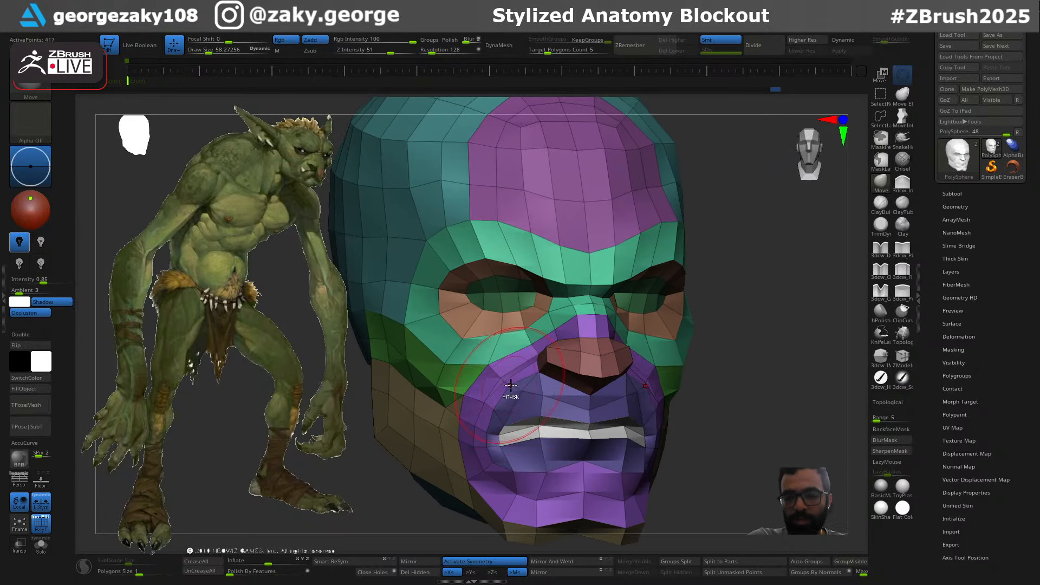
pyautogui.press('[')
pyautogui.moveTo(456, 400); pyautogui.dragTo(489, 365, button='right')
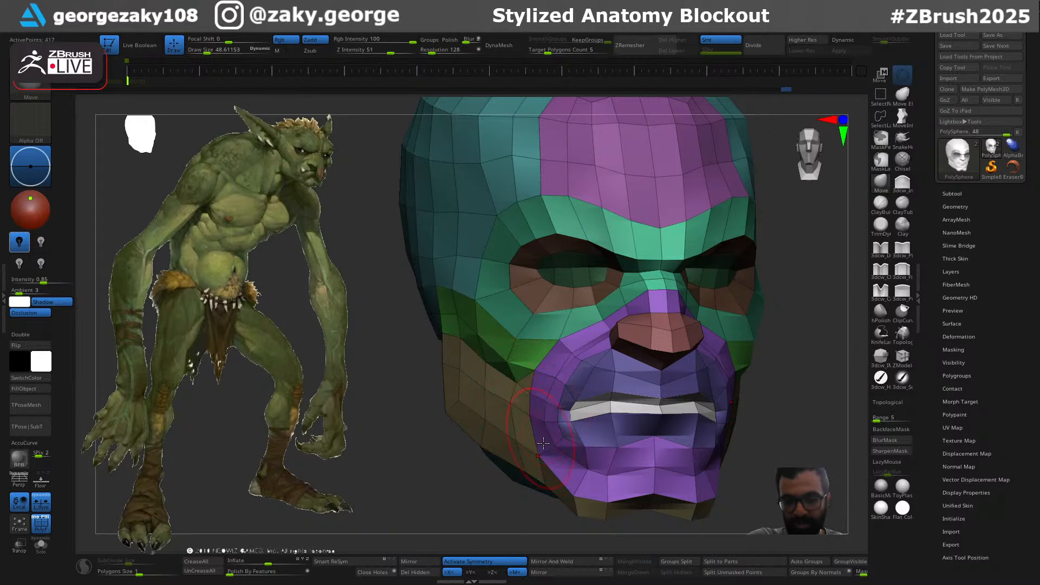
pyautogui.moveTo(545, 407)
pyautogui.mouseDown(button='right')
pyautogui.moveTo(521, 431)
pyautogui.moveTo(532, 439)
pyautogui.mouseUp(button='right')
pyautogui.press('[')
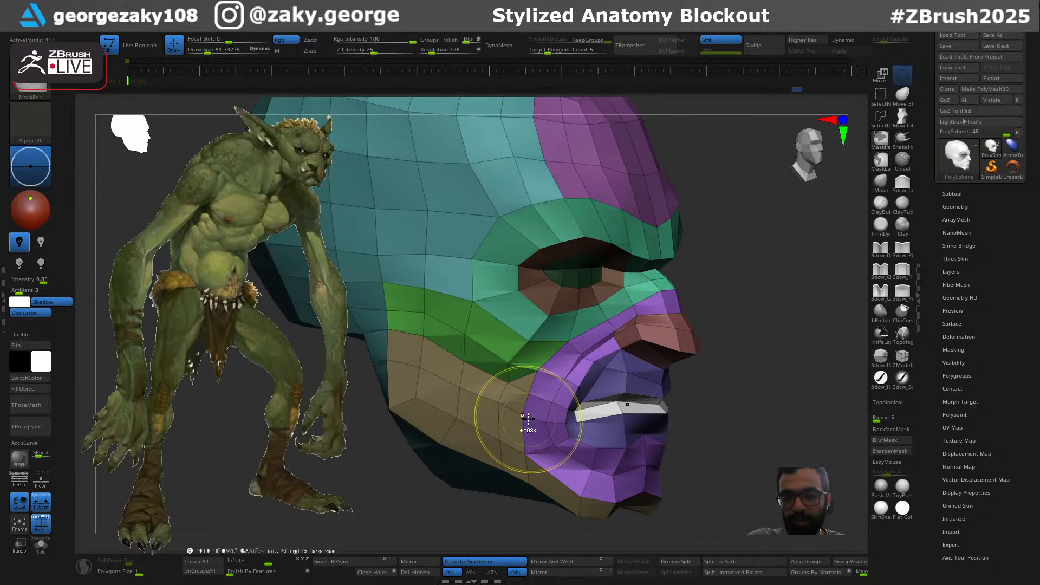
# Build up the cheek beside the mouth corner with the Standard brush and smooth its transition into the jaw
pyautogui.moveTo(541, 377); pyautogui.dragTo(525, 382, button='right')
pyautogui.press('b')
pyautogui.press('s')
pyautogui.press('t')
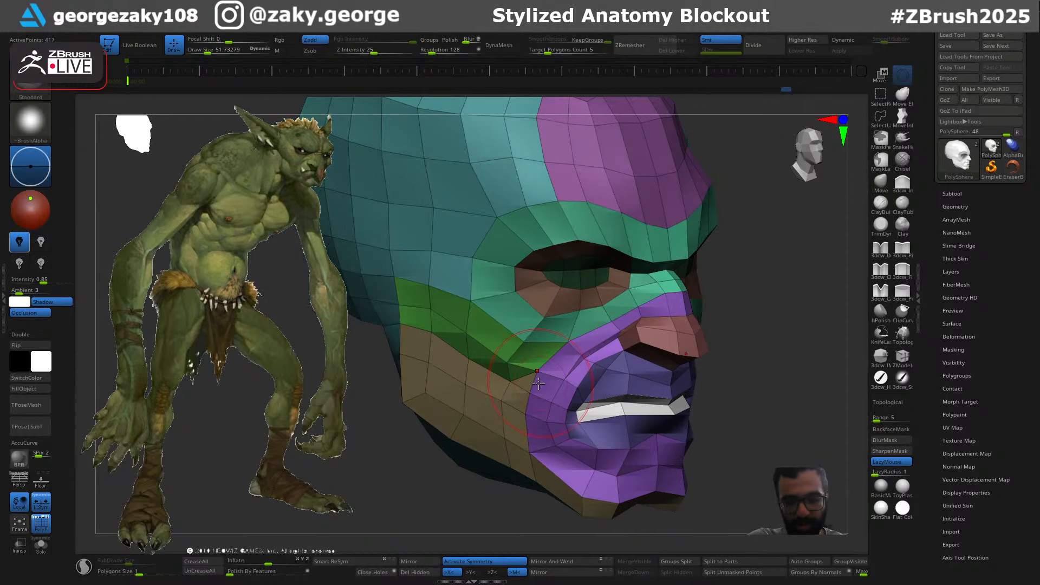
pyautogui.press('s')
pyautogui.moveTo(533, 394); pyautogui.dragTo(530, 393)
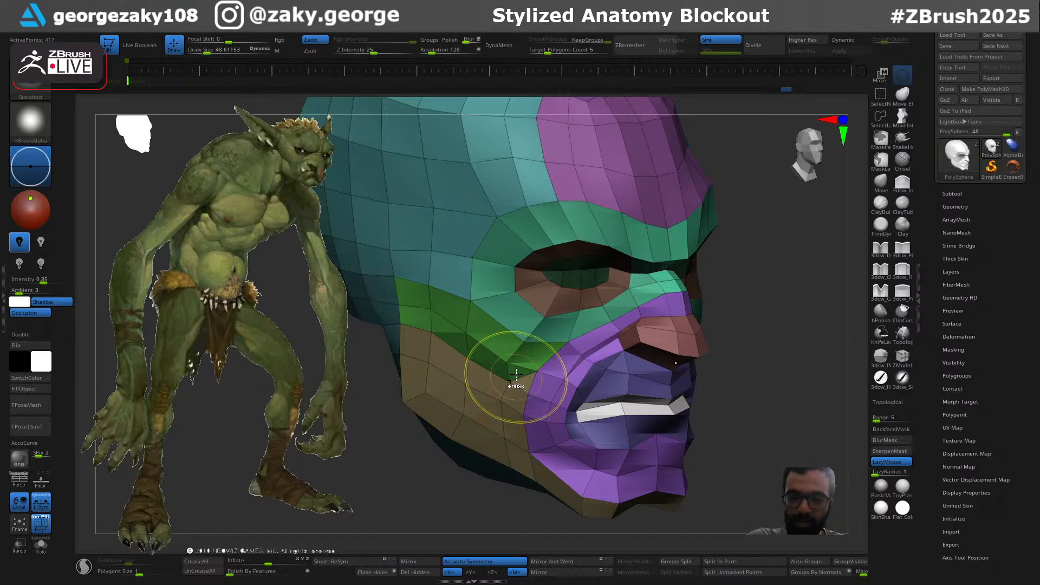
pyautogui.keyDown('shift'); pyautogui.moveTo(542, 433); pyautogui.dragTo(514, 448, button='right'); pyautogui.keyUp('shift')
# Pull the chin and lower jaw forward in profile with a large Move brush
pyautogui.moveTo(722, 387)
pyautogui.keyDown('ctrl'); pyautogui.mouseDown(button='right')
pyautogui.moveTo(717, 340)
pyautogui.moveTo(623, 340)
pyautogui.moveTo(625, 351)
pyautogui.mouseUp(button='right'); pyautogui.keyUp('ctrl')
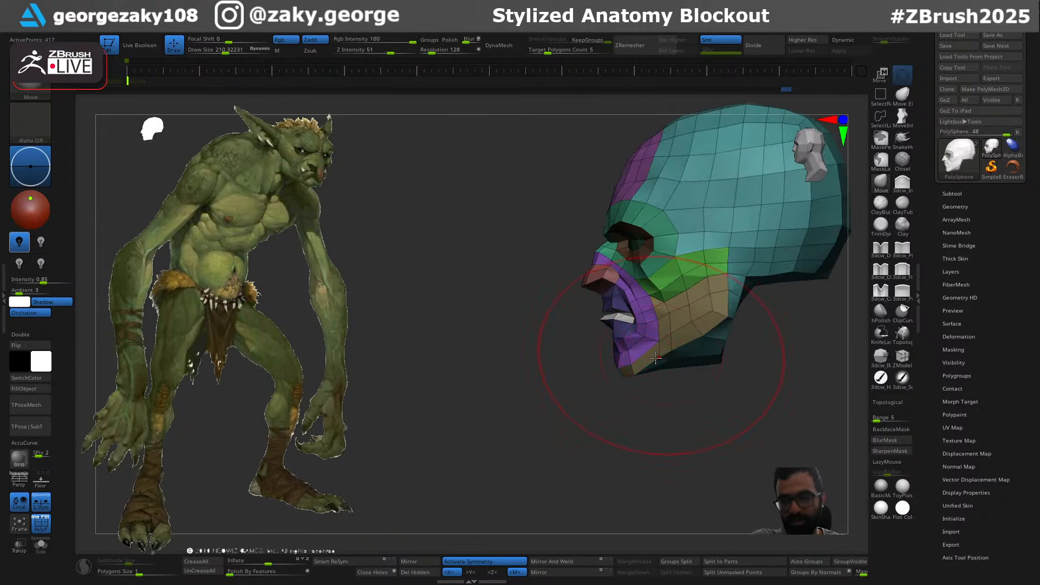
pyautogui.keyDown('ctrl'); pyautogui.moveTo(650, 352); pyautogui.dragTo(640, 433, button='right'); pyautogui.keyUp('ctrl')
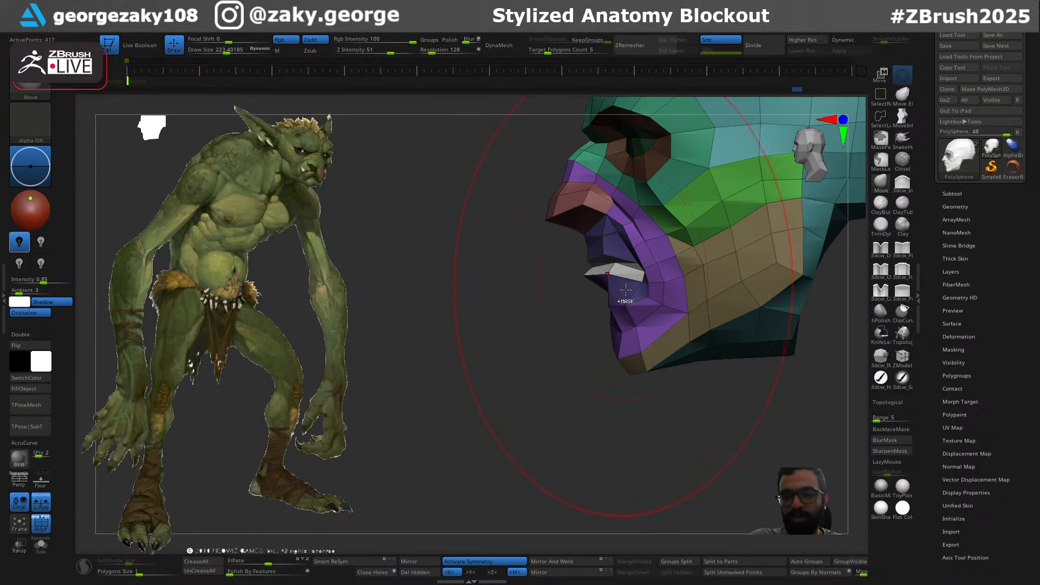
pyautogui.moveTo(641, 334); pyautogui.dragTo(624, 344)
pyautogui.keyDown('alt'); pyautogui.moveTo(582, 274); pyautogui.dragTo(582, 428, button='right'); pyautogui.keyUp('alt')
# Insert an elongated IMM primitive on the centerline below the nose
pyautogui.moveTo(544, 345); pyautogui.dragTo(606, 352, button='right')
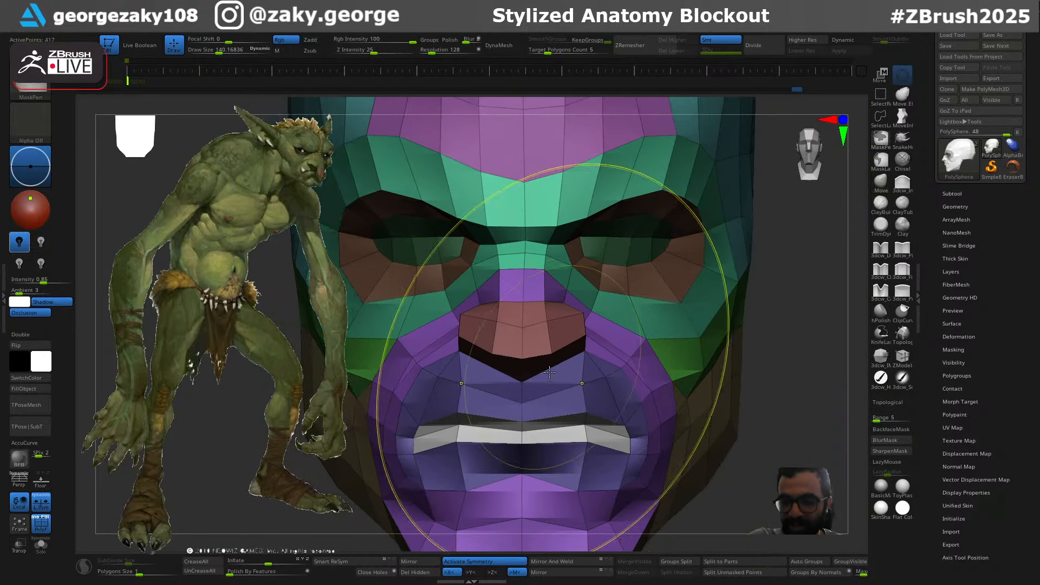
pyautogui.moveTo(571, 395); pyautogui.dragTo(533, 355, button='right')
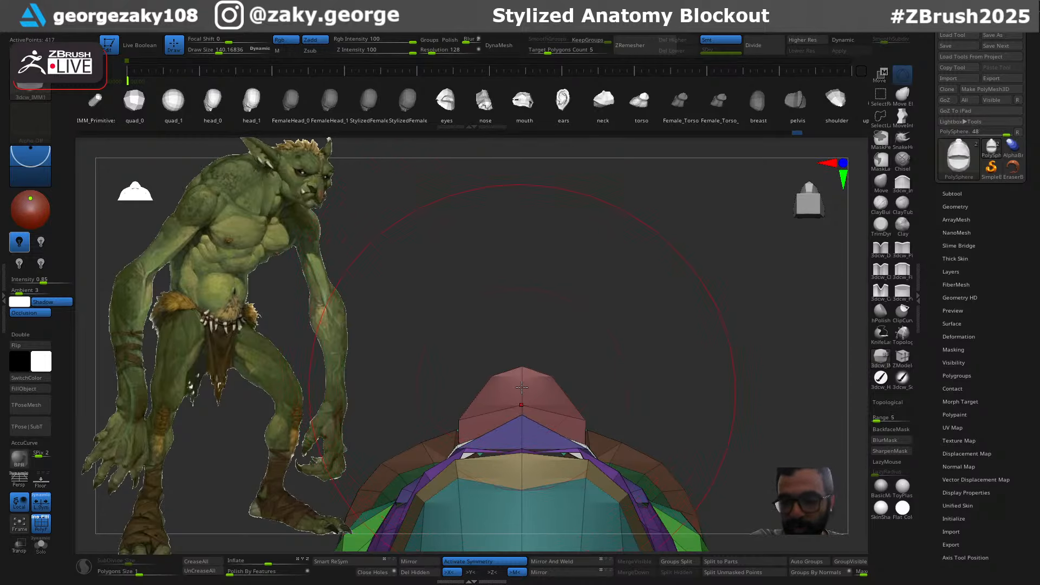
pyautogui.moveTo(524, 415); pyautogui.dragTo(526, 447)
pyautogui.moveTo(663, 292); pyautogui.dragTo(631, 419)
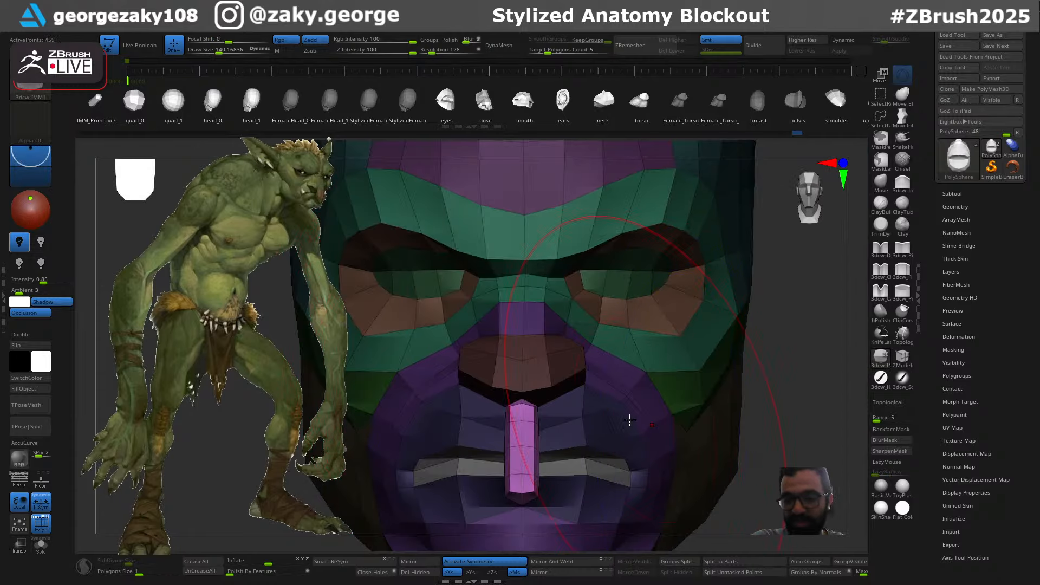
# Position, rotate and widen the inserted primitive with the gizmo so it hangs from the nose tip
pyautogui.press('w')
pyautogui.moveTo(525, 397); pyautogui.dragTo(597, 342)
pyautogui.moveTo(571, 351); pyautogui.dragTo(685, 368, button='right')
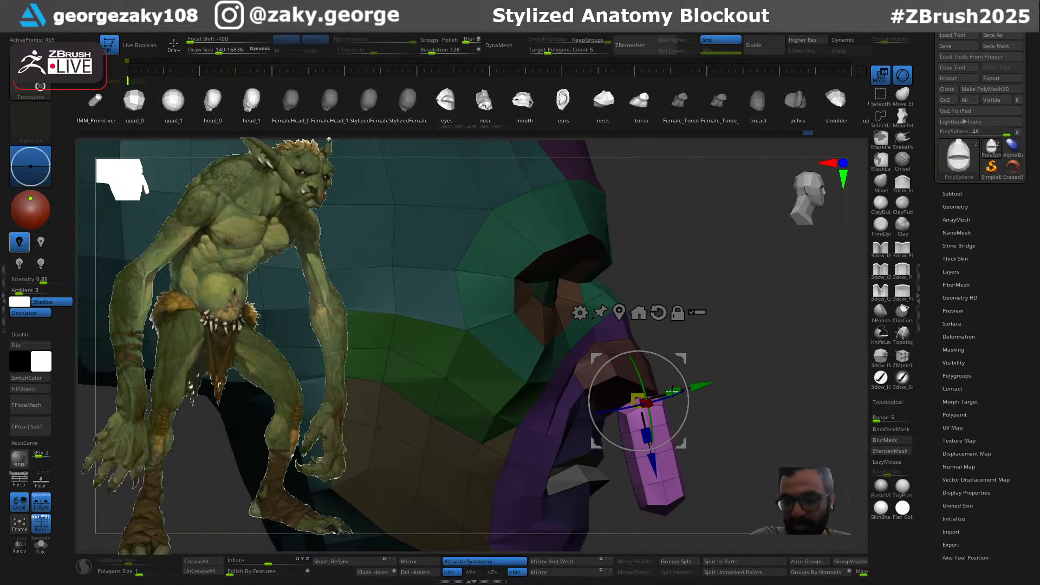
pyautogui.moveTo(687, 403)
pyautogui.mouseDown()
pyautogui.moveTo(678, 399)
pyautogui.moveTo(687, 402)
pyautogui.mouseUp()
pyautogui.moveTo(681, 357); pyautogui.dragTo(676, 336)
pyautogui.moveTo(763, 396); pyautogui.dragTo(704, 395, button='right')
pyautogui.press('q')
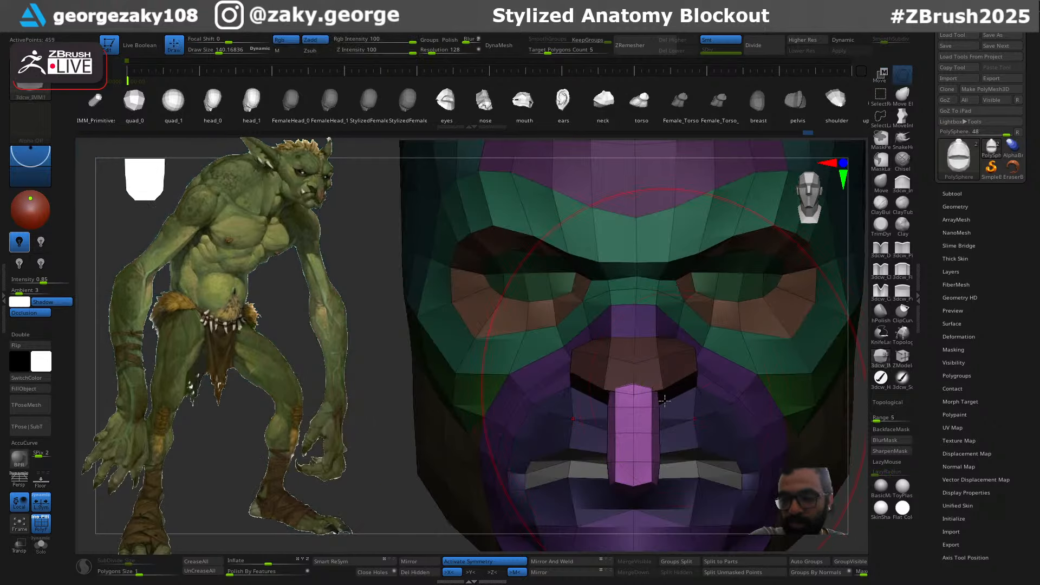
# Adjust the hanging nose piece's upper edge and lower end with the Move brush at reduced draw sizes
pyautogui.press('b')
pyautogui.press('m')
pyautogui.press('v')
pyautogui.press('s')
pyautogui.moveTo(668, 387)
pyautogui.mouseDown()
pyautogui.moveTo(659, 387)
pyautogui.moveTo(669, 368)
pyautogui.mouseUp()
pyautogui.press('s')
pyautogui.moveTo(662, 368); pyautogui.dragTo(673, 360)
pyautogui.press('s')
pyautogui.moveTo(670, 374); pyautogui.dragTo(618, 382, button='right')
pyautogui.press('s')
pyautogui.moveTo(622, 448); pyautogui.dragTo(618, 448)
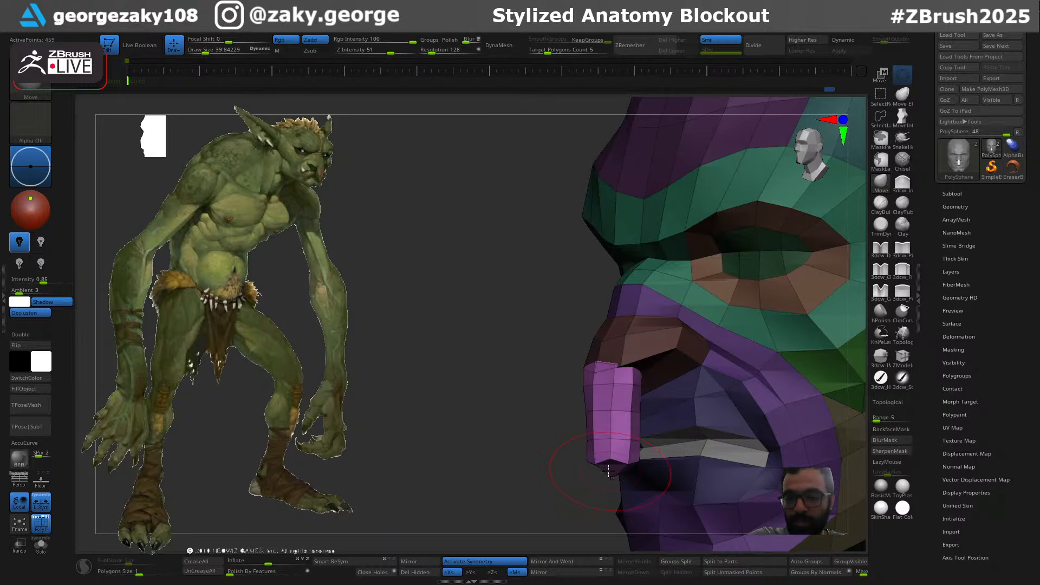
# Taper the hanging nose piece toward a pointed lower tip in front view and smooth its sides
pyautogui.keyDown('shift'); pyautogui.moveTo(606, 470); pyautogui.dragTo(629, 481, button='right'); pyautogui.keyUp('shift')
pyautogui.press('s')
pyautogui.moveTo(606, 458); pyautogui.dragTo(611, 457)
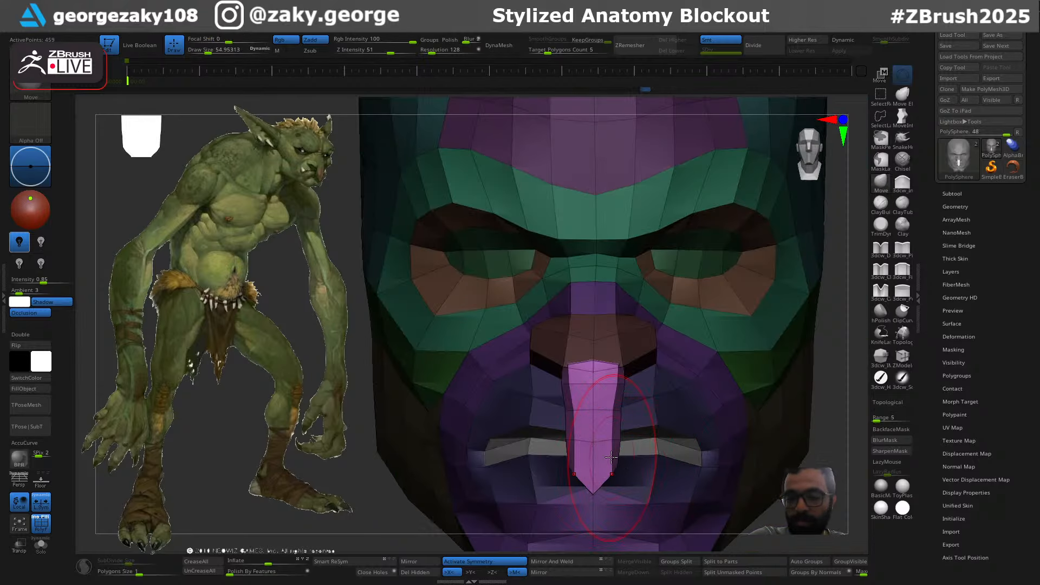
pyautogui.keyDown('shift'); pyautogui.moveTo(394, 52); pyautogui.dragTo(362, 52); pyautogui.keyUp('shift')
pyautogui.hotkey('ctrl', 'z')
pyautogui.keyDown('shift'); pyautogui.moveTo(611, 434); pyautogui.dragTo(616, 418); pyautogui.keyUp('shift')
pyautogui.press('s')
# Fit the top edge of the hanging piece against the nose tip with a small Move brush and clear the mask
pyautogui.moveTo(599, 379)
pyautogui.mouseDown(button='right')
pyautogui.moveTo(622, 378)
pyautogui.moveTo(581, 366)
pyautogui.mouseUp(button='right')
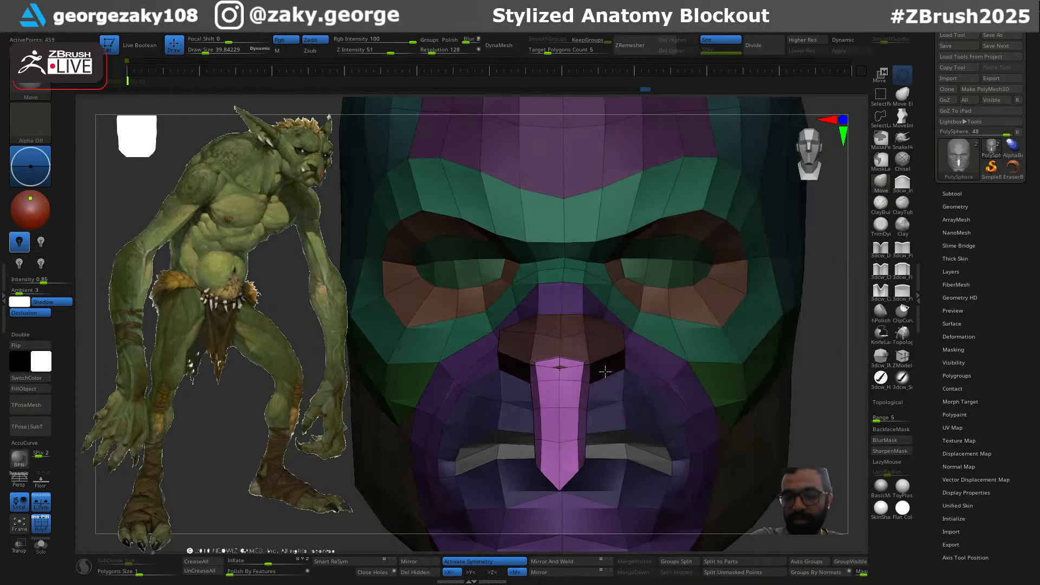
pyautogui.press('s')
pyautogui.moveTo(575, 363); pyautogui.dragTo(581, 364)
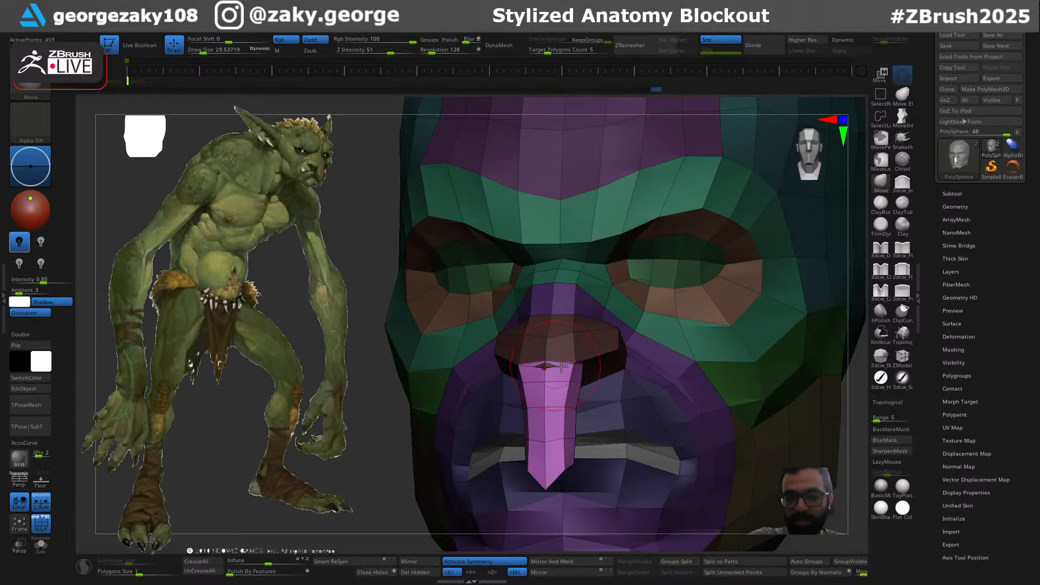
pyautogui.moveTo(628, 387)
pyautogui.mouseDown(button='right')
pyautogui.moveTo(605, 401)
pyautogui.moveTo(600, 360)
pyautogui.moveTo(602, 398)
pyautogui.mouseUp(button='right')
pyautogui.moveTo(611, 320); pyautogui.dragTo(588, 352, button='right')
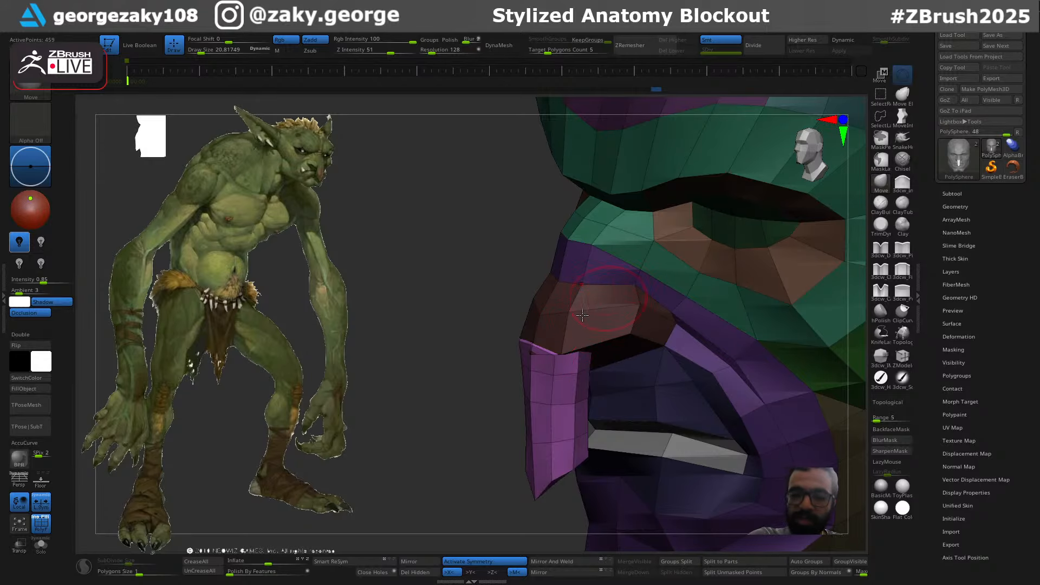
pyautogui.moveTo(629, 288); pyautogui.dragTo(525, 369, button='right')
pyautogui.keyDown('ctrl'); pyautogui.moveTo(431, 408); pyautogui.dragTo(465, 450); pyautogui.keyUp('ctrl')
pyautogui.moveTo(599, 314)
pyautogui.keyDown('ctrl'); pyautogui.mouseDown(button='right')
pyautogui.moveTo(593, 368)
pyautogui.moveTo(582, 372)
pyautogui.mouseUp(button='right'); pyautogui.keyUp('ctrl')
pyautogui.press('s')
pyautogui.moveTo(593, 360); pyautogui.dragTo(582, 357)
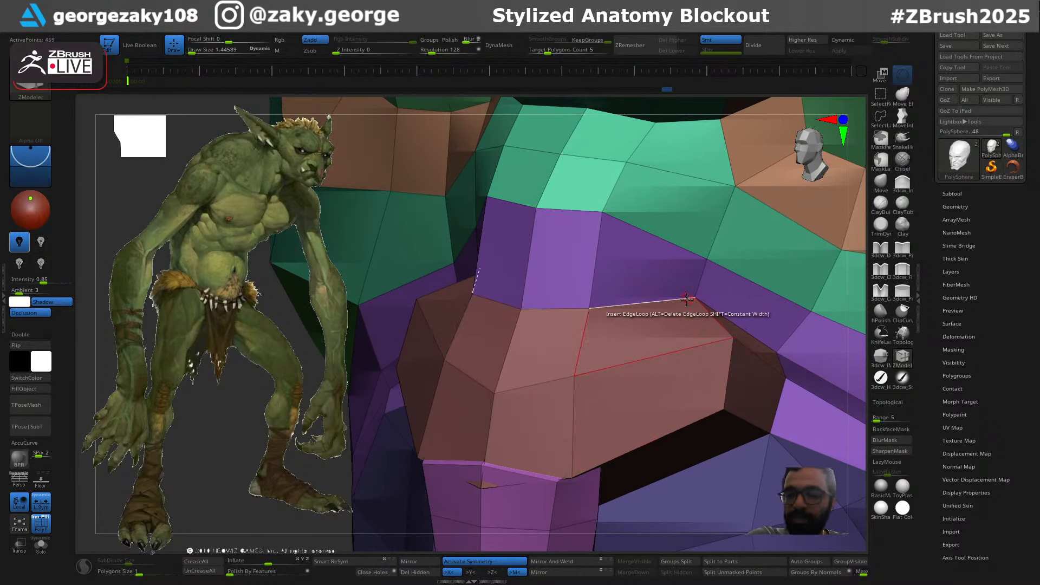
# Try to cut across the side of the nose with the ZModeler Slice Mesh point action
pyautogui.moveTo(695, 300); pyautogui.dragTo(693, 339, button='right')
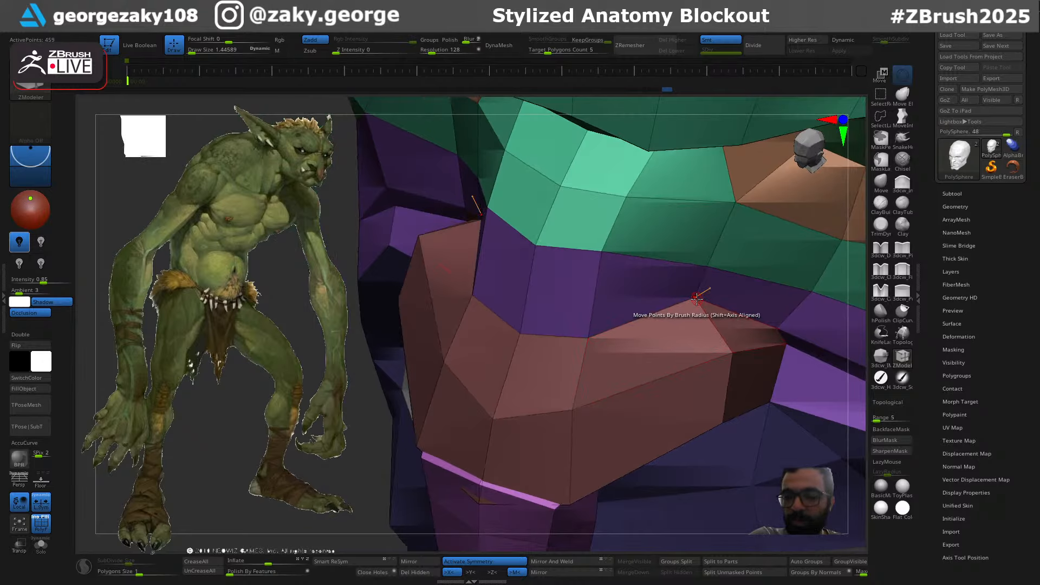
pyautogui.press('space')
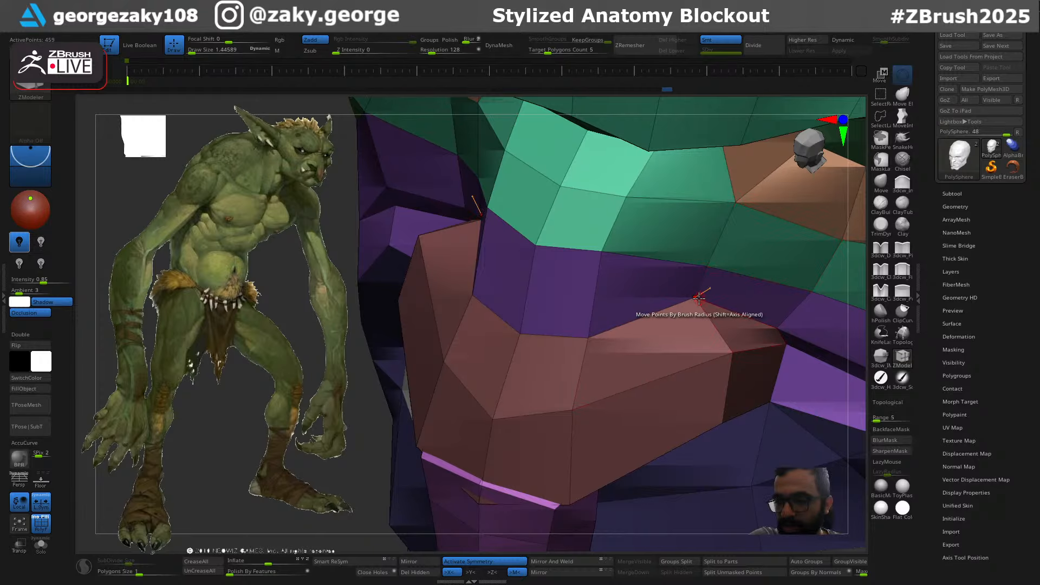
pyautogui.press('space')
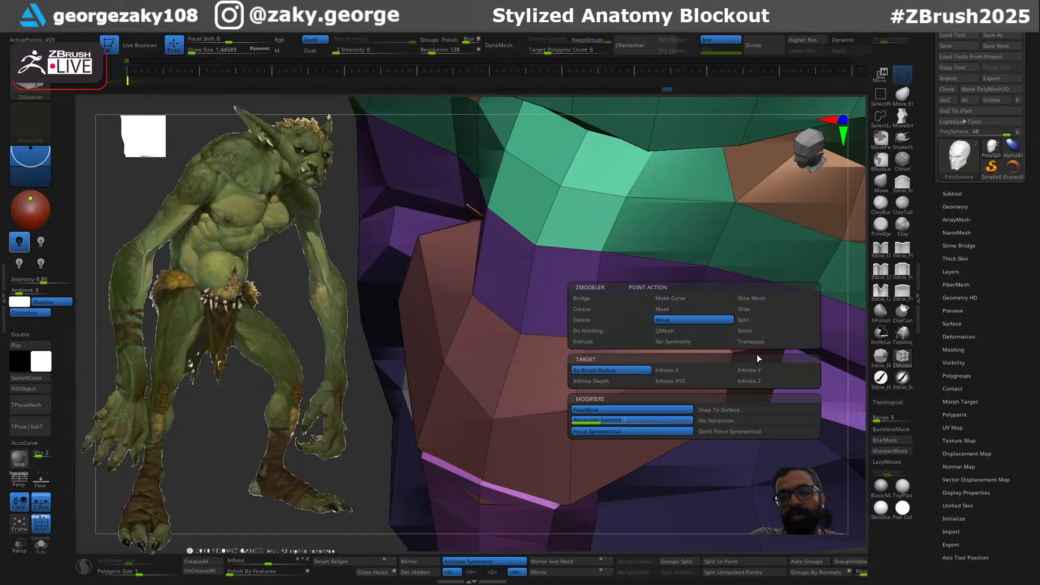
pyautogui.click(761, 300)
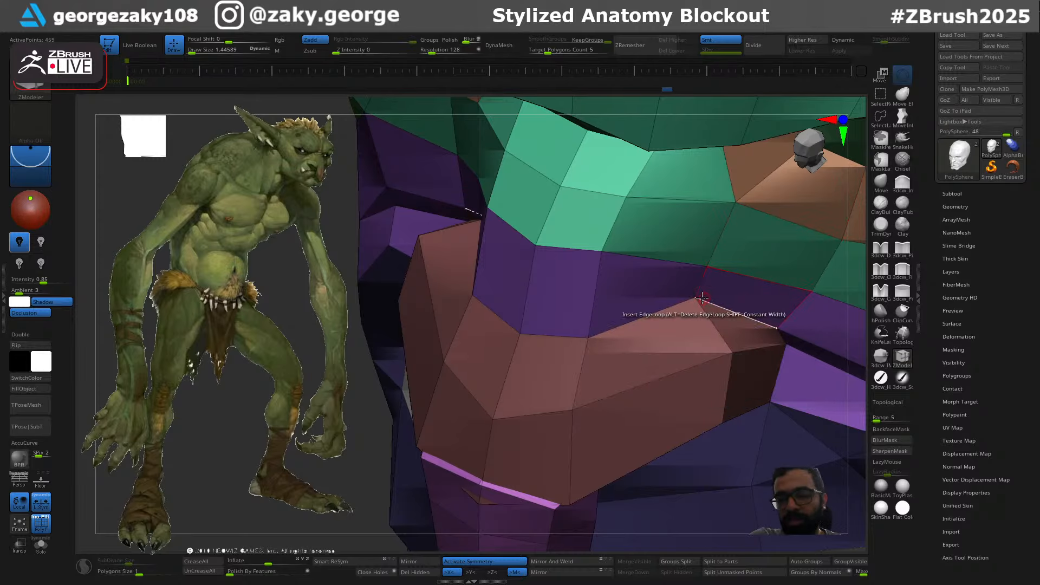
pyautogui.click(647, 336)
pyautogui.moveTo(607, 395); pyautogui.dragTo(645, 338, button='right')
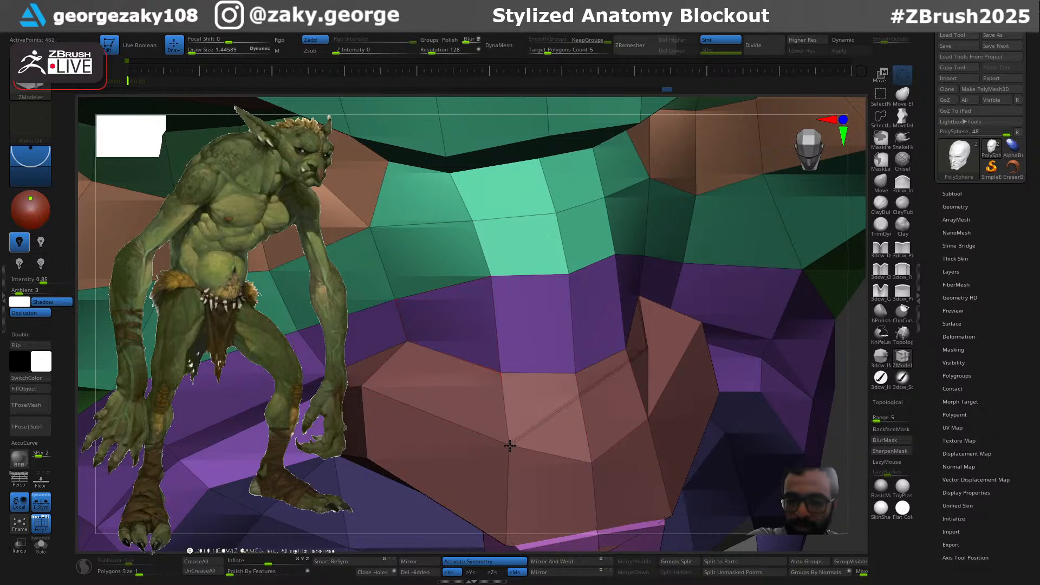
pyautogui.hotkey('ctrl', 'z')
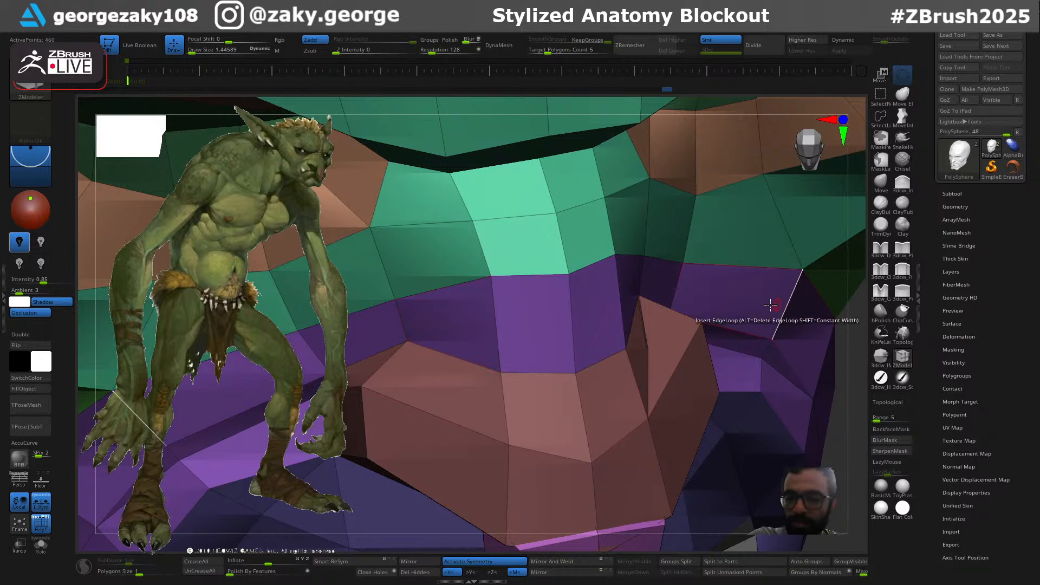
# Try to restore the head's symmetry with Mirror And Weld
pyautogui.moveTo(838, 305); pyautogui.dragTo(569, 237, button='right')
pyautogui.keyDown('alt'); pyautogui.moveTo(522, 361); pyautogui.dragTo(491, 378, button='right'); pyautogui.keyUp('alt')
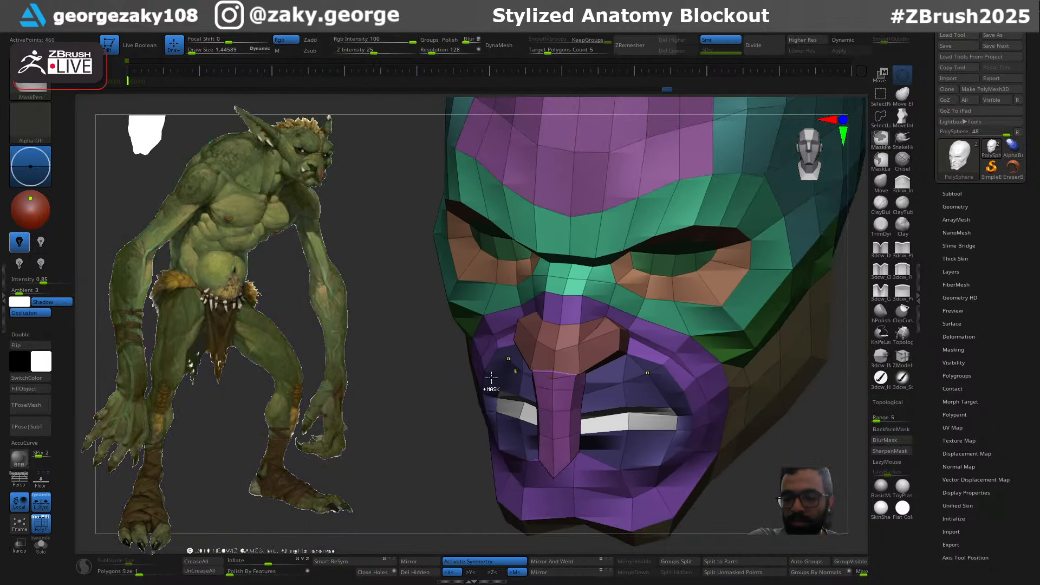
pyautogui.keyDown('shift'); pyautogui.moveTo(479, 528); pyautogui.dragTo(462, 528, button='right'); pyautogui.keyUp('shift')
pyautogui.click(554, 575)
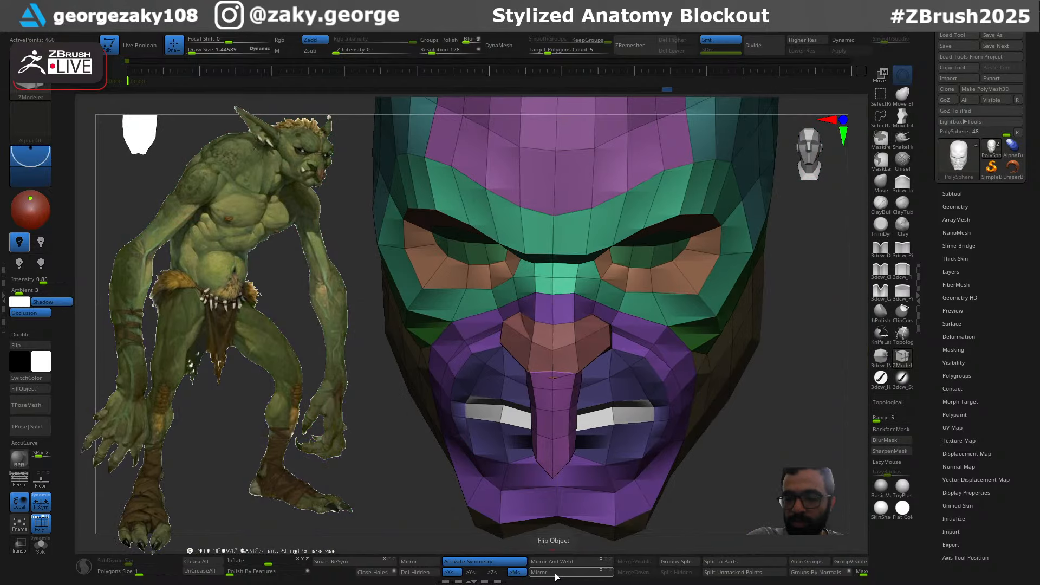
pyautogui.click(561, 560)
pyautogui.moveTo(608, 417); pyautogui.dragTo(666, 365, button='right')
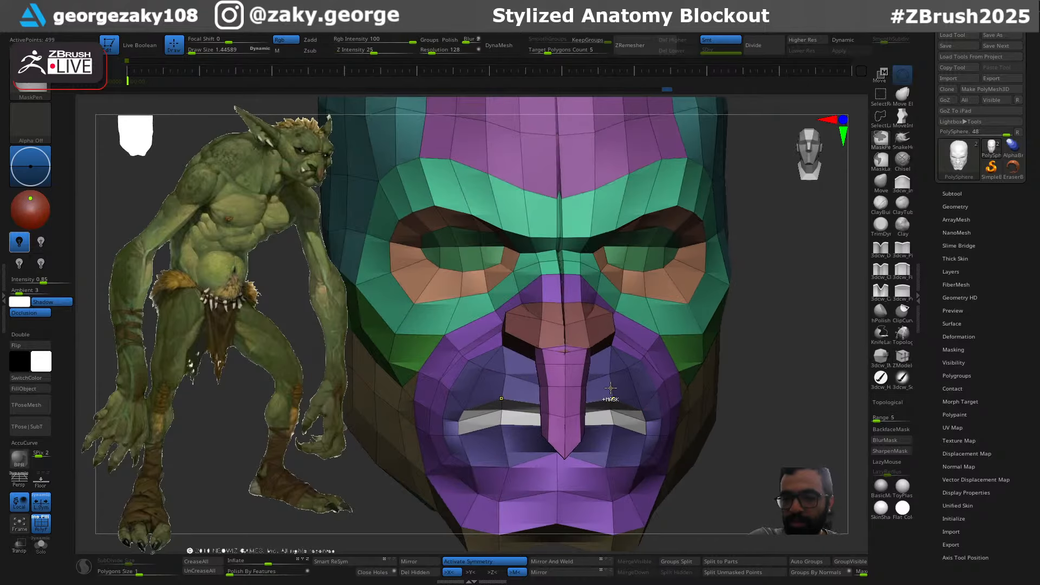
pyautogui.moveTo(741, 332); pyautogui.dragTo(754, 318, button='right')
pyautogui.keyDown('ctrl'); pyautogui.click(759, 313); pyautogui.keyUp('ctrl')
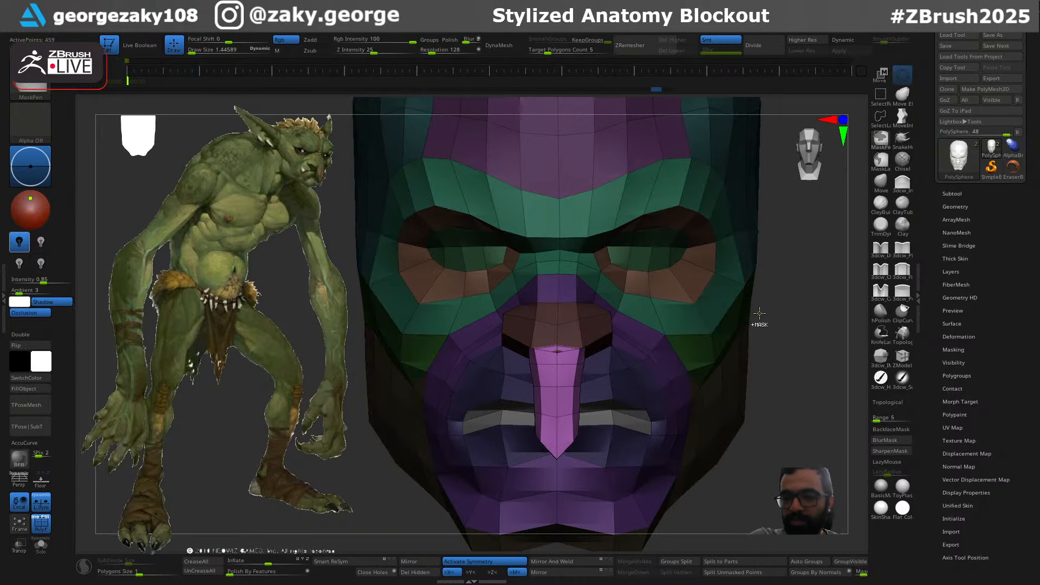
# Clear the mask from the whole head
pyautogui.keyDown('ctrl'); pyautogui.moveTo(761, 312); pyautogui.dragTo(768, 310); pyautogui.keyUp('ctrl')
pyautogui.keyDown('ctrl'); pyautogui.moveTo(769, 310); pyautogui.dragTo(721, 236, button='right'); pyautogui.keyUp('ctrl')
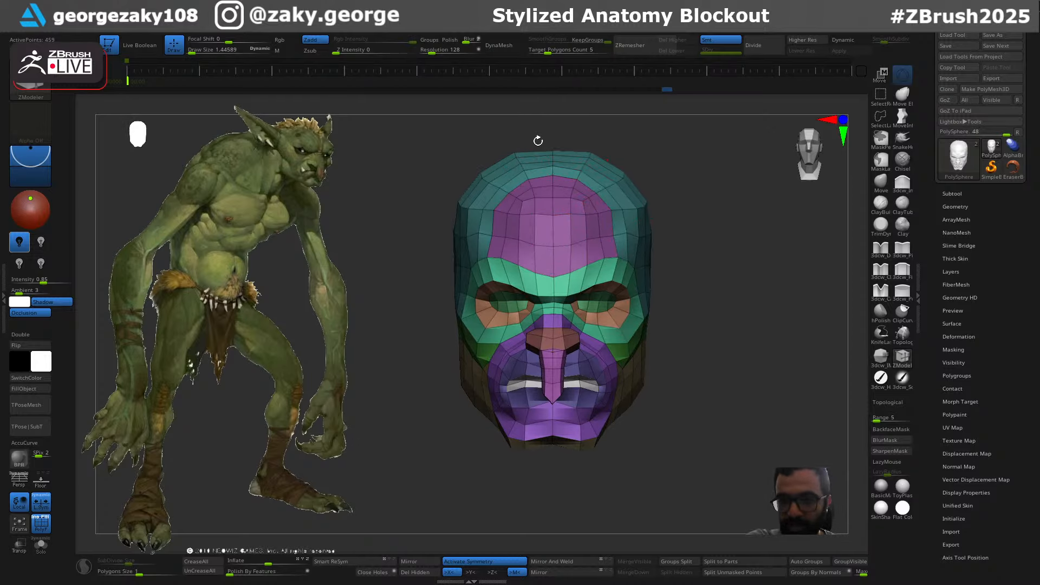
pyautogui.press('ctrl')
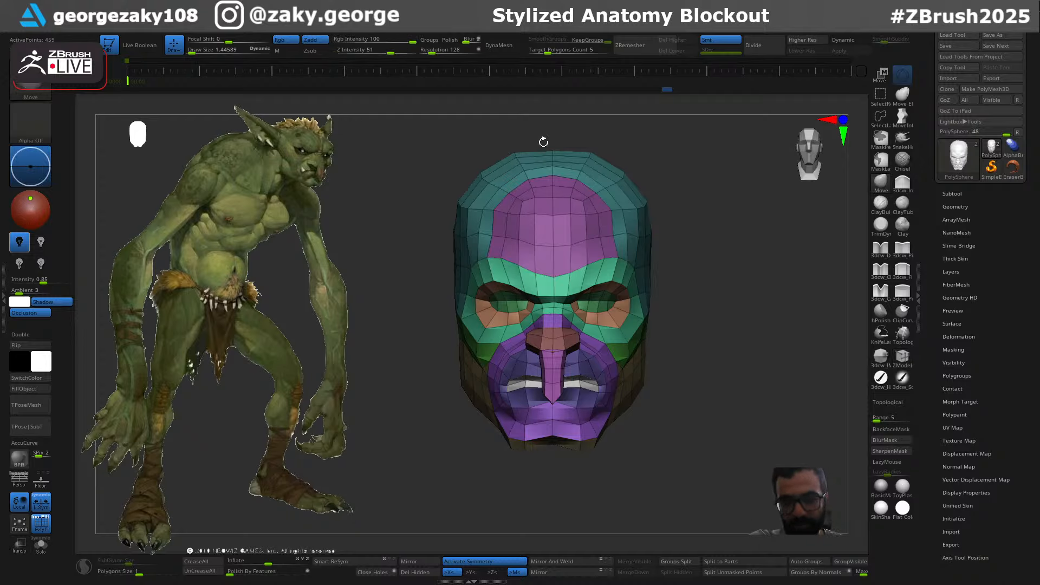
pyautogui.keyDown('ctrl'); pyautogui.moveTo(535, 171); pyautogui.dragTo(560, 478); pyautogui.keyUp('ctrl')
pyautogui.hotkey('ctrl', 'z')
pyautogui.keyDown('ctrl'); pyautogui.click(547, 144); pyautogui.keyUp('ctrl')
pyautogui.hotkey('ctrl', 'z')
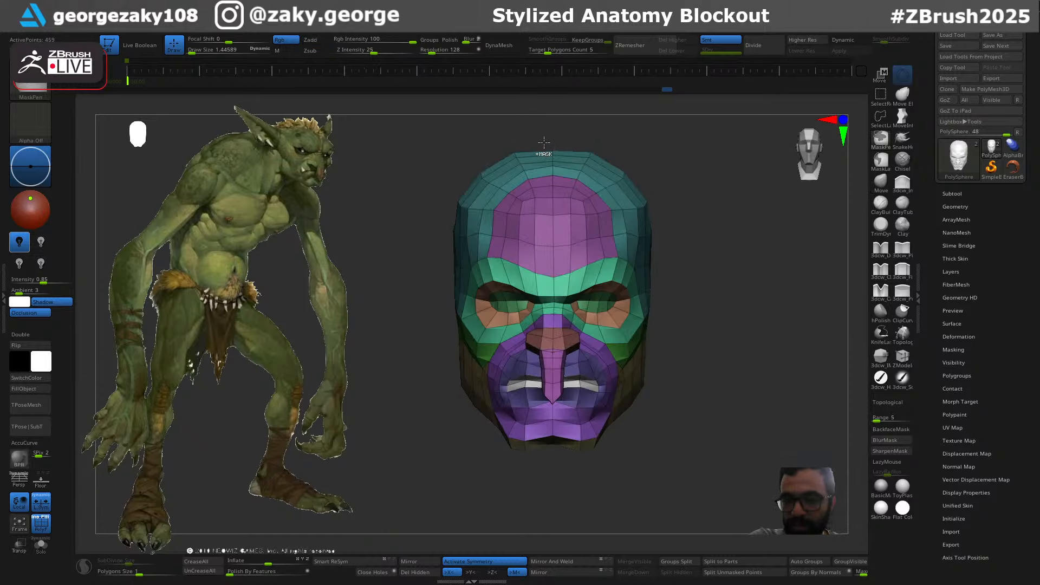
# Mask a narrow vertical strip along the head's centerline and invert it so only the center stays editable
pyautogui.keyDown('ctrl'); pyautogui.moveTo(544, 142); pyautogui.dragTo(556, 482); pyautogui.keyUp('ctrl')
pyautogui.keyDown('ctrl'); pyautogui.moveTo(688, 356); pyautogui.dragTo(717, 359, button='right'); pyautogui.keyUp('ctrl')
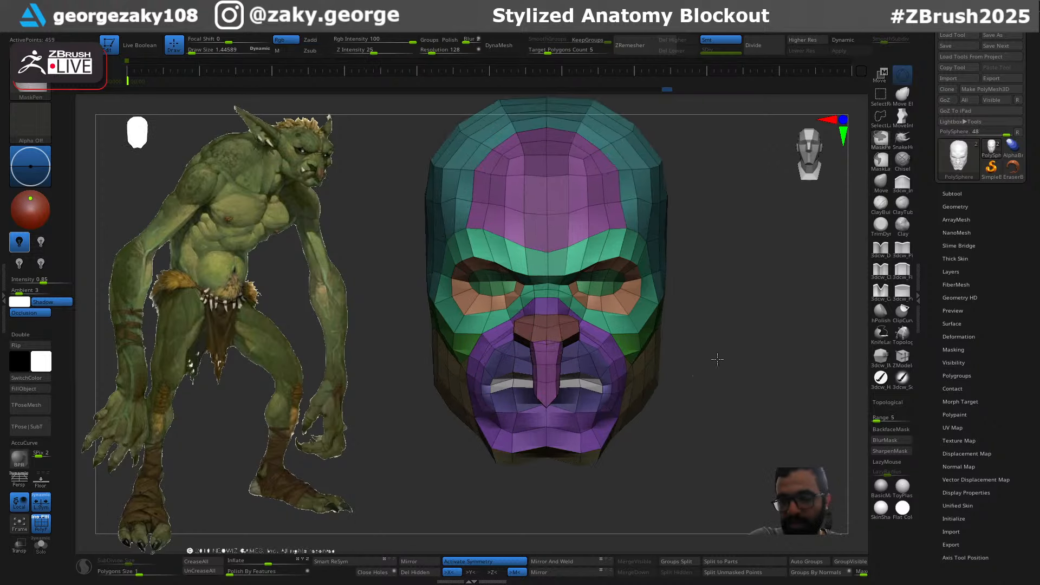
pyautogui.keyDown('ctrl'); pyautogui.click(717, 359); pyautogui.keyUp('ctrl')
# Shift the unmasked center strip slightly along X with symmetry off, and apply Mirror And Weld to the head
pyautogui.press('w')
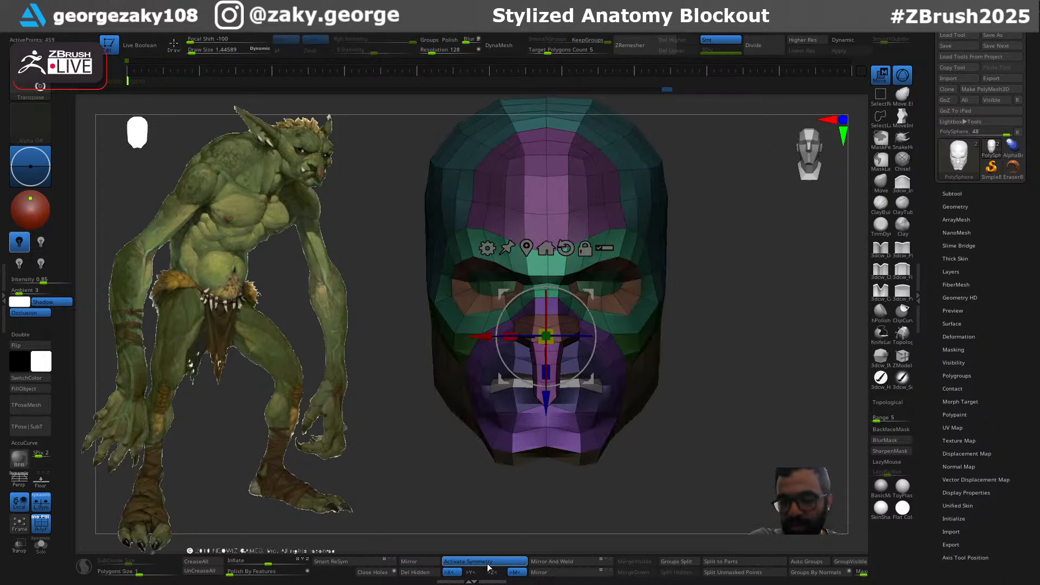
pyautogui.click(487, 563)
pyautogui.keyDown('ctrl'); pyautogui.moveTo(634, 379); pyautogui.dragTo(648, 410, button='right'); pyautogui.keyUp('ctrl')
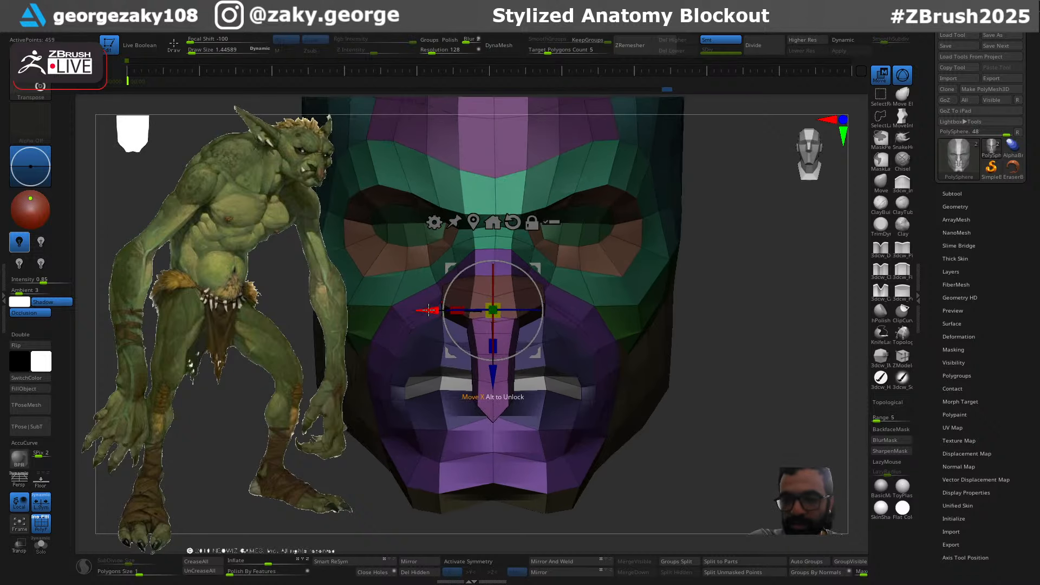
pyautogui.moveTo(429, 310); pyautogui.dragTo(434, 316)
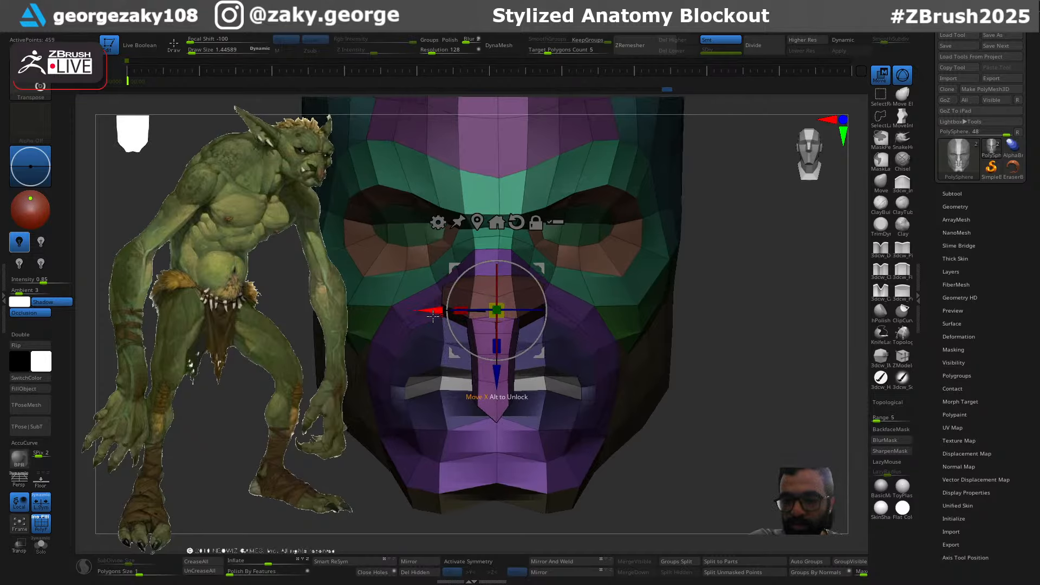
pyautogui.click(556, 566)
# Return to draw mode, reactivate X symmetry and clear the mask from the head
pyautogui.keyDown('ctrl'); pyautogui.moveTo(701, 314); pyautogui.dragTo(632, 234, button='right'); pyautogui.keyUp('ctrl')
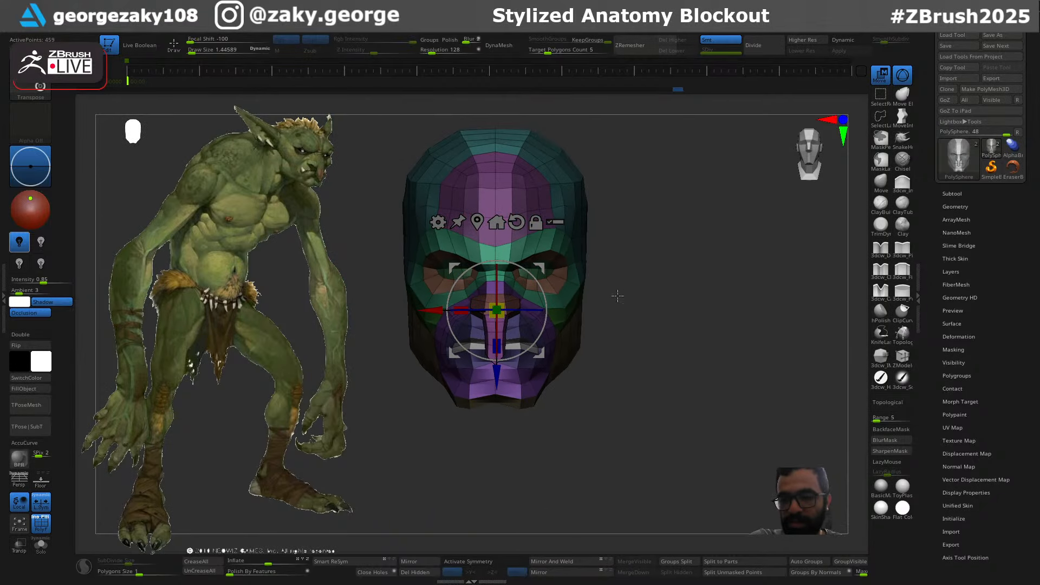
pyautogui.press('q')
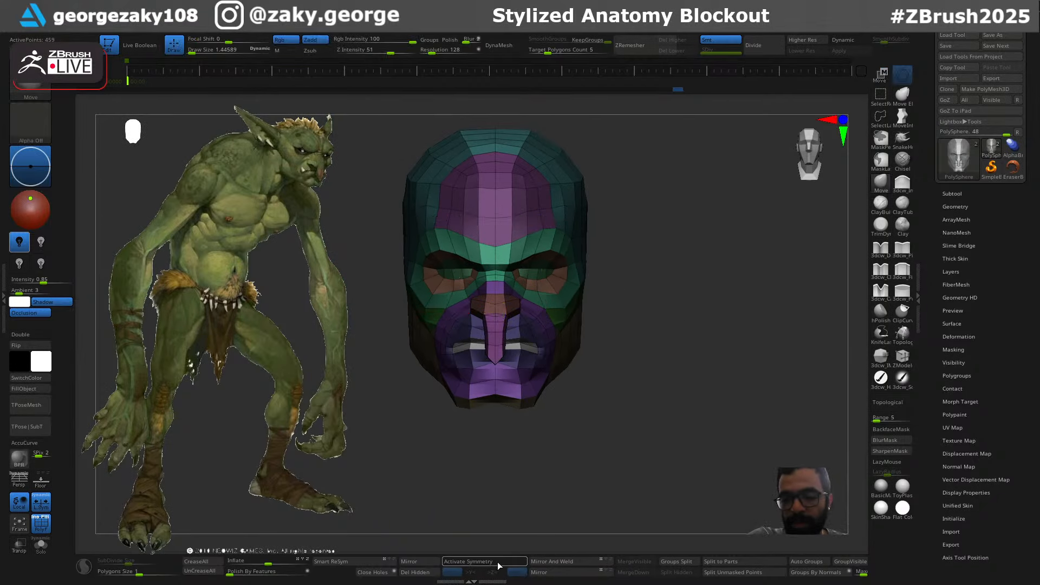
pyautogui.click(498, 565)
pyautogui.keyDown('ctrl'); pyautogui.moveTo(604, 250); pyautogui.dragTo(631, 283, button='right'); pyautogui.keyUp('ctrl')
pyautogui.keyDown('ctrl'); pyautogui.moveTo(631, 283); pyautogui.dragTo(648, 334); pyautogui.keyUp('ctrl')
pyautogui.moveTo(648, 335)
pyautogui.mouseDown(button='right')
pyautogui.moveTo(619, 343)
pyautogui.moveTo(535, 456)
pyautogui.moveTo(616, 406)
pyautogui.moveTo(594, 287)
pyautogui.moveTo(641, 281)
pyautogui.moveTo(634, 229)
pyautogui.moveTo(728, 264)
pyautogui.moveTo(662, 197)
pyautogui.moveTo(649, 227)
pyautogui.moveTo(736, 281)
pyautogui.moveTo(704, 287)
pyautogui.mouseUp(button='right')
pyautogui.keyDown('ctrl'); pyautogui.moveTo(704, 287); pyautogui.dragTo(557, 386, button='right'); pyautogui.keyUp('ctrl')
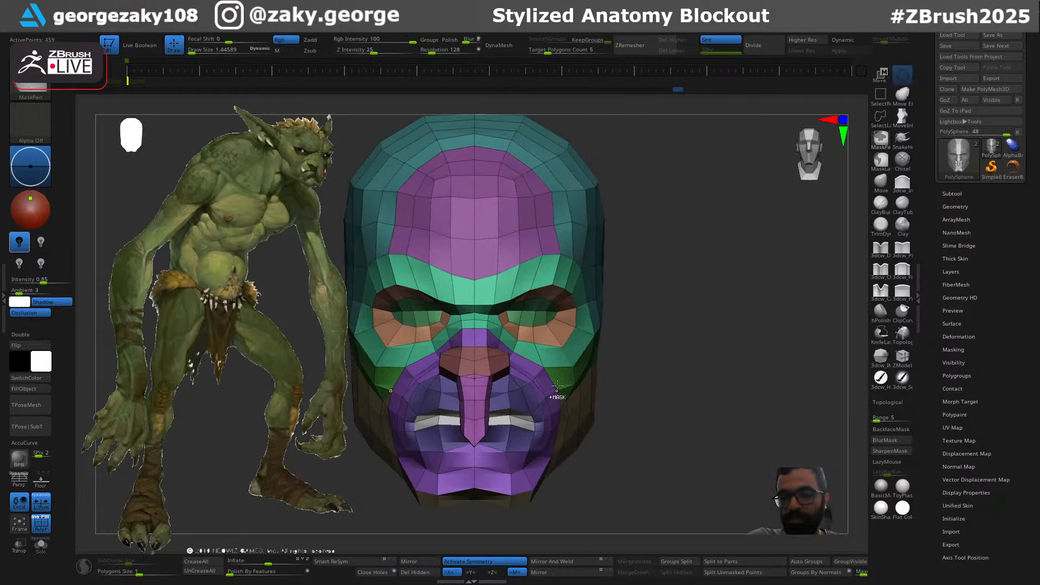
# Refine the profile of the nose bridge and the hanging nose piece with progressively smaller Move brush sizes
pyautogui.moveTo(648, 343); pyautogui.dragTo(622, 373, button='right')
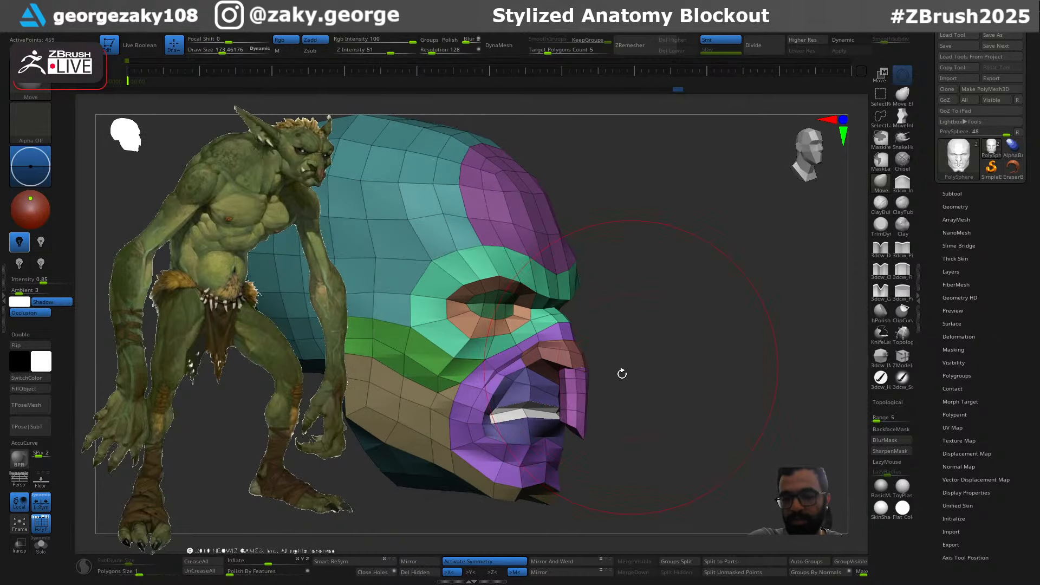
pyautogui.press('s')
pyautogui.moveTo(611, 374)
pyautogui.mouseDown()
pyautogui.moveTo(596, 375)
pyautogui.moveTo(572, 405)
pyautogui.mouseUp()
pyautogui.moveTo(605, 385); pyautogui.dragTo(627, 382, button='right')
pyautogui.press('s')
pyautogui.moveTo(591, 375); pyautogui.dragTo(579, 375)
pyautogui.press('s')
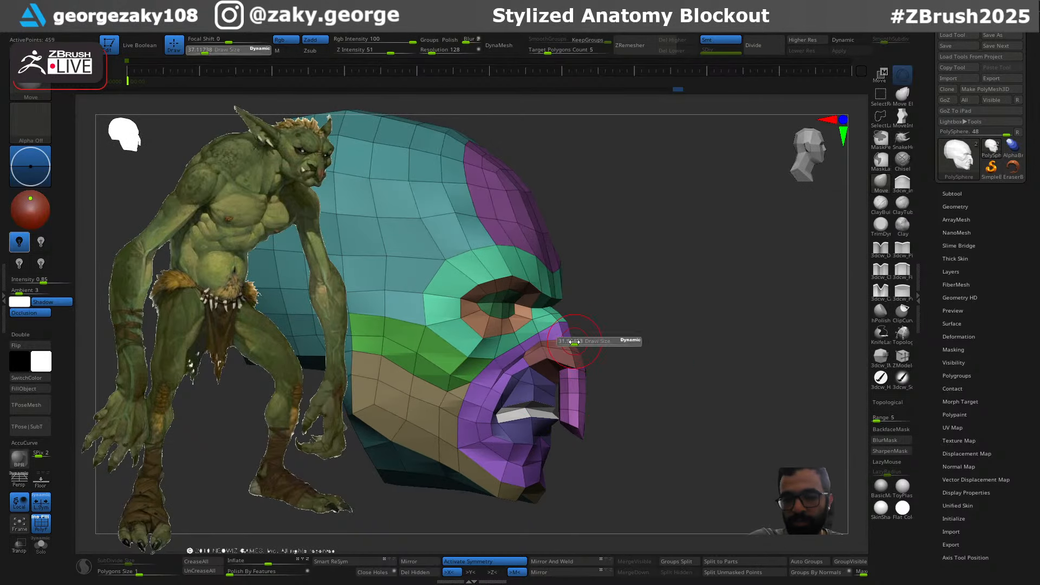
pyautogui.moveTo(571, 339); pyautogui.dragTo(576, 337)
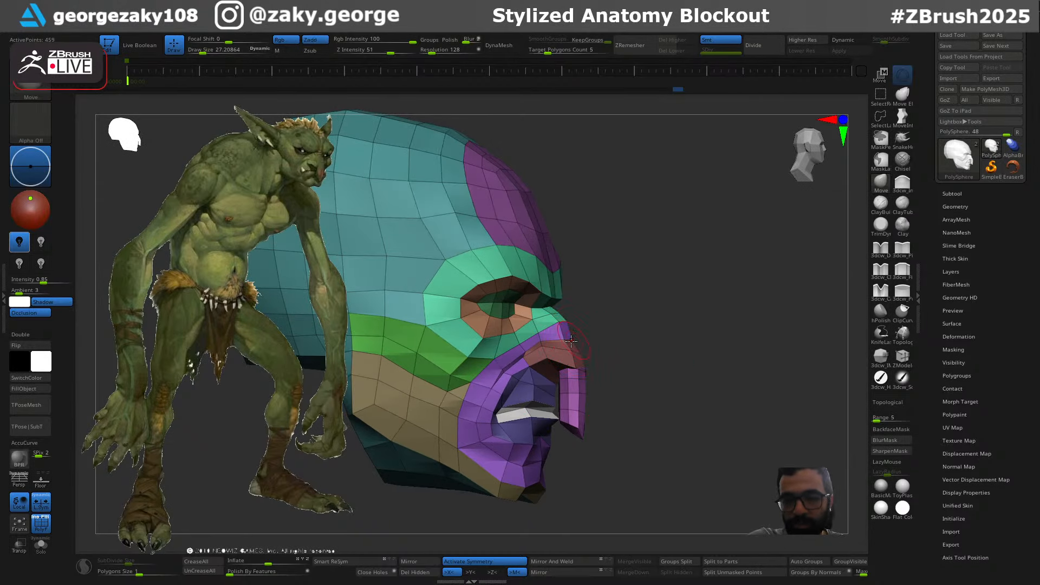
pyautogui.press('s')
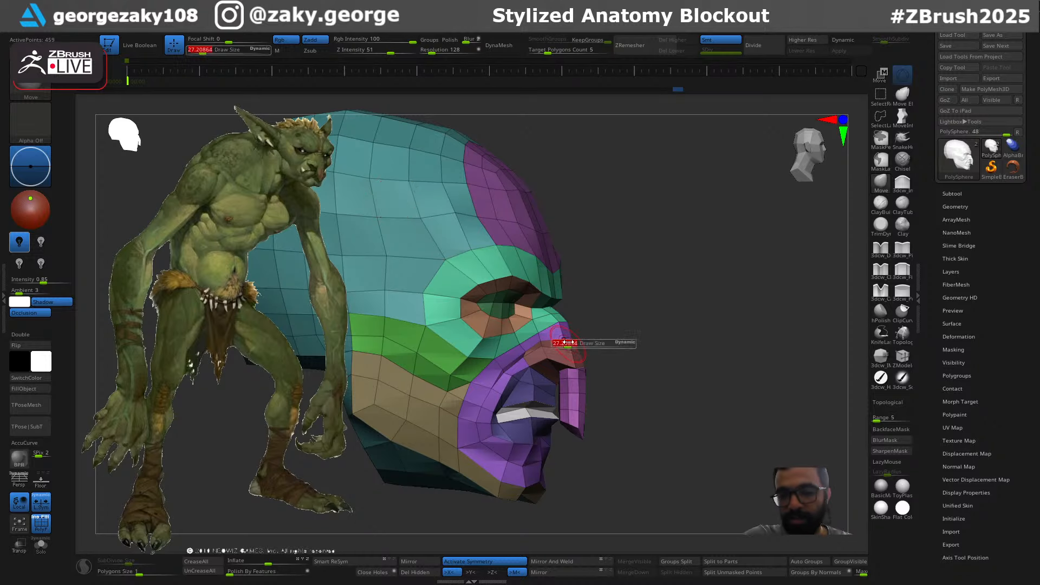
pyautogui.moveTo(567, 342); pyautogui.dragTo(579, 342)
pyautogui.press('s')
# Adjust the upper lip area and the chin in profile with a larger Move brush
pyautogui.press('s')
pyautogui.moveTo(607, 370); pyautogui.dragTo(630, 369, button='right')
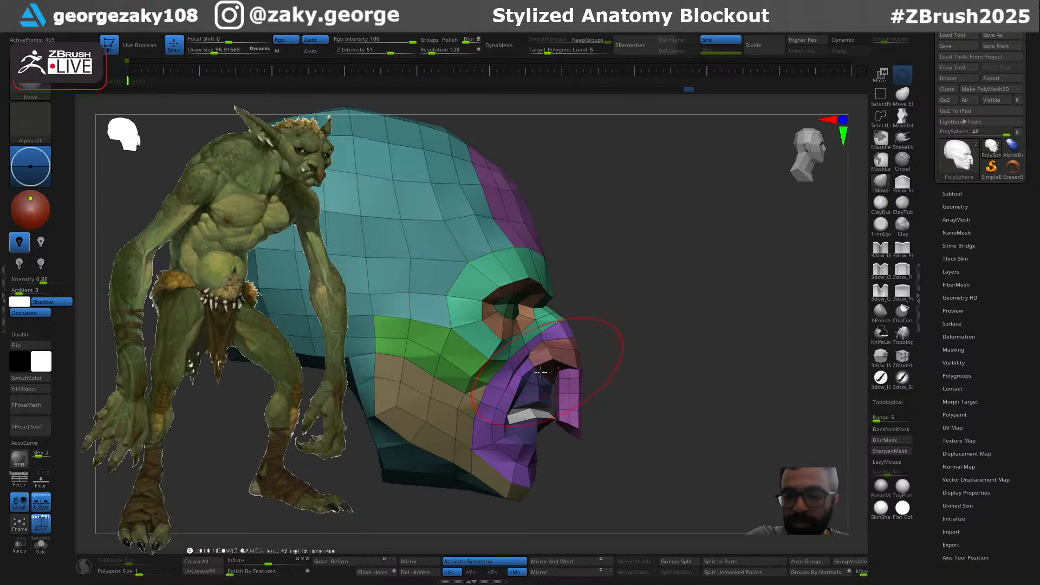
pyautogui.moveTo(540, 372); pyautogui.dragTo(544, 373)
pyautogui.press('s')
pyautogui.moveTo(544, 454); pyautogui.dragTo(546, 454)
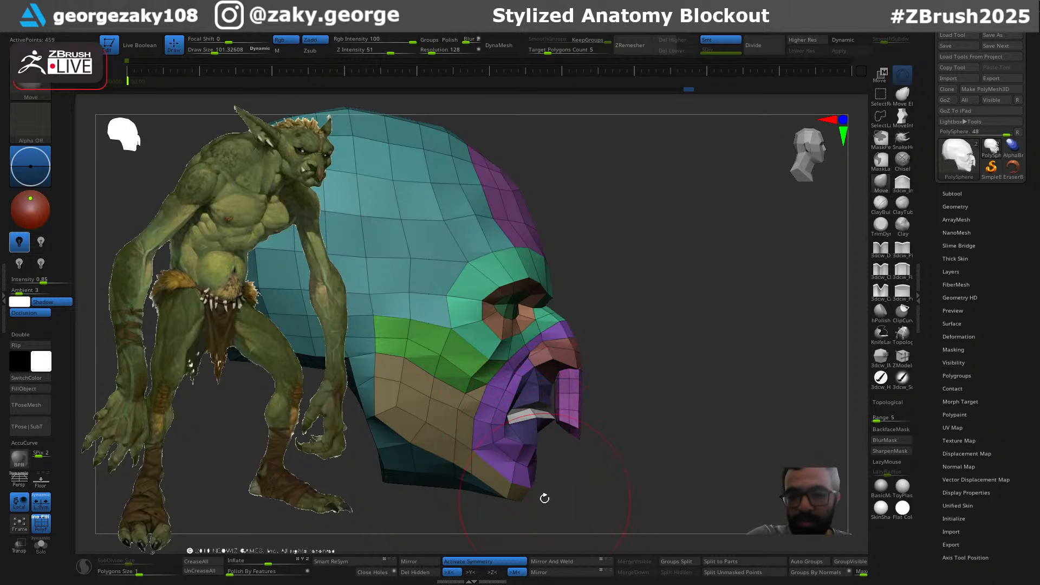
# Reshape the mouth corners and the surrounding cheek curve from below with a medium Move brush
pyautogui.moveTo(574, 498)
pyautogui.mouseDown(button='right')
pyautogui.moveTo(563, 479)
pyautogui.moveTo(582, 474)
pyautogui.moveTo(557, 451)
pyautogui.moveTo(612, 398)
pyautogui.mouseUp(button='right')
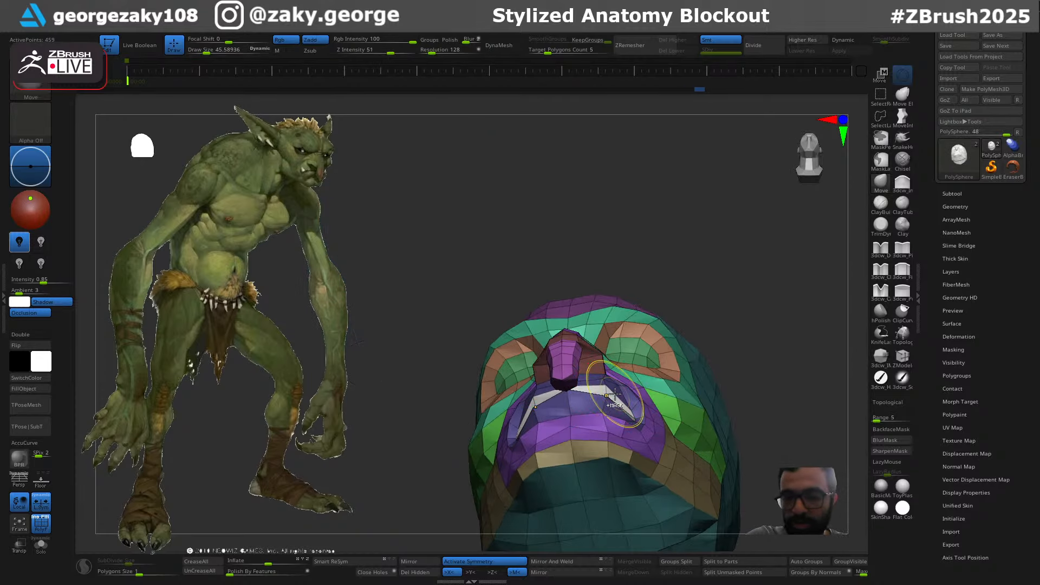
pyautogui.moveTo(609, 396); pyautogui.dragTo(609, 389)
pyautogui.moveTo(629, 407); pyautogui.dragTo(637, 403, button='right')
pyautogui.moveTo(622, 400); pyautogui.dragTo(641, 418)
pyautogui.press('s')
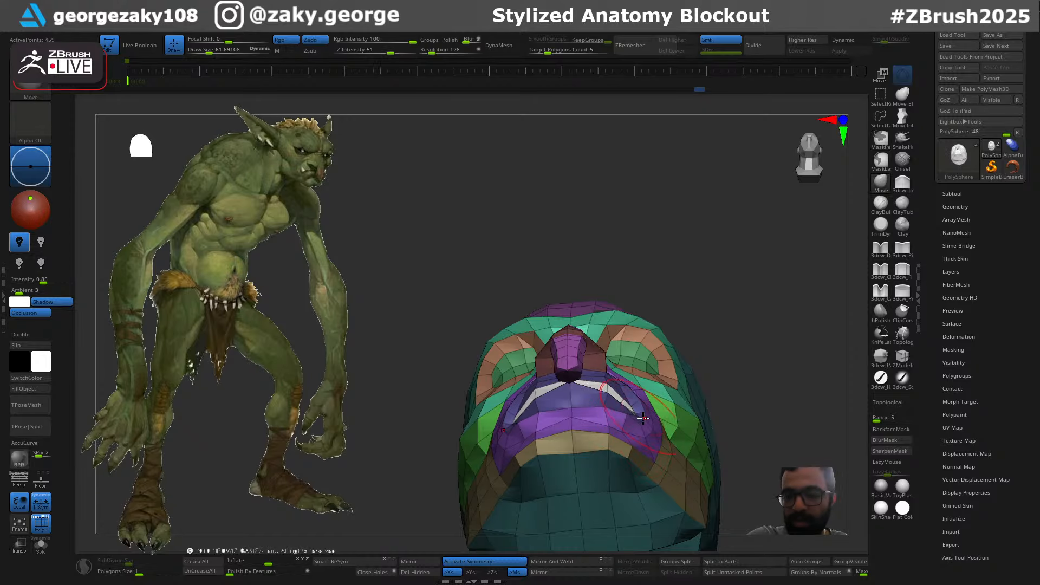
pyautogui.moveTo(643, 419); pyautogui.dragTo(653, 417, button='right')
pyautogui.press('s')
pyautogui.moveTo(660, 407); pyautogui.dragTo(657, 407)
pyautogui.moveTo(664, 407); pyautogui.dragTo(634, 478, button='right')
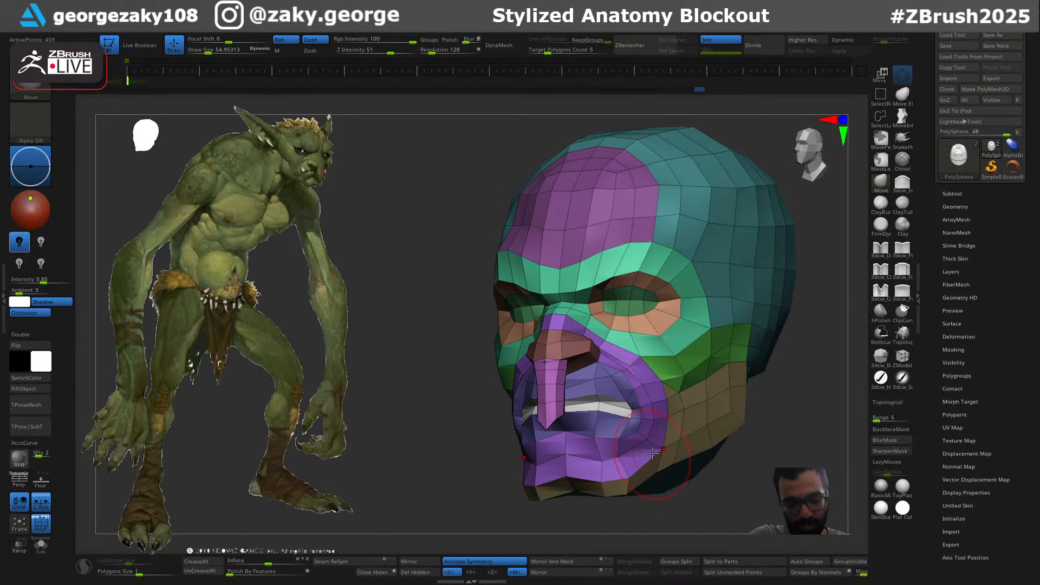
# Build up the lower jaw behind the mouth with the Standard brush, reducing the draw size to about 84
pyautogui.press('s')
pyautogui.press('s')
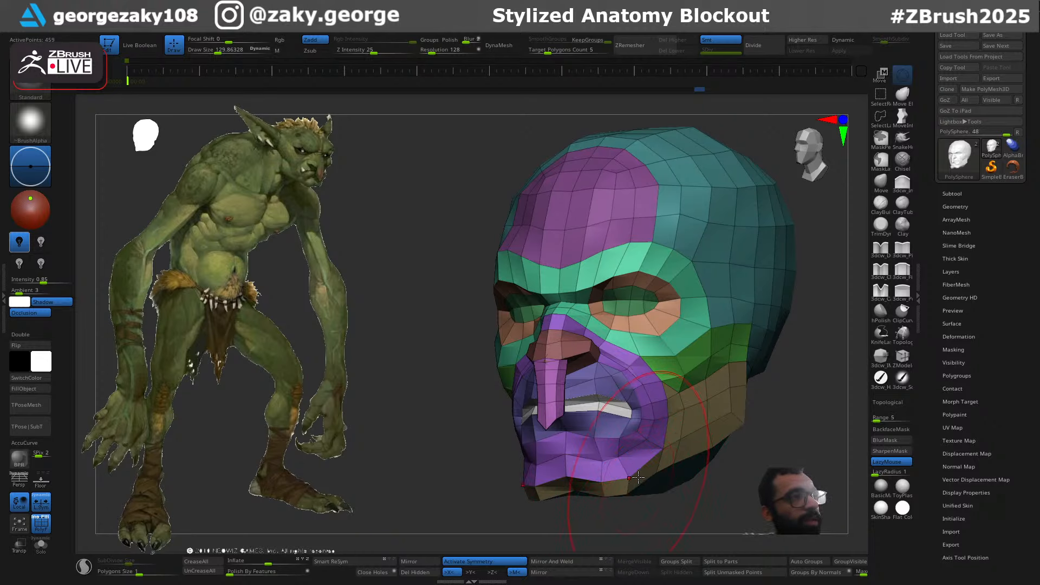
pyautogui.moveTo(634, 486); pyautogui.dragTo(686, 429)
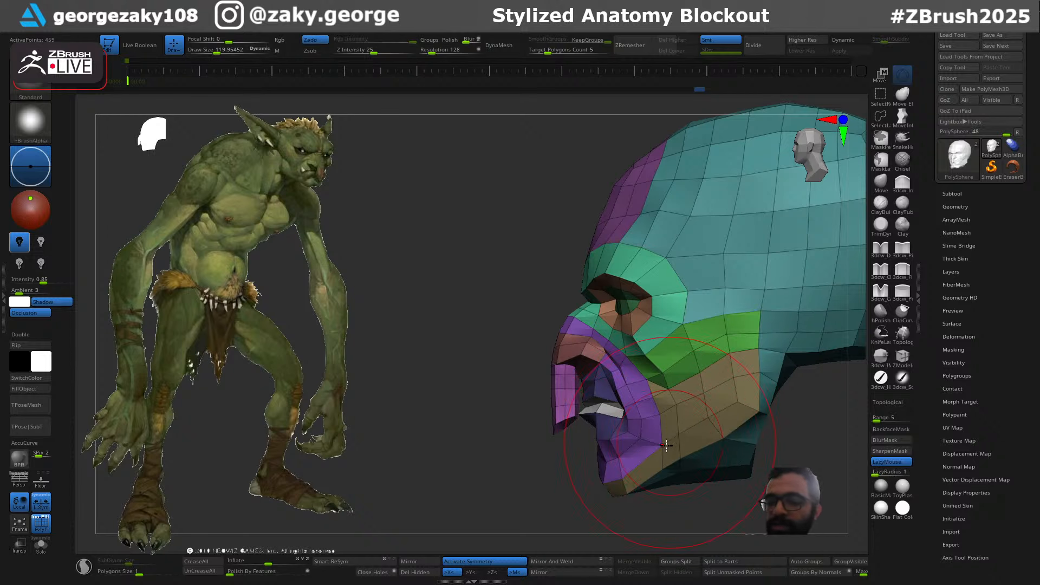
pyautogui.press('ctrl')
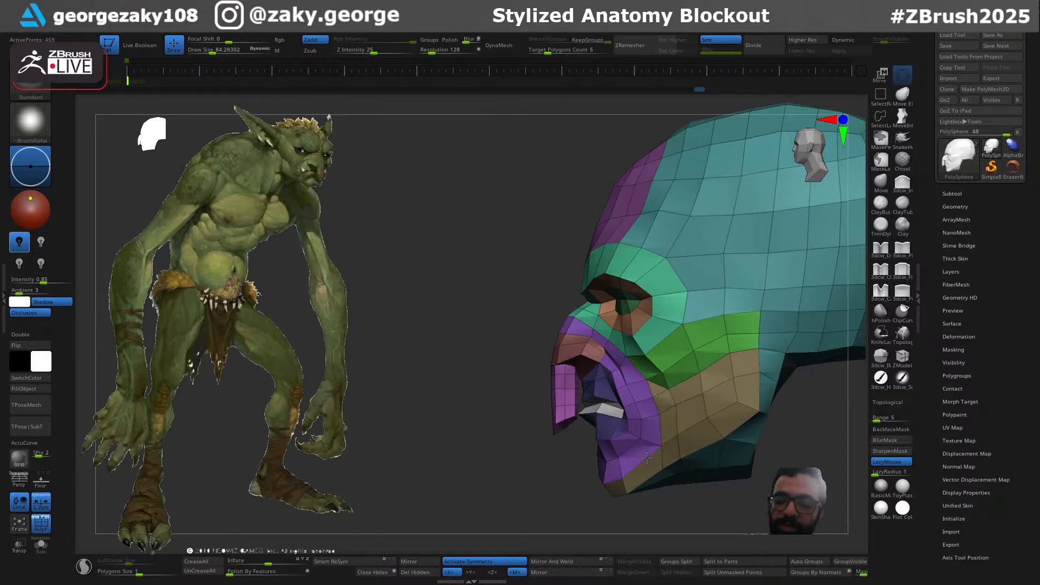
pyautogui.moveTo(646, 458); pyautogui.dragTo(670, 444, button='right')
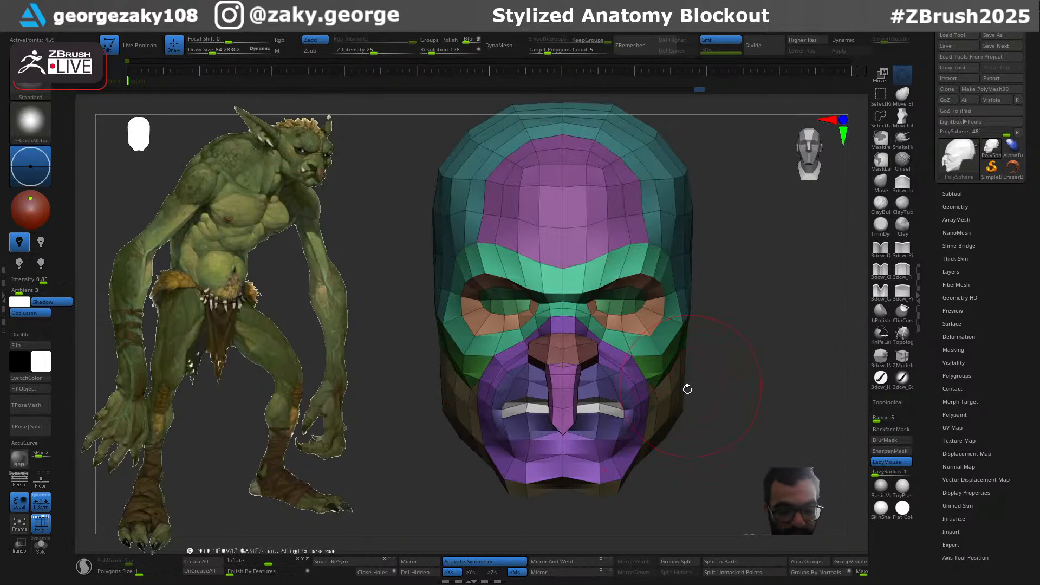
# Adjust the side contour of the jaw from the front with the Move brush at a draw size of about 106
pyautogui.press('b')
pyautogui.press('m')
pyautogui.press('v')
pyautogui.press('s')
pyautogui.moveTo(686, 396); pyautogui.dragTo(690, 396)
pyautogui.moveTo(678, 403); pyautogui.dragTo(822, 377, button='right')
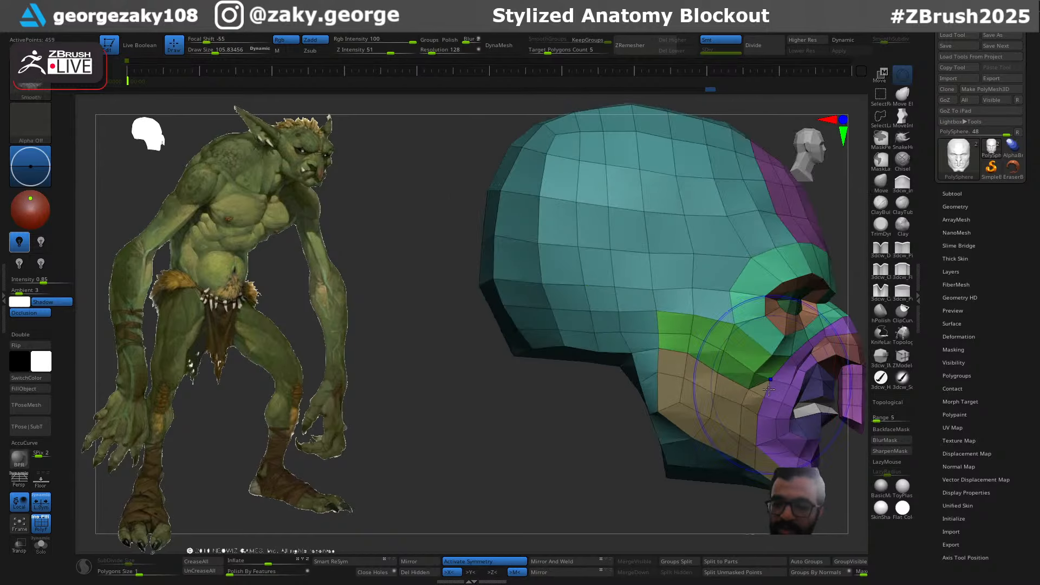
# Refine the brow ridge above the eyes with the Move brush at draw sizes of about 40 to 52, undoing the last brow stroke
pyautogui.keyDown('alt'); pyautogui.moveTo(751, 344); pyautogui.dragTo(567, 415, button='right'); pyautogui.keyUp('alt')
pyautogui.keyDown('ctrl'); pyautogui.moveTo(592, 335); pyautogui.dragTo(644, 374, button='right'); pyautogui.keyUp('ctrl')
pyautogui.moveTo(687, 374); pyautogui.dragTo(618, 375, button='right')
pyautogui.press('s')
pyautogui.moveTo(617, 376); pyautogui.dragTo(605, 376)
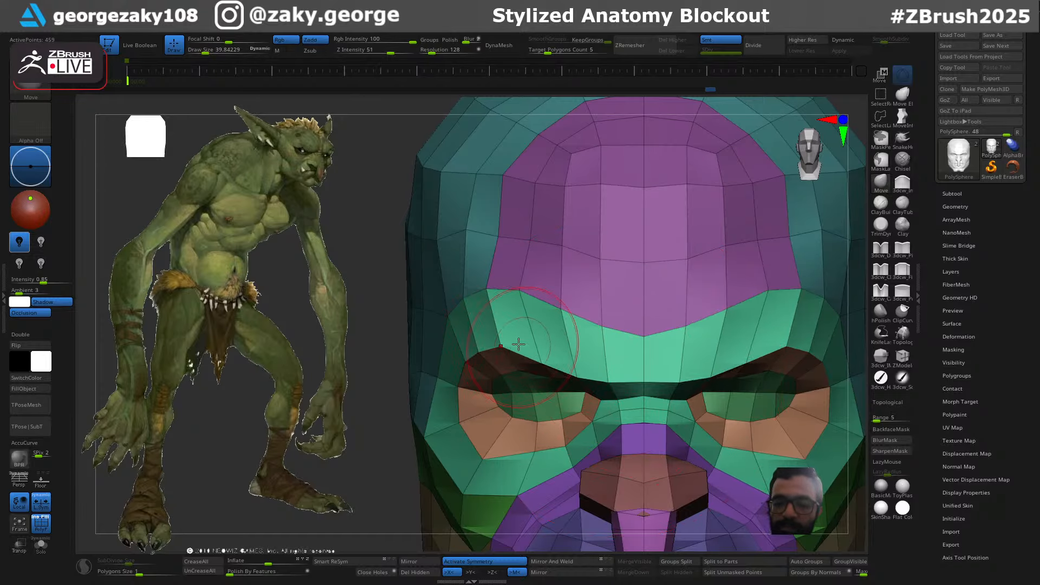
pyautogui.keyDown('ctrl'); pyautogui.moveTo(550, 423); pyautogui.dragTo(566, 358, button='right'); pyautogui.keyUp('ctrl')
pyautogui.moveTo(664, 338)
pyautogui.mouseDown(button='right')
pyautogui.moveTo(611, 336)
pyautogui.moveTo(643, 330)
pyautogui.mouseUp(button='right')
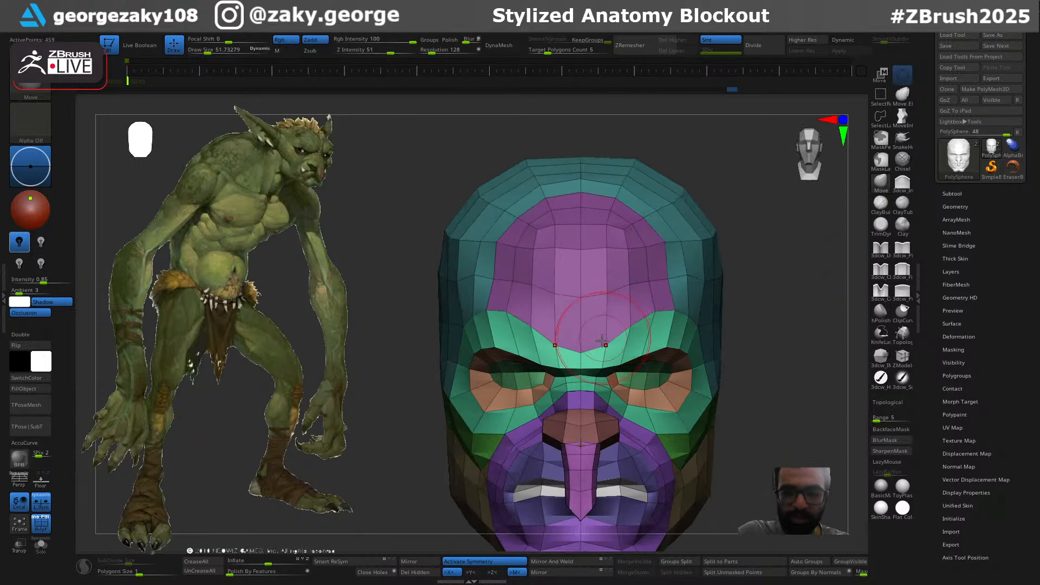
pyautogui.moveTo(591, 368); pyautogui.dragTo(588, 369)
pyautogui.hotkey('ctrl', 'z')
# Adjust the nose and the rear jaw in profile with the Move brush, enlarging the draw size to about 145
pyautogui.moveTo(590, 379); pyautogui.dragTo(528, 398, button='right')
pyautogui.moveTo(622, 417); pyautogui.dragTo(571, 433, button='right')
pyautogui.moveTo(574, 412); pyautogui.dragTo(582, 412)
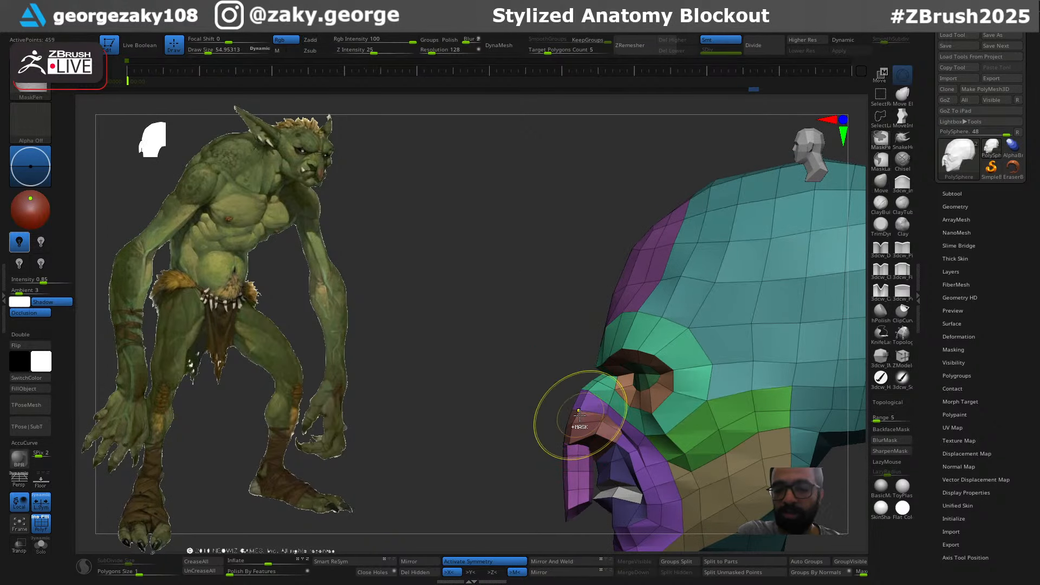
pyautogui.press('ctrl')
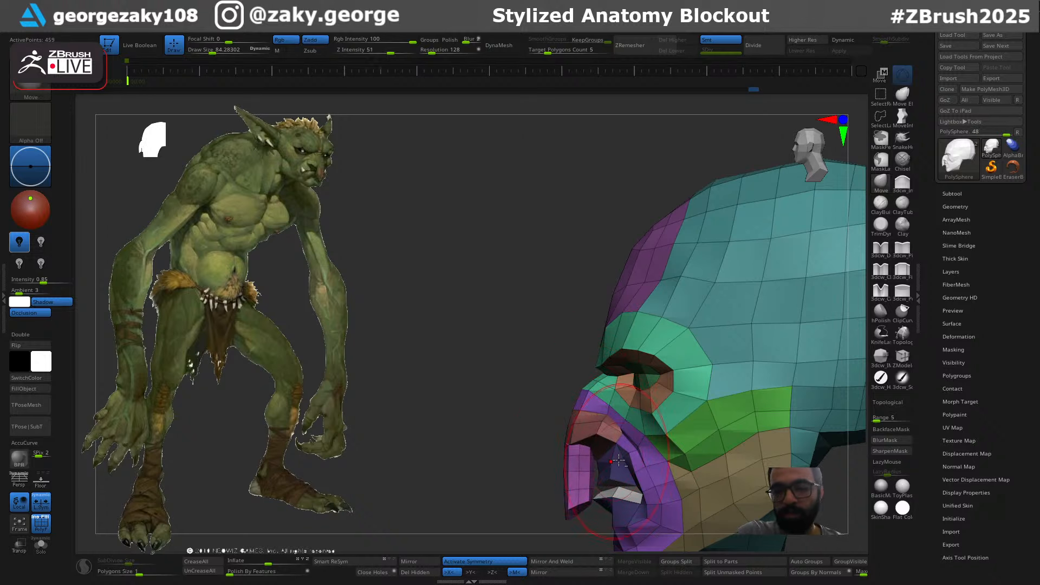
pyautogui.keyDown('alt'); pyautogui.moveTo(617, 460); pyautogui.dragTo(593, 384, button='right'); pyautogui.keyUp('alt')
pyautogui.press('s')
pyautogui.press('s')
pyautogui.moveTo(599, 373); pyautogui.dragTo(593, 381)
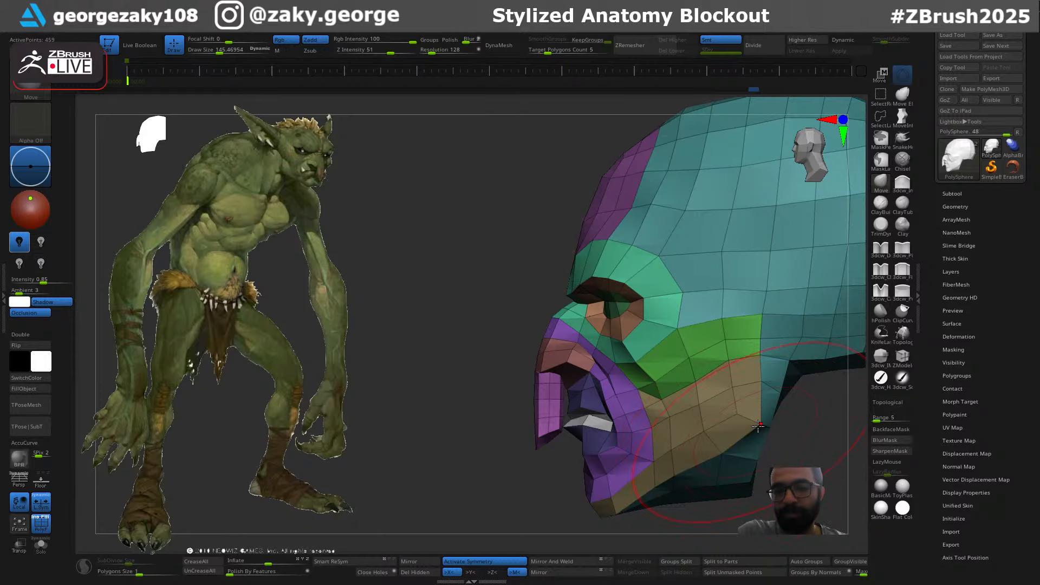
# Build up the green cheekbone area with the Standard brush at a draw size of about 73
pyautogui.moveTo(748, 429)
pyautogui.mouseDown(button='right')
pyautogui.moveTo(783, 424)
pyautogui.moveTo(762, 423)
pyautogui.mouseUp(button='right')
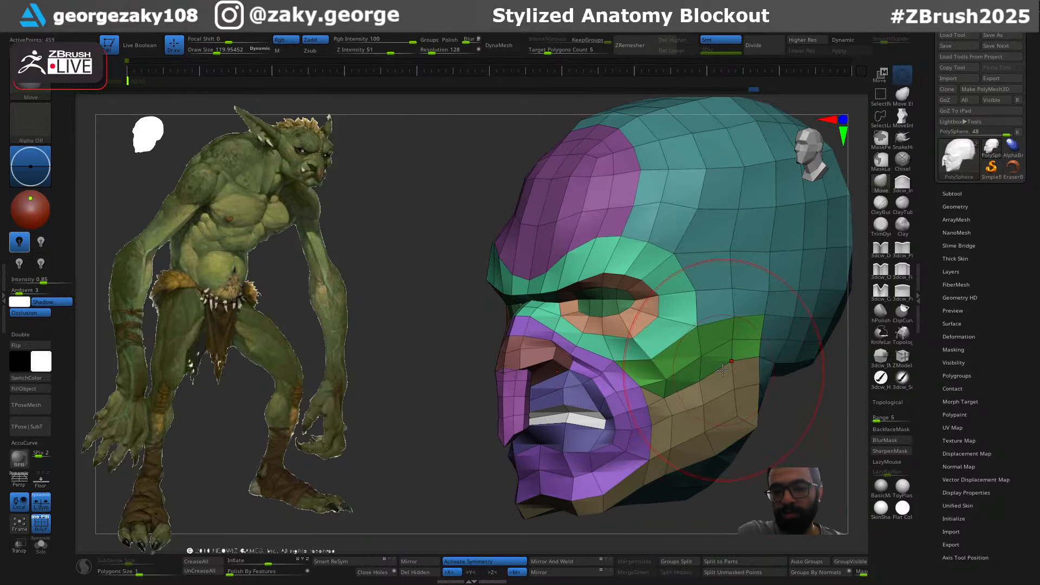
pyautogui.press('b')
pyautogui.press('s')
pyautogui.press('t')
pyautogui.moveTo(702, 373)
pyautogui.mouseDown()
pyautogui.moveTo(731, 349)
pyautogui.moveTo(704, 358)
pyautogui.mouseUp()
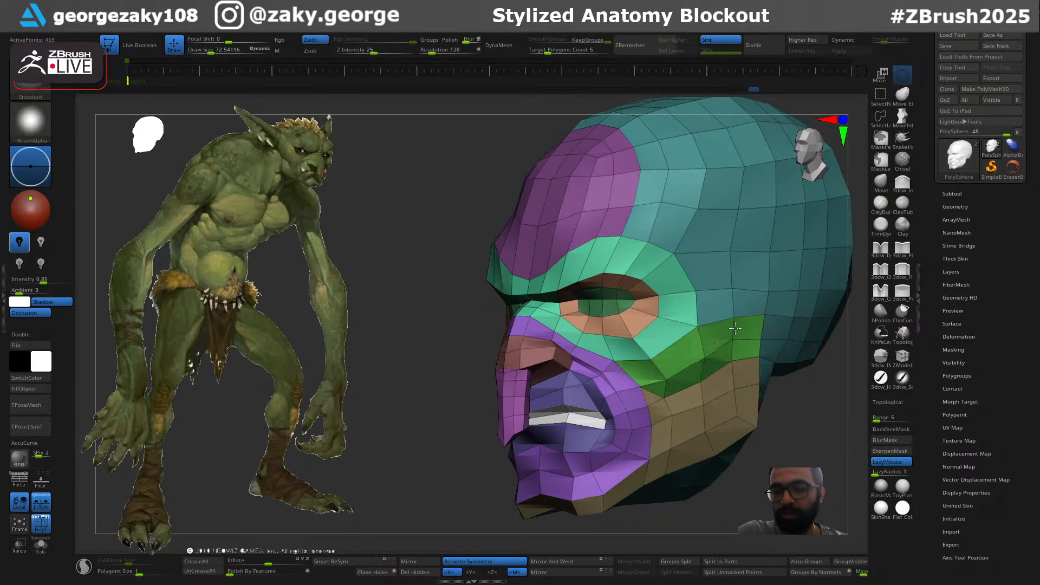
# Reshape the outer cheekbone and the temple beside the eye with the Move brush
pyautogui.moveTo(735, 328)
pyautogui.mouseDown(button='right')
pyautogui.moveTo(767, 301)
pyautogui.moveTo(758, 284)
pyautogui.mouseUp(button='right')
pyautogui.press('b')
pyautogui.press('m')
pyautogui.press('v')
pyautogui.press('s')
pyautogui.moveTo(759, 312)
pyautogui.mouseDown()
pyautogui.moveTo(775, 312)
pyautogui.moveTo(772, 287)
pyautogui.mouseUp()
# Push the back of the skull inward in profile with a Move brush about 280 to 310 in draw size
pyautogui.press('s')
pyautogui.moveTo(723, 171); pyautogui.dragTo(712, 184)
pyautogui.keyDown('shift'); pyautogui.moveTo(696, 193); pyautogui.dragTo(713, 210, button='right'); pyautogui.keyUp('shift')
pyautogui.moveTo(665, 184); pyautogui.dragTo(708, 184, button='right')
pyautogui.press('s')
pyautogui.moveTo(640, 207); pyautogui.dragTo(645, 206)
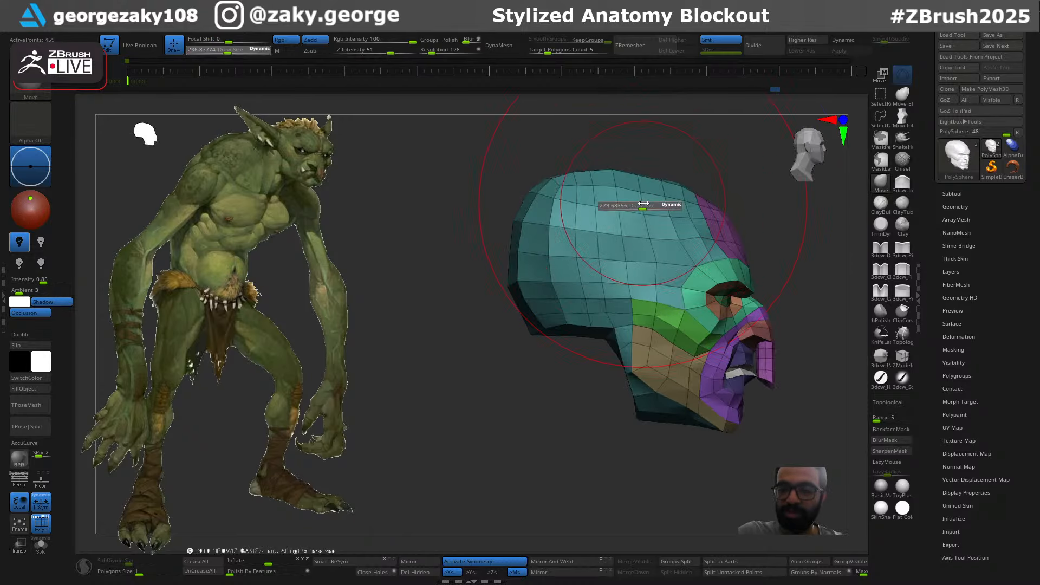
pyautogui.moveTo(532, 225); pyautogui.dragTo(547, 231)
pyautogui.moveTo(515, 276); pyautogui.dragTo(522, 278)
pyautogui.moveTo(531, 325); pyautogui.dragTo(543, 318)
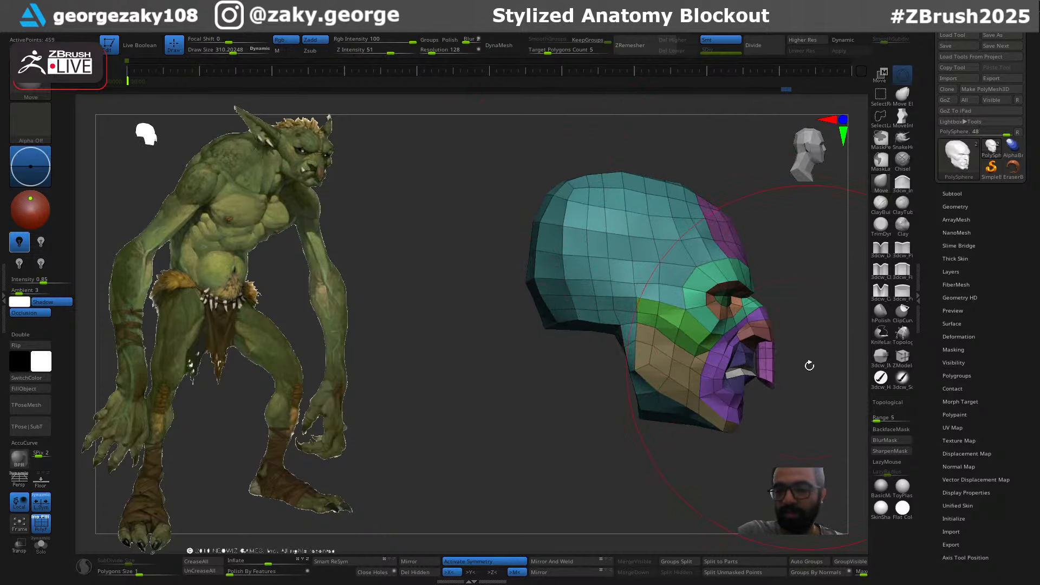
# Reshape the mouth corner and the surrounding lip area with the Move brush reduced to a draw size of about 49
pyautogui.moveTo(809, 366)
pyautogui.mouseDown(button='right')
pyautogui.moveTo(722, 356)
pyautogui.moveTo(719, 380)
pyautogui.mouseUp(button='right')
pyautogui.press('s')
pyautogui.moveTo(665, 379); pyautogui.dragTo(596, 385)
pyautogui.press('s')
pyautogui.keyDown('ctrl'); pyautogui.moveTo(566, 362); pyautogui.dragTo(610, 382, button='right'); pyautogui.keyUp('ctrl')
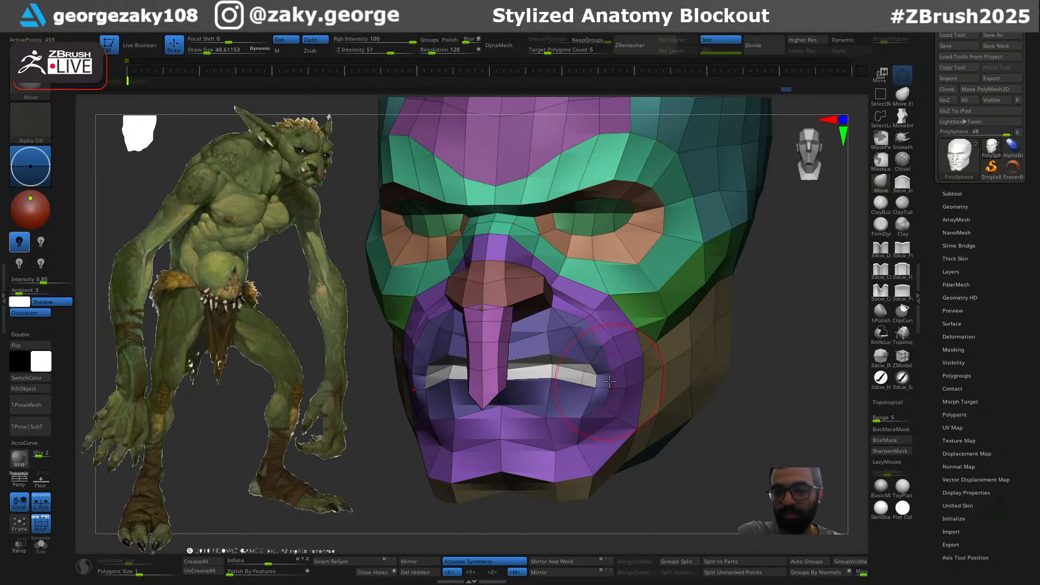
pyautogui.press('s')
pyautogui.moveTo(591, 382); pyautogui.dragTo(593, 392)
pyautogui.keyDown('shift'); pyautogui.moveTo(594, 392); pyautogui.dragTo(573, 375, button='right'); pyautogui.keyUp('shift')
pyautogui.moveTo(561, 372); pyautogui.dragTo(556, 368)
pyautogui.moveTo(556, 368); pyautogui.dragTo(448, 374, button='right')
pyautogui.press('s')
pyautogui.moveTo(447, 375); pyautogui.dragTo(469, 359)
# Carve the crease at the mouth corner with the DamStandard brush at a draw size of about 21
pyautogui.press('b')
pyautogui.press('d')
pyautogui.press('s')
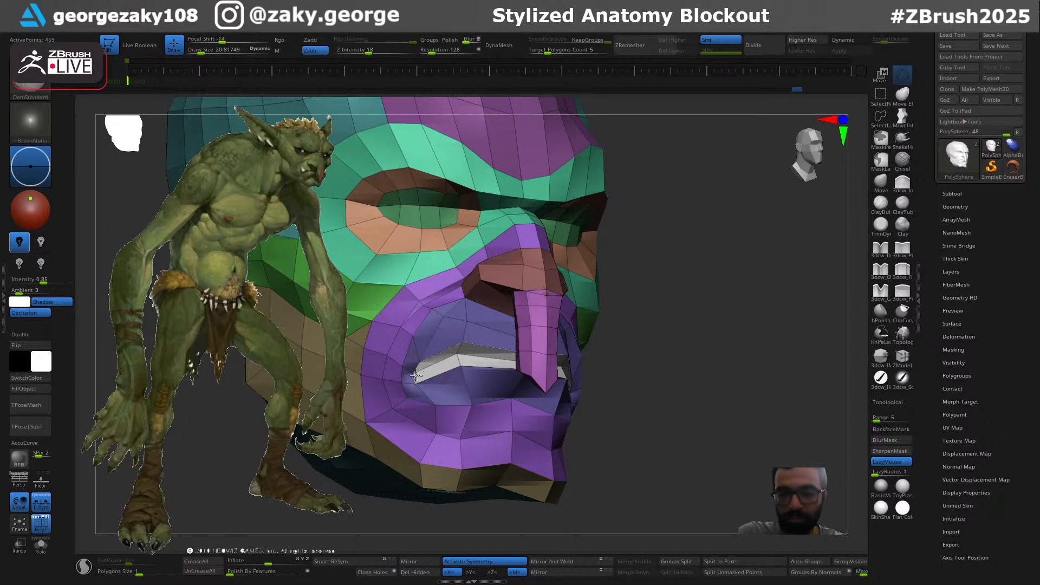
pyautogui.moveTo(481, 358); pyautogui.dragTo(392, 352, button='right')
pyautogui.moveTo(543, 351); pyautogui.dragTo(547, 330, button='right')
# Adjust the mouth corner from below with the Move brush at a draw size of about 34
pyautogui.press('b')
pyautogui.press('m')
pyautogui.press('v')
pyautogui.moveTo(526, 325); pyautogui.dragTo(528, 317)
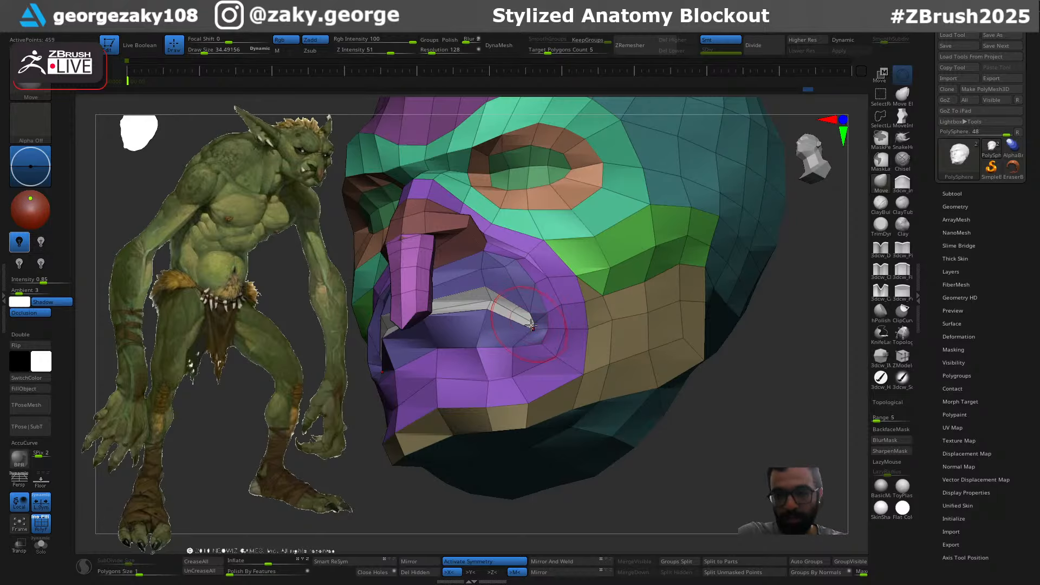
# Refine the area between the nostril and the upper lip with the Move brush, reducing the draw size from about 25 to 9
pyautogui.moveTo(507, 290); pyautogui.dragTo(541, 294, button='right')
pyautogui.press('s')
pyautogui.moveTo(541, 295); pyautogui.dragTo(542, 294)
pyautogui.moveTo(547, 295)
pyautogui.mouseDown(button='right')
pyautogui.moveTo(521, 302)
pyautogui.moveTo(525, 262)
pyautogui.moveTo(499, 196)
pyautogui.mouseUp(button='right')
pyautogui.press('shift')
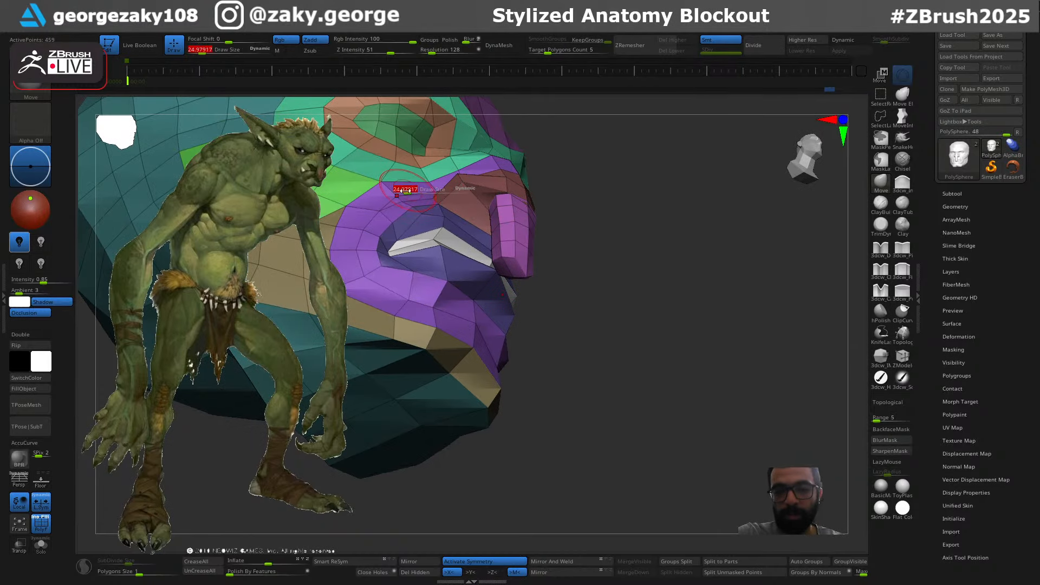
pyautogui.moveTo(405, 190); pyautogui.dragTo(400, 190)
pyautogui.moveTo(401, 189); pyautogui.dragTo(434, 231, button='right')
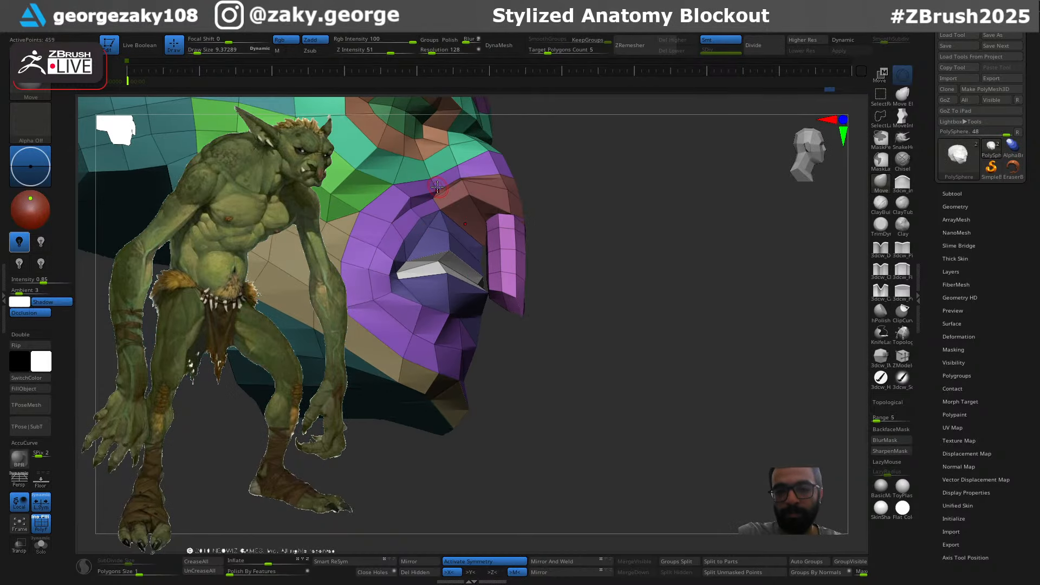
pyautogui.moveTo(455, 178)
pyautogui.mouseDown(button='right')
pyautogui.moveTo(580, 220)
pyautogui.moveTo(581, 181)
pyautogui.moveTo(579, 195)
pyautogui.mouseUp(button='right')
# Shape the nasolabial fold beside the nose in profile with the Move brush at draw sizes of about 25 to 46
pyautogui.press('s')
pyautogui.moveTo(595, 200); pyautogui.dragTo(600, 201)
pyautogui.moveTo(618, 193); pyautogui.dragTo(599, 205, button='right')
pyautogui.press('s')
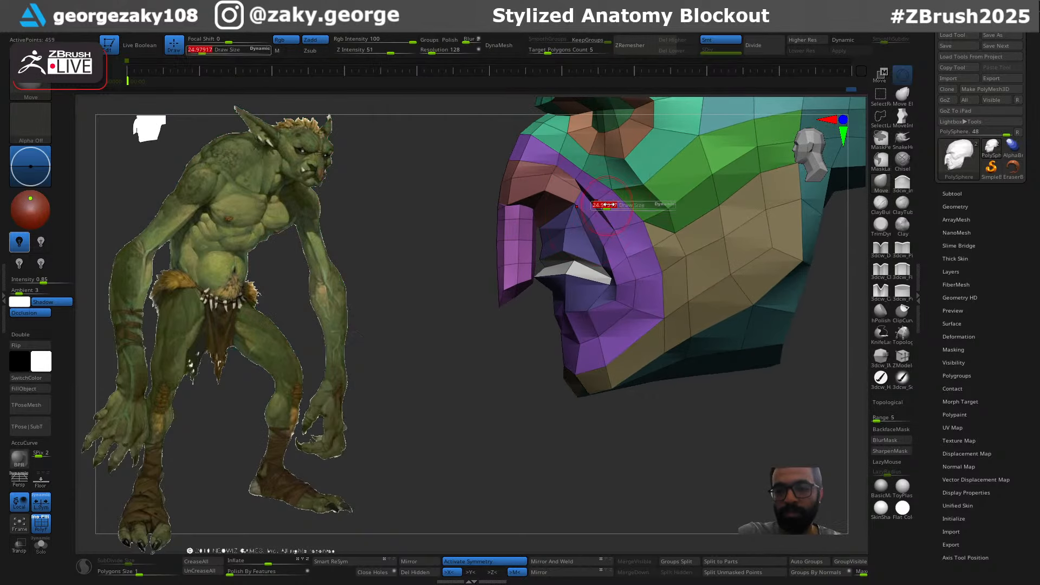
pyautogui.moveTo(597, 207); pyautogui.dragTo(603, 207)
pyautogui.moveTo(596, 195); pyautogui.dragTo(614, 196, button='right')
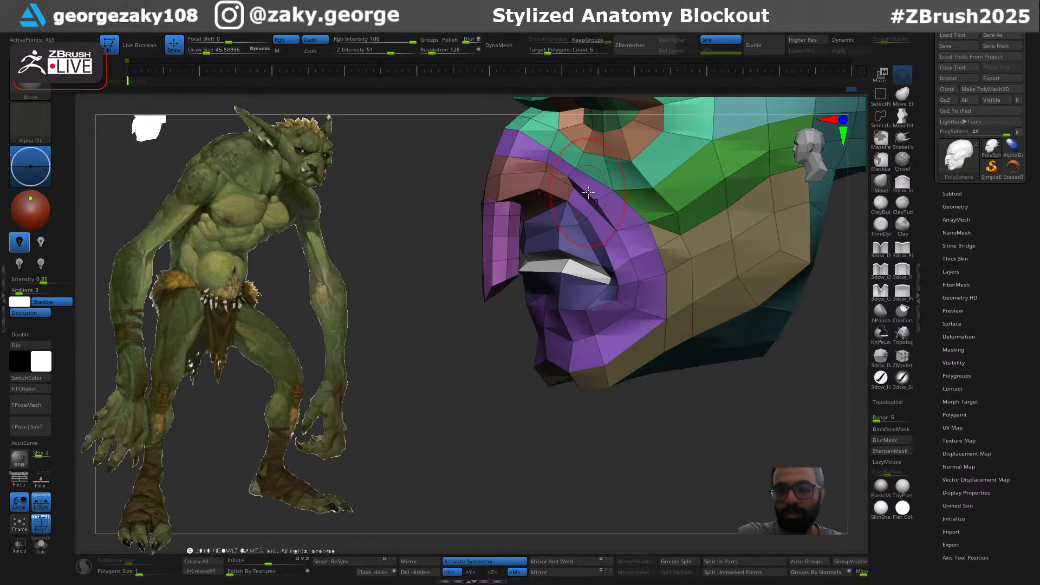
pyautogui.moveTo(575, 162)
pyautogui.keyDown('ctrl'); pyautogui.mouseDown(button='right')
pyautogui.moveTo(576, 248)
pyautogui.moveTo(594, 252)
pyautogui.mouseUp(button='right'); pyautogui.keyUp('ctrl')
# Refine the junction of the nostril wing and the upper cheek fold with the Move brush at draw sizes of about 30 to 46
pyautogui.press('s')
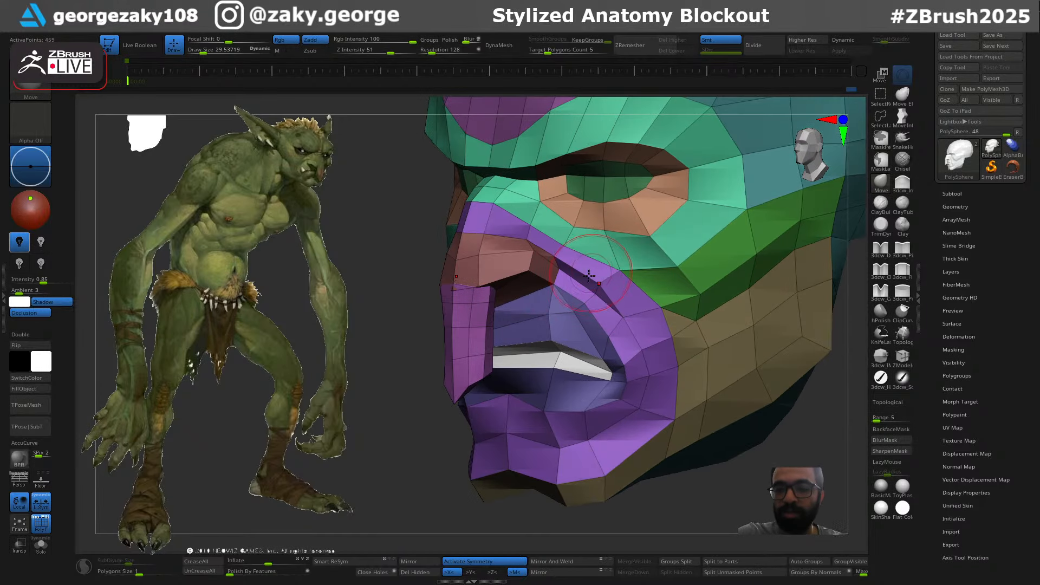
pyautogui.moveTo(593, 253)
pyautogui.mouseDown()
pyautogui.moveTo(597, 282)
pyautogui.moveTo(580, 267)
pyautogui.mouseUp()
pyautogui.press('s')
pyautogui.press('s')
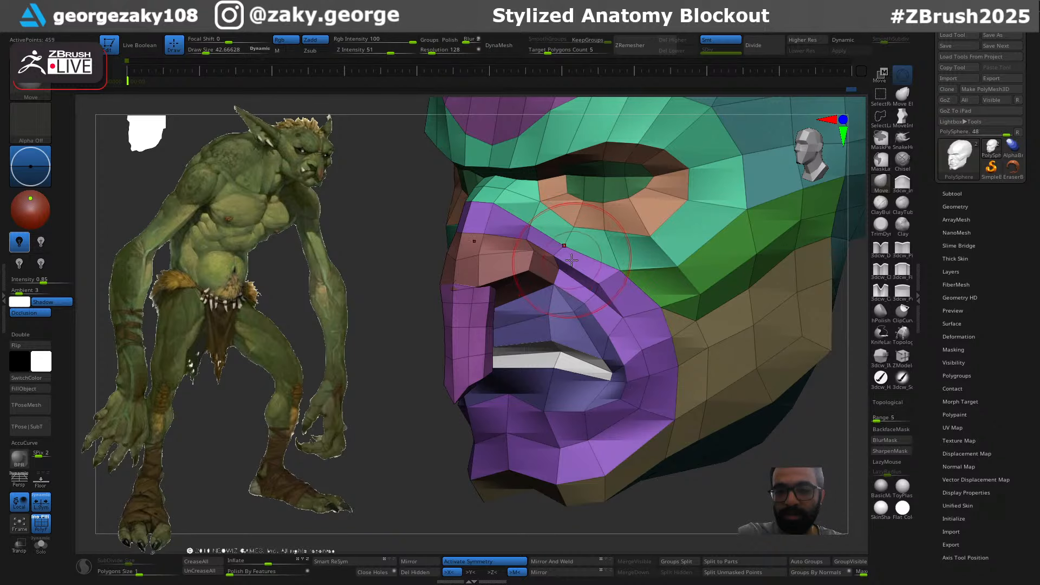
pyautogui.moveTo(548, 250); pyautogui.dragTo(529, 253, button='right')
pyautogui.press('s')
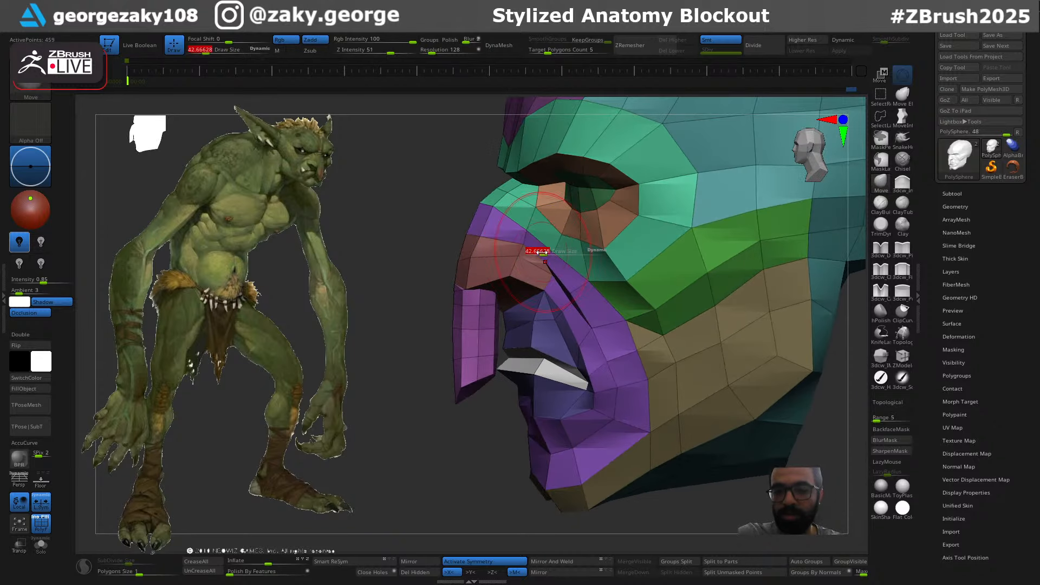
pyautogui.moveTo(539, 252); pyautogui.dragTo(536, 252)
pyautogui.moveTo(546, 247); pyautogui.dragTo(592, 225, button='right')
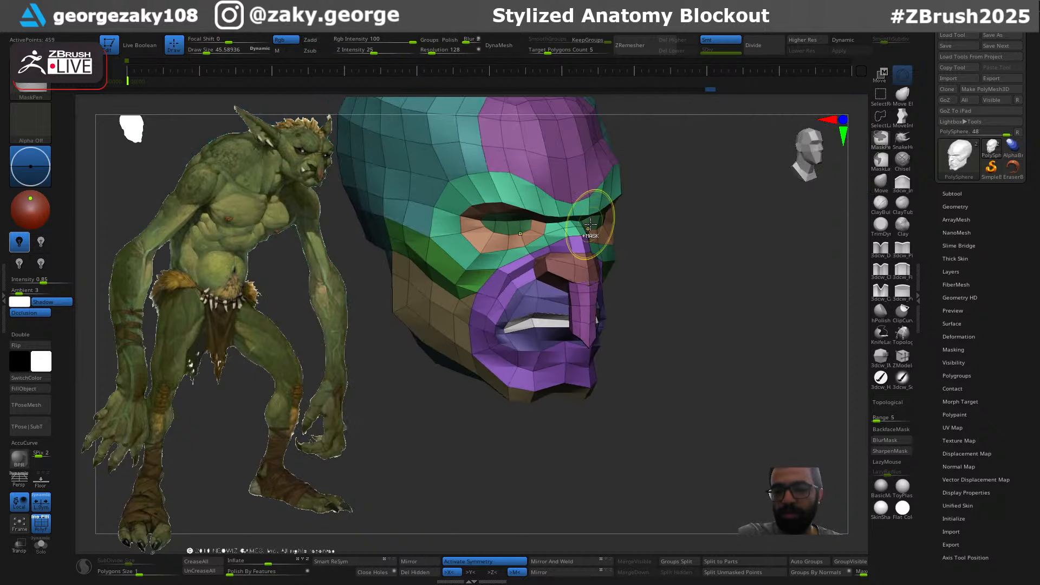
# Build up the rear jaw and the cheek below the cheekbone with the Standard brush at a draw size of about 40 to 43
pyautogui.moveTo(655, 228)
pyautogui.mouseDown(button='right')
pyautogui.moveTo(513, 274)
pyautogui.moveTo(647, 221)
pyautogui.moveTo(643, 241)
pyautogui.moveTo(672, 239)
pyautogui.mouseUp(button='right')
pyautogui.press('b')
pyautogui.press('s')
pyautogui.press('t')
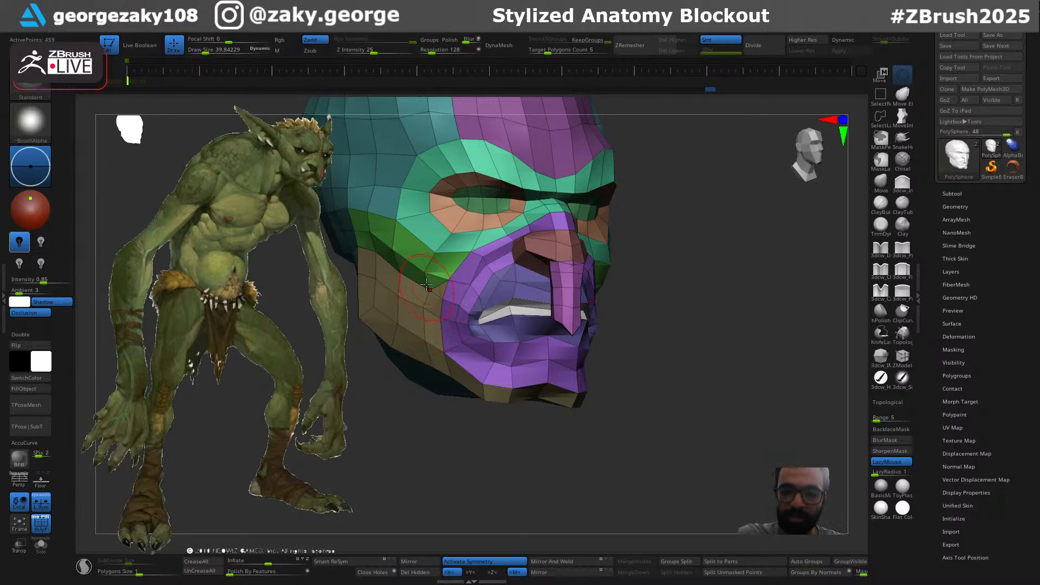
pyautogui.press('s')
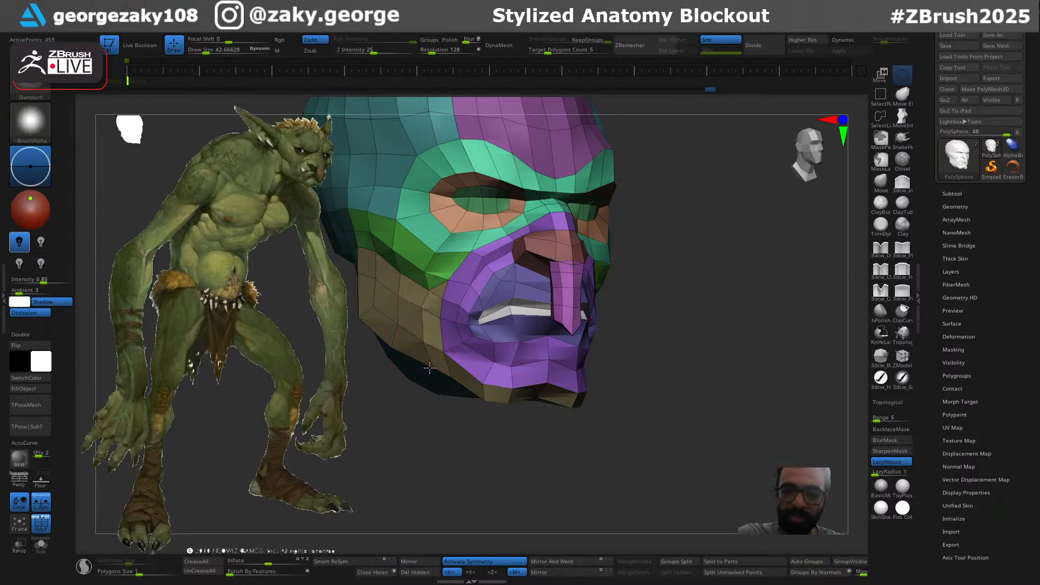
pyautogui.moveTo(431, 304)
pyautogui.mouseDown(button='right')
pyautogui.moveTo(461, 308)
pyautogui.moveTo(445, 270)
pyautogui.moveTo(449, 231)
pyautogui.mouseUp(button='right')
pyautogui.moveTo(442, 266); pyautogui.dragTo(408, 313, button='right')
pyautogui.moveTo(406, 294); pyautogui.dragTo(384, 262)
pyautogui.press('s')
pyautogui.moveTo(477, 281)
pyautogui.mouseDown(button='right')
pyautogui.moveTo(506, 305)
pyautogui.moveTo(494, 307)
pyautogui.mouseUp(button='right')
pyautogui.keyDown('alt'); pyautogui.moveTo(701, 249); pyautogui.dragTo(686, 281, button='right'); pyautogui.keyUp('alt')
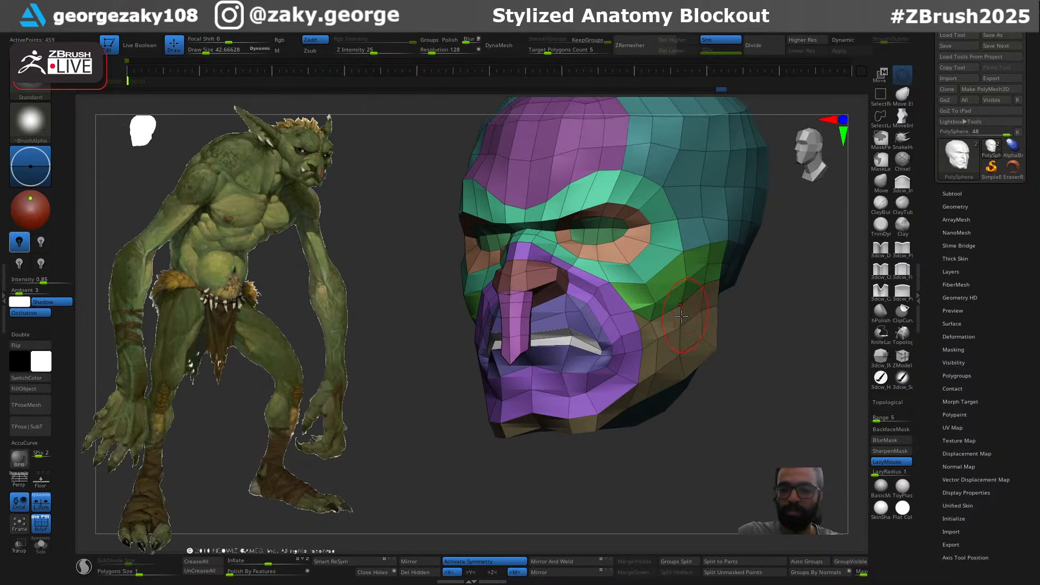
# Define the edge between the cheekbone and the jaw with the DamStandard brush at a draw size of about 34
pyautogui.press('b')
pyautogui.press('d')
pyautogui.press('s')
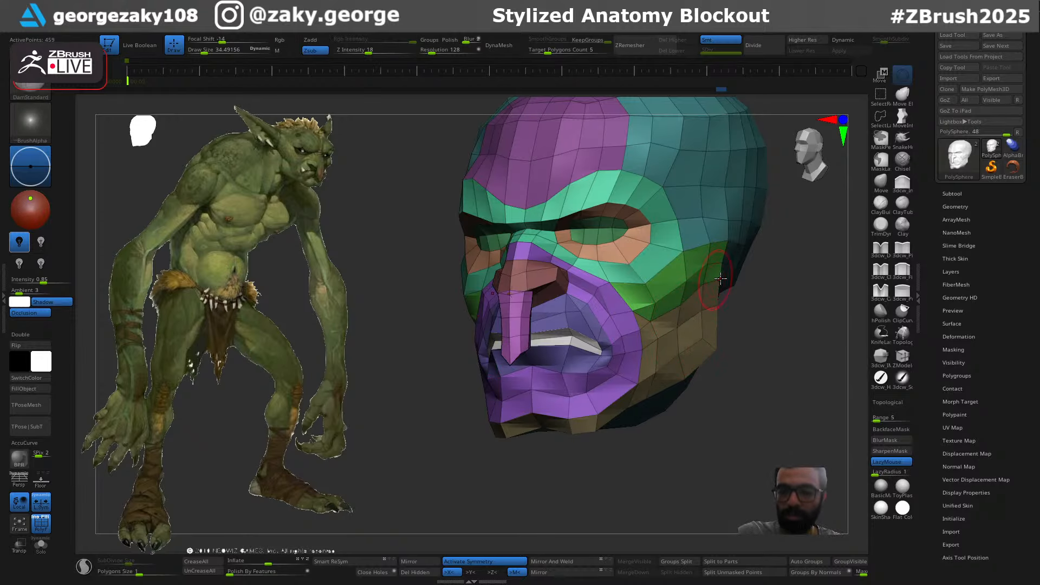
# Adjust the rear jaw below the cheekbone with the Move brush, enlarging the draw size to about 73
pyautogui.press('b')
pyautogui.press('m')
pyautogui.press('v')
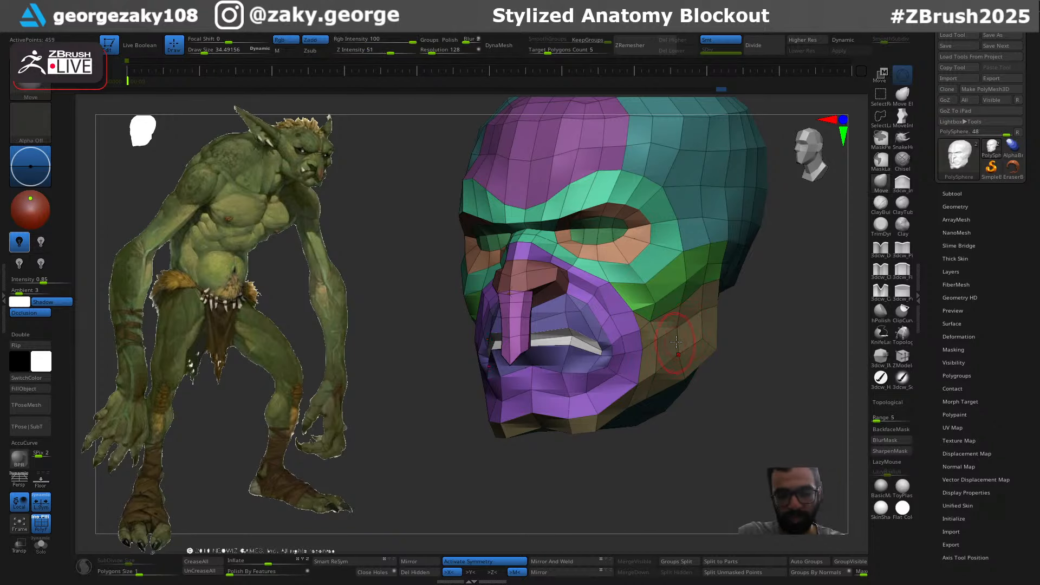
pyautogui.press(']')
pyautogui.moveTo(671, 334)
pyautogui.mouseDown(button='right')
pyautogui.moveTo(685, 314)
pyautogui.moveTo(717, 317)
pyautogui.moveTo(708, 334)
pyautogui.moveTo(658, 358)
pyautogui.mouseUp(button='right')
pyautogui.press('s')
pyautogui.press('s')
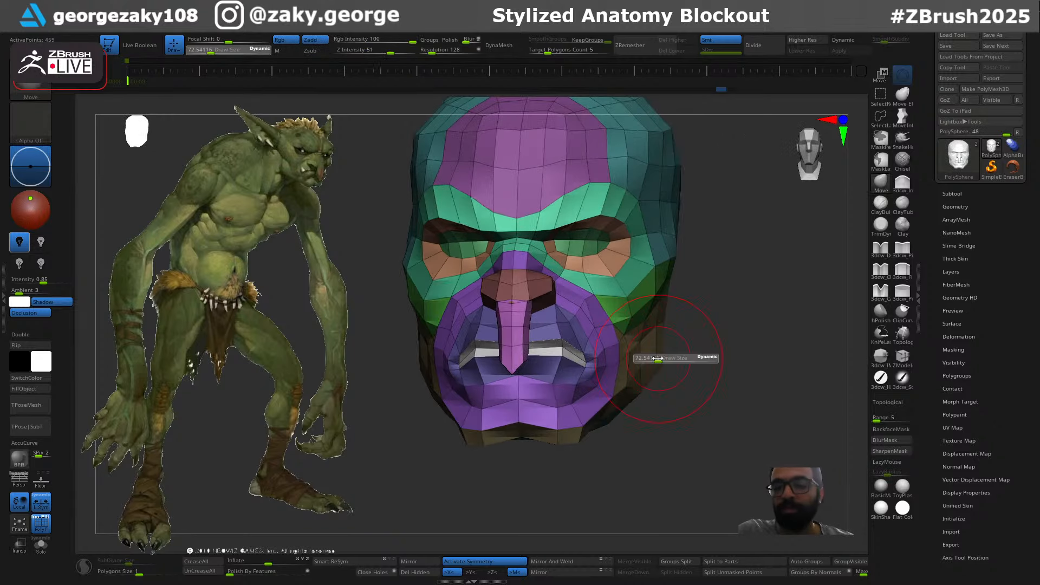
pyautogui.moveTo(658, 357)
pyautogui.mouseDown()
pyautogui.moveTo(680, 358)
pyautogui.moveTo(661, 353)
pyautogui.mouseUp()
pyautogui.hotkey('ctrl', 'z')
pyautogui.press(']')
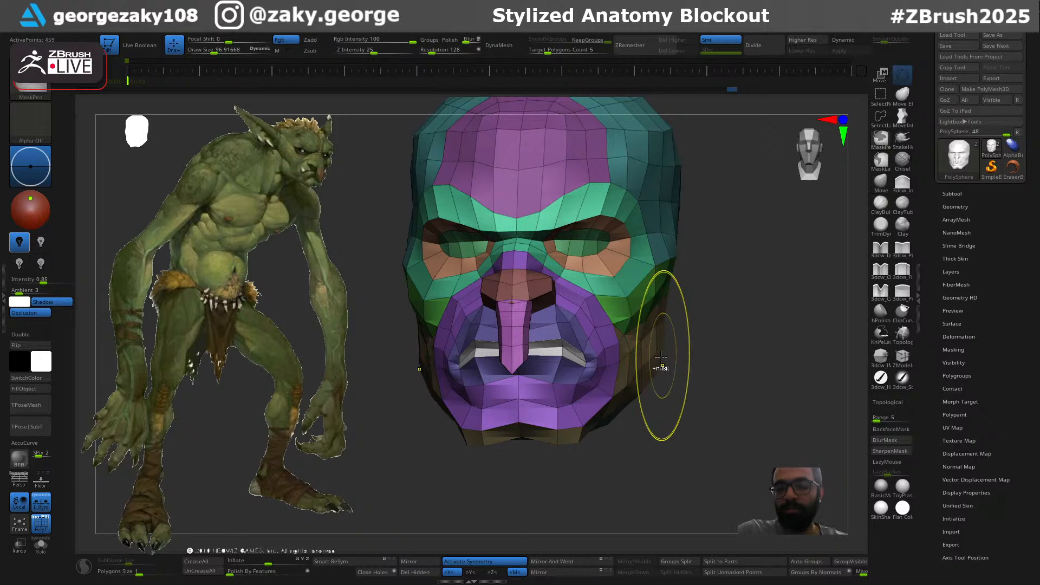
pyautogui.hotkey('ctrl', 'z')
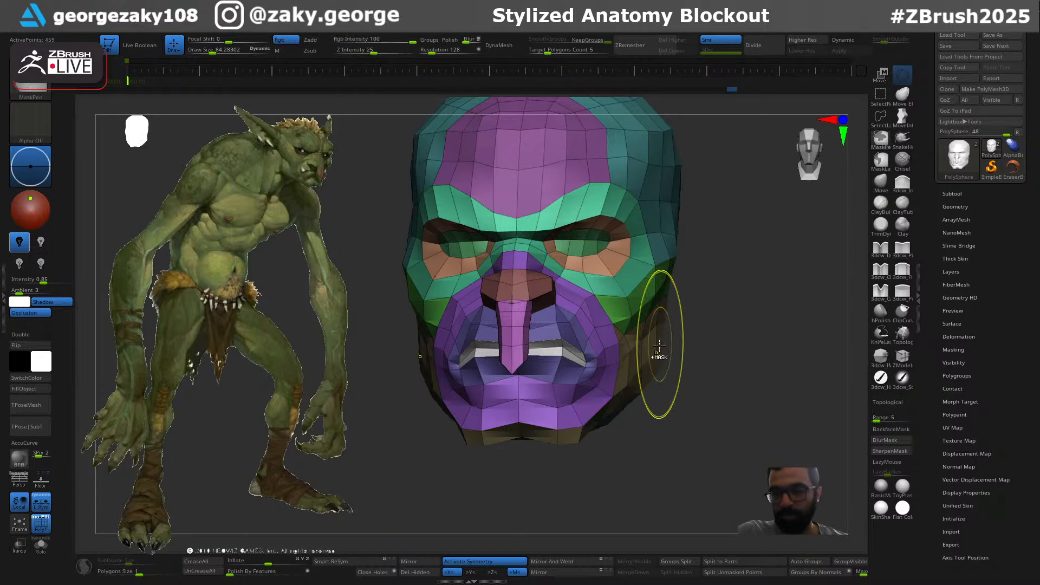
pyautogui.press('[')
# Narrow the sides of the skull above the temples from the front with the Move brush at a draw size of about 160 to 180
pyautogui.moveTo(690, 329); pyautogui.dragTo(680, 290, button='right')
pyautogui.moveTo(702, 337)
pyautogui.mouseDown(button='right')
pyautogui.moveTo(668, 345)
pyautogui.moveTo(660, 319)
pyautogui.moveTo(670, 232)
pyautogui.mouseUp(button='right')
pyautogui.press('s')
pyautogui.moveTo(664, 201); pyautogui.dragTo(664, 201)
pyautogui.hotkey('ctrl', 'z')
pyautogui.press('s')
pyautogui.moveTo(664, 200); pyautogui.dragTo(660, 201)
pyautogui.press('s')
pyautogui.moveTo(667, 206); pyautogui.dragTo(664, 205)
pyautogui.moveTo(671, 202); pyautogui.dragTo(671, 207, button='right')
pyautogui.press('s')
pyautogui.moveTo(664, 205); pyautogui.dragTo(665, 205)
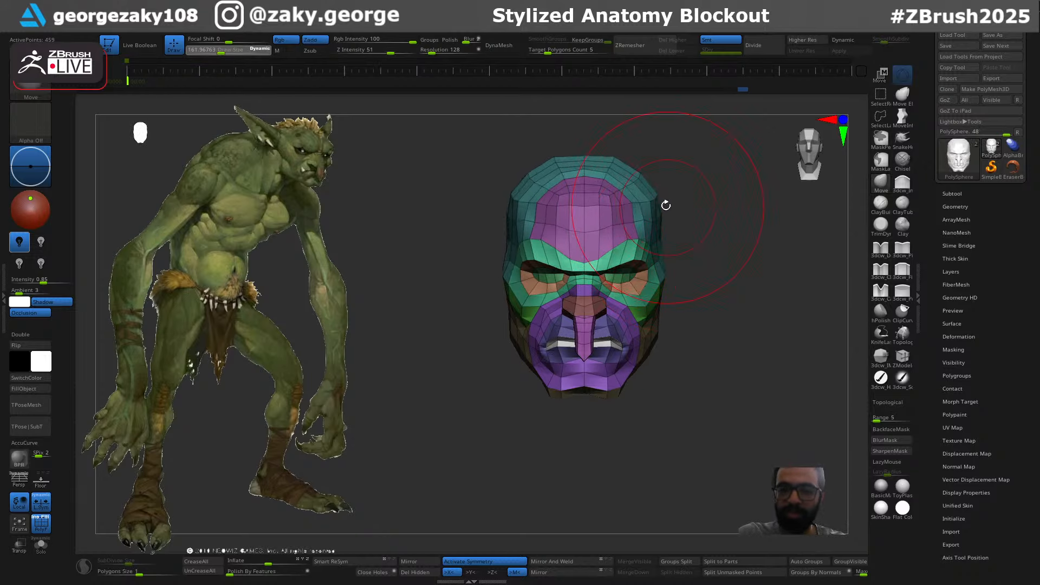
pyautogui.moveTo(661, 205); pyautogui.dragTo(688, 222, button='right')
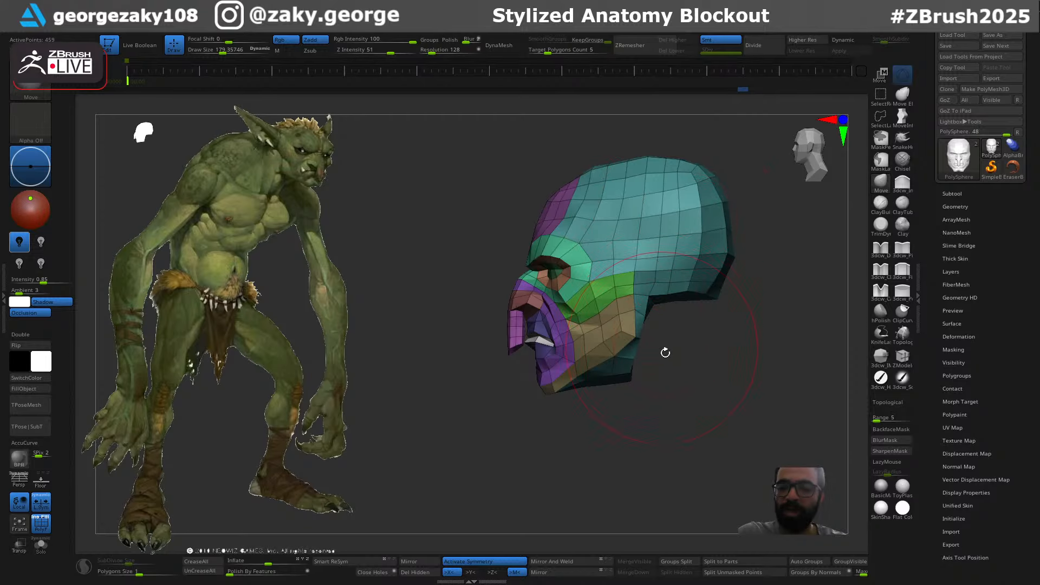
# Insert the ears primitive from the IMM set behind the cheekbone, split it into its own subtool and make it active
pyautogui.moveTo(665, 353); pyautogui.dragTo(644, 309, button='right')
pyautogui.press('i')
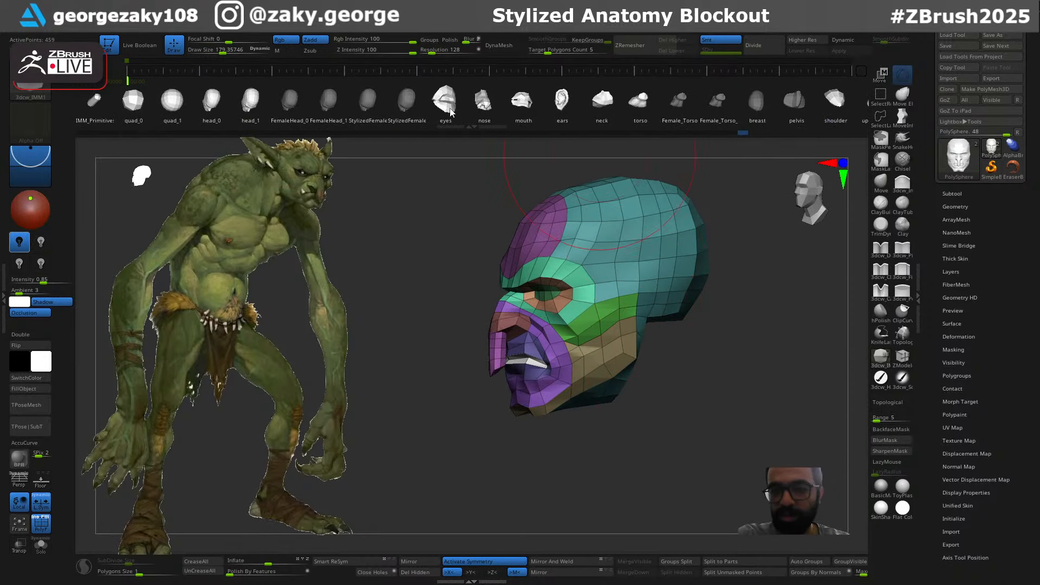
pyautogui.click(566, 107)
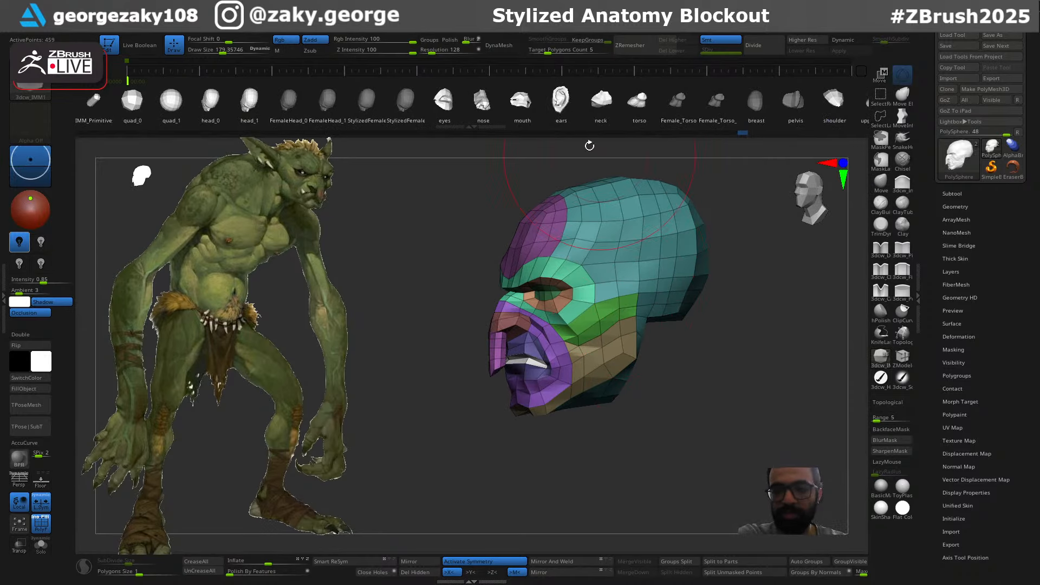
pyautogui.moveTo(641, 329); pyautogui.dragTo(643, 330)
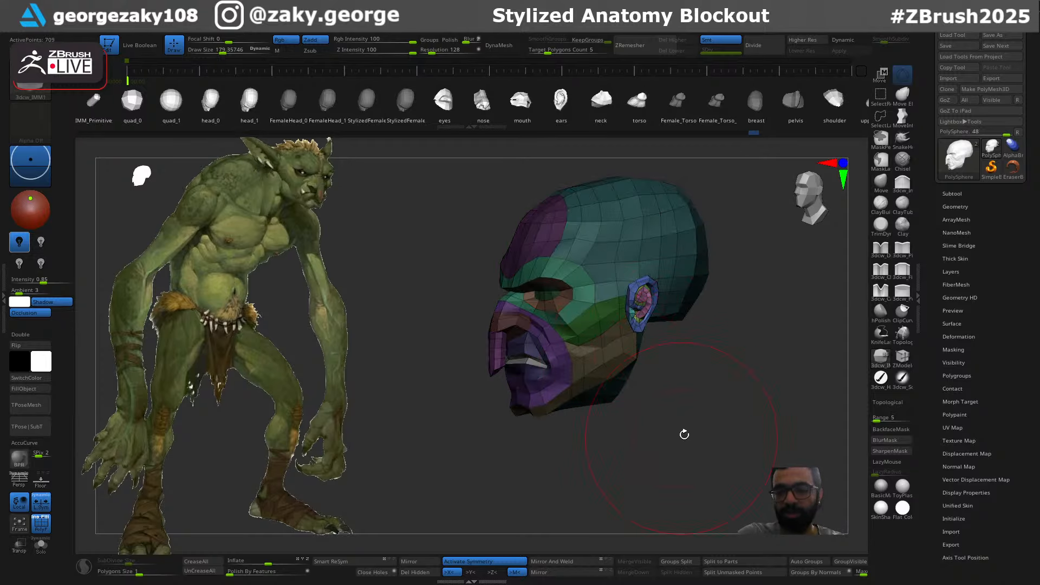
pyautogui.click(735, 576)
pyautogui.keyDown('ctrl'); pyautogui.moveTo(661, 355); pyautogui.dragTo(694, 365, button='right'); pyautogui.keyUp('ctrl')
pyautogui.keyDown('alt'); pyautogui.click(645, 327); pyautogui.keyUp('alt')
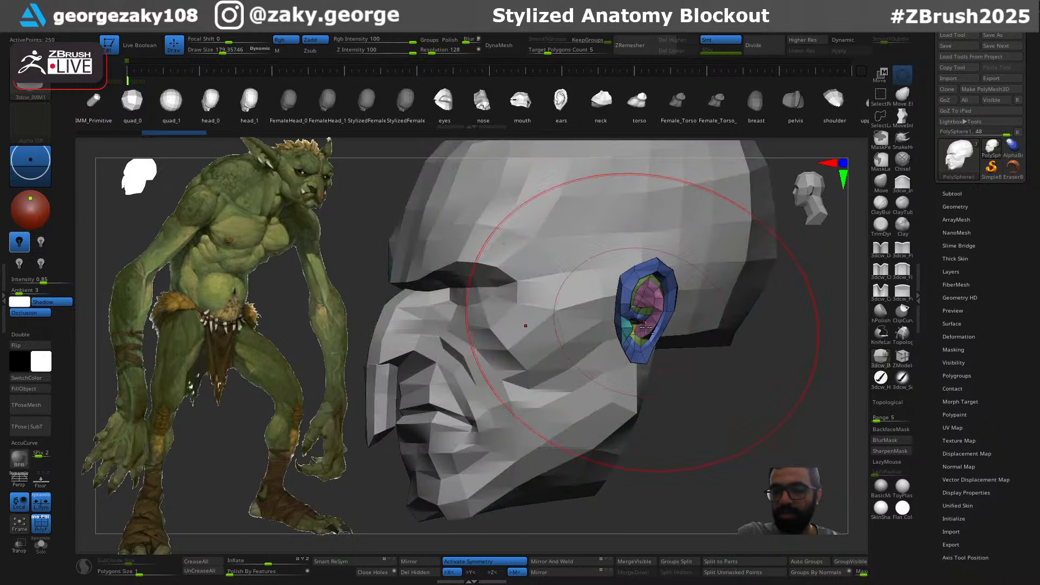
# Rotate, reposition and enlarge the ears with the transform gizmo so they sit against the sides of the head
pyautogui.keyDown('shift'); pyautogui.moveTo(646, 327); pyautogui.dragTo(748, 379, button='right'); pyautogui.keyUp('shift')
pyautogui.press('w')
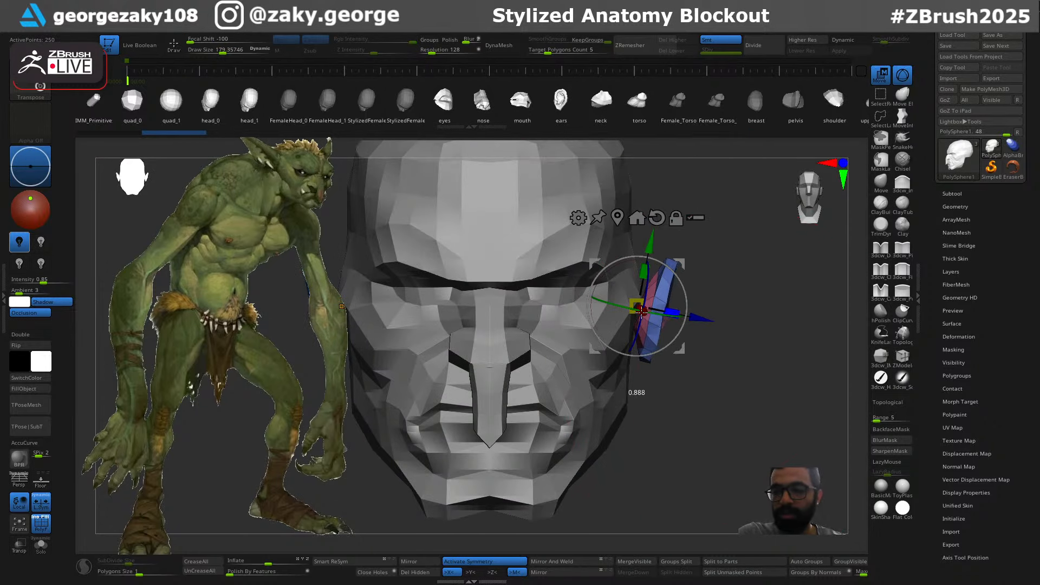
pyautogui.moveTo(642, 312); pyautogui.dragTo(710, 314)
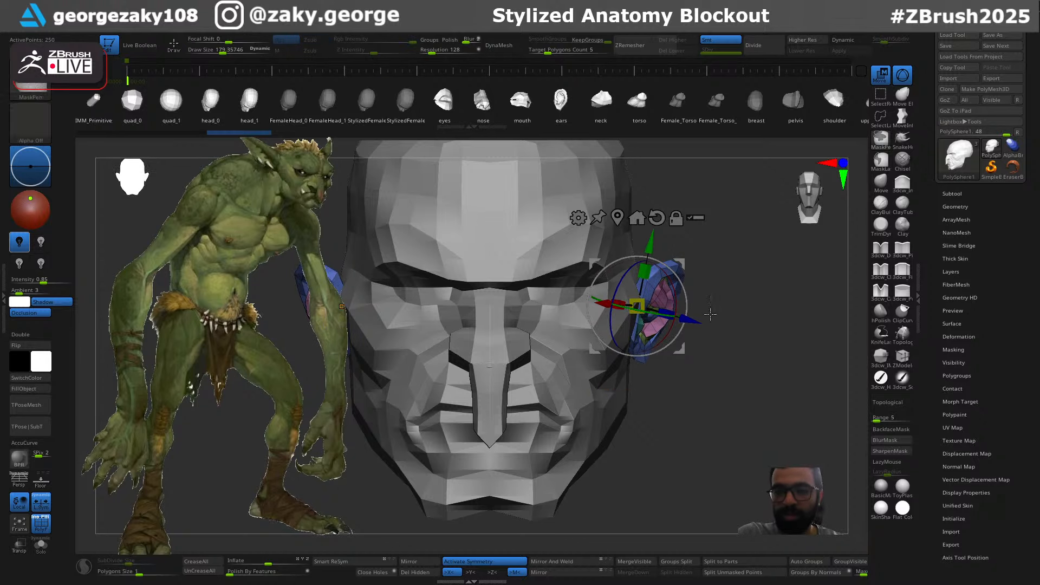
pyautogui.keyDown('ctrl'); pyautogui.moveTo(710, 314); pyautogui.dragTo(681, 241, button='right'); pyautogui.keyUp('ctrl')
pyautogui.moveTo(668, 266); pyautogui.dragTo(666, 246)
pyautogui.moveTo(666, 248); pyautogui.dragTo(642, 329, button='right')
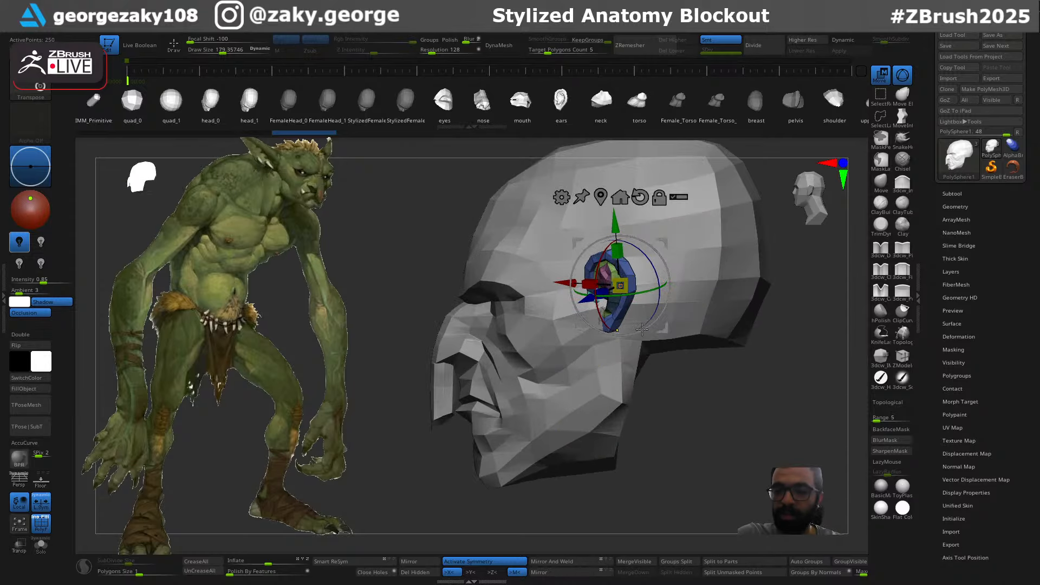
pyautogui.moveTo(637, 271)
pyautogui.mouseDown(button='right')
pyautogui.moveTo(724, 323)
pyautogui.moveTo(762, 321)
pyautogui.mouseUp(button='right')
# Stretch the top of the ears up and back into a long goblin shape with the Move brush at a draw size of about 84 to 97
pyautogui.press('q')
pyautogui.press('b')
pyautogui.press('m')
pyautogui.press('v')
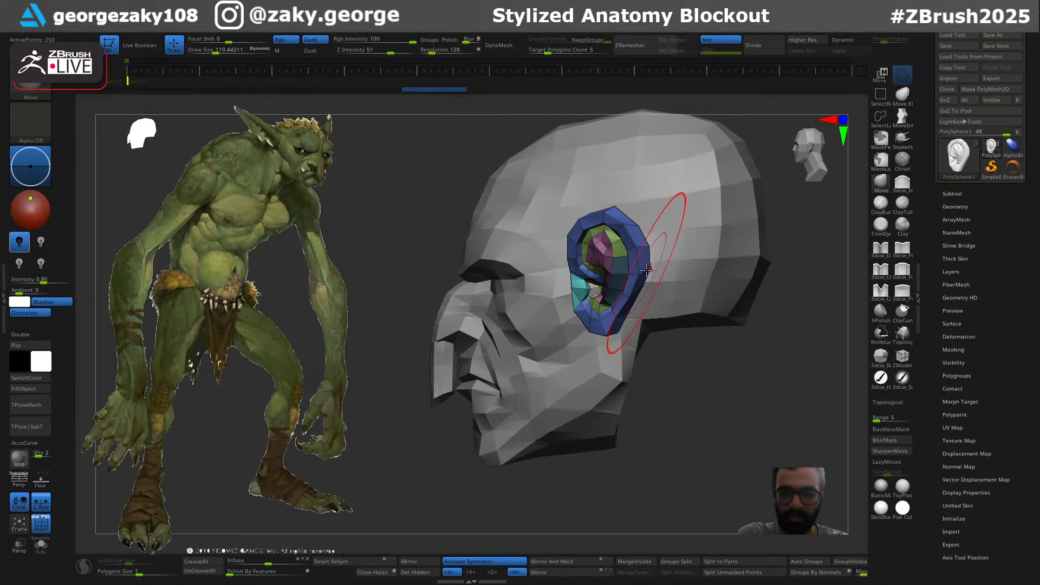
pyautogui.moveTo(704, 231); pyautogui.dragTo(673, 239, button='right')
pyautogui.press('[')
pyautogui.press('[')
pyautogui.press('[')
pyautogui.press('[')
pyautogui.press('[')
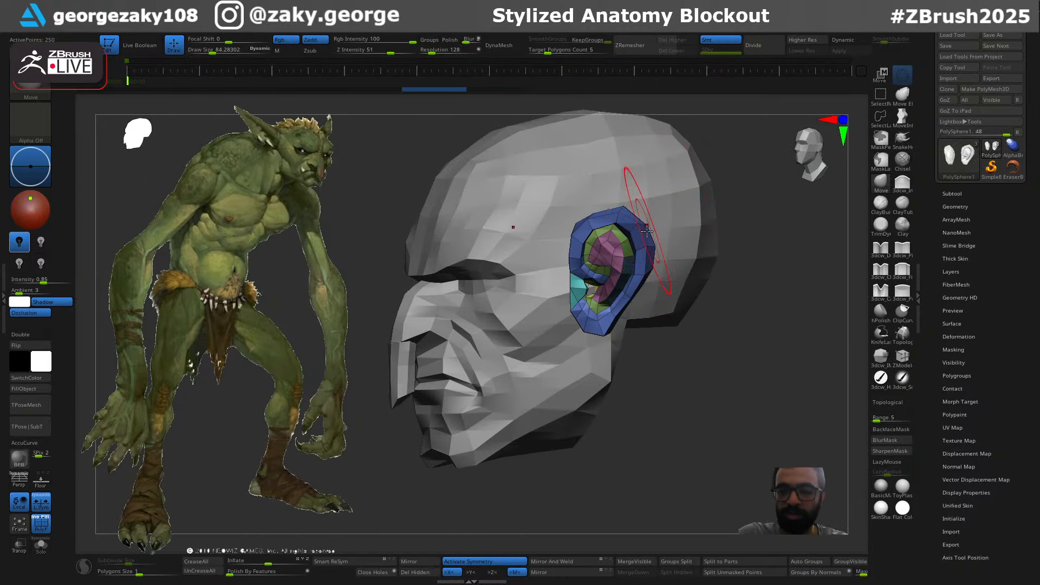
pyautogui.moveTo(704, 197); pyautogui.dragTo(668, 222)
pyautogui.press(']')
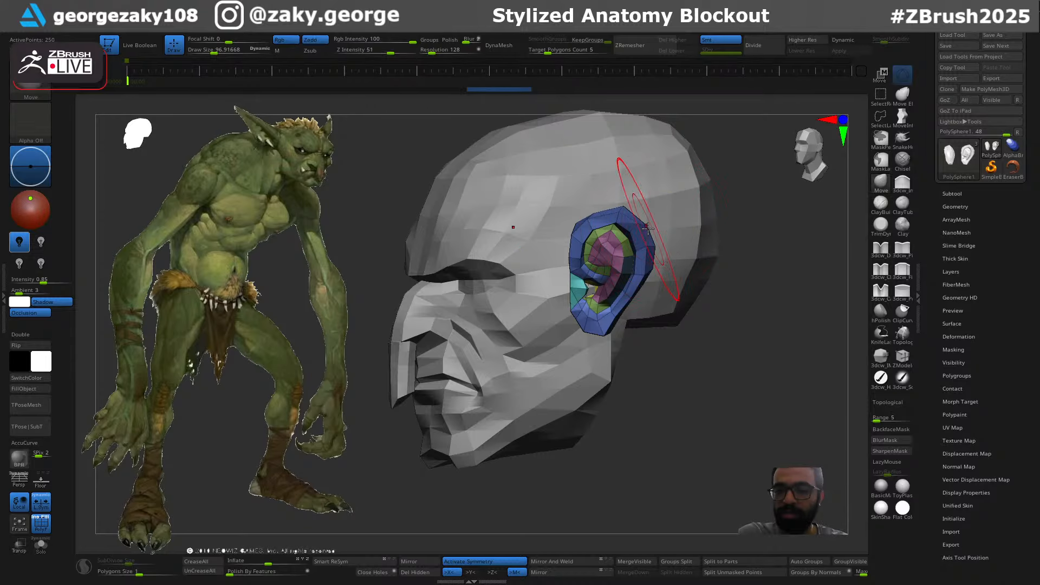
pyautogui.press('[')
pyautogui.press('[')
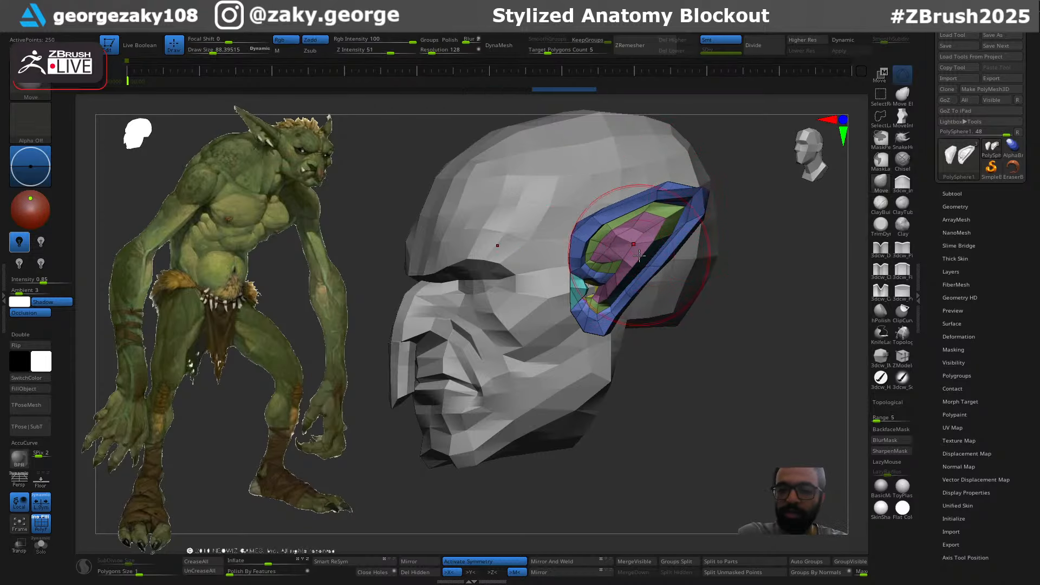
# Refine the rim and base of the stretched ears from several angles with the Move brush at a draw size of about 88 to 110
pyautogui.moveTo(696, 201); pyautogui.dragTo(656, 263, button='right')
pyautogui.moveTo(641, 273); pyautogui.dragTo(646, 274)
pyautogui.moveTo(629, 288); pyautogui.dragTo(622, 288)
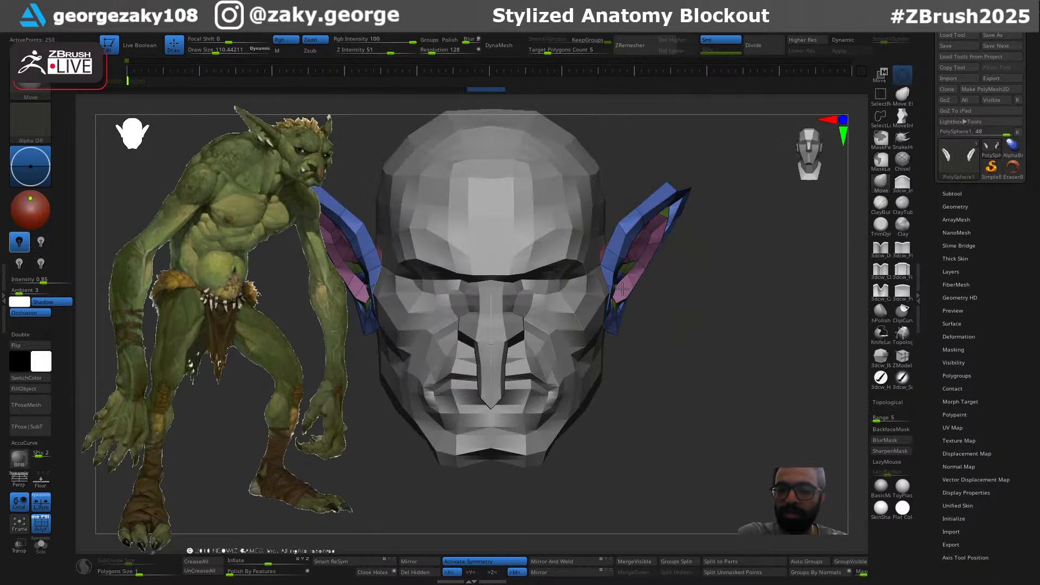
pyautogui.moveTo(628, 240); pyautogui.dragTo(616, 243)
pyautogui.moveTo(663, 271); pyautogui.dragTo(738, 310, button='right')
pyautogui.moveTo(509, 295); pyautogui.dragTo(494, 297)
pyautogui.press('s')
pyautogui.moveTo(495, 236); pyautogui.dragTo(489, 237)
pyautogui.moveTo(489, 236); pyautogui.dragTo(342, 287, button='right')
pyautogui.moveTo(625, 275); pyautogui.dragTo(706, 246, button='right')
# Smooth the inner ear surface and work its inner fold with the DamStandard brush at a draw size of about 52
pyautogui.press('s')
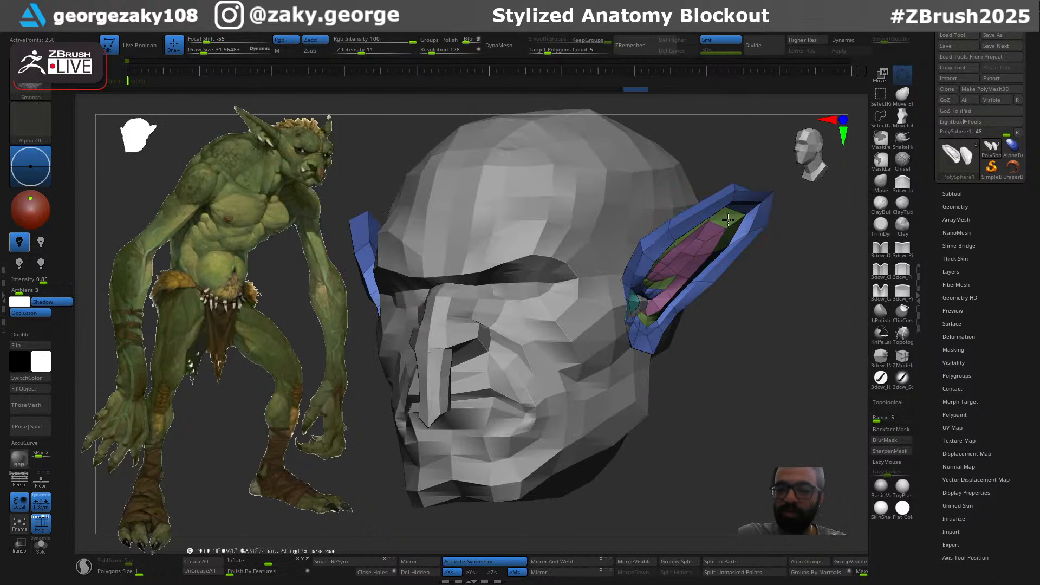
pyautogui.keyDown('shift'); pyautogui.moveTo(714, 247); pyautogui.dragTo(703, 239); pyautogui.keyUp('shift')
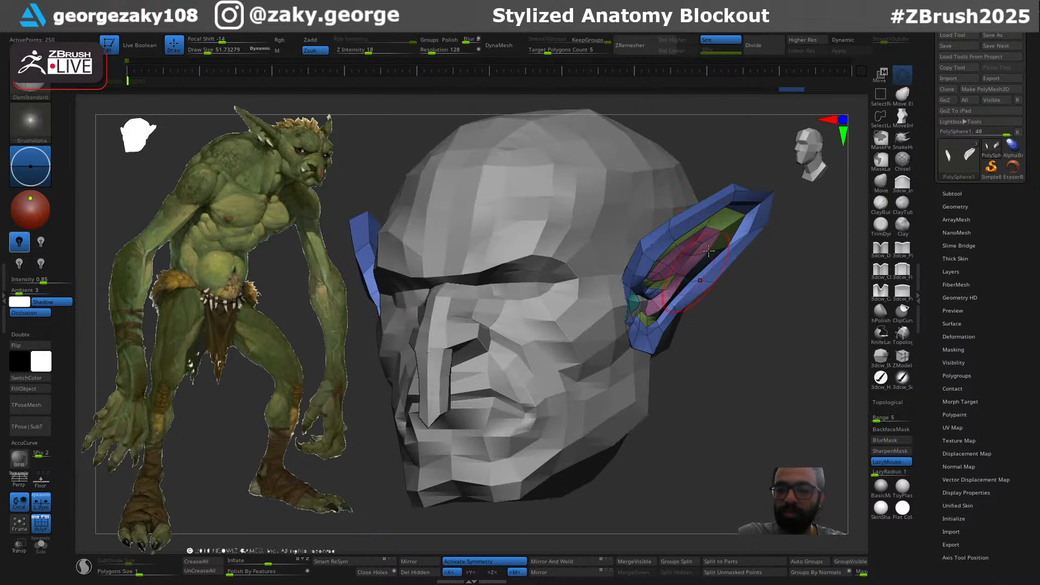
pyautogui.hotkey('ctrl', 'z')
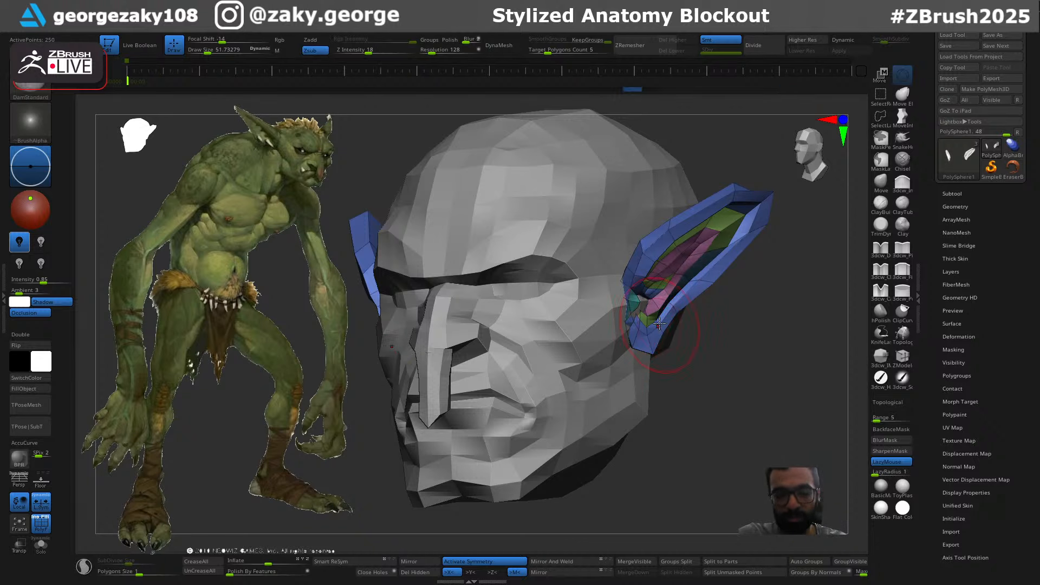
# Reshape the lower front of the ear near the lobe with the Move brush at a draw size of about 58
pyautogui.press('b')
pyautogui.press('m')
pyautogui.press('v')
pyautogui.moveTo(650, 323); pyautogui.dragTo(621, 326, button='right')
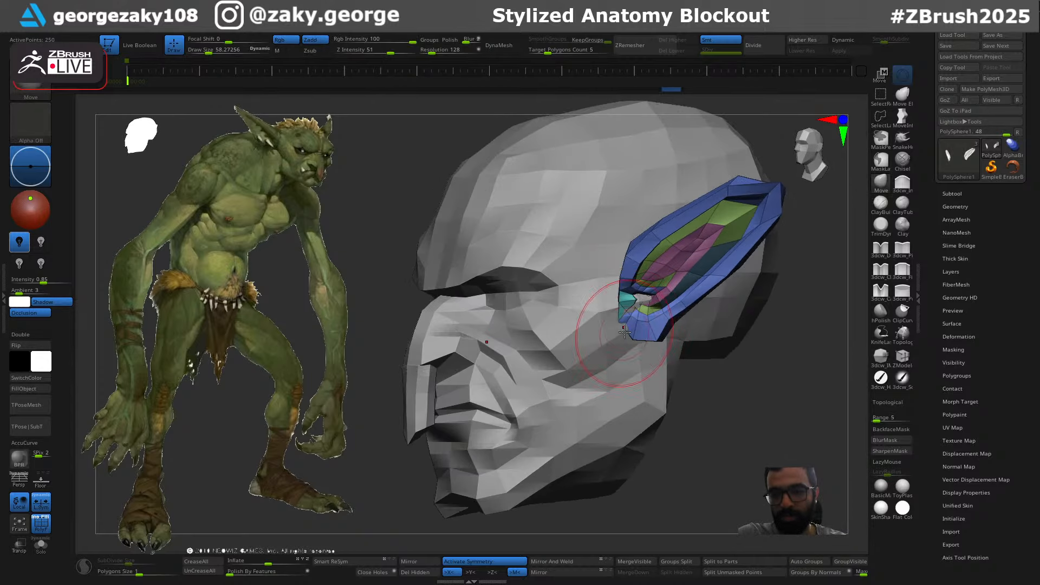
pyautogui.moveTo(631, 311); pyautogui.dragTo(622, 312)
pyautogui.moveTo(649, 318); pyautogui.dragTo(612, 325, button='right')
# Shift the ears slightly back along the head with the transform gizmo
pyautogui.press('w')
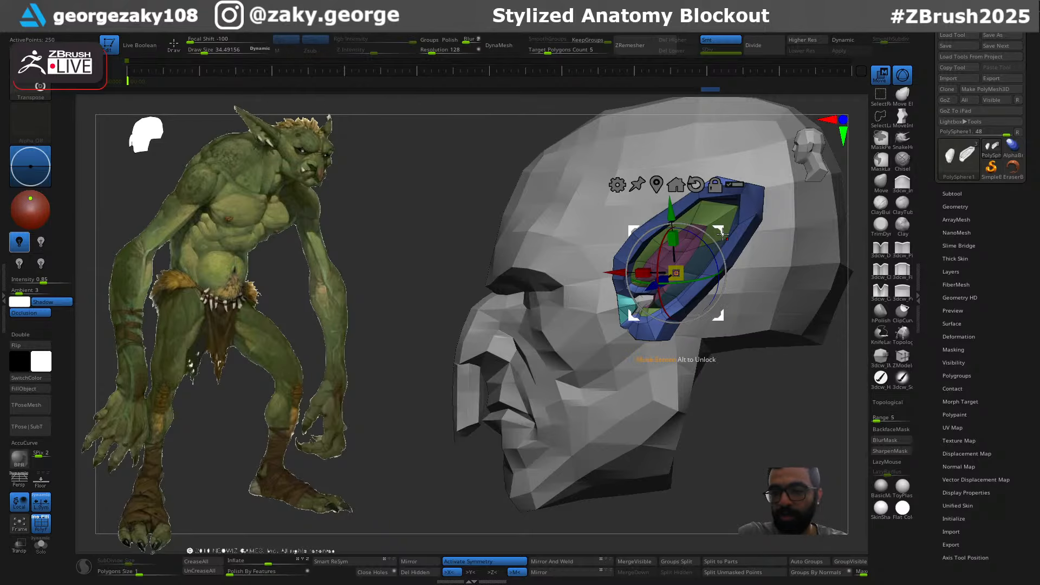
pyautogui.moveTo(722, 233); pyautogui.dragTo(740, 237)
pyautogui.moveTo(778, 355)
pyautogui.mouseDown(button='right')
pyautogui.moveTo(783, 387)
pyautogui.moveTo(774, 393)
pyautogui.mouseUp(button='right')
pyautogui.press('q')
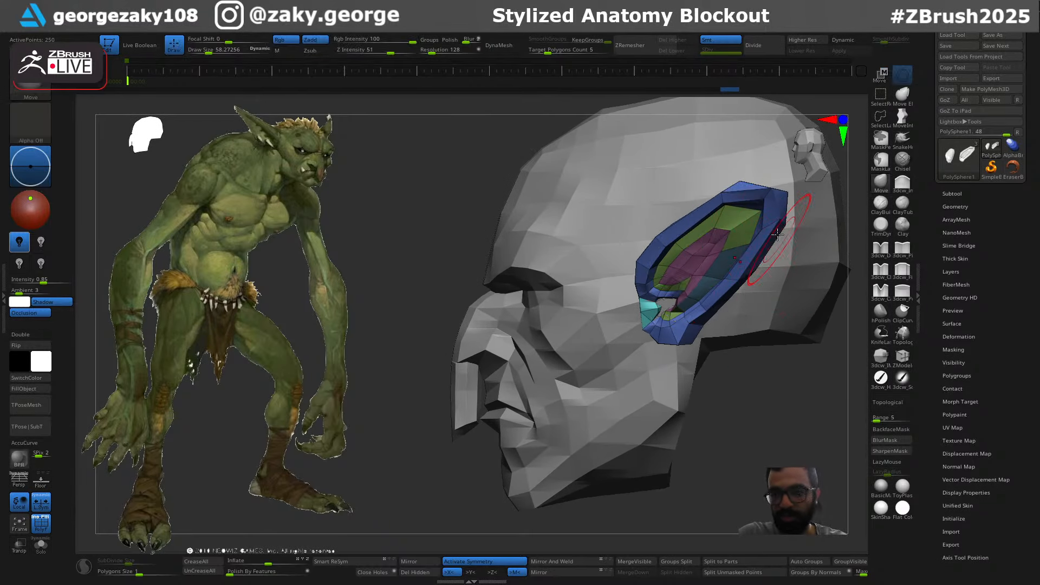
# Adjust the rear rim and upper tip of the ears with the Move brush at a draw size of about 52 to 69
pyautogui.moveTo(777, 234); pyautogui.dragTo(768, 200, button='right')
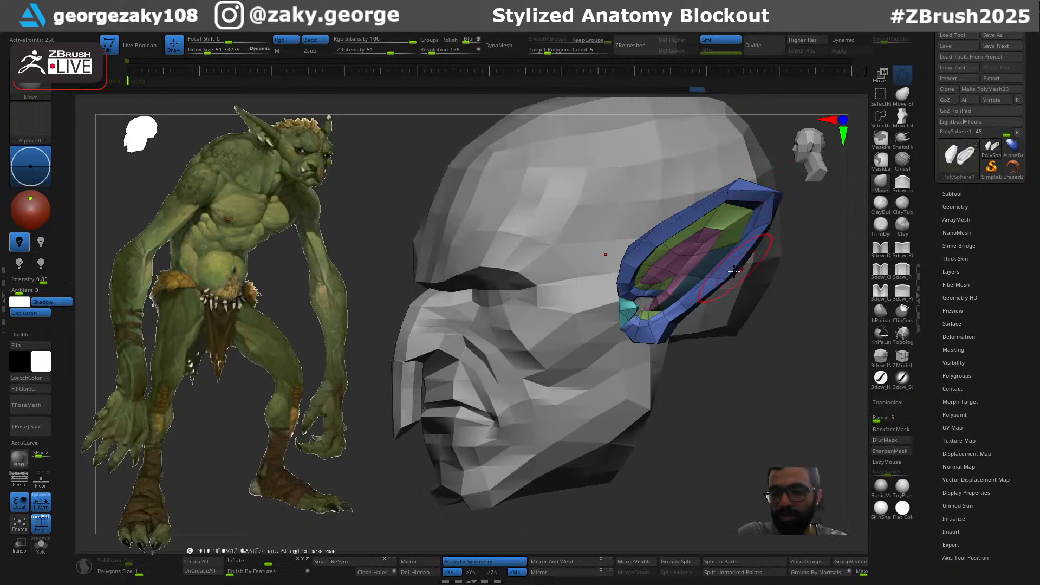
pyautogui.moveTo(734, 272); pyautogui.dragTo(725, 266)
pyautogui.press('s')
pyautogui.moveTo(698, 270)
pyautogui.mouseDown(button='right')
pyautogui.moveTo(724, 271)
pyautogui.moveTo(719, 292)
pyautogui.mouseUp(button='right')
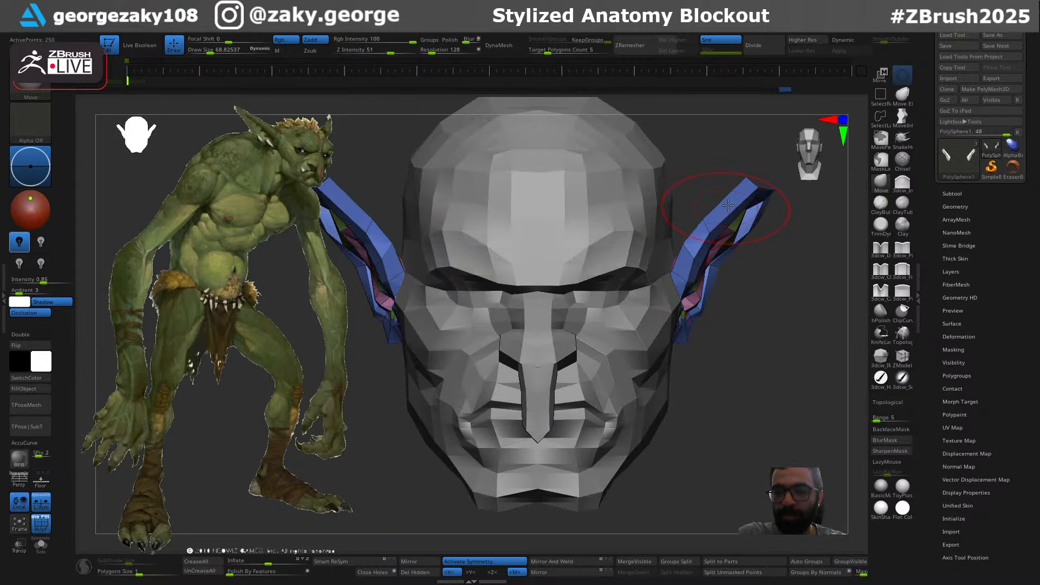
pyautogui.moveTo(749, 190); pyautogui.dragTo(752, 190)
pyautogui.moveTo(779, 287); pyautogui.dragTo(712, 292, button='right')
# Thicken the front rim of the ears from base to tip with the Inflate brush at a draw size of about 65
pyautogui.press('3')
pyautogui.press('[')
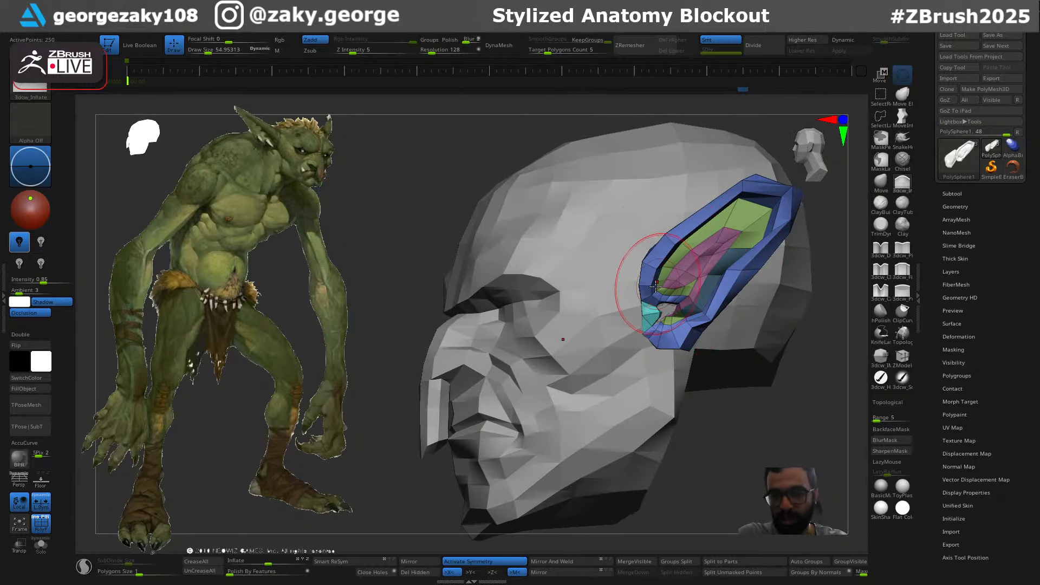
pyautogui.press('w')
pyautogui.keyDown('alt'); pyautogui.click(750, 180); pyautogui.keyUp('alt')
pyautogui.press('q')
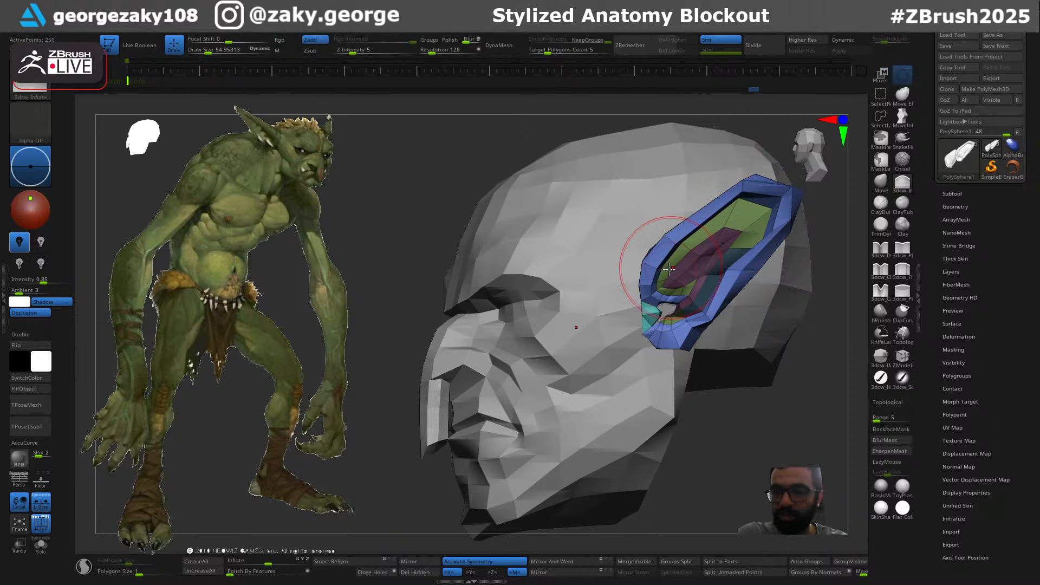
pyautogui.moveTo(654, 249); pyautogui.dragTo(679, 265, button='right')
pyautogui.press(']')
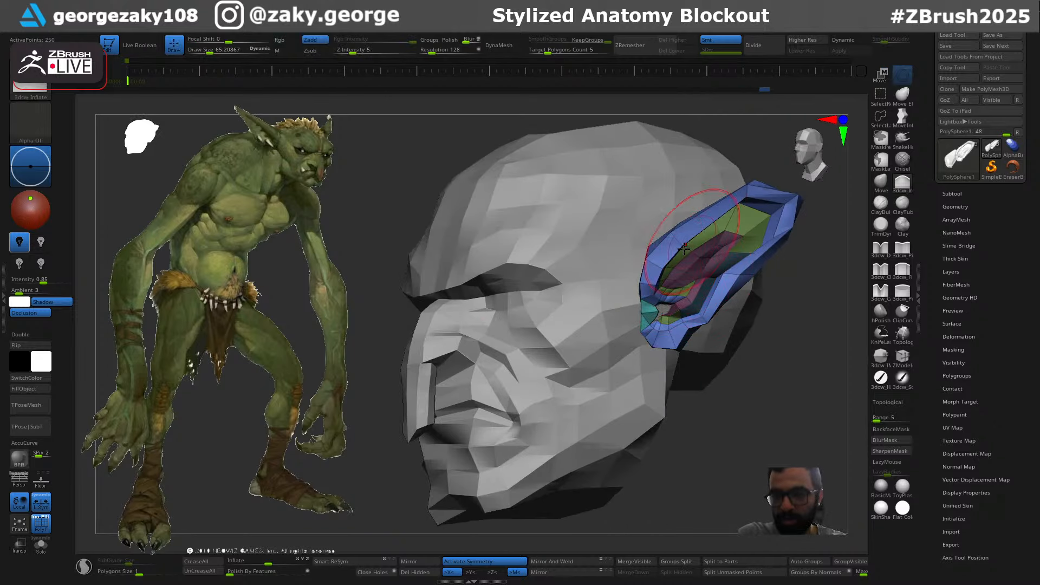
pyautogui.moveTo(651, 282); pyautogui.dragTo(779, 181)
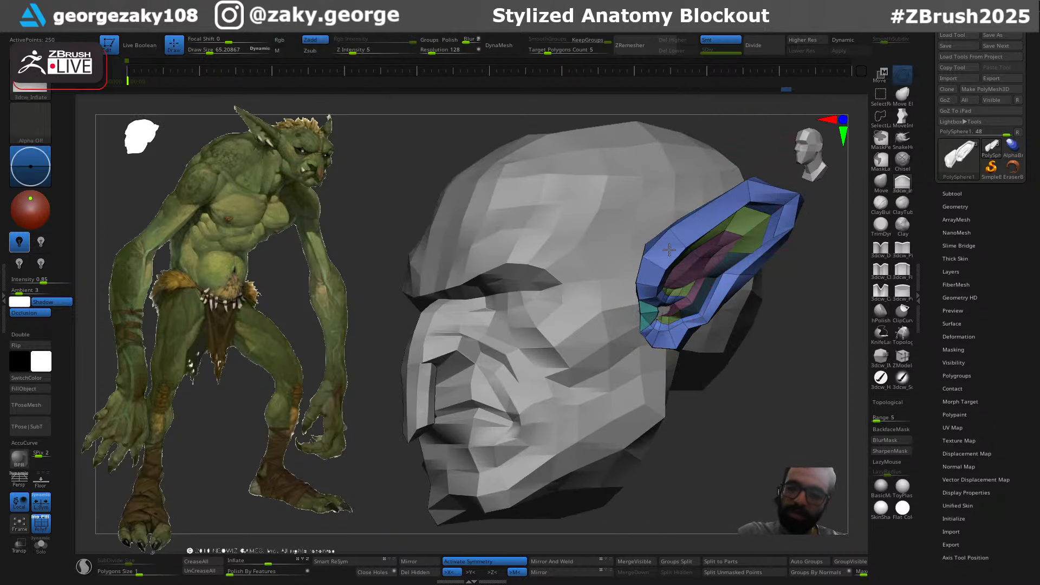
pyautogui.moveTo(650, 303)
pyautogui.mouseDown()
pyautogui.moveTo(786, 168)
pyautogui.moveTo(668, 268)
pyautogui.moveTo(745, 199)
pyautogui.mouseUp()
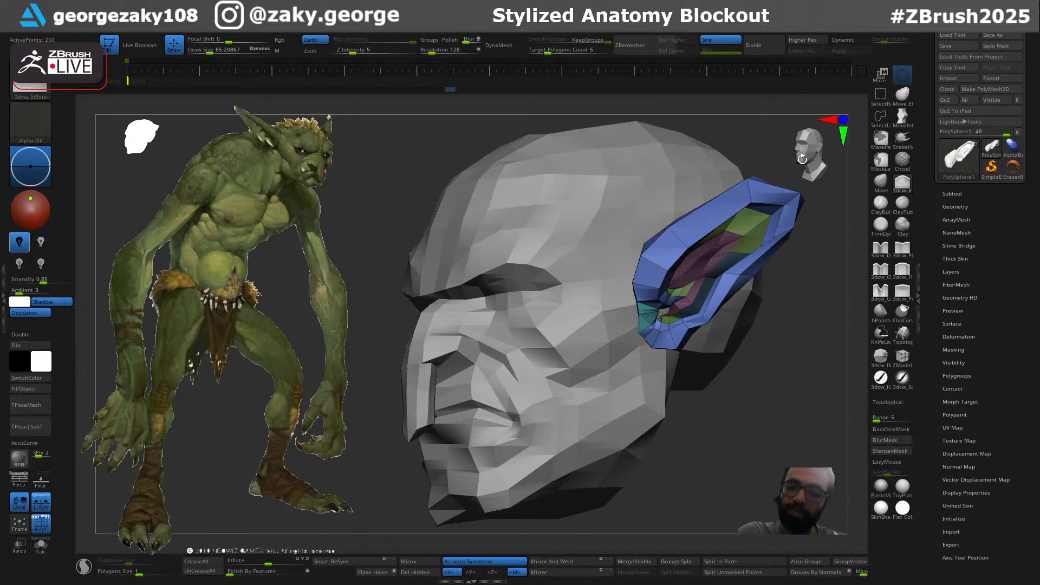
# Try to inflate the rear rim of the ear with a larger Inflate brush
pyautogui.moveTo(753, 333); pyautogui.dragTo(776, 322)
pyautogui.press(']')
pyautogui.moveTo(754, 281)
pyautogui.mouseDown()
pyautogui.moveTo(715, 323)
pyautogui.moveTo(683, 328)
pyautogui.mouseUp()
pyautogui.hotkey('ctrl', 'z')
pyautogui.hotkey('ctrl', 'z')
# Smooth the rear and inner rim of the ears at a draw size of about 34 to 43
pyautogui.press('s')
pyautogui.keyDown('shift'); pyautogui.moveTo(734, 276); pyautogui.dragTo(703, 306); pyautogui.keyUp('shift')
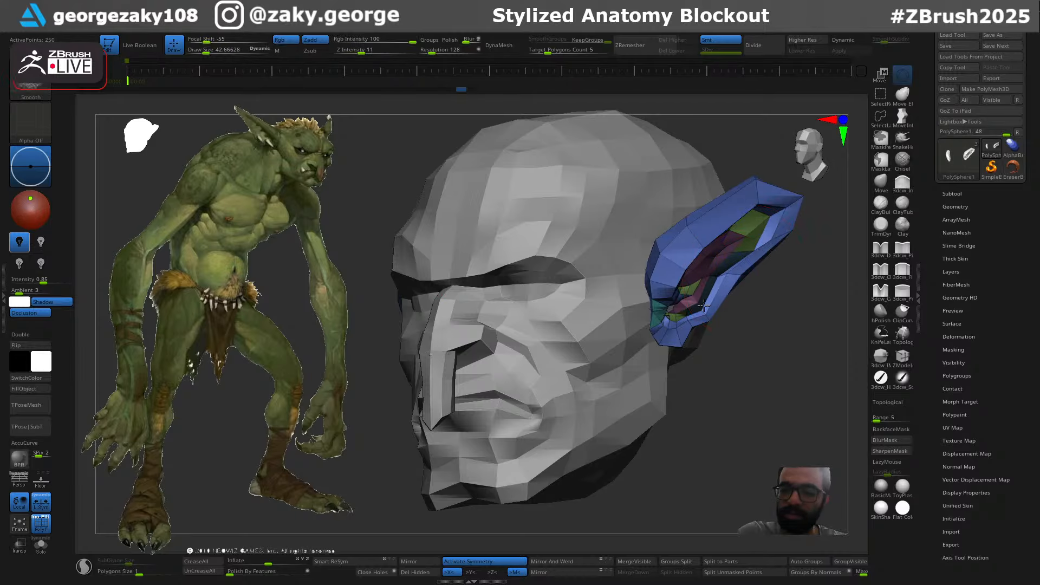
pyautogui.keyDown('shift'); pyautogui.moveTo(767, 229); pyautogui.dragTo(758, 244); pyautogui.keyUp('shift')
pyautogui.moveTo(722, 365)
pyautogui.keyDown('shift'); pyautogui.mouseDown(button='right')
pyautogui.moveTo(749, 332)
pyautogui.moveTo(768, 264)
pyautogui.moveTo(746, 291)
pyautogui.mouseUp(button='right'); pyautogui.keyUp('shift')
pyautogui.press('shift')
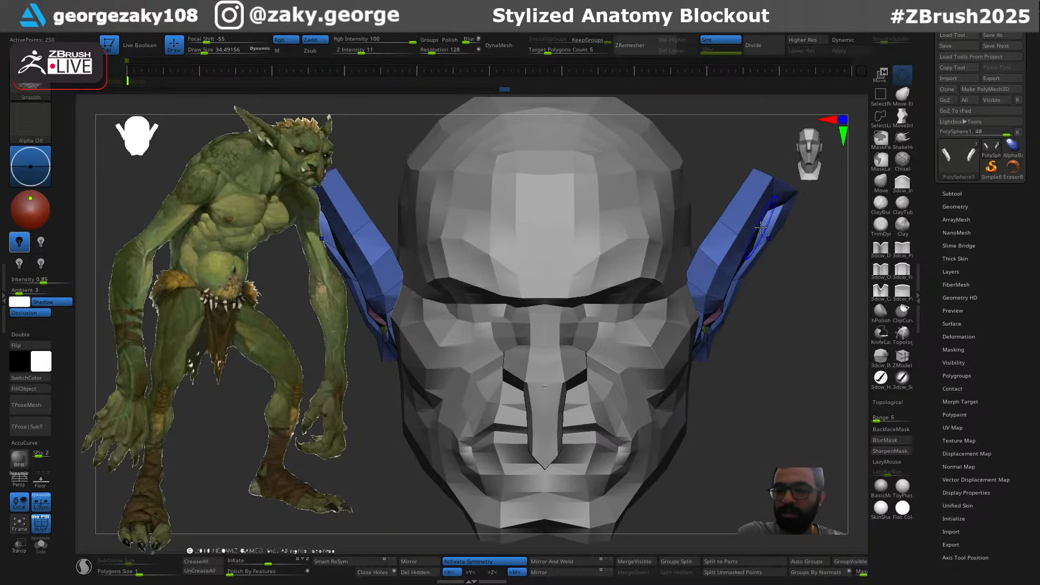
pyautogui.keyDown('shift'); pyautogui.moveTo(760, 228); pyautogui.dragTo(745, 254); pyautogui.keyUp('shift')
# Thicken the inner edge of the ear's front rim with the Inflate brush at a draw size of about 46
pyautogui.moveTo(812, 330); pyautogui.dragTo(710, 333, button='right')
pyautogui.moveTo(709, 271); pyautogui.dragTo(718, 259, button='right')
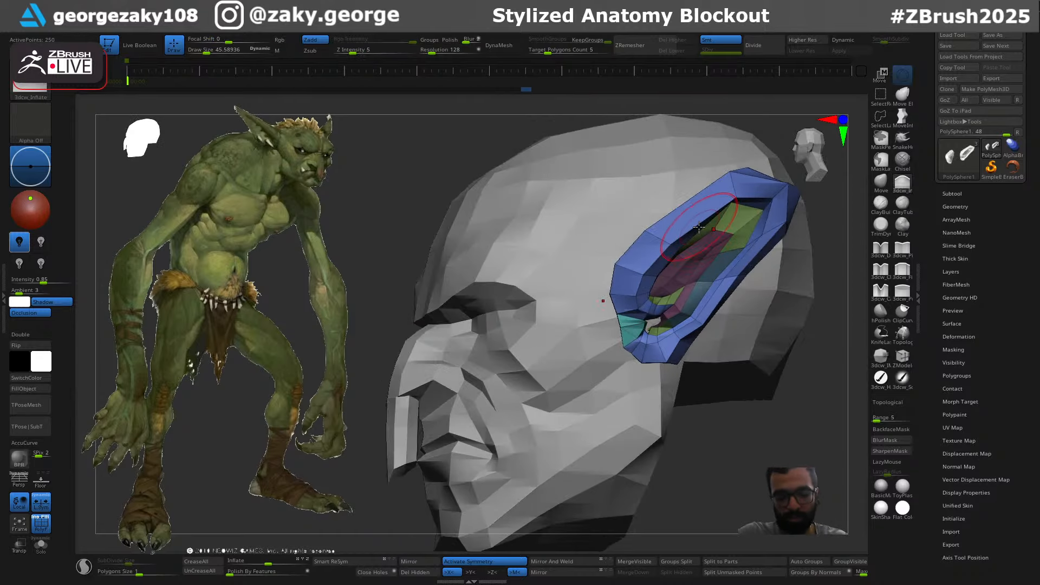
pyautogui.moveTo(695, 235)
pyautogui.mouseDown()
pyautogui.moveTo(706, 235)
pyautogui.moveTo(707, 268)
pyautogui.moveTo(702, 226)
pyautogui.mouseUp()
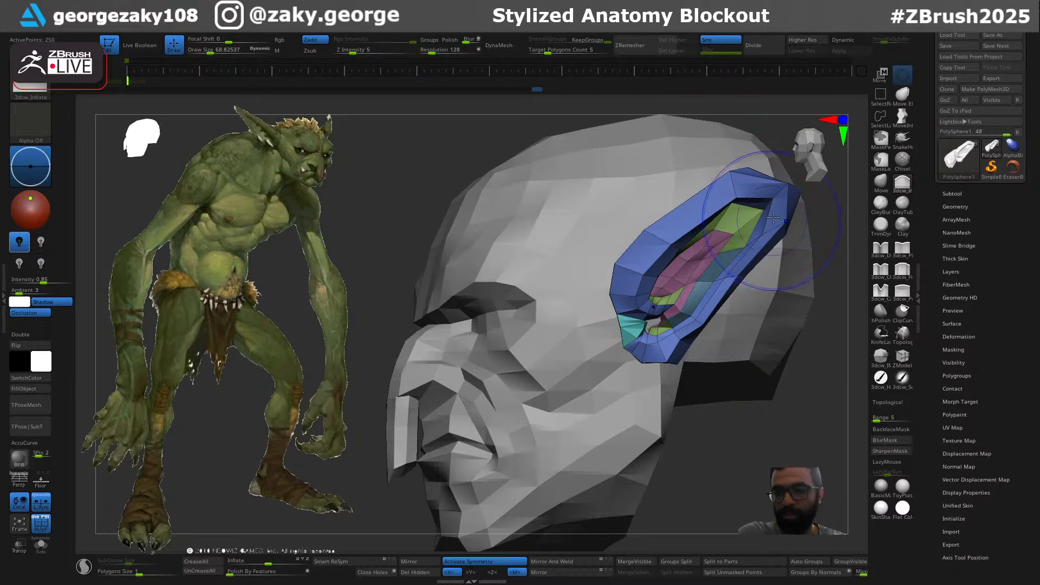
pyautogui.moveTo(769, 211)
pyautogui.keyDown('shift'); pyautogui.mouseDown()
pyautogui.moveTo(776, 232)
pyautogui.moveTo(759, 246)
pyautogui.mouseUp(); pyautogui.keyUp('shift')
pyautogui.hotkey('ctrl', 'z')
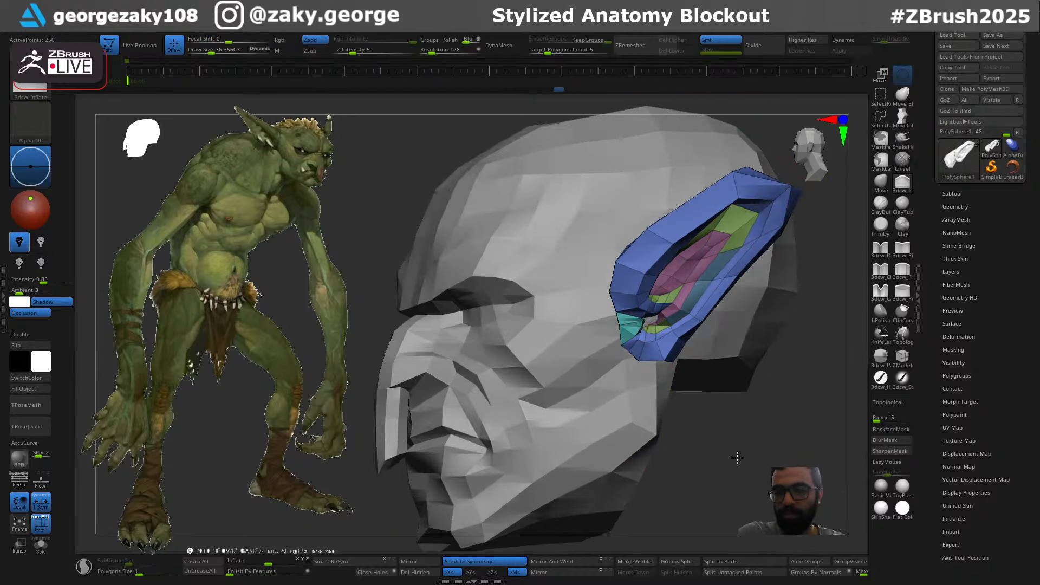
# Shift the whole ear back along the skull from the side with the Move brush at a draw size of about 280
pyautogui.keyDown('ctrl'); pyautogui.moveTo(745, 277); pyautogui.dragTo(704, 259, button='right'); pyautogui.keyUp('ctrl')
pyautogui.press('b')
pyautogui.press('m')
pyautogui.press('v')
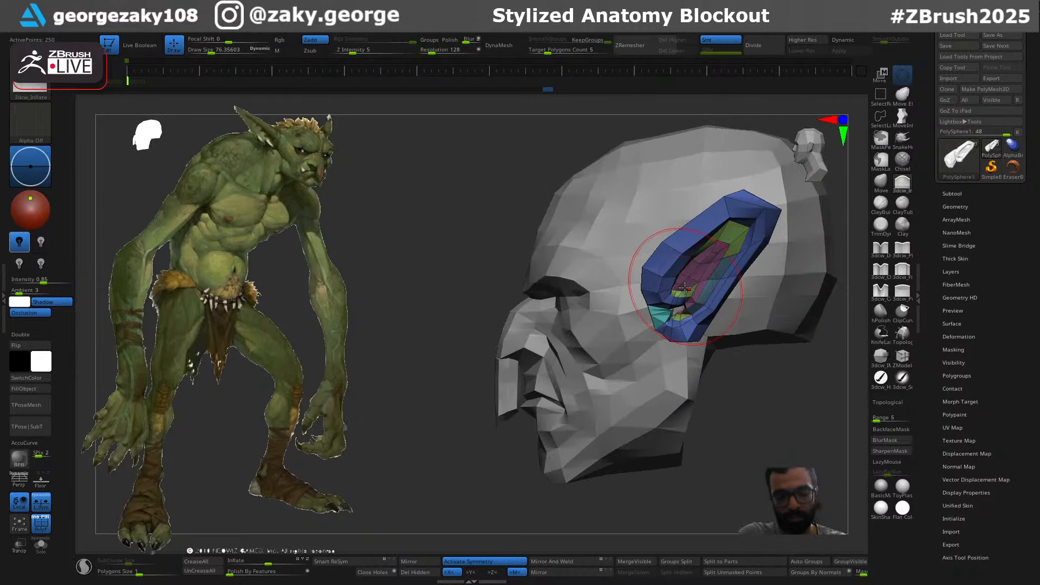
pyautogui.press('s')
pyautogui.moveTo(678, 302)
pyautogui.mouseDown()
pyautogui.moveTo(668, 299)
pyautogui.moveTo(687, 275)
pyautogui.mouseUp()
pyautogui.hotkey('ctrl', 'z')
pyautogui.press('s')
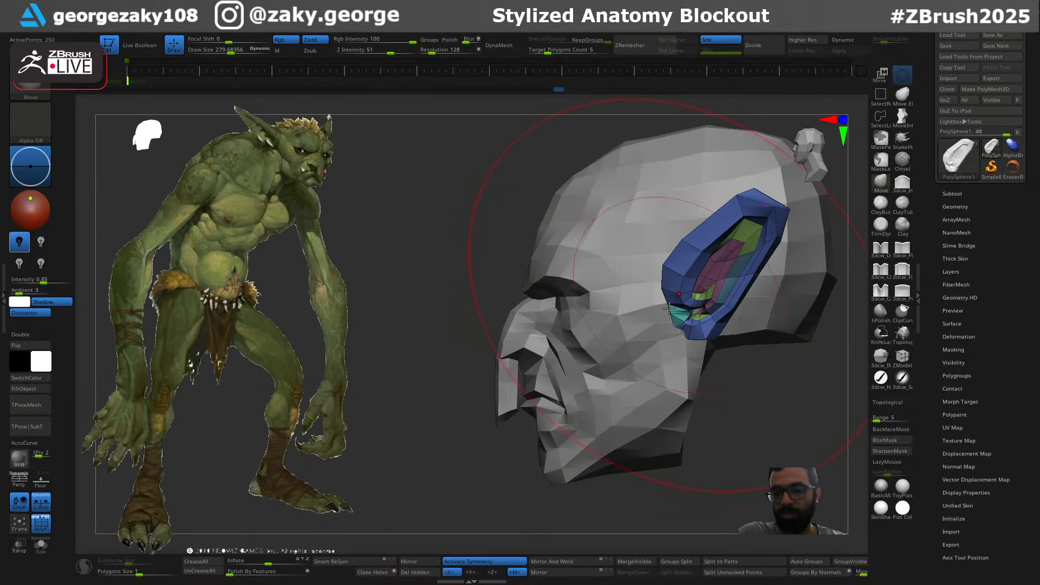
pyautogui.keyDown('ctrl'); pyautogui.moveTo(639, 304); pyautogui.dragTo(550, 346, button='right'); pyautogui.keyUp('ctrl')
# Switch to the head and push the drooping nose back toward the mouth with the Move brush, keeping the rest of the head masked
pyautogui.keyDown('alt'); pyautogui.click(482, 409); pyautogui.keyUp('alt')
pyautogui.keyDown('alt'); pyautogui.moveTo(488, 416); pyautogui.dragTo(588, 379, button='right'); pyautogui.keyUp('alt')
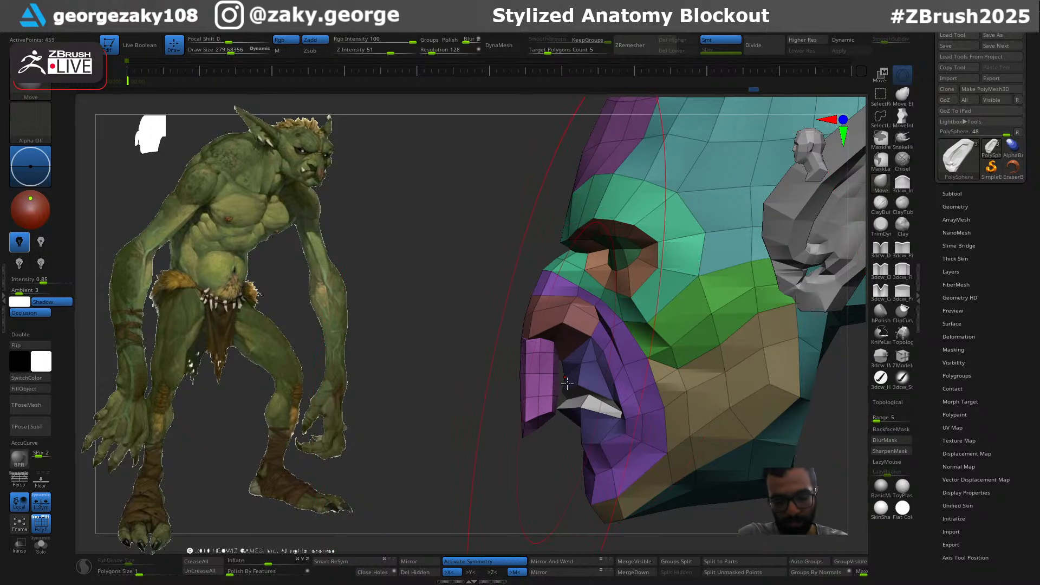
pyautogui.keyDown('alt'); pyautogui.click(542, 413); pyautogui.keyUp('alt')
pyautogui.press('s')
pyautogui.moveTo(561, 391)
pyautogui.mouseDown()
pyautogui.moveTo(544, 388)
pyautogui.moveTo(559, 382)
pyautogui.moveTo(550, 408)
pyautogui.moveTo(561, 398)
pyautogui.moveTo(545, 421)
pyautogui.mouseUp()
pyautogui.hotkey('ctrl', 'z')
pyautogui.press('s')
pyautogui.press('s')
pyautogui.press('s')
pyautogui.press('s')
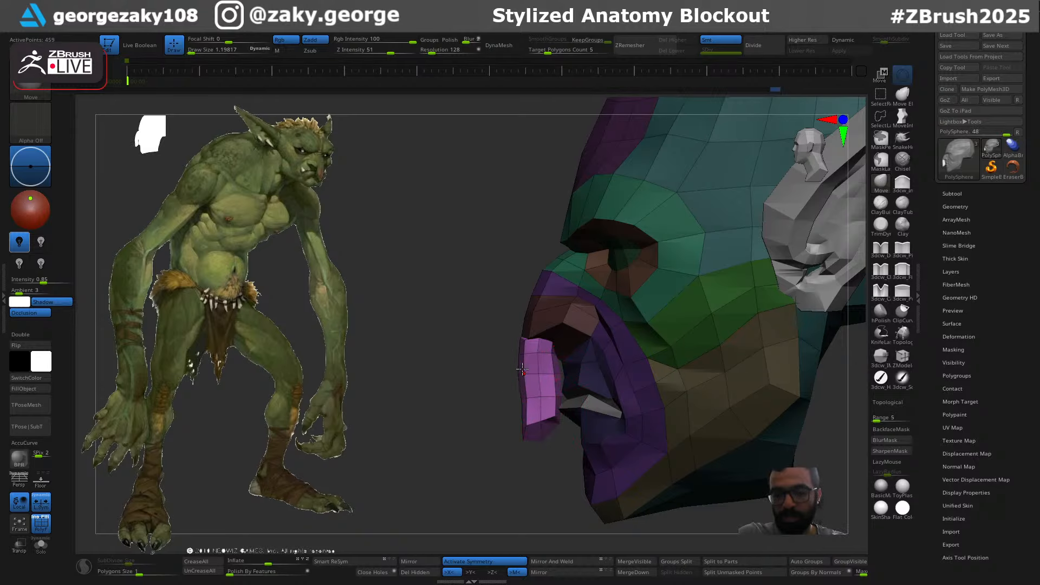
pyautogui.press('s')
pyautogui.moveTo(522, 369); pyautogui.dragTo(535, 370)
pyautogui.moveTo(613, 442)
pyautogui.mouseDown(button='right')
pyautogui.moveTo(604, 428)
pyautogui.moveTo(628, 379)
pyautogui.mouseUp(button='right')
# Switch back to the ears and nudge their inner edge beside the temples with the Move brush from the front
pyautogui.moveTo(628, 379)
pyautogui.mouseDown(button='right')
pyautogui.moveTo(697, 406)
pyautogui.moveTo(695, 308)
pyautogui.moveTo(697, 319)
pyautogui.mouseUp(button='right')
pyautogui.keyDown('alt'); pyautogui.click(693, 303); pyautogui.keyUp('alt')
pyautogui.press('s')
pyautogui.moveTo(682, 308); pyautogui.dragTo(679, 296)
pyautogui.press('s')
pyautogui.moveTo(679, 294); pyautogui.dragTo(675, 292)
# Pull the outer edge of the ears up and inward and fine-tune their inner edge with the Move brush at a draw size of about 101
pyautogui.press('s')
pyautogui.moveTo(728, 265); pyautogui.dragTo(717, 245)
pyautogui.moveTo(713, 245); pyautogui.dragTo(708, 241)
pyautogui.keyDown('ctrl'); pyautogui.moveTo(741, 320); pyautogui.dragTo(728, 295, button='right'); pyautogui.keyUp('ctrl')
pyautogui.press('s')
pyautogui.moveTo(671, 289); pyautogui.dragTo(674, 288)
pyautogui.moveTo(673, 295); pyautogui.dragTo(670, 291)
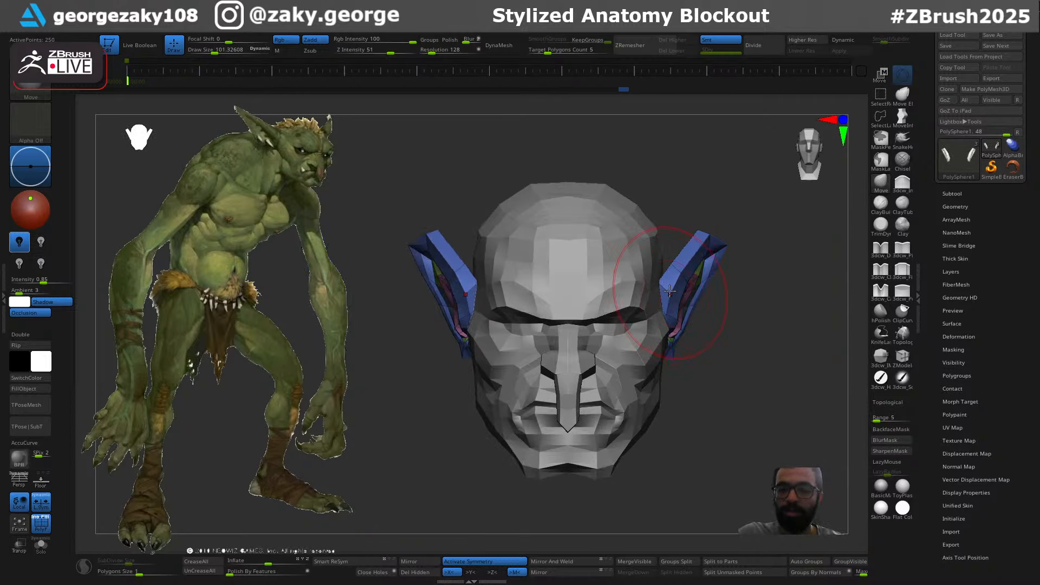
# Shift both ears slightly down and back on the skull from the side view with the Move transform gizmo
pyautogui.moveTo(745, 355); pyautogui.dragTo(673, 355, button='right')
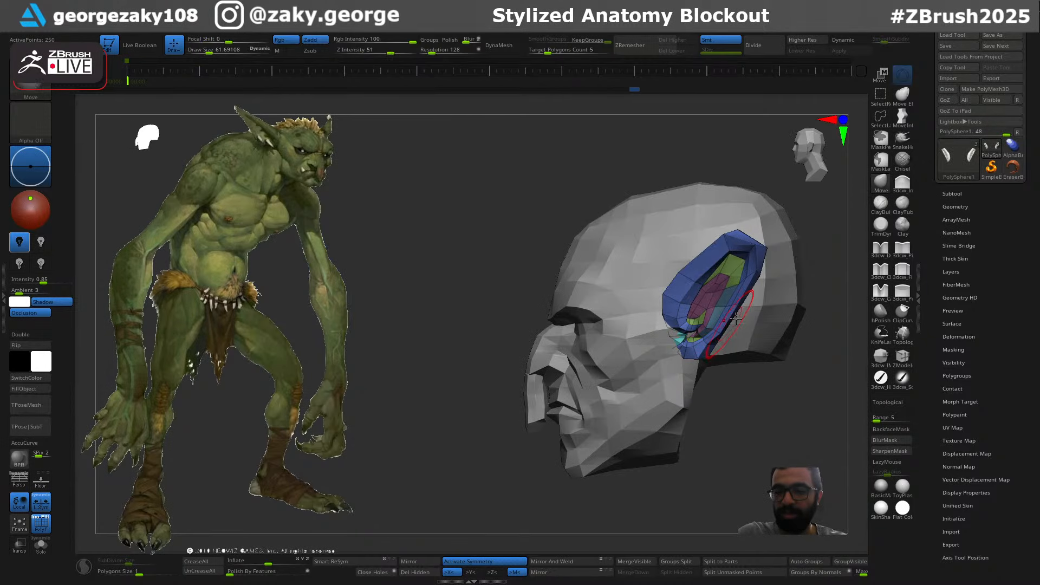
pyautogui.press('w')
pyautogui.moveTo(769, 203); pyautogui.dragTo(773, 207)
pyautogui.press('q')
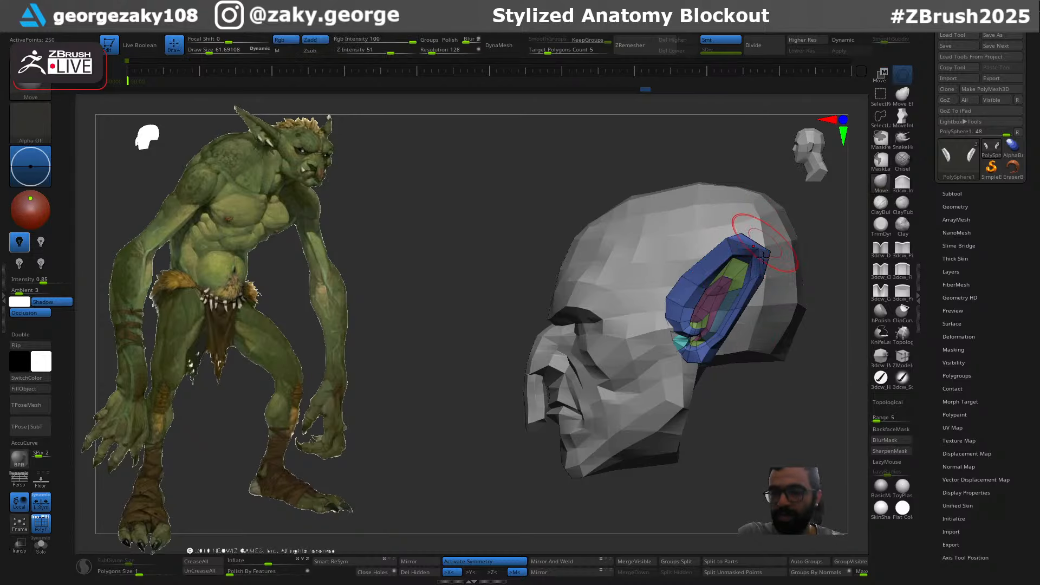
# Pull the ear's upper rear corner up and back toward a point with the Move brush, undoing the last stroke
pyautogui.keyDown('ctrl'); pyautogui.moveTo(728, 334); pyautogui.dragTo(714, 358, button='right'); pyautogui.keyUp('ctrl')
pyautogui.keyDown('ctrl'); pyautogui.moveTo(748, 256); pyautogui.dragTo(745, 262, button='right'); pyautogui.keyUp('ctrl')
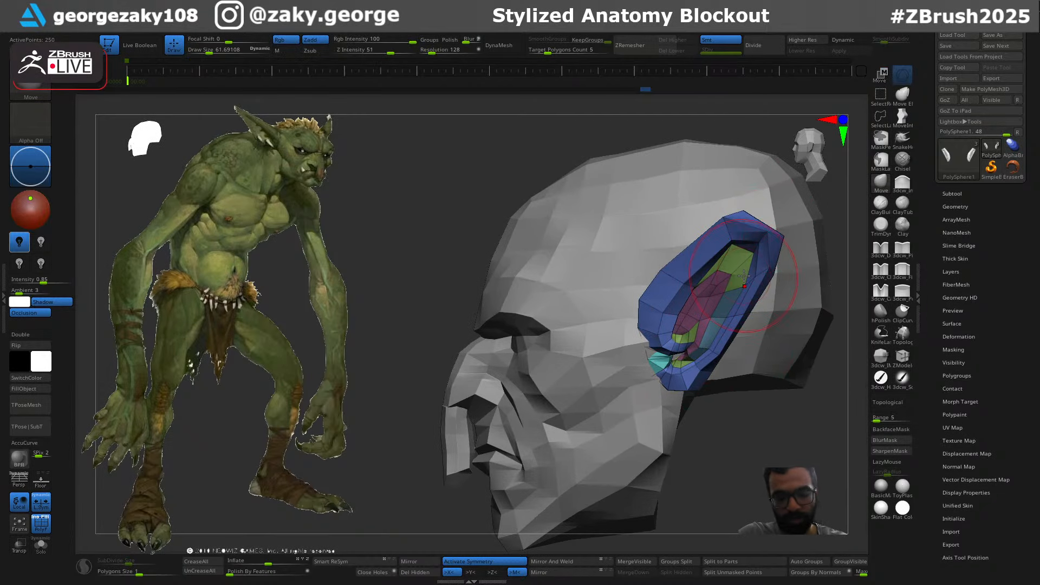
pyautogui.press('s')
pyautogui.moveTo(743, 250); pyautogui.dragTo(751, 251)
pyautogui.moveTo(752, 252); pyautogui.dragTo(792, 217)
pyautogui.press('s')
pyautogui.press('s')
pyautogui.press('s')
pyautogui.hotkey('ctrl', 'z')
# Refine the inner rim just below the ear's pointed tip with the brush at a draw size of about 40
pyautogui.press('s')
pyautogui.moveTo(775, 420); pyautogui.dragTo(817, 425)
pyautogui.press('s')
pyautogui.moveTo(757, 240)
pyautogui.keyDown('shift'); pyautogui.mouseDown()
pyautogui.moveTo(755, 261)
pyautogui.moveTo(752, 249)
pyautogui.mouseUp(); pyautogui.keyUp('shift')
pyautogui.moveTo(787, 259); pyautogui.dragTo(750, 257)
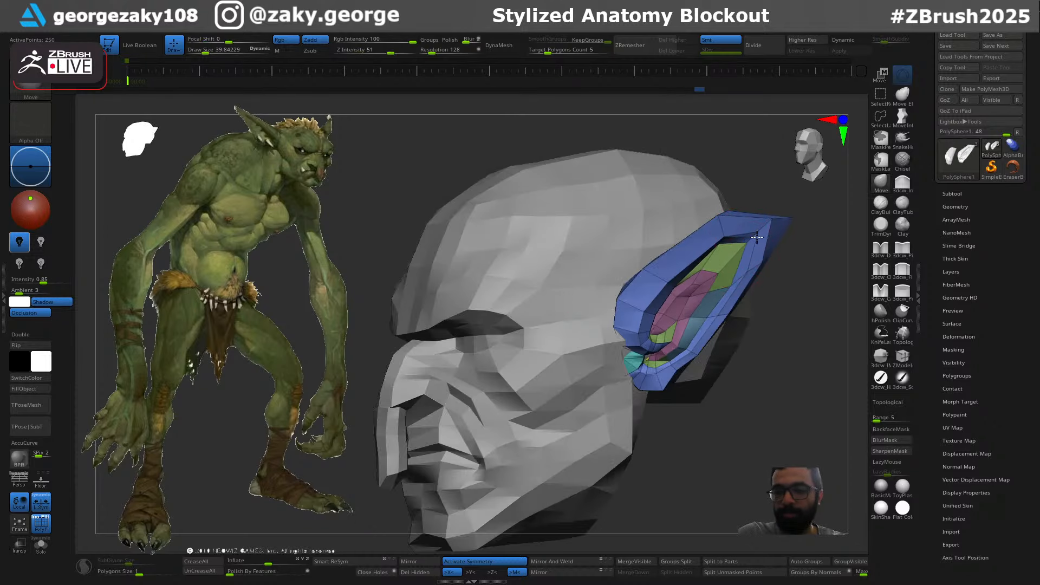
# Reshape the earlobe and the lower inner fold of the ear with the Move brush at a draw size of about 34
pyautogui.moveTo(677, 308); pyautogui.dragTo(665, 346)
pyautogui.moveTo(717, 374); pyautogui.dragTo(750, 374)
pyautogui.moveTo(659, 356); pyautogui.dragTo(654, 359)
pyautogui.moveTo(717, 374); pyautogui.dragTo(758, 374)
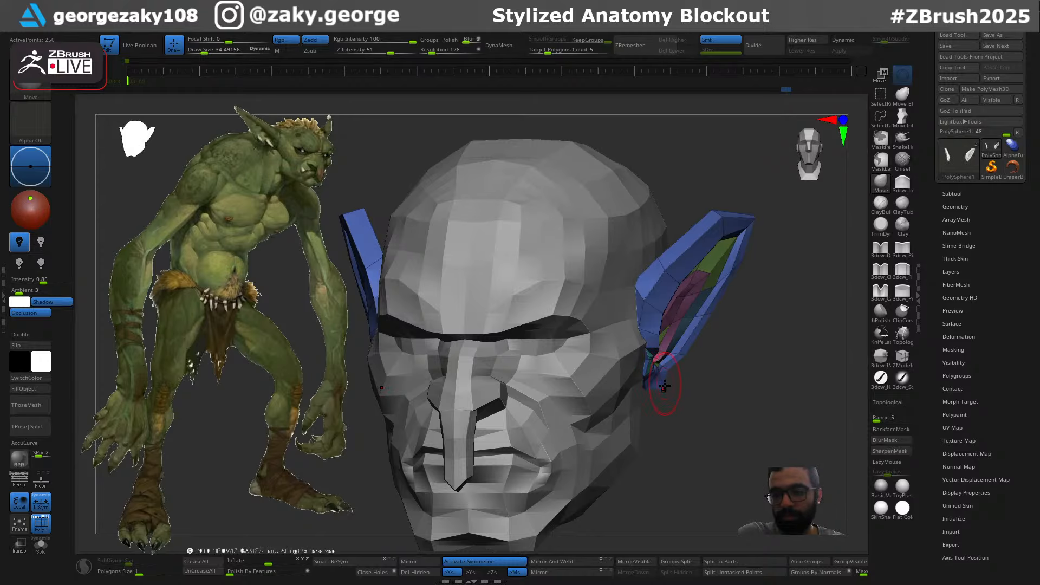
pyautogui.moveTo(692, 406); pyautogui.dragTo(623, 407)
pyautogui.moveTo(684, 374); pyautogui.dragTo(679, 362)
# Nudge the ear's lower rear rim outward with small Move brush adjustments at a draw size of about 34
pyautogui.press('[')
pyautogui.press('[')
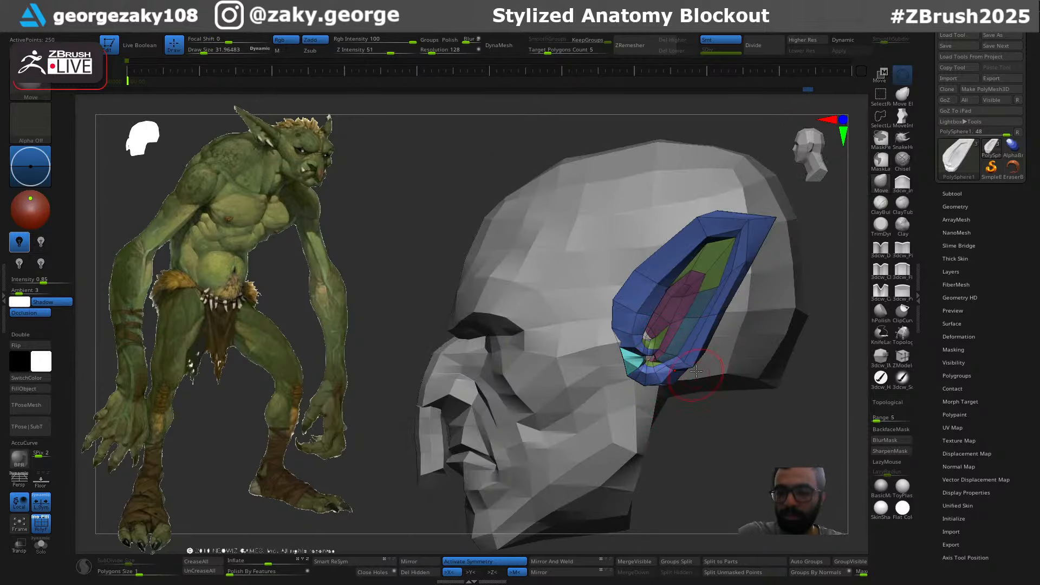
pyautogui.press('s')
pyautogui.press('s')
pyautogui.click(714, 326)
pyautogui.press('s')
pyautogui.click(721, 335)
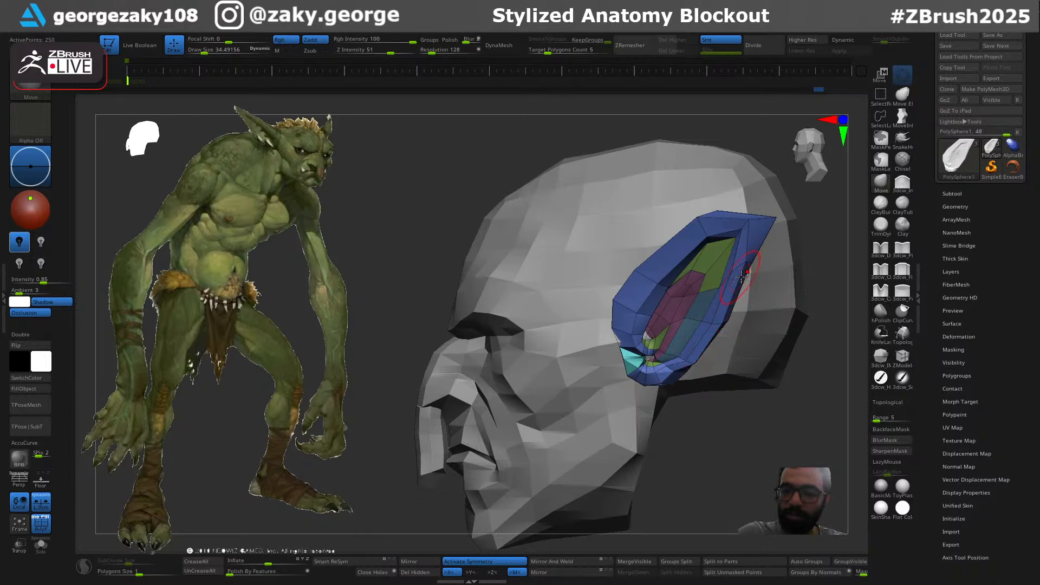
# Stretch the ear's tip and the inner corner beneath it further back with the Move brush at a draw size of about 65
pyautogui.press(']')
pyautogui.moveTo(750, 230); pyautogui.dragTo(762, 228)
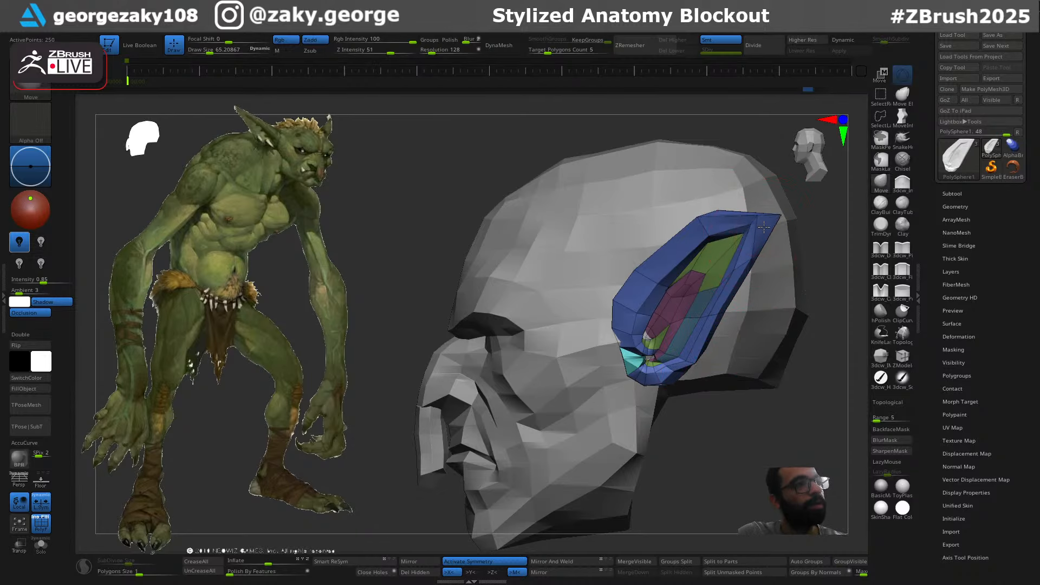
pyautogui.moveTo(730, 402); pyautogui.dragTo(753, 405)
pyautogui.moveTo(743, 396)
pyautogui.keyDown('ctrl'); pyautogui.mouseDown(button='right')
pyautogui.moveTo(714, 353)
pyautogui.moveTo(713, 303)
pyautogui.moveTo(677, 363)
pyautogui.mouseUp(button='right'); pyautogui.keyUp('ctrl')
pyautogui.moveTo(660, 240)
pyautogui.mouseDown(button='right')
pyautogui.moveTo(617, 306)
pyautogui.moveTo(647, 325)
pyautogui.moveTo(693, 325)
pyautogui.moveTo(658, 329)
pyautogui.moveTo(708, 329)
pyautogui.mouseUp(button='right')
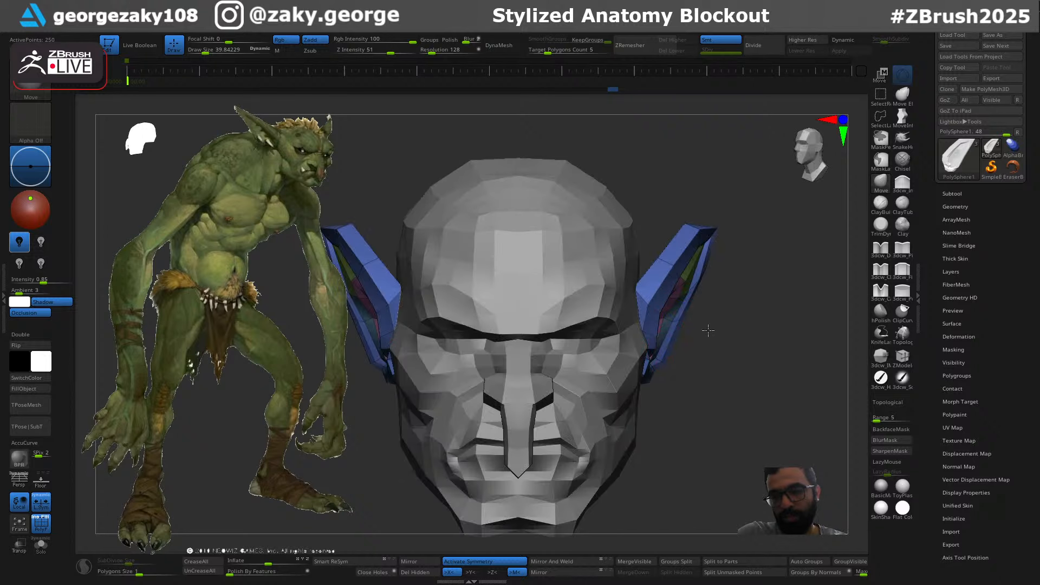
pyautogui.press(']')
pyautogui.press(']')
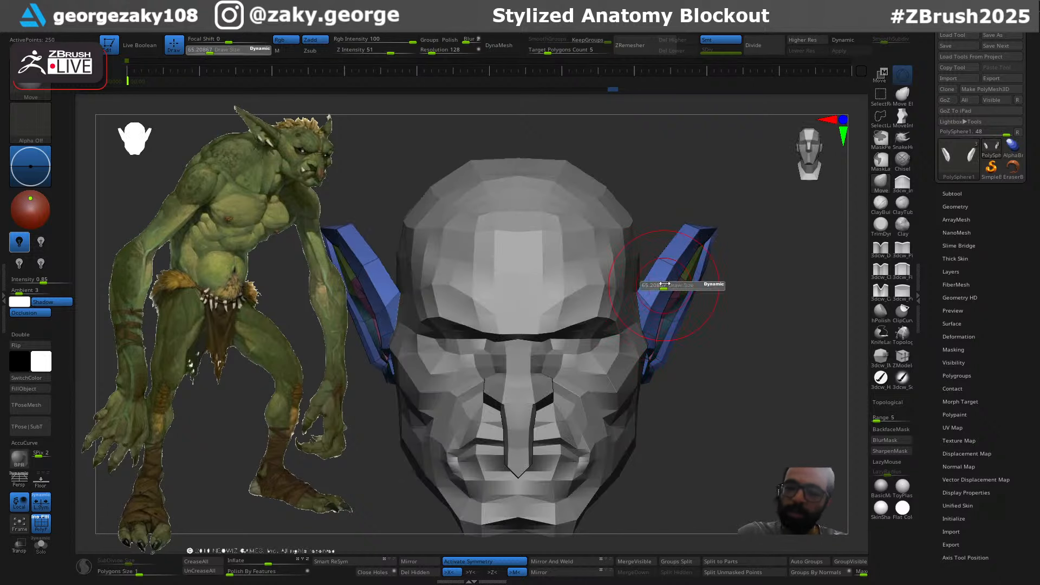
pyautogui.moveTo(672, 257)
pyautogui.mouseDown(button='right')
pyautogui.moveTo(688, 214)
pyautogui.moveTo(687, 276)
pyautogui.moveTo(675, 252)
pyautogui.moveTo(766, 249)
pyautogui.moveTo(714, 291)
pyautogui.moveTo(752, 291)
pyautogui.moveTo(715, 288)
pyautogui.moveTo(694, 332)
pyautogui.moveTo(685, 314)
pyautogui.moveTo(624, 341)
pyautogui.mouseUp(button='right')
# Switch to the head, clear its mask and choose the Inflate brush with a draw size of about 80
pyautogui.press('ctrl')
pyautogui.keyDown('alt'); pyautogui.click(550, 251); pyautogui.keyUp('alt')
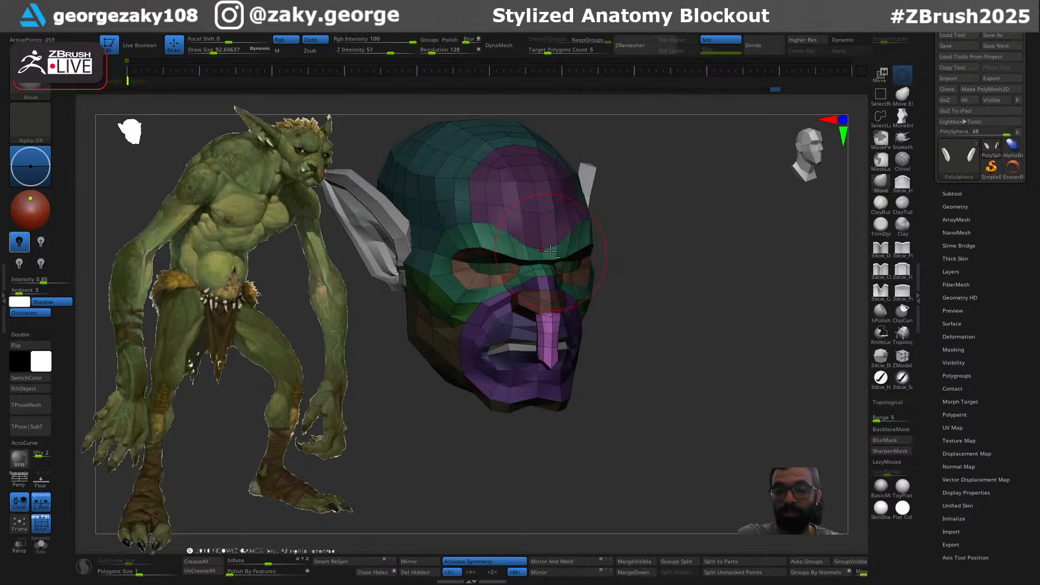
pyautogui.keyDown('ctrl'); pyautogui.moveTo(607, 261); pyautogui.dragTo(654, 286); pyautogui.keyUp('ctrl')
pyautogui.press('2')
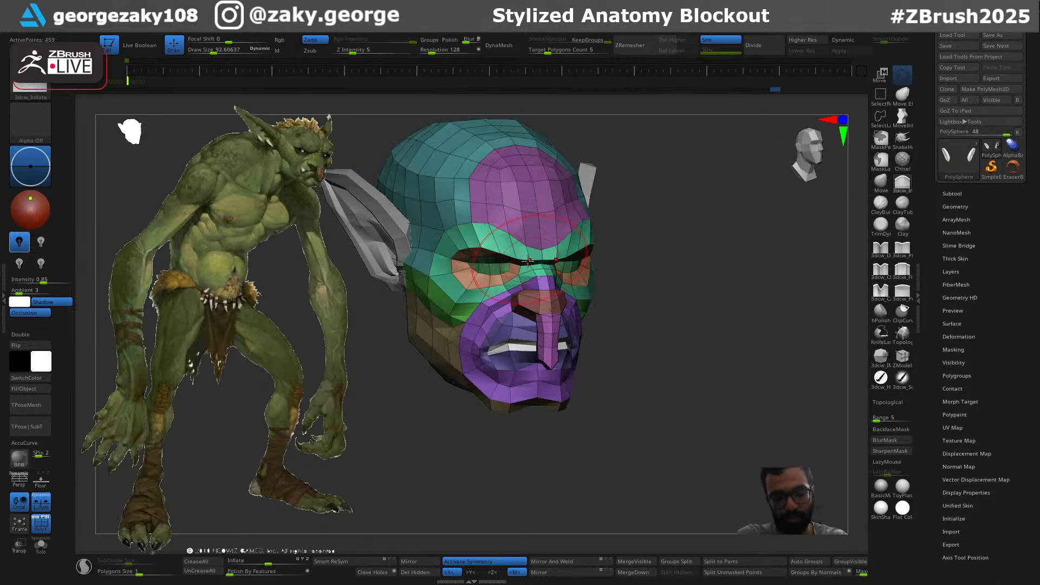
pyautogui.press('[')
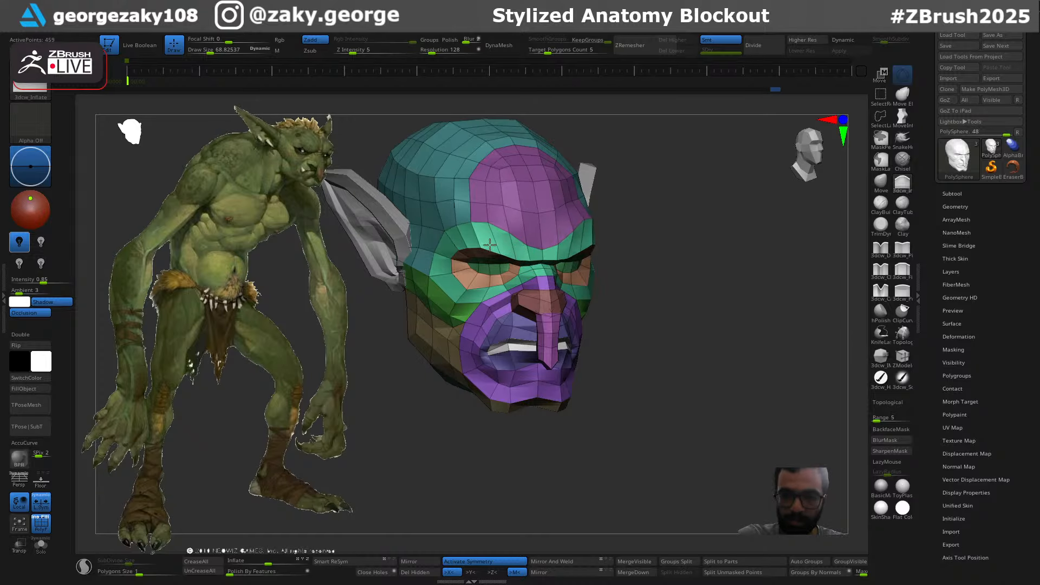
pyautogui.press(']')
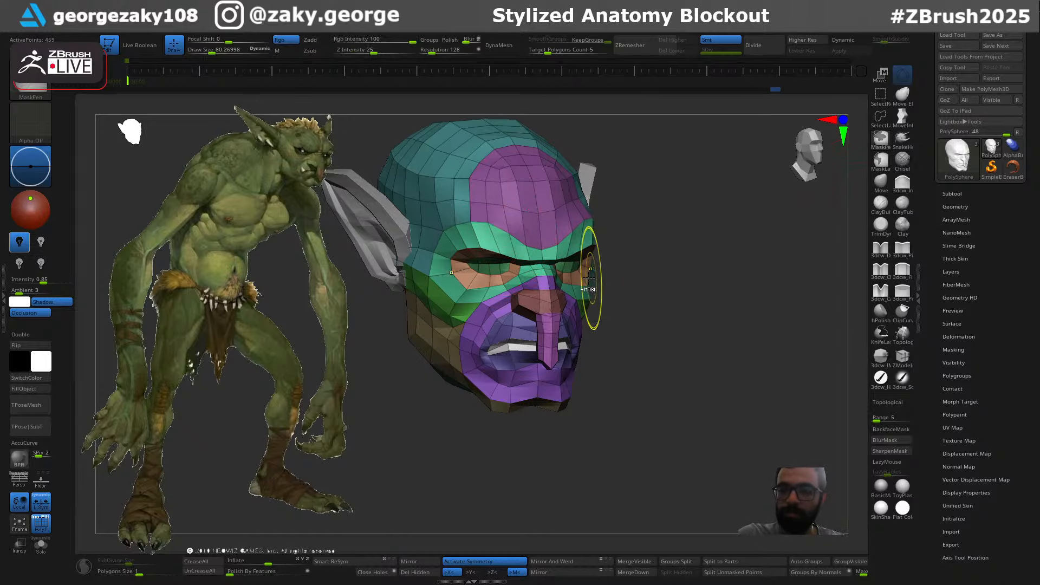
# Merge the ears subtool down into the head subtool from the front view, accepting that the operation is not undoable
pyautogui.keyDown('ctrl'); pyautogui.moveTo(590, 280); pyautogui.dragTo(566, 249, button='right'); pyautogui.keyUp('ctrl')
pyautogui.keyDown('ctrl'); pyautogui.moveTo(654, 297); pyautogui.dragTo(667, 355, button='right'); pyautogui.keyUp('ctrl')
pyautogui.keyDown('shift'); pyautogui.moveTo(667, 355); pyautogui.dragTo(750, 301); pyautogui.keyUp('shift')
pyautogui.click(951, 193)
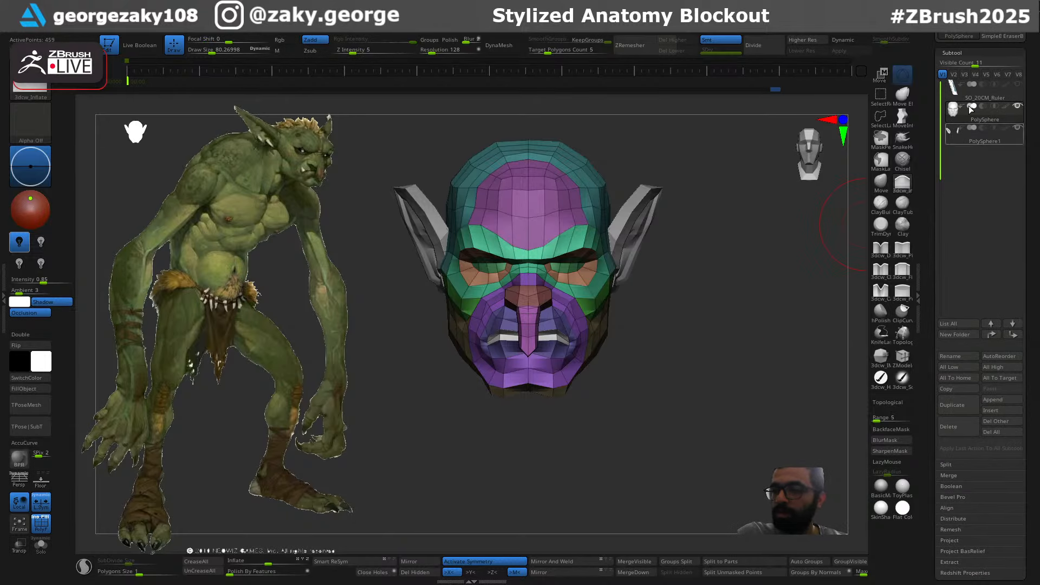
pyautogui.click(633, 573)
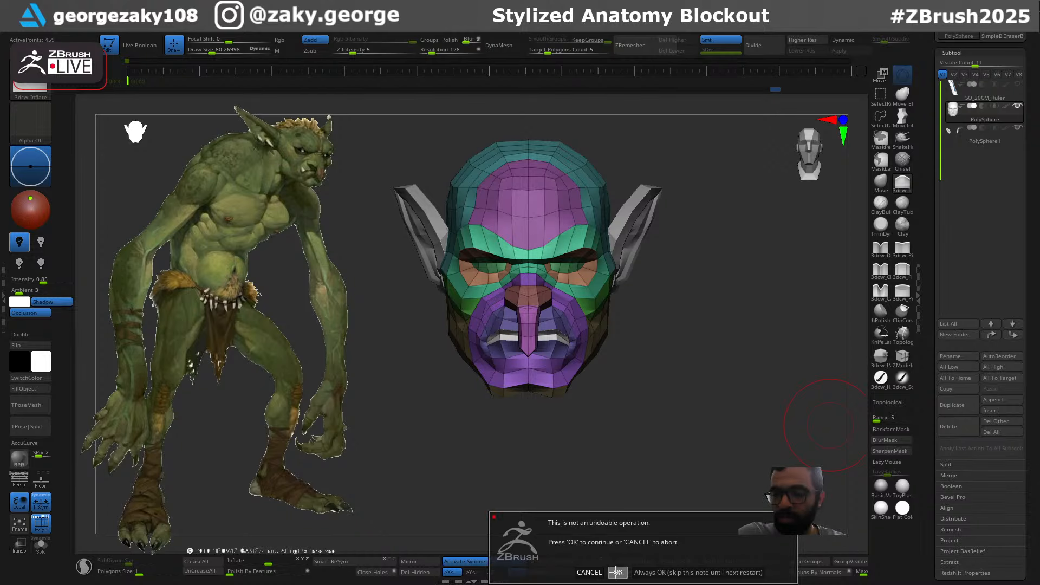
pyautogui.click(617, 572)
# Scale the view so the head overlays the goblin's head in the reference, and lower the Spotlight image's opacity to see through it
pyautogui.moveTo(674, 314); pyautogui.dragTo(469, 264)
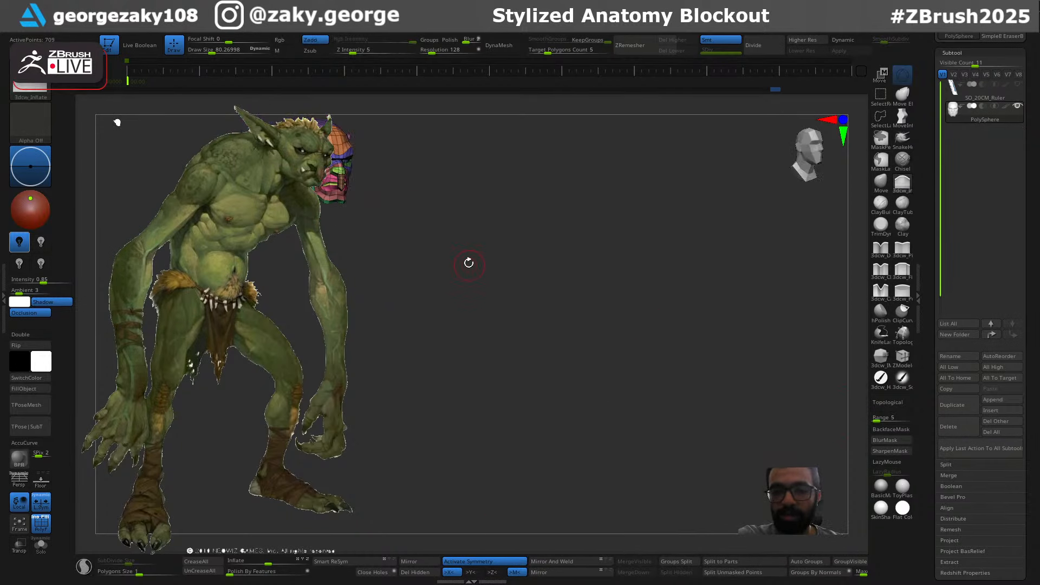
pyautogui.hotkey('shift', 'z')
pyautogui.hotkey('shift', 'z')
pyautogui.hotkey('shift', 'z')
pyautogui.hotkey('shift', 'z')
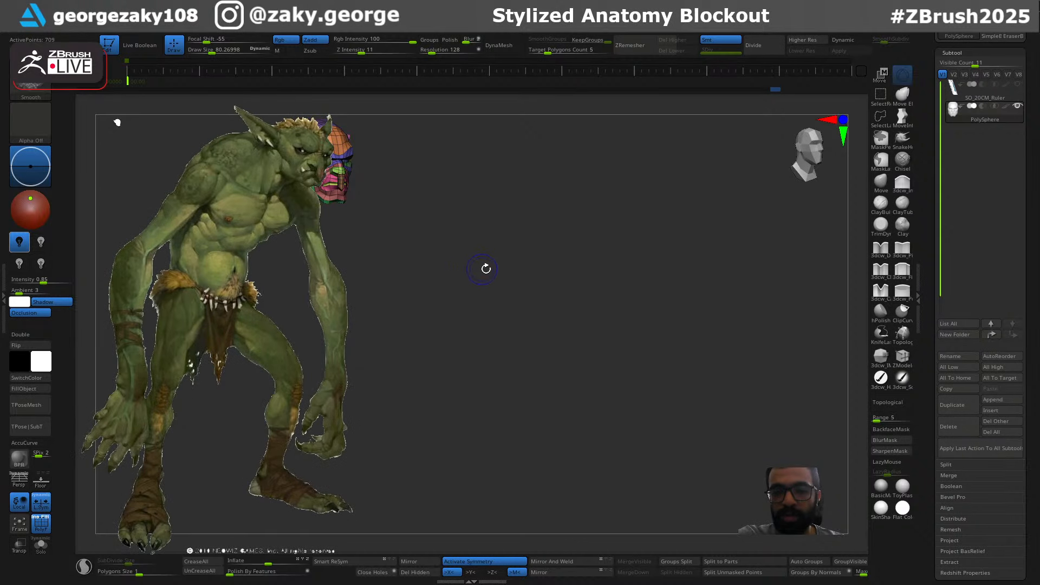
pyautogui.moveTo(486, 269)
pyautogui.keyDown('alt'); pyautogui.mouseDown(button='right')
pyautogui.moveTo(474, 251)
pyautogui.moveTo(485, 253)
pyautogui.mouseUp(button='right'); pyautogui.keyUp('alt')
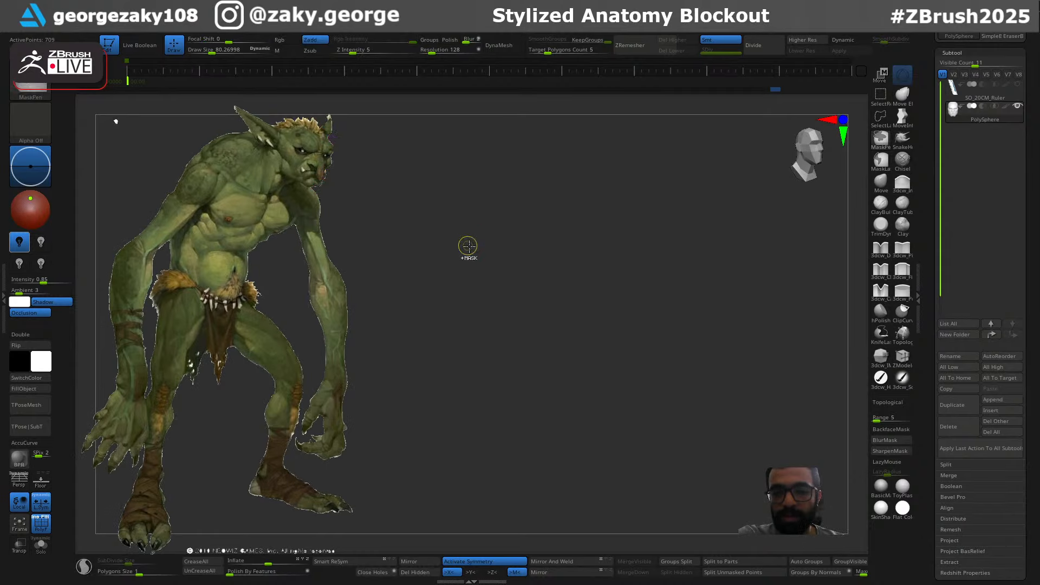
pyautogui.press('z')
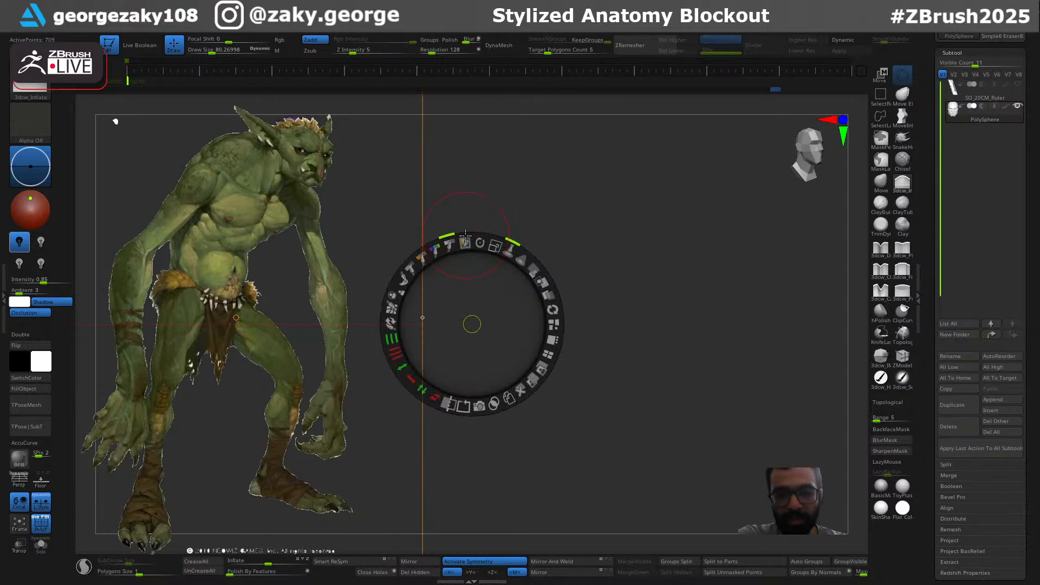
pyautogui.moveTo(526, 262)
pyautogui.mouseDown()
pyautogui.moveTo(494, 245)
pyautogui.moveTo(533, 269)
pyautogui.mouseUp()
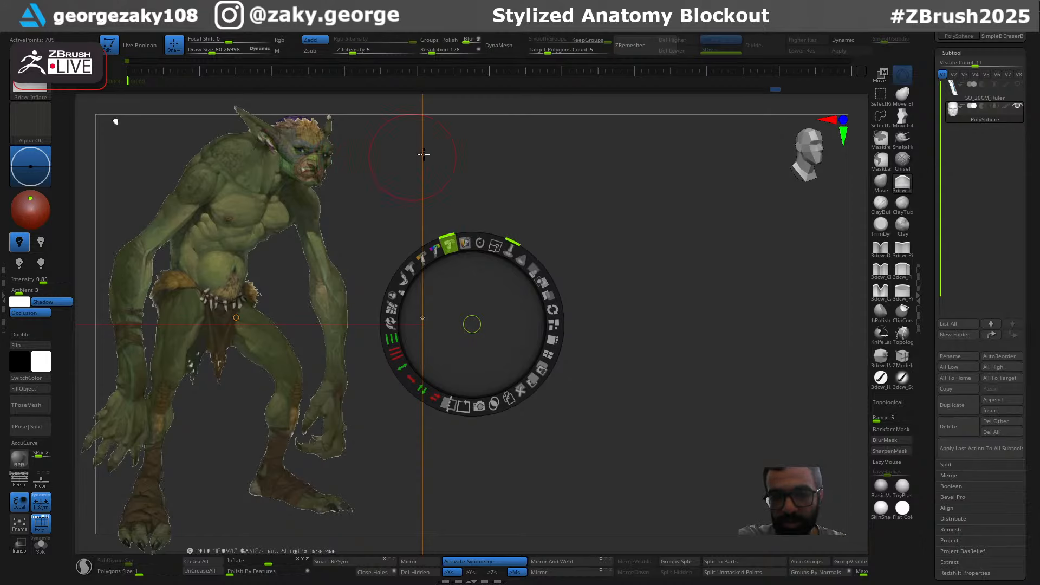
# Toggle the Spotlight reference on and off to compare the modelled head with the goblin's head
pyautogui.hotkey('shift', 'z')
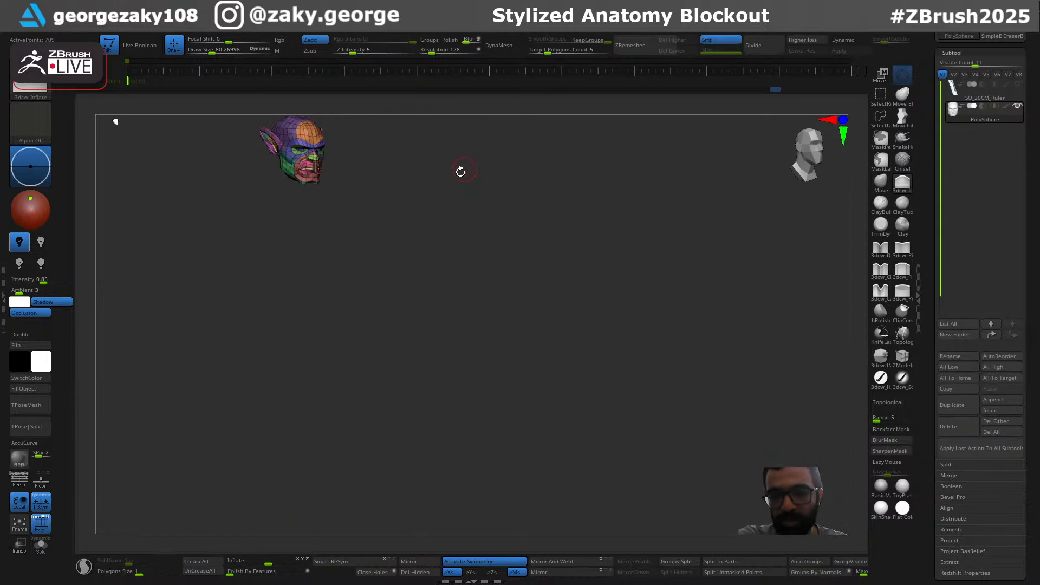
pyautogui.hotkey('shift', 'z')
pyautogui.hotkey('shift', 'z')
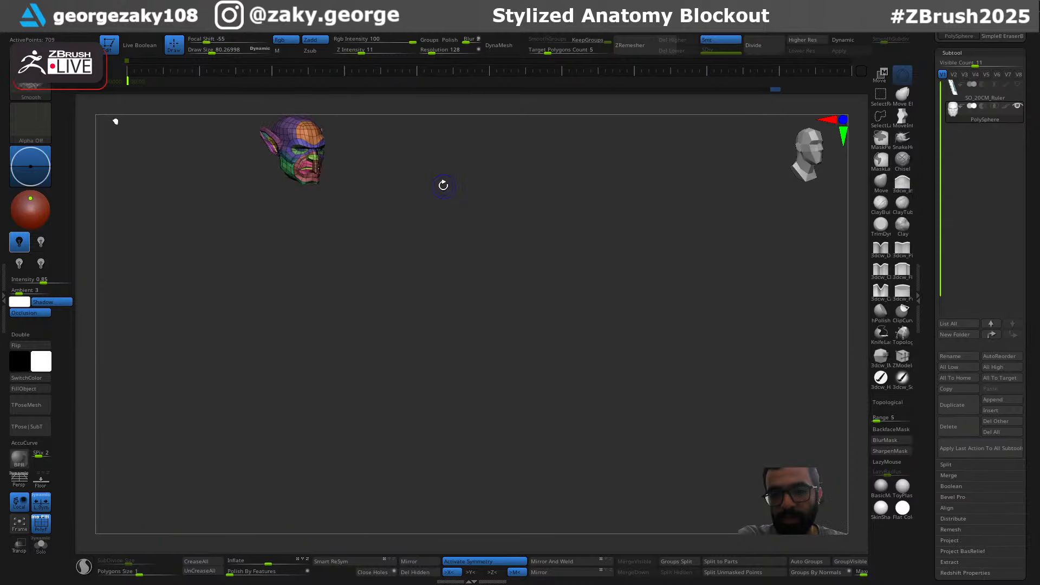
pyautogui.hotkey('shift', 'z')
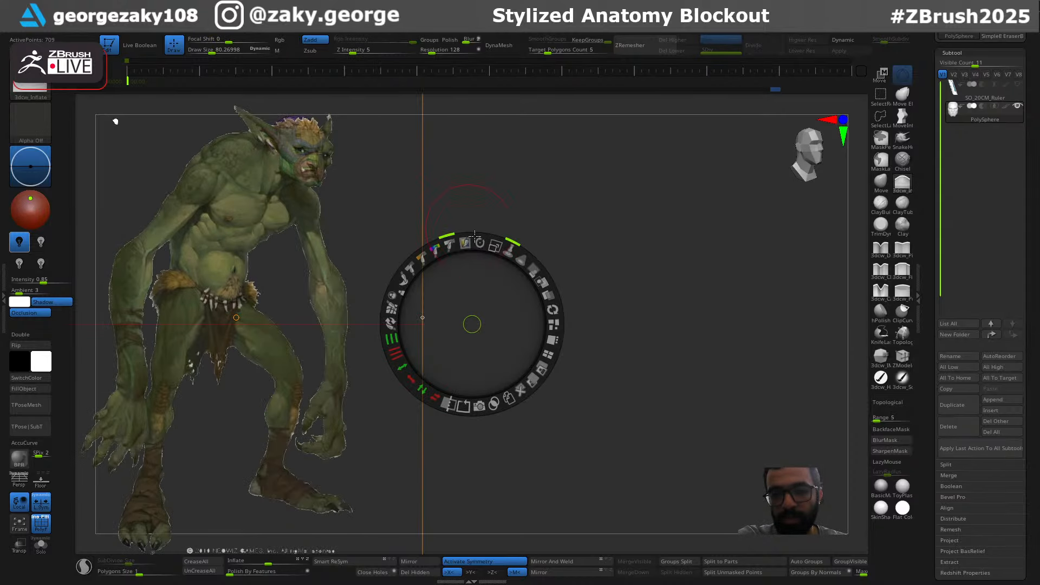
pyautogui.hotkey('shift', 'z')
pyautogui.hotkey('shift', 'z')
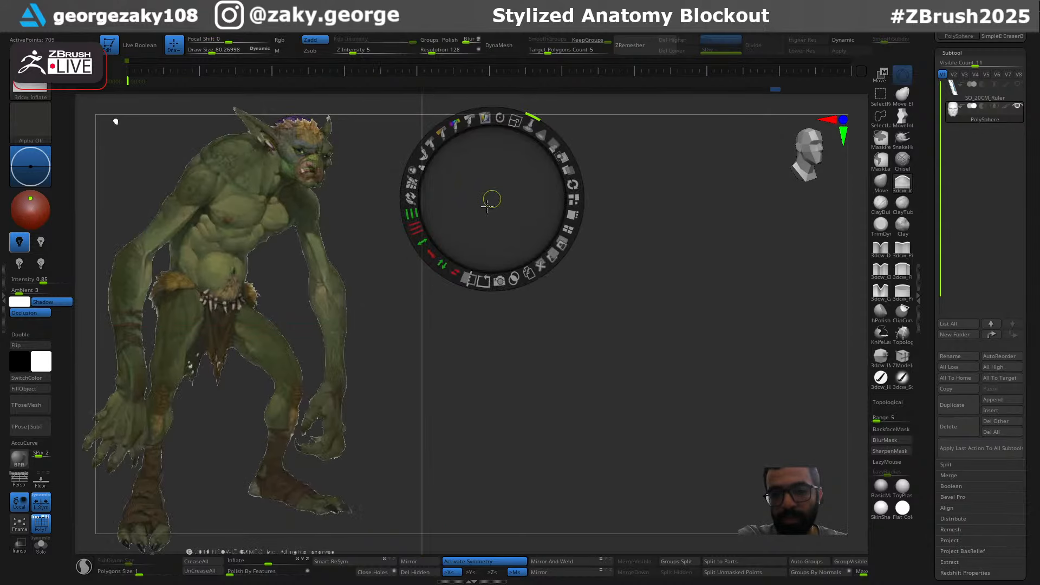
pyautogui.hotkey('shift', 'z')
pyautogui.hotkey('shift', 'z')
pyautogui.hotkey('shift', 'z')
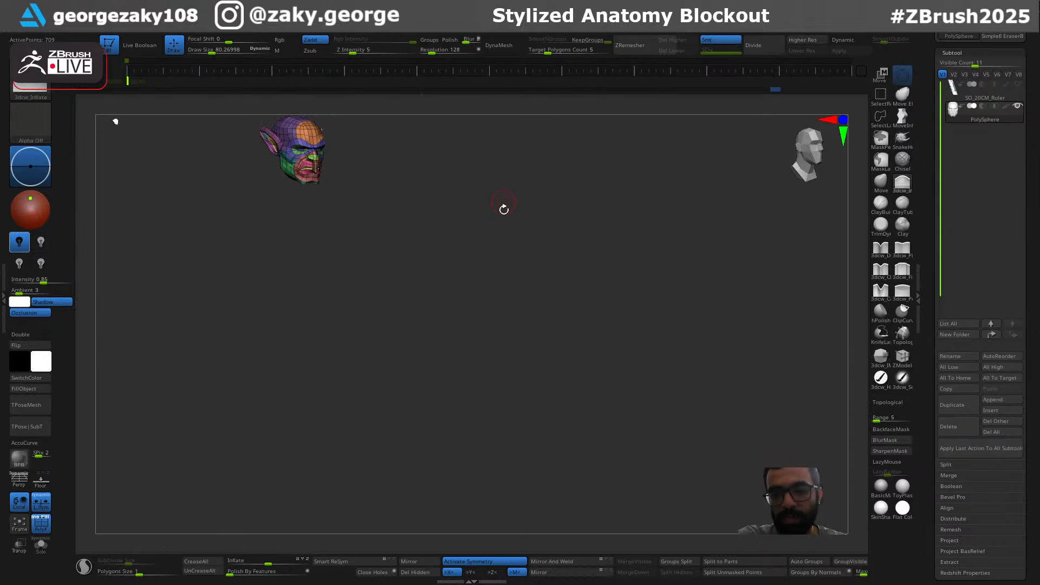
pyautogui.hotkey('shift', 'z')
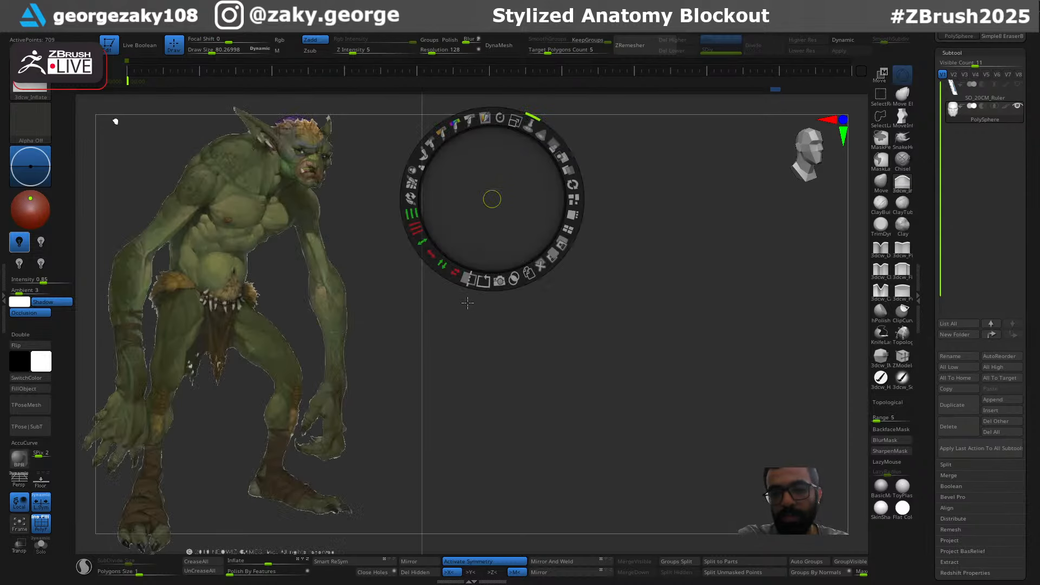
# Choose the Move brush, relocate the Spotlight dial onto the goblin's hanging forearm and leave Spotlight editing
pyautogui.press('b')
pyautogui.press('m')
pyautogui.press('v')
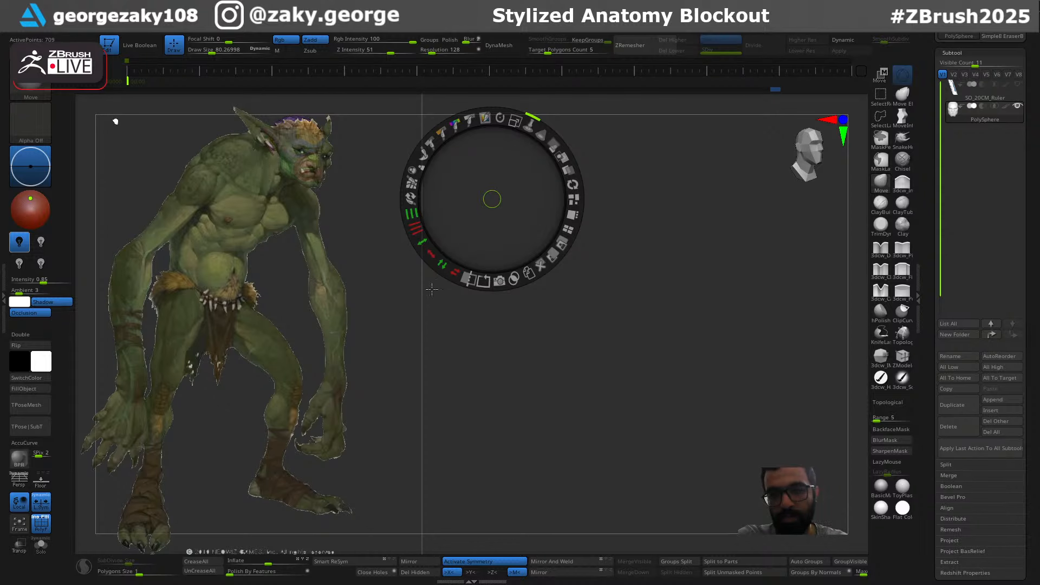
pyautogui.moveTo(492, 196); pyautogui.dragTo(348, 284)
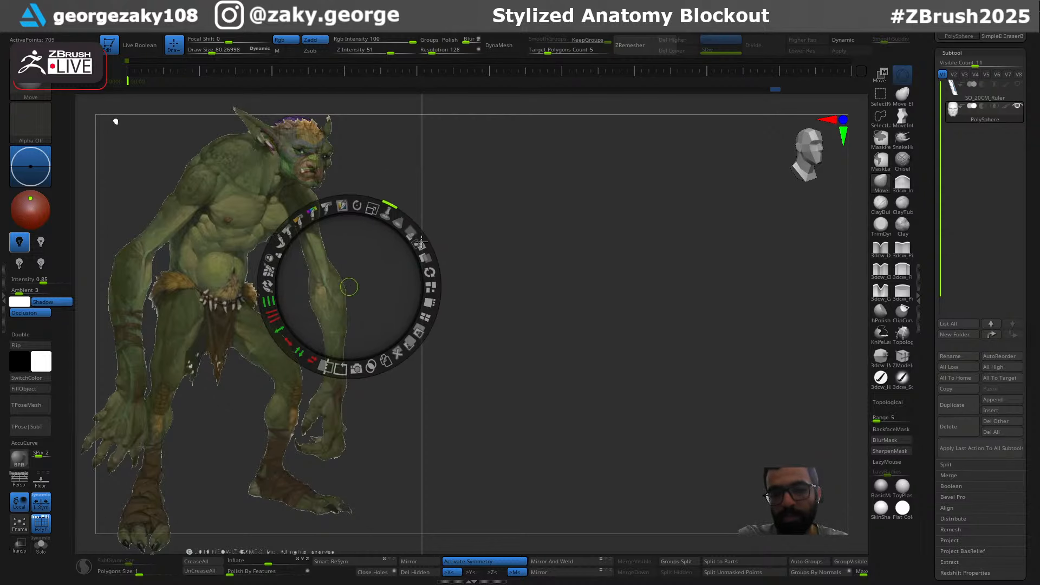
pyautogui.moveTo(459, 194)
pyautogui.mouseDown()
pyautogui.moveTo(336, 255)
pyautogui.moveTo(283, 302)
pyautogui.moveTo(455, 197)
pyautogui.mouseUp()
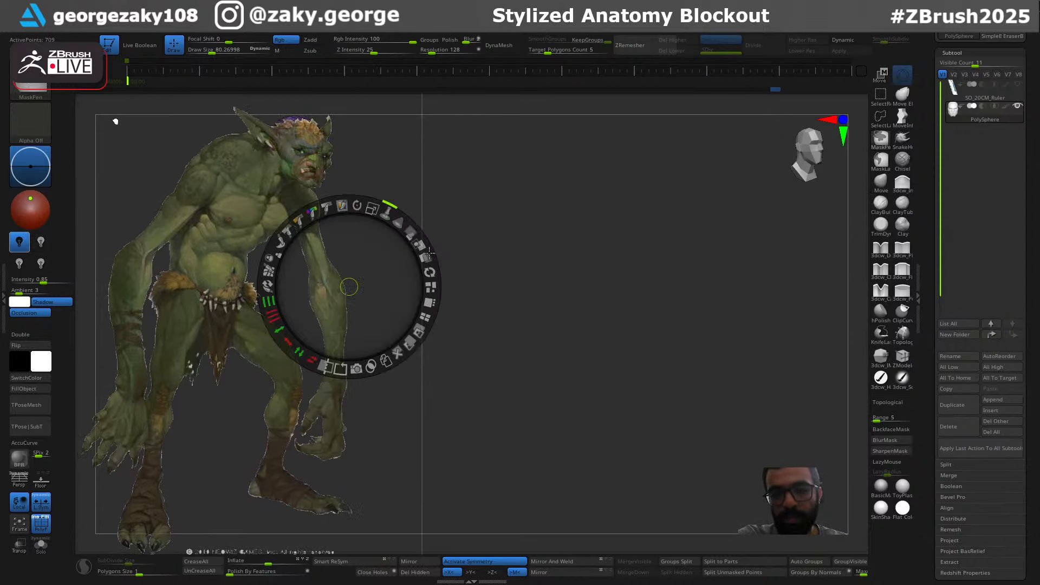
pyautogui.hotkey('ctrl', 'shift')
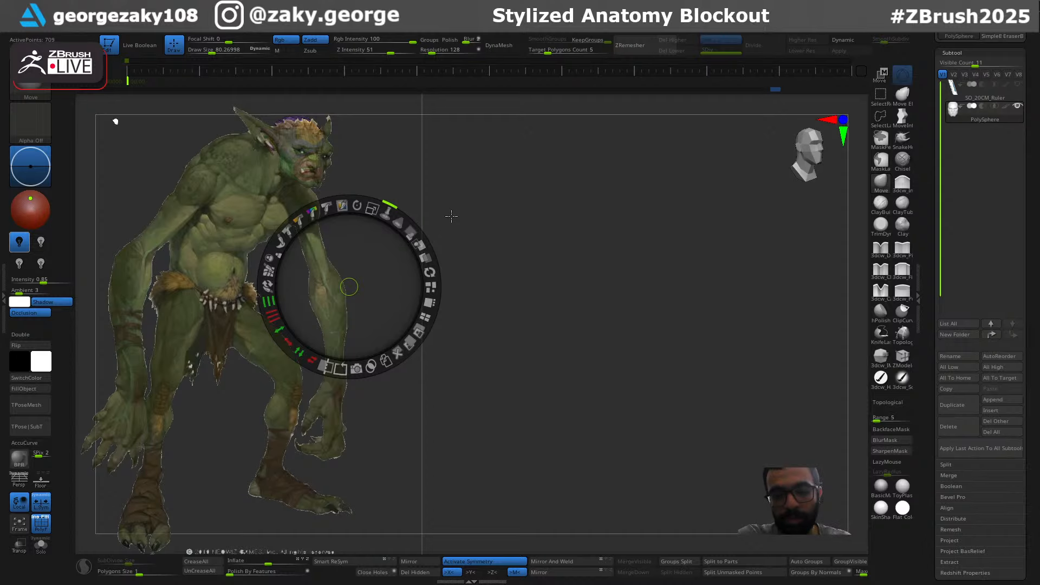
pyautogui.hotkey('shift', 'z')
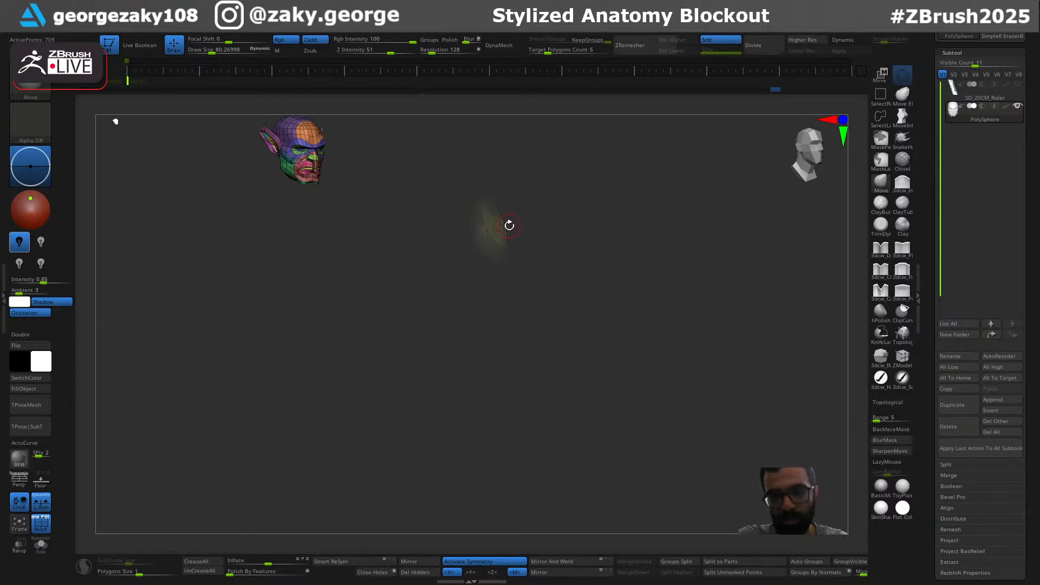
# Snap the head to the front view and set the Move brush's draw size to about 402 with the reference overlay showing
pyautogui.moveTo(541, 242)
pyautogui.keyDown('shift'); pyautogui.mouseDown()
pyautogui.moveTo(572, 271)
pyautogui.moveTo(550, 239)
pyautogui.mouseUp(); pyautogui.keyUp('shift')
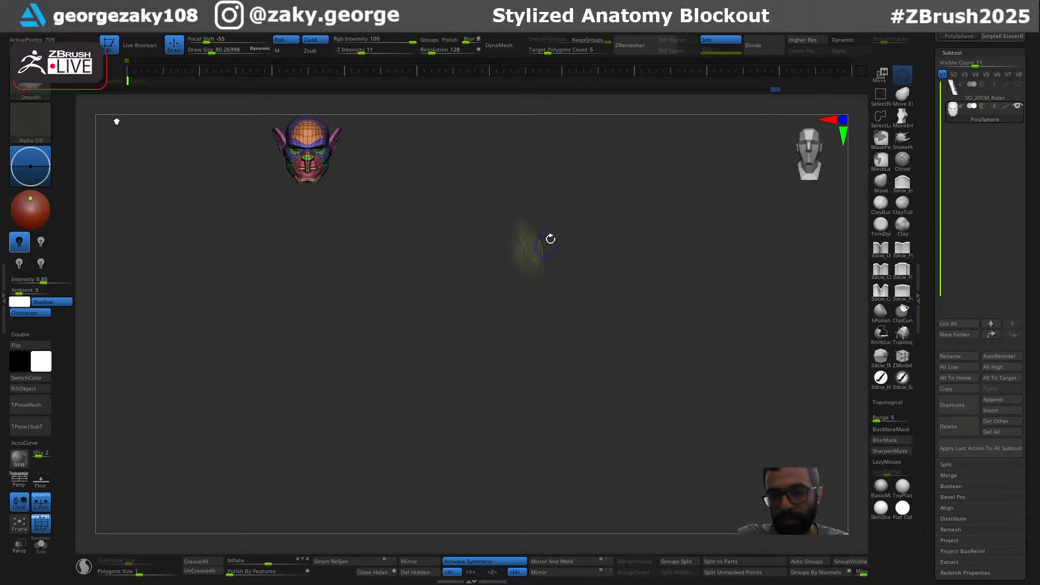
pyautogui.hotkey('shift', 'z')
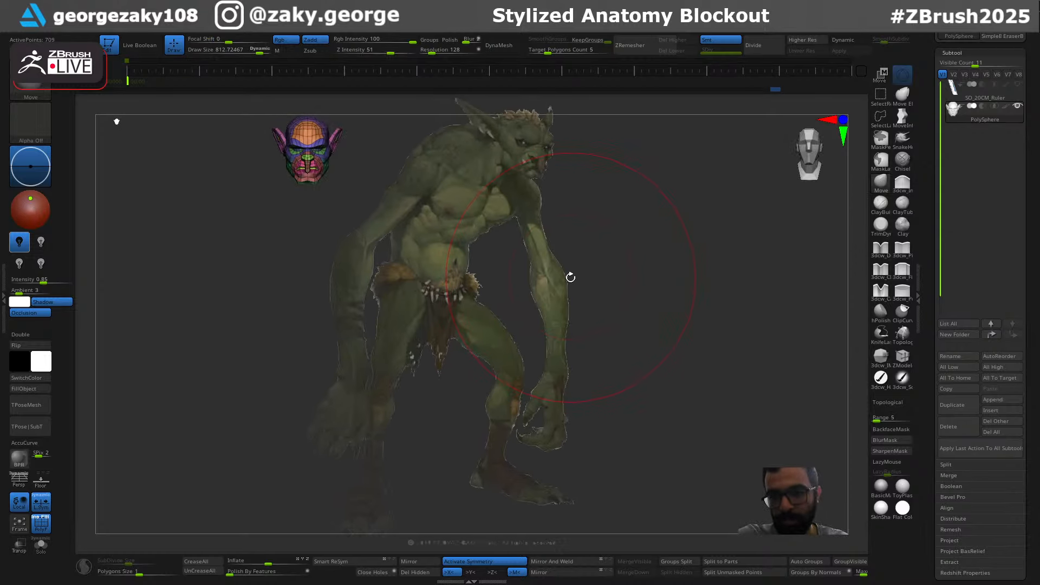
pyautogui.press('s')
pyautogui.moveTo(555, 282); pyautogui.dragTo(534, 289)
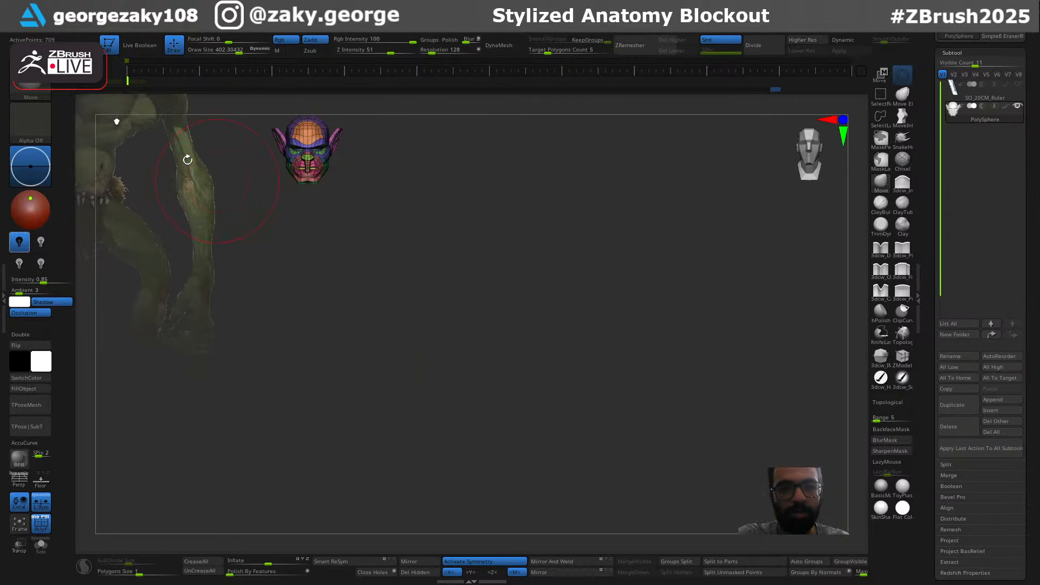
# Toggle the Spotlight reference off and on, and add a second copy of the goblin image to Spotlight
pyautogui.moveTo(40, 32)
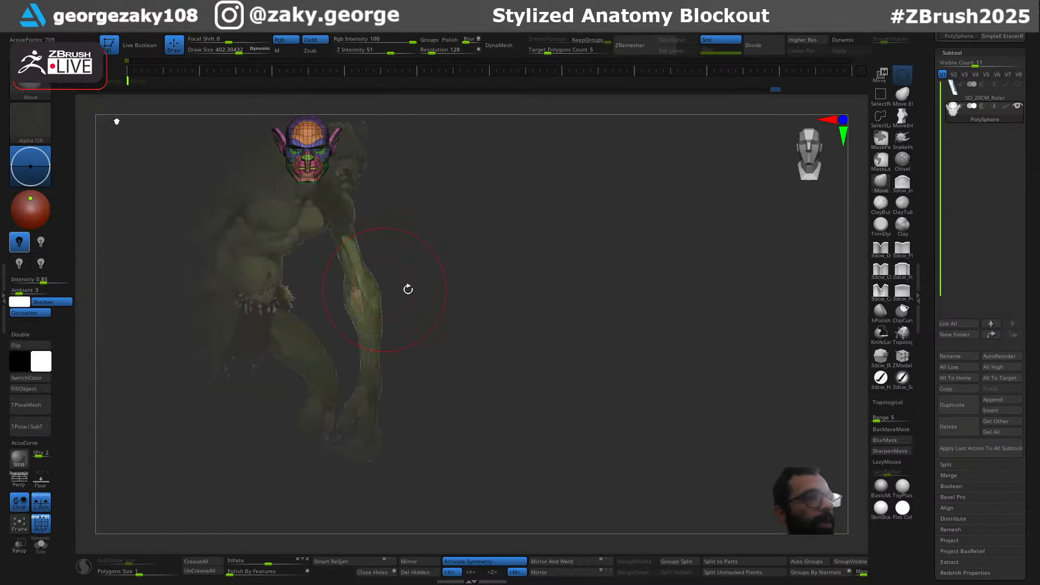
pyautogui.hotkey('shift', 'z')
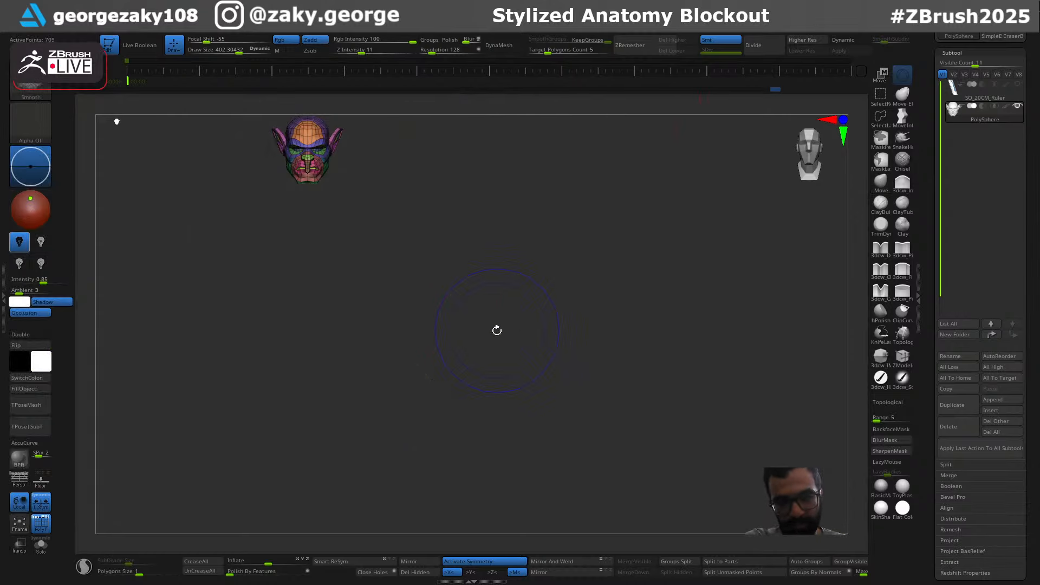
pyautogui.hotkey('shift', 'z')
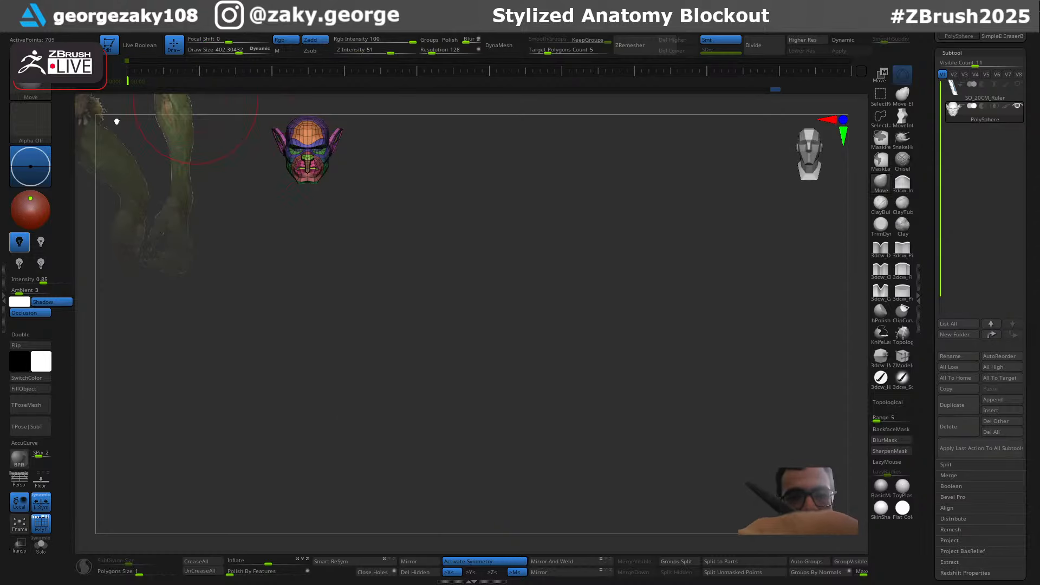
pyautogui.moveTo(549, 27)
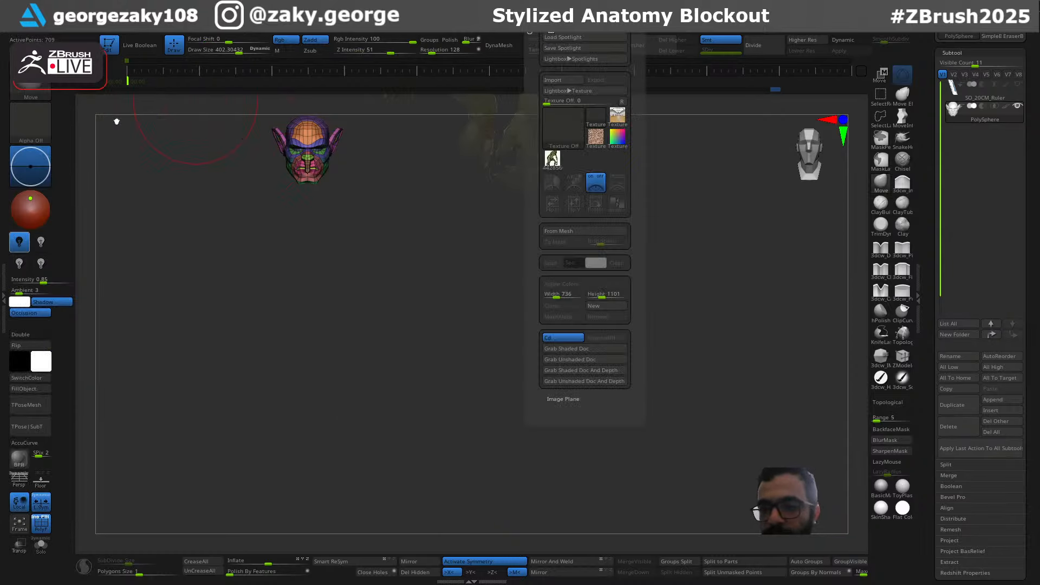
pyautogui.click(554, 159)
pyautogui.click(619, 183)
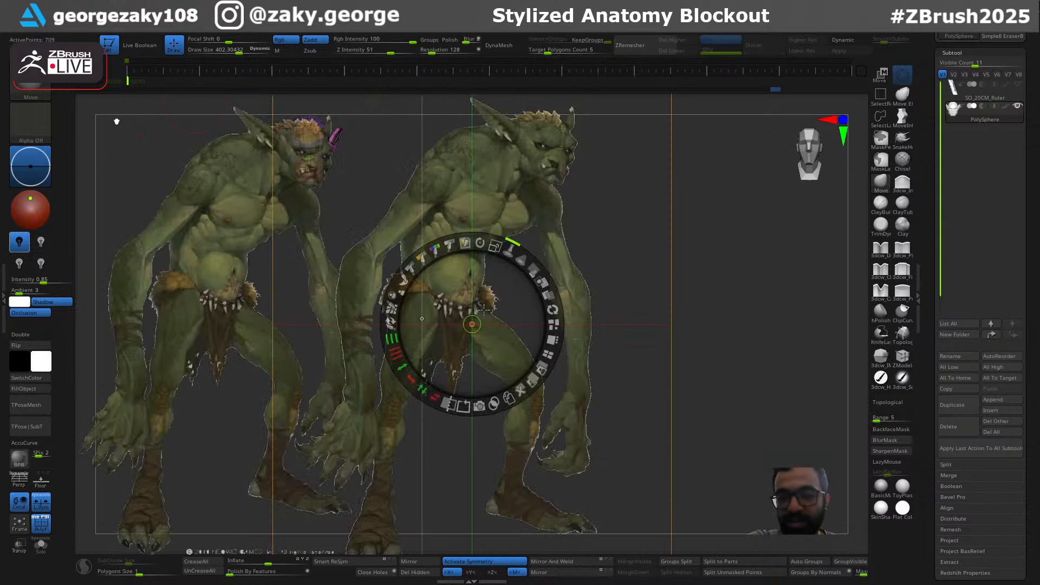
# Try scaling down the newly added goblin image in Spotlight, and undo the scaling
pyautogui.press('ctrl')
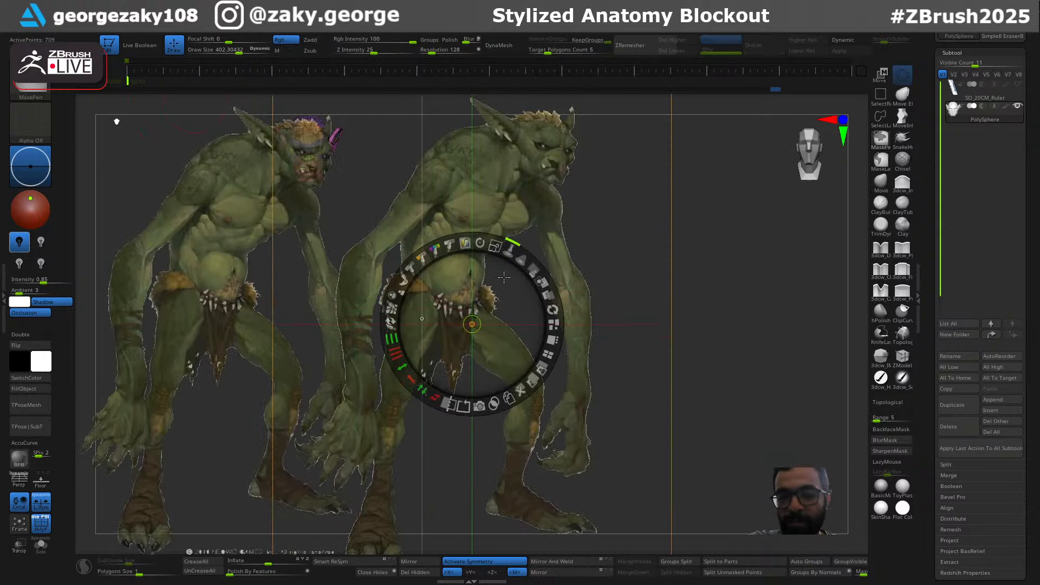
pyautogui.moveTo(494, 246); pyautogui.dragTo(379, 270)
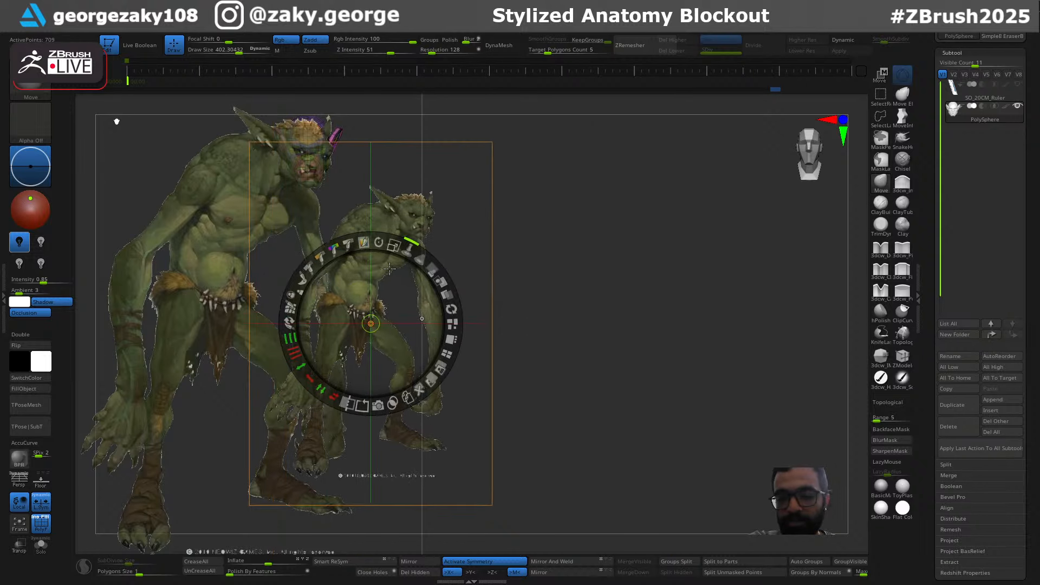
pyautogui.hotkey('ctrl', 'z')
pyautogui.hotkey('ctrl', 'z')
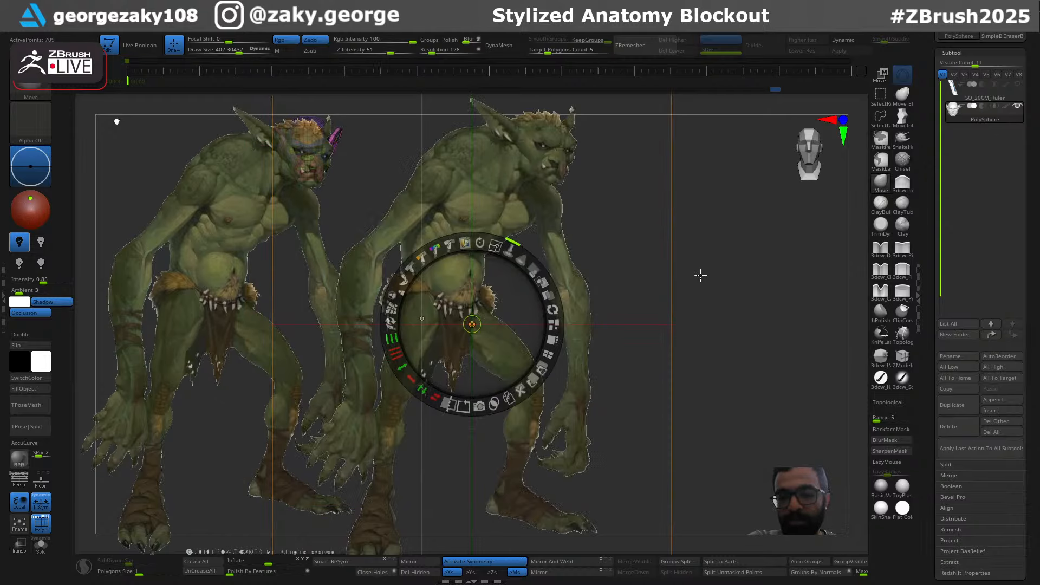
# Leave Spotlight editing and increase the Move brush's draw size to about 668 with the reference overlay showing
pyautogui.press('z')
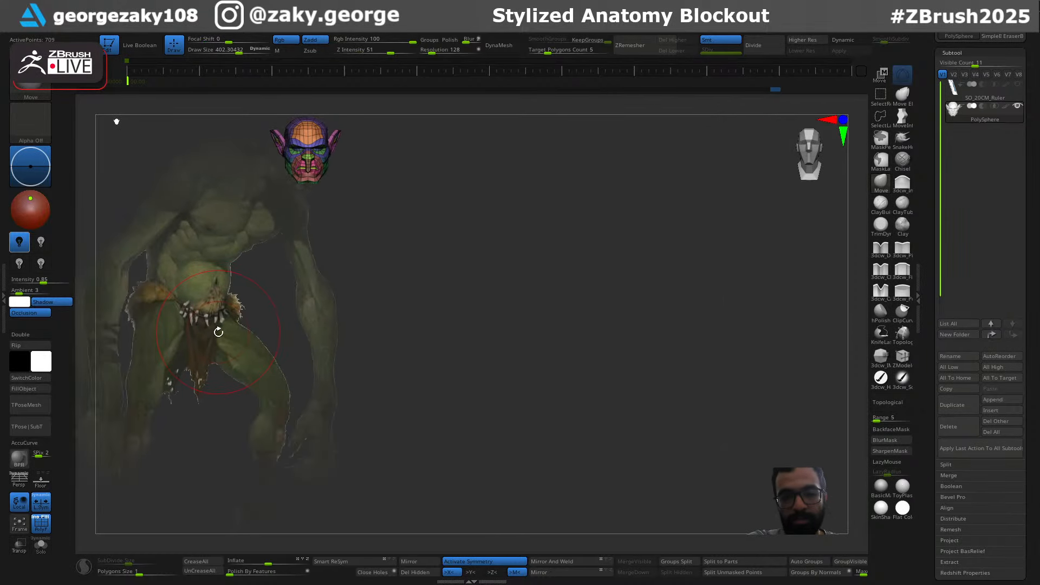
pyautogui.moveTo(217, 332); pyautogui.dragTo(266, 362)
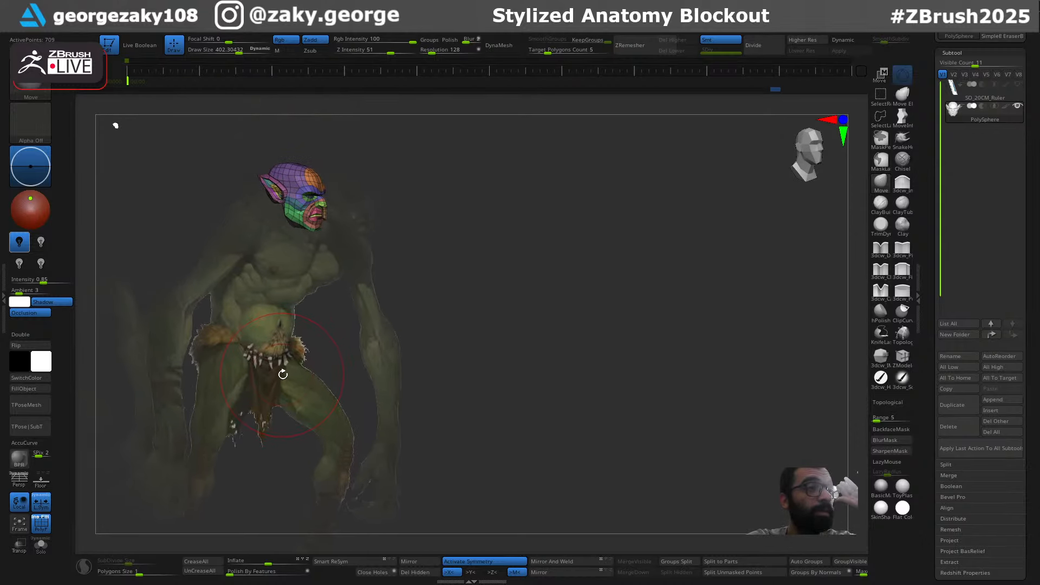
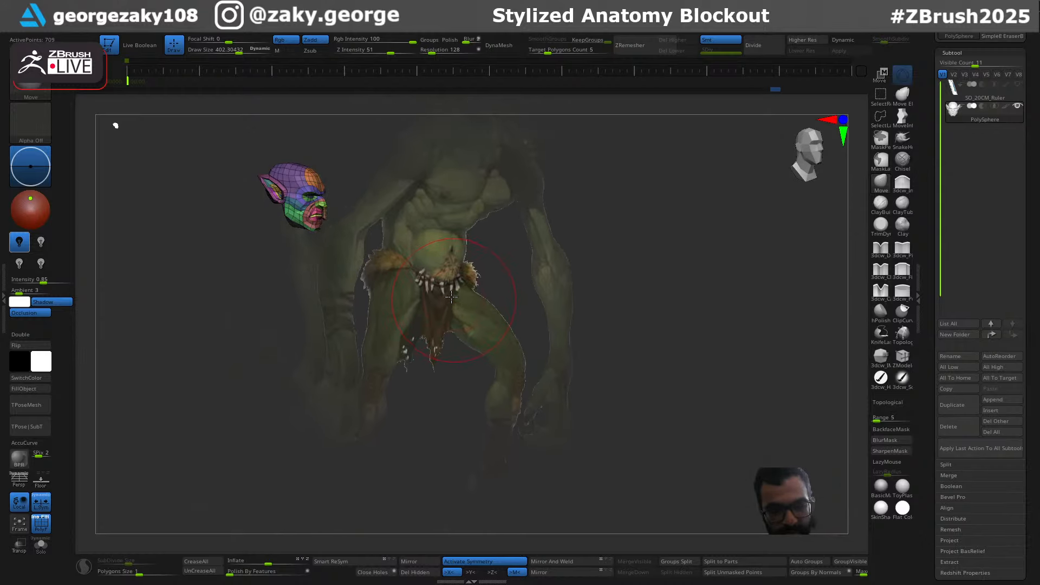
pyautogui.moveTo(455, 299); pyautogui.dragTo(399, 312)
pyautogui.press('shift')
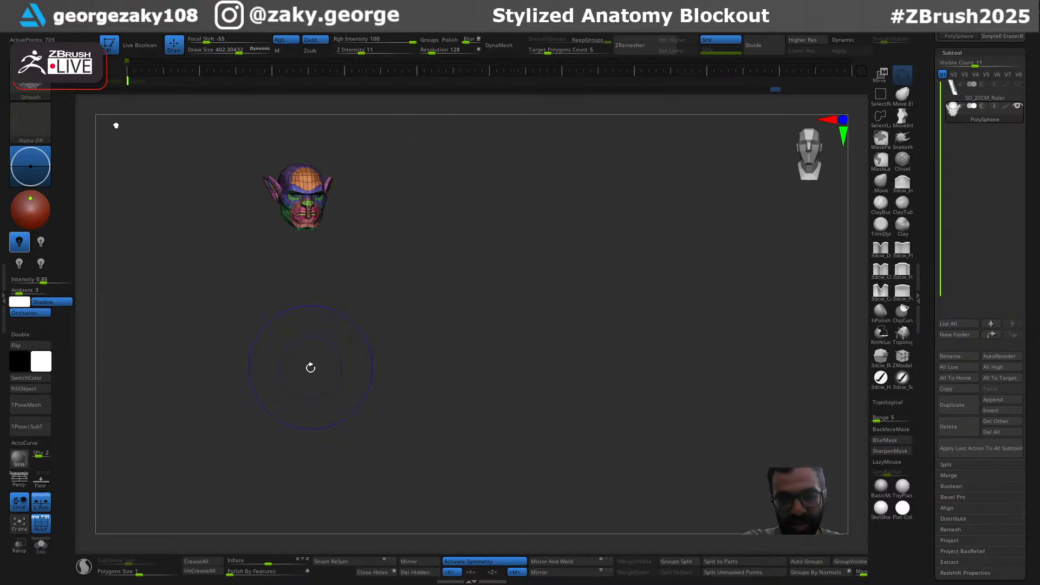
pyautogui.hotkey('shift', 'z')
pyautogui.moveTo(311, 368)
pyautogui.mouseDown()
pyautogui.moveTo(325, 371)
pyautogui.moveTo(336, 326)
pyautogui.moveTo(334, 343)
pyautogui.moveTo(379, 356)
pyautogui.mouseUp()
pyautogui.press('s')
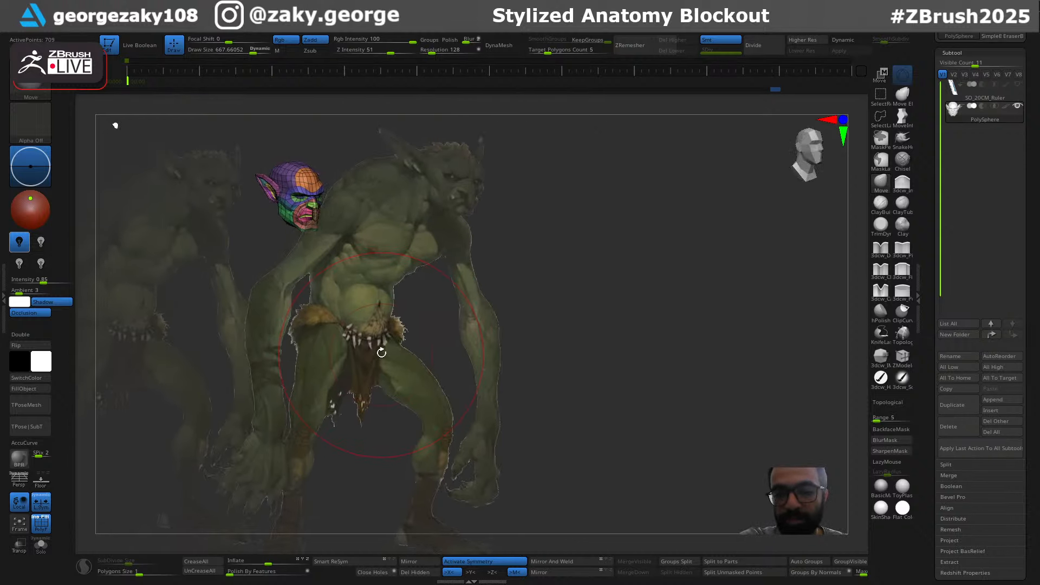
# Add another copy of the goblin image to Spotlight, scale it down over the second figure and hide Spotlight
pyautogui.moveTo(567, 68)
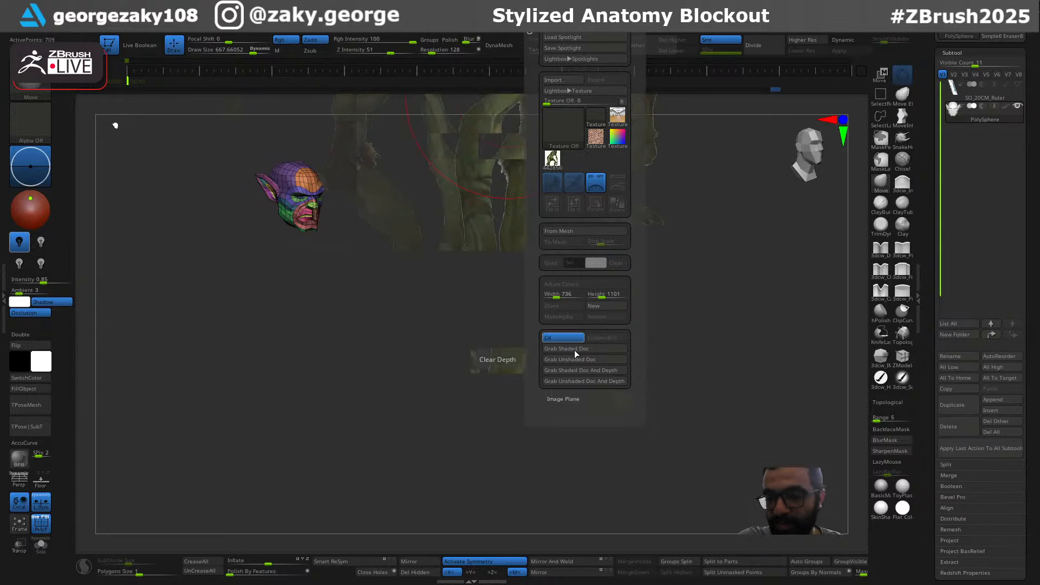
pyautogui.click(551, 158)
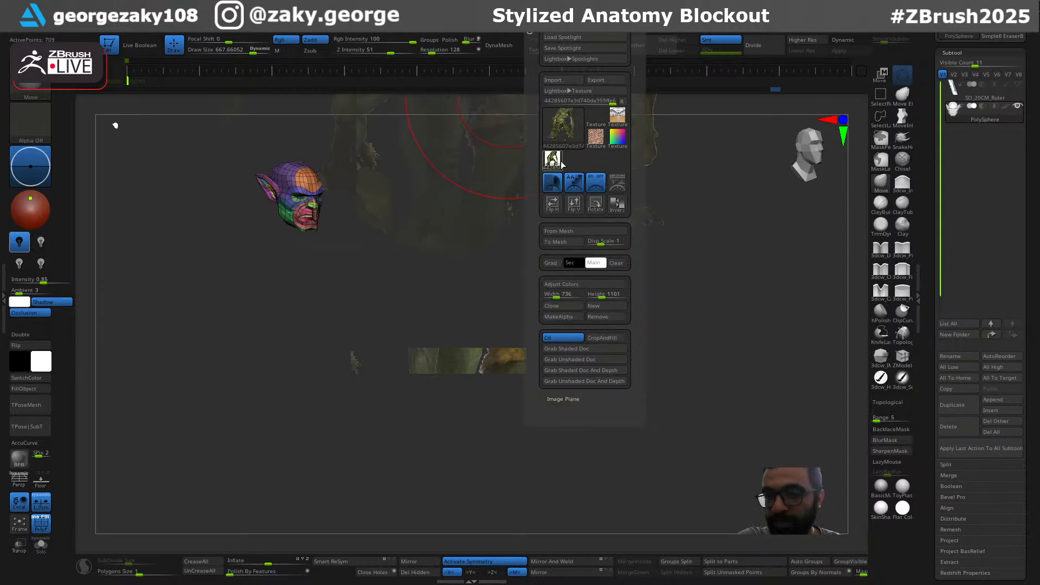
pyautogui.click(594, 188)
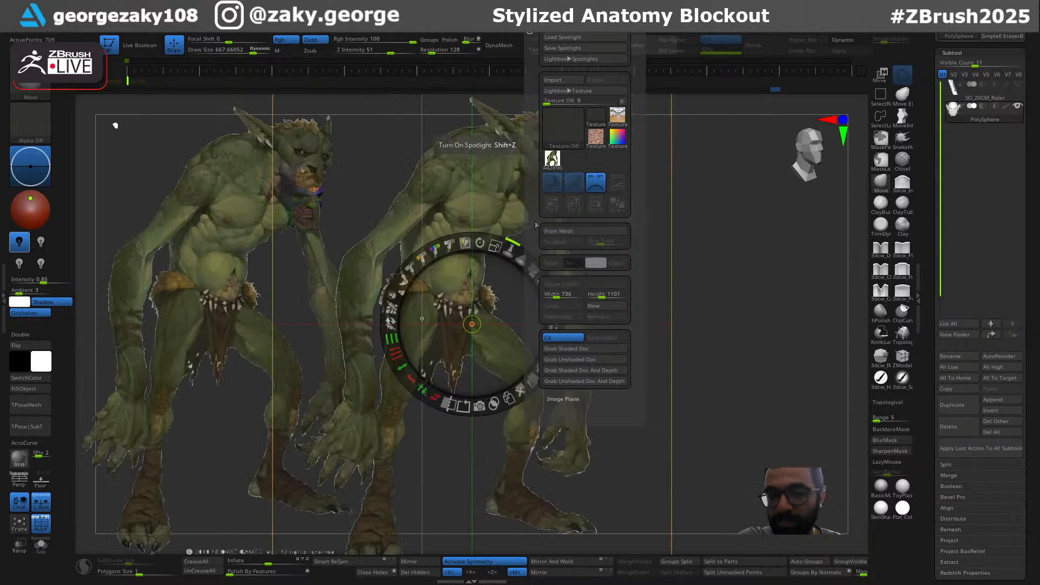
pyautogui.click(495, 248)
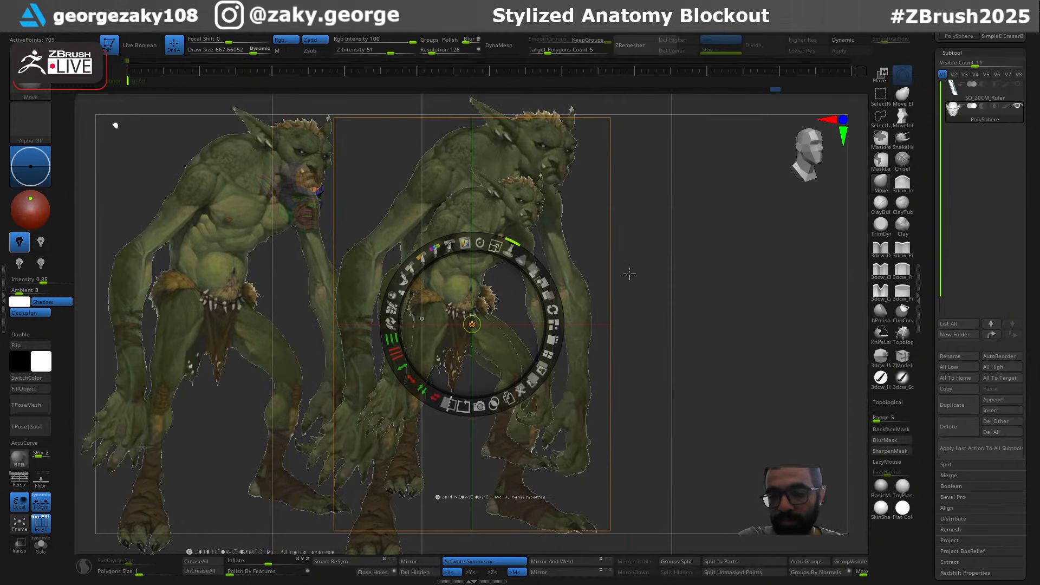
pyautogui.hotkey('shift', 'z')
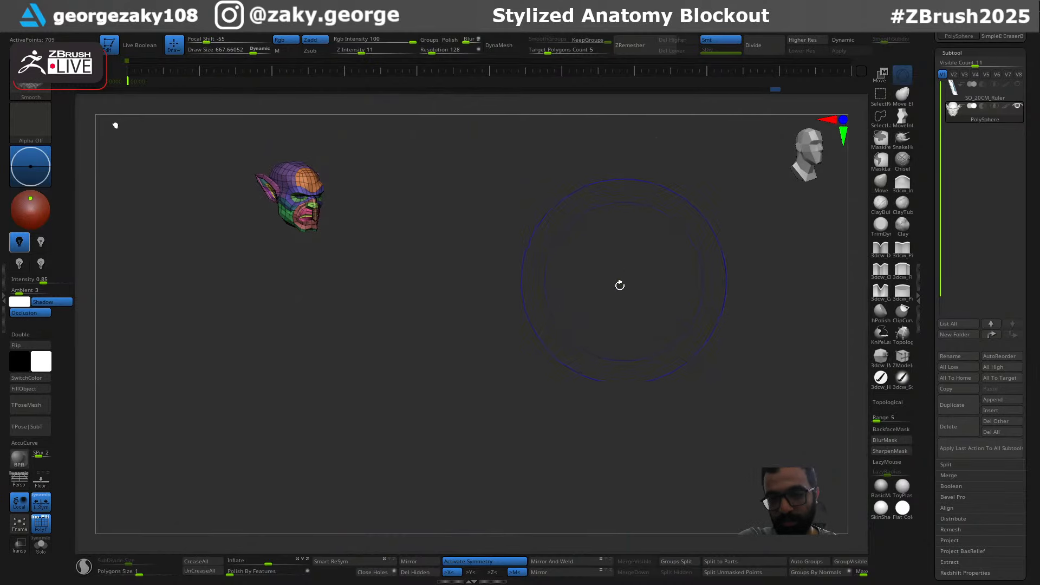
# Turn the head to the front view and toggle Spotlight editing to compare it with the layered goblin references
pyautogui.moveTo(474, 328); pyautogui.dragTo(470, 285)
pyautogui.press('z')
pyautogui.press('z')
pyautogui.press('z')
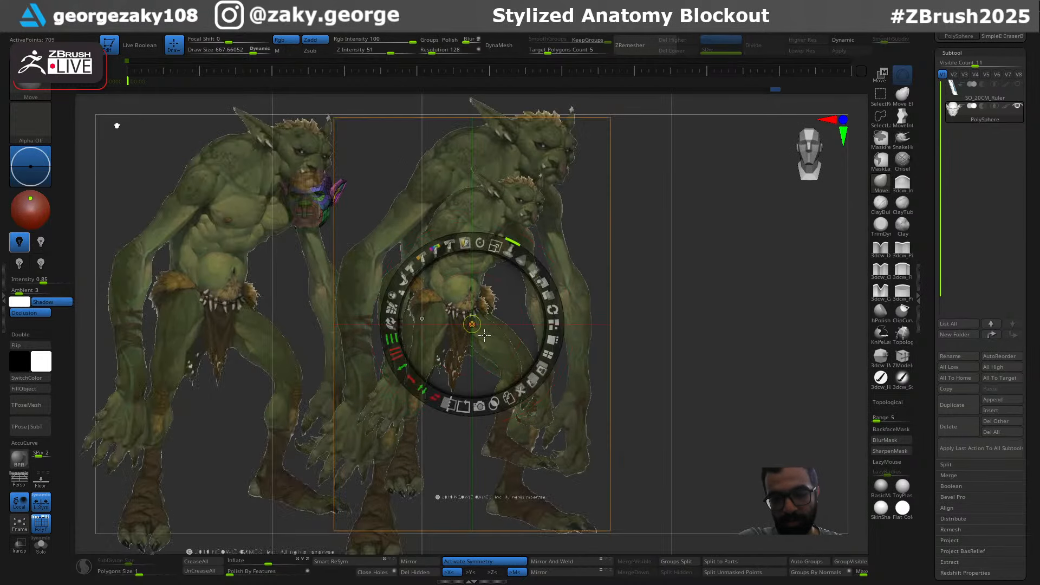
pyautogui.press('z')
pyautogui.press('z')
pyautogui.press('z')
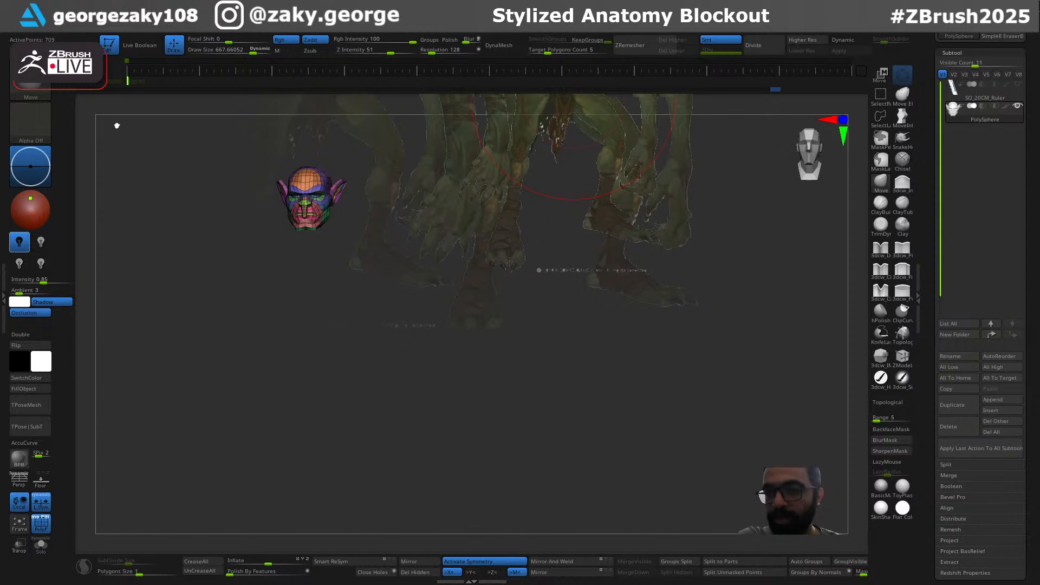
# Preview the gallery texture, and switch the Spotlight overlay off and back on
pyautogui.moveTo(514, 23)
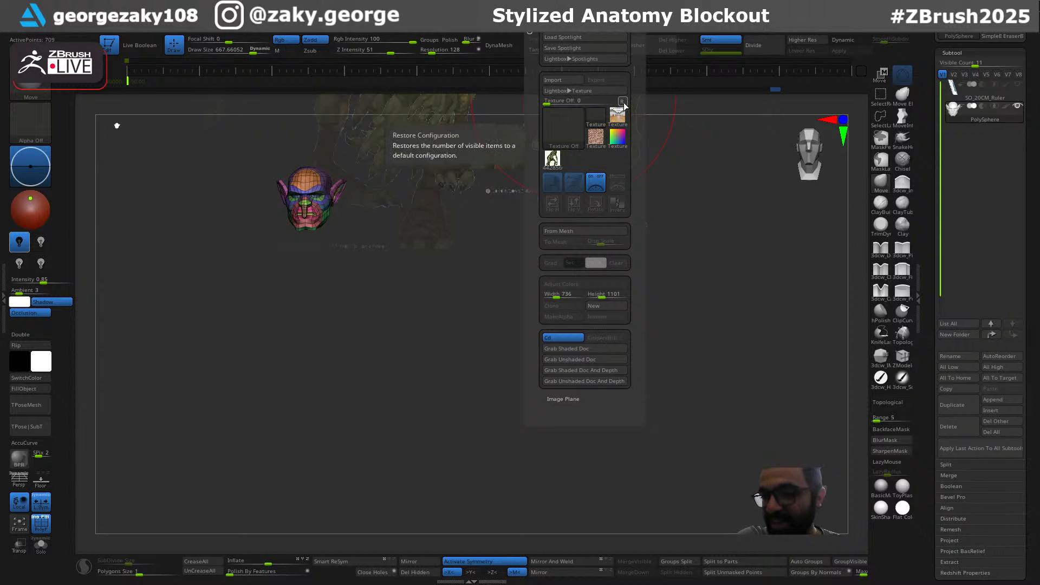
pyautogui.moveTo(621, 125)
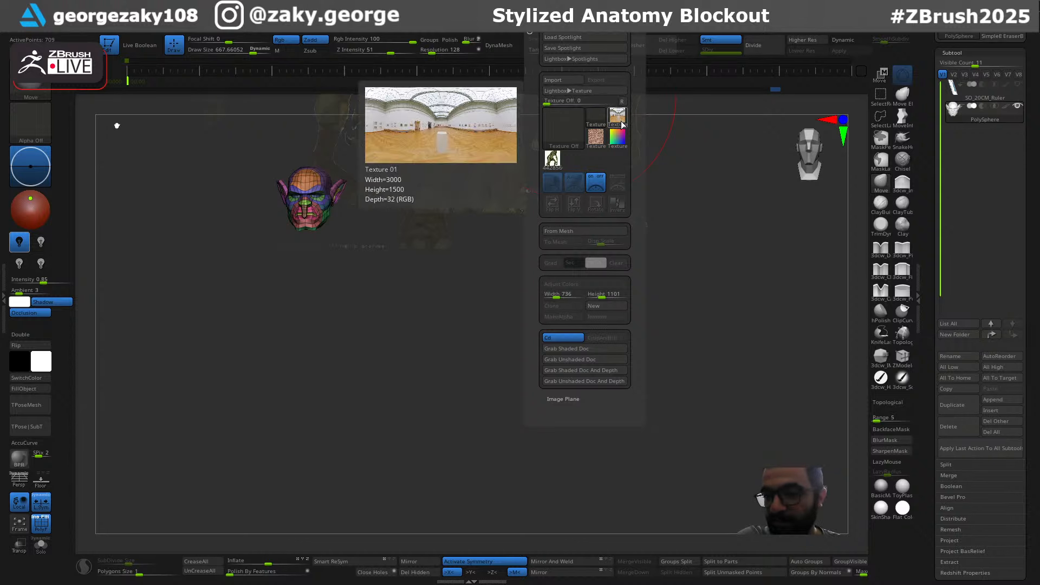
pyautogui.click(599, 185)
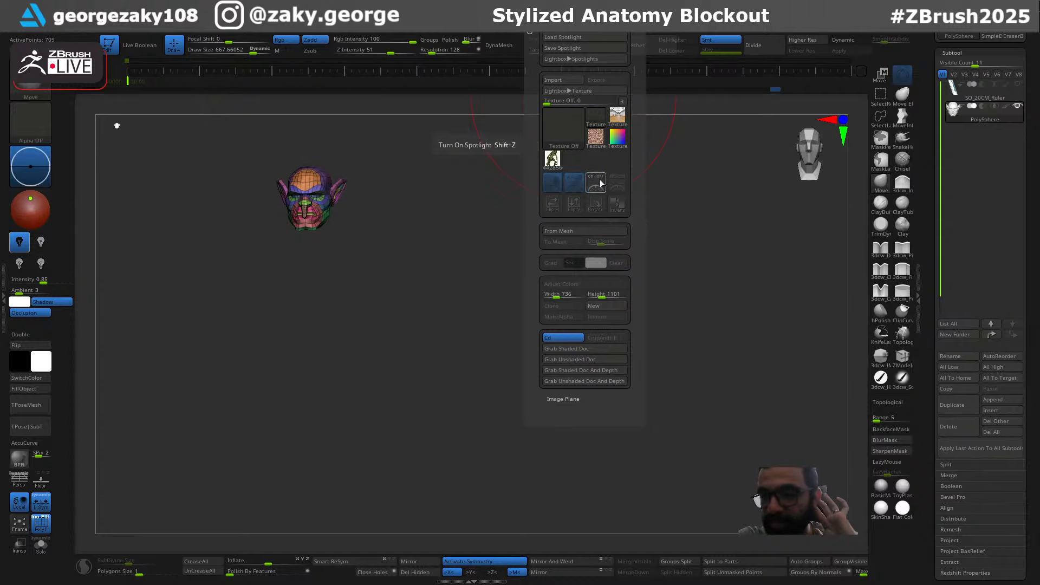
pyautogui.click(599, 185)
pyautogui.click(599, 185)
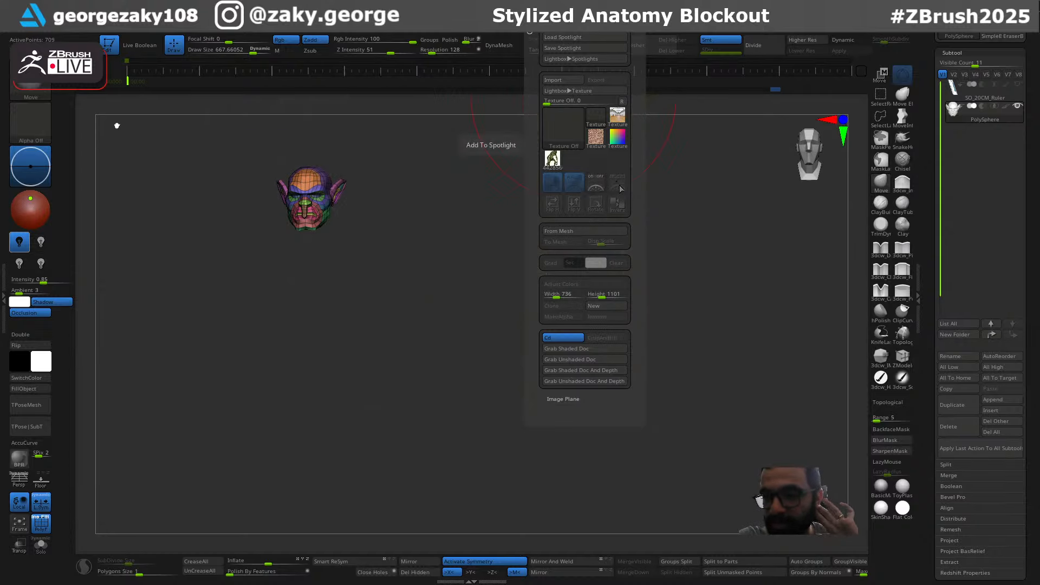
pyautogui.hotkey('shift', 'z')
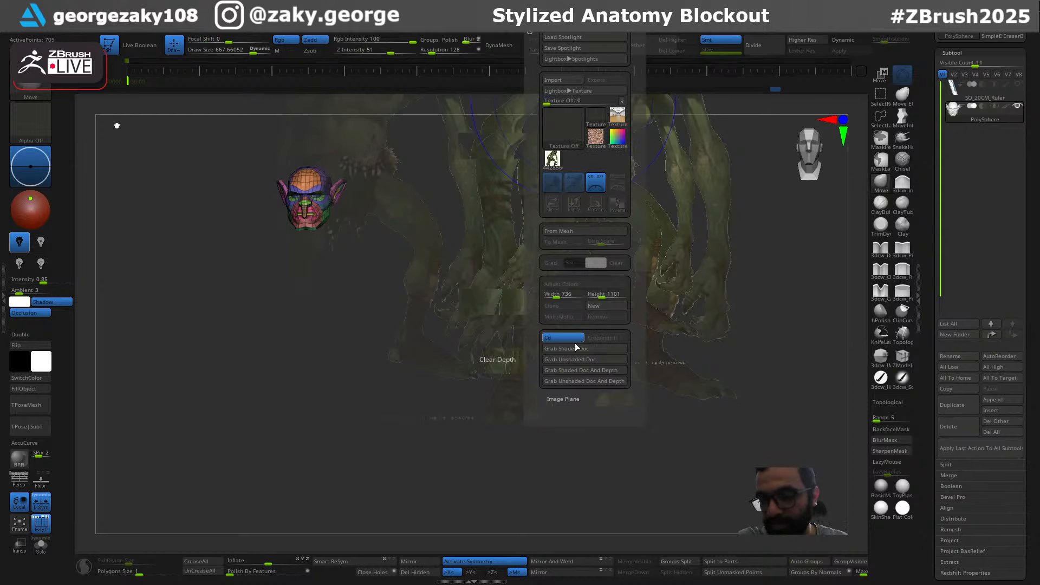
# Expand the Image Plane options in the texture settings to examine them, and collapse them again
pyautogui.click(580, 399)
pyautogui.click(580, 399)
pyautogui.click(581, 400)
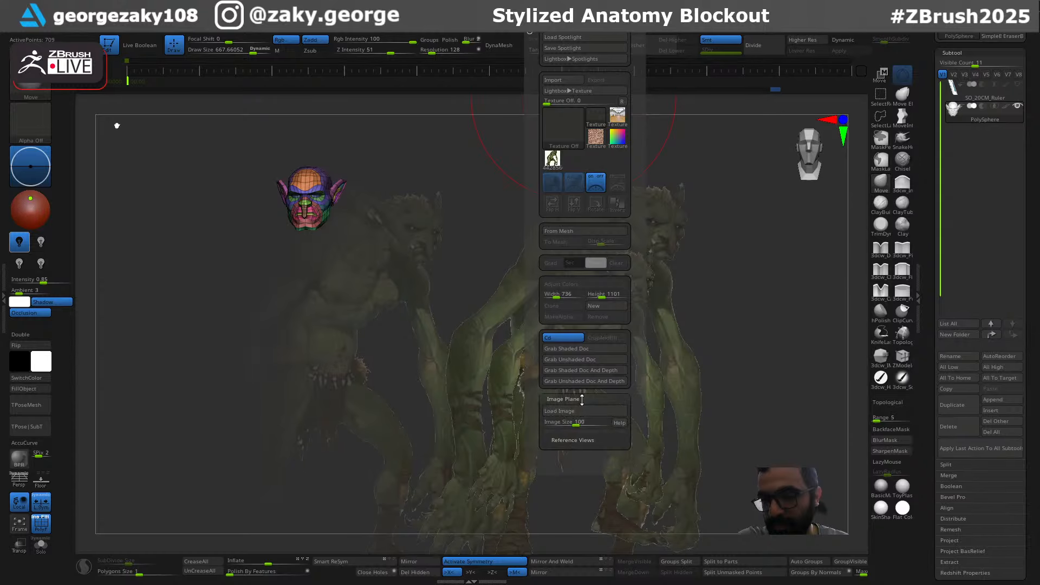
pyautogui.click(582, 399)
# Choose the anatomy IMM brush and reduce the draw size to about 516 while viewing the Spotlight overlay
pyautogui.press('i')
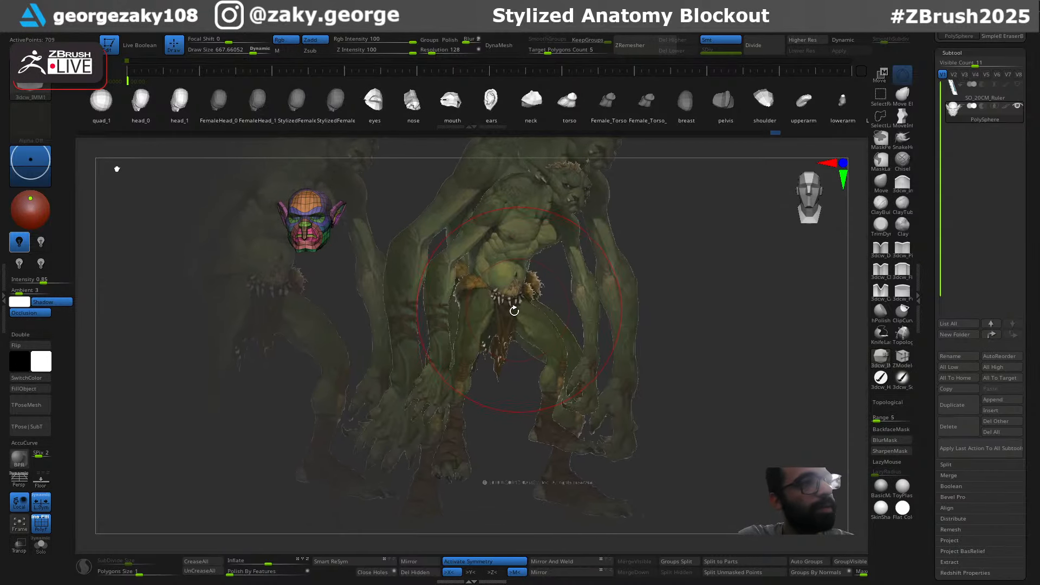
pyautogui.moveTo(511, 316); pyautogui.dragTo(527, 319)
pyautogui.press('s')
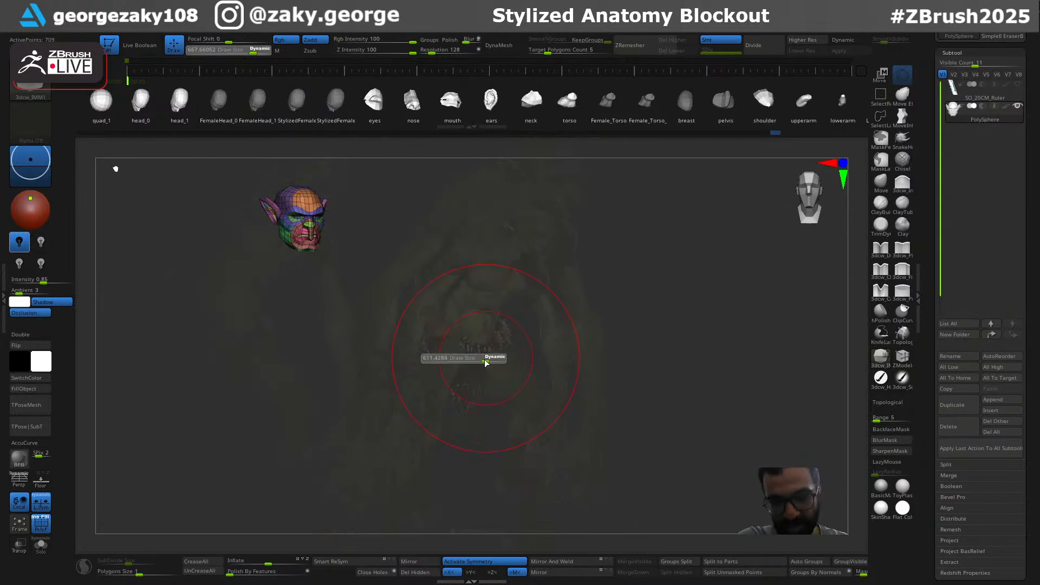
pyautogui.moveTo(485, 359)
pyautogui.mouseDown()
pyautogui.moveTo(468, 358)
pyautogui.moveTo(481, 338)
pyautogui.moveTo(492, 358)
pyautogui.mouseUp()
pyautogui.press('s')
pyautogui.press('s')
pyautogui.press('s')
pyautogui.press('s')
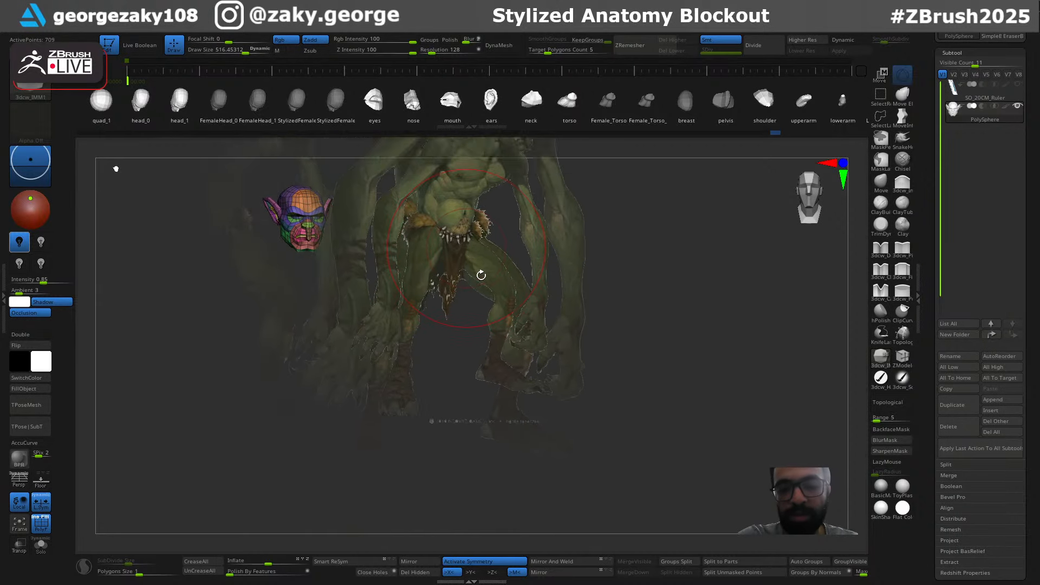
# Switch back from the anatomy IMM brush to the Move brush
pyautogui.press('b')
pyautogui.press('m')
pyautogui.press('v')
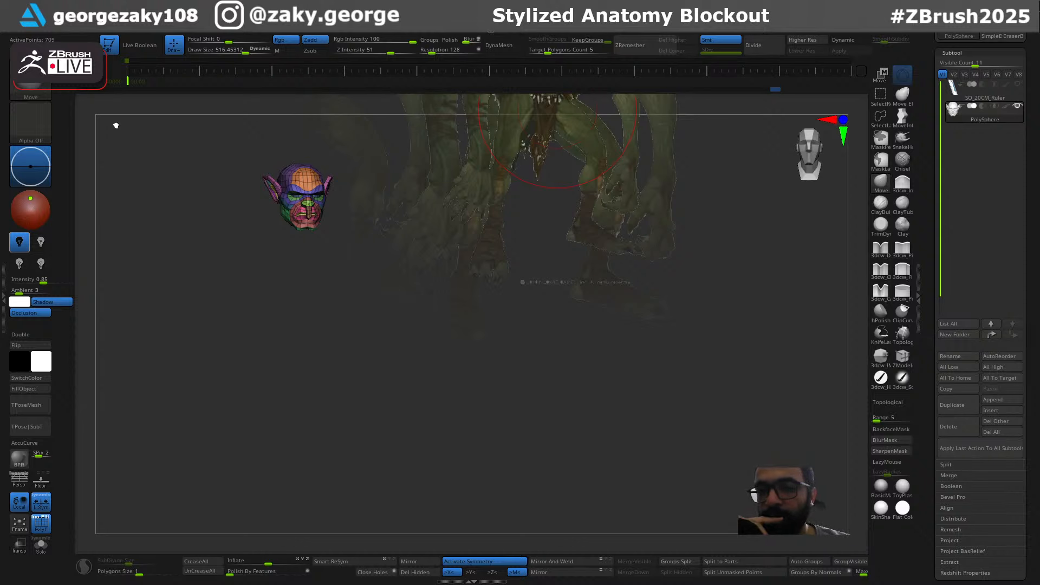
pyautogui.click(518, 30)
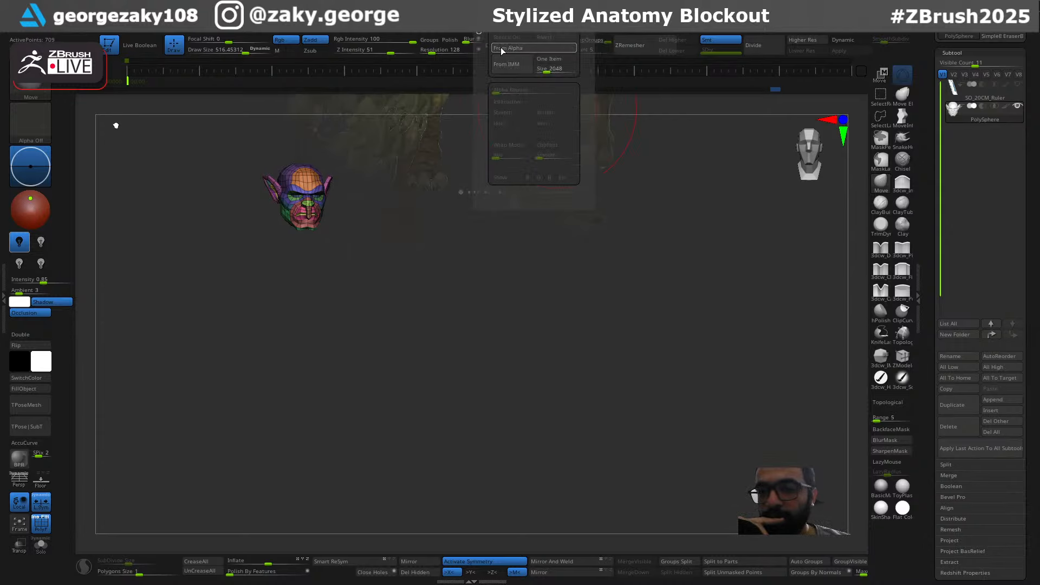
pyautogui.moveTo(541, 27)
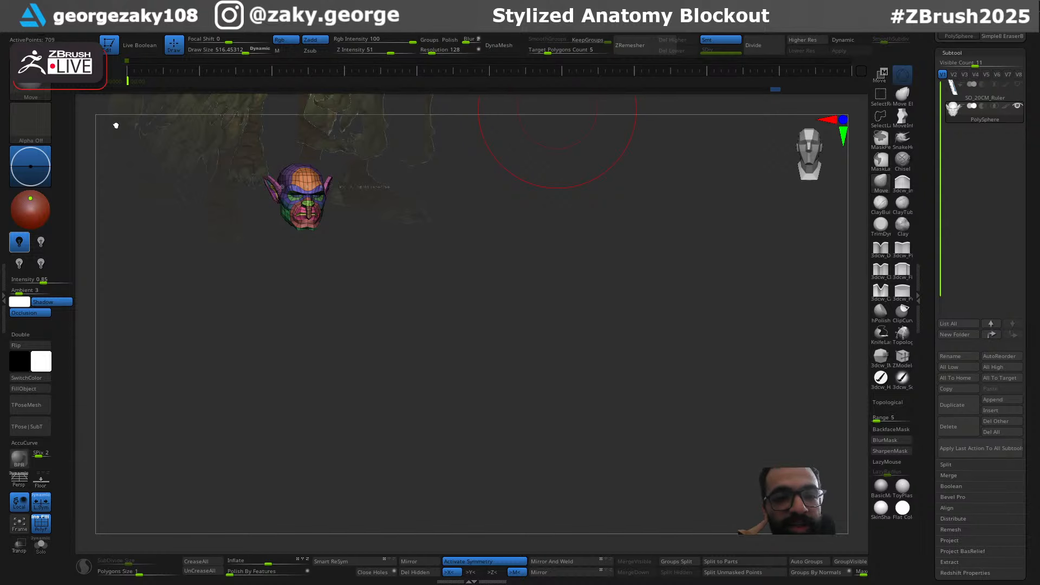
pyautogui.moveTo(62, 32)
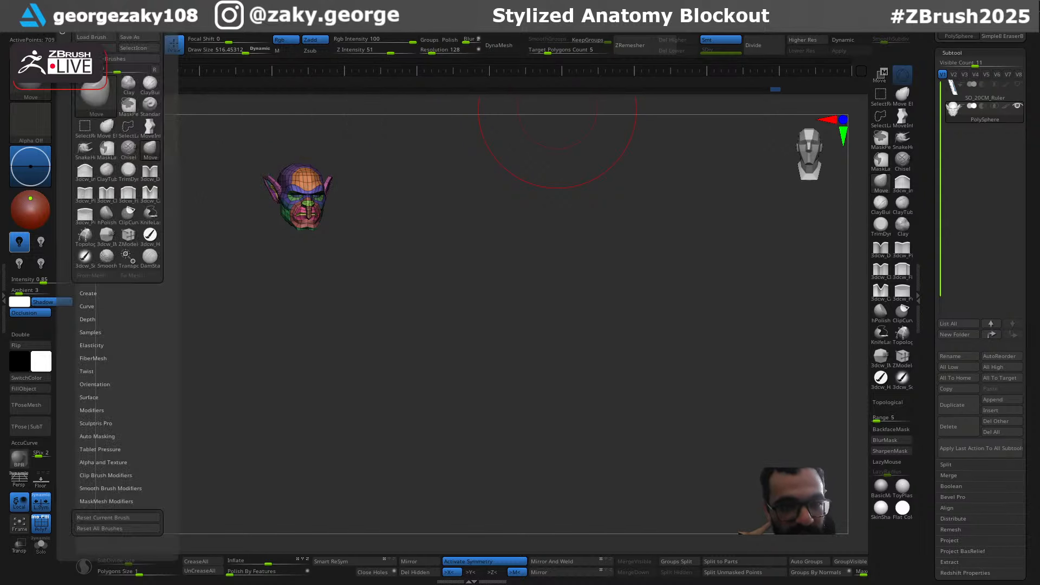
pyautogui.moveTo(16, 33)
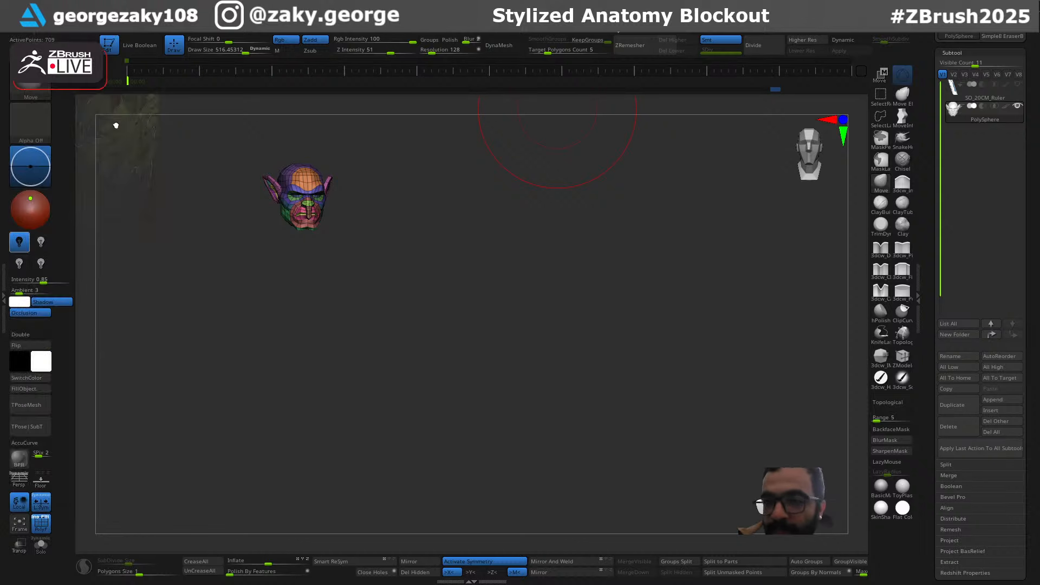
pyautogui.moveTo(506, 31)
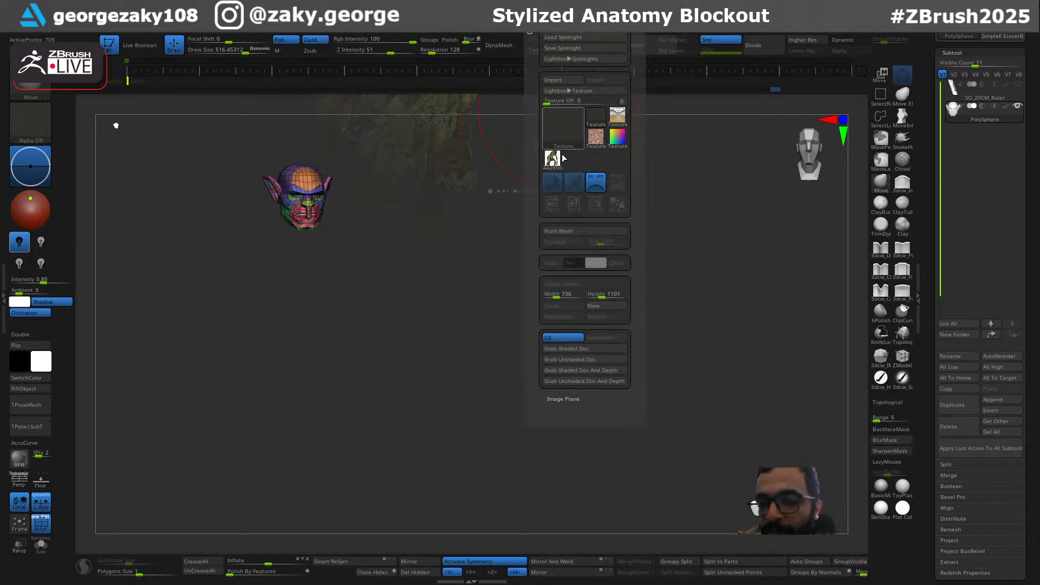
# Add another copy of the goblin texture to Spotlight, place it between the existing reference images, and activate the Paint tool
pyautogui.moveTo(562, 162)
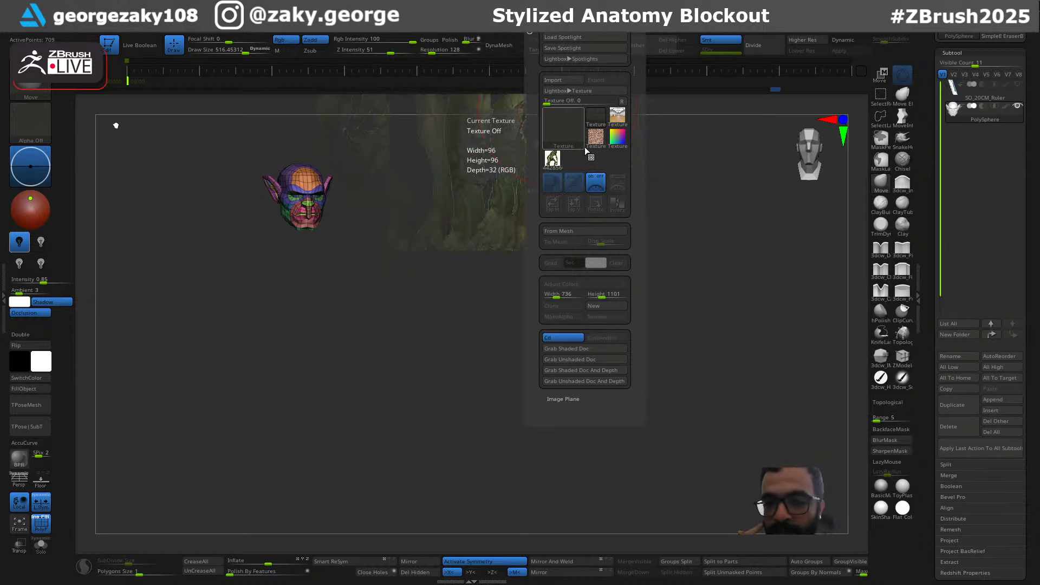
pyautogui.click(35, 127)
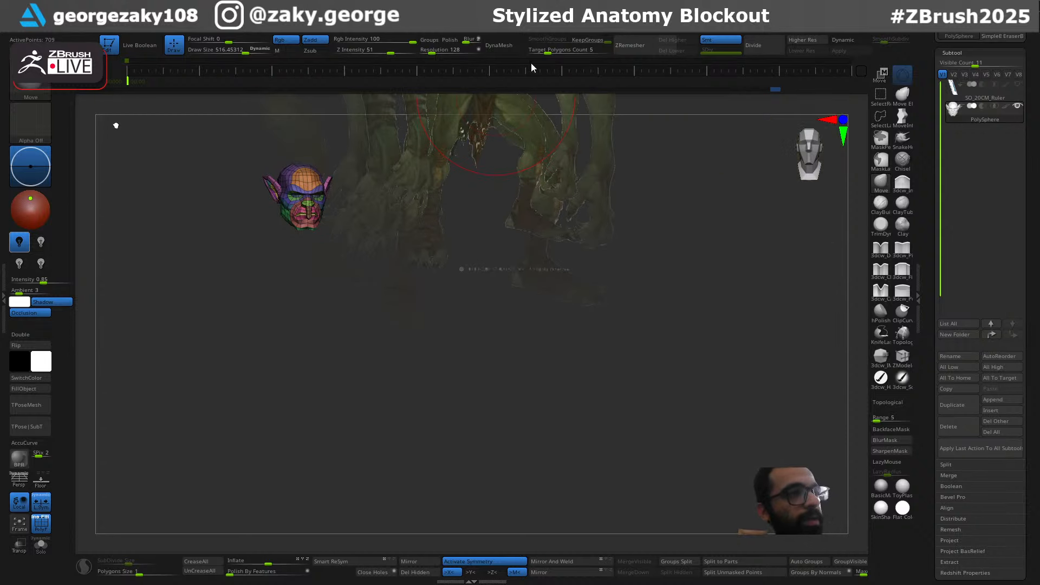
pyautogui.click(536, 26)
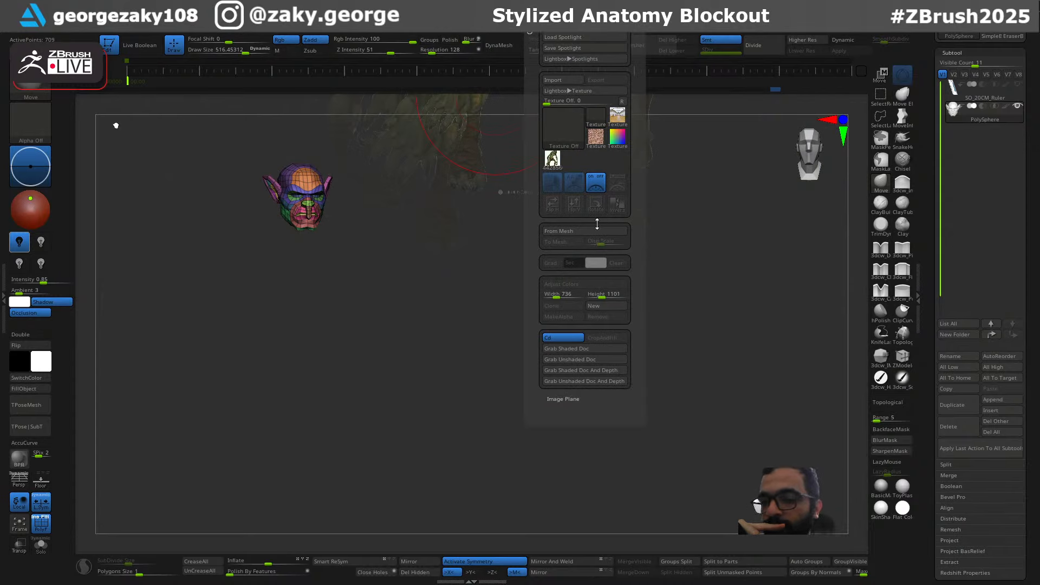
pyautogui.click(552, 158)
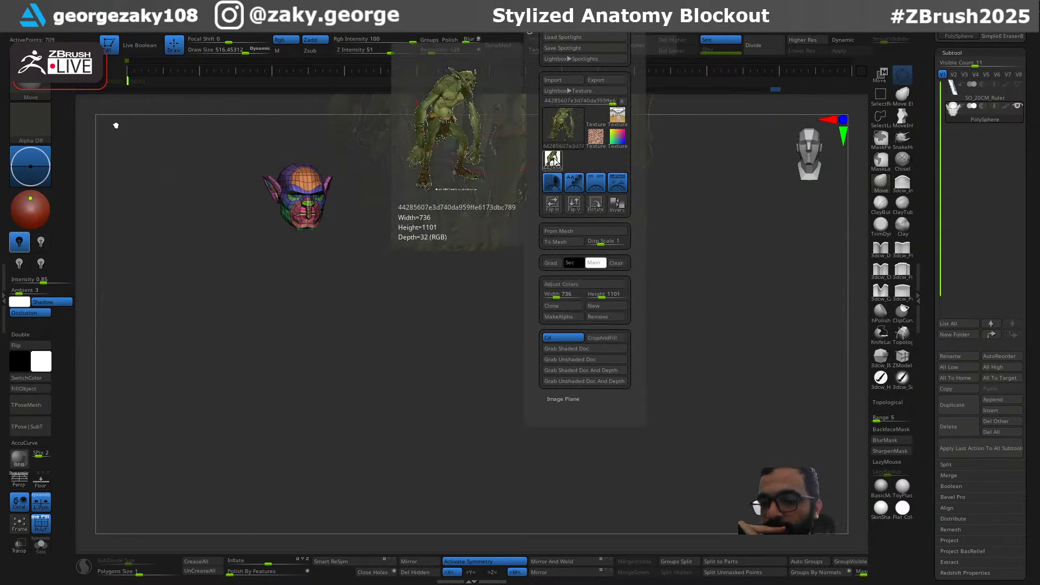
pyautogui.click(616, 188)
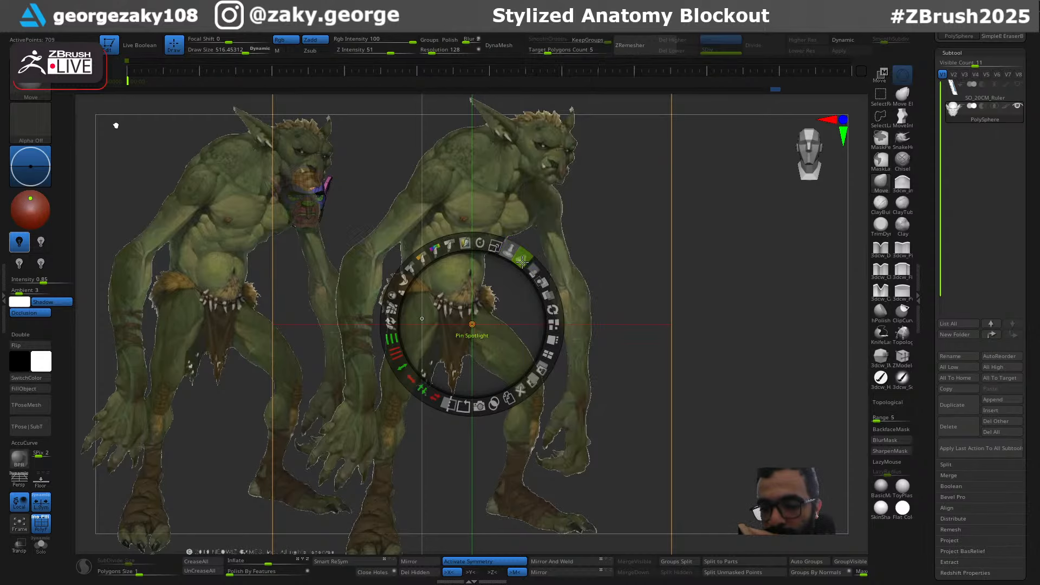
pyautogui.moveTo(482, 293); pyautogui.dragTo(344, 279)
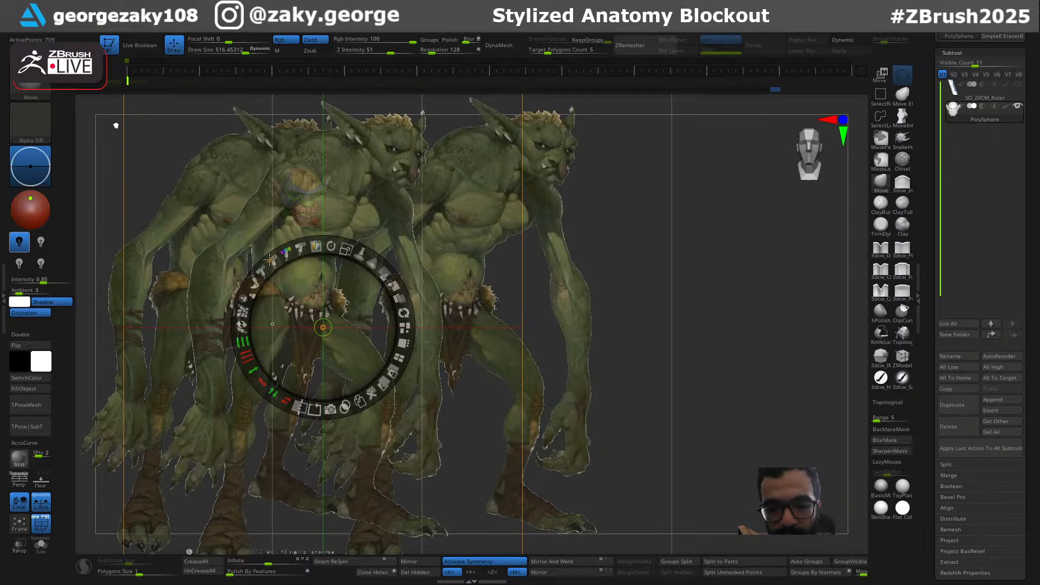
pyautogui.click(316, 246)
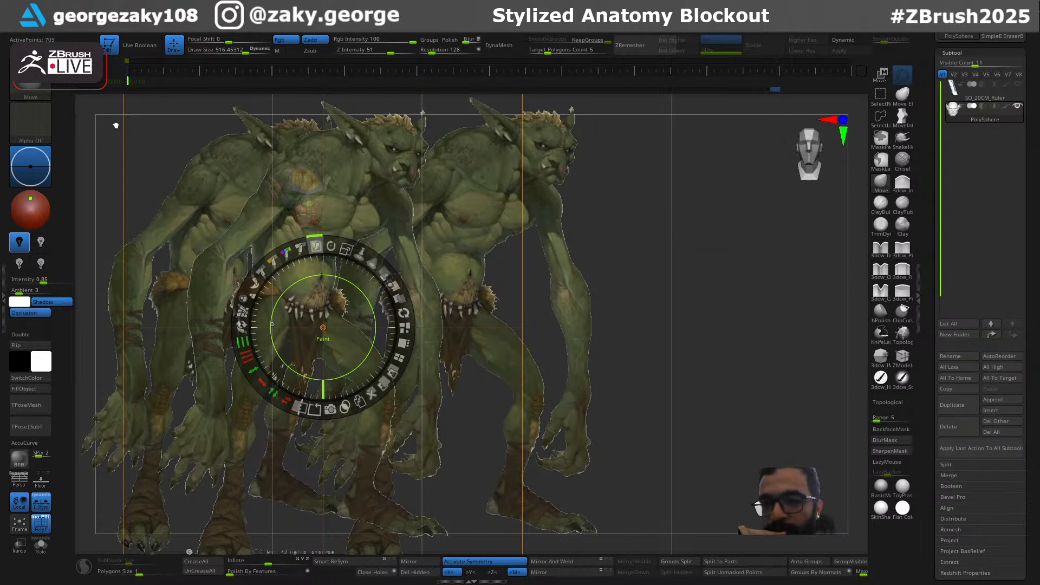
pyautogui.moveTo(548, 22)
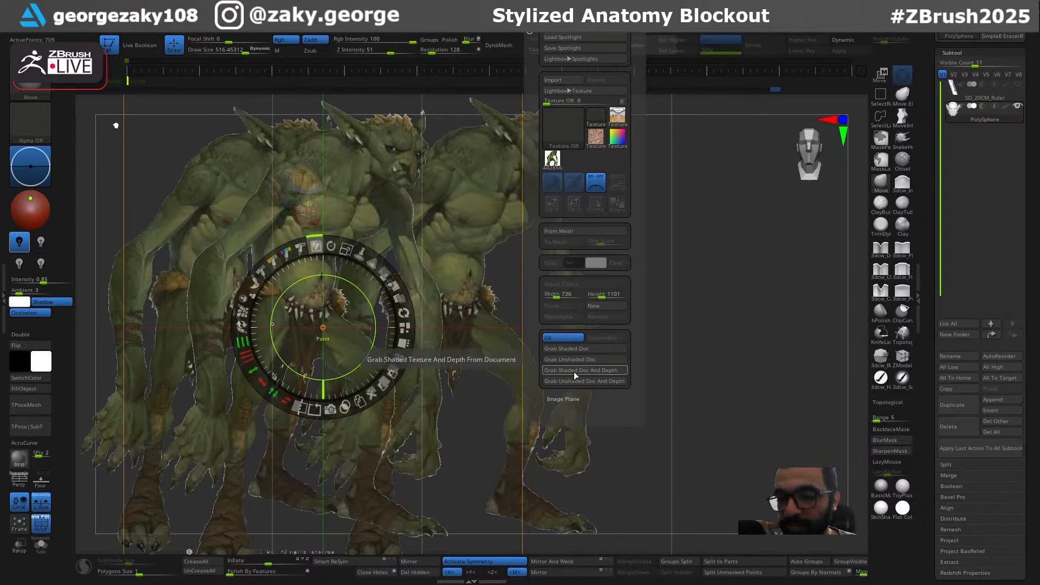
pyautogui.scroll(1, 585, 227)
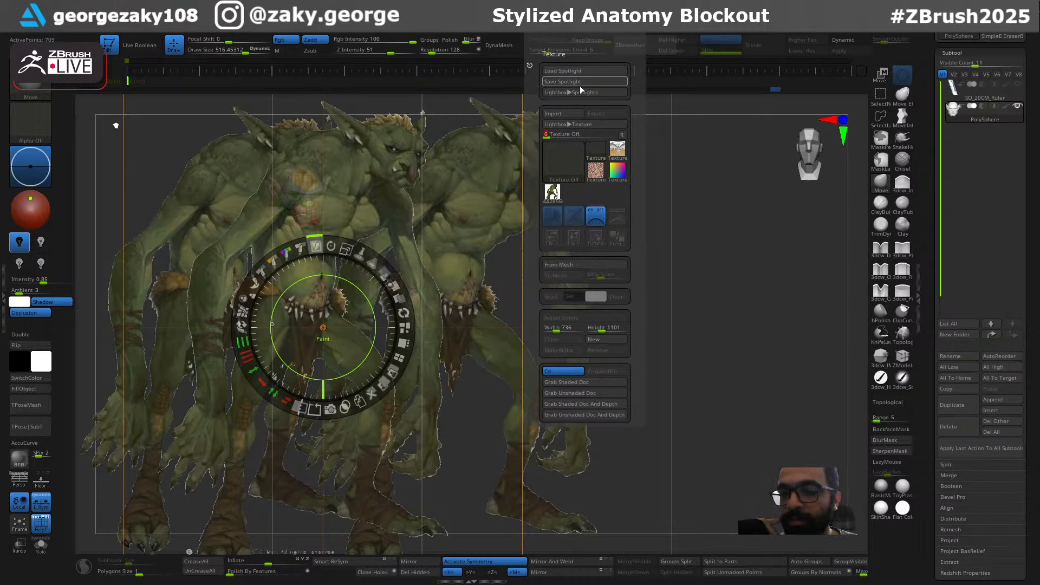
pyautogui.moveTo(557, 62); pyautogui.dragTo(557, 61)
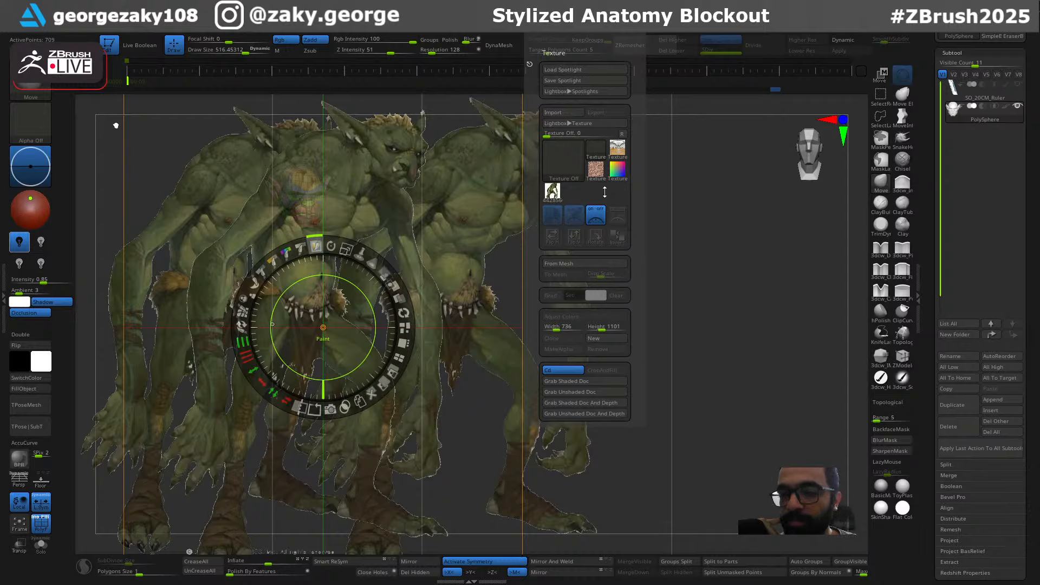
# Start saving the tool to a new file and open the ZBrush Live Blockouts folder as the save location
pyautogui.moveTo(965, 90); pyautogui.dragTo(961, 222)
pyautogui.hotkey('ctrl', 'shift', 's')
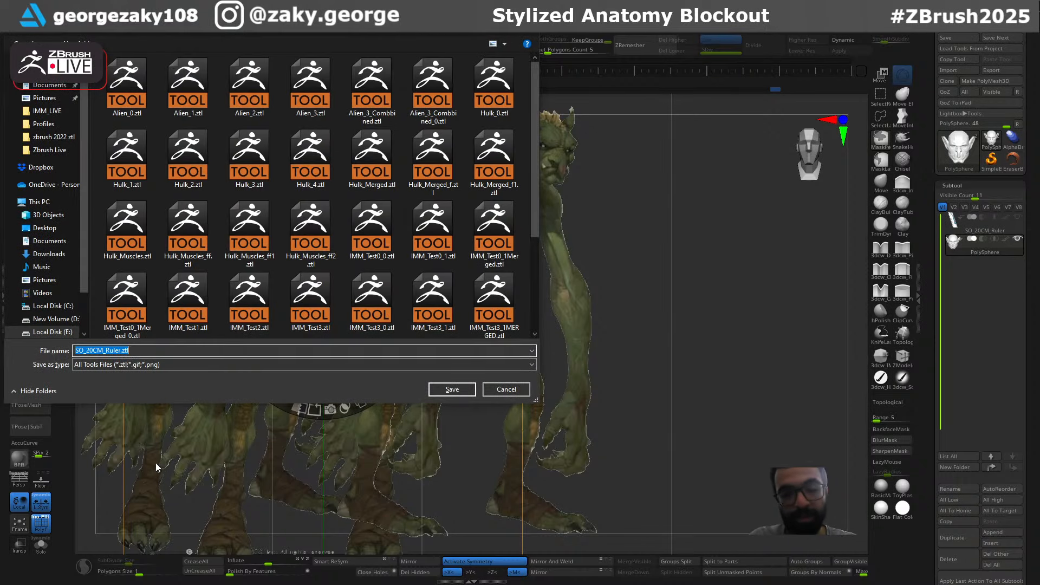
pyautogui.click(184, 26)
pyautogui.click(160, 132)
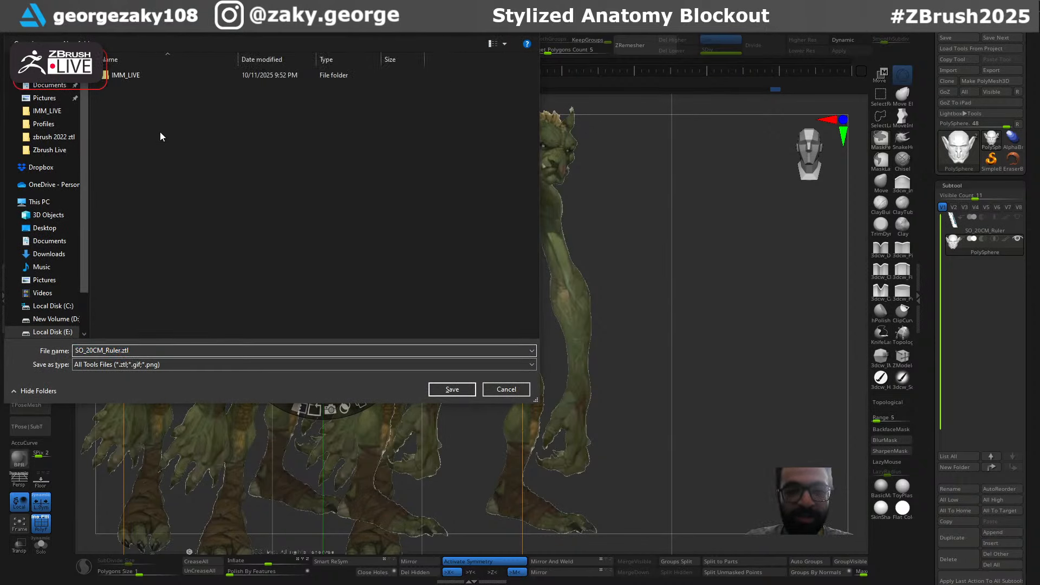
pyautogui.click(141, 350)
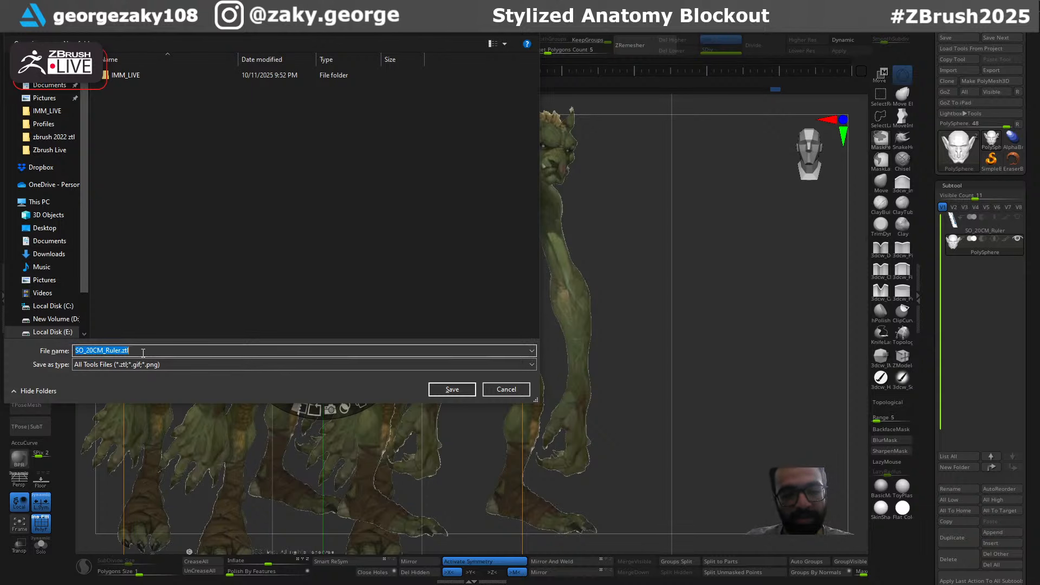
pyautogui.write('s')
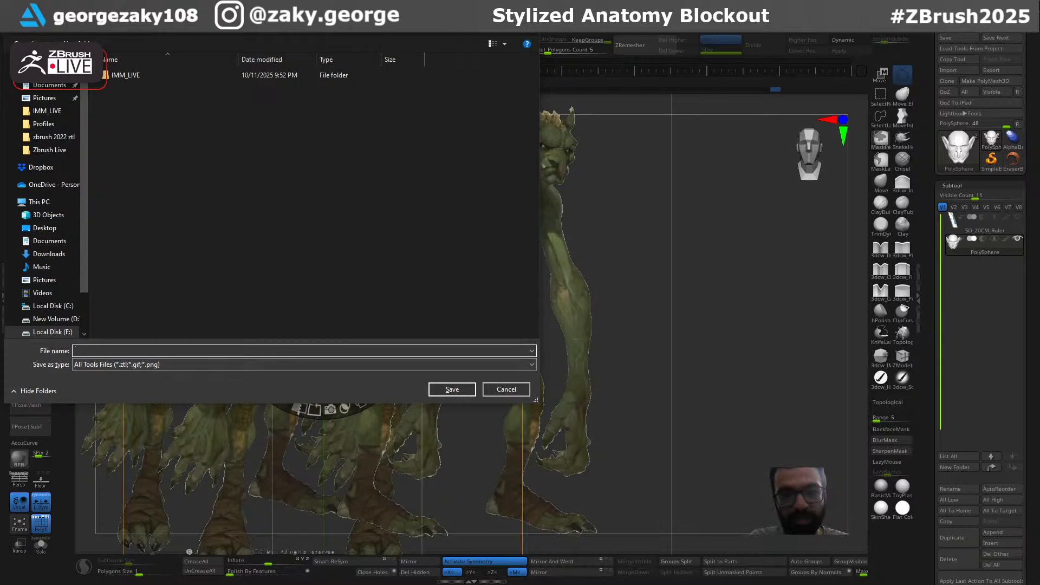
pyautogui.click(144, 26)
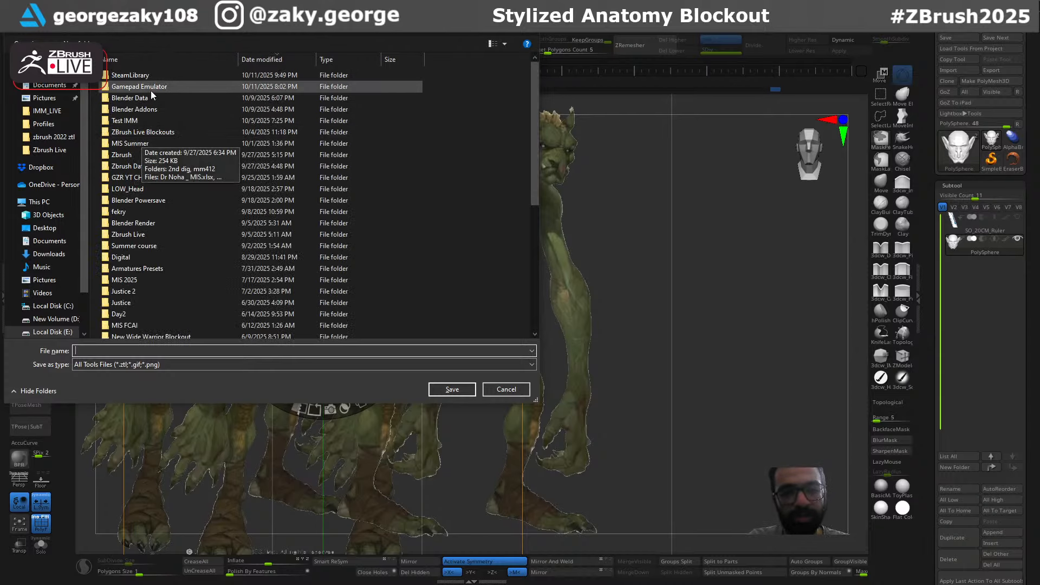
pyautogui.doubleClick(149, 131)
# Create a folder named day15 and save the tool in it as goblin_0.ztl
pyautogui.click(78, 42)
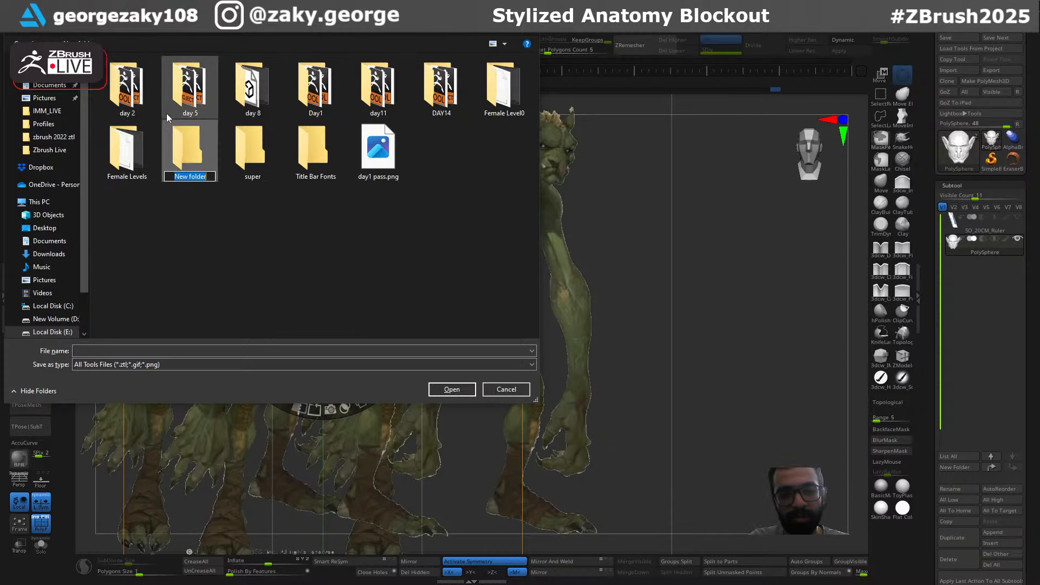
pyautogui.write('day15')
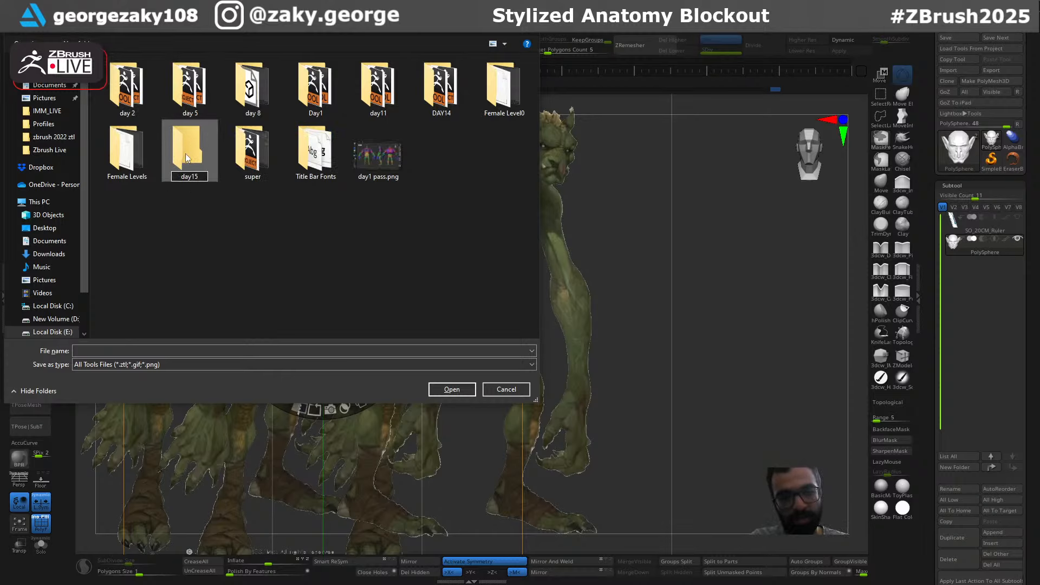
pyautogui.press('Return')
pyautogui.press('Return')
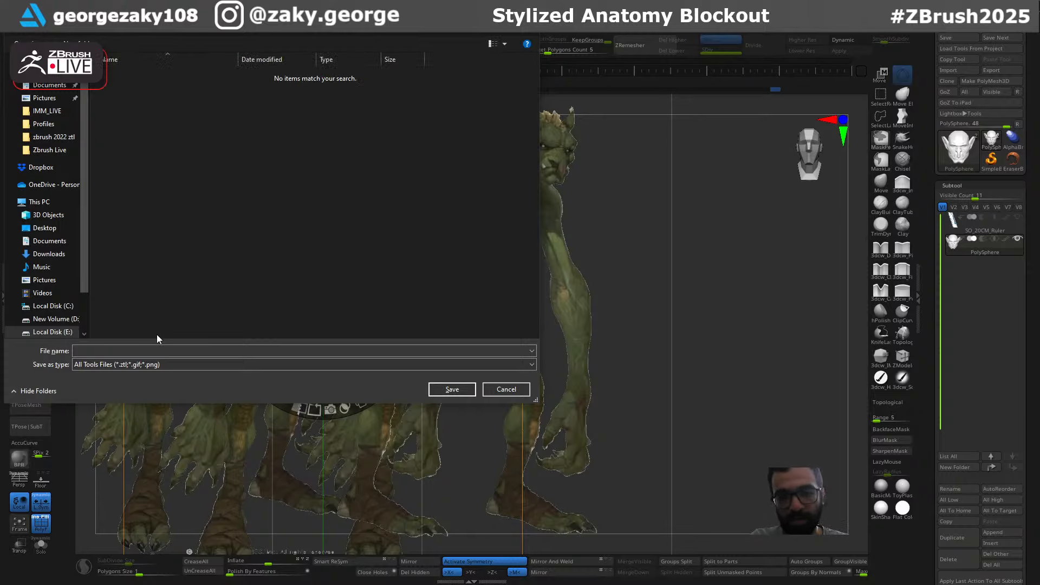
pyautogui.click(138, 349)
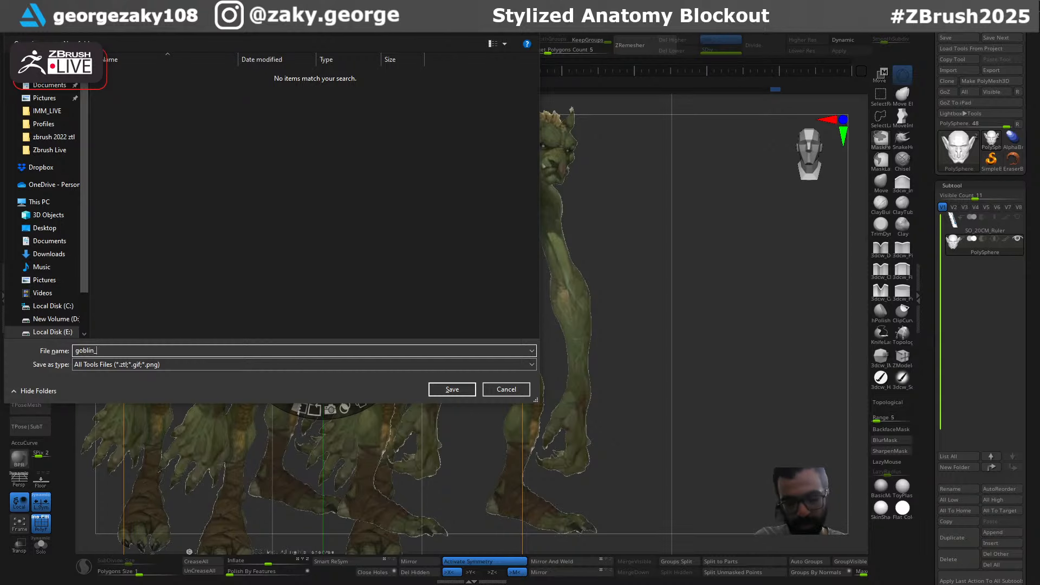
pyautogui.press('Return')
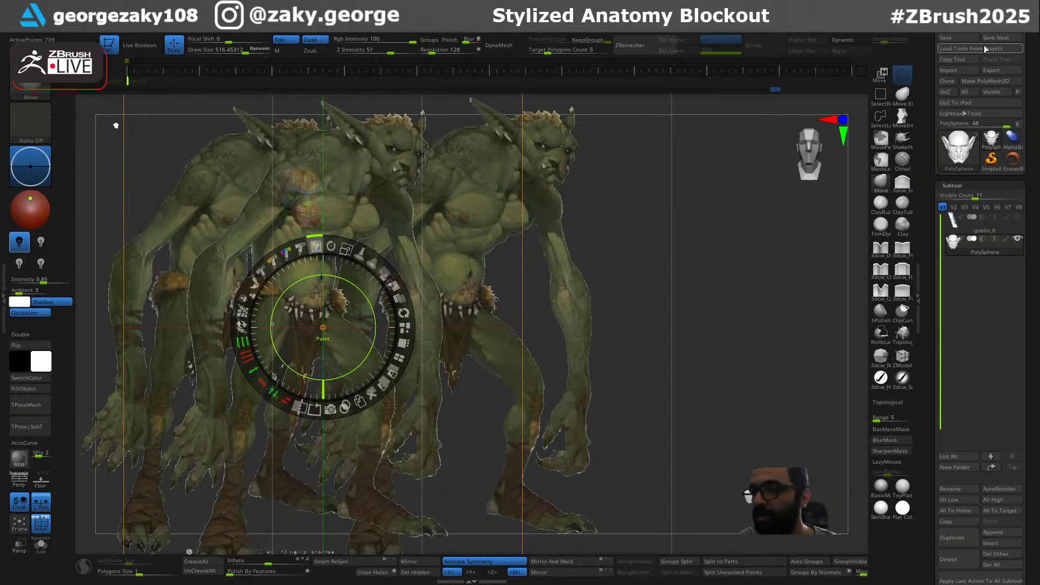
# Check the saved tool file in the Load Tool dialog, and revert the project, ignoring its unsaved changes
pyautogui.click(972, 32)
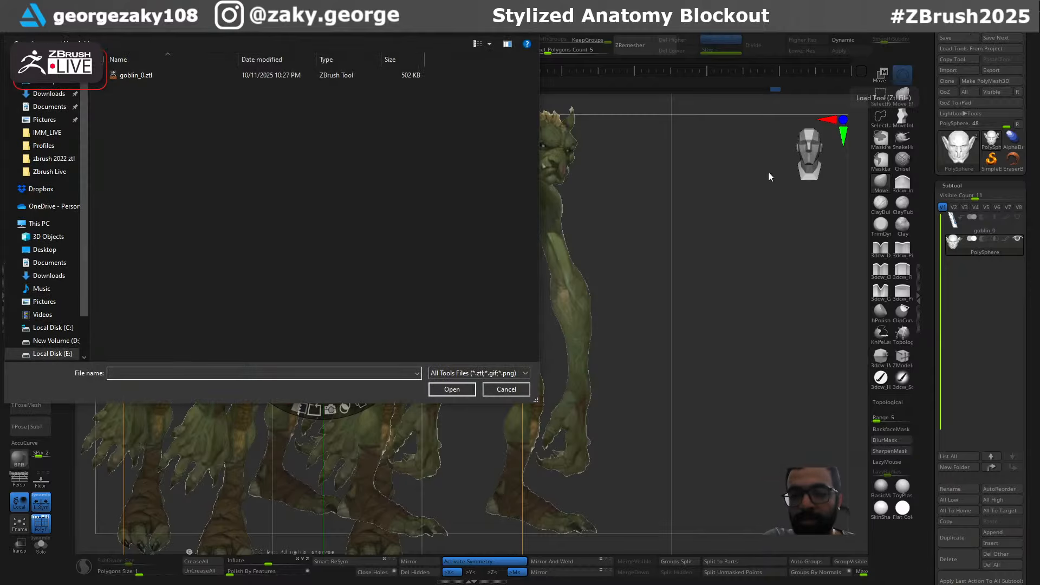
pyautogui.click(509, 393)
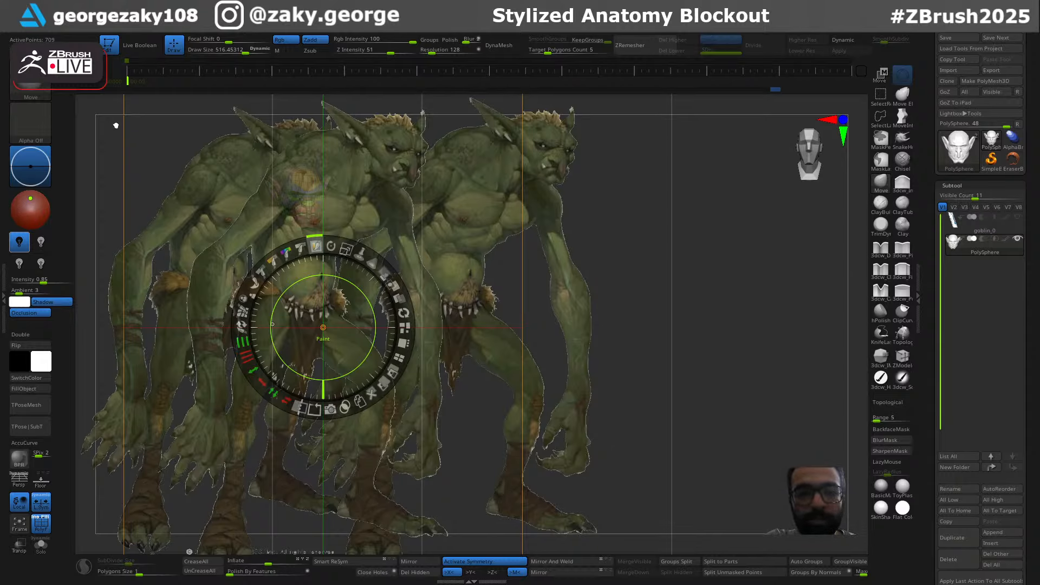
pyautogui.click(222, 26)
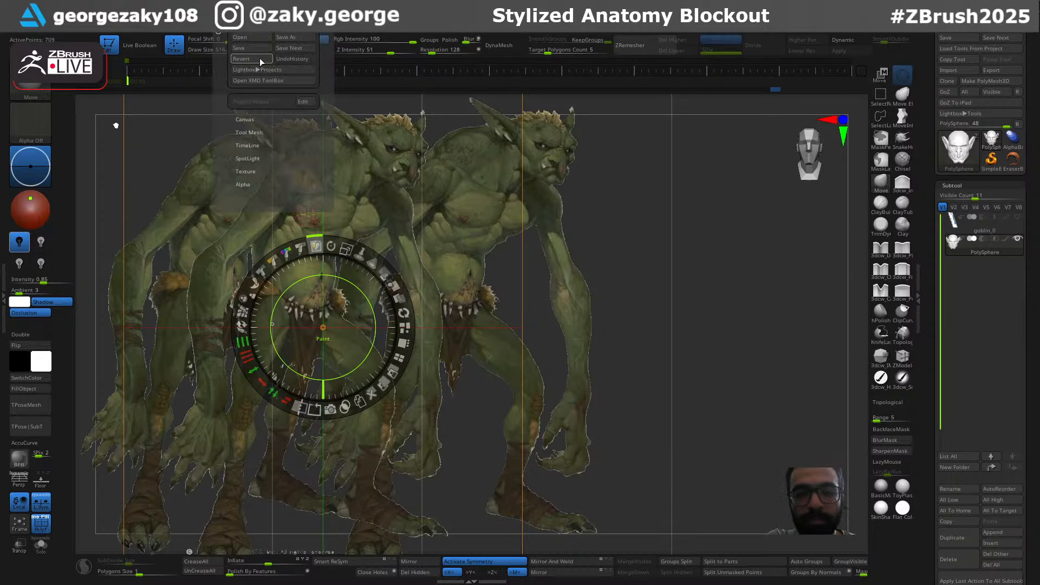
pyautogui.click(241, 58)
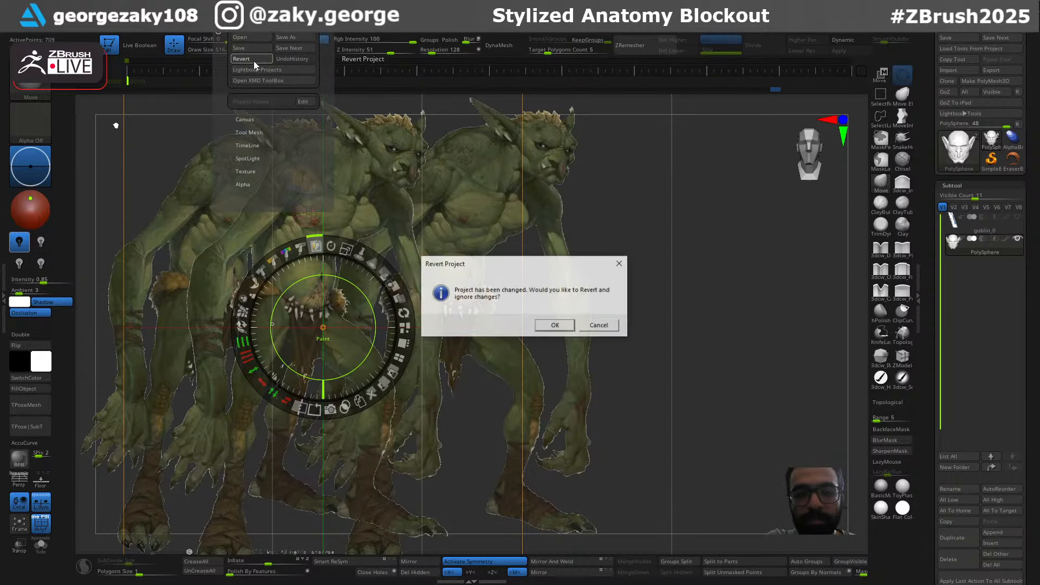
pyautogui.click(555, 325)
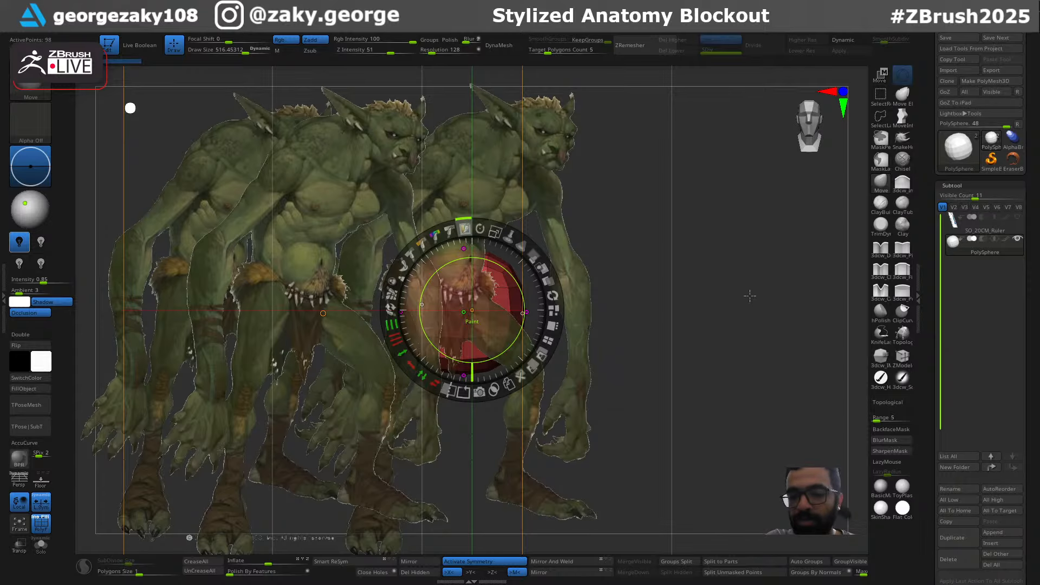
# Shift the Spotlight reference images slightly sideways, and switch the overlay off and back on
pyautogui.moveTo(713, 308); pyautogui.dragTo(693, 323)
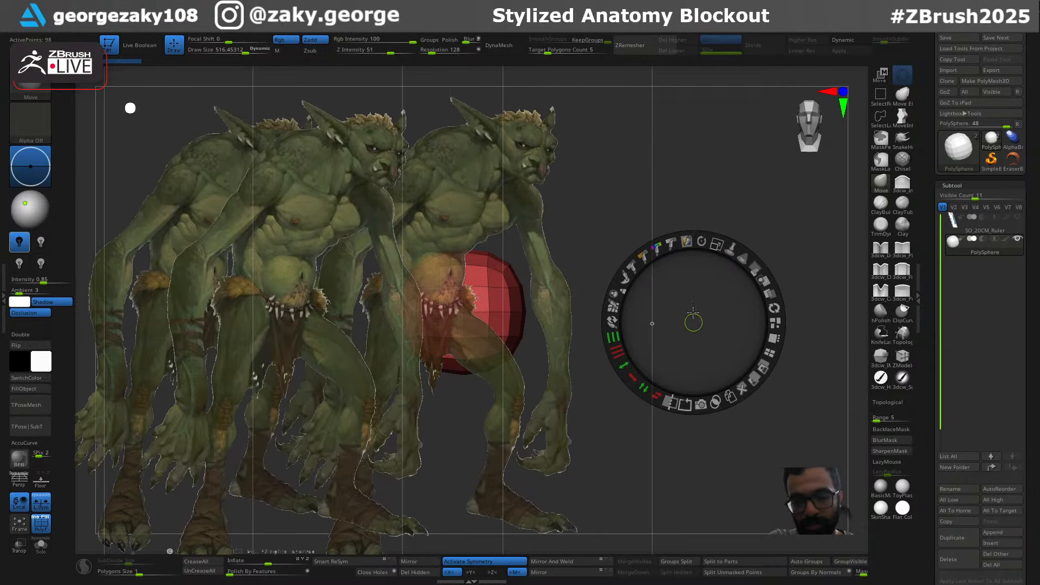
pyautogui.hotkey('shift', 'z')
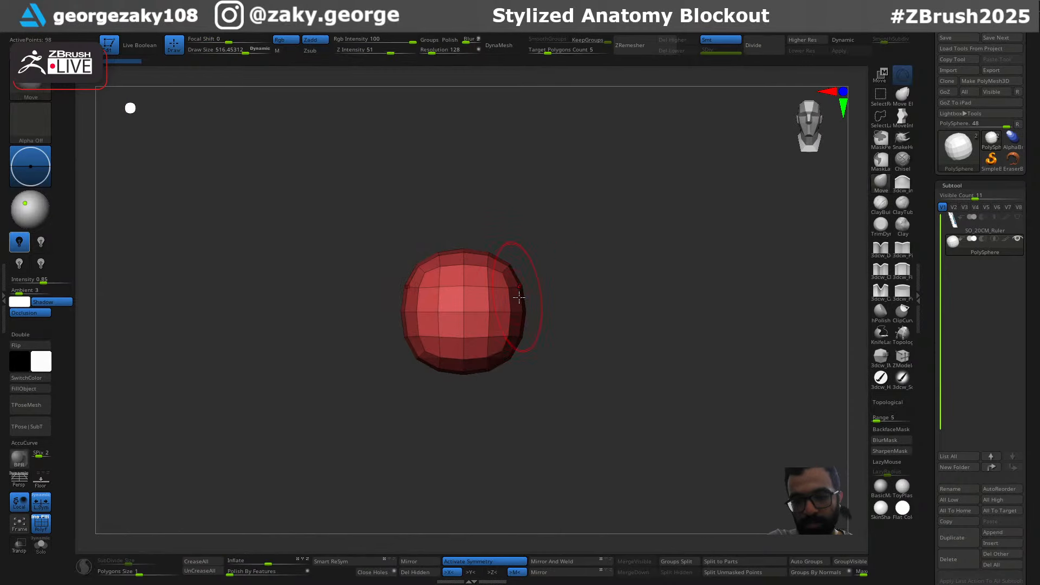
pyautogui.hotkey('shift', 'z')
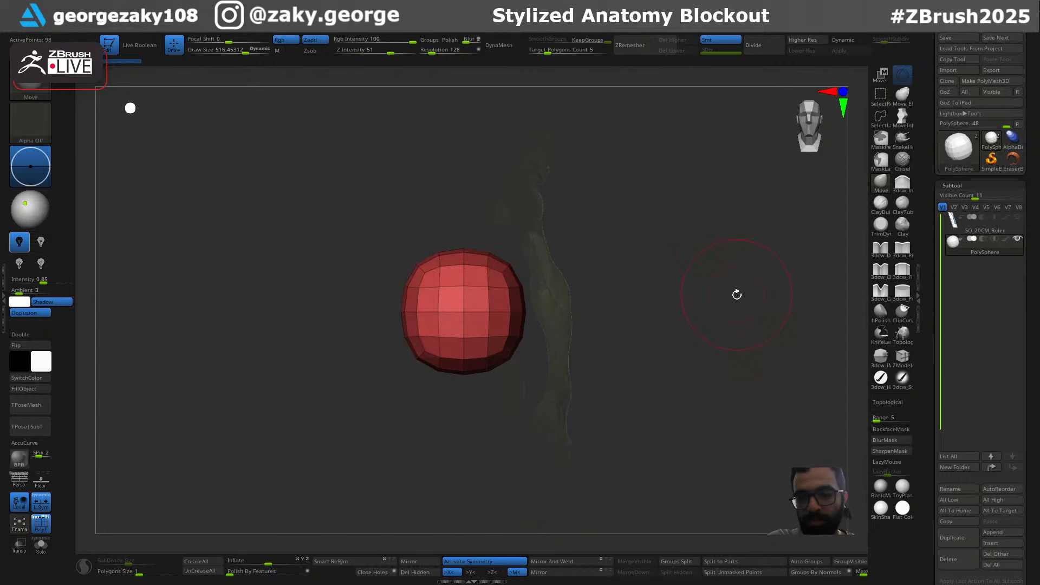
# Set the draw size to 1000 and frame the polysphere clear of the goblin reference images
pyautogui.press('s')
pyautogui.moveTo(617, 248); pyautogui.dragTo(662, 249)
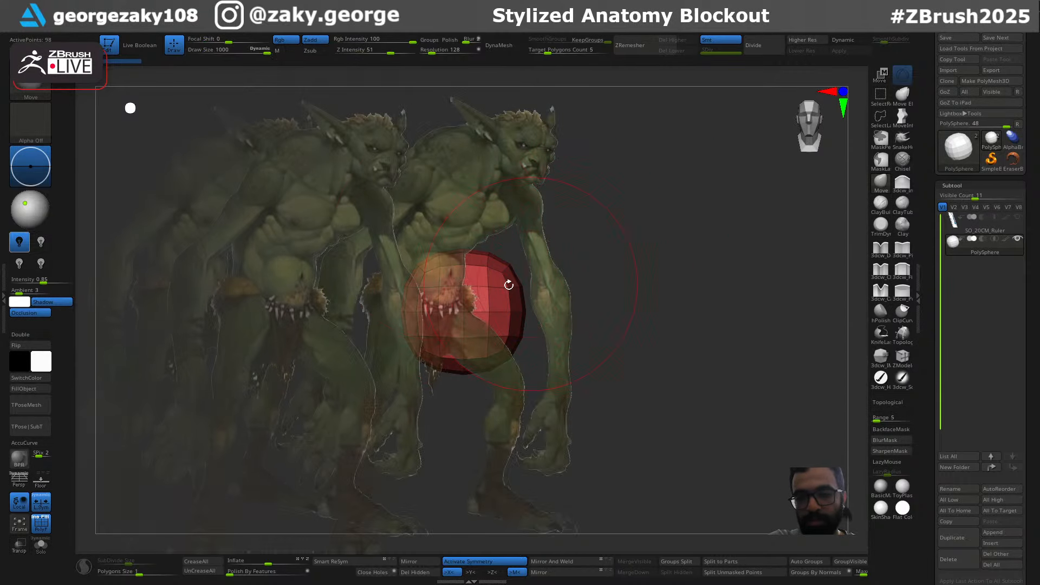
pyautogui.moveTo(614, 213)
pyautogui.keyDown('alt'); pyautogui.mouseDown()
pyautogui.moveTo(591, 235)
pyautogui.moveTo(520, 143)
pyautogui.moveTo(588, 195)
pyautogui.moveTo(501, 211)
pyautogui.mouseUp(); pyautogui.keyUp('alt')
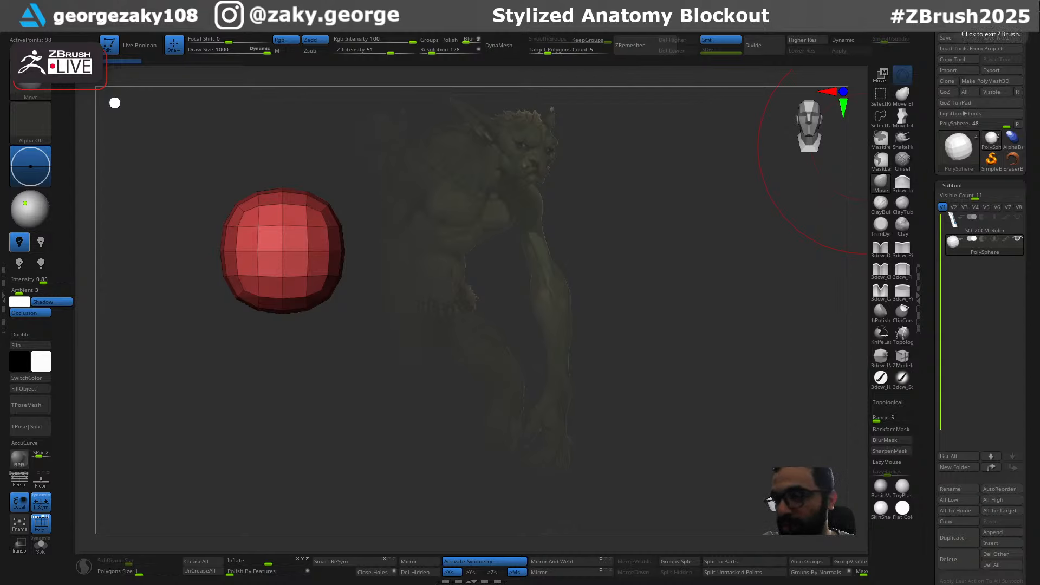
pyautogui.hotkey('ctrl', 's')
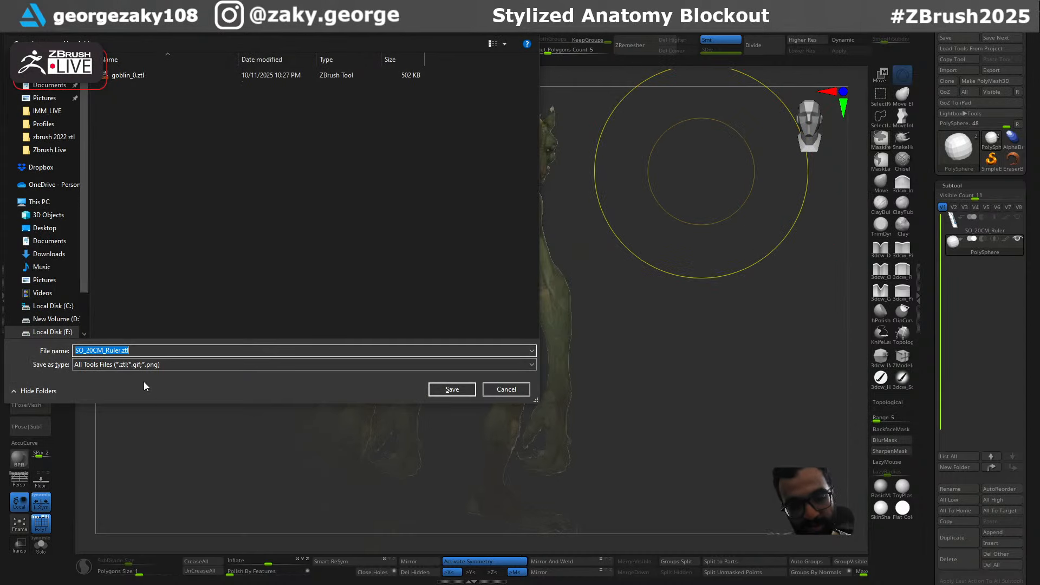
pyautogui.click(139, 76)
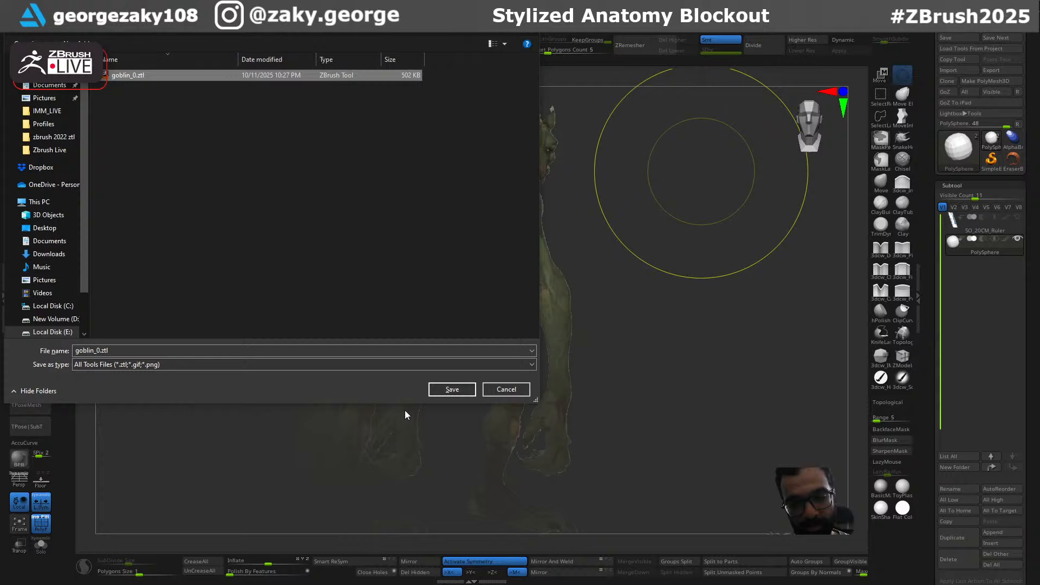
pyautogui.click(444, 389)
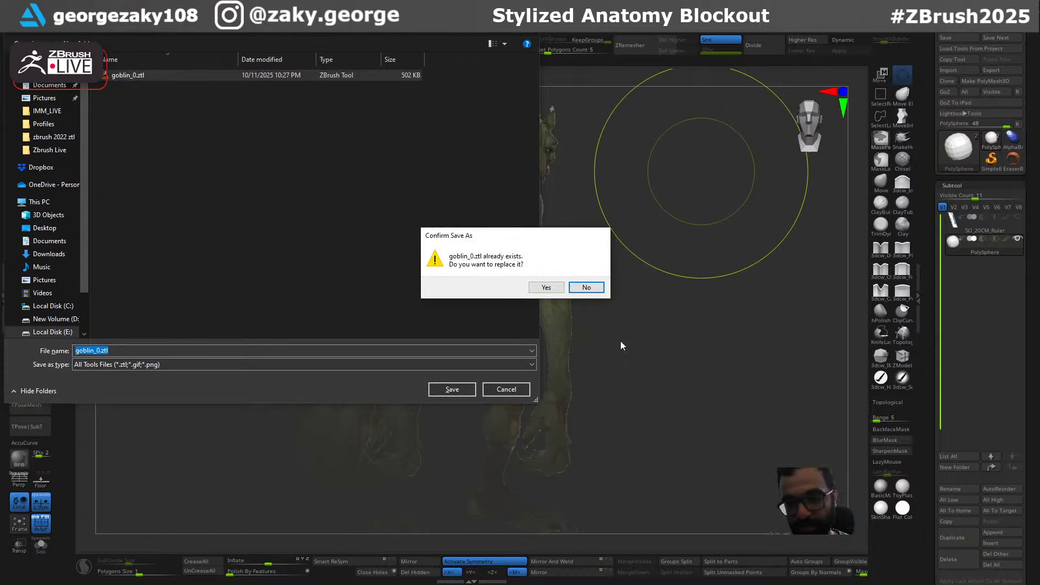
pyautogui.click(585, 288)
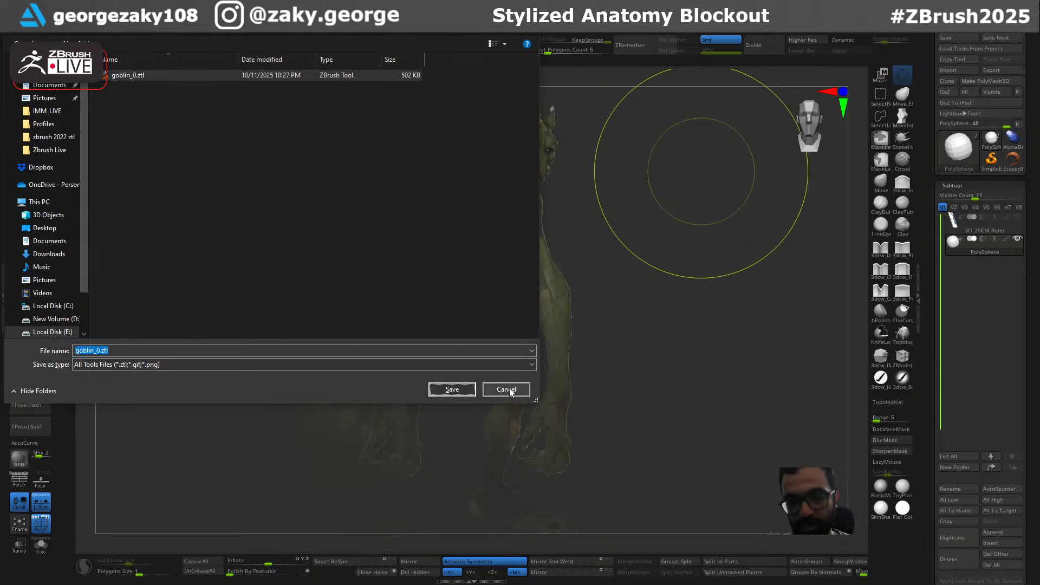
pyautogui.click(468, 393)
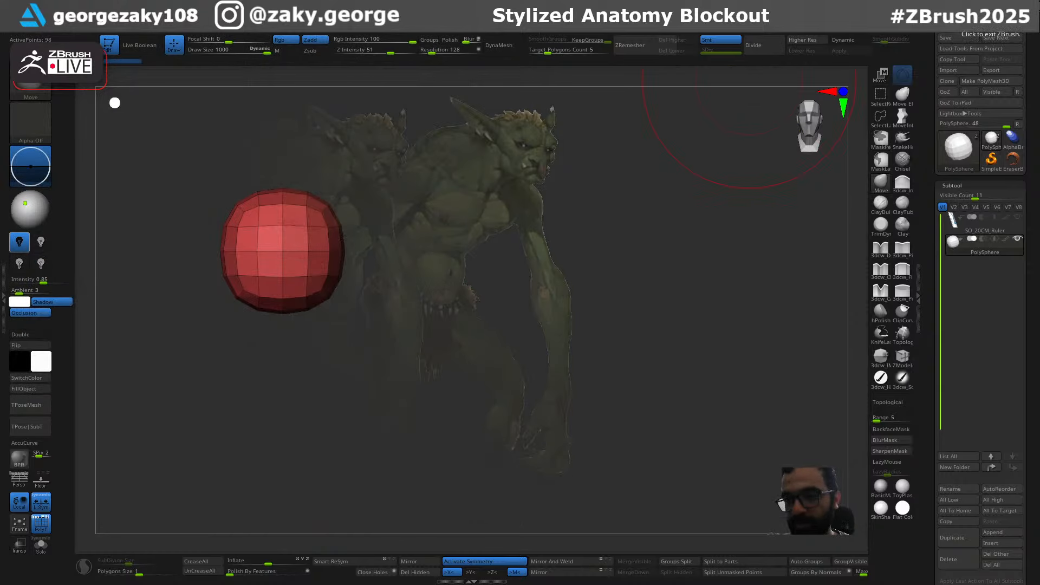
# Exit ZBrush, relaunch it from the desktop and maximize its window
pyautogui.click(1033, 6)
pyautogui.click(553, 327)
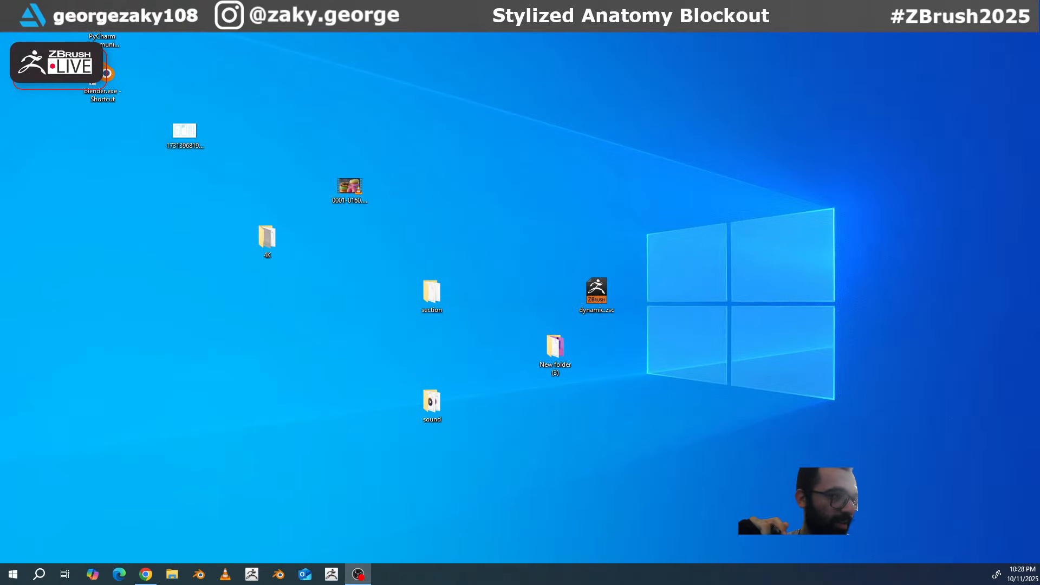
pyautogui.click(331, 574)
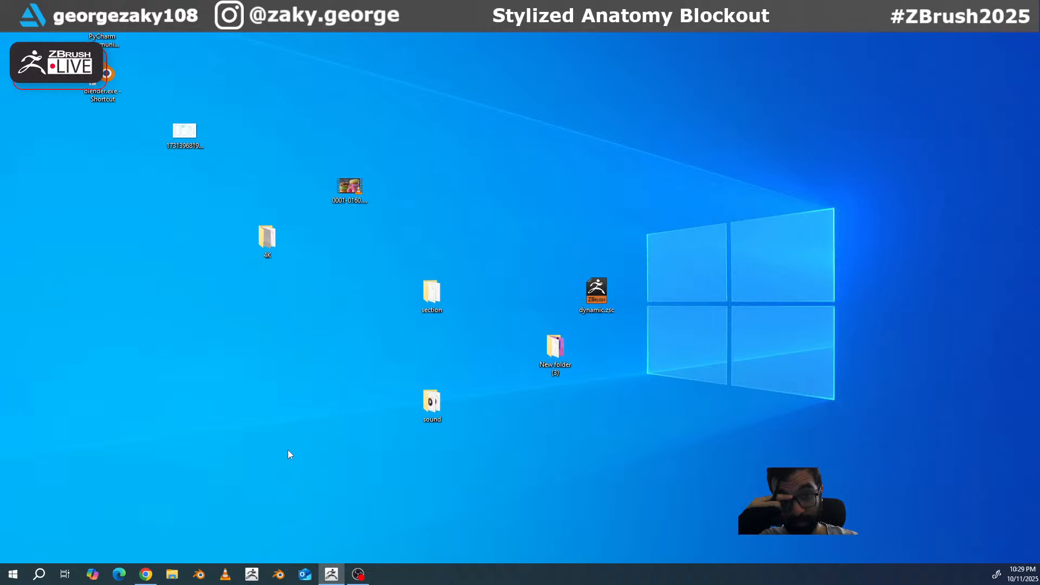
pyautogui.moveTo(324, 571)
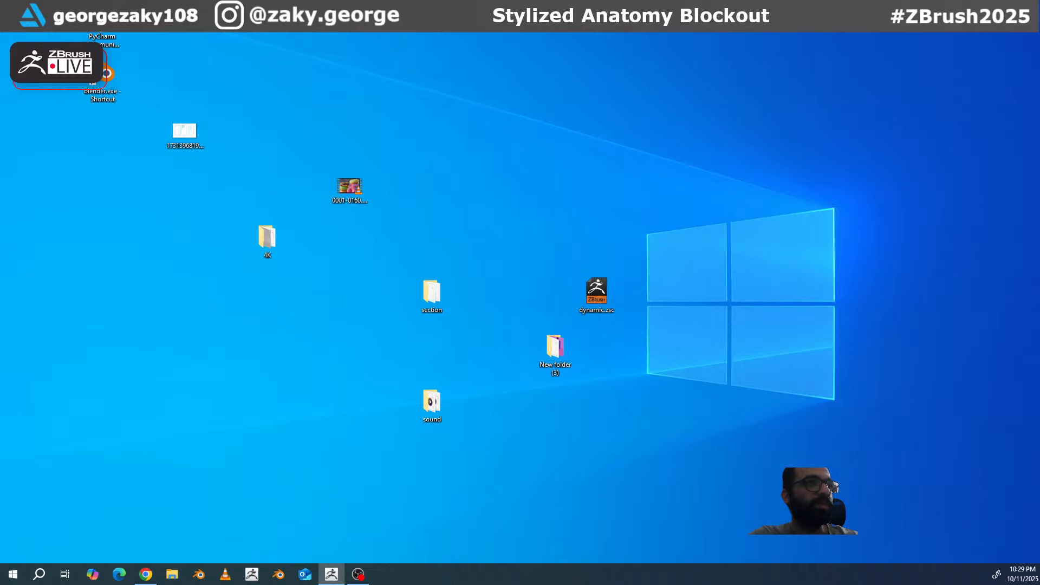
pyautogui.moveTo(1, 178); pyautogui.dragTo(495, 126)
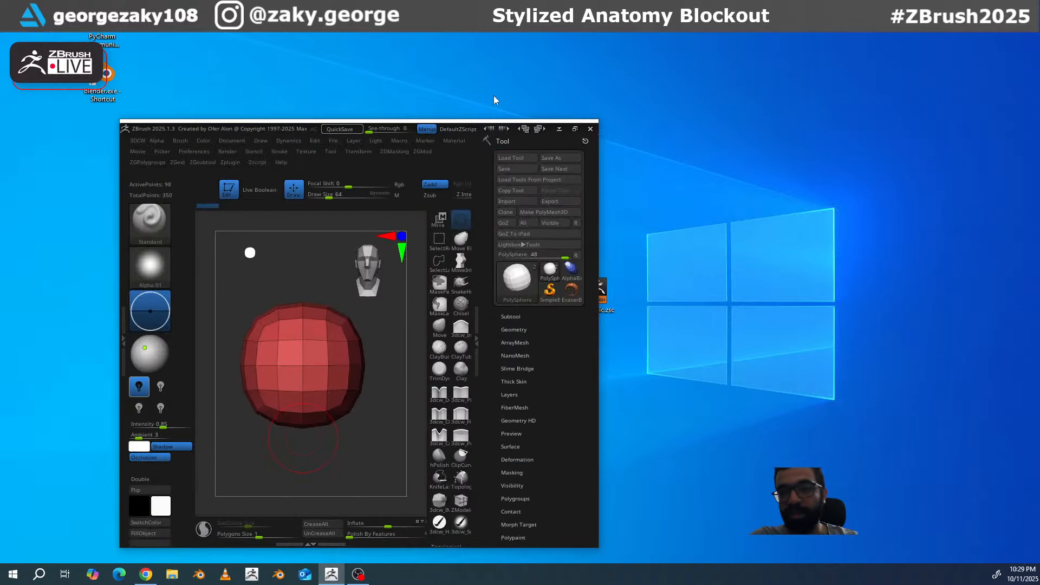
pyautogui.click(577, 128)
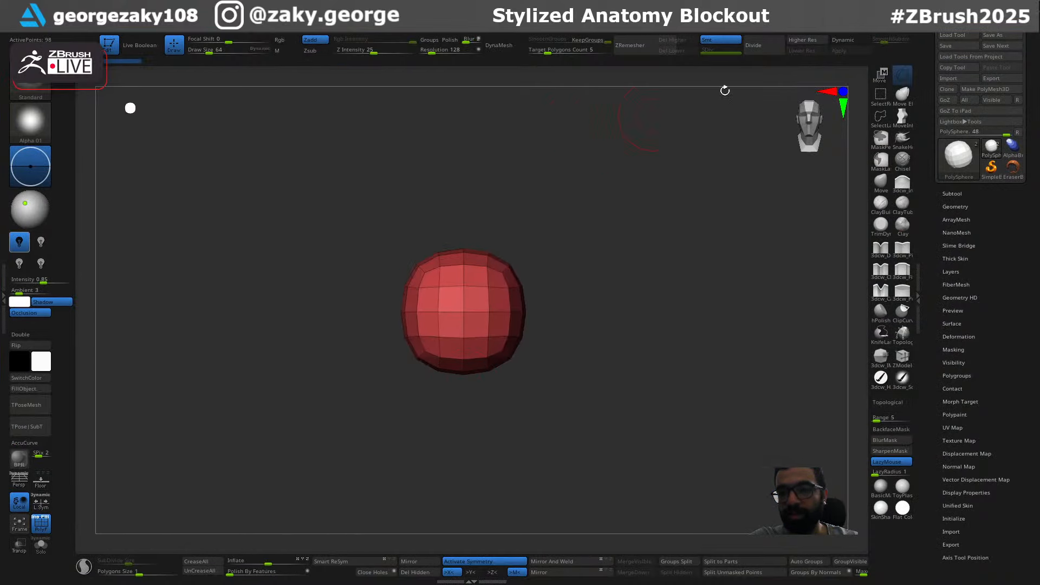
# Load the saved tool goblin_0.ztl and frame the goblin head larger in the canvas
pyautogui.click(971, 36)
pyautogui.doubleClick(161, 78)
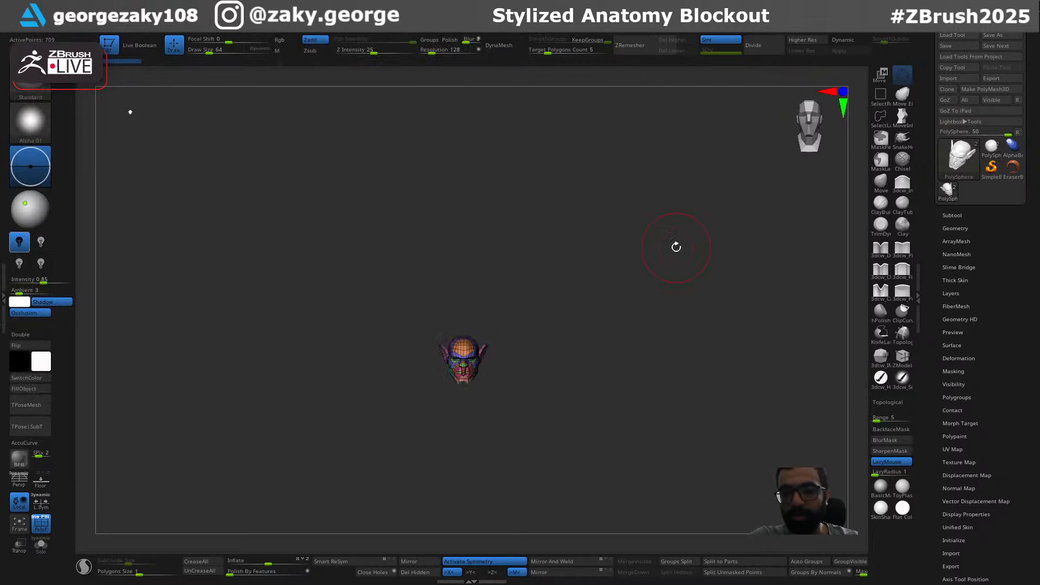
pyautogui.keyDown('ctrl'); pyautogui.moveTo(471, 370); pyautogui.dragTo(485, 440, button='right'); pyautogui.keyUp('ctrl')
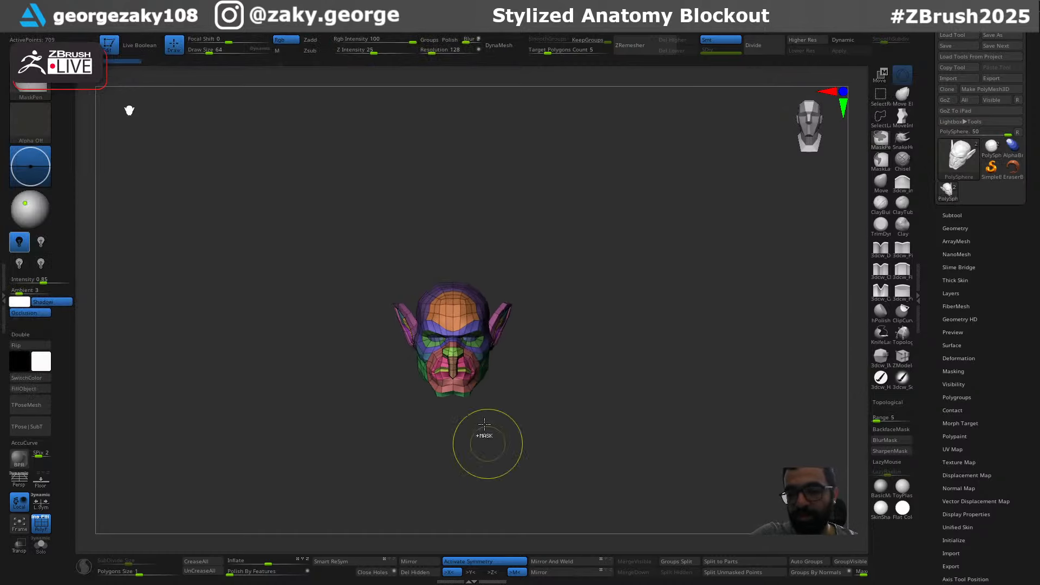
pyautogui.keyDown('ctrl'); pyautogui.moveTo(528, 227); pyautogui.dragTo(623, 237, button='right'); pyautogui.keyUp('ctrl')
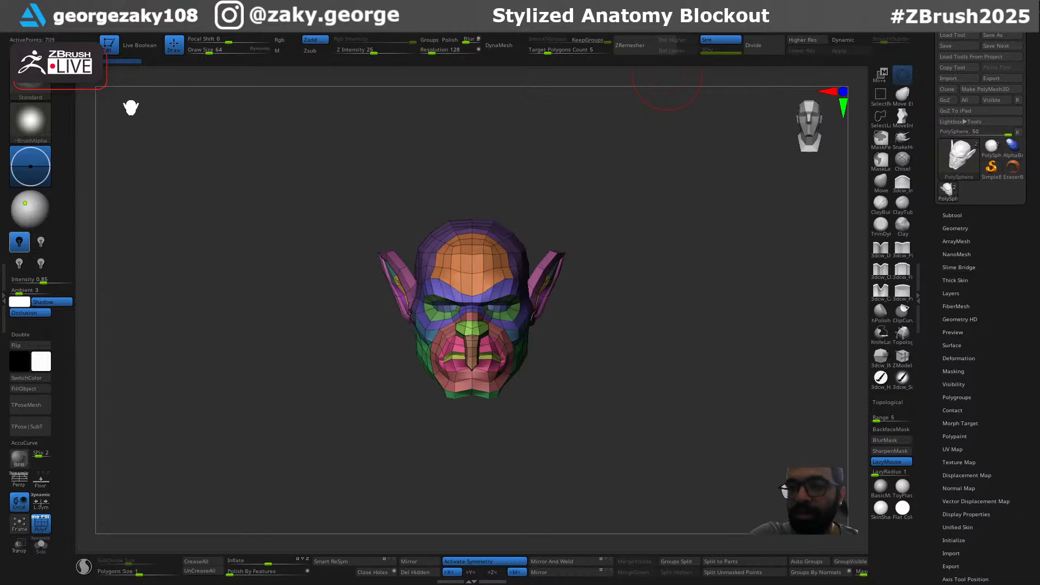
# Import the full-body green goblin reference JPG as a texture
pyautogui.click(553, 20)
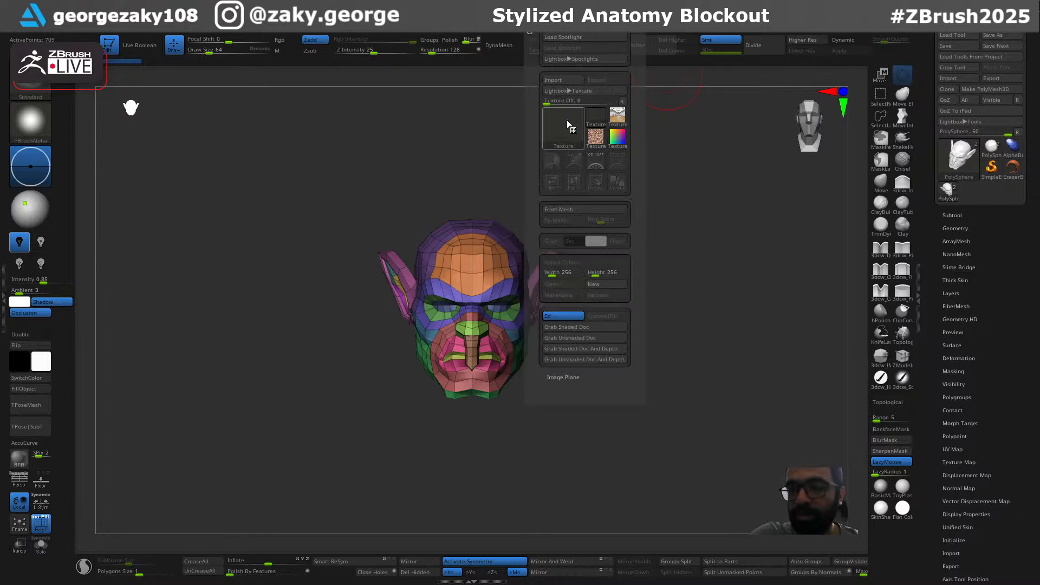
pyautogui.click(566, 80)
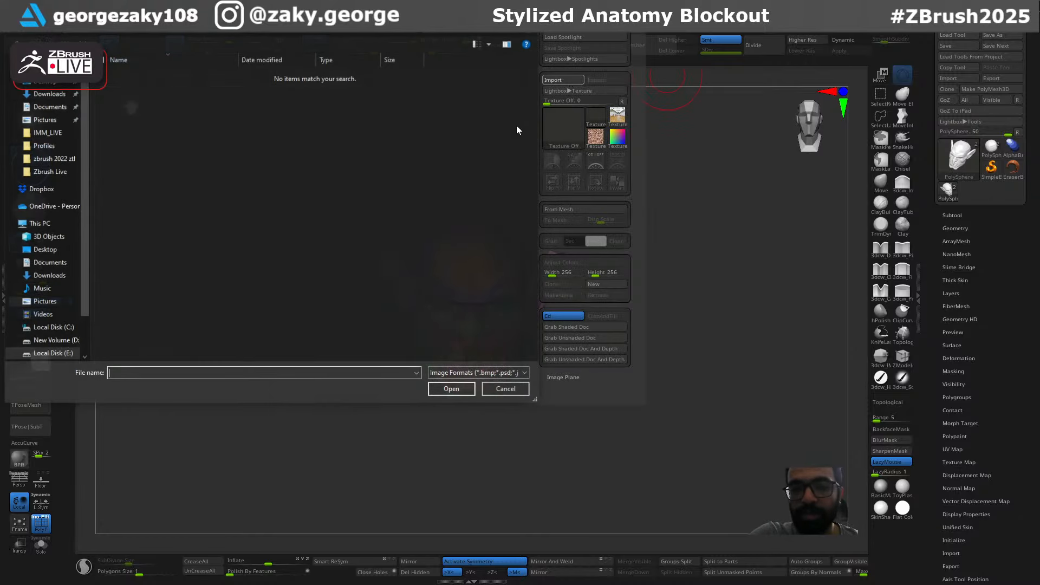
pyautogui.click(156, 31)
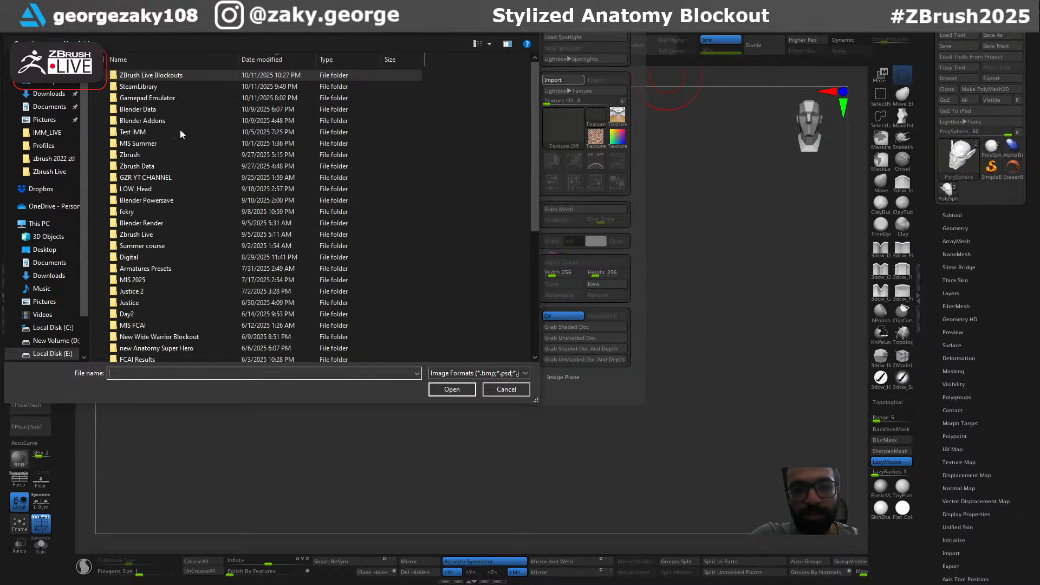
pyautogui.doubleClick(155, 180)
pyautogui.doubleClick(157, 73)
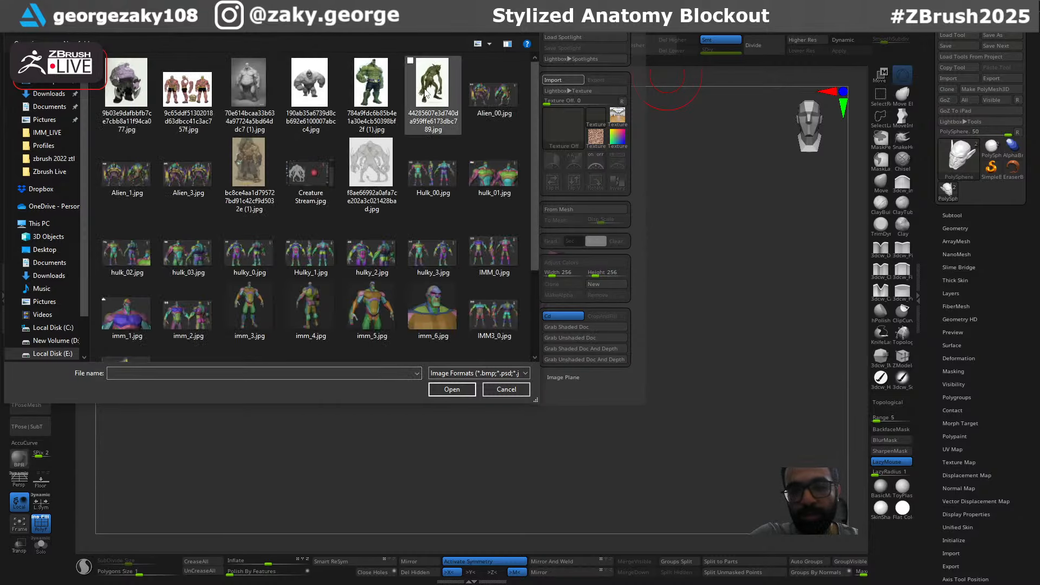
pyautogui.doubleClick(425, 93)
# Add the imported goblin texture to Spotlight and move the image to one side of the head model
pyautogui.click(544, 28)
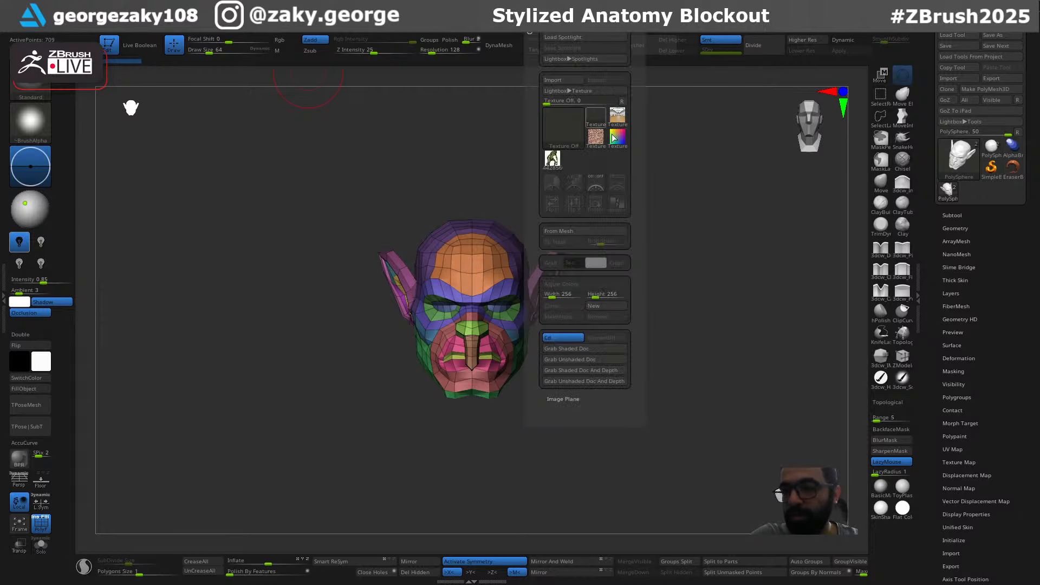
pyautogui.click(556, 159)
pyautogui.click(621, 187)
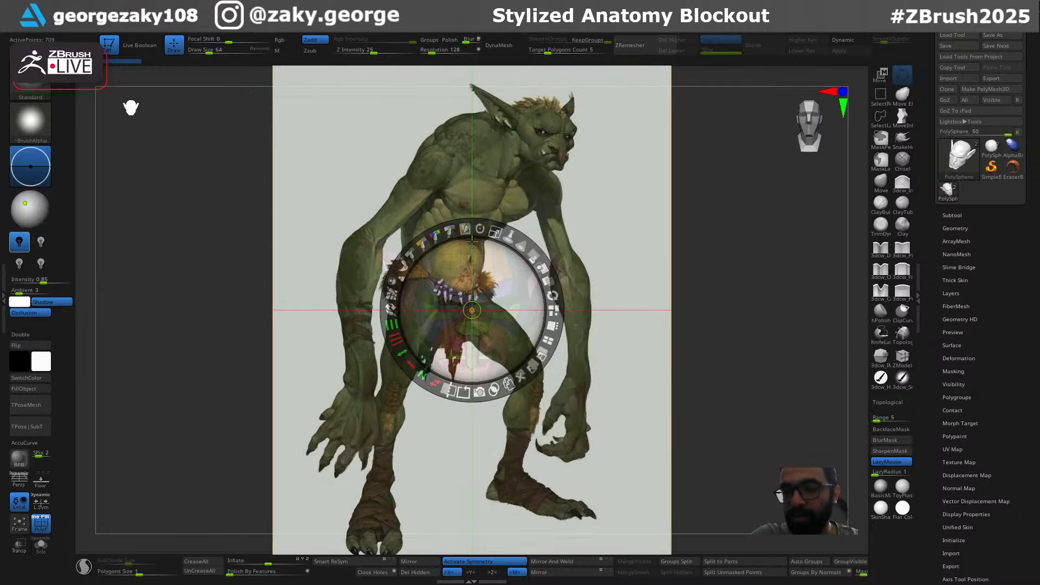
pyautogui.moveTo(470, 244); pyautogui.dragTo(161, 237)
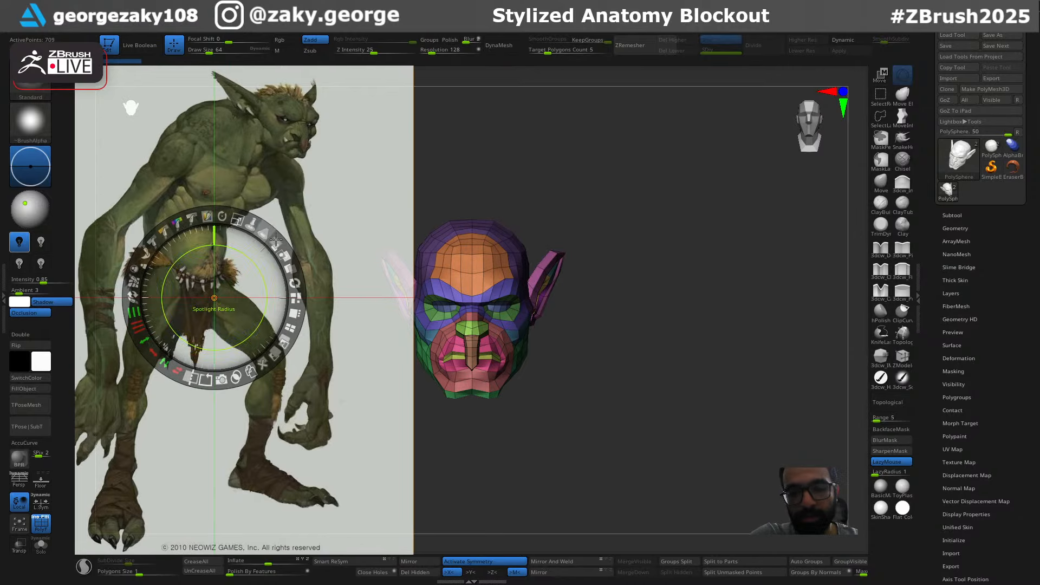
pyautogui.moveTo(276, 239); pyautogui.dragTo(290, 253)
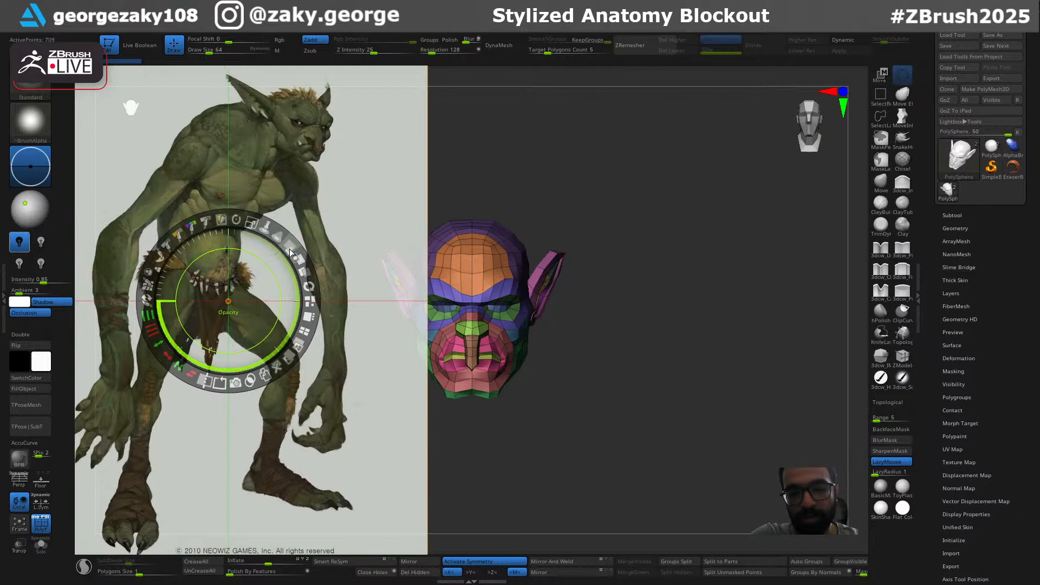
# Clear the pale background around the goblin and inside its arm gap with Spotlight Paint, and leave Spotlight editing
pyautogui.click(221, 220)
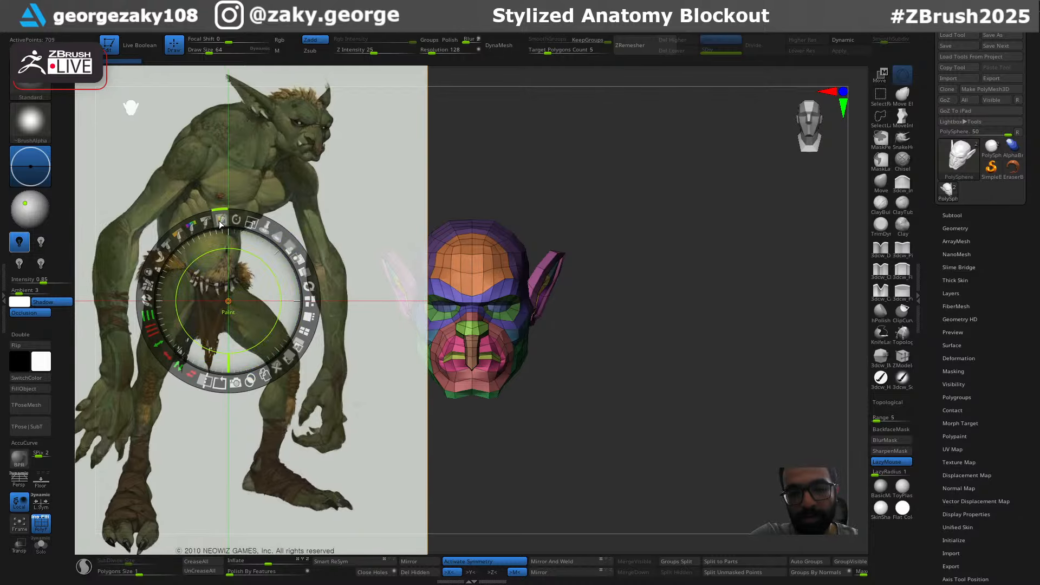
pyautogui.keyDown('ctrl'); pyautogui.click(374, 159); pyautogui.keyUp('ctrl')
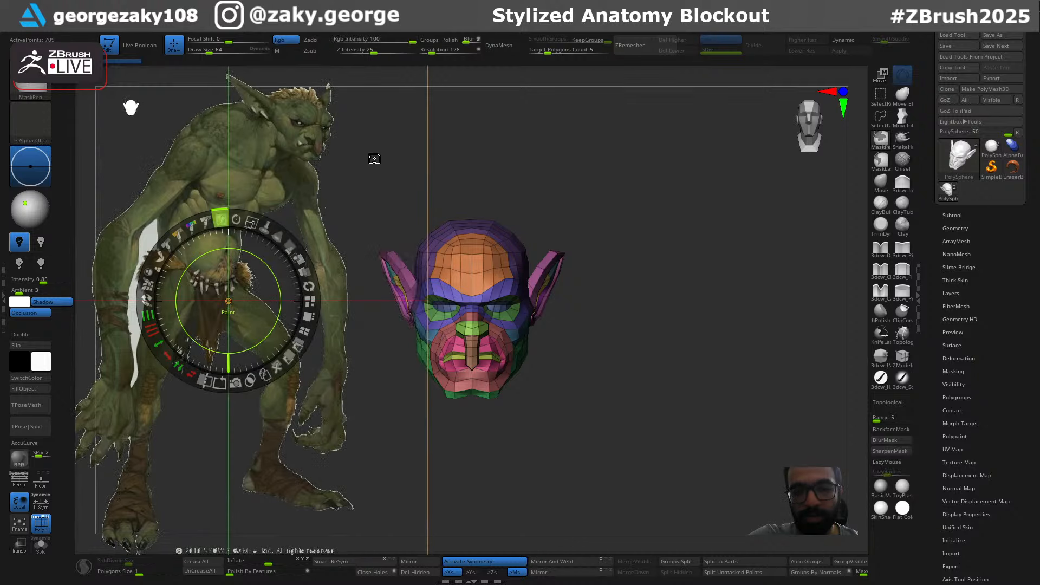
pyautogui.keyDown('ctrl'); pyautogui.click(149, 233); pyautogui.keyUp('ctrl')
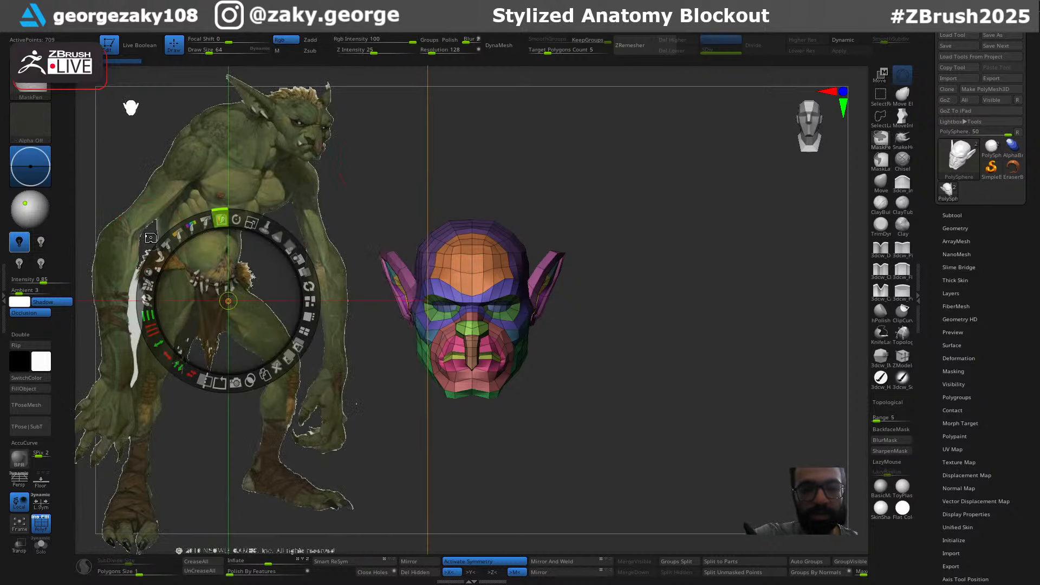
pyautogui.keyDown('ctrl'); pyautogui.click(134, 324); pyautogui.keyUp('ctrl')
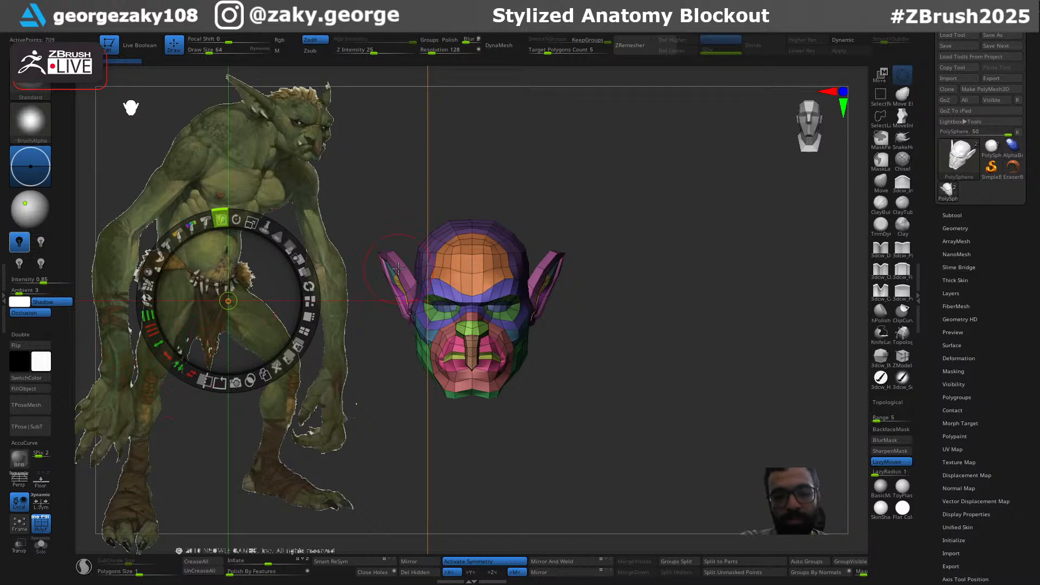
pyautogui.press('z')
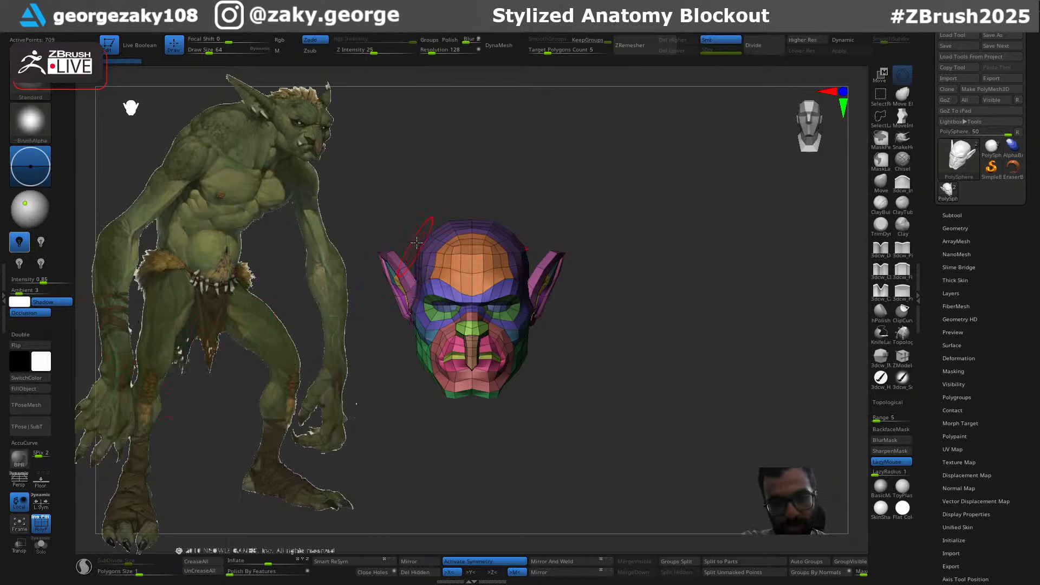
# Increase the draw size to about 130 and open the Save As dialog for the goblin tool
pyautogui.press(']')
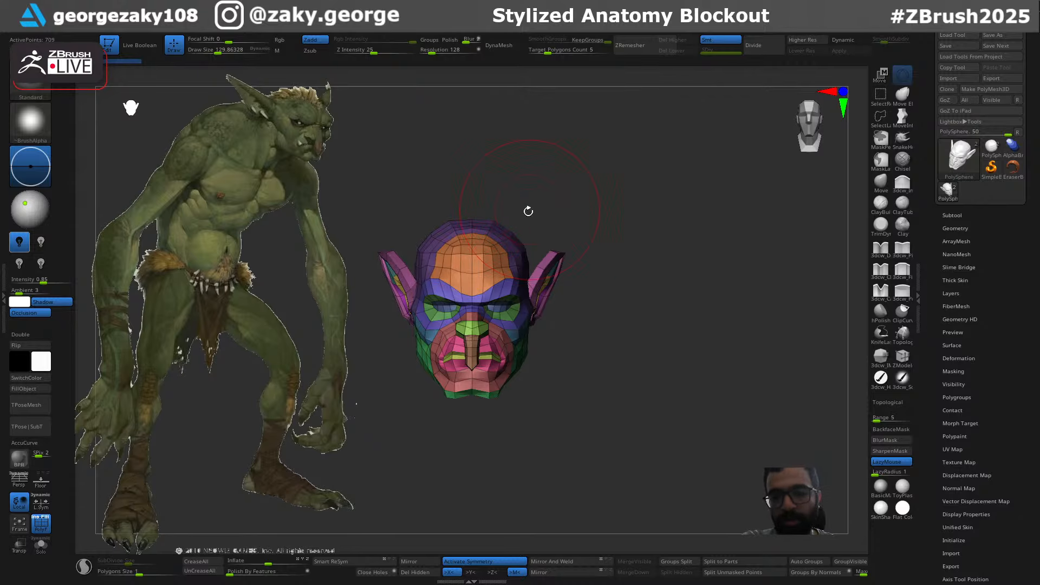
pyautogui.click(38, 34)
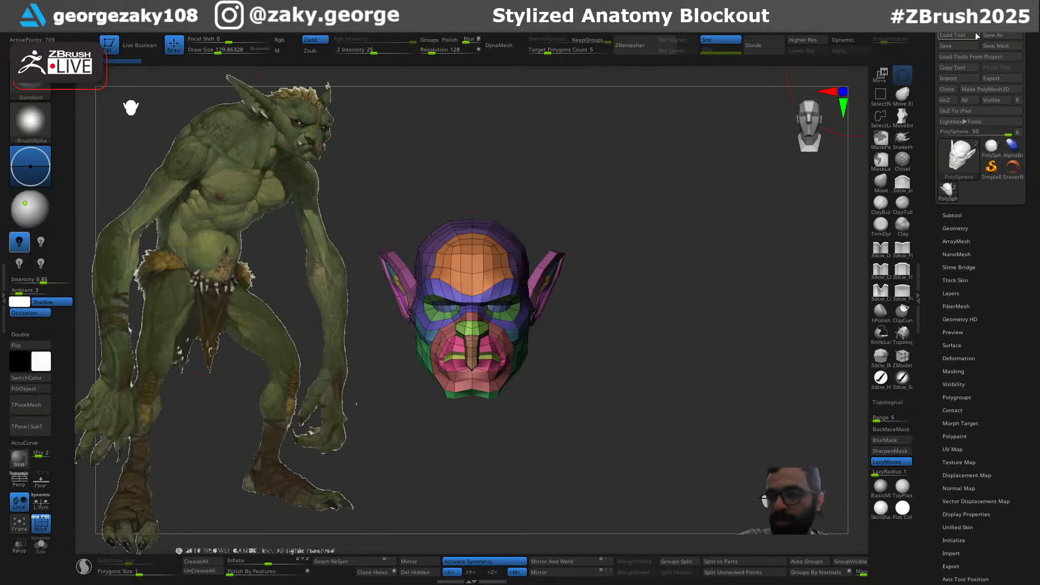
pyautogui.click(997, 36)
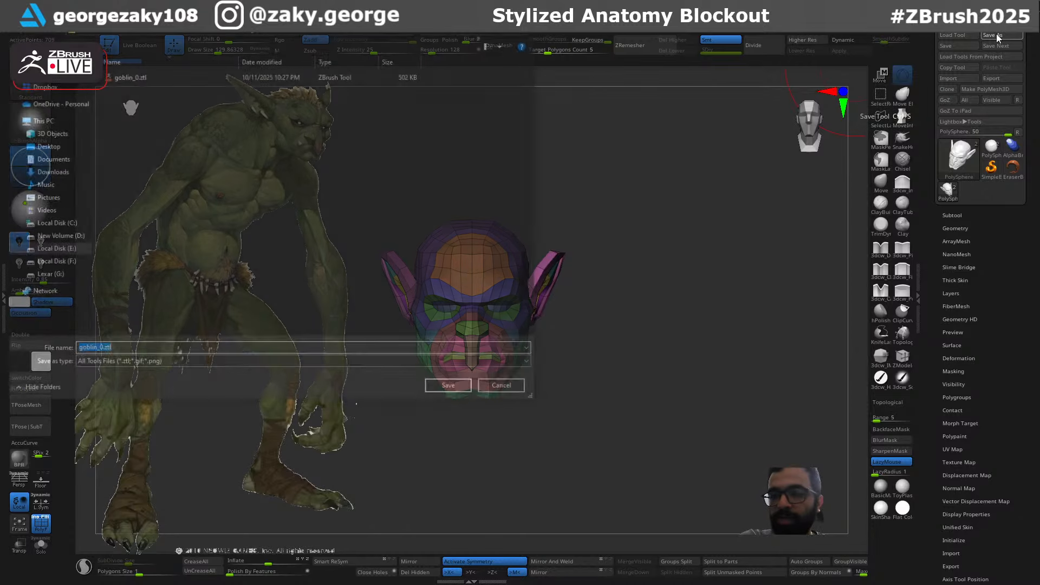
# Cancel saving the goblin head tool and show the animation timeline
pyautogui.click(506, 389)
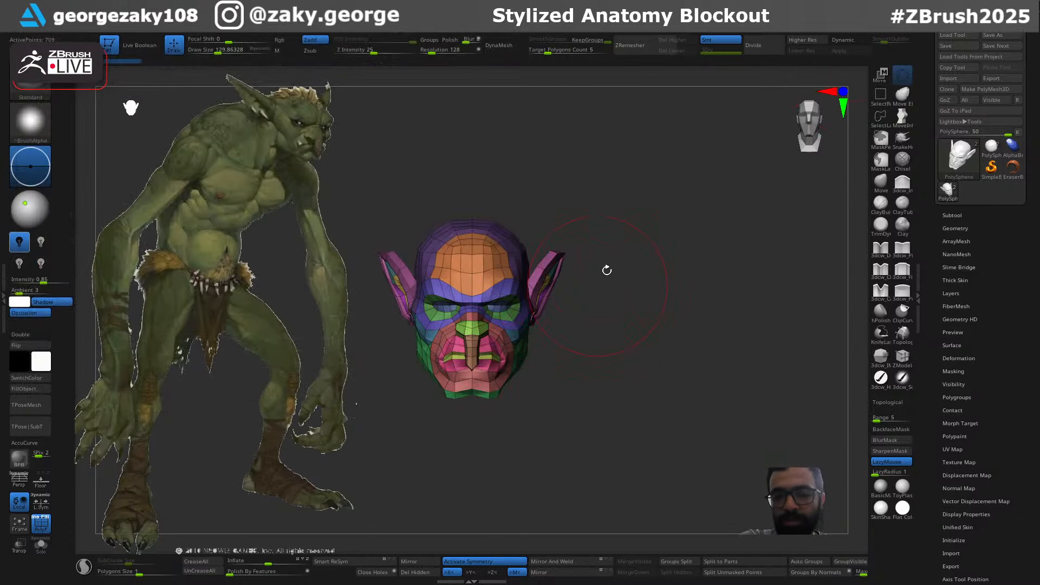
pyautogui.moveTo(606, 270)
pyautogui.mouseDown()
pyautogui.moveTo(629, 274)
pyautogui.moveTo(502, 221)
pyautogui.moveTo(522, 283)
pyautogui.moveTo(504, 278)
pyautogui.moveTo(420, 202)
pyautogui.mouseUp()
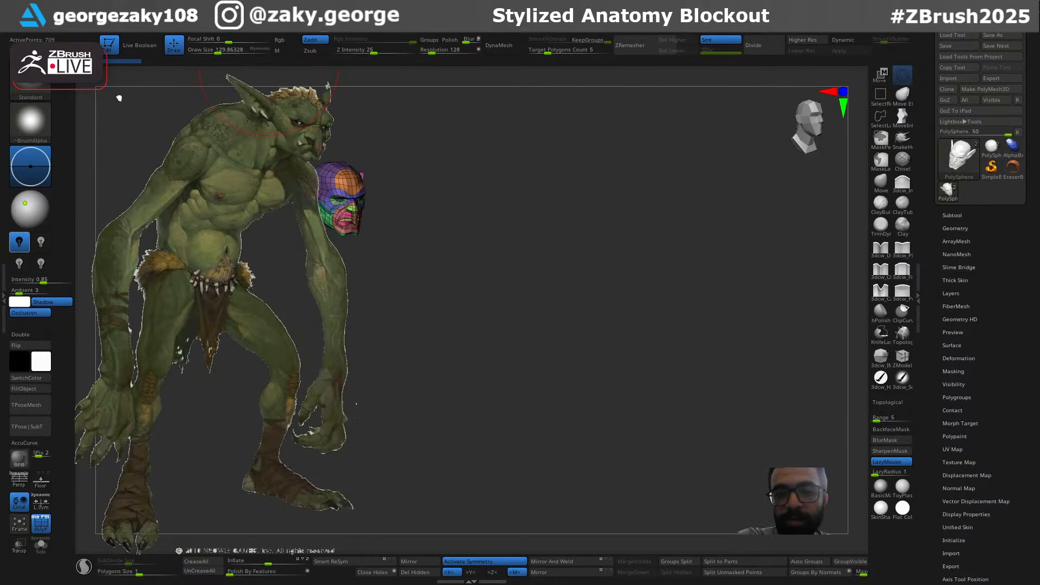
pyautogui.moveTo(378, 34)
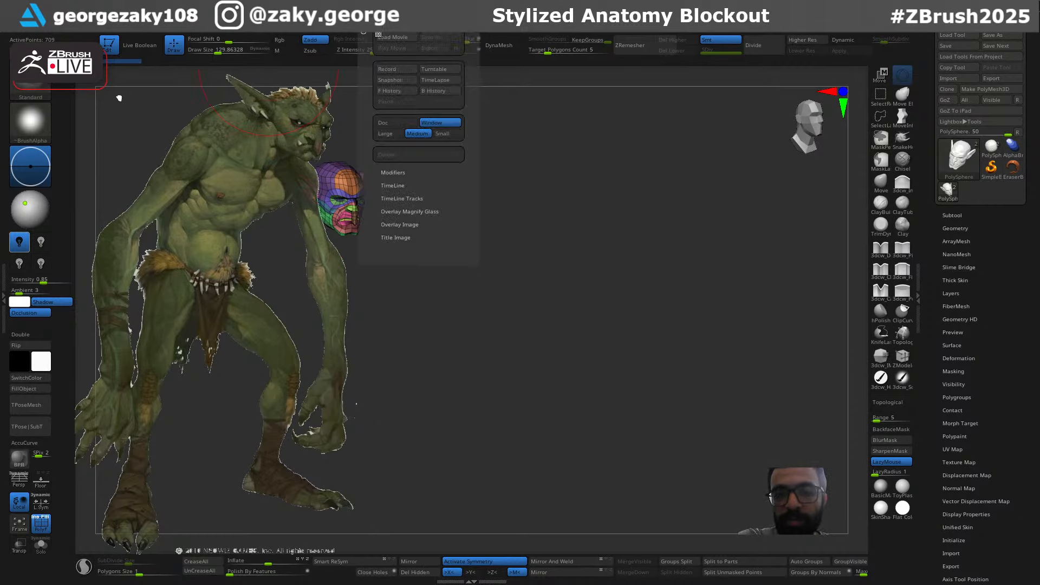
pyautogui.click(403, 184)
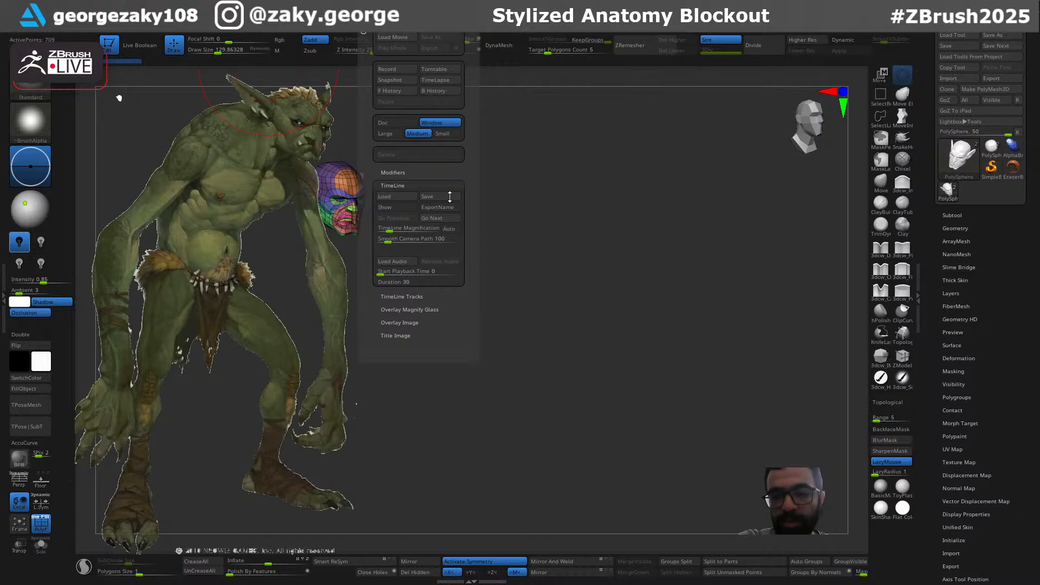
pyautogui.click(407, 212)
# Position the head model's view over the goblin's head in the reference image and open the subtool list
pyautogui.press('ctrl')
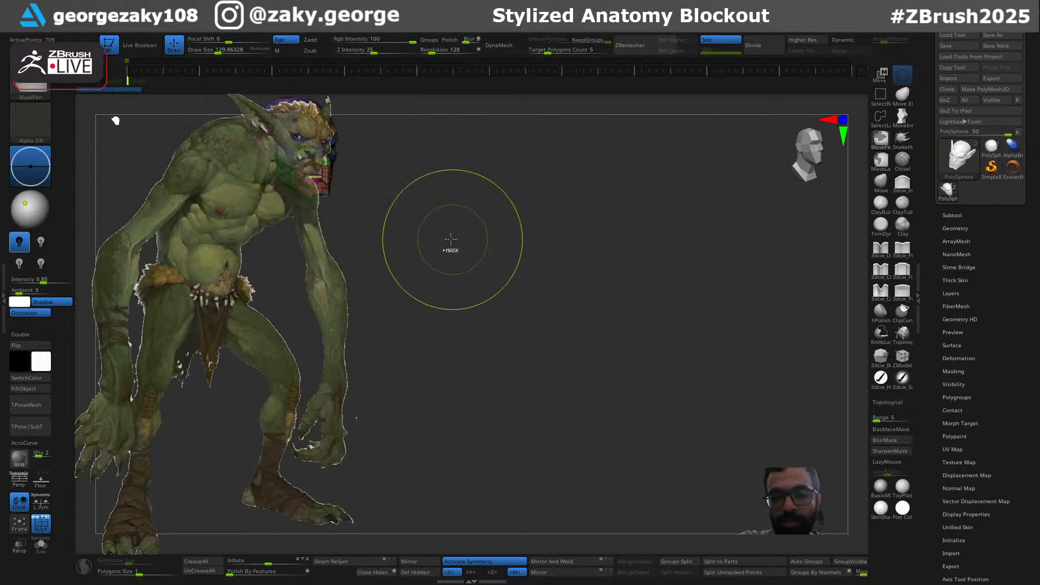
pyautogui.press('l')
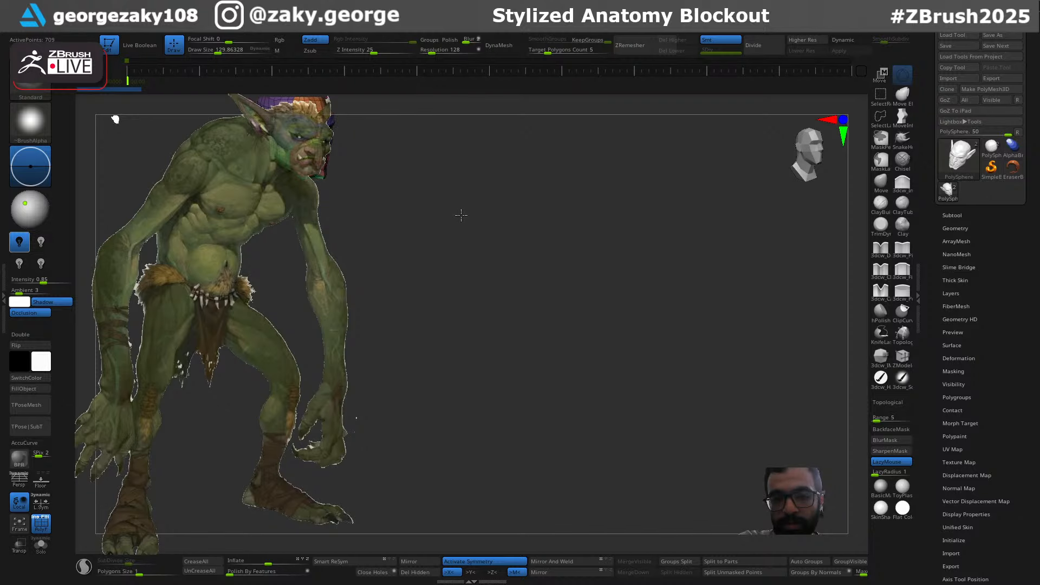
pyautogui.press('ctrl')
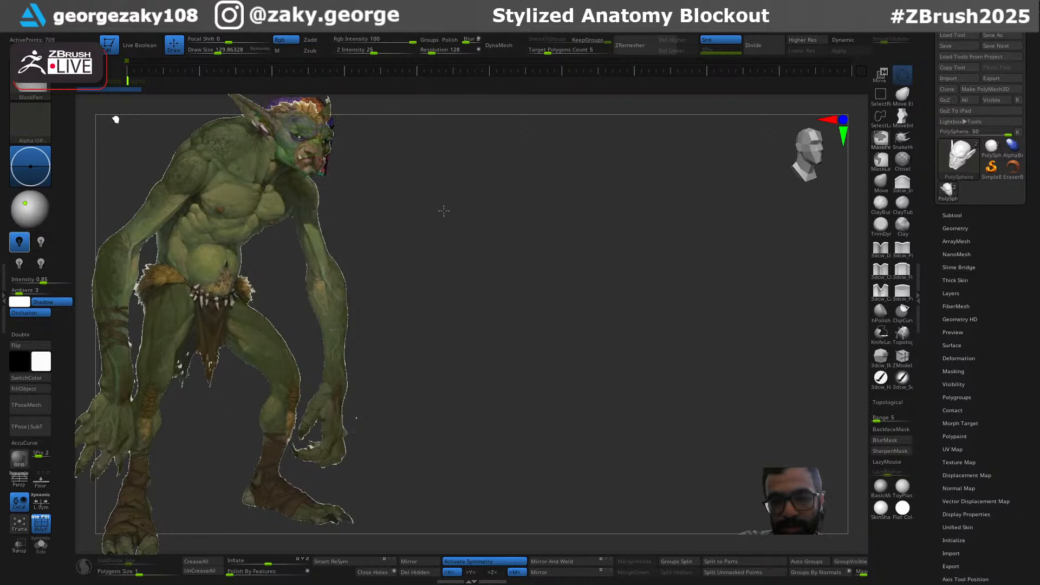
pyautogui.keyDown('ctrl'); pyautogui.moveTo(443, 211); pyautogui.dragTo(447, 210, button='right'); pyautogui.keyUp('ctrl')
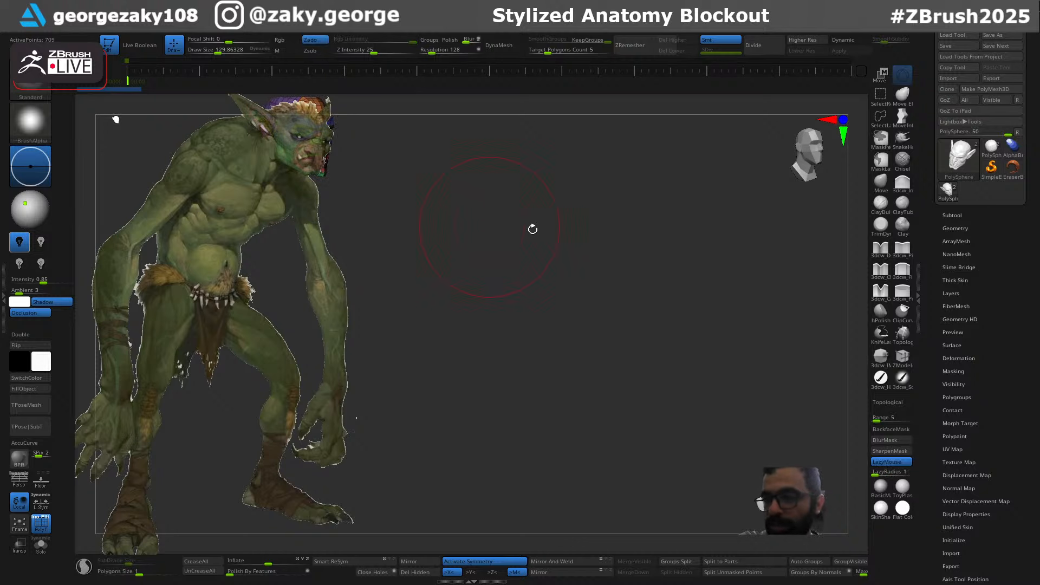
pyautogui.click(952, 215)
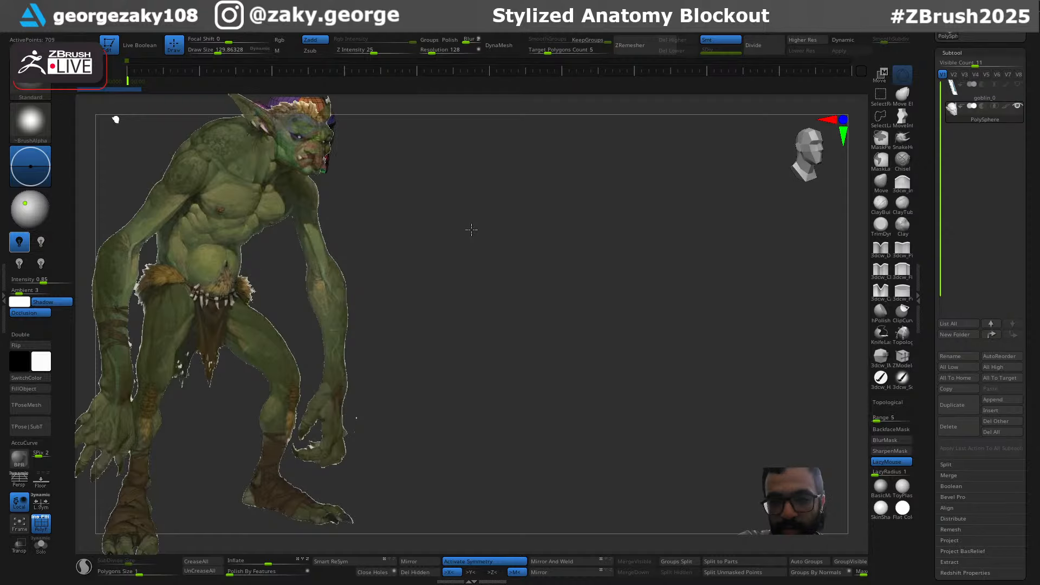
pyautogui.moveTo(471, 230)
pyautogui.keyDown('alt'); pyautogui.mouseDown(button='right')
pyautogui.moveTo(494, 235)
pyautogui.moveTo(471, 232)
pyautogui.mouseUp(button='right'); pyautogui.keyUp('alt')
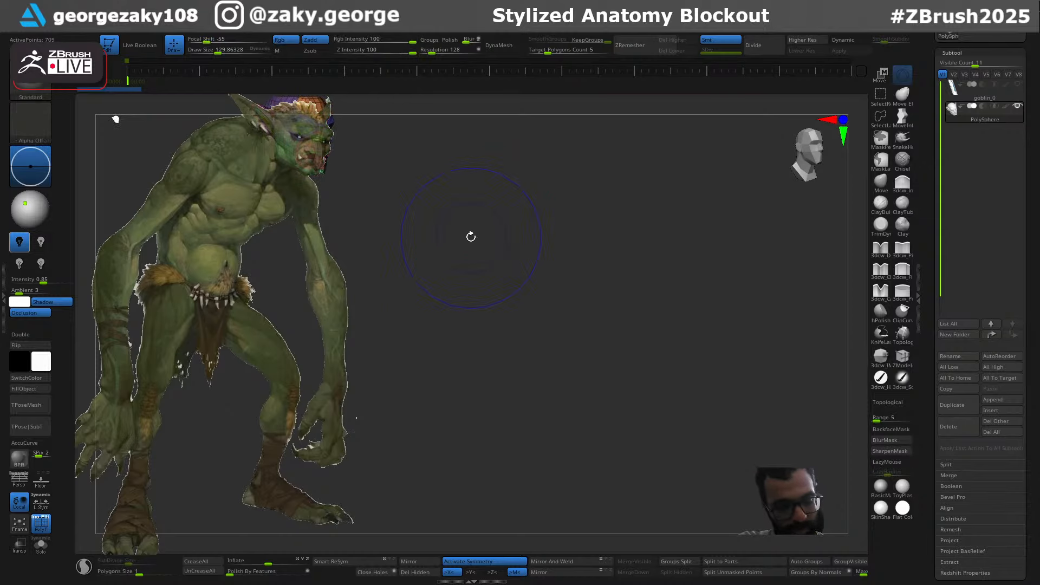
# Scale the goblin reference image down slightly in Spotlight, then leave its editing mode
pyautogui.press('shift')
pyautogui.hotkey('shift', 'z')
pyautogui.hotkey('shift', 'z')
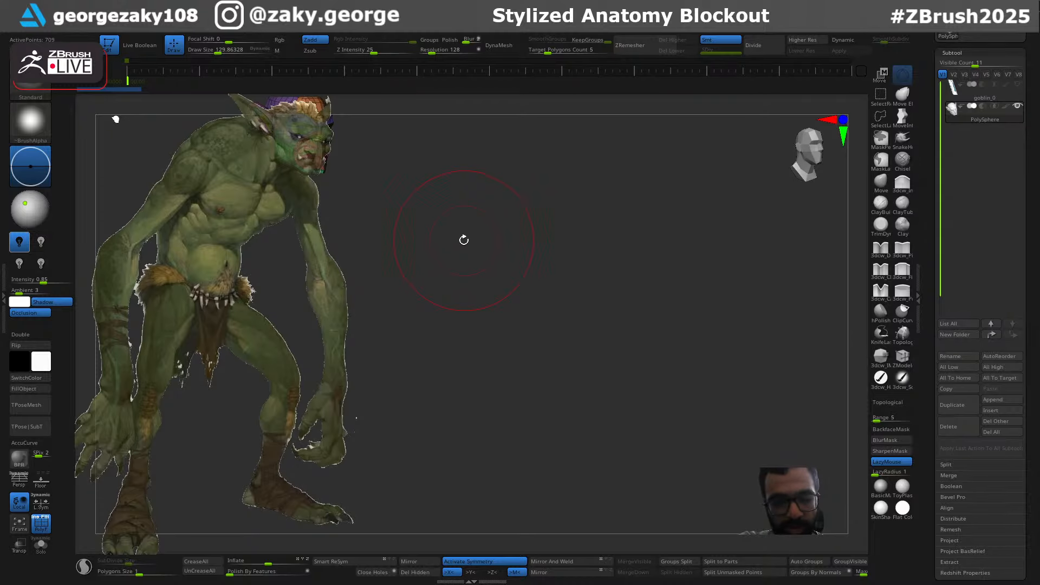
pyautogui.press('z')
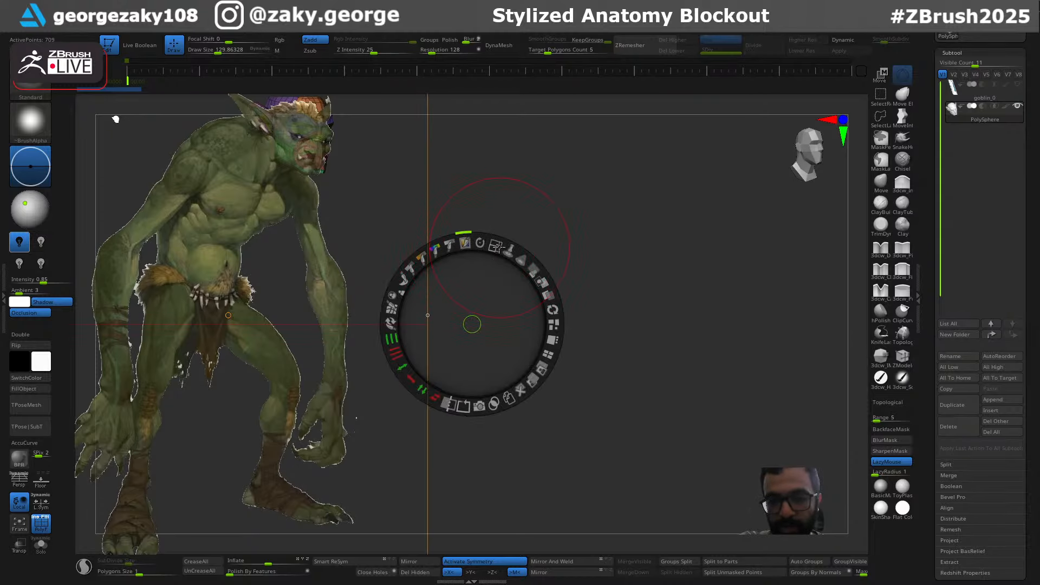
pyautogui.moveTo(494, 247); pyautogui.dragTo(486, 273)
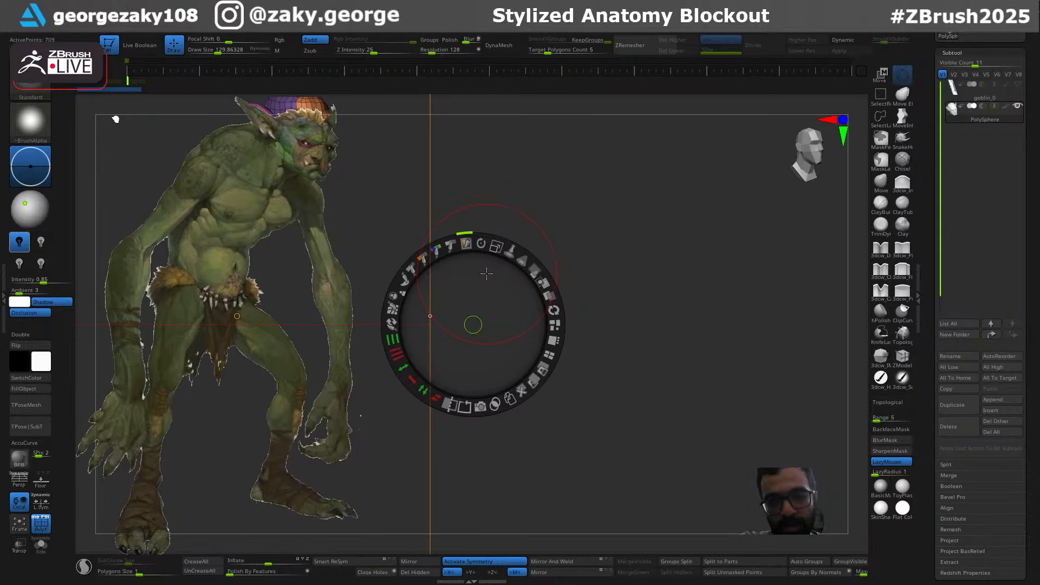
pyautogui.press('z')
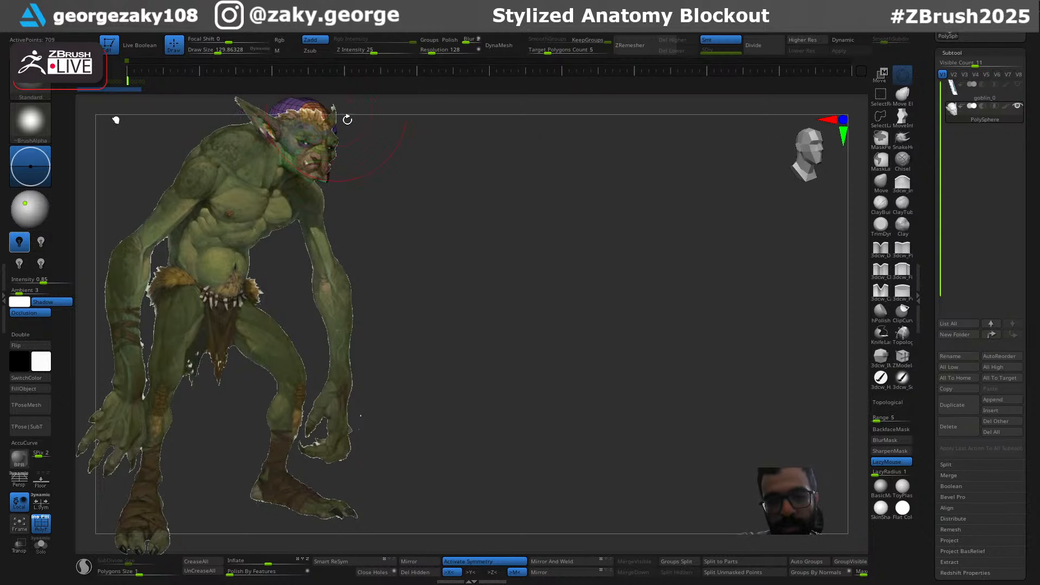
# Align the head model's angle and size with the reference goblin's head and store the view as a timeline keyframe
pyautogui.keyDown('shift'); pyautogui.moveTo(394, 194); pyautogui.dragTo(421, 206); pyautogui.keyUp('shift')
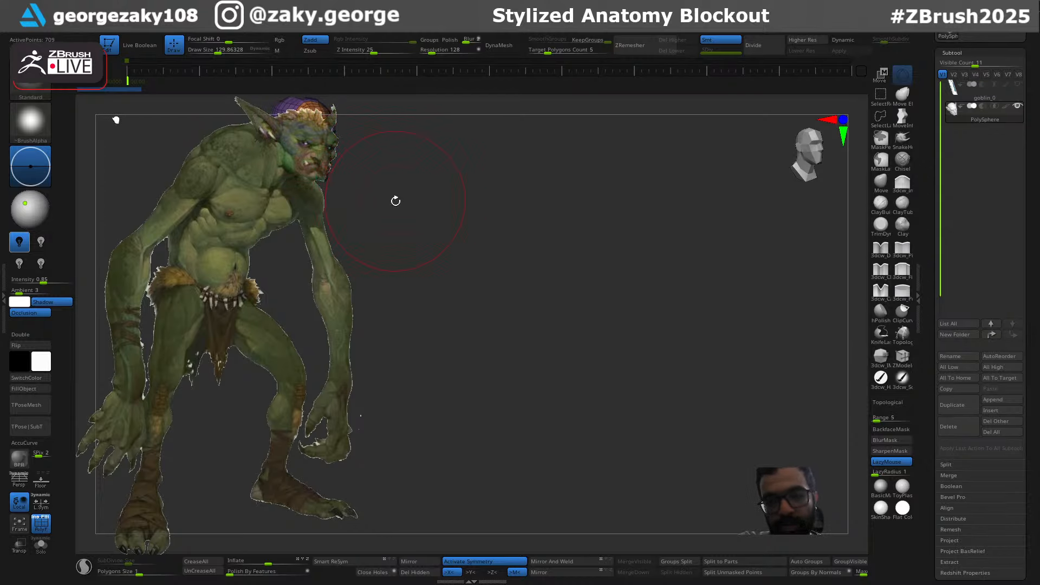
pyautogui.press('ctrl')
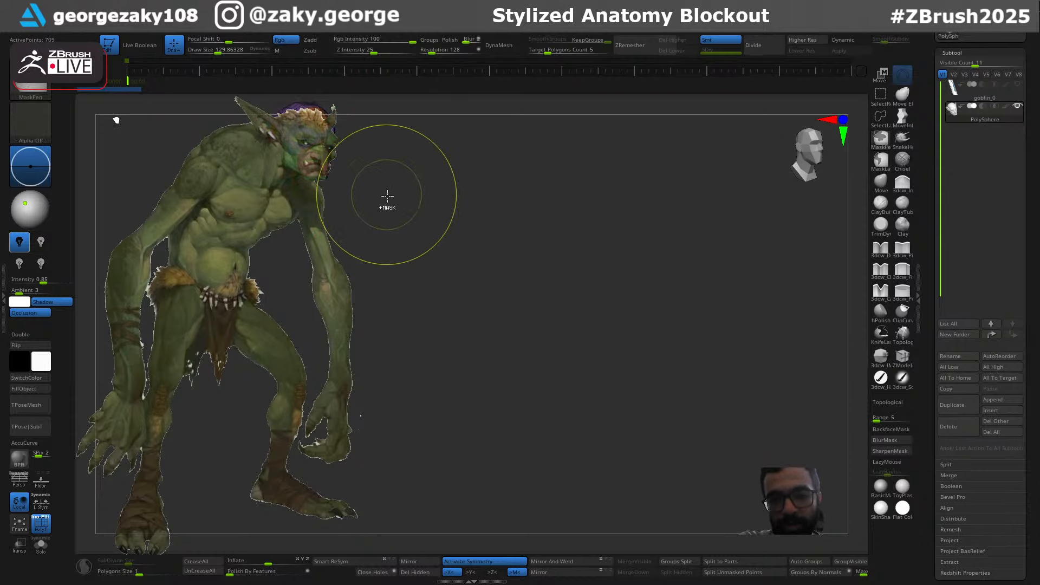
pyautogui.moveTo(391, 196); pyautogui.dragTo(401, 195)
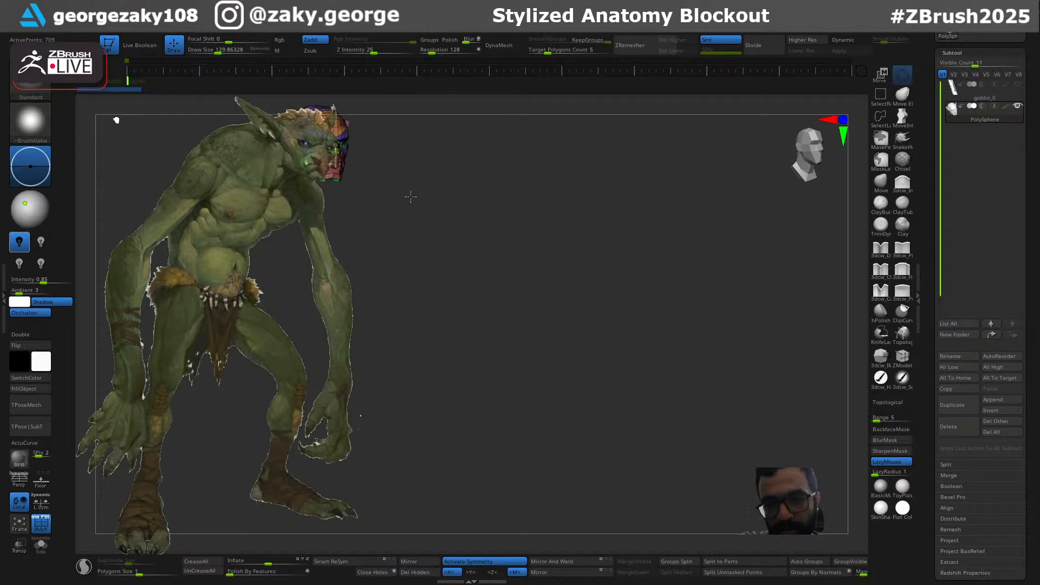
pyautogui.press('ctrl')
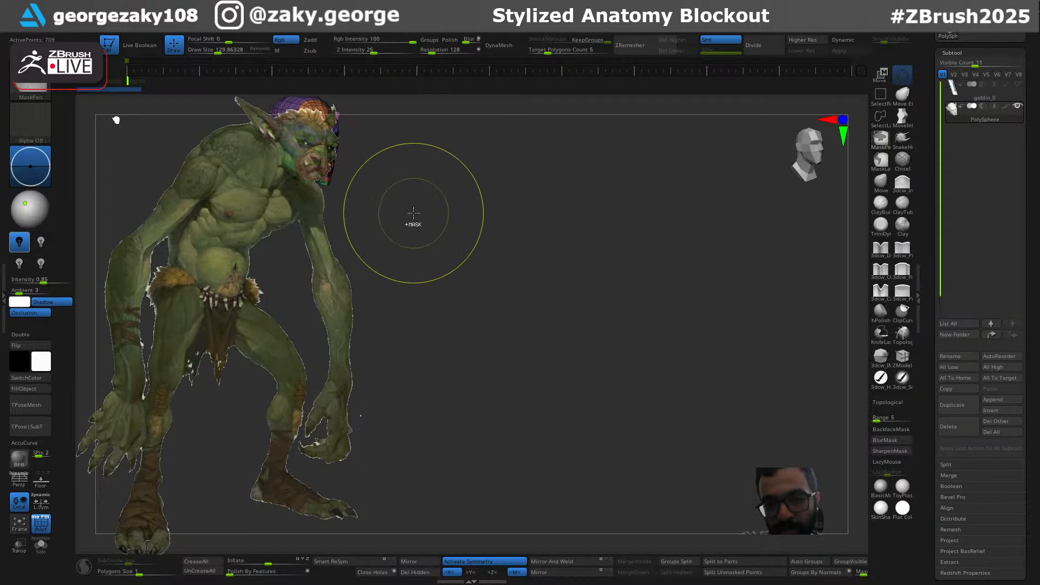
pyautogui.keyDown('ctrl'); pyautogui.moveTo(412, 212); pyautogui.dragTo(409, 206, button='right'); pyautogui.keyUp('ctrl')
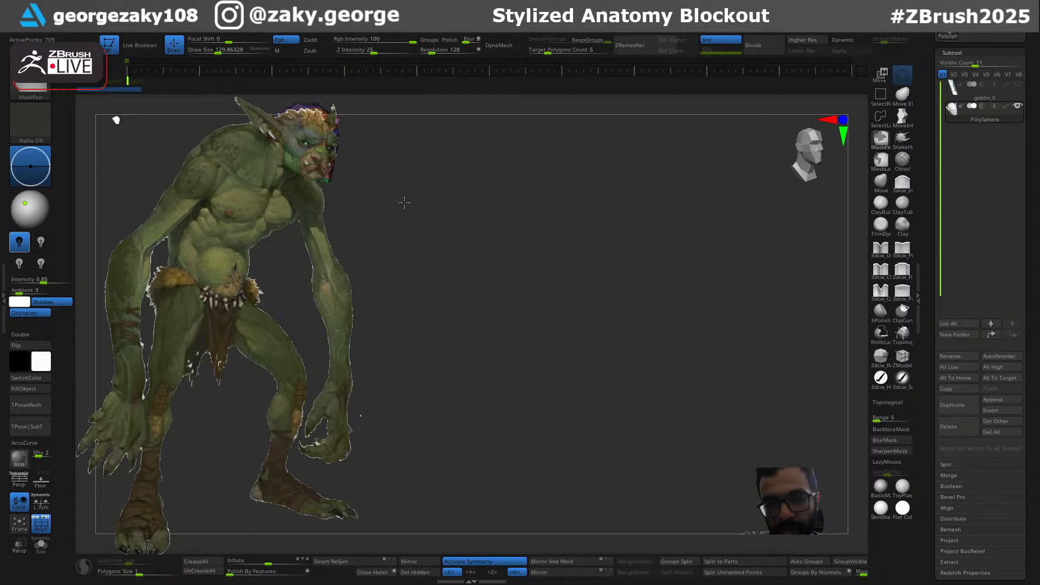
pyautogui.keyDown('alt'); pyautogui.moveTo(404, 203); pyautogui.dragTo(407, 200, button='right'); pyautogui.keyUp('alt')
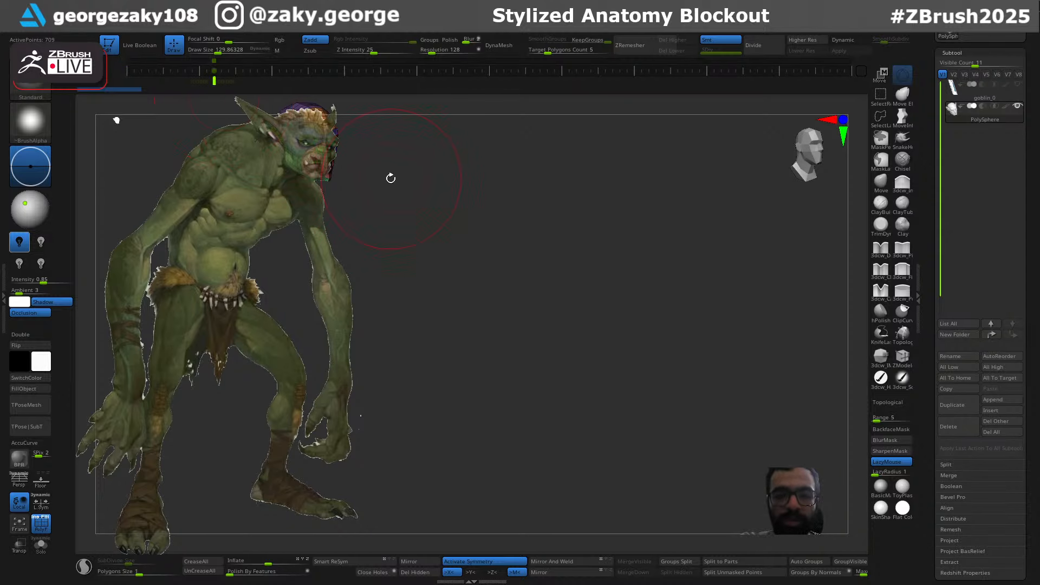
# Store an enlarged view of the head beside the reference as a second timeline keyframe and return to the first
pyautogui.moveTo(364, 181)
pyautogui.keyDown('alt'); pyautogui.mouseDown(button='right')
pyautogui.moveTo(396, 216)
pyautogui.moveTo(570, 313)
pyautogui.moveTo(599, 394)
pyautogui.mouseUp(button='right'); pyautogui.keyUp('alt')
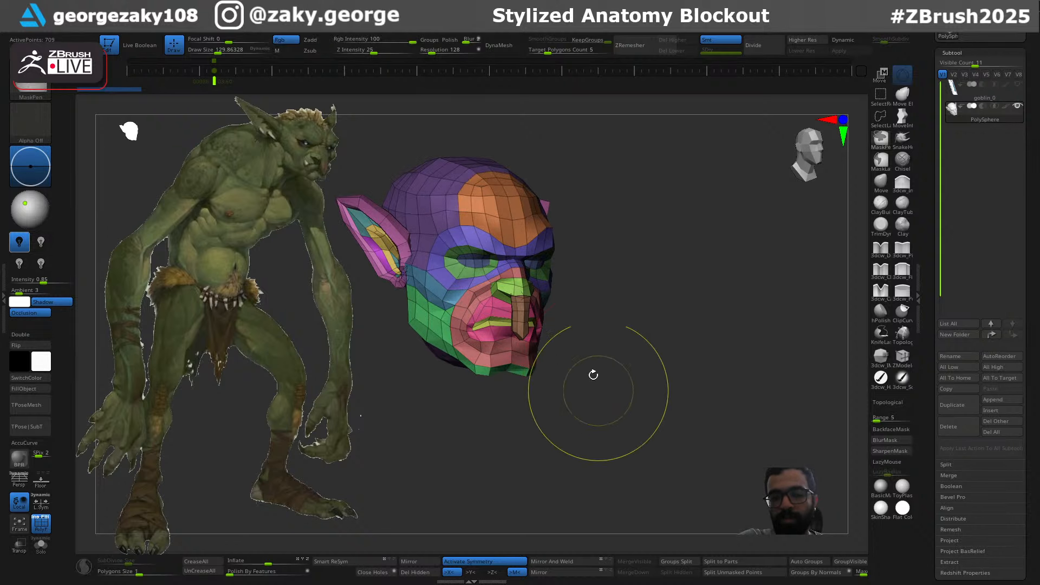
pyautogui.moveTo(591, 346)
pyautogui.keyDown('alt'); pyautogui.mouseDown(button='right')
pyautogui.moveTo(675, 400)
pyautogui.moveTo(664, 368)
pyautogui.mouseUp(button='right'); pyautogui.keyUp('alt')
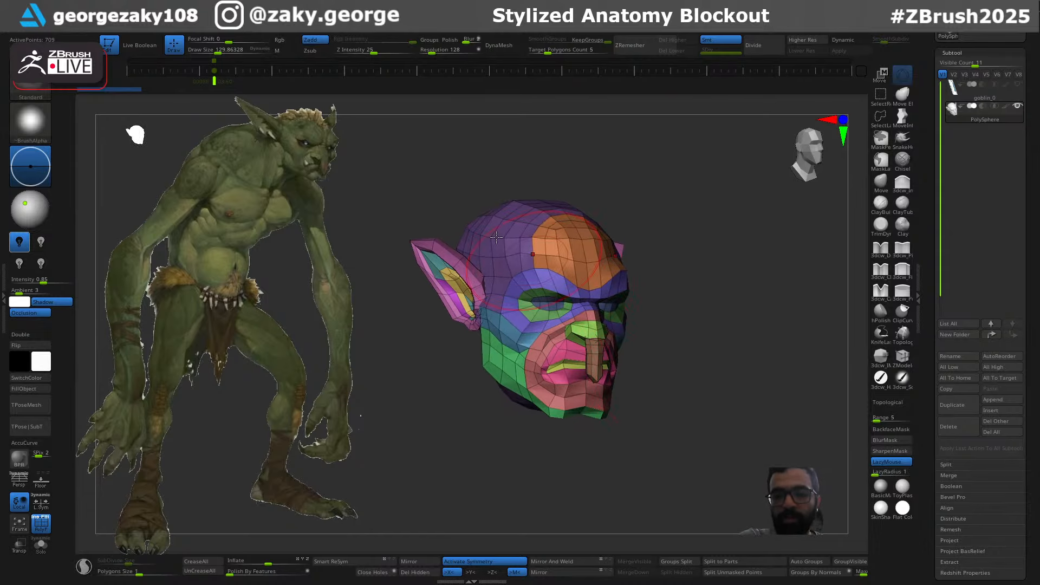
pyautogui.press('Left')
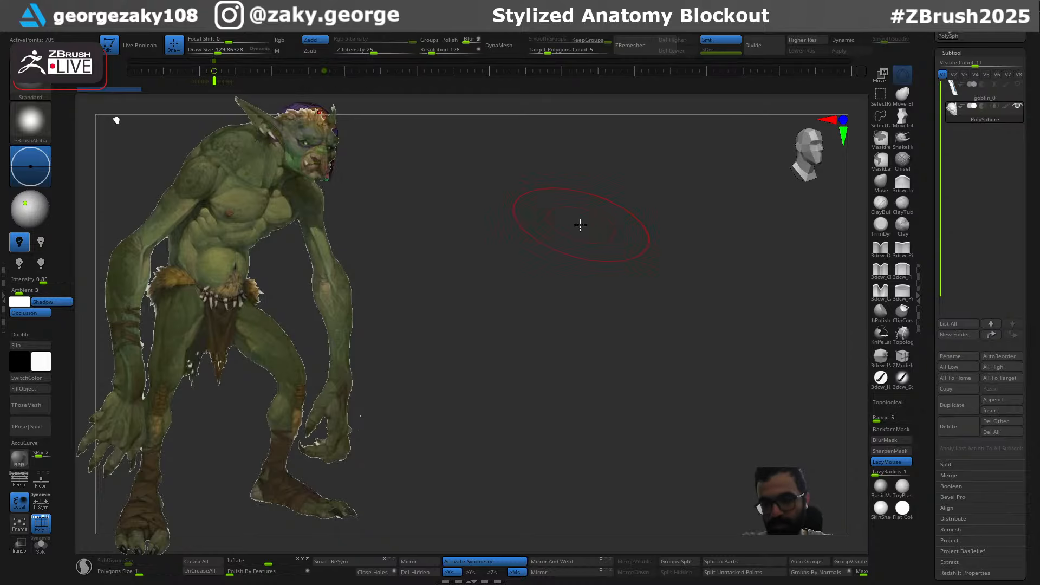
# Choose the Move brush and try reshaping the front of the lower face against the reference
pyautogui.press('b')
pyautogui.press('m')
pyautogui.press('v')
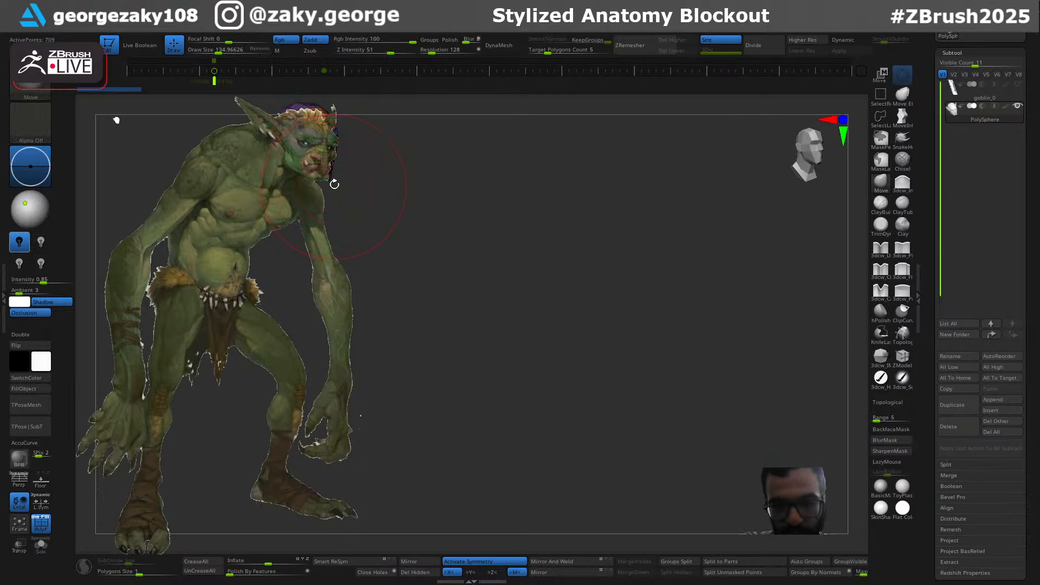
pyautogui.hotkey('ctrl', 'z')
pyautogui.press('s')
pyautogui.moveTo(337, 178); pyautogui.dragTo(343, 158)
pyautogui.hotkey('ctrl', 'z')
# Reshape the lower face with the Move brush at a draw size of about 80, comparing both stored views
pyautogui.press('s')
pyautogui.moveTo(327, 152)
pyautogui.mouseDown()
pyautogui.moveTo(318, 181)
pyautogui.moveTo(328, 161)
pyautogui.mouseUp()
pyautogui.press('s')
pyautogui.press('s')
pyautogui.hotkey('ctrl', 'shift', 'z')
pyautogui.press('s')
pyautogui.hotkey('ctrl', 'z')
pyautogui.press('s')
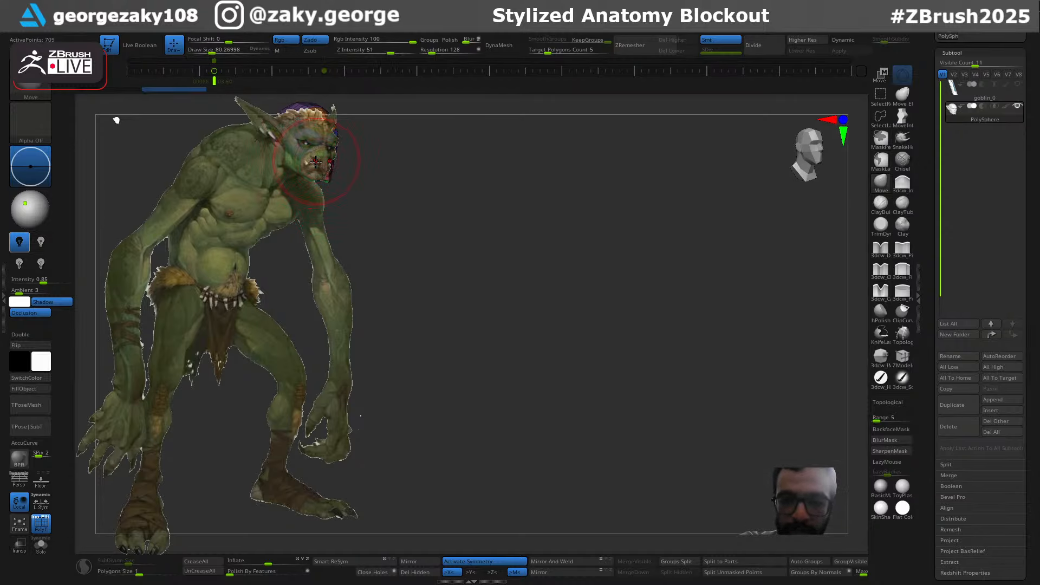
pyautogui.press('Right')
pyautogui.press('Left')
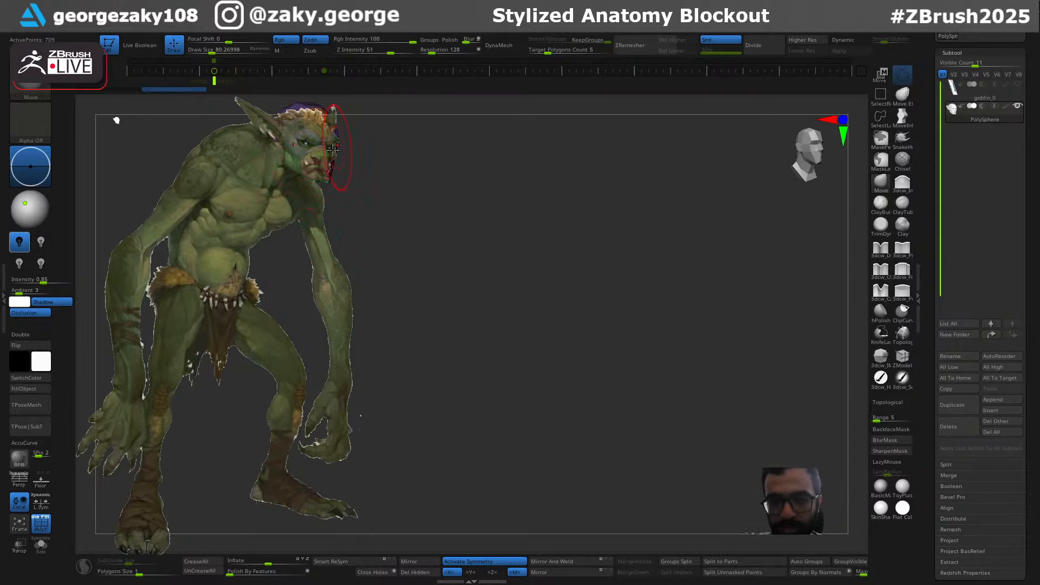
# Fit the mouth, chin and jaw to the reference with the Move brush at a draw size of about 73
pyautogui.moveTo(319, 165); pyautogui.dragTo(329, 183)
pyautogui.press('s')
pyautogui.hotkey('ctrl', 'z')
pyautogui.press('s')
pyautogui.press('ctrl')
pyautogui.press('s')
pyautogui.click(330, 184)
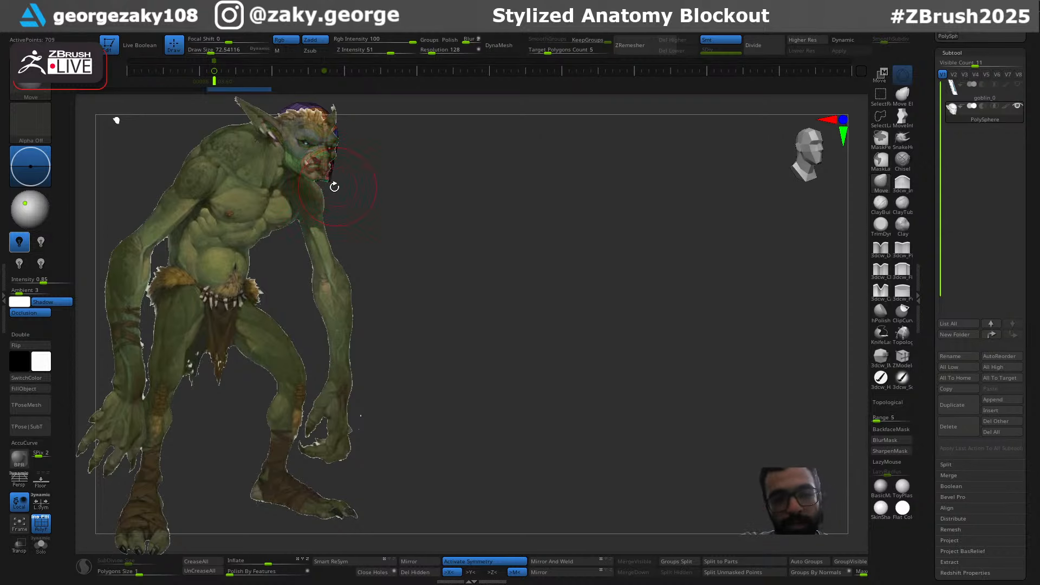
pyautogui.moveTo(292, 169); pyautogui.dragTo(290, 164)
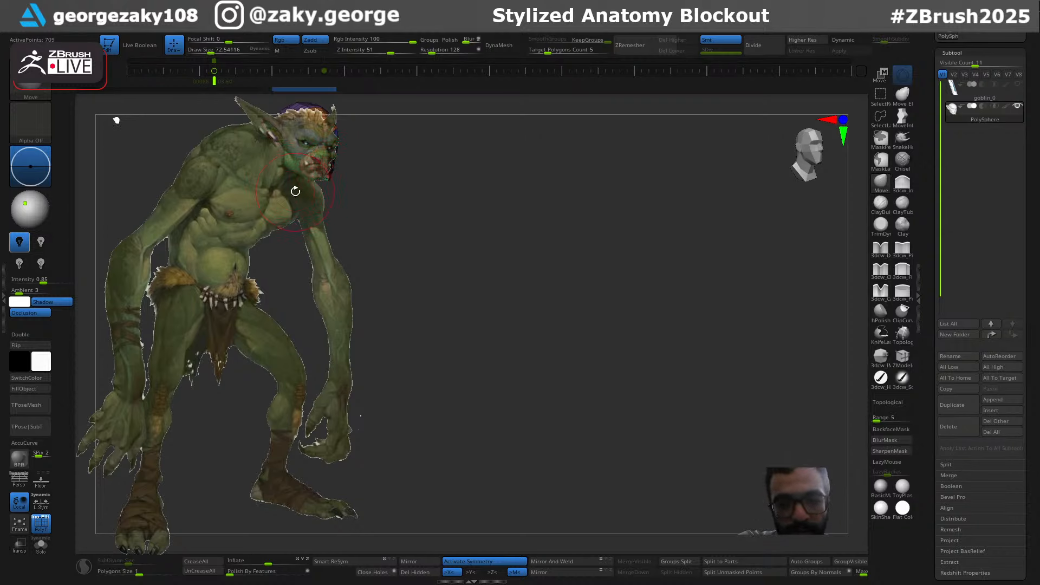
# Pull the ear toward the reference's pointed ear with the Move brush at about 65 to 69 draw size, comparing both stored views
pyautogui.press('s')
pyautogui.click(289, 163)
pyautogui.moveTo(275, 125); pyautogui.dragTo(253, 109)
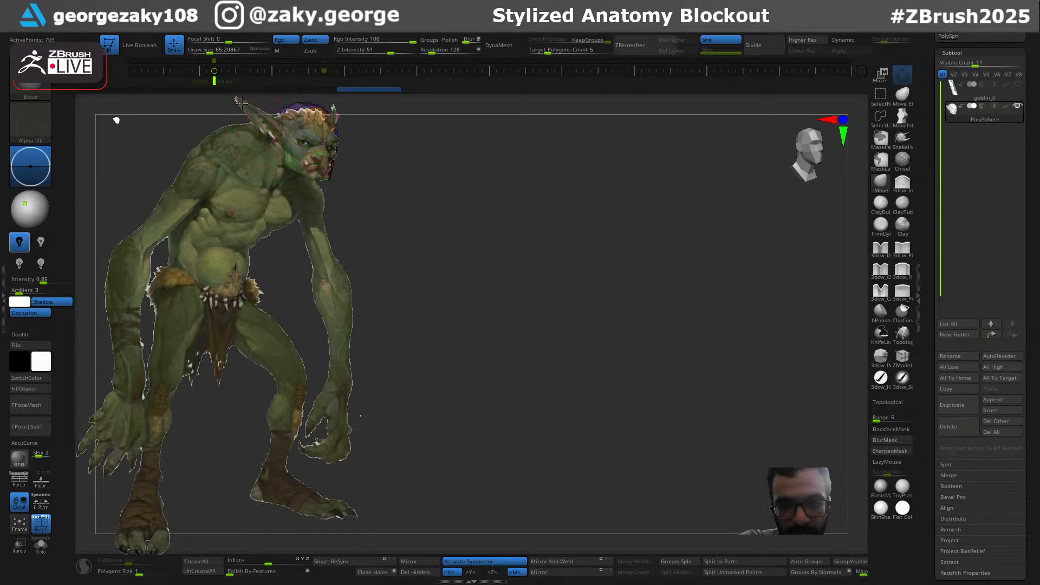
pyautogui.moveTo(241, 103); pyautogui.dragTo(240, 102)
pyautogui.keyDown('shift'); pyautogui.moveTo(250, 112); pyautogui.dragTo(245, 109, button='right'); pyautogui.keyUp('shift')
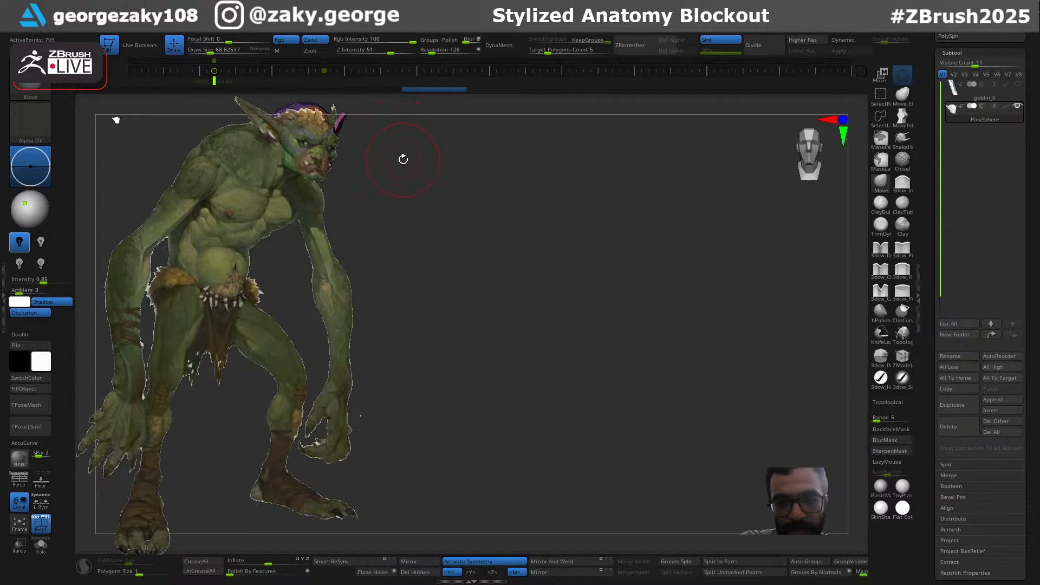
pyautogui.press('Right')
pyautogui.press('Left')
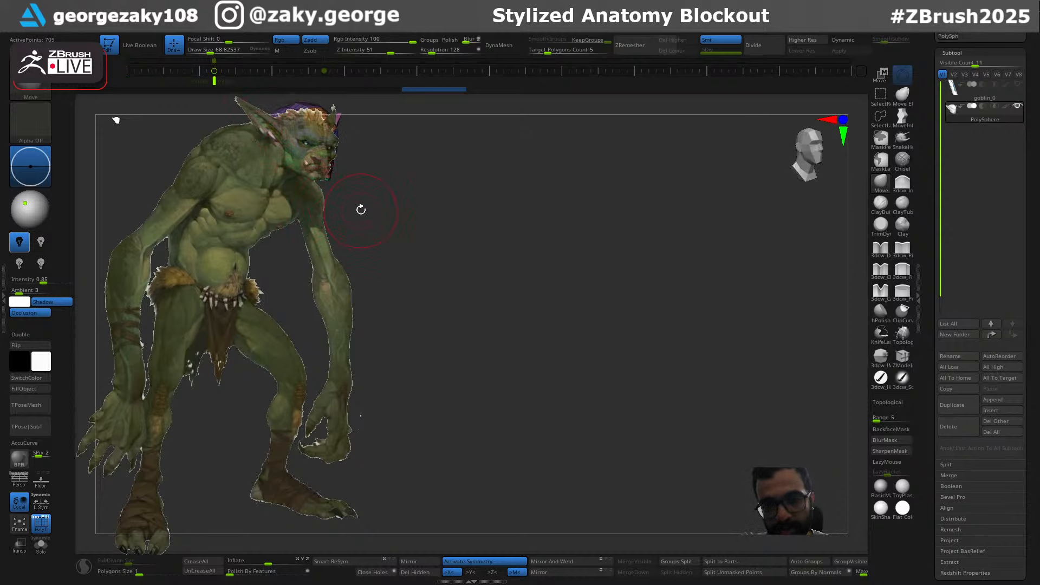
pyautogui.press('Right')
pyautogui.press('Left')
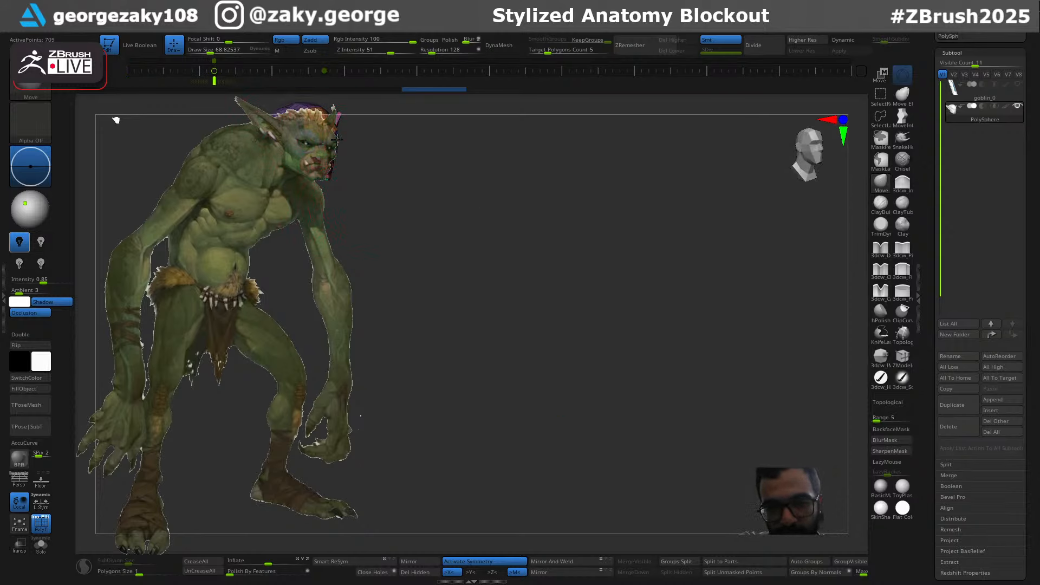
# Refine the mouth and far side of the face against the reference with the Move brush at about 40 to 43 draw size
pyautogui.press(']')
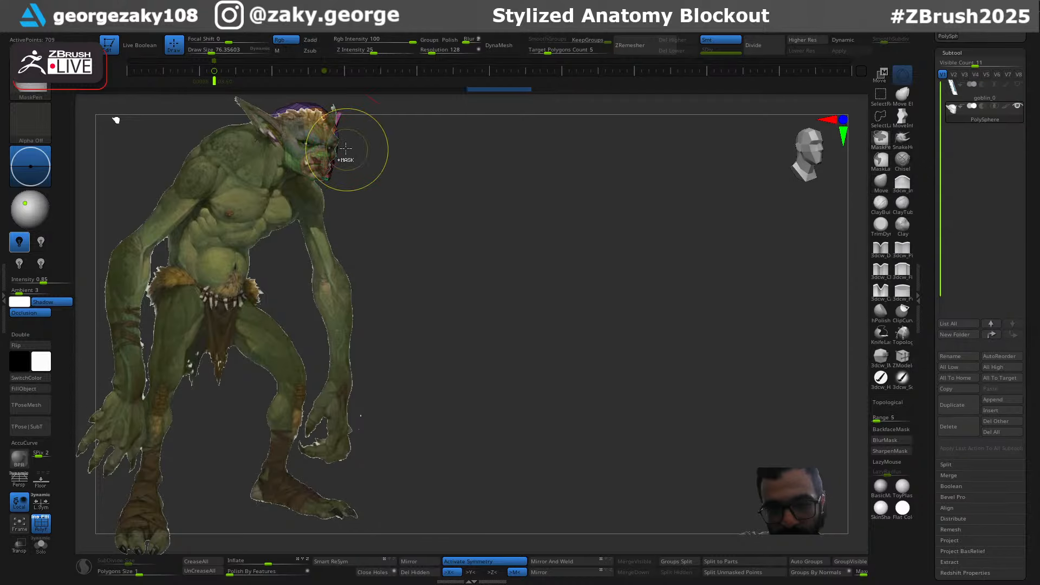
pyautogui.press('[')
pyautogui.press('s')
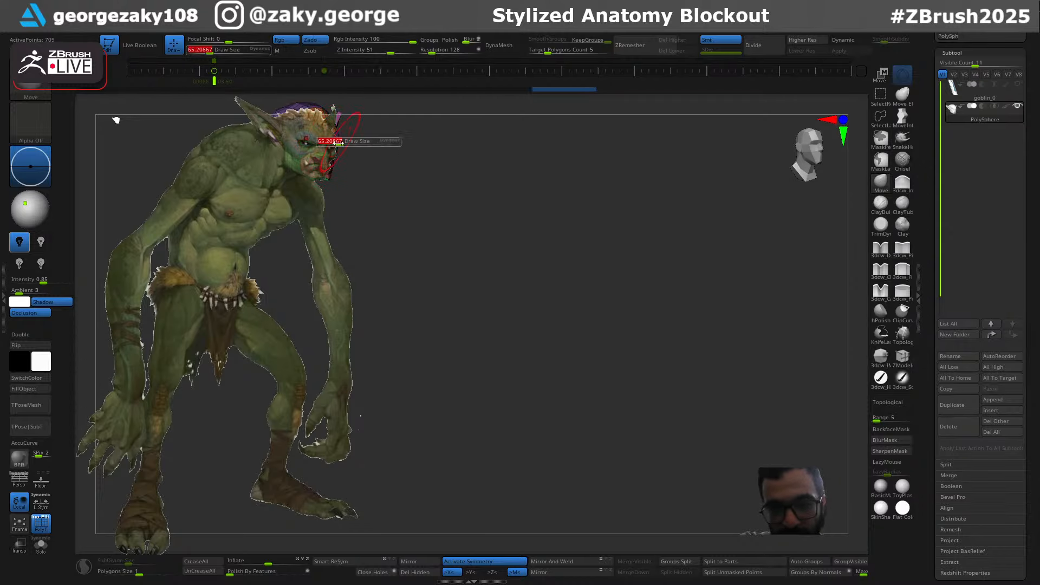
pyautogui.moveTo(340, 142); pyautogui.dragTo(331, 147)
pyautogui.press(']')
pyautogui.press(']')
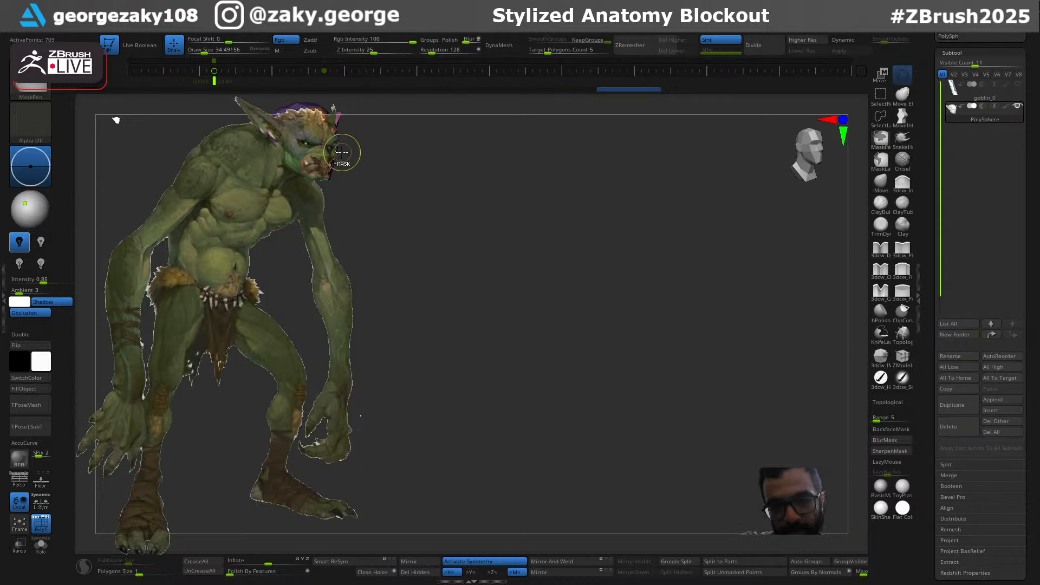
pyautogui.press(']')
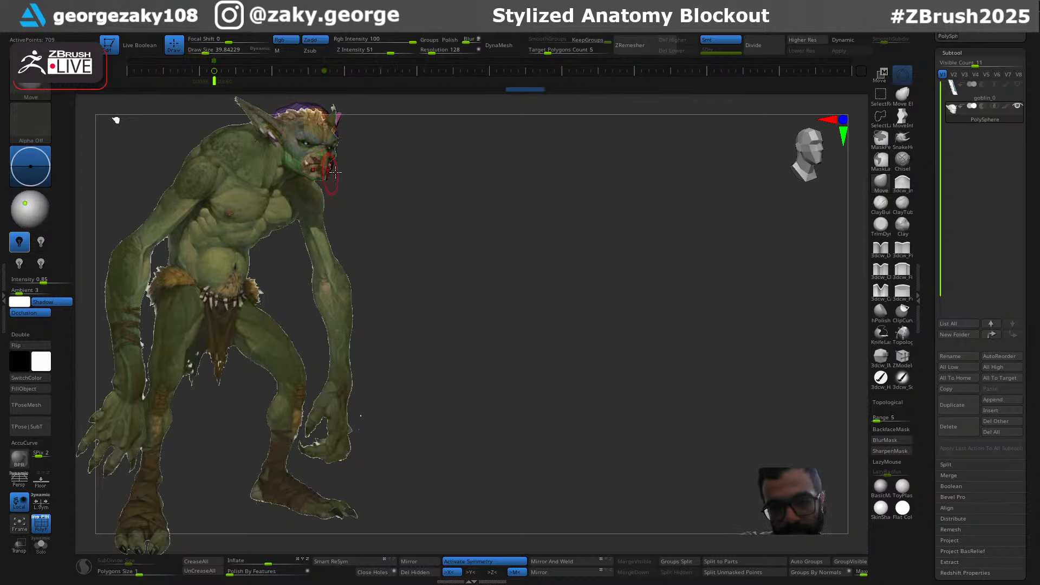
pyautogui.press('s')
pyautogui.moveTo(330, 179); pyautogui.dragTo(303, 182)
pyautogui.press('s')
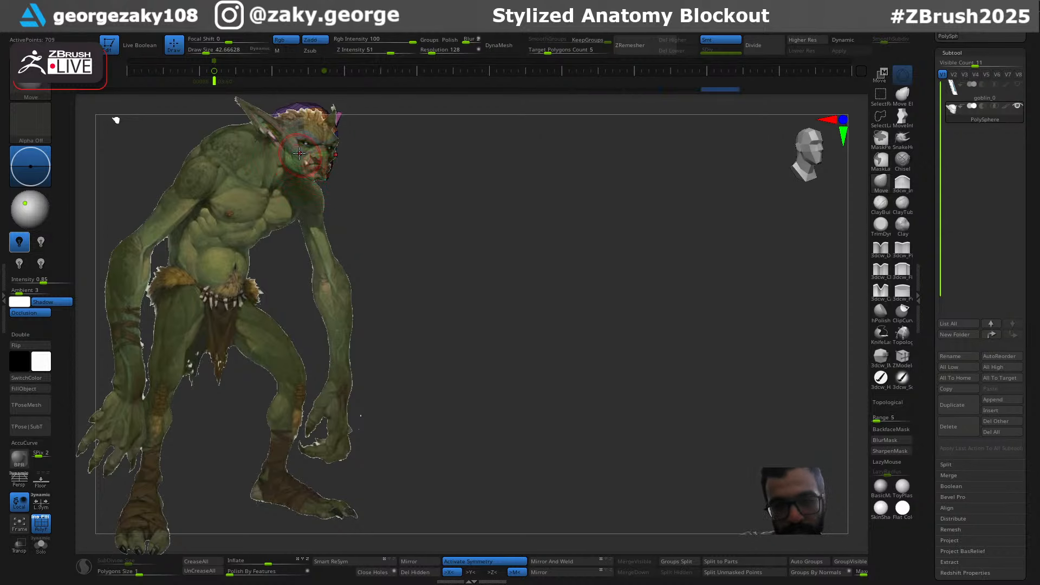
pyautogui.hotkey('ctrl', 'z')
# Adjust the base of the ear in the second stored view with the Move brush at a draw size of about 49
pyautogui.press('Right')
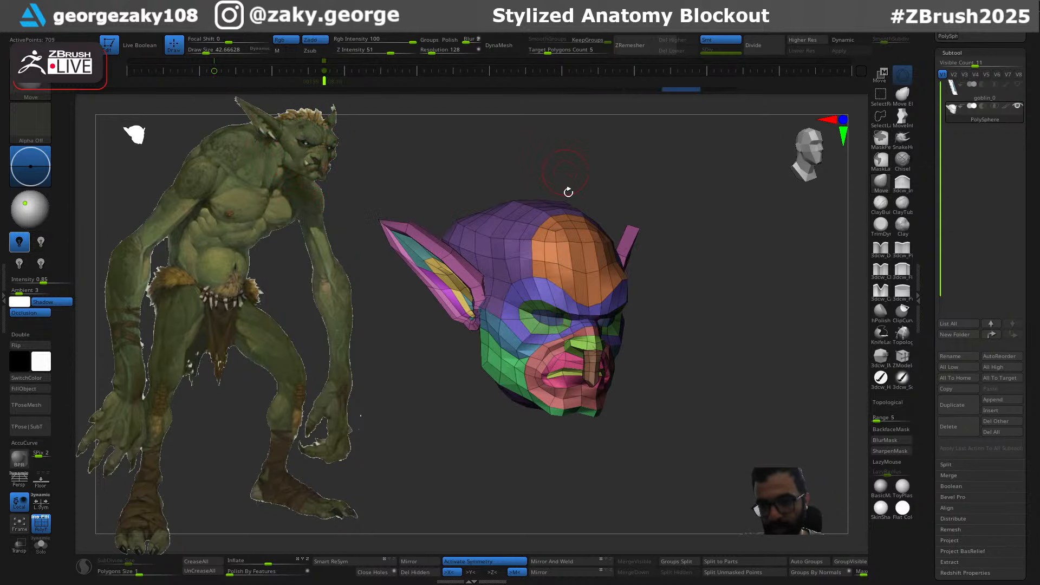
pyautogui.press('s')
pyautogui.moveTo(584, 351); pyautogui.dragTo(590, 351)
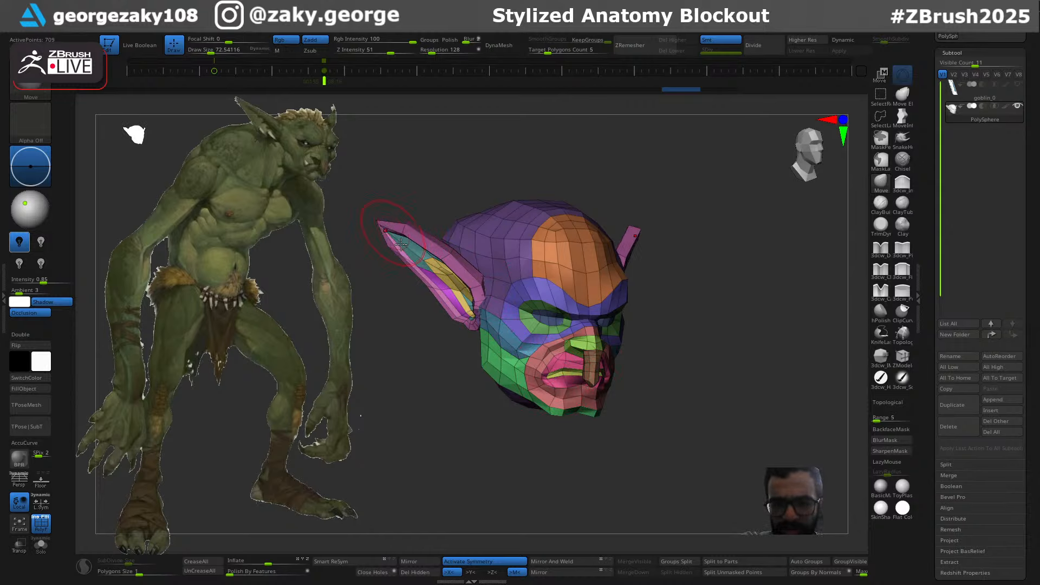
pyautogui.moveTo(401, 244)
pyautogui.mouseDown()
pyautogui.moveTo(399, 258)
pyautogui.moveTo(454, 309)
pyautogui.mouseUp()
pyautogui.press('s')
pyautogui.hotkey('ctrl', 'z')
pyautogui.hotkey('ctrl', 'z')
pyautogui.hotkey('ctrl', 'z')
pyautogui.press('s')
pyautogui.press('s')
pyautogui.moveTo(453, 307); pyautogui.dragTo(472, 326)
pyautogui.press('s')
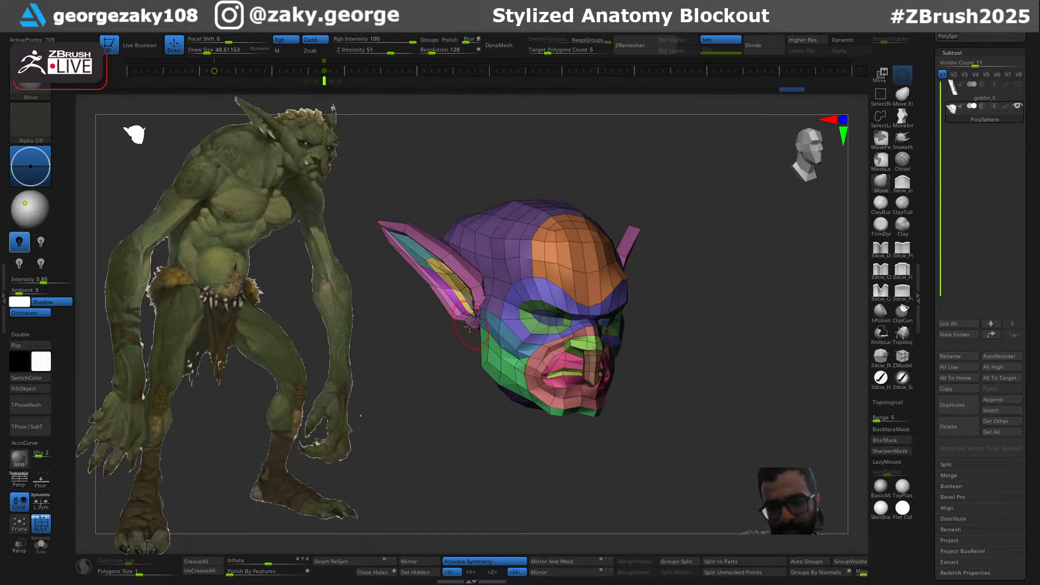
# Adjust the jaw, chin and far brow with the Move brush at a draw size of about 110 and return to the first stored view
pyautogui.press('s')
pyautogui.moveTo(514, 361)
pyautogui.mouseDown()
pyautogui.moveTo(509, 330)
pyautogui.moveTo(506, 387)
pyautogui.moveTo(512, 378)
pyautogui.moveTo(516, 392)
pyautogui.mouseUp()
pyautogui.press('s')
pyautogui.press('s')
pyautogui.press('s')
pyautogui.moveTo(612, 406); pyautogui.dragTo(615, 405)
pyautogui.moveTo(601, 401); pyautogui.dragTo(598, 400)
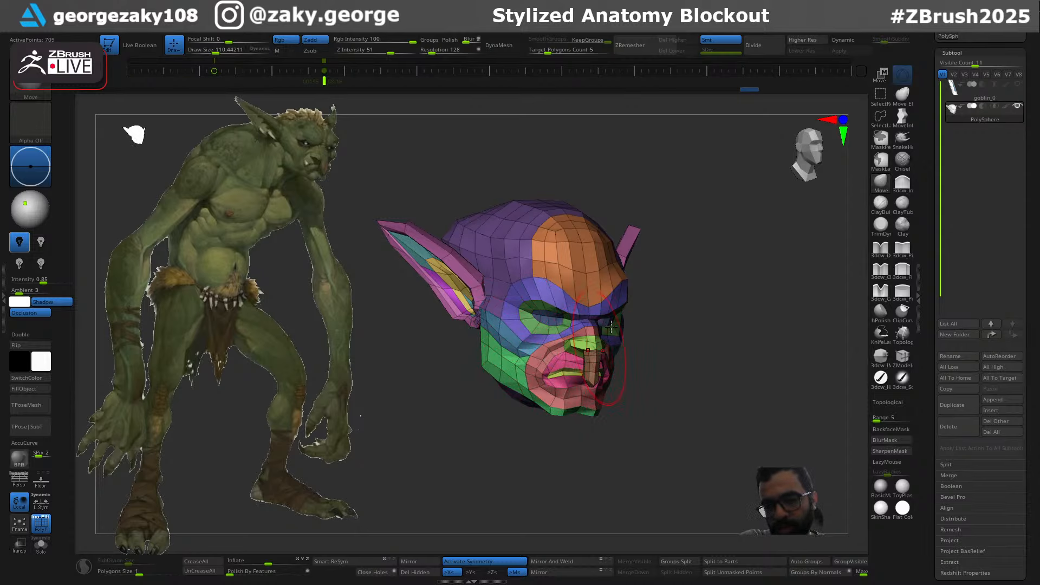
pyautogui.moveTo(626, 292); pyautogui.dragTo(630, 296)
pyautogui.press('Left')
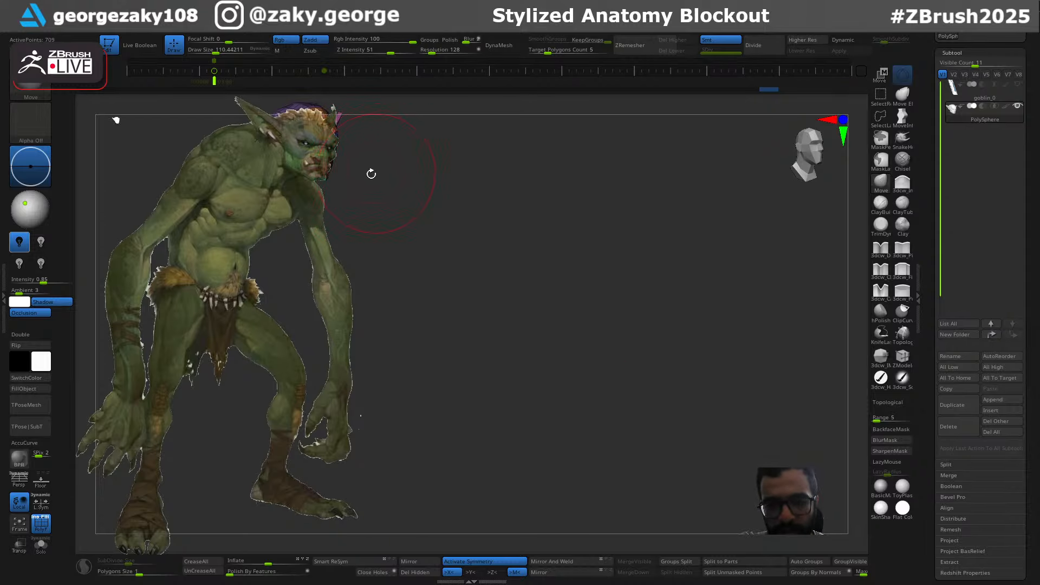
# Fit the nose and mouth area to the reference with the Move brush, reducing the draw size from about 110 to 40
pyautogui.moveTo(325, 171); pyautogui.dragTo(339, 209)
pyautogui.hotkey('ctrl', 'z')
pyautogui.moveTo(320, 172); pyautogui.dragTo(316, 156)
pyautogui.press('s')
pyautogui.press('s')
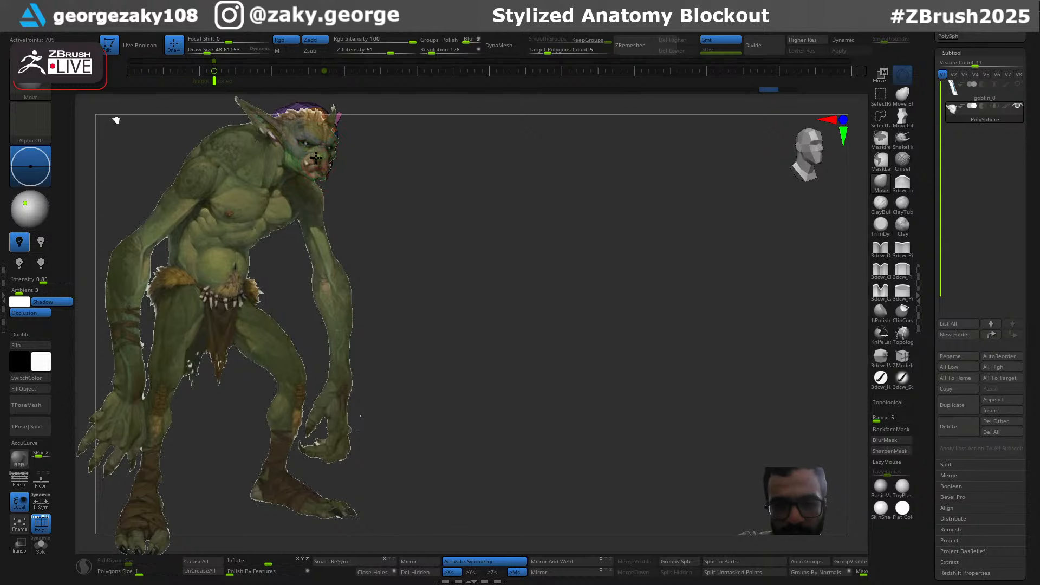
pyautogui.press('s')
pyautogui.hotkey('ctrl', 'z')
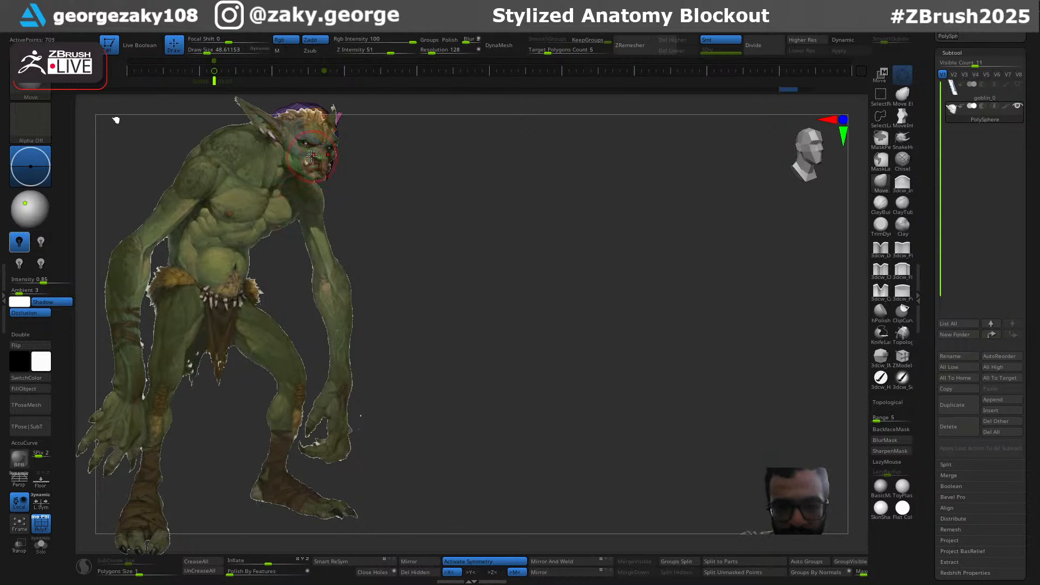
pyautogui.hotkey('ctrl', 'shift', 'z')
pyautogui.hotkey('ctrl', 'shift', 'z')
pyautogui.press('s')
pyautogui.moveTo(319, 159); pyautogui.dragTo(315, 159)
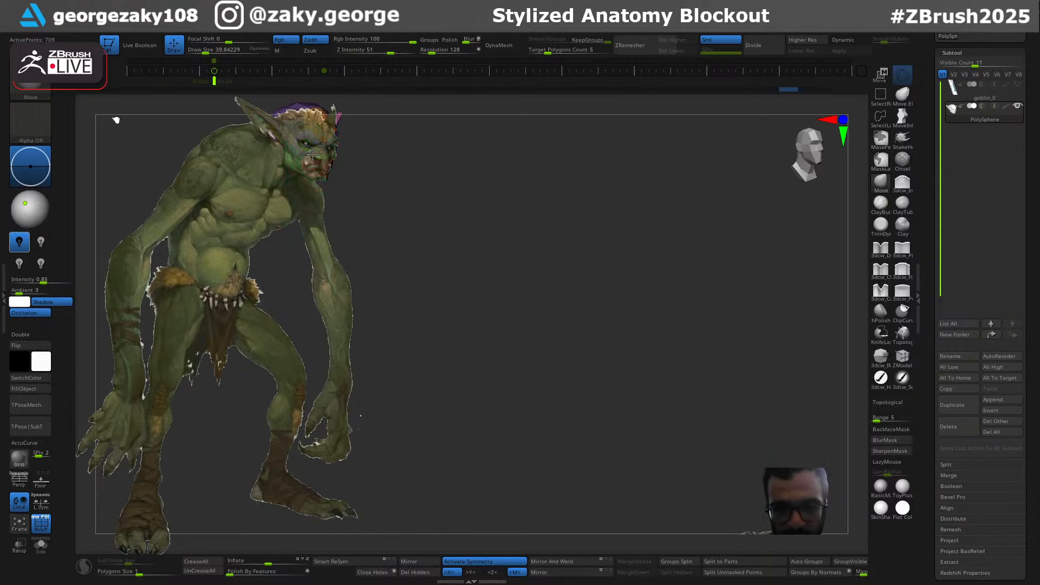
# Toggle the reference image on and off to compare the head with the artwork, and check both stored views
pyautogui.hotkey('shift', 'z')
pyautogui.hotkey('shift', 'z')
pyautogui.hotkey('shift', 'z')
pyautogui.hotkey('shift', 'z')
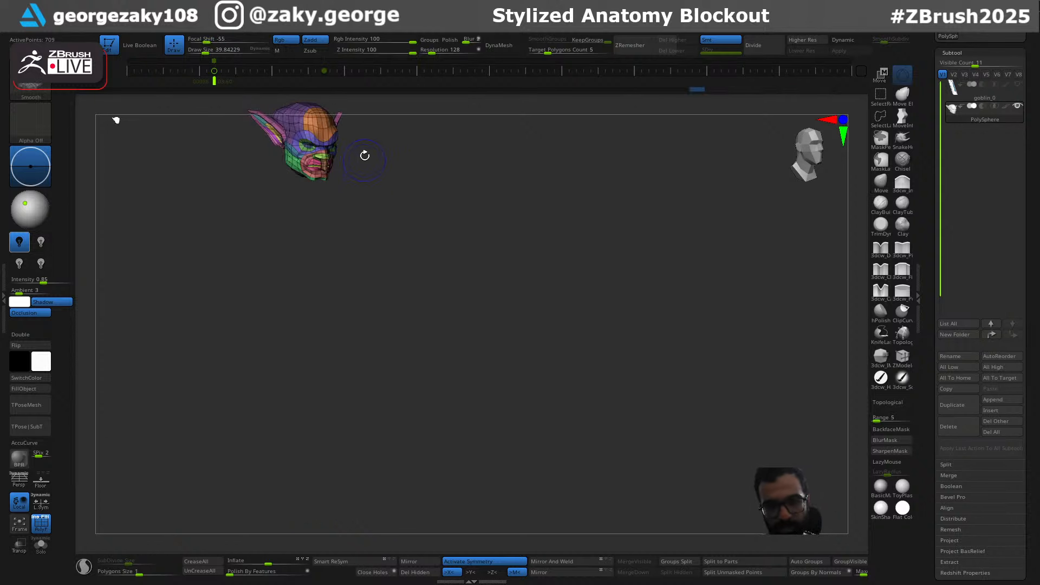
pyautogui.hotkey('shift', 'z')
pyautogui.hotkey('shift', 'z')
pyautogui.hotkey('shift', 'z')
pyautogui.hotkey('shift', 'z')
pyautogui.hotkey('shift', 'z')
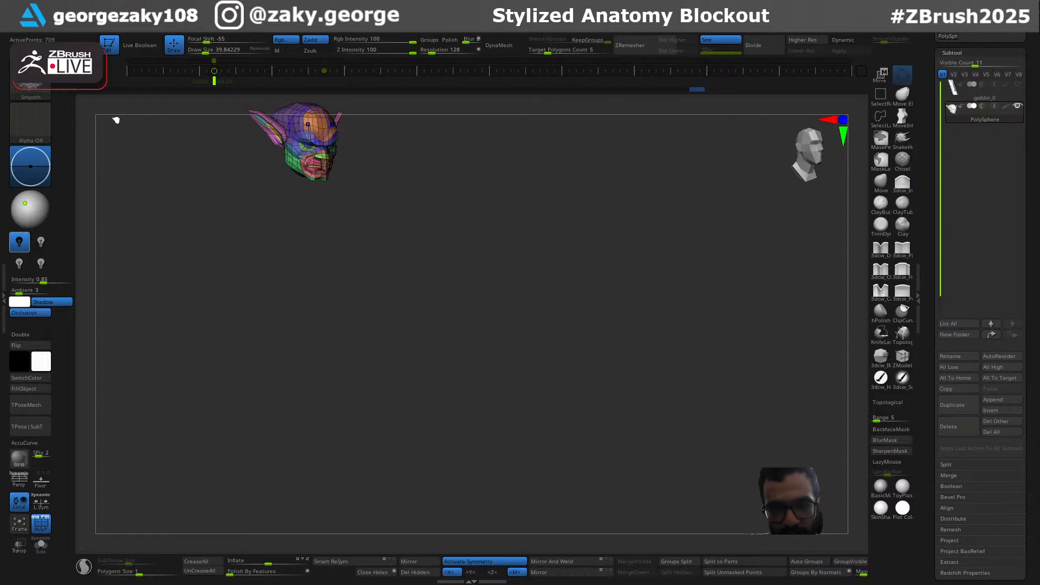
pyautogui.hotkey('shift', 'z')
pyautogui.hotkey('shift', 'z')
pyautogui.hotkey('shift', 'z')
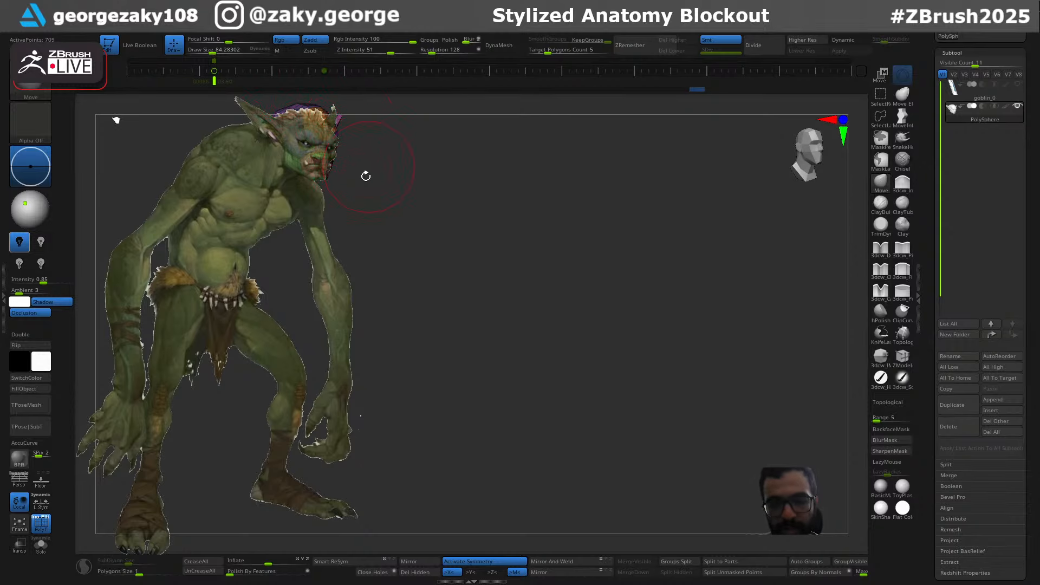
pyautogui.press('Right')
pyautogui.press('Left')
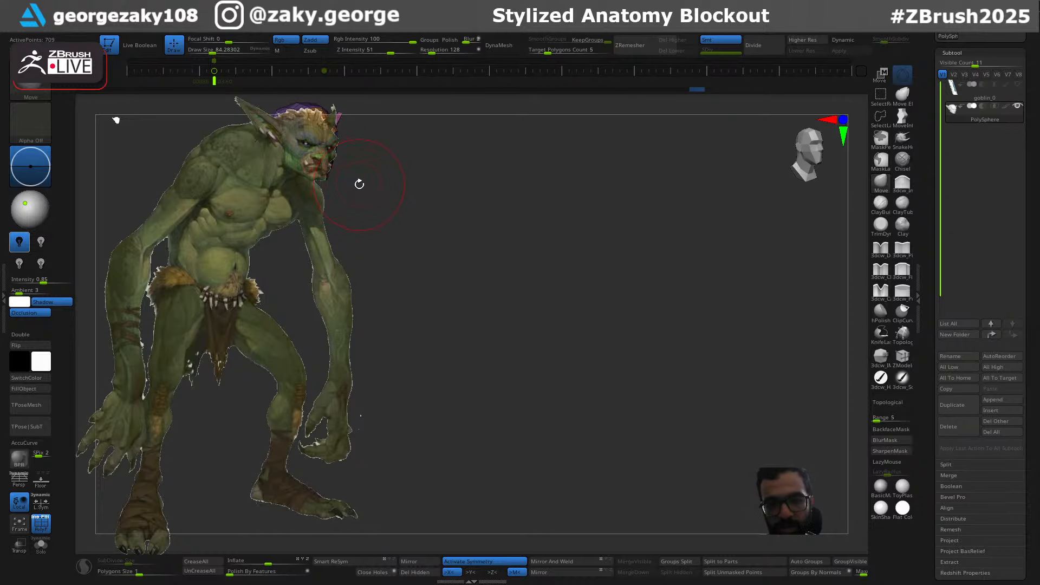
# Move the goblin reference image slightly lower with Spotlight and realign the head view to it
pyautogui.press('z')
pyautogui.moveTo(473, 281); pyautogui.dragTo(471, 290)
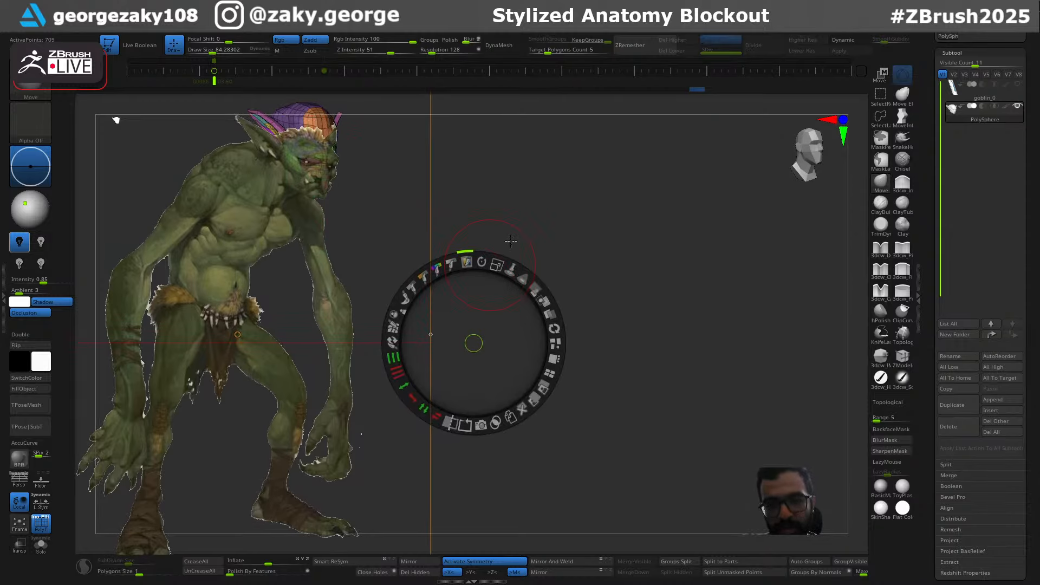
pyautogui.press('z')
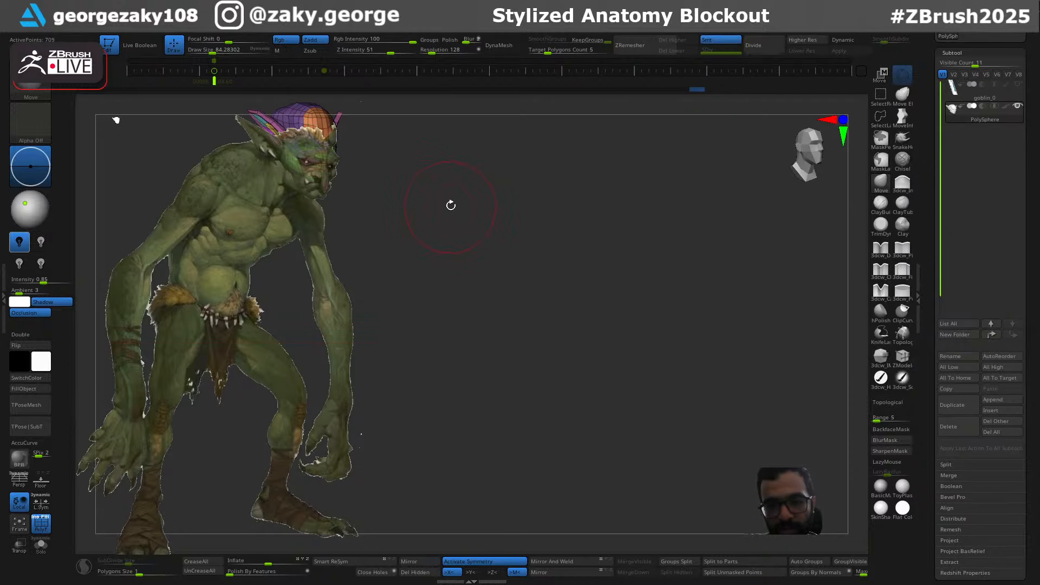
pyautogui.moveTo(450, 205); pyautogui.dragTo(447, 218)
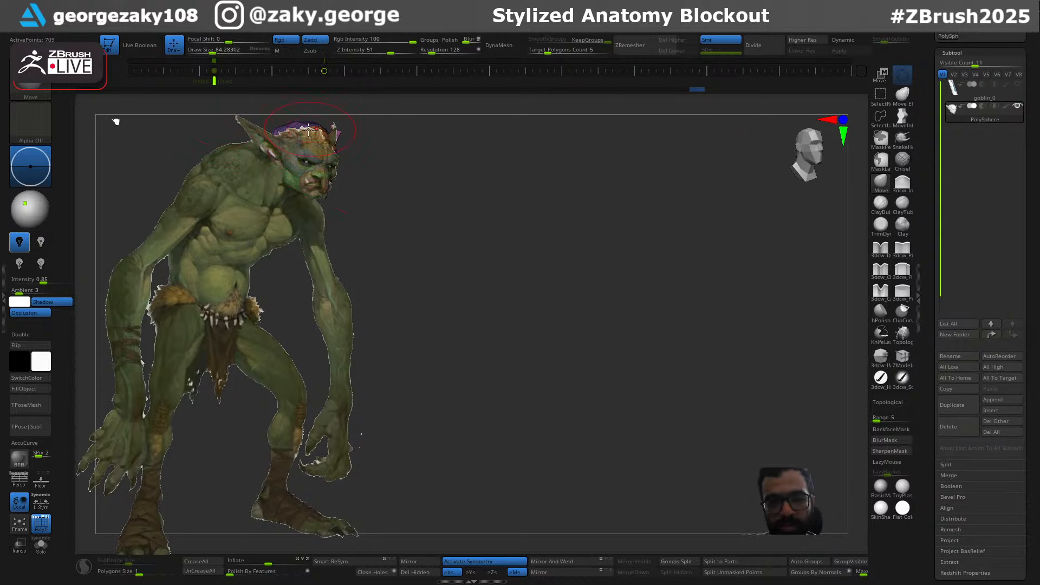
# Push the top of the skull down to the reference outline with the Move brush at a draw size of about 106
pyautogui.press(']')
pyautogui.moveTo(311, 132); pyautogui.dragTo(313, 132)
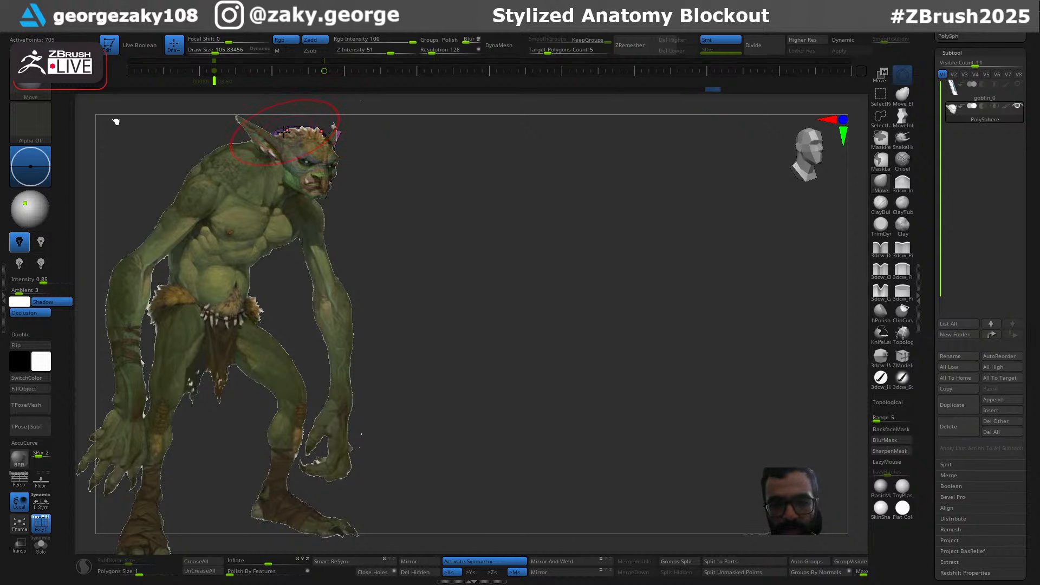
# Shape the brow to the reference in both stored views with the Move brush at a draw size of about 52
pyautogui.press('[')
pyautogui.press('[')
pyautogui.press('[')
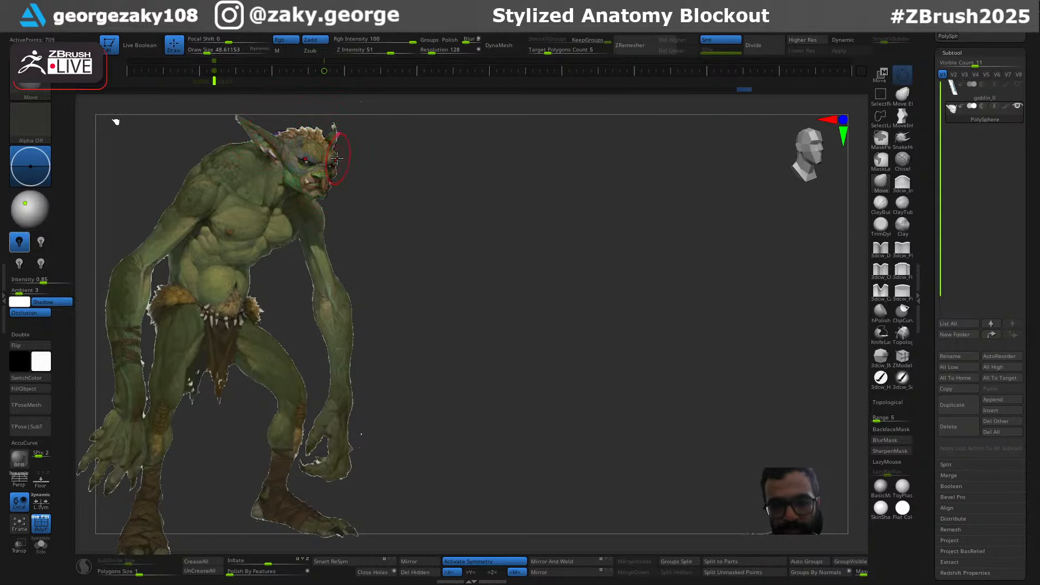
pyautogui.press(']')
pyautogui.moveTo(341, 157); pyautogui.dragTo(338, 156)
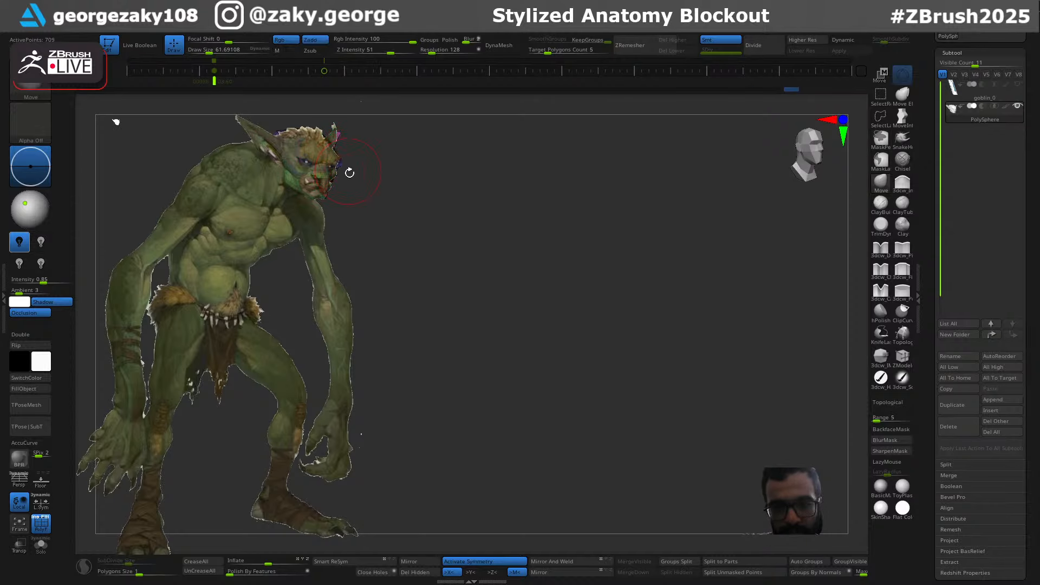
pyautogui.hotkey('ctrl', 'z')
pyautogui.press('[')
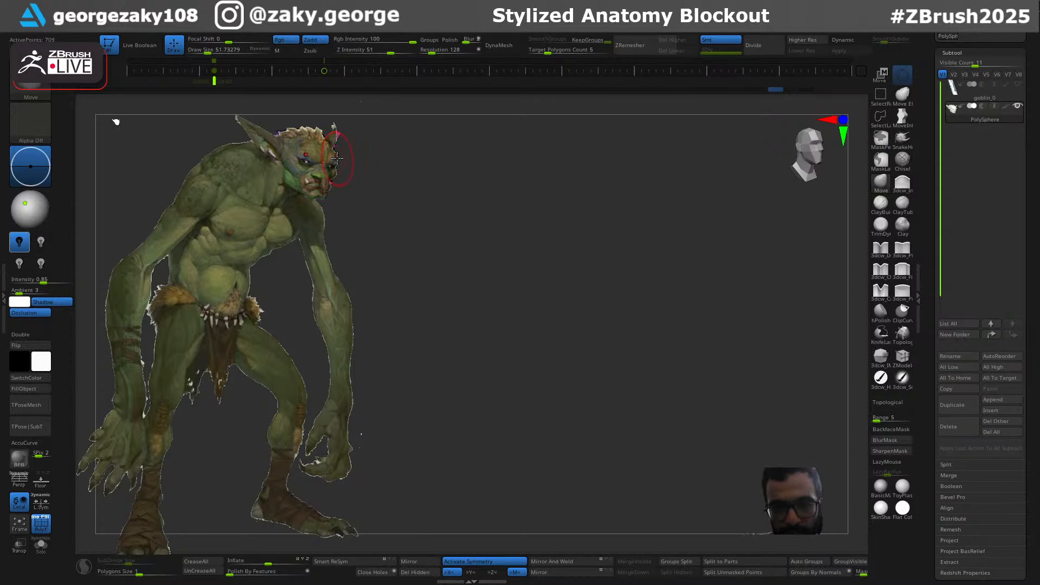
pyautogui.moveTo(336, 157); pyautogui.dragTo(333, 156)
pyautogui.press('Right')
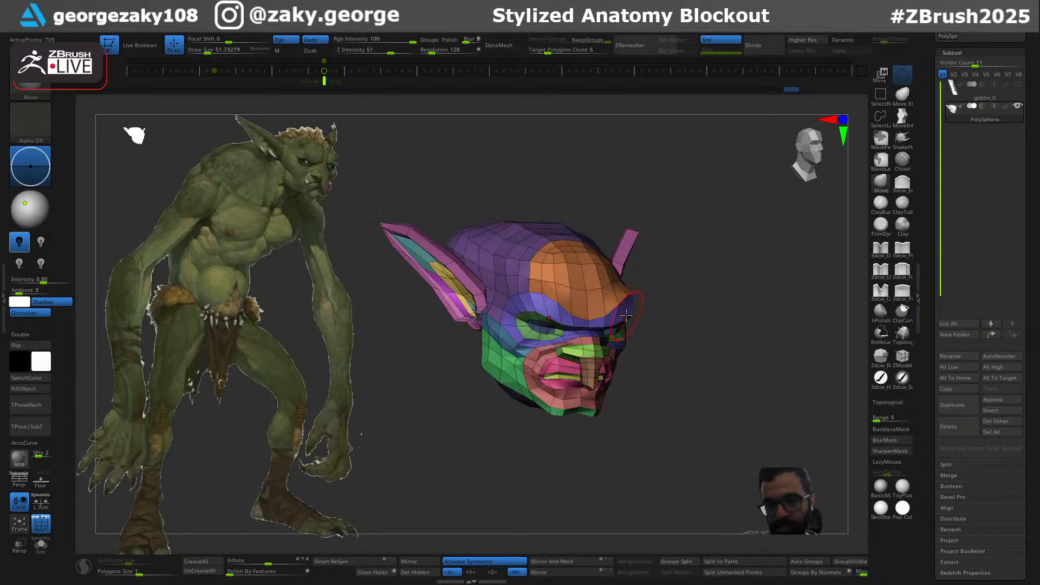
pyautogui.moveTo(626, 313); pyautogui.dragTo(623, 314)
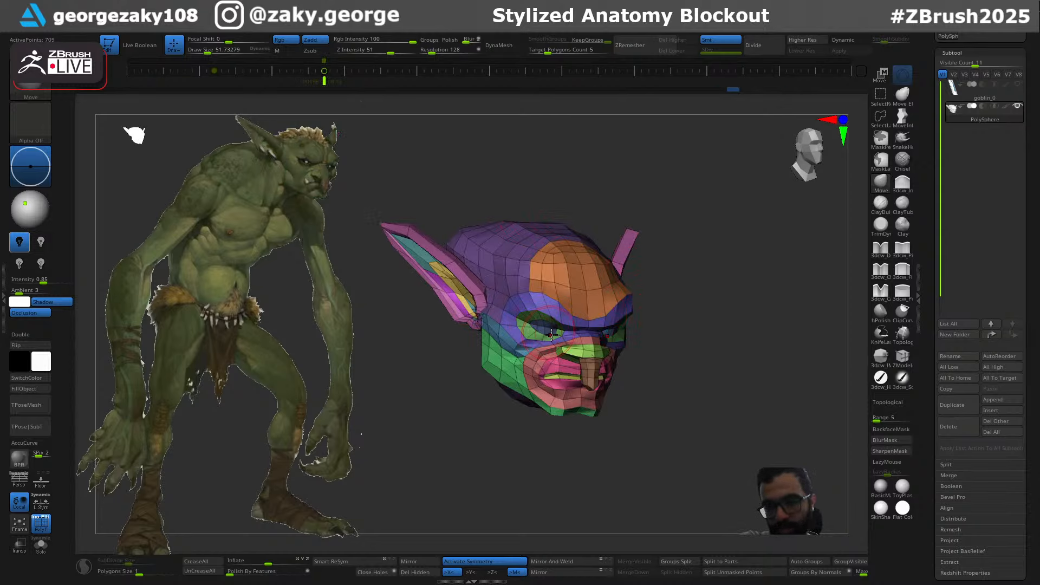
# Mask everything except the eye areas, reposition them with the gizmo, and clear the mask
pyautogui.press('w')
pyautogui.keyDown('ctrl'); pyautogui.click(563, 325); pyautogui.keyUp('ctrl')
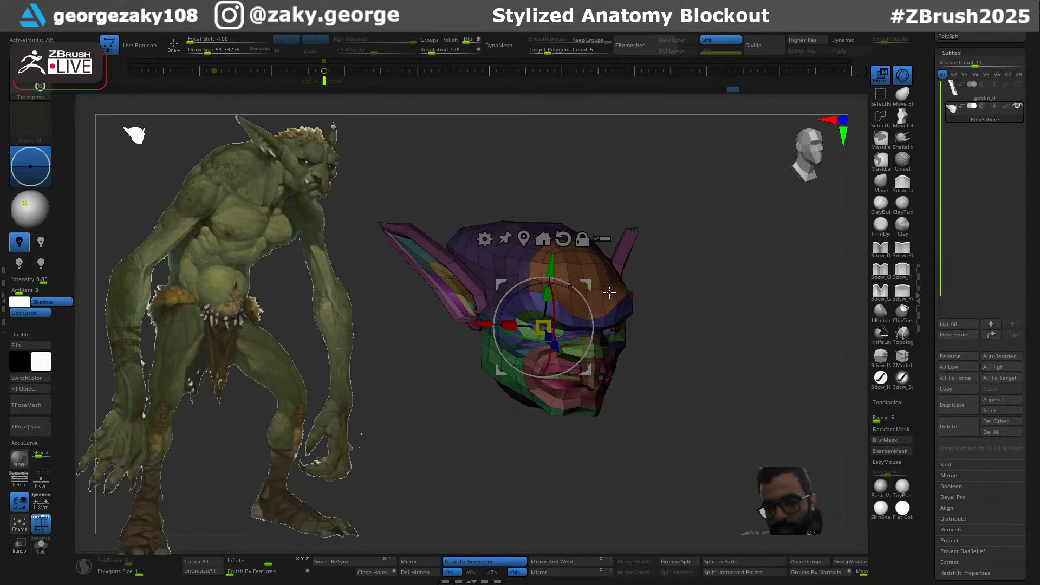
pyautogui.press('q')
pyautogui.press('w')
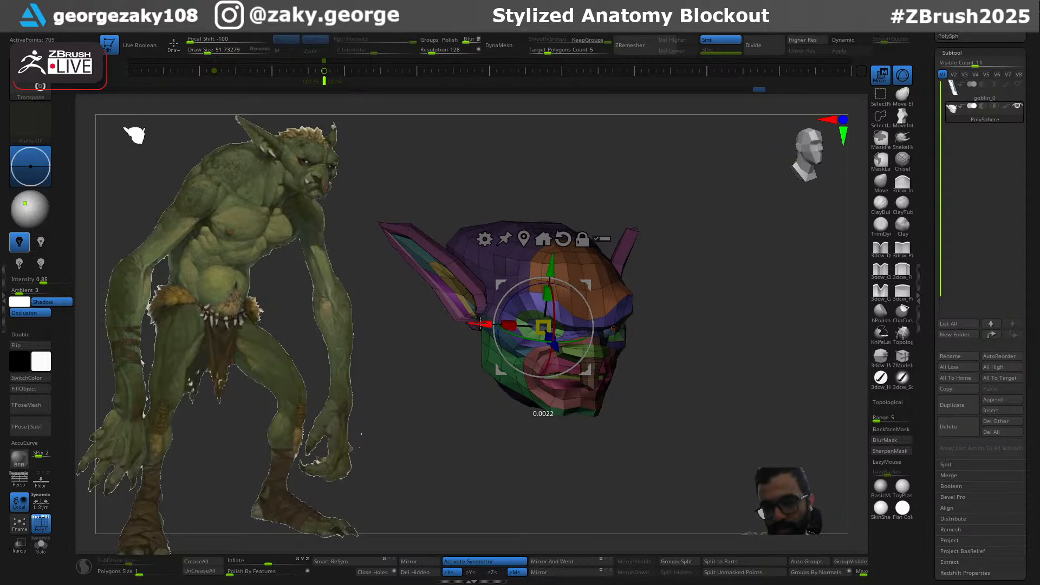
pyautogui.press('q')
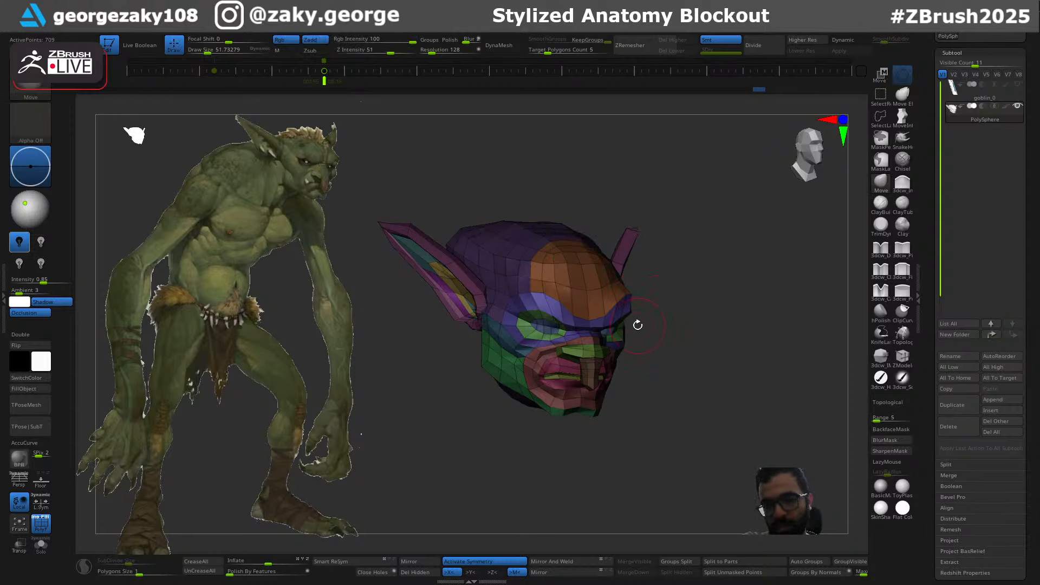
pyautogui.press('w')
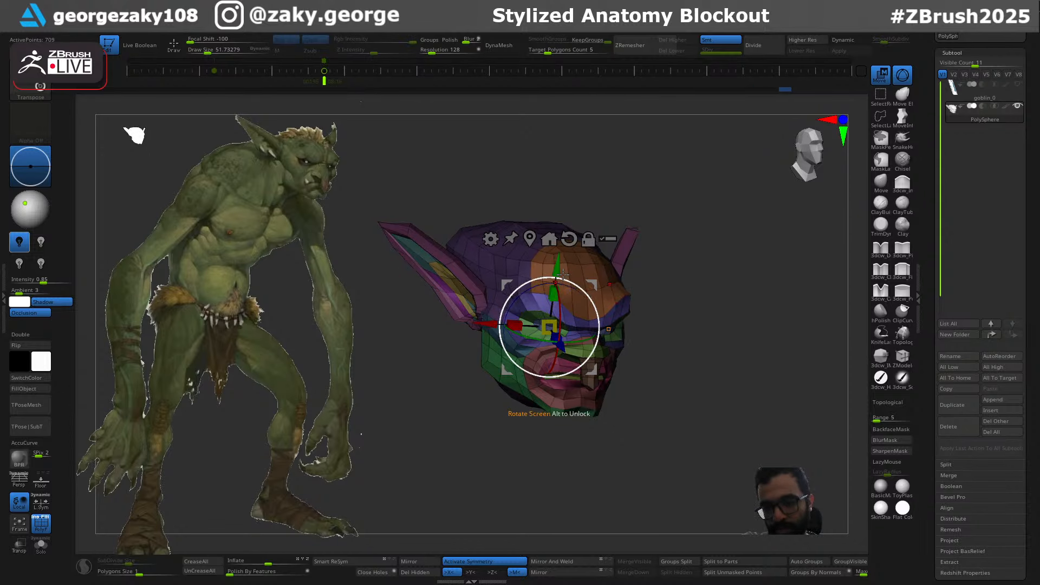
pyautogui.moveTo(559, 261); pyautogui.dragTo(559, 262)
pyautogui.moveTo(672, 260)
pyautogui.mouseDown()
pyautogui.moveTo(665, 312)
pyautogui.moveTo(675, 266)
pyautogui.mouseUp()
pyautogui.press('q')
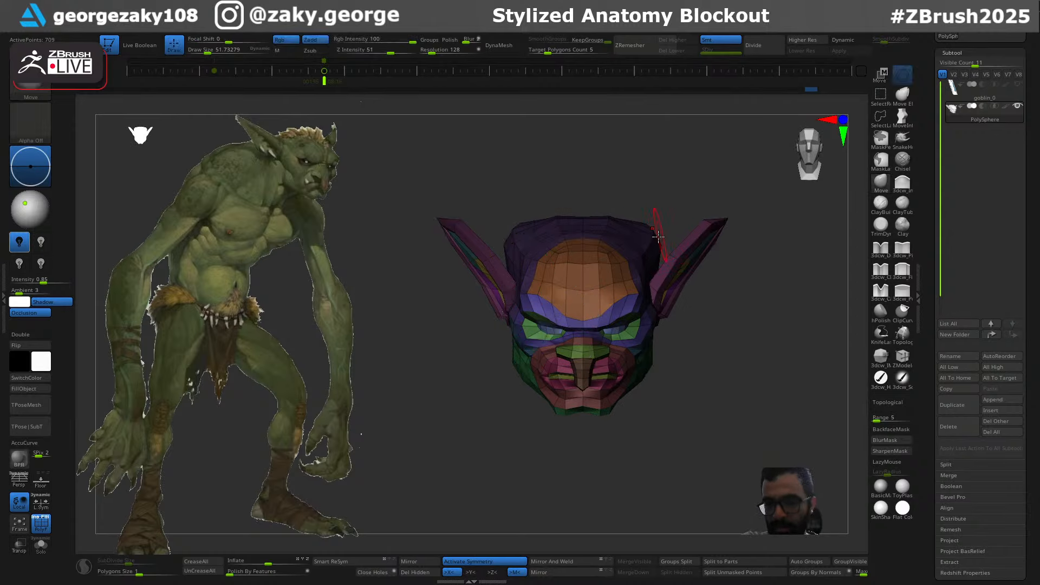
pyautogui.moveTo(686, 173); pyautogui.dragTo(693, 210)
pyautogui.moveTo(728, 239)
pyautogui.keyDown('ctrl'); pyautogui.mouseDown()
pyautogui.moveTo(722, 232)
pyautogui.moveTo(722, 250)
pyautogui.mouseUp(); pyautogui.keyUp('ctrl')
# Round the top and sides of the skull from the front with the Move brush at a draw size of about 93
pyautogui.press('s')
pyautogui.moveTo(640, 191)
pyautogui.mouseDown()
pyautogui.moveTo(645, 167)
pyautogui.moveTo(648, 176)
pyautogui.moveTo(696, 111)
pyautogui.moveTo(774, 117)
pyautogui.mouseUp()
pyautogui.hotkey('ctrl', 'z')
pyautogui.moveTo(652, 369)
pyautogui.keyDown('alt'); pyautogui.mouseDown()
pyautogui.moveTo(581, 425)
pyautogui.moveTo(645, 422)
pyautogui.mouseUp(); pyautogui.keyUp('alt')
pyautogui.press('s')
pyautogui.moveTo(663, 255); pyautogui.dragTo(667, 255)
pyautogui.moveTo(671, 218)
pyautogui.mouseDown()
pyautogui.moveTo(590, 206)
pyautogui.moveTo(564, 212)
pyautogui.moveTo(558, 233)
pyautogui.mouseUp()
pyautogui.press('s')
pyautogui.moveTo(518, 335)
pyautogui.keyDown('shift'); pyautogui.mouseDown()
pyautogui.moveTo(550, 409)
pyautogui.moveTo(546, 249)
pyautogui.mouseUp(); pyautogui.keyUp('shift')
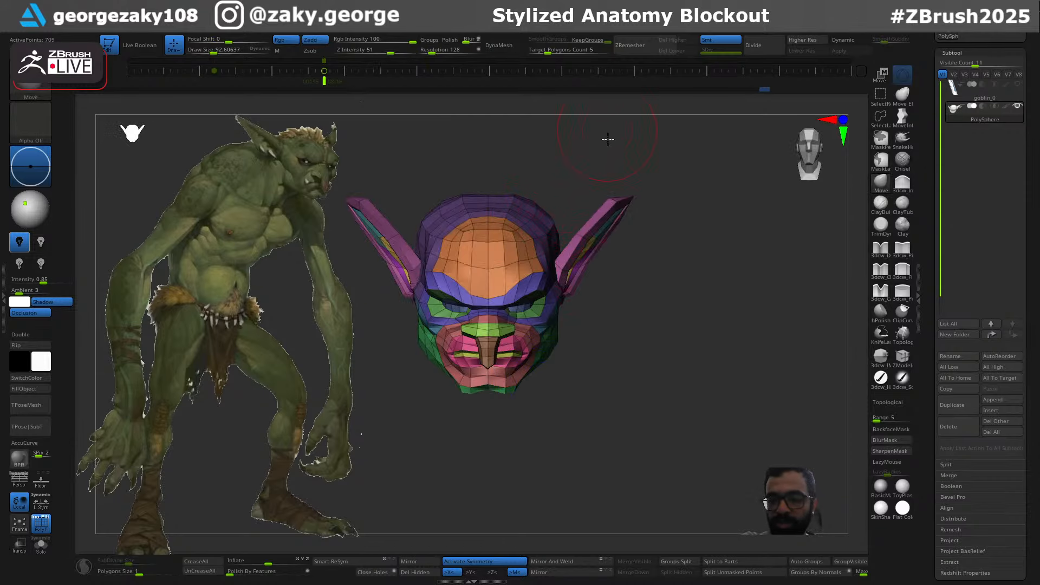
# Try smoothing the skull from above at a draw size of about 204, and undo the stroke
pyautogui.moveTo(608, 139)
pyautogui.mouseDown()
pyautogui.moveTo(608, 253)
pyautogui.moveTo(639, 249)
pyautogui.mouseUp()
pyautogui.press('s')
pyautogui.moveTo(546, 228); pyautogui.dragTo(548, 228)
pyautogui.moveTo(547, 217)
pyautogui.keyDown('shift'); pyautogui.mouseDown()
pyautogui.moveTo(519, 193)
pyautogui.moveTo(533, 199)
pyautogui.moveTo(539, 223)
pyautogui.moveTo(539, 209)
pyautogui.mouseUp(); pyautogui.keyUp('shift')
pyautogui.hotkey('ctrl', 'z')
pyautogui.press('s')
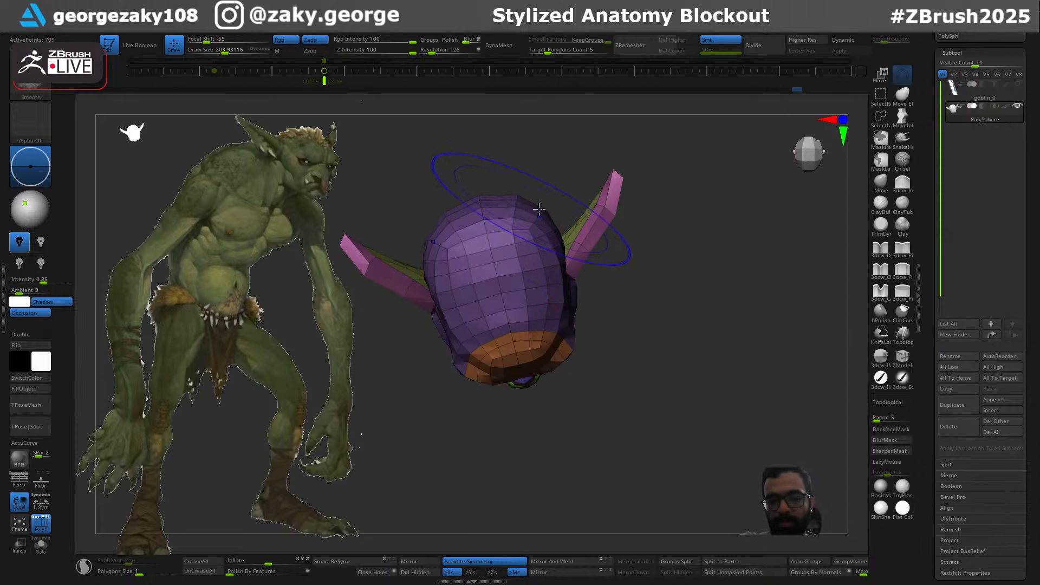
# Refine the brow and the side of the face from a three-quarter view with the Move brush at a draw size of about 115
pyautogui.moveTo(710, 319)
pyautogui.mouseDown()
pyautogui.moveTo(715, 285)
pyautogui.moveTo(691, 210)
pyautogui.mouseUp()
pyautogui.press('f')
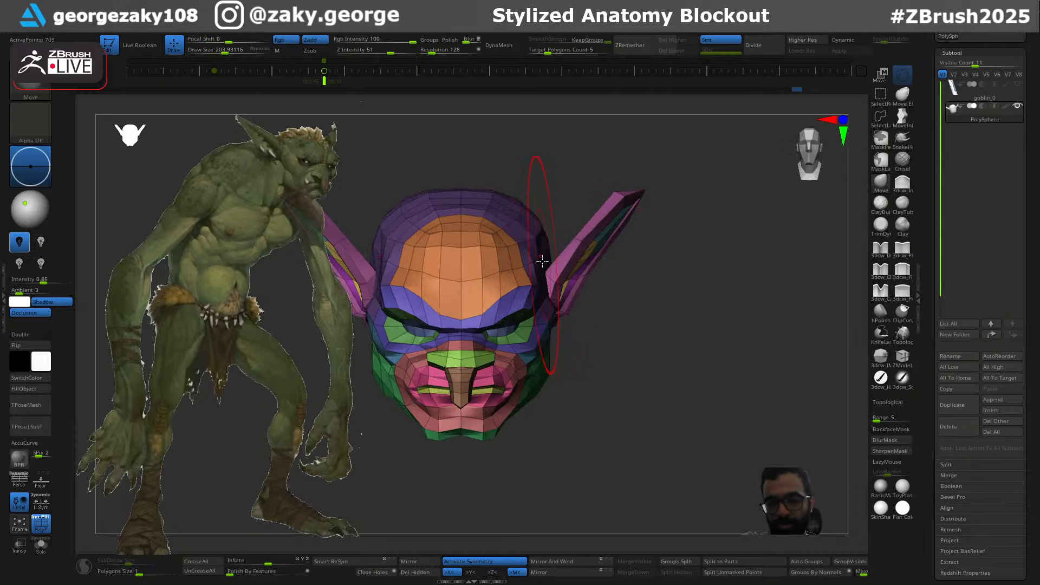
pyautogui.moveTo(640, 301)
pyautogui.mouseDown()
pyautogui.moveTo(701, 267)
pyautogui.moveTo(704, 294)
pyautogui.mouseUp()
pyautogui.press('s')
pyautogui.moveTo(720, 295)
pyautogui.mouseDown()
pyautogui.moveTo(760, 308)
pyautogui.moveTo(728, 293)
pyautogui.moveTo(712, 317)
pyautogui.moveTo(716, 337)
pyautogui.mouseUp()
pyautogui.press('s')
pyautogui.moveTo(624, 278); pyautogui.dragTo(622, 278)
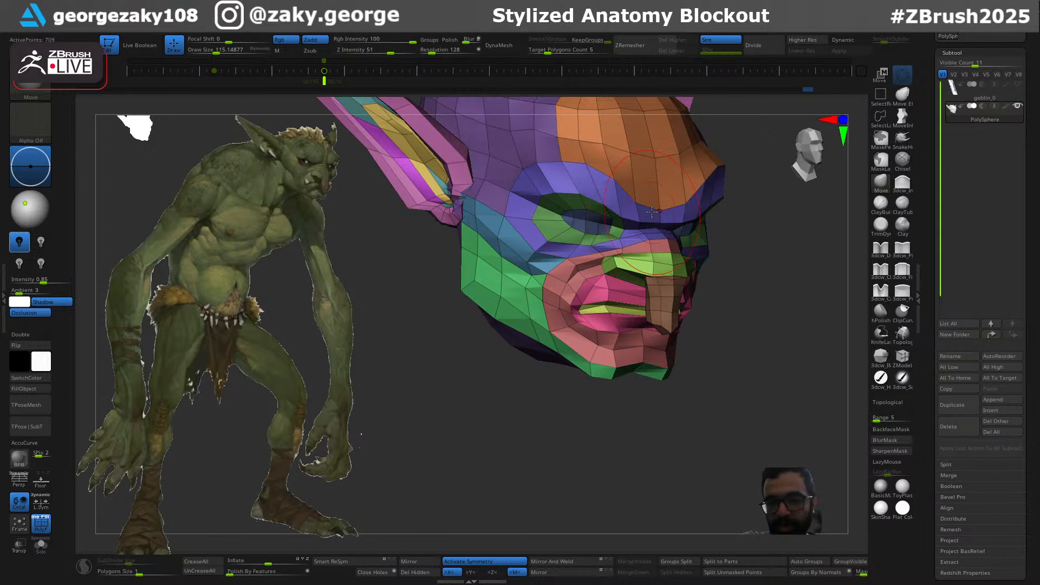
pyautogui.moveTo(652, 219); pyautogui.dragTo(655, 214)
pyautogui.moveTo(769, 277)
pyautogui.mouseDown()
pyautogui.moveTo(685, 271)
pyautogui.moveTo(678, 260)
pyautogui.mouseUp()
pyautogui.press('s')
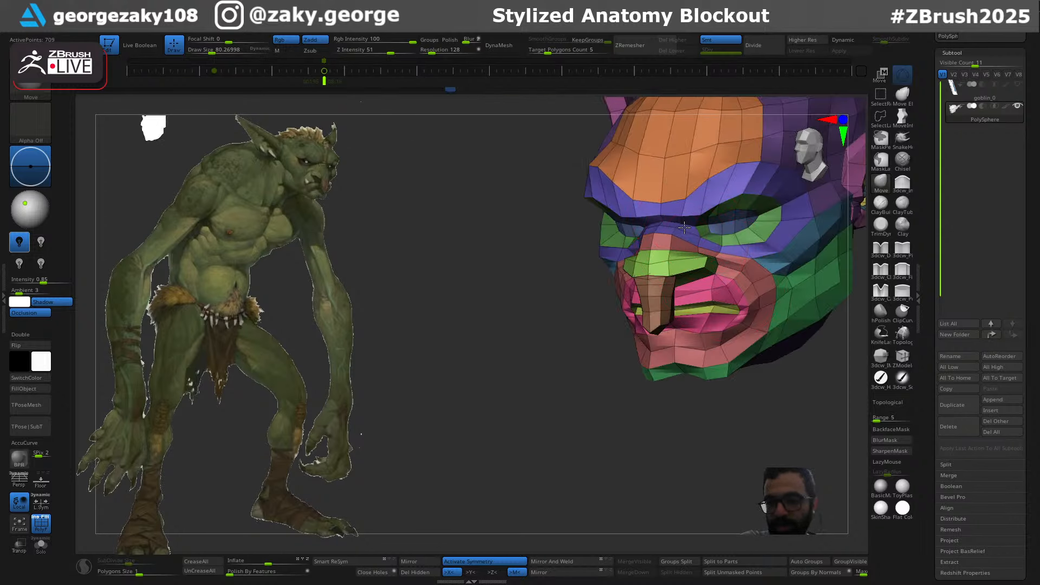
# Adjust the nose bridge and inner eye corners from the front and three-quarter views with the Move brush at a draw size of about 80
pyautogui.keyDown('shift'); pyautogui.moveTo(685, 228); pyautogui.dragTo(738, 215, button='right'); pyautogui.keyUp('shift')
pyautogui.press('s')
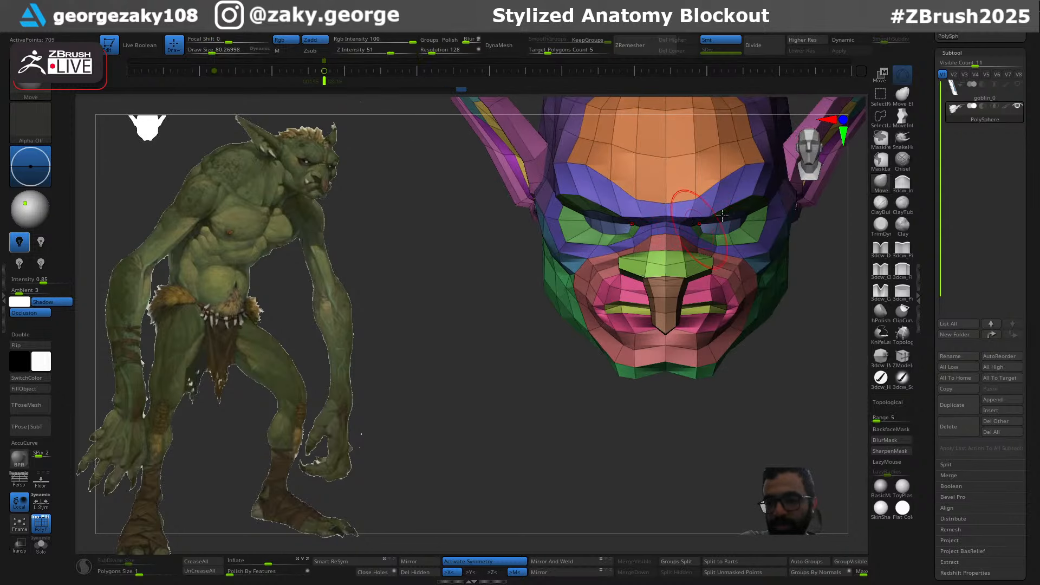
pyautogui.press('s')
pyautogui.moveTo(674, 249); pyautogui.dragTo(671, 249)
pyautogui.moveTo(732, 270)
pyautogui.mouseDown(button='right')
pyautogui.moveTo(704, 254)
pyautogui.moveTo(719, 263)
pyautogui.mouseUp(button='right')
pyautogui.press('s')
pyautogui.moveTo(719, 263); pyautogui.dragTo(723, 263)
pyautogui.moveTo(709, 260); pyautogui.dragTo(780, 265, button='right')
pyautogui.press('s')
pyautogui.moveTo(631, 260); pyautogui.dragTo(627, 260)
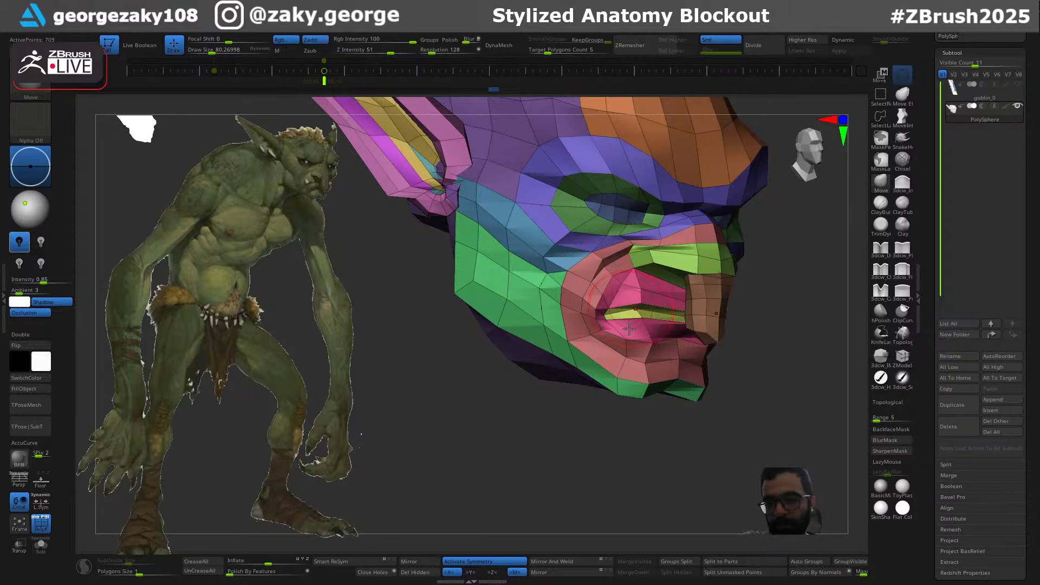
# Compare the head with the reference artwork in the stored camera views
pyautogui.keyDown('ctrl'); pyautogui.moveTo(629, 329); pyautogui.dragTo(598, 284, button='right'); pyautogui.keyUp('ctrl')
pyautogui.press(']')
pyautogui.moveTo(651, 349); pyautogui.dragTo(645, 391, button='right')
pyautogui.press('Left')
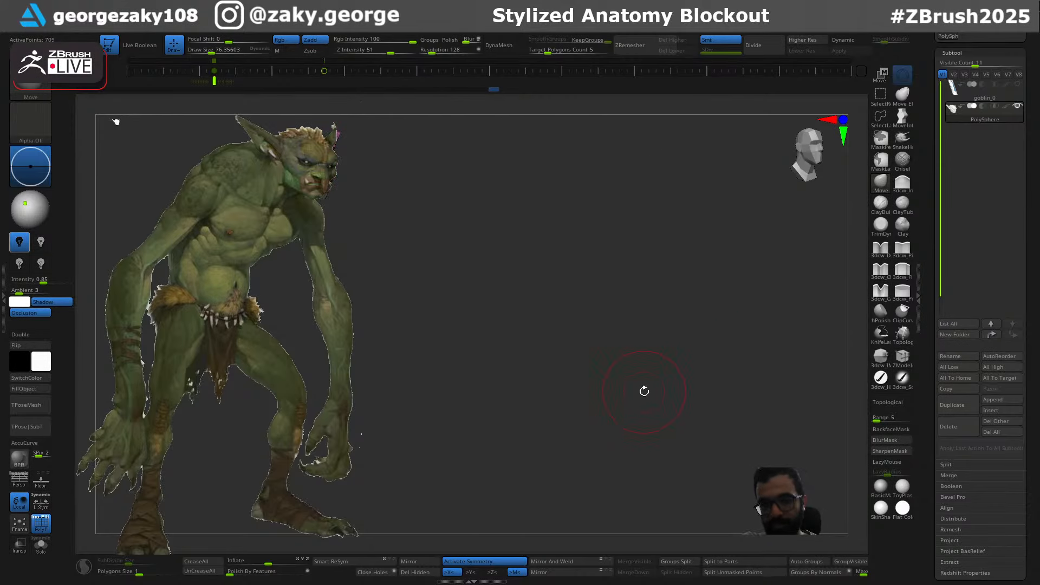
pyautogui.press('Right')
pyautogui.moveTo(611, 430); pyautogui.dragTo(613, 428, button='right')
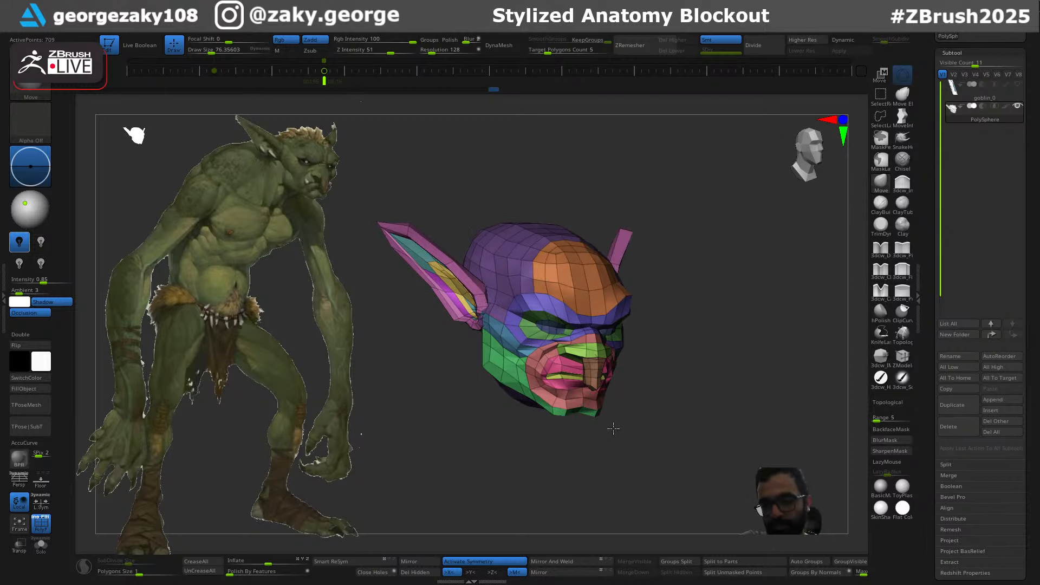
# Refine the far-side brow and cheek contour in three-quarter view with the Move brush, starting at a draw size of about 62
pyautogui.press('s')
pyautogui.click(620, 379)
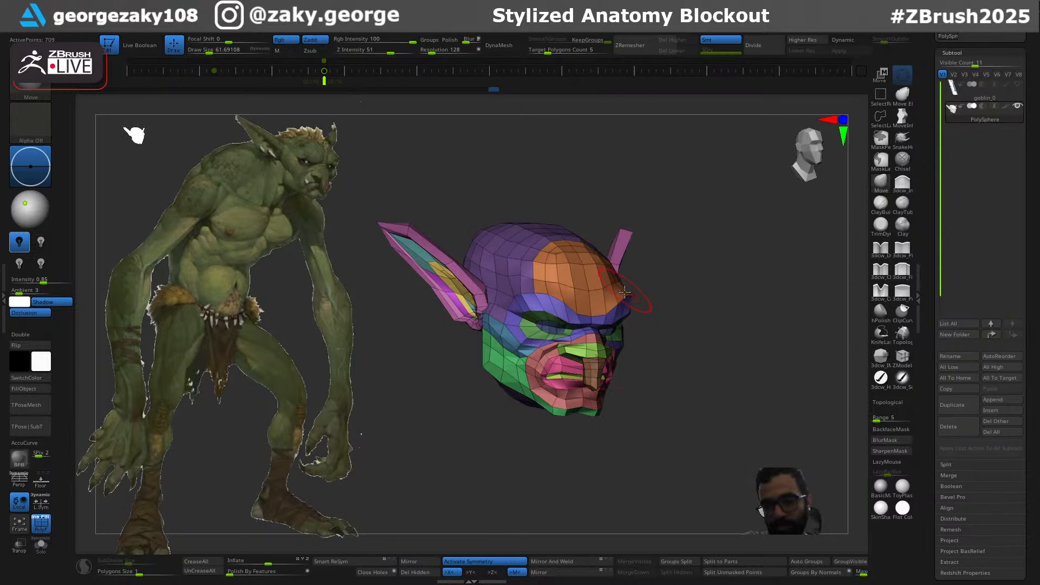
pyautogui.press('s')
pyautogui.click(624, 325)
pyautogui.moveTo(657, 346)
pyautogui.mouseDown(button='right')
pyautogui.moveTo(630, 358)
pyautogui.moveTo(620, 336)
pyautogui.moveTo(667, 388)
pyautogui.moveTo(661, 381)
pyautogui.mouseUp(button='right')
pyautogui.press('s')
pyautogui.click(620, 335)
pyautogui.moveTo(736, 327)
pyautogui.mouseDown(button='right')
pyautogui.moveTo(763, 311)
pyautogui.moveTo(750, 300)
pyautogui.mouseUp(button='right')
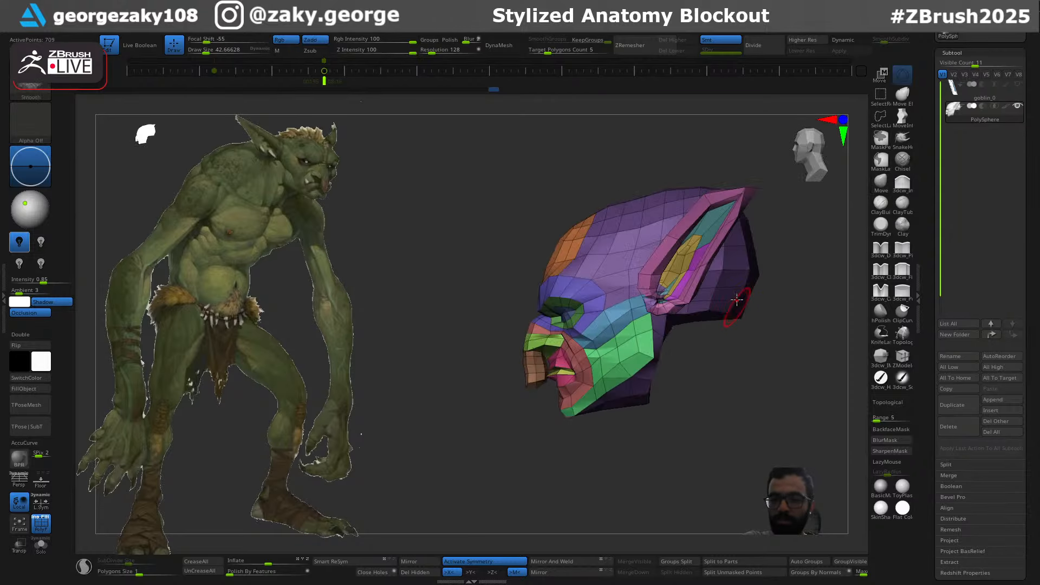
# Try reshaping the back of the skull and the ear with the Move brush, and undo the strokes
pyautogui.press('s')
pyautogui.click(750, 297)
pyautogui.moveTo(746, 279); pyautogui.dragTo(723, 284)
pyautogui.hotkey('ctrl', 'z')
pyautogui.moveTo(734, 310); pyautogui.dragTo(770, 309, button='right')
pyautogui.press('s')
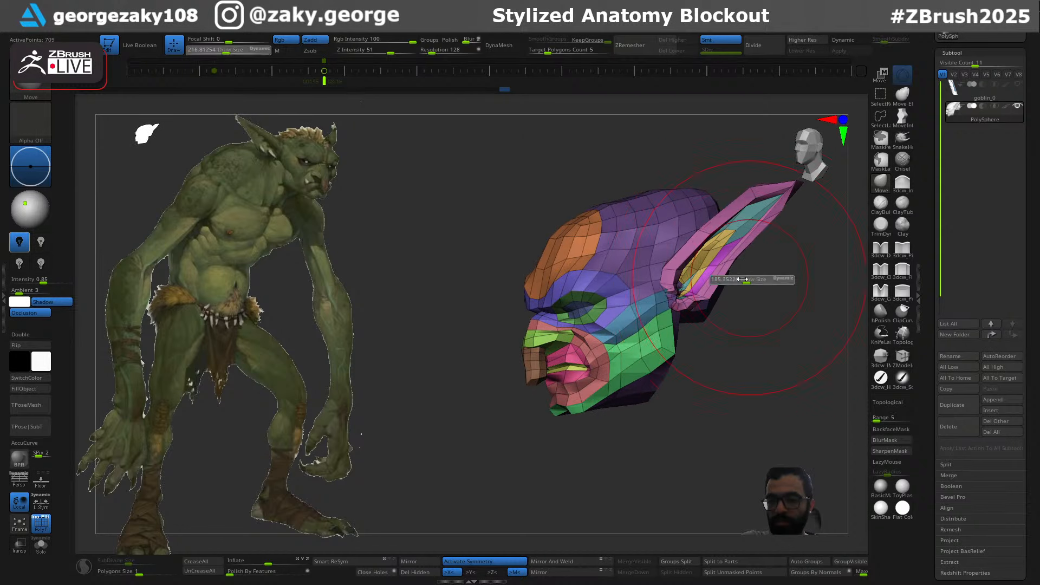
pyautogui.press('s')
pyautogui.click(773, 218)
pyautogui.hotkey('ctrl', 'z')
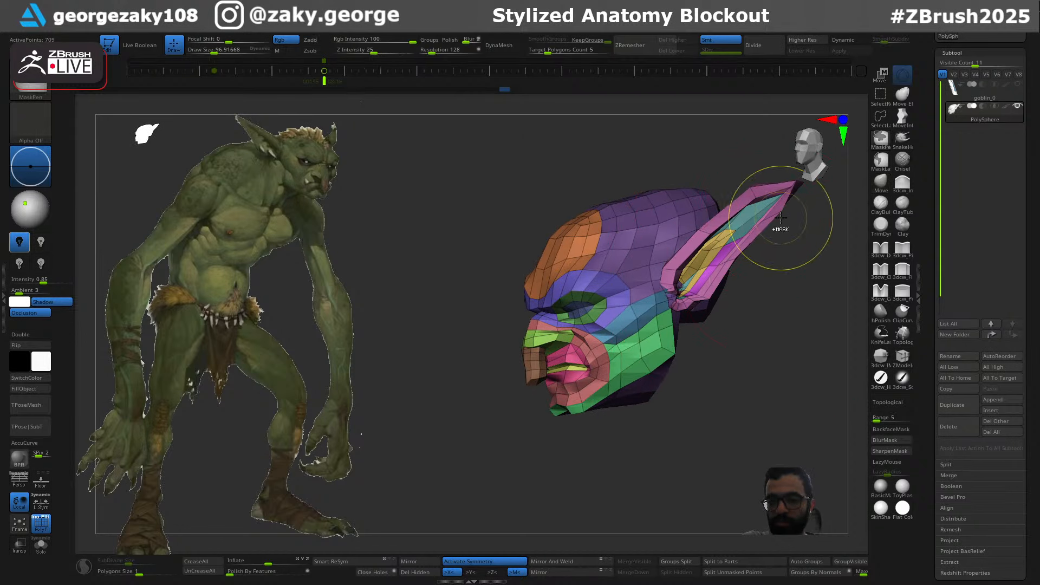
# Reshape the ear's lower edge with the Move brush and smooth it at a draw size of about 49
pyautogui.press('s')
pyautogui.click(765, 216)
pyautogui.press('s')
pyautogui.click(762, 217)
pyautogui.moveTo(770, 218); pyautogui.dragTo(767, 213)
pyautogui.press('s')
pyautogui.click(757, 226)
pyautogui.moveTo(754, 233); pyautogui.dragTo(773, 235, button='right')
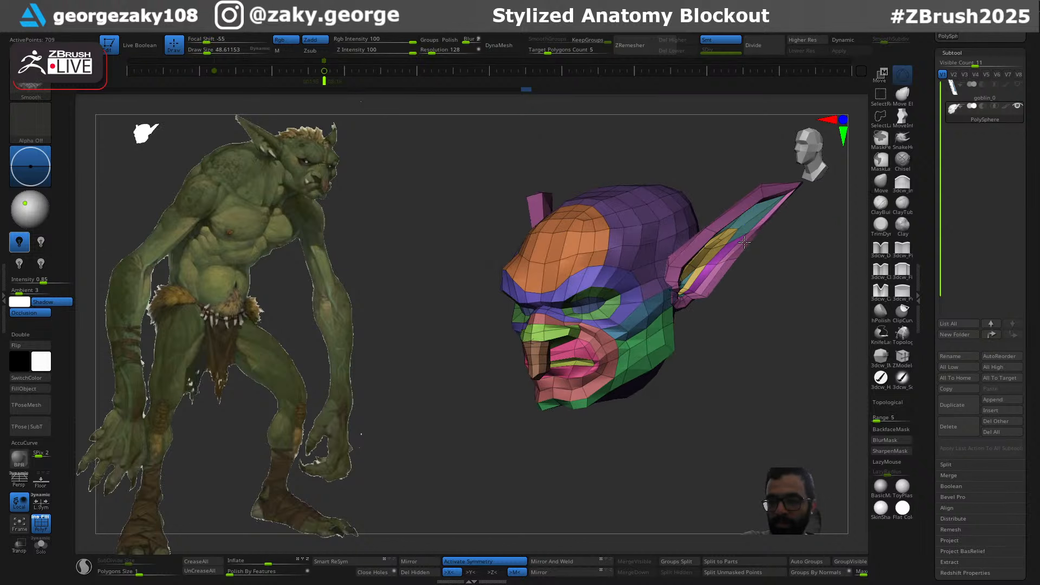
pyautogui.keyDown('shift'); pyautogui.moveTo(744, 242); pyautogui.dragTo(751, 241); pyautogui.keyUp('shift')
pyautogui.press('s')
pyautogui.click(760, 247)
# Narrow the ears' outer edge from the front with the Move brush at a draw size of about 84
pyautogui.moveTo(753, 234); pyautogui.dragTo(741, 260, button='right')
pyautogui.press('s')
pyautogui.click(739, 264)
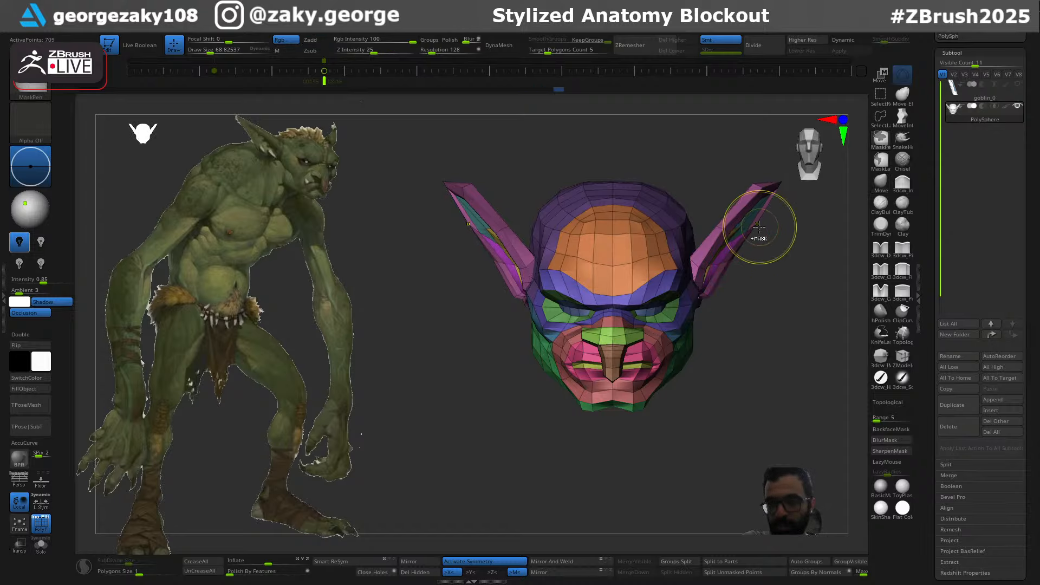
pyautogui.moveTo(759, 227); pyautogui.dragTo(748, 227)
pyautogui.press('s')
pyautogui.click(742, 233)
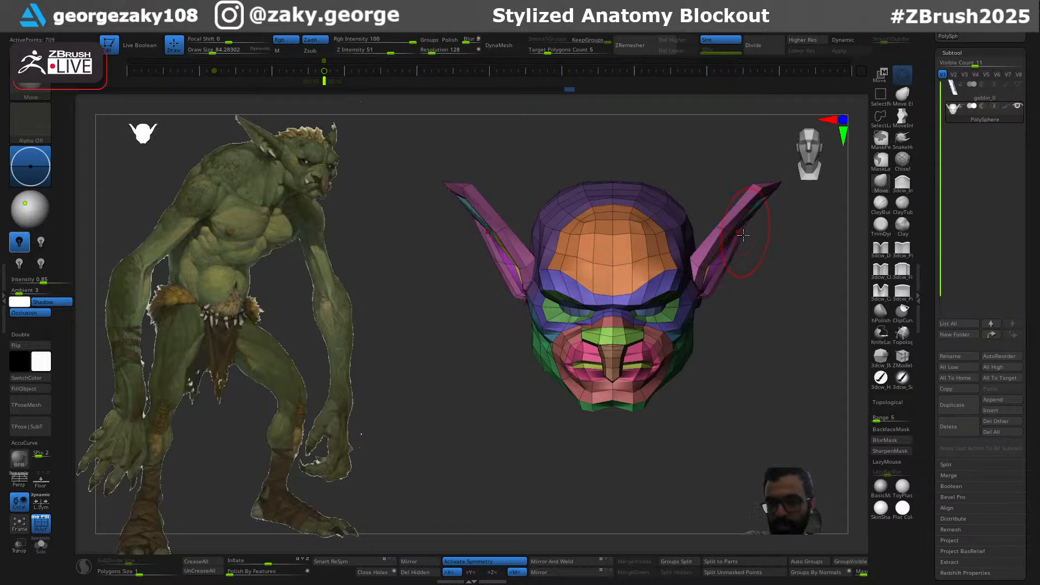
pyautogui.press('s')
pyautogui.click(721, 287)
# Adjust the ear's attachment and the side of the jaw with the Move brush at a draw size of about 73
pyautogui.moveTo(719, 294); pyautogui.dragTo(677, 287, button='right')
pyautogui.press('s')
pyautogui.click(693, 288)
pyautogui.press('s')
pyautogui.click(685, 294)
pyautogui.press('s')
pyautogui.click(681, 287)
pyautogui.moveTo(674, 336); pyautogui.dragTo(666, 337)
pyautogui.moveTo(709, 344); pyautogui.dragTo(778, 347, button='right')
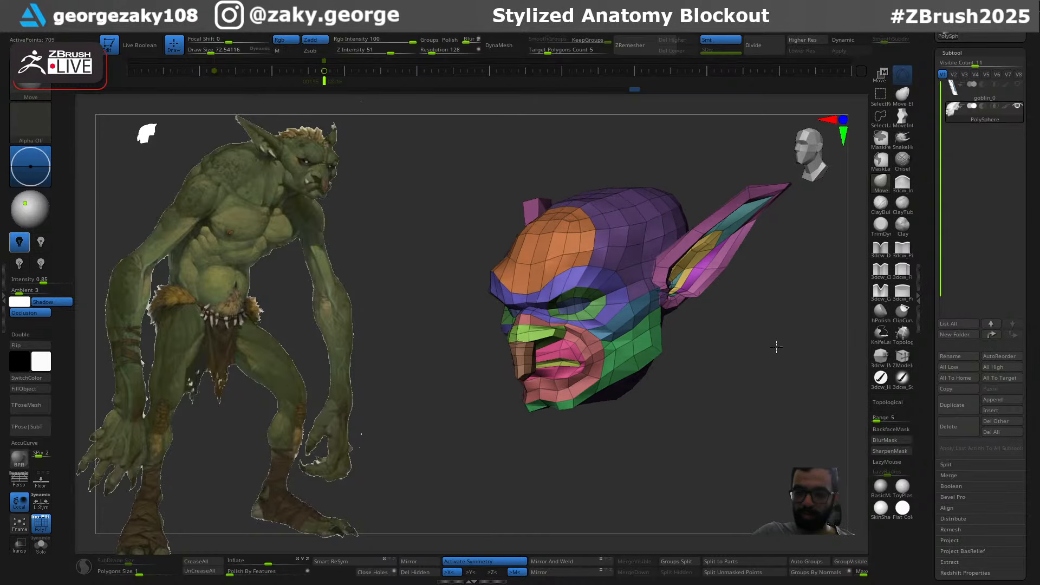
# Refine the ear's base where it meets the head at a draw size of about 84
pyautogui.press('3')
pyautogui.press('s')
pyautogui.click(683, 304)
pyautogui.moveTo(680, 264)
pyautogui.mouseDown()
pyautogui.moveTo(689, 254)
pyautogui.moveTo(668, 260)
pyautogui.mouseUp()
pyautogui.press('s')
pyautogui.click(673, 255)
pyautogui.keyDown('shift'); pyautogui.moveTo(709, 326); pyautogui.dragTo(733, 337, button='right'); pyautogui.keyUp('shift')
pyautogui.moveTo(612, 325)
pyautogui.keyDown('ctrl'); pyautogui.mouseDown(button='right')
pyautogui.moveTo(604, 371)
pyautogui.moveTo(569, 383)
pyautogui.moveTo(631, 388)
pyautogui.mouseUp(button='right'); pyautogui.keyUp('ctrl')
pyautogui.moveTo(623, 398)
pyautogui.keyDown('ctrl'); pyautogui.mouseDown(button='right')
pyautogui.moveTo(617, 429)
pyautogui.moveTo(631, 417)
pyautogui.mouseUp(button='right'); pyautogui.keyUp('ctrl')
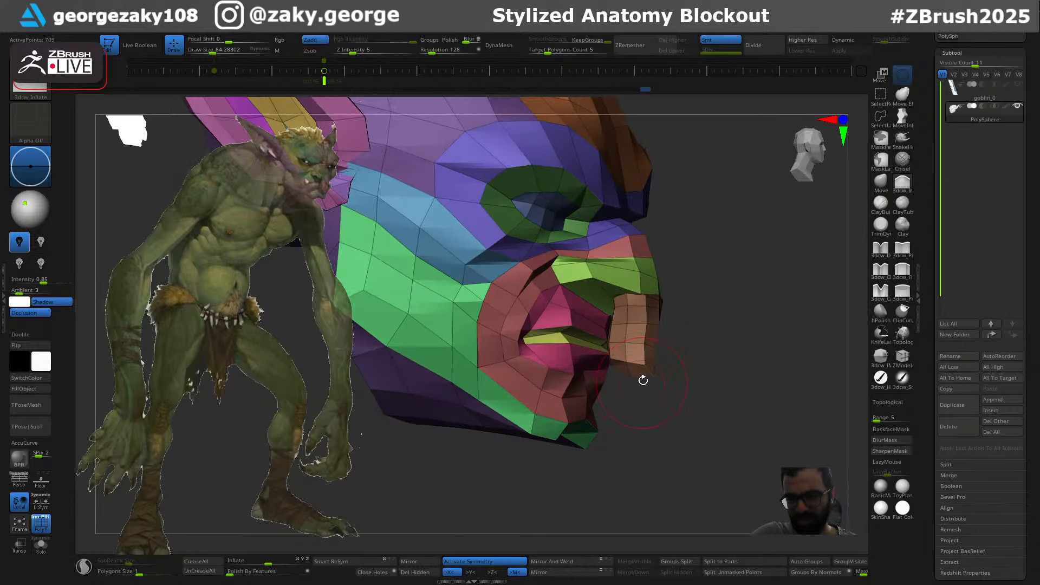
pyautogui.press('1')
pyautogui.press(']')
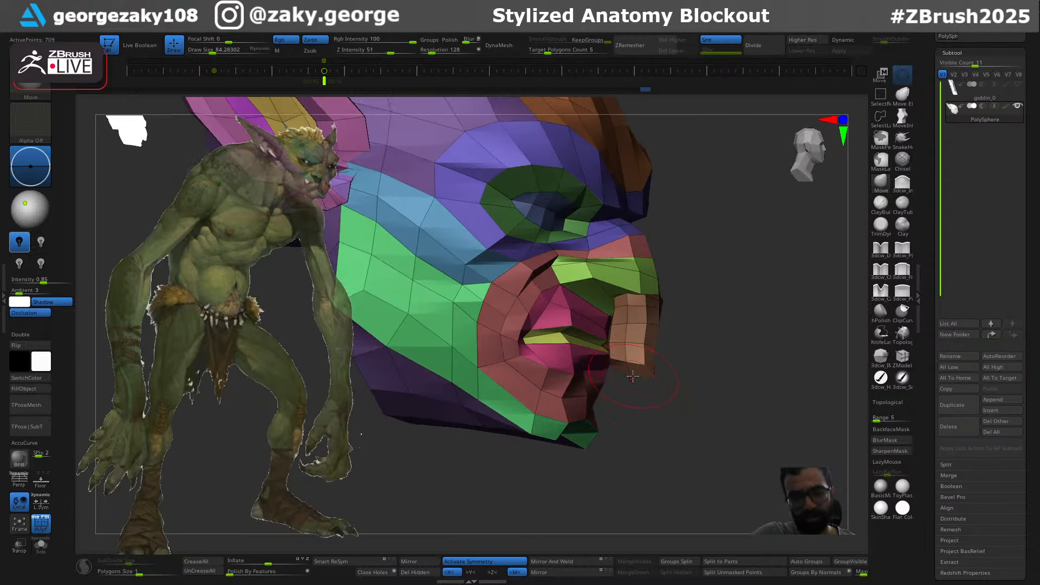
# Insert a neck part beneath the back of the head with the 3dcw IMM brush
pyautogui.keyDown('shift'); pyautogui.moveTo(744, 398); pyautogui.dragTo(769, 200, button='right'); pyautogui.keyUp('shift')
pyautogui.moveTo(796, 388)
pyautogui.mouseDown(button='right')
pyautogui.moveTo(685, 368)
pyautogui.moveTo(720, 360)
pyautogui.moveTo(681, 355)
pyautogui.moveTo(680, 366)
pyautogui.moveTo(696, 365)
pyautogui.moveTo(648, 375)
pyautogui.moveTo(691, 380)
pyautogui.moveTo(632, 383)
pyautogui.moveTo(701, 383)
pyautogui.mouseUp(button='right')
pyautogui.press('i')
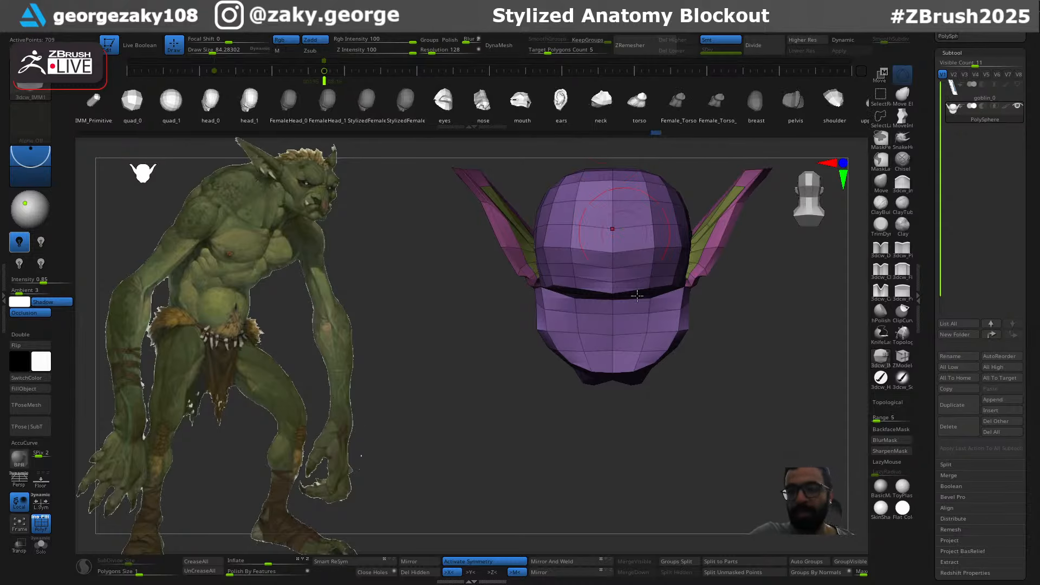
pyautogui.moveTo(685, 428); pyautogui.dragTo(777, 350, button='right')
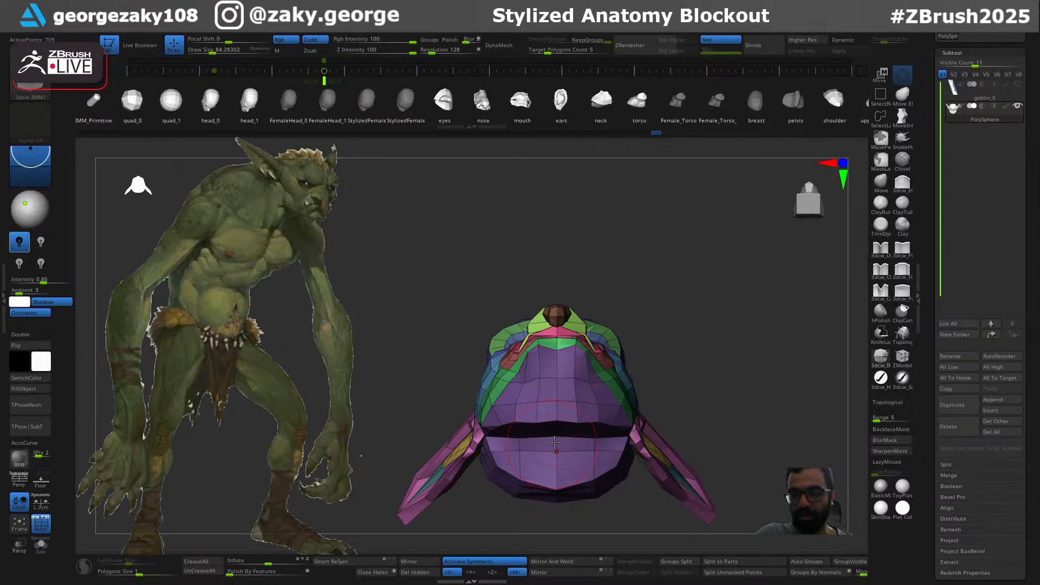
pyautogui.moveTo(560, 473); pyautogui.dragTo(697, 320, button='right')
# Scale up the inserted neck and position it under the head with the gizmo
pyautogui.press('w')
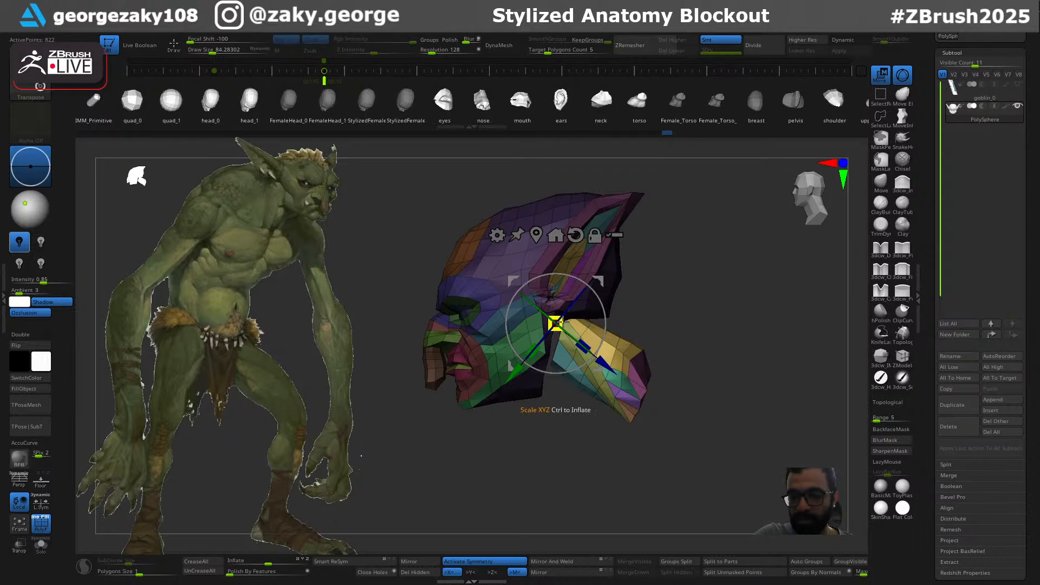
pyautogui.moveTo(562, 322); pyautogui.dragTo(622, 189)
pyautogui.keyDown('shift'); pyautogui.moveTo(715, 288); pyautogui.dragTo(746, 291); pyautogui.keyUp('shift')
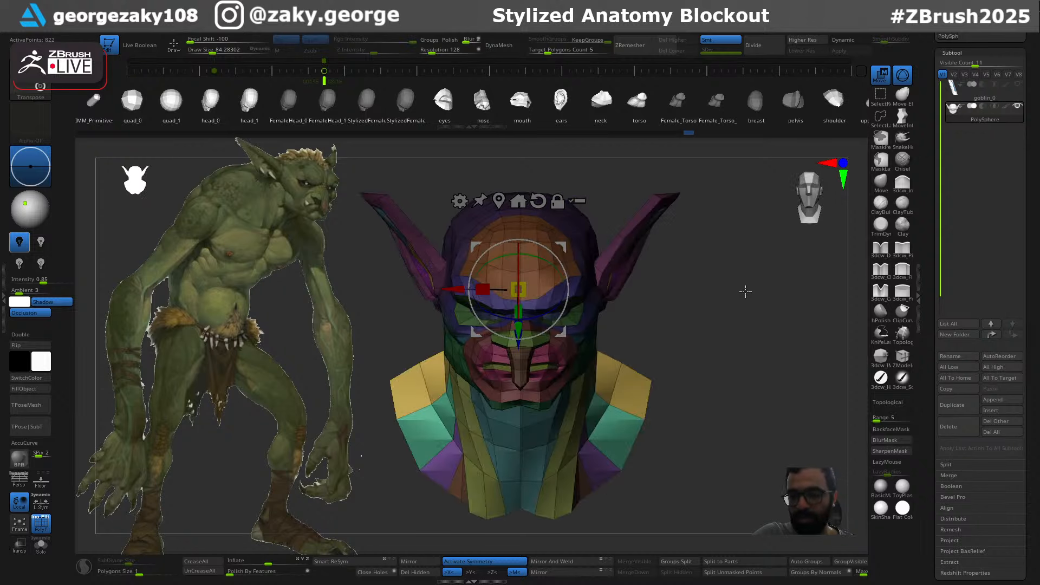
pyautogui.press('q')
# Try pulling the back of the neck from the side with the Move brush, and undo the strokes
pyautogui.moveTo(689, 343); pyautogui.dragTo(733, 335)
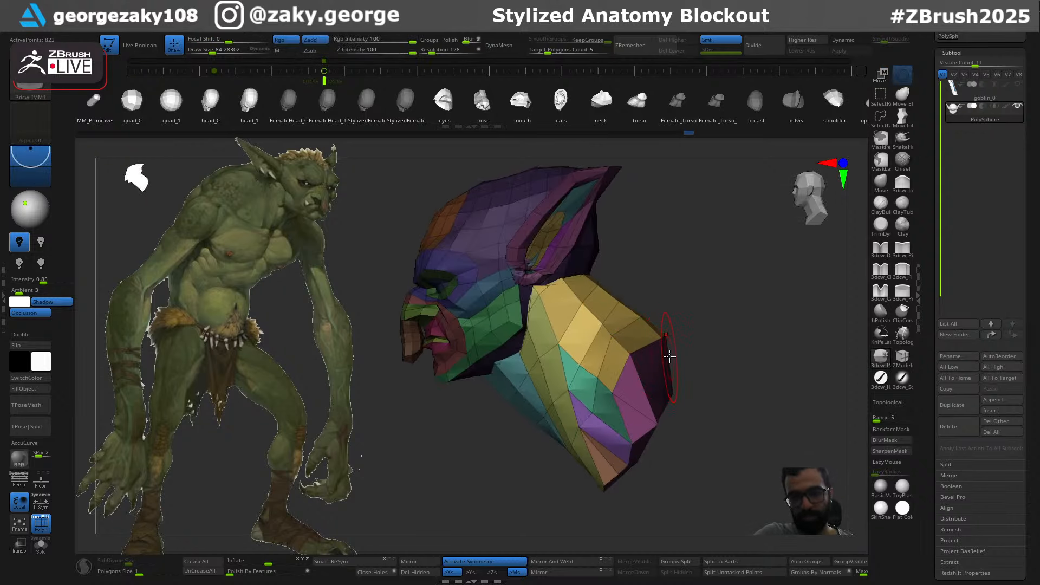
pyautogui.press('b')
pyautogui.press('m')
pyautogui.press('v')
pyautogui.press('s')
pyautogui.moveTo(672, 343)
pyautogui.mouseDown()
pyautogui.moveTo(688, 339)
pyautogui.moveTo(676, 338)
pyautogui.moveTo(679, 322)
pyautogui.moveTo(666, 340)
pyautogui.moveTo(670, 321)
pyautogui.mouseUp()
pyautogui.press('s')
pyautogui.hotkey('ctrl', 'z')
pyautogui.press('s')
pyautogui.moveTo(667, 319)
pyautogui.mouseDown()
pyautogui.moveTo(634, 303)
pyautogui.moveTo(641, 259)
pyautogui.mouseUp()
pyautogui.hotkey('ctrl', 'z')
# Shape the back of the skull above the neck with the Move brush at a draw size of about 97
pyautogui.moveTo(601, 213); pyautogui.dragTo(590, 183)
pyautogui.moveTo(750, 230); pyautogui.dragTo(715, 223)
pyautogui.press('s')
pyautogui.moveTo(727, 212); pyautogui.dragTo(719, 212)
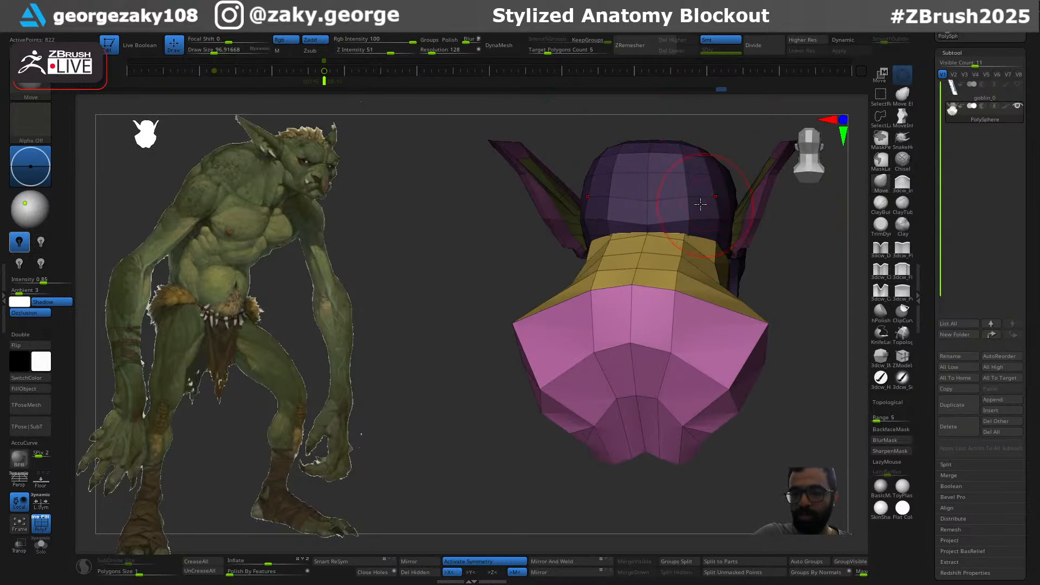
pyautogui.moveTo(700, 204); pyautogui.dragTo(683, 196, button='right')
pyautogui.moveTo(690, 175); pyautogui.dragTo(676, 197)
# Separate the neck from the head into its own subtool with Split Unmasked Points
pyautogui.keyDown('ctrl'); pyautogui.click(594, 242); pyautogui.keyUp('ctrl')
pyautogui.hotkey('ctrl', 'z')
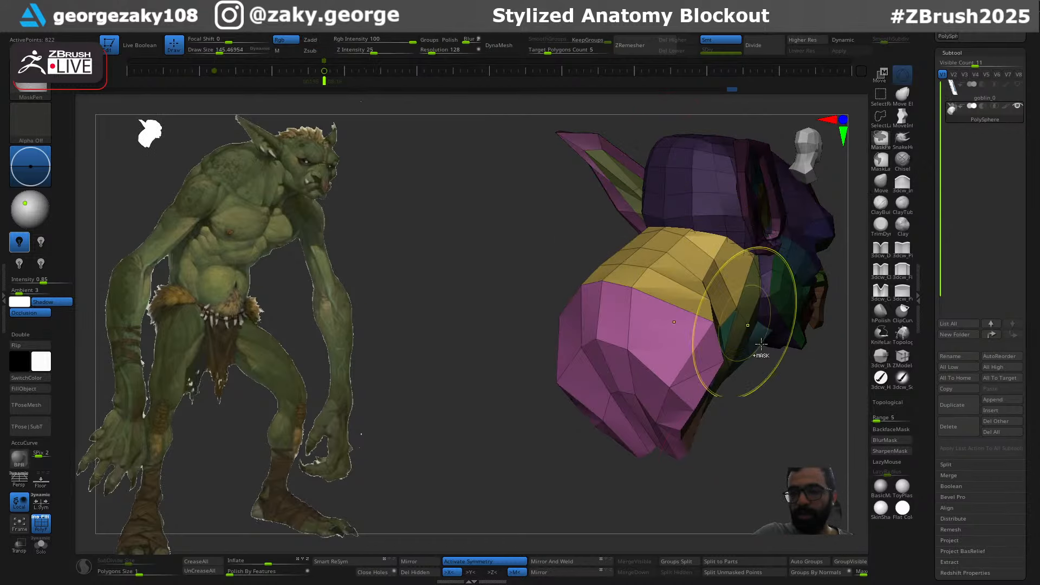
pyautogui.click(743, 576)
pyautogui.moveTo(719, 358); pyautogui.dragTo(750, 347, button='right')
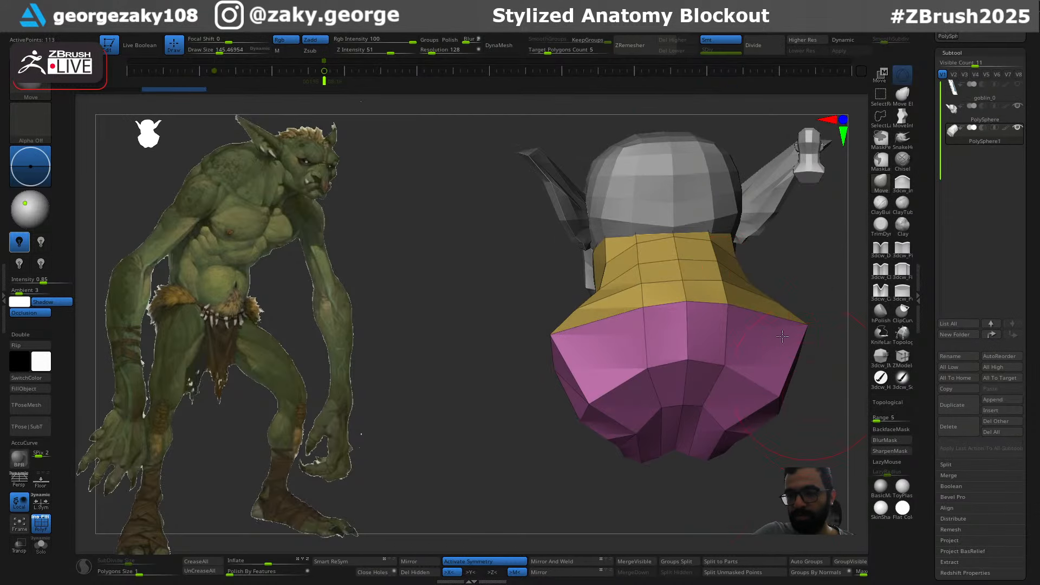
# Try adjusting the head subtool separately from the neck, including a gizmo transformation, and undo it
pyautogui.keyDown('alt'); pyautogui.click(710, 186); pyautogui.keyUp('alt')
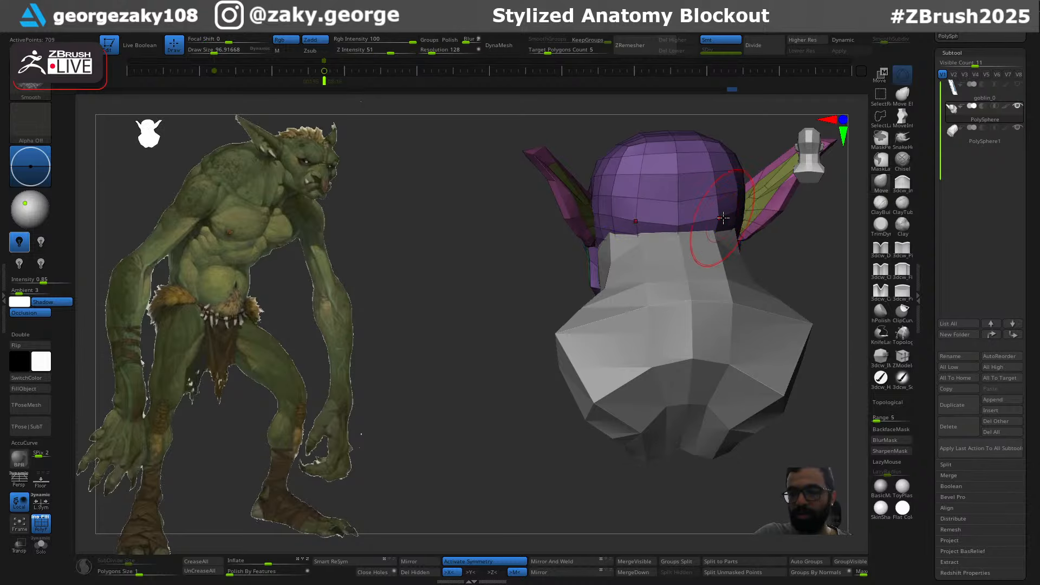
pyautogui.keyDown('alt'); pyautogui.click(718, 251); pyautogui.keyUp('alt')
pyautogui.moveTo(716, 202); pyautogui.dragTo(721, 209, button='right')
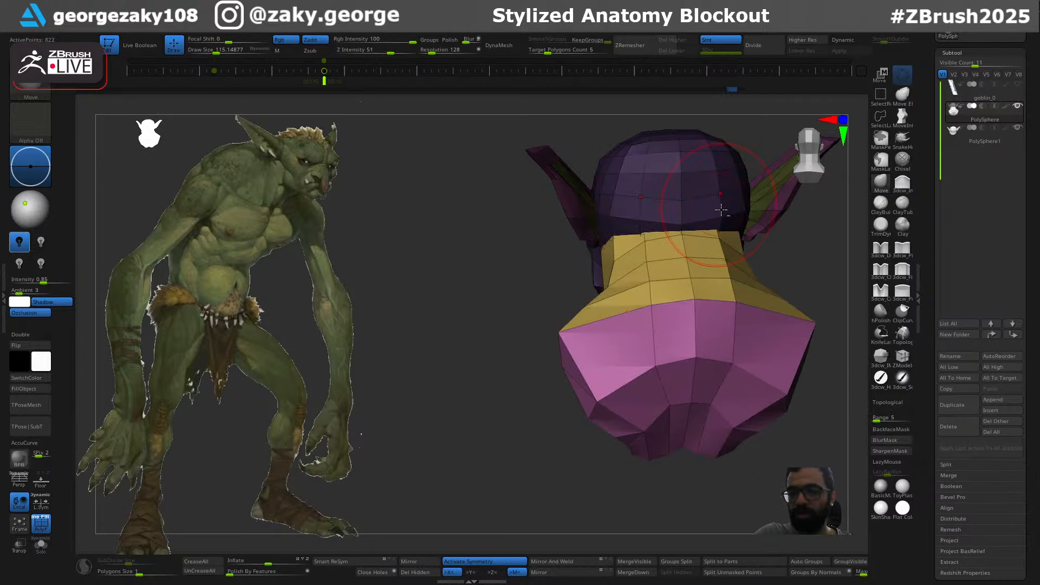
pyautogui.hotkey('ctrl', 'shift', 'z')
pyautogui.keyDown('alt'); pyautogui.moveTo(818, 291); pyautogui.dragTo(769, 296, button='right'); pyautogui.keyUp('alt')
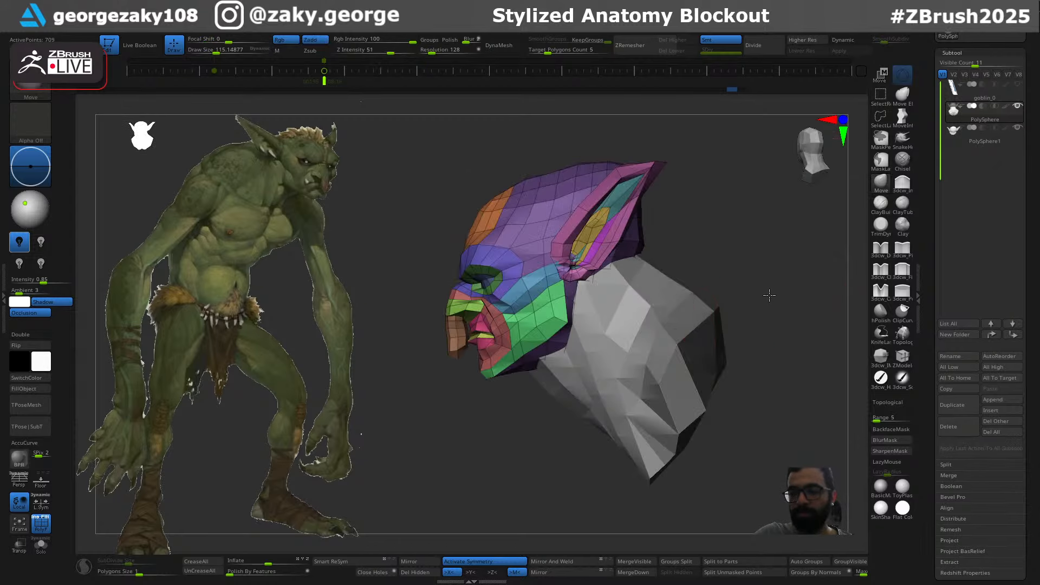
pyautogui.keyDown('alt'); pyautogui.click(700, 325); pyautogui.keyUp('alt')
pyautogui.keyDown('alt'); pyautogui.click(650, 227); pyautogui.keyUp('alt')
pyautogui.press('w')
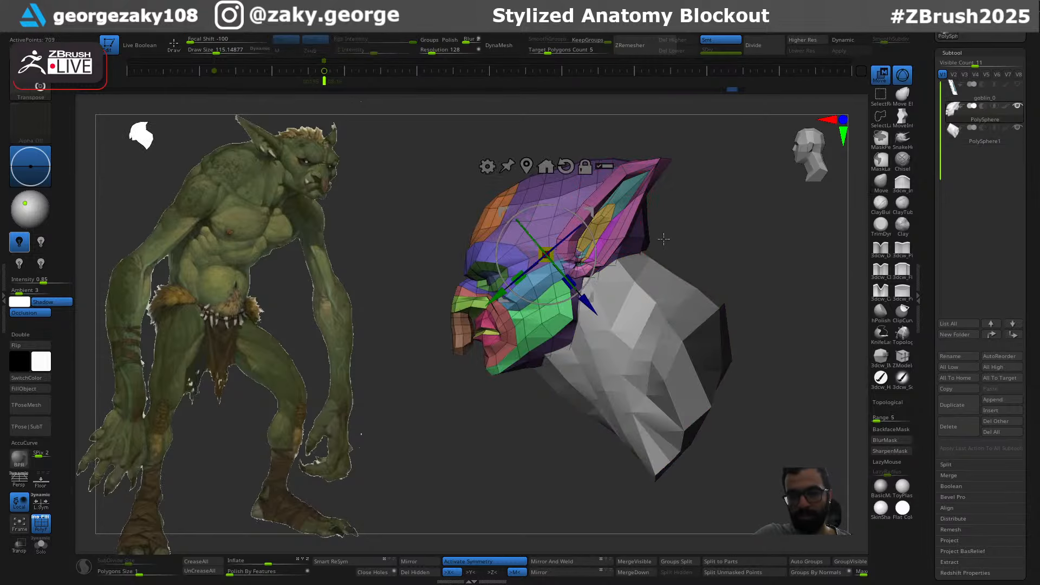
pyautogui.moveTo(594, 215); pyautogui.dragTo(621, 131)
pyautogui.hotkey('ctrl', 'z')
# Select the neck subtool and extend its upper back into the skull with the Move brush at a draw size of about 168
pyautogui.keyDown('alt'); pyautogui.click(679, 309); pyautogui.keyUp('alt')
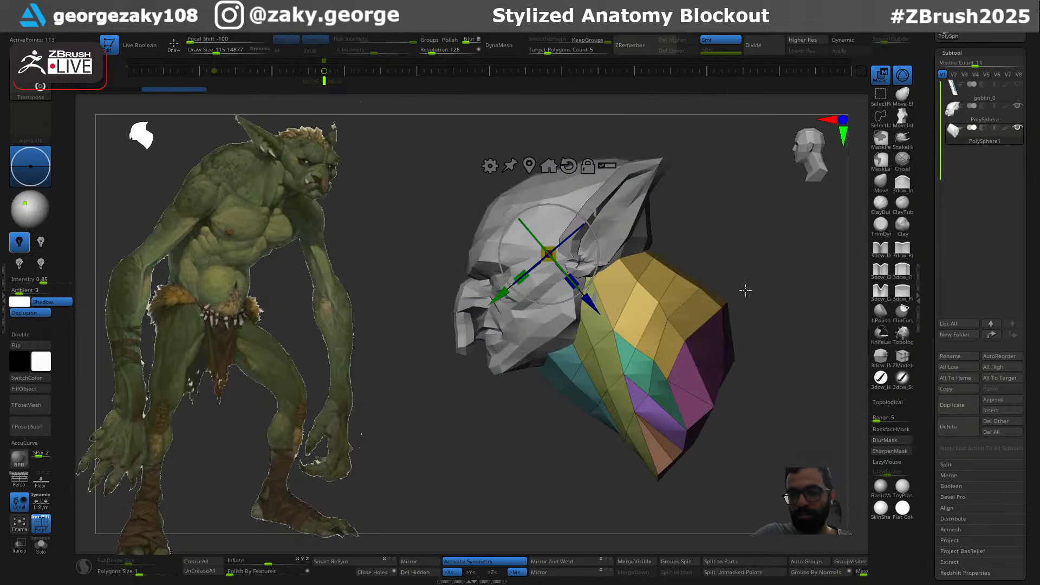
pyautogui.press('q')
pyautogui.moveTo(744, 293)
pyautogui.mouseDown(button='right')
pyautogui.moveTo(692, 287)
pyautogui.moveTo(646, 257)
pyautogui.moveTo(609, 257)
pyautogui.moveTo(614, 247)
pyautogui.mouseUp(button='right')
pyautogui.hotkey('ctrl', 'shift', 'z')
pyautogui.press('s')
pyautogui.moveTo(599, 250); pyautogui.dragTo(590, 250)
pyautogui.press('b')
pyautogui.press('m')
pyautogui.press('v')
pyautogui.moveTo(626, 236); pyautogui.dragTo(596, 230, button='right')
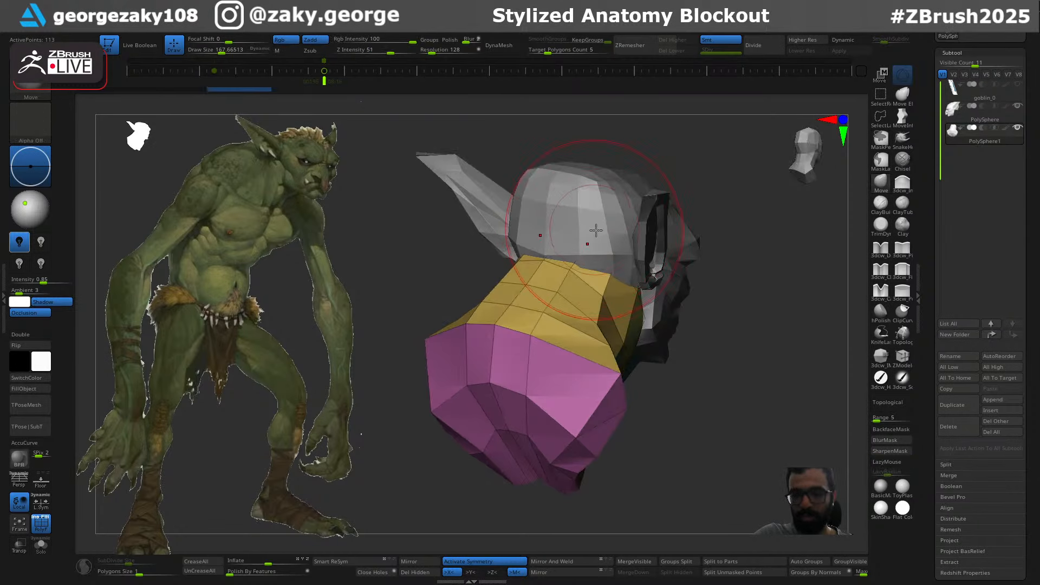
pyautogui.moveTo(596, 230)
pyautogui.mouseDown()
pyautogui.moveTo(611, 238)
pyautogui.moveTo(617, 224)
pyautogui.mouseUp()
# Turn on transparency and refine the neck's top inside the skull from behind at a draw size of about 125
pyautogui.hotkey('shift', 't')
pyautogui.press('b')
pyautogui.press('s')
pyautogui.press('t')
pyautogui.press('s')
pyautogui.press('s')
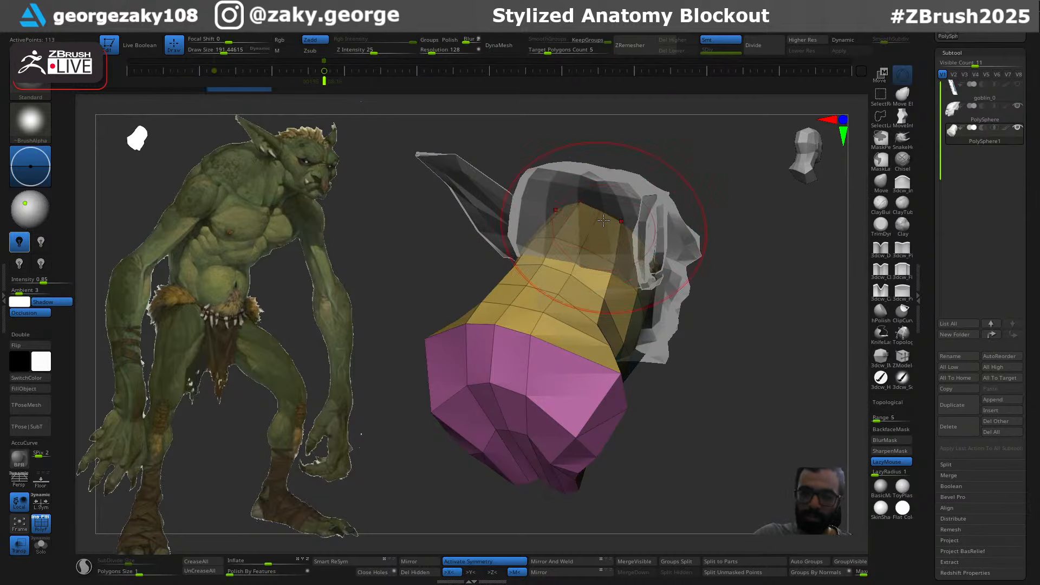
pyautogui.moveTo(603, 221); pyautogui.dragTo(650, 222, button='right')
pyautogui.press('s')
pyautogui.moveTo(614, 218); pyautogui.dragTo(597, 218)
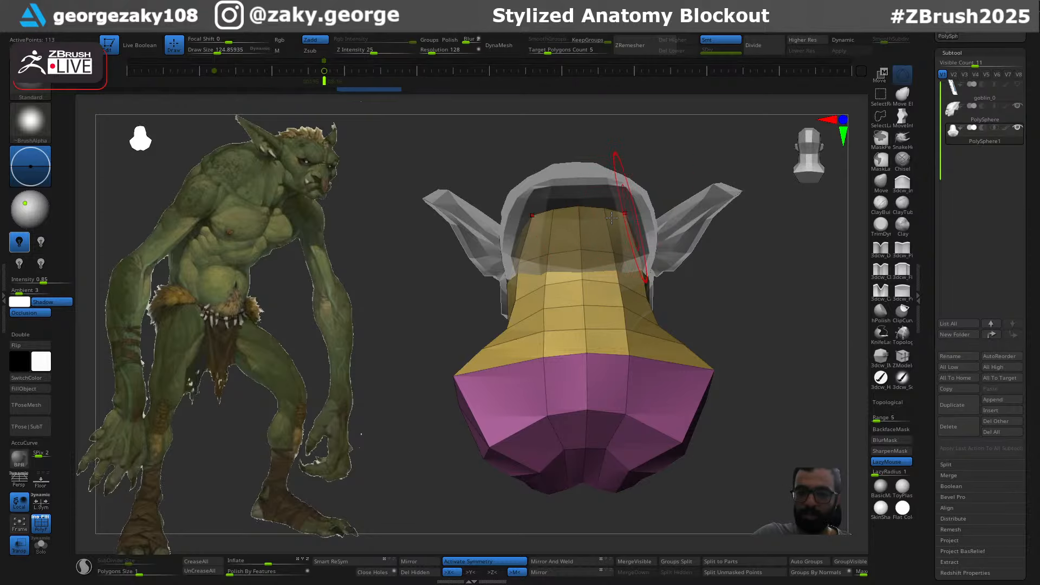
# Shape the front of the neck below the chin with the Move brush at a draw size of about 217
pyautogui.moveTo(734, 238); pyautogui.dragTo(770, 216, button='right')
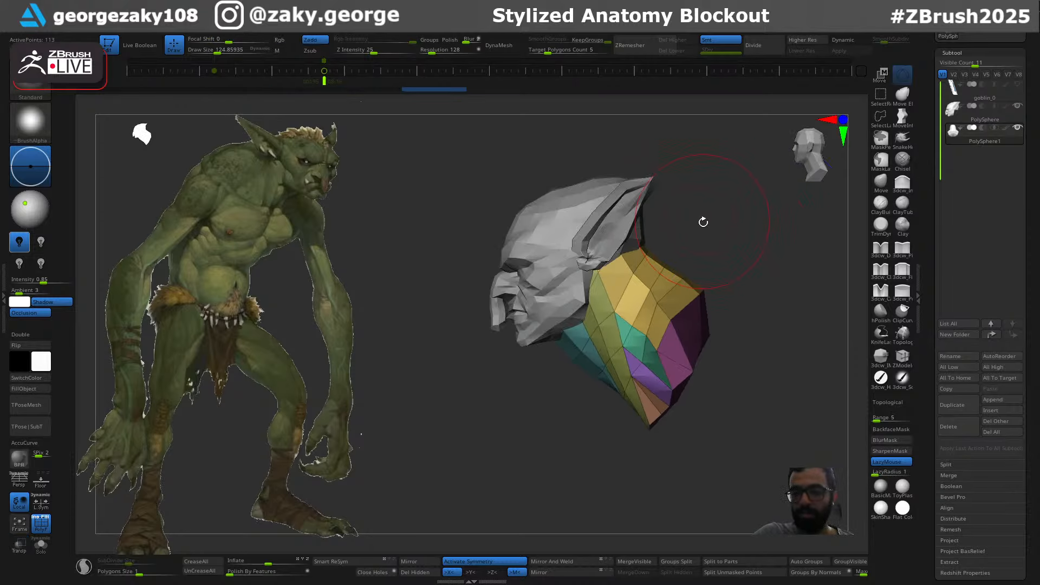
pyautogui.press('b')
pyautogui.press('m')
pyautogui.press('v')
pyautogui.moveTo(706, 241); pyautogui.dragTo(752, 247, button='right')
pyautogui.moveTo(583, 418); pyautogui.dragTo(584, 404)
pyautogui.press('s')
pyautogui.moveTo(584, 409); pyautogui.dragTo(583, 395)
pyautogui.moveTo(616, 412); pyautogui.dragTo(599, 414, button='right')
pyautogui.moveTo(606, 387); pyautogui.dragTo(600, 386)
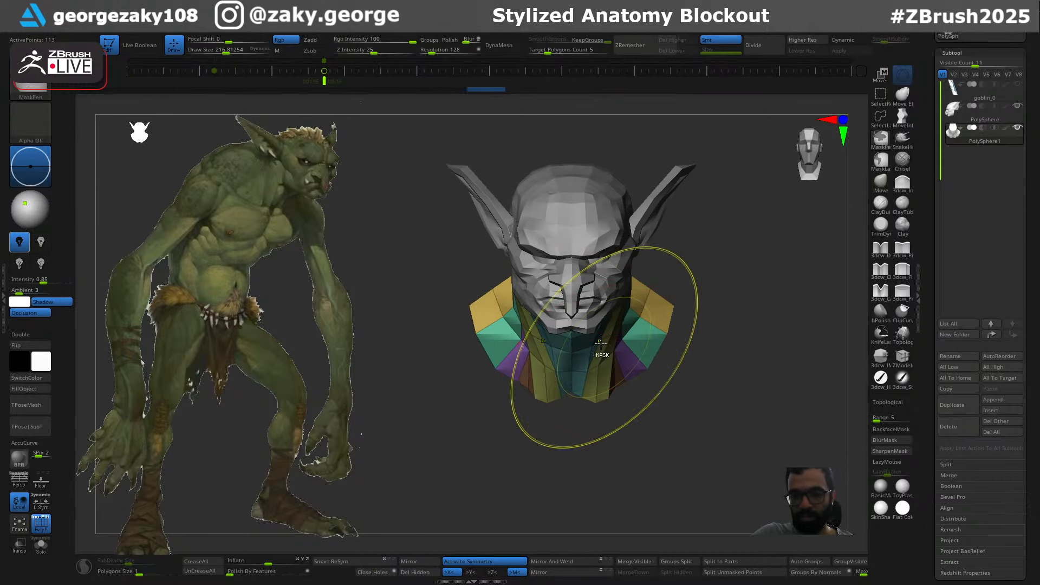
# Select the head subtool and try adjusting the area around the nose bridge with the Move brush
pyautogui.keyDown('ctrl'); pyautogui.moveTo(598, 359); pyautogui.dragTo(616, 321, button='right'); pyautogui.keyUp('ctrl')
pyautogui.keyDown('alt'); pyautogui.click(594, 246); pyautogui.keyUp('alt')
pyautogui.press('s')
pyautogui.moveTo(594, 244); pyautogui.dragTo(589, 243)
pyautogui.keyDown('alt'); pyautogui.moveTo(580, 221); pyautogui.dragTo(584, 328, button='right'); pyautogui.keyUp('alt')
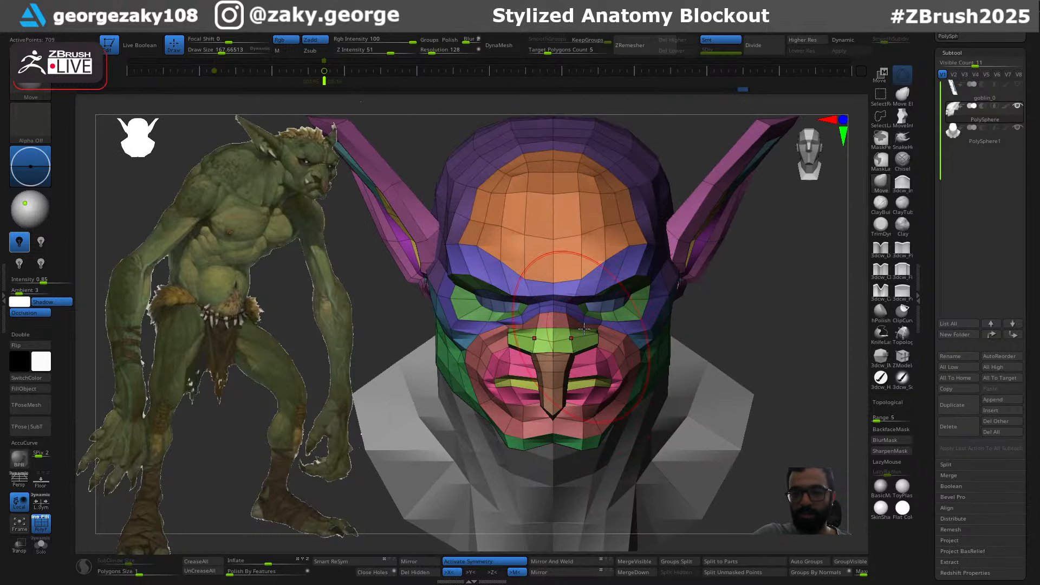
pyautogui.press('s')
pyautogui.moveTo(586, 286); pyautogui.dragTo(575, 310)
pyautogui.hotkey('ctrl', 'z')
# Refine the sides of the nose and the inner cheeks with the Move brush at a draw size of about 58
pyautogui.press('s')
pyautogui.moveTo(576, 313)
pyautogui.mouseDown(button='right')
pyautogui.moveTo(530, 315)
pyautogui.moveTo(546, 336)
pyautogui.moveTo(586, 325)
pyautogui.mouseUp(button='right')
pyautogui.press('s')
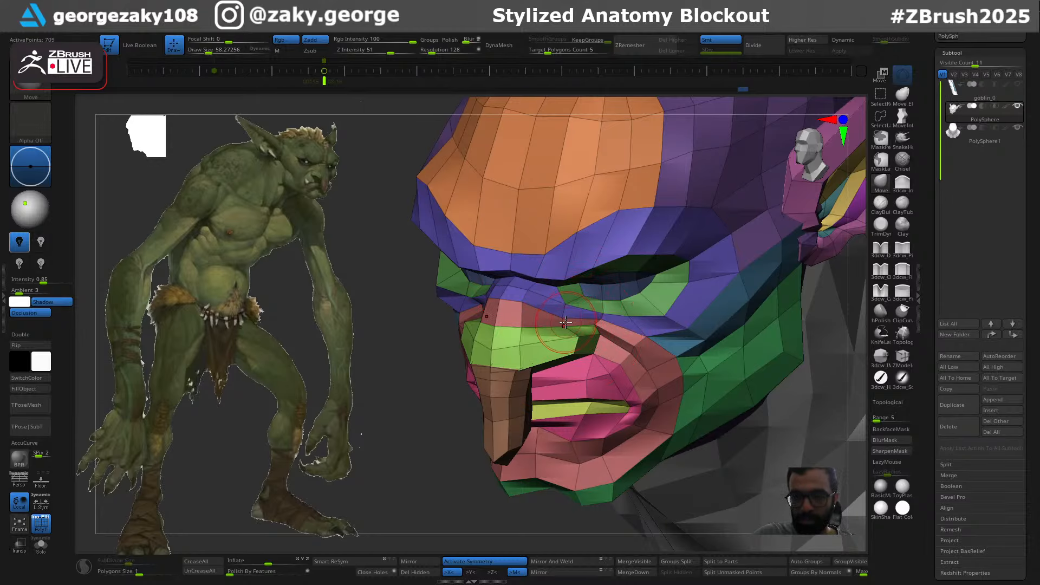
pyautogui.moveTo(567, 313); pyautogui.dragTo(546, 319, button='right')
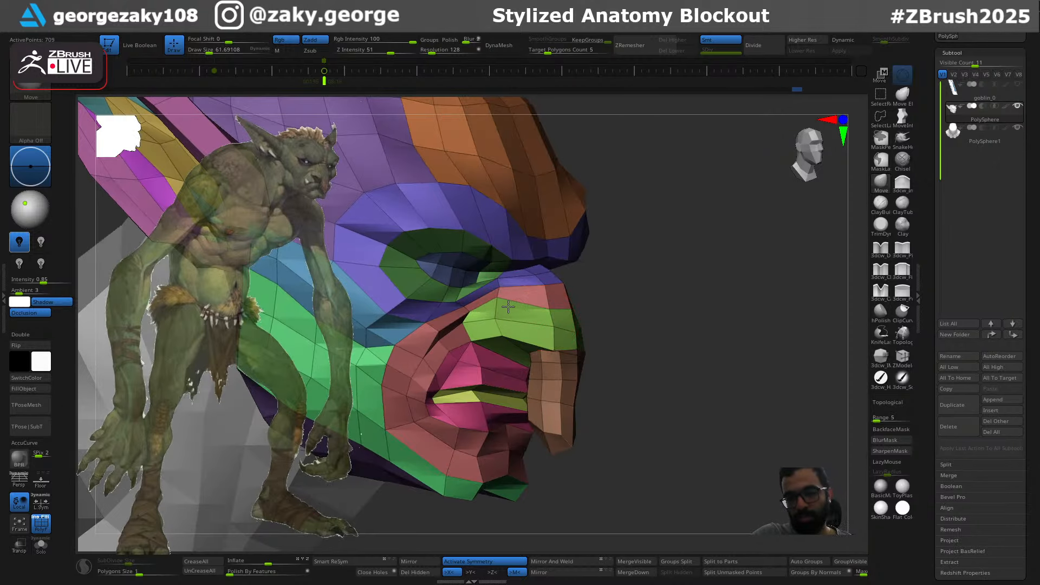
pyautogui.moveTo(660, 362); pyautogui.dragTo(548, 286, button='right')
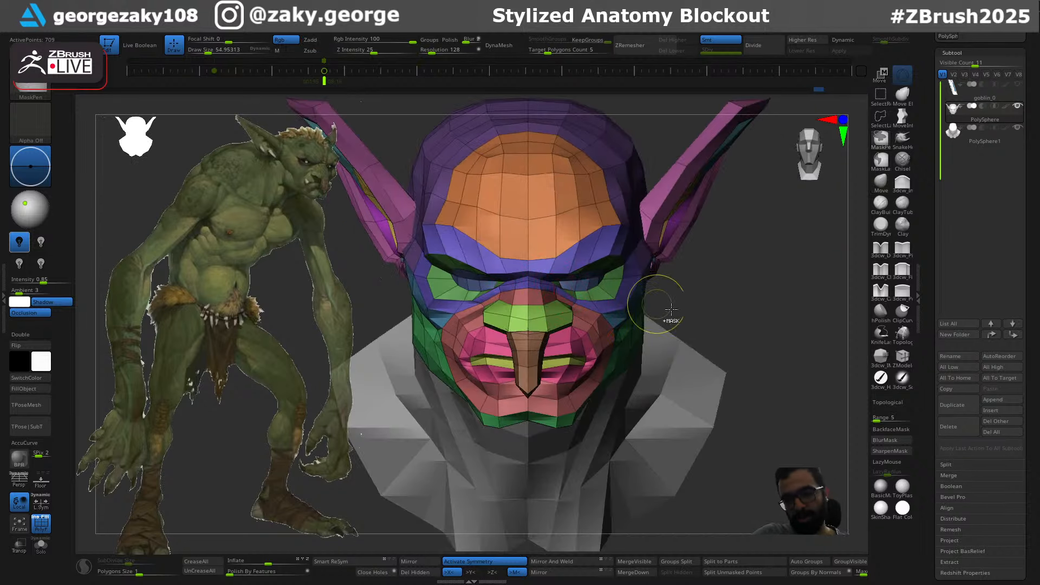
pyautogui.moveTo(661, 302); pyautogui.dragTo(745, 292, button='right')
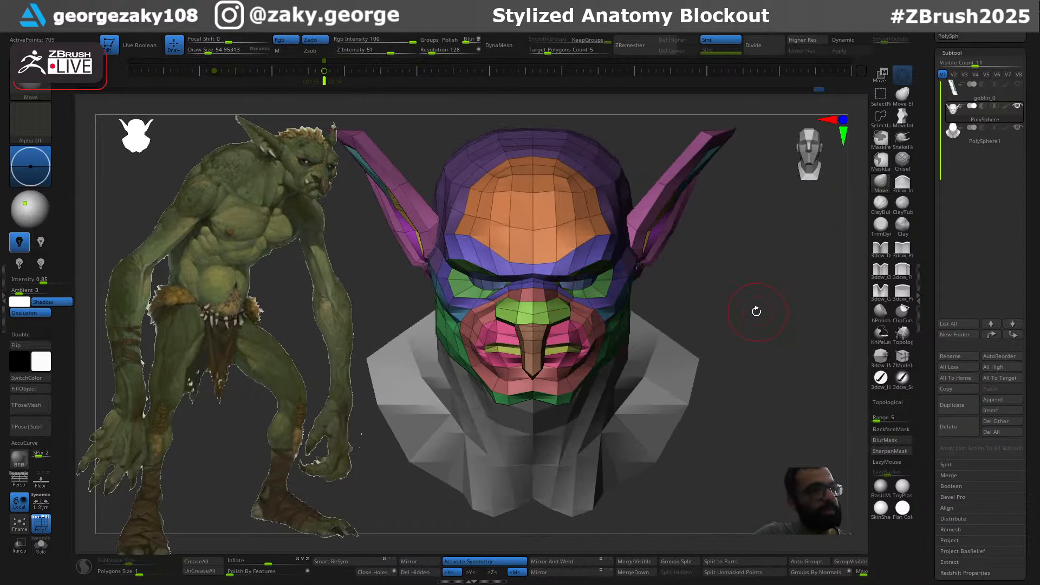
# Alternate between the neck and head subtools to adjust where the throat meets the underside of the jaw
pyautogui.moveTo(668, 319); pyautogui.dragTo(642, 351, button='right')
pyautogui.keyDown('alt'); pyautogui.click(519, 347); pyautogui.keyUp('alt')
pyautogui.moveTo(580, 374); pyautogui.dragTo(575, 380, button='right')
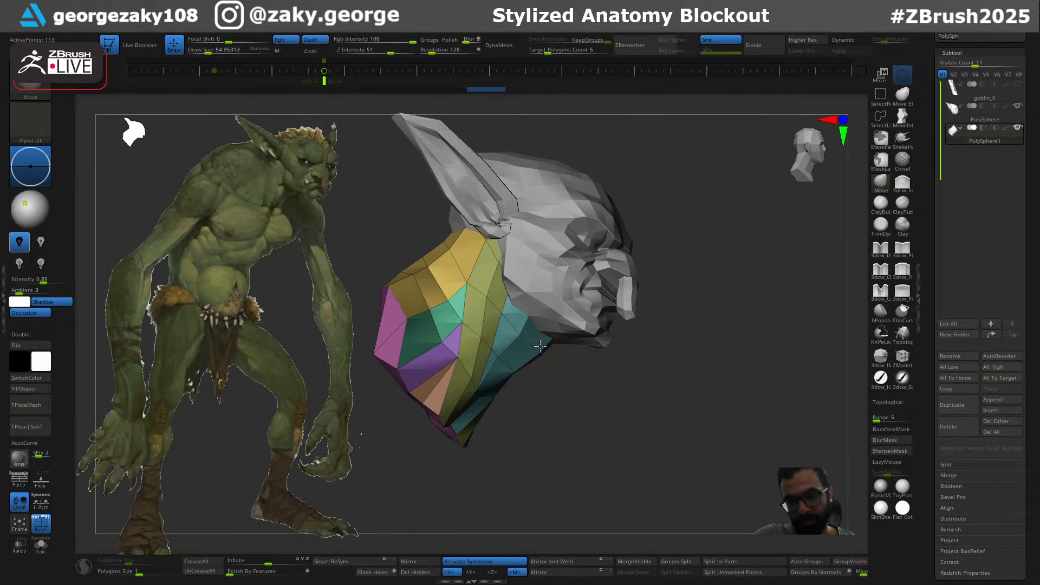
pyautogui.moveTo(521, 338)
pyautogui.mouseDown(button='right')
pyautogui.moveTo(536, 350)
pyautogui.moveTo(581, 334)
pyautogui.moveTo(541, 333)
pyautogui.moveTo(582, 339)
pyautogui.mouseUp(button='right')
pyautogui.keyDown('alt'); pyautogui.click(543, 355); pyautogui.keyUp('alt')
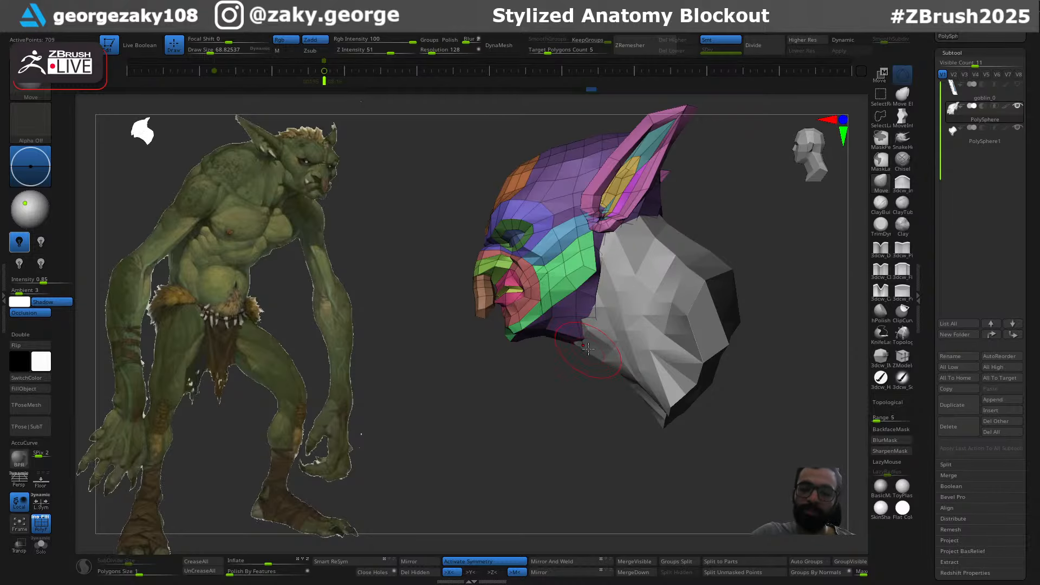
pyautogui.moveTo(561, 383); pyautogui.dragTo(737, 322, button='right')
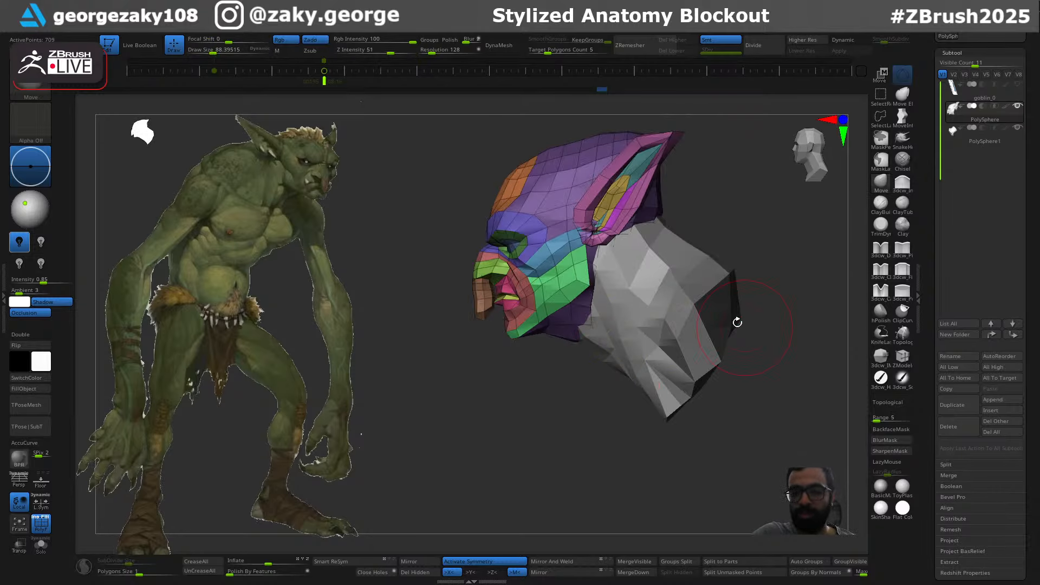
# Select the neck subtool and pull its upper back corner outward in profile with the Move brush
pyautogui.keyDown('alt'); pyautogui.click(731, 326); pyautogui.keyUp('alt')
pyautogui.moveTo(736, 288); pyautogui.dragTo(758, 281)
pyautogui.hotkey('ctrl', 'z')
pyautogui.press('s')
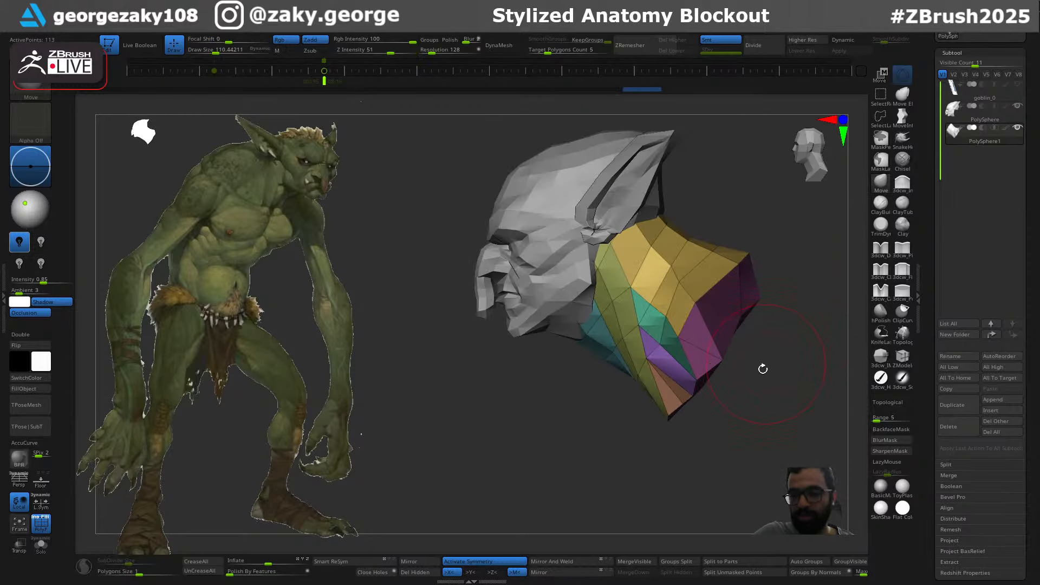
pyautogui.moveTo(762, 369)
pyautogui.mouseDown()
pyautogui.moveTo(750, 352)
pyautogui.moveTo(758, 381)
pyautogui.moveTo(726, 357)
pyautogui.mouseUp()
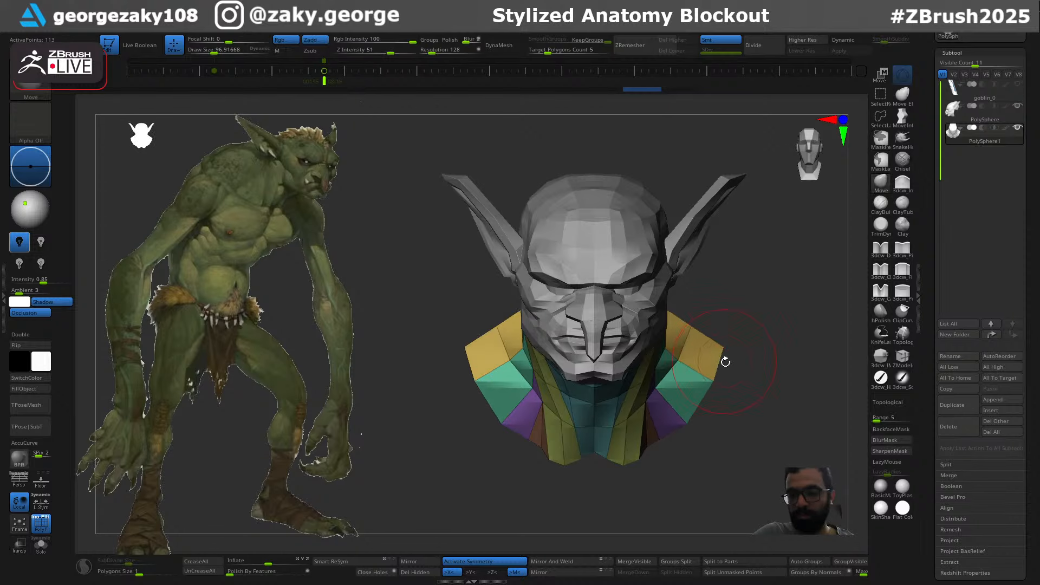
# Reshape the neck over the reference goblin's shoulders in the stored reference view with the Move brush at a draw size of about 125
pyautogui.press('w')
pyautogui.moveTo(780, 391)
pyautogui.mouseDown()
pyautogui.moveTo(769, 399)
pyautogui.moveTo(752, 345)
pyautogui.mouseUp()
pyautogui.press('Left')
pyautogui.press('Left')
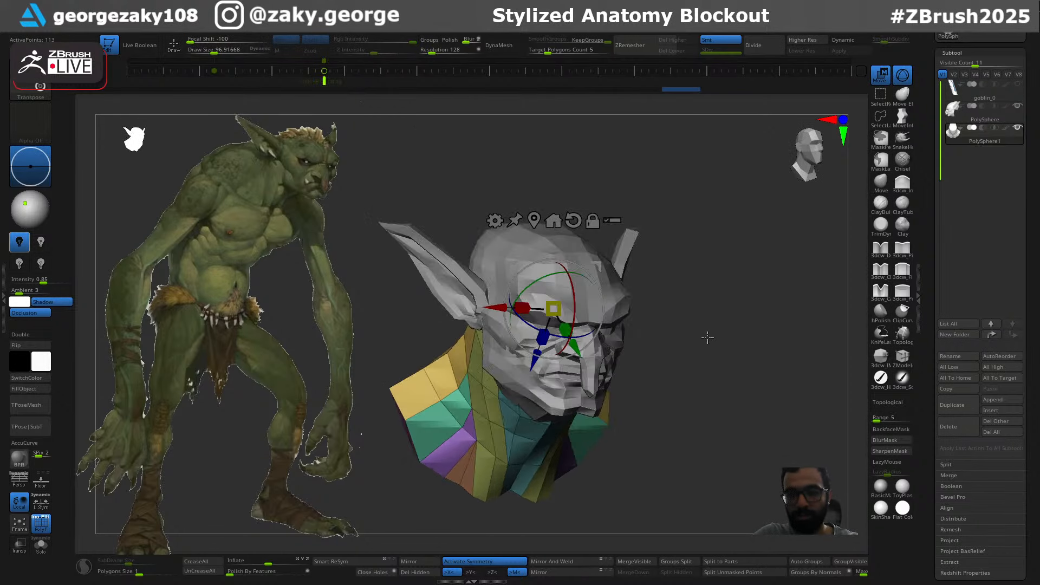
pyautogui.press('q')
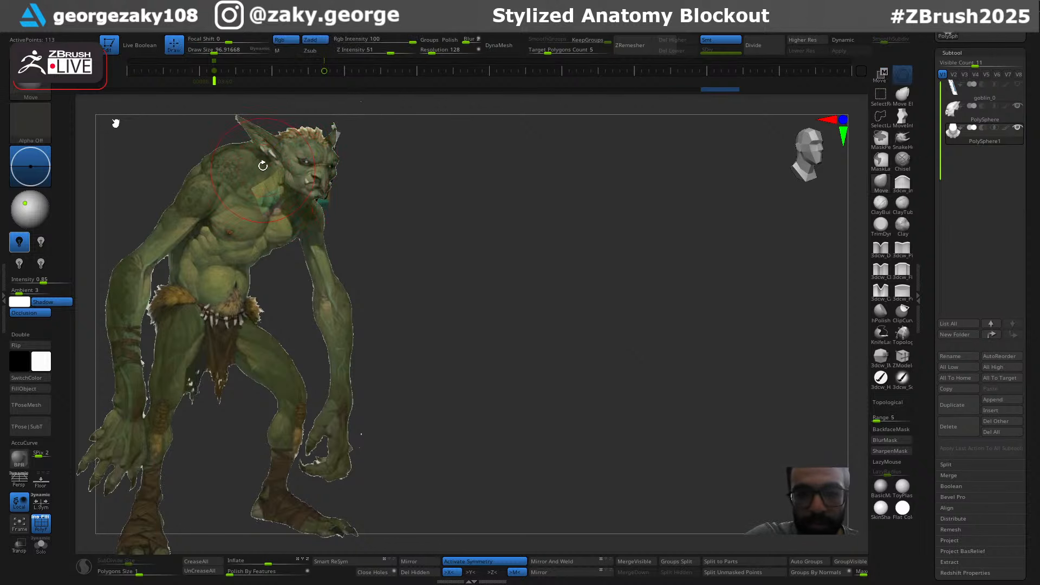
pyautogui.press(']')
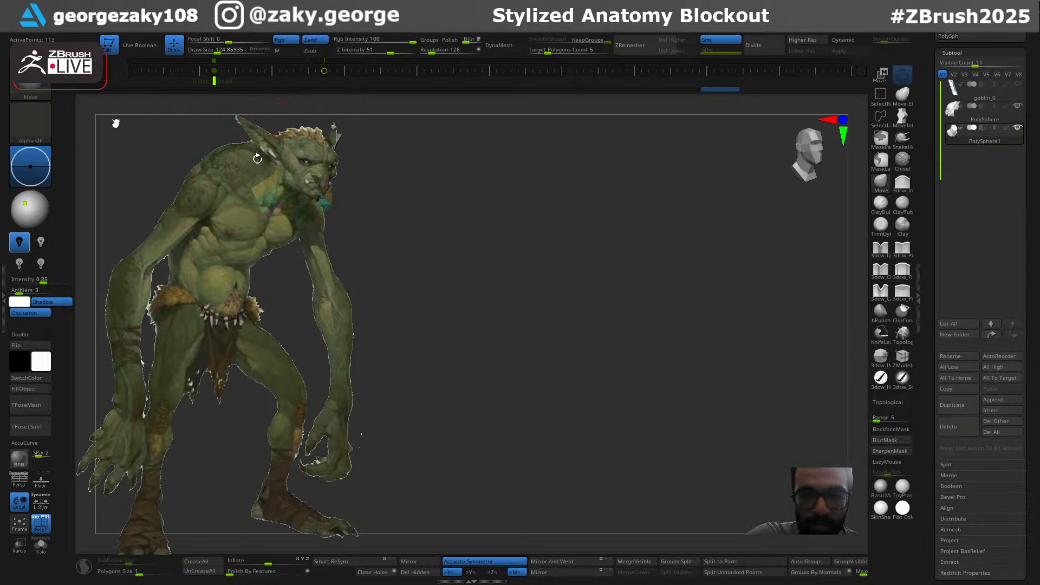
pyautogui.moveTo(415, 162)
pyautogui.keyDown('shift'); pyautogui.mouseDown()
pyautogui.moveTo(408, 188)
pyautogui.moveTo(429, 202)
pyautogui.mouseUp(); pyautogui.keyUp('shift')
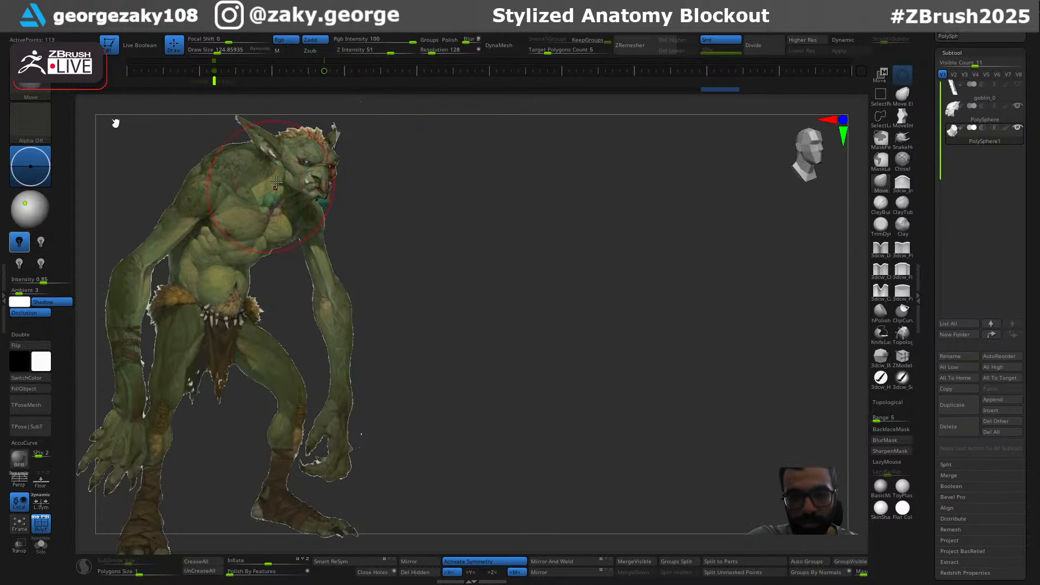
pyautogui.press('w')
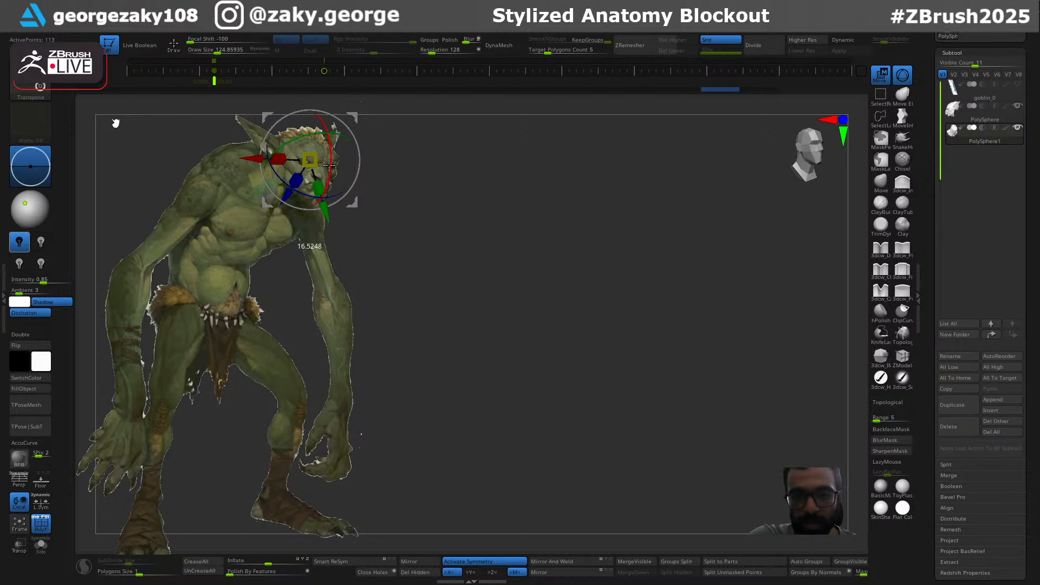
pyautogui.press('q')
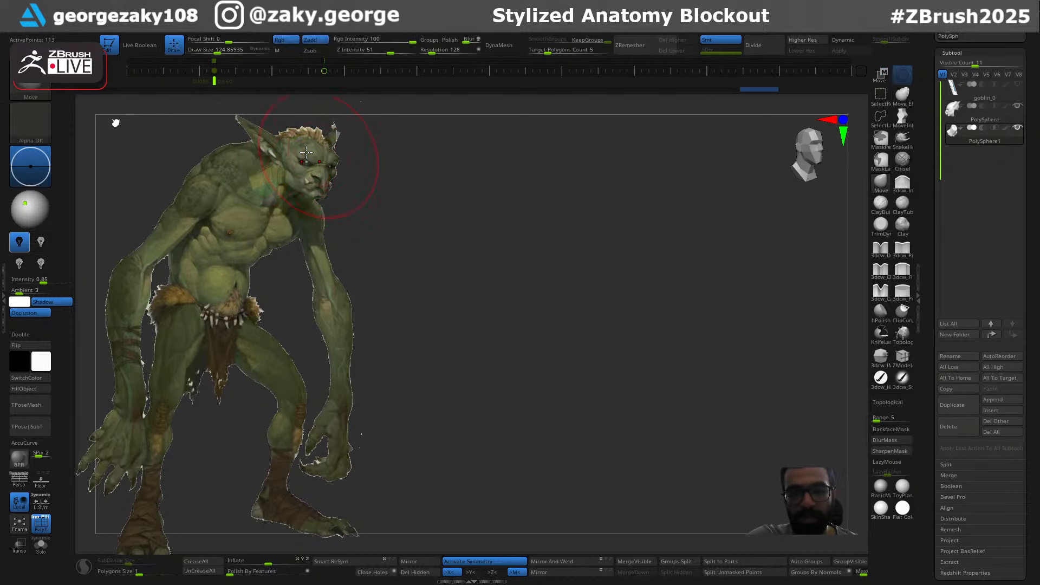
pyautogui.press('[')
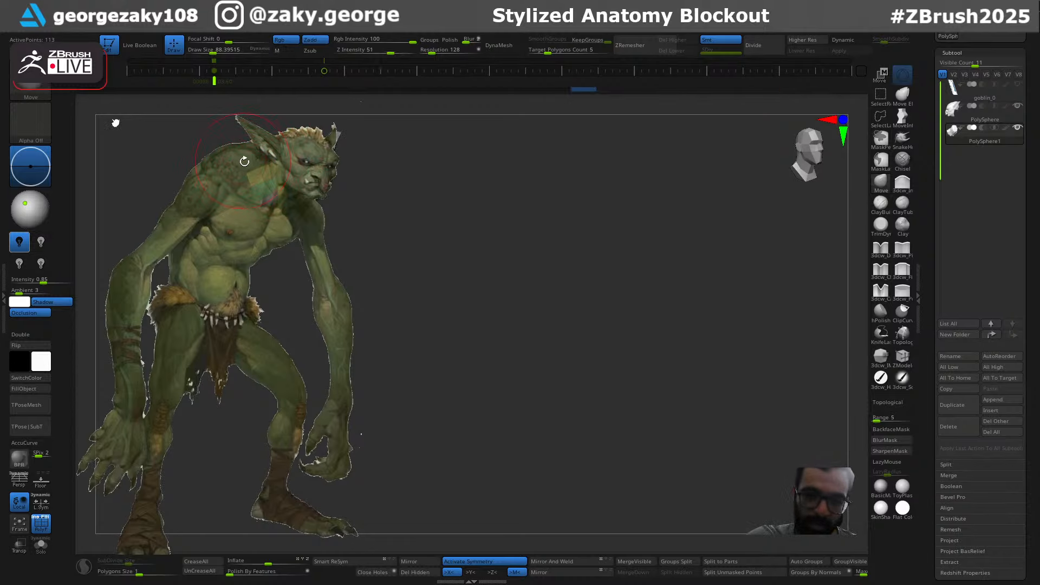
pyautogui.press('Right')
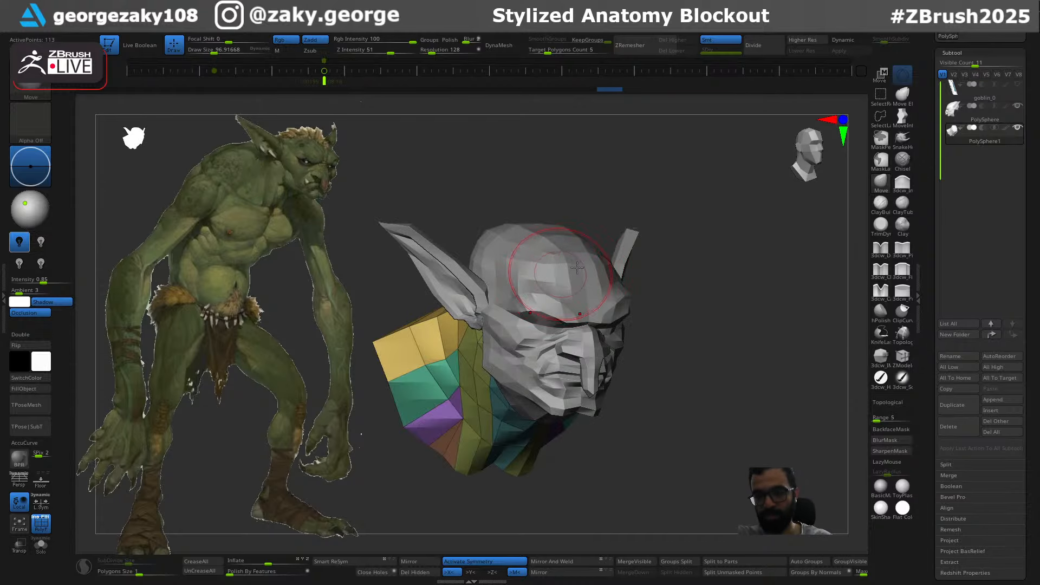
# Adjust the neck's upper back contour behind the ear in profile with the Move brush at a draw size of about 204
pyautogui.moveTo(679, 300); pyautogui.dragTo(618, 332)
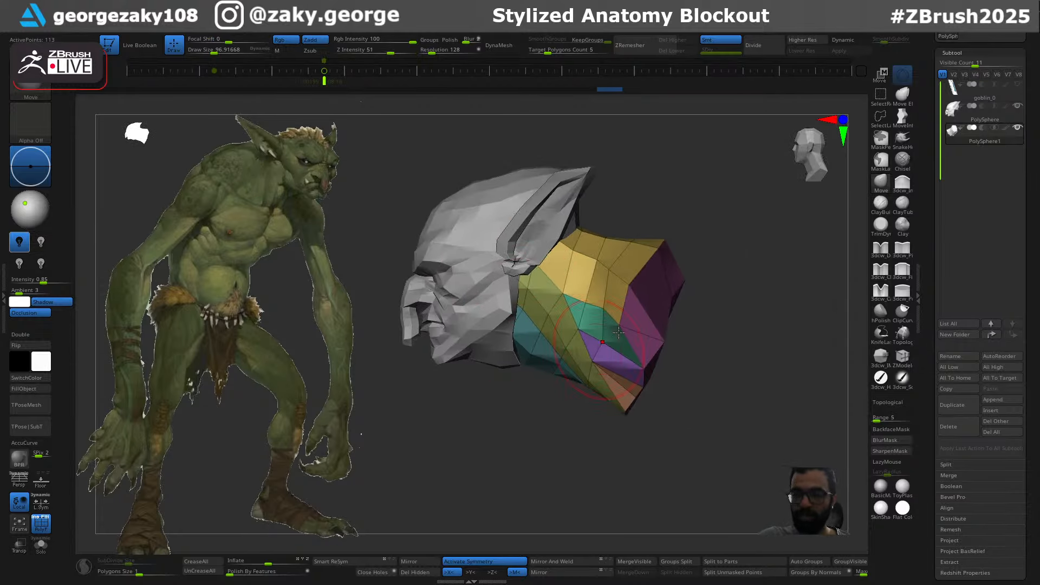
pyautogui.press(']')
pyautogui.moveTo(611, 239); pyautogui.dragTo(604, 242, button='right')
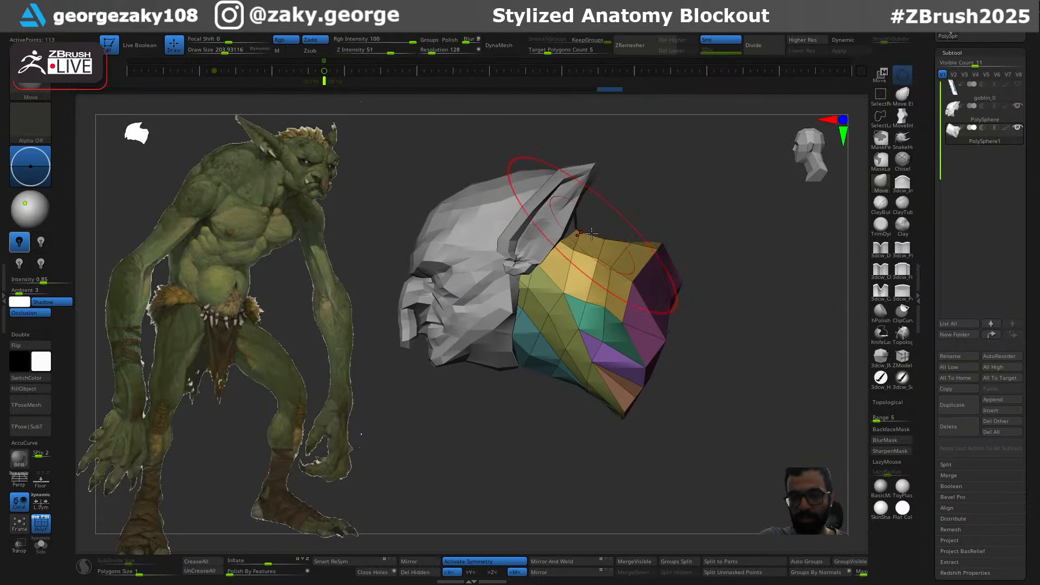
pyautogui.moveTo(596, 255); pyautogui.dragTo(607, 242)
pyautogui.press('[')
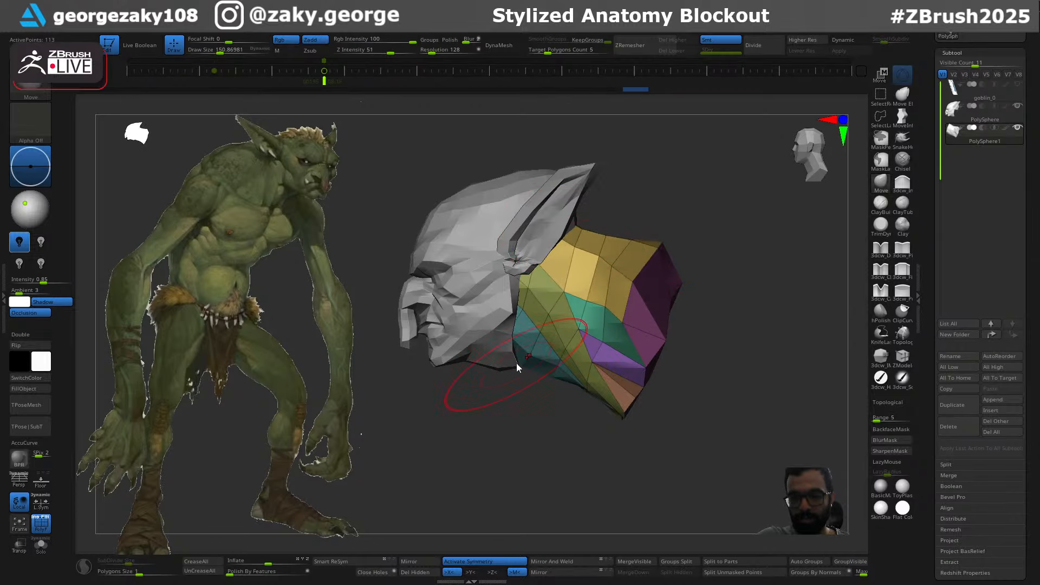
# Lift the rear underside of the jaw on the head subtool and fit the neck's throat corner to it
pyautogui.moveTo(515, 366); pyautogui.dragTo(508, 361)
pyautogui.keyDown('alt'); pyautogui.moveTo(503, 360); pyautogui.dragTo(504, 359, button='right'); pyautogui.keyUp('alt')
pyautogui.keyDown('alt'); pyautogui.click(504, 359); pyautogui.keyUp('alt')
pyautogui.press('[')
pyautogui.moveTo(516, 367); pyautogui.dragTo(514, 356)
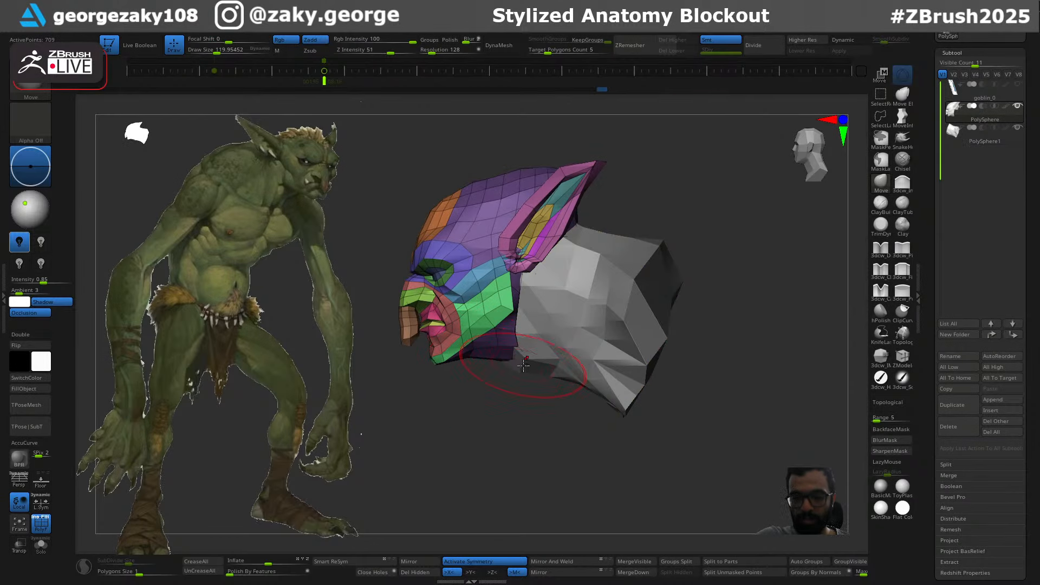
pyautogui.keyDown('alt'); pyautogui.click(519, 364); pyautogui.keyUp('alt')
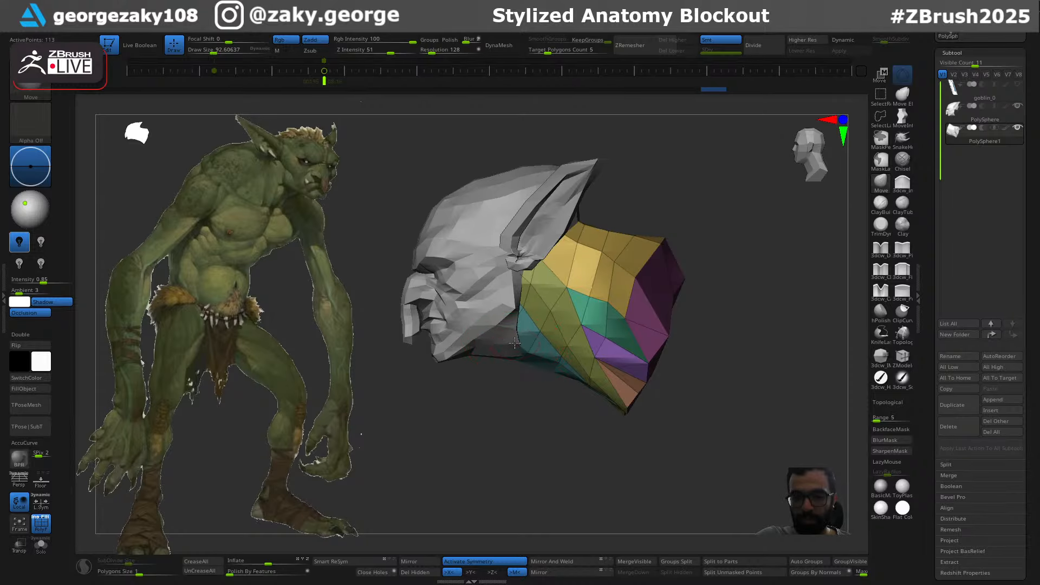
pyautogui.keyDown('alt'); pyautogui.click(519, 347); pyautogui.keyUp('alt')
pyautogui.keyDown('alt'); pyautogui.click(530, 350); pyautogui.keyUp('alt')
# Try reshaping the neck from below with the Move brush at a draw size of about 173, undoing the strokes
pyautogui.press('s')
pyautogui.moveTo(533, 349); pyautogui.dragTo(528, 350)
pyautogui.moveTo(528, 420)
pyautogui.mouseDown()
pyautogui.moveTo(587, 420)
pyautogui.moveTo(612, 408)
pyautogui.moveTo(564, 418)
pyautogui.moveTo(571, 374)
pyautogui.moveTo(559, 262)
pyautogui.mouseUp()
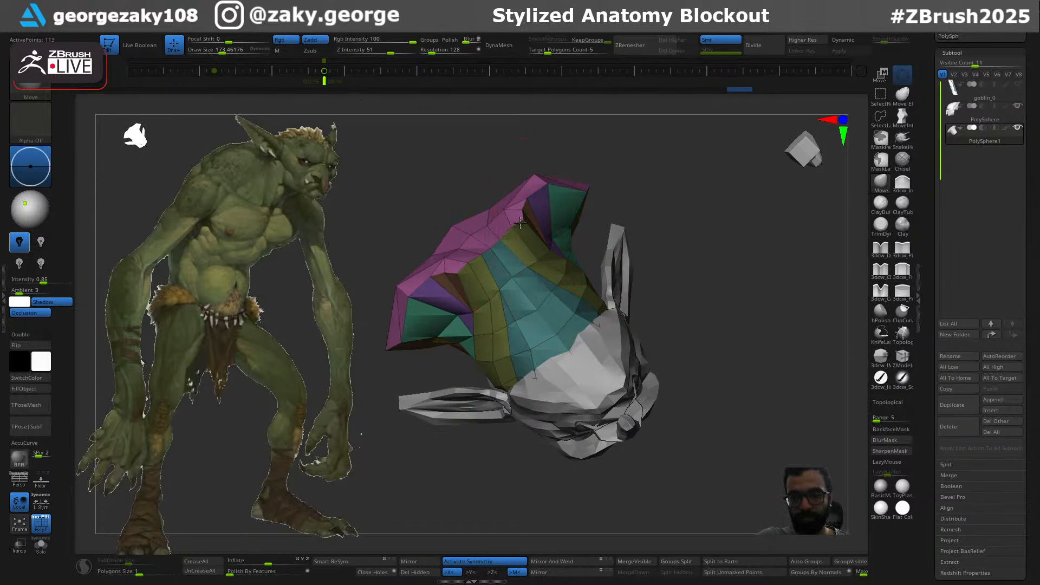
pyautogui.moveTo(728, 235)
pyautogui.mouseDown()
pyautogui.moveTo(692, 315)
pyautogui.moveTo(707, 359)
pyautogui.moveTo(696, 378)
pyautogui.moveTo(657, 355)
pyautogui.moveTo(610, 365)
pyautogui.moveTo(626, 365)
pyautogui.mouseUp()
pyautogui.hotkey('ctrl', 'z')
pyautogui.press('s')
pyautogui.press('s')
pyautogui.moveTo(691, 261); pyautogui.dragTo(741, 185)
pyautogui.hotkey('ctrl', 'z')
pyautogui.press('s')
pyautogui.moveTo(707, 219)
pyautogui.mouseDown()
pyautogui.moveTo(716, 202)
pyautogui.moveTo(682, 238)
pyautogui.mouseUp()
pyautogui.hotkey('ctrl', 'z')
pyautogui.press('s')
pyautogui.hotkey('ctrl', 'z')
pyautogui.press('s')
# Refine the neck's lower and back edges from several angles with the Move brush, ending at a draw size of about 145
pyautogui.moveTo(676, 237); pyautogui.dragTo(686, 228)
pyautogui.moveTo(724, 271)
pyautogui.mouseDown()
pyautogui.moveTo(755, 278)
pyautogui.moveTo(724, 251)
pyautogui.mouseUp()
pyautogui.press('s')
pyautogui.moveTo(723, 249)
pyautogui.mouseDown()
pyautogui.moveTo(796, 295)
pyautogui.moveTo(619, 385)
pyautogui.moveTo(686, 434)
pyautogui.mouseUp()
pyautogui.moveTo(686, 435)
pyautogui.mouseDown()
pyautogui.moveTo(612, 355)
pyautogui.moveTo(573, 339)
pyautogui.moveTo(706, 305)
pyautogui.mouseUp()
pyautogui.keyDown('alt'); pyautogui.moveTo(678, 244); pyautogui.dragTo(722, 303); pyautogui.keyUp('alt')
pyautogui.moveTo(680, 241)
pyautogui.mouseDown()
pyautogui.moveTo(666, 265)
pyautogui.moveTo(603, 275)
pyautogui.moveTo(585, 251)
pyautogui.mouseUp()
pyautogui.press('s')
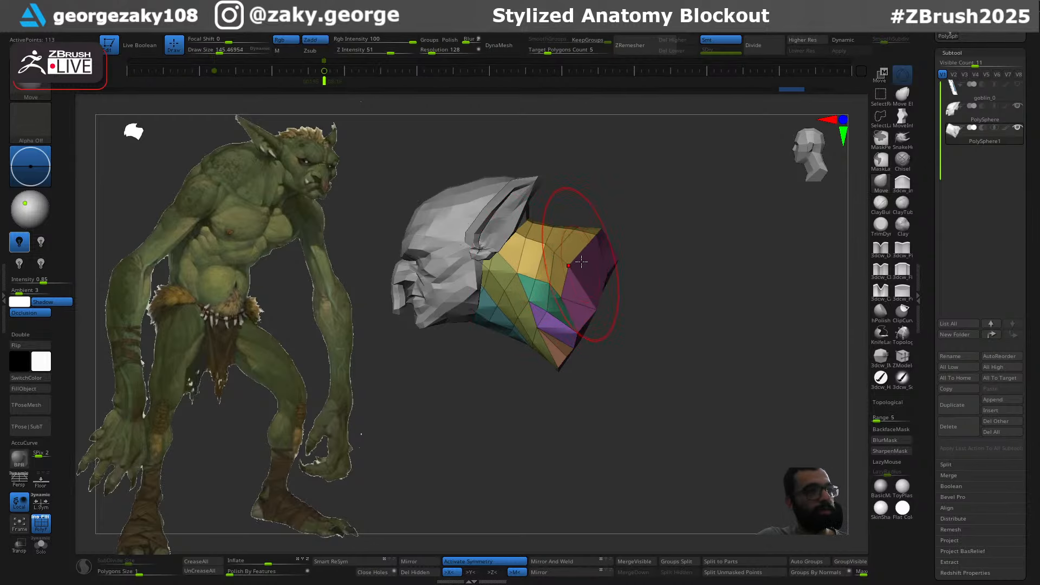
# Insert the torso part from the body-part insert mesh brush below the neck and split it into its own subtool
pyautogui.moveTo(683, 303); pyautogui.dragTo(725, 302)
pyautogui.moveTo(690, 260)
pyautogui.mouseDown()
pyautogui.moveTo(711, 323)
pyautogui.moveTo(722, 309)
pyautogui.moveTo(625, 316)
pyautogui.moveTo(688, 312)
pyautogui.moveTo(680, 365)
pyautogui.moveTo(728, 396)
pyautogui.moveTo(756, 388)
pyautogui.moveTo(701, 390)
pyautogui.moveTo(673, 323)
pyautogui.moveTo(687, 348)
pyautogui.moveTo(635, 336)
pyautogui.moveTo(734, 331)
pyautogui.moveTo(717, 327)
pyautogui.mouseUp()
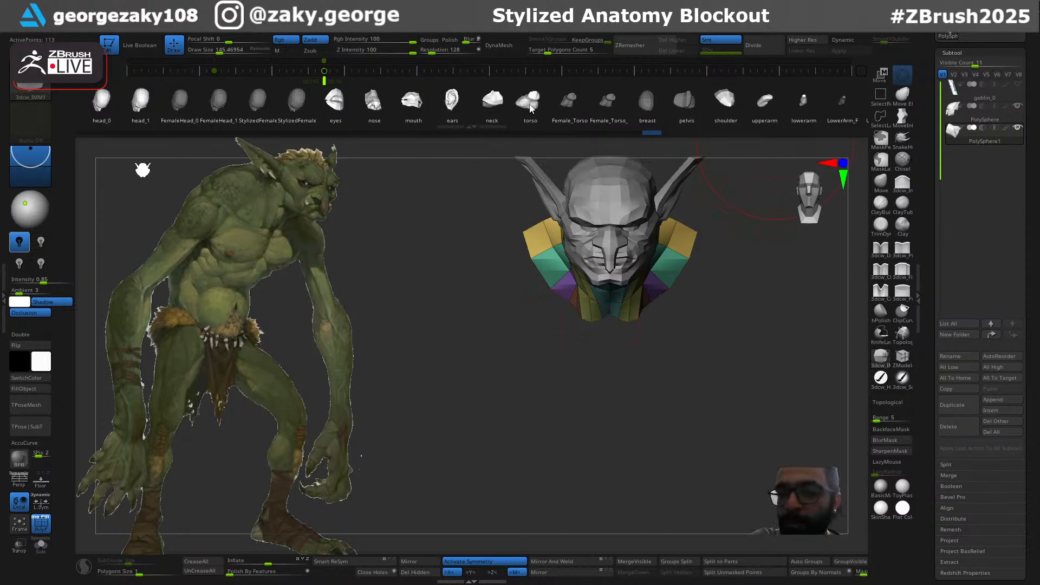
pyautogui.moveTo(766, 349); pyautogui.dragTo(764, 415)
pyautogui.press('w')
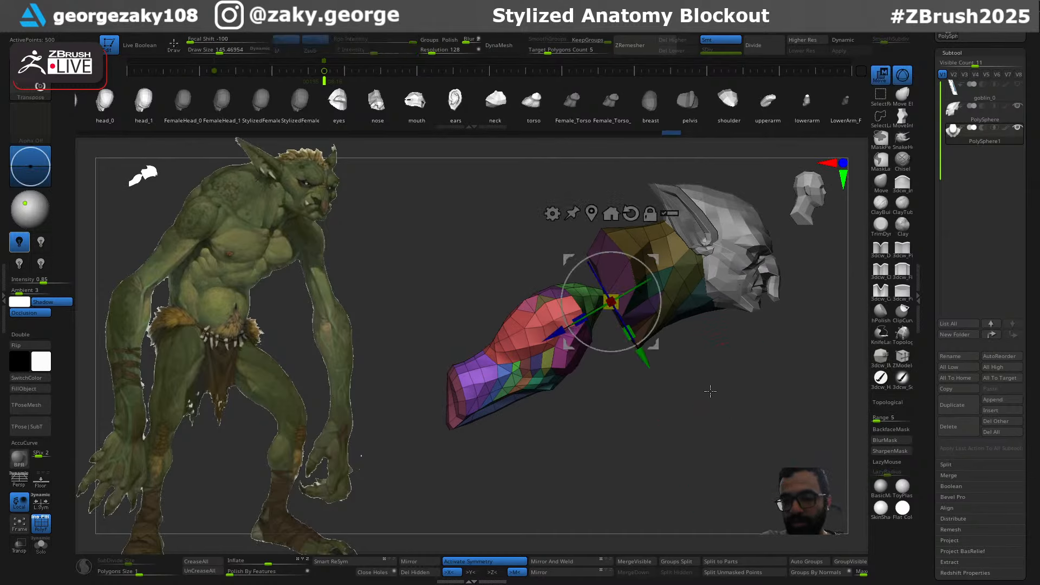
pyautogui.click(720, 579)
pyautogui.keyDown('alt'); pyautogui.click(569, 346); pyautogui.keyUp('alt')
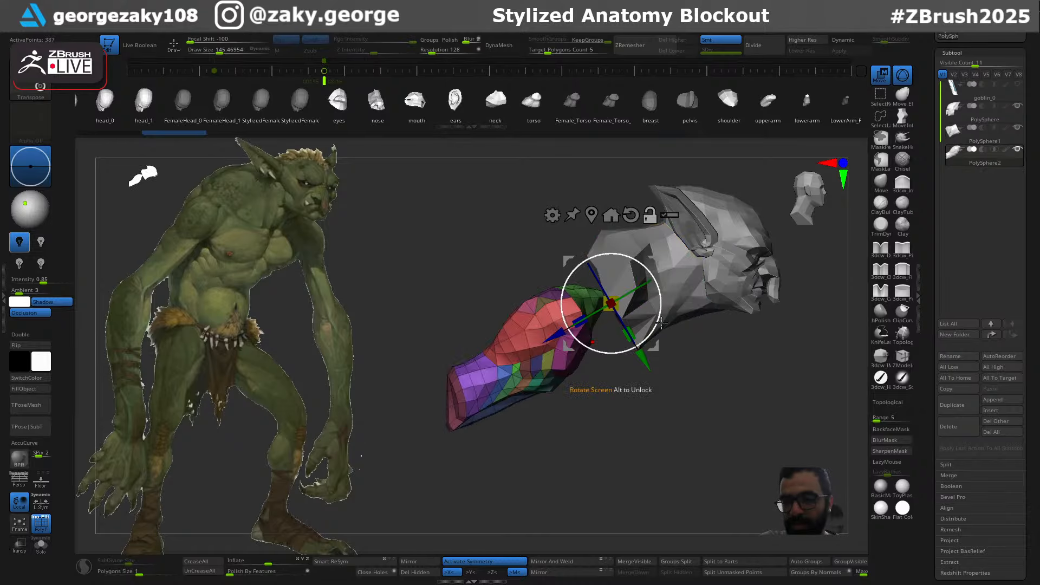
# Rotate the torso subtool to hang below the neck in side view, reposition its pivot at the neck base and enlarge it
pyautogui.moveTo(656, 259); pyautogui.dragTo(624, 395)
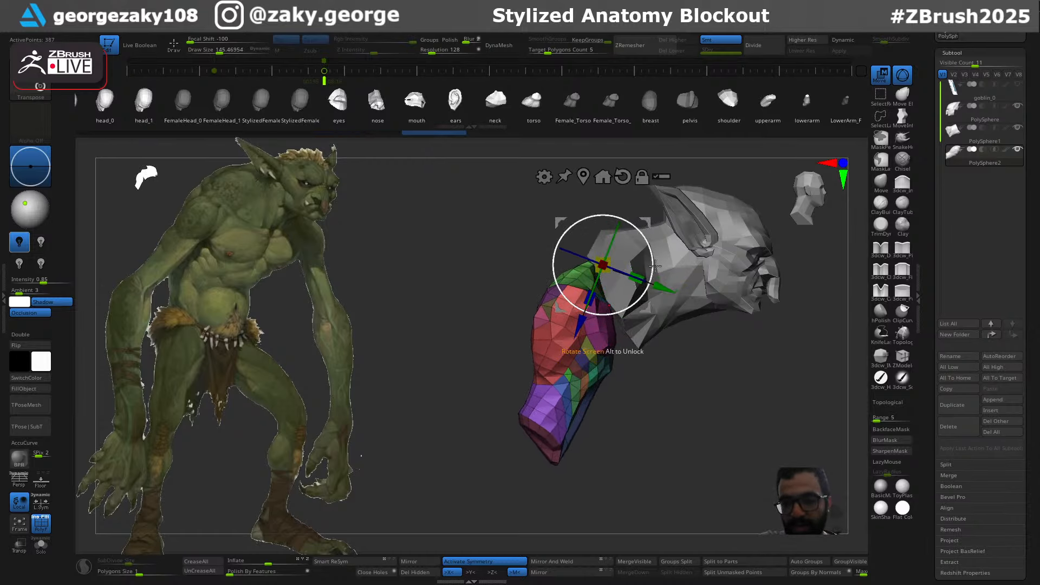
pyautogui.moveTo(653, 256); pyautogui.dragTo(657, 262)
pyautogui.moveTo(646, 222); pyautogui.dragTo(667, 225)
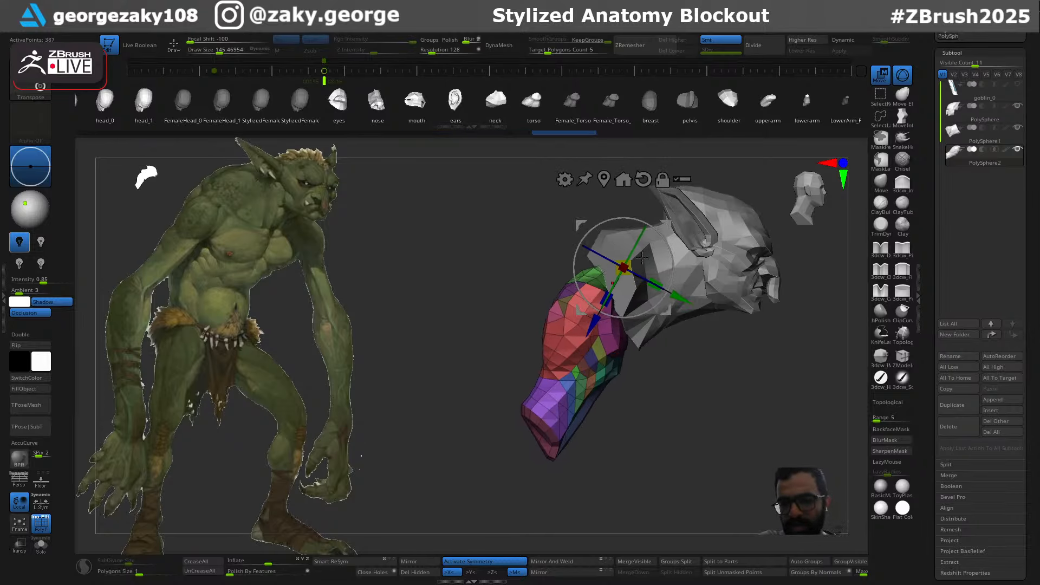
pyautogui.moveTo(630, 263); pyautogui.dragTo(654, 242)
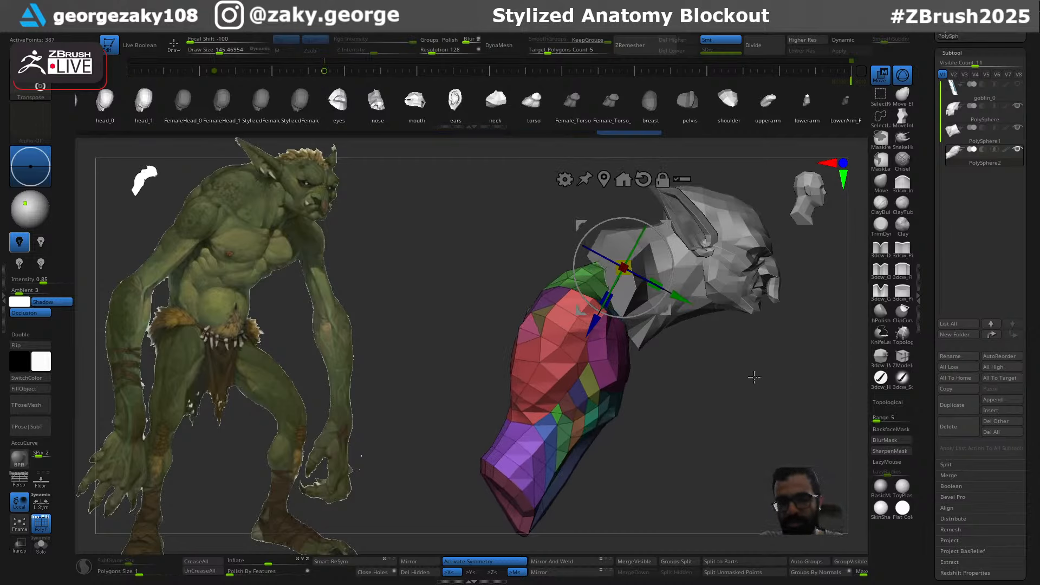
# Return to the stored reference view and move and rotate the torso over the reference goblin's upper body
pyautogui.press('Left')
pyautogui.press('Left')
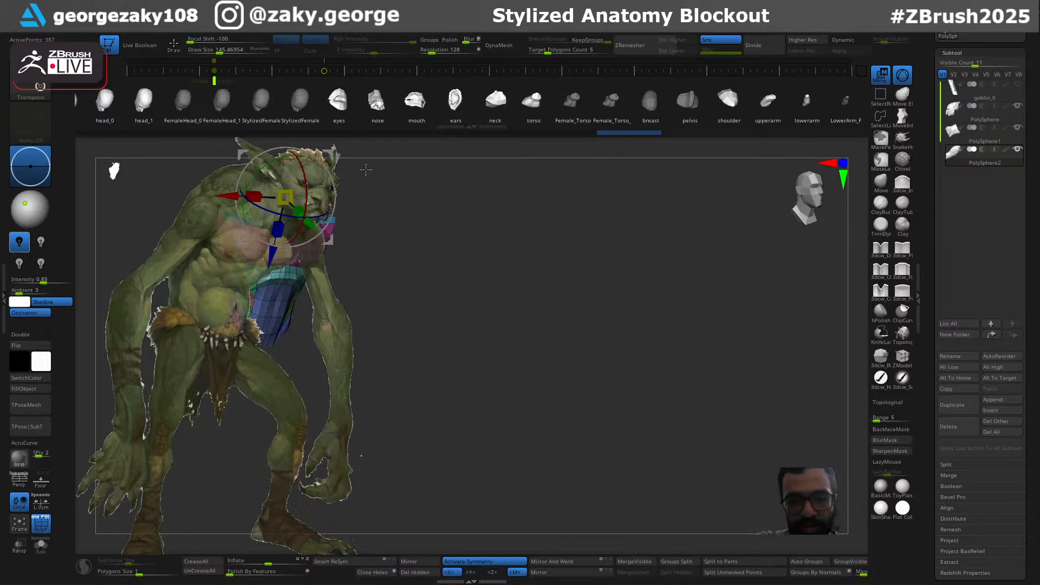
pyautogui.moveTo(305, 171); pyautogui.dragTo(348, 262)
pyautogui.hotkey('ctrl', 'z')
pyautogui.hotkey('ctrl', 'z')
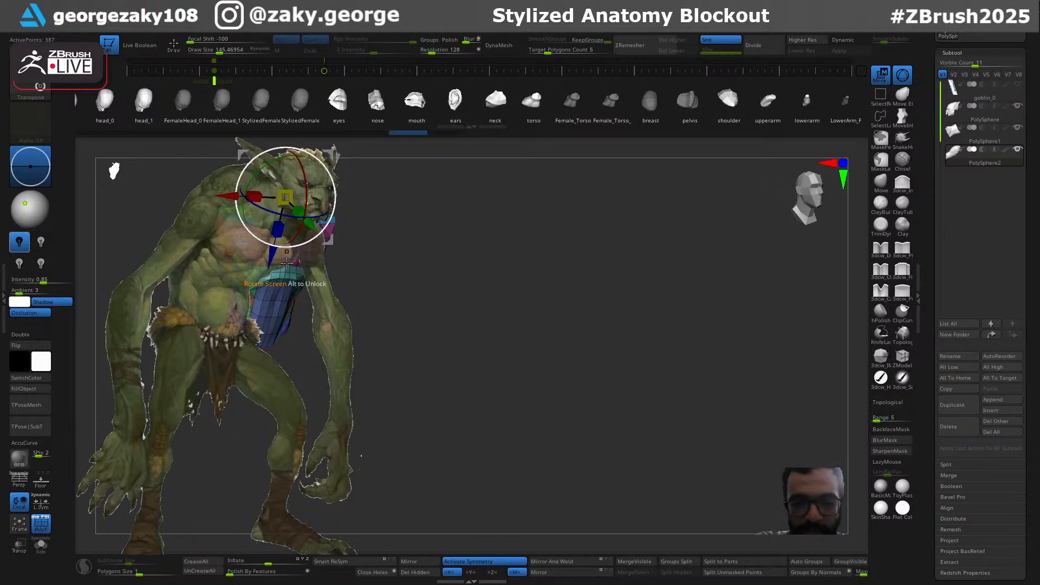
pyautogui.moveTo(415, 252)
pyautogui.mouseDown()
pyautogui.moveTo(398, 250)
pyautogui.moveTo(487, 259)
pyautogui.moveTo(422, 250)
pyautogui.mouseUp()
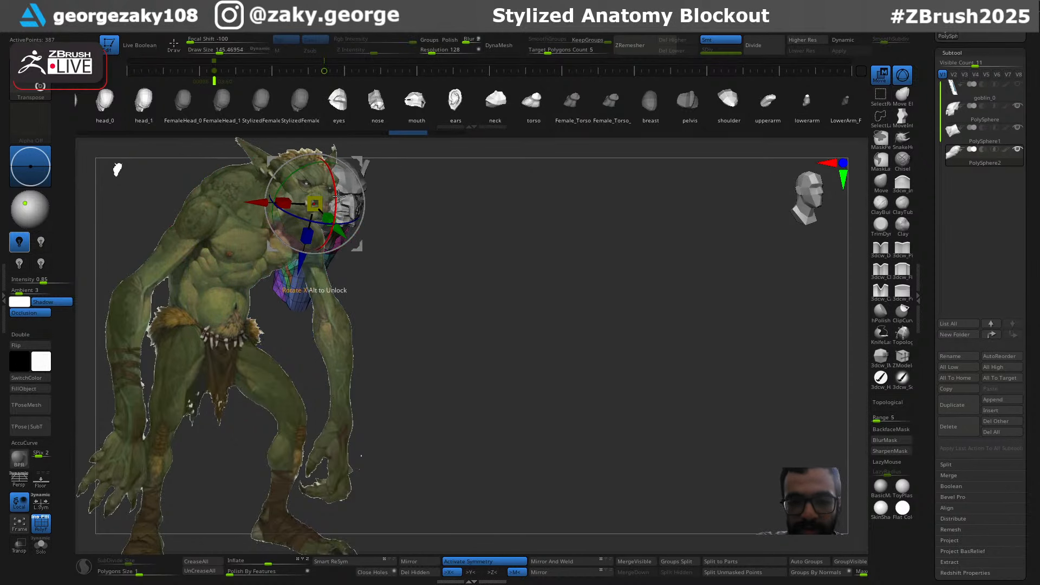
pyautogui.moveTo(325, 199); pyautogui.dragTo(325, 192)
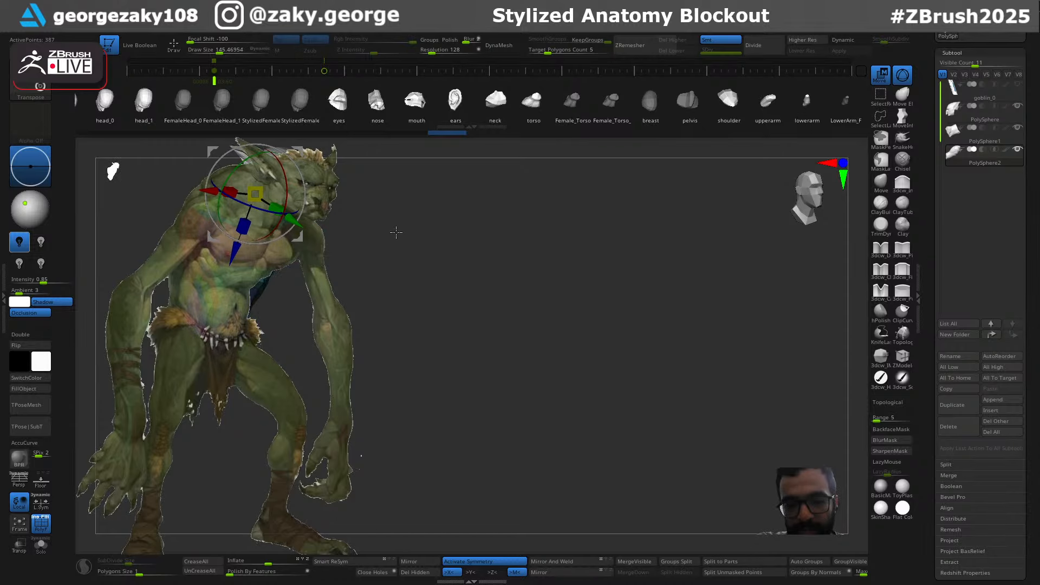
# Enlarge the torso subtool in front view so its shoulders spread wider beneath the head
pyautogui.moveTo(395, 233)
pyautogui.keyDown('alt'); pyautogui.mouseDown()
pyautogui.moveTo(367, 232)
pyautogui.moveTo(390, 230)
pyautogui.mouseUp(); pyautogui.keyUp('alt')
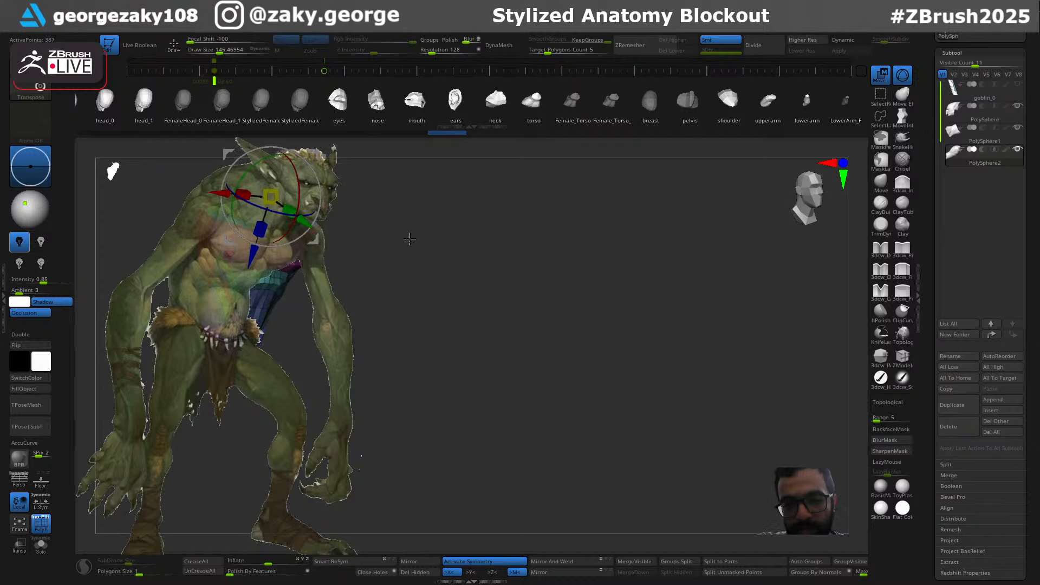
pyautogui.moveTo(369, 247)
pyautogui.mouseDown()
pyautogui.moveTo(434, 249)
pyautogui.moveTo(413, 242)
pyautogui.moveTo(657, 374)
pyautogui.moveTo(603, 355)
pyautogui.mouseUp()
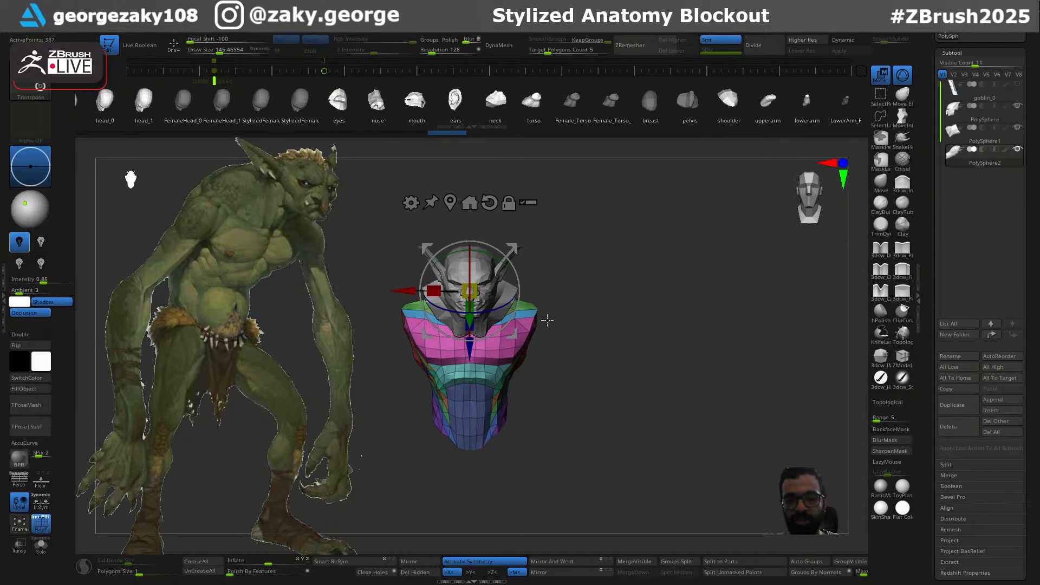
pyautogui.moveTo(470, 289); pyautogui.dragTo(481, 282)
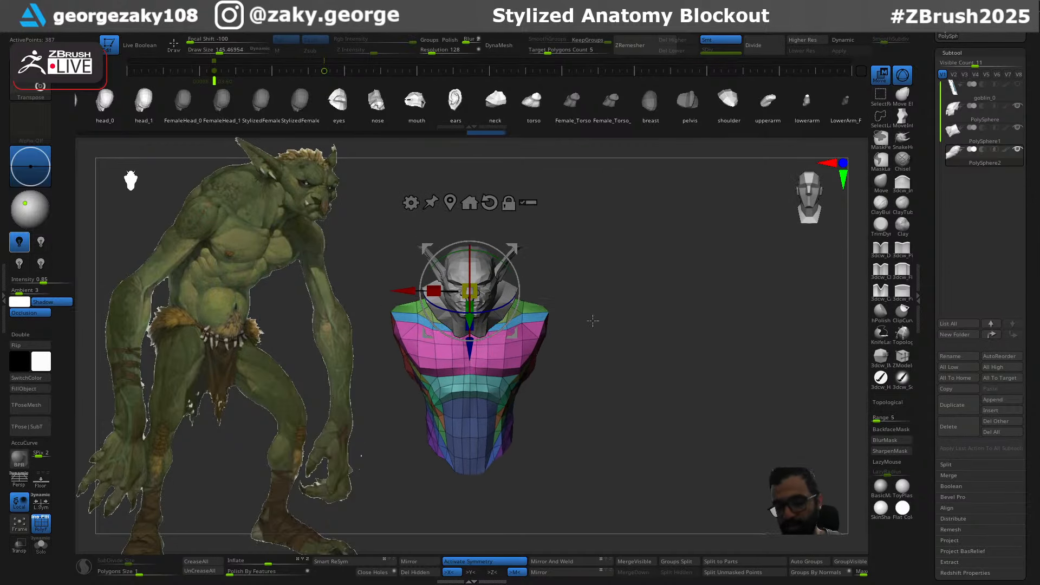
# Return to the stored reference view and adjust the torso's alignment over the reference goblin's upper body
pyautogui.press('Right')
pyautogui.press('Right')
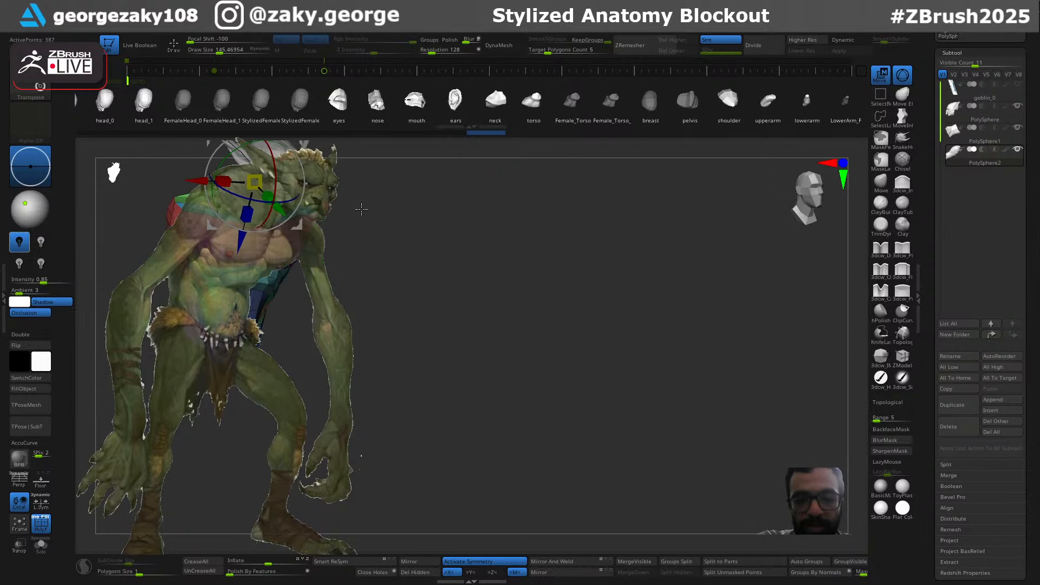
pyautogui.moveTo(356, 207)
pyautogui.keyDown('alt'); pyautogui.mouseDown()
pyautogui.moveTo(329, 199)
pyautogui.moveTo(370, 209)
pyautogui.mouseUp(); pyautogui.keyUp('alt')
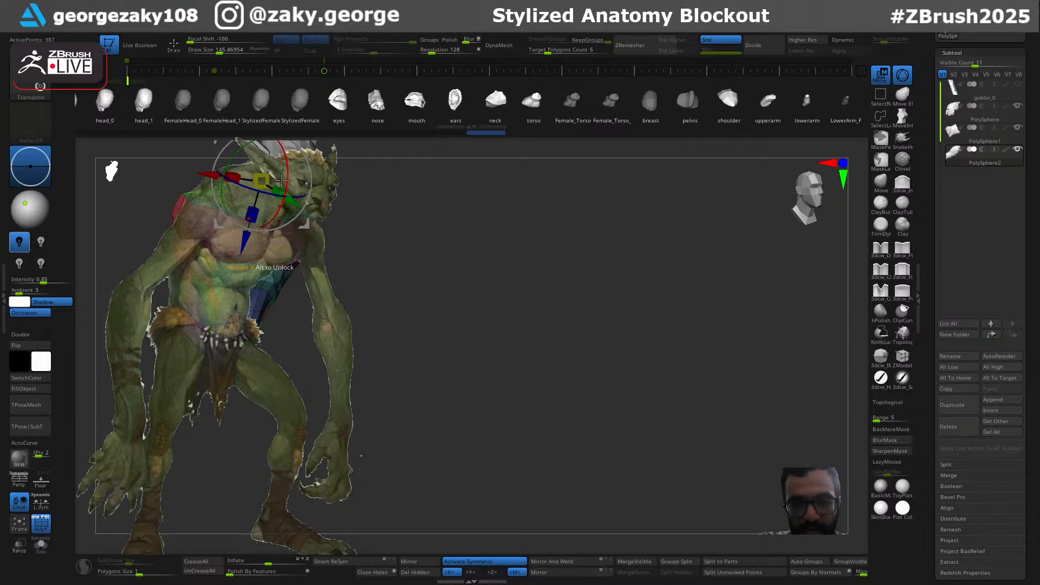
pyautogui.moveTo(265, 177); pyautogui.dragTo(266, 174)
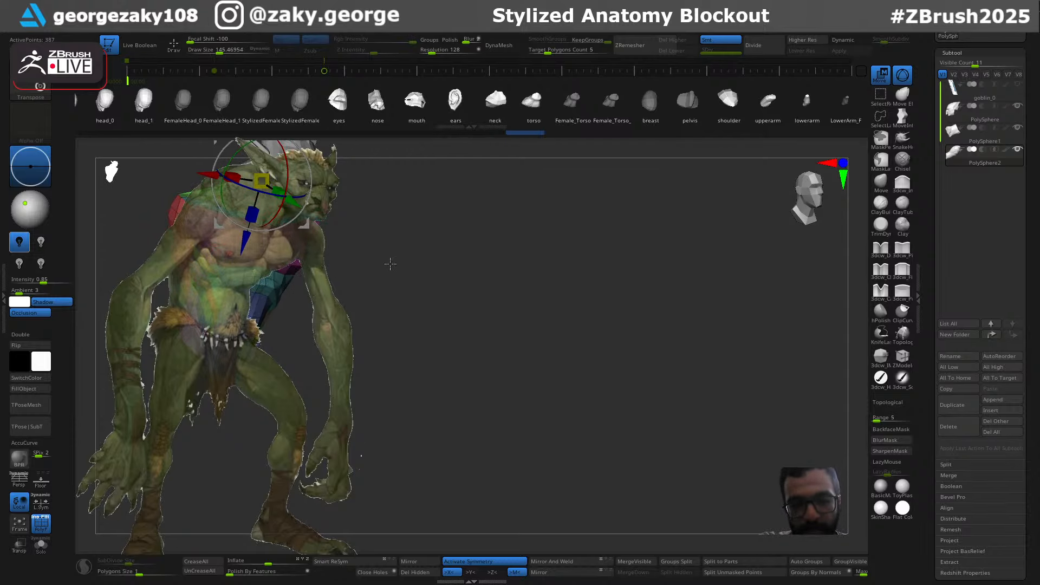
pyautogui.keyDown('alt'); pyautogui.moveTo(390, 264); pyautogui.dragTo(389, 260); pyautogui.keyUp('alt')
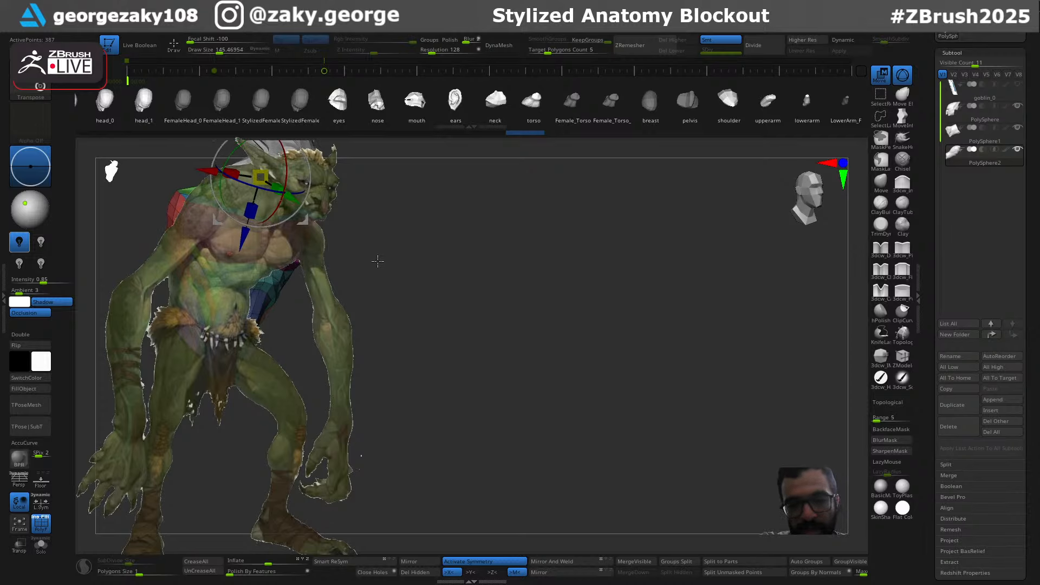
pyautogui.press('ctrl')
pyautogui.hotkey('ctrl', 'z')
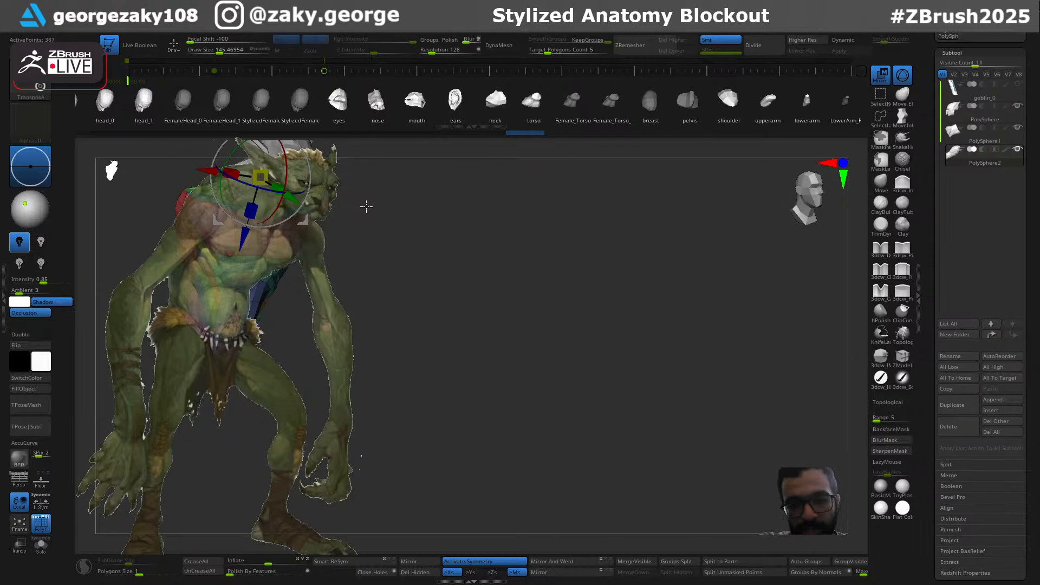
# Fine-tune the torso over the reference and move it up against the neck base in side view
pyautogui.moveTo(367, 206)
pyautogui.keyDown('alt'); pyautogui.mouseDown()
pyautogui.moveTo(392, 232)
pyautogui.moveTo(359, 210)
pyautogui.mouseUp(); pyautogui.keyUp('alt')
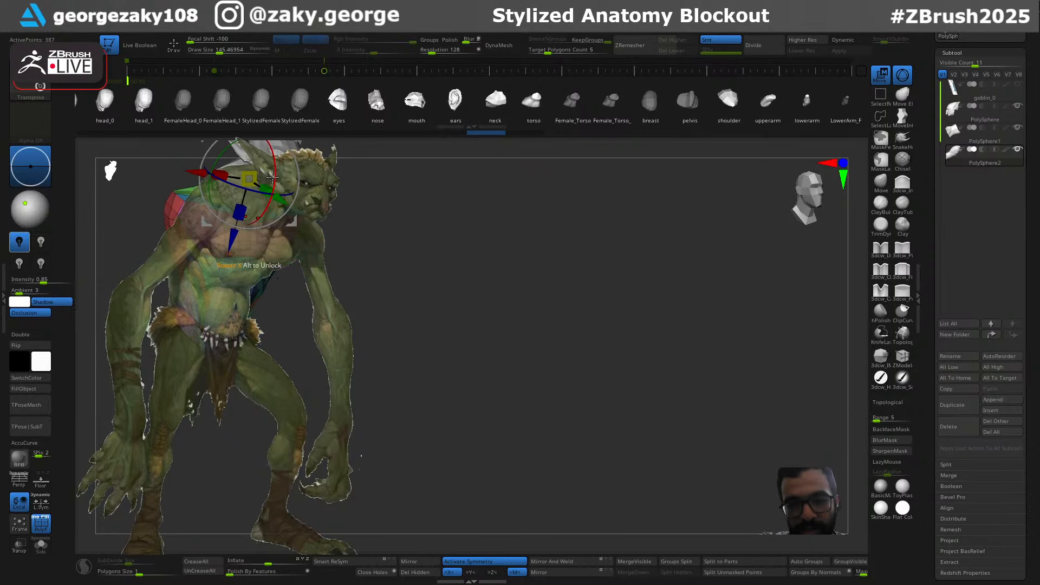
pyautogui.moveTo(253, 172); pyautogui.dragTo(255, 170)
pyautogui.keyDown('alt'); pyautogui.moveTo(436, 264); pyautogui.dragTo(630, 388); pyautogui.keyUp('alt')
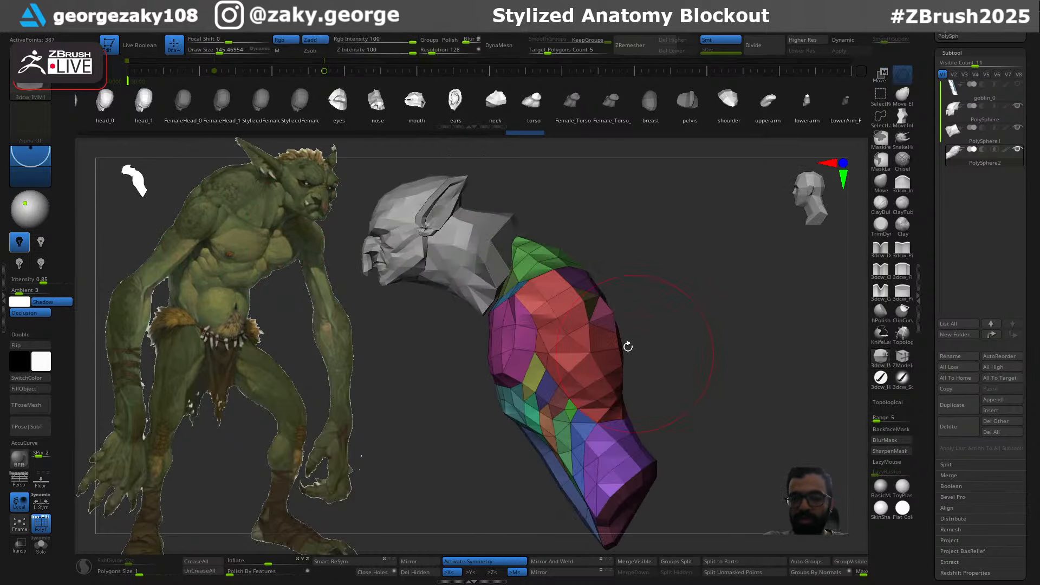
pyautogui.moveTo(538, 203); pyautogui.dragTo(525, 177)
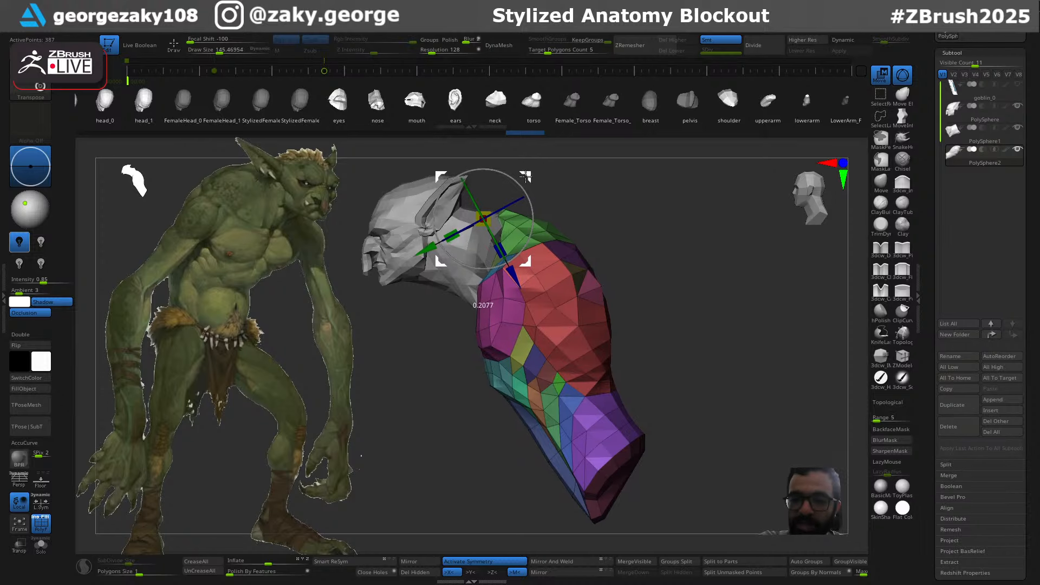
# Select the neck subtool and pull its rear side edge toward the torso with the Move brush at a draw size of about 97
pyautogui.press('q')
pyautogui.press('b')
pyautogui.press('m')
pyautogui.press('v')
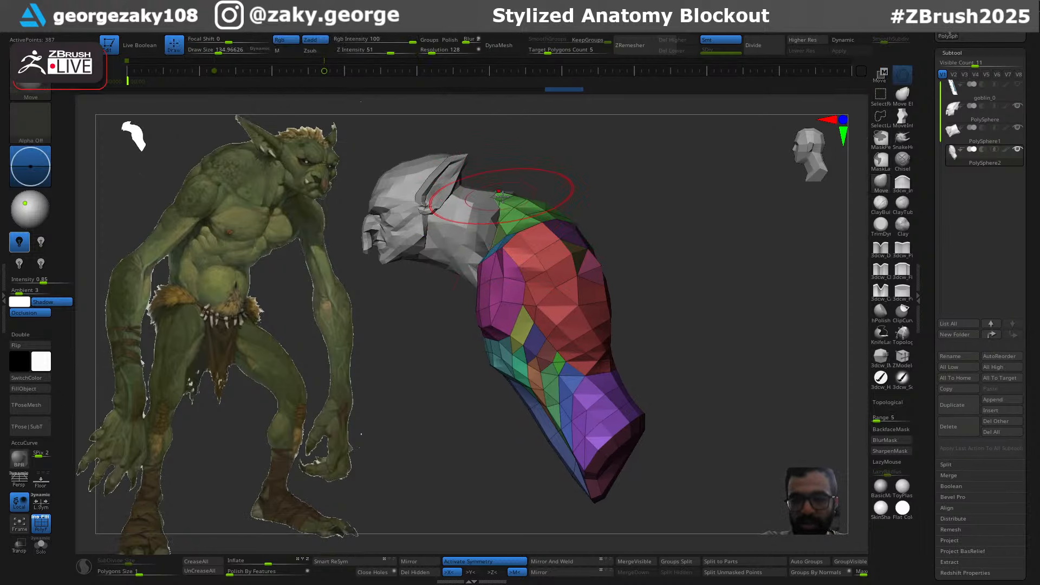
pyautogui.keyDown('alt'); pyautogui.click(487, 226); pyautogui.keyUp('alt')
pyautogui.press('s')
pyautogui.moveTo(492, 216); pyautogui.dragTo(482, 216)
pyautogui.moveTo(483, 218); pyautogui.dragTo(495, 227)
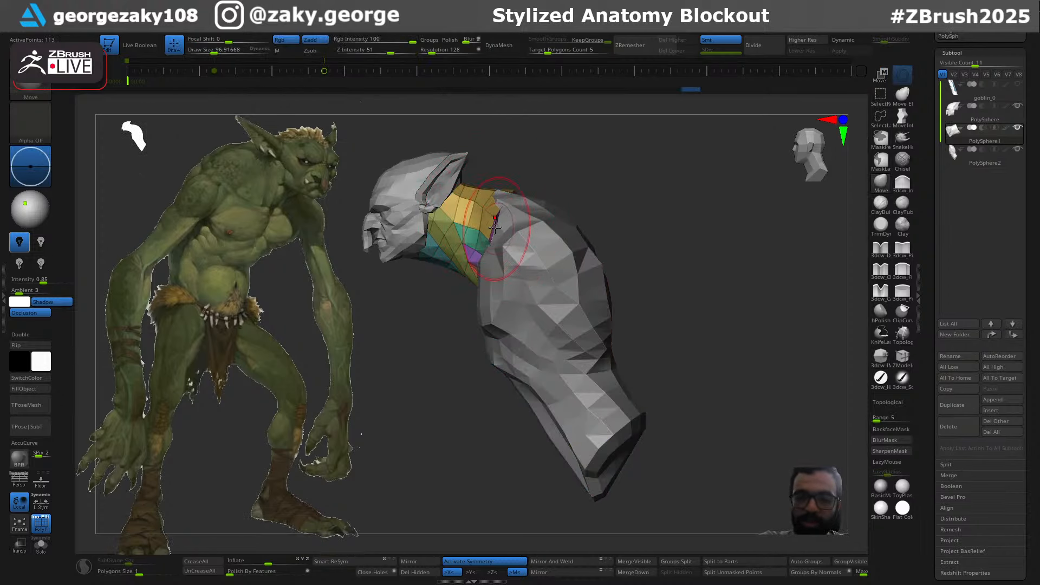
# Refine the neck base where it meets the shoulders from several angles with the Move brush at a draw size of about 65
pyautogui.moveTo(566, 164); pyautogui.dragTo(633, 176)
pyautogui.moveTo(491, 229); pyautogui.dragTo(488, 224)
pyautogui.moveTo(528, 180); pyautogui.dragTo(581, 192)
pyautogui.moveTo(487, 230); pyautogui.dragTo(492, 226)
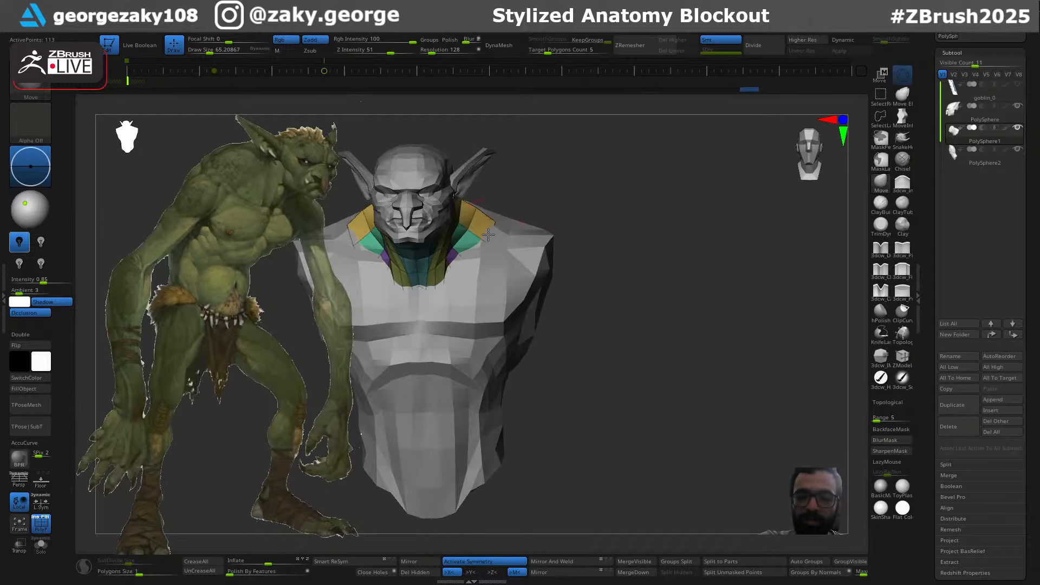
pyautogui.moveTo(533, 194); pyautogui.dragTo(622, 254)
pyautogui.moveTo(602, 255); pyautogui.dragTo(587, 248)
pyautogui.moveTo(536, 238); pyautogui.dragTo(574, 273, button='right')
# Select the torso subtool and adjust its upper edge around the neck from several angles with the Move brush, using a draw size of about 93
pyautogui.keyDown('alt'); pyautogui.click(559, 256); pyautogui.keyUp('alt')
pyautogui.moveTo(546, 197); pyautogui.dragTo(560, 209, button='right')
pyautogui.press('s')
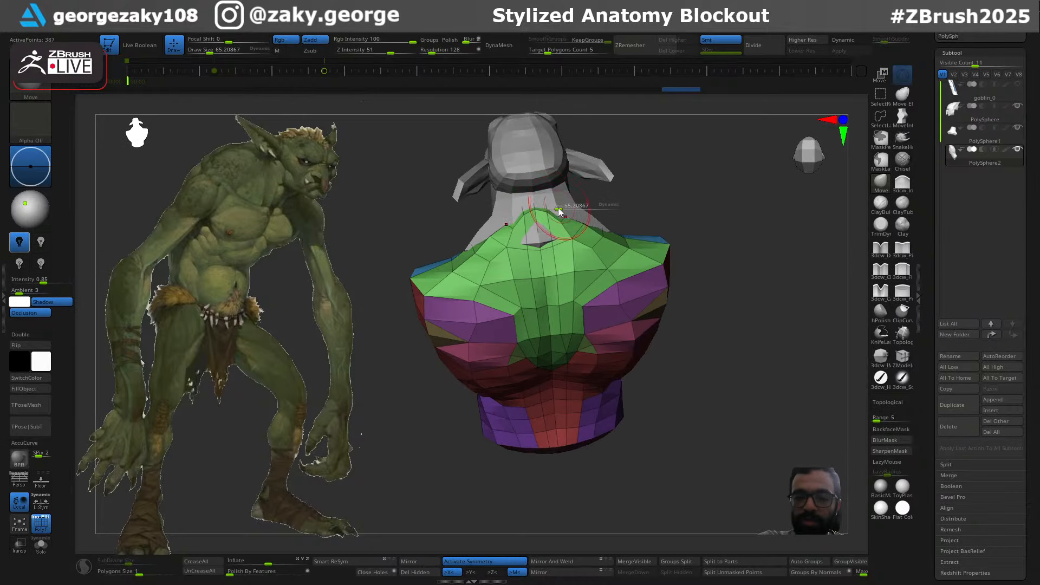
pyautogui.moveTo(681, 192); pyautogui.dragTo(573, 217, button='right')
pyautogui.press('s')
pyautogui.keyDown('shift'); pyautogui.moveTo(648, 177); pyautogui.dragTo(698, 174, button='right'); pyautogui.keyUp('shift')
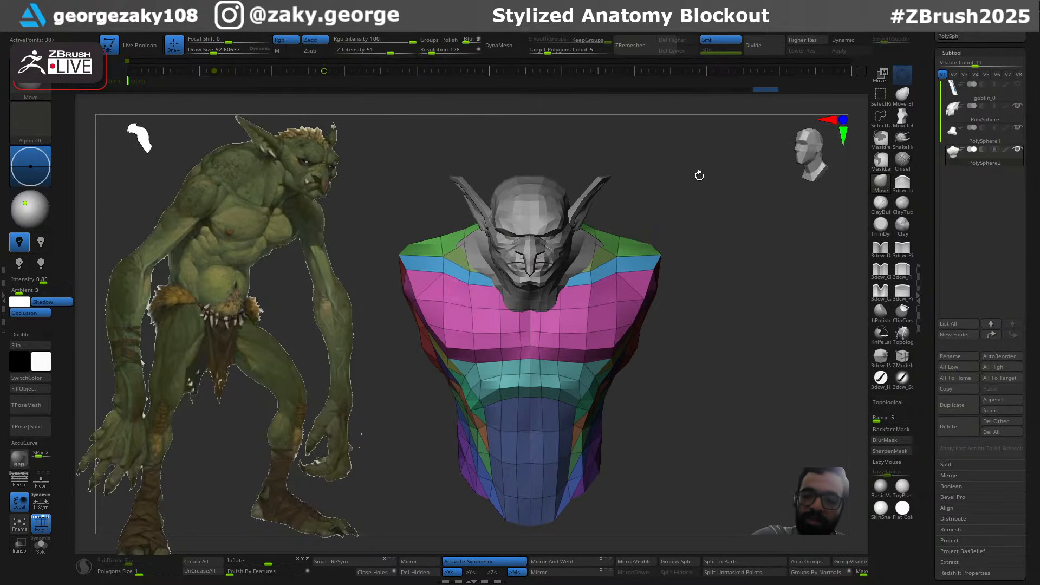
pyautogui.moveTo(576, 297); pyautogui.dragTo(577, 291)
# Pull the front of the chest downward in side view with the Move brush at a draw size of about 287
pyautogui.moveTo(674, 189); pyautogui.dragTo(609, 202, button='right')
pyautogui.press('s')
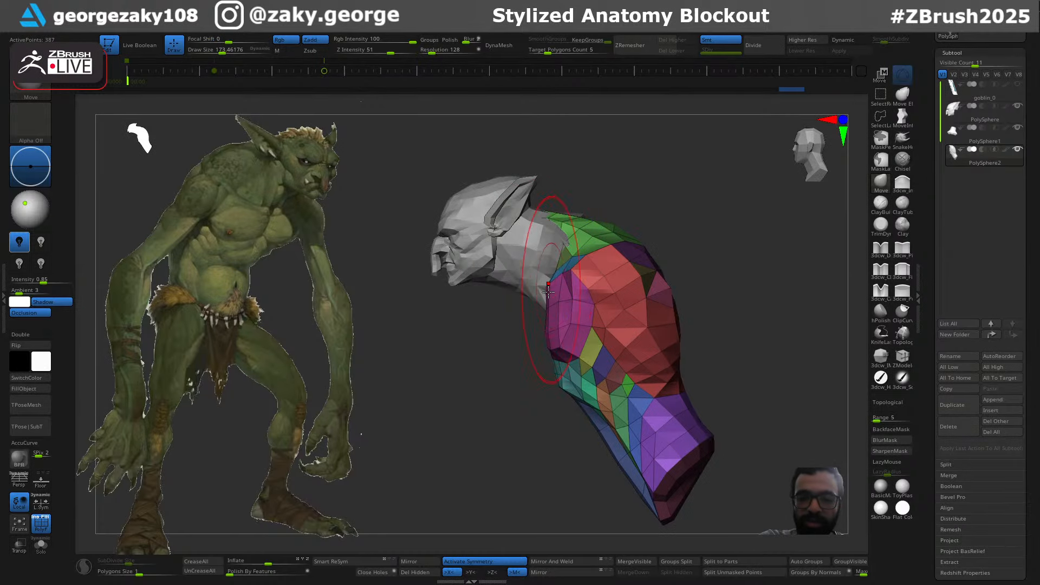
pyautogui.press('s')
pyautogui.click(550, 291)
pyautogui.press('s')
pyautogui.press('s')
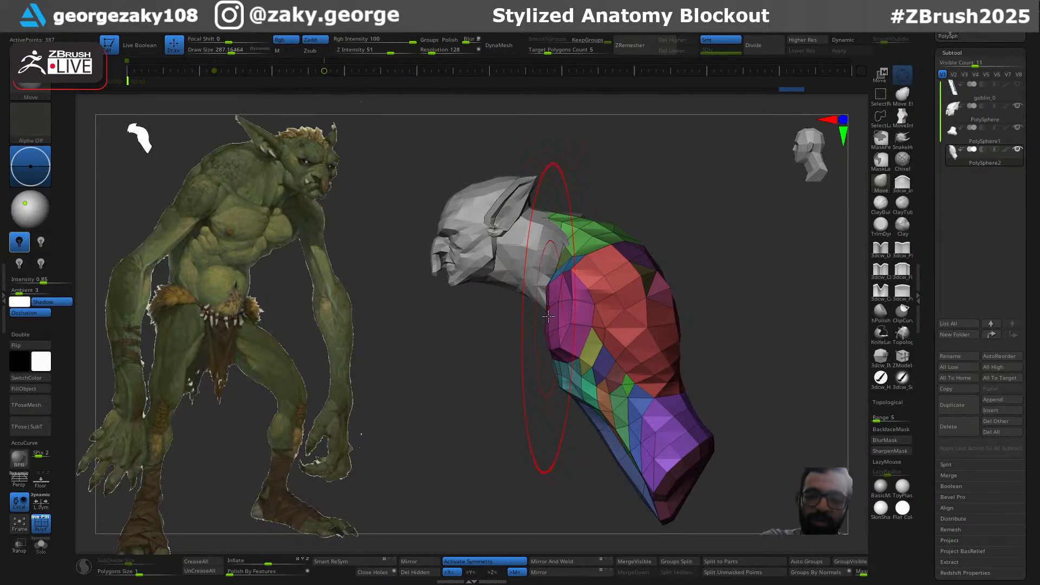
pyautogui.moveTo(548, 317); pyautogui.dragTo(547, 333)
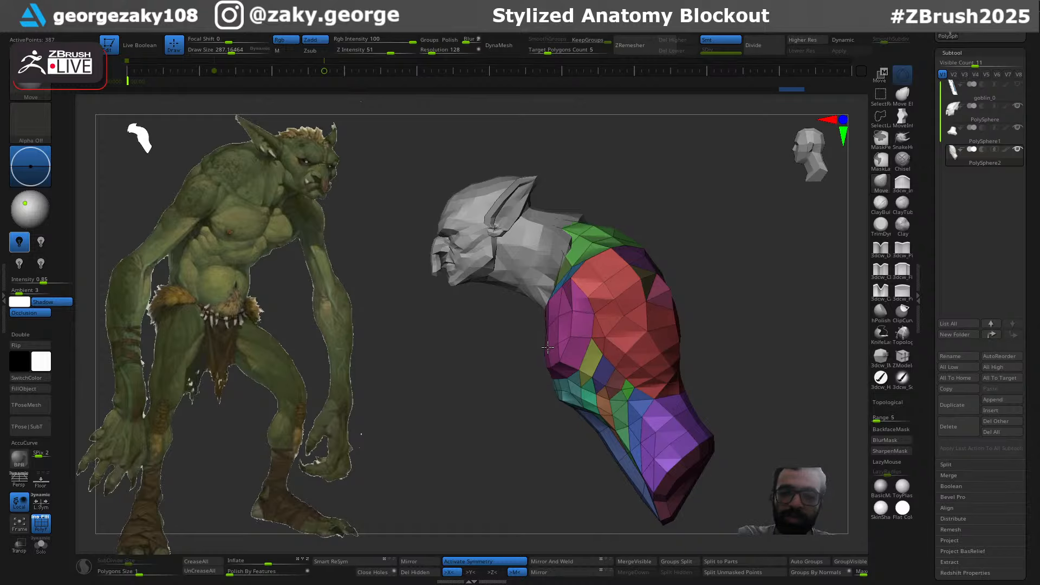
# Shape the lower chest line and raise its middle with the Move brush, reducing the draw size to about 115
pyautogui.keyDown('shift'); pyautogui.moveTo(548, 351); pyautogui.dragTo(521, 320, button='right'); pyautogui.keyUp('shift')
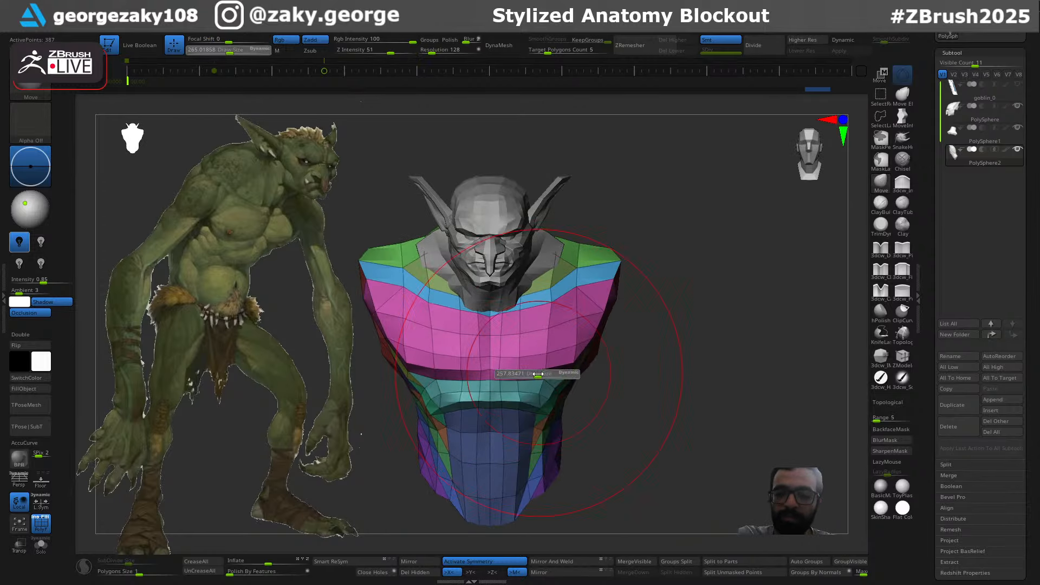
pyautogui.moveTo(523, 351); pyautogui.dragTo(523, 341)
pyautogui.press('s')
pyautogui.click(514, 357)
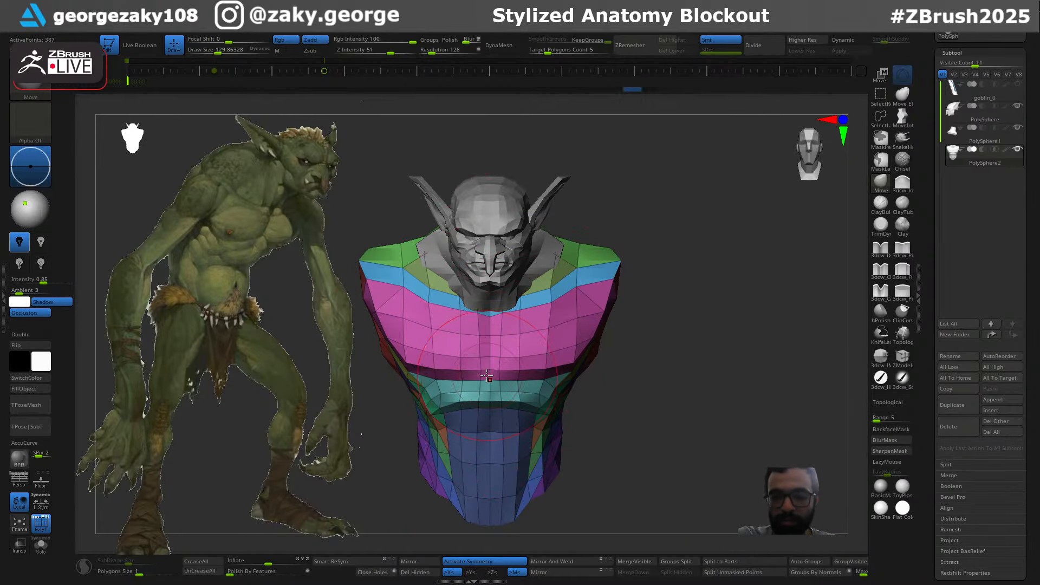
pyautogui.moveTo(486, 376); pyautogui.dragTo(490, 366)
pyautogui.hotkey('ctrl', 'z')
pyautogui.press('[')
pyautogui.moveTo(471, 365); pyautogui.dragTo(493, 375, button='right')
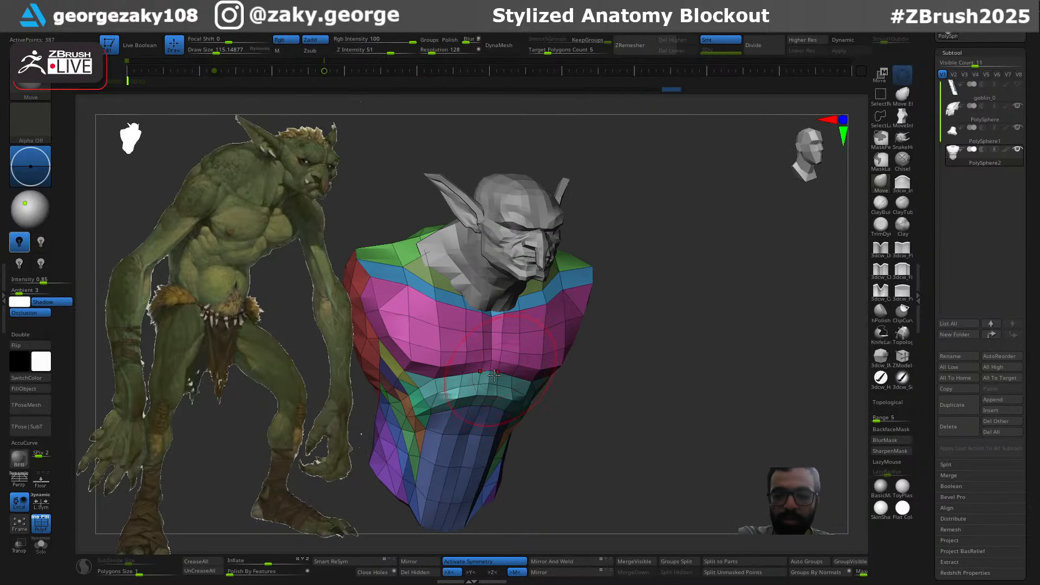
pyautogui.moveTo(494, 375); pyautogui.dragTo(487, 368)
# Bend the lower torso forward beneath the ribcage in side view with the Move brush at a draw size of about 367
pyautogui.moveTo(753, 382)
pyautogui.mouseDown(button='right')
pyautogui.moveTo(678, 395)
pyautogui.moveTo(662, 359)
pyautogui.mouseUp(button='right')
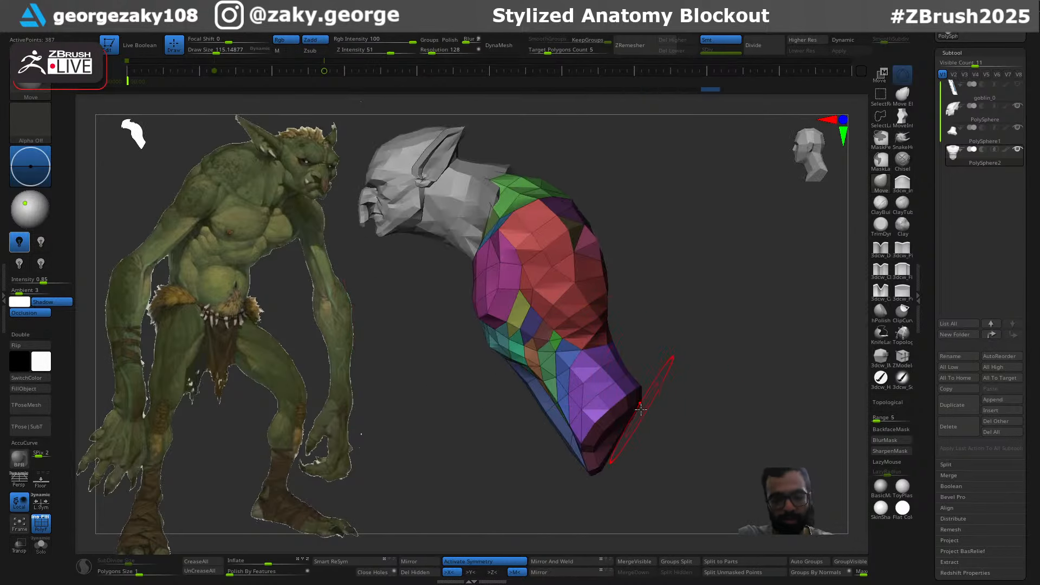
pyautogui.press('s')
pyautogui.moveTo(640, 411); pyautogui.dragTo(654, 412)
pyautogui.keyDown('alt'); pyautogui.moveTo(626, 451); pyautogui.dragTo(643, 413, button='right'); pyautogui.keyUp('alt')
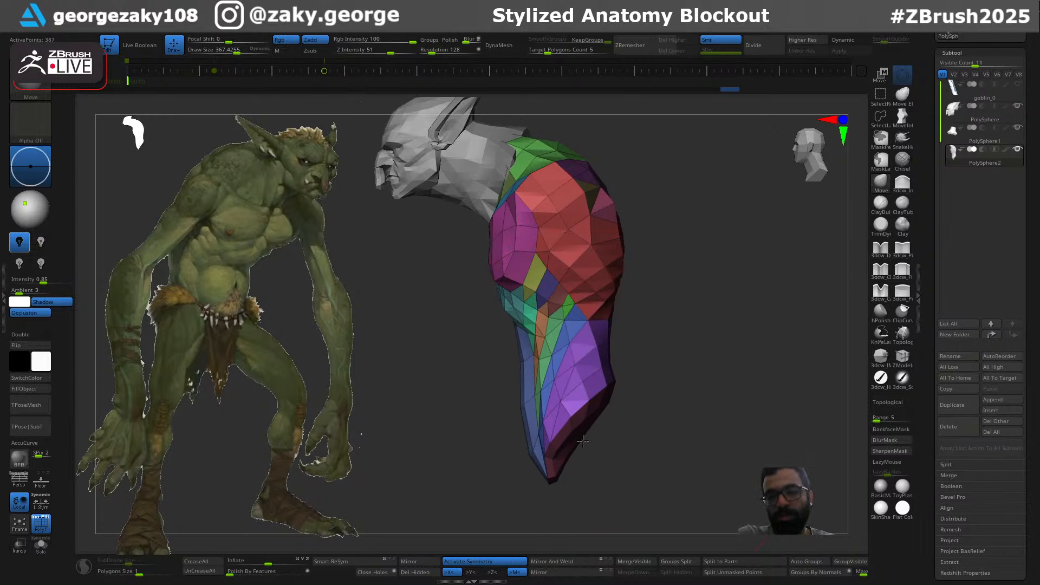
pyautogui.moveTo(604, 334); pyautogui.dragTo(601, 334)
# Refine the waist sides and abdomen outline in front view with the Move brush, reducing the draw size to about 130
pyautogui.moveTo(633, 347); pyautogui.dragTo(703, 352, button='right')
pyautogui.press('s')
pyautogui.moveTo(646, 405); pyautogui.dragTo(639, 405)
pyautogui.moveTo(677, 364); pyautogui.dragTo(666, 374, button='right')
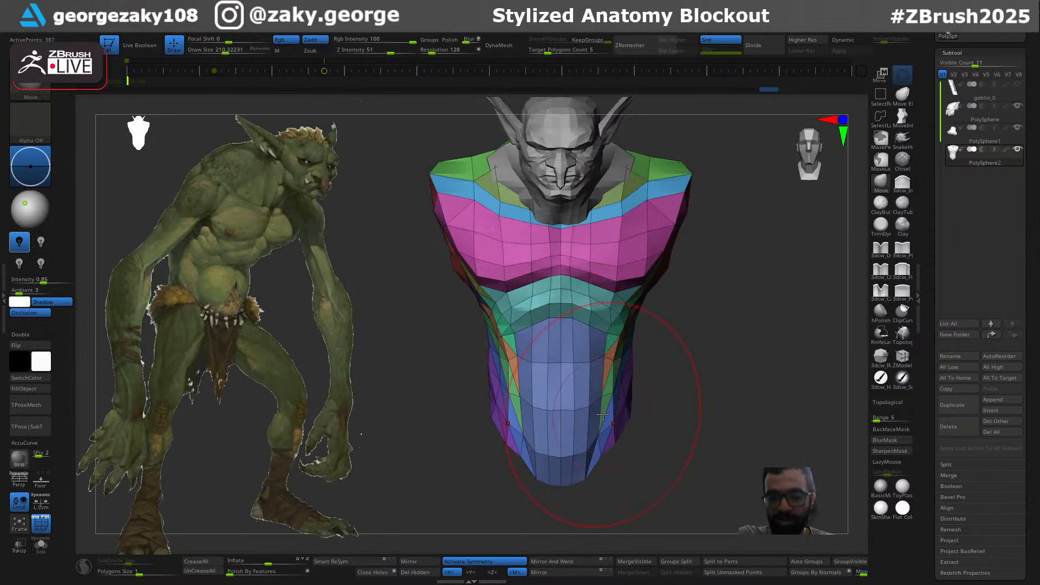
pyautogui.press('s')
pyautogui.moveTo(601, 413); pyautogui.dragTo(593, 410)
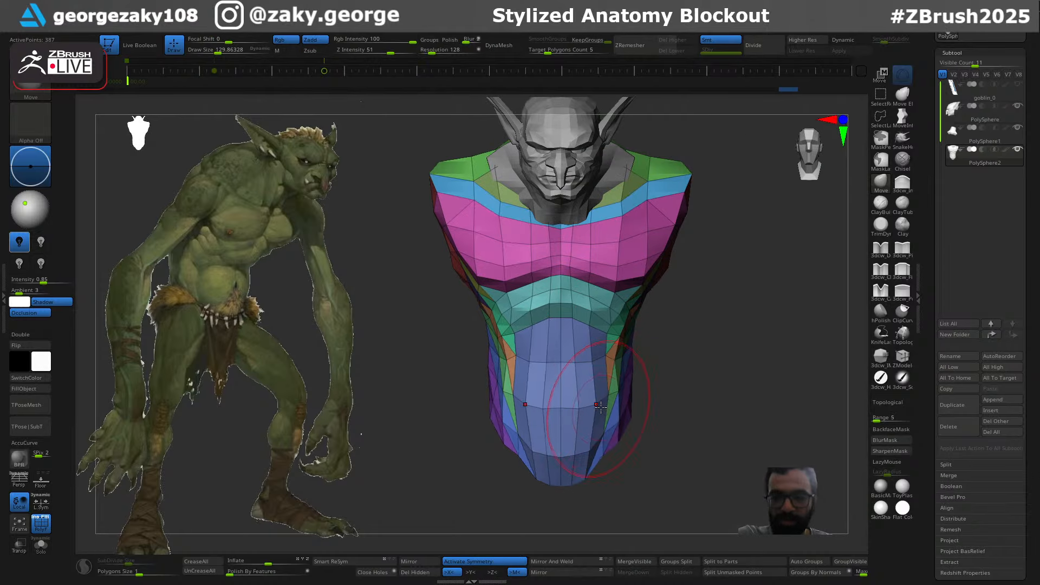
# Swell the front of the abdomen with the 3dcw_Inflate brush, using draw sizes of about 125 and 110
pyautogui.moveTo(666, 372); pyautogui.dragTo(689, 373, button='right')
pyautogui.press('2')
pyautogui.press('s')
pyautogui.click(624, 398)
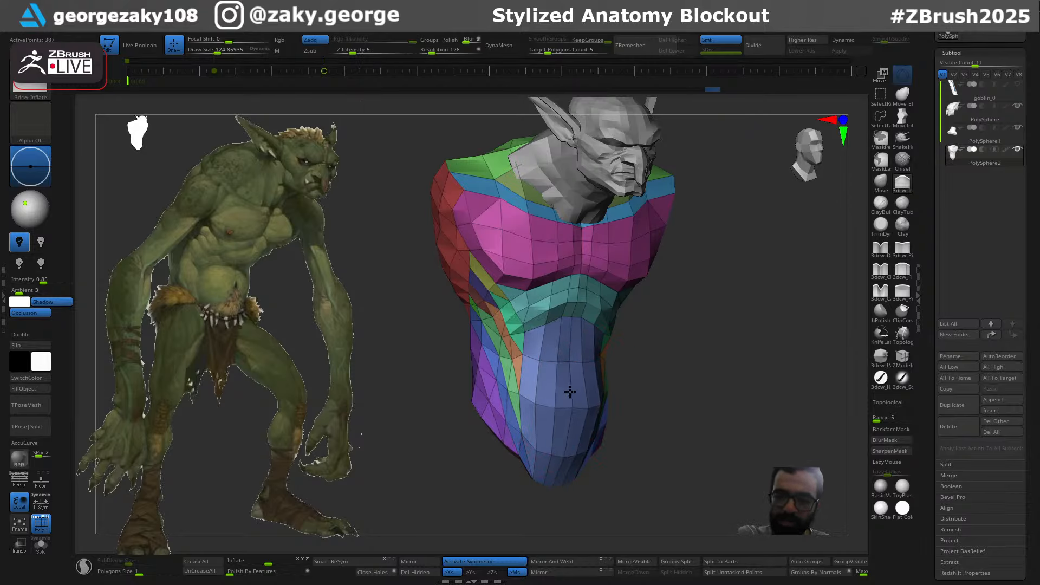
pyautogui.moveTo(631, 405)
pyautogui.mouseDown(button='right')
pyautogui.moveTo(666, 378)
pyautogui.moveTo(617, 390)
pyautogui.mouseUp(button='right')
pyautogui.press('ctrl')
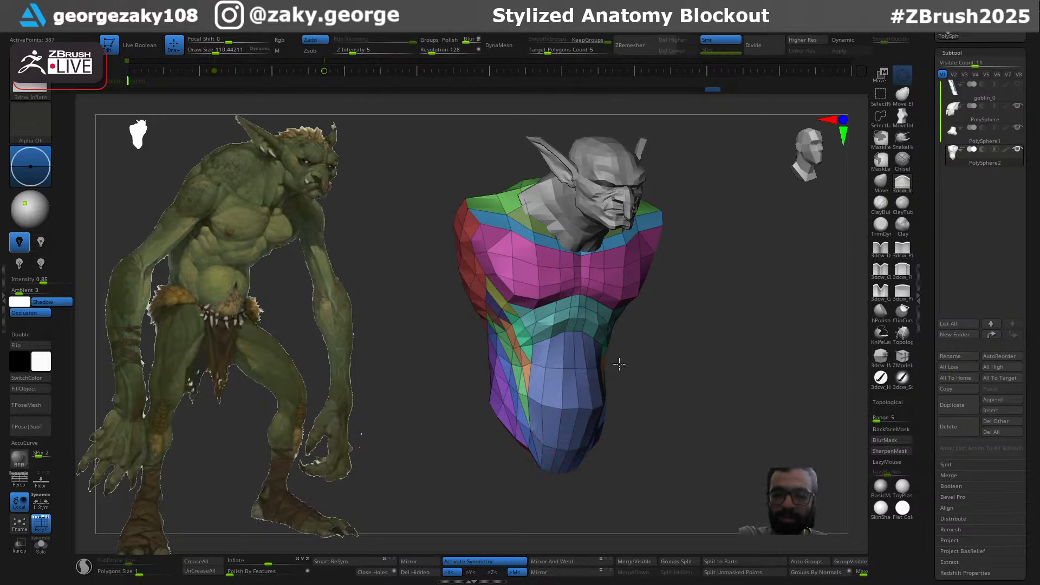
# Carve the front of the abdomen above the belly with the DamStandard brush at a draw size of about 84
pyautogui.moveTo(653, 352)
pyautogui.mouseDown(button='right')
pyautogui.moveTo(607, 364)
pyautogui.moveTo(608, 393)
pyautogui.mouseUp(button='right')
pyautogui.press('shift')
pyautogui.click(582, 390)
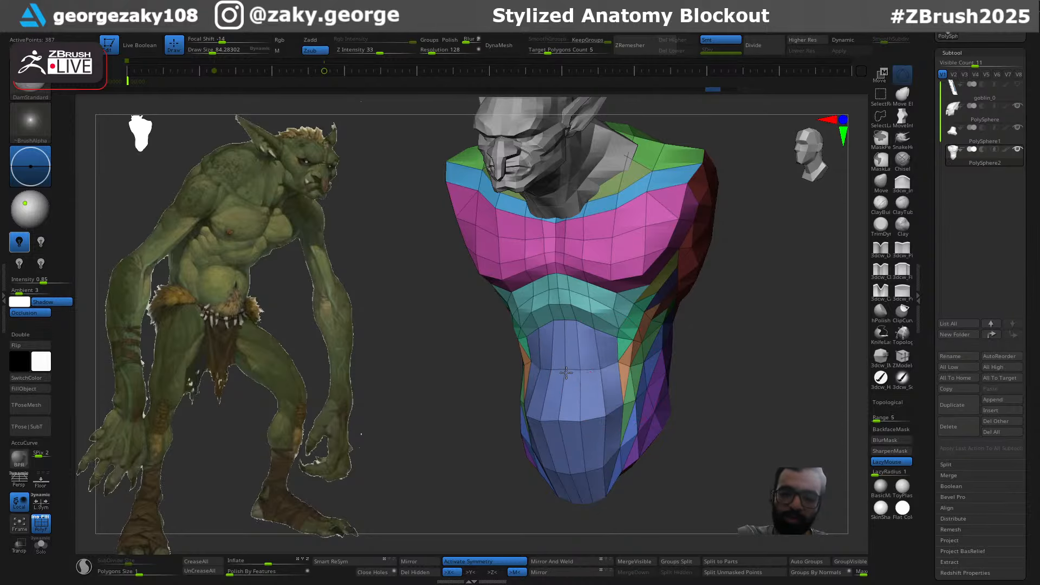
pyautogui.moveTo(546, 386); pyautogui.dragTo(467, 394, button='right')
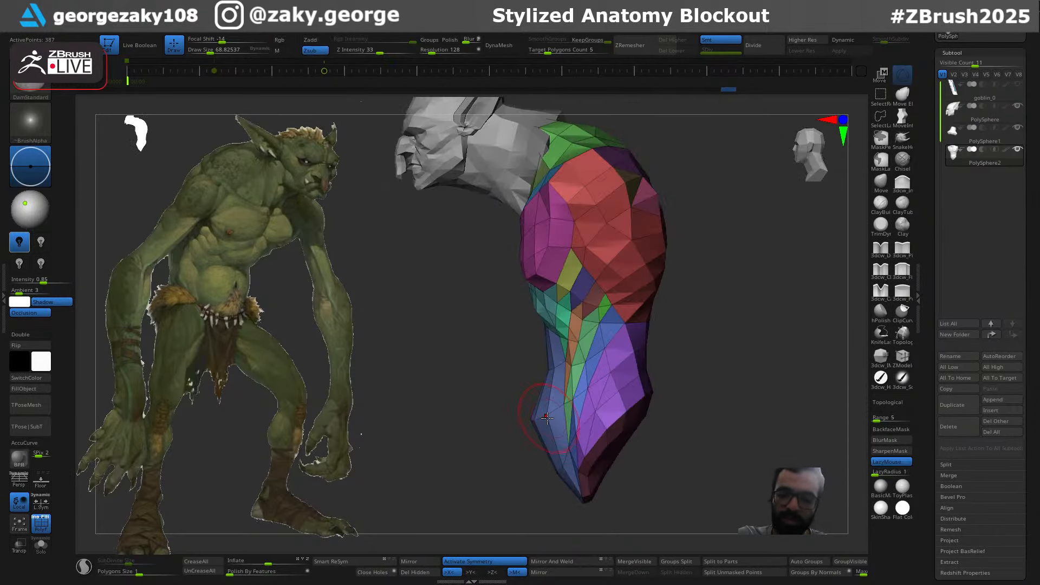
# Pull the upper abdomen's profile forward with the Move brush and return to the DamStandard brush
pyautogui.press('b')
pyautogui.press('m')
pyautogui.press('v')
pyautogui.moveTo(535, 408); pyautogui.dragTo(544, 384, button='right')
pyautogui.moveTo(533, 379); pyautogui.dragTo(526, 374)
pyautogui.moveTo(526, 374)
pyautogui.mouseDown(button='right')
pyautogui.moveTo(603, 383)
pyautogui.moveTo(548, 378)
pyautogui.moveTo(529, 414)
pyautogui.moveTo(615, 378)
pyautogui.moveTo(556, 447)
pyautogui.mouseUp(button='right')
pyautogui.press('b')
pyautogui.press('d')
pyautogui.press('s')
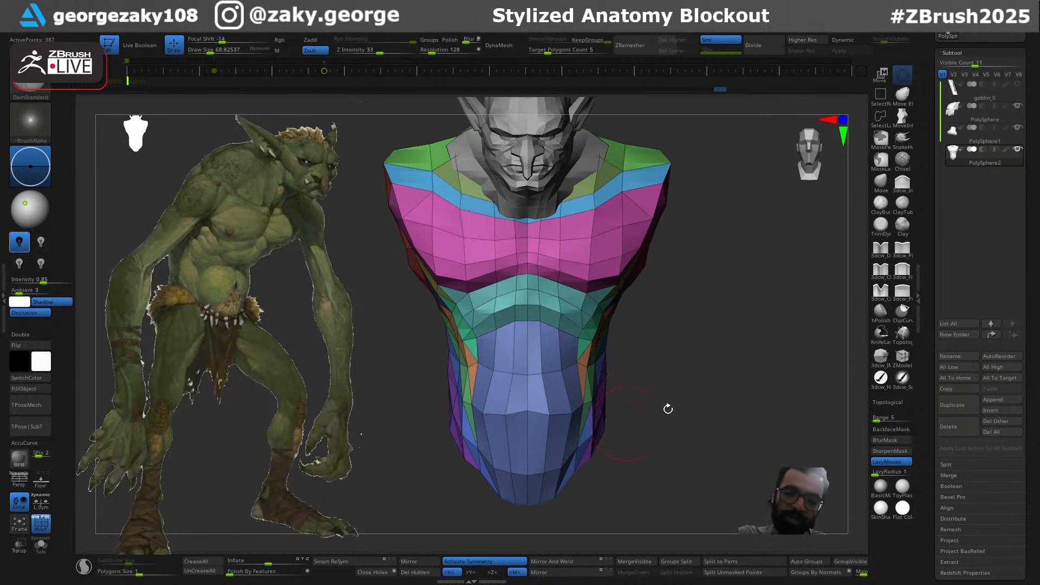
# Round out the lower belly's front profile in side view with the Move brush at a draw size of about 140
pyautogui.moveTo(667, 409); pyautogui.dragTo(600, 411, button='right')
pyautogui.moveTo(544, 436); pyautogui.dragTo(524, 436, button='right')
pyautogui.press('b')
pyautogui.press('m')
pyautogui.press('v')
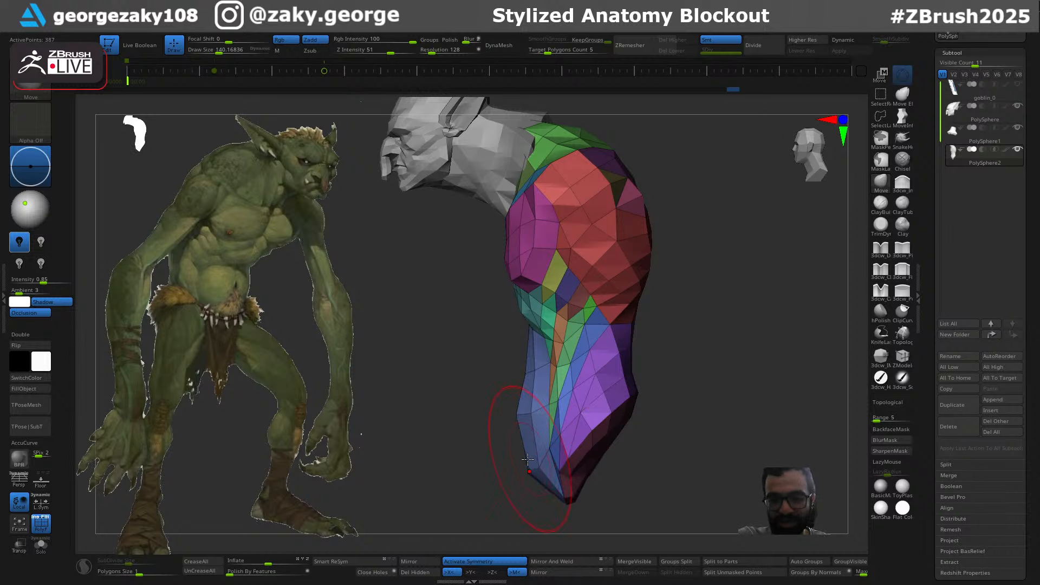
pyautogui.hotkey('ctrl', 'z')
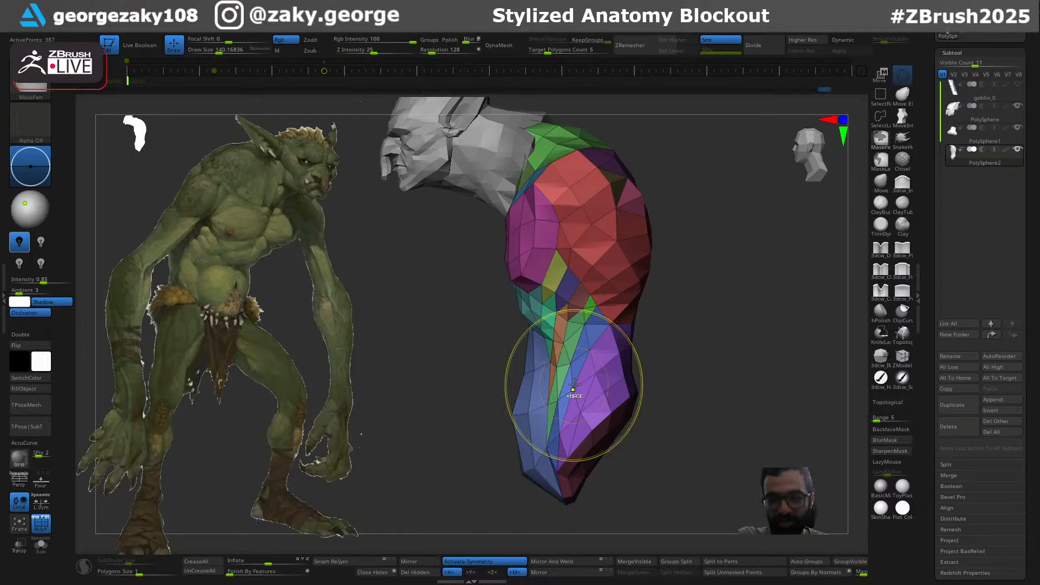
# Reshape the torso's flank beside the abdomen in side view with the Move brush at a draw size of about 135
pyautogui.moveTo(573, 391); pyautogui.dragTo(559, 386)
pyautogui.press('s')
pyautogui.moveTo(555, 379); pyautogui.dragTo(566, 368)
pyautogui.press('s')
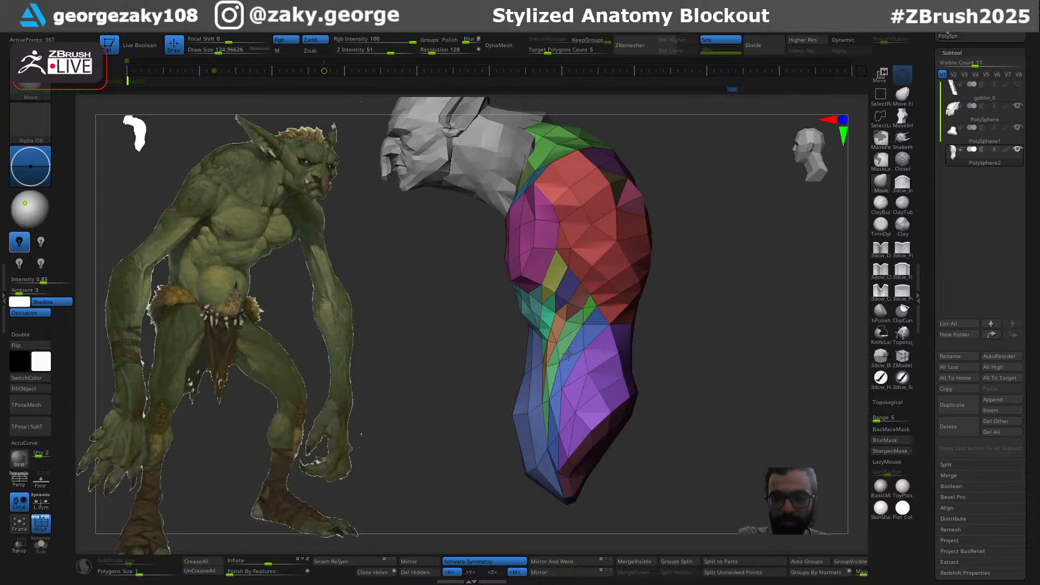
pyautogui.moveTo(664, 315); pyautogui.dragTo(726, 307, button='right')
pyautogui.moveTo(504, 313); pyautogui.dragTo(562, 307, button='right')
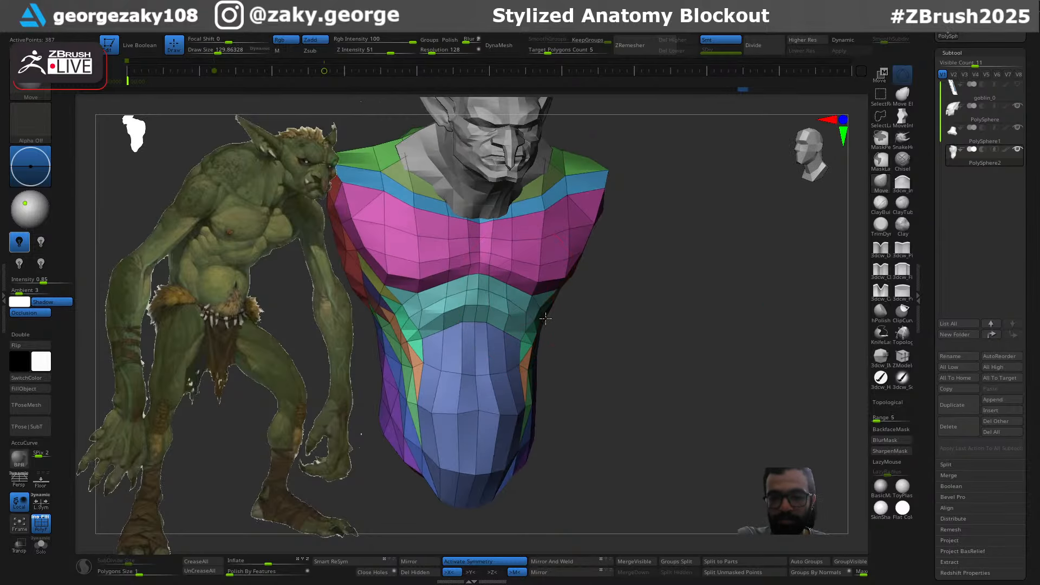
# Refine the upper abdomen below the chest in front view with the Move brush at a draw size of about 97
pyautogui.keyDown('ctrl'); pyautogui.moveTo(499, 291); pyautogui.dragTo(505, 399, button='right'); pyautogui.keyUp('ctrl')
pyautogui.press('s')
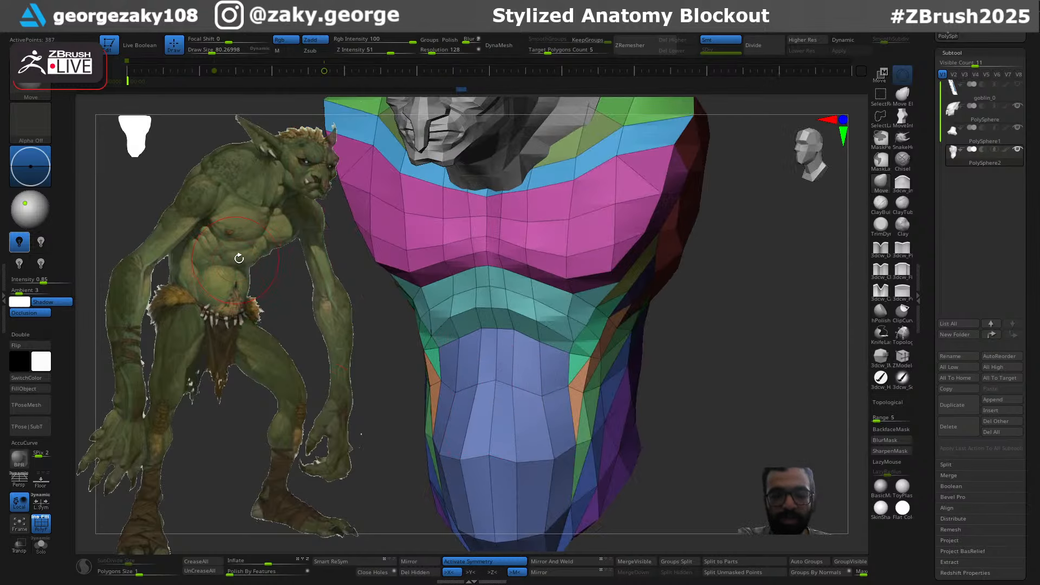
pyautogui.moveTo(504, 360)
pyautogui.mouseDown(button='right')
pyautogui.moveTo(528, 410)
pyautogui.moveTo(540, 390)
pyautogui.mouseUp(button='right')
pyautogui.moveTo(528, 381); pyautogui.dragTo(524, 378)
pyautogui.moveTo(524, 379); pyautogui.dragTo(556, 373, button='right')
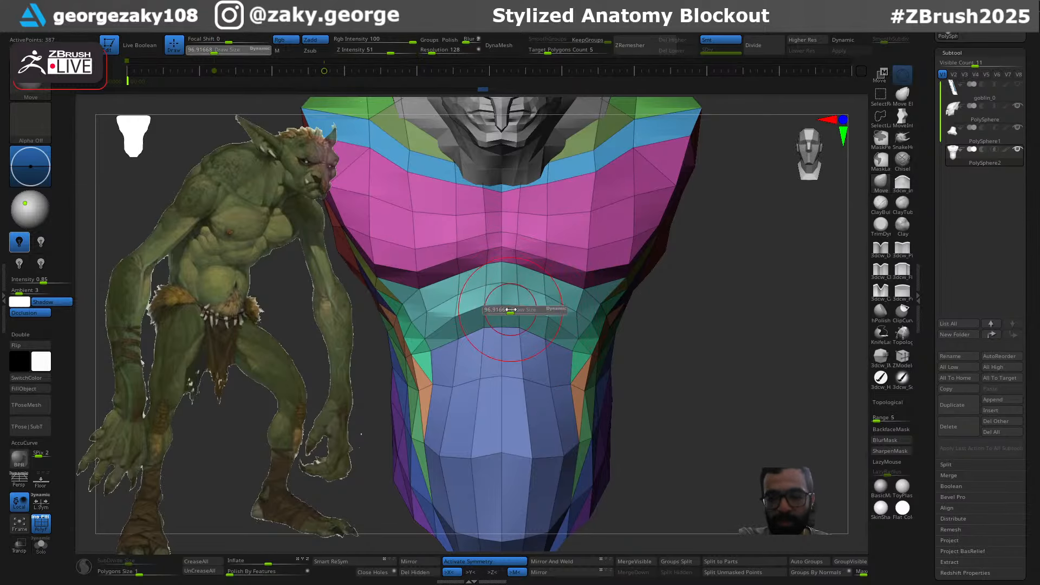
pyautogui.moveTo(508, 312); pyautogui.dragTo(507, 305)
pyautogui.moveTo(517, 307)
pyautogui.mouseDown(button='right')
pyautogui.moveTo(504, 302)
pyautogui.moveTo(509, 317)
pyautogui.mouseUp(button='right')
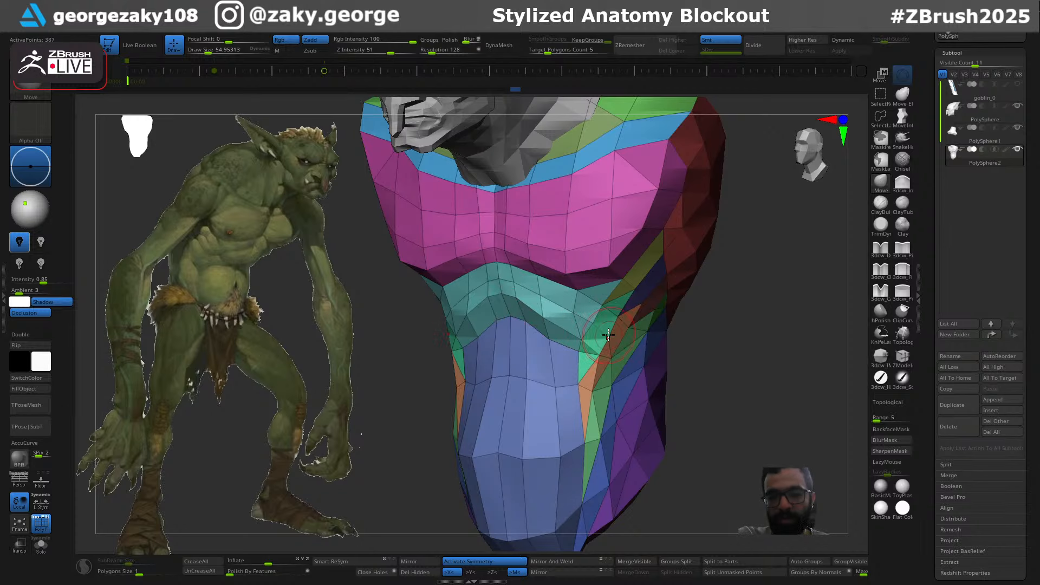
# Fill out the flank below the outer chest with the Inflate brush at a draw size of about 88
pyautogui.moveTo(608, 335)
pyautogui.mouseDown(button='right')
pyautogui.moveTo(675, 303)
pyautogui.moveTo(650, 292)
pyautogui.mouseUp(button='right')
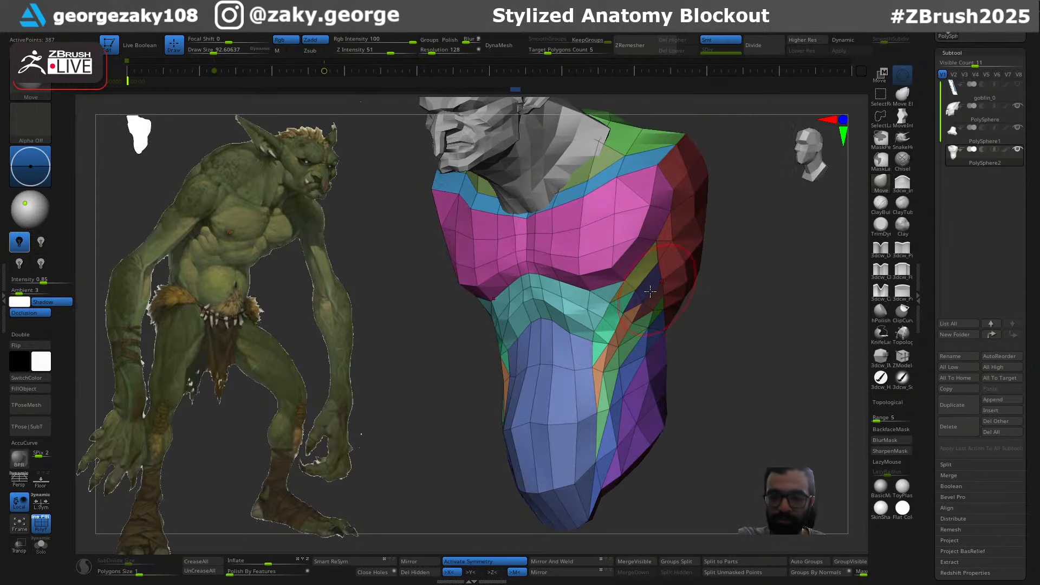
pyautogui.press('2')
pyautogui.press('s')
pyautogui.moveTo(646, 296); pyautogui.dragTo(648, 295)
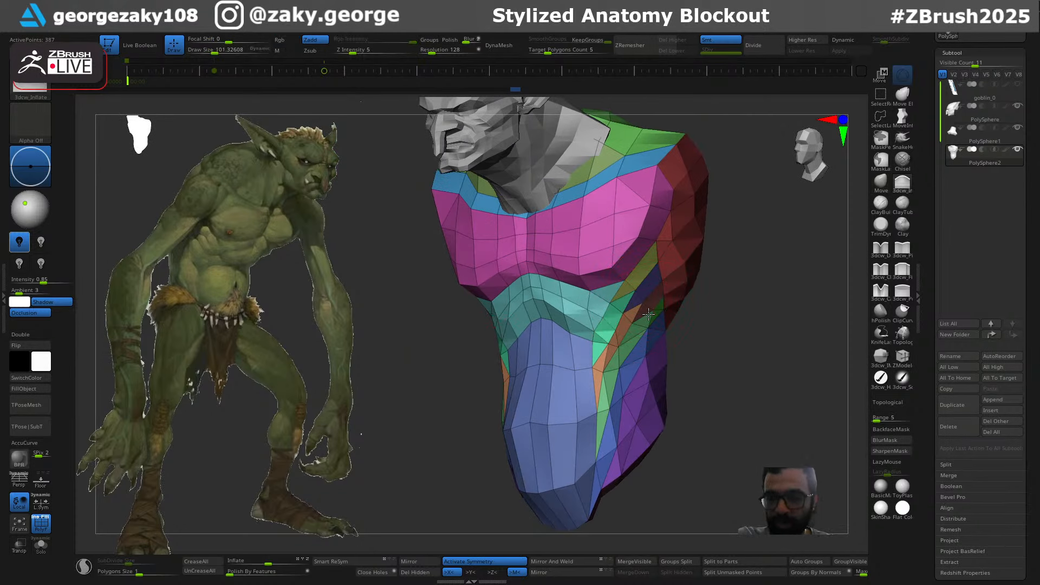
pyautogui.press('s')
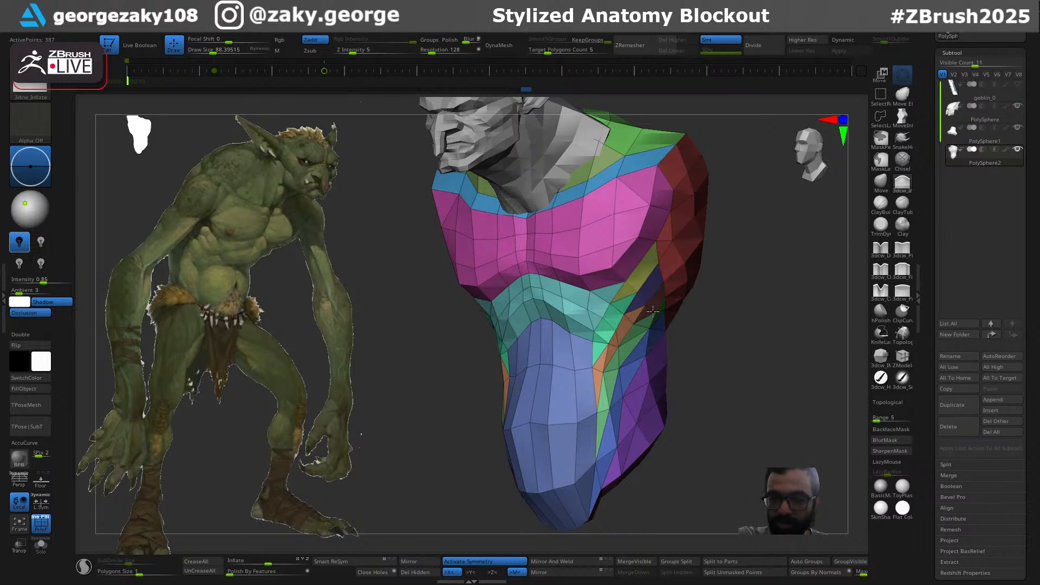
pyautogui.press('s')
pyautogui.moveTo(645, 307); pyautogui.dragTo(646, 307)
pyautogui.moveTo(741, 310)
pyautogui.mouseDown()
pyautogui.moveTo(713, 323)
pyautogui.moveTo(601, 328)
pyautogui.mouseUp()
pyautogui.press('s')
pyautogui.moveTo(648, 301); pyautogui.dragTo(644, 276)
# Reshape the flank and waist beside the abdomen with the Move brush
pyautogui.press('b')
pyautogui.press('m')
pyautogui.press('v')
pyautogui.press('s')
pyautogui.press('s')
pyautogui.moveTo(652, 267); pyautogui.dragTo(636, 257)
pyautogui.hotkey('ctrl', 'z')
pyautogui.moveTo(602, 372); pyautogui.dragTo(617, 375)
pyautogui.moveTo(533, 387); pyautogui.dragTo(641, 400)
# Inflate the oblique area beside the lower belly with the Inflate brush at a draw size of about 80
pyautogui.press('s')
pyautogui.moveTo(632, 399)
pyautogui.mouseDown()
pyautogui.moveTo(583, 417)
pyautogui.moveTo(605, 425)
pyautogui.moveTo(598, 388)
pyautogui.mouseUp()
pyautogui.press('i')
pyautogui.hotkey('ctrl', 'z')
pyautogui.press('b')
pyautogui.press('s')
pyautogui.press('t')
pyautogui.press('s')
pyautogui.press('i')
pyautogui.press('s')
pyautogui.press('s')
pyautogui.moveTo(581, 437); pyautogui.dragTo(584, 436)
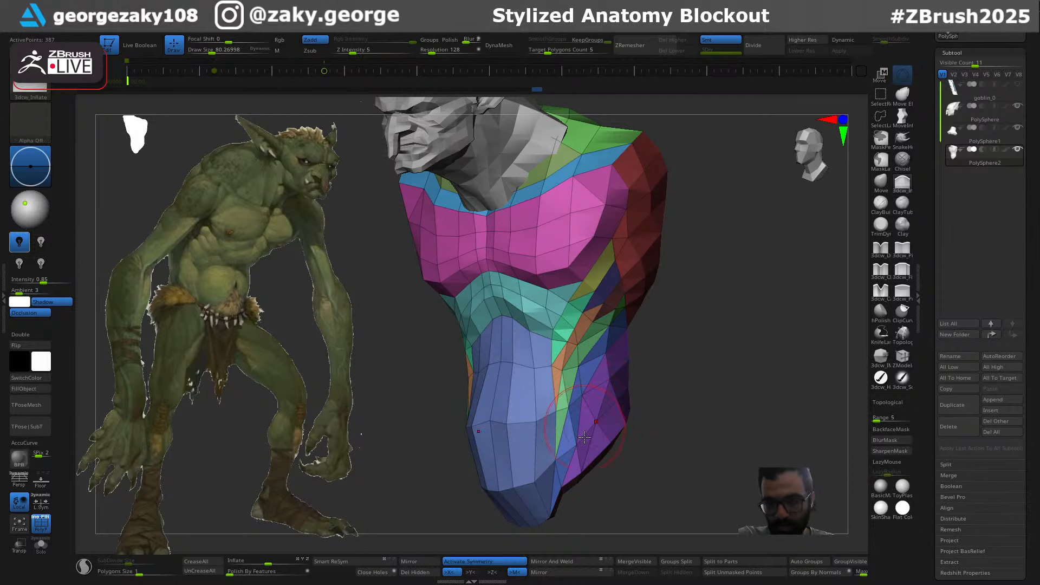
# Mask everything except the belly polygroup and scale the belly slightly wider along X
pyautogui.keyDown('shift'); pyautogui.moveTo(647, 351); pyautogui.dragTo(658, 351); pyautogui.keyUp('shift')
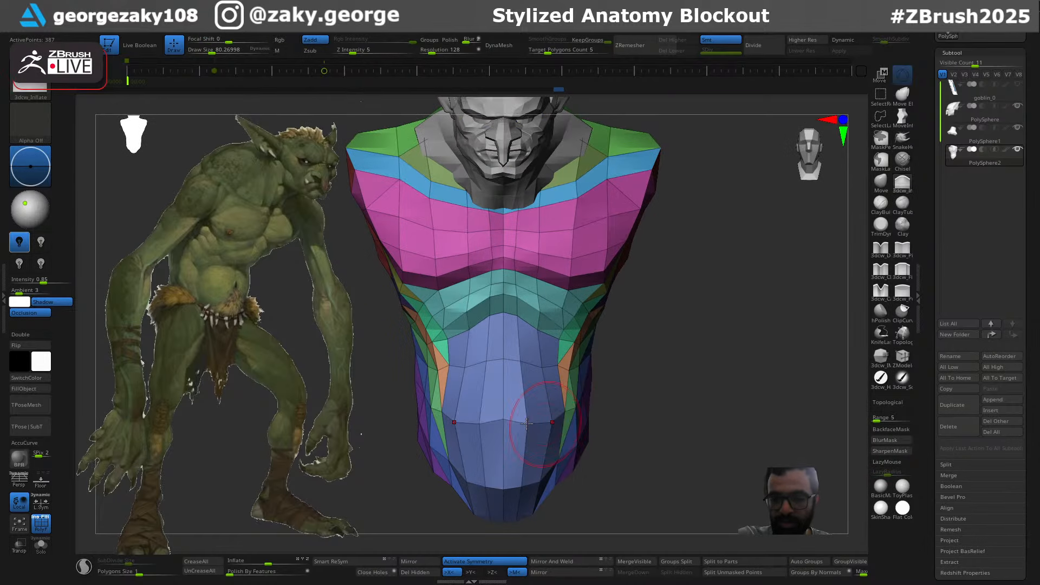
pyautogui.press('w')
pyautogui.keyDown('ctrl'); pyautogui.click(504, 425); pyautogui.keyUp('ctrl')
pyautogui.click(523, 332)
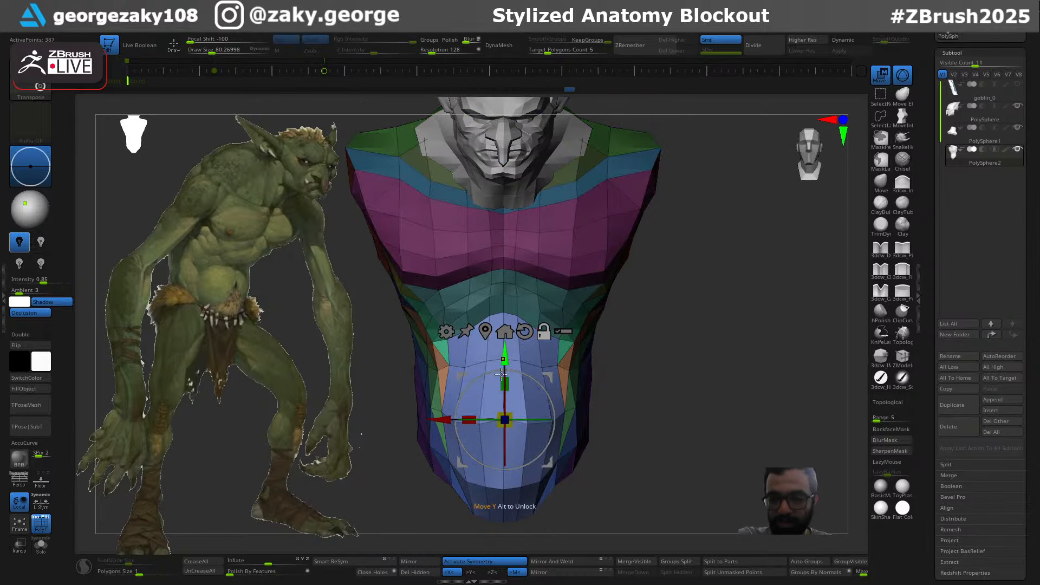
pyautogui.moveTo(478, 416); pyautogui.dragTo(467, 418)
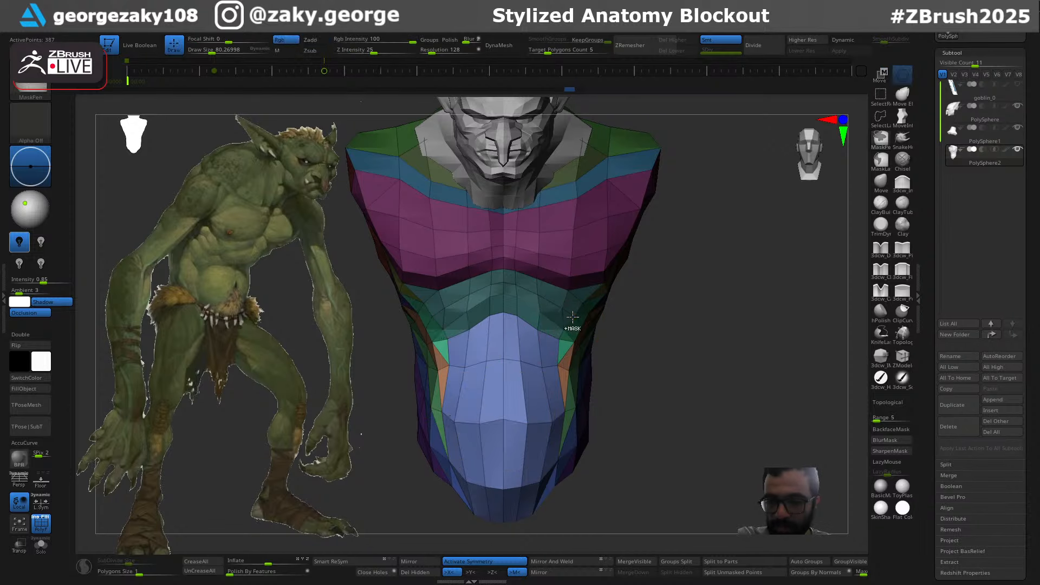
pyautogui.hotkey('ctrl', 'z')
pyautogui.moveTo(469, 416); pyautogui.dragTo(466, 417)
pyautogui.press('q')
pyautogui.moveTo(596, 409); pyautogui.dragTo(580, 407, button='right')
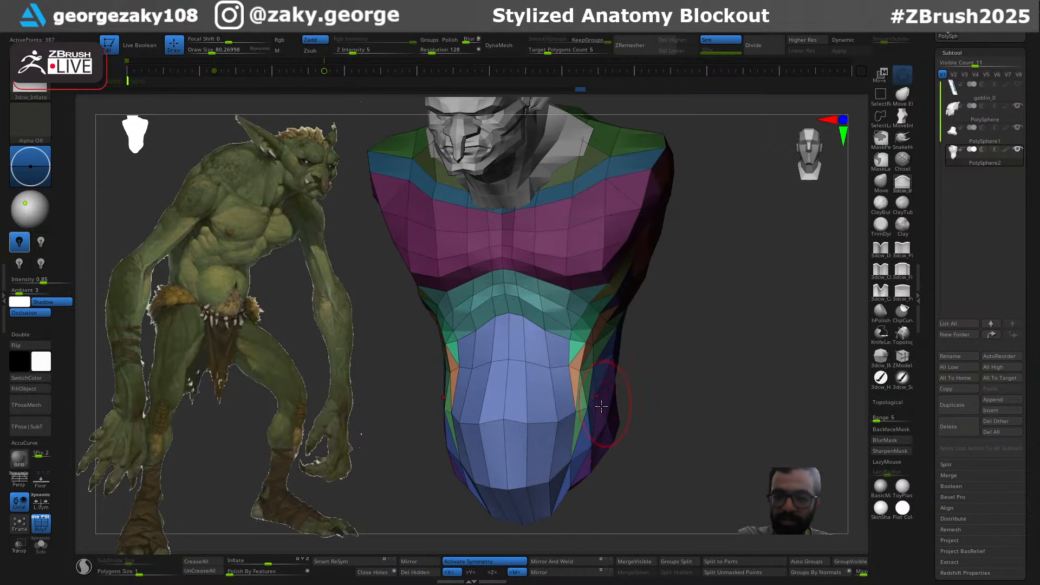
# Invert the mask to protect the belly and reshape the flanks around it with the Move brush at a draw size of about 110
pyautogui.press('ctrl')
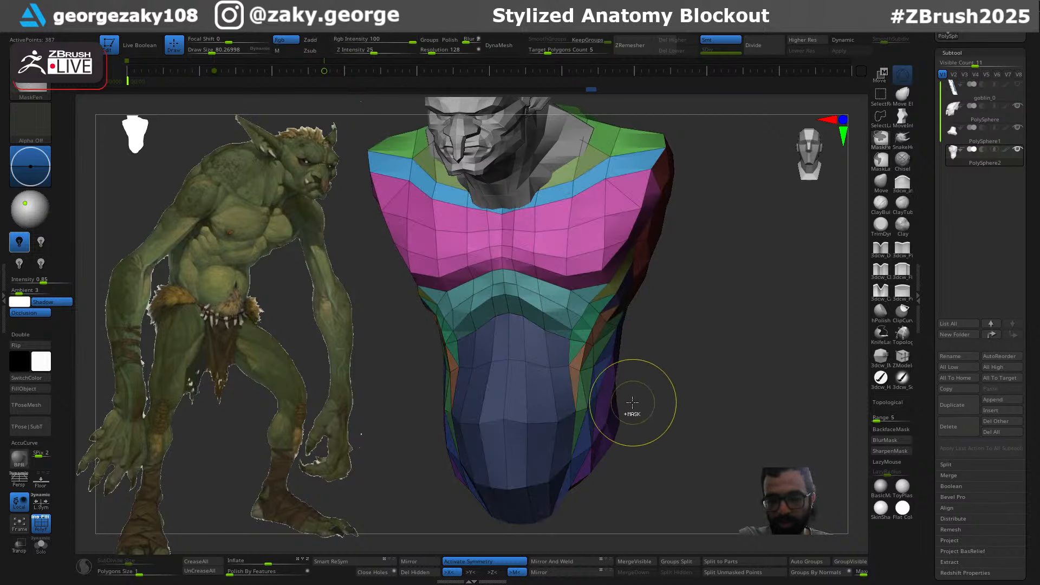
pyautogui.keyDown('ctrl'); pyautogui.click(632, 402); pyautogui.keyUp('ctrl')
pyautogui.keyDown('ctrl'); pyautogui.click(660, 395); pyautogui.keyUp('ctrl')
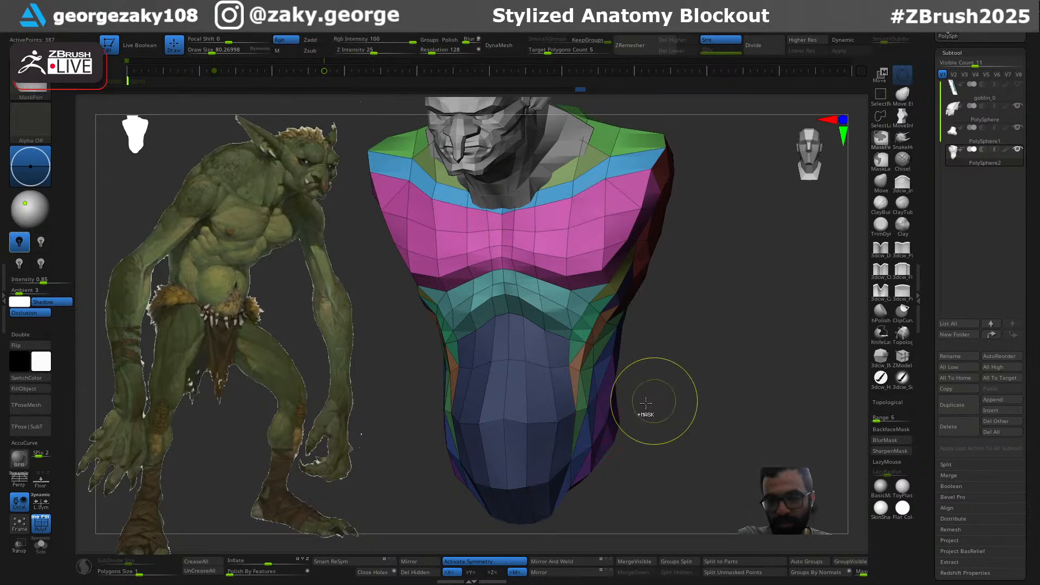
pyautogui.press('b')
pyautogui.press('m')
pyautogui.press('v')
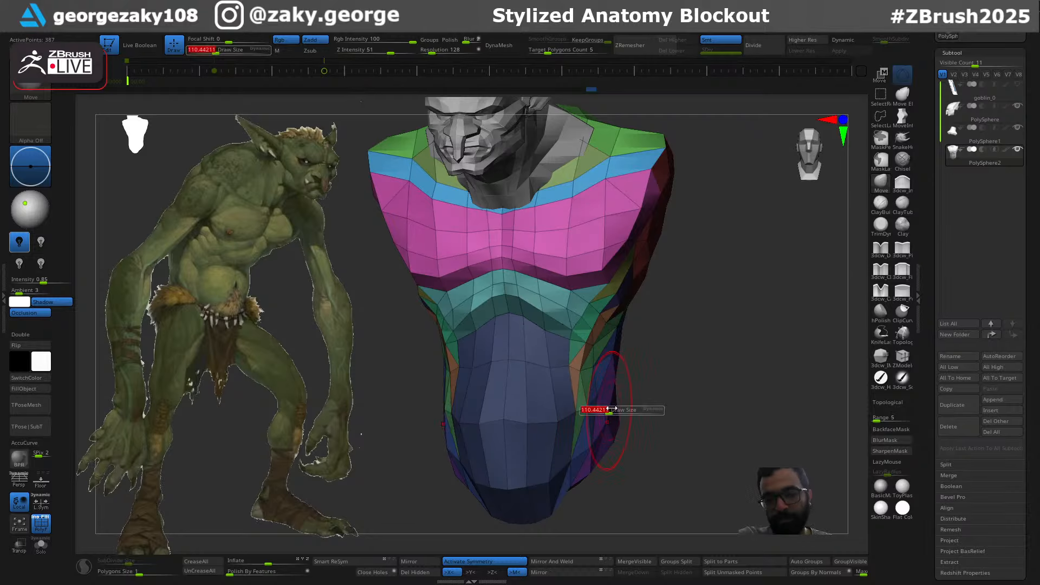
pyautogui.moveTo(623, 407); pyautogui.dragTo(543, 405)
pyautogui.moveTo(438, 395); pyautogui.dragTo(433, 394)
pyautogui.moveTo(704, 387)
pyautogui.mouseDown()
pyautogui.moveTo(645, 385)
pyautogui.moveTo(629, 420)
pyautogui.moveTo(652, 423)
pyautogui.moveTo(636, 423)
pyautogui.moveTo(656, 409)
pyautogui.moveTo(621, 453)
pyautogui.moveTo(654, 484)
pyautogui.moveTo(623, 456)
pyautogui.moveTo(628, 437)
pyautogui.mouseUp()
# Clear the mask and adjust the chest's front profile in side view with the Move brush at a draw size of about 173
pyautogui.press('s')
pyautogui.press('s')
pyautogui.press('s')
pyautogui.keyDown('ctrl'); pyautogui.moveTo(710, 362); pyautogui.dragTo(662, 359); pyautogui.keyUp('ctrl')
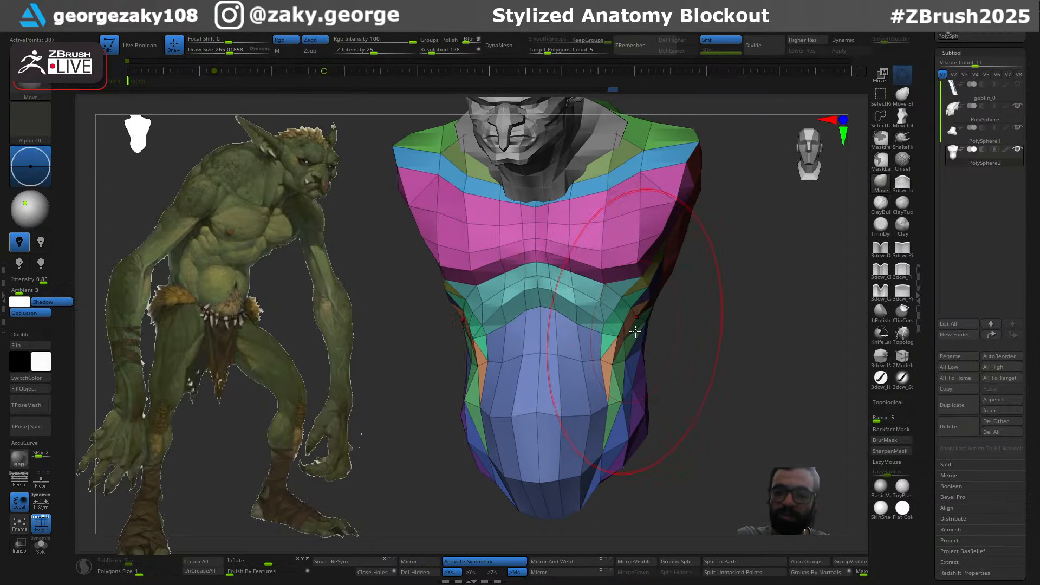
pyautogui.moveTo(687, 313)
pyautogui.mouseDown()
pyautogui.moveTo(646, 322)
pyautogui.moveTo(689, 285)
pyautogui.moveTo(655, 304)
pyautogui.moveTo(608, 364)
pyautogui.moveTo(568, 331)
pyautogui.mouseUp()
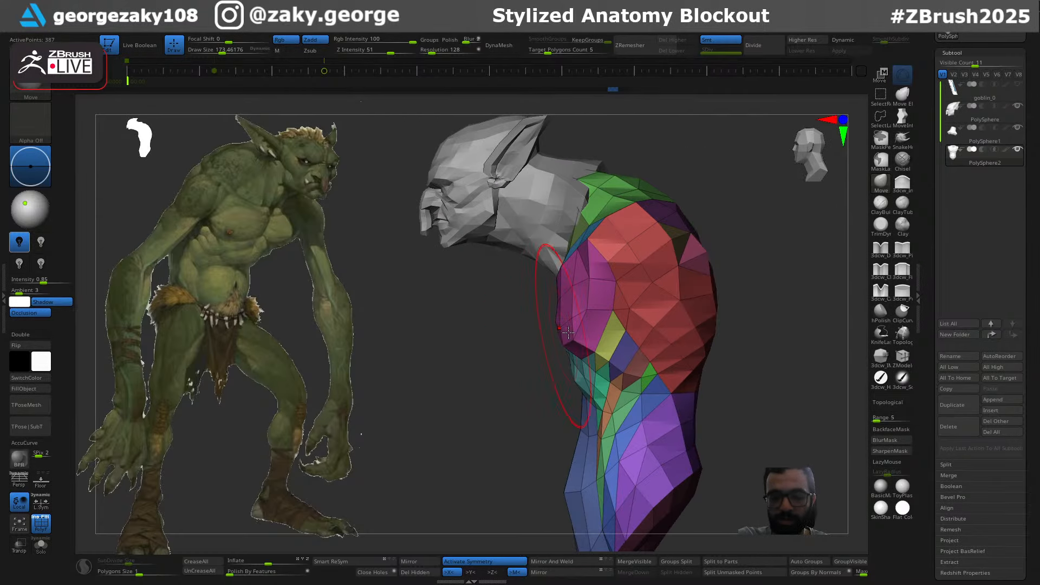
pyautogui.moveTo(561, 295)
pyautogui.mouseDown()
pyautogui.moveTo(601, 299)
pyautogui.moveTo(522, 300)
pyautogui.moveTo(558, 285)
pyautogui.mouseUp()
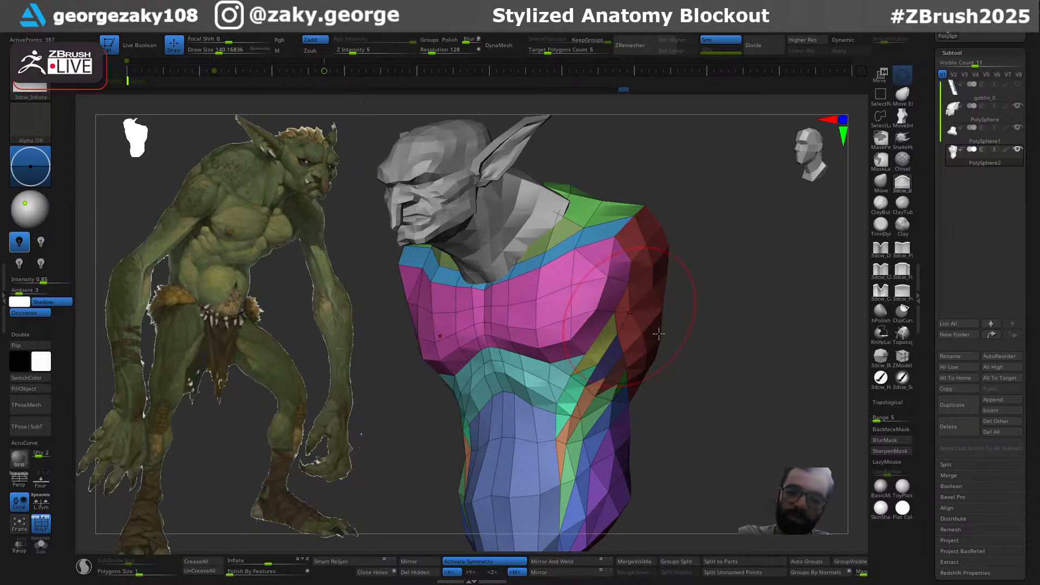
# Inflate the side of the rib cage at a draw size of about 140 and try adjusting the upper back
pyautogui.moveTo(654, 325)
pyautogui.mouseDown()
pyautogui.moveTo(582, 311)
pyautogui.moveTo(589, 268)
pyautogui.moveTo(638, 295)
pyautogui.moveTo(642, 282)
pyautogui.mouseUp()
pyautogui.press('b')
pyautogui.press('m')
pyautogui.press('v')
pyautogui.moveTo(774, 330)
pyautogui.mouseDown()
pyautogui.moveTo(727, 374)
pyautogui.moveTo(666, 297)
pyautogui.mouseUp()
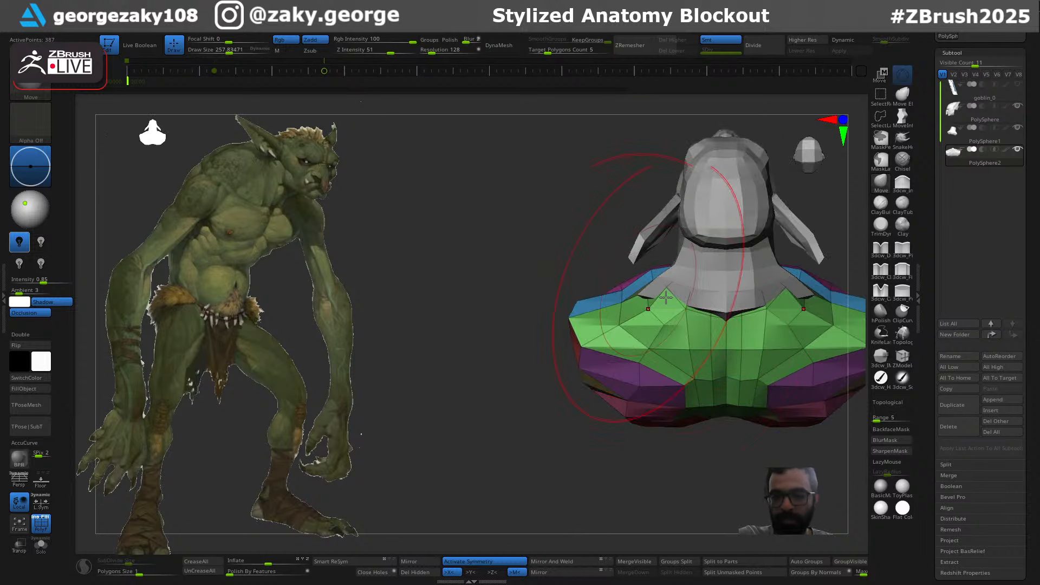
pyautogui.moveTo(560, 490)
pyautogui.mouseDown()
pyautogui.moveTo(623, 443)
pyautogui.moveTo(599, 399)
pyautogui.moveTo(618, 362)
pyautogui.mouseUp()
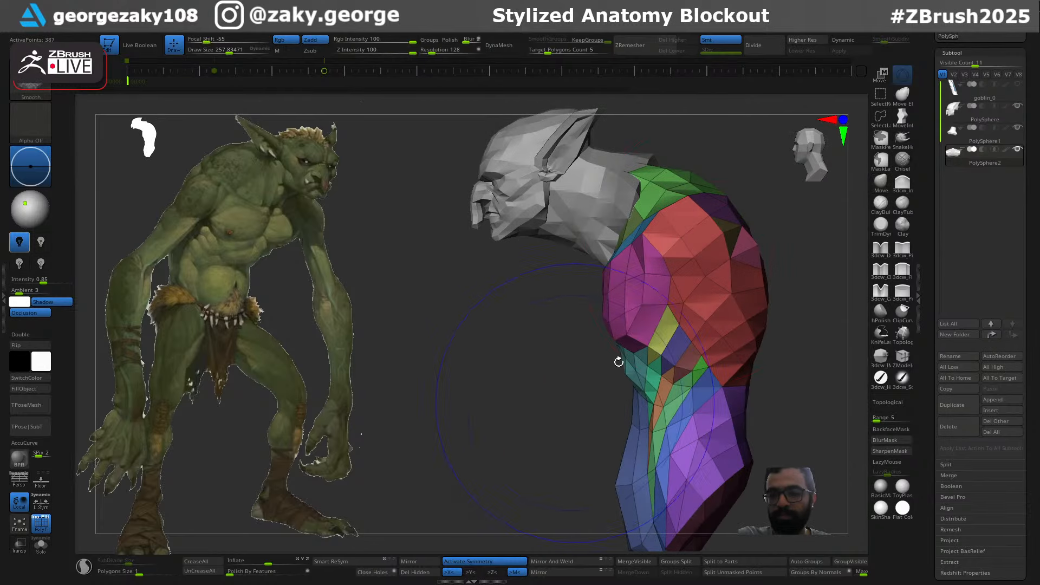
pyautogui.moveTo(701, 234)
pyautogui.mouseDown()
pyautogui.moveTo(678, 237)
pyautogui.moveTo(688, 235)
pyautogui.mouseUp()
pyautogui.hotkey('ctrl', 'z')
# Build up the trapezius across the upper back with the Inflate brush, working up to a draw size of about 237
pyautogui.moveTo(792, 264)
pyautogui.keyDown('alt'); pyautogui.mouseDown()
pyautogui.moveTo(740, 260)
pyautogui.moveTo(721, 285)
pyautogui.moveTo(707, 256)
pyautogui.mouseUp(); pyautogui.keyUp('alt')
pyautogui.press('2')
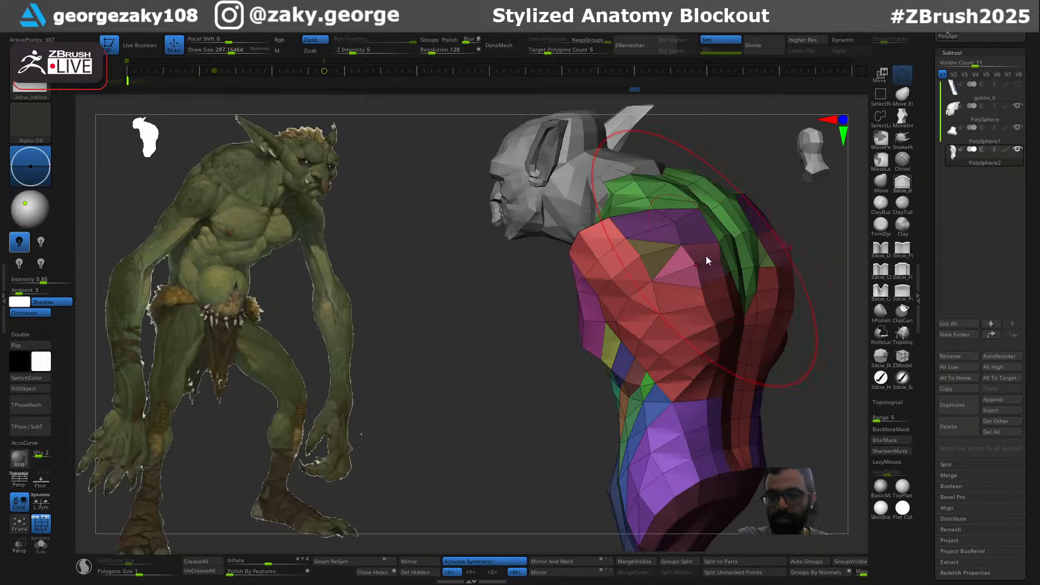
pyautogui.moveTo(697, 190)
pyautogui.mouseDown()
pyautogui.moveTo(692, 180)
pyautogui.moveTo(728, 210)
pyautogui.moveTo(722, 199)
pyautogui.mouseUp()
pyautogui.hotkey('ctrl', 'z')
pyautogui.press('[')
pyautogui.hotkey('ctrl', 'z')
pyautogui.press('[')
pyautogui.moveTo(728, 206)
pyautogui.mouseDown(button='right')
pyautogui.moveTo(696, 236)
pyautogui.moveTo(720, 239)
pyautogui.mouseUp(button='right')
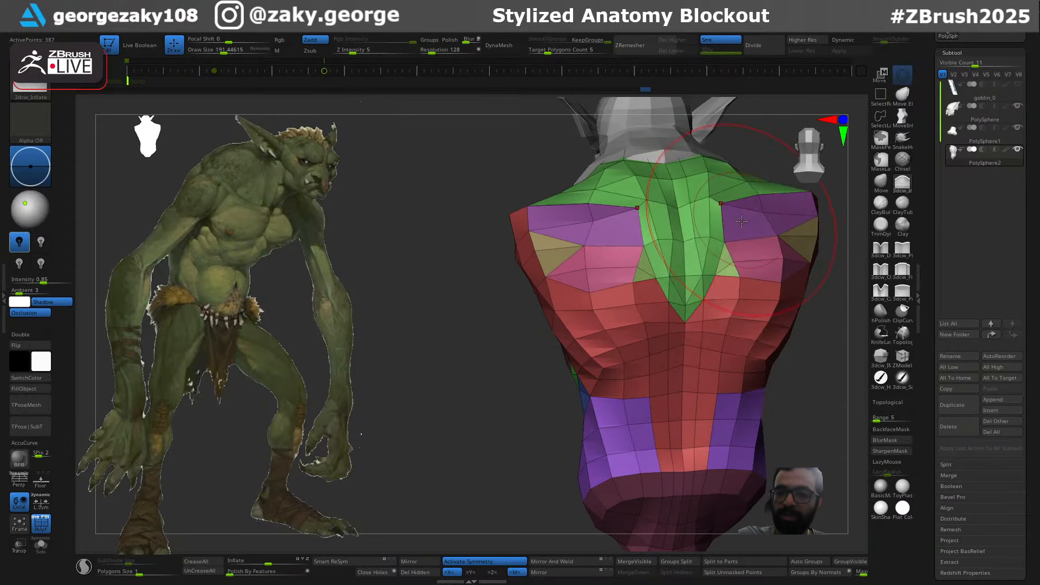
pyautogui.press('s')
pyautogui.moveTo(705, 244); pyautogui.dragTo(709, 245)
pyautogui.moveTo(680, 240); pyautogui.dragTo(685, 226)
pyautogui.moveTo(703, 177)
pyautogui.keyDown('alt'); pyautogui.mouseDown(button='right')
pyautogui.moveTo(634, 279)
pyautogui.moveTo(636, 312)
pyautogui.mouseUp(button='right'); pyautogui.keyUp('alt')
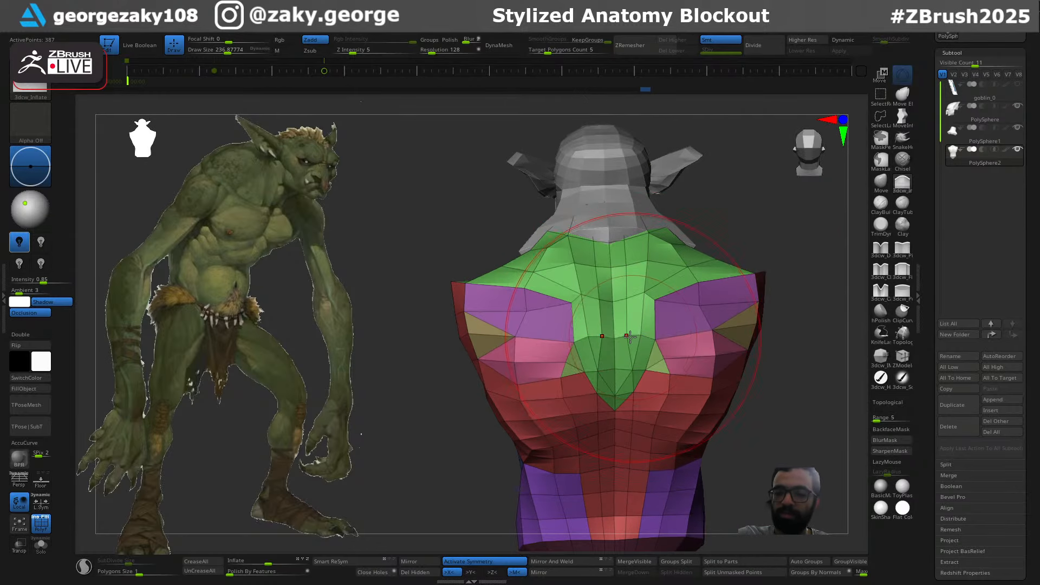
pyautogui.moveTo(625, 334)
pyautogui.mouseDown()
pyautogui.moveTo(628, 287)
pyautogui.moveTo(653, 287)
pyautogui.moveTo(656, 251)
pyautogui.mouseUp()
# Replace the last inflate stroke by building up the trapezius with the Standard brush at a draw size of about 223
pyautogui.press('b')
pyautogui.press('s')
pyautogui.press('t')
pyautogui.press('s')
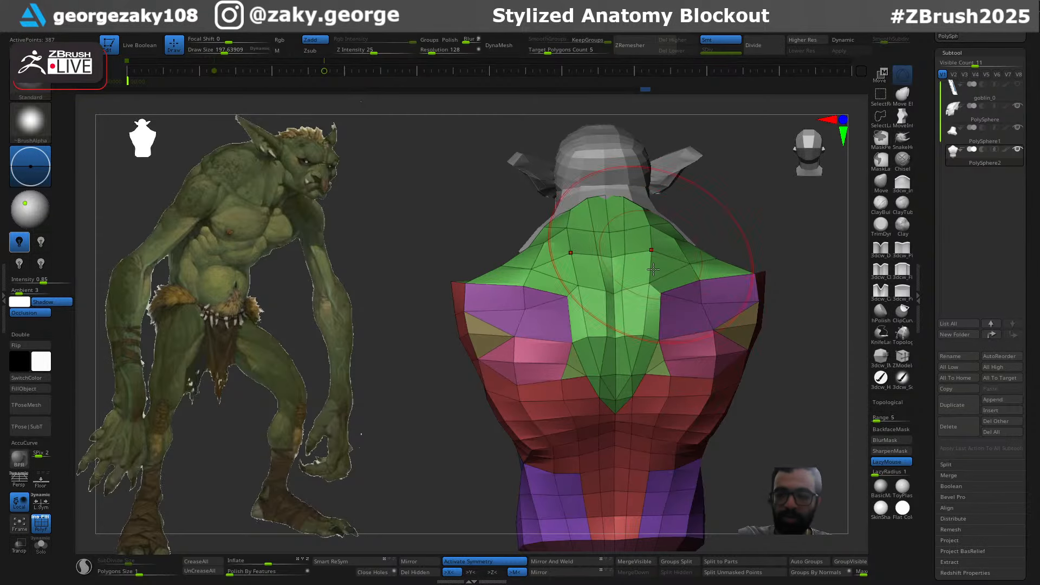
pyautogui.hotkey('ctrl', 'z')
pyautogui.moveTo(676, 219); pyautogui.dragTo(645, 248, button='right')
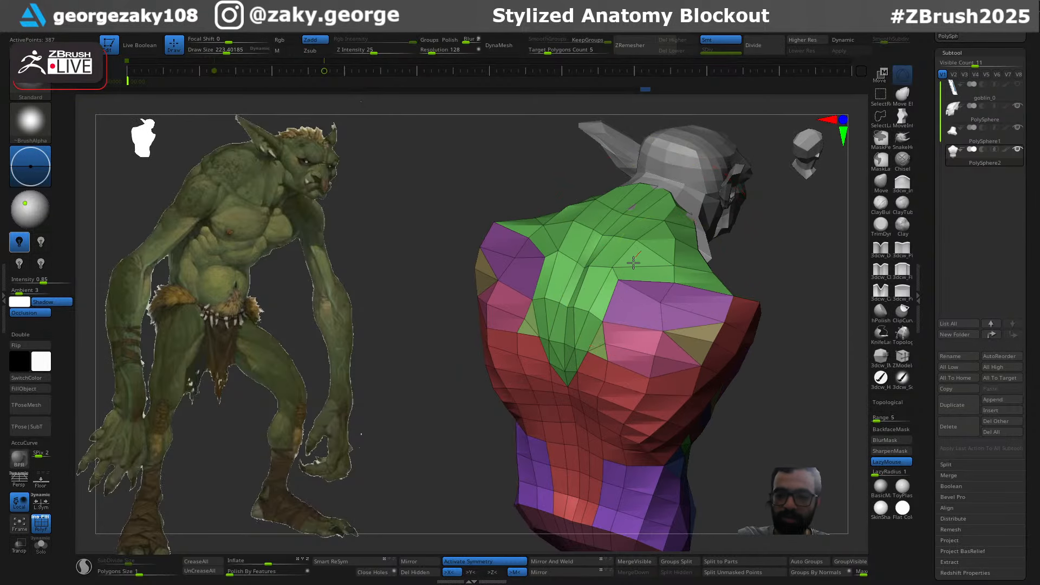
pyautogui.moveTo(633, 263); pyautogui.dragTo(619, 325)
pyautogui.keyDown('shift'); pyautogui.moveTo(636, 331); pyautogui.dragTo(664, 315, button='right'); pyautogui.keyUp('shift')
pyautogui.moveTo(644, 303); pyautogui.dragTo(628, 358)
pyautogui.moveTo(628, 373); pyautogui.dragTo(610, 336, button='right')
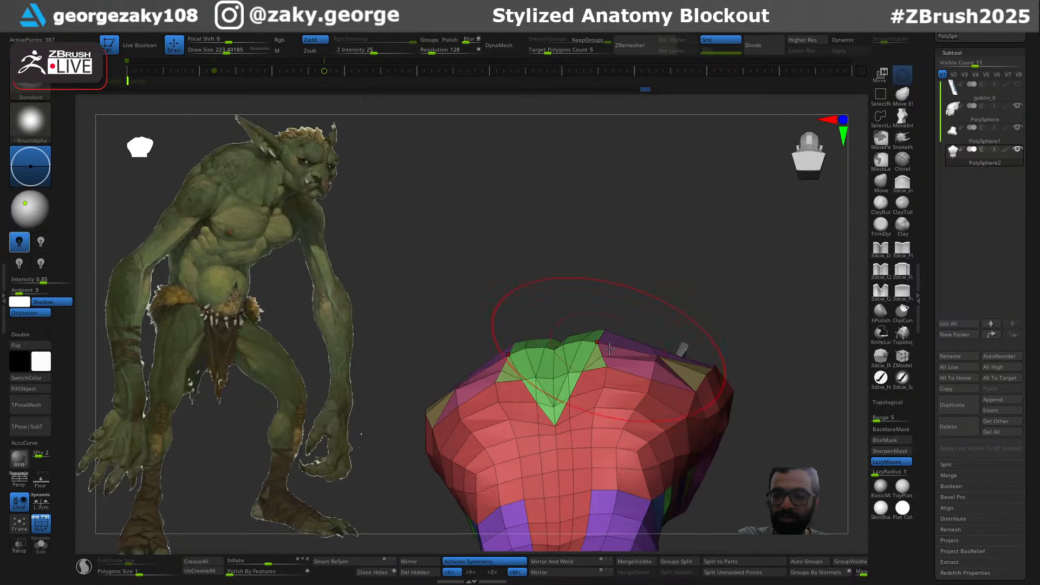
# Smooth the middle of the back downward from the tip of the trapezius
pyautogui.moveTo(609, 349)
pyautogui.keyDown('shift'); pyautogui.mouseDown()
pyautogui.moveTo(592, 360)
pyautogui.moveTo(584, 407)
pyautogui.mouseUp(); pyautogui.keyUp('shift')
pyautogui.press('s')
pyautogui.keyDown('shift'); pyautogui.moveTo(587, 417); pyautogui.dragTo(577, 488); pyautogui.keyUp('shift')
# Carve a groove along the spine with the Clay brush at a draw size of about 125
pyautogui.moveTo(578, 504)
pyautogui.keyDown('alt'); pyautogui.mouseDown(button='right')
pyautogui.moveTo(589, 503)
pyautogui.moveTo(594, 462)
pyautogui.mouseUp(button='right'); pyautogui.keyUp('alt')
pyautogui.moveTo(575, 404); pyautogui.dragTo(587, 461, button='right')
pyautogui.press('b')
pyautogui.press('c')
pyautogui.press('l')
pyautogui.press('s')
pyautogui.moveTo(571, 466); pyautogui.dragTo(564, 466)
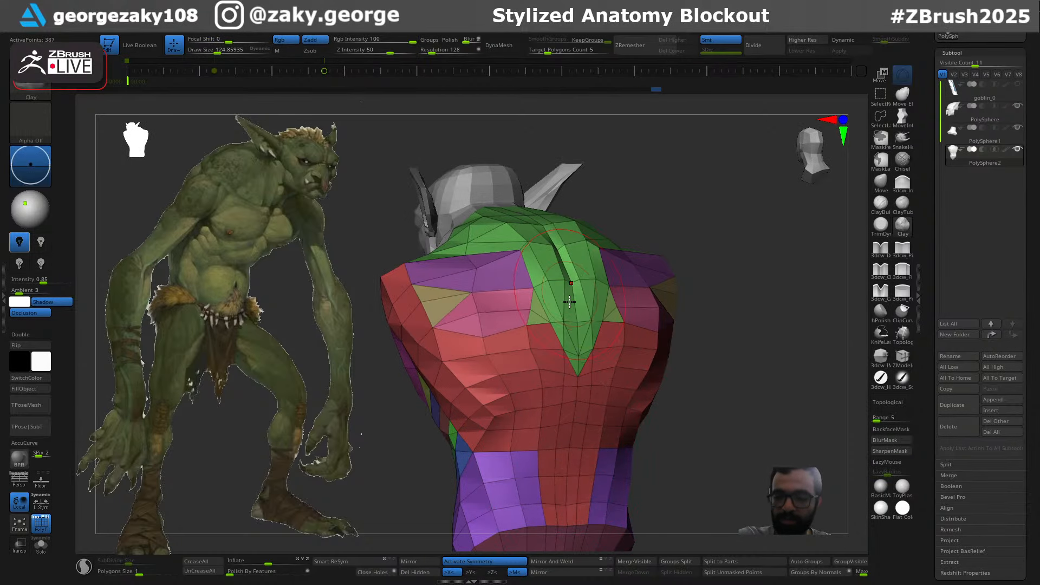
pyautogui.moveTo(569, 302)
pyautogui.keyDown('alt'); pyautogui.mouseDown()
pyautogui.moveTo(567, 501)
pyautogui.moveTo(568, 415)
pyautogui.mouseUp(); pyautogui.keyUp('alt')
# Sharpen the spine groove from the lower back upward with the DamStandard brush at a draw size of about 55
pyautogui.press('b')
pyautogui.press('d')
pyautogui.press('s')
pyautogui.press('s')
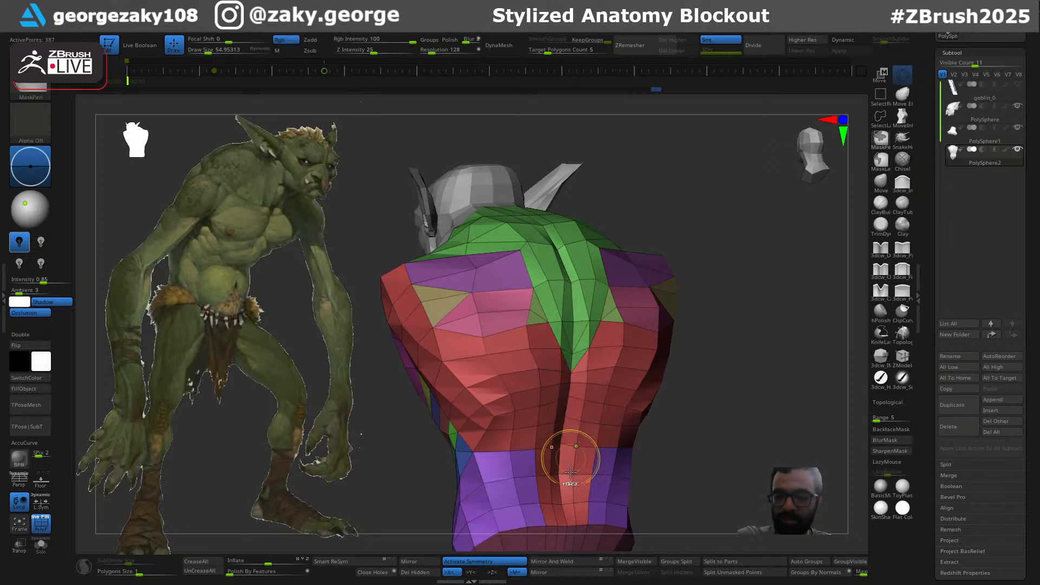
pyautogui.hotkey('ctrl', 'z')
pyautogui.moveTo(568, 503); pyautogui.dragTo(568, 401)
# Smooth the upper end of the spine groove and lower the Smooth brush's intensity
pyautogui.keyDown('shift'); pyautogui.moveTo(568, 303); pyautogui.dragTo(565, 255); pyautogui.keyUp('shift')
pyautogui.moveTo(601, 276)
pyautogui.mouseDown(button='right')
pyautogui.moveTo(567, 286)
pyautogui.moveTo(573, 275)
pyautogui.mouseUp(button='right')
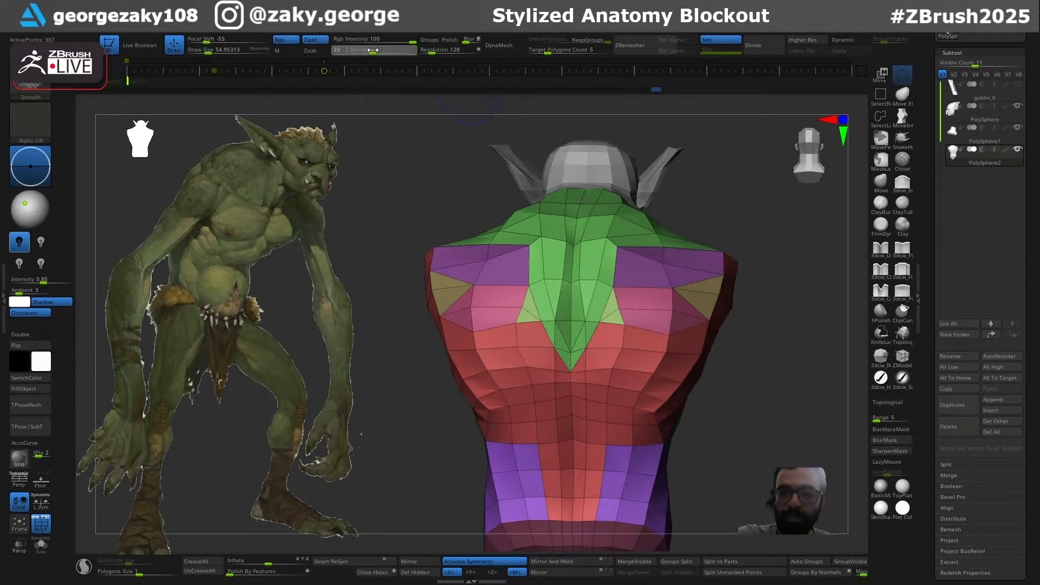
pyautogui.moveTo(372, 50); pyautogui.dragTo(370, 50)
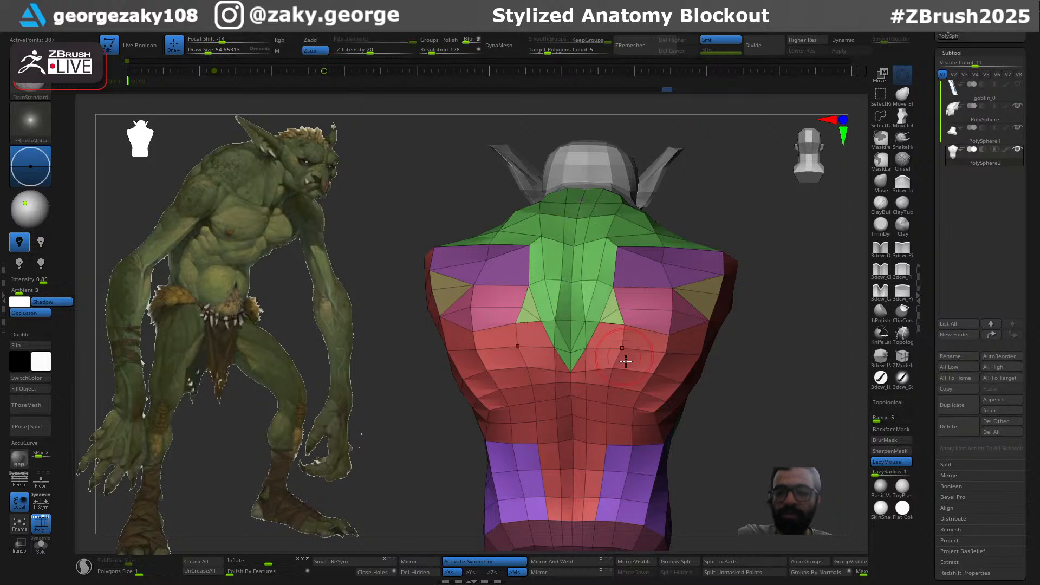
# Reshape the outer edge of the chest near the armpits with the Move brush at a draw size of about 93
pyautogui.moveTo(584, 254)
pyautogui.mouseDown(button='right')
pyautogui.moveTo(661, 343)
pyautogui.moveTo(671, 297)
pyautogui.moveTo(719, 304)
pyautogui.moveTo(640, 235)
pyautogui.moveTo(668, 230)
pyautogui.moveTo(669, 278)
pyautogui.mouseUp(button='right')
pyautogui.press('b')
pyautogui.press('m')
pyautogui.press('v')
pyautogui.press('s')
pyautogui.moveTo(665, 307); pyautogui.dragTo(669, 306)
pyautogui.keyDown('ctrl'); pyautogui.moveTo(659, 309); pyautogui.dragTo(667, 341, button='right'); pyautogui.keyUp('ctrl')
pyautogui.moveTo(660, 319); pyautogui.dragTo(666, 326)
pyautogui.moveTo(687, 339)
pyautogui.mouseDown(button='right')
pyautogui.moveTo(663, 320)
pyautogui.moveTo(648, 323)
pyautogui.moveTo(671, 331)
pyautogui.moveTo(659, 327)
pyautogui.mouseUp(button='right')
pyautogui.press('s')
pyautogui.moveTo(657, 325); pyautogui.dragTo(662, 323)
pyautogui.press('s')
pyautogui.moveTo(618, 359); pyautogui.dragTo(621, 356)
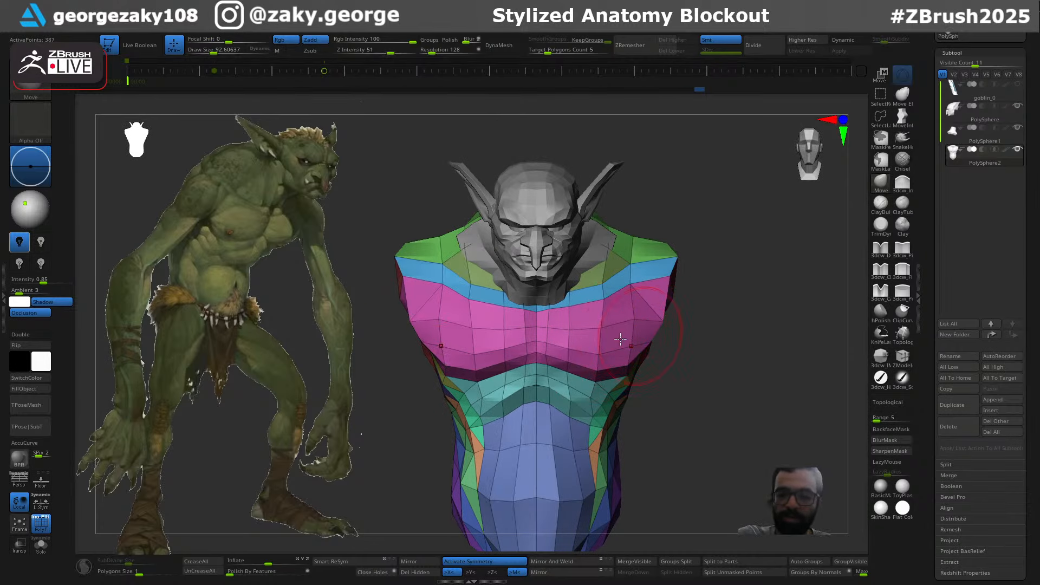
# Adjust the lower chest and its transition to the abdomen with the Move brush at a draw size of about 125
pyautogui.moveTo(677, 324)
pyautogui.mouseDown(button='right')
pyautogui.moveTo(686, 335)
pyautogui.moveTo(650, 287)
pyautogui.moveTo(755, 226)
pyautogui.moveTo(742, 219)
pyautogui.mouseUp(button='right')
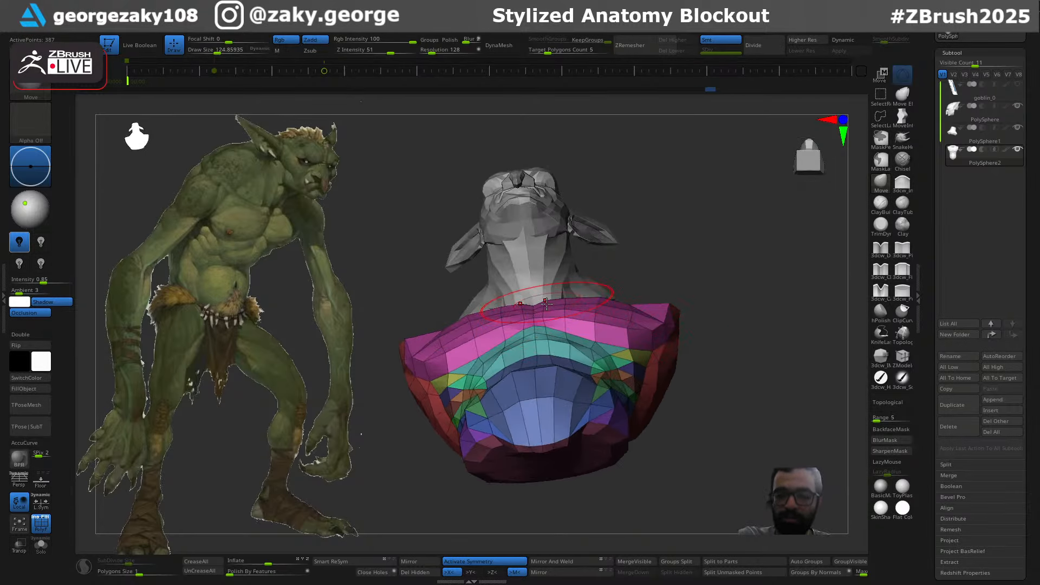
pyautogui.keyDown('shift'); pyautogui.moveTo(563, 238); pyautogui.dragTo(547, 347, button='right'); pyautogui.keyUp('shift')
pyautogui.moveTo(687, 419); pyautogui.dragTo(612, 422, button='right')
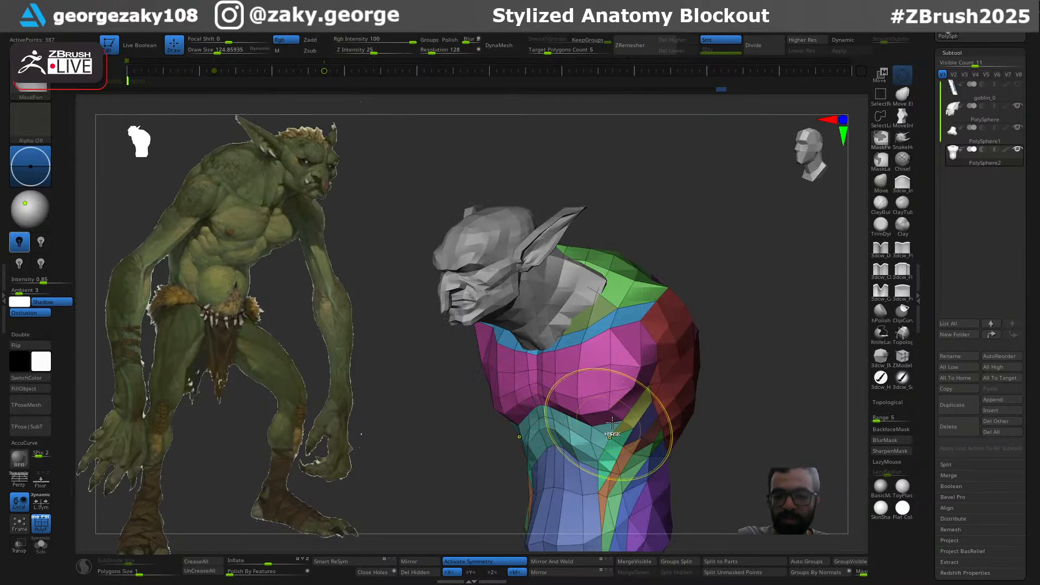
pyautogui.moveTo(591, 422); pyautogui.dragTo(553, 416)
# Inflate the rib area below the chest with the 3dcw_Inflate brush at a draw size of about 58 and reset the paint colour to white
pyautogui.moveTo(487, 425); pyautogui.dragTo(592, 433, button='right')
pyautogui.press('i')
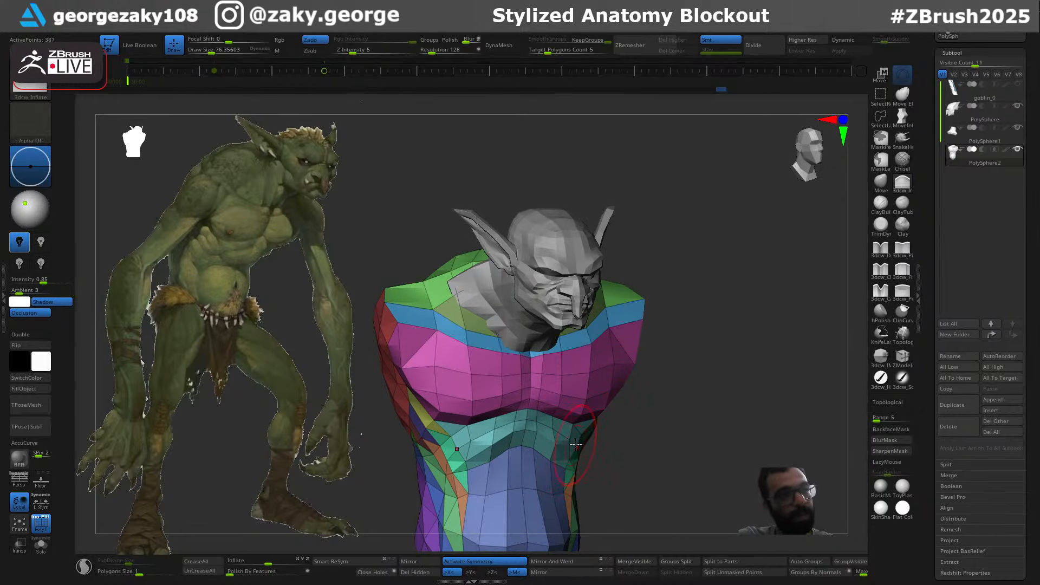
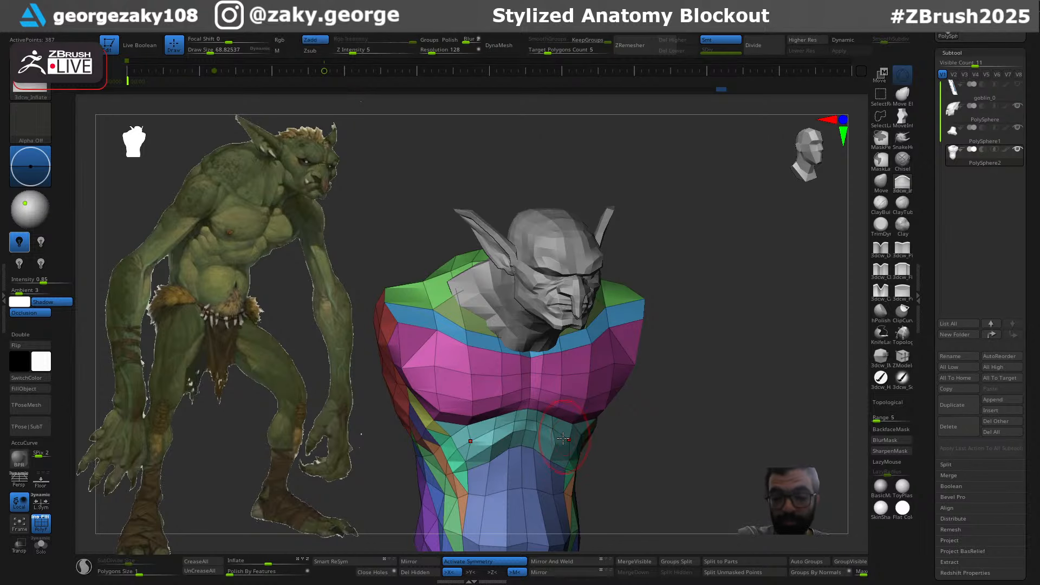
pyautogui.moveTo(559, 441); pyautogui.dragTo(557, 441)
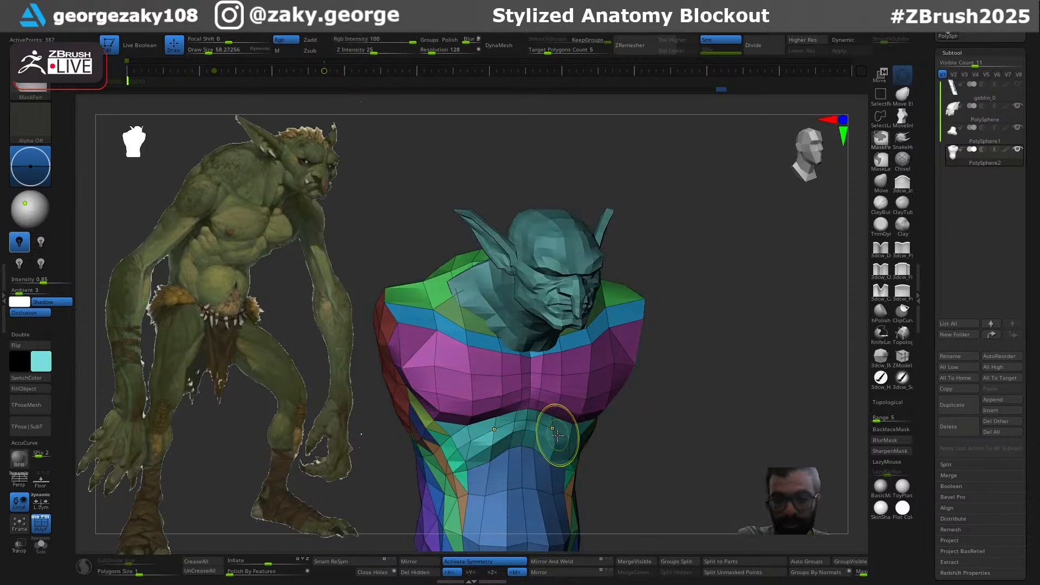
pyautogui.click(42, 361)
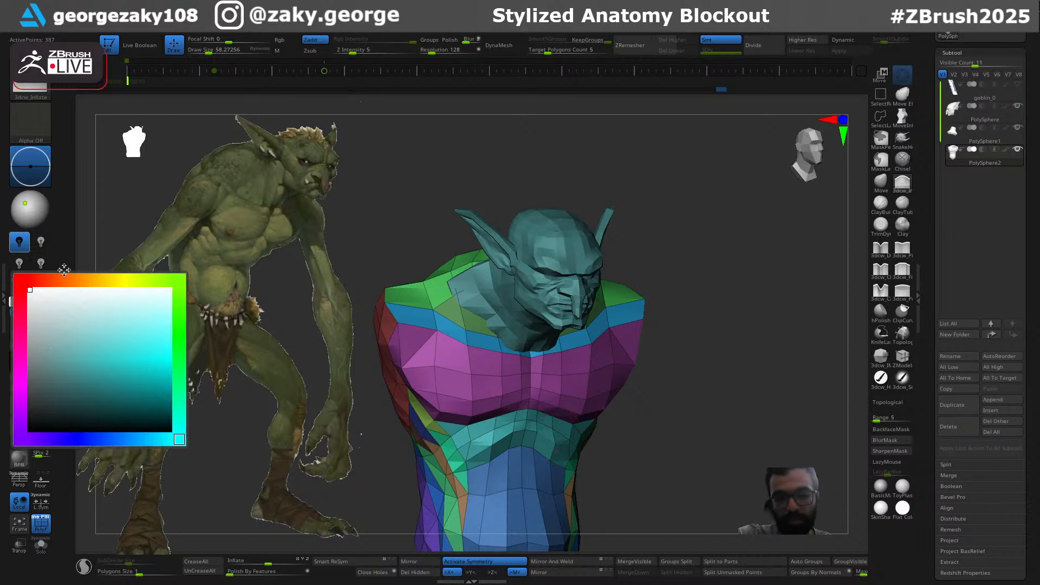
# Switch to the Standard brush and smooth the outer part of the rib band beneath the chest
pyautogui.press('b')
pyautogui.press('s')
pyautogui.press('t')
pyautogui.keyDown('ctrl'); pyautogui.click(661, 435); pyautogui.keyUp('ctrl')
pyautogui.keyDown('shift'); pyautogui.moveTo(661, 436); pyautogui.dragTo(577, 451); pyautogui.keyUp('shift')
pyautogui.keyDown('ctrl'); pyautogui.click(645, 436); pyautogui.keyUp('ctrl')
pyautogui.moveTo(546, 427); pyautogui.dragTo(488, 433, button='right')
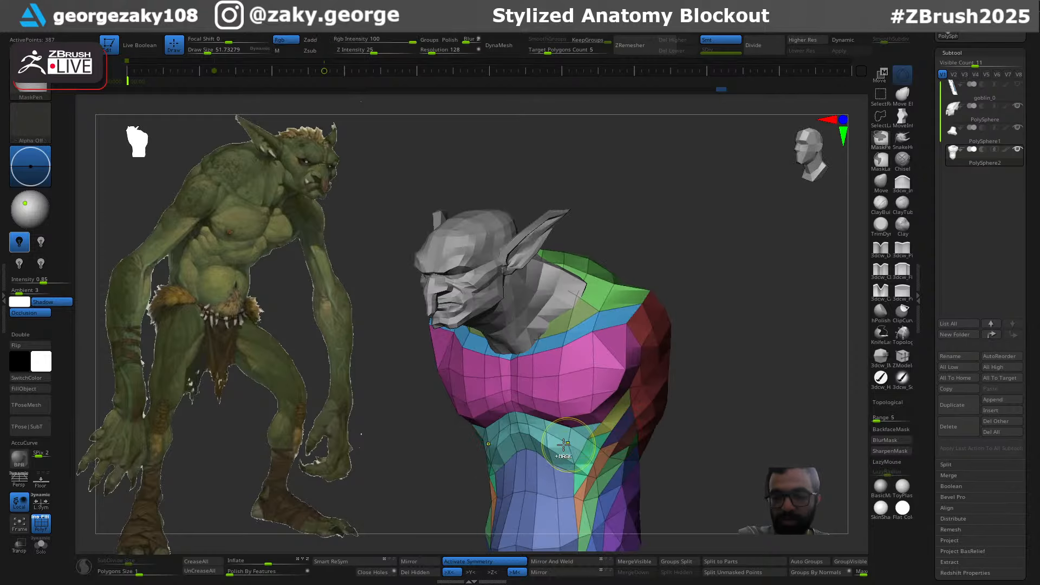
# Build up the rib arch above the abdomen with the Standard brush at draw sizes of about 69 to 88 and smooth its lower edge
pyautogui.press('s')
pyautogui.moveTo(559, 435); pyautogui.dragTo(562, 435)
pyautogui.moveTo(533, 433); pyautogui.dragTo(567, 442, button='right')
pyautogui.press('s')
pyautogui.moveTo(567, 443); pyautogui.dragTo(564, 443)
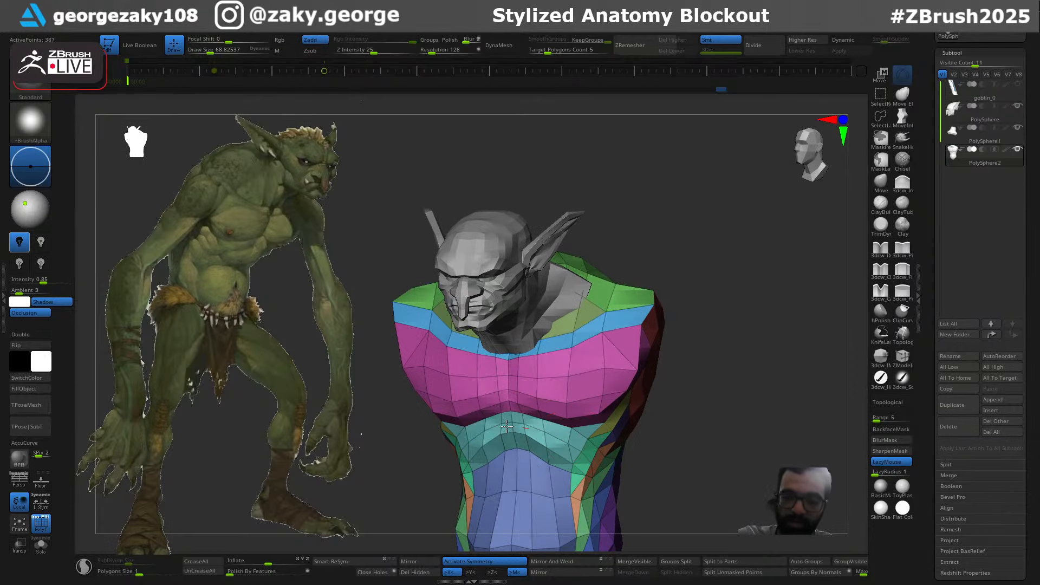
pyautogui.moveTo(506, 427); pyautogui.dragTo(542, 443, button='right')
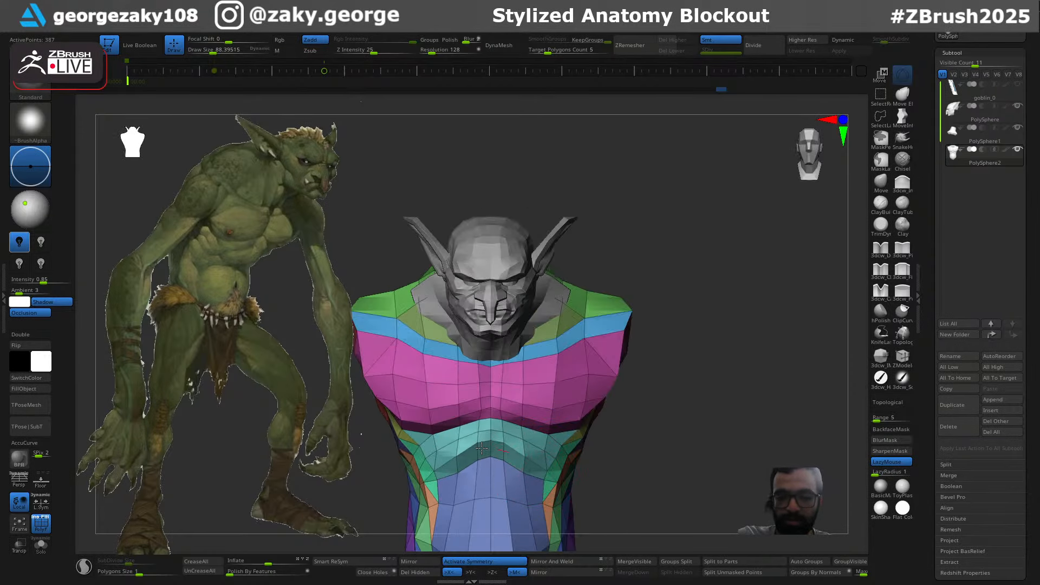
pyautogui.keyDown('shift'); pyautogui.moveTo(524, 470); pyautogui.dragTo(520, 460); pyautogui.keyUp('shift')
pyautogui.moveTo(658, 431)
pyautogui.keyDown('alt'); pyautogui.mouseDown(button='right')
pyautogui.moveTo(662, 363)
pyautogui.moveTo(618, 359)
pyautogui.moveTo(633, 380)
pyautogui.moveTo(604, 418)
pyautogui.moveTo(657, 472)
pyautogui.moveTo(658, 420)
pyautogui.moveTo(647, 409)
pyautogui.mouseUp(button='right'); pyautogui.keyUp('alt')
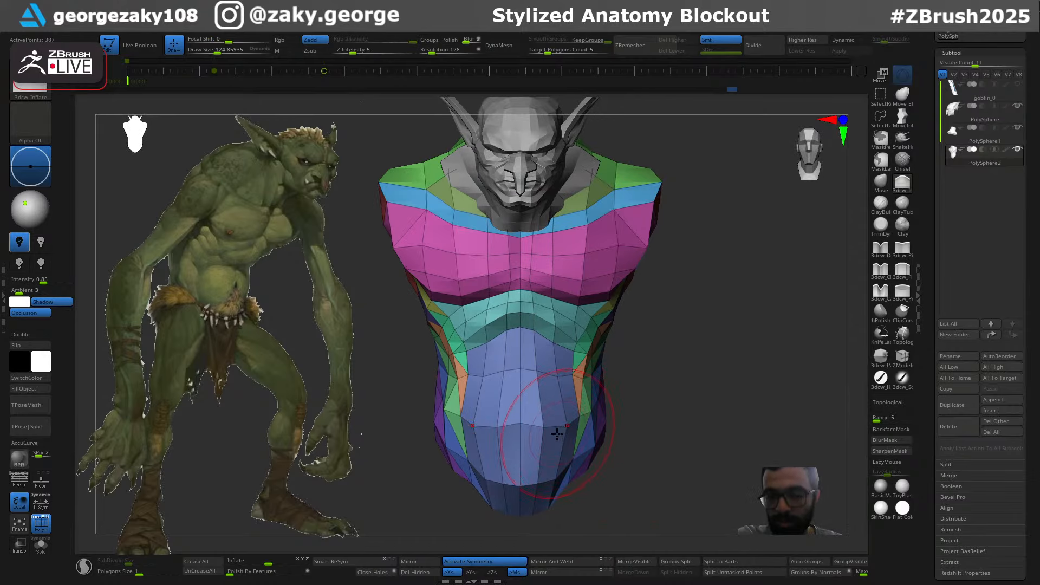
# Reshape the belly and waist profile in side view with the Move brush at a draw size of about 191
pyautogui.press('b')
pyautogui.press('m')
pyautogui.press('v')
pyautogui.press('s')
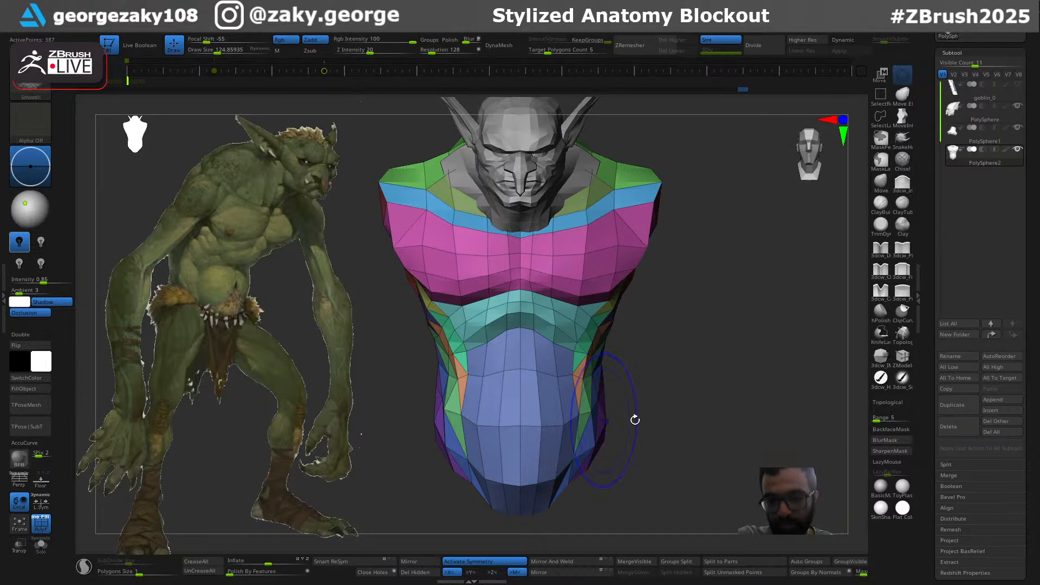
pyautogui.moveTo(634, 418); pyautogui.dragTo(569, 427, button='right')
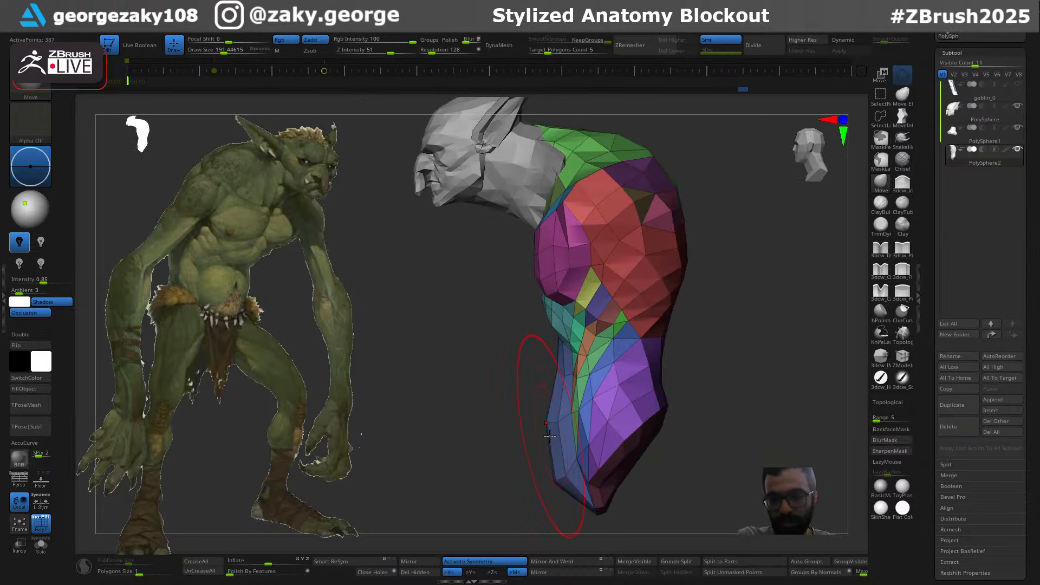
pyautogui.keyDown('ctrl'); pyautogui.moveTo(685, 389); pyautogui.dragTo(639, 325, button='right'); pyautogui.keyUp('ctrl')
pyautogui.press('s')
pyautogui.moveTo(617, 394); pyautogui.dragTo(615, 393)
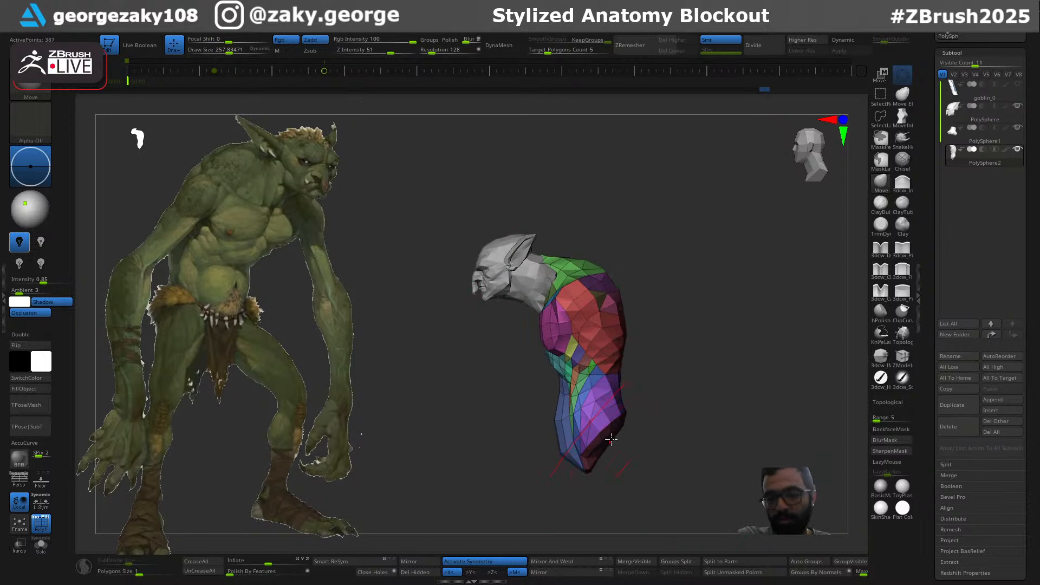
# Reposition the lower end of the torso in side view with the Move brush, undoing unwanted strokes and retrying at other draw sizes
pyautogui.moveTo(610, 440)
pyautogui.mouseDown()
pyautogui.moveTo(599, 441)
pyautogui.moveTo(601, 452)
pyautogui.mouseUp()
pyautogui.press('s')
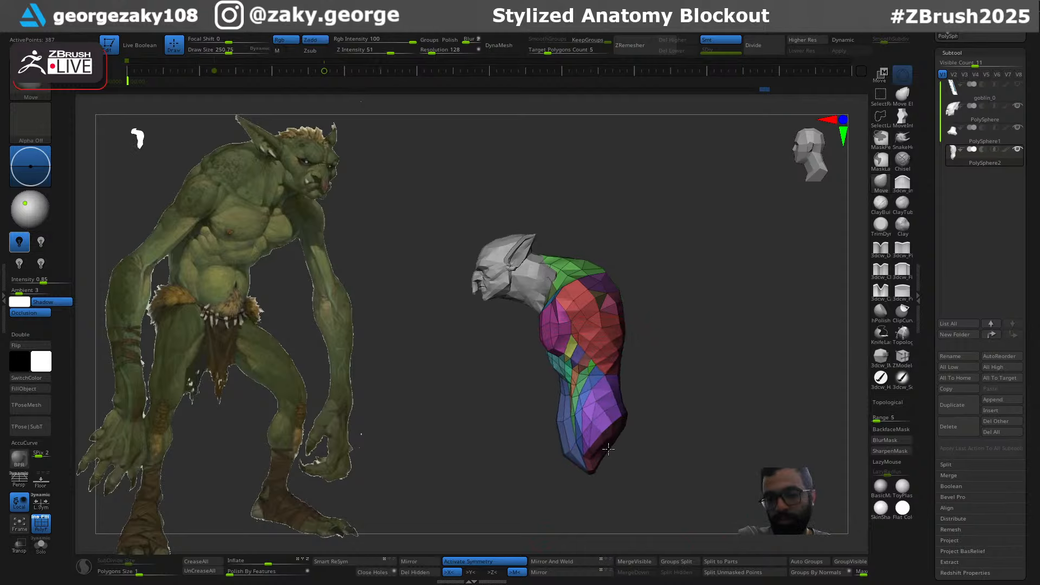
pyautogui.hotkey('ctrl', 'z')
pyautogui.press('[')
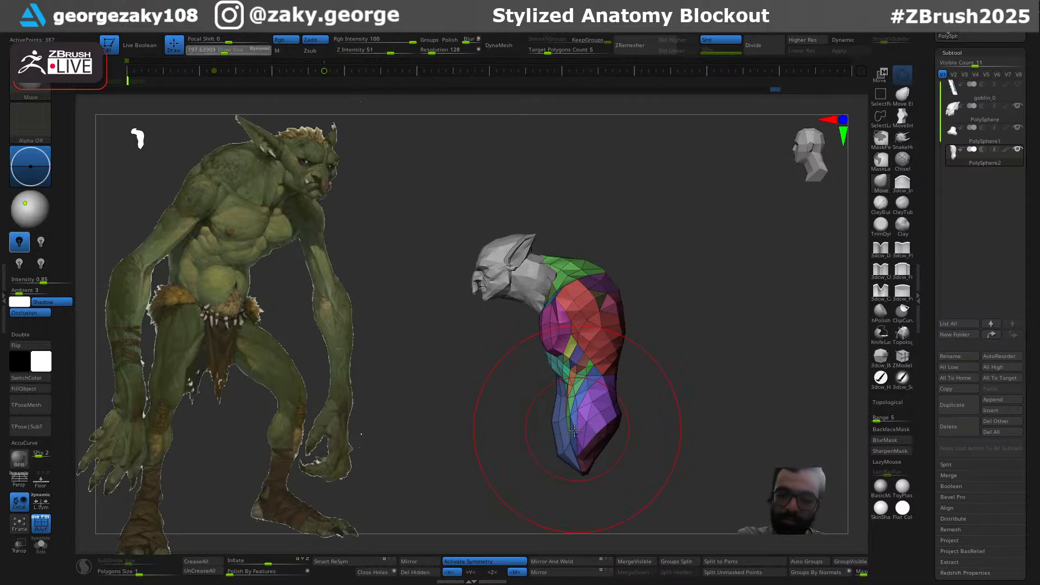
pyautogui.moveTo(578, 424)
pyautogui.mouseDown()
pyautogui.moveTo(561, 433)
pyautogui.moveTo(604, 450)
pyautogui.mouseUp()
pyautogui.hotkey('ctrl', 'z')
pyautogui.press(']')
pyautogui.moveTo(604, 450); pyautogui.dragTo(612, 453)
pyautogui.hotkey('ctrl', 'z')
pyautogui.press('s')
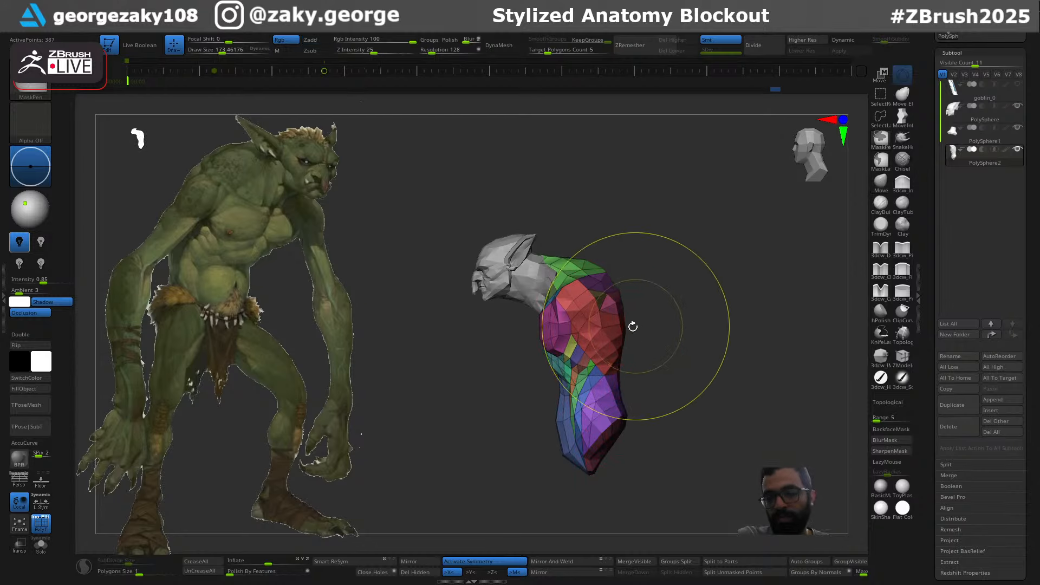
# Adjust the curve of the upper and middle back in side view with the Move brush
pyautogui.press('s')
pyautogui.moveTo(633, 327); pyautogui.dragTo(629, 326)
pyautogui.moveTo(623, 322); pyautogui.dragTo(628, 334)
pyautogui.press('s')
pyautogui.moveTo(718, 340); pyautogui.dragTo(720, 338)
pyautogui.press('s')
pyautogui.moveTo(719, 336); pyautogui.dragTo(721, 327)
# Reshape the upper shoulder and shoulder blade area from behind with the Move brush at a draw size of about 80
pyautogui.moveTo(708, 345); pyautogui.dragTo(695, 274, button='right')
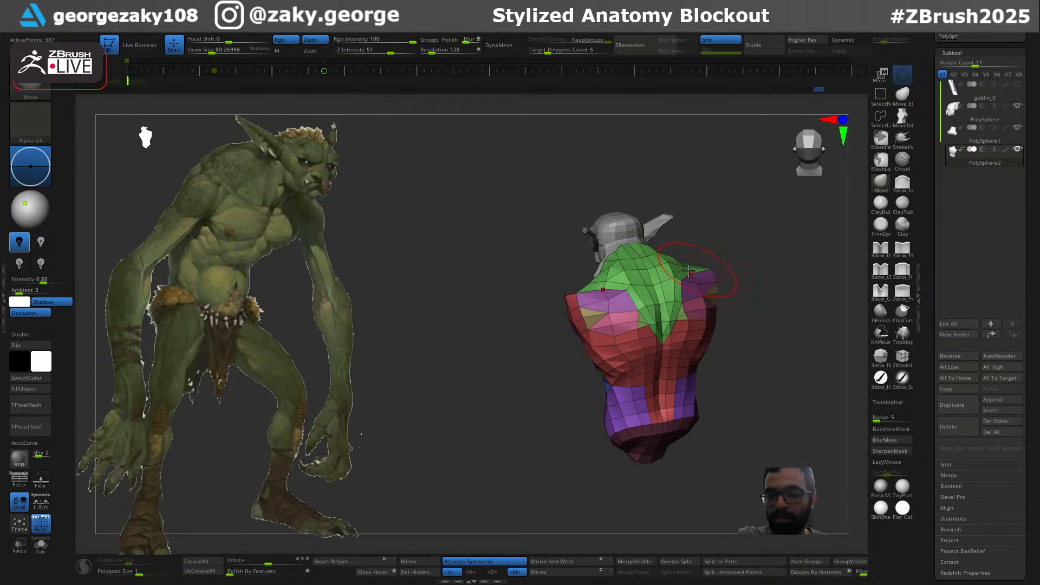
pyautogui.moveTo(696, 274); pyautogui.dragTo(691, 280)
pyautogui.keyDown('ctrl'); pyautogui.moveTo(671, 292); pyautogui.dragTo(639, 332, button='right'); pyautogui.keyUp('ctrl')
pyautogui.press('s')
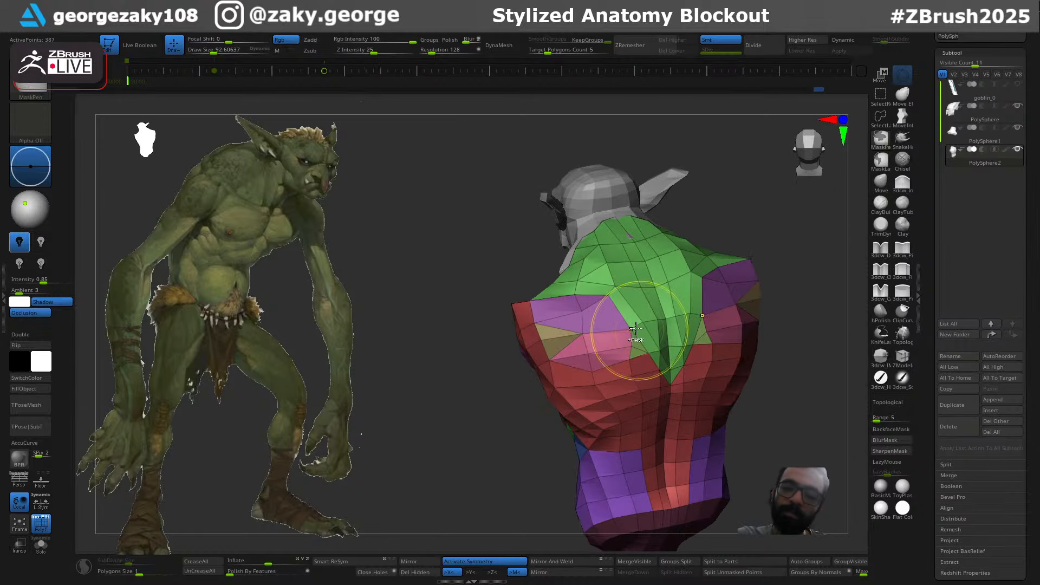
pyautogui.moveTo(612, 294); pyautogui.dragTo(699, 333, button='right')
pyautogui.press('s')
pyautogui.moveTo(748, 260)
pyautogui.mouseDown(button='right')
pyautogui.moveTo(671, 330)
pyautogui.moveTo(804, 268)
pyautogui.moveTo(729, 224)
pyautogui.mouseUp(button='right')
pyautogui.press('s')
pyautogui.moveTo(695, 258); pyautogui.dragTo(704, 259)
# Raise the trapezius hump behind the neck with the Move brush at draw sizes of about 130 to 151
pyautogui.moveTo(704, 258); pyautogui.dragTo(750, 244, button='right')
pyautogui.press('s')
pyautogui.moveTo(699, 237)
pyautogui.mouseDown()
pyautogui.moveTo(710, 236)
pyautogui.moveTo(697, 242)
pyautogui.mouseUp()
pyautogui.press('s')
pyautogui.moveTo(699, 218); pyautogui.dragTo(662, 226, button='right')
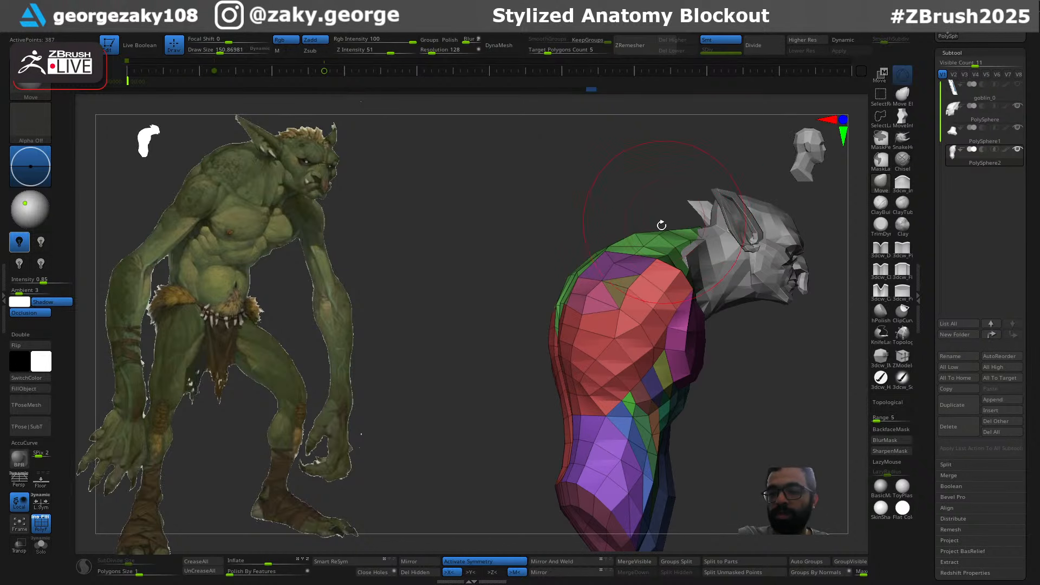
pyautogui.press('s')
pyautogui.moveTo(662, 226); pyautogui.dragTo(664, 227)
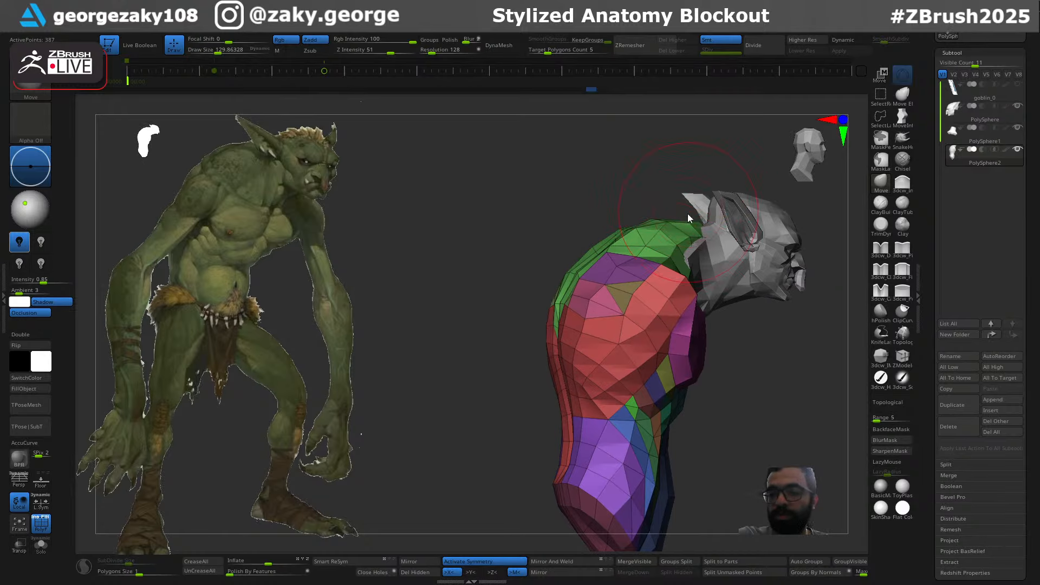
# Smooth the upper back and define the spine line through the trapezius with the DamStandard brush at a draw size of about 62
pyautogui.moveTo(693, 224); pyautogui.dragTo(681, 248, button='right')
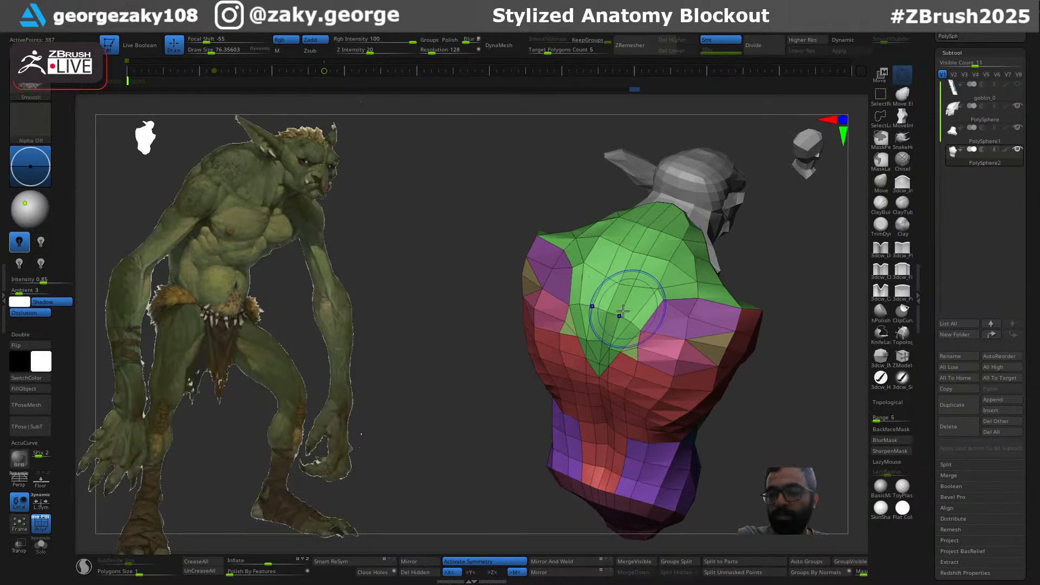
pyautogui.press('b')
pyautogui.press('d')
pyautogui.press('s')
pyautogui.press('s')
pyautogui.moveTo(613, 311); pyautogui.dragTo(610, 312)
pyautogui.keyDown('shift'); pyautogui.moveTo(632, 249); pyautogui.dragTo(659, 243, button='right'); pyautogui.keyUp('shift')
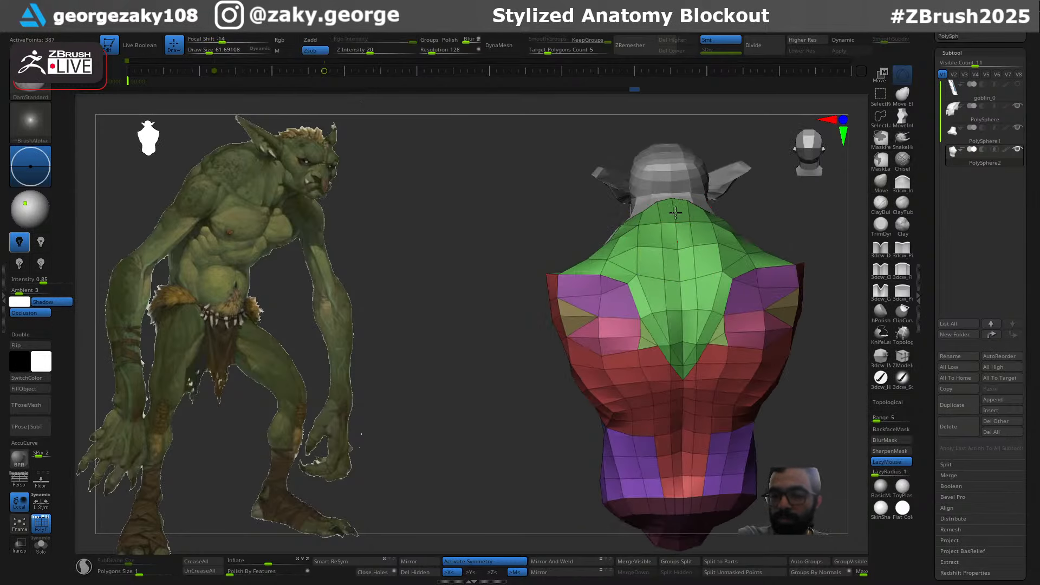
# Adjust the outer contour of the lats in back view with the Move brush at a draw size of about 125, redoing the first stroke
pyautogui.moveTo(692, 406); pyautogui.dragTo(671, 310, button='right')
pyautogui.press('b')
pyautogui.press('m')
pyautogui.press('v')
pyautogui.press('s')
pyautogui.moveTo(721, 343); pyautogui.dragTo(734, 341)
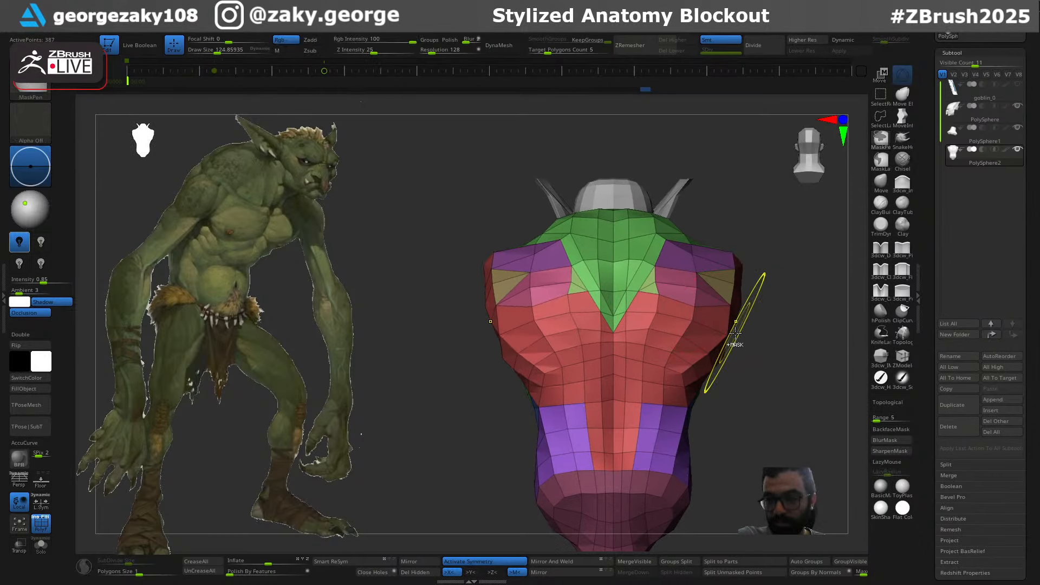
pyautogui.hotkey('ctrl', 'z')
pyautogui.moveTo(765, 355); pyautogui.dragTo(743, 348, button='right')
pyautogui.press('s')
pyautogui.moveTo(735, 344); pyautogui.dragTo(731, 344)
# Refine the lower lat contour where it meets the waist with the Move brush at a draw size of about 76
pyautogui.moveTo(796, 347); pyautogui.dragTo(456, 399, button='right')
pyautogui.moveTo(712, 322)
pyautogui.mouseDown(button='right')
pyautogui.moveTo(748, 348)
pyautogui.moveTo(675, 370)
pyautogui.mouseUp(button='right')
pyautogui.press('s')
pyautogui.moveTo(721, 346); pyautogui.dragTo(716, 345)
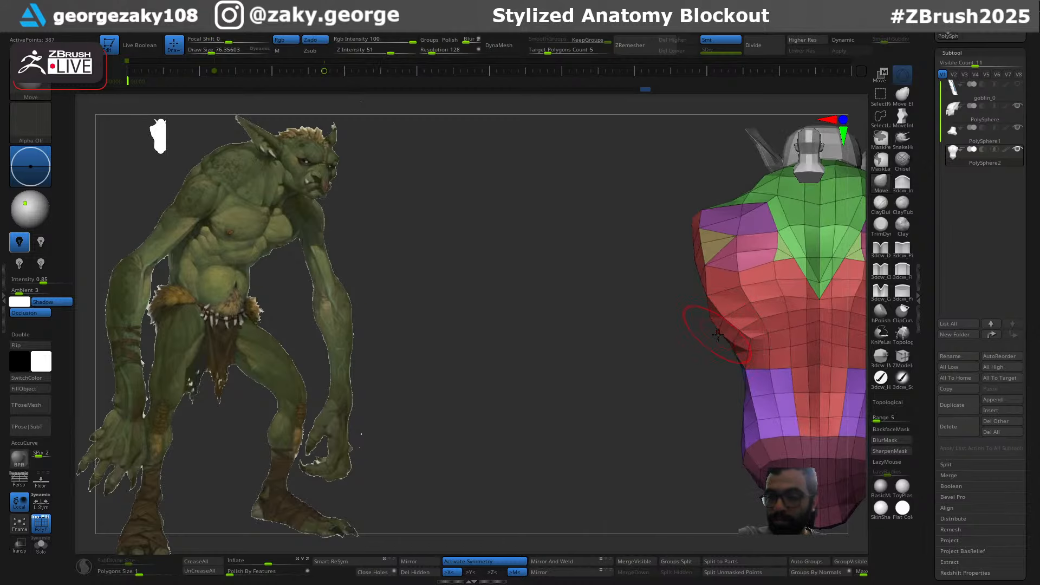
pyautogui.moveTo(702, 395); pyautogui.dragTo(679, 376, button='right')
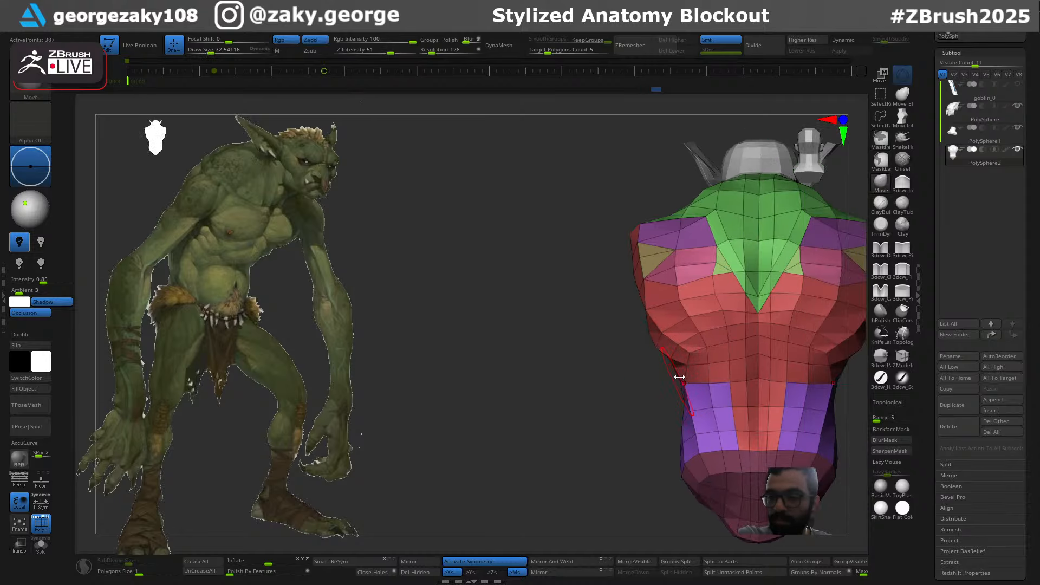
# Adjust the lower back profile in side view with the Move brush at a draw size of about 204
pyautogui.moveTo(756, 372)
pyautogui.mouseDown(button='right')
pyautogui.moveTo(754, 363)
pyautogui.moveTo(770, 373)
pyautogui.mouseUp(button='right')
pyautogui.press('s')
pyautogui.moveTo(765, 397); pyautogui.dragTo(775, 397)
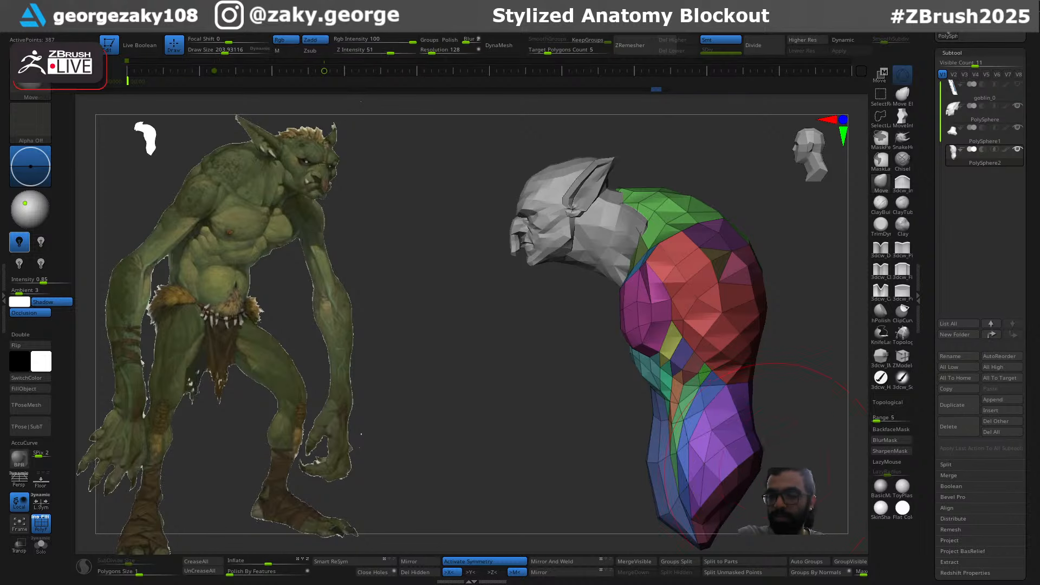
pyautogui.moveTo(757, 425)
pyautogui.keyDown('alt'); pyautogui.mouseDown(button='right')
pyautogui.moveTo(700, 410)
pyautogui.moveTo(743, 365)
pyautogui.moveTo(739, 336)
pyautogui.moveTo(752, 439)
pyautogui.moveTo(743, 378)
pyautogui.moveTo(722, 369)
pyautogui.moveTo(656, 460)
pyautogui.moveTo(779, 432)
pyautogui.moveTo(748, 415)
pyautogui.moveTo(731, 383)
pyautogui.moveTo(719, 443)
pyautogui.moveTo(710, 428)
pyautogui.mouseUp(button='right'); pyautogui.keyUp('alt')
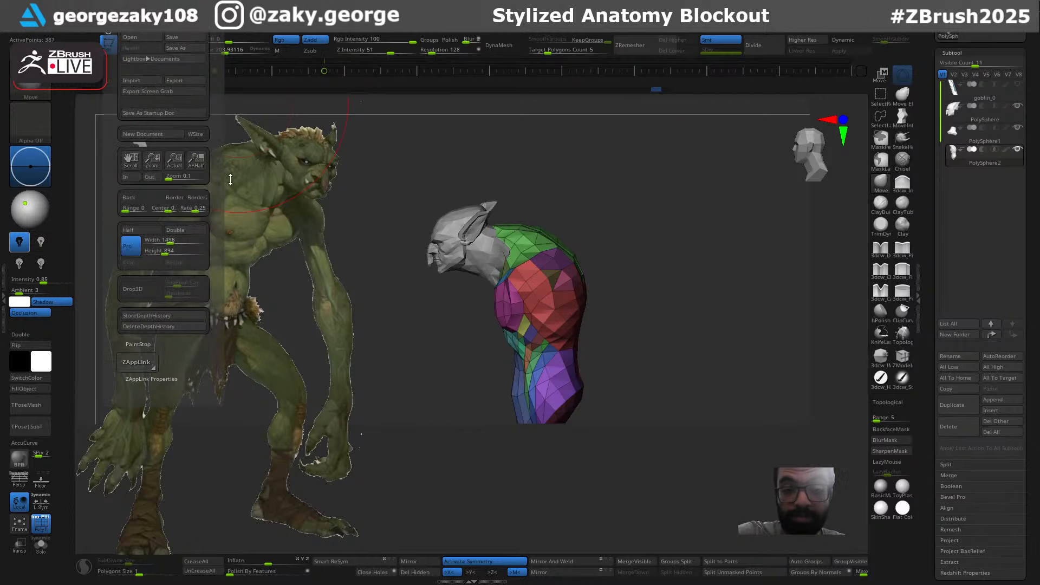
# Save the tool as a new version named goblin_1.ztl
pyautogui.click(125, 26)
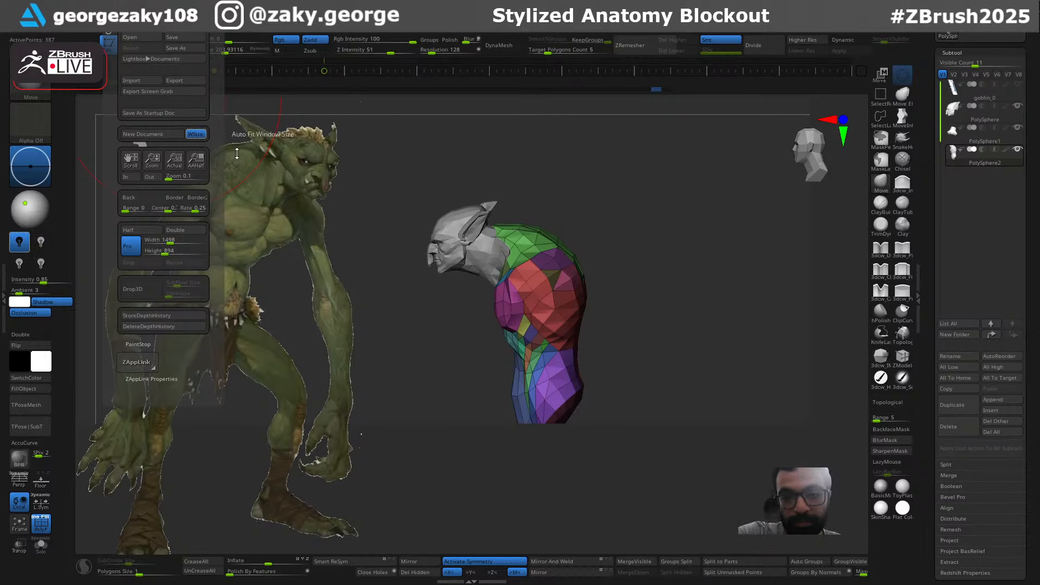
pyautogui.hotkey('ctrl', 's')
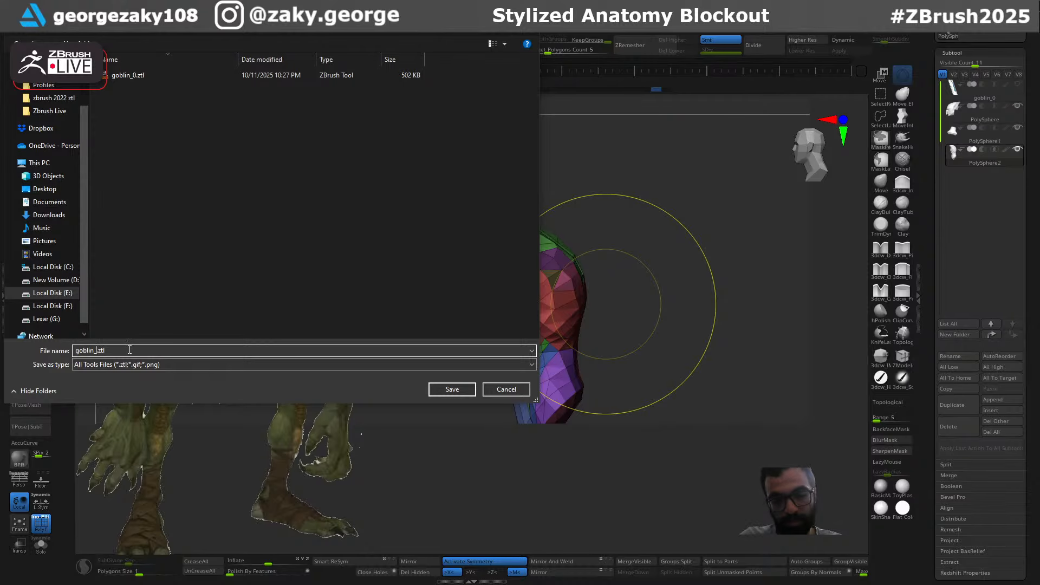
pyautogui.write('1')
pyautogui.press('Return')
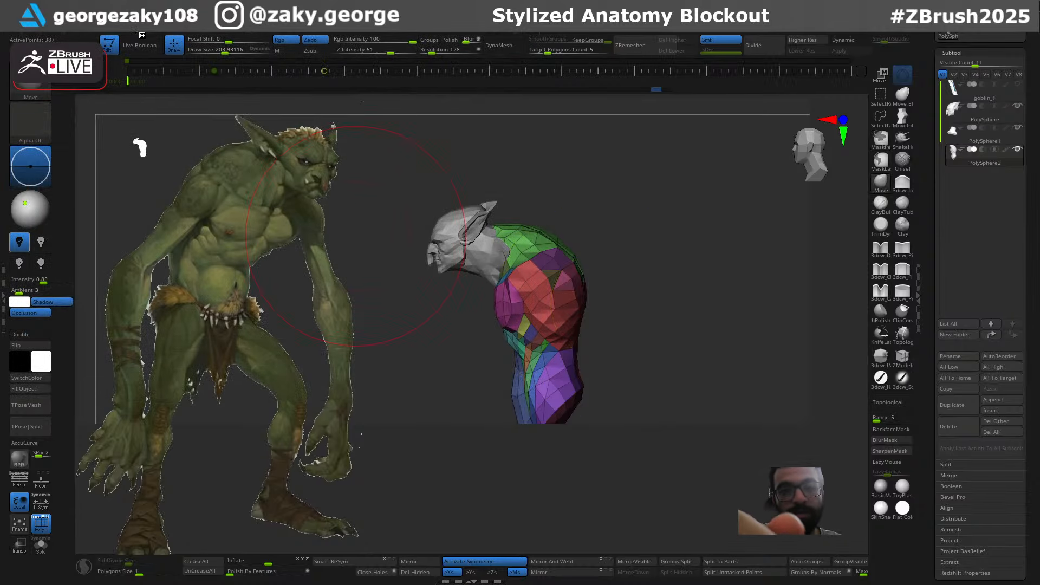
# Create a new window-sized document without saving the old one, and redraw the goblin on the canvas in Edit mode
pyautogui.click(131, 34)
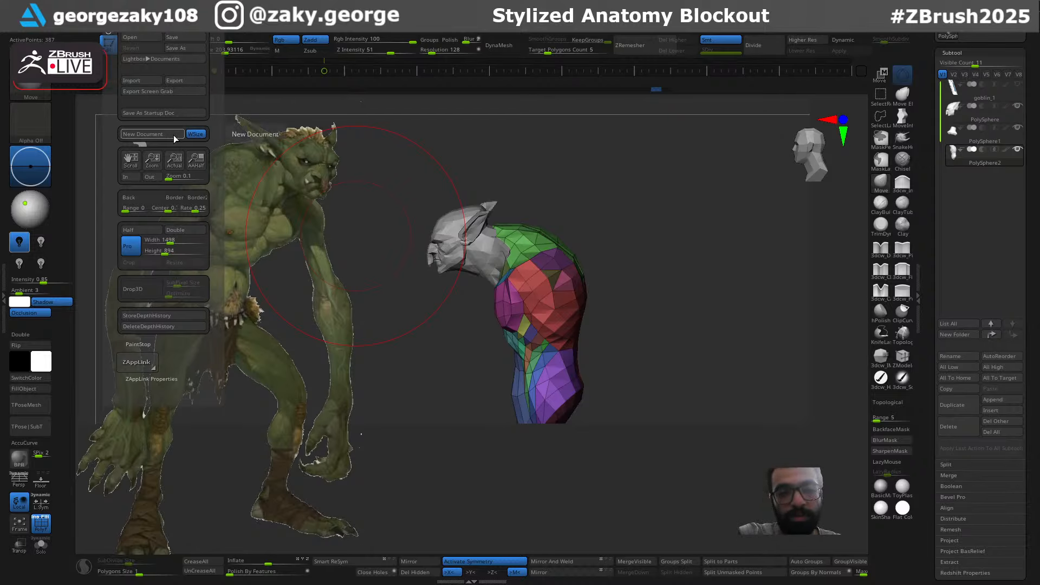
pyautogui.click(153, 134)
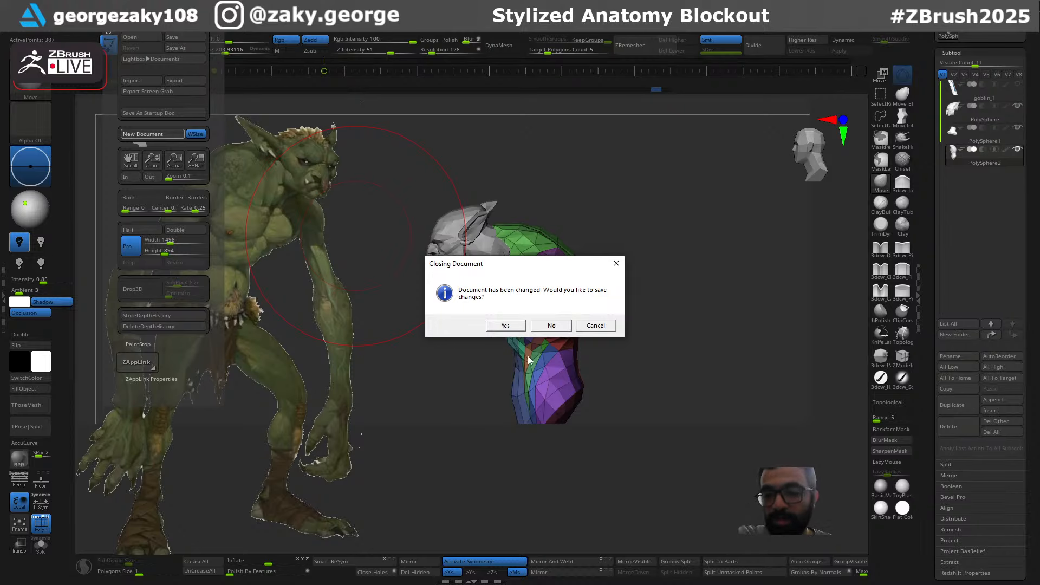
pyautogui.click(551, 325)
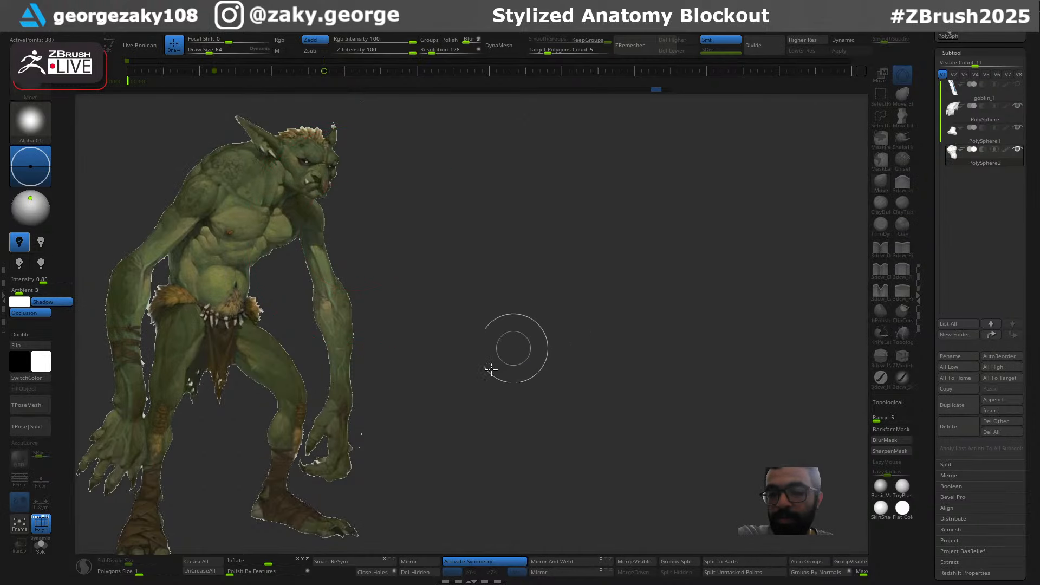
pyautogui.moveTo(529, 337); pyautogui.dragTo(528, 482)
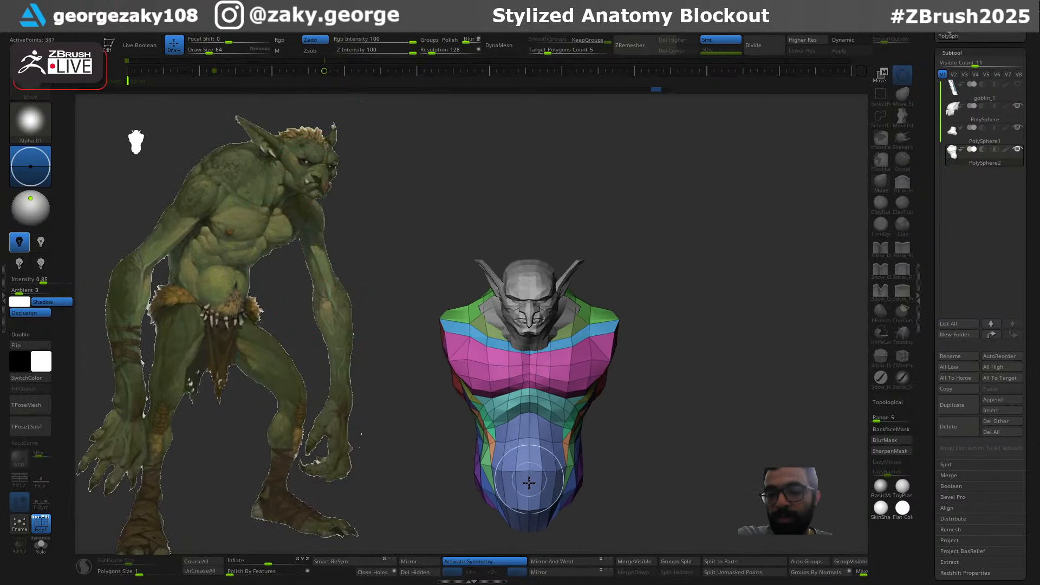
pyautogui.click(109, 49)
# Adjust the lower abdomen's outline in front view with the Move brush at a draw size of about 326, undoing the first stroke
pyautogui.moveTo(642, 281)
pyautogui.mouseDown()
pyautogui.moveTo(632, 304)
pyautogui.moveTo(662, 304)
pyautogui.moveTo(648, 301)
pyautogui.mouseUp()
pyautogui.keyDown('shift'); pyautogui.moveTo(648, 301); pyautogui.dragTo(716, 342, button='right'); pyautogui.keyUp('shift')
pyautogui.keyDown('ctrl'); pyautogui.moveTo(628, 426); pyautogui.dragTo(641, 382, button='right'); pyautogui.keyUp('ctrl')
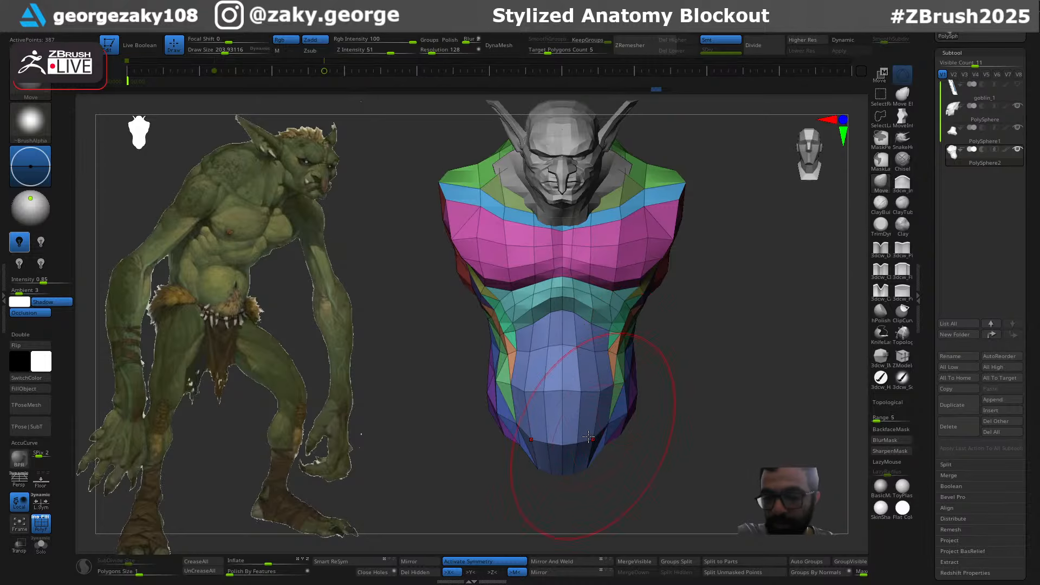
pyautogui.moveTo(588, 437); pyautogui.dragTo(594, 444)
pyautogui.hotkey('ctrl', 'z')
pyautogui.keyDown('alt'); pyautogui.moveTo(680, 376); pyautogui.dragTo(644, 402, button='right'); pyautogui.keyUp('alt')
pyautogui.press('s')
pyautogui.moveTo(606, 441); pyautogui.dragTo(615, 442)
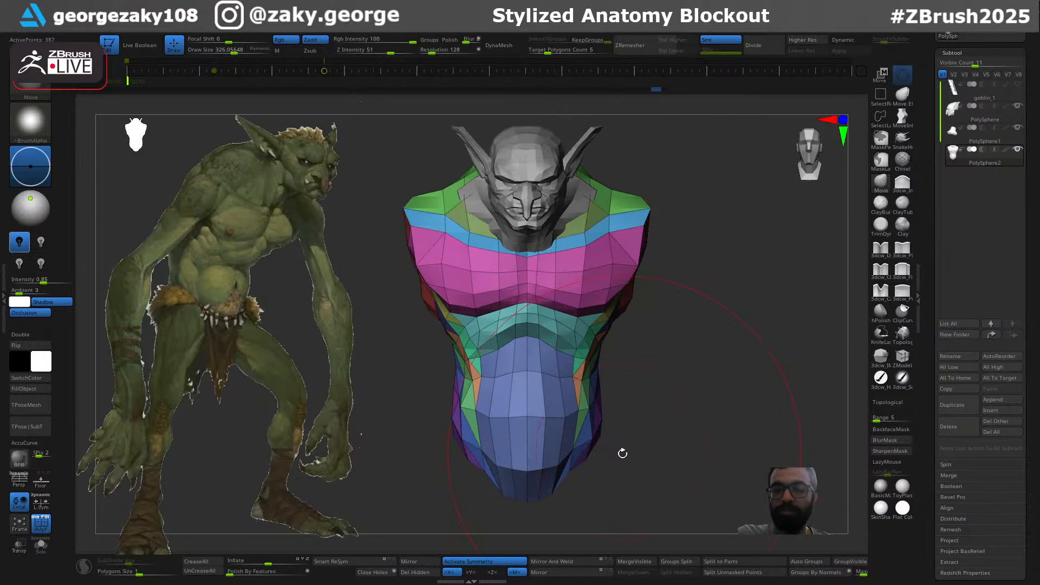
# Refine the flank contour beneath the chest with the Move brush, reducing the draw size to about 88
pyautogui.keyDown('ctrl'); pyautogui.moveTo(622, 451); pyautogui.dragTo(585, 367, button='right'); pyautogui.keyUp('ctrl')
pyautogui.keyDown('ctrl'); pyautogui.moveTo(606, 300); pyautogui.dragTo(610, 358, button='right'); pyautogui.keyUp('ctrl')
pyautogui.press('s')
pyautogui.moveTo(604, 323)
pyautogui.mouseDown()
pyautogui.moveTo(592, 323)
pyautogui.moveTo(607, 301)
pyautogui.moveTo(599, 315)
pyautogui.mouseUp()
pyautogui.press('s')
pyautogui.press('2')
pyautogui.press('s')
pyautogui.press('s')
pyautogui.moveTo(670, 308)
pyautogui.mouseDown(button='right')
pyautogui.moveTo(564, 281)
pyautogui.moveTo(541, 265)
pyautogui.moveTo(550, 253)
pyautogui.moveTo(627, 320)
pyautogui.mouseUp(button='right')
pyautogui.press('ctrl')
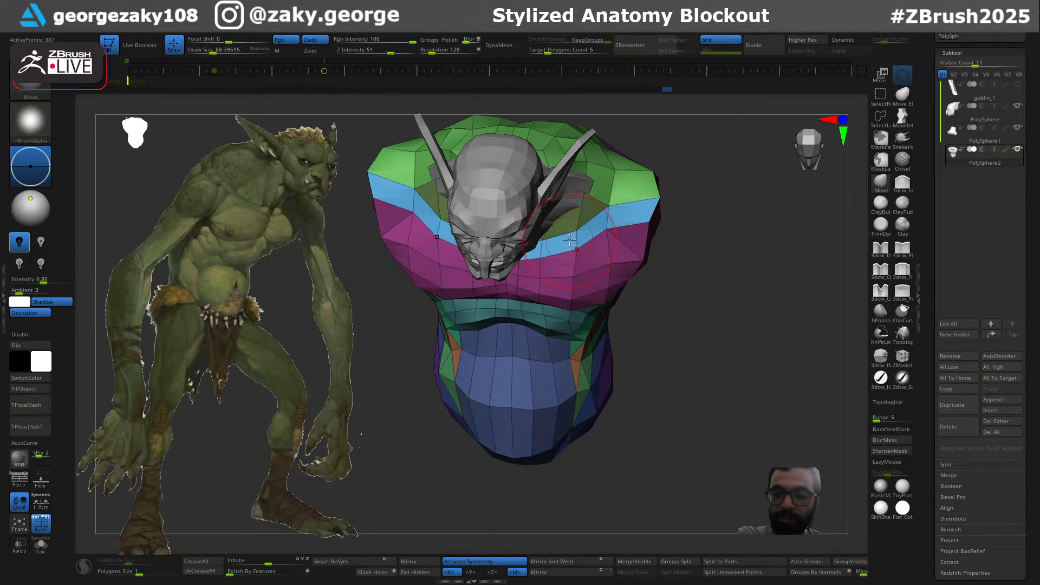
# Refine the upper chest's shape with the Move brush, setting the draw size to about 101
pyautogui.moveTo(572, 249); pyautogui.dragTo(583, 257)
pyautogui.keyDown('shift'); pyautogui.moveTo(585, 257); pyautogui.dragTo(560, 230, button='right'); pyautogui.keyUp('shift')
pyautogui.press('s')
pyautogui.moveTo(560, 230); pyautogui.dragTo(563, 229)
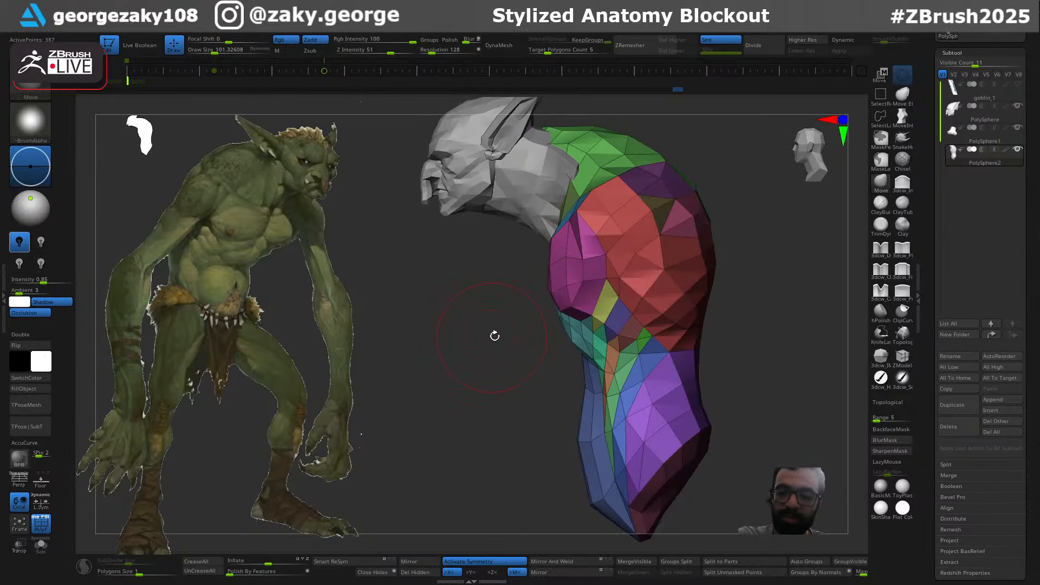
pyautogui.moveTo(493, 336); pyautogui.dragTo(550, 247, button='right')
pyautogui.moveTo(641, 225)
pyautogui.mouseDown(button='right')
pyautogui.moveTo(620, 269)
pyautogui.moveTo(664, 211)
pyautogui.moveTo(662, 275)
pyautogui.mouseUp(button='right')
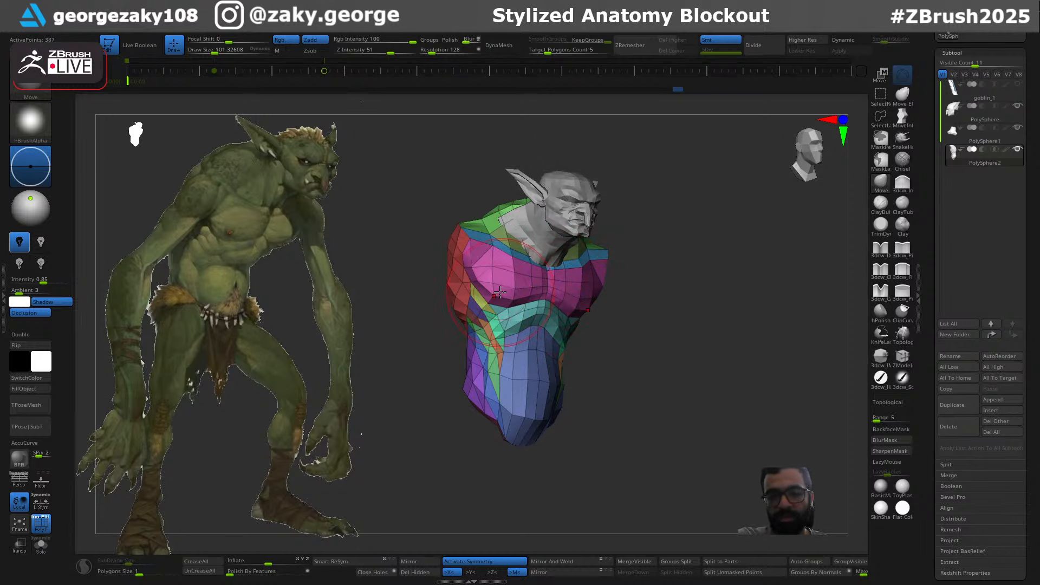
pyautogui.moveTo(495, 292)
pyautogui.keyDown('ctrl'); pyautogui.mouseDown(button='right')
pyautogui.moveTo(505, 356)
pyautogui.moveTo(426, 437)
pyautogui.moveTo(460, 385)
pyautogui.mouseUp(button='right'); pyautogui.keyUp('ctrl')
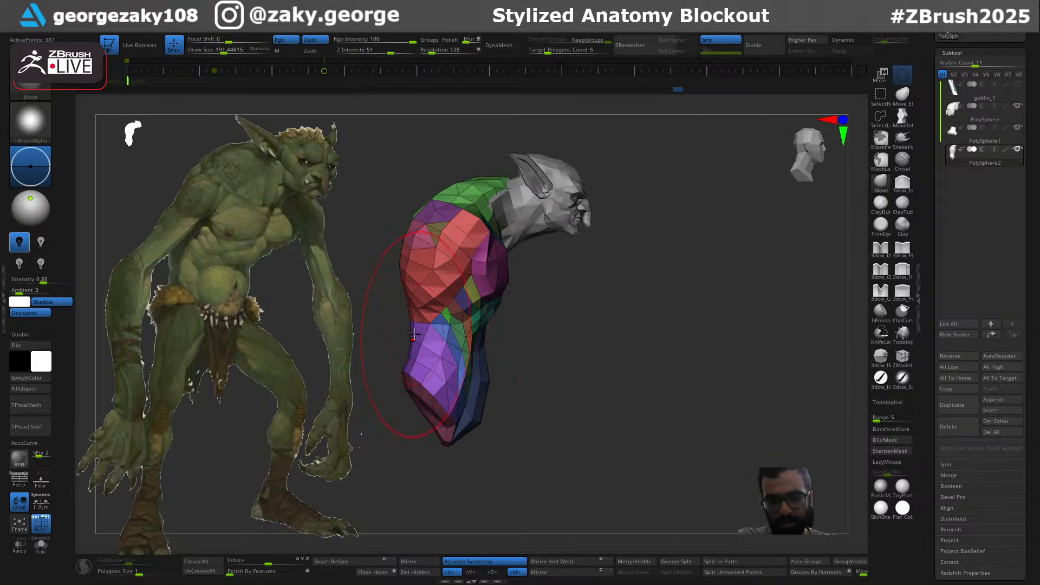
# Push the back and waist contour backward in side view with the Move brush at a draw size of about 191
pyautogui.press('ctrl')
pyautogui.press('ctrl')
pyautogui.moveTo(417, 355); pyautogui.dragTo(397, 343)
pyautogui.moveTo(543, 415); pyautogui.dragTo(478, 395)
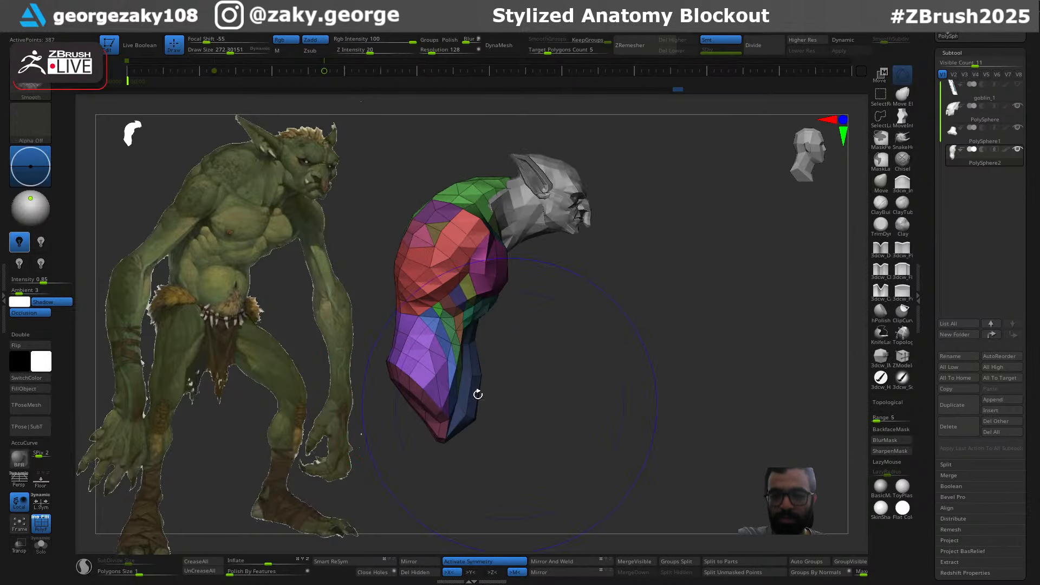
pyautogui.moveTo(395, 348)
pyautogui.mouseDown()
pyautogui.moveTo(412, 357)
pyautogui.moveTo(384, 375)
pyautogui.moveTo(388, 405)
pyautogui.moveTo(504, 432)
pyautogui.moveTo(471, 411)
pyautogui.moveTo(643, 409)
pyautogui.moveTo(545, 383)
pyautogui.mouseUp()
# Adjust the pelvis's lower contour in side view with the Move brush at a draw size of about 115
pyautogui.press('ctrl')
pyautogui.press('s')
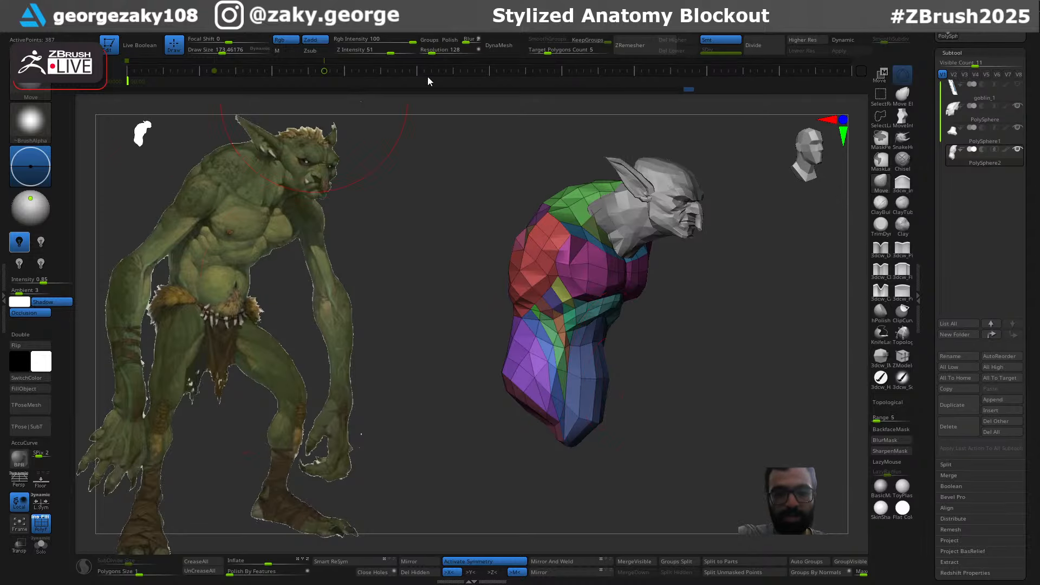
pyautogui.moveTo(626, 320); pyautogui.dragTo(639, 417)
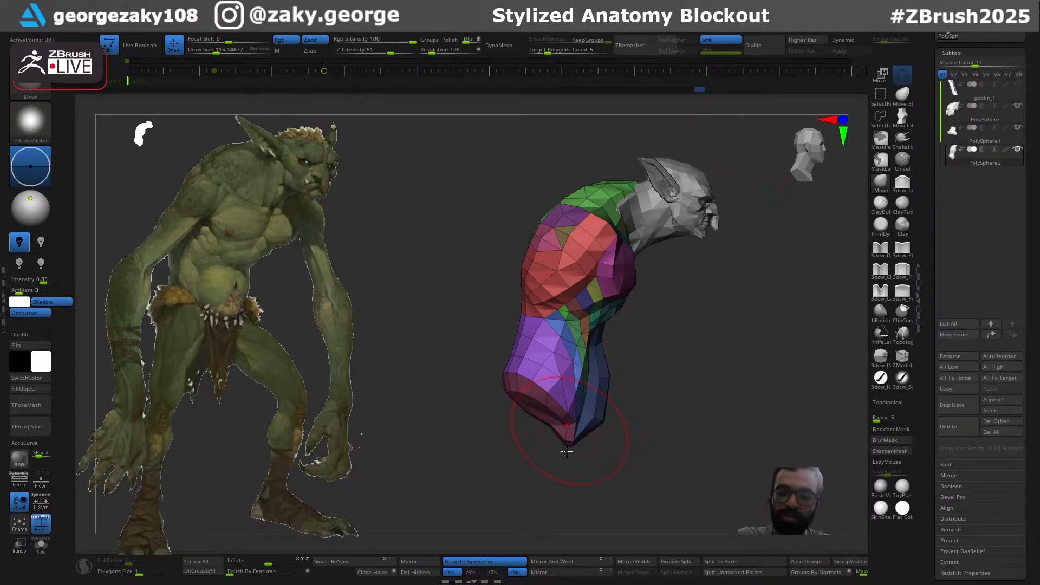
pyautogui.keyDown('alt'); pyautogui.moveTo(662, 543); pyautogui.dragTo(631, 481); pyautogui.keyUp('alt')
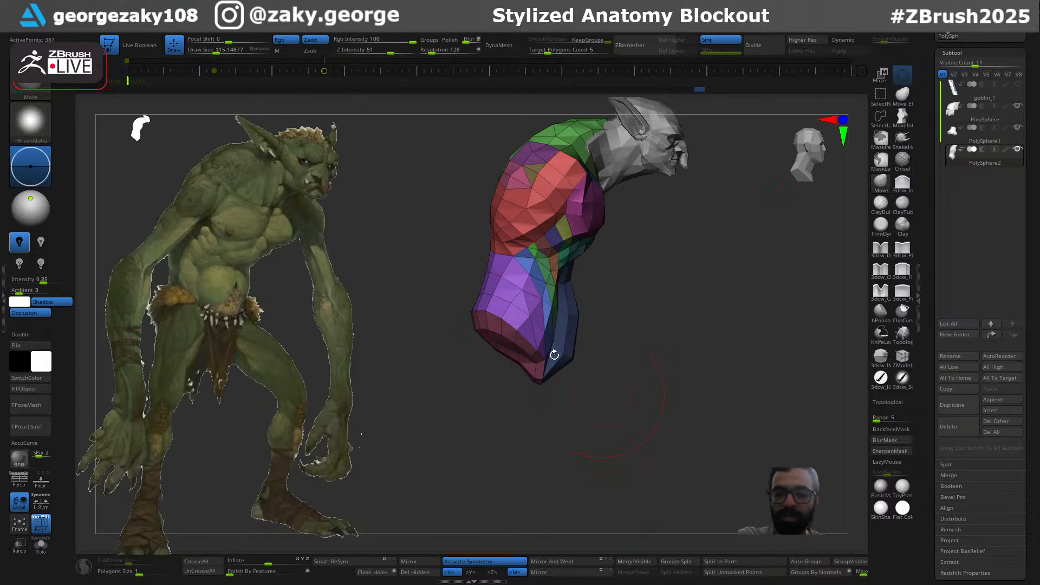
pyautogui.moveTo(696, 397); pyautogui.dragTo(628, 396)
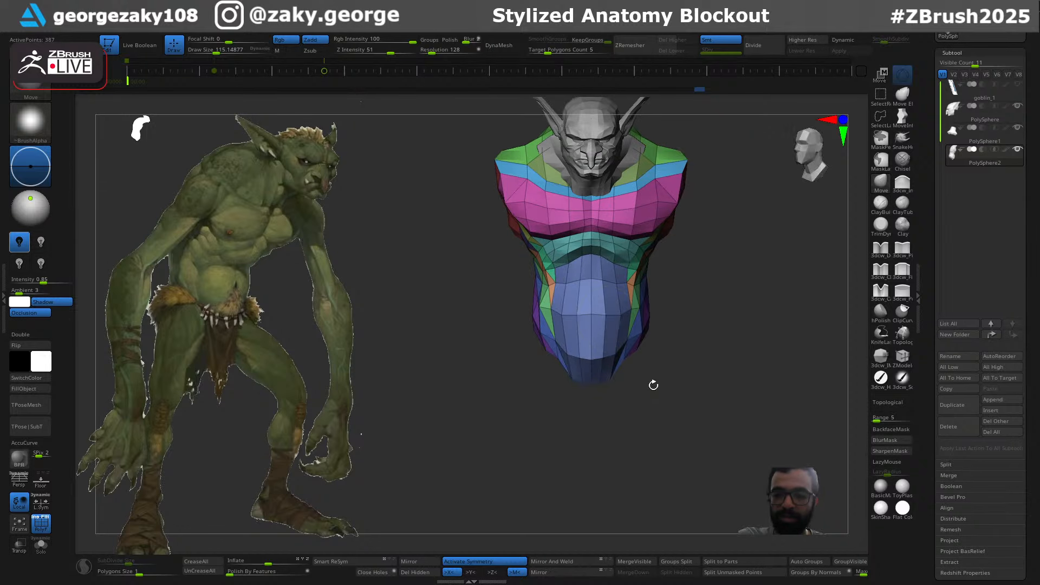
# Reshape the lower belly and hip outline with the Move brush at a draw size of about 140, undoing the unwanted strokes
pyautogui.keyDown('ctrl'); pyautogui.moveTo(609, 316); pyautogui.dragTo(631, 337, button='right'); pyautogui.keyUp('ctrl')
pyautogui.press('s')
pyautogui.moveTo(630, 337)
pyautogui.mouseDown()
pyautogui.moveTo(642, 372)
pyautogui.moveTo(644, 358)
pyautogui.mouseUp()
pyautogui.hotkey('ctrl', 'z')
pyautogui.press('s')
pyautogui.moveTo(639, 366); pyautogui.dragTo(616, 382)
pyautogui.moveTo(616, 383); pyautogui.dragTo(639, 392, button='right')
pyautogui.hotkey('ctrl', 'z')
pyautogui.press('s')
pyautogui.moveTo(632, 388); pyautogui.dragTo(621, 377)
pyautogui.moveTo(622, 377)
pyautogui.mouseDown(button='right')
pyautogui.moveTo(652, 411)
pyautogui.moveTo(669, 357)
pyautogui.mouseUp(button='right')
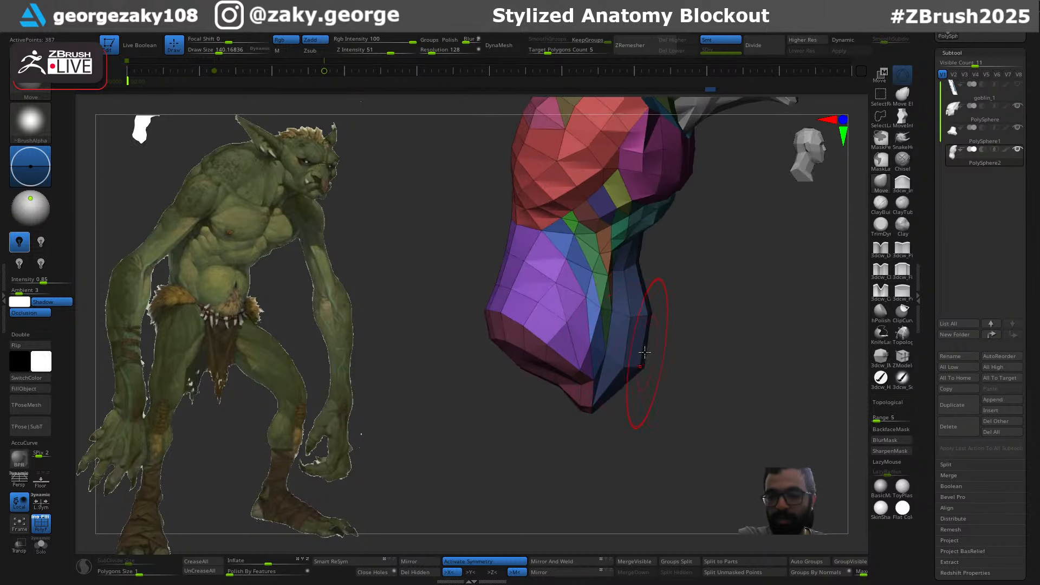
# Adjust the torso's front profile in side view with the Move brush at a draw size of about 204
pyautogui.keyDown('ctrl'); pyautogui.moveTo(666, 314); pyautogui.dragTo(671, 290, button='right'); pyautogui.keyUp('ctrl')
pyautogui.moveTo(671, 290); pyautogui.dragTo(634, 373, button='right')
pyautogui.keyDown('ctrl'); pyautogui.moveTo(634, 374); pyautogui.dragTo(629, 304, button='right'); pyautogui.keyUp('ctrl')
pyautogui.press('s')
pyautogui.moveTo(630, 327); pyautogui.dragTo(625, 330)
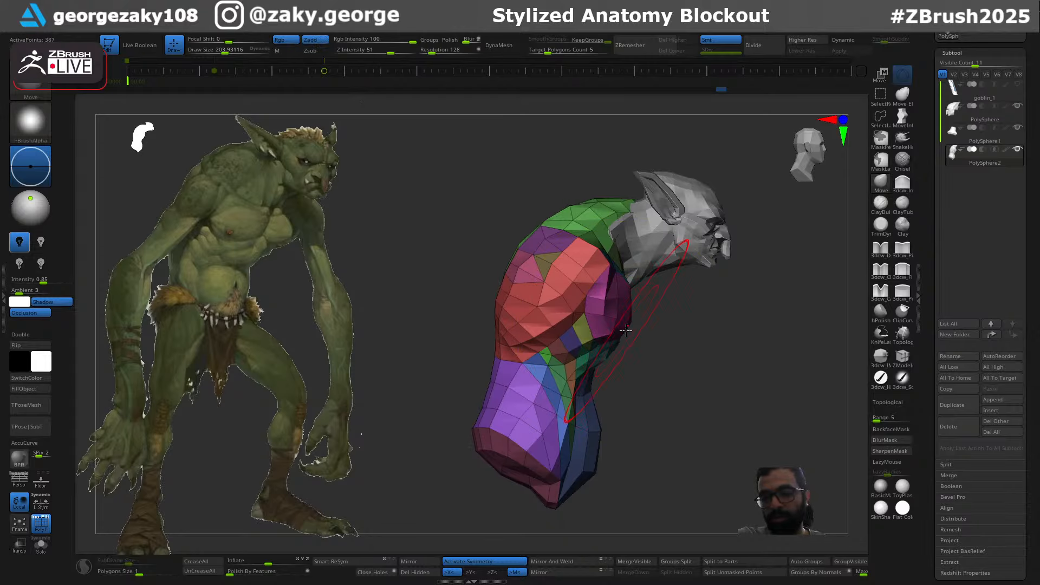
# Define the rib arch beneath the chest with the DamStandard brush
pyautogui.moveTo(683, 382); pyautogui.dragTo(613, 362, button='right')
pyautogui.press('b')
pyautogui.press('d')
pyautogui.press('s')
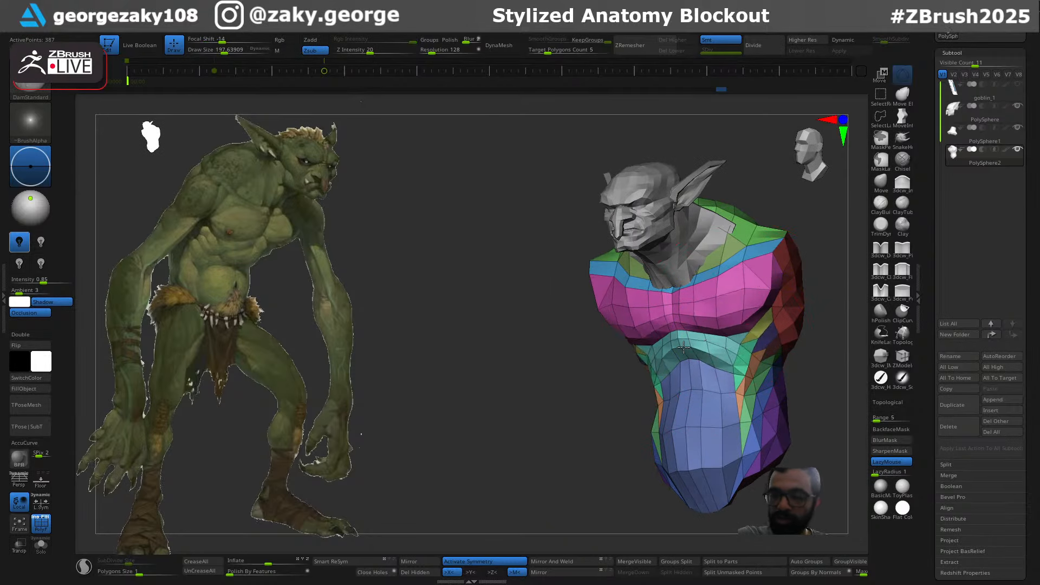
pyautogui.press('s')
pyautogui.moveTo(740, 328); pyautogui.dragTo(753, 323)
pyautogui.moveTo(704, 347)
pyautogui.keyDown('shift'); pyautogui.mouseDown(button='right')
pyautogui.moveTo(729, 346)
pyautogui.moveTo(656, 332)
pyautogui.moveTo(682, 390)
pyautogui.mouseUp(button='right'); pyautogui.keyUp('shift')
pyautogui.moveTo(678, 332); pyautogui.dragTo(650, 336, button='right')
# Try building up the lower rib area with the Standard brush at a draw size of about 156
pyautogui.press('b')
pyautogui.press('s')
pyautogui.press('t')
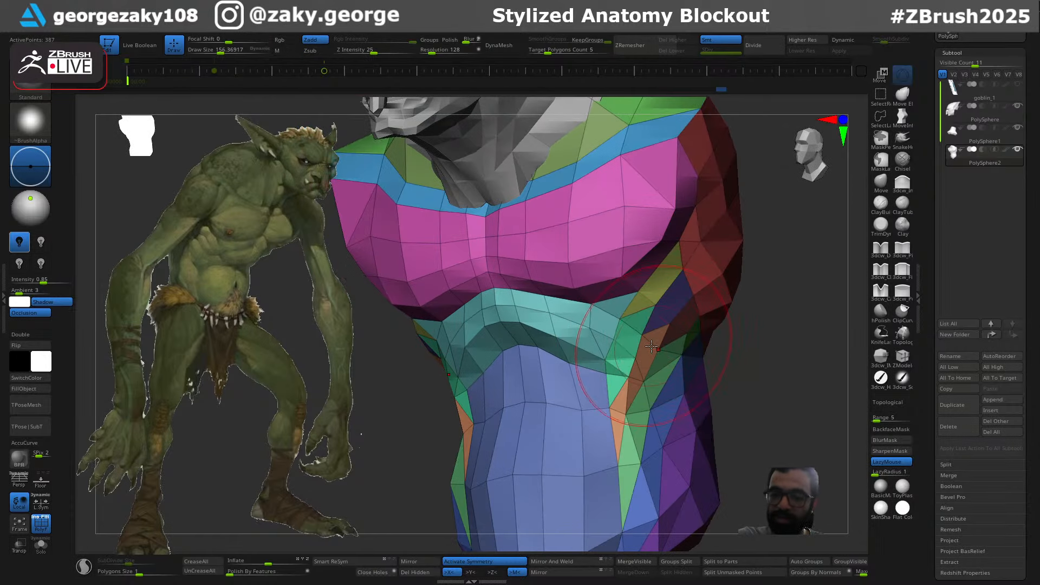
pyautogui.press('s')
pyautogui.moveTo(649, 342)
pyautogui.mouseDown()
pyautogui.moveTo(566, 328)
pyautogui.moveTo(589, 352)
pyautogui.mouseUp()
pyautogui.hotkey('ctrl', 'z')
# Inflate the teal rib arch with the 3dcw Inflate brush at a draw size of about 156
pyautogui.press('b')
pyautogui.press('i')
pyautogui.press('n')
pyautogui.press('s')
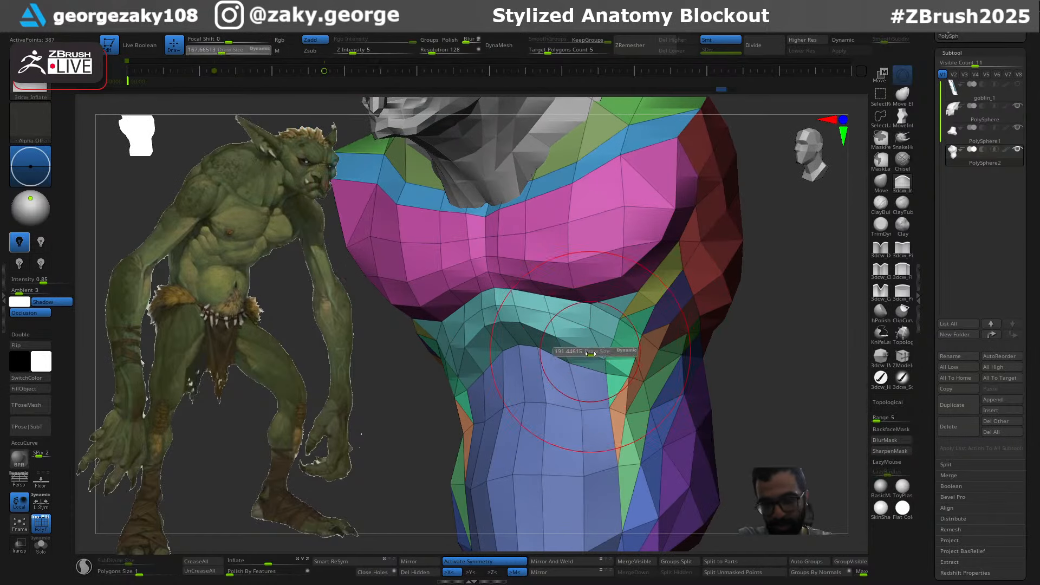
pyautogui.moveTo(533, 332); pyautogui.dragTo(516, 328)
pyautogui.press('s')
pyautogui.moveTo(588, 352); pyautogui.dragTo(576, 351)
pyautogui.moveTo(539, 348); pyautogui.dragTo(529, 349, button='right')
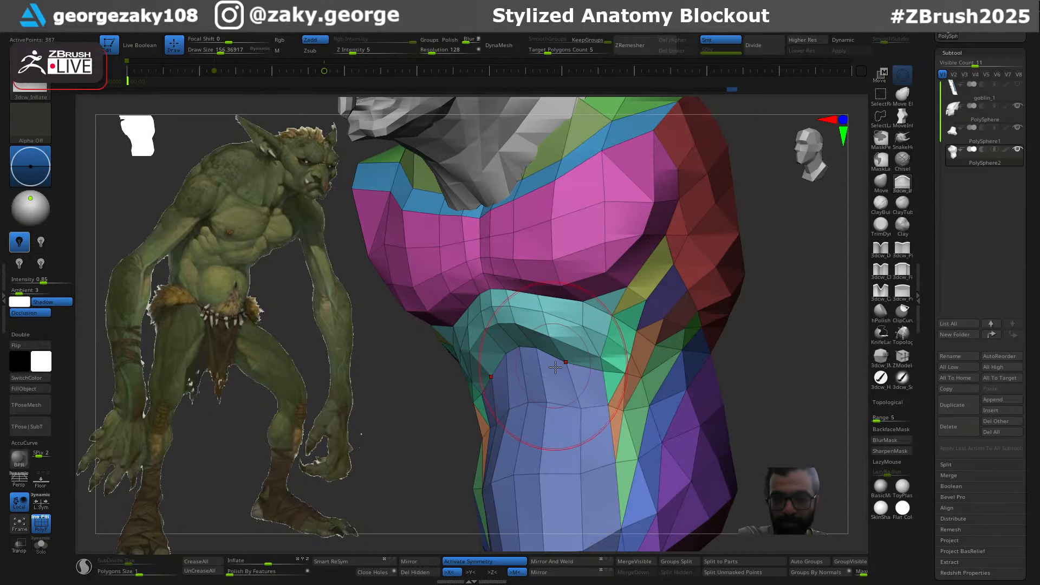
# Sculpt the transition between the rib arch and upper belly with the Standard brush at a draw size of about 110
pyautogui.press('b')
pyautogui.press('s')
pyautogui.press('t')
pyautogui.press('s')
pyautogui.moveTo(559, 360); pyautogui.dragTo(550, 360)
pyautogui.moveTo(599, 363); pyautogui.dragTo(574, 365, button='right')
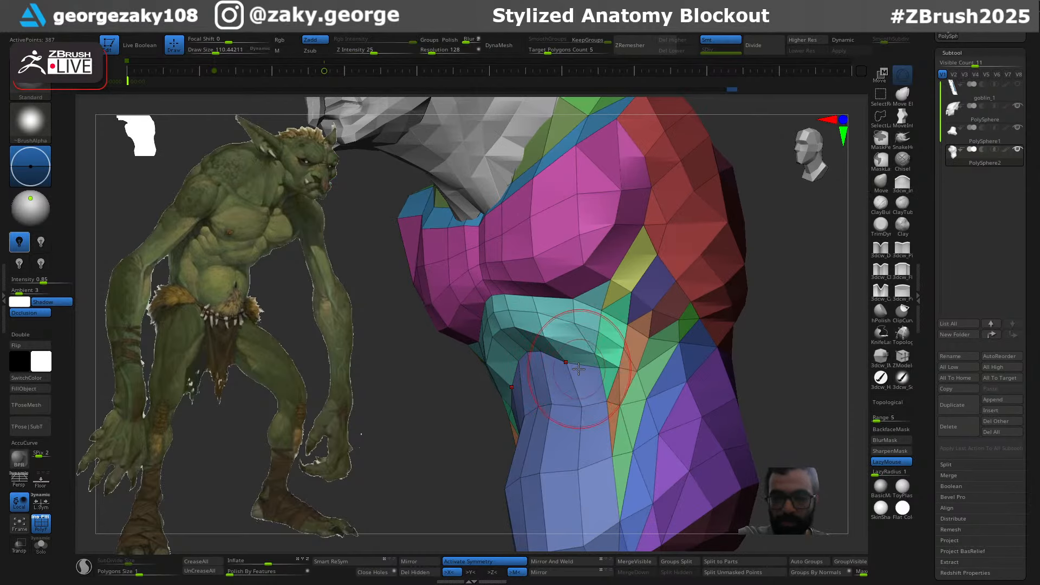
pyautogui.moveTo(549, 329); pyautogui.dragTo(571, 317, button='right')
# Adjust the outer rib arch beneath the chest from below with the Move brush at a draw size of about 110
pyautogui.press('b')
pyautogui.press('m')
pyautogui.press('v')
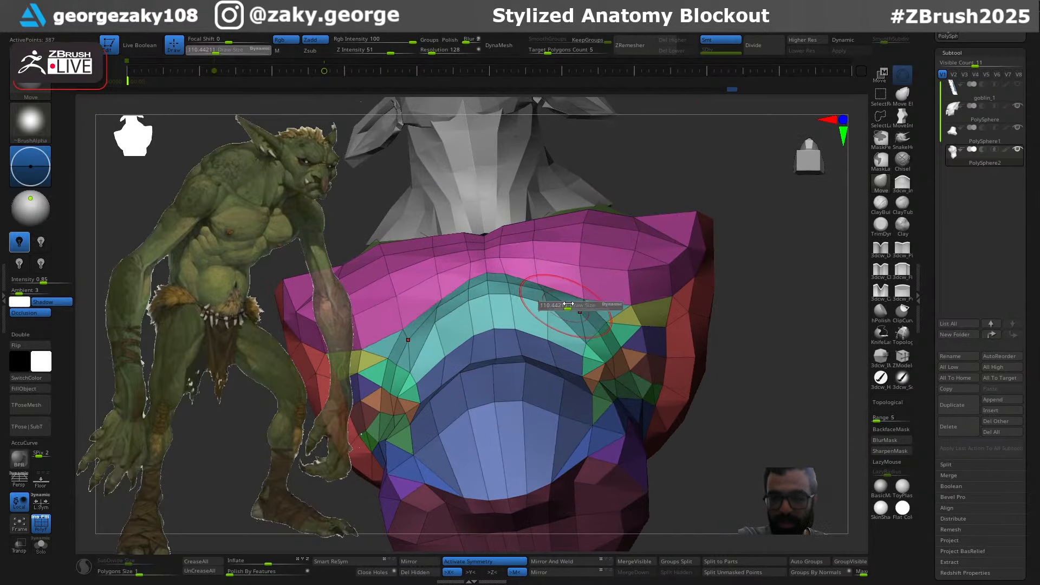
pyautogui.moveTo(568, 304); pyautogui.dragTo(571, 300)
pyautogui.moveTo(573, 314); pyautogui.dragTo(573, 347, button='right')
# Refine the rib arch's lower border with the Standard brush, reducing the draw size from about 84 to 76
pyautogui.press('b')
pyautogui.press('s')
pyautogui.press('t')
pyautogui.press('s')
pyautogui.moveTo(573, 350); pyautogui.dragTo(569, 350)
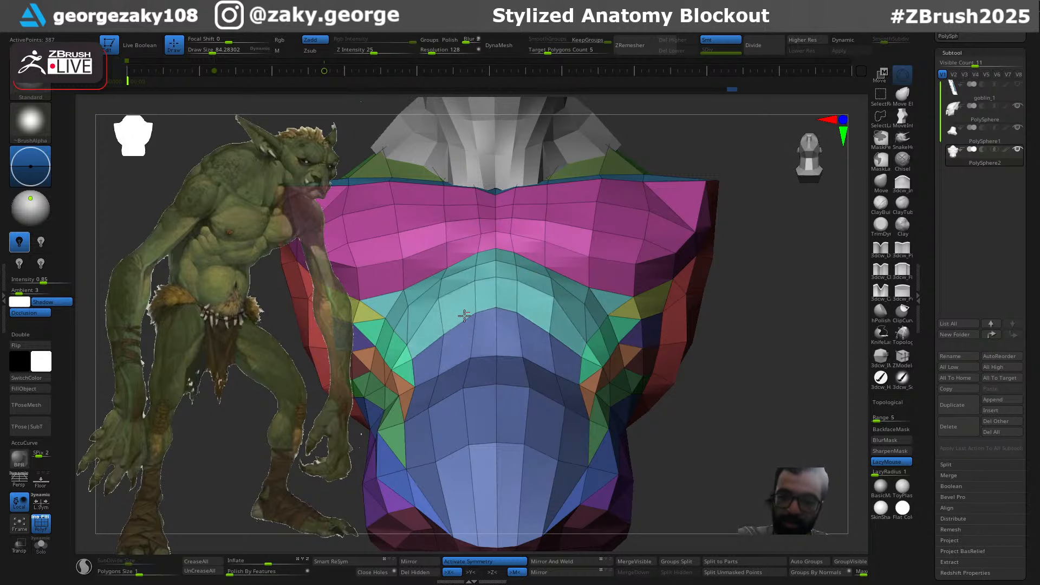
pyautogui.moveTo(464, 315); pyautogui.dragTo(566, 347, button='right')
pyautogui.moveTo(456, 328); pyautogui.dragTo(552, 360, button='right')
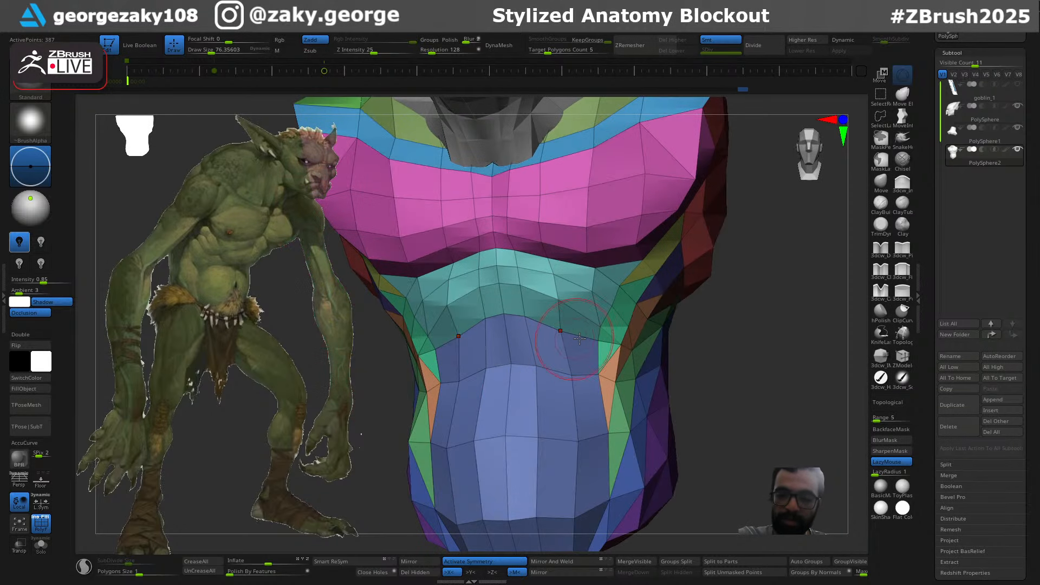
pyautogui.moveTo(426, 347); pyautogui.dragTo(529, 348, button='right')
# Adjust the center of the rib arch's lower edge with the Move brush at a draw size of about 69
pyautogui.press('b')
pyautogui.press('m')
pyautogui.press('v')
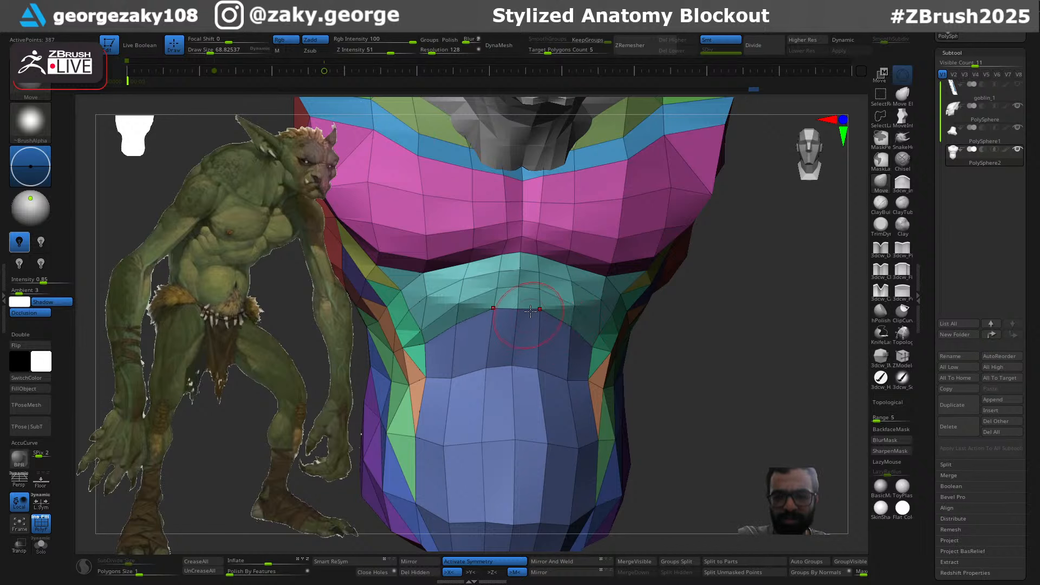
pyautogui.moveTo(517, 304)
pyautogui.mouseDown(button='right')
pyautogui.moveTo(529, 309)
pyautogui.moveTo(503, 303)
pyautogui.moveTo(582, 332)
pyautogui.mouseUp(button='right')
# Refine the upper belly profile beneath the ribs with DamStandard at about 46 and the Move brush at about 130
pyautogui.press('b')
pyautogui.press('d')
pyautogui.press('s')
pyautogui.press('s')
pyautogui.press('ctrl')
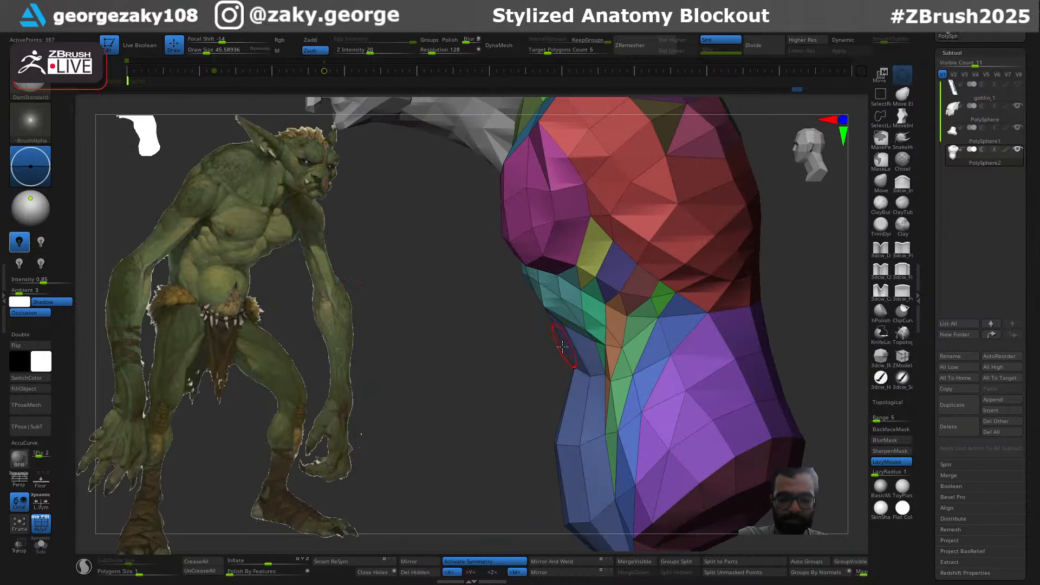
pyautogui.press('s')
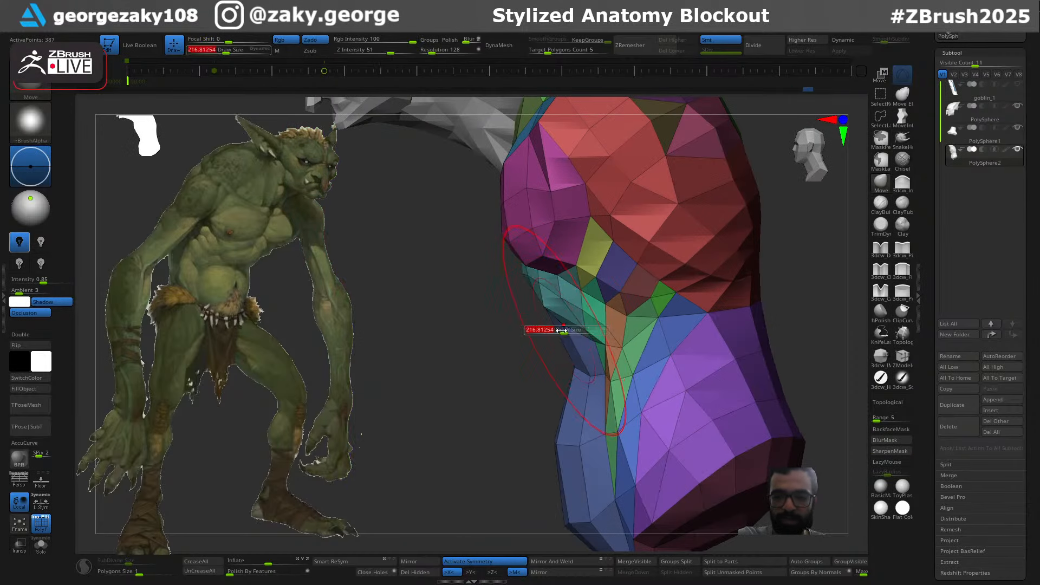
pyautogui.moveTo(548, 326); pyautogui.dragTo(554, 339, button='right')
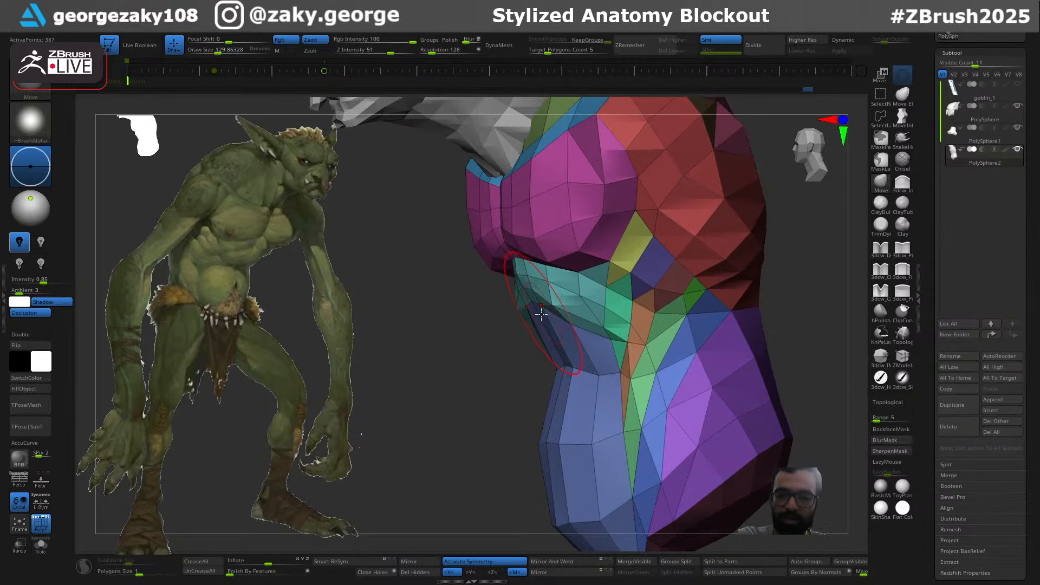
# Carve the crease between the rib arch and belly with the DamStandard brush at a draw size of about 69
pyautogui.press('b')
pyautogui.press('d')
pyautogui.press('s')
pyautogui.press('s')
pyautogui.moveTo(557, 306); pyautogui.dragTo(549, 306)
pyautogui.moveTo(518, 309); pyautogui.dragTo(587, 310, button='right')
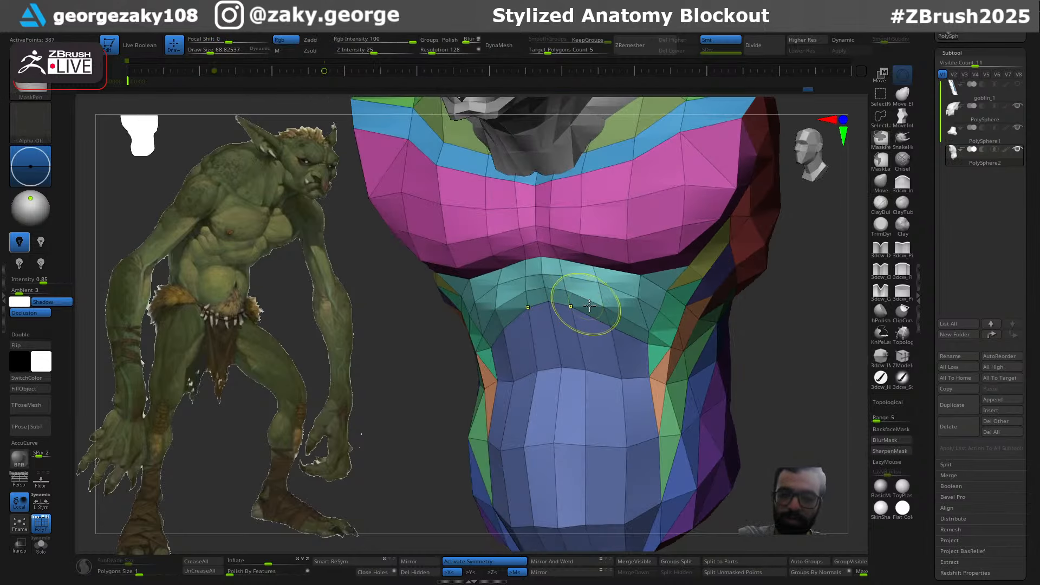
pyautogui.moveTo(509, 324); pyautogui.dragTo(528, 313, button='right')
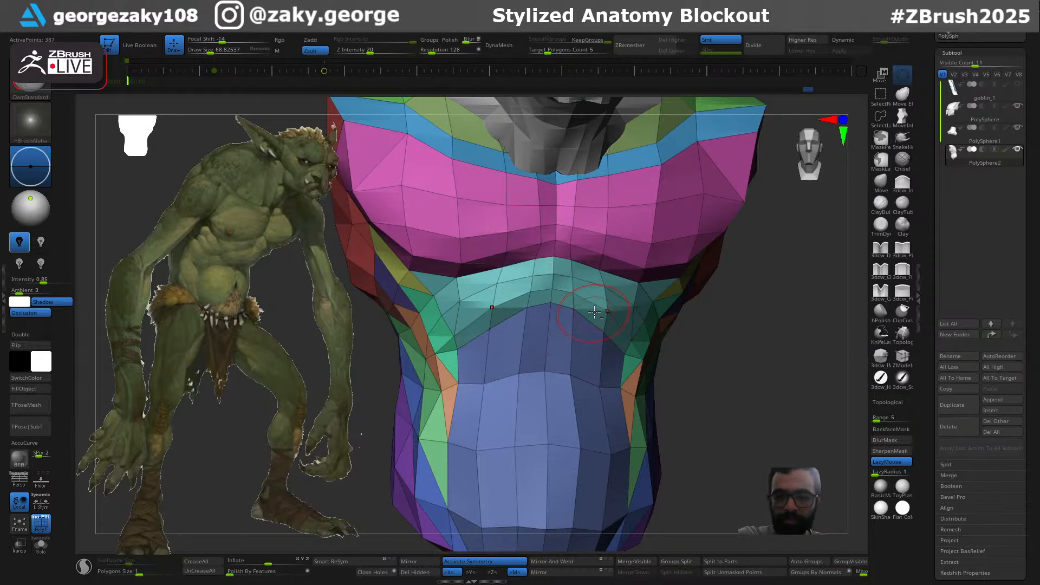
pyautogui.moveTo(517, 318); pyautogui.dragTo(550, 316, button='right')
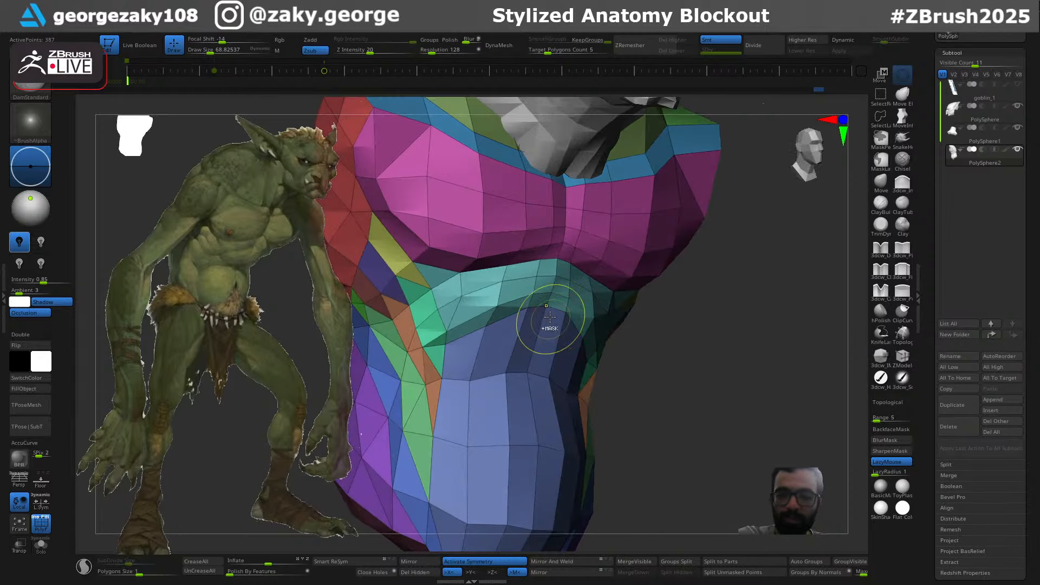
# Add volume to the chest and outer rib arch with the 3dcw Inflate brush, enlarging the draw size to about 140
pyautogui.moveTo(548, 355); pyautogui.dragTo(621, 289, button='right')
pyautogui.press('i')
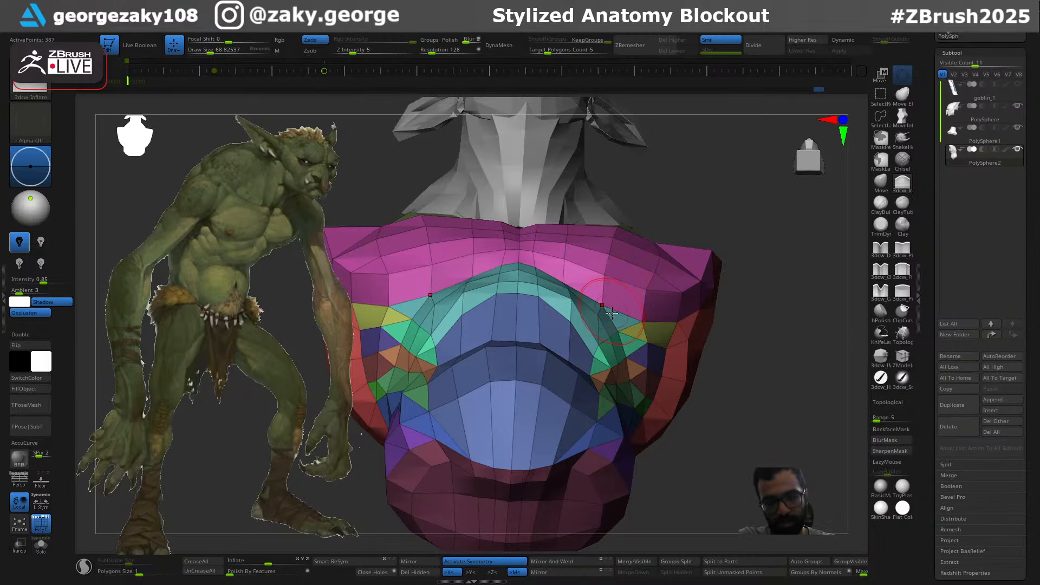
pyautogui.moveTo(607, 334); pyautogui.dragTo(632, 368, button='right')
pyautogui.moveTo(709, 338); pyautogui.dragTo(630, 347)
pyautogui.press('s')
pyautogui.moveTo(626, 347); pyautogui.dragTo(617, 324)
pyautogui.moveTo(698, 341)
pyautogui.mouseDown()
pyautogui.moveTo(631, 344)
pyautogui.moveTo(601, 369)
pyautogui.moveTo(598, 355)
pyautogui.mouseUp()
pyautogui.moveTo(629, 344); pyautogui.dragTo(590, 344, button='right')
pyautogui.moveTo(607, 339); pyautogui.dragTo(590, 352)
pyautogui.moveTo(582, 341)
pyautogui.mouseDown(button='right')
pyautogui.moveTo(599, 339)
pyautogui.moveTo(608, 353)
pyautogui.moveTo(591, 345)
pyautogui.mouseUp(button='right')
pyautogui.moveTo(591, 345)
pyautogui.mouseDown()
pyautogui.moveTo(596, 352)
pyautogui.moveTo(568, 329)
pyautogui.mouseUp()
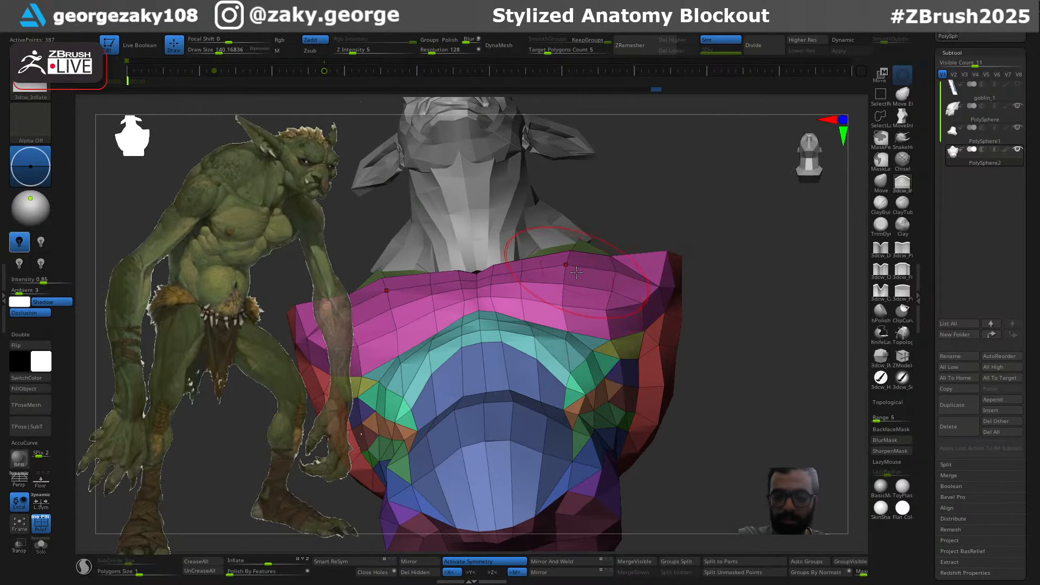
# Adjust the chest and torso silhouette with the Move brush, reducing the draw size from about 223 to 204
pyautogui.press('b')
pyautogui.press('m')
pyautogui.press('v')
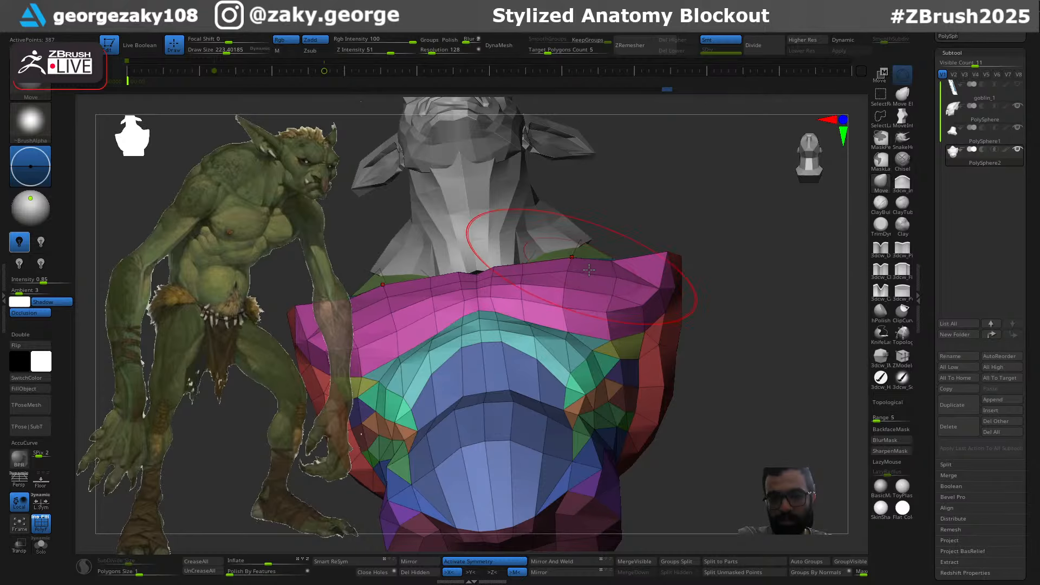
pyautogui.moveTo(589, 270); pyautogui.dragTo(595, 311, button='right')
pyautogui.moveTo(650, 328)
pyautogui.mouseDown(button='right')
pyautogui.moveTo(584, 325)
pyautogui.moveTo(658, 274)
pyautogui.moveTo(646, 335)
pyautogui.mouseUp(button='right')
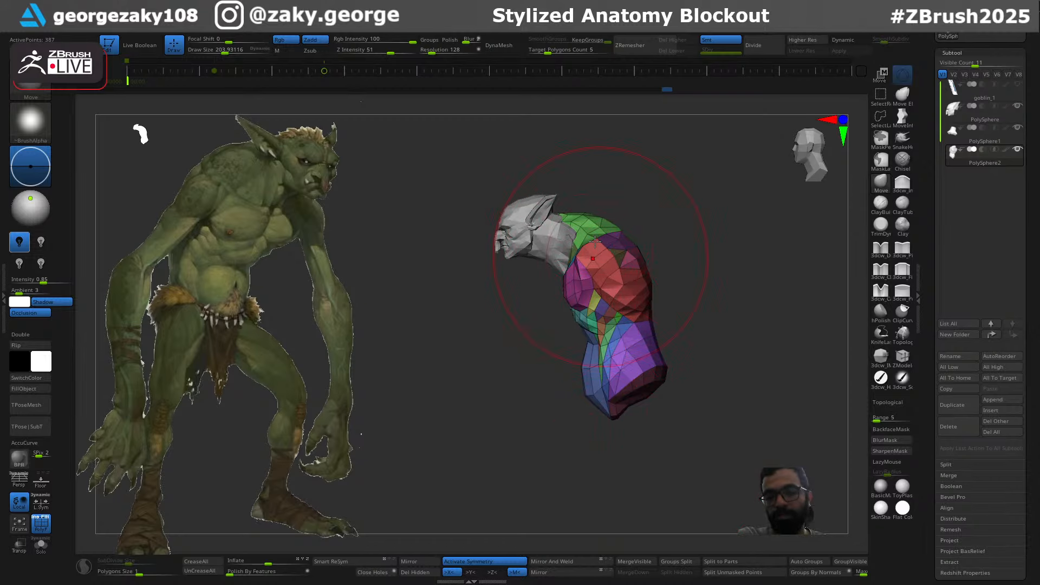
pyautogui.moveTo(698, 347); pyautogui.dragTo(658, 318, button='right')
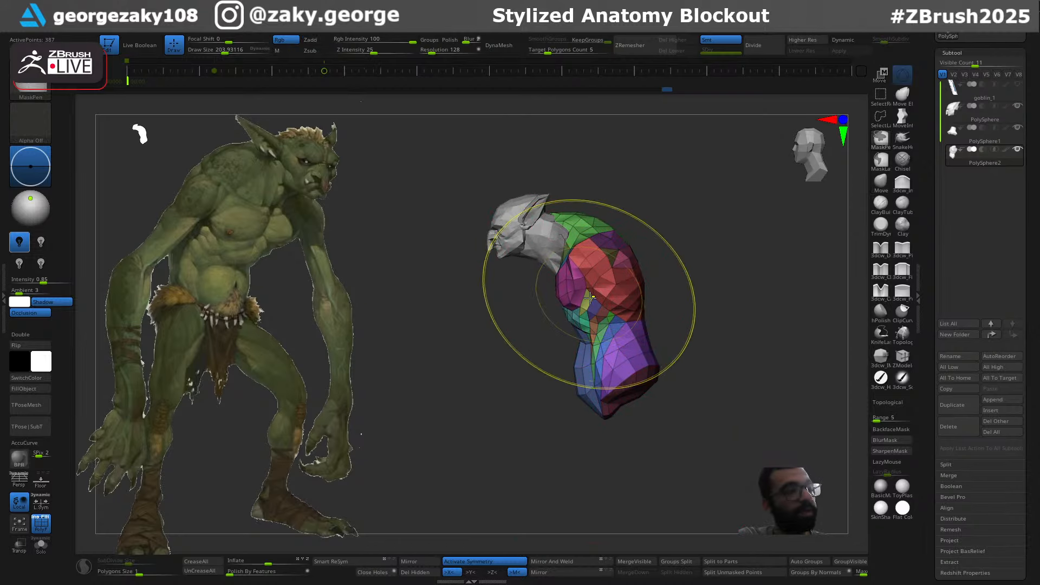
pyautogui.keyDown('ctrl'); pyautogui.moveTo(590, 290); pyautogui.dragTo(596, 314, button='right'); pyautogui.keyUp('ctrl')
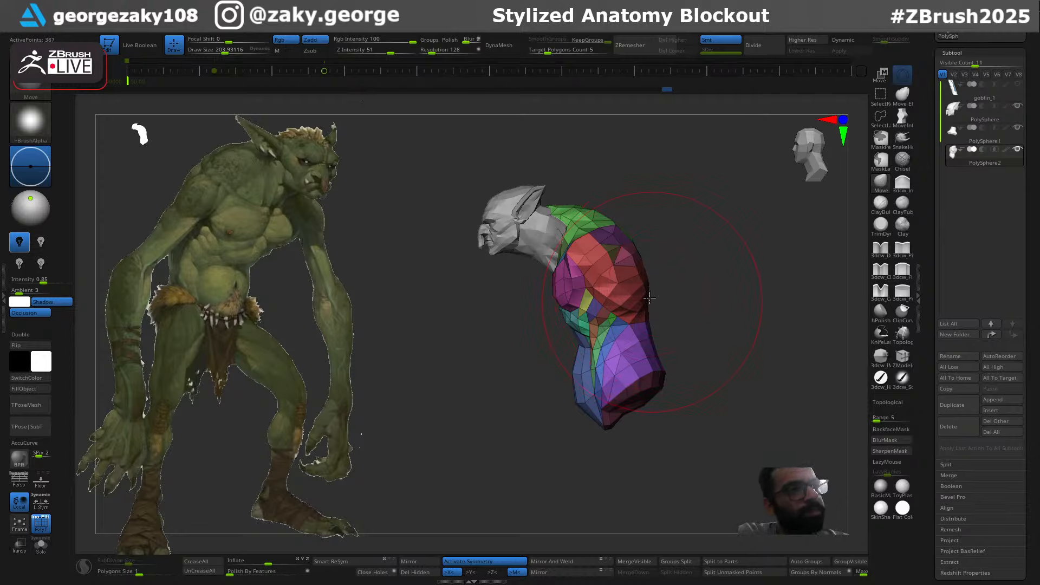
# Refine the side contour of the chest with the Move brush, using a smaller draw size of about 93
pyautogui.moveTo(681, 288); pyautogui.dragTo(660, 280, button='right')
pyautogui.keyDown('ctrl'); pyautogui.moveTo(577, 256); pyautogui.dragTo(587, 296, button='right'); pyautogui.keyUp('ctrl')
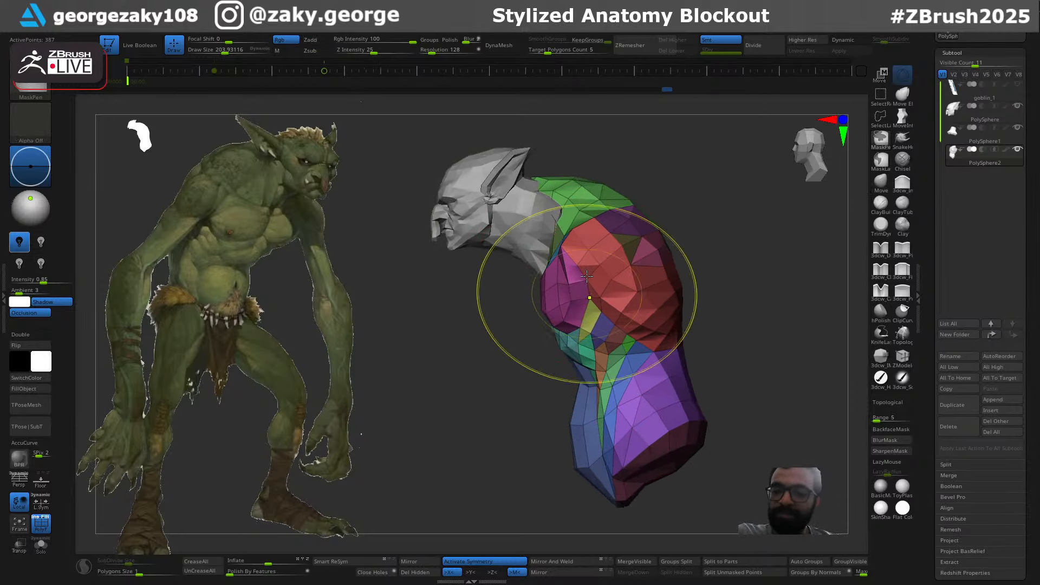
pyautogui.press('[')
pyautogui.press('[')
pyautogui.press('[')
pyautogui.press('[')
pyautogui.moveTo(571, 273); pyautogui.dragTo(566, 284)
pyautogui.moveTo(628, 247)
pyautogui.mouseDown(button='right')
pyautogui.moveTo(729, 237)
pyautogui.moveTo(692, 250)
pyautogui.mouseUp(button='right')
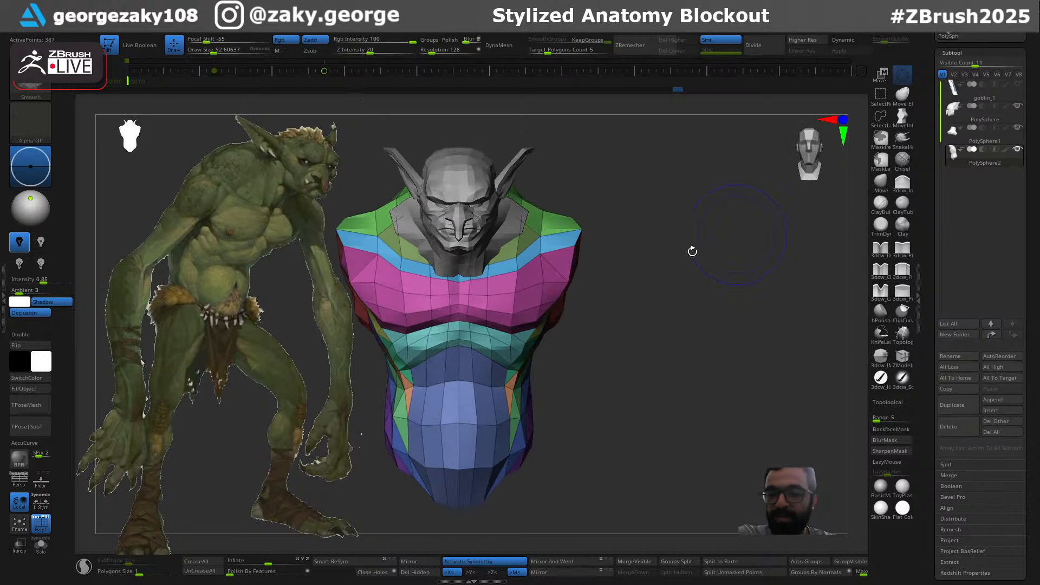
# Reshape the outer shoulder corner in front view with the Move brush at a draw size of about 97, undoing the first stroke
pyautogui.press('s')
pyautogui.moveTo(569, 279)
pyautogui.mouseDown()
pyautogui.moveTo(583, 247)
pyautogui.moveTo(623, 246)
pyautogui.mouseUp()
pyautogui.hotkey('ctrl', 'z')
pyautogui.press('s')
pyautogui.moveTo(625, 225); pyautogui.dragTo(631, 246, button='right')
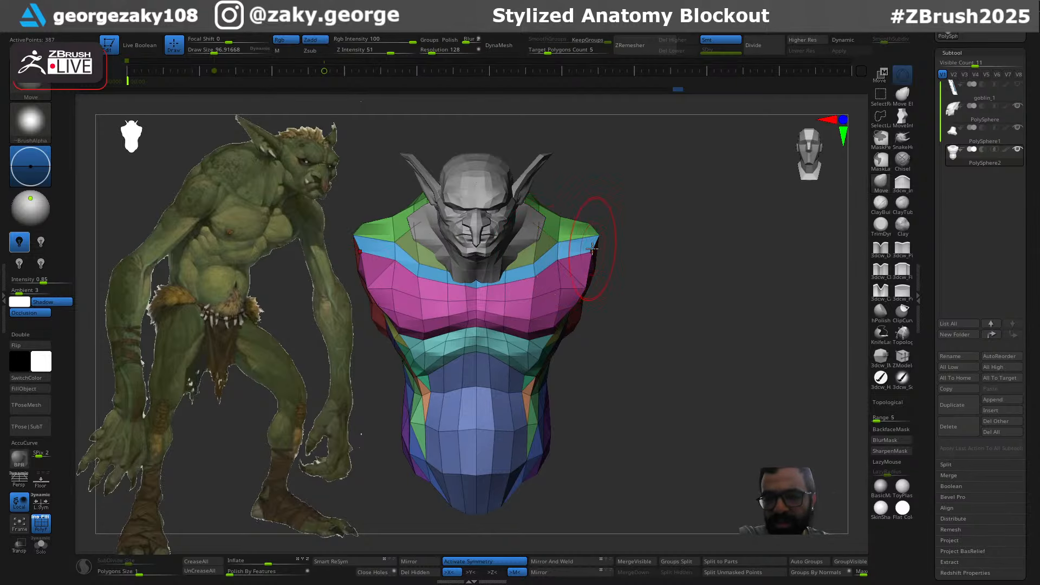
pyautogui.moveTo(639, 228); pyautogui.dragTo(633, 311)
# Refine the crease along the inner shoulder blade with the DamStandard brush, reducing the draw size from about 69 to 58
pyautogui.press('s')
pyautogui.moveTo(617, 243)
pyautogui.mouseDown()
pyautogui.moveTo(605, 243)
pyautogui.moveTo(617, 227)
pyautogui.moveTo(664, 211)
pyautogui.moveTo(659, 195)
pyautogui.moveTo(509, 173)
pyautogui.mouseUp()
pyautogui.moveTo(704, 264)
pyautogui.keyDown('ctrl'); pyautogui.mouseDown(button='right')
pyautogui.moveTo(690, 294)
pyautogui.moveTo(713, 284)
pyautogui.mouseUp(button='right'); pyautogui.keyUp('ctrl')
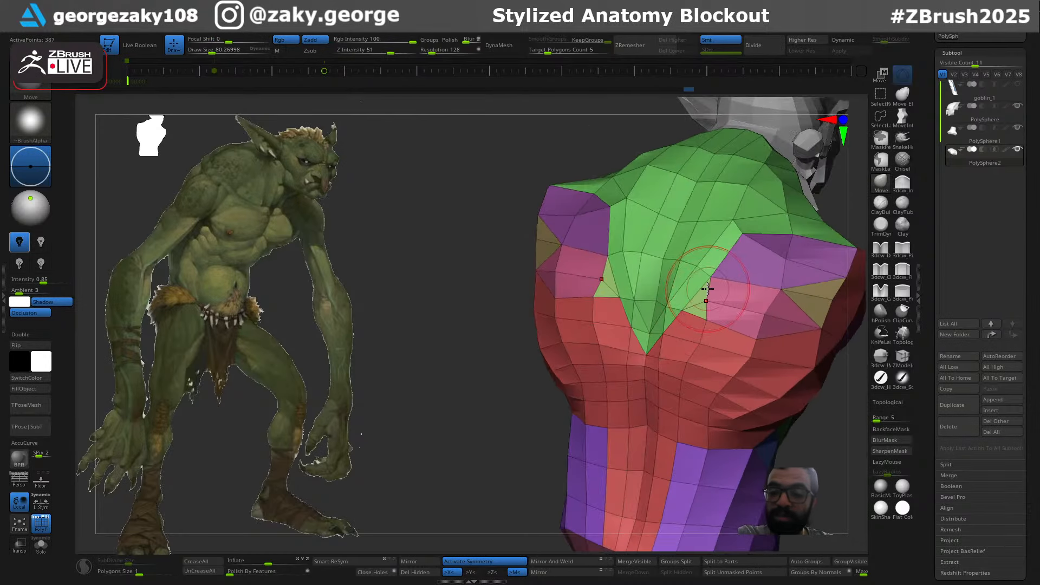
pyautogui.press('b')
pyautogui.press('d')
pyautogui.press('s')
pyautogui.moveTo(785, 233); pyautogui.dragTo(746, 277, button='right')
pyautogui.moveTo(743, 280)
pyautogui.mouseDown()
pyautogui.moveTo(780, 223)
pyautogui.moveTo(728, 250)
pyautogui.mouseUp()
pyautogui.moveTo(747, 238)
pyautogui.mouseDown(button='right')
pyautogui.moveTo(631, 297)
pyautogui.moveTo(687, 330)
pyautogui.moveTo(647, 316)
pyautogui.moveTo(632, 294)
pyautogui.mouseUp(button='right')
pyautogui.moveTo(705, 265)
pyautogui.mouseDown(button='right')
pyautogui.moveTo(714, 249)
pyautogui.moveTo(706, 271)
pyautogui.mouseUp(button='right')
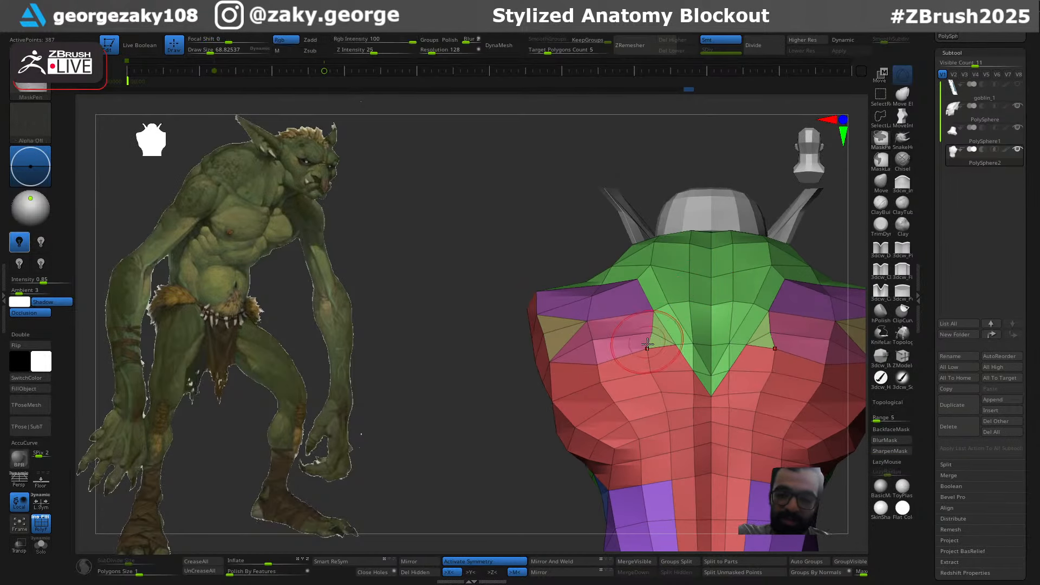
pyautogui.press('[')
pyautogui.moveTo(650, 347)
pyautogui.mouseDown(button='right')
pyautogui.moveTo(666, 262)
pyautogui.moveTo(665, 293)
pyautogui.moveTo(574, 285)
pyautogui.mouseUp(button='right')
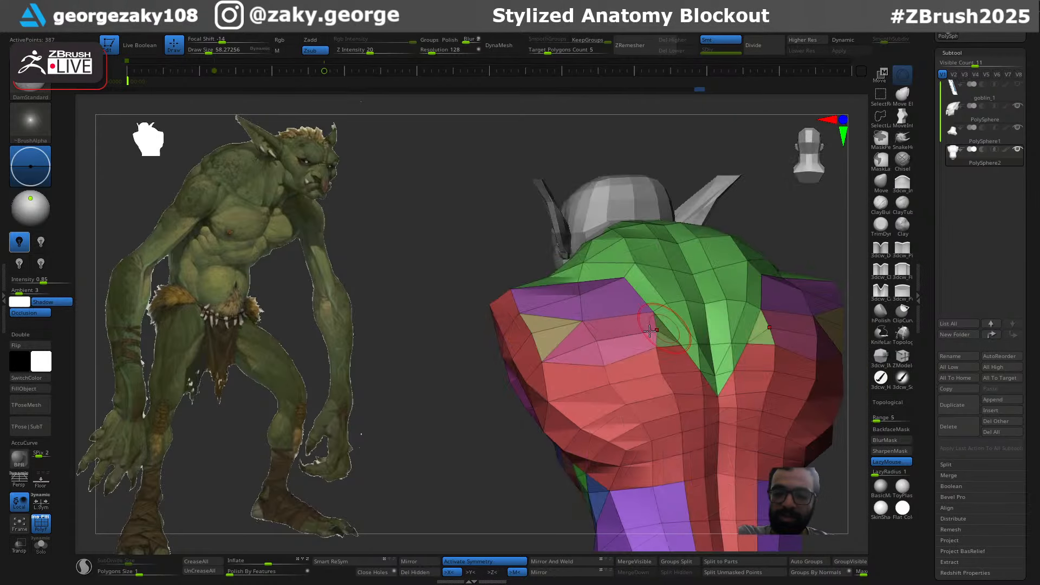
# Reshape the outer shoulder and upper side contour from the back and front with the Move brush at a draw size of about 84 to 88
pyautogui.press(']')
pyautogui.press(']')
pyautogui.press(']')
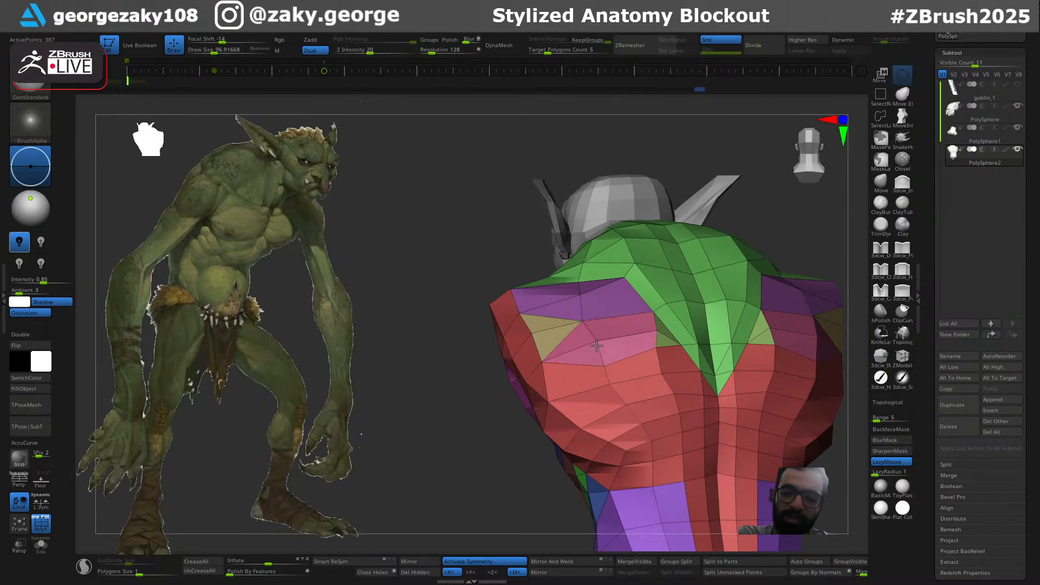
pyautogui.moveTo(612, 299)
pyautogui.mouseDown(button='right')
pyautogui.moveTo(580, 276)
pyautogui.moveTo(591, 266)
pyautogui.moveTo(538, 425)
pyautogui.moveTo(515, 325)
pyautogui.mouseUp(button='right')
pyautogui.press('b')
pyautogui.press('m')
pyautogui.press('v')
pyautogui.press('[')
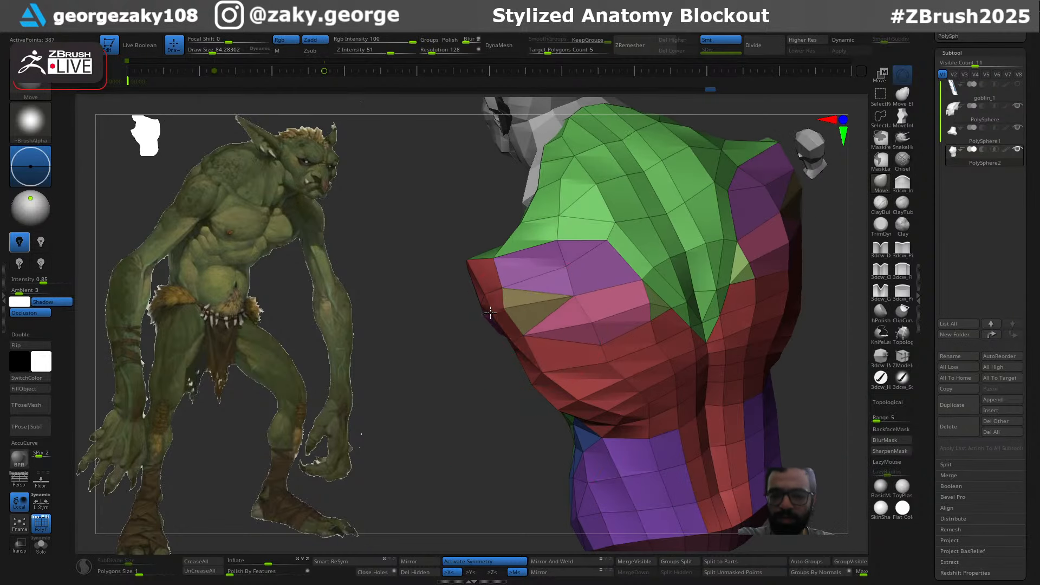
pyautogui.moveTo(503, 310); pyautogui.dragTo(518, 312)
pyautogui.press(']')
pyautogui.moveTo(519, 322)
pyautogui.mouseDown(button='right')
pyautogui.moveTo(580, 262)
pyautogui.moveTo(579, 294)
pyautogui.moveTo(701, 282)
pyautogui.moveTo(666, 235)
pyautogui.moveTo(615, 311)
pyautogui.mouseUp(button='right')
pyautogui.press('[')
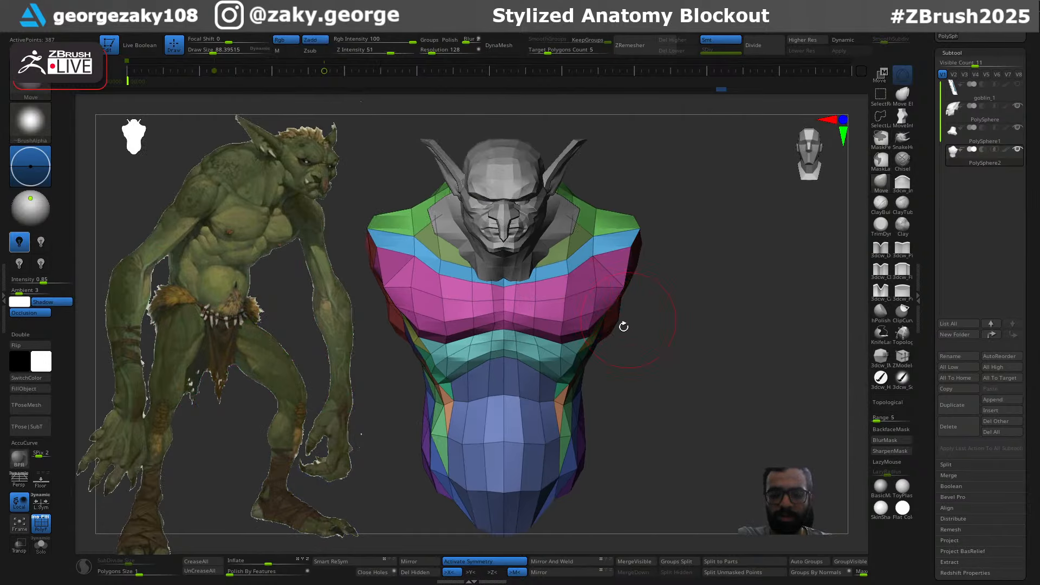
pyautogui.moveTo(631, 323); pyautogui.dragTo(645, 324)
# Try to reshape the side of the waist with the Move brush, undo the stroke and reduce the draw size
pyautogui.keyDown('ctrl'); pyautogui.moveTo(628, 391); pyautogui.dragTo(612, 346, button='right'); pyautogui.keyUp('ctrl')
pyautogui.moveTo(603, 414)
pyautogui.mouseDown()
pyautogui.moveTo(586, 401)
pyautogui.moveTo(601, 381)
pyautogui.mouseUp()
pyautogui.hotkey('ctrl', 'z')
pyautogui.press('s')
pyautogui.moveTo(628, 374); pyautogui.dragTo(609, 370, button='right')
pyautogui.press('s')
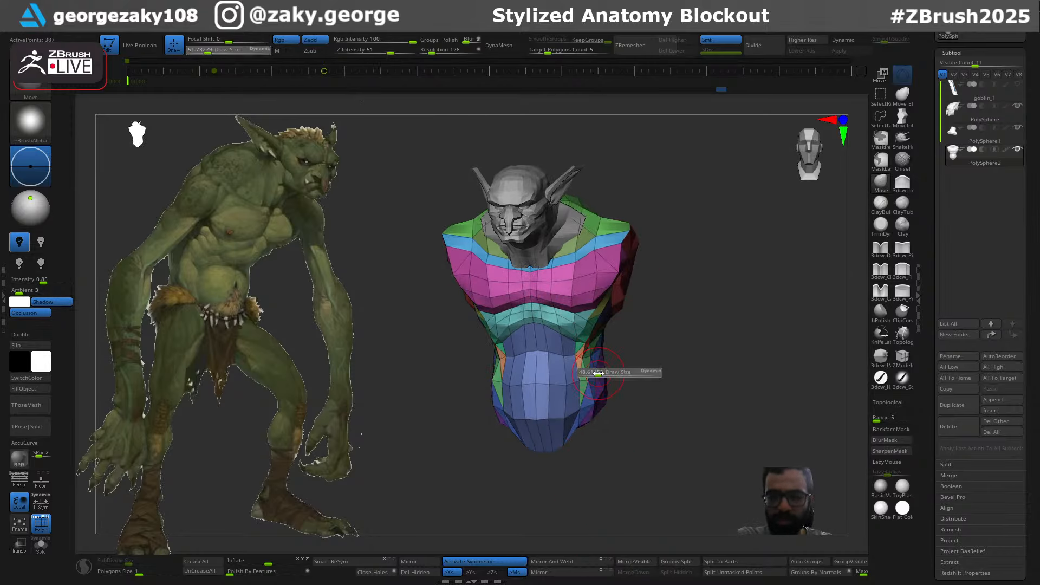
pyautogui.moveTo(606, 373); pyautogui.dragTo(600, 374)
pyautogui.moveTo(630, 373); pyautogui.dragTo(614, 360, button='right')
# Try the DamStandard brush on the side of the abdomen at a draw size of about 65
pyautogui.press('b')
pyautogui.press('d')
pyautogui.press('s')
pyautogui.press('s')
pyautogui.moveTo(583, 394); pyautogui.dragTo(586, 394)
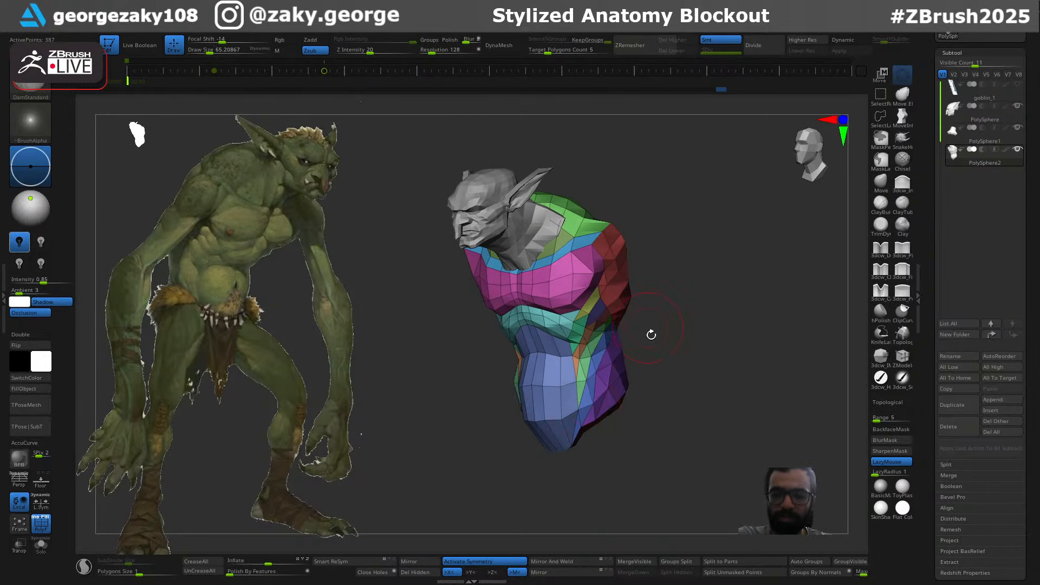
pyautogui.moveTo(651, 334); pyautogui.dragTo(609, 352, button='right')
# Adjust the flank between the rib arch and belly with the Move brush at a draw size of about 76, undoing the first strokes
pyautogui.press('b')
pyautogui.press('m')
pyautogui.press('v')
pyautogui.press('s')
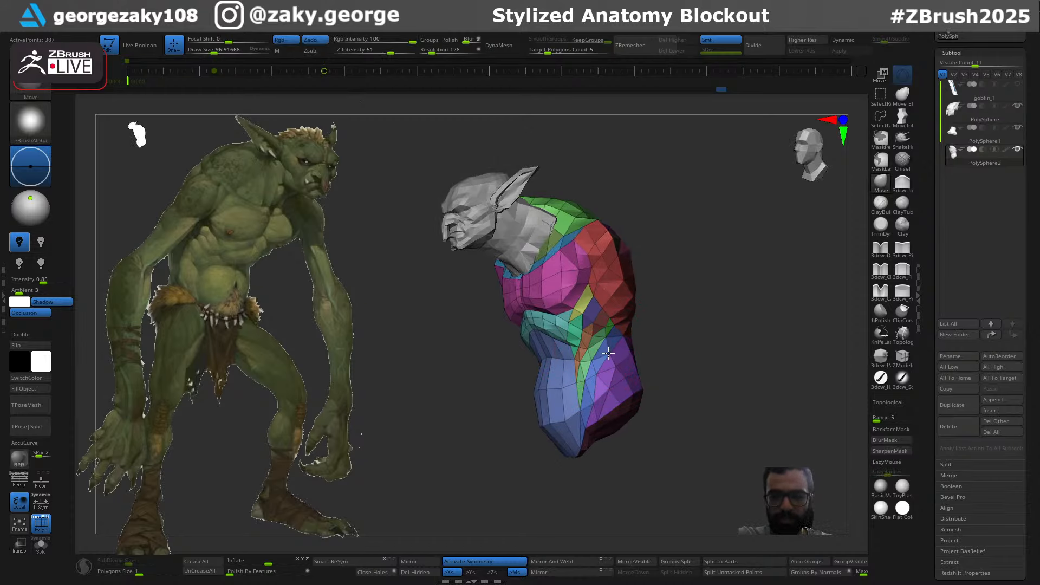
pyautogui.press('s')
pyautogui.press('s')
pyautogui.moveTo(603, 348); pyautogui.dragTo(591, 371)
pyautogui.hotkey('ctrl', 'z')
pyautogui.press('s')
pyautogui.hotkey('ctrl', 'z')
pyautogui.press('s')
pyautogui.press('s')
pyautogui.moveTo(591, 371); pyautogui.dragTo(587, 378)
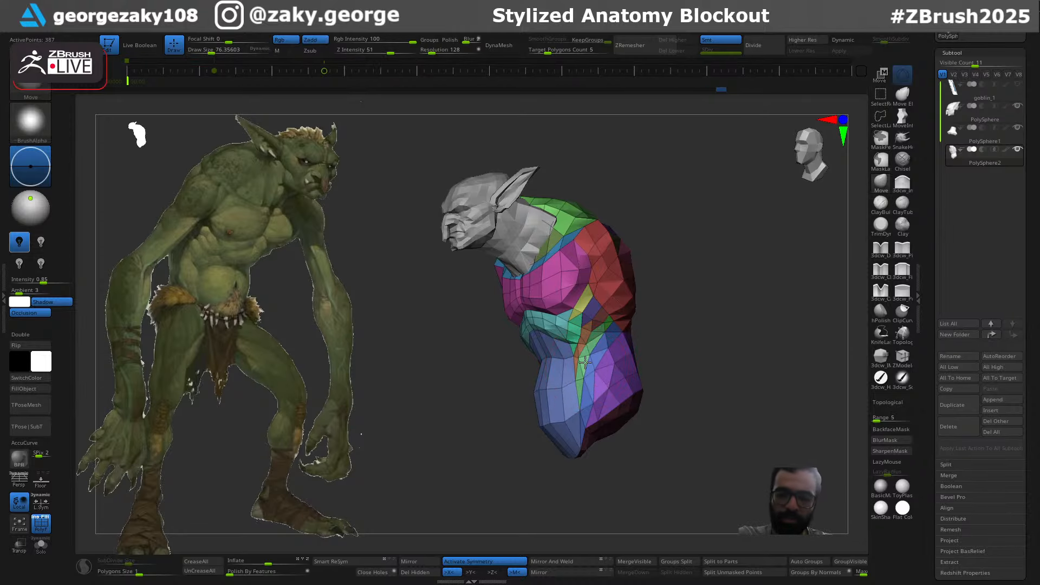
# Make the neck subtool active and reshape the base of the neck with the Move brush at a draw size of about 109
pyautogui.moveTo(660, 327); pyautogui.dragTo(728, 331, button='right')
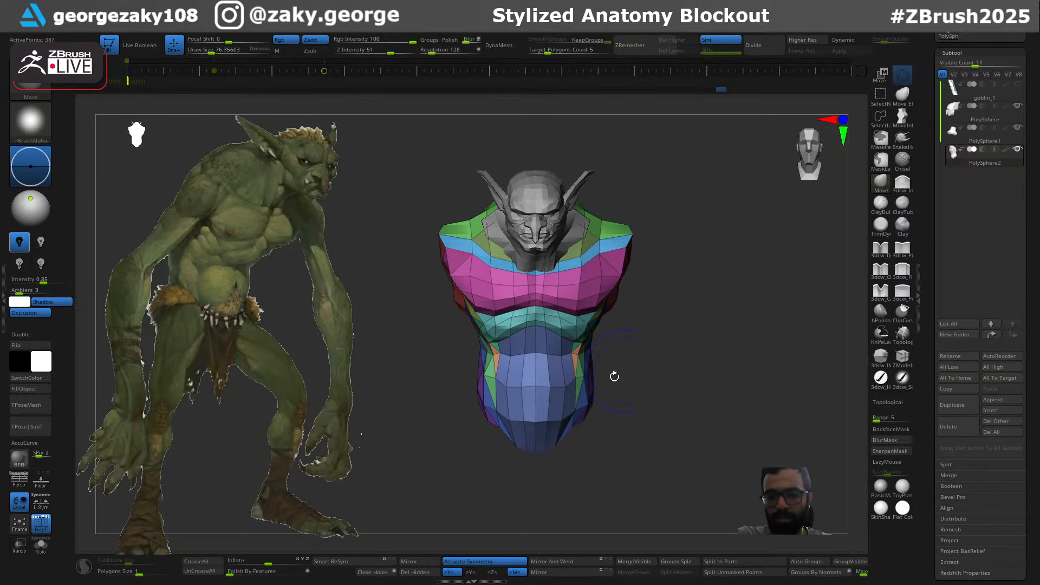
pyautogui.press('s')
pyautogui.moveTo(567, 398); pyautogui.dragTo(570, 398)
pyautogui.keyDown('ctrl'); pyautogui.moveTo(612, 309); pyautogui.dragTo(616, 369, button='right'); pyautogui.keyUp('ctrl')
pyautogui.keyDown('alt'); pyautogui.click(552, 170); pyautogui.keyUp('alt')
pyautogui.keyDown('alt'); pyautogui.moveTo(560, 209); pyautogui.dragTo(595, 390, button='right'); pyautogui.keyUp('alt')
pyautogui.moveTo(595, 390); pyautogui.dragTo(558, 363, button='right')
pyautogui.moveTo(574, 391); pyautogui.dragTo(579, 391)
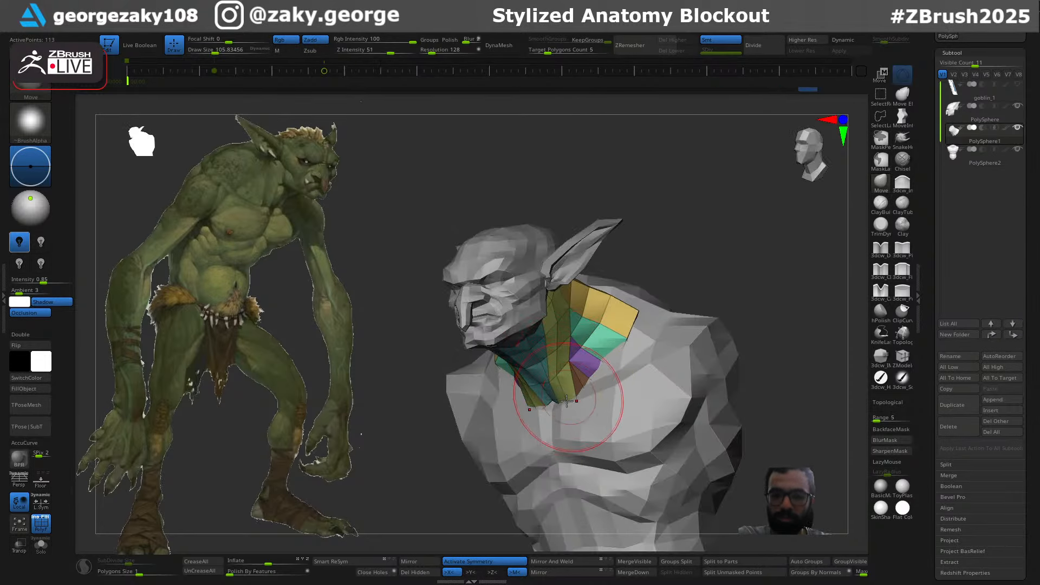
pyautogui.keyDown('shift'); pyautogui.moveTo(572, 390); pyautogui.dragTo(594, 389, button='right'); pyautogui.keyUp('shift')
# Smooth and reposition the lower side of the neck where it meets the collarbone, reducing the draw size to about 65
pyautogui.press('s')
pyautogui.moveTo(593, 391); pyautogui.dragTo(591, 391)
pyautogui.moveTo(581, 393)
pyautogui.mouseDown(button='right')
pyautogui.moveTo(608, 429)
pyautogui.moveTo(655, 360)
pyautogui.moveTo(646, 314)
pyautogui.moveTo(635, 373)
pyautogui.moveTo(623, 346)
pyautogui.mouseUp(button='right')
pyautogui.press('s')
pyautogui.keyDown('shift'); pyautogui.moveTo(502, 302); pyautogui.dragTo(504, 306); pyautogui.keyUp('shift')
pyautogui.press('s')
pyautogui.moveTo(504, 307); pyautogui.dragTo(493, 310)
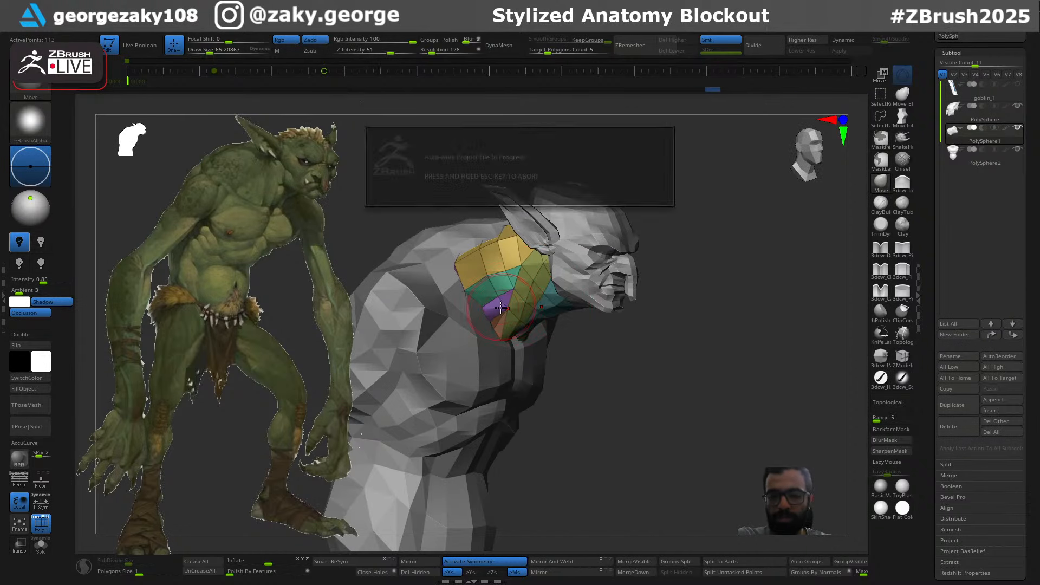
# Refine the neck's lower front corner above the chest with the Move brush at a smaller draw size
pyautogui.moveTo(517, 325); pyautogui.dragTo(470, 325, button='right')
pyautogui.press('s')
pyautogui.press('s')
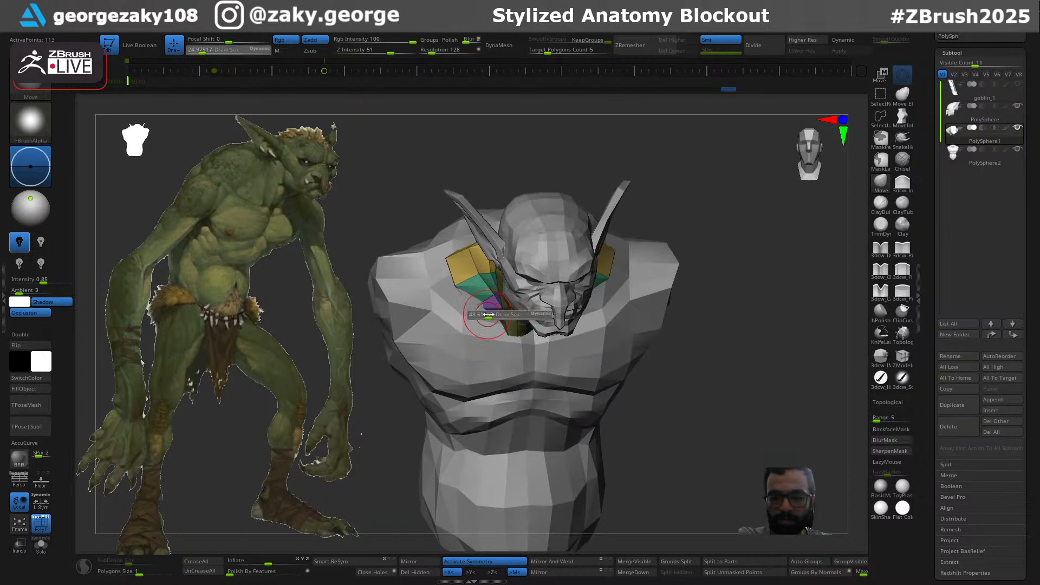
pyautogui.moveTo(482, 322); pyautogui.dragTo(487, 319)
pyautogui.moveTo(491, 335); pyautogui.dragTo(523, 306, button='right')
pyautogui.press('s')
pyautogui.moveTo(523, 306); pyautogui.dragTo(525, 306)
pyautogui.moveTo(524, 306); pyautogui.dragTo(521, 312)
# Pull the rear edge of the neck piece into the trapezius with the Move brush at a draw size of about 93
pyautogui.moveTo(575, 324)
pyautogui.mouseDown(button='right')
pyautogui.moveTo(528, 332)
pyautogui.moveTo(525, 285)
pyautogui.moveTo(472, 287)
pyautogui.moveTo(462, 271)
pyautogui.mouseUp(button='right')
pyautogui.press('s')
pyautogui.moveTo(444, 264); pyautogui.dragTo(458, 261)
pyautogui.moveTo(459, 261); pyautogui.dragTo(468, 235, button='right')
pyautogui.press('s')
pyautogui.moveTo(471, 234); pyautogui.dragTo(460, 224)
# Check the trapezius on the torso subtool, return to the neck subtool and smooth its outer edge at a draw size of about 62
pyautogui.keyDown('alt'); pyautogui.click(463, 229); pyautogui.keyUp('alt')
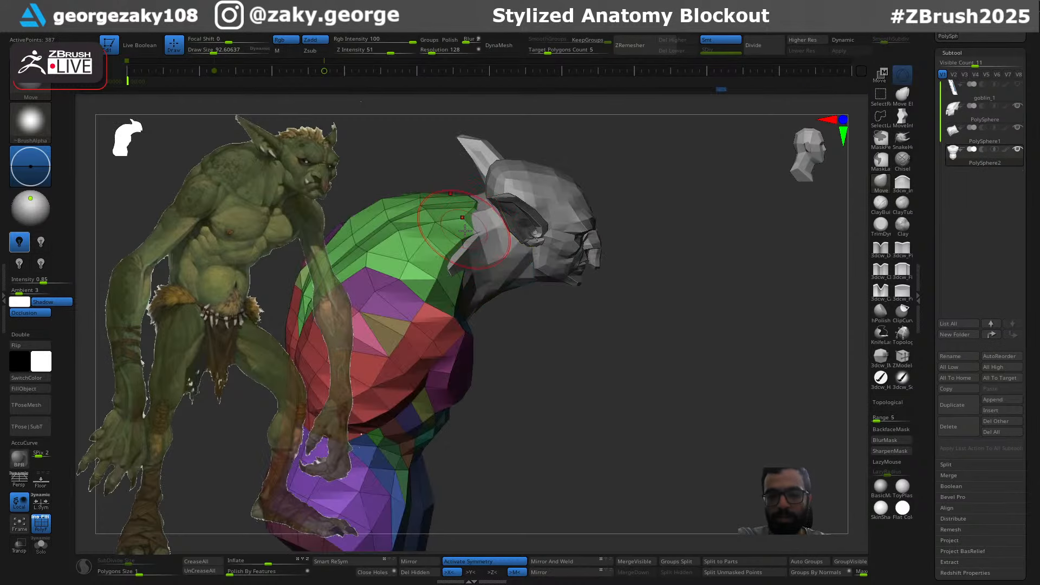
pyautogui.moveTo(464, 231)
pyautogui.mouseDown(button='right')
pyautogui.moveTo(487, 270)
pyautogui.moveTo(587, 296)
pyautogui.moveTo(657, 234)
pyautogui.moveTo(588, 285)
pyautogui.mouseUp(button='right')
pyautogui.keyDown('alt'); pyautogui.click(577, 282); pyautogui.keyUp('alt')
pyautogui.keyDown('shift'); pyautogui.moveTo(588, 283); pyautogui.dragTo(599, 290); pyautogui.keyUp('shift')
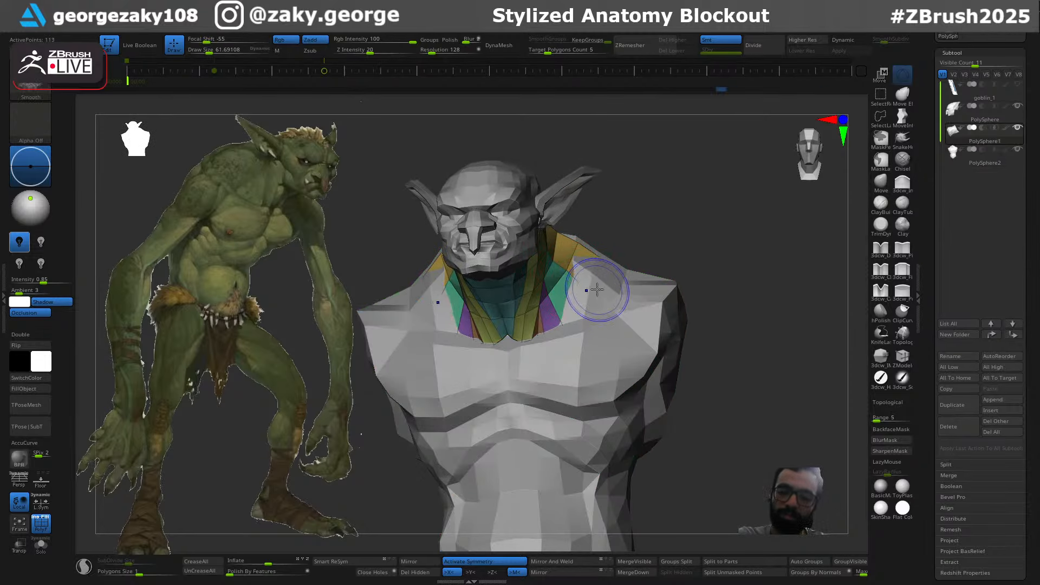
pyautogui.moveTo(600, 291)
pyautogui.mouseDown(button='right')
pyautogui.moveTo(630, 298)
pyautogui.moveTo(682, 217)
pyautogui.moveTo(662, 349)
pyautogui.mouseUp(button='right')
pyautogui.moveTo(661, 349)
pyautogui.mouseDown(button='right')
pyautogui.moveTo(671, 329)
pyautogui.moveTo(628, 248)
pyautogui.moveTo(631, 212)
pyautogui.mouseUp(button='right')
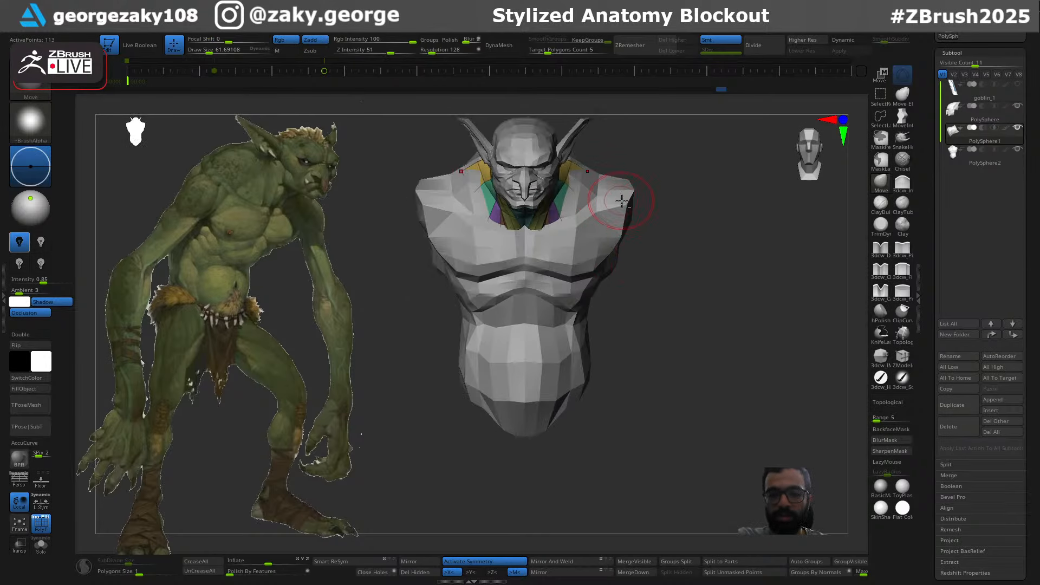
# Make the torso subtool active and adjust its shoulder and chest contour in side view with the Move brush, undoing unwanted strokes
pyautogui.keyDown('alt'); pyautogui.click(621, 201); pyautogui.keyUp('alt')
pyautogui.moveTo(687, 246); pyautogui.dragTo(621, 211, button='right')
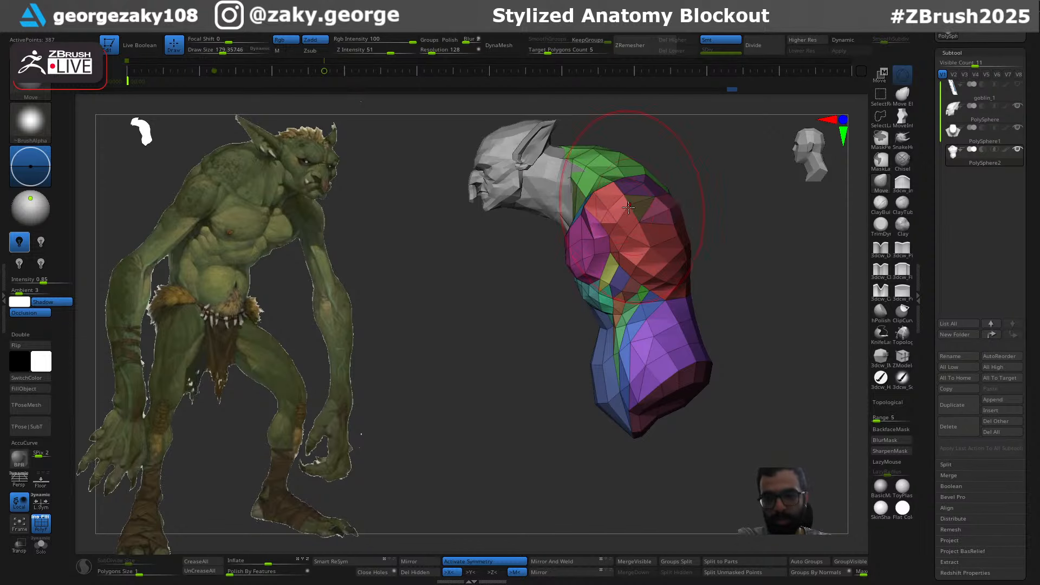
pyautogui.hotkey('ctrl', 'z')
pyautogui.moveTo(628, 207); pyautogui.dragTo(608, 210)
pyautogui.press('s')
pyautogui.hotkey('ctrl', 'z')
pyautogui.press('s')
pyautogui.press('s')
pyautogui.moveTo(575, 247); pyautogui.dragTo(583, 272)
# Try to reshape the torso's mid-back in side view with the Move brush, enlarging the draw size to about 342
pyautogui.press('s')
pyautogui.moveTo(658, 297)
pyautogui.mouseDown()
pyautogui.moveTo(672, 310)
pyautogui.moveTo(666, 298)
pyautogui.mouseUp()
pyautogui.hotkey('ctrl', 'z')
pyautogui.hotkey('ctrl', 'z')
pyautogui.press('s')
pyautogui.moveTo(662, 298)
pyautogui.mouseDown()
pyautogui.moveTo(685, 301)
pyautogui.moveTo(654, 310)
pyautogui.mouseUp()
pyautogui.hotkey('ctrl', 'z')
pyautogui.press('s')
pyautogui.moveTo(648, 311); pyautogui.dragTo(661, 312)
pyautogui.hotkey('ctrl', 'z')
pyautogui.moveTo(519, 415); pyautogui.dragTo(617, 417)
pyautogui.keyDown('ctrl'); pyautogui.moveTo(698, 284); pyautogui.dragTo(685, 350, button='right'); pyautogui.keyUp('ctrl')
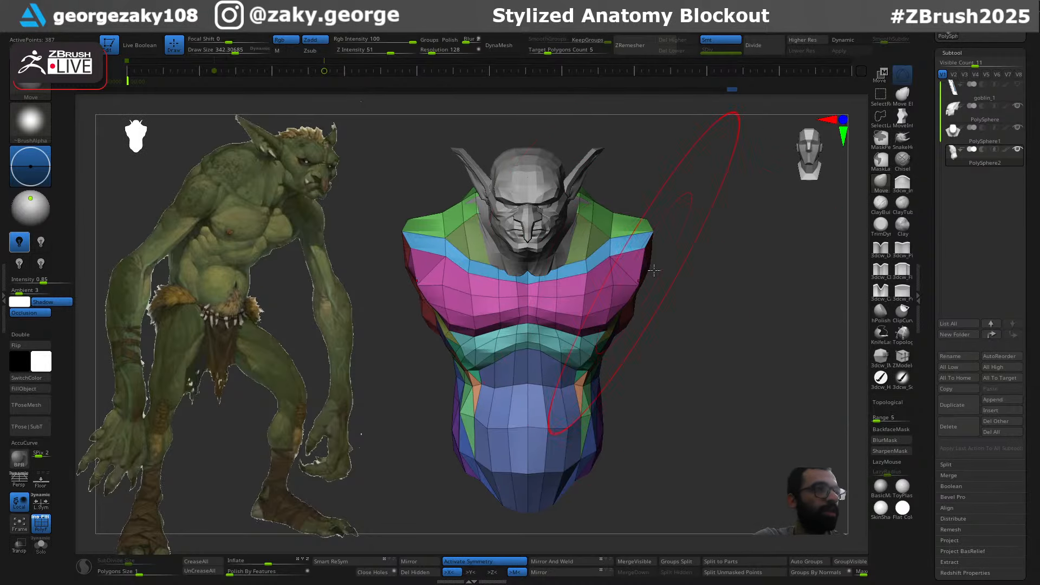
pyautogui.moveTo(695, 270); pyautogui.dragTo(666, 267)
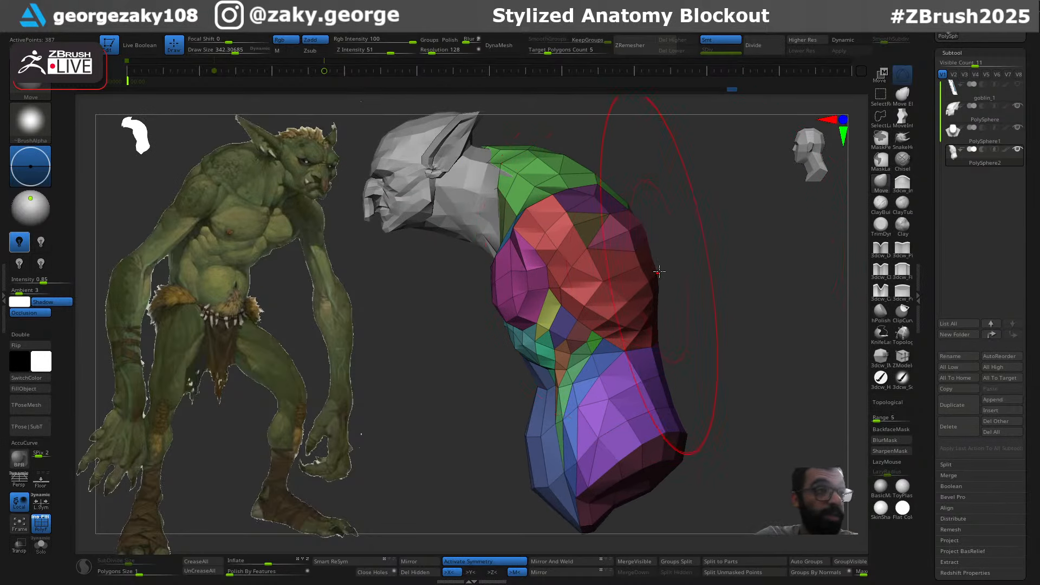
# Reshape the upper back and trapezius contour in side view with the Move brush, reducing the draw size from about 179 to 84
pyautogui.press('[')
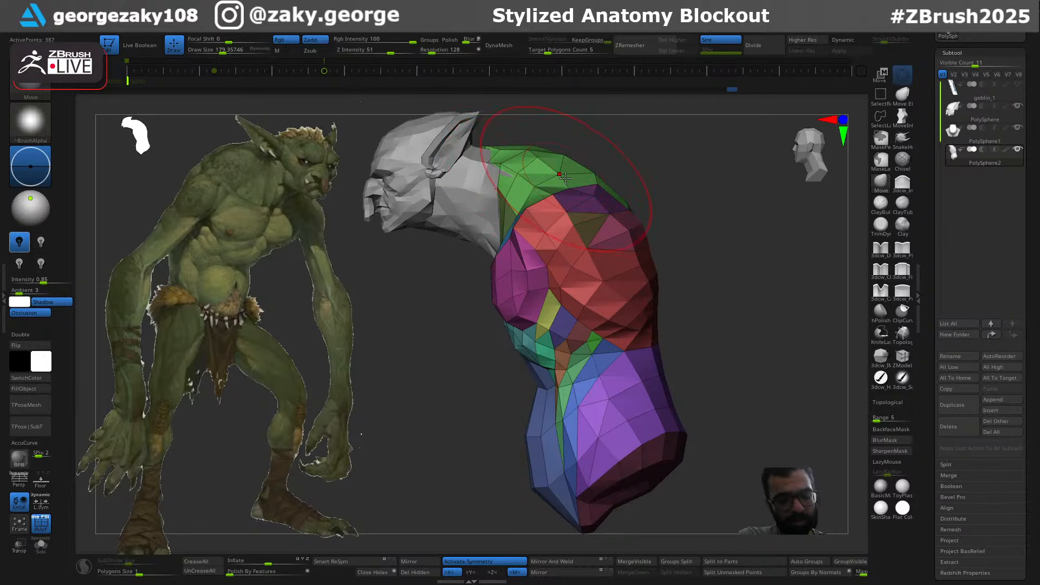
pyautogui.press('s')
pyautogui.moveTo(558, 177); pyautogui.dragTo(555, 178)
pyautogui.keyDown('alt'); pyautogui.moveTo(617, 152); pyautogui.dragTo(615, 183); pyautogui.keyUp('alt')
pyautogui.press('s')
pyautogui.moveTo(535, 176); pyautogui.dragTo(533, 180)
pyautogui.press('s')
pyautogui.hotkey('ctrl', 'z')
pyautogui.press('s')
pyautogui.moveTo(499, 163)
pyautogui.mouseDown()
pyautogui.moveTo(521, 177)
pyautogui.moveTo(499, 180)
pyautogui.mouseUp()
pyautogui.press('s')
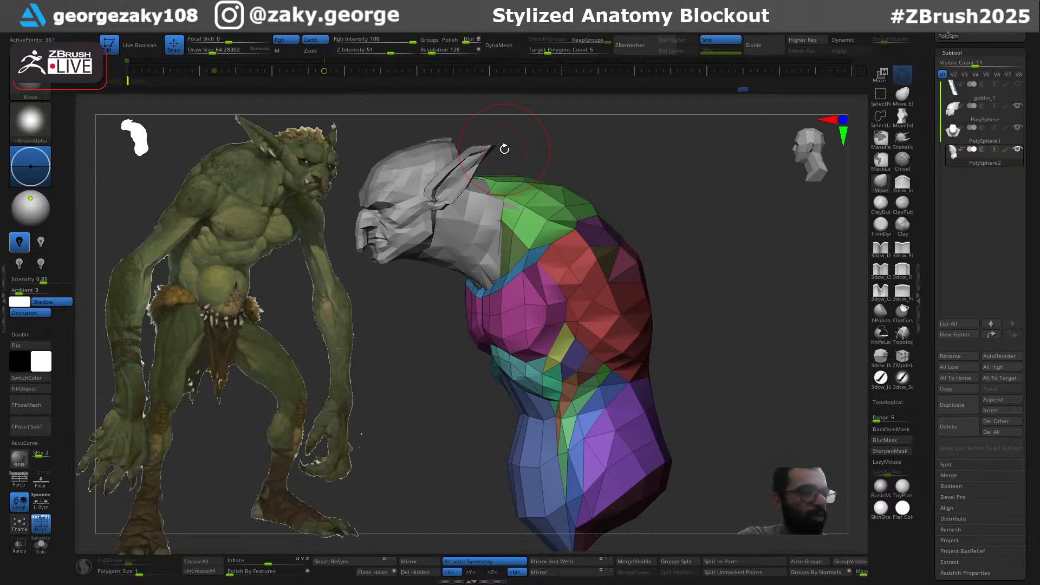
# Insert the shoulder part from the 3dcw IMM brush onto the upper outer side of the torso
pyautogui.moveTo(504, 149)
pyautogui.mouseDown()
pyautogui.moveTo(677, 227)
pyautogui.moveTo(585, 209)
pyautogui.moveTo(649, 234)
pyautogui.moveTo(622, 246)
pyautogui.moveTo(659, 234)
pyautogui.moveTo(601, 247)
pyautogui.moveTo(585, 266)
pyautogui.mouseUp()
pyautogui.press('ctrl')
pyautogui.keyDown('ctrl'); pyautogui.moveTo(584, 268); pyautogui.dragTo(584, 275, button='right'); pyautogui.keyUp('ctrl')
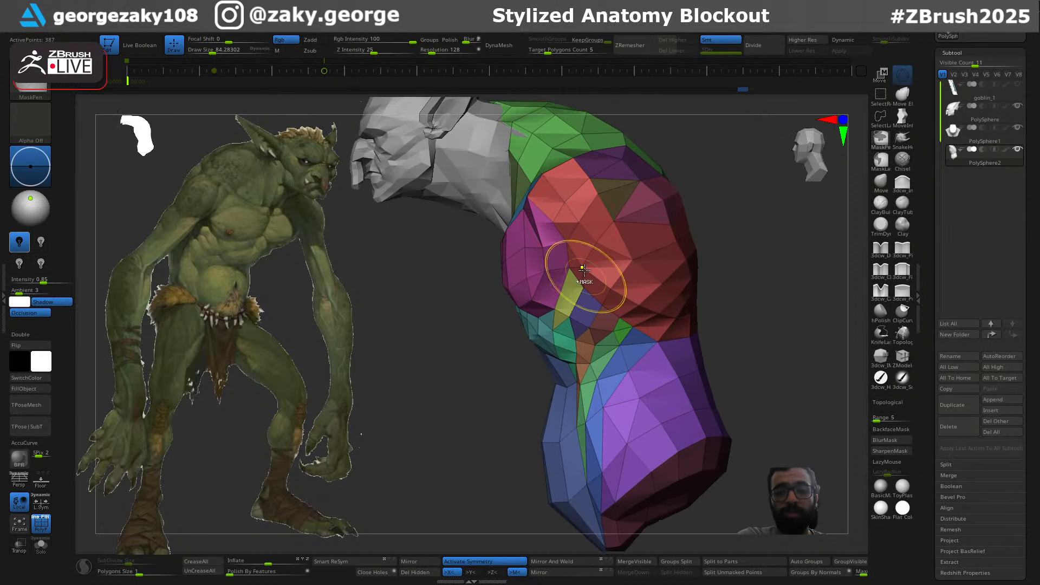
pyautogui.keyDown('alt'); pyautogui.moveTo(566, 206); pyautogui.dragTo(578, 243, button='right'); pyautogui.keyUp('alt')
pyautogui.press('4')
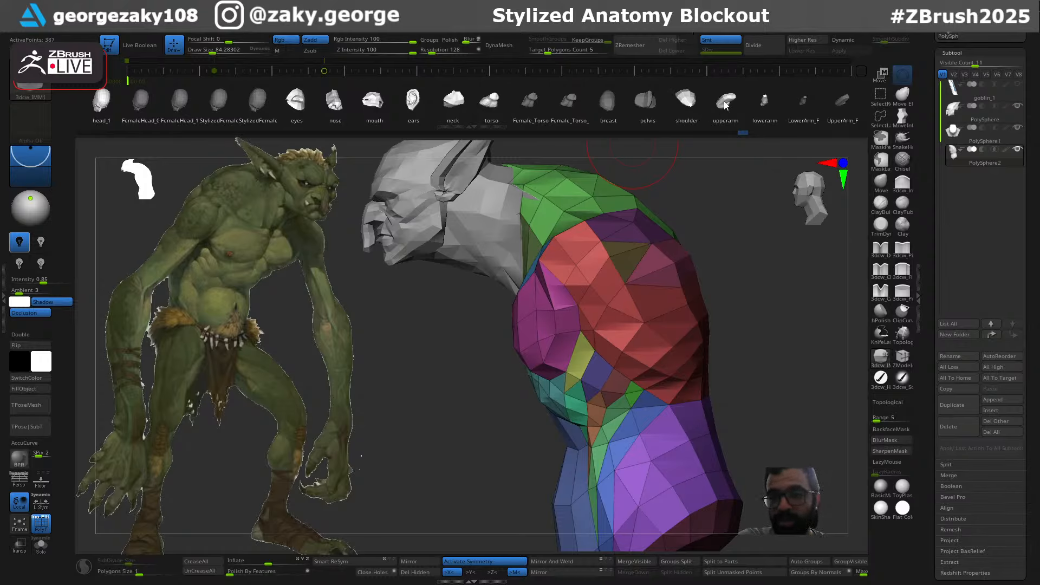
pyautogui.click(690, 102)
pyautogui.moveTo(571, 254); pyautogui.dragTo(645, 234)
# Position the inserted shoulder part outside the torso with the gizmo, undoing the last scale attempt
pyautogui.press('w')
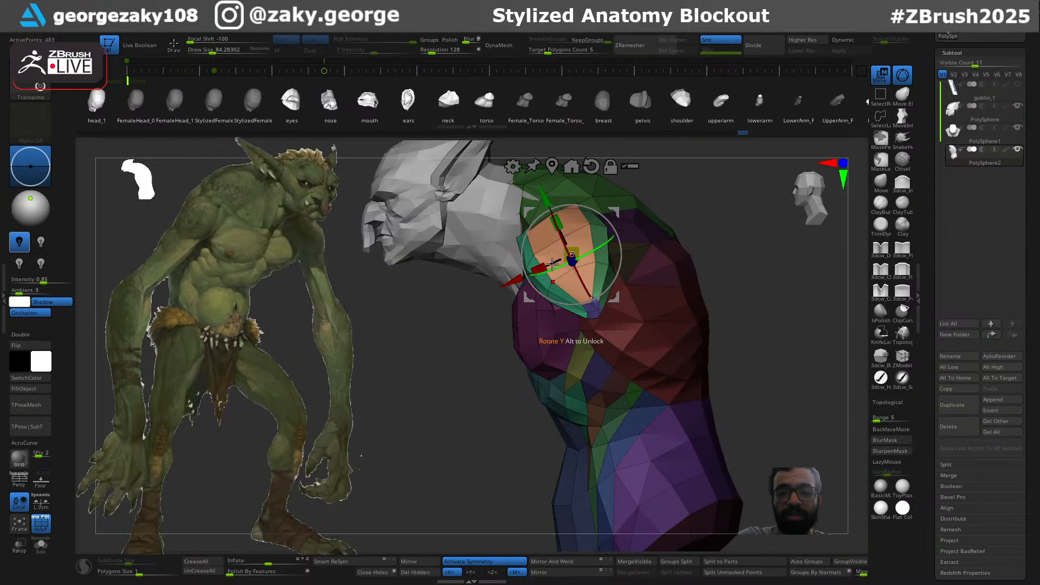
pyautogui.moveTo(539, 269); pyautogui.dragTo(519, 276)
pyautogui.moveTo(606, 382)
pyautogui.keyDown('alt'); pyautogui.mouseDown()
pyautogui.moveTo(574, 331)
pyautogui.moveTo(599, 366)
pyautogui.mouseUp(); pyautogui.keyUp('alt')
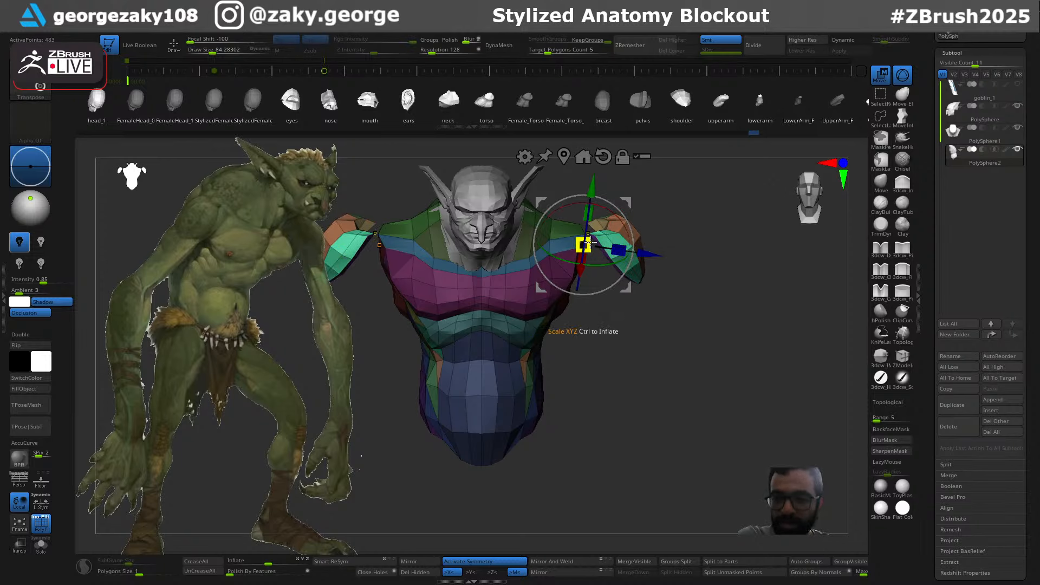
pyautogui.moveTo(587, 242)
pyautogui.mouseDown()
pyautogui.moveTo(619, 217)
pyautogui.moveTo(592, 236)
pyautogui.mouseUp()
pyautogui.hotkey('ctrl', 'z')
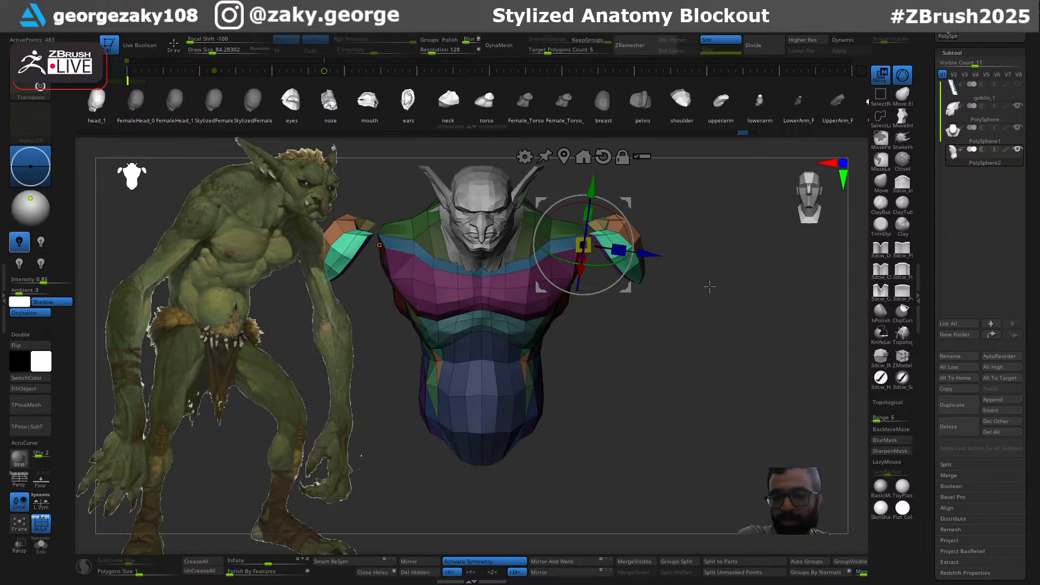
# Split the unmasked shoulder parts from the torso into a separate subtool
pyautogui.moveTo(709, 286); pyautogui.dragTo(715, 313)
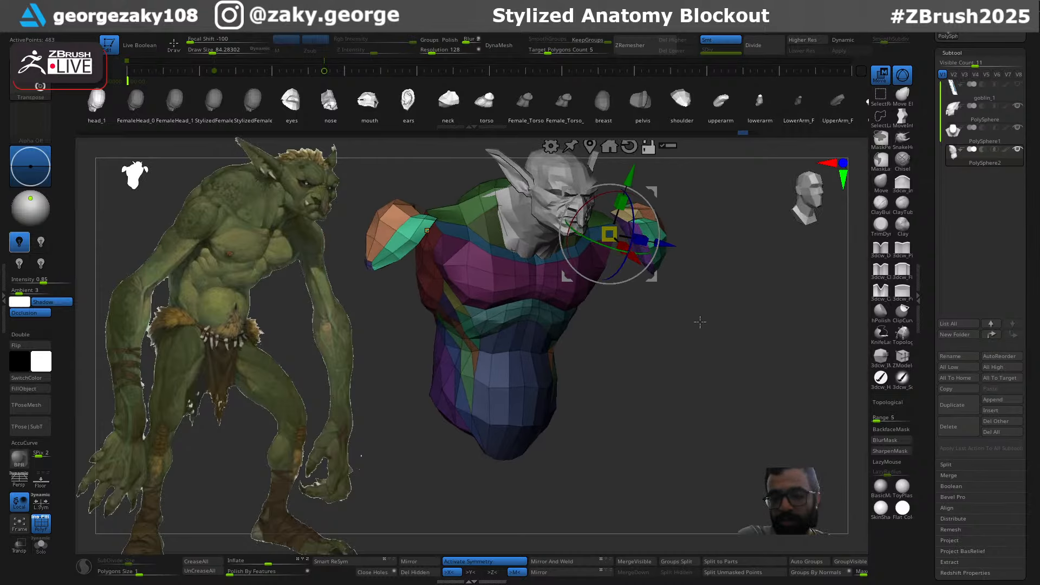
pyautogui.moveTo(681, 380)
pyautogui.mouseDown()
pyautogui.moveTo(704, 380)
pyautogui.moveTo(677, 392)
pyautogui.moveTo(688, 391)
pyautogui.mouseUp()
pyautogui.press('q')
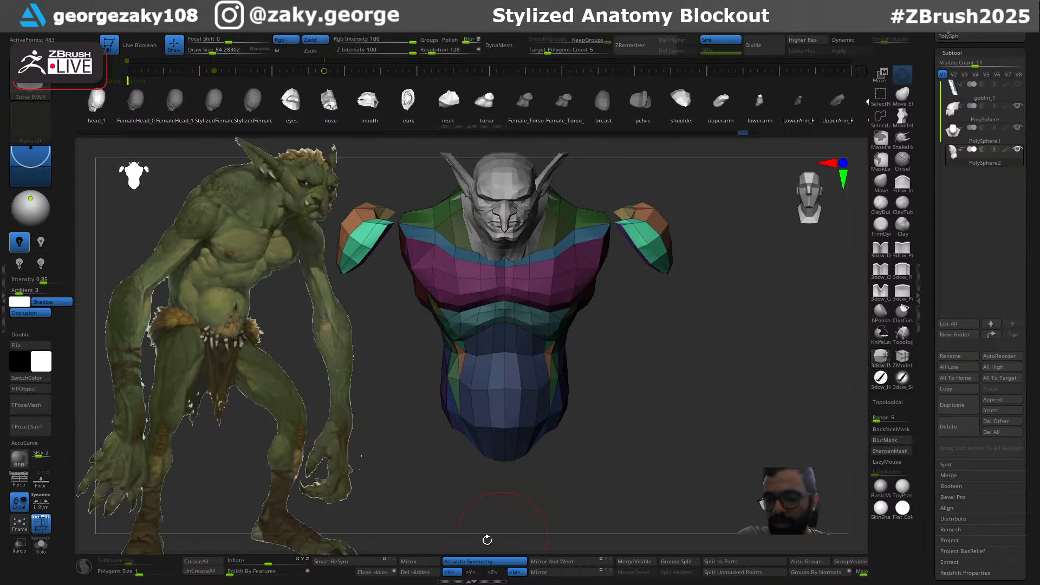
pyautogui.click(728, 575)
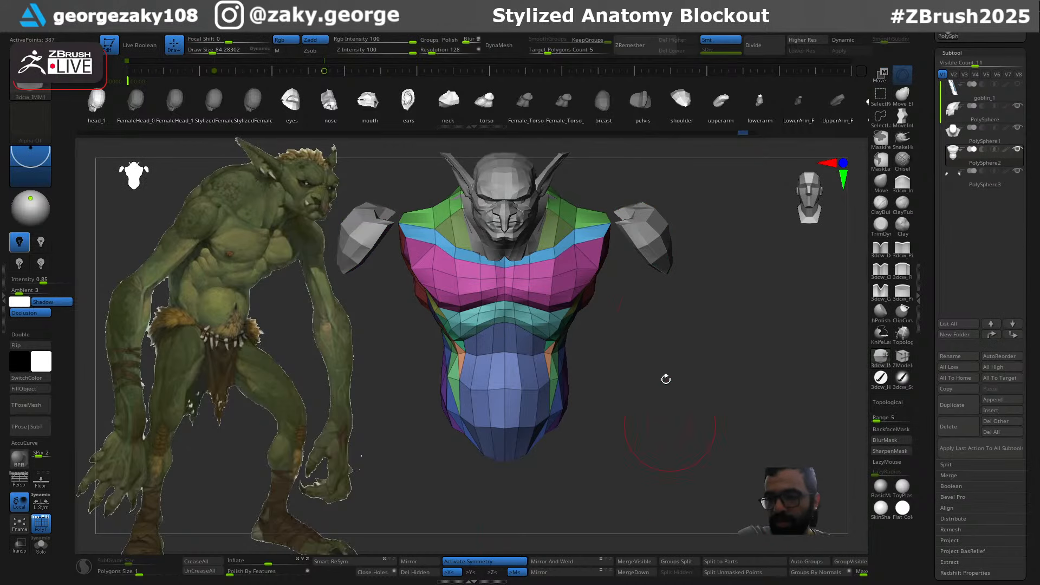
# Make the torso subtool active and try to pull its outer shoulder corner from above with the Move brush, undoing the stroke
pyautogui.press('w')
pyautogui.moveTo(654, 191)
pyautogui.mouseDown()
pyautogui.moveTo(621, 207)
pyautogui.moveTo(665, 247)
pyautogui.moveTo(664, 309)
pyautogui.moveTo(648, 304)
pyautogui.mouseUp()
pyautogui.press('q')
pyautogui.keyDown('alt'); pyautogui.click(608, 228); pyautogui.keyUp('alt')
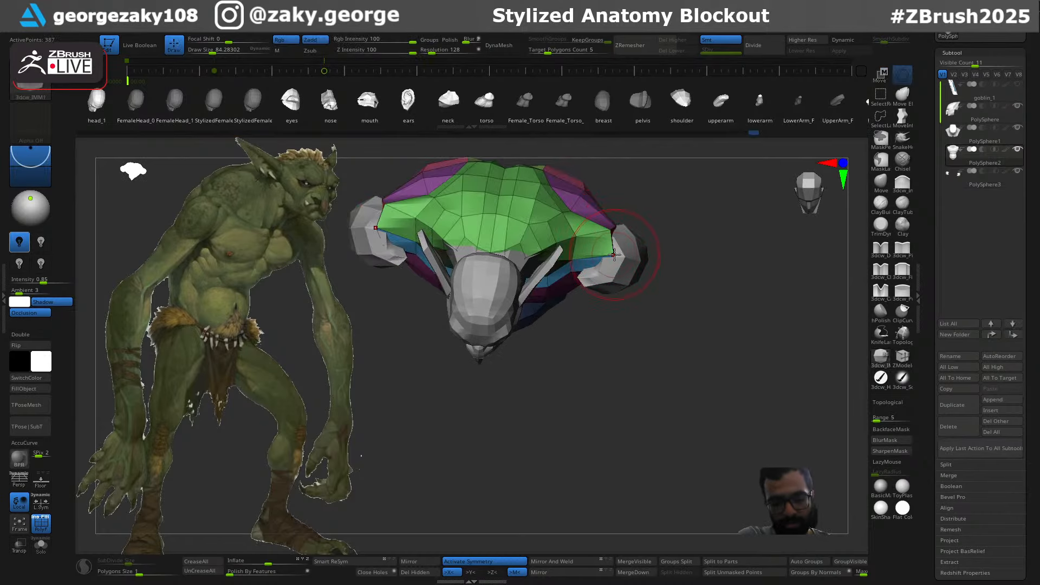
pyautogui.press('b')
pyautogui.press('m')
pyautogui.press('v')
pyautogui.moveTo(615, 236)
pyautogui.mouseDown()
pyautogui.moveTo(610, 242)
pyautogui.moveTo(664, 234)
pyautogui.mouseUp()
pyautogui.hotkey('ctrl', 'z')
# Make the shoulder subtool active and reshape the shoulder caps with the Move brush at a draw size of about 156
pyautogui.press('s')
pyautogui.keyDown('alt'); pyautogui.click(635, 233); pyautogui.keyUp('alt')
pyautogui.press('s')
pyautogui.moveTo(612, 202); pyautogui.dragTo(598, 194)
pyautogui.moveTo(665, 212)
pyautogui.mouseDown()
pyautogui.moveTo(650, 170)
pyautogui.moveTo(563, 168)
pyautogui.mouseUp()
pyautogui.moveTo(632, 186); pyautogui.dragTo(628, 213)
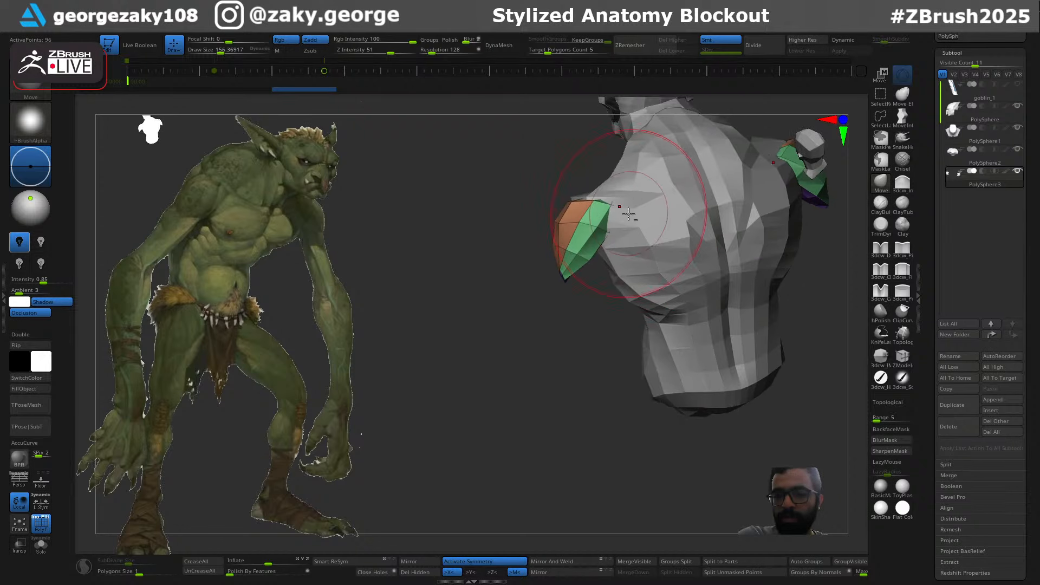
# Rotate the shoulder cap slightly in side view with the gizmo to align it with the torso
pyautogui.keyDown('alt'); pyautogui.click(629, 214); pyautogui.keyUp('alt')
pyautogui.keyDown('ctrl'); pyautogui.moveTo(638, 220); pyautogui.dragTo(626, 311, button='right'); pyautogui.keyUp('ctrl')
pyautogui.keyDown('alt'); pyautogui.click(599, 318); pyautogui.keyUp('alt')
pyautogui.press('w')
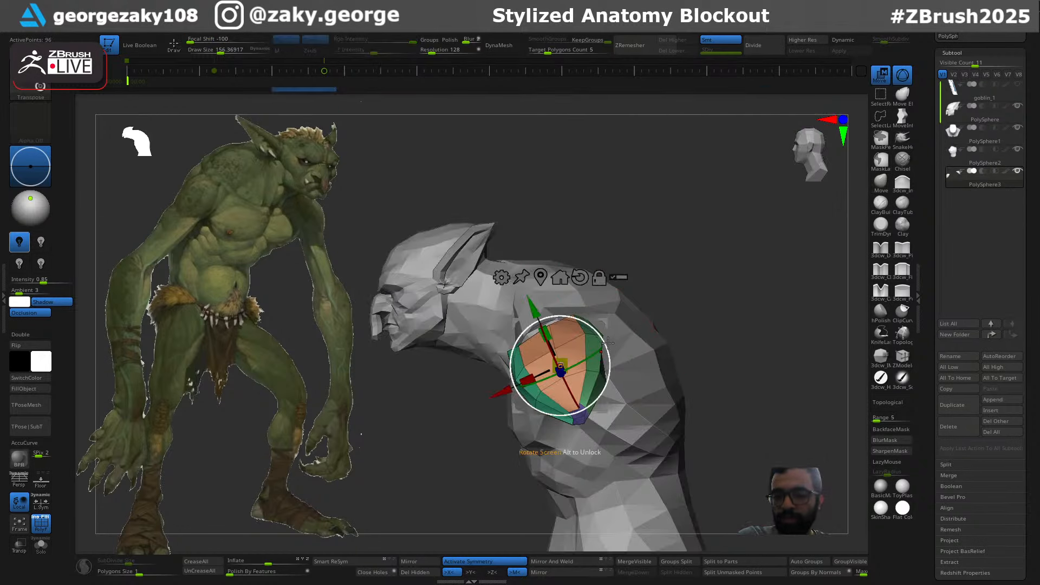
pyautogui.moveTo(606, 341); pyautogui.dragTo(599, 329)
pyautogui.press('q')
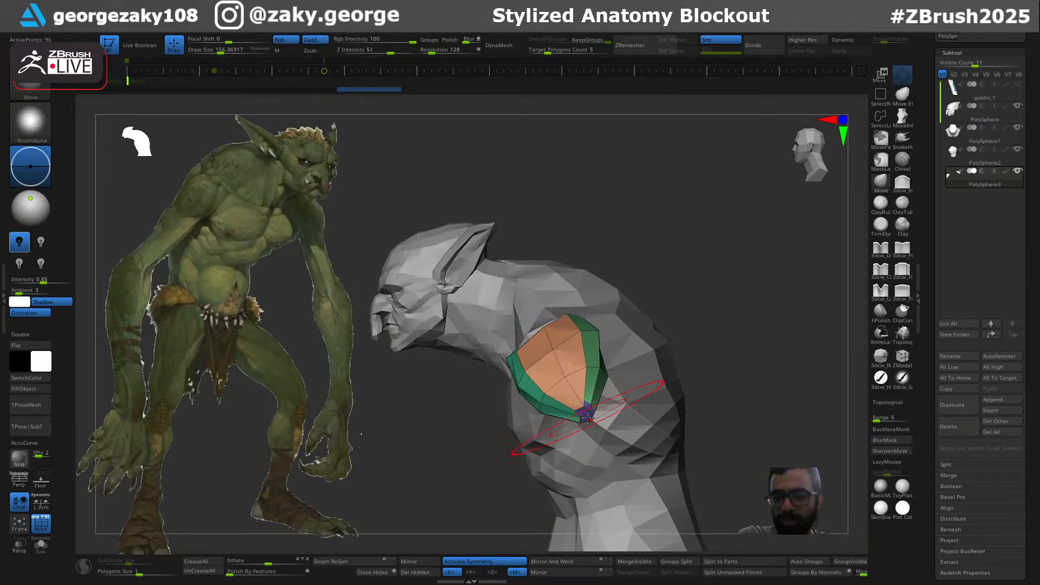
# Extend the lower tip of the shoulder cap with the Move brush at a draw size of about 88
pyautogui.press('[')
pyautogui.keyDown('shift'); pyautogui.moveTo(590, 412); pyautogui.dragTo(586, 411); pyautogui.keyUp('shift')
pyautogui.moveTo(588, 412); pyautogui.dragTo(601, 431, button='right')
pyautogui.press('[')
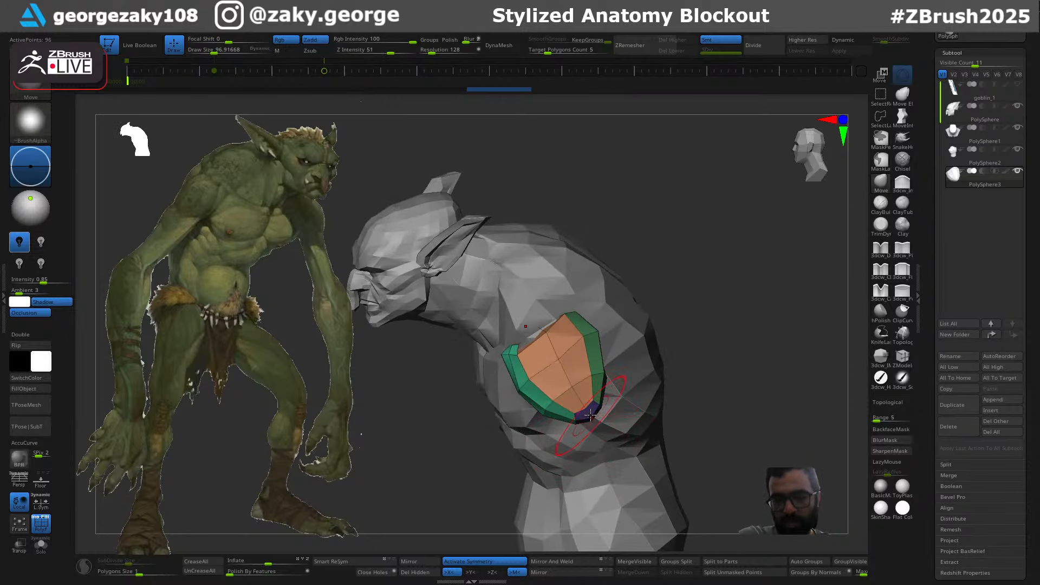
pyautogui.press('[')
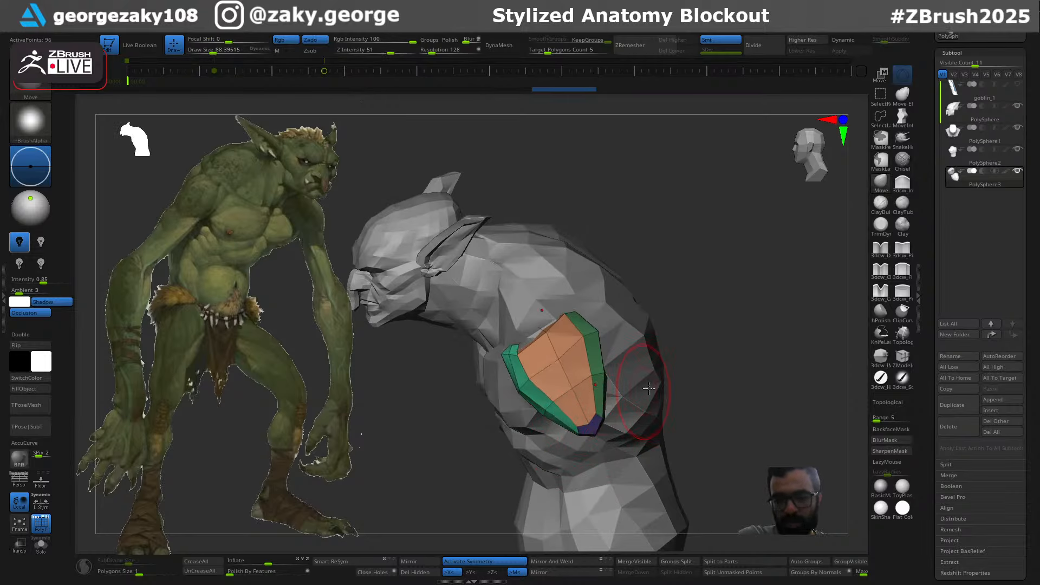
pyautogui.moveTo(591, 430)
pyautogui.mouseDown(button='right')
pyautogui.moveTo(581, 410)
pyautogui.moveTo(594, 429)
pyautogui.mouseUp(button='right')
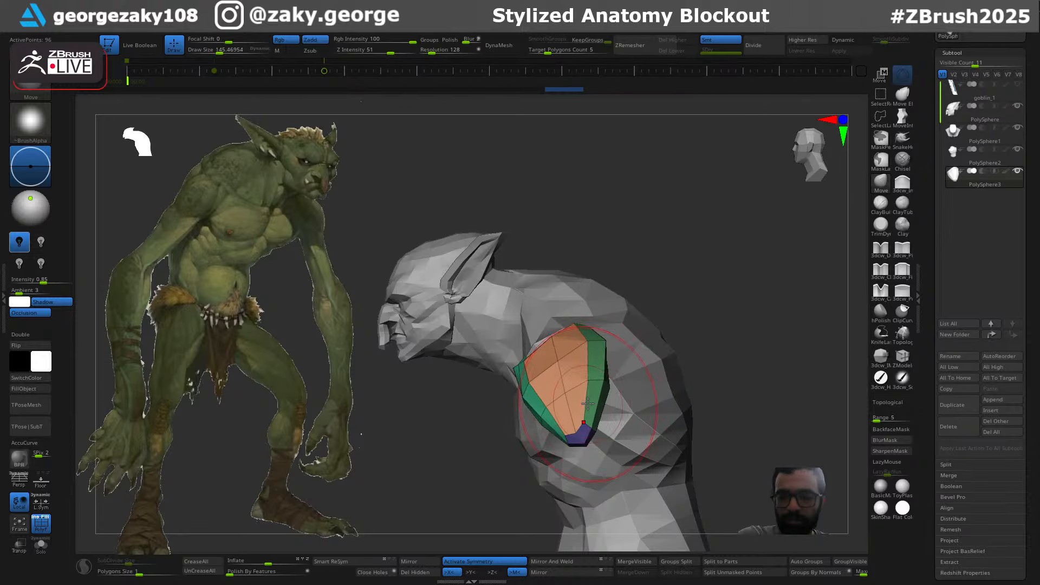
# Nudge the shoulder cap slightly in side view with the gizmo and return to brush drawing
pyautogui.press('w')
pyautogui.moveTo(588, 403); pyautogui.dragTo(595, 381, button='right')
pyautogui.moveTo(573, 368); pyautogui.dragTo(567, 381)
pyautogui.press('q')
# Reshape the upper edge of the shoulder cap with the Move brush, undoing one stroke and repeating it with a larger brush
pyautogui.moveTo(569, 343); pyautogui.dragTo(551, 316)
pyautogui.moveTo(549, 303)
pyautogui.mouseDown(button='right')
pyautogui.moveTo(569, 296)
pyautogui.moveTo(562, 301)
pyautogui.mouseUp(button='right')
pyautogui.press('[')
pyautogui.moveTo(557, 302); pyautogui.dragTo(564, 301)
pyautogui.moveTo(564, 304); pyautogui.dragTo(583, 326, button='right')
pyautogui.hotkey('ctrl', 'z')
pyautogui.press(']')
pyautogui.press(']')
pyautogui.moveTo(559, 328); pyautogui.dragTo(570, 325)
pyautogui.moveTo(574, 320)
pyautogui.mouseDown(button='right')
pyautogui.moveTo(575, 297)
pyautogui.moveTo(618, 364)
pyautogui.moveTo(566, 384)
pyautogui.moveTo(551, 369)
pyautogui.mouseUp(button='right')
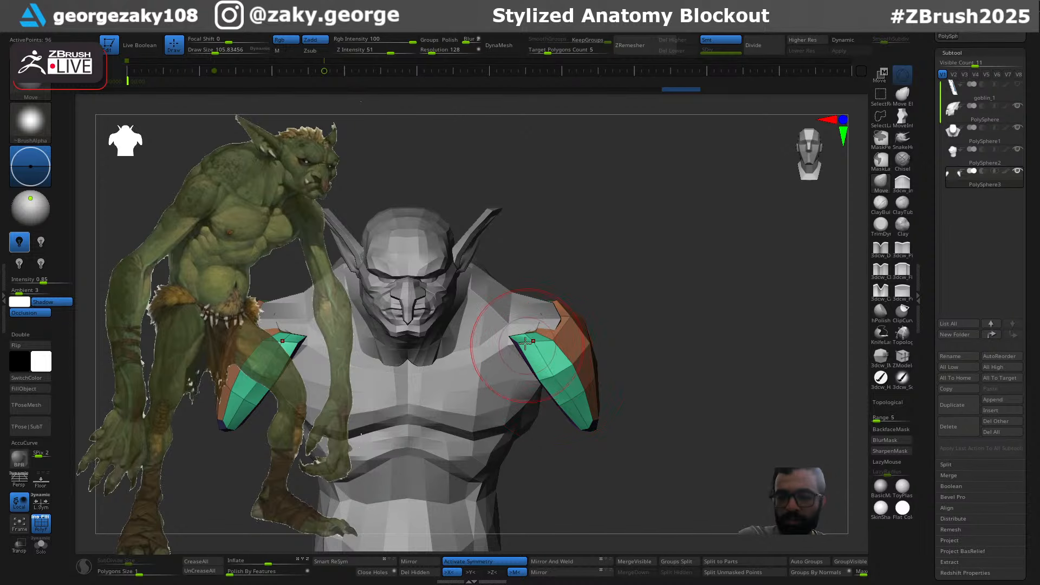
# Adjust the inner front corner of the shoulder cap with the Move brush and touch up the torso's outer shoulder corner
pyautogui.moveTo(525, 343); pyautogui.dragTo(521, 343)
pyautogui.moveTo(602, 315)
pyautogui.mouseDown(button='right')
pyautogui.moveTo(641, 288)
pyautogui.moveTo(646, 374)
pyautogui.mouseUp(button='right')
pyautogui.press(']')
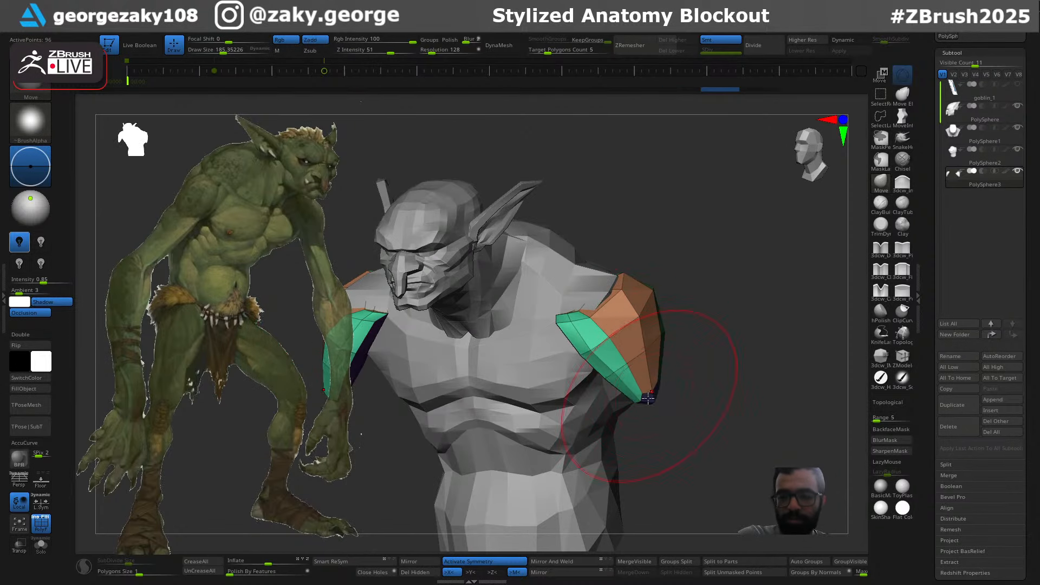
pyautogui.keyDown('shift'); pyautogui.moveTo(568, 331); pyautogui.dragTo(566, 339, button='right'); pyautogui.keyUp('shift')
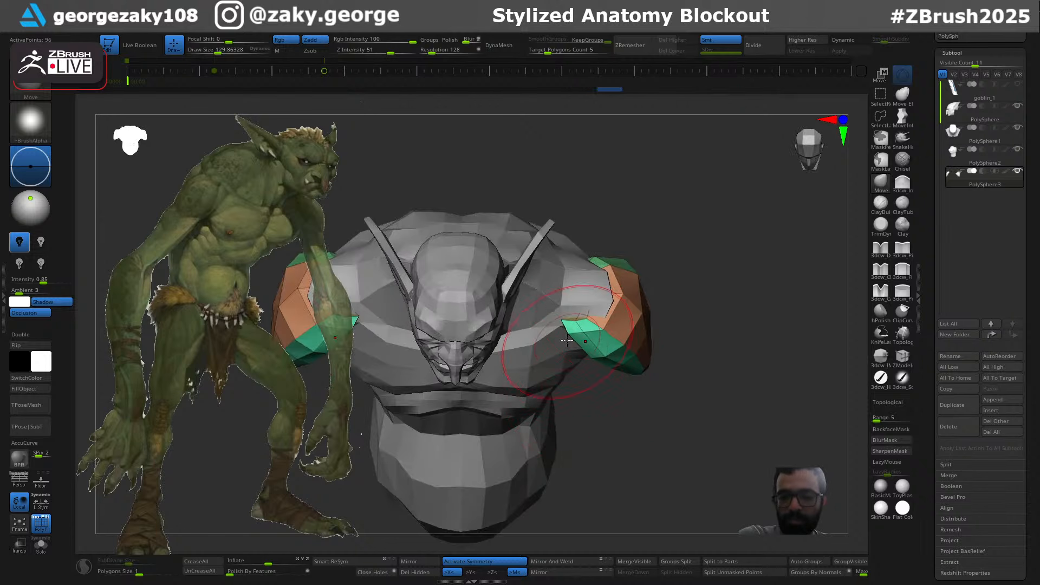
pyautogui.keyDown('alt'); pyautogui.click(565, 319); pyautogui.keyUp('alt')
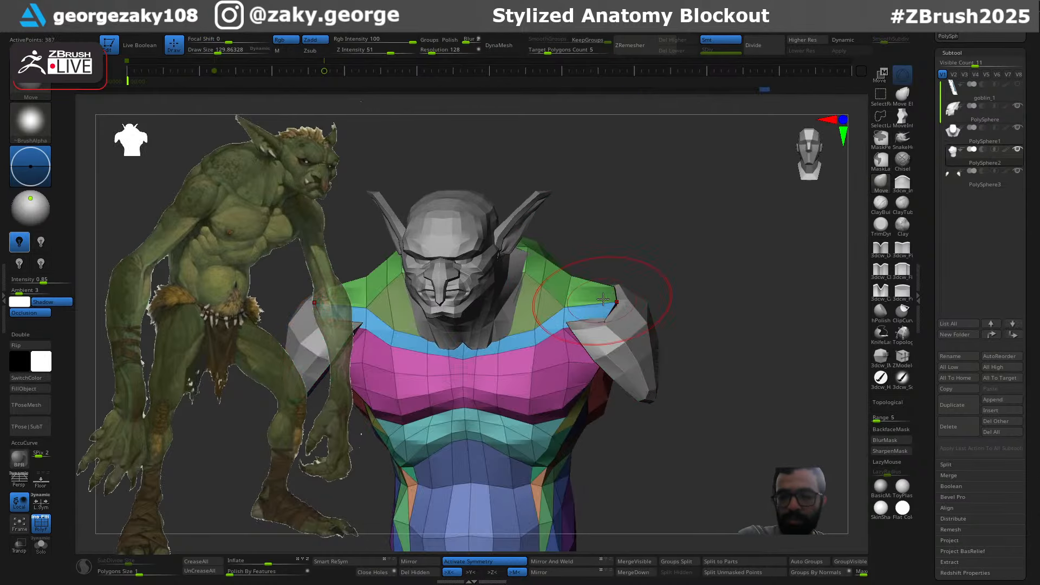
pyautogui.moveTo(614, 297)
pyautogui.keyDown('shift'); pyautogui.mouseDown()
pyautogui.moveTo(592, 271)
pyautogui.moveTo(544, 256)
pyautogui.moveTo(615, 218)
pyautogui.moveTo(641, 248)
pyautogui.moveTo(650, 226)
pyautogui.moveTo(650, 265)
pyautogui.mouseUp(); pyautogui.keyUp('shift')
# Make the shoulder subtool active and adjust the cap's rear corner with the Move brush at a draw size of about 115
pyautogui.keyDown('alt'); pyautogui.click(618, 303); pyautogui.keyUp('alt')
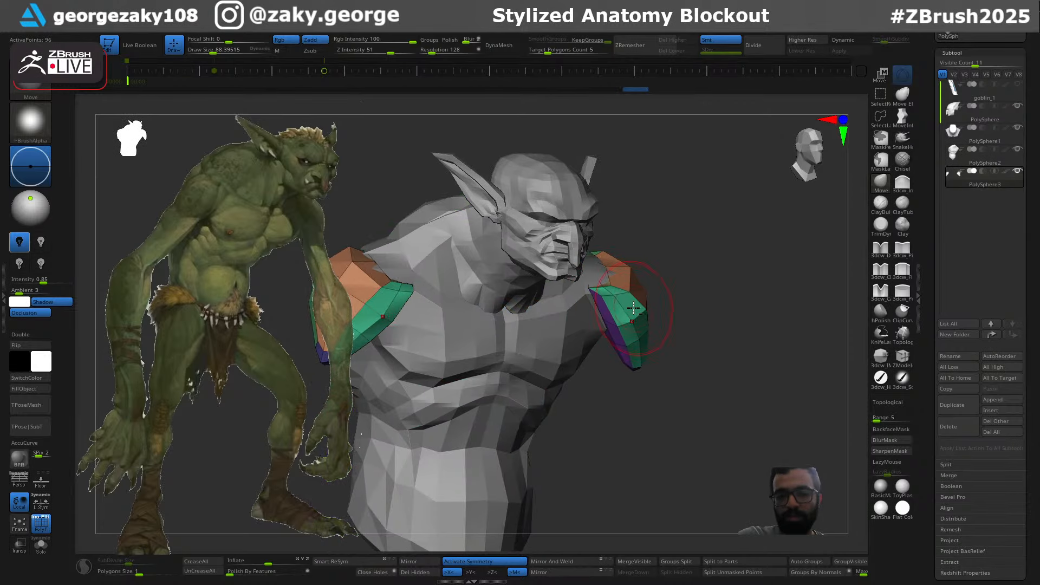
pyautogui.keyDown('alt'); pyautogui.moveTo(672, 283); pyautogui.dragTo(798, 286, button='right'); pyautogui.keyUp('alt')
pyautogui.moveTo(469, 281)
pyautogui.mouseDown(button='right')
pyautogui.moveTo(509, 271)
pyautogui.moveTo(442, 266)
pyautogui.moveTo(448, 256)
pyautogui.moveTo(472, 277)
pyautogui.mouseUp(button='right')
pyautogui.press('s')
pyautogui.moveTo(472, 277); pyautogui.dragTo(474, 278)
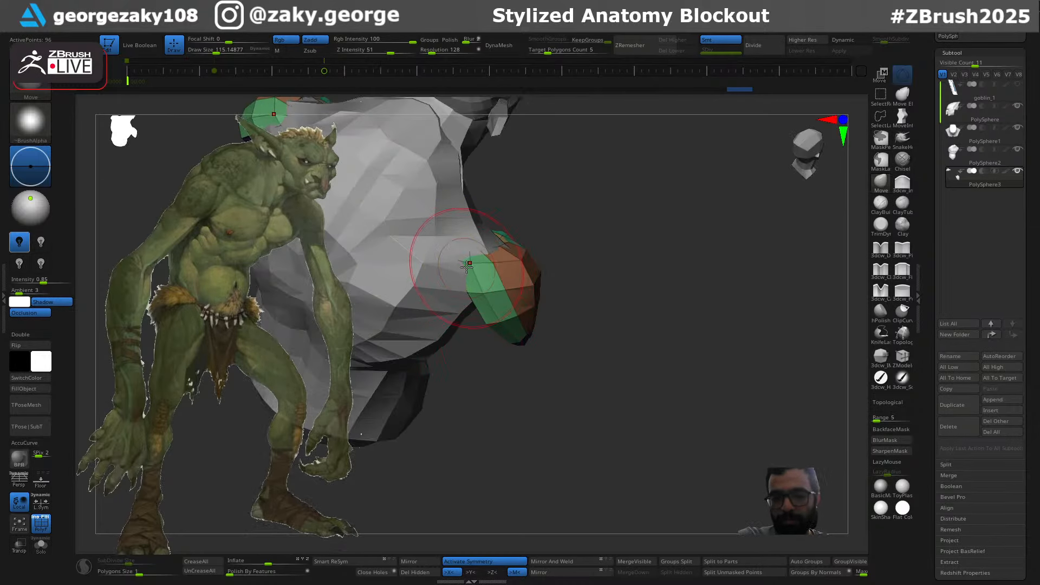
# Make the torso subtool active and shift the outer upper back with the Move brush at a draw size of about 265
pyautogui.keyDown('alt'); pyautogui.click(440, 274); pyautogui.keyUp('alt')
pyautogui.press('s')
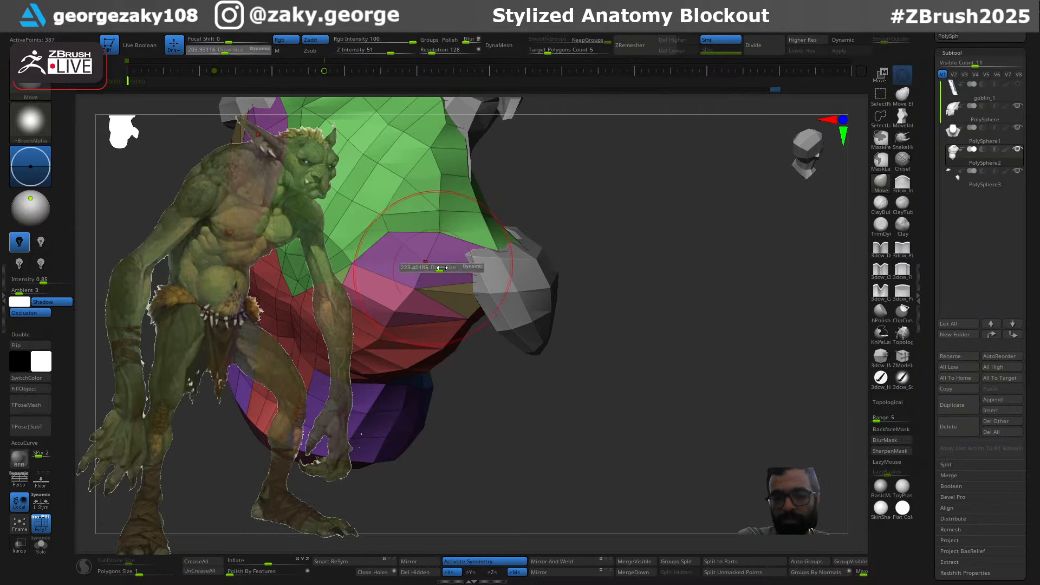
pyautogui.moveTo(438, 268); pyautogui.dragTo(444, 267)
pyautogui.keyDown('shift'); pyautogui.moveTo(440, 290); pyautogui.dragTo(413, 291, button='right'); pyautogui.keyUp('shift')
pyautogui.moveTo(411, 299); pyautogui.dragTo(380, 296)
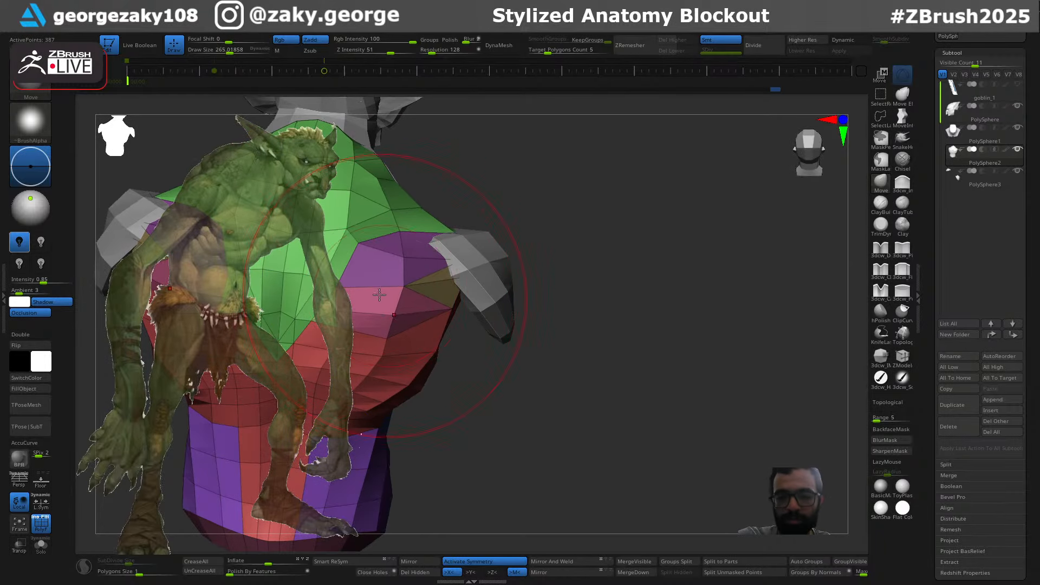
pyautogui.moveTo(380, 296)
pyautogui.mouseDown(button='right')
pyautogui.moveTo(434, 271)
pyautogui.moveTo(614, 236)
pyautogui.moveTo(648, 217)
pyautogui.moveTo(596, 200)
pyautogui.moveTo(600, 214)
pyautogui.moveTo(572, 194)
pyautogui.mouseUp(button='right')
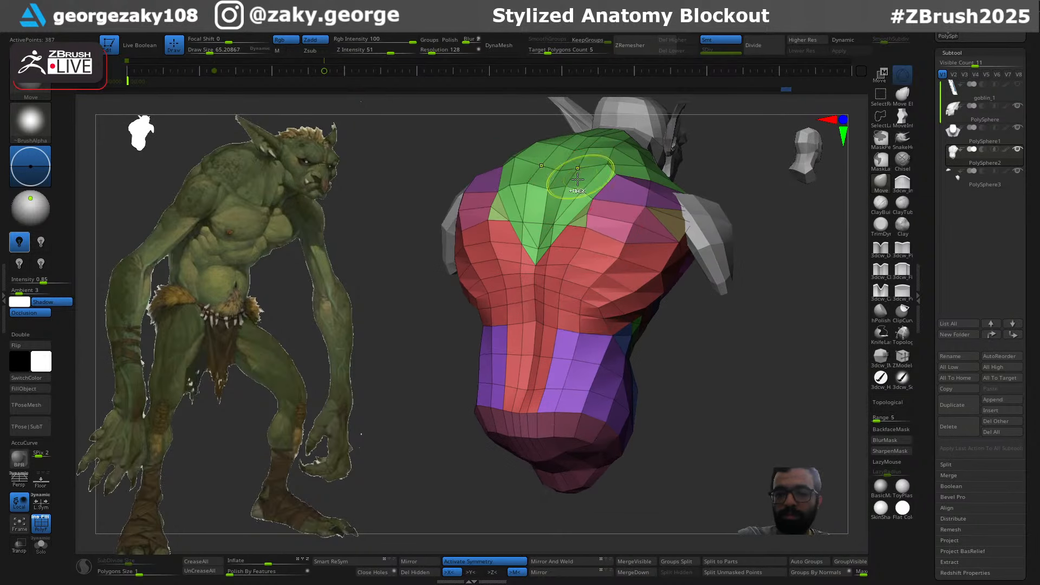
# Refine the trapezius area of the torso's upper back, alternating between the Standard and Move brushes
pyautogui.press('1')
pyautogui.press('s')
pyautogui.moveTo(569, 182); pyautogui.dragTo(573, 179)
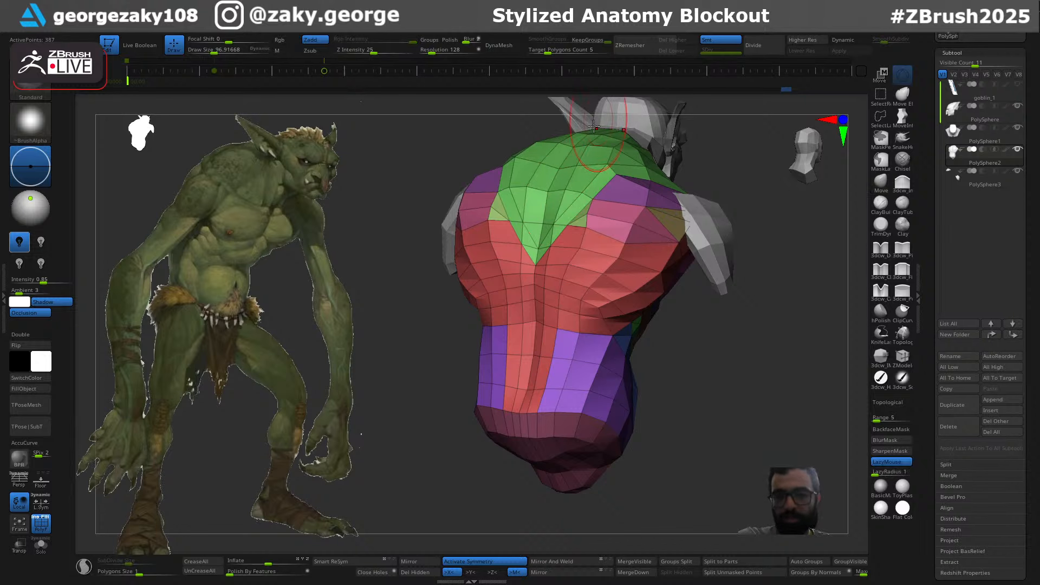
pyautogui.keyDown('shift'); pyautogui.moveTo(553, 185); pyautogui.dragTo(564, 197, button='right'); pyautogui.keyUp('shift')
pyautogui.press('2')
pyautogui.press('s')
pyautogui.moveTo(591, 166); pyautogui.dragTo(589, 166)
pyautogui.moveTo(628, 188)
pyautogui.keyDown('alt'); pyautogui.mouseDown(button='right')
pyautogui.moveTo(603, 295)
pyautogui.moveTo(612, 293)
pyautogui.mouseUp(button='right'); pyautogui.keyUp('alt')
pyautogui.press('3')
pyautogui.press('s')
pyautogui.moveTo(612, 293); pyautogui.dragTo(615, 293)
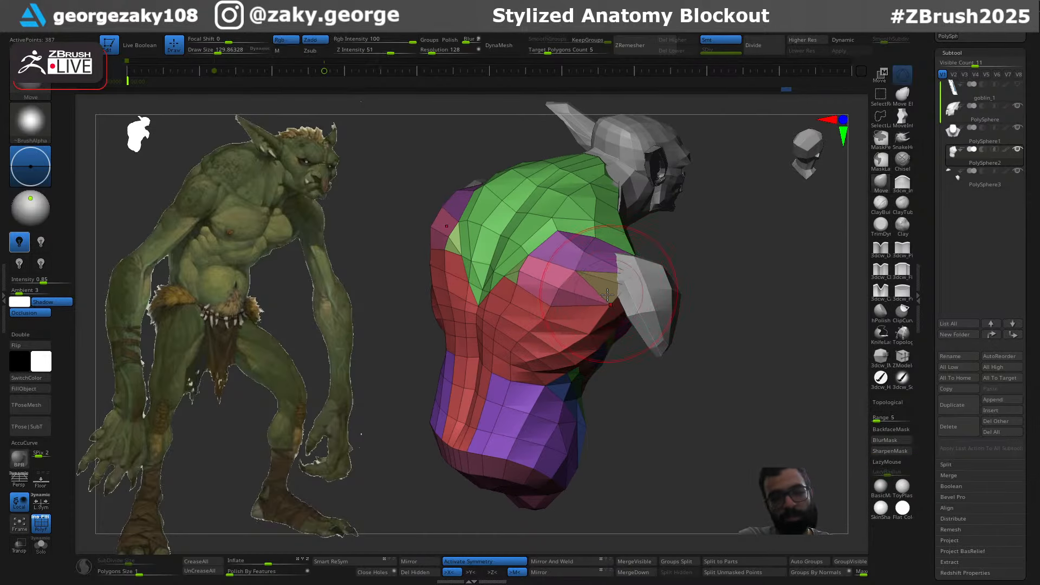
# Check the shoulder subtool, make the torso active again and use the ZModeler brush on its polygons beside the shoulder cap
pyautogui.moveTo(621, 295); pyautogui.dragTo(626, 282, button='right')
pyautogui.keyDown('alt'); pyautogui.click(632, 273); pyautogui.keyUp('alt')
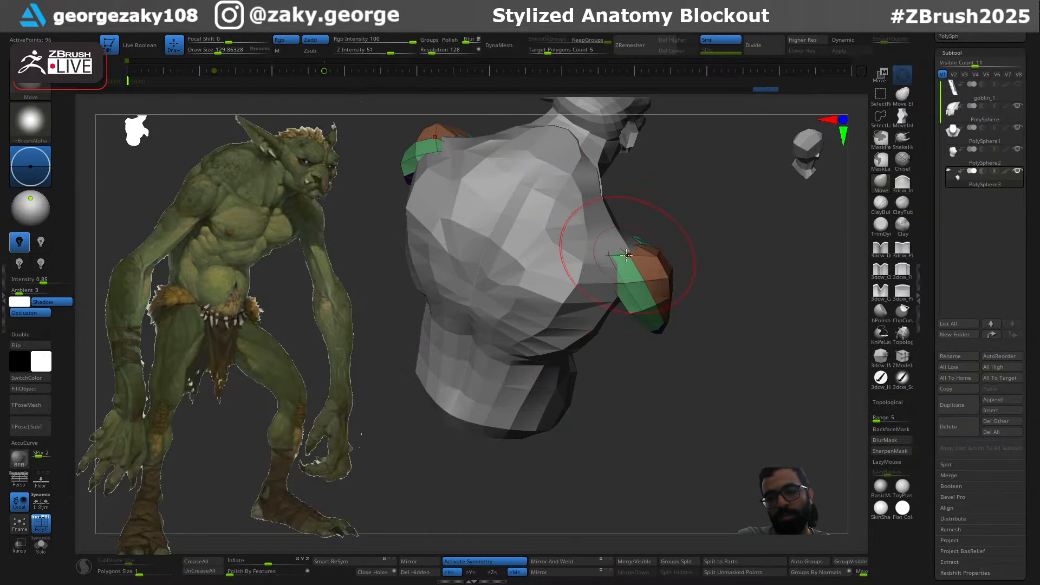
pyautogui.keyDown('alt'); pyautogui.click(611, 234); pyautogui.keyUp('alt')
pyautogui.keyDown('ctrl'); pyautogui.moveTo(613, 230); pyautogui.dragTo(632, 326, button='right'); pyautogui.keyUp('ctrl')
pyautogui.press('s')
pyautogui.moveTo(587, 221); pyautogui.dragTo(586, 221)
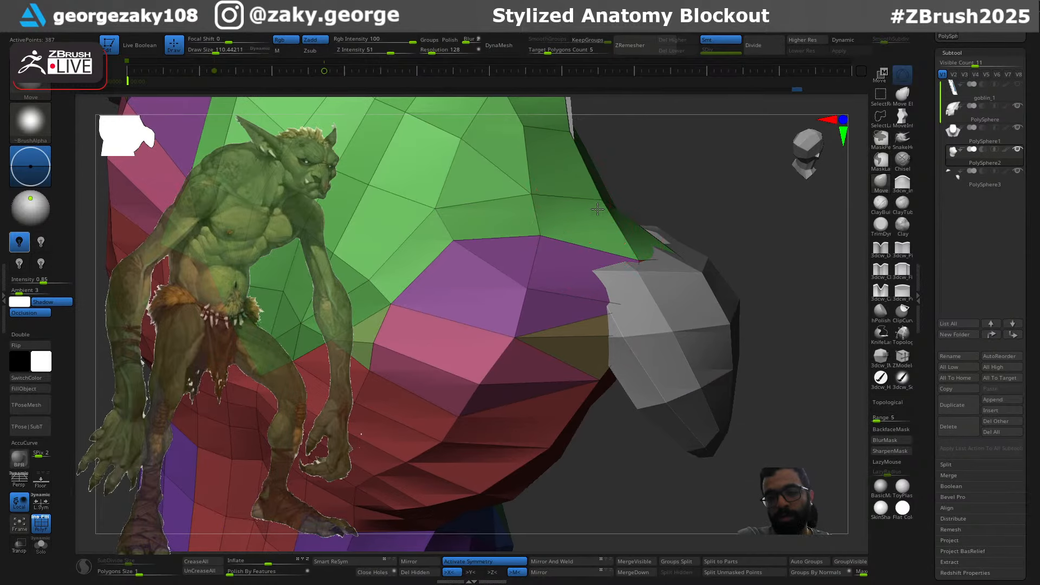
pyautogui.press('b')
pyautogui.press('z')
pyautogui.press('m')
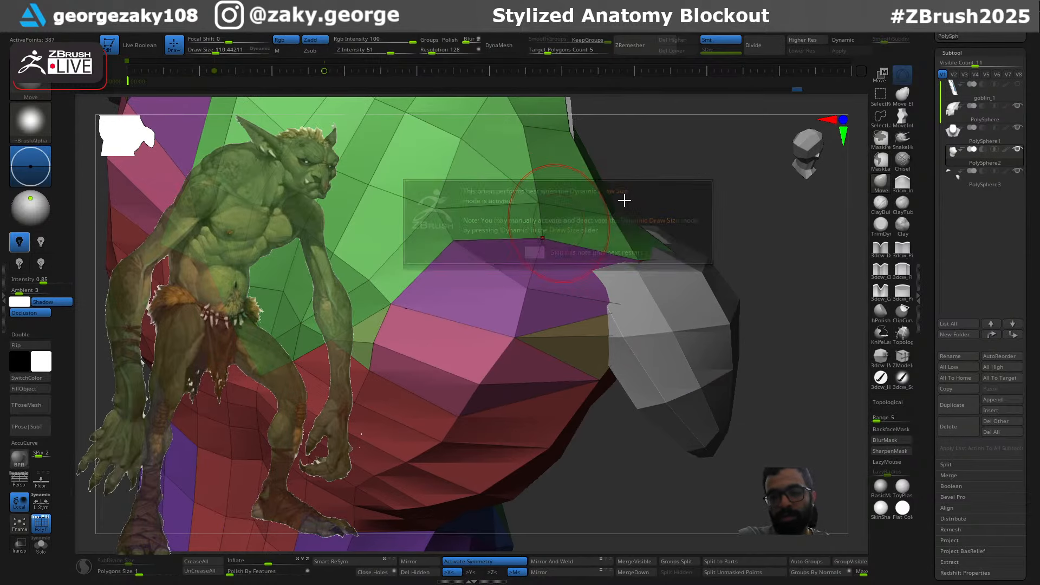
pyautogui.keyDown('ctrl'); pyautogui.moveTo(647, 258); pyautogui.dragTo(717, 163, button='right'); pyautogui.keyUp('ctrl')
pyautogui.keyDown('ctrl'); pyautogui.moveTo(527, 228); pyautogui.dragTo(543, 292, button='right'); pyautogui.keyUp('ctrl')
# Make the shoulder subtool active and reshape the cap's upper rear corner with the Move brush at a draw size of about 110
pyautogui.keyDown('alt'); pyautogui.click(438, 282); pyautogui.keyUp('alt')
pyautogui.moveTo(441, 280)
pyautogui.mouseDown(button='right')
pyautogui.moveTo(471, 249)
pyautogui.moveTo(476, 267)
pyautogui.moveTo(487, 246)
pyautogui.moveTo(476, 267)
pyautogui.mouseUp(button='right')
pyautogui.press('b')
pyautogui.press('m')
pyautogui.press('v')
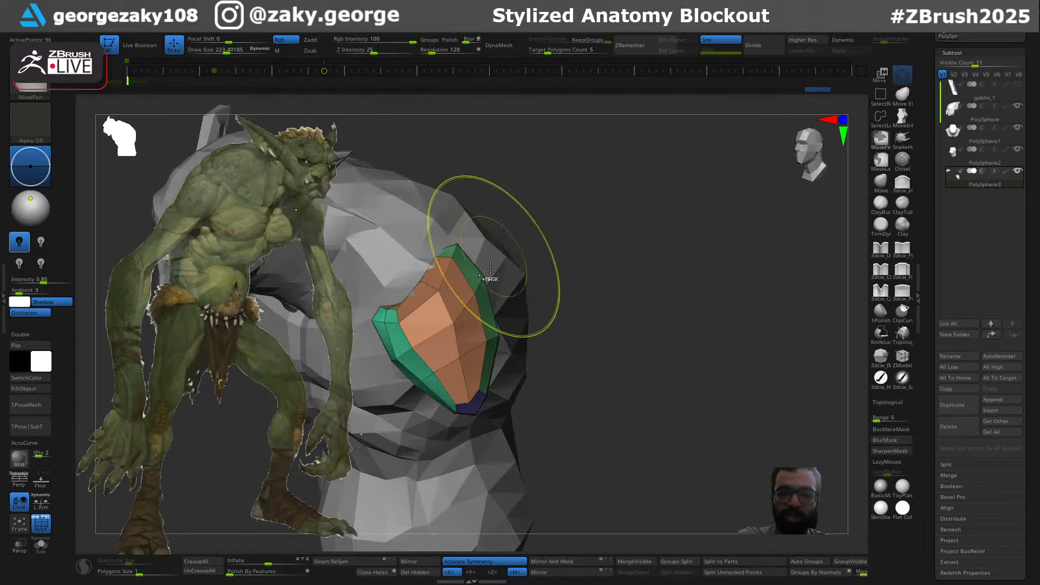
pyautogui.press('s')
pyautogui.moveTo(475, 253); pyautogui.dragTo(469, 253)
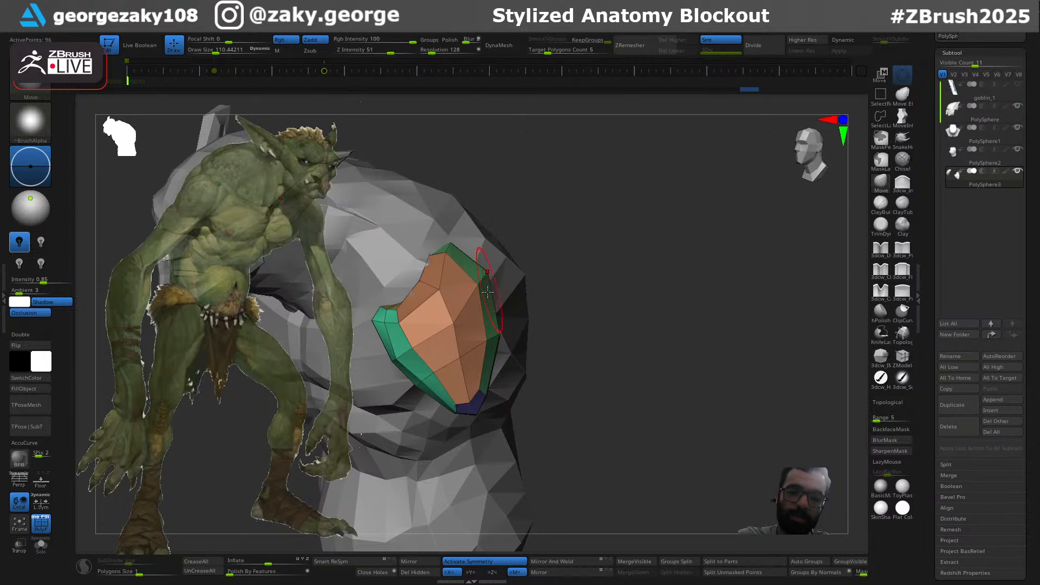
# Pull the front corner of the shoulder cap inward over the chest with the Move brush at a draw size of about 140
pyautogui.moveTo(439, 292); pyautogui.dragTo(440, 320, button='right')
pyautogui.press('s')
pyautogui.moveTo(426, 325); pyautogui.dragTo(394, 336)
pyautogui.moveTo(395, 336); pyautogui.dragTo(550, 269, button='right')
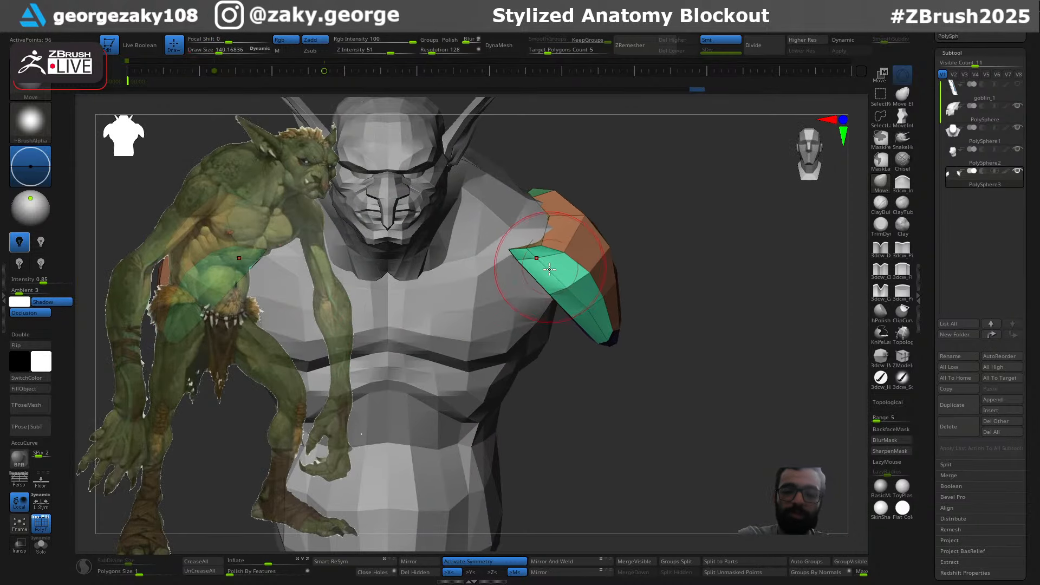
pyautogui.moveTo(512, 254); pyautogui.dragTo(493, 246)
pyautogui.moveTo(492, 245)
pyautogui.mouseDown(button='right')
pyautogui.moveTo(533, 262)
pyautogui.moveTo(557, 192)
pyautogui.moveTo(553, 248)
pyautogui.mouseUp(button='right')
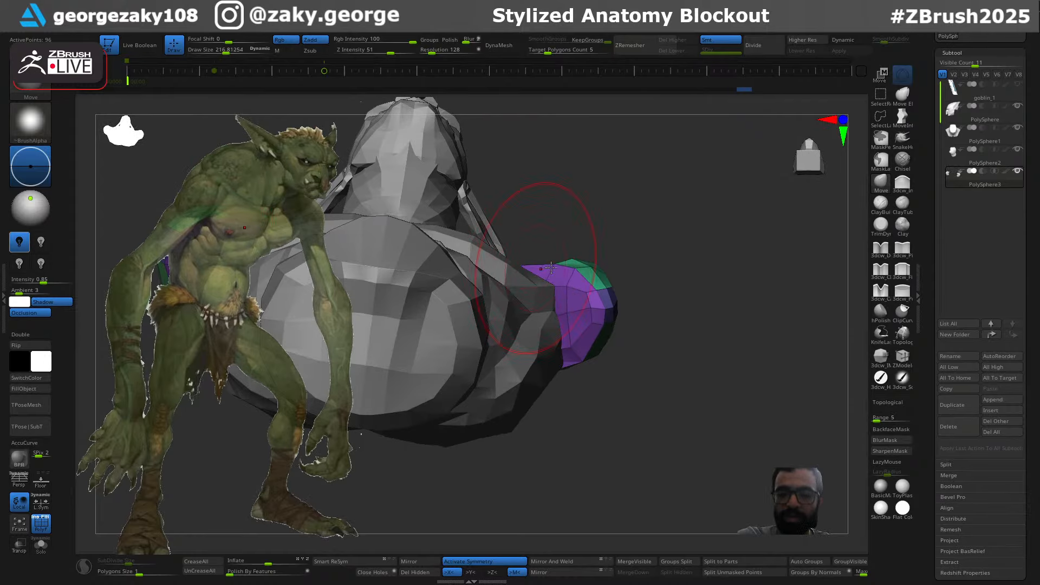
# Undo the last stroke and shift the shoulder cap's lower front edge toward the chest with the Move brush at a draw size of about 230
pyautogui.moveTo(565, 269); pyautogui.dragTo(748, 359, button='right')
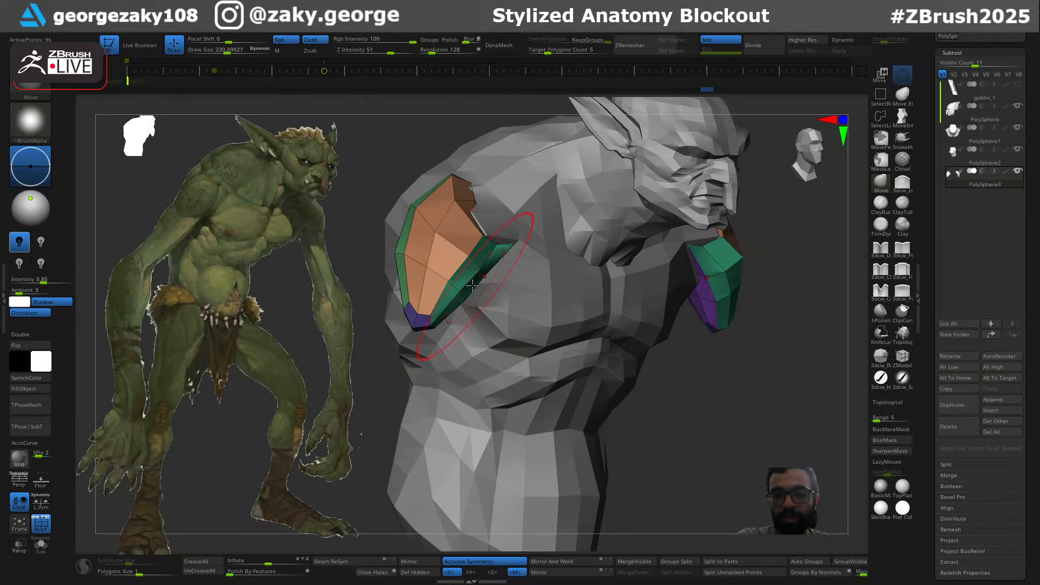
pyautogui.hotkey('ctrl', 'z')
pyautogui.moveTo(472, 285); pyautogui.dragTo(490, 292)
pyautogui.press('s')
pyautogui.moveTo(519, 271)
pyautogui.mouseDown(button='right')
pyautogui.moveTo(509, 295)
pyautogui.moveTo(552, 298)
pyautogui.mouseUp(button='right')
# Make the torso subtool active and adjust the armpit area beneath the shoulder cap at a draw size of about 106
pyautogui.keyDown('alt'); pyautogui.click(495, 298); pyautogui.keyUp('alt')
pyautogui.press('s')
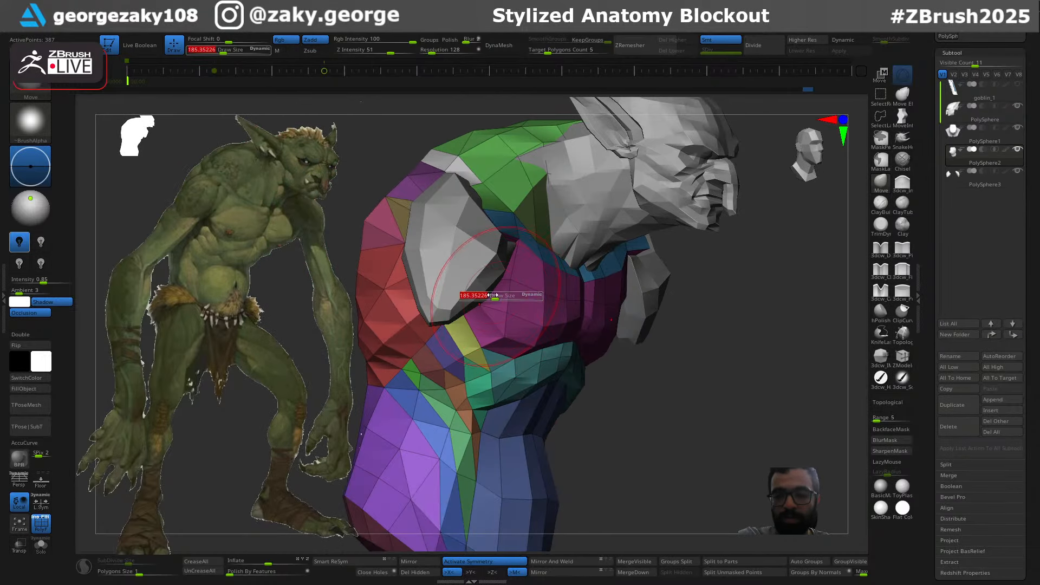
pyautogui.moveTo(489, 288)
pyautogui.mouseDown(button='right')
pyautogui.moveTo(478, 308)
pyautogui.moveTo(491, 280)
pyautogui.mouseUp(button='right')
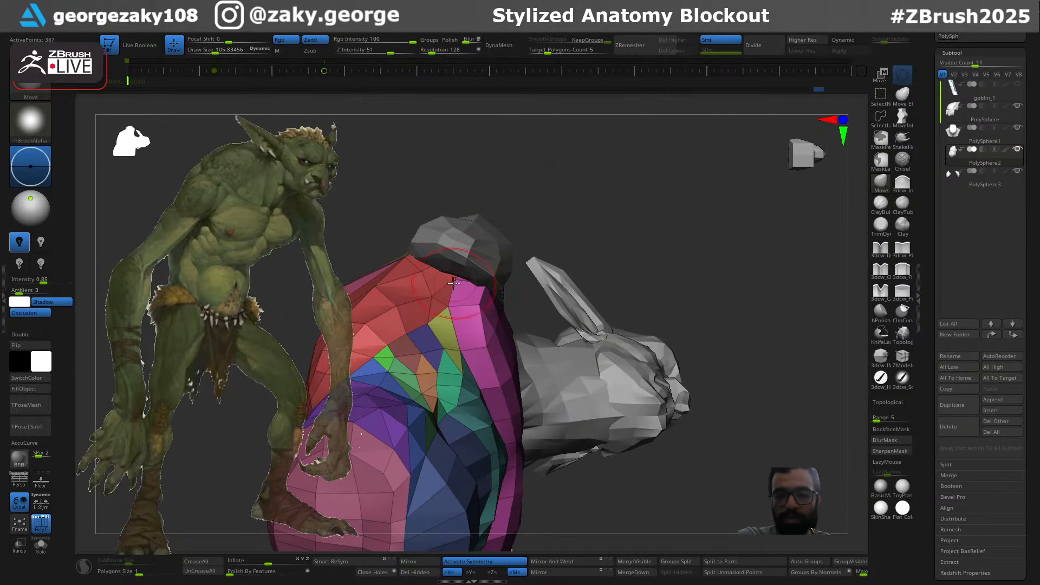
pyautogui.moveTo(445, 308); pyautogui.dragTo(398, 287, button='right')
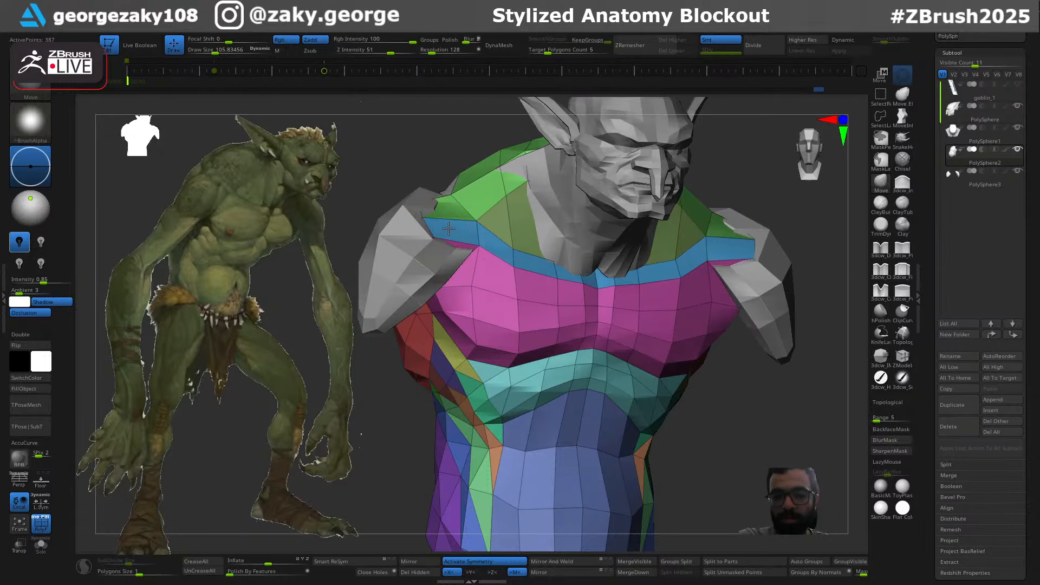
# Make the shoulder subtool active and reshape the cap's inner front edge along the collarbone with the Move brush
pyautogui.keyDown('alt'); pyautogui.click(446, 245); pyautogui.keyUp('alt')
pyautogui.press('s')
pyautogui.moveTo(445, 245)
pyautogui.mouseDown(button='right')
pyautogui.moveTo(429, 271)
pyautogui.moveTo(434, 225)
pyautogui.mouseUp(button='right')
pyautogui.moveTo(450, 218); pyautogui.dragTo(456, 208)
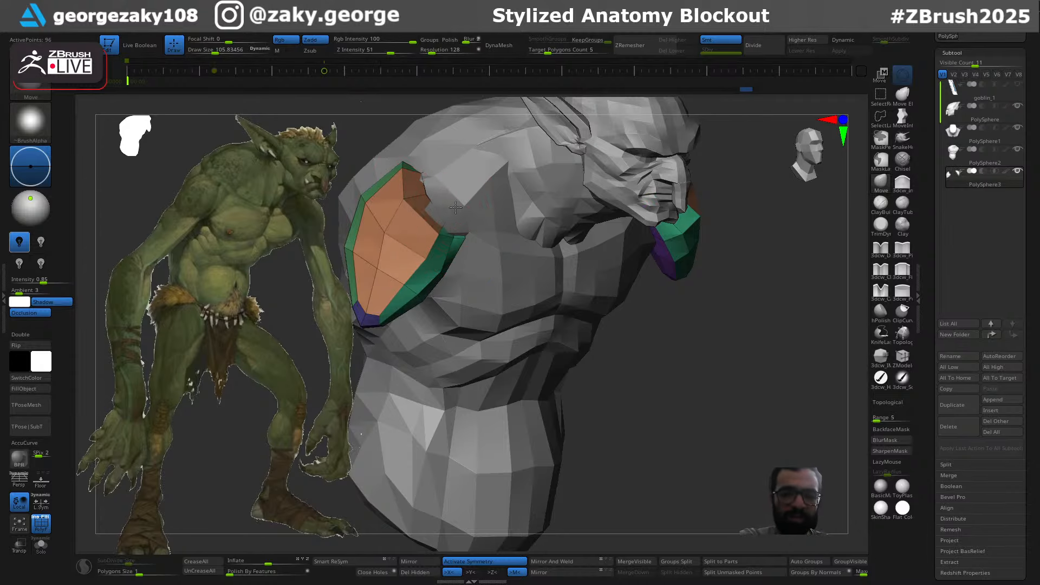
pyautogui.moveTo(464, 215)
pyautogui.mouseDown(button='right')
pyautogui.moveTo(458, 251)
pyautogui.moveTo(432, 235)
pyautogui.mouseUp(button='right')
# Refine the top and front contour of the shoulder cap from several angles with the Move brush at a draw size of about 88
pyautogui.press('s')
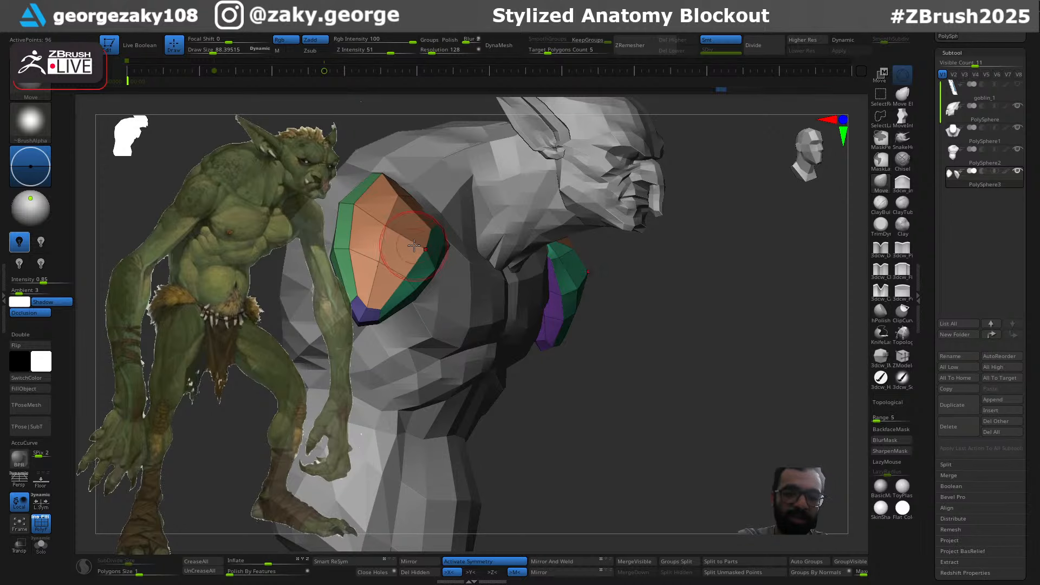
pyautogui.moveTo(371, 205); pyautogui.dragTo(370, 203, button='right')
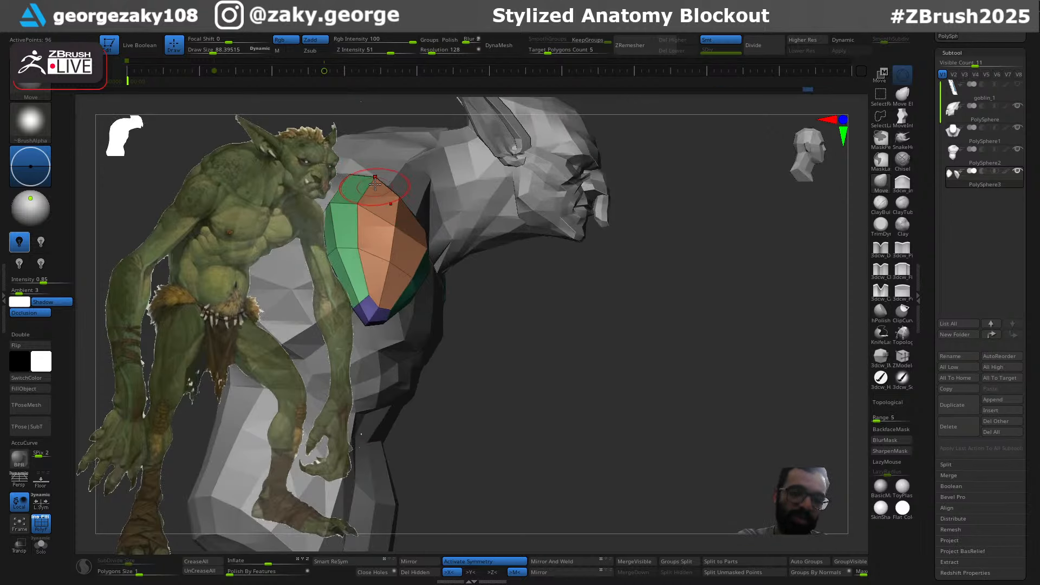
pyautogui.moveTo(369, 257)
pyautogui.mouseDown(button='right')
pyautogui.moveTo(433, 304)
pyautogui.moveTo(383, 233)
pyautogui.moveTo(397, 217)
pyautogui.mouseUp(button='right')
pyautogui.press('s')
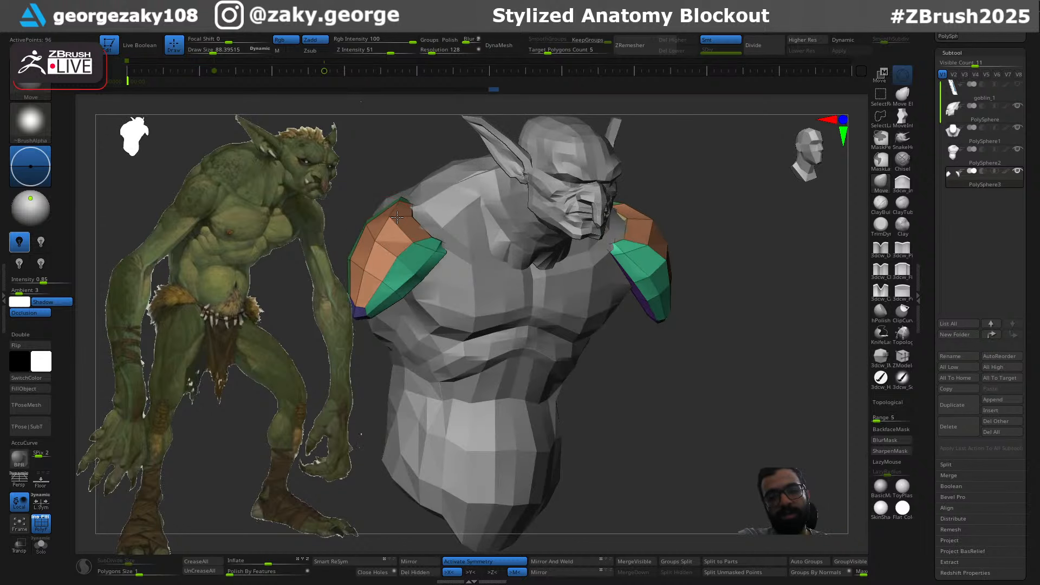
pyautogui.moveTo(464, 250)
pyautogui.mouseDown(button='right')
pyautogui.moveTo(499, 278)
pyautogui.moveTo(497, 223)
pyautogui.moveTo(533, 239)
pyautogui.moveTo(515, 233)
pyautogui.moveTo(544, 185)
pyautogui.moveTo(552, 206)
pyautogui.moveTo(544, 209)
pyautogui.moveTo(575, 234)
pyautogui.mouseUp(button='right')
pyautogui.press('s')
pyautogui.press('s')
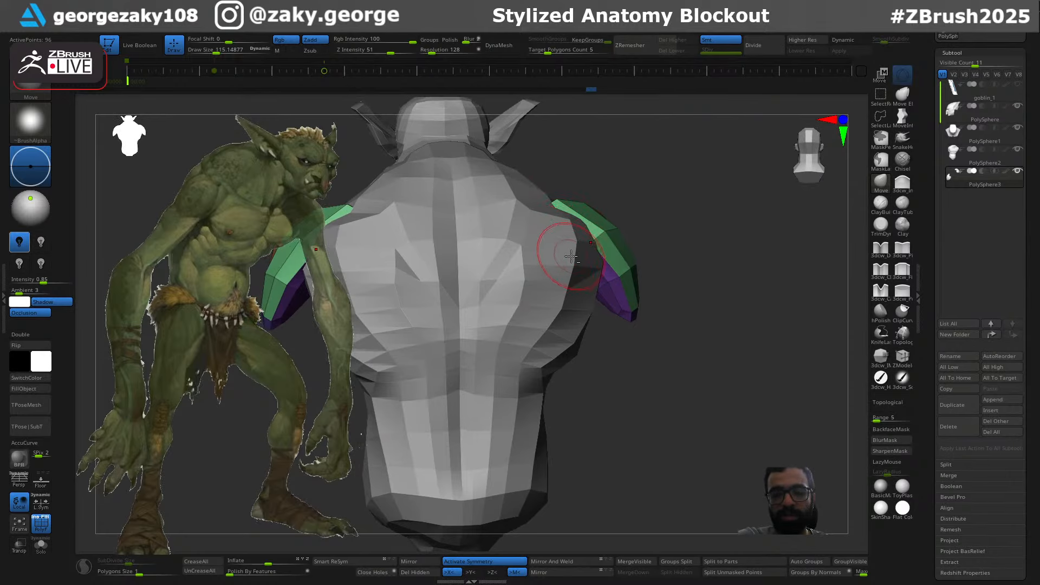
# Make the torso subtool active and try to push its outer rear shoulder polygons inward with the Move brush, undoing the stroke
pyautogui.keyDown('alt'); pyautogui.click(572, 255); pyautogui.keyUp('alt')
pyautogui.moveTo(575, 243); pyautogui.dragTo(567, 245)
pyautogui.hotkey('ctrl', 'z')
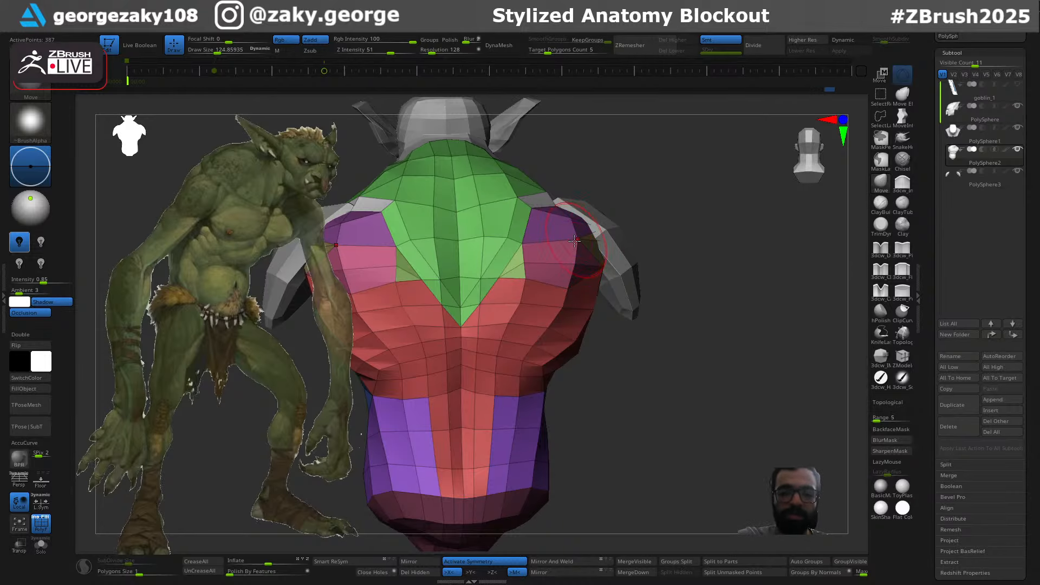
pyautogui.hotkey('ctrl', 'shift', 'z')
pyautogui.moveTo(668, 200)
pyautogui.mouseDown(button='right')
pyautogui.moveTo(576, 246)
pyautogui.moveTo(606, 252)
pyautogui.moveTo(568, 270)
pyautogui.moveTo(562, 261)
pyautogui.mouseUp(button='right')
pyautogui.hotkey('ctrl', 'z')
# Smooth the torso's outer back below the shoulder cap at a draw size of about 162
pyautogui.press('s')
pyautogui.moveTo(562, 261); pyautogui.dragTo(561, 261)
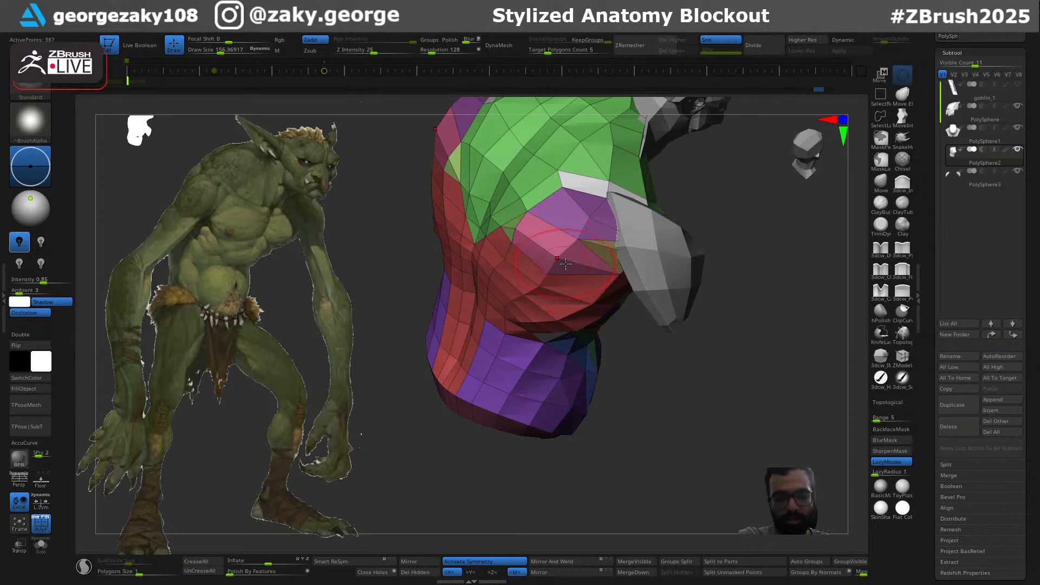
pyautogui.moveTo(530, 248); pyautogui.dragTo(569, 279, button='right')
pyautogui.press('b')
pyautogui.press('d')
pyautogui.press('s')
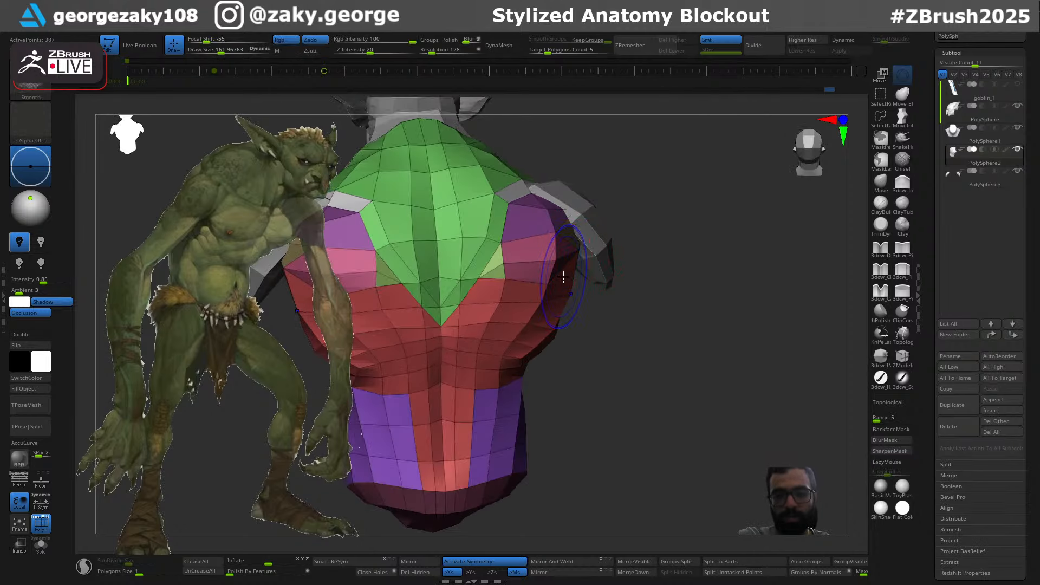
pyautogui.press('s')
pyautogui.moveTo(562, 279); pyautogui.dragTo(556, 280)
pyautogui.moveTo(557, 279); pyautogui.dragTo(552, 282, button='right')
# Pull the torso's outer back and rear shoulder into shape beneath the cap with the Move brush at a draw size of about 200
pyautogui.press('b')
pyautogui.press('m')
pyautogui.press('v')
pyautogui.press('s')
pyautogui.moveTo(554, 289); pyautogui.dragTo(564, 290)
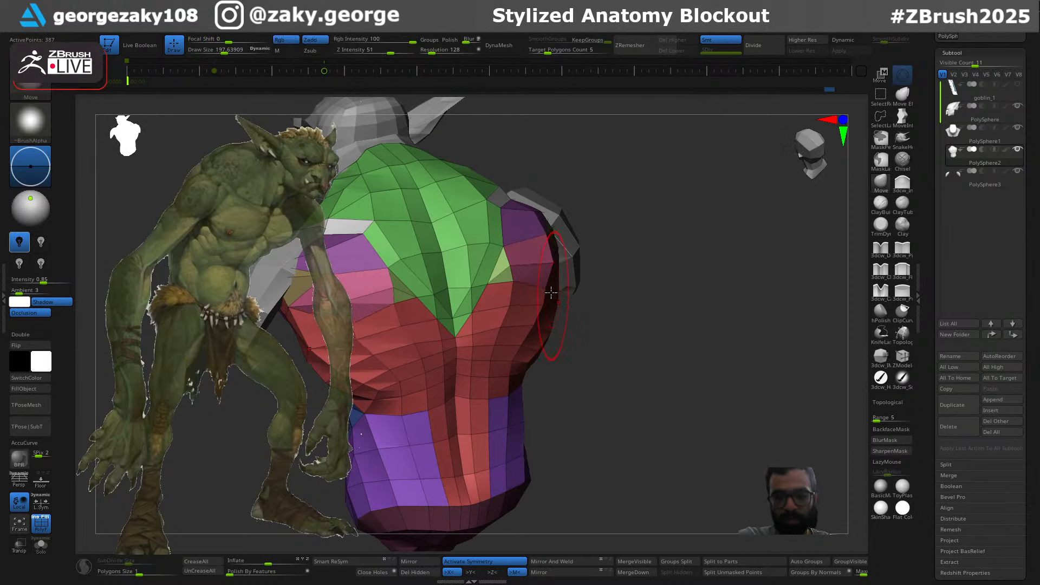
pyautogui.moveTo(563, 303); pyautogui.dragTo(546, 295, button='right')
pyautogui.moveTo(546, 295); pyautogui.dragTo(545, 270)
pyautogui.moveTo(536, 265)
pyautogui.mouseDown(button='right')
pyautogui.moveTo(555, 271)
pyautogui.moveTo(591, 243)
pyautogui.mouseUp(button='right')
pyautogui.moveTo(584, 241); pyautogui.dragTo(585, 234)
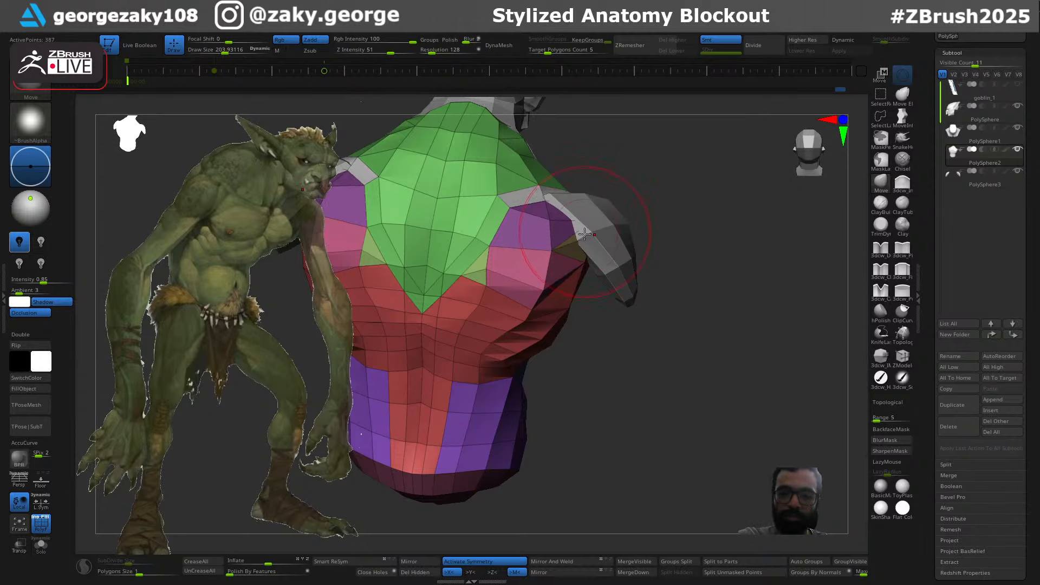
# Adjust the torso's rear shoulder polygons beneath the shoulder cap with the Move brush at a draw size of about 140
pyautogui.press('ctrl')
pyautogui.press('ctrl')
pyautogui.press('ctrl')
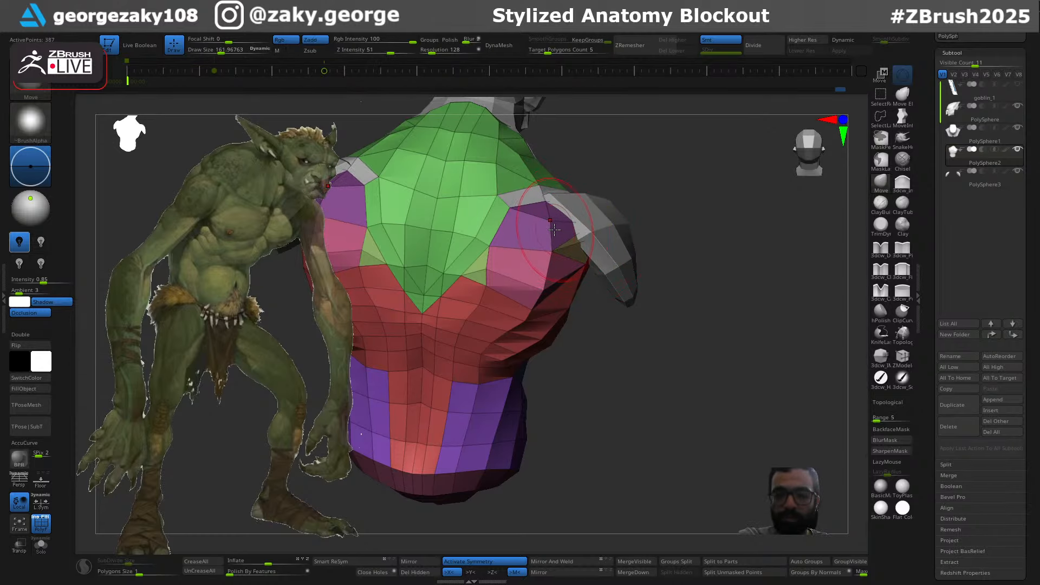
pyautogui.press('s')
pyautogui.moveTo(499, 193); pyautogui.dragTo(500, 208, button='right')
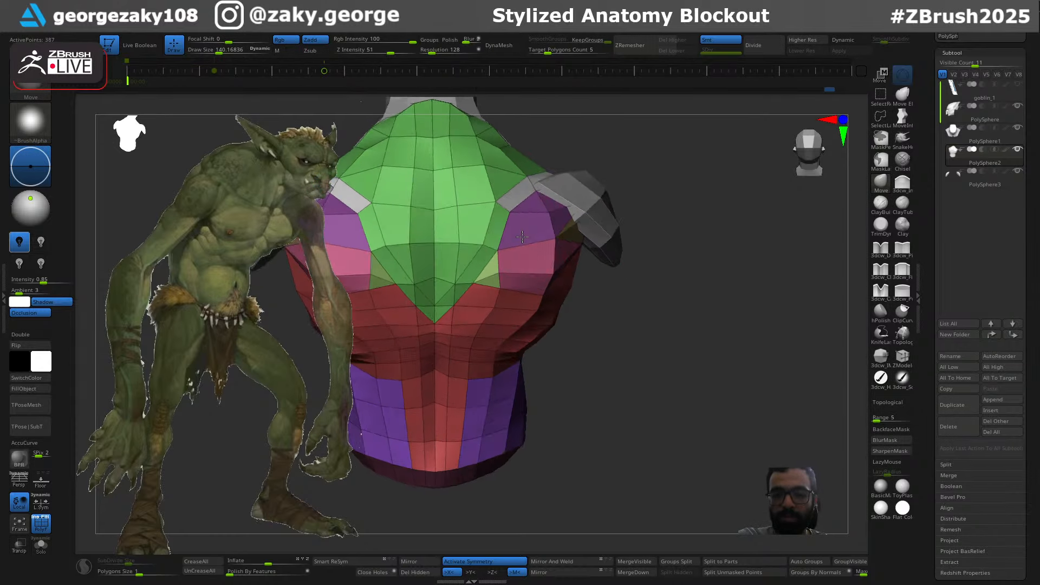
pyautogui.press('s')
pyautogui.moveTo(505, 209); pyautogui.dragTo(503, 209)
pyautogui.moveTo(506, 209); pyautogui.dragTo(525, 222, button='right')
pyautogui.moveTo(544, 188); pyautogui.dragTo(549, 190, button='right')
pyautogui.press('s')
pyautogui.moveTo(549, 189); pyautogui.dragTo(549, 189)
# Make the shoulder cap subtool active and refine its front inner corner with the Move brush at a draw size of about 84
pyautogui.moveTo(550, 189); pyautogui.dragTo(553, 187, button='right')
pyautogui.keyDown('alt'); pyautogui.click(553, 187); pyautogui.keyUp('alt')
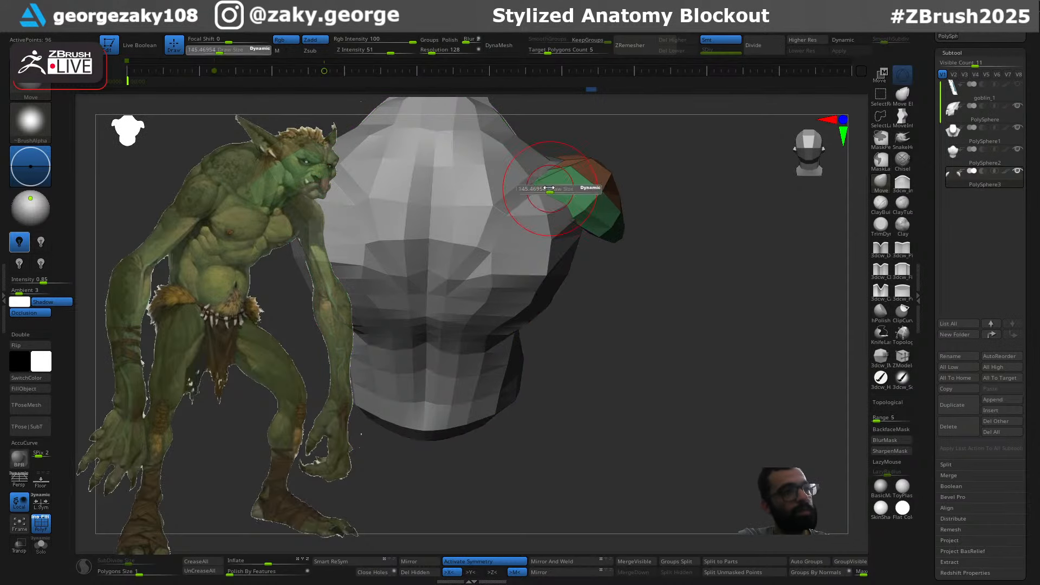
pyautogui.moveTo(644, 160); pyautogui.dragTo(557, 100, button='right')
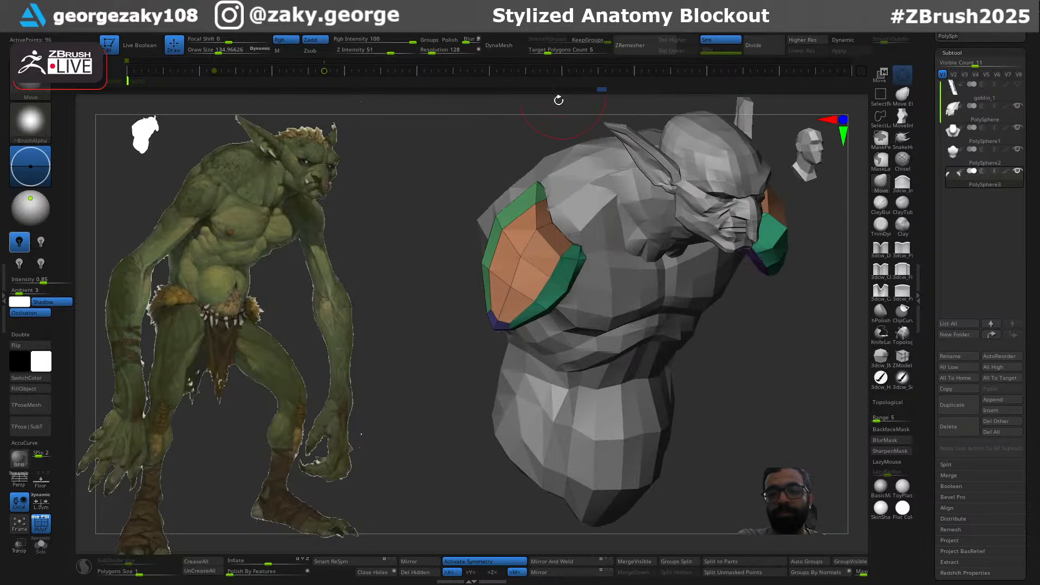
pyautogui.moveTo(608, 248); pyautogui.dragTo(586, 253, button='right')
pyautogui.press('s')
pyautogui.moveTo(590, 252); pyautogui.dragTo(592, 254)
pyautogui.moveTo(554, 241); pyautogui.dragTo(566, 248, button='right')
pyautogui.press('s')
pyautogui.moveTo(567, 247); pyautogui.dragTo(565, 246)
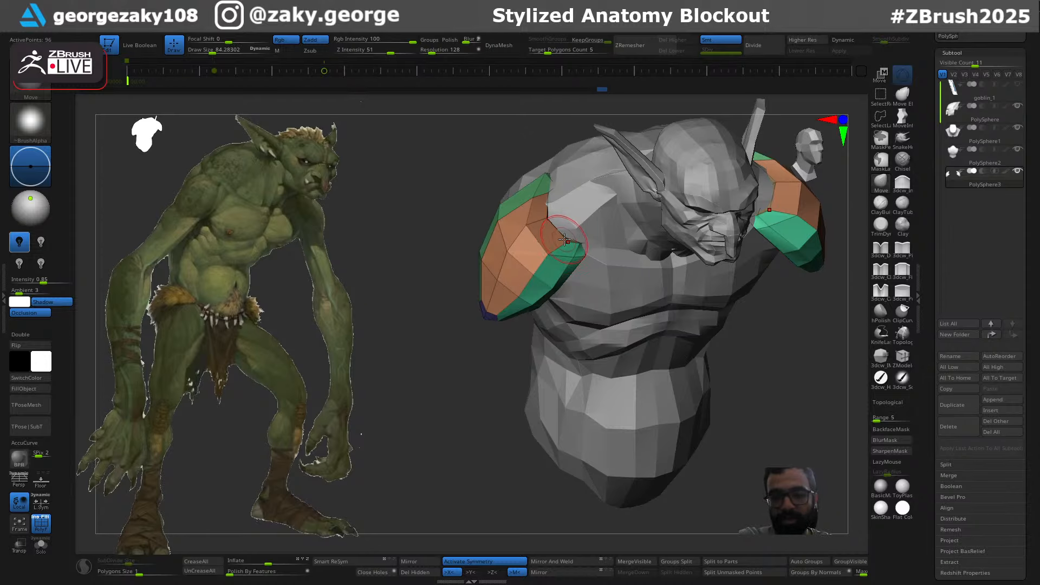
# Shape the shoulder cap's outer and lower contour from the front with the Move brush at a draw size of about 243
pyautogui.moveTo(560, 232)
pyautogui.mouseDown(button='right')
pyautogui.moveTo(551, 247)
pyautogui.moveTo(530, 218)
pyautogui.mouseUp(button='right')
pyautogui.press('s')
pyautogui.moveTo(530, 218); pyautogui.dragTo(546, 239)
pyautogui.moveTo(554, 274)
pyautogui.mouseDown(button='right')
pyautogui.moveTo(564, 293)
pyautogui.moveTo(525, 278)
pyautogui.mouseUp(button='right')
pyautogui.press('s')
pyautogui.moveTo(525, 277); pyautogui.dragTo(498, 309)
pyautogui.press('f')
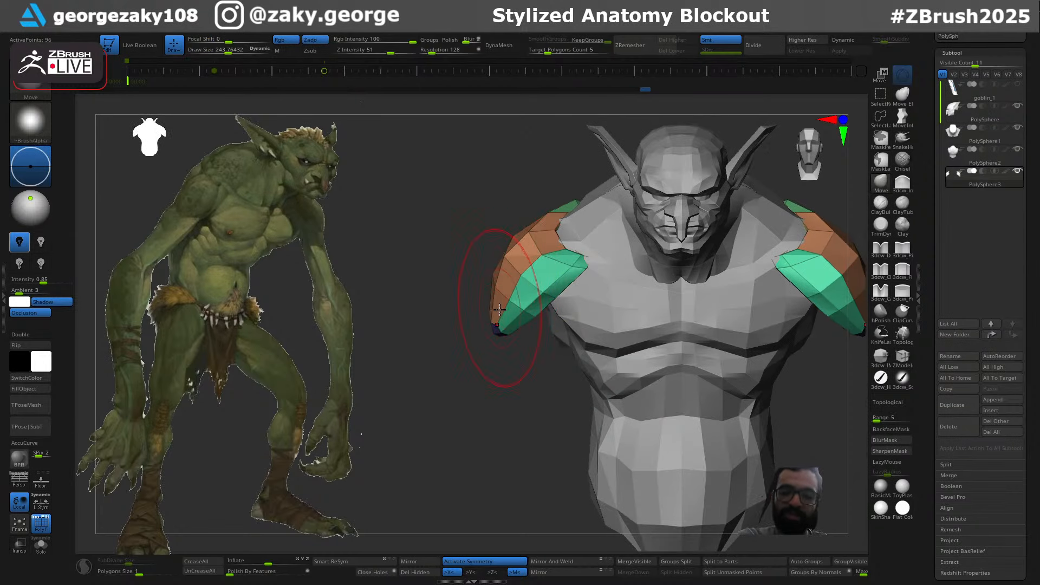
# Make the torso subtool active and carve the crease below the outer chest with the DamStandard brush at a draw size of about 156
pyautogui.moveTo(503, 390); pyautogui.dragTo(549, 452, button='right')
pyautogui.keyDown('alt'); pyautogui.moveTo(785, 417); pyautogui.dragTo(732, 409, button='right'); pyautogui.keyUp('alt')
pyautogui.keyDown('alt'); pyautogui.click(709, 305); pyautogui.keyUp('alt')
pyautogui.keyDown('shift'); pyautogui.moveTo(710, 304); pyautogui.dragTo(754, 285, button='right'); pyautogui.keyUp('shift')
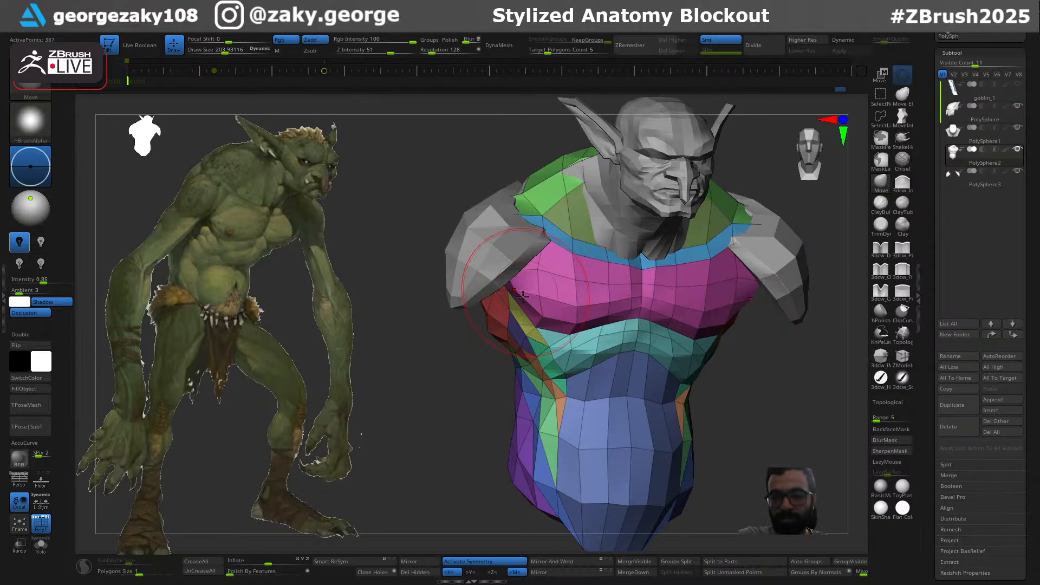
pyautogui.moveTo(528, 307); pyautogui.dragTo(564, 330, button='right')
pyautogui.press('b')
pyautogui.press('d')
pyautogui.press('s')
pyautogui.press('s')
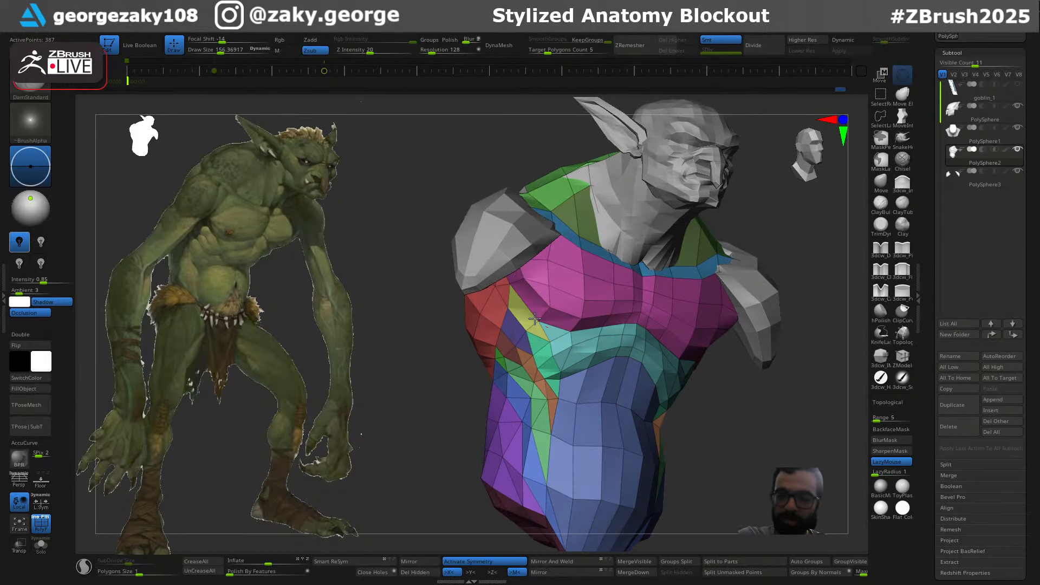
pyautogui.moveTo(535, 318); pyautogui.dragTo(563, 337)
pyautogui.press('s')
pyautogui.moveTo(583, 302)
pyautogui.mouseDown(button='right')
pyautogui.moveTo(547, 210)
pyautogui.moveTo(558, 241)
pyautogui.mouseUp(button='right')
# Work the middle of the rib arch with the 3dcw_Inflate brush at a draw size of about 151, and return to the DamStandard brush
pyautogui.press('i')
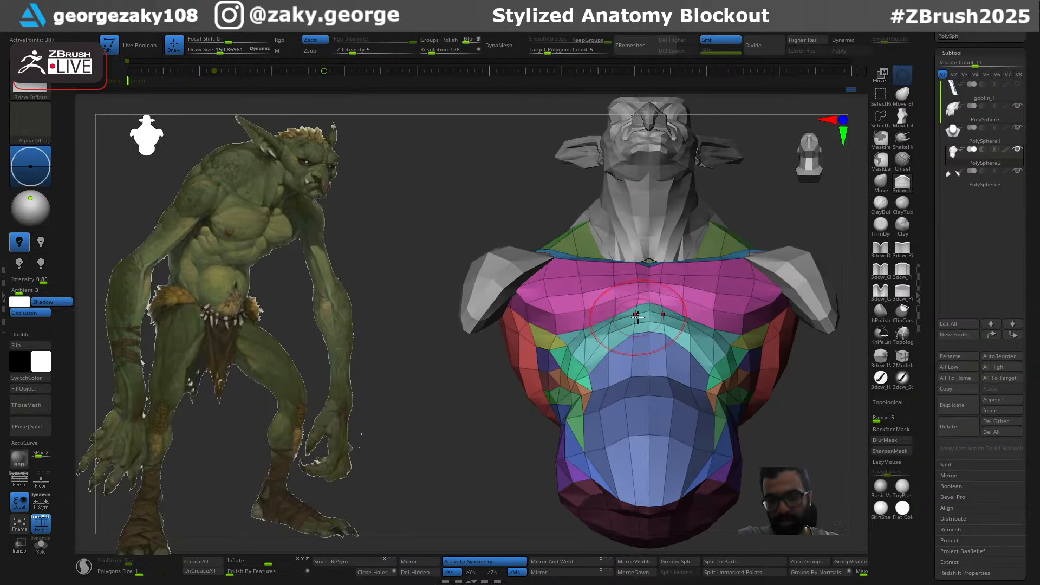
pyautogui.moveTo(635, 315); pyautogui.dragTo(656, 288, button='right')
pyautogui.press('b')
pyautogui.press('d')
pyautogui.press('s')
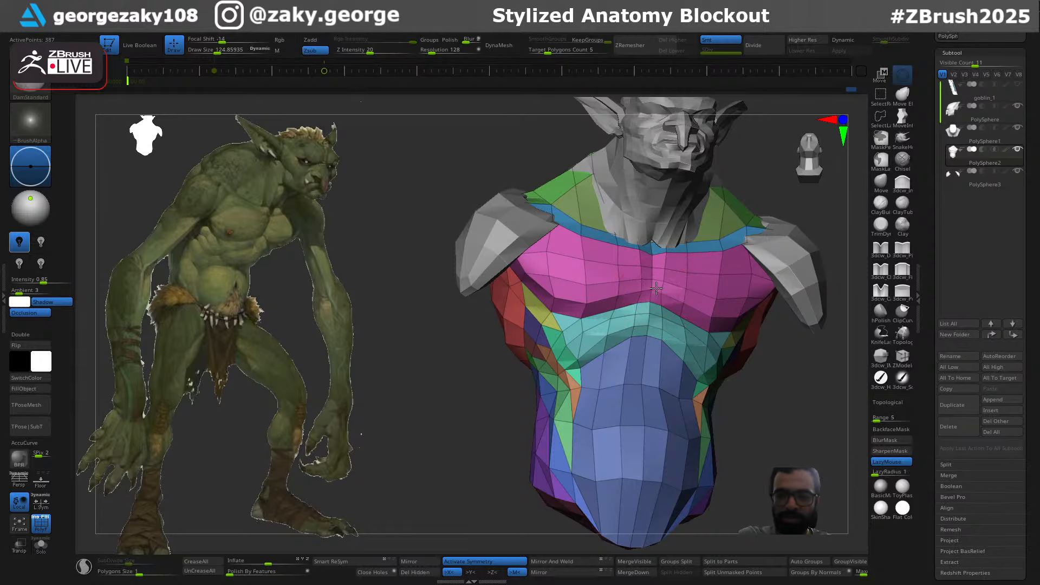
# Make the neck subtool active and adjust the base of the neck with the Move brush
pyautogui.keyDown('alt'); pyautogui.click(677, 171); pyautogui.keyUp('alt')
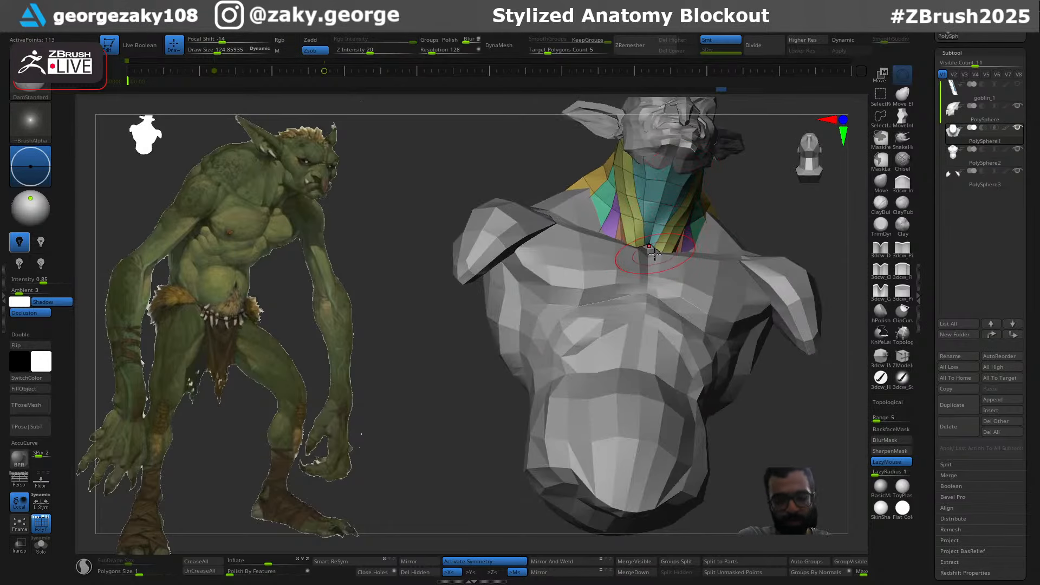
pyautogui.press('b')
pyautogui.press('m')
pyautogui.press('v')
pyautogui.moveTo(655, 253)
pyautogui.mouseDown(button='right')
pyautogui.moveTo(649, 283)
pyautogui.moveTo(672, 311)
pyautogui.moveTo(712, 298)
pyautogui.moveTo(757, 257)
pyautogui.moveTo(704, 315)
pyautogui.moveTo(741, 328)
pyautogui.moveTo(712, 334)
pyautogui.moveTo(721, 372)
pyautogui.moveTo(723, 357)
pyautogui.moveTo(745, 383)
pyautogui.moveTo(732, 337)
pyautogui.moveTo(750, 343)
pyautogui.moveTo(704, 338)
pyautogui.mouseUp(button='right')
# Make the torso active, use the 3dcw_Inflate brush at a draw size of about 351, and change to an enlarged Move brush
pyautogui.keyDown('alt'); pyautogui.click(679, 318); pyautogui.keyUp('alt')
pyautogui.press('b')
pyautogui.press('i')
pyautogui.press('n')
pyautogui.press(']')
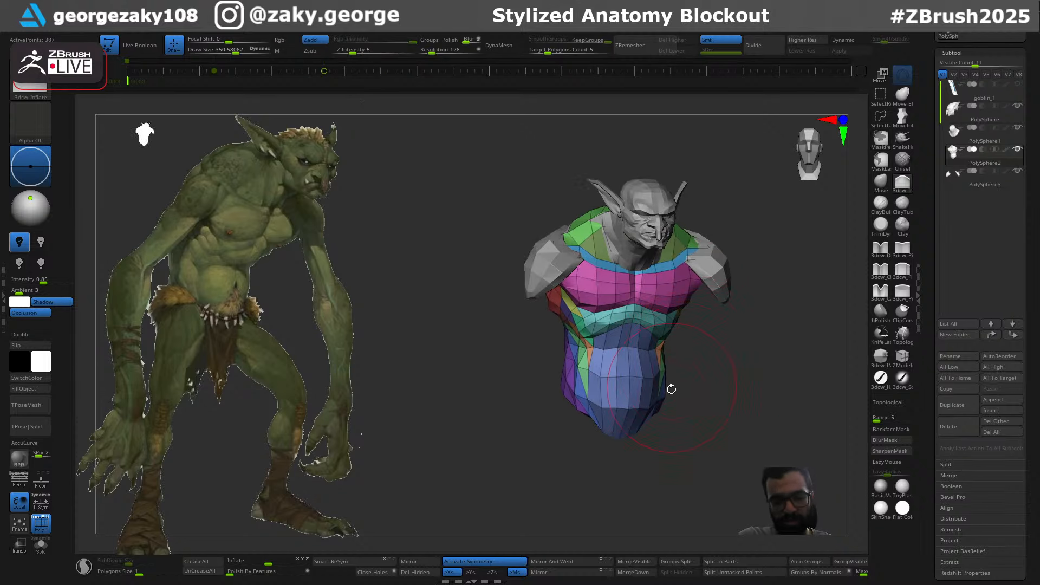
pyautogui.press('b')
pyautogui.press('m')
pyautogui.press('v')
pyautogui.press(']')
pyautogui.moveTo(678, 431)
pyautogui.mouseDown(button='right')
pyautogui.moveTo(667, 425)
pyautogui.moveTo(682, 422)
pyautogui.moveTo(700, 341)
pyautogui.moveTo(752, 341)
pyautogui.moveTo(688, 359)
pyautogui.mouseUp(button='right')
# Make the shoulder cap active and refine its upper outer contour with the Move brush at a draw size of about 162
pyautogui.keyDown('alt'); pyautogui.click(690, 259); pyautogui.keyUp('alt')
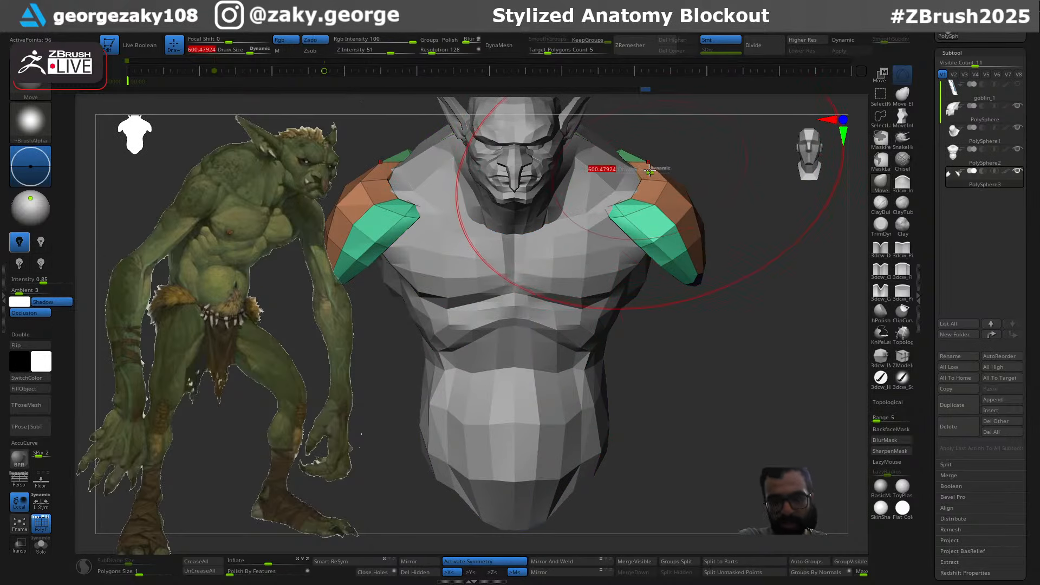
pyautogui.moveTo(641, 157)
pyautogui.mouseDown()
pyautogui.moveTo(620, 150)
pyautogui.moveTo(627, 157)
pyautogui.mouseUp()
pyautogui.press('s')
pyautogui.moveTo(628, 159); pyautogui.dragTo(673, 185, button='right')
pyautogui.press('s')
pyautogui.moveTo(673, 186); pyautogui.dragTo(674, 185)
pyautogui.moveTo(500, 232)
pyautogui.mouseDown(button='right')
pyautogui.moveTo(446, 231)
pyautogui.moveTo(515, 222)
pyautogui.moveTo(419, 221)
pyautogui.mouseUp(button='right')
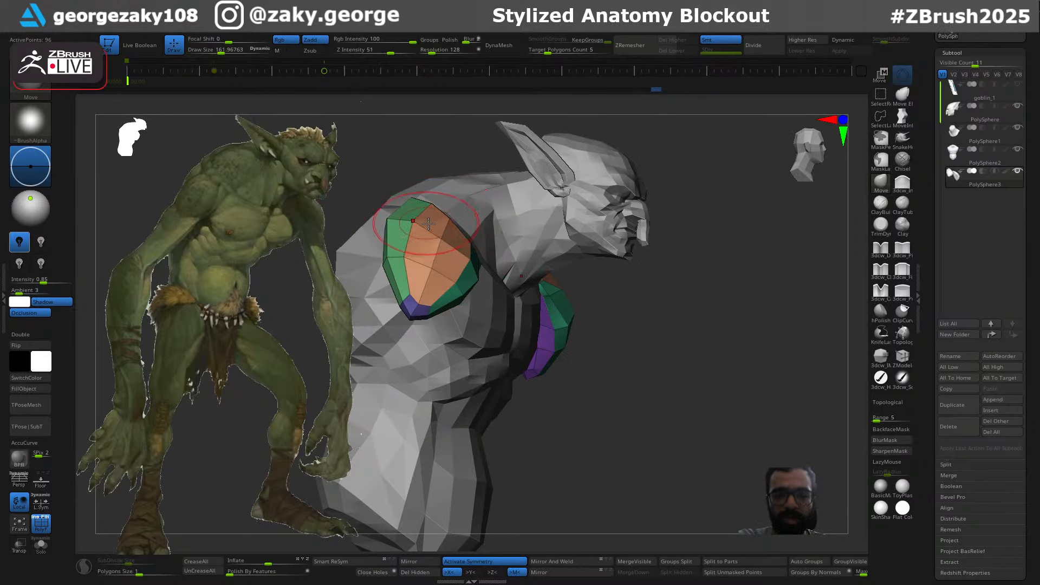
pyautogui.moveTo(848, 314); pyautogui.dragTo(659, 320)
pyautogui.press('w')
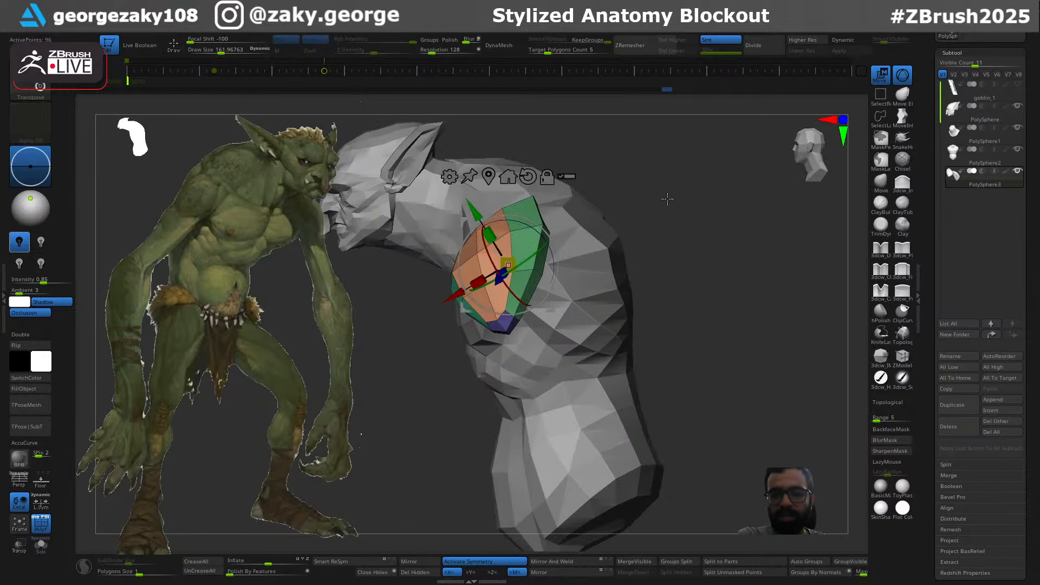
pyautogui.moveTo(667, 199); pyautogui.dragTo(591, 253)
pyautogui.press('q')
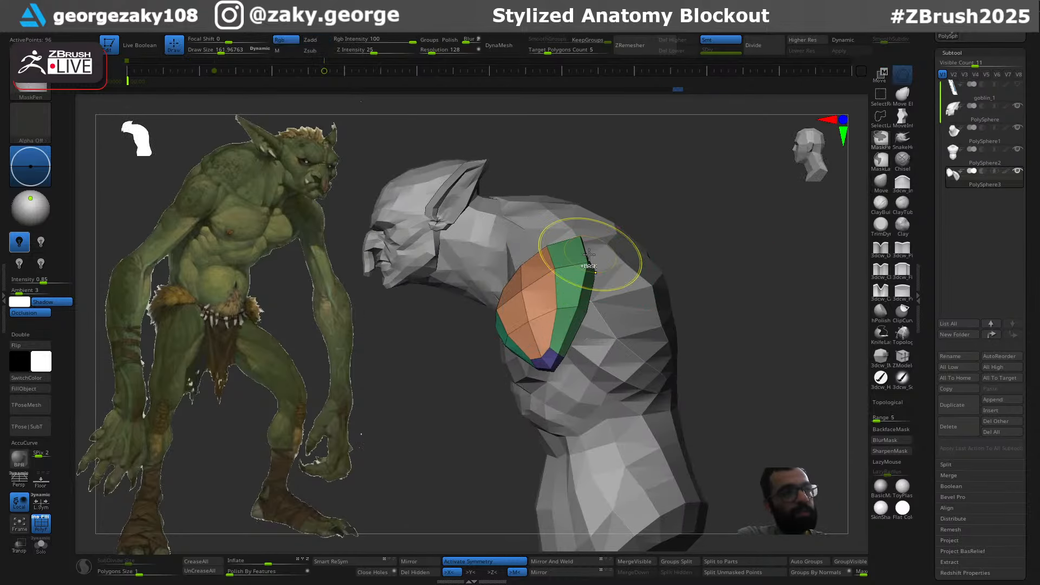
pyautogui.moveTo(729, 271); pyautogui.dragTo(782, 267)
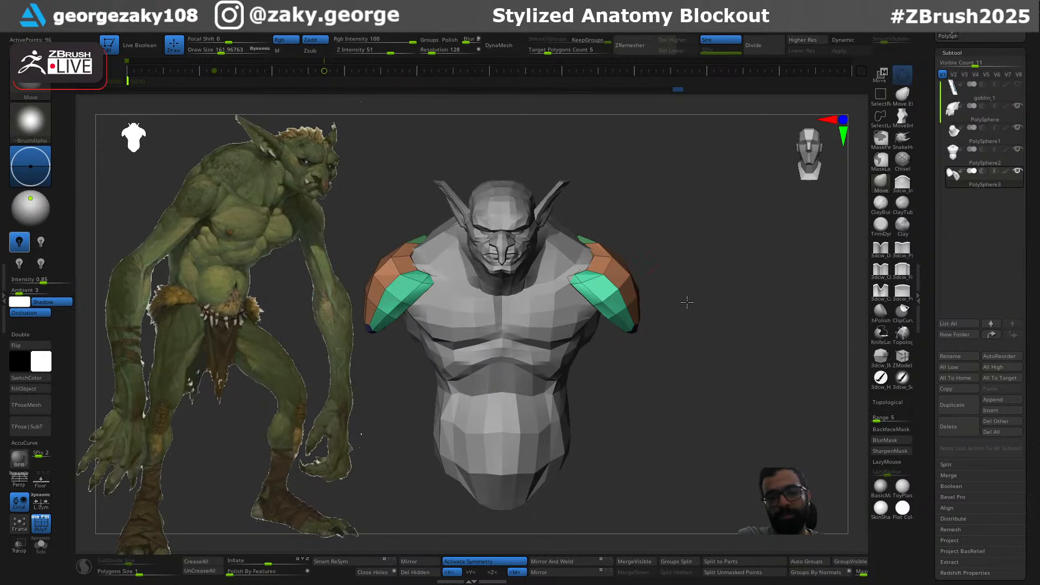
pyautogui.moveTo(687, 302)
pyautogui.mouseDown()
pyautogui.moveTo(681, 225)
pyautogui.moveTo(704, 325)
pyautogui.moveTo(726, 341)
pyautogui.mouseUp()
# Make the torso active and reshape the abdomen and lower belly with the Move brush at a draw size of about 402
pyautogui.press('ctrl')
pyautogui.keyDown('ctrl'); pyautogui.moveTo(621, 340); pyautogui.dragTo(573, 327, button='right'); pyautogui.keyUp('ctrl')
pyautogui.keyDown('alt'); pyautogui.click(583, 317); pyautogui.keyUp('alt')
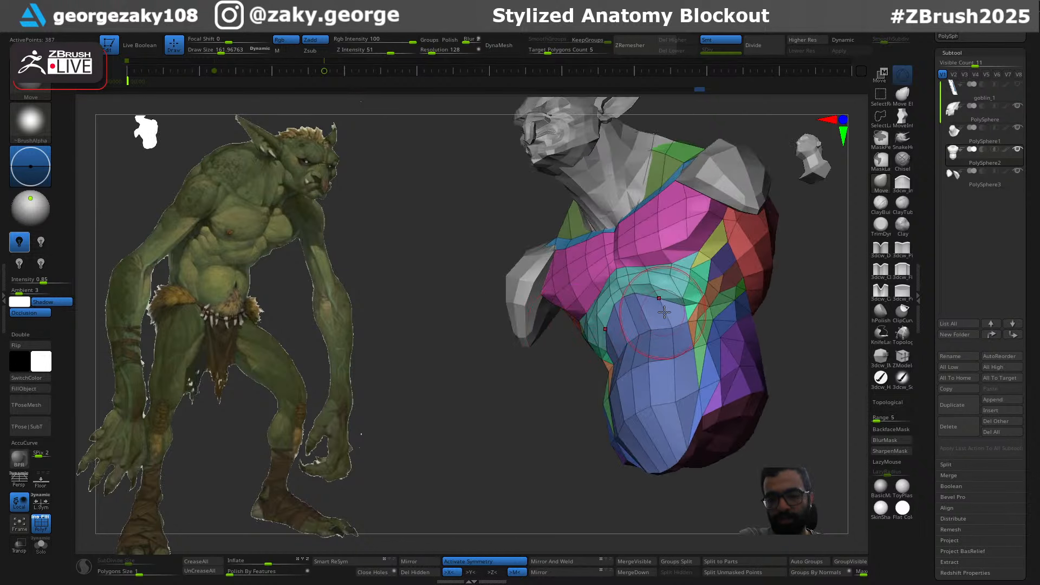
pyautogui.moveTo(664, 312); pyautogui.dragTo(665, 361, button='right')
pyautogui.moveTo(661, 430); pyautogui.dragTo(687, 403, button='right')
pyautogui.press('s')
pyautogui.moveTo(679, 406); pyautogui.dragTo(693, 400)
pyautogui.keyDown('ctrl'); pyautogui.moveTo(706, 402); pyautogui.dragTo(686, 376, button='right'); pyautogui.keyUp('ctrl')
pyautogui.press('s')
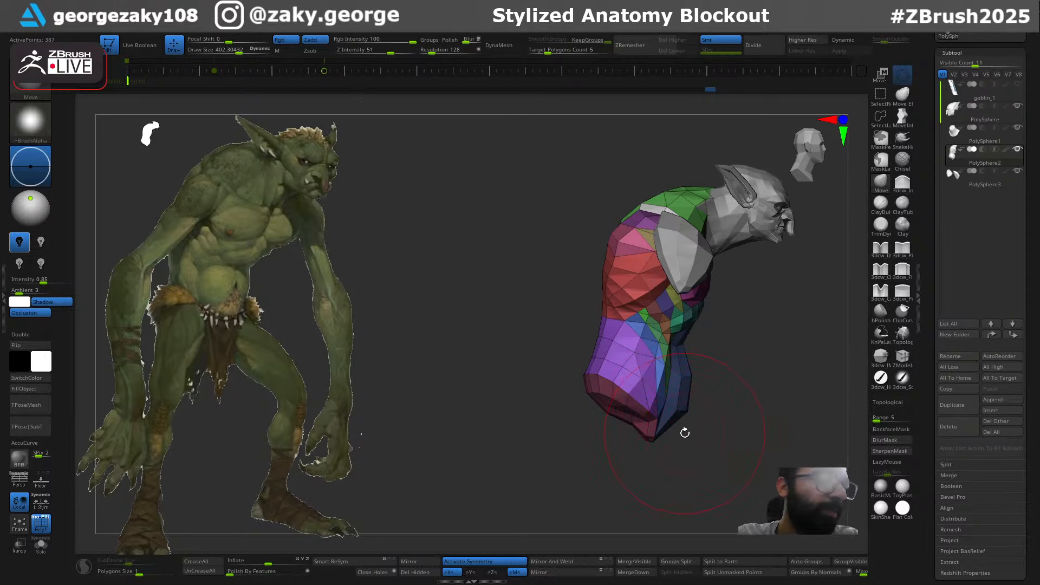
pyautogui.moveTo(697, 409); pyautogui.dragTo(689, 411)
pyautogui.press('s')
pyautogui.moveTo(680, 408)
pyautogui.mouseDown()
pyautogui.moveTo(690, 406)
pyautogui.moveTo(661, 429)
pyautogui.mouseUp()
pyautogui.moveTo(744, 419)
pyautogui.mouseDown()
pyautogui.moveTo(774, 397)
pyautogui.moveTo(775, 346)
pyautogui.mouseUp()
# Refine the torso's waist and belly profile with the Move brush at a draw size of about 334, undoing one stroke
pyautogui.press('s')
pyautogui.moveTo(633, 375); pyautogui.dragTo(629, 376)
pyautogui.keyDown('shift'); pyautogui.moveTo(628, 381); pyautogui.dragTo(633, 371, button='right'); pyautogui.keyUp('shift')
pyautogui.press('s')
pyautogui.moveTo(633, 371); pyautogui.dragTo(644, 399)
pyautogui.hotkey('ctrl', 'z')
pyautogui.press('s')
pyautogui.moveTo(643, 401); pyautogui.dragTo(783, 430)
pyautogui.press('s')
pyautogui.moveTo(763, 372); pyautogui.dragTo(812, 347)
pyautogui.keyDown('alt'); pyautogui.moveTo(817, 246); pyautogui.dragTo(812, 287); pyautogui.keyUp('alt')
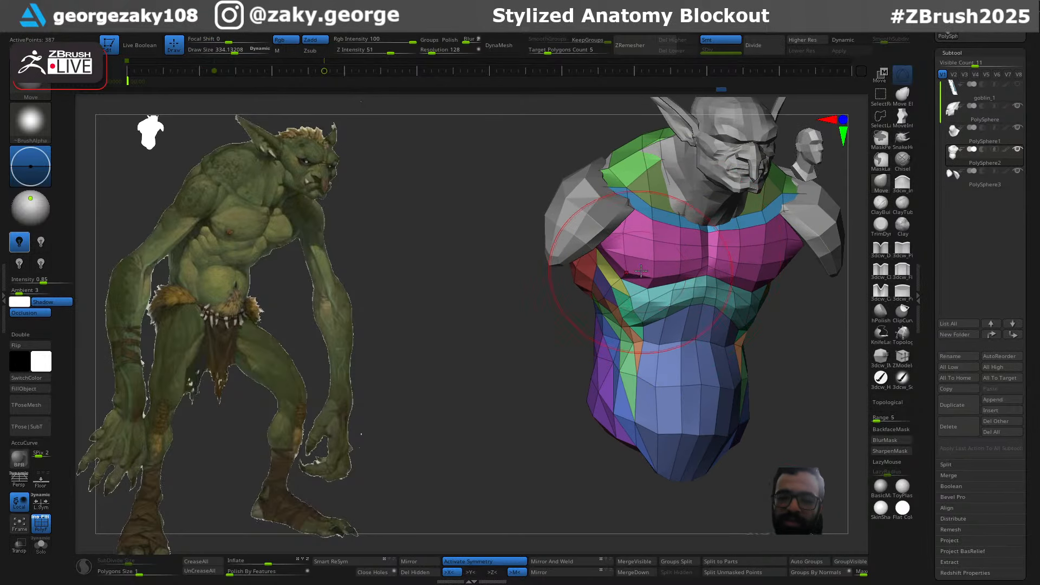
# Make the neck subtool active and shape its side and the trapezius area with the Move brush at a draw size of about 185
pyautogui.press('s')
pyautogui.moveTo(717, 223); pyautogui.dragTo(706, 223)
pyautogui.keyDown('alt'); pyautogui.click(679, 189); pyautogui.keyUp('alt')
pyautogui.moveTo(679, 187); pyautogui.dragTo(698, 175, button='right')
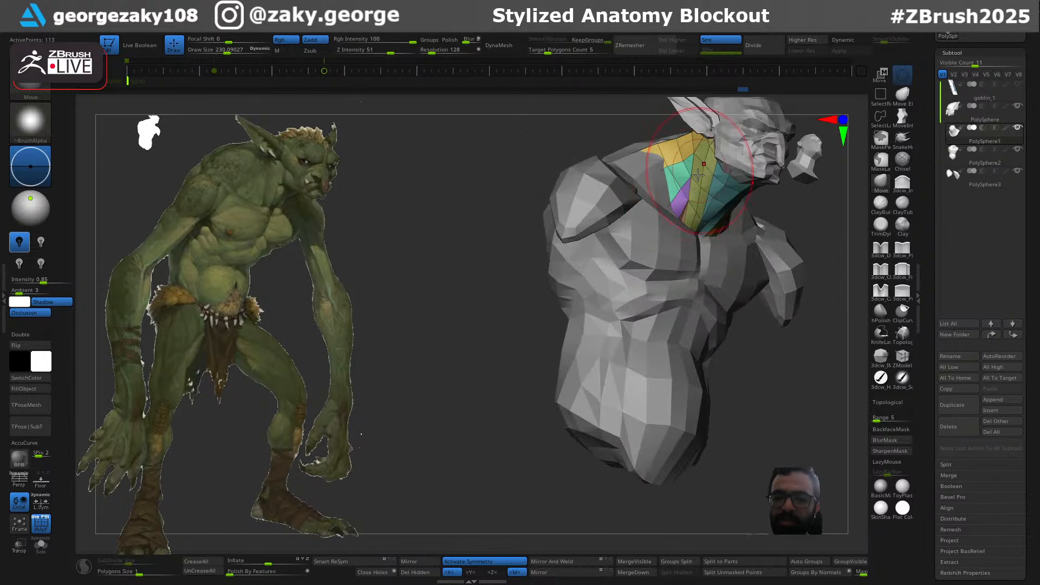
pyautogui.press('s')
pyautogui.moveTo(698, 175); pyautogui.dragTo(692, 176)
pyautogui.moveTo(676, 210); pyautogui.dragTo(673, 205)
pyautogui.moveTo(656, 188); pyautogui.dragTo(675, 142, button='right')
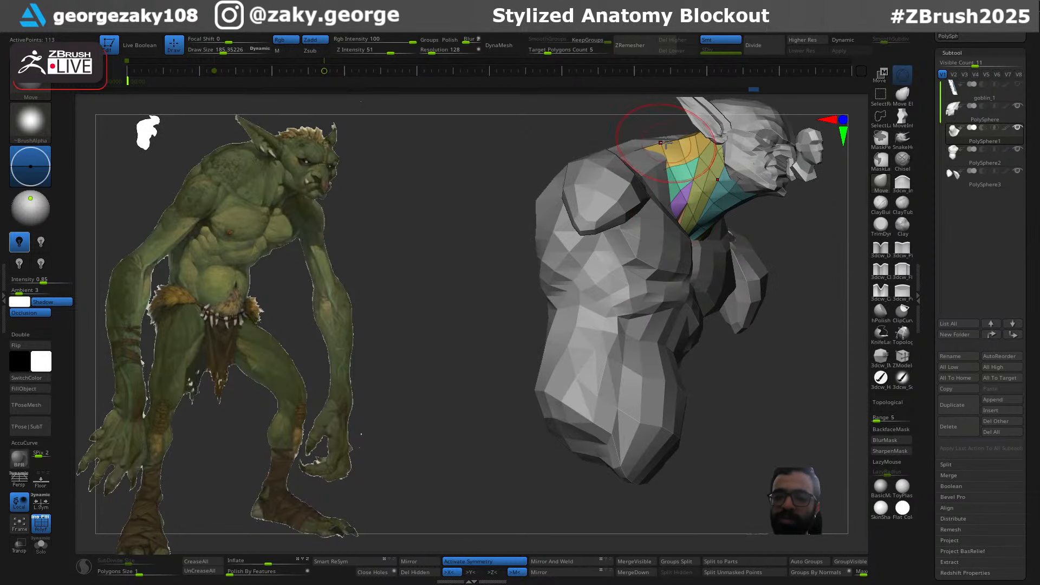
# Make the torso active and adjust its side contour below the armpit with the Move brush
pyautogui.moveTo(717, 274)
pyautogui.keyDown('shift'); pyautogui.mouseDown(button='right')
pyautogui.moveTo(699, 303)
pyautogui.moveTo(726, 301)
pyautogui.moveTo(710, 287)
pyautogui.mouseUp(button='right'); pyautogui.keyUp('shift')
pyautogui.keyDown('alt'); pyautogui.click(681, 281); pyautogui.keyUp('alt')
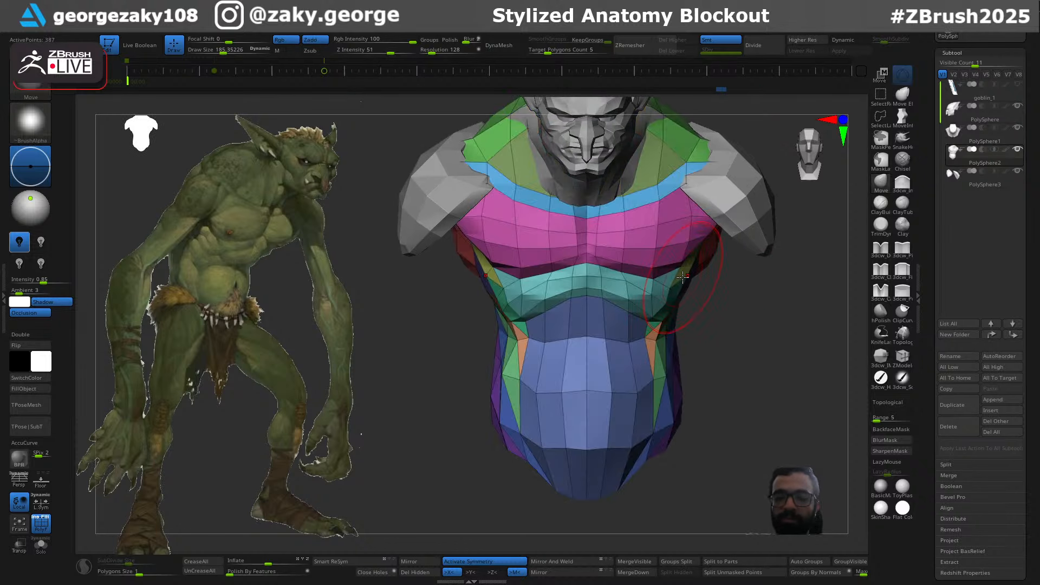
pyautogui.moveTo(718, 325); pyautogui.dragTo(703, 271, button='right')
pyautogui.press('s')
pyautogui.moveTo(701, 262); pyautogui.dragTo(694, 262)
pyautogui.press('s')
# Refine the outer lower chest and armpit corners from below with the Move brush at draw sizes of about 84 and 151
pyautogui.moveTo(707, 259); pyautogui.dragTo(708, 230, button='right')
pyautogui.press('s')
pyautogui.moveTo(710, 228); pyautogui.dragTo(705, 228)
pyautogui.press('s')
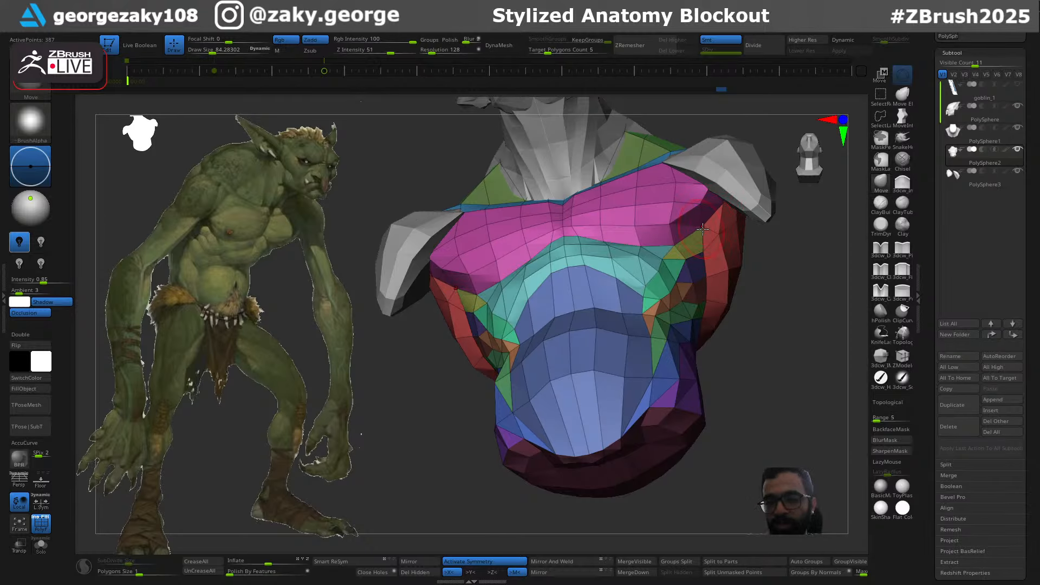
pyautogui.moveTo(779, 335); pyautogui.dragTo(708, 207, button='right')
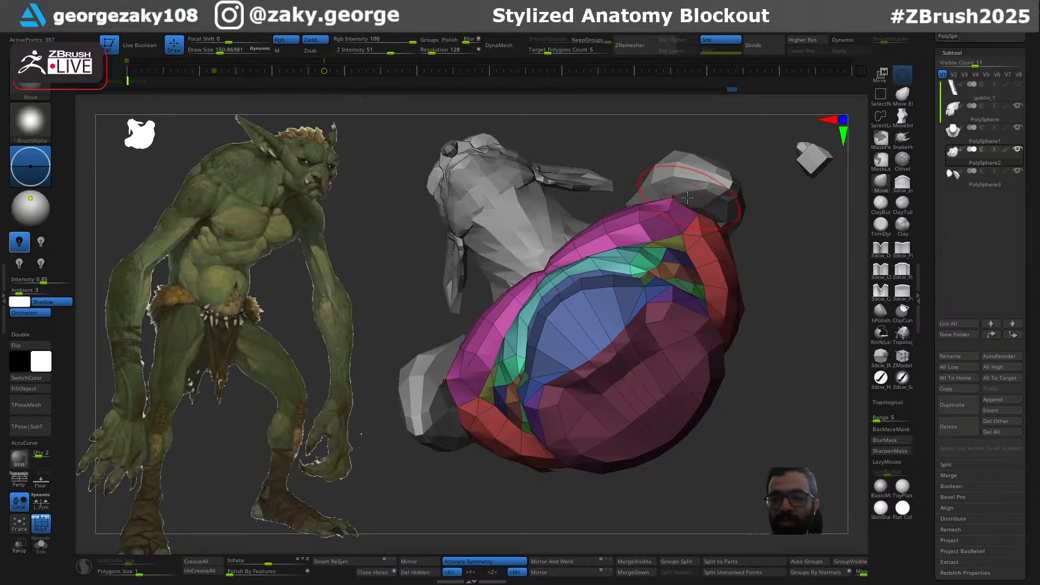
pyautogui.keyDown('shift'); pyautogui.moveTo(799, 211); pyautogui.dragTo(679, 193, button='right'); pyautogui.keyUp('shift')
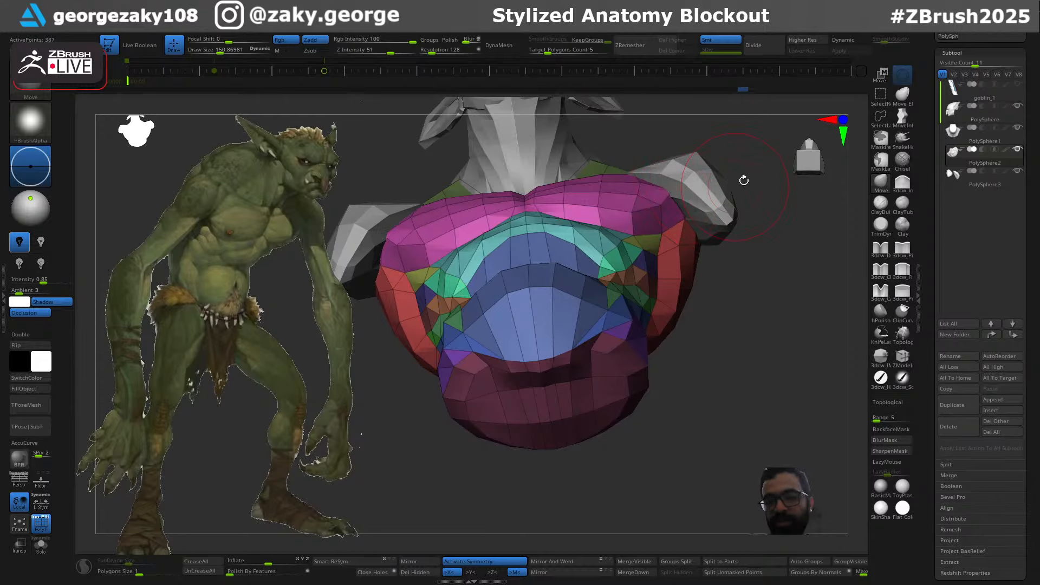
pyautogui.moveTo(744, 180); pyautogui.dragTo(661, 197, button='right')
# Make the shoulder cap active and try to move its front edge from below with the Move brush, undoing the stroke
pyautogui.keyDown('alt'); pyautogui.click(669, 169); pyautogui.keyUp('alt')
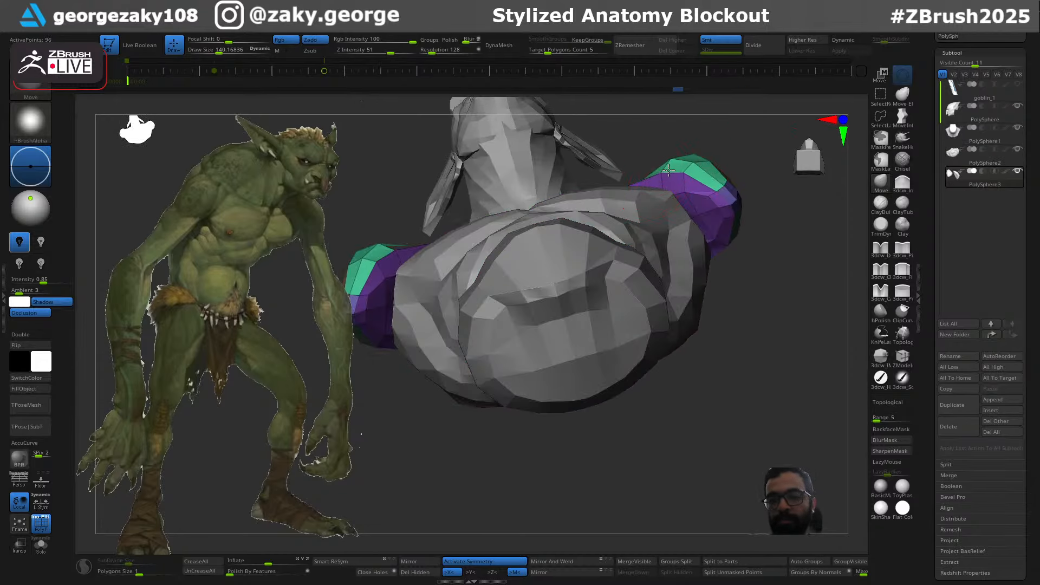
pyautogui.moveTo(702, 171); pyautogui.dragTo(695, 168)
pyautogui.hotkey('ctrl', 'z')
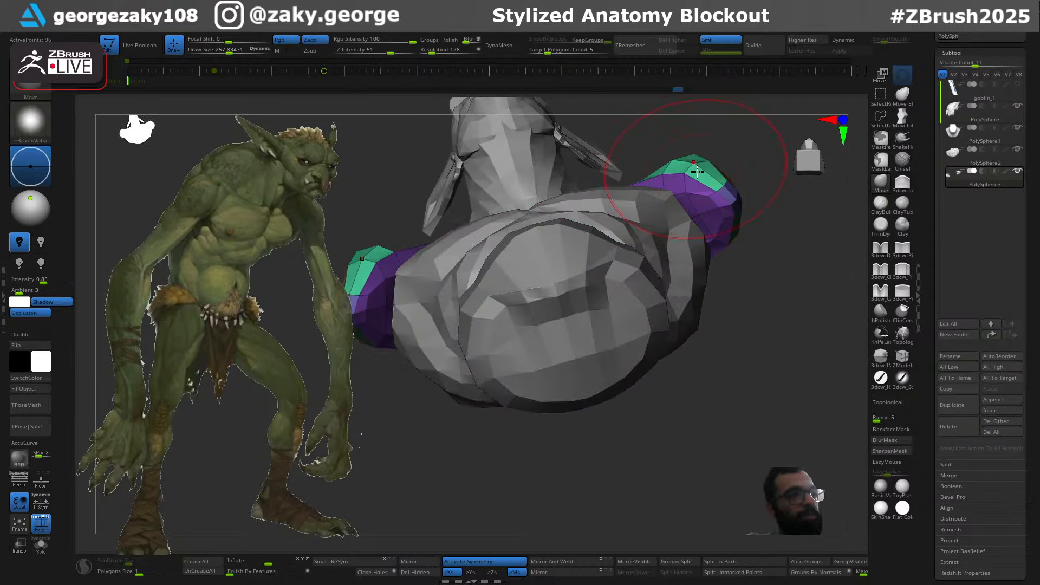
pyautogui.moveTo(771, 281)
pyautogui.mouseDown(button='right')
pyautogui.moveTo(782, 360)
pyautogui.moveTo(725, 318)
pyautogui.mouseUp(button='right')
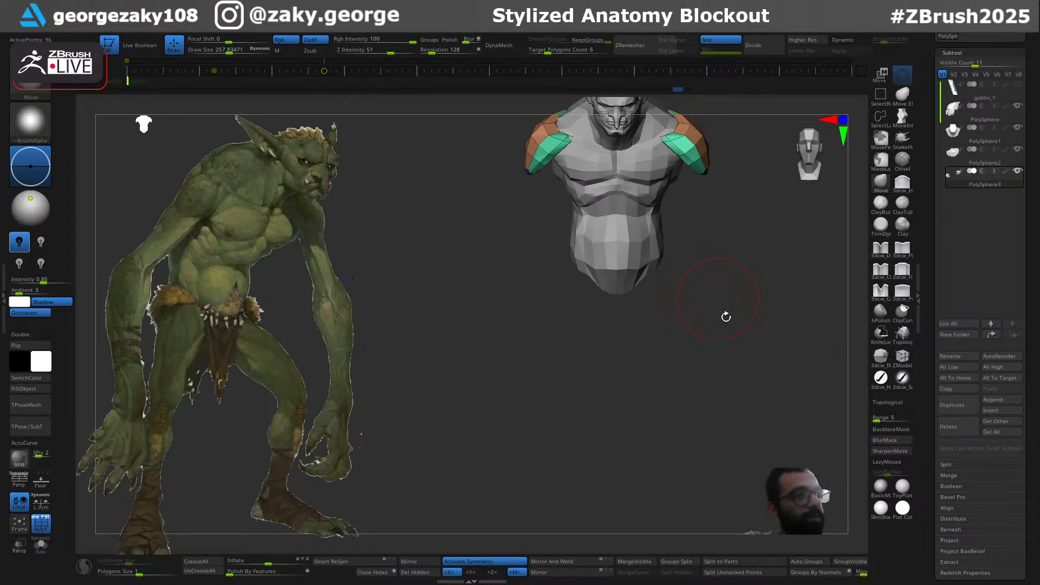
pyautogui.keyDown('alt'); pyautogui.moveTo(743, 355); pyautogui.dragTo(688, 374, button='right'); pyautogui.keyUp('alt')
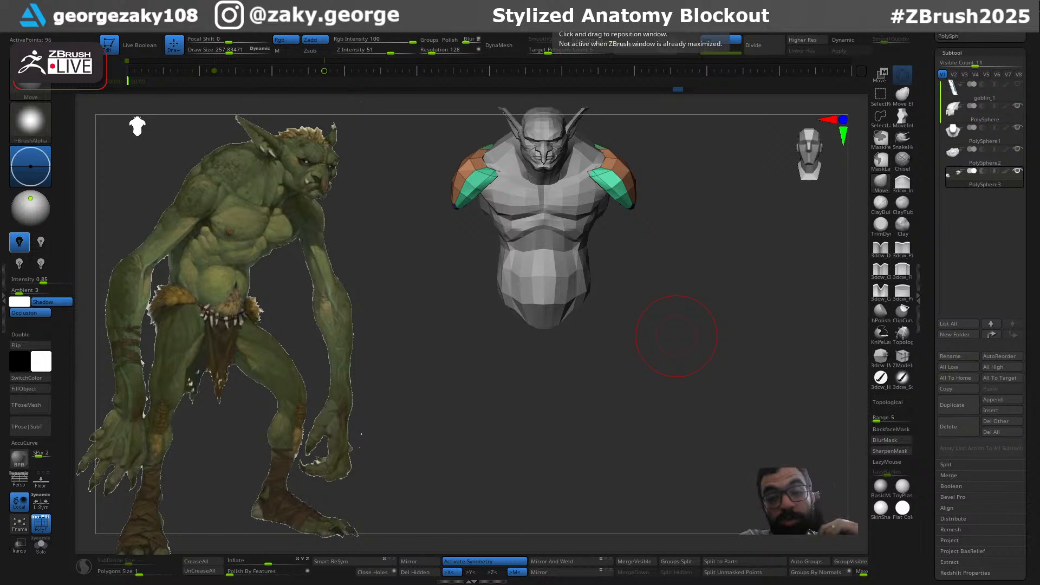
pyautogui.moveTo(684, 257); pyautogui.dragTo(669, 297)
# Make the torso active, mask everything except its teal rib band, and adjust that band with the gizmo
pyautogui.keyDown('alt'); pyautogui.moveTo(596, 287); pyautogui.dragTo(575, 291); pyautogui.keyUp('alt')
pyautogui.keyDown('alt'); pyautogui.click(563, 323); pyautogui.keyUp('alt')
pyautogui.moveTo(619, 263)
pyautogui.mouseDown(button='right')
pyautogui.moveTo(644, 274)
pyautogui.moveTo(643, 291)
pyautogui.moveTo(650, 277)
pyautogui.mouseUp(button='right')
pyautogui.moveTo(564, 267)
pyautogui.keyDown('ctrl'); pyautogui.mouseDown(button='right')
pyautogui.moveTo(579, 303)
pyautogui.moveTo(549, 306)
pyautogui.mouseUp(button='right'); pyautogui.keyUp('ctrl')
pyautogui.press('w')
pyautogui.keyDown('ctrl'); pyautogui.click(549, 306); pyautogui.keyUp('ctrl')
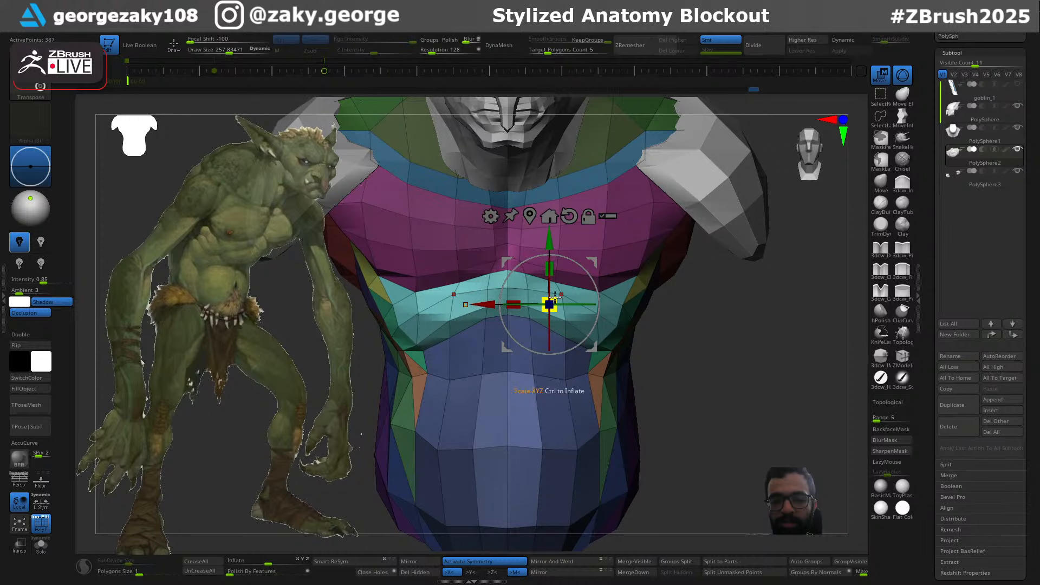
pyautogui.moveTo(553, 297); pyautogui.dragTo(548, 307)
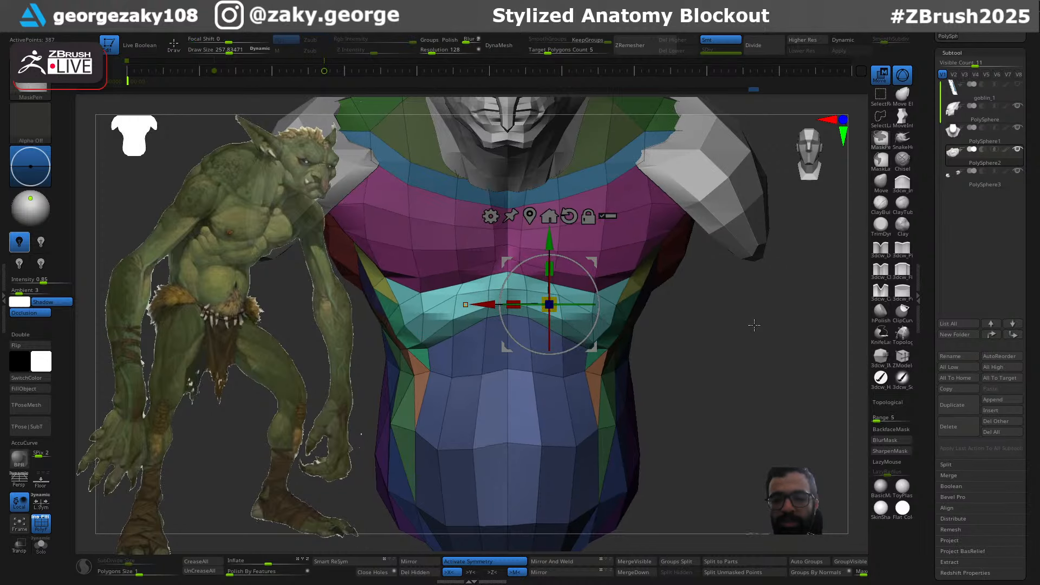
# Move the unmasked rib area below the pectorals slightly upward with the gizmo, and return to sculpting mode
pyautogui.keyDown('ctrl'); pyautogui.moveTo(752, 326); pyautogui.dragTo(754, 357); pyautogui.keyUp('ctrl')
pyautogui.hotkey('ctrl', 'z')
pyautogui.moveTo(548, 238); pyautogui.dragTo(551, 237)
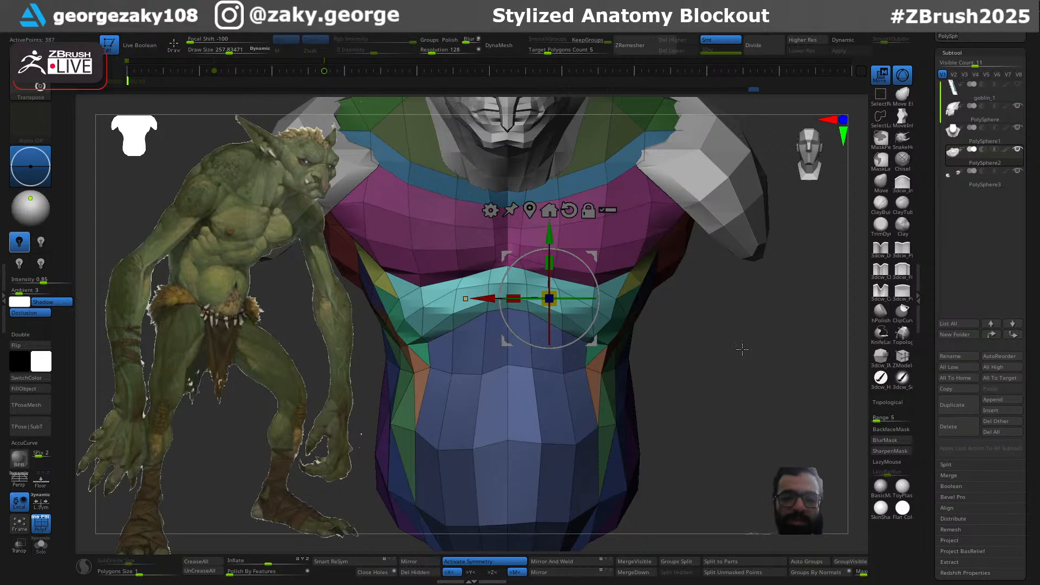
pyautogui.moveTo(742, 349)
pyautogui.mouseDown()
pyautogui.moveTo(763, 346)
pyautogui.moveTo(745, 337)
pyautogui.moveTo(769, 333)
pyautogui.moveTo(726, 344)
pyautogui.mouseUp()
pyautogui.press('q')
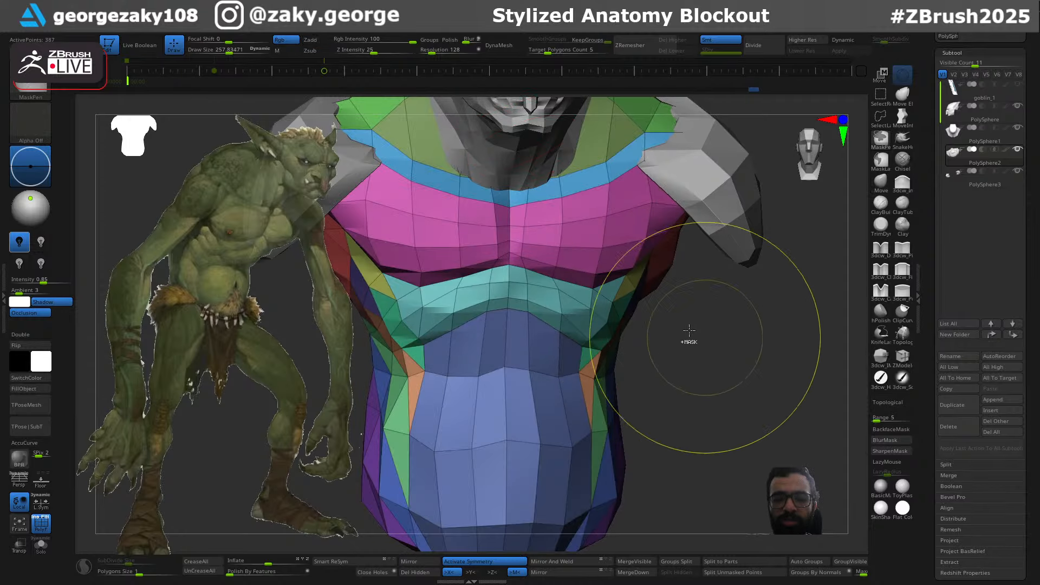
# Reshape the inner lower pectoral edge and the upper chest border below the collarbones with the Move brush
pyautogui.press('s')
pyautogui.moveTo(543, 280); pyautogui.dragTo(531, 274)
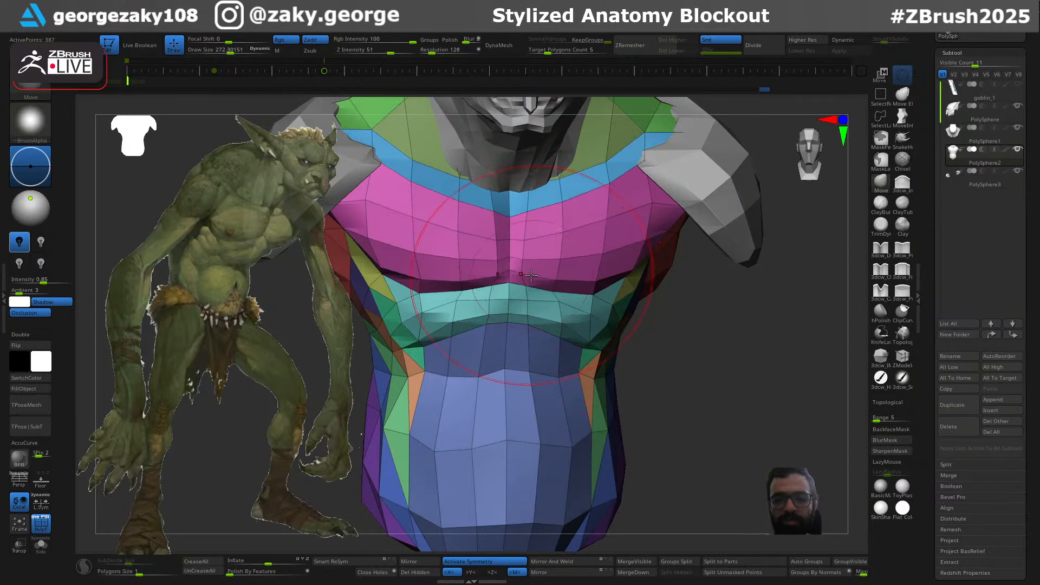
pyautogui.moveTo(514, 209); pyautogui.dragTo(521, 201, button='right')
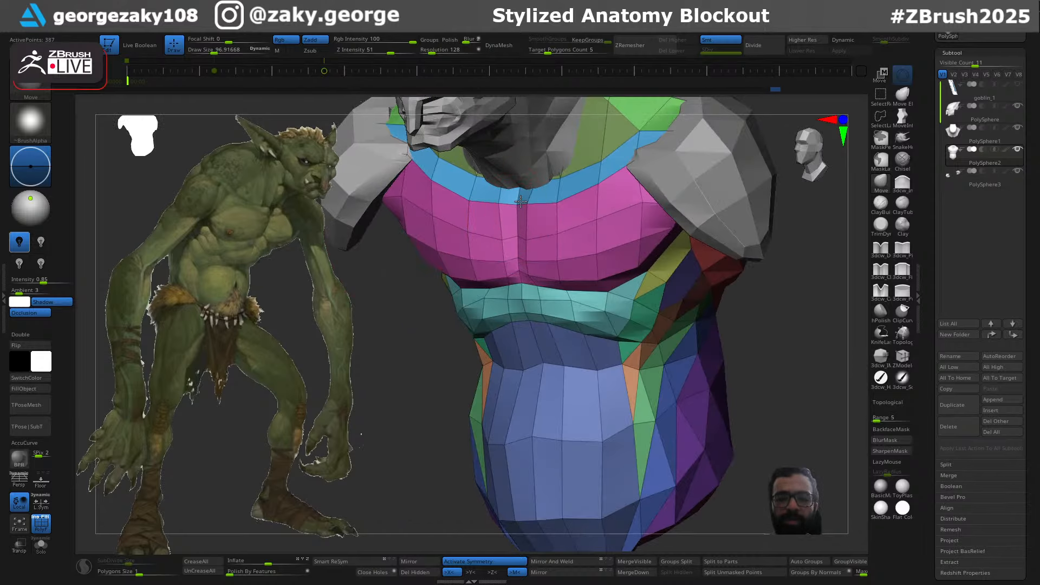
pyautogui.moveTo(562, 184); pyautogui.dragTo(560, 184)
pyautogui.moveTo(561, 186); pyautogui.dragTo(586, 193, button='right')
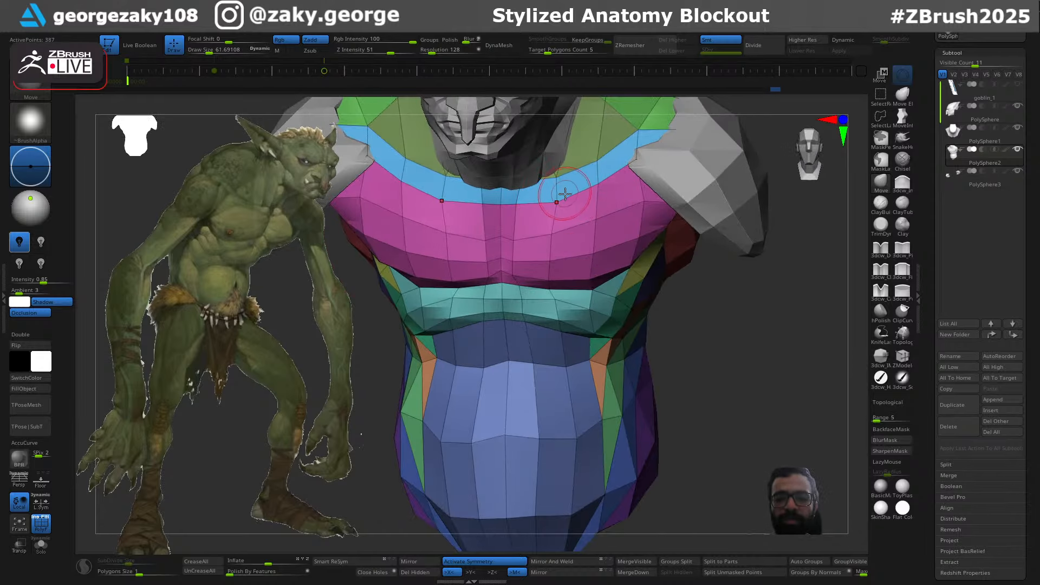
# Adjust the outer lower pectoral edge above the ribs with the Move brush, and undo the last stroke
pyautogui.press('s')
pyautogui.moveTo(584, 288); pyautogui.dragTo(587, 289)
pyautogui.moveTo(588, 290)
pyautogui.mouseDown(button='right')
pyautogui.moveTo(618, 284)
pyautogui.moveTo(645, 254)
pyautogui.moveTo(647, 232)
pyautogui.moveTo(612, 300)
pyautogui.moveTo(621, 255)
pyautogui.mouseUp(button='right')
pyautogui.press('s')
pyautogui.moveTo(620, 255)
pyautogui.mouseDown()
pyautogui.moveTo(629, 255)
pyautogui.moveTo(602, 267)
pyautogui.mouseUp()
pyautogui.hotkey('ctrl', 'z')
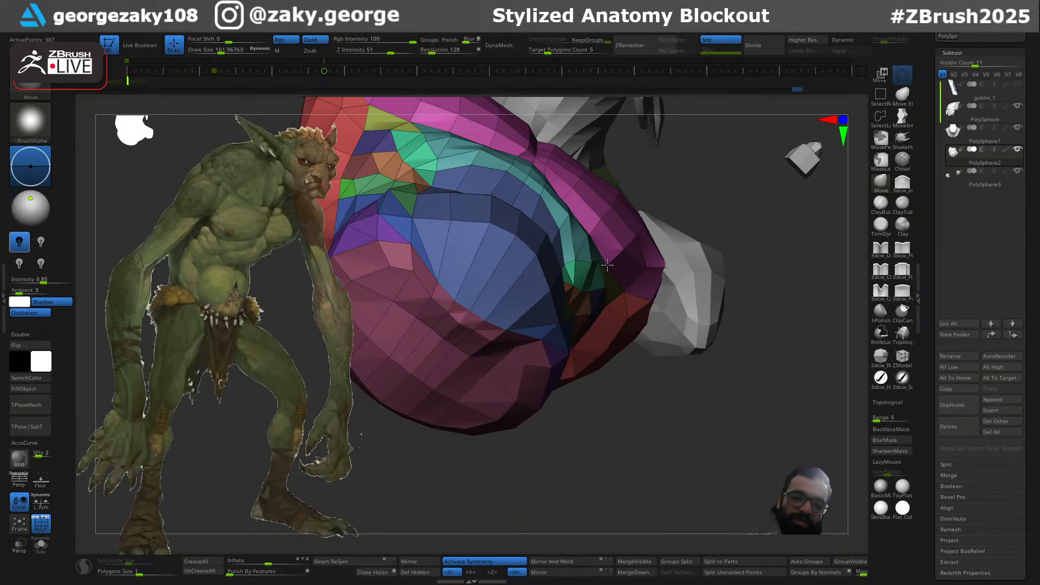
# Carve a crease down the side of the rib cage below the armpit with the DamStandard brush
pyautogui.moveTo(807, 227)
pyautogui.mouseDown(button='right')
pyautogui.moveTo(764, 253)
pyautogui.moveTo(658, 259)
pyautogui.mouseUp(button='right')
pyautogui.press('b')
pyautogui.press('d')
pyautogui.press('s')
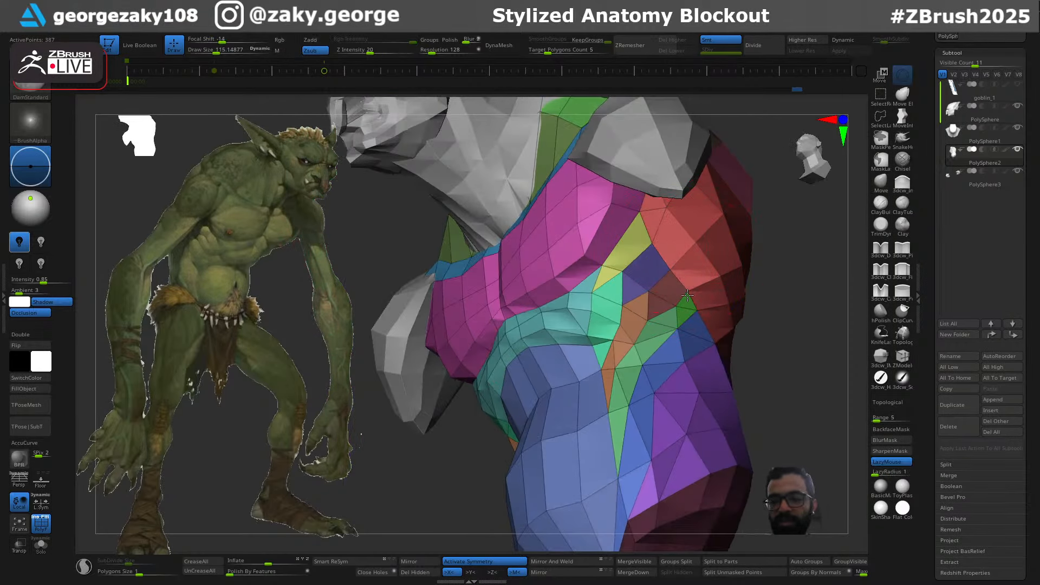
pyautogui.press('s')
pyautogui.moveTo(657, 274); pyautogui.dragTo(609, 374)
# Build up the oblique area at the side of the waist below the ribs with the Standard brush
pyautogui.press('b')
pyautogui.press('m')
pyautogui.press('v')
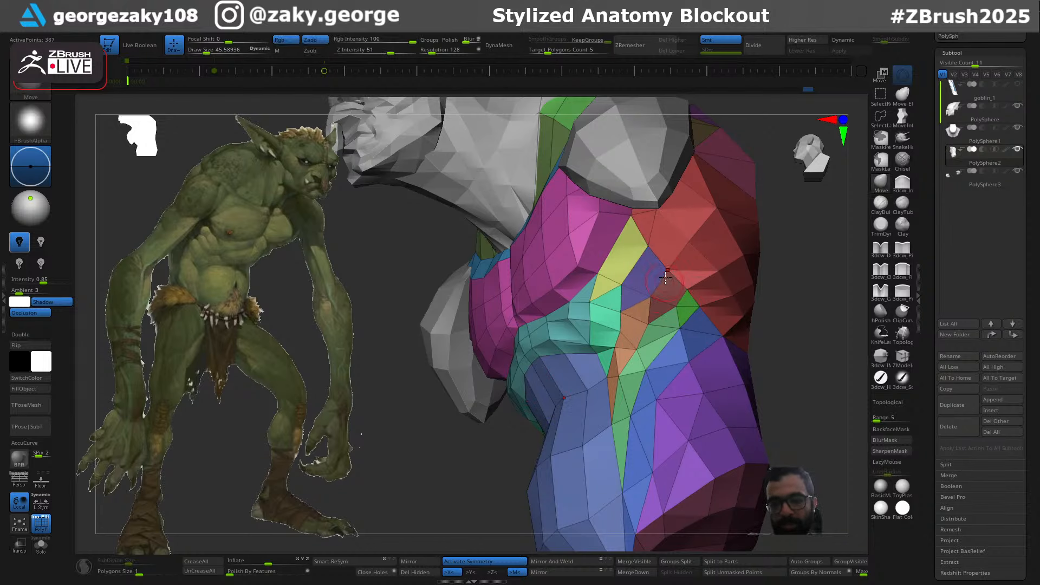
pyautogui.keyDown('shift'); pyautogui.moveTo(784, 375); pyautogui.dragTo(645, 355); pyautogui.keyUp('shift')
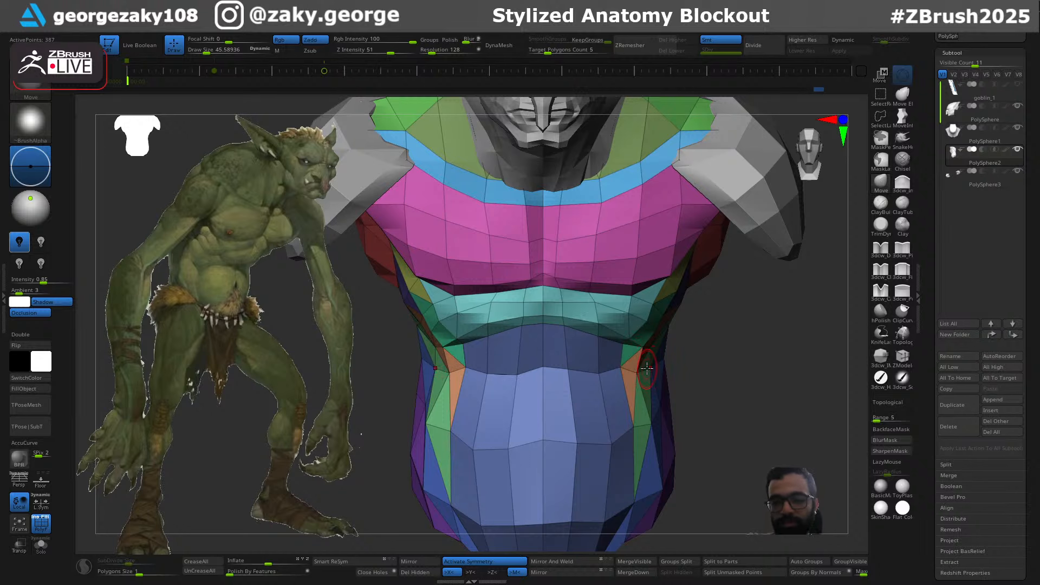
pyautogui.press('b')
pyautogui.press('s')
pyautogui.press('t')
pyautogui.moveTo(667, 372); pyautogui.dragTo(633, 379, button='right')
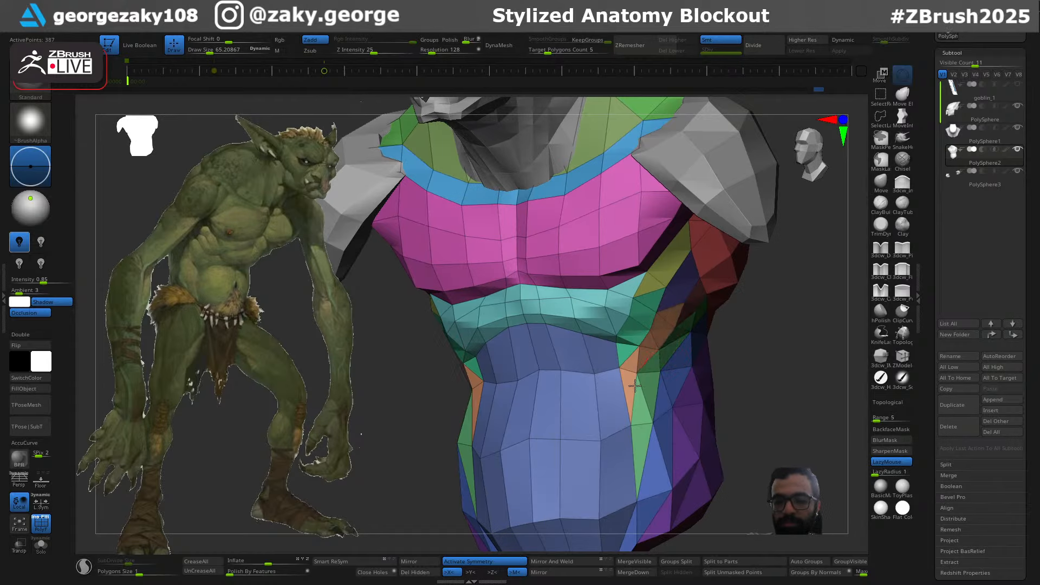
pyautogui.press('s')
pyautogui.moveTo(658, 351); pyautogui.dragTo(662, 374)
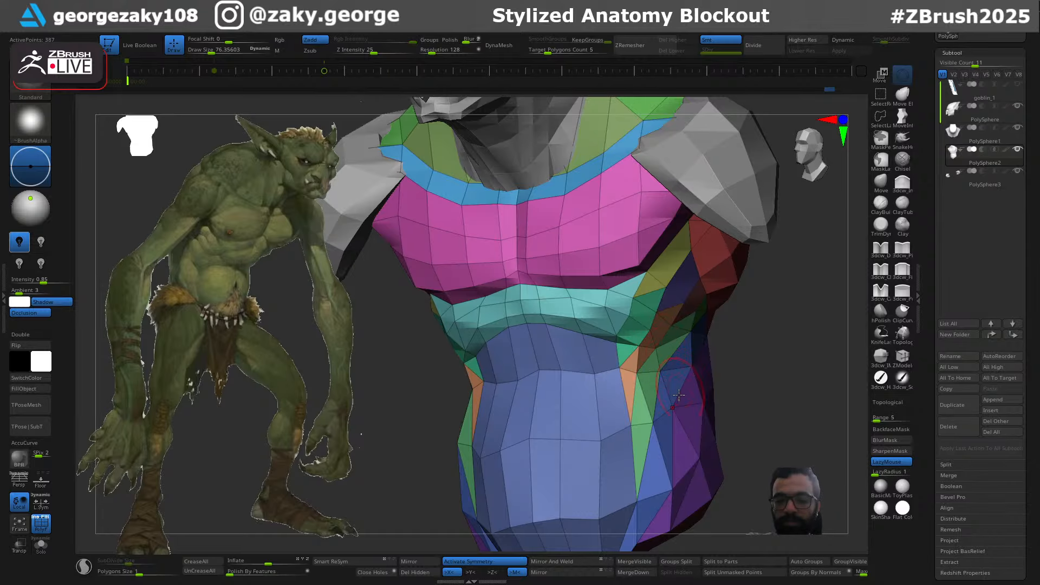
# Carve a crease down the side ribs toward the oblique with a slightly larger DamStandard brush
pyautogui.press('b')
pyautogui.press('d')
pyautogui.press('s')
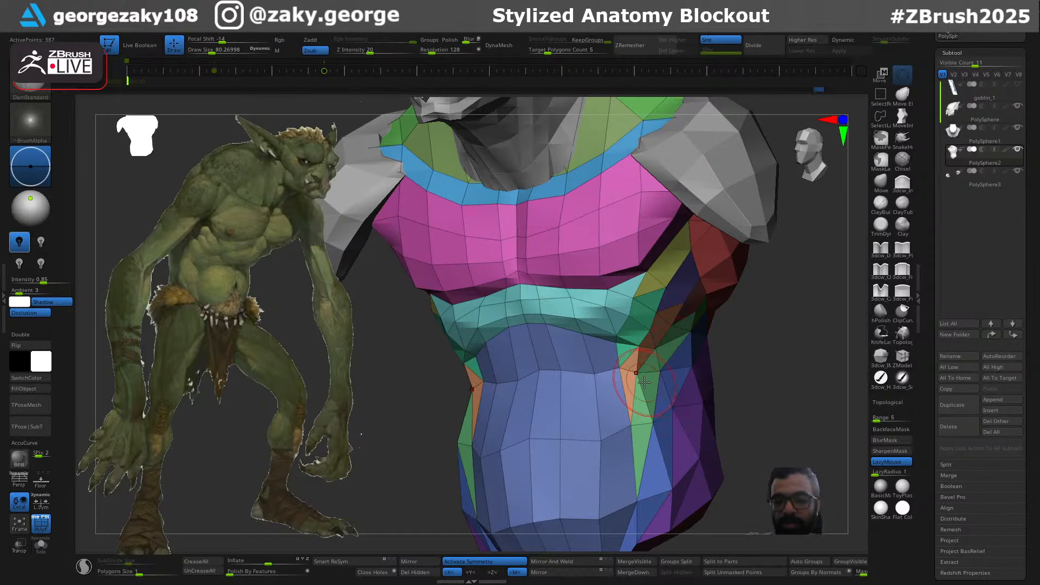
pyautogui.press(']')
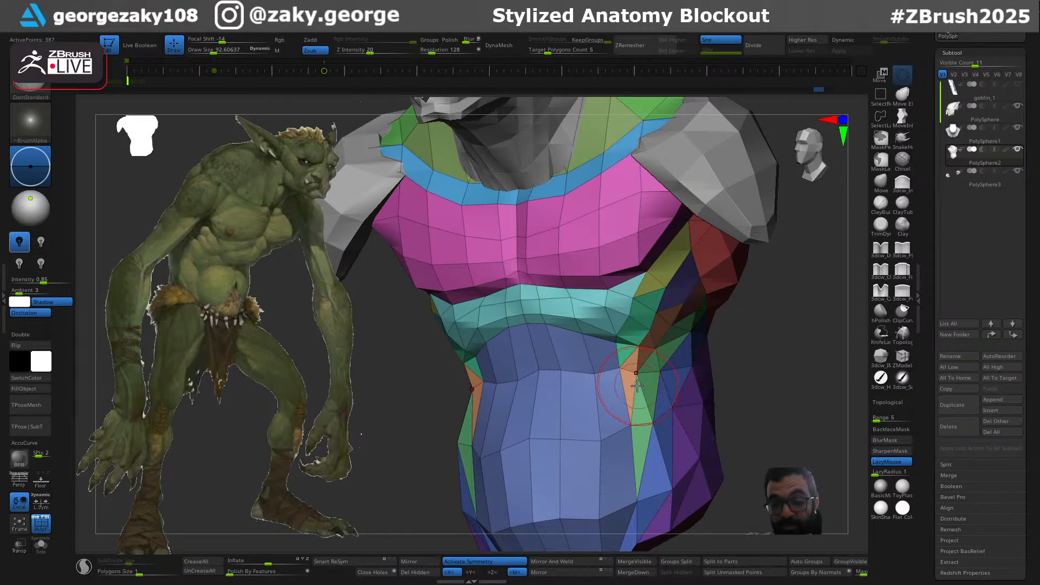
pyautogui.moveTo(682, 309); pyautogui.dragTo(671, 332)
pyautogui.keyDown('shift'); pyautogui.moveTo(674, 338); pyautogui.dragTo(722, 350, button='right'); pyautogui.keyUp('shift')
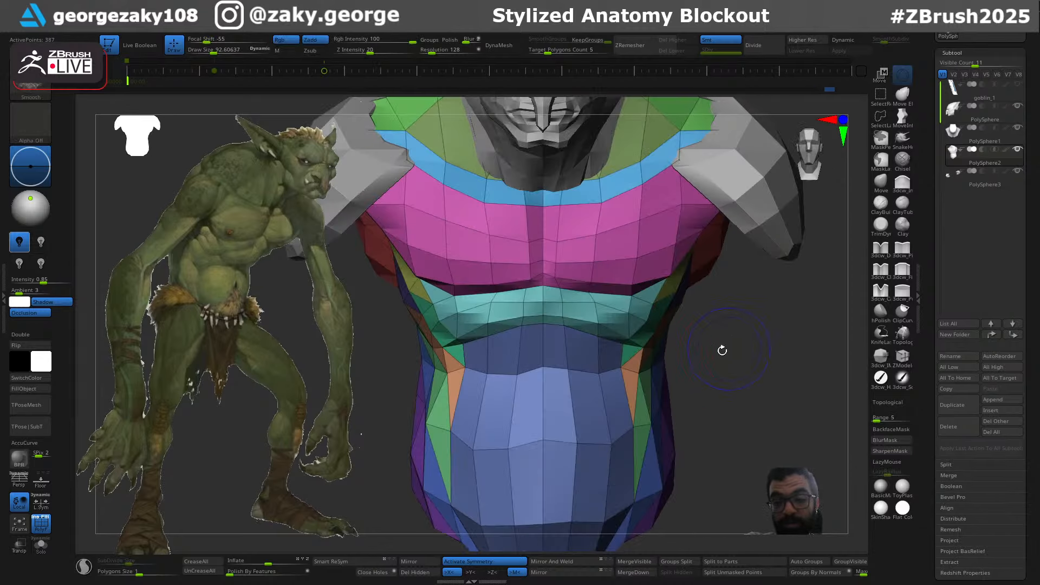
# Pull the side contour of the rib cage below the armpit slightly inward with the Move brush
pyautogui.press('b')
pyautogui.press('m')
pyautogui.press('v')
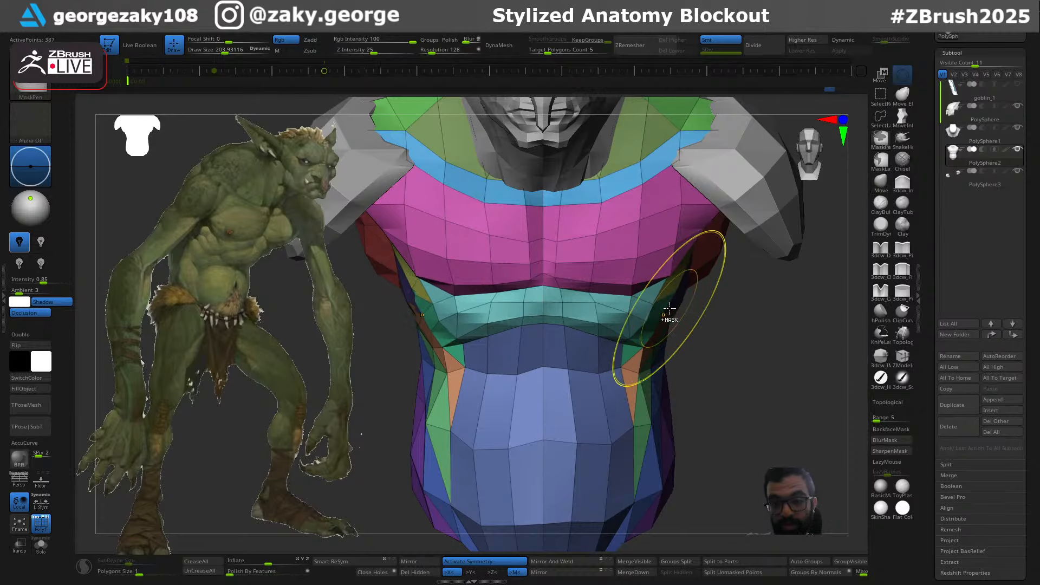
pyautogui.moveTo(715, 331); pyautogui.dragTo(718, 314, button='right')
pyautogui.press('s')
pyautogui.moveTo(691, 307); pyautogui.dragTo(687, 306)
# Select the shoulder pieces and choose the upperarm mesh of the body-part insert brush
pyautogui.moveTo(734, 336)
pyautogui.mouseDown(button='right')
pyautogui.moveTo(740, 343)
pyautogui.moveTo(701, 275)
pyautogui.moveTo(744, 278)
pyautogui.moveTo(742, 340)
pyautogui.moveTo(787, 236)
pyautogui.moveTo(622, 231)
pyautogui.mouseUp(button='right')
pyautogui.moveTo(622, 231)
pyautogui.keyDown('ctrl'); pyautogui.mouseDown(button='right')
pyautogui.moveTo(643, 365)
pyautogui.moveTo(687, 332)
pyautogui.moveTo(754, 336)
pyautogui.moveTo(739, 163)
pyautogui.mouseUp(button='right'); pyautogui.keyUp('ctrl')
pyautogui.keyDown('alt'); pyautogui.click(675, 277); pyautogui.keyUp('alt')
pyautogui.keyDown('ctrl'); pyautogui.click(715, 328); pyautogui.keyUp('ctrl')
pyautogui.hotkey('shift', 'i')
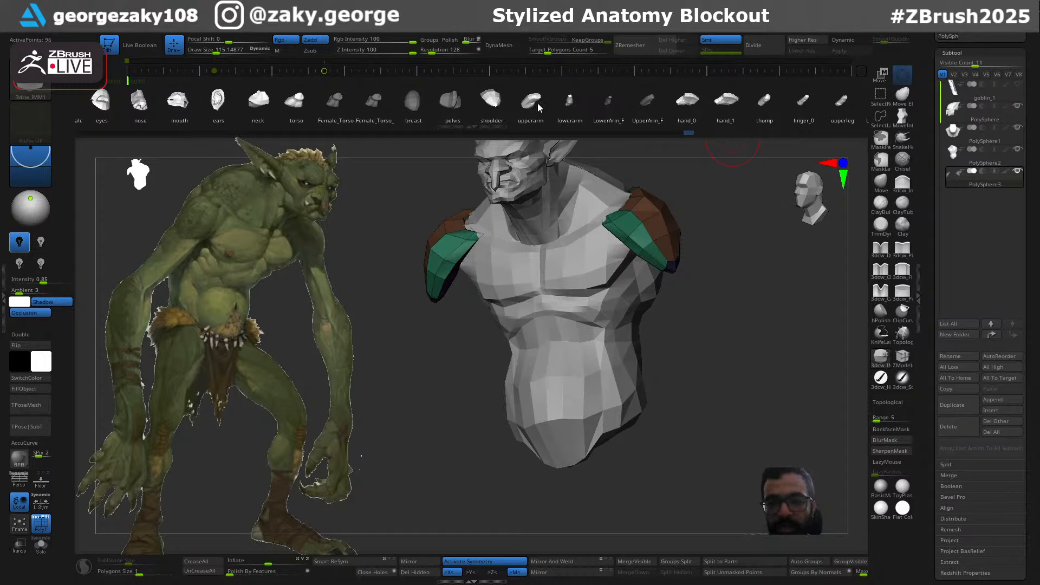
pyautogui.moveTo(707, 302)
pyautogui.mouseDown()
pyautogui.moveTo(661, 242)
pyautogui.moveTo(663, 273)
pyautogui.mouseUp()
pyautogui.moveTo(738, 269); pyautogui.dragTo(747, 265)
pyautogui.hotkey('ctrl', 'z')
pyautogui.hotkey('ctrl', 'z')
# Insert the upperarm mesh below the shoulder, mirrored on both sides of the torso
pyautogui.moveTo(650, 247); pyautogui.dragTo(656, 277)
pyautogui.hotkey('ctrl', 'z')
pyautogui.hotkey('ctrl', 'z')
pyautogui.keyDown('shift'); pyautogui.moveTo(733, 297); pyautogui.dragTo(660, 271); pyautogui.keyUp('shift')
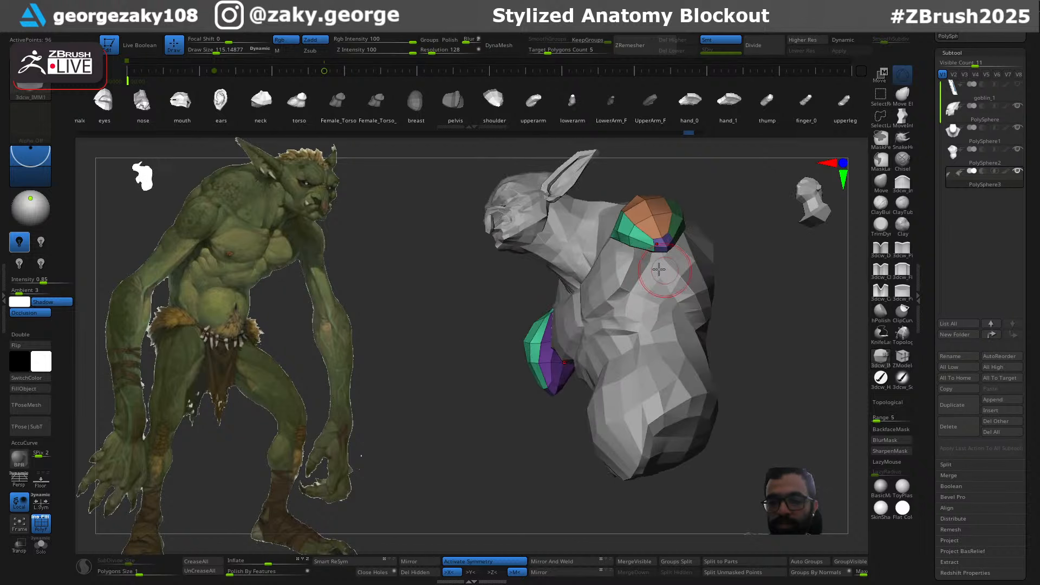
pyautogui.hotkey('ctrl', 'shift', 'z')
pyautogui.hotkey('ctrl', 'shift', 'z')
pyautogui.keyDown('shift'); pyautogui.moveTo(738, 277); pyautogui.dragTo(760, 309); pyautogui.keyUp('shift')
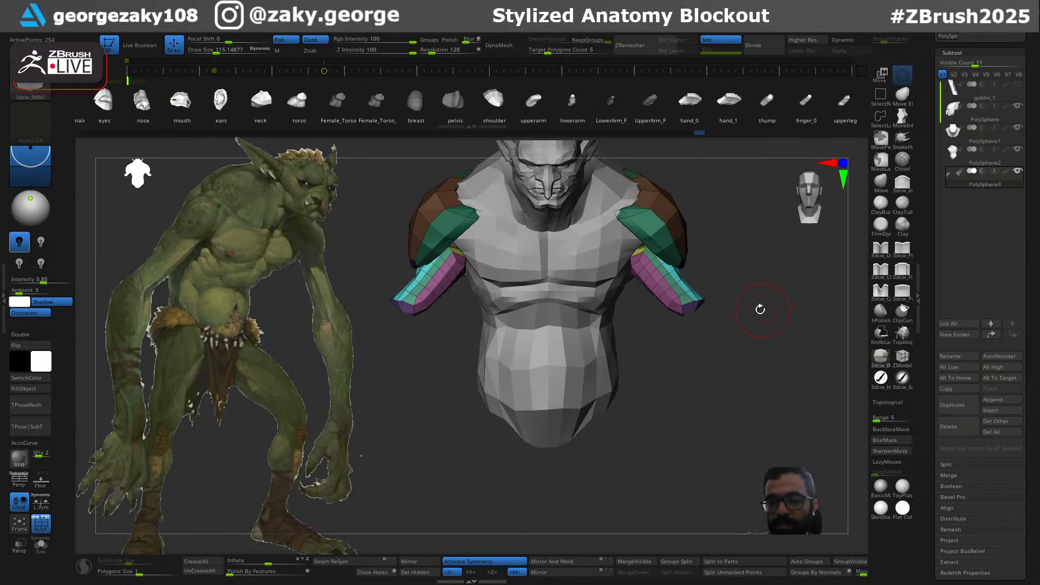
# Split the inserted upper arms into their own subtool with Split Unmasked Points, and select it for transforming
pyautogui.click(726, 576)
pyautogui.keyDown('alt'); pyautogui.click(681, 281); pyautogui.keyUp('alt')
pyautogui.keyDown('ctrl'); pyautogui.moveTo(691, 288); pyautogui.dragTo(704, 311, button='right'); pyautogui.keyUp('ctrl')
pyautogui.press('w')
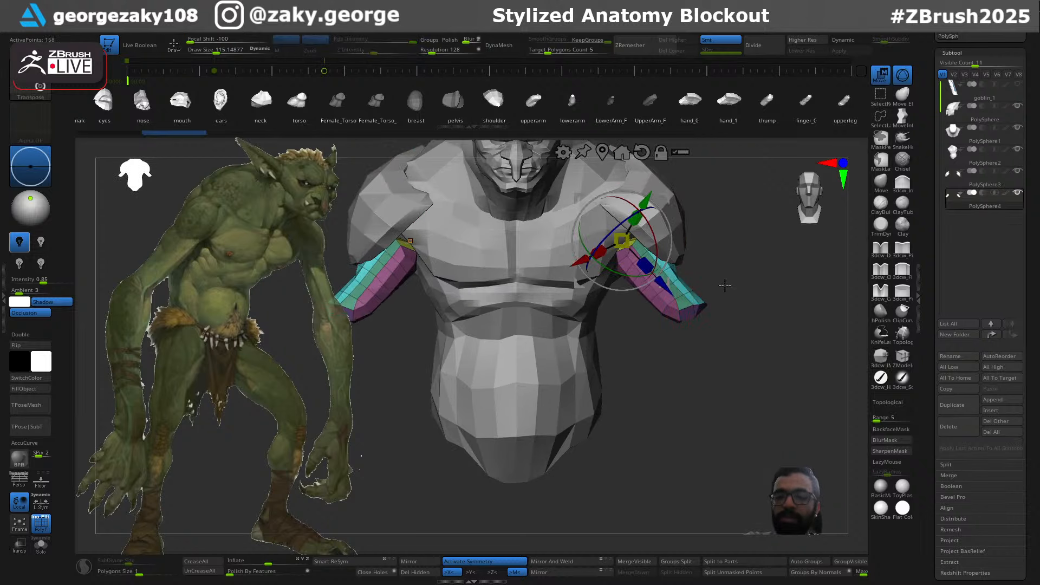
# Turn on local symmetry and rotate and shift the upper arms into place under the shoulders with the gizmo
pyautogui.moveTo(725, 286); pyautogui.dragTo(737, 321)
pyautogui.moveTo(675, 307); pyautogui.dragTo(657, 305)
pyautogui.hotkey('ctrl', 'z')
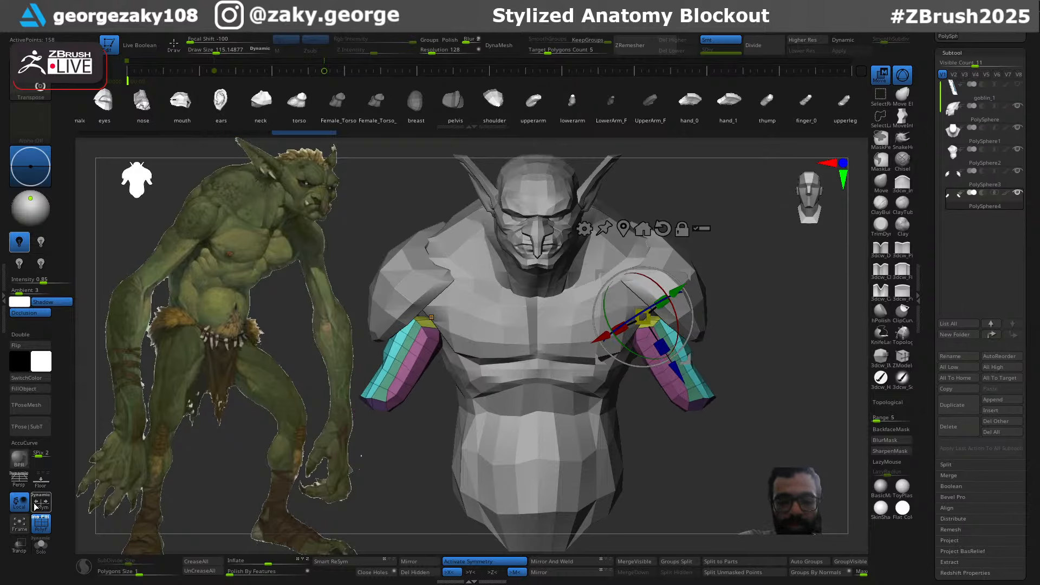
pyautogui.click(40, 504)
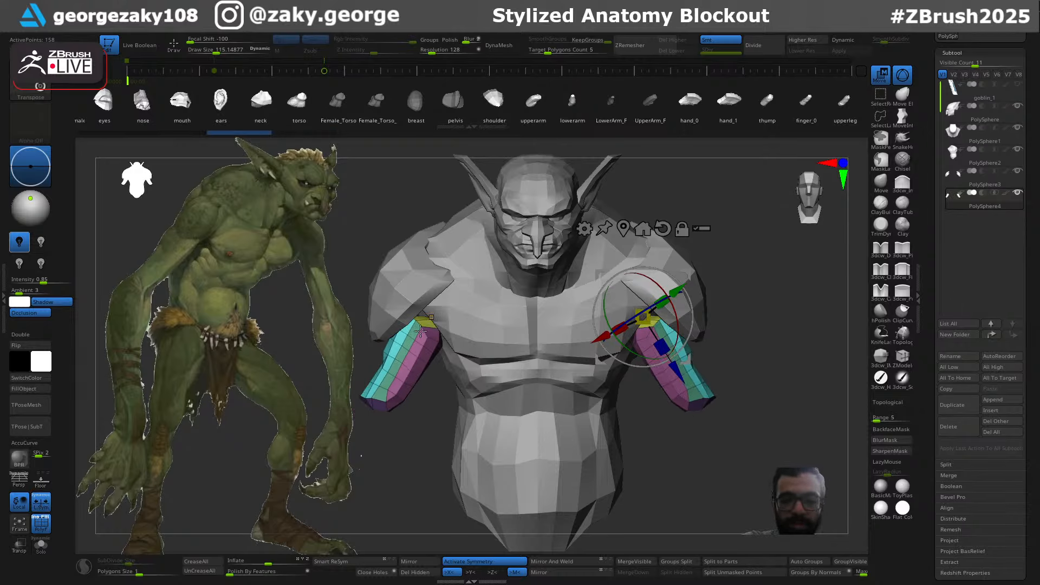
pyautogui.moveTo(653, 322); pyautogui.dragTo(658, 310)
pyautogui.moveTo(684, 275); pyautogui.dragTo(690, 249)
pyautogui.moveTo(737, 288); pyautogui.dragTo(746, 254)
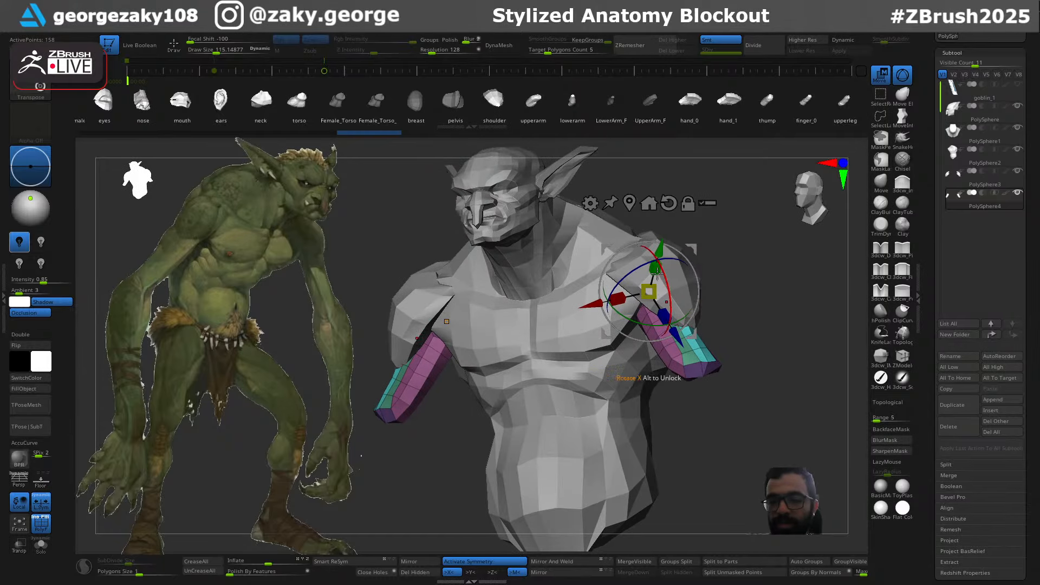
# Select the shoulder pieces and scale them down slightly with the gizmo
pyautogui.keyDown('alt'); pyautogui.click(687, 279); pyautogui.keyUp('alt')
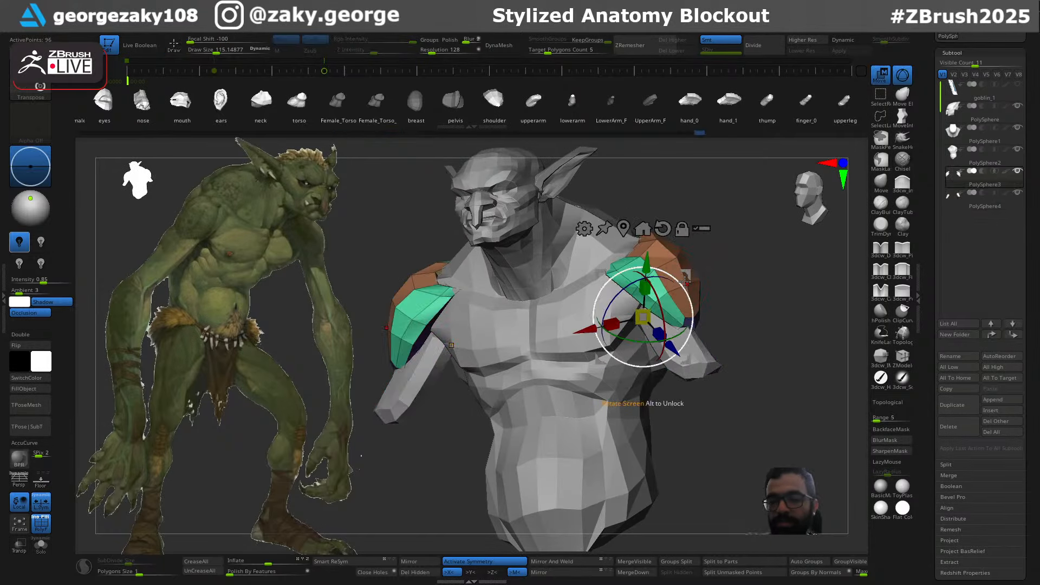
pyautogui.moveTo(647, 313); pyautogui.dragTo(621, 339)
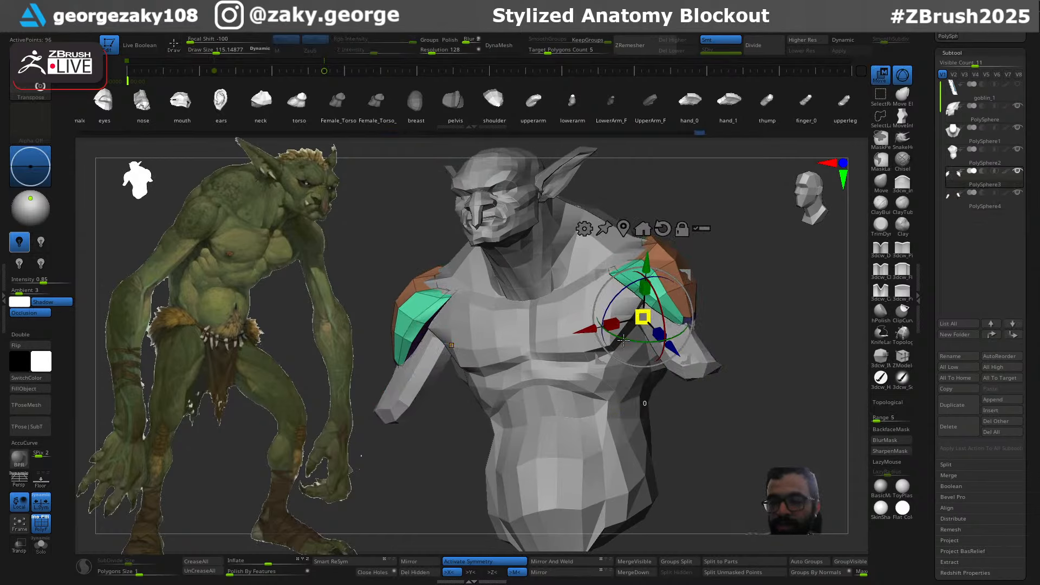
pyautogui.moveTo(761, 290); pyautogui.dragTo(785, 284)
# Select the upper arms and adjust their rotation and their position along their length with the gizmo
pyautogui.keyDown('alt'); pyautogui.click(678, 362); pyautogui.keyUp('alt')
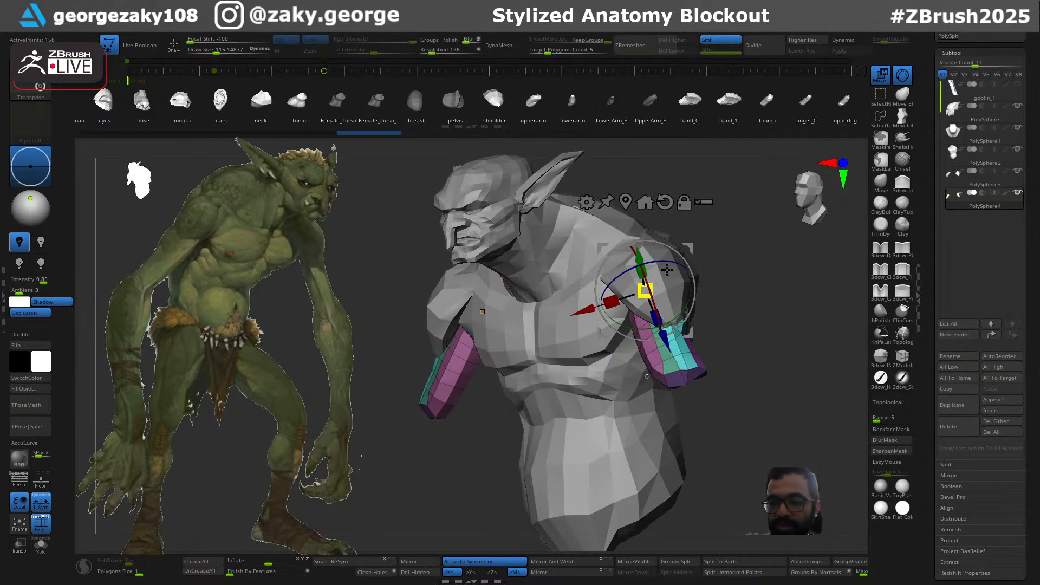
pyautogui.moveTo(740, 248); pyautogui.dragTo(769, 279)
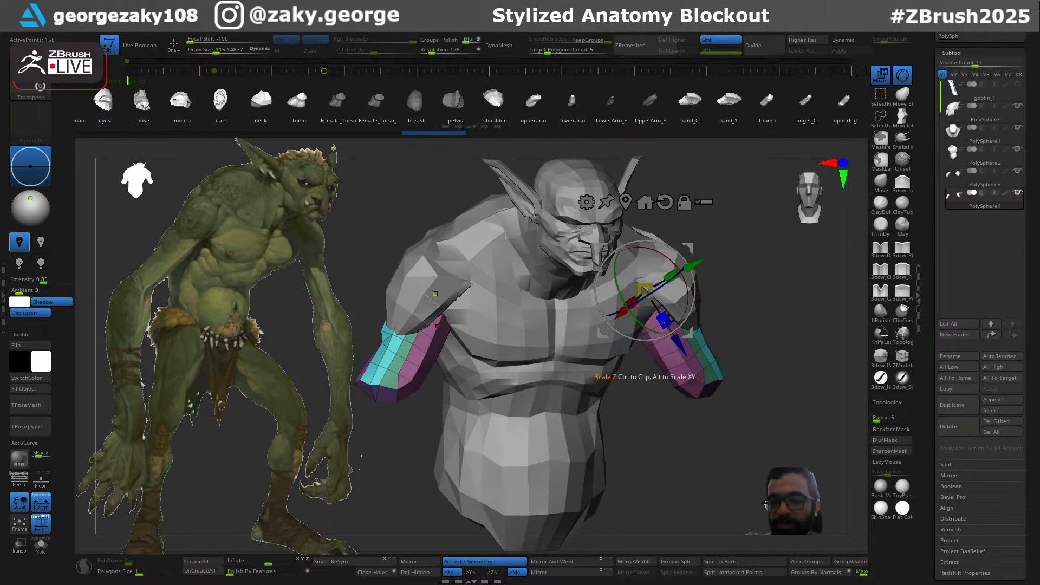
pyautogui.moveTo(731, 327); pyautogui.dragTo(708, 331)
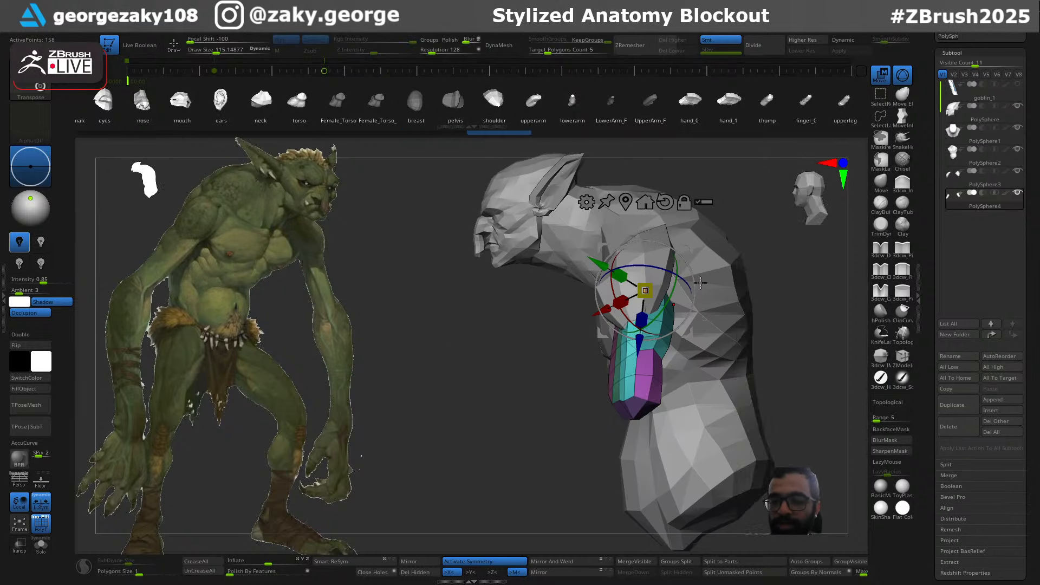
pyautogui.moveTo(760, 275); pyautogui.dragTo(684, 306)
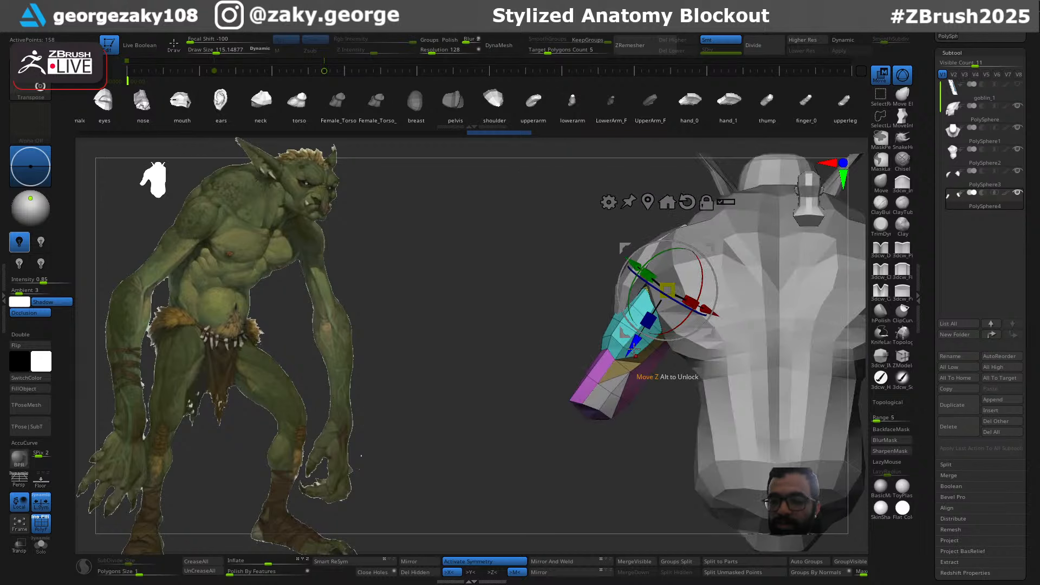
pyautogui.moveTo(634, 349)
pyautogui.mouseDown()
pyautogui.moveTo(640, 339)
pyautogui.moveTo(699, 333)
pyautogui.moveTo(663, 327)
pyautogui.mouseUp()
pyautogui.press('q')
# Select the shoulder pieces and reshape their outer contour with a large Move brush, undoing the last stroke
pyautogui.keyDown('alt'); pyautogui.click(628, 279); pyautogui.keyUp('alt')
pyautogui.moveTo(668, 289); pyautogui.dragTo(656, 265)
pyautogui.press('b')
pyautogui.press('m')
pyautogui.press('v')
pyautogui.press('s')
pyautogui.press('s')
pyautogui.moveTo(632, 221); pyautogui.dragTo(680, 191)
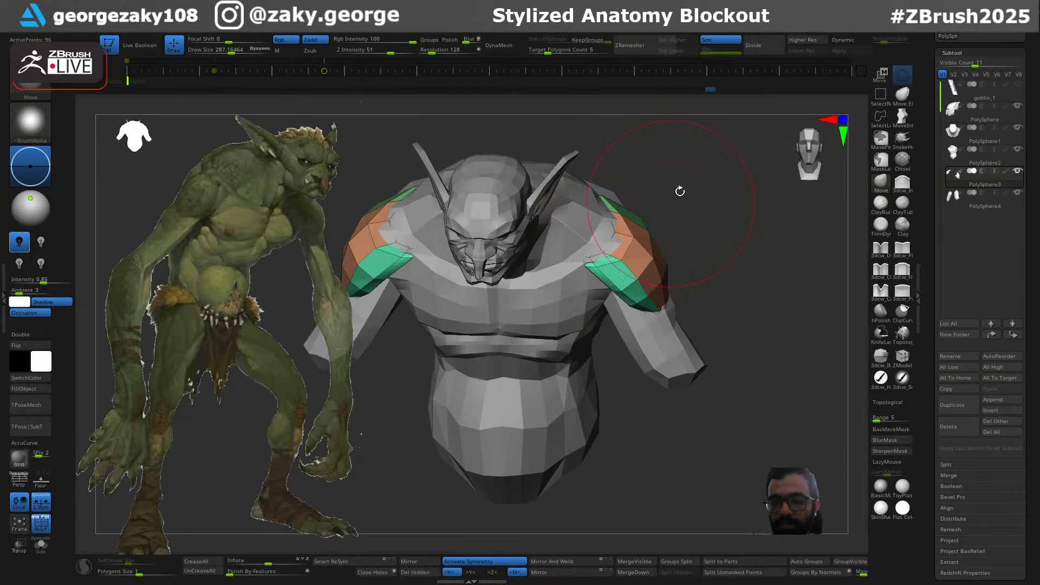
pyautogui.moveTo(704, 234); pyautogui.dragTo(733, 212)
pyautogui.hotkey('ctrl', 'z')
# Refine the front and lower edges of the shoulders over the upper arms with a smaller Move brush
pyautogui.moveTo(671, 243); pyautogui.dragTo(634, 250)
pyautogui.moveTo(610, 295)
pyautogui.mouseDown()
pyautogui.moveTo(671, 292)
pyautogui.moveTo(619, 282)
pyautogui.mouseUp()
pyautogui.moveTo(668, 256); pyautogui.dragTo(627, 287)
pyautogui.press('s')
pyautogui.moveTo(654, 271); pyautogui.dragTo(675, 256)
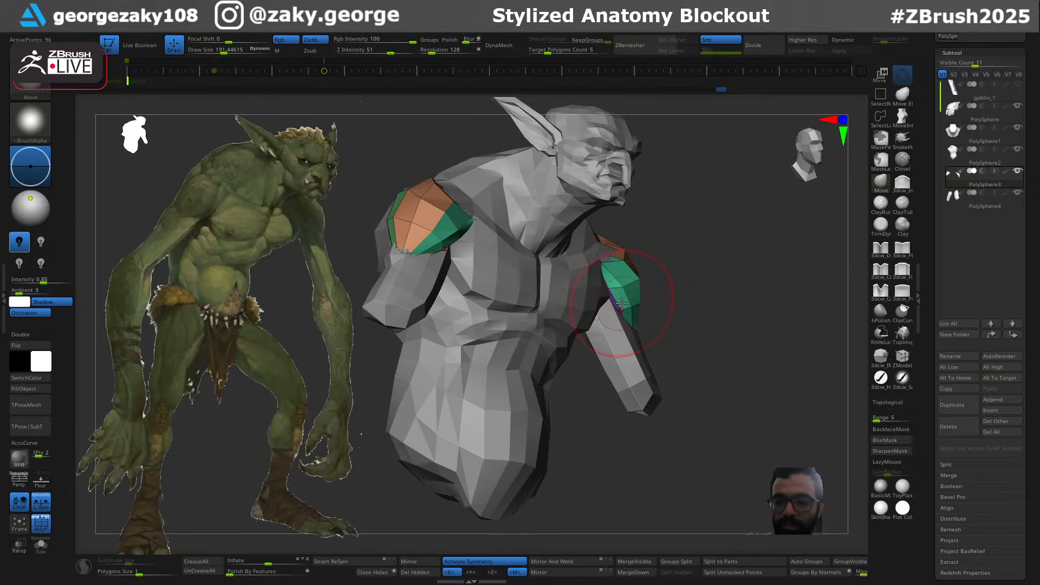
pyautogui.hotkey('ctrl', 'z')
pyautogui.press('s')
pyautogui.moveTo(623, 303); pyautogui.dragTo(627, 303)
pyautogui.moveTo(685, 286); pyautogui.dragTo(681, 256)
# Select the upper arms and rotate them about 14 degrees with the gizmo
pyautogui.keyDown('alt'); pyautogui.click(615, 334); pyautogui.keyUp('alt')
pyautogui.press('w')
pyautogui.moveTo(590, 290); pyautogui.dragTo(605, 286)
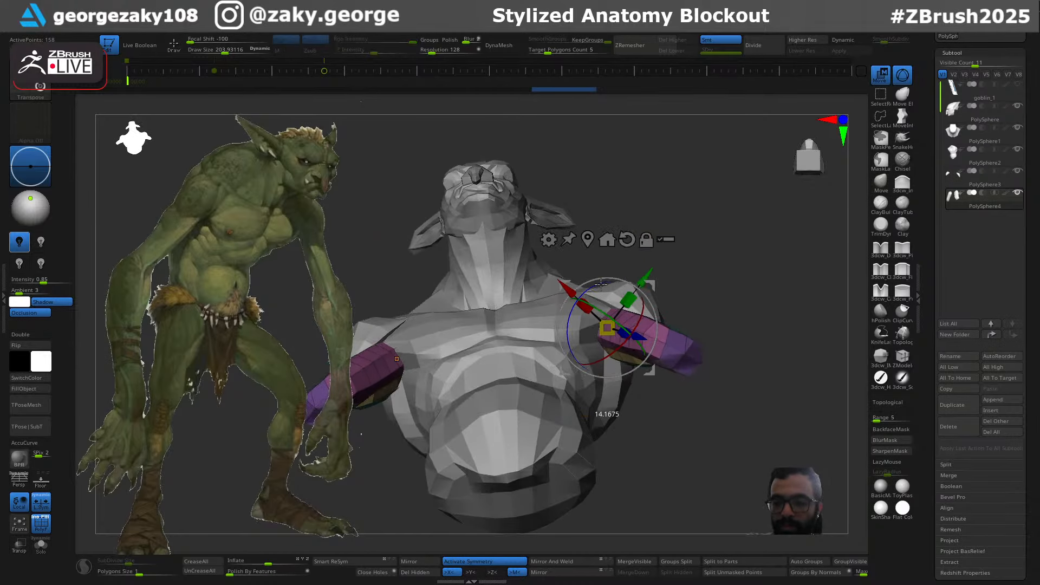
pyautogui.moveTo(727, 263)
pyautogui.mouseDown()
pyautogui.moveTo(720, 341)
pyautogui.moveTo(699, 322)
pyautogui.moveTo(680, 332)
pyautogui.moveTo(674, 386)
pyautogui.mouseUp()
pyautogui.hotkey('ctrl', 'z')
pyautogui.hotkey('ctrl', 'shift', 'z')
# Select the shoulder pieces and nudge their lower edge where it meets the upper arm with the Move brush
pyautogui.press('q')
pyautogui.press('s')
pyautogui.keyDown('alt'); pyautogui.click(679, 381); pyautogui.keyUp('alt')
pyautogui.press('s')
pyautogui.click(680, 381)
pyautogui.moveTo(744, 368); pyautogui.dragTo(677, 374, button='right')
pyautogui.moveTo(681, 380); pyautogui.dragTo(674, 382)
pyautogui.moveTo(672, 386)
pyautogui.mouseDown(button='right')
pyautogui.moveTo(700, 388)
pyautogui.moveTo(702, 362)
pyautogui.mouseUp(button='right')
# Select the upper arms and widen them slightly along their X axis with the gizmo
pyautogui.keyDown('alt'); pyautogui.click(697, 398); pyautogui.keyUp('alt')
pyautogui.press('w')
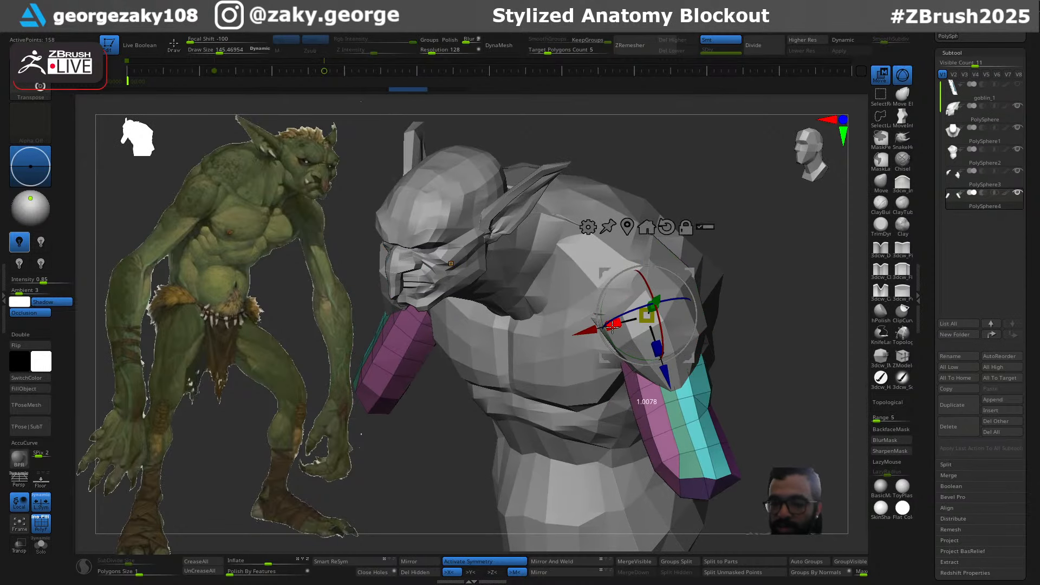
pyautogui.moveTo(612, 327); pyautogui.dragTo(599, 328)
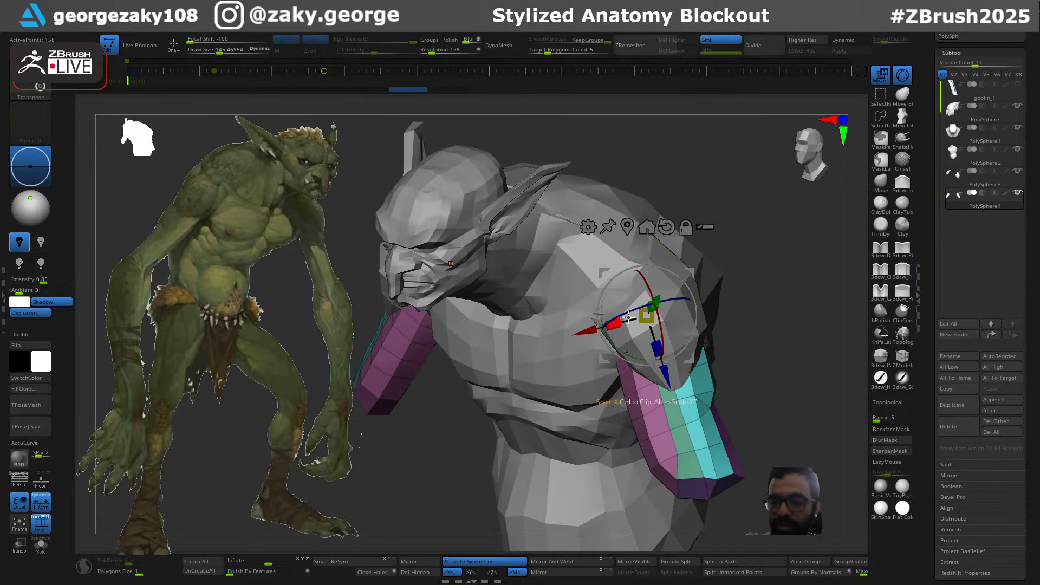
pyautogui.press('q')
# Pull the upper rear end of the upper arm up into the shoulder with an enlarged Move brush
pyautogui.moveTo(627, 335)
pyautogui.mouseDown(button='right')
pyautogui.moveTo(714, 299)
pyautogui.moveTo(679, 308)
pyautogui.moveTo(690, 308)
pyautogui.mouseUp(button='right')
pyautogui.press(']')
pyautogui.press(']')
pyautogui.press(']')
pyautogui.press(']')
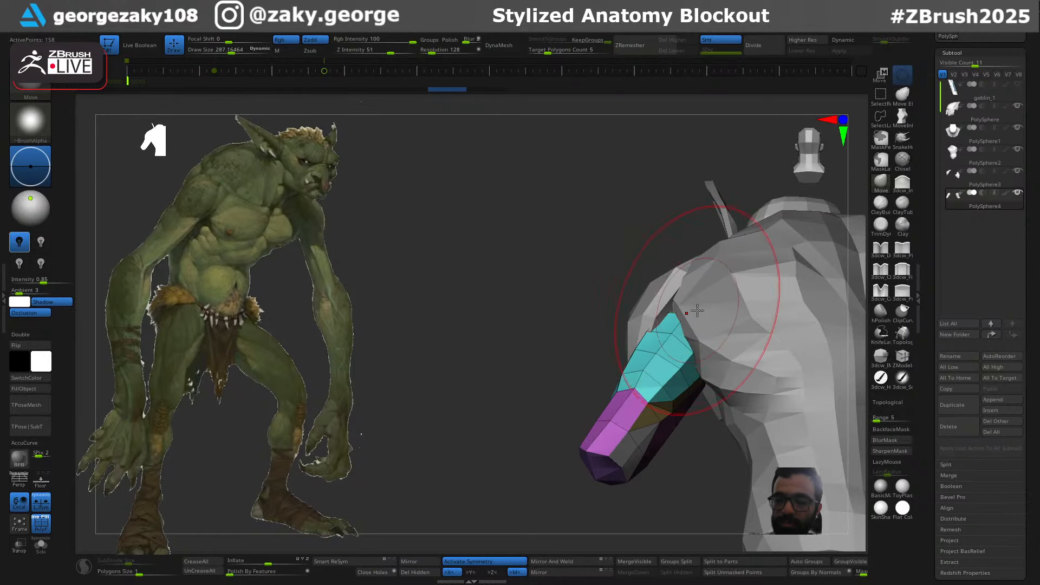
pyautogui.moveTo(680, 319); pyautogui.dragTo(679, 305)
pyautogui.moveTo(684, 304); pyautogui.dragTo(710, 311, button='right')
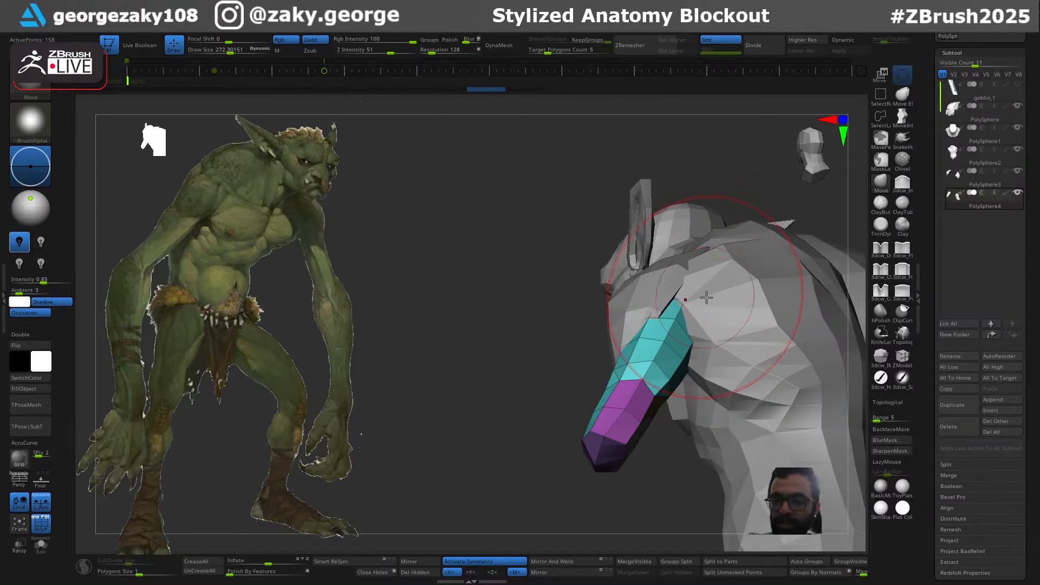
# Shape the upper rear tip of the upper arm up against the back of the shoulder with a smaller Move brush
pyautogui.moveTo(689, 309); pyautogui.dragTo(699, 298)
pyautogui.press('[')
pyautogui.moveTo(691, 291); pyautogui.dragTo(676, 308, button='right')
pyautogui.press('[')
pyautogui.moveTo(693, 318); pyautogui.dragTo(699, 290)
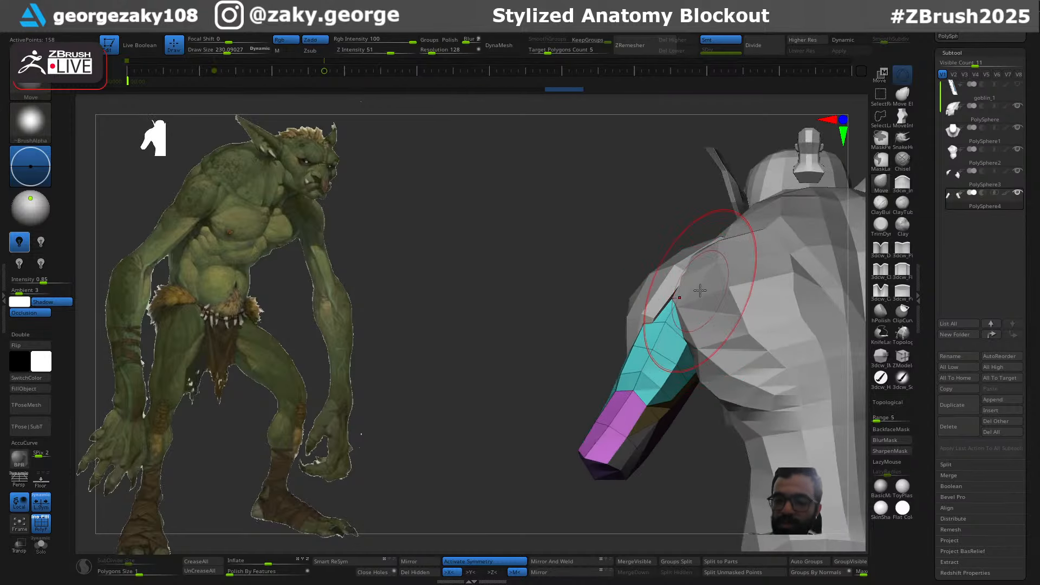
pyautogui.moveTo(694, 304); pyautogui.dragTo(726, 334, button='right')
pyautogui.press(']')
pyautogui.moveTo(697, 341); pyautogui.dragTo(704, 336)
pyautogui.press(']')
pyautogui.press('s')
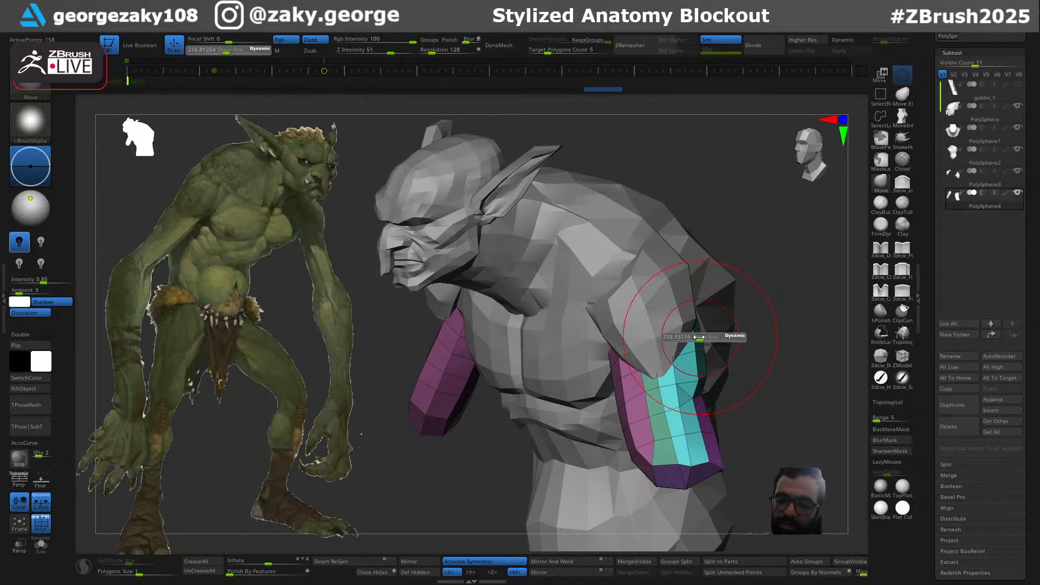
# Select the shoulder pieces and pull their lower tip down over the upper arm with the Move brush
pyautogui.keyDown('alt'); pyautogui.click(661, 363); pyautogui.keyUp('alt')
pyautogui.press('s')
pyautogui.moveTo(663, 378); pyautogui.dragTo(666, 391)
# Select the upper arms and nudge their outer side slightly outward with the Move brush
pyautogui.keyDown('alt'); pyautogui.click(669, 400); pyautogui.keyUp('alt')
pyautogui.press('s')
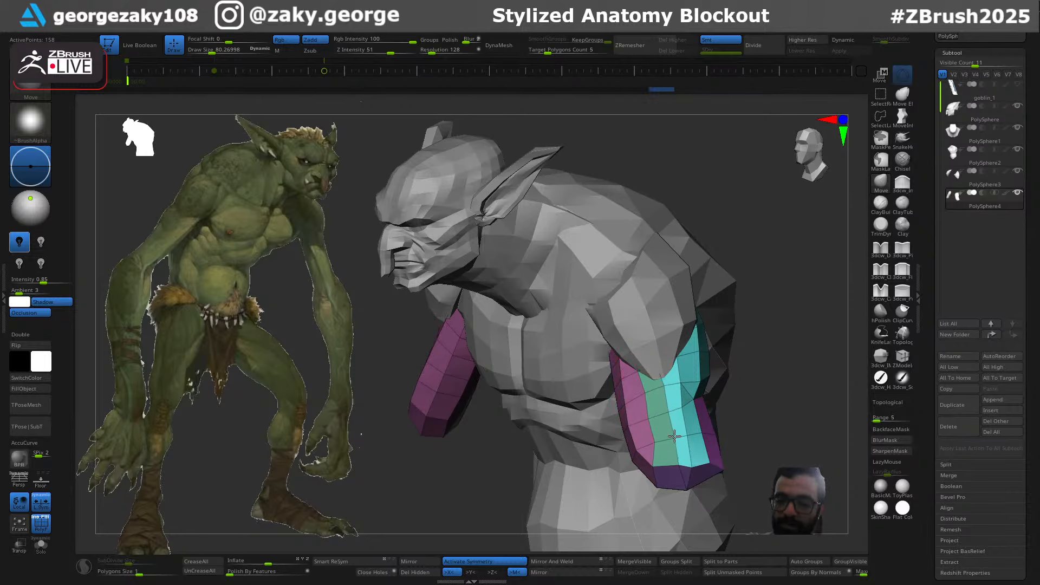
pyautogui.moveTo(648, 392); pyautogui.dragTo(680, 406, button='right')
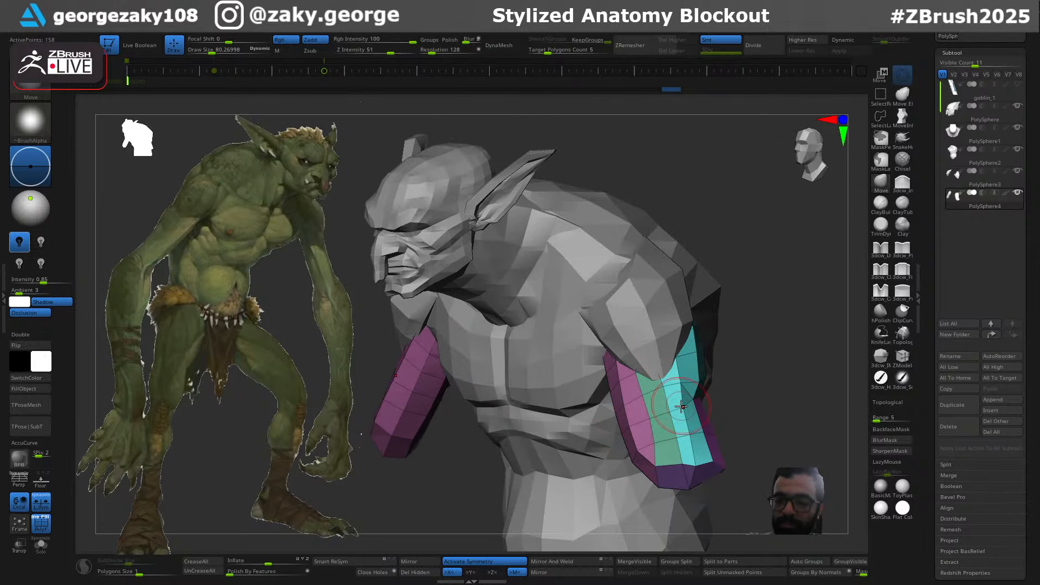
pyautogui.keyDown('shift'); pyautogui.moveTo(770, 383); pyautogui.dragTo(726, 352, button='right'); pyautogui.keyUp('shift')
pyautogui.press('s')
pyautogui.moveTo(691, 372); pyautogui.dragTo(709, 372)
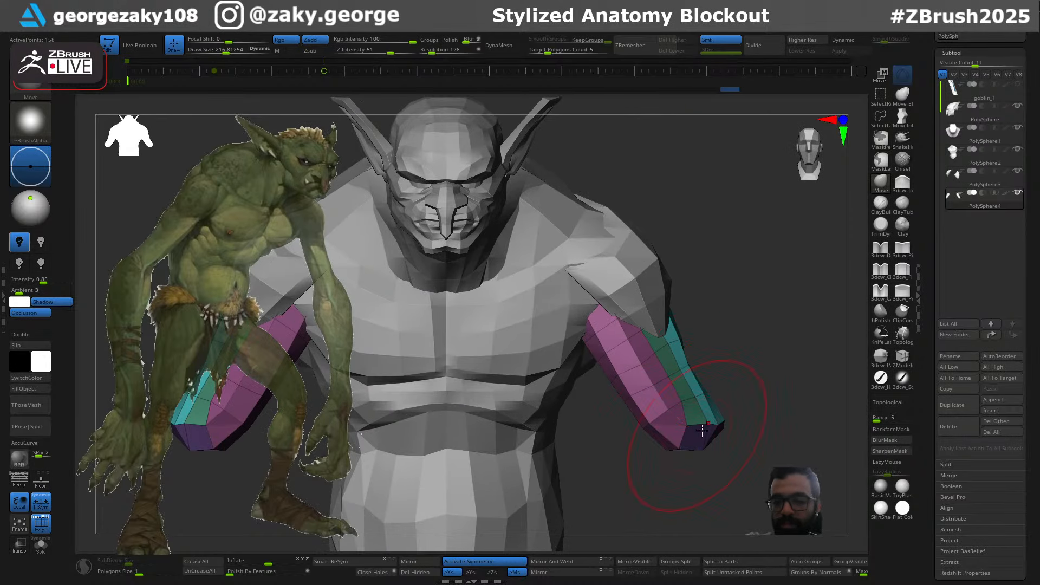
# Select the torso and adjust the outer corner of the chest where it meets the shoulder and armpit
pyautogui.moveTo(670, 276); pyautogui.dragTo(673, 234, button='right')
pyautogui.keyDown('alt'); pyautogui.click(606, 308); pyautogui.keyUp('alt')
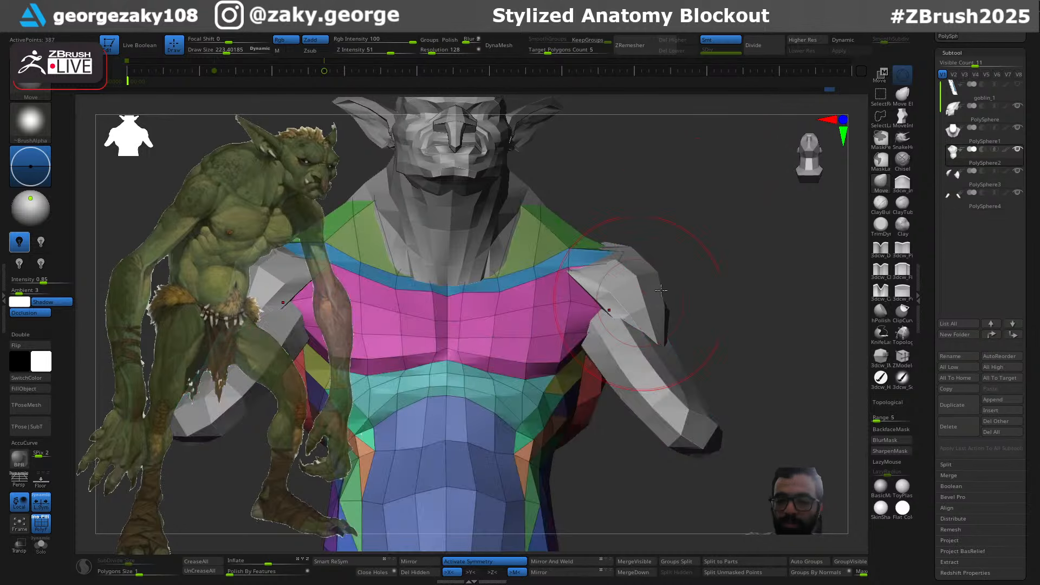
pyautogui.moveTo(610, 355); pyautogui.dragTo(602, 320, button='right')
pyautogui.press('s')
pyautogui.moveTo(602, 321); pyautogui.dragTo(603, 315)
pyautogui.moveTo(610, 290); pyautogui.dragTo(605, 324, button='right')
pyautogui.press('s')
pyautogui.moveTo(606, 324); pyautogui.dragTo(593, 321)
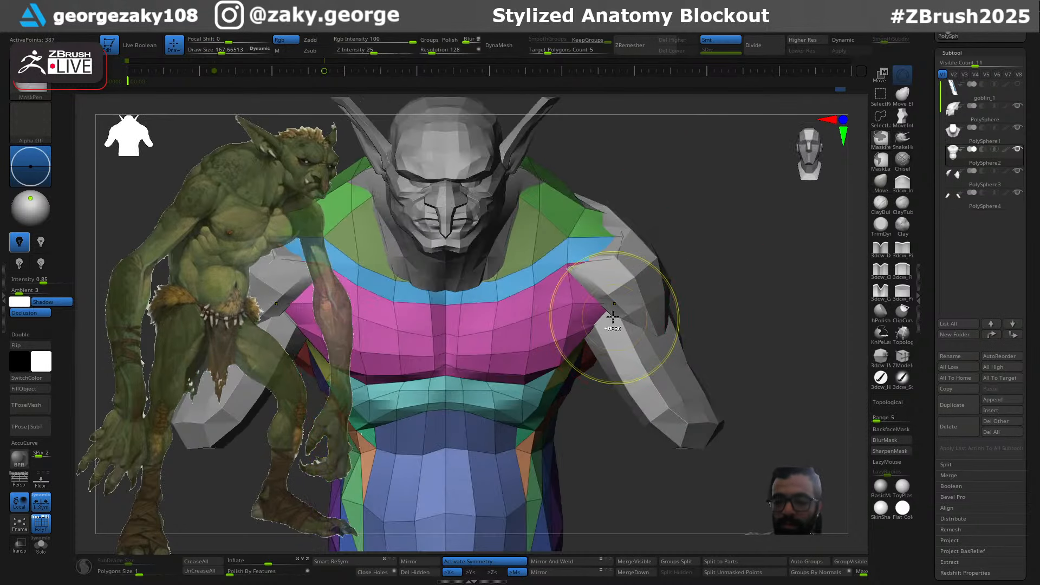
pyautogui.moveTo(625, 317)
pyautogui.mouseDown(button='right')
pyautogui.moveTo(685, 295)
pyautogui.moveTo(608, 315)
pyautogui.mouseUp(button='right')
# Refine the outer chest planes beside the front of the shoulder with a smaller Move brush
pyautogui.moveTo(686, 286); pyautogui.dragTo(532, 323, button='right')
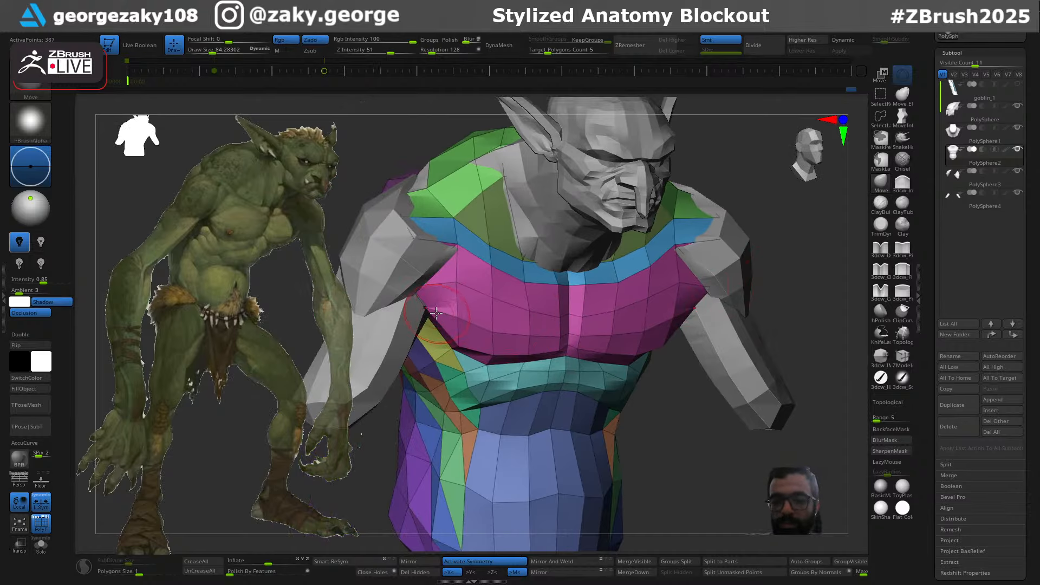
pyautogui.press('s')
pyautogui.moveTo(441, 305); pyautogui.dragTo(461, 297)
pyautogui.press('s')
pyautogui.moveTo(514, 282); pyautogui.dragTo(463, 274, button='right')
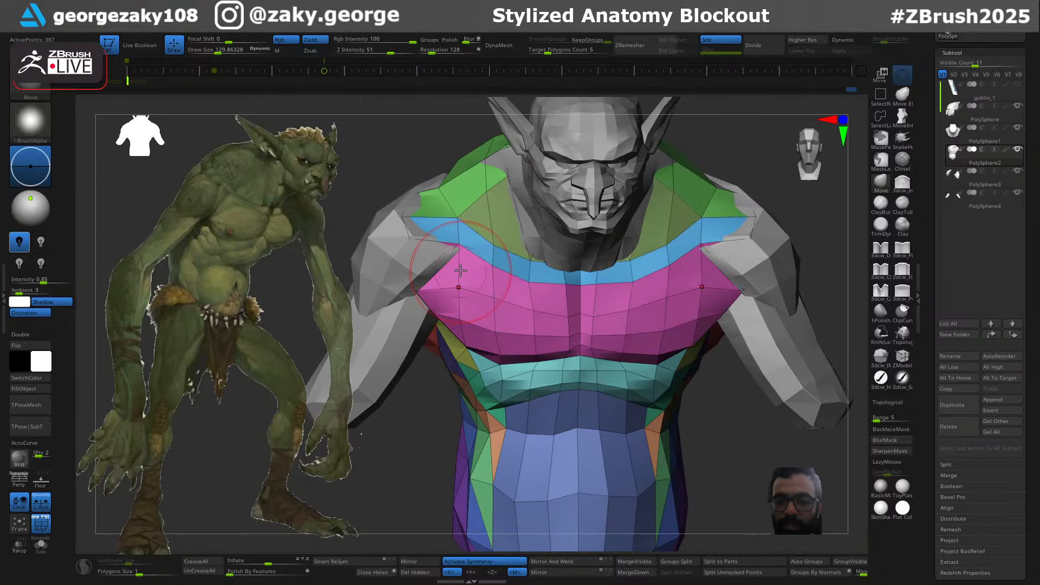
pyautogui.press('s')
pyautogui.moveTo(460, 270); pyautogui.dragTo(455, 270)
# Nudge the vertices along the border between collarbone and chest inward near the shoulder
pyautogui.moveTo(461, 265)
pyautogui.mouseDown(button='right')
pyautogui.moveTo(495, 270)
pyautogui.moveTo(466, 257)
pyautogui.mouseUp(button='right')
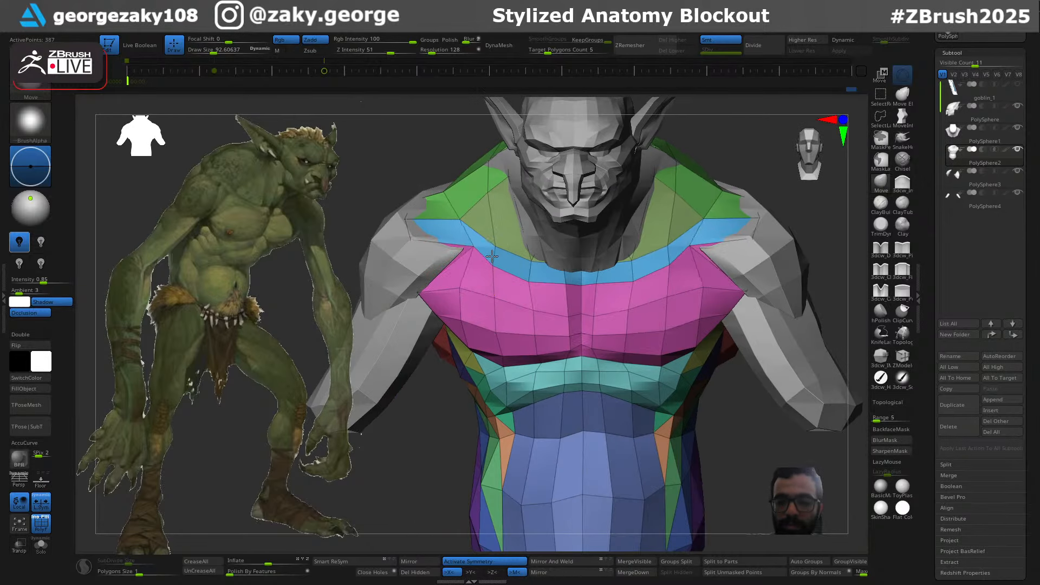
pyautogui.moveTo(482, 243); pyautogui.dragTo(484, 244)
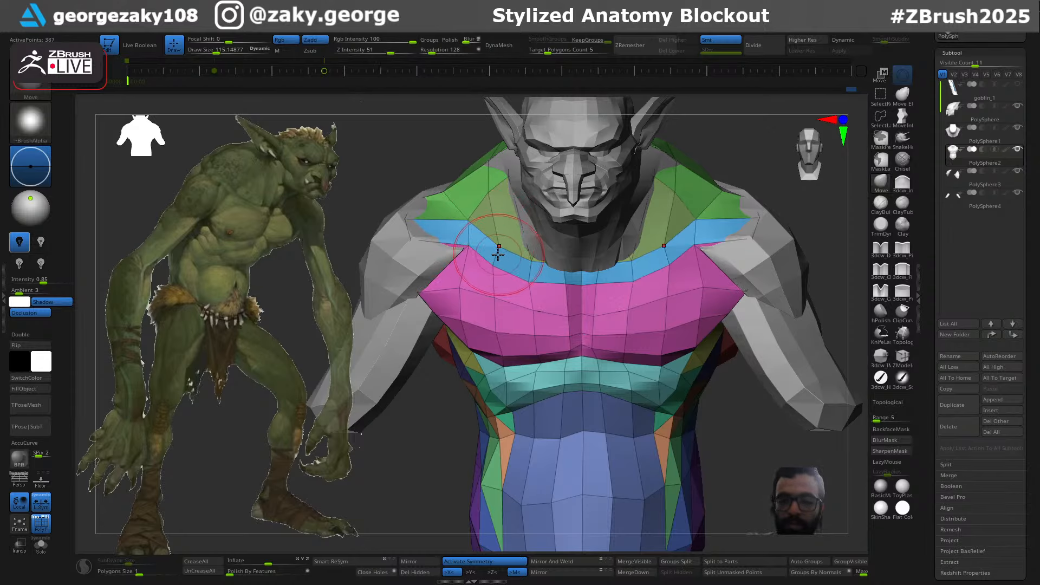
pyautogui.moveTo(498, 254); pyautogui.dragTo(499, 282, button='right')
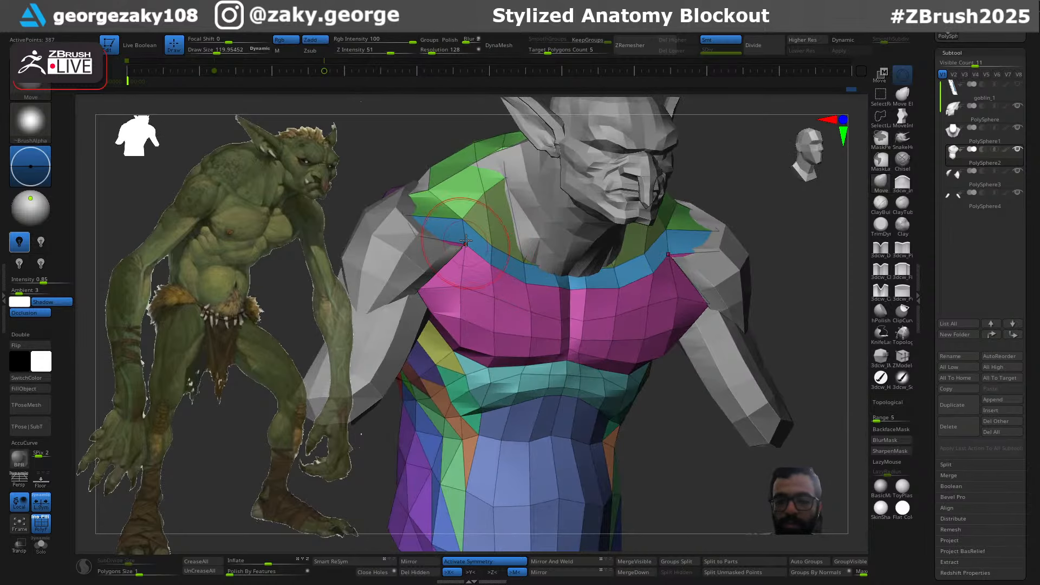
pyautogui.moveTo(472, 252); pyautogui.dragTo(481, 254)
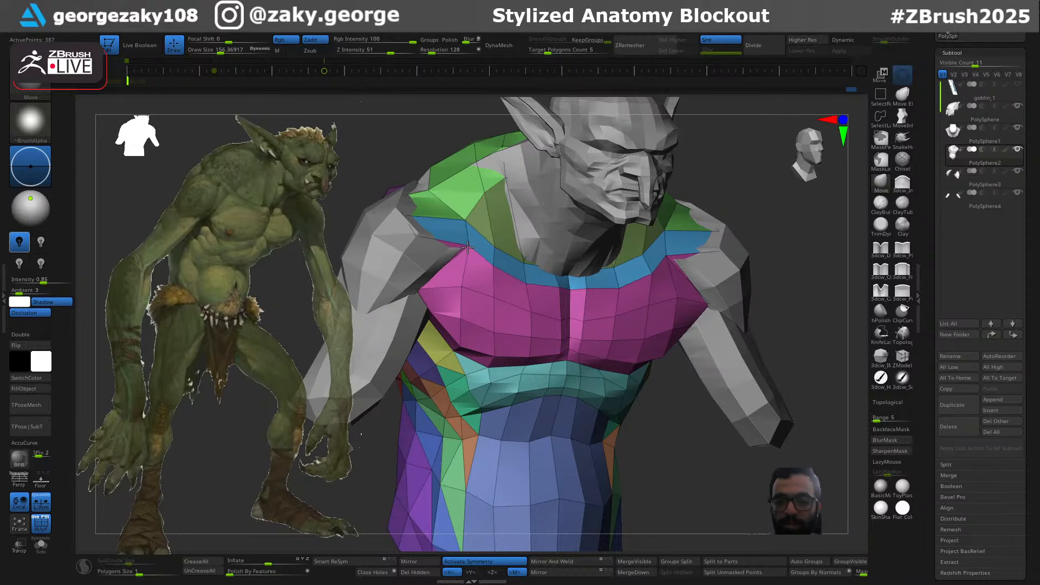
pyautogui.moveTo(479, 253)
pyautogui.keyDown('shift'); pyautogui.mouseDown(button='right')
pyautogui.moveTo(478, 241)
pyautogui.moveTo(470, 283)
pyautogui.mouseUp(button='right'); pyautogui.keyUp('shift')
# Pull the lower outer edge of the chest outward toward the armpit with the Move brush
pyautogui.press('s')
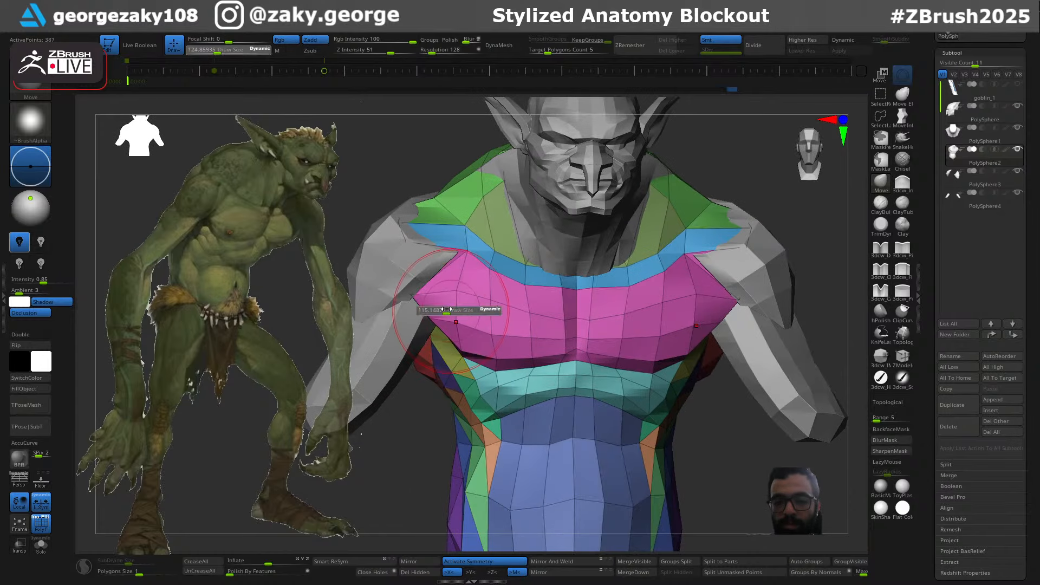
pyautogui.moveTo(460, 309); pyautogui.dragTo(440, 308)
pyautogui.moveTo(435, 309)
pyautogui.mouseDown(button='right')
pyautogui.moveTo(448, 313)
pyautogui.moveTo(442, 297)
pyautogui.moveTo(573, 228)
pyautogui.moveTo(691, 290)
pyautogui.moveTo(670, 330)
pyautogui.moveTo(659, 298)
pyautogui.mouseUp(button='right')
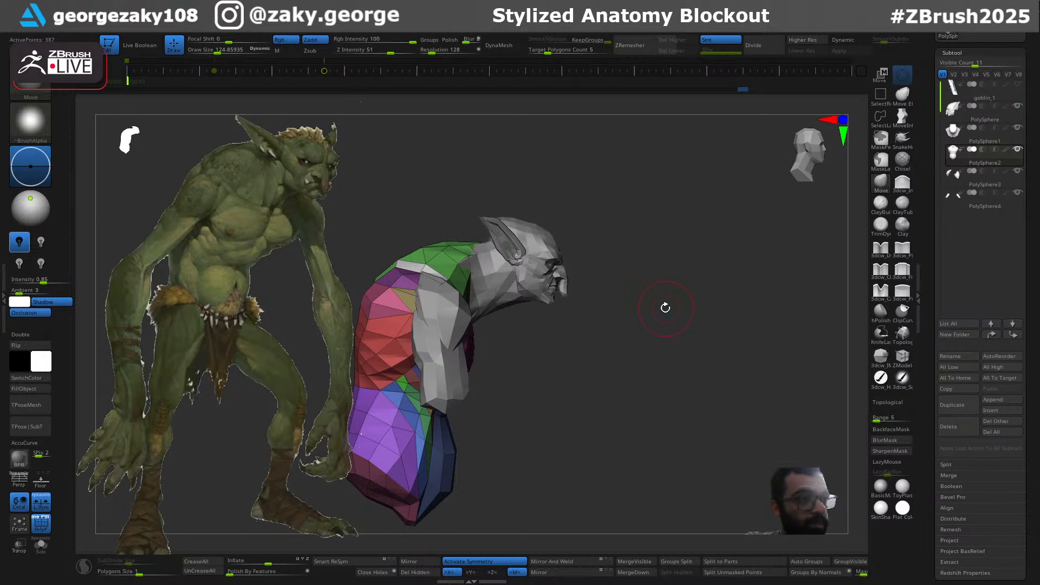
pyautogui.moveTo(661, 318); pyautogui.dragTo(609, 259, button='right')
pyautogui.keyDown('ctrl'); pyautogui.moveTo(577, 302); pyautogui.dragTo(651, 173, button='right'); pyautogui.keyUp('ctrl')
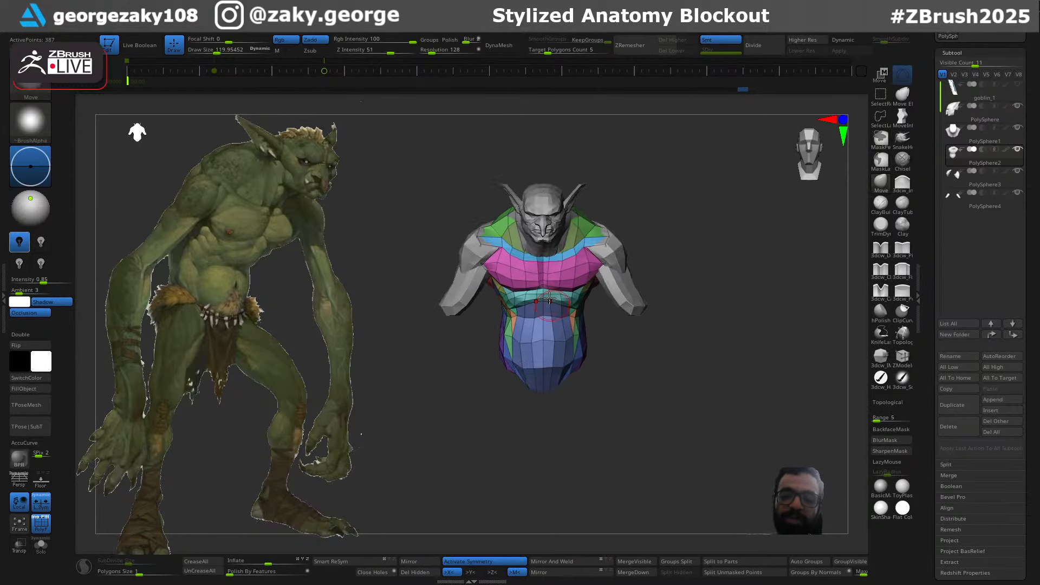
pyautogui.keyDown('alt'); pyautogui.click(627, 306); pyautogui.keyUp('alt')
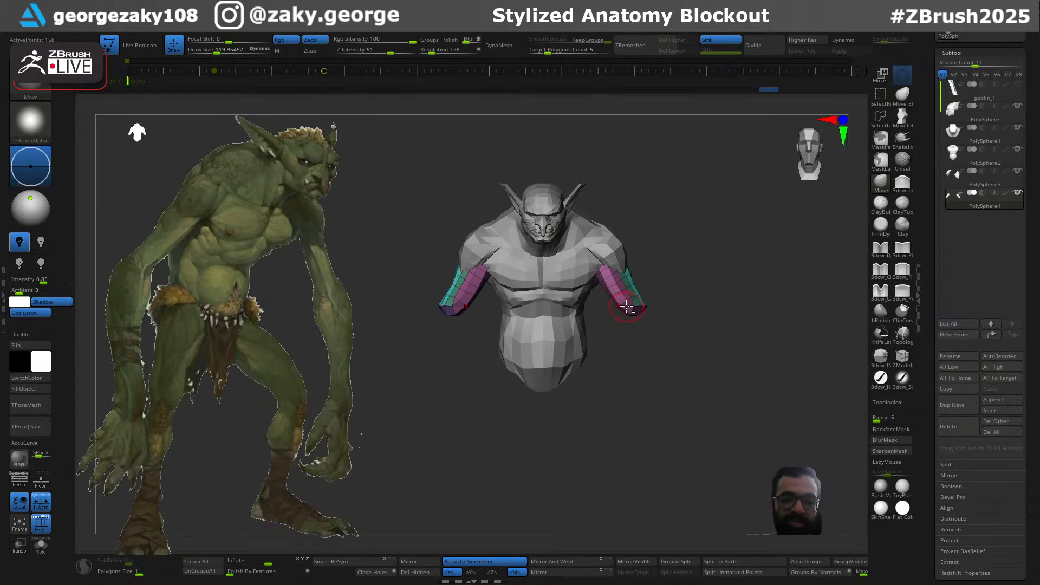
pyautogui.keyDown('ctrl'); pyautogui.moveTo(627, 305); pyautogui.dragTo(657, 337, button='right'); pyautogui.keyUp('ctrl')
pyautogui.press('s')
pyautogui.moveTo(648, 347); pyautogui.dragTo(670, 346)
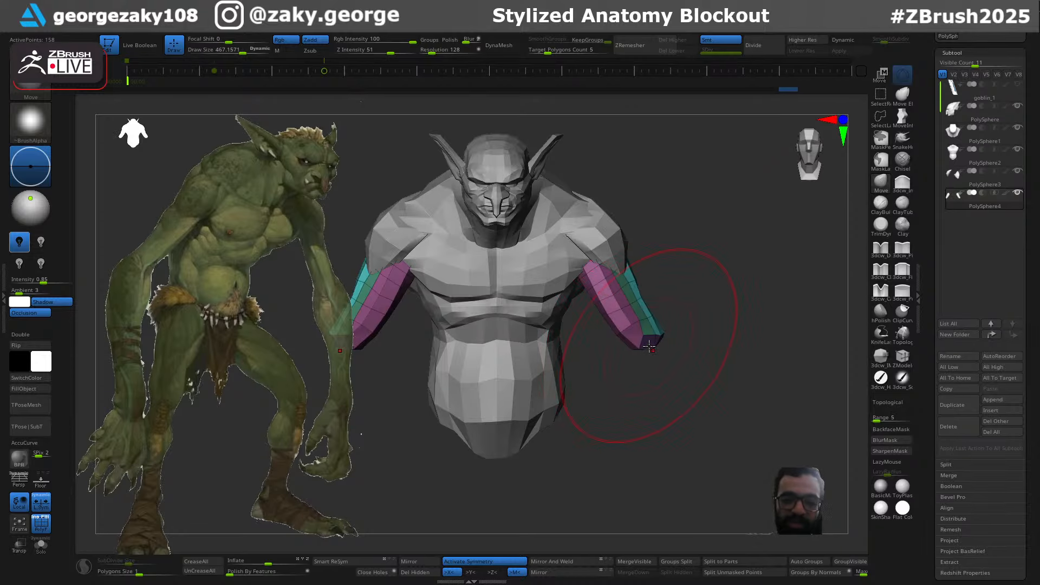
pyautogui.hotkey('ctrl', 'z')
# Select the shoulder pieces and nudge their lower front edge slightly toward the chest with a smaller Move brush
pyautogui.keyDown('alt'); pyautogui.click(626, 256); pyautogui.keyUp('alt')
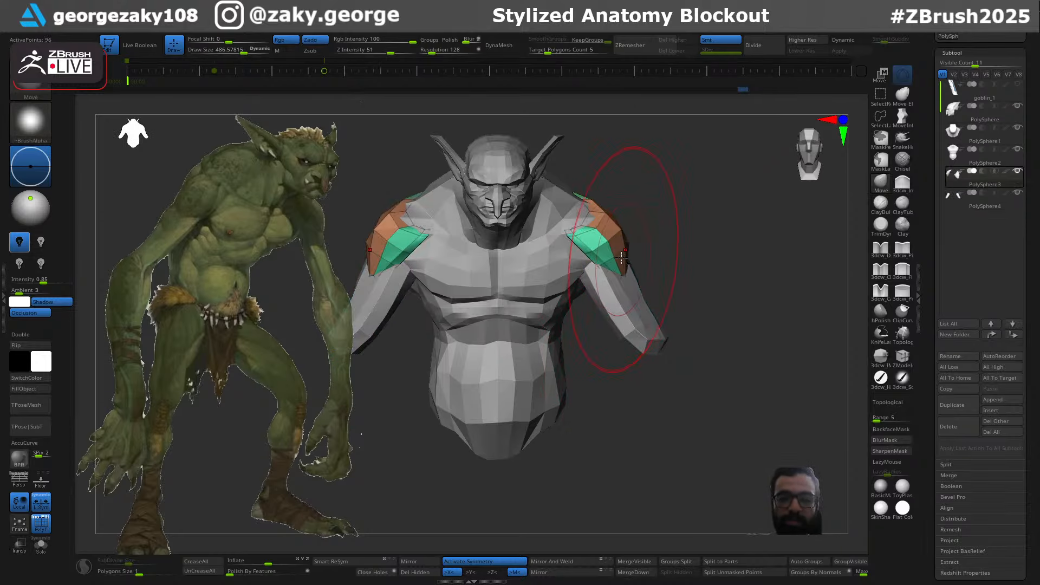
pyautogui.moveTo(627, 257)
pyautogui.keyDown('ctrl'); pyautogui.mouseDown(button='right')
pyautogui.moveTo(656, 282)
pyautogui.moveTo(597, 271)
pyautogui.mouseUp(button='right'); pyautogui.keyUp('ctrl')
pyautogui.press('s')
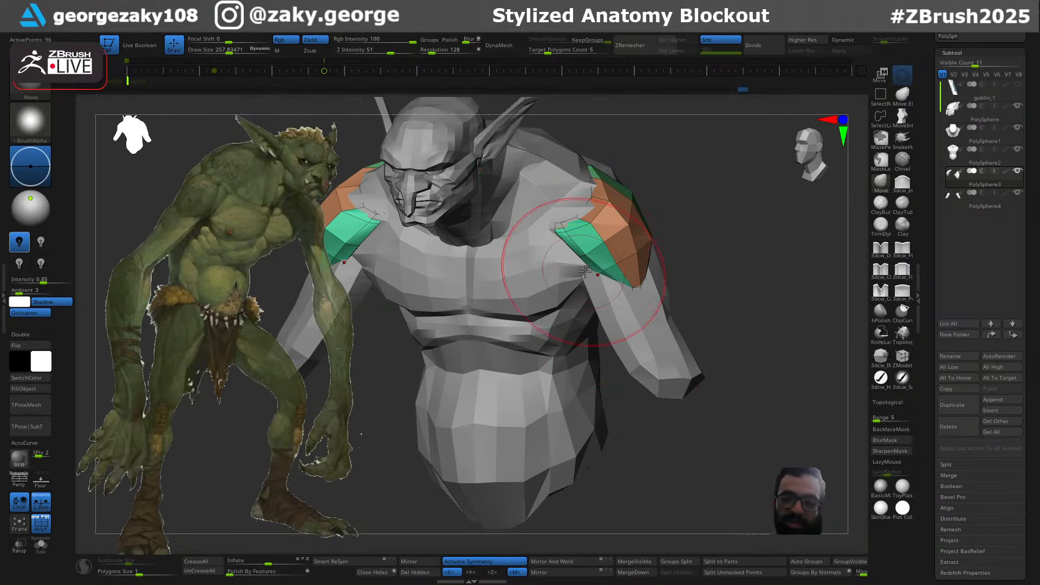
pyautogui.hotkey('ctrl', 'z')
pyautogui.moveTo(590, 270); pyautogui.dragTo(585, 271)
pyautogui.moveTo(582, 269)
pyautogui.keyDown('shift'); pyautogui.mouseDown(button='right')
pyautogui.moveTo(595, 269)
pyautogui.moveTo(596, 195)
pyautogui.mouseUp(button='right'); pyautogui.keyUp('shift')
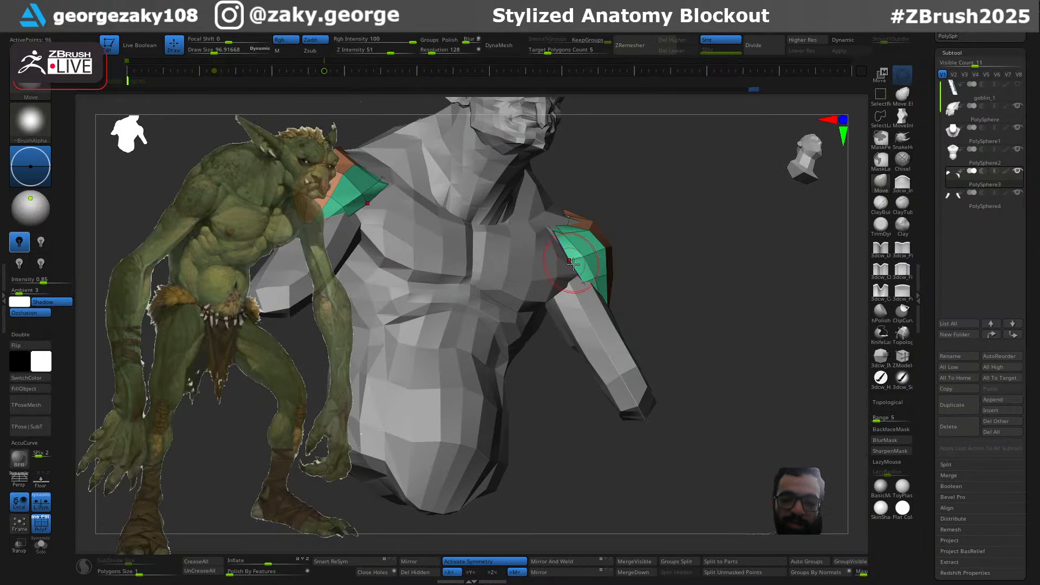
pyautogui.keyDown('shift'); pyautogui.moveTo(594, 278); pyautogui.dragTo(583, 292, button='right'); pyautogui.keyUp('shift')
# Select the upper arms and pull their upper rear tip forward beneath the shoulder with the Move brush
pyautogui.keyDown('alt'); pyautogui.click(623, 319); pyautogui.keyUp('alt')
pyautogui.moveTo(695, 301); pyautogui.dragTo(650, 294, button='right')
pyautogui.moveTo(662, 302); pyautogui.dragTo(637, 308)
pyautogui.hotkey('ctrl', 'z')
pyautogui.keyDown('shift'); pyautogui.moveTo(623, 333); pyautogui.dragTo(664, 345, button='right'); pyautogui.keyUp('shift')
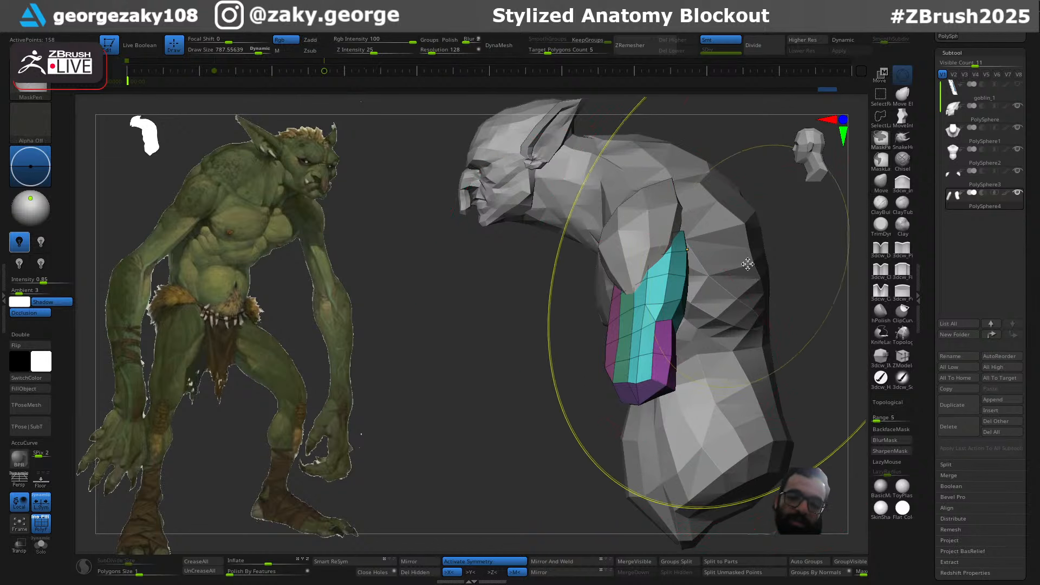
pyautogui.moveTo(749, 263); pyautogui.dragTo(687, 252, button='right')
pyautogui.press('s')
pyautogui.moveTo(677, 246); pyautogui.dragTo(664, 246)
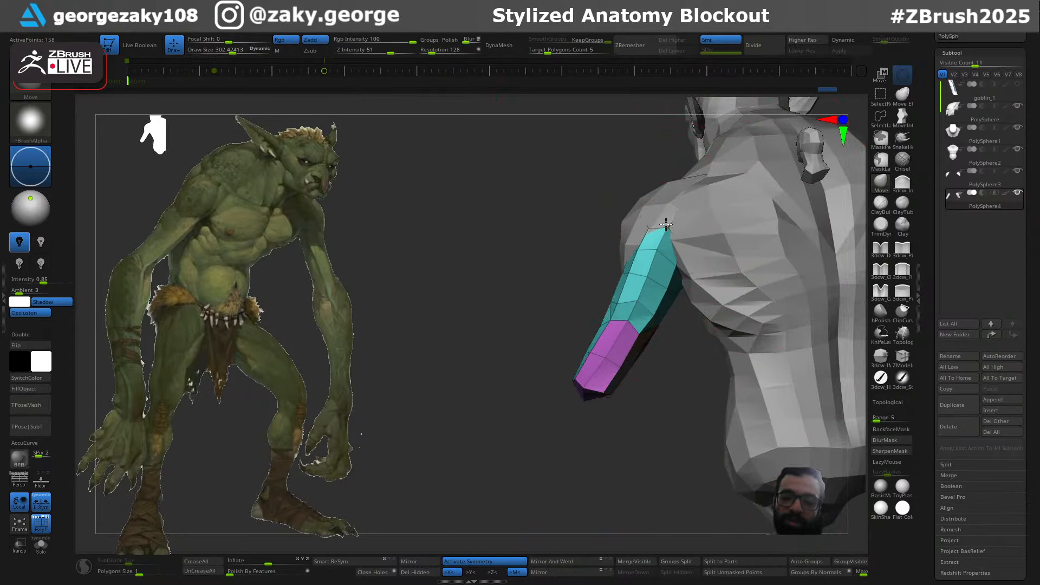
pyautogui.moveTo(666, 224); pyautogui.dragTo(692, 260, button='right')
pyautogui.hotkey('ctrl', 'z')
pyautogui.press('s')
pyautogui.moveTo(691, 230); pyautogui.dragTo(680, 226)
# Refine the back contour of the upper arm, moving its middle rear edge slightly backward with a resized Move brush
pyautogui.moveTo(678, 226); pyautogui.dragTo(686, 231, button='right')
pyautogui.press('s')
pyautogui.moveTo(684, 232); pyautogui.dragTo(680, 232)
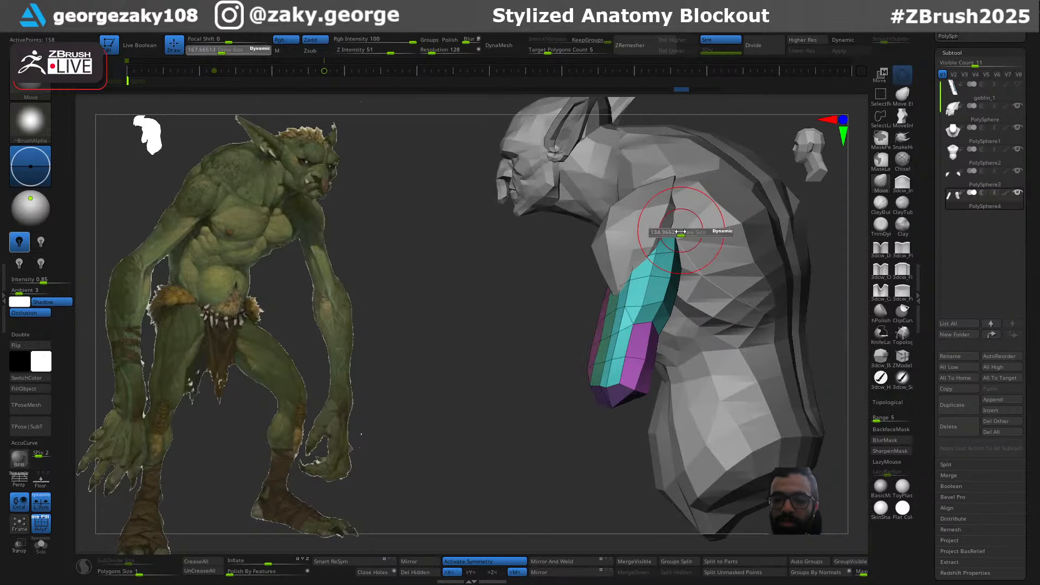
pyautogui.press('s')
pyautogui.moveTo(675, 234)
pyautogui.mouseDown(button='right')
pyautogui.moveTo(678, 285)
pyautogui.moveTo(703, 255)
pyautogui.moveTo(674, 297)
pyautogui.mouseUp(button='right')
pyautogui.press('s')
pyautogui.moveTo(672, 301); pyautogui.dragTo(677, 302)
pyautogui.moveTo(671, 214)
pyautogui.mouseDown(button='right')
pyautogui.moveTo(710, 231)
pyautogui.moveTo(686, 238)
pyautogui.moveTo(695, 250)
pyautogui.mouseUp(button='right')
# Select the torso and shift its rear armpit corner up toward the back of the shoulder
pyautogui.keyDown('alt'); pyautogui.click(710, 233); pyautogui.keyUp('alt')
pyautogui.press('s')
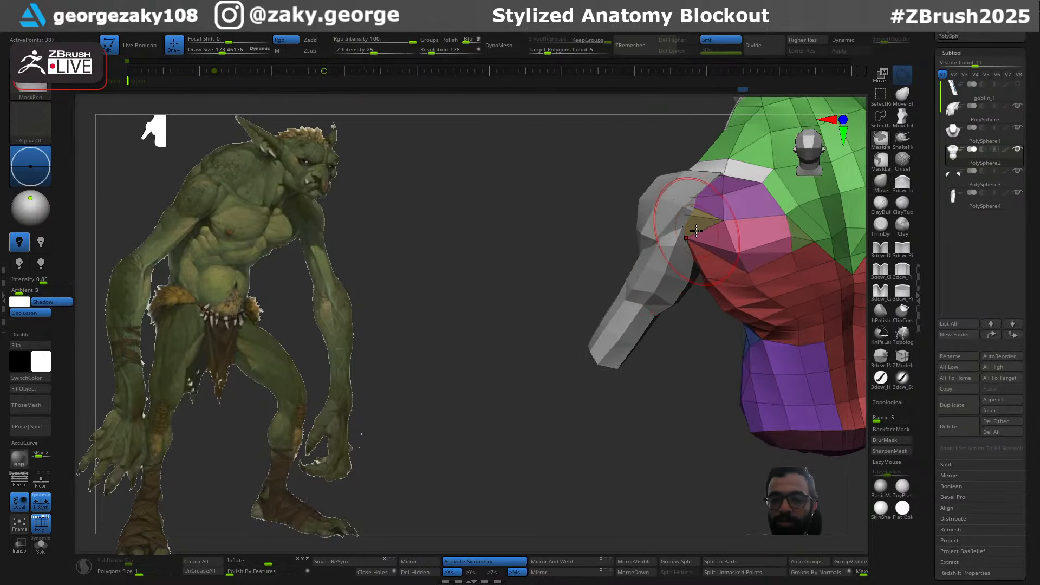
pyautogui.keyDown('shift'); pyautogui.moveTo(695, 238); pyautogui.dragTo(683, 222); pyautogui.keyUp('shift')
pyautogui.moveTo(683, 222); pyautogui.dragTo(696, 234, button='right')
pyautogui.keyDown('shift'); pyautogui.moveTo(696, 234); pyautogui.dragTo(688, 225); pyautogui.keyUp('shift')
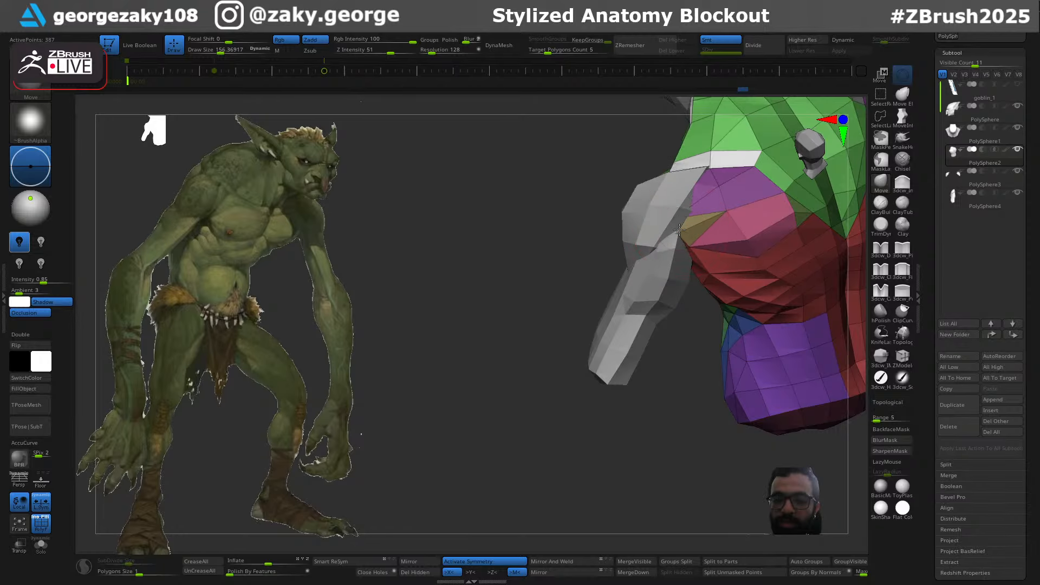
pyautogui.moveTo(679, 229)
pyautogui.mouseDown(button='right')
pyautogui.moveTo(698, 243)
pyautogui.moveTo(711, 233)
pyautogui.mouseUp(button='right')
# Select the upper arms and adjust their upper rear corner where it meets the back of the shoulder
pyautogui.keyDown('alt'); pyautogui.click(663, 303); pyautogui.keyUp('alt')
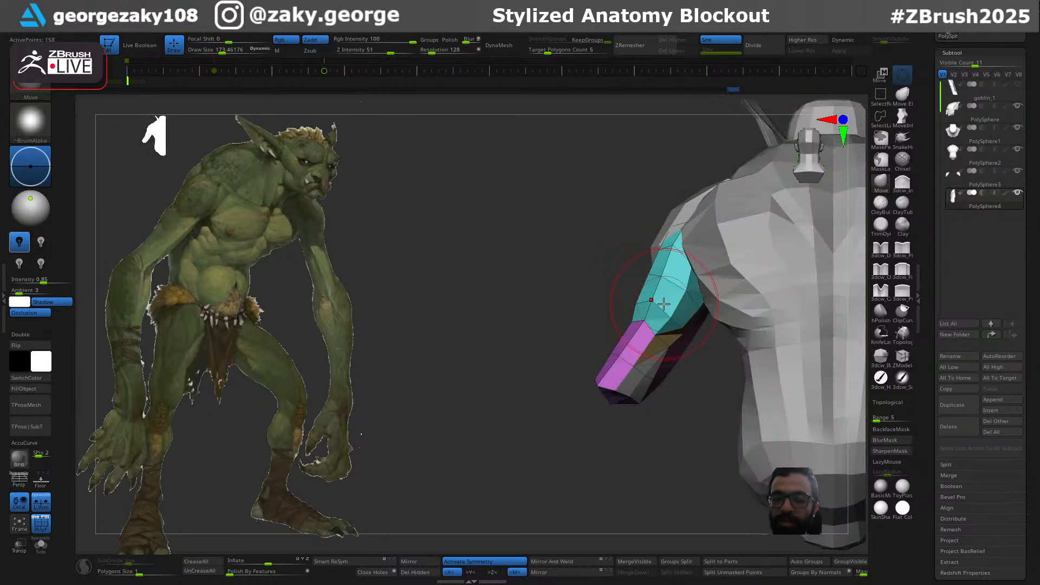
pyautogui.moveTo(659, 272); pyautogui.dragTo(644, 264, button='right')
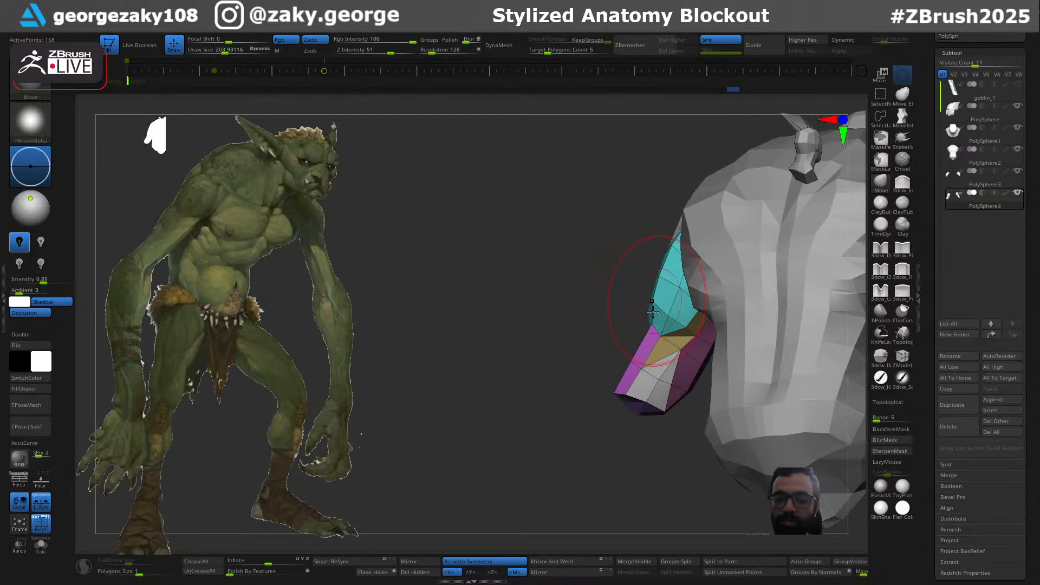
pyautogui.moveTo(634, 360); pyautogui.dragTo(739, 266, button='right')
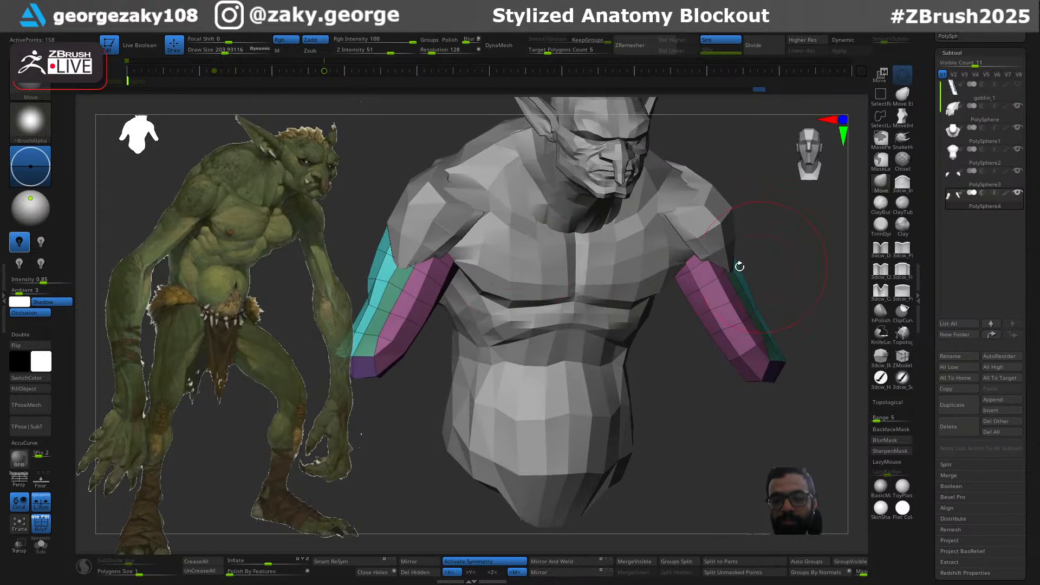
pyautogui.moveTo(407, 214)
pyautogui.mouseDown(button='right')
pyautogui.moveTo(432, 220)
pyautogui.moveTo(422, 213)
pyautogui.mouseUp(button='right')
pyautogui.press('s')
pyautogui.moveTo(384, 202); pyautogui.dragTo(381, 201)
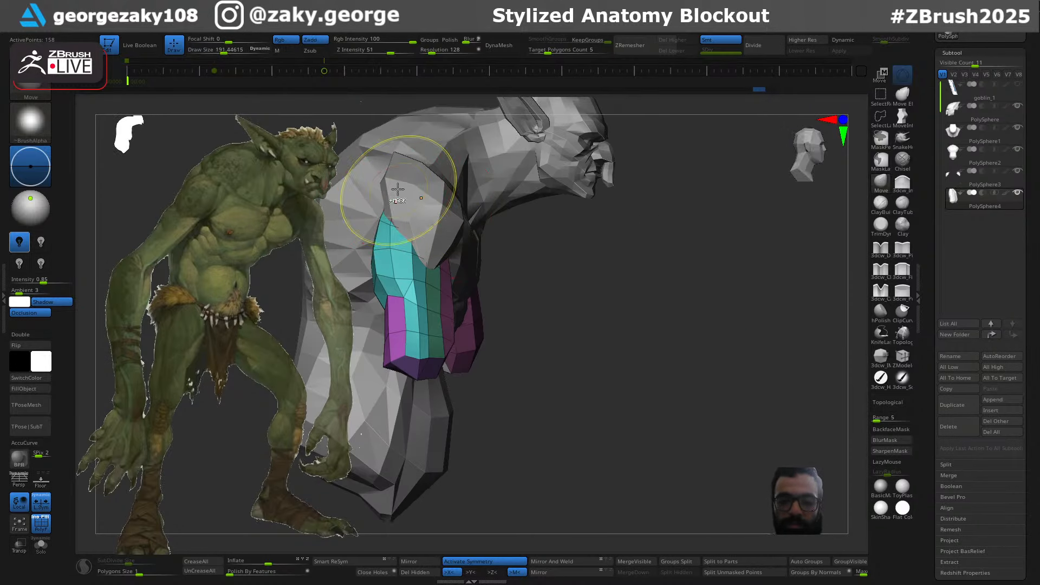
pyautogui.moveTo(386, 185); pyautogui.dragTo(373, 237, button='right')
pyautogui.press('s')
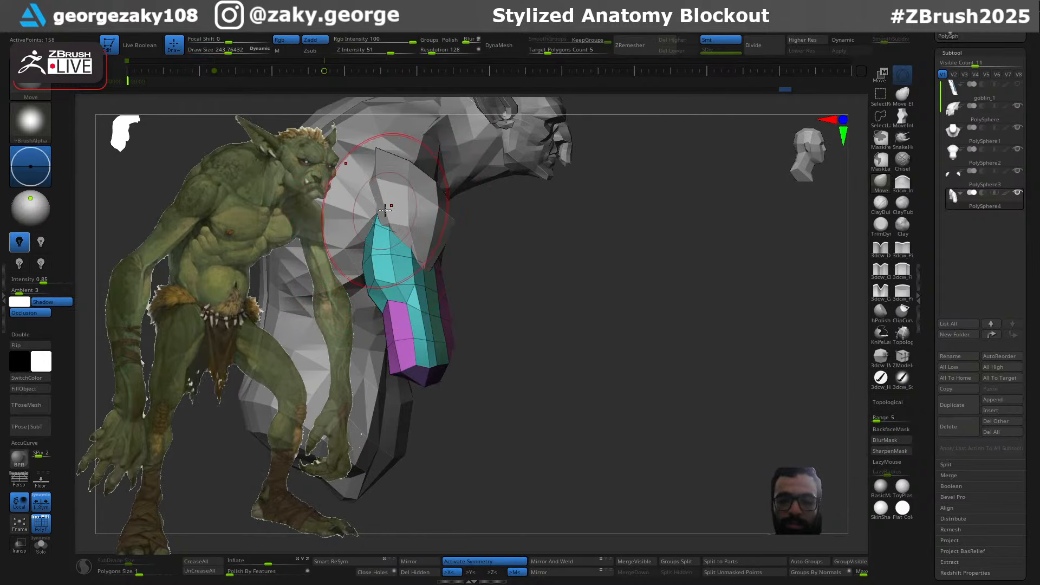
# Select the shoulder pieces and check their fit against the upper arms and torso from several angles
pyautogui.moveTo(650, 299); pyautogui.dragTo(528, 290, button='right')
pyautogui.keyDown('alt'); pyautogui.click(423, 206); pyautogui.keyUp('alt')
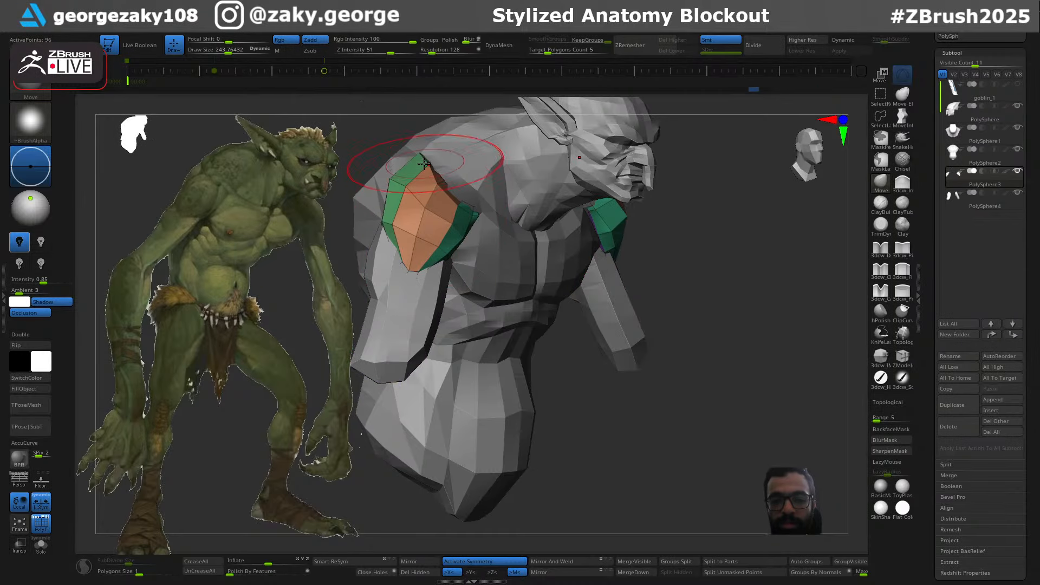
pyautogui.moveTo(424, 163); pyautogui.dragTo(434, 235, button='right')
pyautogui.moveTo(436, 146); pyautogui.dragTo(506, 239, button='right')
pyautogui.moveTo(535, 288); pyautogui.dragTo(627, 351, button='right')
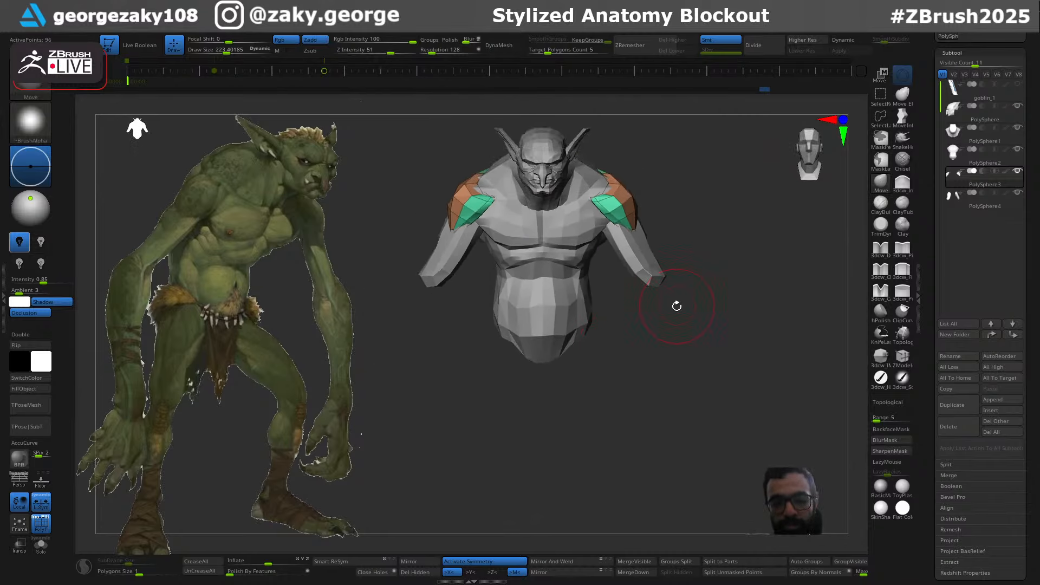
pyautogui.keyDown('alt'); pyautogui.click(643, 277); pyautogui.keyUp('alt')
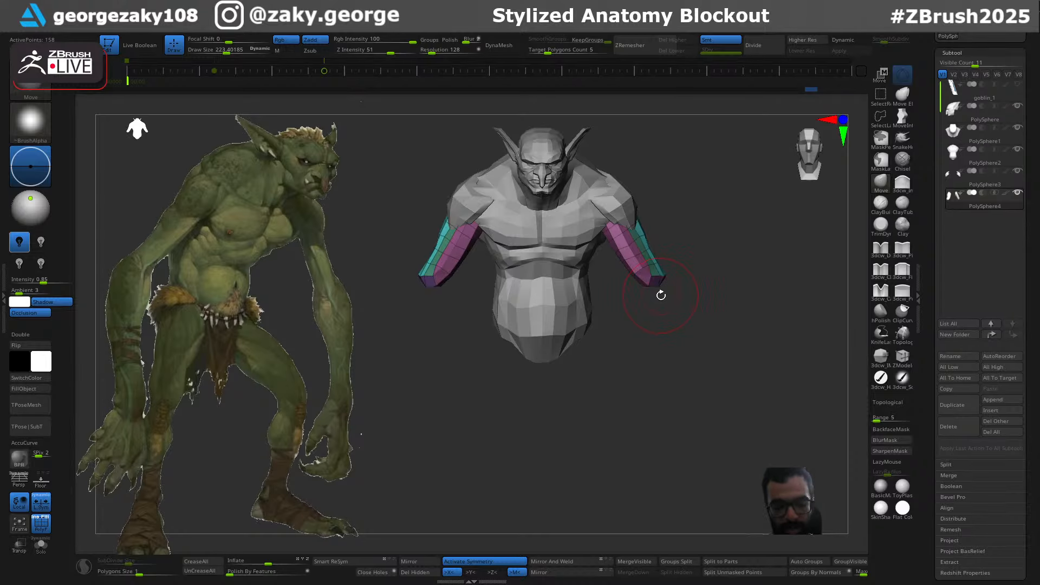
pyautogui.press('s')
pyautogui.moveTo(661, 295); pyautogui.dragTo(658, 295)
pyautogui.press('s')
pyautogui.hotkey('ctrl', 'z')
pyautogui.press('s')
pyautogui.press('s')
# Select the torso and mirror it across the X axis, checking from the front that both sides match
pyautogui.keyDown('ctrl'); pyautogui.moveTo(571, 343); pyautogui.dragTo(524, 297, button='right'); pyautogui.keyUp('ctrl')
pyautogui.moveTo(524, 297)
pyautogui.keyDown('alt'); pyautogui.mouseDown(button='right')
pyautogui.moveTo(517, 348)
pyautogui.moveTo(535, 348)
pyautogui.moveTo(524, 349)
pyautogui.mouseUp(button='right'); pyautogui.keyUp('alt')
pyautogui.keyDown('alt'); pyautogui.click(518, 348); pyautogui.keyUp('alt')
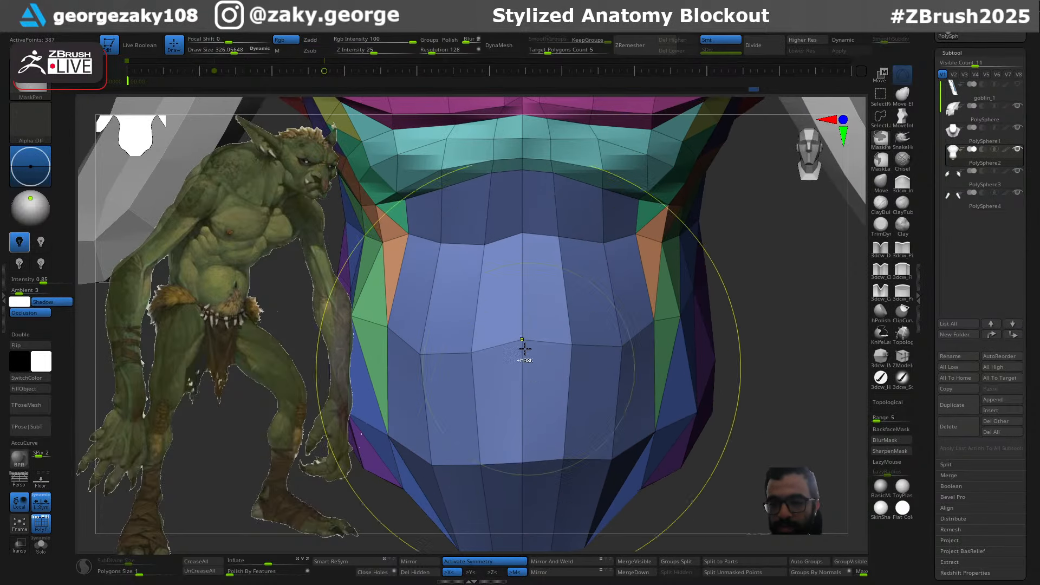
pyautogui.click(563, 574)
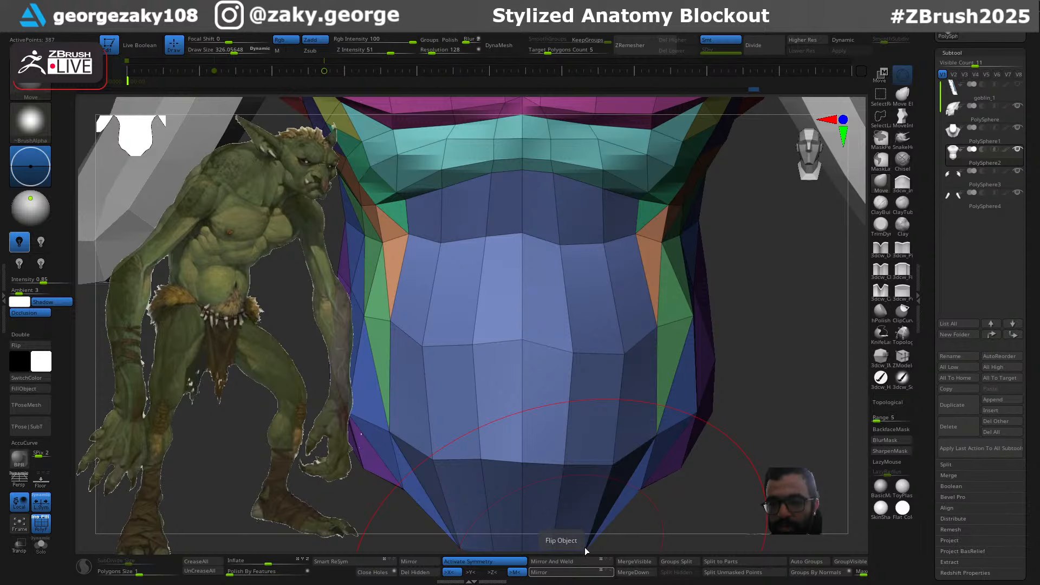
pyautogui.keyDown('ctrl'); pyautogui.moveTo(718, 366); pyautogui.dragTo(655, 291, button='right'); pyautogui.keyUp('ctrl')
pyautogui.keyDown('alt'); pyautogui.moveTo(747, 313); pyautogui.dragTo(689, 344, button='right'); pyautogui.keyUp('alt')
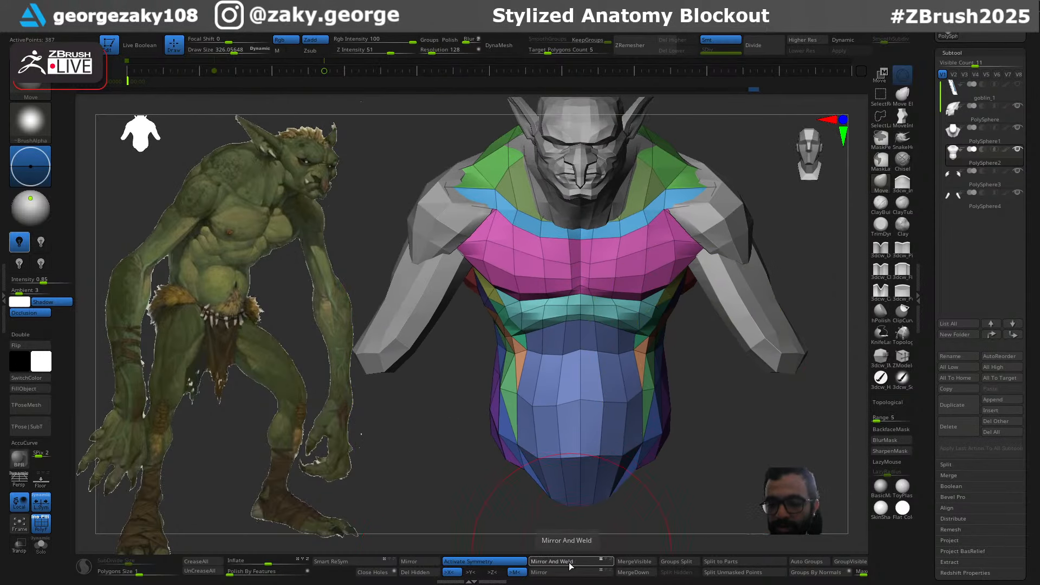
pyautogui.press('ctrl')
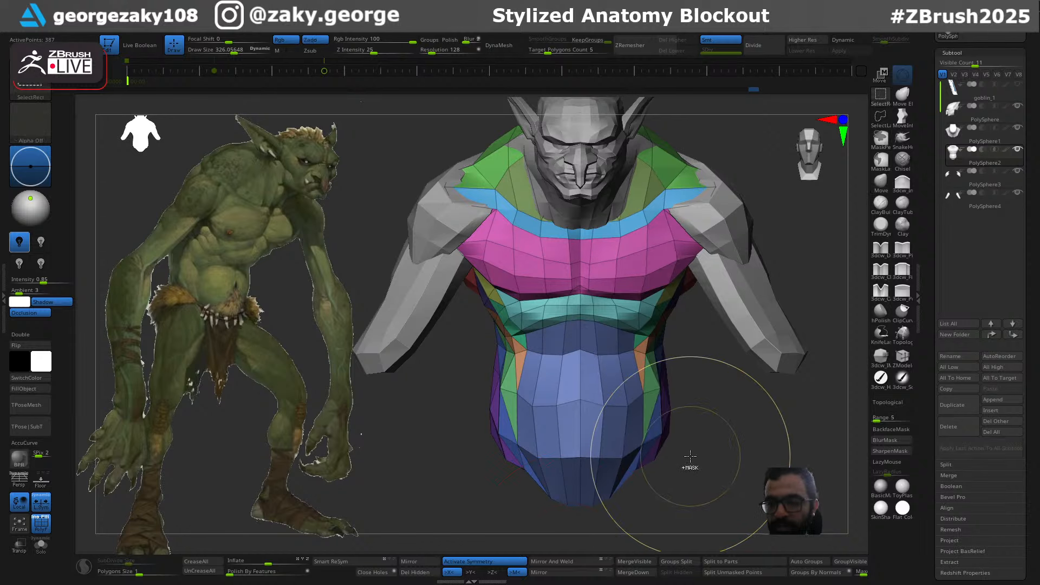
pyautogui.moveTo(717, 408)
pyautogui.keyDown('ctrl'); pyautogui.mouseDown(button='right')
pyautogui.moveTo(730, 429)
pyautogui.moveTo(682, 385)
pyautogui.moveTo(623, 429)
pyautogui.moveTo(675, 436)
pyautogui.moveTo(722, 403)
pyautogui.mouseUp(button='right'); pyautogui.keyUp('ctrl')
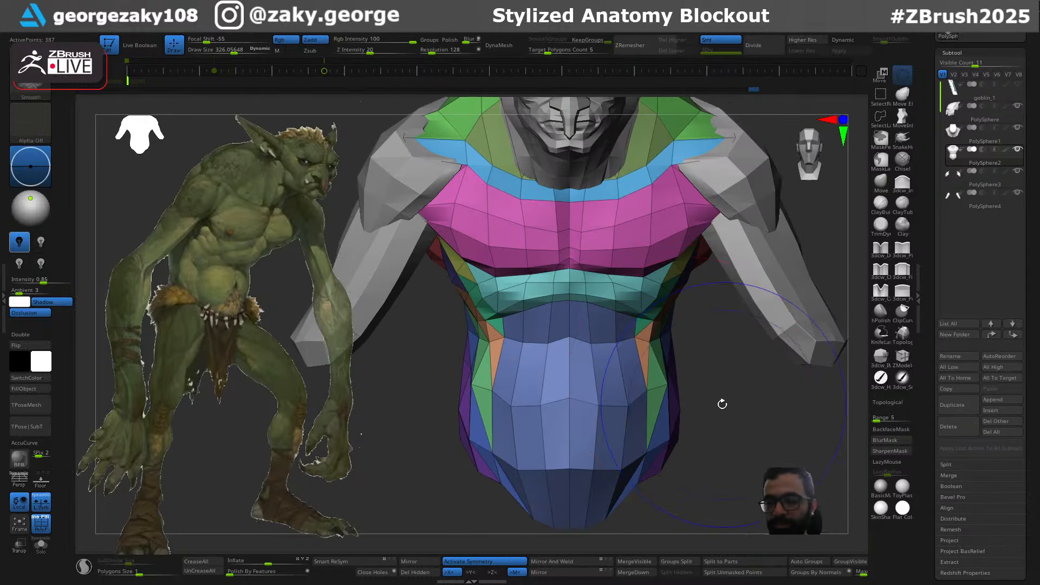
pyautogui.keyDown('ctrl'); pyautogui.moveTo(682, 373); pyautogui.dragTo(664, 345, button='right'); pyautogui.keyUp('ctrl')
pyautogui.keyDown('alt'); pyautogui.moveTo(705, 421); pyautogui.dragTo(686, 403, button='right'); pyautogui.keyUp('alt')
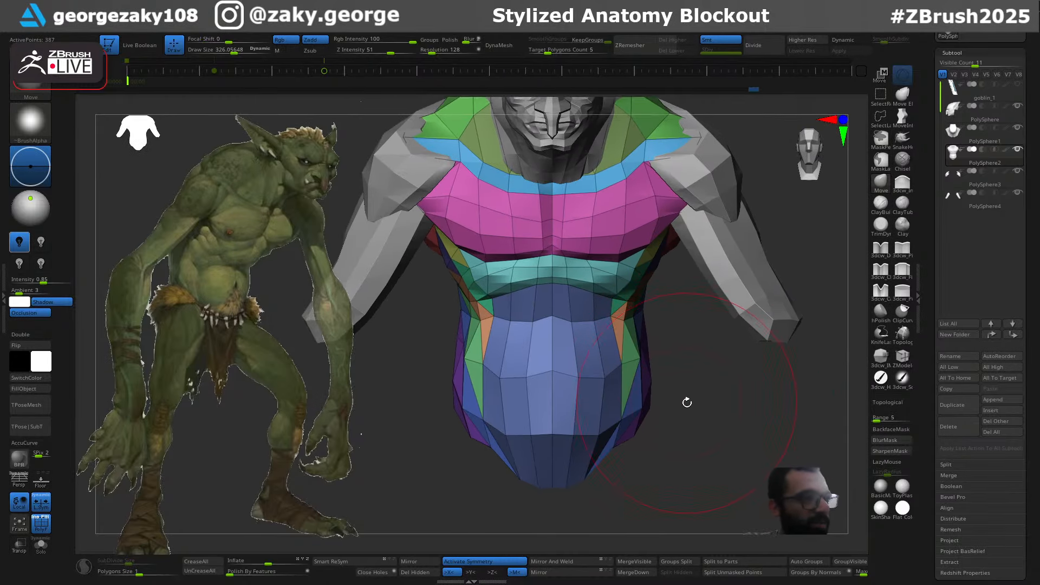
pyautogui.keyDown('ctrl'); pyautogui.moveTo(595, 382); pyautogui.dragTo(552, 342, button='right'); pyautogui.keyUp('ctrl')
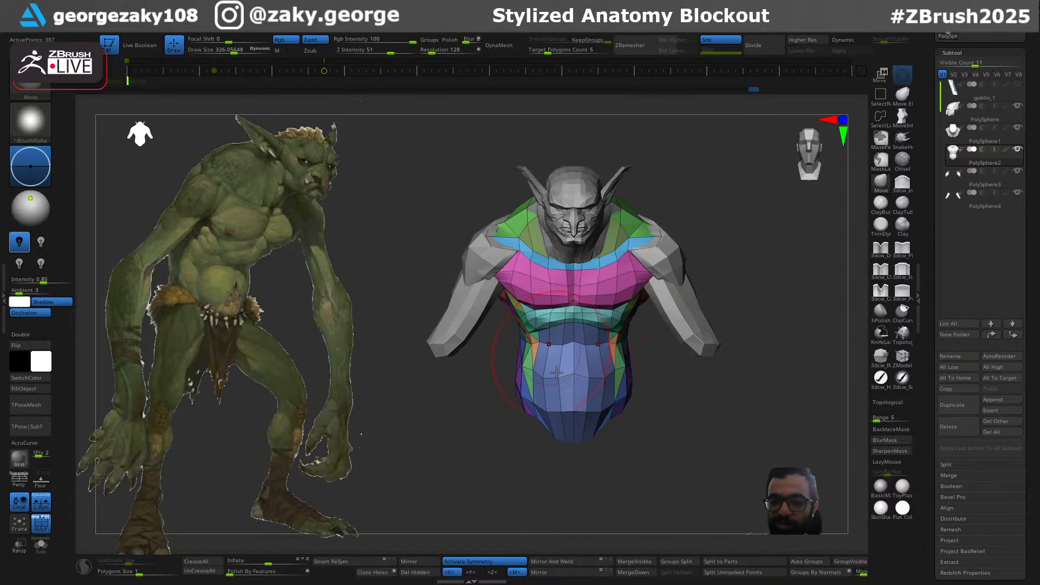
pyautogui.moveTo(663, 407); pyautogui.dragTo(764, 394, button='right')
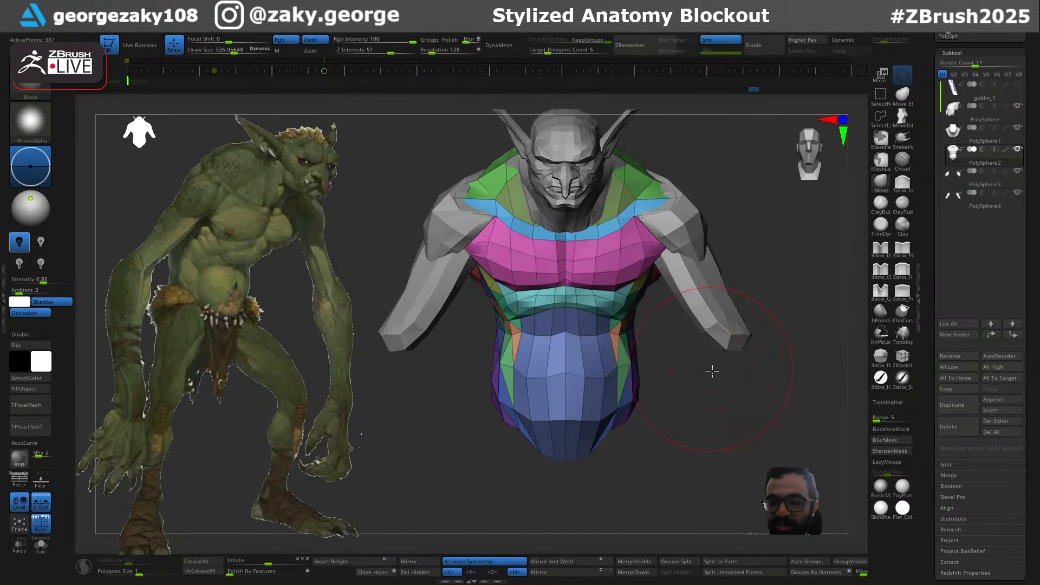
pyautogui.keyDown('ctrl'); pyautogui.moveTo(713, 374); pyautogui.dragTo(704, 356, button='right'); pyautogui.keyUp('ctrl')
# Select the head and apply Mirror And Weld across the X axis, undoing and repeating the first attempt
pyautogui.keyDown('alt'); pyautogui.click(584, 185); pyautogui.keyUp('alt')
pyautogui.keyDown('ctrl'); pyautogui.moveTo(585, 186); pyautogui.dragTo(632, 346, button='right'); pyautogui.keyUp('ctrl')
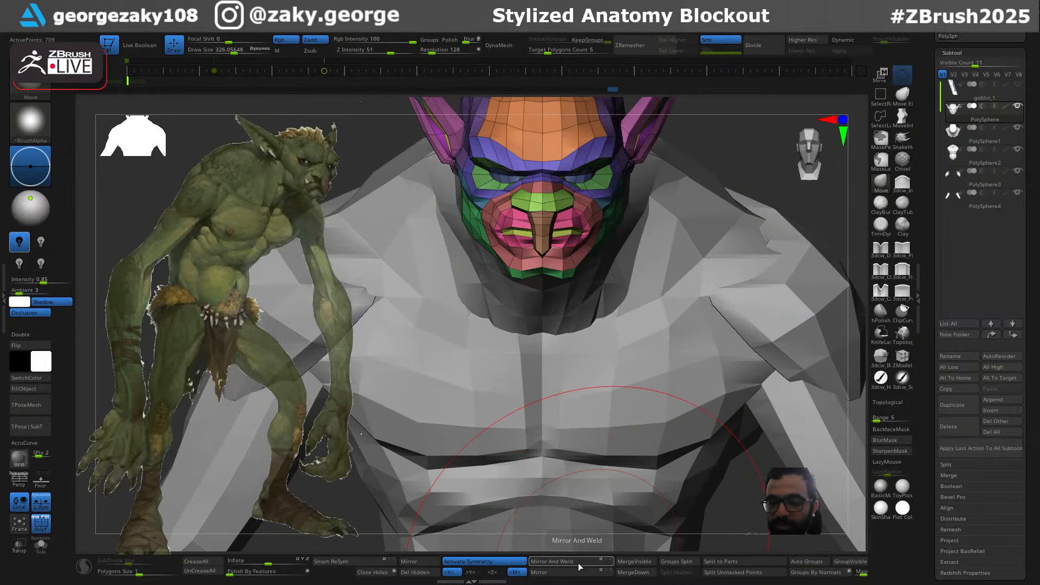
pyautogui.press('ctrl')
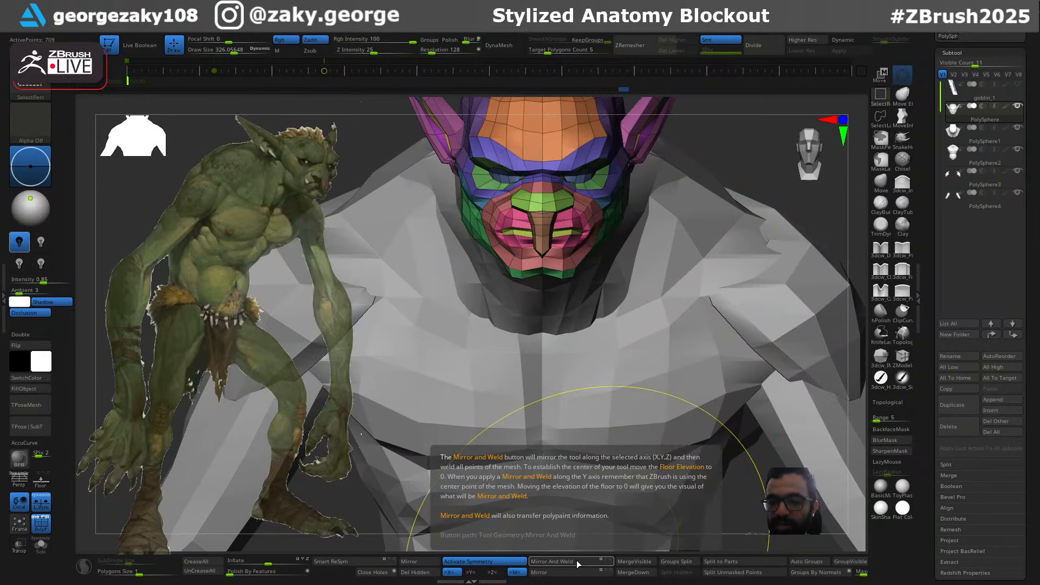
pyautogui.hotkey('ctrl', 'z')
pyautogui.keyDown('alt'); pyautogui.moveTo(587, 262); pyautogui.dragTo(602, 358, button='right'); pyautogui.keyUp('alt')
pyautogui.moveTo(602, 357); pyautogui.dragTo(578, 361, button='right')
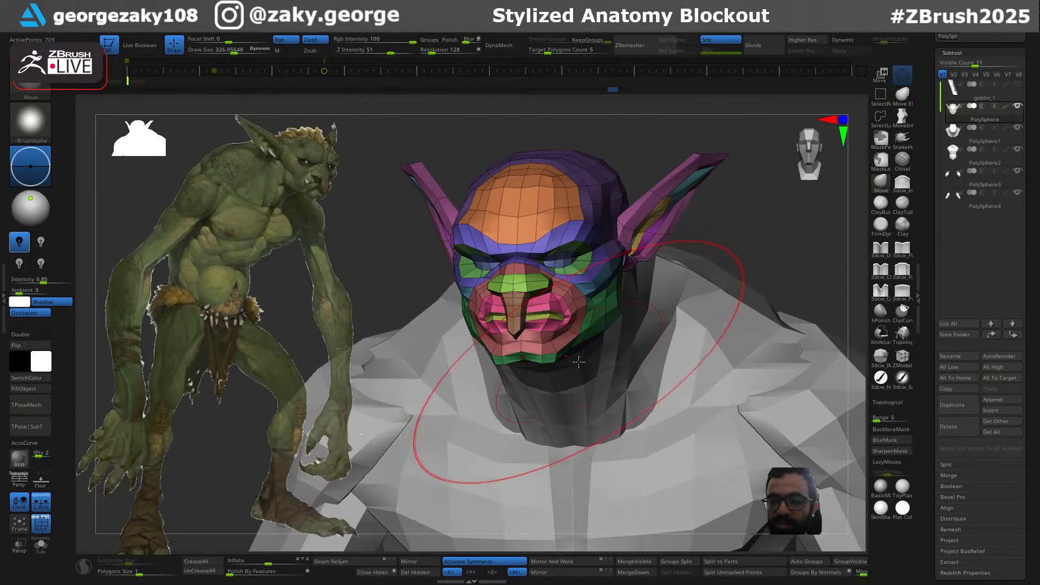
pyautogui.press('ctrl')
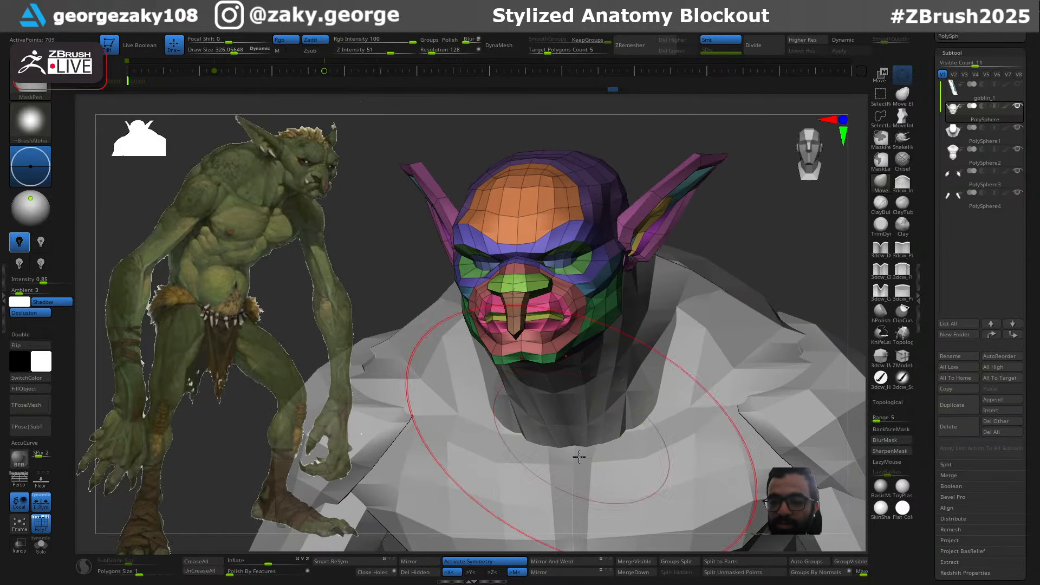
pyautogui.click(565, 566)
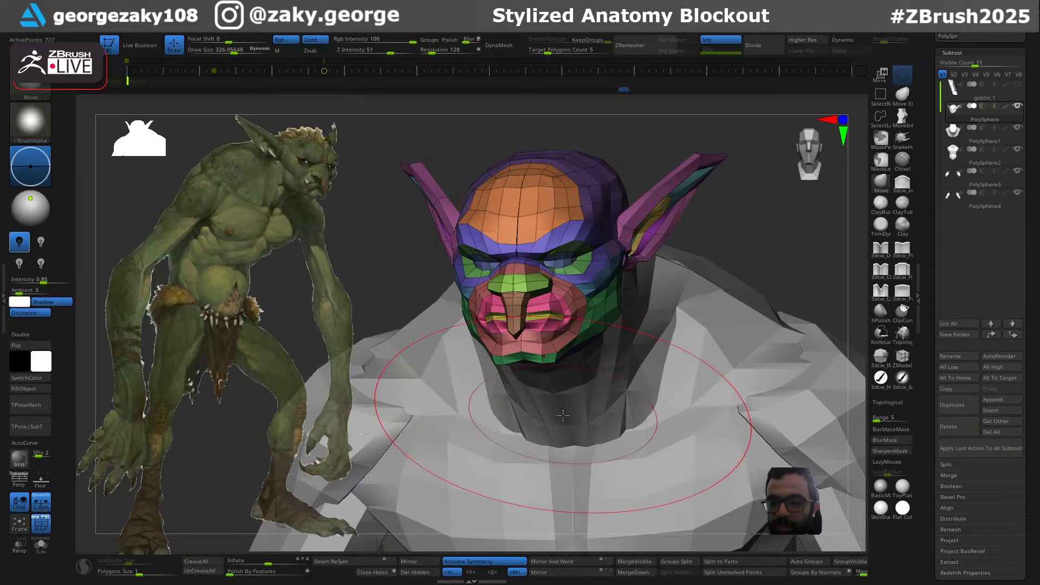
# Try a small correction to the middle of the forehead with a reduced brush and undo it
pyautogui.keyDown('ctrl'); pyautogui.moveTo(551, 276); pyautogui.dragTo(555, 227, button='right'); pyautogui.keyUp('ctrl')
pyautogui.press('s')
pyautogui.moveTo(561, 228); pyautogui.dragTo(556, 228)
pyautogui.keyDown('ctrl'); pyautogui.moveTo(561, 263); pyautogui.dragTo(576, 234, button='right'); pyautogui.keyUp('ctrl')
pyautogui.press('s')
pyautogui.moveTo(577, 236); pyautogui.dragTo(571, 237)
pyautogui.keyDown('shift'); pyautogui.moveTo(571, 236); pyautogui.dragTo(571, 230); pyautogui.keyUp('shift')
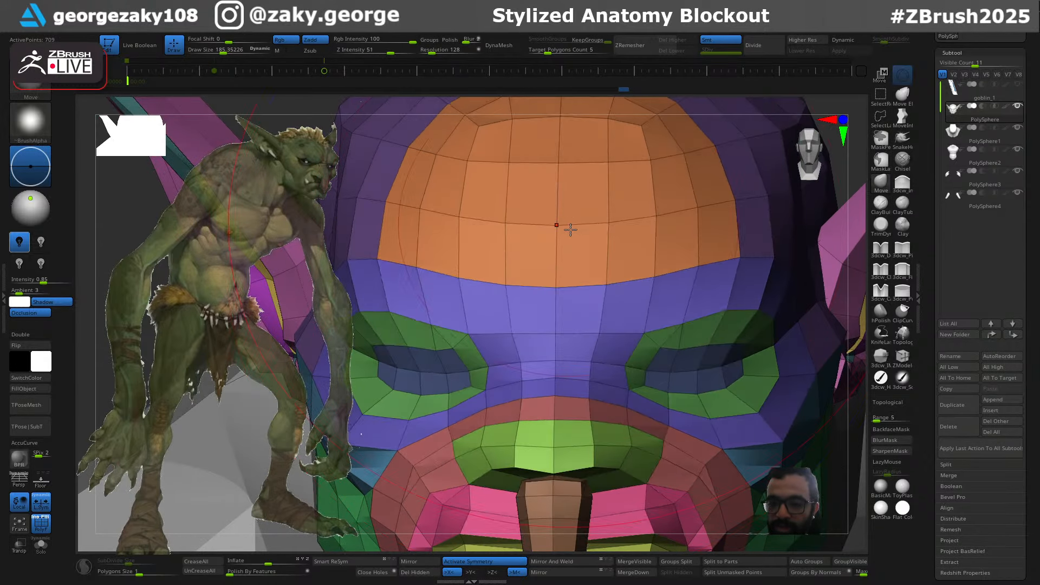
pyautogui.hotkey('ctrl', 'z')
pyautogui.keyDown('ctrl'); pyautogui.moveTo(605, 309); pyautogui.dragTo(568, 234, button='right'); pyautogui.keyUp('ctrl')
# Select the neck and apply Mirror And Weld so its two sides are symmetrical
pyautogui.moveTo(638, 296); pyautogui.dragTo(662, 335, button='right')
pyautogui.keyDown('shift'); pyautogui.moveTo(697, 371); pyautogui.dragTo(698, 341, button='right'); pyautogui.keyUp('shift')
pyautogui.keyDown('alt'); pyautogui.click(677, 485); pyautogui.keyUp('alt')
pyautogui.keyDown('alt'); pyautogui.moveTo(677, 485); pyautogui.dragTo(600, 271, button='right'); pyautogui.keyUp('alt')
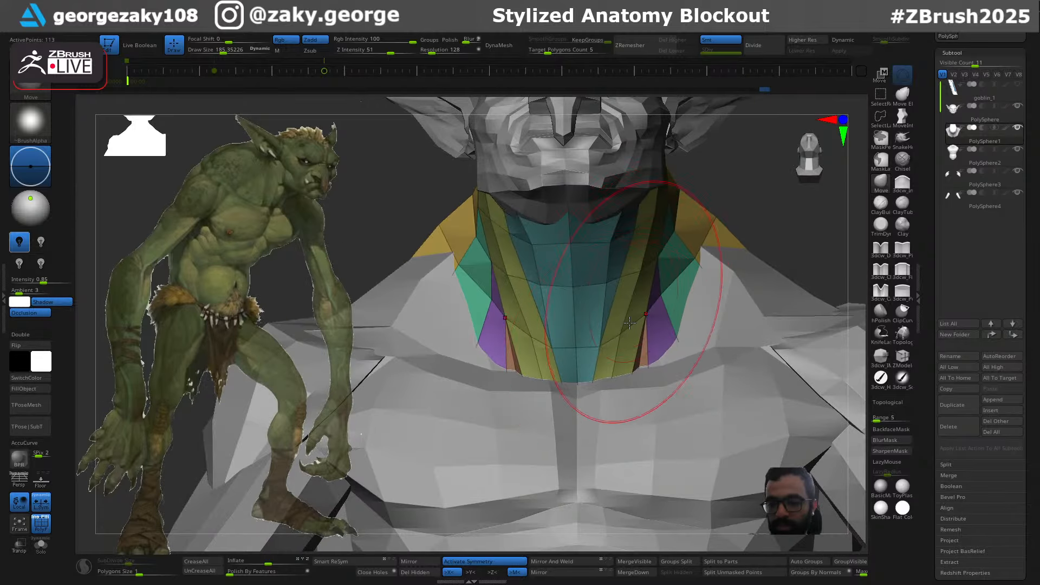
pyautogui.click(579, 564)
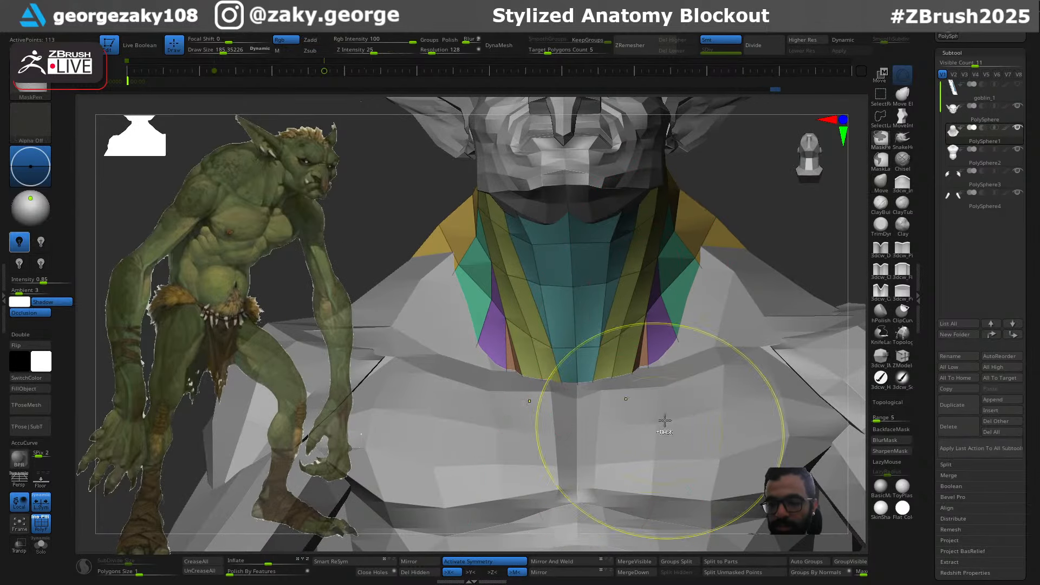
pyautogui.keyDown('ctrl'); pyautogui.moveTo(662, 422); pyautogui.dragTo(645, 384, button='right'); pyautogui.keyUp('ctrl')
pyautogui.moveTo(644, 385); pyautogui.dragTo(671, 407, button='right')
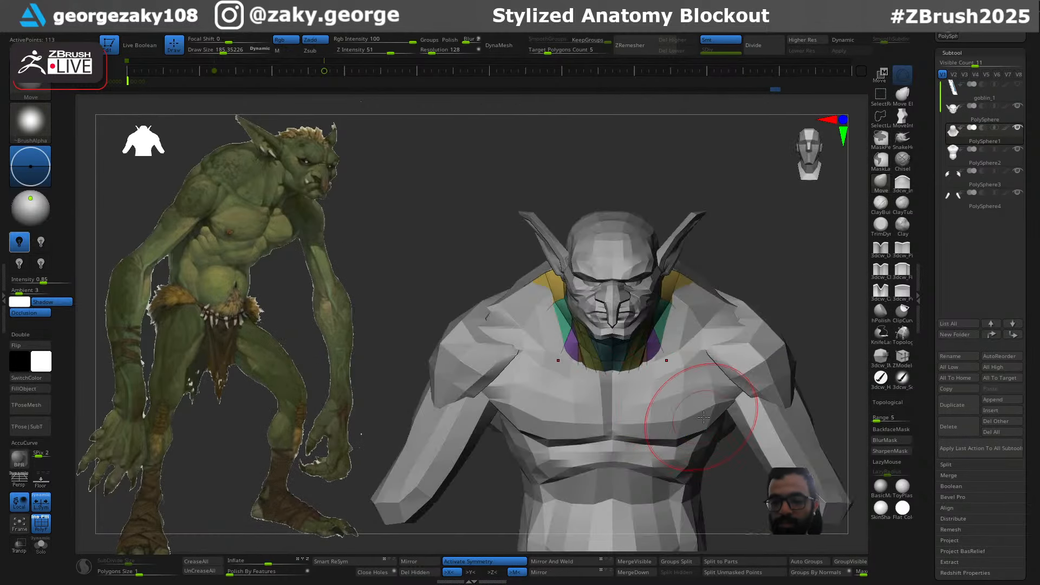
# Select the upper arms and apply Mirror And Weld across the X axis
pyautogui.keyDown('alt'); pyautogui.click(690, 395); pyautogui.keyUp('alt')
pyautogui.keyDown('ctrl'); pyautogui.moveTo(753, 406); pyautogui.dragTo(627, 366, button='right'); pyautogui.keyUp('ctrl')
pyautogui.keyDown('alt'); pyautogui.click(764, 429); pyautogui.keyUp('alt')
pyautogui.click(560, 566)
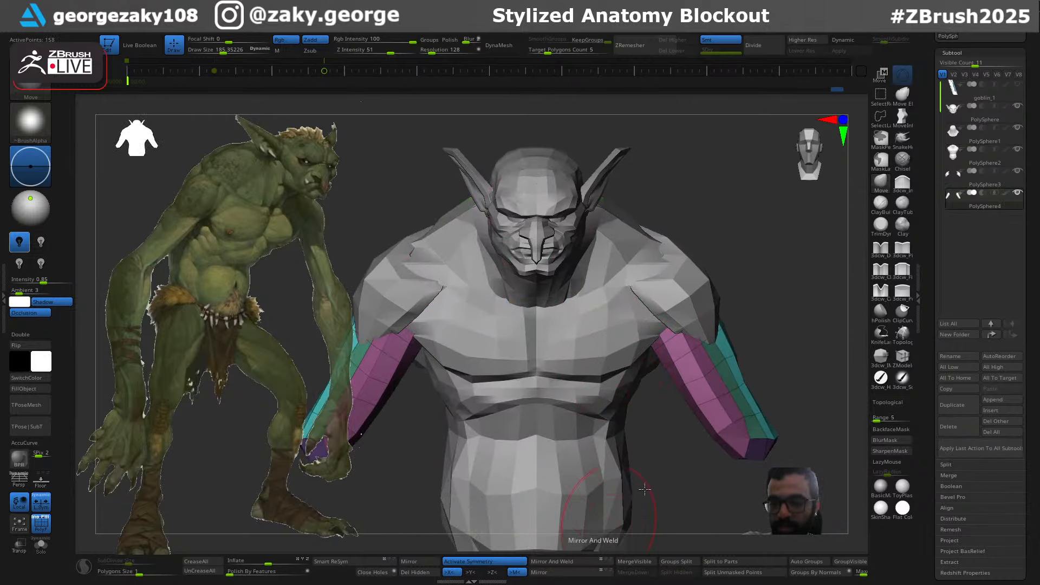
pyautogui.keyDown('ctrl'); pyautogui.moveTo(792, 365); pyautogui.dragTo(717, 249, button='right'); pyautogui.keyUp('ctrl')
pyautogui.keyDown('ctrl'); pyautogui.moveTo(723, 336); pyautogui.dragTo(704, 315, button='right'); pyautogui.keyUp('ctrl')
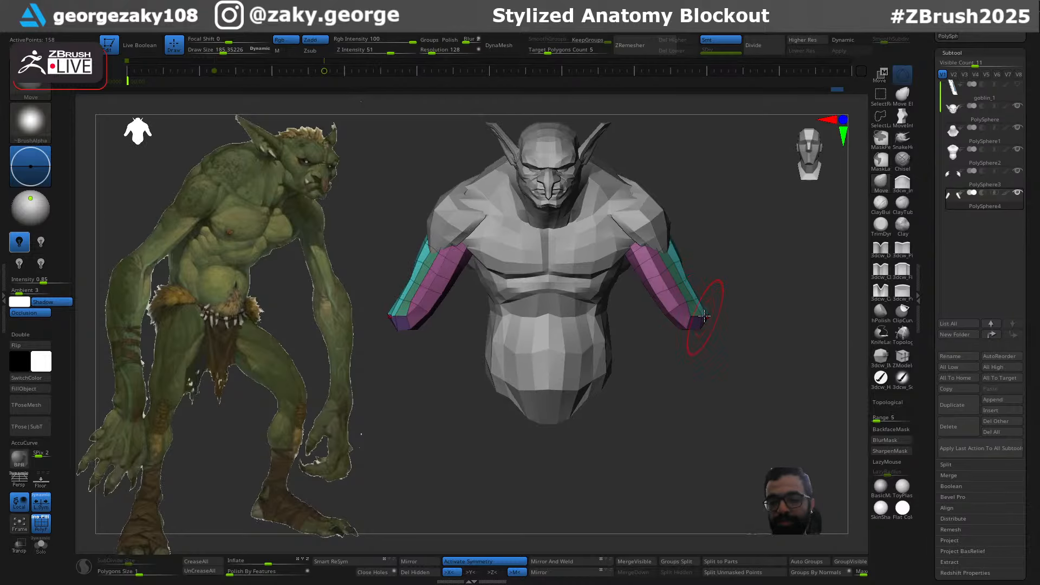
# Nudge the outer rear edge points of the upper arm with the Move brush, resizing it to about 223
pyautogui.moveTo(723, 354); pyautogui.dragTo(526, 301, button='right')
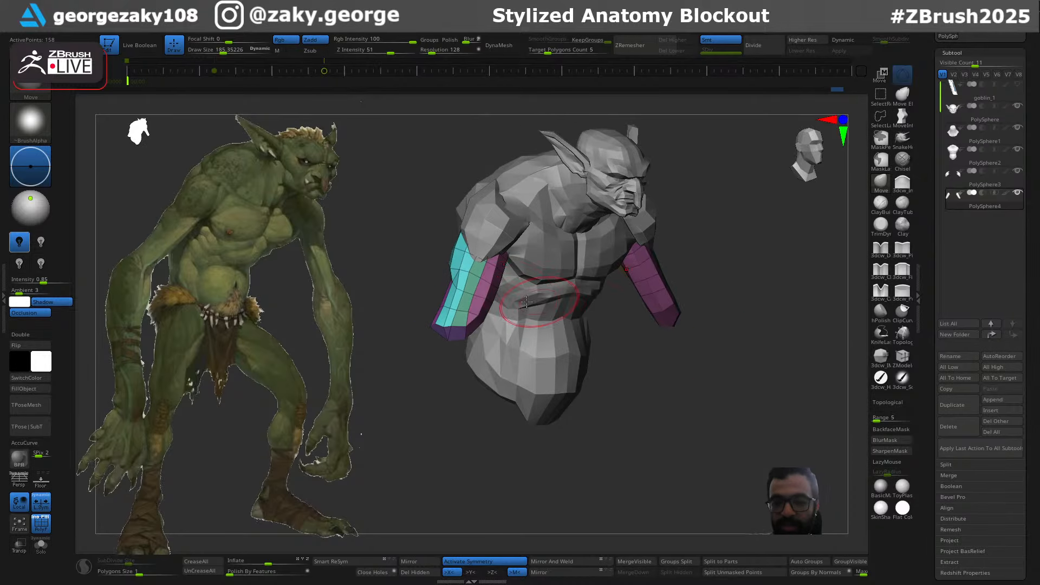
pyautogui.press('w')
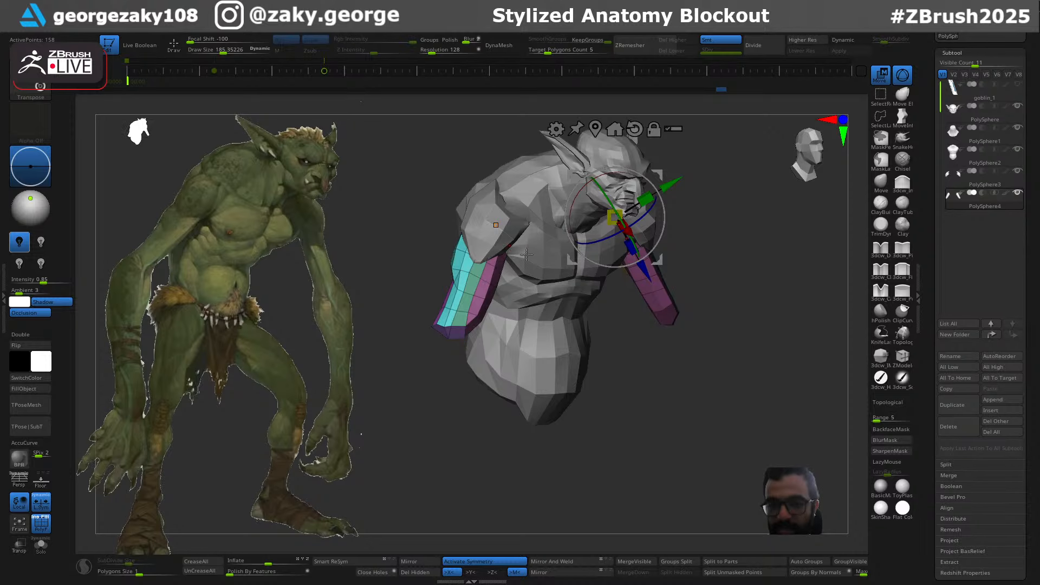
pyautogui.press('q')
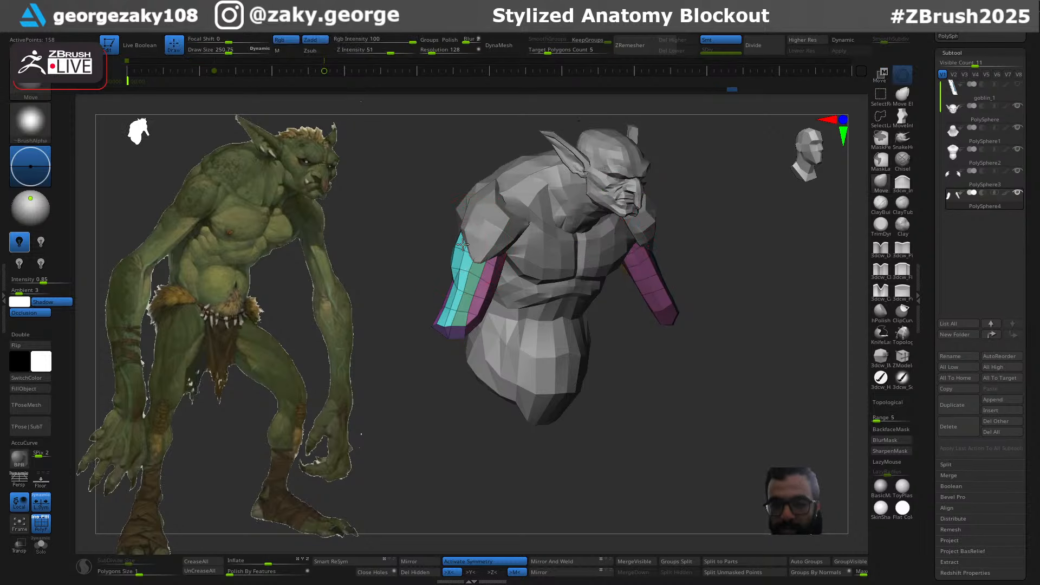
pyautogui.moveTo(463, 244); pyautogui.dragTo(462, 244)
pyautogui.press('s')
pyautogui.moveTo(458, 303); pyautogui.dragTo(456, 303)
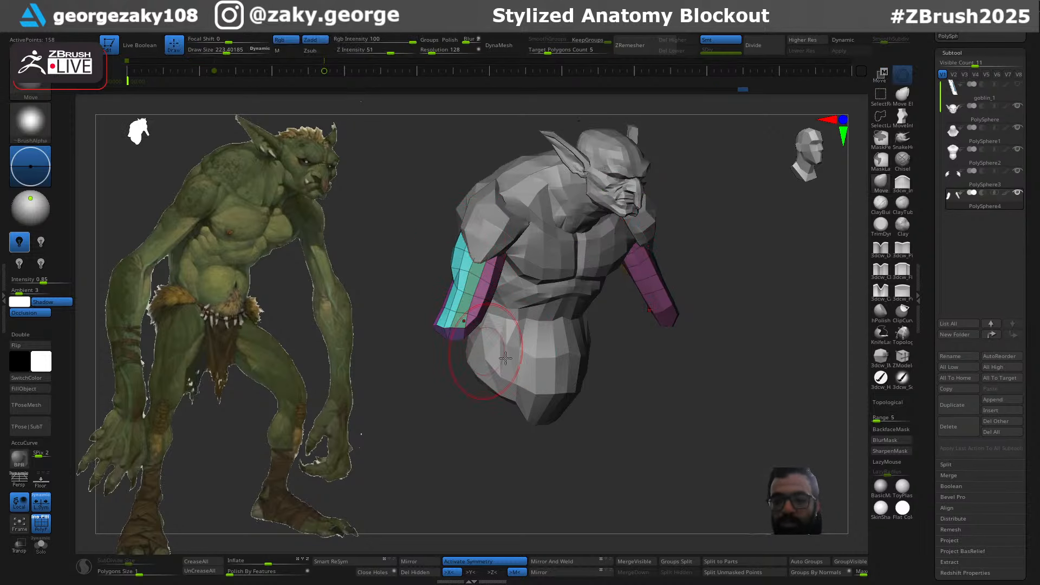
pyautogui.moveTo(755, 410); pyautogui.dragTo(714, 406, button='right')
pyautogui.keyDown('ctrl'); pyautogui.moveTo(714, 406); pyautogui.dragTo(644, 398, button='right'); pyautogui.keyUp('ctrl')
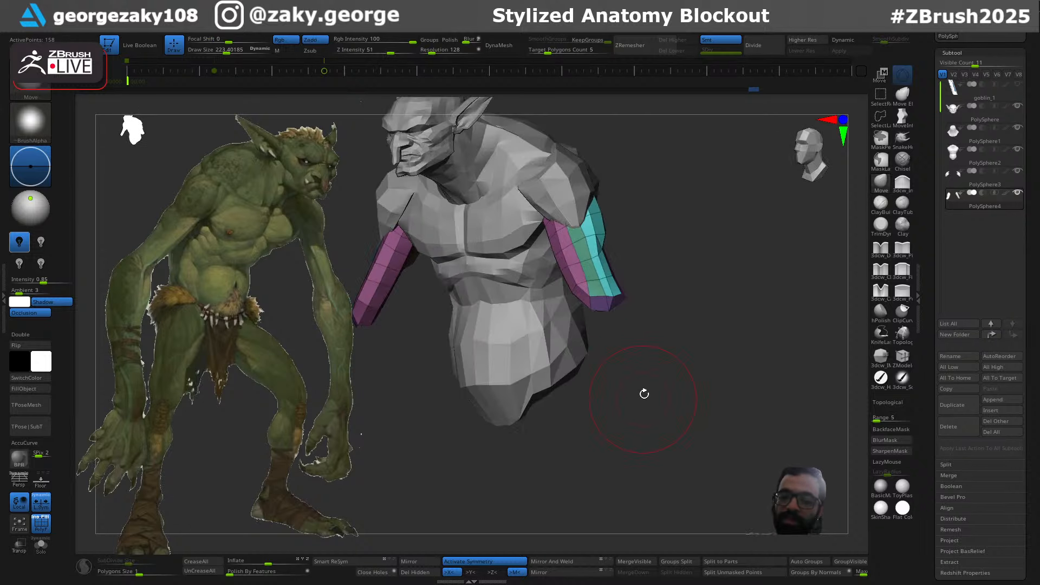
# Insert the lowerarm mesh below both upper arms and split the unmasked points into a separate subtool
pyautogui.moveTo(613, 331)
pyautogui.keyDown('ctrl'); pyautogui.mouseDown(button='right')
pyautogui.moveTo(764, 340)
pyautogui.moveTo(746, 353)
pyautogui.moveTo(773, 323)
pyautogui.moveTo(788, 279)
pyautogui.mouseUp(button='right'); pyautogui.keyUp('ctrl')
pyautogui.press('4')
pyautogui.click(529, 116)
pyautogui.moveTo(800, 233); pyautogui.dragTo(783, 364)
pyautogui.moveTo(775, 380)
pyautogui.keyDown('shift'); pyautogui.mouseDown(button='right')
pyautogui.moveTo(782, 411)
pyautogui.moveTo(727, 335)
pyautogui.moveTo(652, 464)
pyautogui.moveTo(749, 337)
pyautogui.moveTo(730, 309)
pyautogui.mouseUp(button='right'); pyautogui.keyUp('shift')
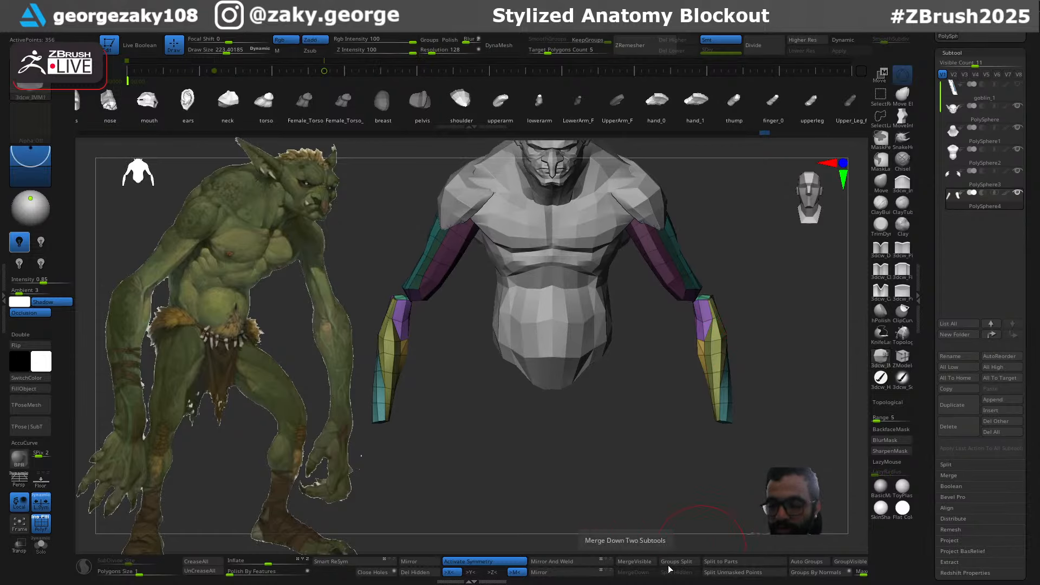
pyautogui.click(743, 577)
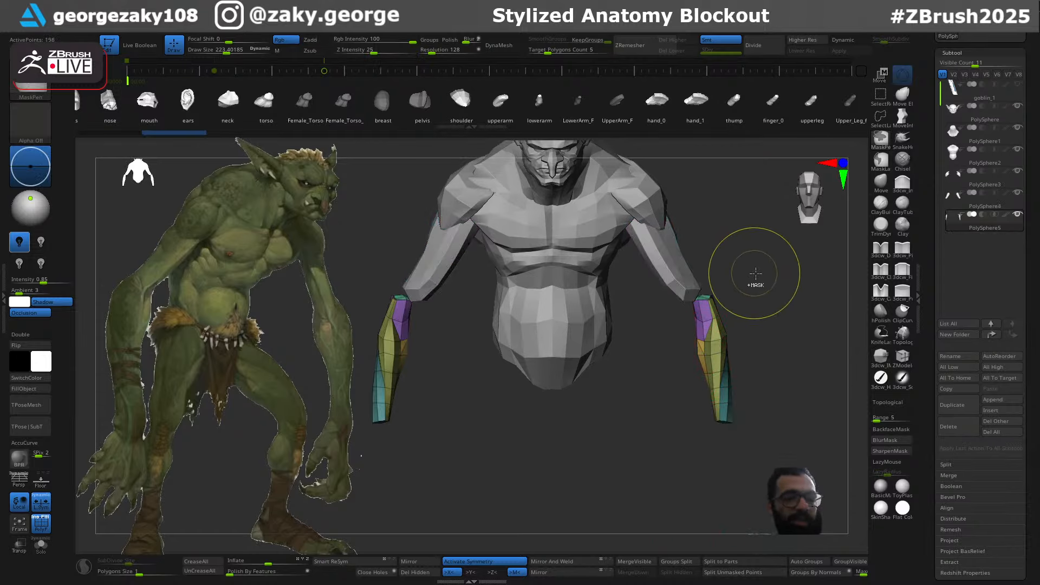
# Undo the last change to the lower arms and select the subtool containing both upper and lower arms
pyautogui.moveTo(754, 274)
pyautogui.keyDown('ctrl'); pyautogui.mouseDown(button='right')
pyautogui.moveTo(776, 360)
pyautogui.moveTo(817, 356)
pyautogui.moveTo(775, 397)
pyautogui.moveTo(779, 376)
pyautogui.moveTo(650, 410)
pyautogui.moveTo(728, 325)
pyautogui.mouseUp(button='right'); pyautogui.keyUp('ctrl')
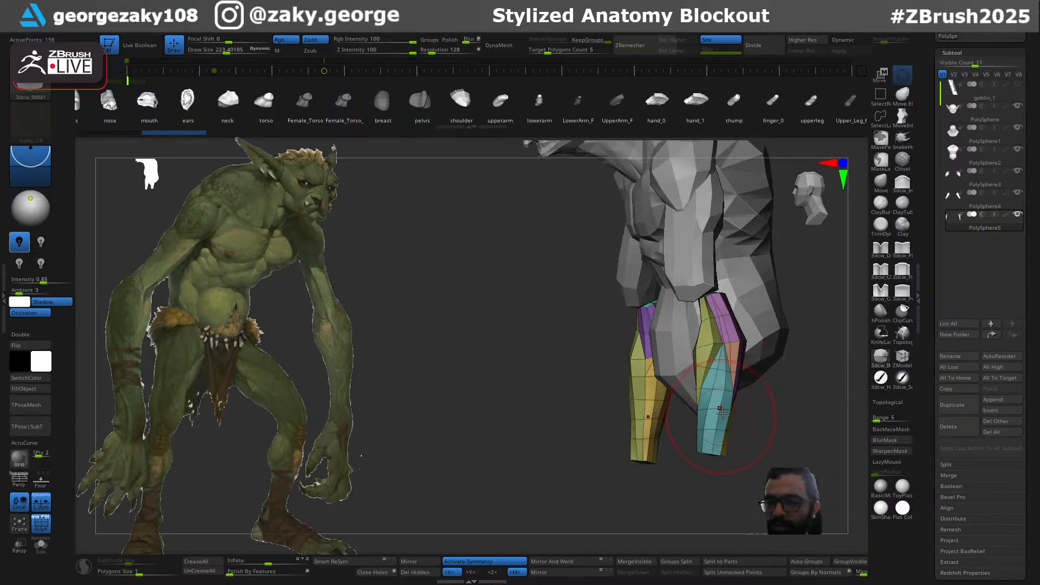
pyautogui.hotkey('ctrl', 'z')
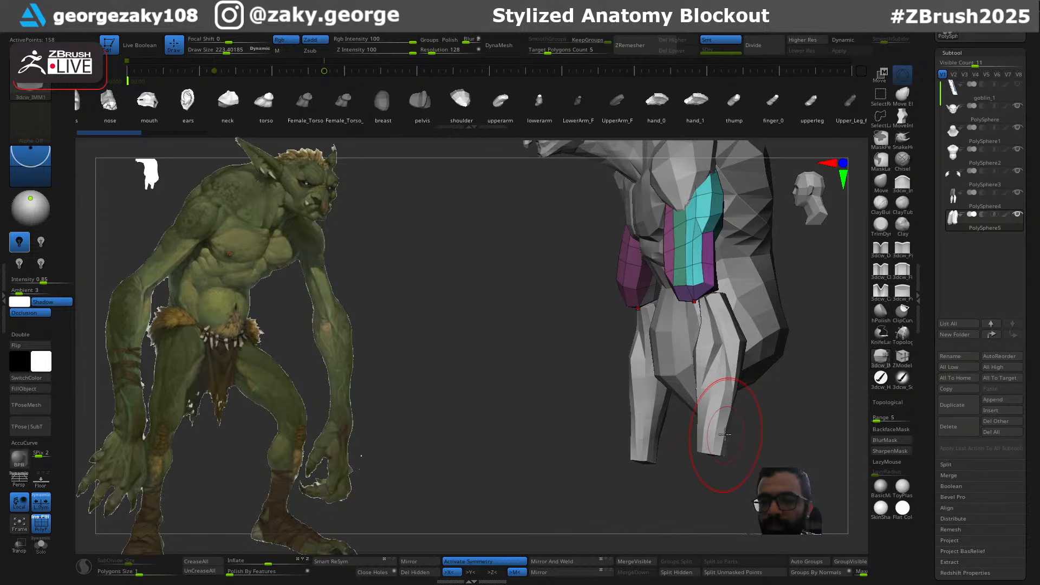
pyautogui.moveTo(768, 385); pyautogui.dragTo(736, 382, button='right')
pyautogui.keyDown('alt'); pyautogui.click(735, 385); pyautogui.keyUp('alt')
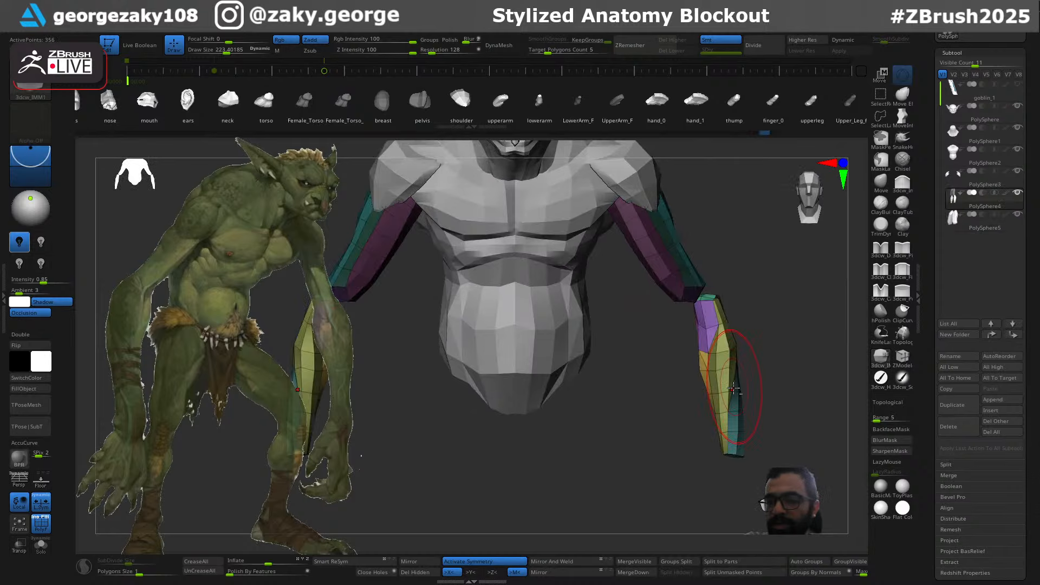
pyautogui.click(959, 428)
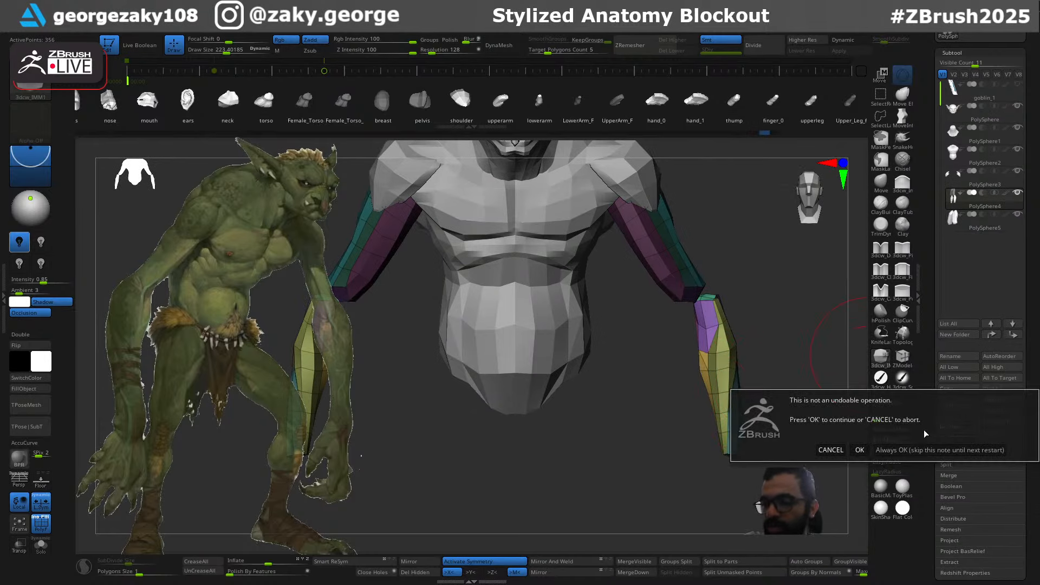
pyautogui.click(841, 448)
pyautogui.moveTo(805, 334); pyautogui.dragTo(759, 388, button='right')
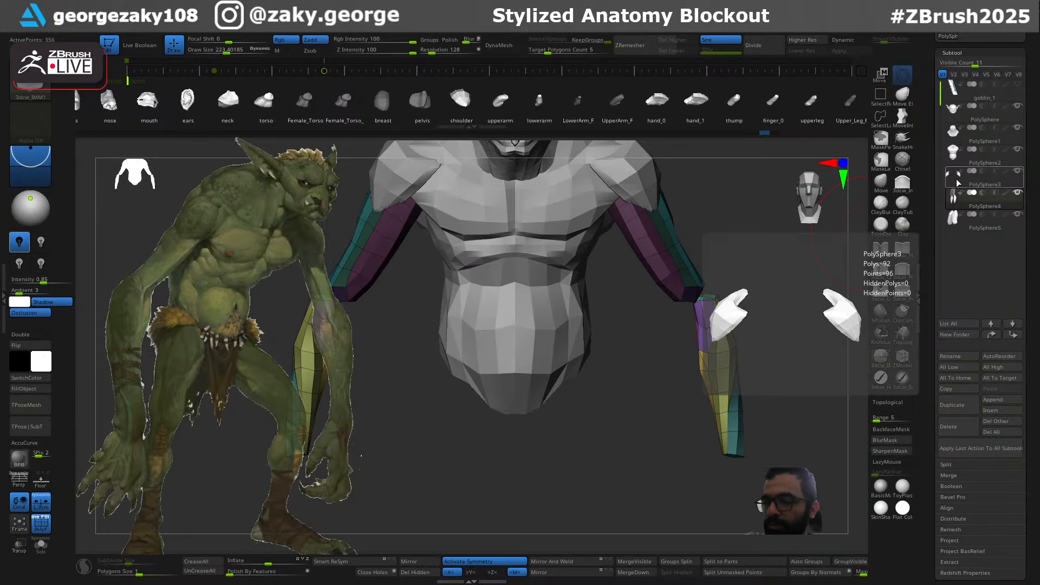
# Delete the subtool that still contains both the upper and lower arms, keeping the one showing only the upper arms
pyautogui.moveTo(956, 175)
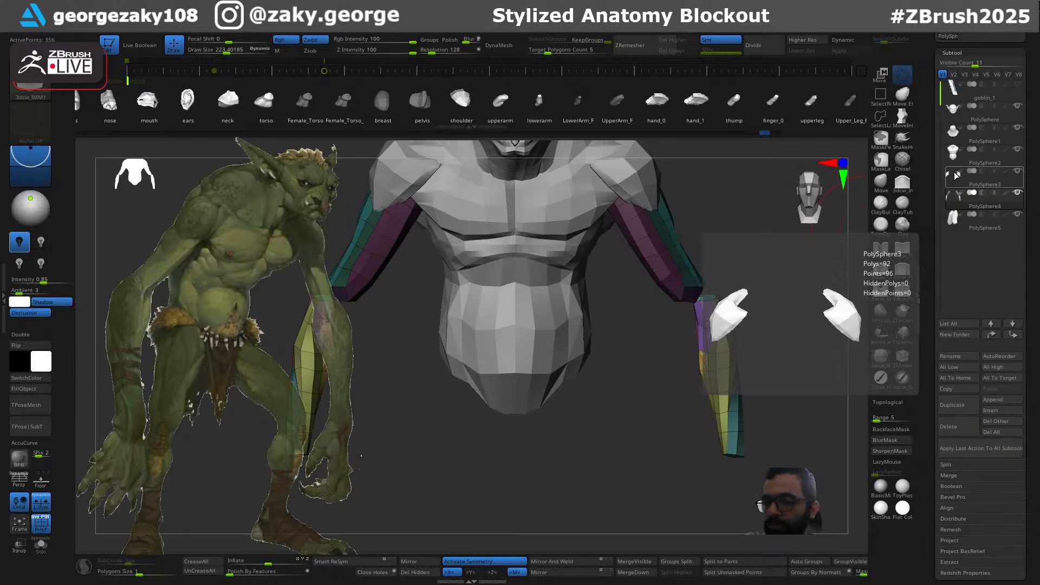
pyautogui.click(958, 228)
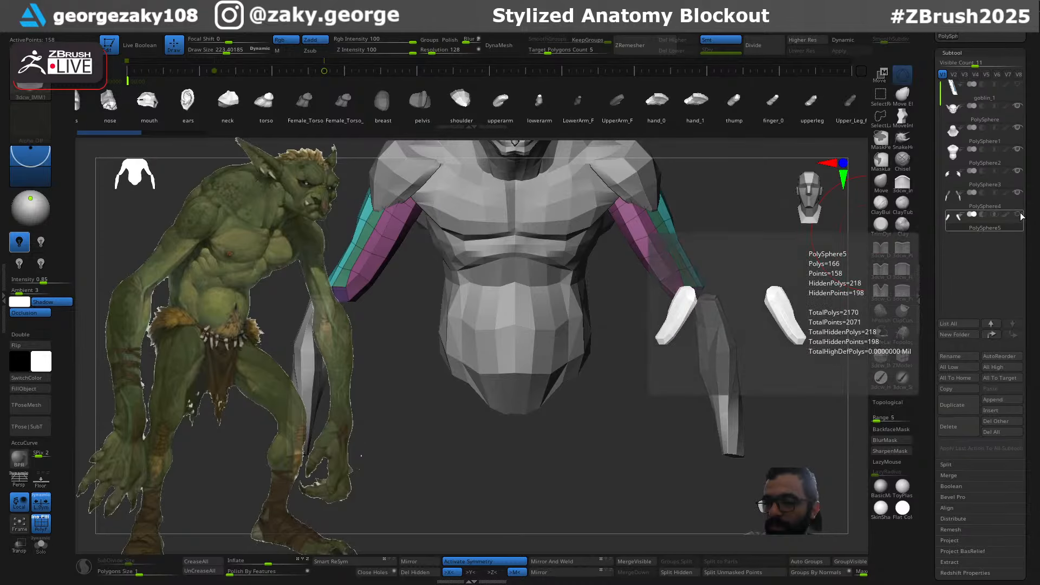
pyautogui.keyDown('alt'); pyautogui.click(721, 364); pyautogui.keyUp('alt')
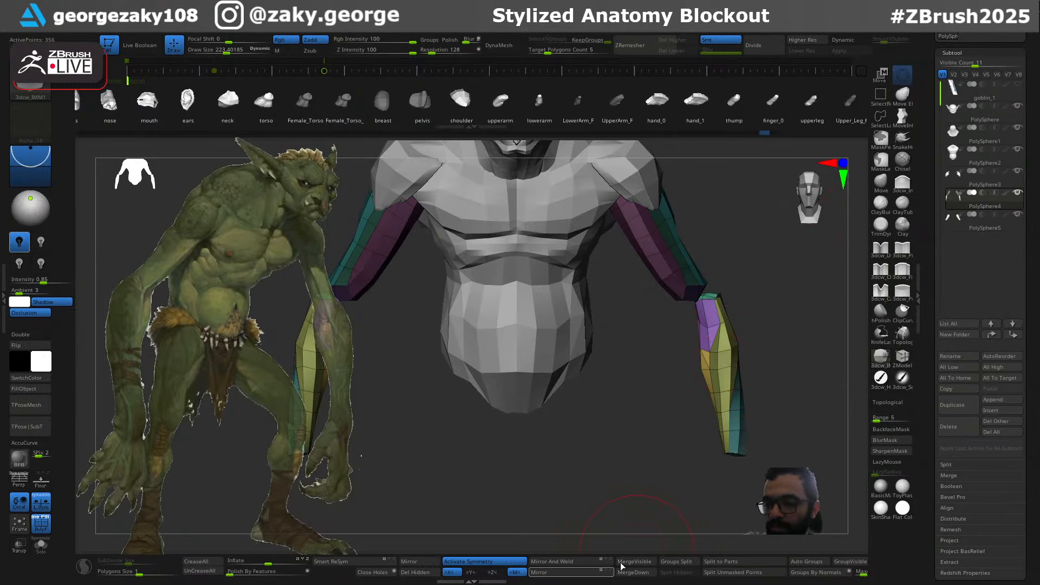
pyautogui.click(963, 427)
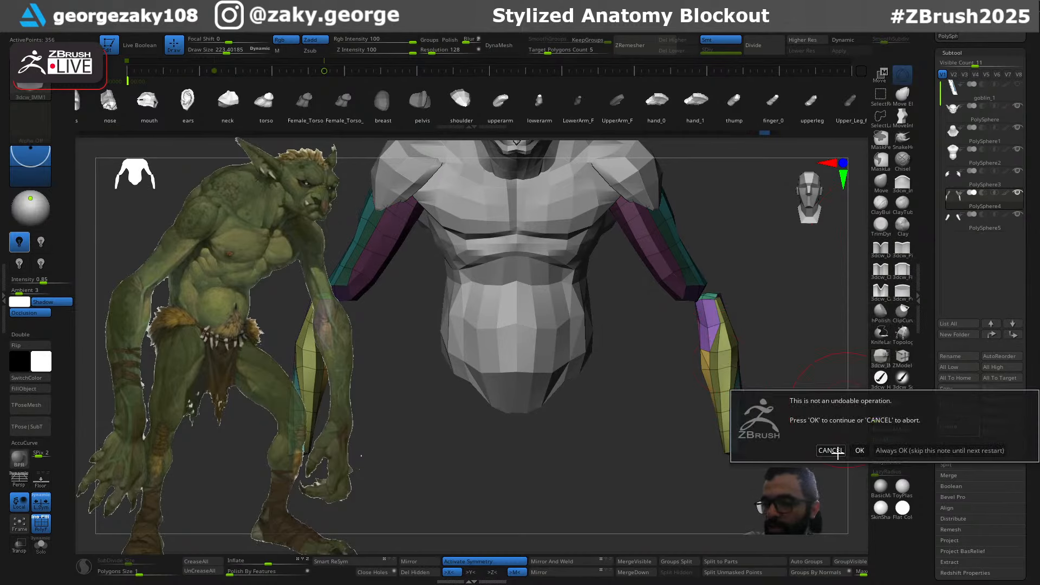
pyautogui.click(851, 448)
pyautogui.moveTo(745, 350)
pyautogui.mouseDown(button='right')
pyautogui.moveTo(715, 320)
pyautogui.moveTo(711, 332)
pyautogui.mouseUp(button='right')
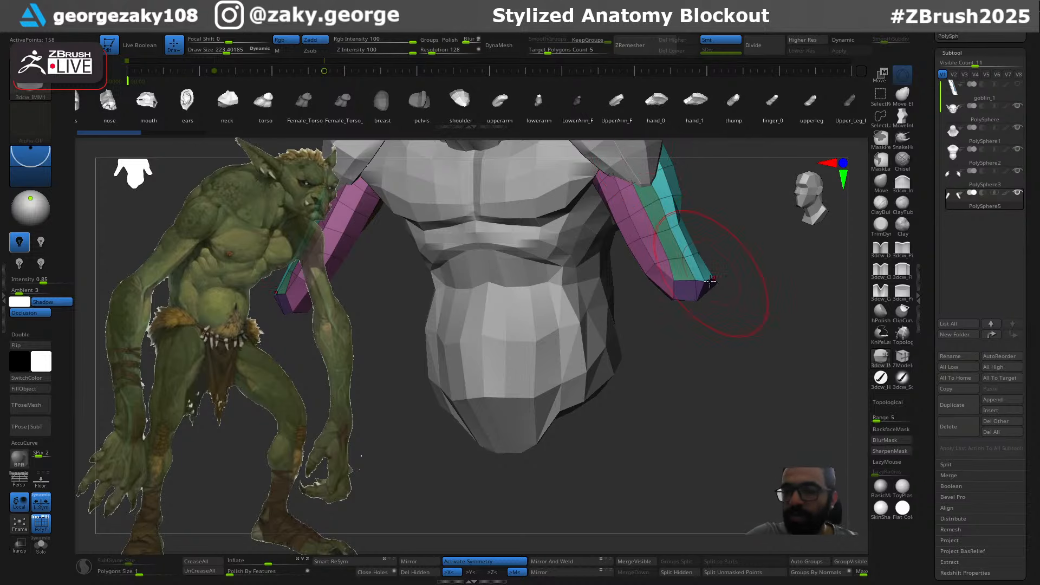
pyautogui.moveTo(709, 281); pyautogui.dragTo(760, 347)
pyautogui.moveTo(766, 405)
pyautogui.mouseDown(button='right')
pyautogui.moveTo(710, 384)
pyautogui.moveTo(661, 343)
pyautogui.moveTo(781, 407)
pyautogui.moveTo(802, 339)
pyautogui.moveTo(777, 295)
pyautogui.mouseUp(button='right')
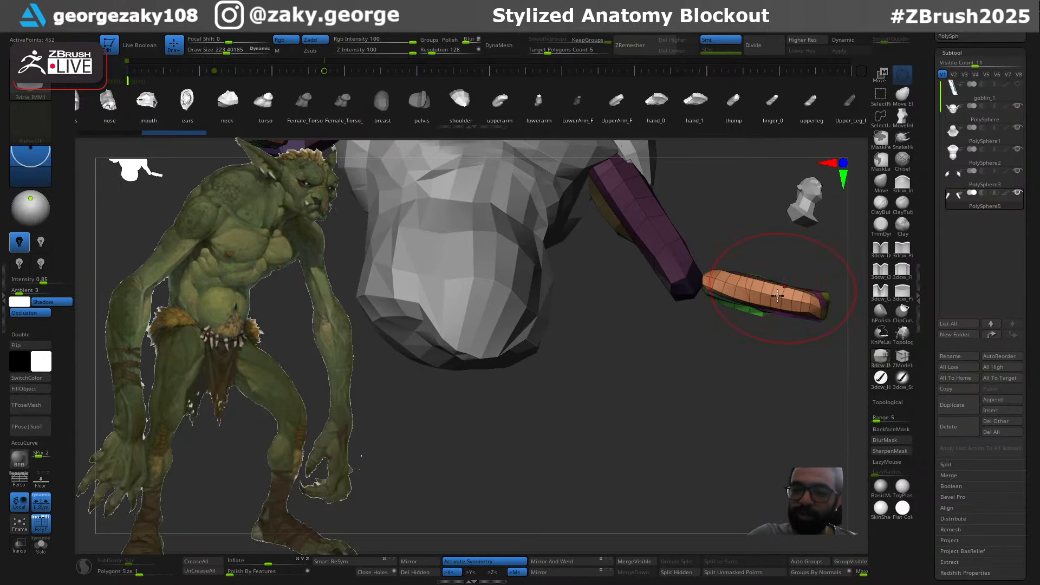
pyautogui.press('ctrl')
pyautogui.moveTo(744, 381); pyautogui.dragTo(715, 376)
# Place the transform gizmo at the shoulder end of the upper arm and try the LowerArm_F insert mesh
pyautogui.press('w')
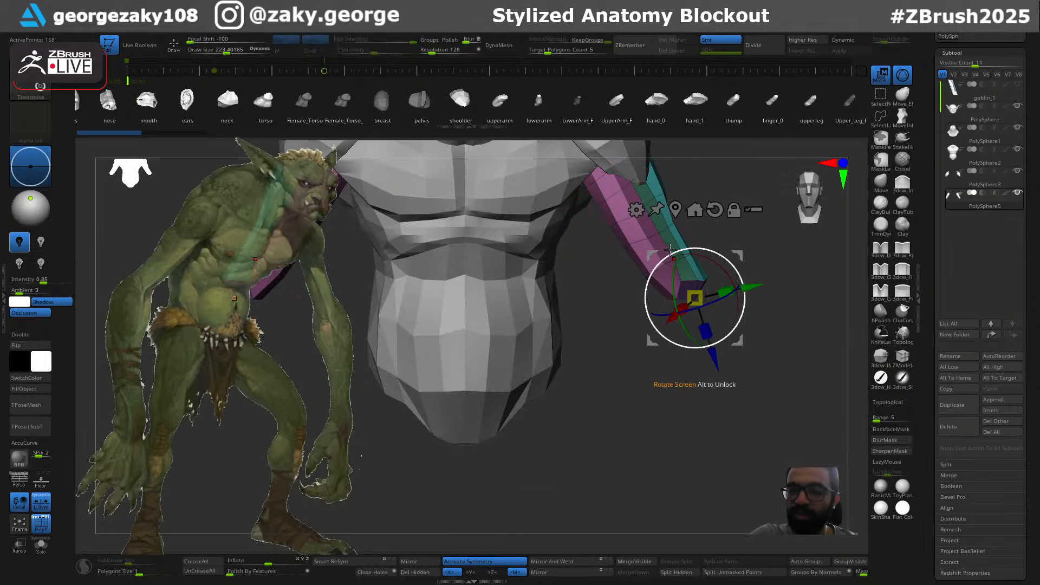
pyautogui.moveTo(776, 329); pyautogui.dragTo(629, 241)
pyautogui.moveTo(710, 265); pyautogui.dragTo(761, 291)
pyautogui.keyDown('alt'); pyautogui.moveTo(656, 276); pyautogui.dragTo(599, 266); pyautogui.keyUp('alt')
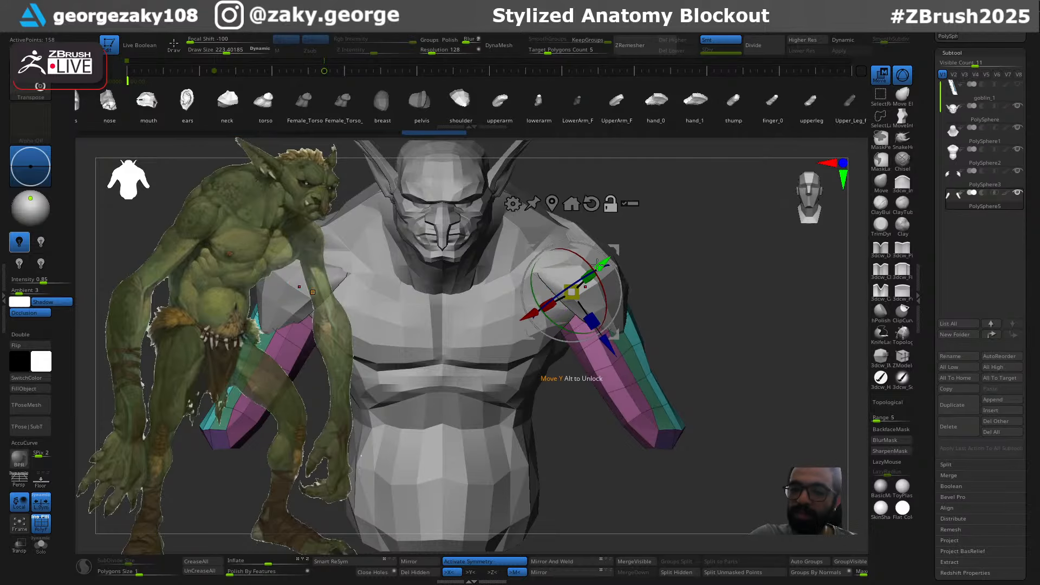
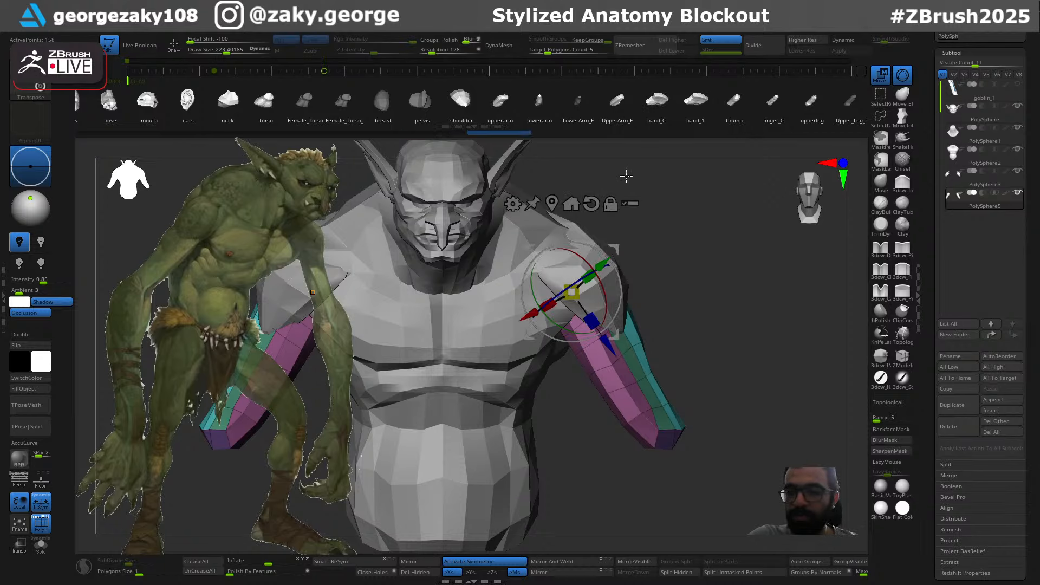
pyautogui.click(628, 132)
pyautogui.moveTo(755, 360); pyautogui.dragTo(722, 373)
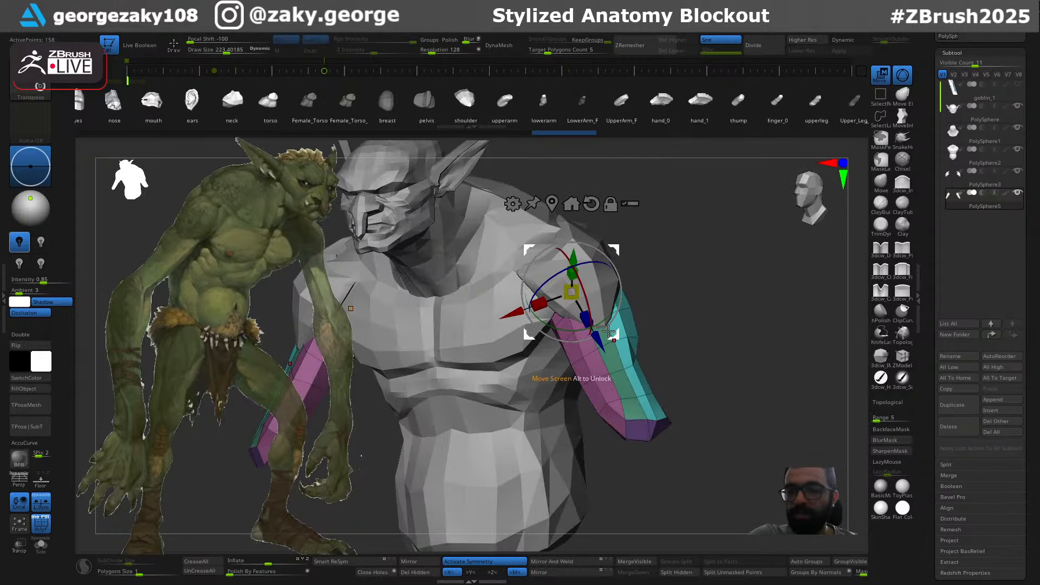
pyautogui.click(590, 113)
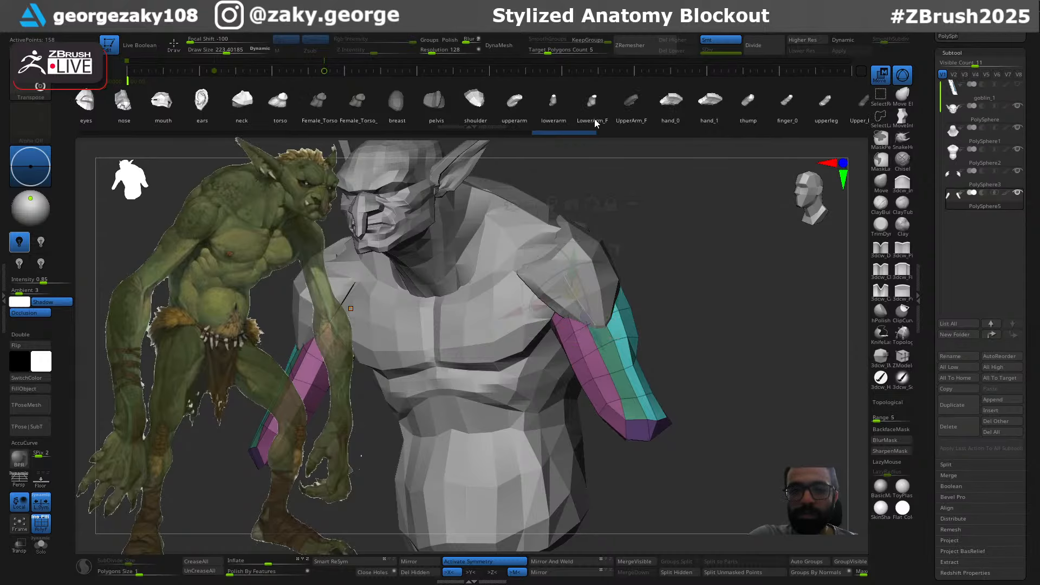
# Check the lower arms hidden in the upper-arm subtool and delete that hidden geometry
pyautogui.keyDown('ctrl'); pyautogui.keyDown('shift'); pyautogui.moveTo(712, 294); pyautogui.dragTo(728, 361); pyautogui.keyUp('shift'); pyautogui.keyUp('ctrl')
pyautogui.hotkey('ctrl', 'z')
pyautogui.keyDown('ctrl'); pyautogui.keyDown('shift'); pyautogui.click(729, 355); pyautogui.keyUp('shift'); pyautogui.keyUp('ctrl')
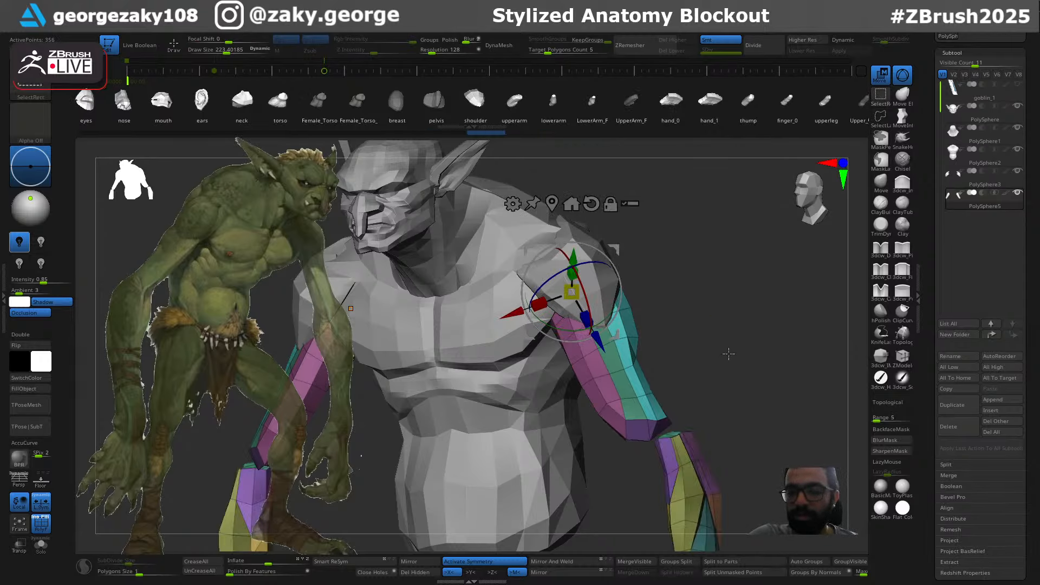
pyautogui.hotkey('ctrl', 'z')
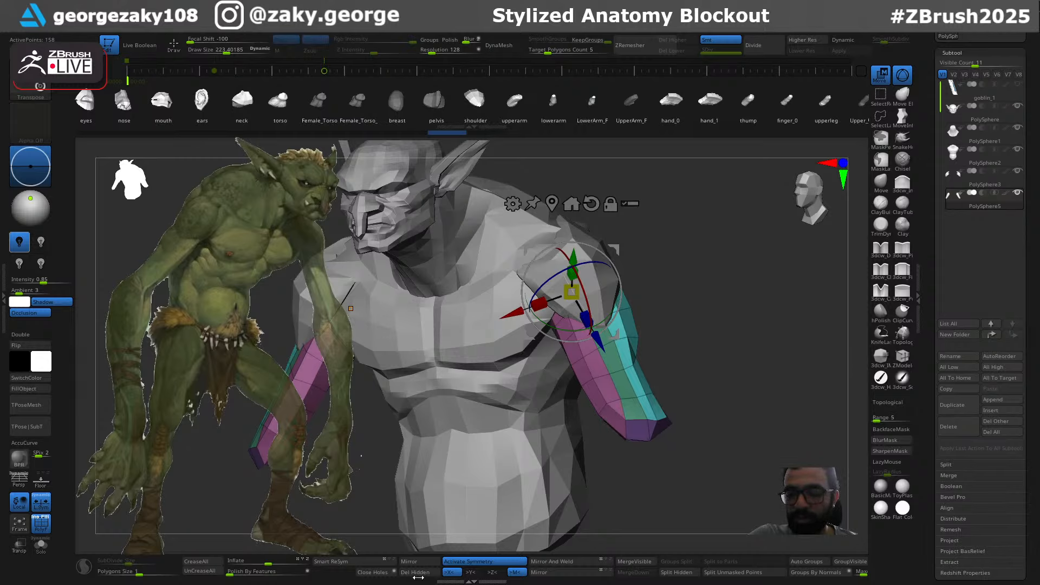
pyautogui.click(420, 574)
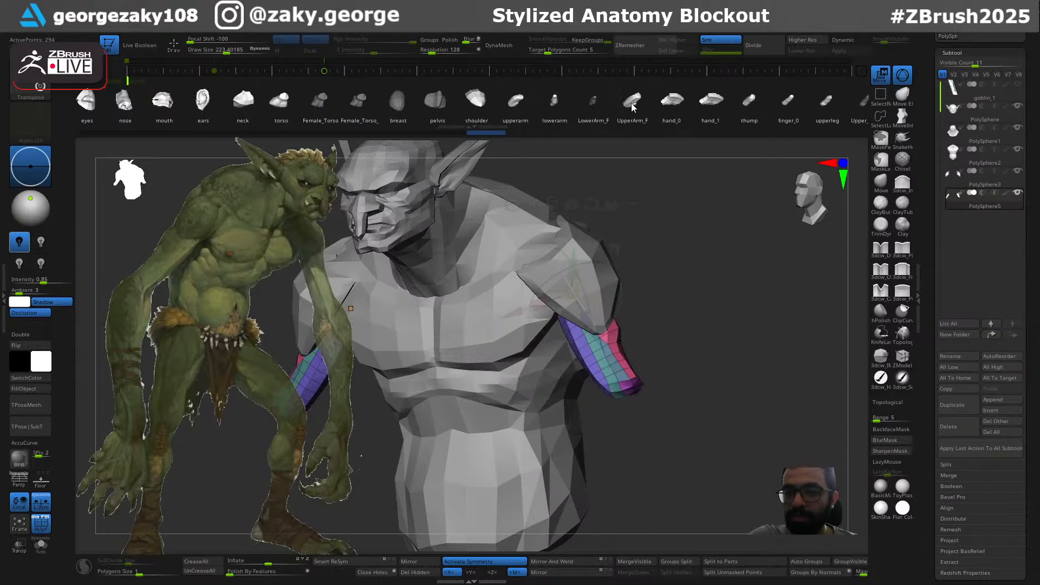
# Duplicate the upper arms in place, keeping the originals masked, and replace the duplicate with the UpperArm_F mesh
pyautogui.moveTo(689, 282)
pyautogui.mouseDown()
pyautogui.moveTo(717, 295)
pyautogui.moveTo(708, 294)
pyautogui.mouseUp()
pyautogui.keyDown('ctrl'); pyautogui.moveTo(687, 269); pyautogui.dragTo(666, 248, button='right'); pyautogui.keyUp('ctrl')
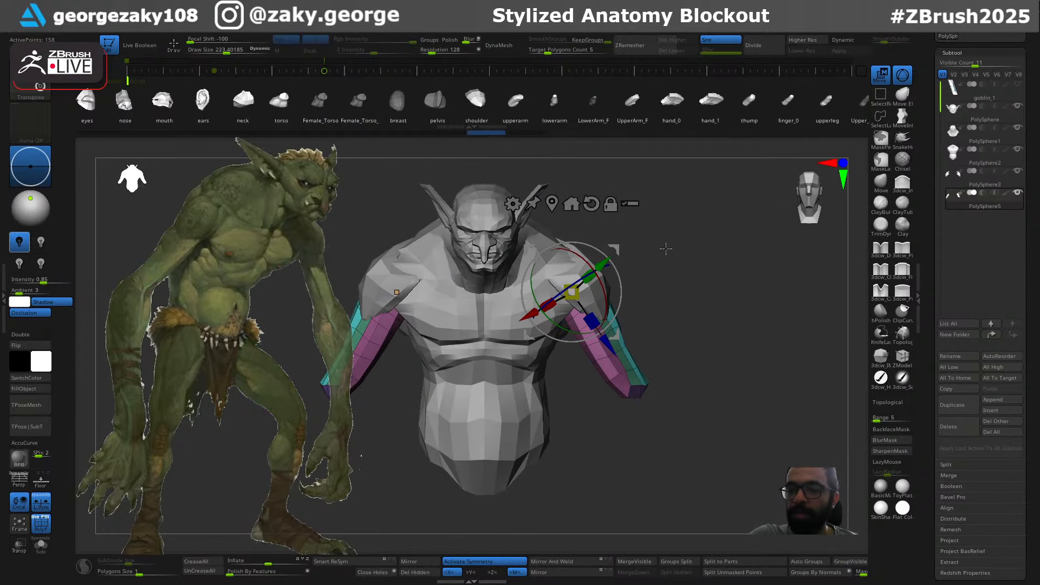
pyautogui.moveTo(612, 351); pyautogui.dragTo(608, 345)
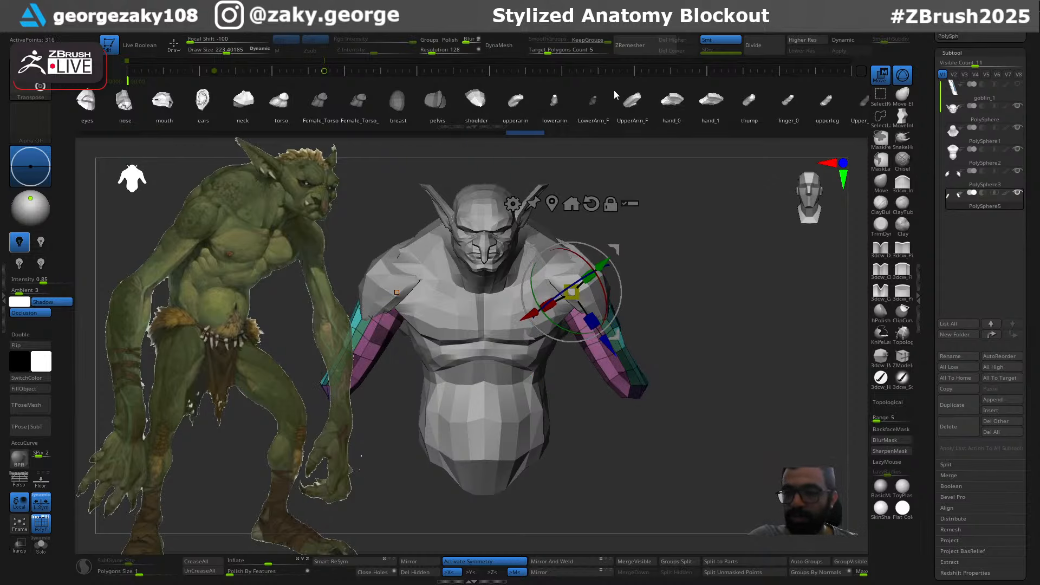
pyautogui.keyDown('ctrl'); pyautogui.moveTo(654, 209); pyautogui.dragTo(666, 274, button='right'); pyautogui.keyUp('ctrl')
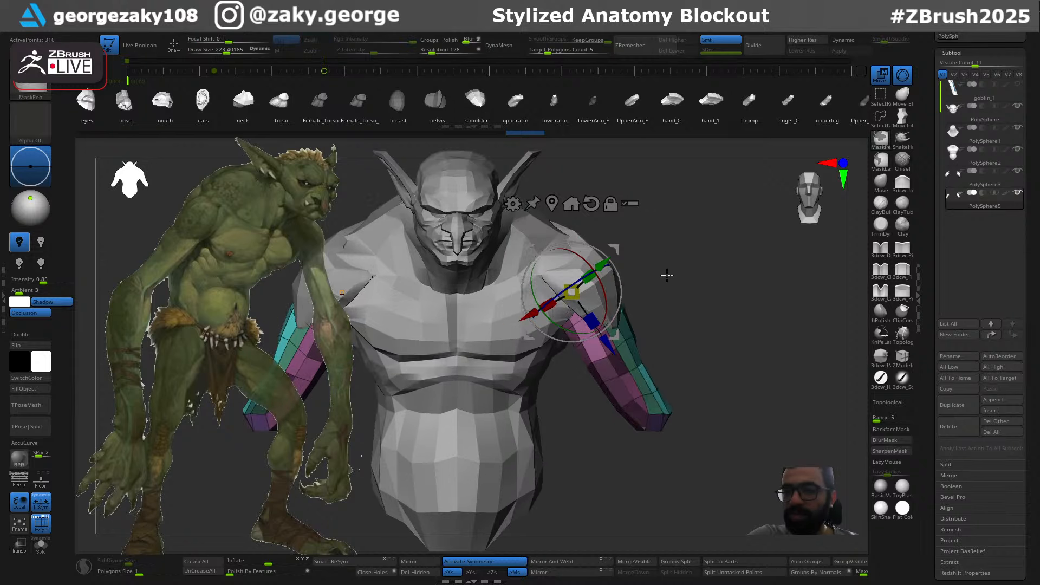
pyautogui.click(633, 108)
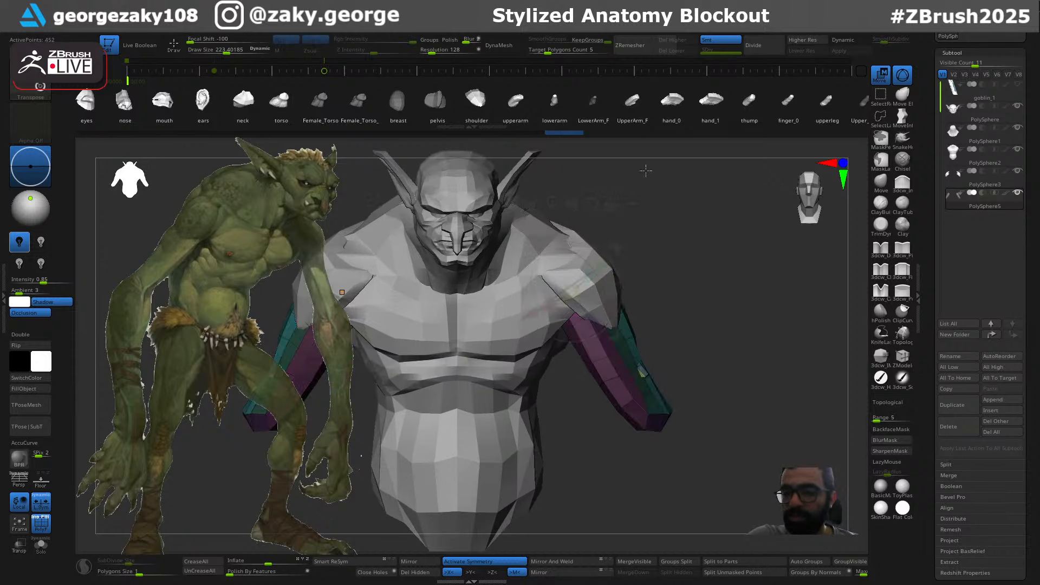
pyautogui.keyDown('ctrl'); pyautogui.moveTo(655, 244); pyautogui.dragTo(658, 290, button='right'); pyautogui.keyUp('ctrl')
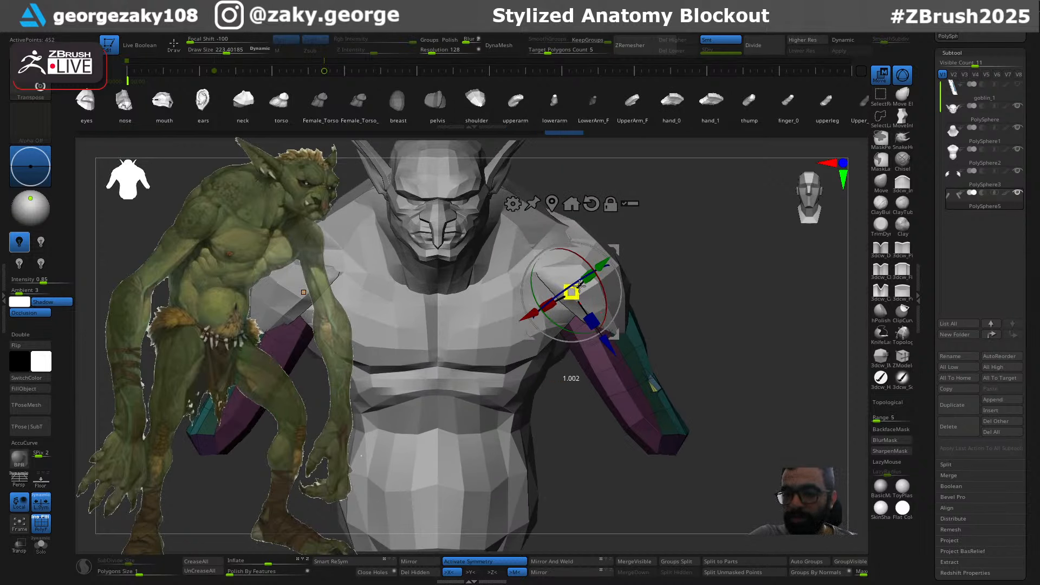
# Scale, move and rotate the inserted UpperArm_F mesh to fit along the original upper arm from front, back and side
pyautogui.moveTo(604, 267); pyautogui.dragTo(639, 246)
pyautogui.moveTo(579, 282); pyautogui.dragTo(599, 306)
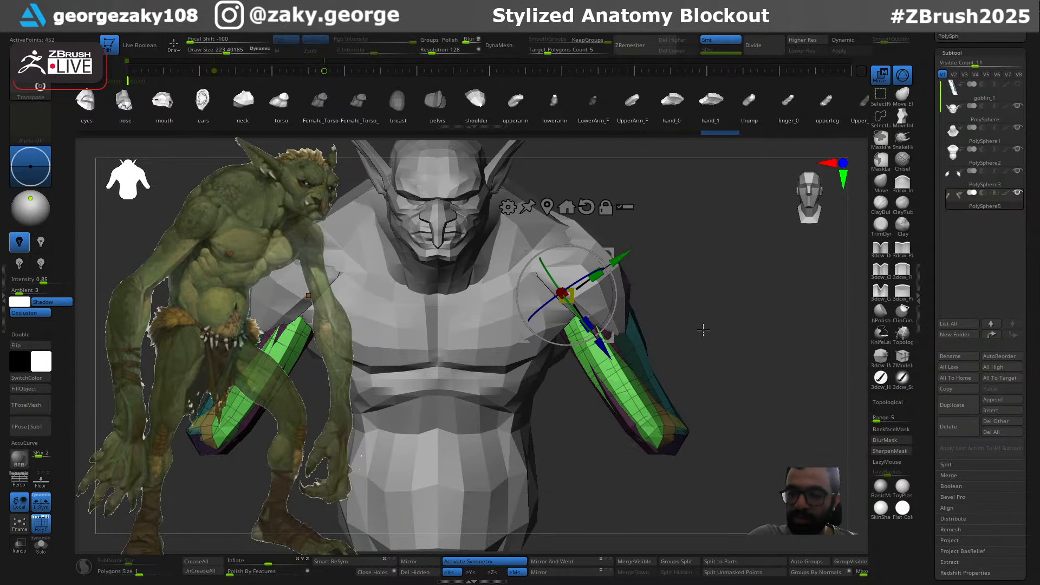
pyautogui.moveTo(704, 330); pyautogui.dragTo(579, 301)
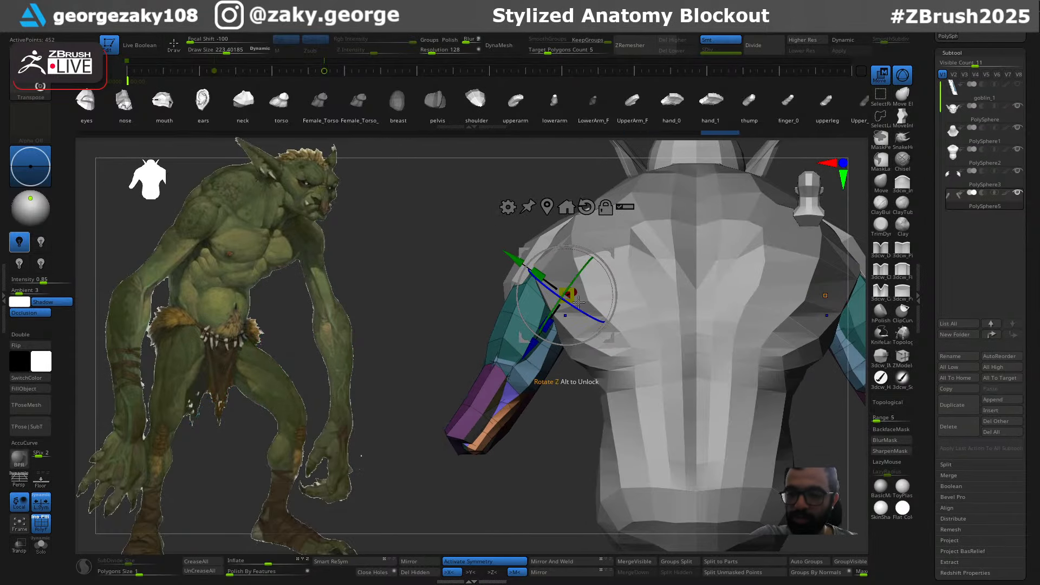
pyautogui.moveTo(513, 259); pyautogui.dragTo(508, 256)
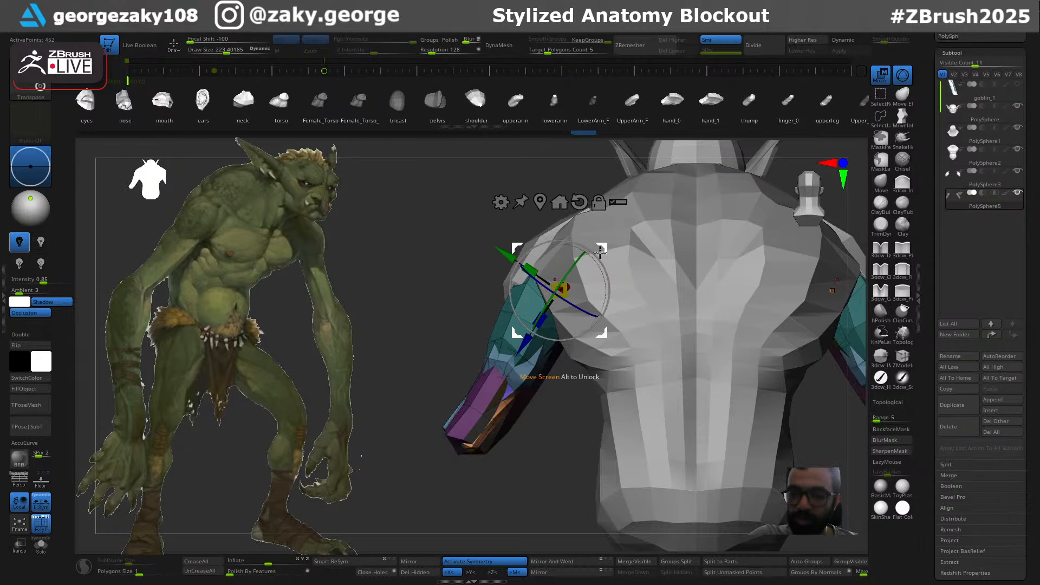
pyautogui.moveTo(596, 255); pyautogui.dragTo(599, 258)
pyautogui.moveTo(600, 251); pyautogui.dragTo(596, 249)
pyautogui.moveTo(522, 433); pyautogui.dragTo(659, 310)
pyautogui.moveTo(586, 322); pyautogui.dragTo(584, 324)
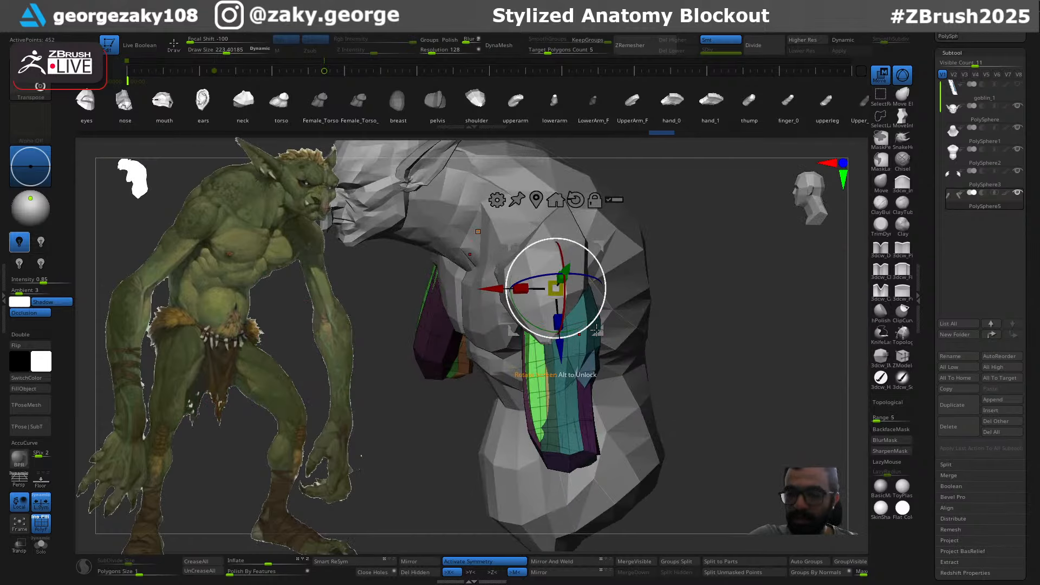
pyautogui.moveTo(707, 303)
pyautogui.mouseDown()
pyautogui.moveTo(740, 291)
pyautogui.moveTo(726, 302)
pyautogui.mouseUp()
pyautogui.press('q')
pyautogui.keyDown('ctrl'); pyautogui.click(724, 308); pyautogui.keyUp('ctrl')
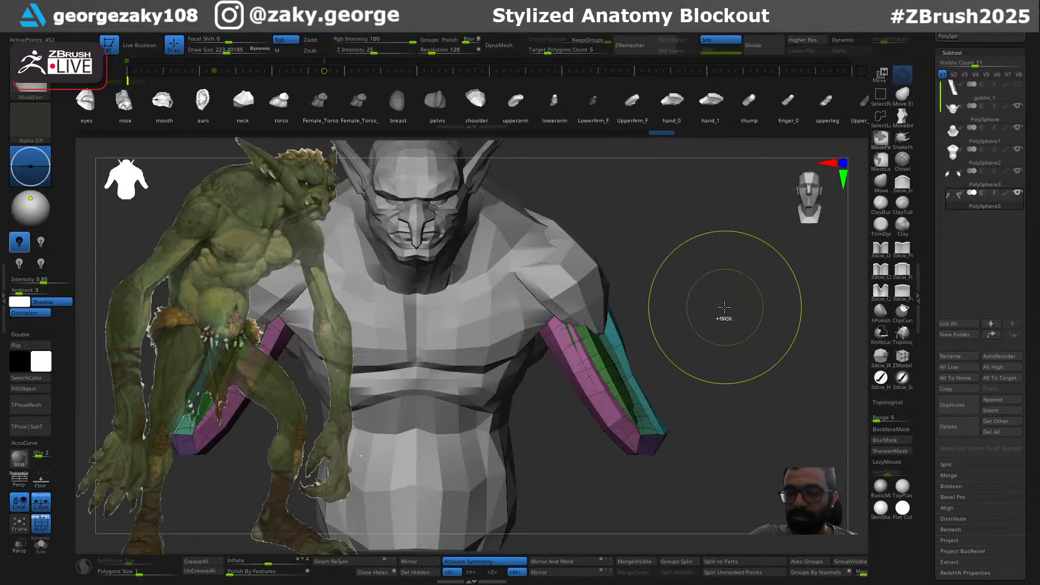
pyautogui.hotkey('ctrl', 'w')
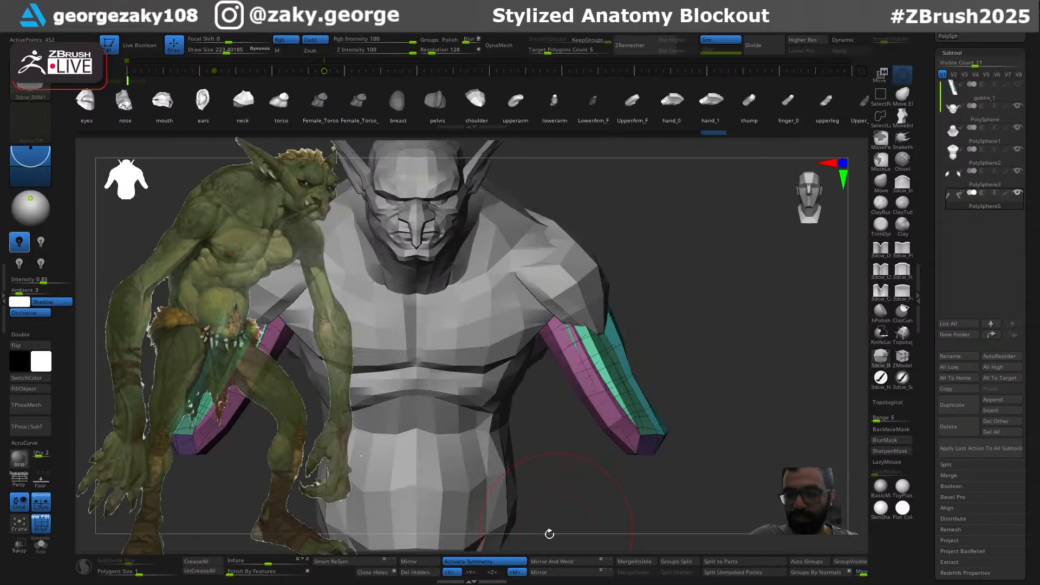
pyautogui.keyDown('ctrl'); pyautogui.keyDown('shift'); pyautogui.click(598, 410); pyautogui.keyUp('shift'); pyautogui.keyUp('ctrl')
pyautogui.hotkey('ctrl', 'z')
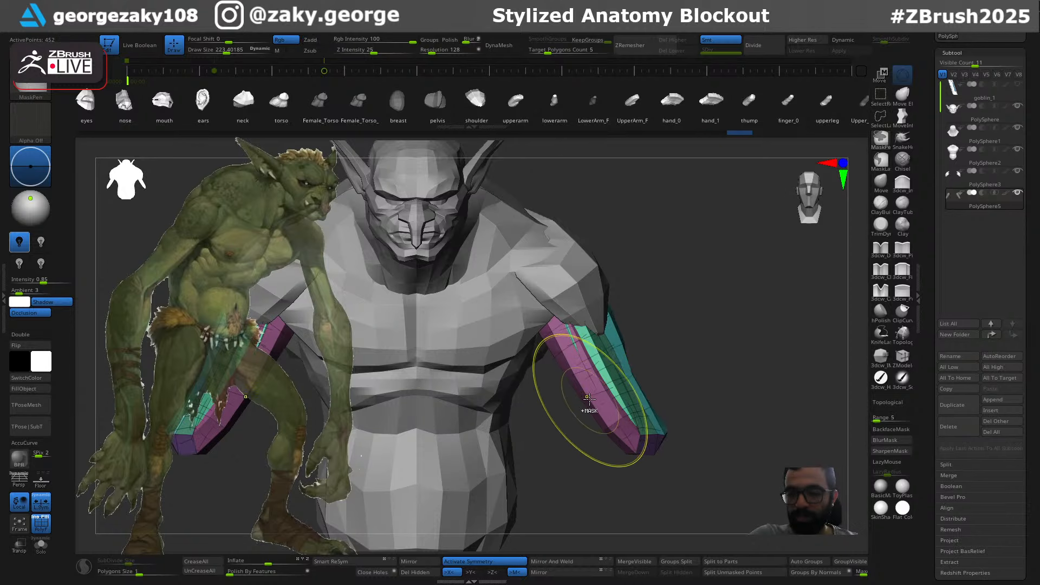
pyautogui.keyDown('ctrl'); pyautogui.moveTo(625, 377); pyautogui.dragTo(663, 343, button='right'); pyautogui.keyUp('ctrl')
pyautogui.keyDown('ctrl'); pyautogui.keyDown('shift'); pyautogui.click(626, 341); pyautogui.keyUp('shift'); pyautogui.keyUp('ctrl')
pyautogui.hotkey('ctrl', 'z')
pyautogui.hotkey('ctrl', 'z')
pyautogui.hotkey('ctrl', 'i')
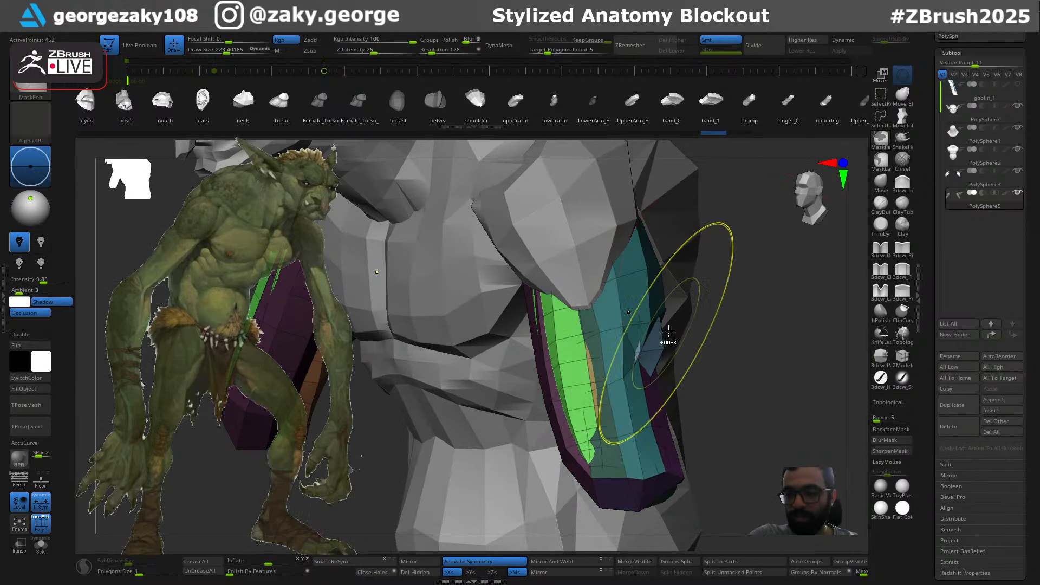
# Turn the masked original upper arms into a single polygroup and check it by isolating parts, restoring full visibility
pyautogui.moveTo(723, 303); pyautogui.dragTo(753, 295, button='right')
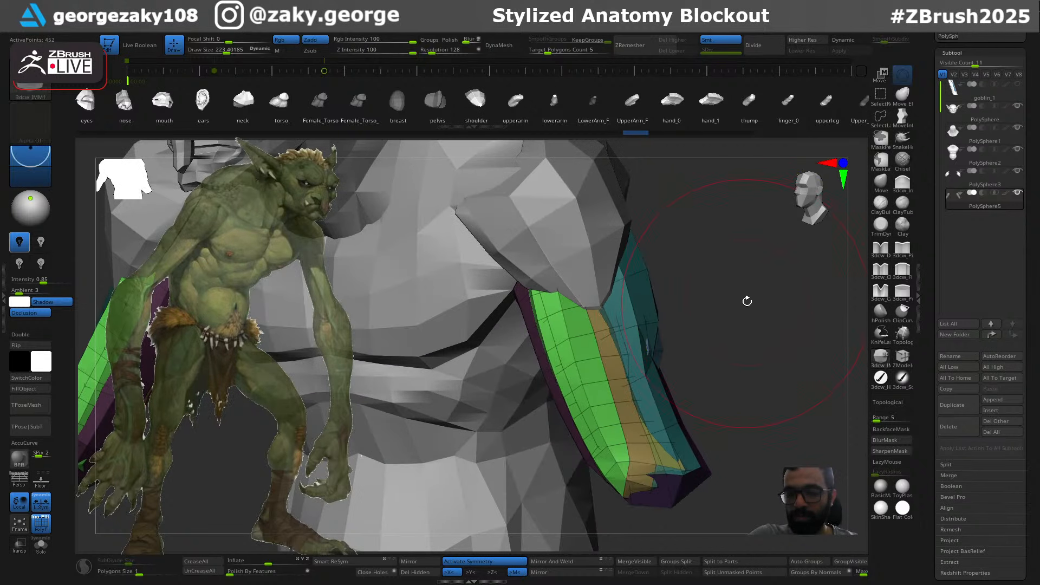
pyautogui.keyDown('ctrl'); pyautogui.keyDown('shift'); pyautogui.click(654, 313); pyautogui.keyUp('shift'); pyautogui.keyUp('ctrl')
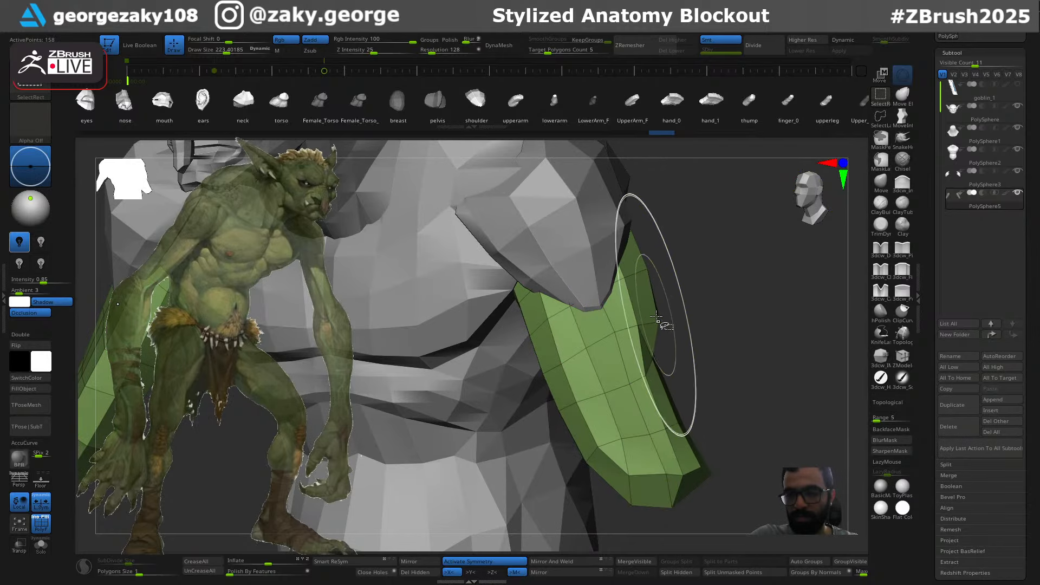
pyautogui.keyDown('ctrl'); pyautogui.keyDown('shift'); pyautogui.click(657, 317); pyautogui.keyUp('shift'); pyautogui.keyUp('ctrl')
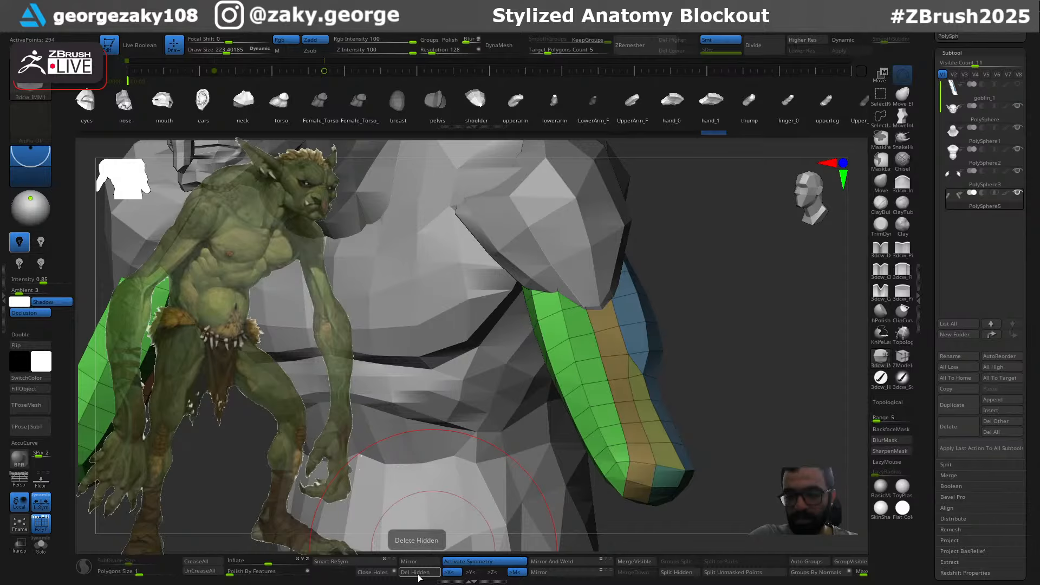
pyautogui.hotkey('ctrl', 'z')
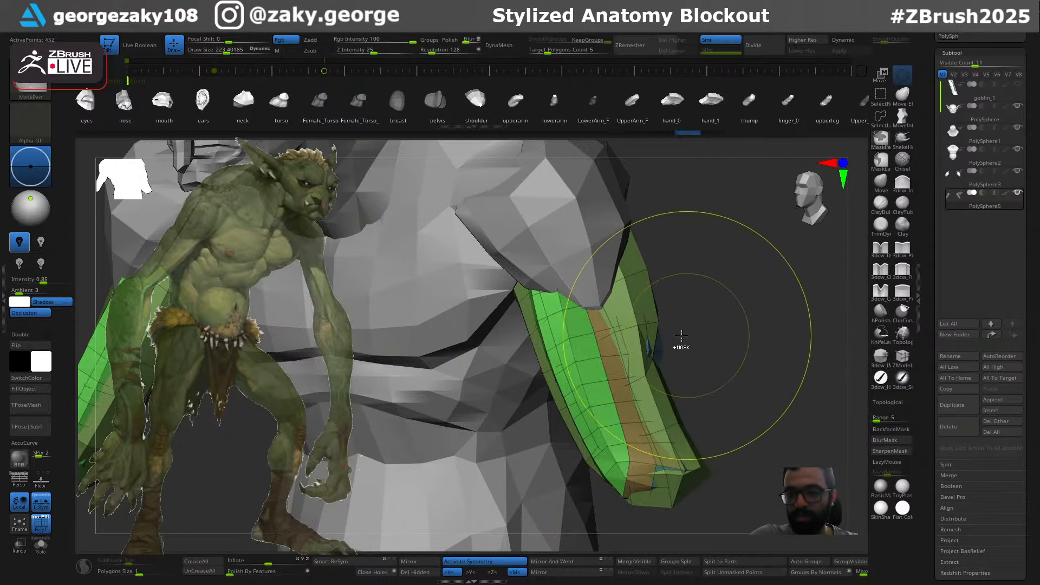
# Mask the original upper arms by their polygroup, leaving the UpperArm_F mesh unmasked for transforming with the gizmo
pyautogui.moveTo(712, 307); pyautogui.dragTo(663, 309)
pyautogui.press('w')
pyautogui.keyDown('ctrl'); pyautogui.click(660, 271); pyautogui.keyUp('ctrl')
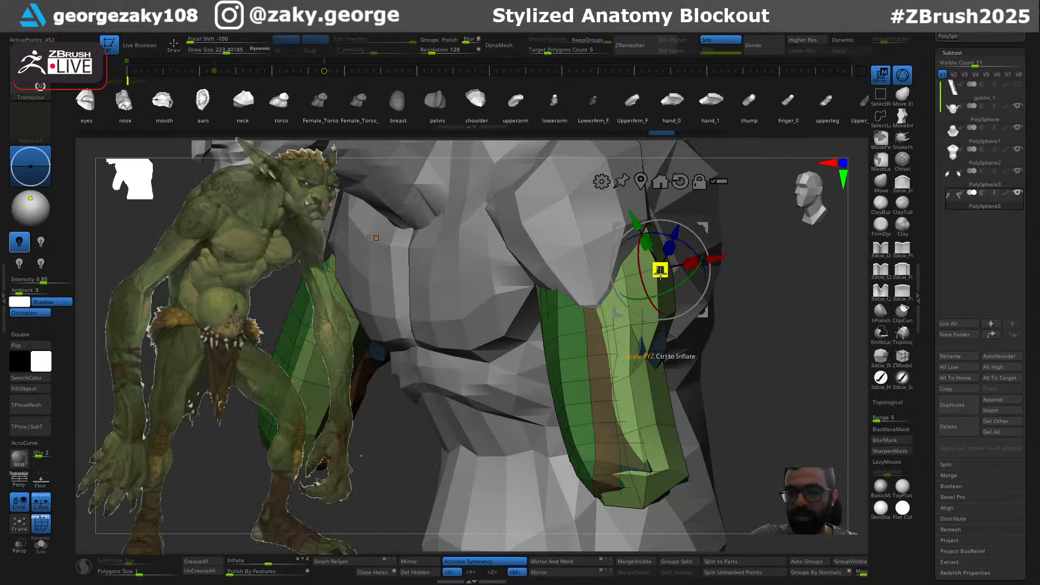
pyautogui.press('q')
pyautogui.moveTo(660, 271); pyautogui.dragTo(534, 403, button='right')
pyautogui.keyDown('ctrl'); pyautogui.click(531, 410); pyautogui.keyUp('ctrl')
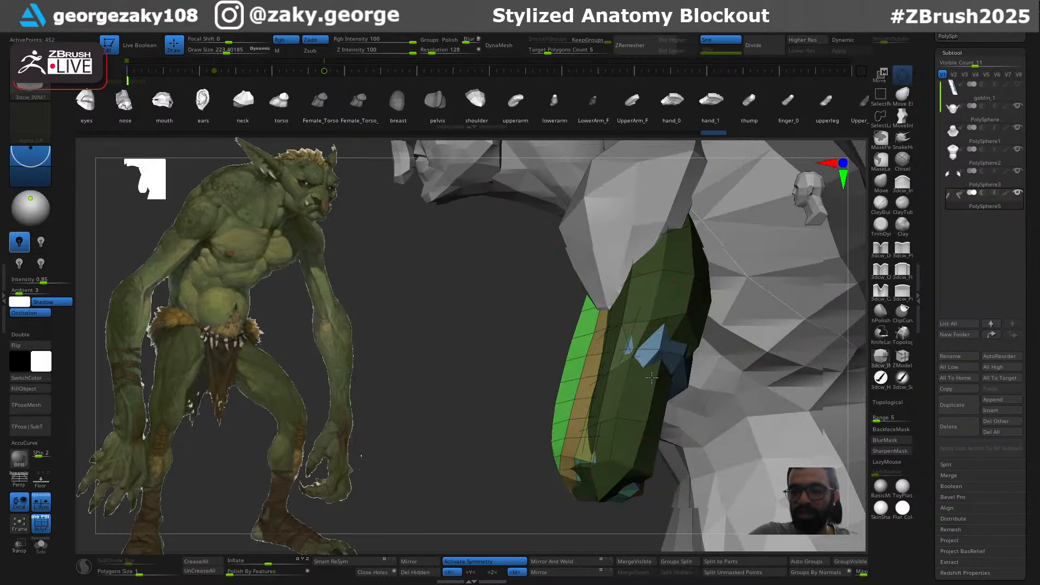
pyautogui.moveTo(651, 377); pyautogui.dragTo(735, 327, button='right')
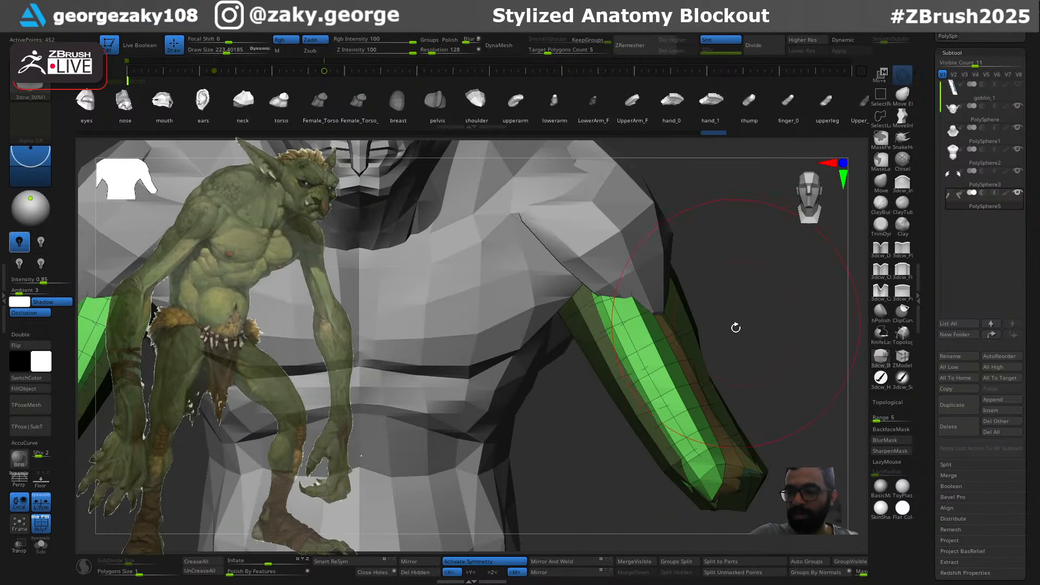
pyautogui.press('w')
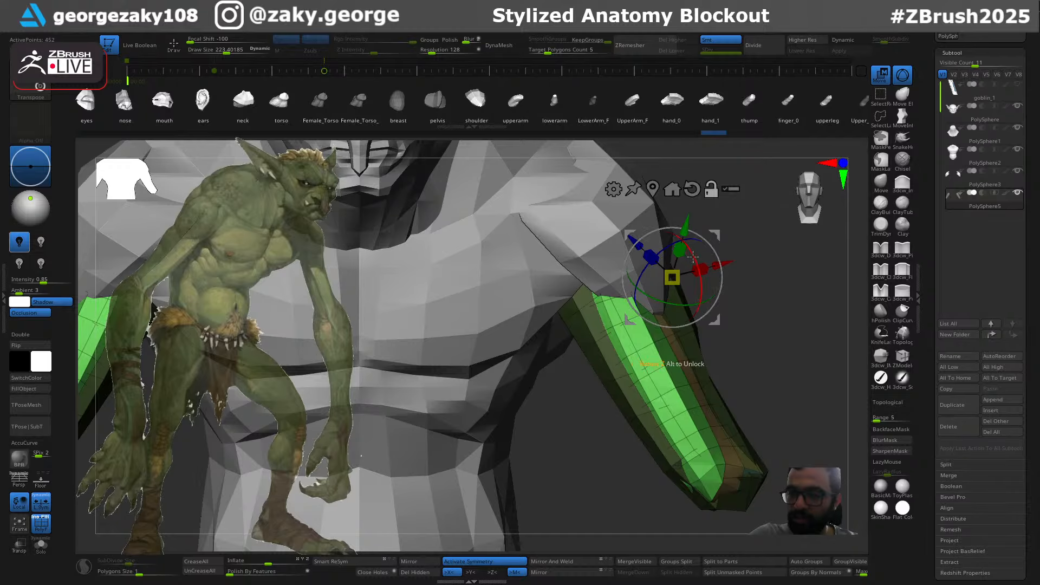
# Rotate the UpperArm_F mesh about 12 degrees around the arm, and push its protruding inner triceps area inward with the Move brush
pyautogui.moveTo(706, 262); pyautogui.dragTo(715, 232, button='right')
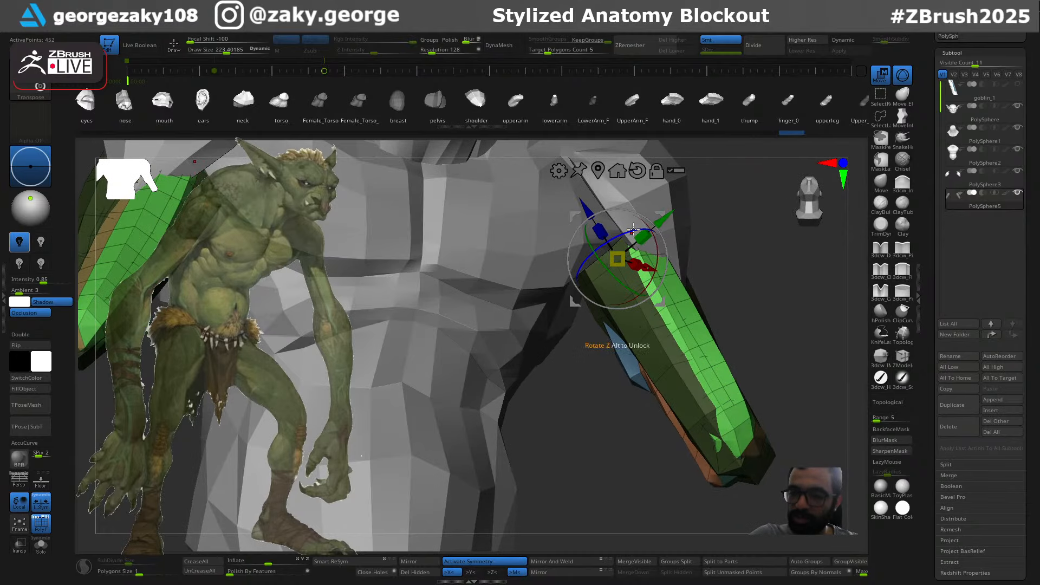
pyautogui.moveTo(633, 230); pyautogui.dragTo(622, 234)
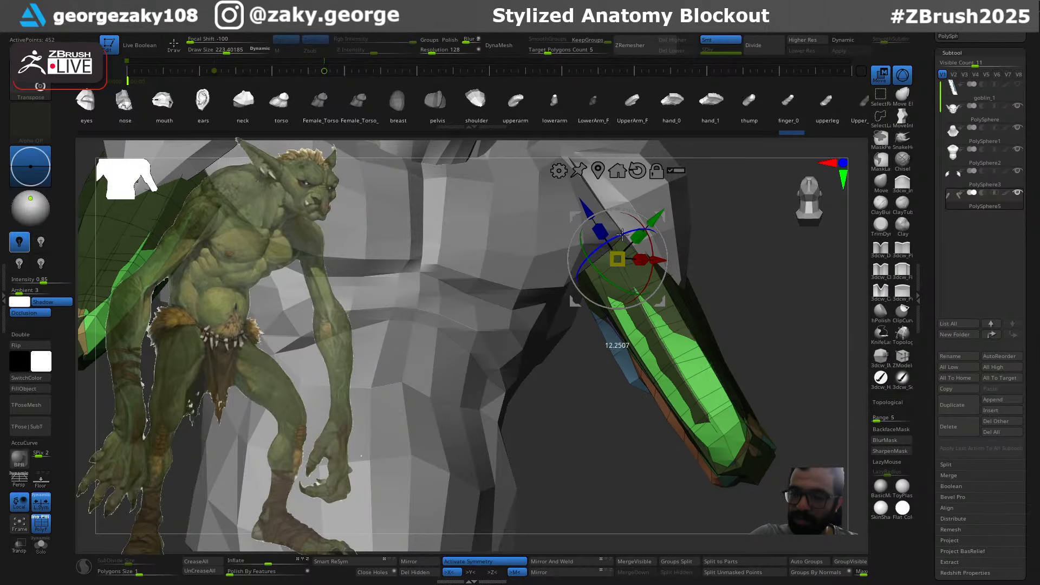
pyautogui.press('q')
pyautogui.moveTo(626, 244); pyautogui.dragTo(636, 338, button='right')
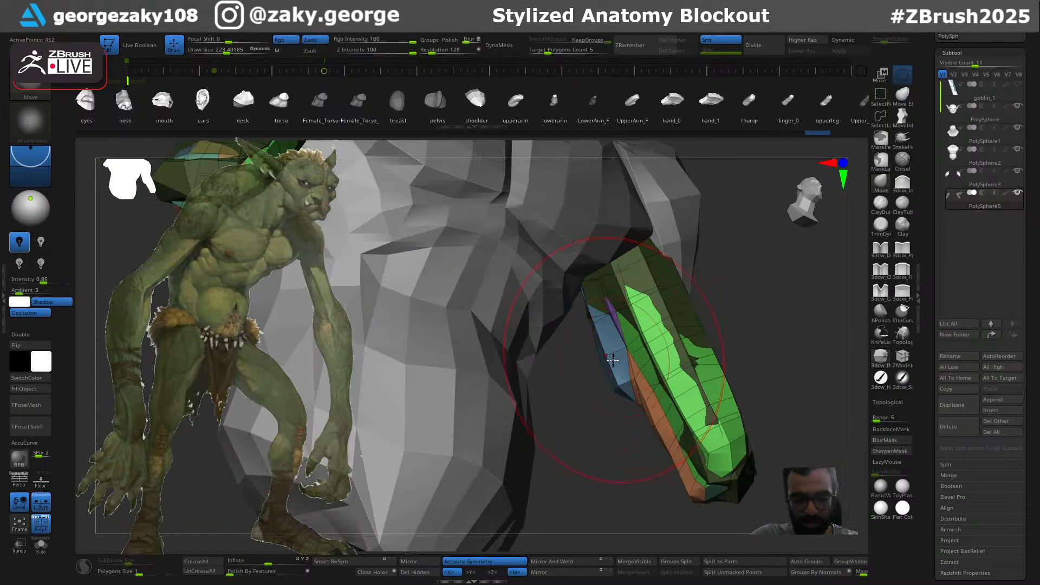
pyautogui.moveTo(606, 348); pyautogui.dragTo(620, 355)
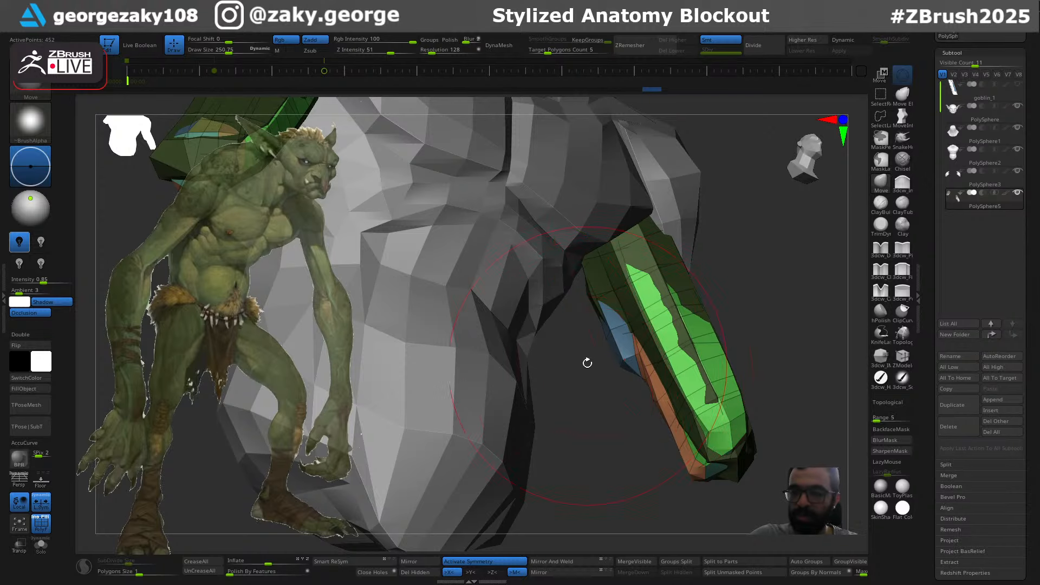
# Pull the upper inner end of the UpperArm_F mesh up toward the armpit with a smaller Move brush, about 151 draw size
pyautogui.moveTo(603, 256); pyautogui.dragTo(720, 322, button='right')
pyautogui.moveTo(781, 452); pyautogui.dragTo(734, 370, button='right')
pyautogui.moveTo(758, 267); pyautogui.dragTo(773, 235, button='right')
pyautogui.press('s')
pyautogui.click(728, 236)
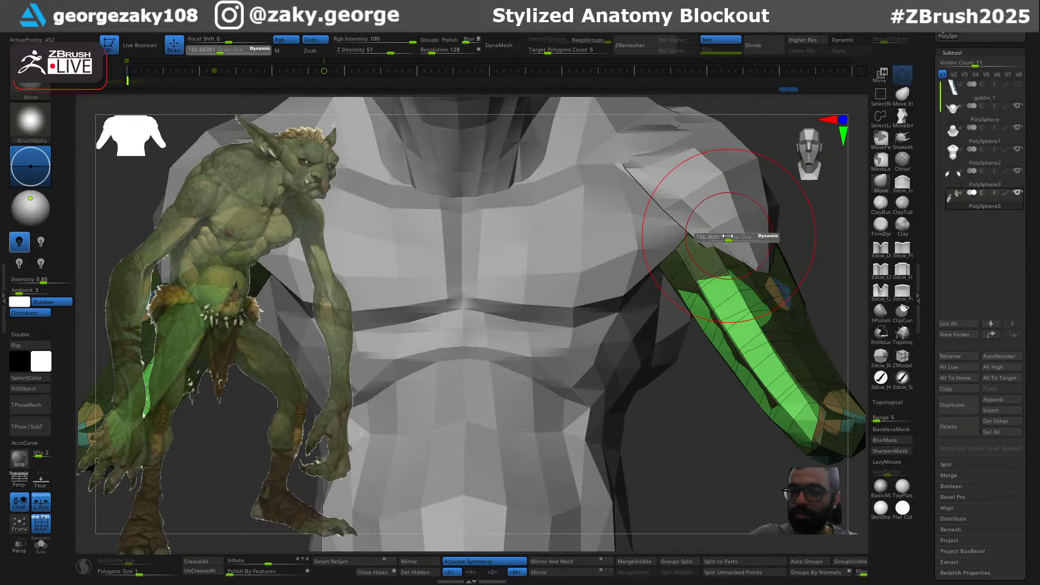
pyautogui.moveTo(743, 261); pyautogui.dragTo(734, 217)
pyautogui.moveTo(681, 247); pyautogui.dragTo(684, 247, button='right')
pyautogui.moveTo(684, 247); pyautogui.dragTo(672, 234)
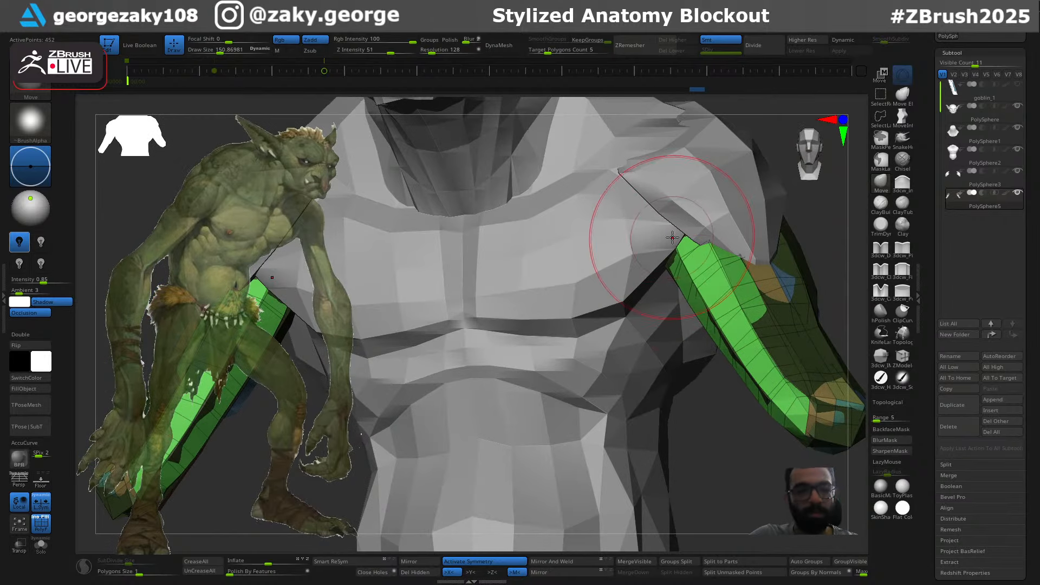
# Adjust the outer front of the UpperArm_F mesh with the Move brush and work the triceps from behind with the inflate brush
pyautogui.moveTo(672, 236); pyautogui.dragTo(712, 328, button='right')
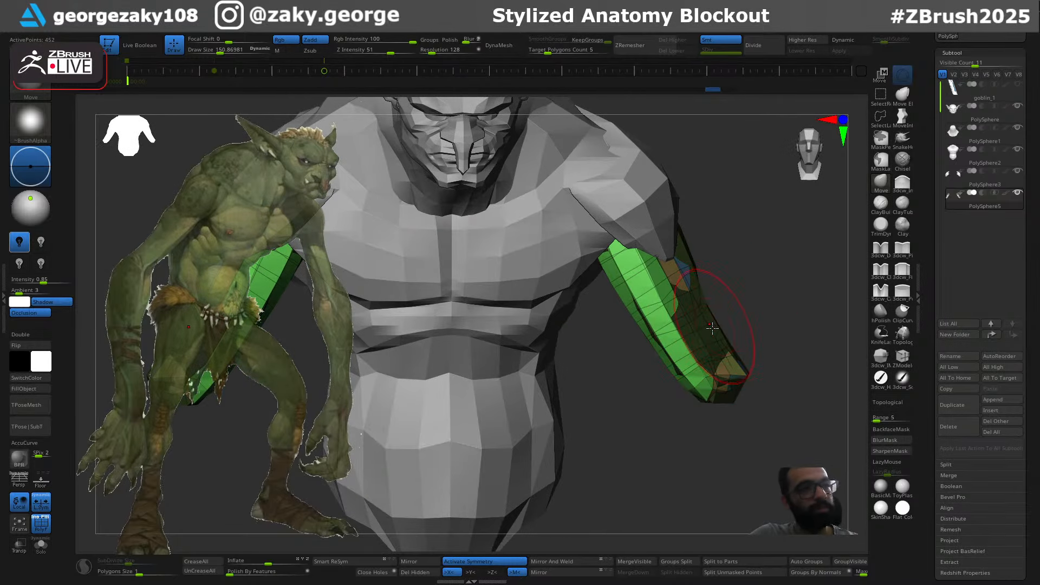
pyautogui.moveTo(707, 326); pyautogui.dragTo(702, 329)
pyautogui.moveTo(757, 320); pyautogui.dragTo(650, 289, button='right')
pyautogui.moveTo(770, 259)
pyautogui.mouseDown(button='right')
pyautogui.moveTo(674, 264)
pyautogui.moveTo(738, 272)
pyautogui.moveTo(729, 278)
pyautogui.mouseUp(button='right')
pyautogui.press('3')
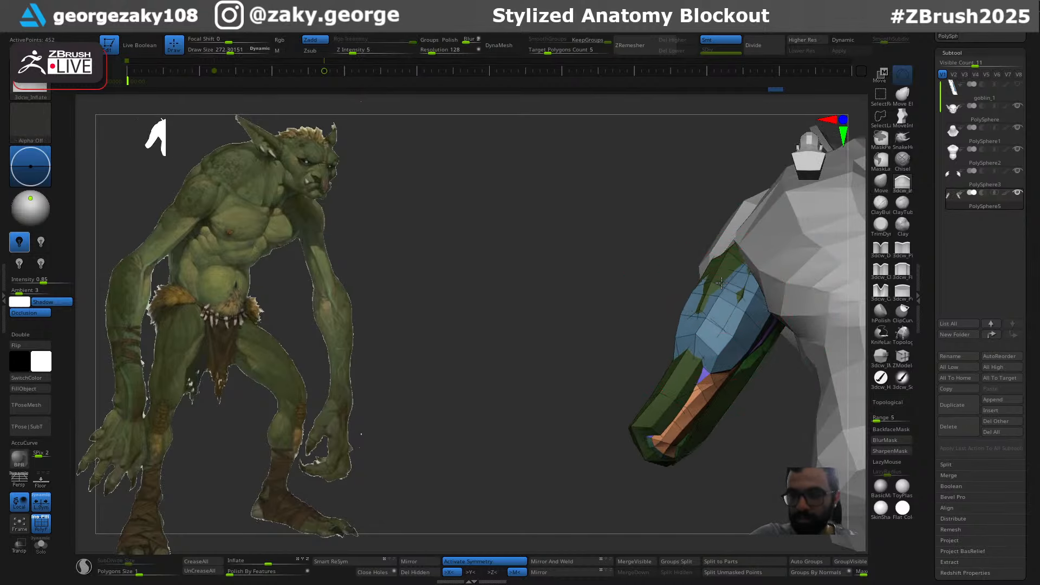
pyautogui.keyDown('alt'); pyautogui.moveTo(721, 283); pyautogui.dragTo(722, 284); pyautogui.keyUp('alt')
pyautogui.press('s')
pyautogui.moveTo(723, 284); pyautogui.dragTo(719, 261)
# Reshape the upper triceps of the UpperArm_F mesh to meet the shoulder, using the Move brush from the back
pyautogui.press('1')
pyautogui.press('s')
pyautogui.moveTo(719, 260); pyautogui.dragTo(733, 263, button='right')
pyautogui.press('s')
pyautogui.moveTo(728, 258); pyautogui.dragTo(729, 258)
pyautogui.moveTo(730, 258); pyautogui.dragTo(754, 260, button='right')
pyautogui.moveTo(738, 252); pyautogui.dragTo(727, 248)
pyautogui.moveTo(752, 244); pyautogui.dragTo(727, 222, button='right')
# Fit the triceps contour and the rear elbow end of the UpperArm_F mesh to the original blocky arm with the Move brush
pyautogui.press('s')
pyautogui.moveTo(735, 274); pyautogui.dragTo(730, 274)
pyautogui.moveTo(735, 284); pyautogui.dragTo(750, 288, button='right')
pyautogui.press('s')
pyautogui.moveTo(743, 292); pyautogui.dragTo(734, 287)
pyautogui.moveTo(742, 290); pyautogui.dragTo(700, 297, button='right')
pyautogui.moveTo(726, 436); pyautogui.dragTo(702, 432, button='right')
pyautogui.press('s')
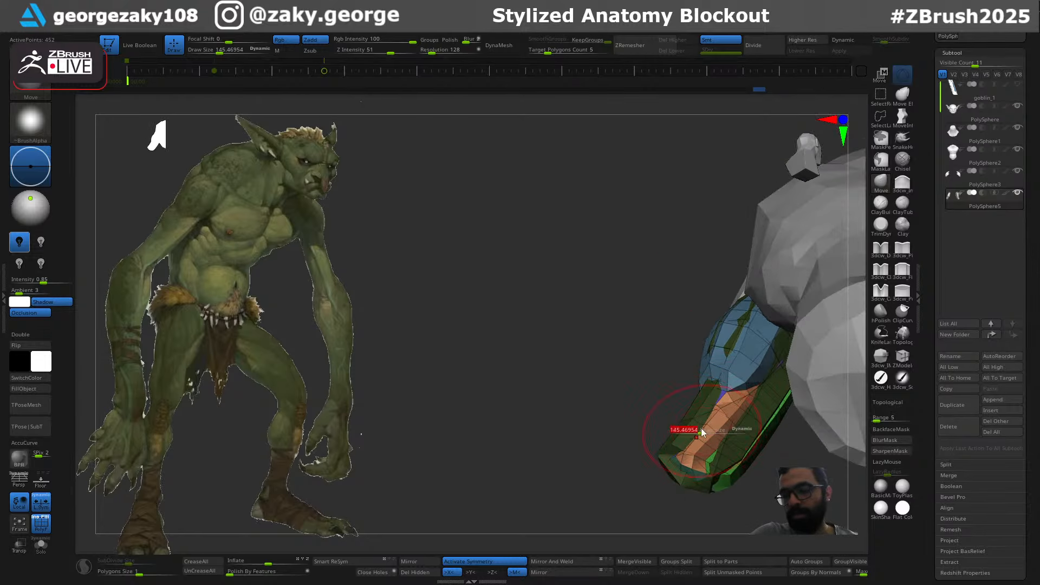
pyautogui.press('s')
pyautogui.moveTo(676, 467); pyautogui.dragTo(687, 460)
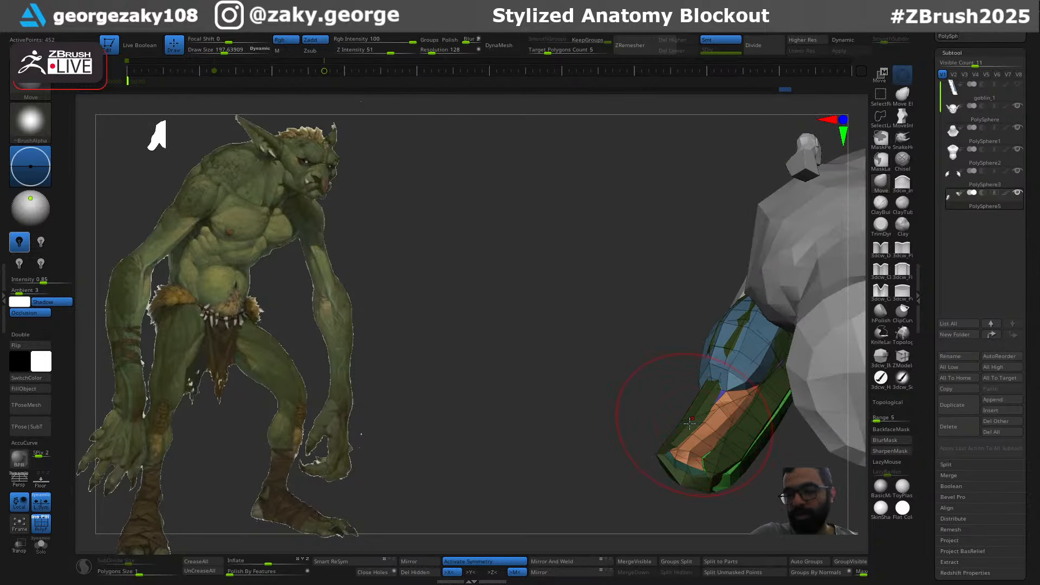
# Undo the last strokes and move the outer side of the UpperArm_F mesh closer to the original arm's surface
pyautogui.moveTo(700, 404); pyautogui.dragTo(708, 364, button='right')
pyautogui.moveTo(726, 441); pyautogui.dragTo(724, 418, button='right')
pyautogui.hotkey('ctrl', 'z')
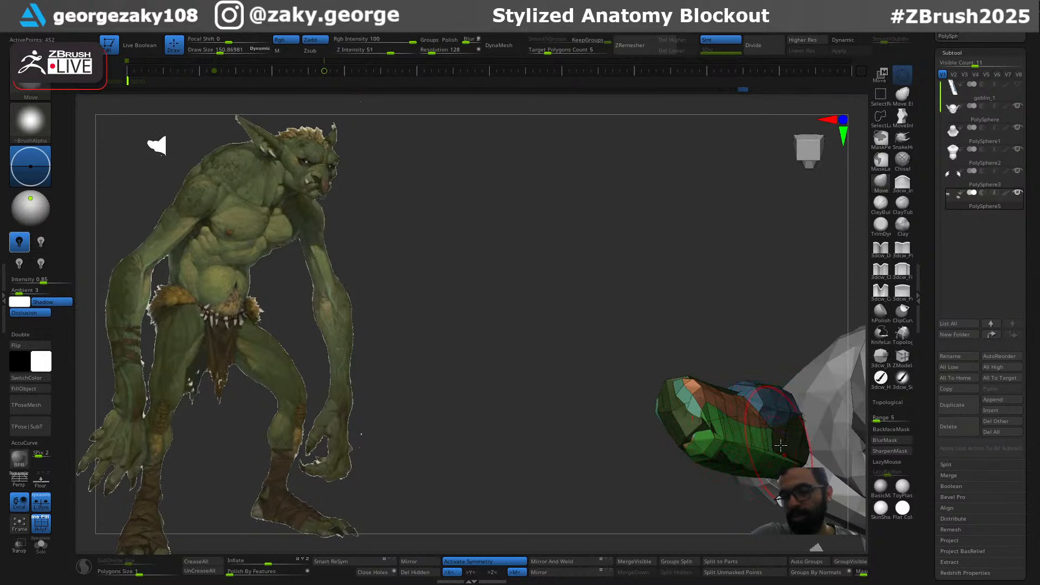
pyautogui.moveTo(800, 447)
pyautogui.mouseDown(button='right')
pyautogui.moveTo(773, 316)
pyautogui.moveTo(674, 324)
pyautogui.moveTo(684, 294)
pyautogui.moveTo(686, 306)
pyautogui.mouseUp(button='right')
pyautogui.hotkey('ctrl', 'z')
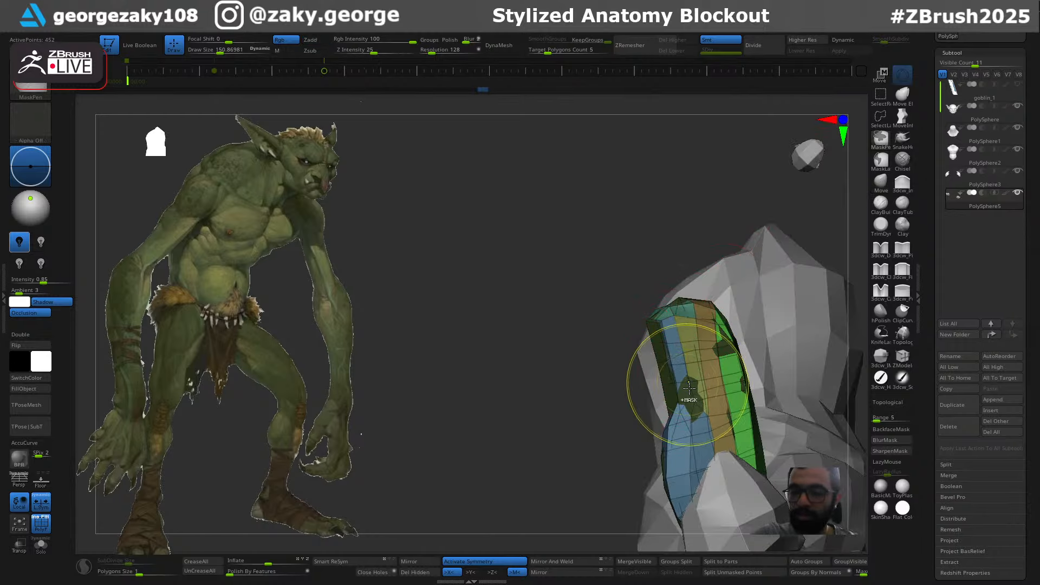
pyautogui.moveTo(689, 391); pyautogui.dragTo(724, 413, button='right')
pyautogui.moveTo(709, 404); pyautogui.dragTo(697, 395)
pyautogui.moveTo(696, 395); pyautogui.dragTo(694, 402, button='right')
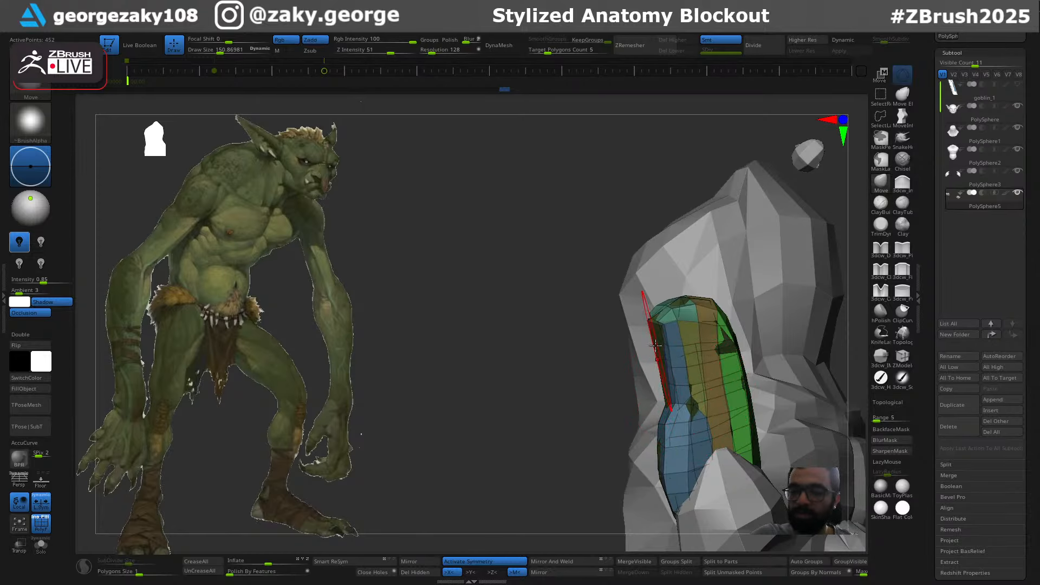
pyautogui.moveTo(683, 325); pyautogui.dragTo(688, 327)
# Isolate the UpperArm_F meshes by hiding the original blocky upper arms, and delete the hidden originals
pyautogui.moveTo(688, 327)
pyautogui.mouseDown(button='right')
pyautogui.moveTo(717, 341)
pyautogui.moveTo(706, 409)
pyautogui.moveTo(701, 302)
pyautogui.moveTo(766, 348)
pyautogui.moveTo(734, 318)
pyautogui.moveTo(764, 373)
pyautogui.moveTo(717, 362)
pyautogui.moveTo(721, 405)
pyautogui.moveTo(727, 284)
pyautogui.mouseUp(button='right')
pyautogui.keyDown('ctrl'); pyautogui.keyDown('shift'); pyautogui.click(727, 285); pyautogui.keyUp('shift'); pyautogui.keyUp('ctrl')
pyautogui.keyDown('ctrl'); pyautogui.keyDown('shift'); pyautogui.click(727, 281); pyautogui.keyUp('shift'); pyautogui.keyUp('ctrl')
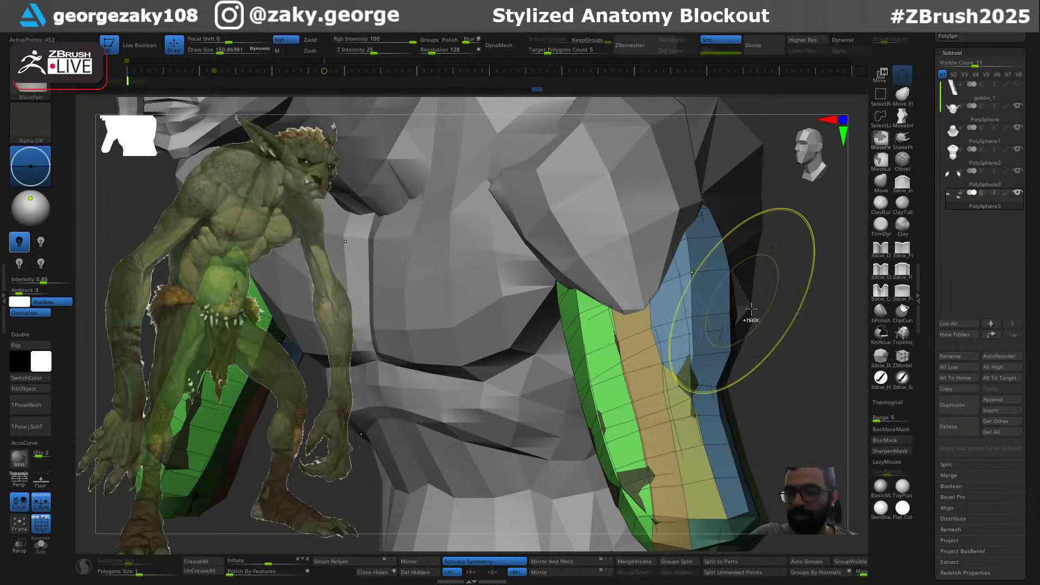
pyautogui.keyDown('ctrl'); pyautogui.click(765, 406); pyautogui.keyUp('ctrl')
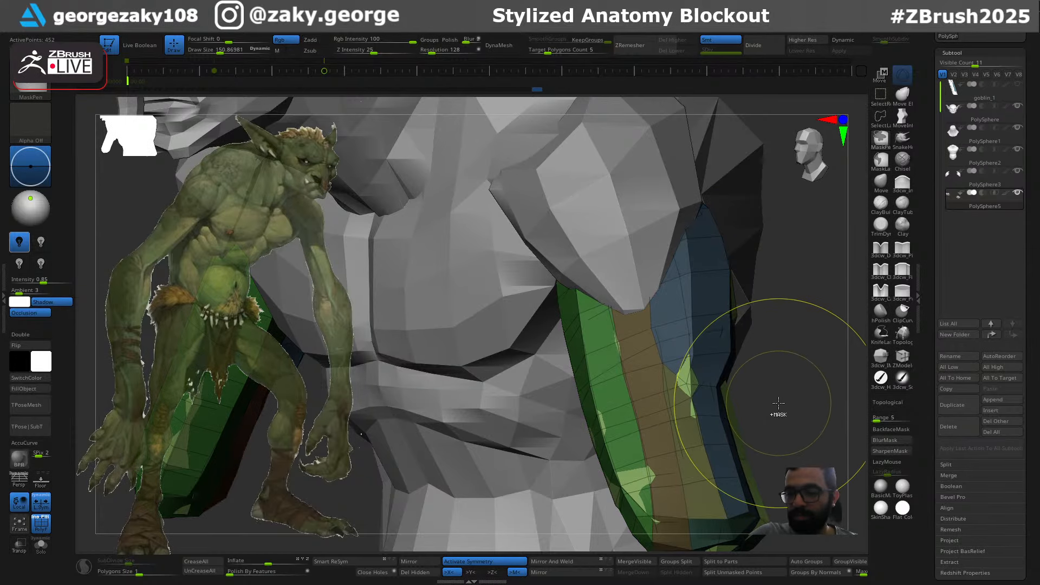
pyautogui.keyDown('ctrl'); pyautogui.keyDown('shift'); pyautogui.click(636, 484); pyautogui.keyUp('shift'); pyautogui.keyUp('ctrl')
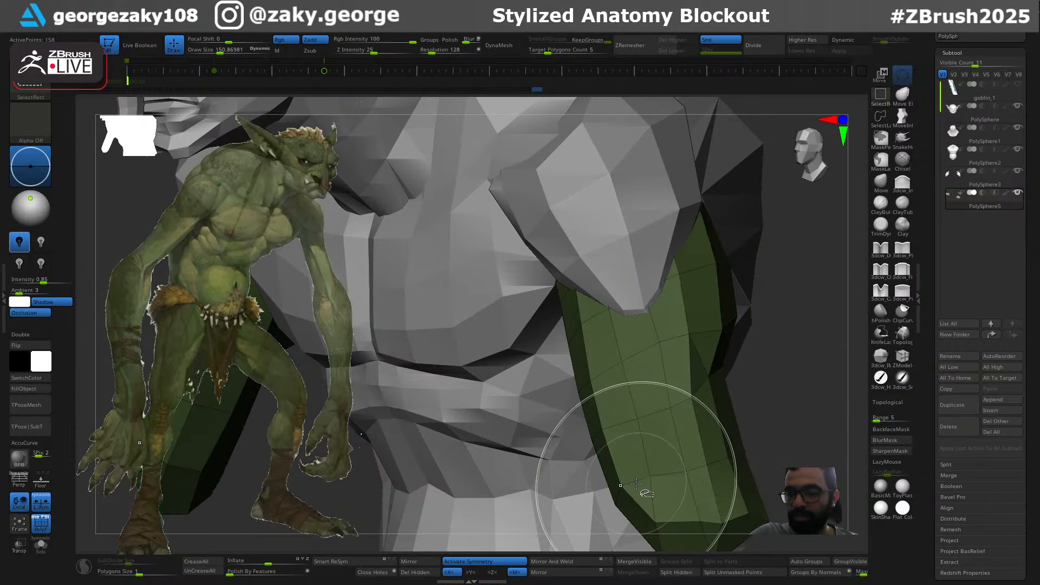
pyautogui.keyDown('ctrl'); pyautogui.keyDown('shift'); pyautogui.click(797, 388); pyautogui.keyUp('shift'); pyautogui.keyUp('ctrl')
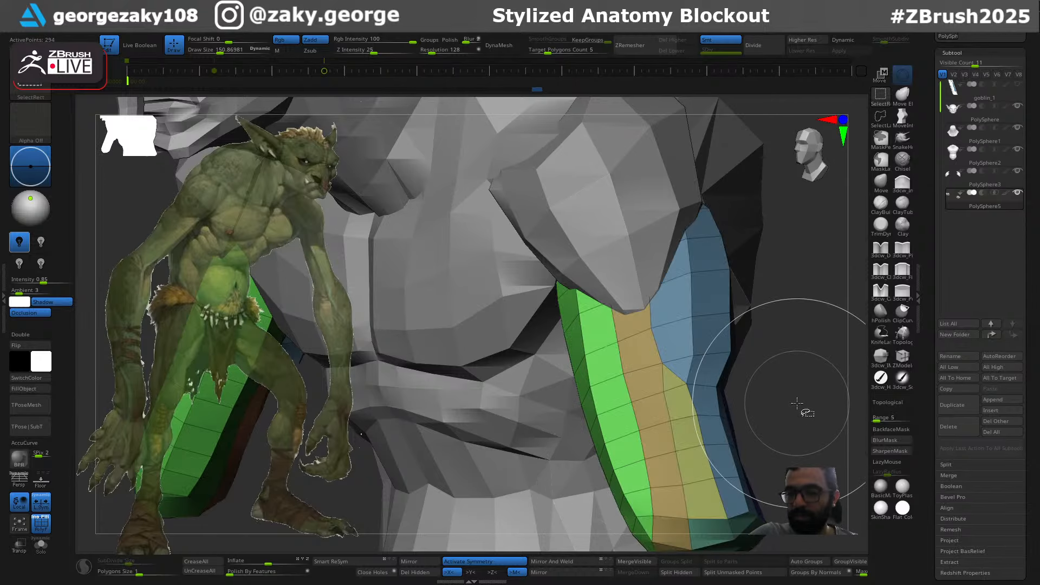
pyautogui.keyDown('ctrl'); pyautogui.keyDown('shift'); pyautogui.moveTo(794, 399); pyautogui.dragTo(624, 354); pyautogui.keyUp('shift'); pyautogui.keyUp('ctrl')
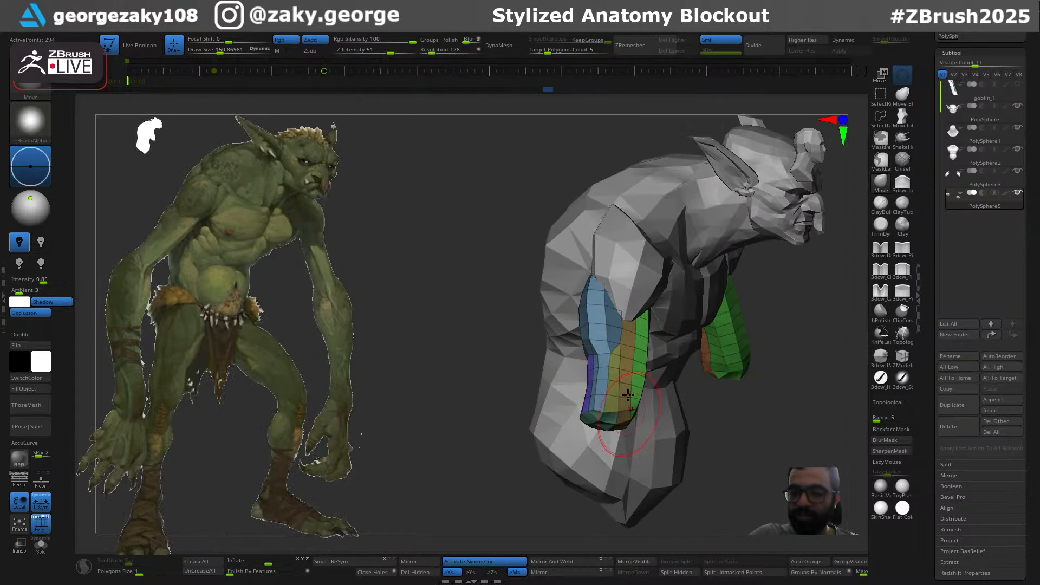
pyautogui.moveTo(646, 440); pyautogui.dragTo(749, 372)
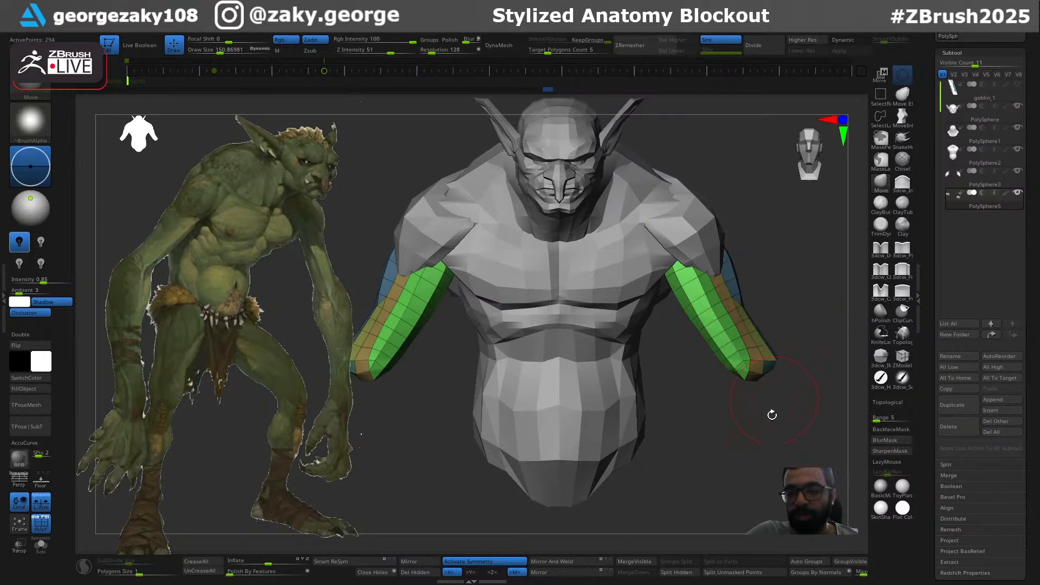
pyautogui.click(425, 578)
# Refine the front elbow end of the upper arm with the Move brush at about 101 draw size
pyautogui.moveTo(769, 433)
pyautogui.keyDown('alt'); pyautogui.mouseDown()
pyautogui.moveTo(720, 423)
pyautogui.moveTo(763, 428)
pyautogui.mouseUp(); pyautogui.keyUp('alt')
pyautogui.moveTo(763, 427); pyautogui.dragTo(731, 413)
pyautogui.press('[')
pyautogui.press('[')
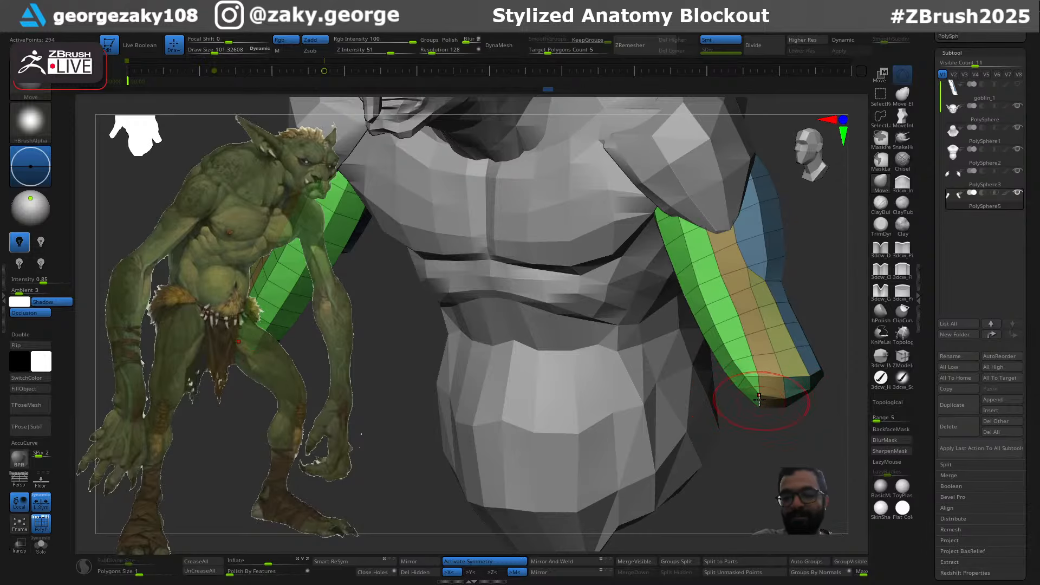
pyautogui.moveTo(756, 372); pyautogui.dragTo(723, 366, button='right')
pyautogui.press(']')
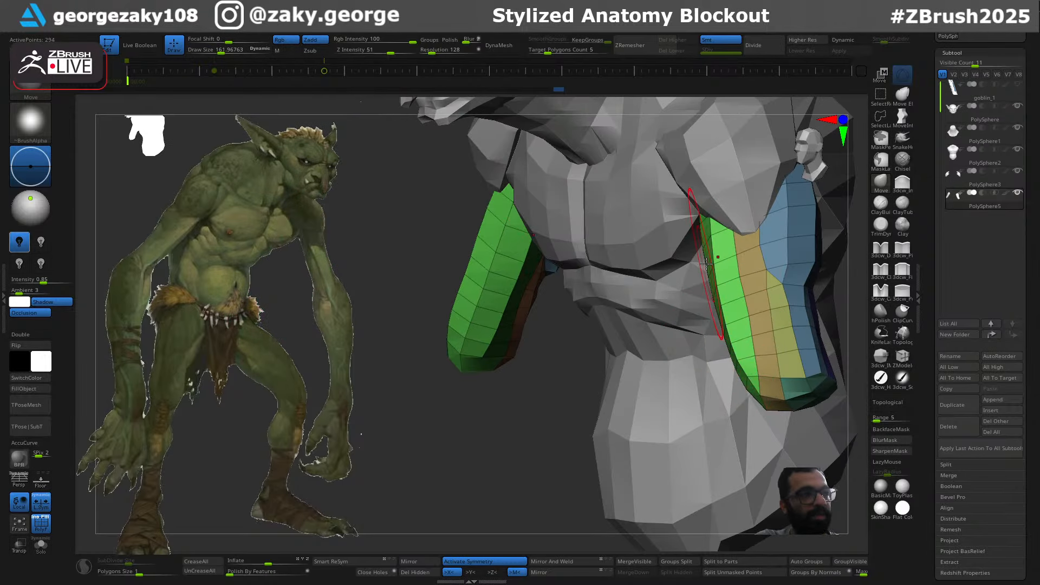
# Adjust the inner biceps edge and the top of the triceps near the shoulder with the Move brush
pyautogui.press('s')
pyautogui.moveTo(709, 256); pyautogui.dragTo(714, 256)
pyautogui.moveTo(723, 261); pyautogui.dragTo(786, 302, button='right')
pyautogui.press('s')
pyautogui.moveTo(787, 303); pyautogui.dragTo(786, 304)
pyautogui.moveTo(641, 289)
pyautogui.mouseDown(button='right')
pyautogui.moveTo(841, 357)
pyautogui.moveTo(732, 322)
pyautogui.mouseUp(button='right')
pyautogui.press('s')
pyautogui.moveTo(711, 246); pyautogui.dragTo(705, 246)
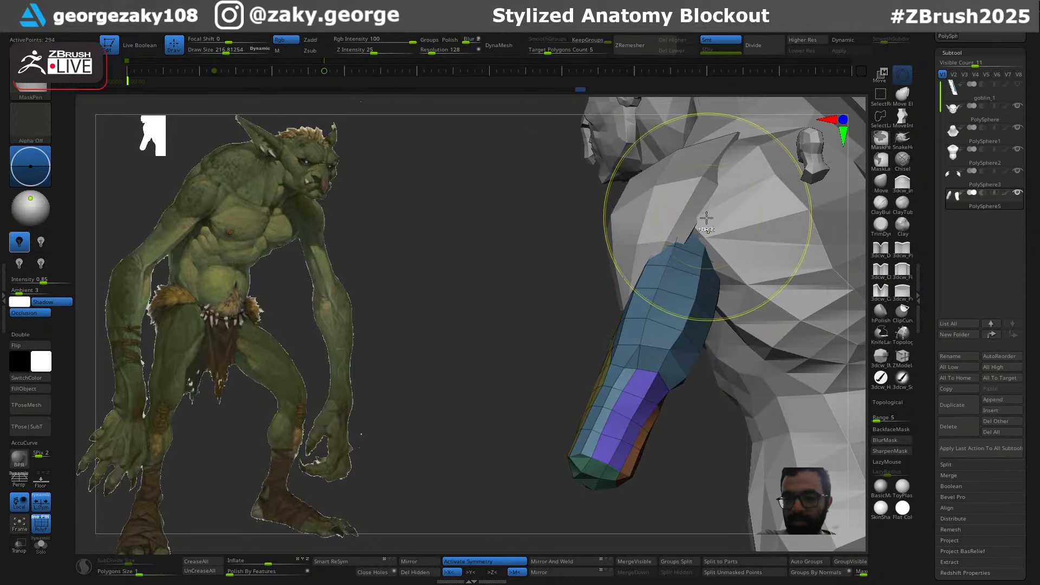
# Smooth out the triceps silhouette from the back and shape the lower inner biceps edge from the front with the Move brush
pyautogui.moveTo(705, 227)
pyautogui.mouseDown(button='right')
pyautogui.moveTo(723, 285)
pyautogui.moveTo(710, 297)
pyautogui.mouseUp(button='right')
pyautogui.press('s')
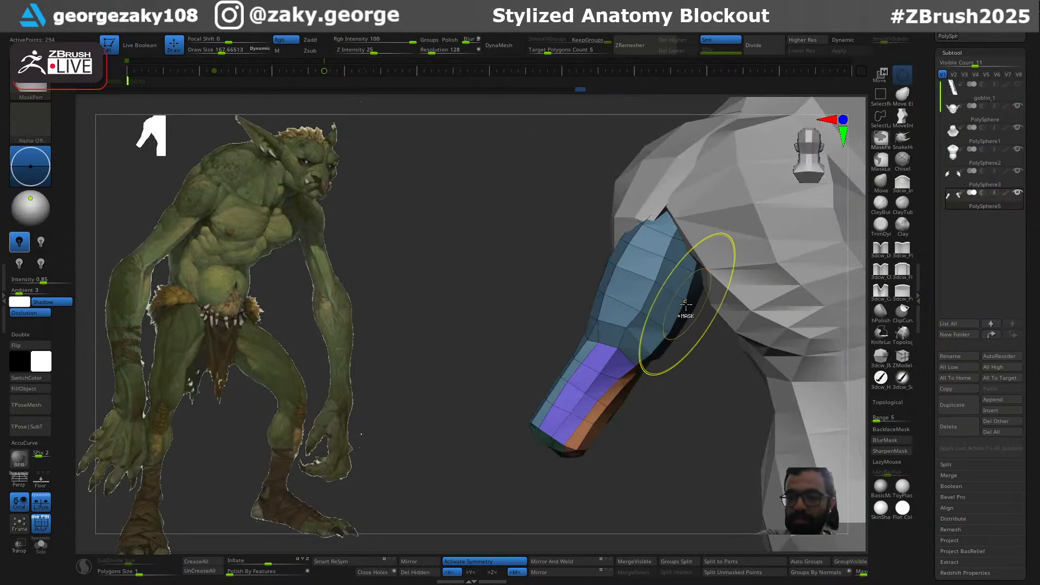
pyautogui.press('s')
pyautogui.moveTo(686, 314); pyautogui.dragTo(684, 314)
pyautogui.moveTo(684, 315)
pyautogui.mouseDown(button='right')
pyautogui.moveTo(707, 275)
pyautogui.moveTo(666, 283)
pyautogui.moveTo(751, 295)
pyautogui.moveTo(735, 302)
pyautogui.mouseUp(button='right')
pyautogui.press('s')
pyautogui.moveTo(687, 283); pyautogui.dragTo(684, 283)
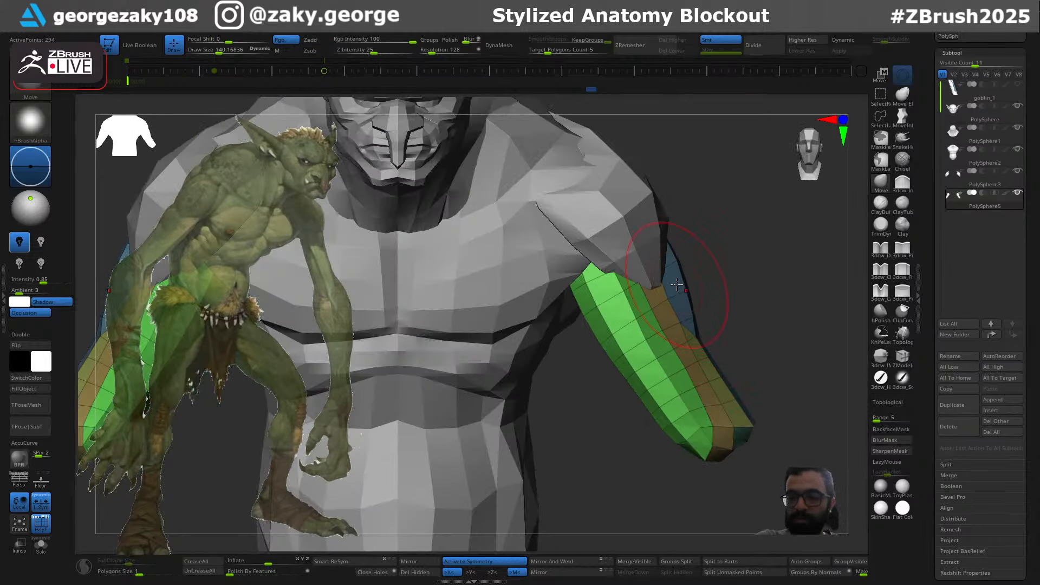
pyautogui.moveTo(676, 445); pyautogui.dragTo(683, 443)
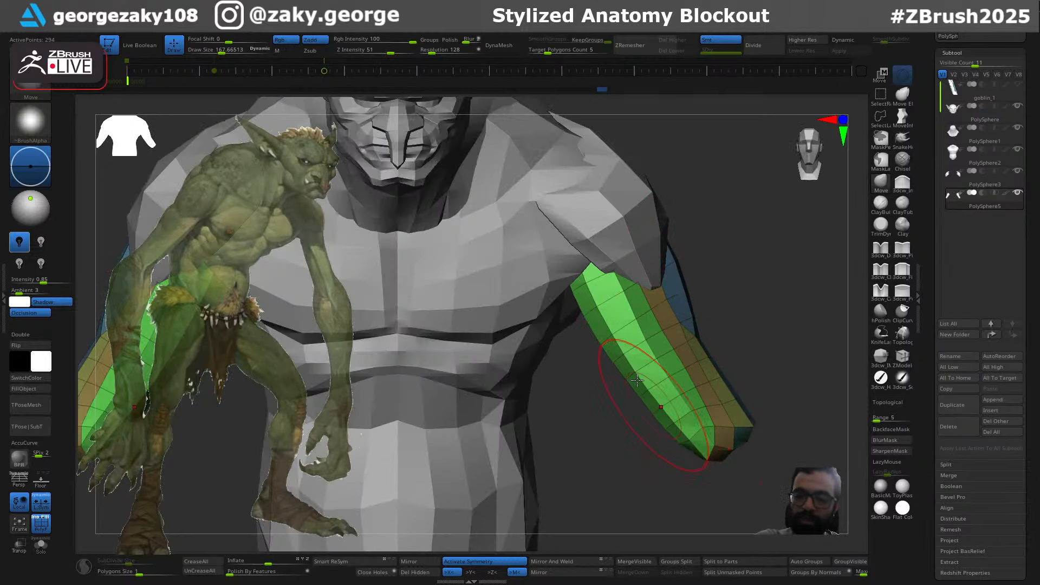
# Shape the underside of the upper arm near the armpit, where the biceps meets the triceps, with the Move brush
pyautogui.moveTo(595, 325); pyautogui.dragTo(615, 291, button='right')
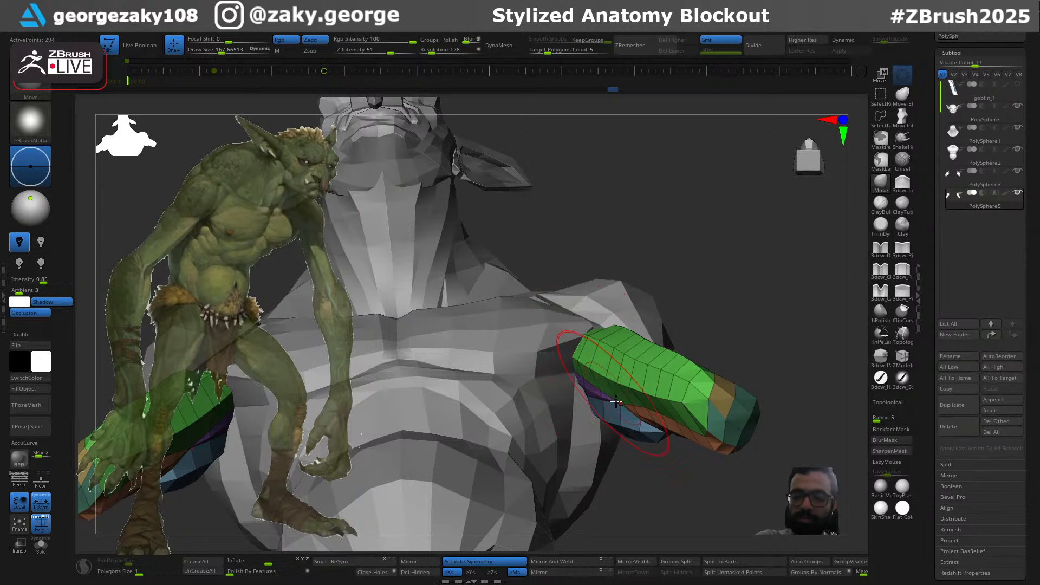
pyautogui.moveTo(616, 405); pyautogui.dragTo(620, 336, button='right')
pyautogui.moveTo(594, 449); pyautogui.dragTo(596, 449)
pyautogui.moveTo(596, 447); pyautogui.dragTo(600, 393, button='right')
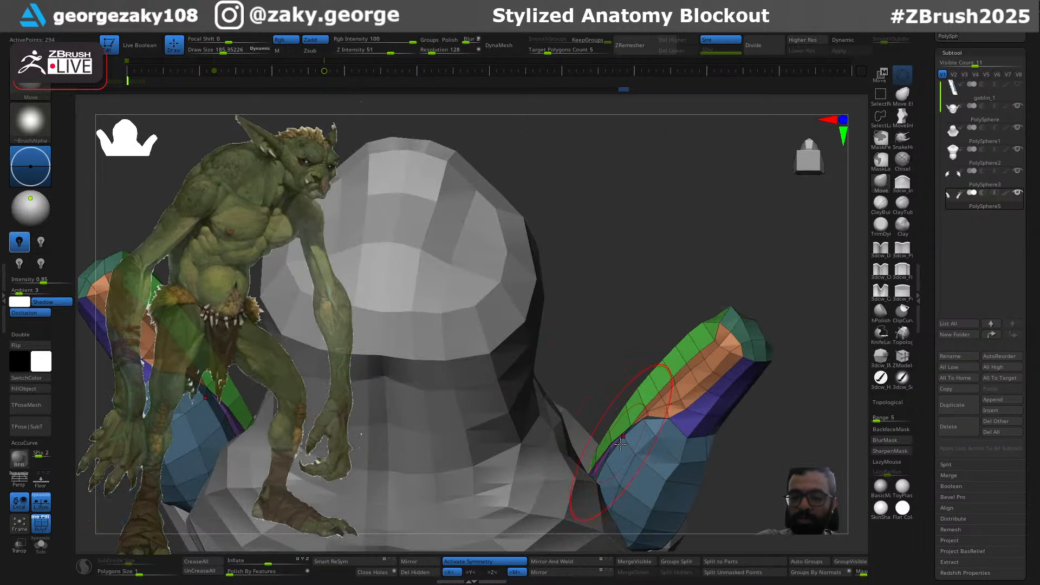
pyautogui.moveTo(628, 457); pyautogui.dragTo(617, 447)
pyautogui.moveTo(647, 433)
pyautogui.mouseDown(button='right')
pyautogui.moveTo(657, 388)
pyautogui.moveTo(704, 376)
pyautogui.mouseUp(button='right')
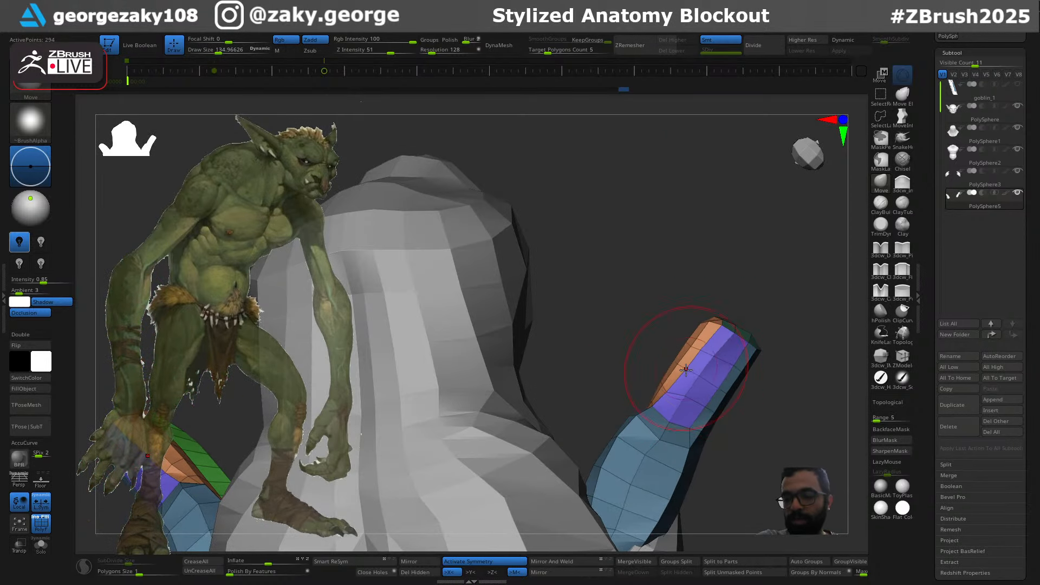
# Adjust the back corners of the elbow end with a small Move brush, about 58 to 65 draw size
pyautogui.press('s')
pyautogui.moveTo(686, 374); pyautogui.dragTo(686, 374)
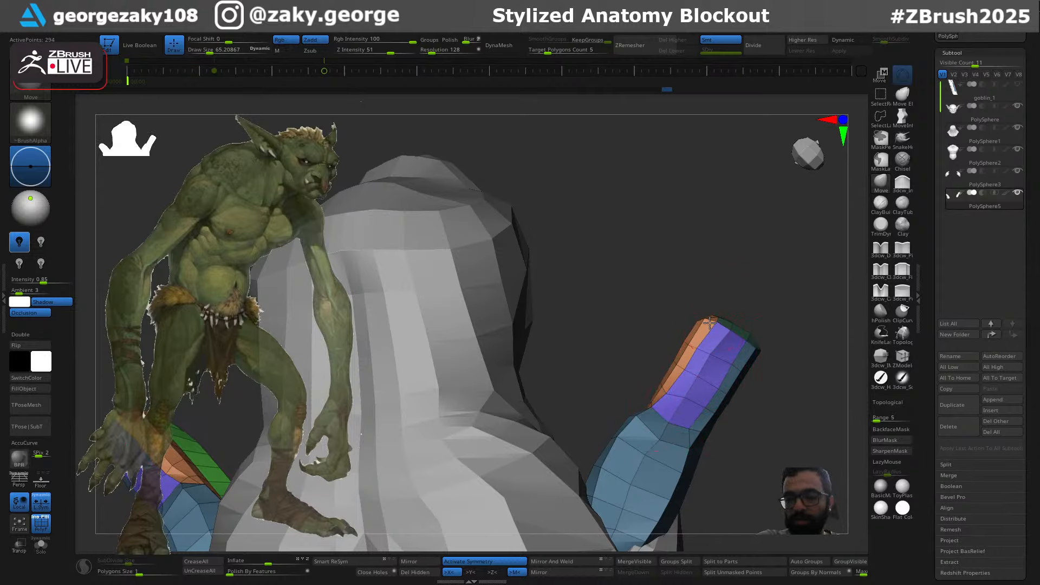
pyautogui.moveTo(709, 323); pyautogui.dragTo(753, 380, button='right')
pyautogui.moveTo(736, 286); pyautogui.dragTo(731, 340, button='right')
pyautogui.press('s')
pyautogui.moveTo(731, 306); pyautogui.dragTo(728, 307)
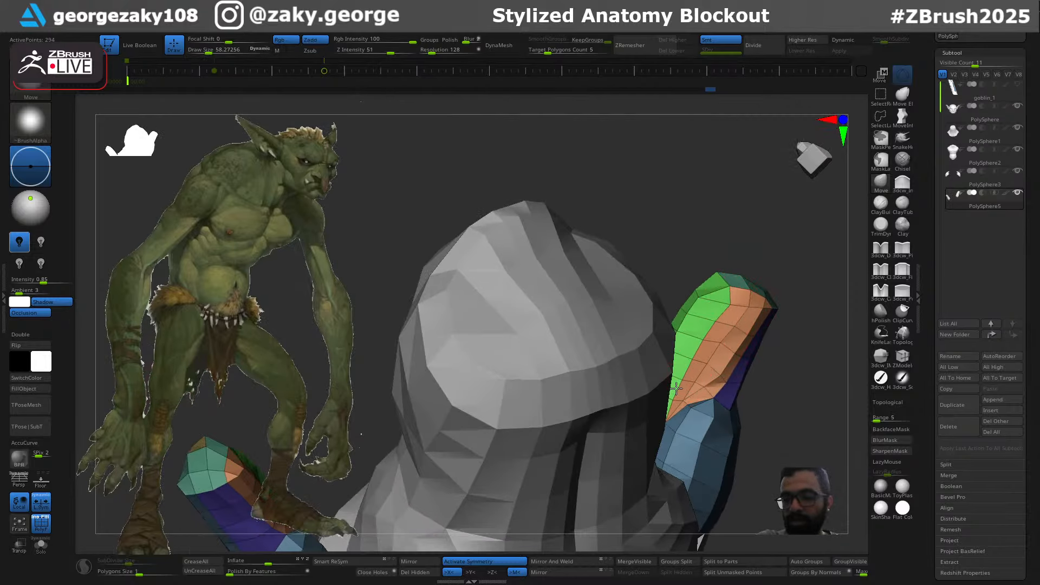
# Select the shoulder subtool and move the lower part of the front deltoid to fit over the upper arm
pyautogui.moveTo(676, 388); pyautogui.dragTo(762, 329, button='right')
pyautogui.keyDown('alt'); pyautogui.click(672, 342); pyautogui.keyUp('alt')
pyautogui.keyDown('ctrl'); pyautogui.moveTo(687, 349); pyautogui.dragTo(695, 372, button='right'); pyautogui.keyUp('ctrl')
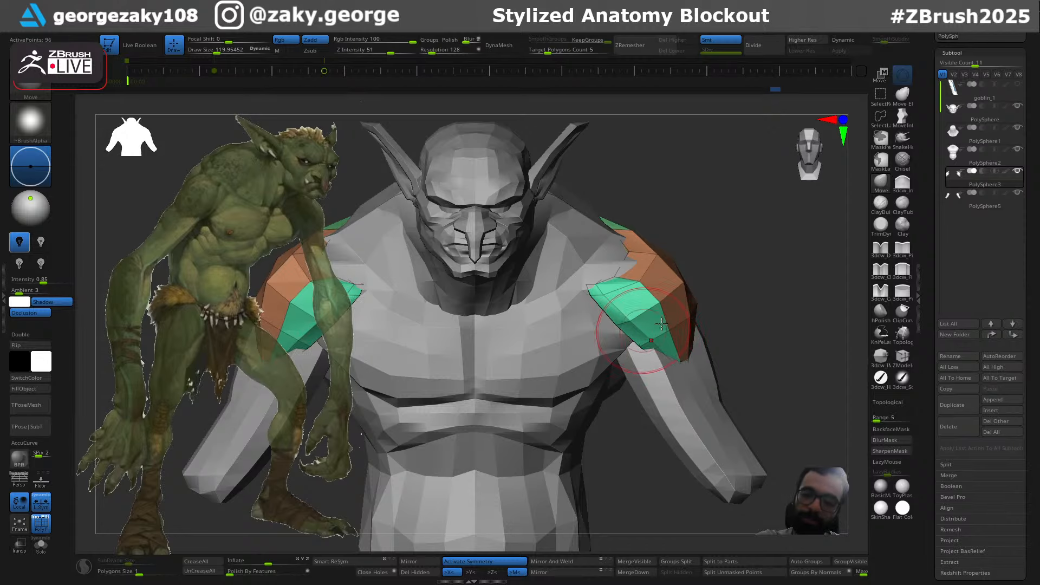
pyautogui.moveTo(661, 324); pyautogui.dragTo(669, 322)
pyautogui.moveTo(714, 325)
pyautogui.keyDown('ctrl'); pyautogui.mouseDown(button='right')
pyautogui.moveTo(717, 311)
pyautogui.moveTo(724, 344)
pyautogui.moveTo(714, 276)
pyautogui.mouseUp(button='right'); pyautogui.keyUp('ctrl')
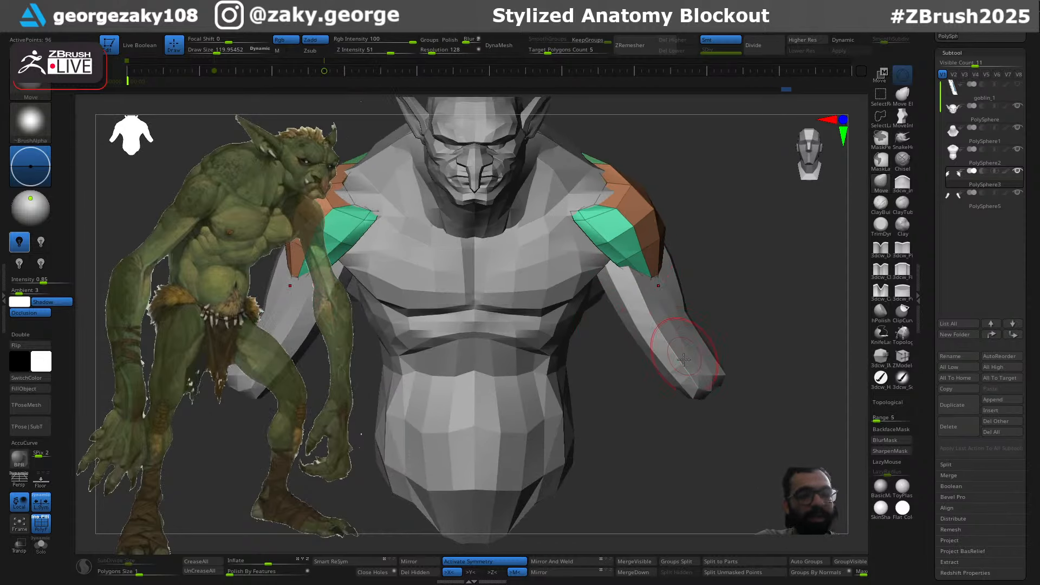
# Reselect the upper arm subtool and adjust its overall form with an enlarged Move brush from several angles
pyautogui.keyDown('alt'); pyautogui.click(696, 373); pyautogui.keyUp('alt')
pyautogui.keyDown('ctrl'); pyautogui.moveTo(712, 376); pyautogui.dragTo(734, 395, button='right'); pyautogui.keyUp('ctrl')
pyautogui.press('w')
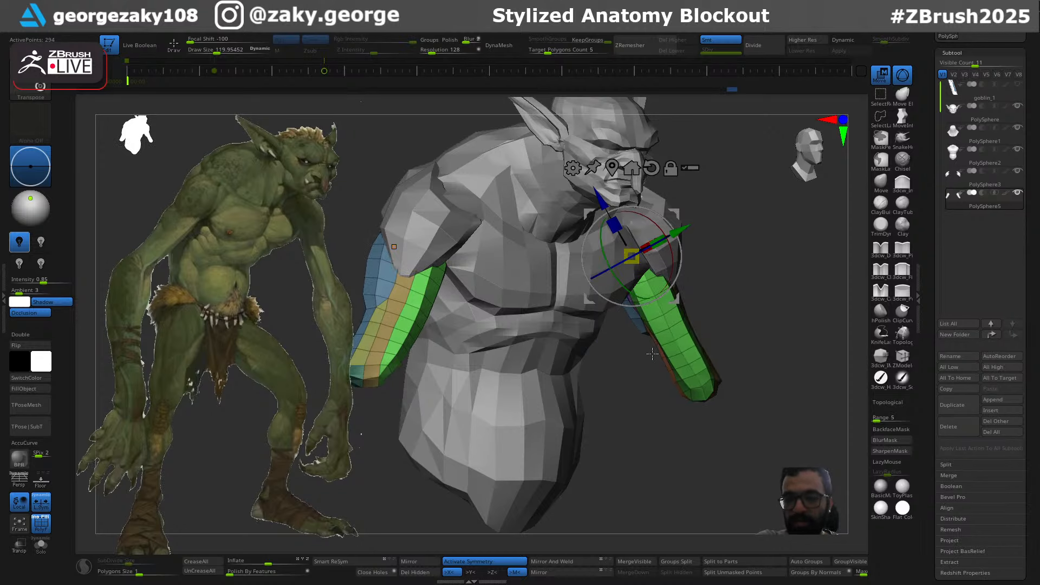
pyautogui.press('q')
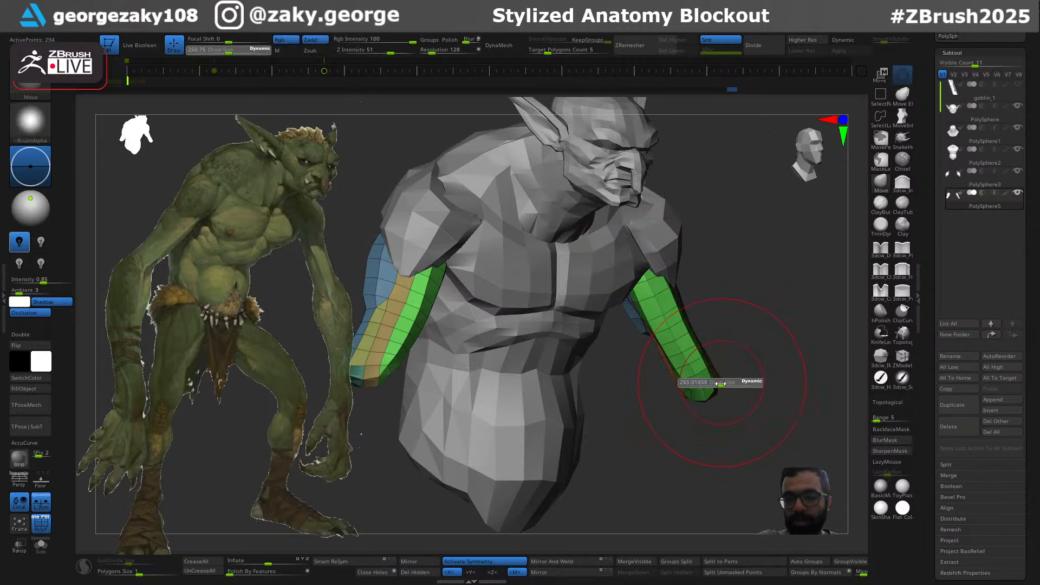
pyautogui.moveTo(705, 399); pyautogui.dragTo(716, 399)
pyautogui.moveTo(717, 399); pyautogui.dragTo(700, 409, button='right')
pyautogui.press('s')
pyautogui.moveTo(707, 408)
pyautogui.mouseDown()
pyautogui.moveTo(717, 407)
pyautogui.moveTo(704, 427)
pyautogui.moveTo(712, 440)
pyautogui.moveTo(673, 429)
pyautogui.mouseUp()
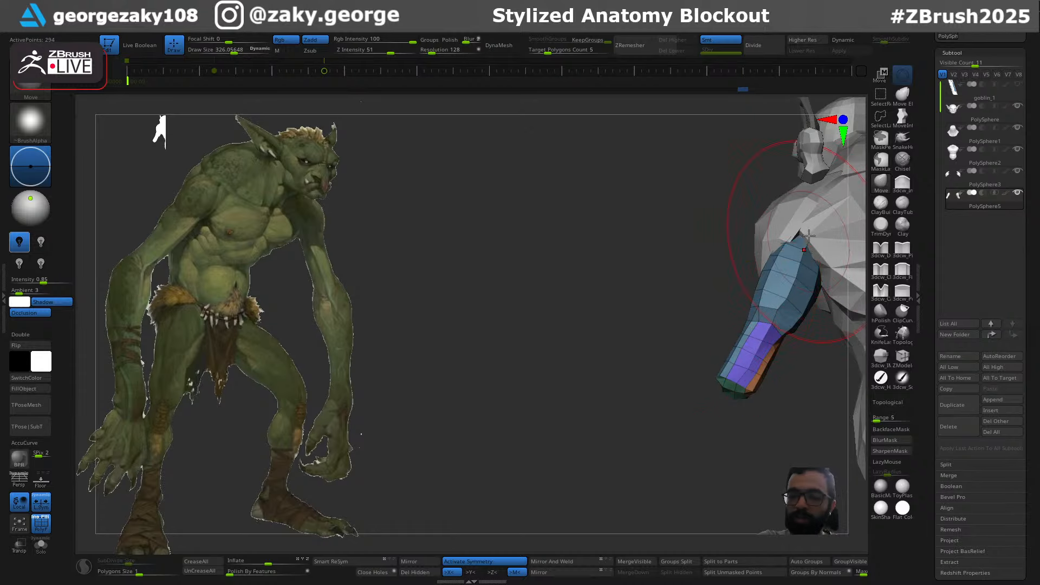
# Adjust the fullness of the upper arm's outer muscle below the shoulder with the 3dcw_Inflate brush at about 210 draw size
pyautogui.moveTo(809, 236)
pyautogui.mouseDown(button='right')
pyautogui.moveTo(800, 244)
pyautogui.moveTo(820, 277)
pyautogui.moveTo(816, 306)
pyautogui.mouseUp(button='right')
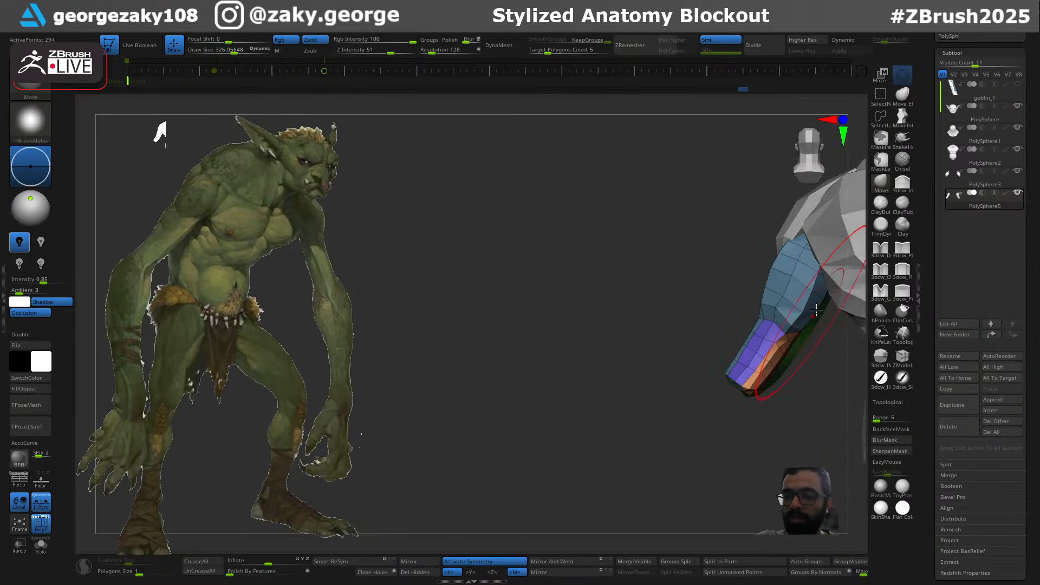
pyautogui.press('s')
pyautogui.moveTo(821, 241)
pyautogui.mouseDown(button='right')
pyautogui.moveTo(817, 291)
pyautogui.moveTo(823, 270)
pyautogui.mouseUp(button='right')
pyautogui.press('2')
pyautogui.press('f')
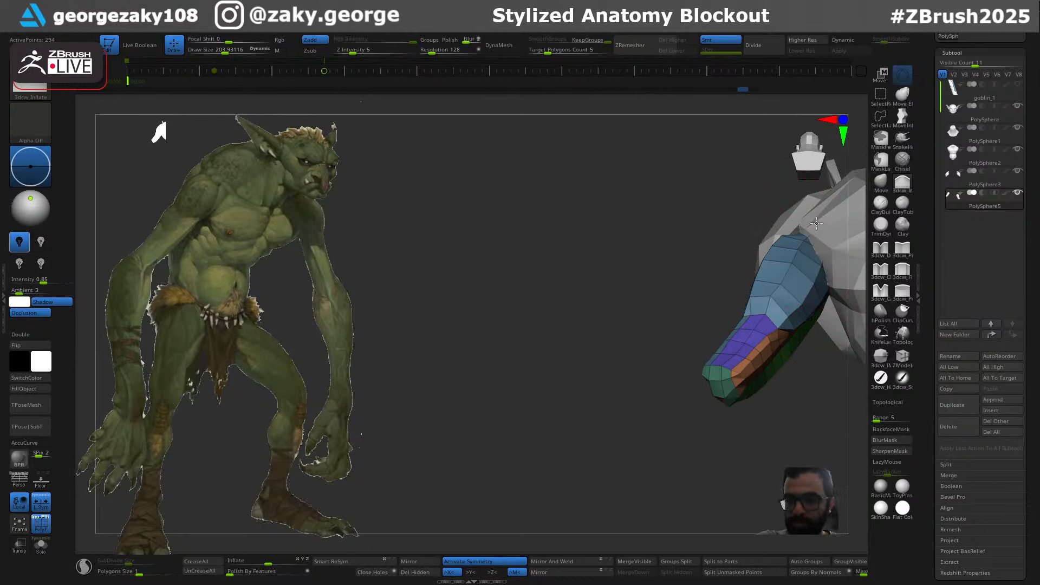
pyautogui.press('s')
pyautogui.moveTo(822, 249); pyautogui.dragTo(823, 250)
pyautogui.moveTo(815, 234); pyautogui.dragTo(803, 267, button='right')
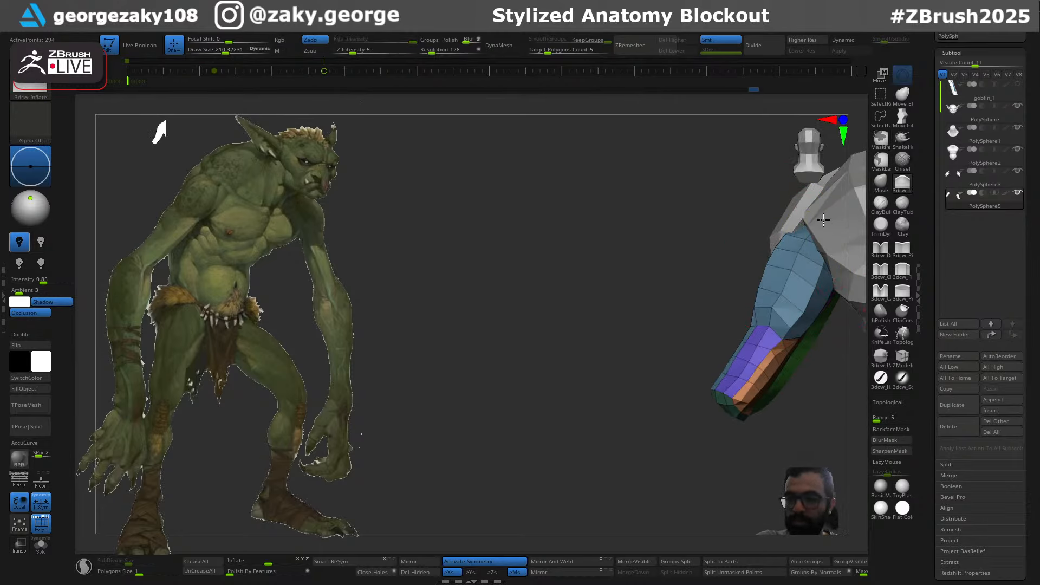
pyautogui.moveTo(823, 220); pyautogui.dragTo(820, 207, button='right')
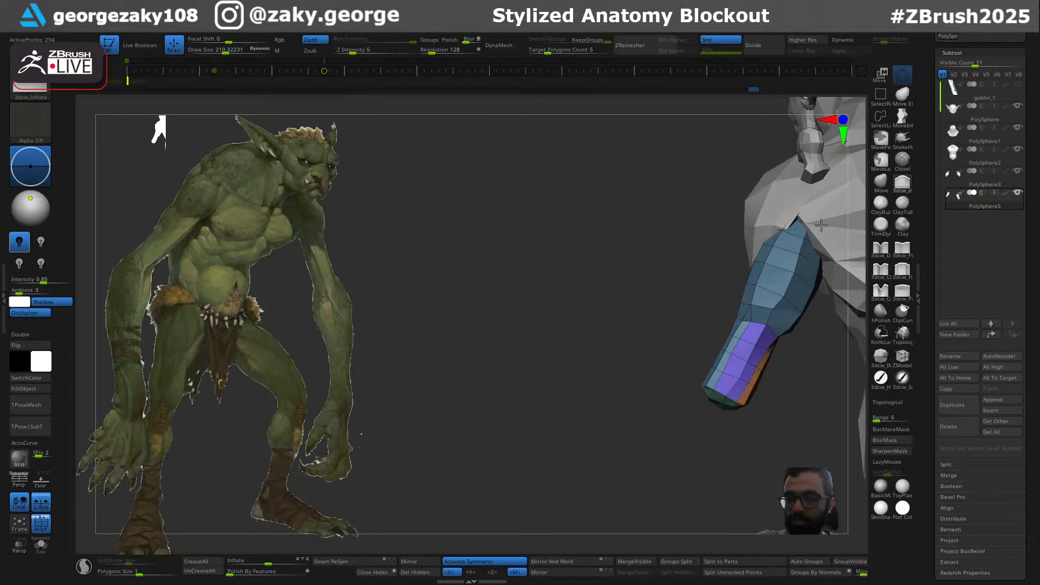
pyautogui.moveTo(821, 274)
pyautogui.mouseDown(button='right')
pyautogui.moveTo(814, 243)
pyautogui.moveTo(793, 224)
pyautogui.moveTo(818, 208)
pyautogui.moveTo(818, 192)
pyautogui.moveTo(821, 209)
pyautogui.mouseUp(button='right')
# Reshape and smooth the top of the outer upper arm behind the deltoid, using the Move brush at about 150 to 173 draw size
pyautogui.press('b')
pyautogui.press('m')
pyautogui.press('v')
pyautogui.press('s')
pyautogui.press('s')
pyautogui.press('ctrl')
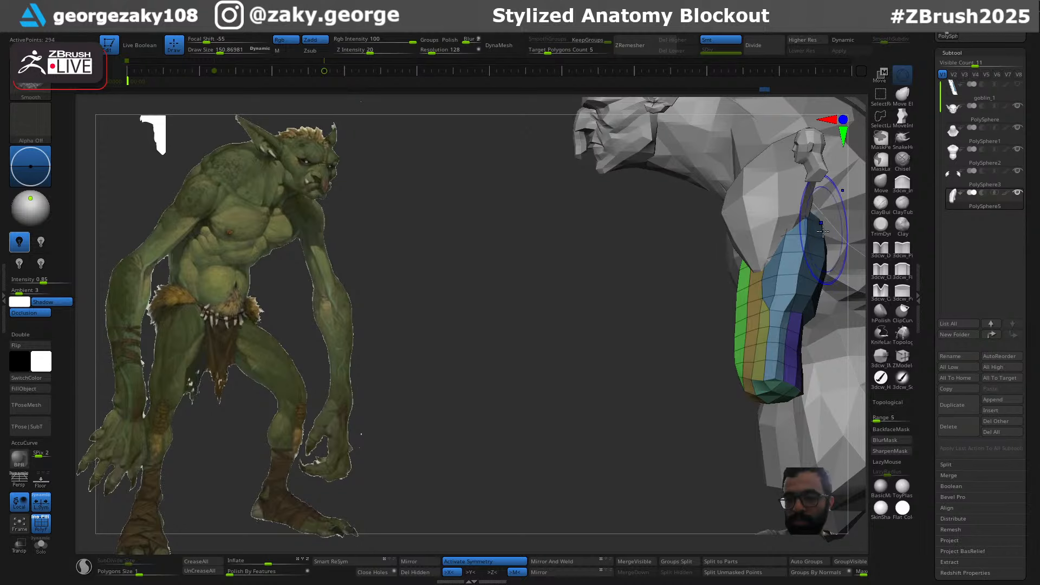
pyautogui.press('s')
pyautogui.moveTo(796, 188); pyautogui.dragTo(718, 240, button='right')
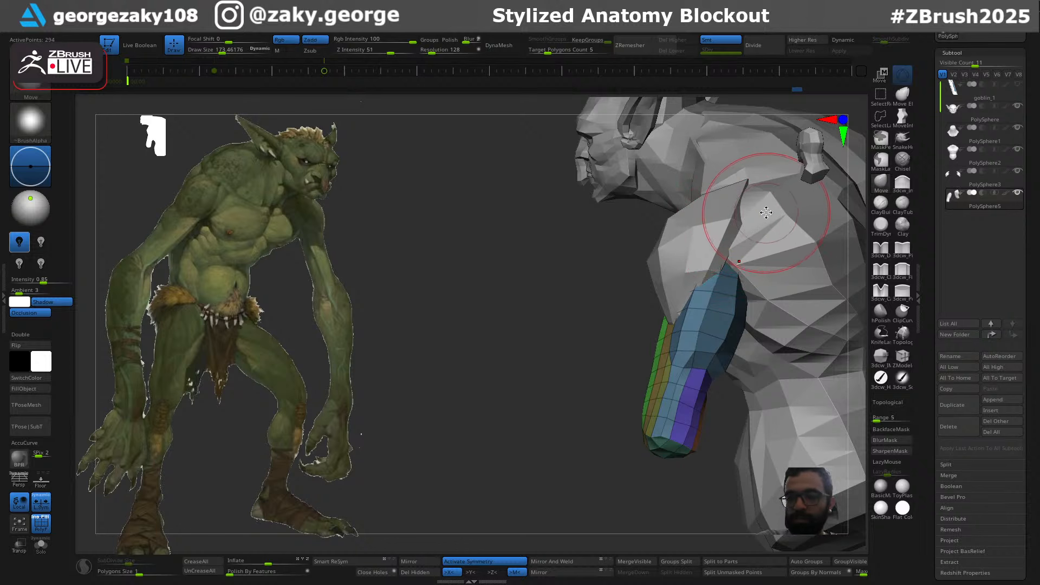
# Refine the upper arm's side profile with a larger Move brush, about 230 to 287 draw size, undoing one stroke
pyautogui.moveTo(766, 212); pyautogui.dragTo(748, 296, button='right')
pyautogui.press('s')
pyautogui.moveTo(744, 304); pyautogui.dragTo(747, 304)
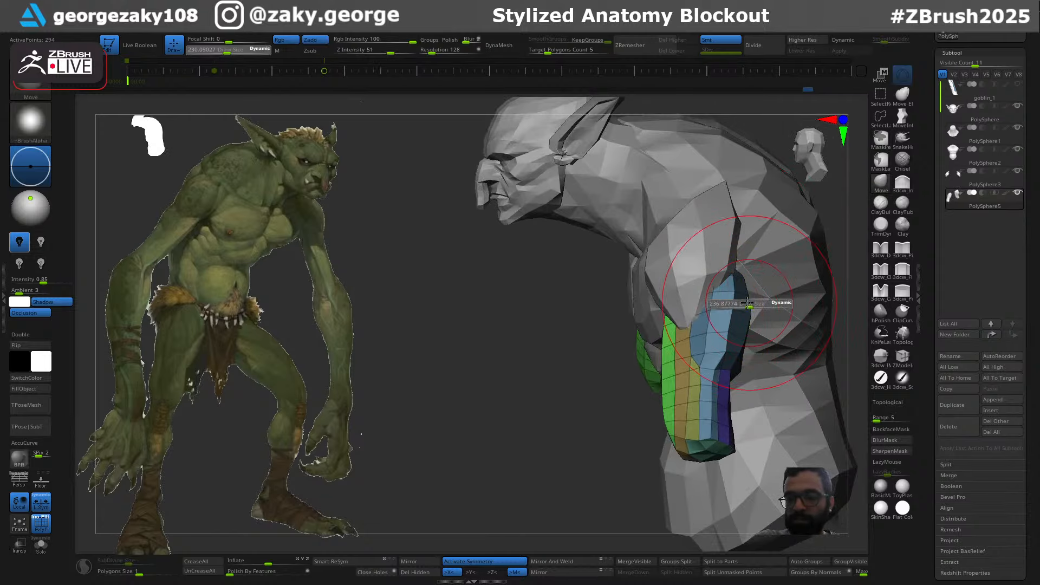
pyautogui.hotkey('ctrl', 'z')
pyautogui.moveTo(723, 287); pyautogui.dragTo(751, 296, button='right')
pyautogui.press('s')
pyautogui.moveTo(751, 296)
pyautogui.mouseDown()
pyautogui.moveTo(736, 276)
pyautogui.moveTo(745, 295)
pyautogui.mouseUp()
pyautogui.press('s')
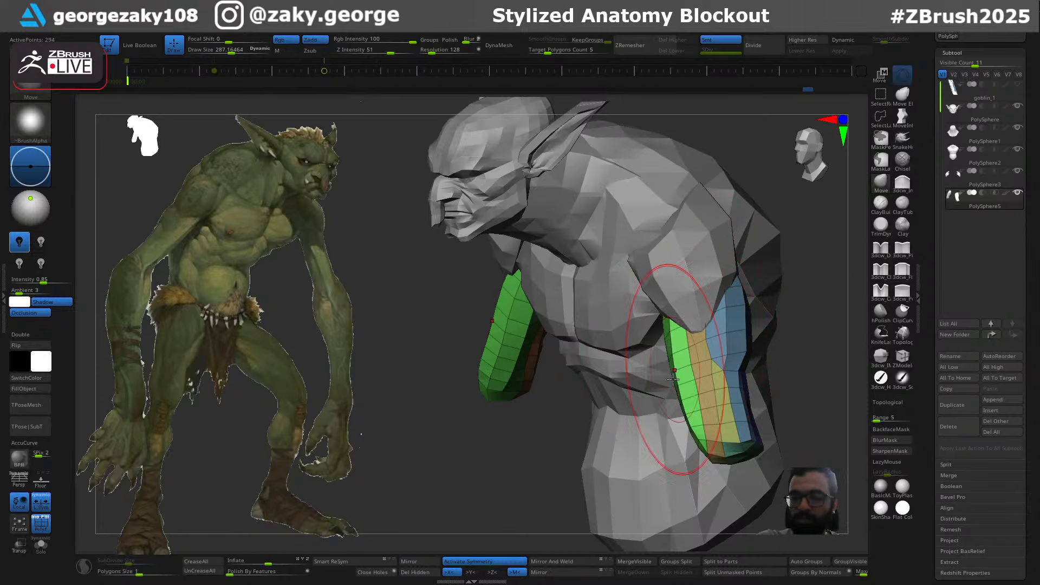
# Insert a lower-arm mesh from the body-parts insert brush at the elbow end of the upper arm
pyautogui.moveTo(691, 444); pyautogui.dragTo(694, 327, button='right')
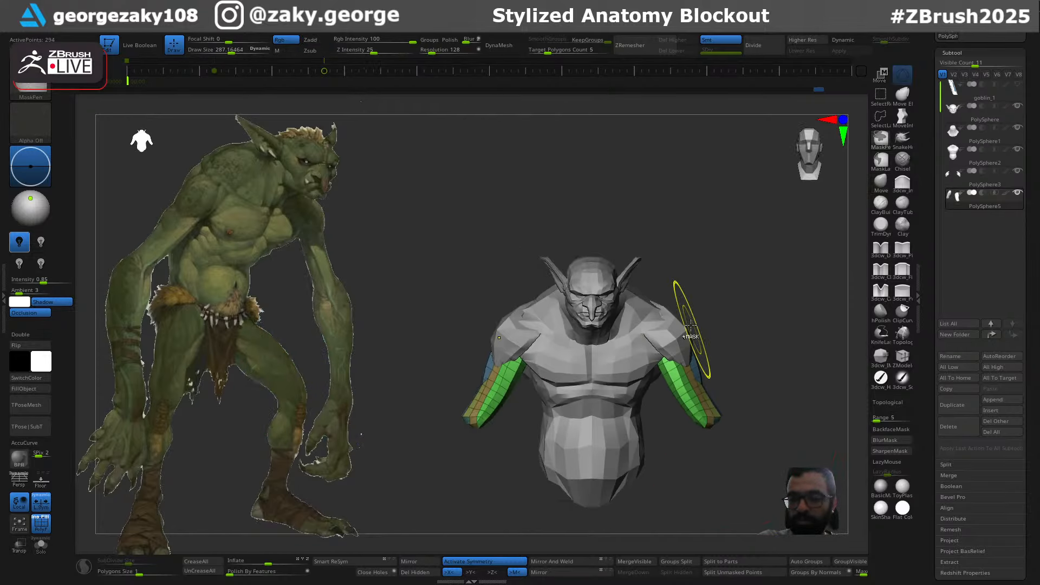
pyautogui.moveTo(761, 357)
pyautogui.keyDown('alt'); pyautogui.mouseDown(button='right')
pyautogui.moveTo(763, 306)
pyautogui.moveTo(773, 303)
pyautogui.moveTo(736, 314)
pyautogui.mouseUp(button='right'); pyautogui.keyUp('alt')
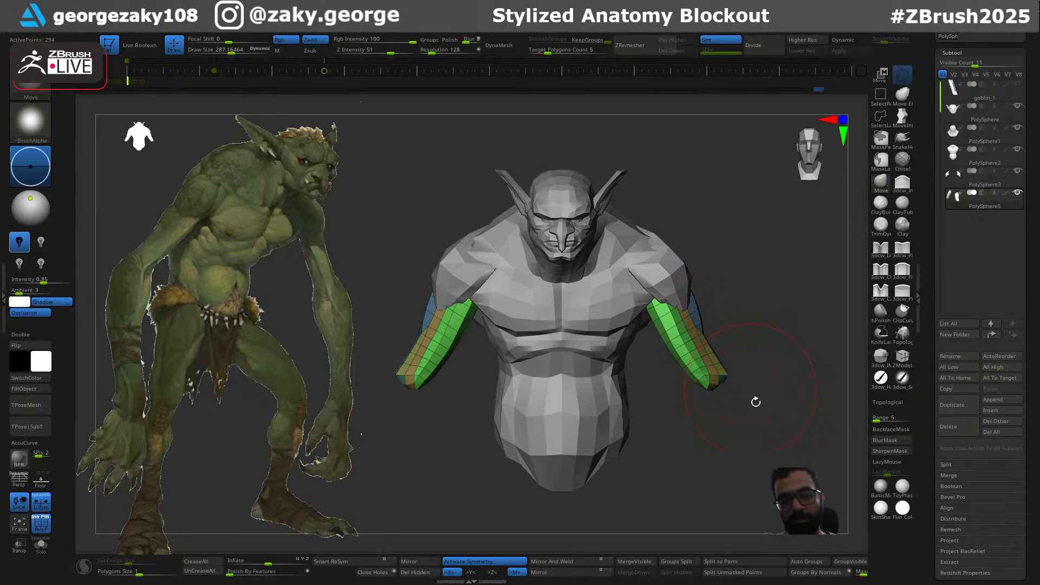
pyautogui.keyDown('alt'); pyautogui.moveTo(753, 402); pyautogui.dragTo(699, 415, button='right'); pyautogui.keyUp('alt')
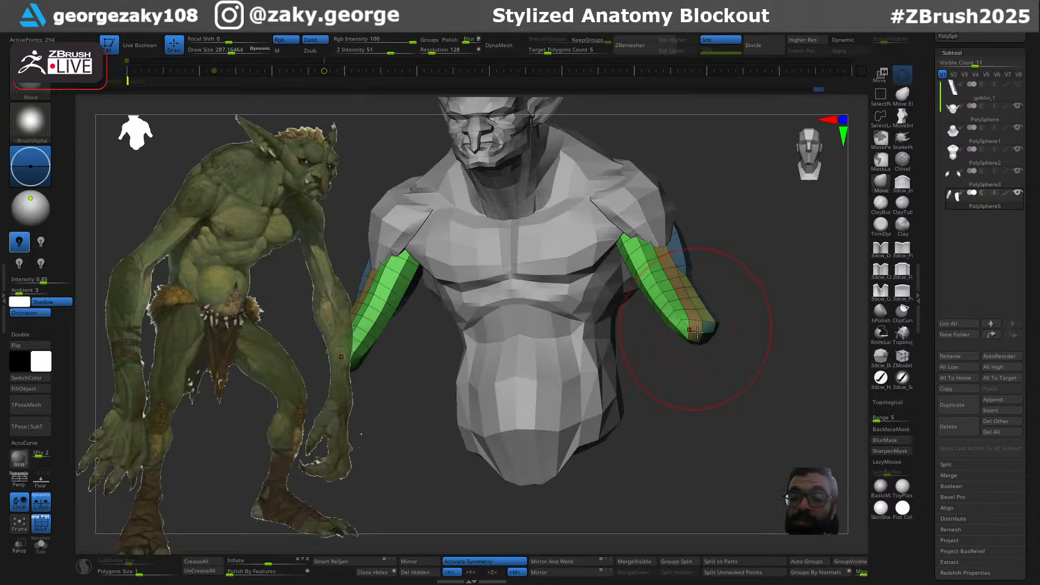
pyautogui.hotkey('shift', 'i')
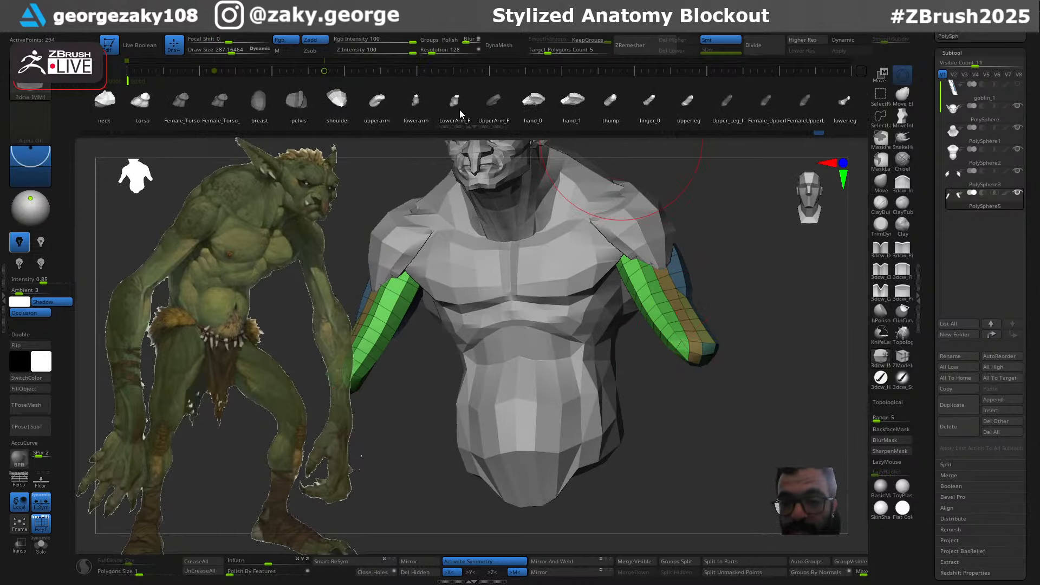
pyautogui.moveTo(750, 351); pyautogui.dragTo(739, 319)
pyautogui.moveTo(709, 358); pyautogui.dragTo(708, 435)
pyautogui.moveTo(806, 404); pyautogui.dragTo(764, 365)
# Move the inserted forearm up against the elbow, split it into its own subtool with Split Unmasked Points, and select it
pyautogui.press('w')
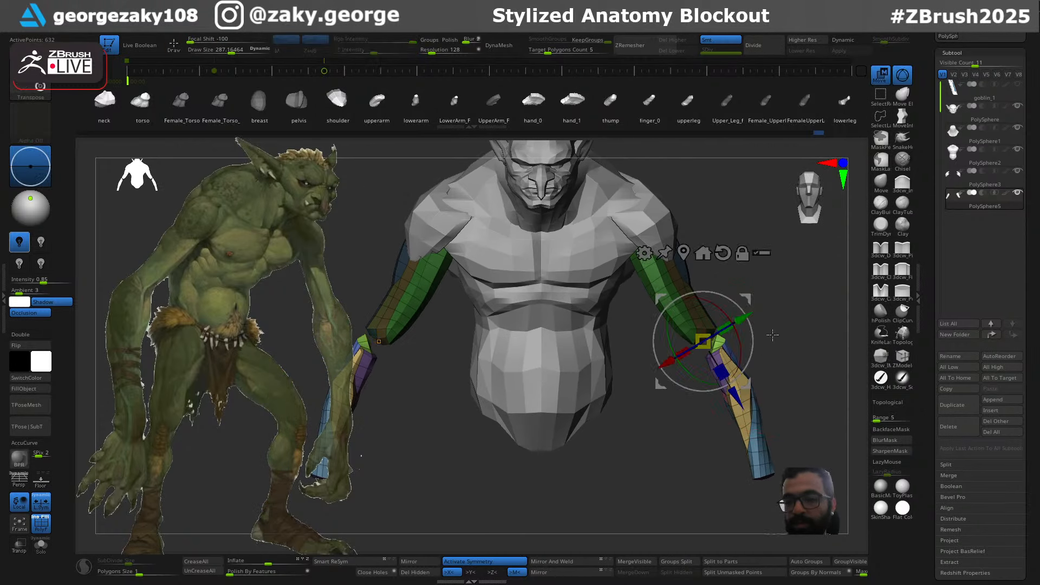
pyautogui.moveTo(744, 300); pyautogui.dragTo(710, 250)
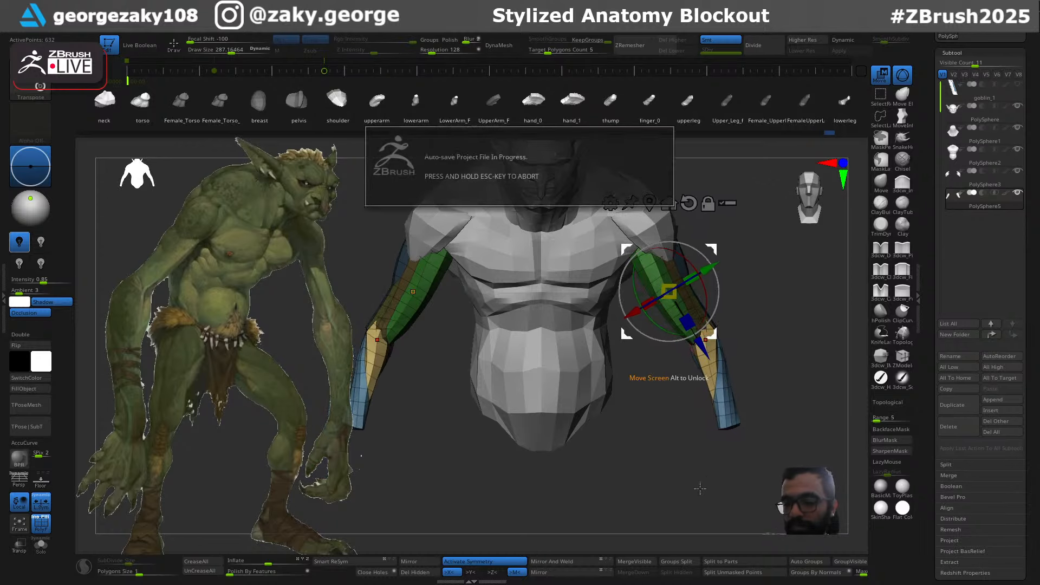
pyautogui.click(730, 575)
pyautogui.keyDown('ctrl'); pyautogui.moveTo(735, 352); pyautogui.dragTo(661, 307, button='right'); pyautogui.keyUp('ctrl')
pyautogui.keyDown('alt'); pyautogui.click(719, 395); pyautogui.keyUp('alt')
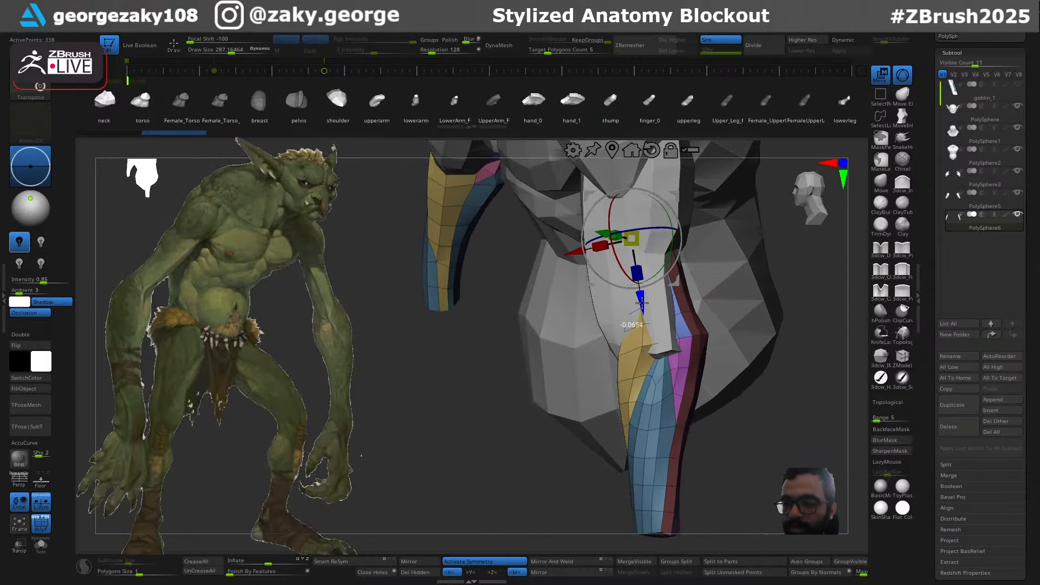
# Rotate and shift the forearm with the gizmo to seat it around the elbow, undoing one adjustment
pyautogui.moveTo(679, 235); pyautogui.dragTo(683, 250)
pyautogui.moveTo(569, 244); pyautogui.dragTo(642, 238, button='right')
pyautogui.moveTo(631, 237); pyautogui.dragTo(603, 221)
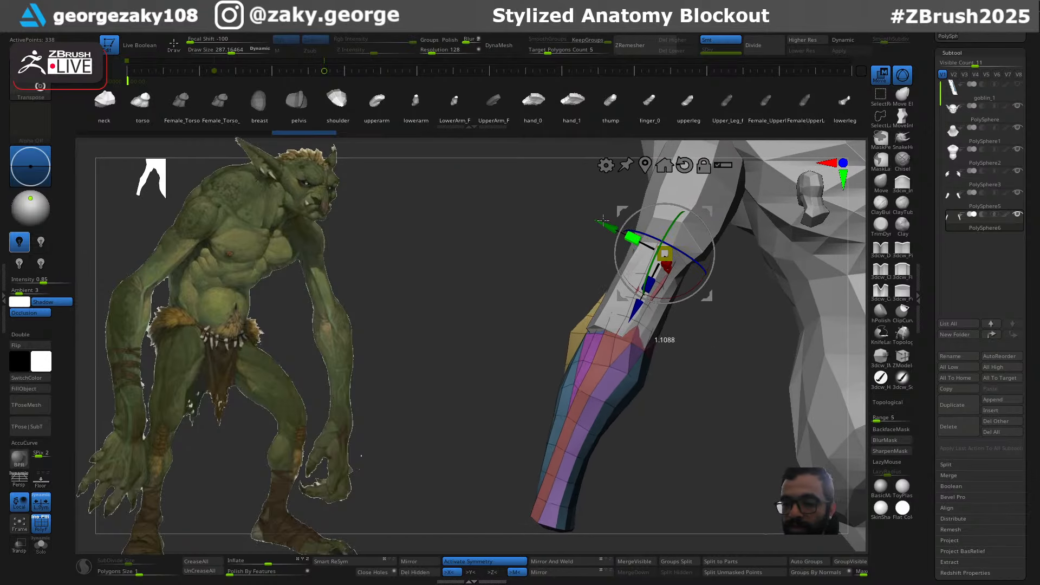
pyautogui.hotkey('ctrl', 'z')
pyautogui.moveTo(680, 238); pyautogui.dragTo(753, 205)
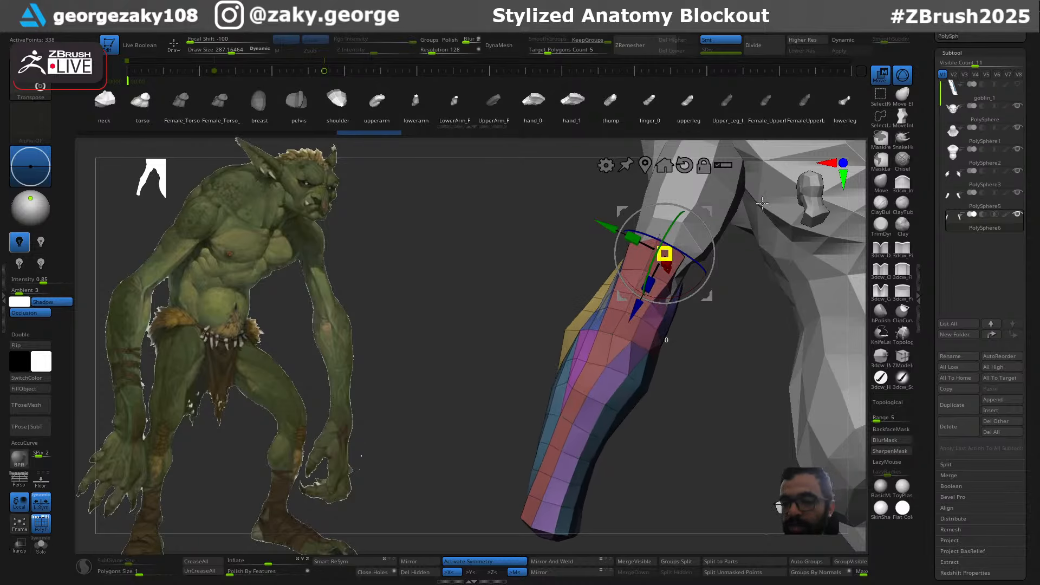
# Fine-tune the forearm's angle and position against the elbow with the gizmo, checking from the front and side
pyautogui.moveTo(731, 317); pyautogui.dragTo(808, 275)
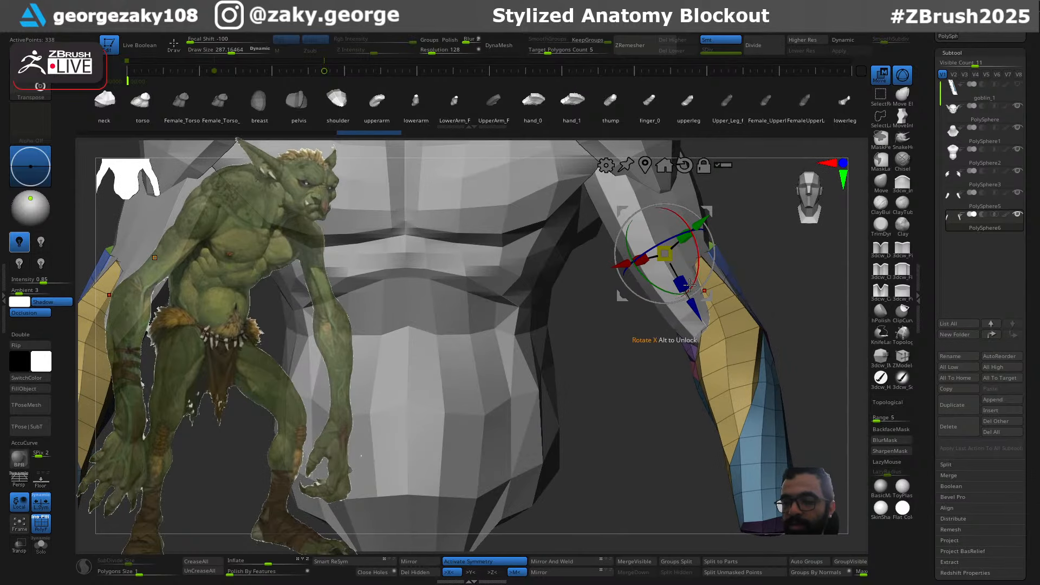
pyautogui.moveTo(682, 284); pyautogui.dragTo(691, 301)
pyautogui.keyDown('alt'); pyautogui.moveTo(780, 314); pyautogui.dragTo(725, 281); pyautogui.keyUp('alt')
pyautogui.moveTo(714, 246); pyautogui.dragTo(665, 290)
pyautogui.moveTo(770, 323); pyautogui.dragTo(747, 329)
pyautogui.moveTo(662, 315); pyautogui.dragTo(662, 298)
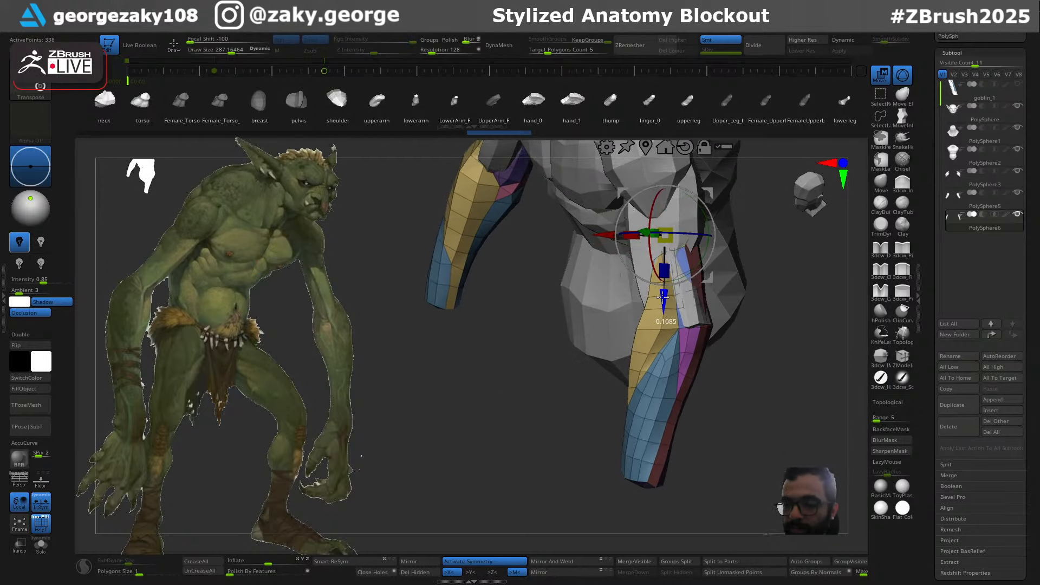
# Shape the forearm's elbow end to wrap around the upper arm with the Move brush
pyautogui.press('q')
pyautogui.moveTo(769, 233)
pyautogui.mouseDown()
pyautogui.moveTo(677, 243)
pyautogui.moveTo(658, 220)
pyautogui.moveTo(671, 227)
pyautogui.mouseUp()
pyautogui.press('b')
pyautogui.press('m')
pyautogui.press('v')
pyautogui.press('f')
pyautogui.moveTo(547, 243)
pyautogui.mouseDown()
pyautogui.moveTo(673, 233)
pyautogui.moveTo(661, 210)
pyautogui.moveTo(670, 214)
pyautogui.mouseUp()
pyautogui.press('s')
pyautogui.moveTo(670, 214); pyautogui.dragTo(701, 258, button='right')
pyautogui.moveTo(701, 258); pyautogui.dragTo(696, 252)
# Adjust the rear elbow section of the forearm over the back of the upper arm with the Move brush at about 140 to 156 draw size
pyautogui.moveTo(696, 252)
pyautogui.mouseDown(button='right')
pyautogui.moveTo(661, 223)
pyautogui.moveTo(625, 217)
pyautogui.mouseUp(button='right')
pyautogui.press('s')
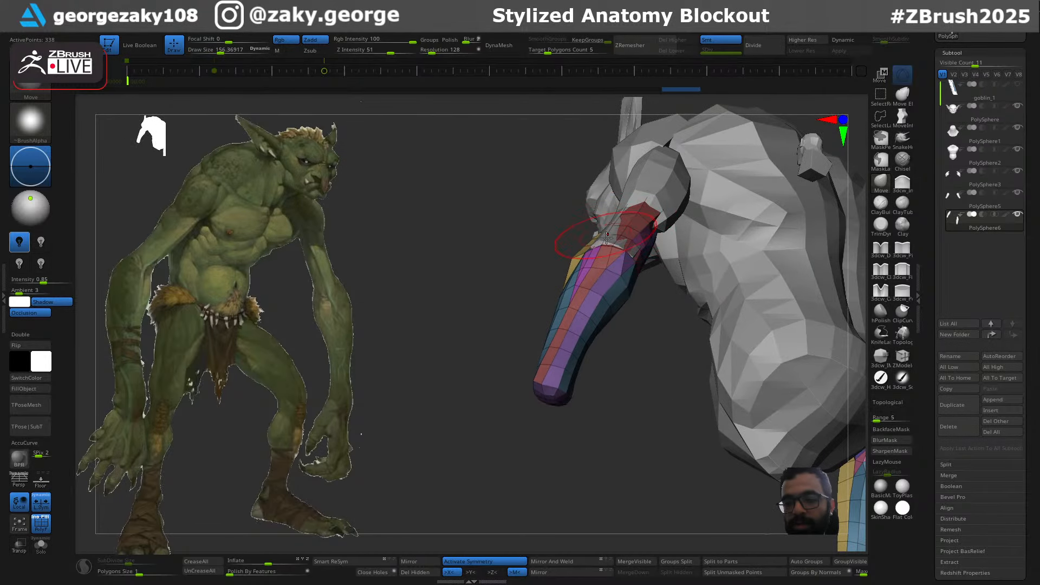
pyautogui.moveTo(628, 239); pyautogui.dragTo(622, 229)
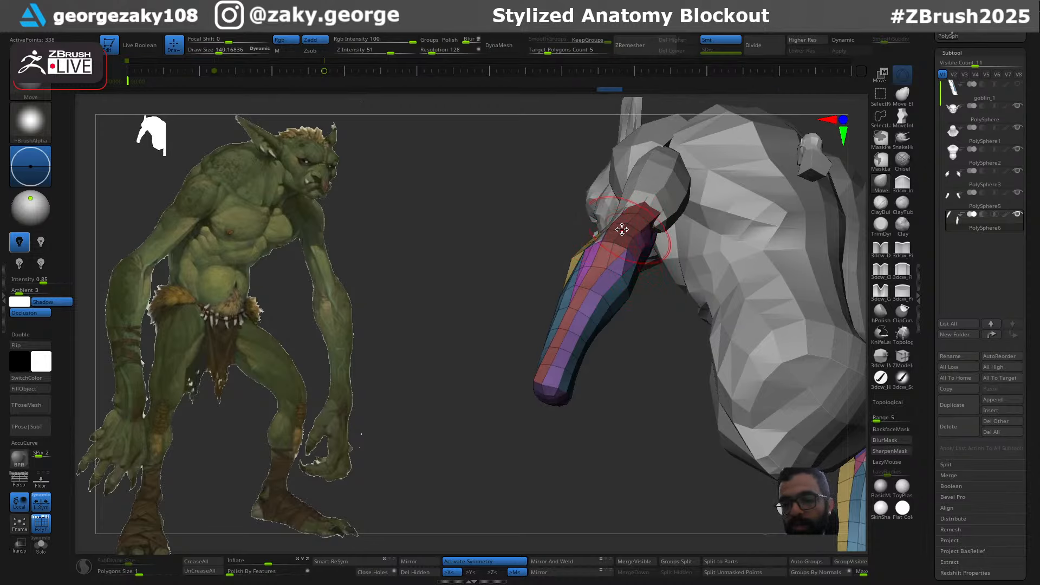
pyautogui.moveTo(622, 228)
pyautogui.mouseDown(button='right')
pyautogui.moveTo(682, 221)
pyautogui.moveTo(696, 257)
pyautogui.moveTo(714, 239)
pyautogui.moveTo(696, 264)
pyautogui.moveTo(708, 240)
pyautogui.moveTo(696, 232)
pyautogui.mouseUp(button='right')
# Refine the elbow edges and lower forearm near the wrist with a smaller Move brush, about 88 to 110 draw size
pyautogui.press('s')
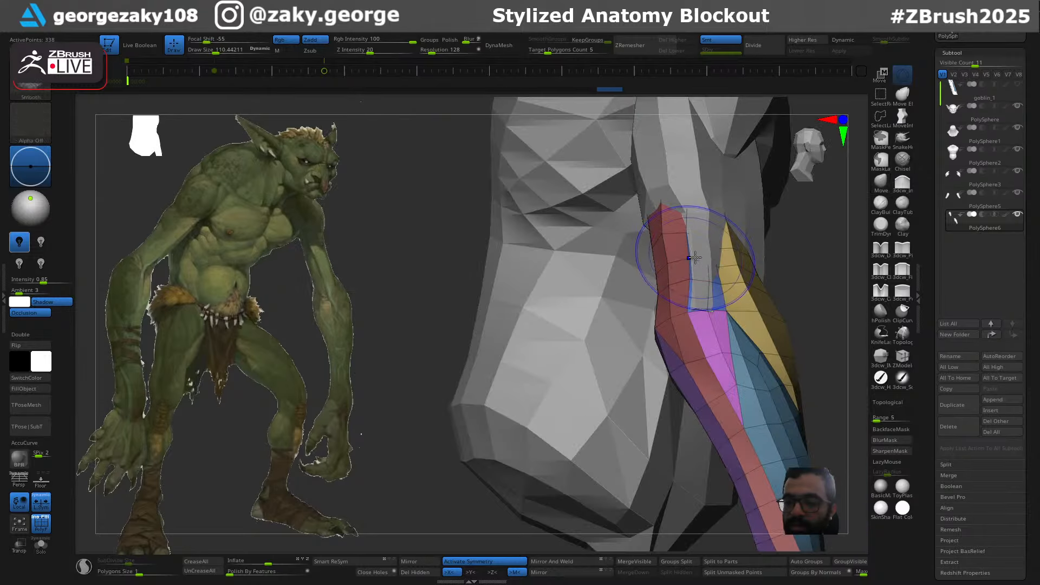
pyautogui.press('[')
pyautogui.moveTo(726, 288); pyautogui.dragTo(691, 226, button='right')
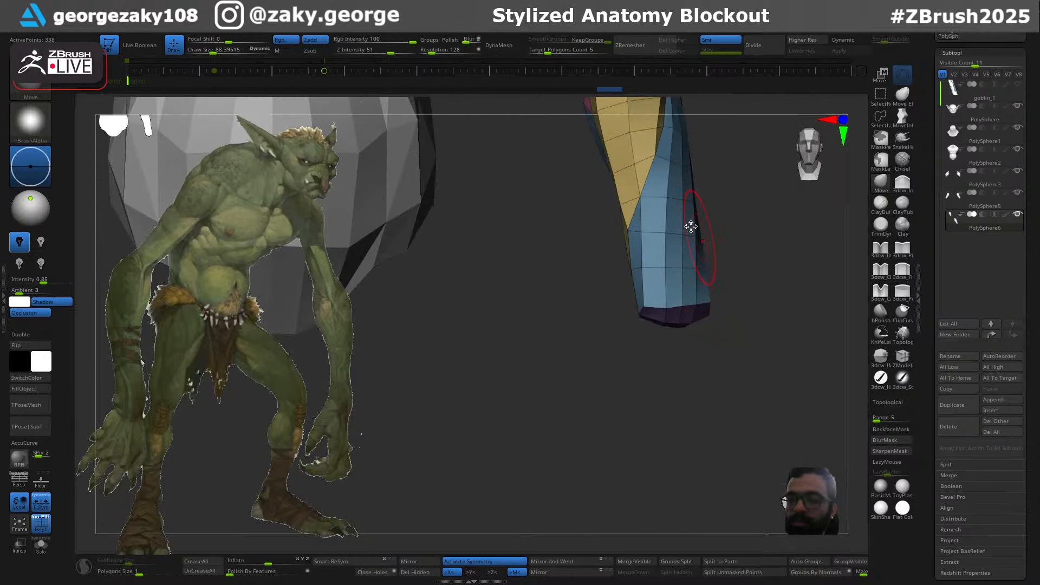
pyautogui.moveTo(679, 282); pyautogui.dragTo(703, 344, button='right')
# Select the upper arm subtool and adjust its elbow end against the forearm with the Move brush at about 173 draw size
pyautogui.keyDown('alt'); pyautogui.click(699, 347); pyautogui.keyUp('alt')
pyautogui.moveTo(687, 392)
pyautogui.mouseDown(button='right')
pyautogui.moveTo(706, 350)
pyautogui.moveTo(766, 332)
pyautogui.moveTo(669, 361)
pyautogui.mouseUp(button='right')
pyautogui.press('s')
pyautogui.moveTo(650, 347); pyautogui.dragTo(644, 347)
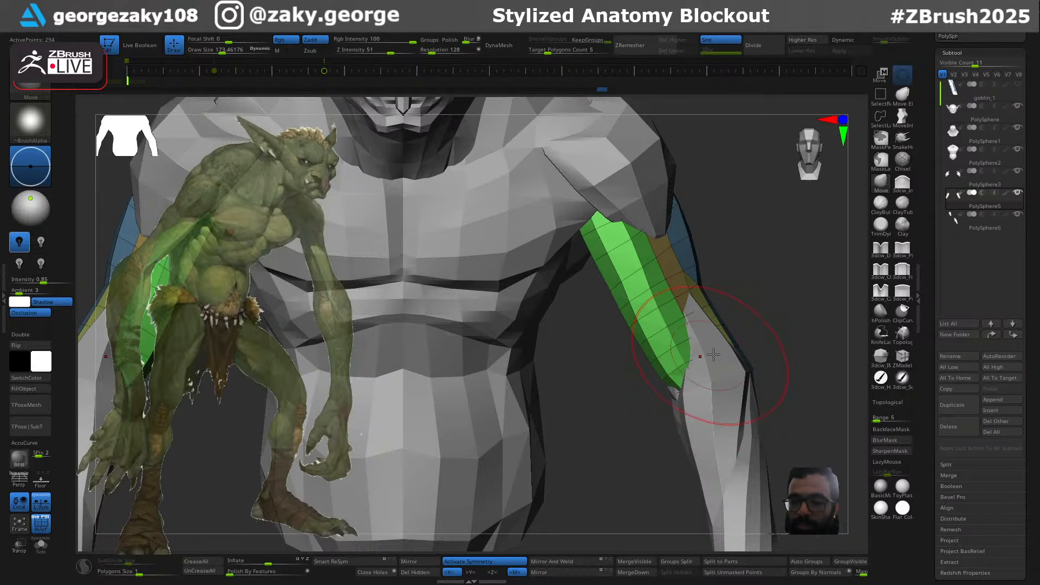
# Reselect the forearm subtool and shape its outer muscle mass near the elbow with an enlarged Move brush, starting at about 258 draw size
pyautogui.keyDown('alt'); pyautogui.click(736, 365); pyautogui.keyUp('alt')
pyautogui.press('s')
pyautogui.moveTo(728, 348); pyautogui.dragTo(734, 348)
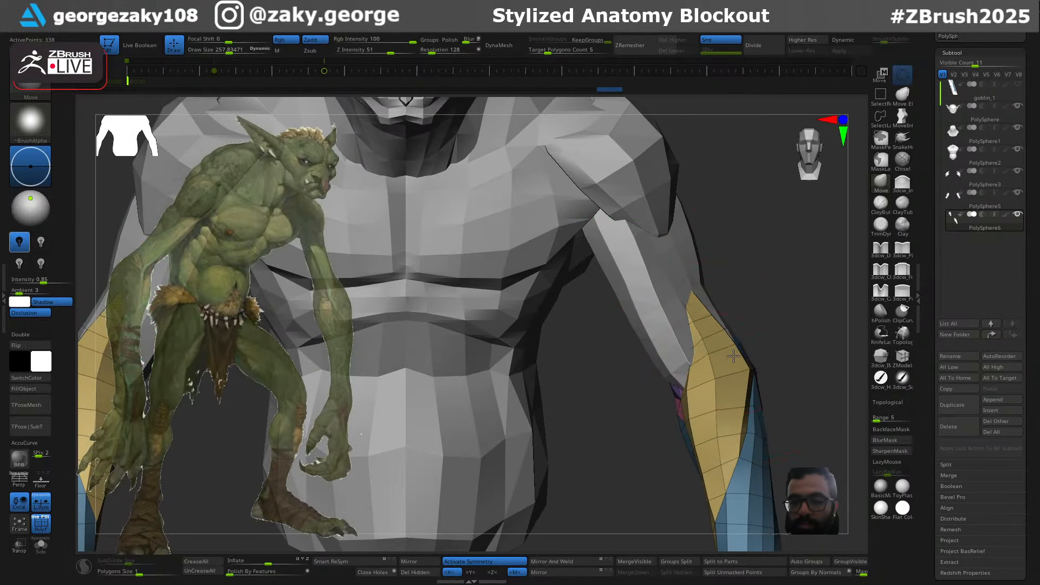
pyautogui.press('s')
pyautogui.moveTo(751, 350)
pyautogui.mouseDown(button='right')
pyautogui.moveTo(770, 343)
pyautogui.moveTo(723, 321)
pyautogui.mouseUp(button='right')
pyautogui.press('s')
pyautogui.moveTo(713, 309)
pyautogui.mouseDown()
pyautogui.moveTo(704, 310)
pyautogui.moveTo(699, 277)
pyautogui.mouseUp()
pyautogui.moveTo(756, 284)
pyautogui.mouseDown(button='right')
pyautogui.moveTo(744, 289)
pyautogui.moveTo(738, 273)
pyautogui.moveTo(742, 285)
pyautogui.moveTo(723, 295)
pyautogui.moveTo(716, 253)
pyautogui.moveTo(699, 268)
pyautogui.mouseUp(button='right')
# Fit the forearm's pointed outer muscle tip to the upper arm, alternating between both subtools with the Move brush at about 110 to 140
pyautogui.keyDown('alt'); pyautogui.click(718, 259); pyautogui.keyUp('alt')
pyautogui.press('s')
pyautogui.keyDown('alt'); pyautogui.click(696, 275); pyautogui.keyUp('alt')
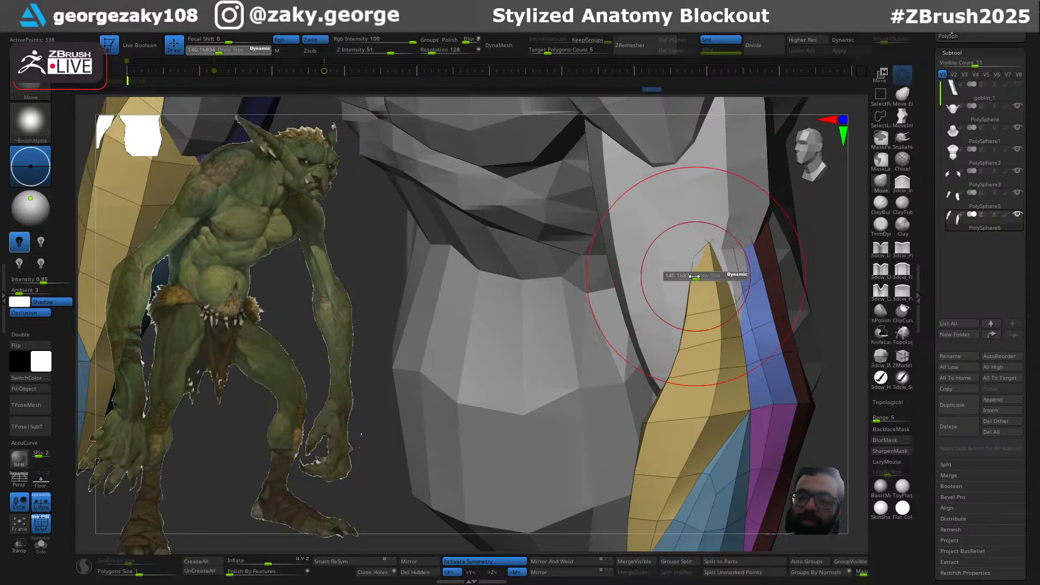
pyautogui.moveTo(699, 267); pyautogui.dragTo(728, 196, button='right')
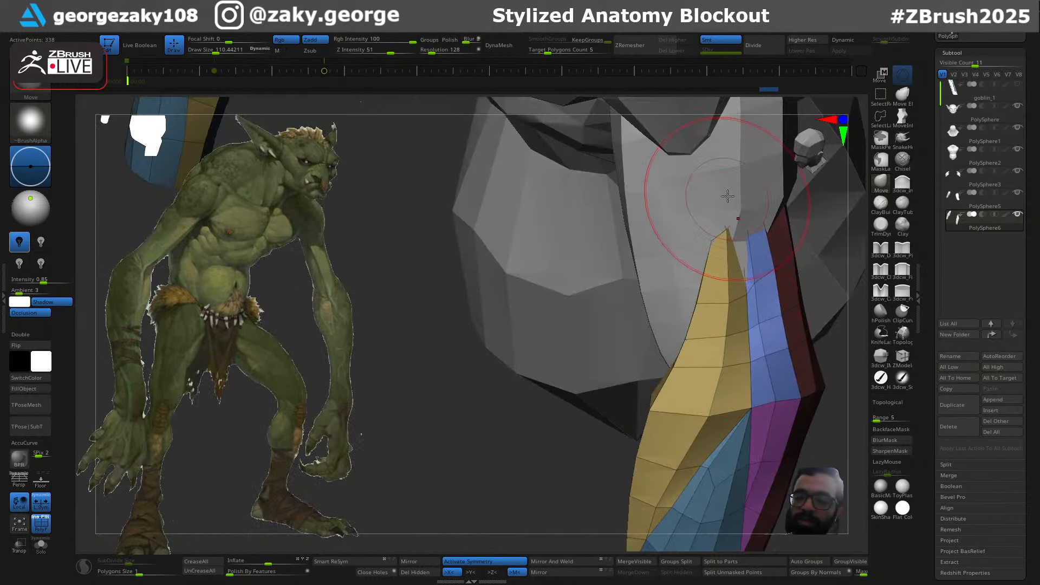
pyautogui.keyDown('alt'); pyautogui.click(733, 246); pyautogui.keyUp('alt')
pyautogui.moveTo(729, 237); pyautogui.dragTo(733, 226, button='right')
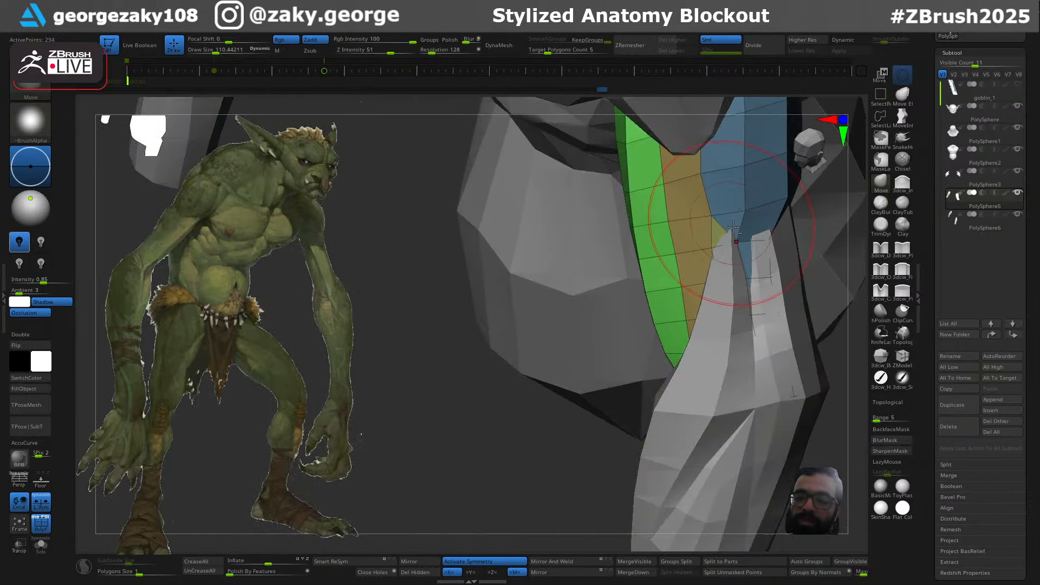
pyautogui.keyDown('alt'); pyautogui.click(727, 261); pyautogui.keyUp('alt')
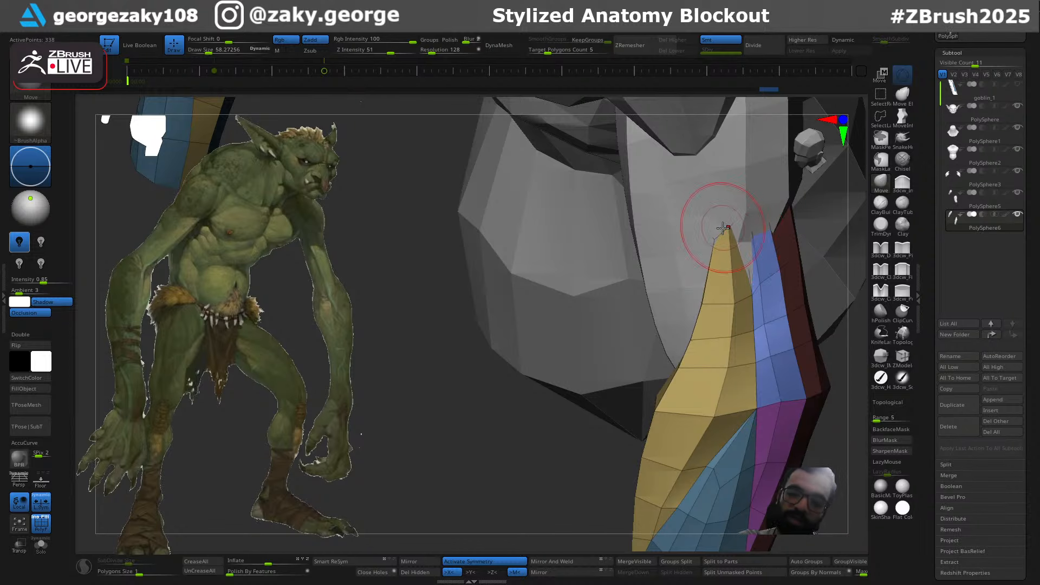
# Adjust the forearm's inner contour and lower section with the Move brush, enlarging it from about 80 to 217 draw size
pyautogui.press('s')
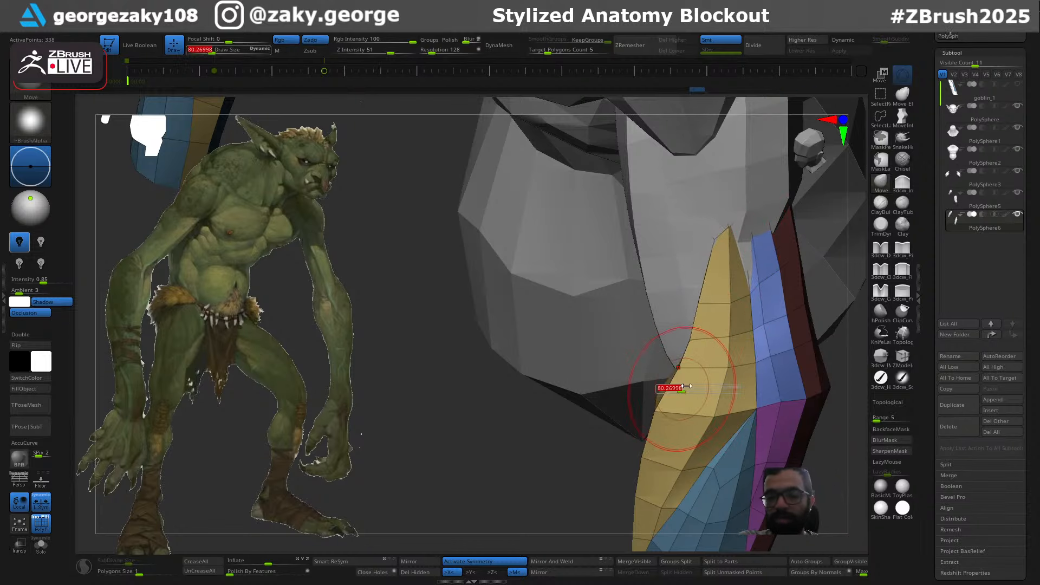
pyautogui.moveTo(676, 392)
pyautogui.mouseDown(button='right')
pyautogui.moveTo(718, 358)
pyautogui.moveTo(750, 364)
pyautogui.moveTo(774, 353)
pyautogui.moveTo(727, 359)
pyautogui.moveTo(747, 364)
pyautogui.moveTo(750, 417)
pyautogui.moveTo(787, 350)
pyautogui.moveTo(799, 353)
pyautogui.mouseUp(button='right')
pyautogui.press(']')
pyautogui.moveTo(742, 389); pyautogui.dragTo(738, 385)
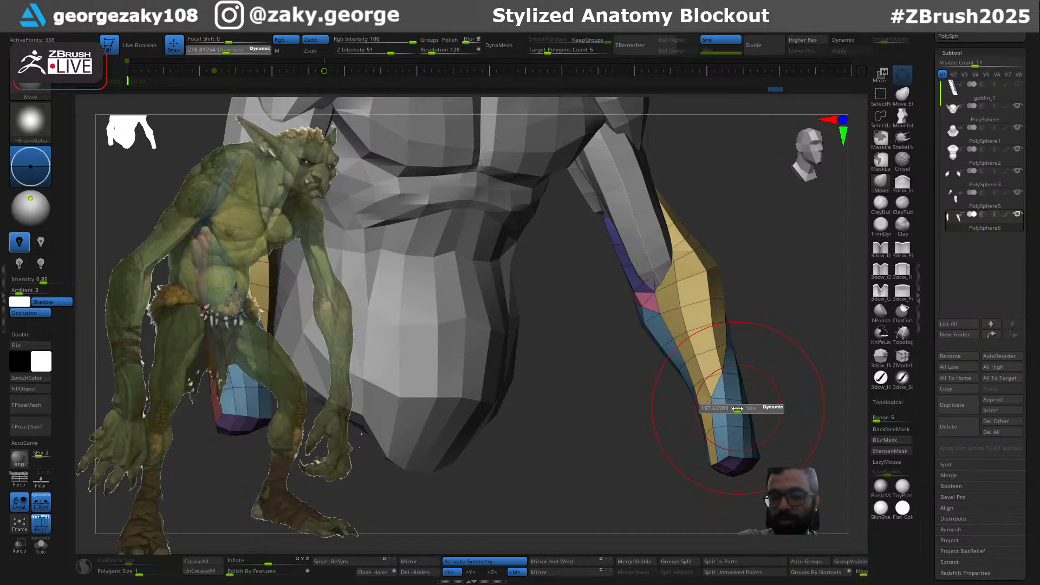
# Rotate the forearms slightly with the gizmo, then return to the Move brush and enlarge its draw size to about 622
pyautogui.moveTo(747, 409)
pyautogui.mouseDown(button='right')
pyautogui.moveTo(778, 418)
pyautogui.moveTo(745, 353)
pyautogui.moveTo(763, 367)
pyautogui.mouseUp(button='right')
pyautogui.press('w')
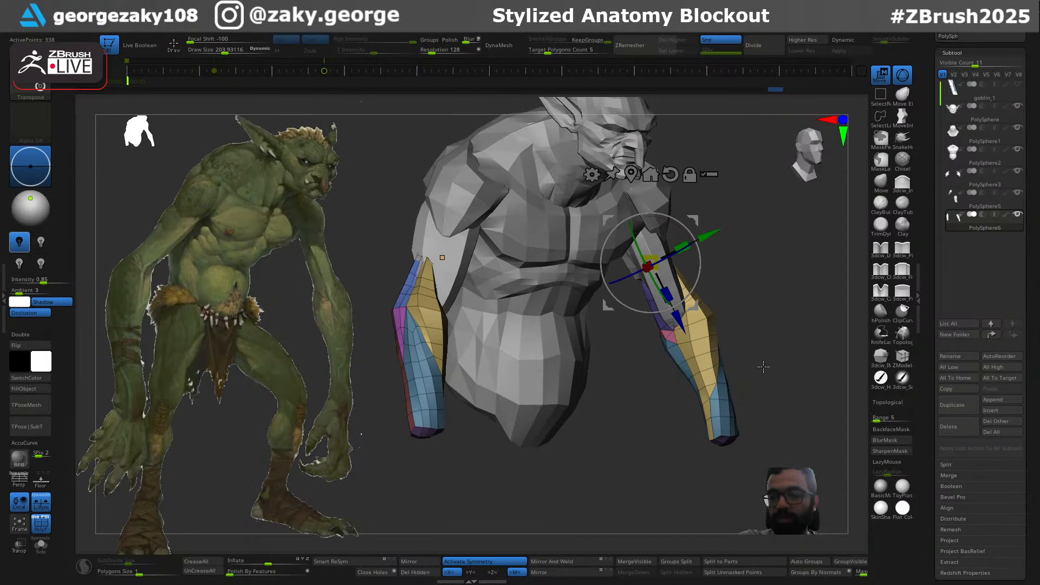
pyautogui.moveTo(700, 268); pyautogui.dragTo(701, 267)
pyautogui.press('q')
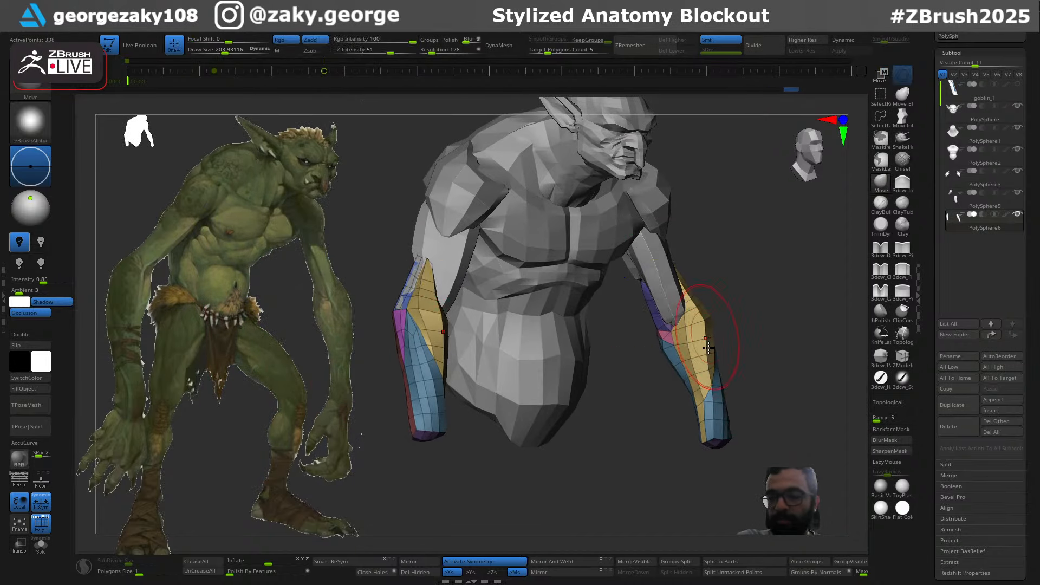
pyautogui.press('s')
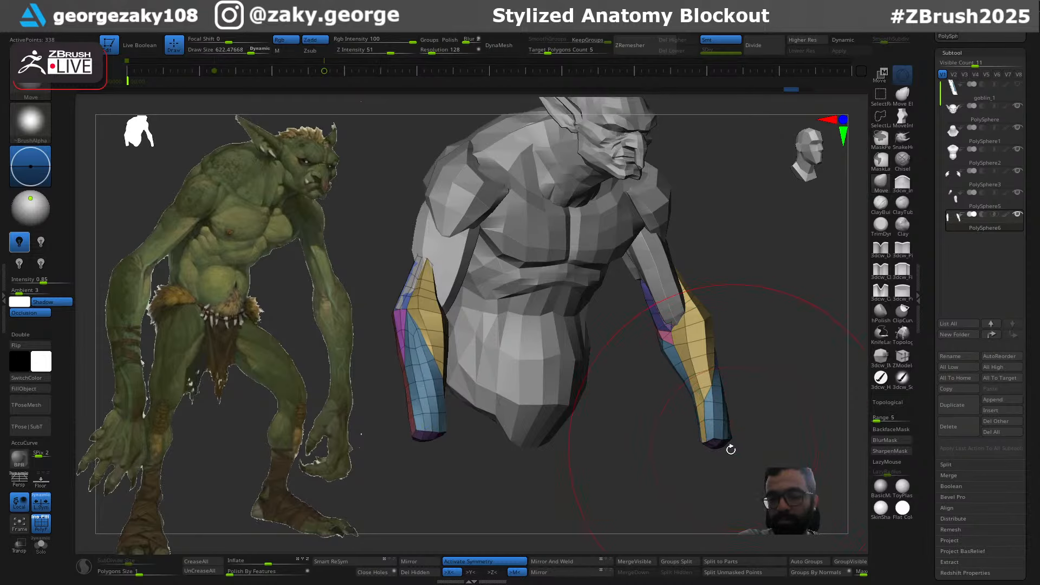
pyautogui.press('ctrl')
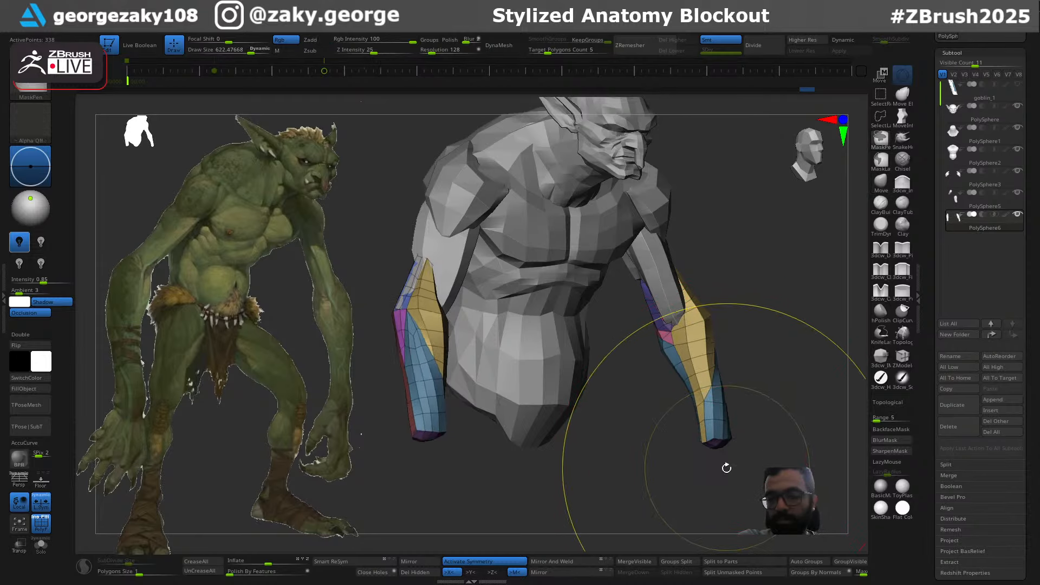
# Lengthen both forearms by pulling their wrist ends downward with the Move brush at about 611 draw size
pyautogui.moveTo(732, 448); pyautogui.dragTo(734, 398)
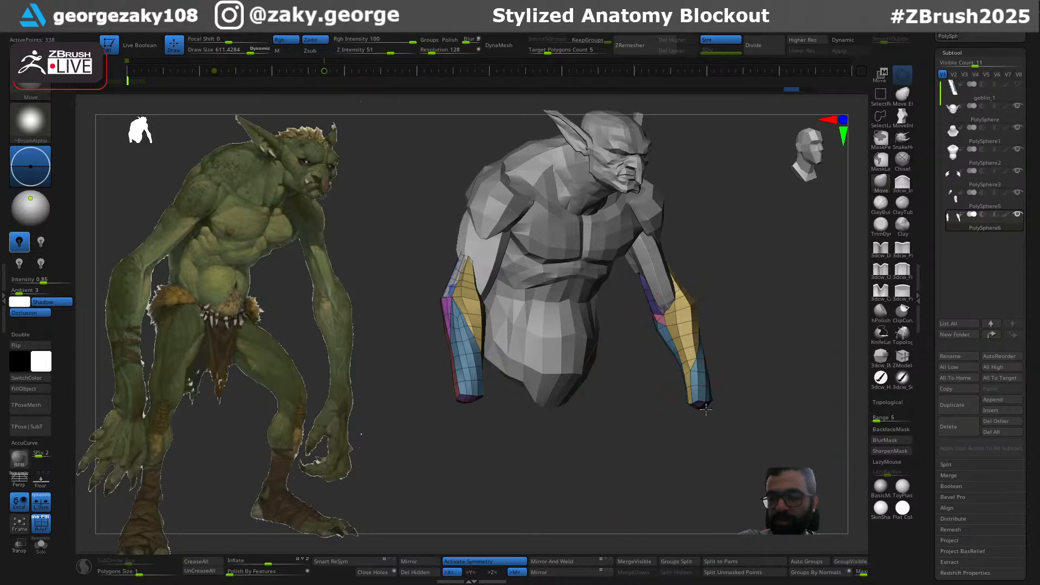
pyautogui.moveTo(705, 410); pyautogui.dragTo(715, 452)
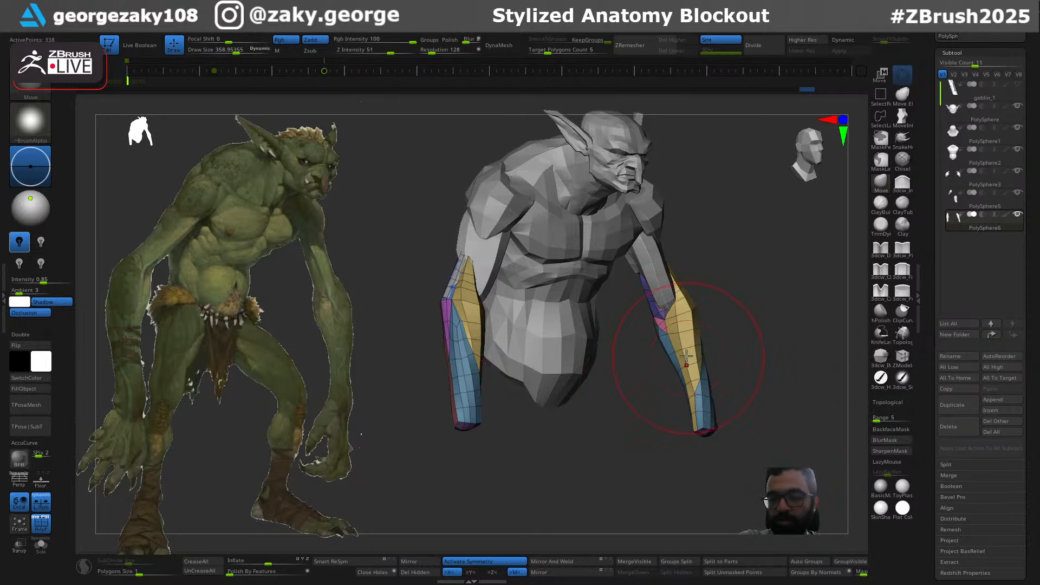
pyautogui.moveTo(663, 350); pyautogui.dragTo(728, 349, button='right')
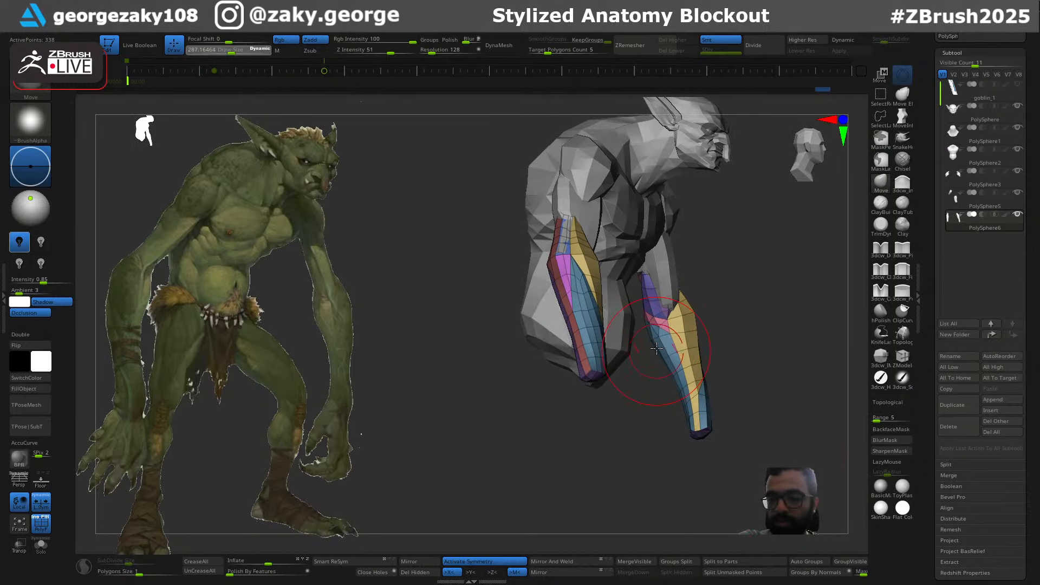
# Adjust the purple inner muscle on the forearm beside the elbow with the Move brush at about 191 draw size
pyautogui.moveTo(652, 301)
pyautogui.keyDown('ctrl'); pyautogui.mouseDown(button='right')
pyautogui.moveTo(695, 321)
pyautogui.moveTo(671, 303)
pyautogui.moveTo(695, 293)
pyautogui.moveTo(675, 302)
pyautogui.mouseUp(button='right'); pyautogui.keyUp('ctrl')
pyautogui.press('s')
pyautogui.press('s')
pyautogui.moveTo(674, 301); pyautogui.dragTo(671, 302)
pyautogui.moveTo(671, 304); pyautogui.dragTo(669, 308, button='right')
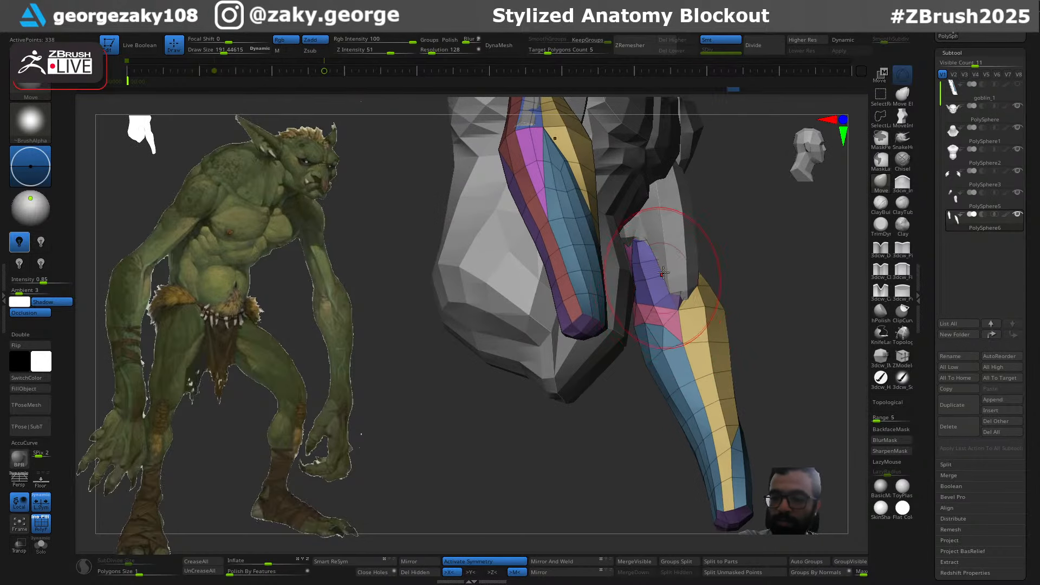
pyautogui.moveTo(663, 272)
pyautogui.mouseDown(button='right')
pyautogui.moveTo(678, 237)
pyautogui.moveTo(657, 286)
pyautogui.moveTo(622, 204)
pyautogui.moveTo(650, 213)
pyautogui.moveTo(671, 330)
pyautogui.moveTo(672, 316)
pyautogui.moveTo(664, 348)
pyautogui.moveTo(690, 365)
pyautogui.mouseUp(button='right')
# Fit the purple inner forearm tip against the upper arm, switching between both subtools with the Move brush at about 120 to 145
pyautogui.keyDown('alt'); pyautogui.click(677, 318); pyautogui.keyUp('alt')
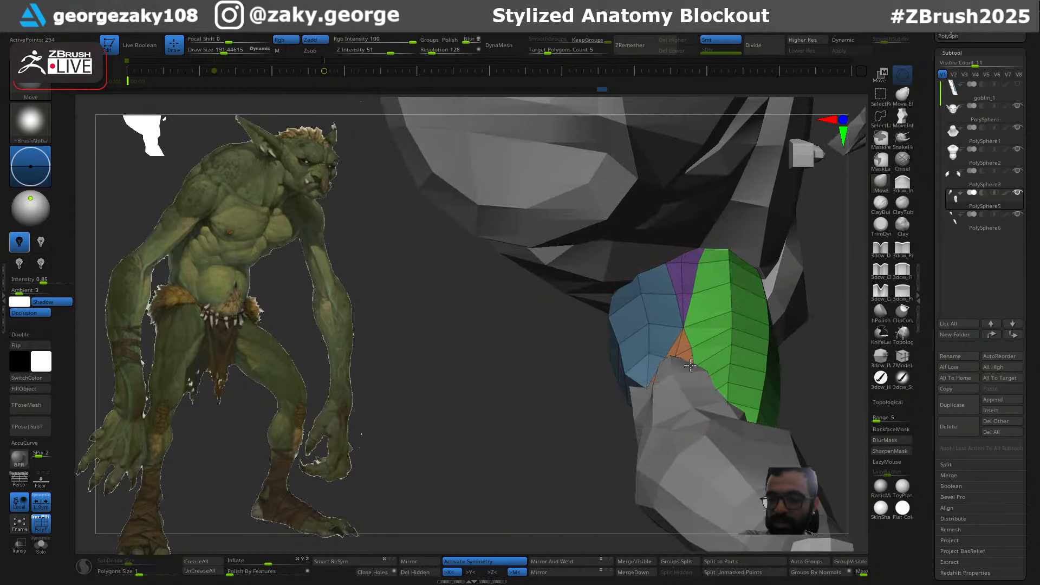
pyautogui.keyDown('alt'); pyautogui.click(691, 369); pyautogui.keyUp('alt')
pyautogui.press('s')
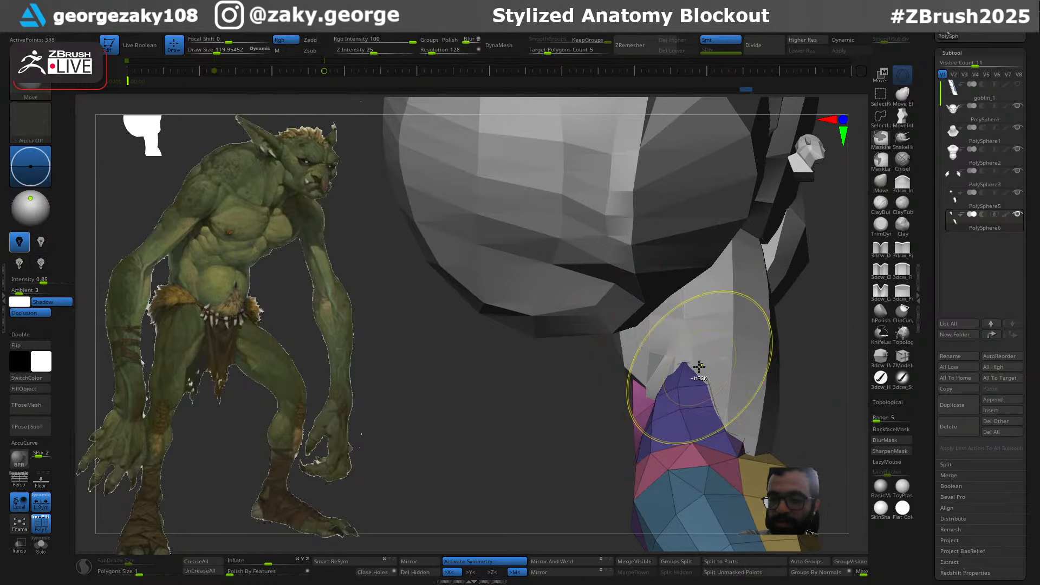
pyautogui.moveTo(684, 359); pyautogui.dragTo(694, 402, button='right')
pyautogui.keyDown('alt'); pyautogui.click(680, 361); pyautogui.keyUp('alt')
pyautogui.keyDown('alt'); pyautogui.click(685, 382); pyautogui.keyUp('alt')
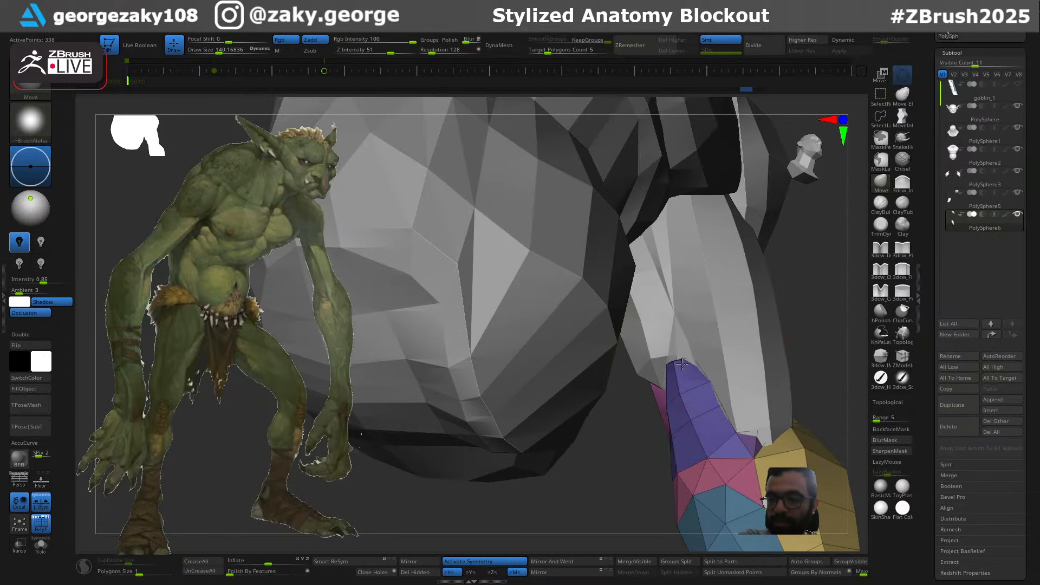
pyautogui.moveTo(689, 364)
pyautogui.mouseDown(button='right')
pyautogui.moveTo(704, 360)
pyautogui.moveTo(697, 349)
pyautogui.moveTo(661, 373)
pyautogui.moveTo(665, 419)
pyautogui.mouseUp(button='right')
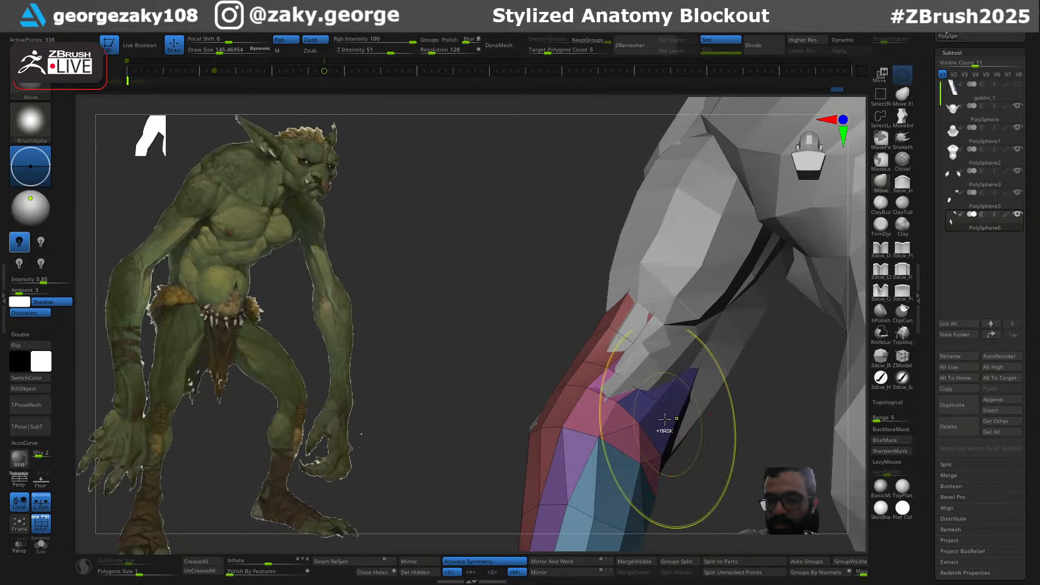
# Shape the back of the forearm where it wraps the elbow with the Move brush, starting at about 145 draw size
pyautogui.moveTo(642, 378); pyautogui.dragTo(627, 415, button='right')
pyautogui.press('s')
pyautogui.moveTo(626, 416); pyautogui.dragTo(626, 415)
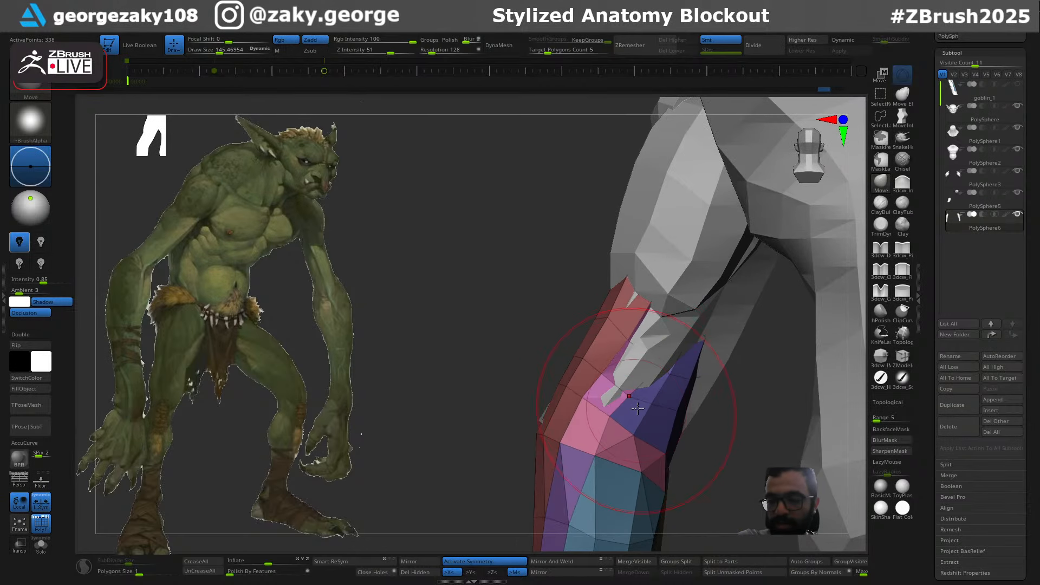
pyautogui.moveTo(603, 396)
pyautogui.mouseDown(button='right')
pyautogui.moveTo(656, 290)
pyautogui.moveTo(607, 357)
pyautogui.moveTo(560, 391)
pyautogui.moveTo(549, 461)
pyautogui.moveTo(539, 414)
pyautogui.moveTo(559, 366)
pyautogui.moveTo(603, 438)
pyautogui.mouseUp(button='right')
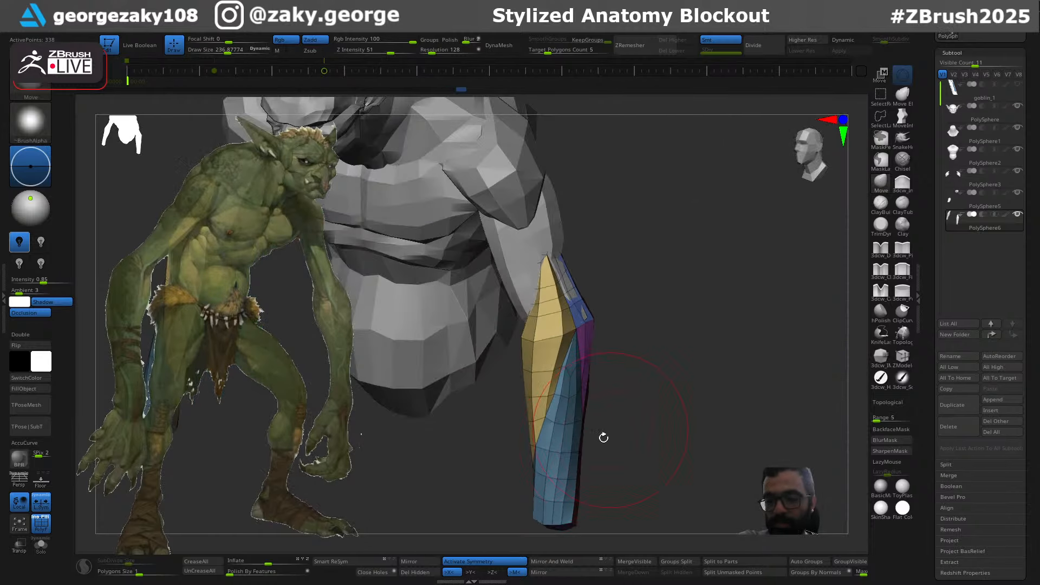
# Thicken the outer forearm with the 3dcw_Inflate brush at about 265 draw size
pyautogui.press('i')
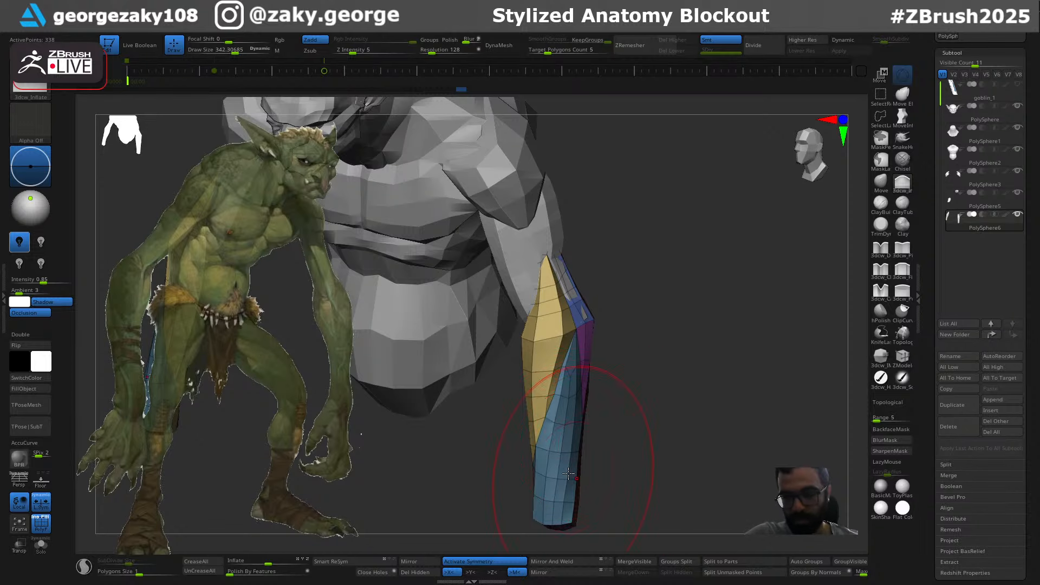
pyautogui.press('s')
pyautogui.moveTo(552, 401); pyautogui.dragTo(544, 396)
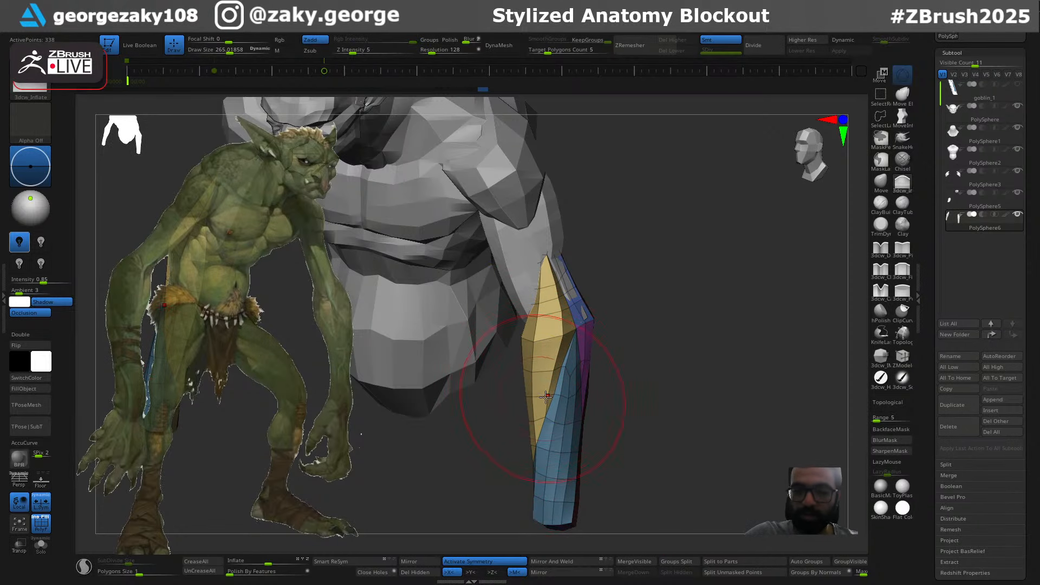
pyautogui.moveTo(548, 353); pyautogui.dragTo(554, 342)
# Select the upper arm subtool and build up its narrow tendon above the elbow with the Standard brush at about 168 draw size
pyautogui.moveTo(558, 347); pyautogui.dragTo(467, 341, button='right')
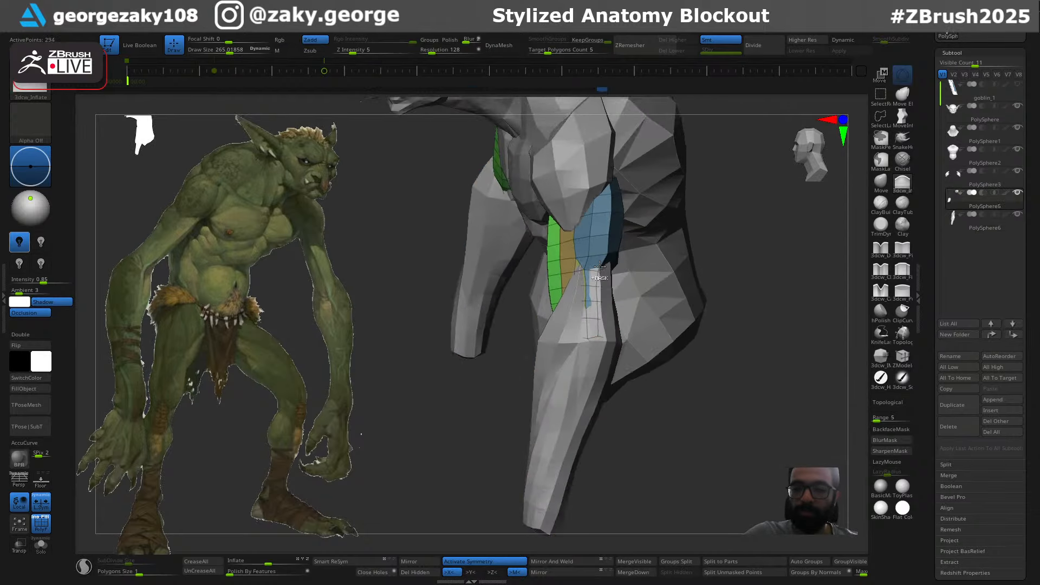
pyautogui.moveTo(541, 347); pyautogui.dragTo(588, 303, button='right')
pyautogui.press('b')
pyautogui.press('s')
pyautogui.press('t')
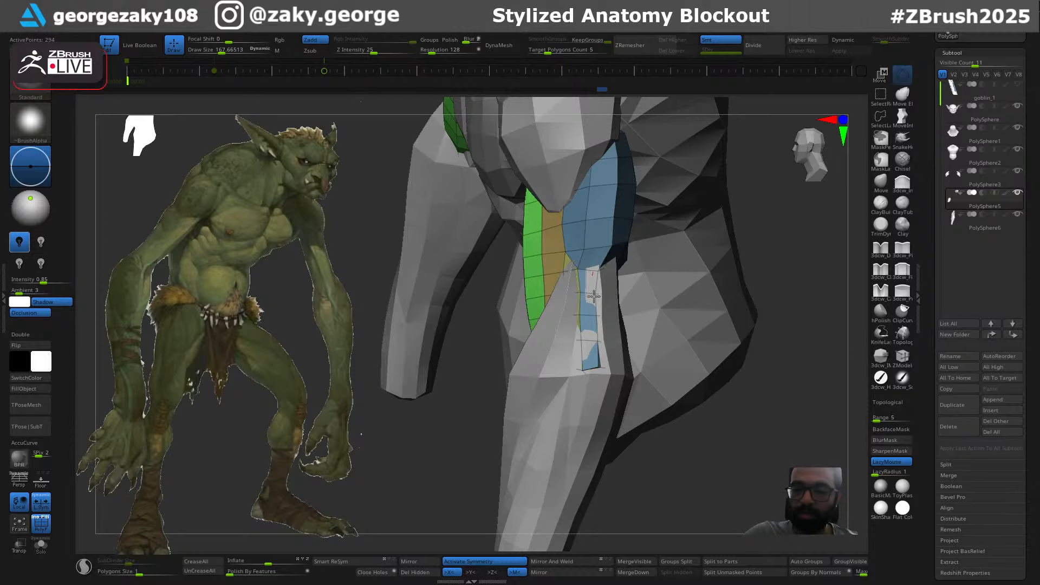
pyautogui.moveTo(594, 296); pyautogui.dragTo(590, 346)
# Reshape the lower end of the upper arm's blue tendon at the elbow with the Move brush
pyautogui.moveTo(590, 373); pyautogui.dragTo(598, 312, button='right')
pyautogui.moveTo(577, 390); pyautogui.dragTo(596, 374, button='right')
pyautogui.press('b')
pyautogui.press('m')
pyautogui.press('v')
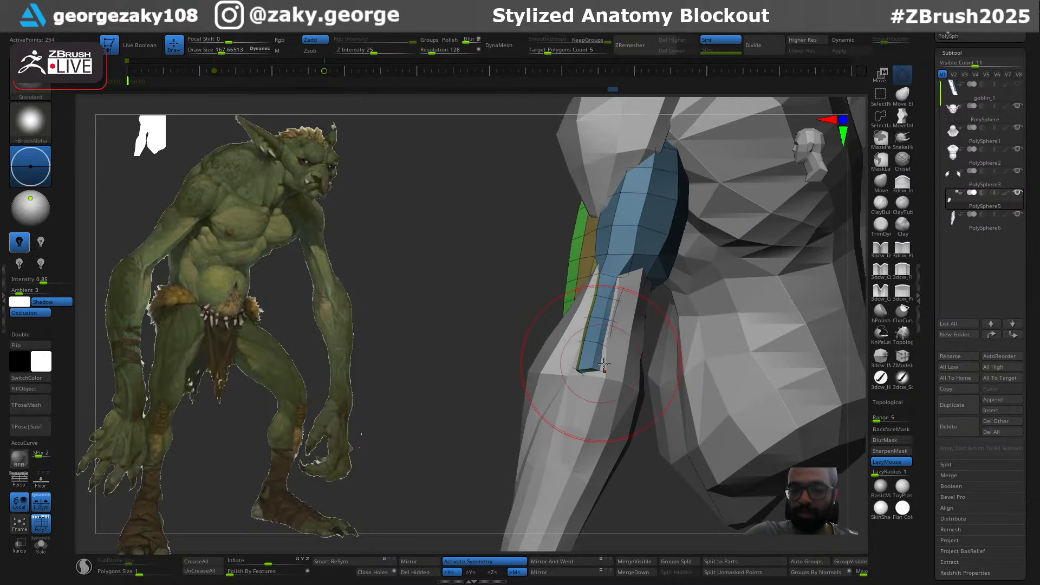
pyautogui.press('s')
pyautogui.moveTo(595, 366); pyautogui.dragTo(584, 365)
pyautogui.moveTo(583, 365); pyautogui.dragTo(660, 368, button='right')
pyautogui.press('s')
pyautogui.press('s')
pyautogui.moveTo(598, 371); pyautogui.dragTo(609, 358)
pyautogui.moveTo(596, 344); pyautogui.dragTo(592, 343)
# Reselect the forearm subtool and fit its edge around the tendon's end with the Move brush at about 120 draw size
pyautogui.keyDown('alt'); pyautogui.click(578, 377); pyautogui.keyUp('alt')
pyautogui.moveTo(586, 338); pyautogui.dragTo(572, 378, button='right')
pyautogui.press('s')
pyautogui.press('s')
pyautogui.moveTo(572, 378); pyautogui.dragTo(564, 379)
pyautogui.moveTo(571, 382); pyautogui.dragTo(566, 378, button='right')
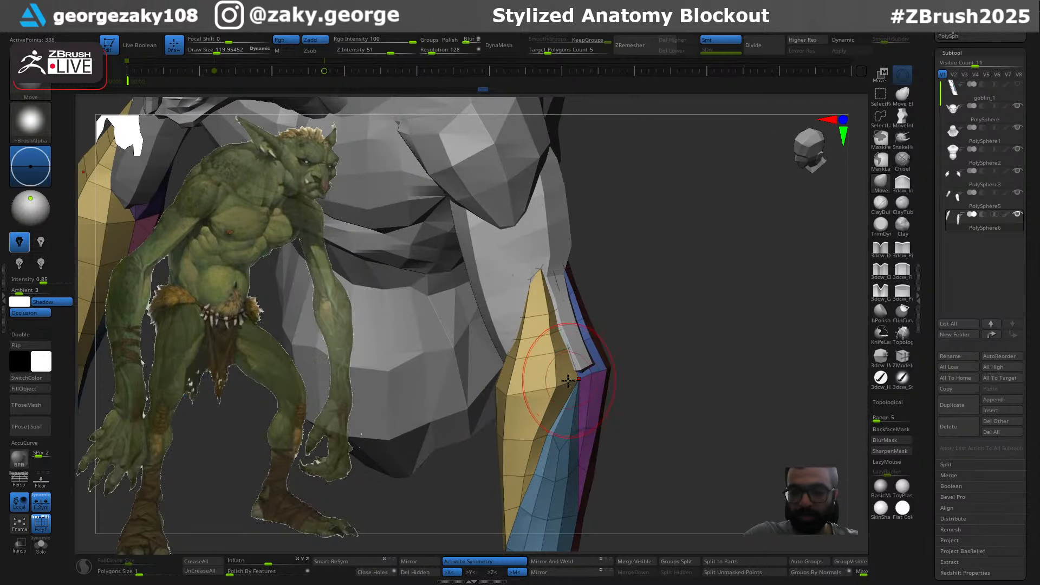
pyautogui.moveTo(575, 376); pyautogui.dragTo(584, 372)
# Refine the corner where the yellow, blue and magenta forearm sections meet with the Move brush at about 65 draw size
pyautogui.moveTo(580, 371); pyautogui.dragTo(573, 369, button='right')
pyautogui.press('s')
pyautogui.moveTo(568, 329); pyautogui.dragTo(558, 329)
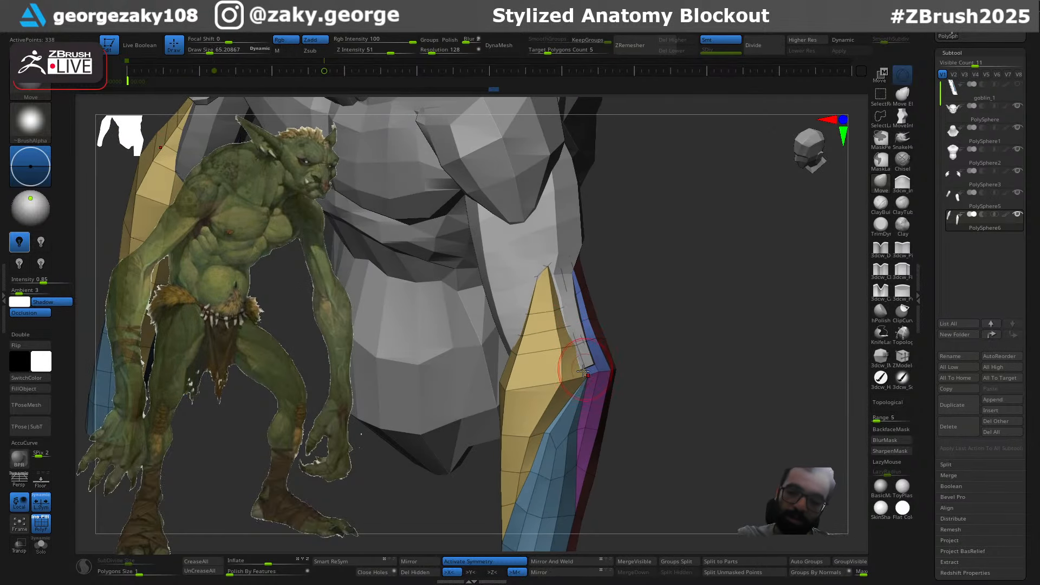
pyautogui.moveTo(570, 386); pyautogui.dragTo(548, 388, button='right')
pyautogui.keyDown('shift'); pyautogui.moveTo(545, 394); pyautogui.dragTo(537, 390); pyautogui.keyUp('shift')
# Adjust the contour of the yellow outer forearm muscle with the Move brush at about 97 to 101 draw size
pyautogui.press('s')
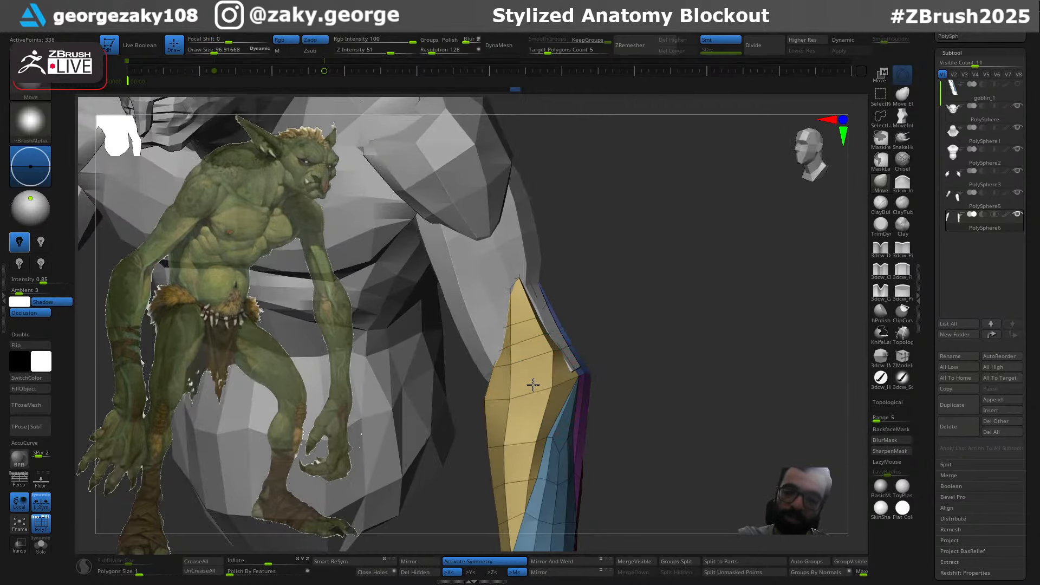
pyautogui.moveTo(536, 381); pyautogui.dragTo(566, 342, button='right')
pyautogui.press('s')
pyautogui.moveTo(544, 384); pyautogui.dragTo(545, 385)
pyautogui.moveTo(564, 318); pyautogui.dragTo(616, 316, button='right')
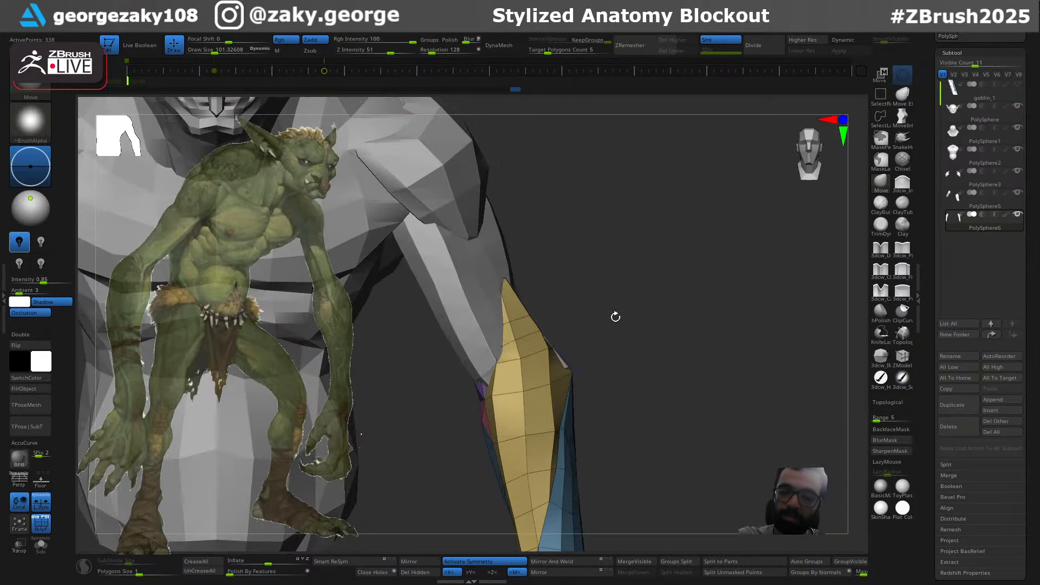
# Refine the forearm's inner elbow with the Move brush at about 120 and 97 draw size, then select the upper arm subtool
pyautogui.moveTo(587, 350)
pyautogui.mouseDown(button='right')
pyautogui.moveTo(615, 341)
pyautogui.moveTo(555, 382)
pyautogui.moveTo(585, 352)
pyautogui.moveTo(601, 357)
pyautogui.moveTo(599, 370)
pyautogui.moveTo(673, 341)
pyautogui.moveTo(673, 372)
pyautogui.moveTo(655, 373)
pyautogui.moveTo(652, 362)
pyautogui.mouseUp(button='right')
pyautogui.press('ctrl')
pyautogui.press('s')
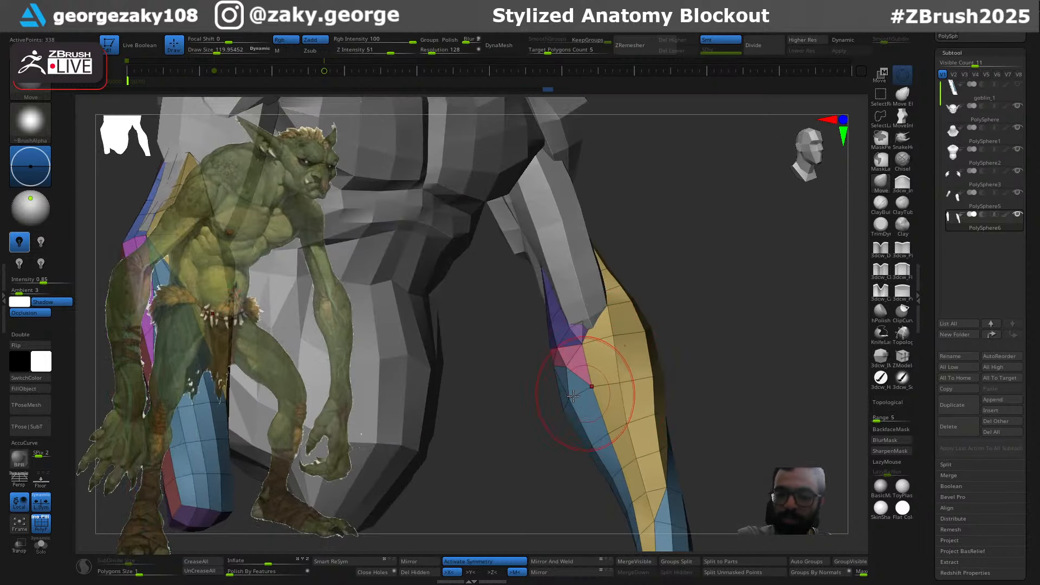
pyautogui.press('s')
pyautogui.moveTo(558, 345); pyautogui.dragTo(548, 345)
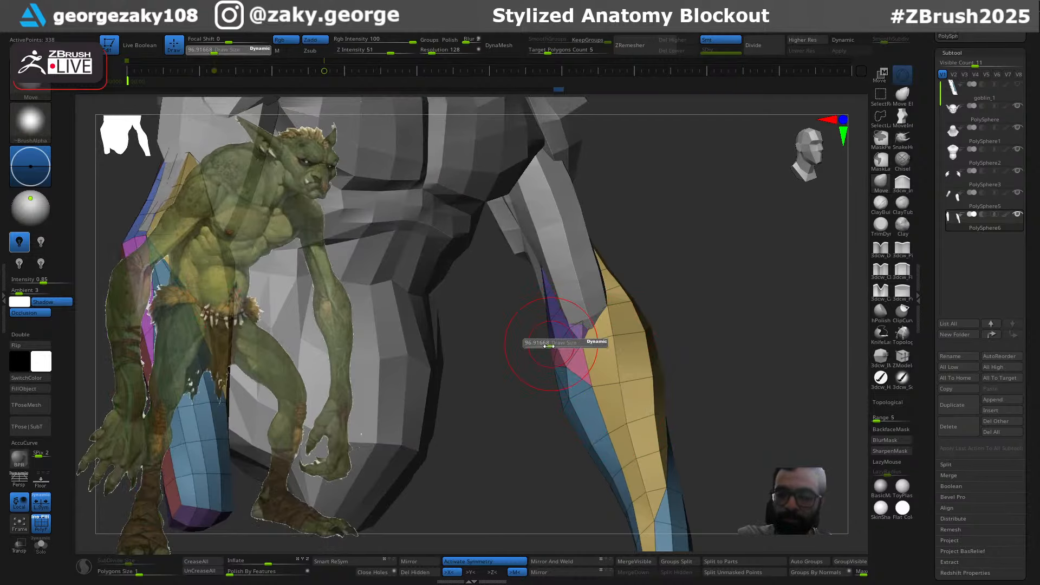
pyautogui.moveTo(552, 332)
pyautogui.mouseDown(button='right')
pyautogui.moveTo(503, 316)
pyautogui.moveTo(527, 311)
pyautogui.mouseUp(button='right')
pyautogui.keyDown('alt'); pyautogui.click(529, 312); pyautogui.keyUp('alt')
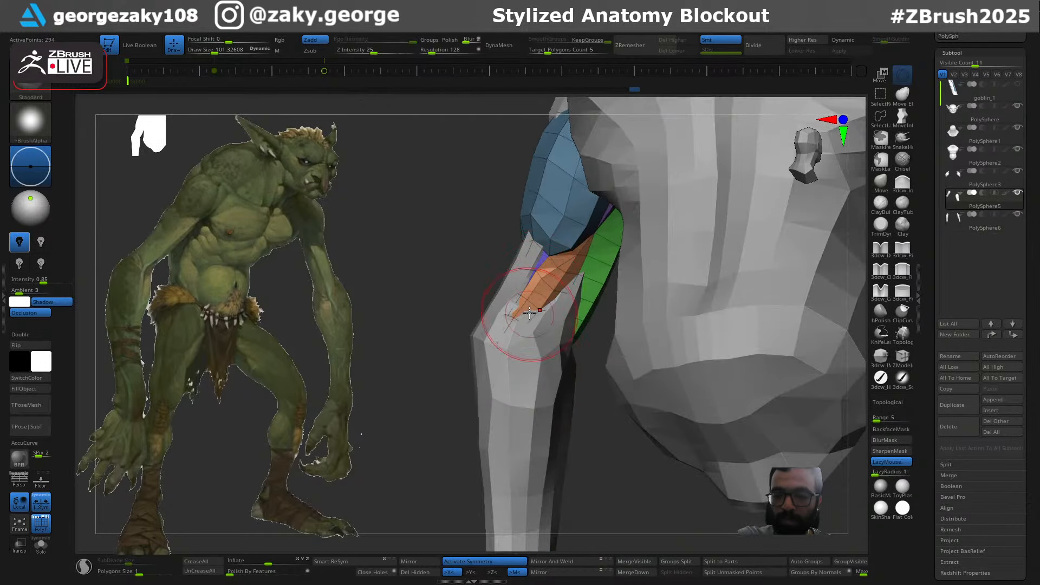
# Try to bulge the upper arm's orange back section over the elbow with the Standard brush, and undo the strokes
pyautogui.press('s')
pyautogui.moveTo(541, 317); pyautogui.dragTo(539, 331)
pyautogui.hotkey('ctrl', 'z')
pyautogui.press('s')
pyautogui.moveTo(553, 315); pyautogui.dragTo(568, 295)
pyautogui.press('ctrl')
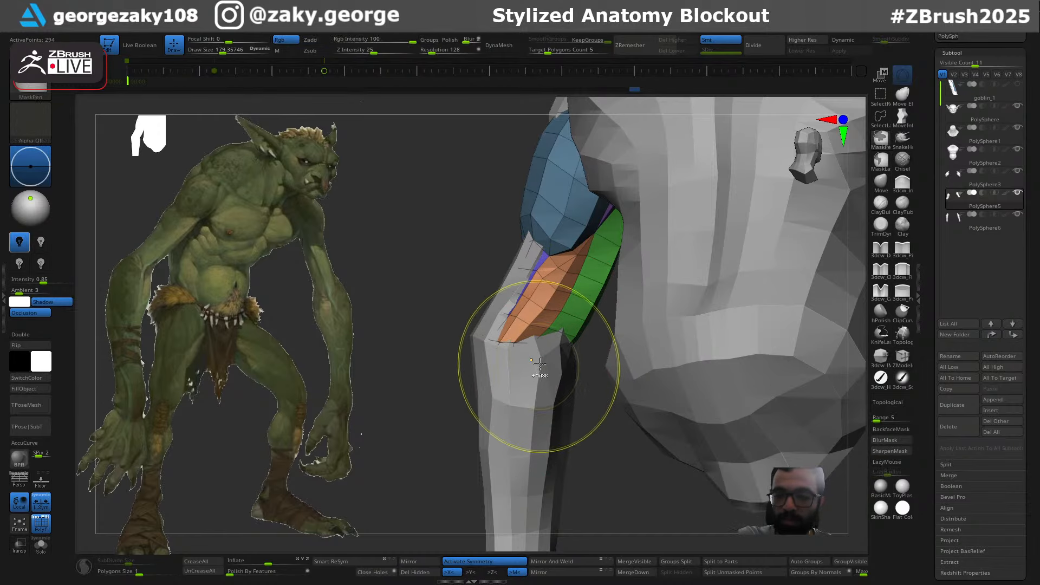
pyautogui.press('b')
pyautogui.press('s')
pyautogui.press('t')
pyautogui.hotkey('ctrl', 'z')
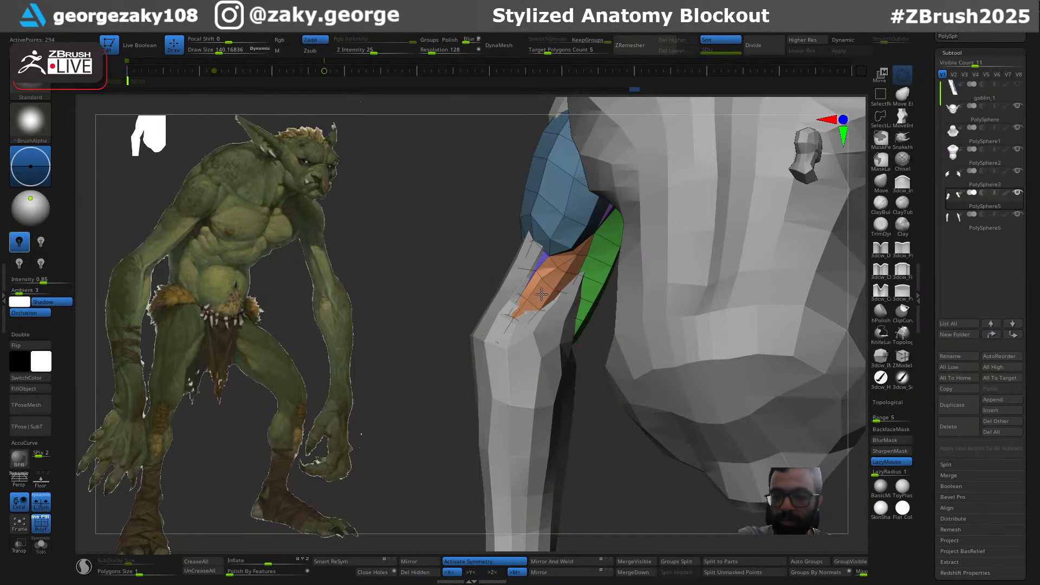
# Build up the orange section's lower tip with the Standard brush at about 140, then refine its edge with the Move brush at about 76
pyautogui.moveTo(509, 321); pyautogui.dragTo(504, 341)
pyautogui.moveTo(511, 349)
pyautogui.mouseDown(button='right')
pyautogui.moveTo(531, 260)
pyautogui.moveTo(515, 340)
pyautogui.moveTo(504, 325)
pyautogui.moveTo(521, 328)
pyautogui.moveTo(495, 309)
pyautogui.moveTo(487, 325)
pyautogui.mouseUp(button='right')
pyautogui.press('b')
pyautogui.press('m')
pyautogui.press('v')
pyautogui.press('s')
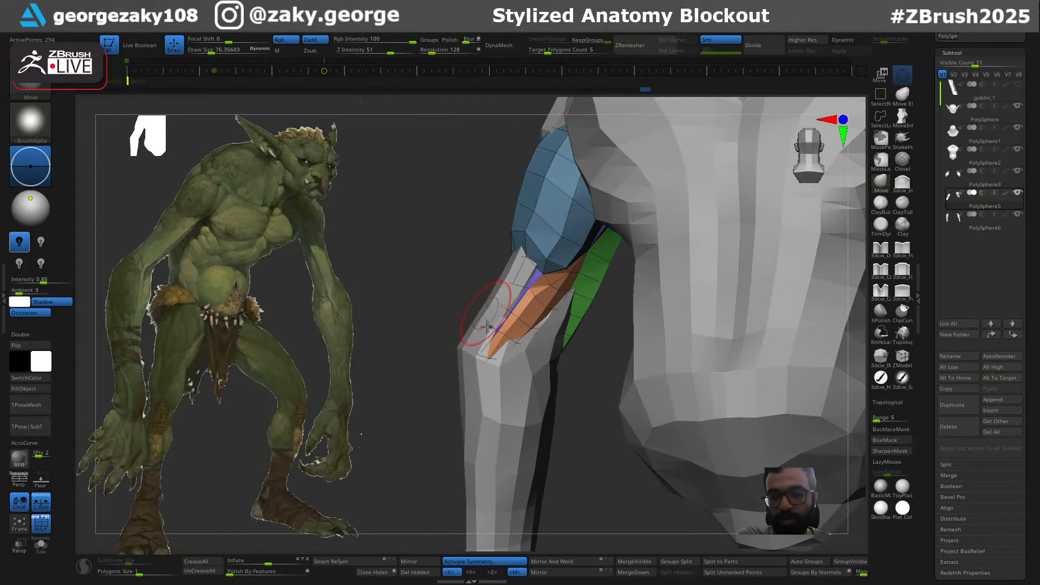
pyautogui.moveTo(517, 294); pyautogui.dragTo(547, 249, button='right')
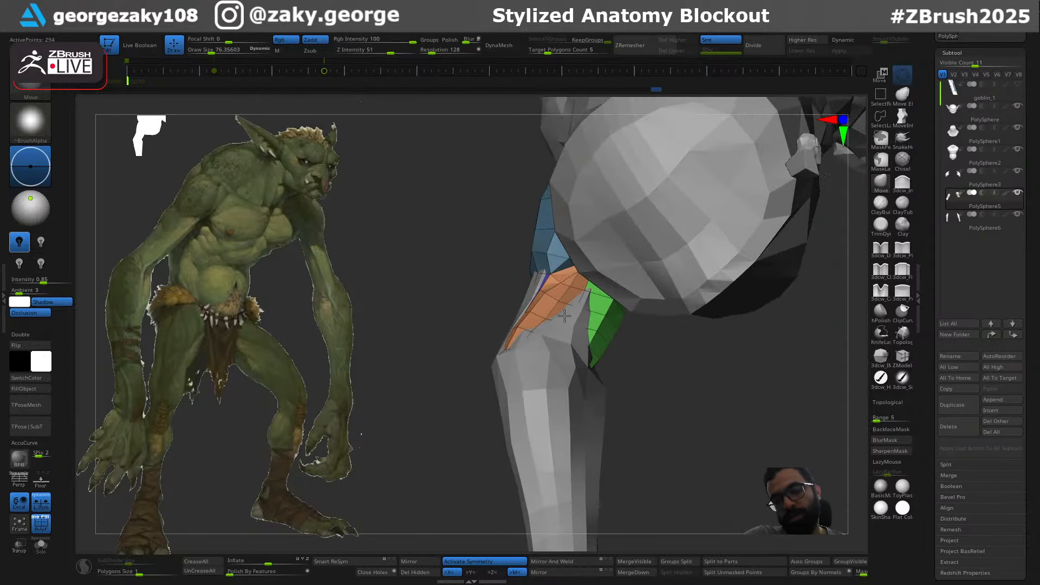
# Adjust the elbow junction from below, working on the forearm and then the upper arm with the Move brush at about 84 to 140
pyautogui.keyDown('alt'); pyautogui.click(552, 346); pyautogui.keyUp('alt')
pyautogui.moveTo(564, 320); pyautogui.dragTo(578, 289, button='right')
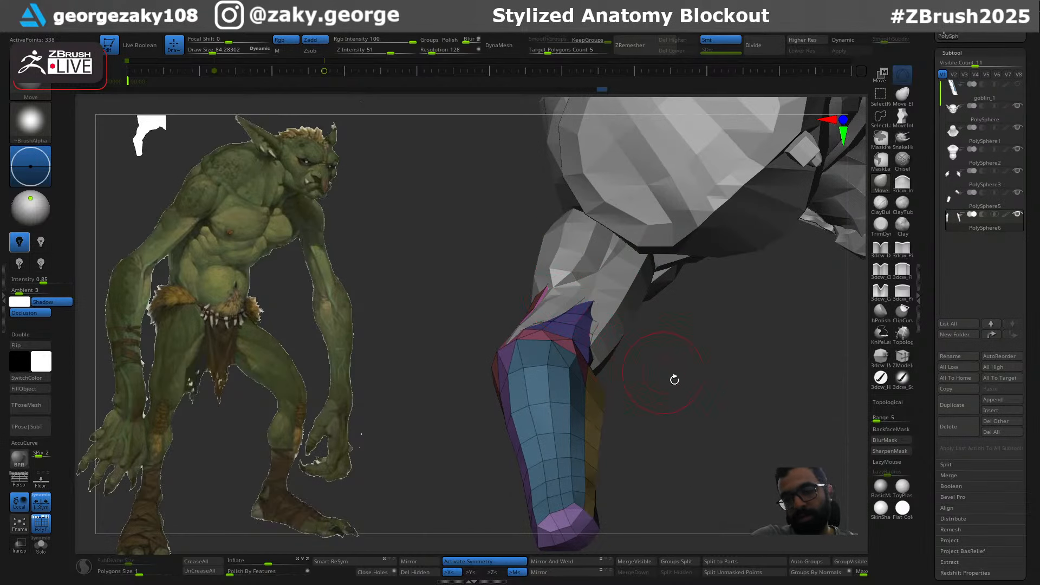
pyautogui.moveTo(674, 379)
pyautogui.mouseDown(button='right')
pyautogui.moveTo(571, 329)
pyautogui.moveTo(564, 312)
pyautogui.moveTo(574, 335)
pyautogui.moveTo(603, 320)
pyautogui.moveTo(551, 300)
pyautogui.mouseUp(button='right')
pyautogui.press('s')
pyautogui.press('s')
pyautogui.keyDown('alt'); pyautogui.click(586, 323); pyautogui.keyUp('alt')
pyautogui.hotkey('ctrl', 'z')
pyautogui.press('s')
pyautogui.moveTo(550, 301); pyautogui.dragTo(555, 300)
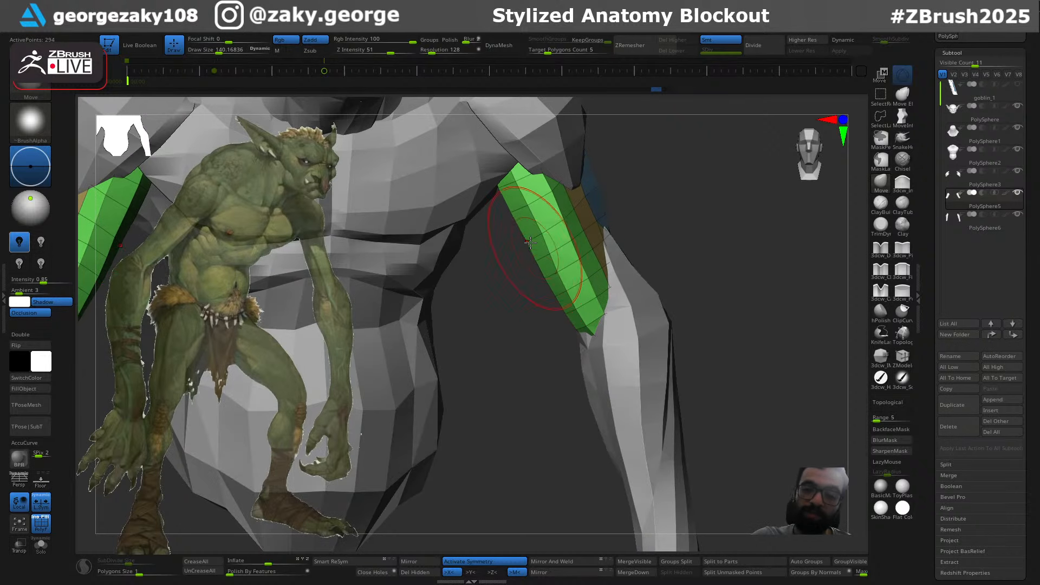
# Select the forearm subtool and refine the base of its purple inner tip with the Move brush at about 52 draw size
pyautogui.moveTo(566, 307)
pyautogui.keyDown('ctrl'); pyautogui.mouseDown(button='right')
pyautogui.moveTo(592, 364)
pyautogui.moveTo(603, 367)
pyautogui.moveTo(625, 307)
pyautogui.mouseUp(button='right'); pyautogui.keyUp('ctrl')
pyautogui.keyDown('alt'); pyautogui.click(604, 367); pyautogui.keyUp('alt')
pyautogui.press('s')
pyautogui.moveTo(625, 307); pyautogui.dragTo(615, 313)
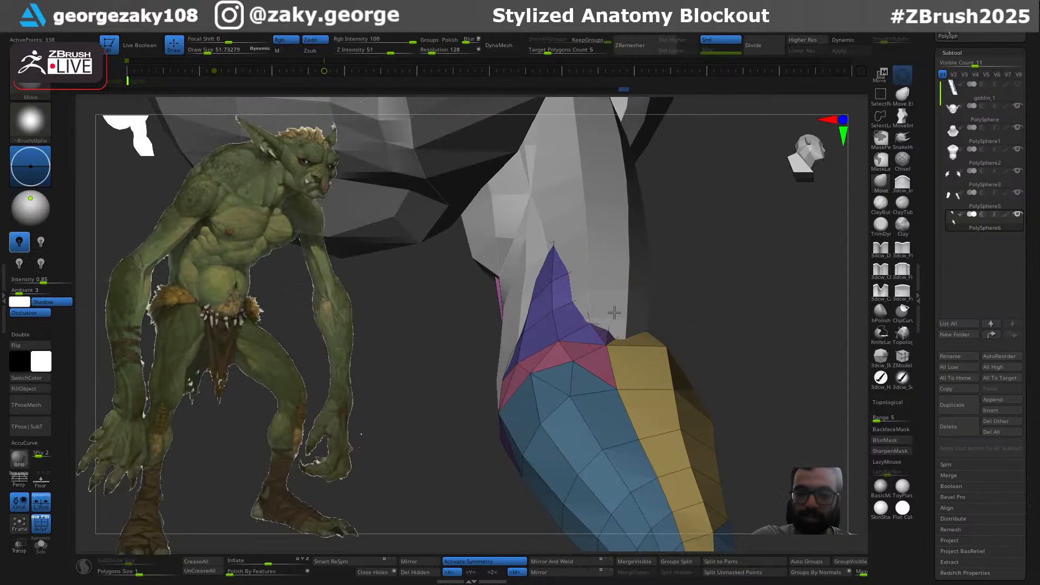
pyautogui.moveTo(610, 329)
pyautogui.mouseDown(button='right')
pyautogui.moveTo(568, 407)
pyautogui.moveTo(563, 387)
pyautogui.moveTo(591, 343)
pyautogui.moveTo(599, 358)
pyautogui.mouseUp(button='right')
pyautogui.press('s')
pyautogui.moveTo(599, 359); pyautogui.dragTo(608, 357)
# Shape the yellow outer forearm muscle and its pointed tip with the Move brush, reducing it from about 110 to 30 draw size
pyautogui.moveTo(608, 352); pyautogui.dragTo(542, 331, button='right')
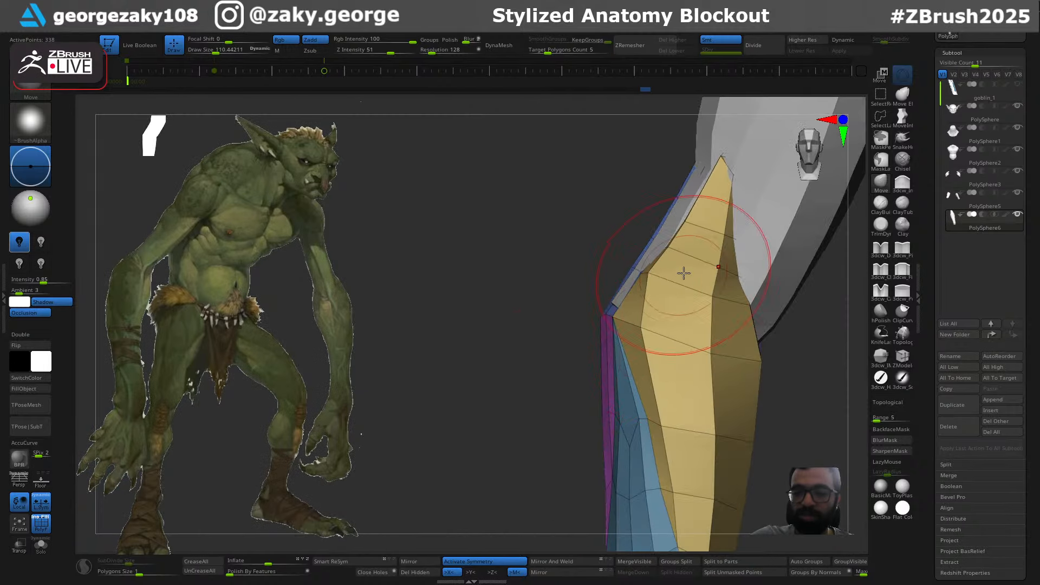
pyautogui.keyDown('alt'); pyautogui.moveTo(682, 271); pyautogui.dragTo(573, 351, button='right'); pyautogui.keyUp('alt')
pyautogui.moveTo(613, 292); pyautogui.dragTo(606, 281)
pyautogui.moveTo(606, 281); pyautogui.dragTo(629, 294, button='right')
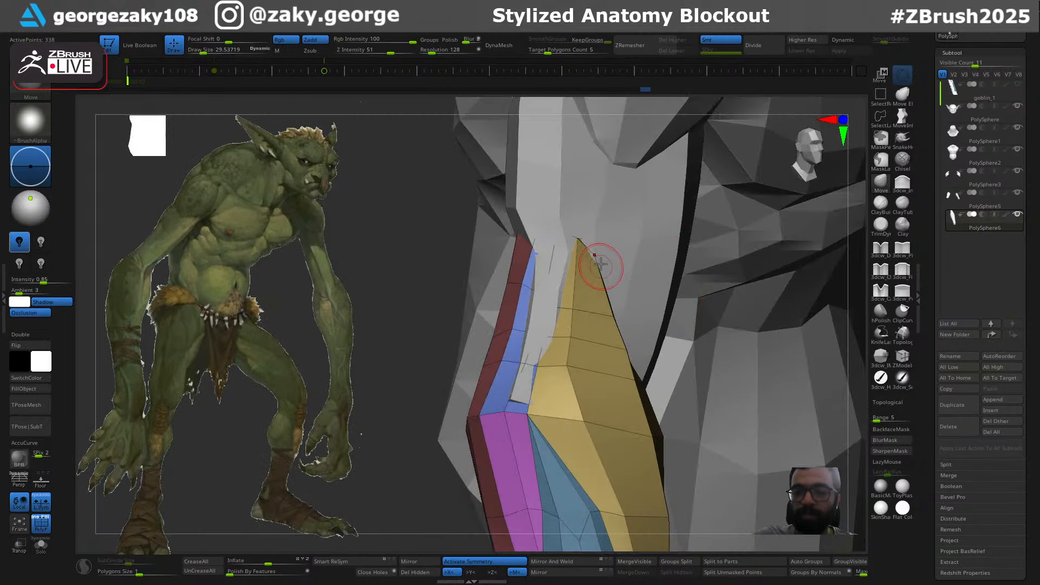
pyautogui.moveTo(578, 237); pyautogui.dragTo(590, 239)
pyautogui.moveTo(589, 239)
pyautogui.mouseDown(button='right')
pyautogui.moveTo(616, 252)
pyautogui.moveTo(632, 289)
pyautogui.moveTo(584, 285)
pyautogui.moveTo(623, 230)
pyautogui.mouseUp(button='right')
# Return to the stored reference-overlay view and adjust the forearm's wrist end with the Move brush, enlarging it to about 439 draw size
pyautogui.keyDown('shift'); pyautogui.moveTo(661, 281); pyautogui.dragTo(707, 343, button='right'); pyautogui.keyUp('shift')
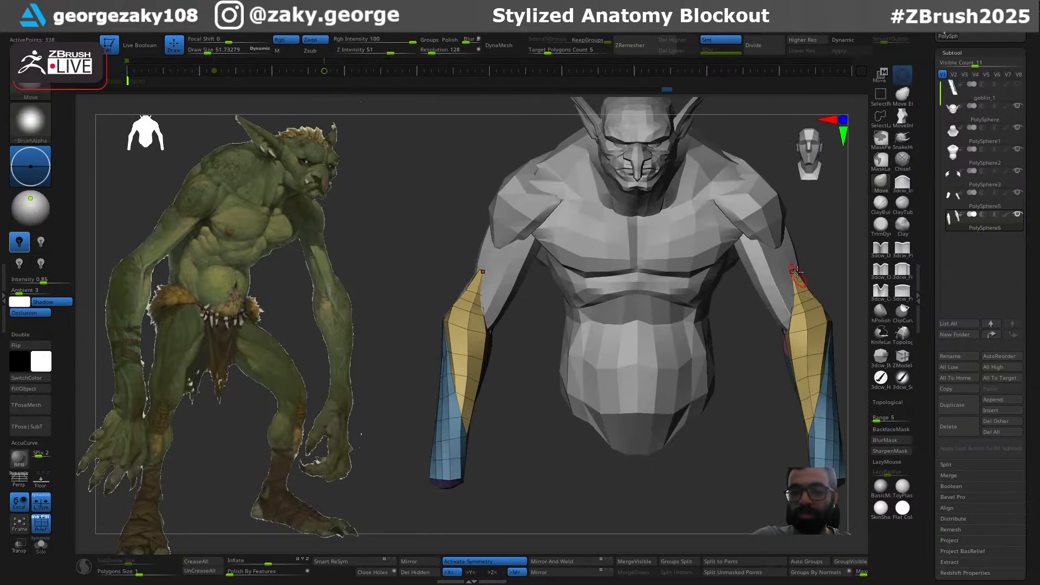
pyautogui.moveTo(805, 286)
pyautogui.mouseDown(button='right')
pyautogui.moveTo(820, 274)
pyautogui.moveTo(634, 262)
pyautogui.moveTo(706, 287)
pyautogui.moveTo(731, 281)
pyautogui.moveTo(716, 286)
pyautogui.mouseUp(button='right')
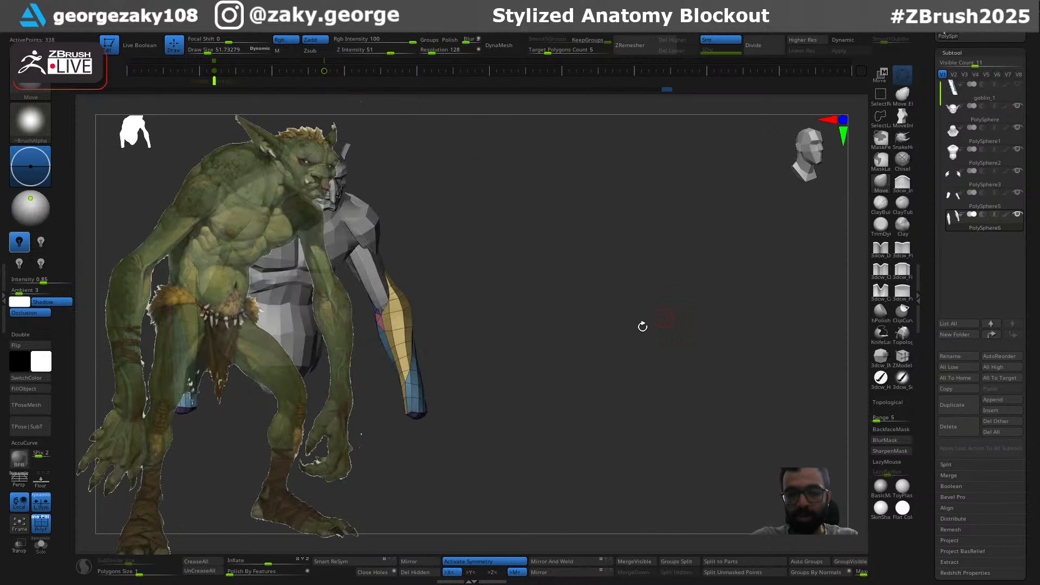
pyautogui.press('s')
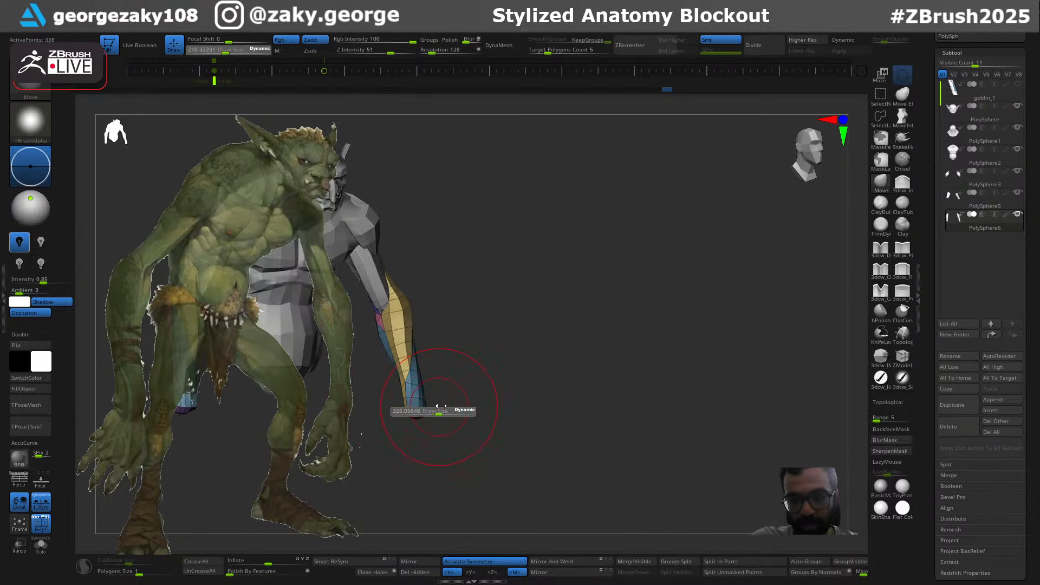
pyautogui.moveTo(416, 419); pyautogui.dragTo(410, 427)
pyautogui.hotkey('ctrl', 'z')
pyautogui.press('s')
pyautogui.moveTo(410, 426); pyautogui.dragTo(414, 423, button='right')
pyautogui.press('s')
pyautogui.moveTo(414, 422); pyautogui.dragTo(412, 423)
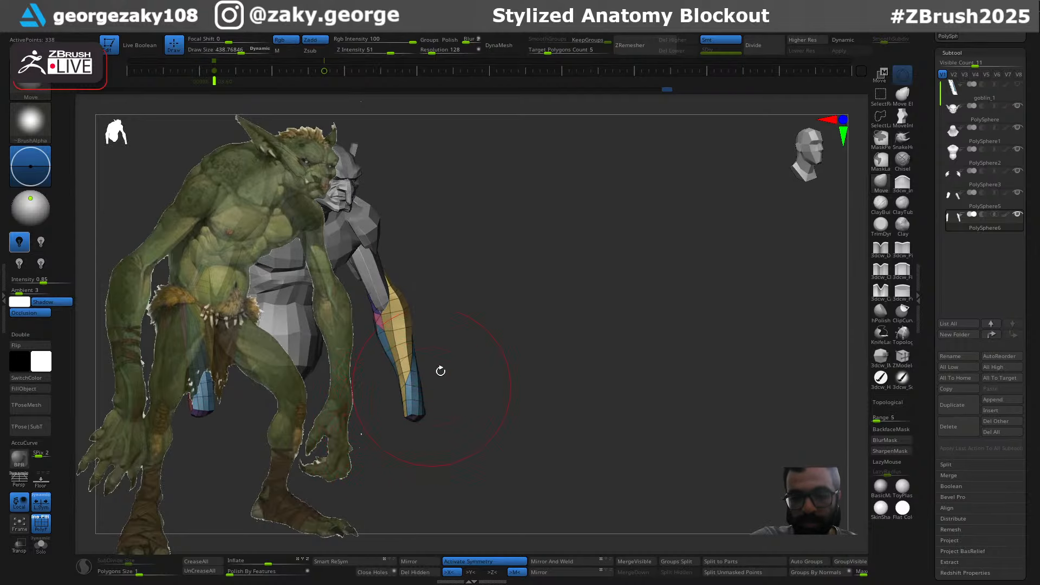
# Refine the forearm's inner elbow around the pink and purple faces with the Move brush at about 125 to 145 draw size
pyautogui.moveTo(441, 371)
pyautogui.keyDown('alt'); pyautogui.mouseDown(button='right')
pyautogui.moveTo(551, 359)
pyautogui.moveTo(565, 342)
pyautogui.moveTo(613, 327)
pyautogui.moveTo(623, 357)
pyautogui.moveTo(587, 348)
pyautogui.mouseUp(button='right'); pyautogui.keyUp('alt')
pyautogui.press('s')
pyautogui.moveTo(552, 351); pyautogui.dragTo(526, 352)
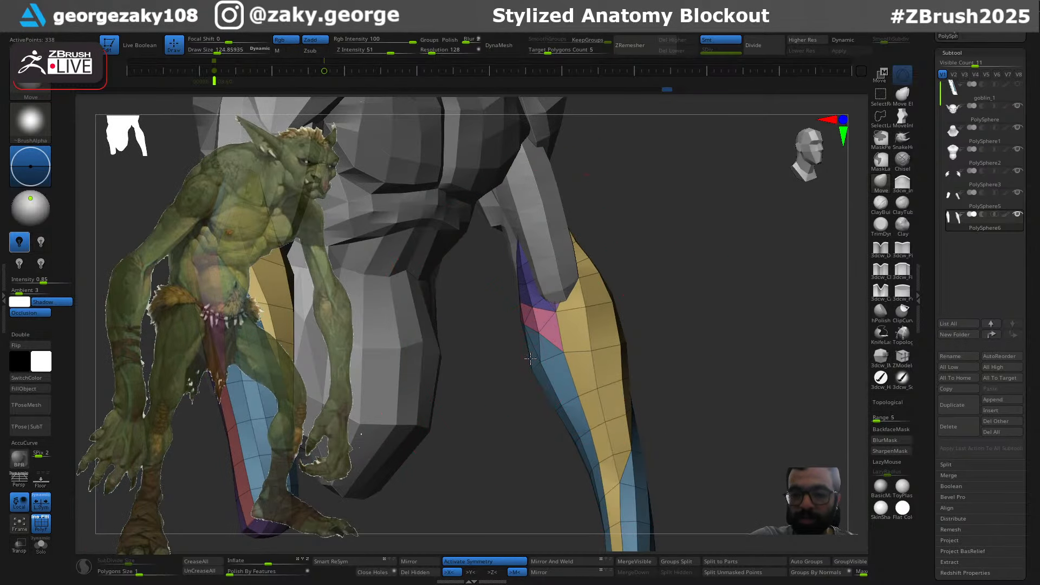
pyautogui.press('s')
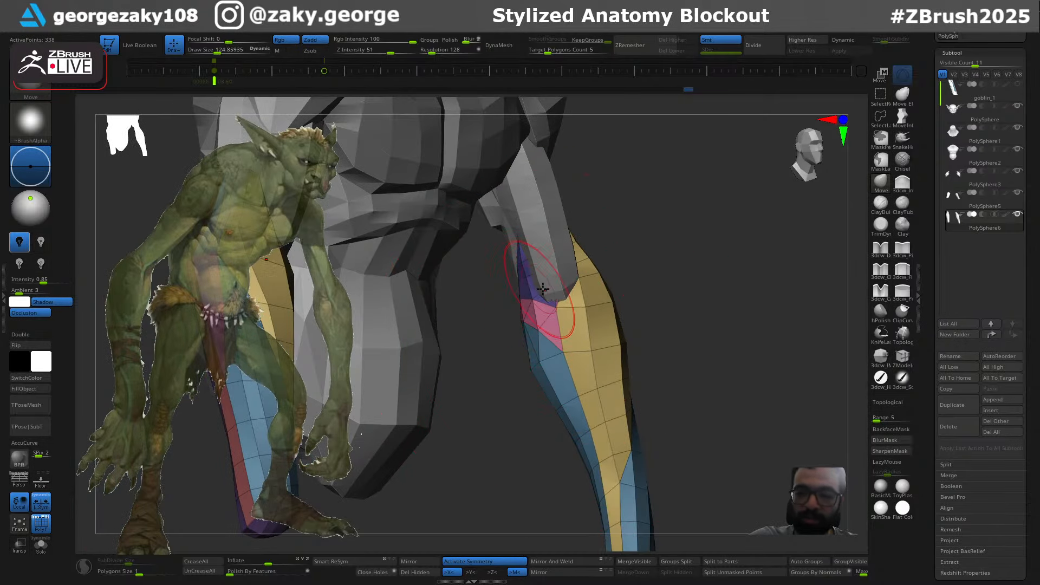
pyautogui.moveTo(543, 289); pyautogui.dragTo(531, 295, button='right')
pyautogui.press('s')
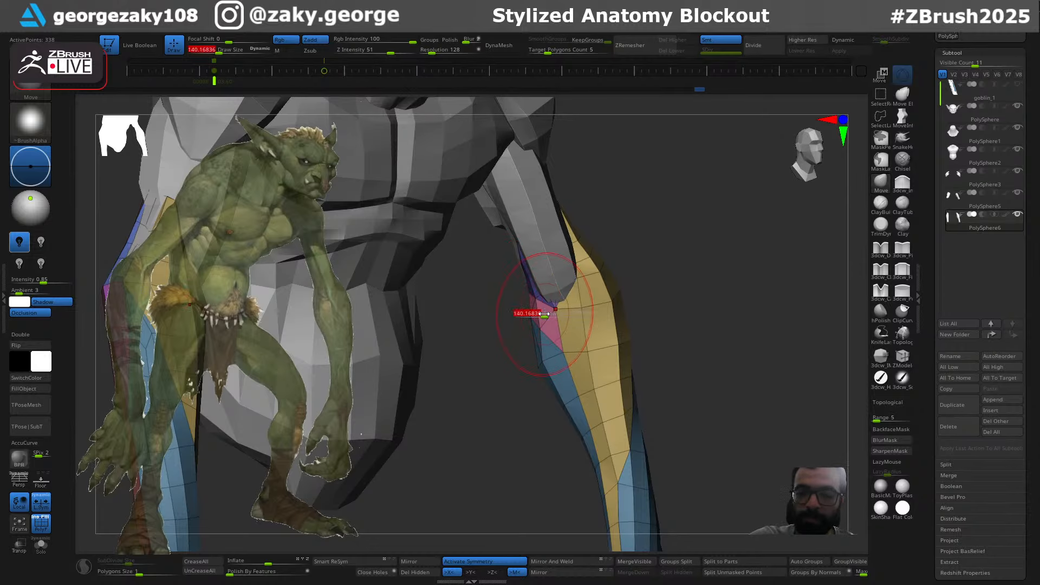
pyautogui.moveTo(559, 325); pyautogui.dragTo(563, 346, button='right')
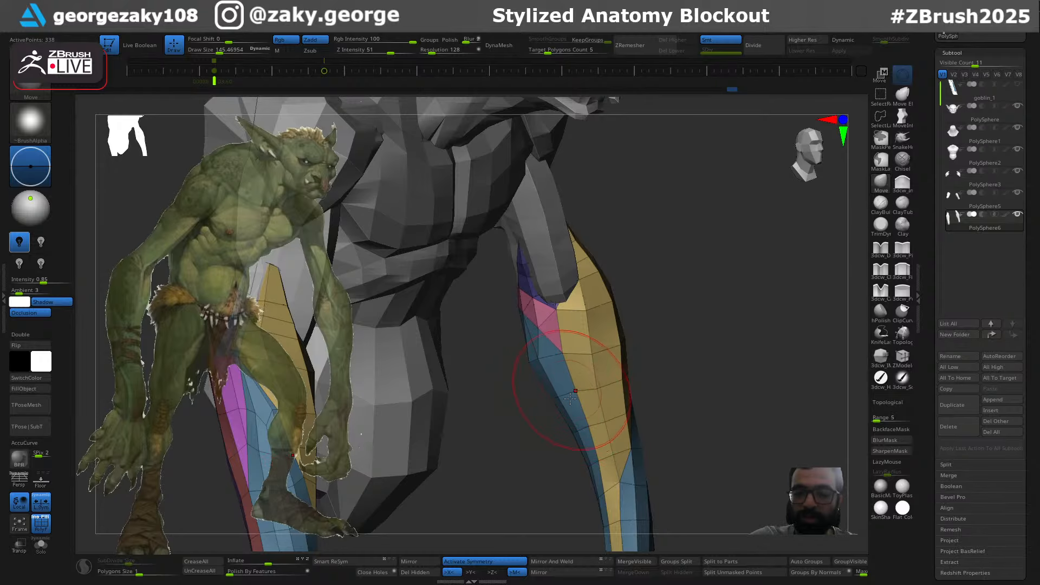
# Adjust and smooth the yellow outer forearm muscle below the elbow with the Move brush at about 162 to 179 draw size
pyautogui.moveTo(642, 391); pyautogui.dragTo(611, 395, button='right')
pyautogui.press('s')
pyautogui.moveTo(599, 397); pyautogui.dragTo(603, 394)
pyautogui.moveTo(678, 375); pyautogui.dragTo(623, 386, button='right')
pyautogui.keyDown('shift'); pyautogui.moveTo(596, 400); pyautogui.dragTo(587, 393); pyautogui.keyUp('shift')
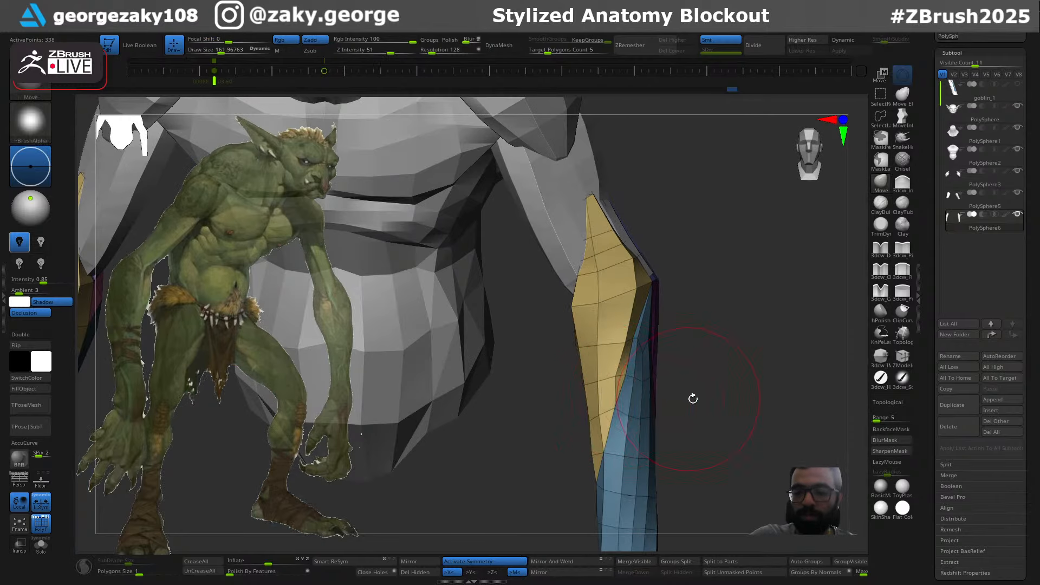
pyautogui.moveTo(692, 399)
pyautogui.mouseDown(button='right')
pyautogui.moveTo(686, 410)
pyautogui.moveTo(704, 406)
pyautogui.mouseUp(button='right')
pyautogui.press('s')
pyautogui.moveTo(588, 391); pyautogui.dragTo(601, 386, button='right')
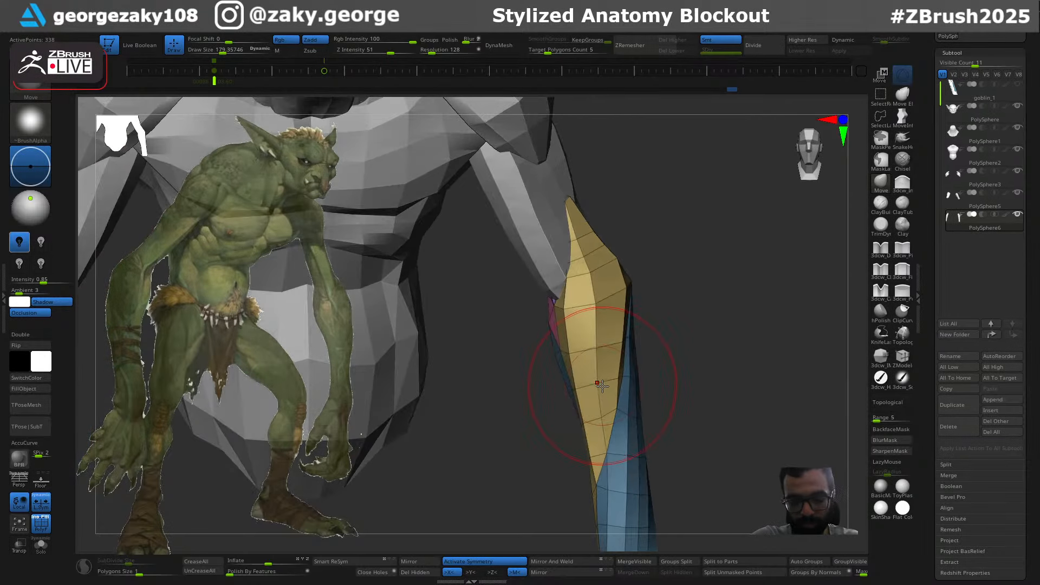
# Sharpen the lower forearm near the wrist with the DamStandard brush at about 151 to 162 draw size, setting Z Intensity to 28
pyautogui.press('3')
pyautogui.press('s')
pyautogui.moveTo(593, 393); pyautogui.dragTo(594, 394)
pyautogui.moveTo(601, 405); pyautogui.dragTo(552, 339, button='right')
pyautogui.moveTo(599, 444)
pyautogui.mouseDown(button='right')
pyautogui.moveTo(651, 430)
pyautogui.moveTo(675, 348)
pyautogui.moveTo(662, 359)
pyautogui.moveTo(627, 348)
pyautogui.moveTo(588, 457)
pyautogui.mouseUp(button='right')
pyautogui.press('shift')
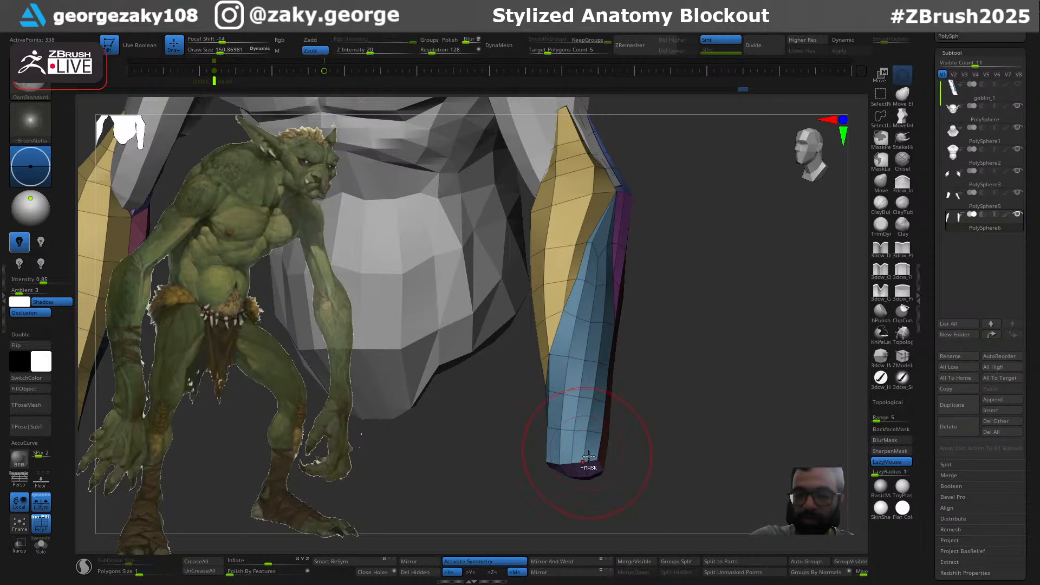
pyautogui.press(']')
pyautogui.press('shift')
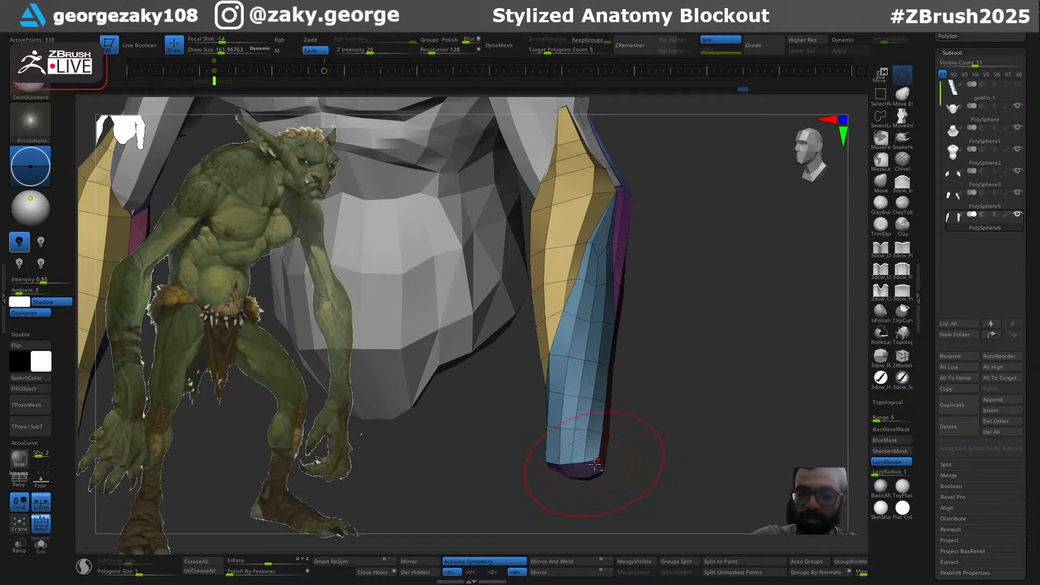
pyautogui.moveTo(634, 449); pyautogui.dragTo(611, 421, button='right')
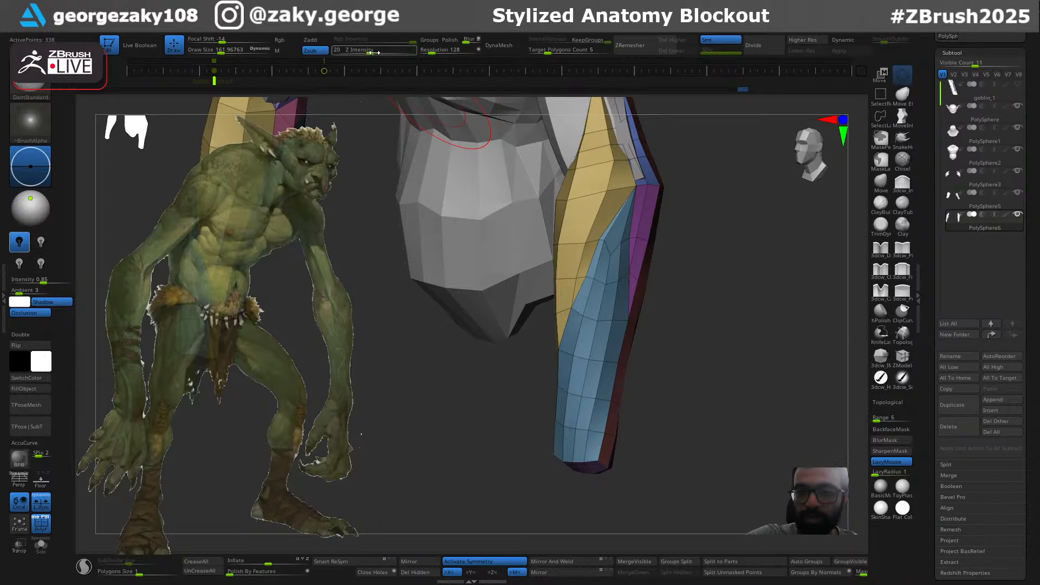
pyautogui.moveTo(376, 52); pyautogui.dragTo(375, 52)
pyautogui.moveTo(685, 347); pyautogui.dragTo(620, 360, button='right')
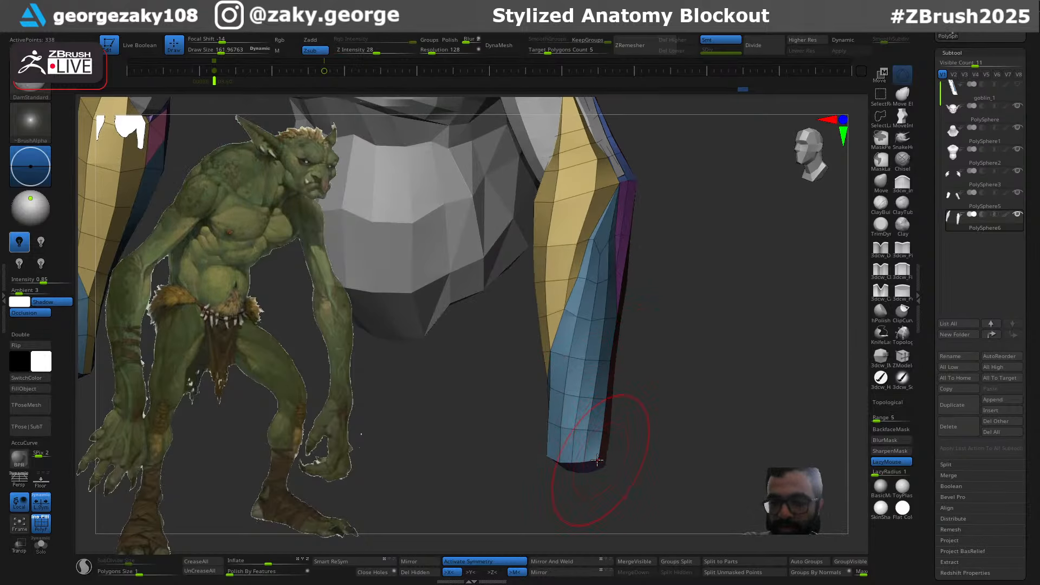
# Undo the last stroke and reshape the lower forearm's inner contour with the Move brush at about 265 draw size
pyautogui.moveTo(652, 437)
pyautogui.mouseDown(button='right')
pyautogui.moveTo(580, 452)
pyautogui.moveTo(633, 440)
pyautogui.moveTo(599, 453)
pyautogui.moveTo(666, 460)
pyautogui.moveTo(536, 421)
pyautogui.mouseUp(button='right')
pyautogui.press('b')
pyautogui.press('m')
pyautogui.press('v')
pyautogui.hotkey('ctrl', 'z')
pyautogui.moveTo(536, 412)
pyautogui.mouseDown()
pyautogui.moveTo(532, 400)
pyautogui.moveTo(546, 395)
pyautogui.mouseUp()
pyautogui.press('[')
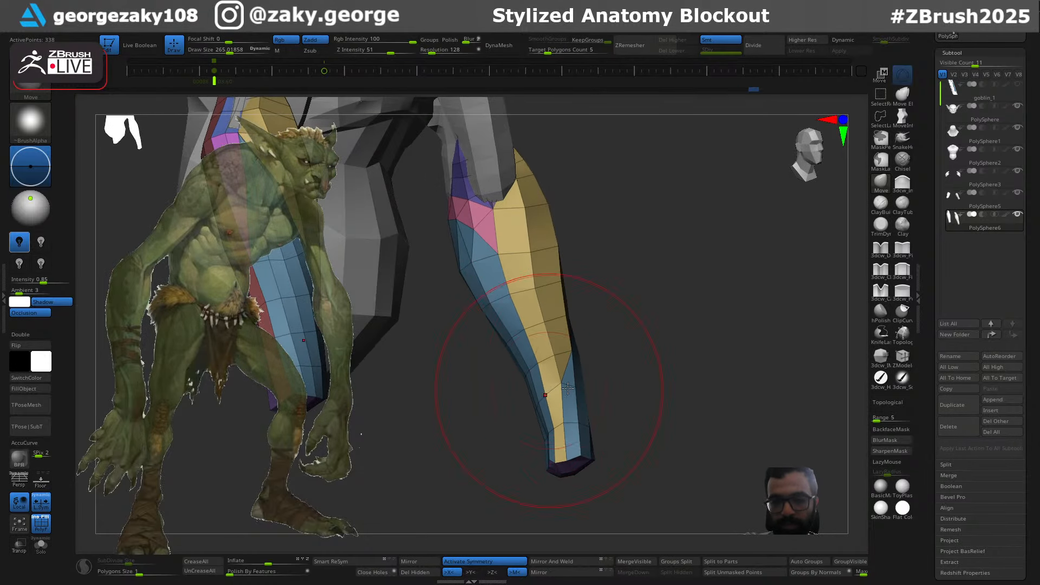
# Undo the last stroke and reposition the wrist end in front view with the Move brush, enlarging it to about 439 draw size
pyautogui.moveTo(546, 395)
pyautogui.mouseDown(button='right')
pyautogui.moveTo(590, 396)
pyautogui.moveTo(571, 351)
pyautogui.moveTo(753, 359)
pyautogui.mouseUp(button='right')
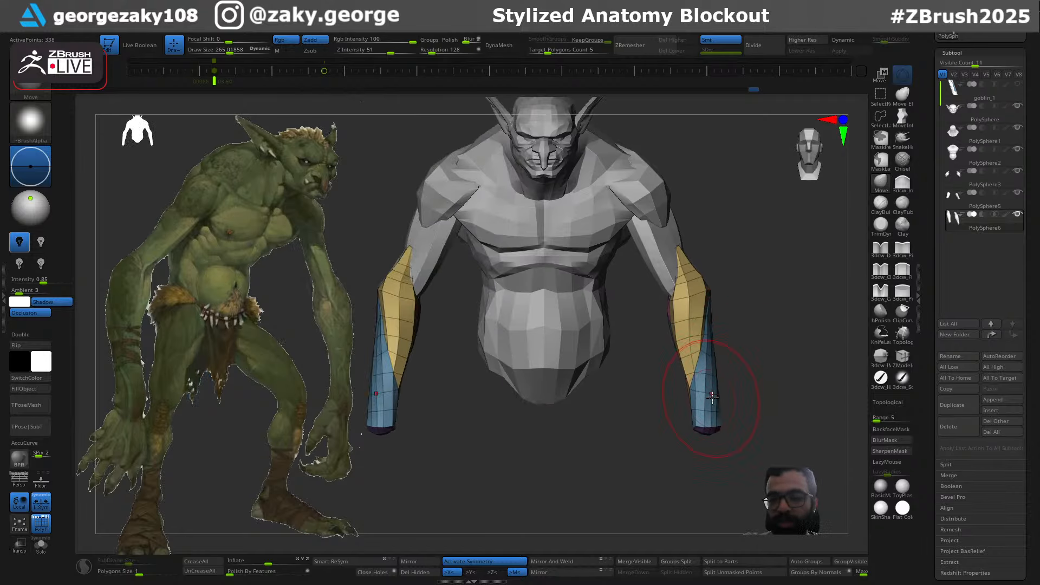
pyautogui.hotkey('ctrl', 'z')
pyautogui.moveTo(703, 431); pyautogui.dragTo(697, 424)
pyautogui.press(']')
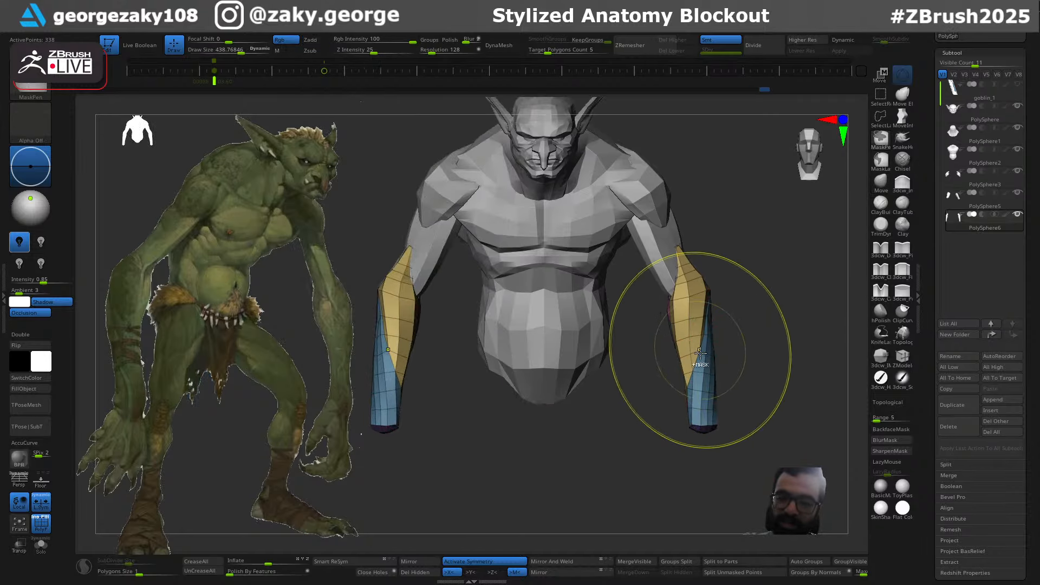
# Try to rotate the forearms with the transform gizmo positioned on the upper arm, and undo it
pyautogui.moveTo(700, 353)
pyautogui.keyDown('ctrl'); pyautogui.mouseDown(button='right')
pyautogui.moveTo(713, 379)
pyautogui.moveTo(685, 278)
pyautogui.mouseUp(button='right'); pyautogui.keyUp('ctrl')
pyautogui.press('w')
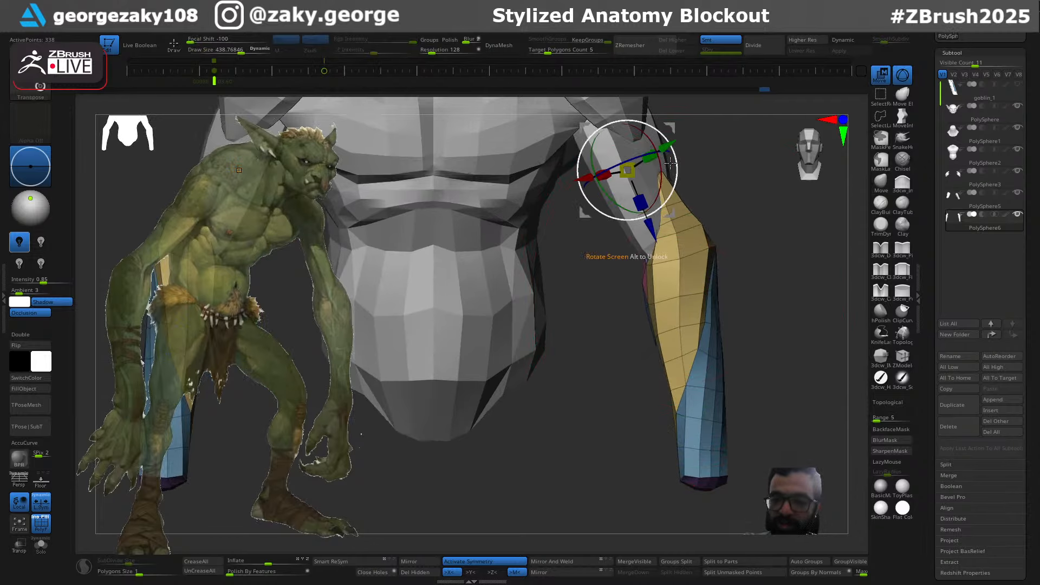
pyautogui.moveTo(642, 155)
pyautogui.mouseDown()
pyautogui.moveTo(653, 152)
pyautogui.moveTo(641, 152)
pyautogui.mouseUp()
pyautogui.hotkey('ctrl', 'z')
pyautogui.hotkey('ctrl', 'shift', 'z')
pyautogui.hotkey('ctrl', 'z')
pyautogui.hotkey('ctrl', 'z')
pyautogui.press('q')
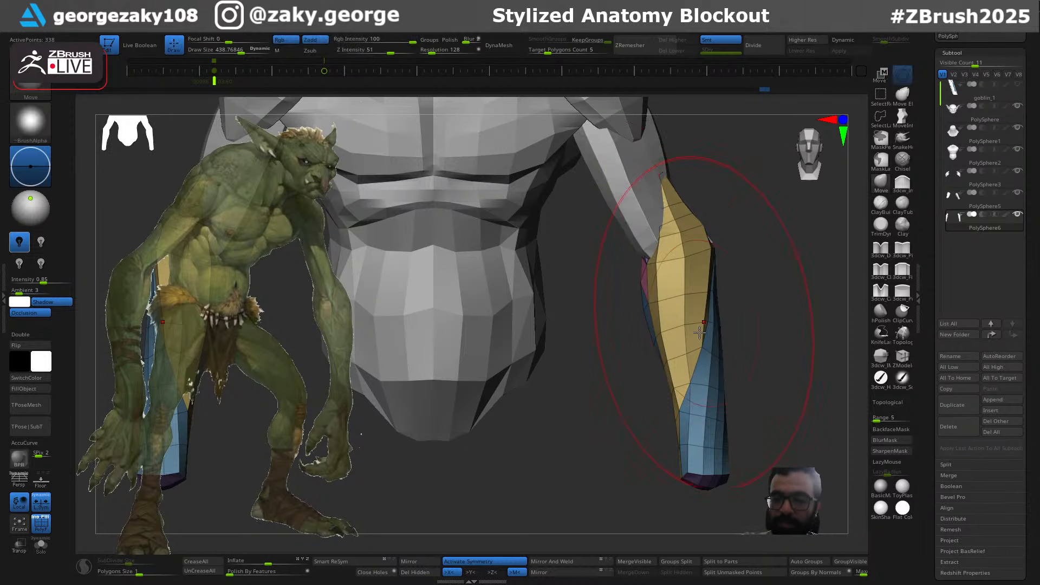
# Try out broad changes to the forearm's silhouette with the Move brush at about 420 draw size, undoing unwanted strokes
pyautogui.press('s')
pyautogui.hotkey('ctrl', 'z')
pyautogui.moveTo(673, 355)
pyautogui.mouseDown()
pyautogui.moveTo(777, 335)
pyautogui.moveTo(714, 344)
pyautogui.mouseUp()
pyautogui.press('s')
pyautogui.hotkey('ctrl', 'z')
pyautogui.press('s')
pyautogui.click(673, 353)
pyautogui.click(684, 353)
pyautogui.hotkey('ctrl', 'z')
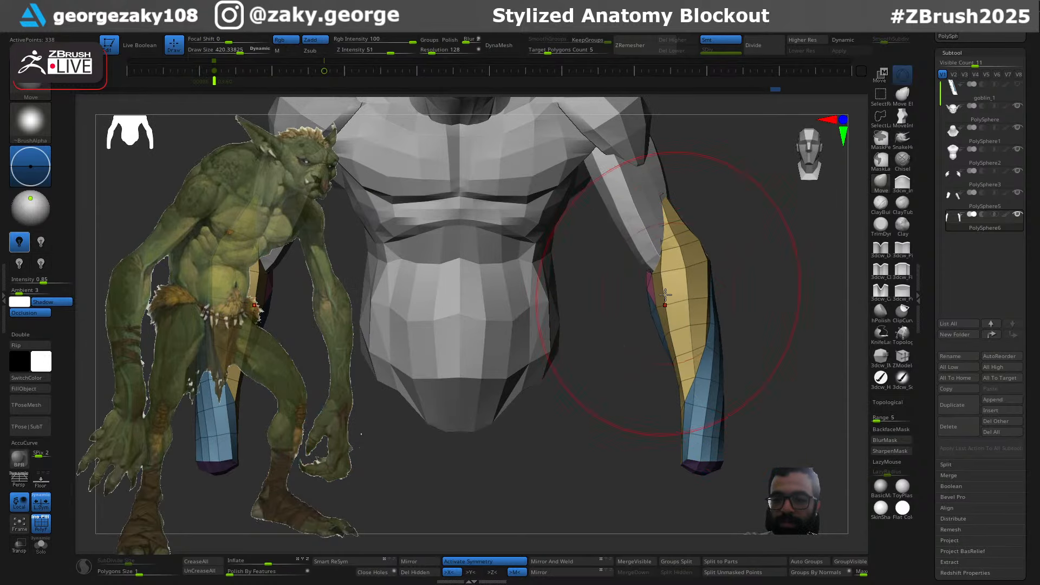
# Refine the boundary between the pink, blue and yellow faces below the inner elbow with the Move brush at about 130 draw size
pyautogui.keyDown('ctrl'); pyautogui.moveTo(667, 295); pyautogui.dragTo(679, 366, button='right'); pyautogui.keyUp('ctrl')
pyautogui.moveTo(704, 332); pyautogui.dragTo(694, 292, button='right')
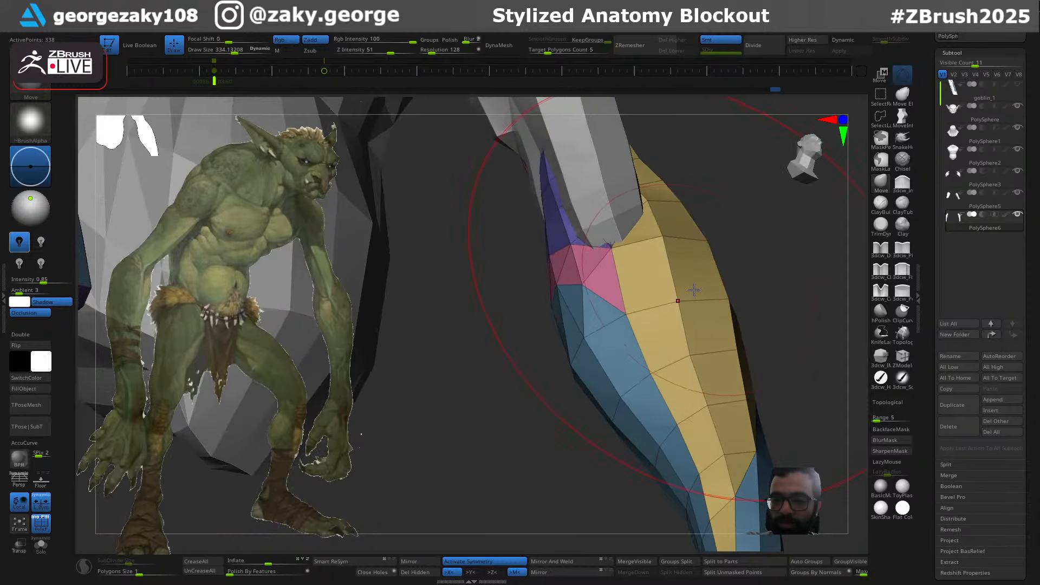
pyautogui.press('s')
pyautogui.moveTo(694, 292); pyautogui.dragTo(639, 312)
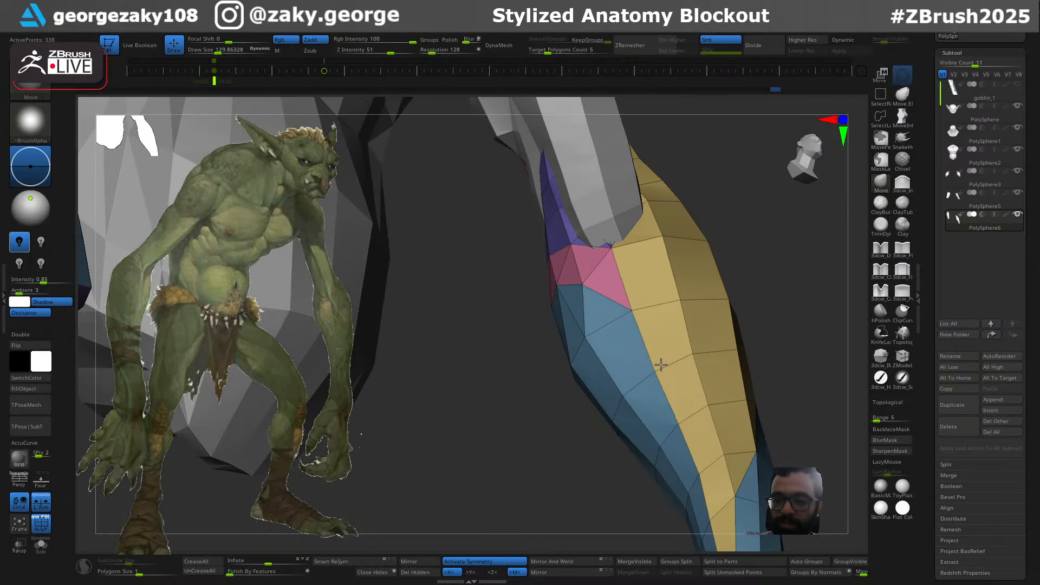
pyautogui.moveTo(763, 368)
pyautogui.mouseDown(button='right')
pyautogui.moveTo(663, 377)
pyautogui.moveTo(728, 393)
pyautogui.moveTo(650, 364)
pyautogui.moveTo(658, 347)
pyautogui.moveTo(645, 301)
pyautogui.mouseUp(button='right')
pyautogui.press('s')
pyautogui.moveTo(645, 302); pyautogui.dragTo(649, 301)
pyautogui.moveTo(648, 301)
pyautogui.mouseDown(button='right')
pyautogui.moveTo(664, 270)
pyautogui.moveTo(628, 322)
pyautogui.mouseUp(button='right')
# Round out the forearm's volume from below with the Move brush at about 191 to 204 draw size
pyautogui.moveTo(679, 386); pyautogui.dragTo(615, 441, button='right')
pyautogui.press('s')
pyautogui.moveTo(613, 443); pyautogui.dragTo(608, 443)
pyautogui.moveTo(698, 412)
pyautogui.mouseDown(button='right')
pyautogui.moveTo(710, 379)
pyautogui.moveTo(687, 395)
pyautogui.moveTo(683, 373)
pyautogui.moveTo(618, 425)
pyautogui.mouseUp(button='right')
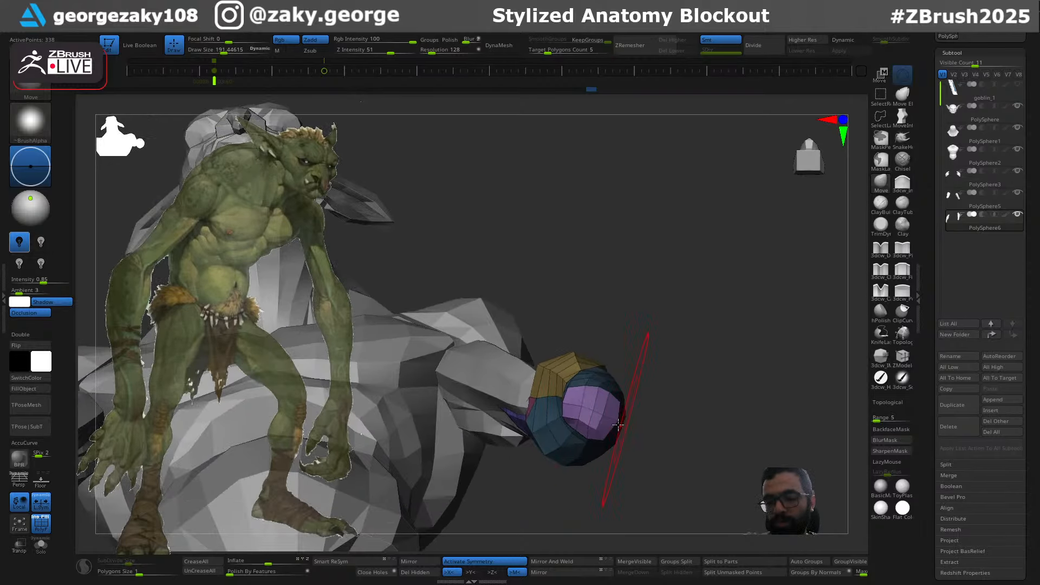
pyautogui.press('s')
pyautogui.moveTo(611, 416); pyautogui.dragTo(598, 415)
pyautogui.press('s')
pyautogui.moveTo(609, 357)
pyautogui.mouseDown(button='right')
pyautogui.moveTo(625, 398)
pyautogui.moveTo(636, 380)
pyautogui.moveTo(650, 455)
pyautogui.moveTo(673, 337)
pyautogui.mouseUp(button='right')
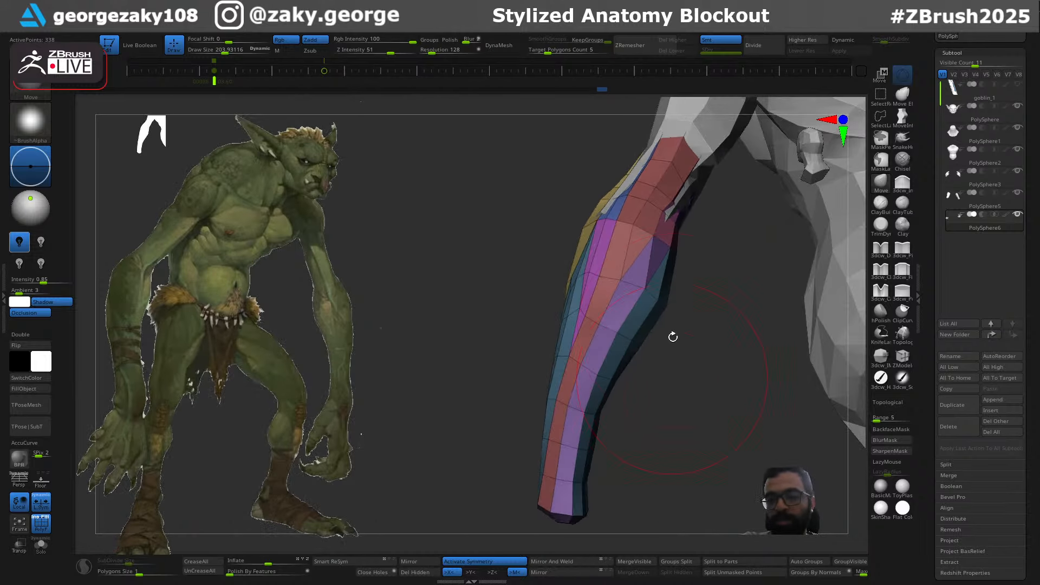
# Shape the back of the elbow around the purple inner faces with the Move brush, reducing it to about 101 draw size
pyautogui.press('s')
pyautogui.moveTo(670, 215); pyautogui.dragTo(668, 214)
pyautogui.moveTo(669, 214)
pyautogui.mouseDown(button='right')
pyautogui.moveTo(683, 190)
pyautogui.moveTo(703, 203)
pyautogui.moveTo(697, 230)
pyautogui.mouseUp(button='right')
pyautogui.press('s')
pyautogui.moveTo(697, 231); pyautogui.dragTo(690, 231)
pyautogui.moveTo(690, 231); pyautogui.dragTo(696, 230, button='right')
pyautogui.press('s')
pyautogui.moveTo(695, 230); pyautogui.dragTo(691, 229)
pyautogui.moveTo(729, 185); pyautogui.dragTo(721, 259, button='right')
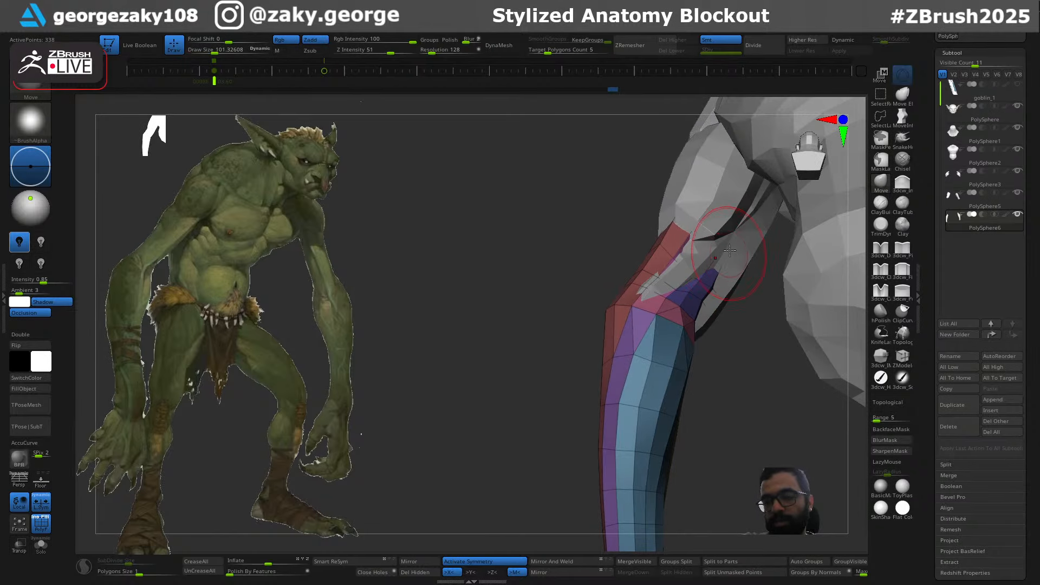
# Reposition the forearm's purple inner tip against the upper arm with the Move brush at about 168 to 110 draw size
pyautogui.moveTo(729, 250)
pyautogui.mouseDown()
pyautogui.moveTo(738, 248)
pyautogui.moveTo(729, 250)
pyautogui.mouseUp()
pyautogui.press('s')
pyautogui.hotkey('ctrl', 'z')
pyautogui.press('s')
pyautogui.moveTo(708, 250); pyautogui.dragTo(714, 262, button='right')
pyautogui.press('s')
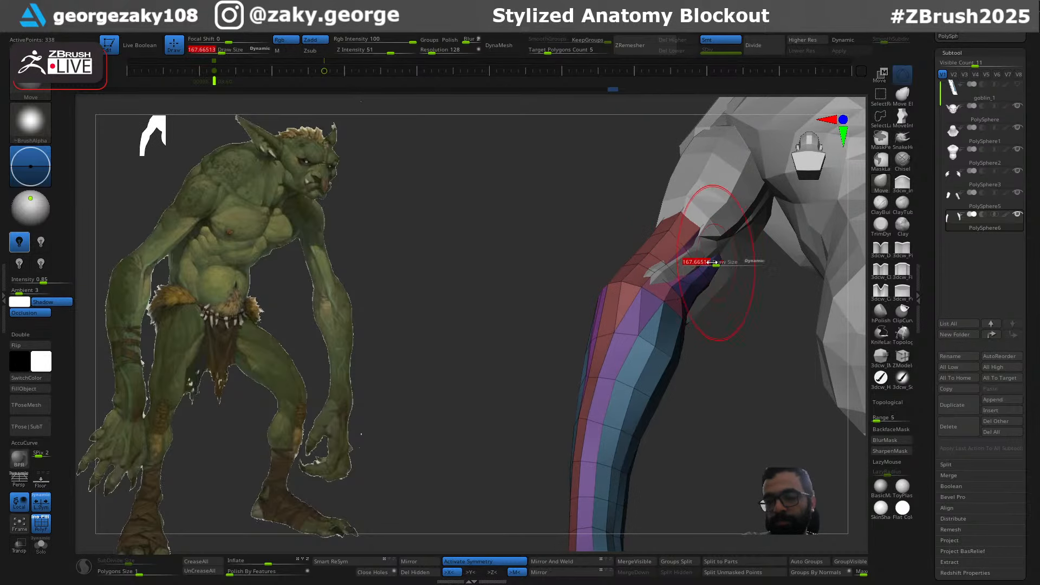
pyautogui.moveTo(715, 262); pyautogui.dragTo(708, 262)
pyautogui.moveTo(709, 262)
pyautogui.mouseDown(button='right')
pyautogui.moveTo(690, 246)
pyautogui.moveTo(716, 271)
pyautogui.moveTo(693, 260)
pyautogui.mouseUp(button='right')
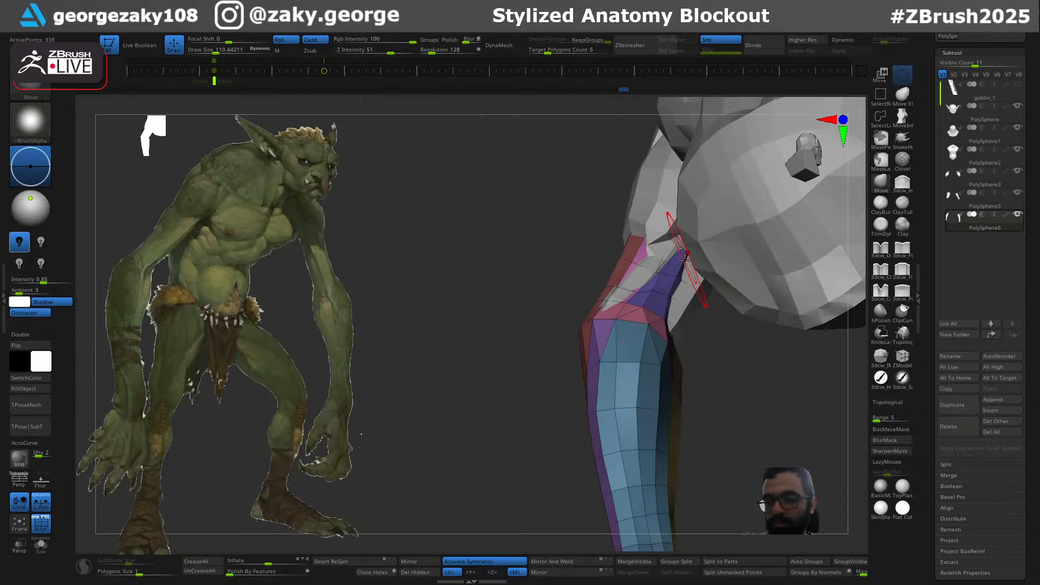
# Work on the purple inner tip with the 3dcw_Inflate brush at about 162 and the DamStandard brush at about 58 draw size
pyautogui.hotkey('ctrl', '1')
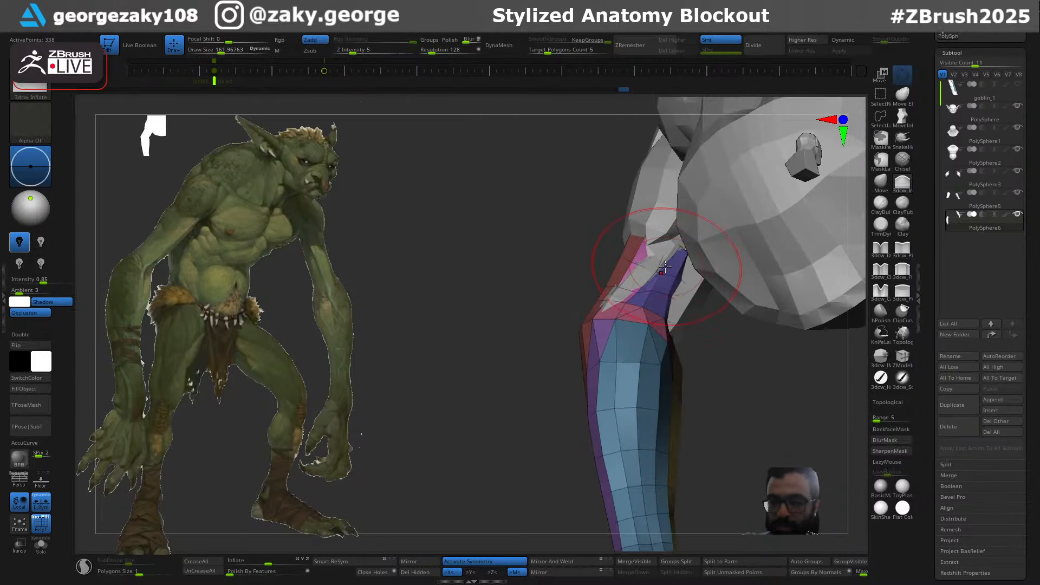
pyautogui.moveTo(648, 291); pyautogui.dragTo(661, 276, button='right')
pyautogui.press('s')
pyautogui.moveTo(661, 277); pyautogui.dragTo(645, 276)
pyautogui.hotkey('ctrl', '2')
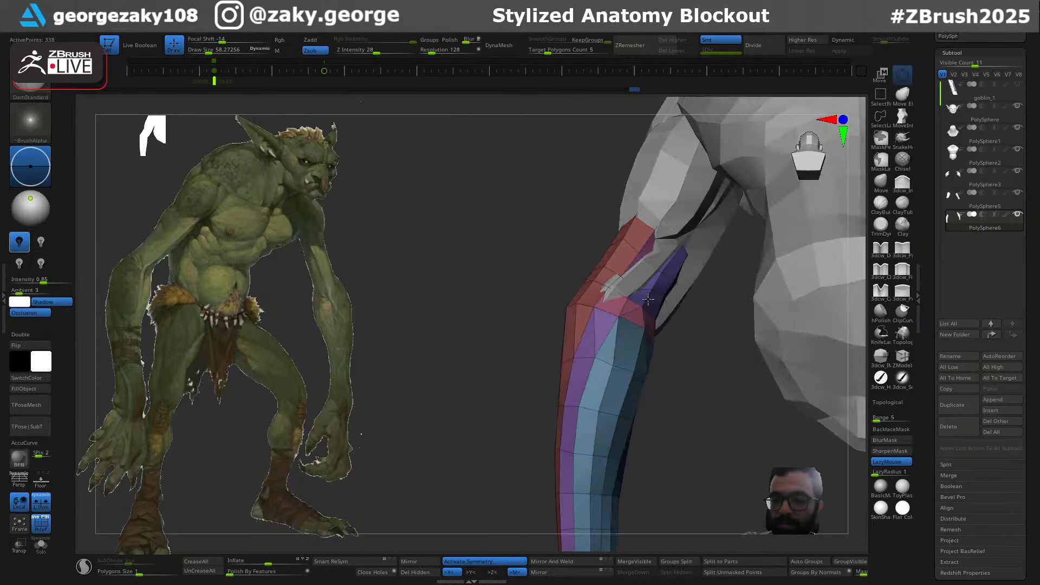
pyautogui.moveTo(633, 291); pyautogui.dragTo(661, 251, button='right')
# Undo the last stroke and build up the purple inner tip with the Standard brush at about 69 to 80 draw size
pyautogui.hotkey('ctrl', '3')
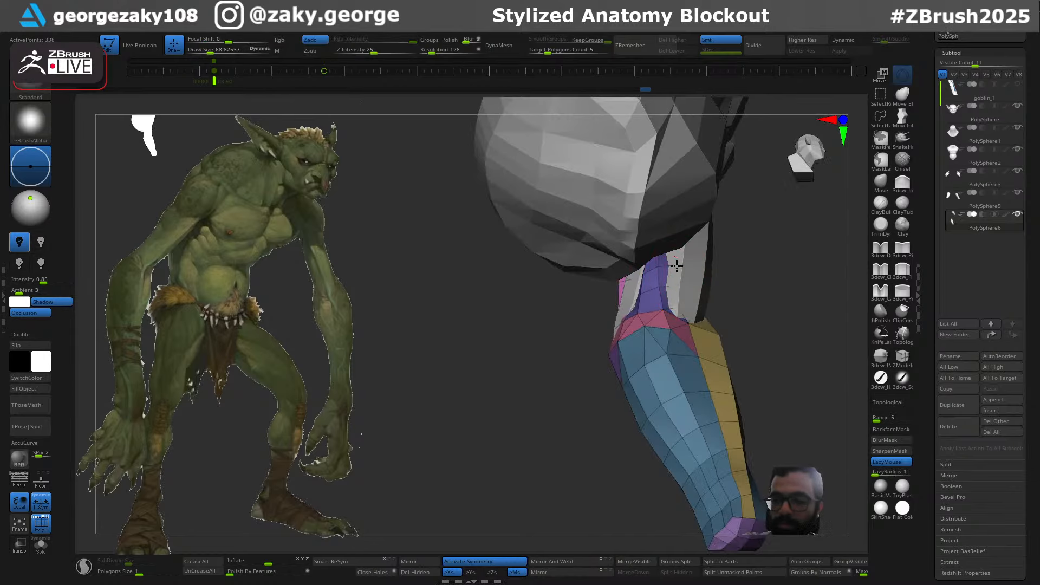
pyautogui.hotkey('ctrl', 'z')
pyautogui.moveTo(676, 265); pyautogui.dragTo(686, 289)
pyautogui.press('s')
pyautogui.moveTo(705, 319); pyautogui.dragTo(696, 292, button='right')
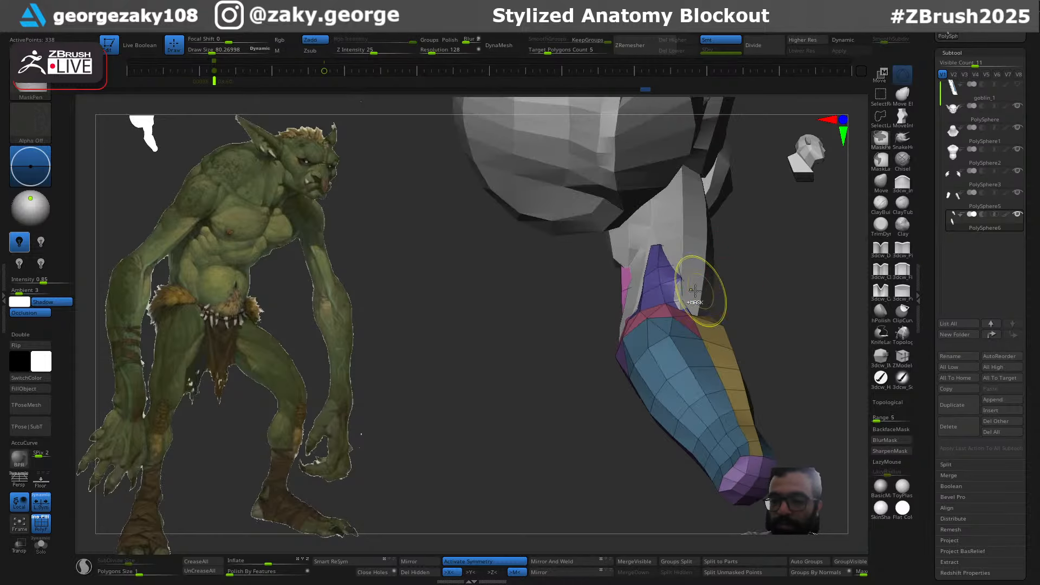
# Adjust the purple inner tip with the Move brush at about 80 to 191, and the 3dcw_Inflate brush at about 93 draw size
pyautogui.hotkey('ctrl', '1')
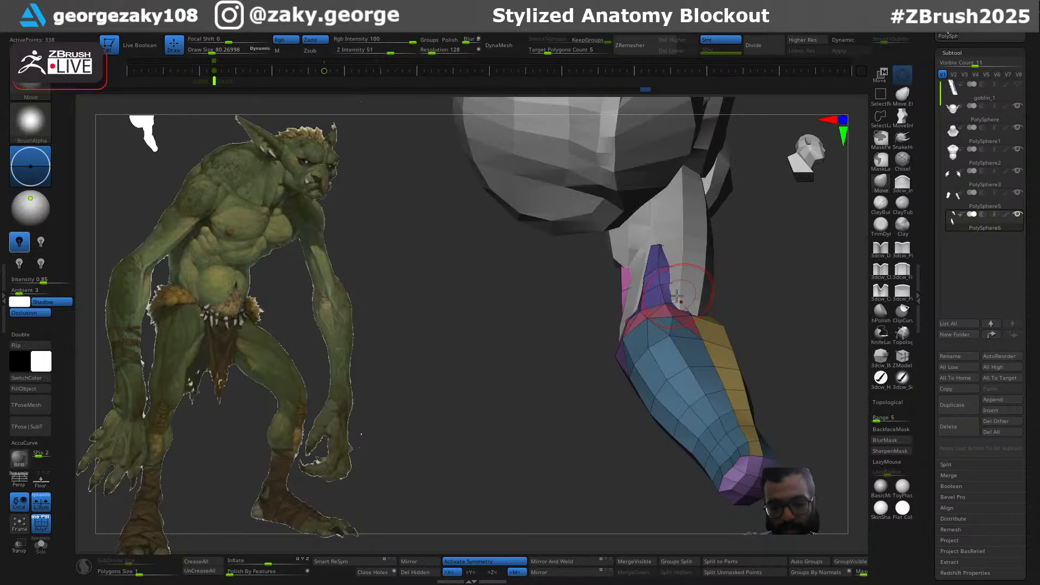
pyautogui.moveTo(679, 278); pyautogui.dragTo(671, 293, button='right')
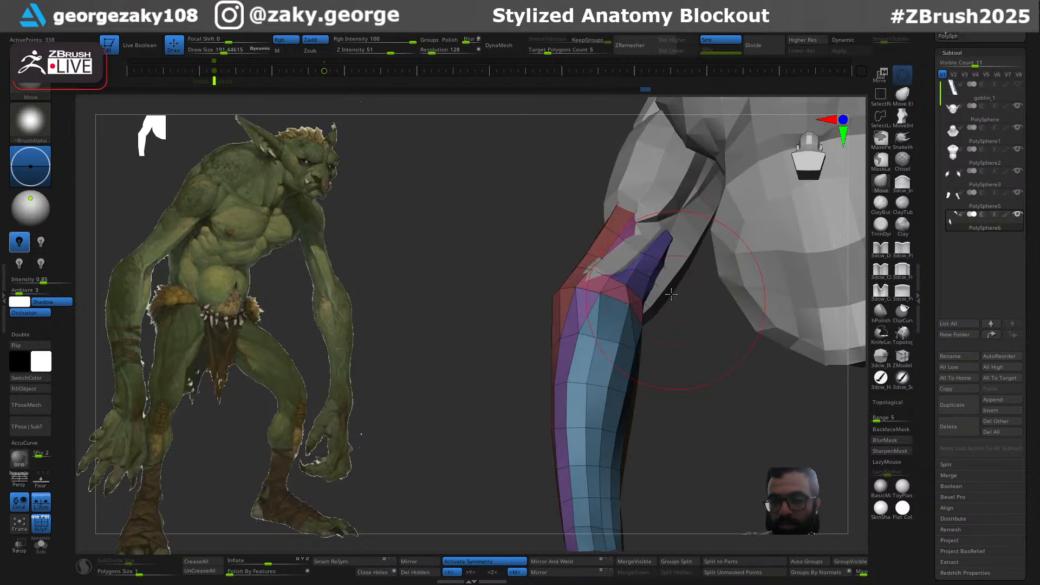
pyautogui.press('s')
pyautogui.moveTo(663, 267); pyautogui.dragTo(649, 255)
pyautogui.hotkey('ctrl', 'z')
pyautogui.press('s')
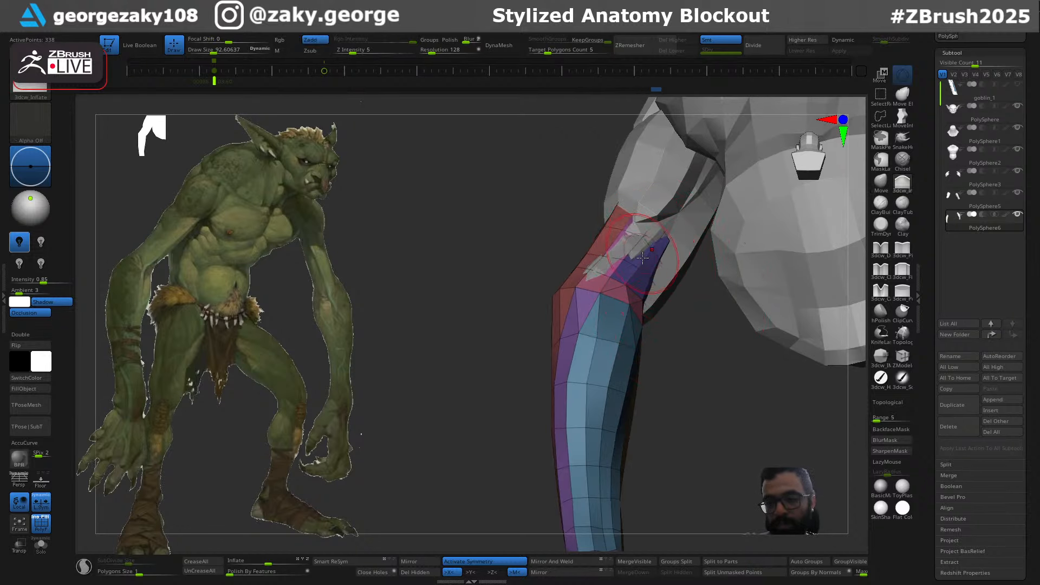
# Select the upper arm subtool and build up its orange muscle at the elbow with the Standard brush at about 97 draw size
pyautogui.moveTo(647, 255)
pyautogui.mouseDown(button='right')
pyautogui.moveTo(644, 285)
pyautogui.moveTo(617, 271)
pyautogui.moveTo(618, 233)
pyautogui.mouseUp(button='right')
pyautogui.press('b')
pyautogui.press('m')
pyautogui.press('v')
pyautogui.keyDown('alt'); pyautogui.click(628, 246); pyautogui.keyUp('alt')
pyautogui.press('b')
pyautogui.press('s')
pyautogui.press('t')
pyautogui.press('s')
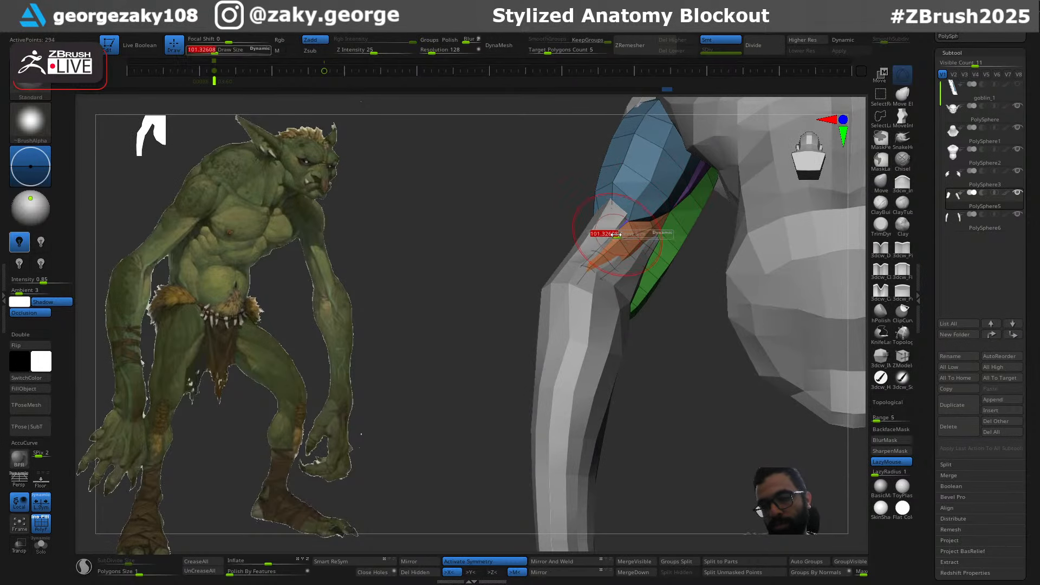
pyautogui.moveTo(599, 265); pyautogui.dragTo(594, 251)
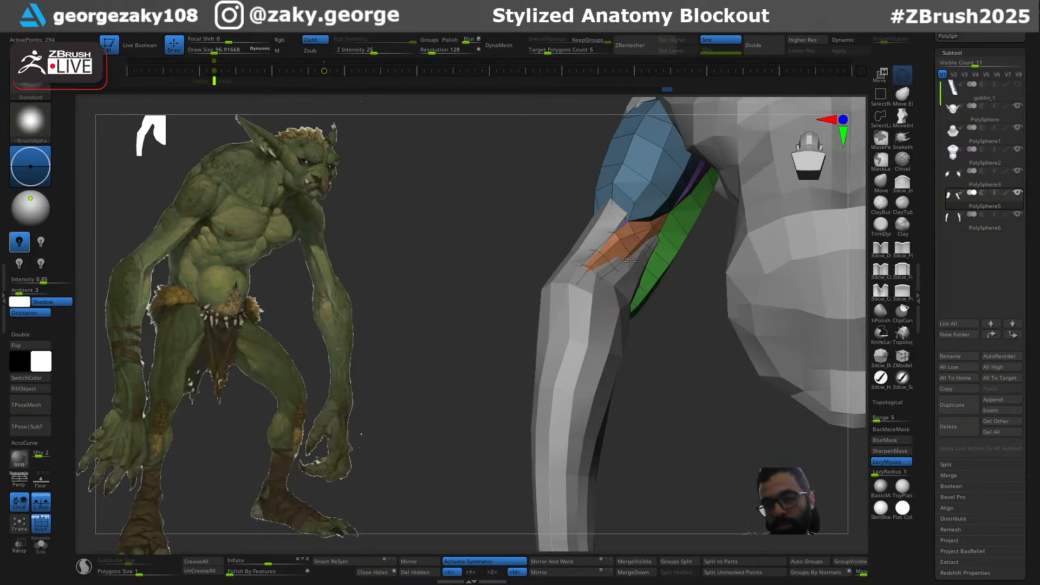
pyautogui.moveTo(603, 292); pyautogui.dragTo(625, 323, button='right')
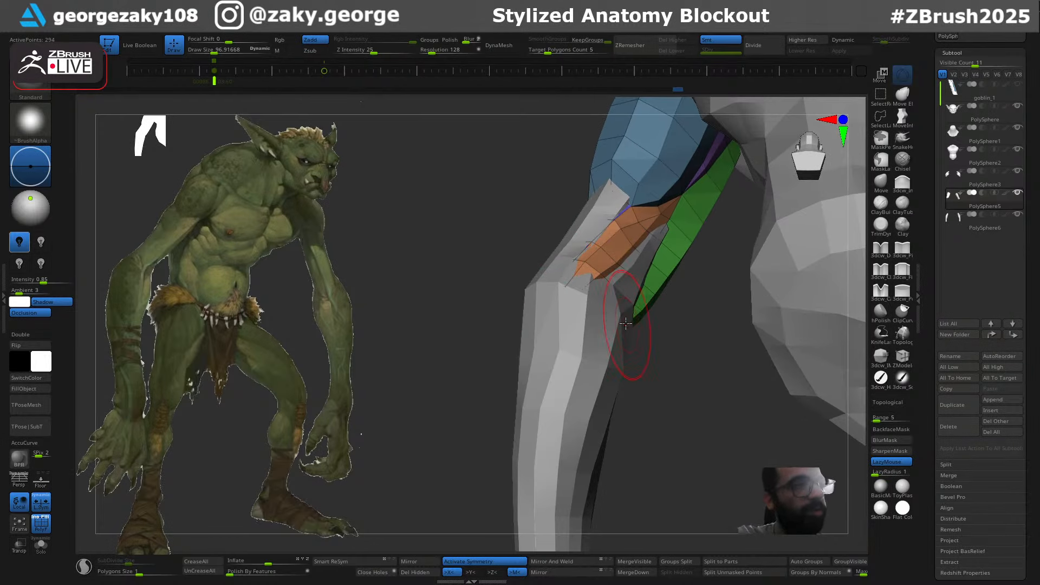
# Select the forearm subtool and adjust its purple inner tip with the Move brush at about 110 draw size
pyautogui.moveTo(643, 287); pyautogui.dragTo(487, 282, button='right')
pyautogui.keyDown('alt'); pyautogui.click(623, 279); pyautogui.keyUp('alt')
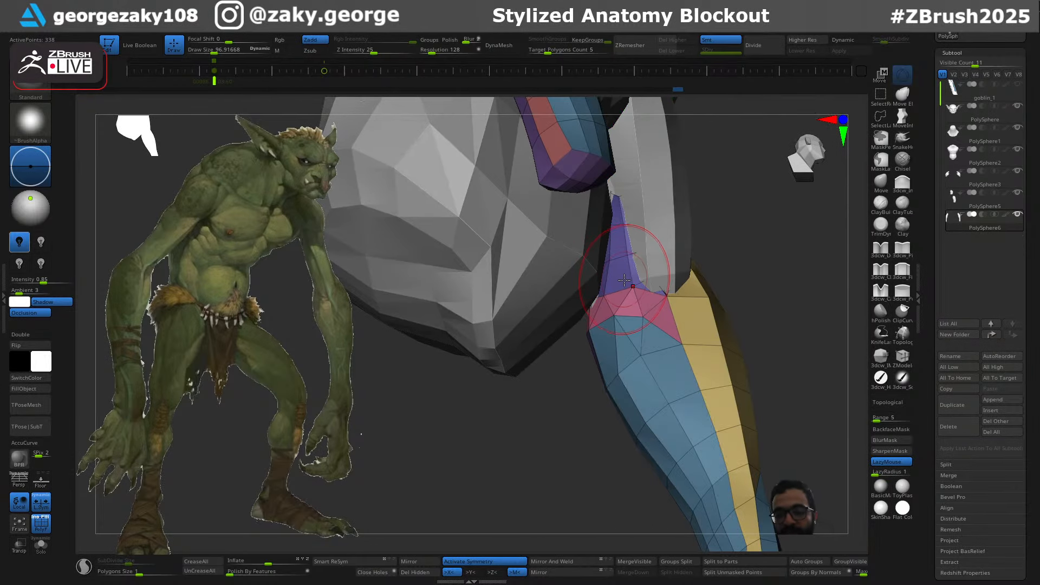
pyautogui.moveTo(627, 271); pyautogui.dragTo(601, 208, button='right')
pyautogui.press('b')
pyautogui.press('m')
pyautogui.press('v')
pyautogui.keyDown('ctrl'); pyautogui.moveTo(677, 257); pyautogui.dragTo(662, 242, button='right'); pyautogui.keyUp('ctrl')
pyautogui.keyDown('ctrl'); pyautogui.moveTo(693, 279); pyautogui.dragTo(647, 157, button='right'); pyautogui.keyUp('ctrl')
pyautogui.keyDown('ctrl'); pyautogui.moveTo(678, 233); pyautogui.dragTo(636, 128, button='right'); pyautogui.keyUp('ctrl')
# Reshape the forearm's yellow upper tip with the Move brush at about 69 to 97 draw size
pyautogui.keyDown('alt'); pyautogui.moveTo(743, 252); pyautogui.dragTo(747, 348, button='right'); pyautogui.keyUp('alt')
pyautogui.press('w')
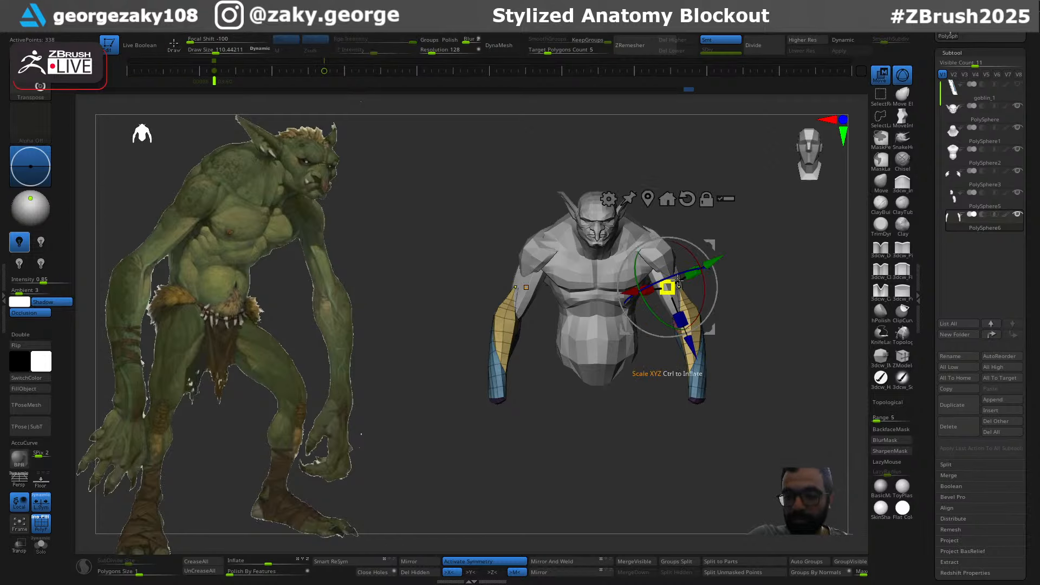
pyautogui.keyDown('ctrl'); pyautogui.moveTo(672, 286); pyautogui.dragTo(684, 336, button='right'); pyautogui.keyUp('ctrl')
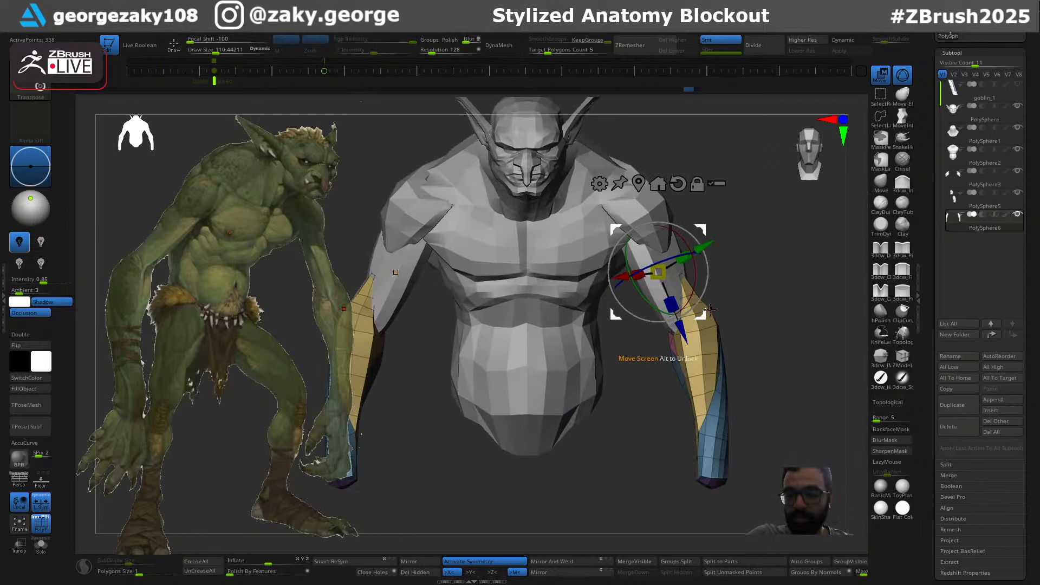
pyautogui.press('q')
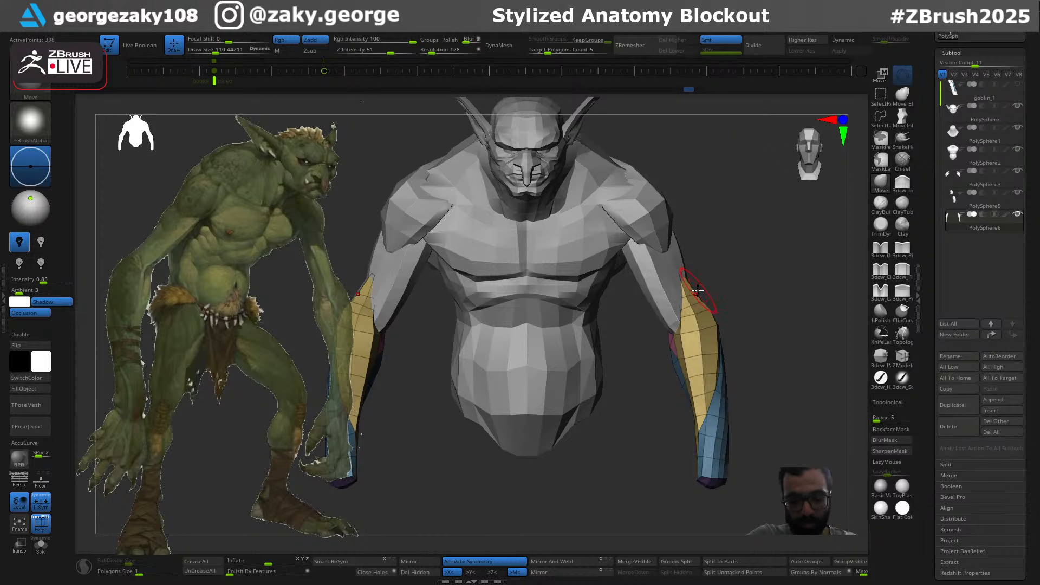
pyautogui.keyDown('ctrl'); pyautogui.moveTo(703, 281); pyautogui.dragTo(724, 301, button='right'); pyautogui.keyUp('ctrl')
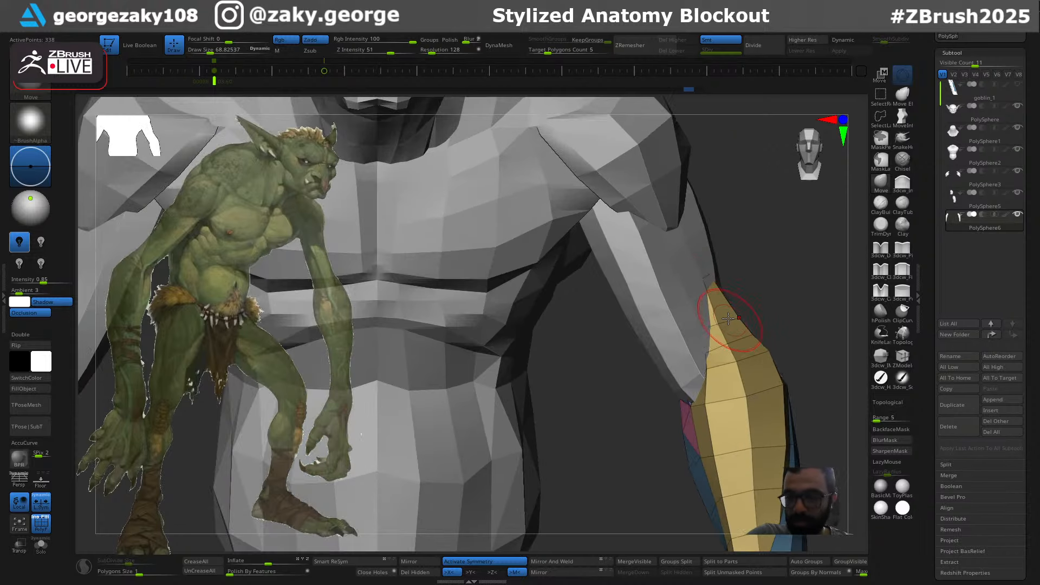
pyautogui.press('s')
pyautogui.moveTo(731, 318); pyautogui.dragTo(735, 318)
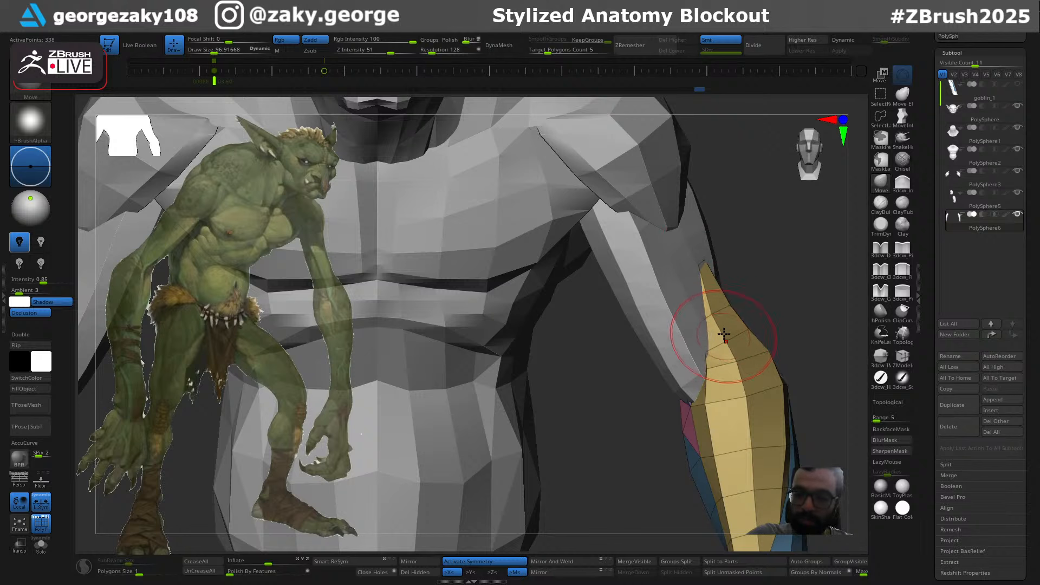
pyautogui.moveTo(770, 308)
pyautogui.mouseDown()
pyautogui.moveTo(738, 327)
pyautogui.moveTo(778, 358)
pyautogui.mouseUp()
pyautogui.press('s')
# Fit the forearm and upper arm subtools together at the outer elbow with the Move brush at about 80 to 140 draw size
pyautogui.keyDown('alt'); pyautogui.click(790, 364); pyautogui.keyUp('alt')
pyautogui.press('s')
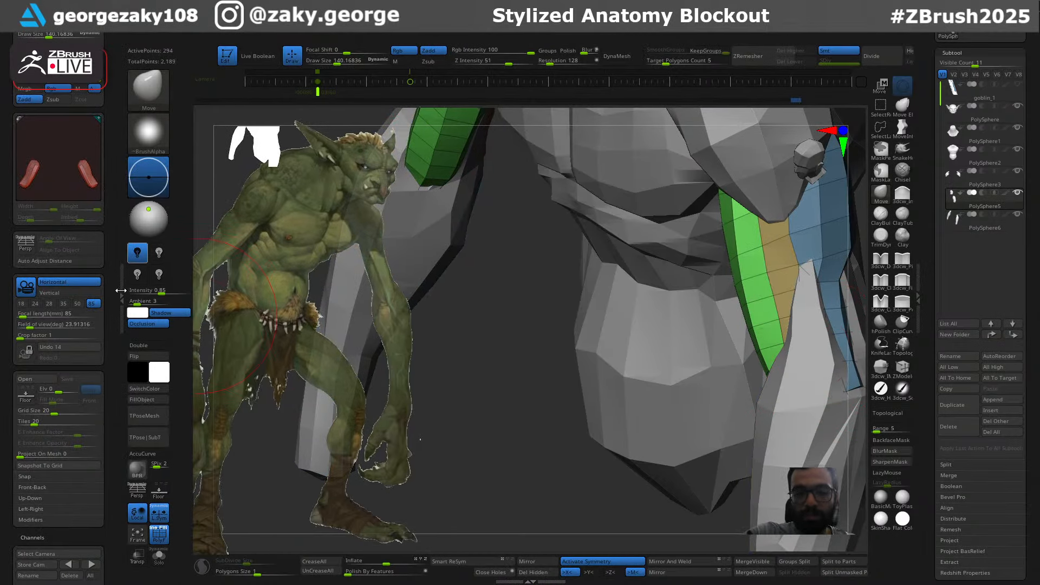
pyautogui.click(120, 290)
pyautogui.keyDown('alt'); pyautogui.click(770, 345); pyautogui.keyUp('alt')
pyautogui.press('s')
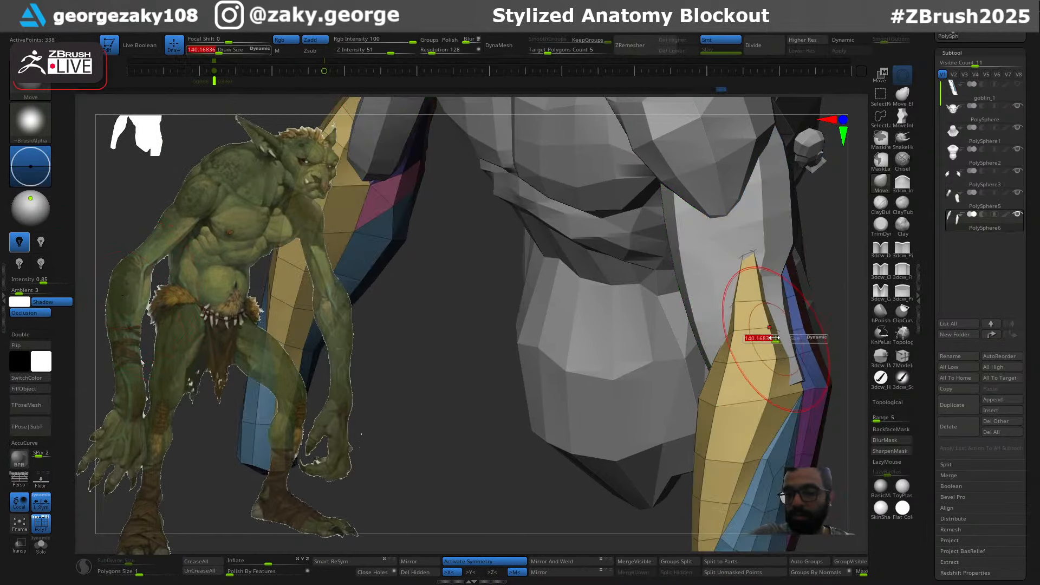
pyautogui.keyDown('ctrl'); pyautogui.moveTo(783, 346); pyautogui.dragTo(781, 336, button='right'); pyautogui.keyUp('ctrl')
pyautogui.keyDown('alt'); pyautogui.click(781, 335); pyautogui.keyUp('alt')
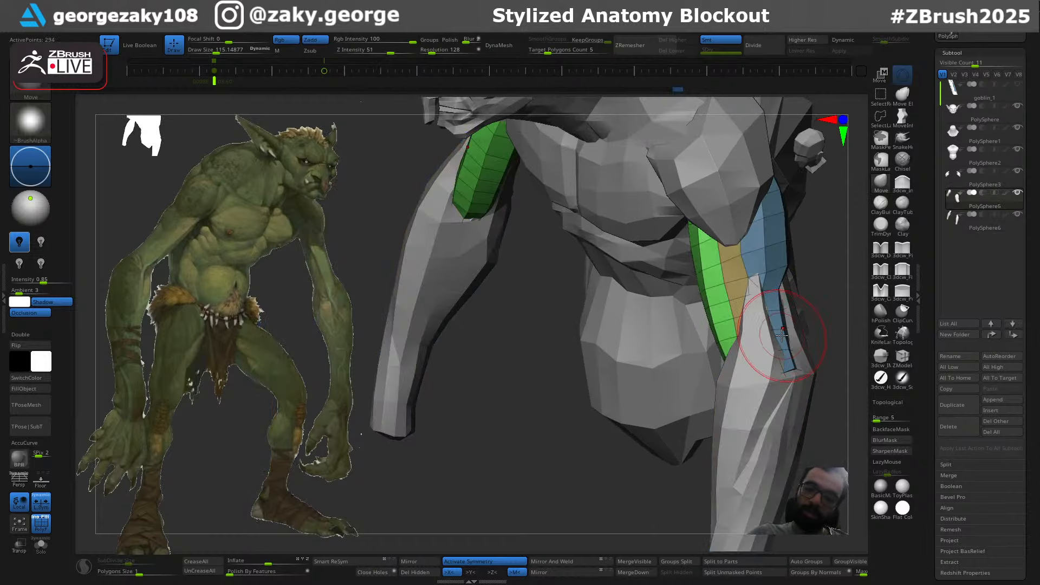
pyautogui.moveTo(790, 355); pyautogui.dragTo(736, 369, button='right')
pyautogui.keyDown('alt'); pyautogui.click(798, 381); pyautogui.keyUp('alt')
pyautogui.keyDown('ctrl'); pyautogui.moveTo(797, 382); pyautogui.dragTo(799, 350, button='right'); pyautogui.keyUp('ctrl')
pyautogui.moveTo(799, 349)
pyautogui.mouseDown(button='right')
pyautogui.moveTo(829, 314)
pyautogui.moveTo(818, 357)
pyautogui.moveTo(791, 401)
pyautogui.mouseUp(button='right')
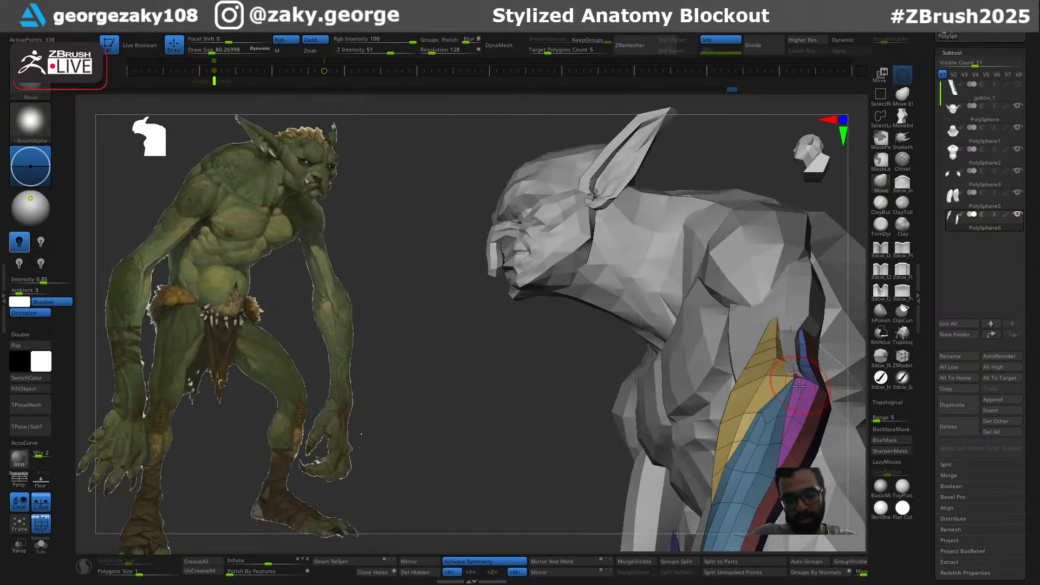
# Inflate the forearm's blue muscle below the elbow with the 3dcw_Inflate brush at about 110 to 135 draw size
pyautogui.press('3')
pyautogui.moveTo(755, 438); pyautogui.dragTo(770, 441)
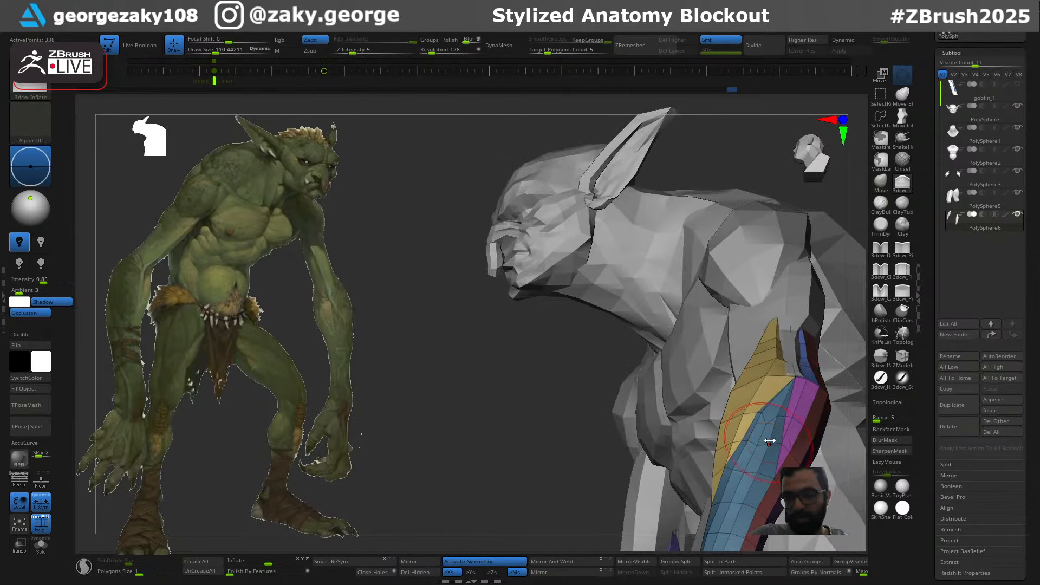
pyautogui.moveTo(750, 463)
pyautogui.mouseDown(button='right')
pyautogui.moveTo(764, 383)
pyautogui.moveTo(750, 386)
pyautogui.mouseUp(button='right')
pyautogui.press('s')
pyautogui.moveTo(748, 388); pyautogui.dragTo(750, 388)
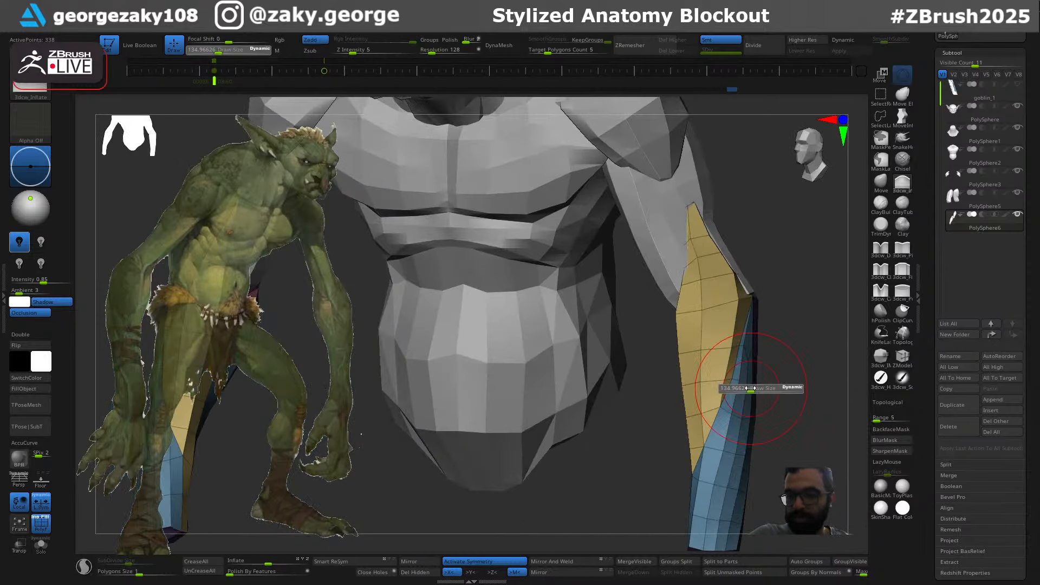
# Crease the border between the forearm's yellow and blue muscles with the DamStandard brush at about 69 draw size
pyautogui.moveTo(757, 325)
pyautogui.mouseDown(button='right')
pyautogui.moveTo(795, 333)
pyautogui.moveTo(731, 342)
pyautogui.mouseUp(button='right')
pyautogui.press('b')
pyautogui.press('d')
pyautogui.press('s')
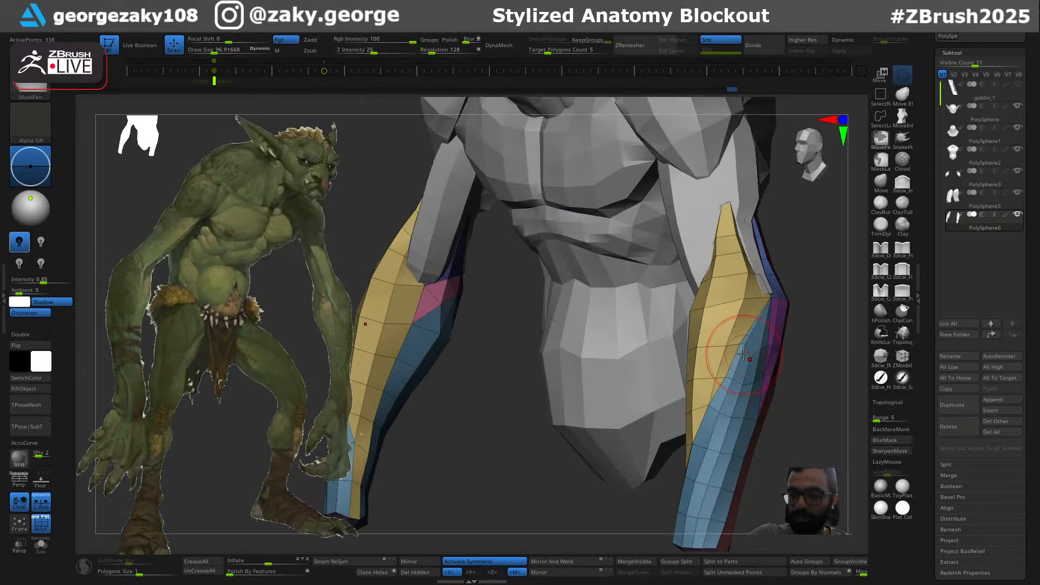
pyautogui.moveTo(796, 319); pyautogui.dragTo(780, 359, button='right')
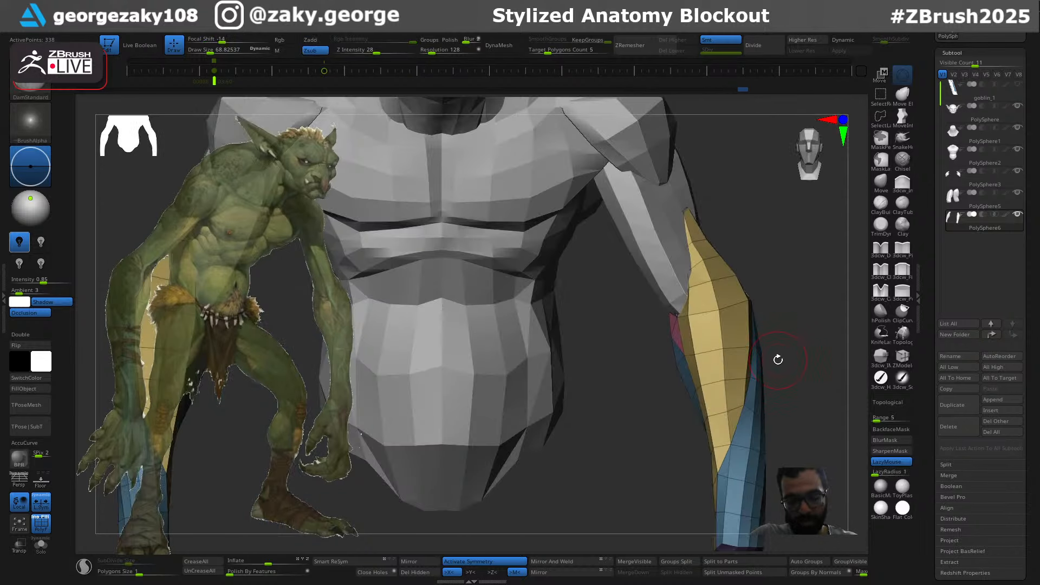
# Try smoothing and inflating the lower forearm muscles with the 3dcw_Inflate brush at about 185 to 204 draw size, and undo the strokes
pyautogui.press('b')
pyautogui.press('i')
pyautogui.press('n')
pyautogui.keyDown('shift'); pyautogui.moveTo(718, 415); pyautogui.dragTo(732, 424); pyautogui.keyUp('shift')
pyautogui.hotkey('ctrl', 'z')
pyautogui.press('s')
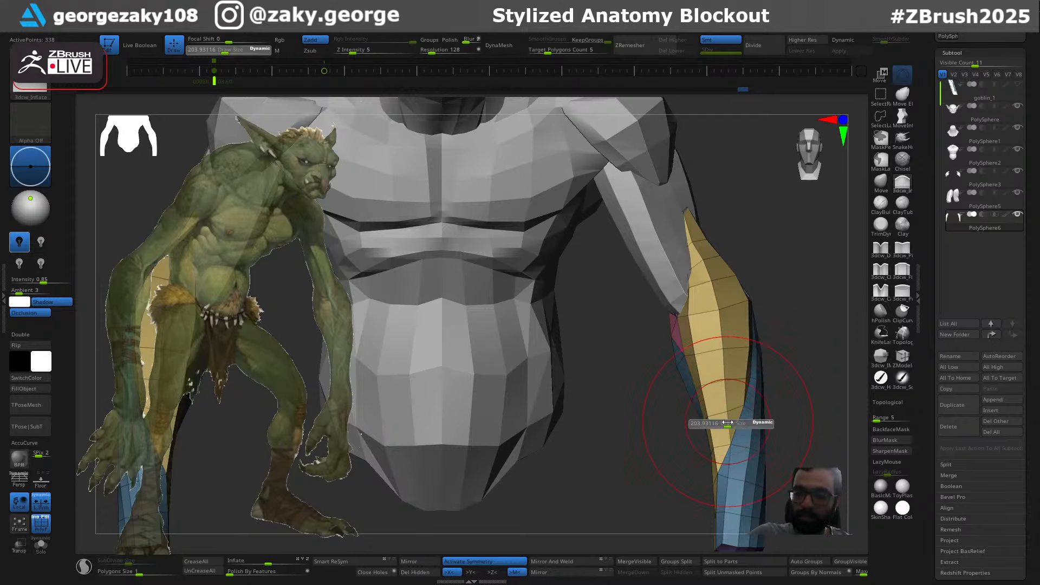
pyautogui.moveTo(810, 397); pyautogui.dragTo(811, 433, button='right')
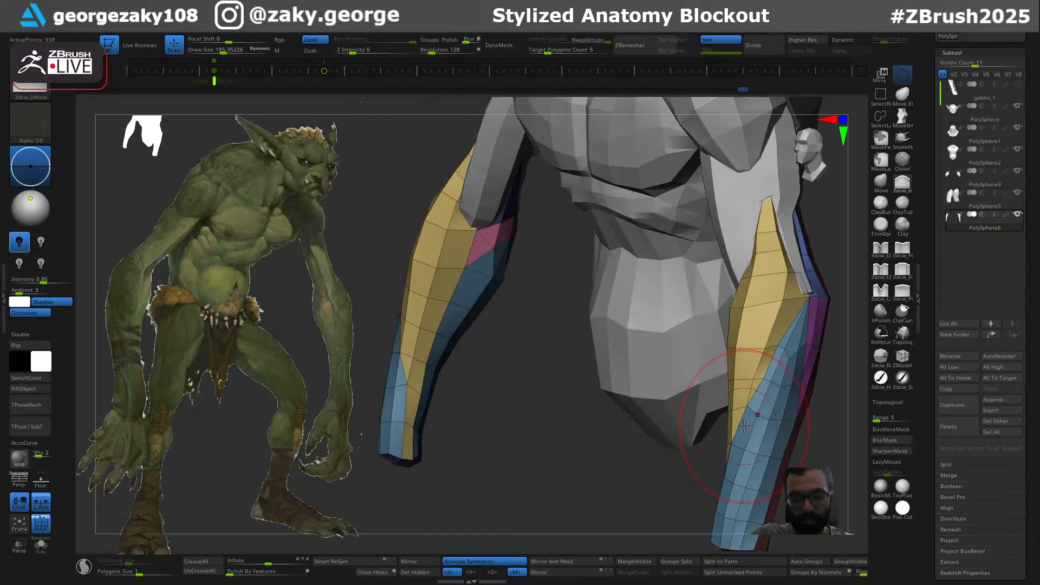
pyautogui.hotkey('ctrl', 'z')
pyautogui.moveTo(728, 424)
pyautogui.mouseDown()
pyautogui.moveTo(731, 436)
pyautogui.moveTo(739, 409)
pyautogui.moveTo(728, 477)
pyautogui.mouseUp()
pyautogui.hotkey('ctrl', 'z')
pyautogui.hotkey('ctrl', 'z')
# Build up the forearm's inner edge along the yellow muscle with the Standard brush at about 265 draw size, undoing the first stroke
pyautogui.press('b')
pyautogui.press('s')
pyautogui.press('t')
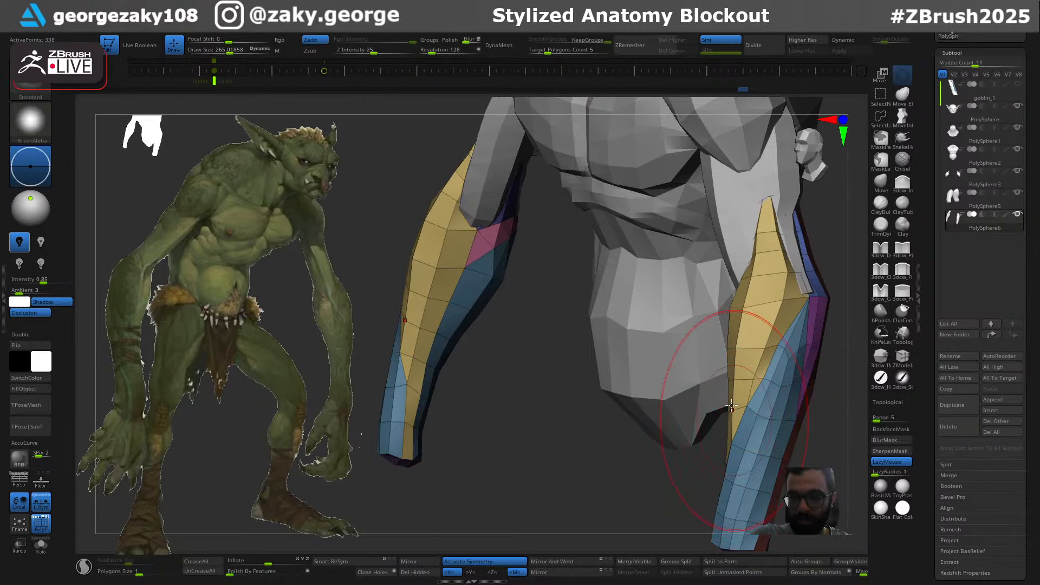
pyautogui.moveTo(742, 420); pyautogui.dragTo(734, 430)
pyautogui.hotkey('ctrl', 'z')
pyautogui.moveTo(740, 372); pyautogui.dragTo(728, 460)
pyautogui.moveTo(760, 438); pyautogui.dragTo(727, 412, button='right')
pyautogui.press('s')
pyautogui.moveTo(731, 519); pyautogui.dragTo(741, 338, button='right')
# Reshape the forearm around the pink elbow patch with the Move brush at about 106 to 135 draw size and isolate the subtool
pyautogui.press('b')
pyautogui.press('m')
pyautogui.press('v')
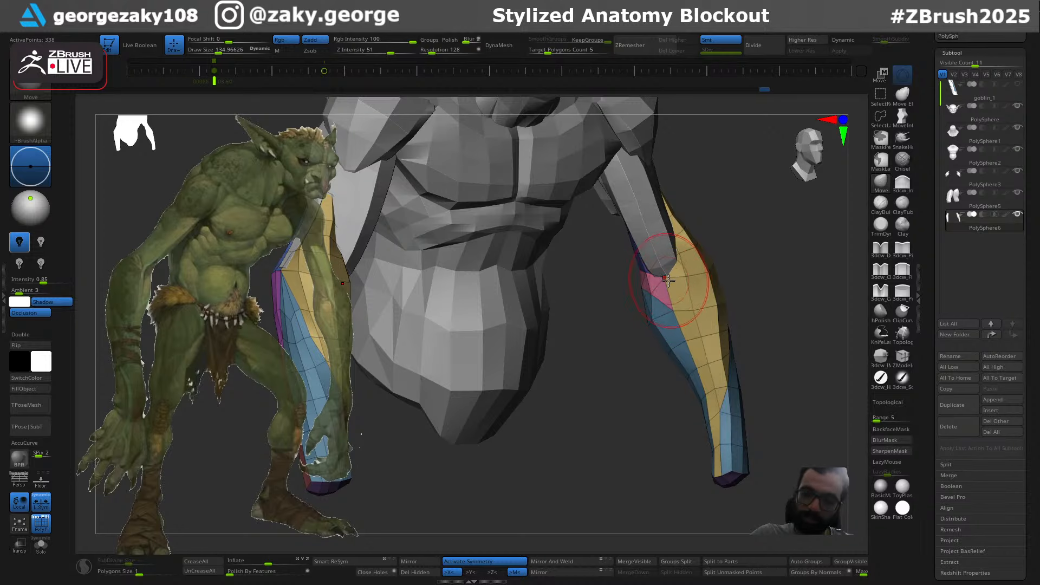
pyautogui.moveTo(670, 303); pyautogui.dragTo(702, 281, button='right')
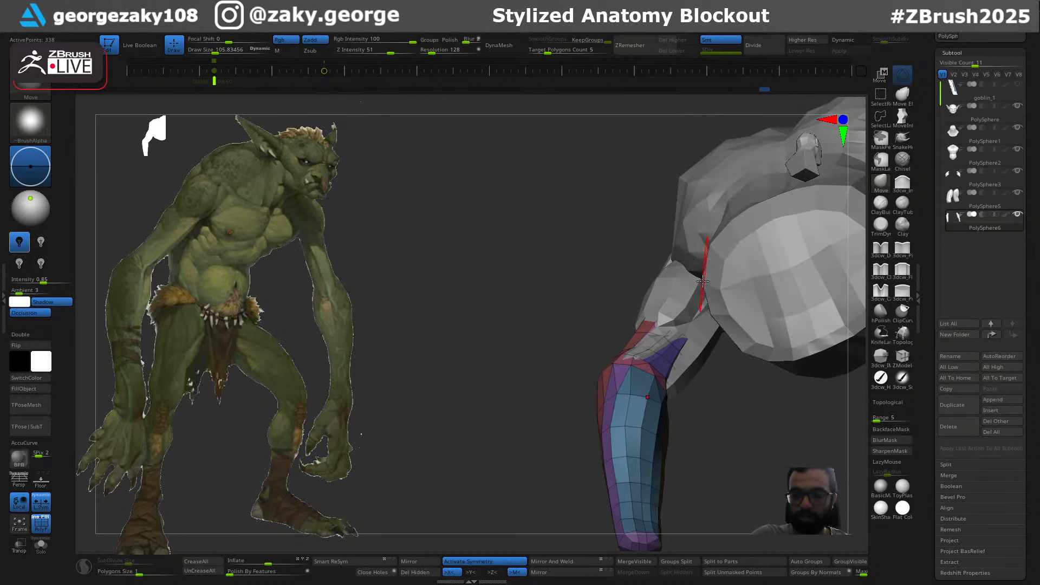
pyautogui.moveTo(670, 390)
pyautogui.mouseDown(button='right')
pyautogui.moveTo(672, 358)
pyautogui.moveTo(674, 382)
pyautogui.mouseUp(button='right')
pyautogui.hotkey('alt', 's')
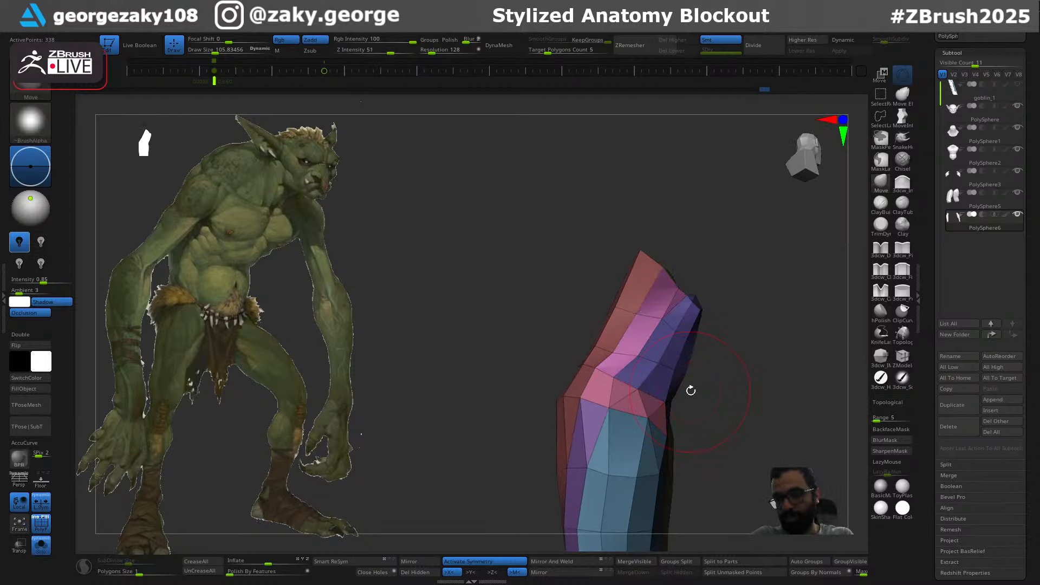
# Show all subtools again, select the upper arm and adjust its orange muscle at the elbow with the Move brush at about 106 draw size
pyautogui.moveTo(723, 405)
pyautogui.mouseDown(button='right')
pyautogui.moveTo(658, 404)
pyautogui.moveTo(724, 399)
pyautogui.moveTo(682, 429)
pyautogui.moveTo(752, 387)
pyautogui.moveTo(743, 362)
pyautogui.moveTo(716, 354)
pyautogui.moveTo(725, 382)
pyautogui.moveTo(705, 308)
pyautogui.mouseUp(button='right')
pyautogui.hotkey('alt', 's')
pyautogui.keyDown('alt'); pyautogui.click(710, 352); pyautogui.keyUp('alt')
pyautogui.press('ctrl')
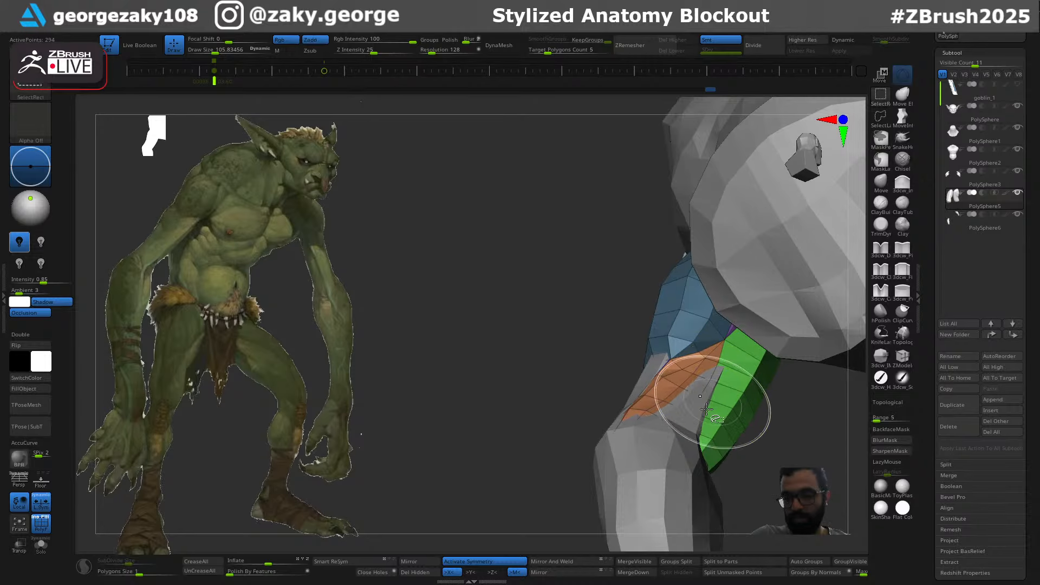
# Select and isolate the forearm, and examine the purple polygroups at its upper end
pyautogui.keyDown('alt'); pyautogui.click(694, 424); pyautogui.keyUp('alt')
pyautogui.moveTo(693, 423)
pyautogui.mouseDown(button='right')
pyautogui.moveTo(709, 401)
pyautogui.moveTo(740, 433)
pyautogui.mouseUp(button='right')
pyautogui.hotkey('alt', 's')
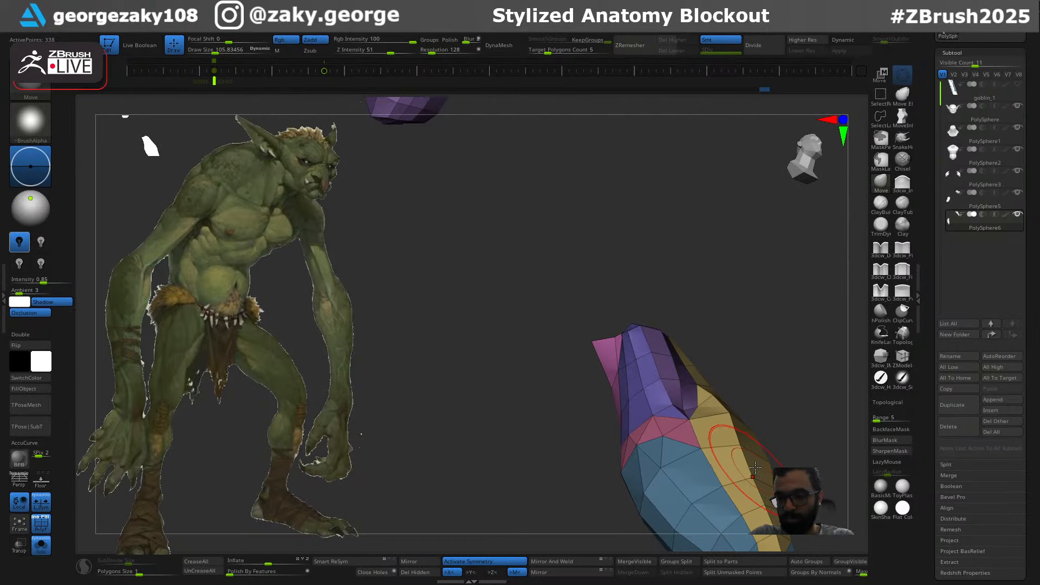
pyautogui.moveTo(755, 467); pyautogui.dragTo(806, 385, button='right')
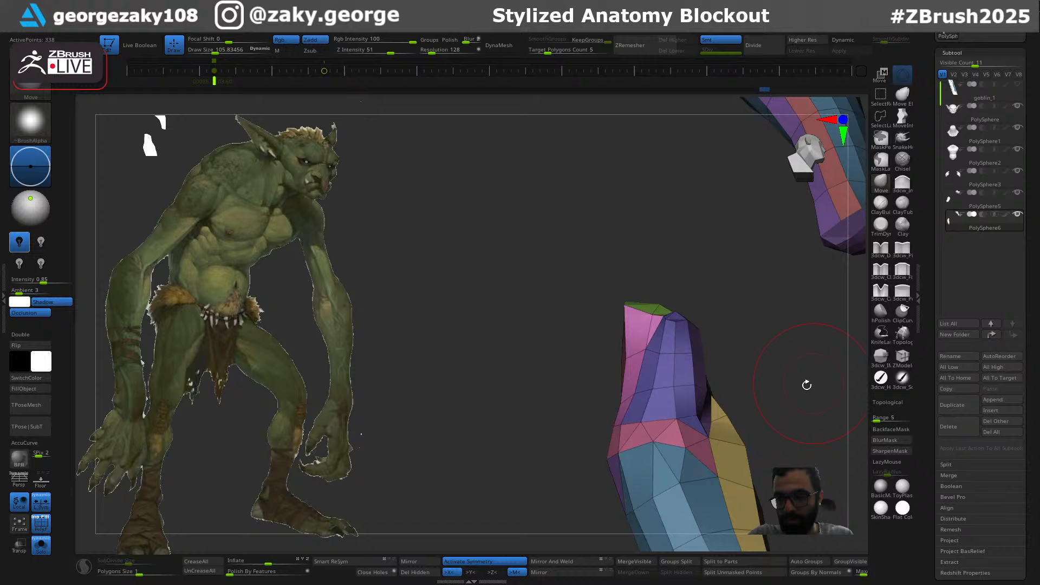
pyautogui.keyDown('ctrl'); pyautogui.keyDown('shift'); pyautogui.click(652, 379); pyautogui.keyUp('shift'); pyautogui.keyUp('ctrl')
pyautogui.keyDown('ctrl'); pyautogui.keyDown('shift'); pyautogui.click(722, 403); pyautogui.keyUp('shift'); pyautogui.keyUp('ctrl')
pyautogui.moveTo(734, 370)
pyautogui.mouseDown(button='right')
pyautogui.moveTo(725, 402)
pyautogui.moveTo(711, 358)
pyautogui.moveTo(680, 344)
pyautogui.moveTo(672, 320)
pyautogui.moveTo(623, 374)
pyautogui.moveTo(601, 425)
pyautogui.mouseUp(button='right')
pyautogui.hotkey('ctrl', 'z')
pyautogui.hotkey('alt', 's')
# Refine the forearm's upper end with the Standard brush and the Move brush at about 145 draw size
pyautogui.press('b')
pyautogui.press('s')
pyautogui.press('t')
pyautogui.press('b')
pyautogui.press('m')
pyautogui.press('v')
pyautogui.press('f')
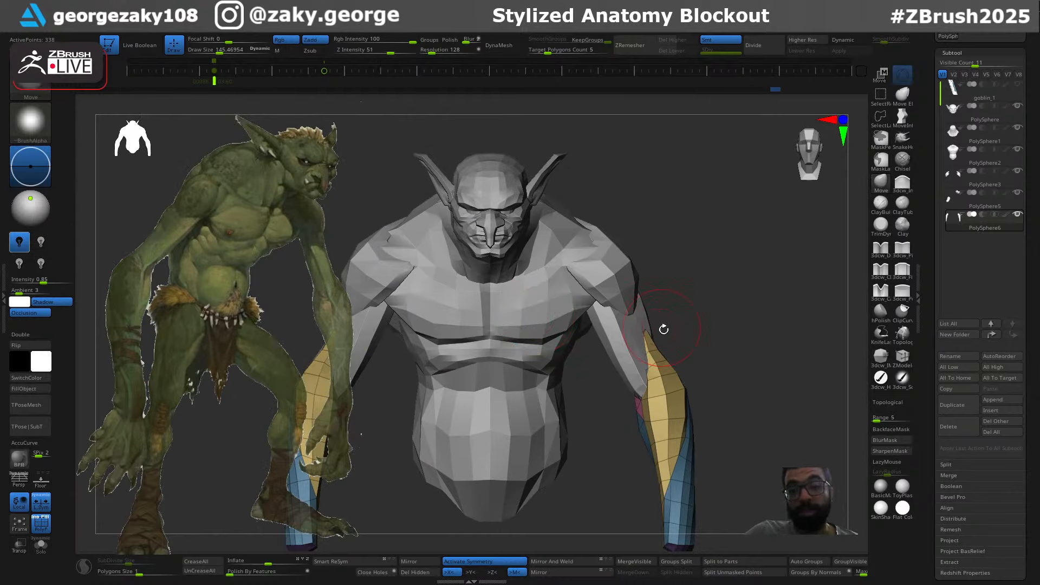
# Examine the arms' silhouette from the front and select the shoulder subtool
pyautogui.keyDown('ctrl'); pyautogui.moveTo(668, 329); pyautogui.dragTo(629, 267, button='right'); pyautogui.keyUp('ctrl')
pyautogui.moveTo(684, 358)
pyautogui.keyDown('alt'); pyautogui.mouseDown(button='right')
pyautogui.moveTo(684, 313)
pyautogui.moveTo(673, 353)
pyautogui.moveTo(682, 373)
pyautogui.mouseUp(button='right'); pyautogui.keyUp('alt')
pyautogui.keyDown('alt'); pyautogui.moveTo(636, 236); pyautogui.dragTo(679, 226, button='right'); pyautogui.keyUp('alt')
pyautogui.keyDown('alt'); pyautogui.click(675, 272); pyautogui.keyUp('alt')
pyautogui.moveTo(728, 274); pyautogui.dragTo(733, 274, button='right')
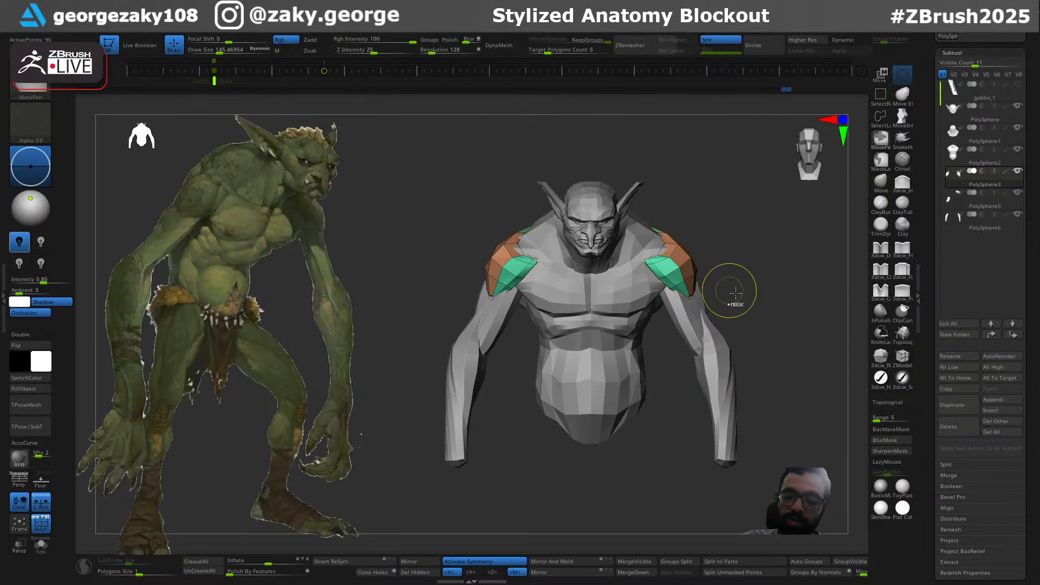
pyautogui.keyDown('ctrl'); pyautogui.moveTo(738, 332); pyautogui.dragTo(708, 336, button='right'); pyautogui.keyUp('ctrl')
# Select the forearm subtool and reshape its yellow upper tip and elbow contour with the Move brush at about 76 to 191 draw size
pyautogui.keyDown('alt'); pyautogui.click(739, 372); pyautogui.keyUp('alt')
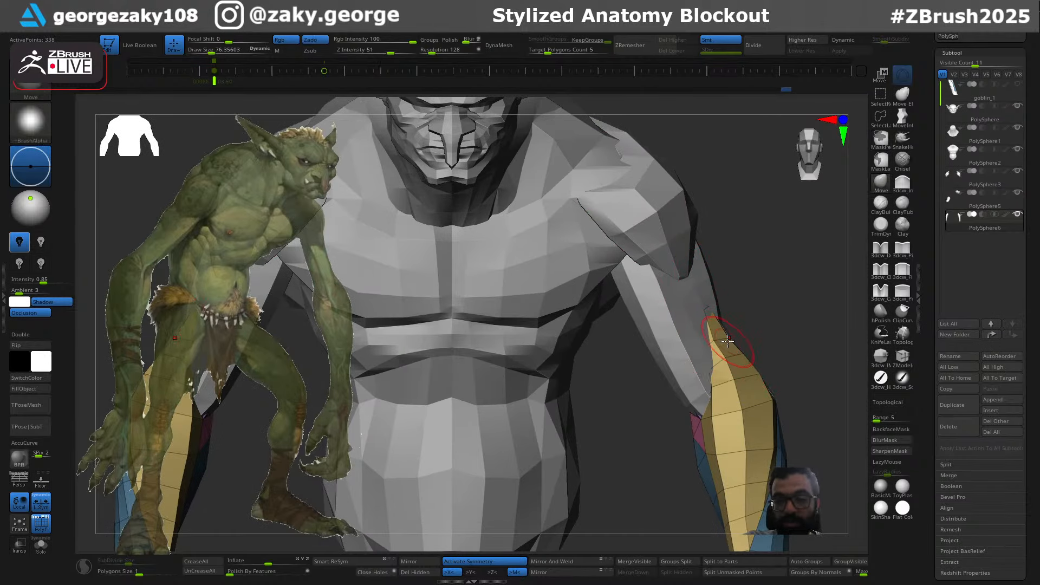
pyautogui.moveTo(724, 331); pyautogui.dragTo(733, 367, button='right')
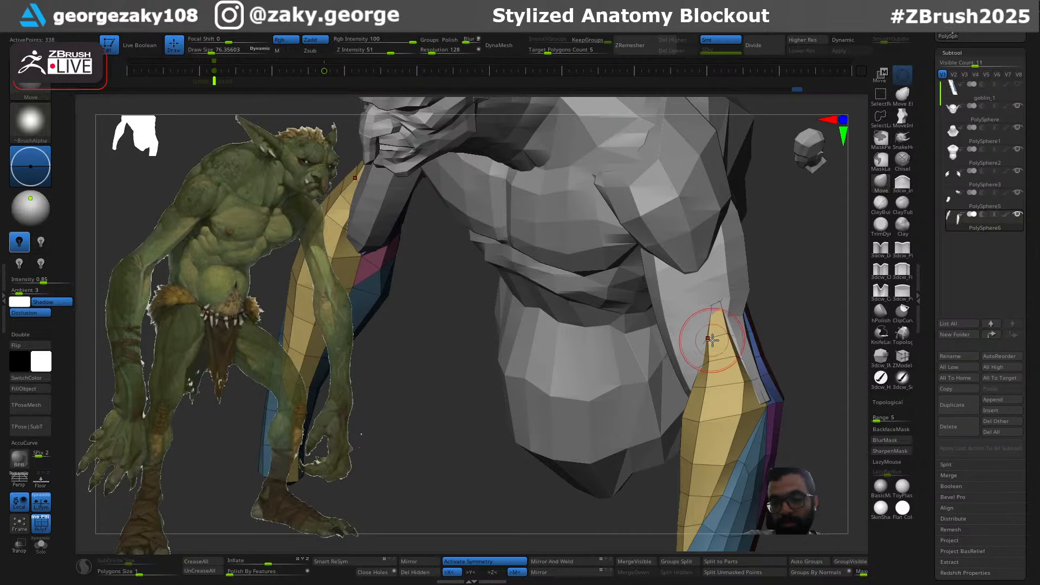
pyautogui.click(716, 369)
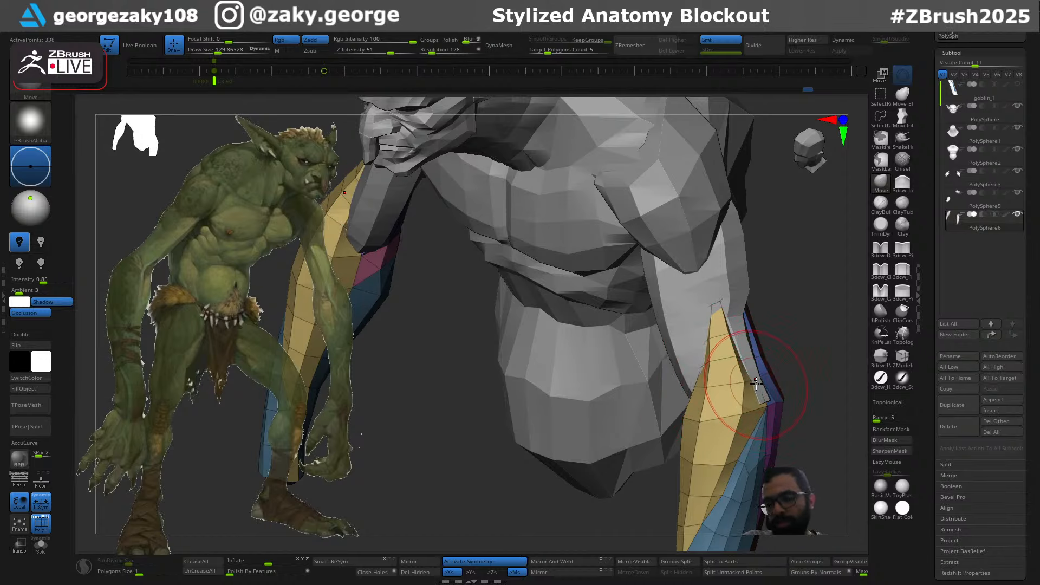
pyautogui.press('s')
pyautogui.moveTo(753, 382); pyautogui.dragTo(754, 381)
pyautogui.press('s')
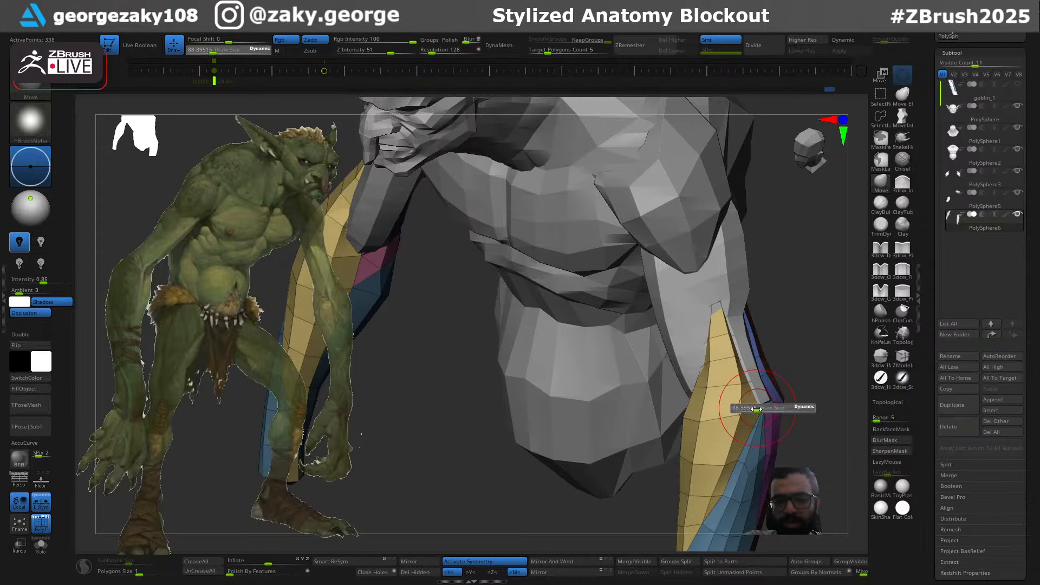
pyautogui.keyDown('shift'); pyautogui.moveTo(824, 326); pyautogui.dragTo(736, 353); pyautogui.keyUp('shift')
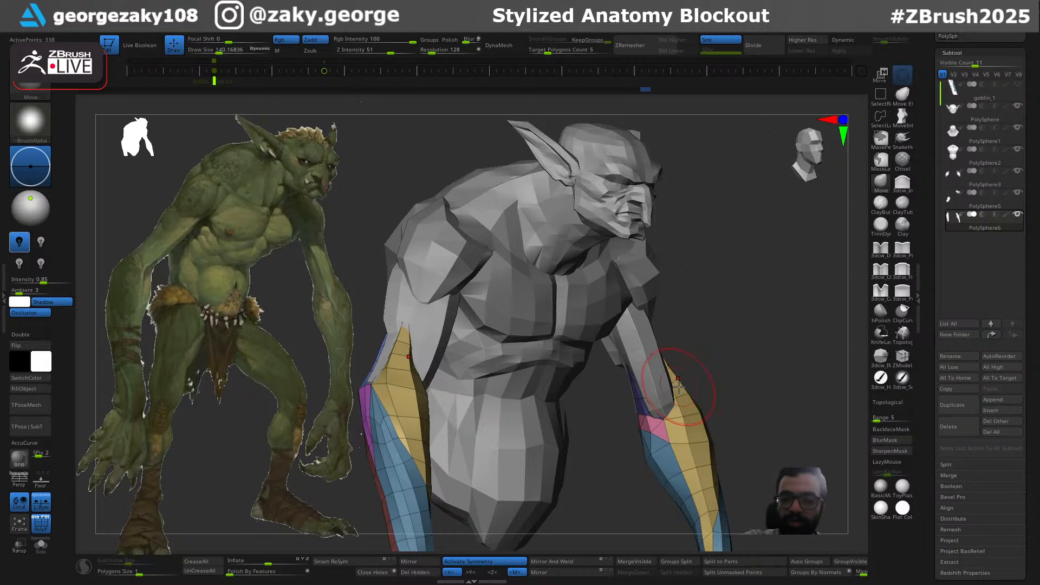
pyautogui.moveTo(679, 384); pyautogui.dragTo(629, 459)
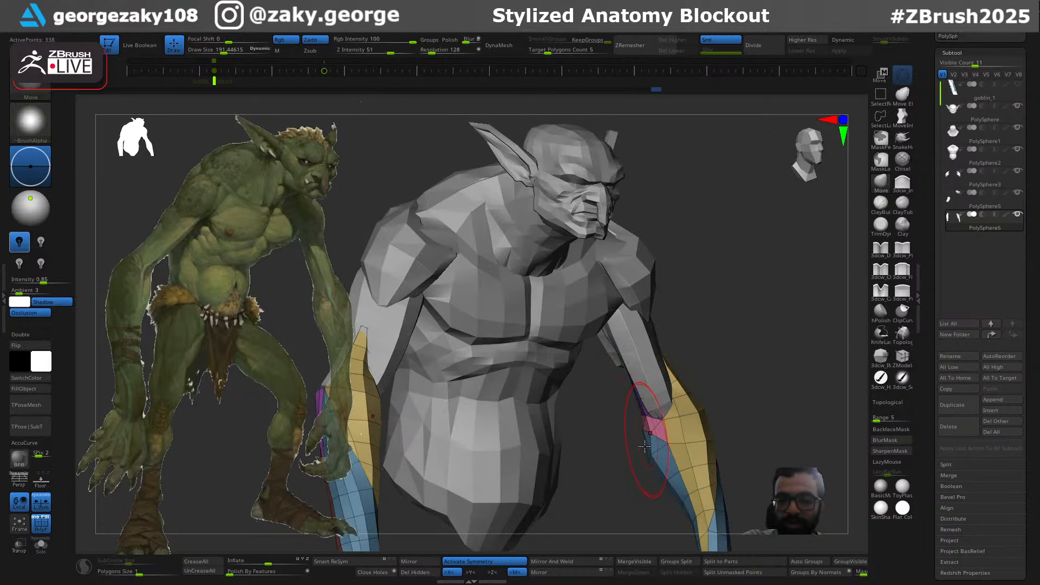
# Select the upper arm subtool and adjust its green muscle's lower end with the Move brush at about 230 draw size
pyautogui.keyDown('alt'); pyautogui.click(647, 373); pyautogui.keyUp('alt')
pyautogui.press('s')
pyautogui.moveTo(647, 374); pyautogui.dragTo(666, 402)
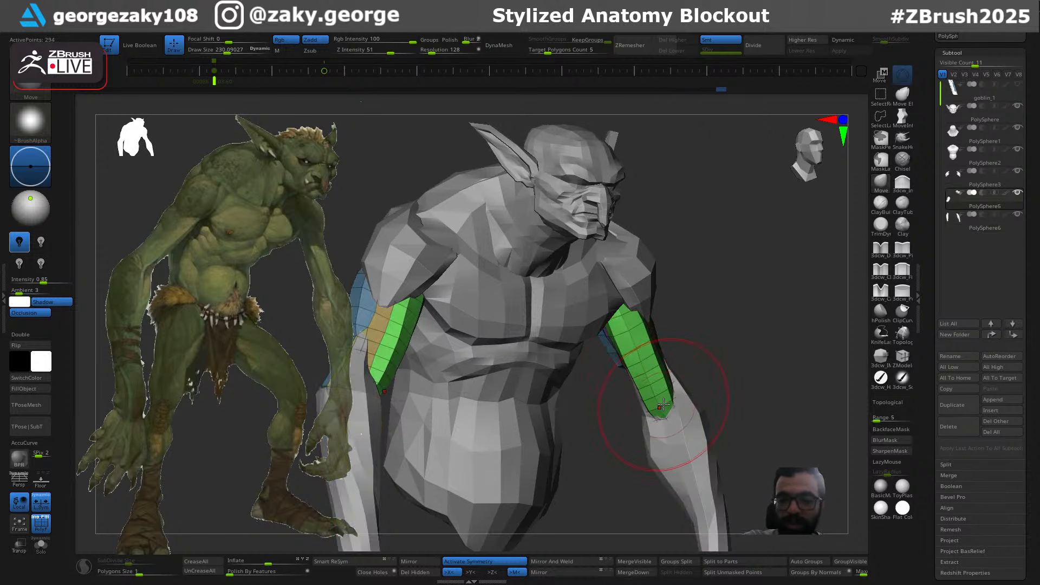
pyautogui.press('s')
pyautogui.moveTo(714, 360); pyautogui.dragTo(763, 349)
# Select the forearm subtool and adjust its inner elbow and outline with the Move brush at about 198 to 223 draw size
pyautogui.keyDown('alt'); pyautogui.click(641, 414); pyautogui.keyUp('alt')
pyautogui.press('s')
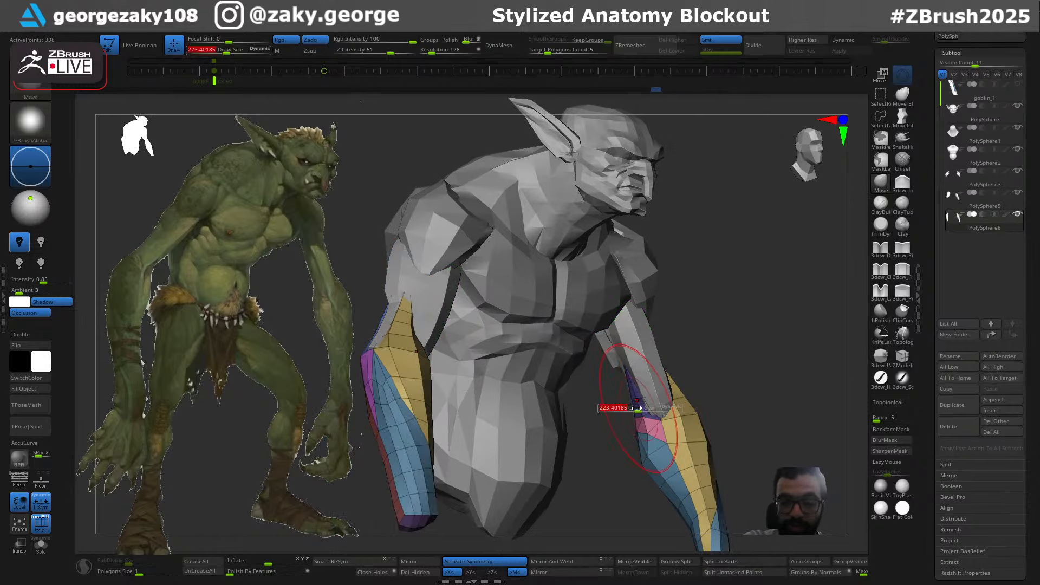
pyautogui.keyDown('shift'); pyautogui.moveTo(696, 359); pyautogui.dragTo(647, 362); pyautogui.keyUp('shift')
pyautogui.keyDown('alt'); pyautogui.moveTo(711, 385); pyautogui.dragTo(693, 252); pyautogui.keyUp('alt')
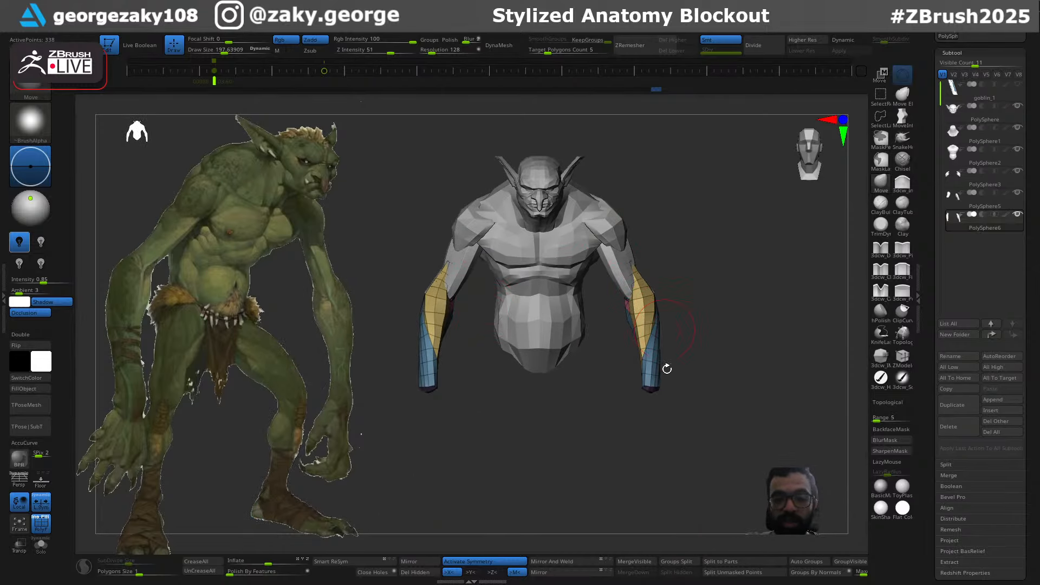
pyautogui.moveTo(714, 310)
pyautogui.mouseDown()
pyautogui.moveTo(629, 309)
pyautogui.moveTo(656, 237)
pyautogui.mouseUp()
pyautogui.moveTo(656, 237); pyautogui.dragTo(648, 260, button='right')
# Select the upper arm subtool and adjust its contour with the Move brush at about 223 draw size
pyautogui.keyDown('alt'); pyautogui.click(643, 236); pyautogui.keyUp('alt')
pyautogui.moveTo(657, 187)
pyautogui.keyDown('alt'); pyautogui.mouseDown(button='right')
pyautogui.moveTo(657, 308)
pyautogui.moveTo(663, 282)
pyautogui.moveTo(708, 279)
pyautogui.moveTo(685, 375)
pyautogui.moveTo(680, 294)
pyautogui.moveTo(706, 357)
pyautogui.moveTo(683, 310)
pyautogui.moveTo(690, 289)
pyautogui.mouseUp(button='right'); pyautogui.keyUp('alt')
pyautogui.press('[')
pyautogui.press('[')
pyautogui.moveTo(691, 290); pyautogui.dragTo(744, 353, button='right')
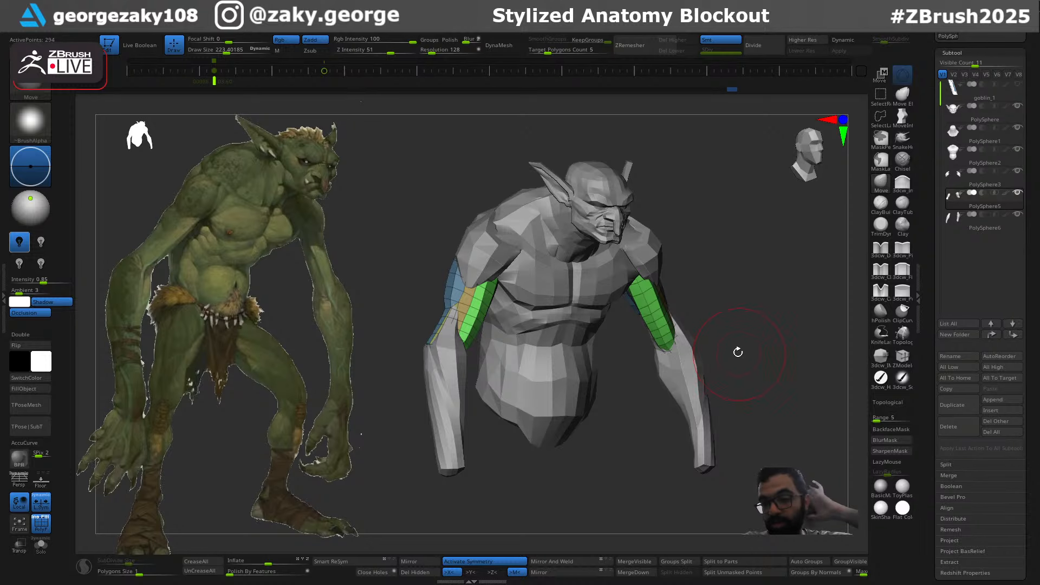
# Select the torso subtool and examine the arm and torso proportions from several angles
pyautogui.keyDown('alt'); pyautogui.click(584, 267); pyautogui.keyUp('alt')
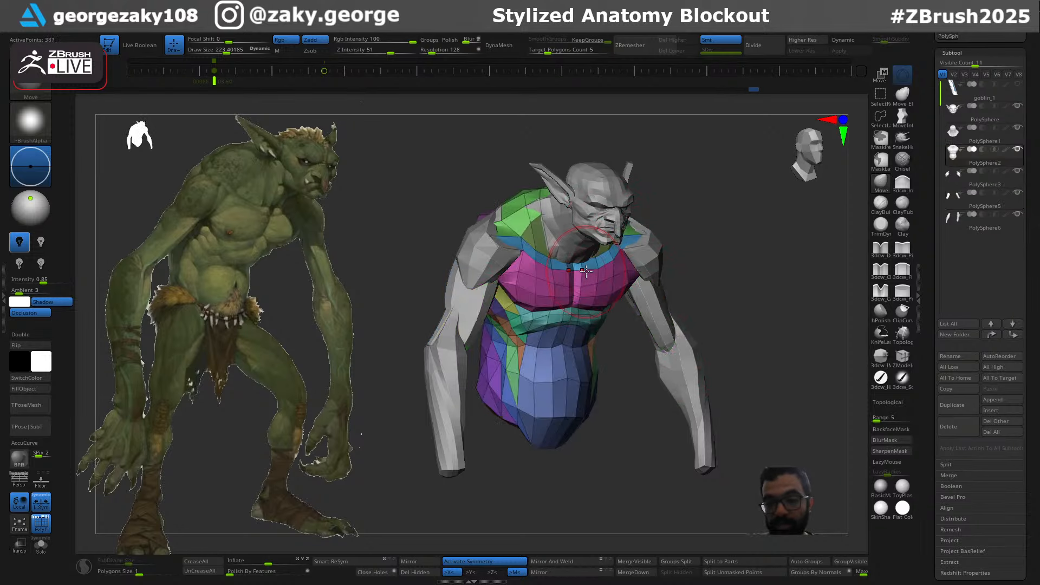
pyautogui.moveTo(585, 267); pyautogui.dragTo(607, 258, button='right')
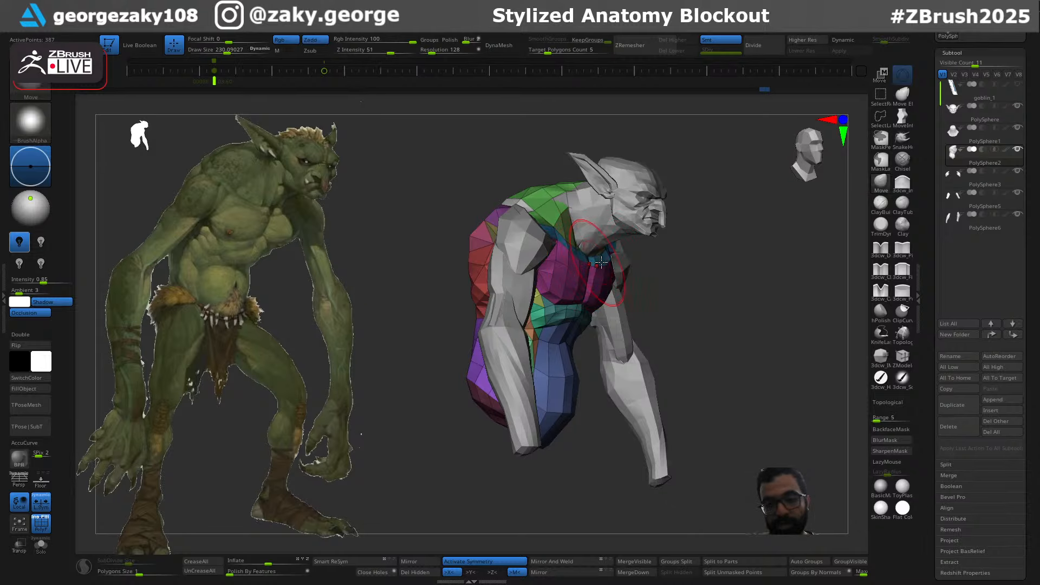
pyautogui.press('s')
pyautogui.moveTo(647, 264)
pyautogui.mouseDown(button='right')
pyautogui.moveTo(594, 294)
pyautogui.moveTo(583, 315)
pyautogui.moveTo(600, 332)
pyautogui.mouseUp(button='right')
pyautogui.moveTo(690, 330); pyautogui.dragTo(781, 255, button='right')
pyautogui.keyDown('ctrl'); pyautogui.moveTo(759, 301); pyautogui.dragTo(684, 234, button='right'); pyautogui.keyUp('ctrl')
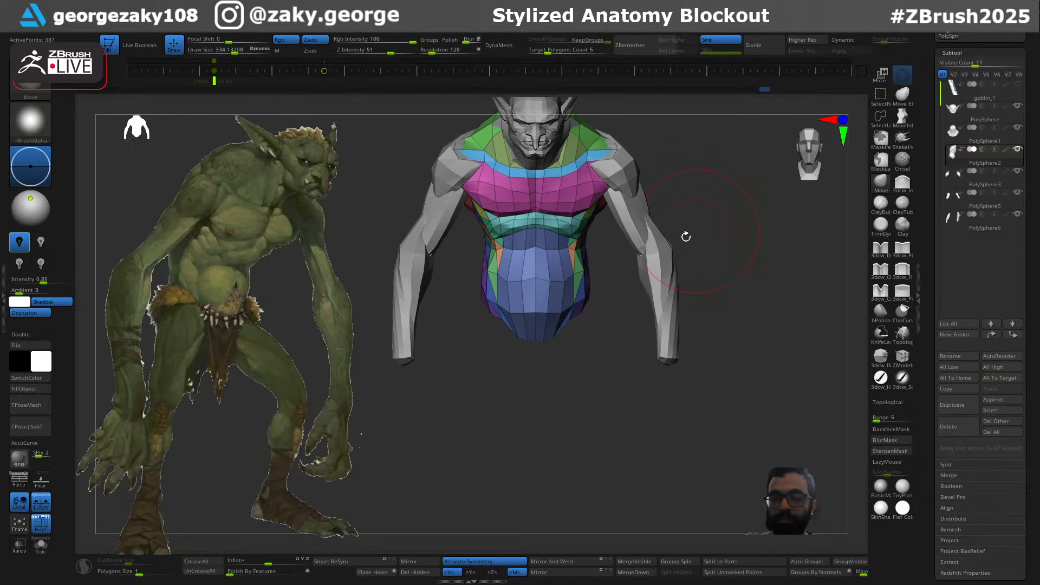
pyautogui.keyDown('ctrl'); pyautogui.moveTo(686, 275); pyautogui.dragTo(701, 299, button='right'); pyautogui.keyUp('ctrl')
pyautogui.moveTo(754, 320); pyautogui.dragTo(621, 394, button='right')
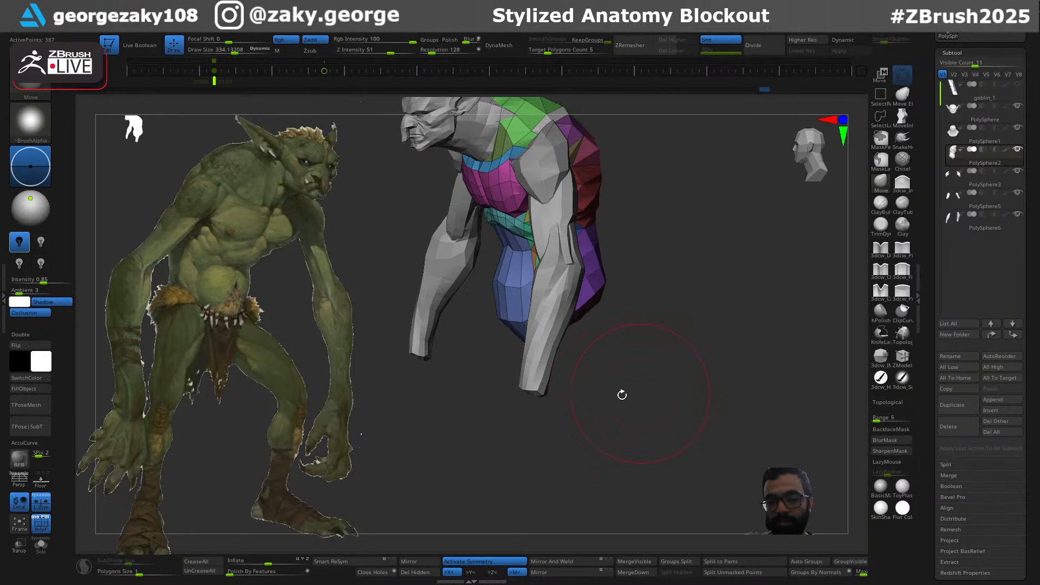
# Select the forearm subtool and try adjusting its wrist end with the Move brush at about 204 draw size
pyautogui.keyDown('alt'); pyautogui.click(544, 388); pyautogui.keyUp('alt')
pyautogui.moveTo(544, 388)
pyautogui.mouseDown(button='right')
pyautogui.moveTo(558, 406)
pyautogui.moveTo(544, 395)
pyautogui.mouseUp(button='right')
pyautogui.press('s')
pyautogui.moveTo(542, 394); pyautogui.dragTo(546, 396)
pyautogui.hotkey('ctrl', 'z')
pyautogui.press('s')
pyautogui.hotkey('ctrl', 'z')
pyautogui.press('s')
pyautogui.moveTo(510, 388); pyautogui.dragTo(553, 393, button='right')
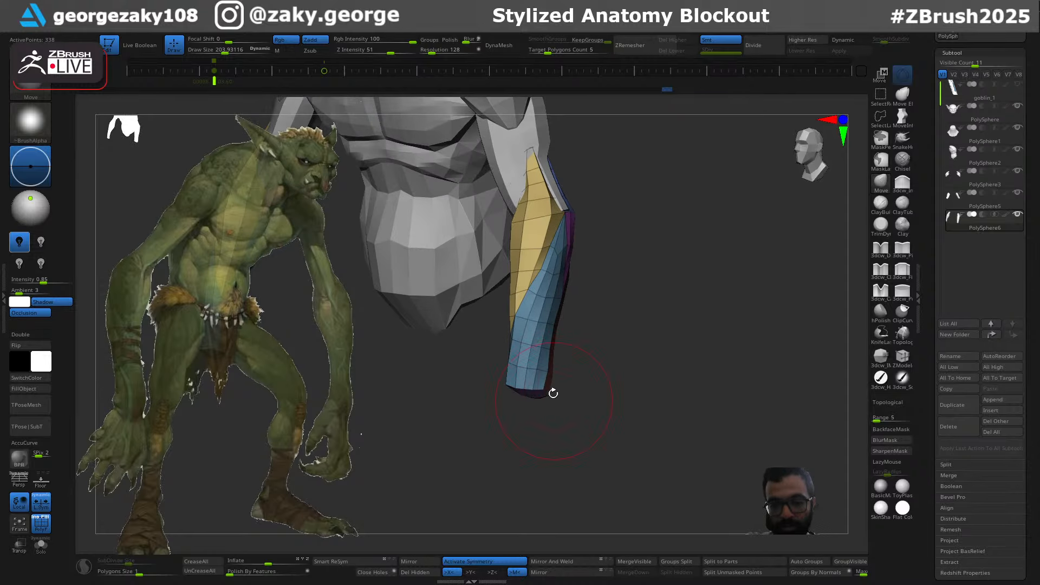
# Refine the forearm's contour around the yellow and blue muscles with the Move brush at about 130 to 185 draw size
pyautogui.press('s')
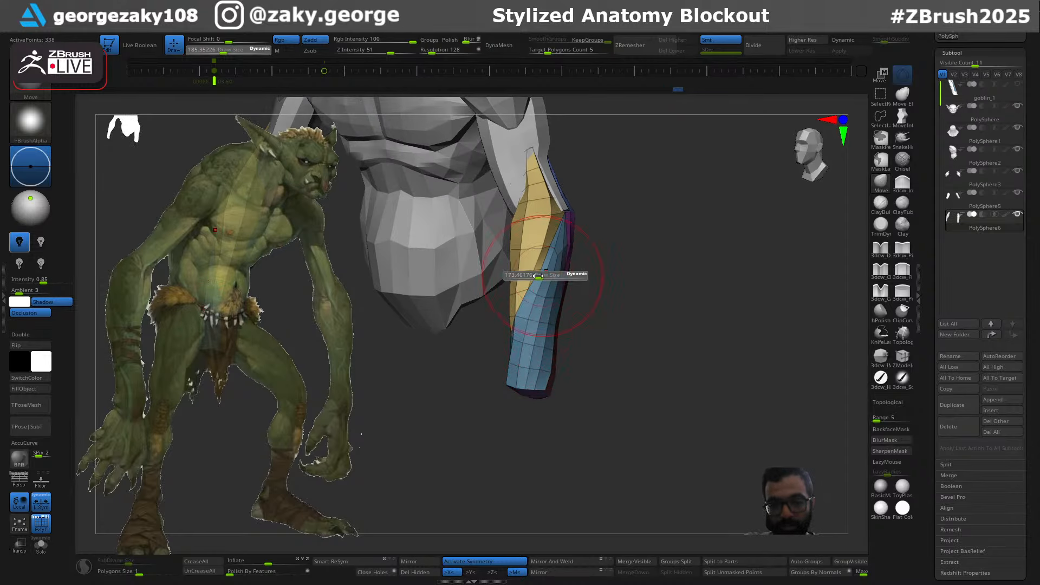
pyautogui.moveTo(545, 274); pyautogui.dragTo(537, 265)
pyautogui.press('s')
pyautogui.moveTo(526, 280); pyautogui.dragTo(524, 282)
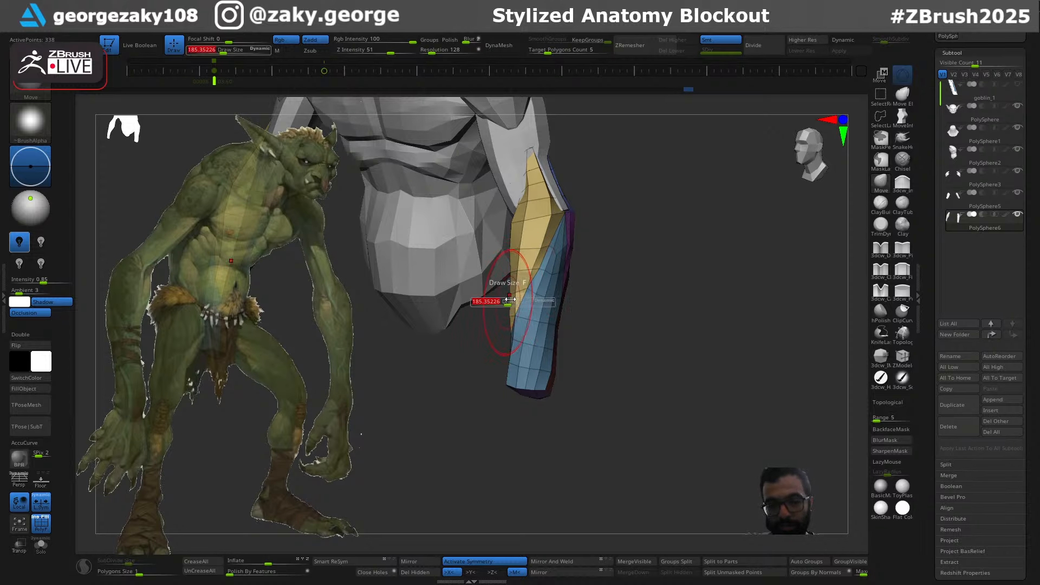
pyautogui.press('s')
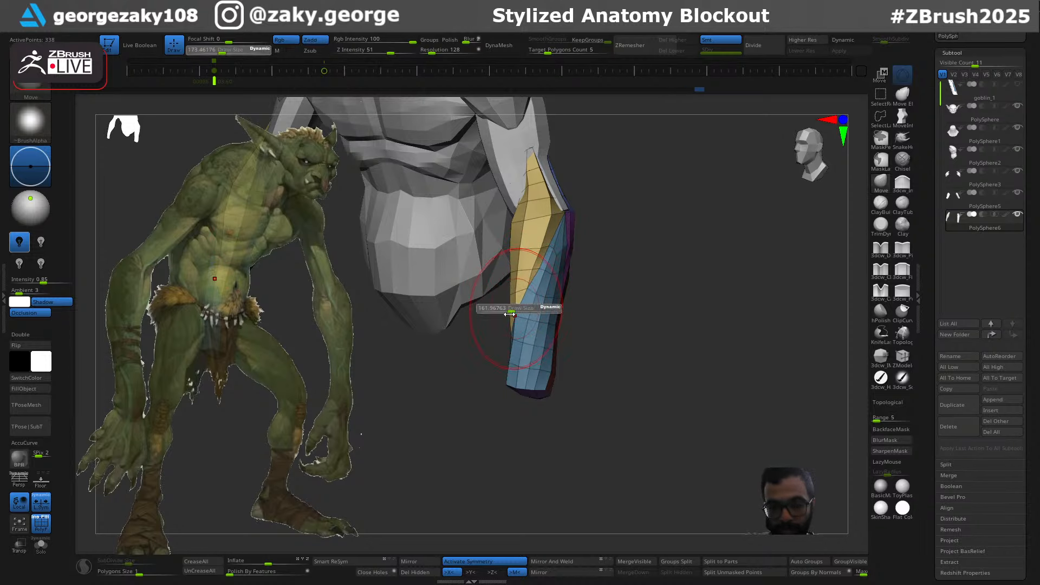
pyautogui.moveTo(528, 309); pyautogui.dragTo(514, 307)
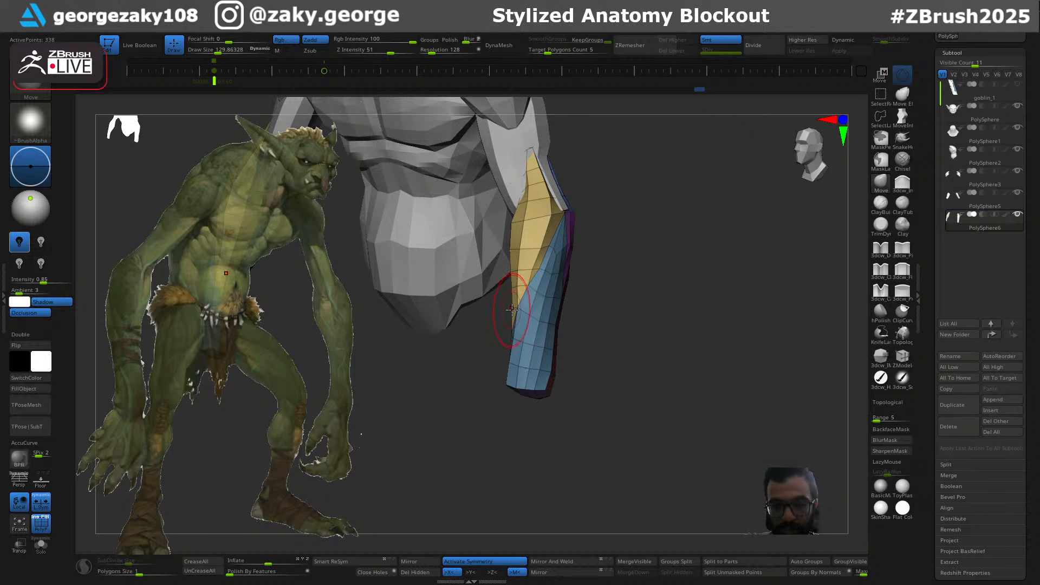
pyautogui.moveTo(580, 279); pyautogui.dragTo(634, 262)
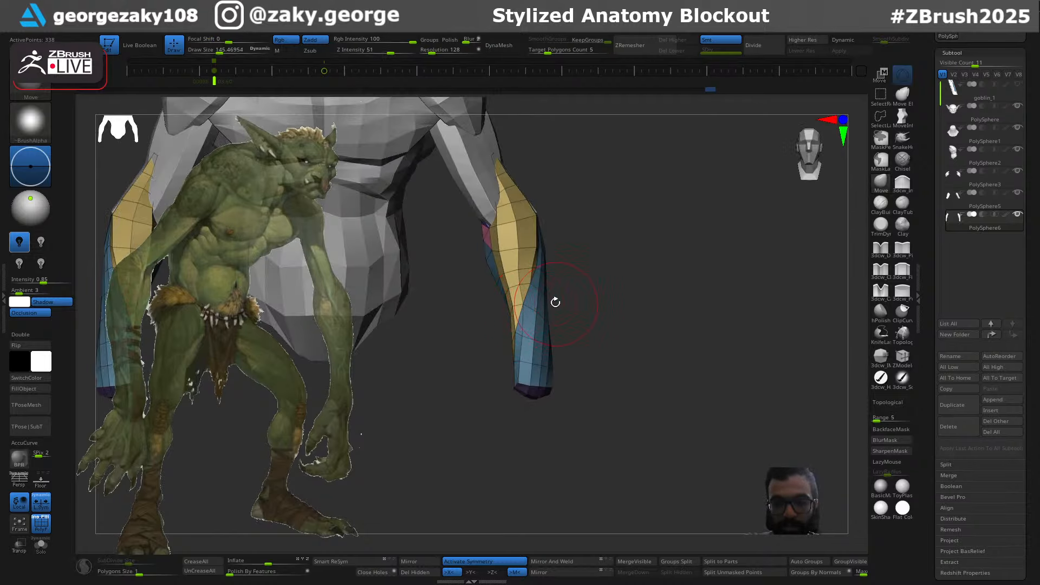
pyautogui.keyDown('alt'); pyautogui.moveTo(555, 303); pyautogui.dragTo(627, 394); pyautogui.keyUp('alt')
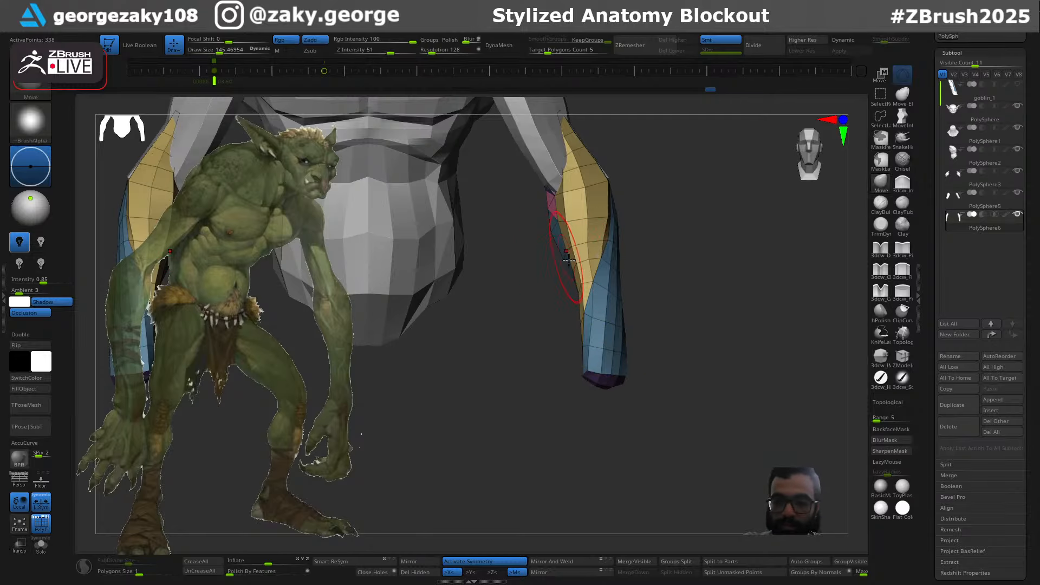
pyautogui.keyDown('alt'); pyautogui.moveTo(642, 192); pyautogui.dragTo(753, 318); pyautogui.keyUp('alt')
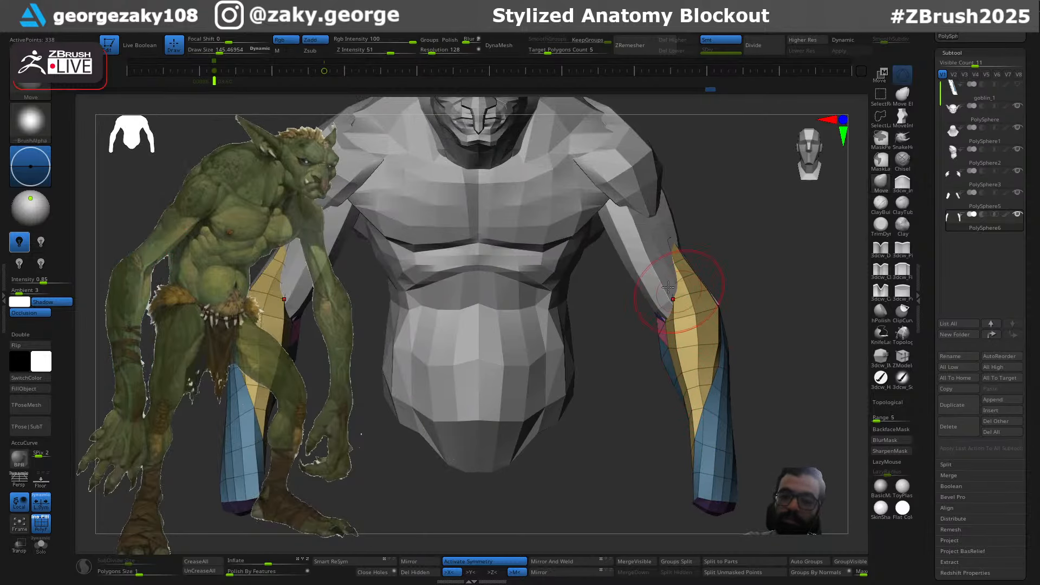
# Select the forearm subtool and adjust its fit against the upper arm with the transform gizmo
pyautogui.keyDown('alt'); pyautogui.click(665, 266); pyautogui.keyUp('alt')
pyautogui.press('w')
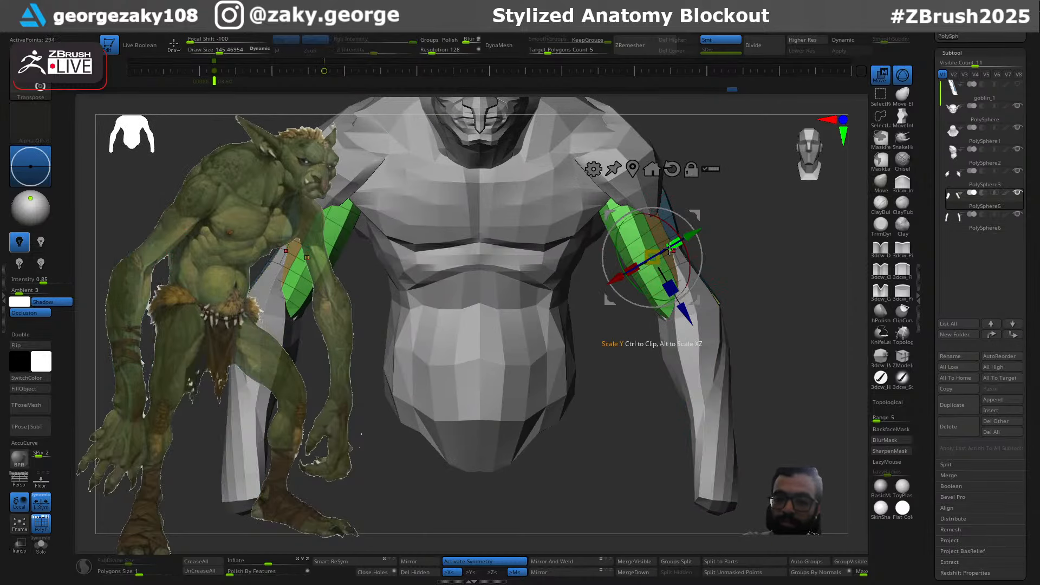
pyautogui.keyDown('alt'); pyautogui.click(693, 292); pyautogui.keyUp('alt')
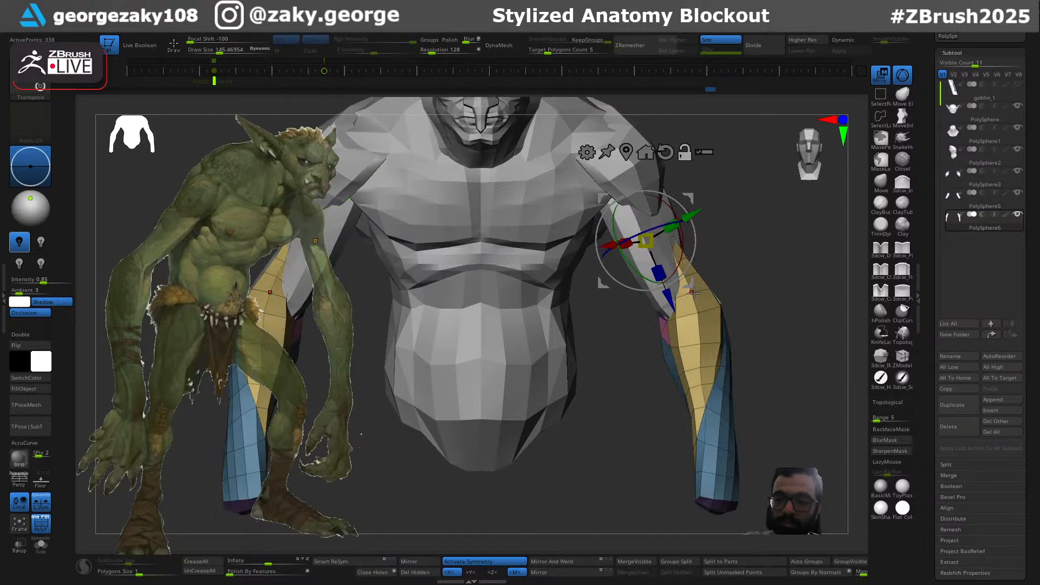
pyautogui.moveTo(659, 226); pyautogui.dragTo(674, 226)
pyautogui.moveTo(780, 282)
pyautogui.mouseDown()
pyautogui.moveTo(703, 287)
pyautogui.moveTo(788, 298)
pyautogui.mouseUp()
# Select the upper arm subtool and adjust its lower end above the elbow with the Move brush at about 115 draw size
pyautogui.keyDown('alt'); pyautogui.click(662, 219); pyautogui.keyUp('alt')
pyautogui.press('q')
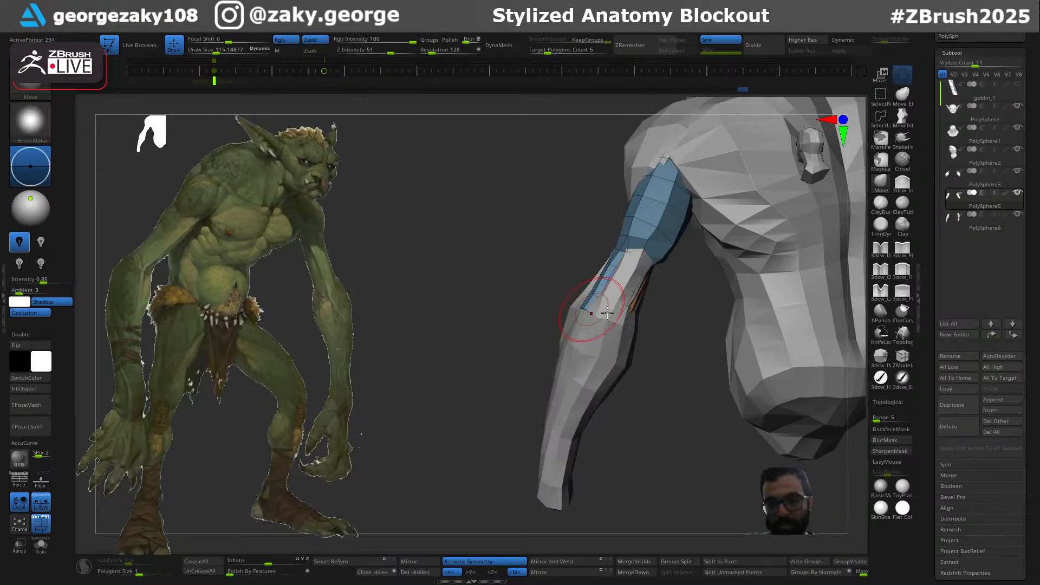
pyautogui.moveTo(607, 312); pyautogui.dragTo(612, 310)
pyautogui.moveTo(662, 340); pyautogui.dragTo(672, 239)
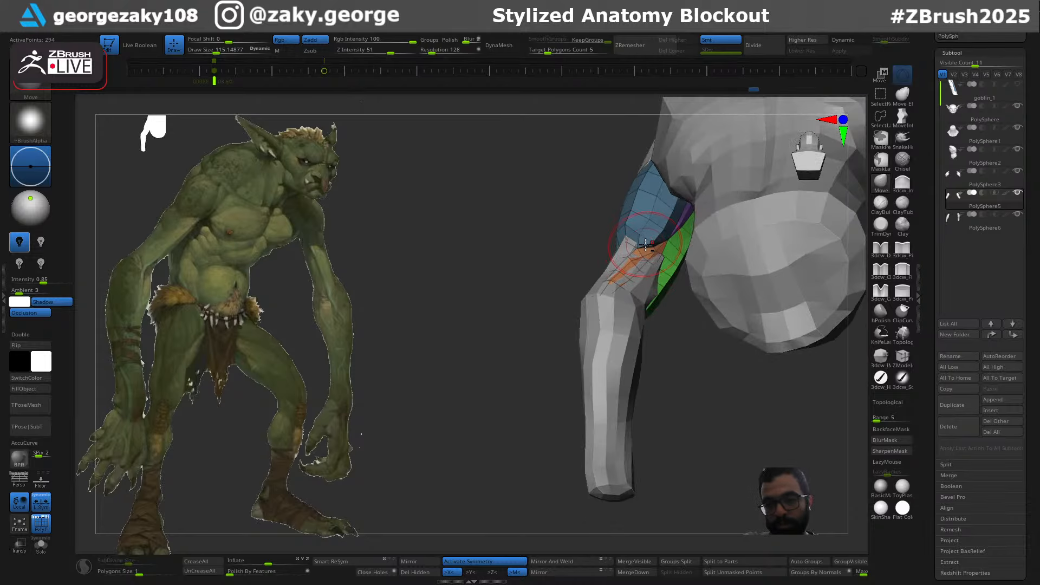
# Build up the upper arm's orange muscle near the elbow with the Standard brush at about 106 to 110 draw size
pyautogui.press('b')
pyautogui.press('s')
pyautogui.press('t')
pyautogui.hotkey('ctrl', 'z')
pyautogui.press('s')
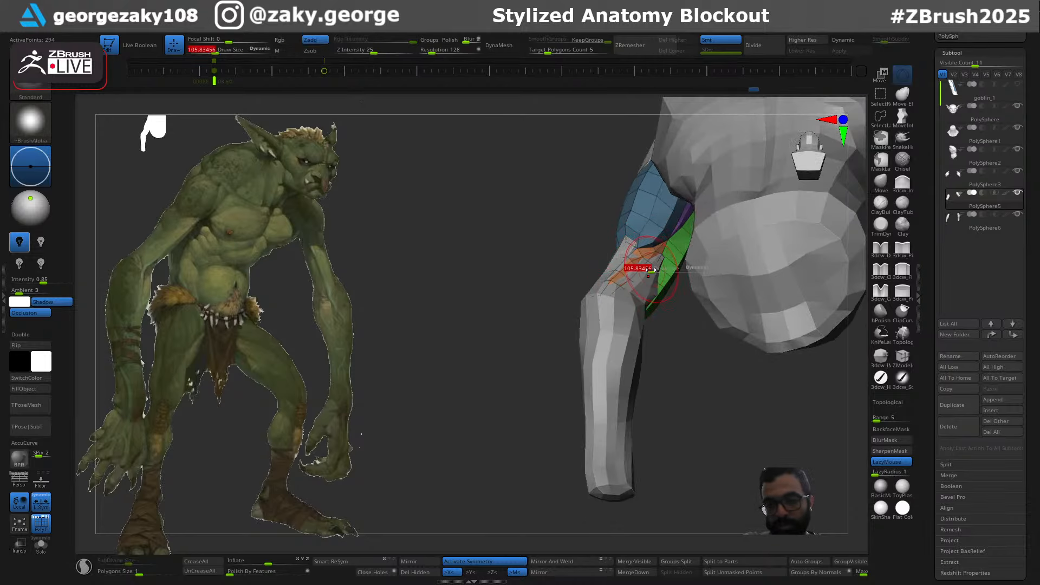
pyautogui.moveTo(634, 267); pyautogui.dragTo(638, 267)
pyautogui.moveTo(656, 257); pyautogui.dragTo(613, 295)
pyautogui.hotkey('ctrl', 'z')
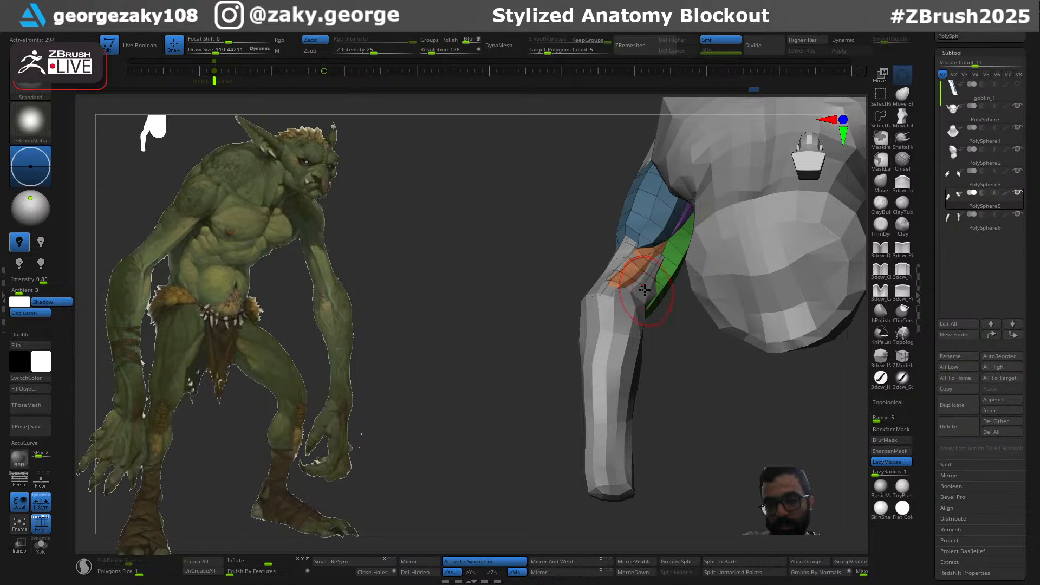
# Reshape the lower end of the upper arm's orange muscle with the Move brush at about 84 to 110 draw size
pyautogui.press('b')
pyautogui.press('m')
pyautogui.press('v')
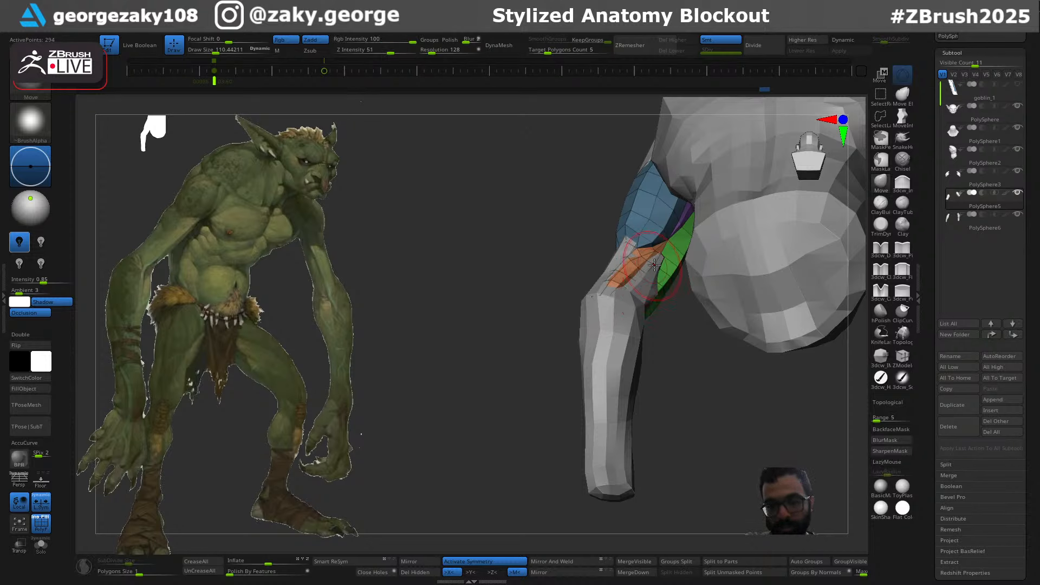
pyautogui.press('s')
pyautogui.moveTo(611, 286); pyautogui.dragTo(613, 286)
pyautogui.moveTo(613, 286); pyautogui.dragTo(614, 308, button='right')
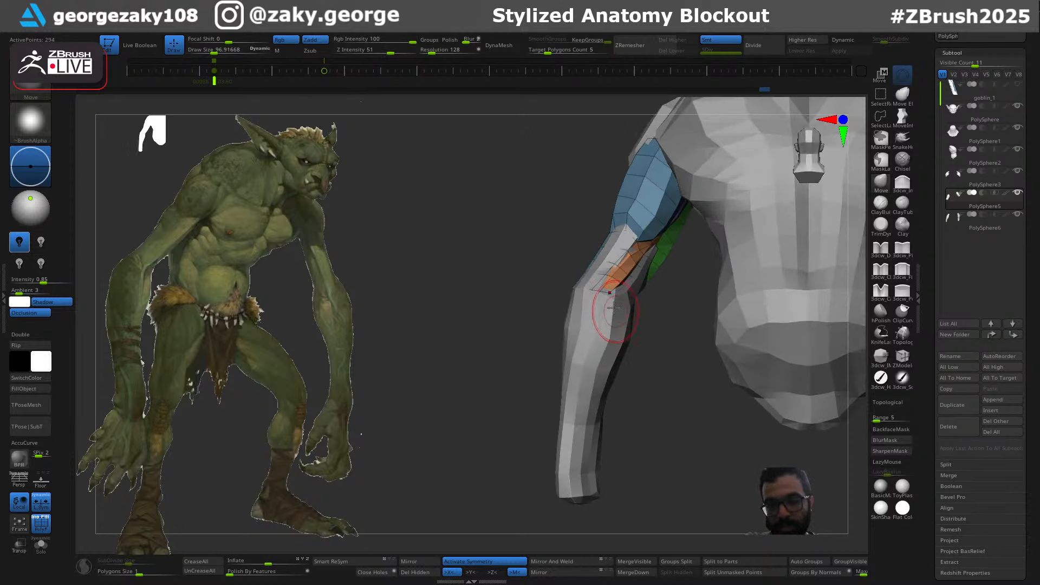
pyautogui.moveTo(618, 284); pyautogui.dragTo(619, 278)
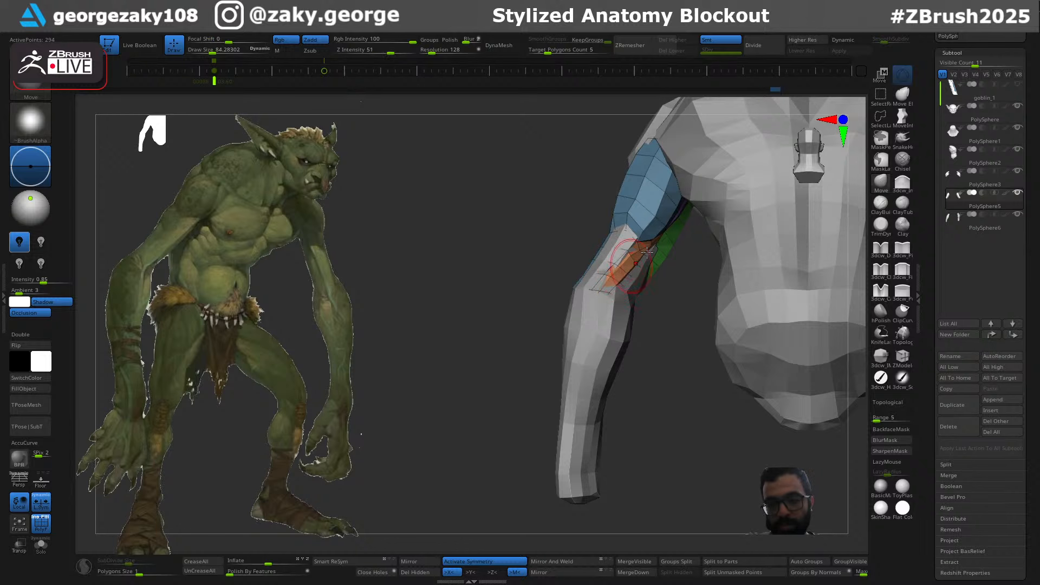
# Adjust the upper end of the orange muscle beside the green one with the Move brush at about 230 draw size
pyautogui.moveTo(646, 252)
pyautogui.mouseDown(button='right')
pyautogui.moveTo(654, 231)
pyautogui.moveTo(646, 247)
pyautogui.mouseUp(button='right')
pyautogui.press('s')
pyautogui.moveTo(647, 249); pyautogui.dragTo(670, 252)
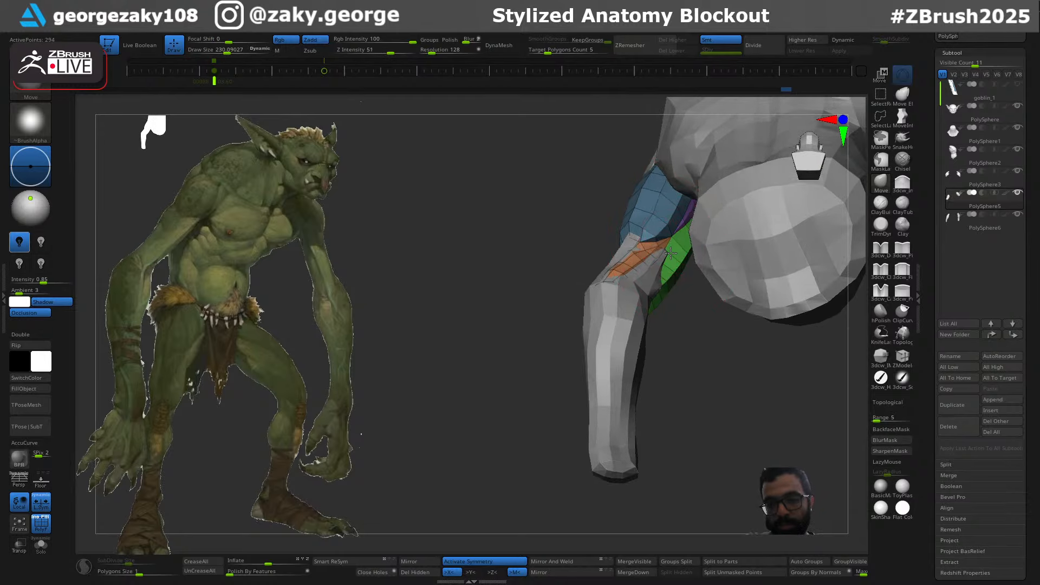
pyautogui.moveTo(670, 253); pyautogui.dragTo(670, 258, button='right')
pyautogui.press('s')
pyautogui.moveTo(669, 249); pyautogui.dragTo(653, 248)
# Refine the back of the upper arm around the orange and green muscles with the Move brush at about 168 draw size
pyautogui.moveTo(667, 233)
pyautogui.mouseDown(button='right')
pyautogui.moveTo(673, 249)
pyautogui.moveTo(678, 230)
pyautogui.mouseUp(button='right')
pyautogui.press('s')
pyautogui.moveTo(668, 233); pyautogui.dragTo(679, 218)
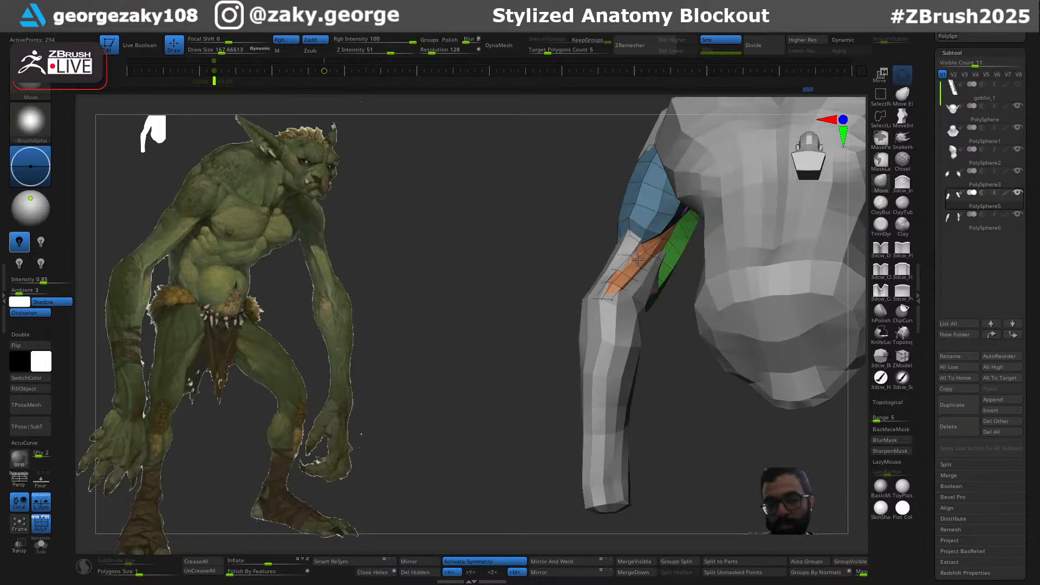
pyautogui.moveTo(637, 260); pyautogui.dragTo(634, 263)
pyautogui.moveTo(658, 307); pyautogui.dragTo(669, 313, button='right')
pyautogui.press('s')
pyautogui.moveTo(630, 279); pyautogui.dragTo(623, 279)
# Select the forearm subtool and reshape its elbow and rear edge with the Move brush at about 173 draw size
pyautogui.moveTo(631, 310); pyautogui.dragTo(671, 327, button='right')
pyautogui.keyDown('alt'); pyautogui.click(617, 330); pyautogui.keyUp('alt')
pyautogui.press('s')
pyautogui.moveTo(632, 313); pyautogui.dragTo(639, 313)
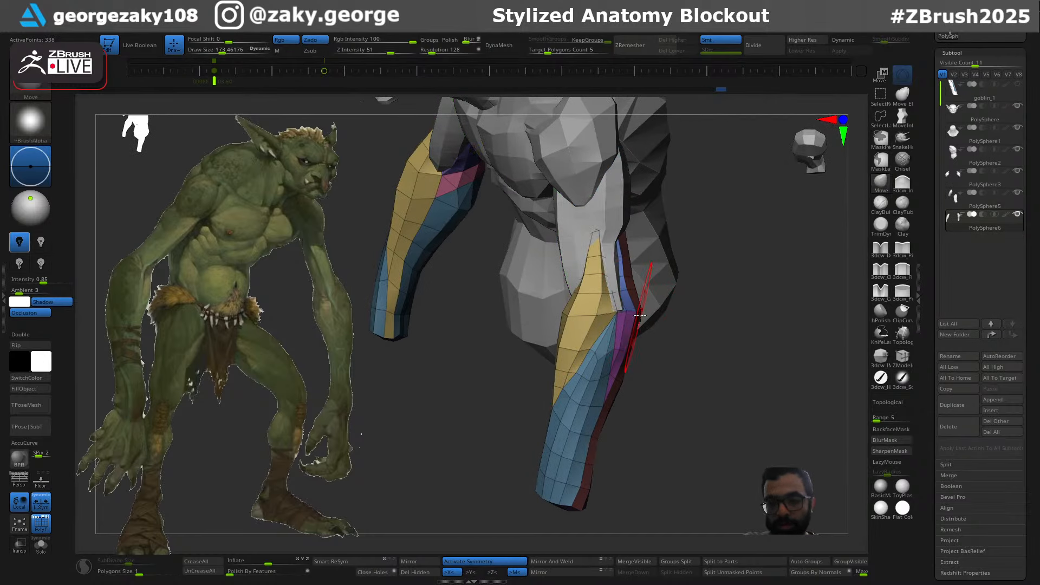
pyautogui.moveTo(701, 327)
pyautogui.mouseDown(button='right')
pyautogui.moveTo(652, 331)
pyautogui.moveTo(670, 390)
pyautogui.moveTo(684, 309)
pyautogui.mouseUp(button='right')
pyautogui.press('s')
pyautogui.moveTo(641, 366); pyautogui.dragTo(646, 366)
pyautogui.moveTo(599, 428); pyautogui.dragTo(600, 434)
# Adjust the forearm's outer contour along the blue muscle with the Move brush at about 265 draw size
pyautogui.moveTo(670, 424); pyautogui.dragTo(800, 277, button='right')
pyautogui.press('s')
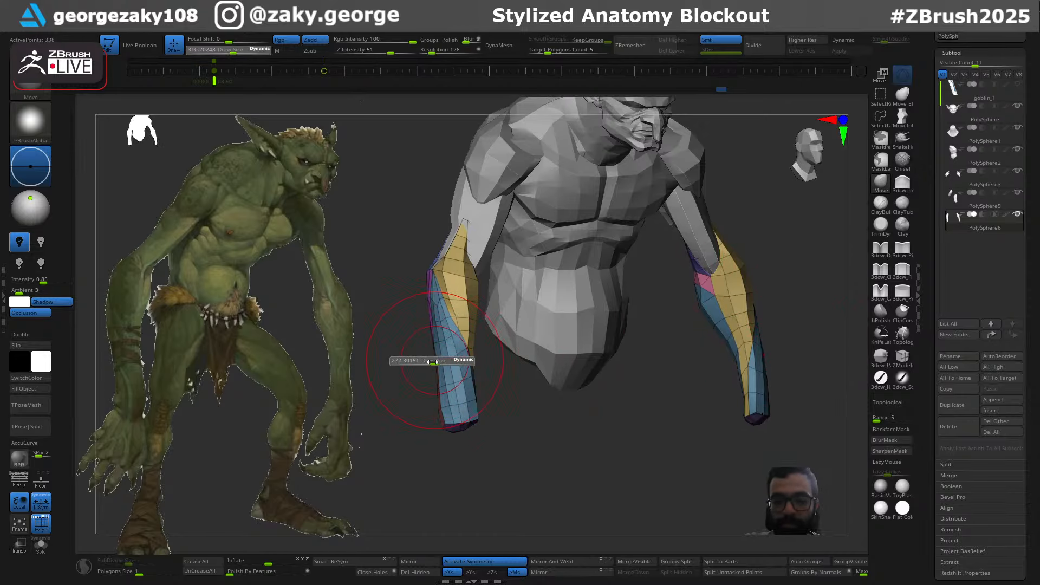
pyautogui.moveTo(436, 363); pyautogui.dragTo(440, 366)
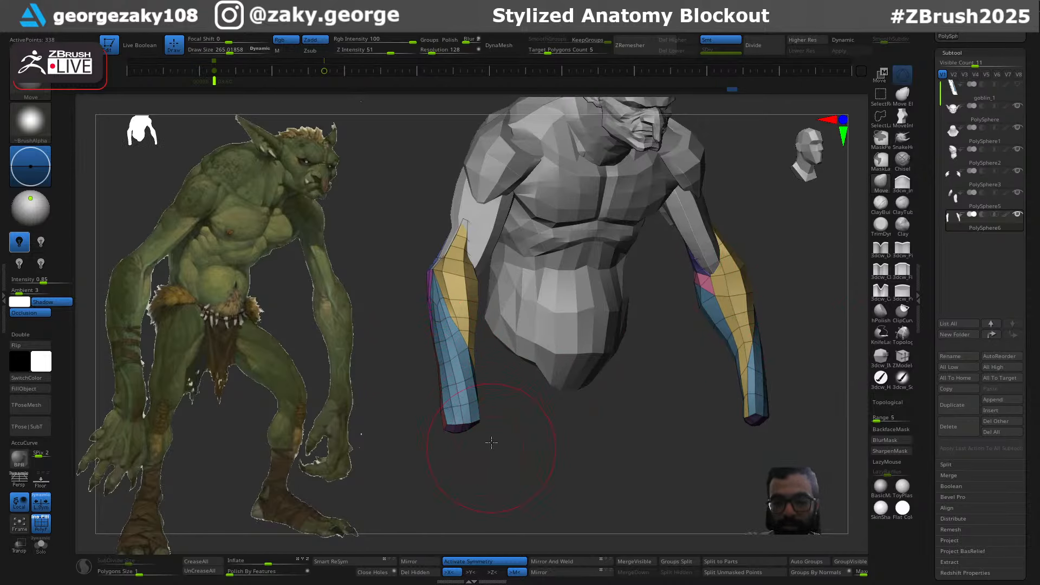
# Reshape the forearm's wrist end from the front and below with the Move brush at about 120 to 223 draw size
pyautogui.moveTo(492, 442); pyautogui.dragTo(487, 354, button='right')
pyautogui.press('s')
pyautogui.moveTo(468, 425); pyautogui.dragTo(461, 421)
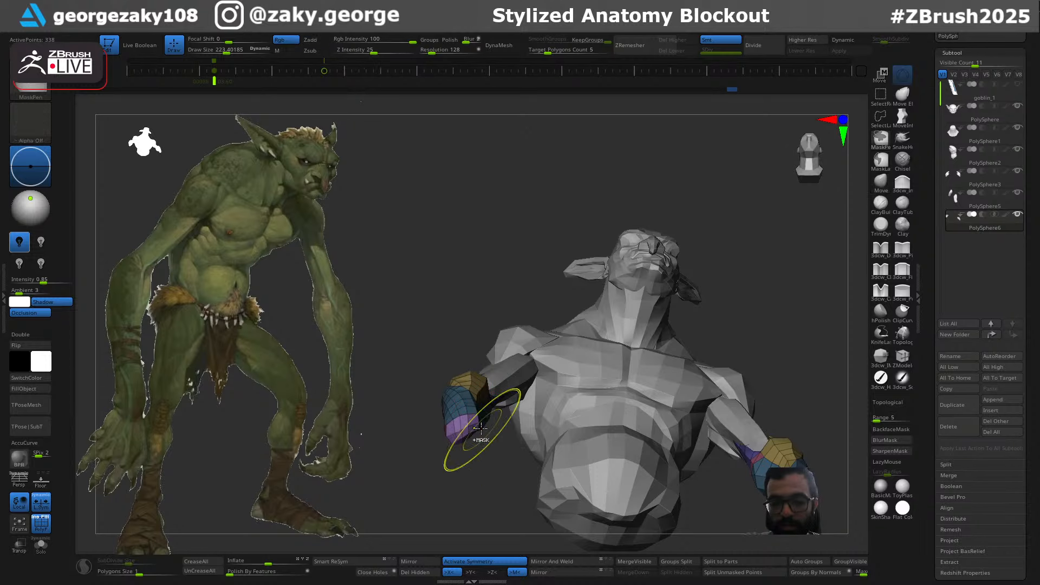
pyautogui.moveTo(480, 427)
pyautogui.mouseDown(button='right')
pyautogui.moveTo(500, 533)
pyautogui.moveTo(480, 529)
pyautogui.mouseUp(button='right')
pyautogui.press('s')
pyautogui.moveTo(476, 433); pyautogui.dragTo(463, 433)
pyautogui.press('s')
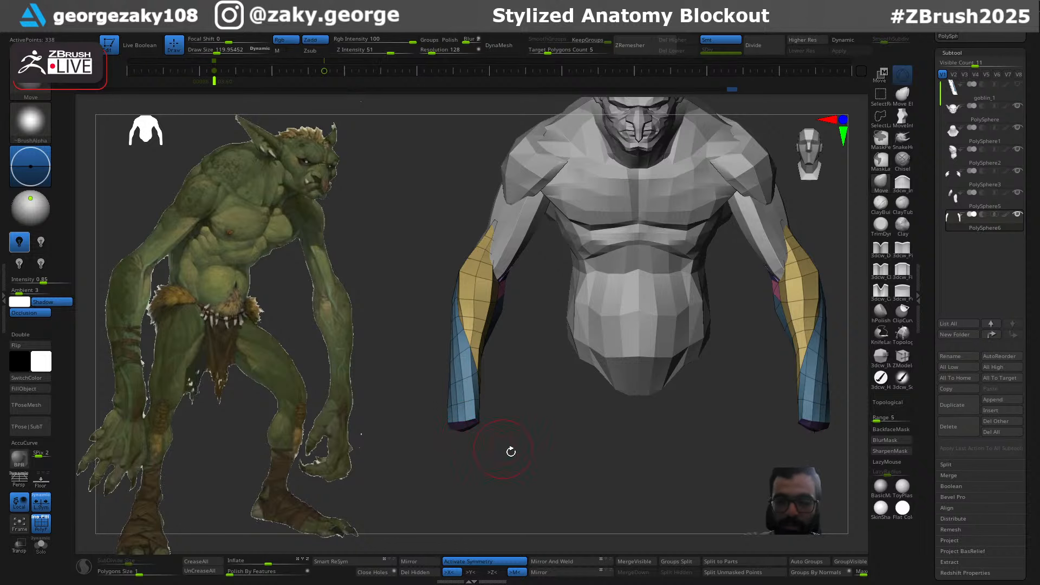
# Select the torso subtool and insert the pelvis mesh from the 3dcw_IMM1 brush at the underside of the abdomen
pyautogui.keyDown('ctrl'); pyautogui.moveTo(570, 464); pyautogui.dragTo(669, 443, button='right'); pyautogui.keyUp('ctrl')
pyautogui.keyDown('alt'); pyautogui.moveTo(669, 443); pyautogui.dragTo(576, 370, button='right'); pyautogui.keyUp('alt')
pyautogui.keyDown('ctrl'); pyautogui.moveTo(639, 379); pyautogui.dragTo(675, 420, button='right'); pyautogui.keyUp('ctrl')
pyautogui.moveTo(714, 368)
pyautogui.keyDown('alt'); pyautogui.mouseDown(button='right')
pyautogui.moveTo(676, 418)
pyautogui.moveTo(679, 352)
pyautogui.moveTo(668, 400)
pyautogui.moveTo(635, 299)
pyautogui.moveTo(617, 379)
pyautogui.moveTo(617, 369)
pyautogui.moveTo(641, 399)
pyautogui.moveTo(553, 373)
pyautogui.mouseUp(button='right'); pyautogui.keyUp('alt')
pyautogui.keyDown('alt'); pyautogui.click(553, 372); pyautogui.keyUp('alt')
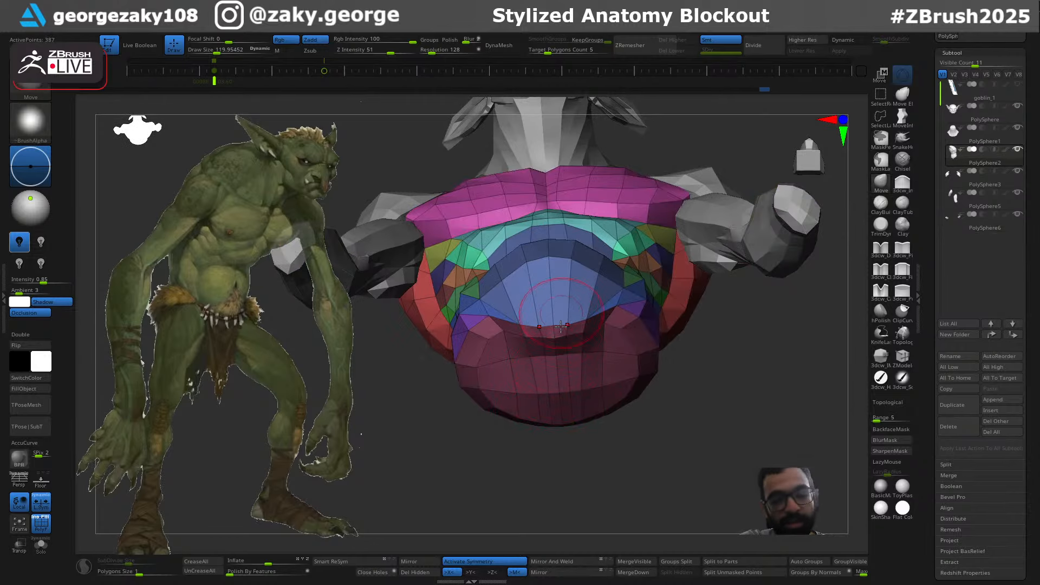
pyautogui.moveTo(578, 392); pyautogui.dragTo(580, 381, button='right')
pyautogui.press('1')
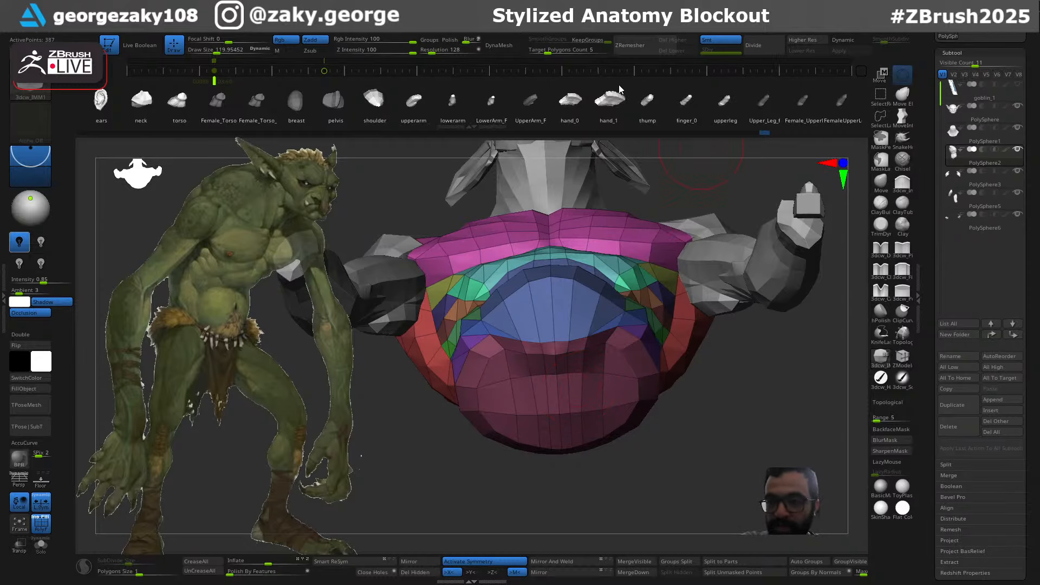
pyautogui.click(333, 102)
pyautogui.moveTo(562, 423); pyautogui.dragTo(578, 464)
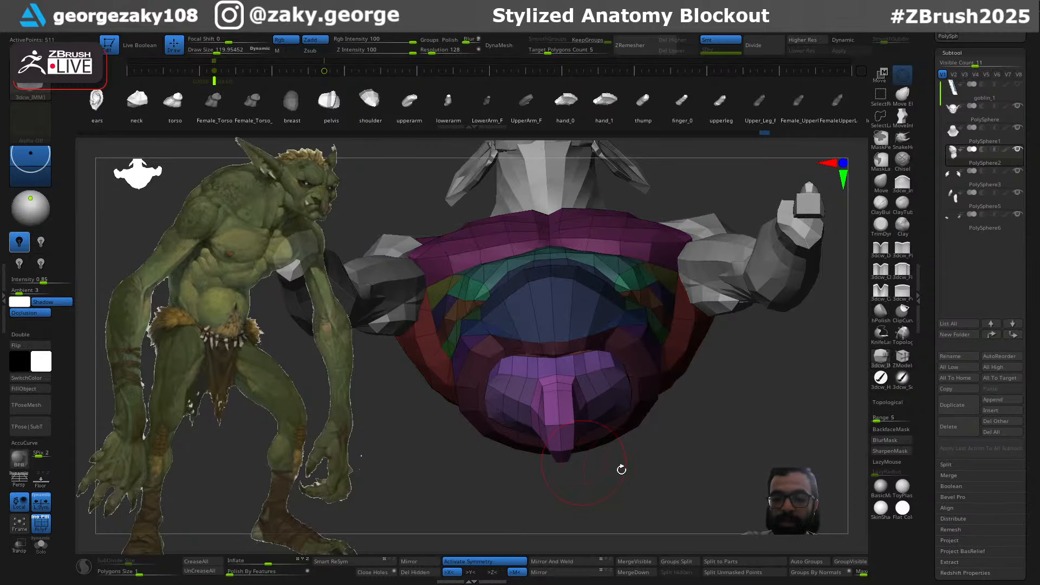
# Split the inserted pelvis off the torso with Split Unmasked Points and select it as its own subtool
pyautogui.moveTo(720, 431); pyautogui.dragTo(673, 406, button='right')
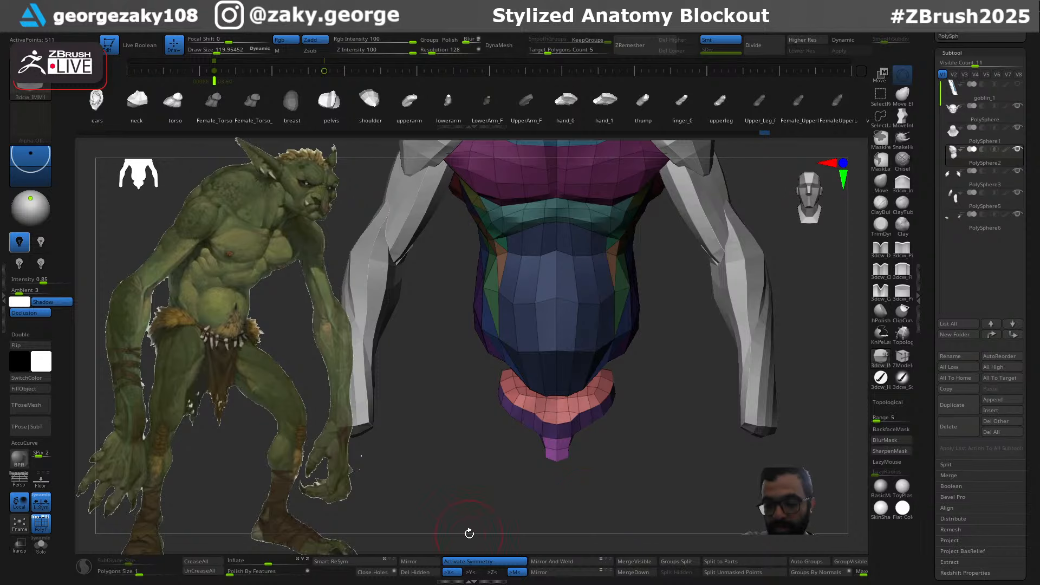
pyautogui.click(748, 573)
pyautogui.keyDown('alt'); pyautogui.click(584, 418); pyautogui.keyUp('alt')
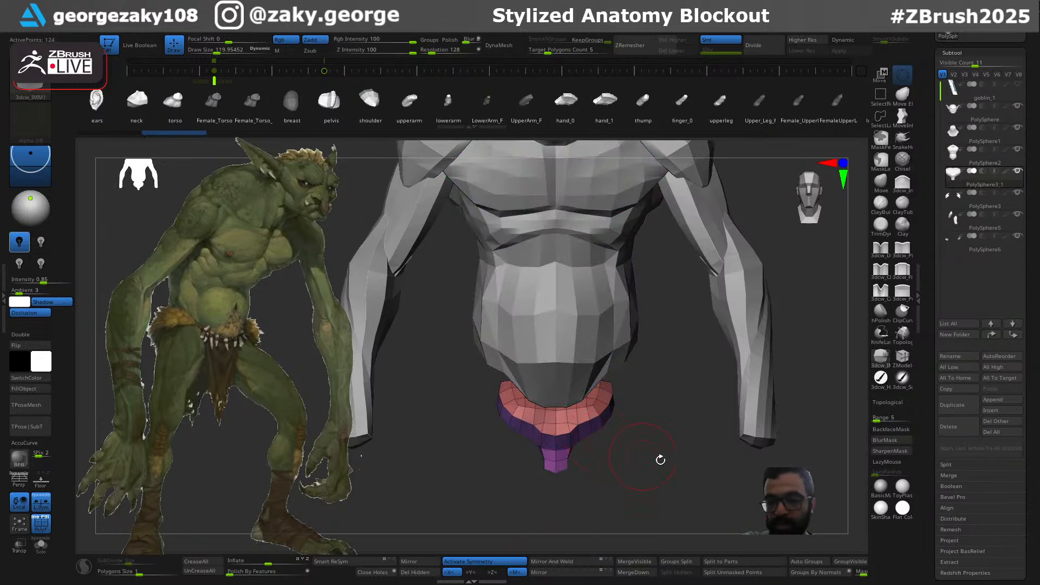
# Rotate the pelvis to follow the abdomen's tilt and scale it to fit around the base of the torso
pyautogui.moveTo(659, 459); pyautogui.dragTo(558, 452, button='right')
pyautogui.press('w')
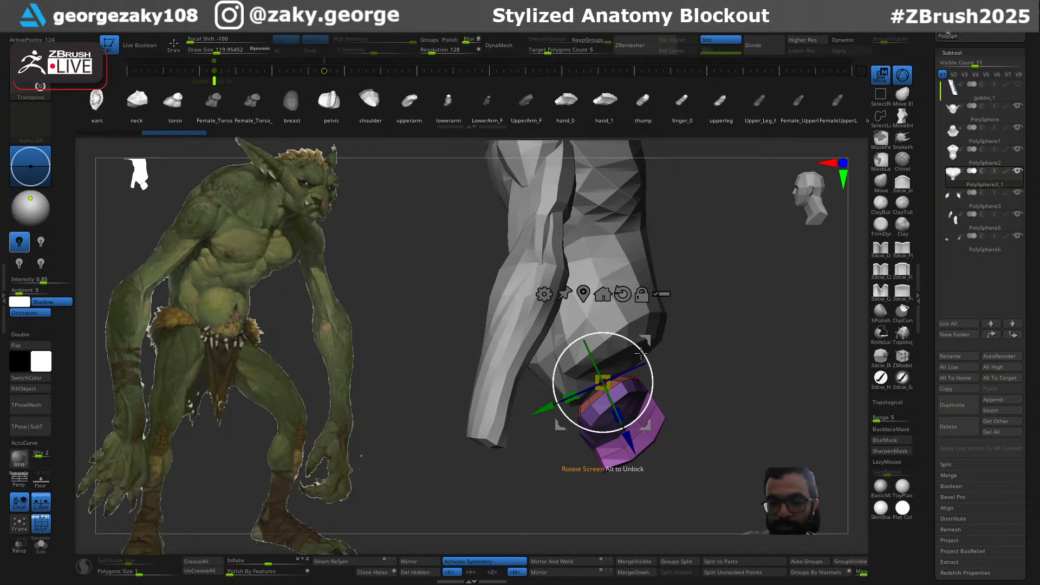
pyautogui.moveTo(641, 353); pyautogui.dragTo(647, 376)
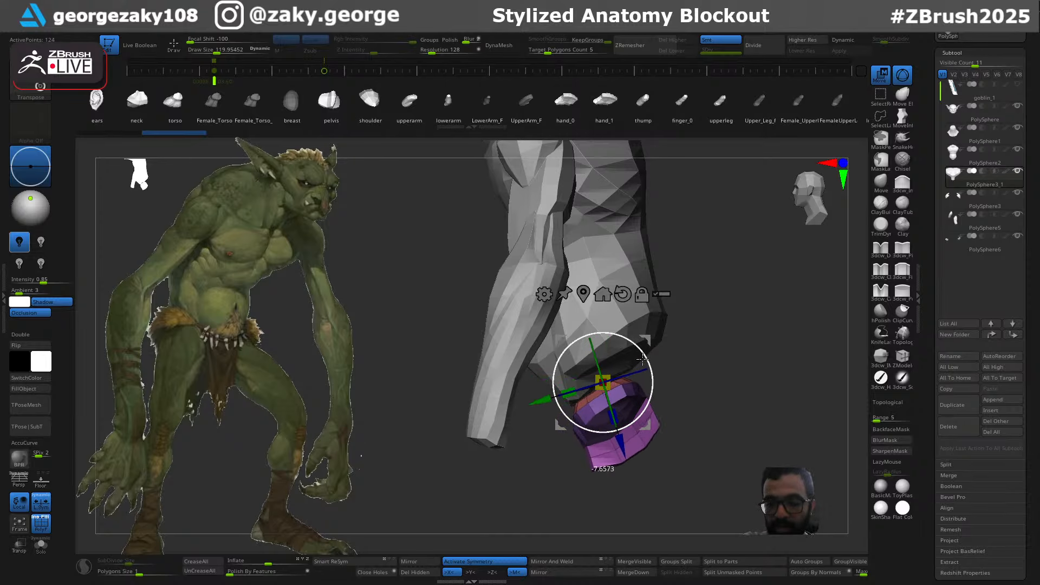
pyautogui.moveTo(645, 355); pyautogui.dragTo(772, 287)
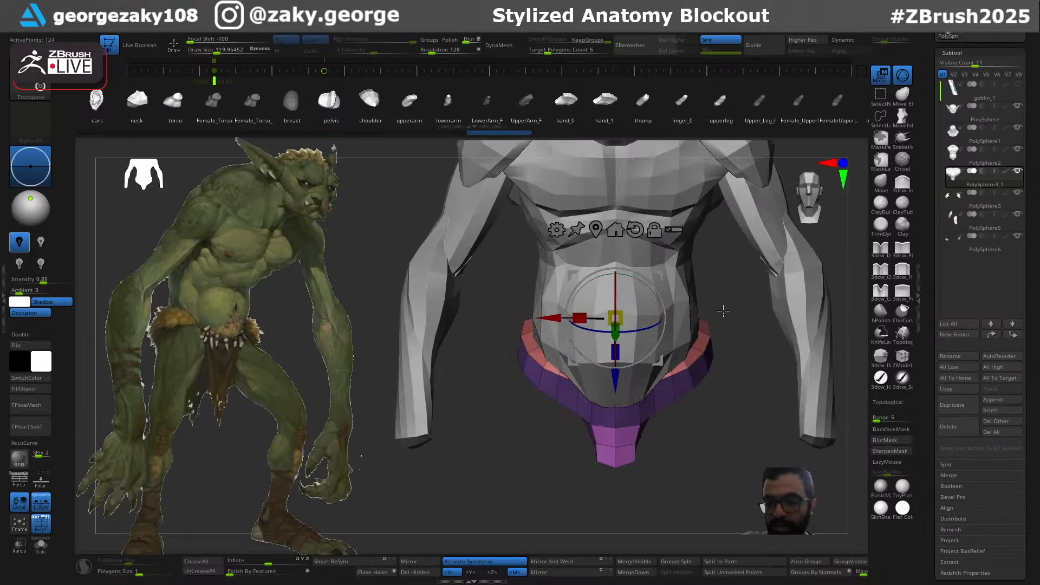
pyautogui.moveTo(582, 318); pyautogui.dragTo(618, 318)
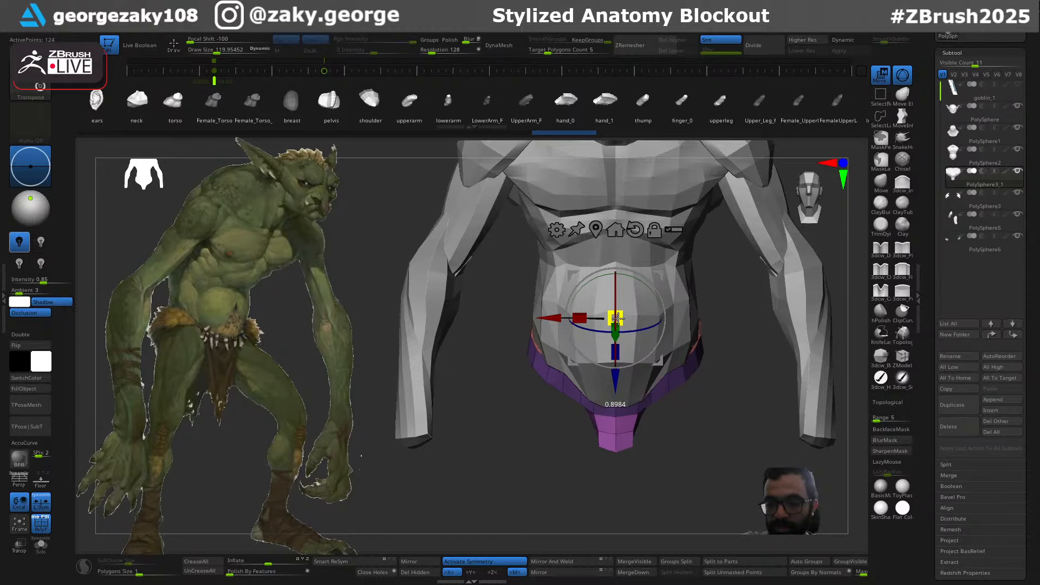
# Reshape the back and side of the pelvis against the lower torso with the Move brush at about 223 draw size
pyautogui.press('q')
pyautogui.moveTo(695, 393)
pyautogui.mouseDown()
pyautogui.moveTo(719, 396)
pyautogui.moveTo(719, 444)
pyautogui.moveTo(785, 455)
pyautogui.mouseUp()
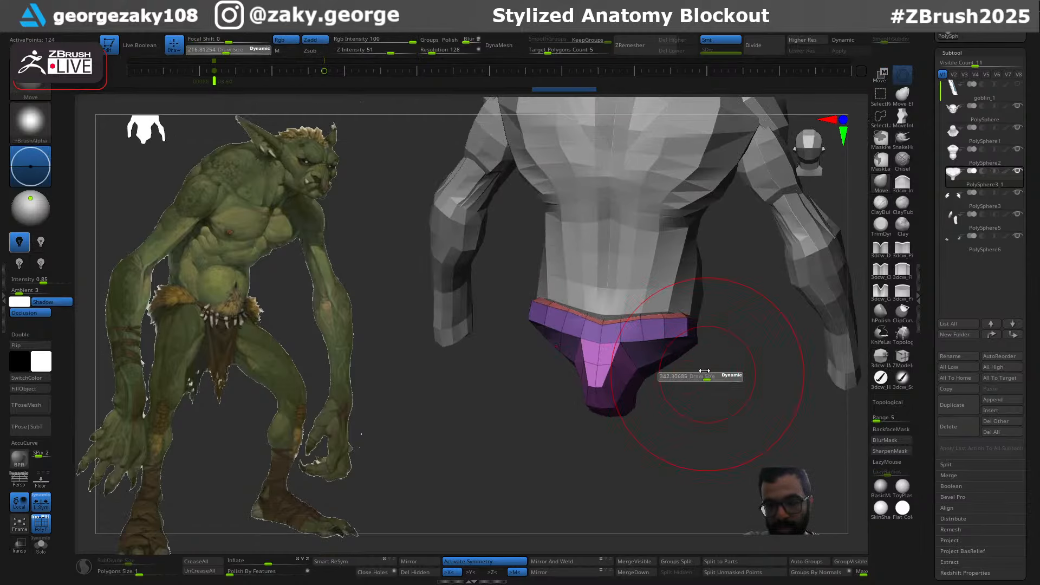
pyautogui.moveTo(726, 387)
pyautogui.mouseDown()
pyautogui.moveTo(690, 333)
pyautogui.moveTo(693, 345)
pyautogui.moveTo(673, 348)
pyautogui.mouseUp()
pyautogui.press('s')
pyautogui.moveTo(685, 331)
pyautogui.mouseDown()
pyautogui.moveTo(696, 354)
pyautogui.moveTo(657, 360)
pyautogui.mouseUp()
pyautogui.press('s')
pyautogui.moveTo(580, 379); pyautogui.dragTo(573, 372)
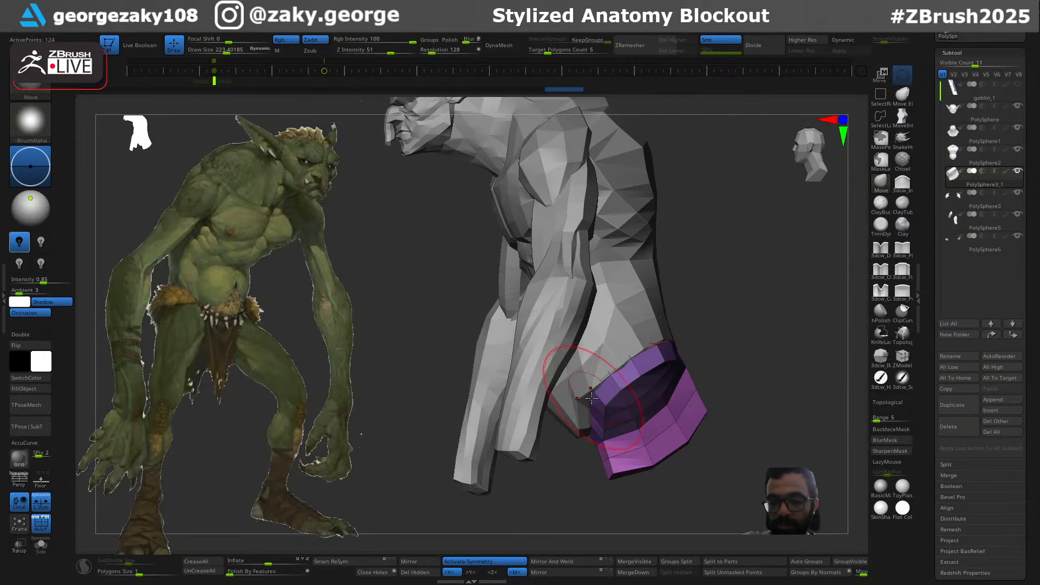
# Fit the pelvis's front rim and sides around the abdomen with the Move brush at about 198 draw size
pyautogui.press('s')
pyautogui.moveTo(584, 410); pyautogui.dragTo(587, 407)
pyautogui.press('s')
pyautogui.moveTo(686, 337); pyautogui.dragTo(760, 204)
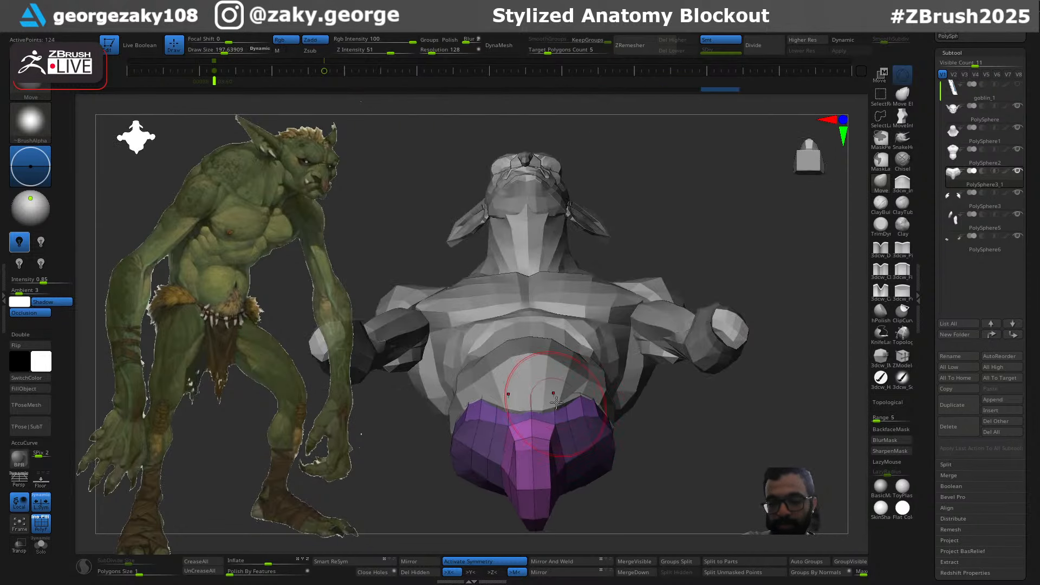
pyautogui.moveTo(652, 403); pyautogui.dragTo(647, 467)
pyautogui.keyDown('alt'); pyautogui.click(554, 398); pyautogui.keyUp('alt')
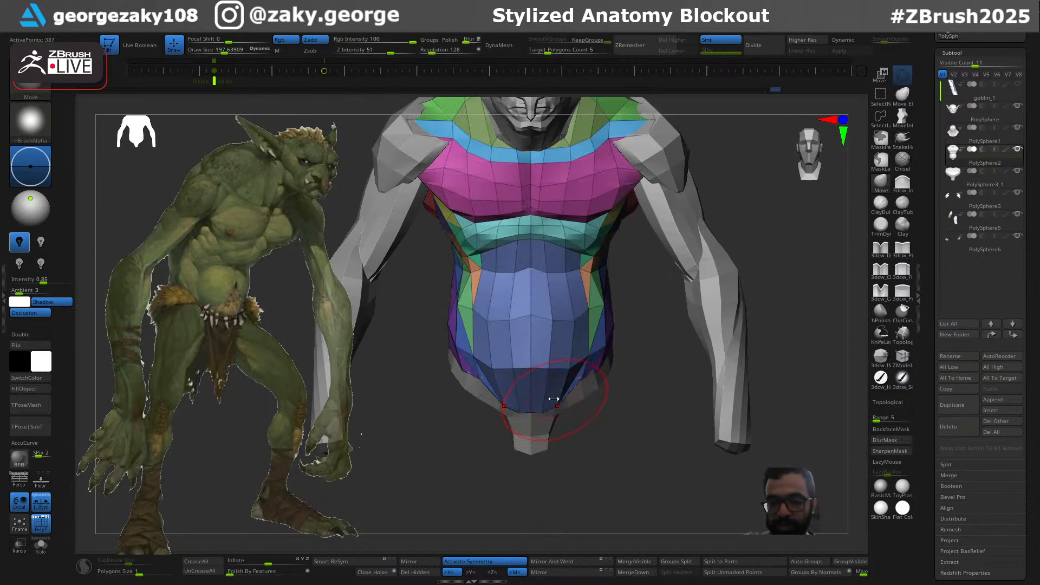
pyautogui.keyDown('alt'); pyautogui.click(546, 446); pyautogui.keyUp('alt')
pyautogui.moveTo(546, 445)
pyautogui.mouseDown()
pyautogui.moveTo(587, 418)
pyautogui.moveTo(580, 388)
pyautogui.moveTo(595, 390)
pyautogui.moveTo(557, 382)
pyautogui.moveTo(615, 314)
pyautogui.moveTo(622, 368)
pyautogui.moveTo(659, 348)
pyautogui.mouseUp()
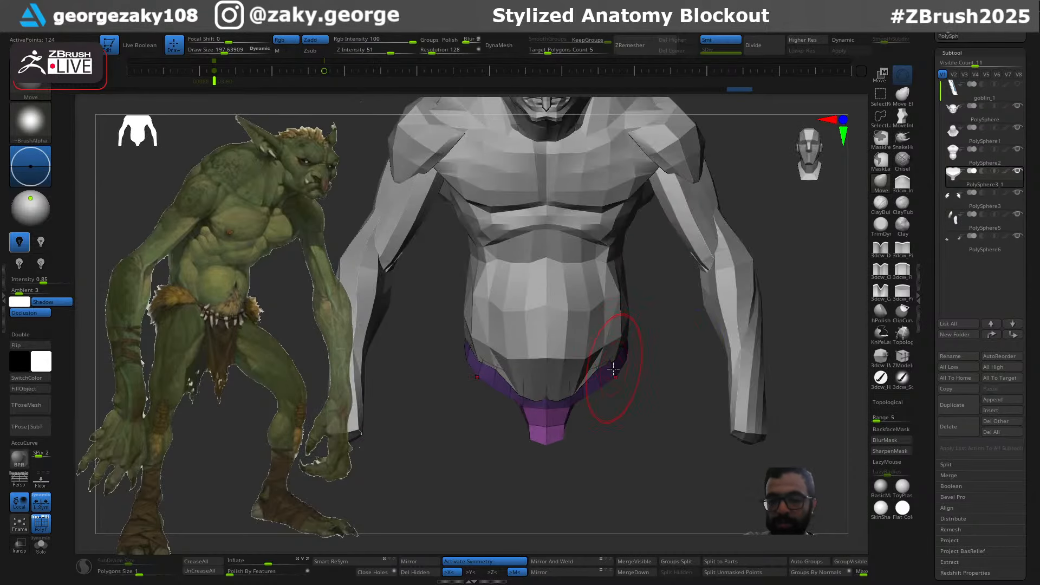
pyautogui.moveTo(615, 374); pyautogui.dragTo(642, 344, button='right')
# Select the torso and pull its lower flank toward the pelvis with the Move brush at about 120 draw size
pyautogui.keyDown('alt'); pyautogui.click(601, 330); pyautogui.keyUp('alt')
pyautogui.press('s')
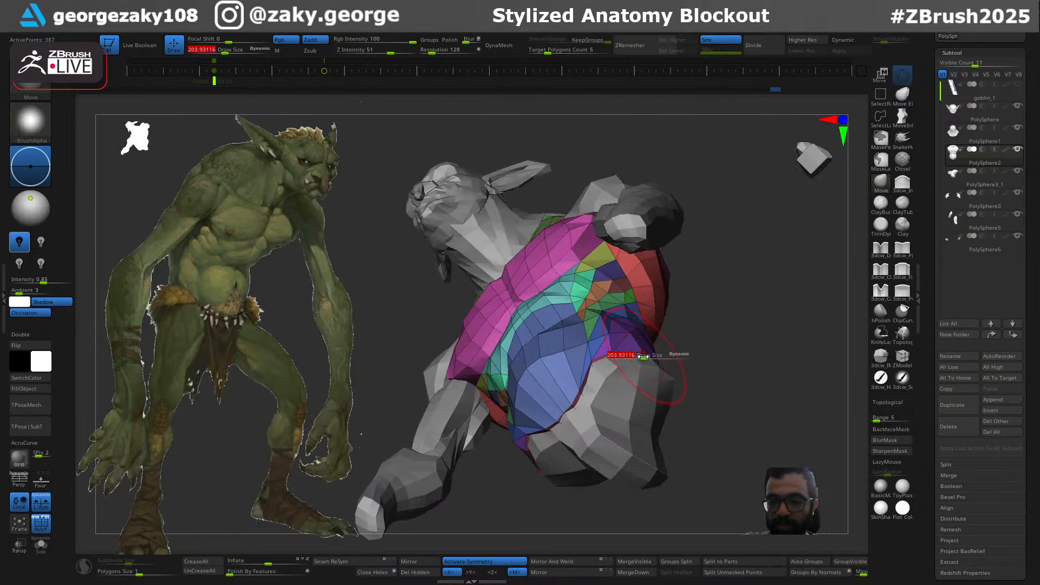
pyautogui.press('s')
pyautogui.moveTo(659, 338)
pyautogui.mouseDown()
pyautogui.moveTo(671, 352)
pyautogui.moveTo(619, 372)
pyautogui.mouseUp()
pyautogui.press('s')
pyautogui.moveTo(497, 332); pyautogui.dragTo(495, 332)
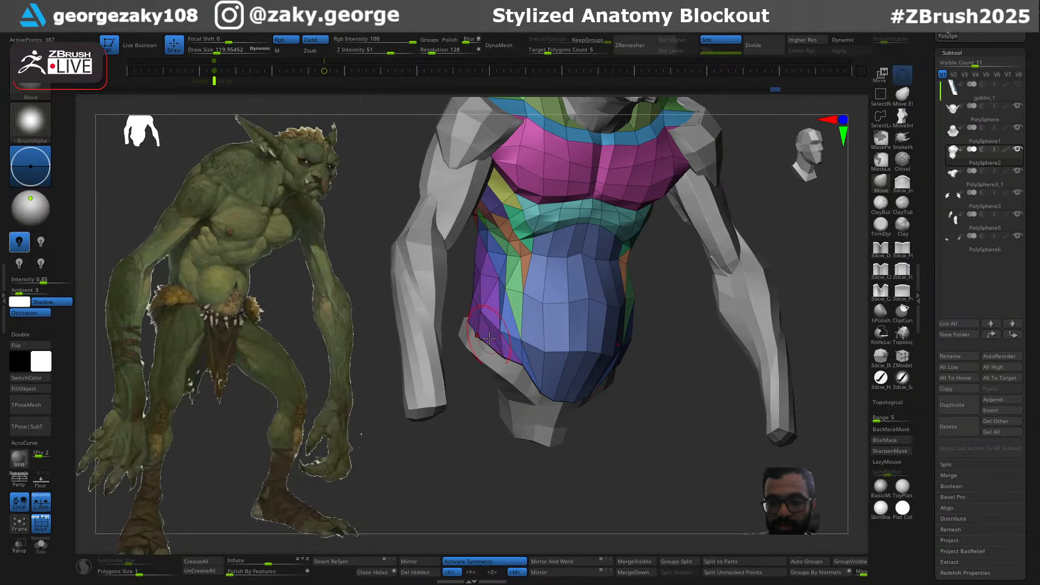
# Tighten the seam between the torso's flank and the pelvis rim by adjusting both subtools with the Move brush
pyautogui.keyDown('alt'); pyautogui.click(467, 323); pyautogui.keyUp('alt')
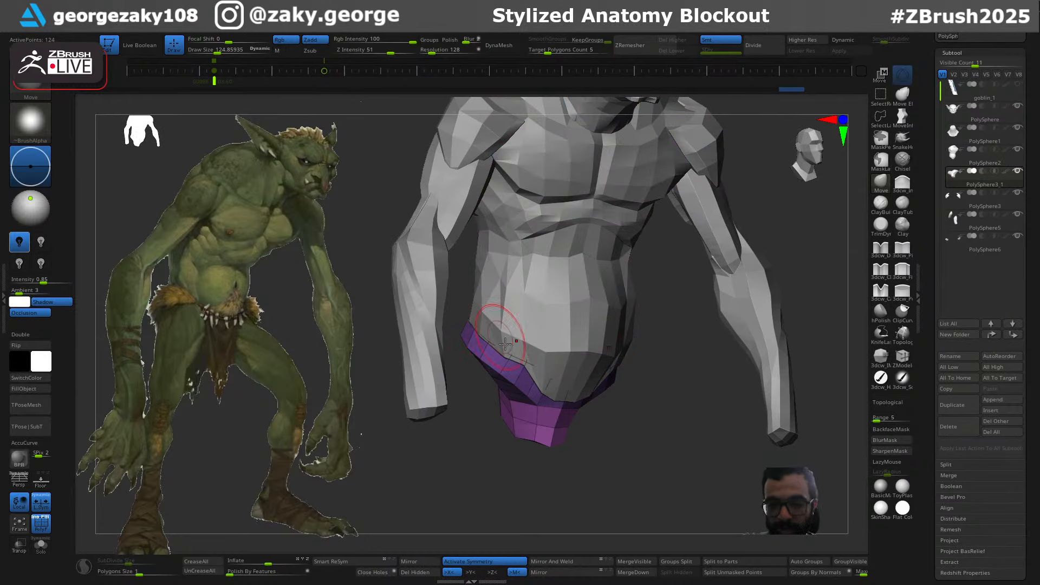
pyautogui.keyDown('alt'); pyautogui.click(486, 313); pyautogui.keyUp('alt')
pyautogui.press('s')
pyautogui.moveTo(484, 317); pyautogui.dragTo(467, 330)
pyautogui.keyDown('alt'); pyautogui.click(471, 328); pyautogui.keyUp('alt')
pyautogui.press('s')
pyautogui.moveTo(460, 339); pyautogui.dragTo(458, 371, button='right')
# Select the torso and adjust its lower back beside the spine, just above the pelvis
pyautogui.keyDown('alt'); pyautogui.click(482, 311); pyautogui.keyUp('alt')
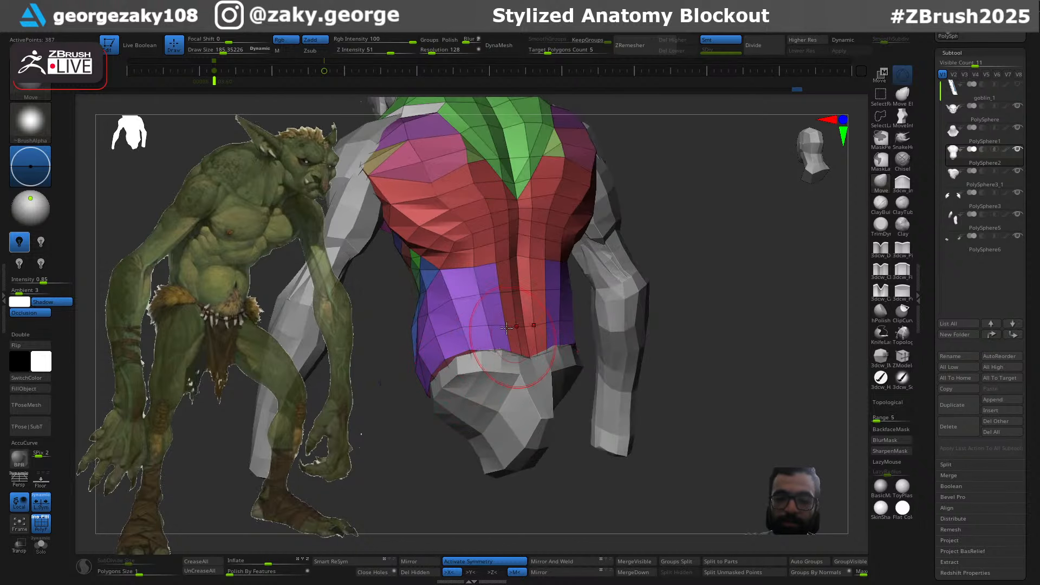
pyautogui.moveTo(507, 328); pyautogui.dragTo(490, 332, button='right')
pyautogui.press('s')
pyautogui.moveTo(487, 333); pyautogui.dragTo(482, 334)
pyautogui.press('s')
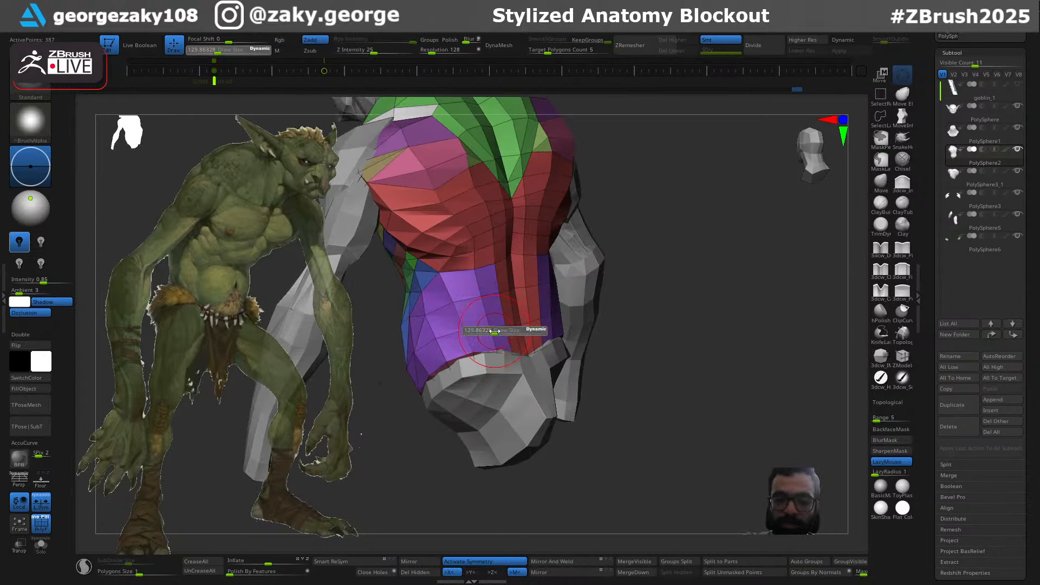
pyautogui.moveTo(538, 328); pyautogui.dragTo(560, 332, button='right')
pyautogui.press('b')
pyautogui.press('d')
pyautogui.press('s')
pyautogui.press('s')
pyautogui.moveTo(560, 334); pyautogui.dragTo(564, 335)
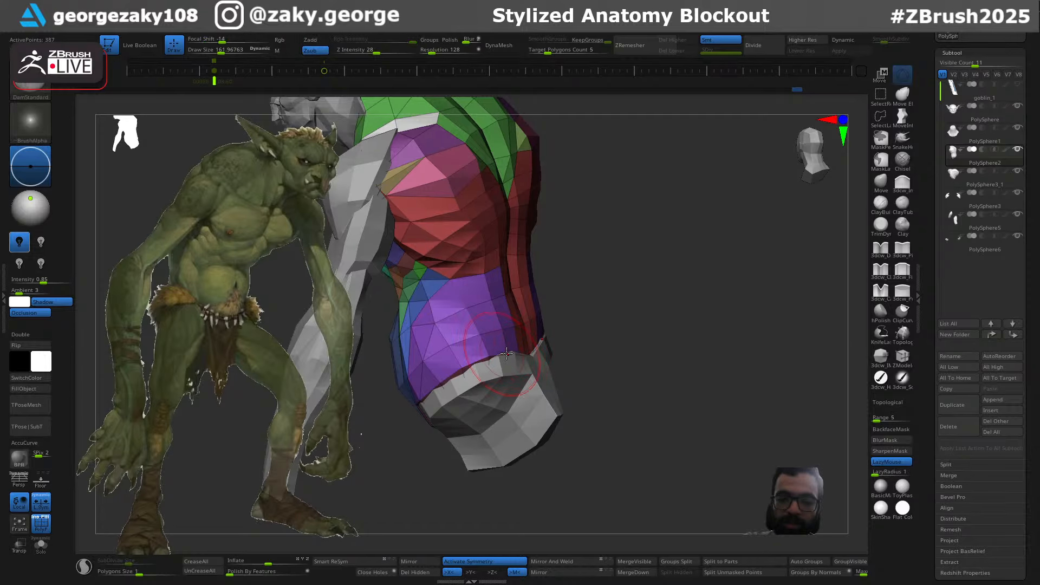
pyautogui.moveTo(582, 337)
pyautogui.mouseDown(button='right')
pyautogui.moveTo(541, 345)
pyautogui.moveTo(578, 349)
pyautogui.moveTo(602, 367)
pyautogui.moveTo(590, 359)
pyautogui.mouseUp(button='right')
pyautogui.press('b')
pyautogui.press('m')
pyautogui.press('v')
# Select the pelvis and reshape its lower crotch area from the side with the Move brush at about 280 draw size
pyautogui.moveTo(609, 406)
pyautogui.mouseDown(button='right')
pyautogui.moveTo(629, 405)
pyautogui.moveTo(563, 399)
pyautogui.moveTo(657, 348)
pyautogui.moveTo(626, 419)
pyautogui.moveTo(612, 425)
pyautogui.mouseUp(button='right')
pyautogui.keyDown('alt'); pyautogui.click(560, 405); pyautogui.keyUp('alt')
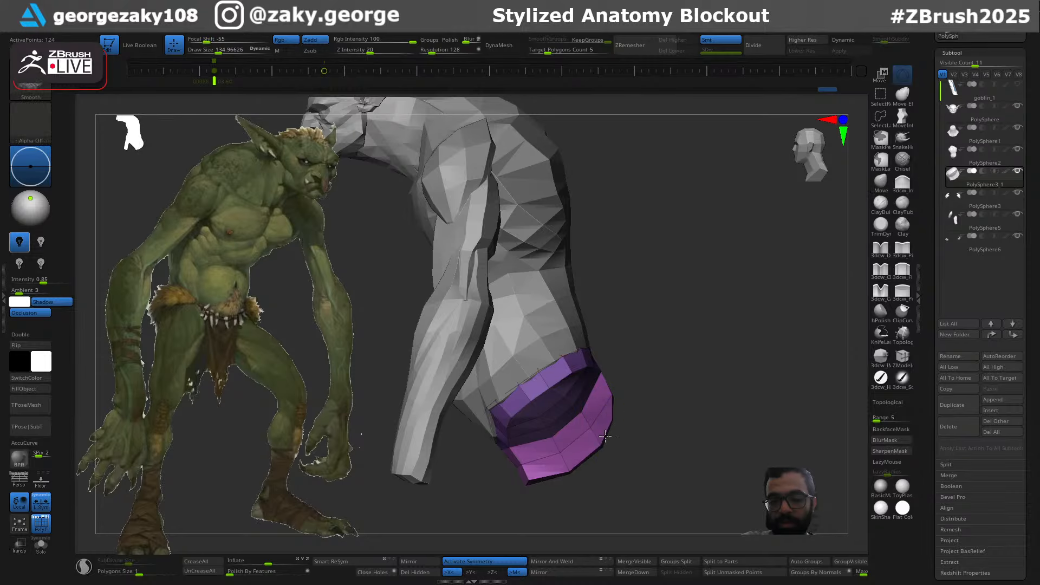
pyautogui.moveTo(615, 466); pyautogui.dragTo(593, 470, button='right')
pyautogui.press('s')
pyautogui.moveTo(523, 478); pyautogui.dragTo(539, 482)
pyautogui.moveTo(524, 483); pyautogui.dragTo(531, 481)
pyautogui.moveTo(530, 481)
pyautogui.mouseDown(button='right')
pyautogui.moveTo(539, 506)
pyautogui.moveTo(601, 462)
pyautogui.moveTo(624, 492)
pyautogui.moveTo(628, 463)
pyautogui.mouseUp(button='right')
# Select the forearm subtool and limit multi-subtool transpose to the upper arm and forearm meshes
pyautogui.moveTo(667, 360)
pyautogui.keyDown('ctrl'); pyautogui.mouseDown(button='right')
pyautogui.moveTo(682, 361)
pyautogui.moveTo(689, 242)
pyautogui.mouseUp(button='right'); pyautogui.keyUp('ctrl')
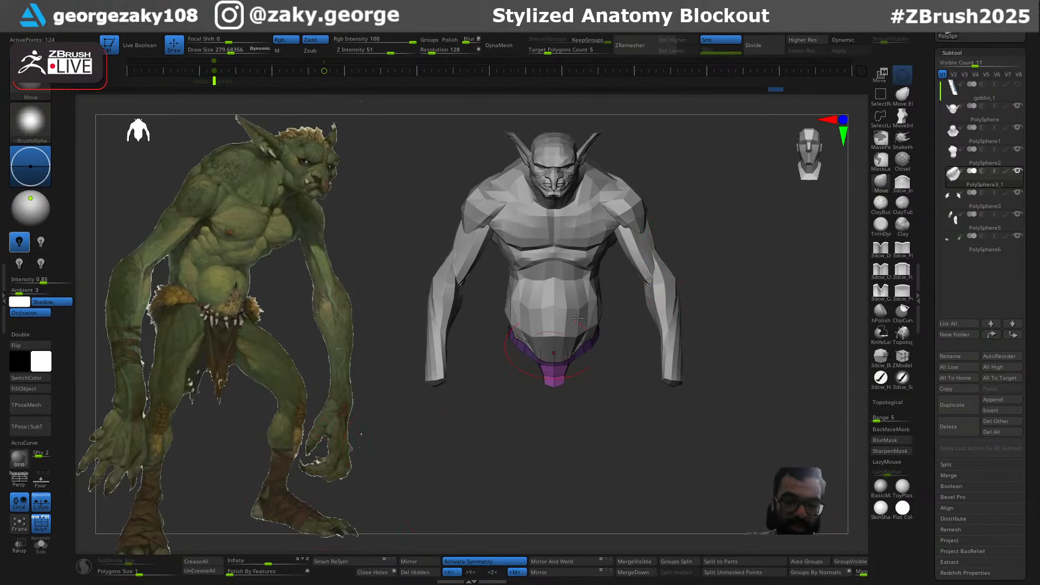
pyautogui.keyDown('ctrl'); pyautogui.moveTo(617, 360); pyautogui.dragTo(643, 359, button='right'); pyautogui.keyUp('ctrl')
pyautogui.keyDown('alt'); pyautogui.click(694, 271); pyautogui.keyUp('alt')
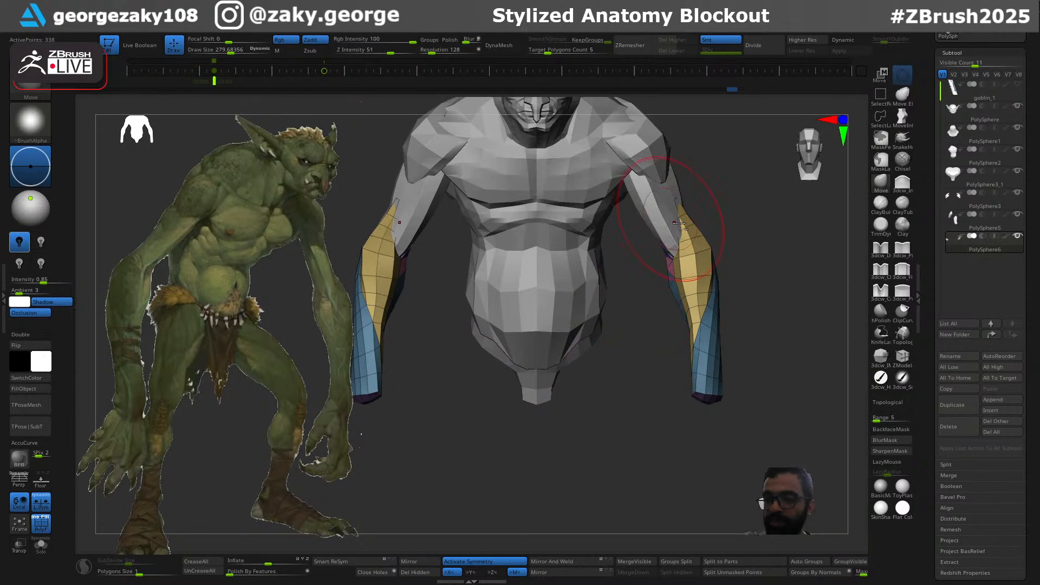
pyautogui.press('w')
pyautogui.keyDown('alt'); pyautogui.moveTo(754, 241); pyautogui.dragTo(725, 366, button='right'); pyautogui.keyUp('alt')
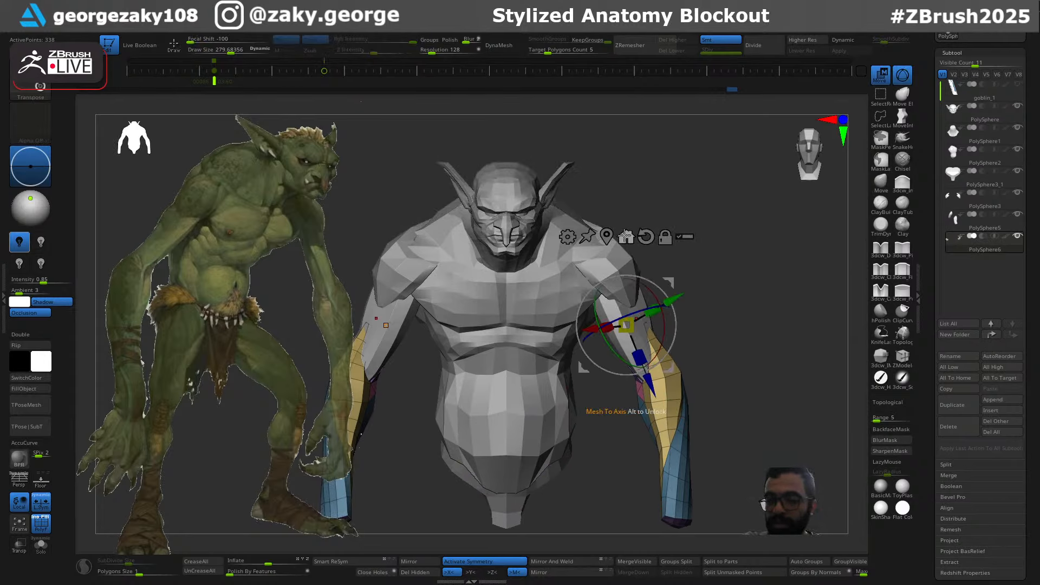
pyautogui.keyDown('ctrl'); pyautogui.keyDown('shift'); pyautogui.moveTo(755, 316); pyautogui.dragTo(625, 490); pyautogui.keyUp('shift'); pyautogui.keyUp('ctrl')
pyautogui.keyDown('ctrl'); pyautogui.moveTo(750, 391); pyautogui.dragTo(752, 304, button='right'); pyautogui.keyUp('ctrl')
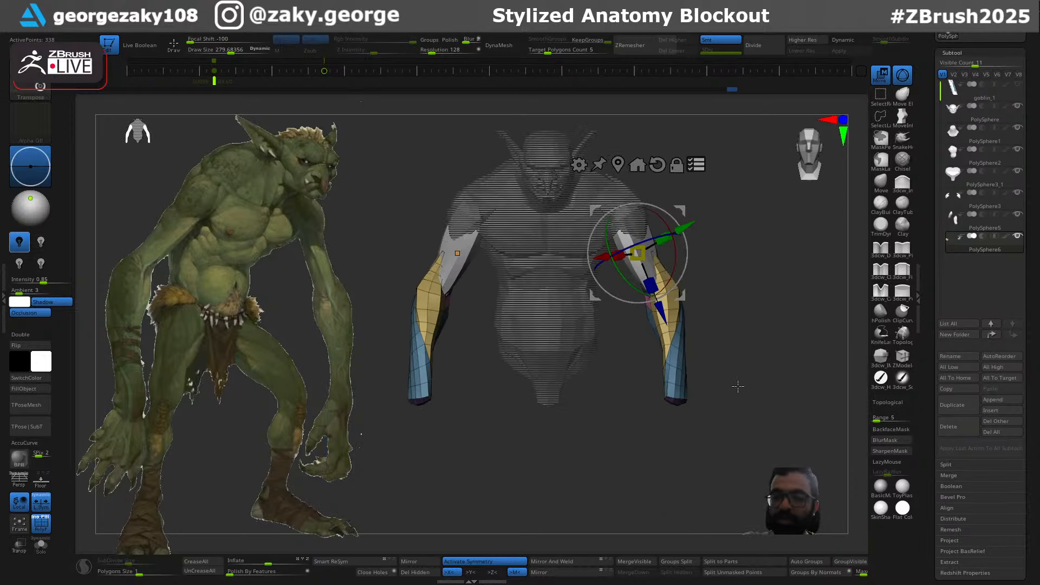
# Group the active arm subtools in a new folder named Arm and hide that folder
pyautogui.click(957, 335)
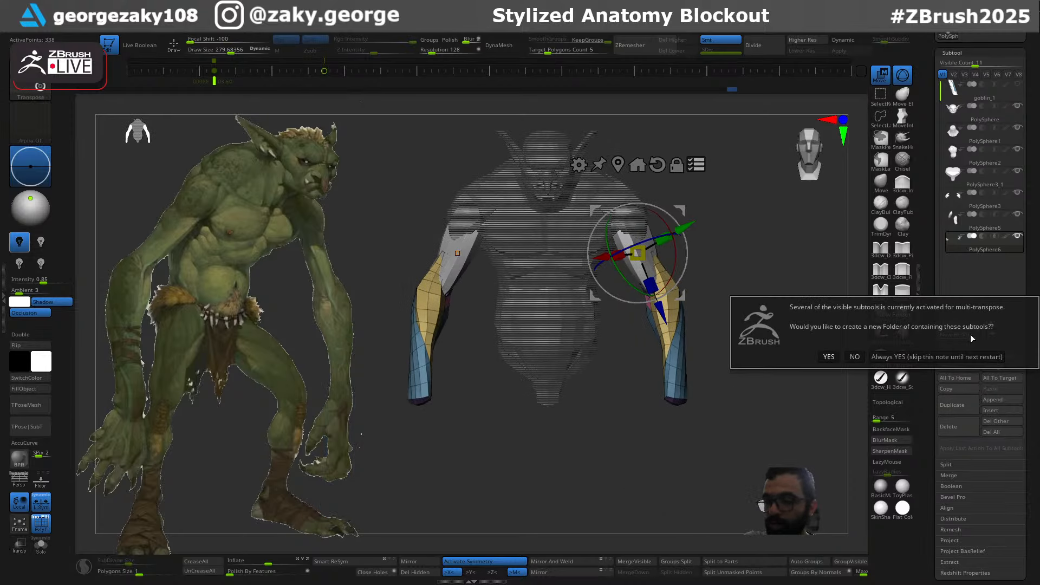
pyautogui.click(829, 356)
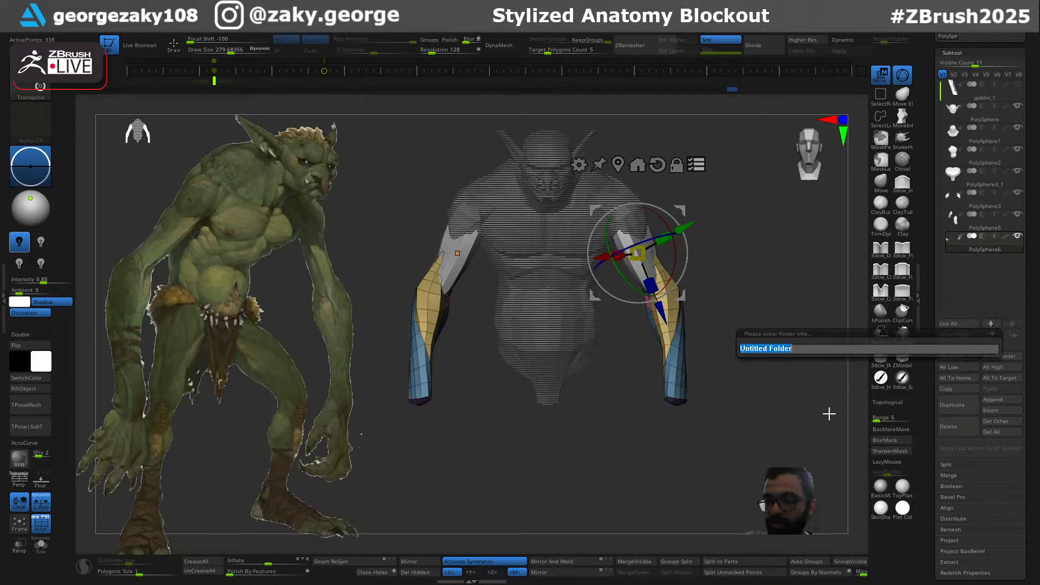
pyautogui.write('Ar')
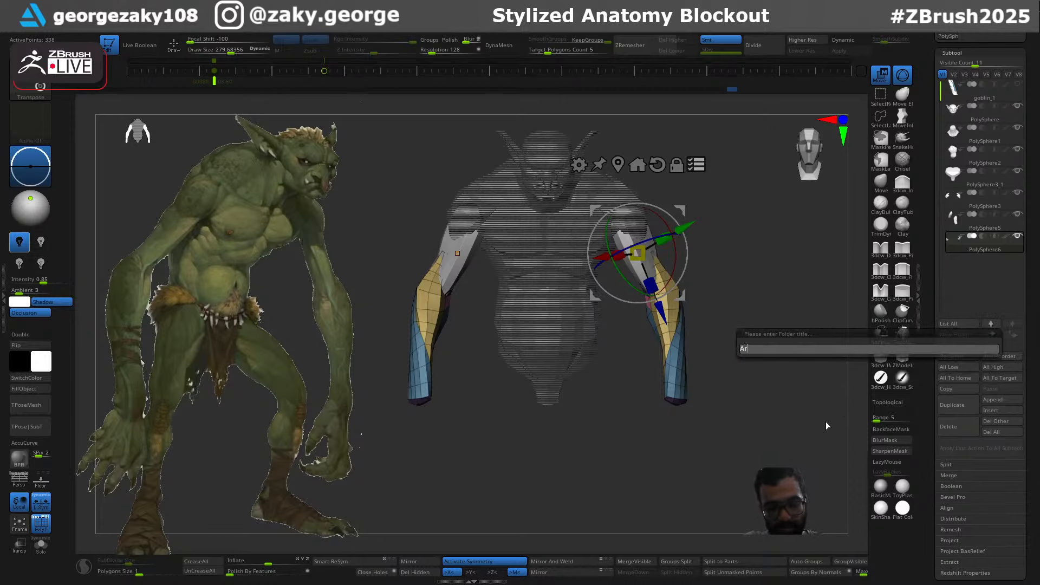
pyautogui.write('m')
pyautogui.press('Return')
pyautogui.click(1016, 215)
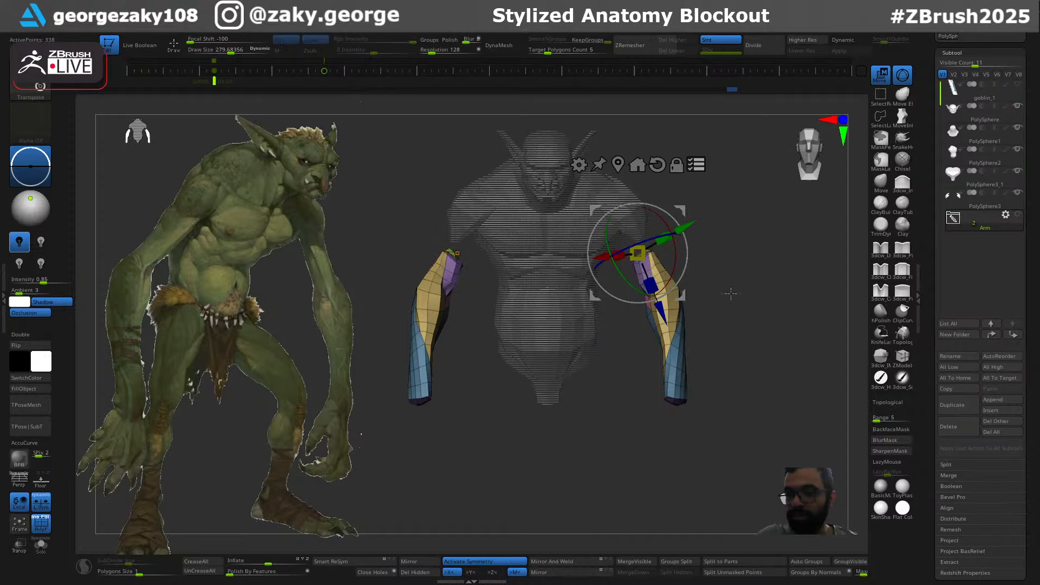
# Select the torso subtool and turn off multi-subtool transpose, returning to Draw mode
pyautogui.keyDown('alt'); pyautogui.click(586, 327); pyautogui.keyUp('alt')
pyautogui.press('q')
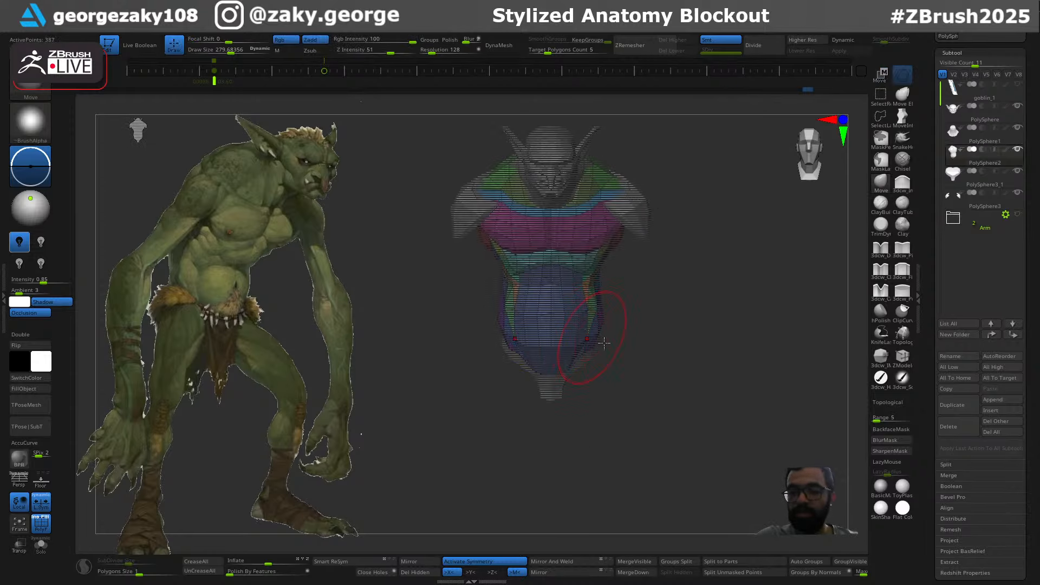
pyautogui.moveTo(695, 349)
pyautogui.mouseDown()
pyautogui.moveTo(646, 372)
pyautogui.moveTo(648, 351)
pyautogui.moveTo(612, 374)
pyautogui.mouseUp()
pyautogui.press('w')
pyautogui.press('q')
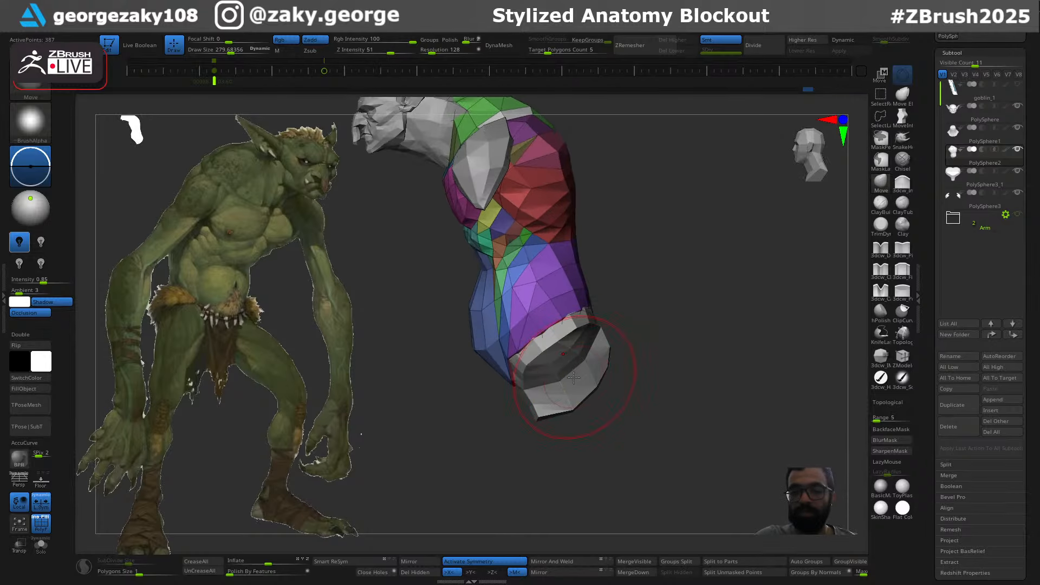
# Select the pelvis subtool and switch to the 3dcw_IMM1 insert brush
pyautogui.keyDown('alt'); pyautogui.click(569, 380); pyautogui.keyUp('alt')
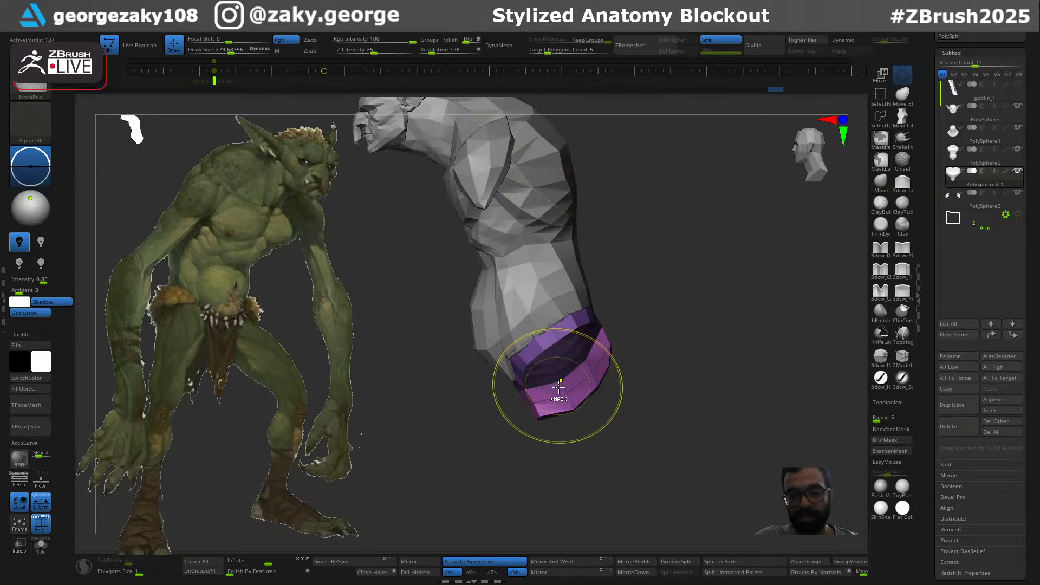
pyautogui.keyDown('ctrl'); pyautogui.moveTo(558, 385); pyautogui.dragTo(562, 413, button='right'); pyautogui.keyUp('ctrl')
pyautogui.press('w')
pyautogui.press('q')
pyautogui.moveTo(684, 364); pyautogui.dragTo(675, 320)
pyautogui.hotkey('shift', 'i')
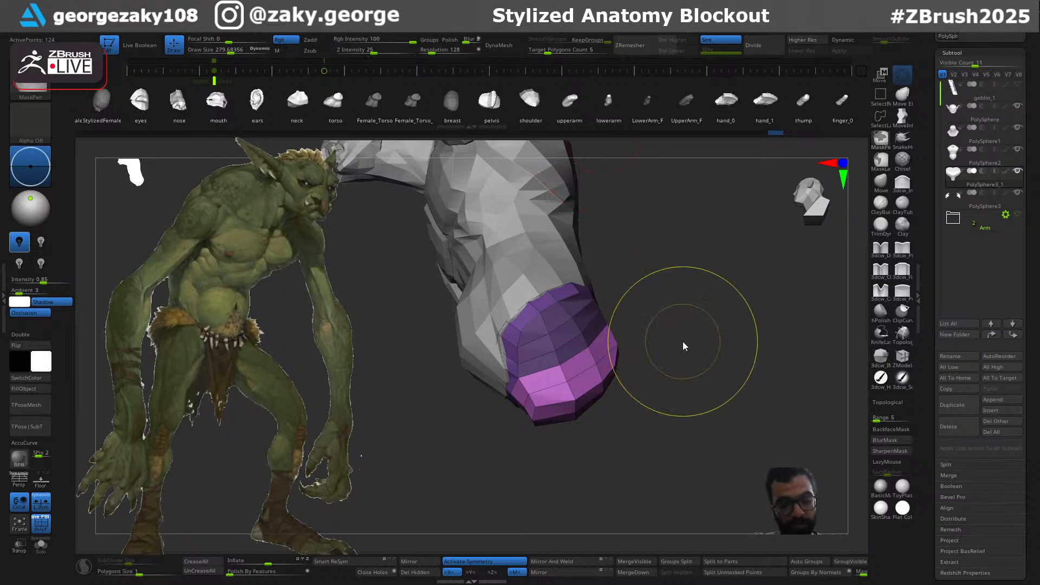
# Save the tool as goblin_2.ztl
pyautogui.hotkey('ctrl', 's')
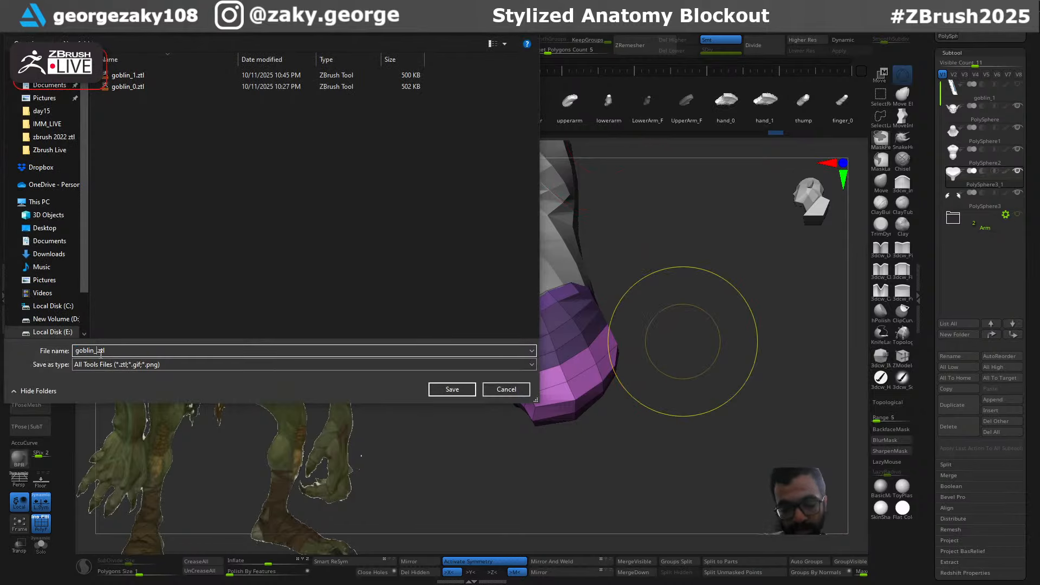
pyautogui.write('2')
pyautogui.press('Return')
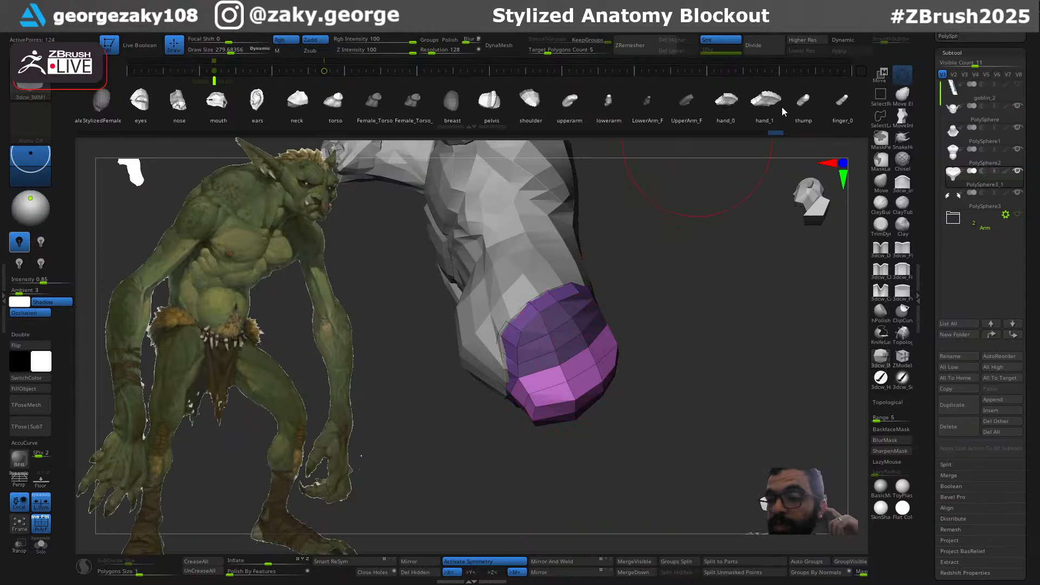
# Choose the upper-leg piece from the body-part insert meshes
pyautogui.scroll(-3, 782, 107)
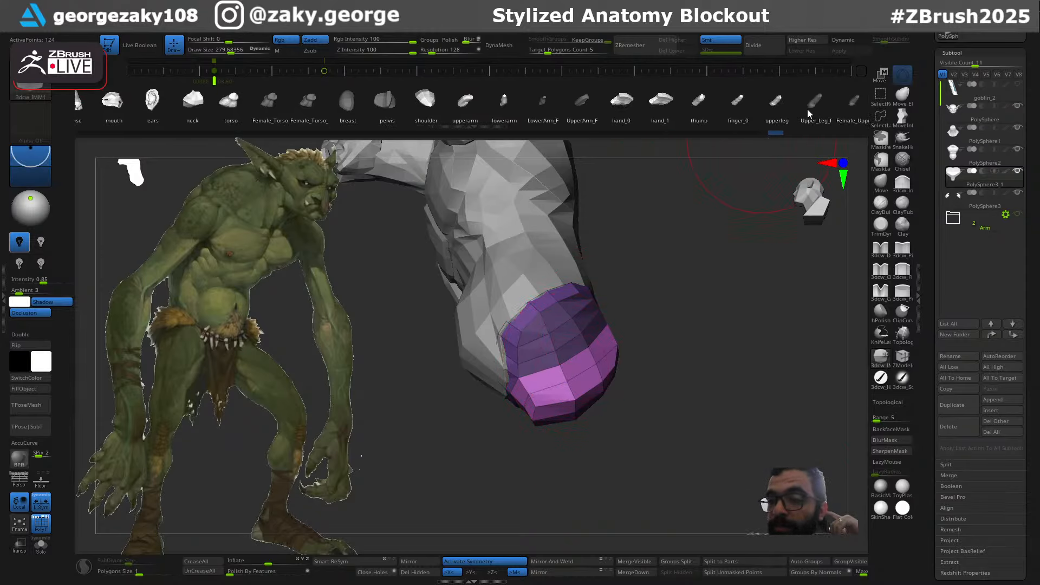
pyautogui.scroll(-3, 807, 109)
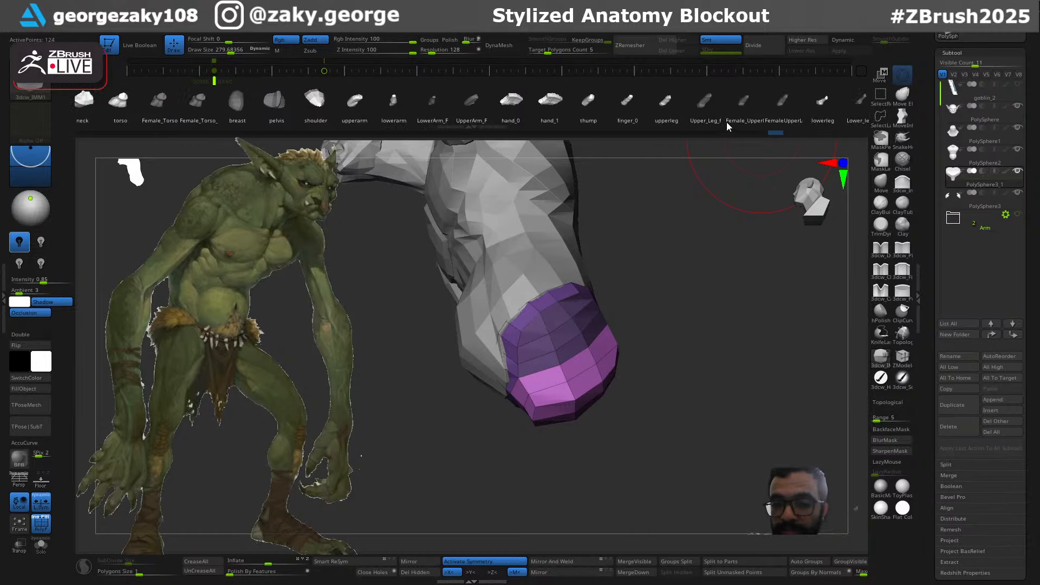
pyautogui.scroll(-3, 759, 100)
pyautogui.scroll(-2, 739, 112)
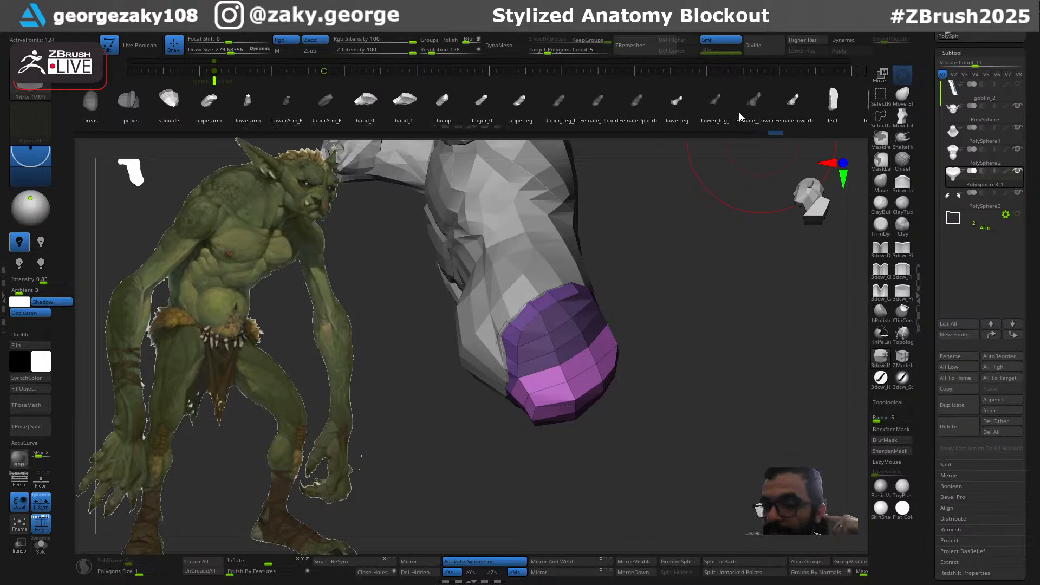
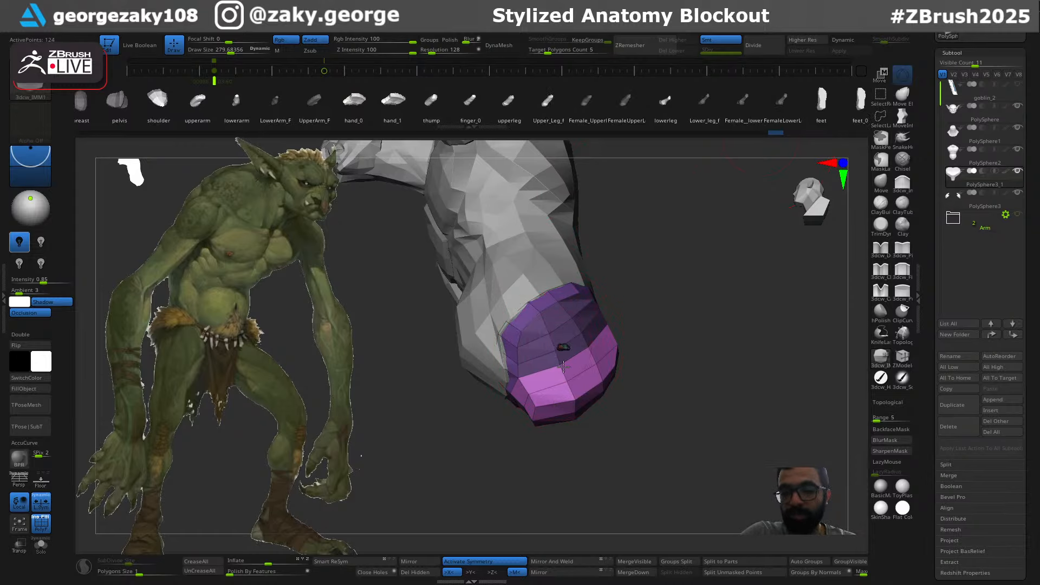
pyautogui.moveTo(563, 367); pyautogui.dragTo(586, 443)
pyautogui.moveTo(693, 406); pyautogui.dragTo(720, 415)
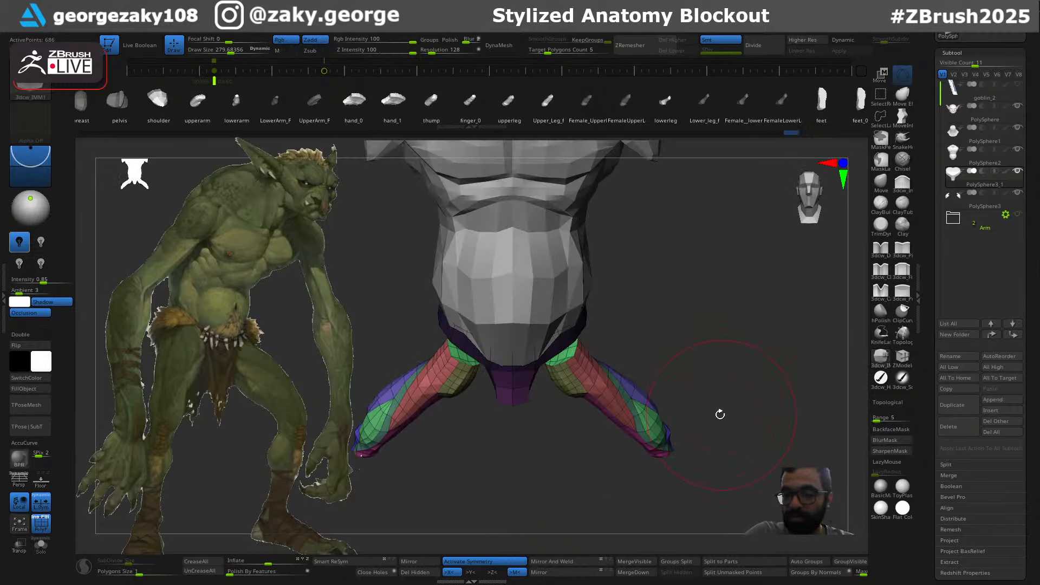
pyautogui.hotkey('ctrl', 'z')
pyautogui.moveTo(664, 388); pyautogui.dragTo(639, 302)
pyautogui.moveTo(556, 349); pyautogui.dragTo(645, 409)
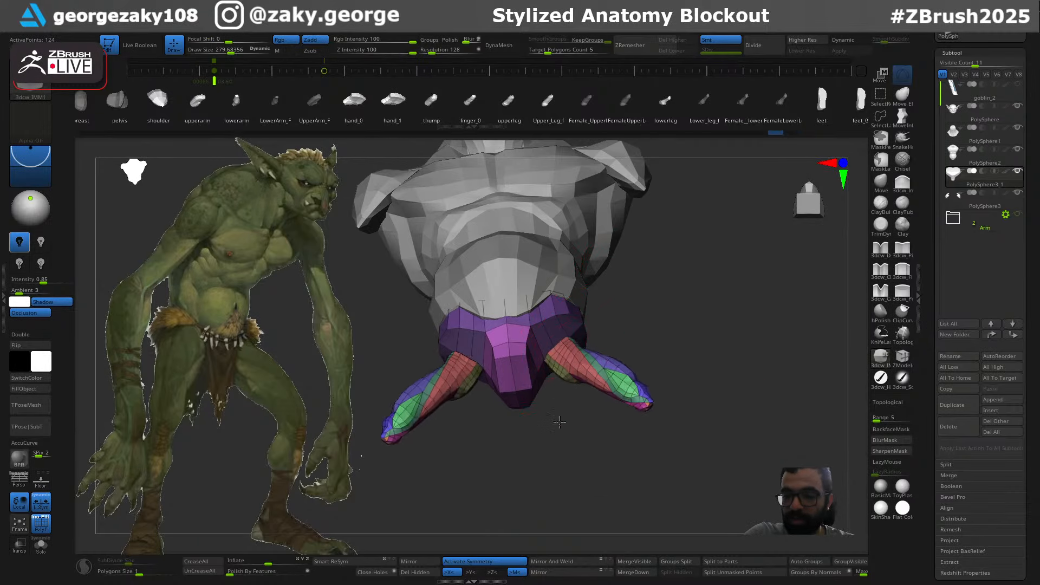
pyautogui.moveTo(678, 352)
pyautogui.mouseDown()
pyautogui.moveTo(665, 393)
pyautogui.moveTo(596, 314)
pyautogui.mouseUp()
pyautogui.hotkey('ctrl', 'z')
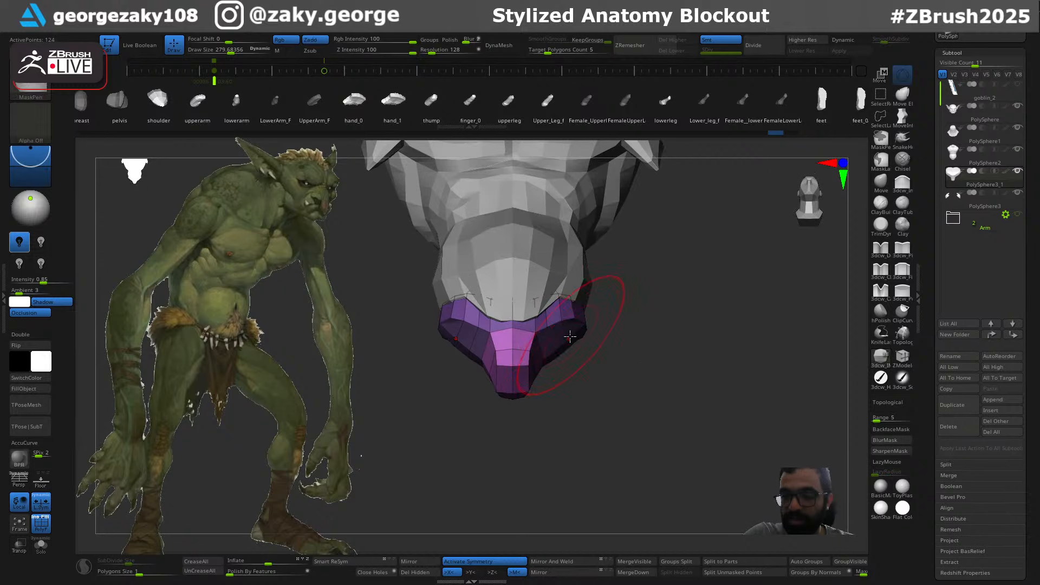
# Insert mirrored upper legs at the sides of the pelvis and rotate them until they point straight down
pyautogui.moveTo(555, 347); pyautogui.dragTo(646, 407)
pyautogui.moveTo(684, 366); pyautogui.dragTo(702, 425)
pyautogui.press('w')
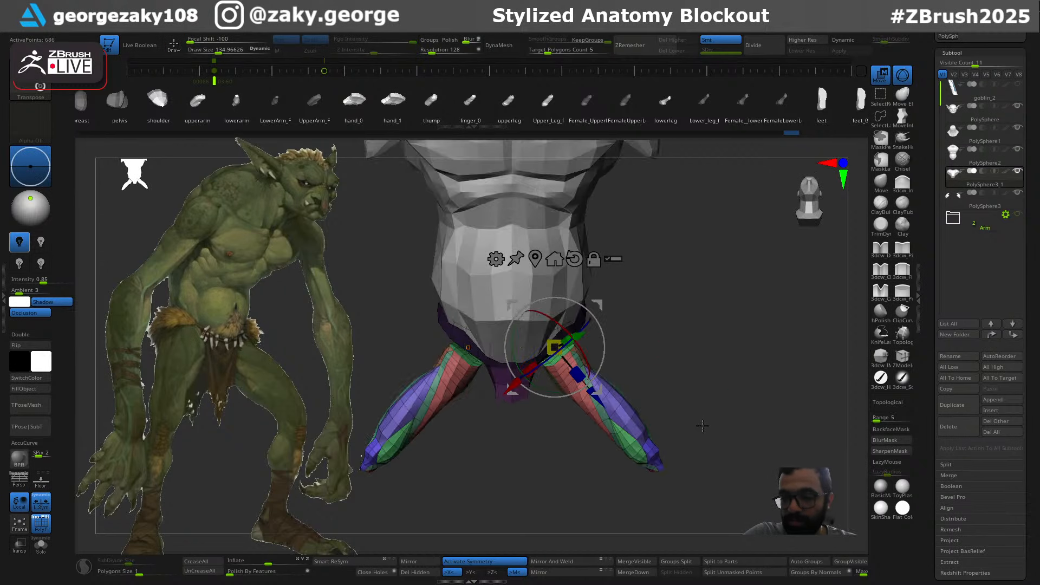
pyautogui.moveTo(598, 329); pyautogui.dragTo(549, 351)
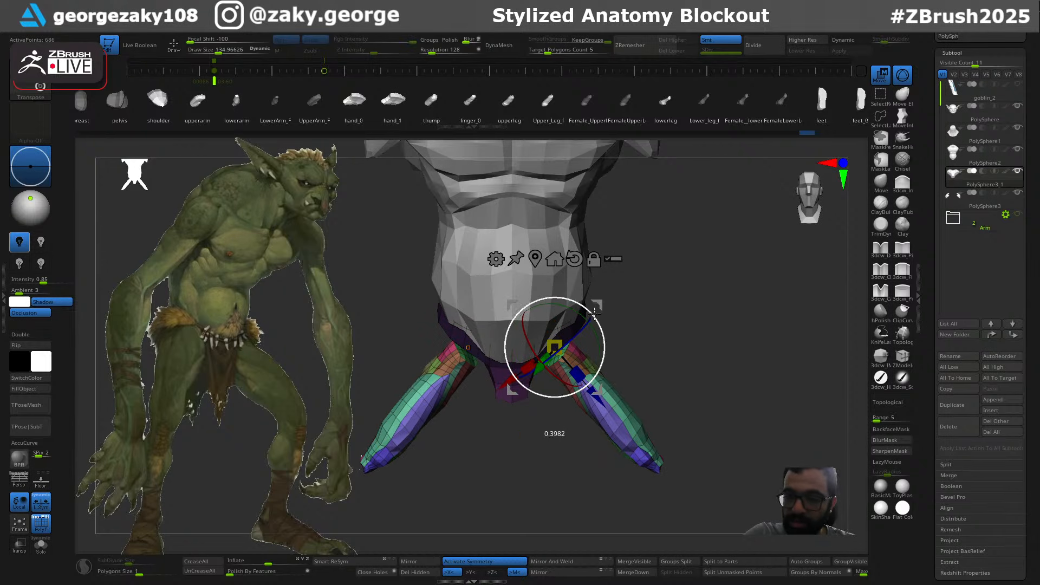
pyautogui.moveTo(594, 314); pyautogui.dragTo(605, 348)
pyautogui.moveTo(644, 353); pyautogui.dragTo(644, 386)
pyautogui.moveTo(544, 354); pyautogui.dragTo(598, 373)
pyautogui.keyDown('alt'); pyautogui.moveTo(671, 387); pyautogui.dragTo(628, 282); pyautogui.keyUp('alt')
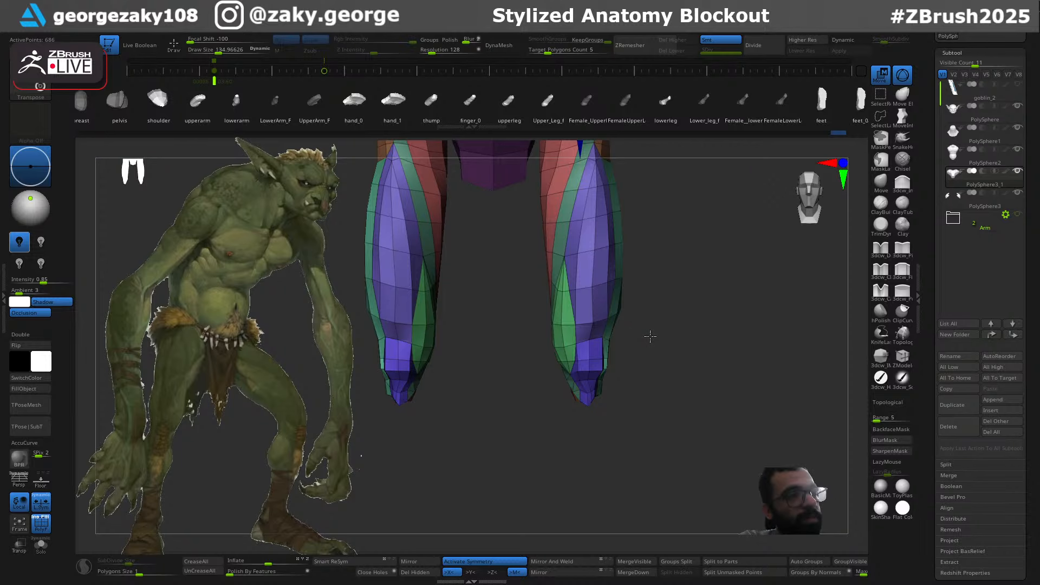
# Twist the upper legs slightly around their length and raise them into the pelvis
pyautogui.moveTo(686, 302); pyautogui.dragTo(626, 222)
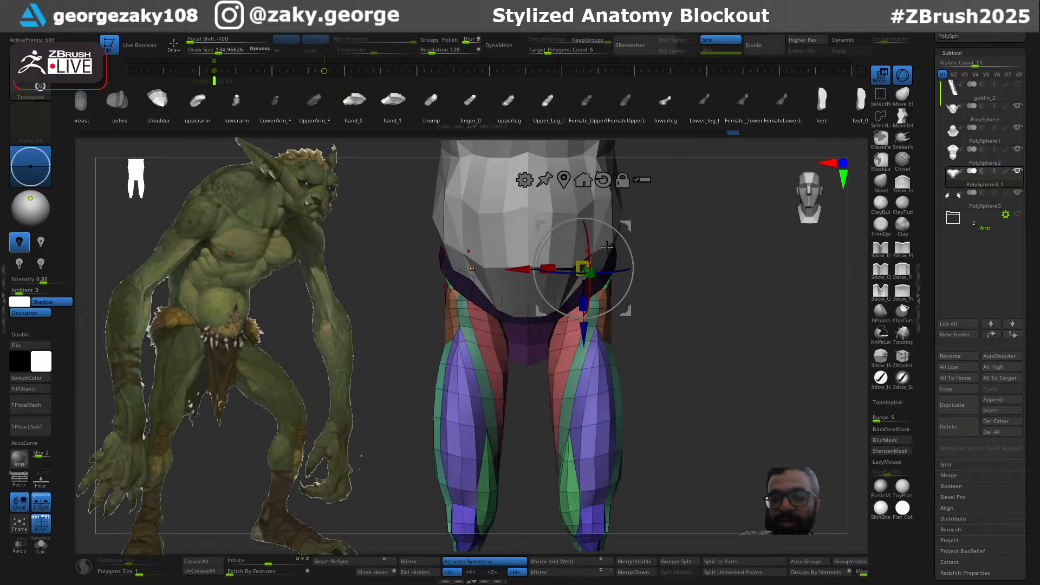
pyautogui.moveTo(683, 248); pyautogui.dragTo(677, 281)
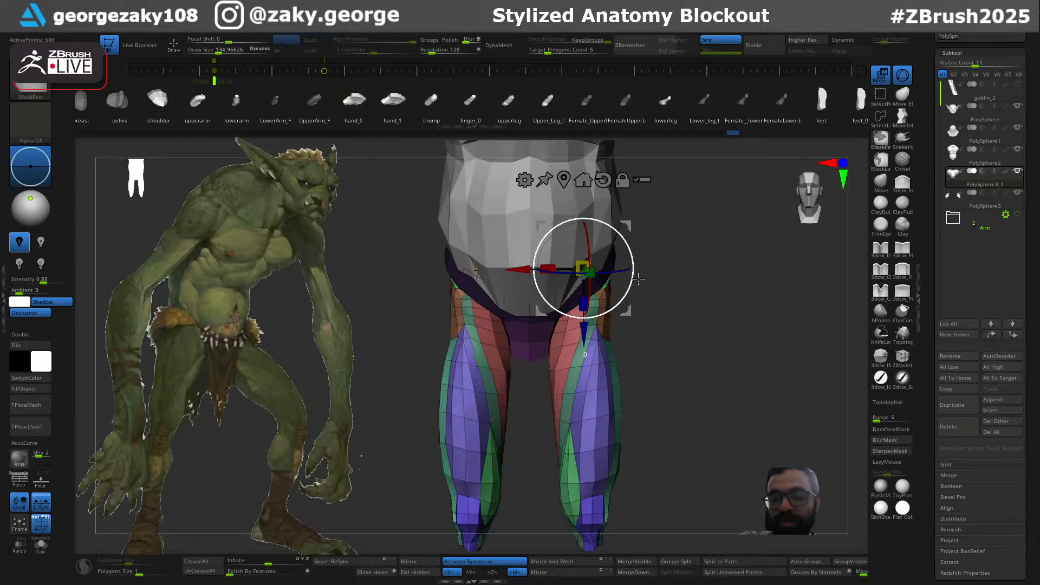
pyautogui.moveTo(611, 273); pyautogui.dragTo(627, 263)
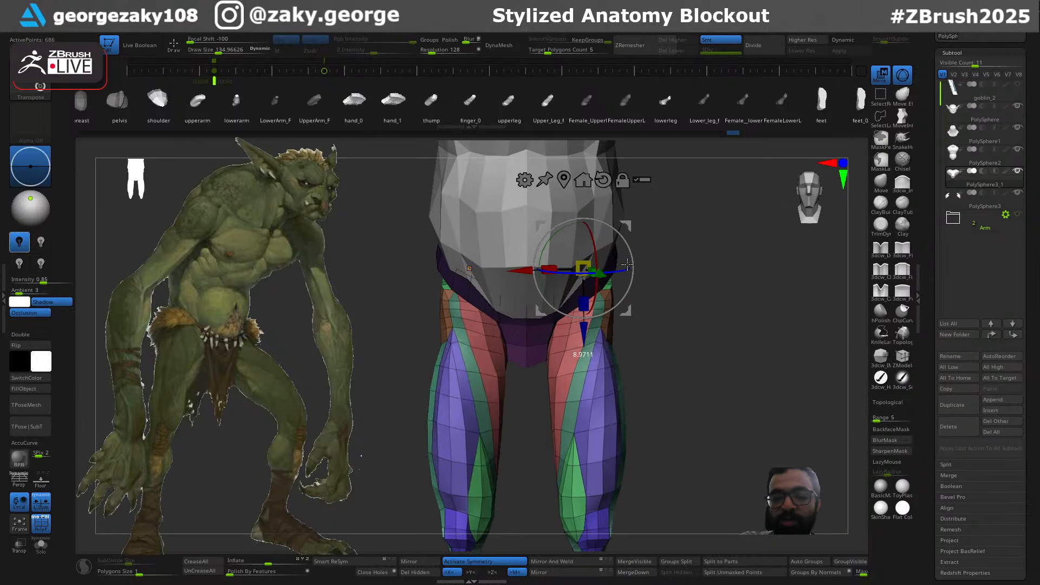
pyautogui.moveTo(585, 331); pyautogui.dragTo(587, 313)
pyautogui.moveTo(612, 240); pyautogui.dragTo(661, 272)
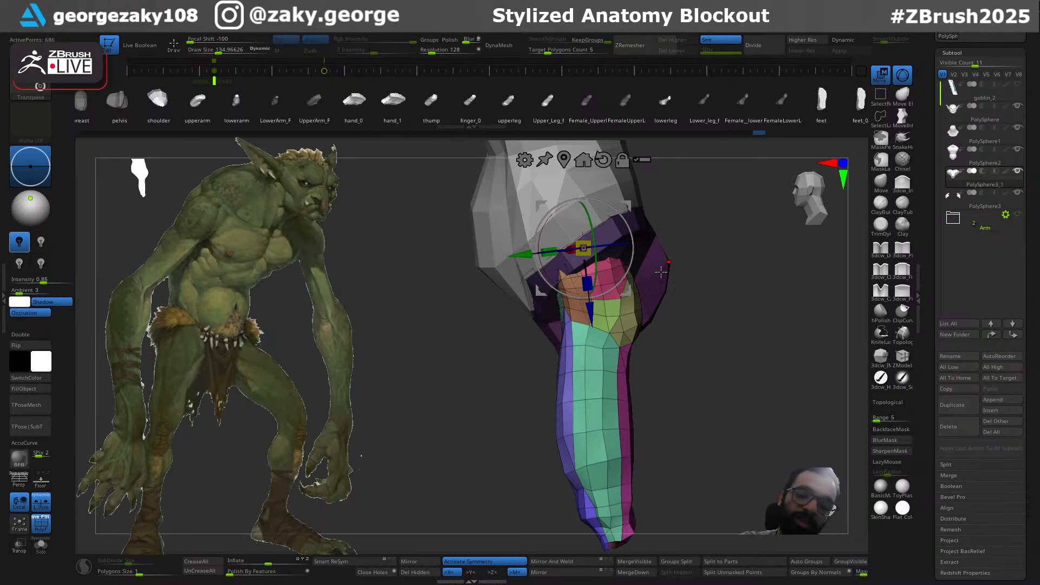
# Tilt the upper legs so the knees come forward in side view and enlarge them to fit the hips
pyautogui.moveTo(627, 225); pyautogui.dragTo(632, 242)
pyautogui.moveTo(627, 207); pyautogui.dragTo(654, 222)
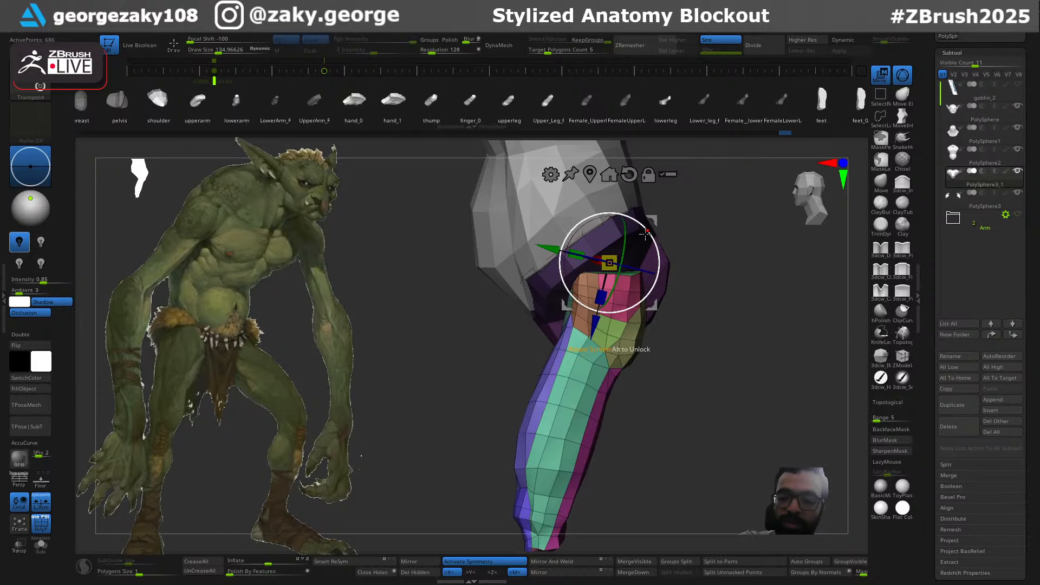
pyautogui.keyDown('ctrl'); pyautogui.moveTo(613, 257); pyautogui.dragTo(685, 195); pyautogui.keyUp('ctrl')
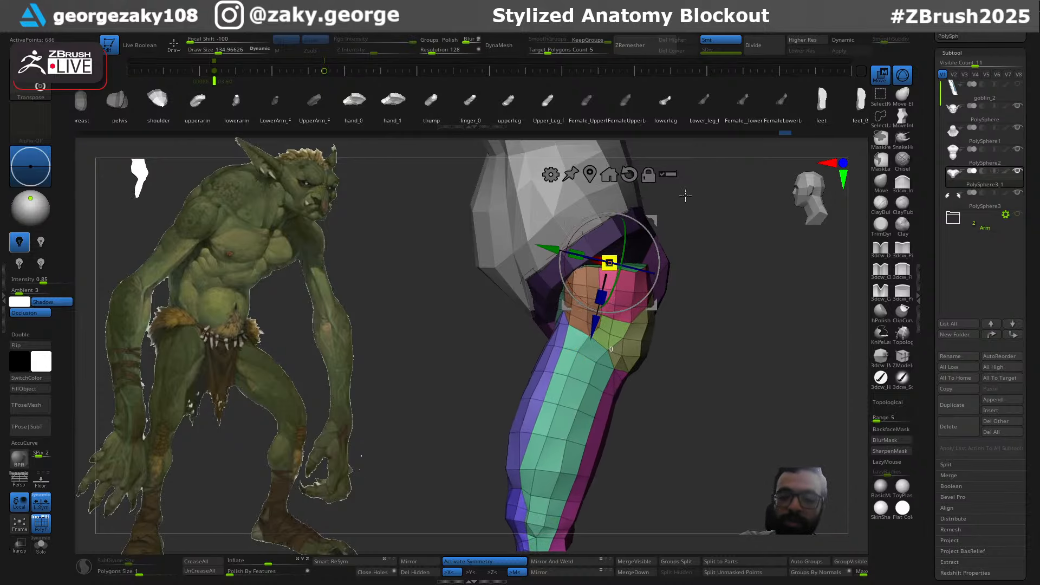
pyautogui.moveTo(719, 259); pyautogui.dragTo(736, 295)
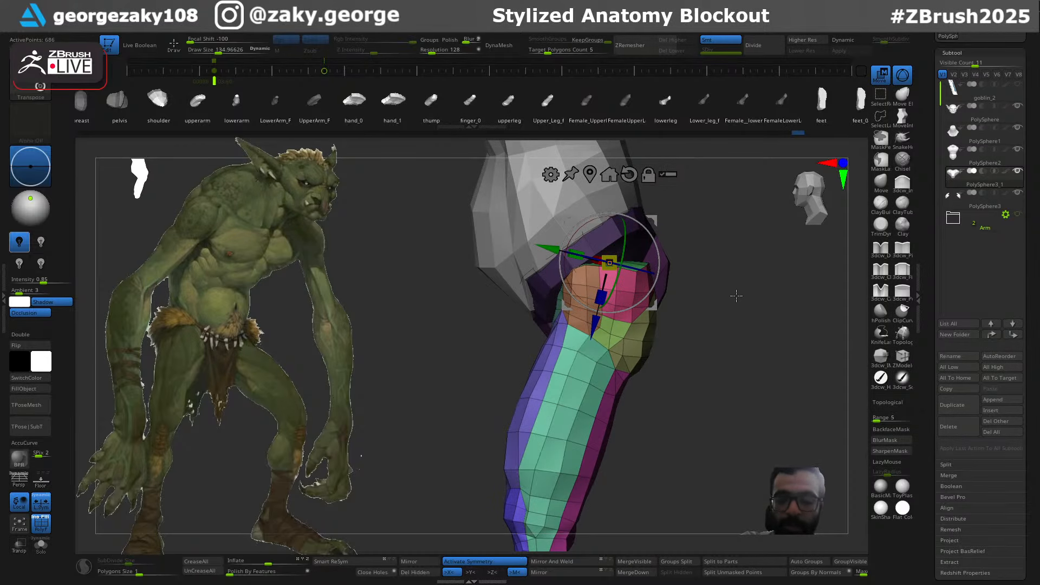
pyautogui.moveTo(610, 262); pyautogui.dragTo(629, 248)
# Reshape the top of the thighs and buttocks in side view with the Move brush to fill the pelvis opening
pyautogui.press('q')
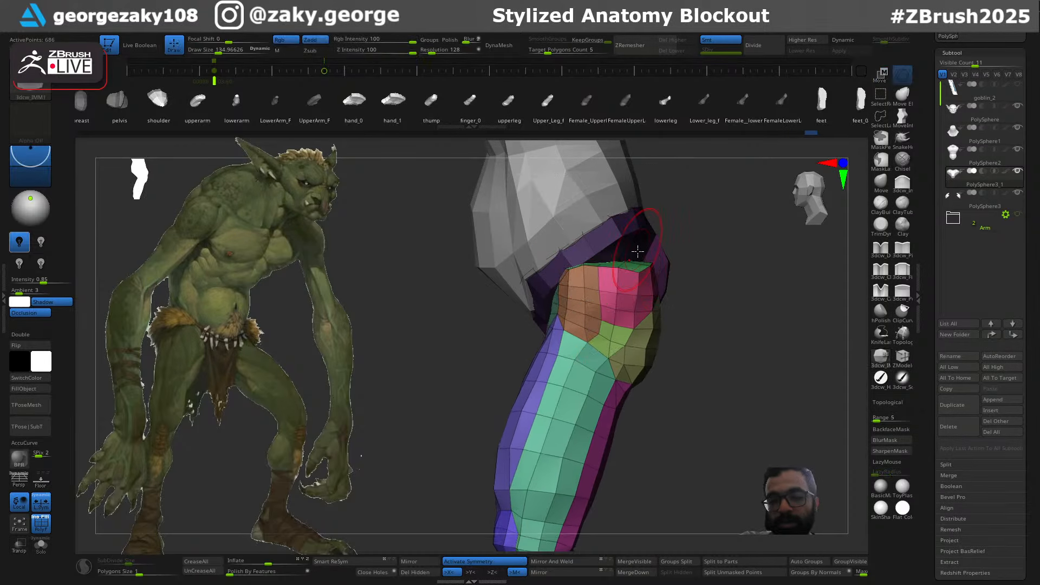
pyautogui.press('b')
pyautogui.press('m')
pyautogui.press('v')
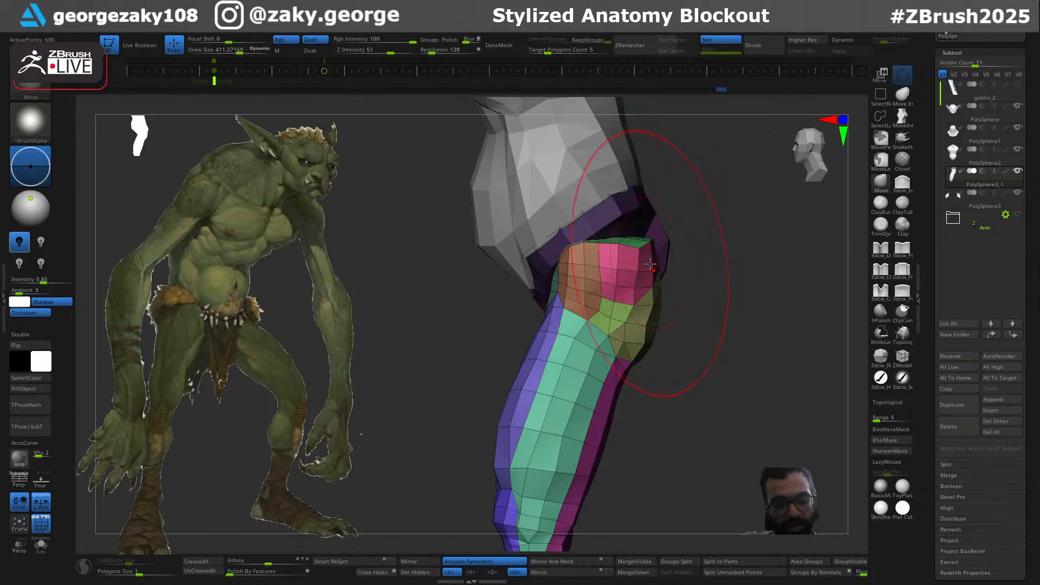
pyautogui.press('ctrl')
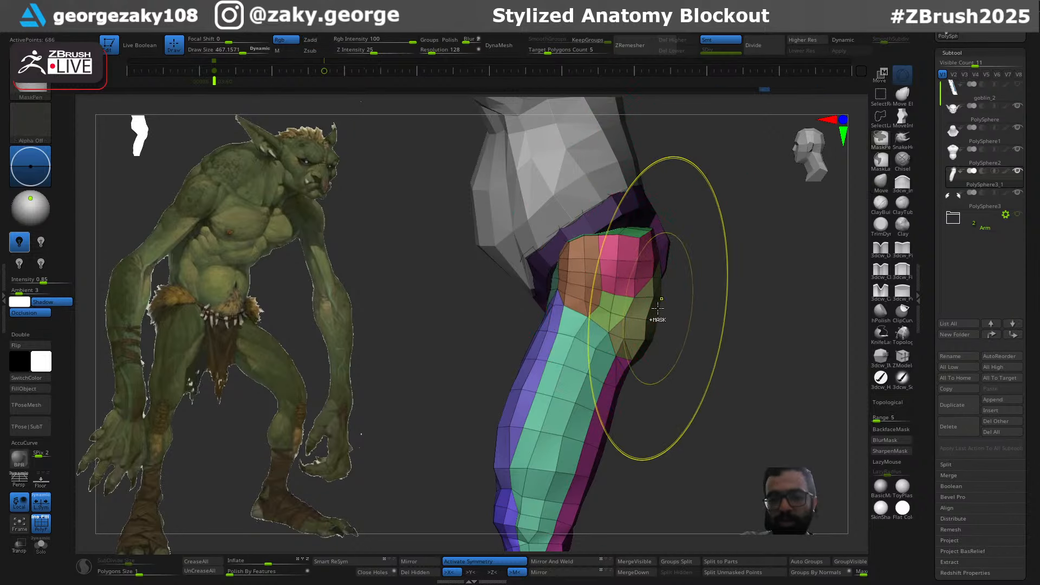
pyautogui.moveTo(655, 320); pyautogui.dragTo(651, 271)
pyautogui.press('s')
pyautogui.press('s')
pyautogui.moveTo(645, 254); pyautogui.dragTo(625, 269)
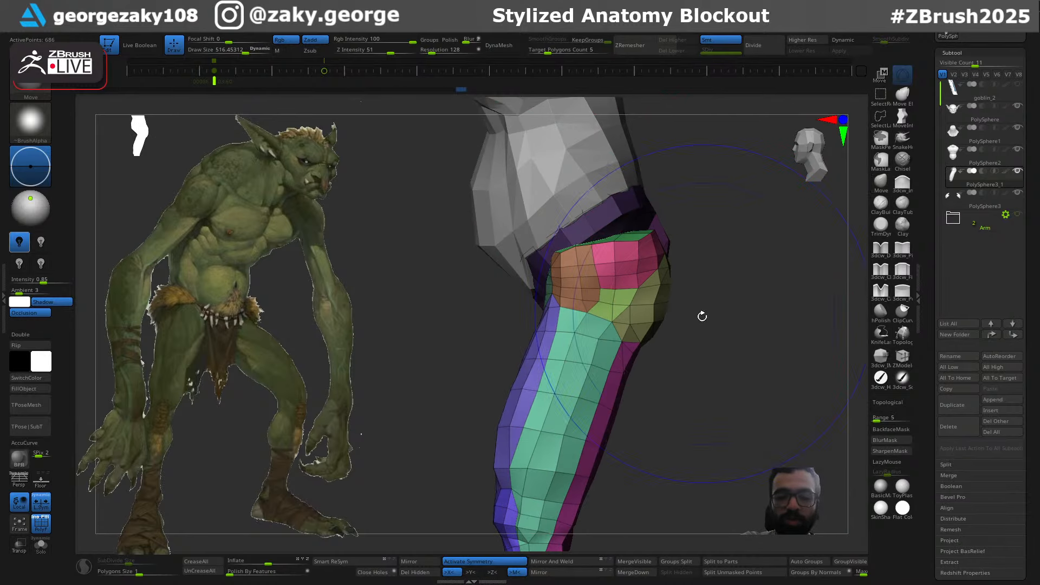
# Split the unmasked upper legs from the pelvis into their own subtool and make it active
pyautogui.keyDown('ctrl'); pyautogui.moveTo(702, 313); pyautogui.dragTo(656, 249, button='right'); pyautogui.keyUp('ctrl')
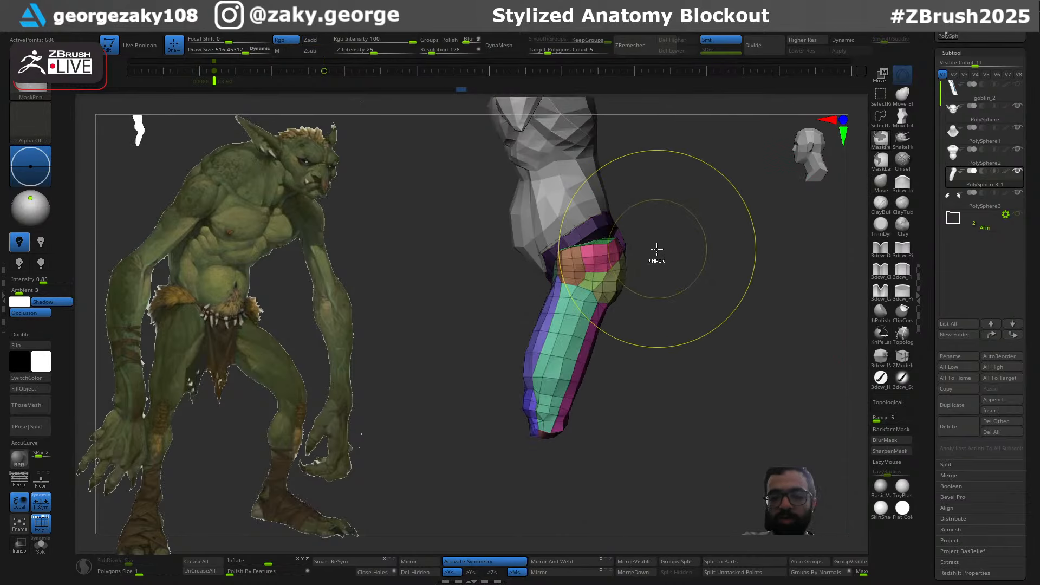
pyautogui.click(732, 576)
pyautogui.keyDown('alt'); pyautogui.click(600, 306); pyautogui.keyUp('alt')
pyautogui.keyDown('ctrl'); pyautogui.moveTo(601, 307); pyautogui.dragTo(623, 358, button='right'); pyautogui.keyUp('ctrl')
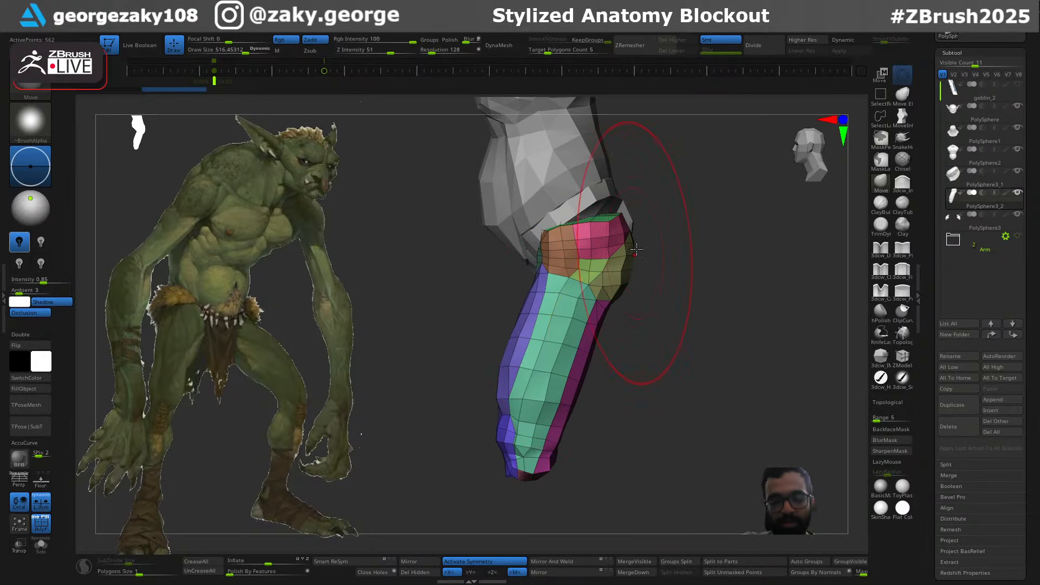
# Refine the side profile of the upper legs at the hips, buttocks and knees with the Move brush
pyautogui.moveTo(621, 223); pyautogui.dragTo(606, 200)
pyautogui.moveTo(563, 239)
pyautogui.mouseDown()
pyautogui.moveTo(545, 229)
pyautogui.moveTo(562, 236)
pyautogui.mouseUp()
pyautogui.press('s')
pyautogui.press('s')
pyautogui.moveTo(541, 424); pyautogui.dragTo(550, 423)
pyautogui.moveTo(539, 473)
pyautogui.mouseDown()
pyautogui.moveTo(500, 469)
pyautogui.moveTo(521, 475)
pyautogui.moveTo(534, 464)
pyautogui.mouseUp()
pyautogui.press('s')
pyautogui.press('s')
pyautogui.press('s')
pyautogui.moveTo(621, 221); pyautogui.dragTo(623, 254)
pyautogui.moveTo(639, 287); pyautogui.dragTo(632, 325, button='right')
# Rotate the upper legs outward at the hips into a wider stance
pyautogui.press('w')
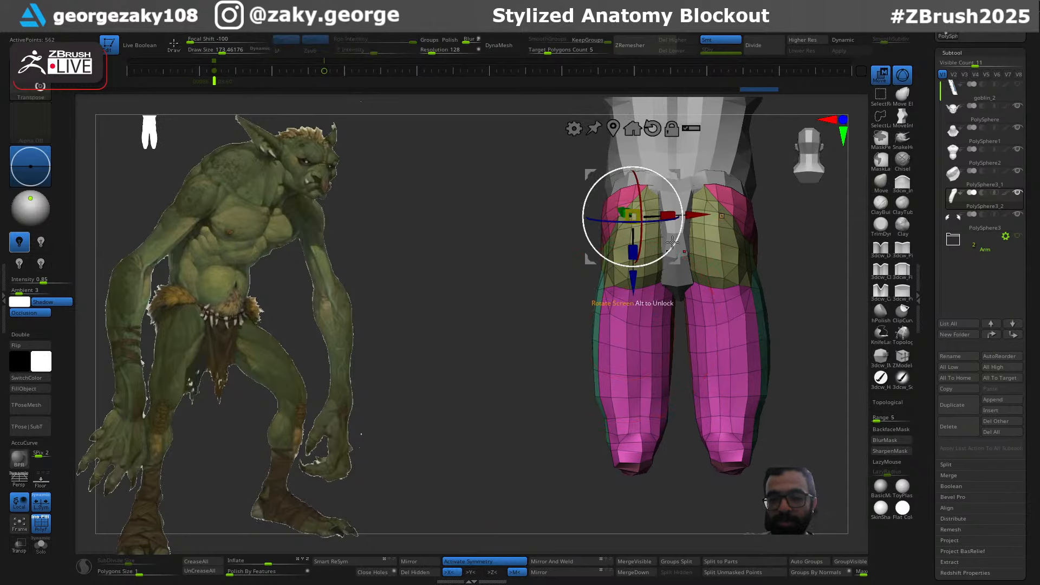
pyautogui.moveTo(677, 200); pyautogui.dragTo(684, 210)
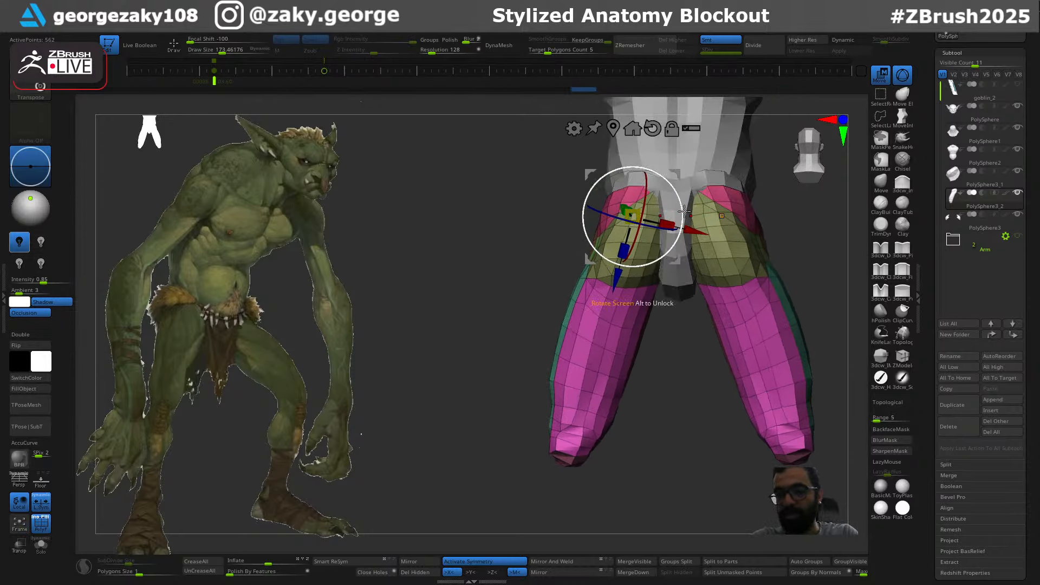
pyautogui.press('q')
# Adjust the inner buttocks beside the pelvis with small Move brush strokes
pyautogui.moveTo(664, 243); pyautogui.dragTo(699, 232, button='right')
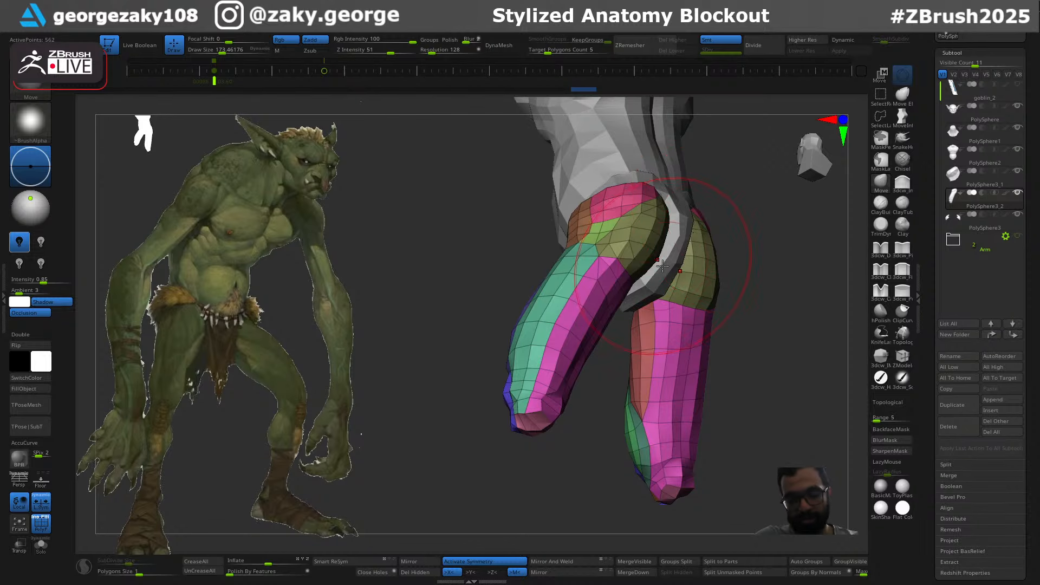
pyautogui.moveTo(660, 267); pyautogui.dragTo(661, 272)
pyautogui.moveTo(661, 292); pyautogui.dragTo(662, 254, button='right')
pyautogui.press('s')
pyautogui.moveTo(662, 254); pyautogui.dragTo(660, 254)
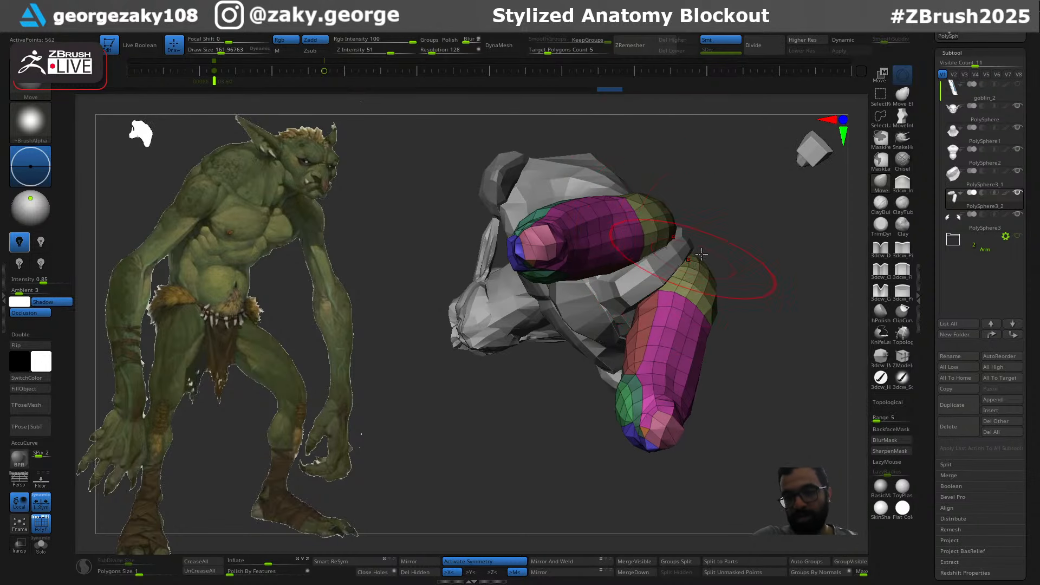
pyautogui.moveTo(701, 253); pyautogui.dragTo(709, 290, button='right')
# Twist the upper legs about 10° at the hips in front view
pyautogui.press('w')
pyautogui.moveTo(649, 208); pyautogui.dragTo(657, 203)
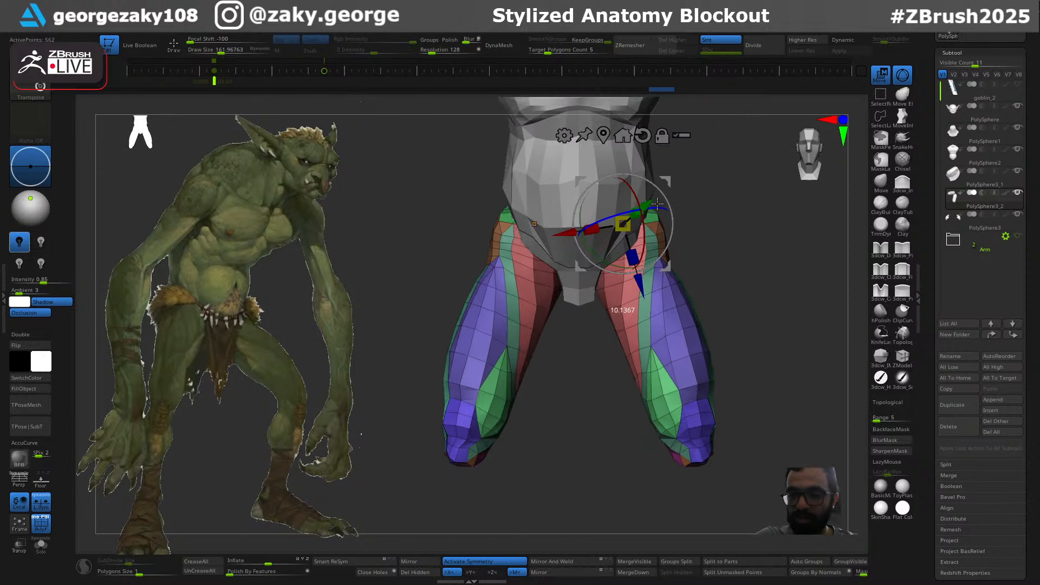
pyautogui.press('q')
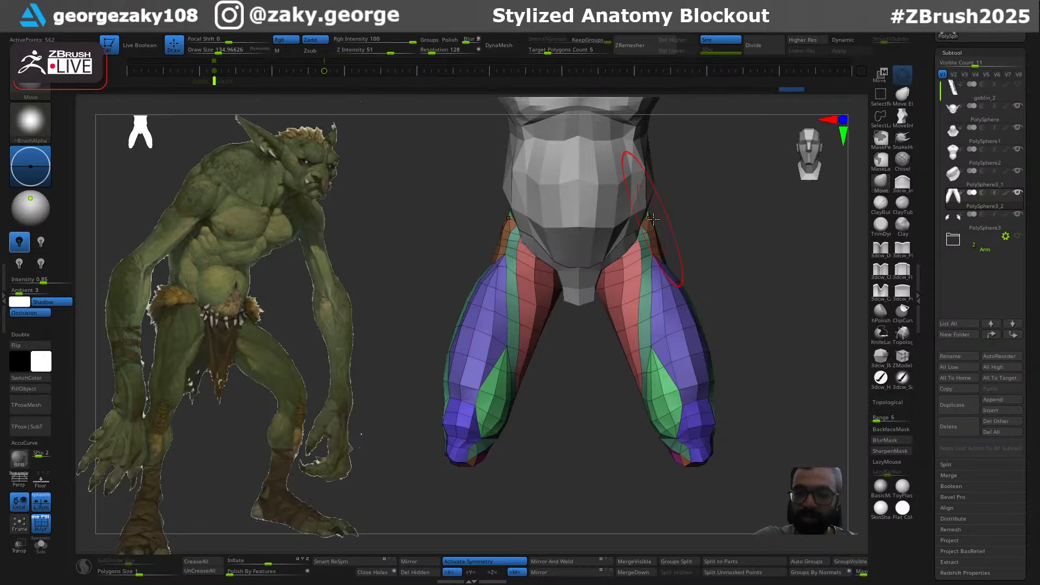
# Pull the knee ends of the upper legs downward and outward with the Move brush
pyautogui.moveTo(647, 211)
pyautogui.mouseDown(button='right')
pyautogui.moveTo(592, 216)
pyautogui.moveTo(618, 225)
pyautogui.moveTo(618, 256)
pyautogui.moveTo(590, 330)
pyautogui.moveTo(595, 347)
pyautogui.moveTo(549, 387)
pyautogui.mouseUp(button='right')
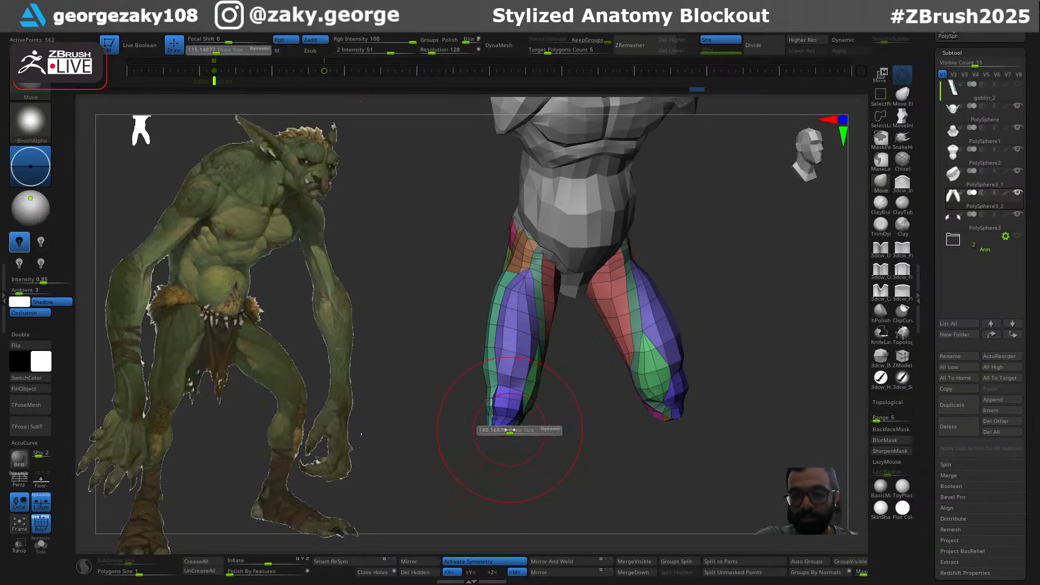
pyautogui.moveTo(497, 422); pyautogui.dragTo(501, 433)
pyautogui.hotkey('ctrl', 'z')
pyautogui.moveTo(490, 389); pyautogui.dragTo(484, 387)
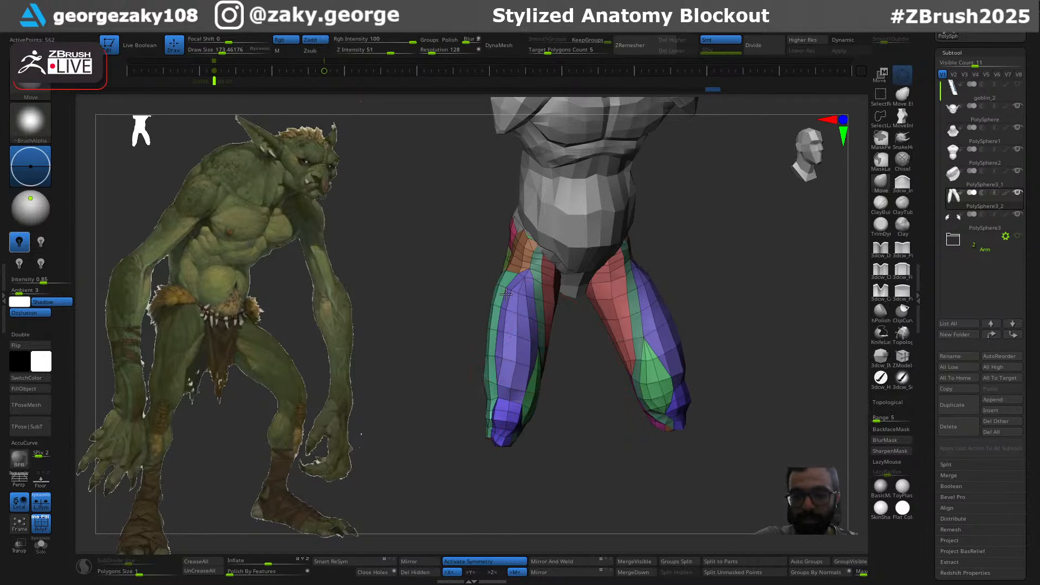
pyautogui.keyDown('shift'); pyautogui.moveTo(547, 347); pyautogui.dragTo(582, 341, button='right'); pyautogui.keyUp('shift')
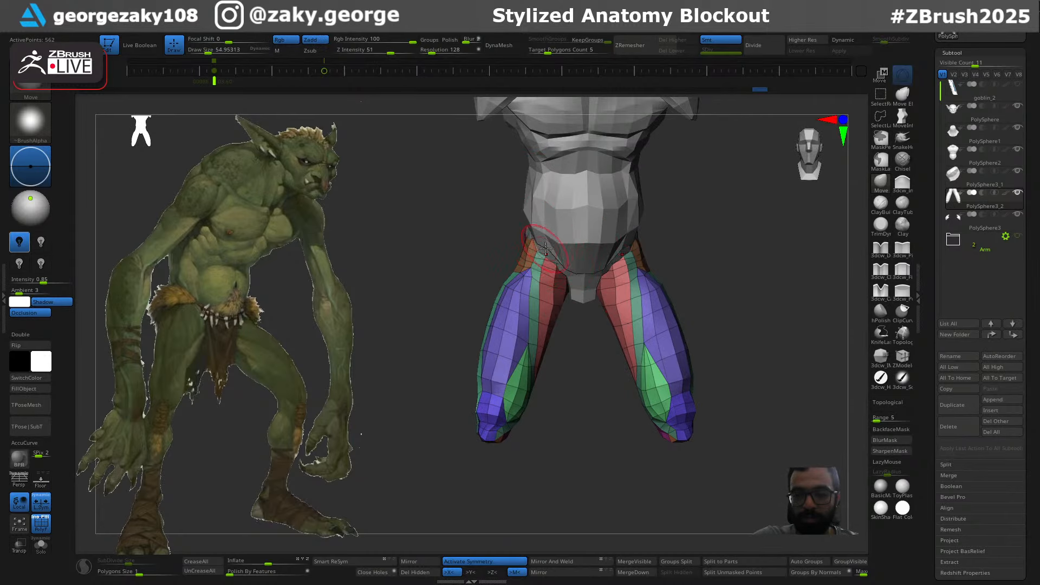
# Refine the front of the hips and the inner buttocks on the upper legs with a smaller Move brush
pyautogui.moveTo(545, 249); pyautogui.dragTo(558, 261, button='right')
pyautogui.press('s')
pyautogui.moveTo(527, 275); pyautogui.dragTo(532, 274)
pyautogui.moveTo(517, 289); pyautogui.dragTo(512, 291)
pyautogui.moveTo(482, 273)
pyautogui.mouseDown(button='right')
pyautogui.moveTo(588, 276)
pyautogui.moveTo(536, 281)
pyautogui.moveTo(703, 330)
pyautogui.mouseUp(button='right')
pyautogui.press('s')
pyautogui.moveTo(637, 345); pyautogui.dragTo(633, 344)
pyautogui.moveTo(634, 343)
pyautogui.mouseDown(button='right')
pyautogui.moveTo(644, 342)
pyautogui.moveTo(634, 350)
pyautogui.mouseUp(button='right')
pyautogui.press('s')
# Select the pelvis and narrow its strip between the buttocks with smoothing and Inflate brush strokes
pyautogui.keyDown('alt'); pyautogui.click(638, 321); pyautogui.keyUp('alt')
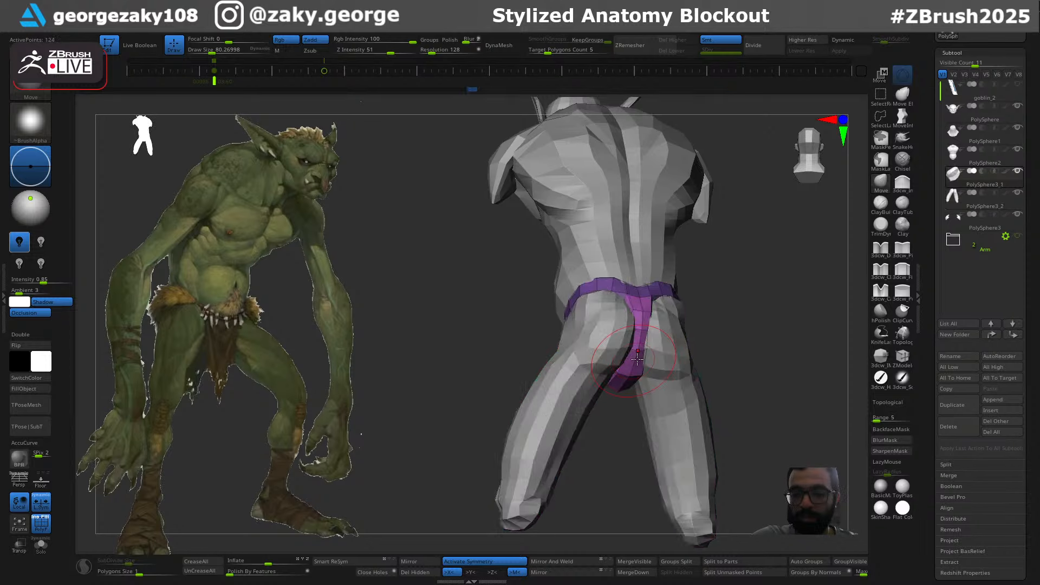
pyautogui.press('s')
pyautogui.moveTo(648, 355); pyautogui.dragTo(643, 354)
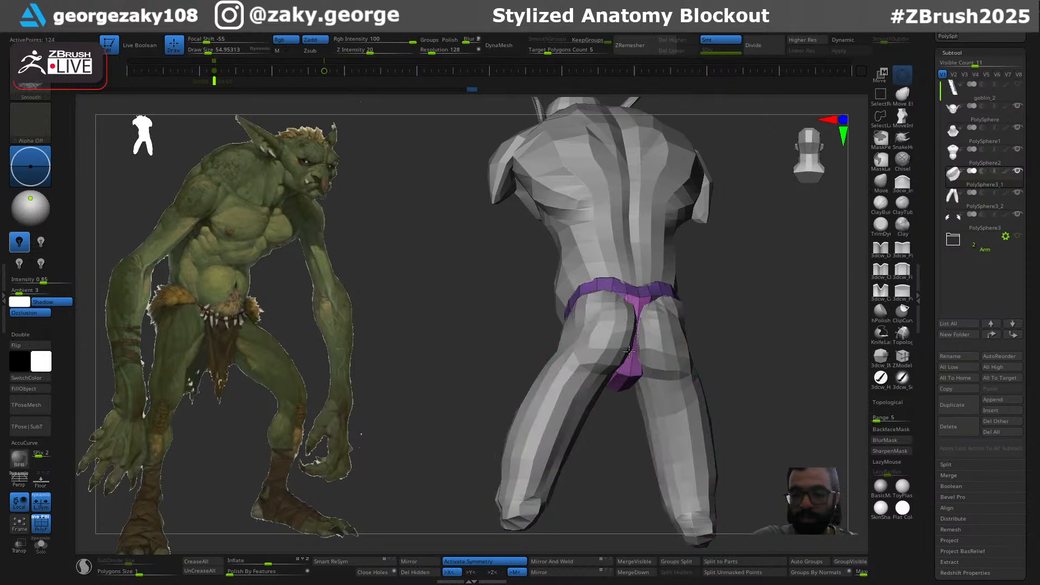
pyautogui.moveTo(637, 354)
pyautogui.mouseDown(button='right')
pyautogui.moveTo(605, 368)
pyautogui.moveTo(639, 353)
pyautogui.mouseUp(button='right')
pyautogui.keyDown('alt'); pyautogui.click(631, 358); pyautogui.keyUp('alt')
pyautogui.keyDown('alt'); pyautogui.click(640, 354); pyautogui.keyUp('alt')
pyautogui.press('i')
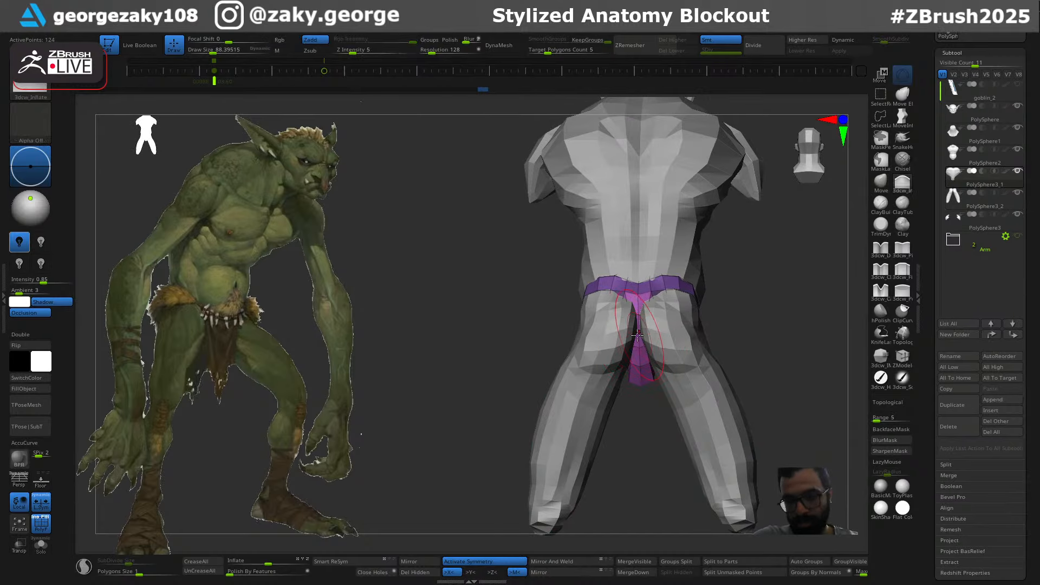
pyautogui.moveTo(637, 317)
pyautogui.mouseDown(button='right')
pyautogui.moveTo(628, 325)
pyautogui.moveTo(638, 352)
pyautogui.moveTo(615, 378)
pyautogui.moveTo(638, 352)
pyautogui.moveTo(639, 365)
pyautogui.moveTo(626, 366)
pyautogui.moveTo(606, 418)
pyautogui.moveTo(569, 427)
pyautogui.mouseUp(button='right')
# Select the upper legs and shape the lower buttocks and inner thighs with a large Move brush, size about 135
pyautogui.press('m')
pyautogui.press('s')
pyautogui.keyDown('alt'); pyautogui.click(607, 339); pyautogui.keyUp('alt')
pyautogui.press('s')
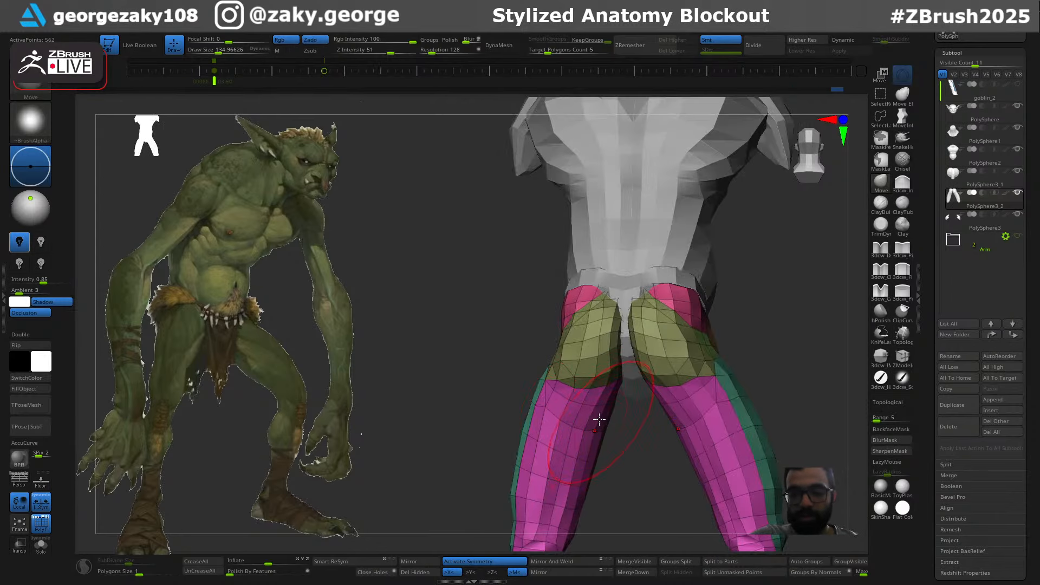
pyautogui.moveTo(549, 379); pyautogui.dragTo(601, 351, button='right')
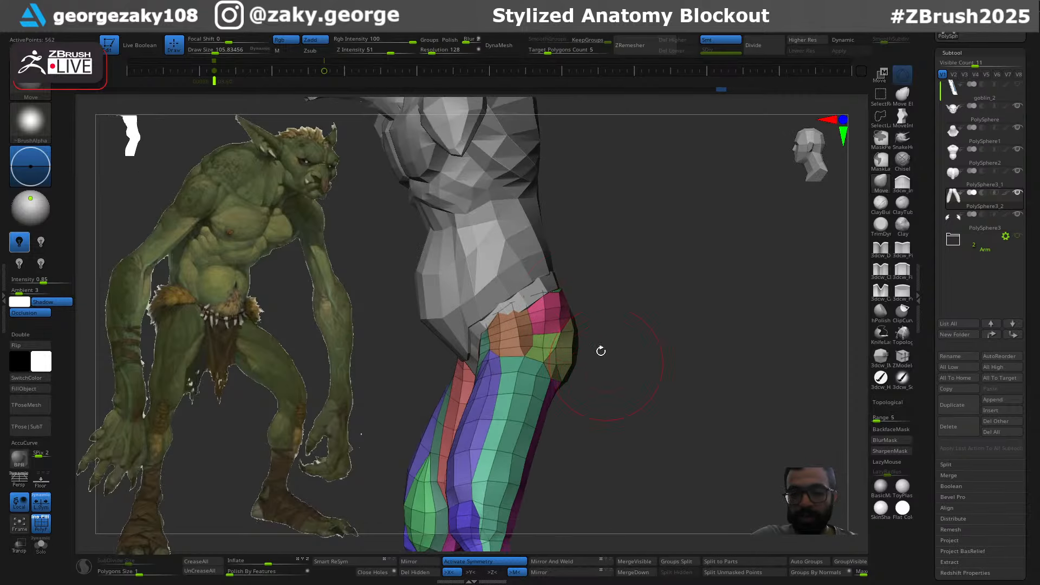
# Fit the upper edge of the outer hips to the pelvis with smaller Move brush strokes
pyautogui.moveTo(553, 286)
pyautogui.mouseDown(button='right')
pyautogui.moveTo(603, 294)
pyautogui.moveTo(569, 297)
pyautogui.mouseUp(button='right')
pyautogui.press('s')
pyautogui.press('s')
pyautogui.moveTo(568, 297); pyautogui.dragTo(587, 296)
pyautogui.press('s')
pyautogui.moveTo(585, 296); pyautogui.dragTo(610, 298, button='right')
pyautogui.moveTo(598, 295); pyautogui.dragTo(593, 300)
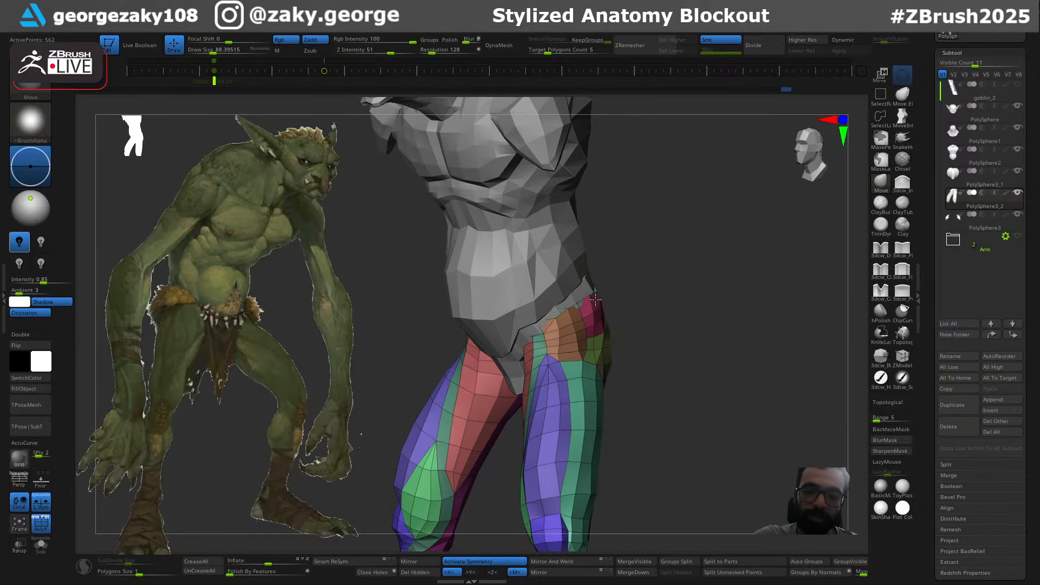
pyautogui.moveTo(580, 304); pyautogui.dragTo(603, 295, button='right')
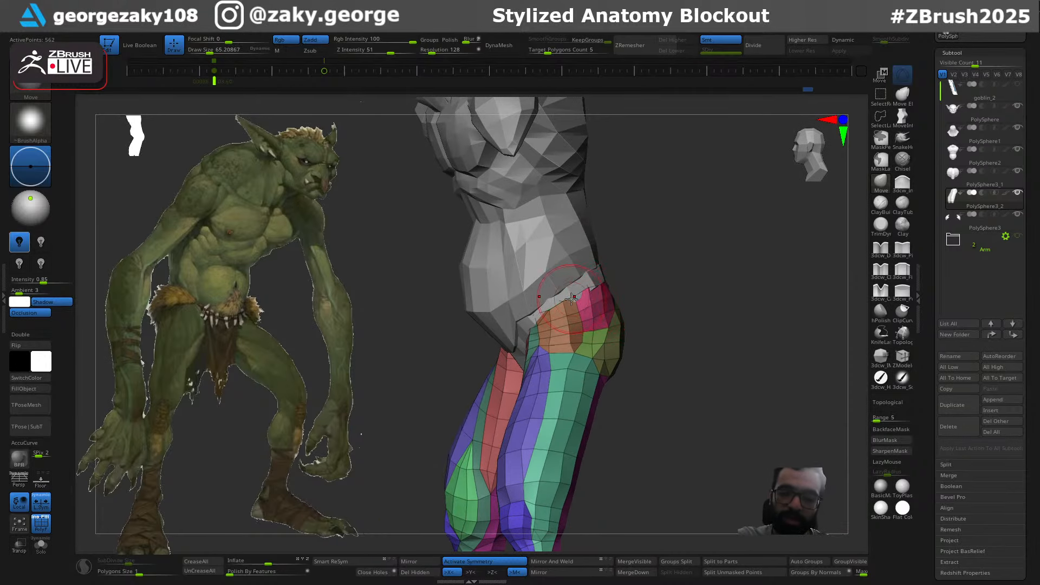
pyautogui.press('s')
pyautogui.moveTo(571, 298); pyautogui.dragTo(574, 298)
pyautogui.moveTo(535, 307)
pyautogui.mouseDown(button='right')
pyautogui.moveTo(552, 320)
pyautogui.moveTo(547, 351)
pyautogui.mouseUp(button='right')
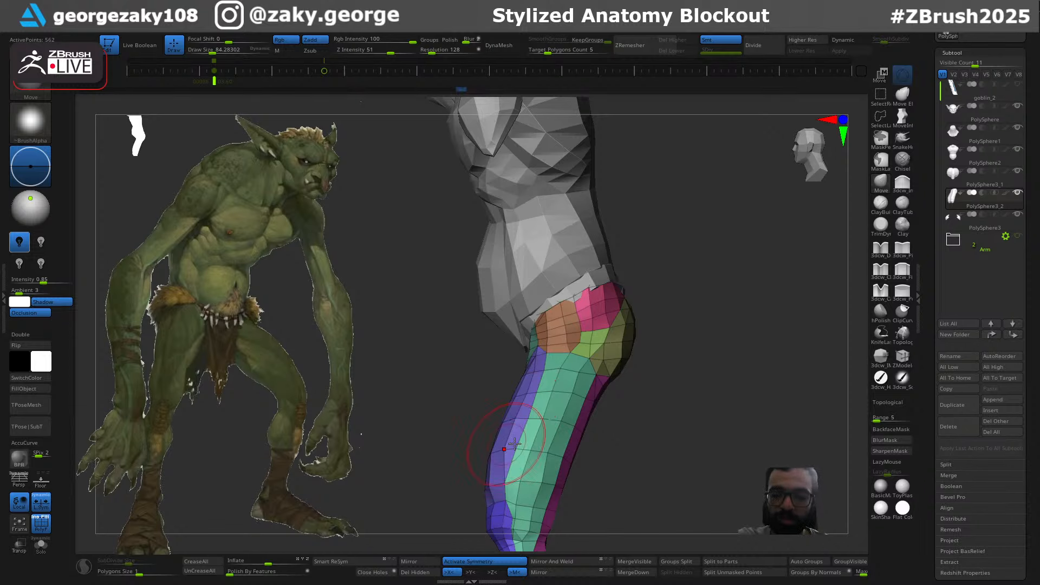
# Undo the last thigh stroke and reshape the knee ends of the upper legs with a larger Move brush
pyautogui.moveTo(514, 443); pyautogui.dragTo(558, 406, button='right')
pyautogui.hotkey('ctrl', 'z')
pyautogui.press(']')
pyautogui.press(']')
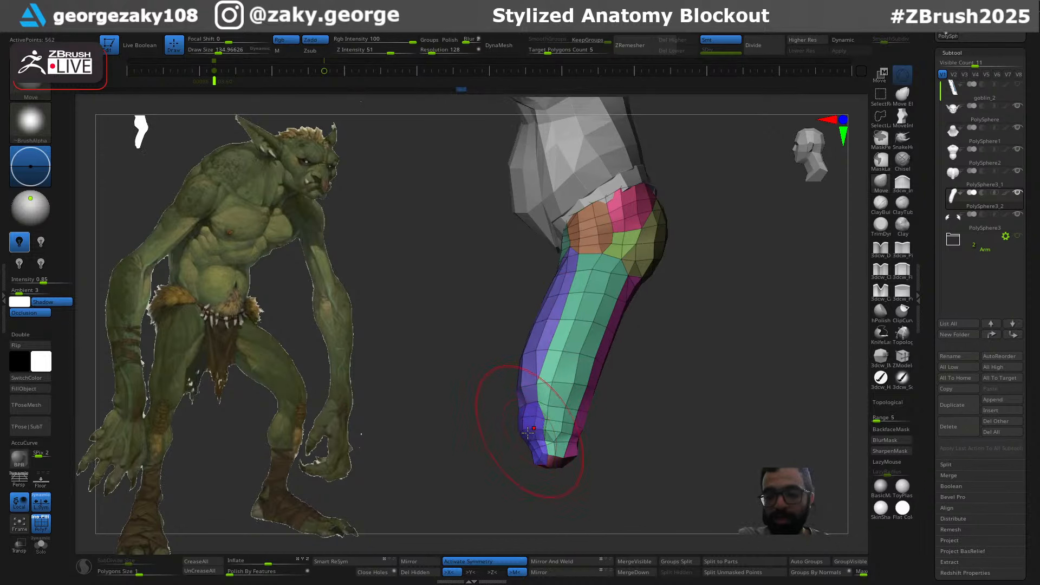
pyautogui.moveTo(526, 442)
pyautogui.mouseDown(button='right')
pyautogui.moveTo(669, 417)
pyautogui.moveTo(532, 447)
pyautogui.mouseUp(button='right')
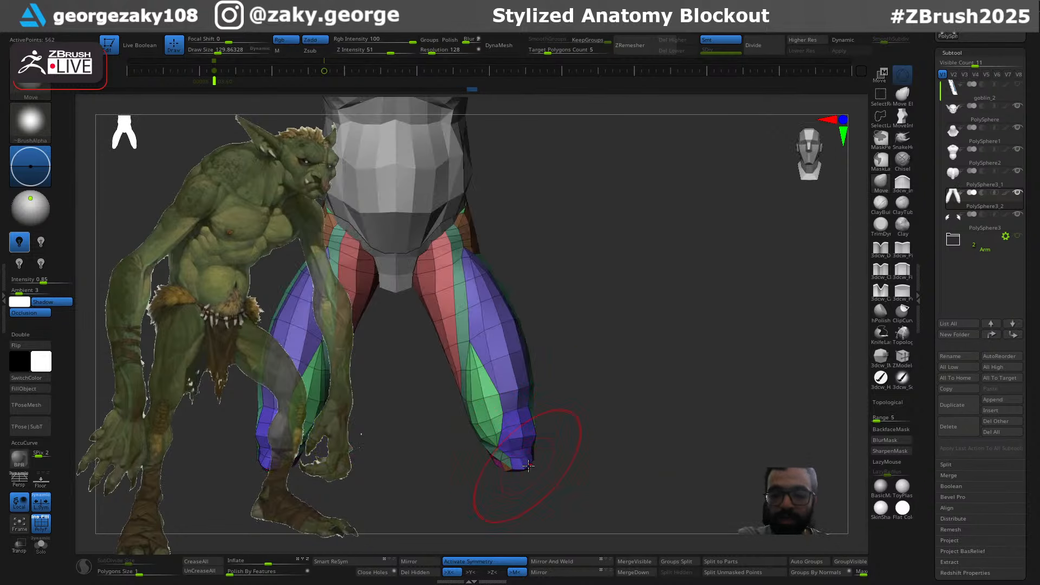
pyautogui.press('w')
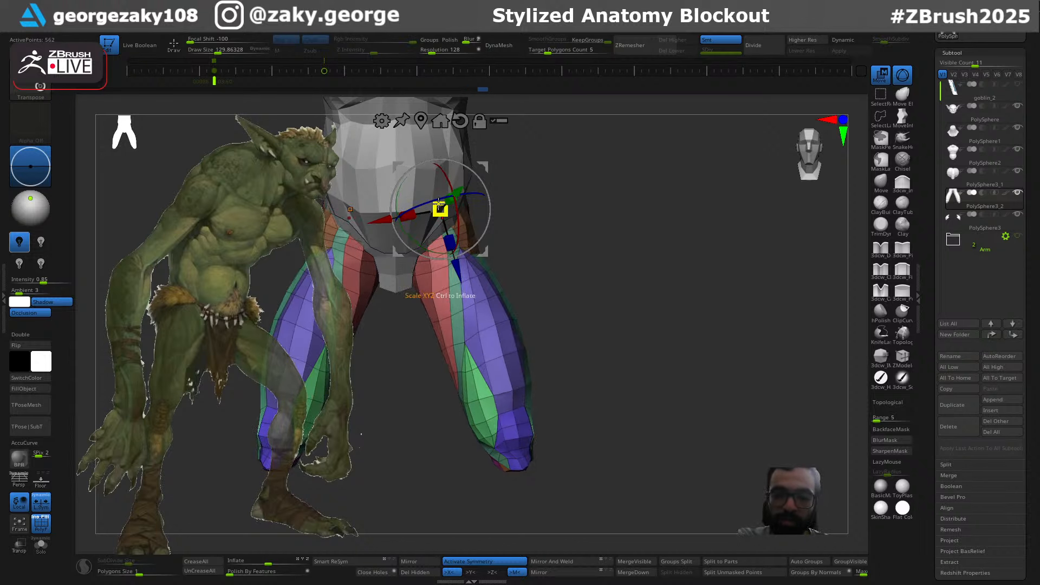
pyautogui.press('q')
pyautogui.moveTo(459, 220)
pyautogui.mouseDown(button='right')
pyautogui.moveTo(476, 225)
pyautogui.moveTo(452, 231)
pyautogui.moveTo(460, 250)
pyautogui.moveTo(449, 234)
pyautogui.mouseUp(button='right')
# Fill out the inner buttocks beside the pelvis with a larger Inflate brush in back view
pyautogui.moveTo(566, 210); pyautogui.dragTo(554, 188, button='right')
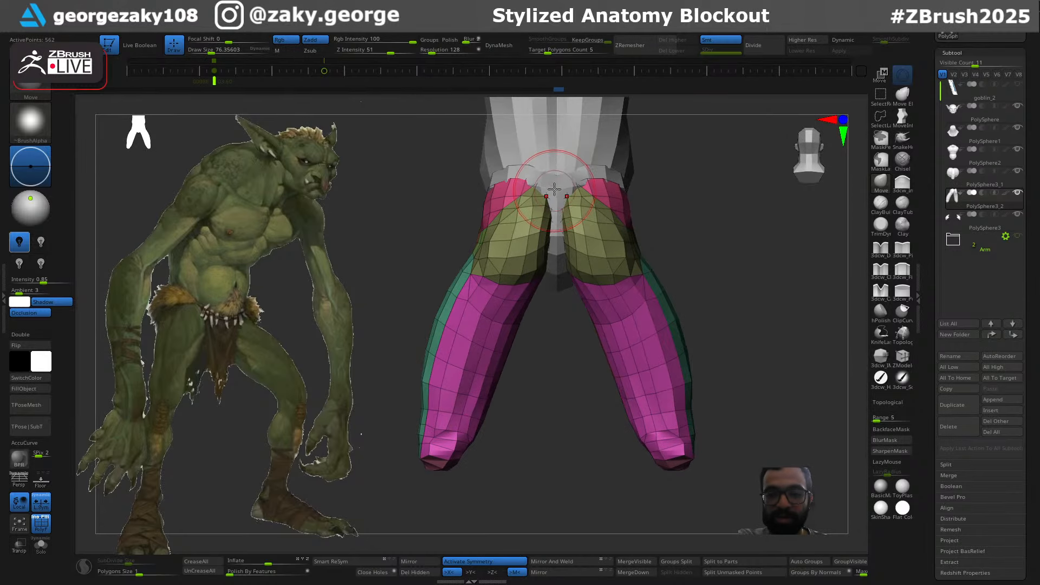
pyautogui.moveTo(558, 233)
pyautogui.keyDown('ctrl'); pyautogui.mouseDown(button='right')
pyautogui.moveTo(560, 197)
pyautogui.moveTo(548, 188)
pyautogui.mouseUp(button='right'); pyautogui.keyUp('ctrl')
pyautogui.press('2')
pyautogui.press(']')
pyautogui.press(']')
pyautogui.moveTo(554, 230); pyautogui.dragTo(552, 243)
pyautogui.moveTo(545, 233)
pyautogui.mouseDown(button='right')
pyautogui.moveTo(560, 230)
pyautogui.moveTo(553, 259)
pyautogui.moveTo(537, 261)
pyautogui.moveTo(554, 336)
pyautogui.moveTo(561, 329)
pyautogui.mouseUp(button='right')
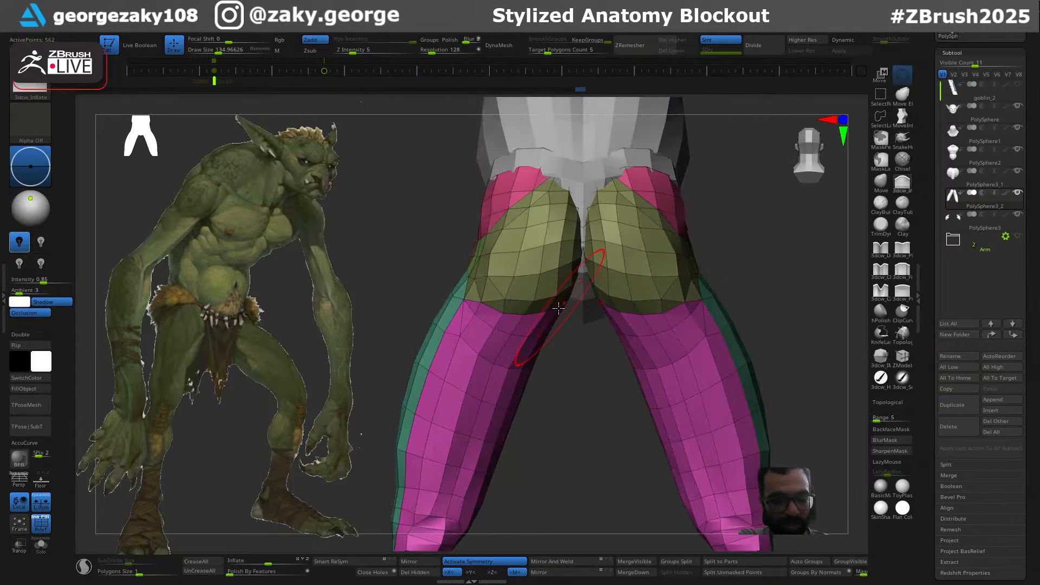
# Push the knee ends of the upper legs forward in side view with a very large Move brush
pyautogui.press('b')
pyautogui.press('m')
pyautogui.press('v')
pyautogui.press('s')
pyautogui.keyDown('ctrl'); pyautogui.moveTo(610, 244); pyautogui.dragTo(606, 163, button='right'); pyautogui.keyUp('ctrl')
pyautogui.moveTo(606, 163); pyautogui.dragTo(542, 190, button='right')
pyautogui.moveTo(640, 182)
pyautogui.keyDown('ctrl'); pyautogui.mouseDown(button='right')
pyautogui.moveTo(623, 243)
pyautogui.moveTo(637, 264)
pyautogui.mouseUp(button='right'); pyautogui.keyUp('ctrl')
pyautogui.press('s')
pyautogui.moveTo(805, 406)
pyautogui.keyDown('ctrl'); pyautogui.mouseDown(button='right')
pyautogui.moveTo(812, 371)
pyautogui.moveTo(736, 334)
pyautogui.mouseUp(button='right'); pyautogui.keyUp('ctrl')
pyautogui.press('s')
pyautogui.click(688, 410)
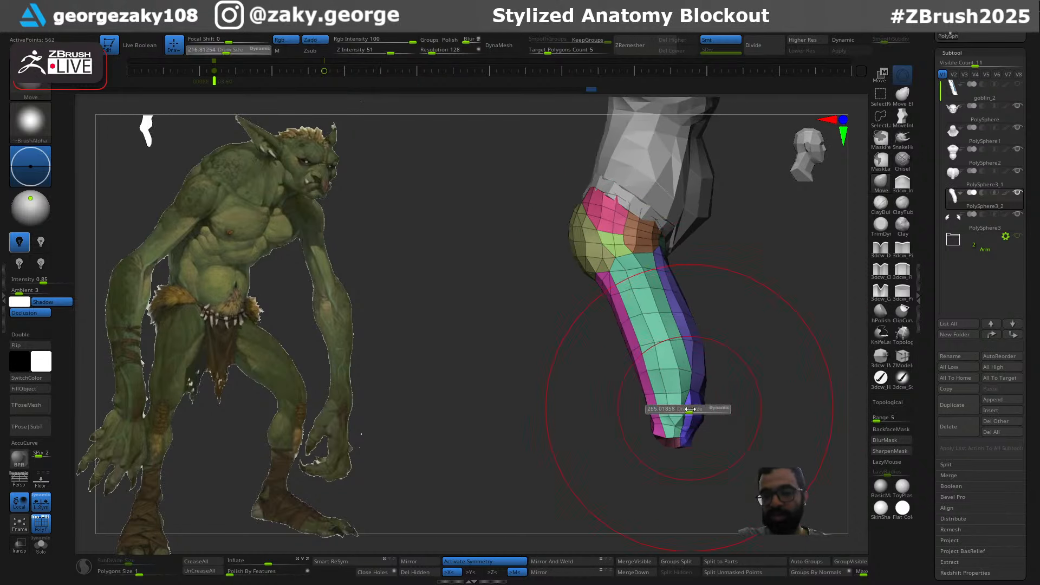
pyautogui.moveTo(686, 437)
pyautogui.mouseDown()
pyautogui.moveTo(696, 441)
pyautogui.moveTo(697, 429)
pyautogui.mouseUp()
# Undo the last stroke on the back of the thigh and reshape that contour with a smaller Move brush
pyautogui.moveTo(634, 354); pyautogui.dragTo(630, 352)
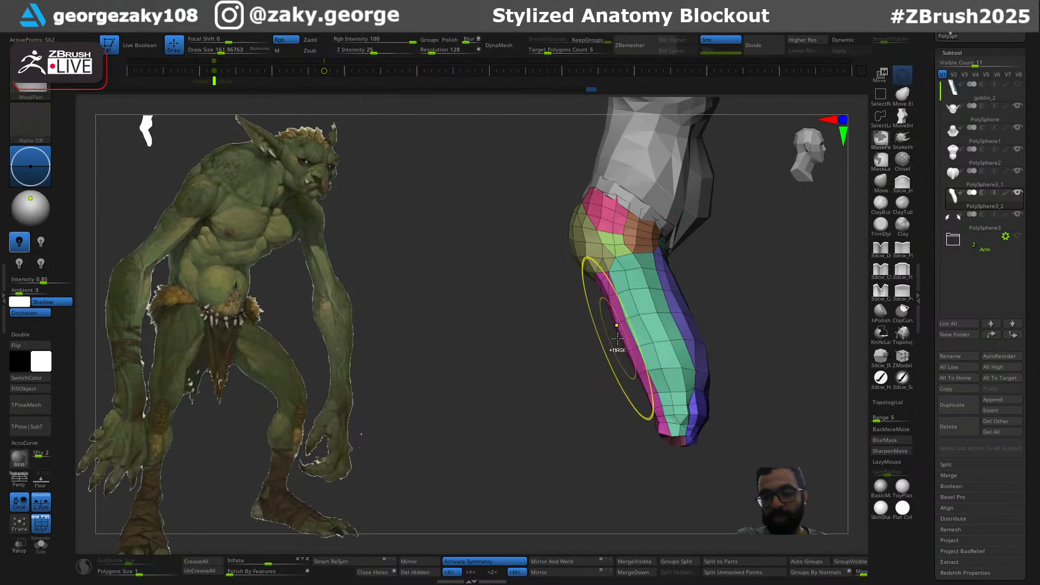
pyautogui.hotkey('ctrl', 'z')
pyautogui.press('s')
pyautogui.click(617, 337)
pyautogui.press('s')
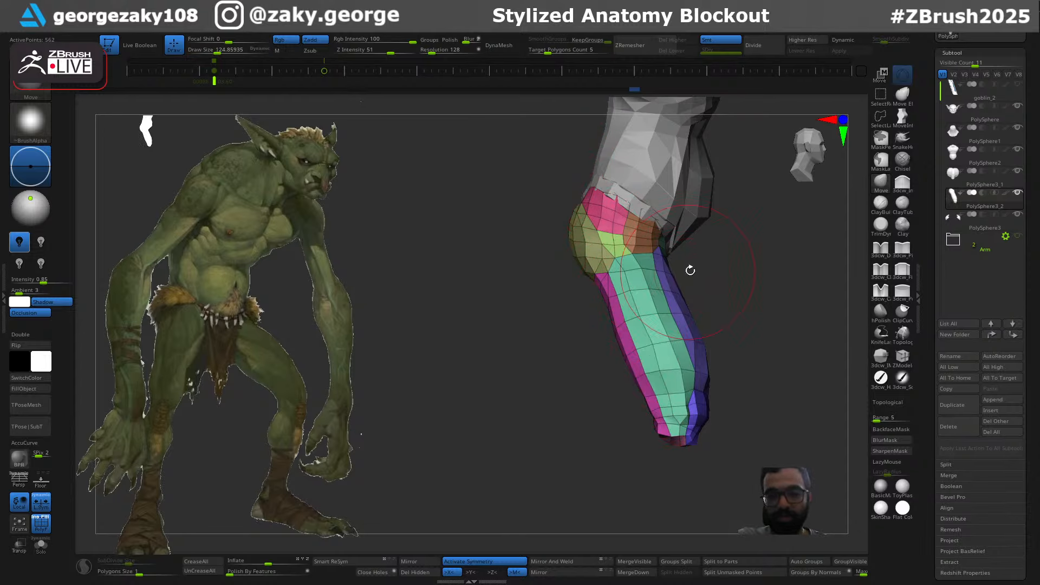
# Touch up the pelvis beside the hips with the Move brush and reselect the upper legs
pyautogui.moveTo(690, 269); pyautogui.dragTo(652, 237, button='right')
pyautogui.keyDown('alt'); pyautogui.click(536, 191); pyautogui.keyUp('alt')
pyautogui.moveTo(538, 199)
pyautogui.mouseDown(button='right')
pyautogui.moveTo(621, 189)
pyautogui.moveTo(530, 215)
pyautogui.moveTo(634, 191)
pyautogui.moveTo(596, 195)
pyautogui.mouseUp(button='right')
pyautogui.press('s')
pyautogui.click(542, 216)
pyautogui.keyDown('alt'); pyautogui.click(530, 215); pyautogui.keyUp('alt')
# Examine the whole goblin blockout against the reference image, including the saved head view
pyautogui.keyDown('ctrl'); pyautogui.moveTo(596, 194); pyautogui.dragTo(568, 238, button='right'); pyautogui.keyUp('ctrl')
pyautogui.keyDown('alt'); pyautogui.moveTo(568, 239); pyautogui.dragTo(696, 362, button='right'); pyautogui.keyUp('alt')
pyautogui.press('Right')
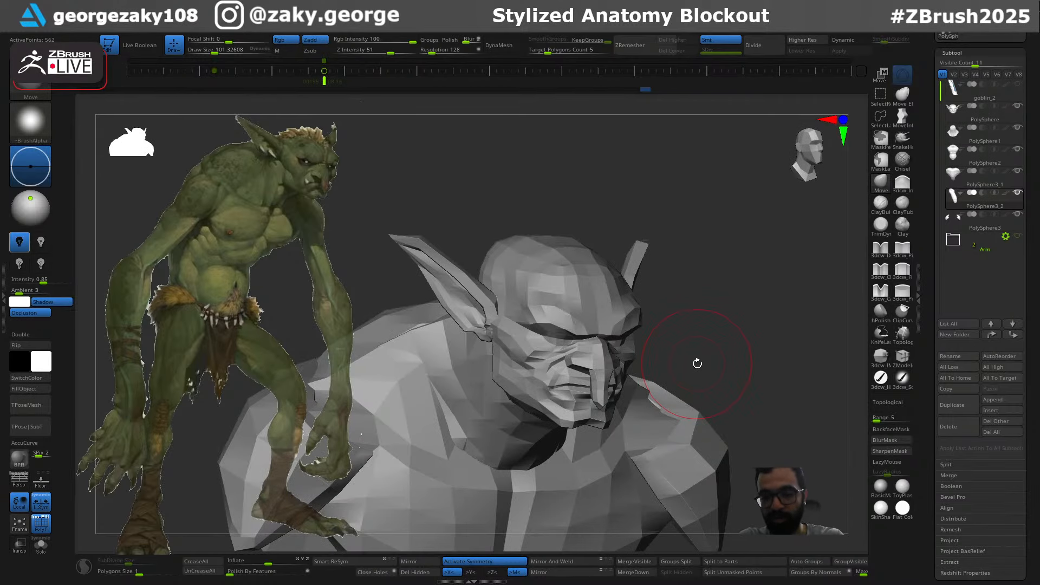
pyautogui.press('Left')
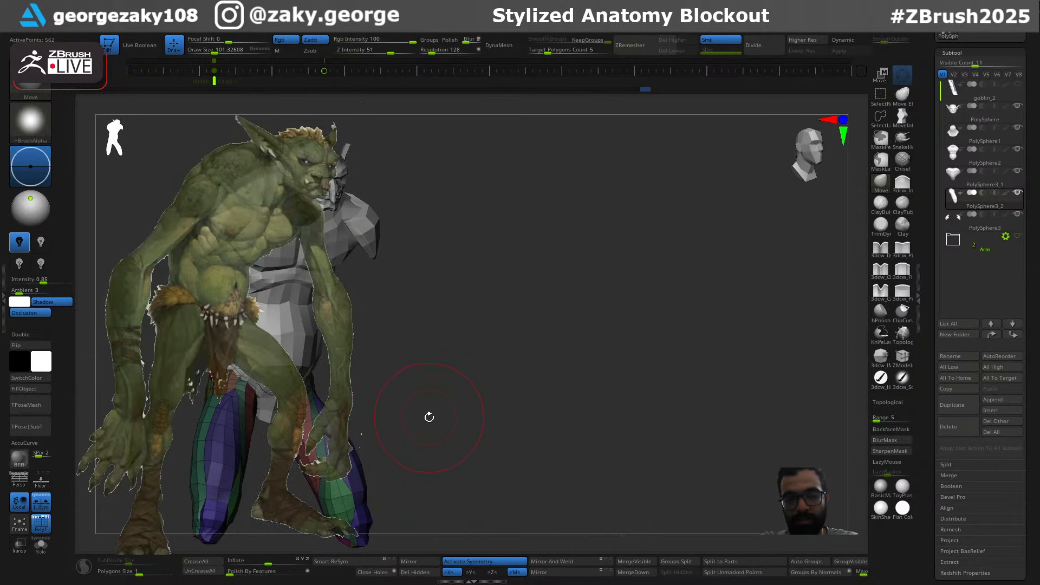
pyautogui.moveTo(523, 375)
pyautogui.keyDown('alt'); pyautogui.mouseDown()
pyautogui.moveTo(510, 358)
pyautogui.moveTo(531, 349)
pyautogui.moveTo(717, 319)
pyautogui.moveTo(673, 327)
pyautogui.moveTo(701, 341)
pyautogui.moveTo(499, 341)
pyautogui.moveTo(518, 351)
pyautogui.moveTo(538, 341)
pyautogui.moveTo(487, 359)
pyautogui.moveTo(519, 360)
pyautogui.mouseUp(); pyautogui.keyUp('alt')
pyautogui.moveTo(519, 360)
pyautogui.keyDown('ctrl'); pyautogui.mouseDown(button='right')
pyautogui.moveTo(557, 377)
pyautogui.moveTo(534, 358)
pyautogui.moveTo(800, 330)
pyautogui.moveTo(691, 337)
pyautogui.moveTo(678, 371)
pyautogui.moveTo(703, 417)
pyautogui.mouseUp(button='right'); pyautogui.keyUp('ctrl')
pyautogui.keyDown('alt'); pyautogui.moveTo(704, 417); pyautogui.dragTo(702, 337, button='right'); pyautogui.keyUp('alt')
# Clear the mask from the upper legs and return to sculpting
pyautogui.press('w')
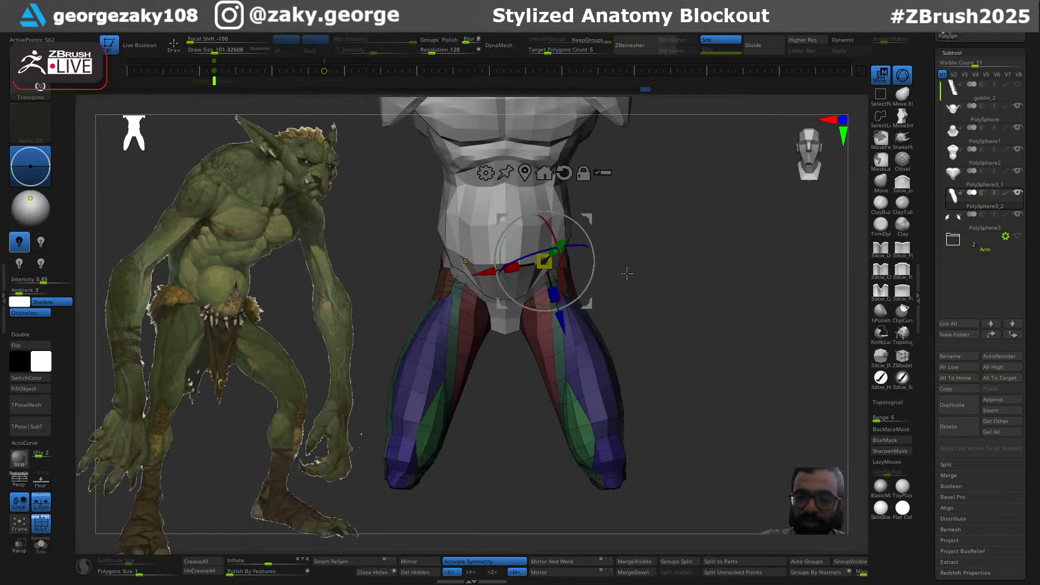
pyautogui.keyDown('ctrl'); pyautogui.moveTo(657, 287); pyautogui.dragTo(669, 299); pyautogui.keyUp('ctrl')
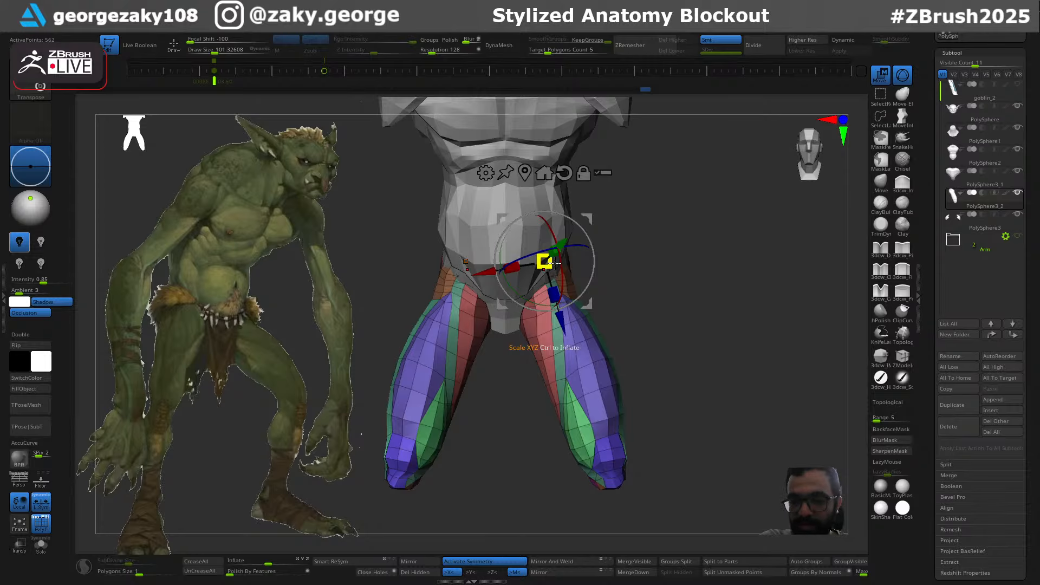
pyautogui.press('q')
# Refine the inner thighs beside the front of the pelvis with Move, Inflate and smoothing strokes
pyautogui.keyDown('ctrl'); pyautogui.moveTo(559, 283); pyautogui.dragTo(561, 305, button='right'); pyautogui.keyUp('ctrl')
pyautogui.moveTo(561, 304)
pyautogui.mouseDown(button='right')
pyautogui.moveTo(537, 281)
pyautogui.moveTo(550, 316)
pyautogui.moveTo(539, 326)
pyautogui.mouseUp(button='right')
pyautogui.press('s')
pyautogui.press('s')
pyautogui.moveTo(540, 328); pyautogui.dragTo(529, 335)
pyautogui.moveTo(521, 369); pyautogui.dragTo(512, 327, button='right')
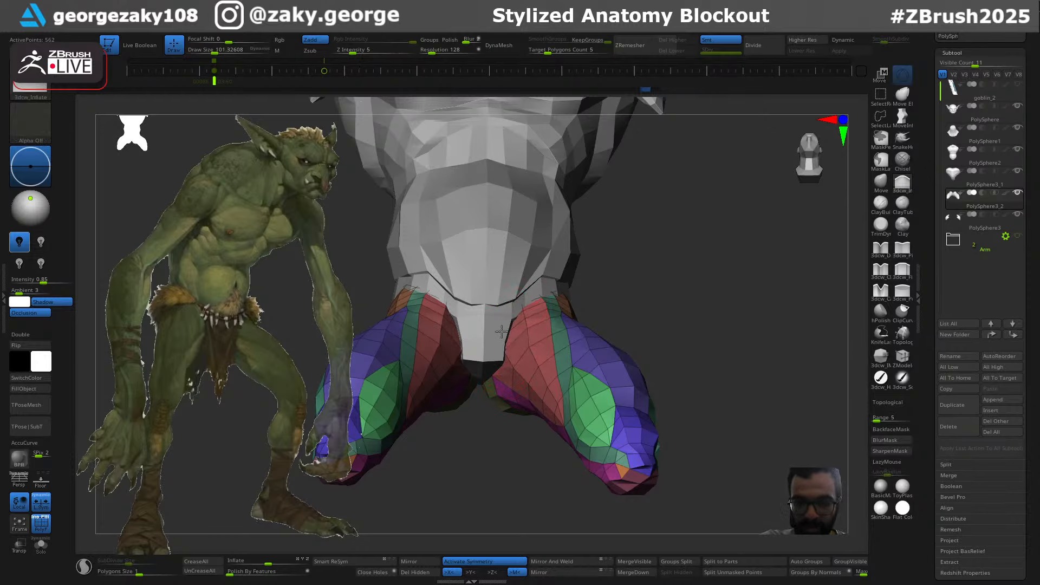
pyautogui.keyDown('shift'); pyautogui.moveTo(502, 332); pyautogui.dragTo(516, 334); pyautogui.keyUp('shift')
pyautogui.moveTo(540, 309)
pyautogui.mouseDown(button='right')
pyautogui.moveTo(553, 326)
pyautogui.moveTo(548, 285)
pyautogui.moveTo(531, 274)
pyautogui.mouseUp(button='right')
# Adjust the front of the hips on the upper legs with a small Move brush
pyautogui.press('b')
pyautogui.press('m')
pyautogui.press('v')
pyautogui.press('s')
pyautogui.moveTo(525, 275); pyautogui.dragTo(531, 274)
pyautogui.moveTo(521, 276)
pyautogui.mouseDown(button='right')
pyautogui.moveTo(554, 261)
pyautogui.moveTo(571, 271)
pyautogui.mouseUp(button='right')
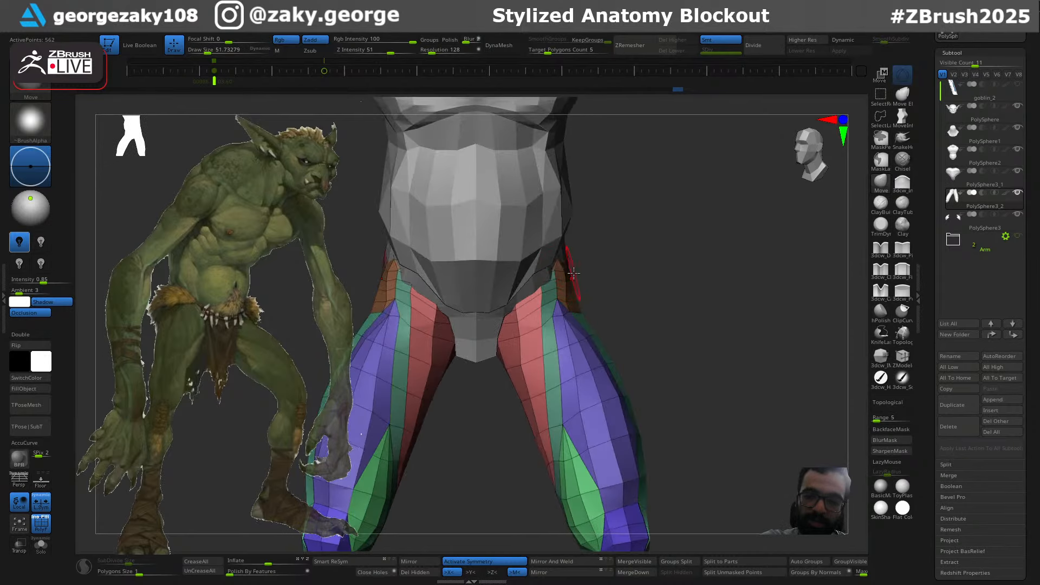
# Reshape the outer hips around the pelvis edge, enlarging the Move brush to about 110
pyautogui.press('s')
pyautogui.moveTo(574, 272); pyautogui.dragTo(568, 273)
pyautogui.moveTo(569, 278)
pyautogui.mouseDown(button='right')
pyautogui.moveTo(577, 282)
pyautogui.moveTo(564, 289)
pyautogui.moveTo(603, 274)
pyautogui.moveTo(658, 295)
pyautogui.mouseUp(button='right')
pyautogui.press('s')
pyautogui.moveTo(576, 292); pyautogui.dragTo(580, 293)
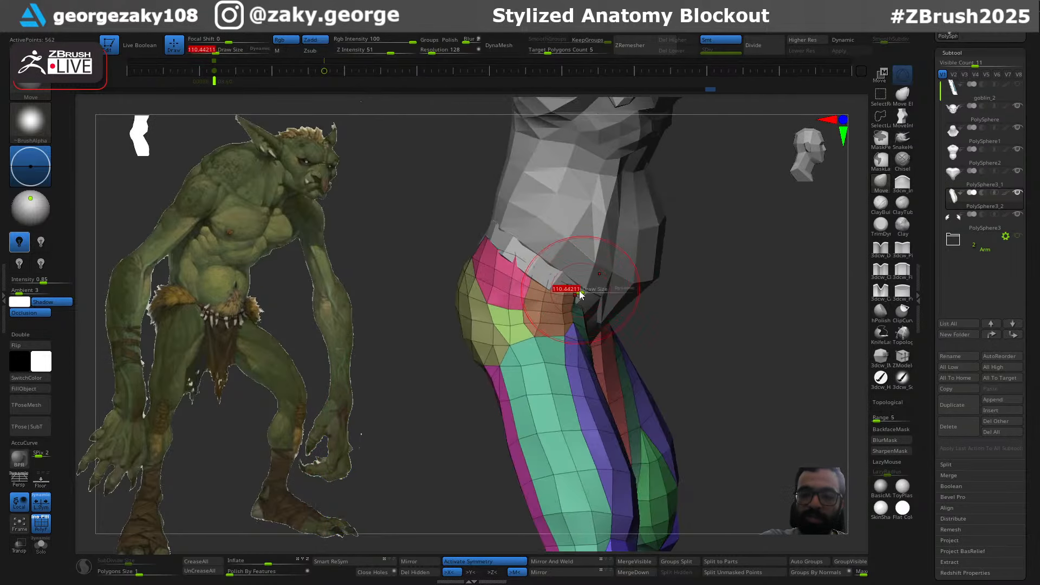
pyautogui.moveTo(560, 271)
pyautogui.mouseDown(button='right')
pyautogui.moveTo(586, 236)
pyautogui.moveTo(573, 256)
pyautogui.mouseUp(button='right')
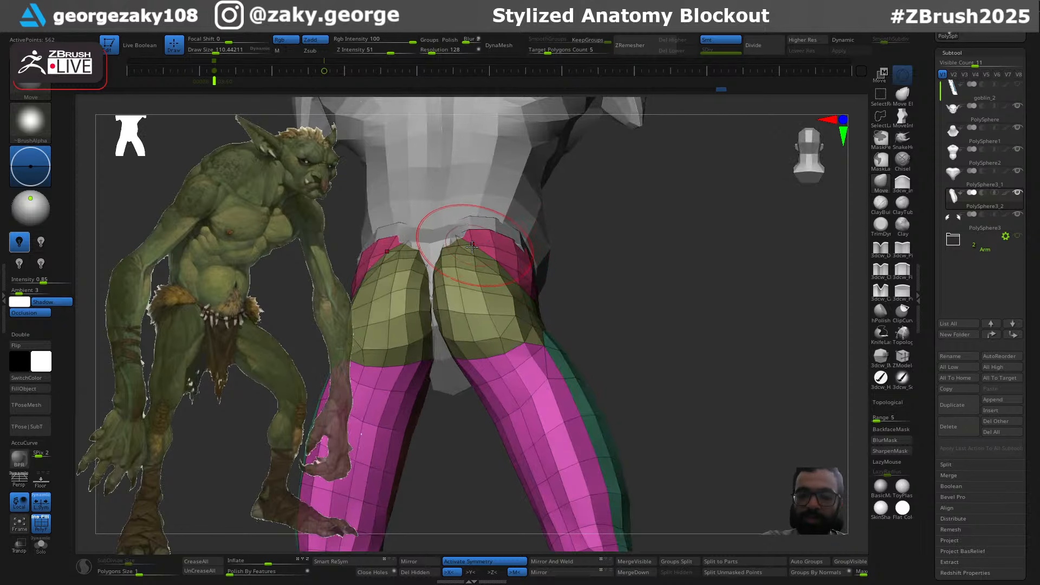
# Adjust the upper and lower edges of the buttocks with the Move brush and check their side profile
pyautogui.moveTo(464, 249); pyautogui.dragTo(469, 253)
pyautogui.moveTo(489, 252)
pyautogui.keyDown('ctrl'); pyautogui.mouseDown(button='right')
pyautogui.moveTo(431, 327)
pyautogui.moveTo(464, 357)
pyautogui.mouseUp(button='right'); pyautogui.keyUp('ctrl')
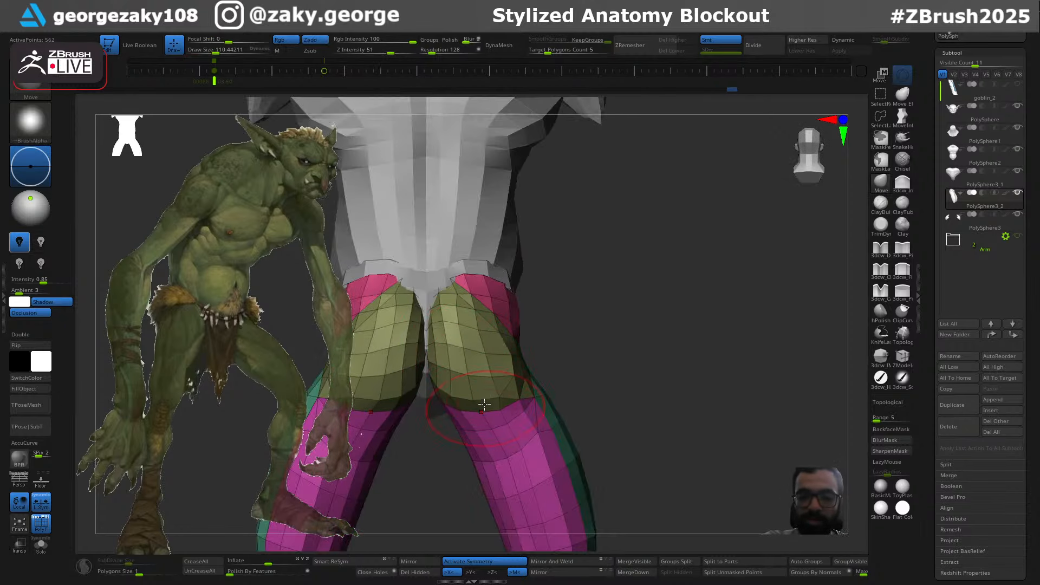
pyautogui.keyDown('ctrl'); pyautogui.moveTo(484, 405); pyautogui.dragTo(501, 305, button='right'); pyautogui.keyUp('ctrl')
pyautogui.press('w')
pyautogui.moveTo(569, 346); pyautogui.dragTo(643, 355, button='right')
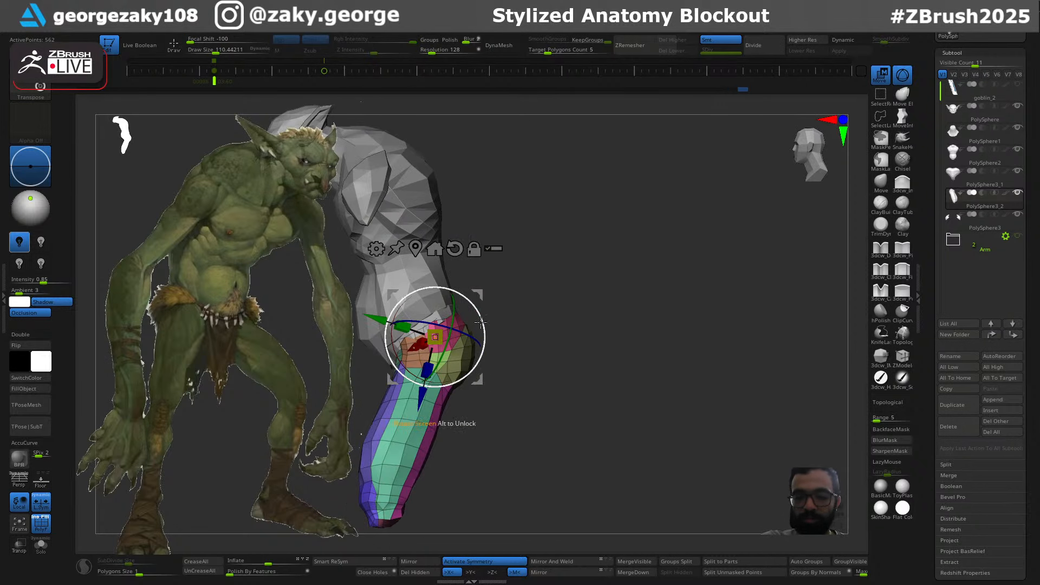
pyautogui.keyDown('ctrl'); pyautogui.moveTo(481, 322); pyautogui.dragTo(603, 323, button='right'); pyautogui.keyUp('ctrl')
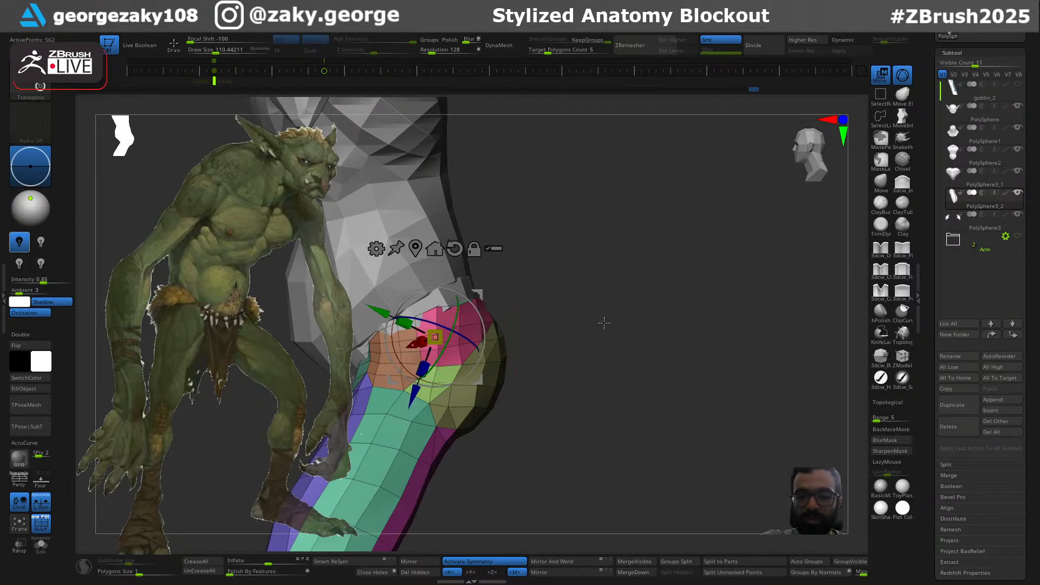
pyautogui.press('q')
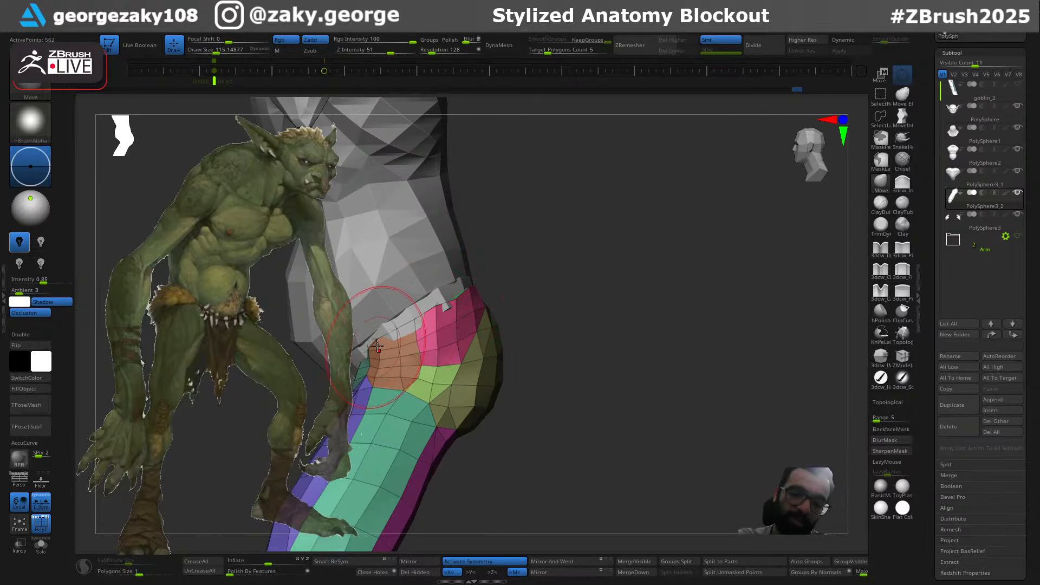
# Try small Move brush adjustments on the outer hip below the pelvis edge and undo the last two
pyautogui.moveTo(439, 368)
pyautogui.mouseDown(button='right')
pyautogui.moveTo(482, 355)
pyautogui.moveTo(437, 355)
pyautogui.mouseUp(button='right')
pyautogui.press('s')
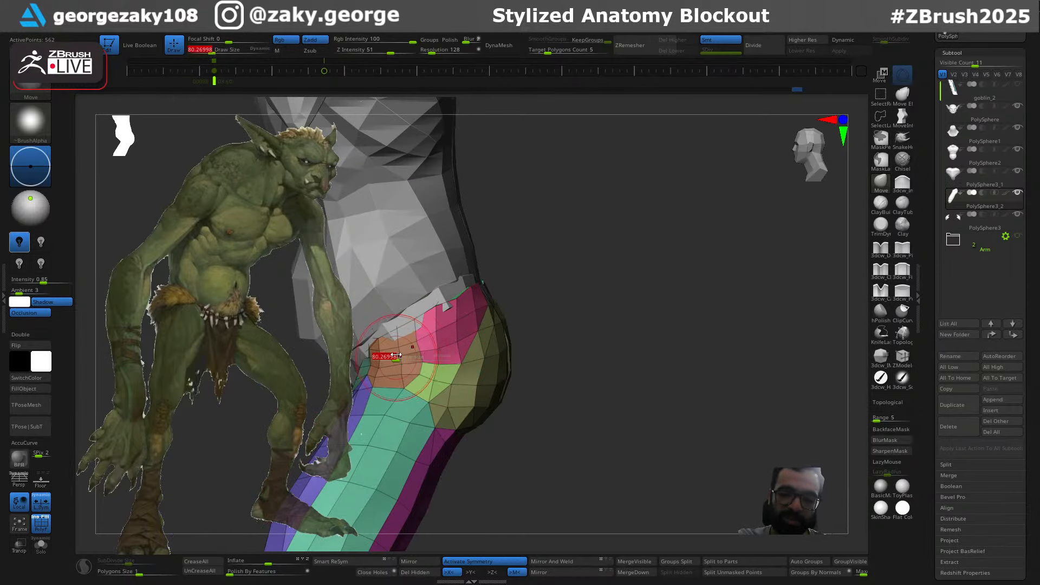
pyautogui.moveTo(373, 343); pyautogui.dragTo(401, 348, button='right')
pyautogui.press('s')
pyautogui.moveTo(392, 350); pyautogui.dragTo(388, 350)
pyautogui.hotkey('ctrl', 'z')
pyautogui.hotkey('ctrl', 'z')
# Select the torso and reshape its waist sides and lower back above the hips with the Move brush
pyautogui.moveTo(433, 345)
pyautogui.mouseDown(button='right')
pyautogui.moveTo(401, 335)
pyautogui.moveTo(411, 325)
pyautogui.mouseUp(button='right')
pyautogui.press('s')
pyautogui.keyDown('alt'); pyautogui.click(387, 306); pyautogui.keyUp('alt')
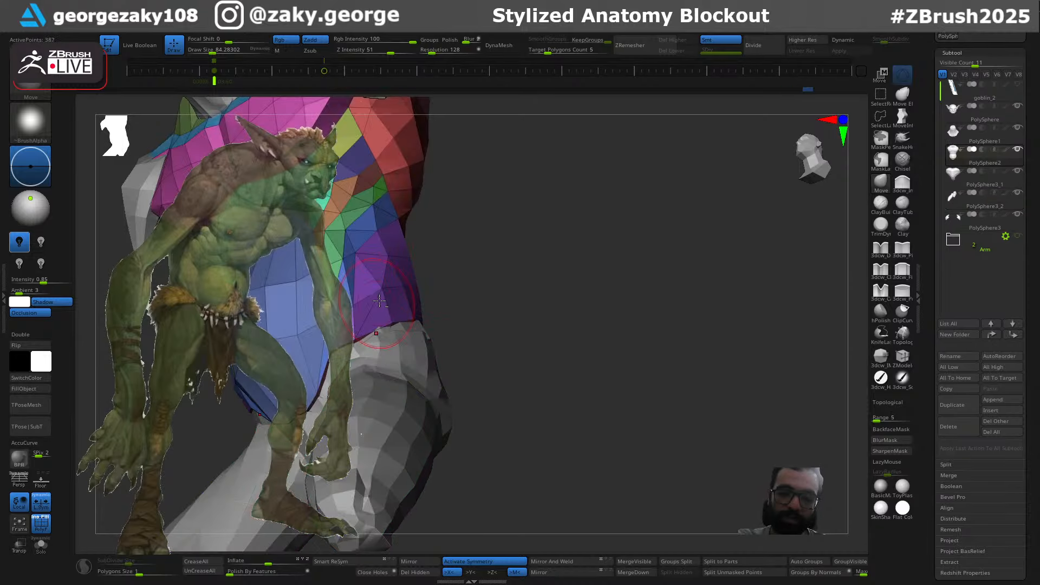
pyautogui.moveTo(490, 308)
pyautogui.mouseDown(button='right')
pyautogui.moveTo(511, 290)
pyautogui.moveTo(399, 295)
pyautogui.mouseUp(button='right')
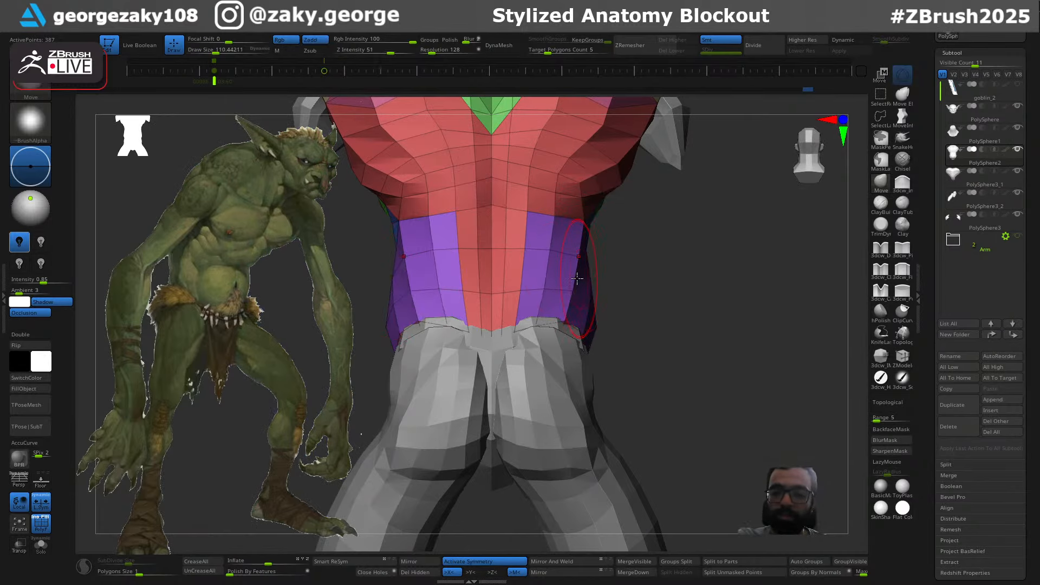
pyautogui.moveTo(578, 278)
pyautogui.mouseDown(button='right')
pyautogui.moveTo(541, 325)
pyautogui.moveTo(569, 346)
pyautogui.moveTo(778, 290)
pyautogui.moveTo(782, 274)
pyautogui.moveTo(675, 249)
pyautogui.moveTo(612, 264)
pyautogui.mouseUp(button='right')
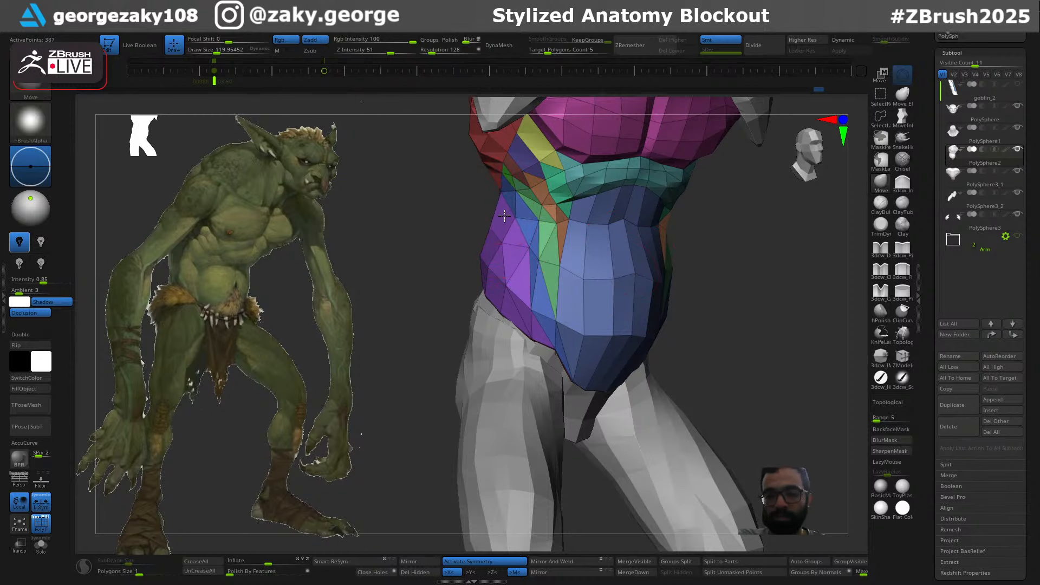
pyautogui.moveTo(505, 216); pyautogui.dragTo(575, 266, button='right')
pyautogui.moveTo(473, 266); pyautogui.dragTo(479, 268)
pyautogui.moveTo(478, 268); pyautogui.dragTo(510, 278, button='right')
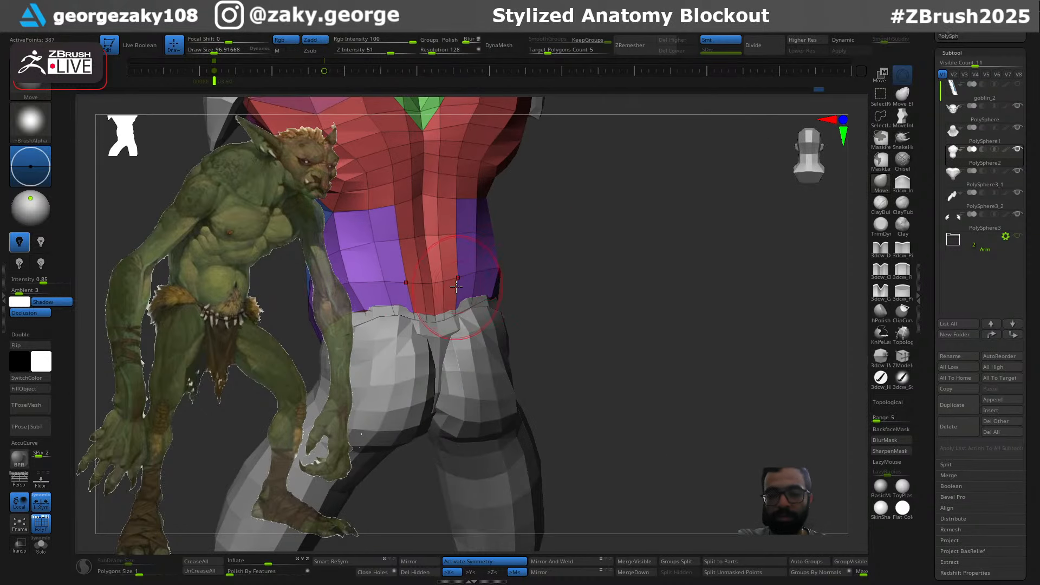
# Reselect the upper legs and adjust the outer lower buttocks with the Move brush in back view
pyautogui.keyDown('alt'); pyautogui.click(479, 341); pyautogui.keyUp('alt')
pyautogui.keyDown('shift'); pyautogui.moveTo(543, 374); pyautogui.dragTo(536, 382, button='right'); pyautogui.keyUp('shift')
pyautogui.keyDown('ctrl'); pyautogui.moveTo(506, 424); pyautogui.dragTo(509, 420, button='right'); pyautogui.keyUp('ctrl')
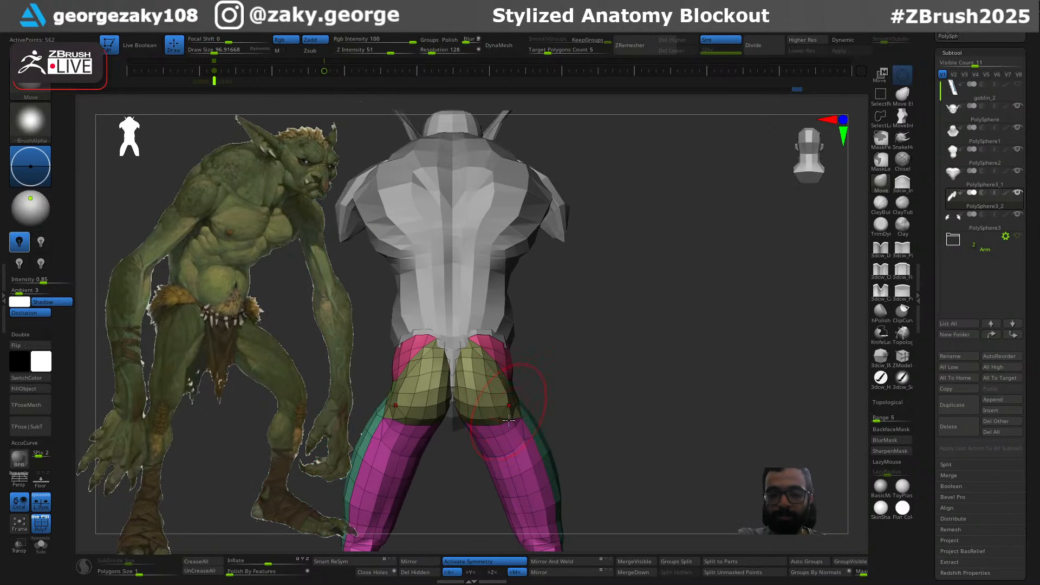
pyautogui.moveTo(758, 398); pyautogui.dragTo(656, 337, button='right')
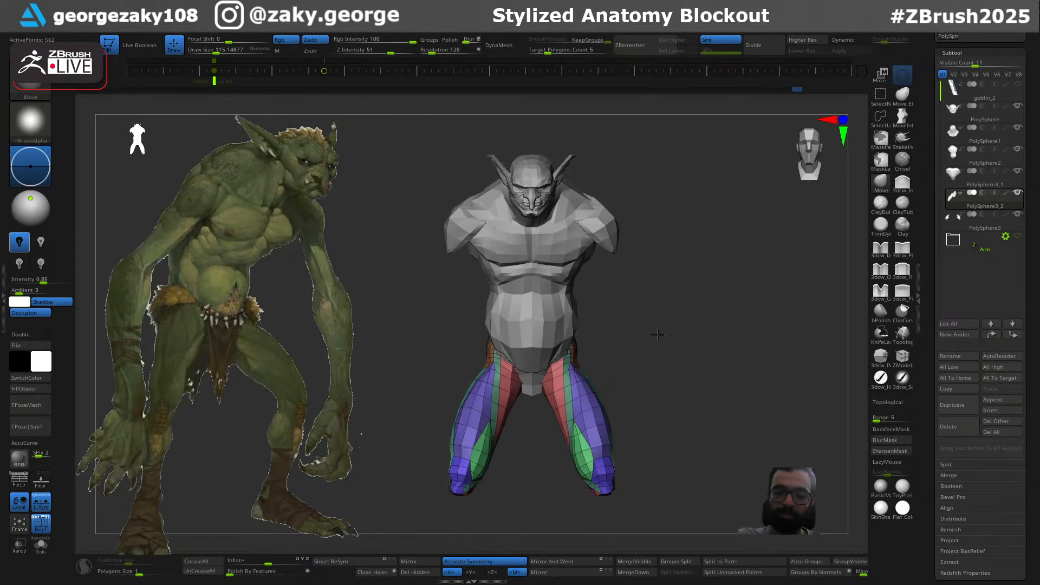
# Adjust the front of the upper thighs below the belly with the Inflate brush and undo the last stroke
pyautogui.moveTo(542, 411)
pyautogui.keyDown('alt'); pyautogui.mouseDown(button='right')
pyautogui.moveTo(534, 304)
pyautogui.moveTo(538, 327)
pyautogui.moveTo(575, 359)
pyautogui.moveTo(544, 329)
pyautogui.mouseUp(button='right'); pyautogui.keyUp('alt')
pyautogui.press('i')
pyautogui.press('s')
pyautogui.moveTo(540, 336); pyautogui.dragTo(546, 337)
pyautogui.moveTo(588, 348); pyautogui.dragTo(557, 349, button='right')
pyautogui.press('s')
pyautogui.moveTo(548, 331)
pyautogui.mouseDown()
pyautogui.moveTo(557, 347)
pyautogui.moveTo(549, 341)
pyautogui.mouseUp()
pyautogui.hotkey('ctrl', 'z')
pyautogui.press('s')
pyautogui.moveTo(570, 388); pyautogui.dragTo(552, 334, button='right')
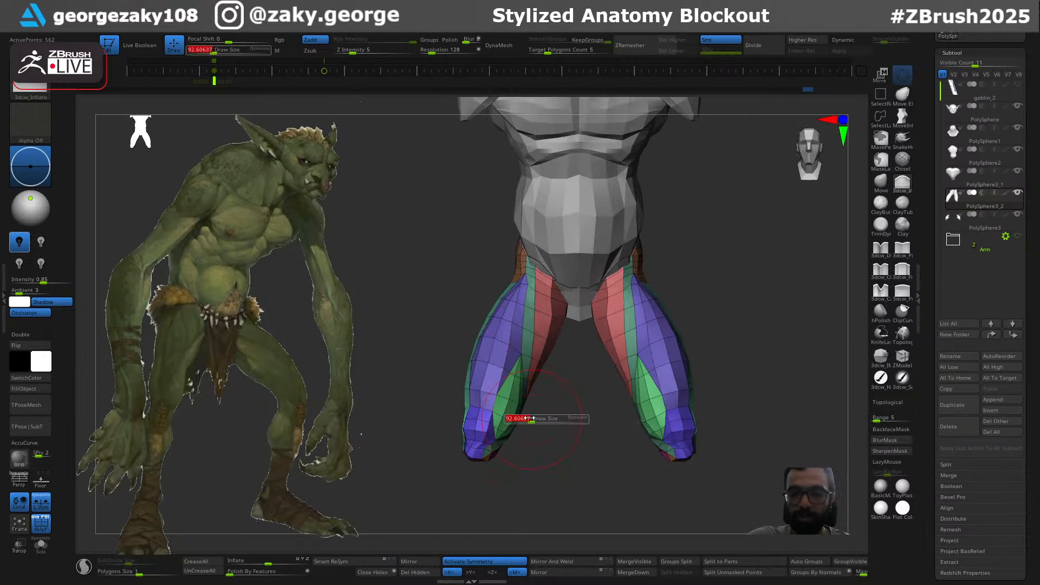
pyautogui.moveTo(514, 407); pyautogui.dragTo(478, 455, button='right')
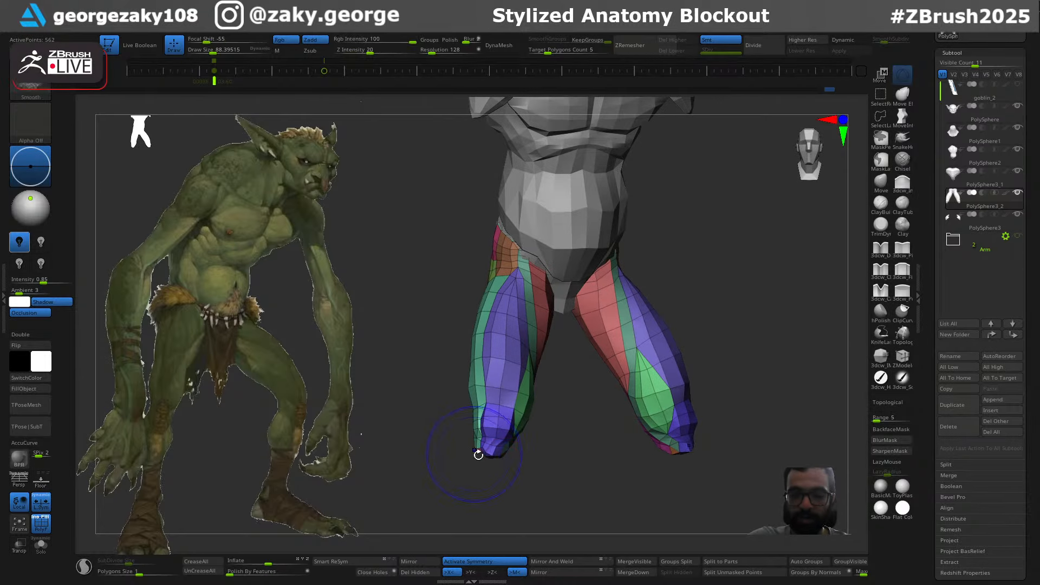
# Reshape the knee ends of the upper legs with the Move brush
pyautogui.press('b')
pyautogui.press('m')
pyautogui.press('v')
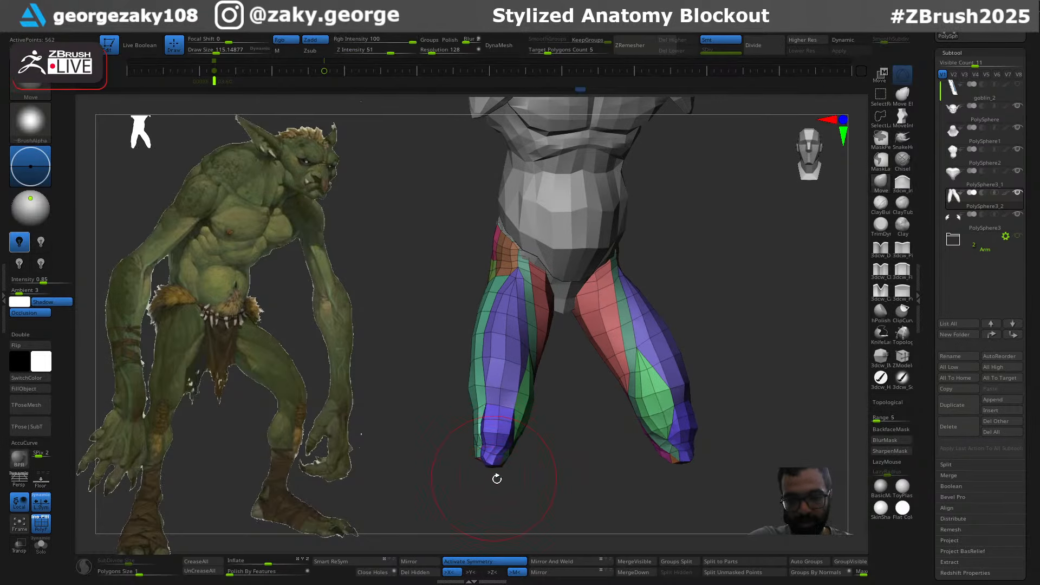
pyautogui.moveTo(490, 467)
pyautogui.mouseDown(button='right')
pyautogui.moveTo(484, 480)
pyautogui.moveTo(498, 479)
pyautogui.moveTo(482, 476)
pyautogui.moveTo(475, 495)
pyautogui.mouseUp(button='right')
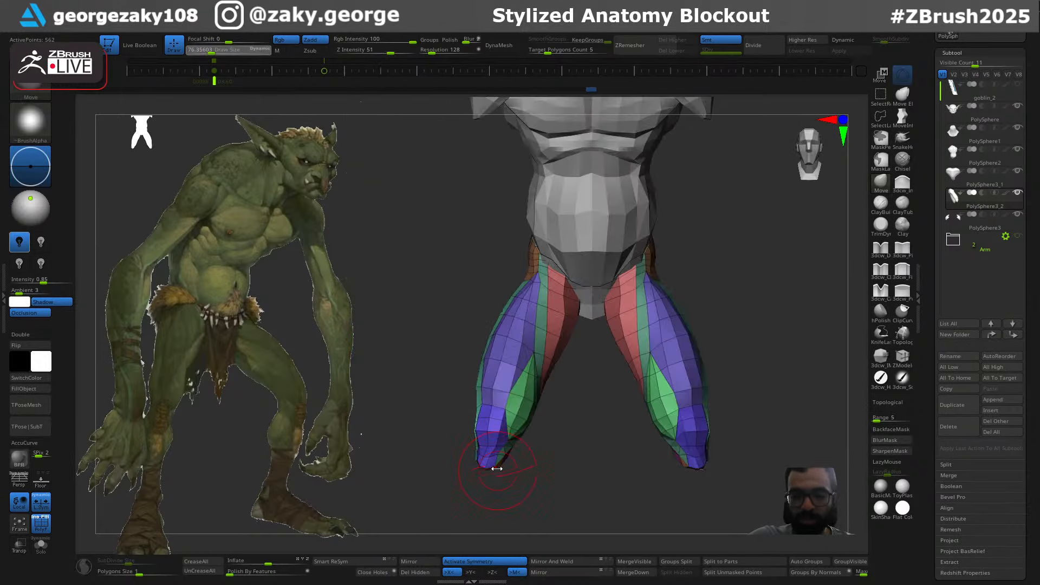
pyautogui.keyDown('ctrl'); pyautogui.moveTo(606, 466); pyautogui.dragTo(660, 338, button='right'); pyautogui.keyUp('ctrl')
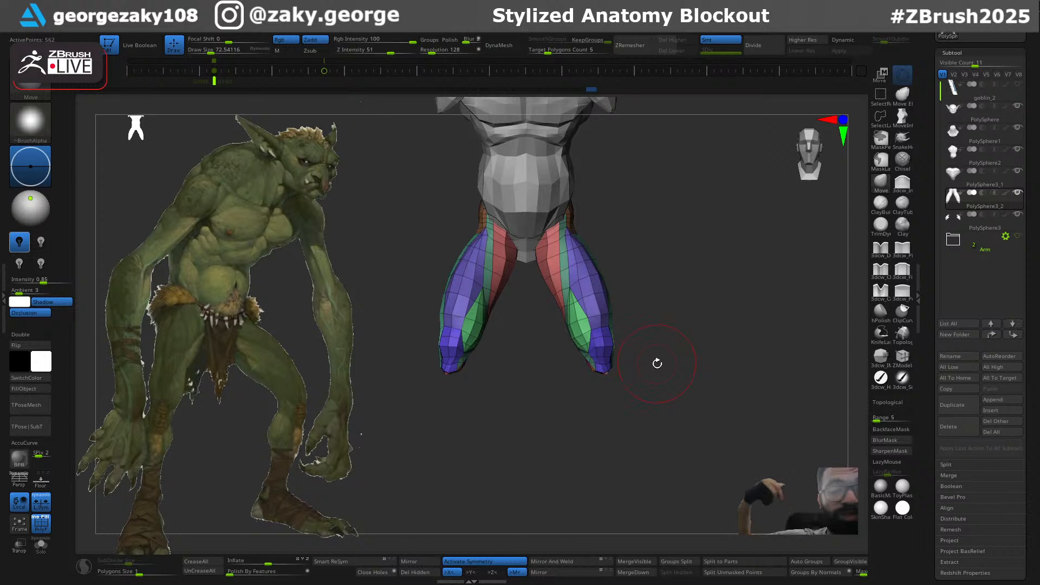
# Insert the lower leg mesh from the body-part insert brush onto the end faces of the knees
pyautogui.moveTo(640, 369); pyautogui.dragTo(467, 353, button='right')
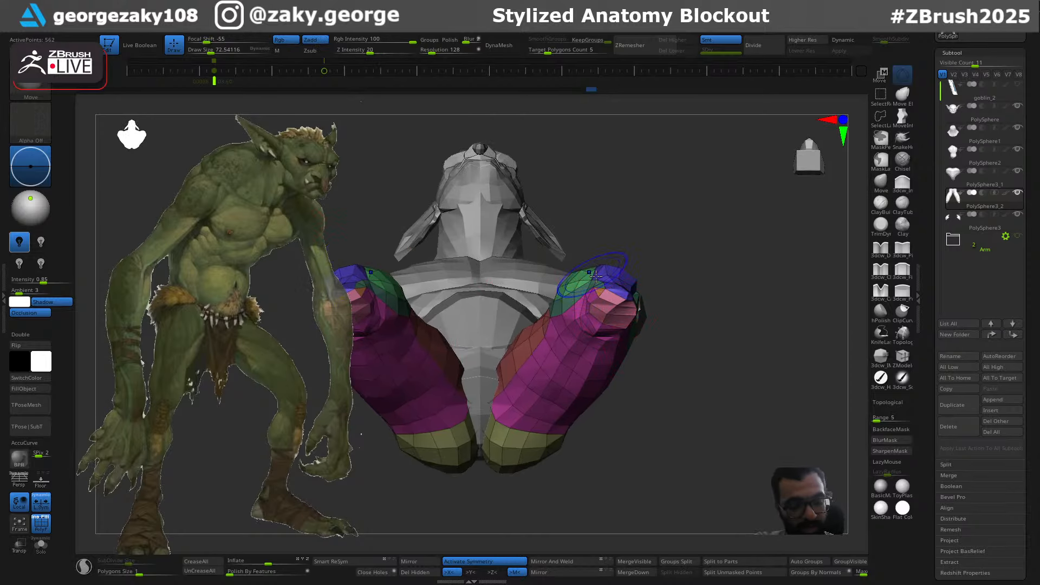
pyautogui.hotkey('shift', 'i')
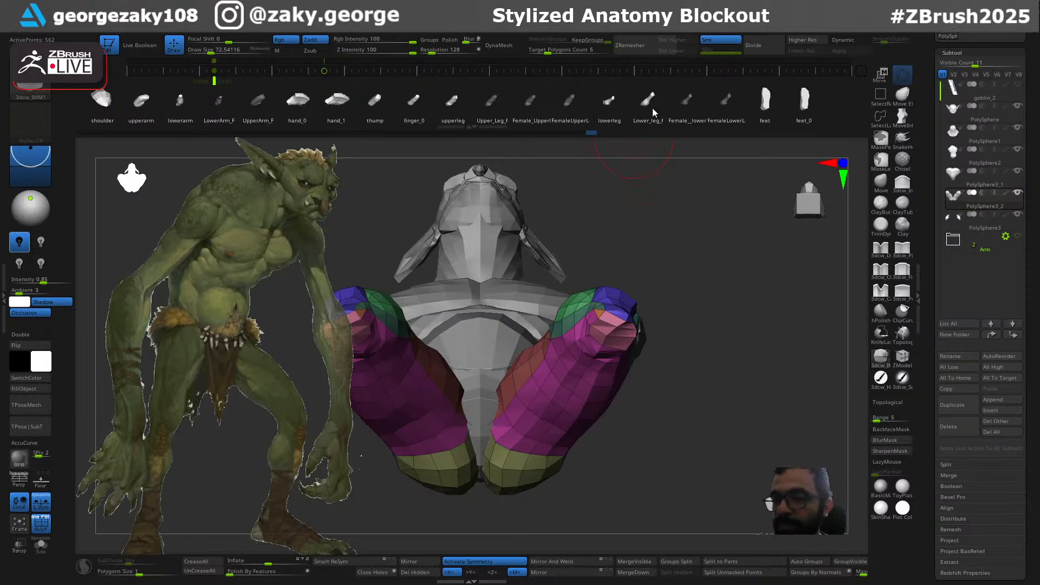
pyautogui.moveTo(613, 342); pyautogui.dragTo(629, 414)
pyautogui.moveTo(687, 330); pyautogui.dragTo(690, 359, button='right')
pyautogui.press('w')
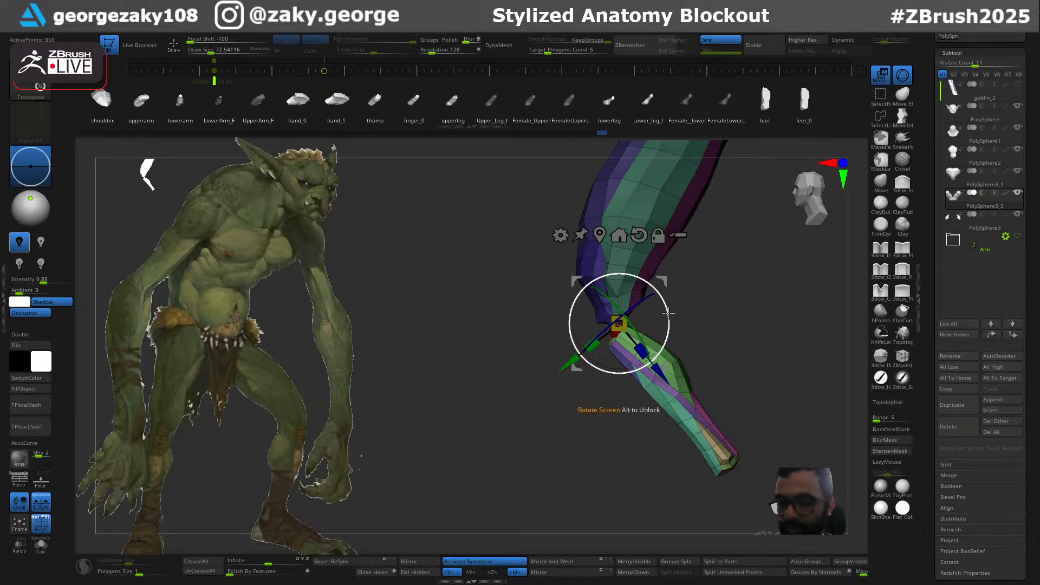
# Rotate and position the inserted lower legs under the knees with the gizmo in side and front view, undoing the last change
pyautogui.moveTo(668, 313); pyautogui.dragTo(669, 260)
pyautogui.moveTo(629, 299); pyautogui.dragTo(664, 240)
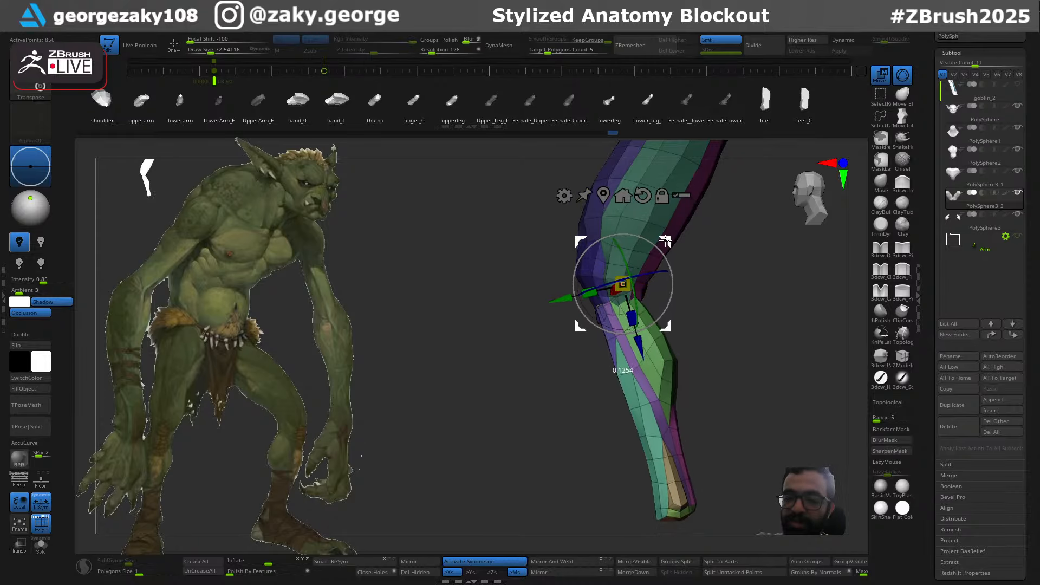
pyautogui.moveTo(713, 271); pyautogui.dragTo(750, 280)
pyautogui.moveTo(673, 271); pyautogui.dragTo(665, 287)
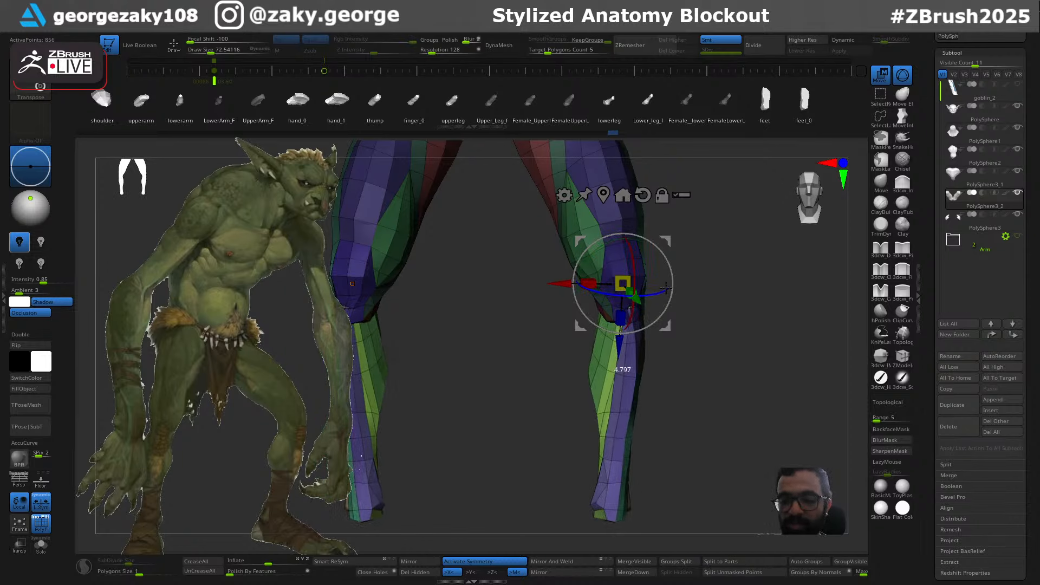
pyautogui.moveTo(726, 299); pyautogui.dragTo(660, 248)
pyautogui.moveTo(626, 277); pyautogui.dragTo(643, 262)
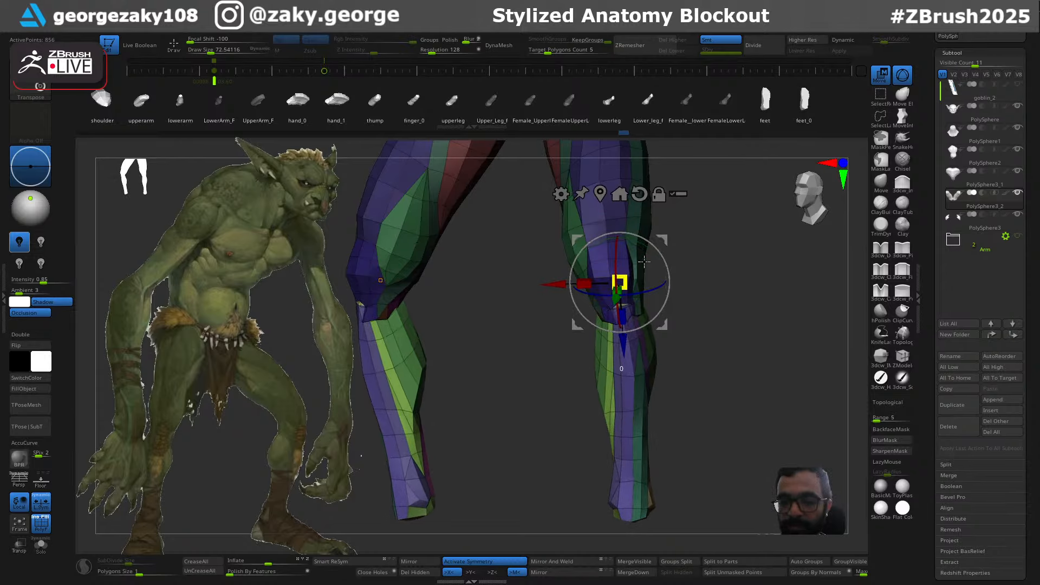
pyautogui.moveTo(621, 312); pyautogui.dragTo(624, 315)
pyautogui.hotkey('ctrl', 'z')
pyautogui.press('q')
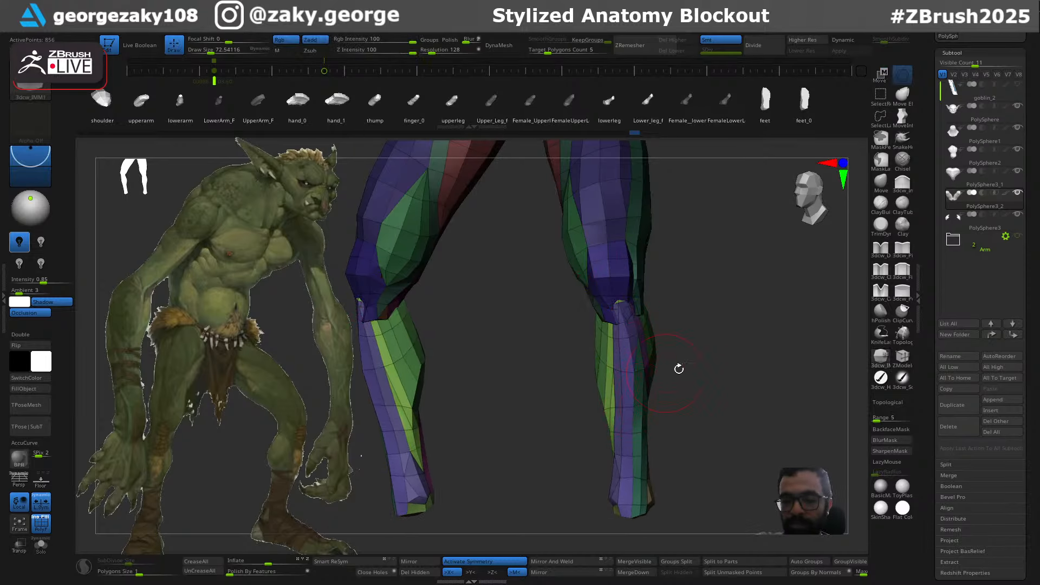
# Reshape the silhouette of the lower legs around the outer knee and calf with a large Move brush
pyautogui.moveTo(678, 366); pyautogui.dragTo(683, 363)
pyautogui.press('b')
pyautogui.press('m')
pyautogui.press('v')
pyautogui.press('s')
pyautogui.moveTo(575, 403); pyautogui.dragTo(570, 402)
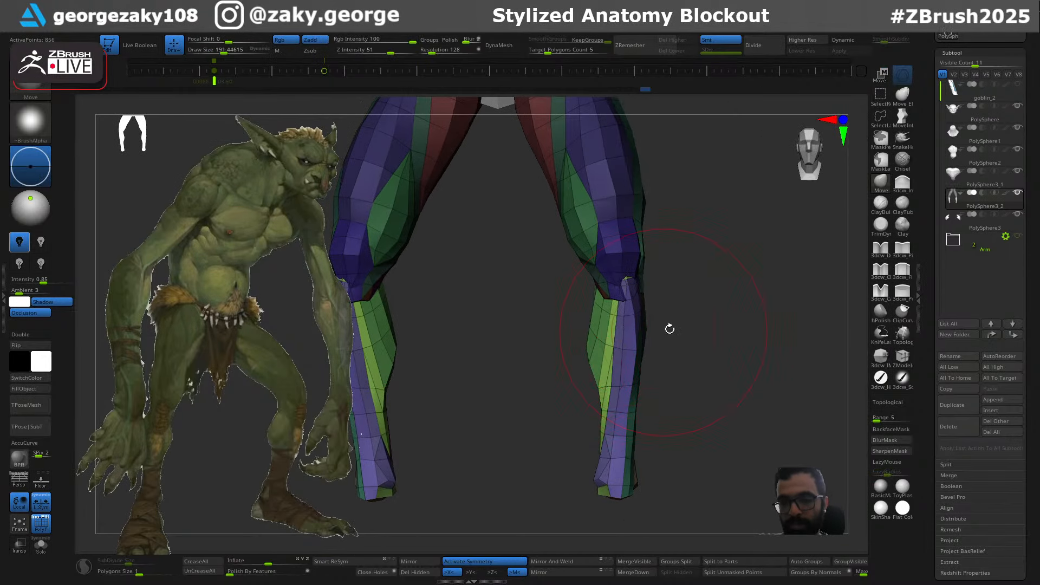
pyautogui.press('s')
pyautogui.moveTo(670, 329)
pyautogui.mouseDown()
pyautogui.moveTo(649, 316)
pyautogui.moveTo(643, 292)
pyautogui.mouseUp()
pyautogui.press('s')
pyautogui.moveTo(670, 290)
pyautogui.mouseDown()
pyautogui.moveTo(712, 274)
pyautogui.moveTo(731, 290)
pyautogui.moveTo(762, 280)
pyautogui.moveTo(716, 311)
pyautogui.mouseUp()
pyautogui.press('s')
pyautogui.press('s')
pyautogui.moveTo(756, 320)
pyautogui.keyDown('ctrl'); pyautogui.mouseDown(button='right')
pyautogui.moveTo(735, 290)
pyautogui.moveTo(794, 324)
pyautogui.moveTo(791, 289)
pyautogui.mouseUp(button='right'); pyautogui.keyUp('ctrl')
pyautogui.moveTo(791, 290); pyautogui.dragTo(812, 314, button='right')
# Scale the lower legs slightly with the gizmo and split the unmasked points into their own subtool
pyautogui.press('w')
pyautogui.moveTo(823, 284); pyautogui.dragTo(827, 282)
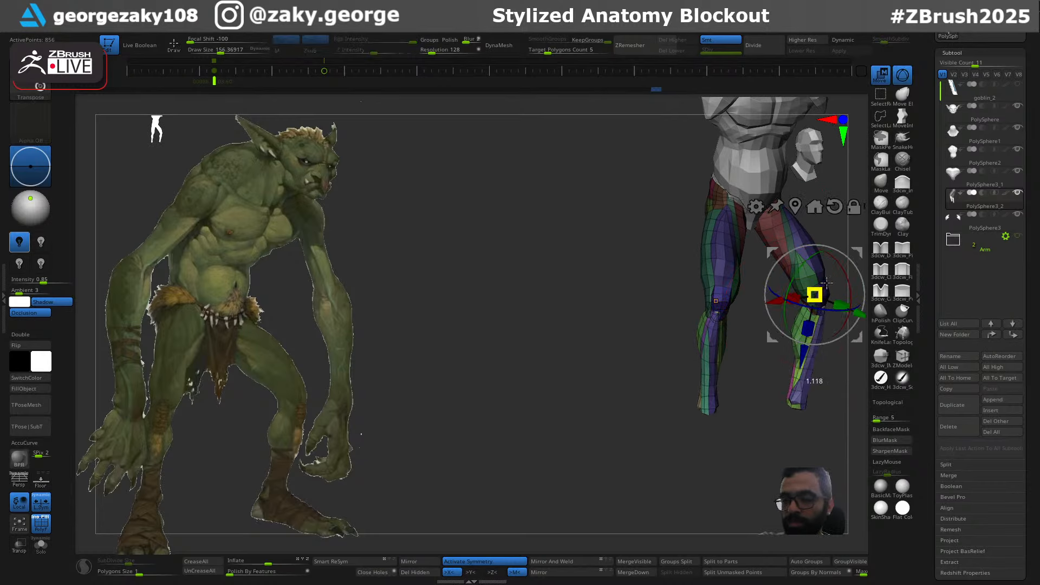
pyautogui.press('q')
pyautogui.moveTo(742, 318)
pyautogui.mouseDown(button='right')
pyautogui.moveTo(780, 325)
pyautogui.moveTo(707, 340)
pyautogui.moveTo(706, 315)
pyautogui.mouseUp(button='right')
pyautogui.moveTo(705, 315)
pyautogui.keyDown('ctrl'); pyautogui.mouseDown(button='right')
pyautogui.moveTo(715, 281)
pyautogui.moveTo(703, 286)
pyautogui.mouseUp(button='right'); pyautogui.keyUp('ctrl')
pyautogui.press('s')
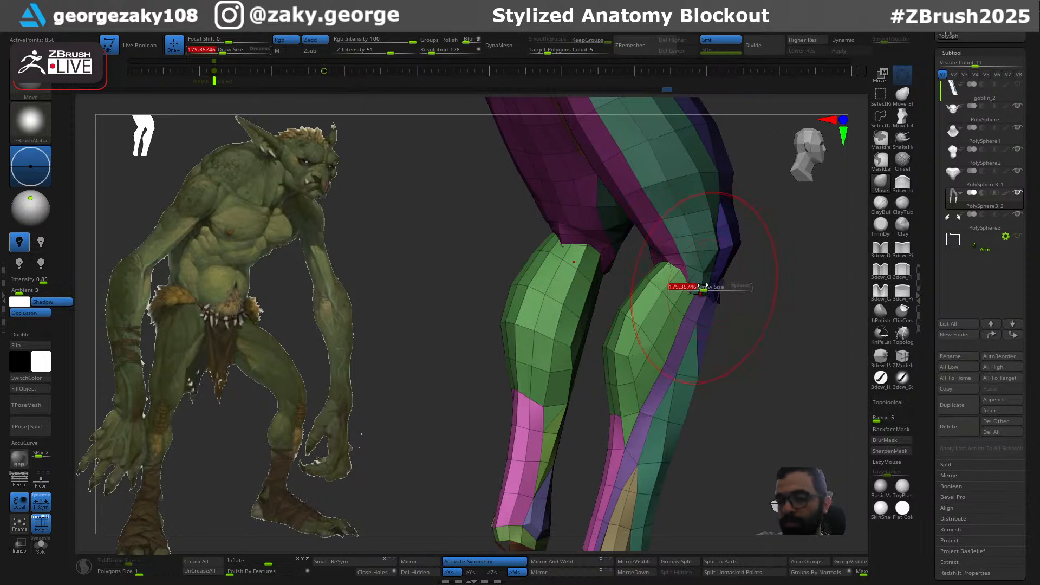
pyautogui.moveTo(703, 287); pyautogui.dragTo(694, 288)
pyautogui.click(732, 572)
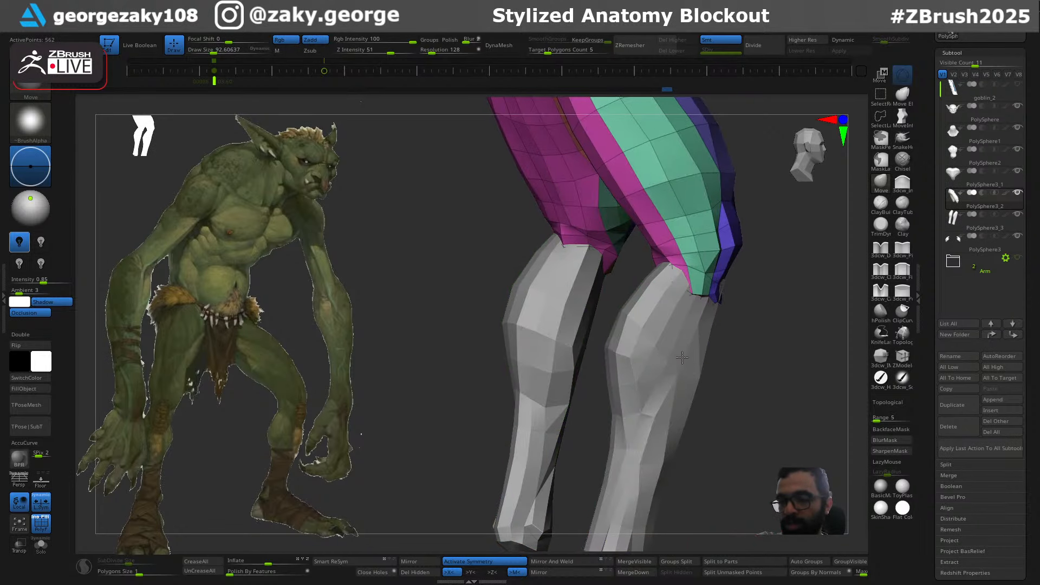
# Adjust the lower edge of the upper legs at the back and outer knee with a small Move brush
pyautogui.moveTo(726, 331); pyautogui.dragTo(751, 328, button='right')
pyautogui.keyDown('alt'); pyautogui.click(709, 275); pyautogui.keyUp('alt')
pyautogui.press('s')
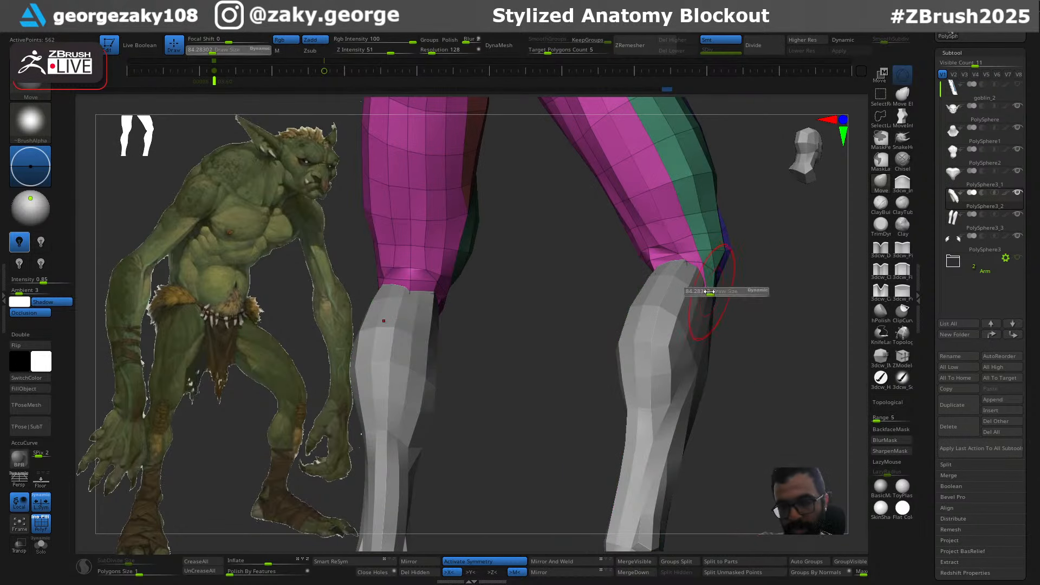
pyautogui.moveTo(710, 291); pyautogui.dragTo(707, 291)
pyautogui.moveTo(714, 290); pyautogui.dragTo(710, 269, button='right')
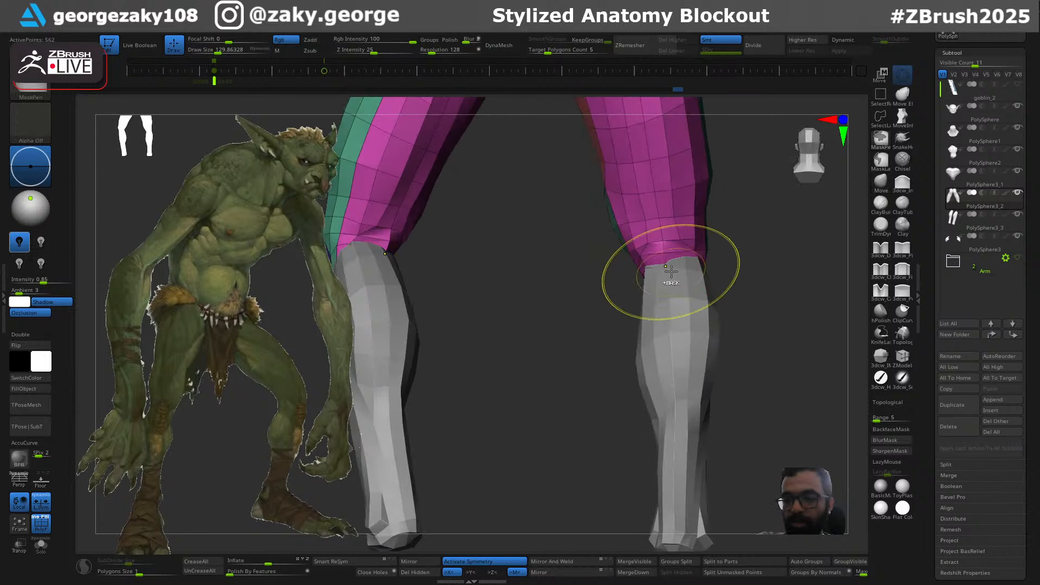
# Select the lower legs and fit the top of the calves to the back of the knees with the Move brush
pyautogui.keyDown('alt'); pyautogui.click(670, 289); pyautogui.keyUp('alt')
pyautogui.moveTo(651, 257); pyautogui.dragTo(662, 287, button='right')
pyautogui.press('s')
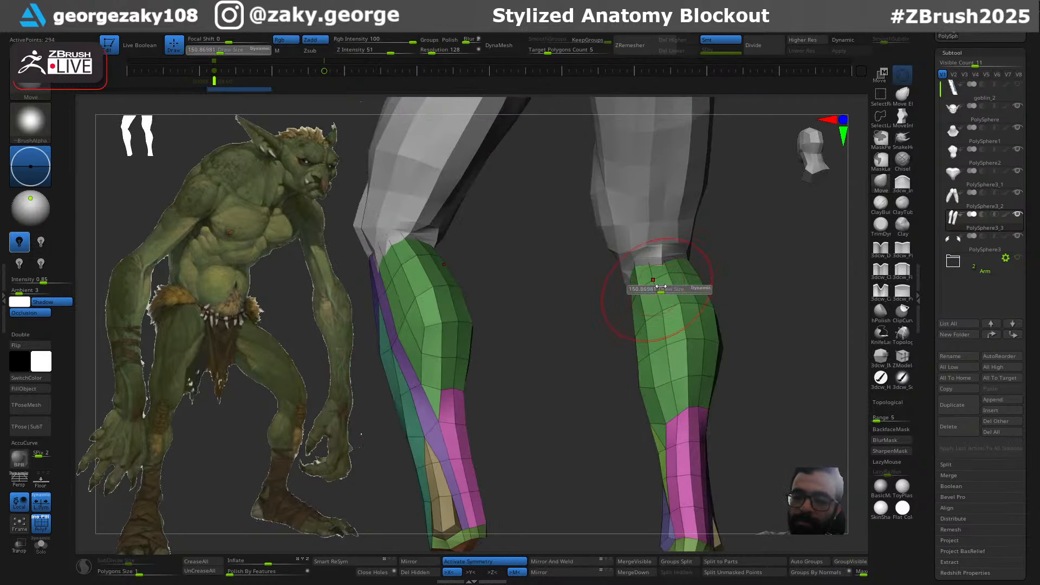
pyautogui.moveTo(662, 290); pyautogui.dragTo(666, 290)
pyautogui.moveTo(666, 290); pyautogui.dragTo(708, 262, button='right')
# Refine the knee joint by alternating between the upper and lower legs and smoothing the tip below the kneecap
pyautogui.keyDown('alt'); pyautogui.click(605, 284); pyautogui.keyUp('alt')
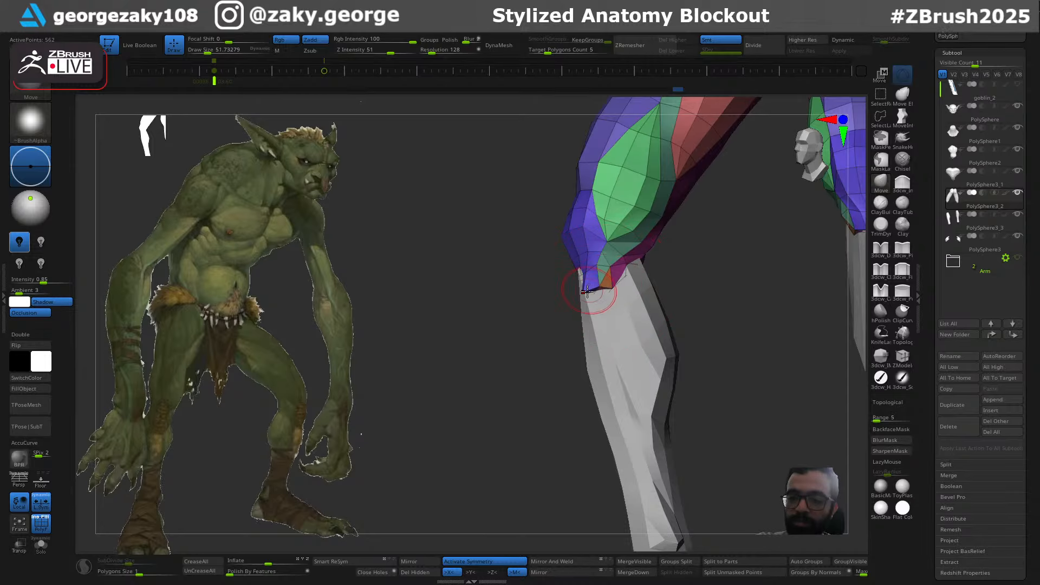
pyautogui.moveTo(595, 298)
pyautogui.mouseDown(button='right')
pyautogui.moveTo(638, 310)
pyautogui.moveTo(607, 302)
pyautogui.moveTo(601, 276)
pyautogui.moveTo(582, 271)
pyautogui.mouseUp(button='right')
pyautogui.keyDown('alt'); pyautogui.click(582, 282); pyautogui.keyUp('alt')
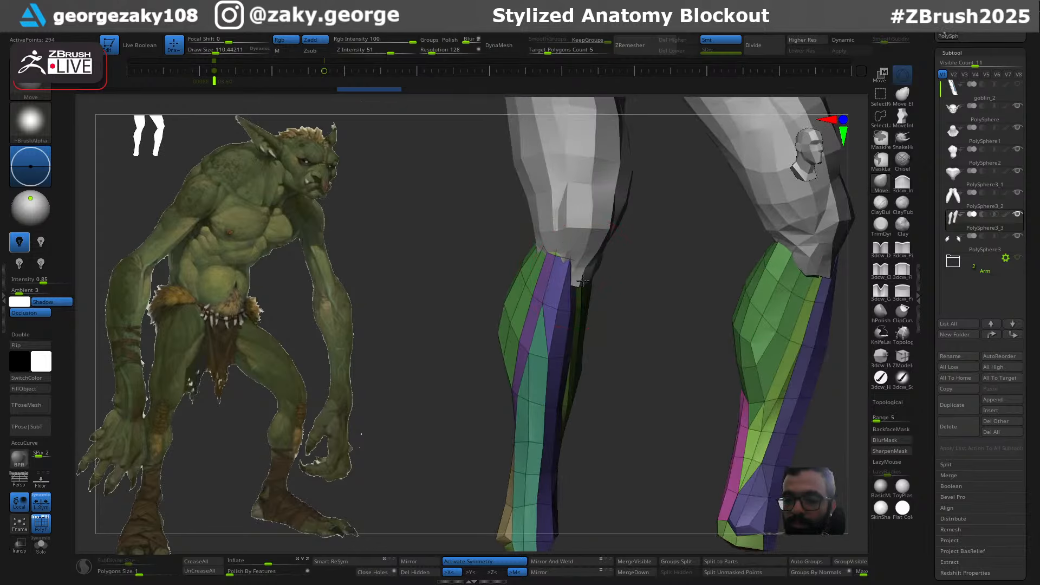
pyautogui.keyDown('alt'); pyautogui.click(582, 271); pyautogui.keyUp('alt')
pyautogui.press('shift')
pyautogui.keyDown('shift'); pyautogui.moveTo(580, 293); pyautogui.dragTo(571, 297); pyautogui.keyUp('shift')
pyautogui.moveTo(570, 297)
pyautogui.mouseDown(button='right')
pyautogui.moveTo(643, 363)
pyautogui.moveTo(606, 401)
pyautogui.moveTo(715, 350)
pyautogui.moveTo(721, 361)
pyautogui.mouseUp(button='right')
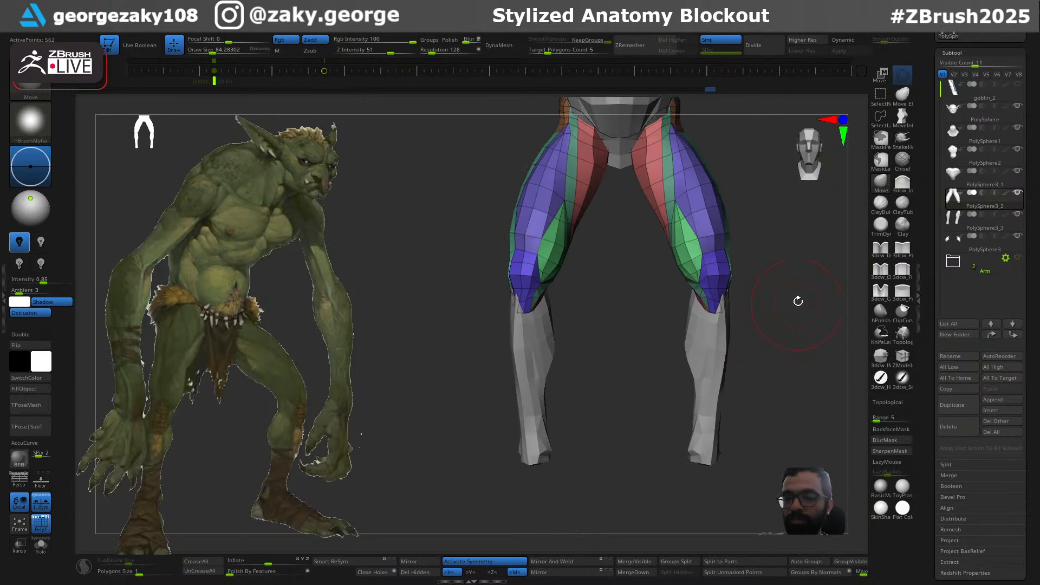
# Select the lower legs and rotate them slightly around the knee with the gizmo
pyautogui.keyDown('alt'); pyautogui.moveTo(798, 299); pyautogui.dragTo(716, 382, button='right'); pyautogui.keyUp('alt')
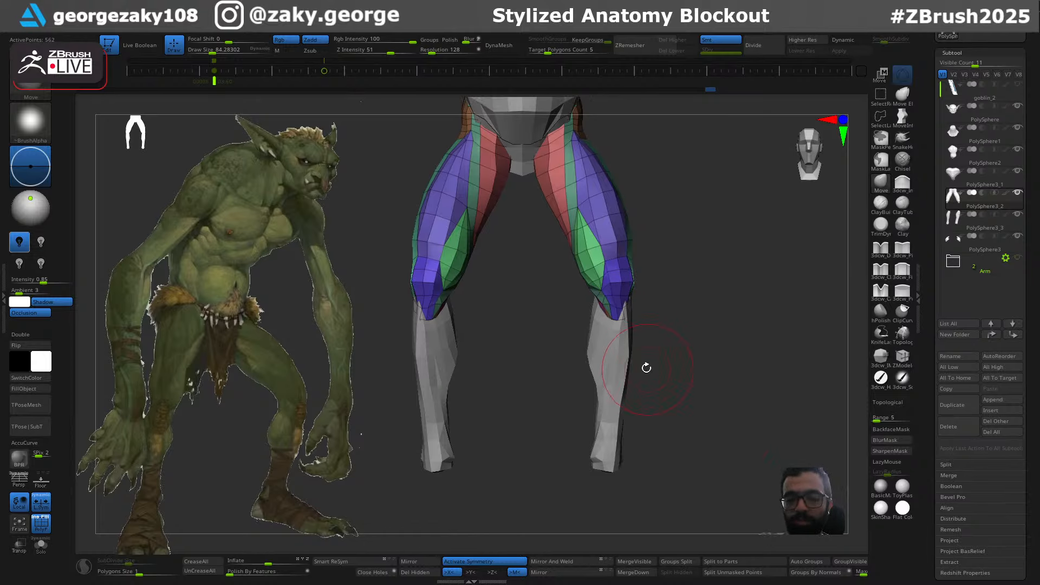
pyautogui.moveTo(684, 366); pyautogui.dragTo(523, 351, button='right')
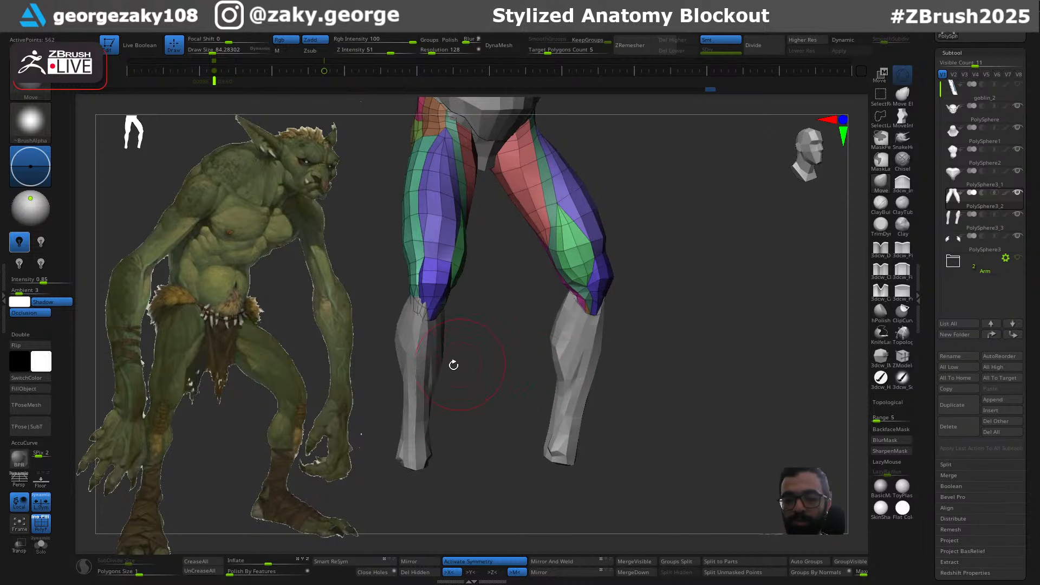
pyautogui.keyDown('alt'); pyautogui.click(438, 373); pyautogui.keyUp('alt')
pyautogui.press('w')
pyautogui.moveTo(737, 324); pyautogui.dragTo(662, 290, button='right')
pyautogui.moveTo(634, 262); pyautogui.dragTo(631, 255)
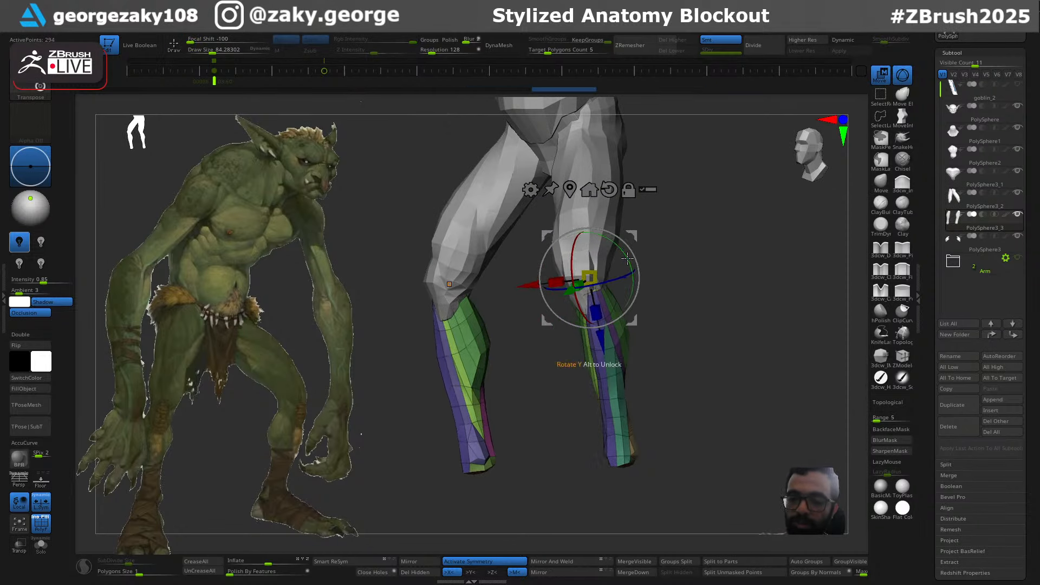
pyautogui.press('q')
# Adjust the outer lower legs and the ankle ends with the Move brush in front and three-quarter view
pyautogui.keyDown('shift'); pyautogui.moveTo(638, 305); pyautogui.dragTo(626, 304, button='right'); pyautogui.keyUp('shift')
pyautogui.press('s')
pyautogui.moveTo(626, 305); pyautogui.dragTo(629, 305)
pyautogui.moveTo(615, 341)
pyautogui.mouseDown(button='right')
pyautogui.moveTo(594, 355)
pyautogui.moveTo(569, 449)
pyautogui.moveTo(599, 434)
pyautogui.moveTo(586, 461)
pyautogui.mouseUp(button='right')
pyautogui.press('s')
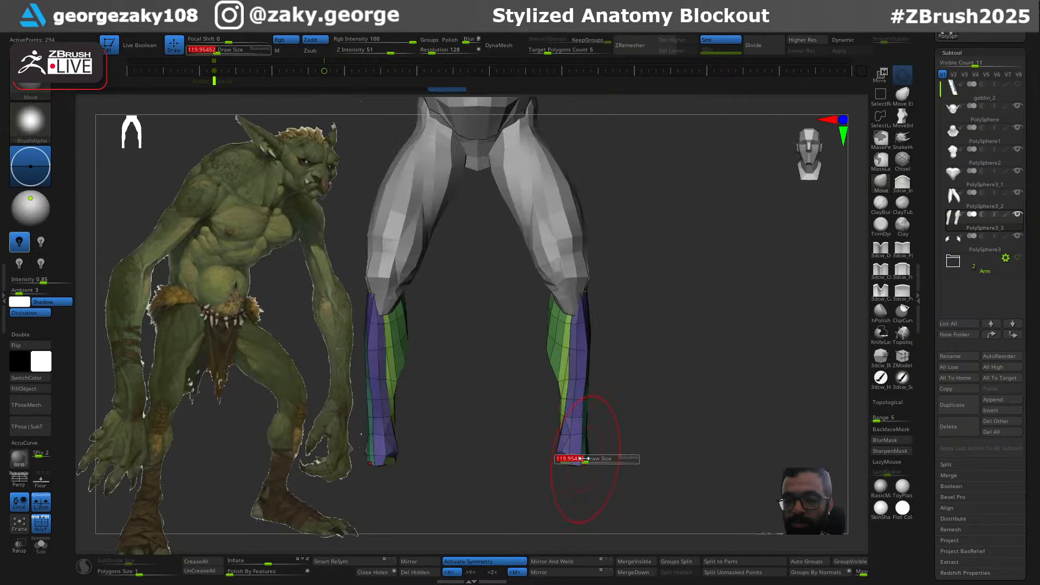
pyautogui.moveTo(585, 464); pyautogui.dragTo(590, 460)
pyautogui.moveTo(640, 441); pyautogui.dragTo(602, 434, button='right')
pyautogui.moveTo(637, 455); pyautogui.dragTo(638, 448)
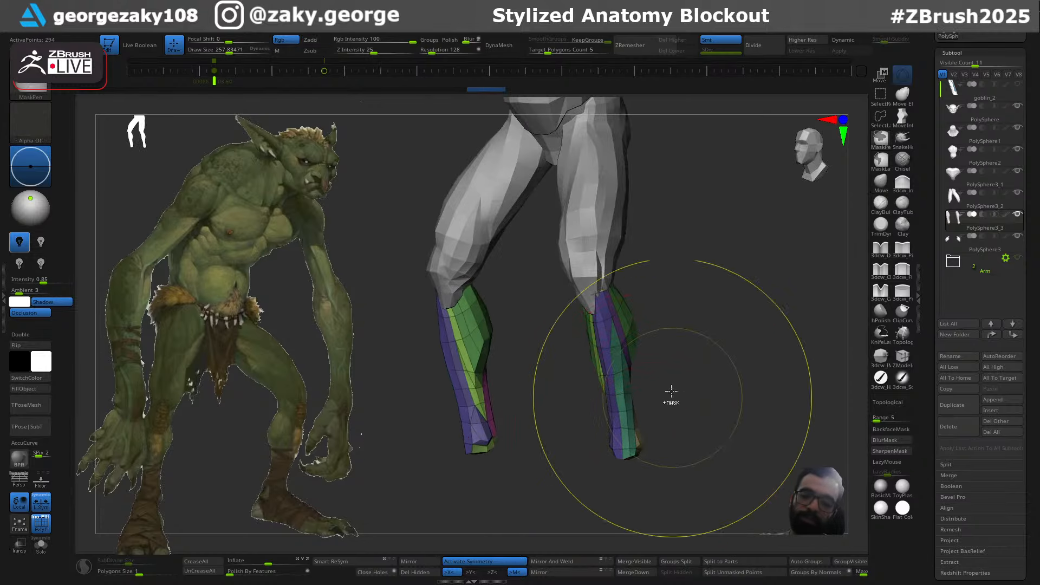
# Undo a trial Move brush change to the lower legs and refine the calf and ankle profile in side view
pyautogui.keyDown('ctrl'); pyautogui.moveTo(671, 391); pyautogui.dragTo(652, 258, button='right'); pyautogui.keyUp('ctrl')
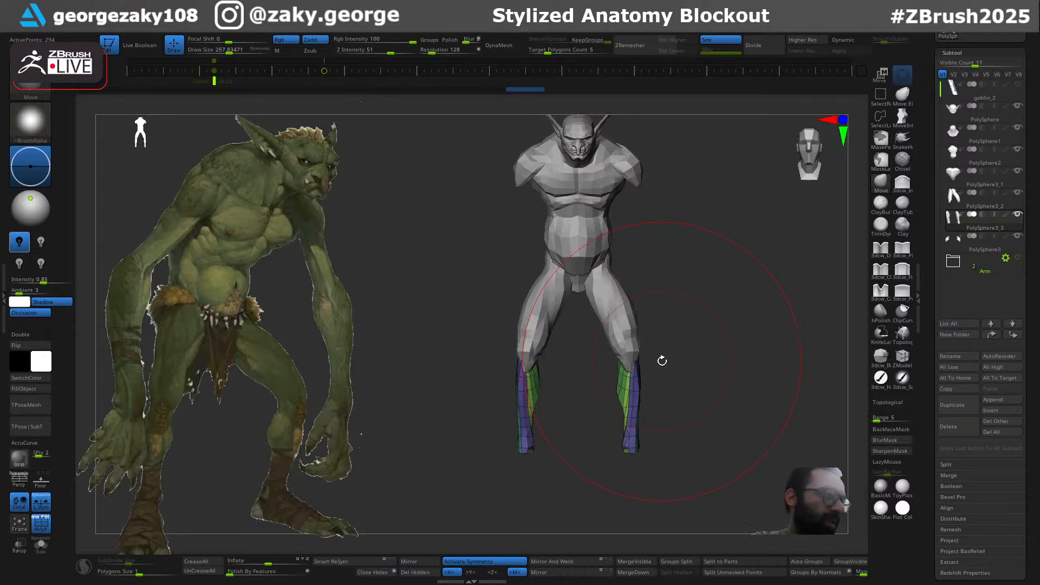
pyautogui.moveTo(668, 388)
pyautogui.keyDown('ctrl'); pyautogui.mouseDown(button='right')
pyautogui.moveTo(648, 434)
pyautogui.moveTo(574, 455)
pyautogui.mouseUp(button='right'); pyautogui.keyUp('ctrl')
pyautogui.press('s')
pyautogui.moveTo(654, 459); pyautogui.dragTo(640, 434)
pyautogui.hotkey('ctrl', 'z')
pyautogui.press('s')
pyautogui.press('s')
pyautogui.moveTo(645, 352); pyautogui.dragTo(613, 352)
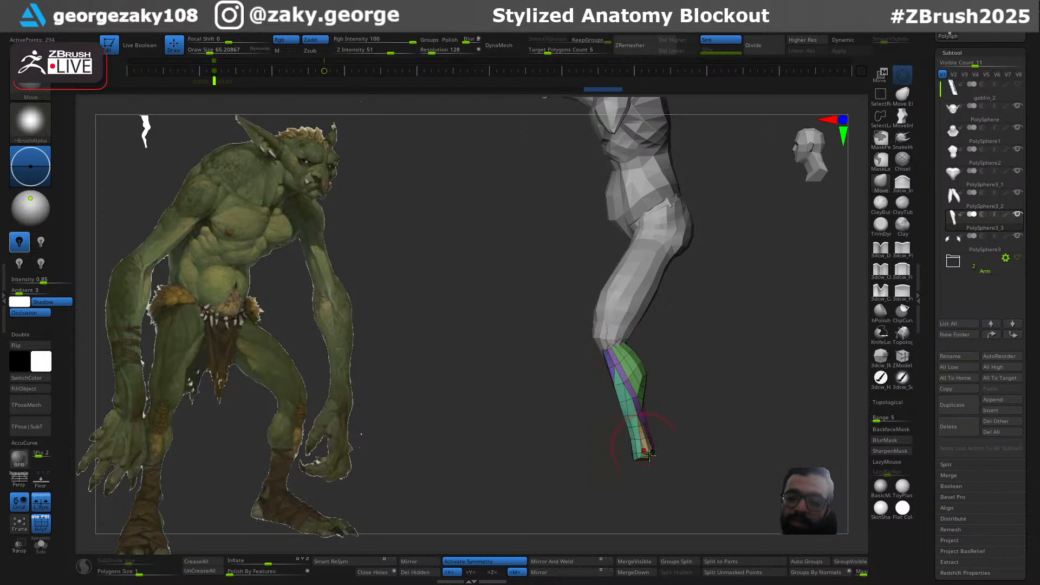
pyautogui.moveTo(654, 453); pyautogui.dragTo(654, 454)
pyautogui.press('s')
pyautogui.moveTo(654, 453); pyautogui.dragTo(652, 453)
pyautogui.moveTo(647, 408); pyautogui.dragTo(649, 409)
# Insert the feet mesh from the body-part insert brush onto the end faces of the ankles
pyautogui.moveTo(672, 409); pyautogui.dragTo(695, 432, button='right')
pyautogui.moveTo(682, 388)
pyautogui.keyDown('ctrl'); pyautogui.mouseDown(button='right')
pyautogui.moveTo(721, 446)
pyautogui.moveTo(729, 367)
pyautogui.moveTo(712, 320)
pyautogui.moveTo(720, 341)
pyautogui.mouseUp(button='right'); pyautogui.keyUp('ctrl')
pyautogui.press('3')
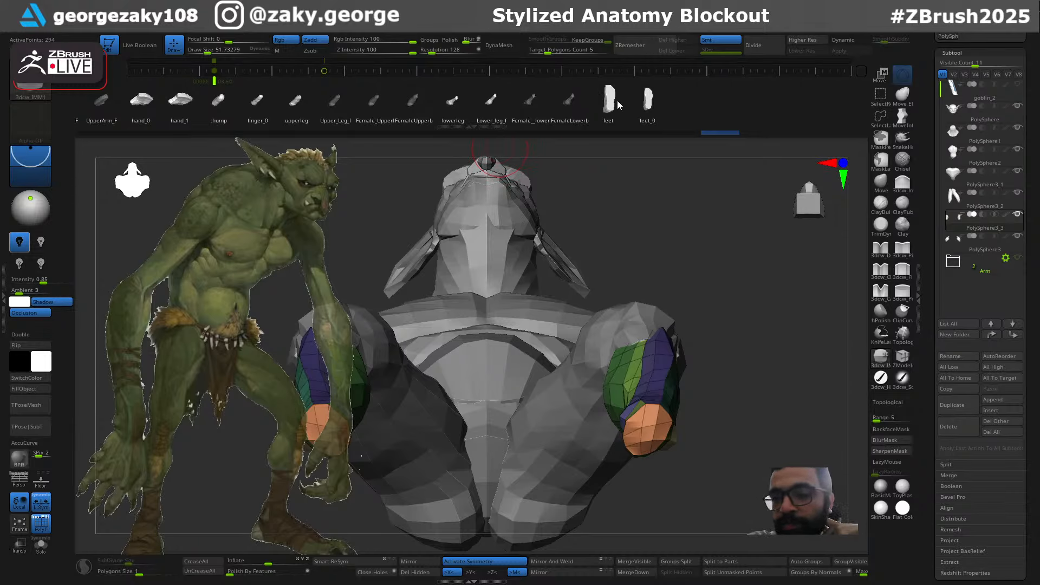
pyautogui.moveTo(649, 427); pyautogui.dragTo(634, 500)
pyautogui.press('w')
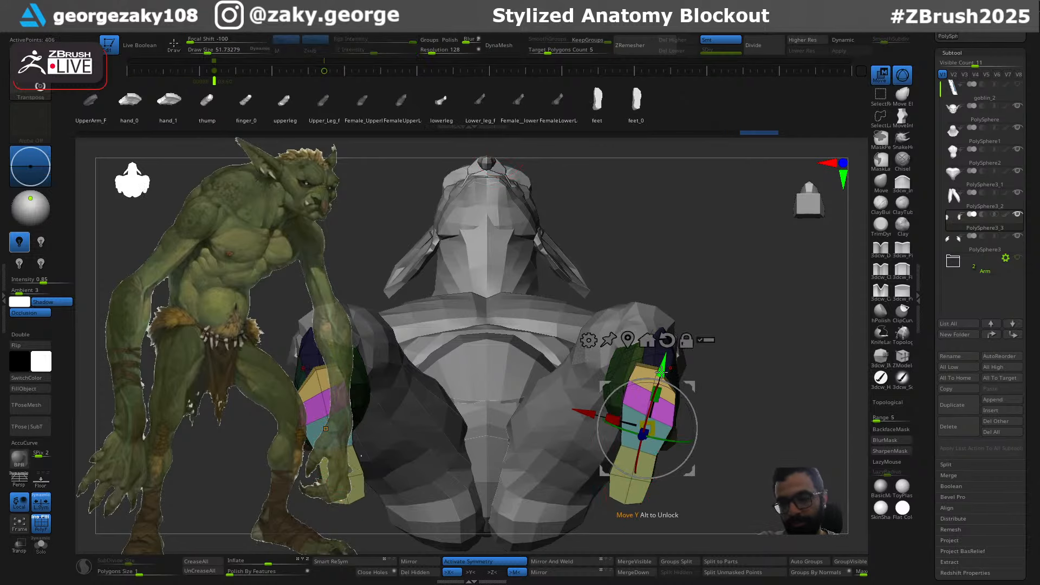
# Move the feet with the gizmo, reset its orientation, and rotate the feet so the soles lie flat in side view
pyautogui.moveTo(661, 367); pyautogui.dragTo(667, 326)
pyautogui.moveTo(767, 309); pyautogui.dragTo(725, 423)
pyautogui.keyDown('alt'); pyautogui.moveTo(592, 397); pyautogui.dragTo(642, 390); pyautogui.keyUp('alt')
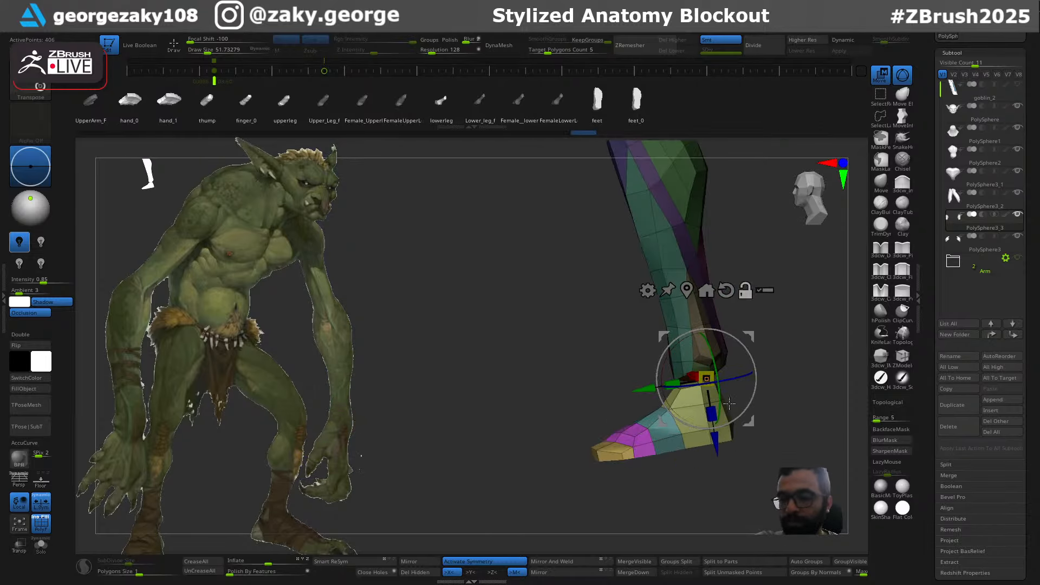
pyautogui.click(724, 292)
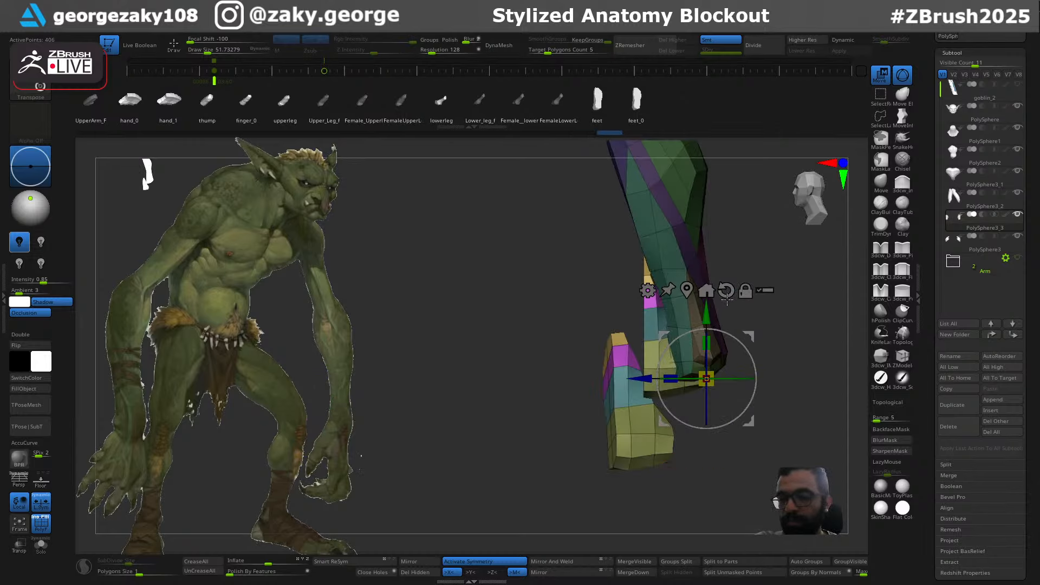
pyautogui.moveTo(742, 344); pyautogui.dragTo(680, 344)
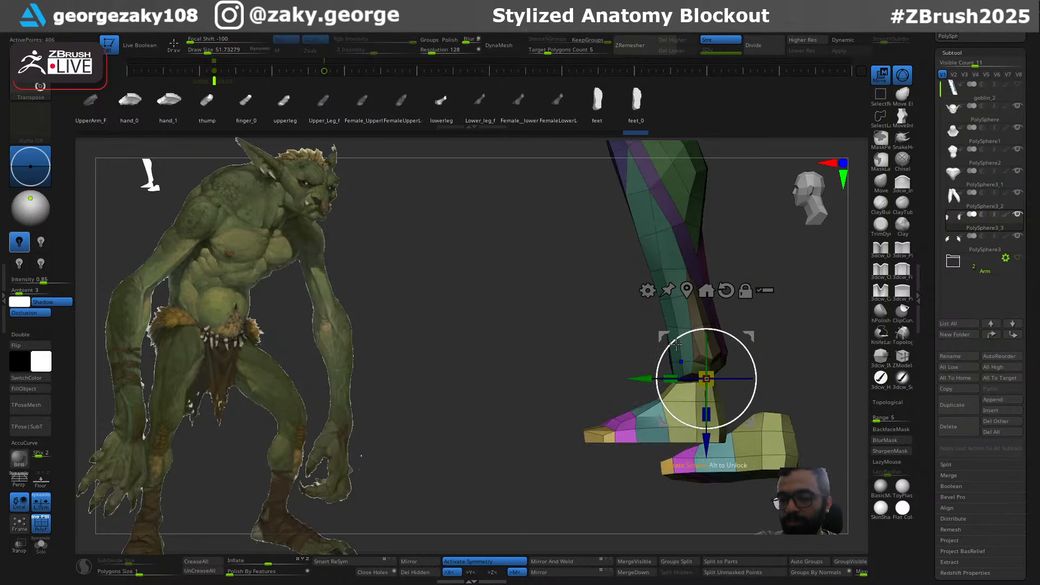
pyautogui.keyDown('shift'); pyautogui.moveTo(617, 487); pyautogui.dragTo(675, 513); pyautogui.keyUp('shift')
pyautogui.keyDown('alt'); pyautogui.moveTo(770, 425); pyautogui.dragTo(776, 376); pyautogui.keyUp('alt')
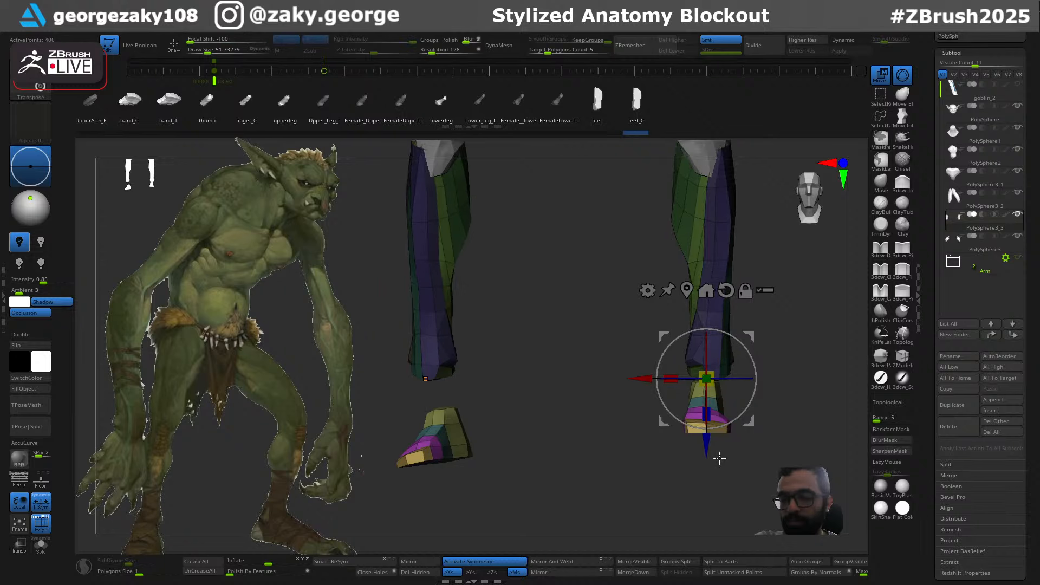
pyautogui.click(571, 575)
pyautogui.click(573, 565)
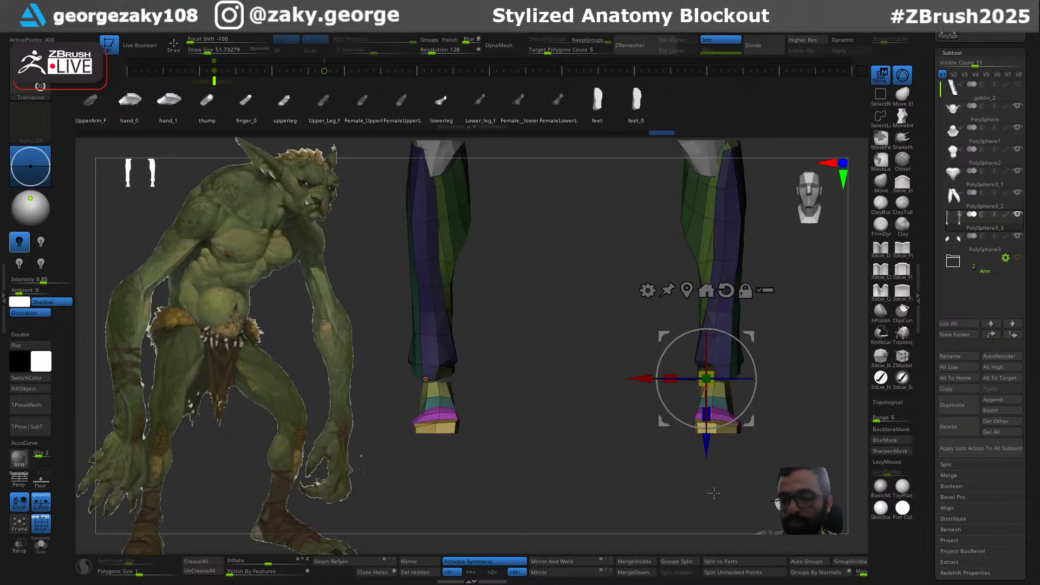
pyautogui.hotkey('ctrl', 'z')
pyautogui.hotkey('ctrl', 'shift', 'z')
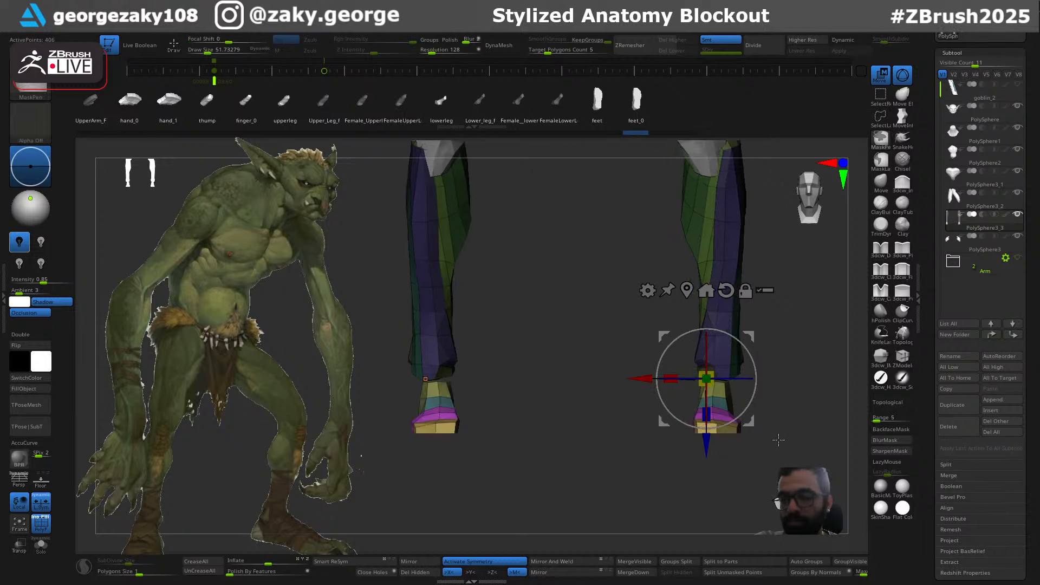
pyautogui.hotkey('ctrl', 'z')
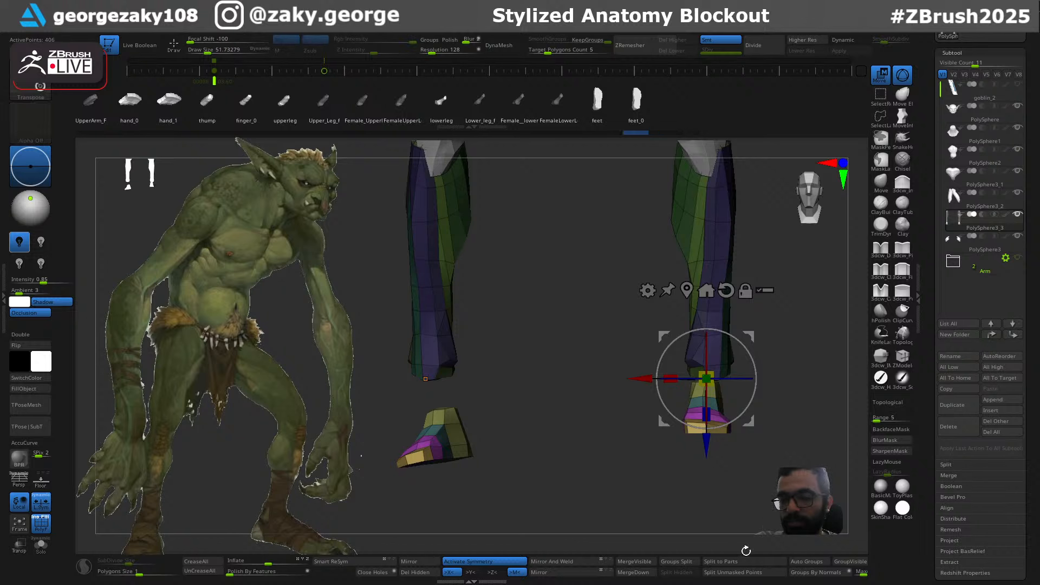
# Split the feet from the lower legs into their own subtool, flip them, and mirror and weld them across both legs
pyautogui.click(766, 574)
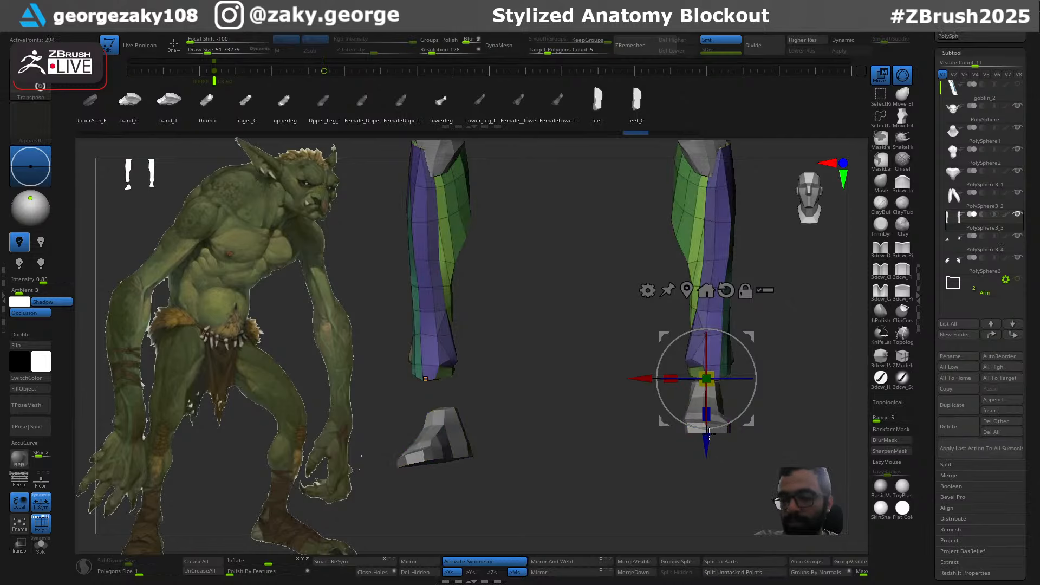
pyautogui.click(574, 575)
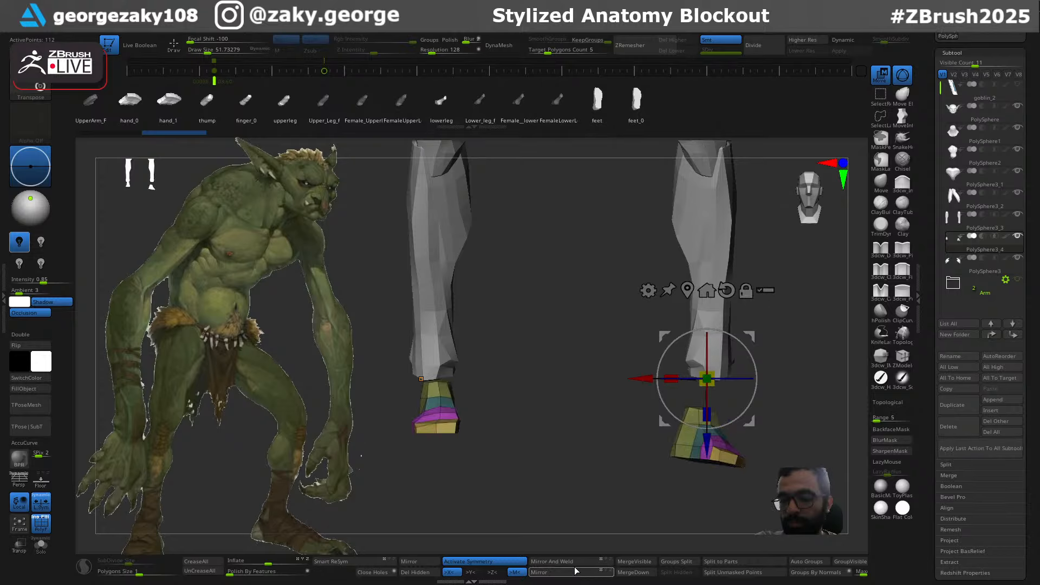
pyautogui.click(574, 573)
pyautogui.keyDown('ctrl'); pyautogui.moveTo(781, 408); pyautogui.dragTo(796, 432, button='right'); pyautogui.keyUp('ctrl')
pyautogui.click(568, 575)
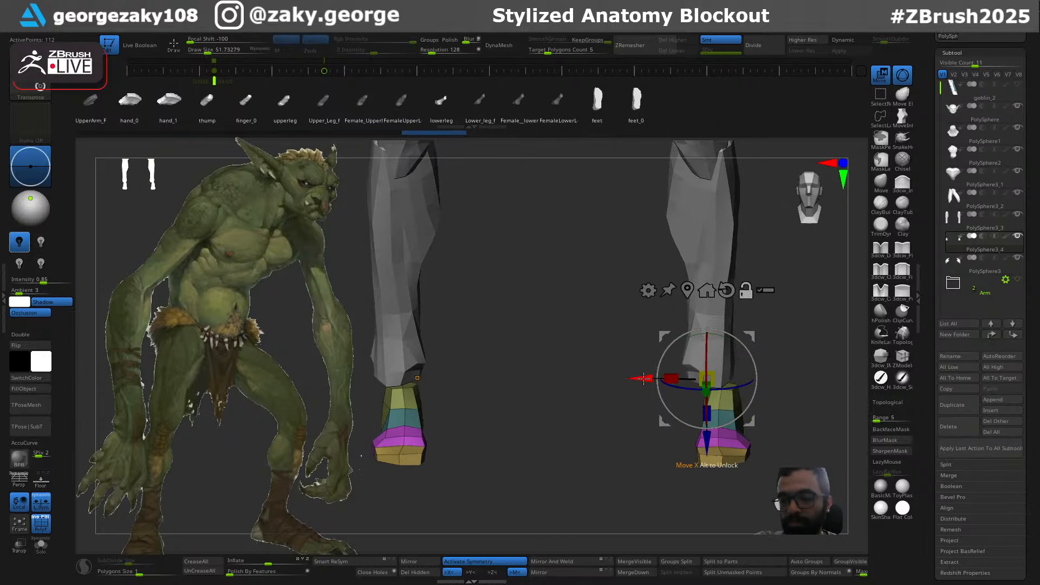
# Undo a trial sideways move of the feet, then flip and mirror and weld them to match both sides
pyautogui.moveTo(643, 378)
pyautogui.mouseDown()
pyautogui.moveTo(658, 378)
pyautogui.moveTo(640, 378)
pyautogui.mouseUp()
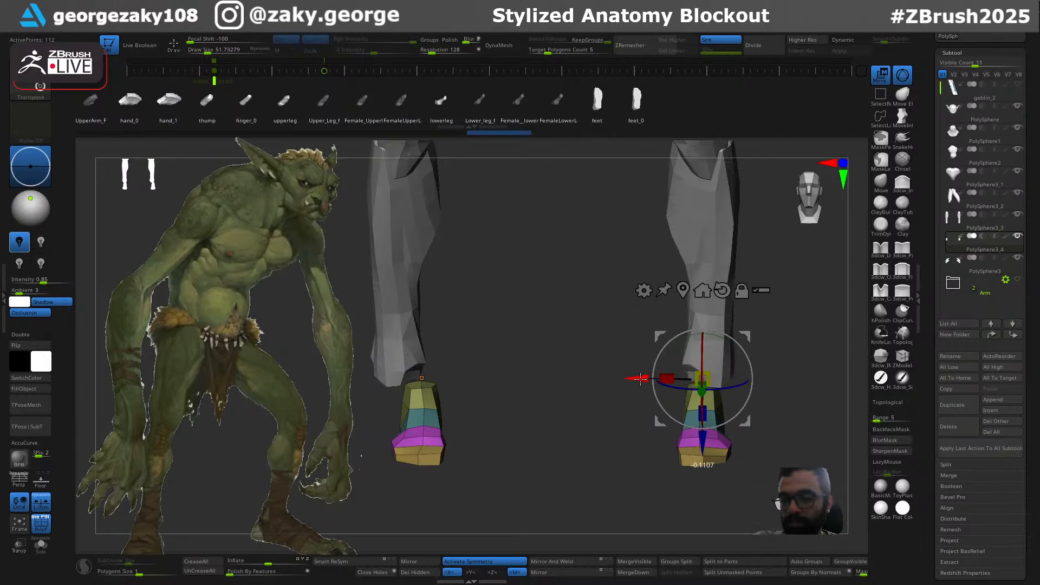
pyautogui.hotkey('ctrl', 'z')
pyautogui.moveTo(783, 379)
pyautogui.mouseDown(button='right')
pyautogui.moveTo(788, 362)
pyautogui.moveTo(764, 360)
pyautogui.moveTo(752, 332)
pyautogui.moveTo(755, 362)
pyautogui.mouseUp(button='right')
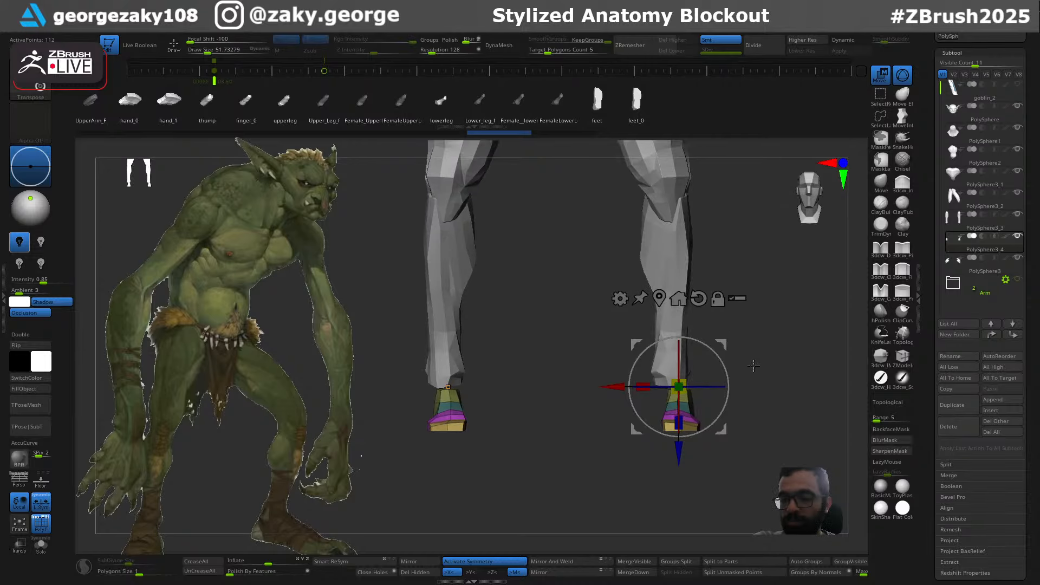
pyautogui.press('q')
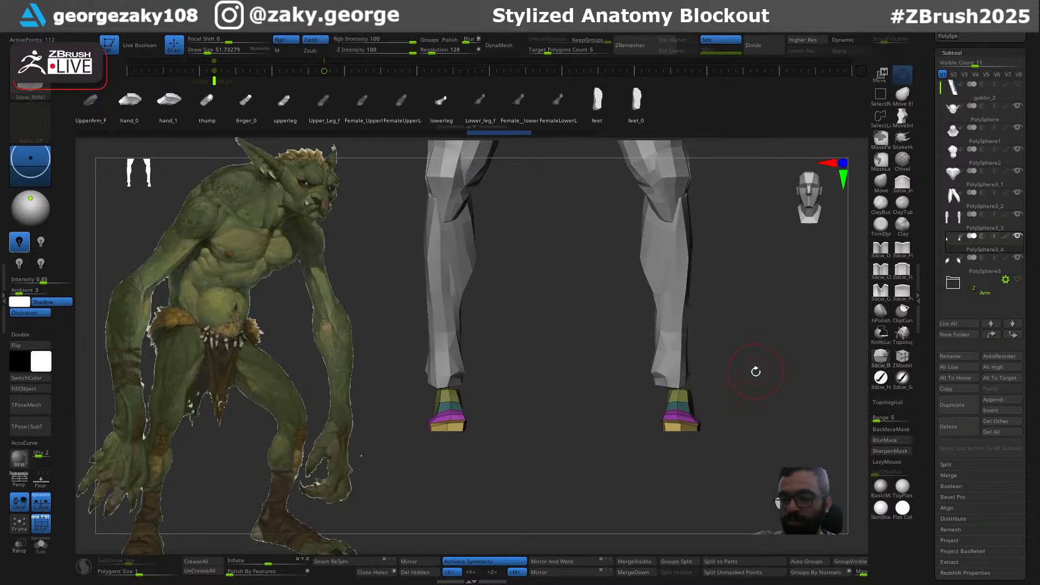
pyautogui.click(555, 573)
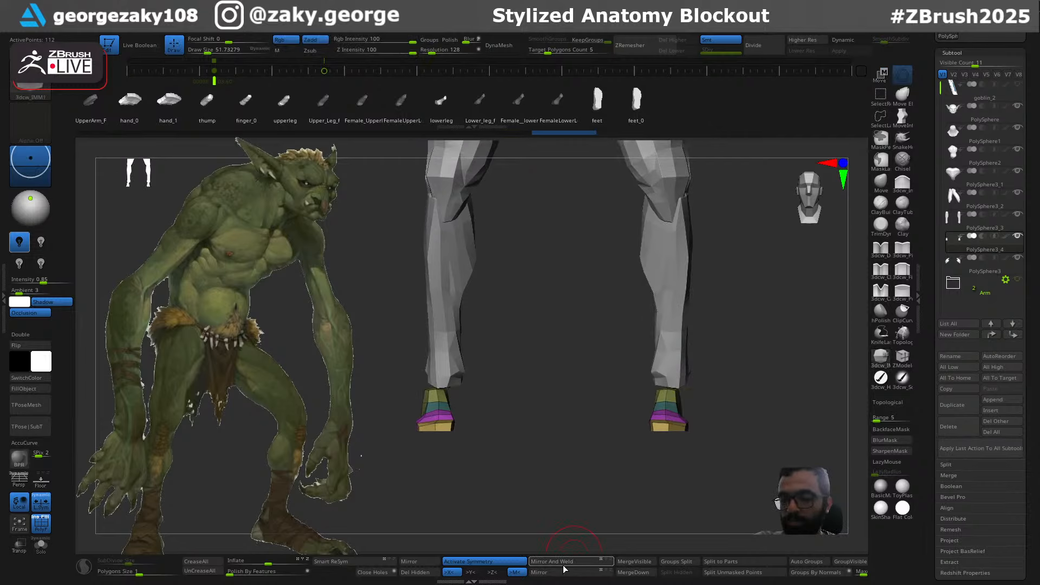
pyautogui.click(564, 566)
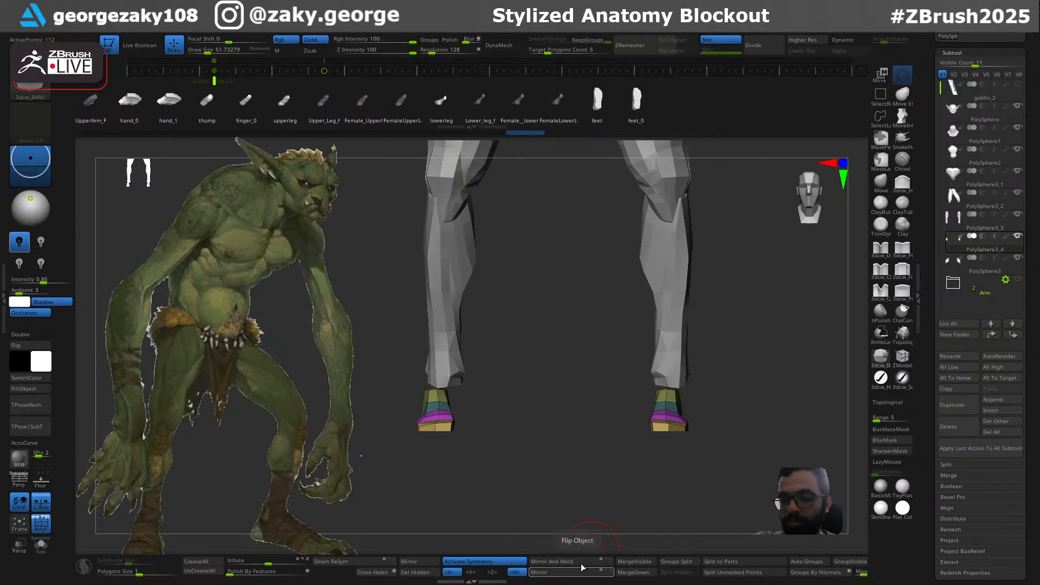
pyautogui.press('w')
pyautogui.keyDown('alt'); pyautogui.click(702, 302); pyautogui.keyUp('alt')
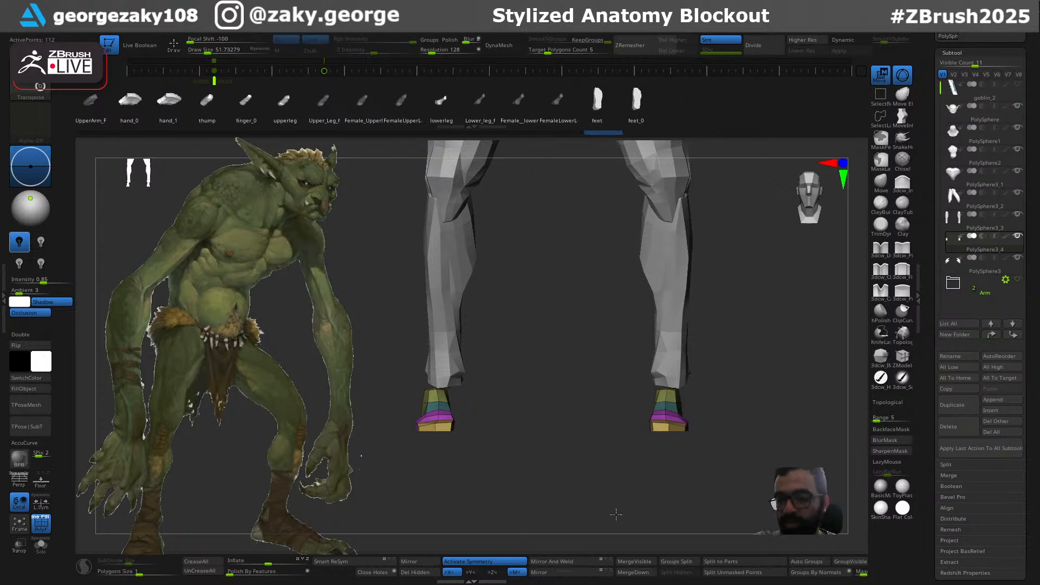
pyautogui.moveTo(634, 508); pyautogui.dragTo(623, 512)
pyautogui.click(569, 575)
pyautogui.click(572, 564)
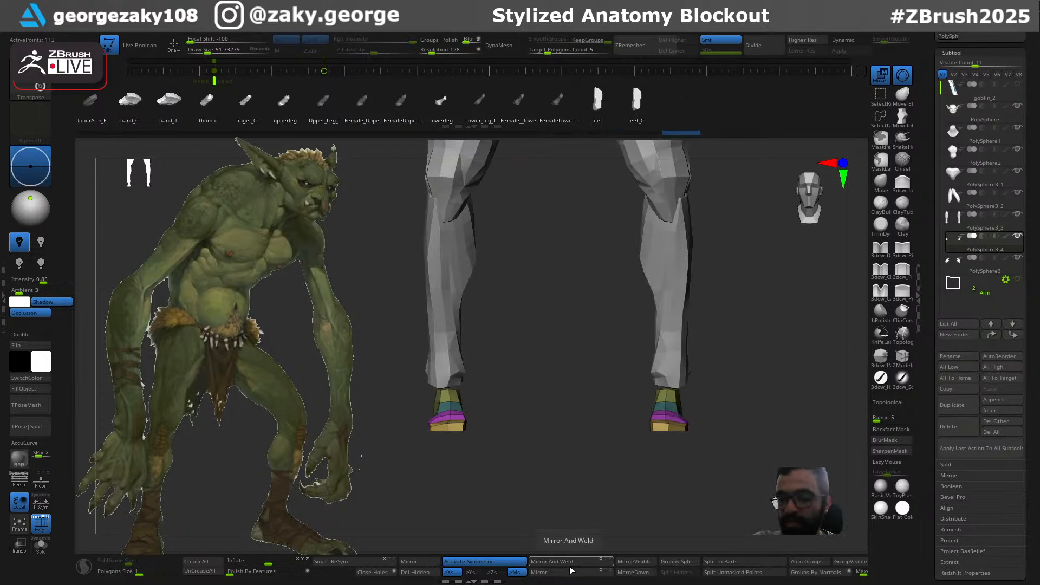
# Recentre the gizmo on the feet in front view
pyautogui.press('q')
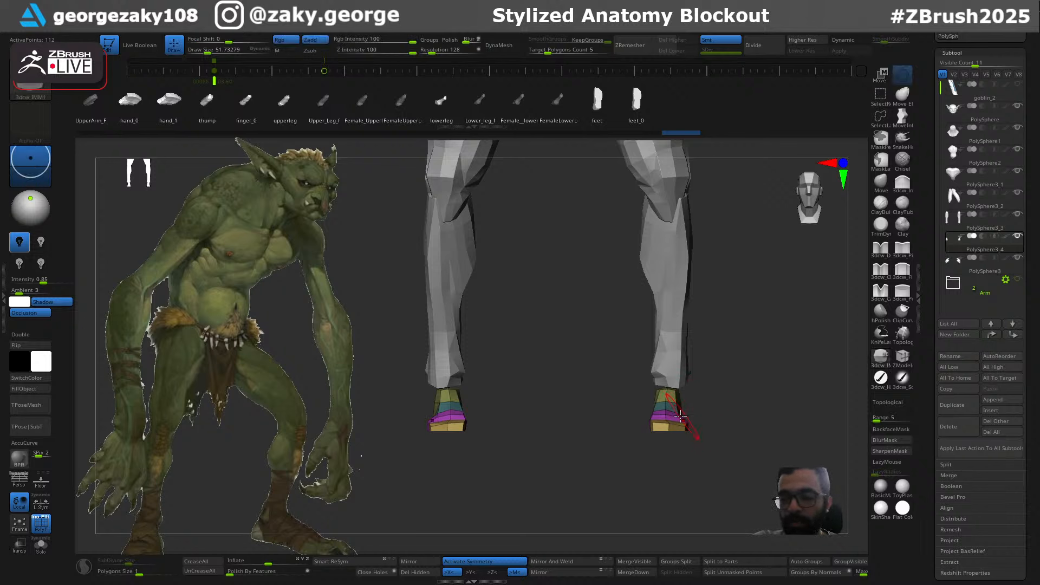
pyautogui.press('w')
pyautogui.press('q')
pyautogui.press('w')
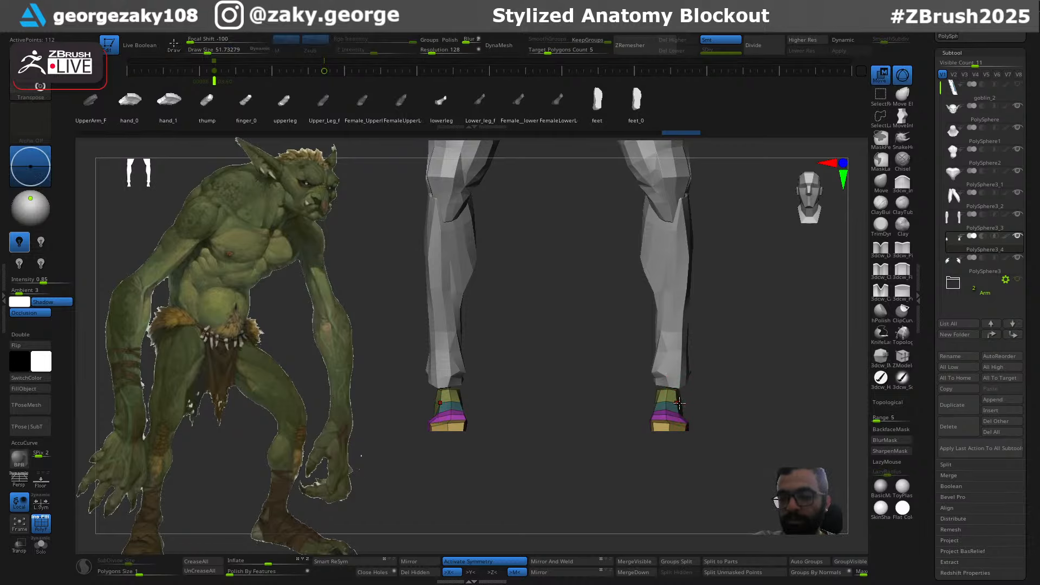
pyautogui.moveTo(680, 390)
pyautogui.keyDown('ctrl'); pyautogui.mouseDown(button='right')
pyautogui.moveTo(715, 411)
pyautogui.moveTo(657, 274)
pyautogui.moveTo(684, 491)
pyautogui.moveTo(729, 265)
pyautogui.mouseUp(button='right'); pyautogui.keyUp('ctrl')
pyautogui.keyDown('alt'); pyautogui.moveTo(728, 265); pyautogui.dragTo(684, 514, button='right'); pyautogui.keyUp('alt')
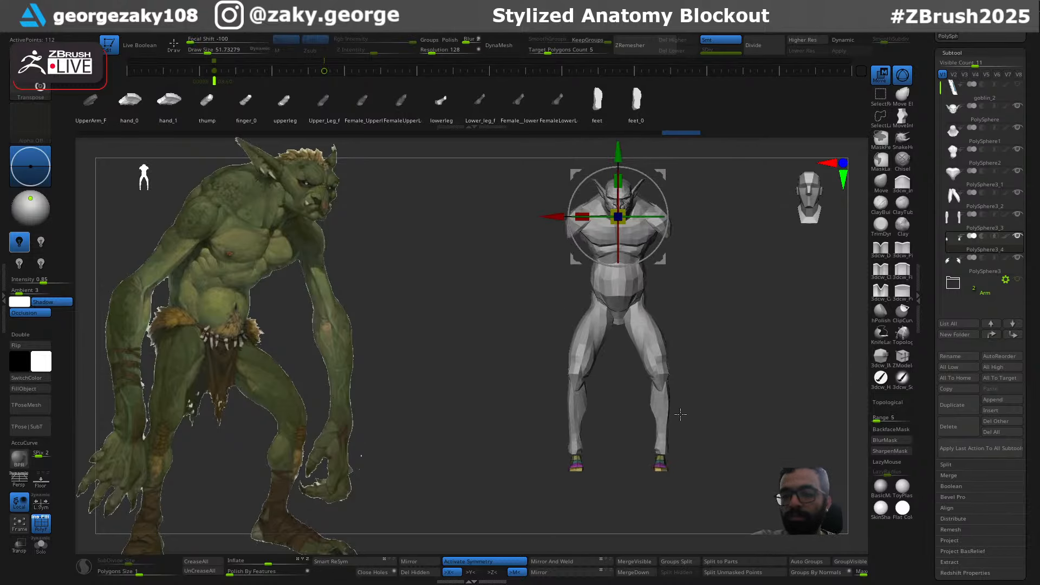
pyautogui.moveTo(680, 406)
pyautogui.keyDown('alt'); pyautogui.mouseDown(button='right')
pyautogui.moveTo(685, 464)
pyautogui.moveTo(683, 449)
pyautogui.mouseUp(button='right'); pyautogui.keyUp('alt')
pyautogui.keyDown('alt'); pyautogui.click(659, 509); pyautogui.keyUp('alt')
pyautogui.moveTo(736, 372)
pyautogui.keyDown('alt'); pyautogui.mouseDown(button='right')
pyautogui.moveTo(707, 230)
pyautogui.moveTo(726, 338)
pyautogui.moveTo(134, 507)
pyautogui.mouseUp(button='right'); pyautogui.keyUp('alt')
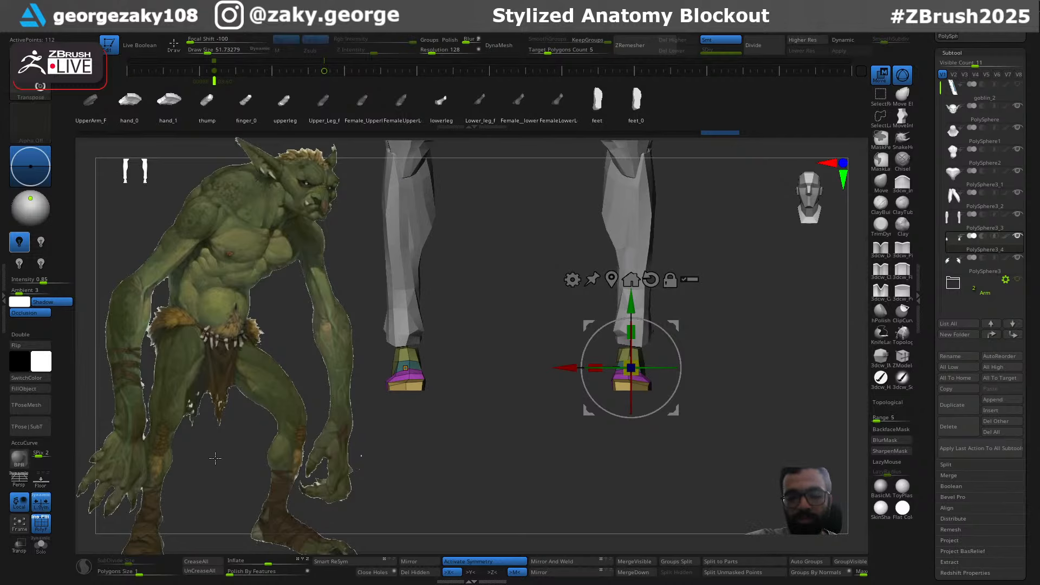
# Reposition the gizmo on the feet and rotate them so the toes point slightly outward
pyautogui.moveTo(758, 322); pyautogui.dragTo(667, 404, button='right')
pyautogui.keyDown('alt'); pyautogui.moveTo(613, 403); pyautogui.dragTo(637, 359); pyautogui.keyUp('alt')
pyautogui.moveTo(755, 298); pyautogui.dragTo(729, 343, button='right')
pyautogui.keyDown('alt'); pyautogui.moveTo(633, 380); pyautogui.dragTo(604, 458); pyautogui.keyUp('alt')
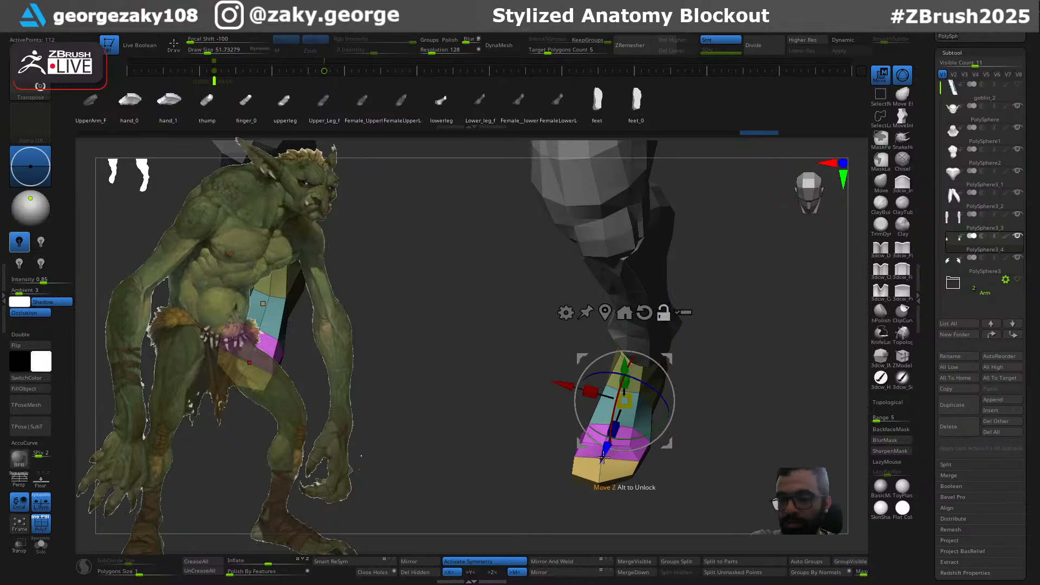
pyautogui.moveTo(676, 377); pyautogui.dragTo(680, 369)
pyautogui.moveTo(690, 377); pyautogui.dragTo(674, 320, button='right')
pyautogui.moveTo(613, 440); pyautogui.dragTo(657, 448, button='right')
pyautogui.moveTo(710, 368)
pyautogui.mouseDown(button='right')
pyautogui.moveTo(708, 437)
pyautogui.moveTo(691, 360)
pyautogui.mouseUp(button='right')
# Raise the feet to meet the ankles, scale them up uniformly, and adjust their position under the lower legs
pyautogui.moveTo(618, 269); pyautogui.dragTo(617, 233)
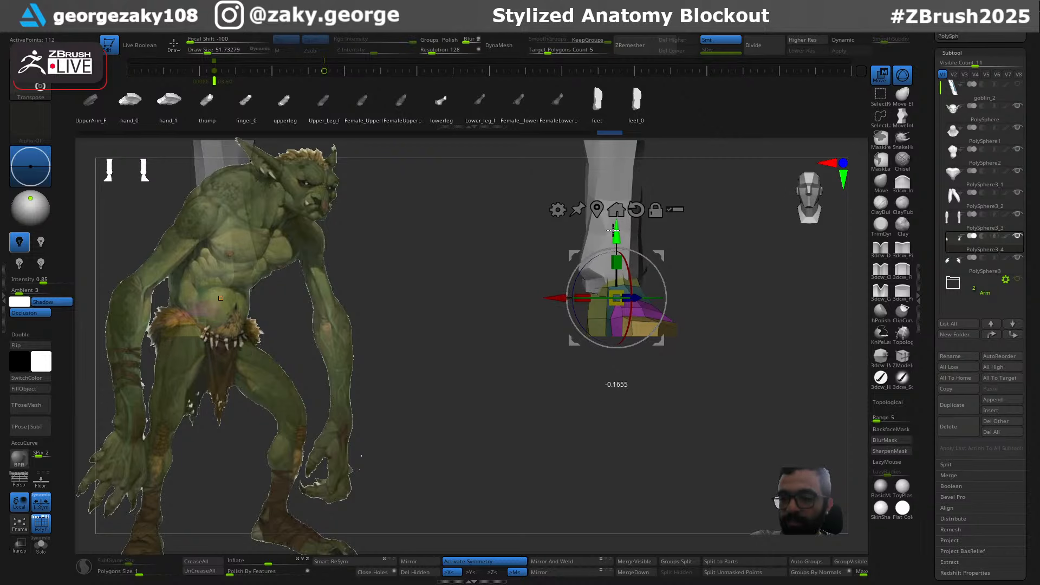
pyautogui.moveTo(695, 223); pyautogui.dragTo(723, 222, button='right')
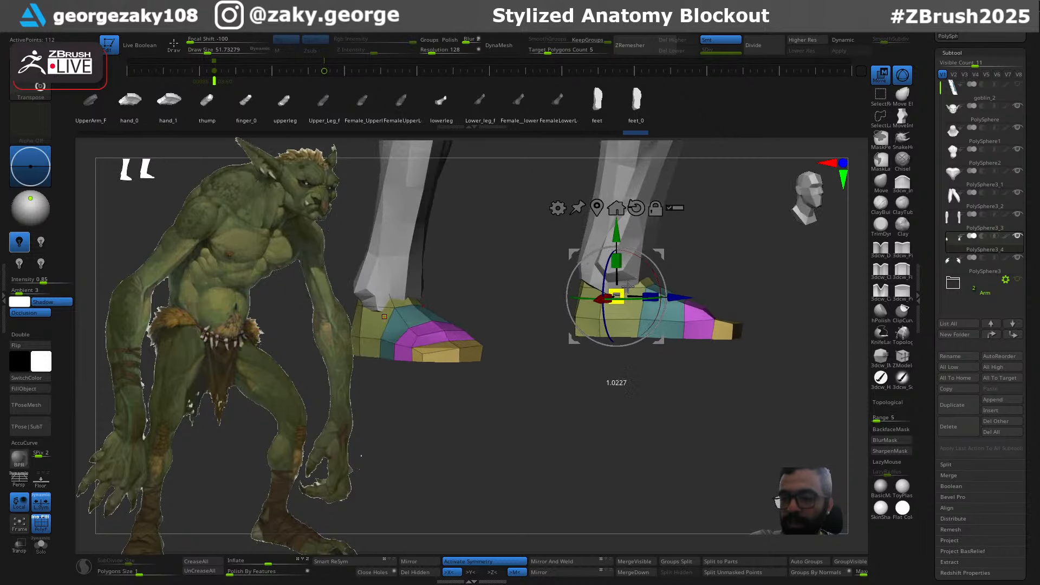
pyautogui.moveTo(627, 285); pyautogui.dragTo(667, 253)
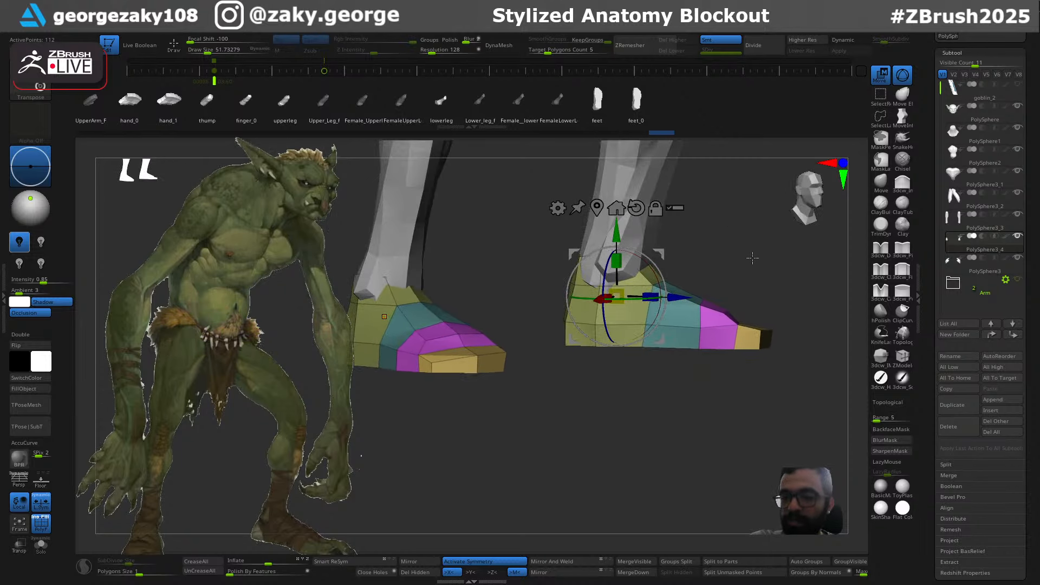
pyautogui.moveTo(752, 257); pyautogui.dragTo(634, 279, button='right')
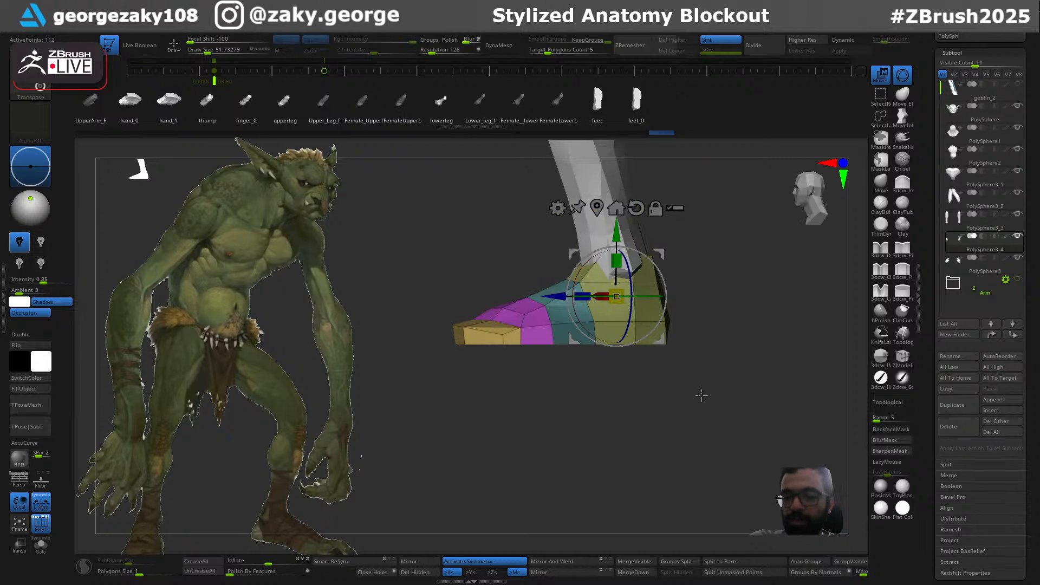
pyautogui.moveTo(701, 395); pyautogui.dragTo(650, 282, button='right')
pyautogui.moveTo(620, 295)
pyautogui.mouseDown()
pyautogui.moveTo(645, 230)
pyautogui.moveTo(633, 223)
pyautogui.mouseUp()
pyautogui.moveTo(717, 352)
pyautogui.mouseDown(button='right')
pyautogui.moveTo(740, 420)
pyautogui.moveTo(771, 418)
pyautogui.mouseUp(button='right')
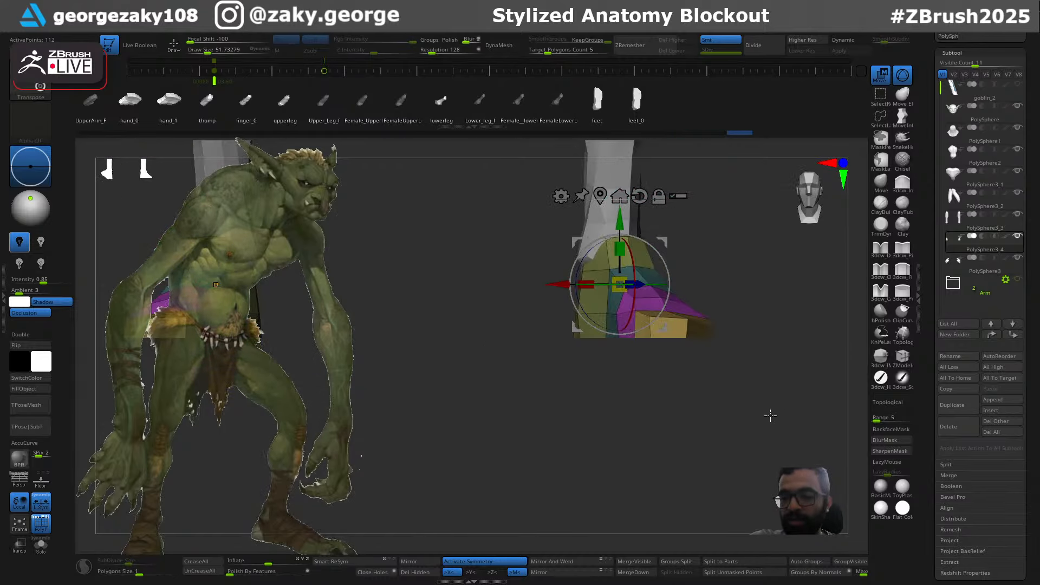
# Shape the heels and upper ankle area of the feet around the lower legs with the Move brush
pyautogui.press('q')
pyautogui.moveTo(760, 283); pyautogui.dragTo(708, 309, button='right')
pyautogui.press('b')
pyautogui.press('m')
pyautogui.press('v')
pyautogui.press('s')
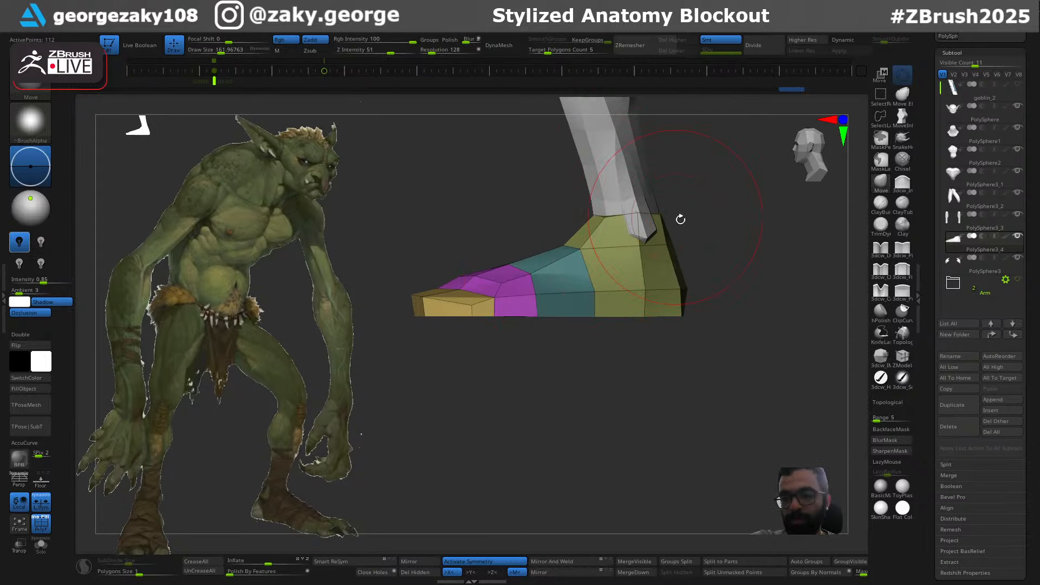
pyautogui.moveTo(680, 219); pyautogui.dragTo(705, 247, button='right')
pyautogui.press('w')
pyautogui.press('q')
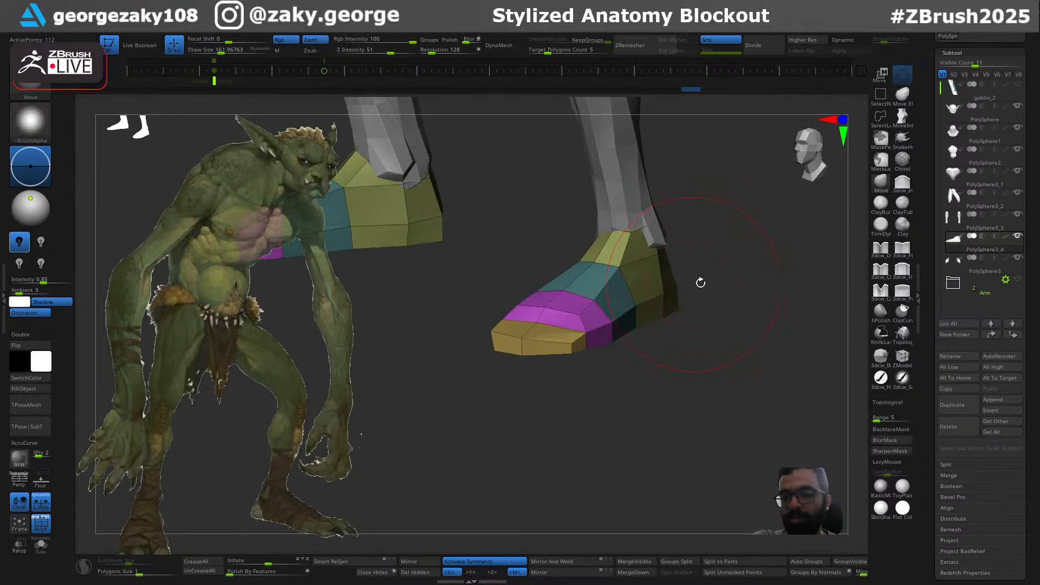
pyautogui.moveTo(698, 284)
pyautogui.mouseDown(button='right')
pyautogui.moveTo(671, 263)
pyautogui.moveTo(669, 239)
pyautogui.mouseUp(button='right')
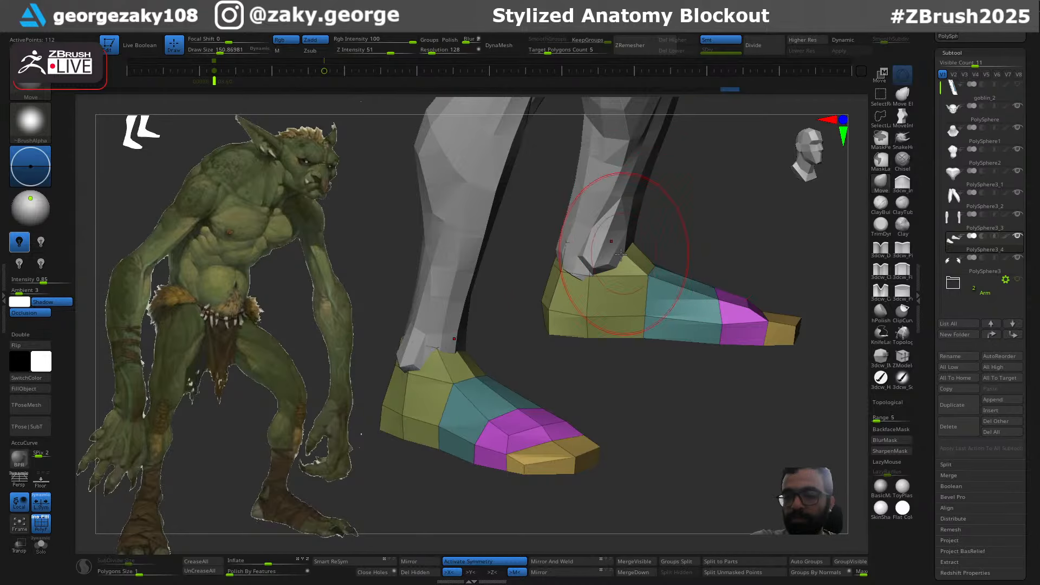
pyautogui.press(']')
pyautogui.moveTo(584, 227); pyautogui.dragTo(607, 243, button='right')
pyautogui.moveTo(534, 243); pyautogui.dragTo(574, 227, button='right')
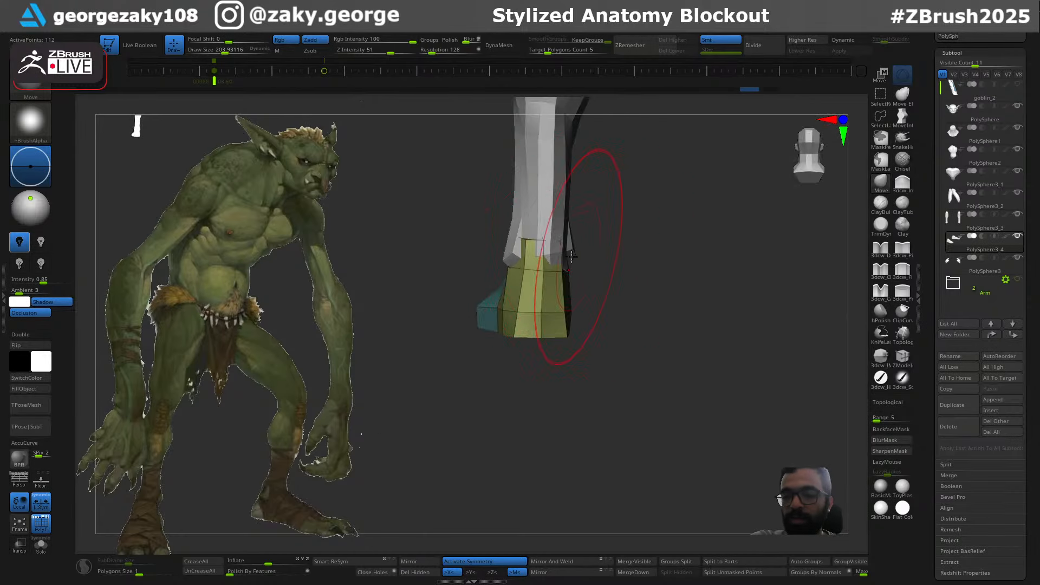
# Select the lower legs and adjust their ankle ends to fit the feet with a smaller Move brush
pyautogui.keyDown('alt'); pyautogui.click(556, 245); pyautogui.keyUp('alt')
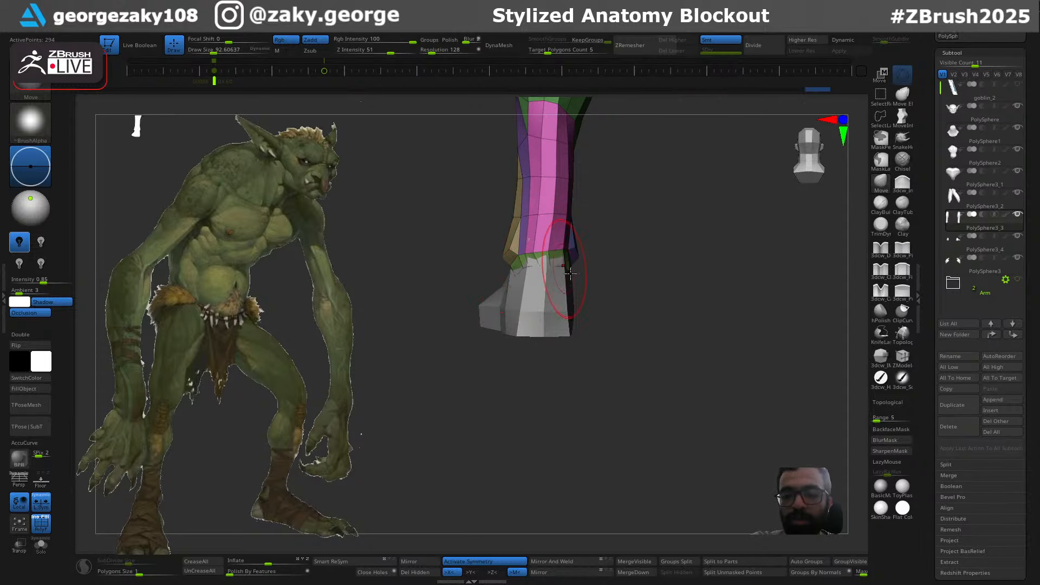
pyautogui.moveTo(570, 273)
pyautogui.mouseDown(button='right')
pyautogui.moveTo(584, 282)
pyautogui.moveTo(564, 272)
pyautogui.moveTo(554, 284)
pyautogui.moveTo(568, 283)
pyautogui.moveTo(522, 286)
pyautogui.mouseUp(button='right')
pyautogui.press('[')
pyautogui.press('s')
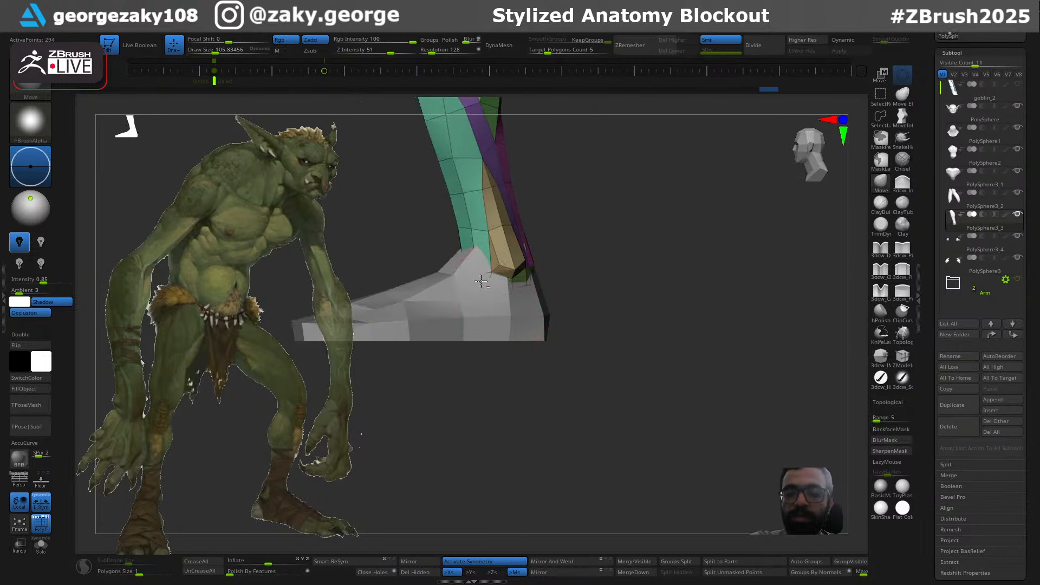
# Select the feet and widen the forefoot and toe area from the underside with the Move brush
pyautogui.keyDown('alt'); pyautogui.click(507, 250); pyautogui.keyUp('alt')
pyautogui.moveTo(531, 226)
pyautogui.mouseDown(button='right')
pyautogui.moveTo(601, 262)
pyautogui.moveTo(601, 283)
pyautogui.moveTo(622, 294)
pyautogui.moveTo(623, 239)
pyautogui.moveTo(638, 336)
pyautogui.mouseUp(button='right')
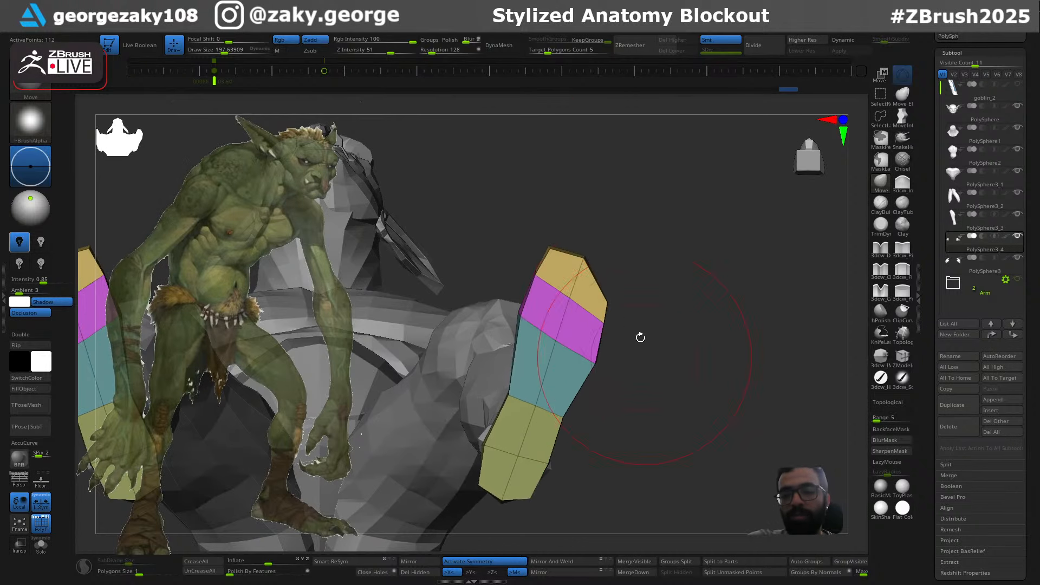
pyautogui.press('ctrl')
pyautogui.moveTo(623, 325); pyautogui.dragTo(613, 305)
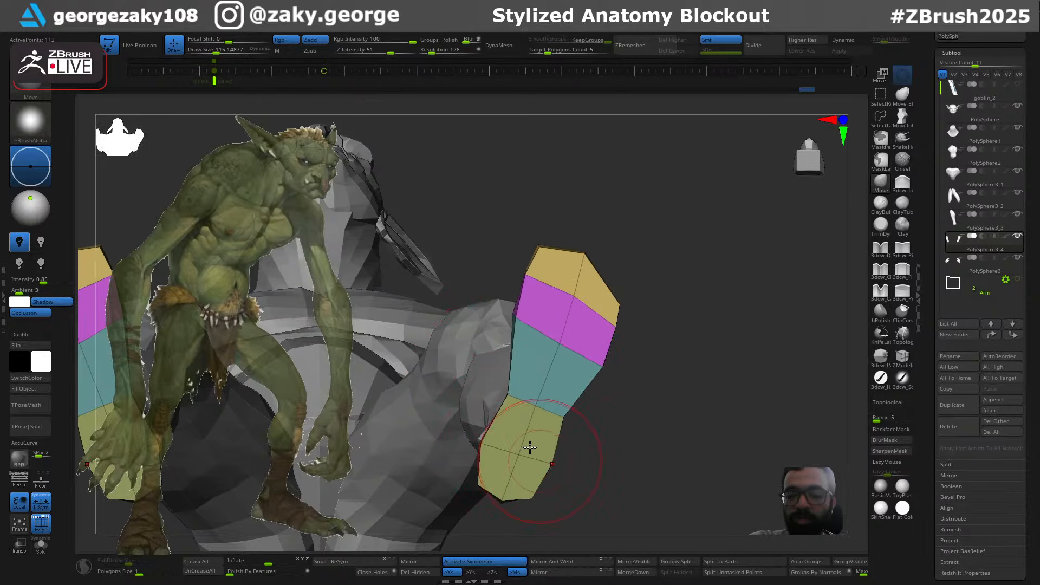
# Adjust the outer toe edge of the feet from the underside with a smaller Move brush
pyautogui.moveTo(530, 447); pyautogui.dragTo(689, 332, button='right')
pyautogui.moveTo(520, 464); pyautogui.dragTo(477, 302, button='right')
pyautogui.keyDown('ctrl'); pyautogui.moveTo(625, 275); pyautogui.dragTo(637, 277, button='right'); pyautogui.keyUp('ctrl')
pyautogui.press('s')
pyautogui.moveTo(638, 277)
pyautogui.mouseDown()
pyautogui.moveTo(647, 276)
pyautogui.moveTo(635, 261)
pyautogui.mouseUp()
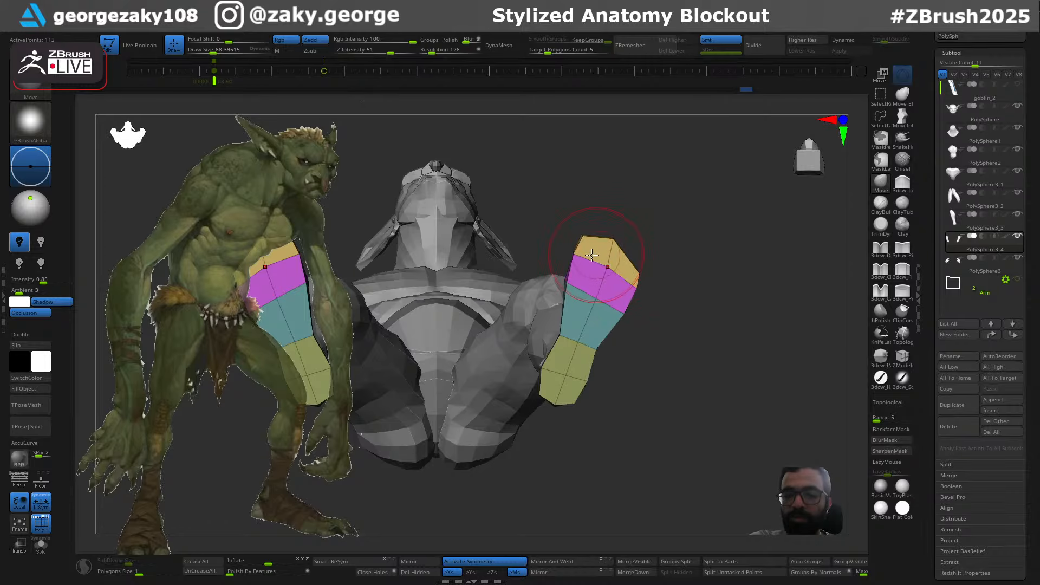
pyautogui.moveTo(616, 231); pyautogui.dragTo(685, 319, button='right')
pyautogui.moveTo(717, 360); pyautogui.dragTo(750, 361, button='right')
# Show the Arm folder, select the shoulders, and limit the multi-subtool gizmo transform to the shoulders and arms
pyautogui.click(1018, 279)
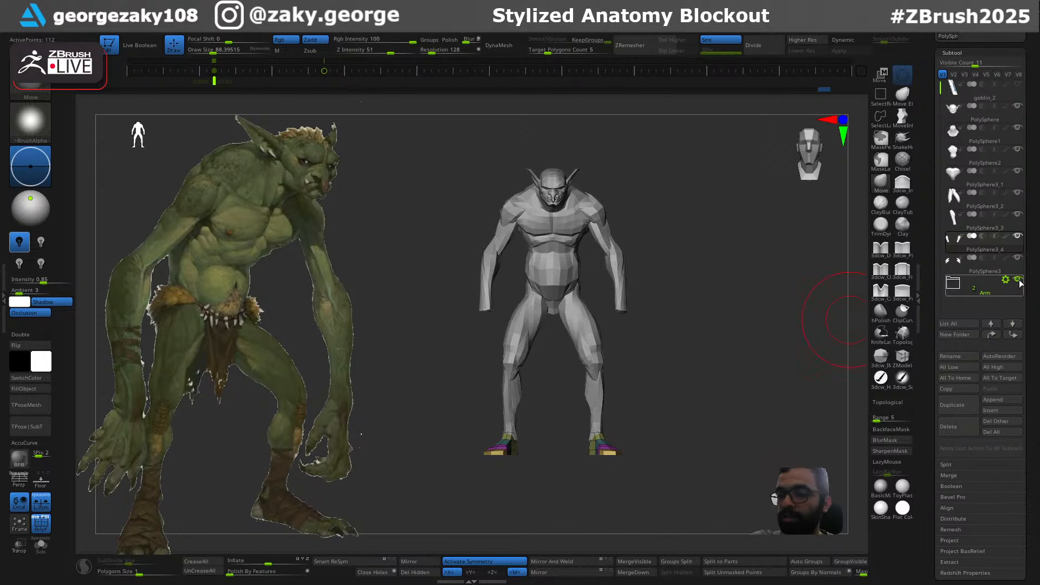
pyautogui.keyDown('shift'); pyautogui.moveTo(715, 331); pyautogui.dragTo(695, 315, button='right'); pyautogui.keyUp('shift')
pyautogui.moveTo(655, 285)
pyautogui.keyDown('ctrl'); pyautogui.mouseDown(button='right')
pyautogui.moveTo(673, 359)
pyautogui.moveTo(692, 364)
pyautogui.moveTo(631, 307)
pyautogui.mouseUp(button='right'); pyautogui.keyUp('ctrl')
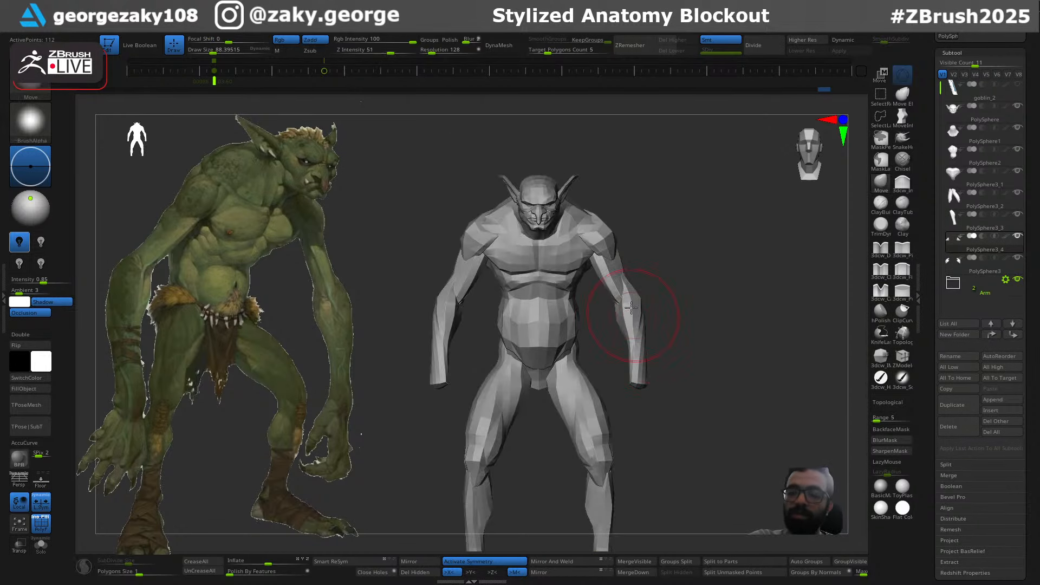
pyautogui.keyDown('alt'); pyautogui.click(610, 248); pyautogui.keyUp('alt')
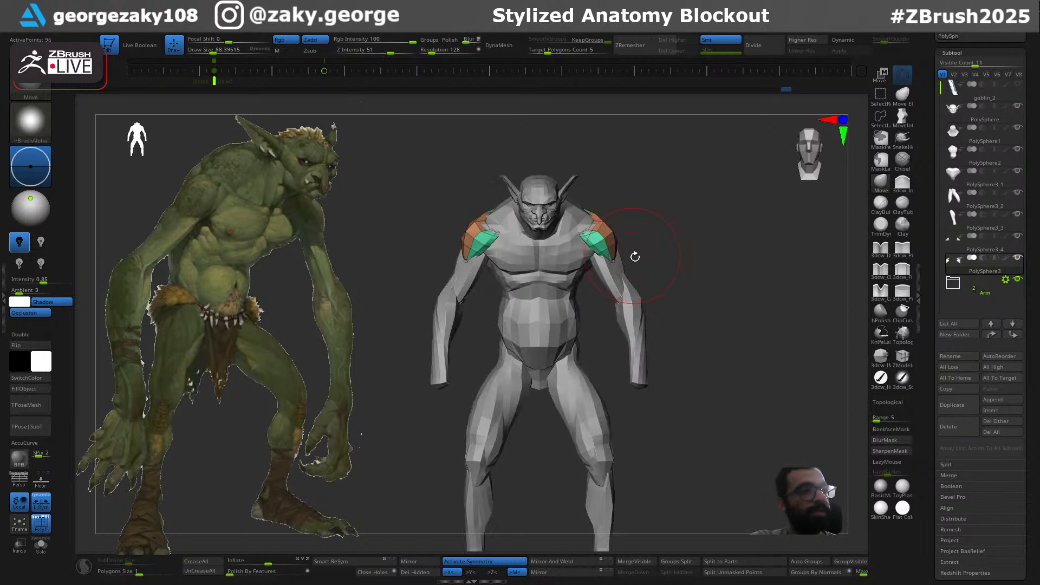
pyautogui.press('w')
pyautogui.press('q')
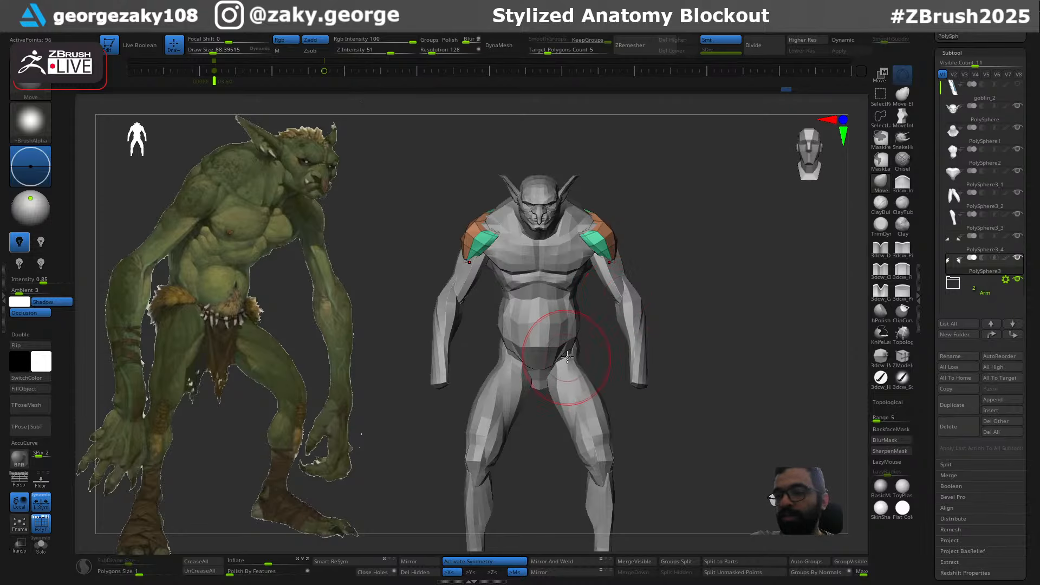
pyautogui.press('w')
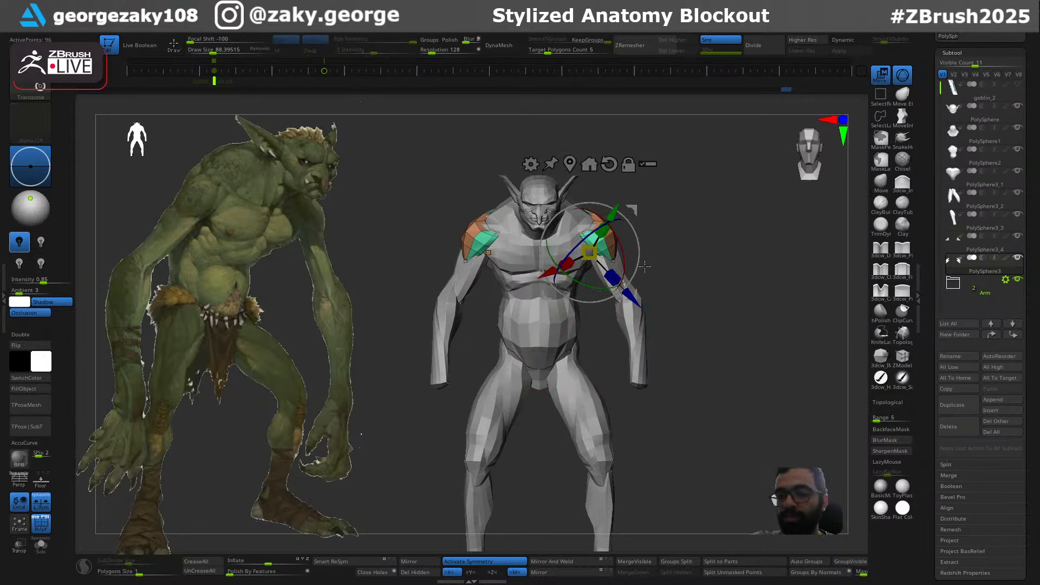
pyautogui.click(647, 164)
pyautogui.keyDown('ctrl'); pyautogui.keyDown('shift'); pyautogui.moveTo(677, 251); pyautogui.dragTo(618, 378); pyautogui.keyUp('shift'); pyautogui.keyUp('ctrl')
pyautogui.moveTo(651, 239)
pyautogui.keyDown('ctrl'); pyautogui.keyDown('shift'); pyautogui.mouseDown()
pyautogui.moveTo(617, 306)
pyautogui.moveTo(613, 296)
pyautogui.mouseUp(); pyautogui.keyUp('shift'); pyautogui.keyUp('ctrl')
pyautogui.keyDown('ctrl'); pyautogui.moveTo(591, 337); pyautogui.dragTo(596, 390, button='right'); pyautogui.keyUp('ctrl')
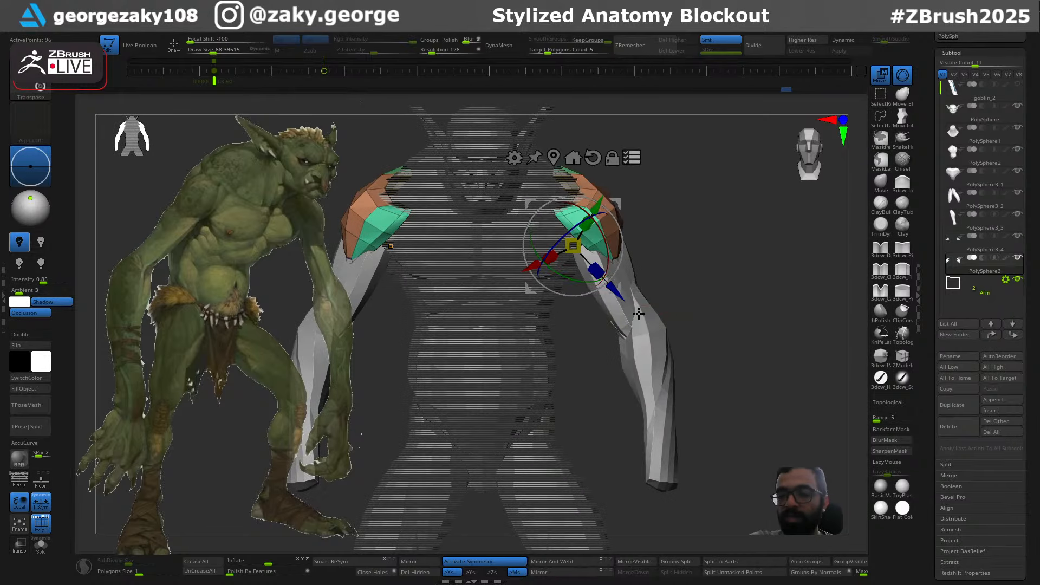
pyautogui.press('q')
pyautogui.moveTo(560, 144)
pyautogui.keyDown('ctrl'); pyautogui.mouseDown()
pyautogui.moveTo(557, 262)
pyautogui.moveTo(539, 264)
pyautogui.mouseUp(); pyautogui.keyUp('ctrl')
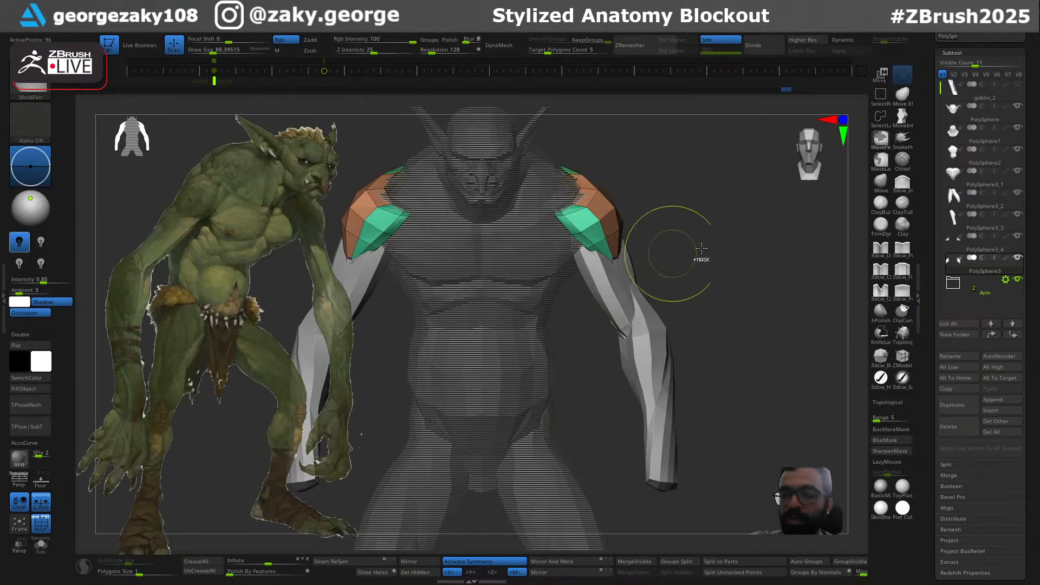
pyautogui.press('w')
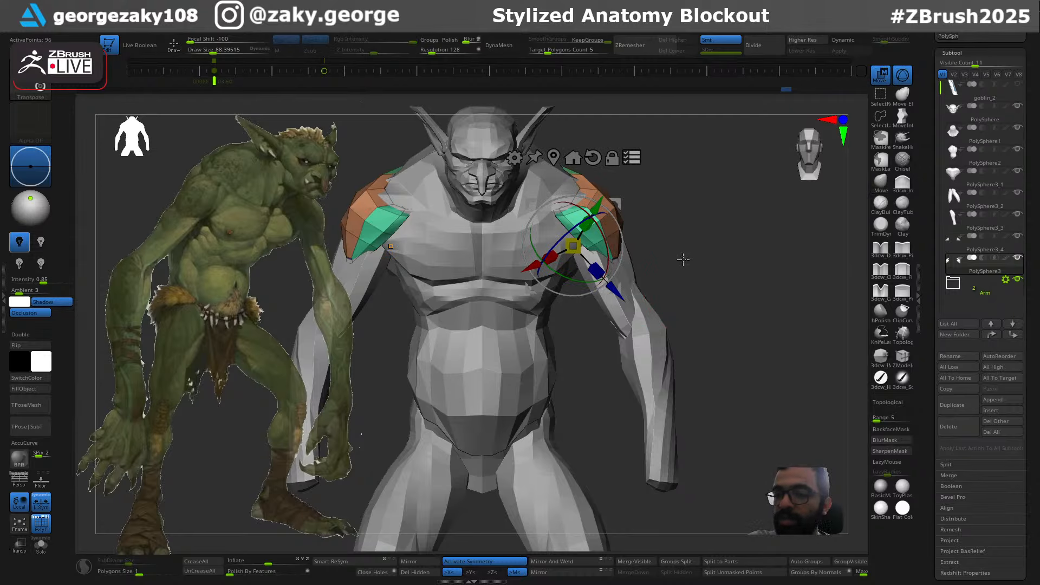
pyautogui.keyDown('ctrl'); pyautogui.keyDown('shift'); pyautogui.moveTo(701, 266); pyautogui.dragTo(636, 436); pyautogui.keyUp('shift'); pyautogui.keyUp('ctrl')
pyautogui.keyDown('ctrl'); pyautogui.keyDown('shift'); pyautogui.moveTo(655, 214); pyautogui.dragTo(656, 223); pyautogui.keyUp('shift'); pyautogui.keyUp('ctrl')
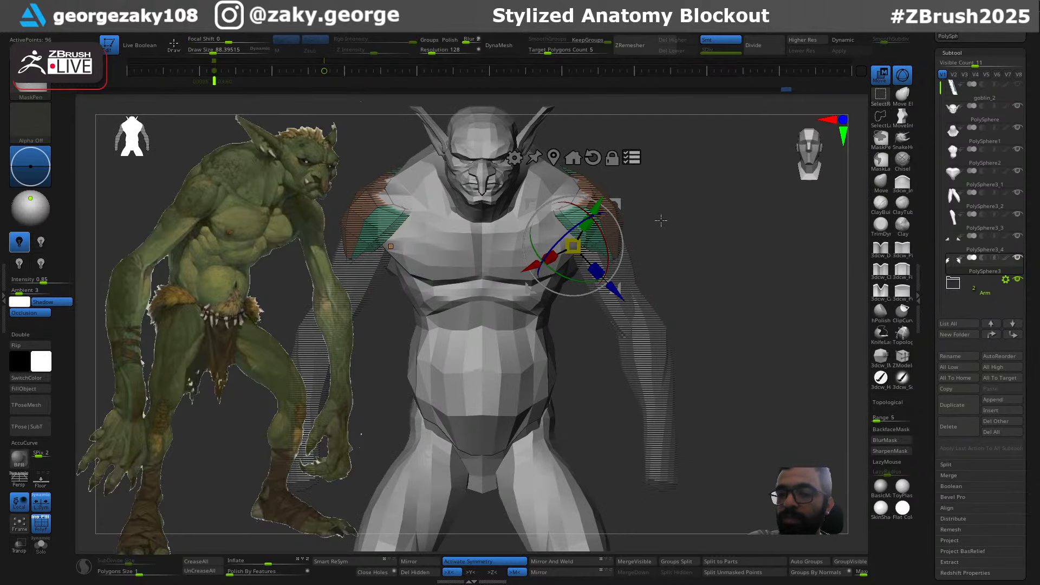
pyautogui.keyDown('ctrl'); pyautogui.keyDown('shift'); pyautogui.click(670, 218); pyautogui.keyUp('shift'); pyautogui.keyUp('ctrl')
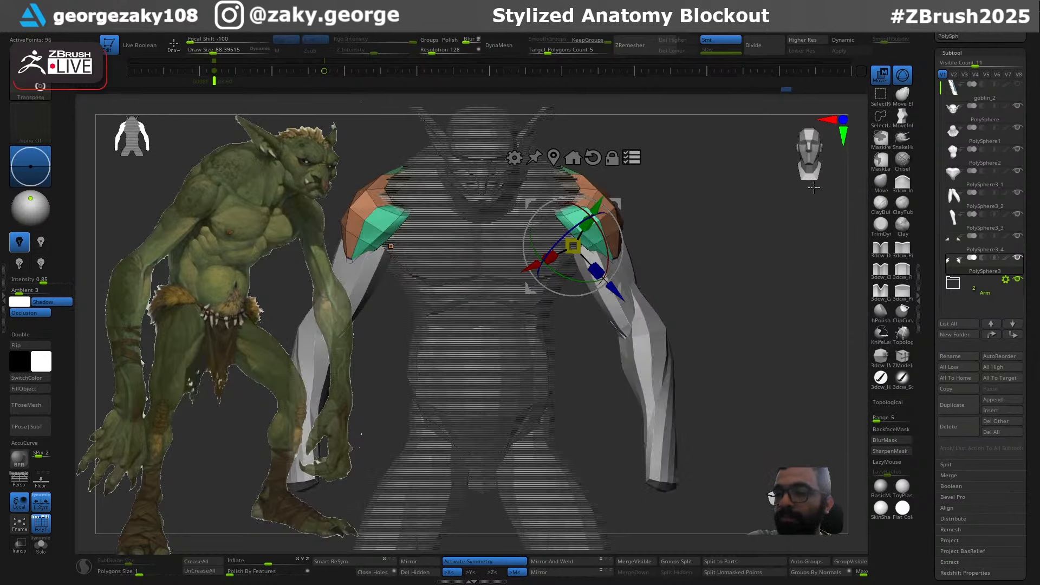
# Set MaskLasso as the masking brush and mask the inner ends of the shoulders
pyautogui.press('q')
pyautogui.click(882, 142)
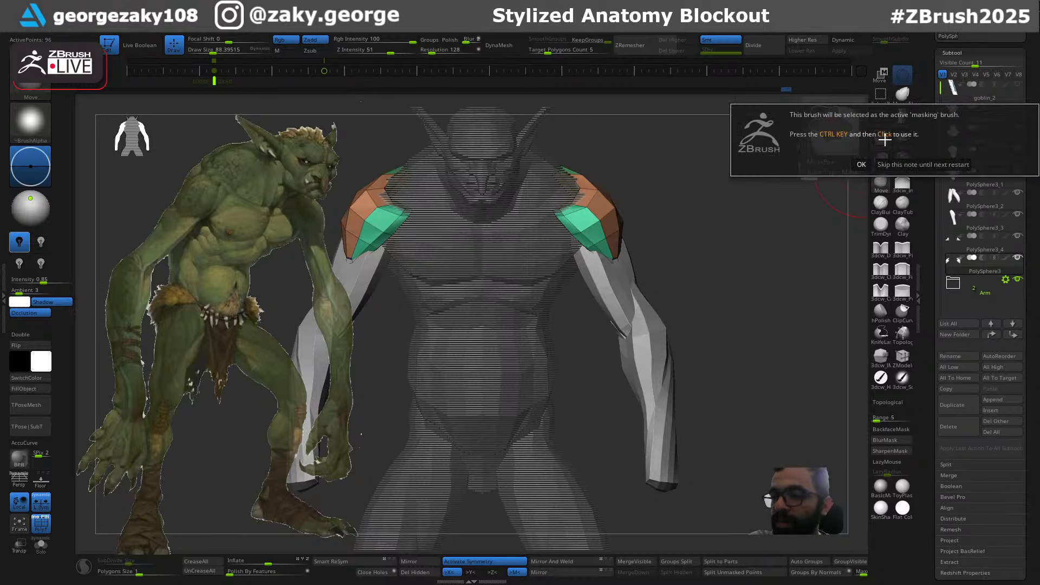
pyautogui.click(861, 164)
pyautogui.click(882, 160)
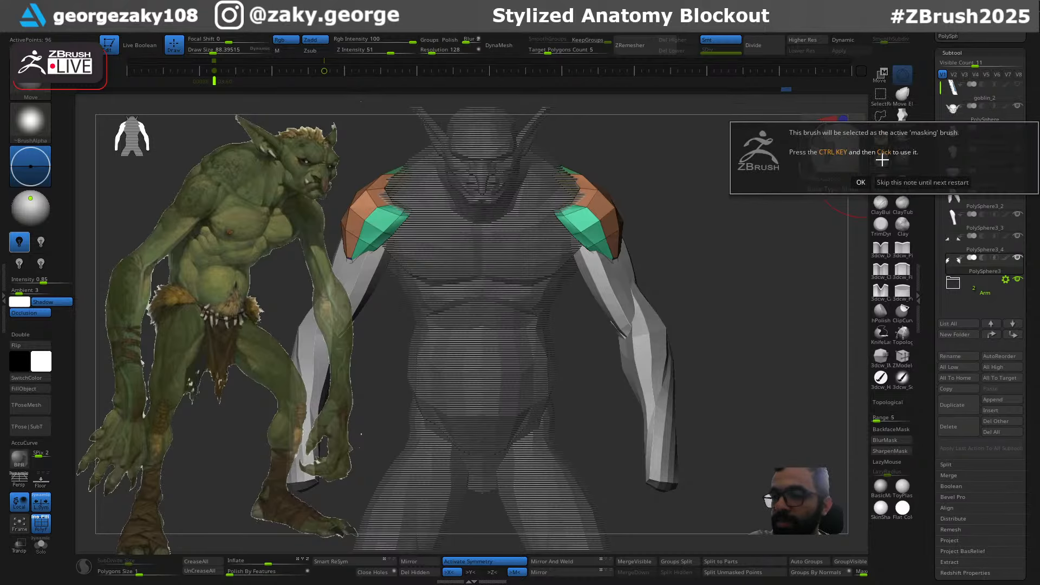
pyautogui.click(861, 183)
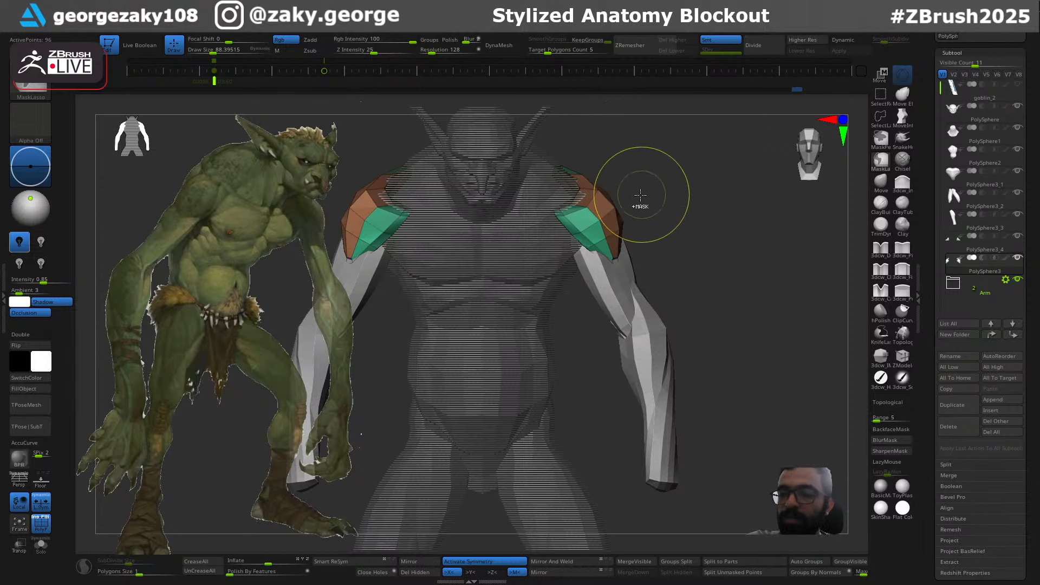
pyautogui.moveTo(572, 151)
pyautogui.keyDown('ctrl'); pyautogui.mouseDown()
pyautogui.moveTo(544, 138)
pyautogui.moveTo(557, 140)
pyautogui.mouseUp(); pyautogui.keyUp('ctrl')
pyautogui.press('w')
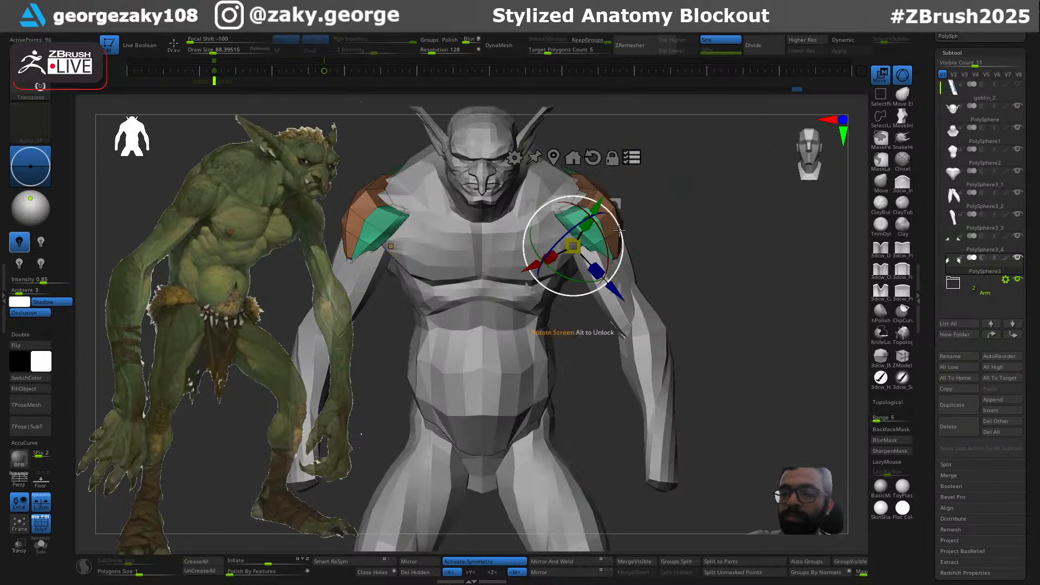
pyautogui.moveTo(619, 230); pyautogui.dragTo(613, 216)
pyautogui.hotkey('ctrl', 'z')
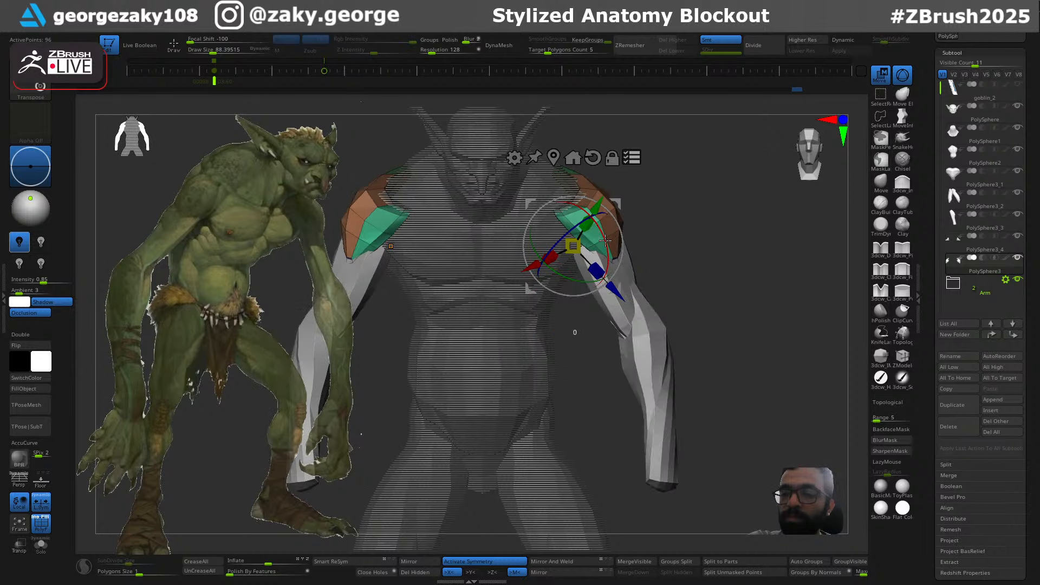
pyautogui.press('q')
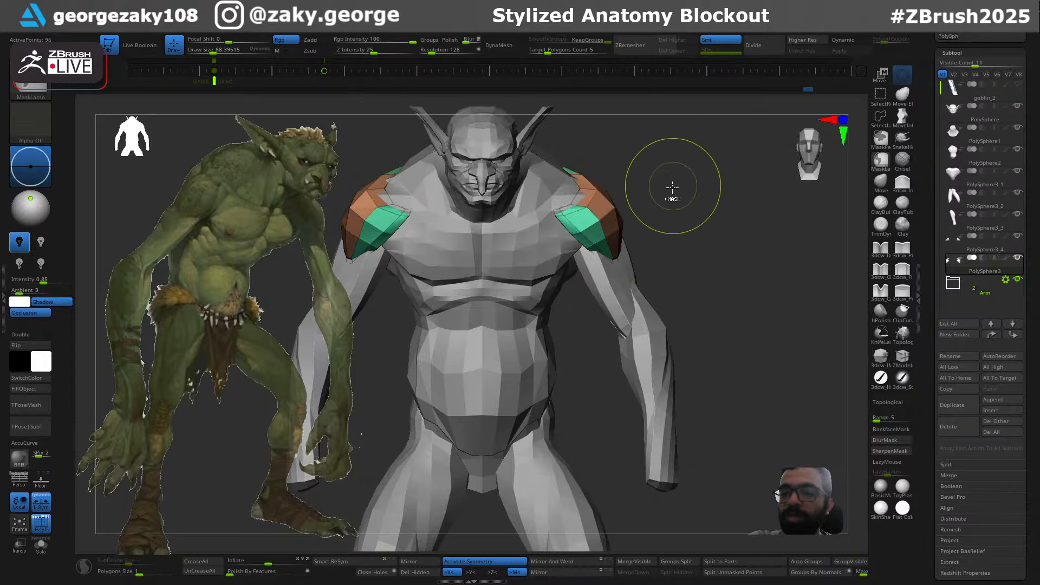
# Rotate the shoulders and arms outward from the torso and shift them slightly into place with the gizmo
pyautogui.press('w')
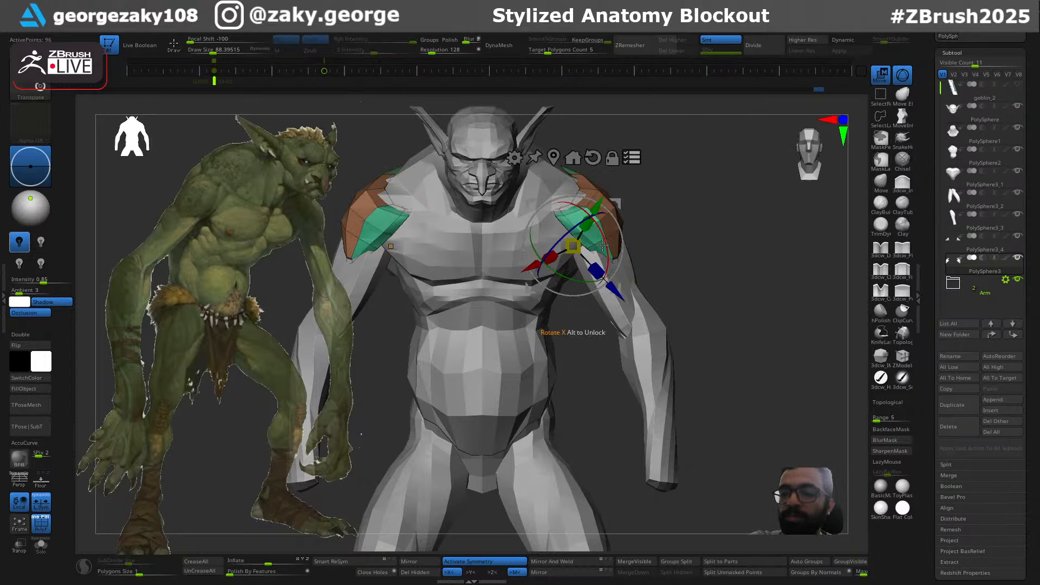
pyautogui.moveTo(622, 248); pyautogui.dragTo(624, 219)
pyautogui.keyDown('ctrl'); pyautogui.moveTo(677, 267); pyautogui.dragTo(670, 236, button='right'); pyautogui.keyUp('ctrl')
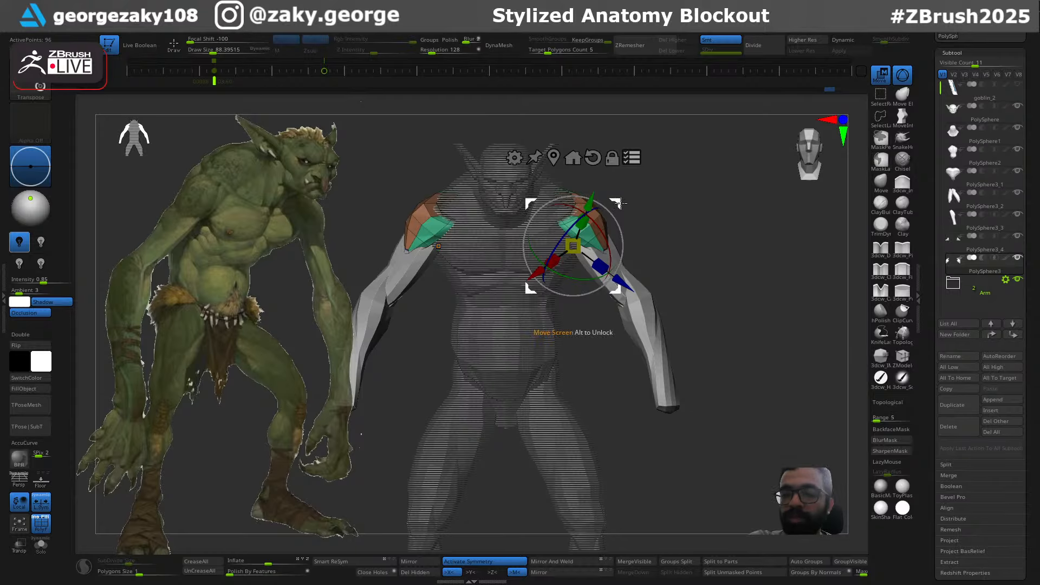
pyautogui.moveTo(621, 204); pyautogui.dragTo(581, 244)
pyautogui.moveTo(618, 203); pyautogui.dragTo(619, 204)
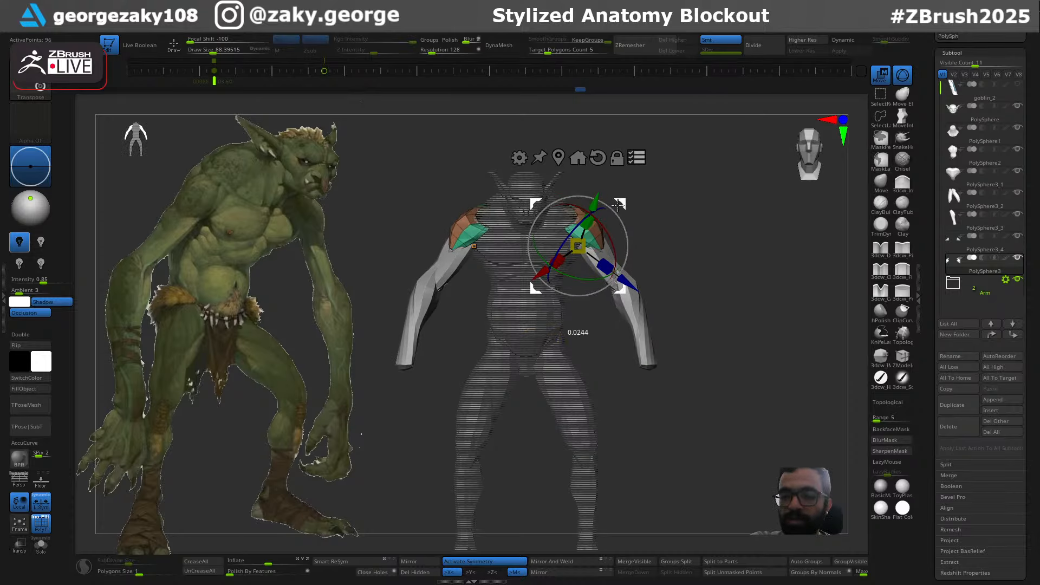
pyautogui.press('q')
pyautogui.moveTo(687, 244)
pyautogui.keyDown('ctrl'); pyautogui.mouseDown(button='right')
pyautogui.moveTo(661, 216)
pyautogui.moveTo(680, 263)
pyautogui.moveTo(668, 260)
pyautogui.moveTo(680, 307)
pyautogui.moveTo(661, 347)
pyautogui.moveTo(639, 316)
pyautogui.mouseUp(button='right'); pyautogui.keyUp('ctrl')
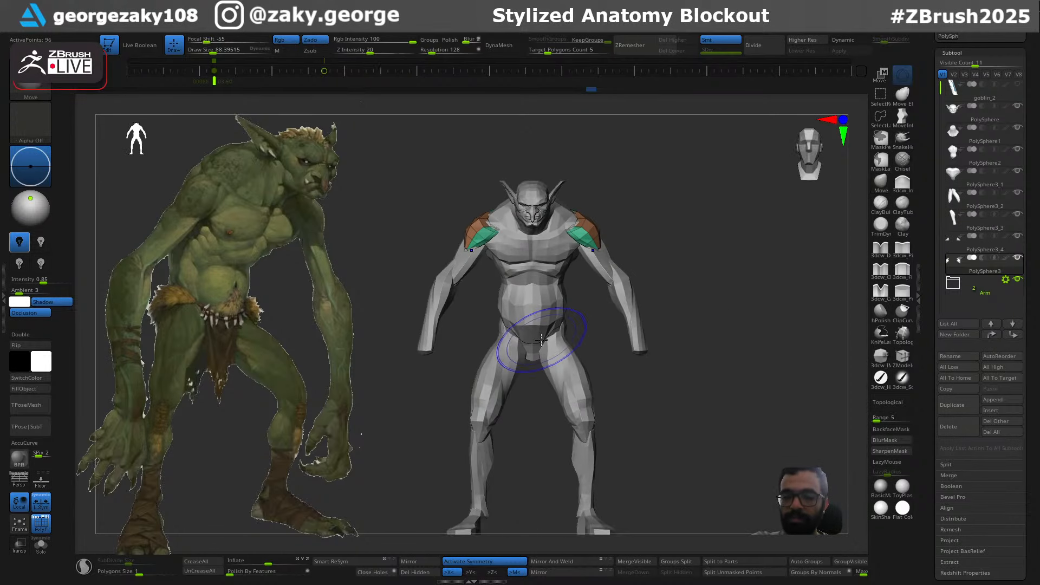
# Save the tool as goblin_3.ztl
pyautogui.moveTo(683, 257); pyautogui.dragTo(669, 276, button='right')
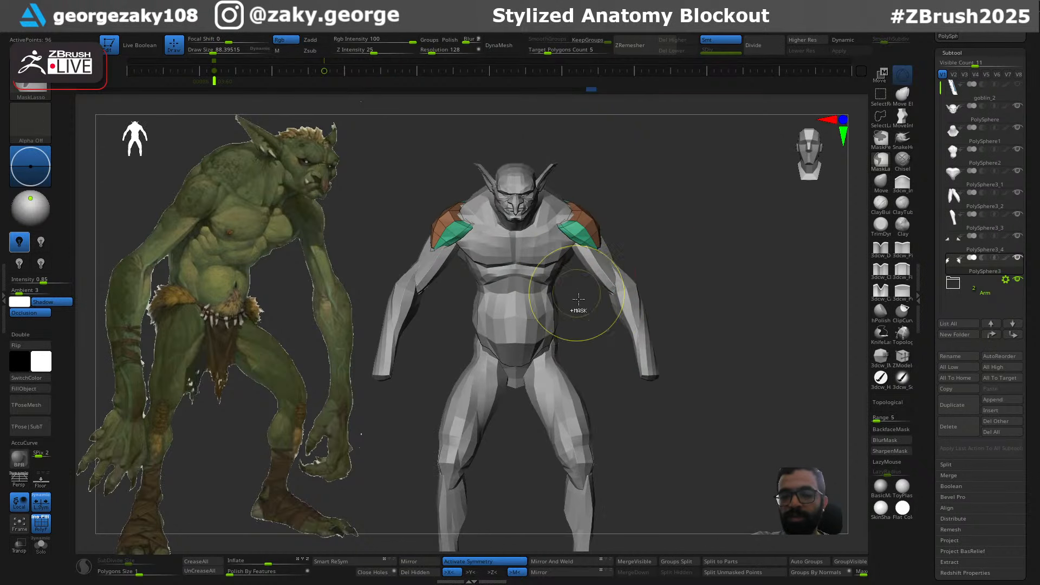
pyautogui.keyDown('alt'); pyautogui.moveTo(709, 323); pyautogui.dragTo(684, 338, button='right'); pyautogui.keyUp('alt')
pyautogui.moveTo(683, 339)
pyautogui.mouseDown(button='right')
pyautogui.moveTo(649, 321)
pyautogui.moveTo(685, 313)
pyautogui.moveTo(687, 276)
pyautogui.moveTo(666, 303)
pyautogui.moveTo(708, 364)
pyautogui.moveTo(679, 329)
pyautogui.moveTo(678, 297)
pyautogui.moveTo(700, 353)
pyautogui.moveTo(684, 325)
pyautogui.mouseUp(button='right')
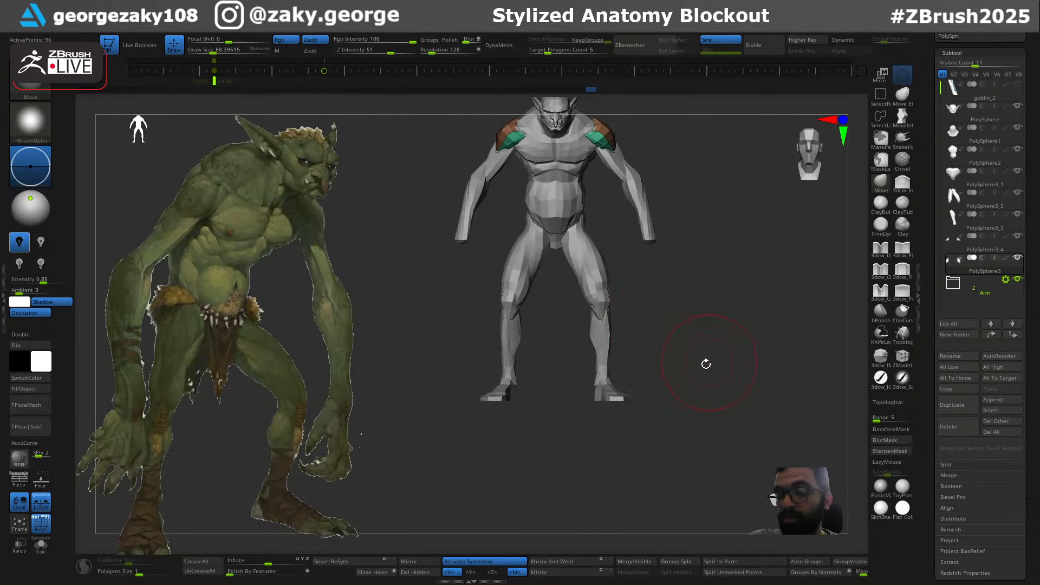
pyautogui.hotkey('ctrl', 's')
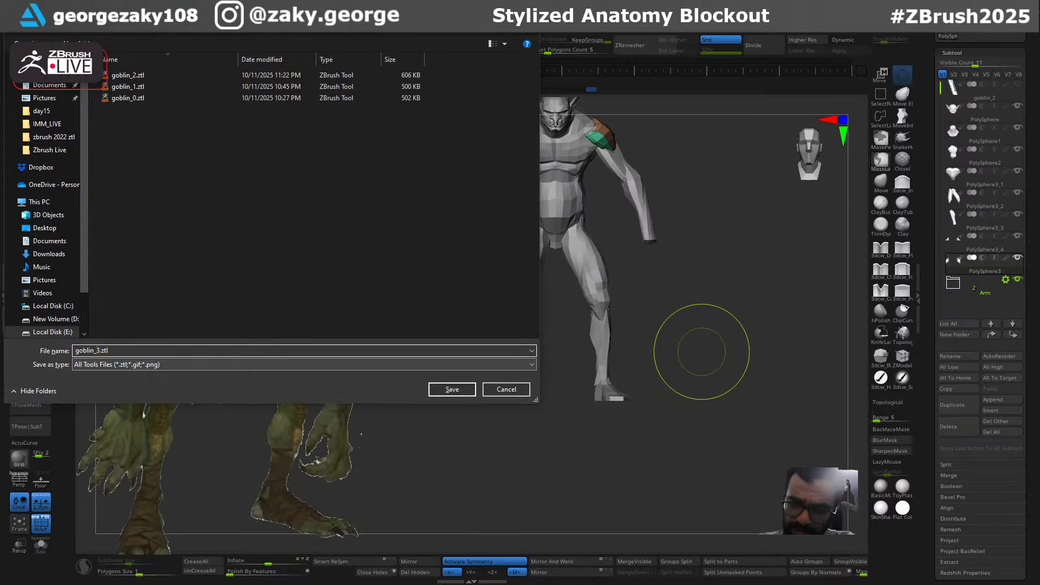
pyautogui.press('Return')
# Select the thighs and reshape their knee ends to fit the lower legs with a smaller Move brush
pyautogui.keyDown('ctrl'); pyautogui.moveTo(630, 367); pyautogui.dragTo(639, 400, button='right'); pyautogui.keyUp('ctrl')
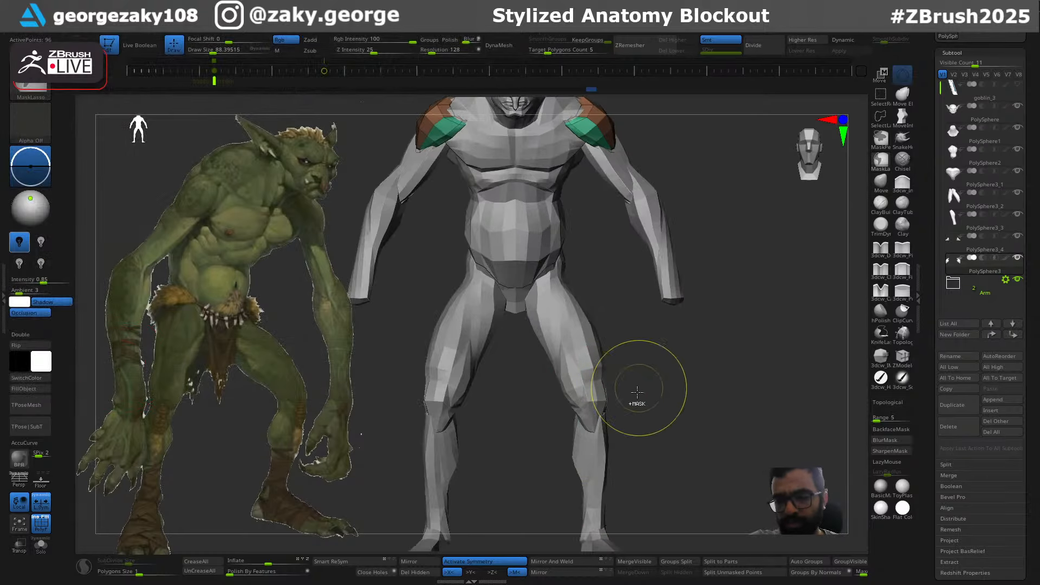
pyautogui.keyDown('alt'); pyautogui.click(591, 347); pyautogui.keyUp('alt')
pyautogui.keyDown('alt'); pyautogui.moveTo(670, 431); pyautogui.dragTo(645, 329, button='right'); pyautogui.keyUp('alt')
pyautogui.keyDown('alt'); pyautogui.click(623, 374); pyautogui.keyUp('alt')
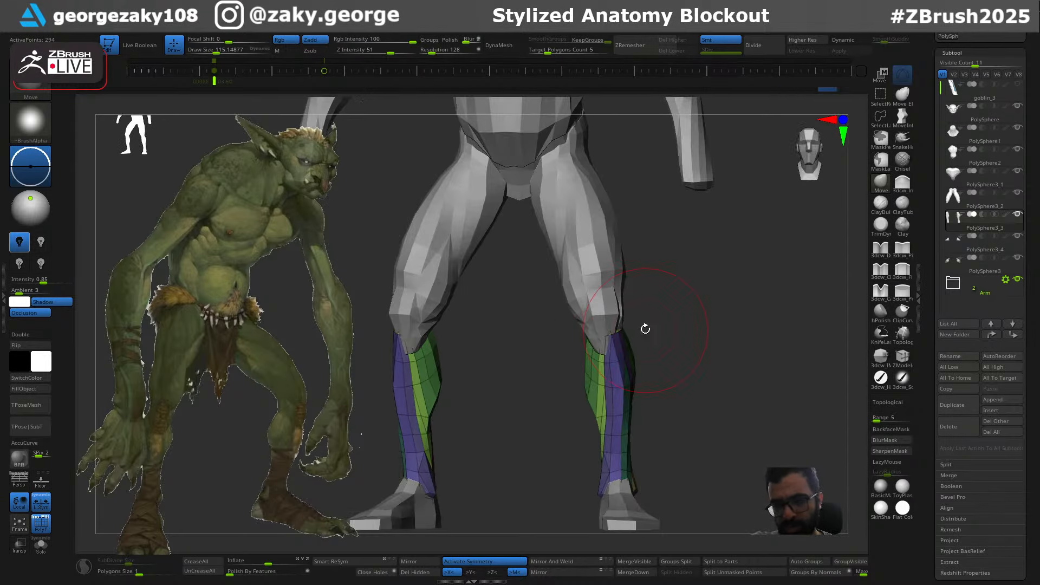
pyautogui.keyDown('alt'); pyautogui.click(601, 345); pyautogui.keyUp('alt')
pyautogui.press('s')
pyautogui.moveTo(599, 345); pyautogui.dragTo(595, 346)
pyautogui.moveTo(645, 323); pyautogui.dragTo(657, 324, button='right')
pyautogui.press('s')
pyautogui.moveTo(575, 332); pyautogui.dragTo(579, 332)
pyautogui.moveTo(646, 293); pyautogui.dragTo(655, 292, button='right')
pyautogui.moveTo(576, 327); pyautogui.dragTo(572, 320)
pyautogui.moveTo(648, 297); pyautogui.dragTo(708, 303, button='right')
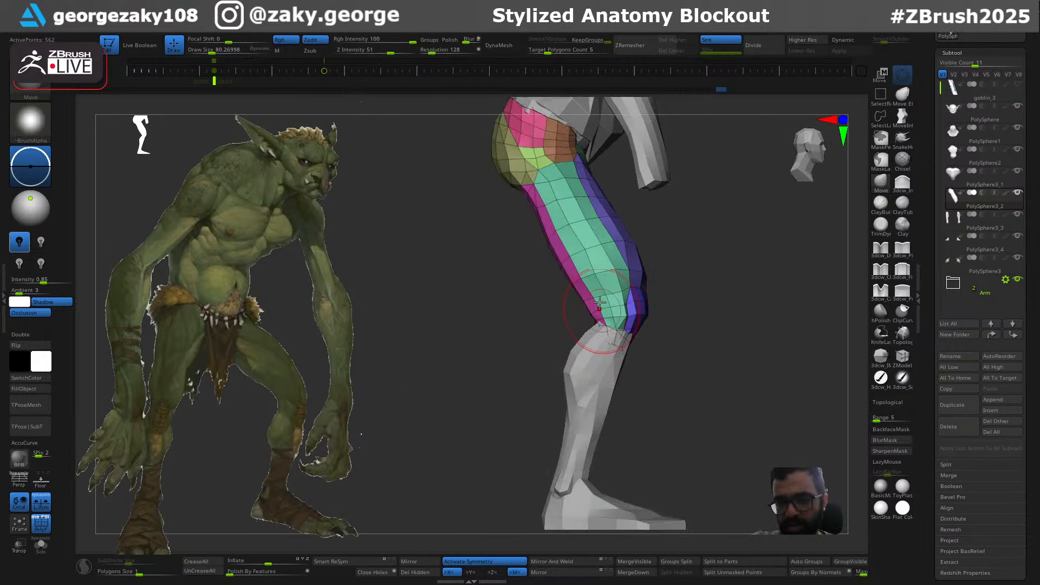
# Select the lower legs and adjust the back of the calves in side view with a larger Move brush
pyautogui.keyDown('ctrl'); pyautogui.moveTo(634, 370); pyautogui.dragTo(597, 373, button='right'); pyautogui.keyUp('ctrl')
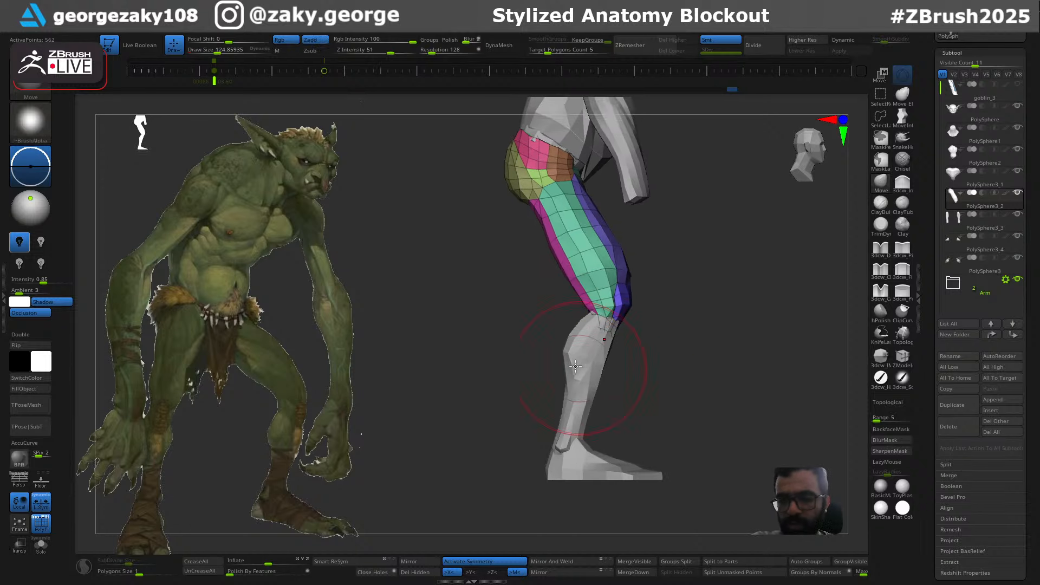
pyautogui.keyDown('alt'); pyautogui.click(578, 355); pyautogui.keyUp('alt')
pyautogui.press('s')
pyautogui.moveTo(571, 352); pyautogui.dragTo(575, 352)
# Hide the Arm folder and make the shoulders the active subtool
pyautogui.moveTo(702, 352)
pyautogui.mouseDown(button='right')
pyautogui.moveTo(666, 368)
pyautogui.moveTo(754, 271)
pyautogui.moveTo(693, 338)
pyautogui.moveTo(705, 341)
pyautogui.moveTo(682, 352)
pyautogui.moveTo(652, 296)
pyautogui.moveTo(641, 309)
pyautogui.moveTo(592, 311)
pyautogui.moveTo(672, 290)
pyautogui.moveTo(648, 304)
pyautogui.moveTo(668, 310)
pyautogui.moveTo(642, 319)
pyautogui.mouseUp(button='right')
pyautogui.click(1018, 279)
pyautogui.keyDown('alt'); pyautogui.click(573, 248); pyautogui.keyUp('alt')
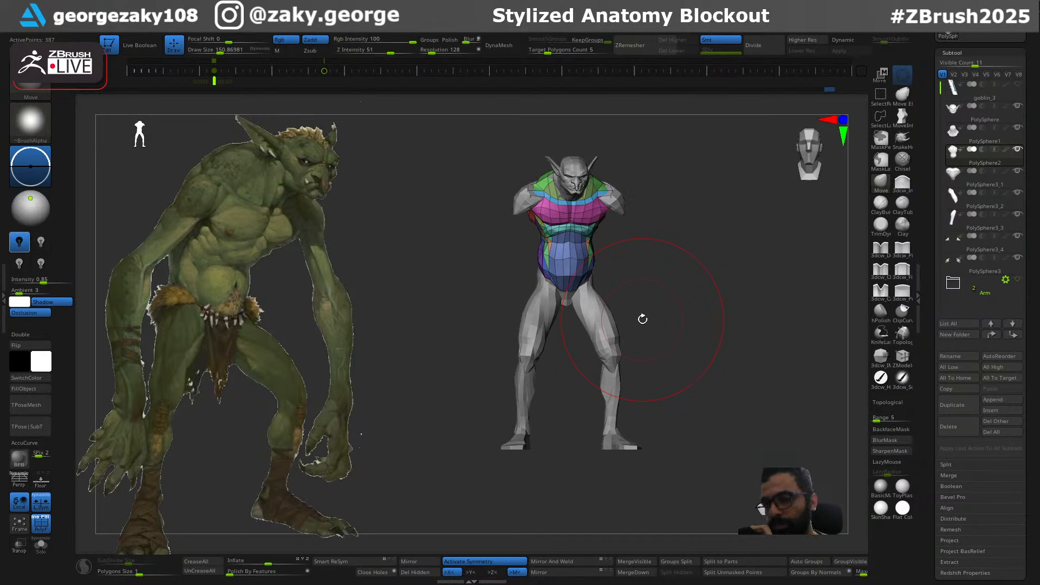
pyautogui.keyDown('alt'); pyautogui.click(617, 198); pyautogui.keyUp('alt')
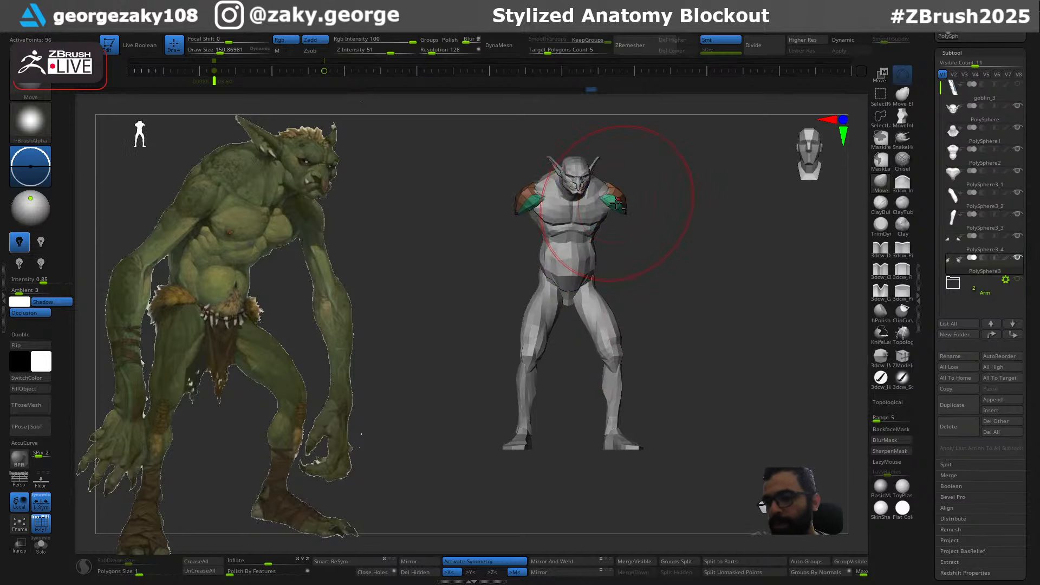
pyautogui.moveTo(984, 269)
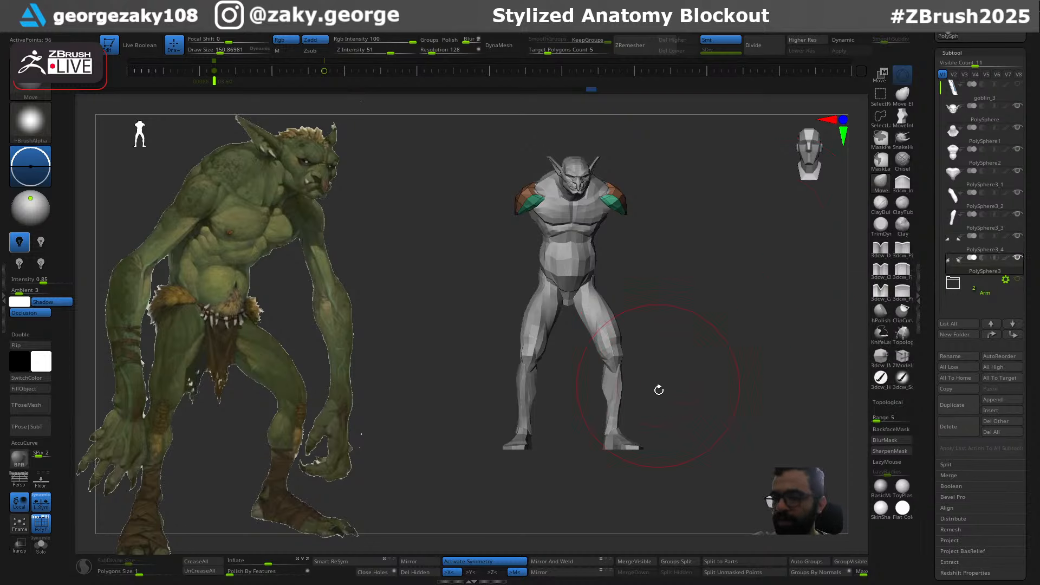
pyautogui.moveTo(1020, 281)
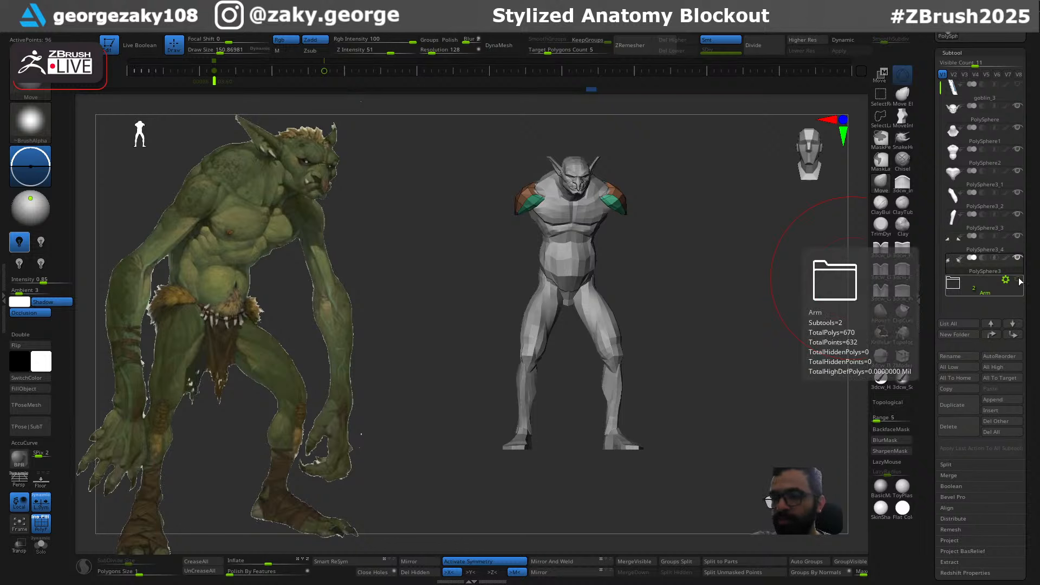
pyautogui.moveTo(590, 390); pyautogui.dragTo(535, 394)
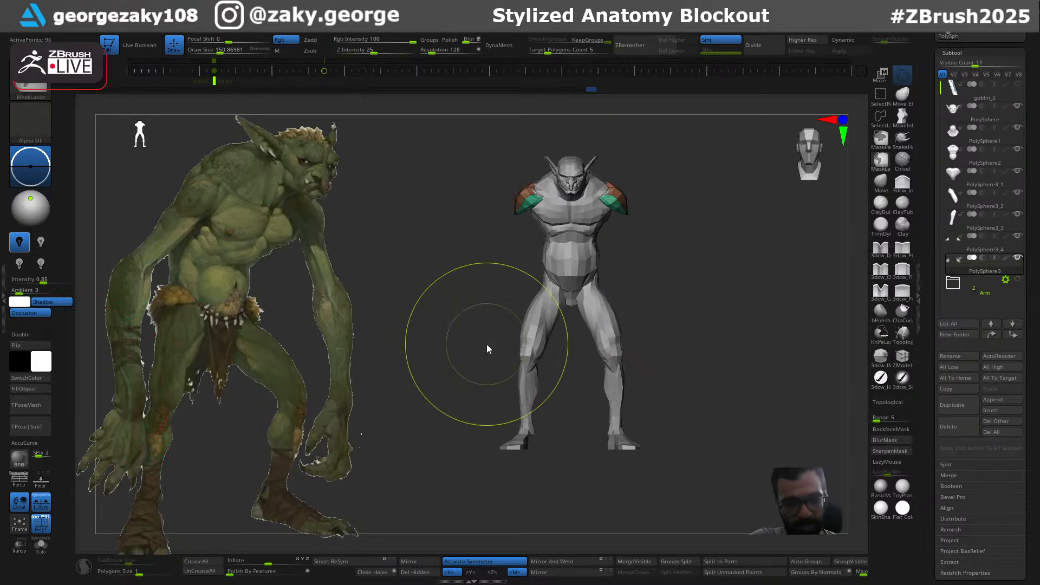
# Save the tool as a new version with the number 4 in the goblin file name
pyautogui.hotkey('ctrl', 's')
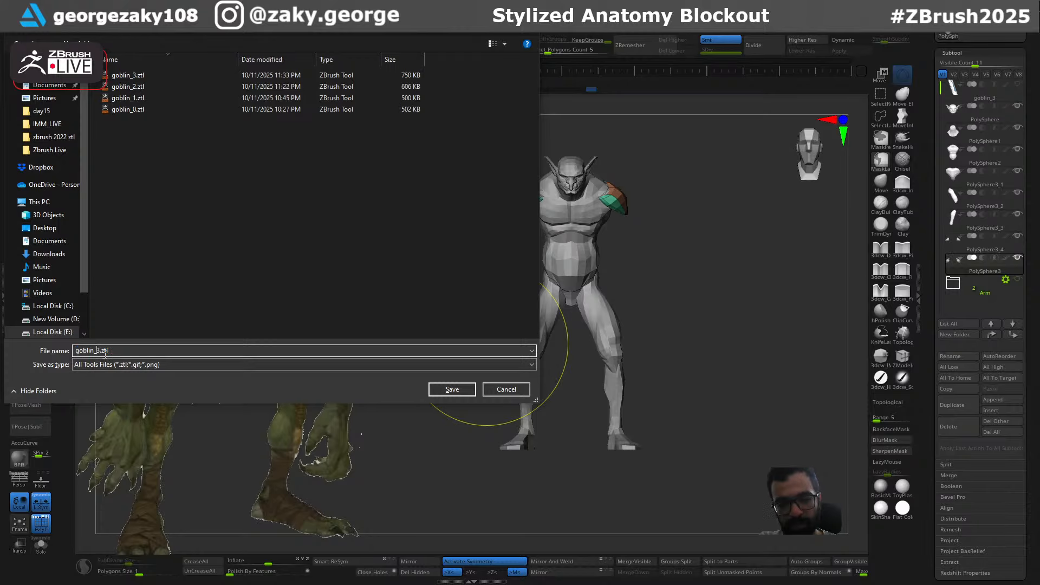
pyautogui.write('4')
pyautogui.press('Return')
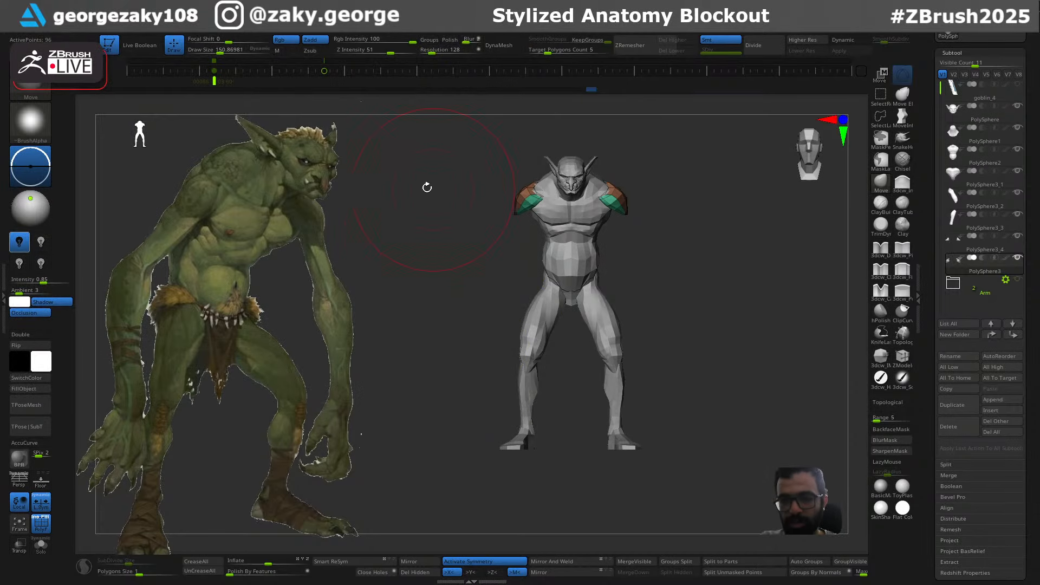
# Create a Transpose Master mesh of the whole goblin and check it from the stored timeline views
pyautogui.click(42, 412)
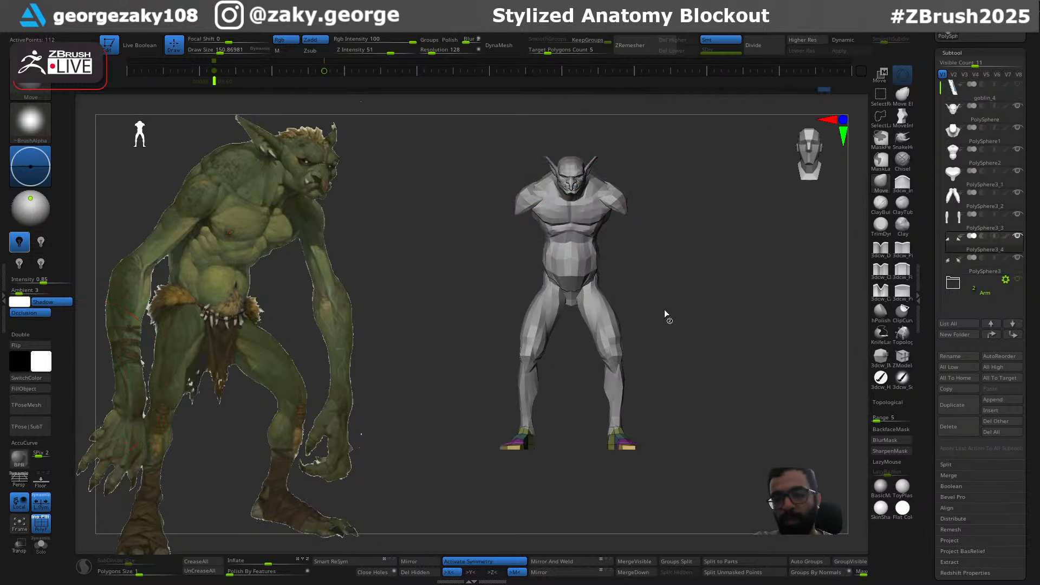
pyautogui.moveTo(693, 256); pyautogui.dragTo(690, 292, button='right')
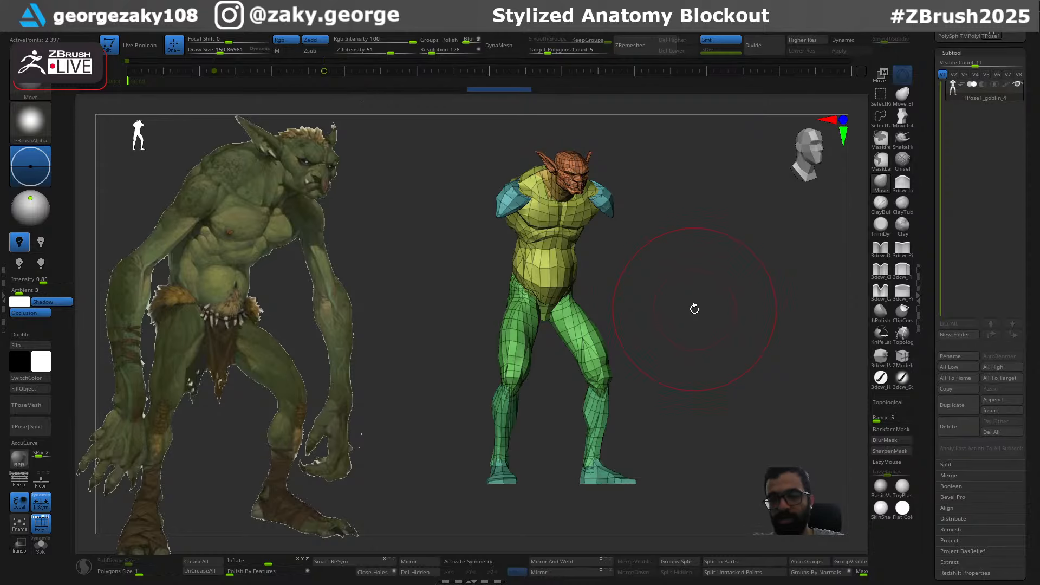
pyautogui.press('Right')
pyautogui.press('Right')
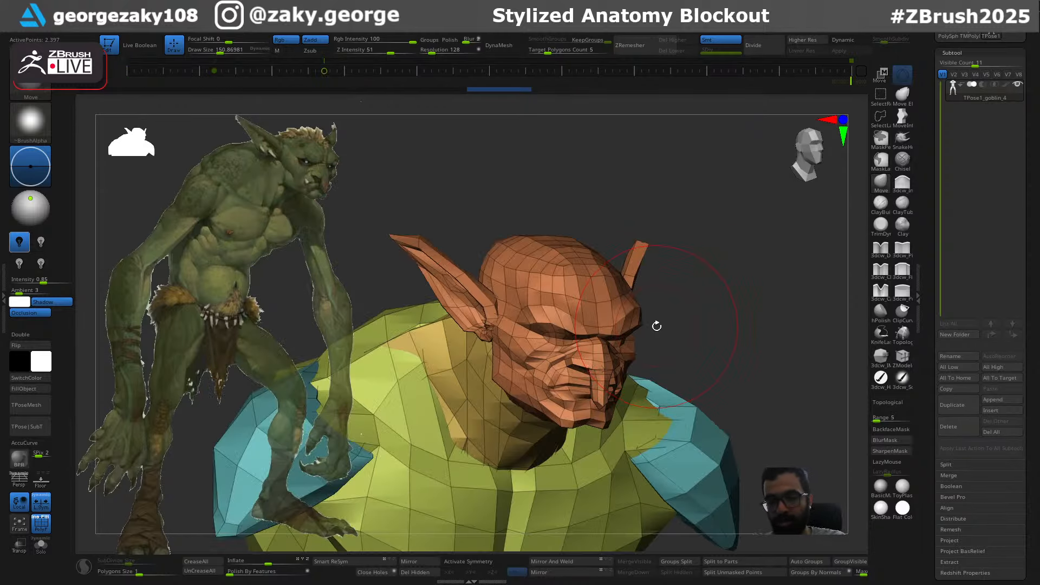
pyautogui.press('Left')
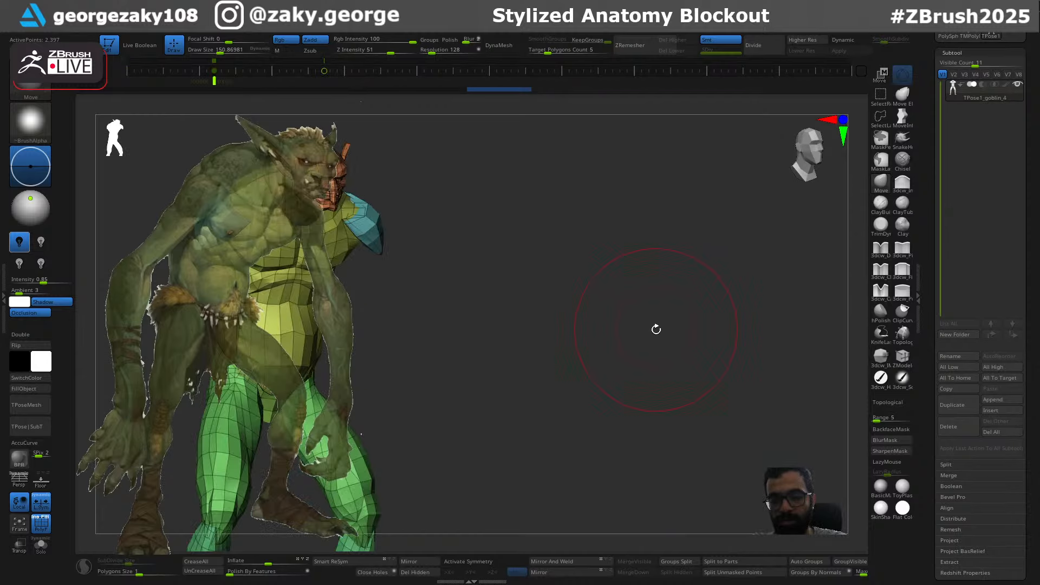
# Turn on perspective and align the goblin mesh so its legs overlay those in the reference illustration
pyautogui.moveTo(500, 398)
pyautogui.mouseDown()
pyautogui.moveTo(492, 348)
pyautogui.moveTo(517, 357)
pyautogui.mouseUp()
pyautogui.keyDown('ctrl'); pyautogui.moveTo(516, 350); pyautogui.dragTo(551, 342, button='right'); pyautogui.keyUp('ctrl')
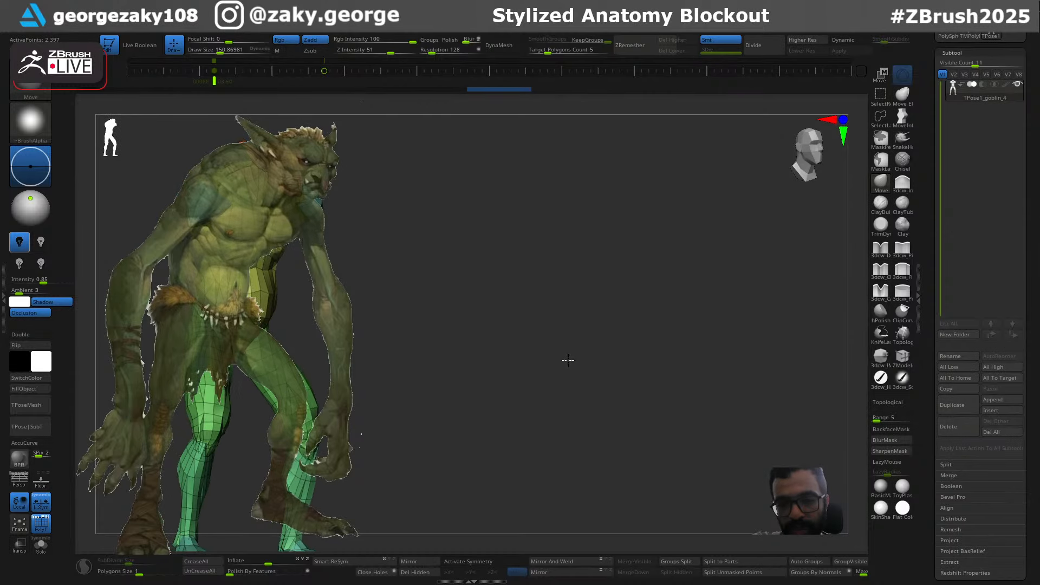
pyautogui.moveTo(567, 360)
pyautogui.mouseDown(button='right')
pyautogui.moveTo(545, 335)
pyautogui.moveTo(550, 354)
pyautogui.mouseUp(button='right')
pyautogui.moveTo(504, 314)
pyautogui.keyDown('alt'); pyautogui.mouseDown(button='right')
pyautogui.moveTo(521, 333)
pyautogui.moveTo(515, 325)
pyautogui.moveTo(547, 322)
pyautogui.moveTo(508, 332)
pyautogui.mouseUp(button='right'); pyautogui.keyUp('alt')
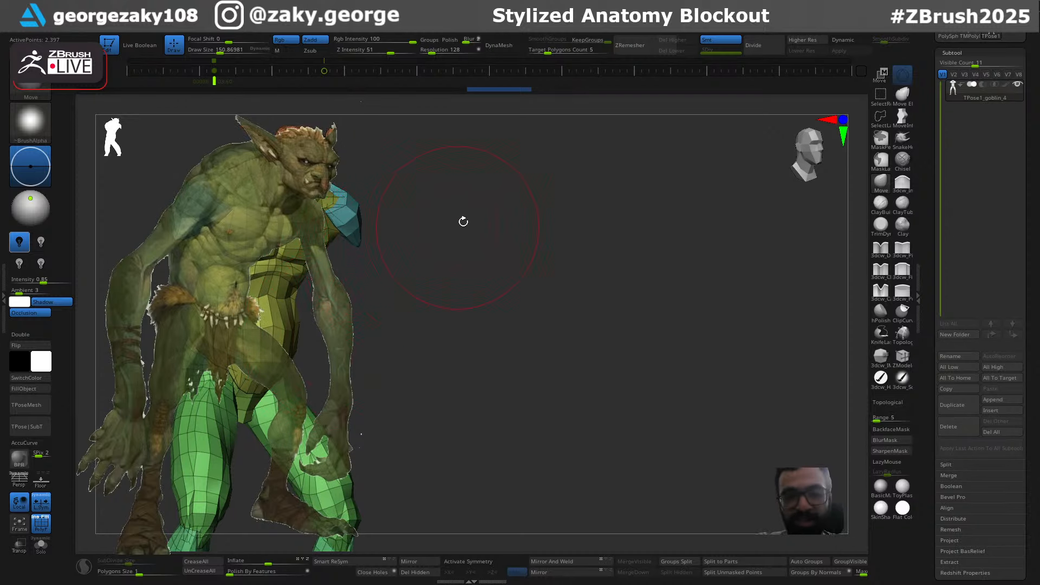
pyautogui.moveTo(462, 221)
pyautogui.mouseDown(button='right')
pyautogui.moveTo(487, 239)
pyautogui.moveTo(447, 258)
pyautogui.moveTo(470, 303)
pyautogui.moveTo(436, 271)
pyautogui.moveTo(531, 337)
pyautogui.moveTo(511, 325)
pyautogui.mouseUp(button='right')
pyautogui.click(21, 484)
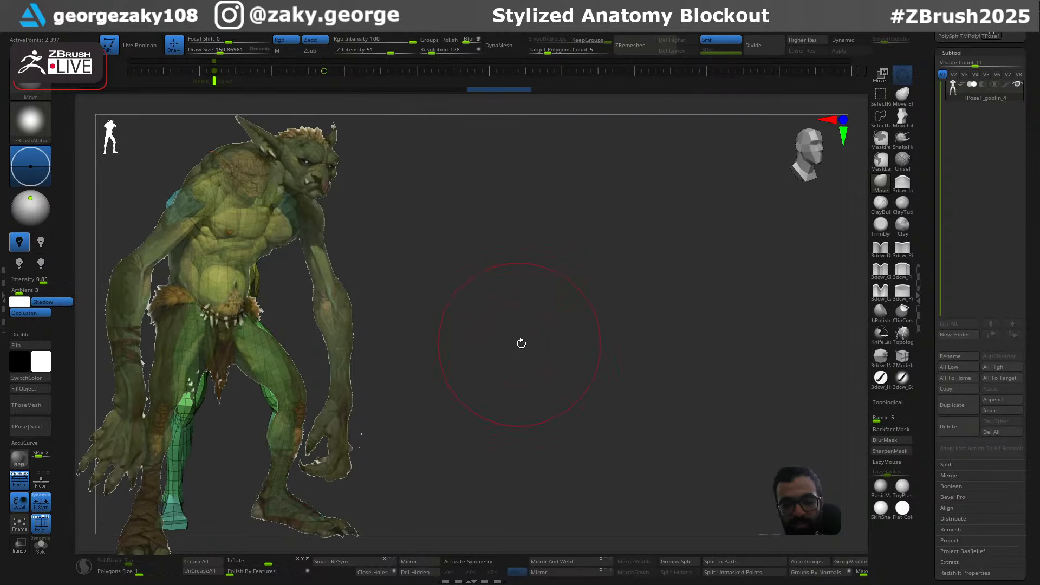
pyautogui.moveTo(521, 344); pyautogui.dragTo(524, 355, button='right')
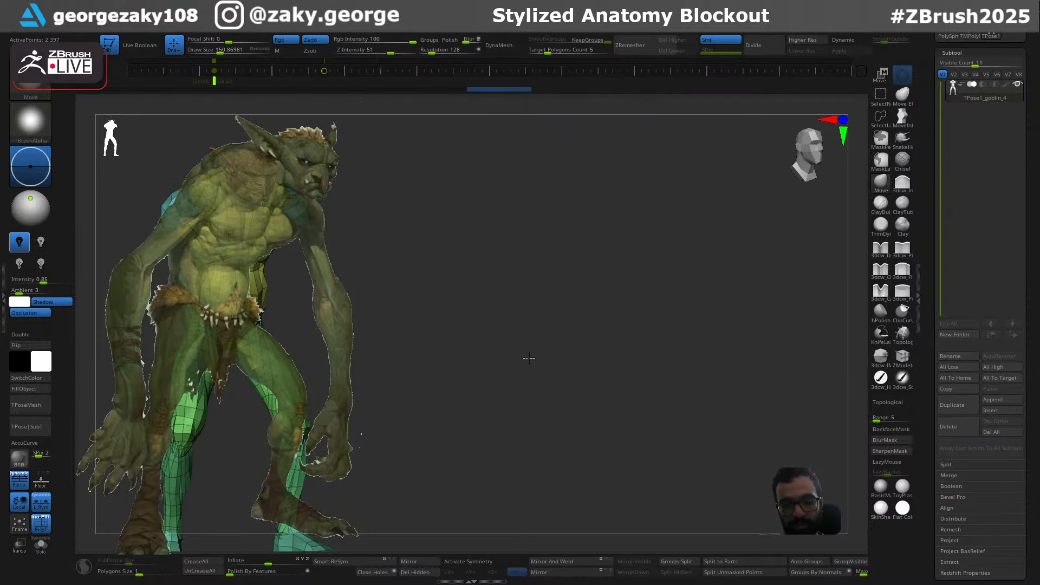
pyautogui.moveTo(514, 344)
pyautogui.mouseDown(button='right')
pyautogui.moveTo(520, 310)
pyautogui.moveTo(525, 322)
pyautogui.moveTo(543, 314)
pyautogui.mouseUp(button='right')
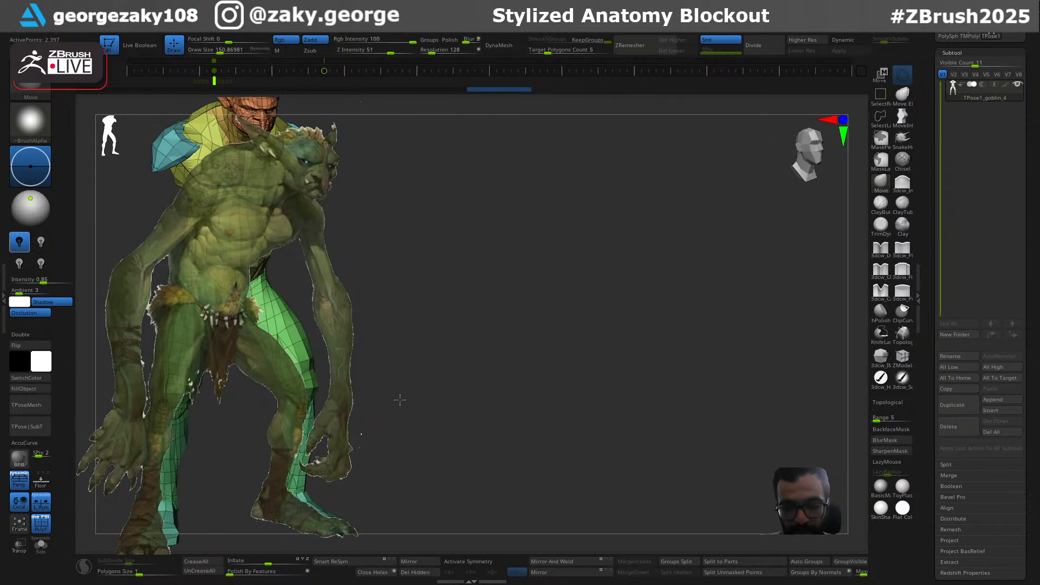
pyautogui.moveTo(417, 381); pyautogui.dragTo(412, 382)
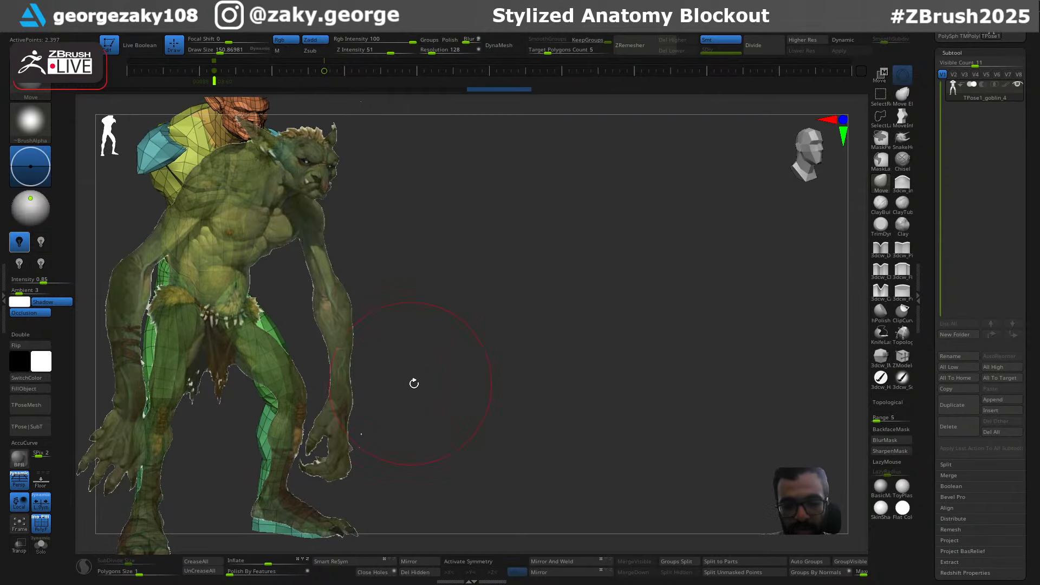
# Turn on X symmetry and adjust the knees toward the reference outline with a Move brush of about 223
pyautogui.press(']')
pyautogui.press(']')
pyautogui.press(']')
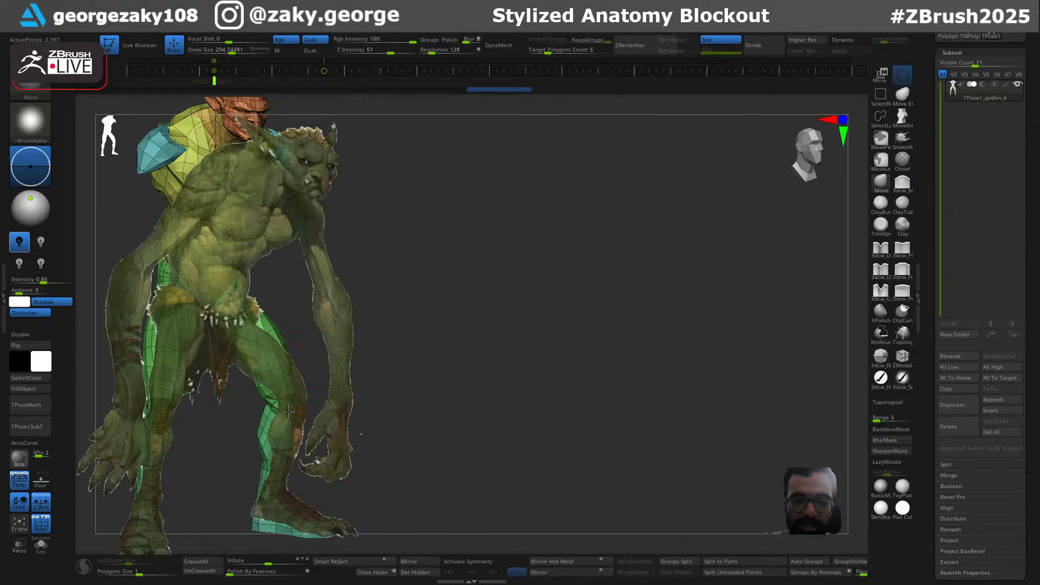
pyautogui.press('[')
pyautogui.press('[')
pyautogui.press('x')
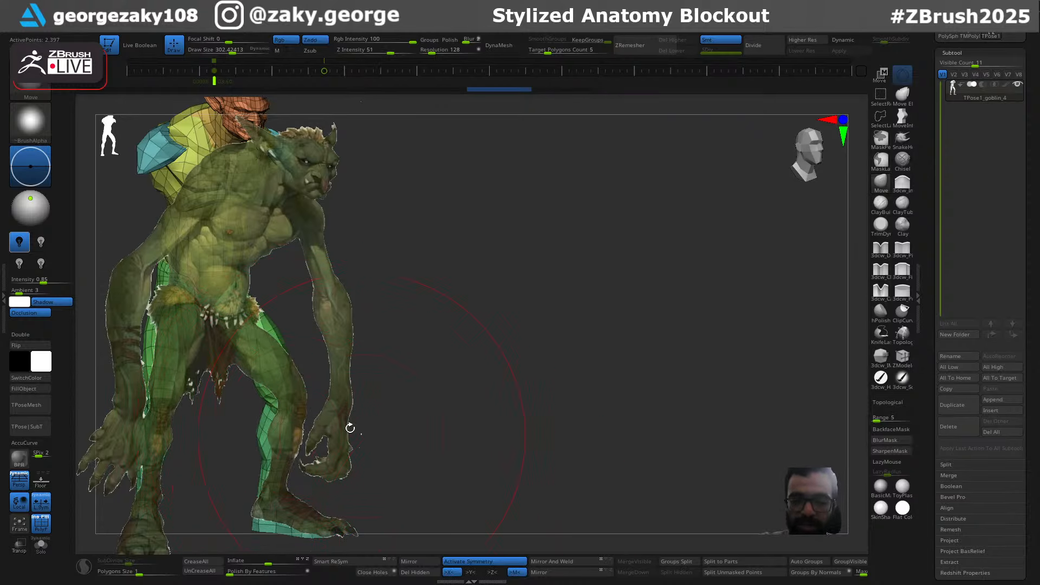
pyautogui.press('[')
pyautogui.press('[')
pyautogui.moveTo(281, 401)
pyautogui.mouseDown()
pyautogui.moveTo(312, 404)
pyautogui.moveTo(303, 407)
pyautogui.mouseUp()
pyautogui.press('s')
pyautogui.hotkey('ctrl', 'z')
pyautogui.press('s')
pyautogui.hotkey('ctrl', 'z')
pyautogui.keyDown('alt'); pyautogui.moveTo(423, 363); pyautogui.dragTo(428, 367); pyautogui.keyUp('alt')
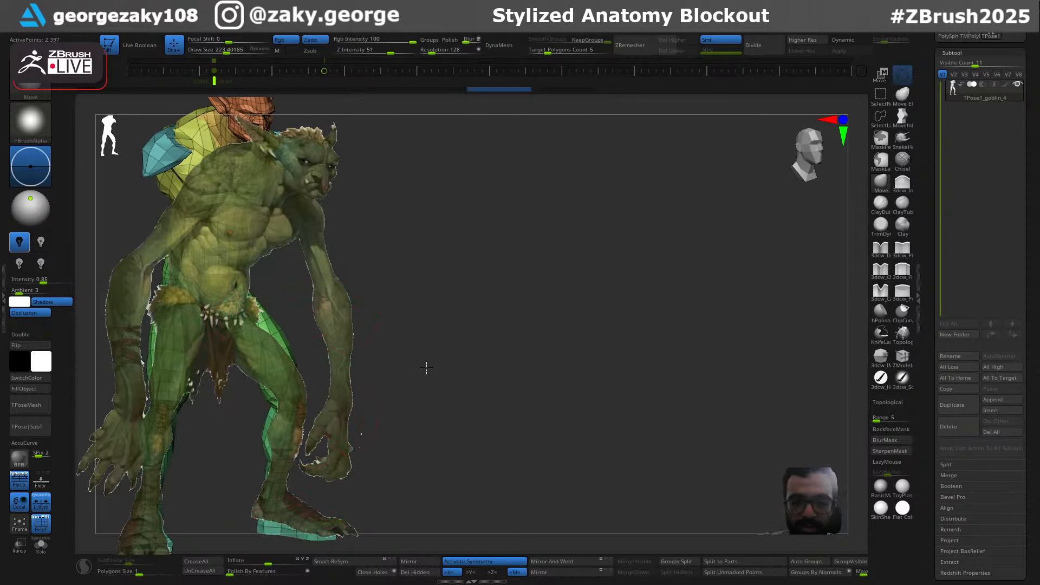
# Pull the thighs and knees outward to the reference contour, starting with a Move brush of about 310
pyautogui.press('s')
pyautogui.moveTo(358, 363); pyautogui.dragTo(365, 364)
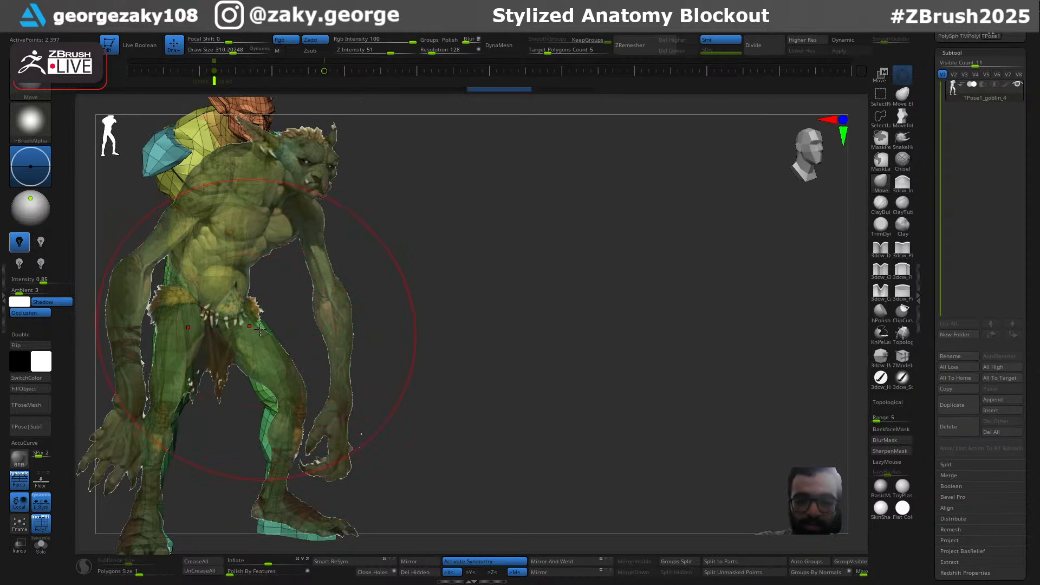
pyautogui.moveTo(260, 329); pyautogui.dragTo(278, 329)
pyautogui.press('s')
pyautogui.moveTo(273, 327); pyautogui.dragTo(275, 335)
pyautogui.press('s')
pyautogui.moveTo(297, 406)
pyautogui.mouseDown()
pyautogui.moveTo(310, 423)
pyautogui.moveTo(289, 435)
pyautogui.mouseUp()
pyautogui.press('s')
pyautogui.moveTo(301, 480); pyautogui.dragTo(304, 480)
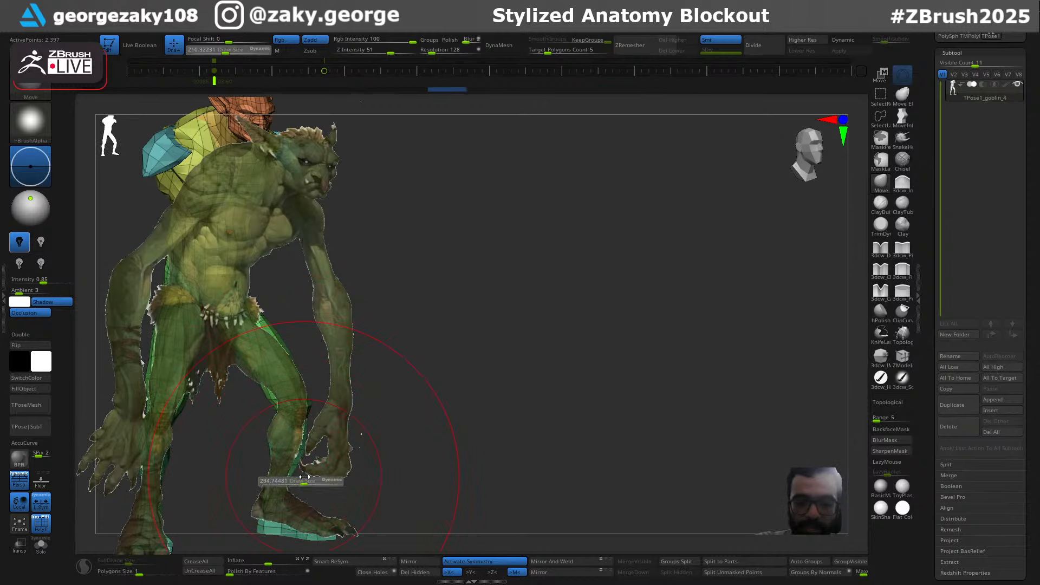
# Reposition the feet and ankles to match the reference foot with a larger Move brush of about 367
pyautogui.moveTo(274, 524)
pyautogui.mouseDown()
pyautogui.moveTo(269, 508)
pyautogui.moveTo(283, 518)
pyautogui.moveTo(267, 507)
pyautogui.mouseUp()
pyautogui.hotkey('ctrl', 'z')
pyautogui.press('s')
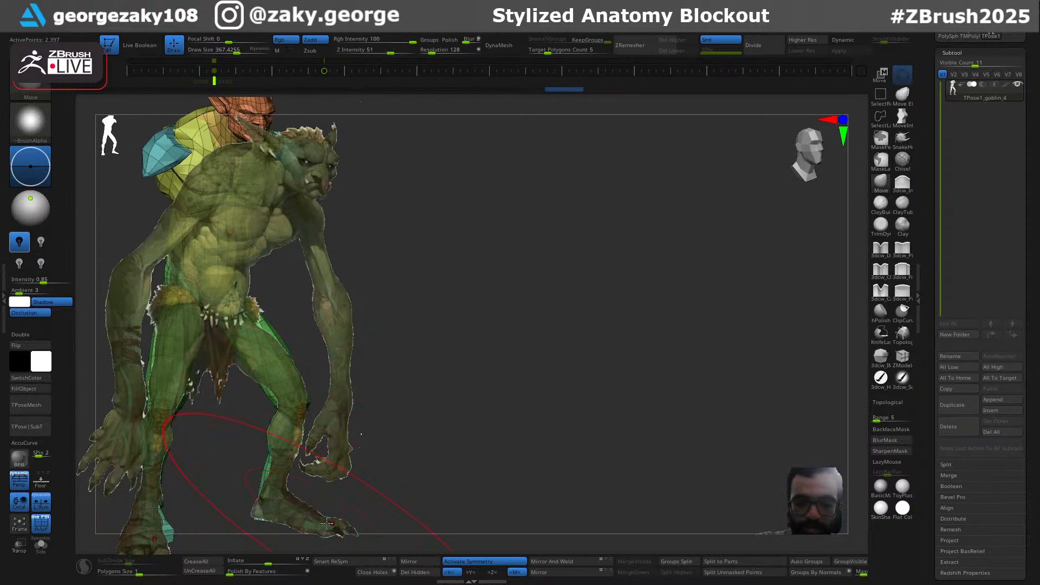
pyautogui.moveTo(330, 526); pyautogui.dragTo(325, 526)
pyautogui.press('s')
pyautogui.moveTo(271, 474); pyautogui.dragTo(261, 474)
# Shift the lower legs to fit the reference calves, undoing unwanted strokes and varying the Move brush size
pyautogui.moveTo(276, 473)
pyautogui.mouseDown()
pyautogui.moveTo(292, 476)
pyautogui.moveTo(273, 445)
pyautogui.mouseUp()
pyautogui.hotkey('ctrl', 'z')
pyautogui.press('s')
pyautogui.moveTo(273, 444)
pyautogui.mouseDown()
pyautogui.moveTo(278, 393)
pyautogui.moveTo(304, 399)
pyautogui.moveTo(287, 464)
pyautogui.mouseUp()
pyautogui.hotkey('ctrl', 'z')
pyautogui.press('s')
pyautogui.hotkey('ctrl', 'z')
pyautogui.press('s')
pyautogui.press('s')
pyautogui.hotkey('ctrl', 'z')
pyautogui.hotkey('ctrl', 'z')
pyautogui.press('s')
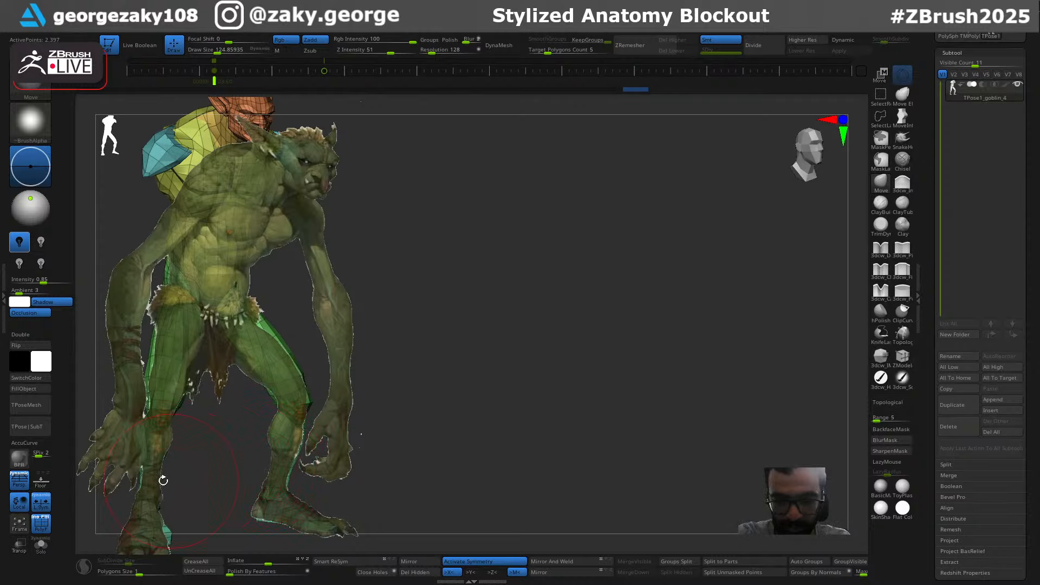
# Adjust the outer contour of the thighs to the reference with a Move brush of about 151 to 168
pyautogui.press('s')
pyautogui.moveTo(164, 421); pyautogui.dragTo(169, 422)
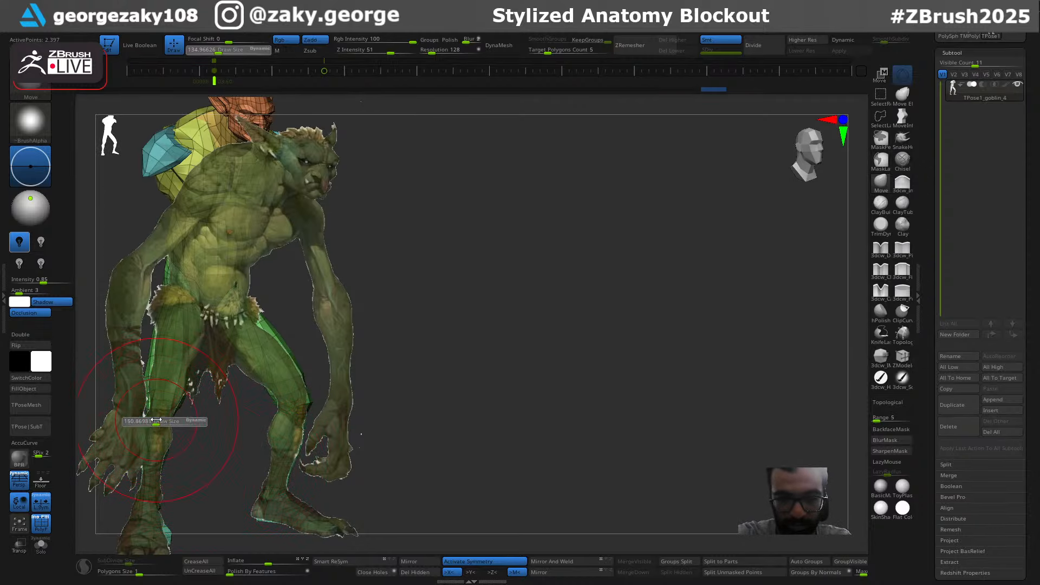
pyautogui.moveTo(149, 357); pyautogui.dragTo(169, 346)
pyautogui.hotkey('ctrl', 'z')
pyautogui.press(']')
pyautogui.hotkey('ctrl', 'z')
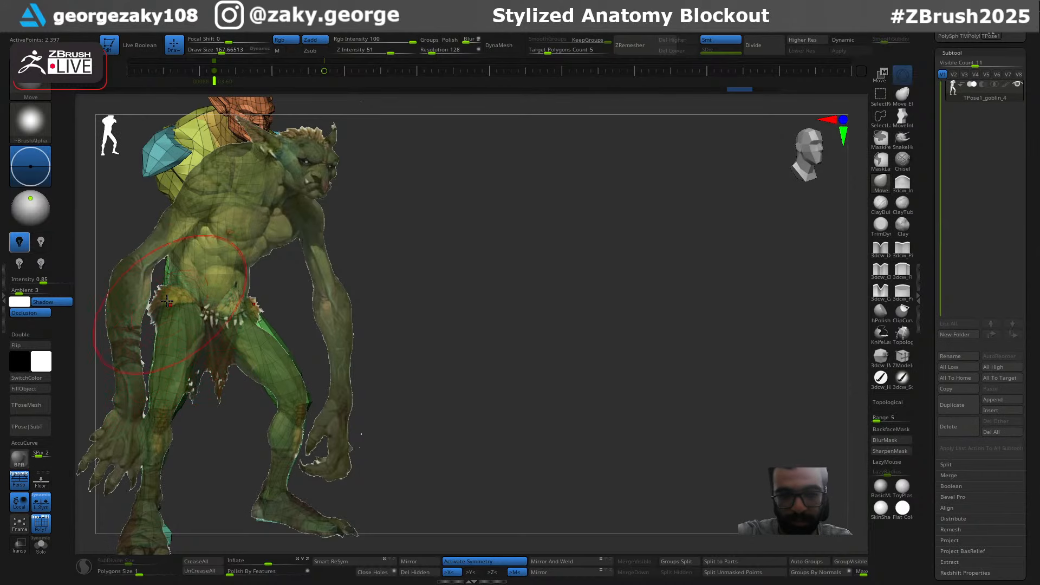
pyautogui.moveTo(167, 301); pyautogui.dragTo(172, 301)
# Refine the upper thighs near the hips against the reference with a larger Move brush, undoing unwanted strokes
pyautogui.moveTo(271, 330); pyautogui.dragTo(256, 320)
pyautogui.hotkey('ctrl', 'z')
pyautogui.press('s')
pyautogui.press('s')
pyautogui.moveTo(237, 313)
pyautogui.mouseDown()
pyautogui.moveTo(226, 311)
pyautogui.moveTo(252, 321)
pyautogui.mouseUp()
pyautogui.press('s')
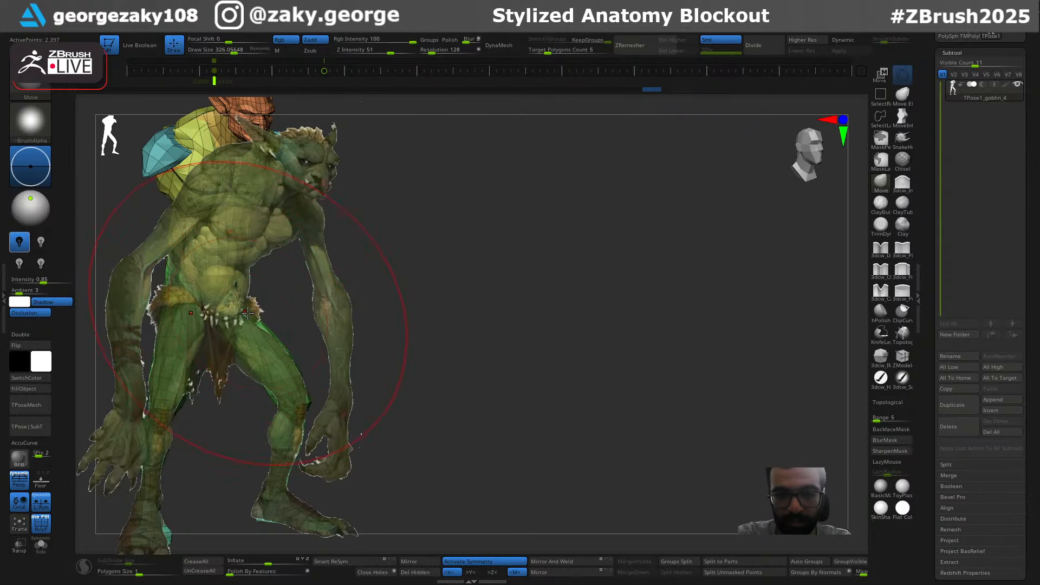
pyautogui.hotkey('ctrl', 'z')
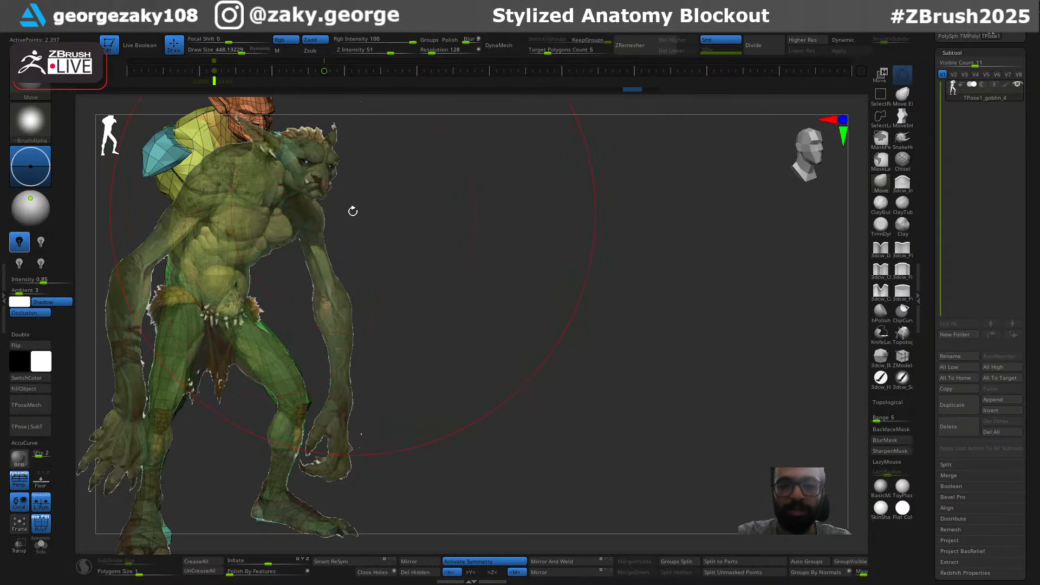
pyautogui.press('s')
pyautogui.moveTo(310, 426); pyautogui.dragTo(301, 426)
pyautogui.moveTo(305, 440); pyautogui.dragTo(301, 443)
pyautogui.hotkey('ctrl', 'z')
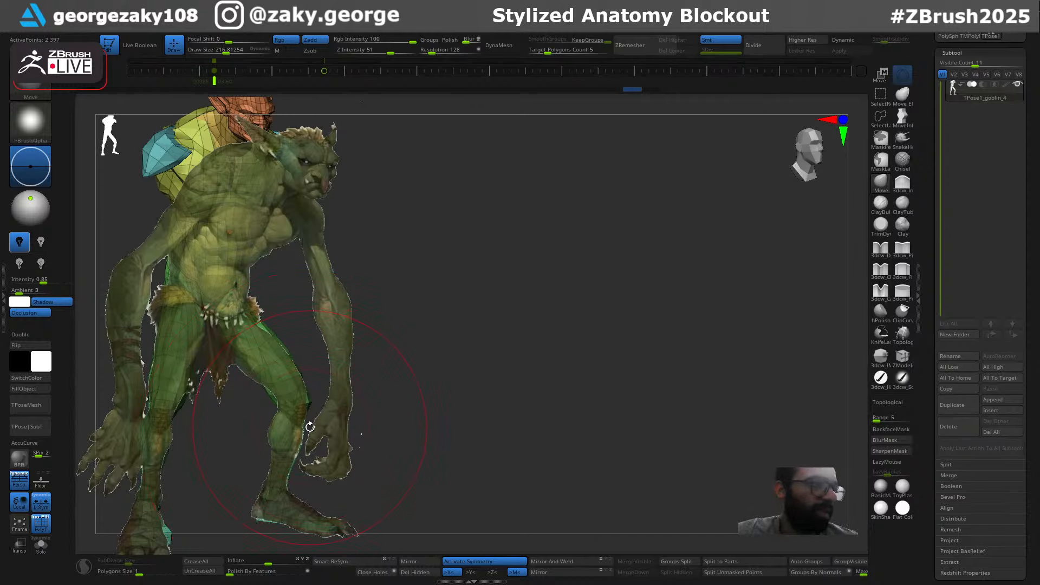
# Store the reference overlay view on the timeline and place the mesh beside the illustration for comparison
pyautogui.press('s')
pyautogui.moveTo(342, 279); pyautogui.dragTo(349, 279)
pyautogui.press('s')
pyautogui.moveTo(304, 136); pyautogui.dragTo(301, 135)
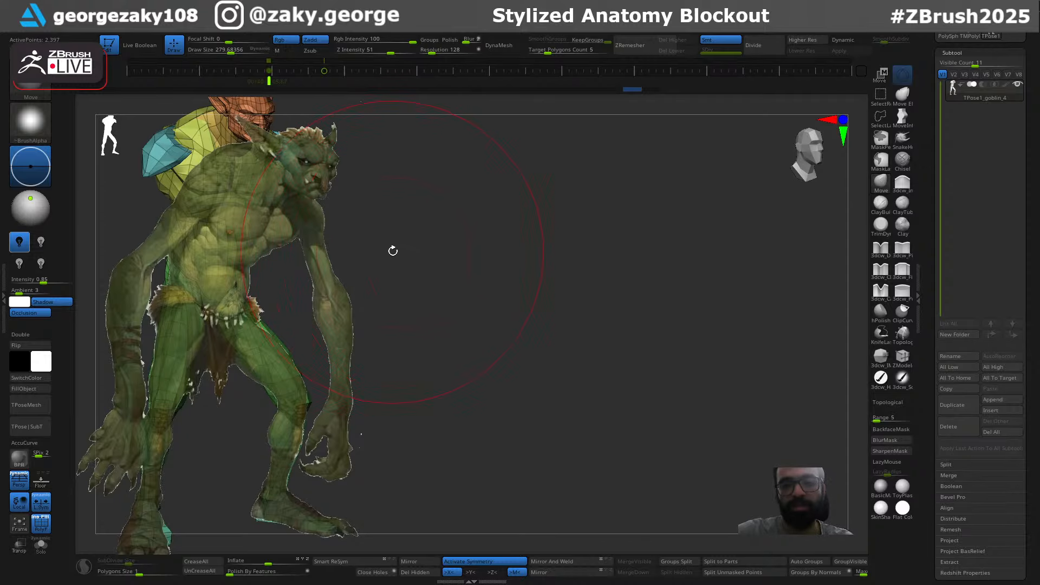
pyautogui.moveTo(383, 236)
pyautogui.keyDown('alt'); pyautogui.mouseDown(button='right')
pyautogui.moveTo(627, 283)
pyautogui.moveTo(632, 313)
pyautogui.moveTo(687, 269)
pyautogui.moveTo(683, 278)
pyautogui.mouseUp(button='right'); pyautogui.keyUp('alt')
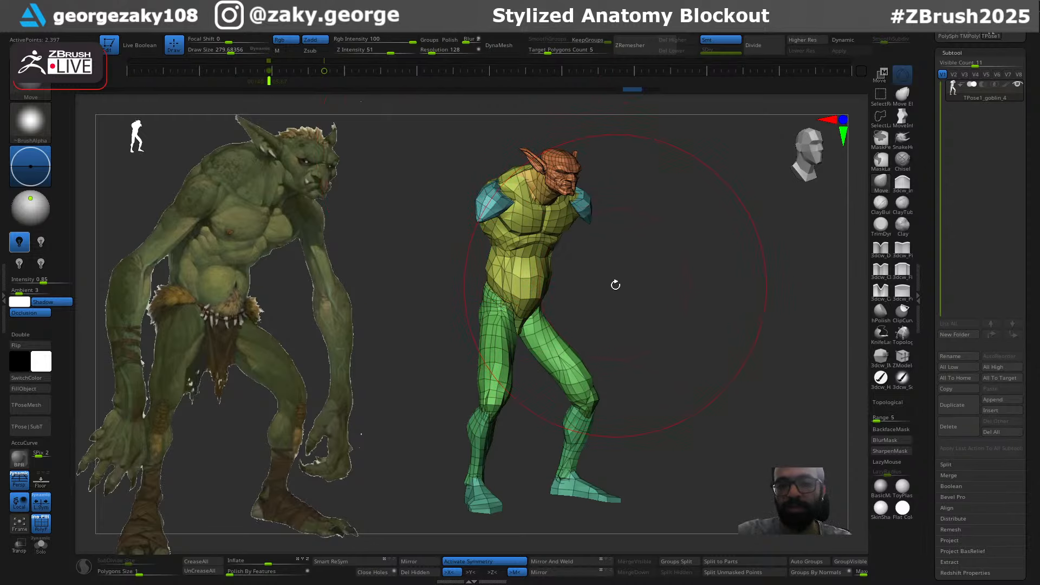
pyautogui.press('Right')
pyautogui.press('Left')
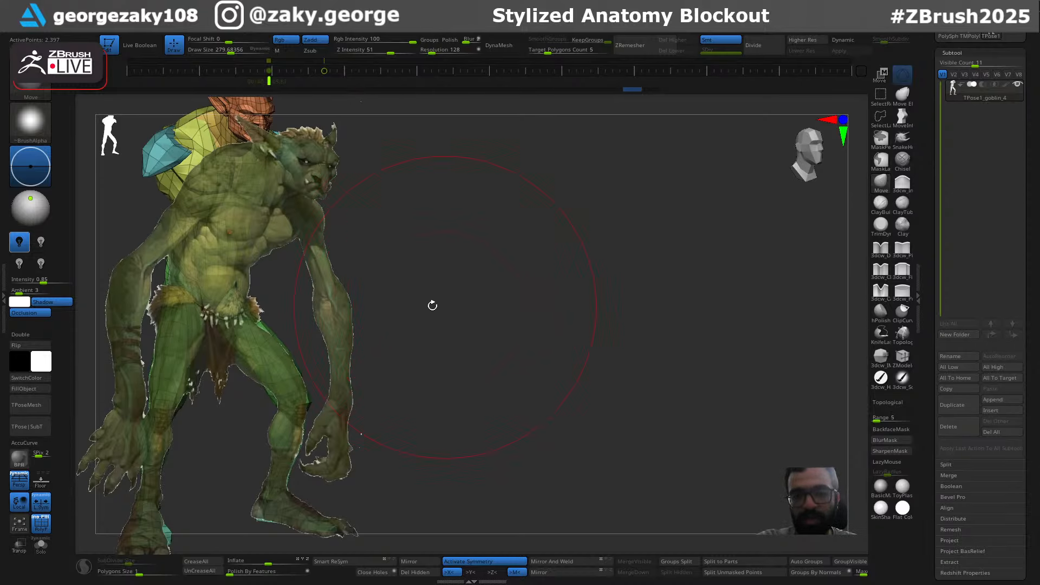
pyautogui.keyDown('alt'); pyautogui.moveTo(273, 299); pyautogui.dragTo(601, 302); pyautogui.keyUp('alt')
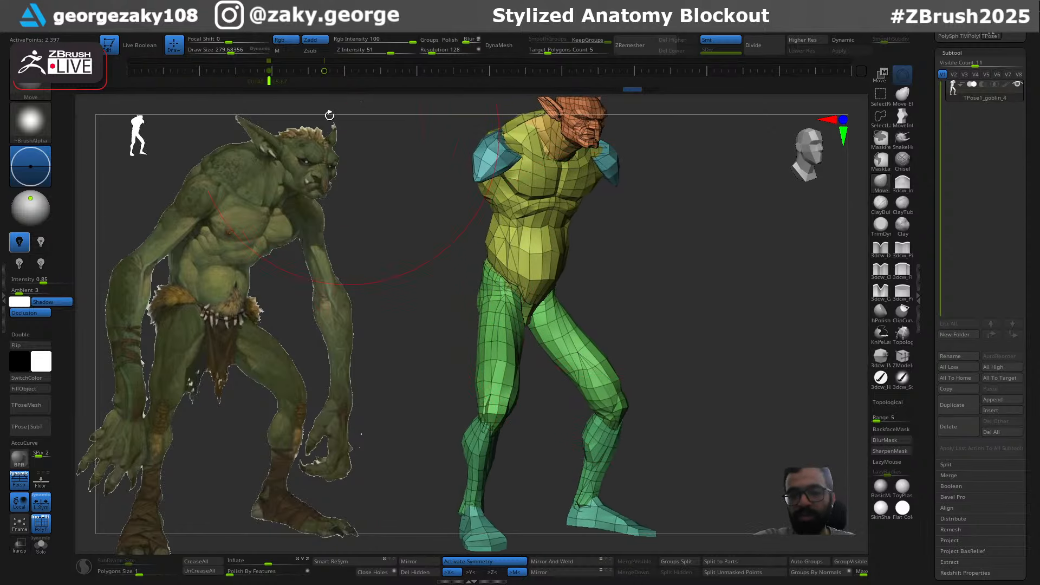
# Store the side-by-side view as another timeline keyframe and flip between it and the overlay view
pyautogui.click(355, 71)
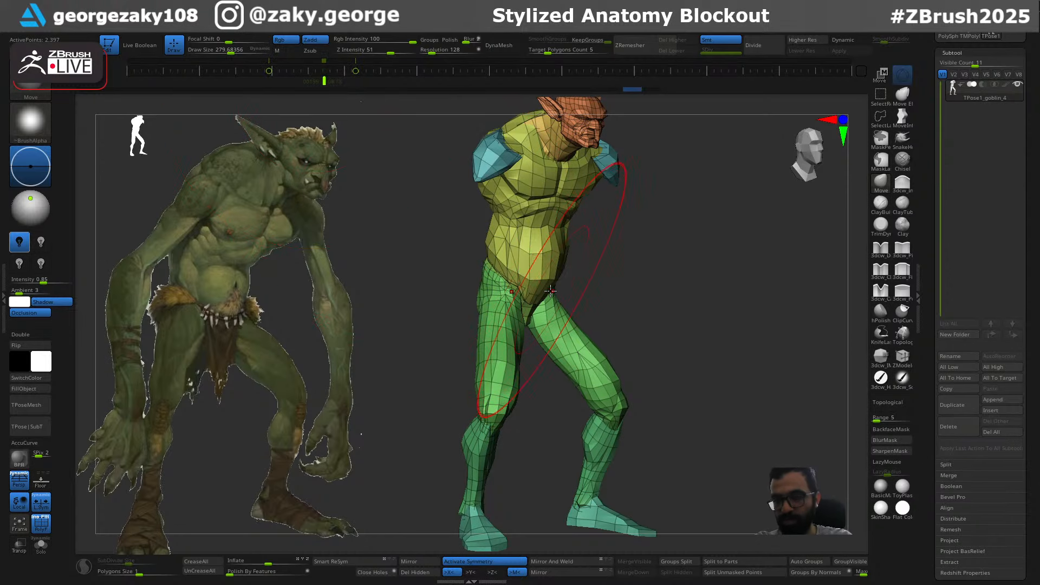
pyautogui.press('Left')
pyautogui.press('Right')
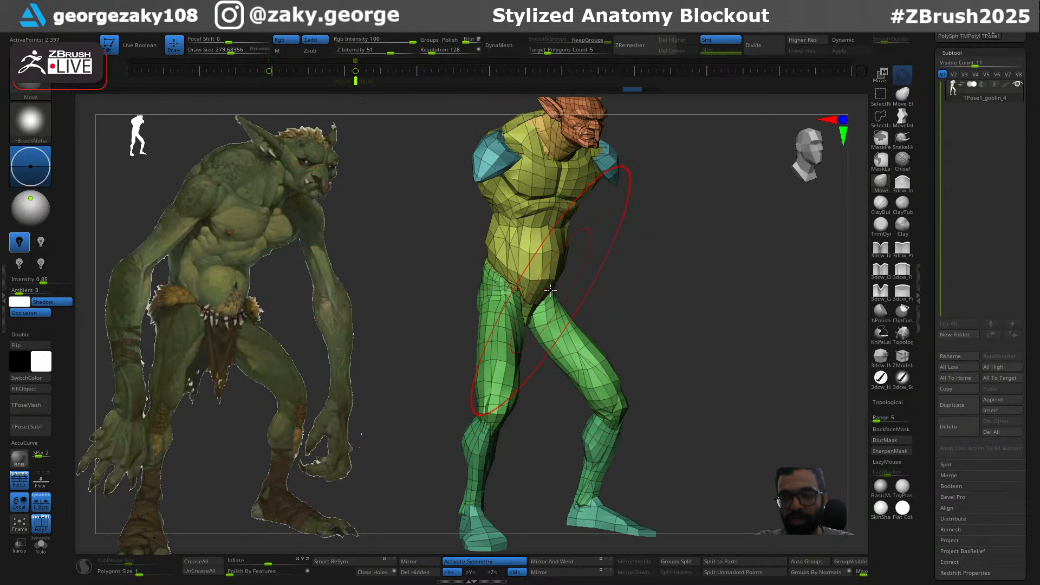
pyautogui.press('Left')
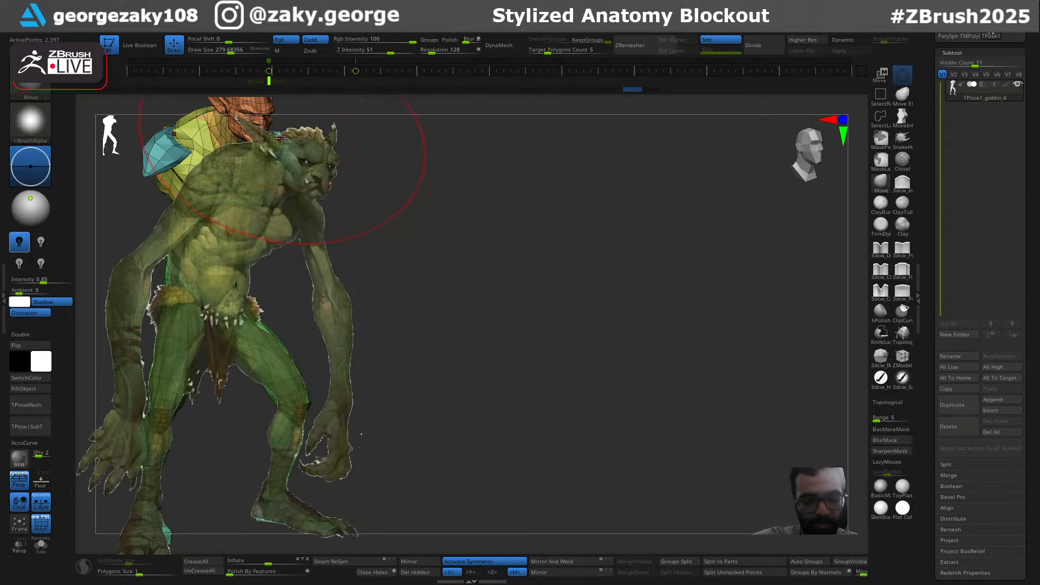
pyautogui.press('Right')
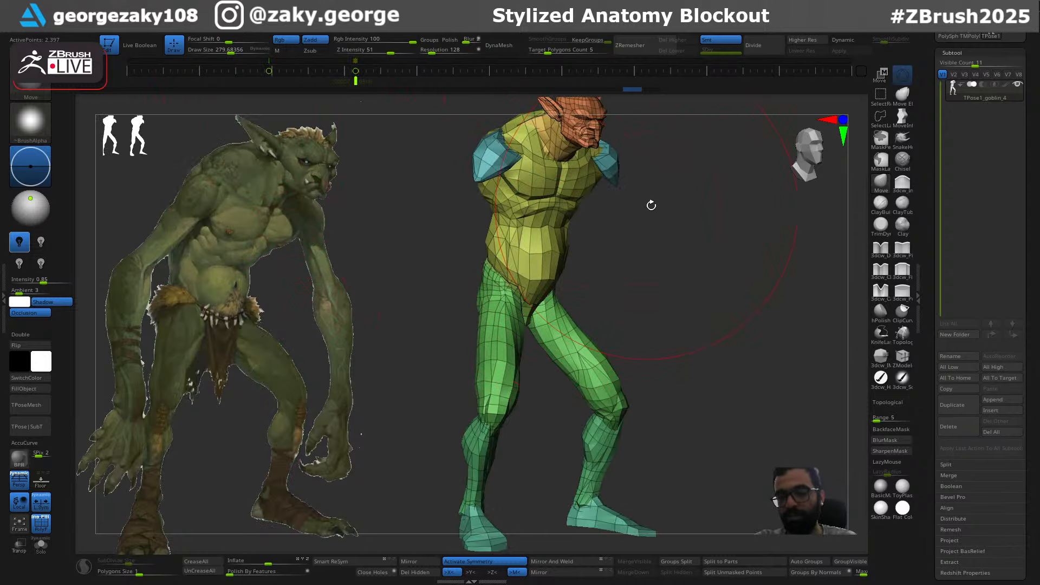
# Mask the upper body from the waist up, soften the mask edge, and invert it onto the legs
pyautogui.keyDown('alt'); pyautogui.moveTo(648, 200); pyautogui.dragTo(658, 283); pyautogui.keyUp('alt')
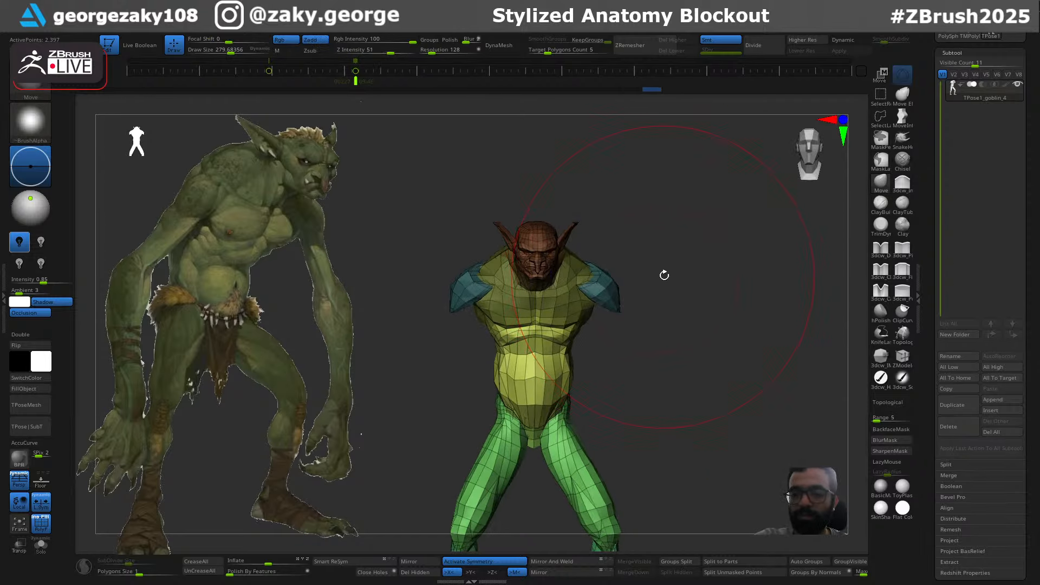
pyautogui.moveTo(664, 232)
pyautogui.keyDown('ctrl'); pyautogui.mouseDown()
pyautogui.moveTo(501, 195)
pyautogui.moveTo(724, 309)
pyautogui.moveTo(727, 287)
pyautogui.moveTo(426, 324)
pyautogui.moveTo(705, 346)
pyautogui.moveTo(695, 337)
pyautogui.moveTo(667, 352)
pyautogui.mouseUp(); pyautogui.keyUp('ctrl')
pyautogui.keyDown('ctrl'); pyautogui.click(699, 341); pyautogui.keyUp('ctrl')
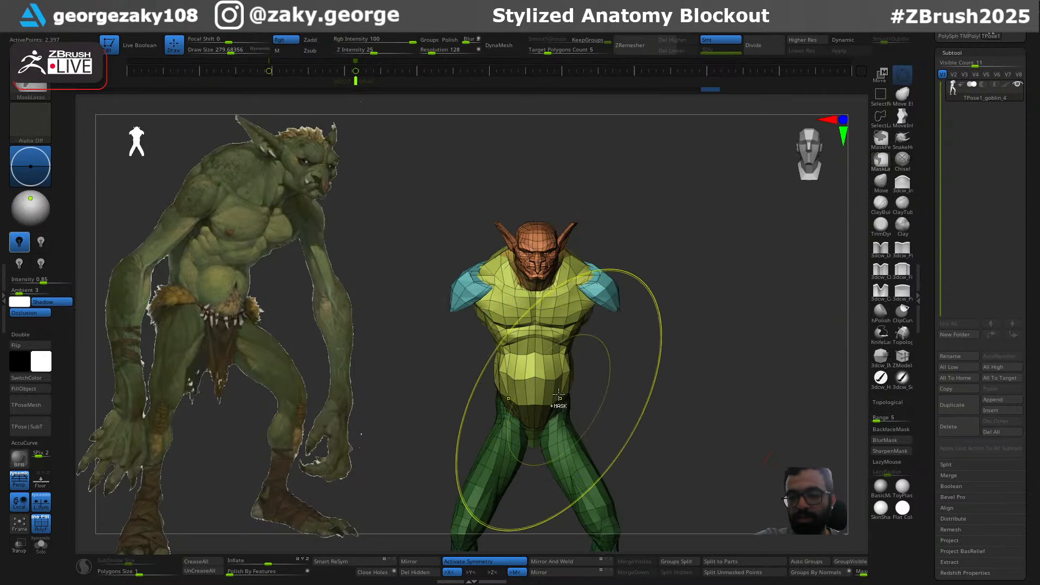
pyautogui.keyDown('ctrl'); pyautogui.click(641, 327); pyautogui.keyUp('ctrl')
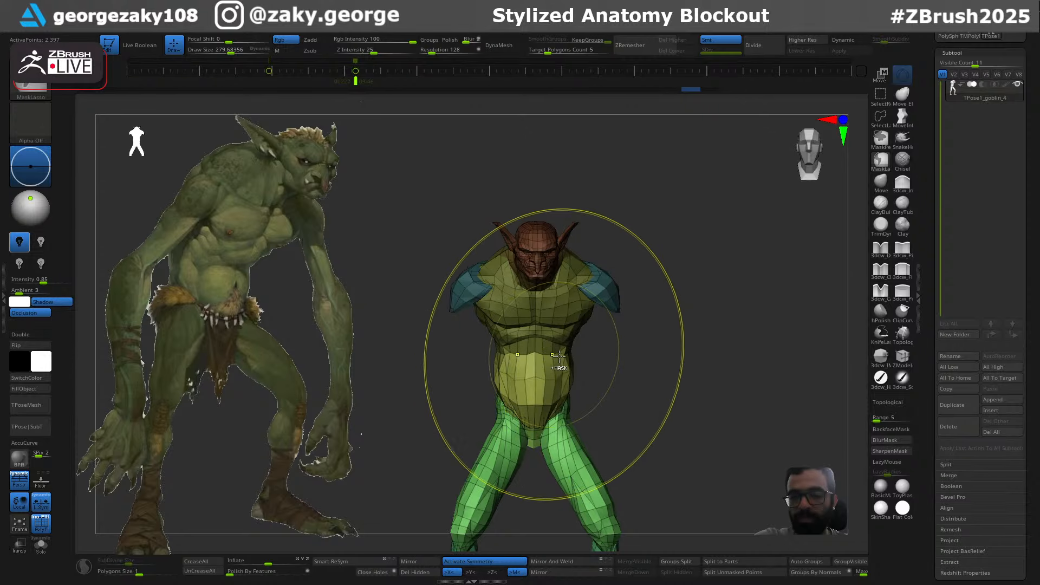
pyautogui.keyDown('ctrl'); pyautogui.click(661, 352); pyautogui.keyUp('ctrl')
pyautogui.moveTo(657, 352); pyautogui.dragTo(696, 353)
pyautogui.keyDown('ctrl'); pyautogui.click(619, 381); pyautogui.keyUp('ctrl')
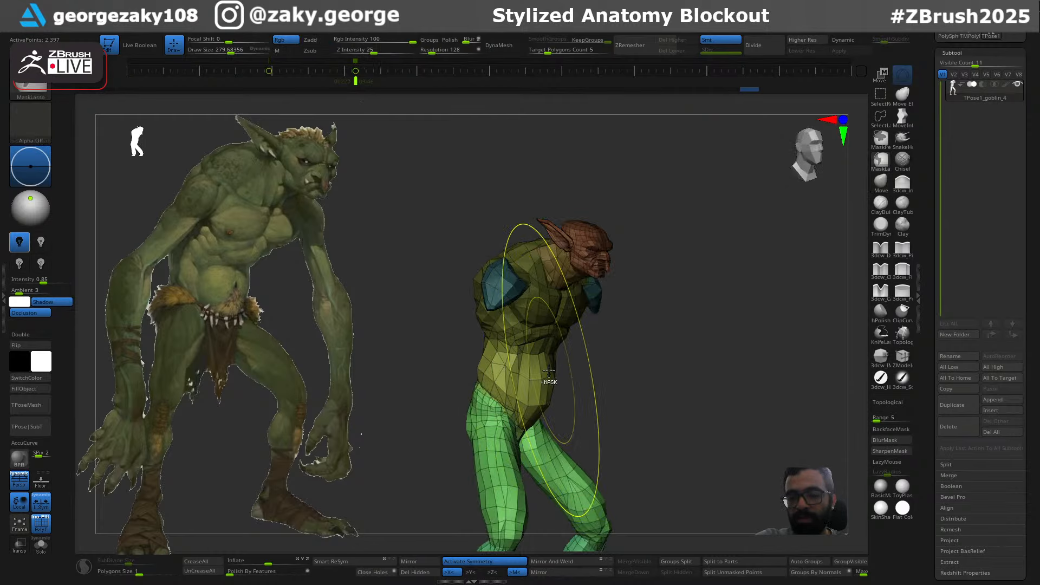
pyautogui.keyDown('ctrl'); pyautogui.click(615, 387); pyautogui.keyUp('ctrl')
pyautogui.keyDown('ctrl'); pyautogui.click(615, 387); pyautogui.keyUp('ctrl')
pyautogui.keyDown('ctrl'); pyautogui.click(614, 387); pyautogui.keyUp('ctrl')
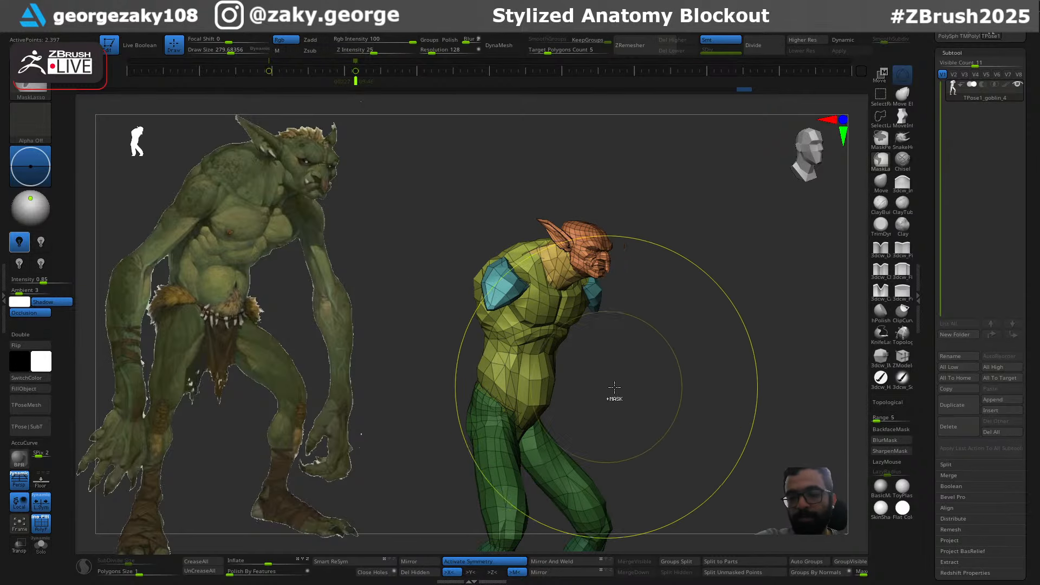
# Compare the mesh in the overlay and side-by-side keyframe views, and set the Move brush draw size to about 537
pyautogui.keyDown('ctrl'); pyautogui.click(616, 387); pyautogui.keyUp('ctrl')
pyautogui.keyDown('ctrl'); pyautogui.click(620, 389); pyautogui.keyUp('ctrl')
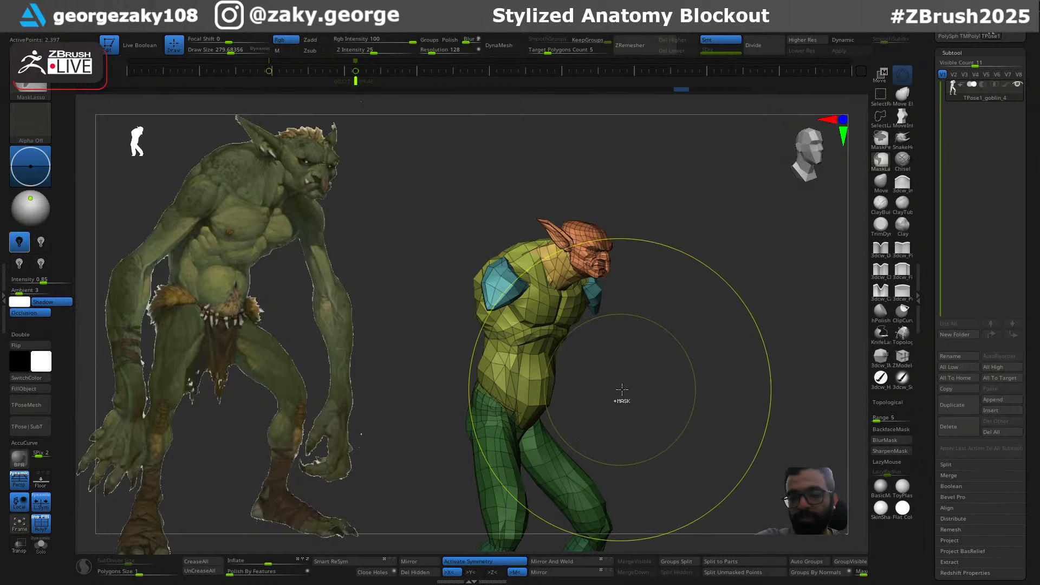
pyautogui.press('Left')
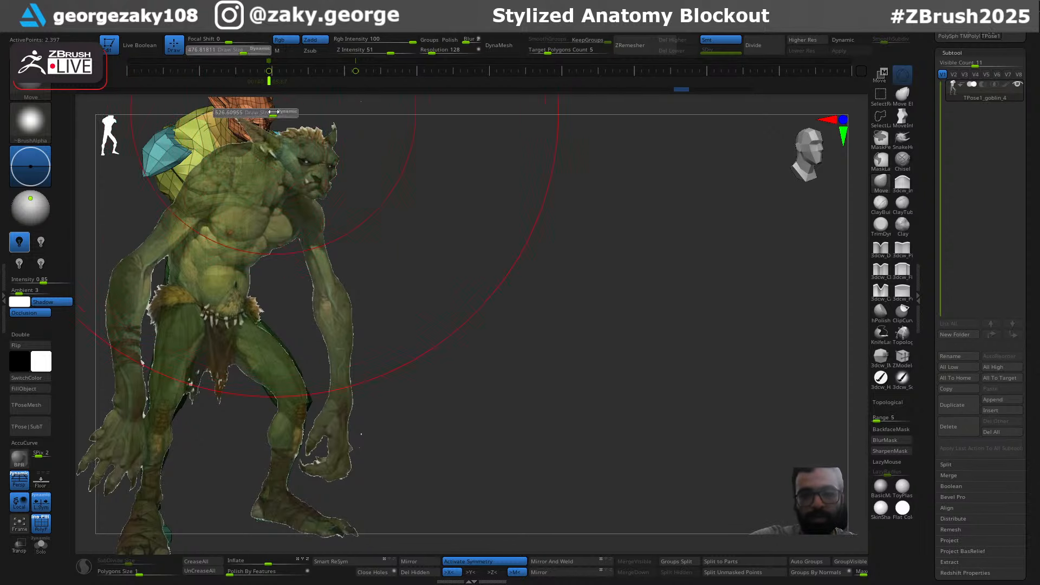
pyautogui.moveTo(259, 107)
pyautogui.mouseDown(button='right')
pyautogui.moveTo(274, 115)
pyautogui.moveTo(266, 124)
pyautogui.mouseUp(button='right')
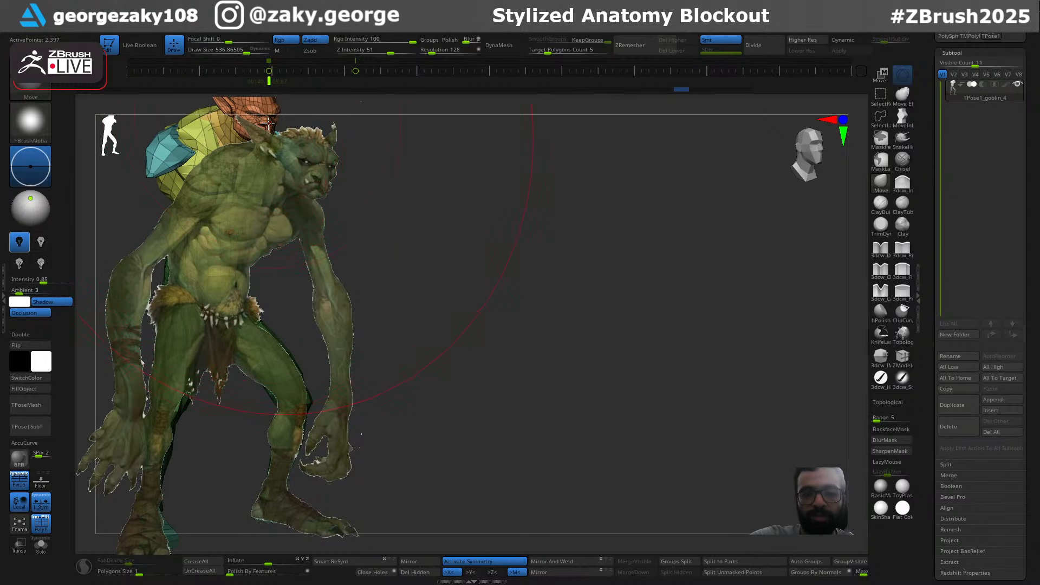
pyautogui.press('Right')
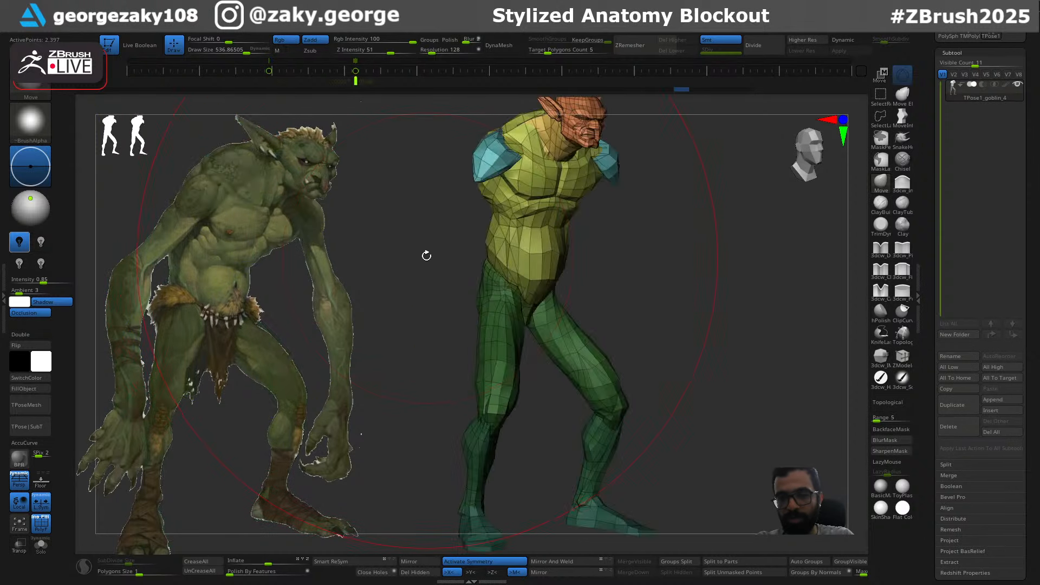
pyautogui.press('Left')
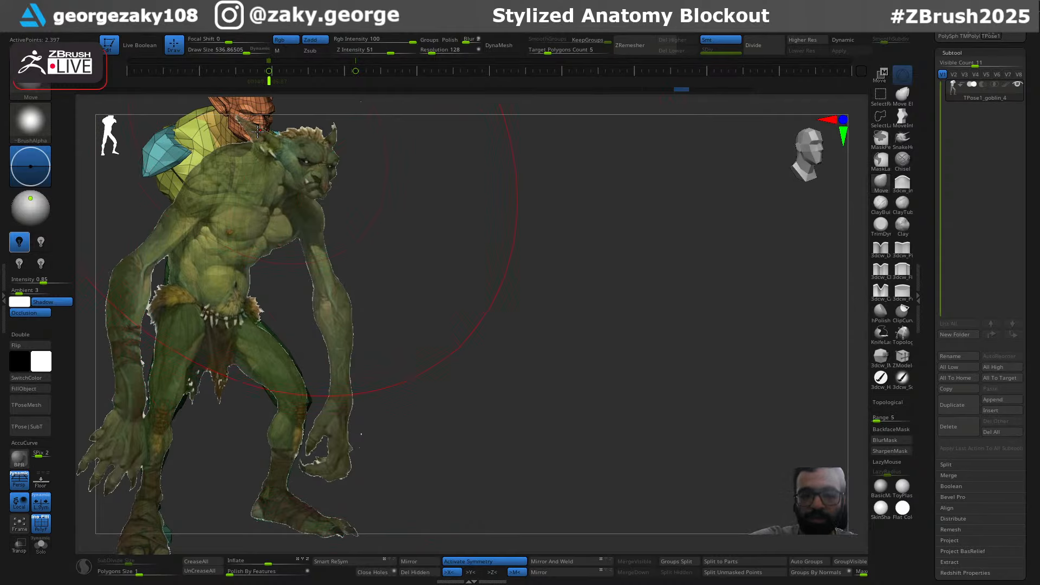
pyautogui.moveTo(258, 130); pyautogui.dragTo(722, 305, button='right')
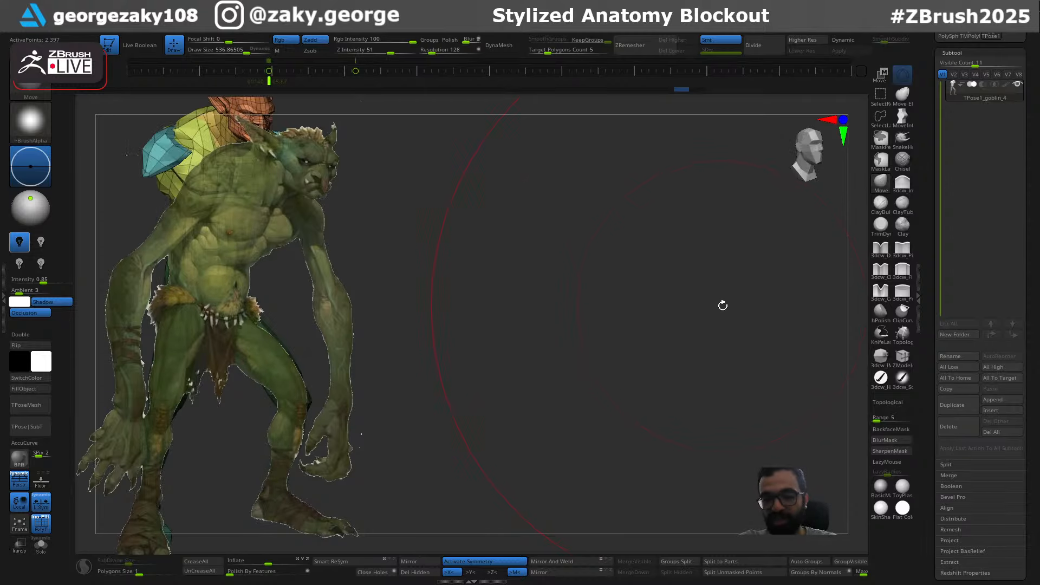
# Try to lower the head and upper torso toward the reference with a Move brush of about 590, undoing unwanted strokes
pyautogui.moveTo(257, 140); pyautogui.dragTo(250, 139)
pyautogui.hotkey('ctrl', 'z')
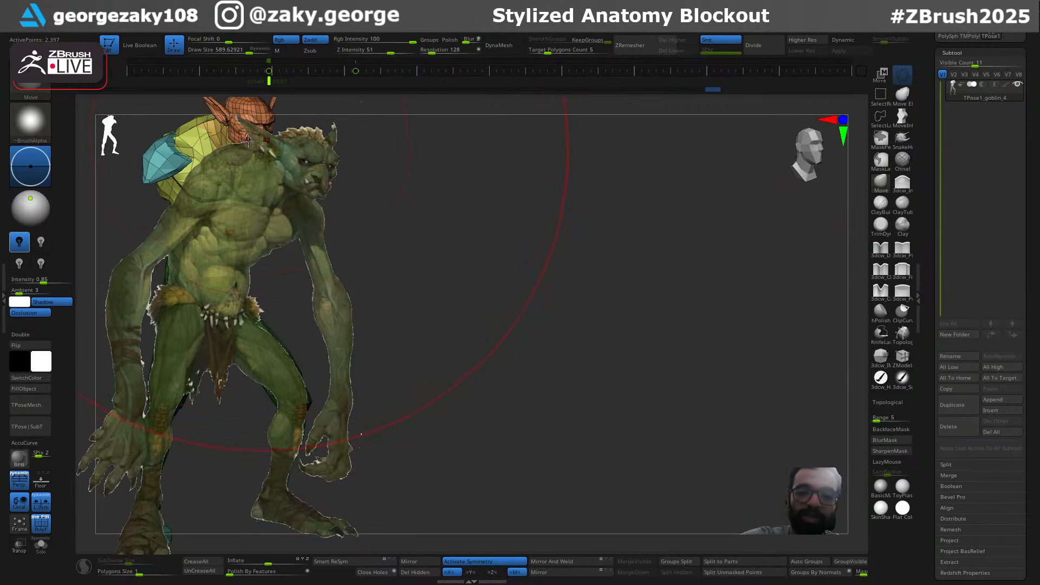
pyautogui.hotkey('ctrl', 'z')
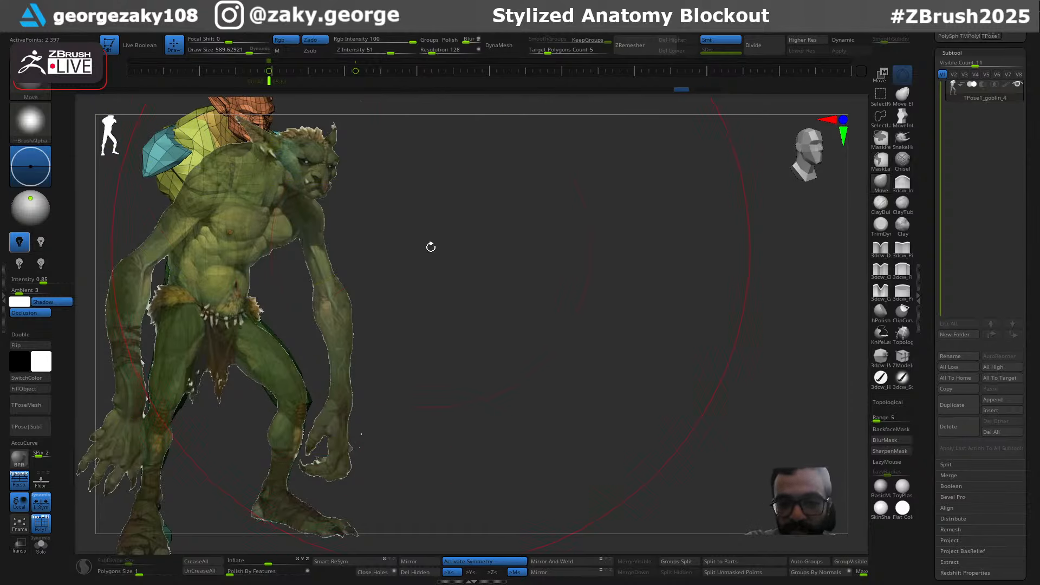
pyautogui.moveTo(431, 247); pyautogui.dragTo(435, 250)
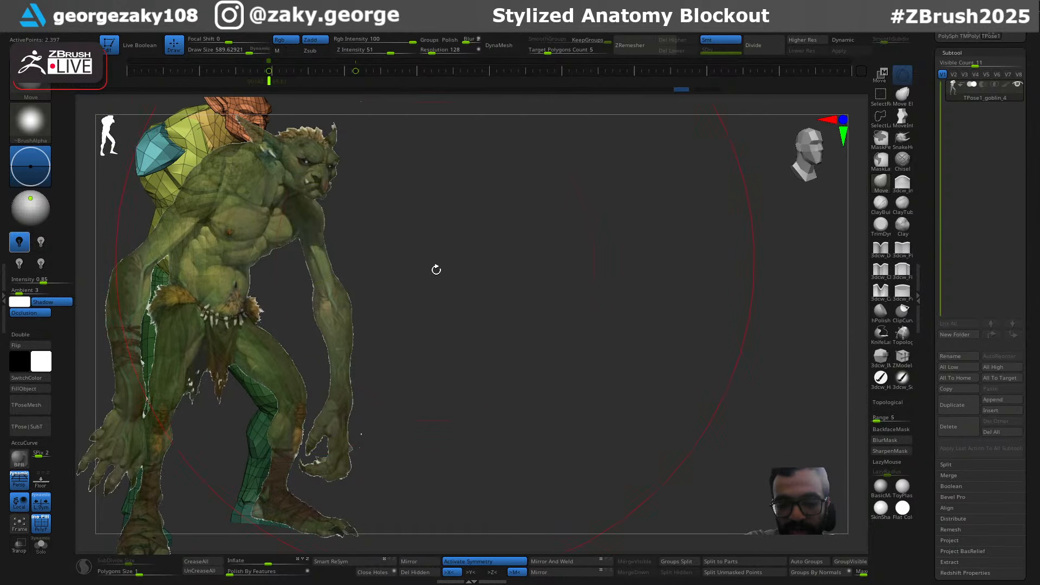
pyautogui.press('Right')
pyautogui.press('Left')
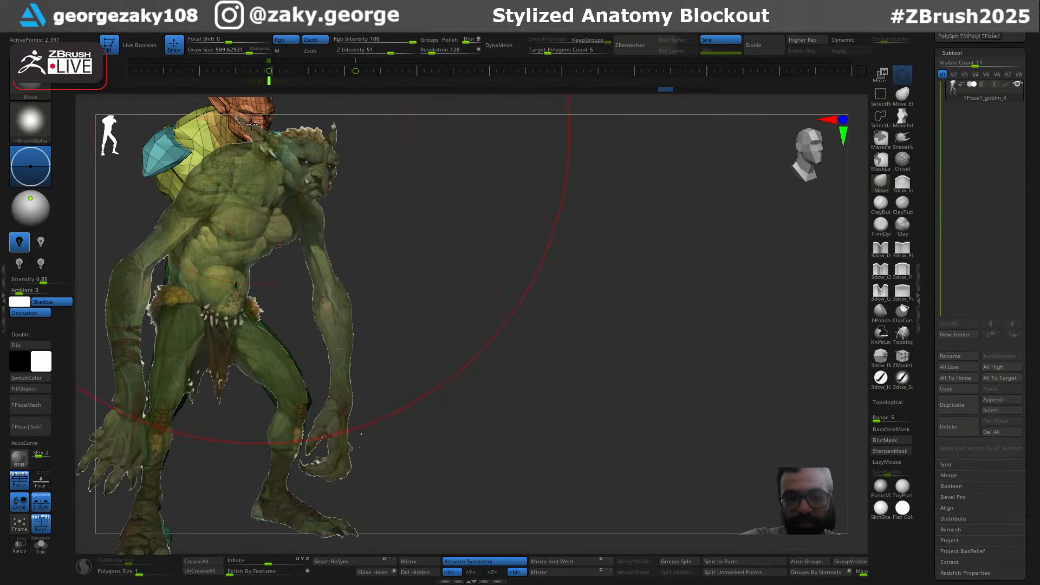
pyautogui.moveTo(252, 124)
pyautogui.mouseDown()
pyautogui.moveTo(252, 142)
pyautogui.moveTo(252, 126)
pyautogui.mouseUp()
# Soften the waist mask by inverting it onto the upper body, blurring it, and inverting it back onto the legs
pyautogui.keyDown('ctrl'); pyautogui.click(368, 196); pyautogui.keyUp('ctrl')
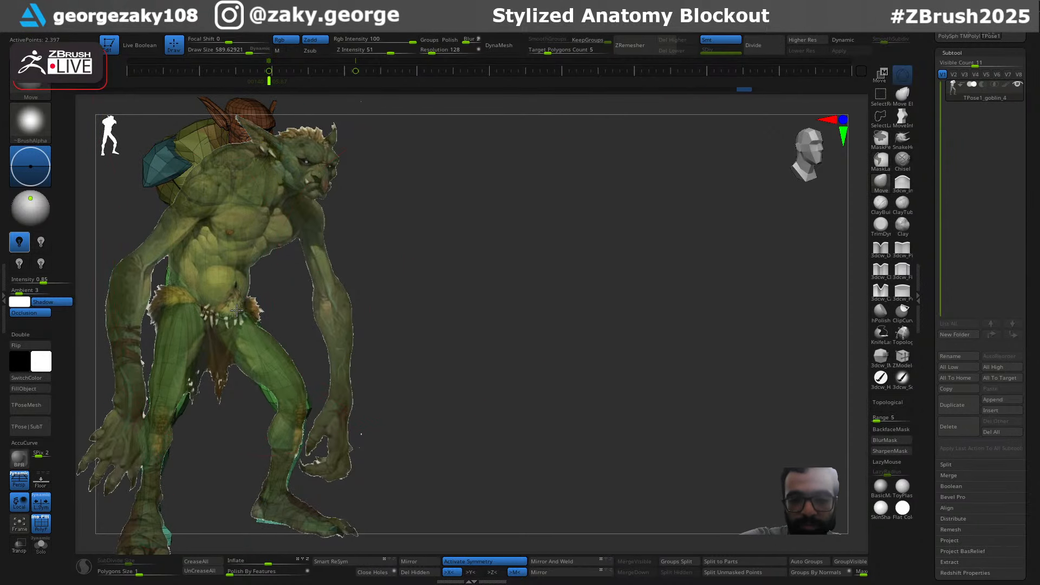
pyautogui.press('s')
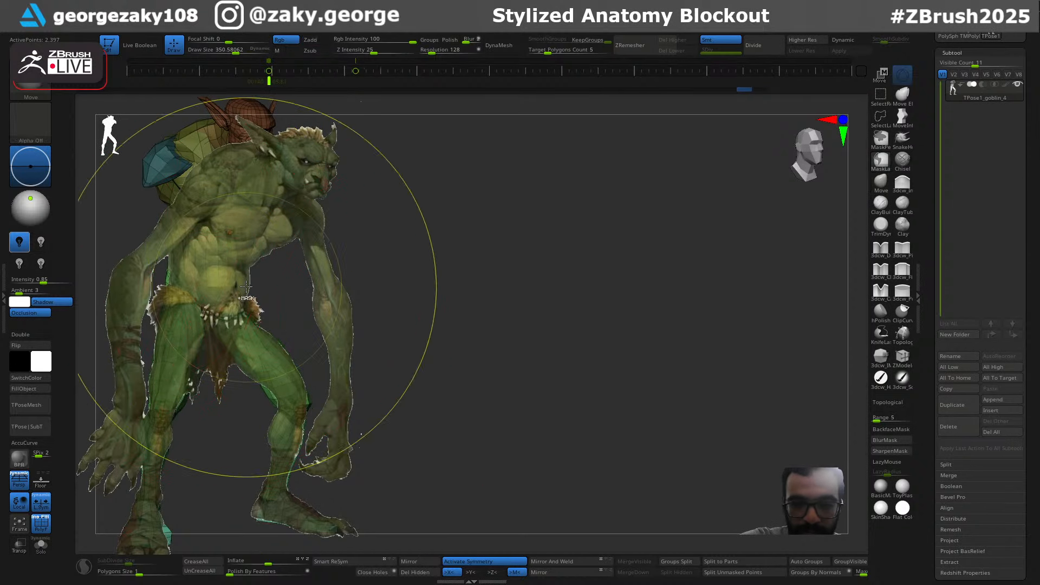
pyautogui.keyDown('ctrl'); pyautogui.click(254, 293); pyautogui.keyUp('ctrl')
pyautogui.press(']')
pyautogui.press('s')
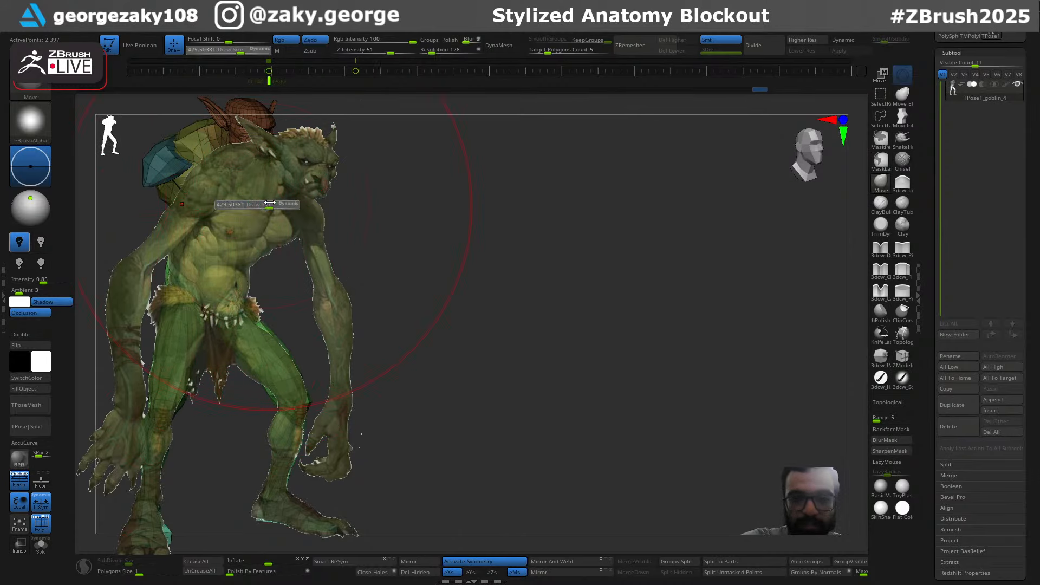
pyautogui.moveTo(266, 204); pyautogui.dragTo(275, 204)
pyautogui.keyDown('ctrl'); pyautogui.click(373, 169); pyautogui.keyUp('ctrl')
# Push the shoulders and head down toward the reference with a larger Move brush of about 667 to 738
pyautogui.press('s')
pyautogui.moveTo(283, 162); pyautogui.dragTo(295, 162)
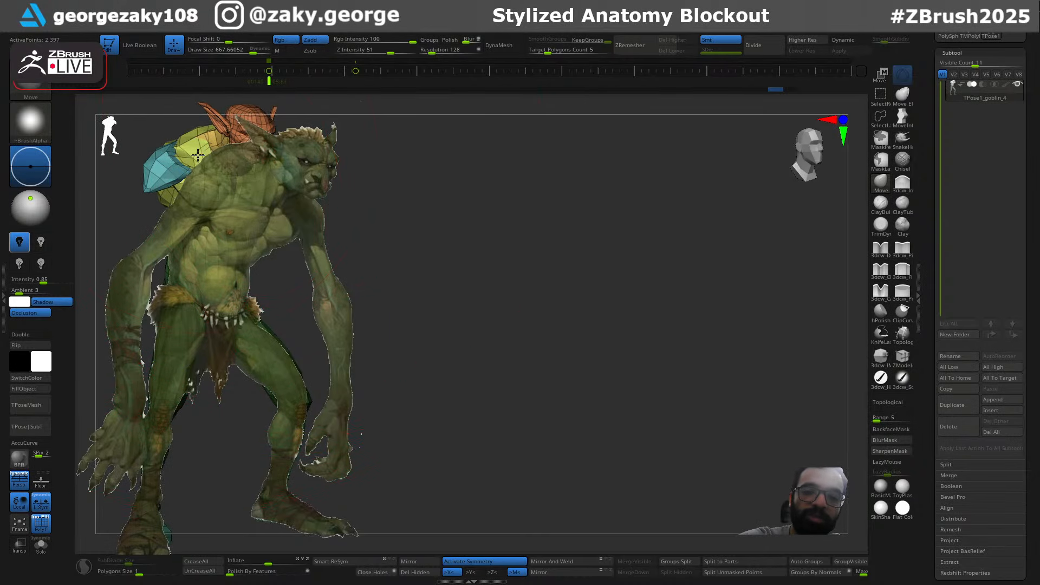
pyautogui.moveTo(198, 155)
pyautogui.mouseDown()
pyautogui.moveTo(198, 170)
pyautogui.moveTo(175, 164)
pyautogui.moveTo(178, 188)
pyautogui.mouseUp()
pyautogui.hotkey('ctrl', 'z')
pyautogui.press('s')
pyautogui.hotkey('ctrl', 'z')
pyautogui.press('s')
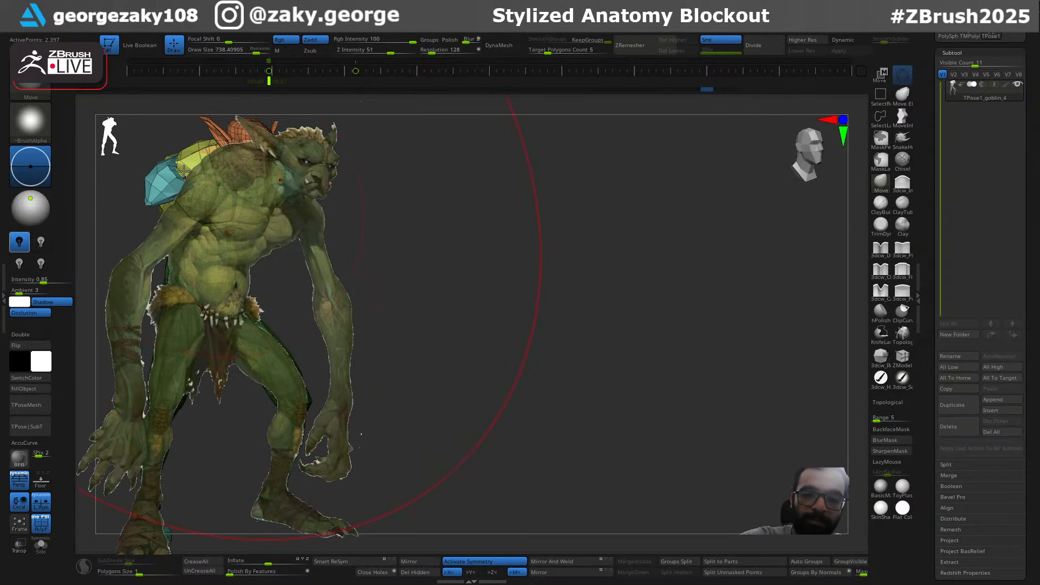
pyautogui.hotkey('ctrl', 'z')
# Try a downward Move stroke on the chest, undo it, and reduce the brush draw size to about 204
pyautogui.press('s')
pyautogui.moveTo(238, 199); pyautogui.dragTo(231, 199)
pyautogui.moveTo(238, 193)
pyautogui.mouseDown()
pyautogui.moveTo(236, 230)
pyautogui.moveTo(225, 231)
pyautogui.moveTo(237, 229)
pyautogui.mouseUp()
pyautogui.hotkey('ctrl', 'z')
pyautogui.press('s')
pyautogui.hotkey('ctrl', 'z')
pyautogui.press('s')
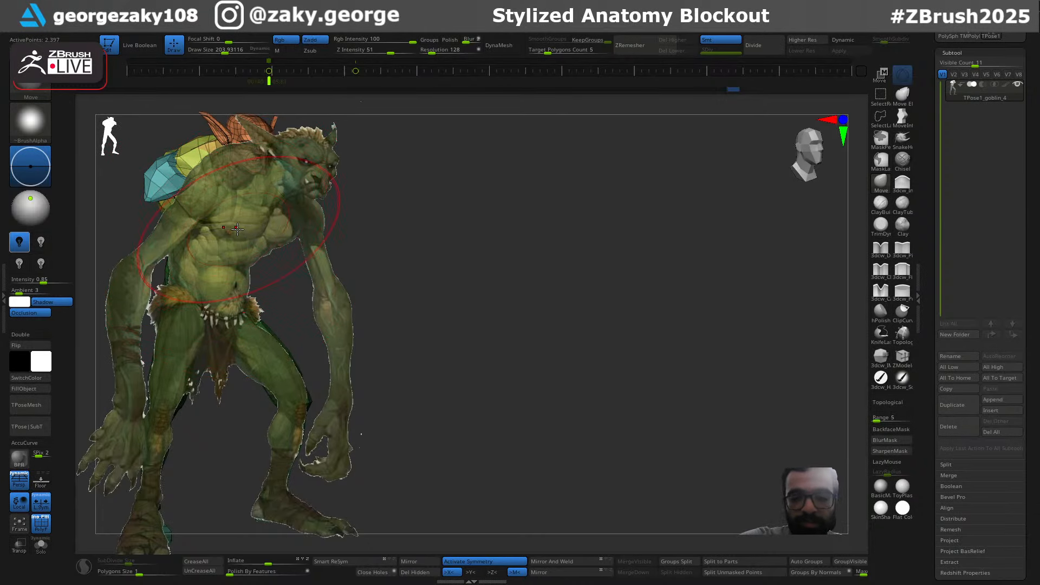
# Place the Transpose gizmo on the torso, reset its orientation, and try to scale up the unmasked upper body
pyautogui.press('w')
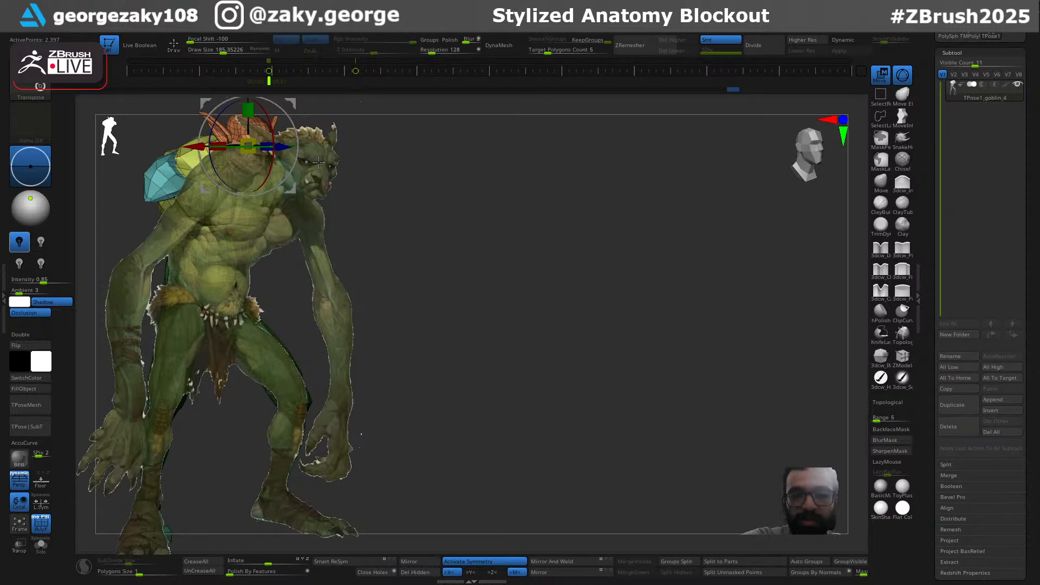
pyautogui.click(243, 279)
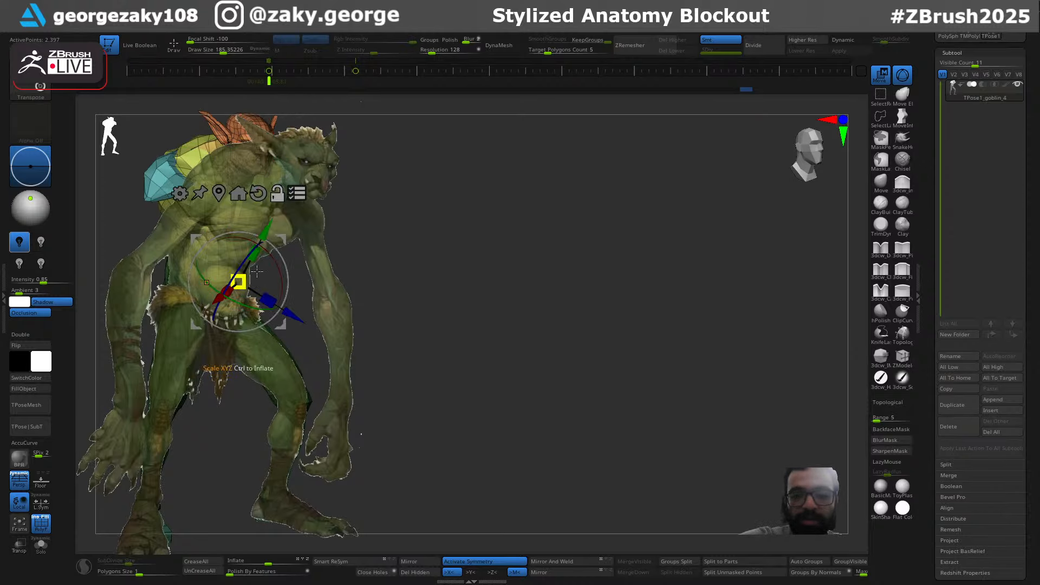
pyautogui.click(257, 193)
pyautogui.click(237, 194)
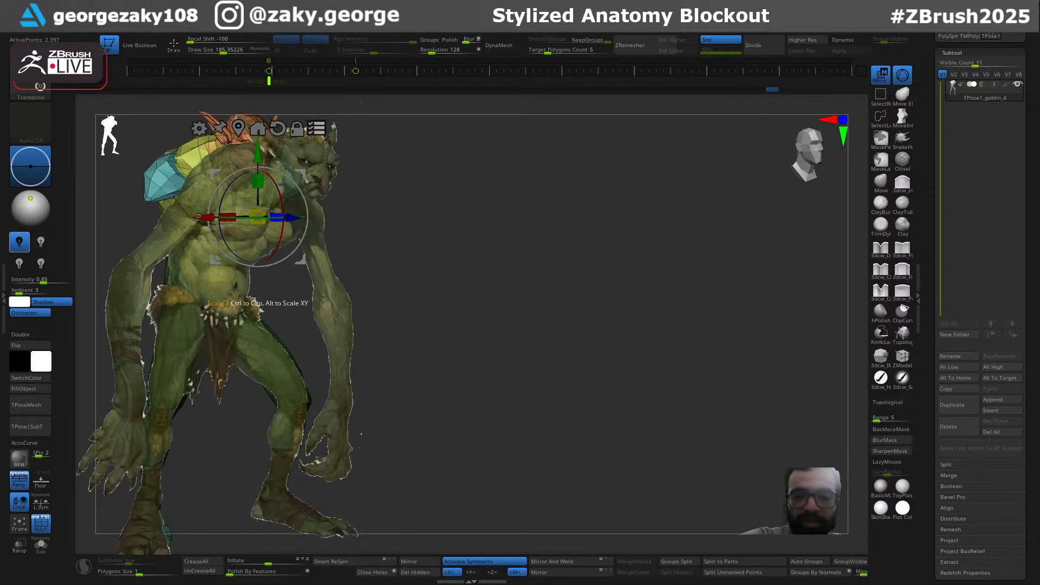
pyautogui.moveTo(269, 209); pyautogui.dragTo(262, 165)
pyautogui.hotkey('ctrl', 'z')
pyautogui.hotkey('ctrl', 'z')
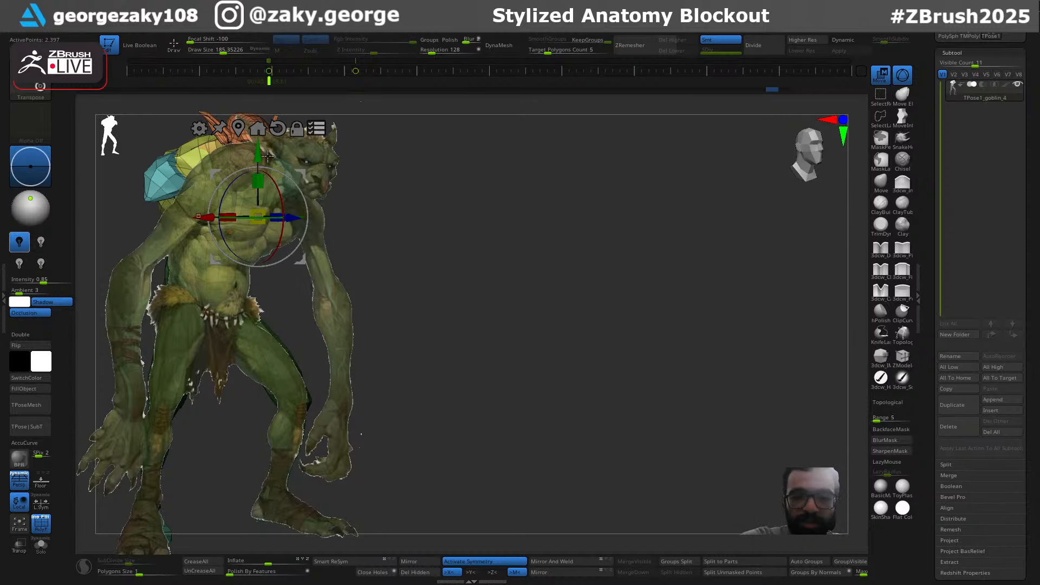
pyautogui.press('q')
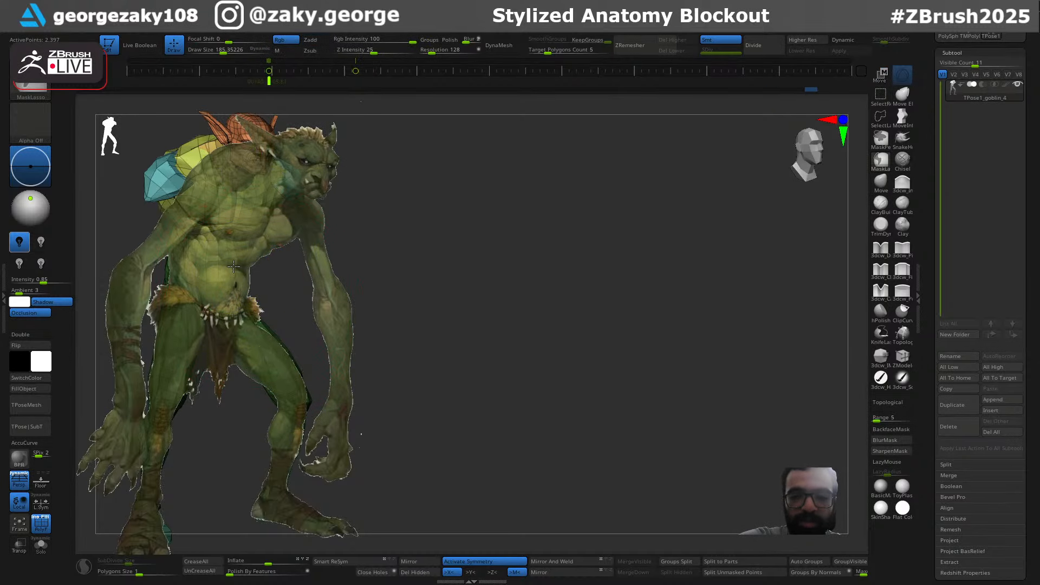
pyautogui.press('w')
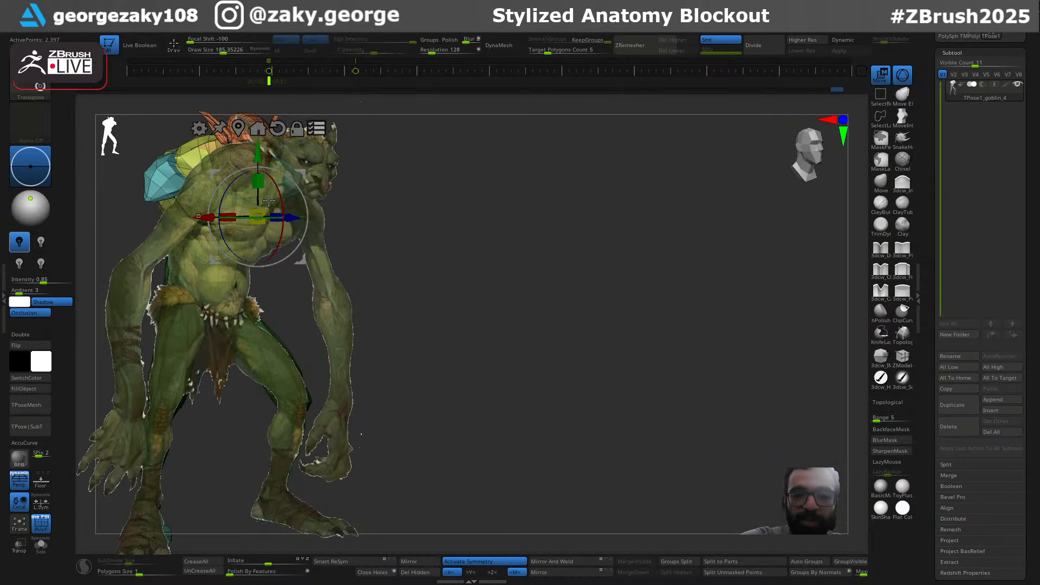
pyautogui.moveTo(268, 200); pyautogui.dragTo(261, 165)
# Examine the body proportions from the front beside the illustration by stepping back through the undo history to its beginning
pyautogui.keyDown('alt'); pyautogui.moveTo(404, 215); pyautogui.dragTo(636, 203); pyautogui.keyUp('alt')
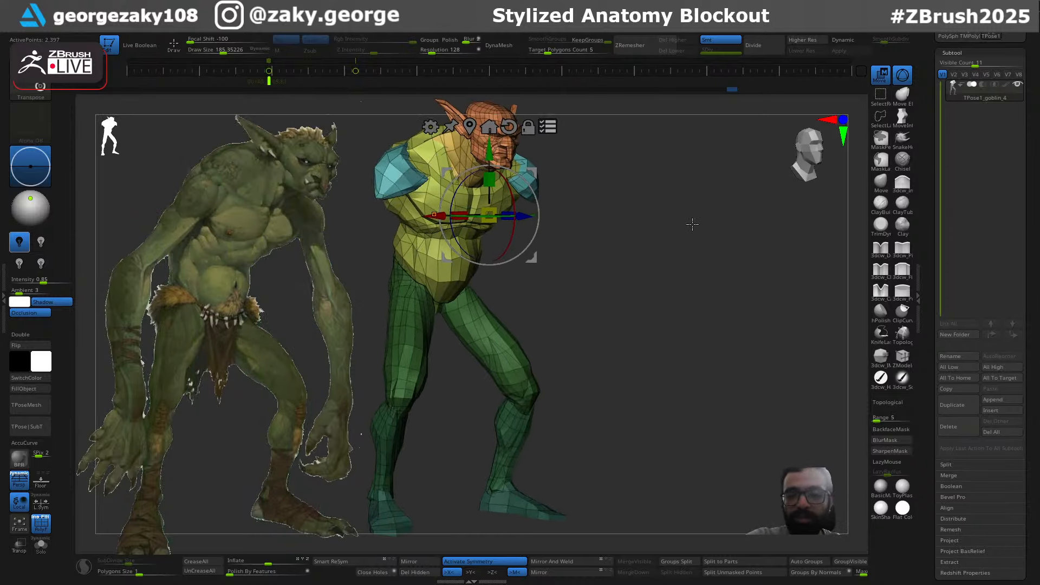
pyautogui.moveTo(691, 222); pyautogui.dragTo(667, 252)
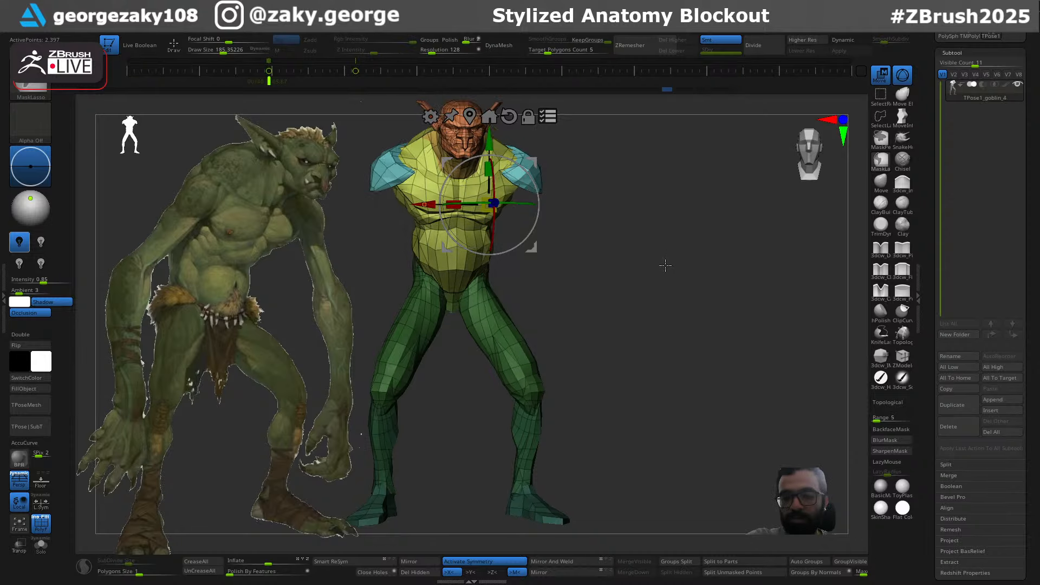
pyautogui.hotkey('ctrl', 'shift', 'z')
pyautogui.hotkey('ctrl', 'shift', 'z')
pyautogui.hotkey('ctrl', 'shift', 'z')
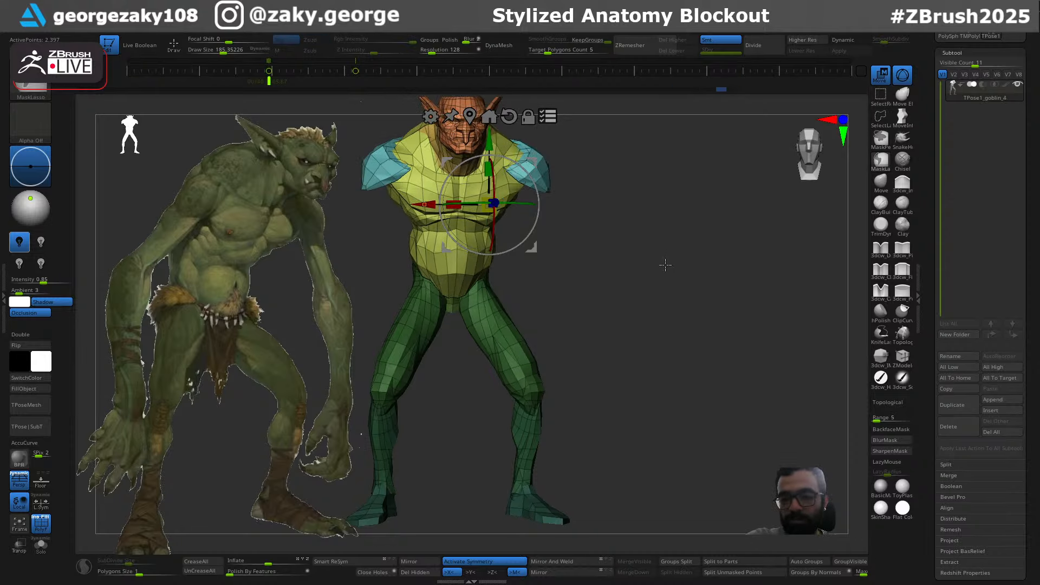
pyautogui.hotkey('ctrl', 'z')
pyautogui.hotkey('ctrl', 'z')
pyautogui.hotkey('ctrl', 'z')
pyautogui.hotkey('ctrl', 'z')
pyautogui.hotkey('ctrl', 'z')
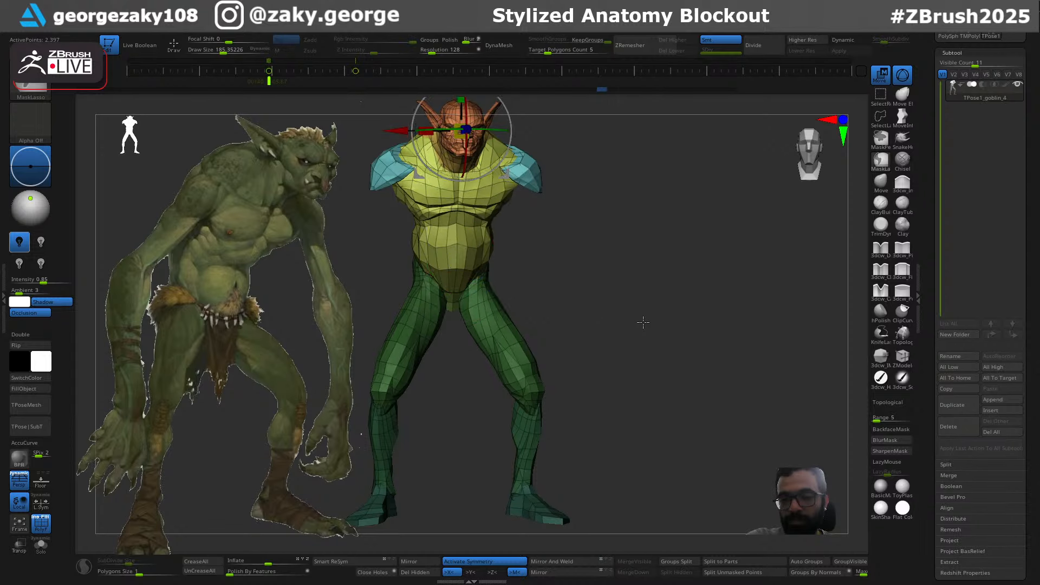
pyautogui.hotkey('ctrl', 'z')
pyautogui.hotkey('ctrl', 'z')
pyautogui.hotkey('ctrl', 'z')
pyautogui.hotkey('ctrl', 'z')
pyautogui.hotkey('ctrl', 'z')
pyautogui.hotkey('ctrl', 'z')
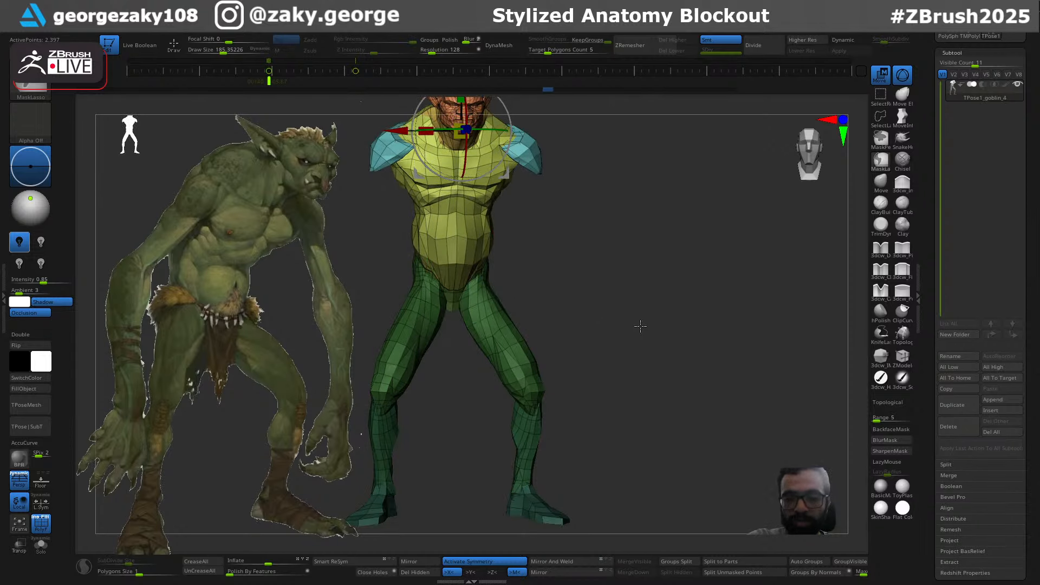
pyautogui.hotkey('ctrl', 'z')
pyautogui.hotkey('ctrl', 'z')
pyautogui.hotkey('ctrl', 'z')
pyautogui.hotkey('ctrl', 'z')
pyautogui.hotkey('ctrl', 'z')
pyautogui.hotkey('ctrl', 'z')
pyautogui.hotkey('ctrl', 'z')
pyautogui.hotkey('ctrl', 'z')
pyautogui.hotkey('ctrl', 'z')
pyautogui.hotkey('ctrl', 'z')
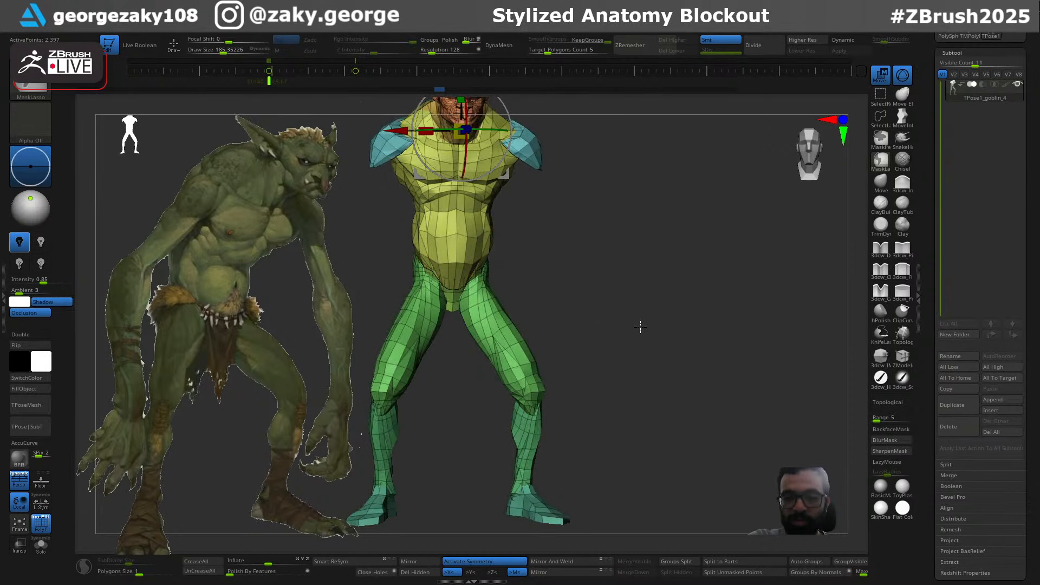
pyautogui.hotkey('ctrl', 'z')
pyautogui.hotkey('ctrl', 'z')
pyautogui.hotkey('ctrl', 'z')
pyautogui.hotkey('ctrl', 'z')
pyautogui.hotkey('ctrl', 'z')
pyautogui.hotkey('ctrl', 'z')
pyautogui.hotkey('ctrl', 'z')
pyautogui.hotkey('ctrl', 'z')
pyautogui.hotkey('ctrl', 'z')
pyautogui.hotkey('ctrl', 'z')
pyautogui.hotkey('ctrl', 'z')
pyautogui.hotkey('ctrl', 'z')
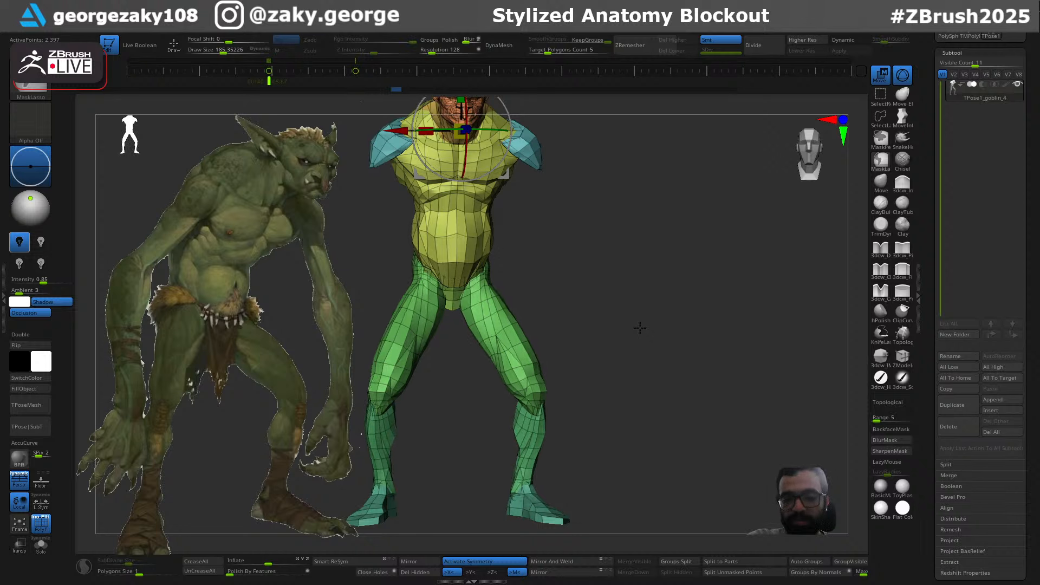
pyautogui.hotkey('ctrl', 'z')
pyautogui.hotkey('ctrl', 'z')
pyautogui.hotkey('ctrl', 'z')
pyautogui.hotkey('ctrl', 'z')
pyautogui.hotkey('ctrl', 'z')
pyautogui.hotkey('ctrl', 'z')
pyautogui.hotkey('ctrl', 'z')
pyautogui.hotkey('ctrl', 'z')
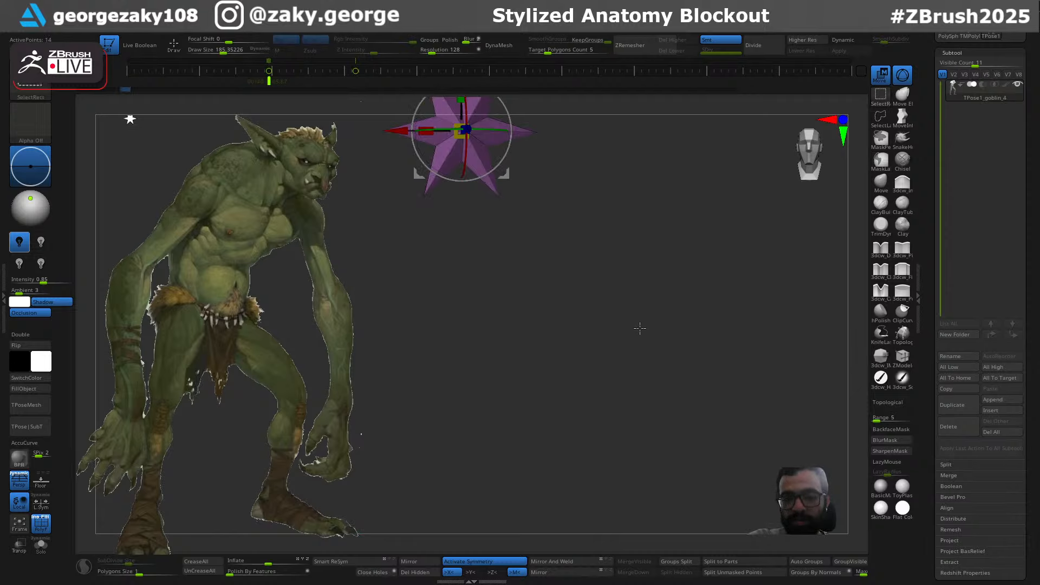
# Redo the blockout edits forward through the history up to the enlarged, lowered upper body
pyautogui.hotkey('ctrl', 'shift', 'z')
pyautogui.hotkey('ctrl', 'z')
pyautogui.hotkey('ctrl', 'shift', 'z')
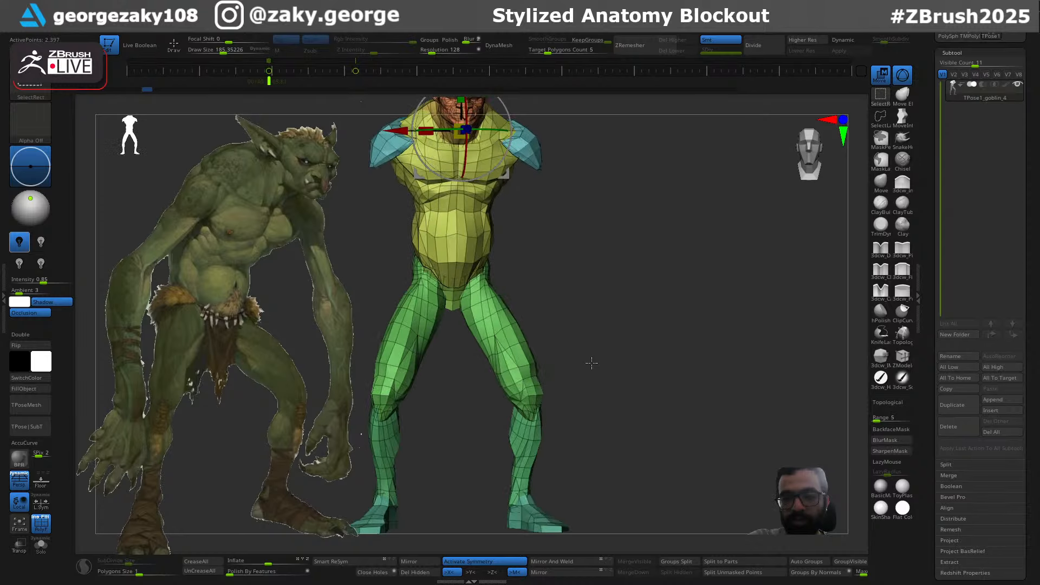
pyautogui.hotkey('ctrl', 'shift', 'z')
pyautogui.hotkey('ctrl', 'shift', 'z')
pyautogui.hotkey('ctrl', 'shift', 'z')
pyautogui.hotkey('ctrl', 'shift', 'z')
pyautogui.hotkey('ctrl', 'shift', 'z')
pyautogui.hotkey('ctrl', 'shift', 'z')
pyautogui.hotkey('ctrl', 'shift', 'z')
pyautogui.hotkey('ctrl', 'shift', 'z')
pyautogui.hotkey('ctrl', 'shift', 'z')
pyautogui.hotkey('ctrl', 'shift', 'z')
pyautogui.hotkey('ctrl', 'shift', 'z')
pyautogui.hotkey('ctrl', 'shift', 'z')
pyautogui.hotkey('ctrl', 'shift', 'z')
pyautogui.hotkey('ctrl', 'shift', 'z')
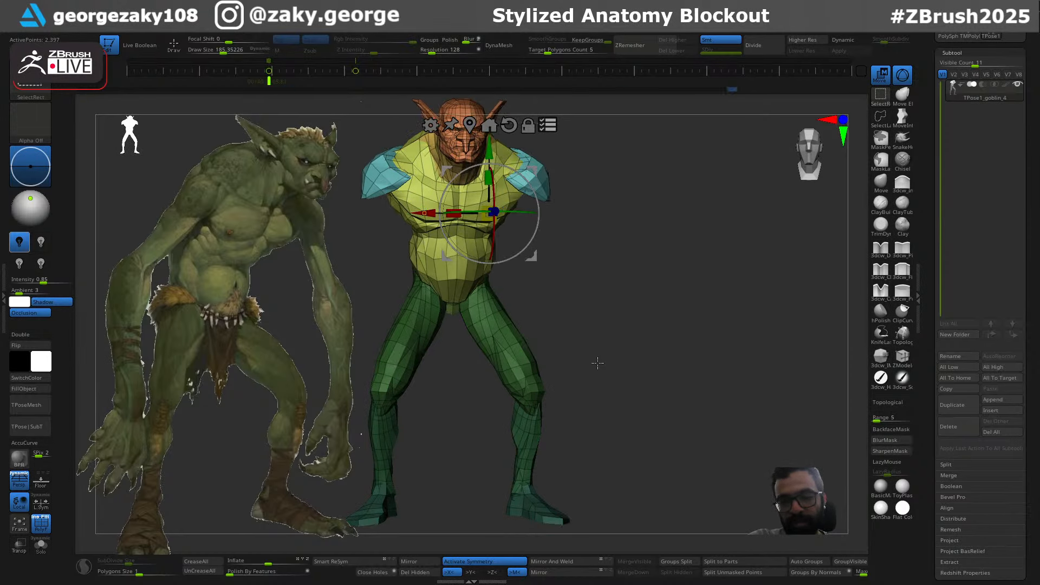
# Undo the upper-body scaling and Move strokes back to the taller torso with the legs masked
pyautogui.hotkey('ctrl', 'z')
pyautogui.hotkey('ctrl', 'z')
pyautogui.hotkey('ctrl', 'z')
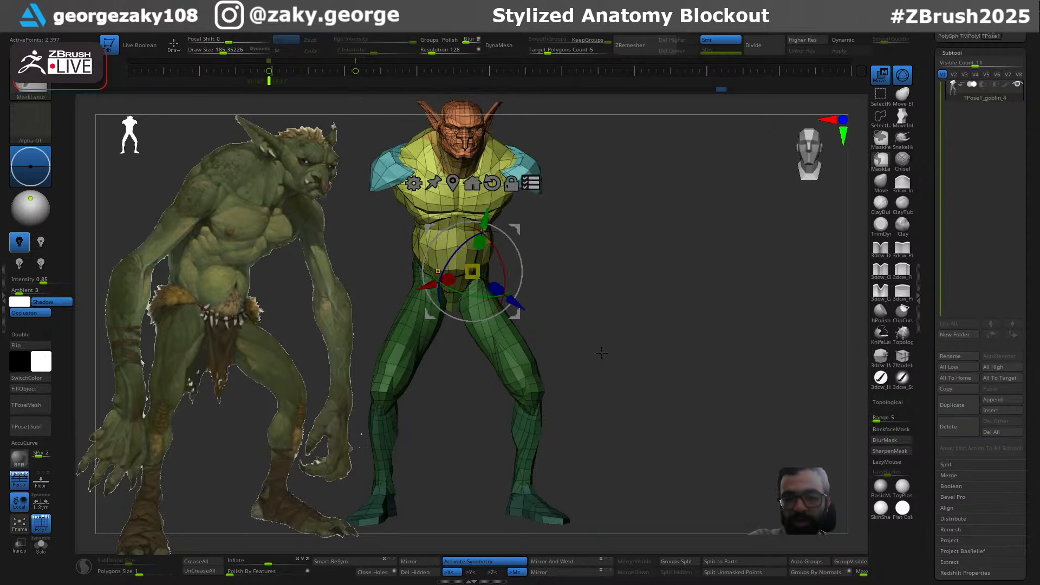
pyautogui.hotkey('ctrl', 'z')
pyautogui.hotkey('ctrl', 'z')
pyautogui.hotkey('ctrl', 'z')
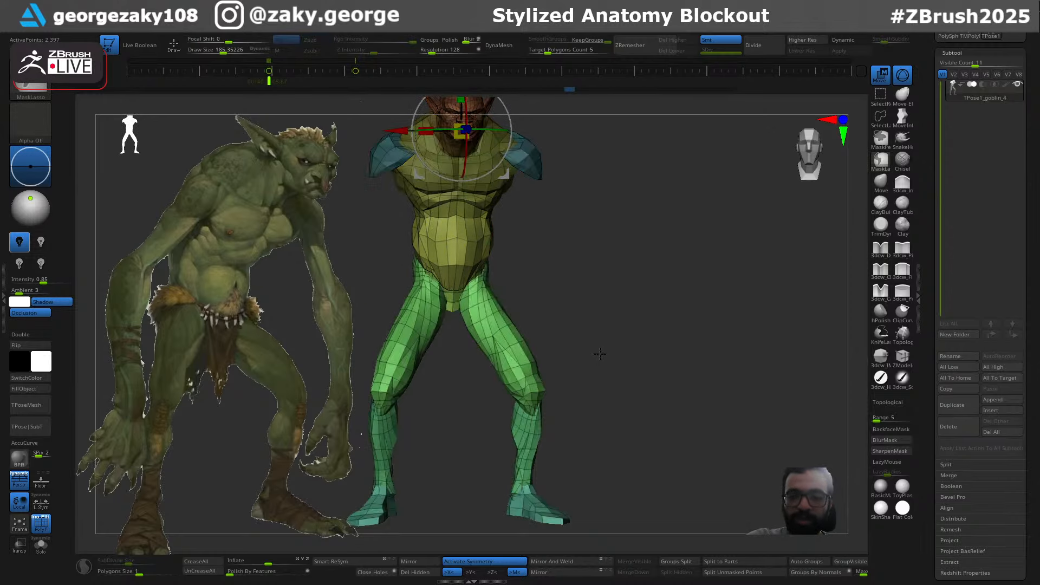
pyautogui.hotkey('ctrl', 'z')
pyautogui.hotkey('ctrl', 'z')
pyautogui.hotkey('ctrl', 'z')
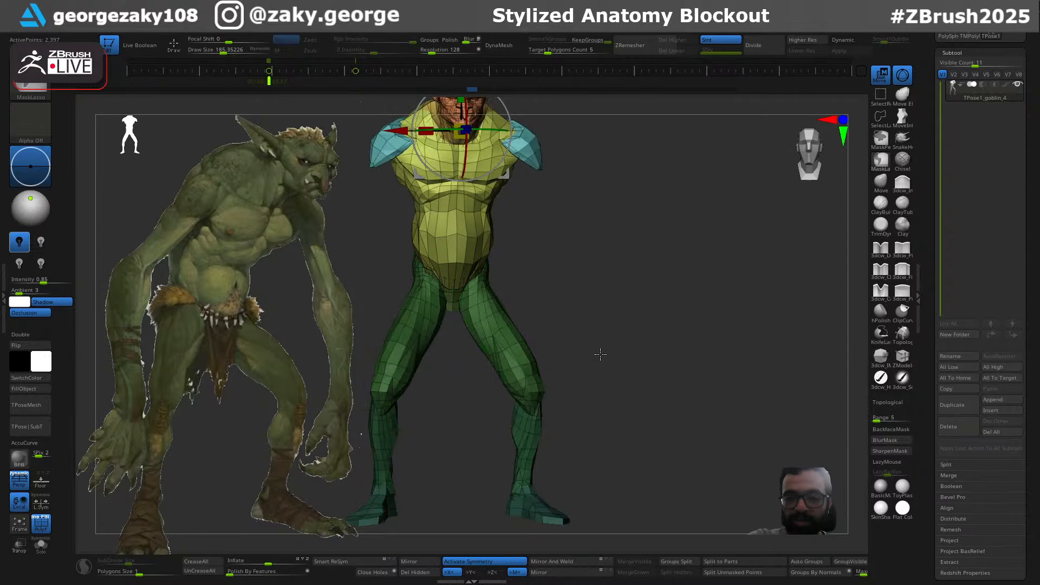
# Step back through the undo history past the masking and redo forward to the sharp mask dividing the torso from the legs
pyautogui.hotkey('ctrl', 'z')
pyautogui.hotkey('ctrl', 'z')
pyautogui.hotkey('ctrl', 'z')
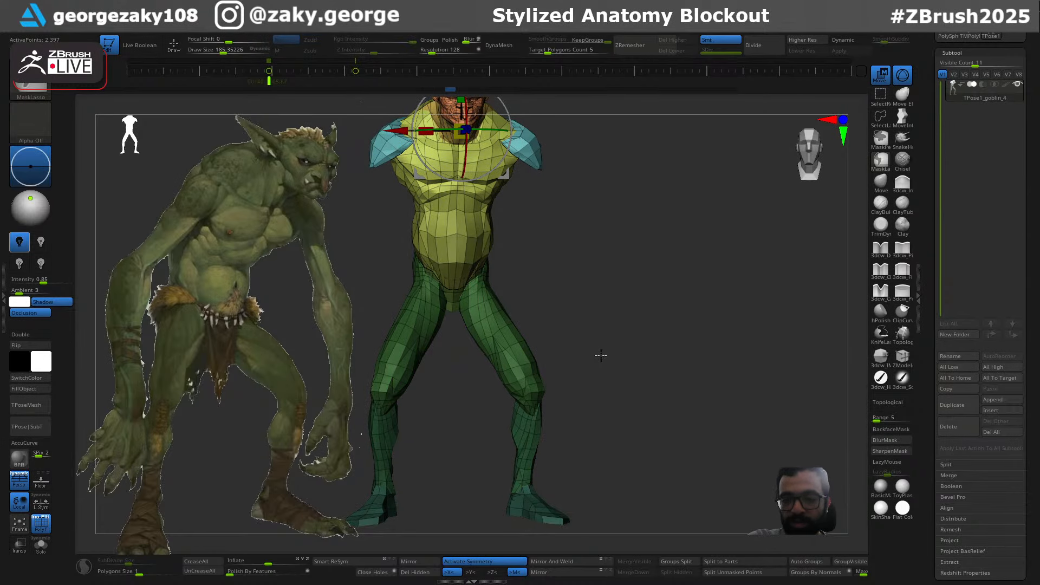
pyautogui.hotkey('ctrl', 'z')
pyautogui.hotkey('ctrl', 'z')
pyautogui.hotkey('ctrl', 'z')
pyautogui.hotkey('ctrl', 'z')
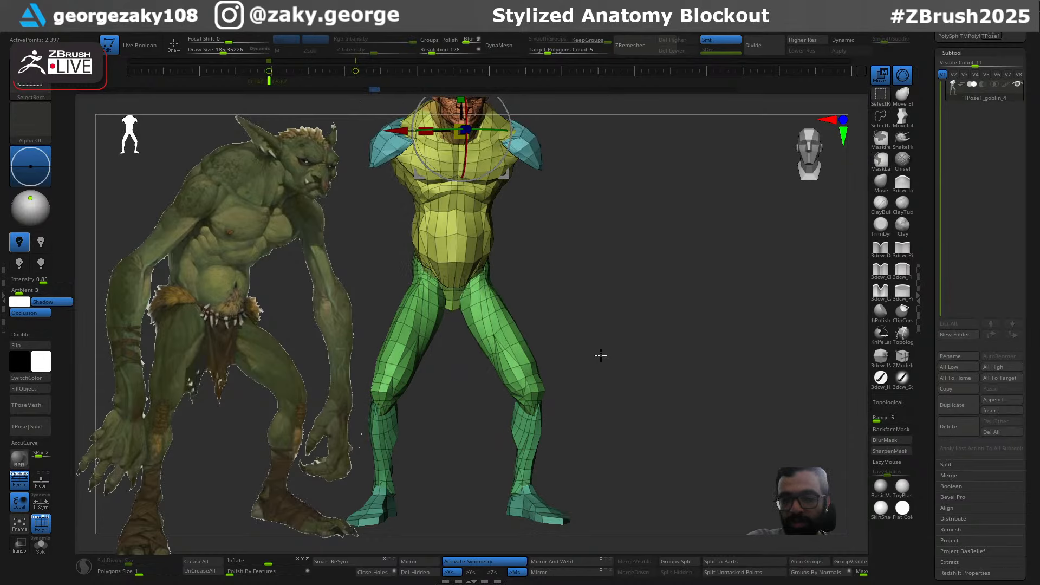
pyautogui.hotkey('ctrl', 'shift', 'z')
pyautogui.hotkey('ctrl', 'shift', 'z')
pyautogui.hotkey('ctrl', 'shift', 'z')
pyautogui.hotkey('ctrl', 'shift', 'z')
pyautogui.hotkey('ctrl', 'shift', 'z')
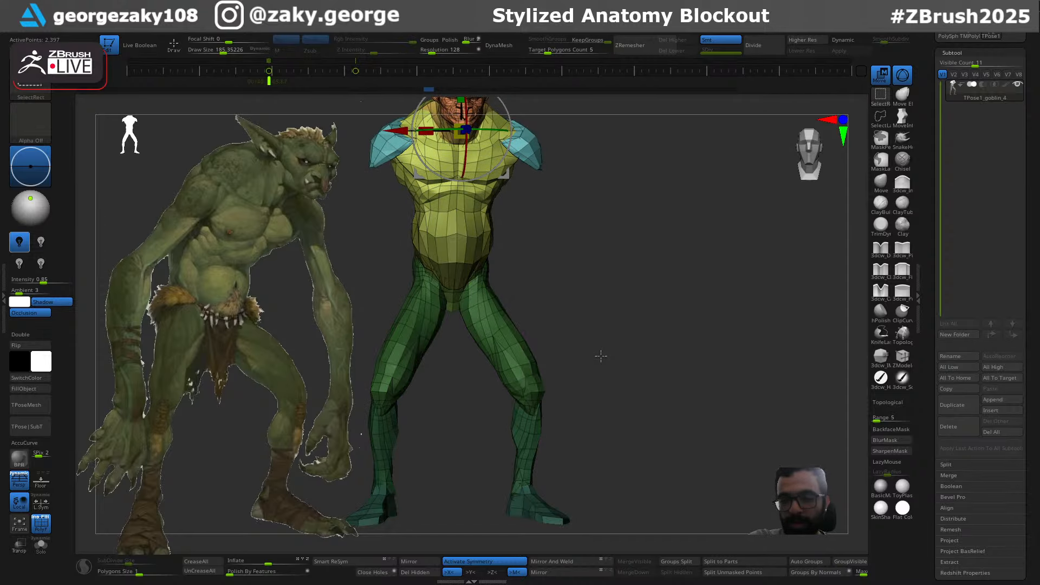
# Invert the mask so the legs are protected, accepting the removal of the newer undo history entries
pyautogui.click(616, 347)
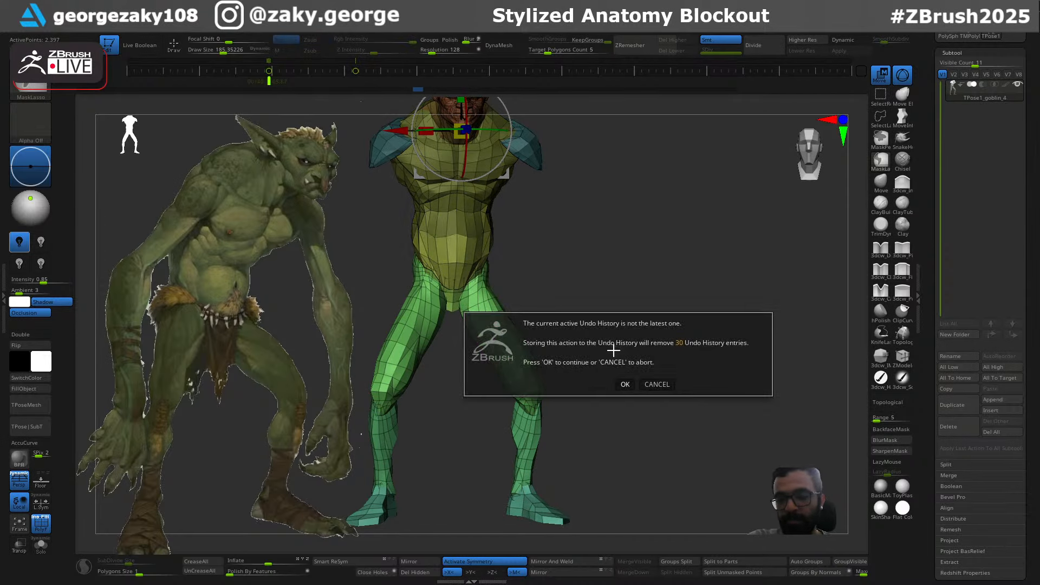
pyautogui.click(667, 384)
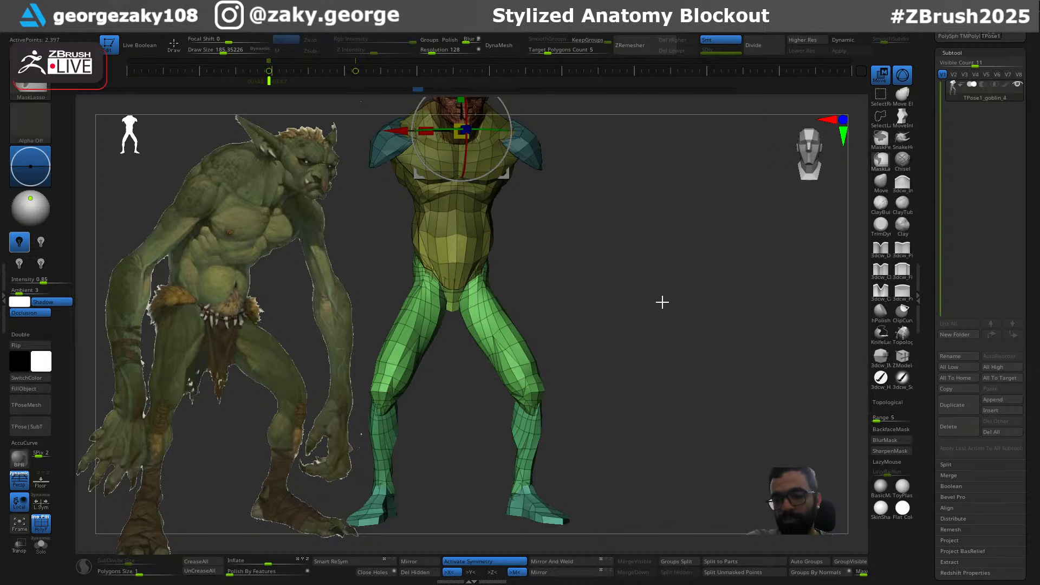
pyautogui.hotkey('ctrl', 'shift', 'z')
pyautogui.hotkey('ctrl', 'shift', 'z')
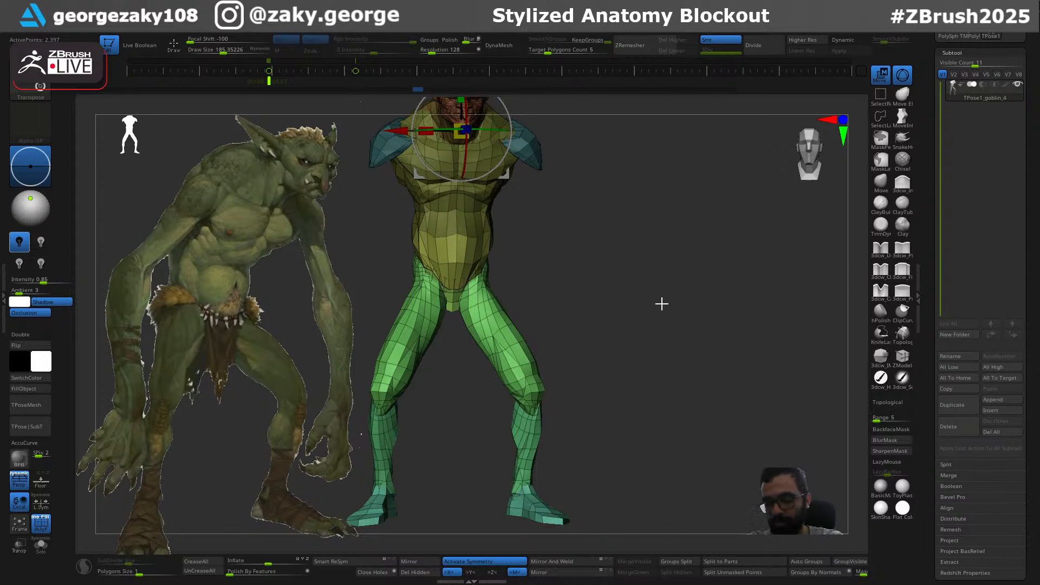
pyautogui.press('q')
pyautogui.keyDown('ctrl'); pyautogui.click(658, 288); pyautogui.keyUp('ctrl')
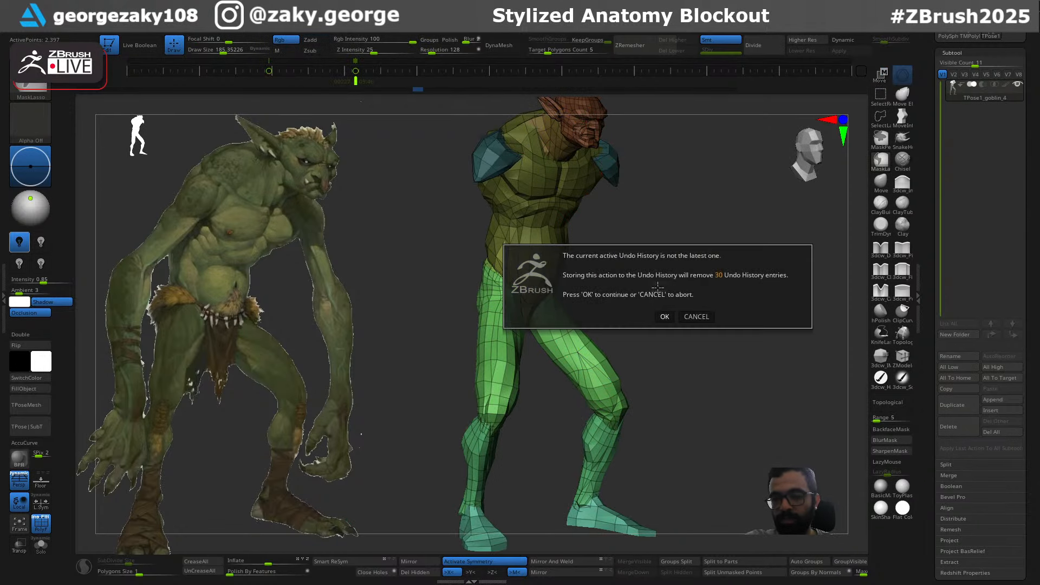
pyautogui.click(688, 314)
pyautogui.keyDown('ctrl'); pyautogui.click(692, 327); pyautogui.keyUp('ctrl')
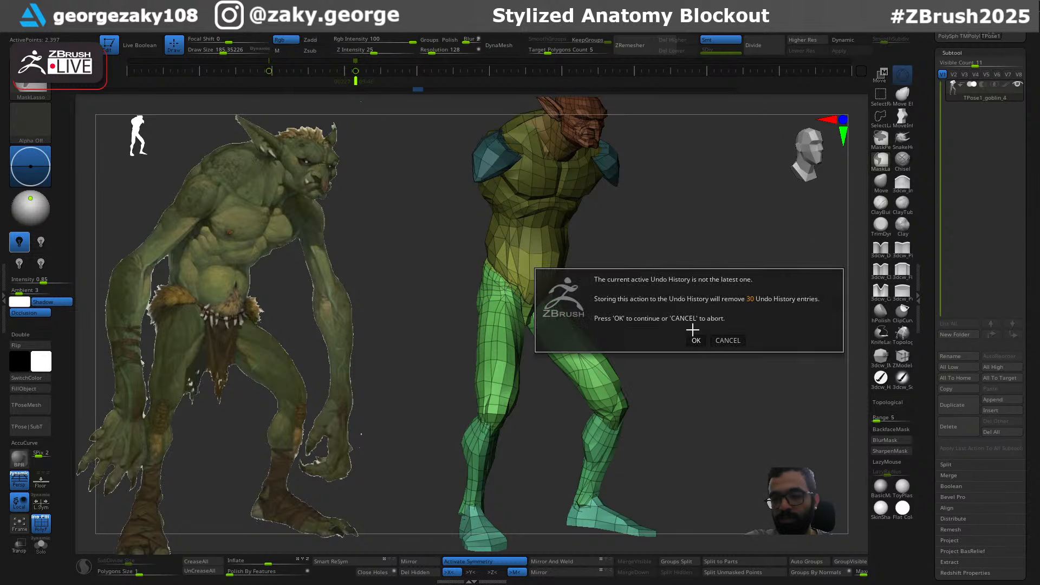
pyautogui.click(696, 340)
# Soften the leg mask across the thighs and lower the upper body along Y with the gizmo placed at the pelvis
pyautogui.press('w')
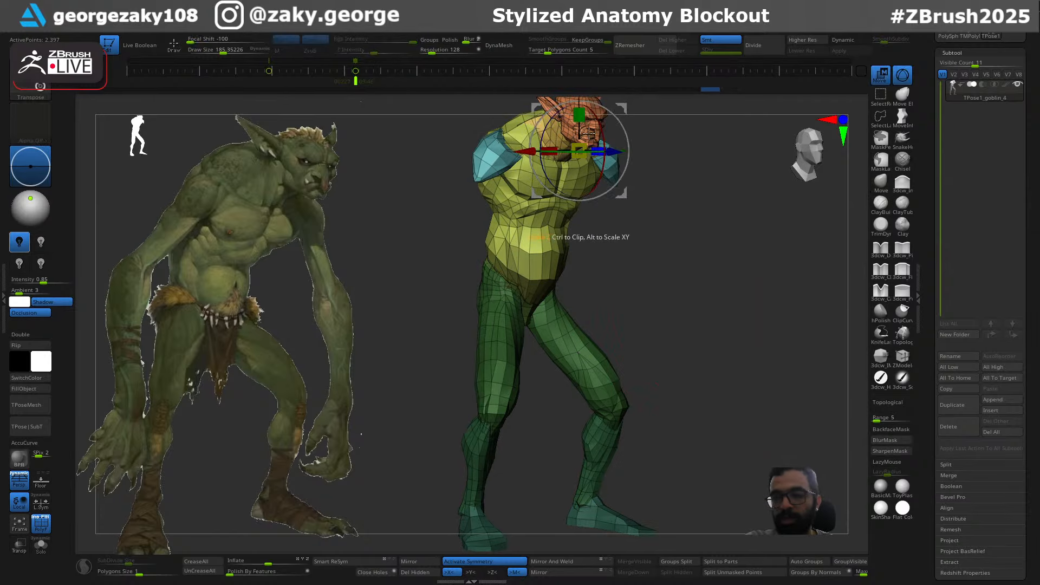
pyautogui.keyDown('alt'); pyautogui.click(552, 272); pyautogui.keyUp('alt')
pyautogui.keyDown('alt'); pyautogui.click(569, 182); pyautogui.keyUp('alt')
pyautogui.moveTo(592, 229)
pyautogui.mouseDown()
pyautogui.moveTo(594, 274)
pyautogui.moveTo(655, 270)
pyautogui.mouseUp()
pyautogui.press('q')
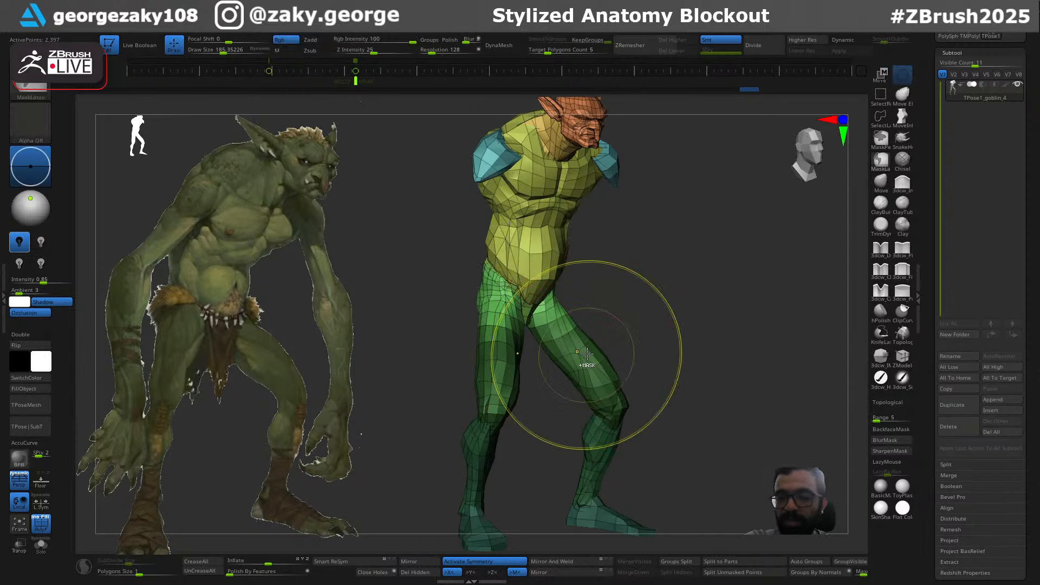
pyautogui.press('ctrl')
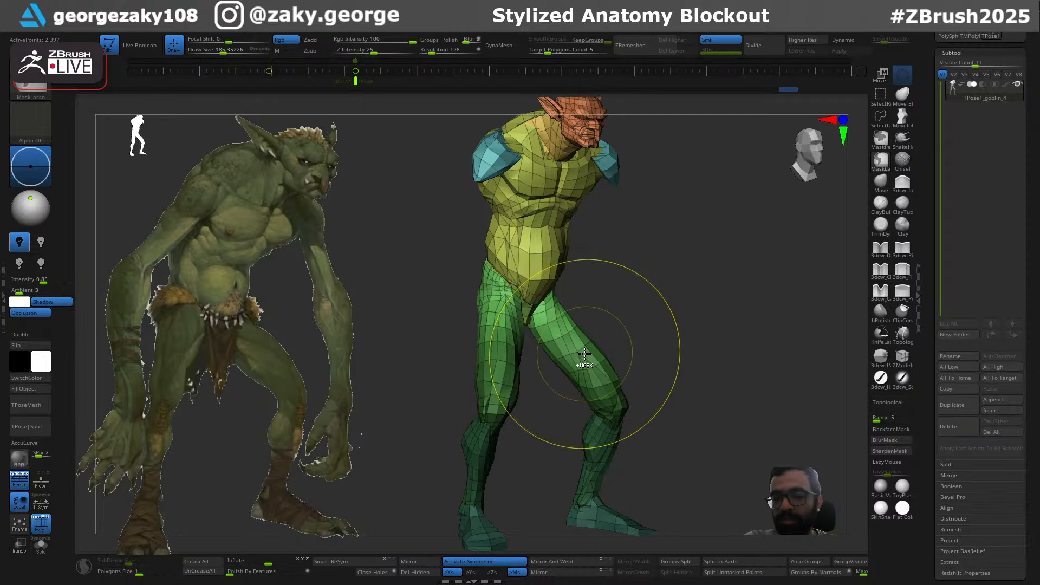
pyautogui.press('w')
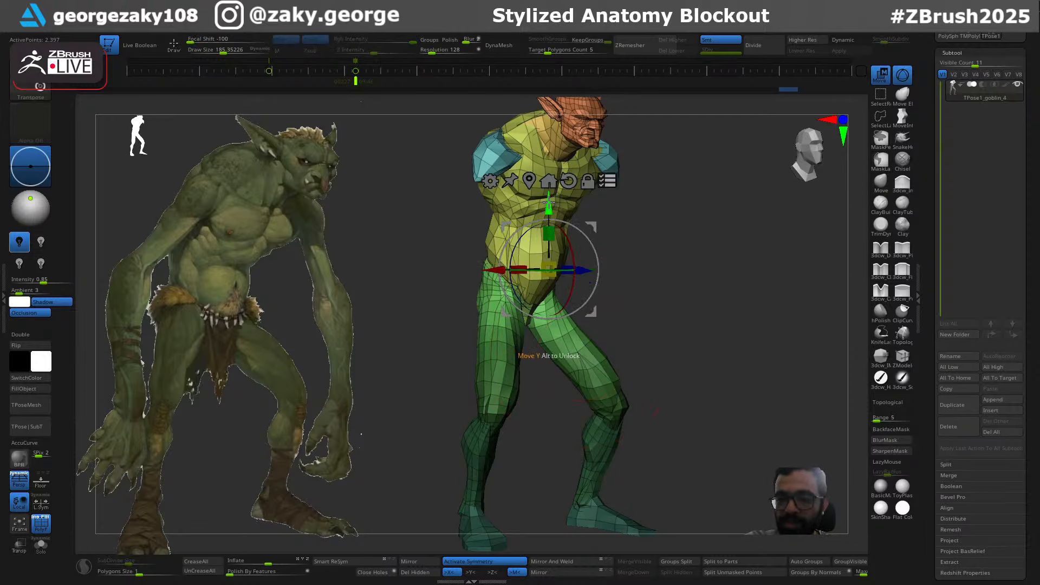
pyautogui.moveTo(548, 202)
pyautogui.mouseDown()
pyautogui.moveTo(549, 227)
pyautogui.moveTo(549, 215)
pyautogui.mouseUp()
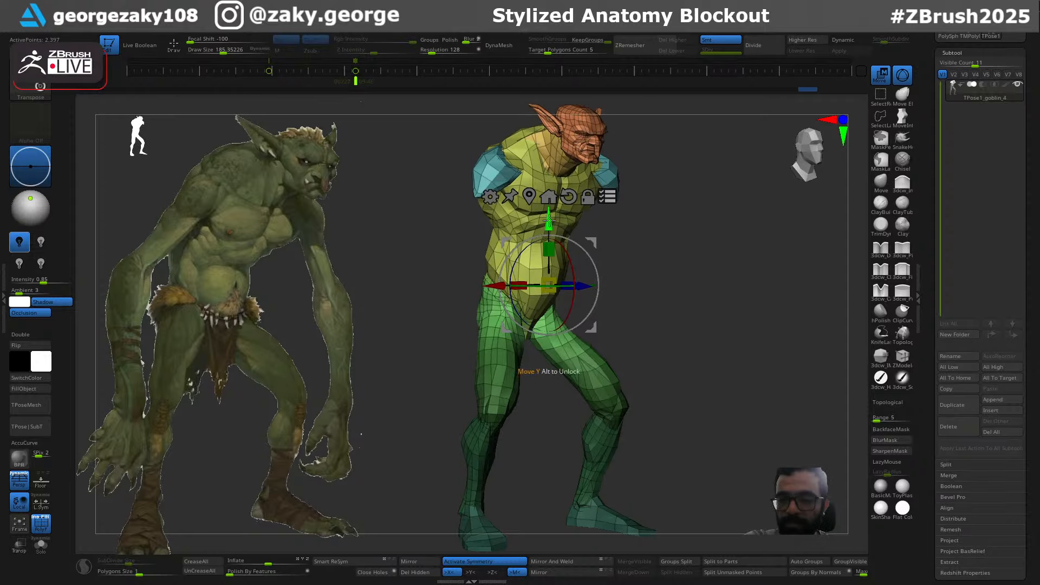
# Invert the mask to protect the upper body and fill out the upper thighs with an enlarged Move brush
pyautogui.press('q')
pyautogui.hotkey('ctrl', 'i')
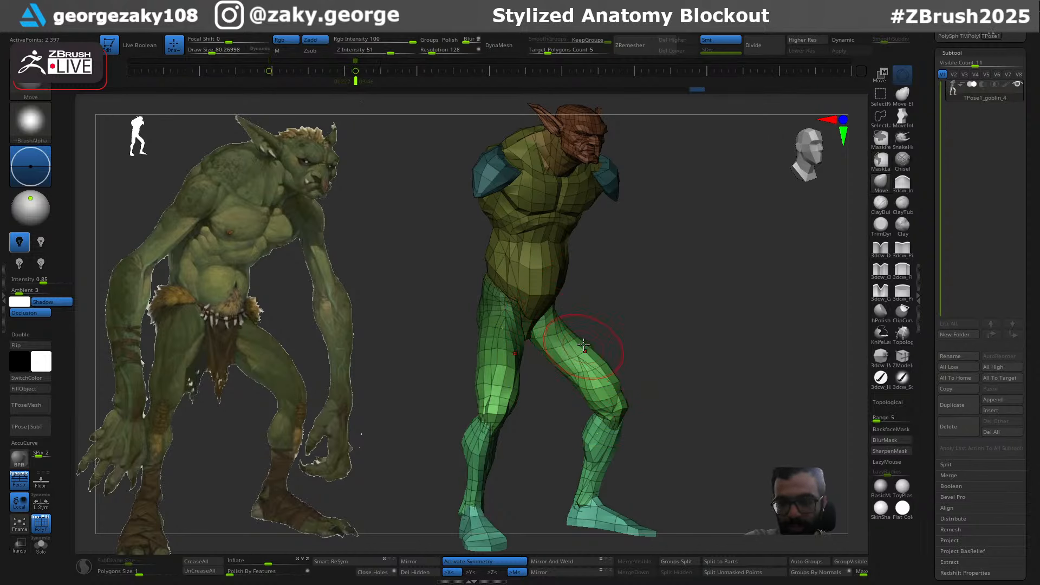
pyautogui.press(']')
pyautogui.hotkey('ctrl', 'i')
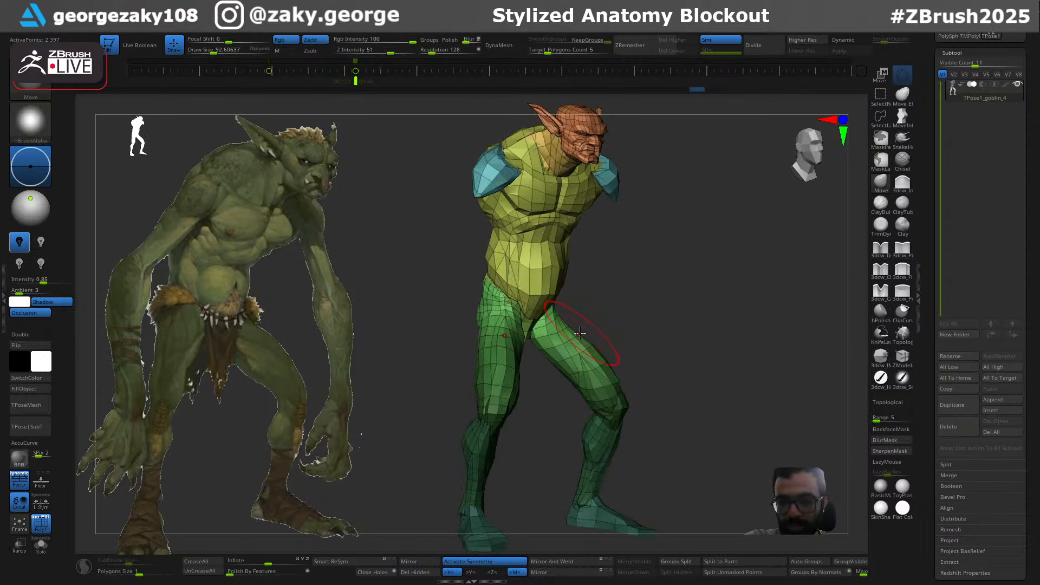
pyautogui.press(']')
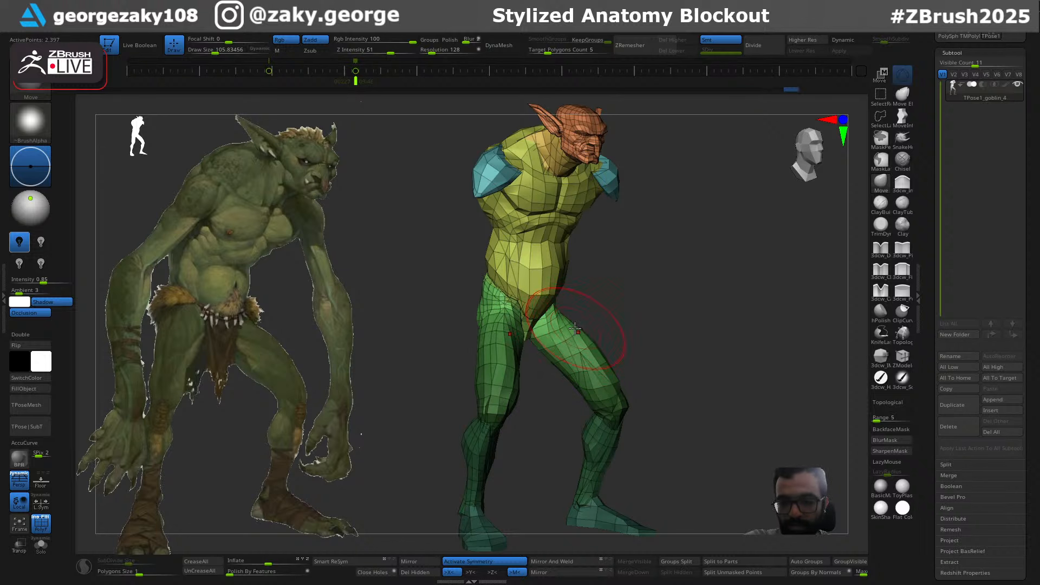
pyautogui.hotkey('ctrl', 'i')
pyautogui.press(']')
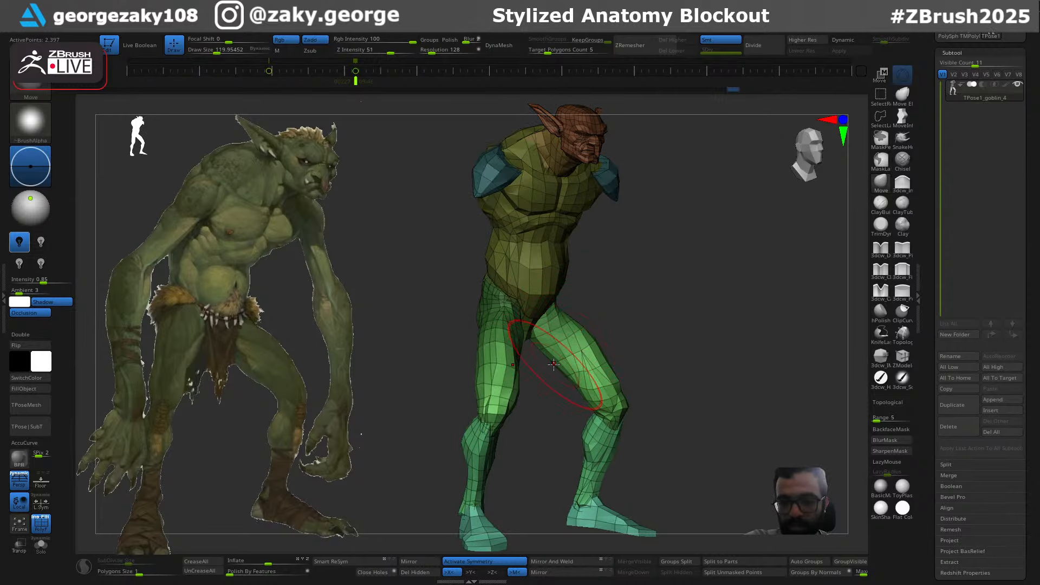
# Refine the outer contour of the thighs toward the knees with the Move brush, varying the draw size
pyautogui.press('s')
pyautogui.moveTo(597, 364); pyautogui.dragTo(599, 364)
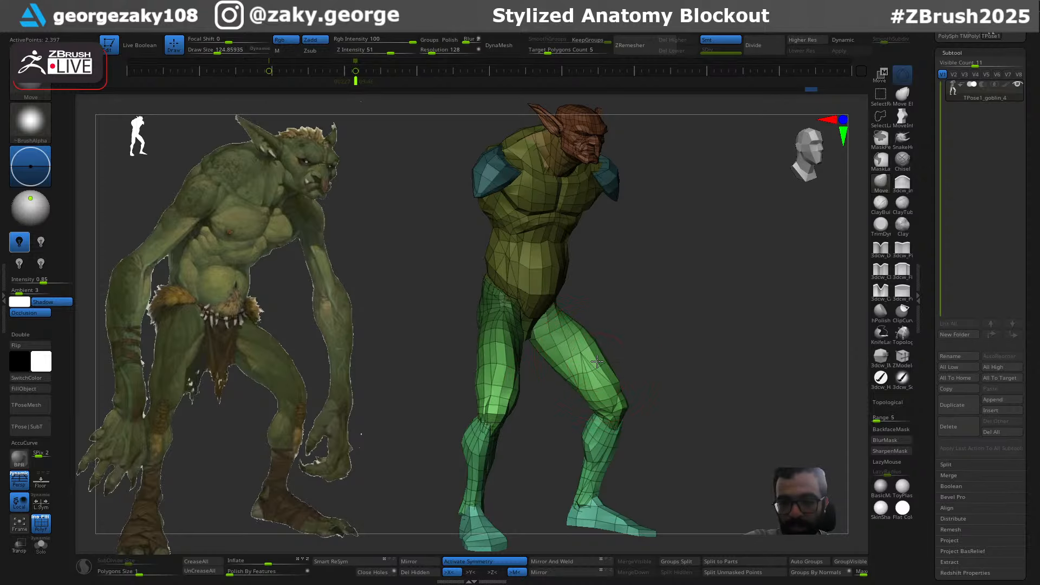
pyautogui.press('[')
pyautogui.press('[')
pyautogui.press('[')
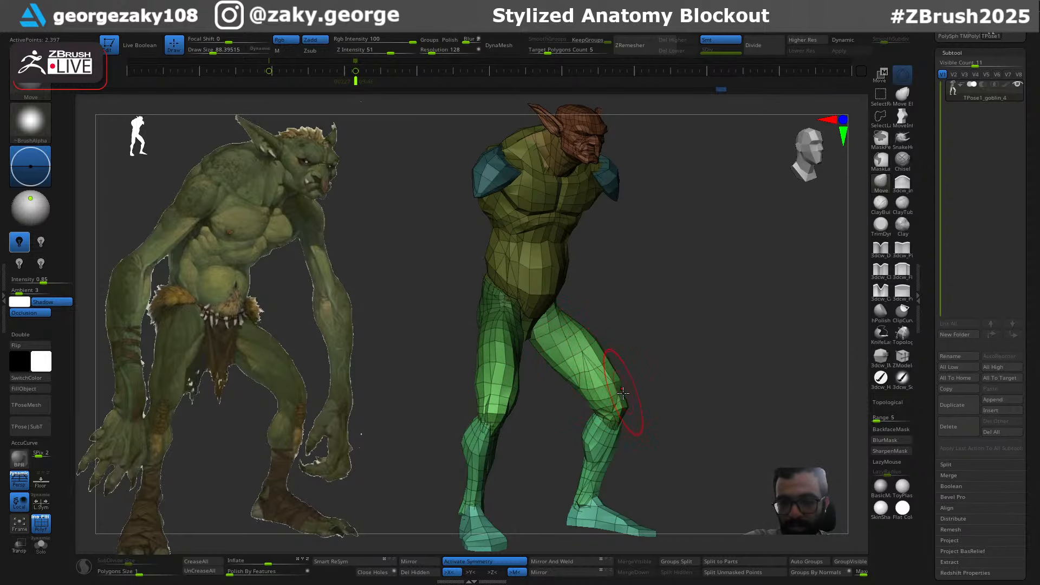
pyautogui.press(']')
pyautogui.press(']')
pyautogui.press(']')
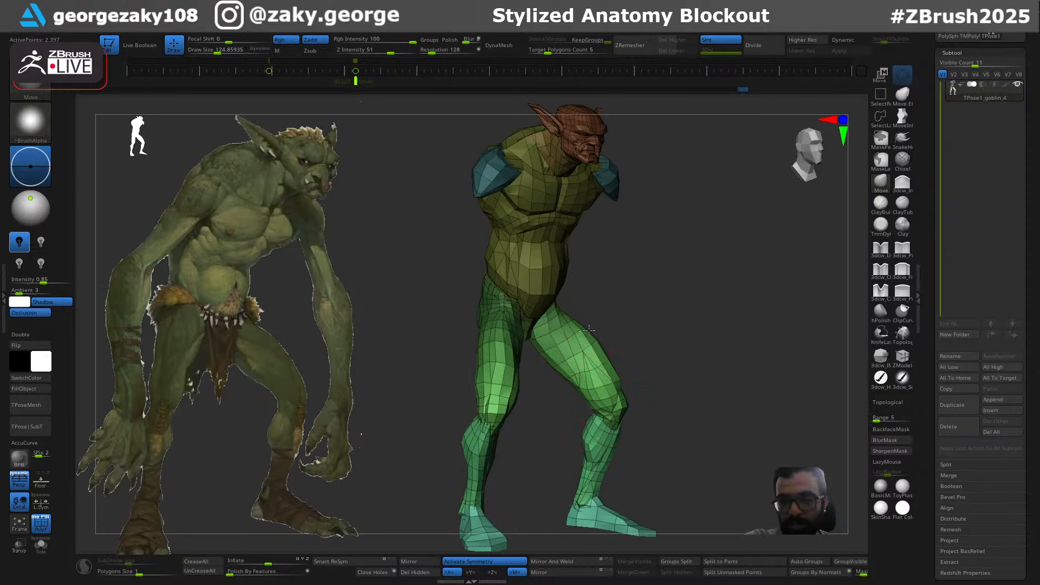
# Mask the legs again and lower the head and neck toward the shoulders with a much larger Move brush
pyautogui.press(']')
pyautogui.press(']')
pyautogui.press(']')
pyautogui.press(']')
pyautogui.press(']')
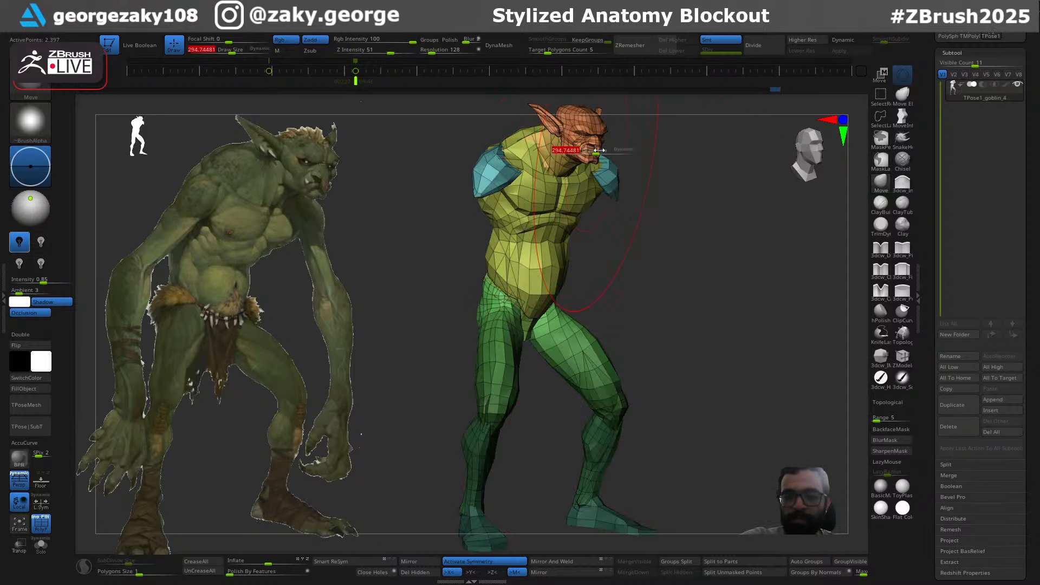
pyautogui.press('s')
pyautogui.moveTo(586, 159)
pyautogui.mouseDown()
pyautogui.moveTo(598, 160)
pyautogui.moveTo(585, 154)
pyautogui.moveTo(582, 166)
pyautogui.mouseUp()
# Reshape the flank between the ribcage and waist with a smaller Move brush of about 73 draw size
pyautogui.press('[')
pyautogui.press('[')
pyautogui.press('[')
pyautogui.press('[')
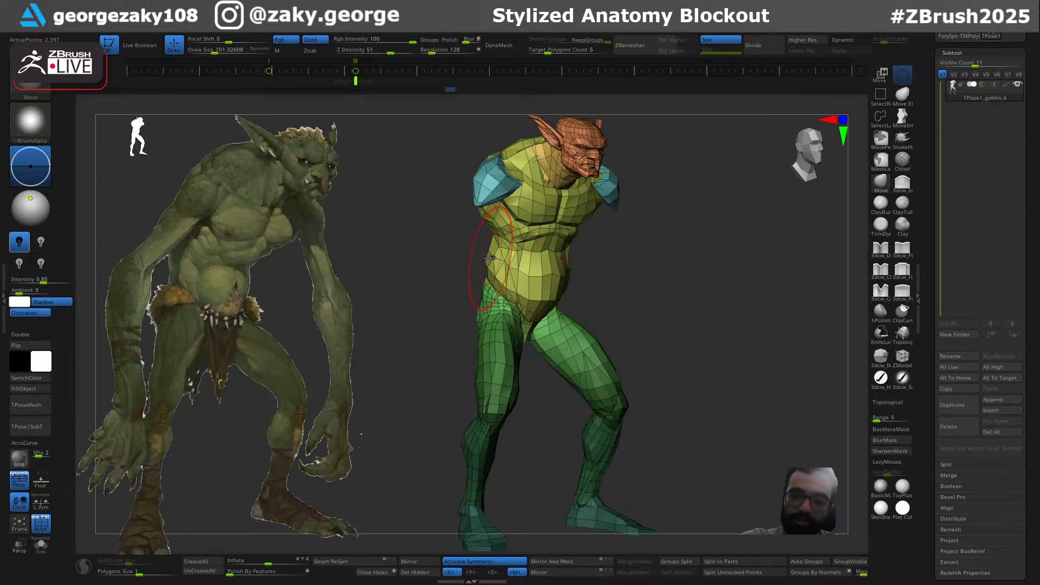
pyautogui.press(']')
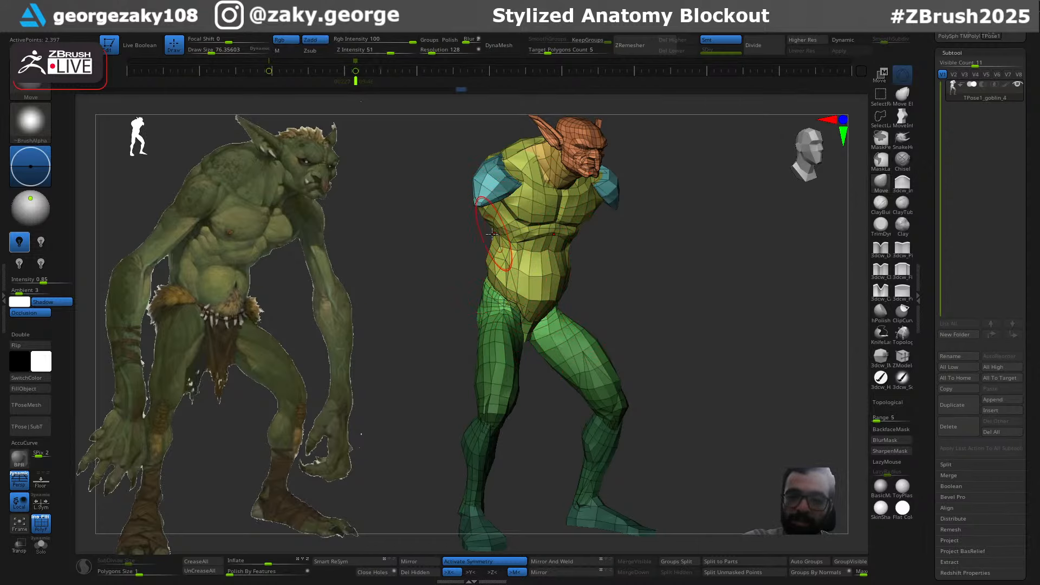
pyautogui.press('s')
pyautogui.moveTo(491, 233); pyautogui.dragTo(489, 234)
pyautogui.moveTo(488, 233); pyautogui.dragTo(478, 229)
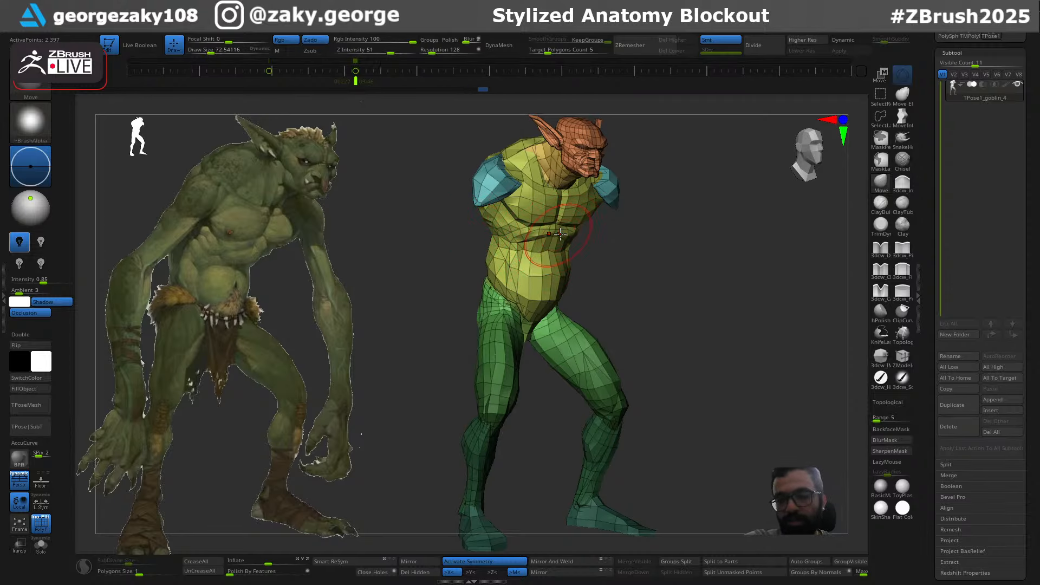
# Enlarge the brush over the head and switch to the Inflate brush with a draw size of about 135
pyautogui.press('s')
pyautogui.moveTo(595, 171); pyautogui.dragTo(573, 167)
pyautogui.press('s')
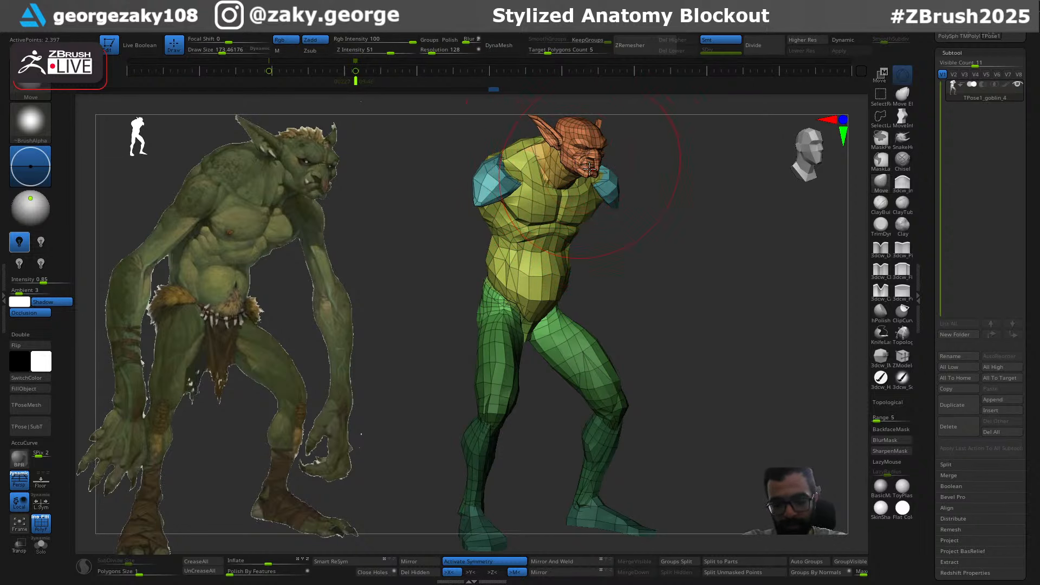
pyautogui.press('i')
pyautogui.press('s')
pyautogui.moveTo(601, 161); pyautogui.dragTo(589, 165)
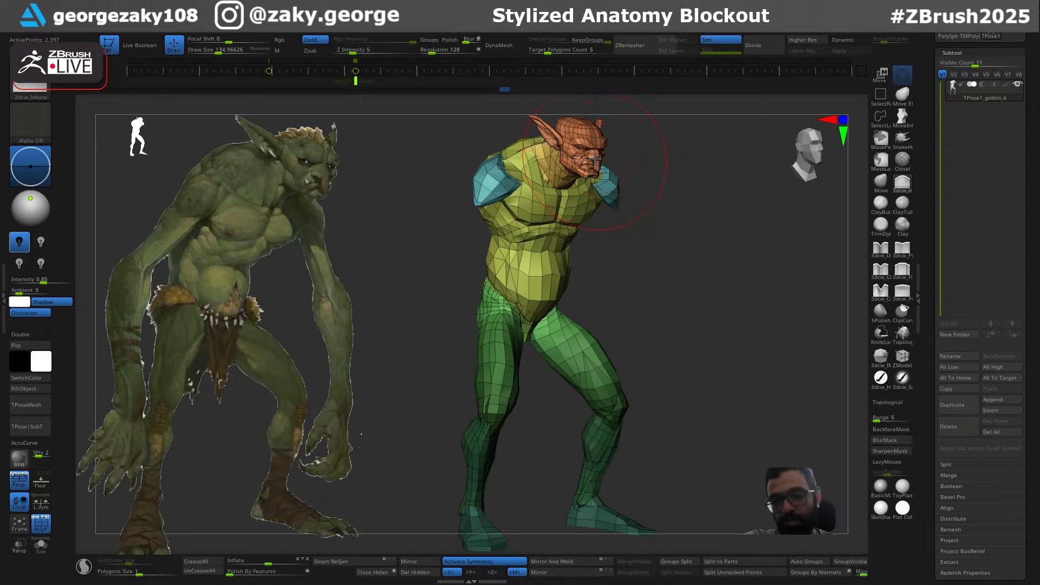
# Mask everything except the head's polygroup and reset the orientation of the Transpose gizmo centred on the head
pyautogui.press('w')
pyautogui.keyDown('ctrl'); pyautogui.click(593, 153); pyautogui.keyUp('ctrl')
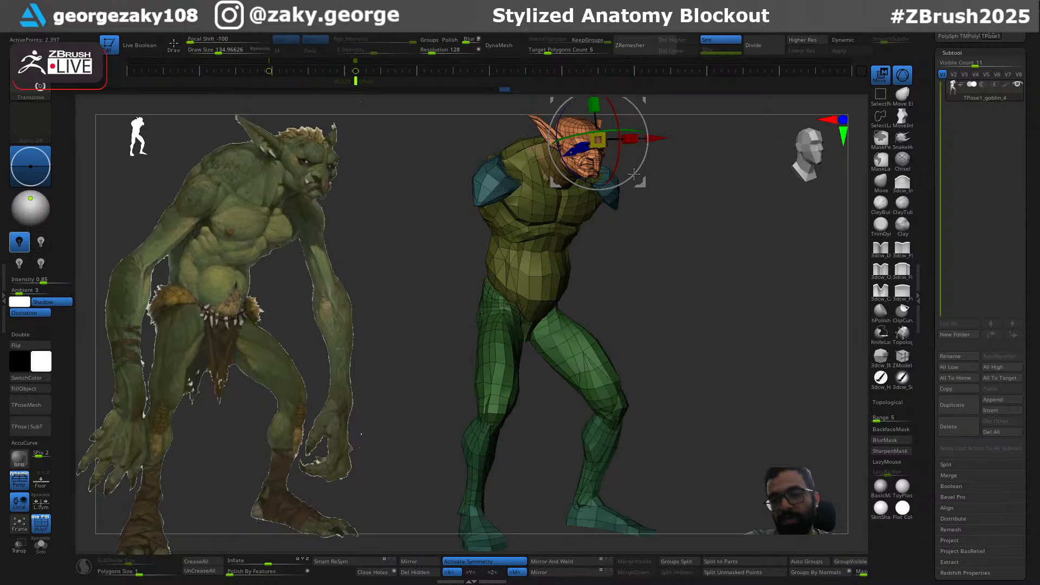
pyautogui.keyDown('alt'); pyautogui.moveTo(696, 181); pyautogui.dragTo(683, 251); pyautogui.keyUp('alt')
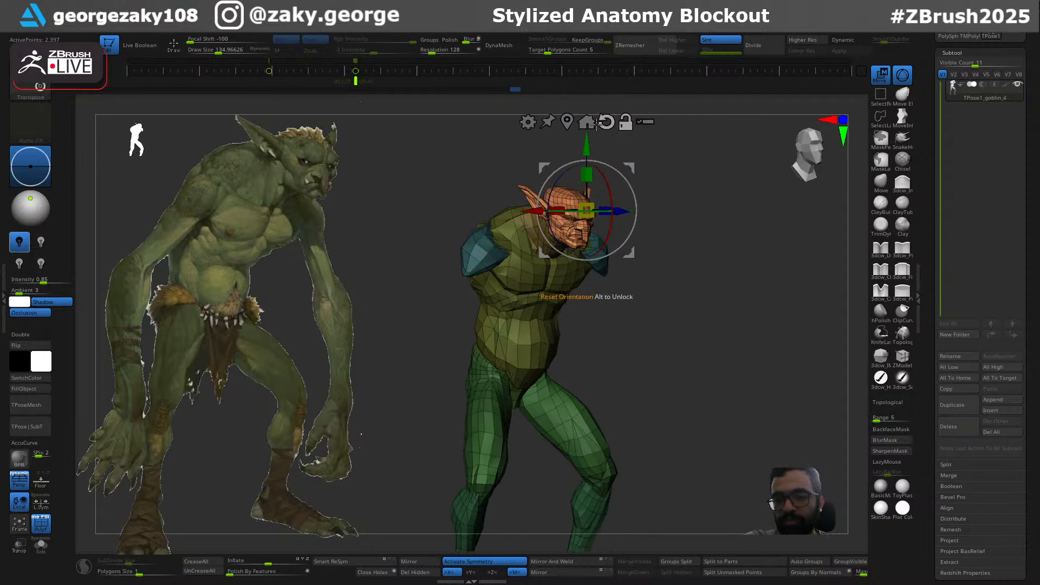
pyautogui.moveTo(672, 171)
pyautogui.mouseDown()
pyautogui.moveTo(638, 178)
pyautogui.moveTo(630, 165)
pyautogui.moveTo(657, 178)
pyautogui.mouseUp()
# Scale up the unmasked head uniformly with the gizmo, checking its size from the front, side and reference view
pyautogui.moveTo(725, 185); pyautogui.dragTo(770, 184)
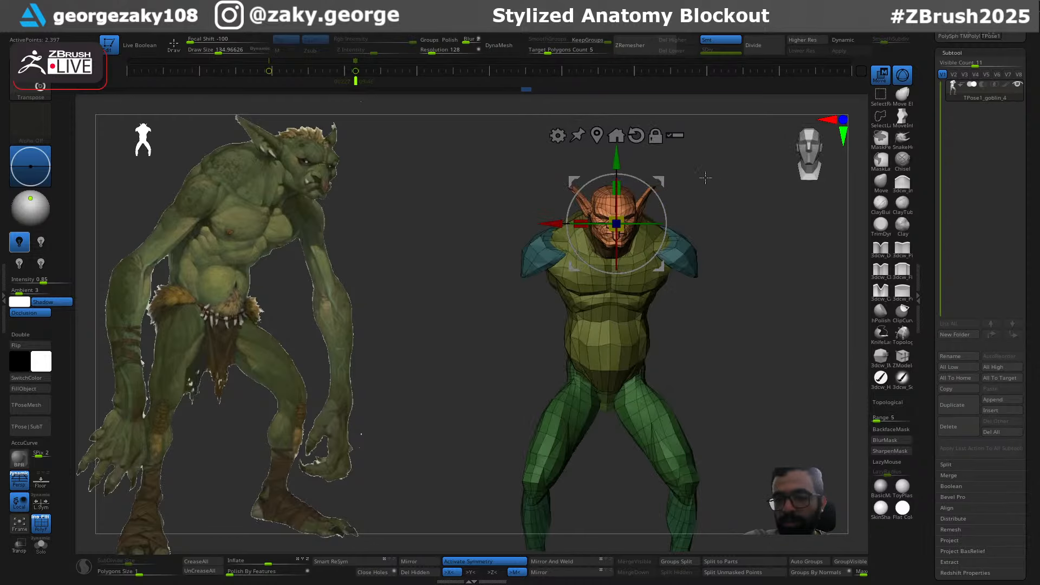
pyautogui.moveTo(659, 181); pyautogui.dragTo(615, 160)
pyautogui.moveTo(705, 188); pyautogui.dragTo(692, 191)
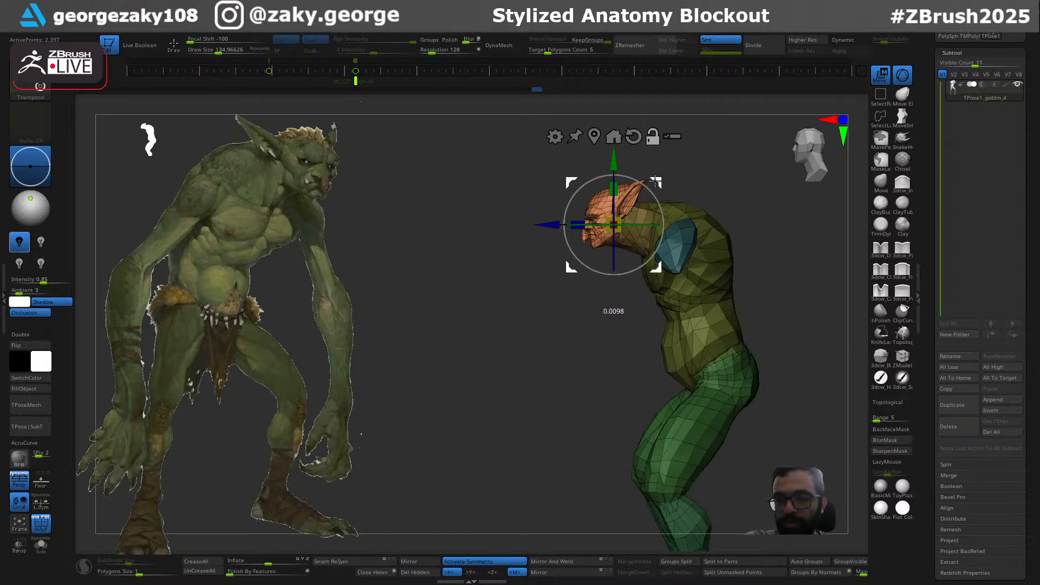
pyautogui.moveTo(655, 181); pyautogui.dragTo(657, 183)
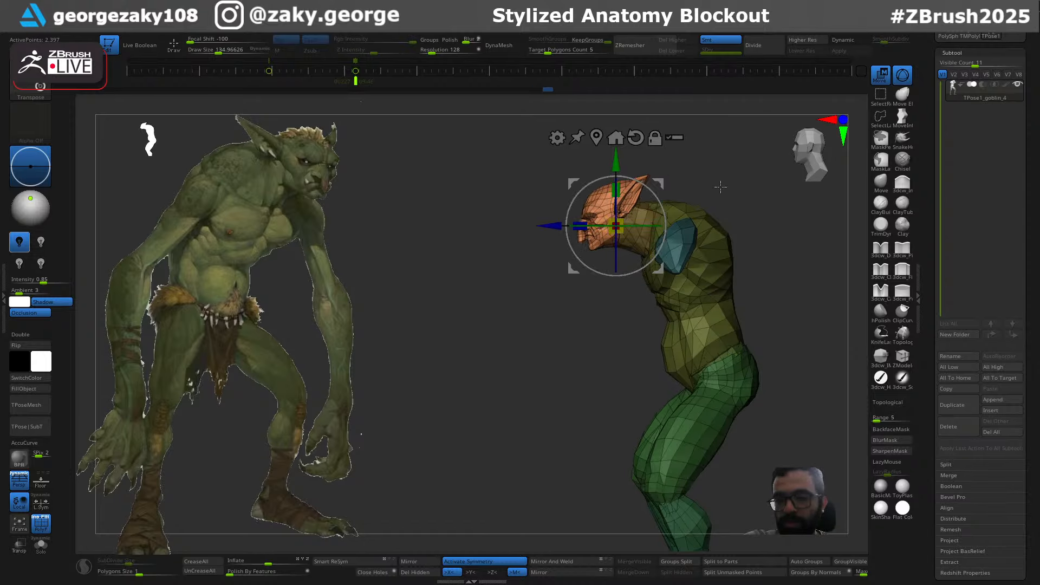
pyautogui.moveTo(720, 187); pyautogui.dragTo(788, 201)
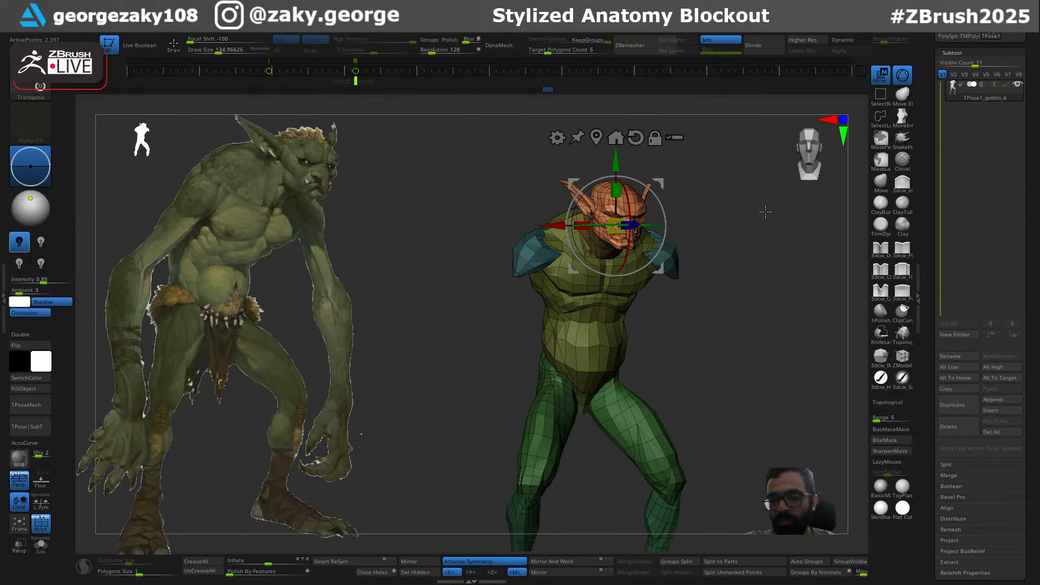
pyautogui.press('Left')
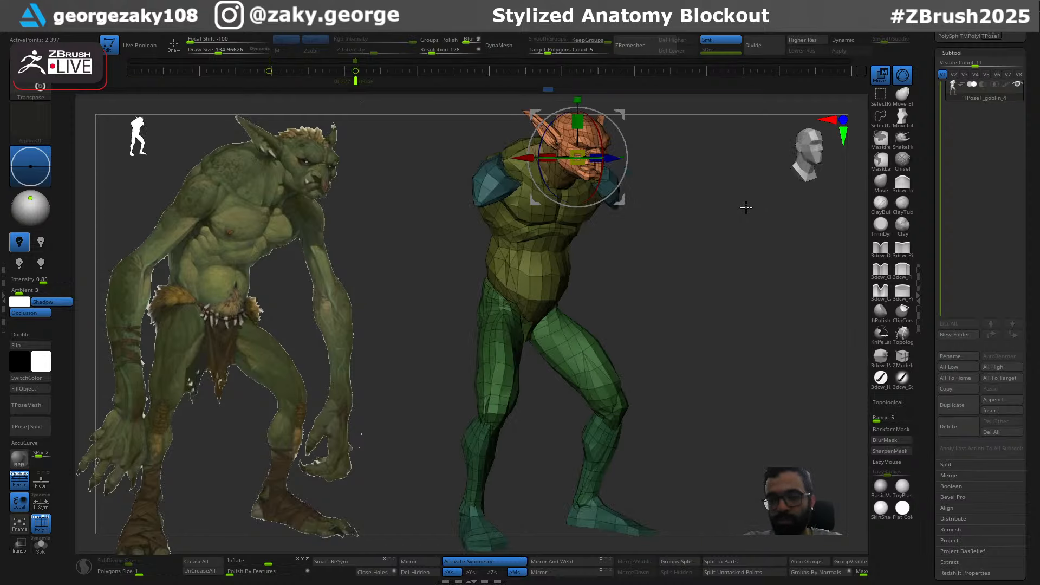
# Return to Draw mode and invert the mask so the head is protected and the body is editable from the front
pyautogui.press('q')
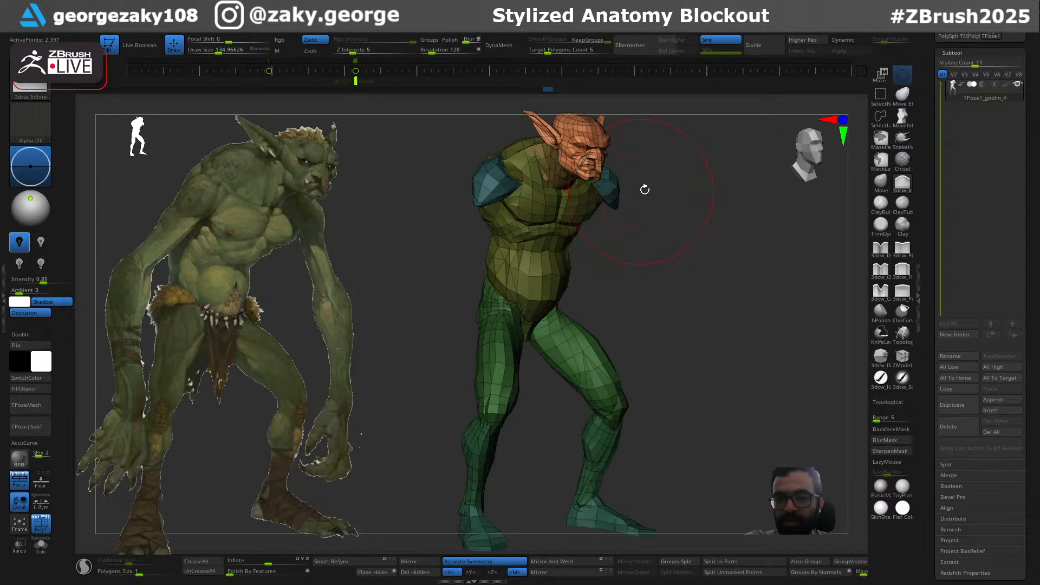
pyautogui.moveTo(644, 190)
pyautogui.mouseDown()
pyautogui.moveTo(671, 177)
pyautogui.moveTo(645, 181)
pyautogui.mouseUp()
pyautogui.keyDown('ctrl'); pyautogui.click(683, 158); pyautogui.keyUp('ctrl')
pyautogui.moveTo(684, 152)
pyautogui.keyDown('alt'); pyautogui.mouseDown()
pyautogui.moveTo(670, 211)
pyautogui.moveTo(654, 190)
pyautogui.mouseUp(); pyautogui.keyUp('alt')
pyautogui.keyDown('ctrl'); pyautogui.moveTo(669, 241); pyautogui.dragTo(682, 234, button='right'); pyautogui.keyUp('ctrl')
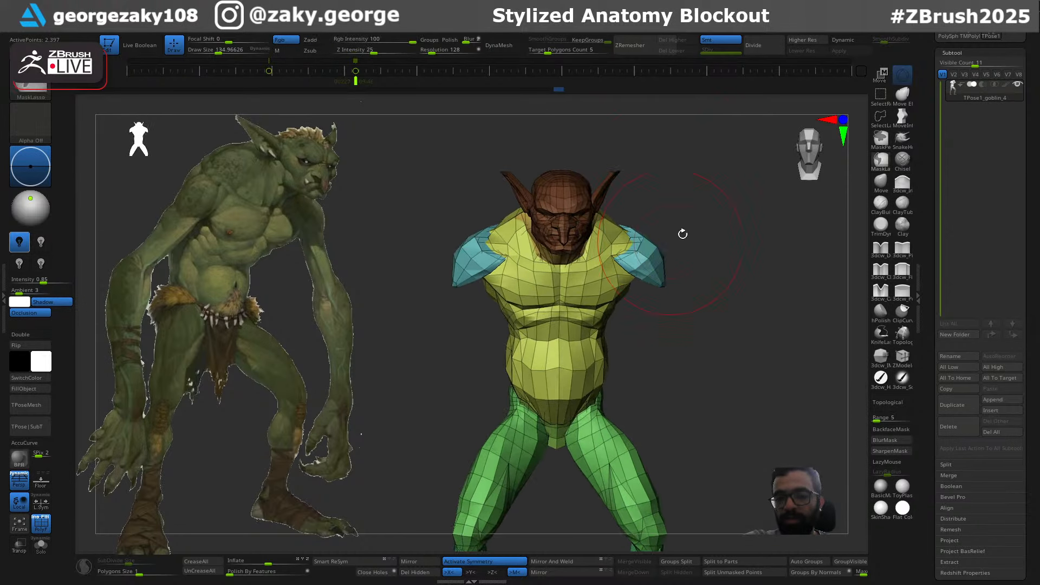
# Adjust the waist and outer hip contour with the Move brush at a draw size of about 97
pyautogui.moveTo(682, 234); pyautogui.dragTo(552, 231)
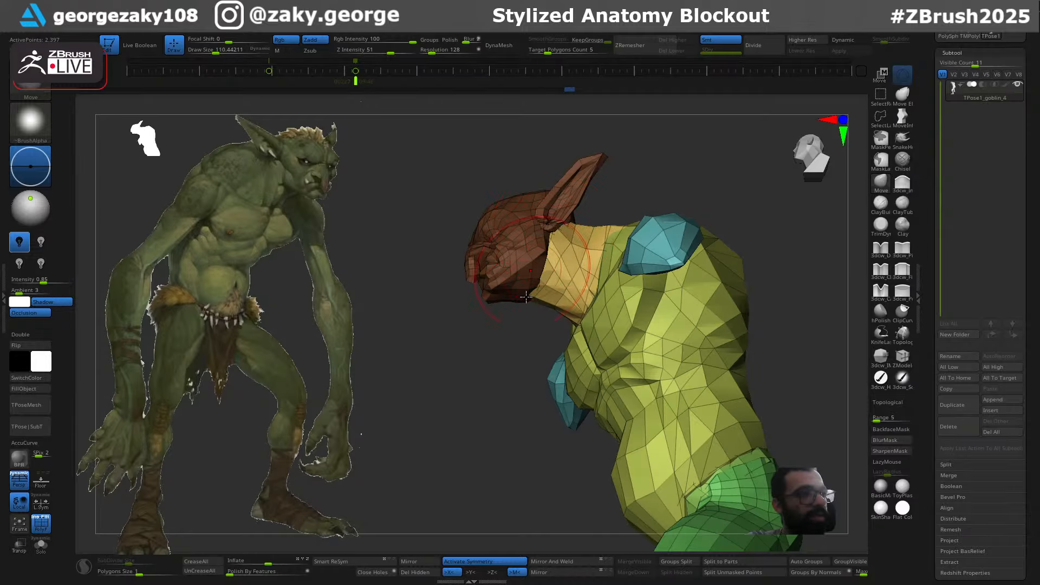
pyautogui.moveTo(526, 296)
pyautogui.mouseDown()
pyautogui.moveTo(661, 288)
pyautogui.moveTo(691, 304)
pyautogui.moveTo(715, 262)
pyautogui.moveTo(655, 195)
pyautogui.moveTo(675, 251)
pyautogui.moveTo(619, 341)
pyautogui.moveTo(606, 328)
pyautogui.moveTo(673, 246)
pyautogui.moveTo(639, 309)
pyautogui.mouseUp()
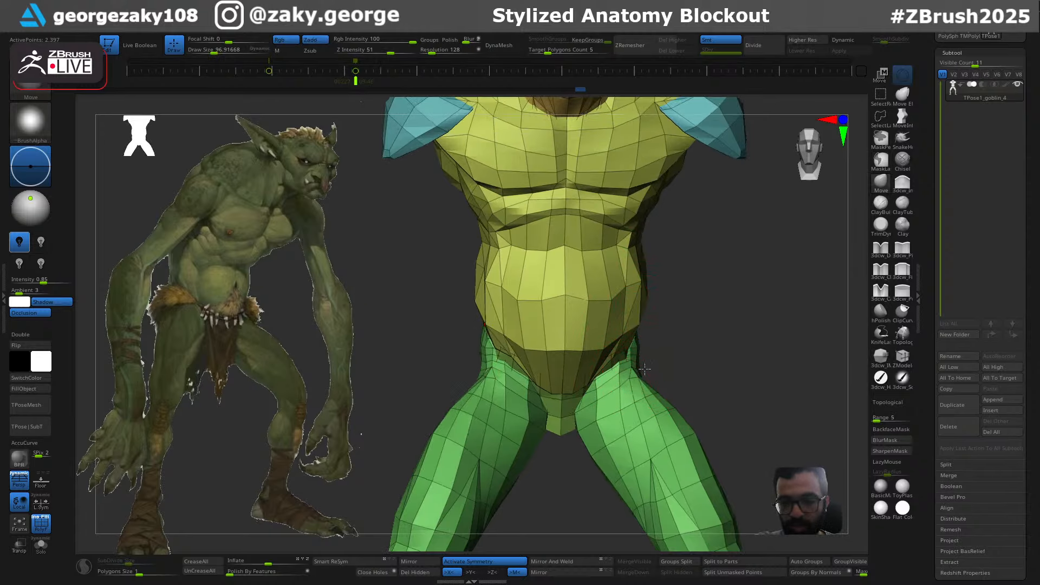
pyautogui.moveTo(683, 373)
pyautogui.mouseDown()
pyautogui.moveTo(652, 373)
pyautogui.moveTo(665, 356)
pyautogui.mouseUp()
pyautogui.press('s')
pyautogui.moveTo(665, 356)
pyautogui.mouseDown()
pyautogui.moveTo(679, 367)
pyautogui.moveTo(659, 379)
pyautogui.mouseUp()
pyautogui.press('s')
pyautogui.moveTo(651, 386); pyautogui.dragTo(647, 355)
# Shape the crotch and inner-thigh junction from below with the Move brush at a draw size of about 84
pyautogui.keyDown('alt'); pyautogui.moveTo(669, 338); pyautogui.dragTo(653, 273); pyautogui.keyUp('alt')
pyautogui.moveTo(585, 351); pyautogui.dragTo(572, 323)
pyautogui.keyDown('ctrl'); pyautogui.moveTo(571, 323); pyautogui.dragTo(568, 382, button='right'); pyautogui.keyUp('ctrl')
pyautogui.press('s')
pyautogui.moveTo(568, 382); pyautogui.dragTo(565, 382)
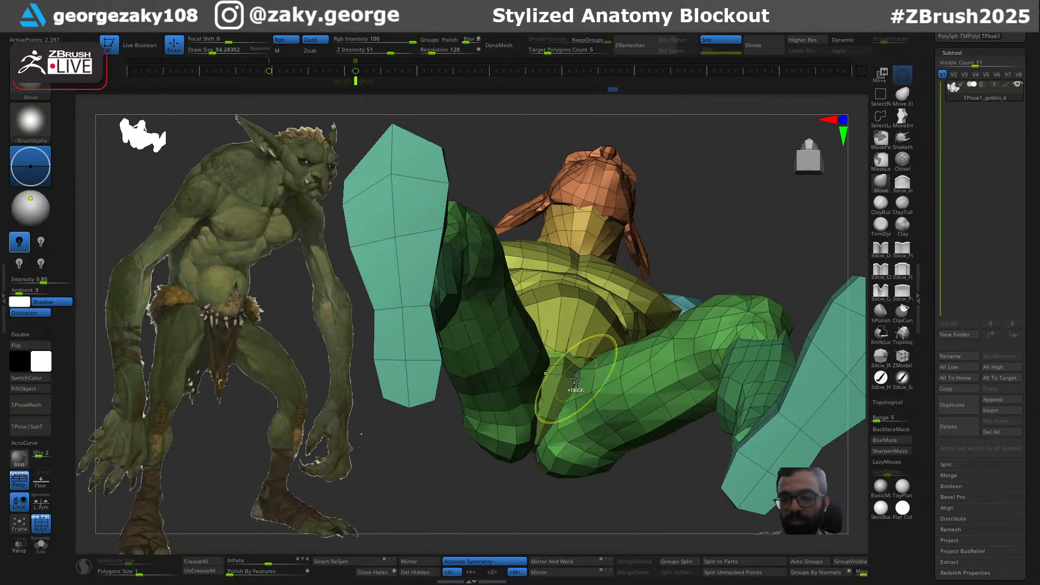
# Refine the crease where the lower abdomen meets the hip with the Move brush from a three-quarter view
pyautogui.moveTo(578, 378)
pyautogui.mouseDown(button='right')
pyautogui.moveTo(580, 410)
pyautogui.moveTo(615, 406)
pyautogui.mouseUp(button='right')
pyautogui.press('s')
pyautogui.moveTo(645, 325); pyautogui.dragTo(646, 325)
pyautogui.moveTo(667, 298); pyautogui.dragTo(644, 301, button='right')
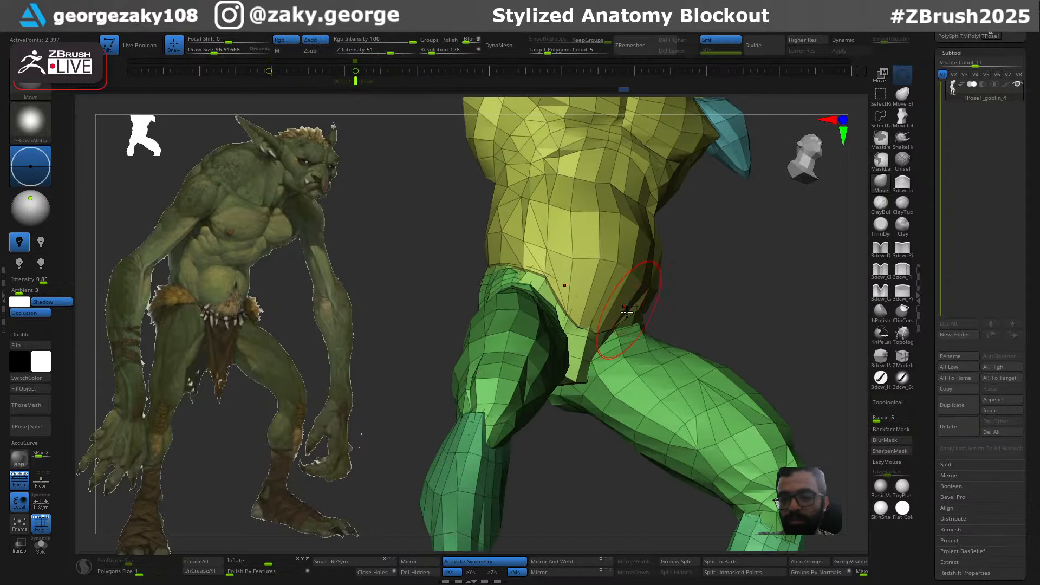
pyautogui.press('s')
pyautogui.moveTo(648, 285); pyautogui.dragTo(645, 285)
# Shape the lower belly's edge above the masked legs with the Move brush at a draw size of about 80
pyautogui.moveTo(644, 303)
pyautogui.mouseDown(button='right')
pyautogui.moveTo(600, 320)
pyautogui.moveTo(600, 338)
pyautogui.mouseUp(button='right')
pyautogui.press('s')
pyautogui.moveTo(596, 339); pyautogui.dragTo(599, 340)
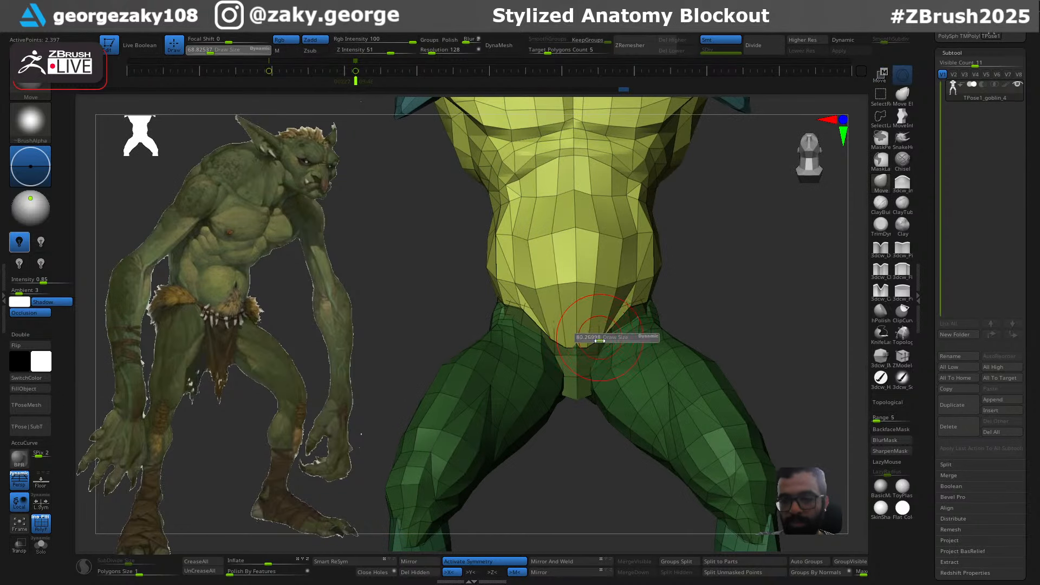
pyautogui.moveTo(590, 335); pyautogui.dragTo(602, 336, button='right')
pyautogui.press('s')
pyautogui.moveTo(593, 338); pyautogui.dragTo(597, 339)
# Adjust the abdomen's volume from the front using a larger draw size of about 106
pyautogui.moveTo(597, 339); pyautogui.dragTo(631, 331, button='right')
pyautogui.moveTo(683, 267); pyautogui.dragTo(663, 263, button='right')
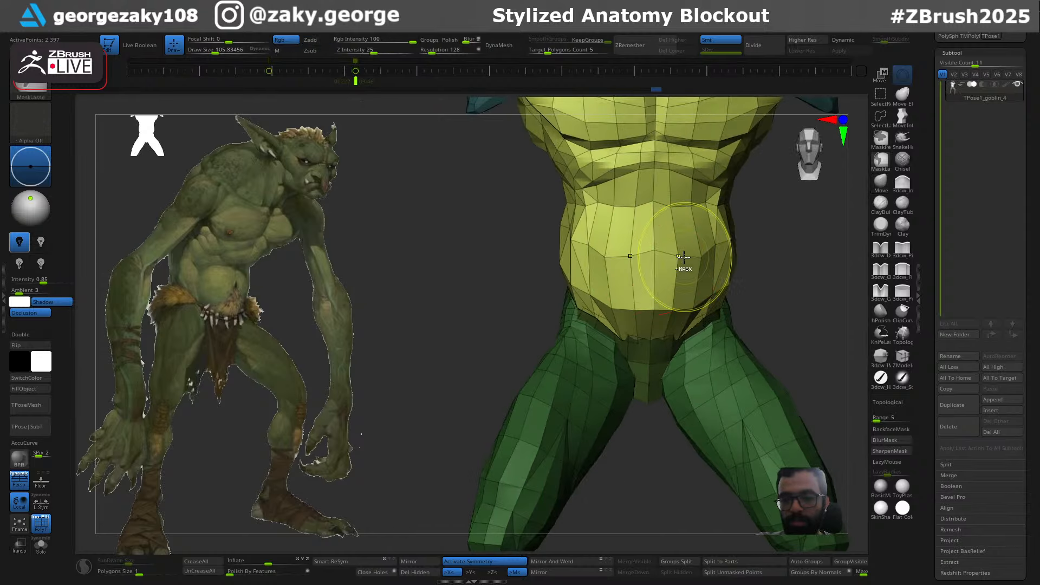
pyautogui.press('s')
pyautogui.moveTo(682, 257); pyautogui.dragTo(679, 255)
pyautogui.moveTo(706, 253)
pyautogui.mouseDown(button='right')
pyautogui.moveTo(690, 254)
pyautogui.moveTo(690, 276)
pyautogui.moveTo(720, 260)
pyautogui.moveTo(690, 236)
pyautogui.moveTo(725, 229)
pyautogui.moveTo(766, 239)
pyautogui.moveTo(680, 276)
pyautogui.moveTo(722, 251)
pyautogui.moveTo(742, 276)
pyautogui.moveTo(704, 325)
pyautogui.moveTo(734, 302)
pyautogui.moveTo(713, 292)
pyautogui.mouseUp(button='right')
# Turn off perspective and switch to the Inflate brush with a draw size of about 448 for the torso
pyautogui.press('b')
pyautogui.press('z')
pyautogui.press('m')
pyautogui.click(20, 484)
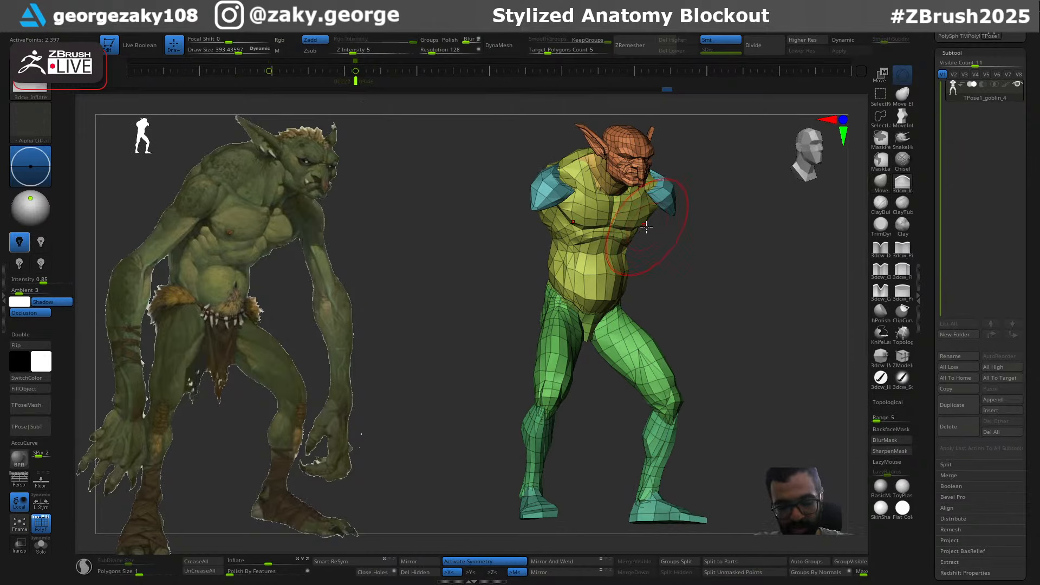
pyautogui.press('s')
pyautogui.moveTo(635, 220); pyautogui.dragTo(633, 220)
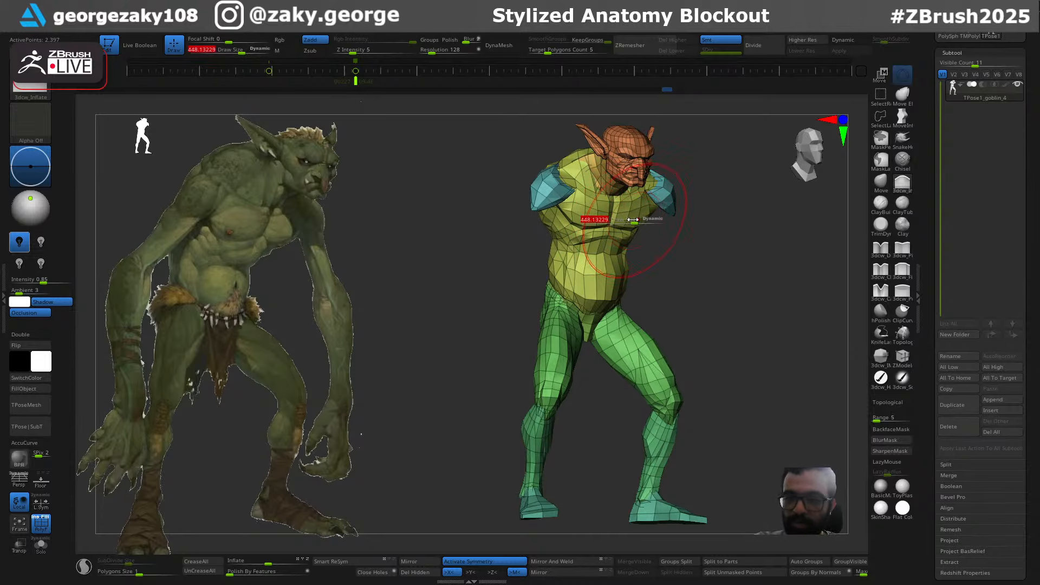
pyautogui.moveTo(667, 246); pyautogui.dragTo(687, 248, button='right')
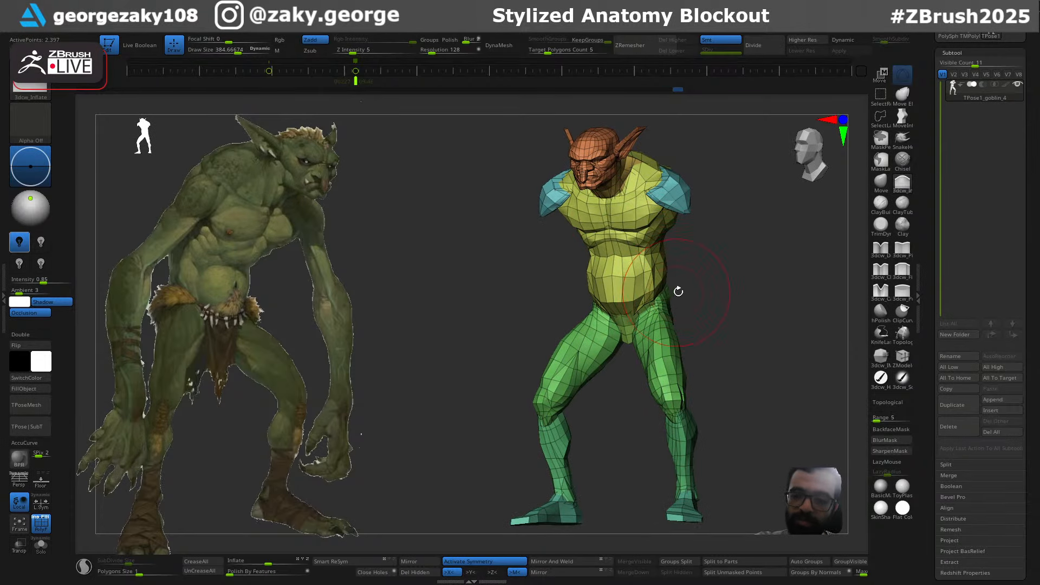
pyautogui.moveTo(675, 290)
pyautogui.mouseDown(button='right')
pyautogui.moveTo(676, 320)
pyautogui.moveTo(542, 443)
pyautogui.moveTo(632, 451)
pyautogui.moveTo(587, 432)
pyautogui.moveTo(552, 431)
pyautogui.moveTo(531, 448)
pyautogui.mouseUp(button='right')
# Reshape the knees and calves from behind with the Move brush, starting at a draw size of about 318
pyautogui.press('s')
pyautogui.press('s')
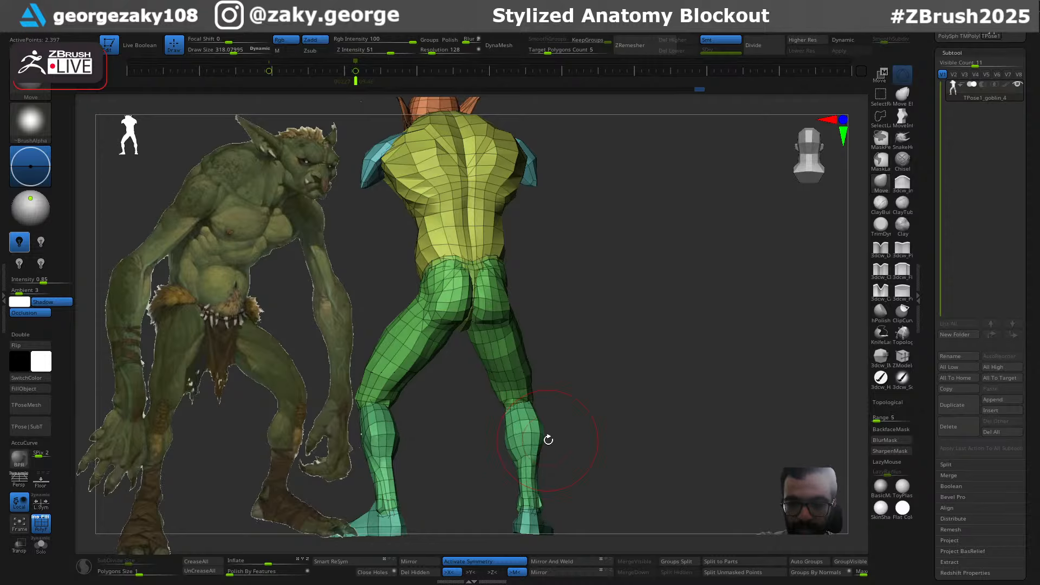
pyautogui.moveTo(548, 440); pyautogui.dragTo(662, 439, button='right')
pyautogui.moveTo(571, 450); pyautogui.dragTo(618, 431, button='right')
pyautogui.press('s')
pyautogui.moveTo(618, 426); pyautogui.dragTo(638, 424)
pyautogui.moveTo(593, 394); pyautogui.dragTo(601, 395)
pyautogui.press('s')
pyautogui.moveTo(608, 391); pyautogui.dragTo(583, 428, button='right')
pyautogui.press('s')
pyautogui.moveTo(582, 431); pyautogui.dragTo(558, 456)
# Mask the legs from the side view, leave the upper body unmasked and activate the Transpose gizmo
pyautogui.moveTo(699, 419)
pyautogui.mouseDown(button='right')
pyautogui.moveTo(672, 413)
pyautogui.moveTo(650, 374)
pyautogui.moveTo(677, 325)
pyautogui.mouseUp(button='right')
pyautogui.moveTo(717, 270)
pyautogui.keyDown('shift'); pyautogui.mouseDown(button='right')
pyautogui.moveTo(707, 275)
pyautogui.moveTo(727, 269)
pyautogui.moveTo(682, 255)
pyautogui.moveTo(680, 263)
pyautogui.mouseUp(button='right'); pyautogui.keyUp('shift')
pyautogui.moveTo(667, 184)
pyautogui.keyDown('ctrl'); pyautogui.mouseDown()
pyautogui.moveTo(425, 170)
pyautogui.moveTo(520, 322)
pyautogui.moveTo(607, 373)
pyautogui.mouseUp(); pyautogui.keyUp('ctrl')
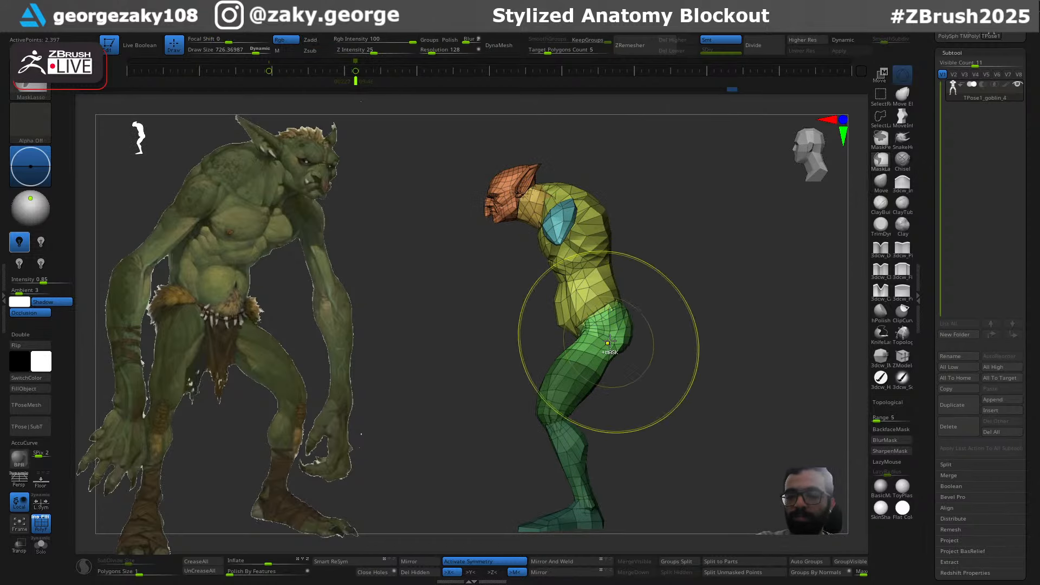
pyautogui.keyDown('ctrl'); pyautogui.click(668, 318); pyautogui.keyUp('ctrl')
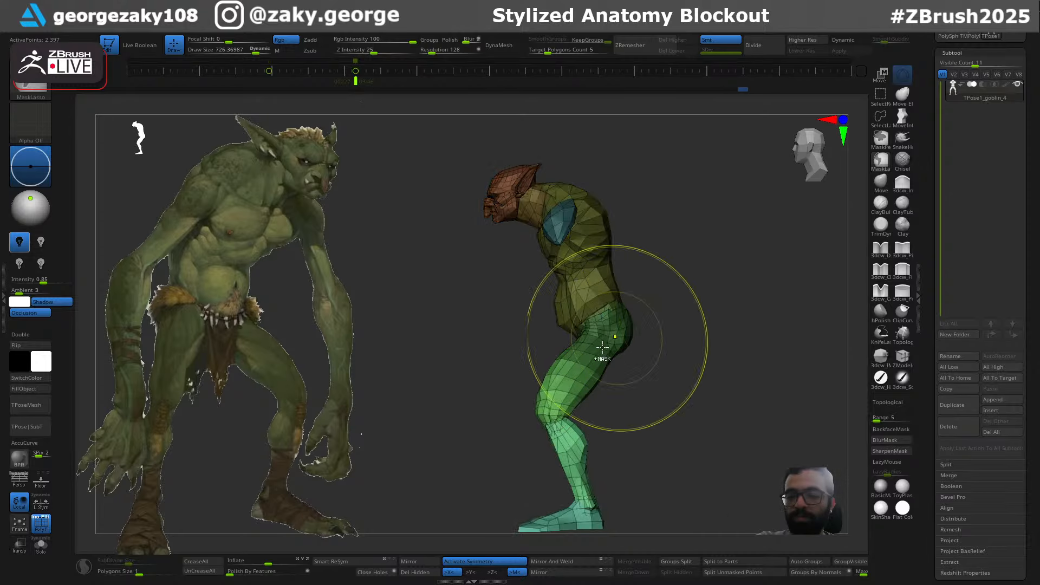
pyautogui.keyDown('ctrl'); pyautogui.click(658, 333); pyautogui.keyUp('ctrl')
pyautogui.press('w')
pyautogui.keyDown('shift'); pyautogui.moveTo(680, 313); pyautogui.dragTo(757, 307); pyautogui.keyUp('shift')
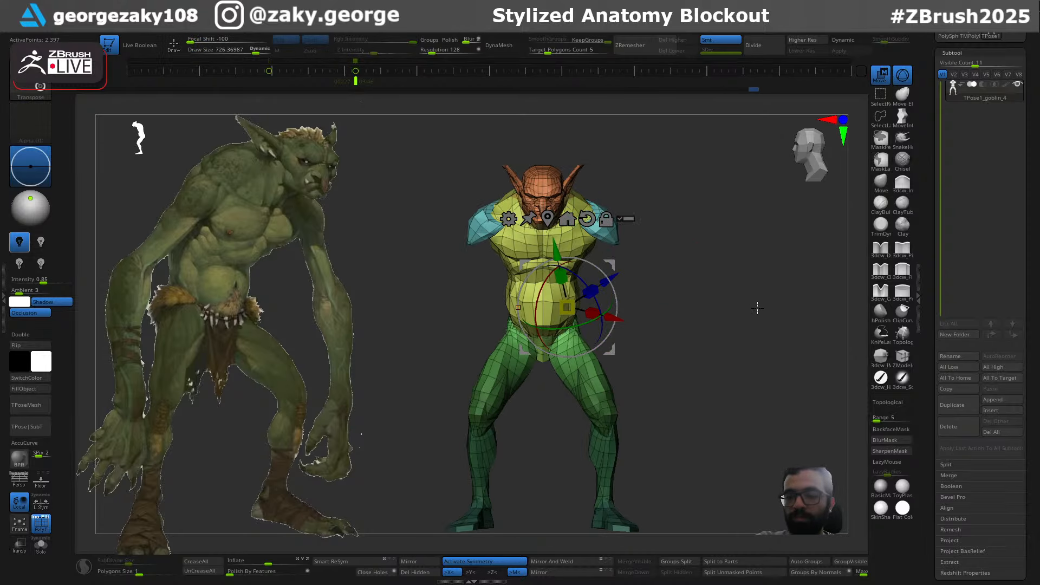
# Reset the gizmo's orientation and reposition its pivot at the hips from the front and side views
pyautogui.click(586, 224)
pyautogui.click(550, 220)
pyautogui.keyDown('alt'); pyautogui.moveTo(547, 135); pyautogui.dragTo(550, 283); pyautogui.keyUp('alt')
pyautogui.keyDown('alt'); pyautogui.moveTo(547, 139); pyautogui.dragTo(551, 332); pyautogui.keyUp('alt')
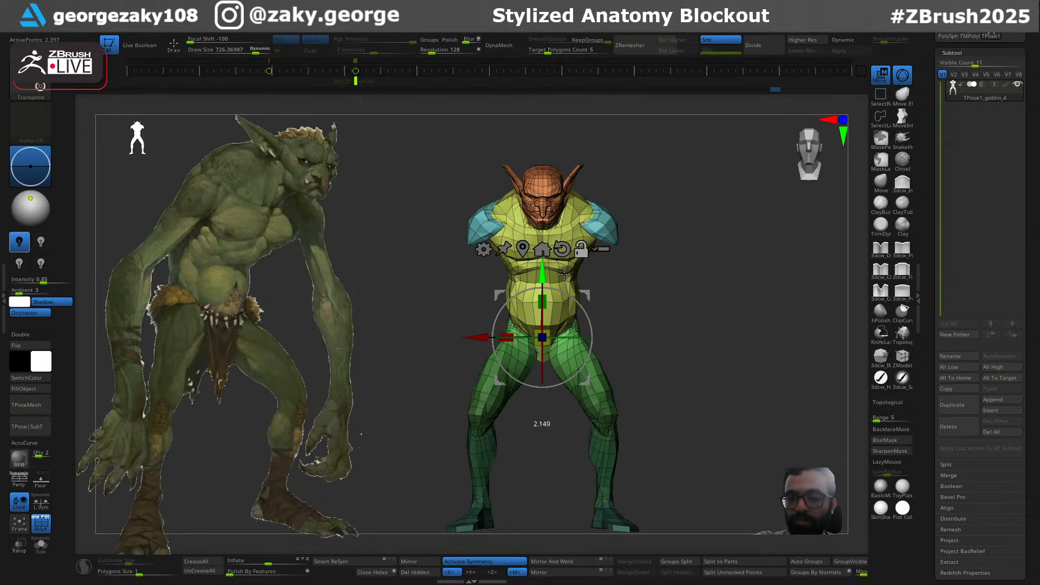
pyautogui.moveTo(617, 309); pyautogui.dragTo(683, 283)
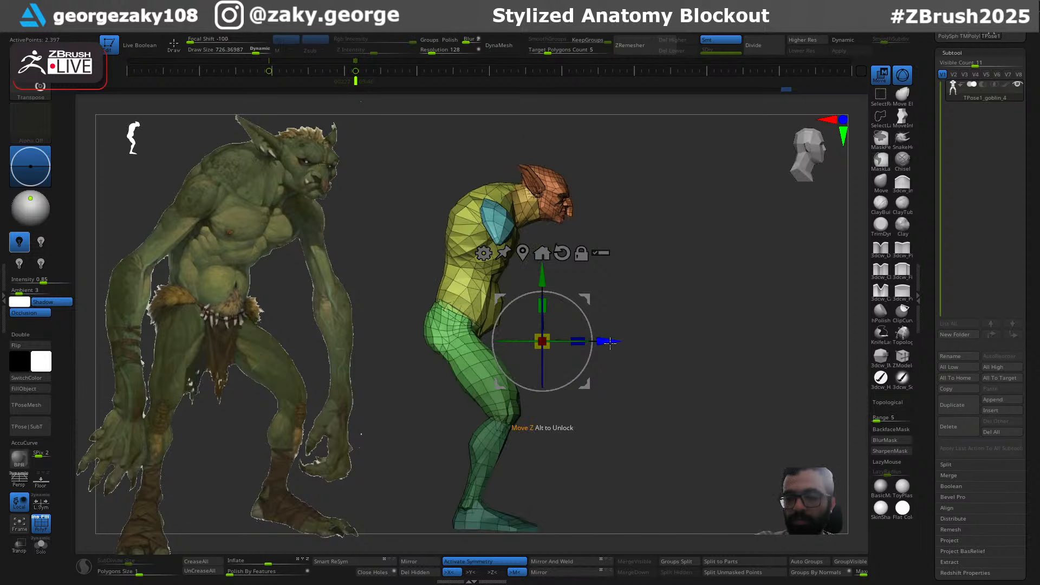
pyautogui.keyDown('alt'); pyautogui.moveTo(610, 341); pyautogui.dragTo(526, 341); pyautogui.keyUp('alt')
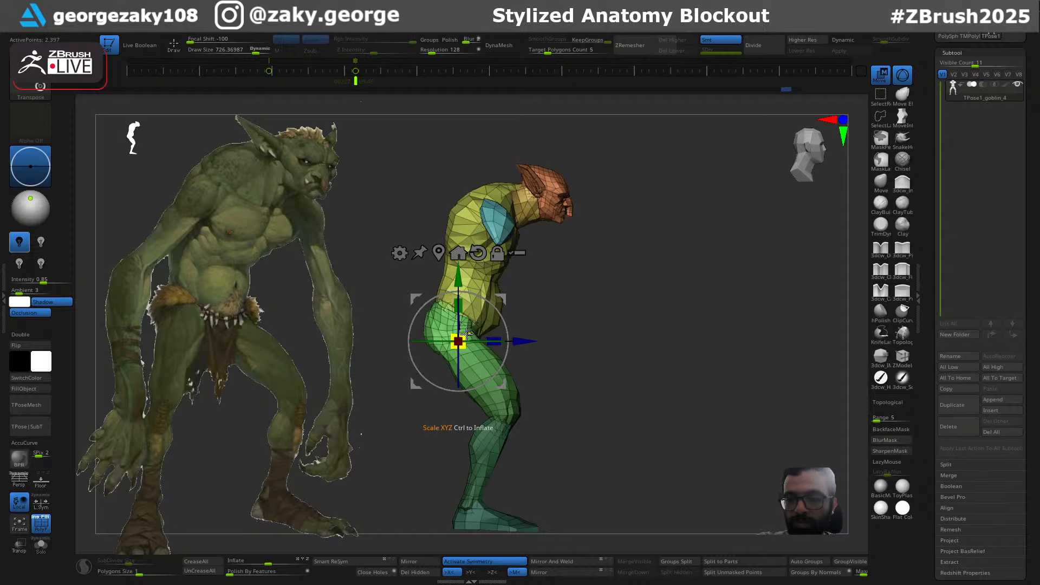
# Undo and redo the recent edits to compare the body's proportions from the front
pyautogui.moveTo(593, 307)
pyautogui.mouseDown()
pyautogui.moveTo(530, 318)
pyautogui.moveTo(536, 313)
pyautogui.mouseUp()
pyautogui.hotkey('ctrl', 'z')
pyautogui.hotkey('ctrl', 'z')
pyautogui.hotkey('ctrl', 'z')
pyautogui.hotkey('ctrl', 'z')
pyautogui.hotkey('ctrl', 'z')
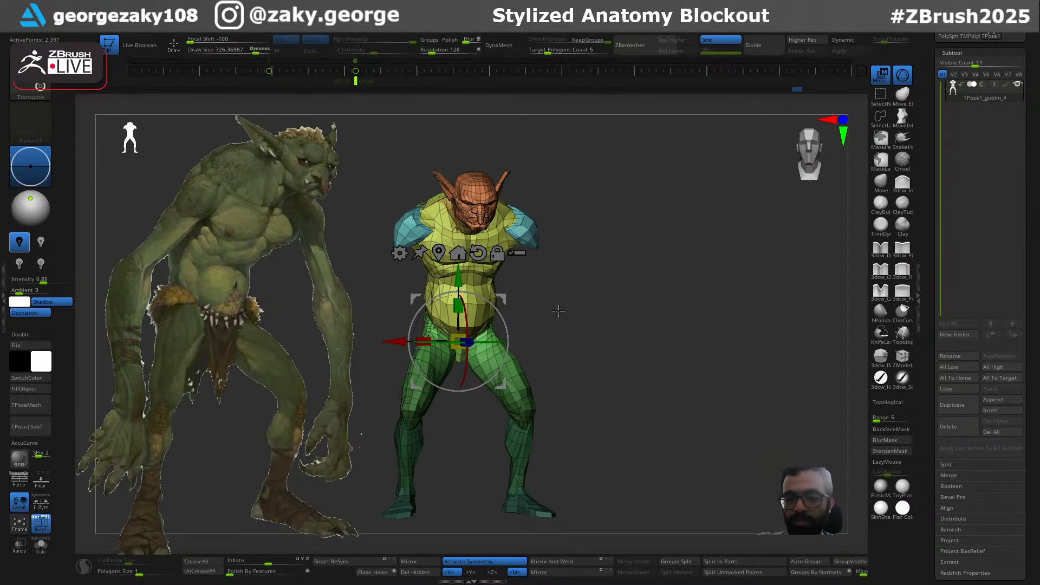
pyautogui.hotkey('ctrl', 'shift', 'z')
pyautogui.hotkey('ctrl', 'shift', 'z')
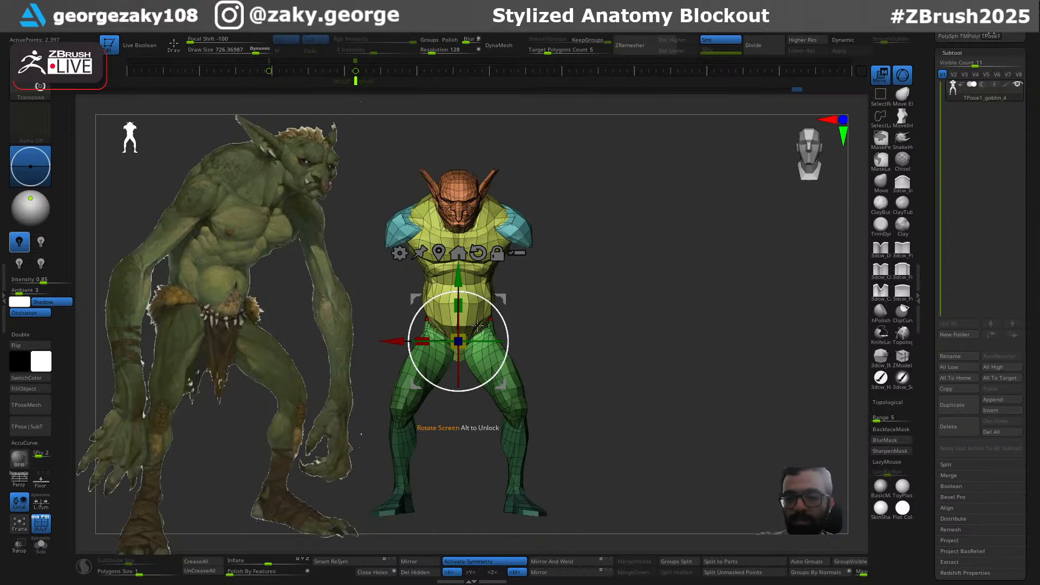
# Scale the unmasked upper body slightly and uniformly about the hips, checking it from the front and three-quarter views
pyautogui.moveTo(458, 341)
pyautogui.mouseDown()
pyautogui.moveTo(477, 335)
pyautogui.moveTo(468, 338)
pyautogui.mouseUp()
pyautogui.press('q')
pyautogui.keyDown('alt'); pyautogui.moveTo(615, 287); pyautogui.dragTo(684, 269); pyautogui.keyUp('alt')
pyautogui.moveTo(693, 282)
pyautogui.mouseDown()
pyautogui.moveTo(661, 283)
pyautogui.moveTo(695, 285)
pyautogui.mouseUp()
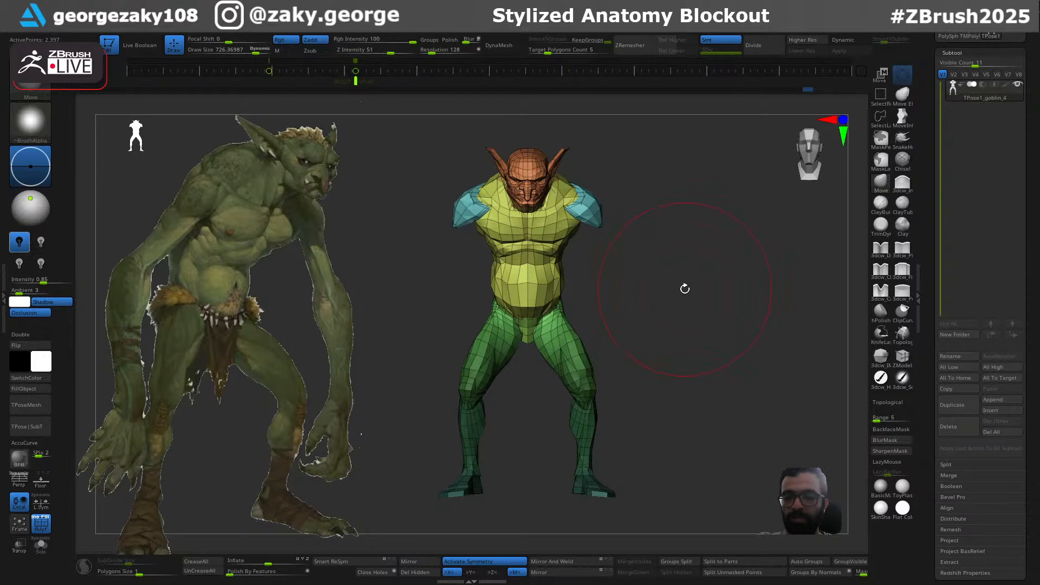
pyautogui.press('w')
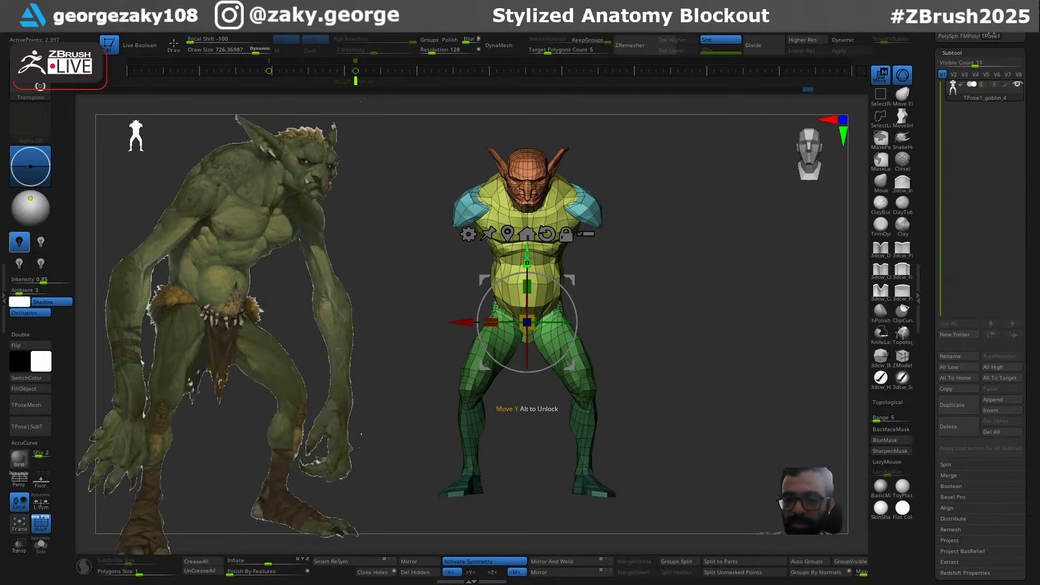
pyautogui.moveTo(648, 260); pyautogui.dragTo(654, 320)
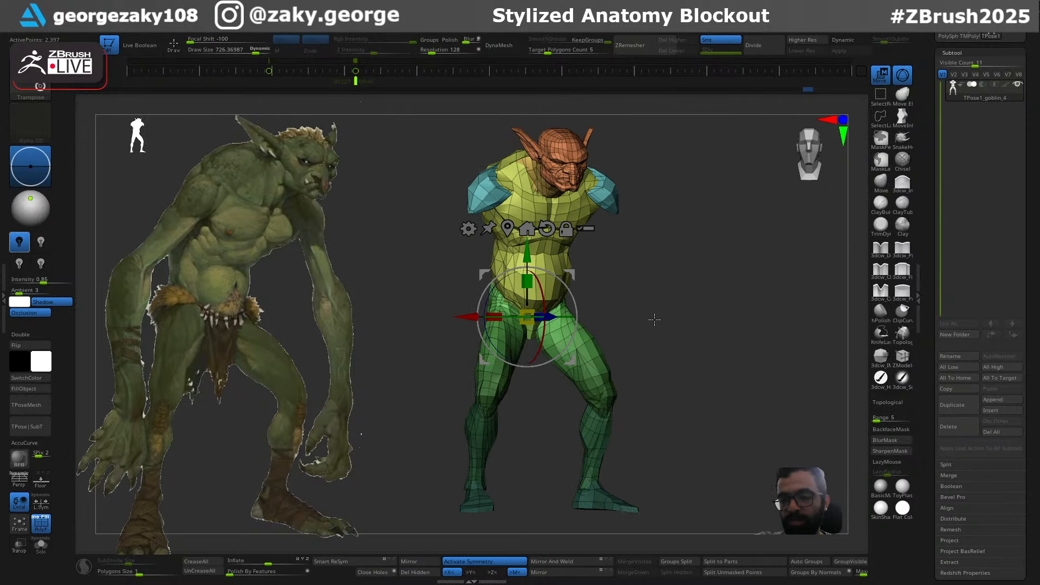
# Return to Draw mode, invert the mask to free the legs and adjust the knees with the Move brush
pyautogui.press('q')
pyautogui.keyDown('ctrl'); pyautogui.click(626, 391); pyautogui.keyUp('ctrl')
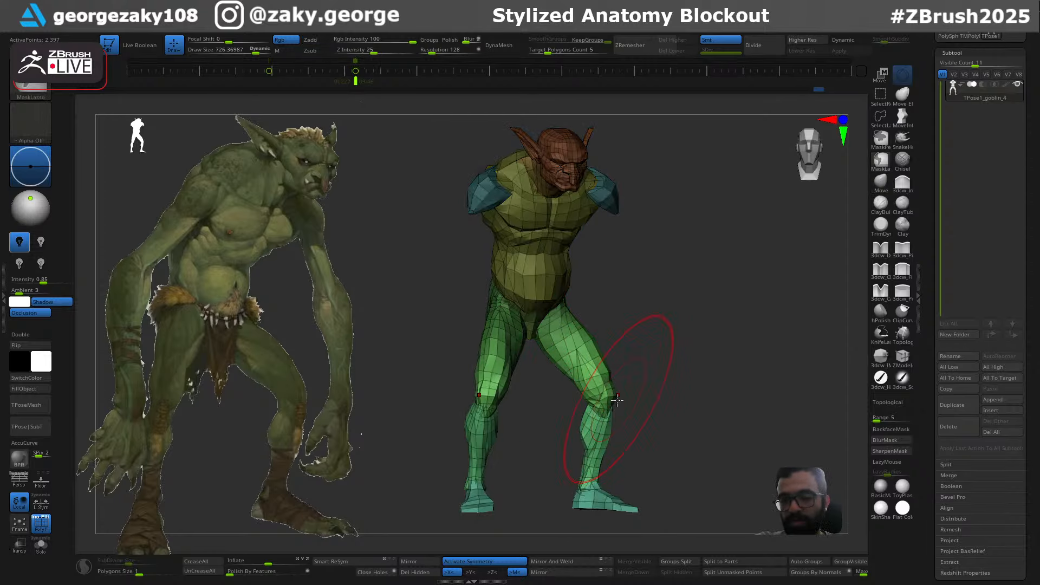
pyautogui.press('s')
pyautogui.moveTo(617, 398); pyautogui.dragTo(620, 398)
pyautogui.moveTo(614, 396); pyautogui.dragTo(615, 389)
pyautogui.press('s')
# Fill out the calves from behind with the Inflate brush at a draw size of about 558
pyautogui.moveTo(595, 398)
pyautogui.mouseDown(button='right')
pyautogui.moveTo(717, 404)
pyautogui.moveTo(678, 399)
pyautogui.mouseUp(button='right')
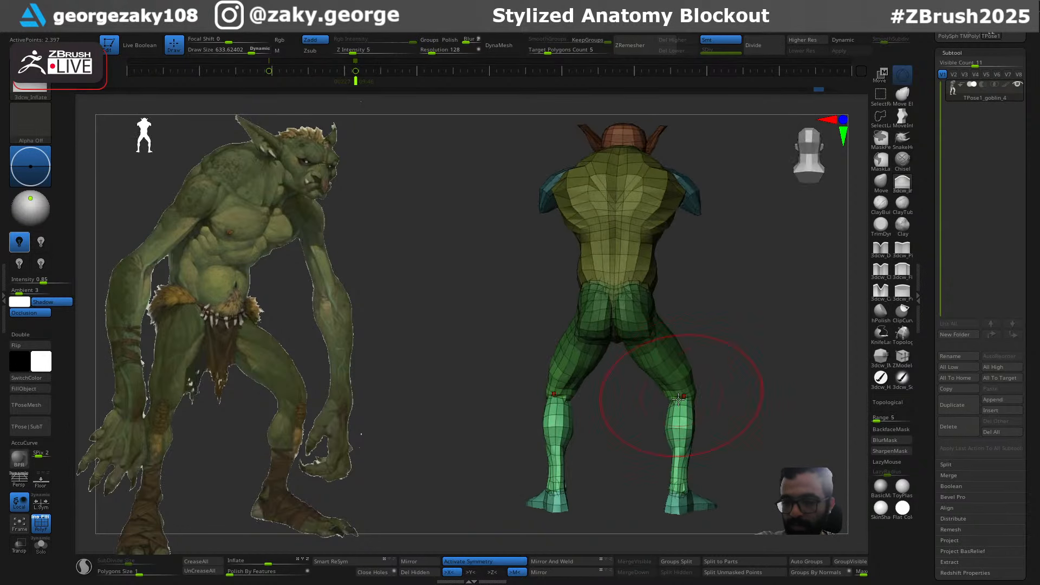
pyautogui.press('s')
pyautogui.moveTo(690, 418); pyautogui.dragTo(686, 418)
pyautogui.moveTo(670, 451); pyautogui.dragTo(690, 450, button='right')
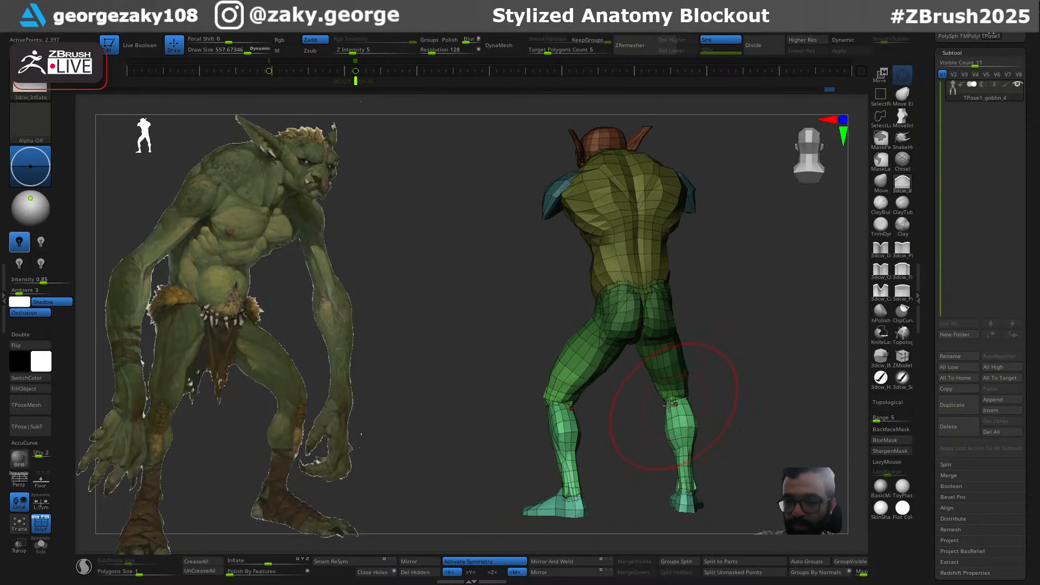
pyautogui.moveTo(670, 404); pyautogui.dragTo(726, 304, button='right')
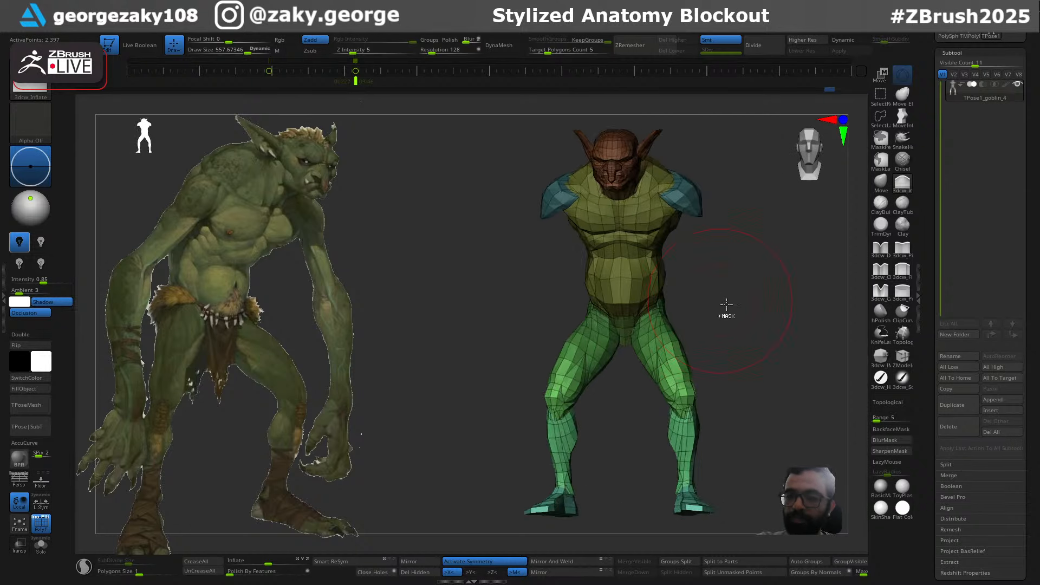
# Clear the mask and examine the torso up close from the three-quarter and side views
pyautogui.keyDown('ctrl'); pyautogui.moveTo(726, 305); pyautogui.dragTo(748, 338); pyautogui.keyUp('ctrl')
pyautogui.moveTo(759, 332)
pyautogui.keyDown('alt'); pyautogui.mouseDown(button='right')
pyautogui.moveTo(722, 339)
pyautogui.moveTo(680, 319)
pyautogui.moveTo(693, 330)
pyautogui.moveTo(656, 298)
pyautogui.moveTo(654, 391)
pyautogui.mouseUp(button='right'); pyautogui.keyUp('alt')
pyautogui.keyDown('alt'); pyautogui.moveTo(671, 325); pyautogui.dragTo(663, 379, button='right'); pyautogui.keyUp('alt')
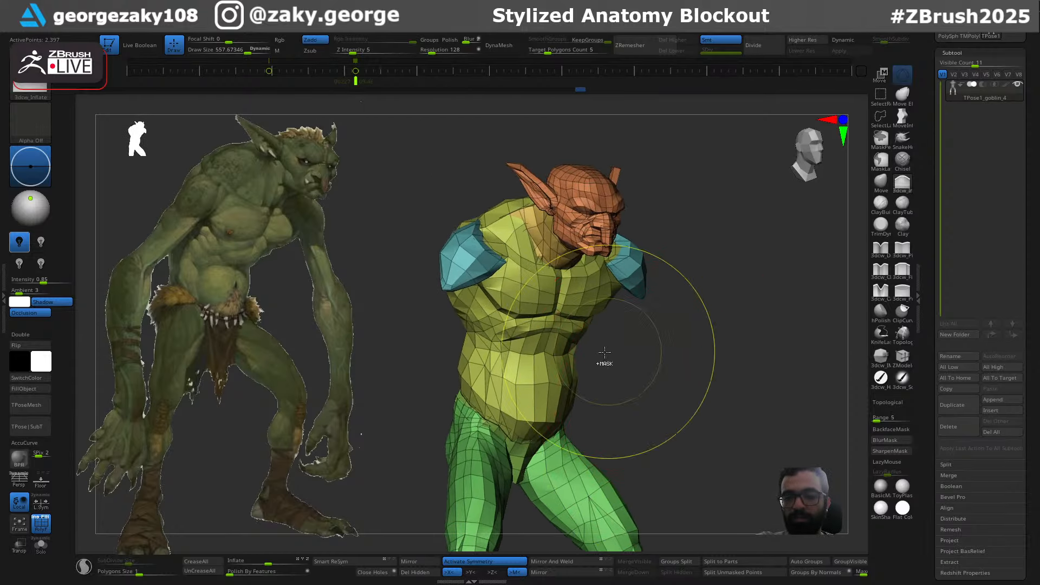
pyautogui.moveTo(603, 355)
pyautogui.keyDown('ctrl'); pyautogui.mouseDown(button='right')
pyautogui.moveTo(610, 367)
pyautogui.moveTo(559, 344)
pyautogui.mouseUp(button='right'); pyautogui.keyUp('ctrl')
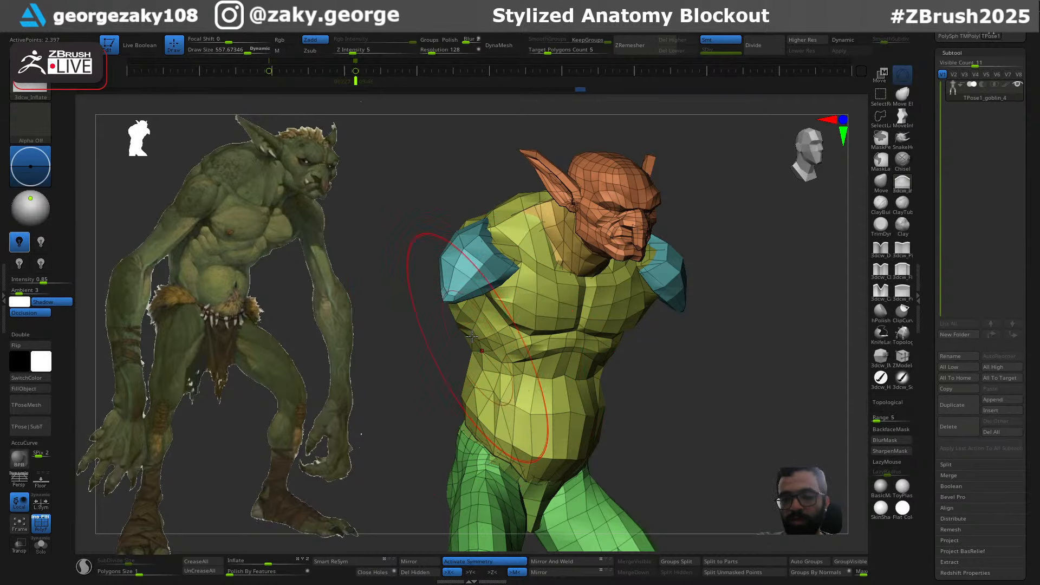
pyautogui.moveTo(667, 422)
pyautogui.mouseDown(button='right')
pyautogui.moveTo(680, 425)
pyautogui.moveTo(626, 413)
pyautogui.moveTo(758, 368)
pyautogui.mouseUp(button='right')
# Switch to the Move brush and set its draw size to about 726 over the hips
pyautogui.press('b')
pyautogui.press('m')
pyautogui.press('v')
pyautogui.press('s')
pyautogui.moveTo(523, 413); pyautogui.dragTo(519, 412)
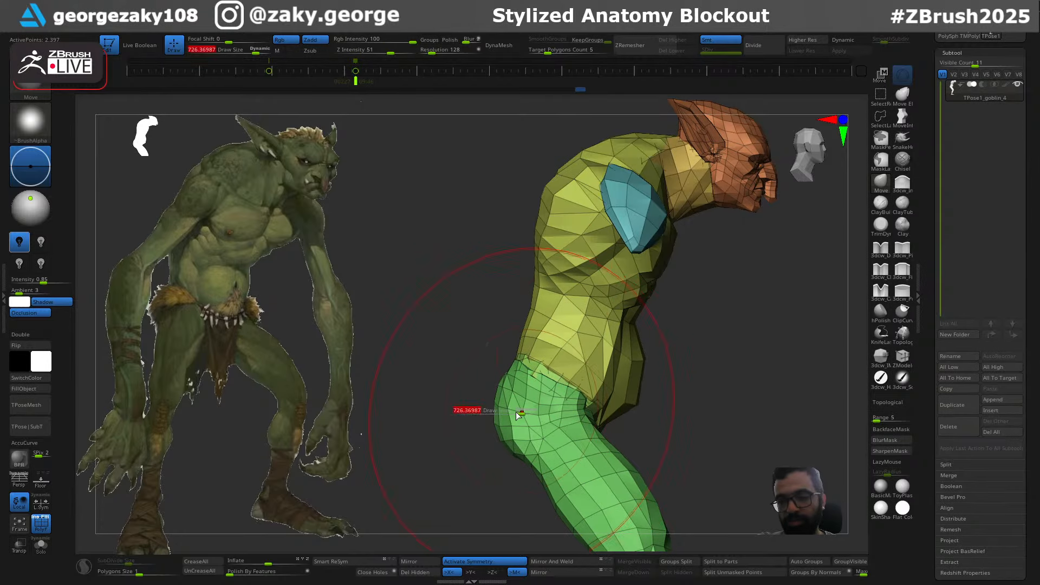
# Try to reshape the abdomen and lower back in side profile with broad Move strokes, undoing each attempt
pyautogui.moveTo(610, 344); pyautogui.dragTo(614, 344)
pyautogui.moveTo(617, 341)
pyautogui.mouseDown()
pyautogui.moveTo(533, 313)
pyautogui.moveTo(684, 338)
pyautogui.mouseUp()
pyautogui.hotkey('ctrl', 'z')
pyautogui.press('s')
pyautogui.hotkey('ctrl', 'z')
pyautogui.moveTo(592, 331)
pyautogui.mouseDown()
pyautogui.moveTo(558, 311)
pyautogui.moveTo(590, 325)
pyautogui.mouseUp()
pyautogui.hotkey('ctrl', 'z')
pyautogui.press('s')
pyautogui.moveTo(593, 324); pyautogui.dragTo(558, 308)
pyautogui.hotkey('ctrl', 'z')
pyautogui.keyDown('alt'); pyautogui.moveTo(689, 394); pyautogui.dragTo(675, 364); pyautogui.keyUp('alt')
pyautogui.hotkey('ctrl', 'z')
# Try to reshape the hips and buttocks in side profile with the Move brush at varied sizes, undoing the strokes
pyautogui.press('s')
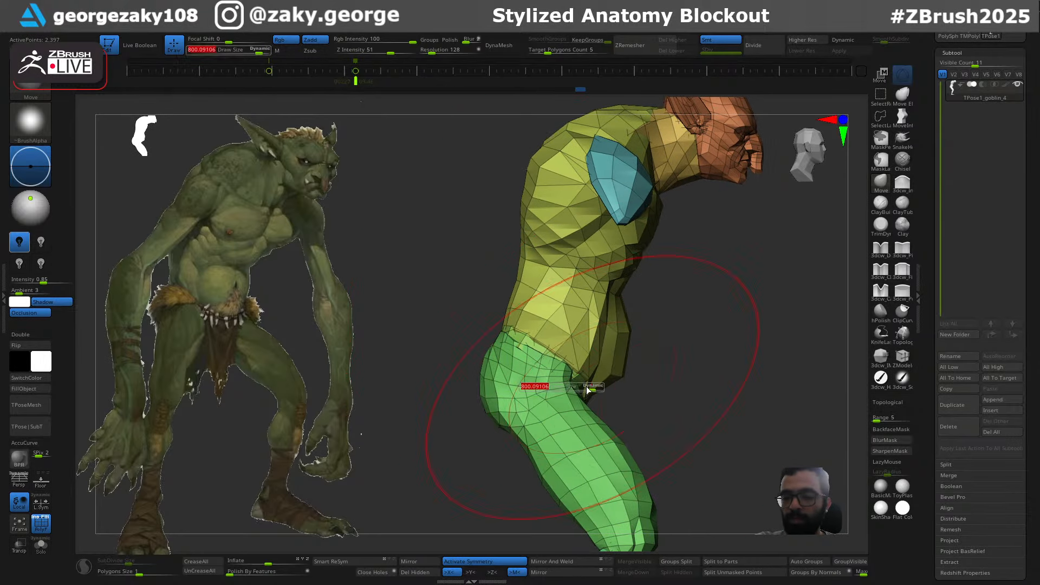
pyautogui.moveTo(590, 385); pyautogui.dragTo(583, 384)
pyautogui.moveTo(576, 381)
pyautogui.mouseDown()
pyautogui.moveTo(590, 382)
pyautogui.moveTo(574, 385)
pyautogui.mouseUp()
pyautogui.hotkey('ctrl', 'z')
pyautogui.press('s')
pyautogui.moveTo(567, 390); pyautogui.dragTo(576, 391)
pyautogui.moveTo(520, 427)
pyautogui.mouseDown()
pyautogui.moveTo(530, 434)
pyautogui.moveTo(514, 441)
pyautogui.mouseUp()
pyautogui.press('s')
pyautogui.hotkey('ctrl', 'z')
pyautogui.press('s')
pyautogui.moveTo(511, 428); pyautogui.dragTo(514, 445)
pyautogui.hotkey('ctrl', 'z')
# Nudge the hip area's side profile with the Move brush, undo the last stroke and review the full figure
pyautogui.moveTo(567, 381)
pyautogui.mouseDown()
pyautogui.moveTo(577, 379)
pyautogui.moveTo(558, 356)
pyautogui.moveTo(566, 360)
pyautogui.moveTo(532, 333)
pyautogui.mouseUp()
pyautogui.press('s')
pyautogui.press('s')
pyautogui.moveTo(680, 370)
pyautogui.keyDown('alt'); pyautogui.mouseDown()
pyautogui.moveTo(630, 363)
pyautogui.moveTo(571, 372)
pyautogui.mouseUp(); pyautogui.keyUp('alt')
pyautogui.press('s')
pyautogui.keyDown('alt'); pyautogui.moveTo(669, 313); pyautogui.dragTo(663, 275); pyautogui.keyUp('alt')
pyautogui.hotkey('ctrl', 'z')
pyautogui.moveTo(683, 242); pyautogui.dragTo(674, 237)
pyautogui.keyDown('alt'); pyautogui.moveTo(682, 373); pyautogui.dragTo(674, 332); pyautogui.keyUp('alt')
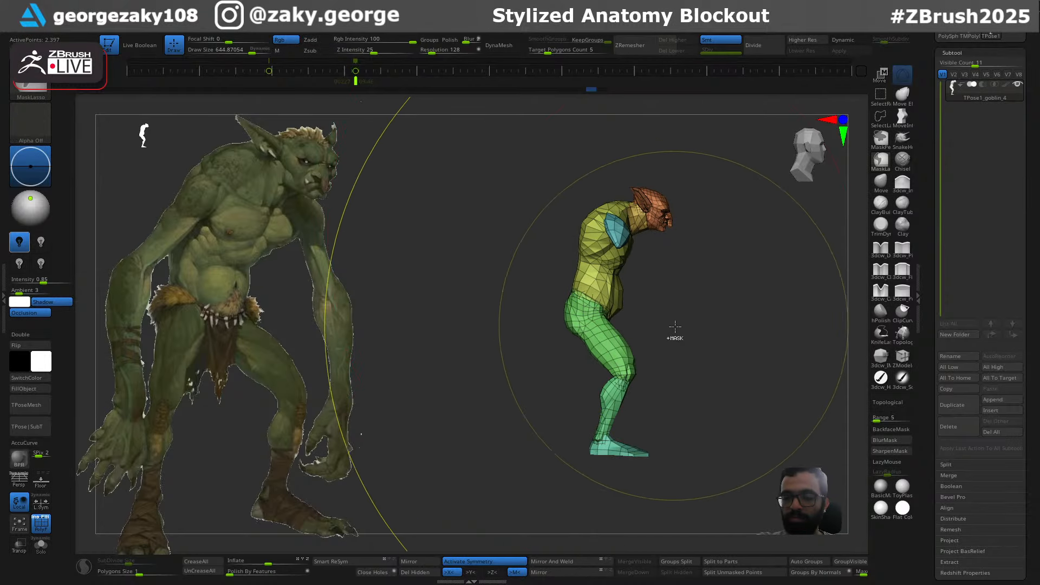
# Nudge the feet from below with the Move brush at a draw size of about 258, checking them in side view
pyautogui.press('s')
pyautogui.moveTo(646, 385)
pyautogui.mouseDown()
pyautogui.moveTo(688, 330)
pyautogui.moveTo(667, 232)
pyautogui.mouseUp()
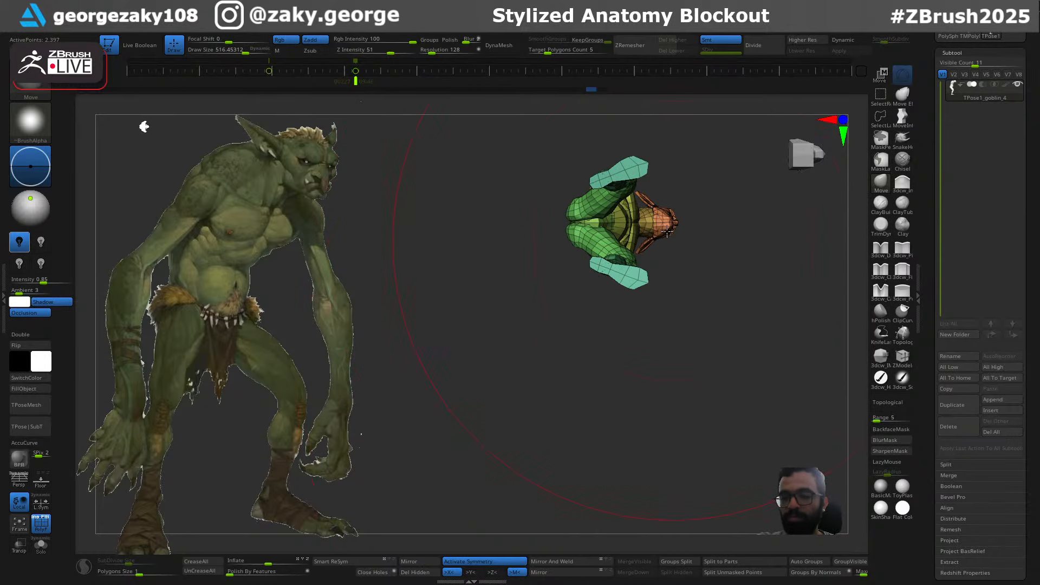
pyautogui.press('[')
pyautogui.moveTo(608, 178)
pyautogui.mouseDown()
pyautogui.moveTo(618, 178)
pyautogui.moveTo(607, 175)
pyautogui.mouseUp()
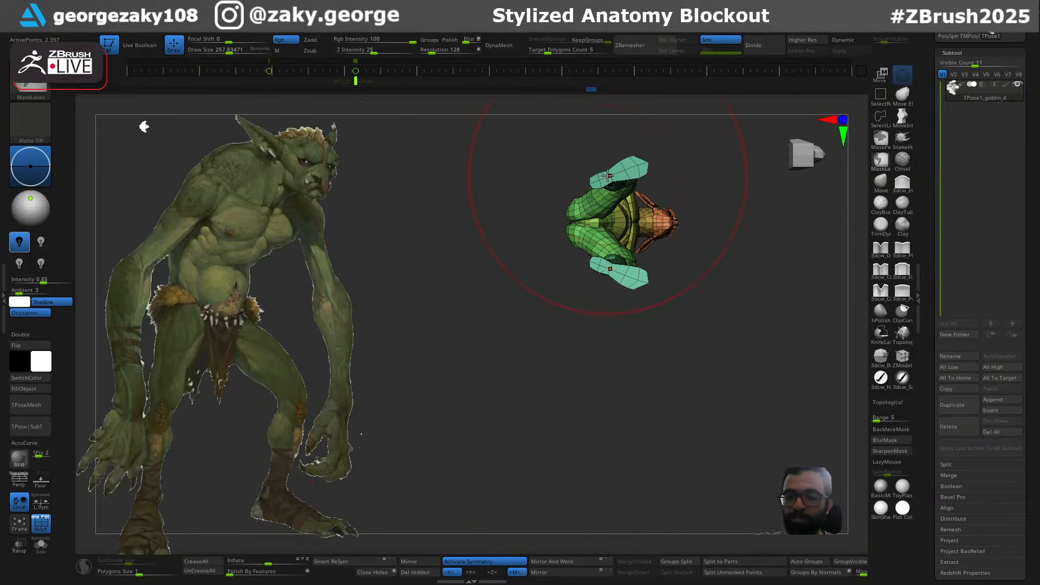
pyautogui.moveTo(690, 276); pyautogui.dragTo(696, 406)
pyautogui.keyDown('alt'); pyautogui.moveTo(683, 157); pyautogui.dragTo(676, 376); pyautogui.keyUp('alt')
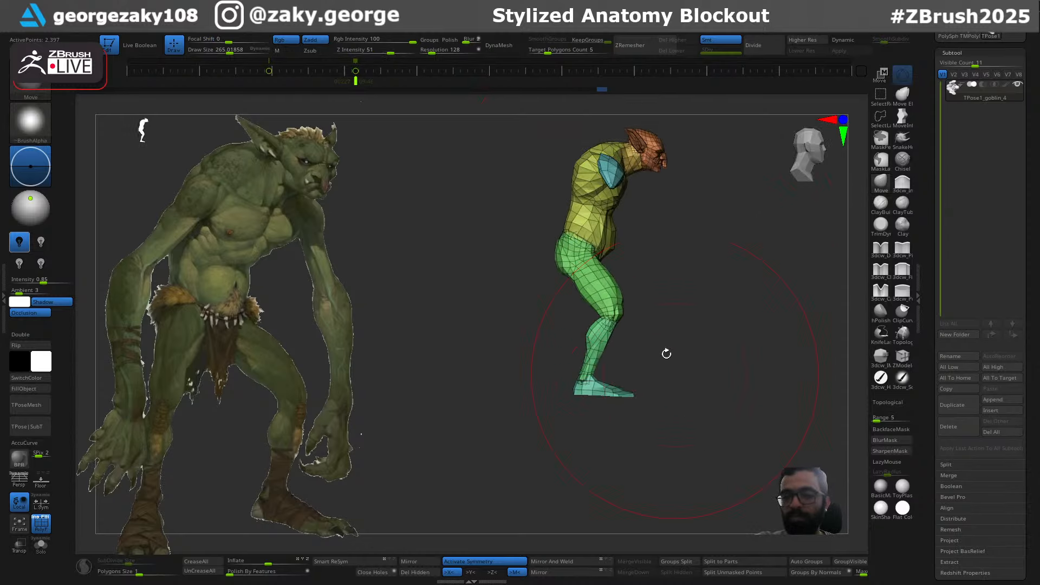
# Isolate the feet's polygroup from the front and mask the feet
pyautogui.keyDown('alt'); pyautogui.moveTo(628, 289); pyautogui.dragTo(572, 367); pyautogui.keyUp('alt')
pyautogui.moveTo(685, 369)
pyautogui.keyDown('alt'); pyautogui.mouseDown()
pyautogui.moveTo(632, 348)
pyautogui.moveTo(696, 291)
pyautogui.moveTo(734, 348)
pyautogui.moveTo(734, 379)
pyautogui.moveTo(736, 346)
pyautogui.moveTo(711, 308)
pyautogui.mouseUp(); pyautogui.keyUp('alt')
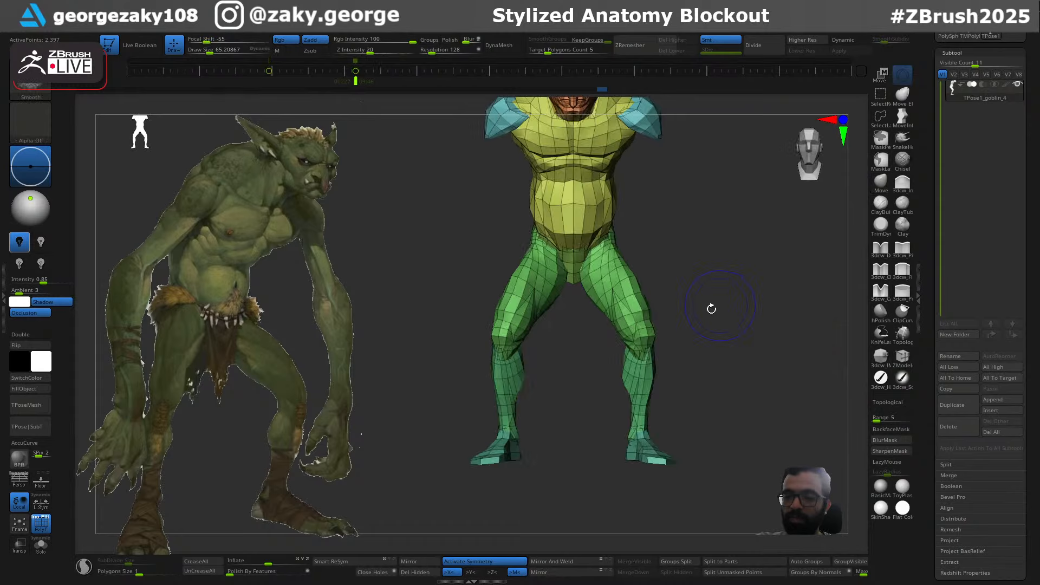
pyautogui.keyDown('ctrl'); pyautogui.keyDown('shift'); pyautogui.click(659, 457); pyautogui.keyUp('shift'); pyautogui.keyUp('ctrl')
pyautogui.keyDown('ctrl'); pyautogui.click(717, 418); pyautogui.keyUp('ctrl')
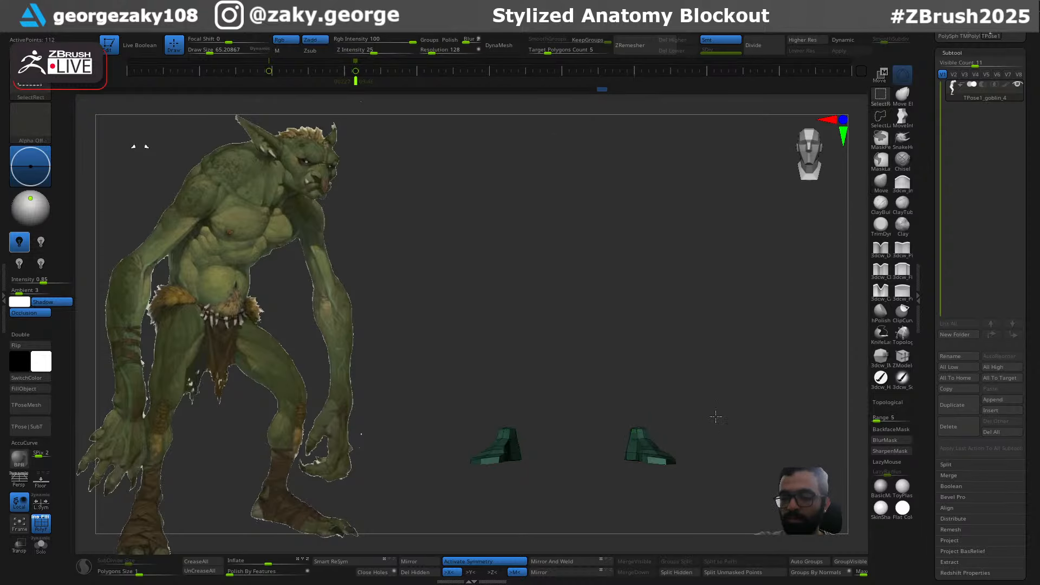
# Show the whole mesh again and invert the mask so only the feet remain editable with the gizmo
pyautogui.keyDown('ctrl'); pyautogui.keyDown('shift'); pyautogui.click(737, 421); pyautogui.keyUp('shift'); pyautogui.keyUp('ctrl')
pyautogui.press('w')
pyautogui.click(555, 161)
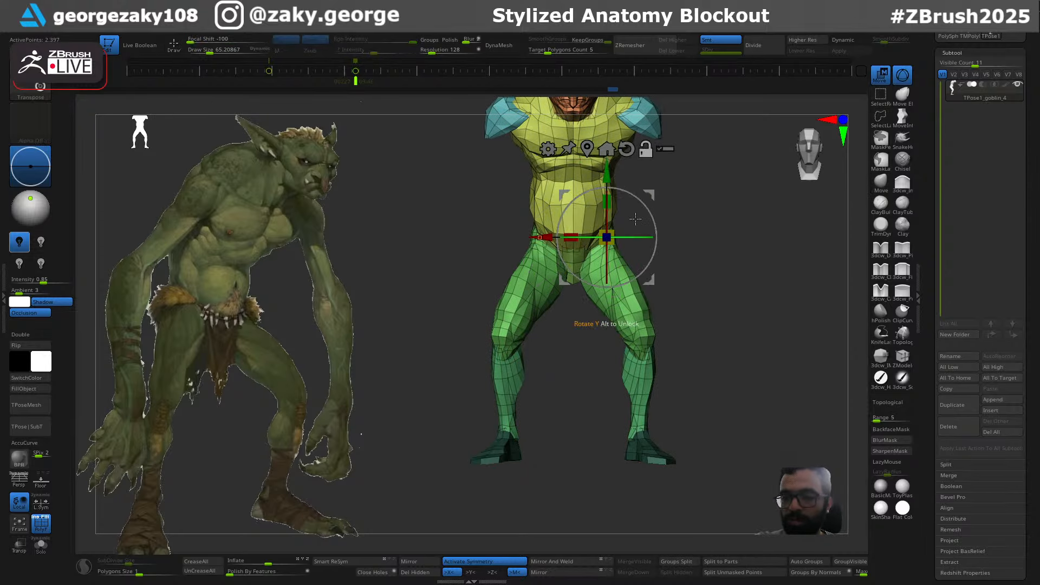
pyautogui.keyDown('ctrl'); pyautogui.moveTo(692, 386); pyautogui.dragTo(713, 413); pyautogui.keyUp('ctrl')
pyautogui.keyDown('ctrl'); pyautogui.click(705, 384); pyautogui.keyUp('ctrl')
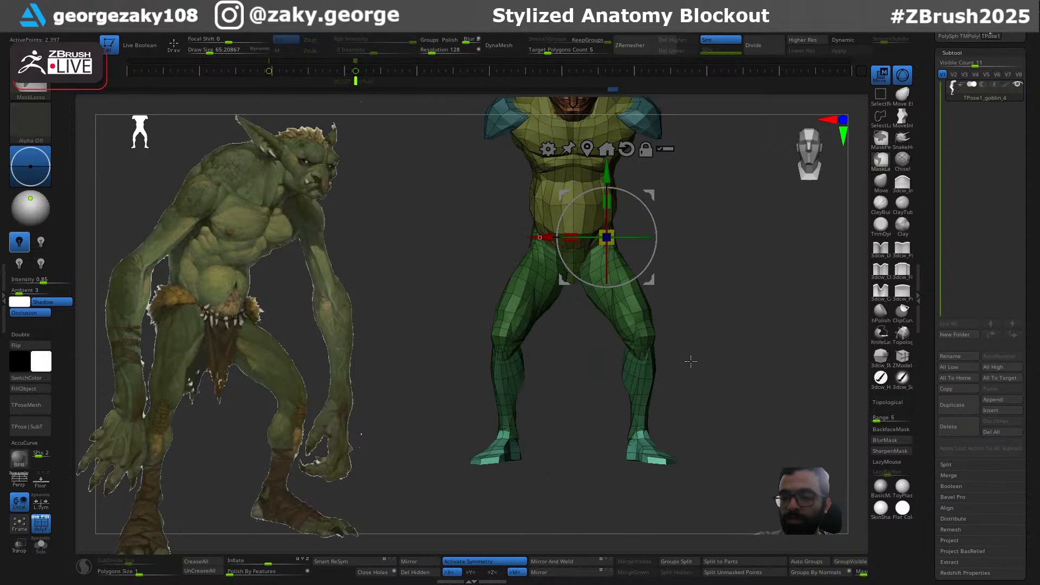
# Center the gizmo on the unmasked feet and adjust their orientation from below, checking them from the front
pyautogui.click(592, 148)
pyautogui.moveTo(742, 357); pyautogui.dragTo(746, 260)
pyautogui.keyDown('alt'); pyautogui.moveTo(693, 408); pyautogui.dragTo(677, 443); pyautogui.keyUp('alt')
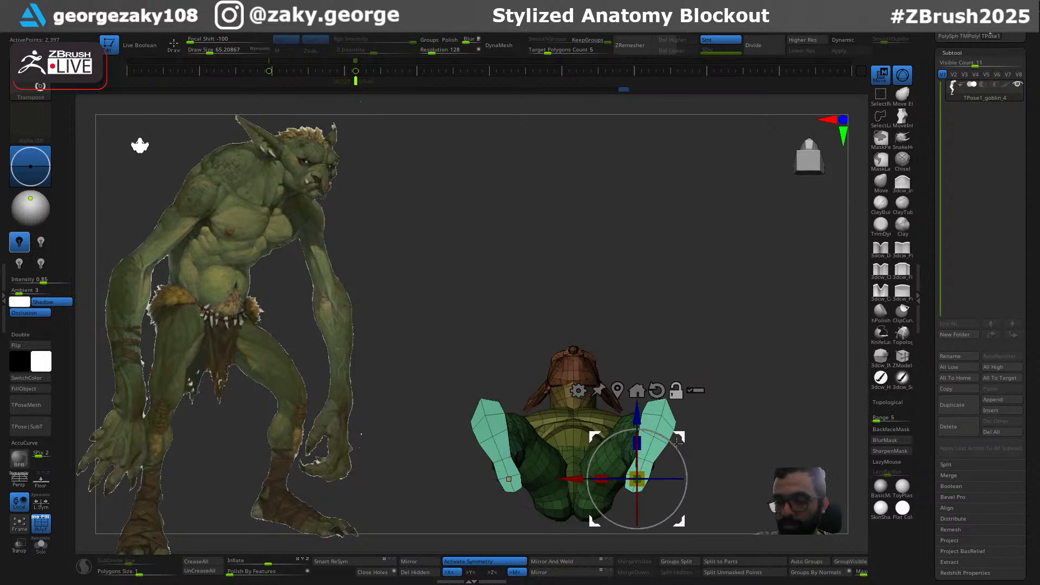
pyautogui.moveTo(733, 400); pyautogui.dragTo(755, 499)
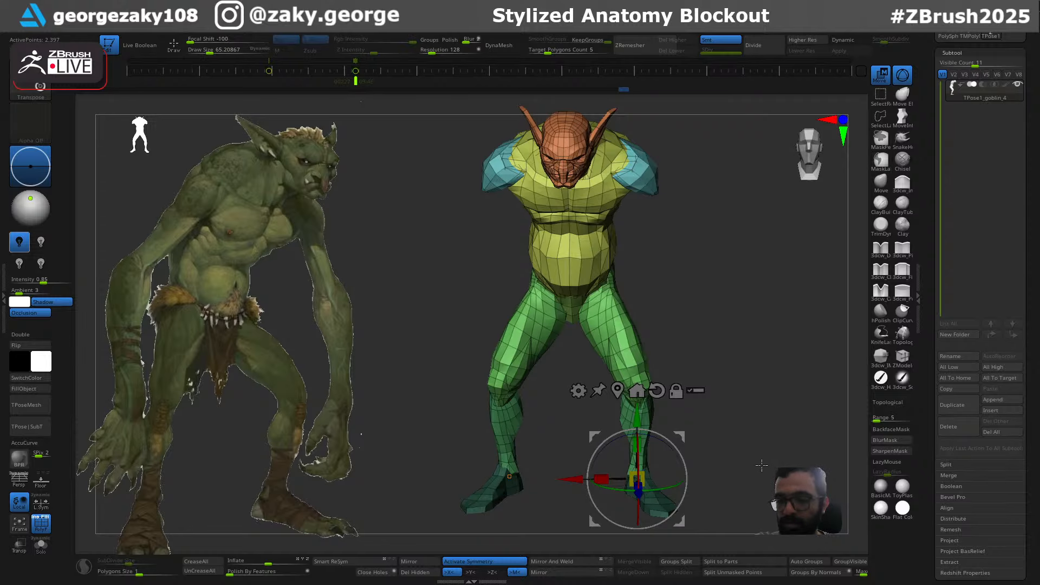
# Refine the ankles and feet with the Move brush at a draw size of about 130, inverting the mask between them
pyautogui.moveTo(741, 399)
pyautogui.keyDown('ctrl'); pyautogui.mouseDown(button='right')
pyautogui.moveTo(749, 455)
pyautogui.moveTo(738, 428)
pyautogui.mouseUp(button='right'); pyautogui.keyUp('ctrl')
pyautogui.press('q')
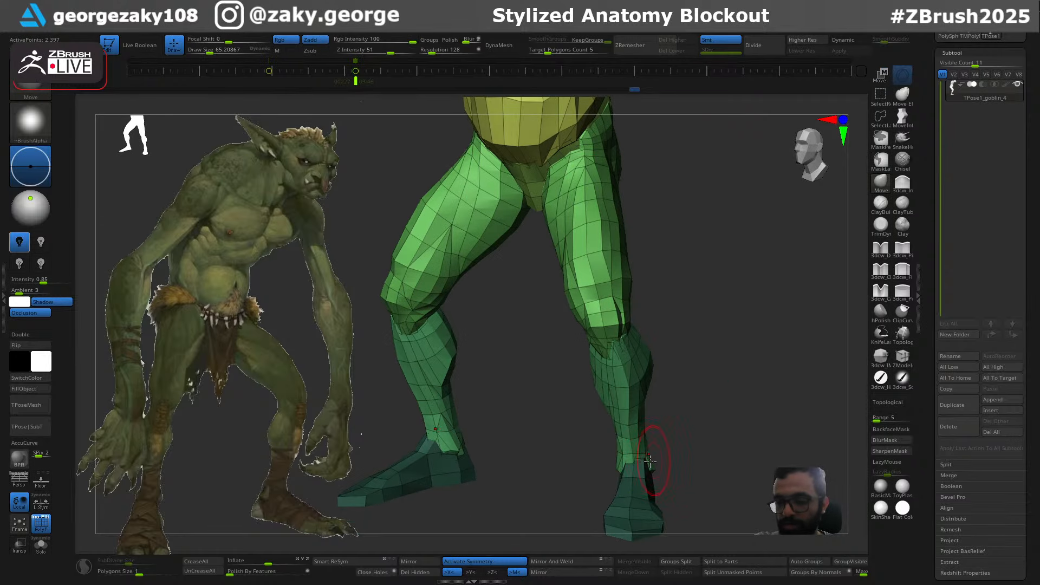
pyautogui.keyDown('ctrl'); pyautogui.click(705, 429); pyautogui.keyUp('ctrl')
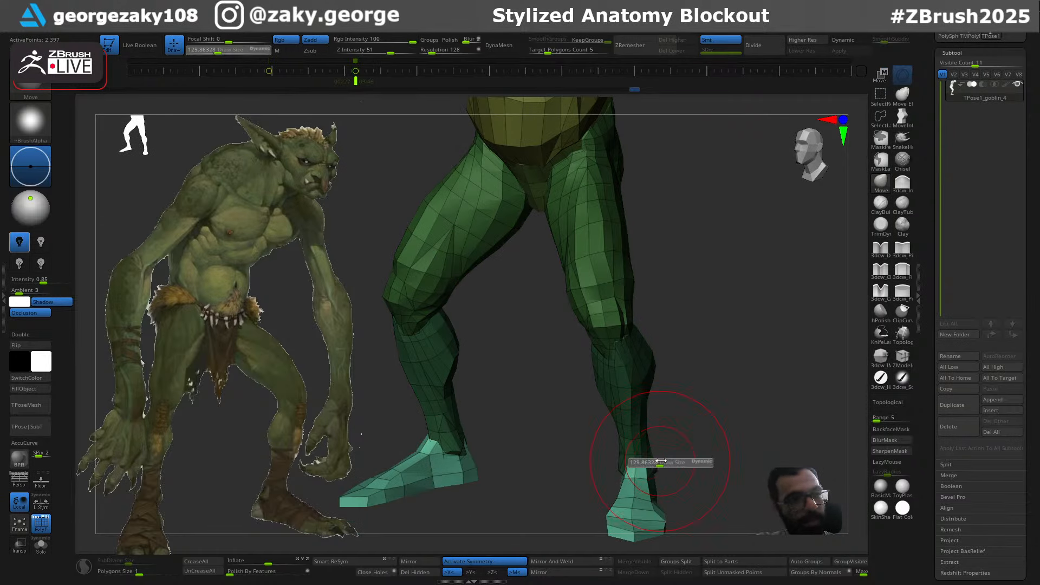
pyautogui.moveTo(644, 459)
pyautogui.mouseDown(button='right')
pyautogui.moveTo(628, 456)
pyautogui.moveTo(758, 391)
pyautogui.moveTo(685, 290)
pyautogui.moveTo(721, 281)
pyautogui.moveTo(699, 293)
pyautogui.moveTo(707, 295)
pyautogui.mouseUp(button='right')
pyautogui.press('s')
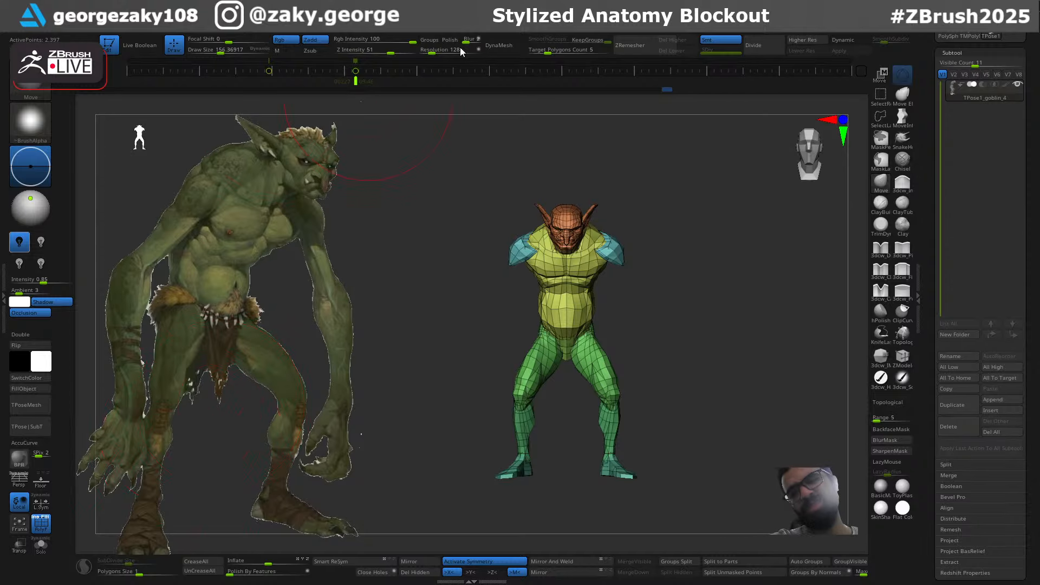
# Nudge the head and upper body's side profile with the Move brush at draw sizes from about 156 to 265
pyautogui.moveTo(650, 147); pyautogui.dragTo(653, 309, button='right')
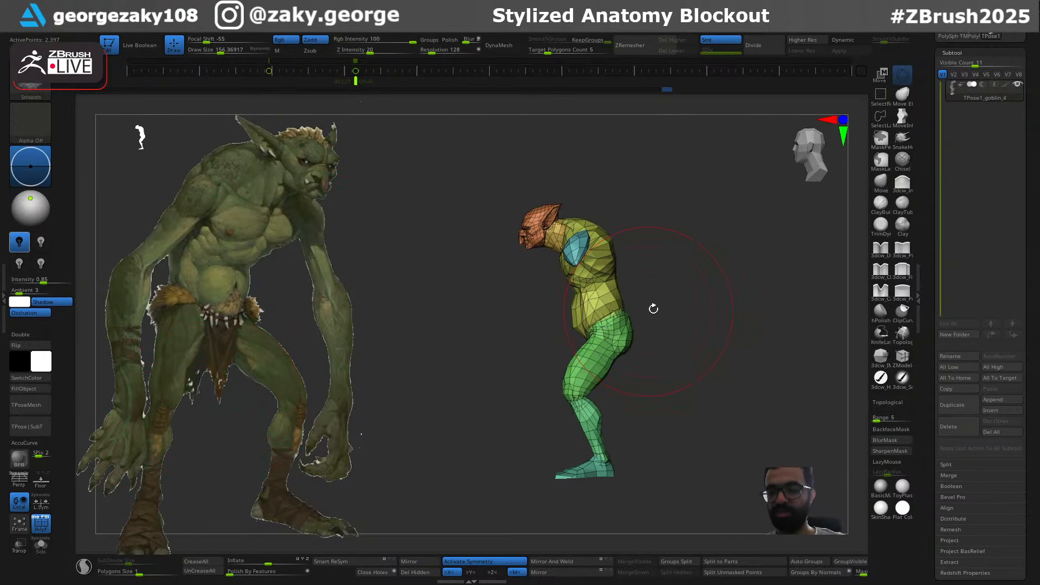
pyautogui.keyDown('ctrl'); pyautogui.moveTo(608, 253); pyautogui.dragTo(616, 267, button='right'); pyautogui.keyUp('ctrl')
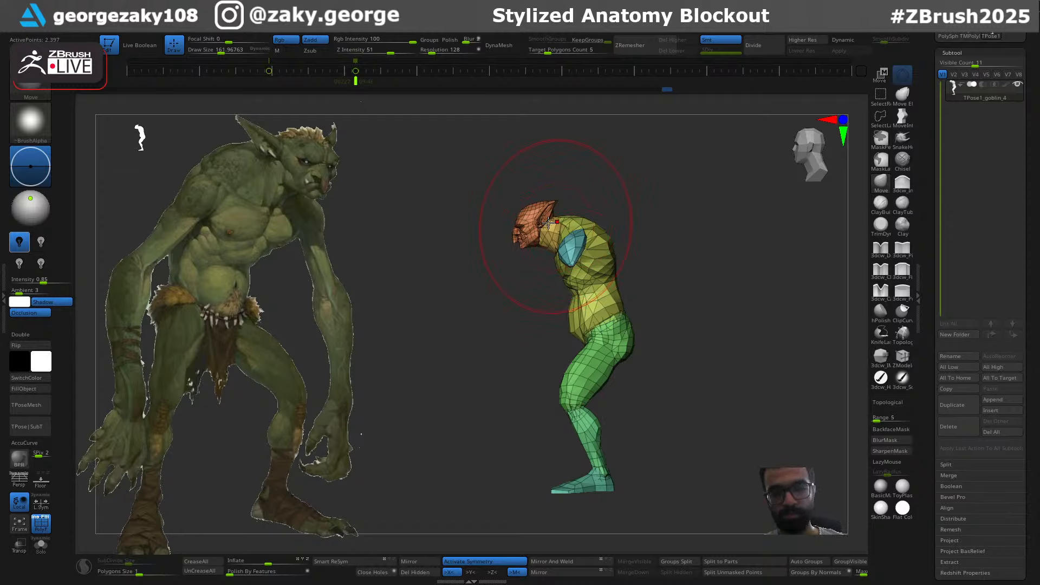
pyautogui.press('[')
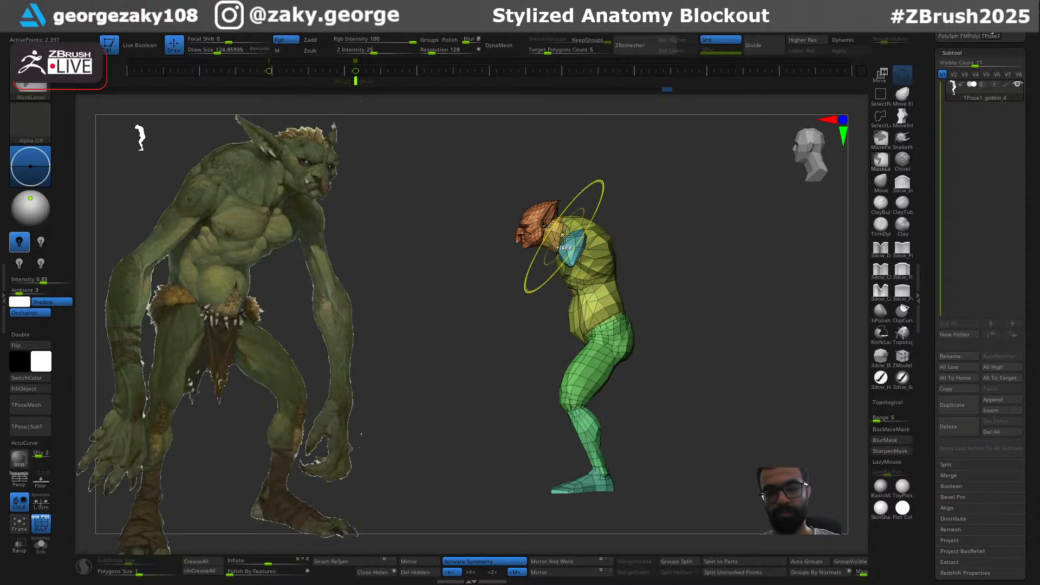
pyautogui.keyDown('ctrl'); pyautogui.moveTo(585, 237); pyautogui.dragTo(542, 242, button='right'); pyautogui.keyUp('ctrl')
pyautogui.press(']')
pyautogui.press(']')
pyautogui.press(']')
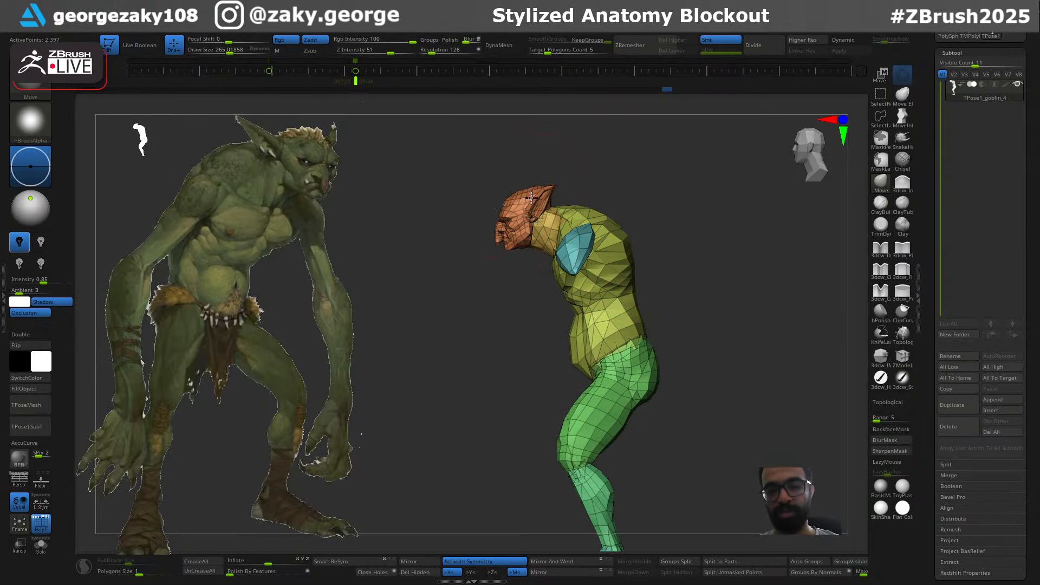
pyautogui.moveTo(485, 304); pyautogui.dragTo(562, 299, button='right')
pyautogui.keyDown('ctrl'); pyautogui.moveTo(547, 230); pyautogui.dragTo(569, 344, button='right'); pyautogui.keyUp('ctrl')
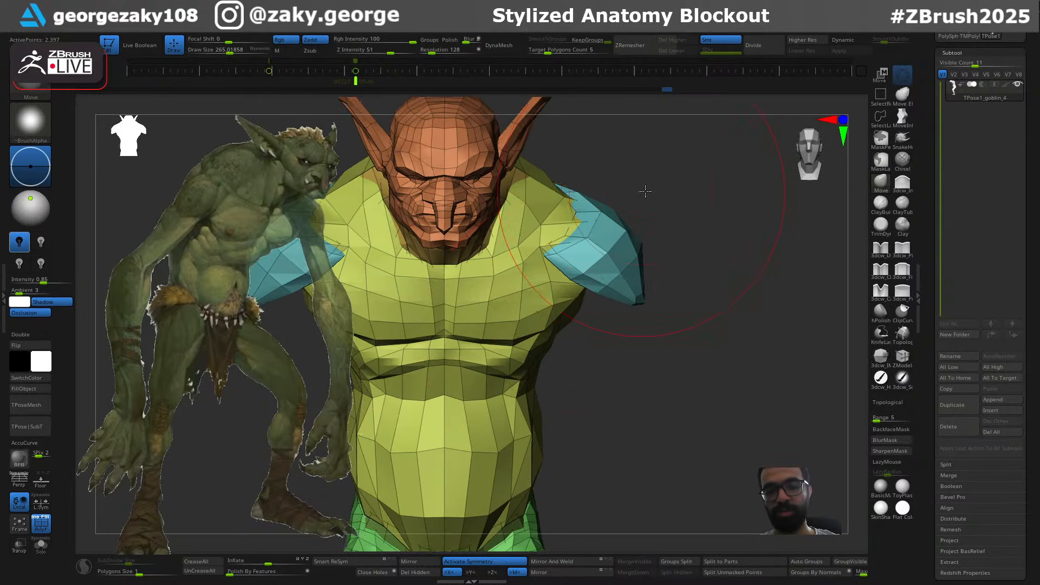
pyautogui.moveTo(645, 190)
pyautogui.mouseDown(button='right')
pyautogui.moveTo(677, 237)
pyautogui.moveTo(676, 291)
pyautogui.moveTo(659, 194)
pyautogui.mouseUp(button='right')
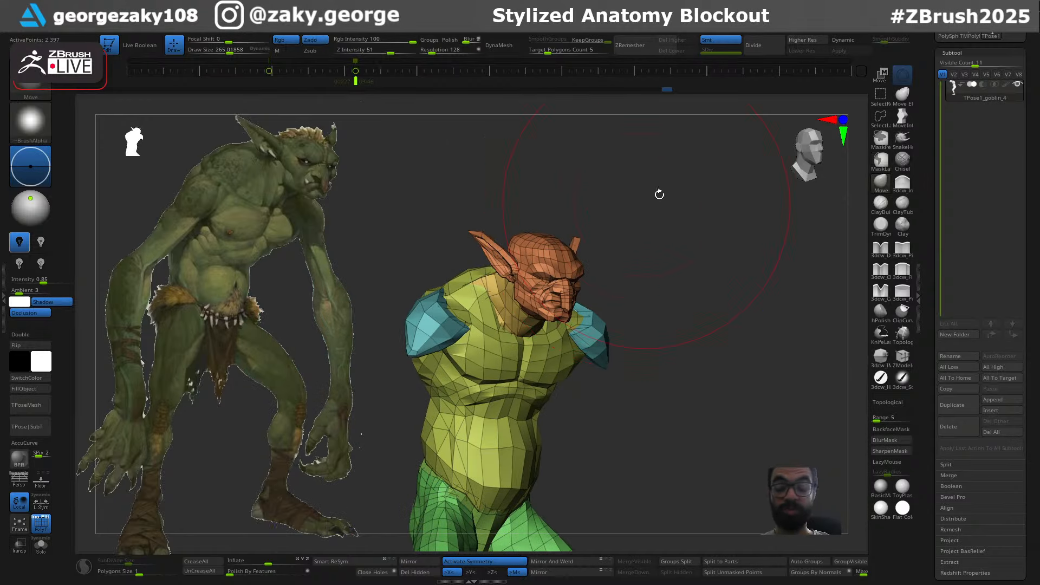
# Transfer the Transpose Master pose back to the subtools and make the Arm folder visible
pyautogui.click(44, 426)
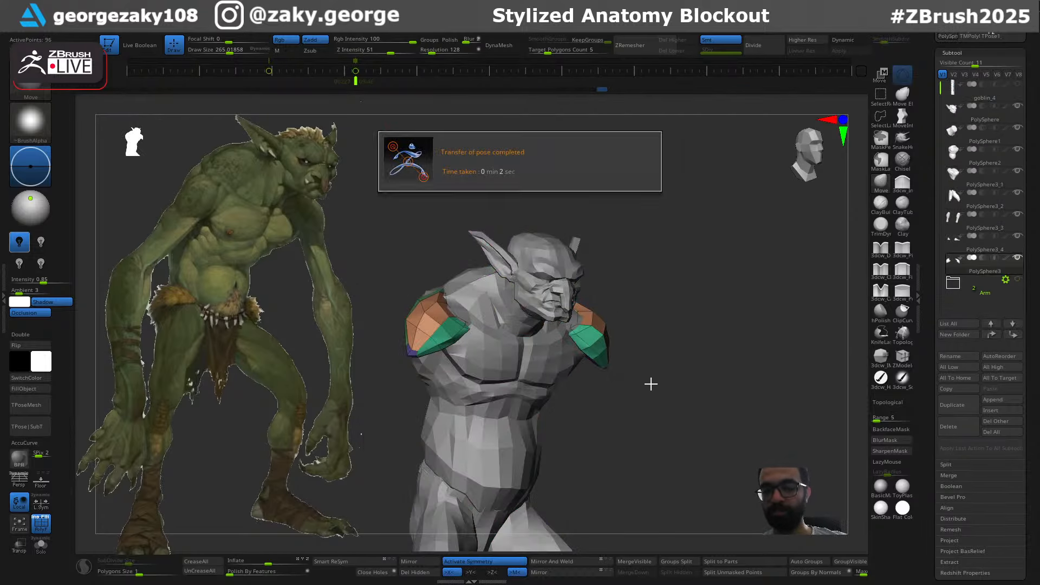
pyautogui.moveTo(650, 384); pyautogui.dragTo(824, 290)
pyautogui.click(1016, 280)
pyautogui.moveTo(700, 235); pyautogui.dragTo(642, 271)
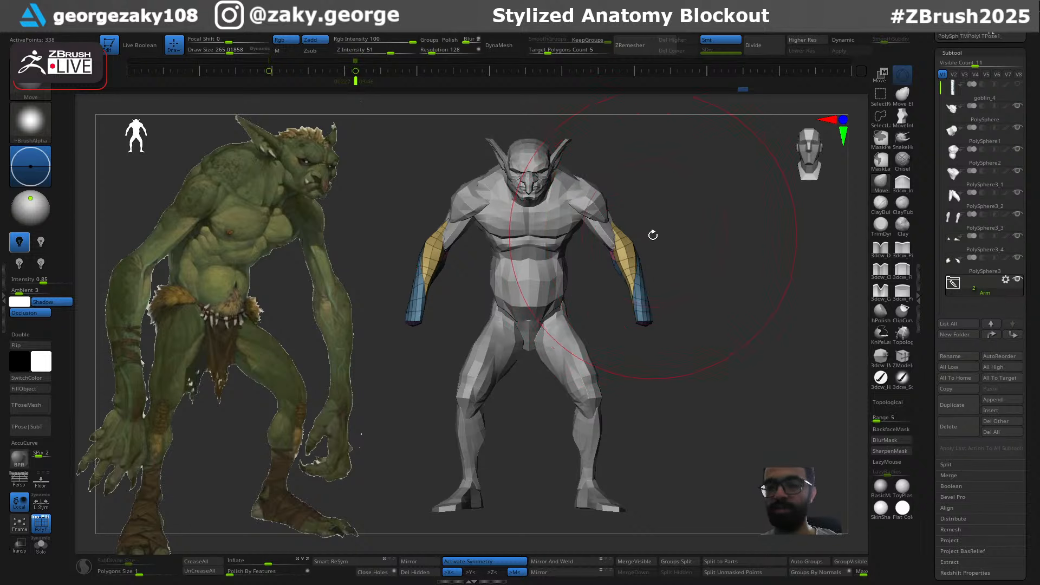
# Turn on the gizmo's multiple-subtool transpose and limit the selection to the upper arms and forearms
pyautogui.press('w')
pyautogui.click(653, 137)
pyautogui.keyDown('ctrl'); pyautogui.keyDown('shift'); pyautogui.moveTo(686, 222); pyautogui.dragTo(600, 333); pyautogui.keyUp('shift'); pyautogui.keyUp('ctrl')
pyautogui.hotkey('ctrl', 'z')
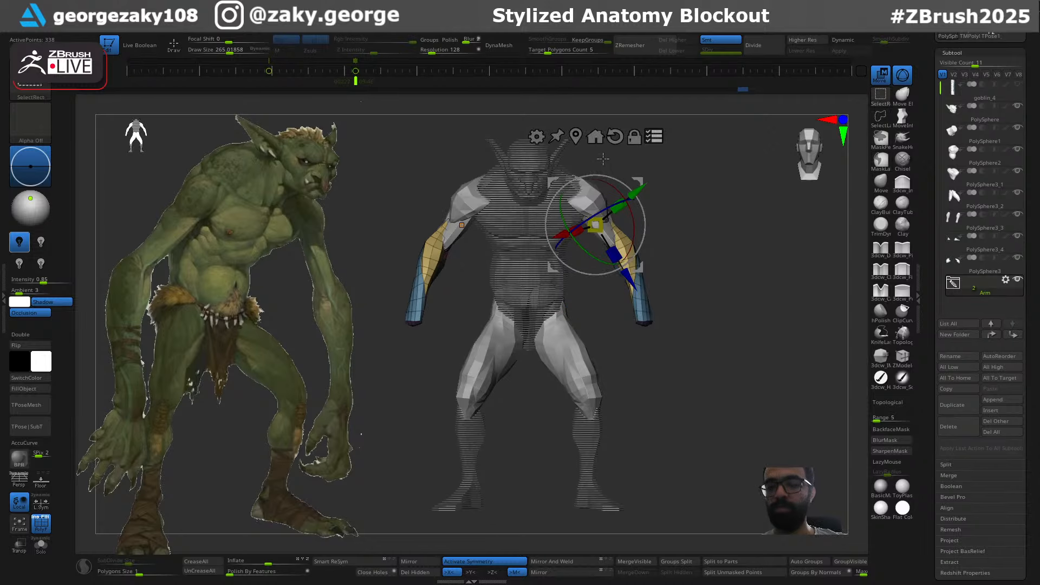
pyautogui.keyDown('ctrl'); pyautogui.keyDown('shift'); pyautogui.click(582, 374); pyautogui.keyUp('shift'); pyautogui.keyUp('ctrl')
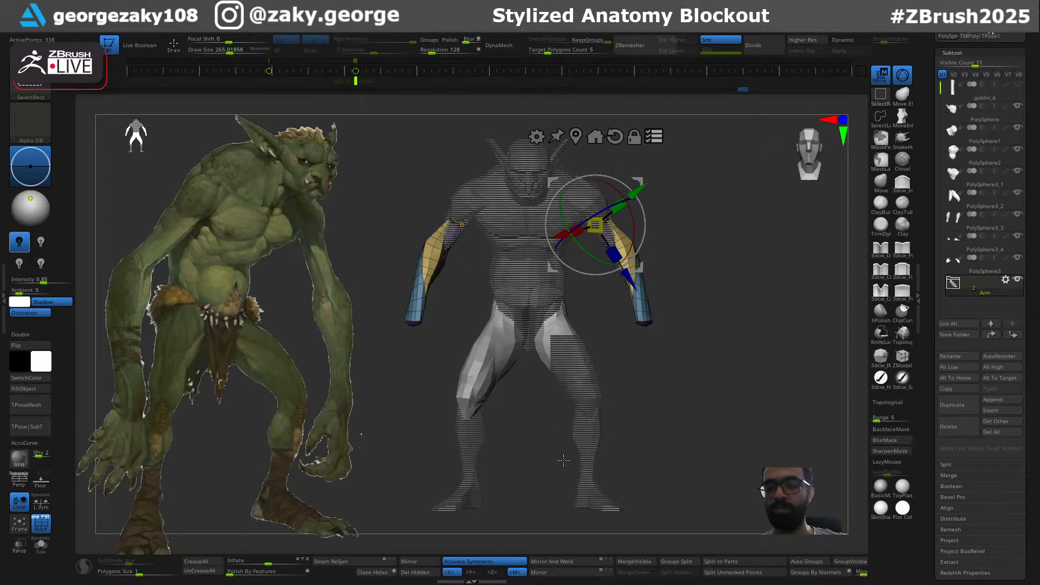
pyautogui.hotkey('ctrl', 'z')
pyautogui.hotkey('ctrl', 'z')
pyautogui.hotkey('ctrl', 'z')
pyautogui.hotkey('ctrl', 'z')
pyautogui.hotkey('ctrl', 'z')
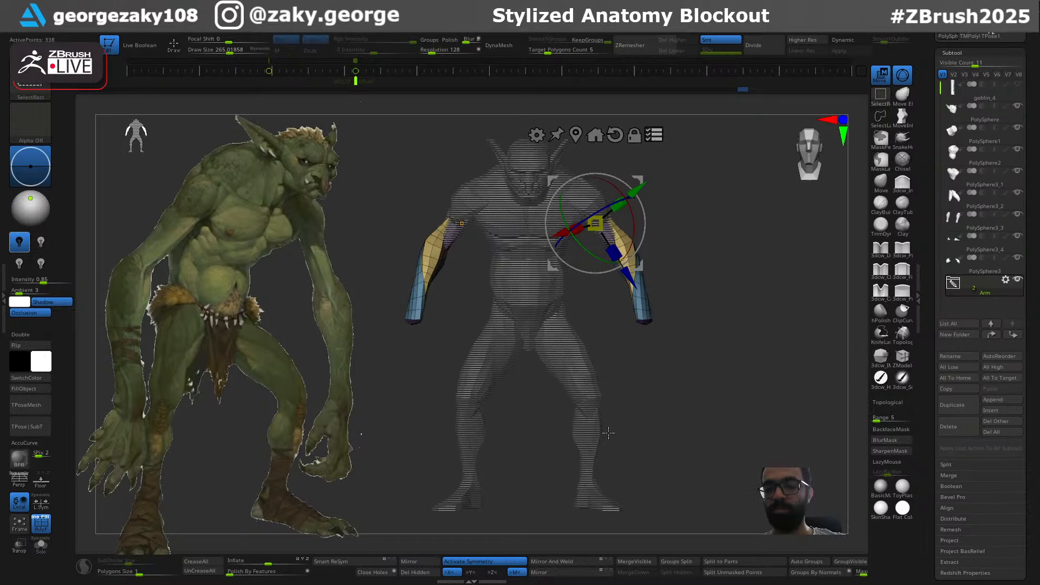
pyautogui.keyDown('ctrl'); pyautogui.keyDown('shift'); pyautogui.click(720, 341); pyautogui.keyUp('shift'); pyautogui.keyUp('ctrl')
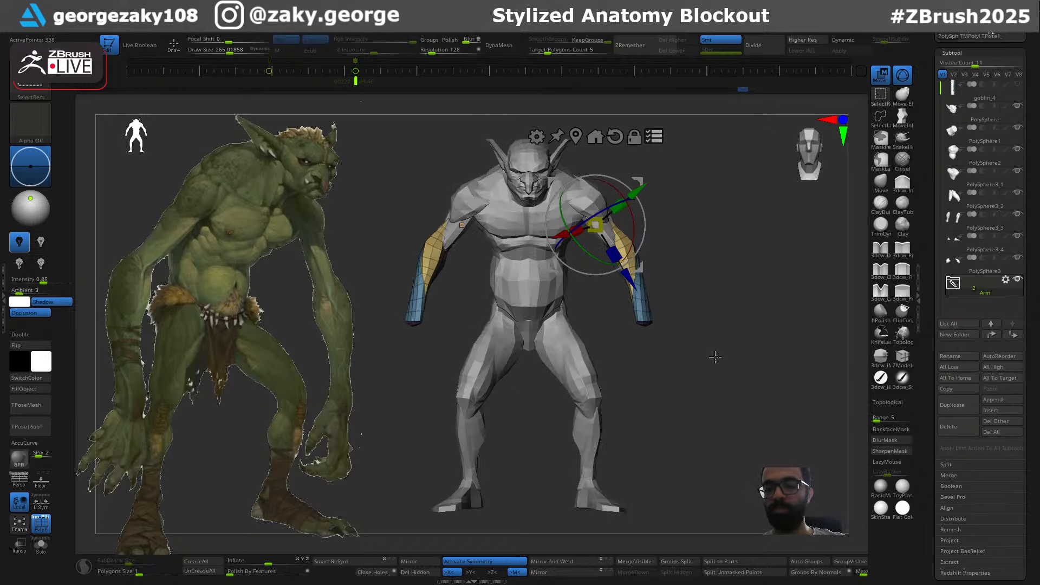
pyautogui.keyDown('ctrl'); pyautogui.keyDown('shift'); pyautogui.click(636, 303); pyautogui.keyUp('shift'); pyautogui.keyUp('ctrl')
pyautogui.keyDown('ctrl'); pyautogui.moveTo(622, 326); pyautogui.dragTo(634, 390, button='right'); pyautogui.keyUp('ctrl')
# Reposition the selected arms at the shoulders with local symmetry on, undoing one incorrect move
pyautogui.moveTo(602, 146); pyautogui.dragTo(615, 165)
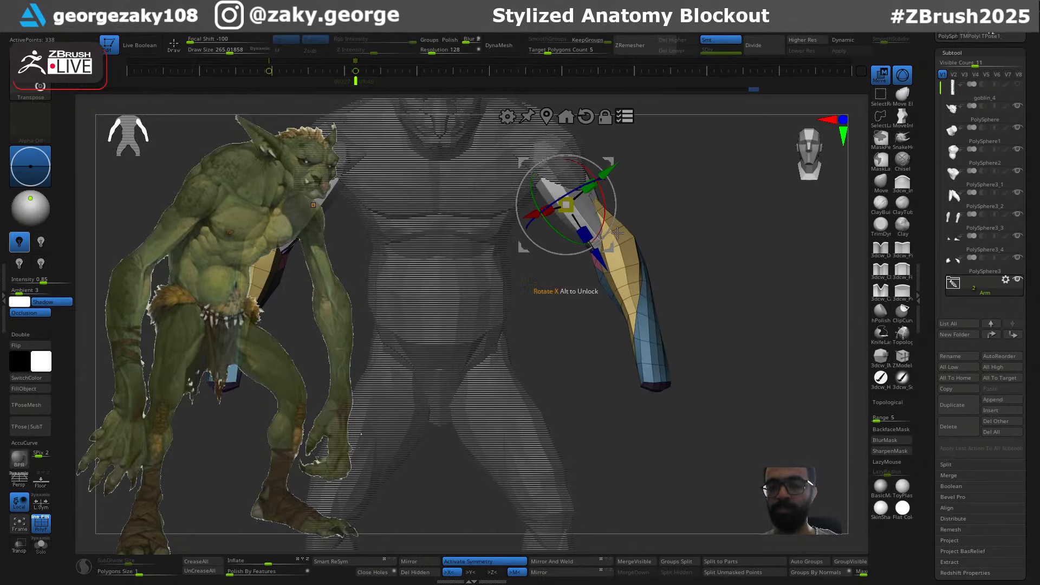
pyautogui.moveTo(699, 238); pyautogui.dragTo(670, 257, button='right')
pyautogui.moveTo(565, 208); pyautogui.dragTo(575, 234)
pyautogui.hotkey('ctrl', 'z')
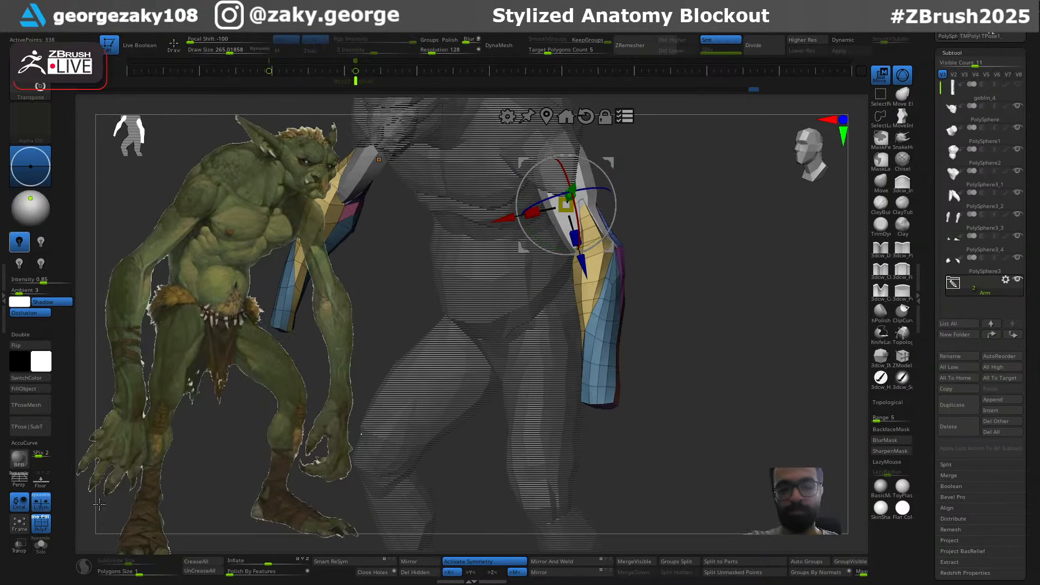
pyautogui.moveTo(670, 280); pyautogui.dragTo(704, 280, button='right')
pyautogui.moveTo(569, 208); pyautogui.dragTo(608, 232)
# Scale the arms lengthwise by about 1.03 and correct their placement at the shoulders from behind
pyautogui.press('q')
pyautogui.moveTo(714, 284)
pyautogui.keyDown('alt'); pyautogui.mouseDown(button='right')
pyautogui.moveTo(782, 311)
pyautogui.moveTo(752, 274)
pyautogui.mouseUp(button='right'); pyautogui.keyUp('alt')
pyautogui.press('w')
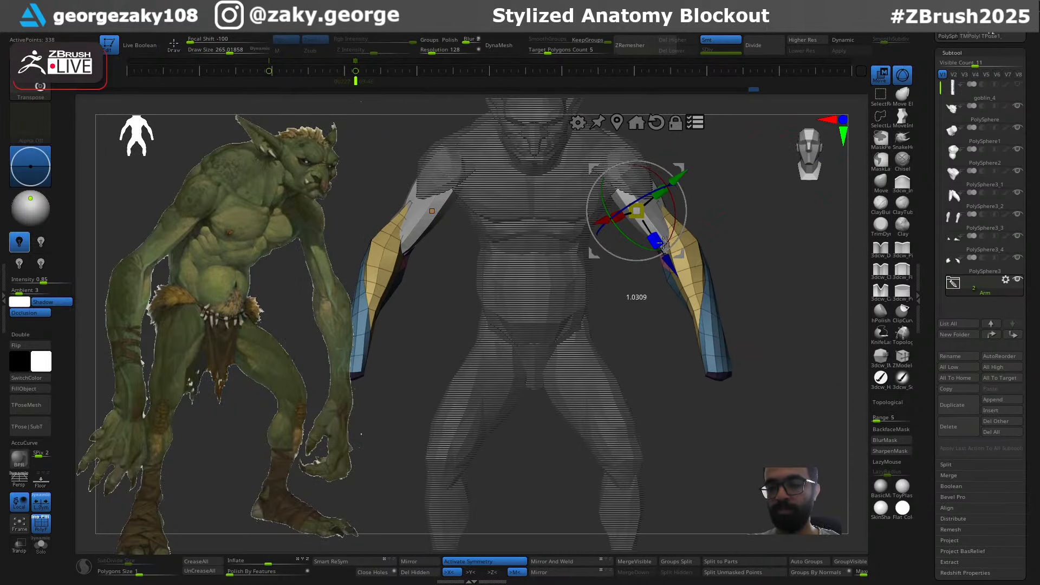
pyautogui.keyDown('alt'); pyautogui.moveTo(668, 262); pyautogui.dragTo(648, 230); pyautogui.keyUp('alt')
pyautogui.moveTo(780, 253); pyautogui.dragTo(585, 246, button='right')
pyautogui.moveTo(599, 211); pyautogui.dragTo(574, 251)
pyautogui.press('q')
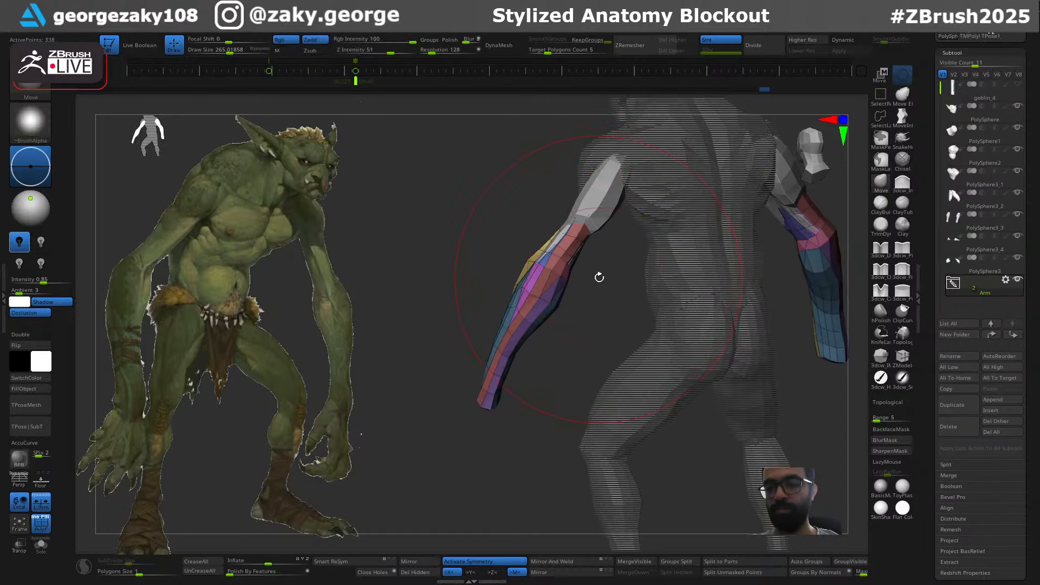
pyautogui.moveTo(598, 274)
pyautogui.mouseDown(button='right')
pyautogui.moveTo(580, 278)
pyautogui.moveTo(632, 347)
pyautogui.moveTo(661, 346)
pyautogui.moveTo(720, 288)
pyautogui.moveTo(741, 287)
pyautogui.moveTo(727, 297)
pyautogui.mouseUp(button='right')
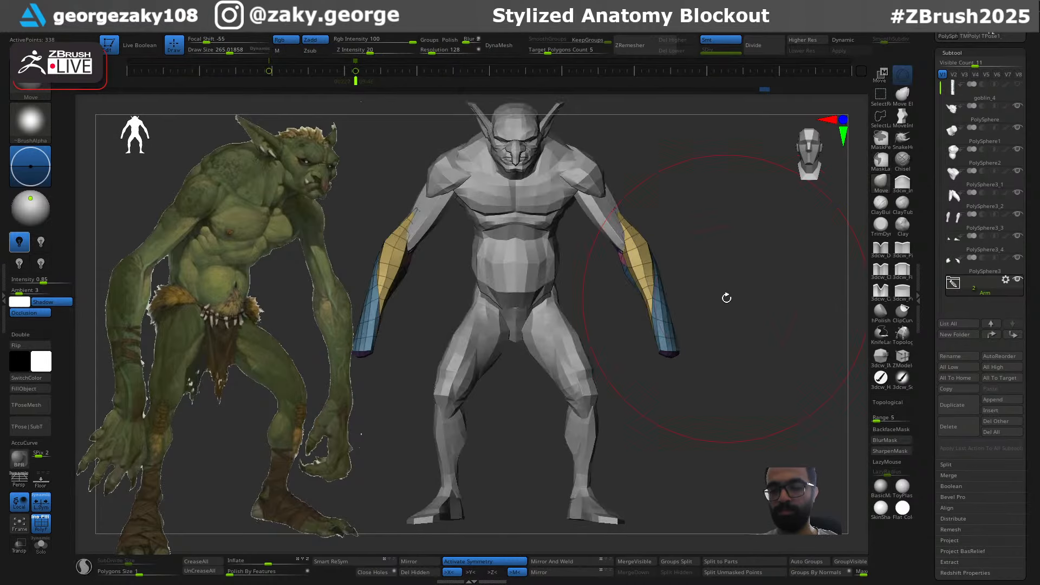
# Fine-tune the reach of both arms along their own axis with the gizmo in front view
pyautogui.press('w')
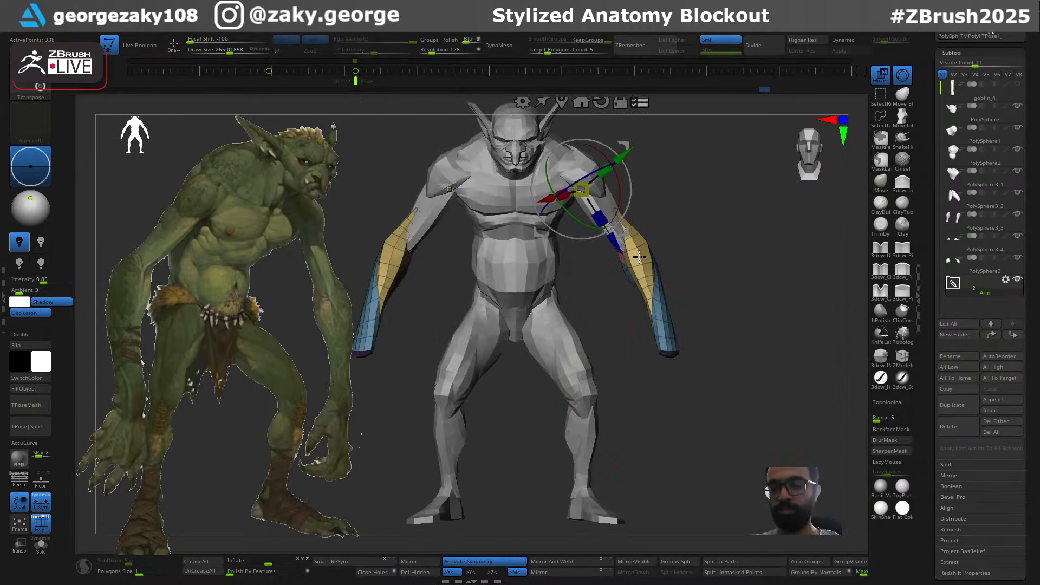
pyautogui.moveTo(619, 247); pyautogui.dragTo(602, 217)
pyautogui.press('q')
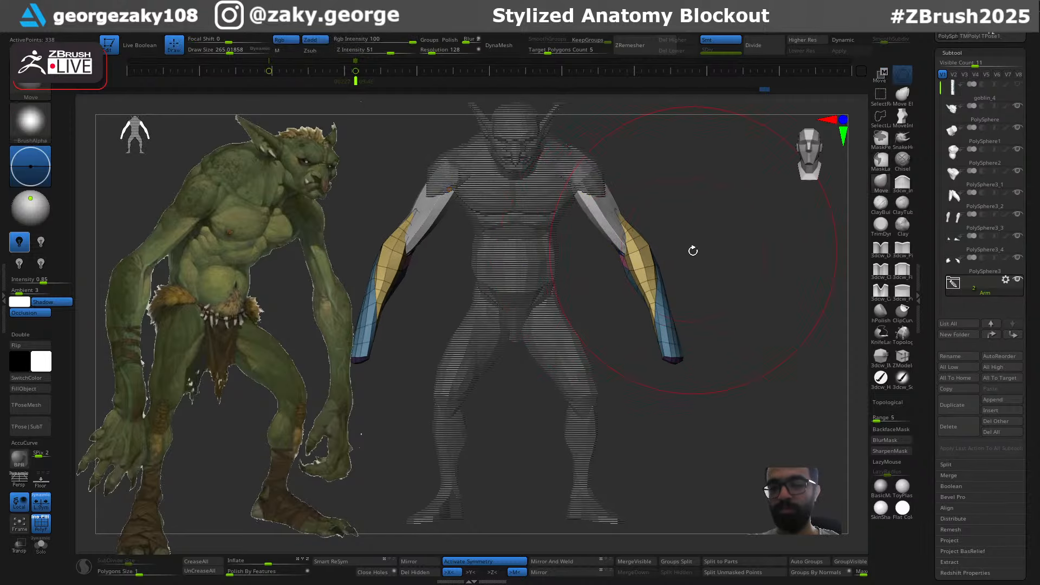
pyautogui.keyDown('ctrl'); pyautogui.moveTo(693, 258); pyautogui.dragTo(697, 289, button='right'); pyautogui.keyUp('ctrl')
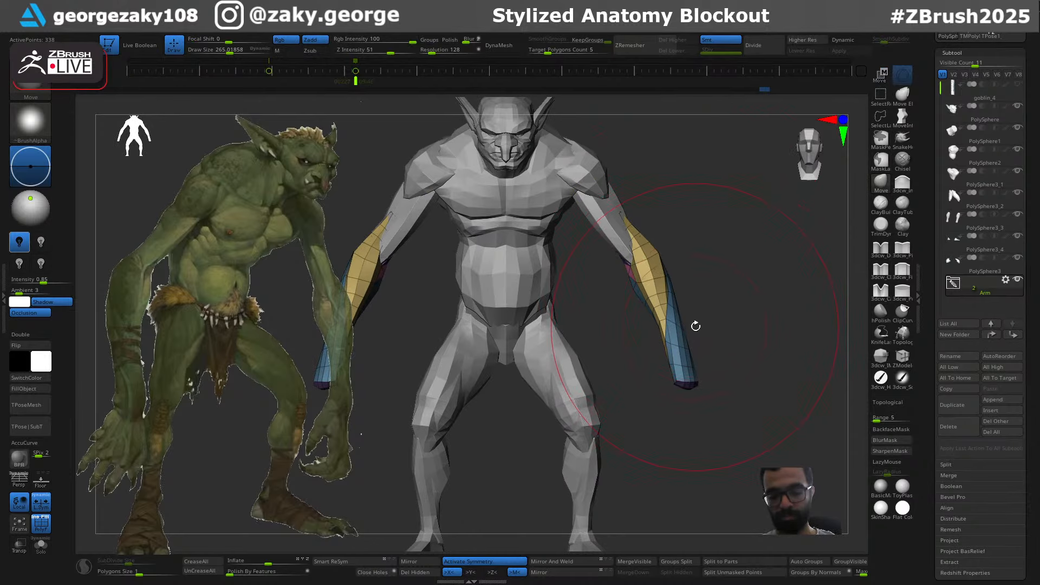
# Thicken the forearms and upper arms with the Inflate brush at draw sizes of about 185 and 217
pyautogui.press('2')
pyautogui.press('s')
pyautogui.moveTo(691, 327); pyautogui.dragTo(682, 327)
pyautogui.press('s')
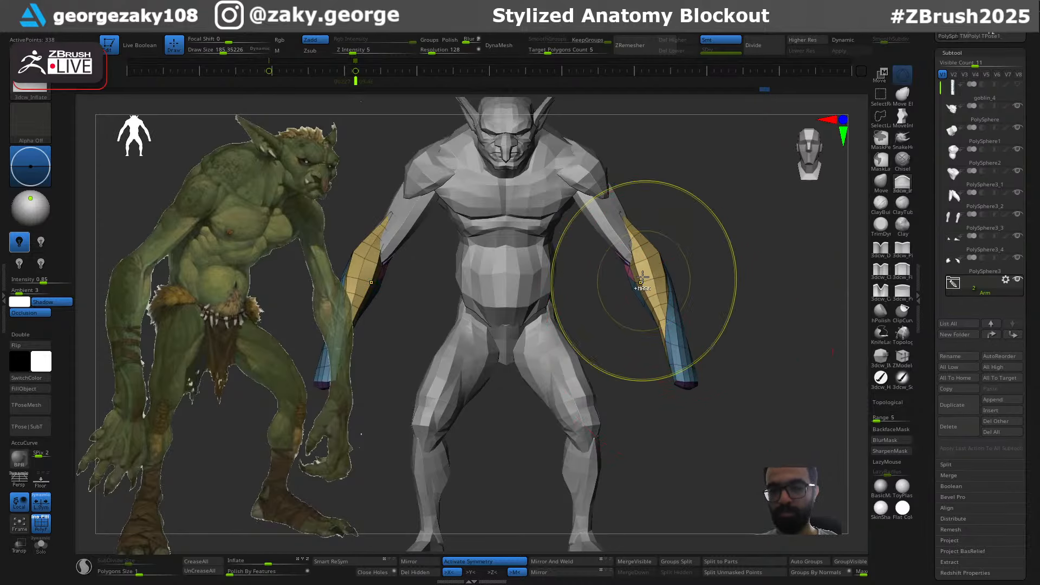
pyautogui.keyDown('alt'); pyautogui.click(625, 250); pyautogui.keyUp('alt')
pyautogui.press('s')
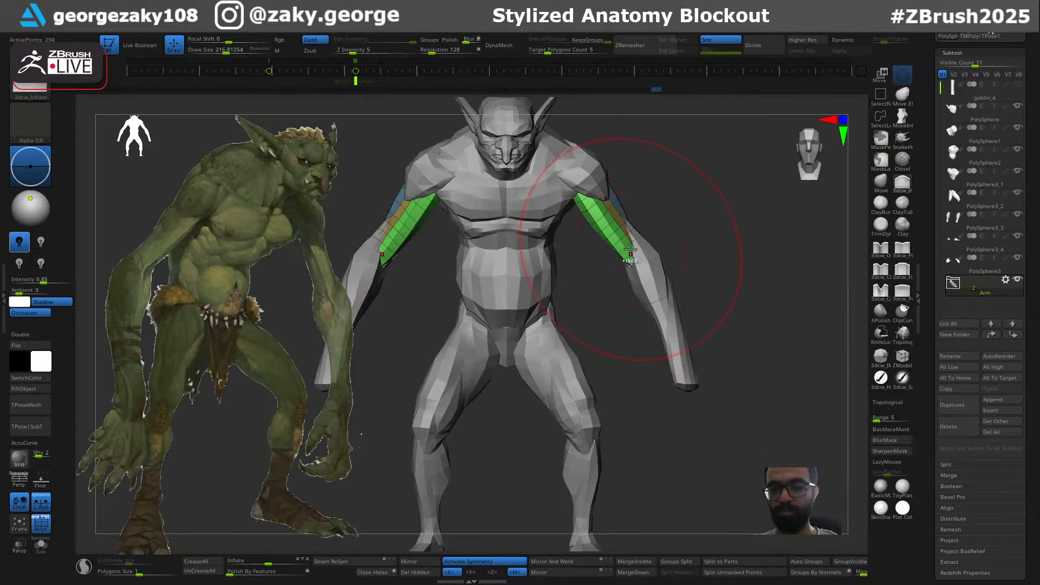
pyautogui.moveTo(750, 252)
pyautogui.mouseDown()
pyautogui.moveTo(582, 256)
pyautogui.moveTo(534, 285)
pyautogui.mouseUp()
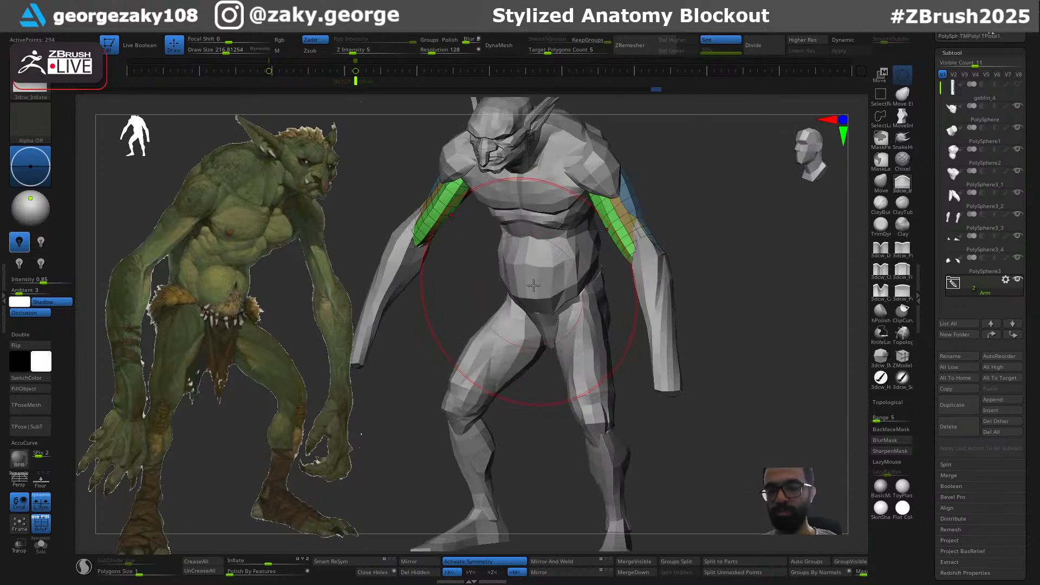
# Turn on perspective and undo the latest Inflate strokes on the forearms at a draw size of about 168
pyautogui.moveTo(726, 279); pyautogui.dragTo(752, 329)
pyautogui.click(20, 482)
pyautogui.moveTo(764, 271)
pyautogui.mouseDown()
pyautogui.moveTo(722, 364)
pyautogui.moveTo(668, 353)
pyautogui.moveTo(652, 399)
pyautogui.moveTo(678, 391)
pyautogui.moveTo(668, 398)
pyautogui.moveTo(632, 369)
pyautogui.moveTo(637, 341)
pyautogui.mouseUp()
pyautogui.press('ctrl')
pyautogui.hotkey('ctrl', 'z')
pyautogui.press(']')
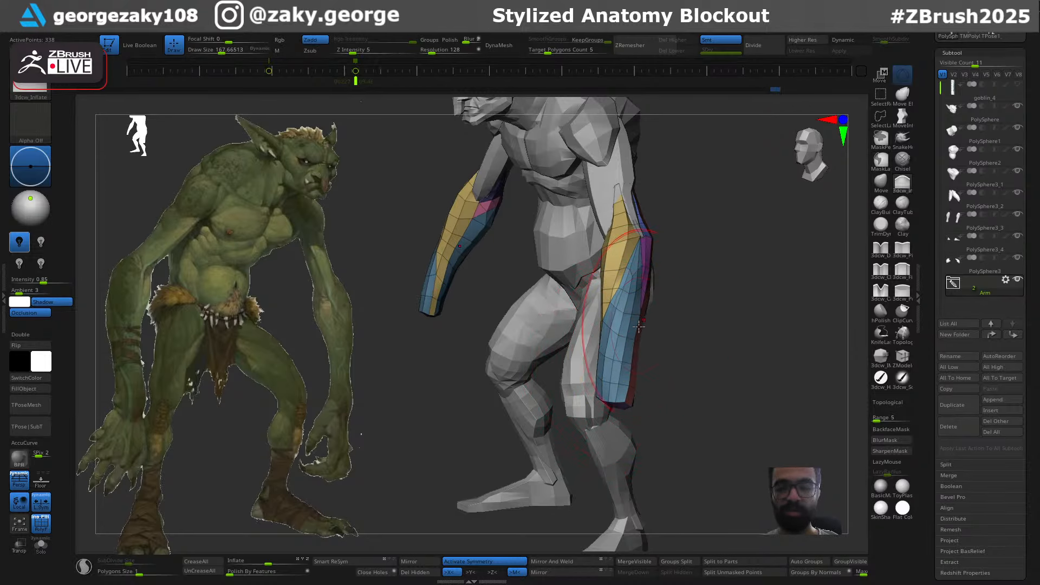
pyautogui.hotkey('ctrl', 'z')
pyautogui.hotkey('ctrl', 'z')
pyautogui.hotkey('ctrl', 'z')
# Load the body-part insert mesh brush for adding hands at the wrists and expand the Arm folder
pyautogui.moveTo(629, 379)
pyautogui.mouseDown()
pyautogui.moveTo(634, 352)
pyautogui.moveTo(708, 304)
pyautogui.moveTo(691, 321)
pyautogui.mouseUp()
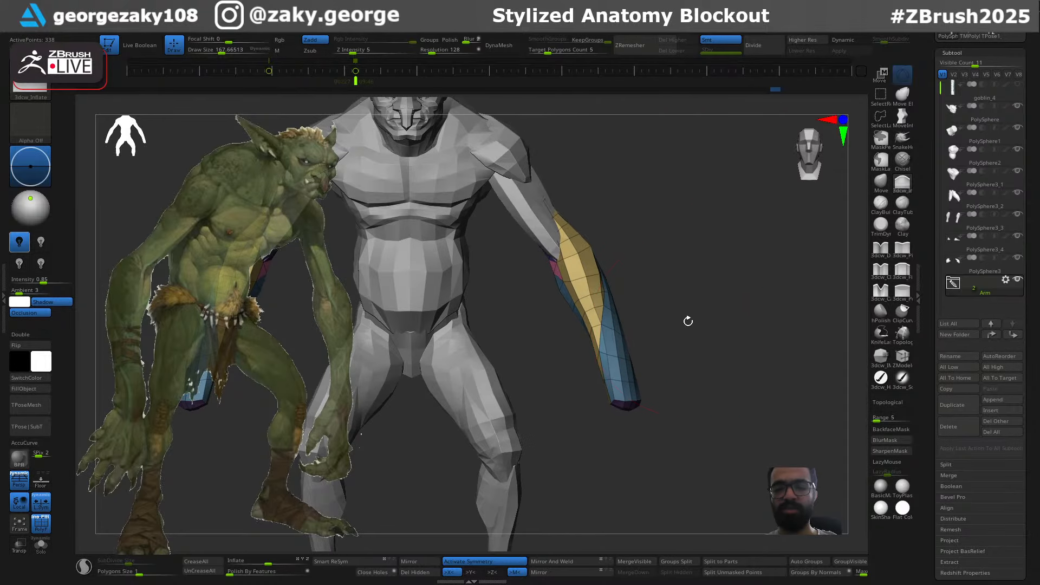
pyautogui.moveTo(670, 368)
pyautogui.keyDown('ctrl'); pyautogui.mouseDown(button='right')
pyautogui.moveTo(714, 330)
pyautogui.moveTo(714, 302)
pyautogui.mouseUp(button='right'); pyautogui.keyUp('ctrl')
pyautogui.moveTo(697, 341)
pyautogui.mouseDown()
pyautogui.moveTo(708, 362)
pyautogui.moveTo(721, 310)
pyautogui.moveTo(680, 302)
pyautogui.moveTo(665, 326)
pyautogui.mouseUp()
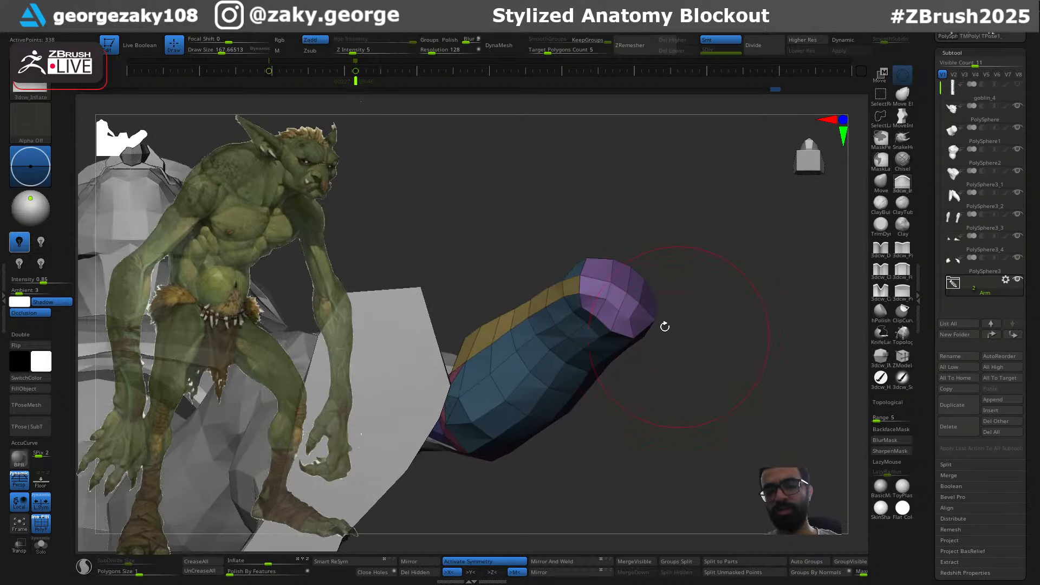
pyautogui.moveTo(371, 116); pyautogui.dragTo(668, 106)
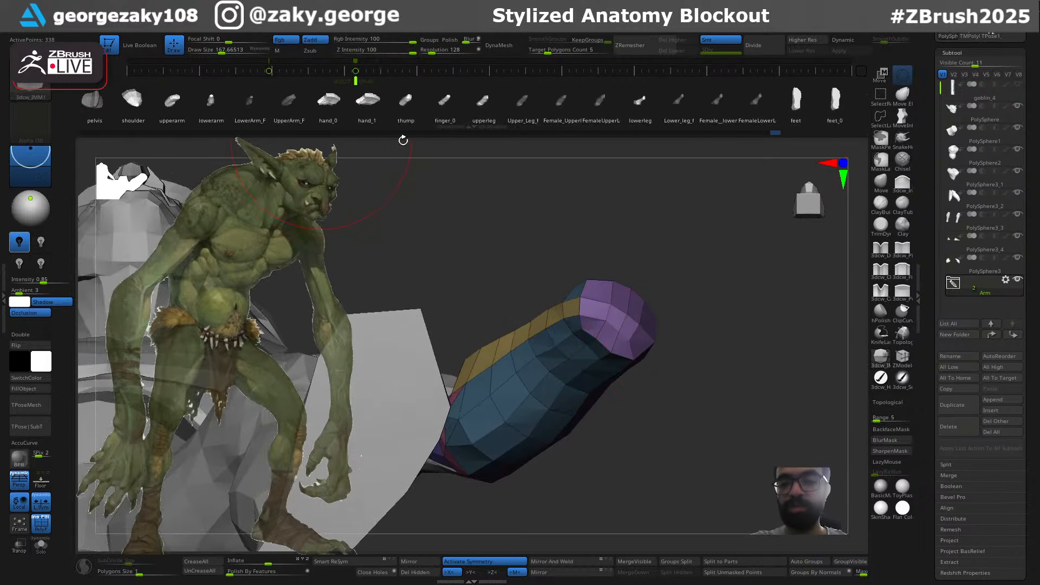
pyautogui.click(967, 282)
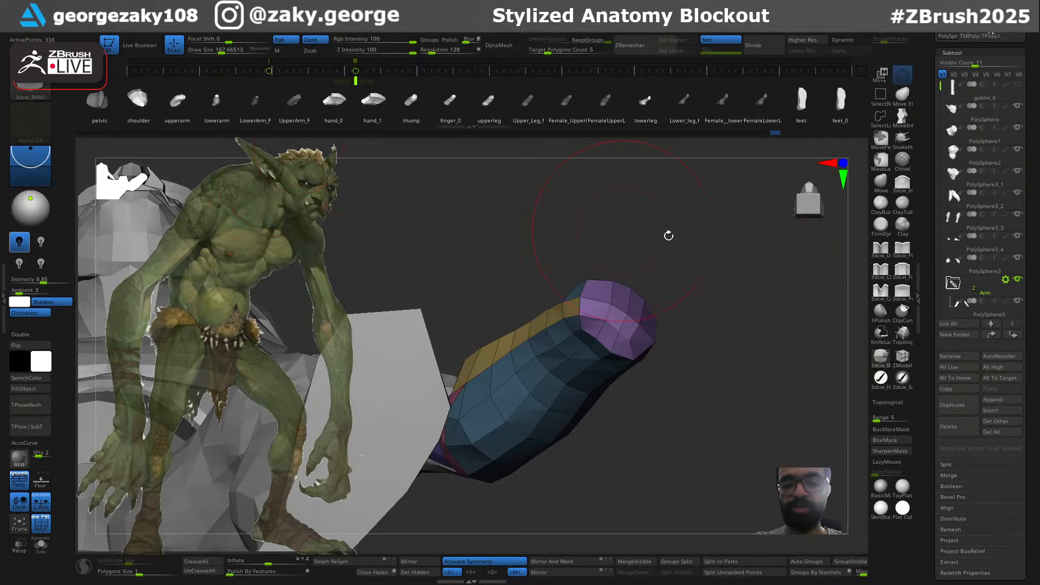
# Insert mirrored hand meshes at the wrist ends of the forearms and adjust their placement with the gizmo
pyautogui.moveTo(717, 315); pyautogui.dragTo(721, 342)
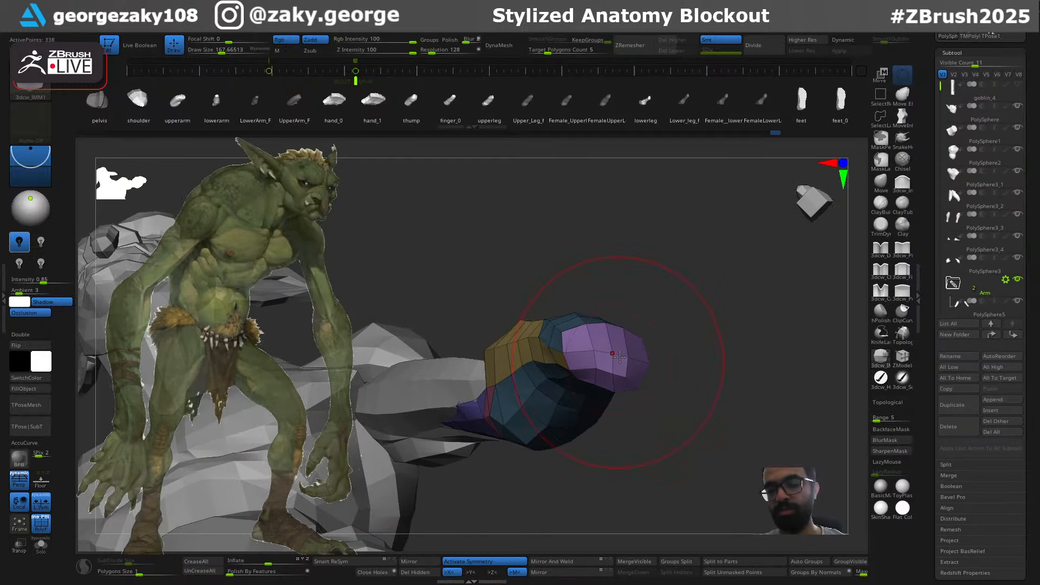
pyautogui.moveTo(603, 395); pyautogui.dragTo(600, 427)
pyautogui.moveTo(734, 332); pyautogui.dragTo(733, 412)
pyautogui.press('w')
pyautogui.moveTo(652, 394); pyautogui.dragTo(623, 368)
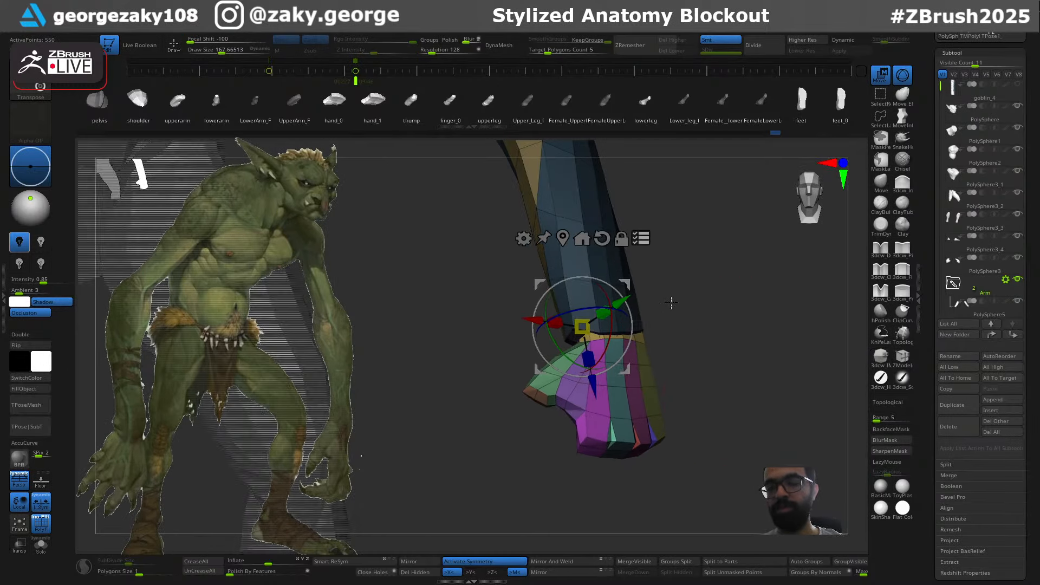
# Undo the last gizmo change and split the unmasked hands off the forearms into their own subtool
pyautogui.keyDown('ctrl'); pyautogui.moveTo(671, 302); pyautogui.dragTo(633, 170, button='right'); pyautogui.keyUp('ctrl')
pyautogui.keyDown('alt'); pyautogui.moveTo(666, 215); pyautogui.dragTo(697, 329, button='right'); pyautogui.keyUp('alt')
pyautogui.hotkey('ctrl', 'z')
pyautogui.hotkey('ctrl', 'shift', 'z')
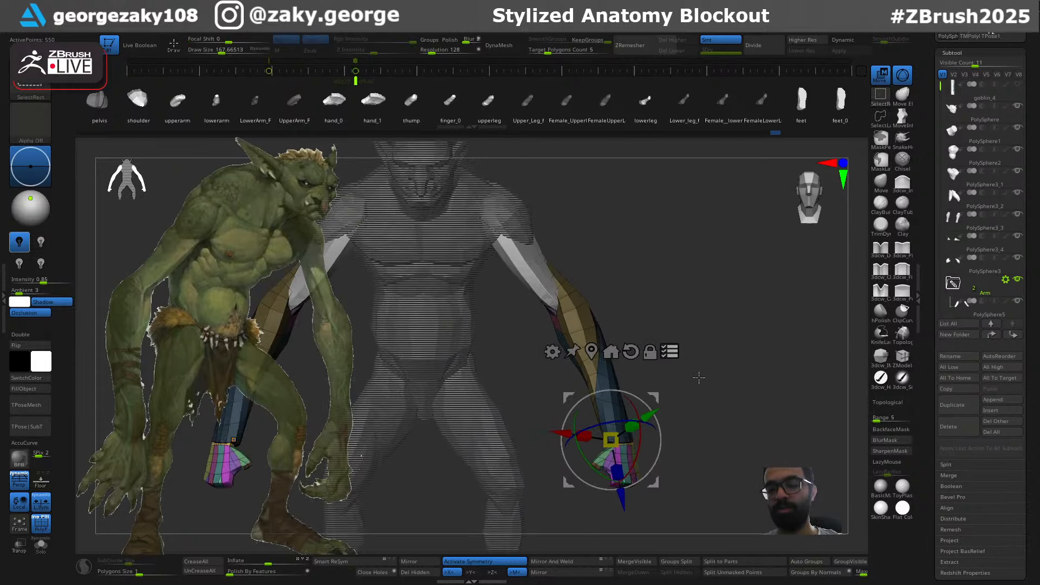
pyautogui.hotkey('ctrl', 'z')
pyautogui.moveTo(664, 407); pyautogui.dragTo(654, 393)
pyautogui.click(743, 572)
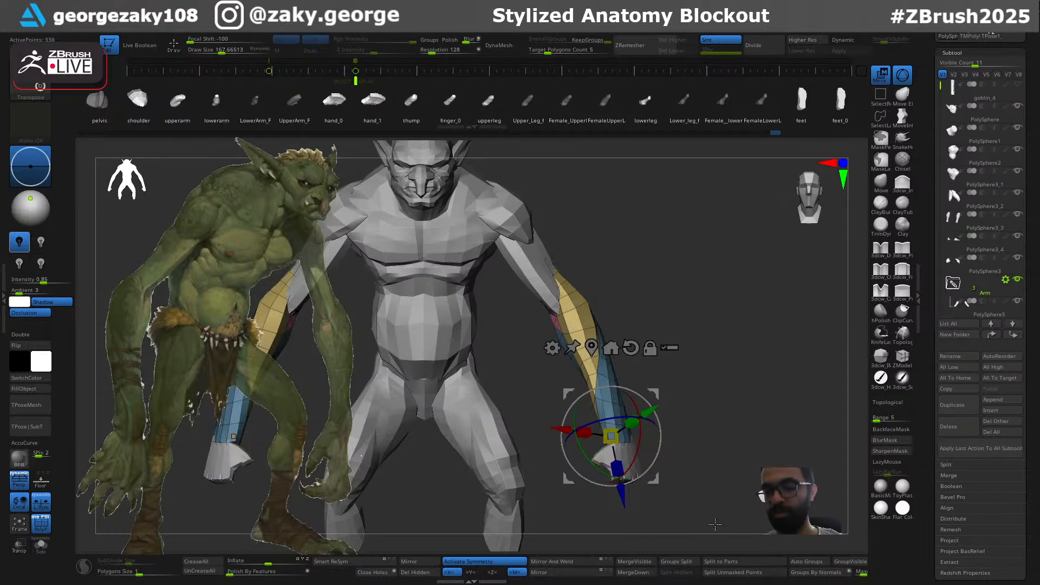
# Scale and reposition the hands at the wrists with the gizmo, checking them from above and below
pyautogui.moveTo(644, 492); pyautogui.dragTo(712, 488)
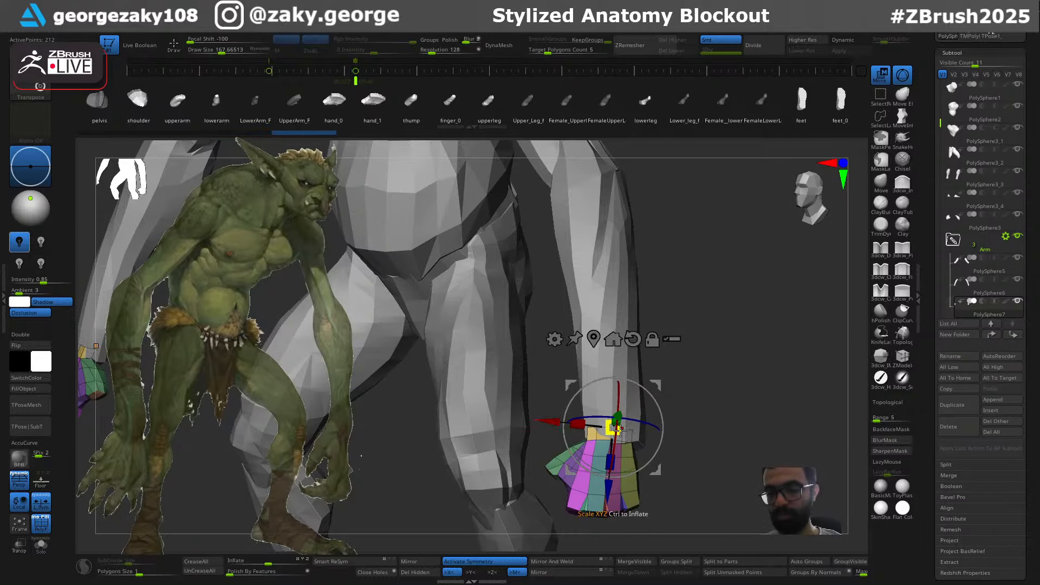
pyautogui.moveTo(630, 421); pyautogui.dragTo(656, 389)
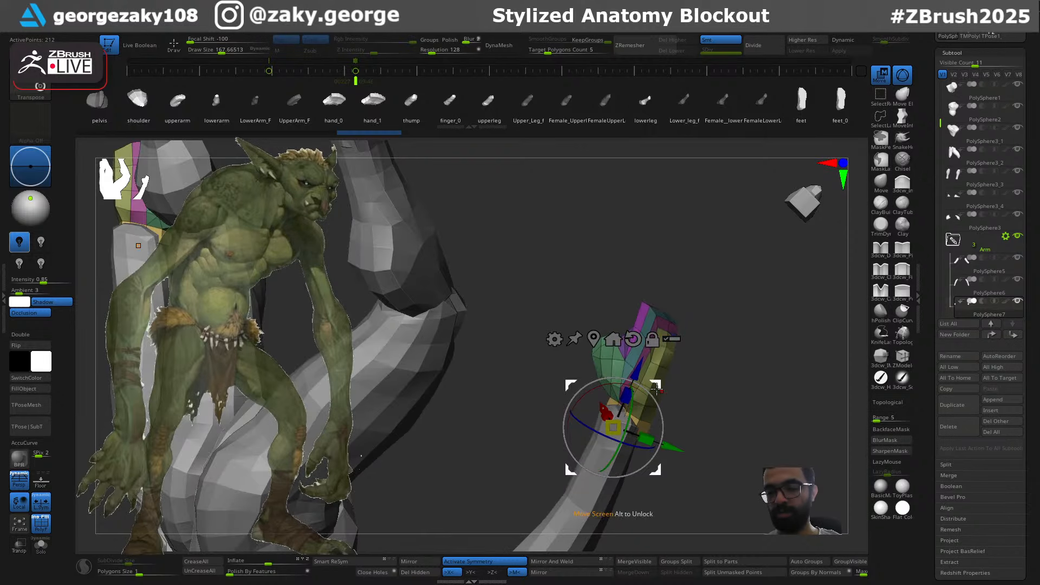
pyautogui.moveTo(786, 352); pyautogui.dragTo(707, 366)
pyautogui.moveTo(654, 394); pyautogui.dragTo(704, 398)
# Select the forearms and shape their wrist ends to meet the hands with the Move brush at a draw size of about 156
pyautogui.keyDown('alt'); pyautogui.click(608, 481); pyautogui.keyUp('alt')
pyautogui.press('q')
pyautogui.moveTo(685, 432); pyautogui.dragTo(677, 426)
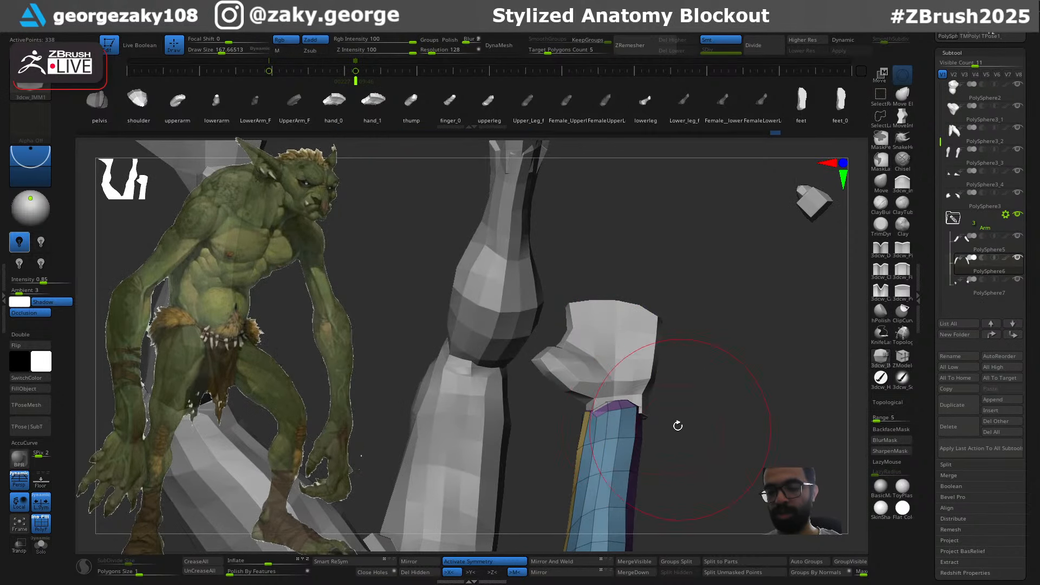
pyautogui.press('b')
pyautogui.press('m')
pyautogui.press('v')
pyautogui.press('s')
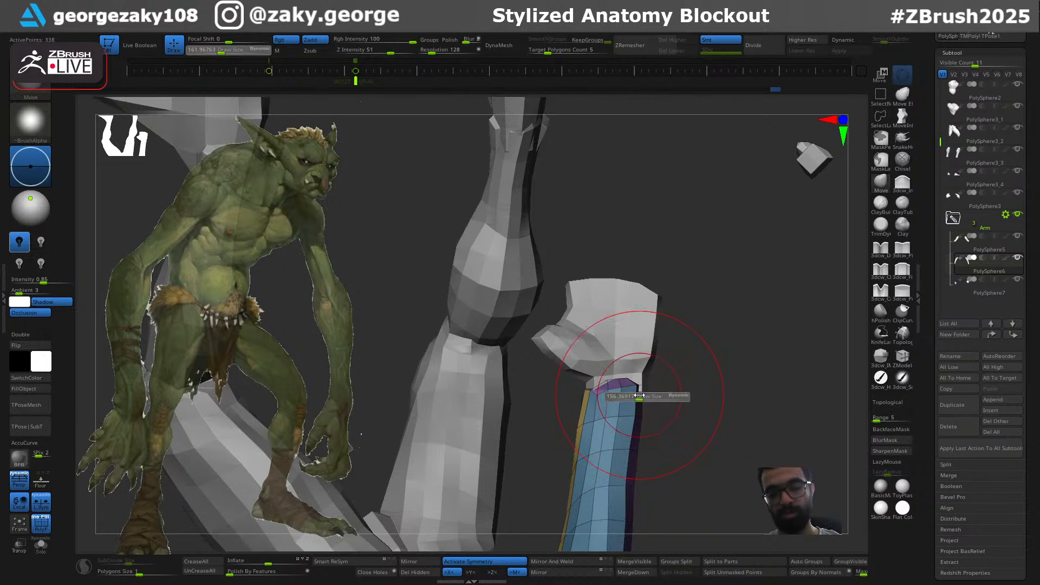
pyautogui.moveTo(685, 393); pyautogui.dragTo(657, 391)
pyautogui.moveTo(649, 395); pyautogui.dragTo(644, 403)
pyautogui.moveTo(661, 392)
pyautogui.mouseDown()
pyautogui.moveTo(789, 341)
pyautogui.moveTo(735, 309)
pyautogui.mouseUp()
# Select the hands and rotate them slightly around the wrist with the gizmo
pyautogui.keyDown('alt'); pyautogui.click(701, 328); pyautogui.keyUp('alt')
pyautogui.press('w')
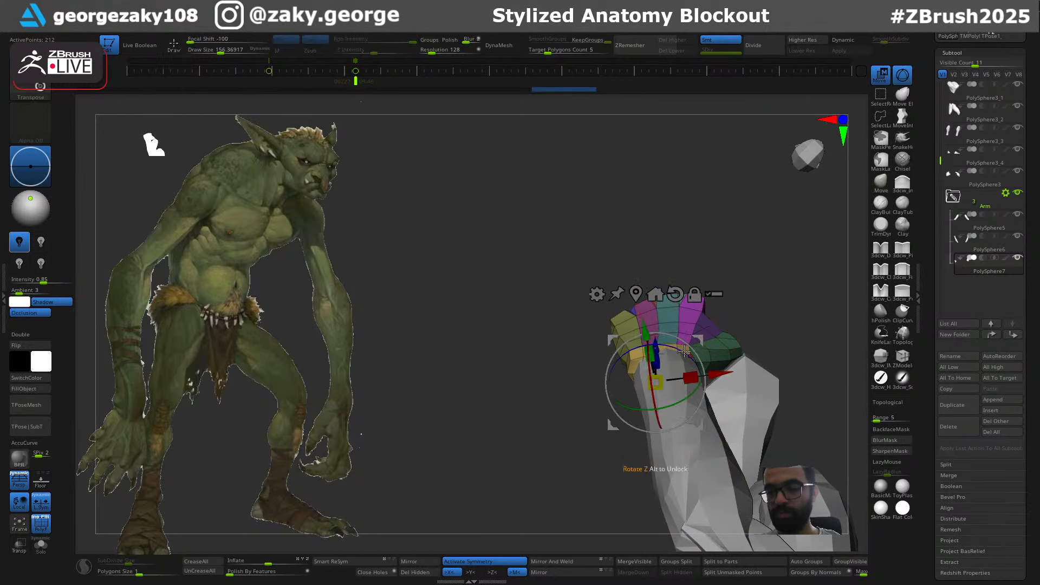
pyautogui.moveTo(728, 355); pyautogui.dragTo(726, 357)
pyautogui.moveTo(769, 324); pyautogui.dragTo(772, 270)
pyautogui.press('q')
# Shift and rotate the hands with the gizmo from front and side views to line them up with the forearms
pyautogui.moveTo(581, 433); pyautogui.dragTo(580, 469)
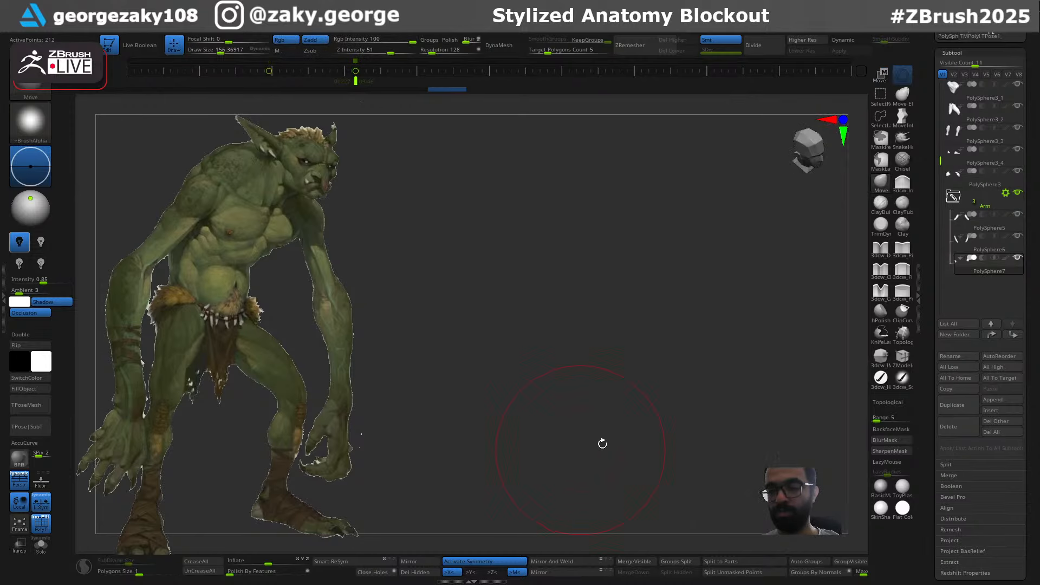
pyautogui.keyDown('alt'); pyautogui.moveTo(607, 374); pyautogui.dragTo(457, 81); pyautogui.keyUp('alt')
pyautogui.keyDown('shift'); pyautogui.moveTo(739, 342); pyautogui.dragTo(722, 312); pyautogui.keyUp('shift')
pyautogui.press('w')
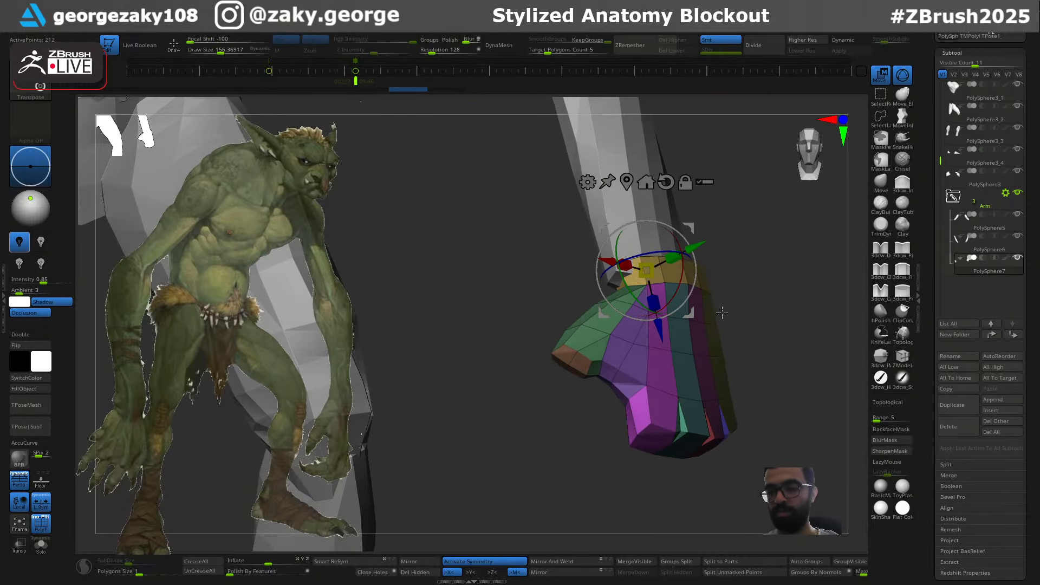
pyautogui.moveTo(660, 250); pyautogui.dragTo(591, 260)
pyautogui.moveTo(731, 303); pyautogui.dragTo(647, 293)
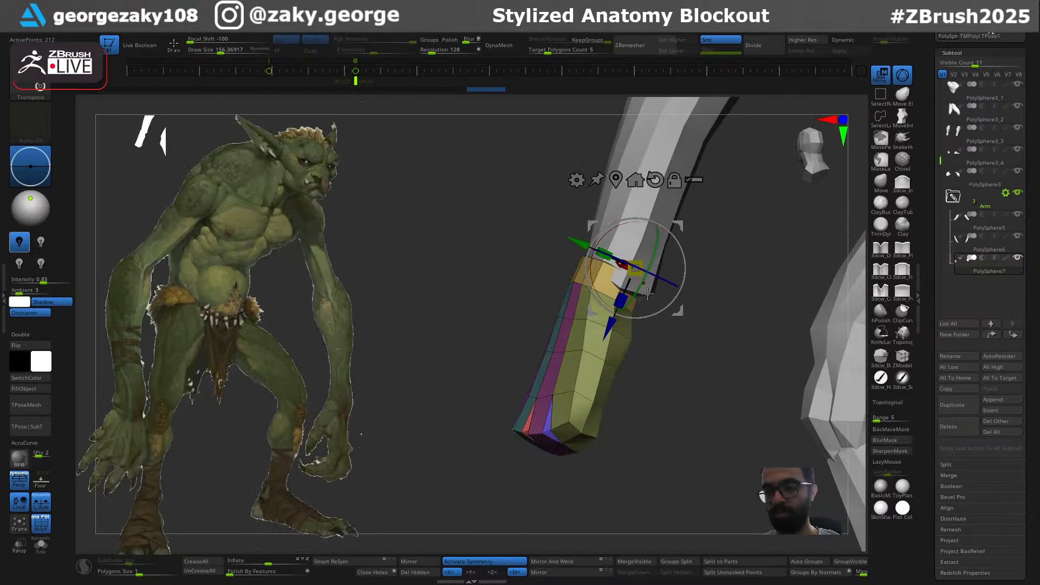
pyautogui.moveTo(577, 240); pyautogui.dragTo(586, 243)
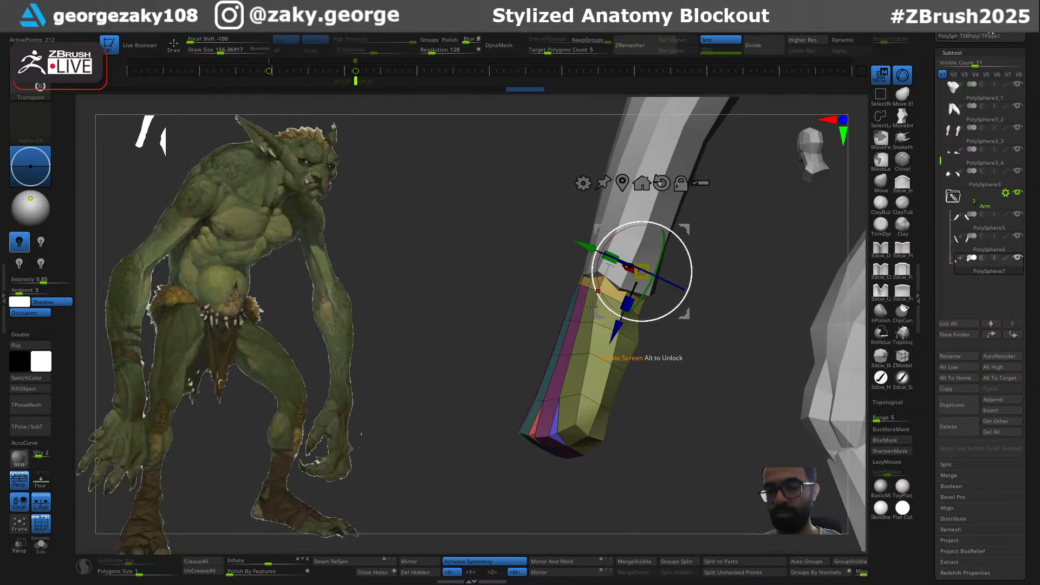
pyautogui.moveTo(591, 307); pyautogui.dragTo(620, 269)
pyautogui.moveTo(507, 279); pyautogui.dragTo(568, 312)
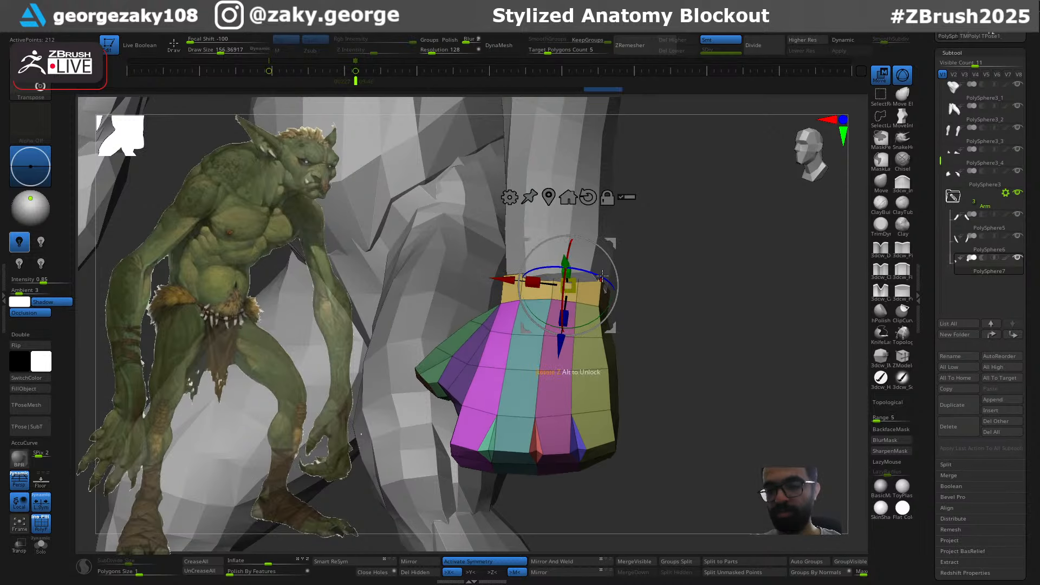
# Adjust the forearms at the wrist with the Move brush at a draw size of about 185
pyautogui.press('q')
pyautogui.keyDown('alt'); pyautogui.click(607, 246); pyautogui.keyUp('alt')
pyautogui.moveTo(669, 236)
pyautogui.mouseDown()
pyautogui.moveTo(612, 251)
pyautogui.moveTo(689, 274)
pyautogui.mouseUp()
pyautogui.moveTo(563, 241); pyautogui.dragTo(588, 242)
# Reselect the hands and nudge them up toward the forearm ends with the gizmo
pyautogui.keyDown('alt'); pyautogui.click(526, 296); pyautogui.keyUp('alt')
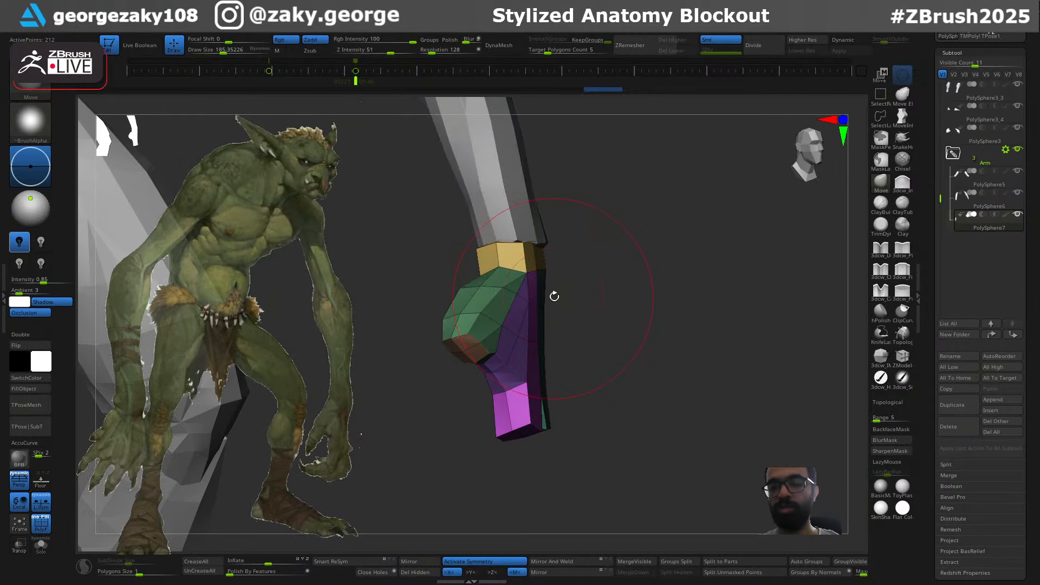
pyautogui.press('w')
pyautogui.moveTo(495, 298); pyautogui.dragTo(493, 275)
pyautogui.moveTo(603, 266)
pyautogui.mouseDown()
pyautogui.moveTo(521, 275)
pyautogui.moveTo(545, 258)
pyautogui.moveTo(526, 256)
pyautogui.mouseUp()
pyautogui.press('q')
# Select the forearms and refine their outline near the wrist with the Move brush at a draw size of about 135
pyautogui.keyDown('alt'); pyautogui.click(488, 222); pyautogui.keyUp('alt')
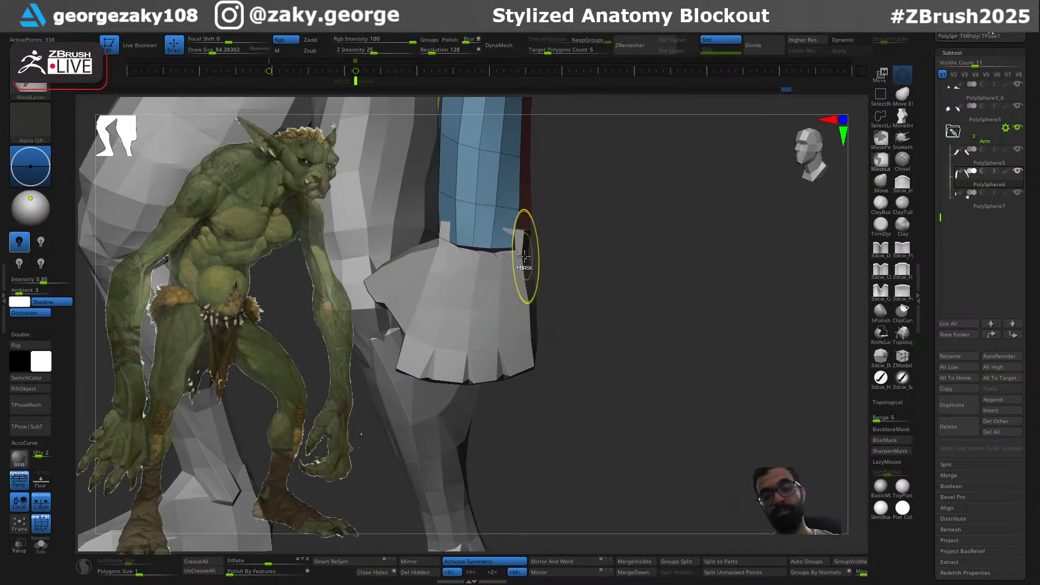
pyautogui.press(']')
pyautogui.moveTo(514, 250); pyautogui.dragTo(526, 257)
pyautogui.keyDown('ctrl'); pyautogui.moveTo(552, 259); pyautogui.dragTo(541, 244, button='right'); pyautogui.keyUp('ctrl')
pyautogui.moveTo(541, 244)
pyautogui.mouseDown(button='right')
pyautogui.moveTo(524, 252)
pyautogui.moveTo(546, 311)
pyautogui.moveTo(534, 297)
pyautogui.mouseUp(button='right')
pyautogui.press(']')
pyautogui.press('s')
pyautogui.moveTo(534, 298); pyautogui.dragTo(530, 297)
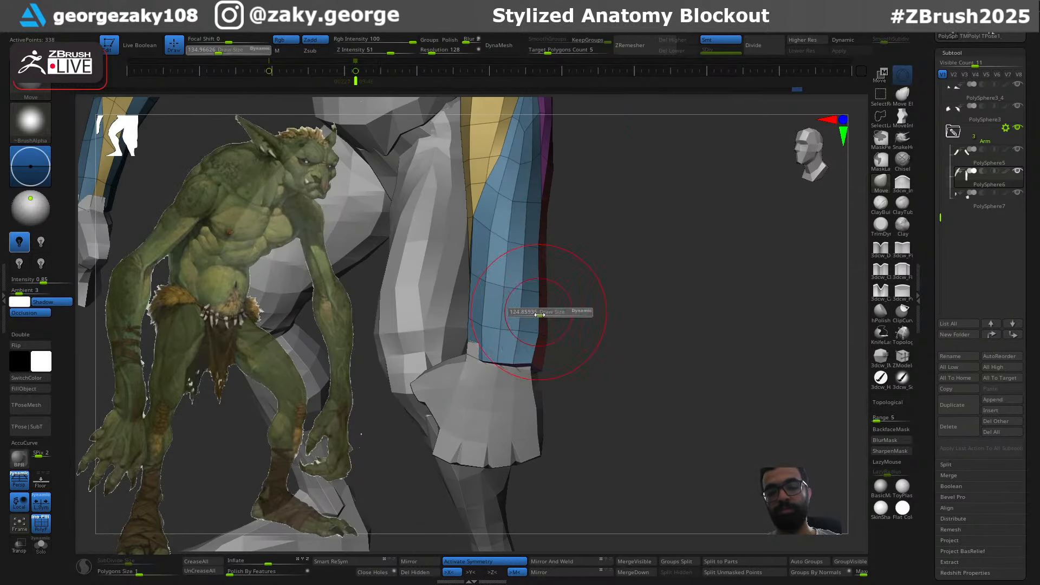
pyautogui.press(']')
pyautogui.moveTo(533, 344)
pyautogui.mouseDown(button='right')
pyautogui.moveTo(492, 376)
pyautogui.moveTo(483, 358)
pyautogui.moveTo(525, 352)
pyautogui.moveTo(449, 366)
pyautogui.moveTo(425, 352)
pyautogui.moveTo(413, 306)
pyautogui.moveTo(463, 339)
pyautogui.moveTo(513, 352)
pyautogui.moveTo(495, 324)
pyautogui.moveTo(491, 334)
pyautogui.mouseUp(button='right')
pyautogui.press(']')
# Select the hands and fit their wrist edge to the forearms with a resized Move brush
pyautogui.press('[')
pyautogui.keyDown('alt'); pyautogui.click(479, 364); pyautogui.keyUp('alt')
pyautogui.press('[')
pyautogui.press('s')
pyautogui.moveTo(491, 335); pyautogui.dragTo(481, 335)
pyautogui.moveTo(481, 335); pyautogui.dragTo(510, 354, button='right')
# Try to carve the hands near the wrist with the DamStandard brush at a draw size of about 179
pyautogui.press('b')
pyautogui.press('d')
pyautogui.press('s')
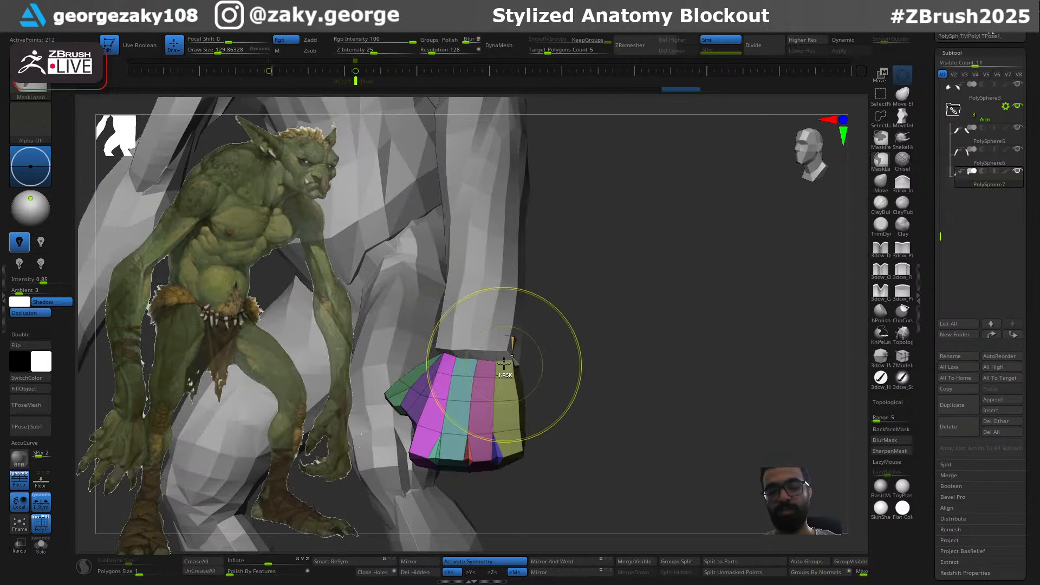
pyautogui.press(']')
pyautogui.moveTo(434, 351); pyautogui.dragTo(432, 352)
pyautogui.hotkey('ctrl', 'z')
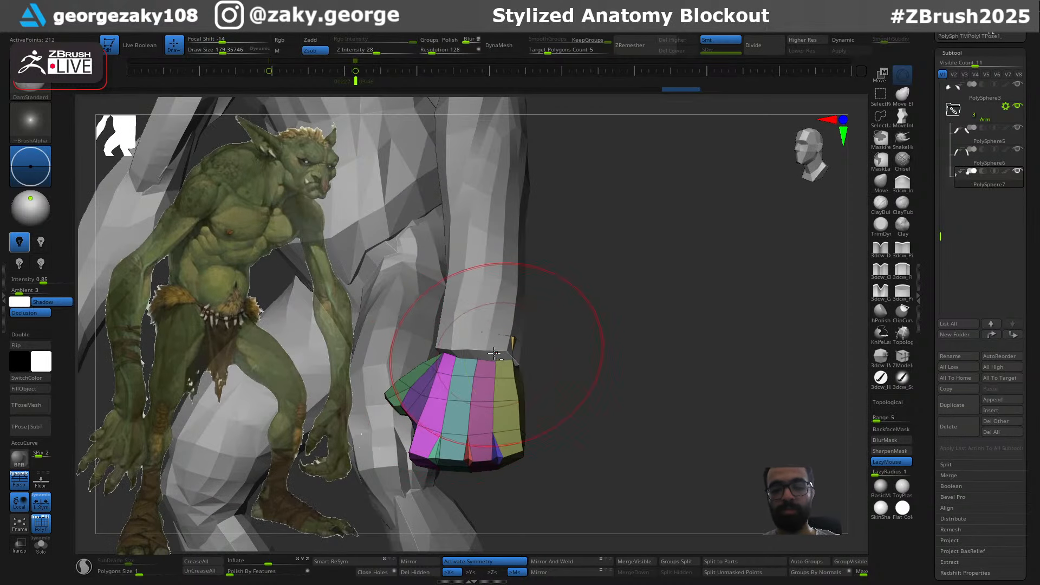
# Smooth the hands' wrist edge and refine it with the Move brush at a draw size of about 49
pyautogui.moveTo(439, 378)
pyautogui.mouseDown(button='right')
pyautogui.moveTo(460, 341)
pyautogui.moveTo(545, 345)
pyautogui.moveTo(504, 360)
pyautogui.moveTo(506, 379)
pyautogui.moveTo(545, 326)
pyautogui.mouseUp(button='right')
pyautogui.press('shift')
pyautogui.press('s')
pyautogui.press('s')
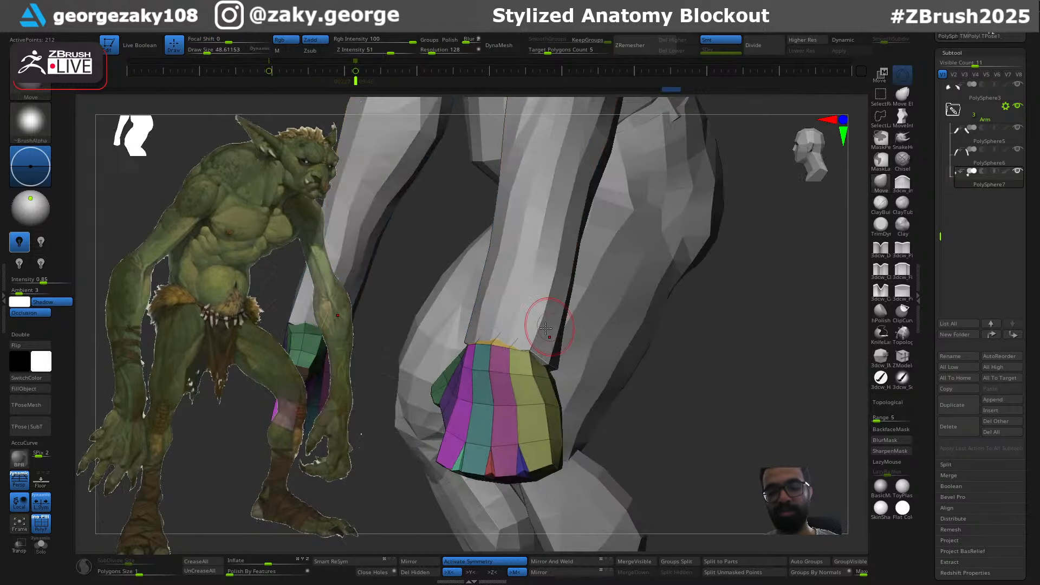
# Select the forearms and reshape their lower ends from the back with the Move brush at a draw size of about 145
pyautogui.keyDown('alt'); pyautogui.click(546, 327); pyautogui.keyUp('alt')
pyautogui.press('s')
pyautogui.moveTo(559, 361); pyautogui.dragTo(496, 371, button='right')
pyautogui.moveTo(528, 330)
pyautogui.mouseDown(button='right')
pyautogui.moveTo(534, 310)
pyautogui.moveTo(515, 312)
pyautogui.moveTo(529, 324)
pyautogui.mouseUp(button='right')
pyautogui.press('z')
pyautogui.press('z')
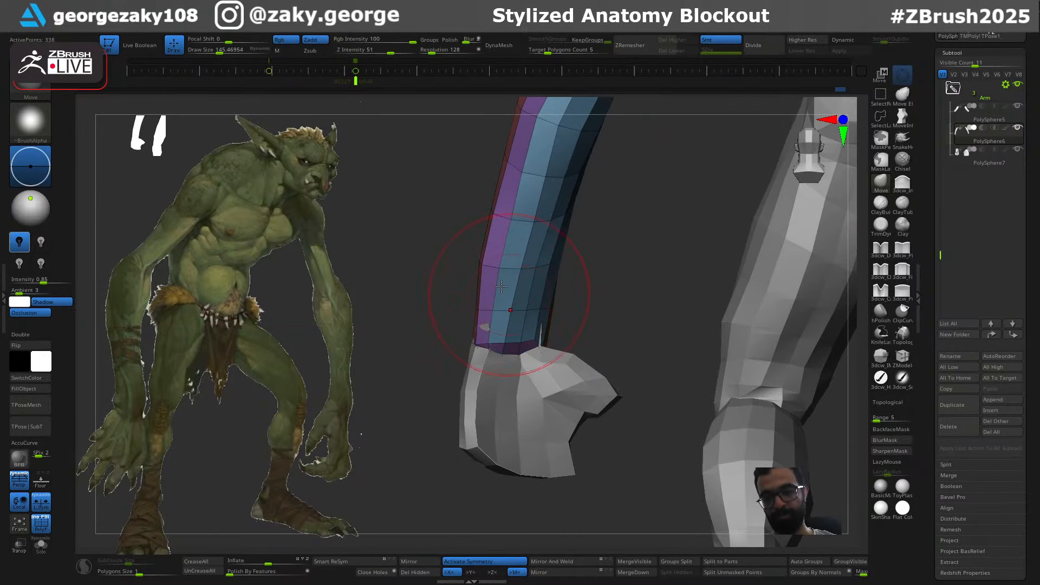
pyautogui.moveTo(501, 286)
pyautogui.mouseDown(button='right')
pyautogui.moveTo(620, 308)
pyautogui.moveTo(638, 214)
pyautogui.moveTo(609, 319)
pyautogui.moveTo(612, 277)
pyautogui.moveTo(623, 302)
pyautogui.moveTo(534, 390)
pyautogui.moveTo(499, 464)
pyautogui.moveTo(650, 429)
pyautogui.moveTo(652, 412)
pyautogui.mouseUp(button='right')
# Select the hands and reshape the thumb side near the wrist with the Move brush at a draw size of about 156
pyautogui.keyDown('alt'); pyautogui.click(547, 464); pyautogui.keyUp('alt')
pyautogui.moveTo(580, 457)
pyautogui.keyDown('ctrl'); pyautogui.mouseDown(button='right')
pyautogui.moveTo(612, 371)
pyautogui.moveTo(715, 287)
pyautogui.moveTo(723, 324)
pyautogui.moveTo(703, 356)
pyautogui.moveTo(687, 331)
pyautogui.moveTo(671, 353)
pyautogui.mouseUp(button='right'); pyautogui.keyUp('ctrl')
pyautogui.press('s')
pyautogui.moveTo(666, 353); pyautogui.dragTo(639, 346)
pyautogui.press('s')
pyautogui.moveTo(638, 338); pyautogui.dragTo(647, 319)
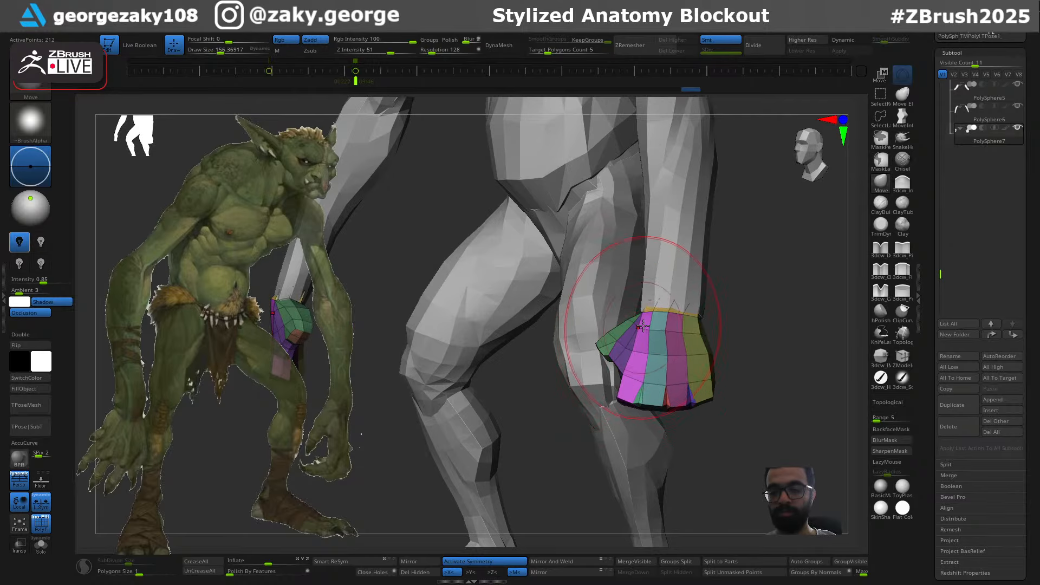
# Refine the hands' wrist edge from front and back with the Move brush, starting at a draw size of about 145
pyautogui.hotkey('ctrl', 'z')
pyautogui.moveTo(602, 346); pyautogui.dragTo(639, 370, button='right')
pyautogui.hotkey('ctrl', 'shift', 'z')
pyautogui.press('s')
pyautogui.moveTo(639, 369); pyautogui.dragTo(636, 370)
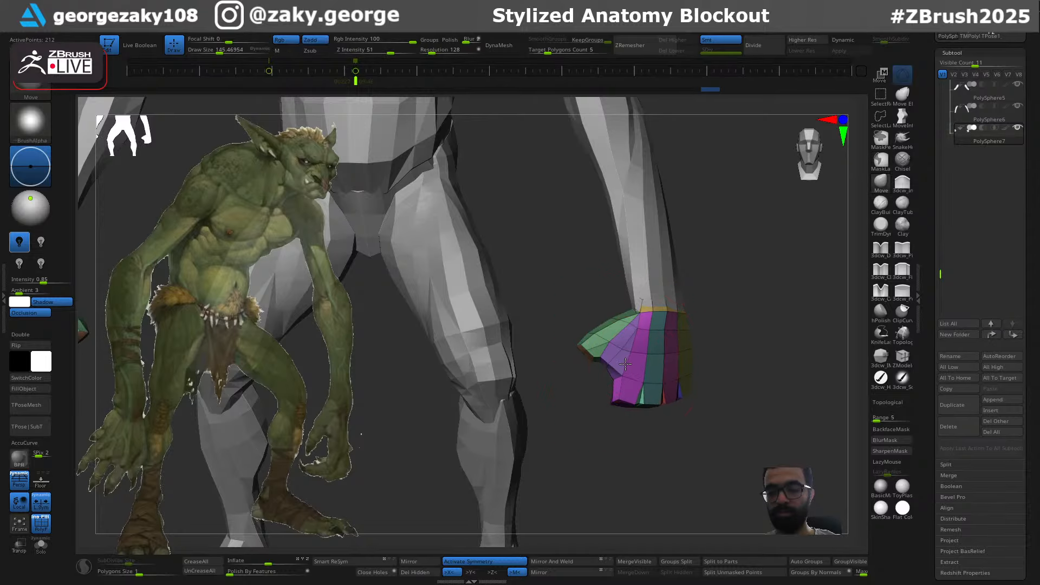
pyautogui.moveTo(602, 336); pyautogui.dragTo(642, 312, button='right')
pyautogui.moveTo(649, 289); pyautogui.dragTo(650, 285)
pyautogui.moveTo(671, 303); pyautogui.dragTo(553, 303, button='right')
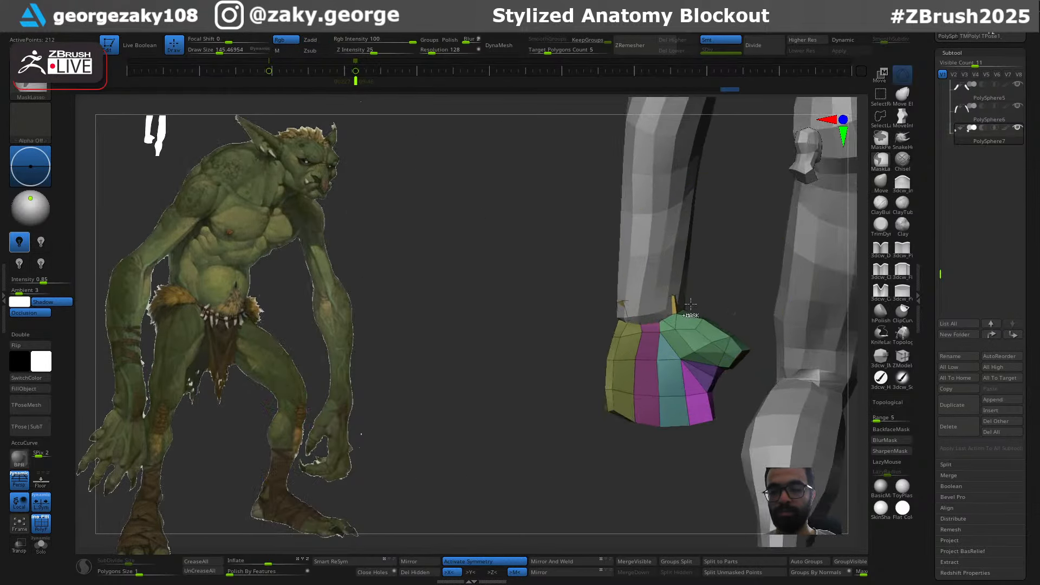
pyautogui.keyDown('ctrl'); pyautogui.moveTo(650, 282); pyautogui.dragTo(672, 309, button='right'); pyautogui.keyUp('ctrl')
pyautogui.press('s')
pyautogui.moveTo(694, 293); pyautogui.dragTo(684, 296)
pyautogui.moveTo(684, 295); pyautogui.dragTo(671, 290, button='right')
# Select the forearms and adjust their wrist edge with the Move brush at a draw size of about 80
pyautogui.keyDown('alt'); pyautogui.click(672, 287); pyautogui.keyUp('alt')
pyautogui.press('s')
pyautogui.moveTo(667, 297); pyautogui.dragTo(673, 298)
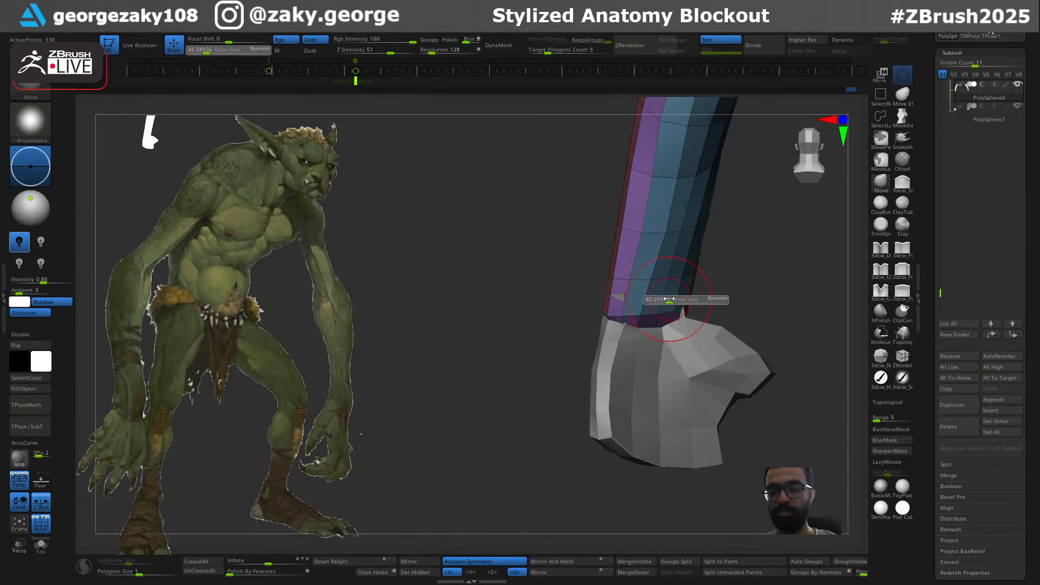
pyautogui.moveTo(673, 297)
pyautogui.mouseDown(button='right')
pyautogui.moveTo(677, 321)
pyautogui.moveTo(630, 281)
pyautogui.mouseUp(button='right')
pyautogui.moveTo(687, 346)
pyautogui.mouseDown(button='right')
pyautogui.moveTo(676, 355)
pyautogui.moveTo(750, 320)
pyautogui.moveTo(666, 368)
pyautogui.mouseUp(button='right')
# Clean up the forearms' wrist edge with smoothing and the DamStandard brush at a reduced draw size
pyautogui.press('s')
pyautogui.moveTo(643, 302); pyautogui.dragTo(637, 303)
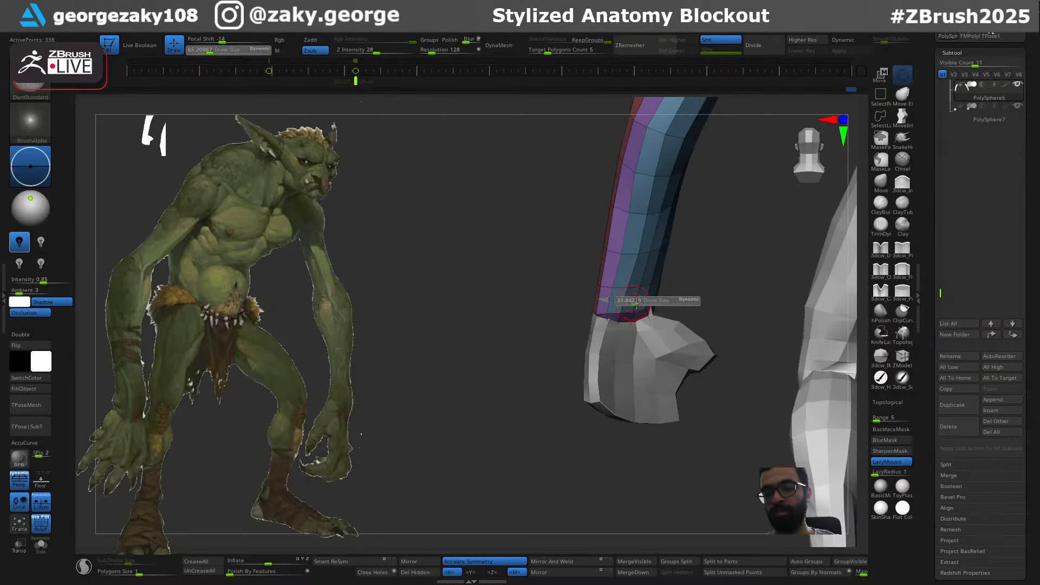
pyautogui.press('shift')
pyautogui.moveTo(645, 337)
pyautogui.mouseDown(button='right')
pyautogui.moveTo(629, 323)
pyautogui.moveTo(683, 270)
pyautogui.moveTo(742, 173)
pyautogui.moveTo(612, 348)
pyautogui.mouseUp(button='right')
pyautogui.hotkey('ctrl', 'shift')
# Reshape the underside of the forearms above the wrist with the Move brush at draw sizes of about 93 and 191
pyautogui.press('b')
pyautogui.press('m')
pyautogui.press('v')
pyautogui.press('s')
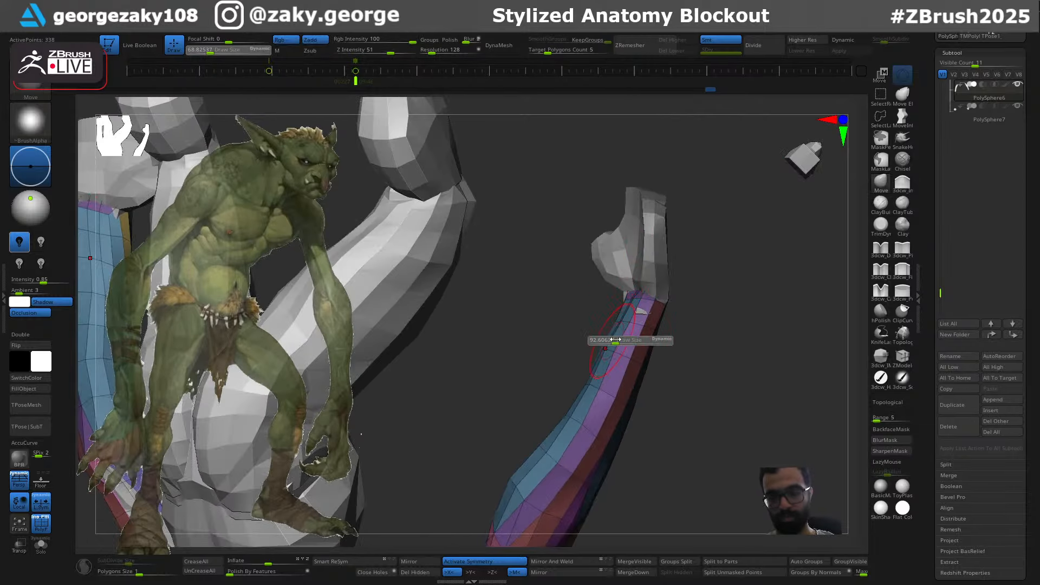
pyautogui.moveTo(608, 347); pyautogui.dragTo(613, 348)
pyautogui.moveTo(621, 352)
pyautogui.mouseDown(button='right')
pyautogui.moveTo(689, 327)
pyautogui.moveTo(681, 326)
pyautogui.mouseUp(button='right')
pyautogui.press('s')
pyautogui.moveTo(653, 328); pyautogui.dragTo(659, 350)
pyautogui.press('s')
pyautogui.moveTo(655, 327); pyautogui.dragTo(664, 289, button='right')
# Select the hands and switch to the Standard brush for sculpting the wrist area
pyautogui.keyDown('alt'); pyautogui.click(664, 289); pyautogui.keyUp('alt')
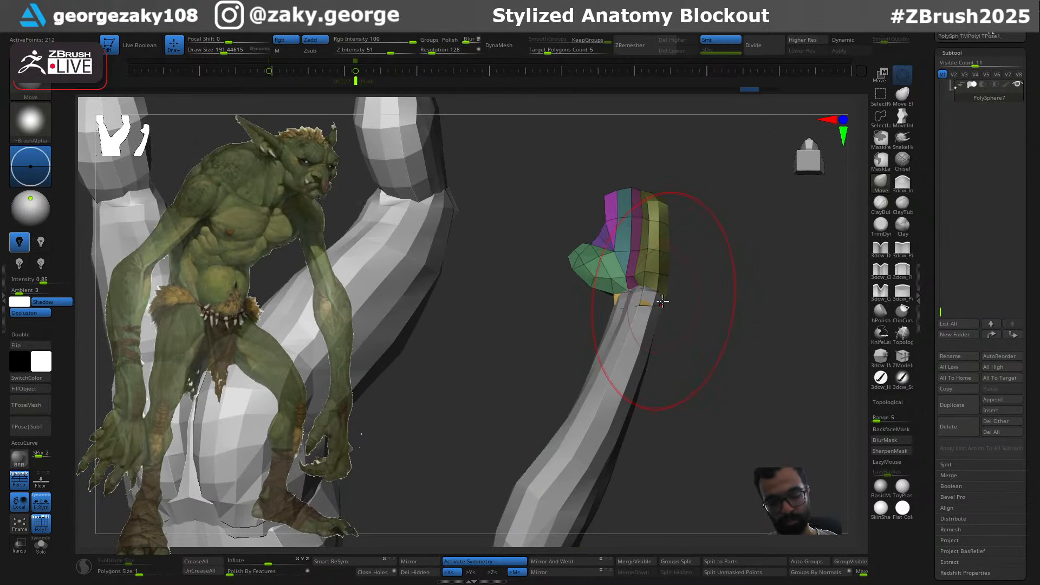
pyautogui.press('b')
pyautogui.press('s')
pyautogui.press('t')
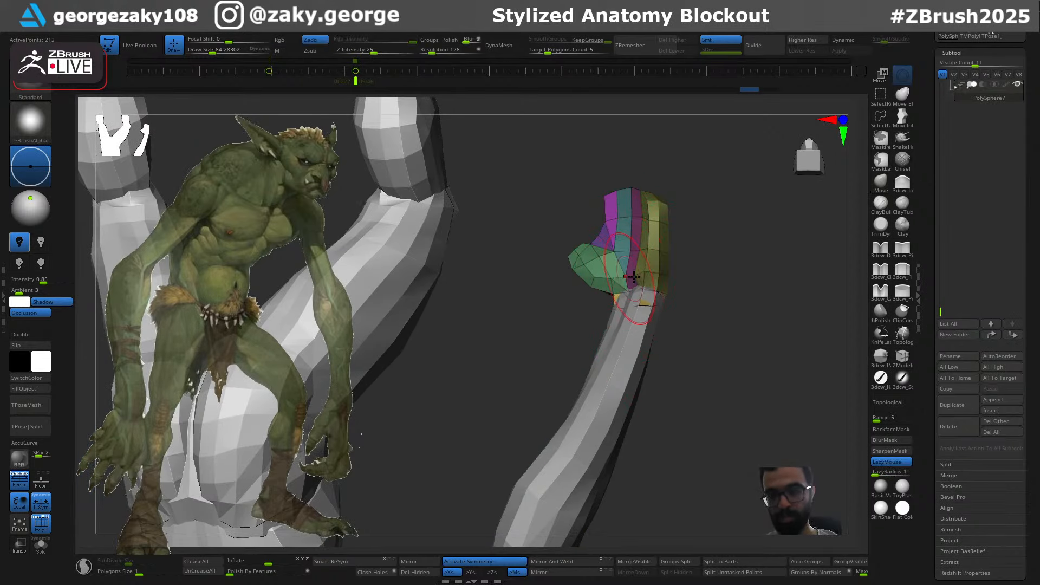
# Activate the forearm subtool and reshape its wrist end with the Move brush to meet the base of the palm
pyautogui.press('s')
pyautogui.moveTo(639, 302)
pyautogui.mouseDown()
pyautogui.moveTo(620, 306)
pyautogui.moveTo(641, 302)
pyautogui.mouseUp()
pyautogui.keyDown('alt'); pyautogui.click(633, 312); pyautogui.keyUp('alt')
pyautogui.press('s')
pyautogui.moveTo(623, 297); pyautogui.dragTo(637, 299, button='right')
pyautogui.moveTo(634, 300); pyautogui.dragTo(614, 308)
pyautogui.moveTo(617, 314); pyautogui.dragTo(626, 317, button='right')
pyautogui.press('b')
pyautogui.press('m')
pyautogui.press('v')
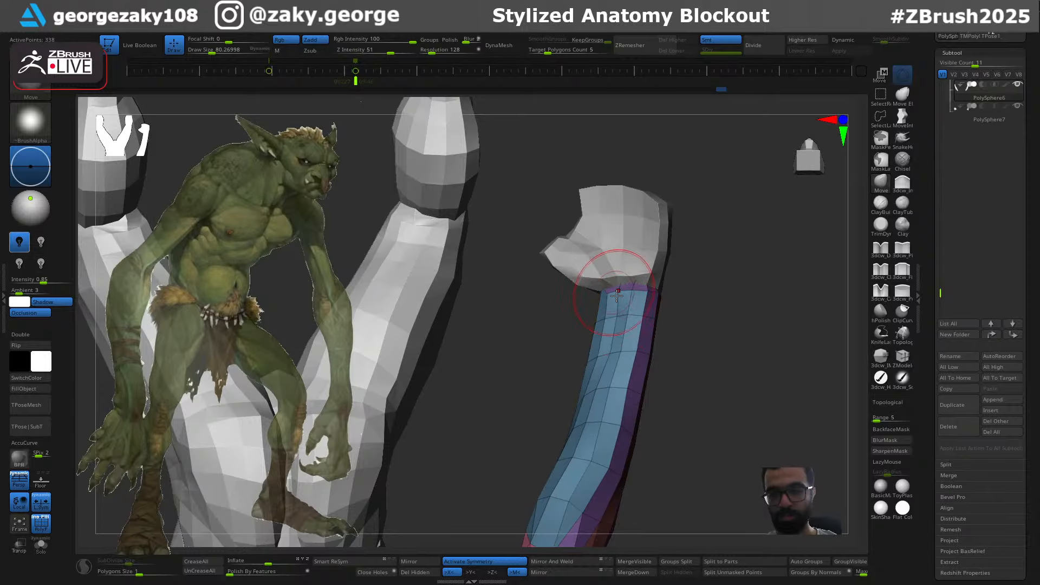
pyautogui.moveTo(675, 288); pyautogui.dragTo(650, 292, button='right')
pyautogui.press('s')
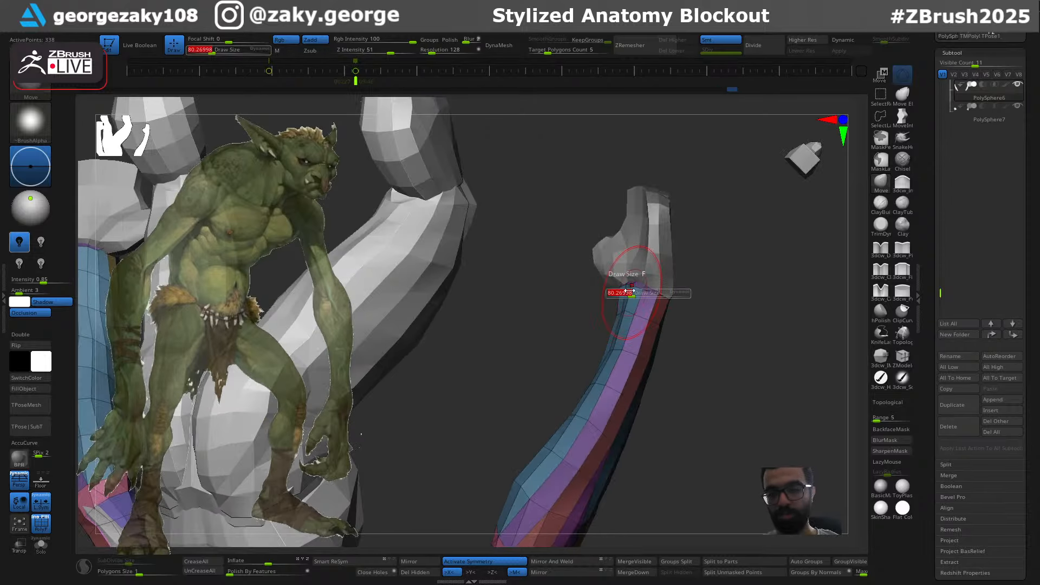
pyautogui.press('s')
pyautogui.moveTo(635, 293); pyautogui.dragTo(636, 288)
# Activate the palm subtool and adjust its wrist edge with the Move brush so it fits around the end of the forearm
pyautogui.moveTo(640, 284)
pyautogui.mouseDown(button='right')
pyautogui.moveTo(728, 303)
pyautogui.moveTo(750, 296)
pyautogui.mouseUp(button='right')
pyautogui.keyDown('alt'); pyautogui.click(653, 271); pyautogui.keyUp('alt')
pyautogui.press('s')
pyautogui.moveTo(655, 278); pyautogui.dragTo(651, 278)
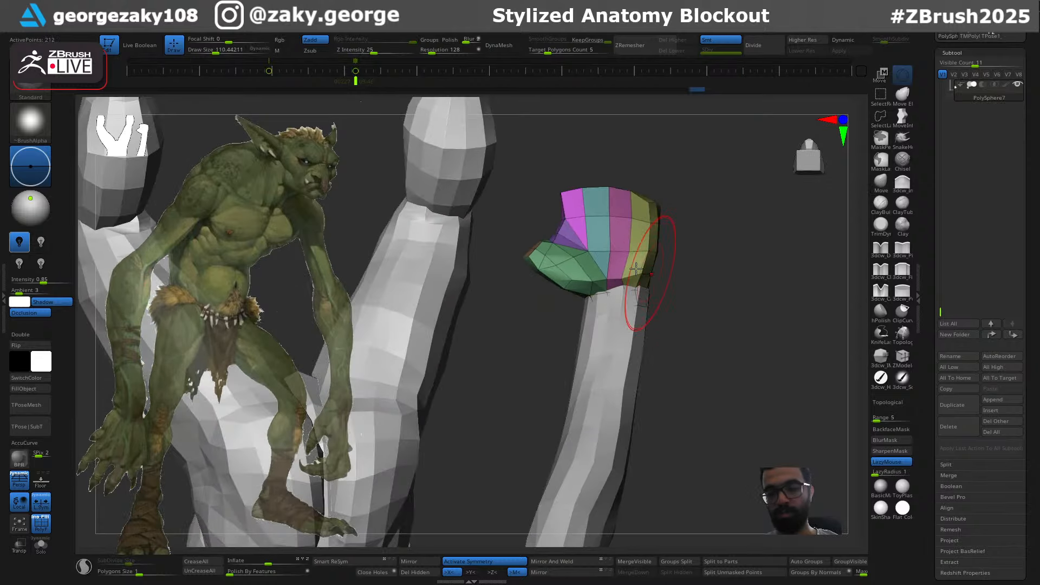
pyautogui.moveTo(636, 270)
pyautogui.mouseDown(button='right')
pyautogui.moveTo(759, 239)
pyautogui.moveTo(745, 241)
pyautogui.moveTo(838, 165)
pyautogui.moveTo(777, 260)
pyautogui.moveTo(738, 274)
pyautogui.moveTo(673, 274)
pyautogui.moveTo(645, 295)
pyautogui.mouseUp(button='right')
pyautogui.press('b')
pyautogui.press('m')
pyautogui.press('v')
pyautogui.press('s')
pyautogui.moveTo(640, 301); pyautogui.dragTo(652, 301)
pyautogui.moveTo(658, 295); pyautogui.dragTo(641, 247, button='right')
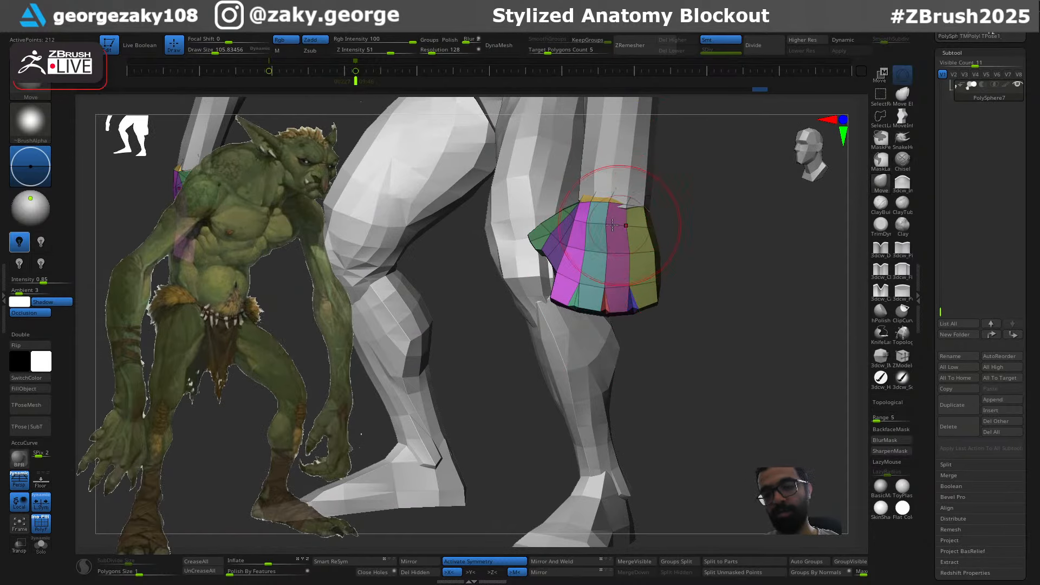
pyautogui.moveTo(586, 219); pyautogui.dragTo(595, 221)
pyautogui.moveTo(599, 222); pyautogui.dragTo(669, 219, button='right')
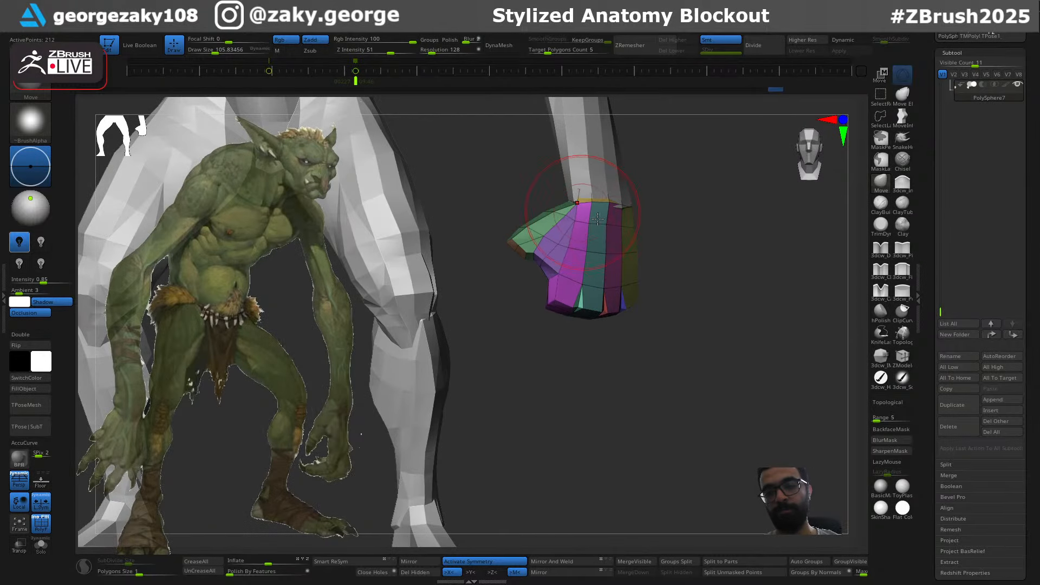
# Enlarge the Move brush to about 110 and broaden the end of the palm's thumb stump
pyautogui.moveTo(598, 218)
pyautogui.mouseDown(button='right')
pyautogui.moveTo(673, 284)
pyautogui.moveTo(719, 290)
pyautogui.moveTo(699, 262)
pyautogui.moveTo(626, 221)
pyautogui.moveTo(627, 336)
pyautogui.mouseUp(button='right')
pyautogui.press('s')
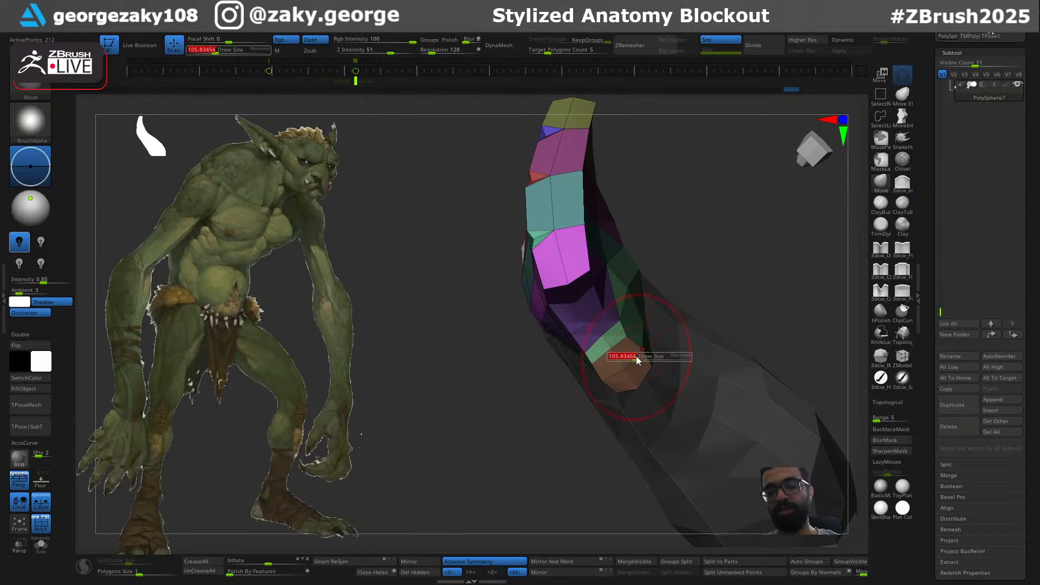
pyautogui.press('s')
pyautogui.click(654, 359)
pyautogui.moveTo(658, 359); pyautogui.dragTo(653, 360)
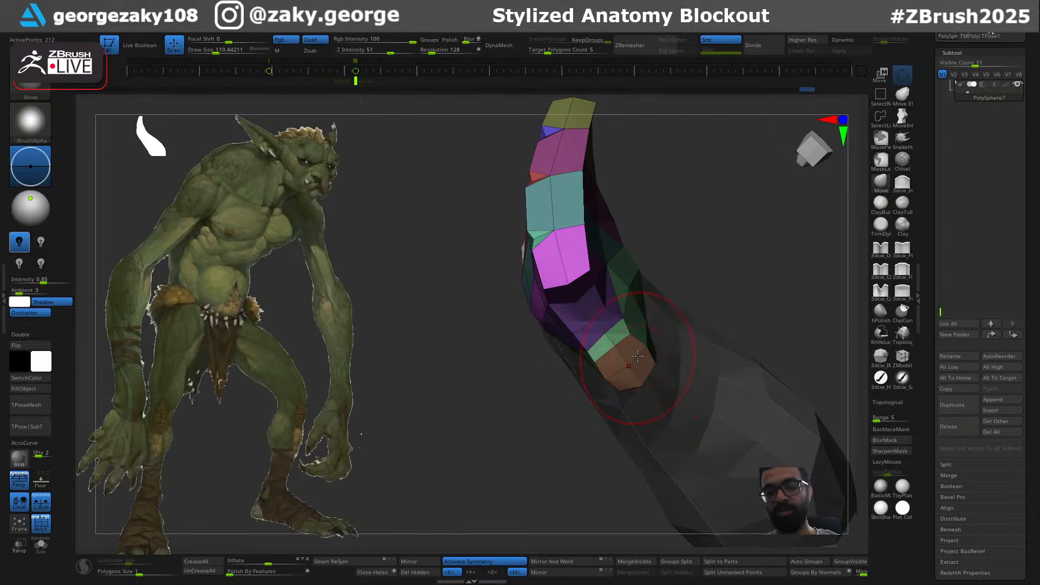
# Examine the palm's shape against the whole figure and check the thumb stump up close
pyautogui.moveTo(674, 295); pyautogui.dragTo(740, 226, button='right')
pyautogui.click(20, 525)
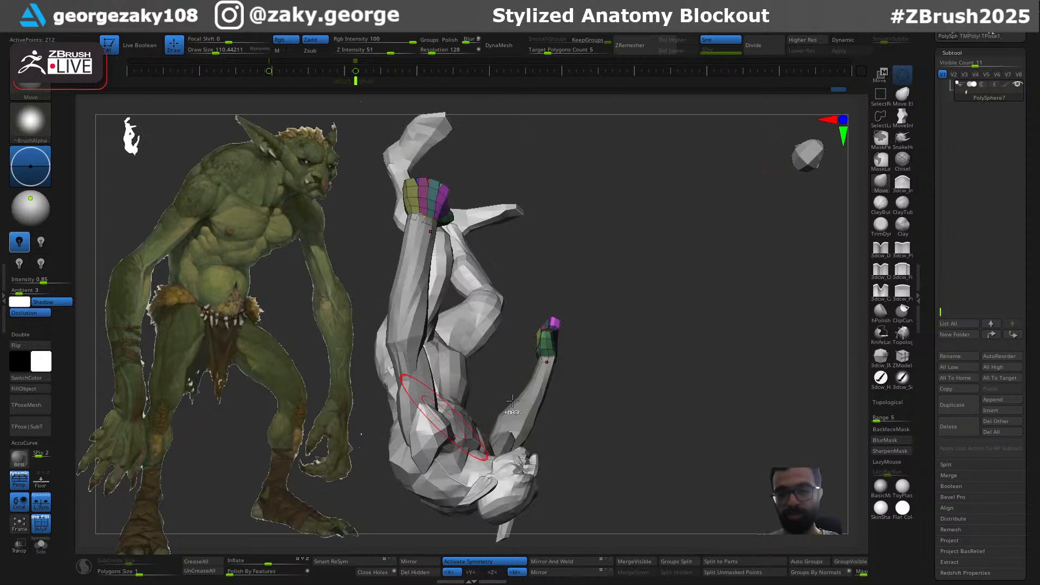
pyautogui.moveTo(601, 369); pyautogui.dragTo(622, 254, button='right')
pyautogui.keyDown('ctrl'); pyautogui.moveTo(508, 245); pyautogui.dragTo(510, 280, button='right'); pyautogui.keyUp('ctrl')
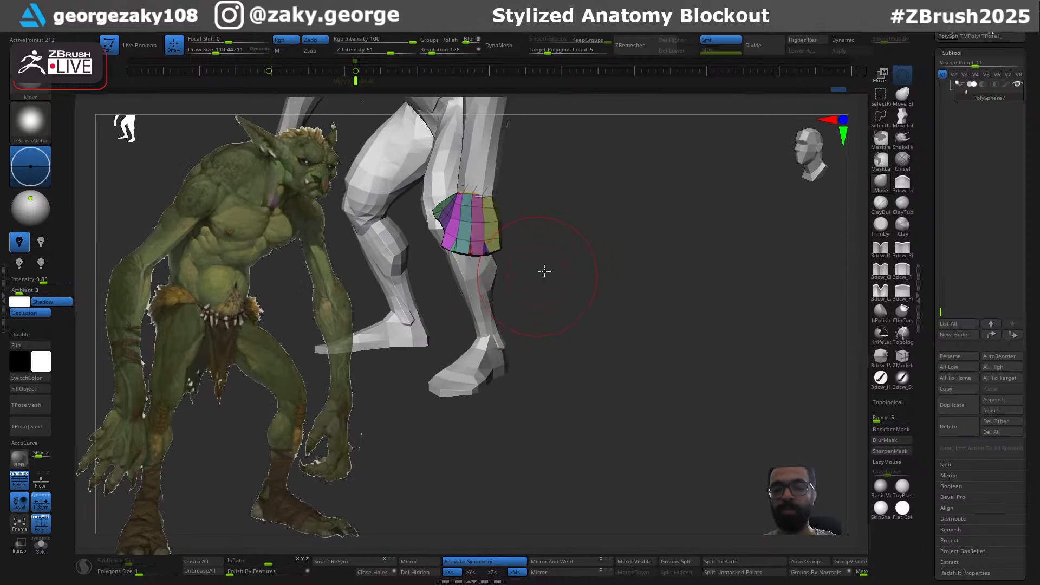
pyautogui.press('s')
pyautogui.moveTo(501, 231); pyautogui.dragTo(495, 230)
pyautogui.moveTo(548, 238); pyautogui.dragTo(686, 270, button='right')
pyautogui.keyDown('ctrl'); pyautogui.moveTo(581, 304); pyautogui.dragTo(690, 354, button='right'); pyautogui.keyUp('ctrl')
pyautogui.moveTo(586, 367)
pyautogui.keyDown('ctrl'); pyautogui.mouseDown(button='right')
pyautogui.moveTo(605, 462)
pyautogui.moveTo(644, 401)
pyautogui.moveTo(585, 311)
pyautogui.mouseUp(button='right'); pyautogui.keyUp('ctrl')
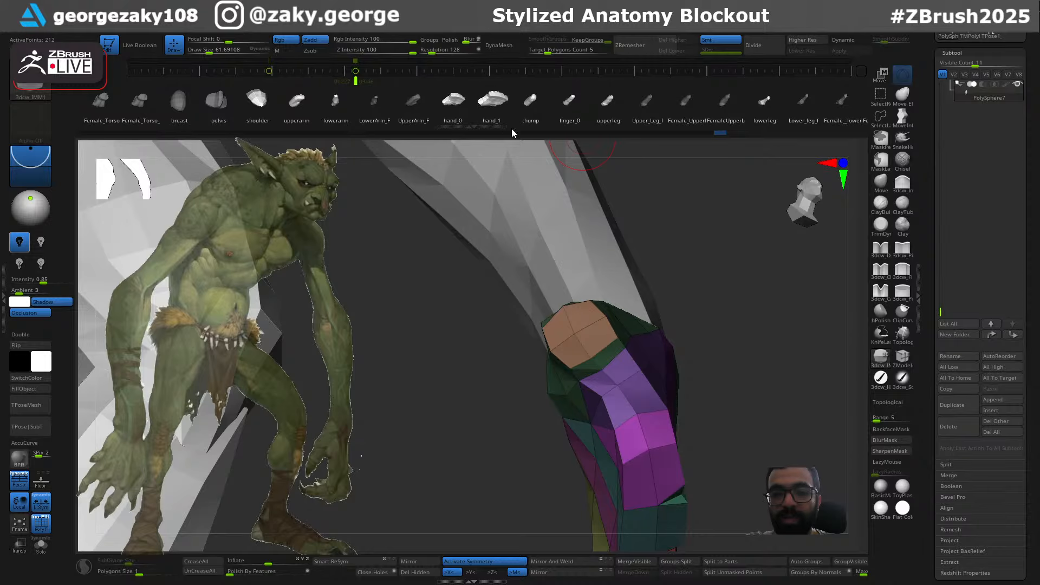
# Find the two-segment thumb in the body-part insert meshes and insert it on the end of the palm's thumb stump
pyautogui.moveTo(752, 105); pyautogui.dragTo(700, 123)
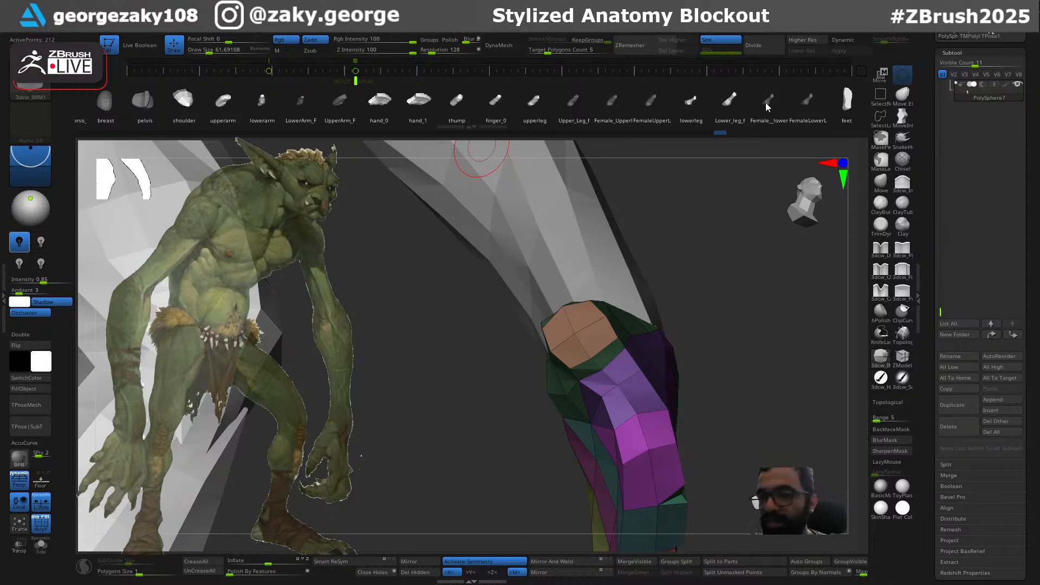
pyautogui.moveTo(774, 107); pyautogui.dragTo(748, 103)
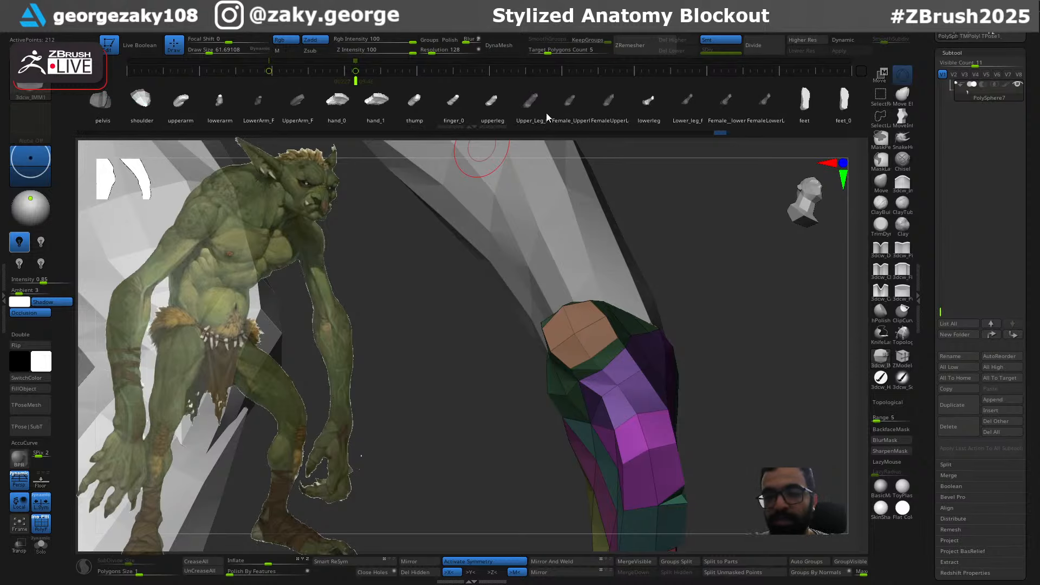
pyautogui.moveTo(546, 112); pyautogui.dragTo(567, 99)
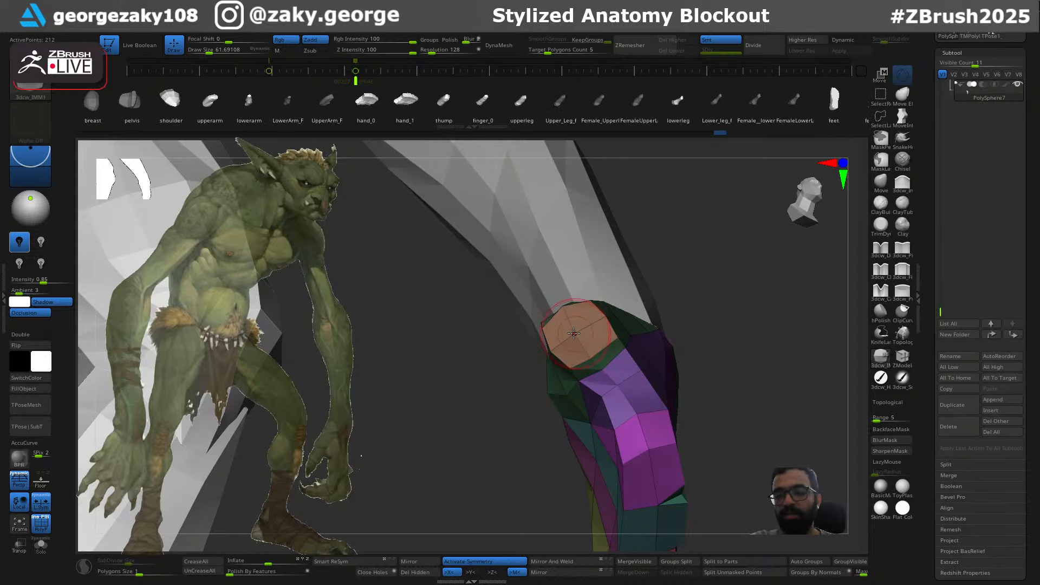
pyautogui.moveTo(550, 404); pyautogui.dragTo(550, 407)
pyautogui.moveTo(766, 374); pyautogui.dragTo(778, 425)
# Move the inserted thumb onto the stump with the gizmo, split it into its own subtool and activate it
pyautogui.press('w')
pyautogui.moveTo(623, 389); pyautogui.dragTo(577, 332)
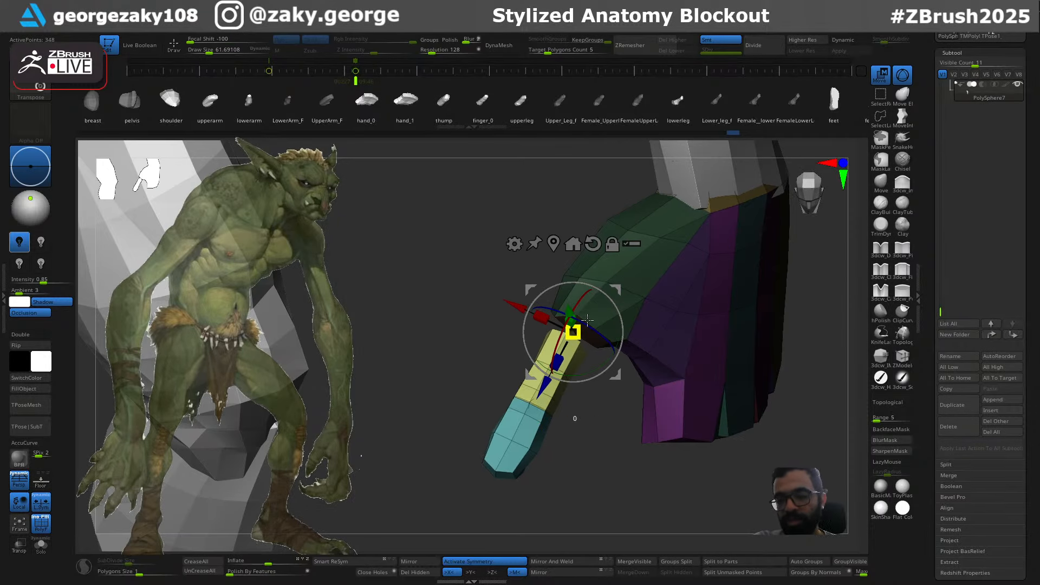
pyautogui.moveTo(544, 386); pyautogui.dragTo(551, 373)
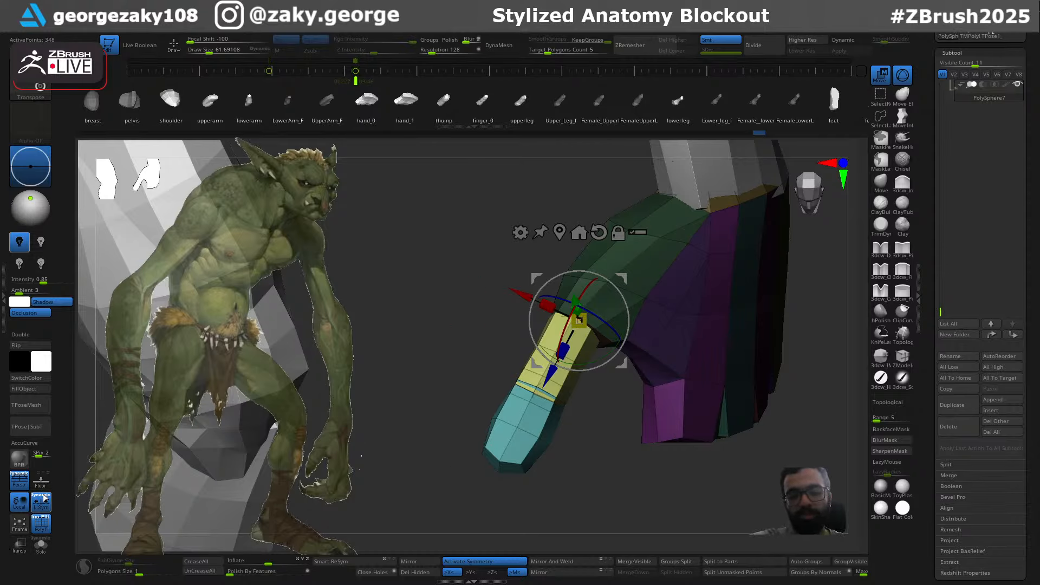
pyautogui.click(736, 575)
pyautogui.keyDown('alt'); pyautogui.click(543, 422); pyautogui.keyUp('alt')
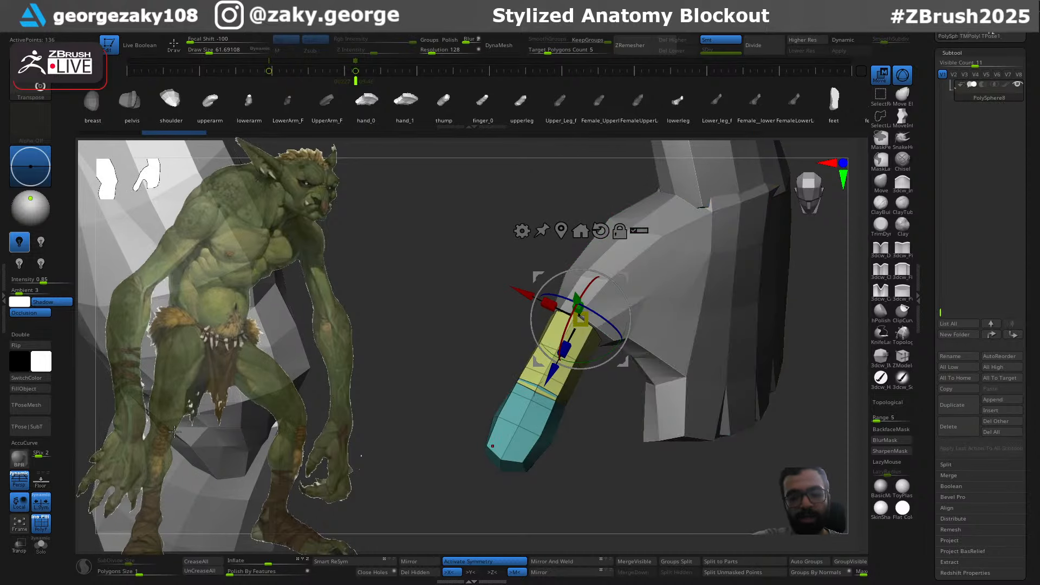
# Refine the thumb's position and angle with the gizmo so its base sits inside the palm's stump
pyautogui.moveTo(639, 364); pyautogui.dragTo(601, 266, button='right')
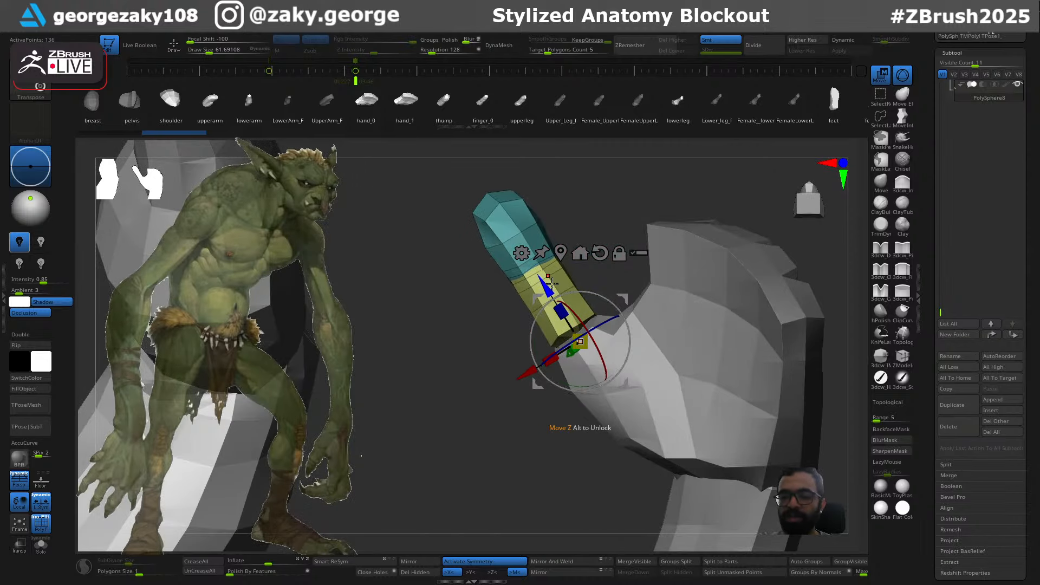
pyautogui.moveTo(545, 287); pyautogui.dragTo(550, 294)
pyautogui.moveTo(553, 292); pyautogui.dragTo(596, 303, button='right')
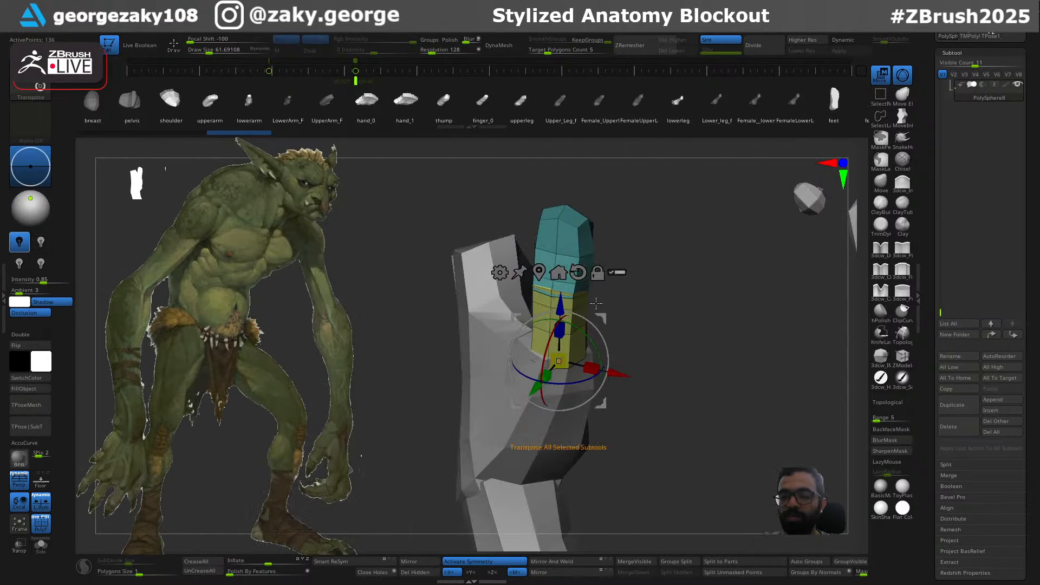
pyautogui.moveTo(549, 339); pyautogui.dragTo(559, 316)
pyautogui.moveTo(490, 428); pyautogui.dragTo(565, 433, button='right')
pyautogui.moveTo(591, 379); pyautogui.dragTo(588, 378)
pyautogui.keyDown('ctrl'); pyautogui.moveTo(606, 347); pyautogui.dragTo(593, 283, button='right'); pyautogui.keyUp('ctrl')
pyautogui.press('q')
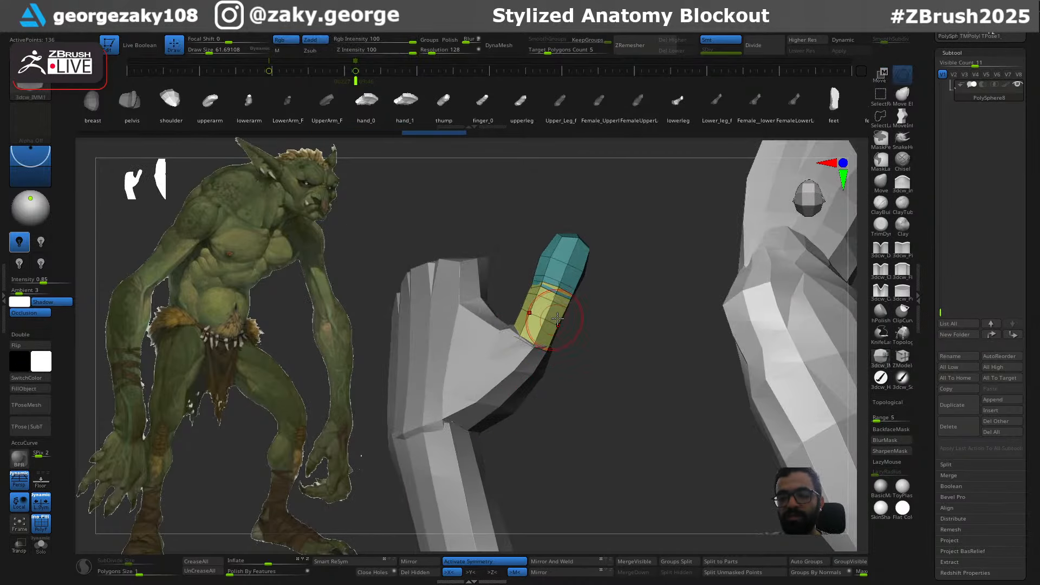
# Reshape the thumb's base and segments with the Move brush to blend them into the palm
pyautogui.moveTo(549, 323); pyautogui.dragTo(591, 313, button='right')
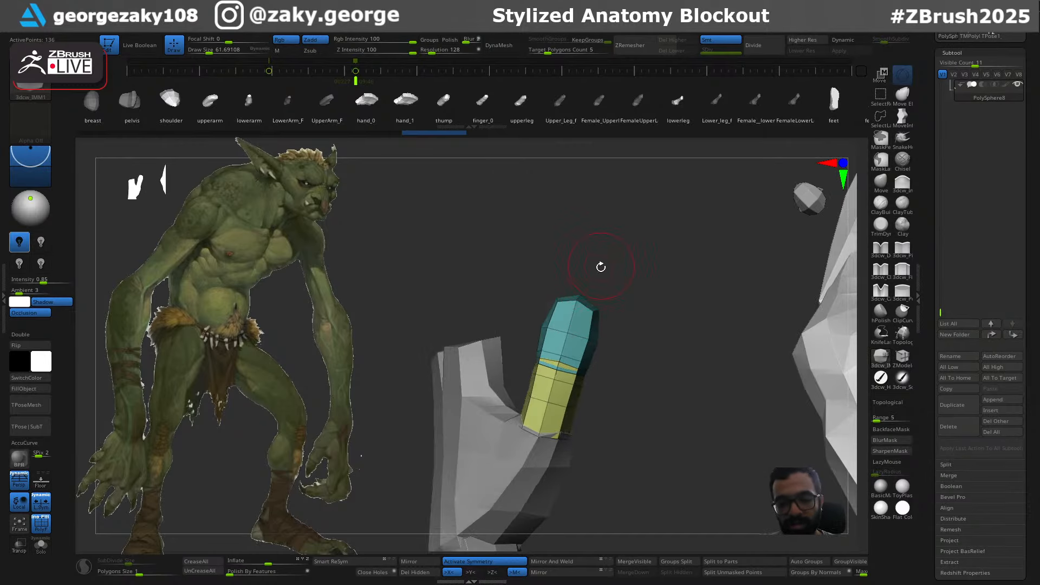
pyautogui.press('b')
pyautogui.press('m')
pyautogui.press('v')
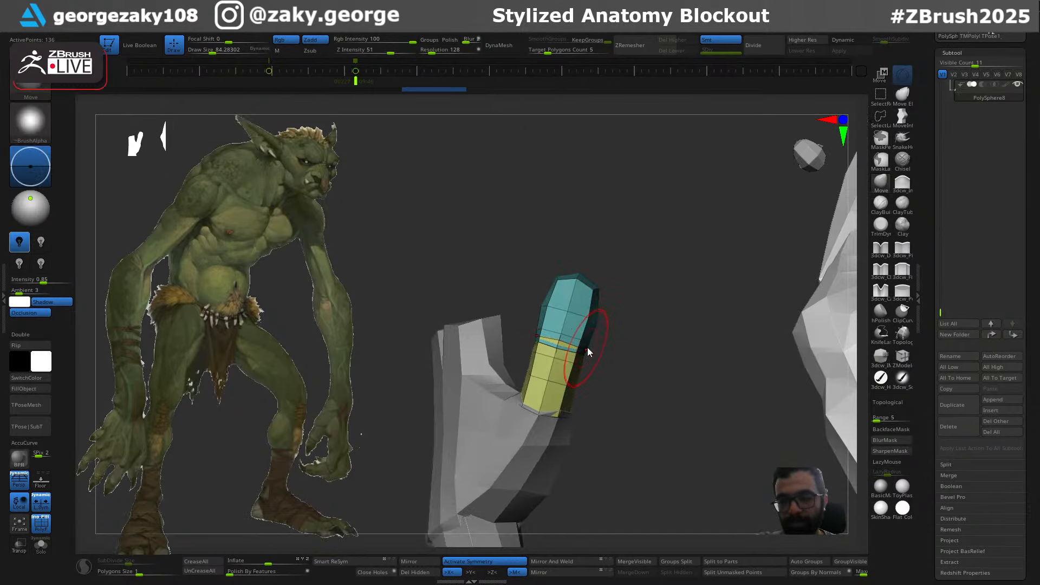
pyautogui.press('ctrl')
pyautogui.press('s')
pyautogui.moveTo(581, 383); pyautogui.dragTo(581, 376)
pyautogui.hotkey('ctrl', 'z')
pyautogui.hotkey('ctrl', 'z')
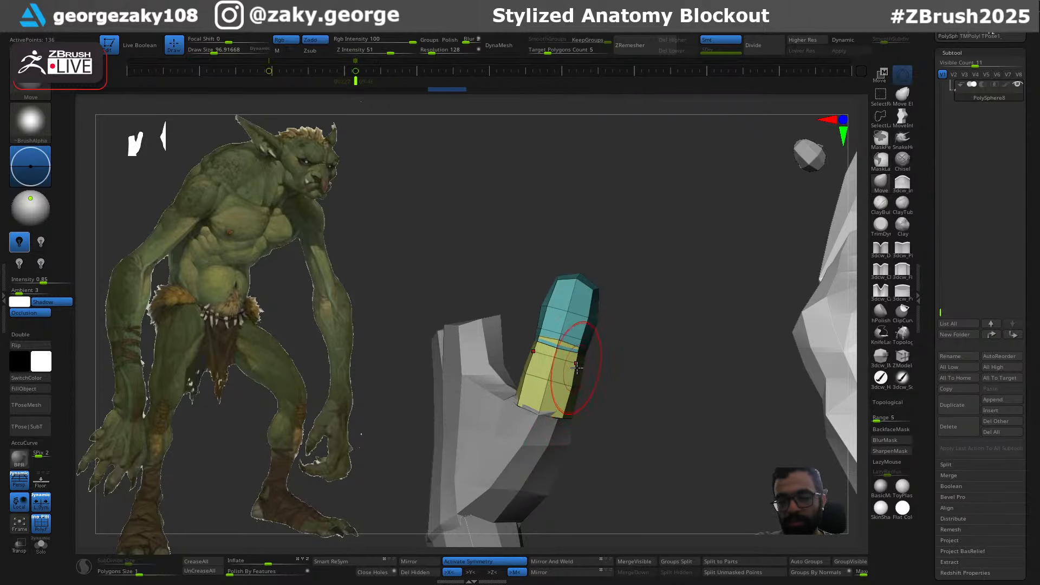
pyautogui.moveTo(608, 293); pyautogui.dragTo(672, 309)
pyautogui.moveTo(582, 330); pyautogui.dragTo(591, 306)
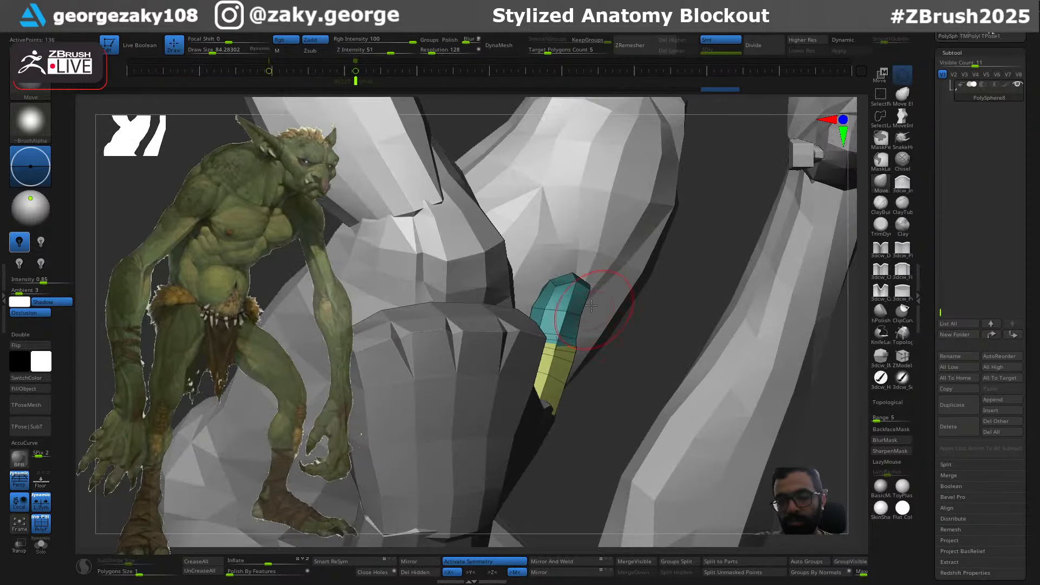
pyautogui.moveTo(592, 283); pyautogui.dragTo(700, 307, button='right')
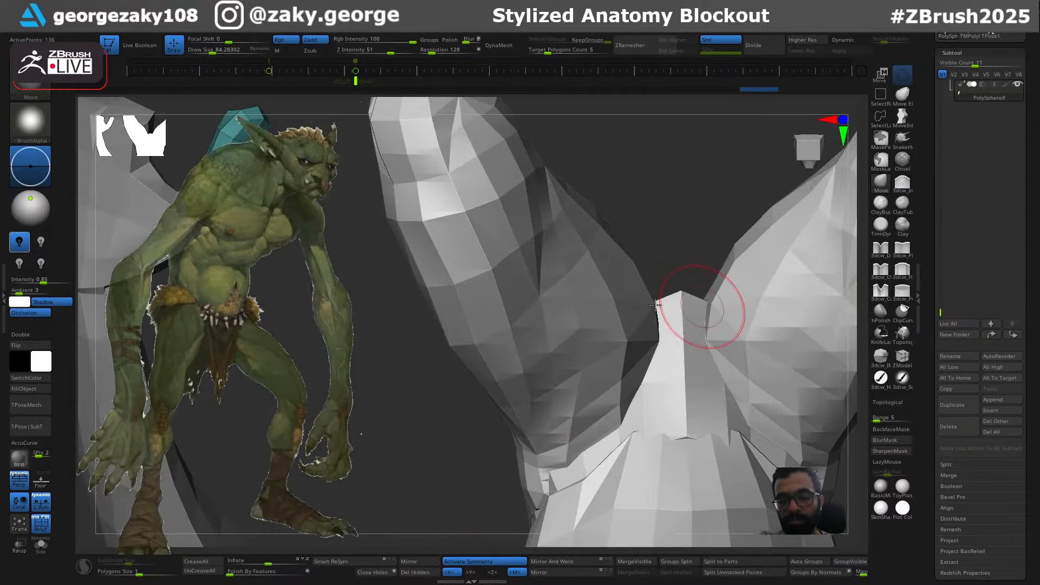
# Reduce the draw size to about 46 and smooth the tip of the thumb
pyautogui.keyDown('ctrl'); pyautogui.moveTo(567, 330); pyautogui.dragTo(754, 332, button='right'); pyautogui.keyUp('ctrl')
pyautogui.moveTo(555, 280); pyautogui.dragTo(589, 261, button='right')
pyautogui.moveTo(624, 311)
pyautogui.keyDown('ctrl'); pyautogui.mouseDown(button='right')
pyautogui.moveTo(317, 471)
pyautogui.moveTo(647, 314)
pyautogui.moveTo(661, 406)
pyautogui.mouseUp(button='right'); pyautogui.keyUp('ctrl')
pyautogui.press('[')
pyautogui.press('[')
pyautogui.press('[')
pyautogui.press('[')
pyautogui.keyDown('shift'); pyautogui.moveTo(652, 284); pyautogui.dragTo(661, 297); pyautogui.keyUp('shift')
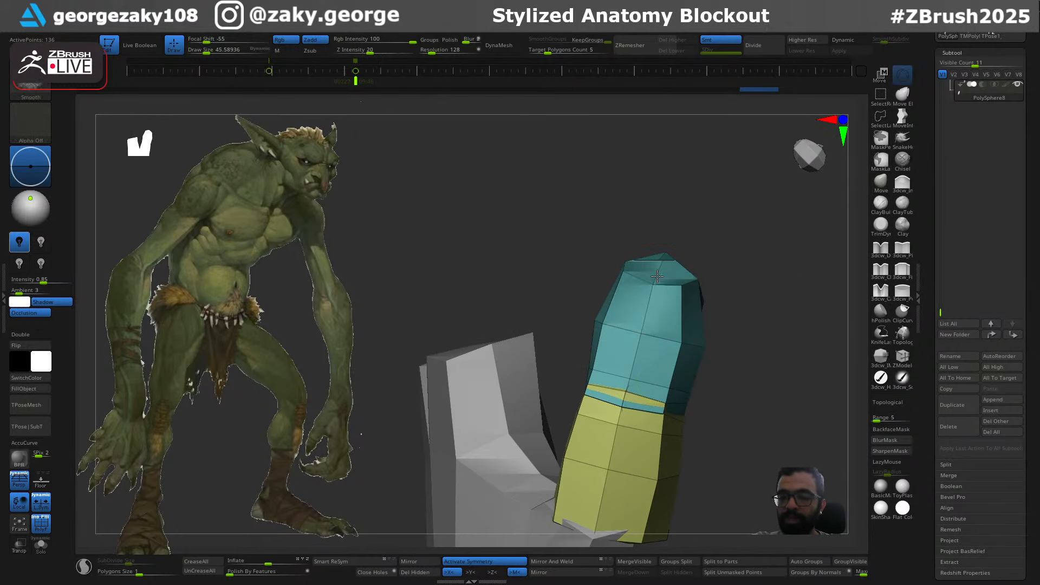
pyautogui.moveTo(661, 298)
pyautogui.mouseDown(button='right')
pyautogui.moveTo(671, 308)
pyautogui.moveTo(665, 272)
pyautogui.mouseUp(button='right')
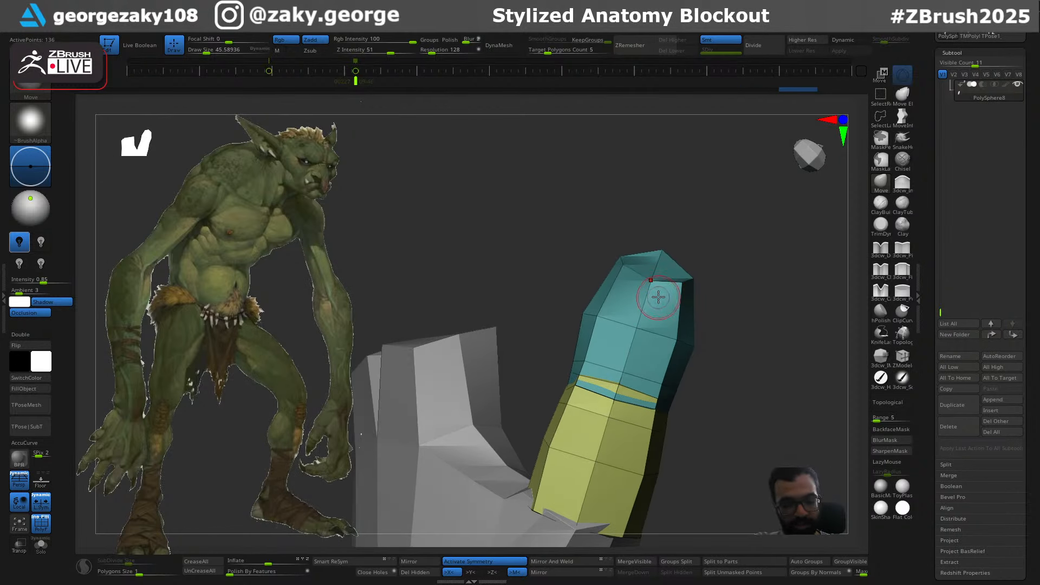
# Choose the capsule-shaped IMM_Primitive from the body-part insert meshes
pyautogui.press('i')
pyautogui.keyDown('alt'); pyautogui.moveTo(691, 308); pyautogui.dragTo(651, 296, button='right'); pyautogui.keyUp('alt')
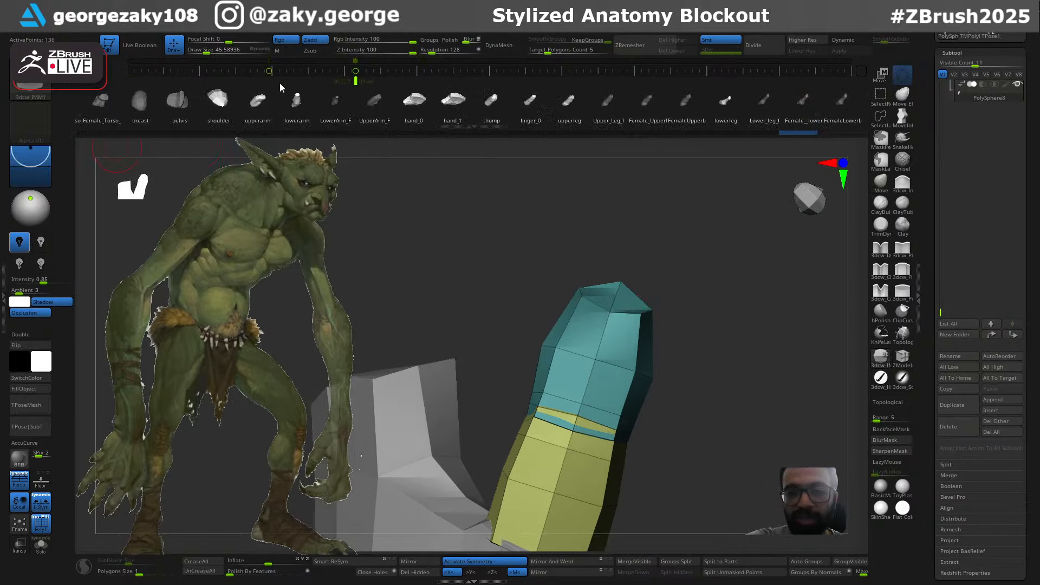
pyautogui.moveTo(202, 114); pyautogui.dragTo(501, 105)
pyautogui.moveTo(131, 112); pyautogui.dragTo(372, 96)
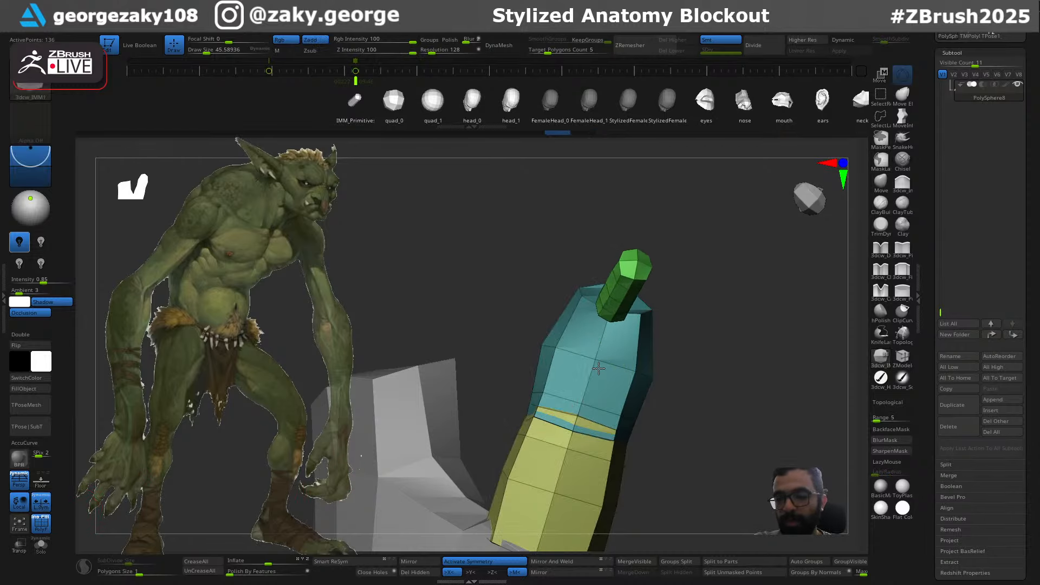
pyautogui.moveTo(598, 368); pyautogui.dragTo(598, 372)
pyautogui.moveTo(701, 354); pyautogui.dragTo(764, 256)
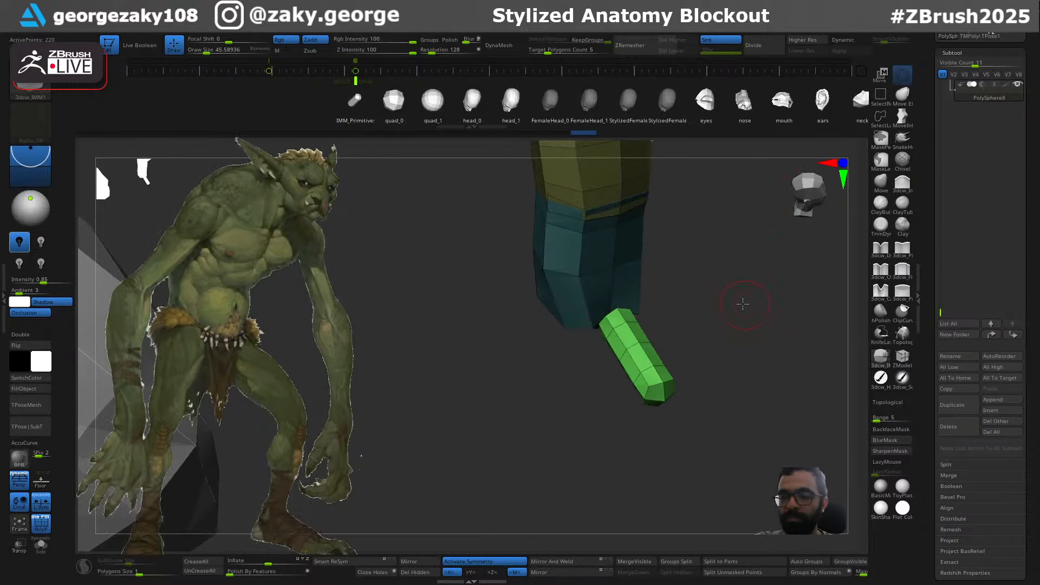
pyautogui.moveTo(742, 303); pyautogui.dragTo(677, 310)
pyautogui.hotkey('ctrl', 'z')
pyautogui.moveTo(679, 379); pyautogui.dragTo(673, 358)
pyautogui.hotkey('ctrl', 'z')
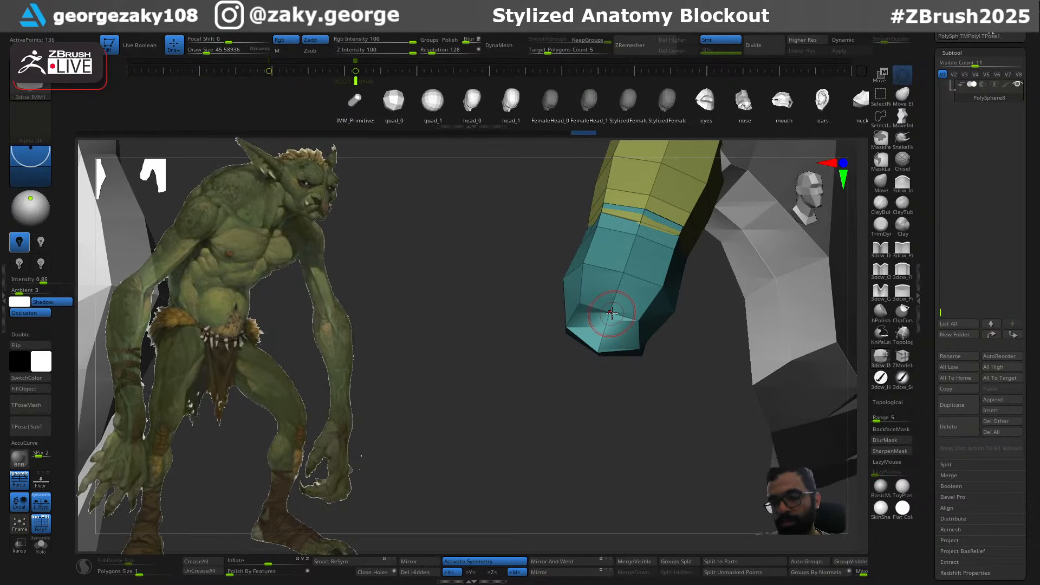
pyautogui.hotkey('ctrl', 'z')
pyautogui.moveTo(594, 376); pyautogui.dragTo(599, 428)
pyautogui.hotkey('ctrl', 'z')
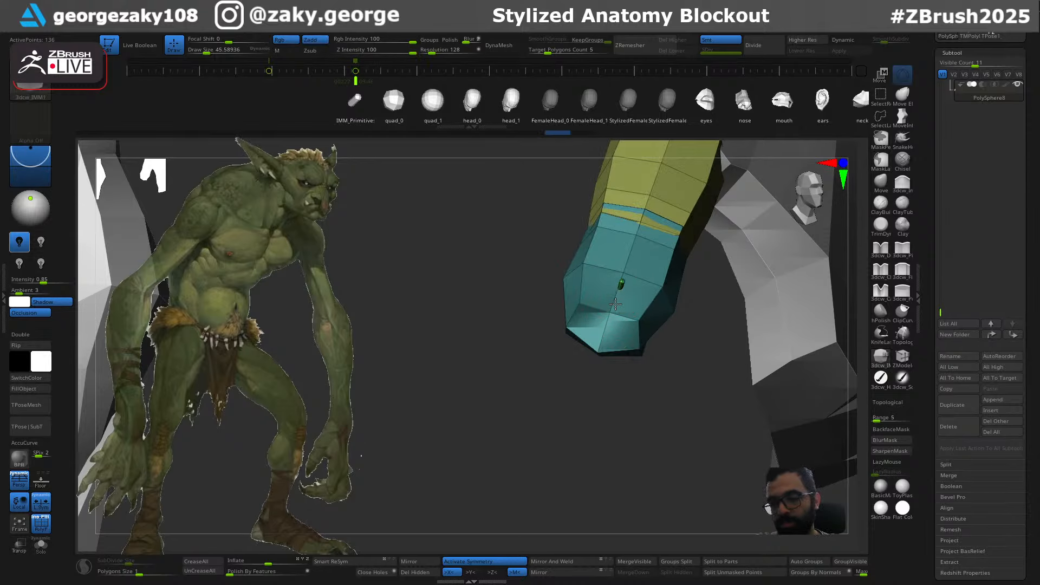
# Insert the capsule primitive on the thumb's last segment and move it out to the thumb tip with the gizmo
pyautogui.moveTo(604, 340); pyautogui.dragTo(601, 351)
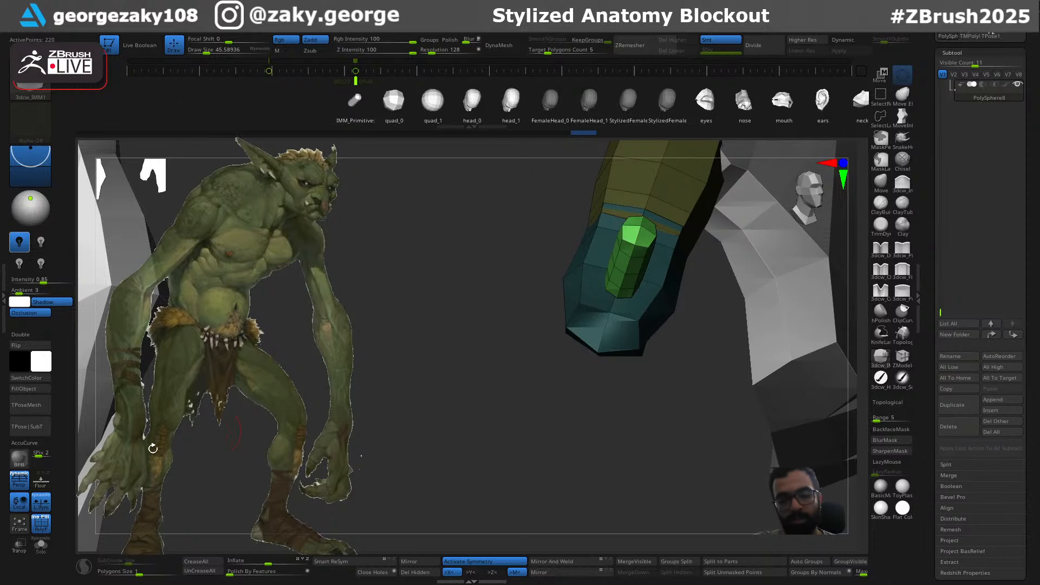
pyautogui.moveTo(481, 391); pyautogui.dragTo(657, 408)
pyautogui.press('w')
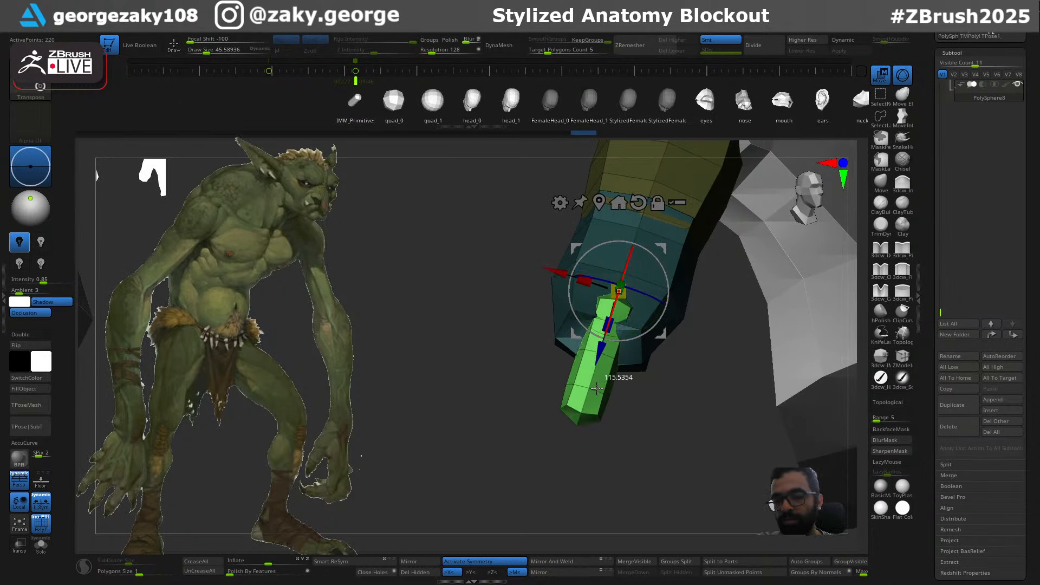
pyautogui.moveTo(618, 391)
pyautogui.mouseDown()
pyautogui.moveTo(648, 353)
pyautogui.moveTo(660, 426)
pyautogui.moveTo(648, 336)
pyautogui.mouseUp()
pyautogui.press('q')
pyautogui.moveTo(668, 387)
pyautogui.mouseDown()
pyautogui.moveTo(637, 304)
pyautogui.moveTo(596, 350)
pyautogui.moveTo(608, 332)
pyautogui.moveTo(602, 307)
pyautogui.mouseUp()
# Fit the end of the thumb around the inserted capsule with the Move brush and smooth the thumb's last segment
pyautogui.press('b')
pyautogui.press('m')
pyautogui.press('v')
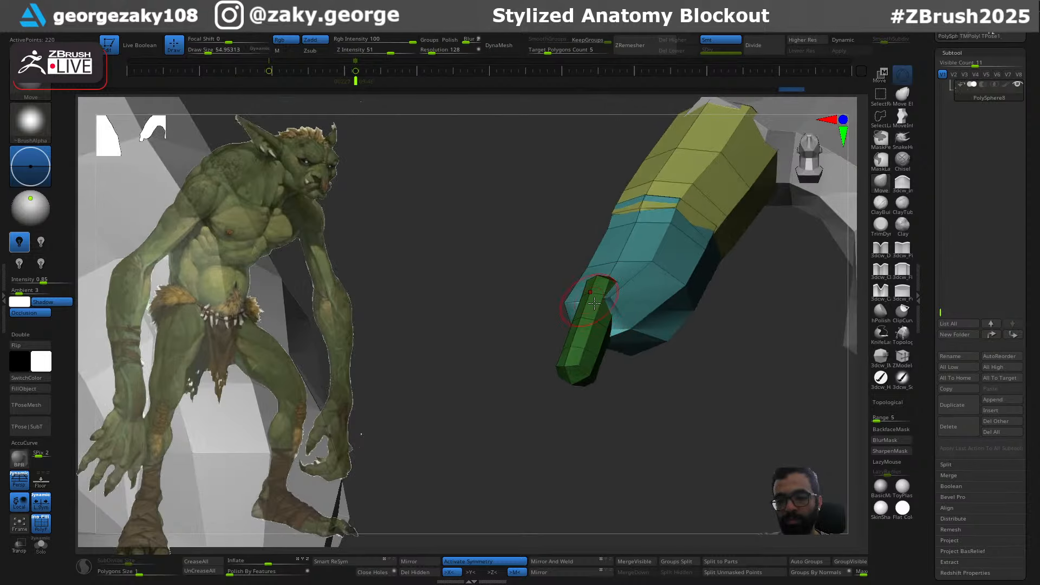
pyautogui.moveTo(594, 304); pyautogui.dragTo(615, 316, button='right')
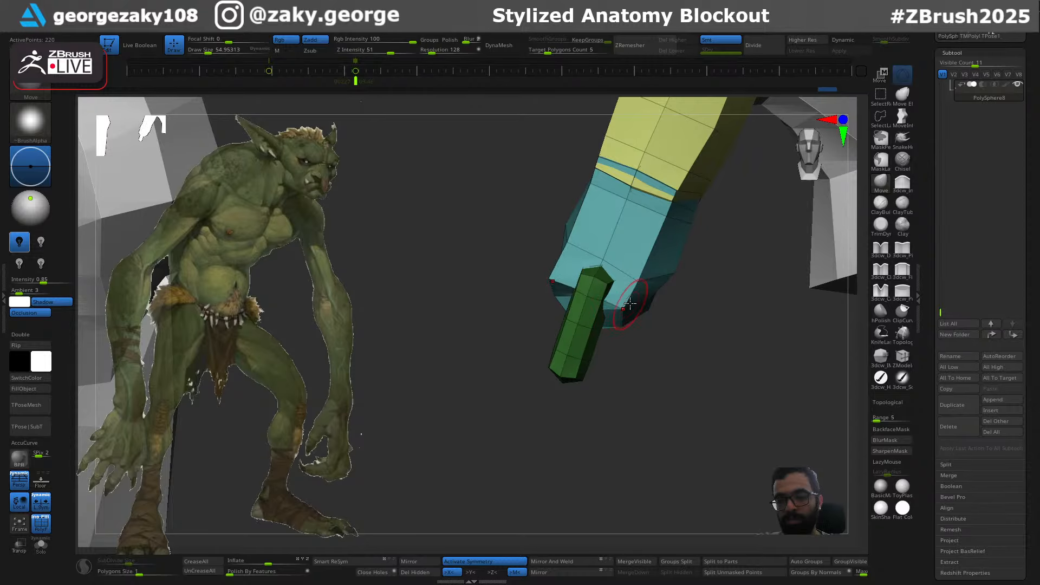
pyautogui.moveTo(629, 304)
pyautogui.mouseDown(button='right')
pyautogui.moveTo(637, 284)
pyautogui.moveTo(538, 291)
pyautogui.moveTo(617, 296)
pyautogui.mouseUp(button='right')
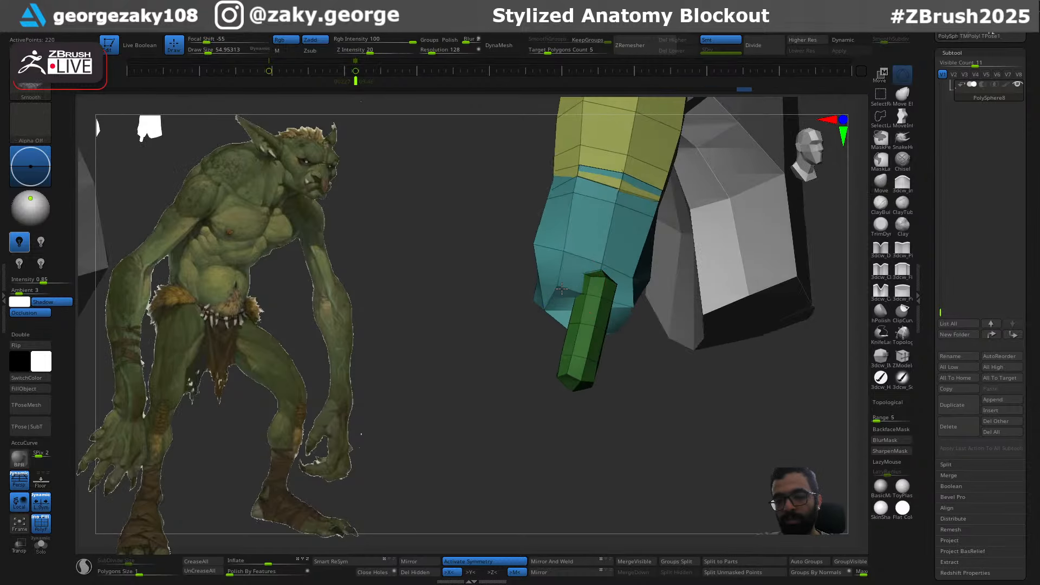
pyautogui.moveTo(609, 287); pyautogui.dragTo(598, 287)
# Set the draw size to about 73, shape the capsule into a claw, and undo the last two edits
pyautogui.moveTo(666, 303)
pyautogui.mouseDown(button='right')
pyautogui.moveTo(595, 302)
pyautogui.moveTo(636, 307)
pyautogui.moveTo(634, 281)
pyautogui.moveTo(613, 343)
pyautogui.moveTo(585, 350)
pyautogui.moveTo(493, 312)
pyautogui.moveTo(687, 363)
pyautogui.moveTo(669, 379)
pyautogui.mouseUp(button='right')
pyautogui.keyDown('alt'); pyautogui.click(597, 329); pyautogui.keyUp('alt')
pyautogui.press('s')
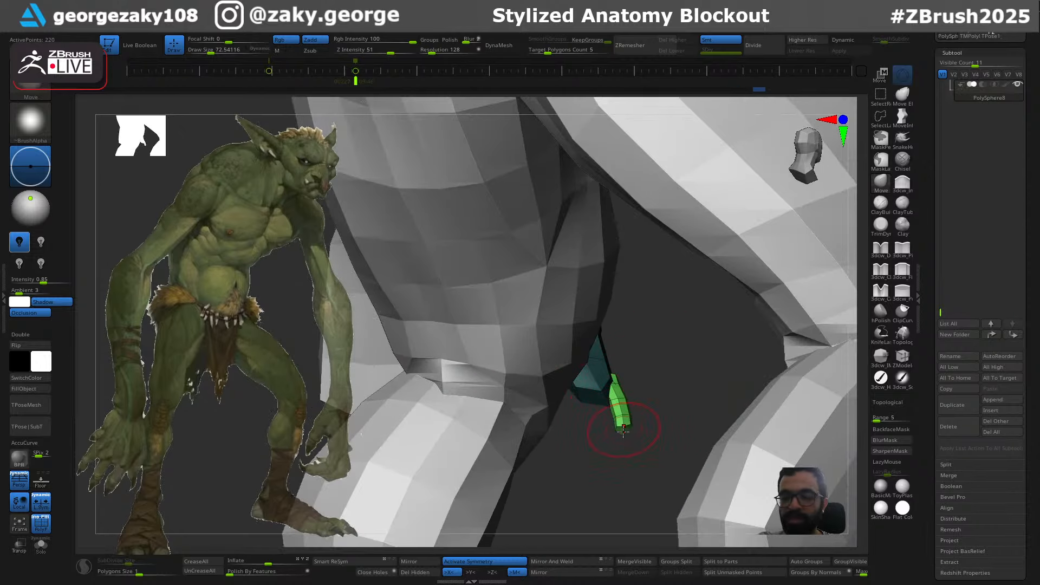
pyautogui.moveTo(623, 431)
pyautogui.mouseDown(button='right')
pyautogui.moveTo(622, 447)
pyautogui.moveTo(627, 418)
pyautogui.moveTo(663, 382)
pyautogui.moveTo(668, 352)
pyautogui.moveTo(657, 373)
pyautogui.moveTo(662, 427)
pyautogui.moveTo(685, 414)
pyautogui.moveTo(673, 371)
pyautogui.moveTo(639, 476)
pyautogui.moveTo(611, 462)
pyautogui.moveTo(576, 302)
pyautogui.moveTo(703, 423)
pyautogui.moveTo(685, 417)
pyautogui.moveTo(701, 411)
pyautogui.mouseUp(button='right')
pyautogui.press('s')
pyautogui.hotkey('ctrl', 'z')
pyautogui.hotkey('ctrl', 'z')
# Reshape the thumb's end segment and claw with the Move brush at a draw size of about 93
pyautogui.moveTo(670, 370)
pyautogui.keyDown('ctrl'); pyautogui.mouseDown(button='right')
pyautogui.moveTo(654, 398)
pyautogui.moveTo(683, 393)
pyautogui.moveTo(672, 401)
pyautogui.moveTo(632, 355)
pyautogui.moveTo(661, 324)
pyautogui.moveTo(641, 302)
pyautogui.moveTo(657, 309)
pyautogui.mouseUp(button='right'); pyautogui.keyUp('ctrl')
pyautogui.press('s')
pyautogui.press('s')
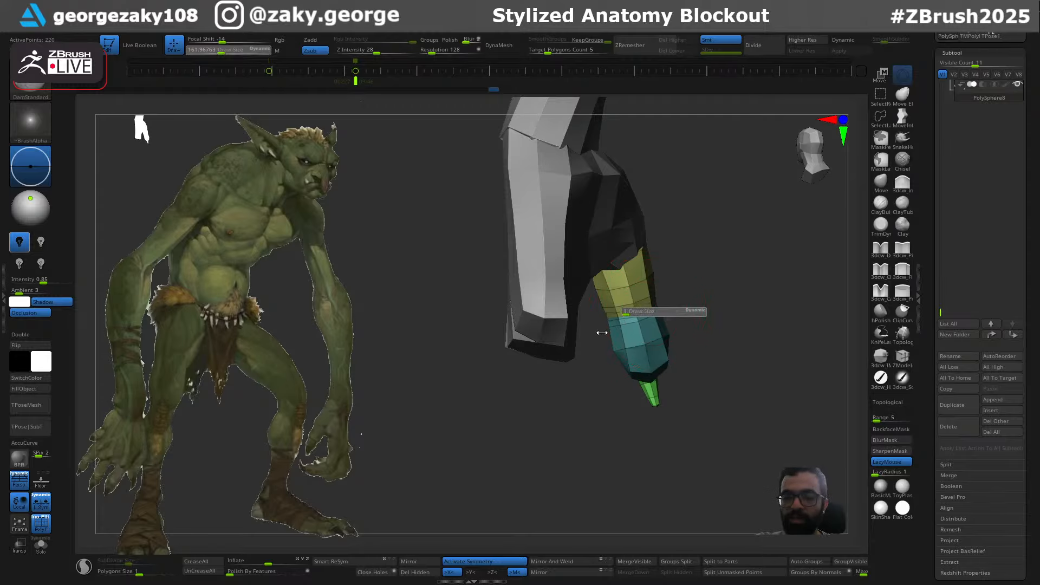
pyautogui.moveTo(647, 310); pyautogui.dragTo(680, 301, button='right')
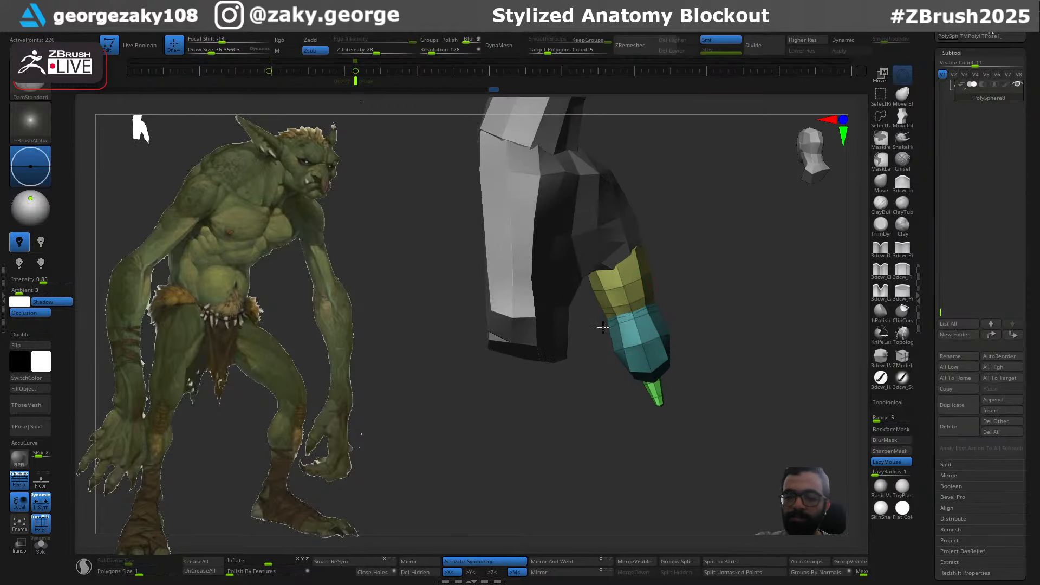
pyautogui.moveTo(603, 327)
pyautogui.mouseDown(button='right')
pyautogui.moveTo(699, 318)
pyautogui.moveTo(704, 339)
pyautogui.moveTo(652, 306)
pyautogui.moveTo(668, 312)
pyautogui.moveTo(657, 354)
pyautogui.mouseUp(button='right')
pyautogui.press('b')
pyautogui.press('m')
pyautogui.press('v')
pyautogui.press('s')
pyautogui.moveTo(661, 358); pyautogui.dragTo(673, 377)
pyautogui.press('s')
pyautogui.moveTo(664, 355); pyautogui.dragTo(671, 297, button='right')
pyautogui.press('s')
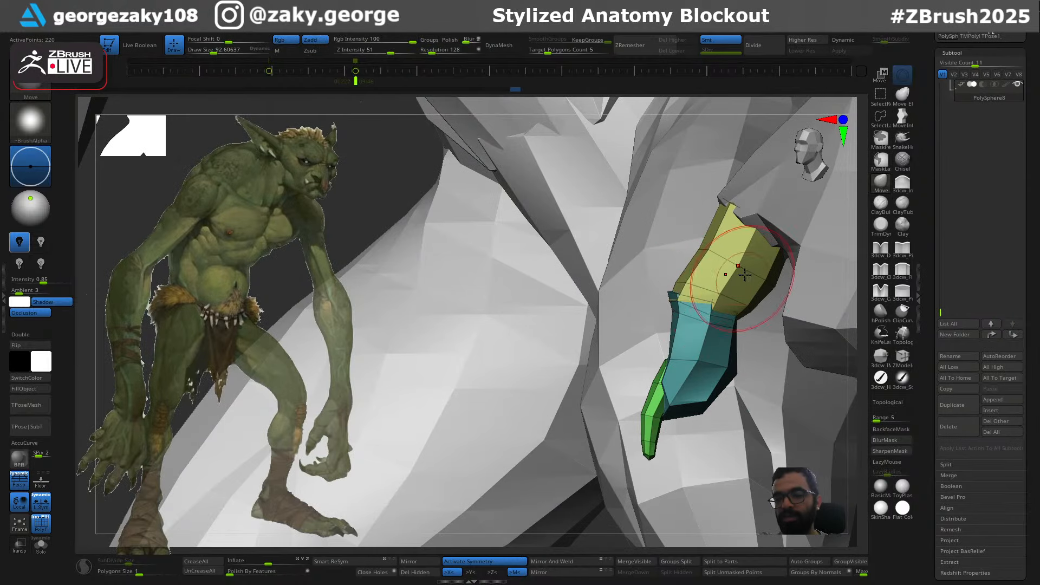
# Mirror the thumb and its claw across the body so both hands have a matching thumb
pyautogui.moveTo(745, 275)
pyautogui.keyDown('ctrl'); pyautogui.mouseDown(button='right')
pyautogui.moveTo(732, 231)
pyautogui.moveTo(749, 214)
pyautogui.moveTo(738, 223)
pyautogui.mouseUp(button='right'); pyautogui.keyUp('ctrl')
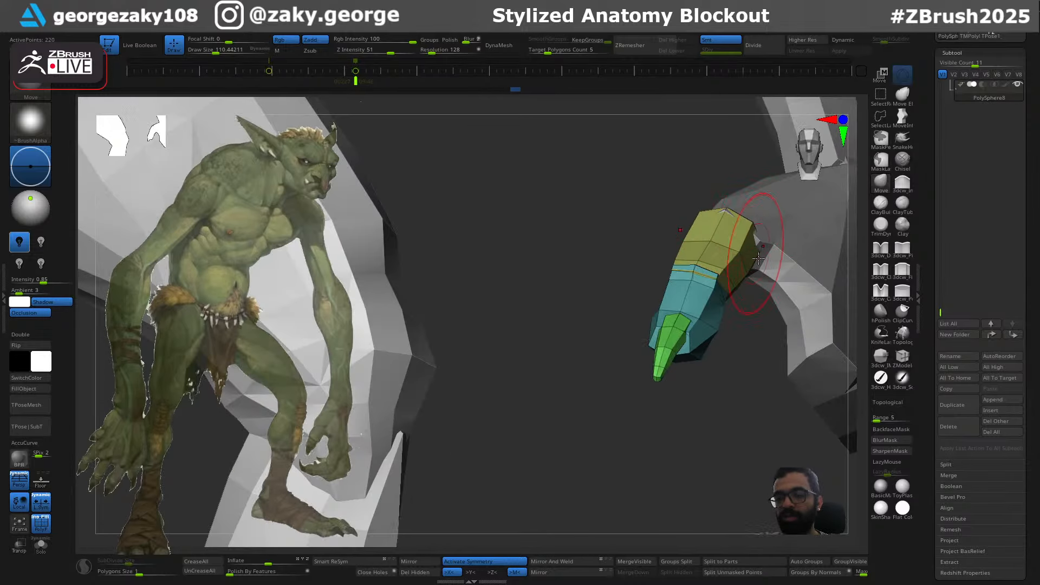
pyautogui.keyDown('ctrl'); pyautogui.moveTo(758, 259); pyautogui.dragTo(639, 292, button='right'); pyautogui.keyUp('ctrl')
pyautogui.keyDown('alt'); pyautogui.moveTo(728, 292); pyautogui.dragTo(703, 260, button='right'); pyautogui.keyUp('alt')
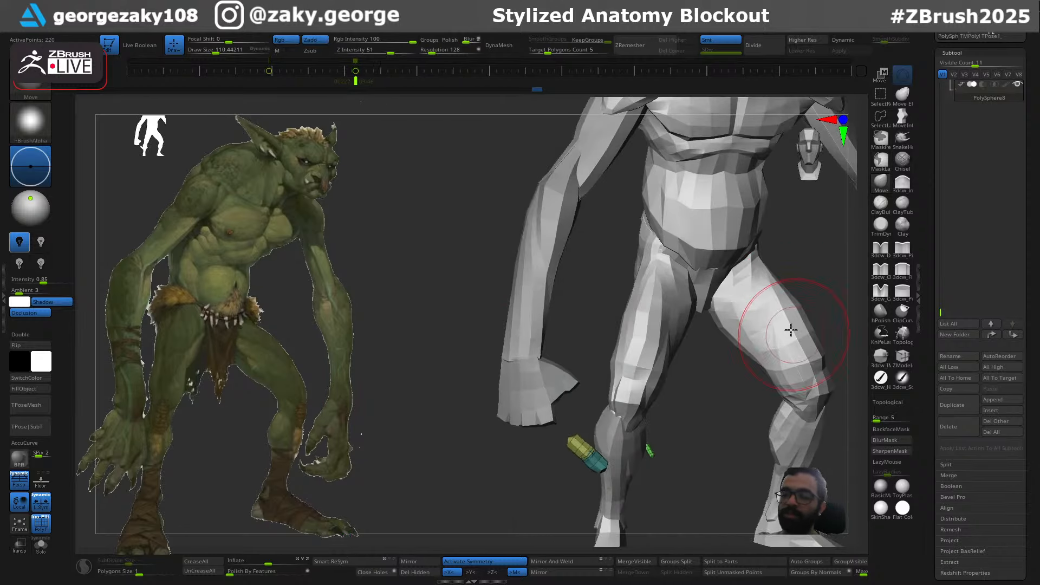
pyautogui.moveTo(791, 330); pyautogui.dragTo(563, 503, button='right')
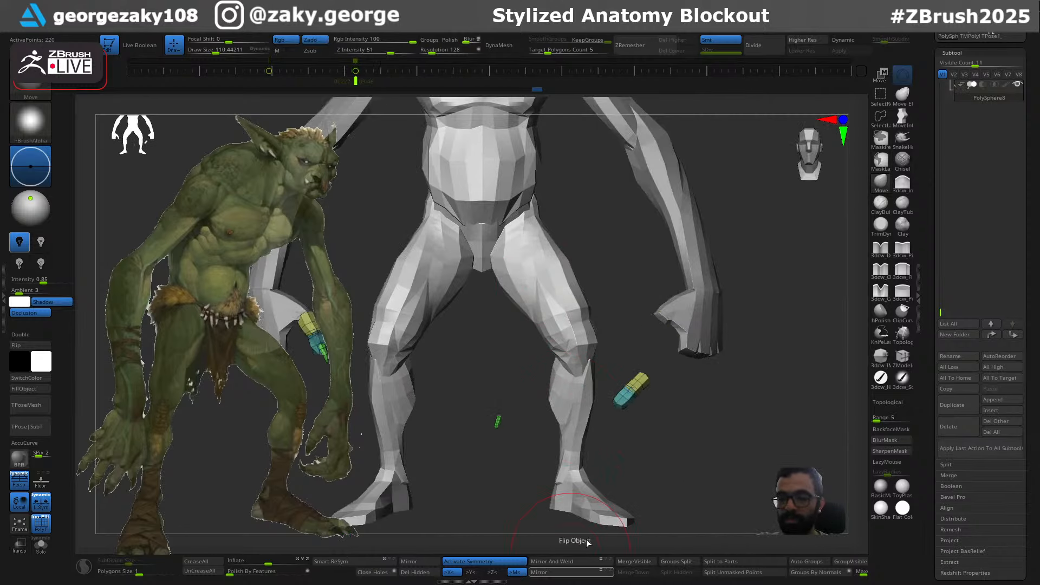
pyautogui.moveTo(701, 418); pyautogui.dragTo(537, 416, button='right')
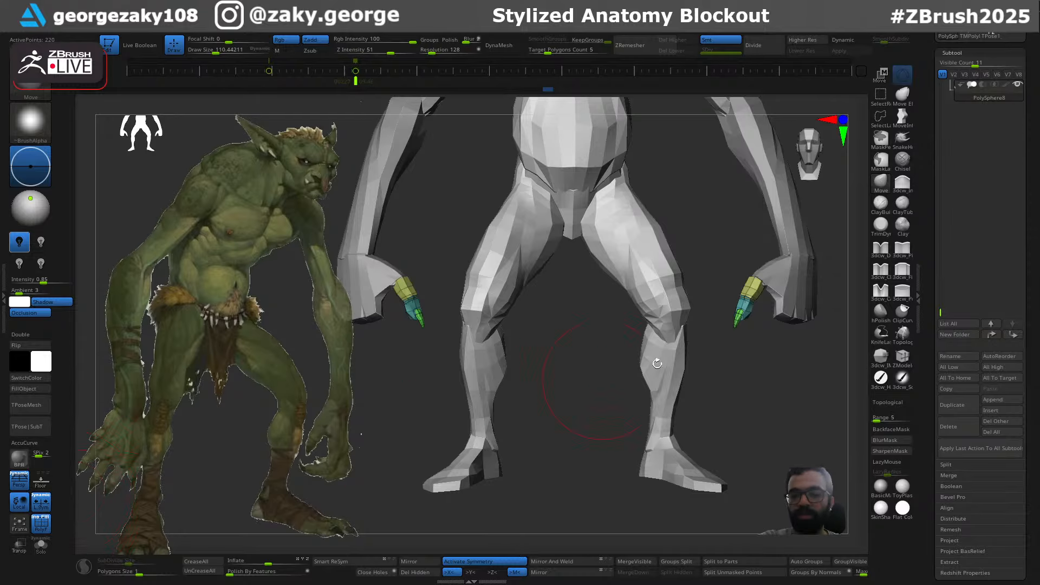
# Refine the thumb's segments and its base with the Move brush, reducing the draw size to about 58
pyautogui.keyDown('ctrl'); pyautogui.moveTo(717, 336); pyautogui.dragTo(742, 404, button='right'); pyautogui.keyUp('ctrl')
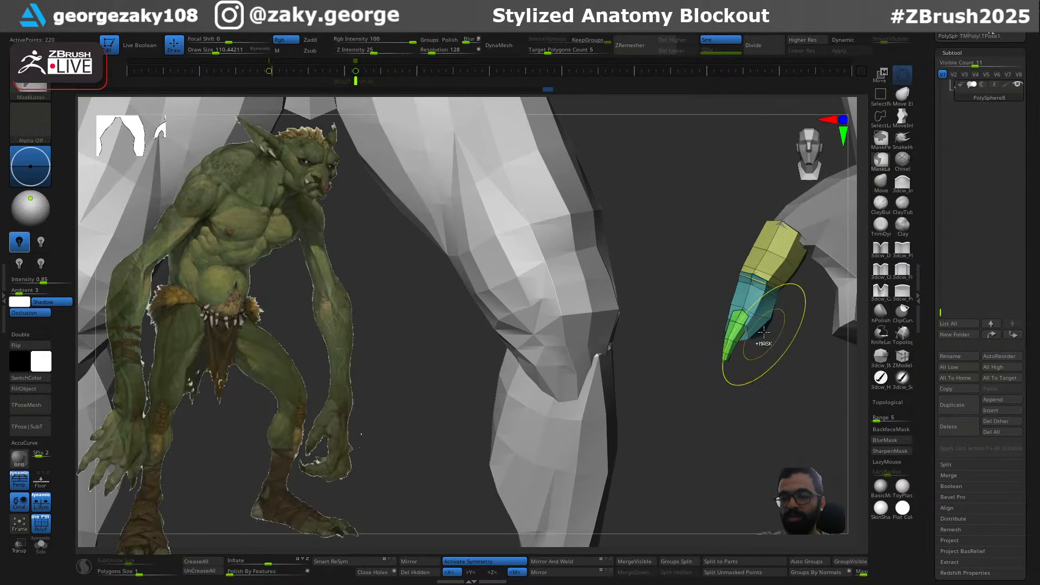
pyautogui.press('s')
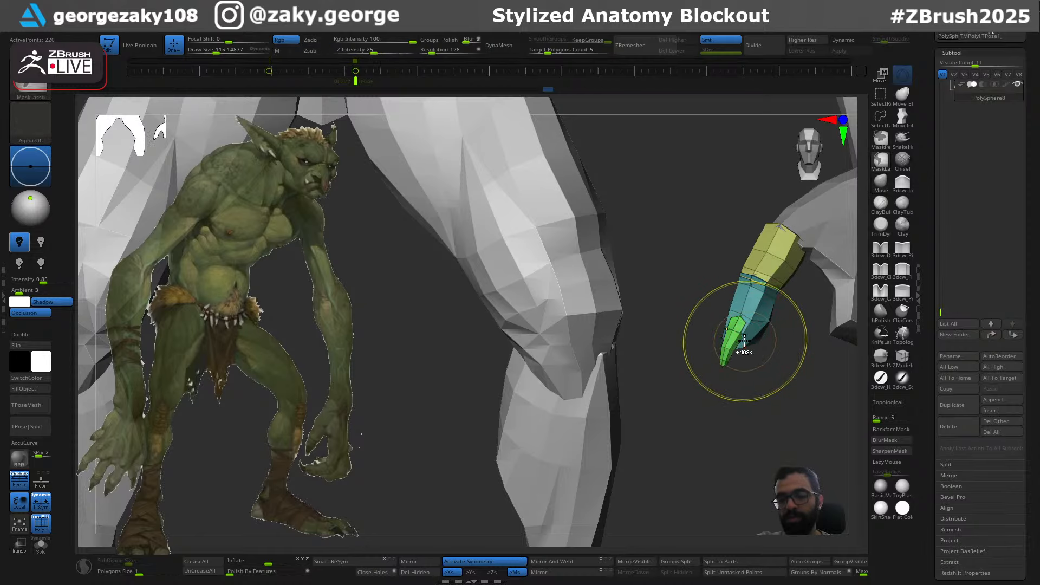
pyautogui.press('s')
pyautogui.moveTo(739, 341); pyautogui.dragTo(746, 340)
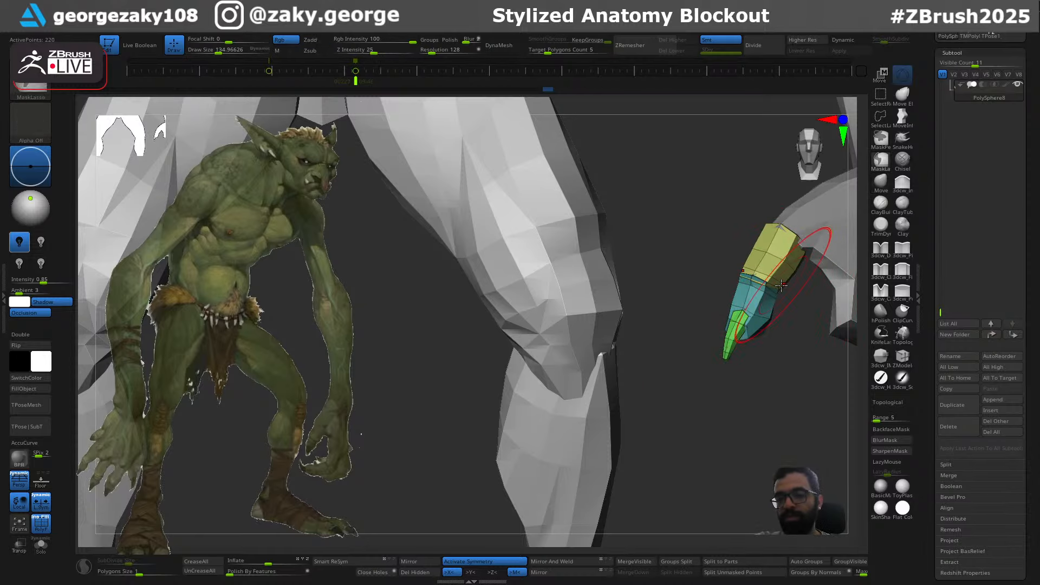
pyautogui.moveTo(780, 292)
pyautogui.mouseDown(button='right')
pyautogui.moveTo(795, 300)
pyautogui.moveTo(809, 280)
pyautogui.moveTo(783, 253)
pyautogui.mouseUp(button='right')
pyautogui.press('s')
pyautogui.moveTo(782, 253); pyautogui.dragTo(776, 252)
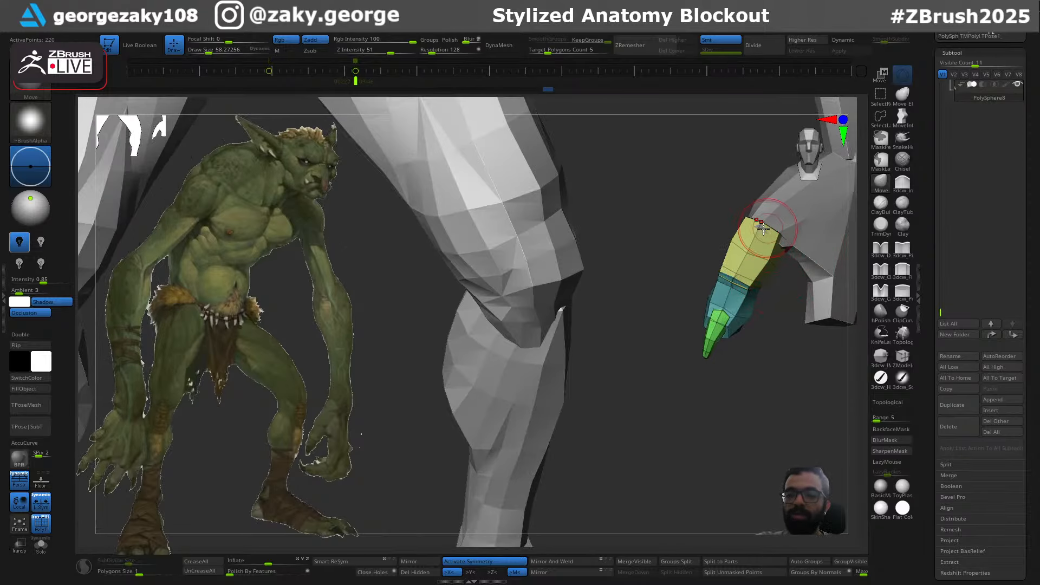
pyautogui.moveTo(762, 230); pyautogui.dragTo(747, 231, button='right')
# Select the palm and adjust its edge around the thumb's base at a draw size of about 73
pyautogui.keyDown('alt'); pyautogui.click(743, 232); pyautogui.keyUp('alt')
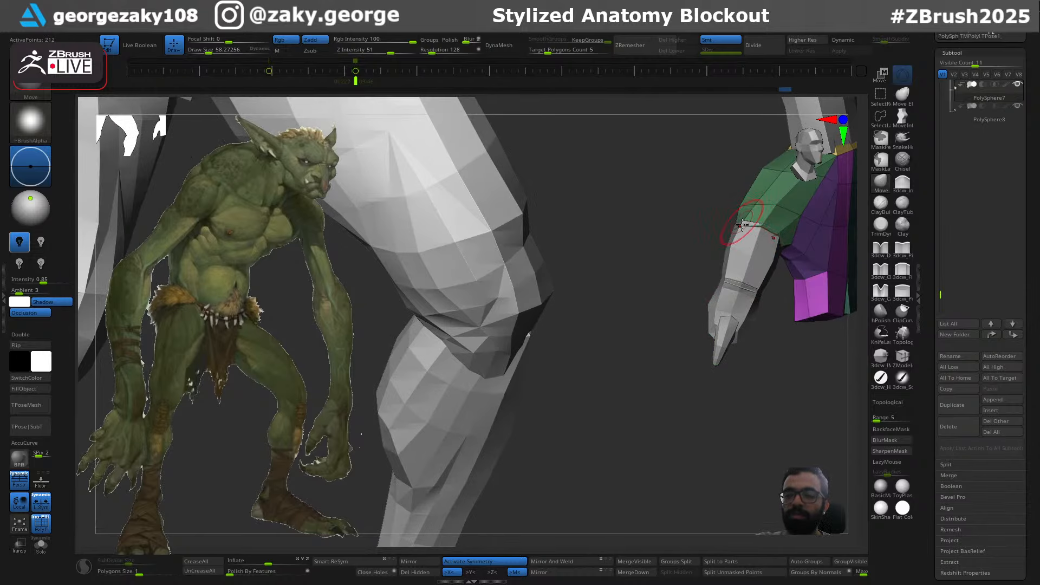
pyautogui.press('s')
pyautogui.moveTo(742, 225); pyautogui.dragTo(744, 226)
pyautogui.moveTo(738, 227); pyautogui.dragTo(727, 289, button='right')
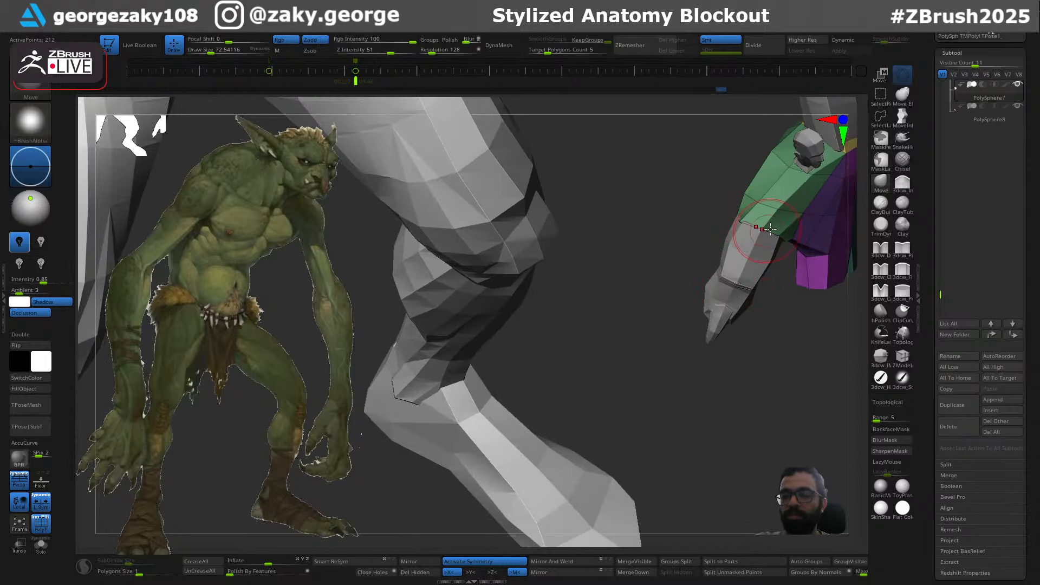
pyautogui.moveTo(798, 262); pyautogui.dragTo(783, 235, button='right')
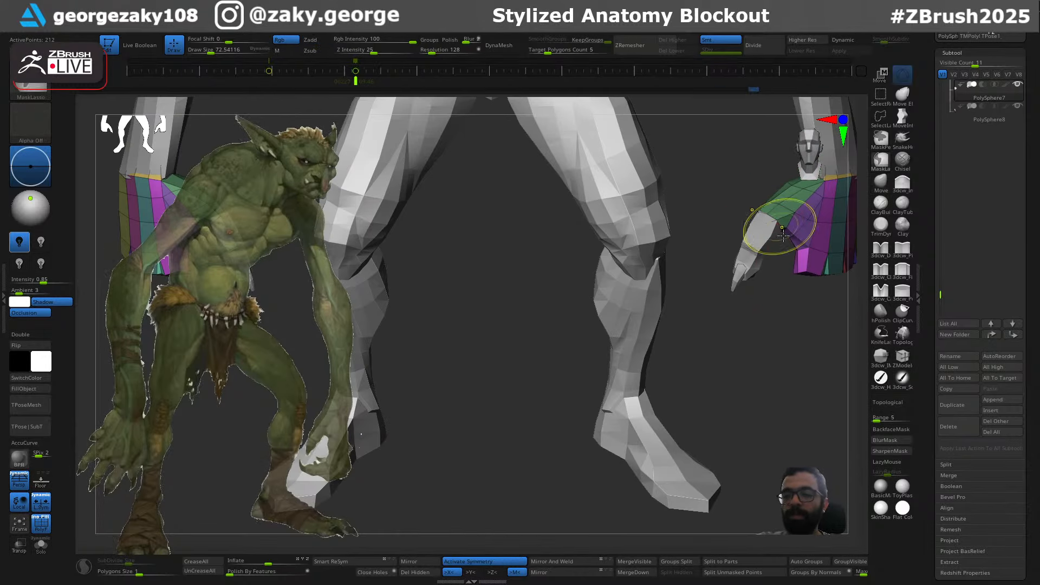
pyautogui.moveTo(825, 370)
pyautogui.keyDown('alt'); pyautogui.mouseDown(button='right')
pyautogui.moveTo(733, 365)
pyautogui.moveTo(759, 277)
pyautogui.moveTo(790, 369)
pyautogui.moveTo(767, 322)
pyautogui.moveTo(773, 408)
pyautogui.moveTo(792, 312)
pyautogui.moveTo(798, 162)
pyautogui.moveTo(758, 194)
pyautogui.moveTo(658, 349)
pyautogui.mouseUp(button='right'); pyautogui.keyUp('alt')
pyautogui.keyDown('alt'); pyautogui.click(540, 375); pyautogui.keyUp('alt')
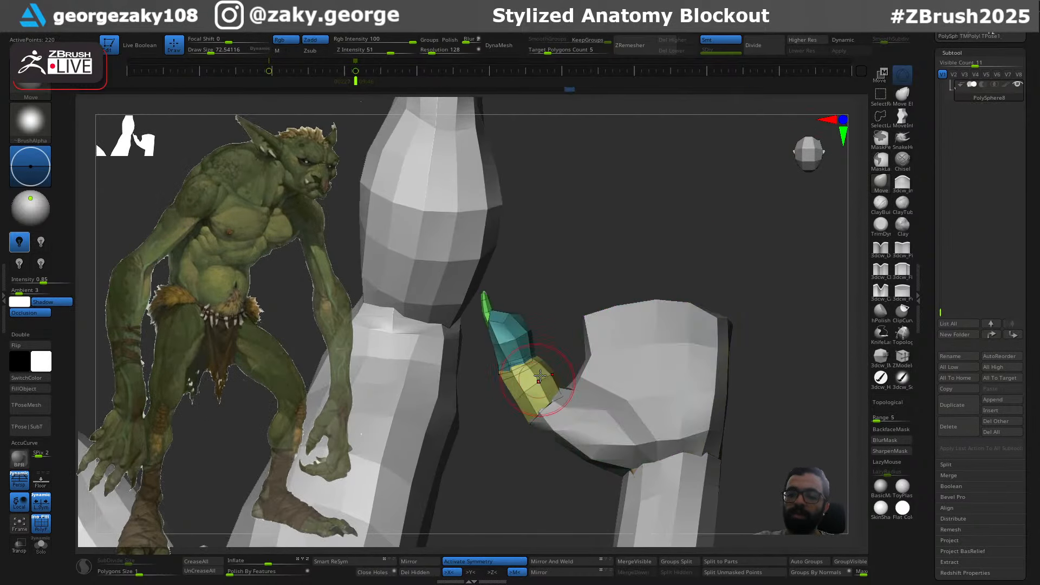
pyautogui.keyDown('ctrl'); pyautogui.moveTo(540, 376); pyautogui.dragTo(566, 404, button='right'); pyautogui.keyUp('ctrl')
pyautogui.press('w')
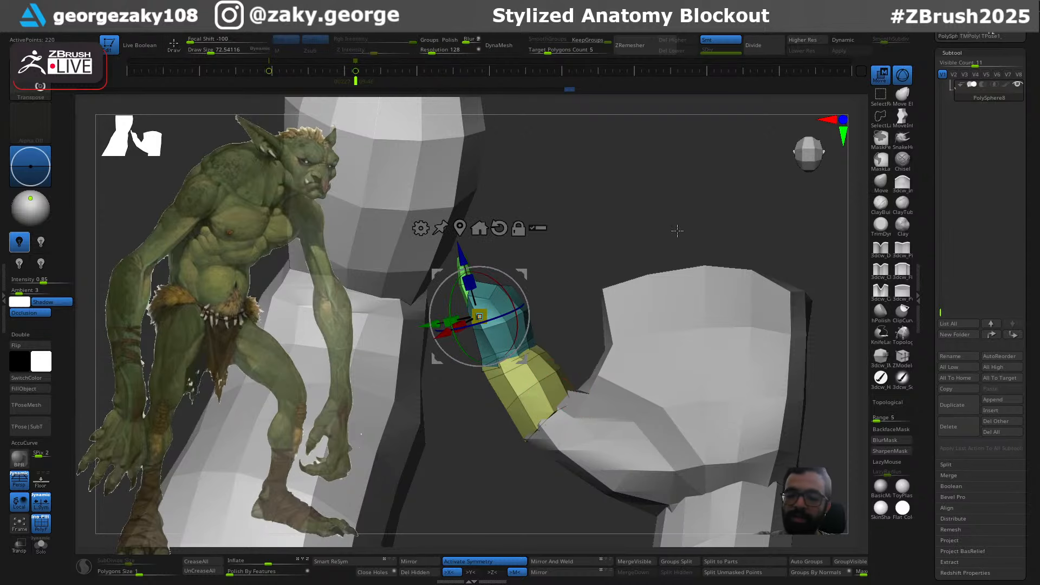
pyautogui.moveTo(699, 208)
pyautogui.mouseDown(button='right')
pyautogui.moveTo(708, 233)
pyautogui.moveTo(694, 255)
pyautogui.mouseUp(button='right')
pyautogui.press('q')
# Select the palm and choose the finger_0 part from the body-part insert meshes
pyautogui.keyDown('alt'); pyautogui.click(628, 404); pyautogui.keyUp('alt')
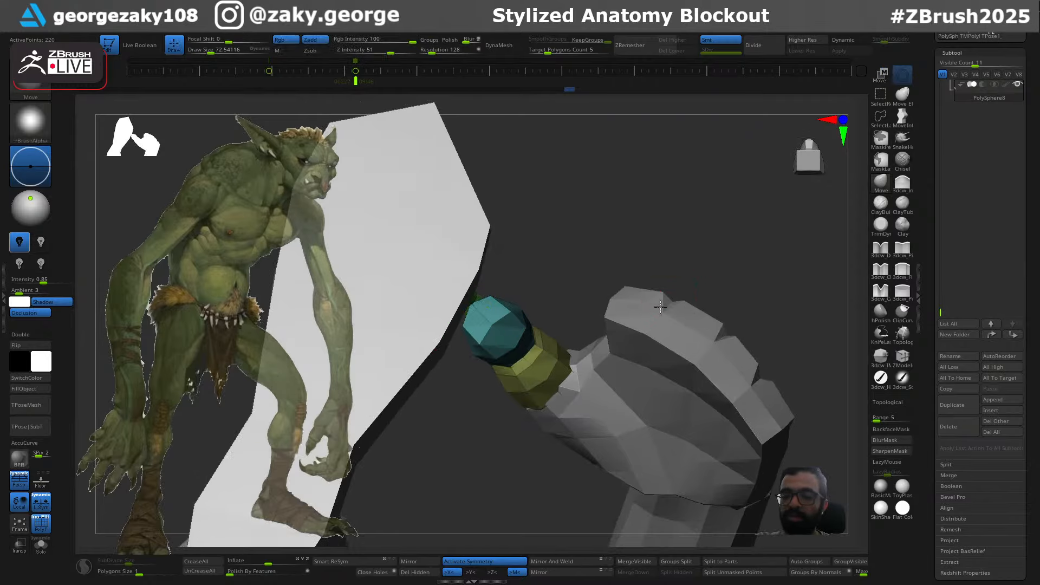
pyautogui.moveTo(639, 396)
pyautogui.mouseDown(button='right')
pyautogui.moveTo(715, 293)
pyautogui.moveTo(683, 304)
pyautogui.moveTo(748, 287)
pyautogui.mouseUp(button='right')
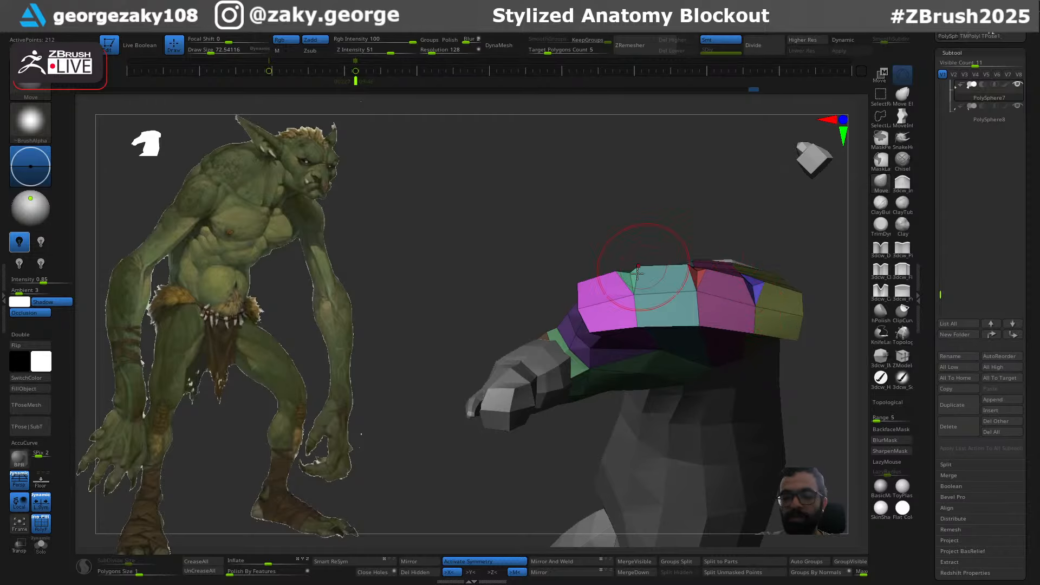
pyautogui.hotkey('shift', 'i')
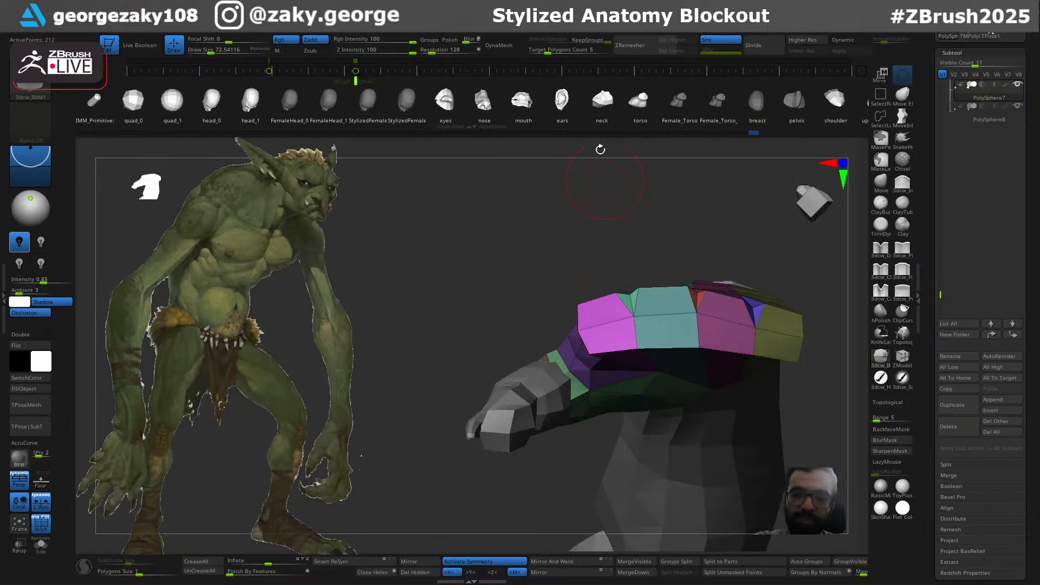
pyautogui.moveTo(645, 112); pyautogui.dragTo(572, 107)
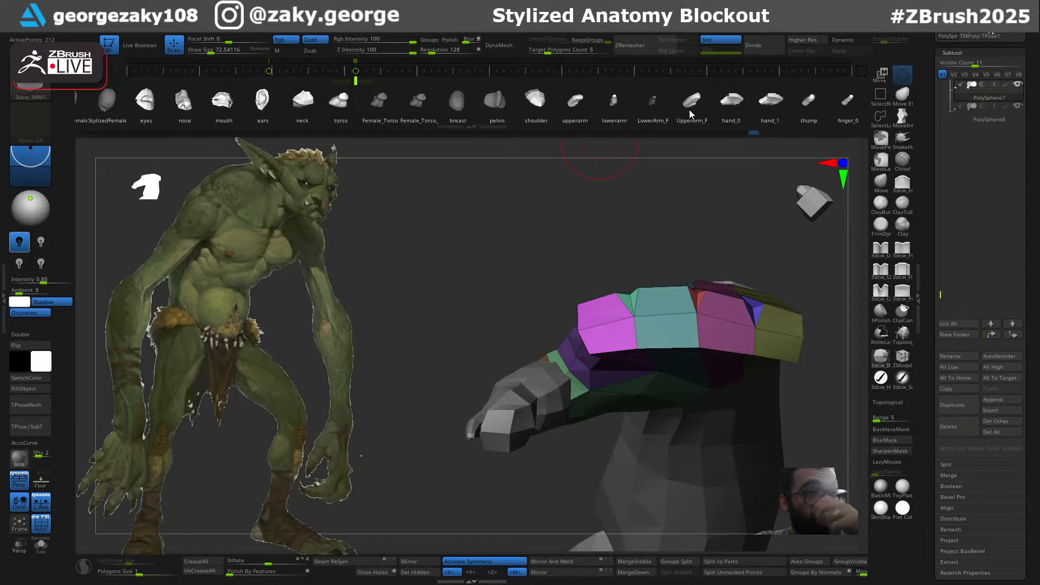
pyautogui.moveTo(745, 115); pyautogui.dragTo(717, 102)
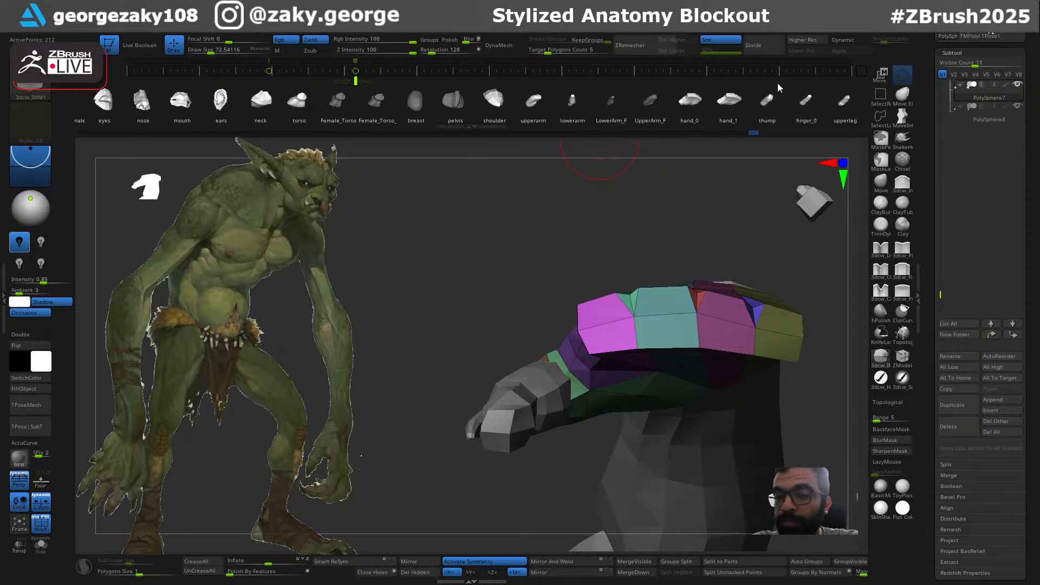
pyautogui.moveTo(791, 102); pyautogui.dragTo(650, 98)
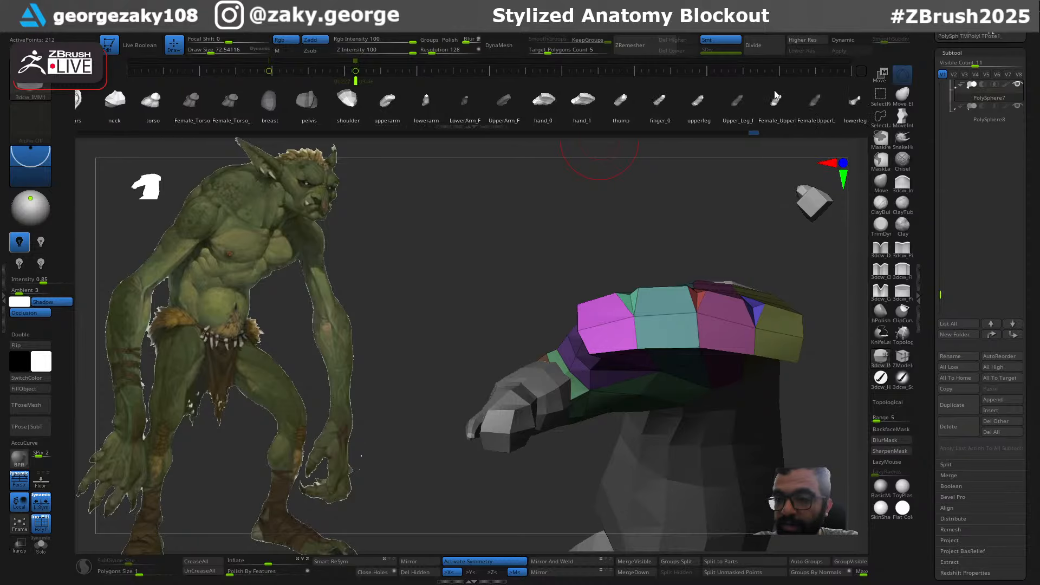
pyautogui.moveTo(780, 101); pyautogui.dragTo(645, 112)
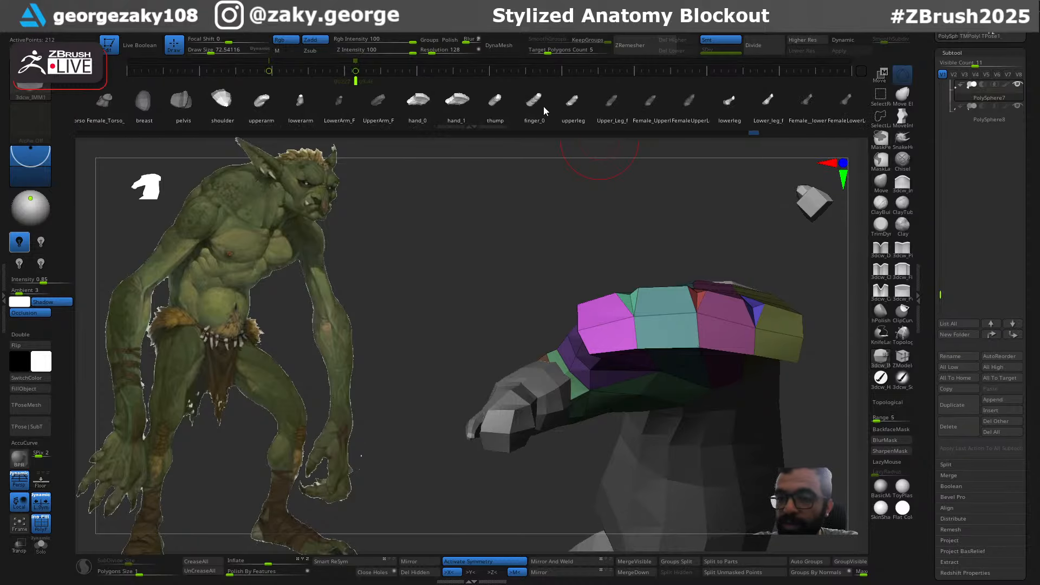
# Insert the finger_0 mesh on the knuckle nearest the thumb and split it off from the palm as a separate subtool
pyautogui.moveTo(612, 372); pyautogui.dragTo(617, 379)
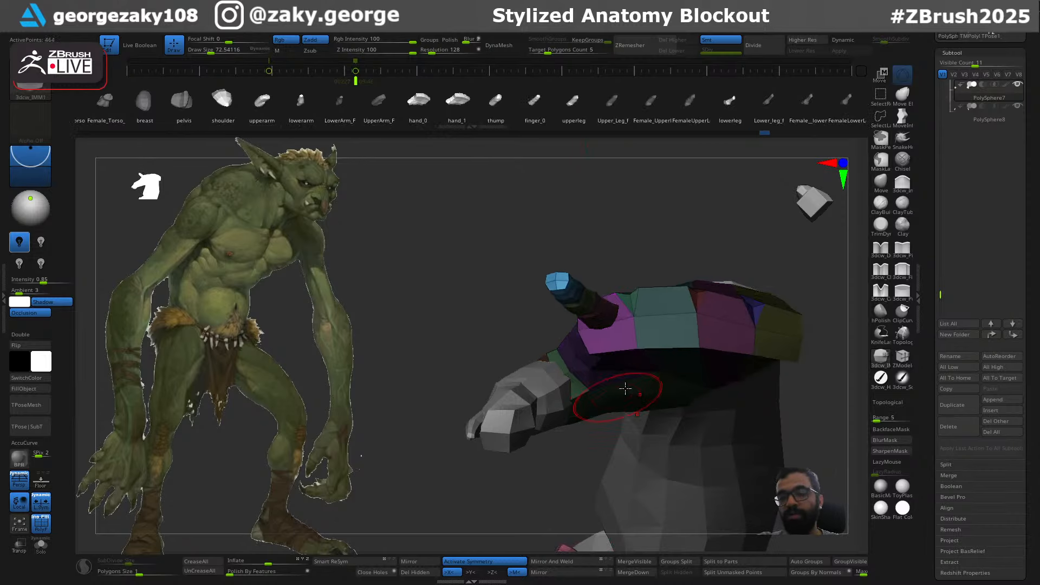
pyautogui.moveTo(626, 390); pyautogui.dragTo(666, 479, button='right')
pyautogui.keyDown('ctrl'); pyautogui.moveTo(650, 439); pyautogui.dragTo(680, 412, button='right'); pyautogui.keyUp('ctrl')
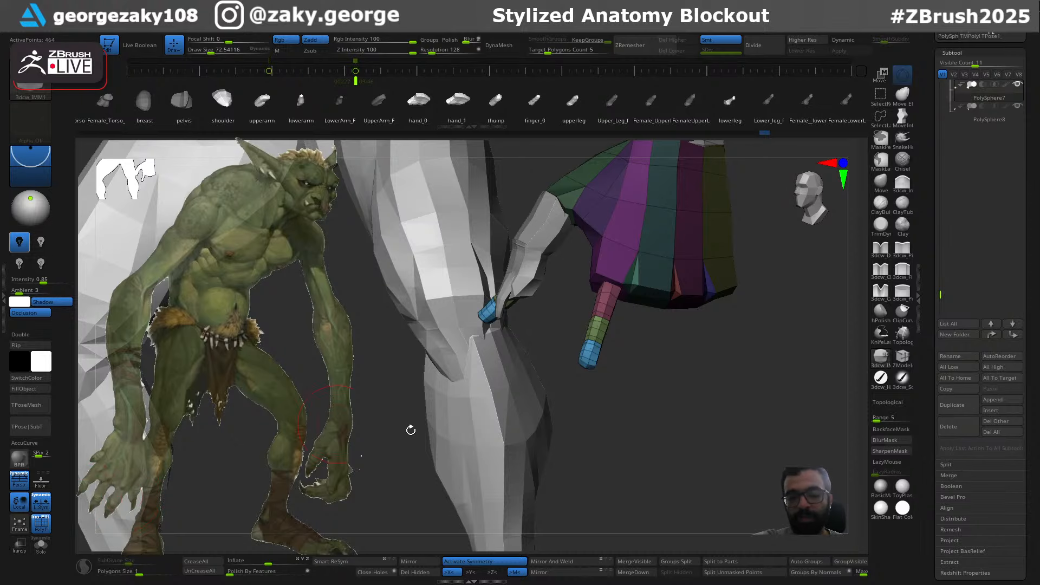
pyautogui.click(745, 575)
pyautogui.keyDown('alt'); pyautogui.click(600, 327); pyautogui.keyUp('alt')
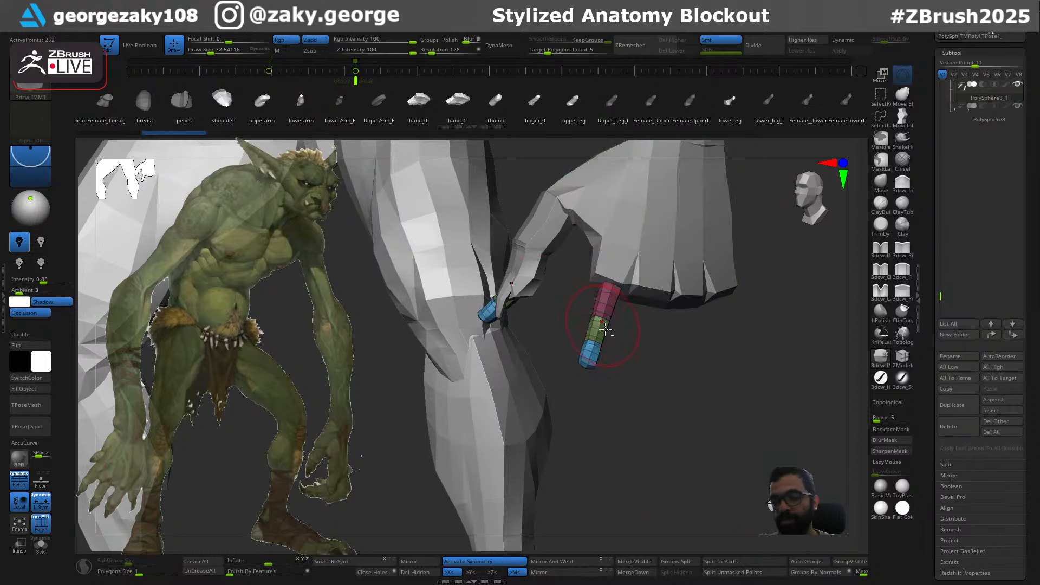
# Check the split finger's placement with the gizmo and delete that finger subtool
pyautogui.keyDown('ctrl'); pyautogui.moveTo(629, 368); pyautogui.dragTo(577, 235, button='right'); pyautogui.keyUp('ctrl')
pyautogui.press('w')
pyautogui.moveTo(692, 386); pyautogui.dragTo(741, 452, button='right')
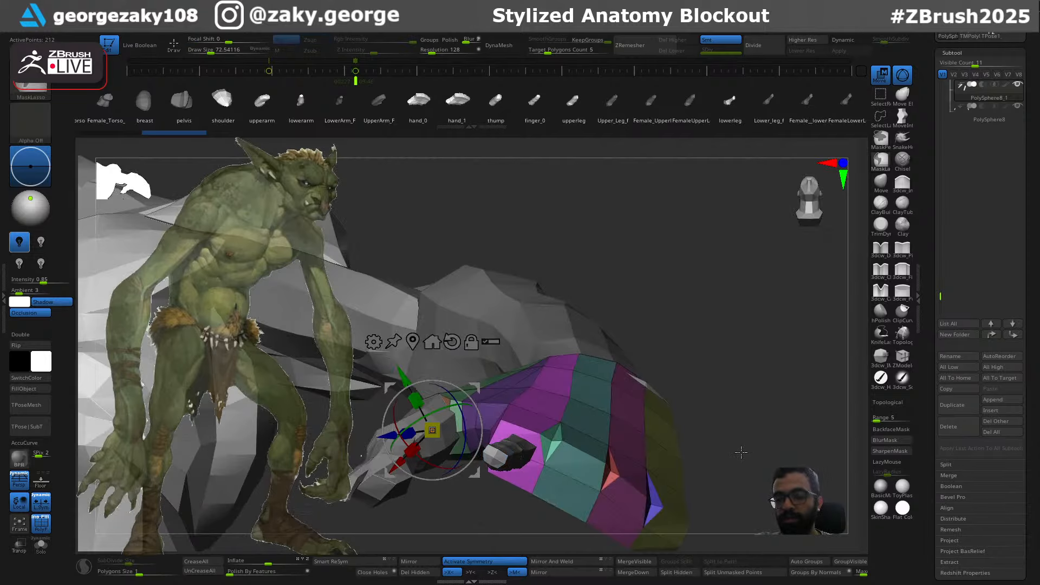
pyautogui.keyDown('ctrl'); pyautogui.keyDown('shift'); pyautogui.click(709, 434); pyautogui.keyUp('shift'); pyautogui.keyUp('ctrl')
pyautogui.moveTo(665, 416); pyautogui.dragTo(749, 413)
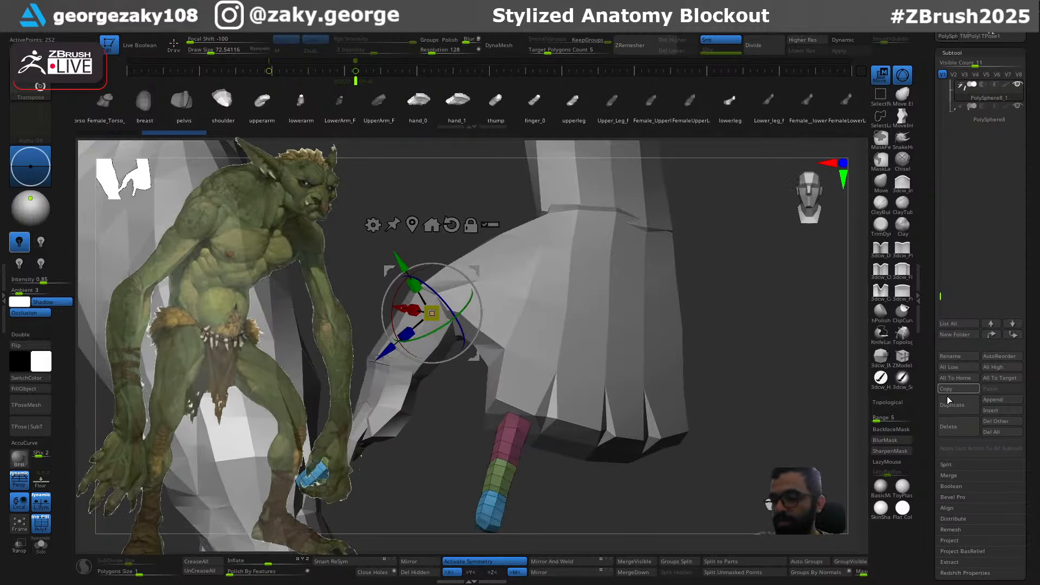
pyautogui.click(948, 426)
pyautogui.click(863, 449)
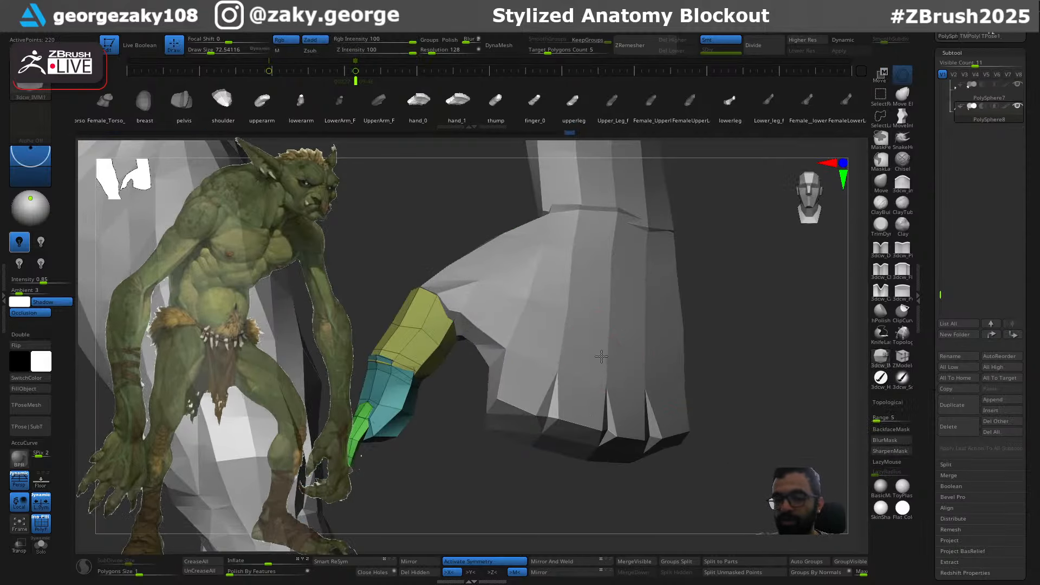
# Insert a larger finger_0 mesh on the palm's knuckle nearest the thumb and bring up the gizmo on it
pyautogui.keyDown('alt'); pyautogui.click(601, 356); pyautogui.keyUp('alt')
pyautogui.moveTo(766, 373); pyautogui.dragTo(756, 309)
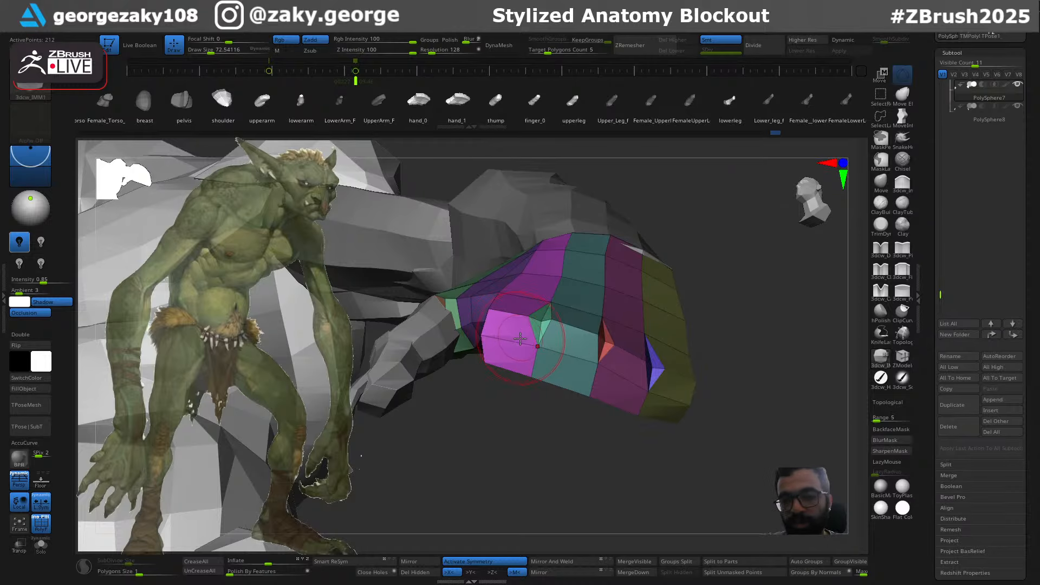
pyautogui.moveTo(503, 367); pyautogui.dragTo(538, 463)
pyautogui.press('w')
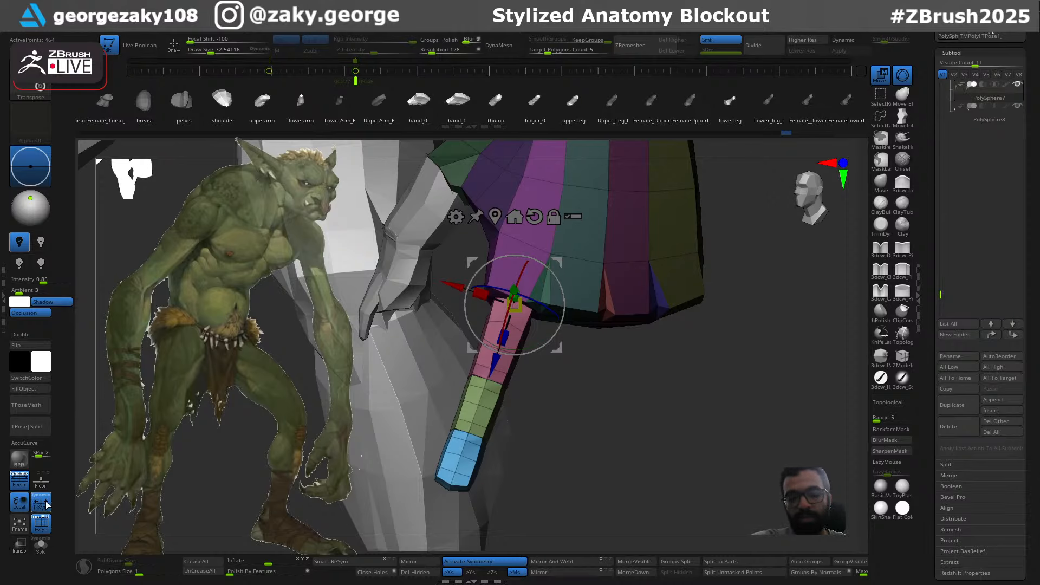
# Split the finger on the knuckle nearest the thumb into its own subtool, select it and adjust its scale and placement with the gizmo
pyautogui.click(730, 577)
pyautogui.keyDown('alt'); pyautogui.click(492, 396); pyautogui.keyUp('alt')
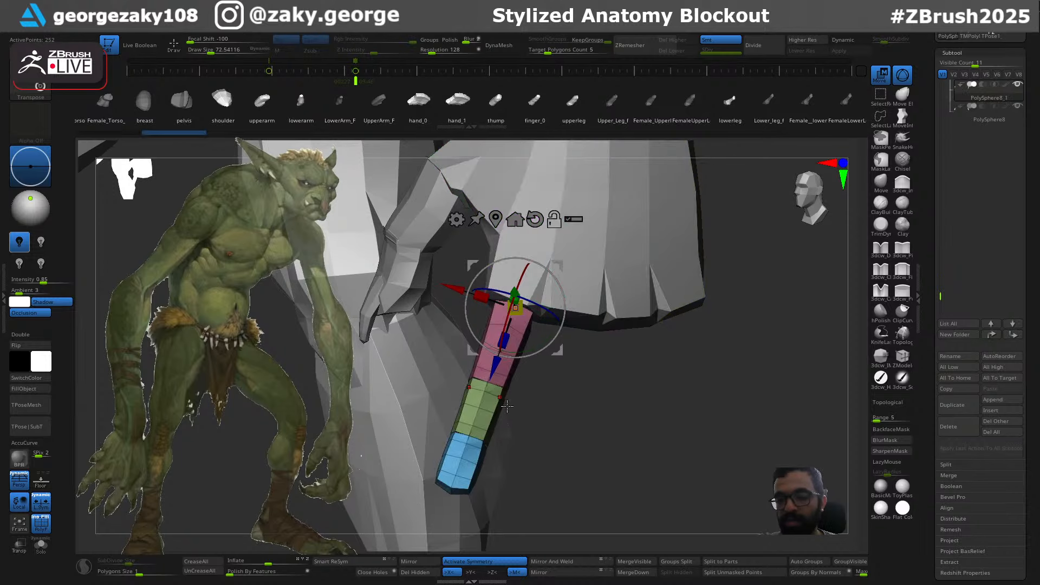
pyautogui.moveTo(554, 424); pyautogui.dragTo(557, 468)
pyautogui.moveTo(556, 262); pyautogui.dragTo(553, 251)
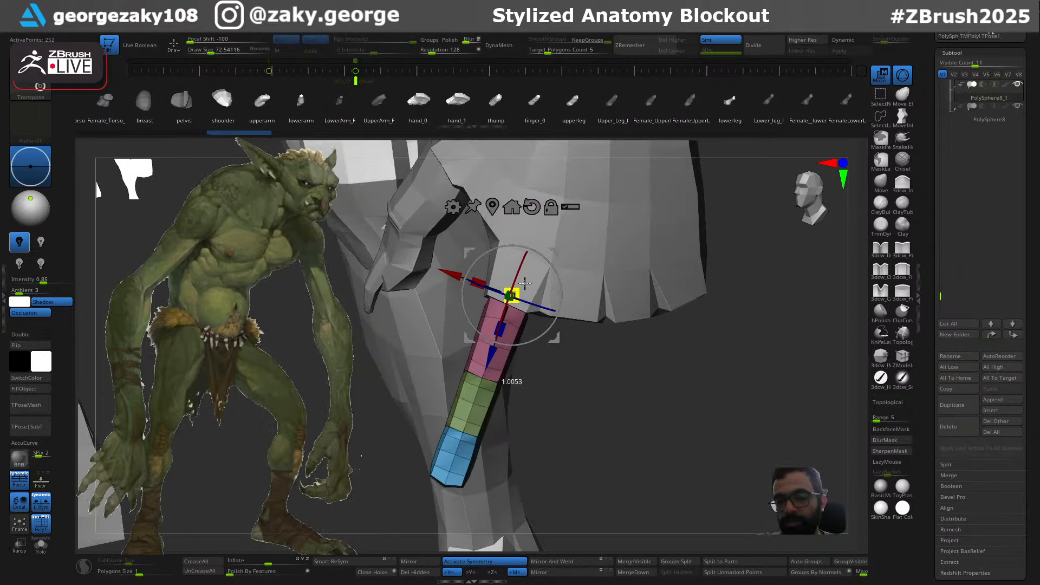
pyautogui.moveTo(525, 283); pyautogui.dragTo(587, 216)
pyautogui.moveTo(593, 374)
pyautogui.mouseDown()
pyautogui.moveTo(629, 437)
pyautogui.moveTo(622, 353)
pyautogui.moveTo(677, 309)
pyautogui.moveTo(656, 332)
pyautogui.moveTo(530, 342)
pyautogui.moveTo(617, 309)
pyautogui.moveTo(646, 261)
pyautogui.moveTo(523, 264)
pyautogui.moveTo(598, 202)
pyautogui.moveTo(631, 230)
pyautogui.moveTo(650, 303)
pyautogui.moveTo(571, 278)
pyautogui.moveTo(582, 303)
pyautogui.mouseUp()
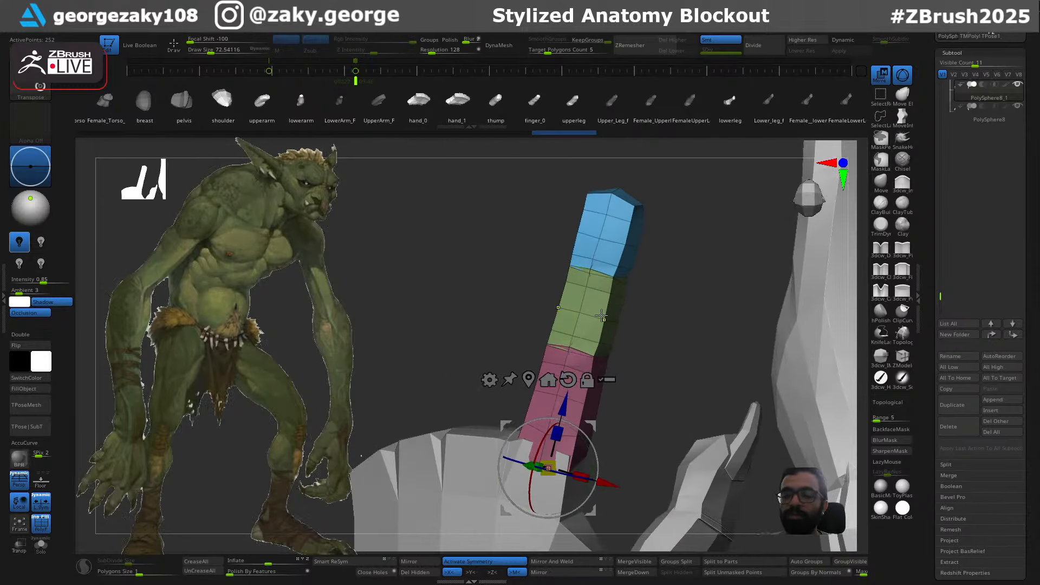
# Carve creases at the joints between the finger's segments with the DamStandard brush
pyautogui.press('q')
pyautogui.moveTo(649, 303)
pyautogui.mouseDown()
pyautogui.moveTo(622, 347)
pyautogui.moveTo(606, 343)
pyautogui.moveTo(613, 332)
pyautogui.mouseUp()
pyautogui.press('b')
pyautogui.press('d')
pyautogui.press('s')
pyautogui.press('s')
pyautogui.moveTo(622, 332)
pyautogui.mouseDown(button='right')
pyautogui.moveTo(591, 337)
pyautogui.moveTo(542, 233)
pyautogui.mouseUp(button='right')
pyautogui.moveTo(612, 258)
pyautogui.mouseDown(button='right')
pyautogui.moveTo(668, 290)
pyautogui.moveTo(608, 250)
pyautogui.mouseUp(button='right')
pyautogui.press('ctrl')
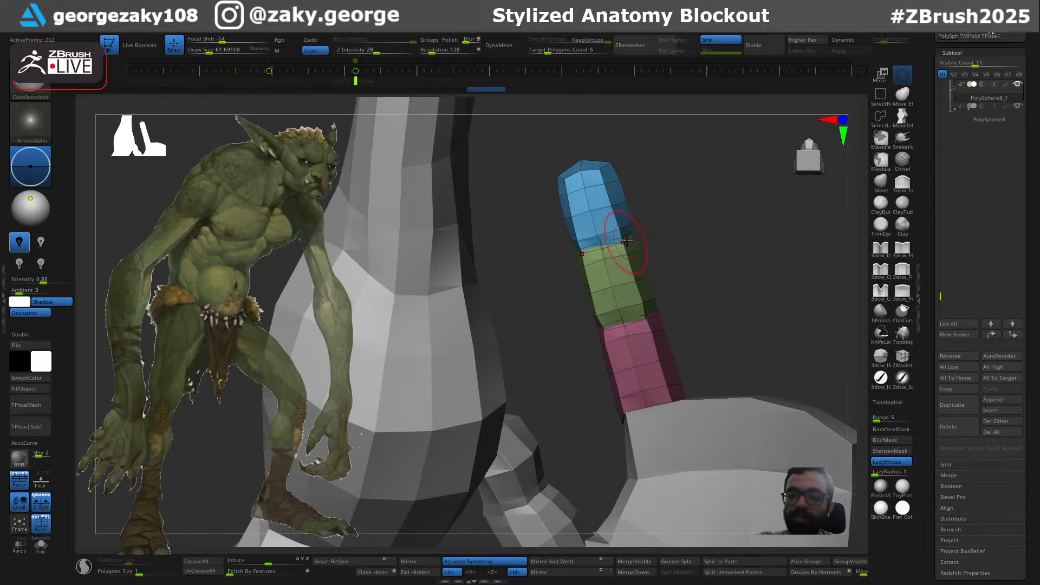
pyautogui.moveTo(594, 252); pyautogui.dragTo(556, 264)
pyautogui.hotkey('ctrl', 'z')
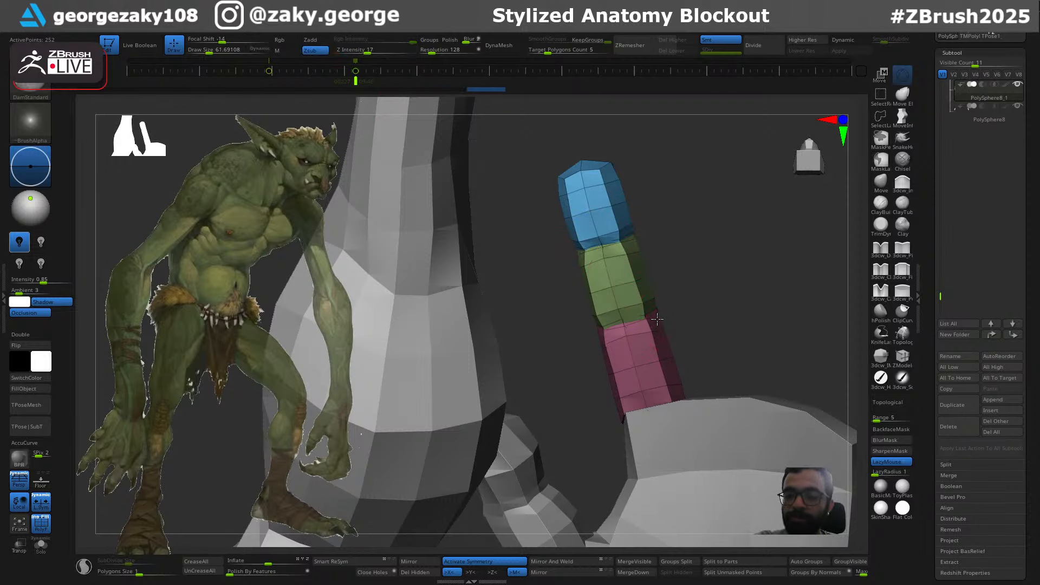
# Pull the finger's segments into an uneven, slightly bent outline with the Move brush
pyautogui.moveTo(696, 320)
pyautogui.mouseDown(button='right')
pyautogui.moveTo(664, 266)
pyautogui.moveTo(677, 273)
pyautogui.moveTo(662, 352)
pyautogui.mouseUp(button='right')
pyautogui.press('b')
pyautogui.press('m')
pyautogui.press('v')
pyautogui.press('s')
pyautogui.moveTo(651, 369); pyautogui.dragTo(654, 368)
pyautogui.press('s')
pyautogui.moveTo(653, 367); pyautogui.dragTo(656, 366)
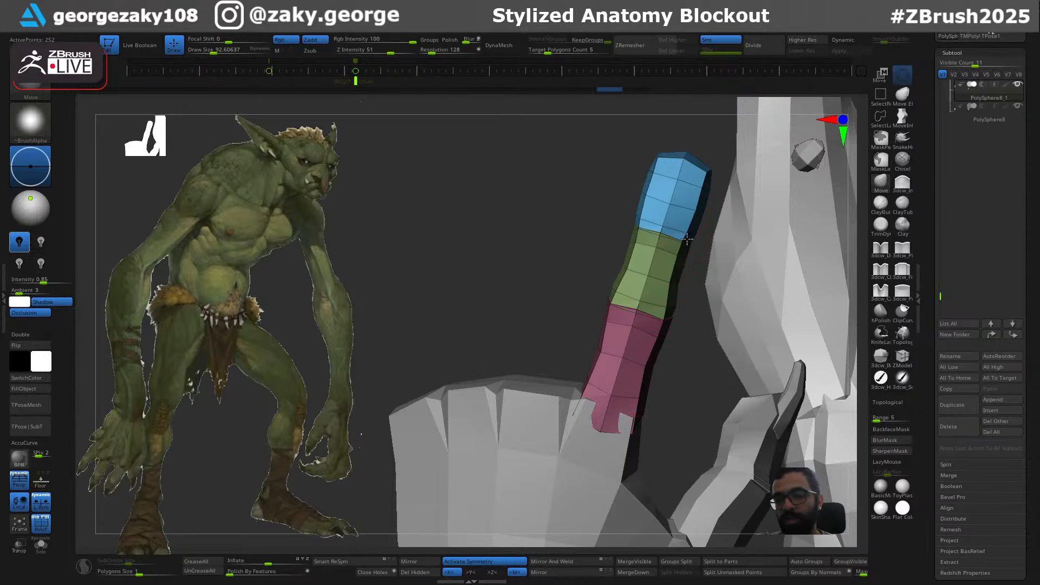
pyautogui.moveTo(699, 254)
pyautogui.mouseDown(button='right')
pyautogui.moveTo(609, 376)
pyautogui.moveTo(636, 398)
pyautogui.mouseUp(button='right')
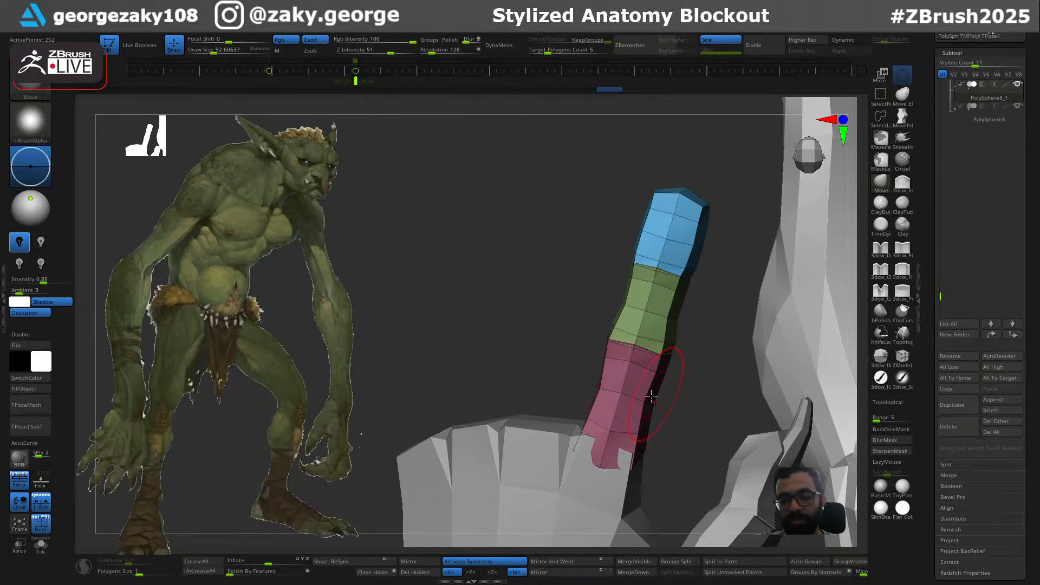
# Reshape the finger's base where it meets the palm and adjust the rounded fingertip with the Move brush
pyautogui.press('s')
pyautogui.moveTo(633, 401); pyautogui.dragTo(649, 410)
pyautogui.moveTo(648, 414); pyautogui.dragTo(587, 441, button='right')
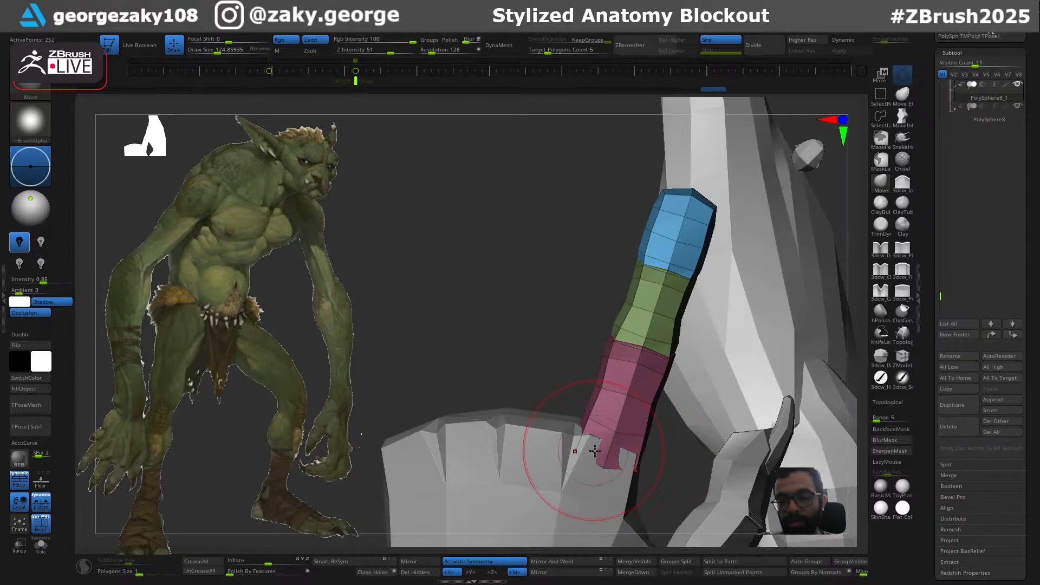
pyautogui.moveTo(587, 452); pyautogui.dragTo(595, 454)
pyautogui.keyDown('shift'); pyautogui.moveTo(601, 433); pyautogui.dragTo(648, 379, button='right'); pyautogui.keyUp('shift')
pyautogui.moveTo(676, 311)
pyautogui.mouseDown(button='right')
pyautogui.moveTo(639, 295)
pyautogui.moveTo(622, 271)
pyautogui.mouseUp(button='right')
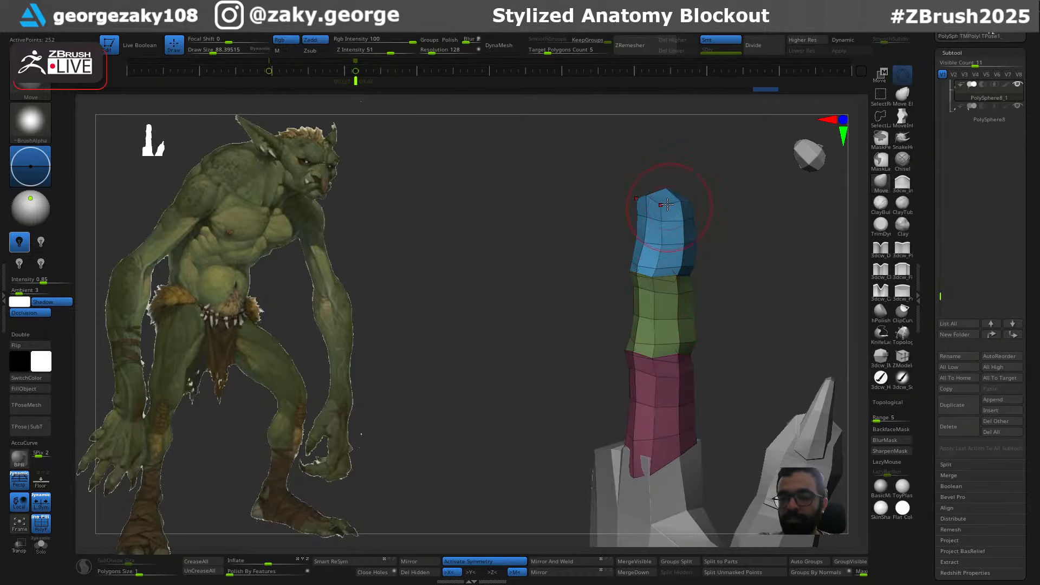
pyautogui.moveTo(670, 205)
pyautogui.keyDown('ctrl'); pyautogui.mouseDown(button='right')
pyautogui.moveTo(671, 225)
pyautogui.moveTo(656, 203)
pyautogui.moveTo(671, 196)
pyautogui.moveTo(667, 205)
pyautogui.moveTo(664, 192)
pyautogui.moveTo(660, 222)
pyautogui.mouseUp(button='right'); pyautogui.keyUp('ctrl')
pyautogui.press('s')
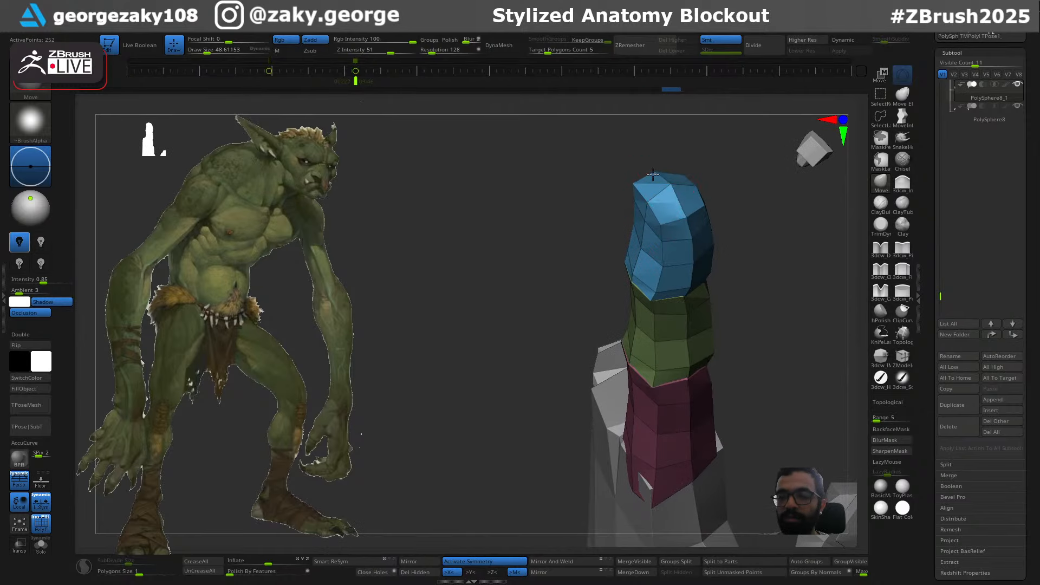
pyautogui.moveTo(653, 173); pyautogui.dragTo(695, 357, button='right')
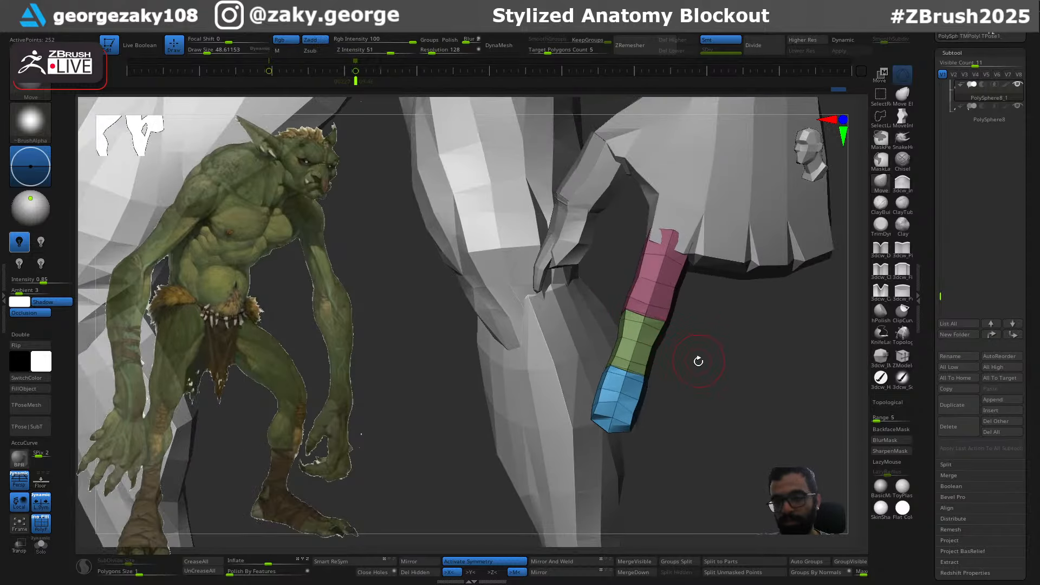
# Duplicate the finger with the gizmo and replace the copy with the IMM_Primitive insert mesh for the claw
pyautogui.press('w')
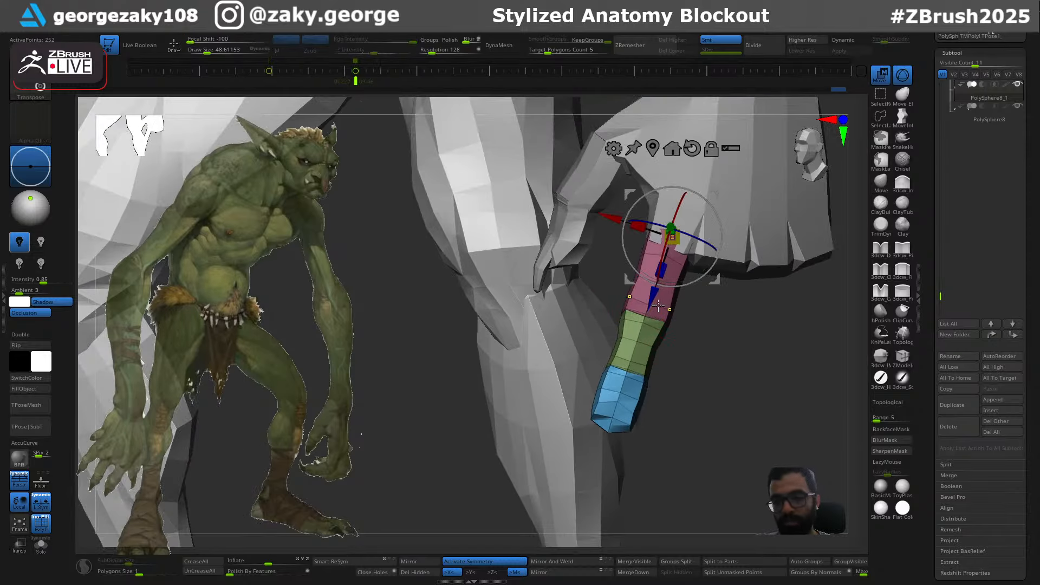
pyautogui.keyDown('ctrl'); pyautogui.moveTo(658, 306); pyautogui.dragTo(646, 317); pyautogui.keyUp('ctrl')
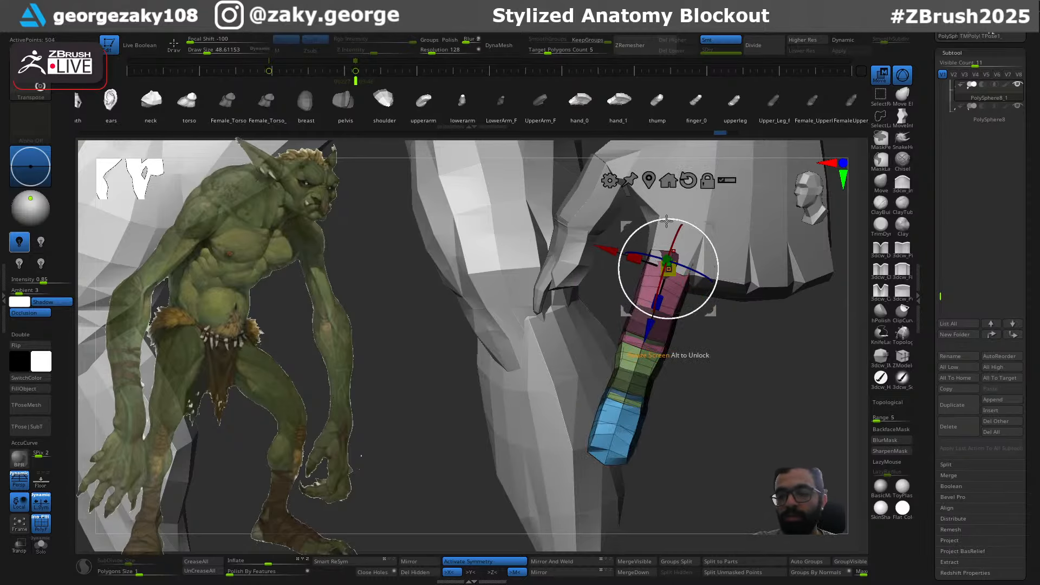
pyautogui.moveTo(480, 110); pyautogui.dragTo(812, 139)
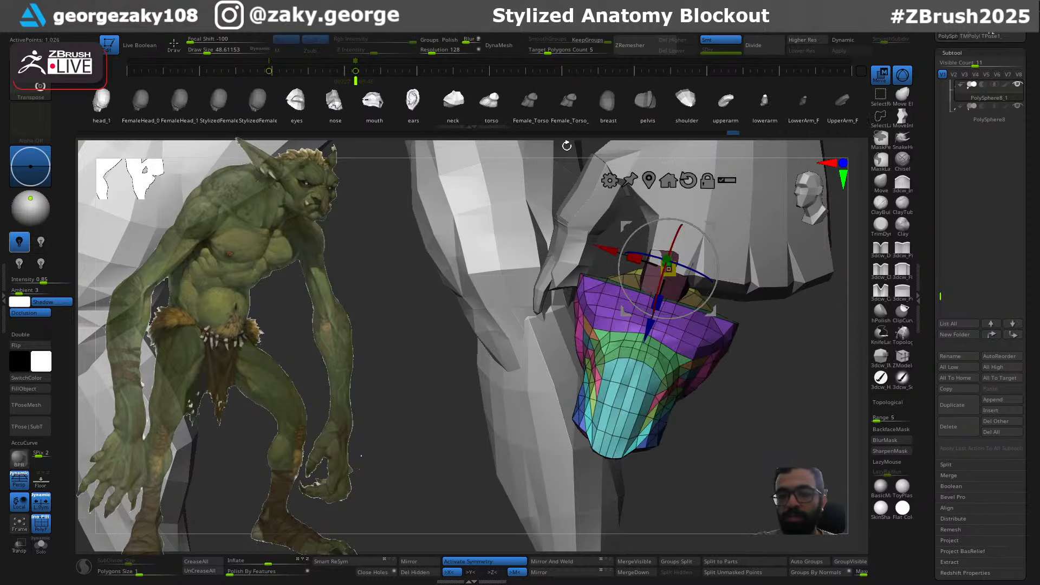
pyautogui.moveTo(296, 117); pyautogui.dragTo(531, 121)
pyautogui.click(227, 108)
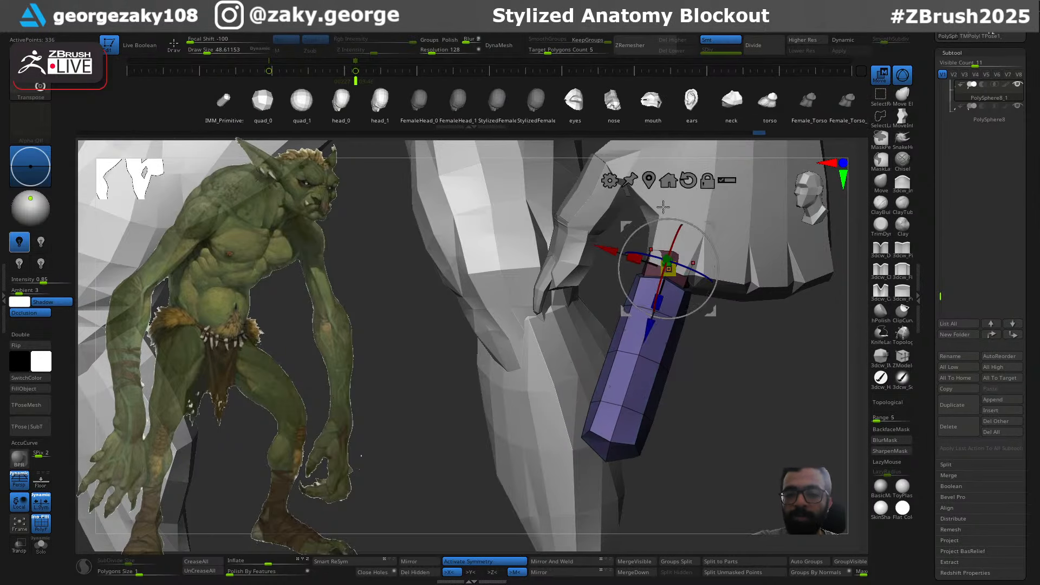
# Move the claw primitive down to the fingertip, shrink it and seat it on the end of the last segment
pyautogui.moveTo(649, 326); pyautogui.dragTo(619, 409)
pyautogui.keyDown('alt'); pyautogui.moveTo(731, 395); pyautogui.dragTo(701, 353); pyautogui.keyUp('alt')
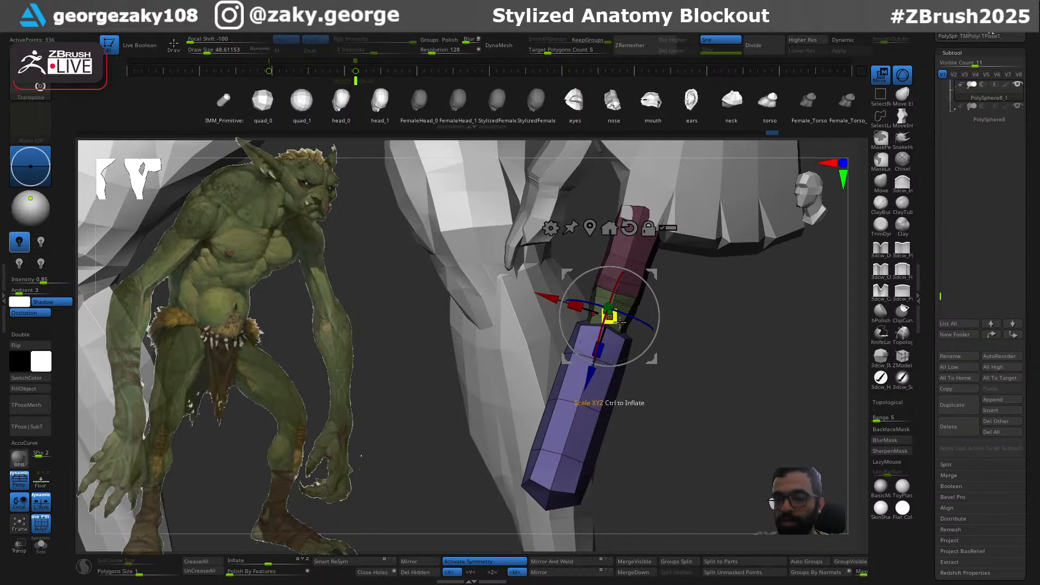
pyautogui.moveTo(609, 317); pyautogui.dragTo(566, 446)
pyautogui.moveTo(670, 422); pyautogui.dragTo(613, 395)
pyautogui.moveTo(517, 380); pyautogui.dragTo(493, 415)
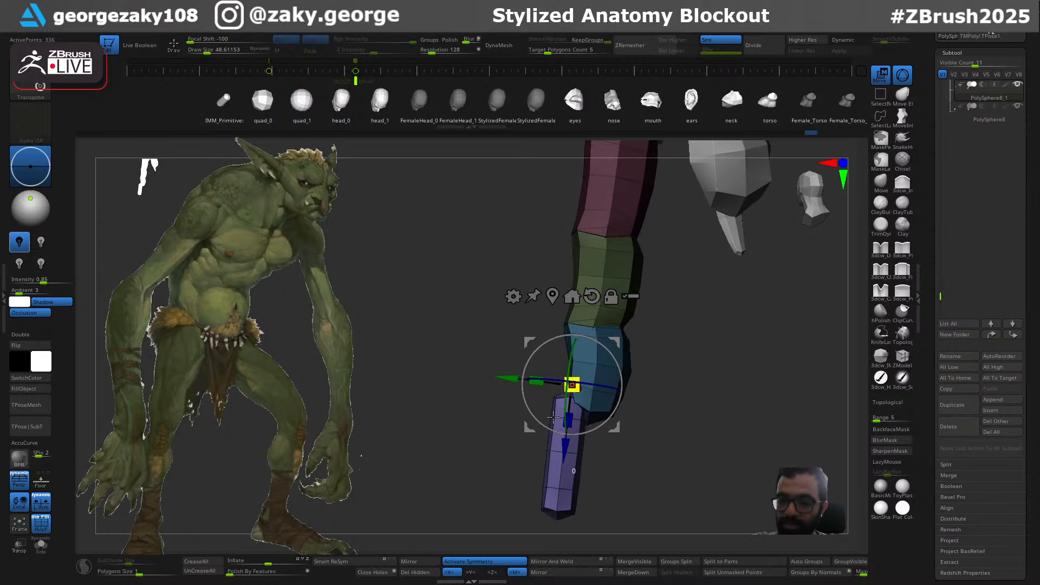
pyautogui.moveTo(661, 410); pyautogui.dragTo(743, 445)
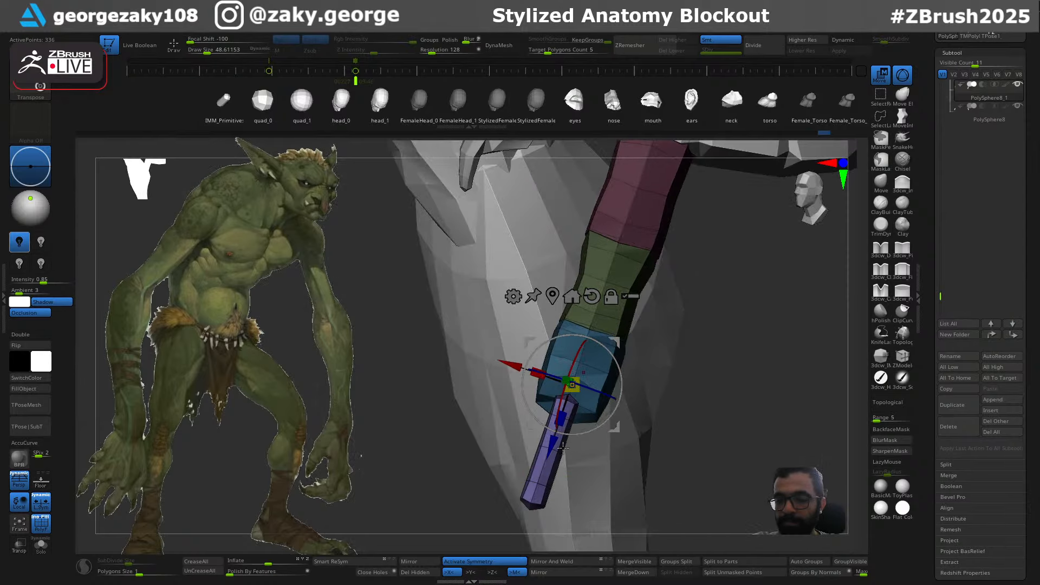
pyautogui.moveTo(554, 446); pyautogui.dragTo(560, 428)
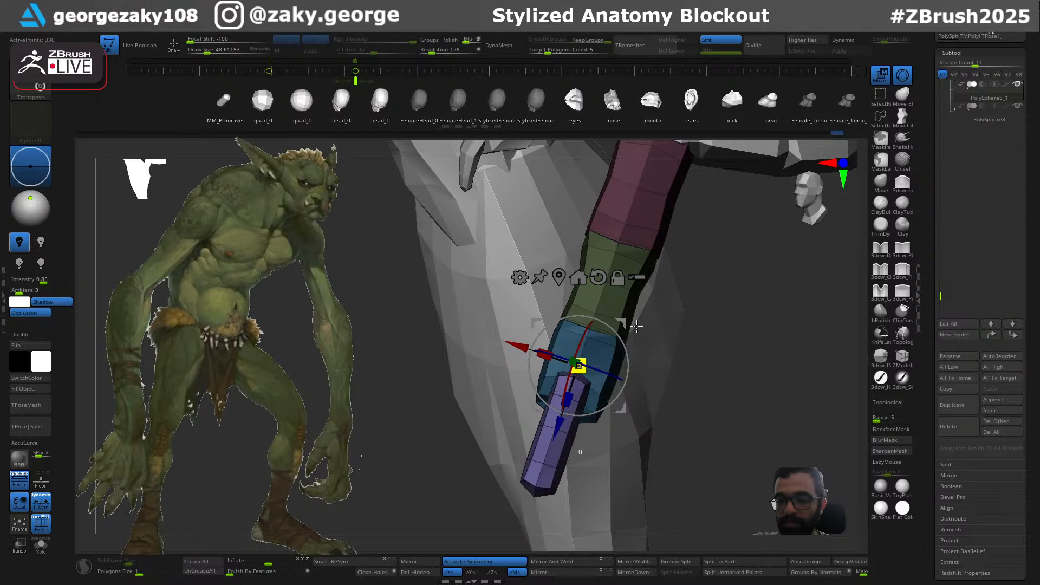
pyautogui.moveTo(669, 399)
pyautogui.mouseDown()
pyautogui.moveTo(717, 415)
pyautogui.moveTo(721, 405)
pyautogui.mouseUp()
# Bend and taper the claw primitive into a pointed nail with the Move brush
pyautogui.press('q')
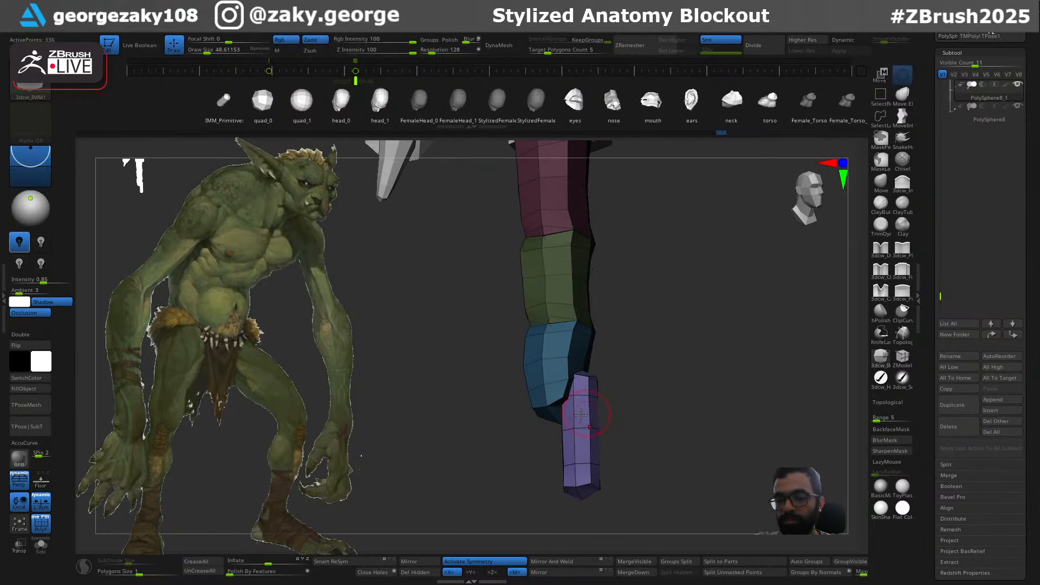
pyautogui.moveTo(396, 424); pyautogui.dragTo(558, 397)
pyautogui.press('b')
pyautogui.press('m')
pyautogui.press('v')
pyautogui.press('s')
pyautogui.moveTo(589, 431); pyautogui.dragTo(605, 430)
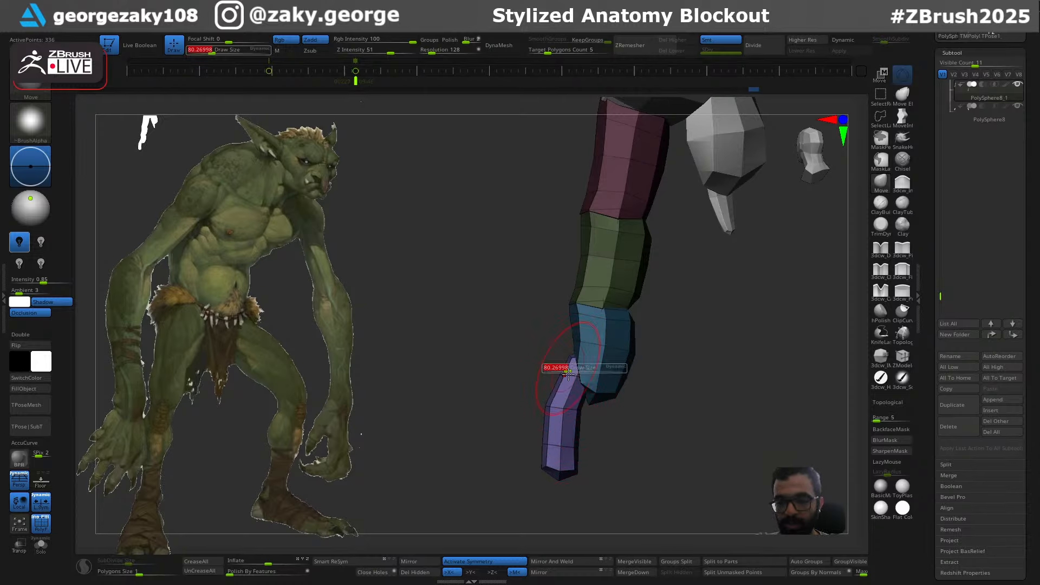
pyautogui.press('shift')
pyautogui.moveTo(561, 448); pyautogui.dragTo(569, 451)
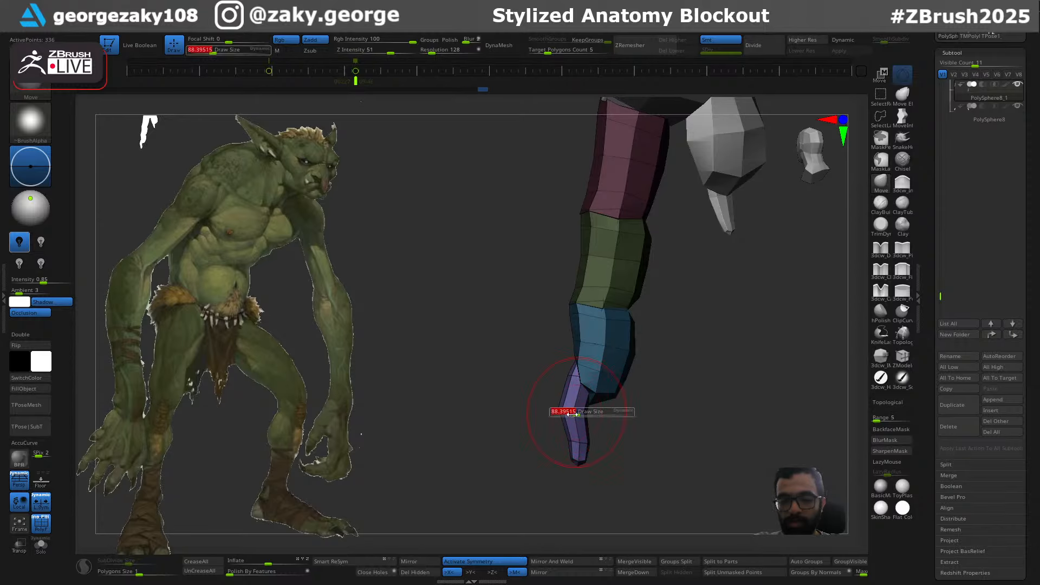
pyautogui.moveTo(577, 458); pyautogui.dragTo(572, 458)
pyautogui.moveTo(577, 460)
pyautogui.mouseDown()
pyautogui.moveTo(645, 483)
pyautogui.moveTo(646, 469)
pyautogui.mouseUp()
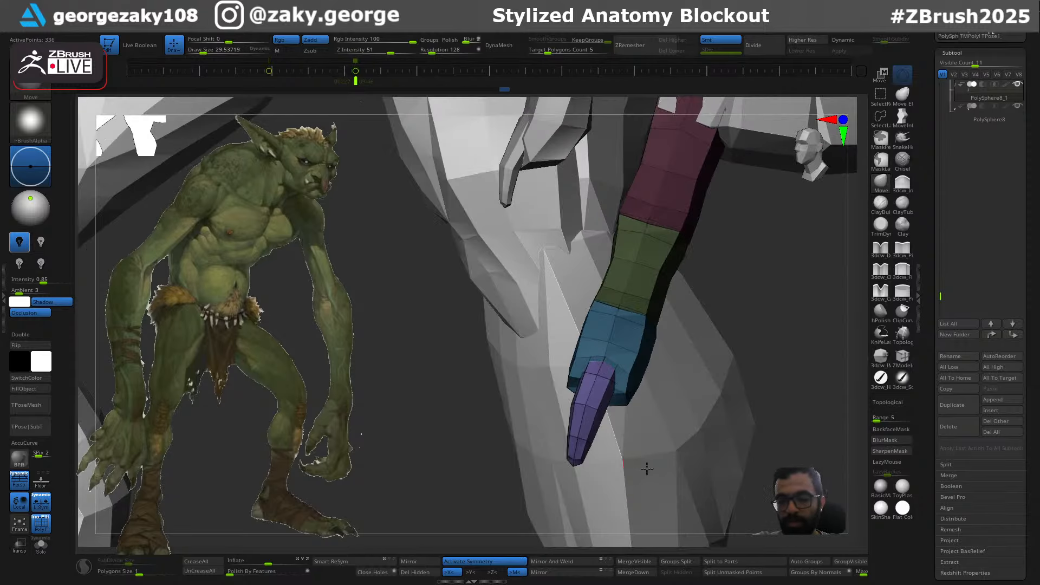
# Refine the shape of the claw and fingertip with the Move brush at varying draw sizes
pyautogui.moveTo(762, 375); pyautogui.dragTo(799, 379)
pyautogui.press('s')
pyautogui.moveTo(683, 388); pyautogui.dragTo(687, 388)
pyautogui.moveTo(723, 400)
pyautogui.mouseDown()
pyautogui.moveTo(682, 392)
pyautogui.moveTo(727, 405)
pyautogui.moveTo(694, 423)
pyautogui.moveTo(694, 403)
pyautogui.mouseUp()
pyautogui.press('ctrl')
pyautogui.hotkey('ctrl', 'z')
pyautogui.press('s')
pyautogui.keyDown('ctrl'); pyautogui.click(728, 406); pyautogui.keyUp('ctrl')
pyautogui.press('s')
pyautogui.moveTo(714, 407)
pyautogui.mouseDown()
pyautogui.moveTo(728, 406)
pyautogui.moveTo(705, 402)
pyautogui.moveTo(701, 421)
pyautogui.mouseUp()
pyautogui.press('s')
pyautogui.keyDown('ctrl'); pyautogui.click(703, 417); pyautogui.keyUp('ctrl')
pyautogui.press('s')
pyautogui.moveTo(664, 455)
pyautogui.mouseDown()
pyautogui.moveTo(724, 436)
pyautogui.moveTo(658, 439)
pyautogui.mouseUp()
pyautogui.moveTo(704, 438)
pyautogui.mouseDown(button='right')
pyautogui.moveTo(731, 428)
pyautogui.moveTo(738, 274)
pyautogui.moveTo(756, 327)
pyautogui.moveTo(744, 345)
pyautogui.moveTo(773, 295)
pyautogui.moveTo(739, 255)
pyautogui.moveTo(787, 322)
pyautogui.moveTo(784, 366)
pyautogui.moveTo(754, 407)
pyautogui.mouseUp(button='right')
# Place the gizmo pivot at the finger's base and check its position on the knuckle
pyautogui.press('w')
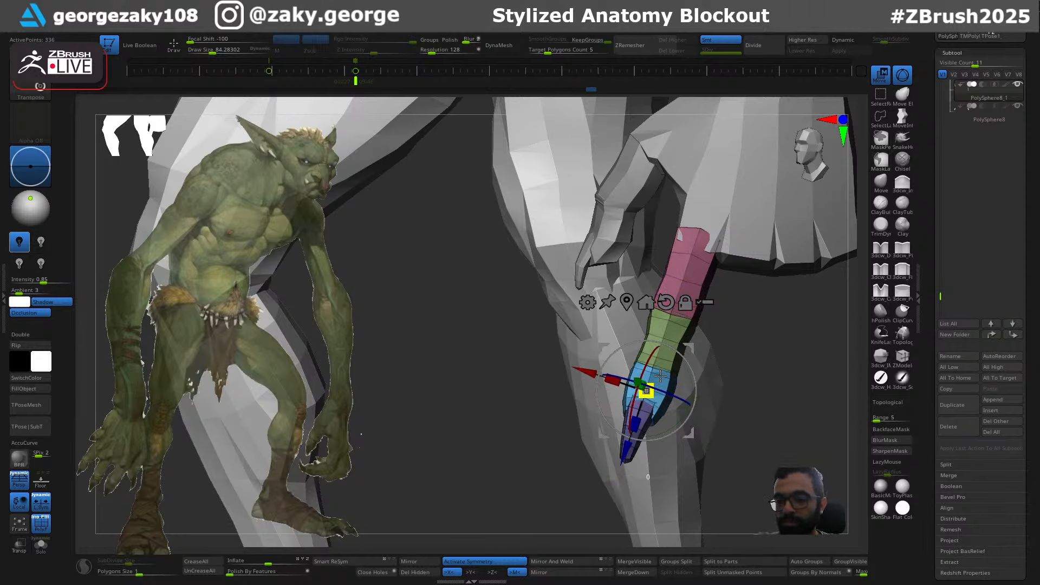
pyautogui.moveTo(771, 348); pyautogui.dragTo(719, 319, button='right')
pyautogui.keyDown('alt'); pyautogui.moveTo(657, 326); pyautogui.dragTo(627, 469); pyautogui.keyUp('alt')
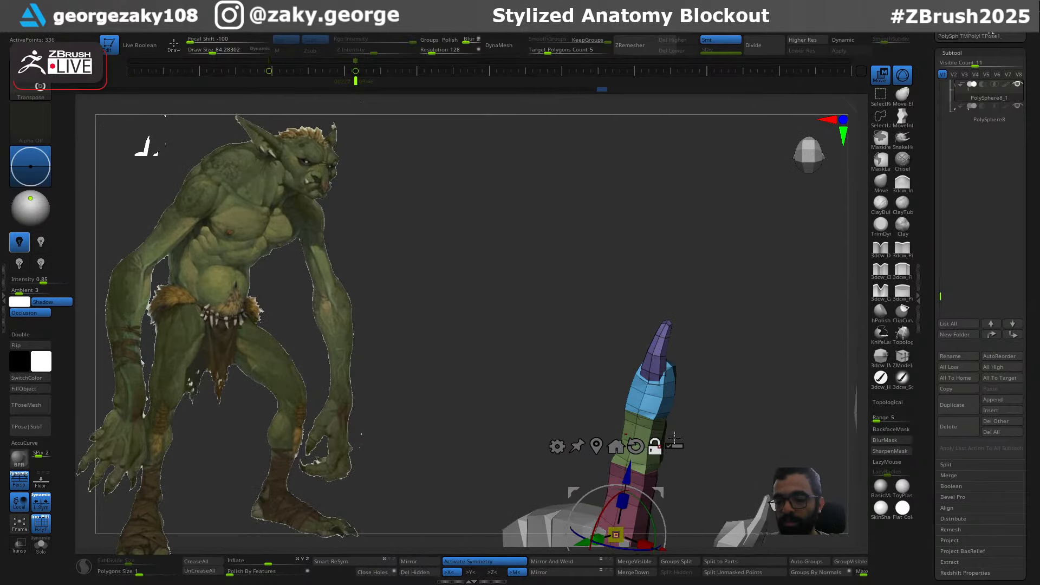
pyautogui.moveTo(736, 402); pyautogui.dragTo(556, 459, button='right')
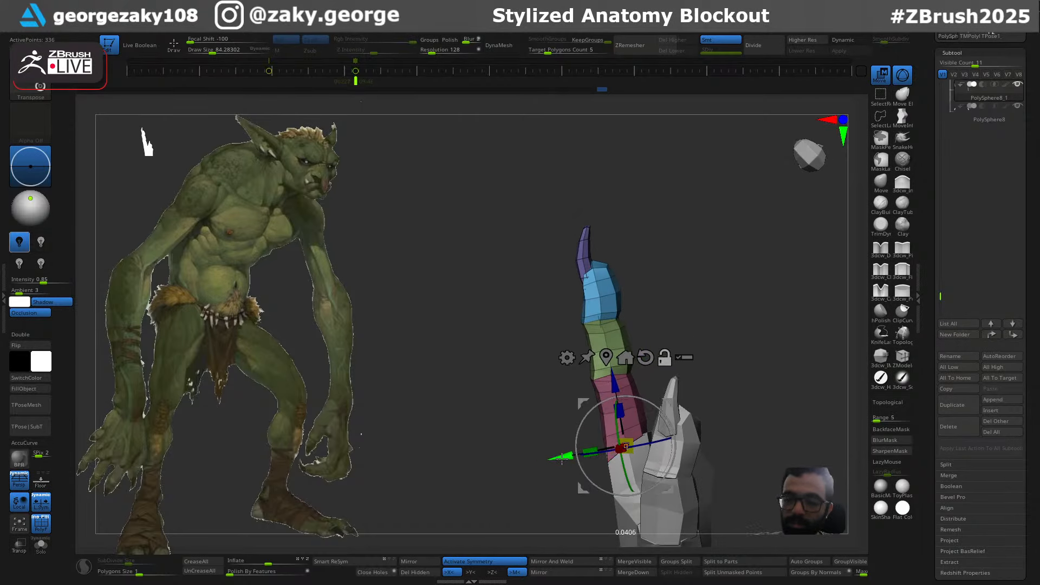
pyautogui.keyDown('alt'); pyautogui.moveTo(561, 458); pyautogui.dragTo(561, 458); pyautogui.keyUp('alt')
pyautogui.moveTo(733, 296); pyautogui.dragTo(809, 299, button='right')
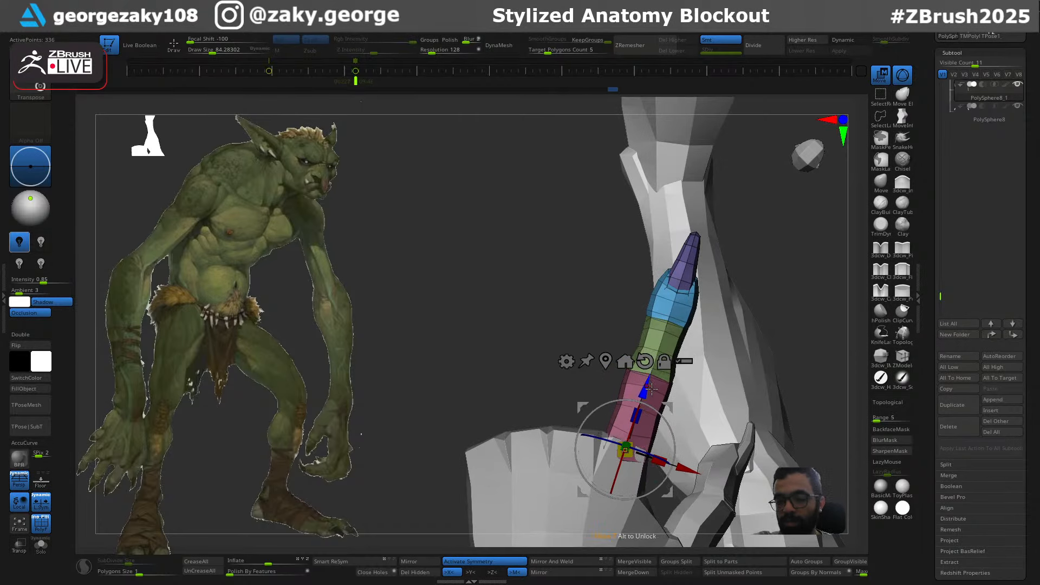
# Duplicate the clawed finger as a new subtool, then move and rotate the copy onto the second knuckle
pyautogui.keyDown('ctrl'); pyautogui.moveTo(655, 389); pyautogui.dragTo(581, 428); pyautogui.keyUp('ctrl')
pyautogui.moveTo(595, 428); pyautogui.dragTo(683, 428, button='right')
pyautogui.moveTo(575, 389); pyautogui.dragTo(583, 350)
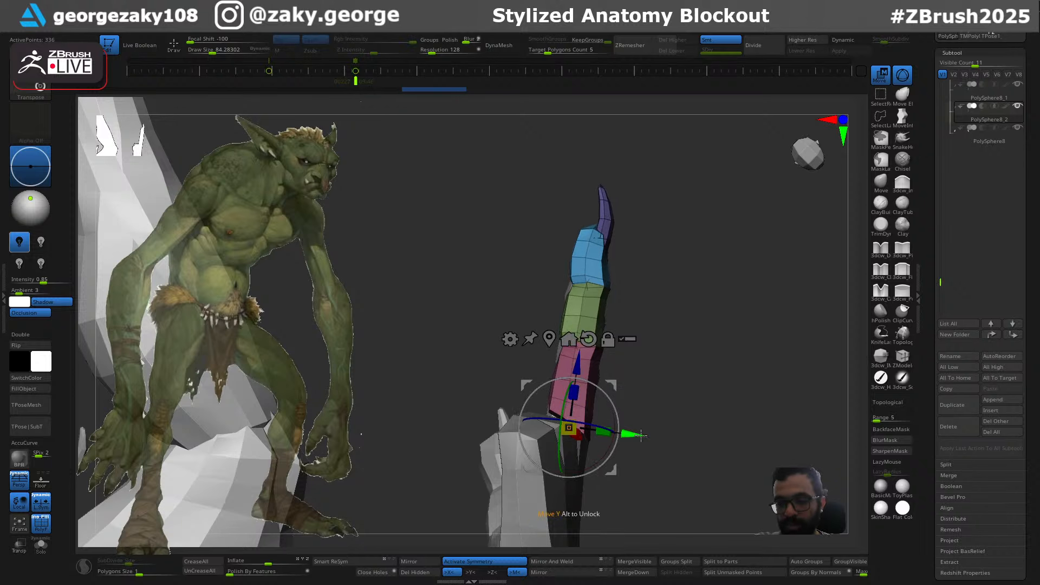
pyautogui.moveTo(641, 434); pyautogui.dragTo(604, 413)
pyautogui.moveTo(651, 361); pyautogui.dragTo(568, 368, button='right')
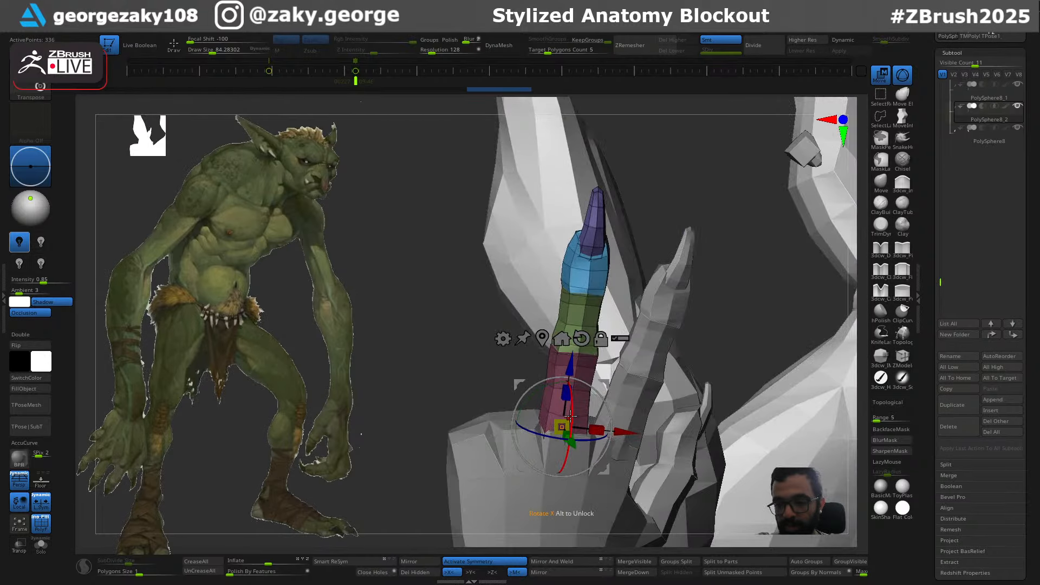
pyautogui.moveTo(571, 417); pyautogui.dragTo(573, 395)
pyautogui.moveTo(631, 388); pyautogui.dragTo(604, 392, button='right')
pyautogui.moveTo(631, 433); pyautogui.dragTo(628, 432)
pyautogui.moveTo(629, 433); pyautogui.dragTo(590, 422, button='right')
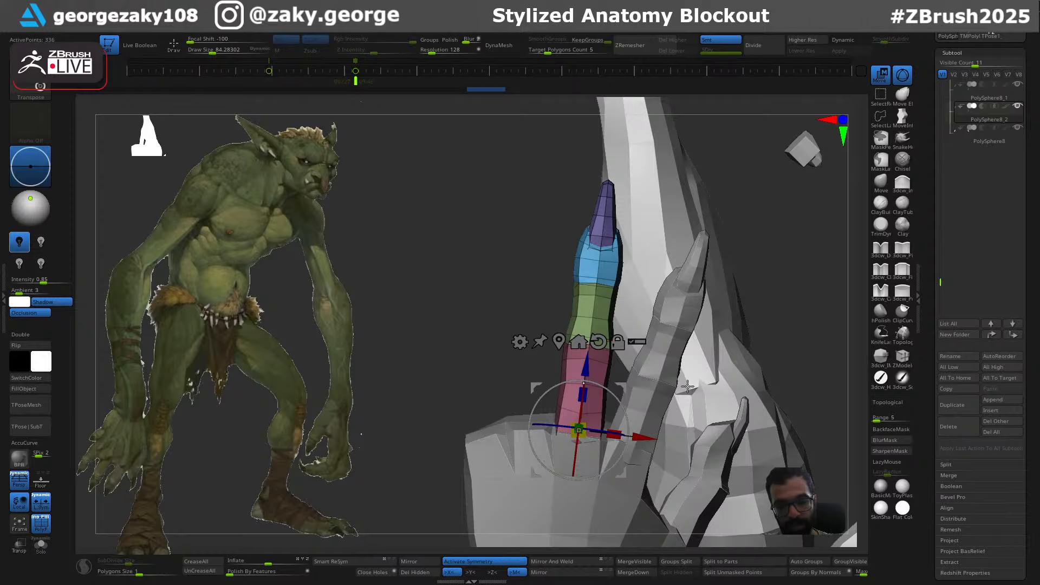
# Duplicate the second finger and move the copy across to the third knuckle
pyautogui.hotkey('ctrl', 'shift', 'd')
pyautogui.moveTo(646, 436); pyautogui.dragTo(536, 423)
pyautogui.moveTo(537, 422); pyautogui.dragTo(568, 426, button='right')
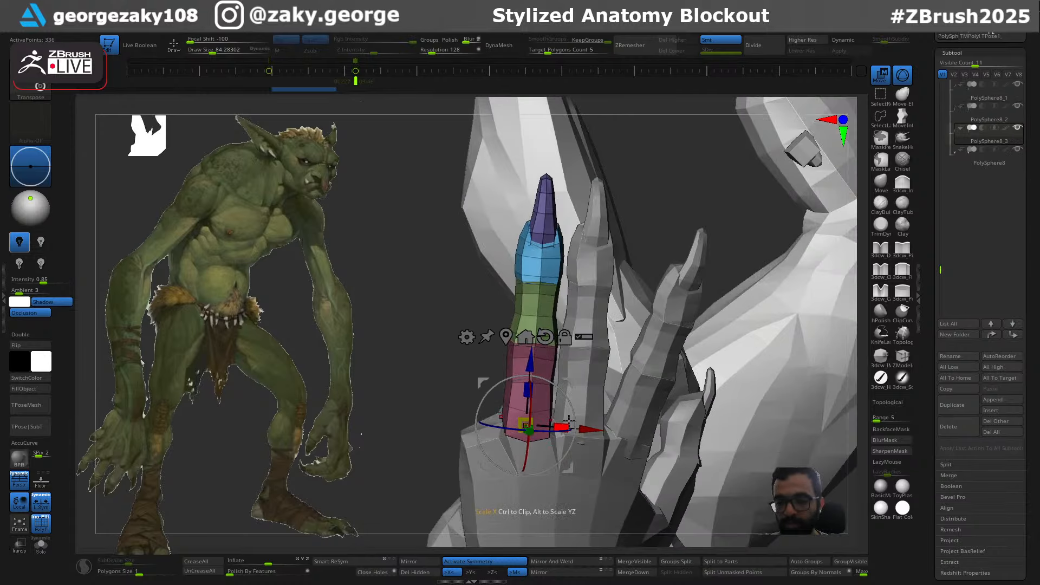
pyautogui.moveTo(574, 410); pyautogui.dragTo(568, 399)
# Adjust the third finger's depth and rotation so its base sits on the knuckle and it splays outward
pyautogui.moveTo(569, 399); pyautogui.dragTo(632, 420, button='right')
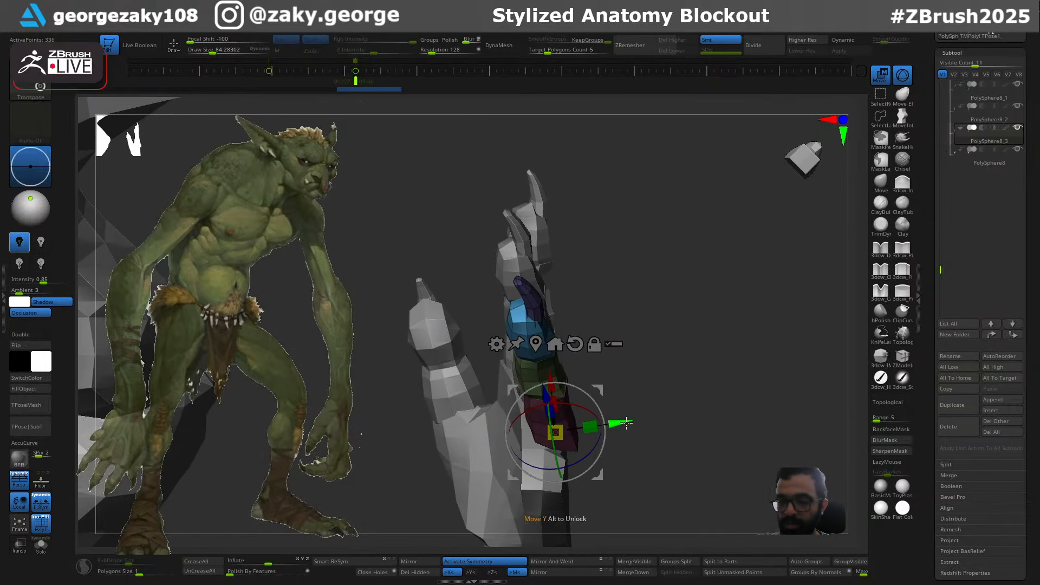
pyautogui.moveTo(616, 424); pyautogui.dragTo(570, 460)
pyautogui.moveTo(571, 459); pyautogui.dragTo(545, 405, button='right')
pyautogui.moveTo(540, 418); pyautogui.dragTo(541, 426)
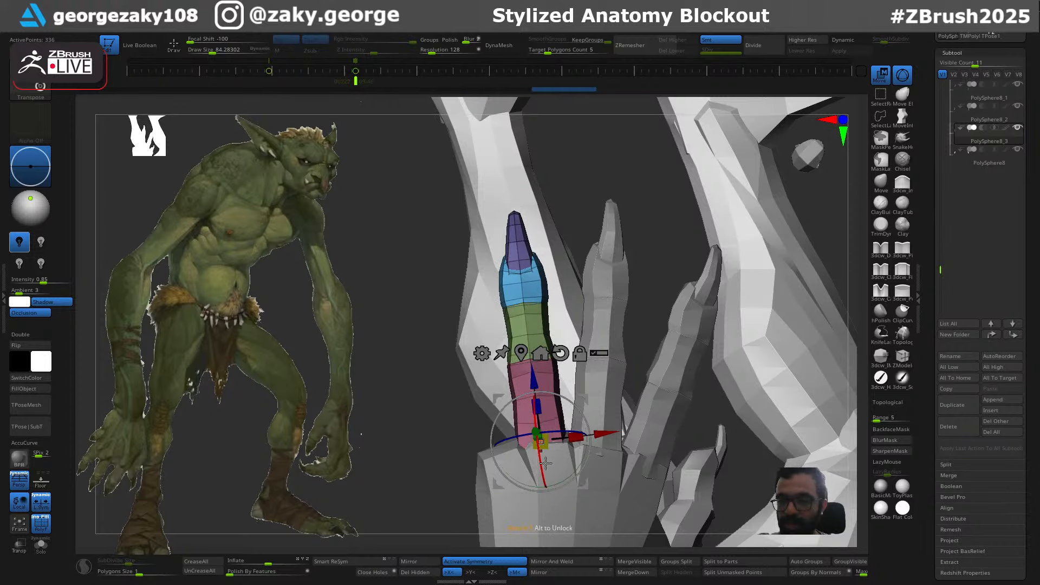
pyautogui.moveTo(566, 433); pyautogui.dragTo(539, 440, button='right')
pyautogui.moveTo(546, 439); pyautogui.dragTo(561, 448)
pyautogui.moveTo(561, 448); pyautogui.dragTo(590, 454, button='right')
pyautogui.moveTo(604, 432); pyautogui.dragTo(609, 431)
pyautogui.moveTo(609, 432); pyautogui.dragTo(693, 402, button='right')
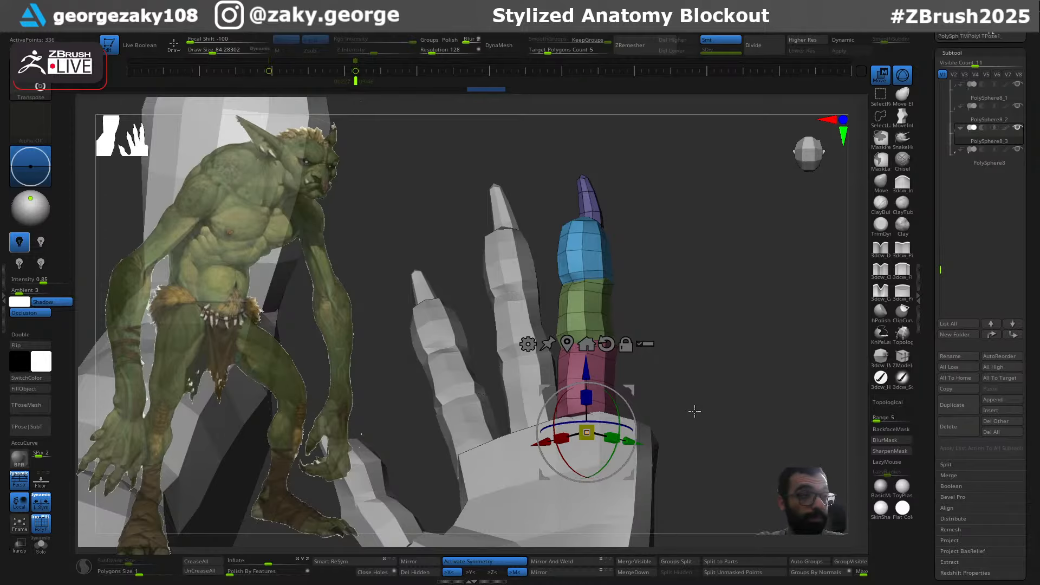
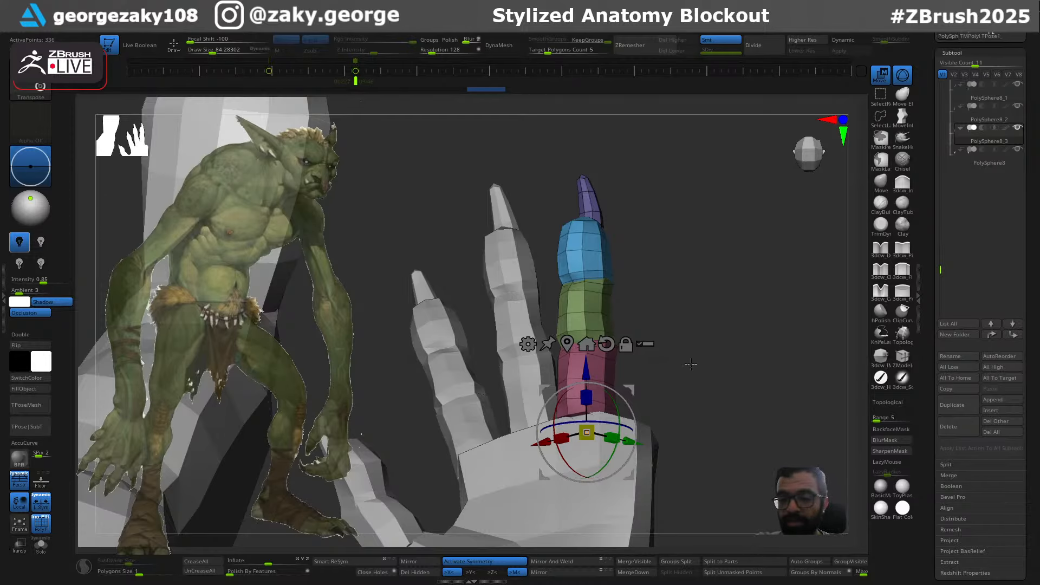
# Fine-tune the third finger's rotation on its knuckle and adjust the scale of the second finger beside it
pyautogui.moveTo(691, 364); pyautogui.dragTo(615, 442, button='right')
pyautogui.moveTo(603, 434); pyautogui.dragTo(596, 439)
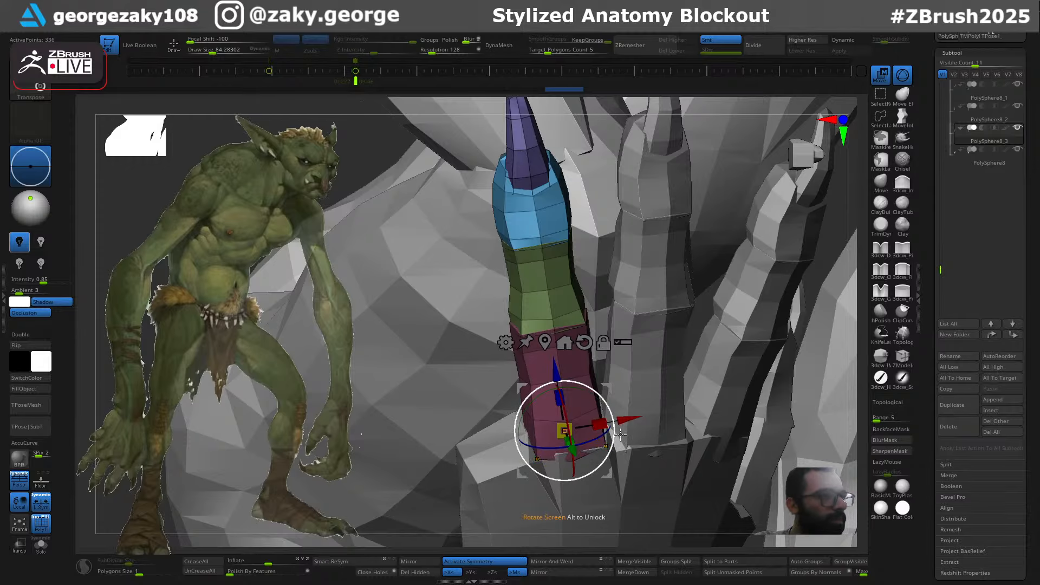
pyautogui.moveTo(620, 434); pyautogui.dragTo(578, 428, button='right')
pyautogui.moveTo(667, 382); pyautogui.dragTo(705, 391, button='right')
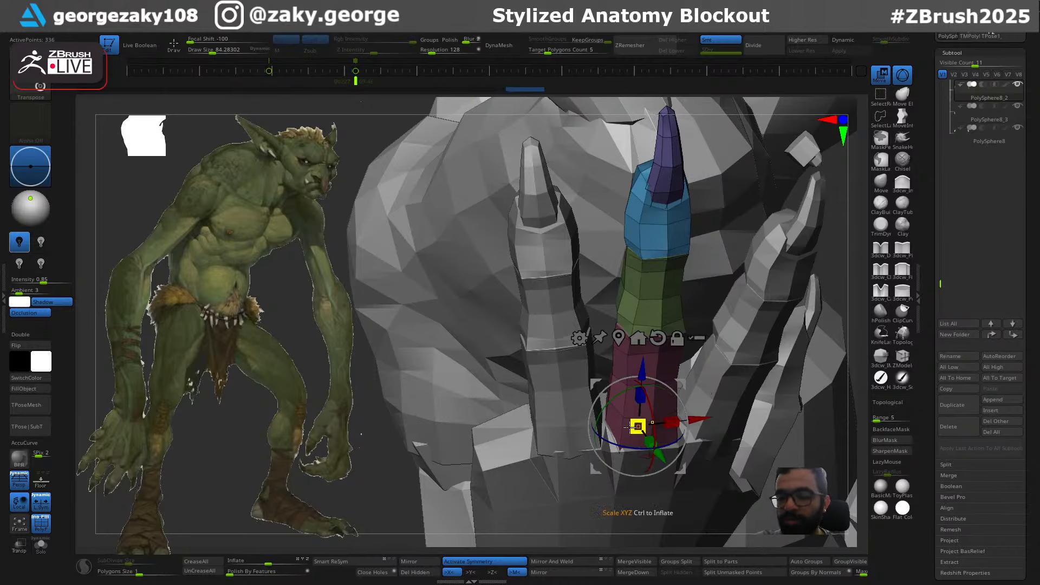
pyautogui.moveTo(642, 422)
pyautogui.mouseDown(button='right')
pyautogui.moveTo(600, 426)
pyautogui.moveTo(588, 449)
pyautogui.moveTo(602, 460)
pyautogui.moveTo(616, 411)
pyautogui.mouseUp(button='right')
# Reshape the palm's knuckles with the Move brush so they meet the bases of the fingers
pyautogui.keyDown('alt'); pyautogui.click(587, 476); pyautogui.keyUp('alt')
pyautogui.press('q')
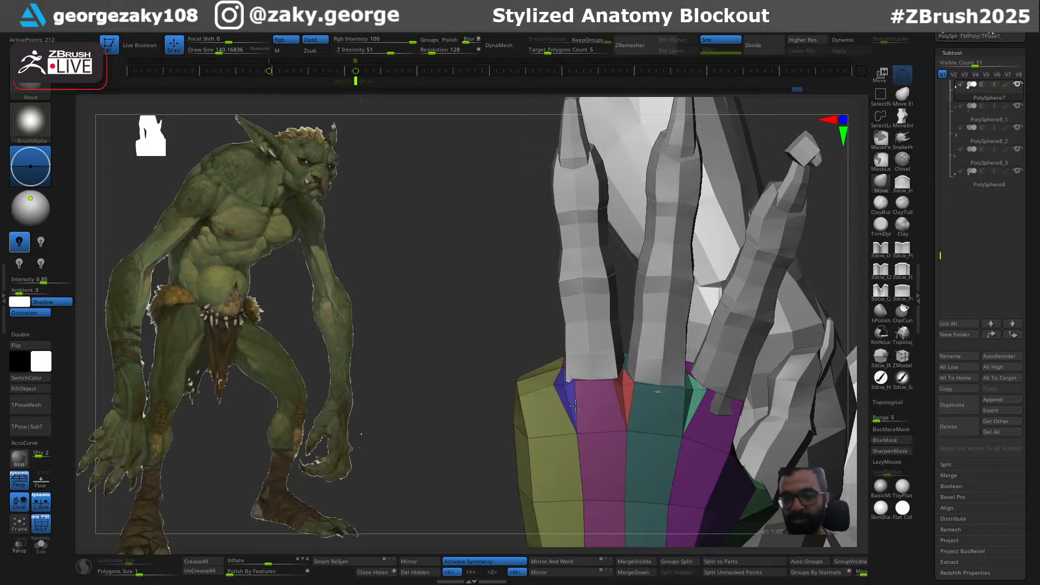
pyautogui.press('s')
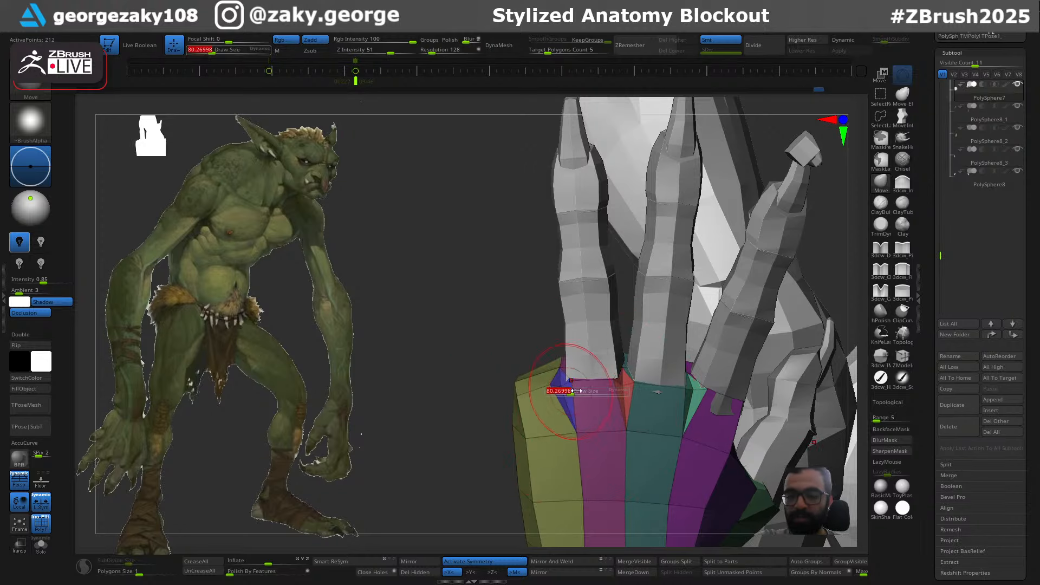
pyautogui.moveTo(609, 447)
pyautogui.mouseDown(button='right')
pyautogui.moveTo(723, 397)
pyautogui.moveTo(699, 421)
pyautogui.mouseUp(button='right')
# Select the third finger and reposition its base on the knuckle
pyautogui.keyDown('alt'); pyautogui.click(646, 375); pyautogui.keyUp('alt')
pyautogui.moveTo(650, 375); pyautogui.dragTo(652, 398, button='right')
pyautogui.press('w')
pyautogui.moveTo(651, 349); pyautogui.dragTo(643, 346)
pyautogui.moveTo(750, 365); pyautogui.dragTo(712, 343, button='right')
# Duplicate the third finger as a little finger, move it to the outermost knuckle, scale it down and rotate it outward
pyautogui.hotkey('ctrl', 'shift', 'd')
pyautogui.moveTo(669, 339); pyautogui.dragTo(605, 360)
pyautogui.moveTo(605, 361); pyautogui.dragTo(603, 398, button='right')
pyautogui.moveTo(594, 399); pyautogui.dragTo(583, 403)
pyautogui.moveTo(585, 402); pyautogui.dragTo(587, 362, button='right')
pyautogui.moveTo(575, 389); pyautogui.dragTo(565, 427)
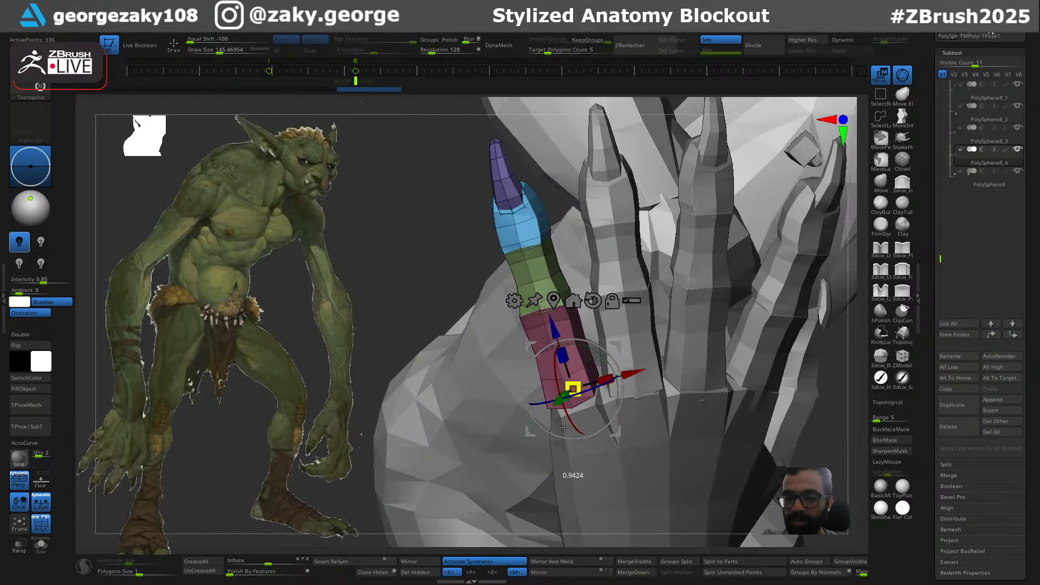
pyautogui.moveTo(567, 360); pyautogui.dragTo(578, 404)
pyautogui.moveTo(579, 402); pyautogui.dragTo(707, 391, button='right')
pyautogui.moveTo(653, 373); pyautogui.dragTo(737, 219, button='right')
pyautogui.moveTo(543, 393)
pyautogui.mouseDown(button='right')
pyautogui.moveTo(574, 346)
pyautogui.moveTo(608, 355)
pyautogui.mouseUp(button='right')
# Reshape the palm's outer knuckle with the Move brush to fit the little finger's base
pyautogui.press('q')
pyautogui.keyDown('alt'); pyautogui.moveTo(615, 515); pyautogui.dragTo(627, 402, button='right'); pyautogui.keyUp('alt')
pyautogui.keyDown('alt'); pyautogui.click(589, 395); pyautogui.keyUp('alt')
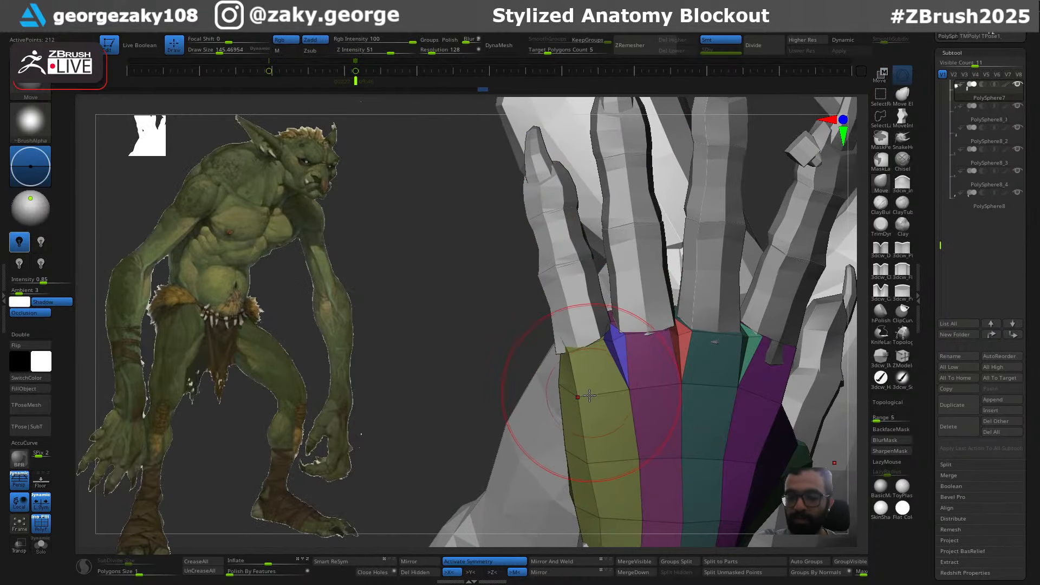
pyautogui.moveTo(569, 364)
pyautogui.mouseDown(button='right')
pyautogui.moveTo(550, 313)
pyautogui.moveTo(571, 342)
pyautogui.moveTo(528, 343)
pyautogui.mouseUp(button='right')
pyautogui.press('s')
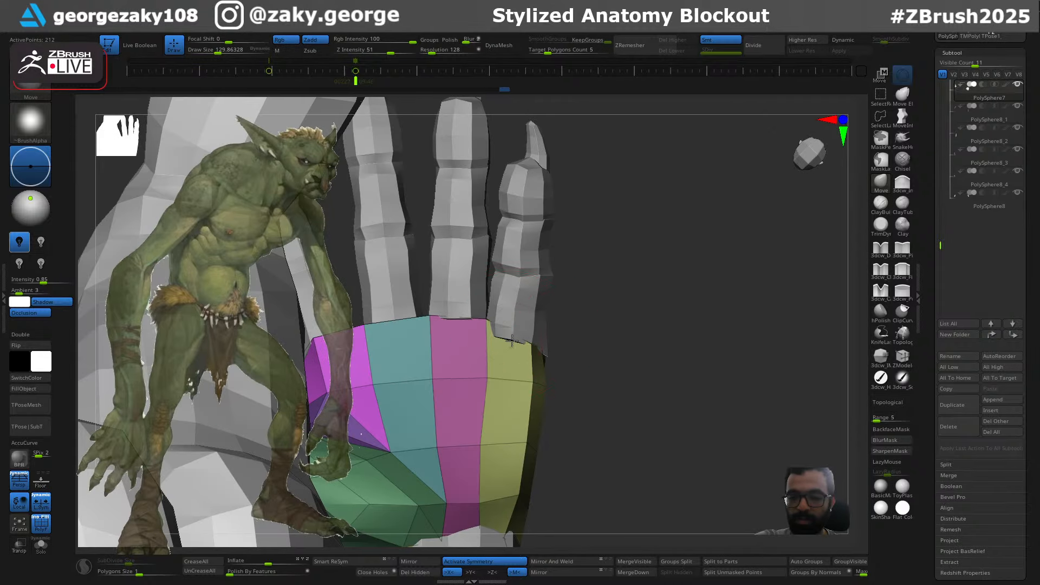
pyautogui.moveTo(571, 288); pyautogui.dragTo(623, 369, button='right')
# Shift the little finger slightly in depth so its base sits on the palm
pyautogui.keyDown('alt'); pyautogui.click(544, 350); pyautogui.keyUp('alt')
pyautogui.press('w')
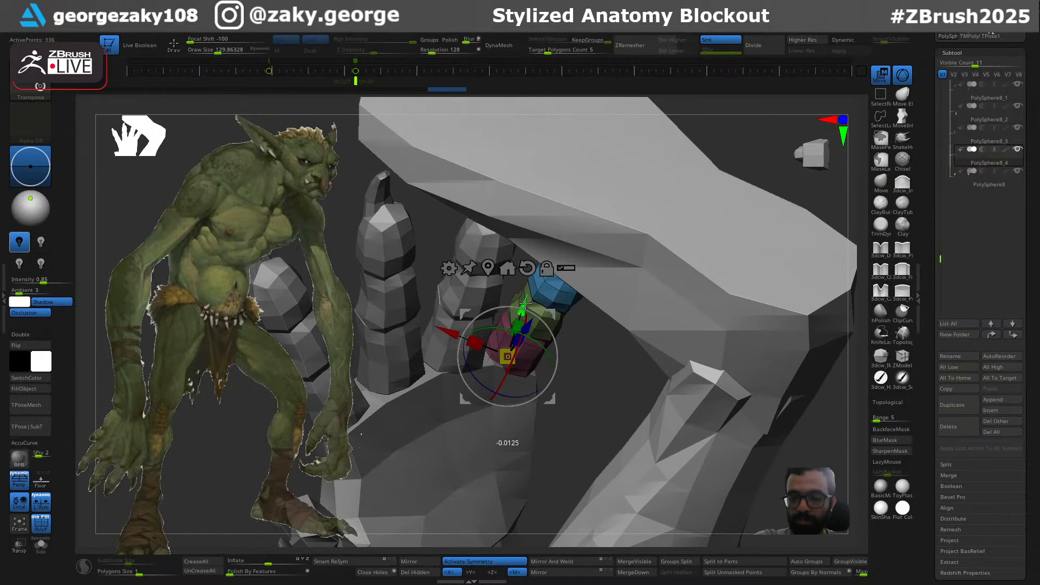
pyautogui.moveTo(620, 369); pyautogui.dragTo(773, 390, button='right')
# Select the clawed thumb and adjust the shape of its tip segments with the Move brush
pyautogui.keyDown('alt'); pyautogui.click(581, 345); pyautogui.keyUp('alt')
pyautogui.moveTo(582, 345)
pyautogui.keyDown('ctrl'); pyautogui.mouseDown(button='right')
pyautogui.moveTo(633, 404)
pyautogui.moveTo(602, 390)
pyautogui.moveTo(590, 403)
pyautogui.mouseUp(button='right'); pyautogui.keyUp('ctrl')
pyautogui.press('q')
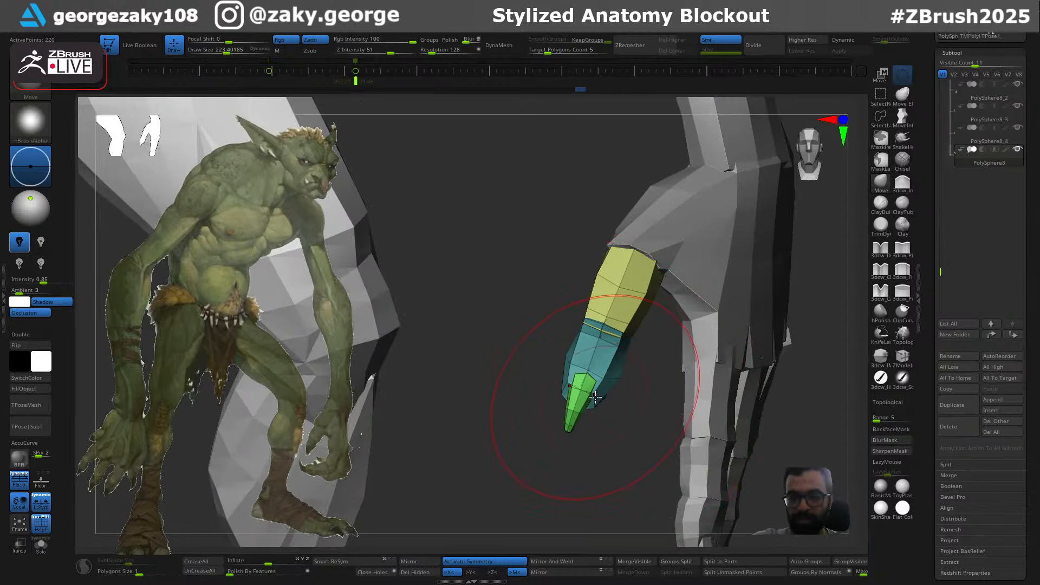
pyautogui.moveTo(600, 398); pyautogui.dragTo(600, 402, button='right')
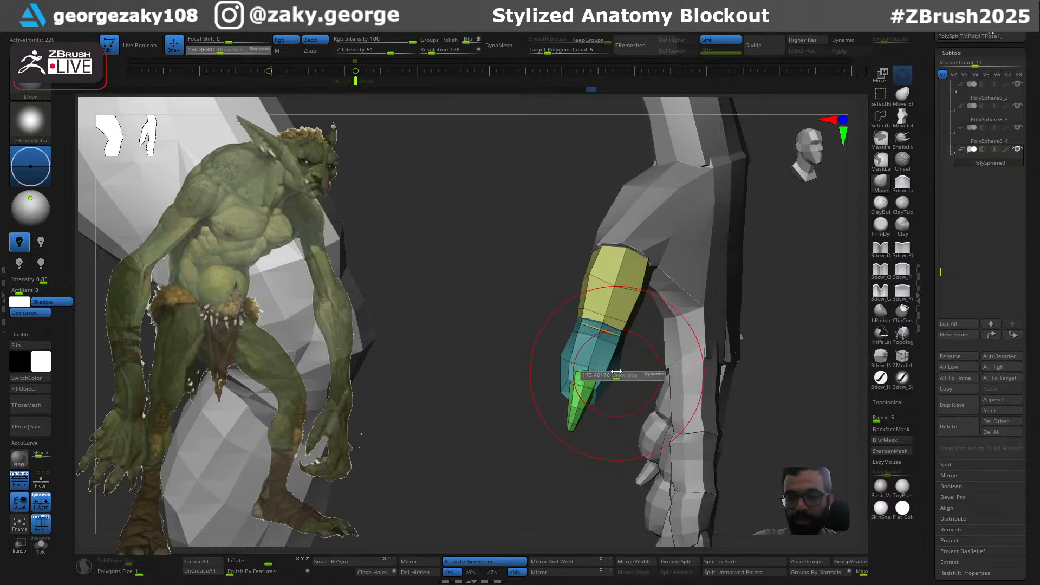
pyautogui.moveTo(736, 324)
pyautogui.mouseDown(button='right')
pyautogui.moveTo(773, 344)
pyautogui.moveTo(754, 339)
pyautogui.moveTo(747, 300)
pyautogui.moveTo(699, 395)
pyautogui.moveTo(751, 412)
pyautogui.moveTo(736, 413)
pyautogui.moveTo(727, 395)
pyautogui.mouseUp(button='right')
# Thicken the first, second and third fingers with the Inflate brush
pyautogui.keyDown('alt'); pyautogui.click(641, 353); pyautogui.keyUp('alt')
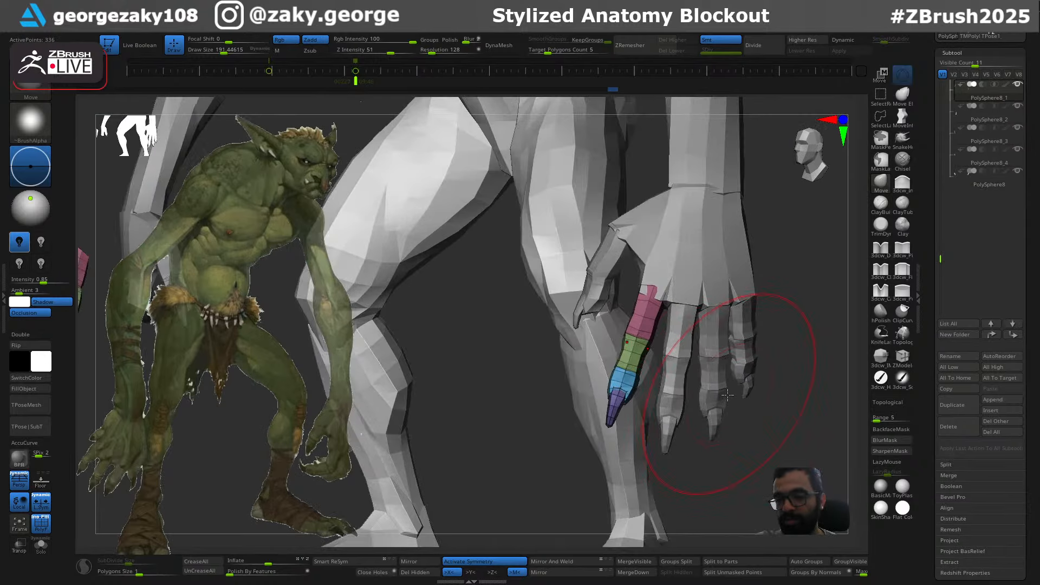
pyautogui.press('2')
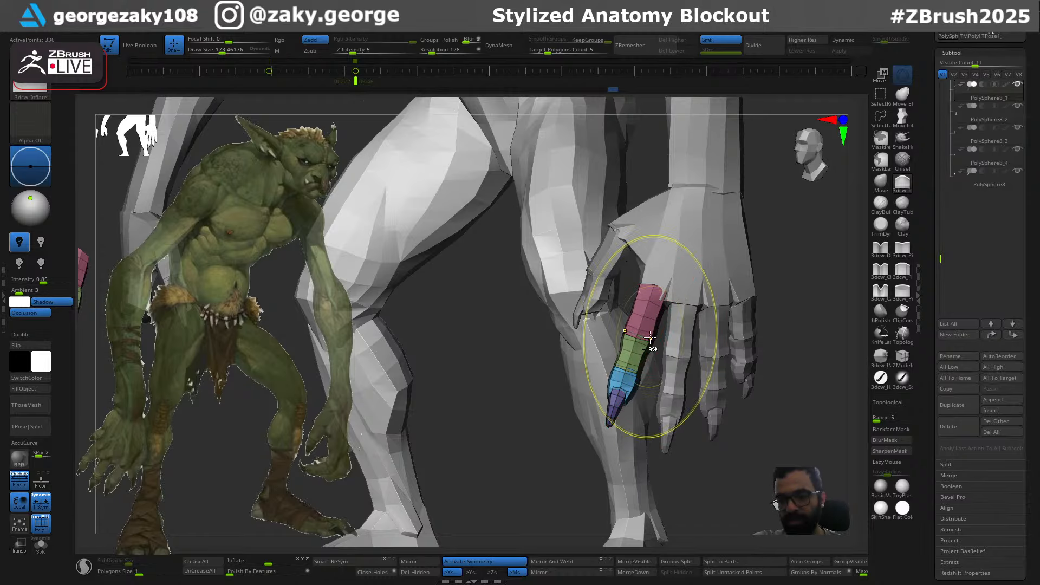
pyautogui.keyDown('alt'); pyautogui.click(687, 358); pyautogui.keyUp('alt')
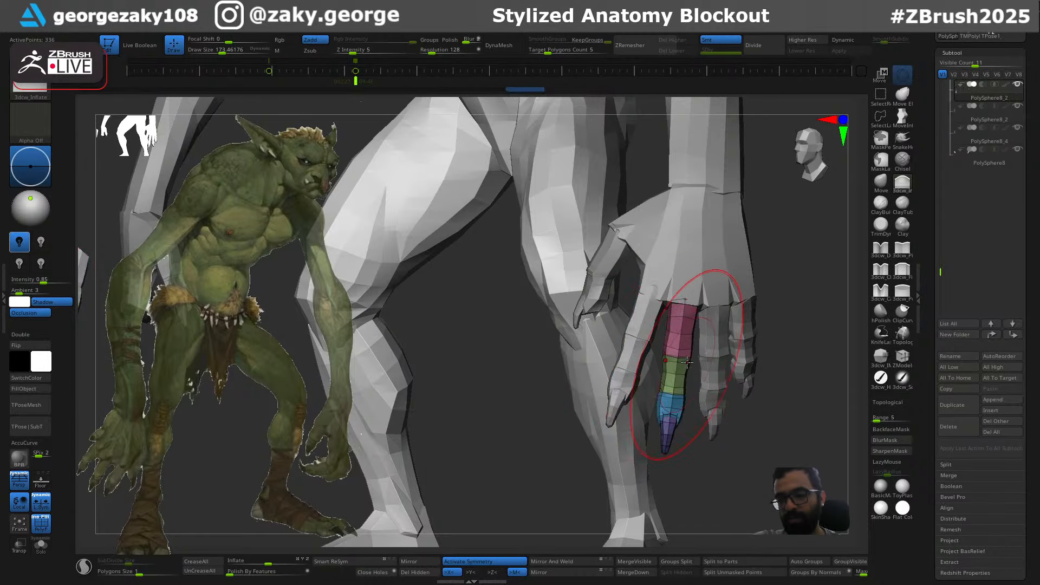
pyautogui.keyDown('alt'); pyautogui.click(721, 354); pyautogui.keyUp('alt')
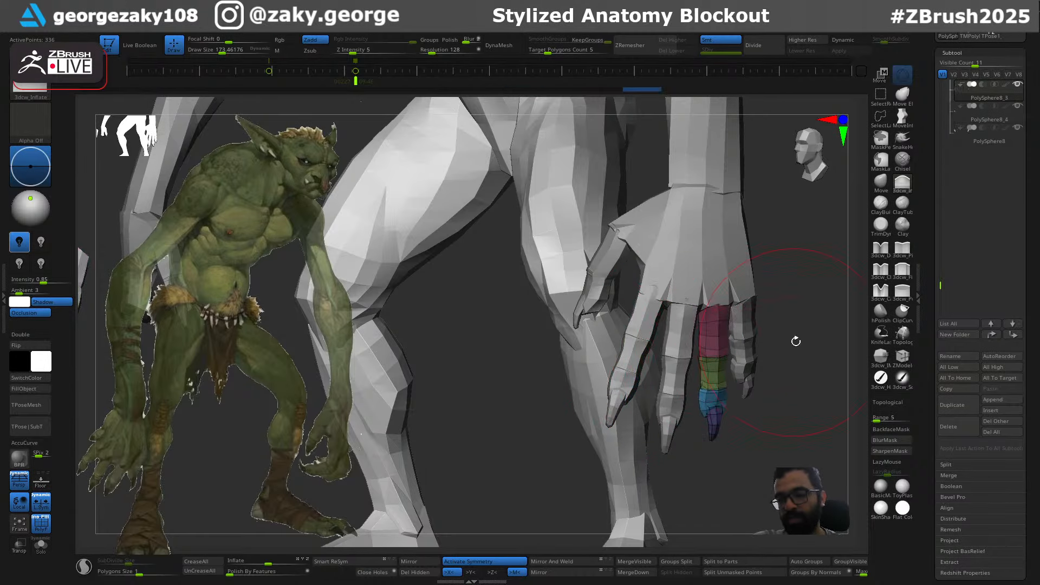
pyautogui.moveTo(796, 341); pyautogui.dragTo(772, 330)
# Turn off local symmetry, then use Mirror and Mirror And Weld to copy the little and third fingers to the opposite hand
pyautogui.press('w')
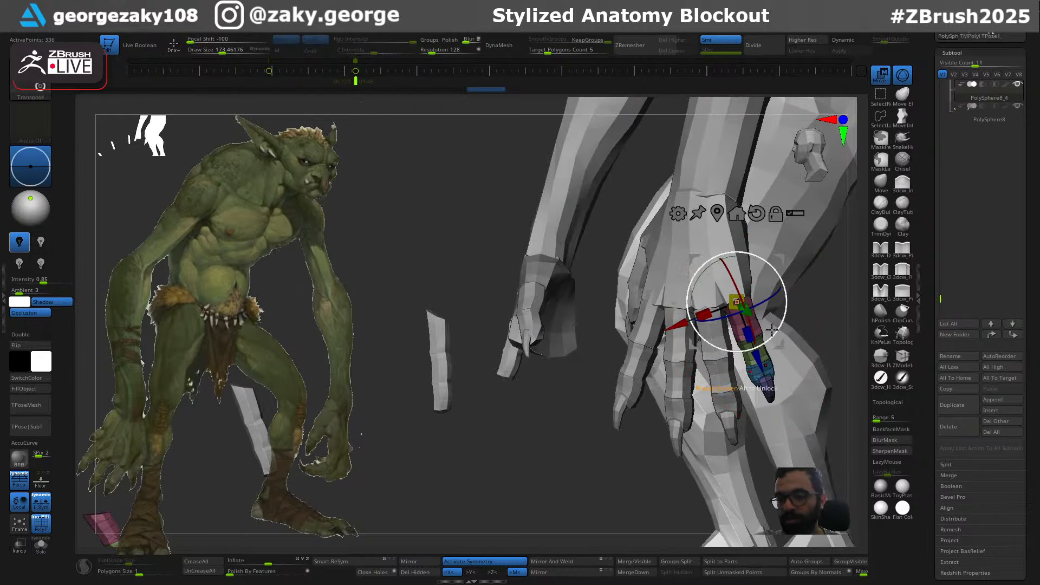
pyautogui.moveTo(713, 428); pyautogui.dragTo(753, 431)
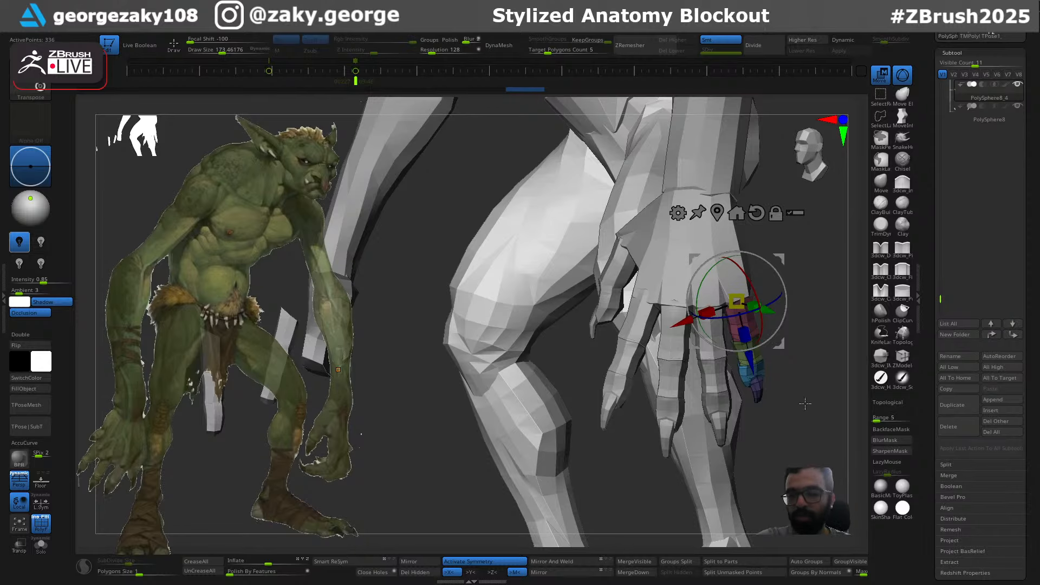
pyautogui.moveTo(804, 403); pyautogui.dragTo(737, 468)
pyautogui.click(584, 575)
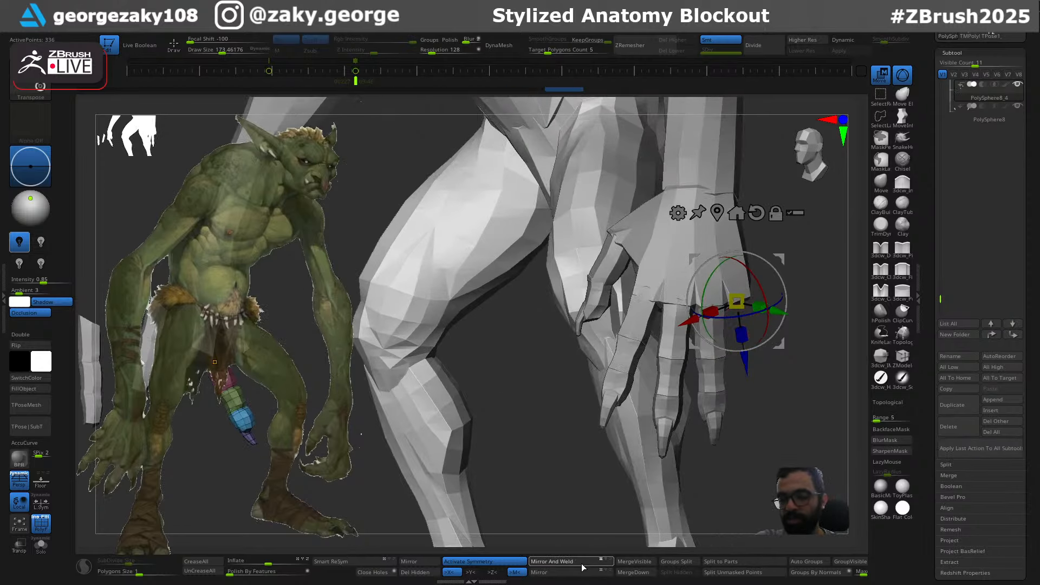
pyautogui.click(552, 574)
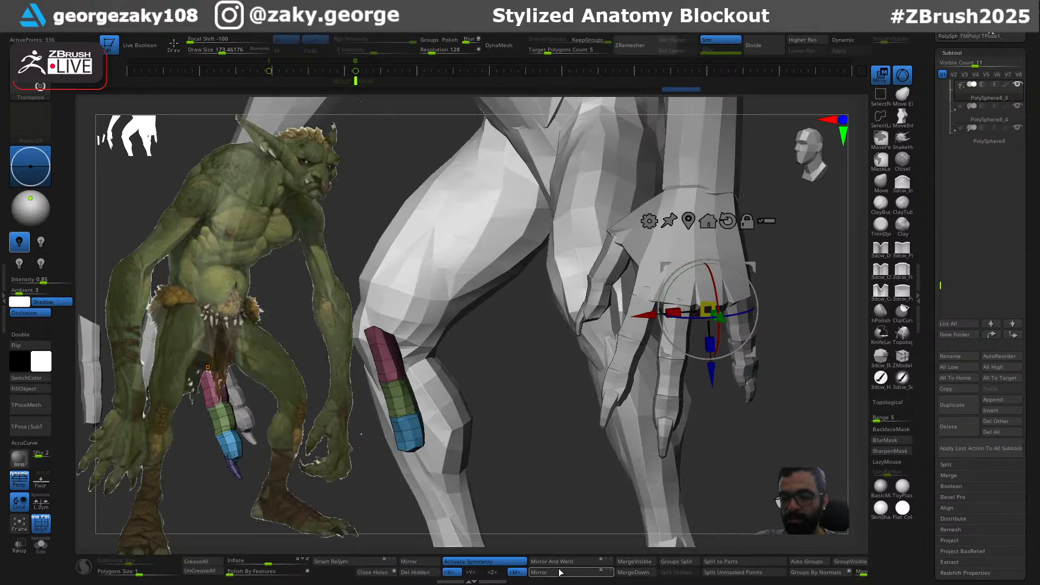
pyautogui.click(558, 564)
# Copy the second and first fingers to the opposite hand with Mirror followed by Mirror And Weld
pyautogui.keyDown('alt'); pyautogui.click(667, 407); pyautogui.keyUp('alt')
pyautogui.click(570, 577)
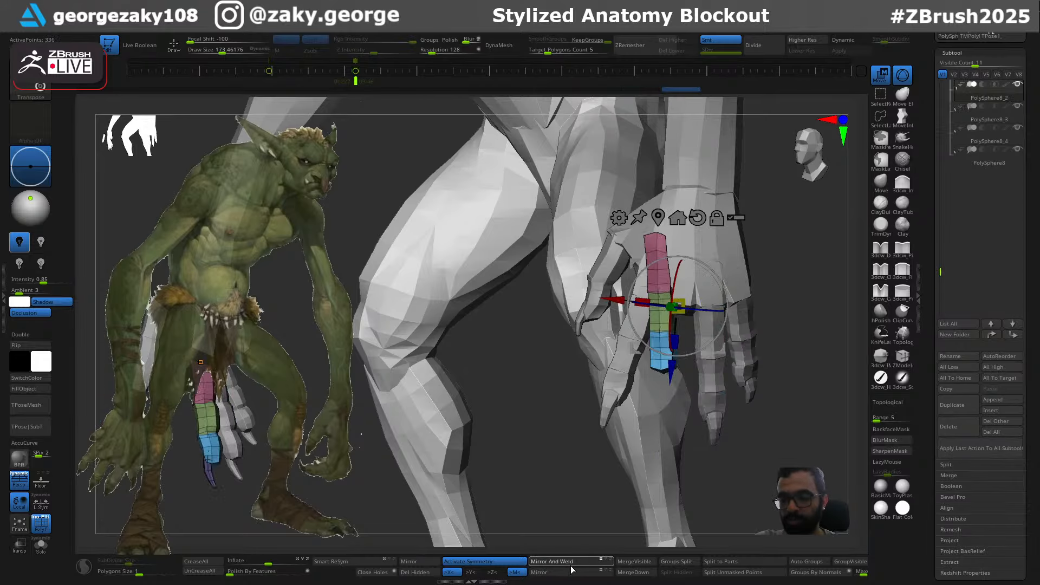
pyautogui.click(569, 564)
pyautogui.keyDown('alt'); pyautogui.click(622, 397); pyautogui.keyUp('alt')
pyautogui.click(574, 575)
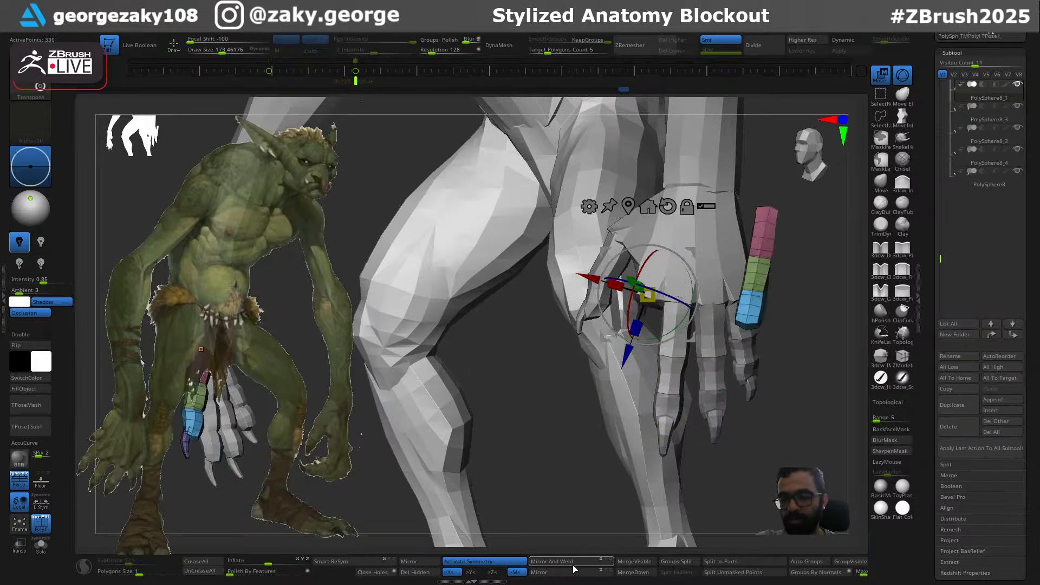
pyautogui.click(554, 564)
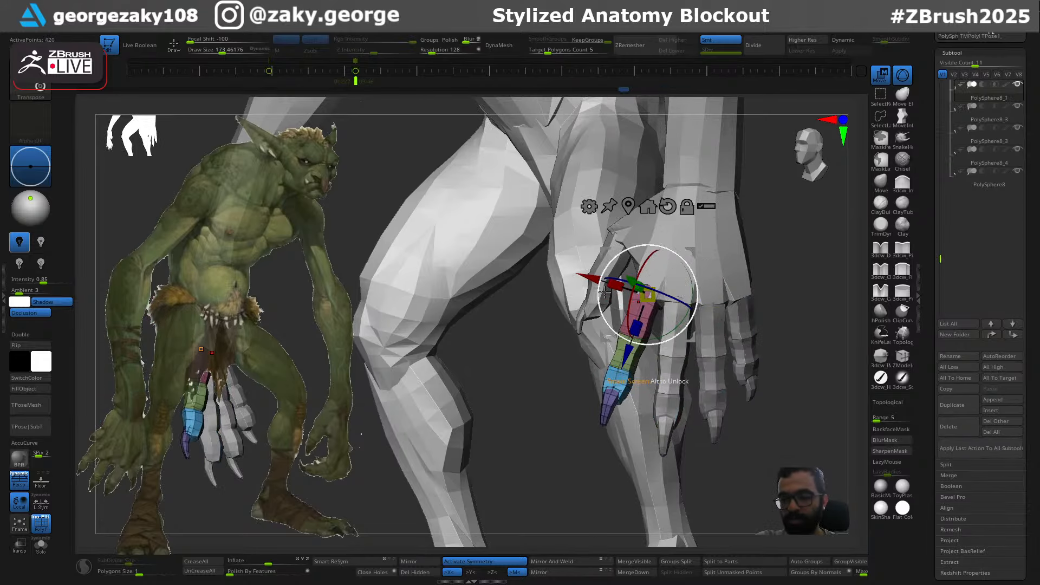
pyautogui.click(560, 575)
pyautogui.click(558, 563)
# Copy the palm to the opposite arm with Mirror followed by Mirror And Weld
pyautogui.keyDown('alt'); pyautogui.click(694, 263); pyautogui.keyUp('alt')
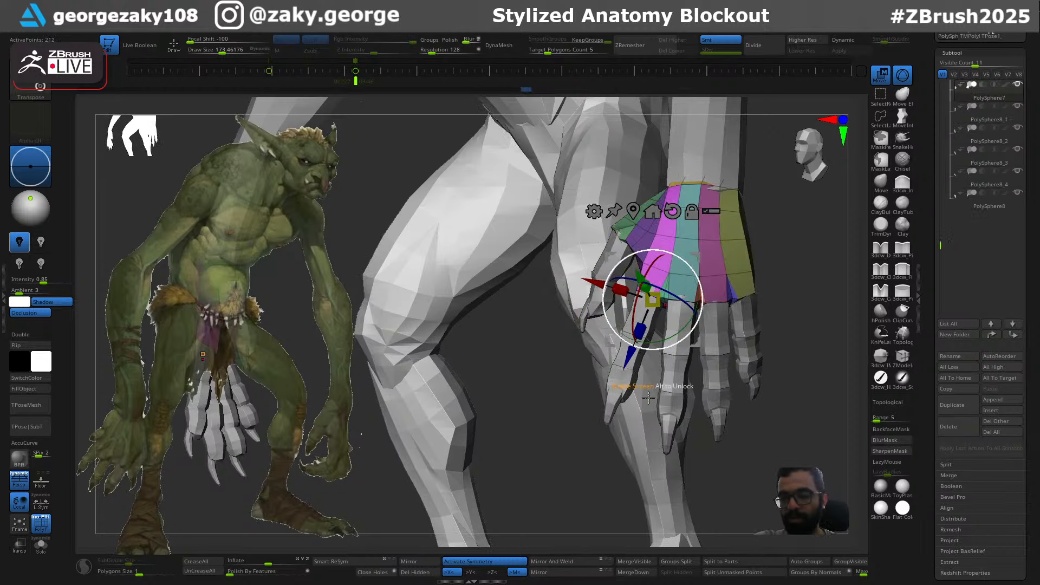
pyautogui.click(582, 576)
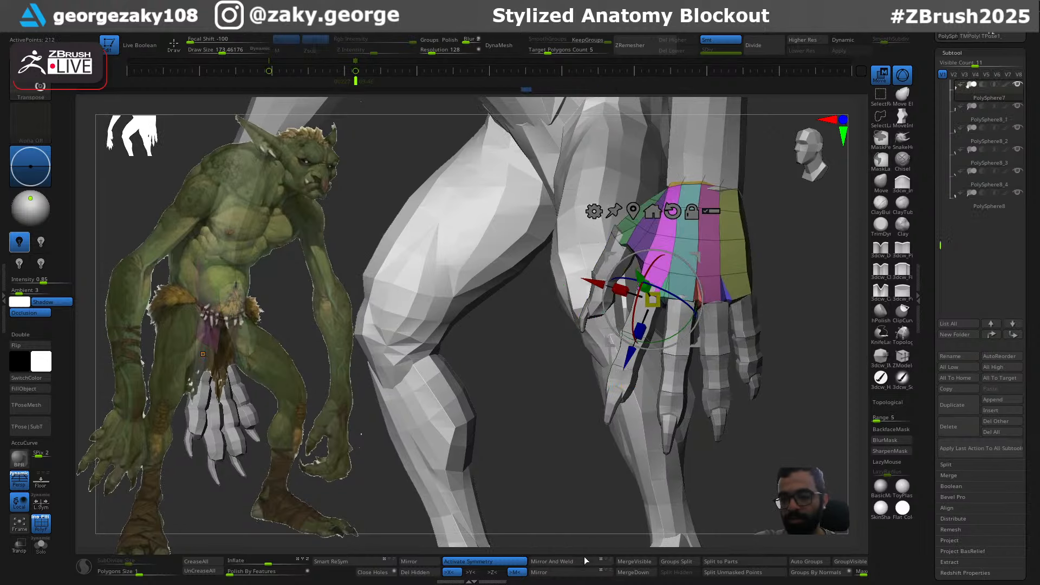
pyautogui.click(583, 561)
pyautogui.keyDown('ctrl'); pyautogui.moveTo(577, 434); pyautogui.dragTo(575, 386, button='right'); pyautogui.keyUp('ctrl')
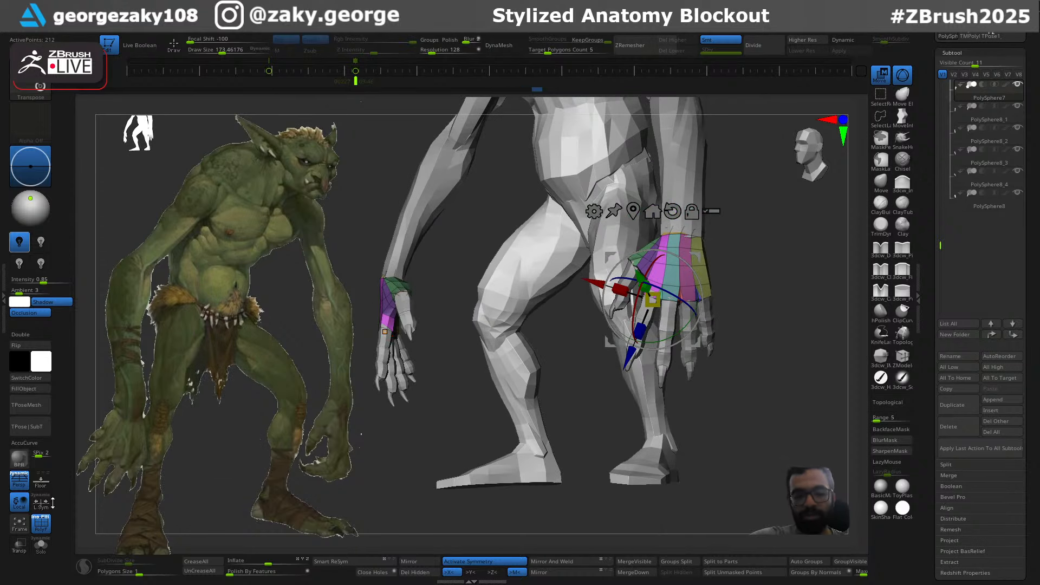
# Select the upper-arm subtool and inflate its lower end near the elbow with a draw size of about 130
pyautogui.moveTo(763, 374)
pyautogui.mouseDown(button='right')
pyautogui.moveTo(789, 430)
pyautogui.moveTo(722, 320)
pyautogui.moveTo(761, 325)
pyautogui.moveTo(752, 297)
pyautogui.moveTo(763, 355)
pyautogui.moveTo(778, 365)
pyautogui.moveTo(733, 327)
pyautogui.mouseUp(button='right')
pyautogui.press('q')
pyautogui.keyDown('alt'); pyautogui.click(684, 277); pyautogui.keyUp('alt')
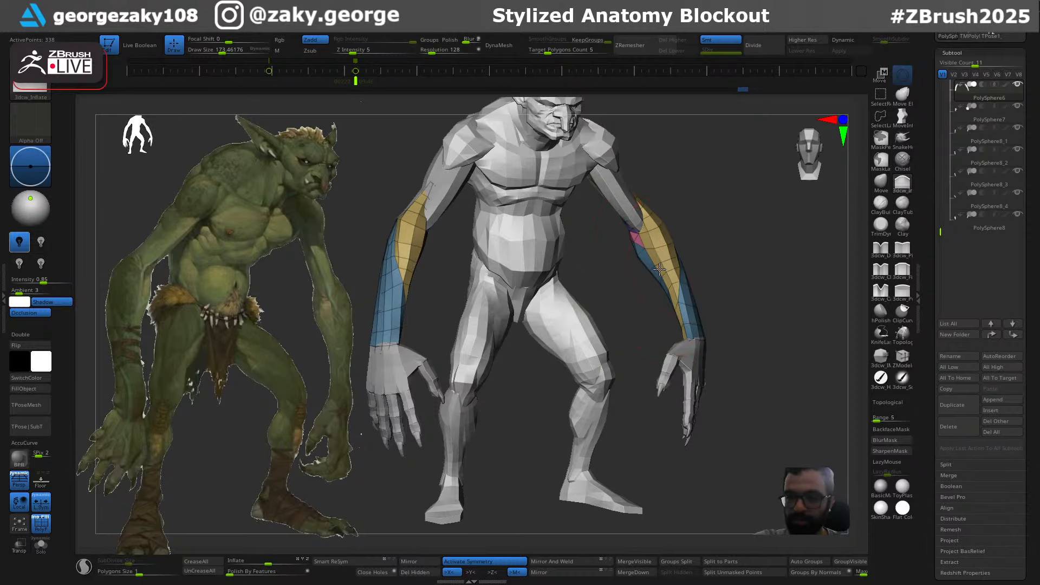
pyautogui.keyDown('alt'); pyautogui.click(627, 205); pyautogui.keyUp('alt')
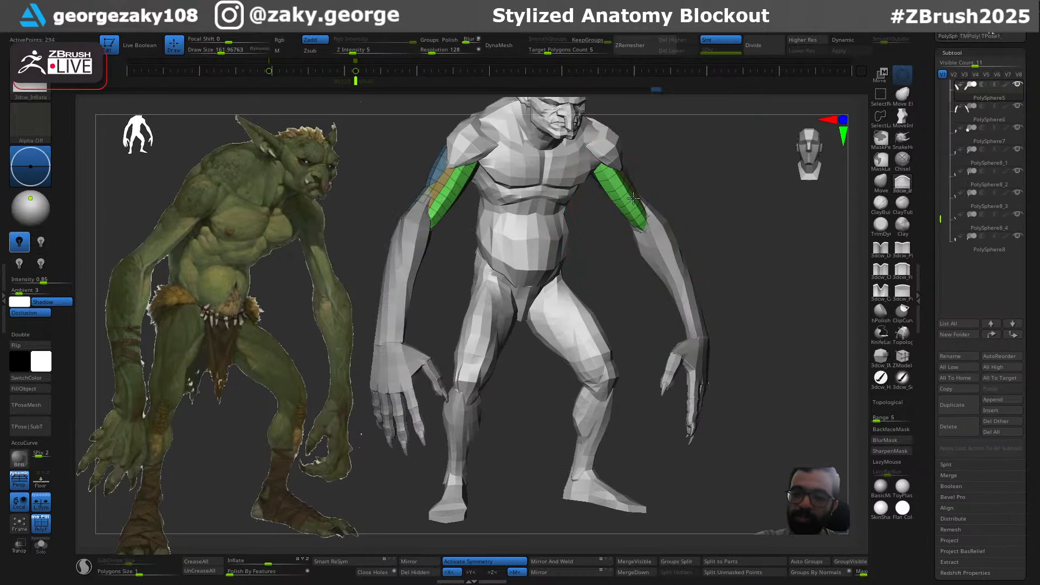
pyautogui.moveTo(696, 197); pyautogui.dragTo(723, 190)
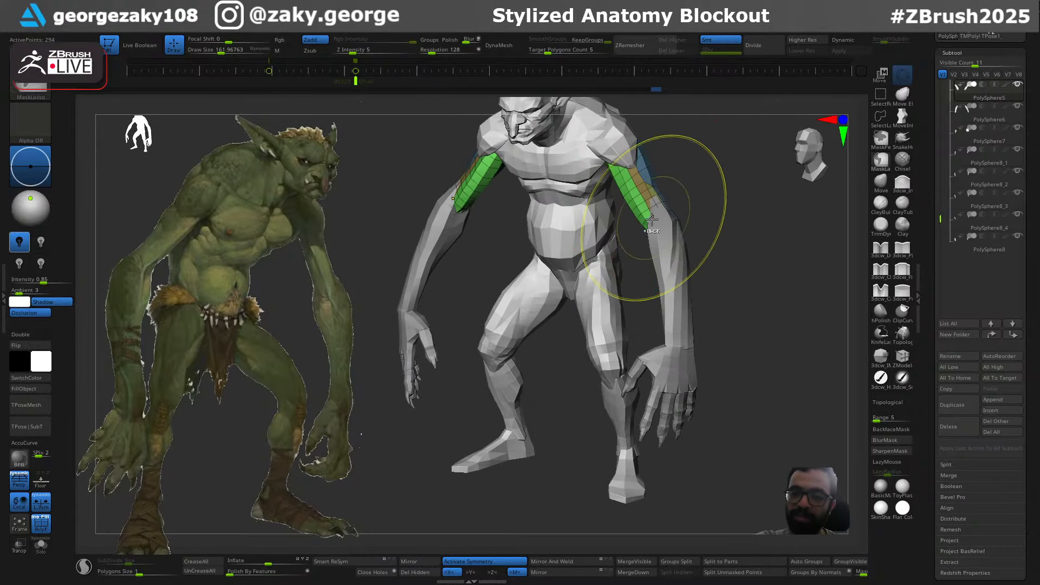
pyautogui.moveTo(684, 222); pyautogui.dragTo(646, 231)
pyautogui.press('s')
pyautogui.press('s')
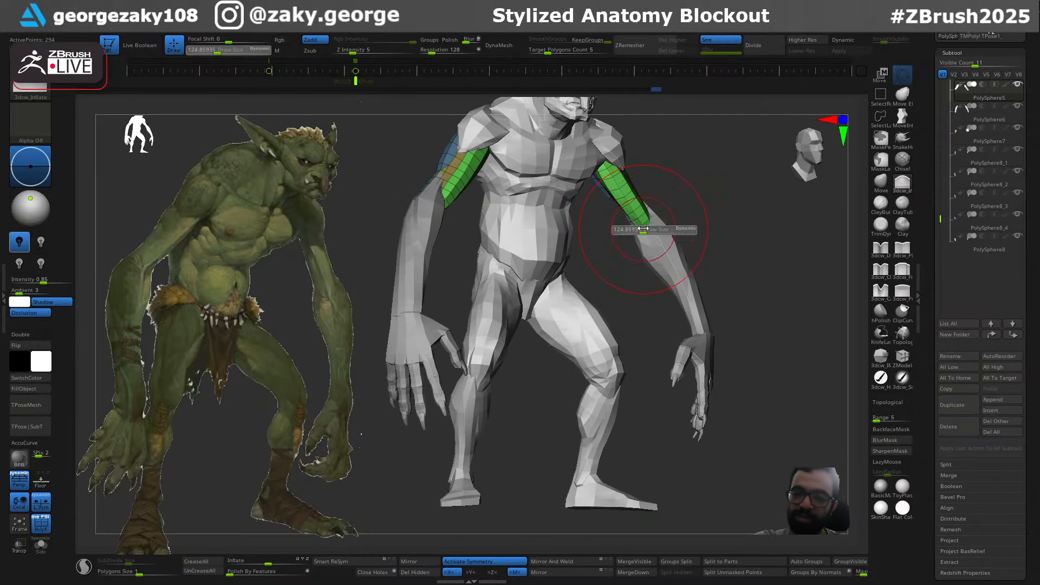
pyautogui.click(651, 230)
pyautogui.moveTo(698, 208); pyautogui.dragTo(724, 205)
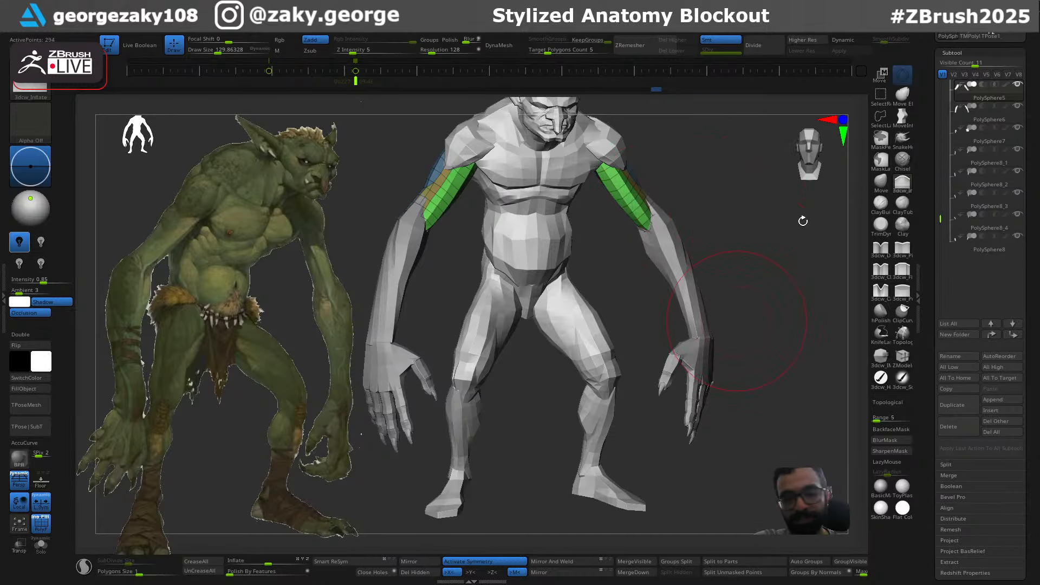
# Save the tool as goblin_5_separate.ztl
pyautogui.moveTo(802, 220); pyautogui.dragTo(695, 346)
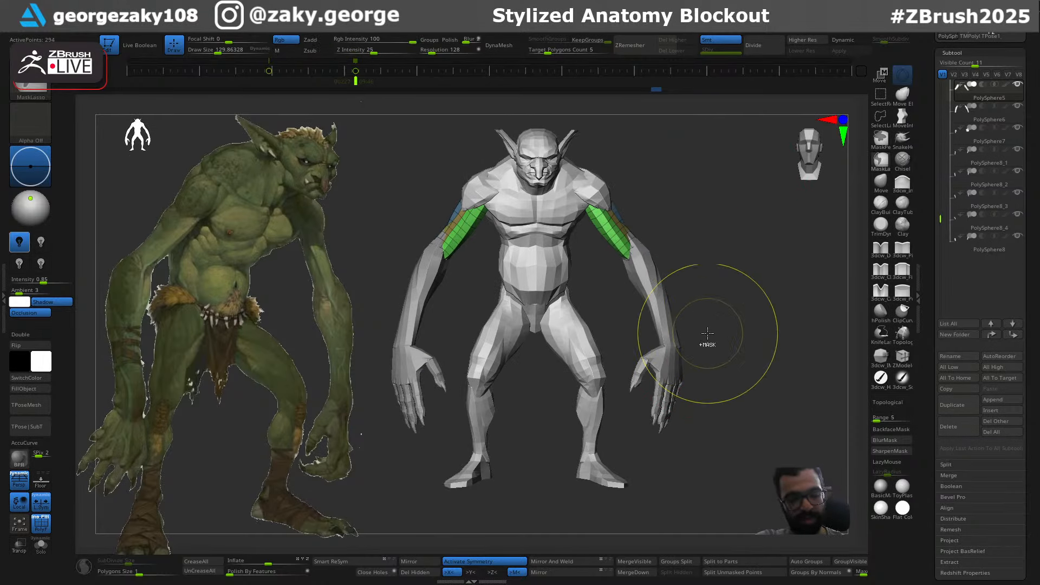
pyautogui.hotkey('ctrl', 's')
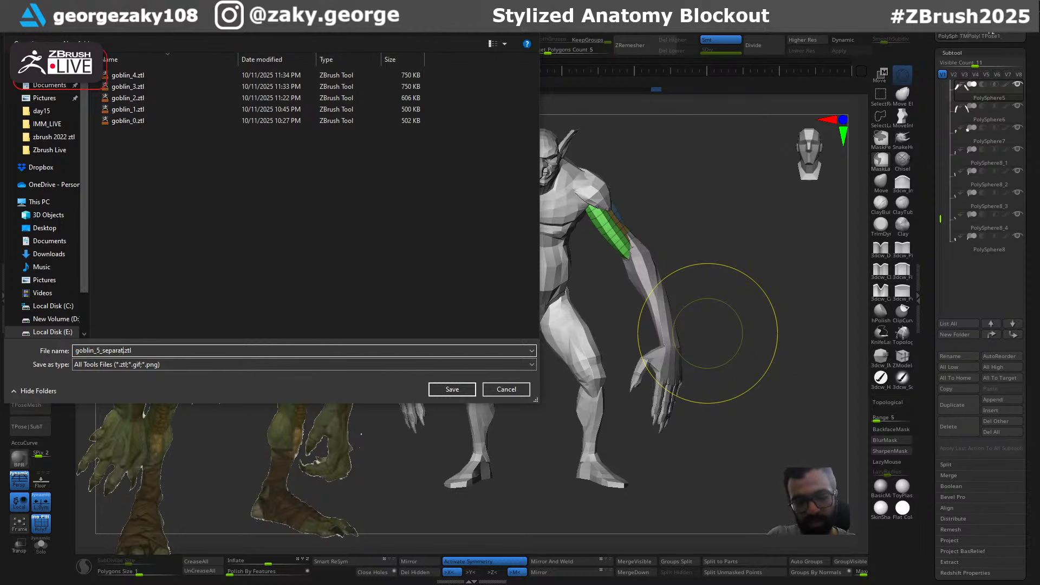
pyautogui.press('Return')
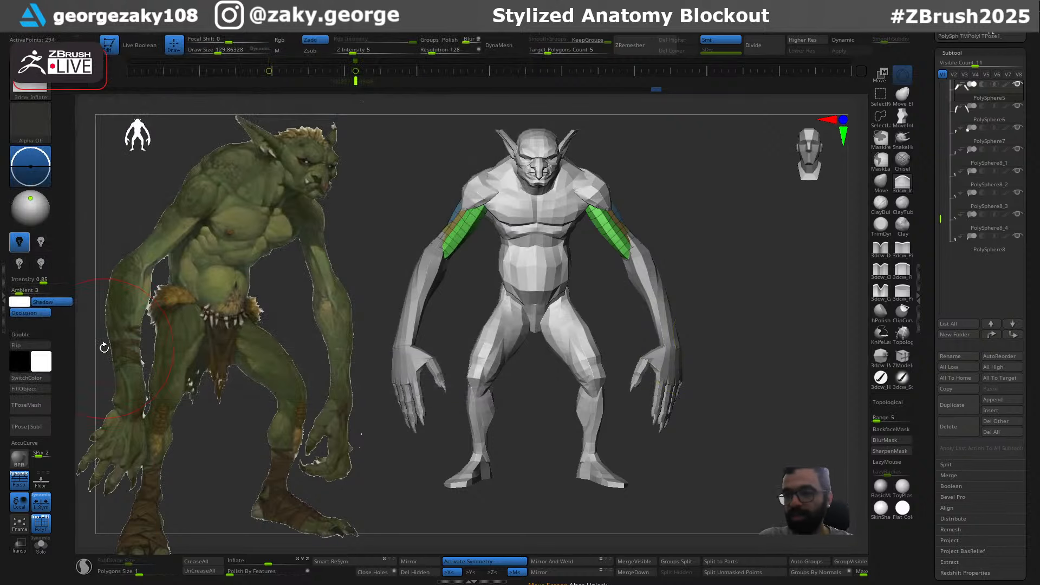
# Delete the Arm folder from the subtool list while keeping the subtools inside it
pyautogui.moveTo(941, 220); pyautogui.dragTo(936, 84)
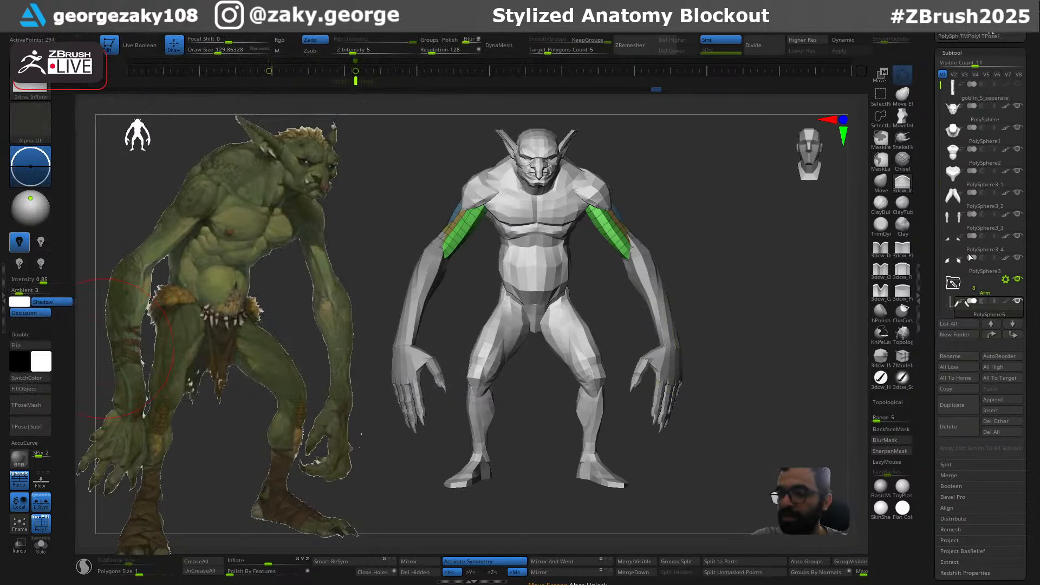
pyautogui.click(1008, 281)
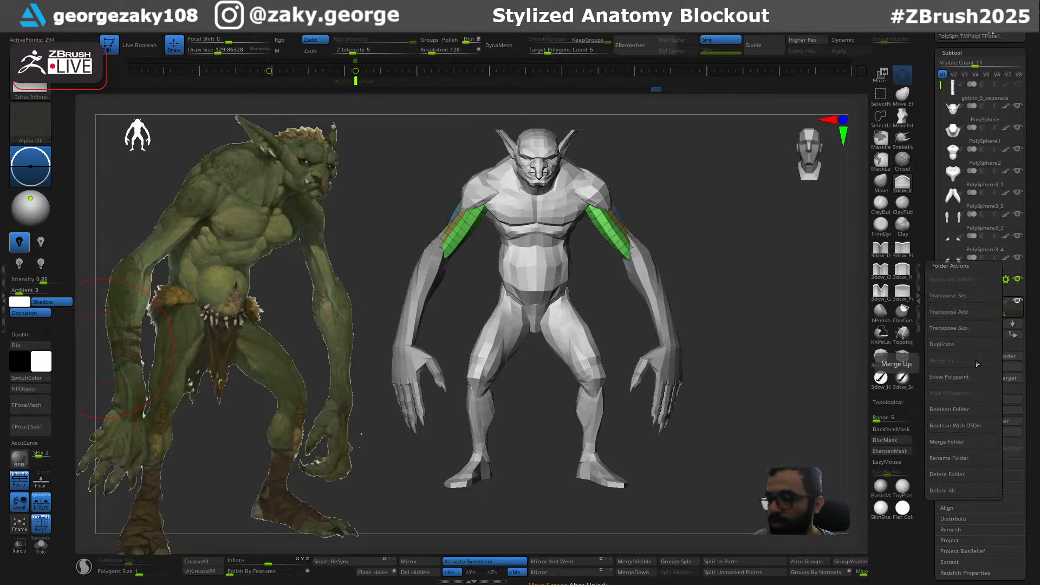
pyautogui.click(963, 474)
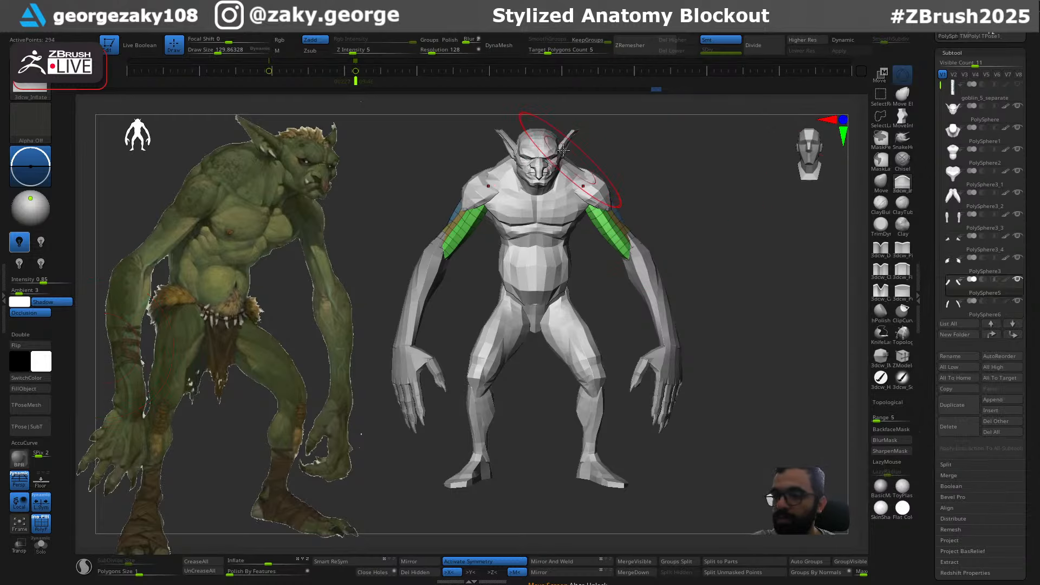
# Select the head subtool and merge all the goblin's body subtools below it into one mesh with MergeDown
pyautogui.keyDown('alt'); pyautogui.click(539, 143); pyautogui.keyUp('alt')
pyautogui.moveTo(815, 425); pyautogui.dragTo(797, 421)
pyautogui.click(645, 577)
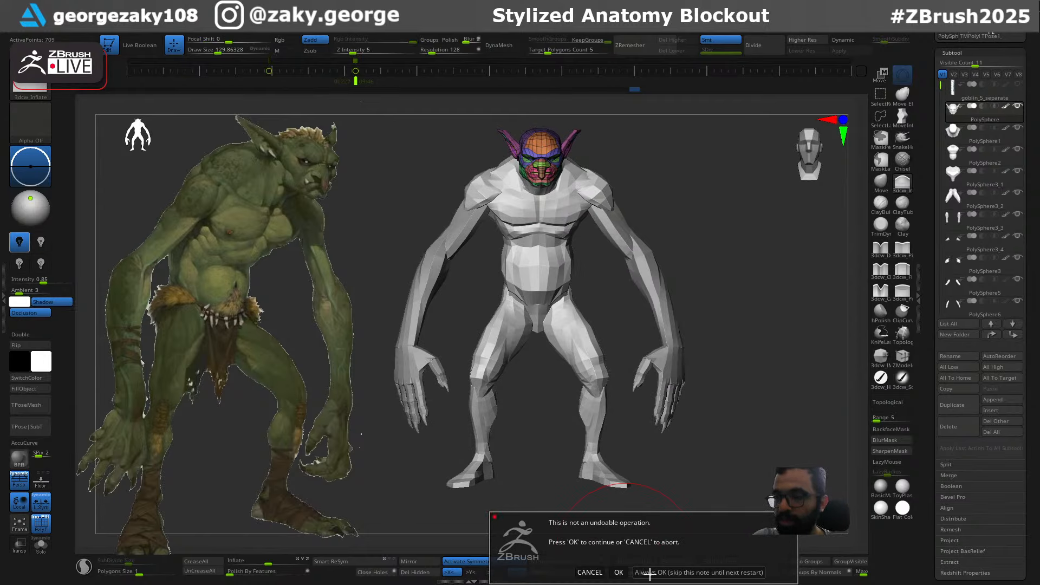
pyautogui.click(649, 572)
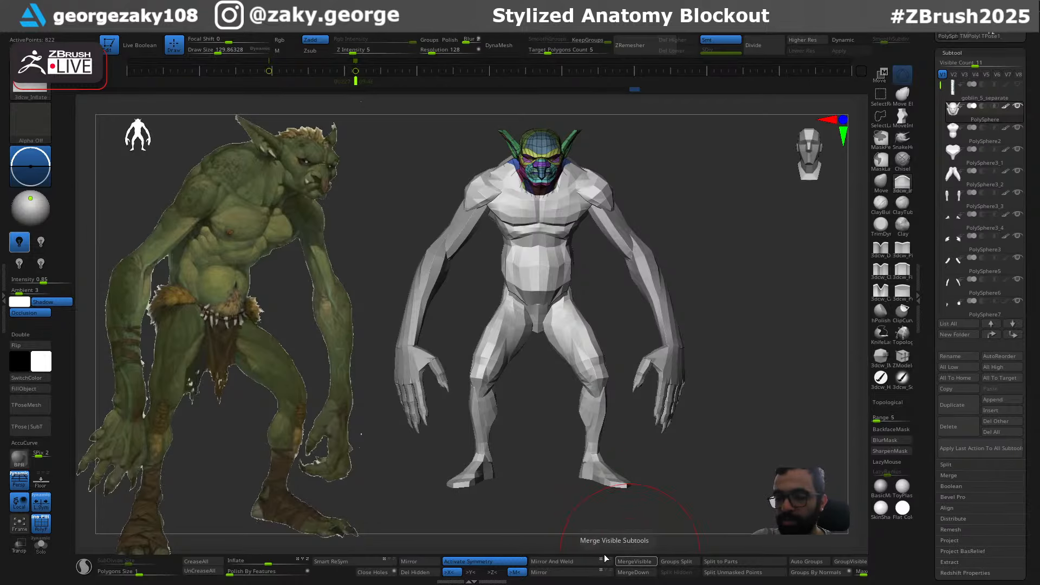
pyautogui.click(643, 576)
pyautogui.click(643, 576)
pyautogui.click(643, 576)
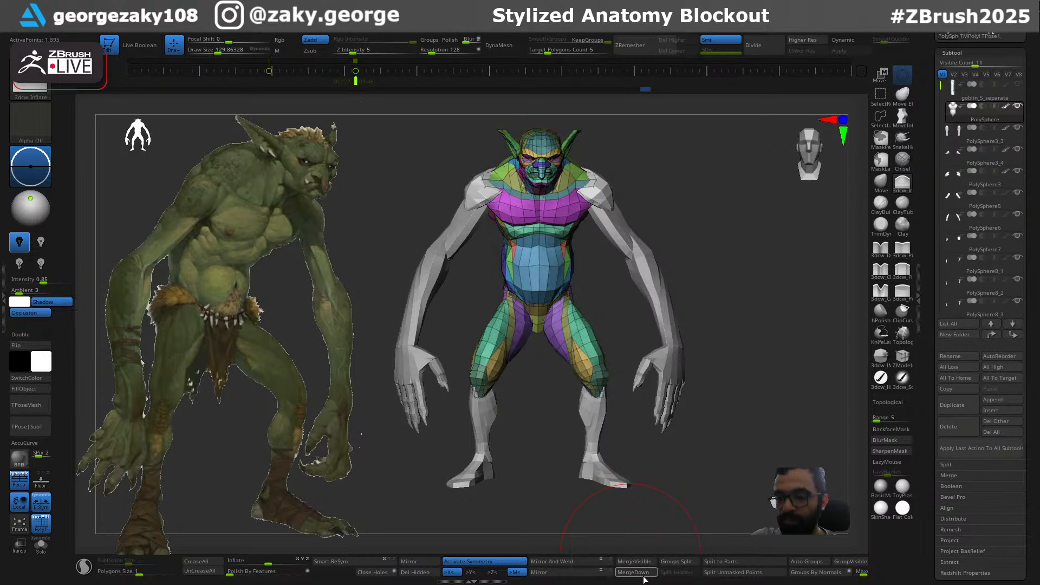
pyautogui.click(643, 576)
pyautogui.click(644, 576)
pyautogui.click(643, 576)
pyautogui.click(643, 577)
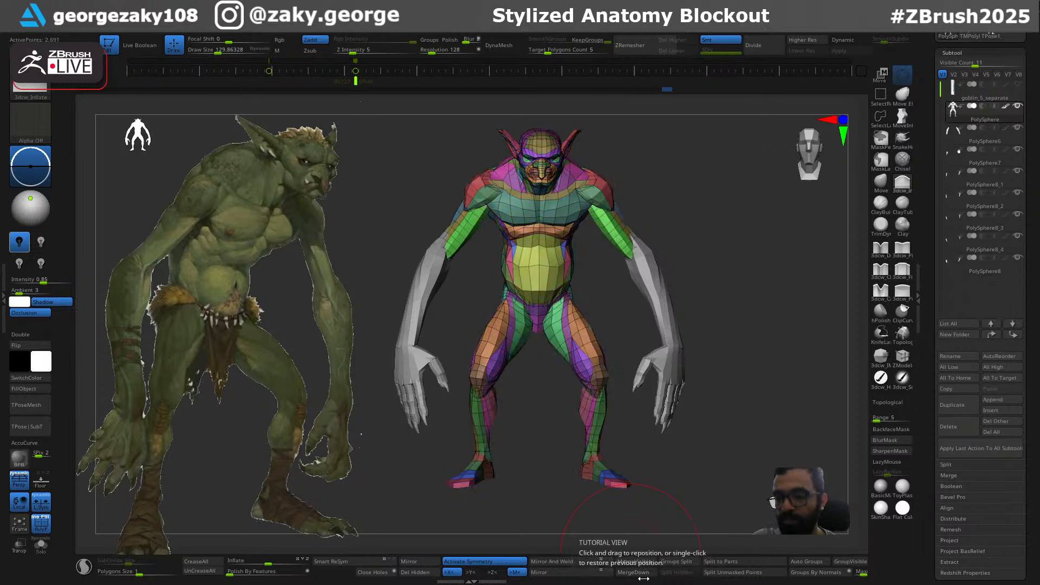
pyautogui.click(643, 576)
pyautogui.click(643, 576)
pyautogui.click(644, 577)
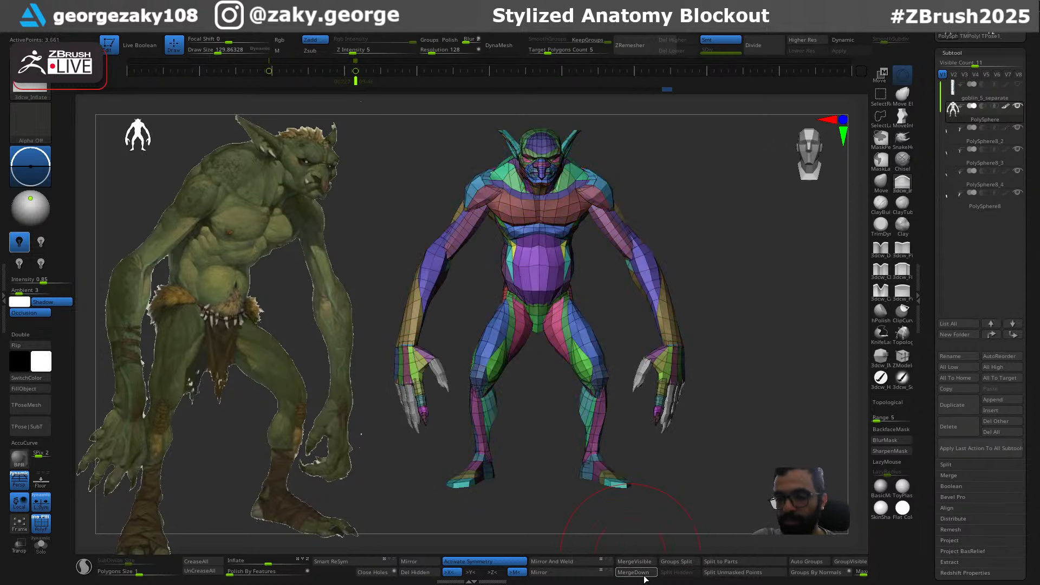
pyautogui.click(644, 576)
pyautogui.click(644, 577)
pyautogui.click(644, 577)
pyautogui.click(645, 577)
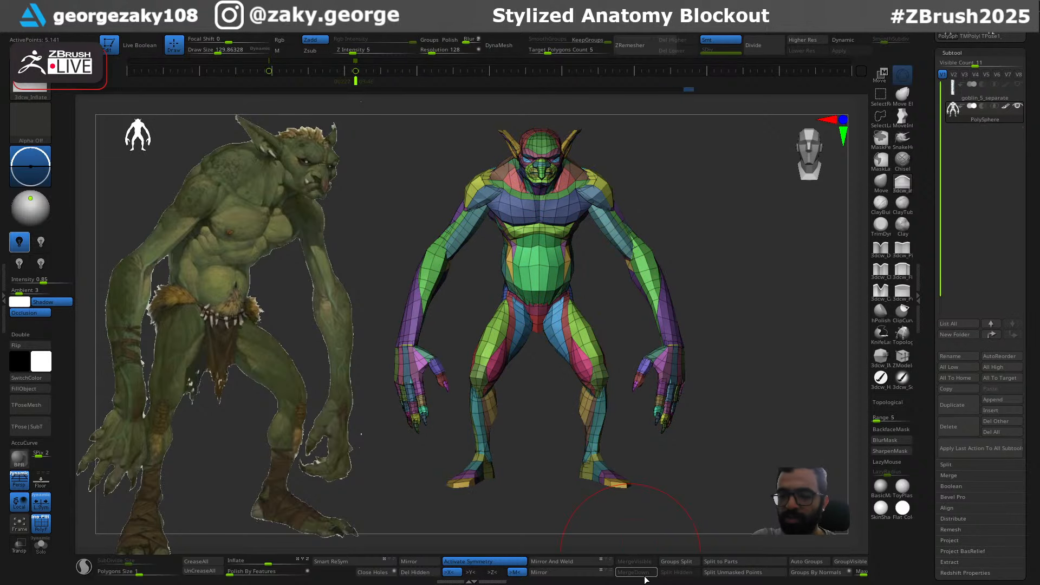
# Turn off perspective and line up the goblin's front view over the reference painting
pyautogui.moveTo(689, 372); pyautogui.dragTo(756, 370)
pyautogui.keyDown('ctrl'); pyautogui.moveTo(556, 289); pyautogui.dragTo(561, 303, button='right'); pyautogui.keyUp('ctrl')
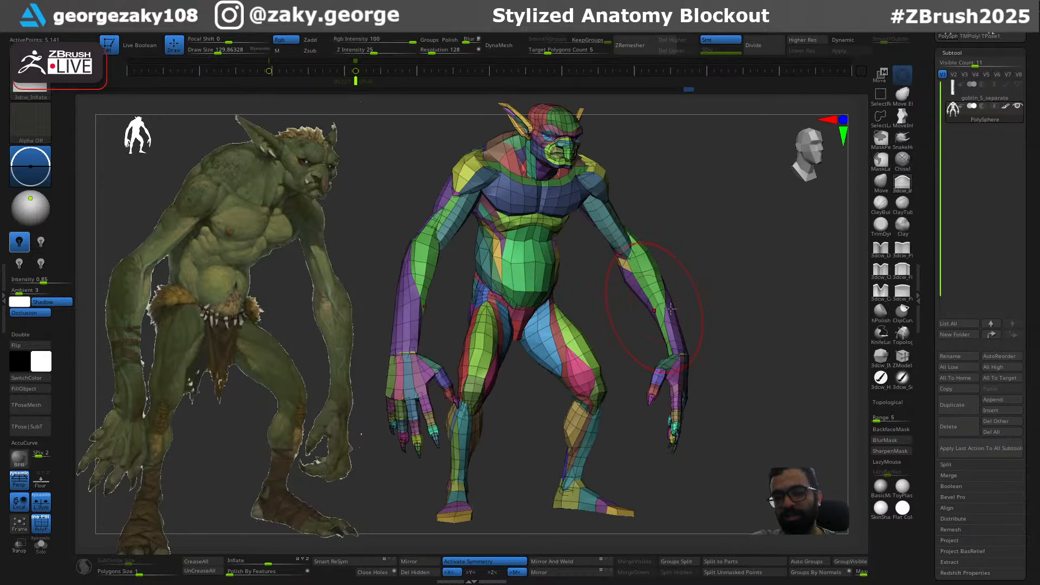
pyautogui.moveTo(761, 315); pyautogui.dragTo(506, 357)
pyautogui.click(25, 484)
pyautogui.keyDown('alt'); pyautogui.moveTo(613, 330); pyautogui.dragTo(609, 340); pyautogui.keyUp('alt')
pyautogui.moveTo(591, 338)
pyautogui.mouseDown()
pyautogui.moveTo(557, 338)
pyautogui.moveTo(674, 338)
pyautogui.moveTo(564, 339)
pyautogui.moveTo(592, 350)
pyautogui.mouseUp()
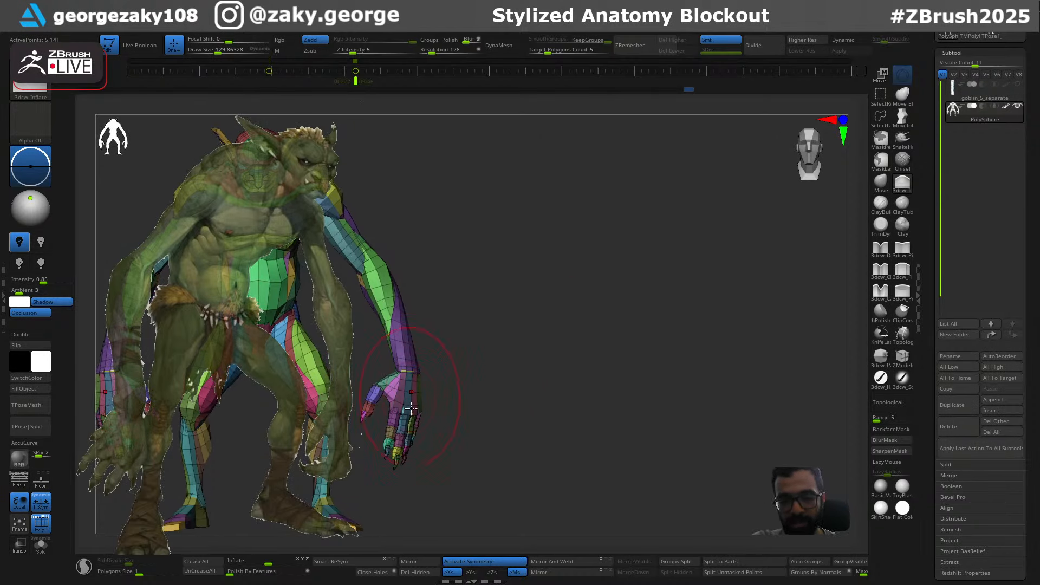
# Isolate the forearms and hands with a lasso mask and pull them downward with the Move brush to lengthen the arms
pyautogui.press('ctrl')
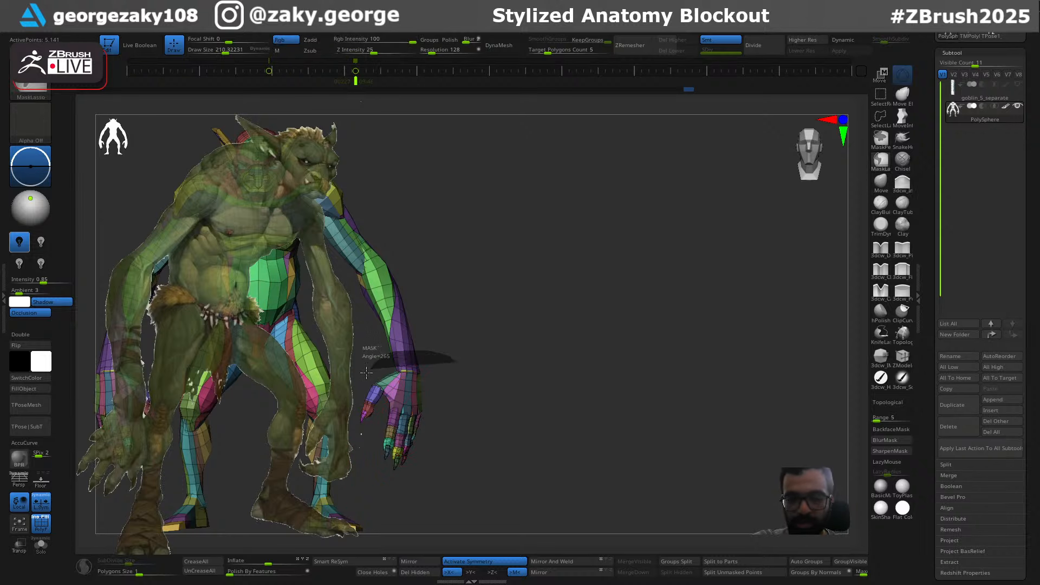
pyautogui.keyDown('ctrl'); pyautogui.moveTo(399, 487); pyautogui.dragTo(447, 460); pyautogui.keyUp('ctrl')
pyautogui.keyDown('ctrl'); pyautogui.click(528, 399); pyautogui.keyUp('ctrl')
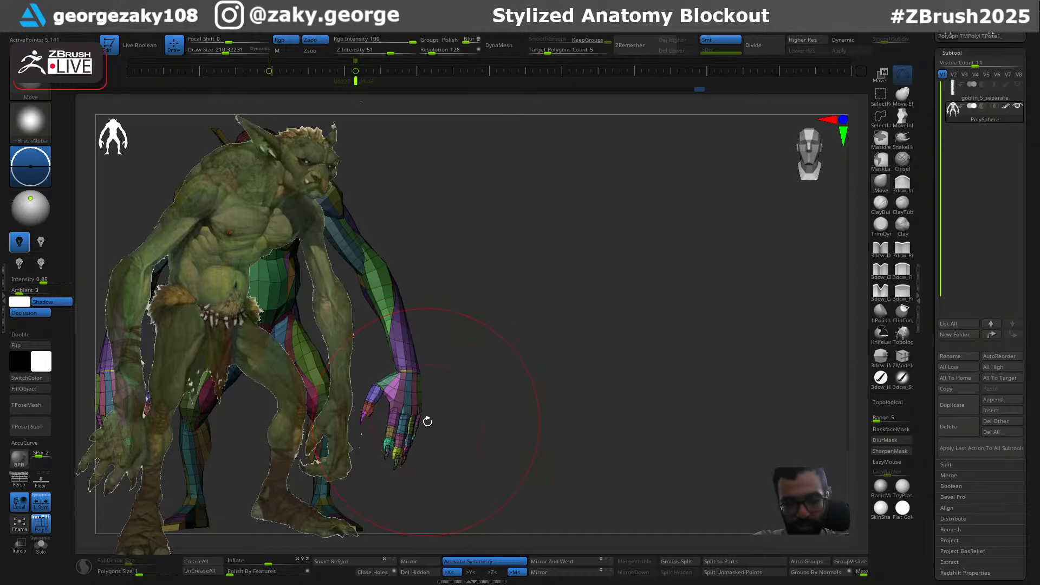
pyautogui.hotkey('ctrl', 'z')
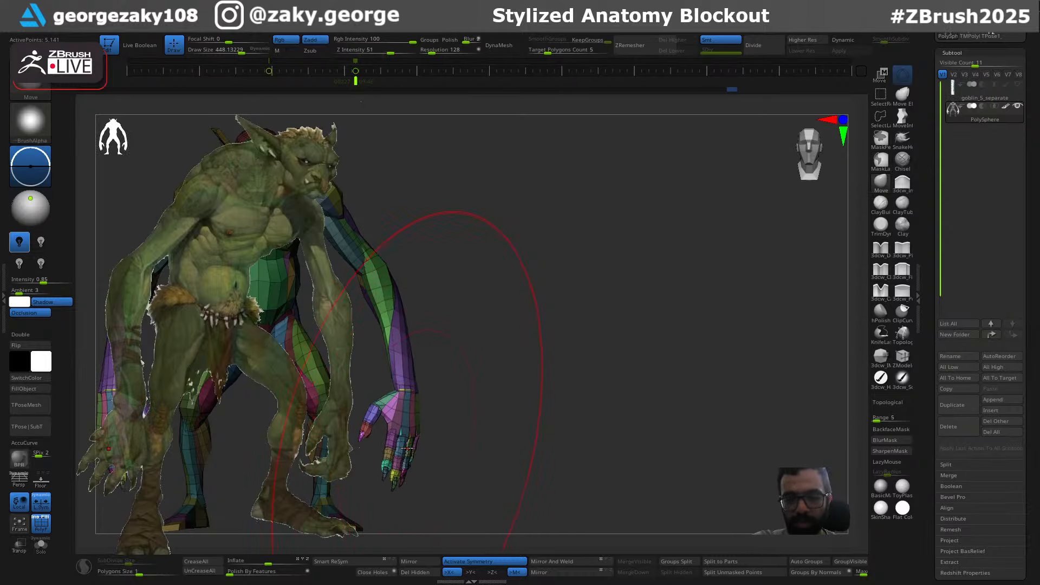
# Inflate the forearms down to the wrists with a draw size of about 179
pyautogui.press('s')
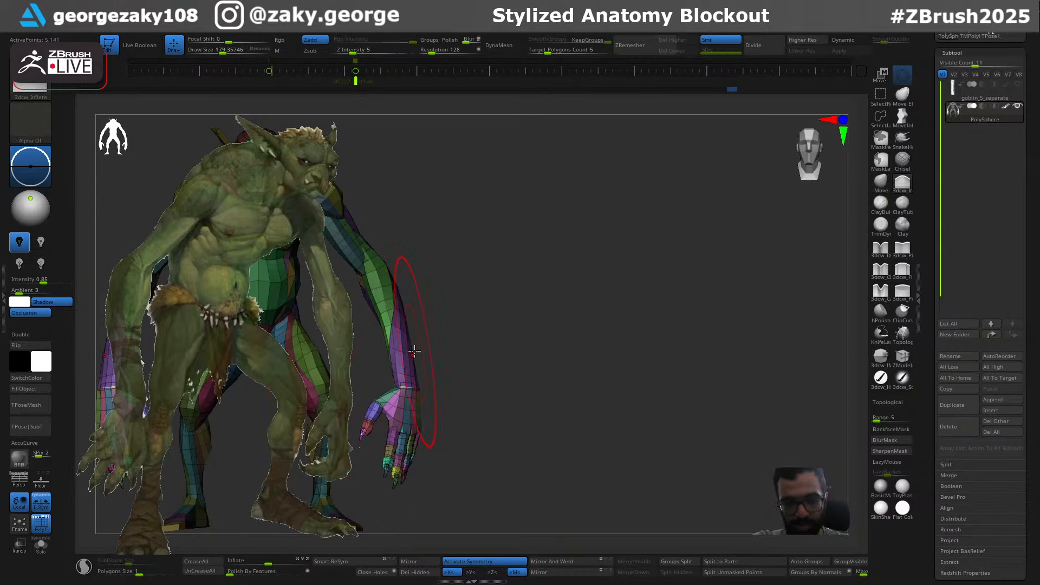
pyautogui.press('s')
pyautogui.moveTo(392, 324)
pyautogui.mouseDown()
pyautogui.moveTo(368, 300)
pyautogui.moveTo(445, 269)
pyautogui.moveTo(459, 279)
pyautogui.moveTo(433, 321)
pyautogui.moveTo(455, 356)
pyautogui.moveTo(403, 372)
pyautogui.moveTo(408, 385)
pyautogui.mouseUp()
pyautogui.keyDown('ctrl'); pyautogui.click(424, 323); pyautogui.keyUp('ctrl')
pyautogui.press('s')
pyautogui.press('s')
pyautogui.hotkey('ctrl', 'z')
# Inflate the hands around the knuckles with a draw size of about 110
pyautogui.press('s')
pyautogui.press('s')
pyautogui.press('s')
pyautogui.press('s')
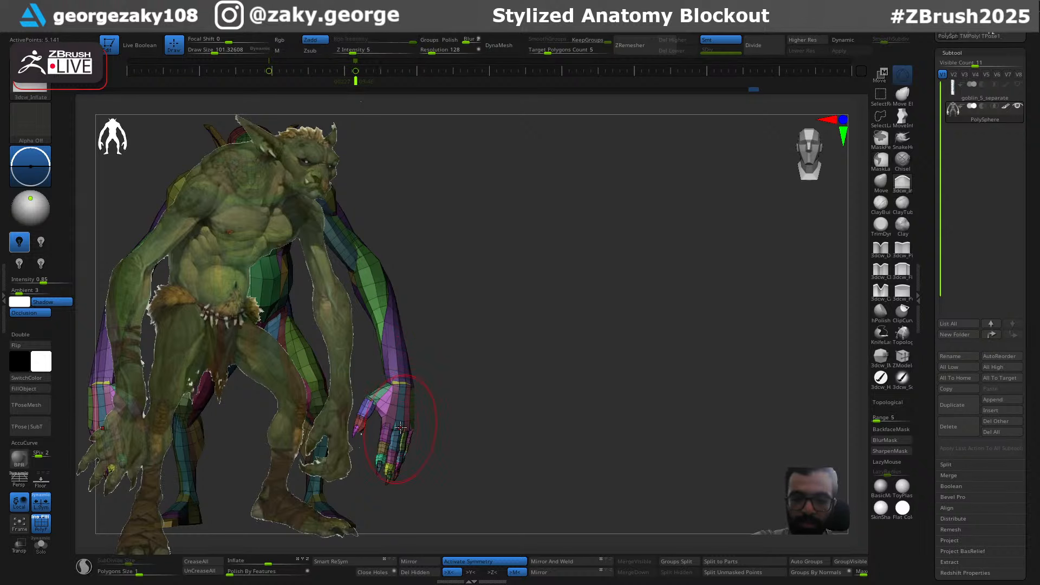
pyautogui.press('s')
pyautogui.moveTo(413, 436); pyautogui.dragTo(404, 435)
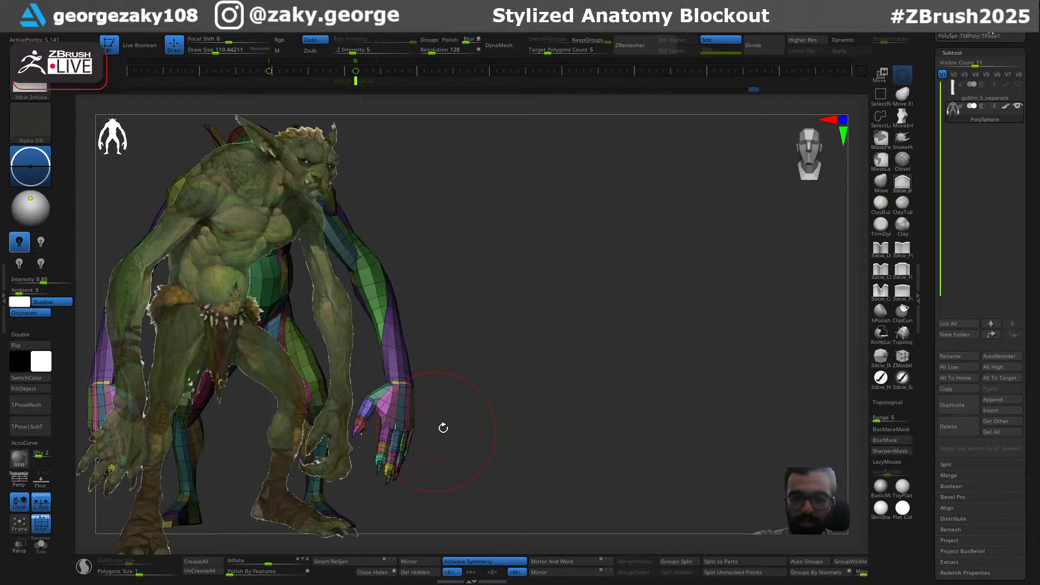
# Try to rework the volume of the lower legs with the Inflate and Smooth brushes
pyautogui.moveTo(383, 491); pyautogui.dragTo(331, 490)
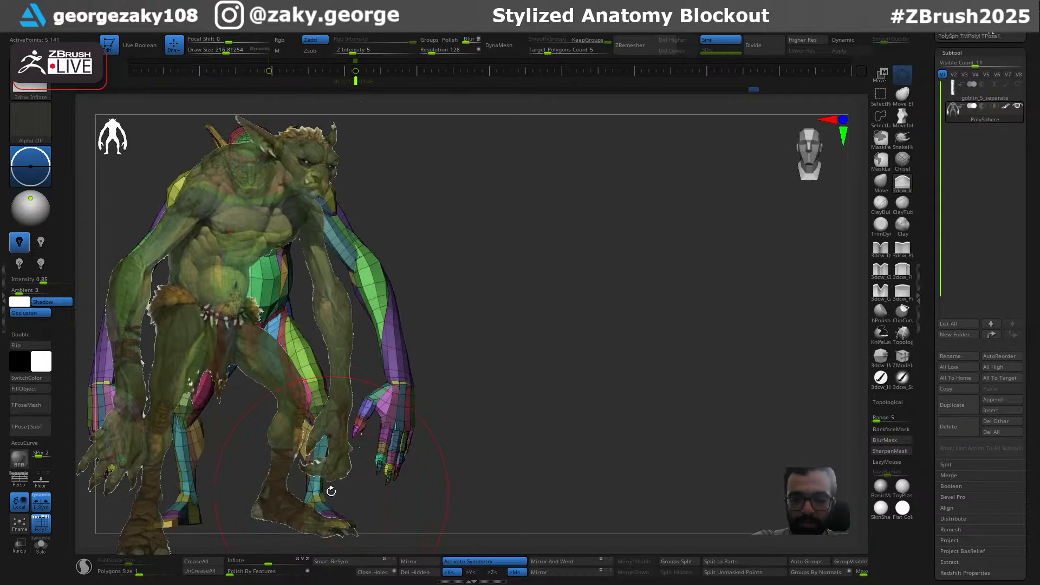
pyautogui.moveTo(305, 430)
pyautogui.keyDown('shift'); pyautogui.mouseDown()
pyautogui.moveTo(320, 454)
pyautogui.moveTo(316, 490)
pyautogui.mouseUp(); pyautogui.keyUp('shift')
pyautogui.hotkey('ctrl', 'z')
pyautogui.hotkey('ctrl', 'z')
pyautogui.press('s')
pyautogui.hotkey('ctrl', 'z')
pyautogui.press('s')
pyautogui.hotkey('ctrl', 'z')
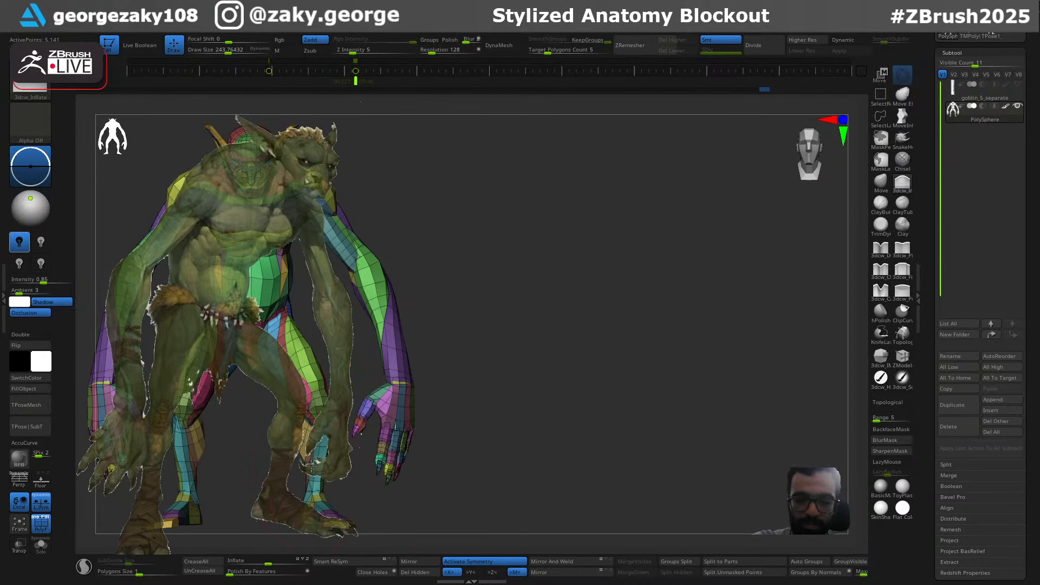
# Mask the arms and hands and inflate the lower legs with a draw size of about 287
pyautogui.moveTo(374, 375)
pyautogui.keyDown('ctrl'); pyautogui.mouseDown()
pyautogui.moveTo(423, 502)
pyautogui.moveTo(427, 296)
pyautogui.moveTo(347, 233)
pyautogui.moveTo(341, 241)
pyautogui.mouseUp(); pyautogui.keyUp('ctrl')
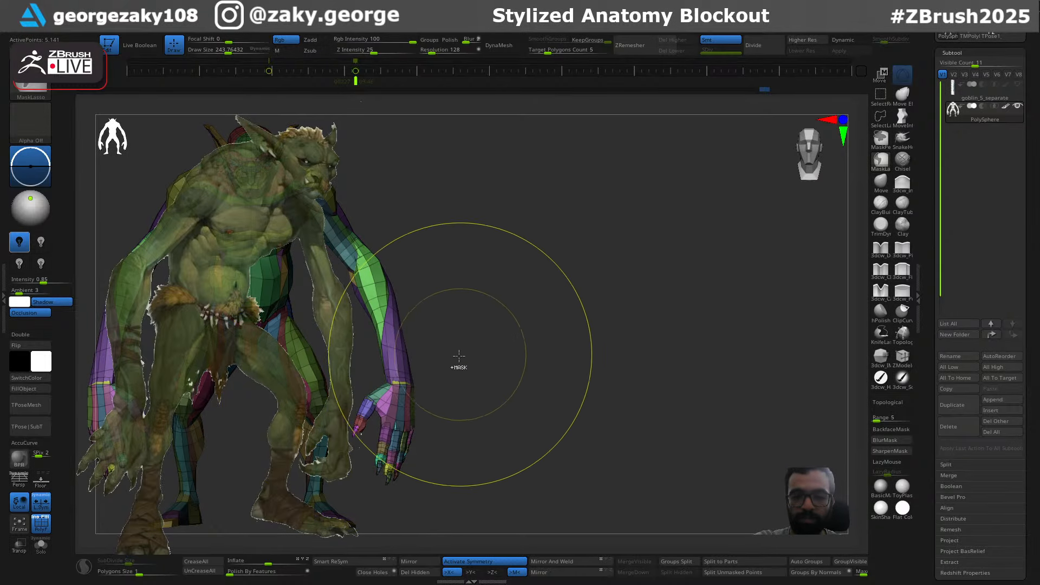
pyautogui.keyDown('ctrl'); pyautogui.click(366, 388); pyautogui.keyUp('ctrl')
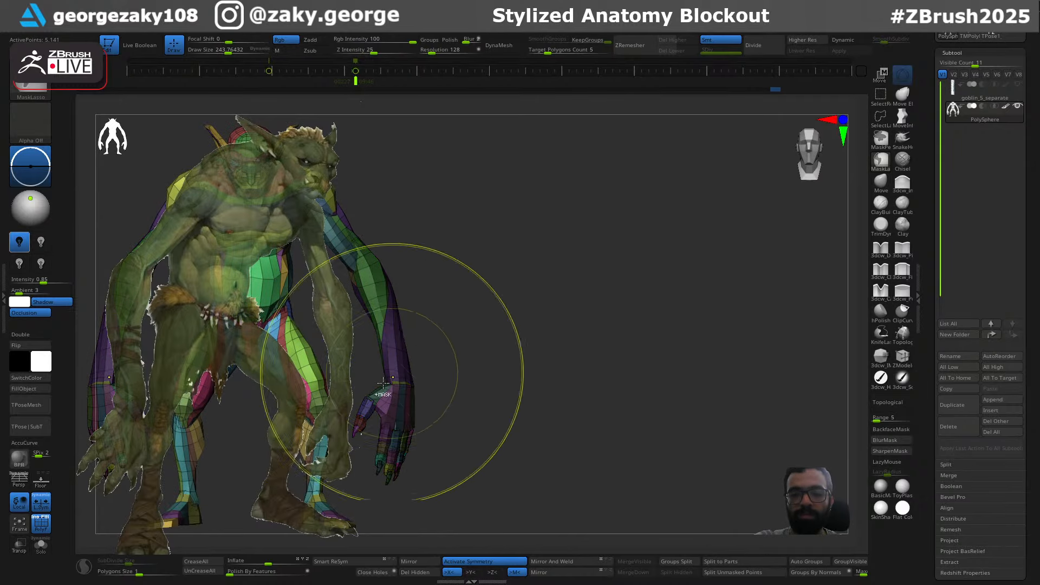
pyautogui.press('s')
pyautogui.press('s')
pyautogui.moveTo(320, 465); pyautogui.dragTo(323, 465)
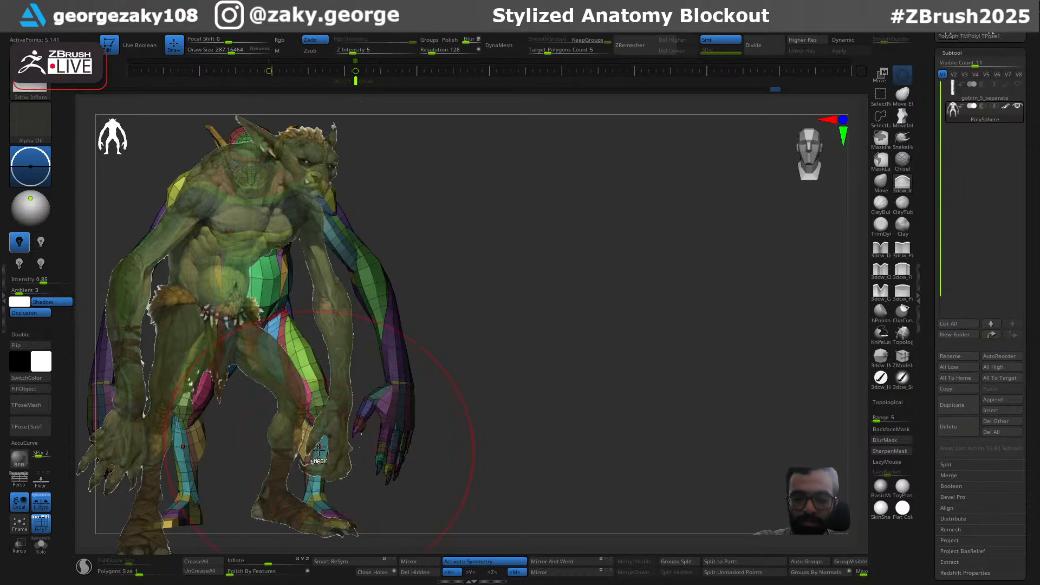
pyautogui.press('ctrl')
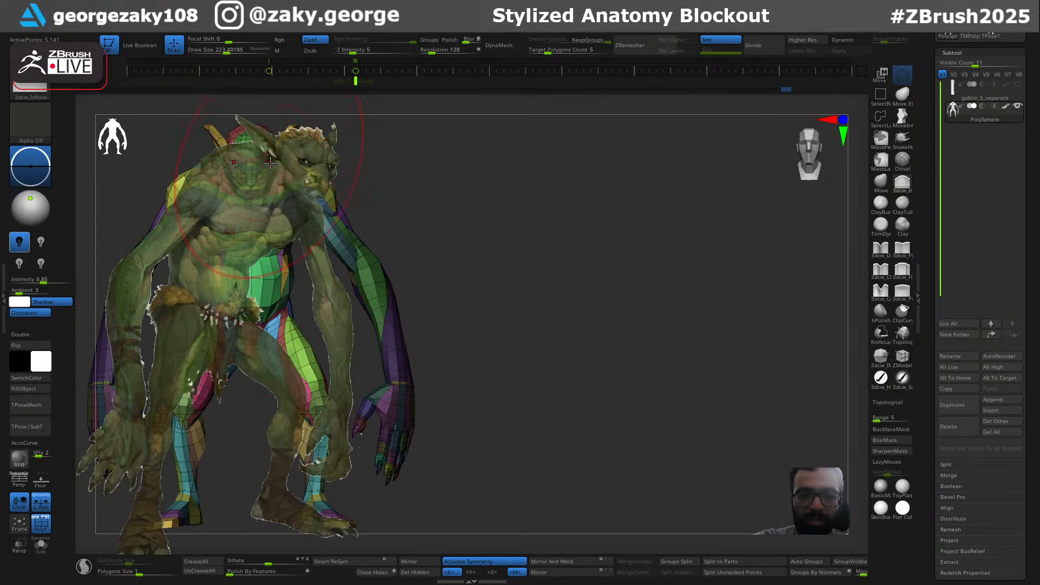
# Clear the arm mask and try to mask the head with a lasso from the side view
pyautogui.press('s')
pyautogui.moveTo(270, 167); pyautogui.dragTo(266, 167)
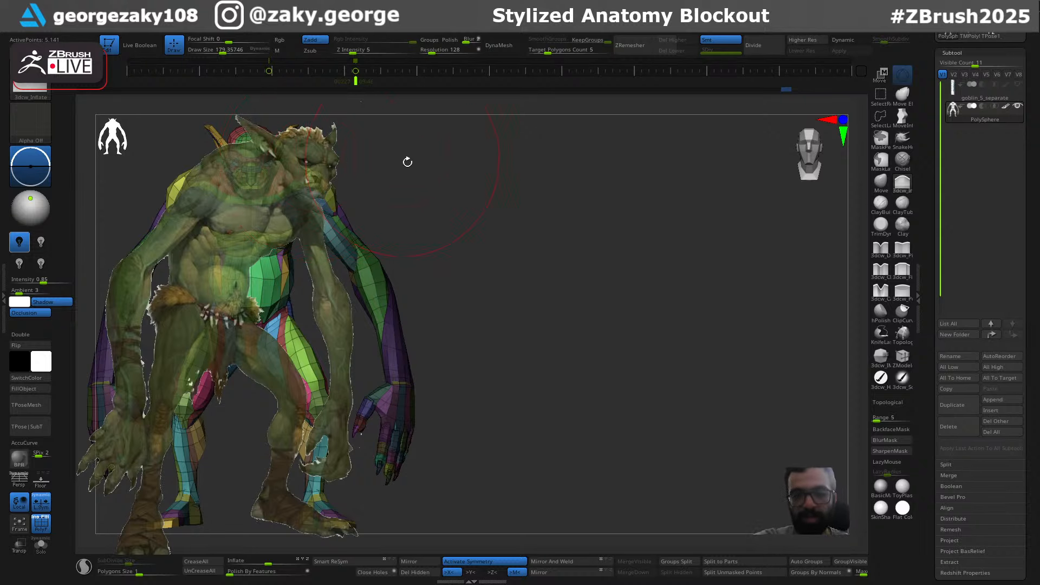
pyautogui.moveTo(407, 162)
pyautogui.keyDown('ctrl'); pyautogui.mouseDown()
pyautogui.moveTo(408, 185)
pyautogui.moveTo(733, 255)
pyautogui.moveTo(715, 273)
pyautogui.moveTo(658, 267)
pyautogui.mouseUp(); pyautogui.keyUp('ctrl')
pyautogui.moveTo(563, 153)
pyautogui.keyDown('ctrl'); pyautogui.mouseDown()
pyautogui.moveTo(517, 187)
pyautogui.moveTo(572, 267)
pyautogui.moveTo(616, 134)
pyautogui.moveTo(514, 216)
pyautogui.mouseUp(); pyautogui.keyUp('ctrl')
pyautogui.keyDown('ctrl'); pyautogui.click(616, 133); pyautogui.keyUp('ctrl')
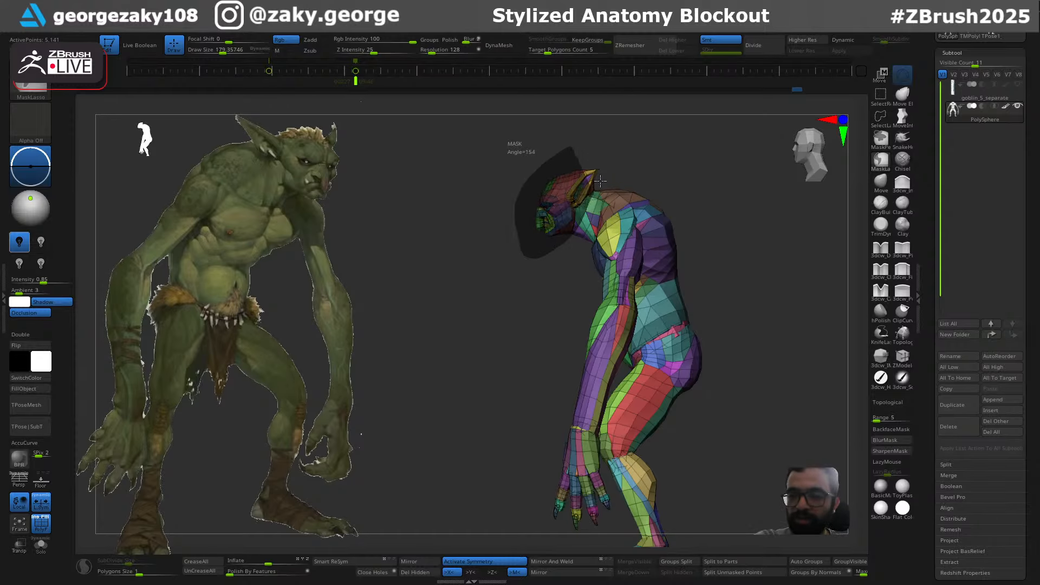
pyautogui.keyDown('ctrl'); pyautogui.moveTo(600, 180); pyautogui.dragTo(606, 147); pyautogui.keyUp('ctrl')
pyautogui.moveTo(675, 167)
pyautogui.keyDown('alt'); pyautogui.mouseDown()
pyautogui.moveTo(649, 225)
pyautogui.moveTo(650, 266)
pyautogui.mouseUp(); pyautogui.keyUp('alt')
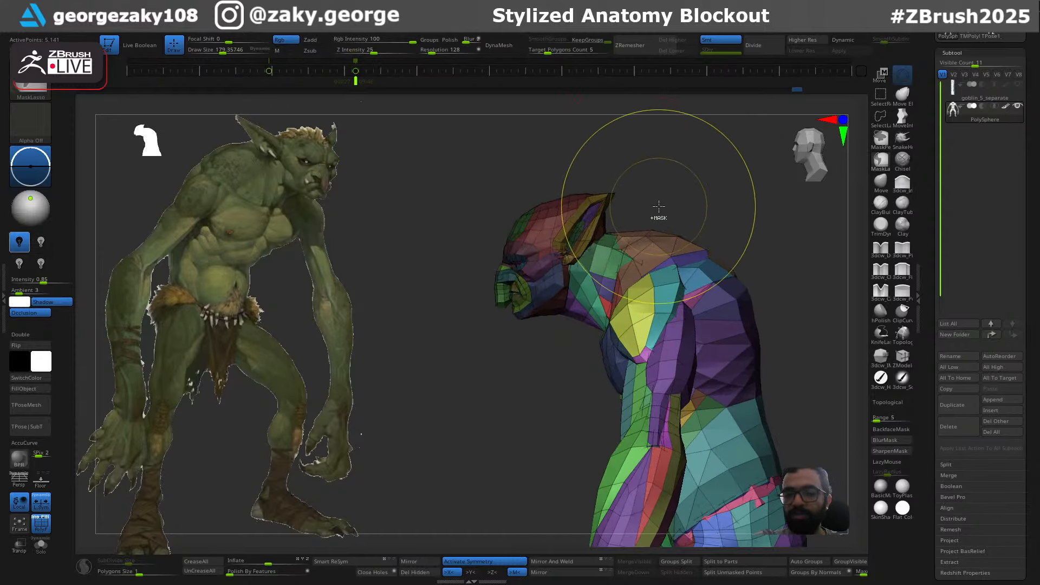
pyautogui.moveTo(659, 206)
pyautogui.mouseDown()
pyautogui.moveTo(703, 200)
pyautogui.moveTo(703, 246)
pyautogui.moveTo(665, 264)
pyautogui.moveTo(669, 250)
pyautogui.moveTo(620, 264)
pyautogui.mouseUp()
pyautogui.hotkey('ctrl', 'shift')
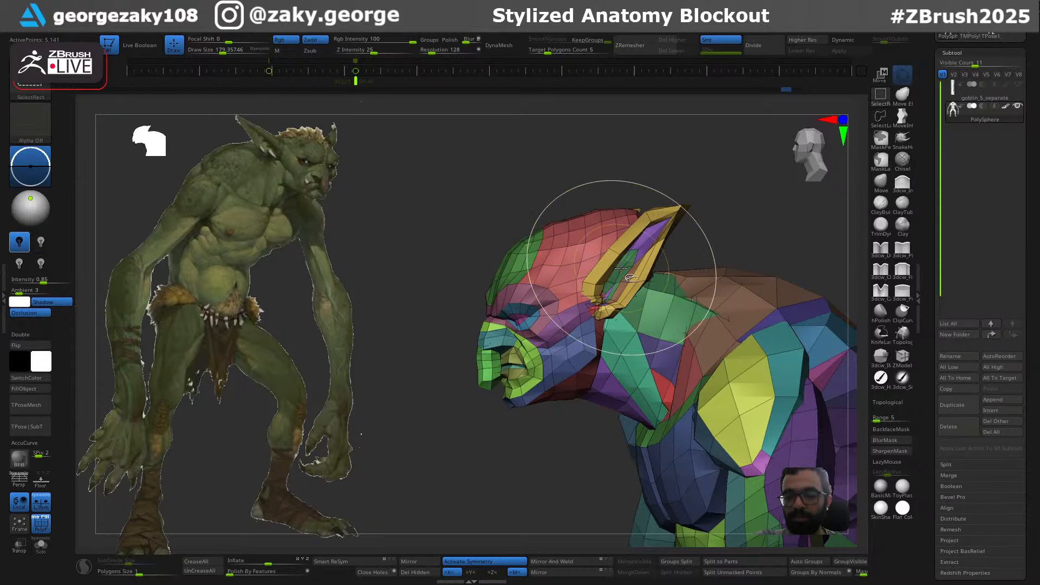
pyautogui.moveTo(621, 268); pyautogui.dragTo(622, 281, button='right')
pyautogui.press('ctrl')
pyautogui.hotkey('ctrl', 'z')
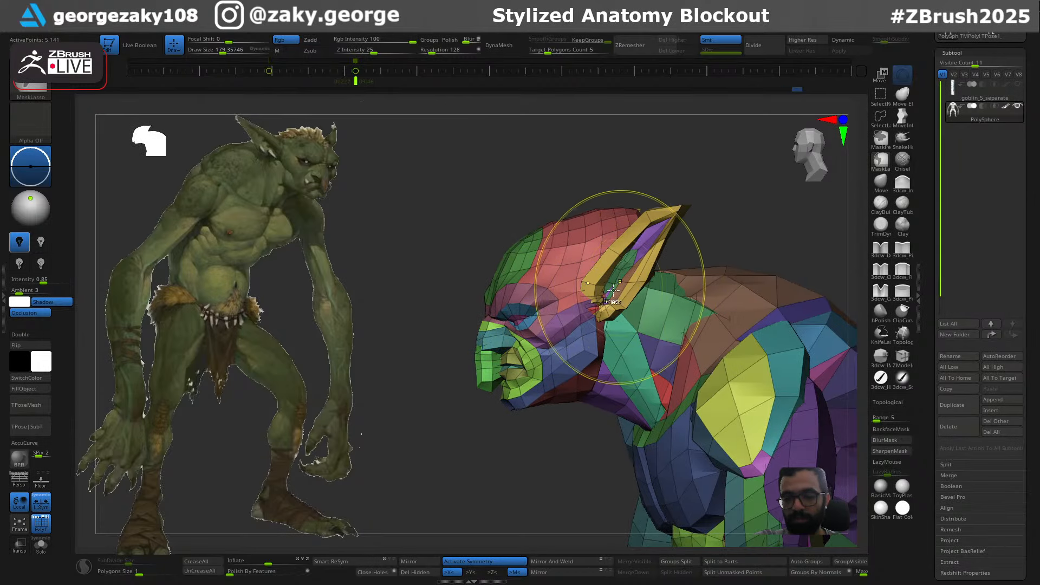
# Mask everything except the polygroup covering the side and back of the skull
pyautogui.press('[')
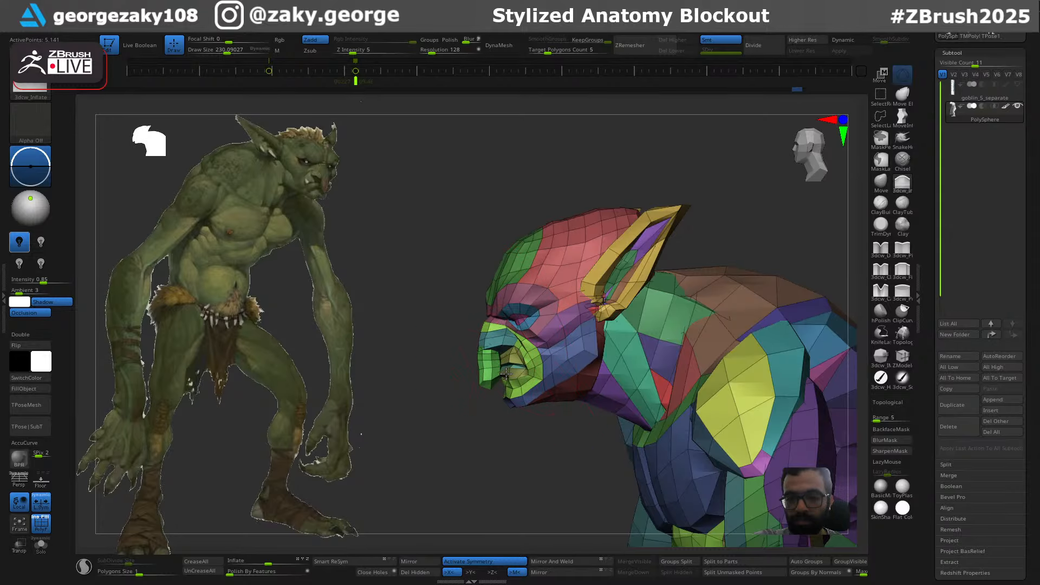
pyautogui.moveTo(505, 374); pyautogui.dragTo(530, 382, button='right')
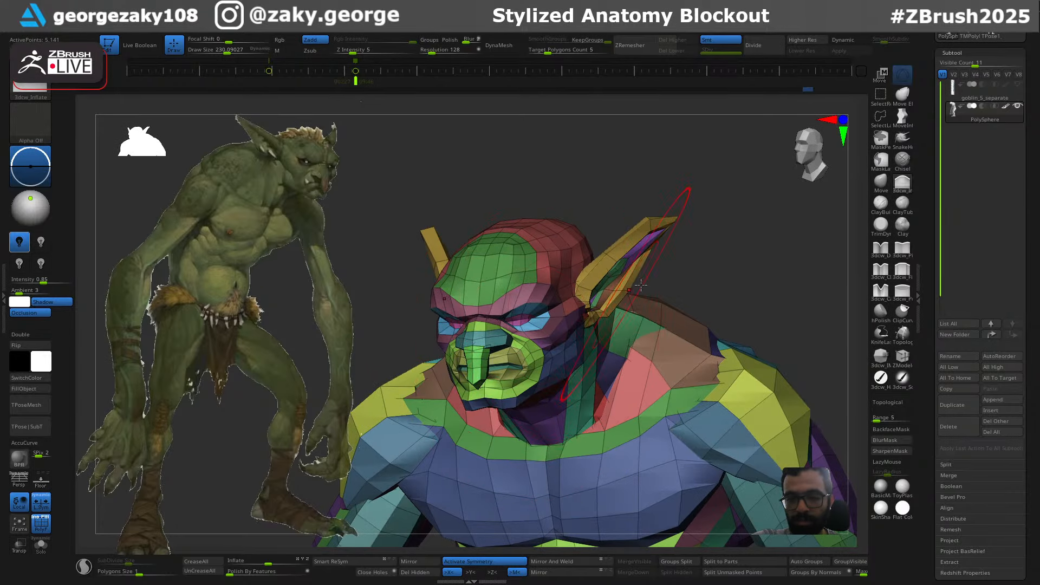
pyautogui.moveTo(641, 285)
pyautogui.mouseDown(button='right')
pyautogui.moveTo(708, 272)
pyautogui.moveTo(671, 290)
pyautogui.moveTo(655, 351)
pyautogui.moveTo(652, 302)
pyautogui.mouseUp(button='right')
pyautogui.moveTo(638, 227); pyautogui.dragTo(648, 251, button='right')
pyautogui.moveTo(491, 202)
pyautogui.mouseDown(button='right')
pyautogui.moveTo(467, 179)
pyautogui.moveTo(443, 226)
pyautogui.mouseUp(button='right')
pyautogui.press('w')
pyautogui.press('q')
# Smooth the unmasked side and back of the skull, reducing the draw size to about 129
pyautogui.press('s')
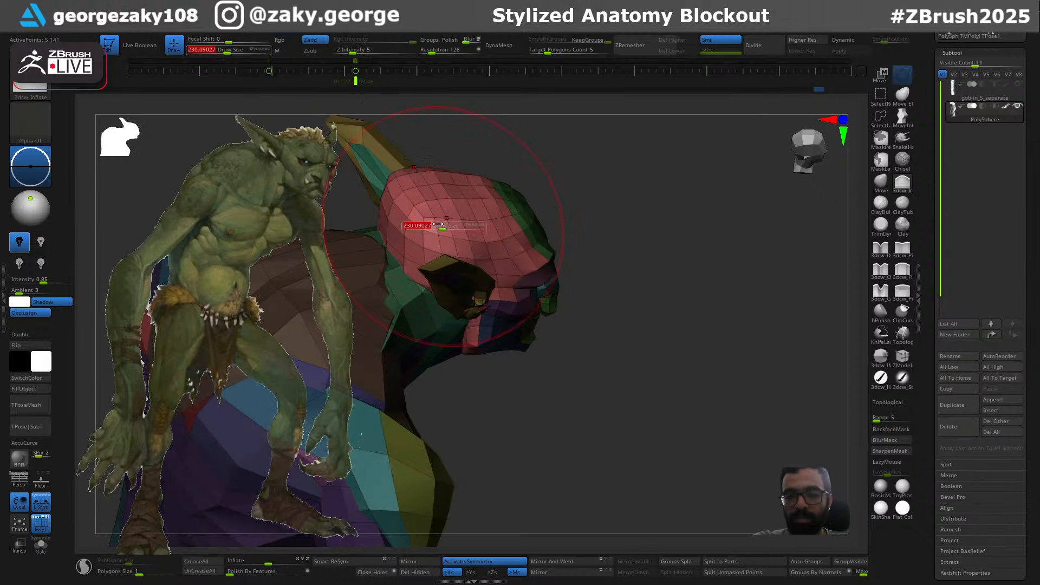
pyautogui.keyDown('shift'); pyautogui.moveTo(409, 219); pyautogui.dragTo(411, 219); pyautogui.keyUp('shift')
pyautogui.press('s')
pyautogui.keyDown('shift'); pyautogui.moveTo(411, 219); pyautogui.dragTo(407, 187); pyautogui.keyUp('shift')
pyautogui.moveTo(408, 187)
pyautogui.mouseDown(button='right')
pyautogui.moveTo(519, 167)
pyautogui.moveTo(574, 179)
pyautogui.mouseUp(button='right')
pyautogui.moveTo(452, 219)
pyautogui.mouseDown(button='right')
pyautogui.moveTo(505, 228)
pyautogui.moveTo(490, 220)
pyautogui.moveTo(463, 240)
pyautogui.moveTo(467, 266)
pyautogui.moveTo(510, 239)
pyautogui.moveTo(608, 220)
pyautogui.moveTo(595, 208)
pyautogui.mouseUp(button='right')
pyautogui.press('s')
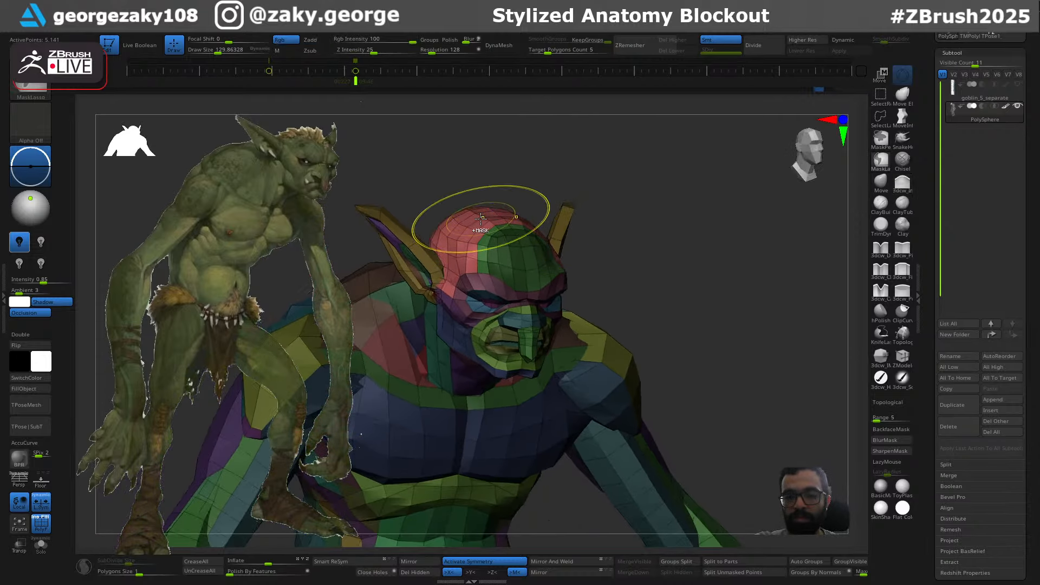
# Switch to the Move brush and reshape the sides of the skull between the ears and brow
pyautogui.moveTo(484, 216)
pyautogui.mouseDown(button='right')
pyautogui.moveTo(541, 244)
pyautogui.moveTo(509, 271)
pyautogui.moveTo(465, 277)
pyautogui.moveTo(464, 295)
pyautogui.mouseUp(button='right')
pyautogui.press('b')
pyautogui.press('m')
pyautogui.press('v')
pyautogui.moveTo(464, 295); pyautogui.dragTo(460, 286)
pyautogui.moveTo(406, 279)
pyautogui.mouseDown(button='right')
pyautogui.moveTo(441, 308)
pyautogui.moveTo(419, 309)
pyautogui.moveTo(414, 276)
pyautogui.mouseUp(button='right')
pyautogui.moveTo(425, 249); pyautogui.dragTo(434, 243)
pyautogui.moveTo(466, 274)
pyautogui.mouseDown(button='right')
pyautogui.moveTo(497, 271)
pyautogui.moveTo(509, 254)
pyautogui.mouseUp(button='right')
pyautogui.keyDown('shift'); pyautogui.moveTo(427, 259); pyautogui.dragTo(523, 262, button='right'); pyautogui.keyUp('shift')
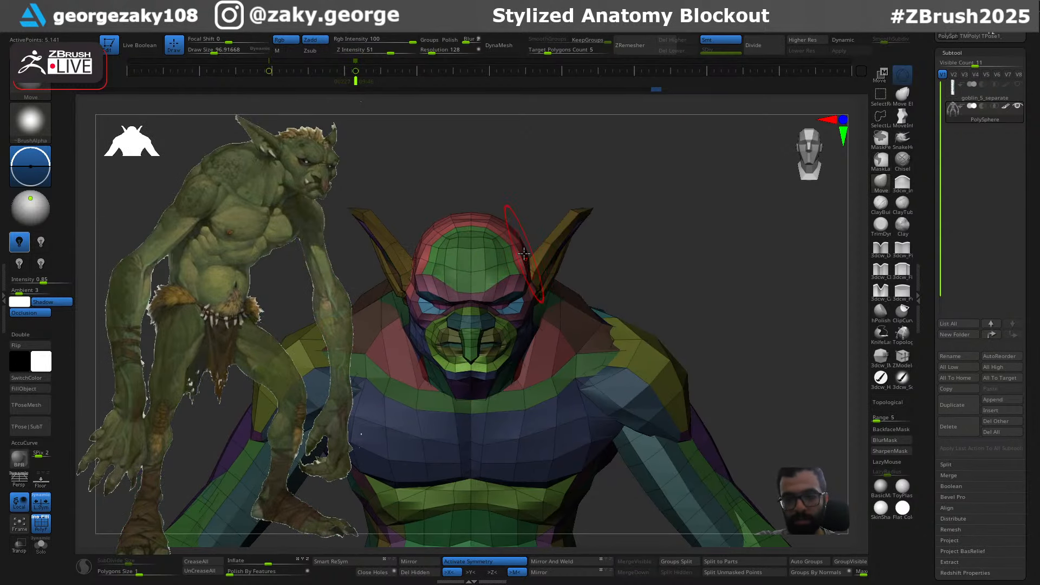
# Adjust the temple and the edge of the forehead using the Move brush with a draw size of about 65
pyautogui.moveTo(520, 249)
pyautogui.mouseDown(button='right')
pyautogui.moveTo(515, 242)
pyautogui.moveTo(538, 248)
pyautogui.moveTo(520, 260)
pyautogui.mouseUp(button='right')
pyautogui.press('s')
pyautogui.click(516, 254)
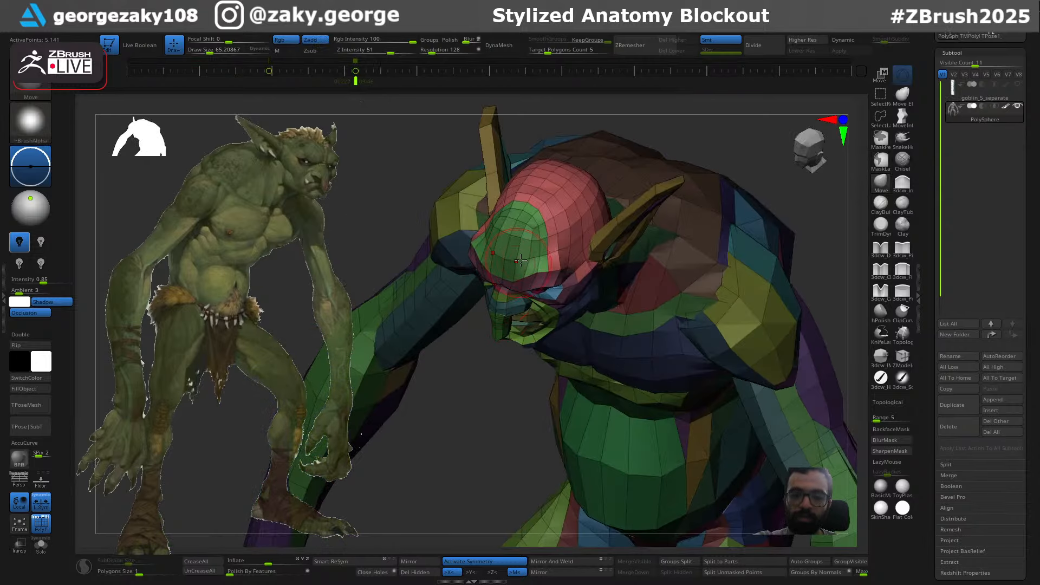
pyautogui.press(']')
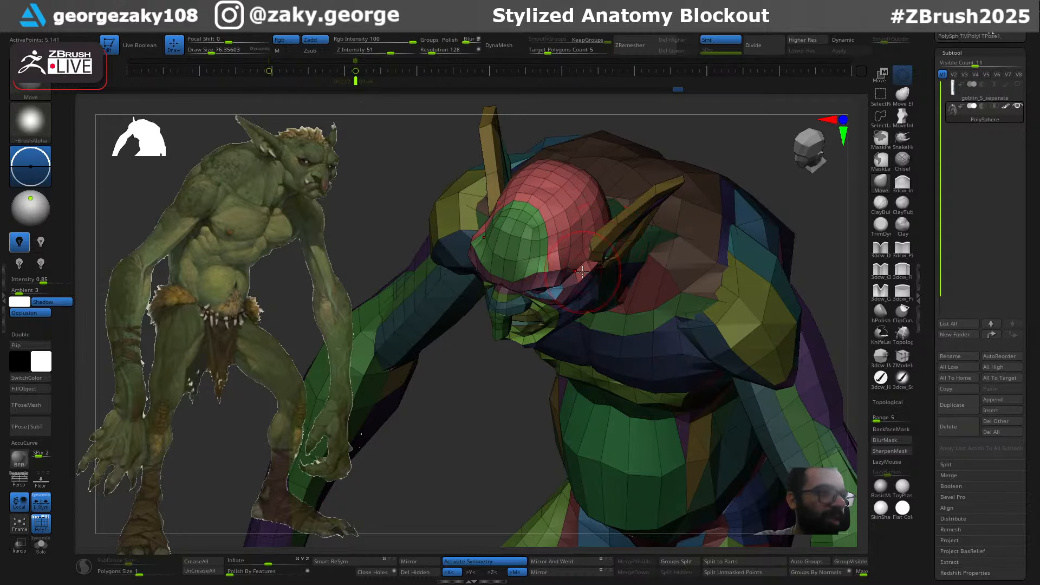
# Smooth the forehead upward to the crown of the head with a smaller brush
pyautogui.moveTo(581, 271)
pyautogui.mouseDown(button='right')
pyautogui.moveTo(674, 227)
pyautogui.moveTo(674, 208)
pyautogui.mouseUp(button='right')
pyautogui.press(']')
pyautogui.press(']')
pyautogui.press(']')
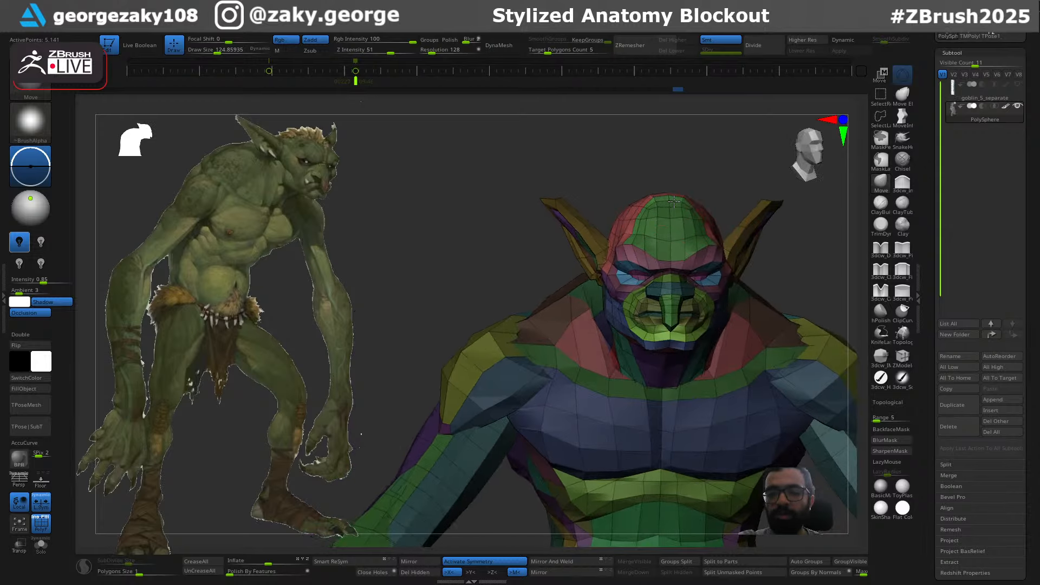
pyautogui.press('[')
pyautogui.press('[')
pyautogui.press('[')
pyautogui.keyDown('shift'); pyautogui.moveTo(670, 214); pyautogui.dragTo(671, 186); pyautogui.keyUp('shift')
# Mask everything except the brow polygroup around the eyes, with the draw size reduced to about 62
pyautogui.press('[')
pyautogui.press('[')
pyautogui.moveTo(671, 186)
pyautogui.mouseDown(button='right')
pyautogui.moveTo(679, 219)
pyautogui.moveTo(641, 212)
pyautogui.mouseUp(button='right')
pyautogui.moveTo(711, 198)
pyautogui.keyDown('ctrl'); pyautogui.mouseDown(button='right')
pyautogui.moveTo(709, 287)
pyautogui.moveTo(689, 305)
pyautogui.moveTo(756, 323)
pyautogui.mouseUp(button='right'); pyautogui.keyUp('ctrl')
pyautogui.press('w')
pyautogui.hotkey('ctrl', 'z')
pyautogui.keyDown('ctrl'); pyautogui.click(699, 283); pyautogui.keyUp('ctrl')
pyautogui.press('q')
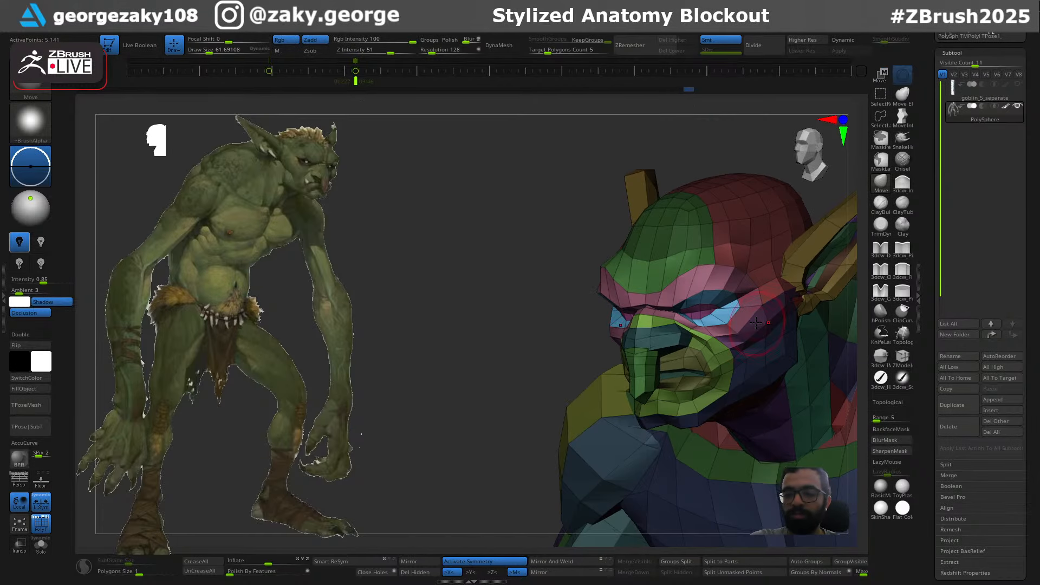
pyautogui.moveTo(606, 351); pyautogui.dragTo(547, 352, button='right')
pyautogui.moveTo(601, 433)
pyautogui.keyDown('ctrl'); pyautogui.mouseDown()
pyautogui.moveTo(764, 439)
pyautogui.moveTo(747, 311)
pyautogui.mouseUp(); pyautogui.keyUp('ctrl')
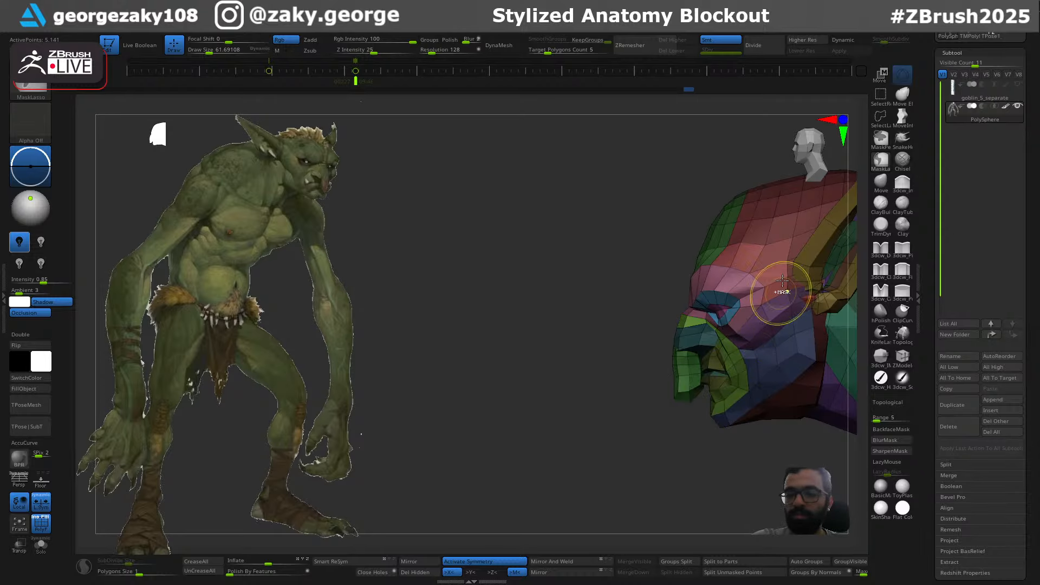
# Try isolating the cheek polygroup with a mask, then clear the mask from the head
pyautogui.keyDown('ctrl'); pyautogui.click(646, 277); pyautogui.keyUp('ctrl')
pyautogui.keyDown('ctrl'); pyautogui.click(775, 357); pyautogui.keyUp('ctrl')
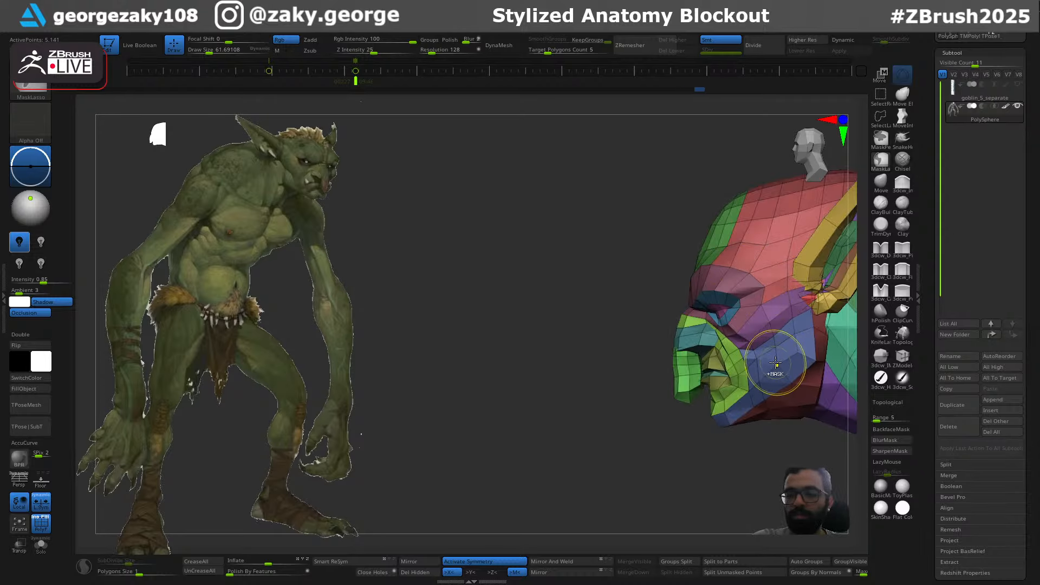
pyautogui.keyDown('ctrl'); pyautogui.click(636, 461); pyautogui.keyUp('ctrl')
pyautogui.moveTo(640, 485); pyautogui.dragTo(658, 486, button='right')
pyautogui.keyDown('ctrl'); pyautogui.click(658, 486); pyautogui.keyUp('ctrl')
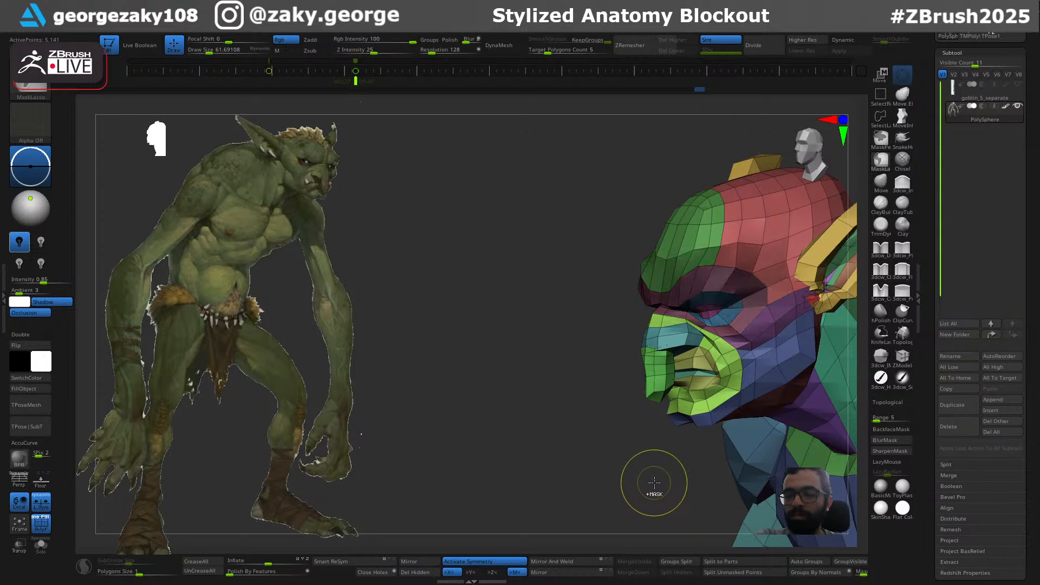
# Mask everything except the brow polygroup, adding the area around and below the eyes to the mask with a lasso
pyautogui.keyDown('ctrl'); pyautogui.click(658, 470); pyautogui.keyUp('ctrl')
pyautogui.keyDown('ctrl'); pyautogui.click(741, 267); pyautogui.keyUp('ctrl')
pyautogui.keyDown('ctrl'); pyautogui.click(740, 271); pyautogui.keyUp('ctrl')
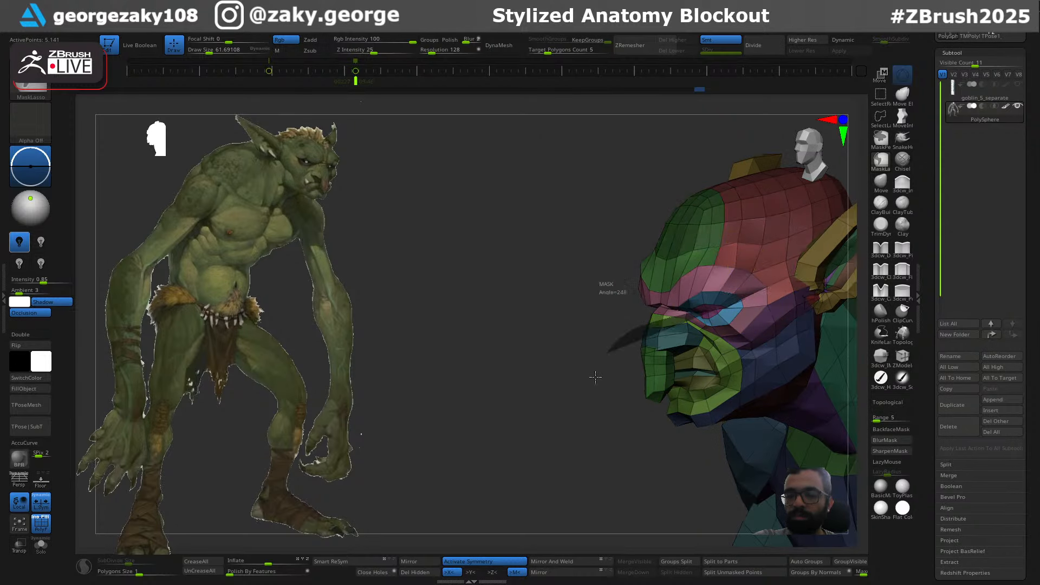
pyautogui.keyDown('ctrl'); pyautogui.moveTo(595, 376); pyautogui.dragTo(811, 383); pyautogui.keyUp('ctrl')
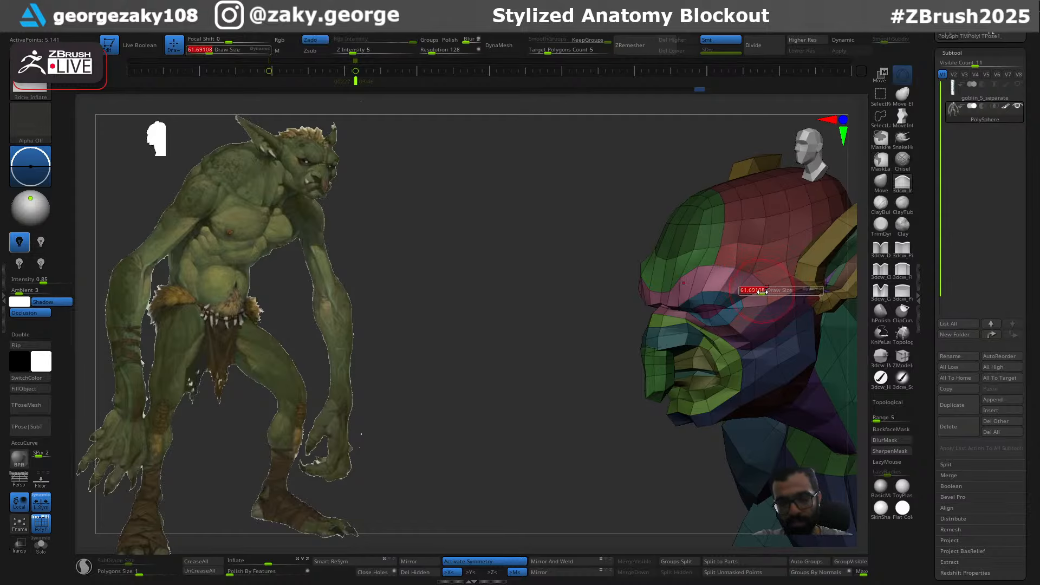
# Inflate the unmasked brow ridges on both sides with the 3dcw_Inflate brush, progressively enlarging the draw size
pyautogui.keyDown('shift'); pyautogui.moveTo(726, 282); pyautogui.dragTo(748, 275, button='right'); pyautogui.keyUp('shift')
pyautogui.moveTo(675, 288); pyautogui.dragTo(697, 276)
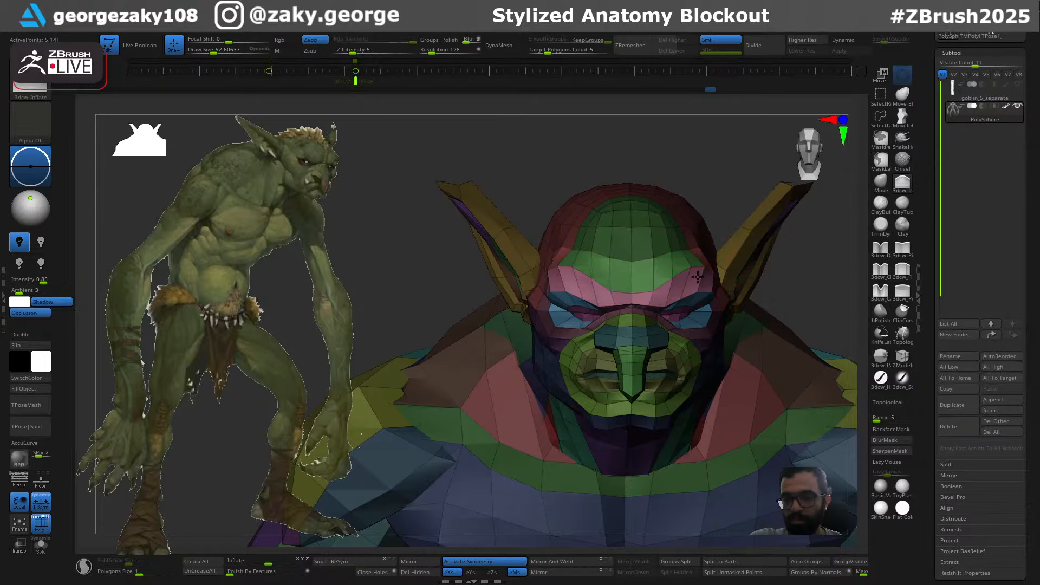
pyautogui.press(']')
pyautogui.moveTo(577, 281); pyautogui.dragTo(587, 284)
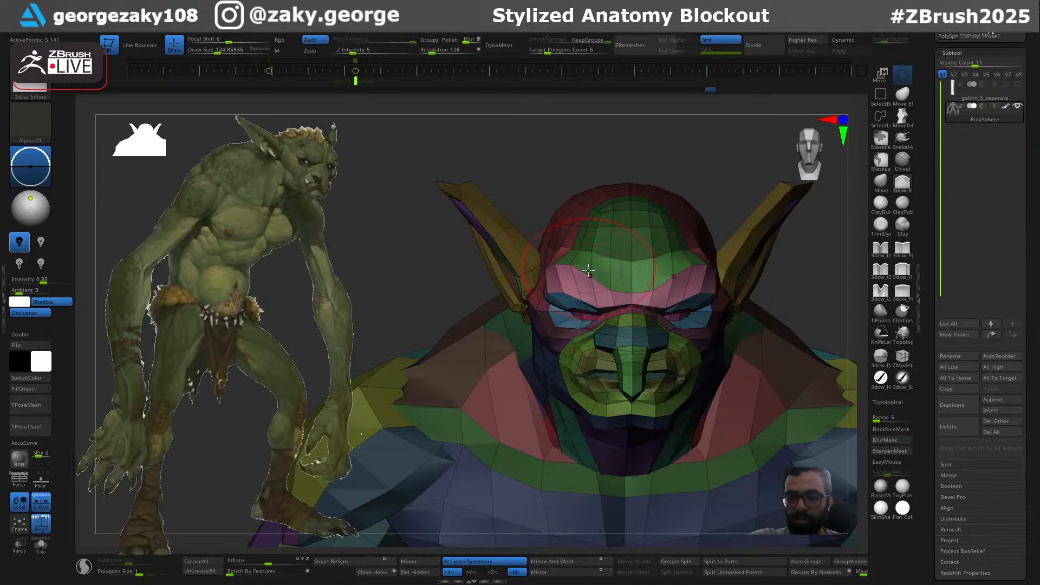
pyautogui.moveTo(588, 270); pyautogui.dragTo(580, 281, button='right')
pyautogui.press(']')
pyautogui.moveTo(560, 286); pyautogui.dragTo(554, 263)
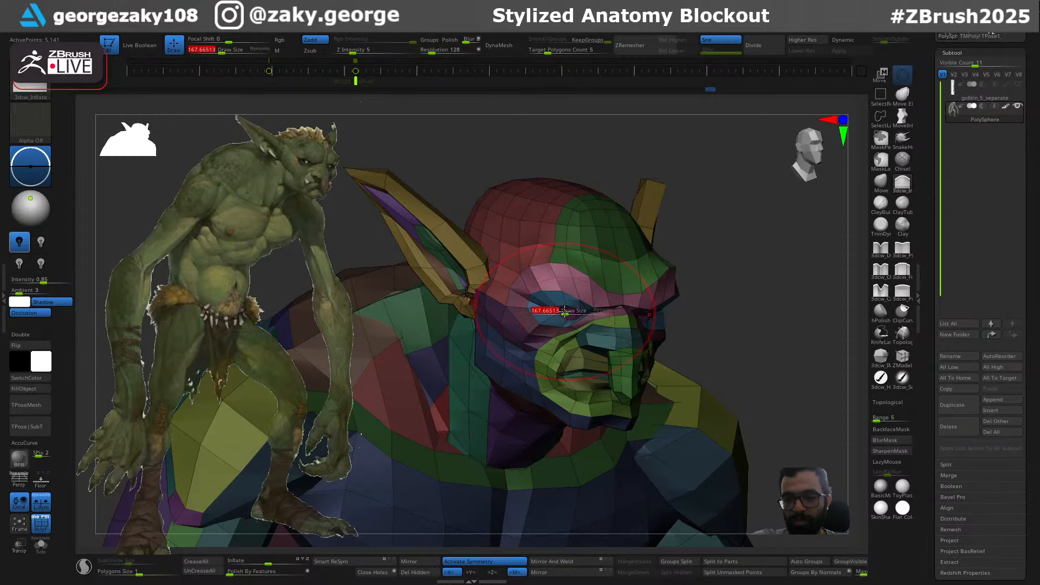
# Smooth the brow ridge above the eye with a draw size of about 130
pyautogui.keyDown('shift'); pyautogui.moveTo(566, 313); pyautogui.dragTo(575, 320); pyautogui.keyUp('shift')
pyautogui.press('s')
pyautogui.keyDown('shift'); pyautogui.moveTo(575, 319); pyautogui.dragTo(570, 312); pyautogui.keyUp('shift')
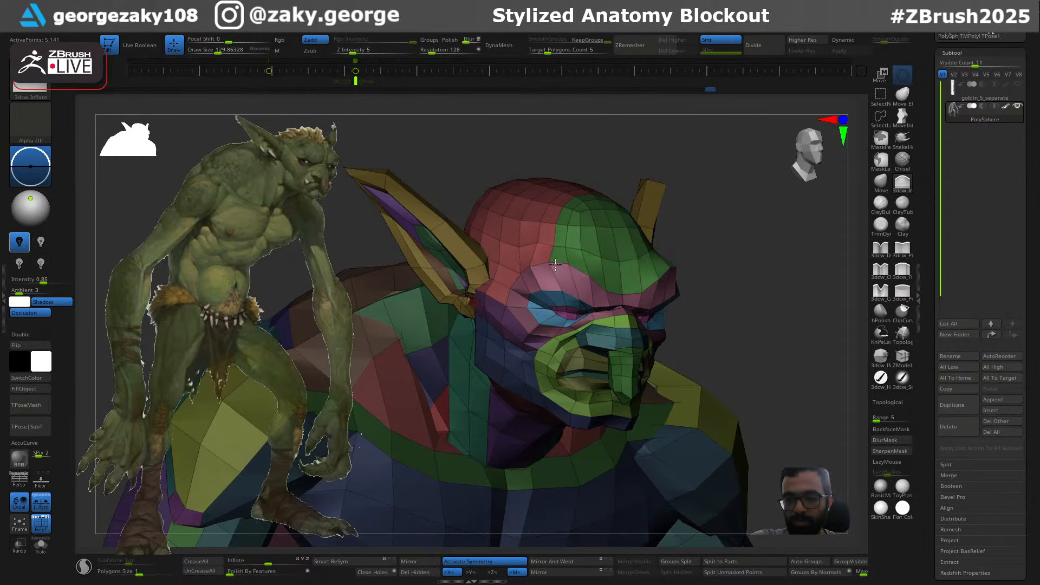
pyautogui.press('s')
pyautogui.moveTo(561, 265)
pyautogui.mouseDown(button='right')
pyautogui.moveTo(580, 250)
pyautogui.moveTo(536, 388)
pyautogui.mouseUp(button='right')
# Mask everything except the eye polygroups, with the draw size reduced to about 80
pyautogui.press('s')
pyautogui.moveTo(520, 323); pyautogui.dragTo(512, 321)
pyautogui.moveTo(511, 321); pyautogui.dragTo(498, 313, button='right')
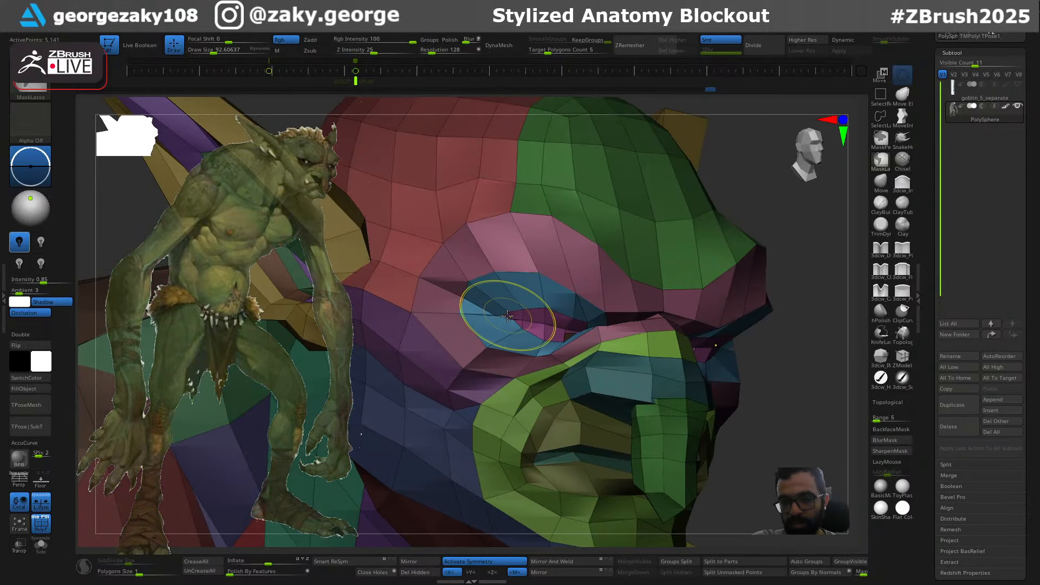
pyautogui.press('s')
pyautogui.moveTo(504, 317); pyautogui.dragTo(506, 316)
pyautogui.moveTo(507, 316)
pyautogui.mouseDown(button='right')
pyautogui.moveTo(594, 337)
pyautogui.moveTo(602, 373)
pyautogui.mouseUp(button='right')
pyautogui.press('s')
# Shift the unmasked eye area slightly along the X axis with the transform gizmo
pyautogui.press('w')
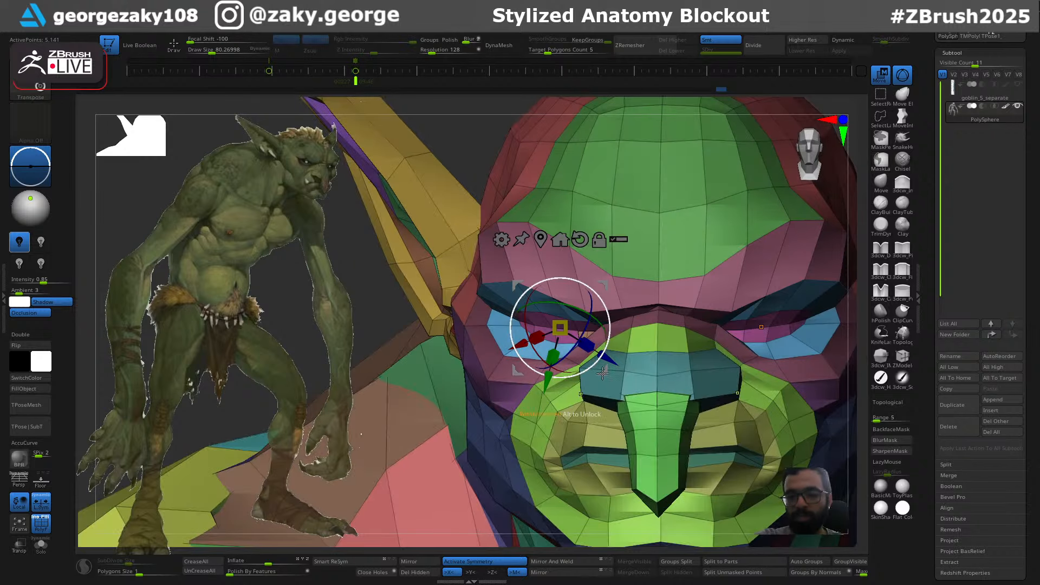
pyautogui.press('q')
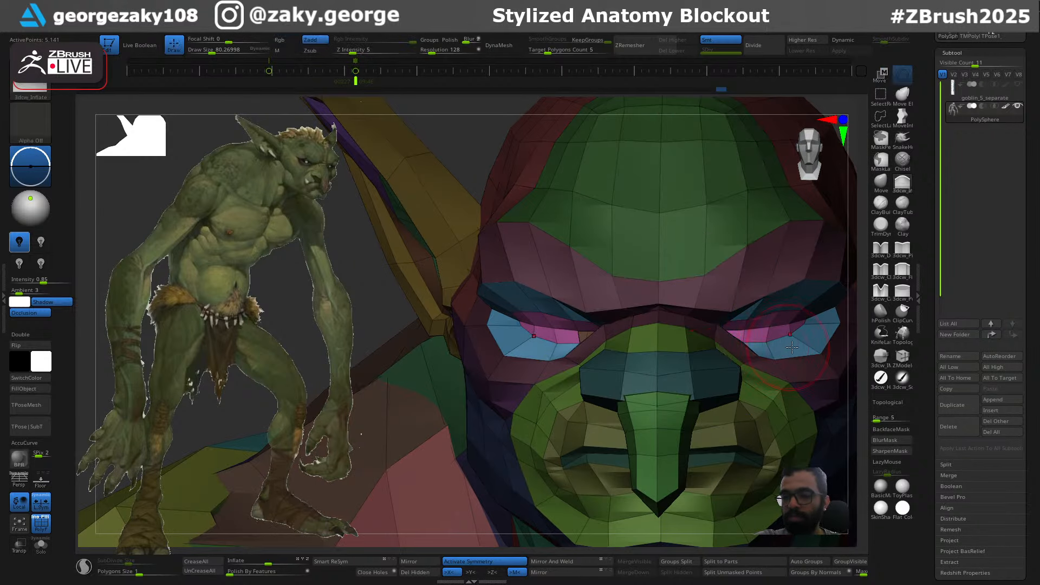
pyautogui.moveTo(751, 353)
pyautogui.mouseDown(button='right')
pyautogui.moveTo(796, 358)
pyautogui.moveTo(758, 366)
pyautogui.moveTo(649, 353)
pyautogui.moveTo(758, 344)
pyautogui.mouseUp(button='right')
pyautogui.press('w')
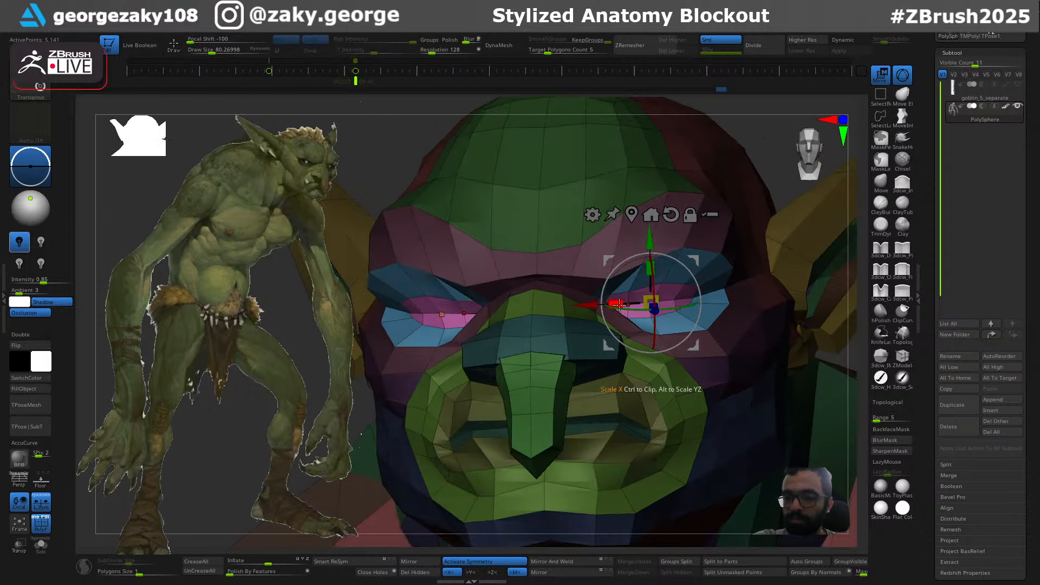
pyautogui.moveTo(670, 331)
pyautogui.mouseDown(button='right')
pyautogui.moveTo(699, 336)
pyautogui.moveTo(680, 342)
pyautogui.mouseUp(button='right')
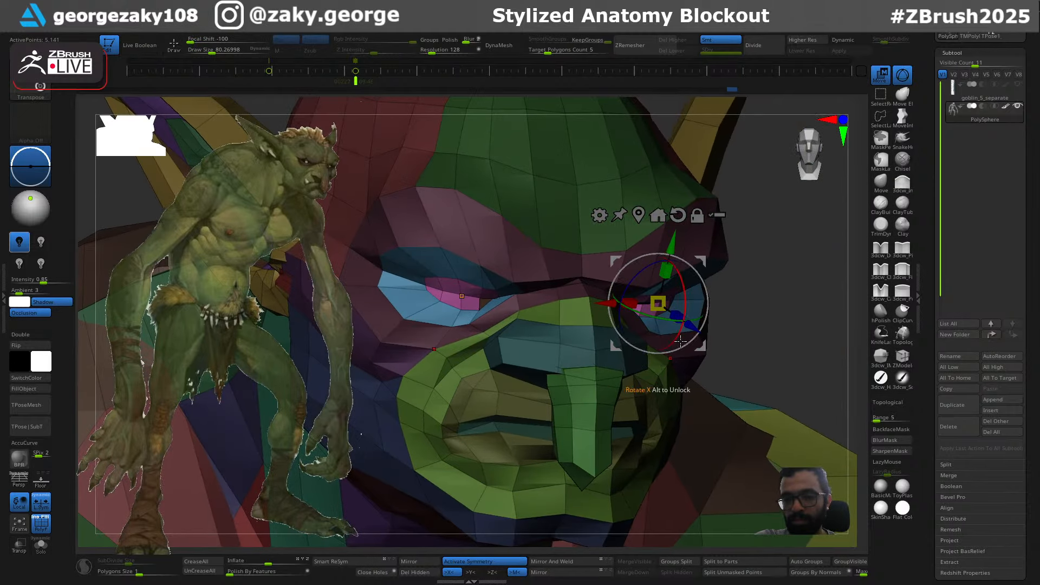
pyautogui.moveTo(600, 304); pyautogui.dragTo(608, 304)
pyautogui.moveTo(626, 368)
pyautogui.keyDown('ctrl'); pyautogui.mouseDown(button='right')
pyautogui.moveTo(632, 347)
pyautogui.moveTo(582, 358)
pyautogui.mouseUp(button='right'); pyautogui.keyUp('ctrl')
# Switch to the Move brush, clear the eye mask and reduce the draw size to about 62
pyautogui.press('q')
pyautogui.press('b')
pyautogui.press('m')
pyautogui.press('v')
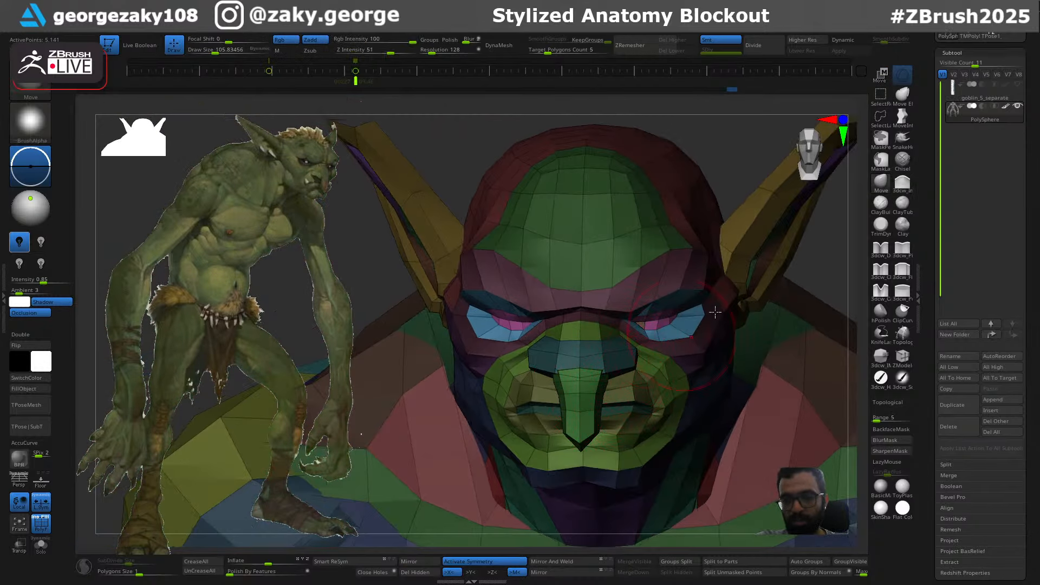
pyautogui.press('s')
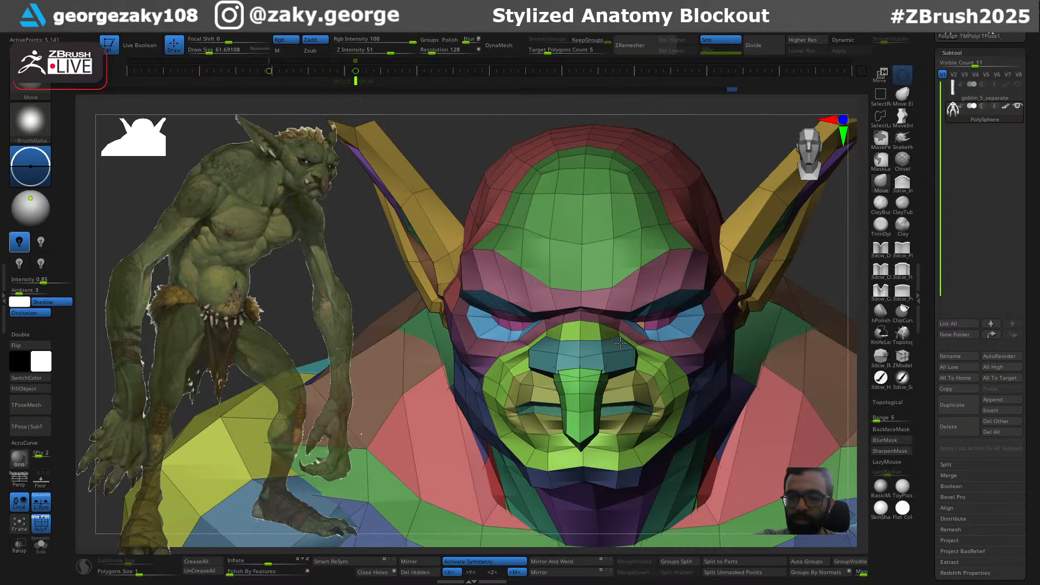
# Try adding a horizontal edge loop around the belly with the ZModeler brush
pyautogui.moveTo(628, 349)
pyautogui.keyDown('ctrl'); pyautogui.mouseDown(button='right')
pyautogui.moveTo(619, 239)
pyautogui.moveTo(680, 221)
pyautogui.moveTo(784, 323)
pyautogui.moveTo(693, 293)
pyautogui.moveTo(643, 369)
pyautogui.moveTo(671, 360)
pyautogui.moveTo(628, 345)
pyautogui.moveTo(618, 409)
pyautogui.mouseUp(button='right'); pyautogui.keyUp('ctrl')
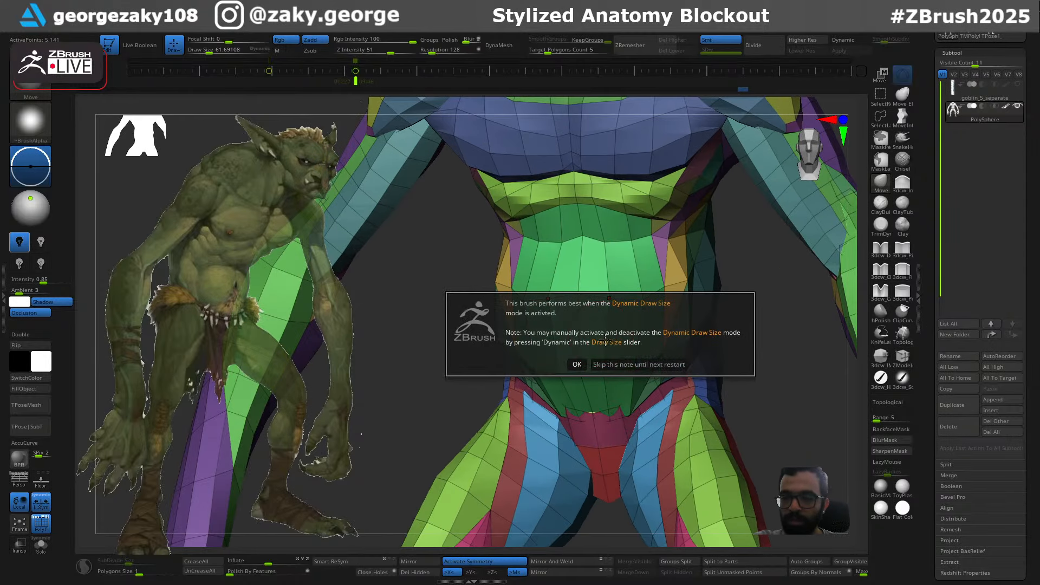
pyautogui.click(576, 364)
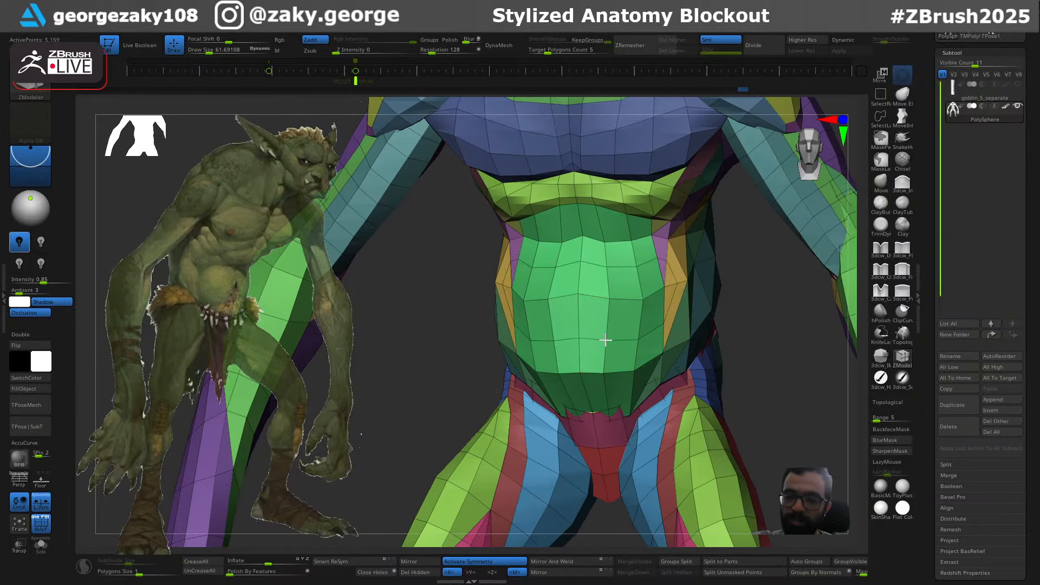
pyautogui.moveTo(644, 348); pyautogui.dragTo(618, 358, button='right')
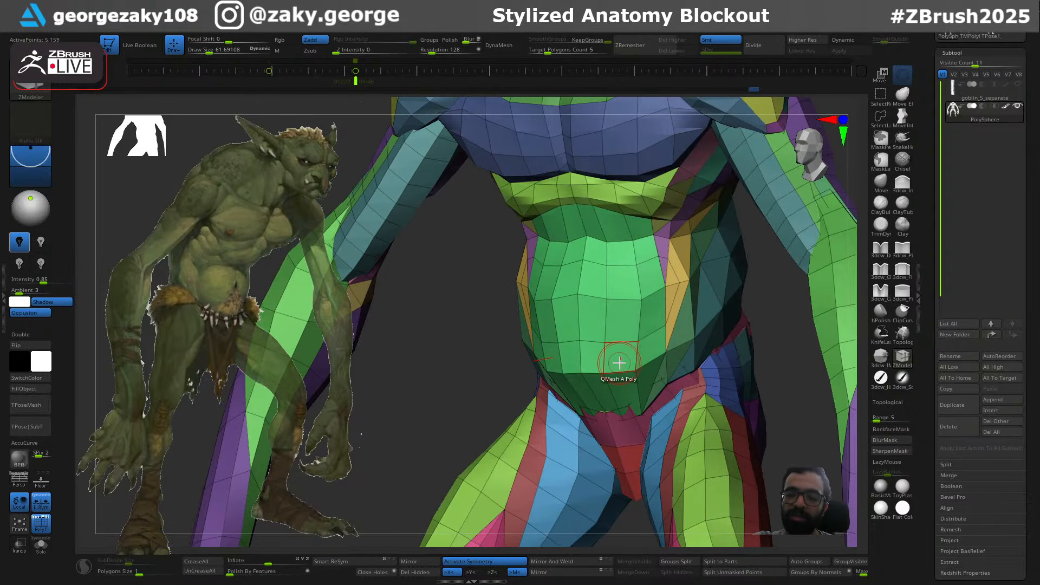
pyautogui.press('z')
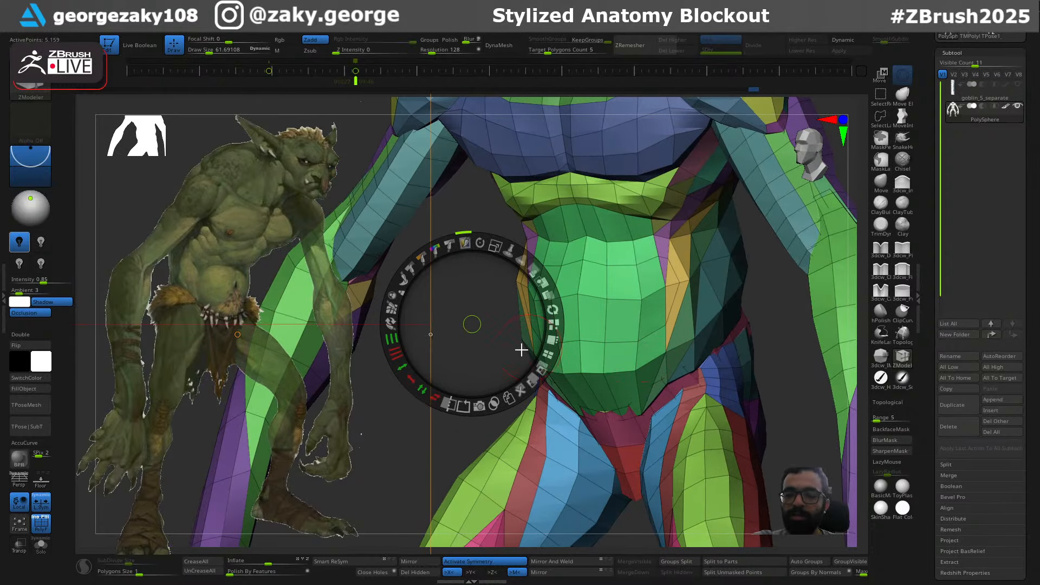
pyautogui.press('z')
pyautogui.press('ctrl')
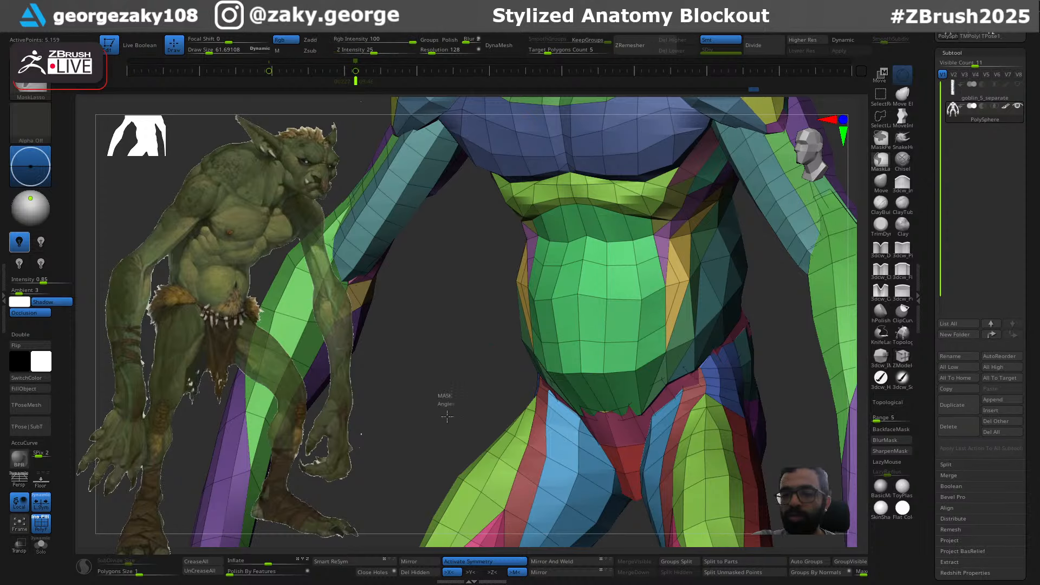
pyautogui.moveTo(677, 297); pyautogui.dragTo(714, 268, button='right')
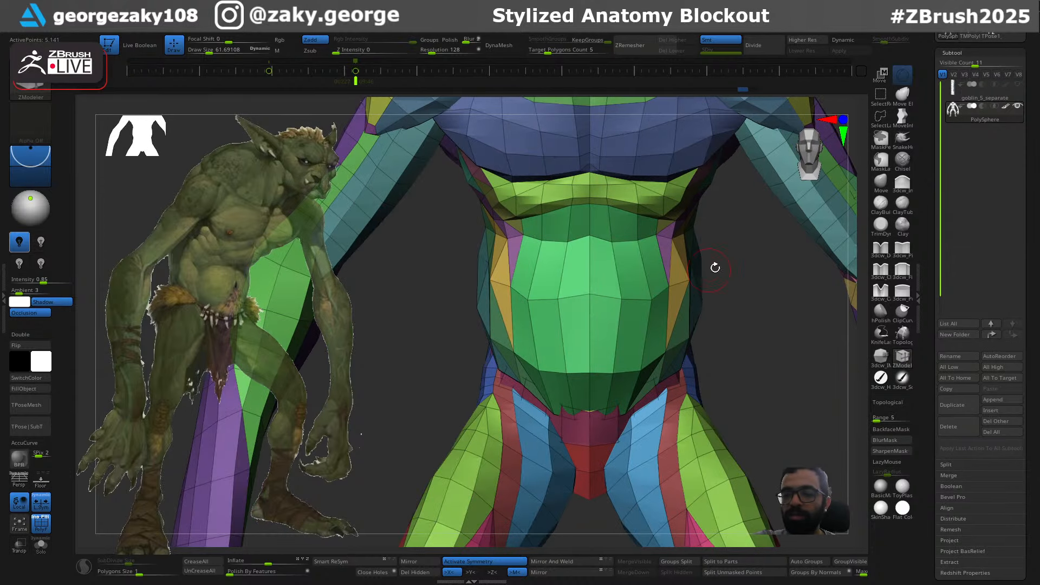
# Lasso-mask the body so that only the central band of faces on the lower belly stays unmasked
pyautogui.moveTo(733, 233)
pyautogui.keyDown('ctrl'); pyautogui.mouseDown()
pyautogui.moveTo(709, 220)
pyautogui.moveTo(673, 283)
pyautogui.moveTo(731, 357)
pyautogui.mouseUp(); pyautogui.keyUp('ctrl')
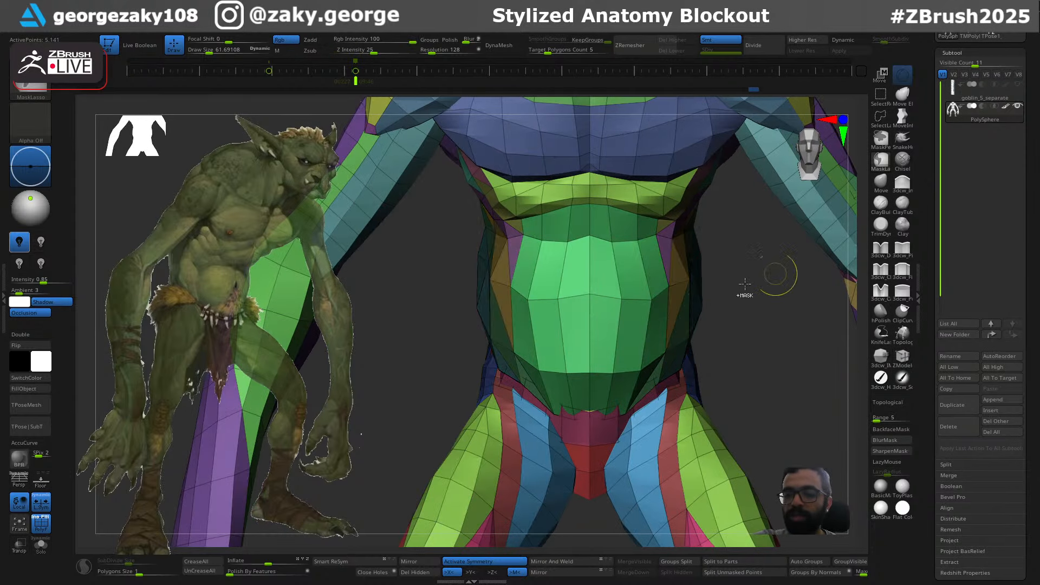
pyautogui.click(617, 336)
pyautogui.moveTo(617, 342)
pyautogui.mouseDown(button='right')
pyautogui.moveTo(731, 353)
pyautogui.moveTo(696, 368)
pyautogui.moveTo(699, 379)
pyautogui.moveTo(558, 368)
pyautogui.moveTo(623, 373)
pyautogui.mouseUp(button='right')
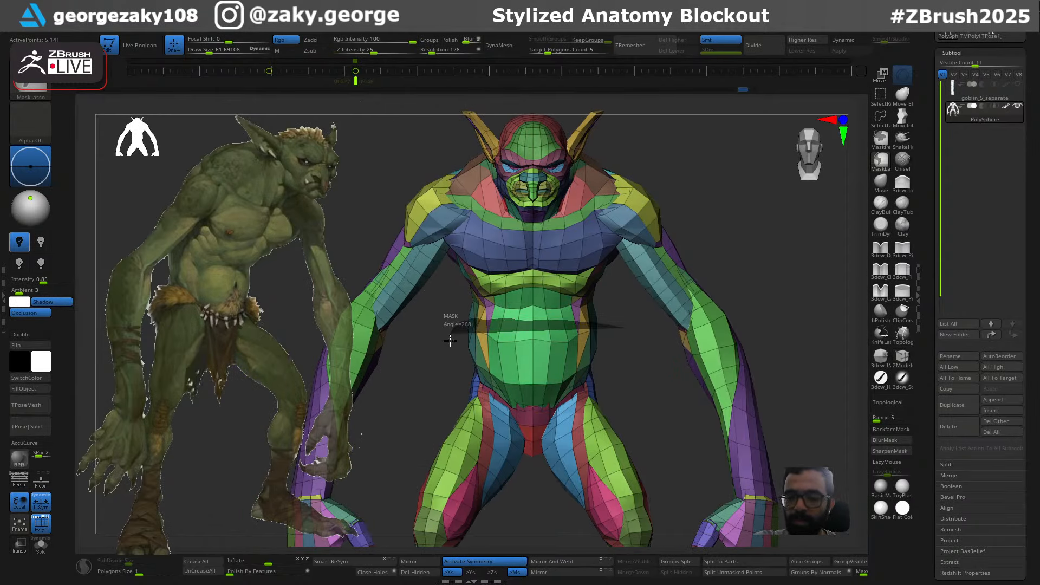
pyautogui.keyDown('ctrl'); pyautogui.moveTo(541, 405); pyautogui.dragTo(620, 349); pyautogui.keyUp('ctrl')
pyautogui.keyDown('ctrl'); pyautogui.click(622, 355); pyautogui.keyUp('ctrl')
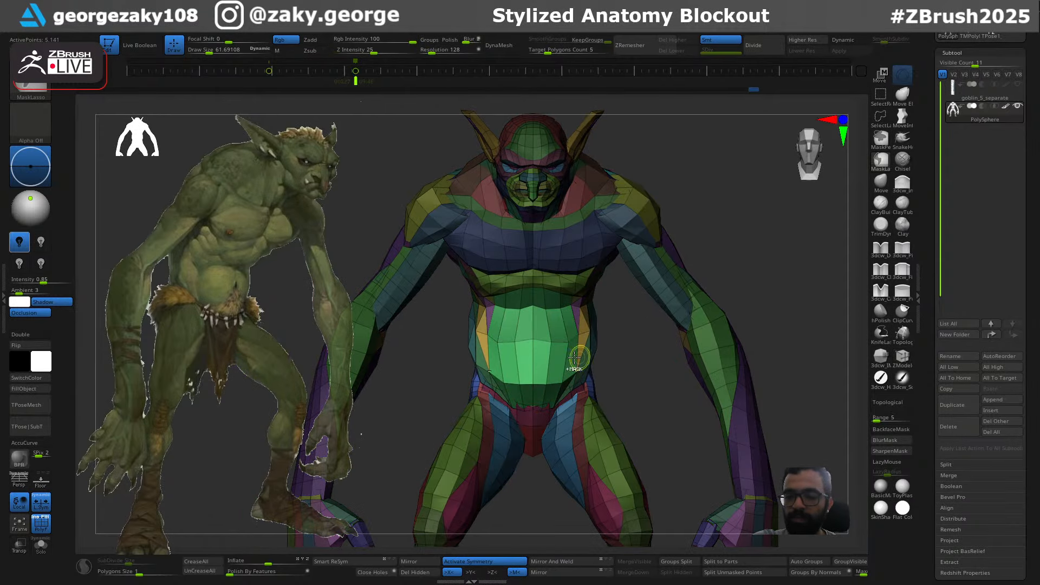
pyautogui.keyDown('alt'); pyautogui.moveTo(574, 357); pyautogui.dragTo(623, 292, button='right'); pyautogui.keyUp('alt')
pyautogui.moveTo(512, 257)
pyautogui.keyDown('ctrl'); pyautogui.mouseDown()
pyautogui.moveTo(595, 336)
pyautogui.moveTo(645, 308)
pyautogui.mouseUp(); pyautogui.keyUp('ctrl')
# Insert a horizontal edge loop across the unmasked lower belly faces with the ZModeler brush
pyautogui.press('b')
pyautogui.press('z')
pyautogui.press('m')
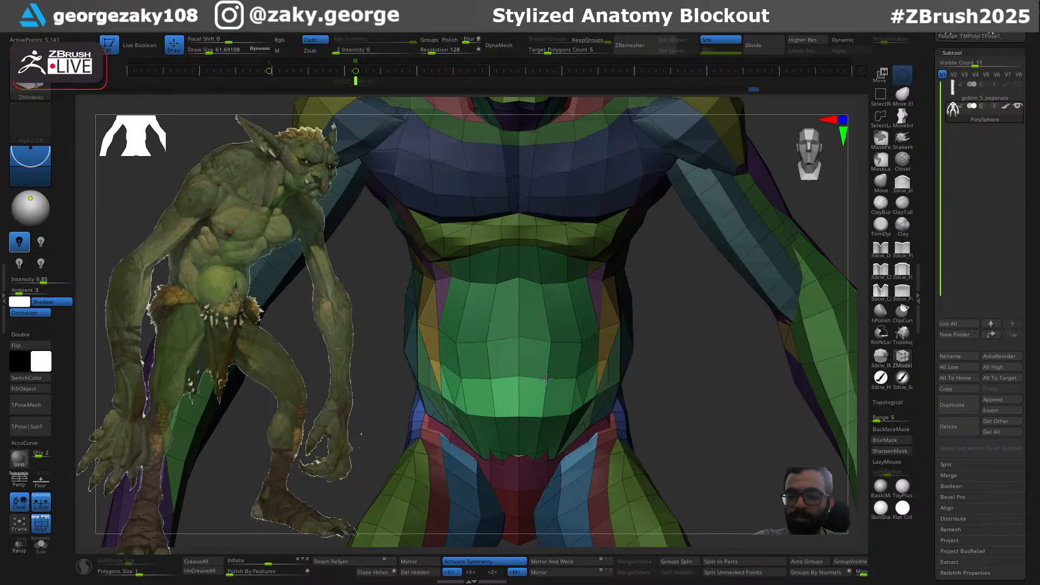
pyautogui.moveTo(697, 400)
pyautogui.mouseDown(button='right')
pyautogui.moveTo(623, 398)
pyautogui.moveTo(653, 395)
pyautogui.moveTo(639, 422)
pyautogui.moveTo(566, 404)
pyautogui.moveTo(596, 422)
pyautogui.moveTo(577, 352)
pyautogui.moveTo(599, 356)
pyautogui.mouseUp(button='right')
pyautogui.press('ctrl')
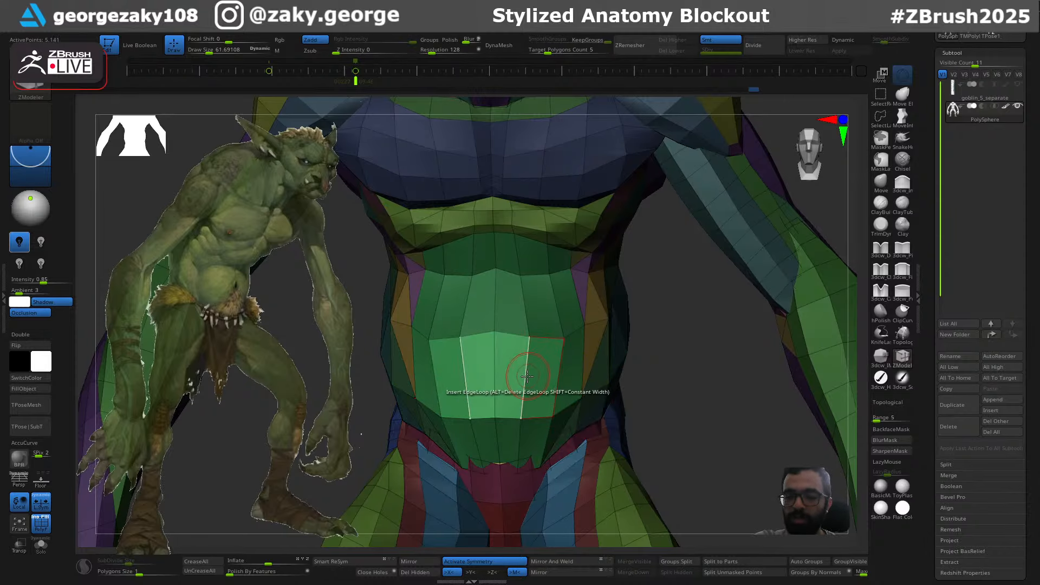
pyautogui.moveTo(636, 366); pyautogui.dragTo(541, 381)
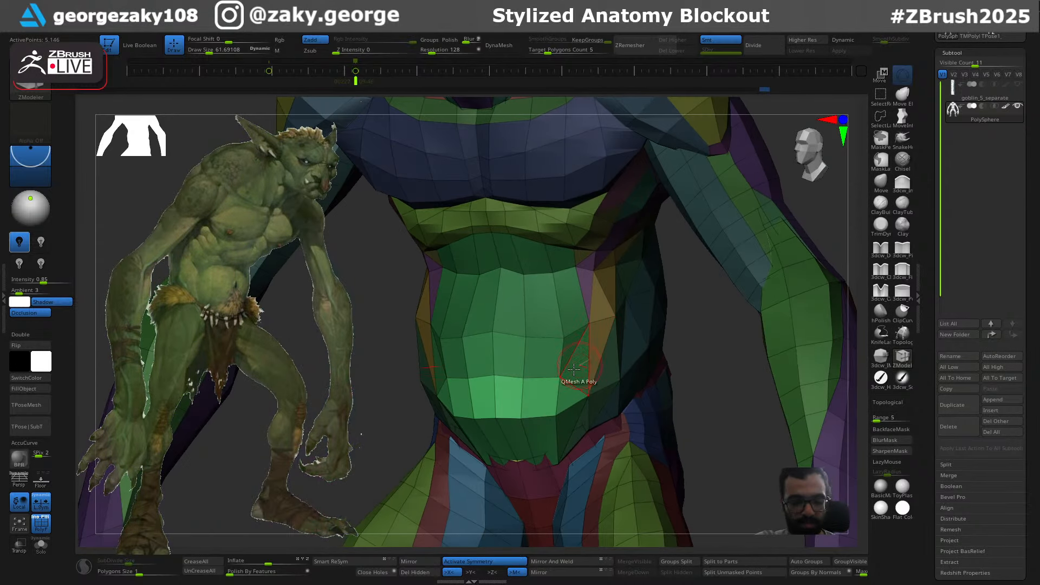
# Build up the lower belly using the Standard brush with a draw size of about 135
pyautogui.press('1')
pyautogui.press('s')
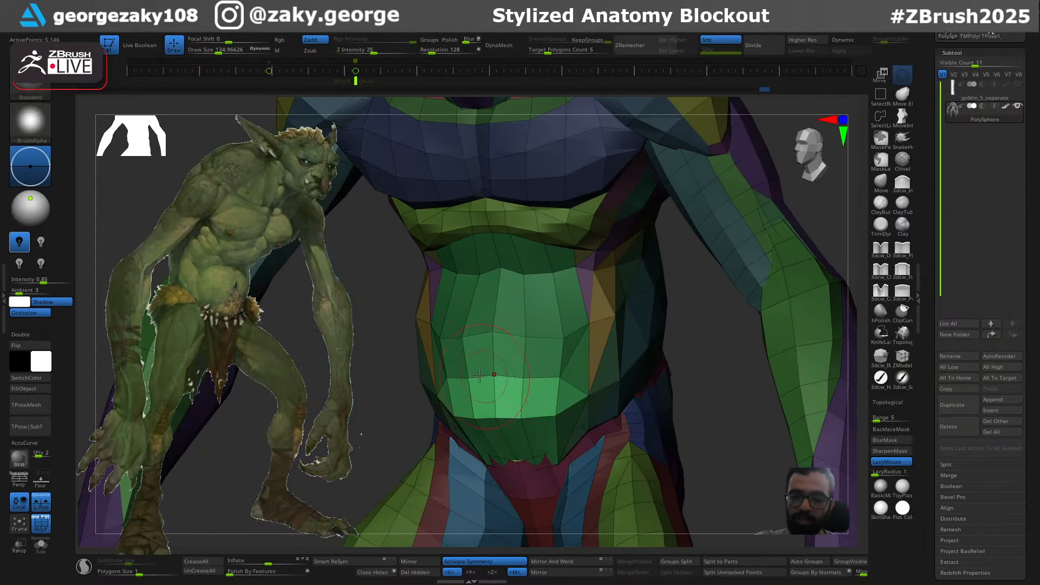
pyautogui.moveTo(559, 383); pyautogui.dragTo(553, 385, button='right')
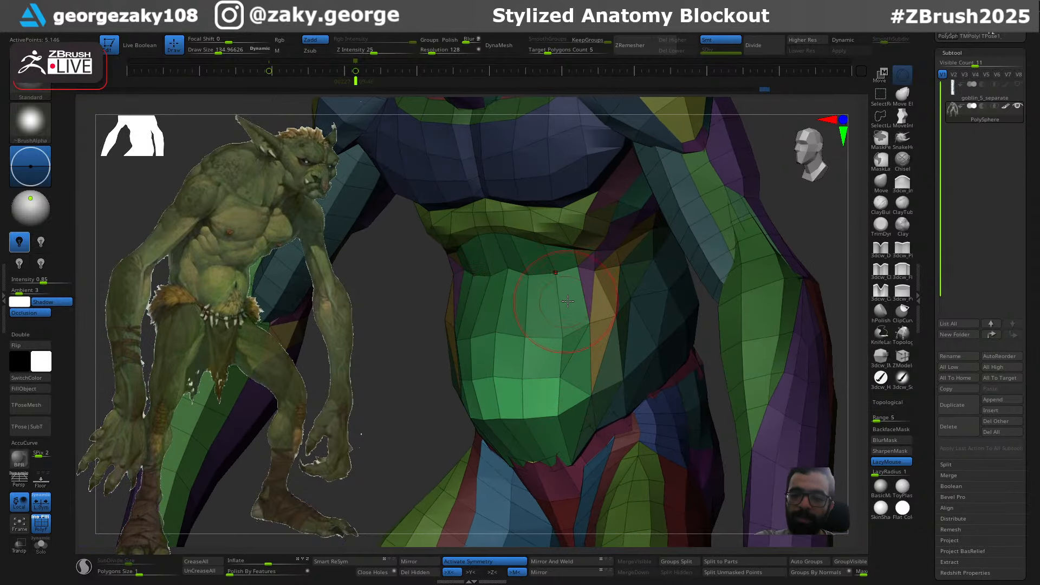
pyautogui.keyDown('shift'); pyautogui.moveTo(390, 434); pyautogui.dragTo(407, 471, button='right'); pyautogui.keyUp('shift')
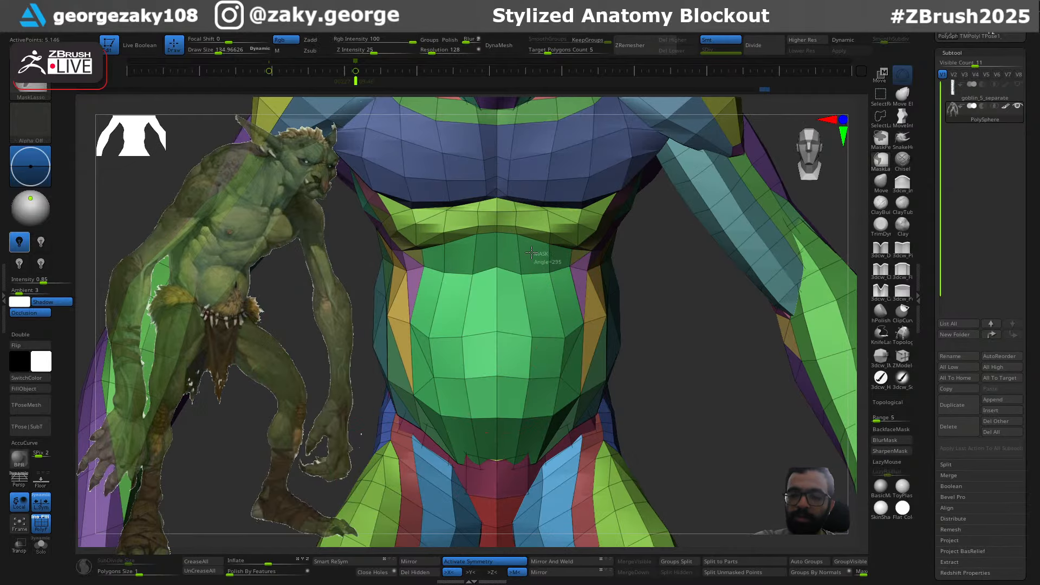
# Mask everything except the central faces on the upper half of the belly
pyautogui.keyDown('ctrl'); pyautogui.moveTo(426, 301); pyautogui.dragTo(520, 366); pyautogui.keyUp('ctrl')
pyautogui.keyDown('ctrl'); pyautogui.moveTo(568, 298); pyautogui.dragTo(566, 303); pyautogui.keyUp('ctrl')
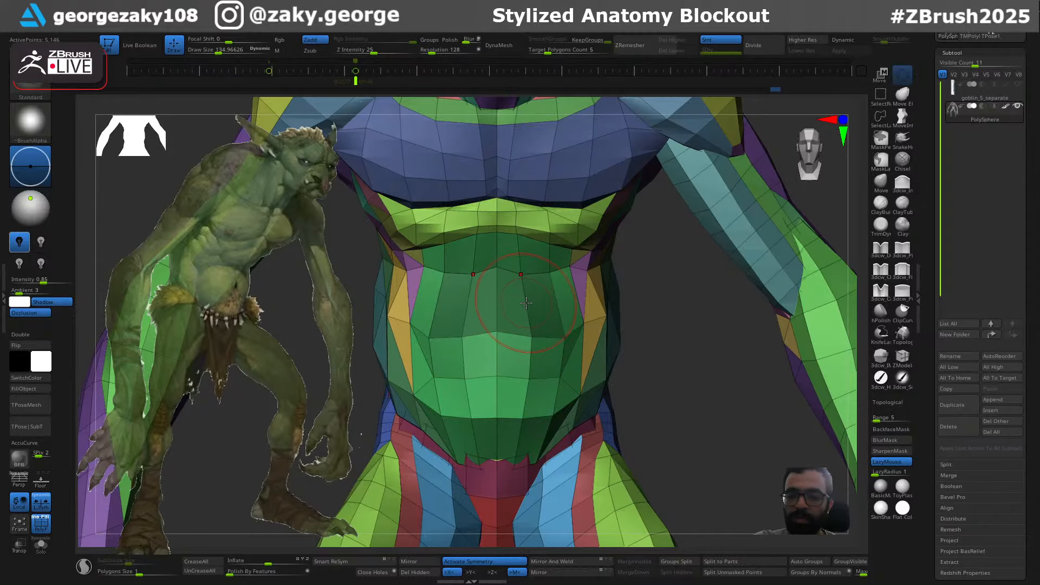
pyautogui.keyDown('ctrl'); pyautogui.click(668, 287); pyautogui.keyUp('ctrl')
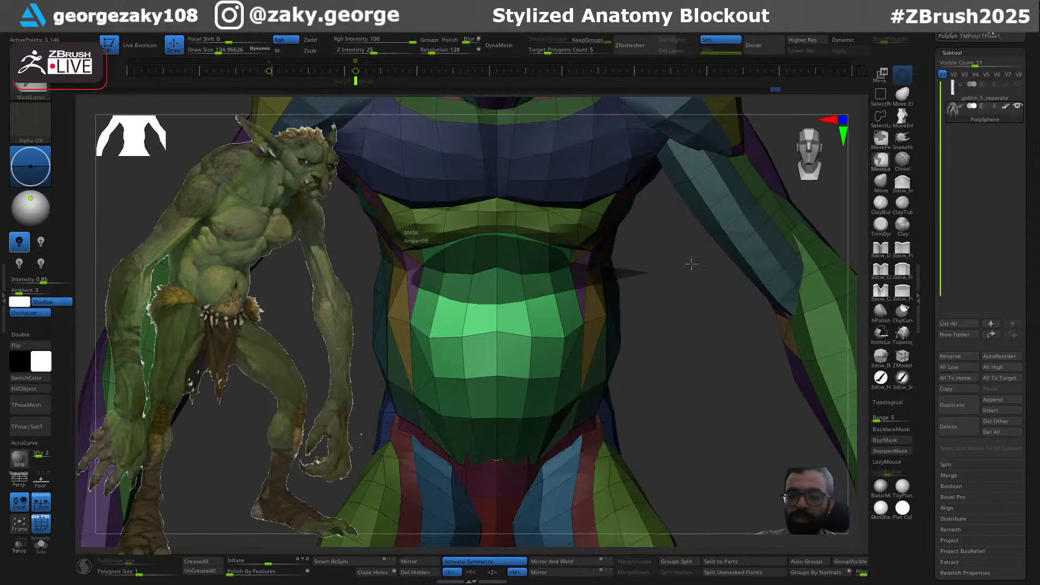
# Insert a second horizontal edge loop across the unmasked upper belly faces with the ZModeler brush
pyautogui.press('b')
pyautogui.press('z')
pyautogui.press('m')
pyautogui.click(526, 305)
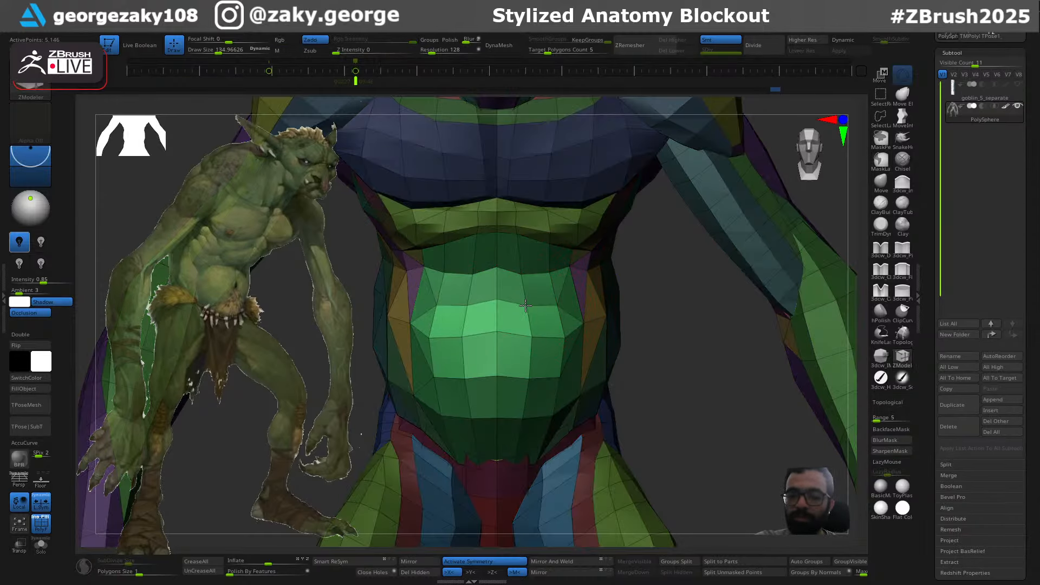
pyautogui.moveTo(657, 314); pyautogui.dragTo(574, 307)
# Build up the unmasked upper belly faces using the Standard brush with a draw size of about 125
pyautogui.press('b')
pyautogui.press('s')
pyautogui.press('t')
pyautogui.press('s')
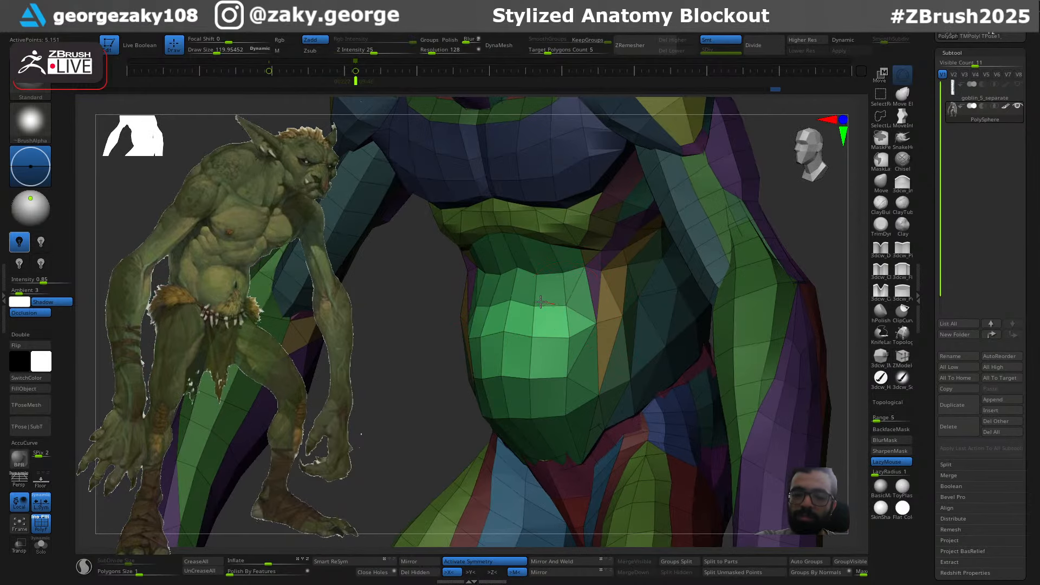
pyautogui.moveTo(520, 334); pyautogui.dragTo(585, 327, button='right')
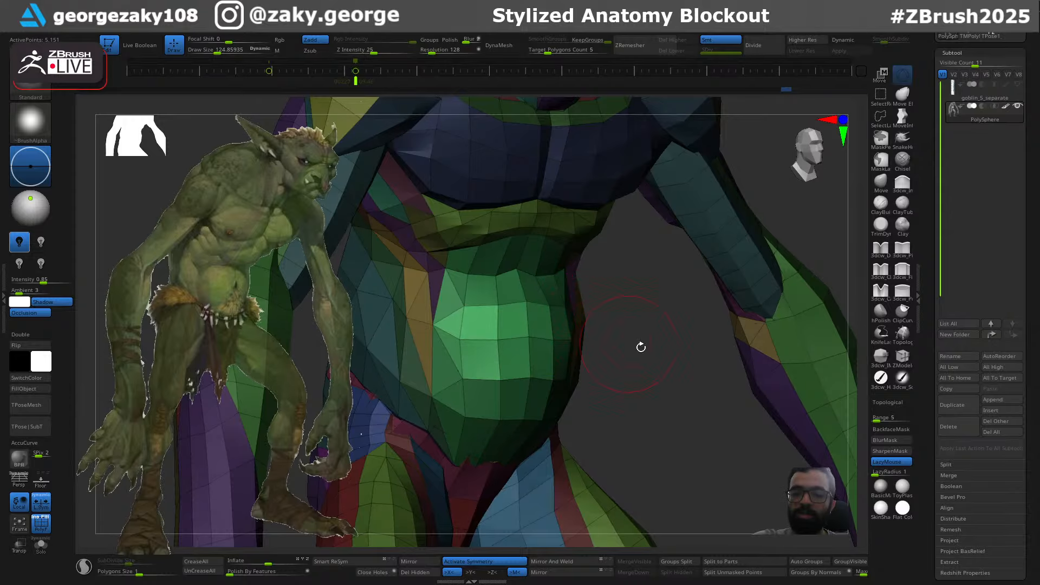
pyautogui.moveTo(640, 346); pyautogui.dragTo(550, 343)
pyautogui.moveTo(661, 325); pyautogui.dragTo(564, 319)
pyautogui.moveTo(582, 320)
pyautogui.mouseDown(button='right')
pyautogui.moveTo(546, 322)
pyautogui.moveTo(573, 291)
pyautogui.mouseUp(button='right')
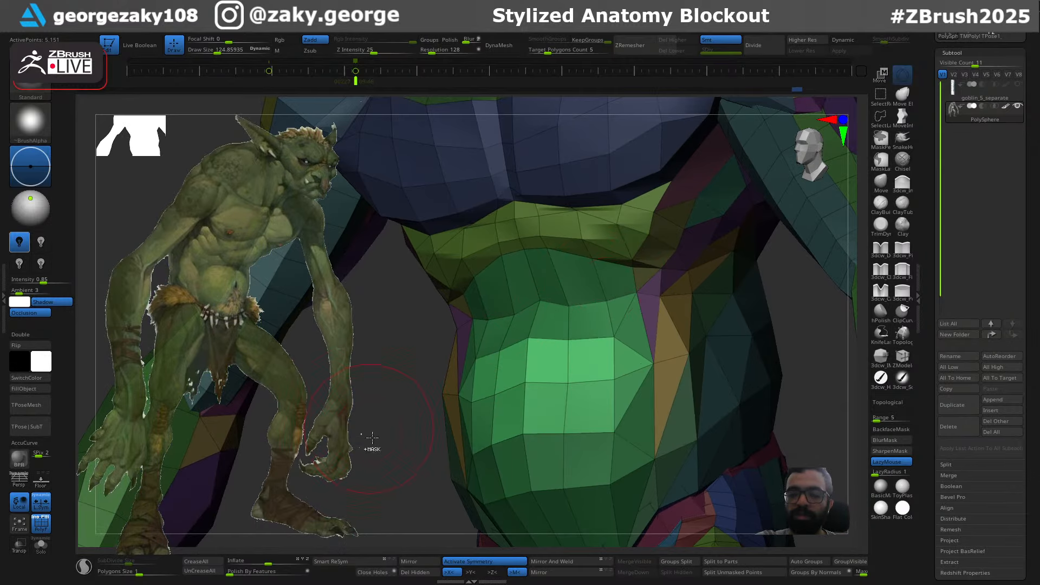
# Clear the mask and smooth the belly surface into a rounder form from several angles
pyautogui.keyDown('ctrl'); pyautogui.moveTo(372, 438); pyautogui.dragTo(391, 495); pyautogui.keyUp('ctrl')
pyautogui.moveTo(399, 501); pyautogui.dragTo(617, 287, button='right')
pyautogui.moveTo(664, 325); pyautogui.dragTo(635, 364, button='right')
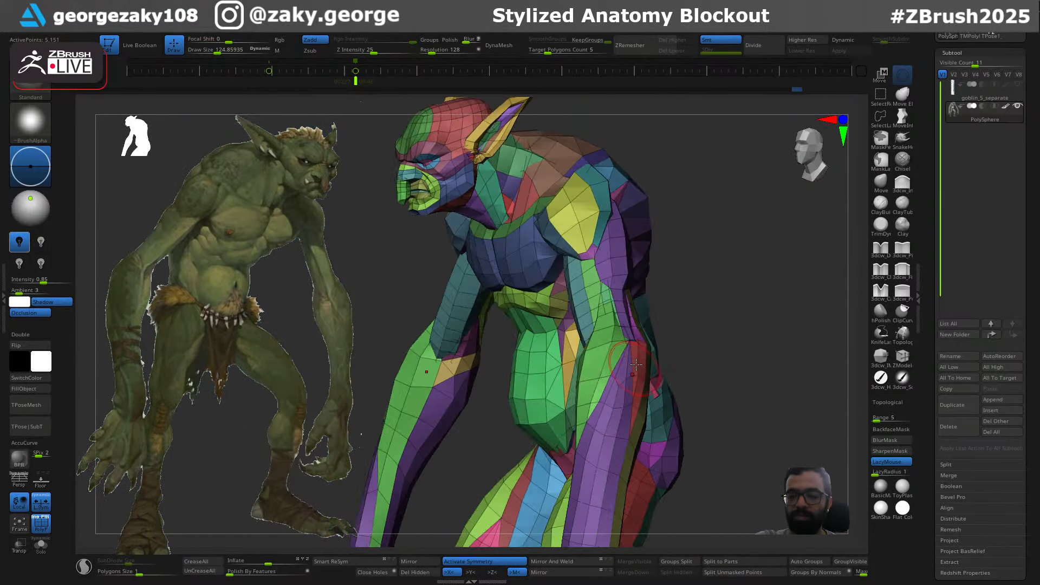
pyautogui.keyDown('shift'); pyautogui.moveTo(525, 350); pyautogui.dragTo(521, 367); pyautogui.keyUp('shift')
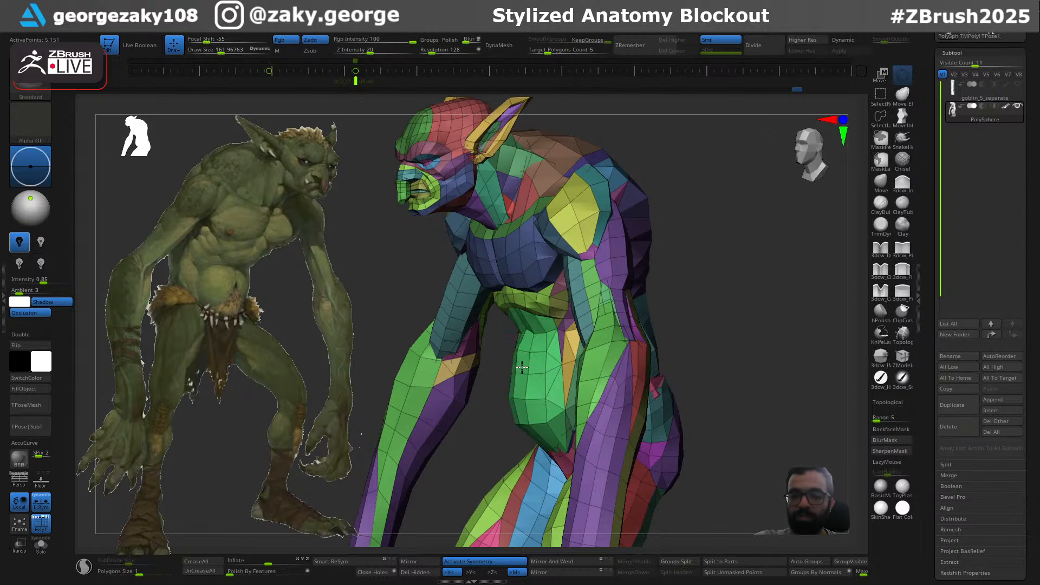
pyautogui.moveTo(539, 348); pyautogui.dragTo(593, 353, button='right')
pyautogui.keyDown('shift'); pyautogui.moveTo(533, 355); pyautogui.dragTo(530, 365); pyautogui.keyUp('shift')
pyautogui.moveTo(529, 364); pyautogui.dragTo(556, 360, button='right')
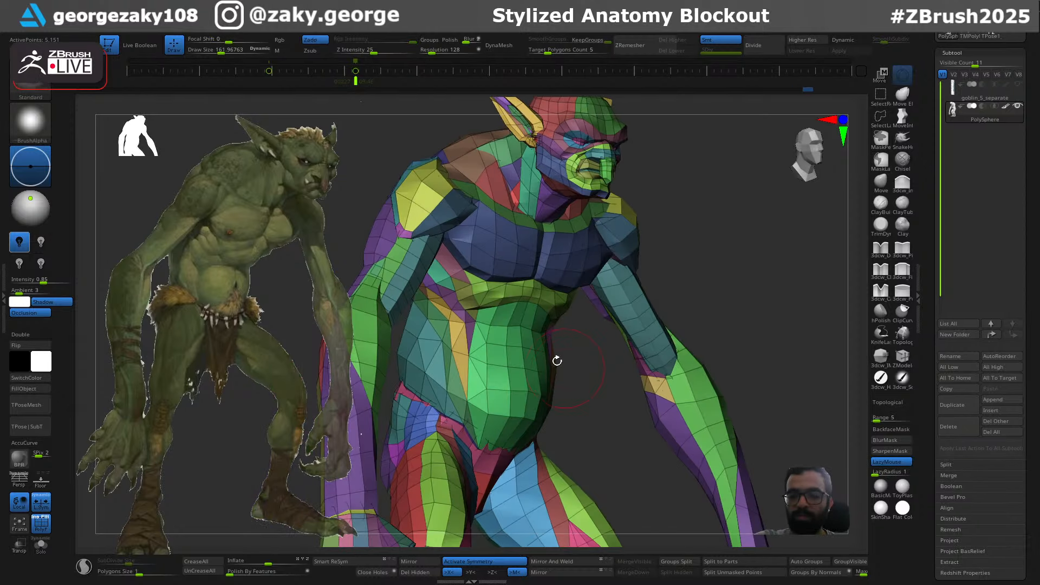
pyautogui.press('s')
pyautogui.moveTo(527, 340); pyautogui.dragTo(526, 340)
pyautogui.moveTo(532, 347); pyautogui.dragTo(508, 357, button='right')
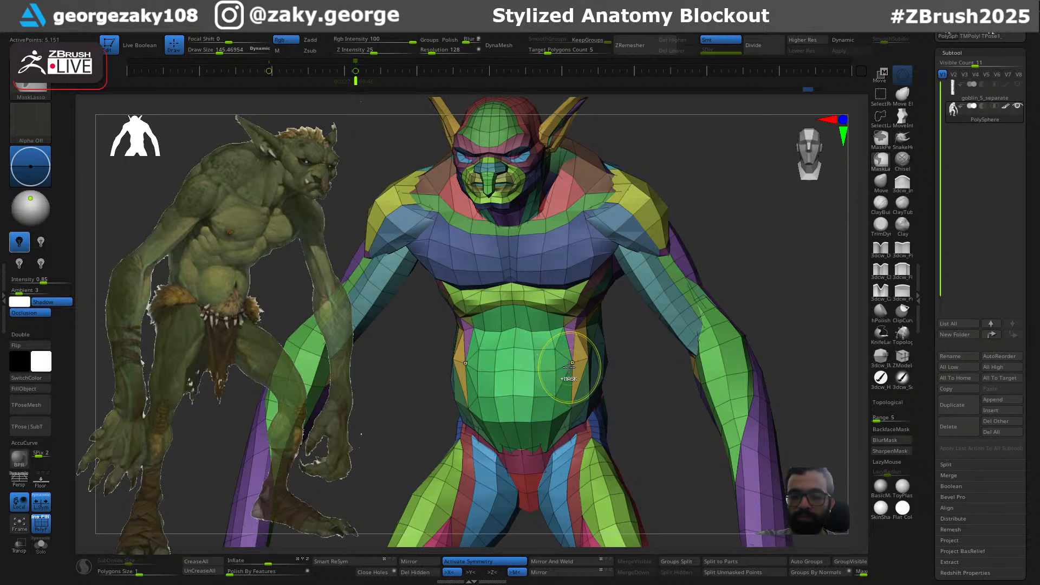
# Undo the last change and adjust the upper belly under the ribs using the Move brush with a draw size of about 80
pyautogui.hotkey('ctrl', 'z')
pyautogui.hotkey('ctrl', 'shift', 'a')
pyautogui.moveTo(540, 352)
pyautogui.keyDown('ctrl'); pyautogui.mouseDown(button='right')
pyautogui.moveTo(545, 371)
pyautogui.moveTo(523, 364)
pyautogui.mouseUp(button='right'); pyautogui.keyUp('ctrl')
pyautogui.press('s')
pyautogui.moveTo(521, 322); pyautogui.dragTo(517, 321)
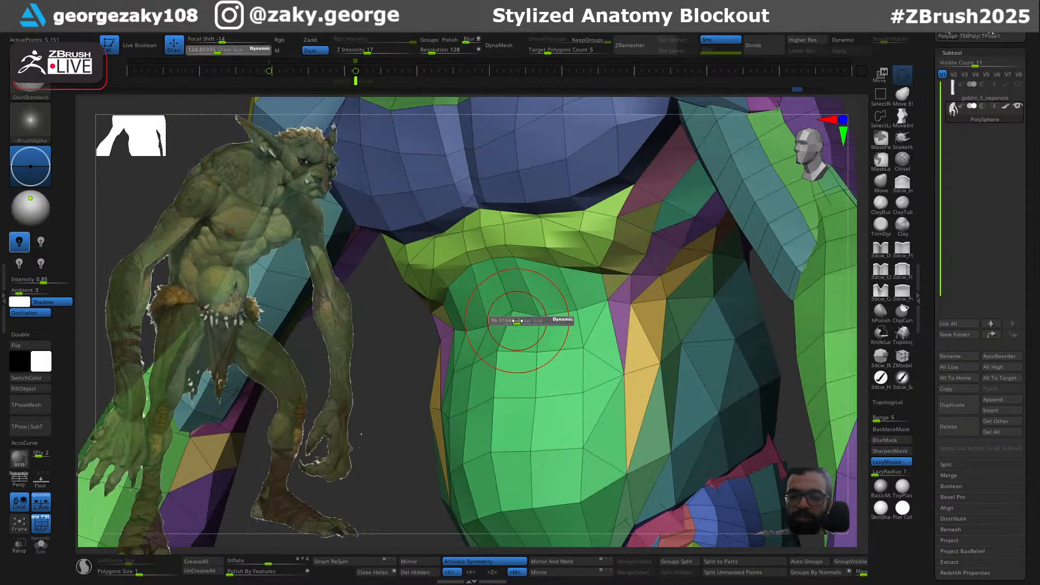
pyautogui.press('b')
pyautogui.press('m')
pyautogui.press('v')
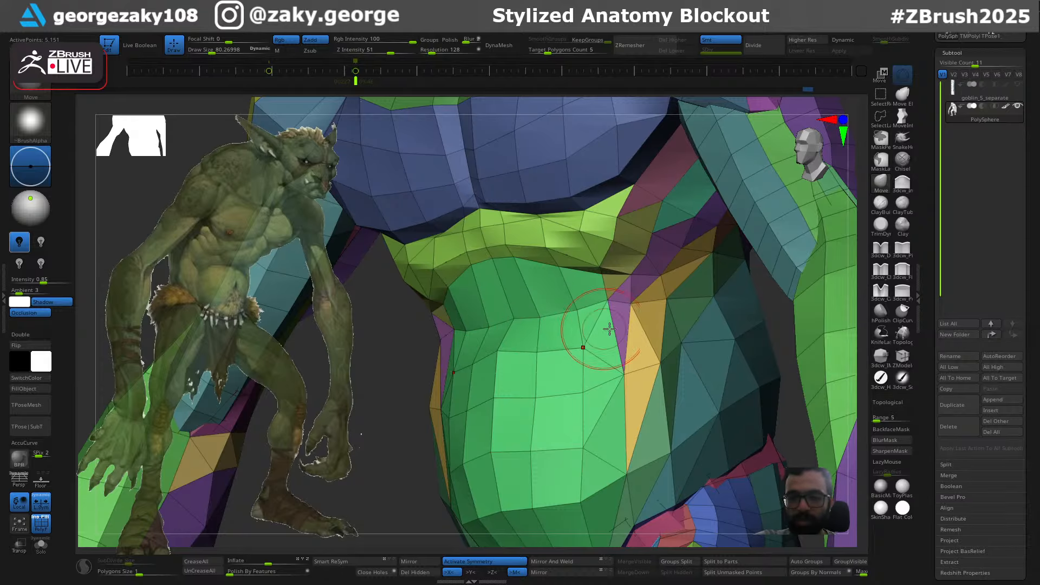
pyautogui.keyDown('shift'); pyautogui.moveTo(609, 328); pyautogui.dragTo(618, 333, button='right'); pyautogui.keyUp('shift')
# Mask the surrounding torso and lower belly, leaving the central upper belly faces below the ribs unmasked
pyautogui.moveTo(583, 321)
pyautogui.keyDown('ctrl'); pyautogui.mouseDown()
pyautogui.moveTo(448, 235)
pyautogui.moveTo(506, 329)
pyautogui.moveTo(534, 327)
pyautogui.mouseUp(); pyautogui.keyUp('ctrl')
pyautogui.keyDown('ctrl'); pyautogui.click(680, 310); pyautogui.keyUp('ctrl')
pyautogui.moveTo(612, 340)
pyautogui.keyDown('ctrl'); pyautogui.mouseDown()
pyautogui.moveTo(371, 372)
pyautogui.moveTo(665, 379)
pyautogui.mouseUp(); pyautogui.keyUp('ctrl')
pyautogui.hotkey('ctrl', 'z')
pyautogui.hotkey('ctrl', 'z')
pyautogui.hotkey('ctrl', 'z')
pyautogui.hotkey('ctrl', 'shift', 'z')
pyautogui.hotkey('ctrl', 'shift', 'z')
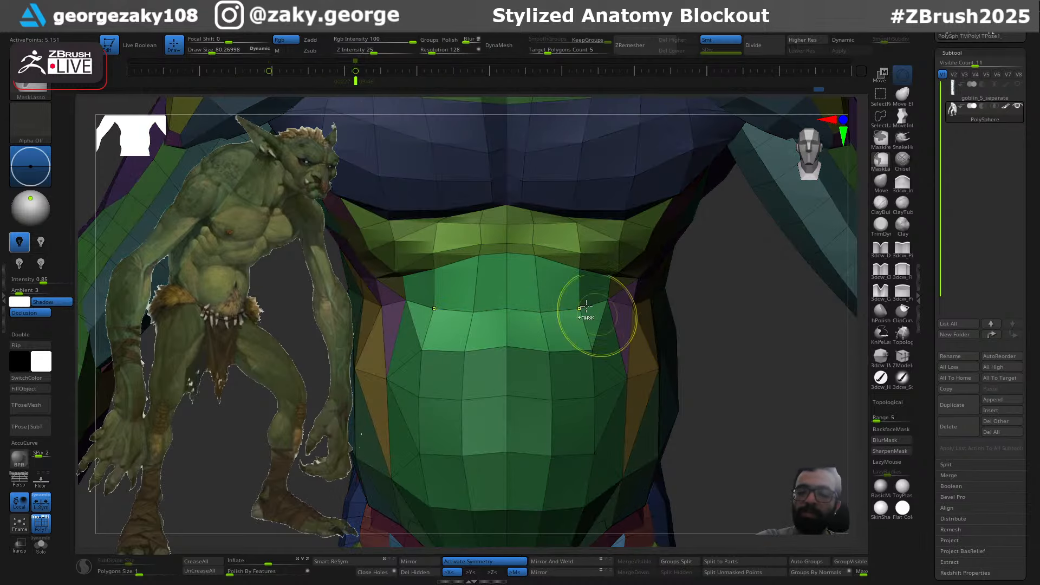
# Tighten the mask around the topmost belly faces and insert a horizontal edge loop across them with the ZModeler brush
pyautogui.press('b')
pyautogui.press('z')
pyautogui.press('m')
pyautogui.press('ctrl')
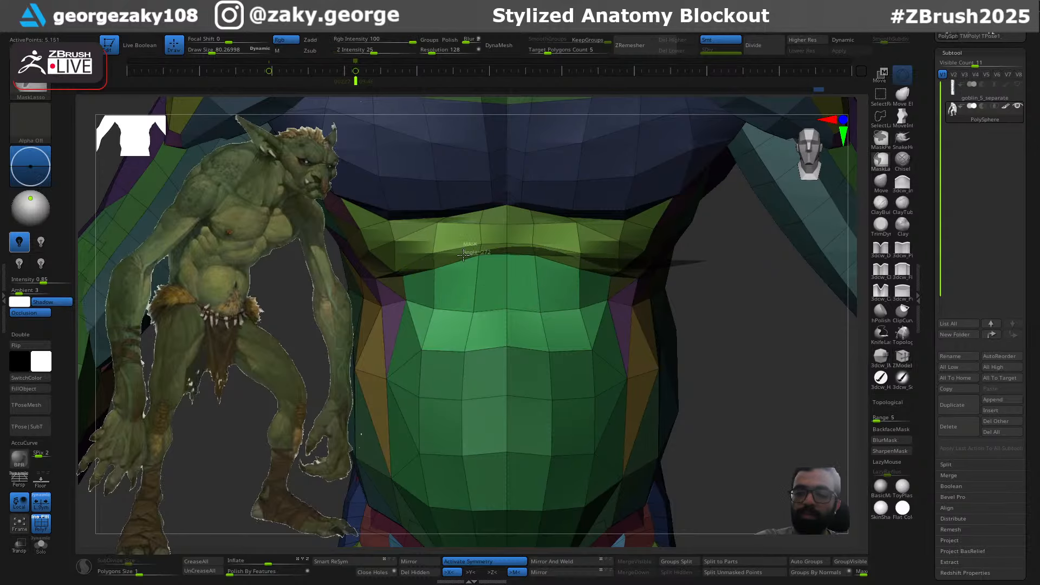
pyautogui.moveTo(463, 254)
pyautogui.keyDown('ctrl'); pyautogui.mouseDown()
pyautogui.moveTo(588, 133)
pyautogui.moveTo(668, 138)
pyautogui.moveTo(704, 225)
pyautogui.mouseUp(); pyautogui.keyUp('ctrl')
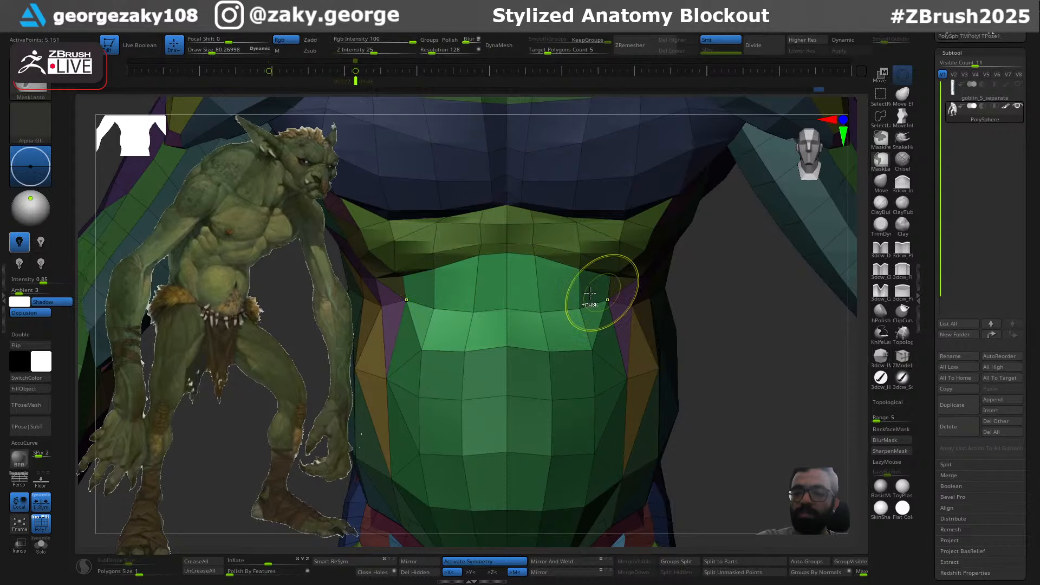
pyautogui.click(538, 288)
pyautogui.hotkey('ctrl', 'z')
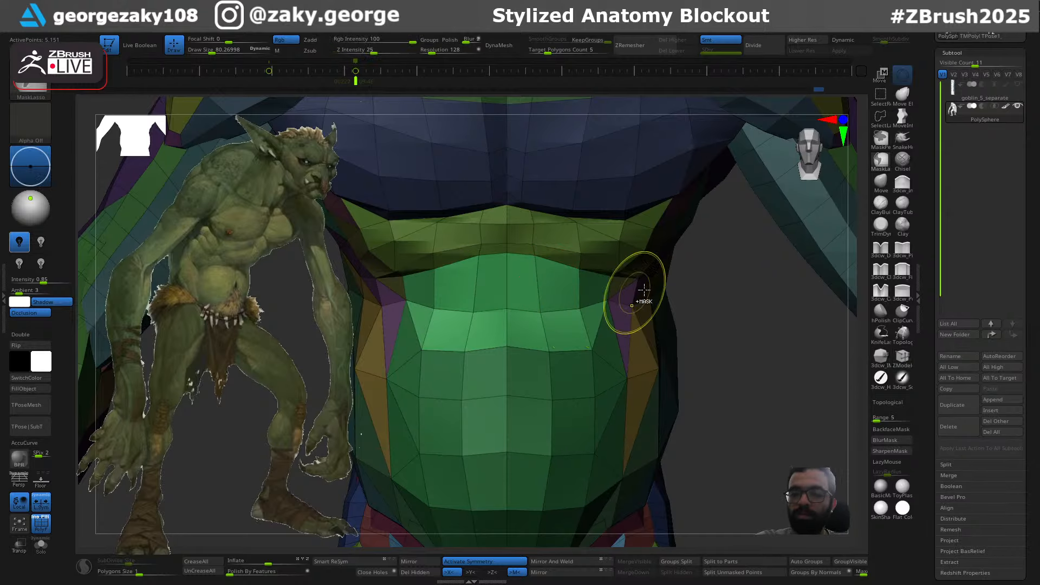
pyautogui.moveTo(734, 263)
pyautogui.keyDown('ctrl'); pyautogui.mouseDown()
pyautogui.moveTo(538, 178)
pyautogui.moveTo(406, 287)
pyautogui.mouseUp(); pyautogui.keyUp('ctrl')
pyautogui.keyDown('ctrl'); pyautogui.moveTo(595, 292); pyautogui.dragTo(637, 286); pyautogui.keyUp('ctrl')
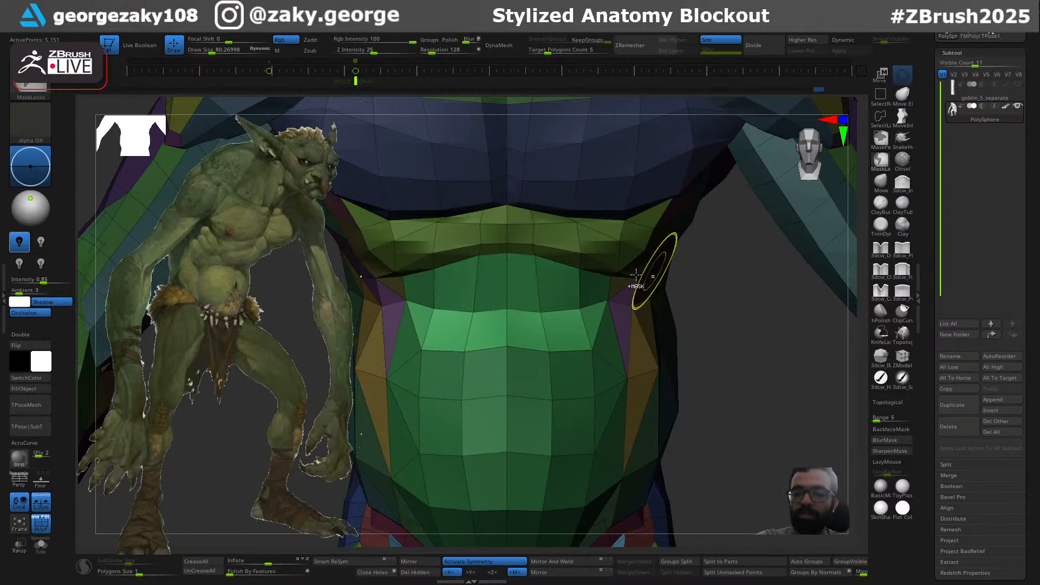
pyautogui.click(536, 284)
# Sculpt a horizontal abdominal fold below the ribs using the Standard brush with a draw size of about 73
pyautogui.moveTo(719, 344); pyautogui.dragTo(611, 328)
pyautogui.press('b')
pyautogui.press('s')
pyautogui.press('t')
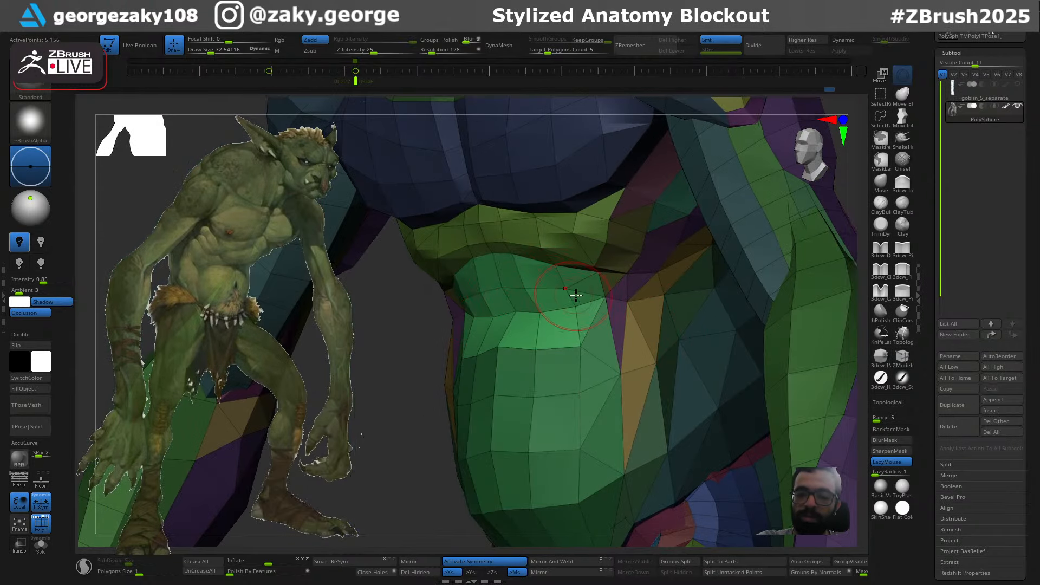
pyautogui.keyDown('shift'); pyautogui.moveTo(585, 288); pyautogui.dragTo(597, 296, button='right'); pyautogui.keyUp('shift')
pyautogui.moveTo(528, 303); pyautogui.dragTo(568, 320, button='right')
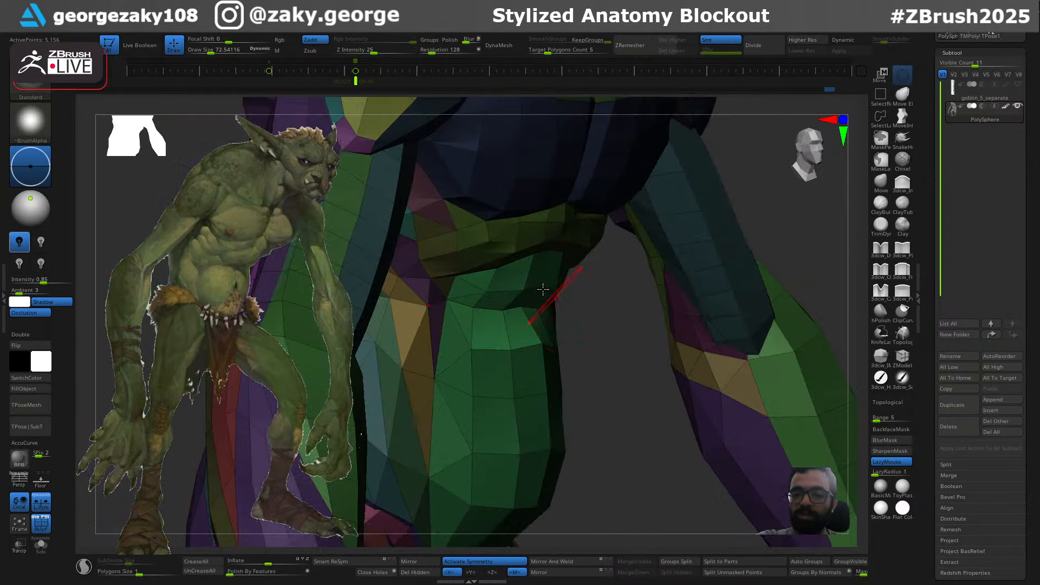
pyautogui.moveTo(601, 289); pyautogui.dragTo(562, 290, button='right')
pyautogui.moveTo(629, 307); pyautogui.dragTo(599, 298, button='right')
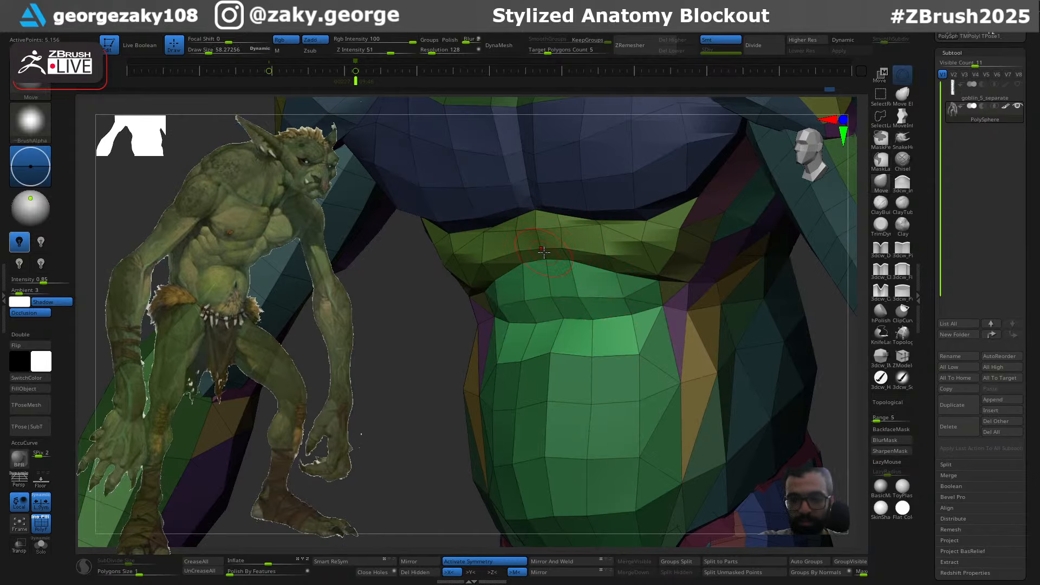
# Clear the mask and pull the center of the lower rib edge up into a peak using the Move brush
pyautogui.keyDown('ctrl'); pyautogui.moveTo(420, 347); pyautogui.dragTo(470, 348); pyautogui.keyUp('ctrl')
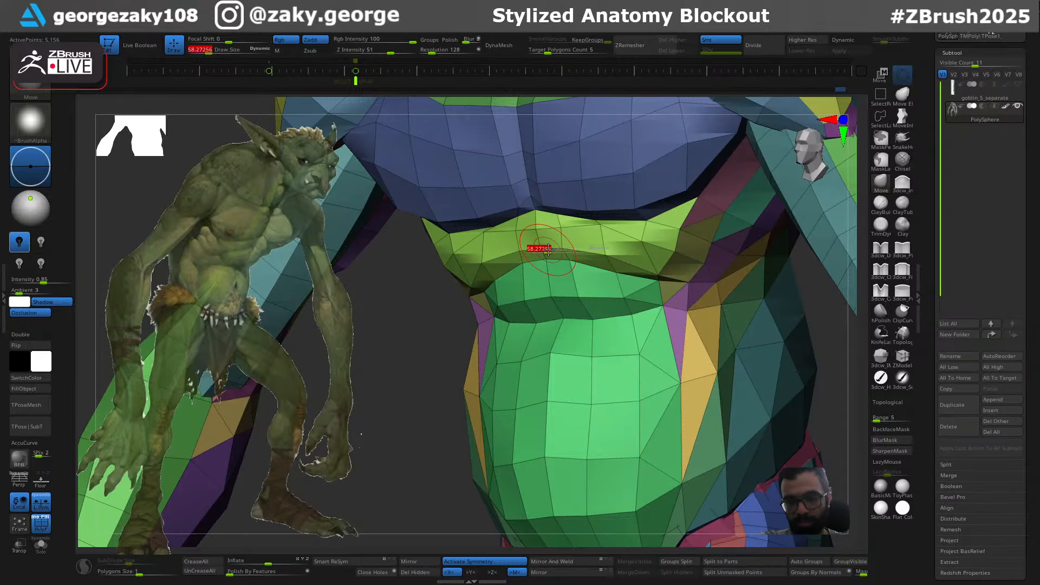
pyautogui.moveTo(544, 245)
pyautogui.mouseDown(button='right')
pyautogui.moveTo(569, 248)
pyautogui.moveTo(553, 257)
pyautogui.mouseUp(button='right')
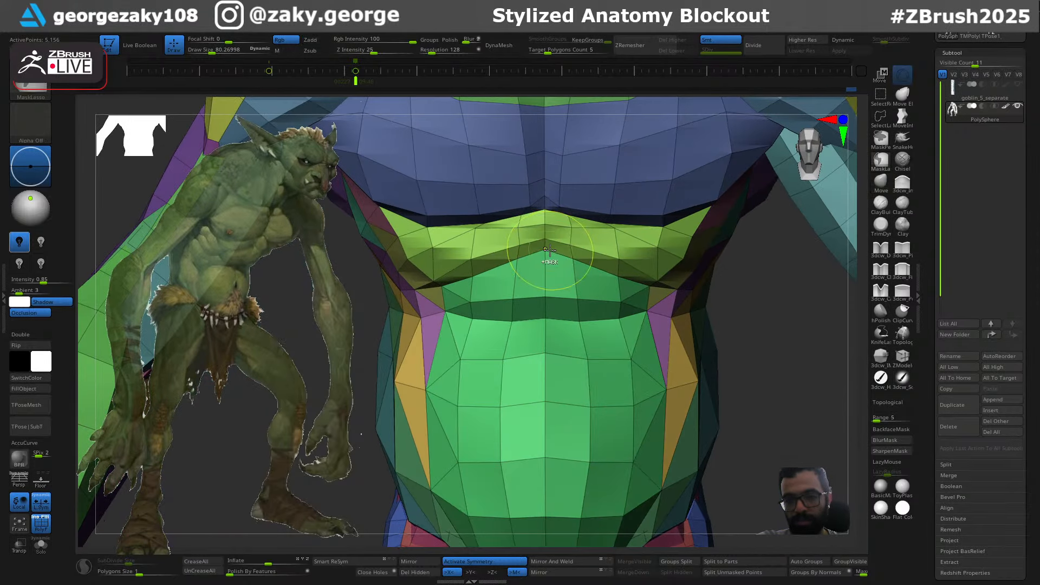
pyautogui.moveTo(629, 267); pyautogui.dragTo(661, 302, button='right')
pyautogui.moveTo(666, 293); pyautogui.dragTo(660, 300)
# Try to reshape the waist in side view using the Move brush at a large draw size
pyautogui.keyDown('ctrl'); pyautogui.moveTo(661, 313); pyautogui.dragTo(653, 230, button='right'); pyautogui.keyUp('ctrl')
pyautogui.keyDown('shift'); pyautogui.moveTo(653, 230); pyautogui.dragTo(644, 221, button='right'); pyautogui.keyUp('shift')
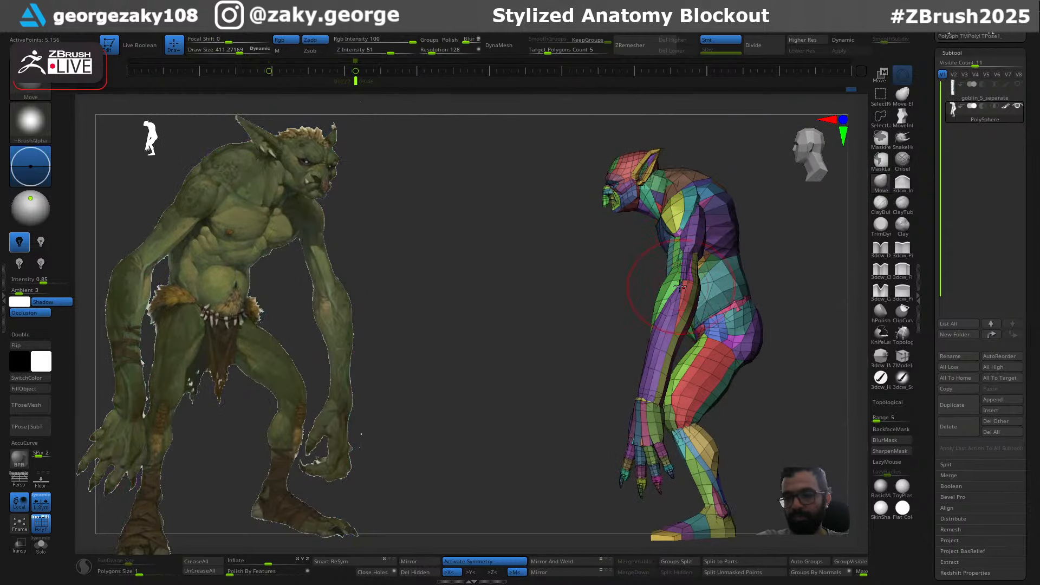
pyautogui.moveTo(739, 300)
pyautogui.mouseDown()
pyautogui.moveTo(703, 264)
pyautogui.moveTo(696, 289)
pyautogui.mouseUp()
pyautogui.moveTo(694, 284); pyautogui.dragTo(715, 265)
pyautogui.hotkey('ctrl', 'z')
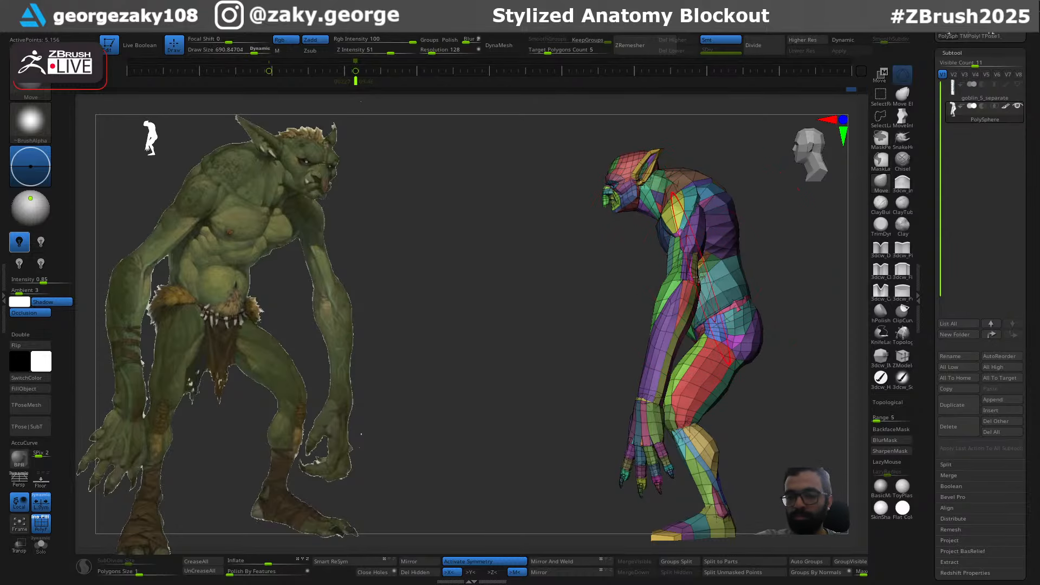
# Mask both forearms and hands, and invert the mask to leave only them editable
pyautogui.moveTo(709, 271)
pyautogui.mouseDown(button='right')
pyautogui.moveTo(740, 298)
pyautogui.moveTo(797, 299)
pyautogui.moveTo(761, 257)
pyautogui.moveTo(777, 260)
pyautogui.moveTo(771, 246)
pyautogui.mouseUp(button='right')
pyautogui.press('s')
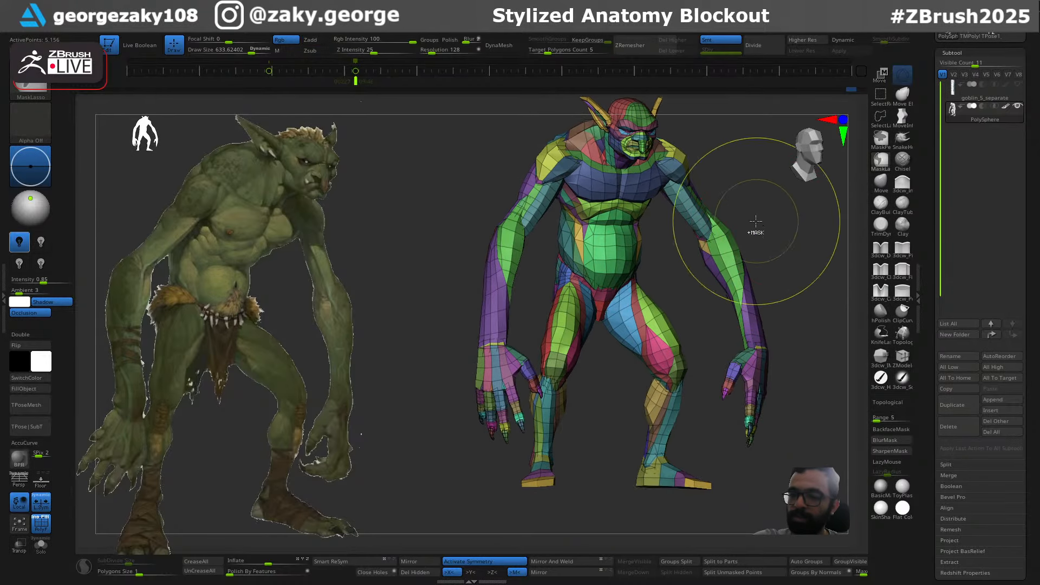
pyautogui.moveTo(691, 247)
pyautogui.keyDown('ctrl'); pyautogui.mouseDown()
pyautogui.moveTo(721, 343)
pyautogui.moveTo(797, 349)
pyautogui.moveTo(785, 270)
pyautogui.mouseUp(); pyautogui.keyUp('ctrl')
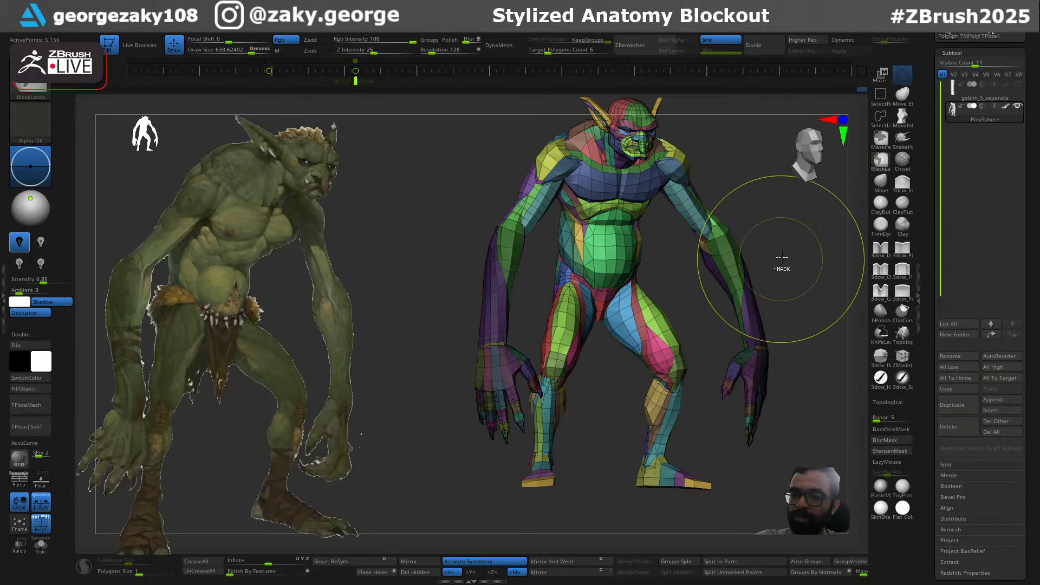
pyautogui.keyDown('ctrl'); pyautogui.click(764, 253); pyautogui.keyUp('ctrl')
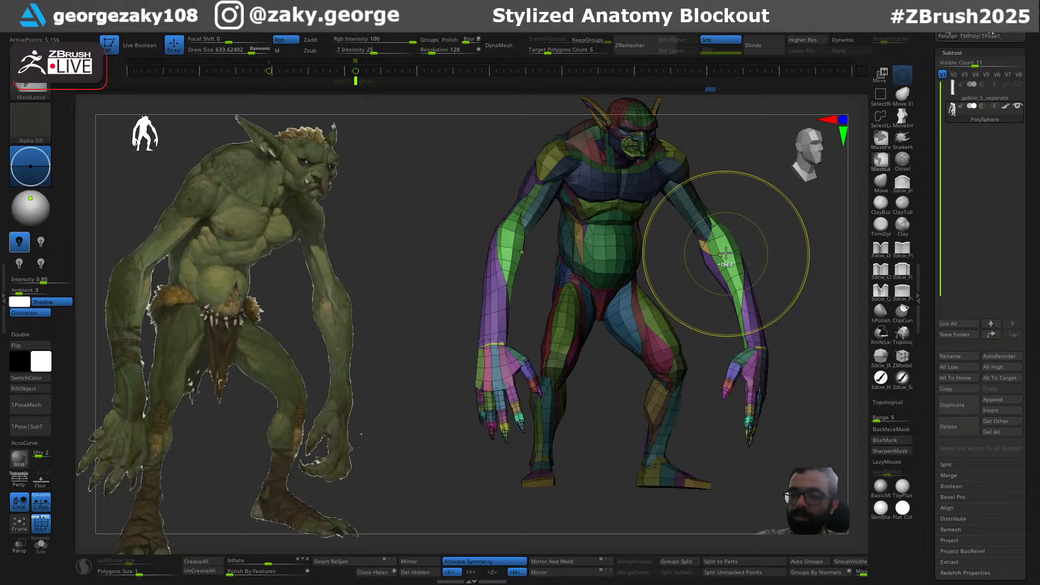
# Thicken the unmasked forearms with the 3dcw_Inflate brush, undoing a stroke and setting the draw size to about 516
pyautogui.press('b')
pyautogui.press('m')
pyautogui.press('v')
pyautogui.press('3')
pyautogui.press('s')
pyautogui.moveTo(723, 259); pyautogui.dragTo(728, 268)
pyautogui.moveTo(699, 266); pyautogui.dragTo(723, 268, button='right')
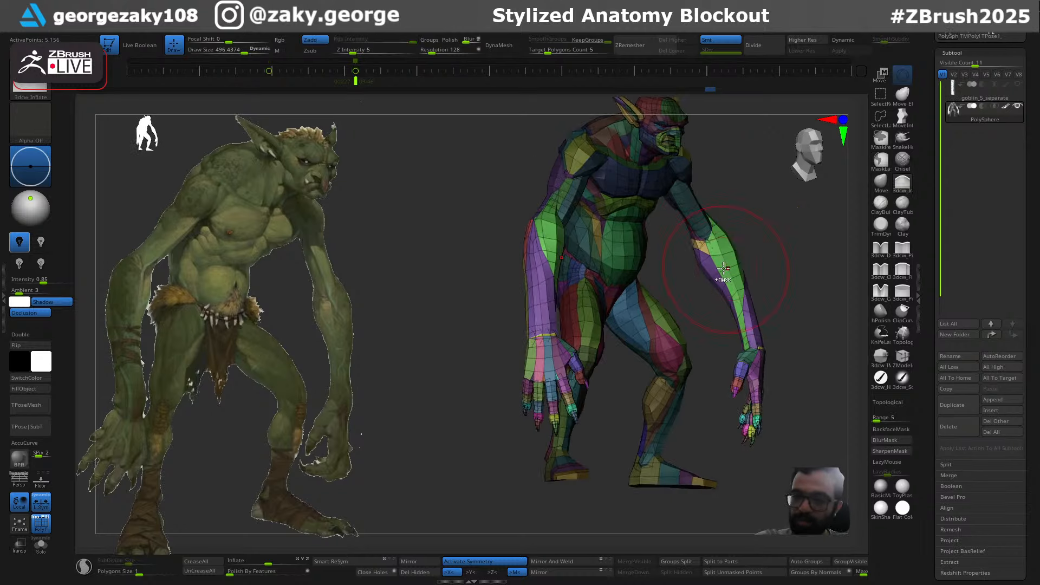
pyautogui.hotkey('ctrl', 'z')
pyautogui.press('s')
pyautogui.moveTo(703, 267); pyautogui.dragTo(707, 268)
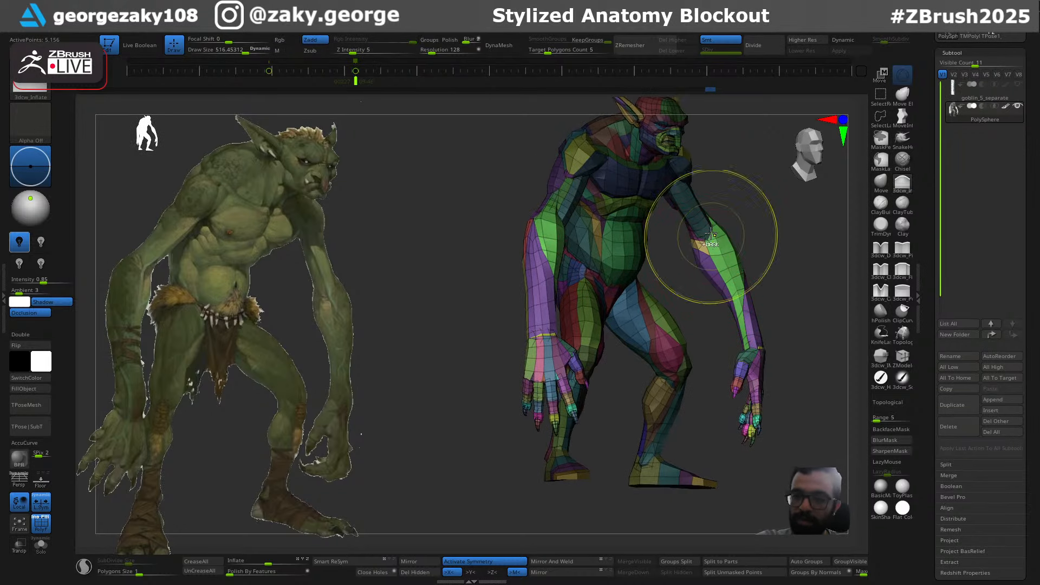
# Invert the forearm mask, enlarge the draw size to about 714, and clear the mask
pyautogui.hotkey('ctrl', 'i')
pyautogui.moveTo(747, 246); pyautogui.dragTo(713, 242, button='right')
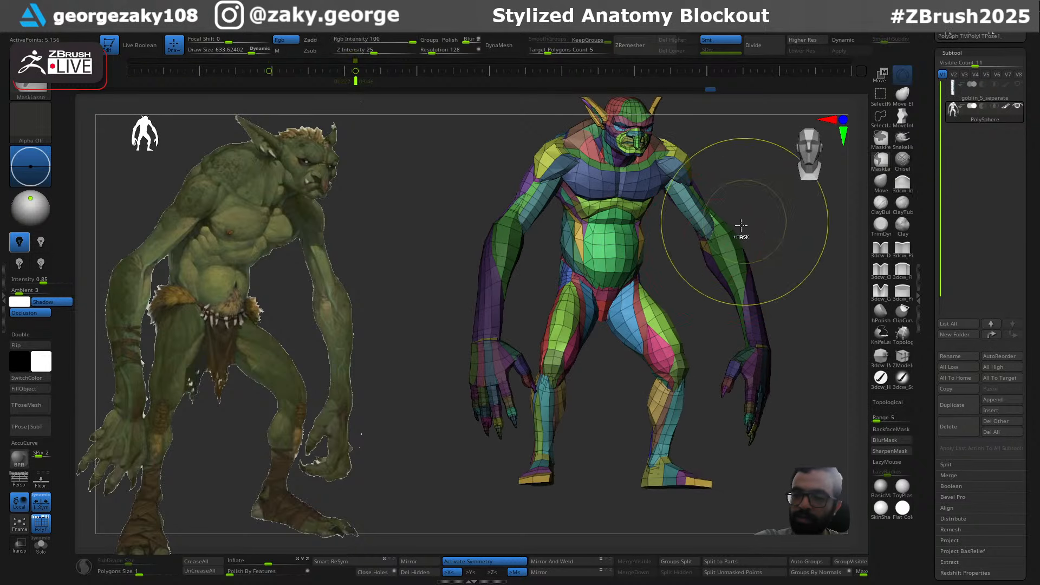
pyautogui.keyDown('ctrl'); pyautogui.click(733, 239); pyautogui.keyUp('ctrl')
pyautogui.press('s')
pyautogui.moveTo(696, 248); pyautogui.dragTo(722, 239)
pyautogui.moveTo(775, 223)
pyautogui.mouseDown(button='right')
pyautogui.moveTo(754, 222)
pyautogui.moveTo(728, 261)
pyautogui.moveTo(672, 303)
pyautogui.mouseUp(button='right')
pyautogui.keyDown('ctrl'); pyautogui.moveTo(743, 319); pyautogui.dragTo(763, 325); pyautogui.keyUp('ctrl')
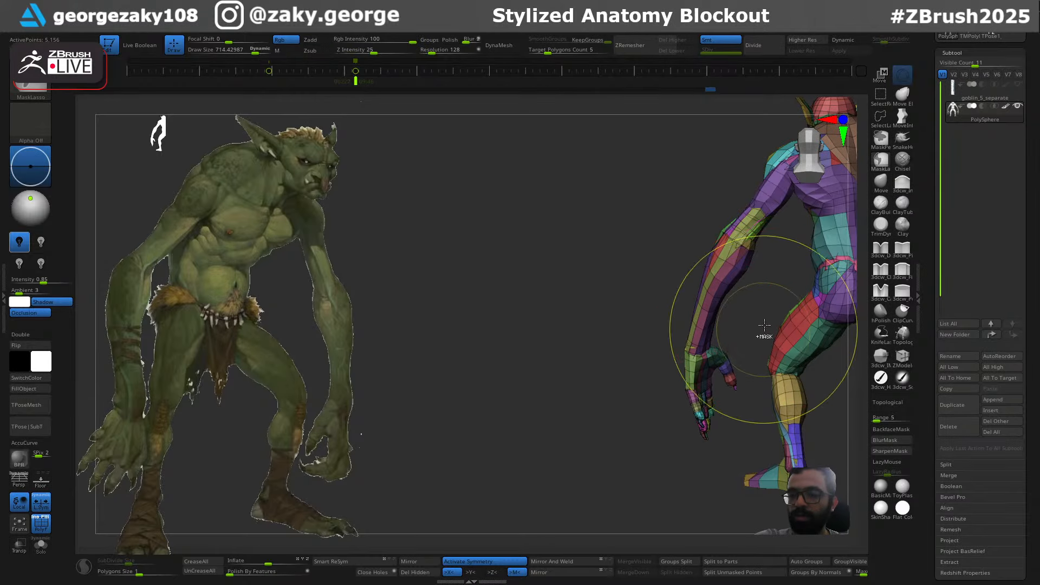
pyautogui.moveTo(763, 282); pyautogui.dragTo(810, 254, button='right')
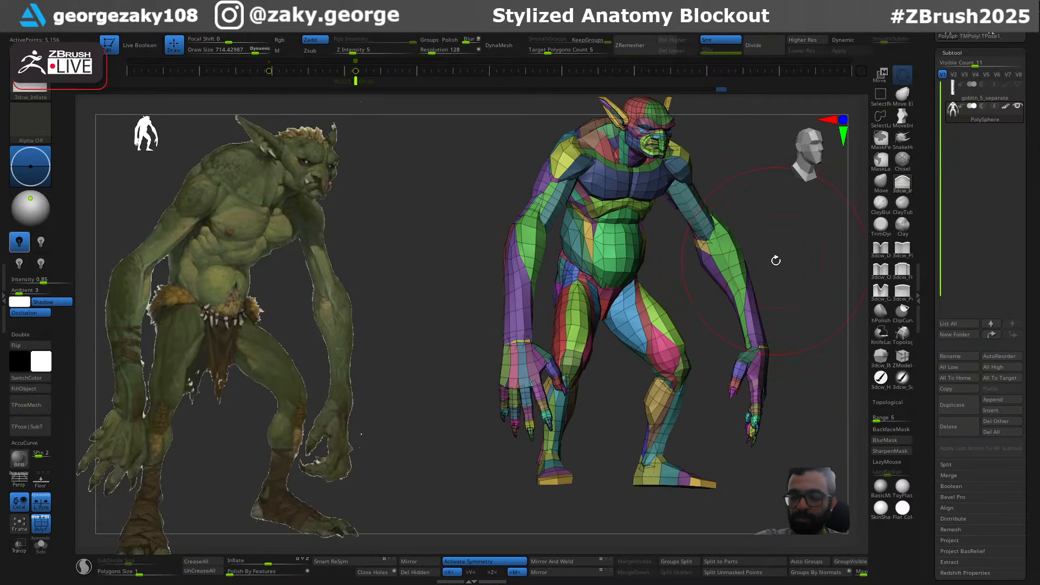
# Try to resize the unmasked forearm with the 3dcw_Inflate brush at a draw size of about 775
pyautogui.hotkey('ctrl', 'z')
pyautogui.moveTo(736, 274)
pyautogui.keyDown('alt'); pyautogui.mouseDown()
pyautogui.moveTo(737, 262)
pyautogui.moveTo(742, 275)
pyautogui.mouseUp(); pyautogui.keyUp('alt')
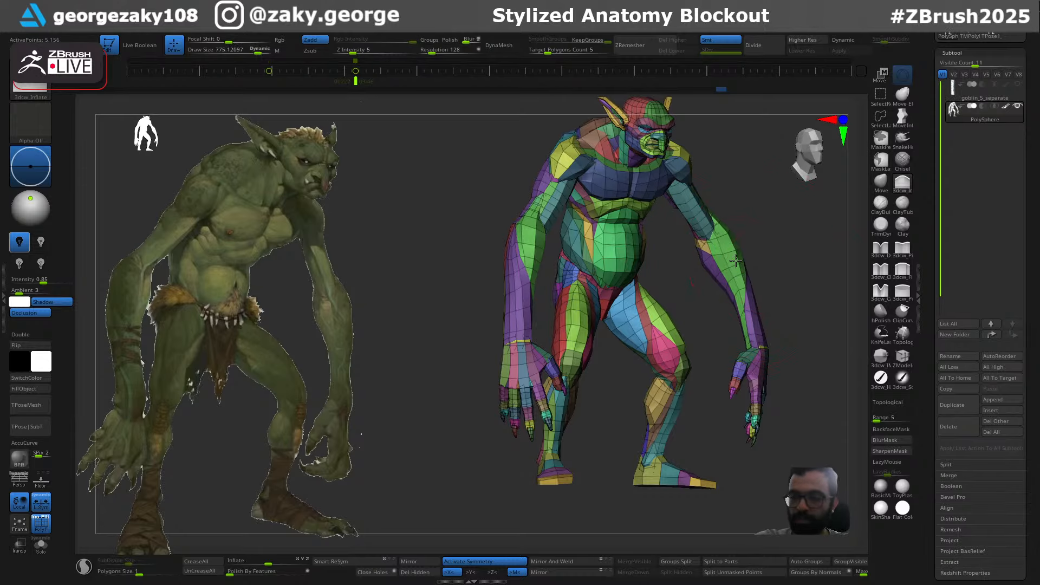
pyautogui.hotkey('ctrl', 'z')
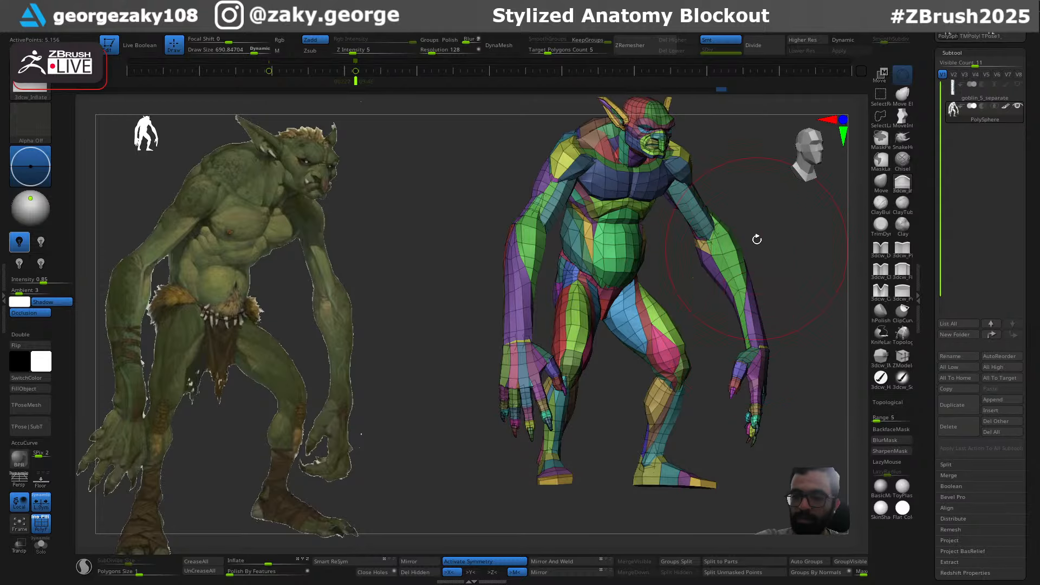
# Mask everything except the forearms and hands, and place the transform gizmo on the forearm
pyautogui.moveTo(761, 215)
pyautogui.keyDown('ctrl'); pyautogui.mouseDown()
pyautogui.moveTo(722, 203)
pyautogui.moveTo(701, 277)
pyautogui.moveTo(722, 414)
pyautogui.moveTo(799, 214)
pyautogui.mouseUp(); pyautogui.keyUp('ctrl')
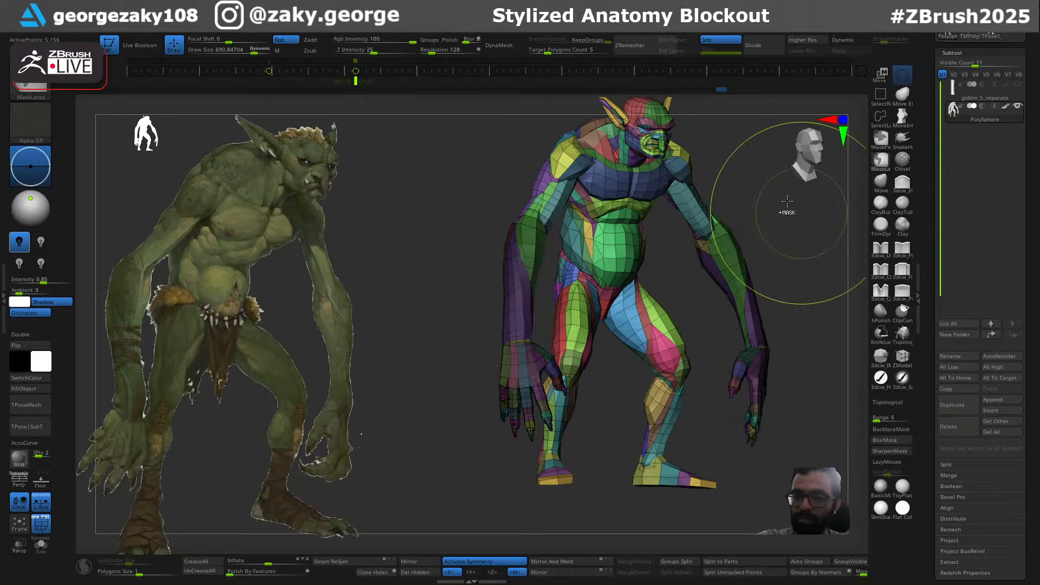
pyautogui.moveTo(797, 281)
pyautogui.mouseDown()
pyautogui.moveTo(822, 292)
pyautogui.moveTo(798, 322)
pyautogui.moveTo(789, 360)
pyautogui.mouseUp()
pyautogui.press('w')
pyautogui.keyDown('alt'); pyautogui.click(733, 301); pyautogui.keyUp('alt')
pyautogui.moveTo(813, 307); pyautogui.dragTo(784, 295)
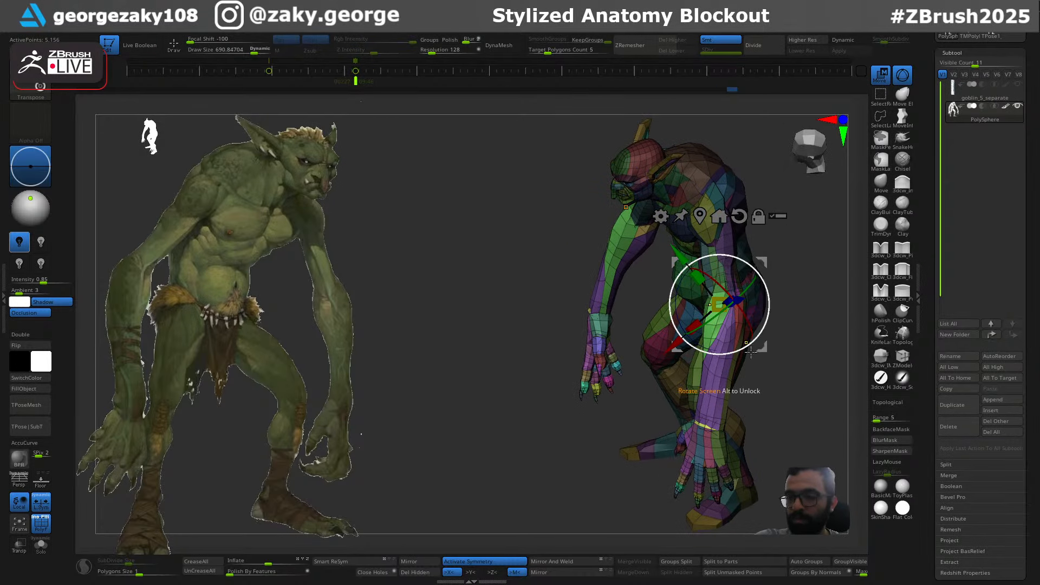
# Try to rotate the unmasked forearms in the screen plane with the gizmo
pyautogui.keyDown('ctrl'); pyautogui.moveTo(751, 352); pyautogui.dragTo(771, 288, button='right'); pyautogui.keyUp('ctrl')
pyautogui.moveTo(752, 263); pyautogui.dragTo(758, 269)
pyautogui.hotkey('ctrl', 'z')
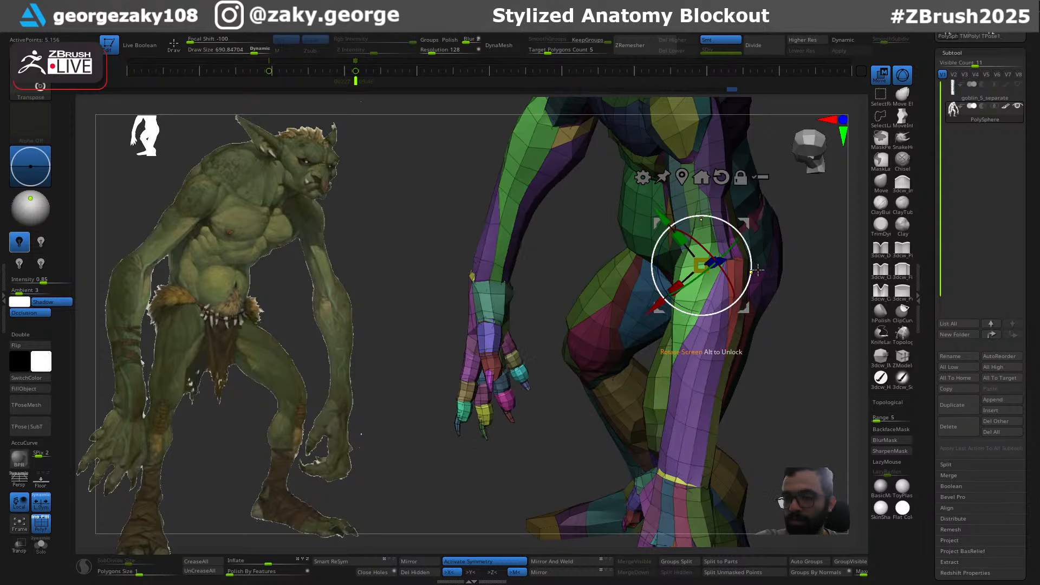
pyautogui.press('ctrl')
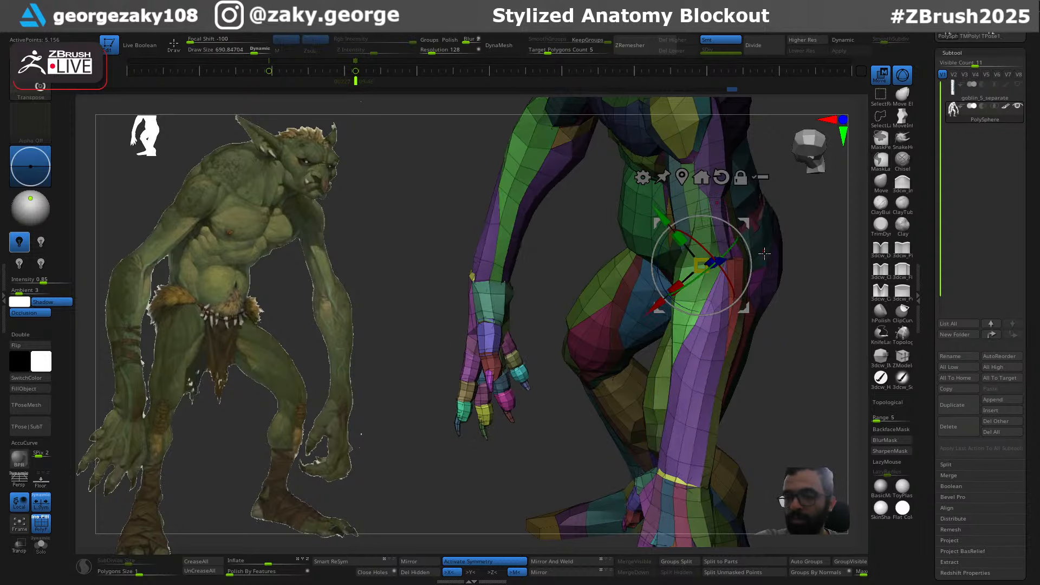
# Rotate the unmasked forearms slightly with the transform gizmo and check the pose from the side
pyautogui.moveTo(749, 254); pyautogui.dragTo(751, 263)
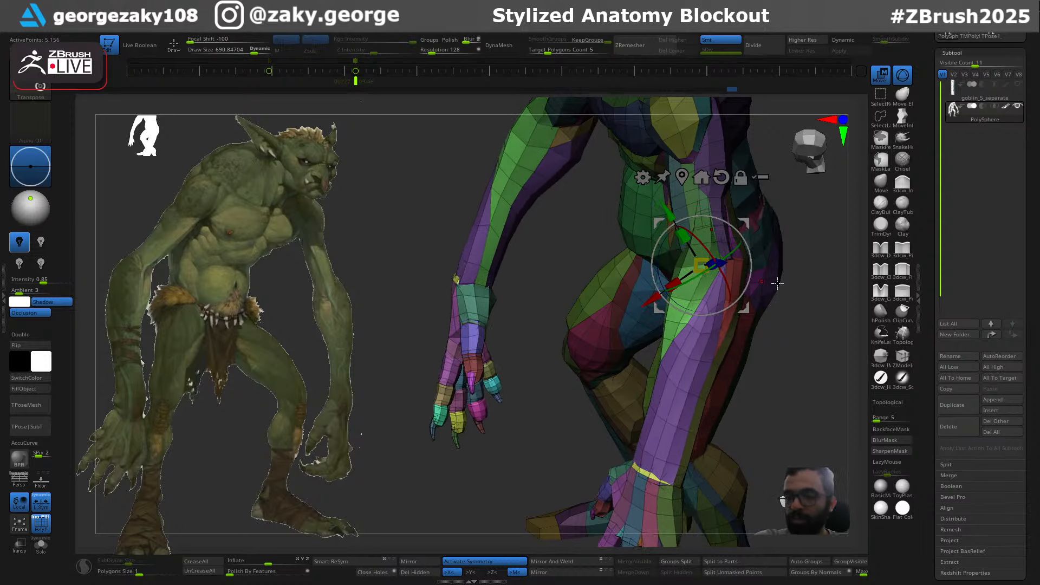
pyautogui.moveTo(780, 311)
pyautogui.keyDown('shift'); pyautogui.mouseDown(button='right')
pyautogui.moveTo(838, 330)
pyautogui.moveTo(773, 271)
pyautogui.moveTo(831, 328)
pyautogui.moveTo(820, 332)
pyautogui.mouseUp(button='right'); pyautogui.keyUp('shift')
pyautogui.press('ctrl')
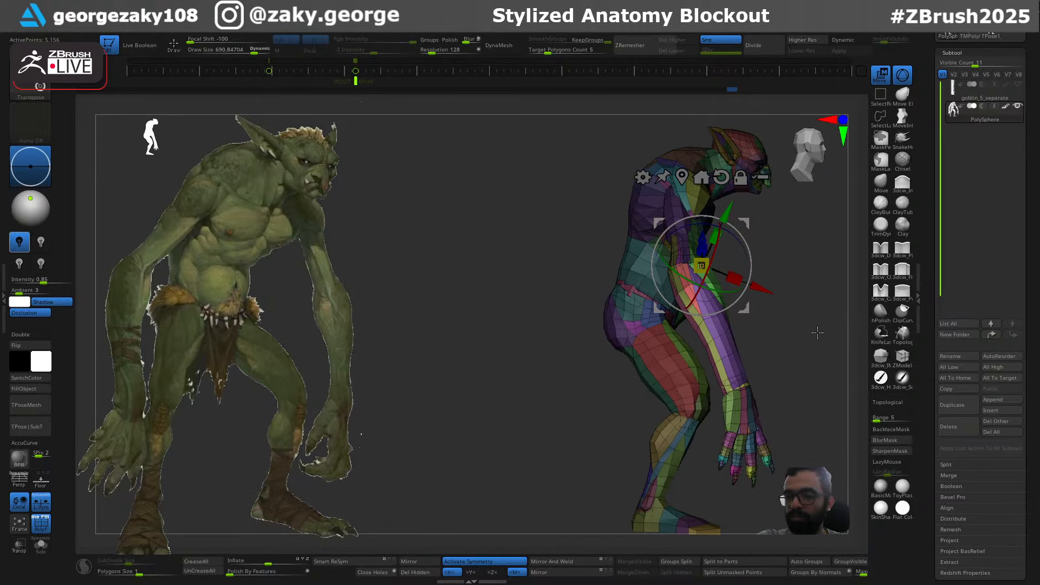
# Return to the Move brush and soften the mask's edge around the elbows
pyautogui.press('q')
pyautogui.press('b')
pyautogui.press('m')
pyautogui.press('v')
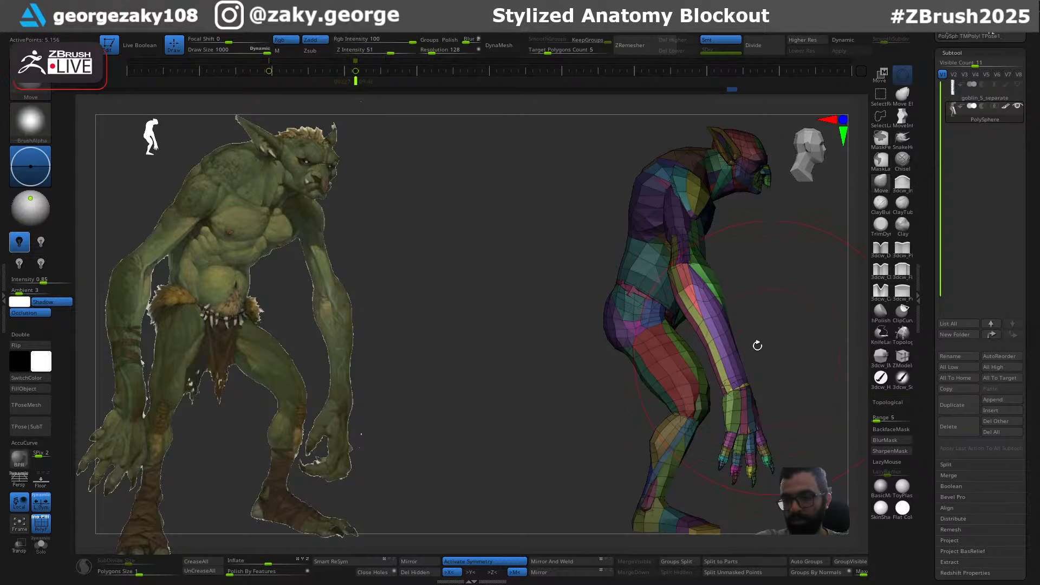
pyautogui.keyDown('ctrl'); pyautogui.click(684, 282); pyautogui.keyUp('ctrl')
pyautogui.hotkey('ctrl', 'i')
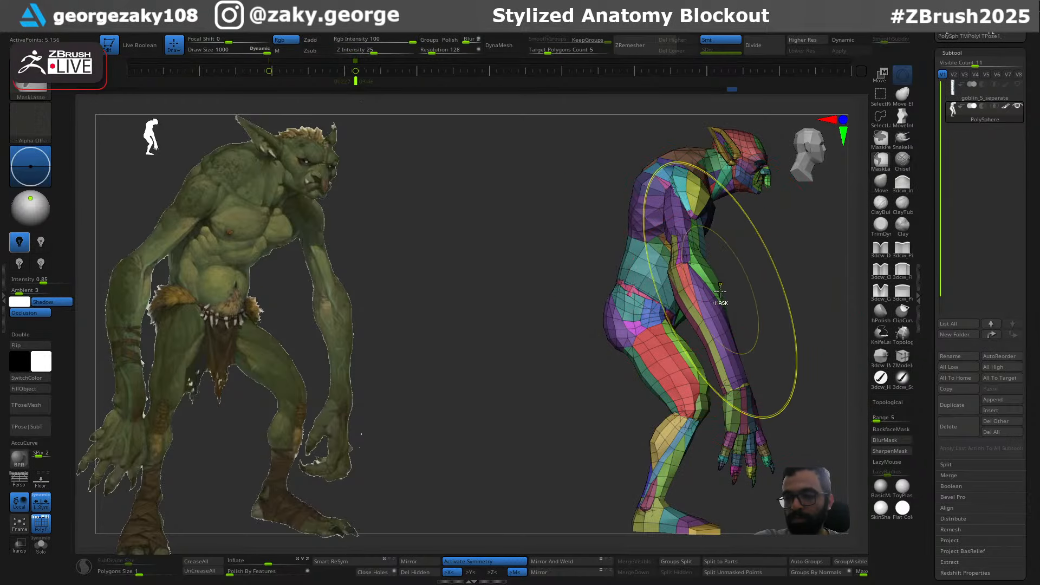
pyautogui.hotkey('ctrl', 'i')
pyautogui.keyDown('ctrl'); pyautogui.click(685, 268); pyautogui.keyUp('ctrl')
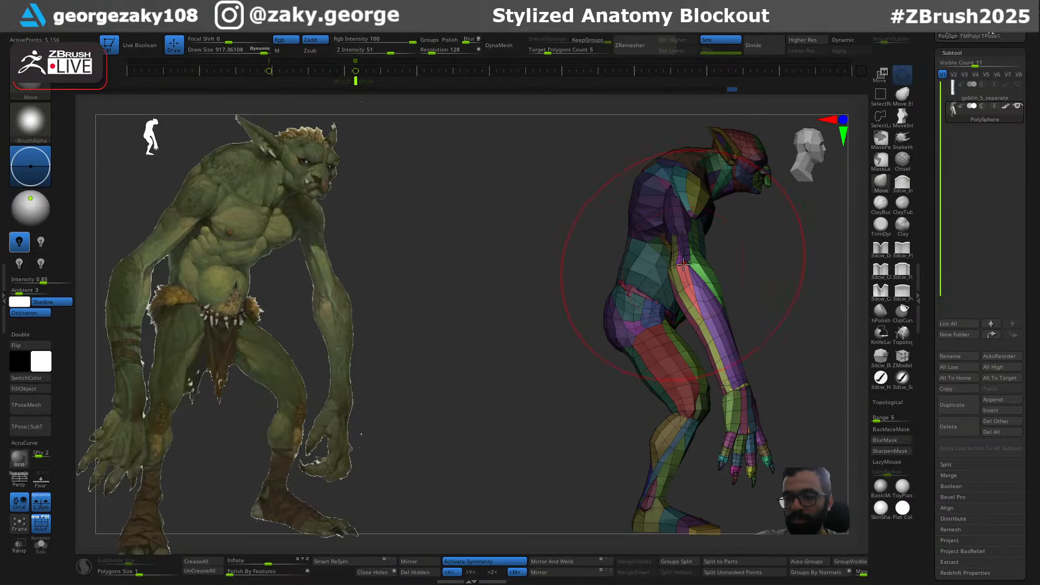
pyautogui.keyDown('ctrl'); pyautogui.click(685, 270); pyautogui.keyUp('ctrl')
pyautogui.moveTo(728, 281); pyautogui.dragTo(817, 278)
# Refine the mask around the elbow from the back, unmasking the joint area with lasso selections
pyautogui.moveTo(714, 234)
pyautogui.keyDown('ctrl'); pyautogui.mouseDown()
pyautogui.moveTo(669, 304)
pyautogui.moveTo(717, 310)
pyautogui.mouseUp(); pyautogui.keyUp('ctrl')
pyautogui.keyDown('ctrl'); pyautogui.click(738, 256); pyautogui.keyUp('ctrl')
pyautogui.keyDown('ctrl'); pyautogui.click(696, 272); pyautogui.keyUp('ctrl')
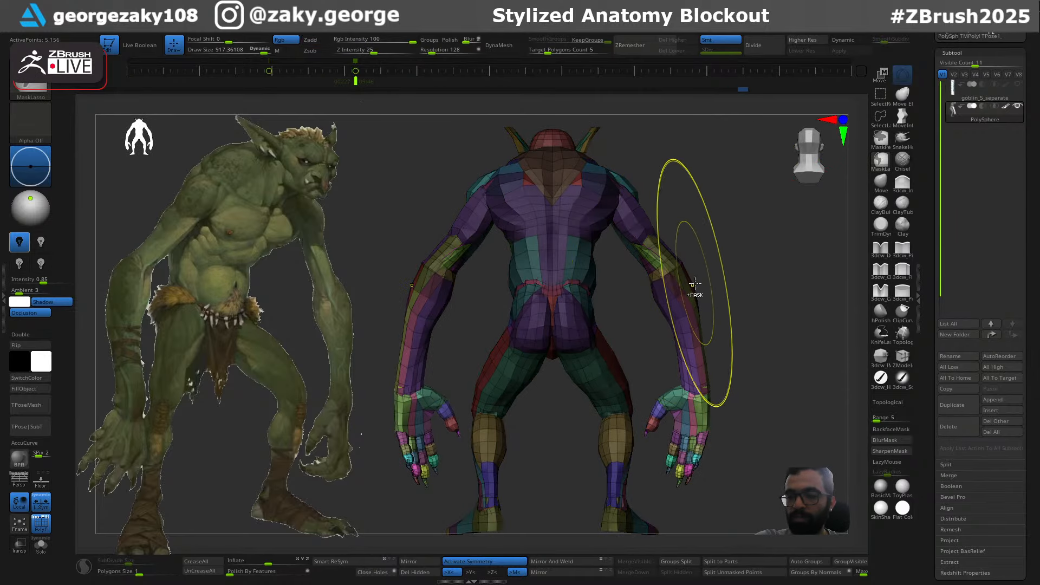
pyautogui.keyDown('ctrl'); pyautogui.click(695, 284); pyautogui.keyUp('ctrl')
pyautogui.keyDown('ctrl'); pyautogui.keyDown('alt'); pyautogui.moveTo(706, 236); pyautogui.dragTo(730, 282); pyautogui.keyUp('alt'); pyautogui.keyUp('ctrl')
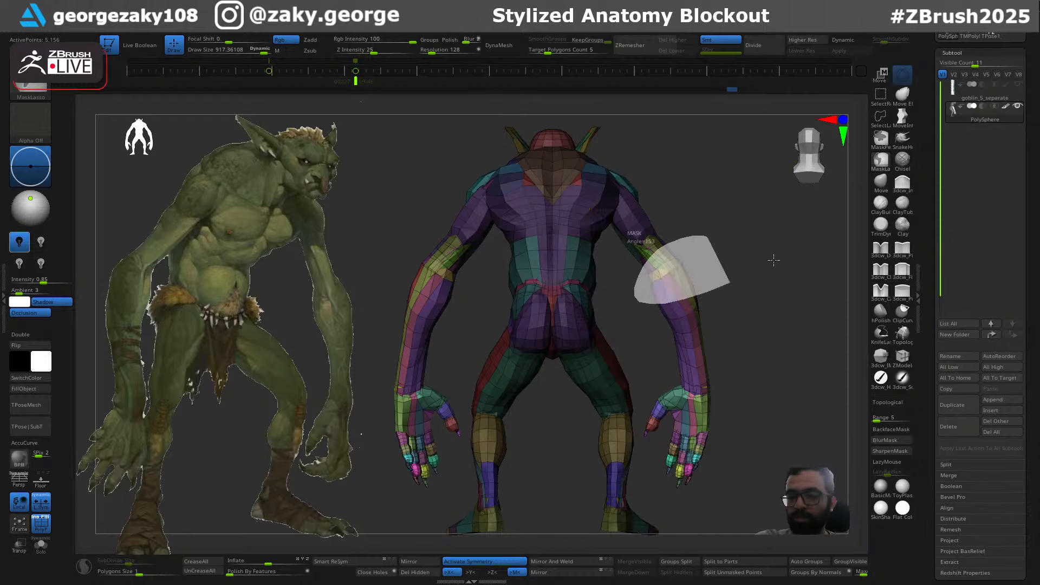
pyautogui.hotkey('ctrl', 'z')
pyautogui.moveTo(750, 236)
pyautogui.keyDown('ctrl'); pyautogui.keyDown('alt'); pyautogui.mouseDown()
pyautogui.moveTo(724, 232)
pyautogui.moveTo(739, 380)
pyautogui.mouseUp(); pyautogui.keyUp('alt'); pyautogui.keyUp('ctrl')
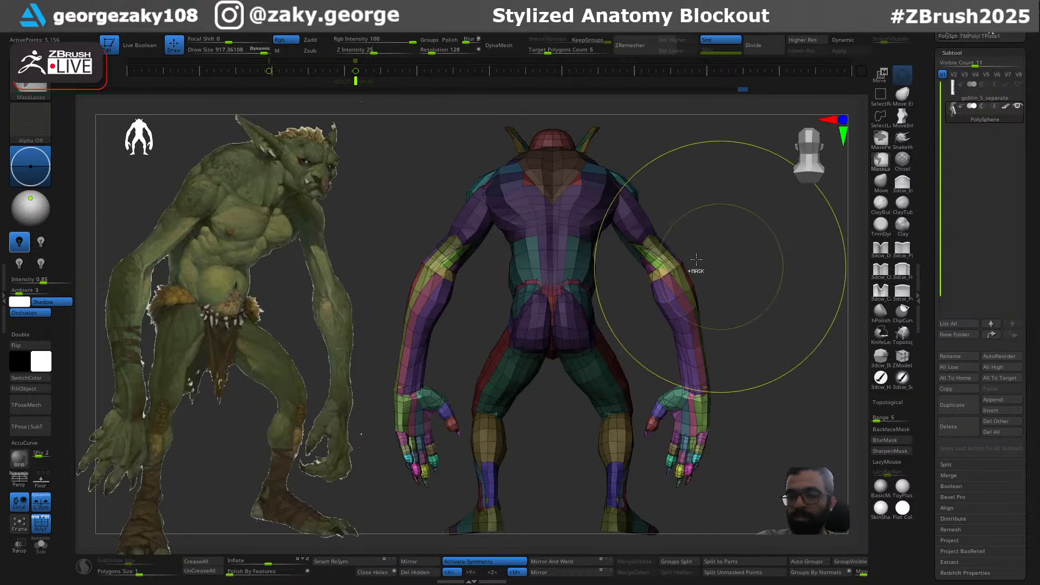
pyautogui.keyDown('ctrl'); pyautogui.keyDown('alt'); pyautogui.moveTo(680, 223); pyautogui.dragTo(718, 271); pyautogui.keyUp('alt'); pyautogui.keyUp('ctrl')
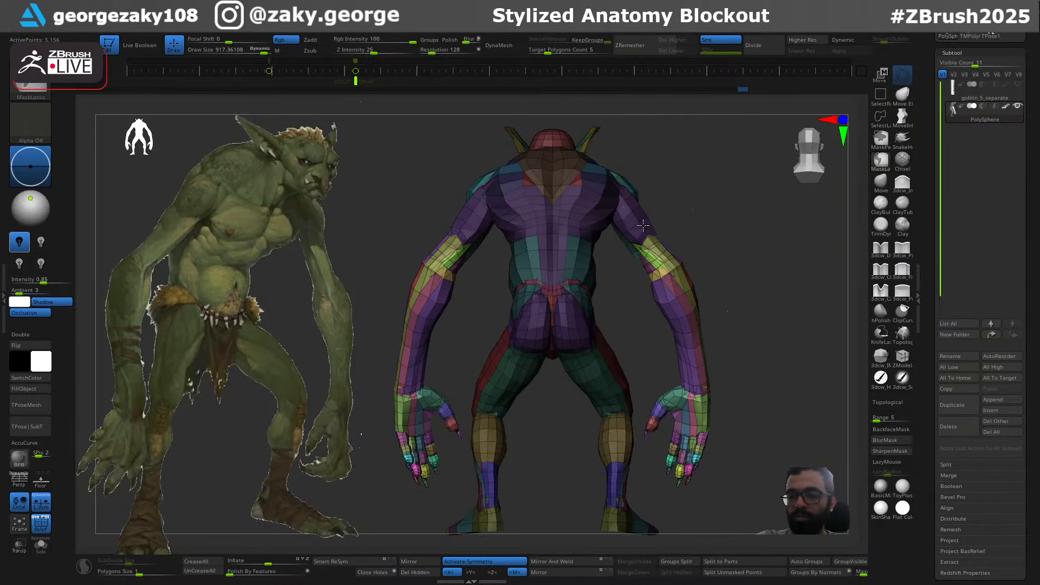
# Reduce the Move brush's draw size to about 691 and clear the mask
pyautogui.moveTo(759, 301)
pyautogui.mouseDown()
pyautogui.moveTo(656, 302)
pyautogui.moveTo(642, 288)
pyautogui.mouseUp()
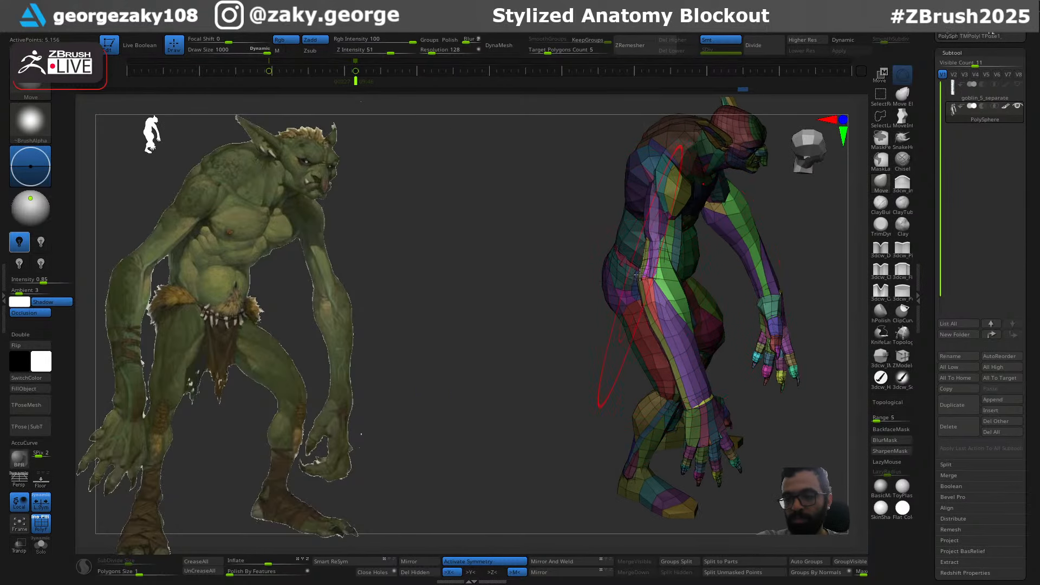
pyautogui.press('s')
pyautogui.moveTo(646, 281); pyautogui.dragTo(634, 284)
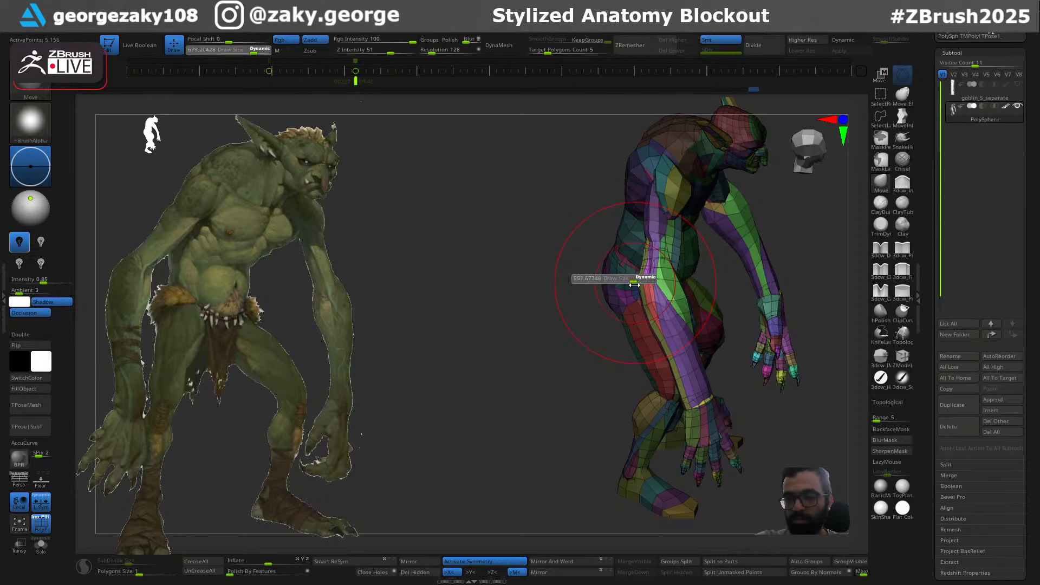
pyautogui.moveTo(666, 315)
pyautogui.mouseDown(button='right')
pyautogui.moveTo(670, 347)
pyautogui.moveTo(781, 321)
pyautogui.moveTo(796, 302)
pyautogui.moveTo(771, 232)
pyautogui.mouseUp(button='right')
pyautogui.keyDown('ctrl'); pyautogui.moveTo(771, 231); pyautogui.dragTo(771, 304); pyautogui.keyUp('ctrl')
pyautogui.moveTo(770, 304)
pyautogui.mouseDown(button='right')
pyautogui.moveTo(731, 311)
pyautogui.moveTo(723, 352)
pyautogui.mouseUp(button='right')
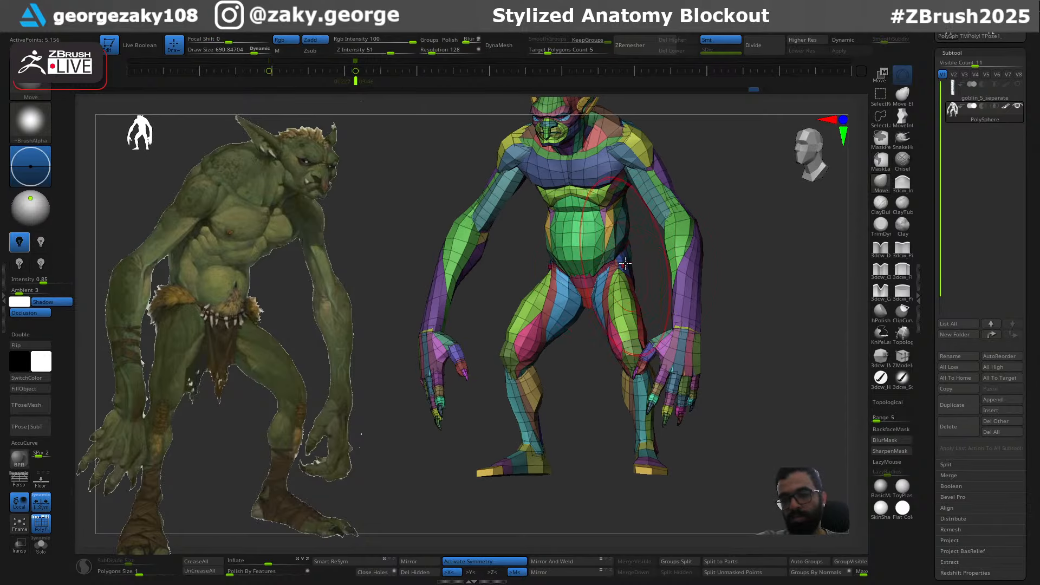
# Mask everything except the red crotch strip between the legs
pyautogui.keyDown('ctrl'); pyautogui.moveTo(625, 263); pyautogui.dragTo(623, 261, button='right'); pyautogui.keyUp('ctrl')
pyautogui.press('s')
pyautogui.press('s')
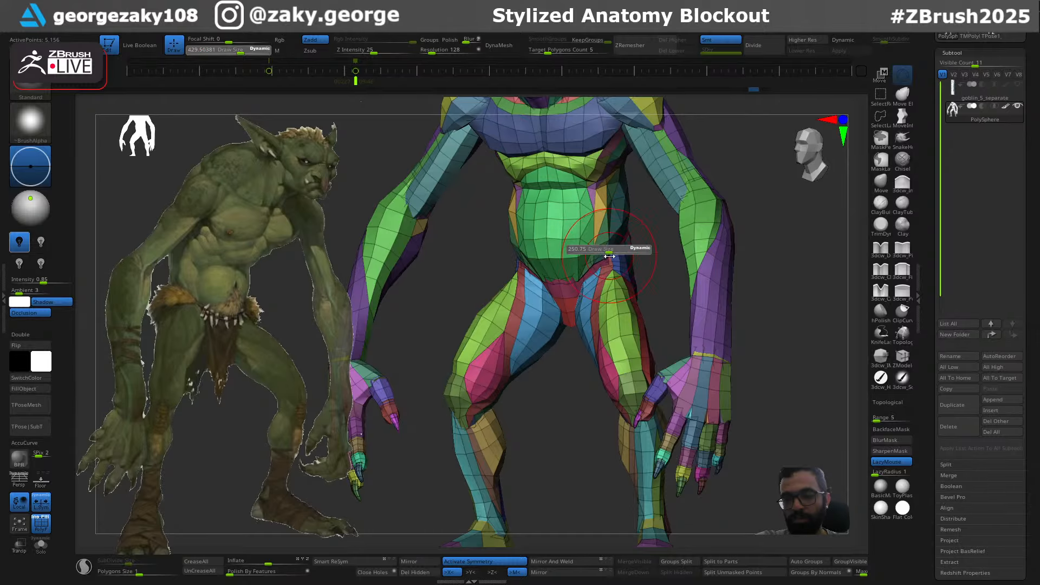
pyautogui.moveTo(609, 330)
pyautogui.mouseDown(button='right')
pyautogui.moveTo(620, 255)
pyautogui.moveTo(617, 311)
pyautogui.moveTo(610, 297)
pyautogui.moveTo(619, 297)
pyautogui.moveTo(607, 297)
pyautogui.moveTo(676, 302)
pyautogui.moveTo(608, 293)
pyautogui.mouseUp(button='right')
pyautogui.moveTo(607, 294)
pyautogui.keyDown('ctrl'); pyautogui.mouseDown(button='right')
pyautogui.moveTo(595, 260)
pyautogui.moveTo(644, 275)
pyautogui.moveTo(631, 282)
pyautogui.moveTo(584, 388)
pyautogui.moveTo(593, 402)
pyautogui.moveTo(590, 445)
pyautogui.moveTo(581, 417)
pyautogui.moveTo(583, 455)
pyautogui.moveTo(572, 405)
pyautogui.moveTo(610, 354)
pyautogui.mouseUp(button='right'); pyautogui.keyUp('ctrl')
pyautogui.press('w')
pyautogui.keyDown('ctrl'); pyautogui.click(602, 397); pyautogui.keyUp('ctrl')
pyautogui.press('q')
pyautogui.press('w')
pyautogui.keyDown('ctrl'); pyautogui.click(561, 425); pyautogui.keyUp('ctrl')
pyautogui.press('q')
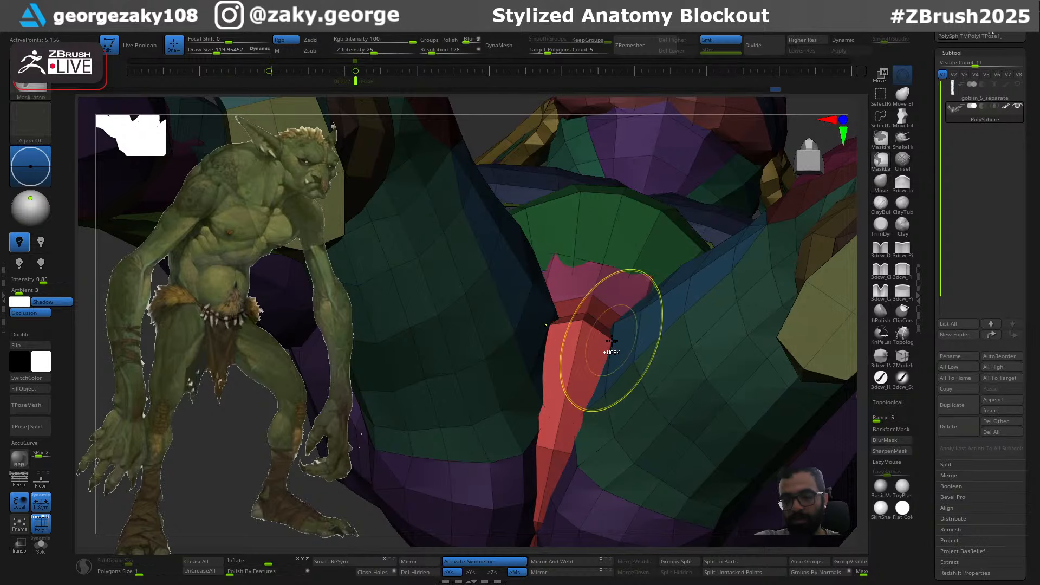
# Shape the unmasked crotch strip with the Standard and Move brushes and smooth its front
pyautogui.moveTo(623, 315)
pyautogui.mouseDown(button='right')
pyautogui.moveTo(627, 327)
pyautogui.moveTo(612, 307)
pyautogui.moveTo(601, 328)
pyautogui.moveTo(545, 343)
pyautogui.mouseUp(button='right')
pyautogui.press('b')
pyautogui.press('s')
pyautogui.press('t')
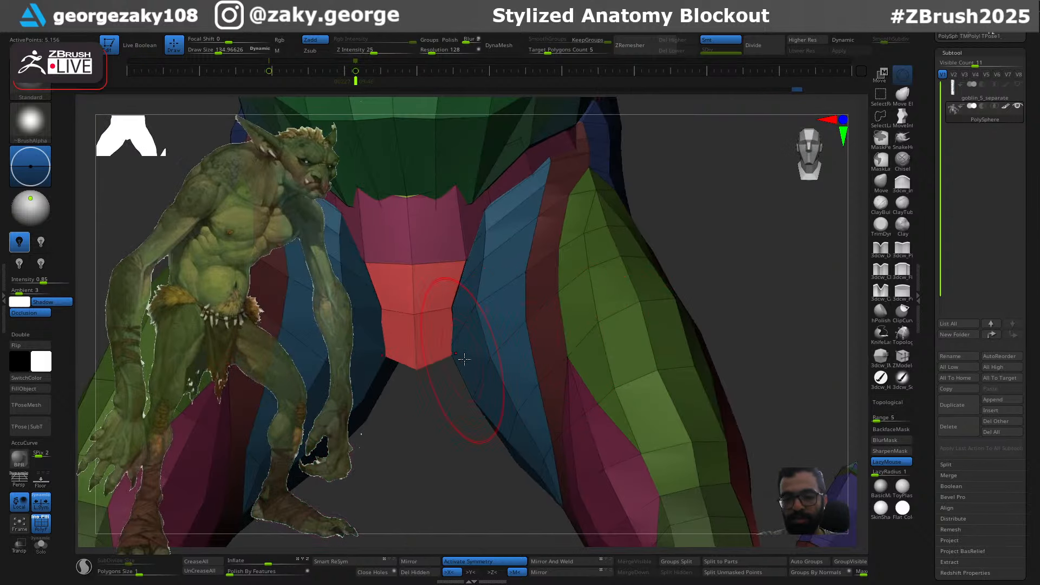
pyautogui.press('b')
pyautogui.press('m')
pyautogui.press('v')
pyautogui.moveTo(464, 358); pyautogui.dragTo(448, 310, button='right')
pyautogui.moveTo(430, 300)
pyautogui.keyDown('shift'); pyautogui.mouseDown()
pyautogui.moveTo(418, 293)
pyautogui.moveTo(441, 296)
pyautogui.mouseUp(); pyautogui.keyUp('shift')
pyautogui.press('s')
pyautogui.moveTo(443, 298)
pyautogui.mouseDown(button='right')
pyautogui.moveTo(465, 304)
pyautogui.moveTo(522, 265)
pyautogui.moveTo(529, 336)
pyautogui.moveTo(519, 346)
pyautogui.mouseUp(button='right')
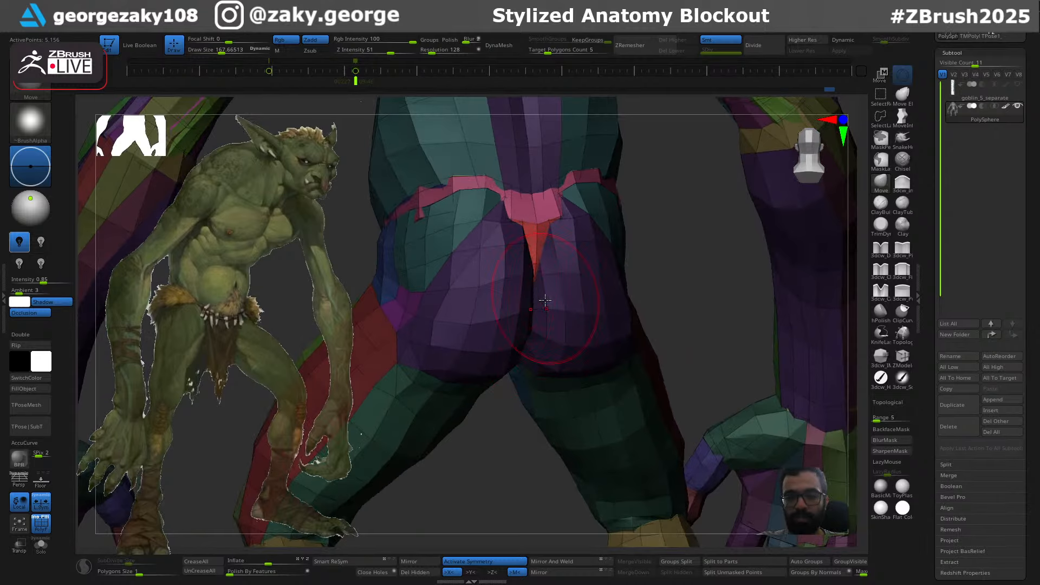
# Nudge the inner surface of the ear with the Move brush at a draw size of about 62
pyautogui.moveTo(544, 300); pyautogui.dragTo(720, 311, button='right')
pyautogui.keyDown('ctrl'); pyautogui.moveTo(703, 252); pyautogui.dragTo(595, 325, button='right'); pyautogui.keyUp('ctrl')
pyautogui.keyDown('alt'); pyautogui.moveTo(509, 252); pyautogui.dragTo(582, 326, button='right'); pyautogui.keyUp('alt')
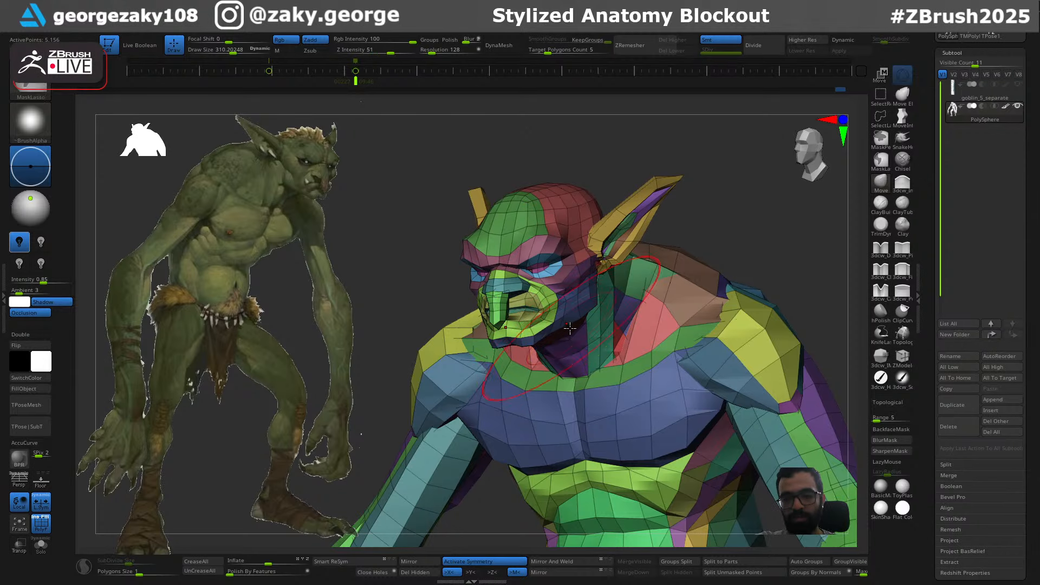
pyautogui.moveTo(566, 327)
pyautogui.keyDown('ctrl'); pyautogui.mouseDown(button='right')
pyautogui.moveTo(522, 293)
pyautogui.moveTo(543, 481)
pyautogui.moveTo(588, 335)
pyautogui.moveTo(534, 374)
pyautogui.mouseUp(button='right'); pyautogui.keyUp('ctrl')
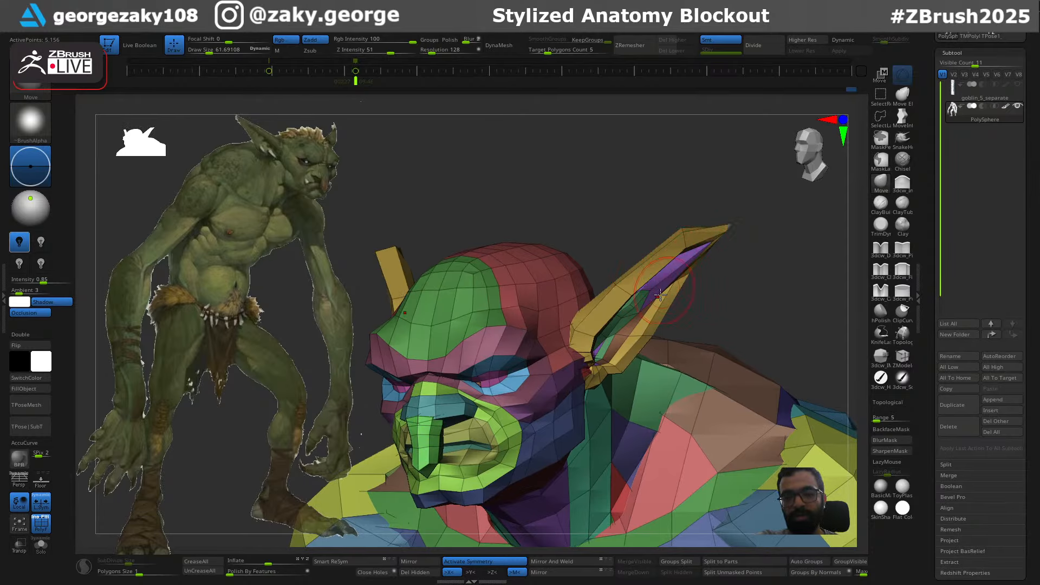
pyautogui.moveTo(650, 295); pyautogui.dragTo(646, 296)
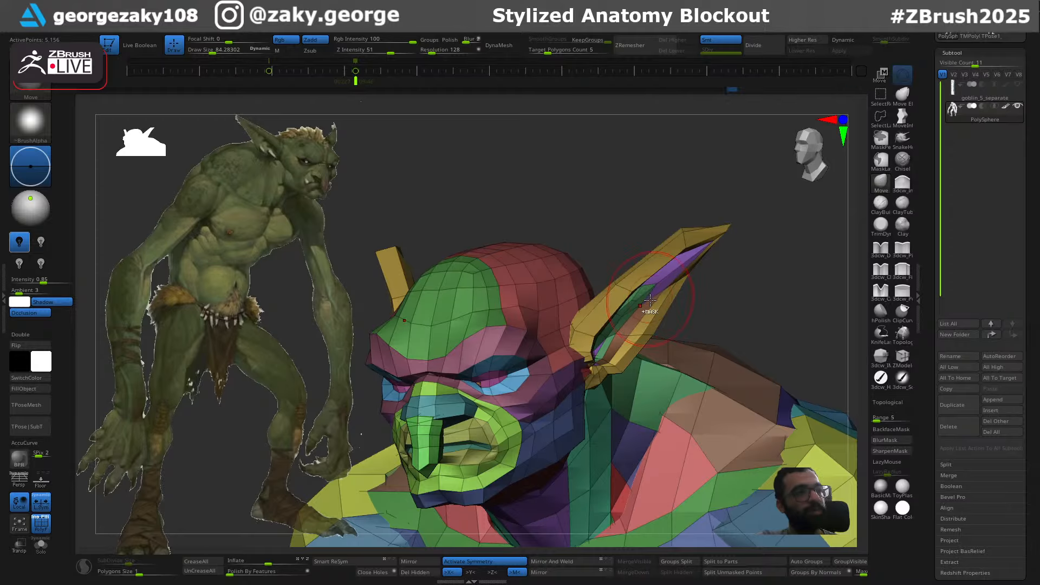
pyautogui.press('s')
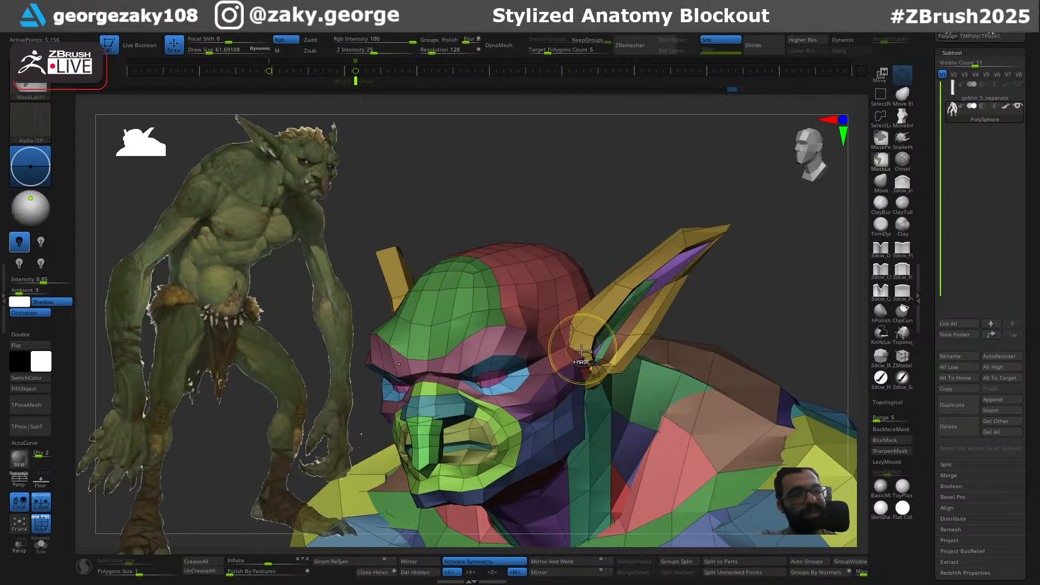
# Insert a small cylinder at the mouth corner with the insert-mesh brush and position it as a tusk with the gizmo
pyautogui.keyDown('ctrl'); pyautogui.moveTo(581, 351); pyautogui.dragTo(622, 388, button='right'); pyautogui.keyUp('ctrl')
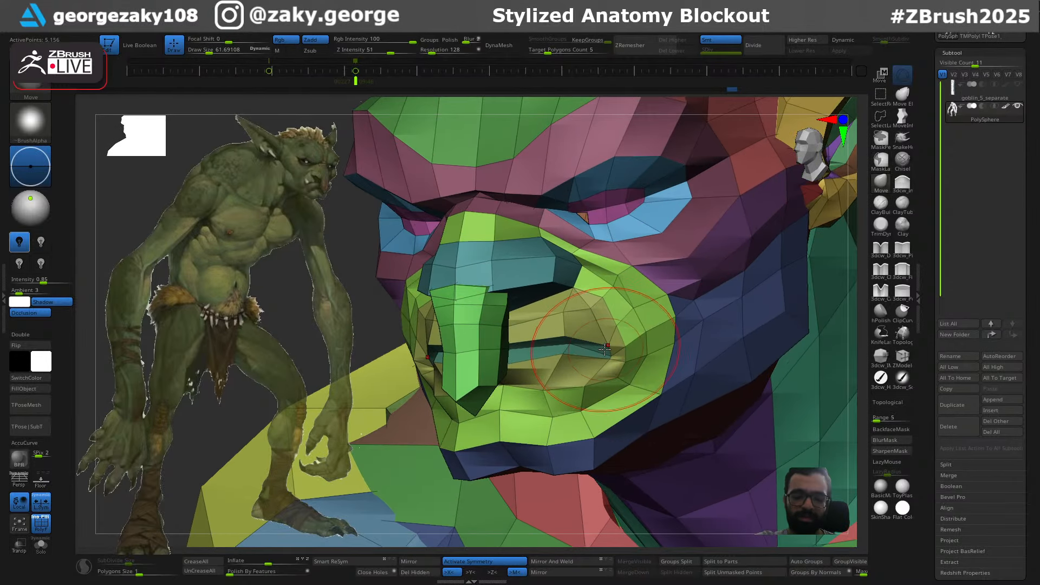
pyautogui.press('i')
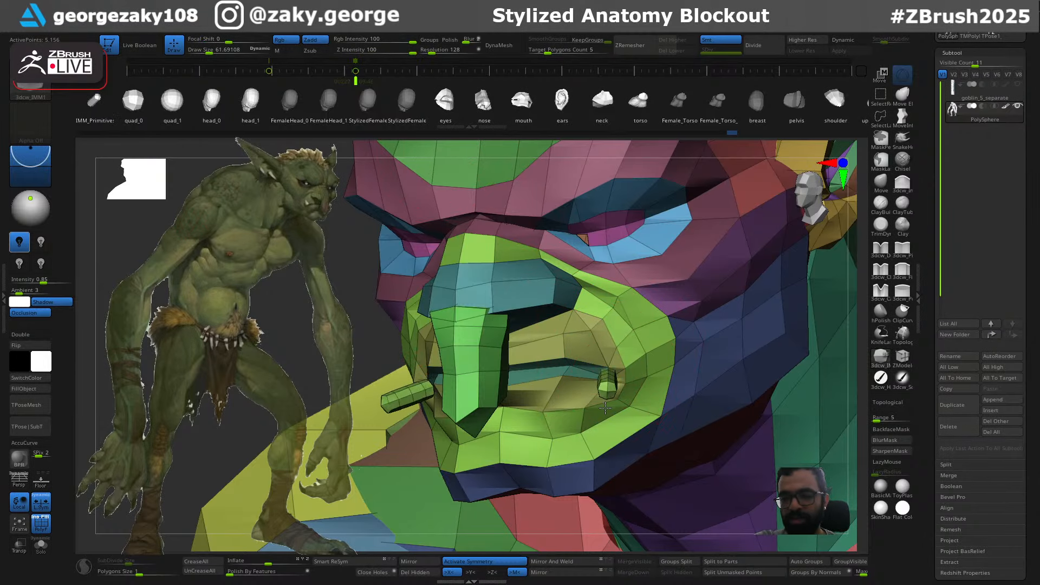
pyautogui.press('w')
pyautogui.moveTo(610, 361); pyautogui.dragTo(616, 301)
pyautogui.moveTo(617, 301); pyautogui.dragTo(683, 319, button='right')
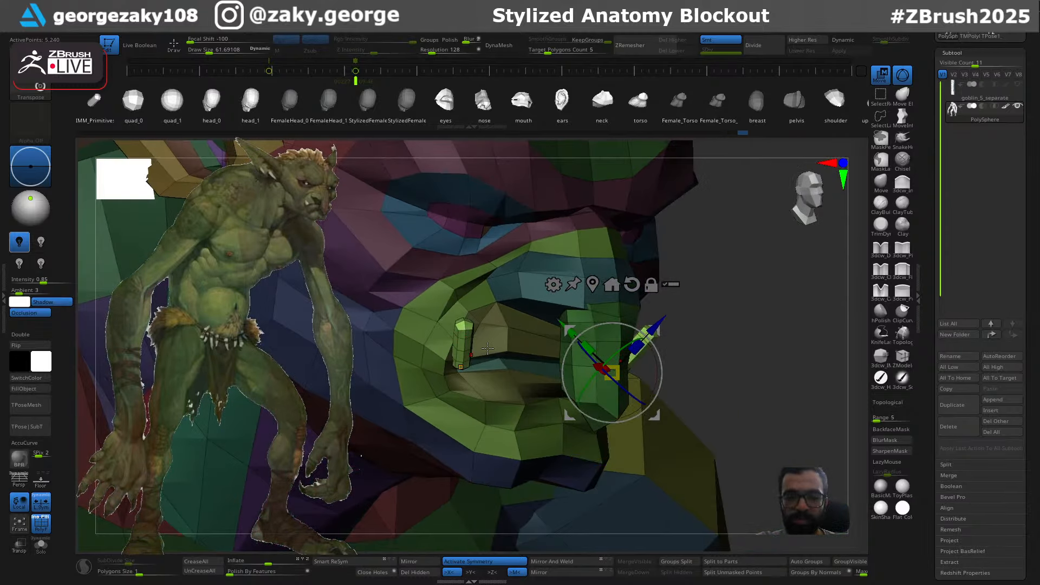
pyautogui.moveTo(546, 432)
pyautogui.mouseDown(button='right')
pyautogui.moveTo(525, 332)
pyautogui.moveTo(529, 398)
pyautogui.moveTo(720, 390)
pyautogui.moveTo(746, 368)
pyautogui.moveTo(694, 373)
pyautogui.moveTo(684, 357)
pyautogui.moveTo(695, 338)
pyautogui.mouseUp(button='right')
pyautogui.press('q')
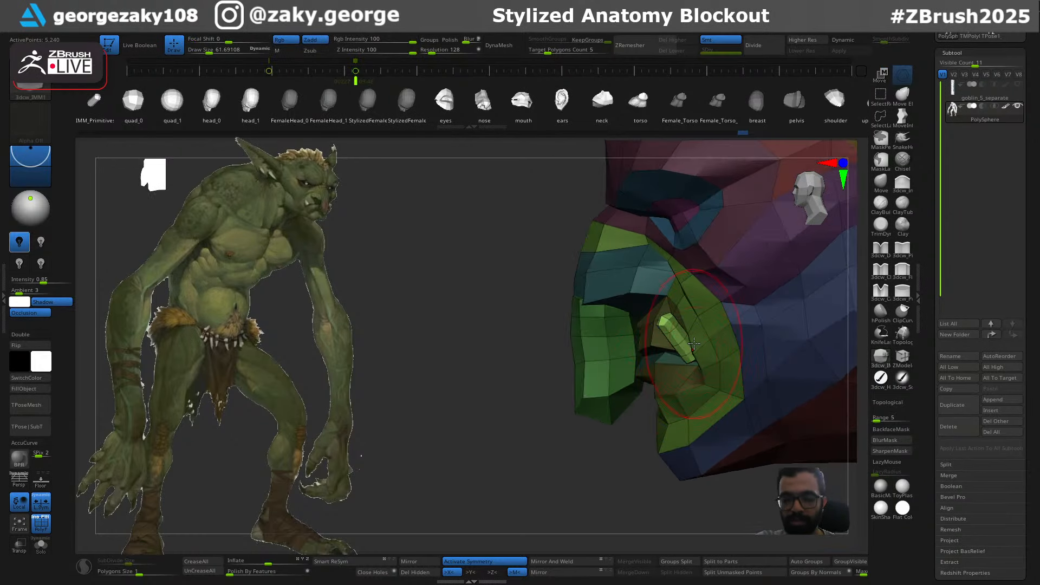
# Shape the inserted tusks with the Move brush at a draw size of about 52
pyautogui.press('b')
pyautogui.press('m')
pyautogui.press('v')
pyautogui.press('f')
pyautogui.moveTo(607, 323)
pyautogui.mouseDown(button='right')
pyautogui.moveTo(694, 330)
pyautogui.moveTo(708, 290)
pyautogui.mouseUp(button='right')
pyautogui.press('s')
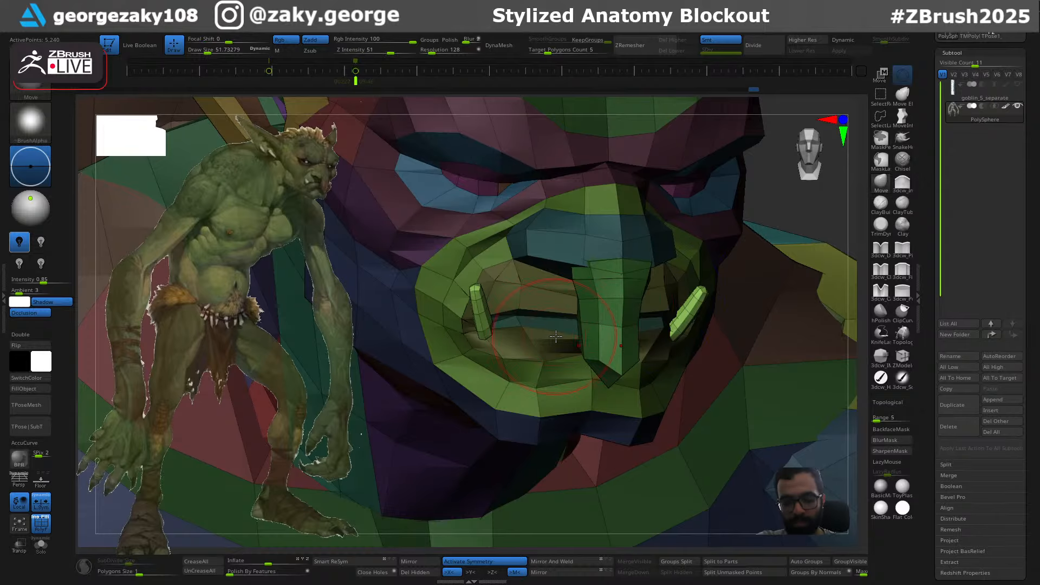
# Thicken the tusks with the 3dcw_Inflate brush at a draw size of about 55
pyautogui.press('b')
pyautogui.press('i')
pyautogui.press('n')
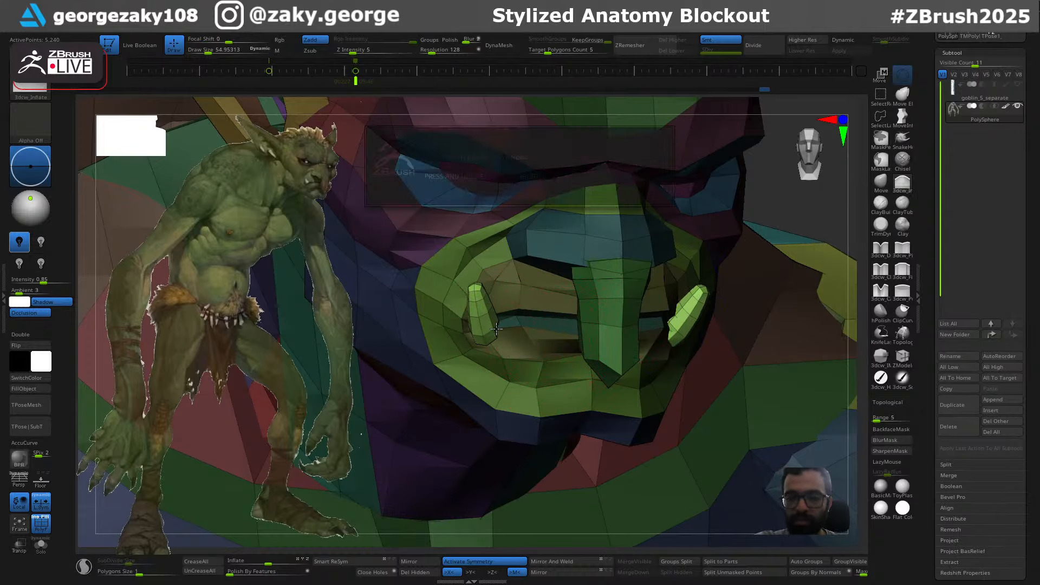
pyautogui.moveTo(484, 325); pyautogui.dragTo(644, 349, button='right')
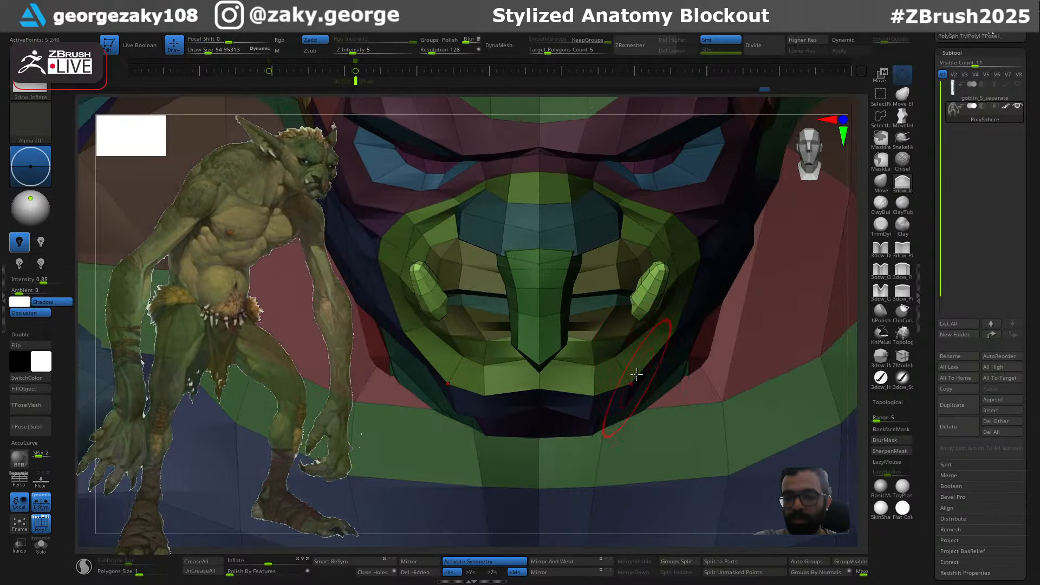
# Place the gizmo on the tusk and shift the tusks along its Y axis
pyautogui.press('w')
pyautogui.keyDown('ctrl'); pyautogui.click(652, 293); pyautogui.keyUp('ctrl')
pyautogui.moveTo(612, 248); pyautogui.dragTo(608, 241)
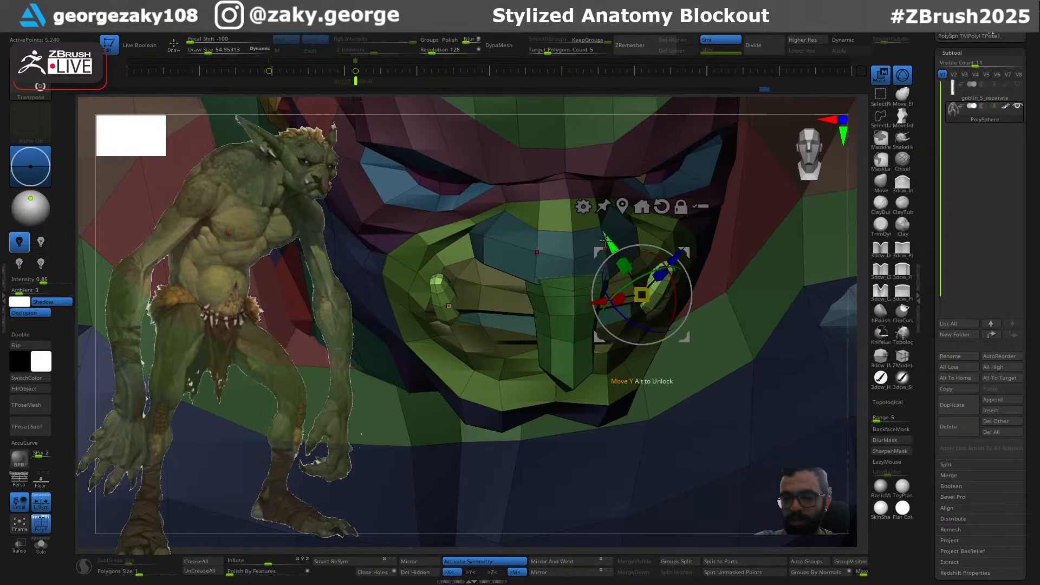
pyautogui.press('q')
# Adjust the tusks' shape in the mouth corners with the Move brush at a draw size of about 52
pyautogui.moveTo(542, 303); pyautogui.dragTo(458, 325, button='right')
pyautogui.press('b')
pyautogui.press('m')
pyautogui.press('v')
pyautogui.press('s')
pyautogui.moveTo(453, 330); pyautogui.dragTo(455, 330)
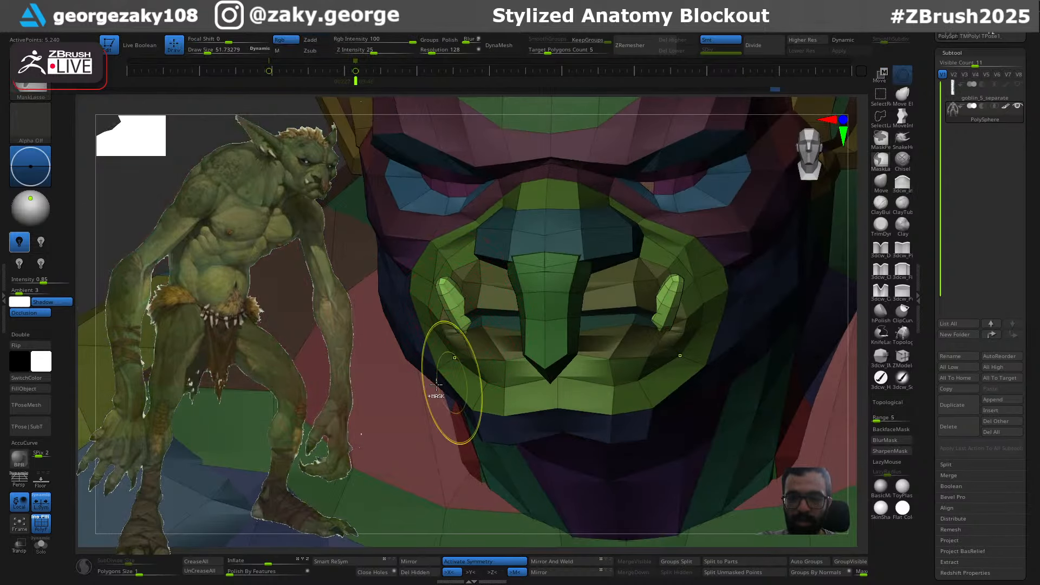
# Reduce the draw size to about 49, then smooth and taper the tusks toward pointed tips
pyautogui.keyDown('ctrl'); pyautogui.moveTo(479, 349); pyautogui.dragTo(690, 214, button='right'); pyautogui.keyUp('ctrl')
pyautogui.press('s')
pyautogui.moveTo(552, 296); pyautogui.dragTo(548, 295)
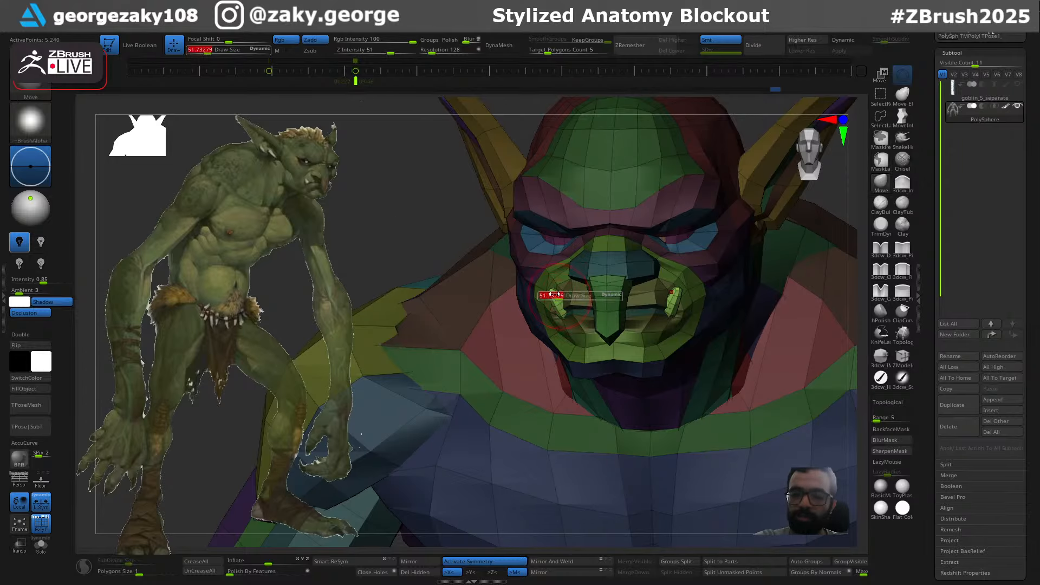
pyautogui.keyDown('ctrl'); pyautogui.moveTo(547, 291); pyautogui.dragTo(540, 360, button='right'); pyautogui.keyUp('ctrl')
pyautogui.keyDown('shift'); pyautogui.moveTo(554, 290); pyautogui.dragTo(556, 295); pyautogui.keyUp('shift')
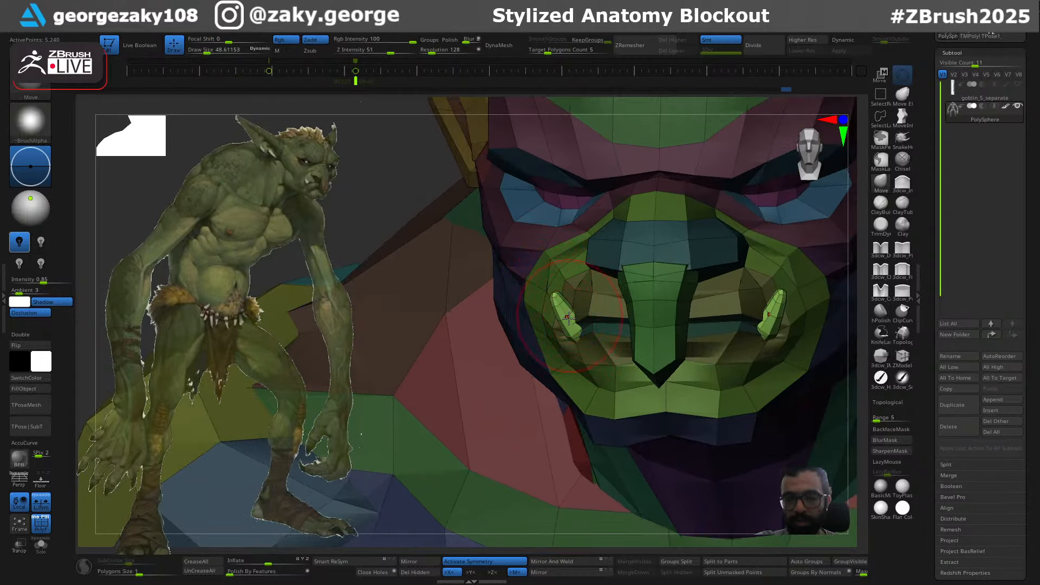
pyautogui.moveTo(568, 317); pyautogui.dragTo(572, 328, button='right')
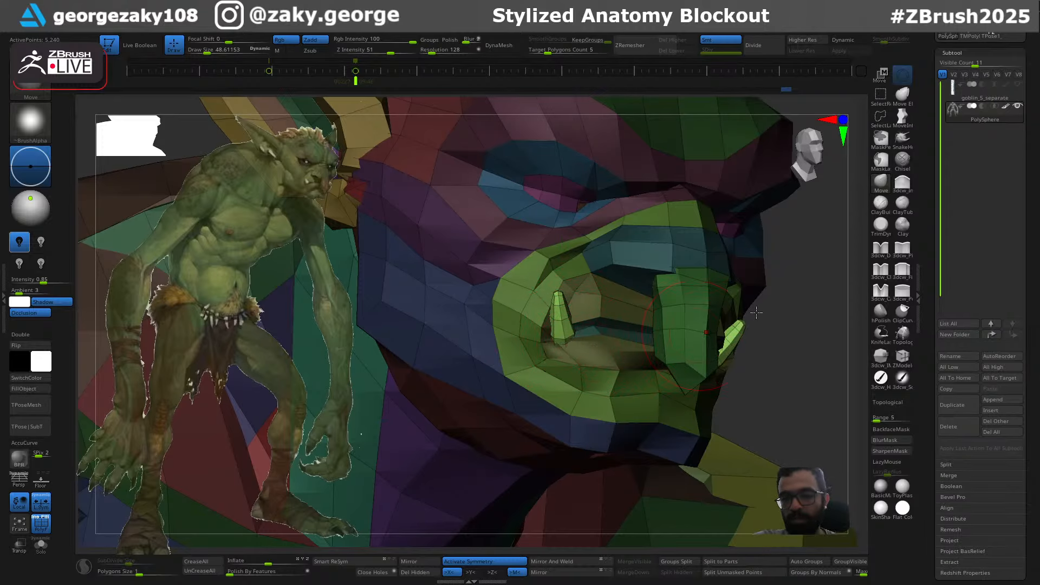
# Invert the mask to protect the tusks and sculpt the mouth at their base with the Standard brush, draw size about 34
pyautogui.keyDown('ctrl'); pyautogui.click(796, 283); pyautogui.keyUp('ctrl')
pyautogui.moveTo(778, 307); pyautogui.dragTo(757, 335, button='right')
pyautogui.press('b')
pyautogui.press('s')
pyautogui.press('t')
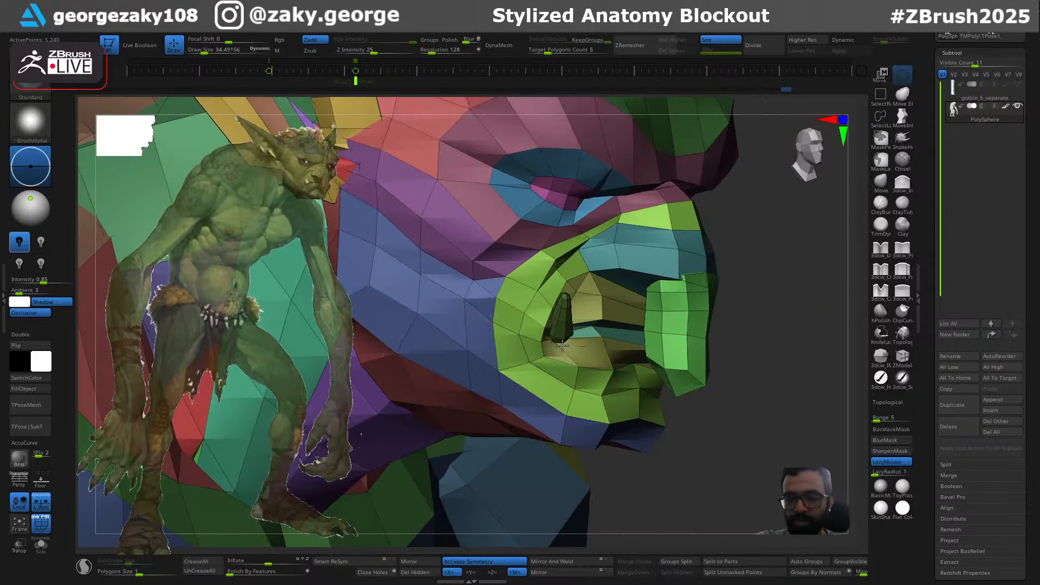
pyautogui.moveTo(584, 354)
pyautogui.mouseDown(button='right')
pyautogui.moveTo(662, 346)
pyautogui.moveTo(620, 360)
pyautogui.moveTo(661, 385)
pyautogui.moveTo(675, 364)
pyautogui.moveTo(656, 353)
pyautogui.moveTo(677, 379)
pyautogui.moveTo(687, 355)
pyautogui.moveTo(722, 352)
pyautogui.moveTo(699, 354)
pyautogui.mouseUp(button='right')
# Refine the mouth and lips with the DamStandard and Move brushes at a draw size of about 58
pyautogui.press('b')
pyautogui.press('d')
pyautogui.press('s')
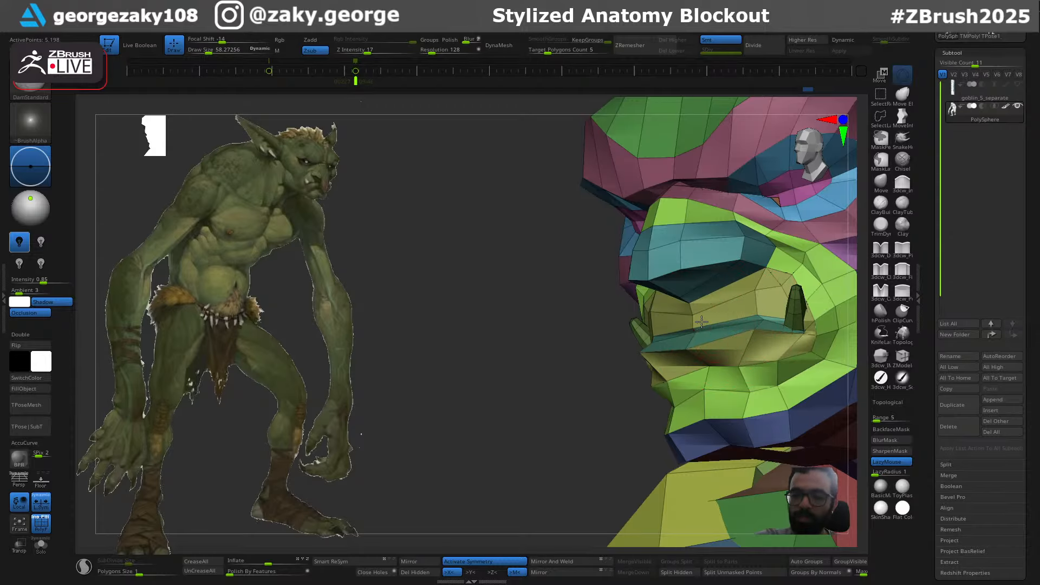
pyautogui.moveTo(701, 322)
pyautogui.mouseDown(button='right')
pyautogui.moveTo(758, 314)
pyautogui.moveTo(788, 294)
pyautogui.moveTo(815, 304)
pyautogui.moveTo(689, 308)
pyautogui.mouseUp(button='right')
pyautogui.press('b')
pyautogui.press('m')
pyautogui.press('v')
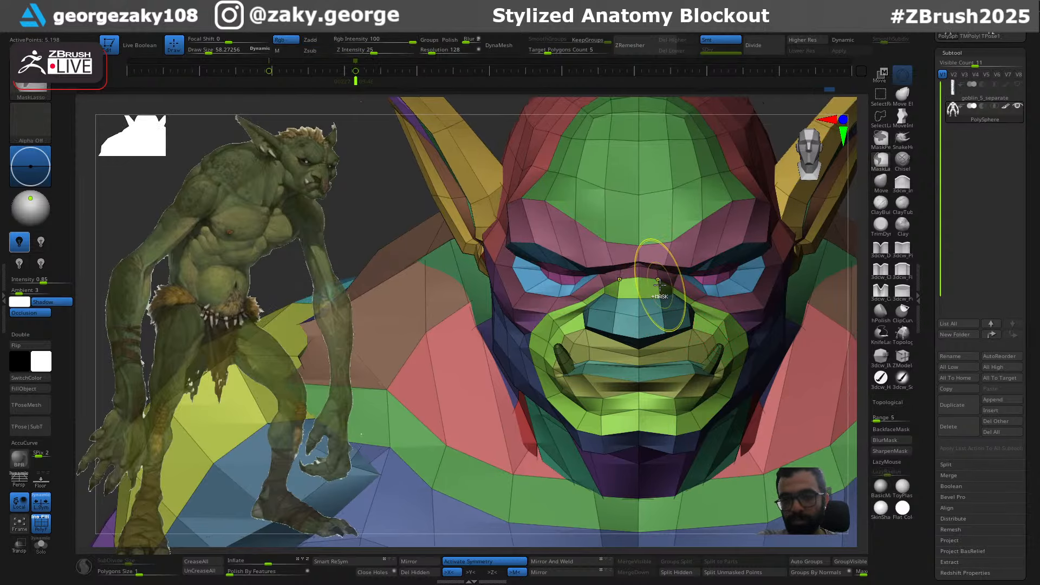
# Mask everything except the tusks, adjust them with the Move brush at a draw size of about 37, and clear the mask
pyautogui.press('s')
pyautogui.moveTo(659, 281); pyautogui.dragTo(656, 282)
pyautogui.moveTo(661, 240)
pyautogui.mouseDown(button='right')
pyautogui.moveTo(682, 247)
pyautogui.moveTo(659, 251)
pyautogui.moveTo(718, 188)
pyautogui.moveTo(744, 205)
pyautogui.mouseUp(button='right')
pyautogui.press('s')
pyautogui.moveTo(745, 203); pyautogui.dragTo(739, 203)
pyautogui.moveTo(739, 203)
pyautogui.mouseDown(button='right')
pyautogui.moveTo(743, 186)
pyautogui.moveTo(747, 220)
pyautogui.mouseUp(button='right')
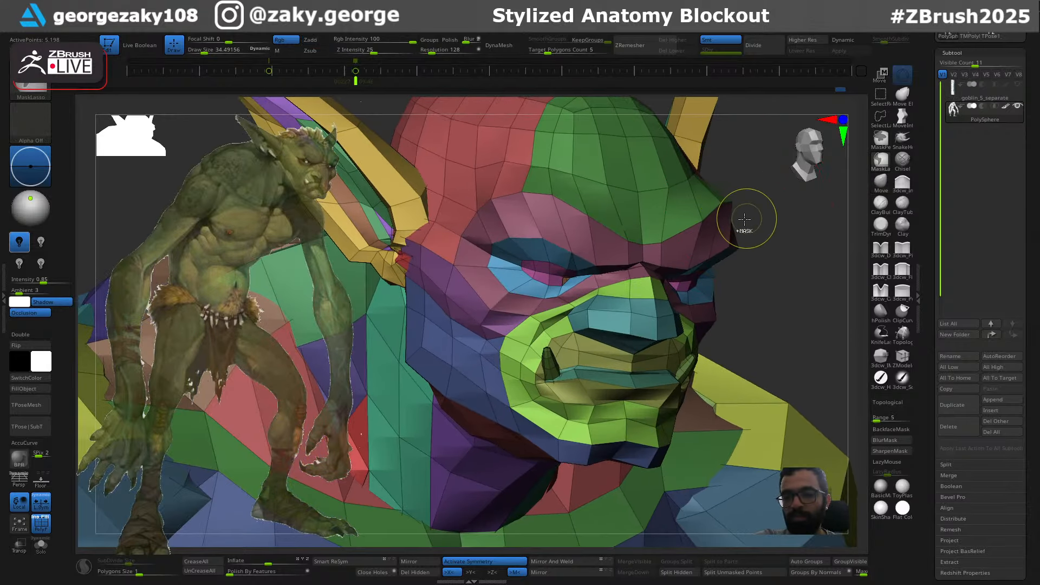
pyautogui.press('s')
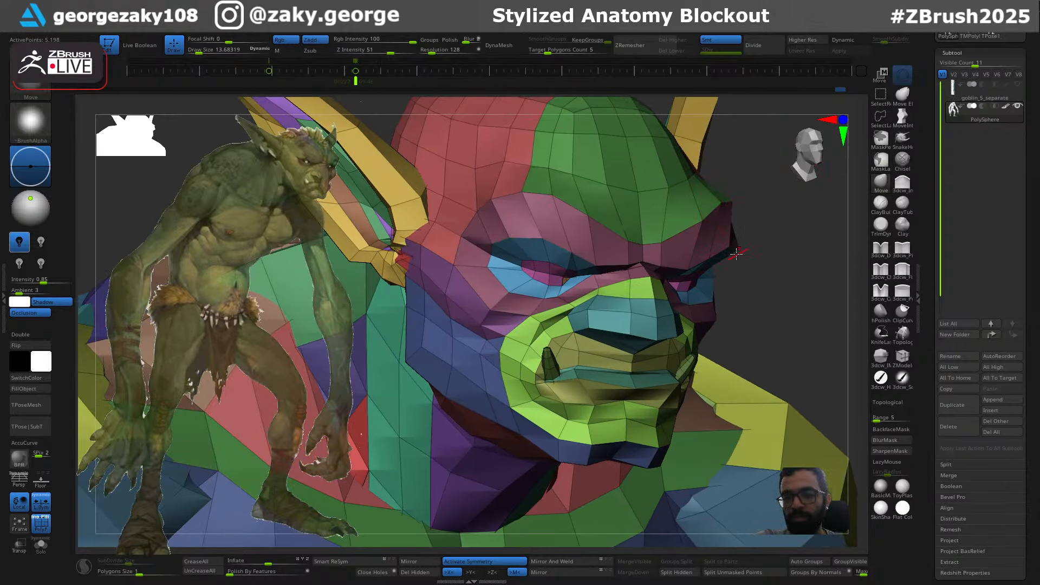
pyautogui.moveTo(738, 253); pyautogui.dragTo(593, 330, button='right')
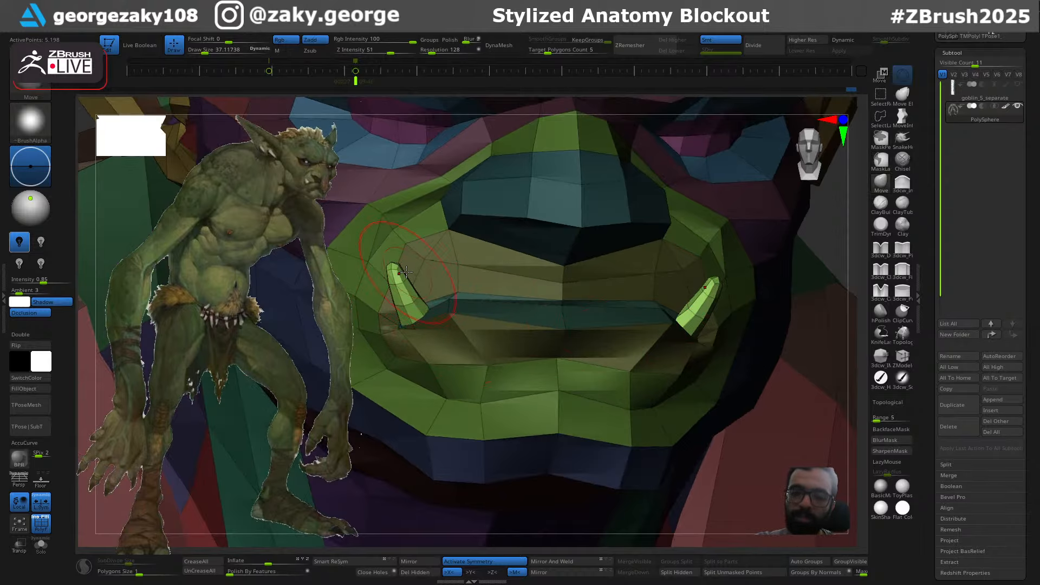
pyautogui.keyDown('ctrl'); pyautogui.moveTo(442, 276); pyautogui.dragTo(457, 167, button='right'); pyautogui.keyUp('ctrl')
pyautogui.keyDown('ctrl'); pyautogui.moveTo(679, 223); pyautogui.dragTo(731, 275); pyautogui.keyUp('ctrl')
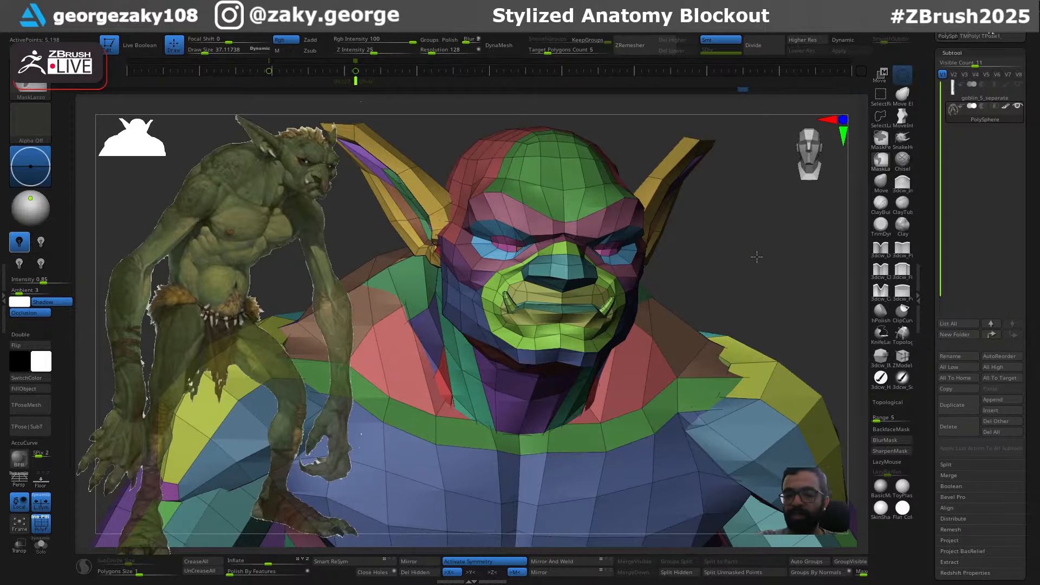
# Shape the green piece hanging from the nose over the mouth with the Move brush at a draw size of about 52 to 65
pyautogui.moveTo(741, 270); pyautogui.dragTo(671, 282, button='right')
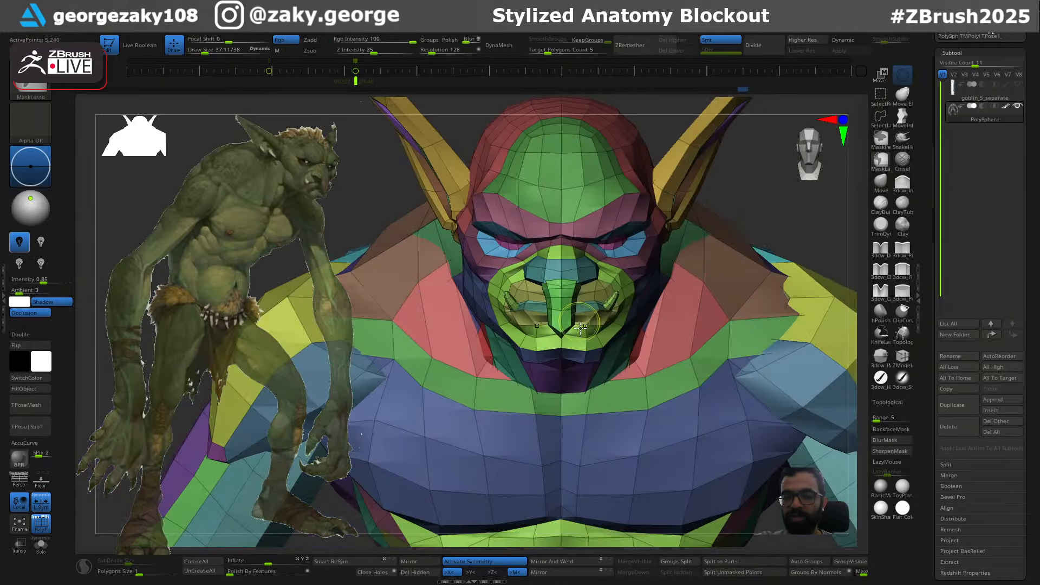
pyautogui.keyDown('ctrl'); pyautogui.moveTo(588, 303); pyautogui.dragTo(577, 372, button='right'); pyautogui.keyUp('ctrl')
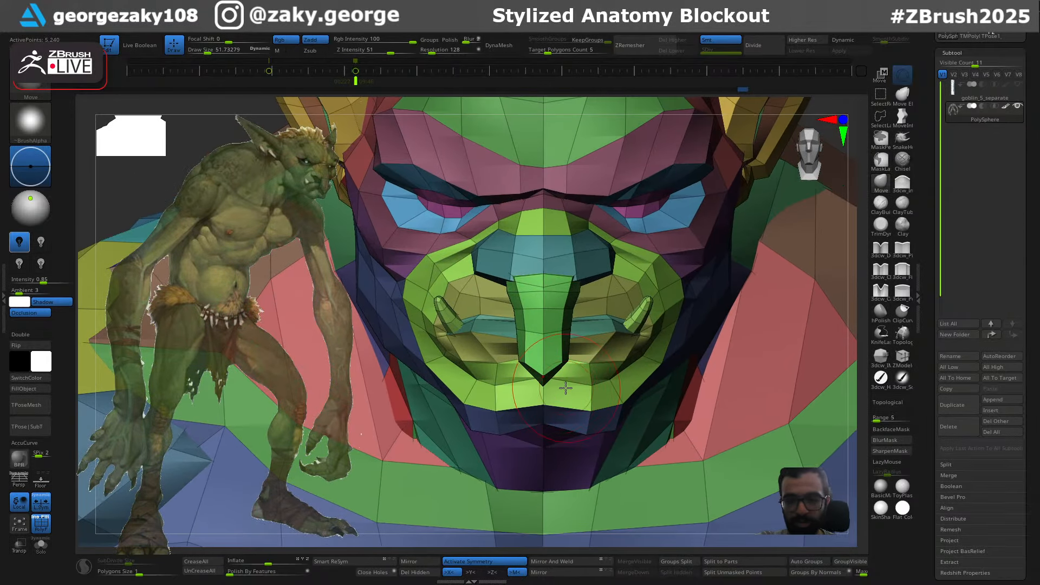
pyautogui.press('w')
pyautogui.press('q')
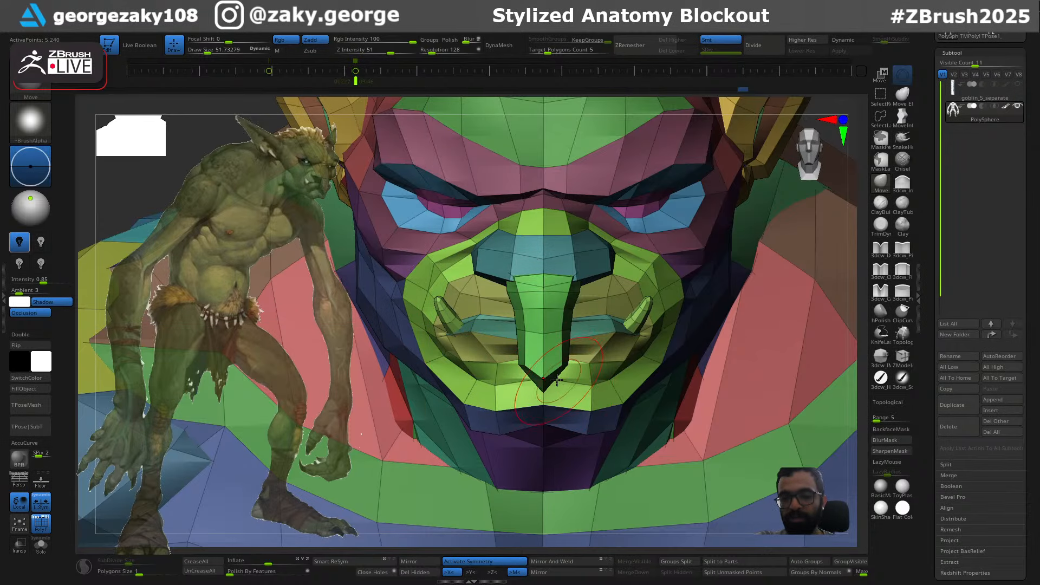
pyautogui.moveTo(582, 334)
pyautogui.mouseDown(button='right')
pyautogui.moveTo(645, 336)
pyautogui.moveTo(558, 340)
pyautogui.mouseUp(button='right')
pyautogui.press('s')
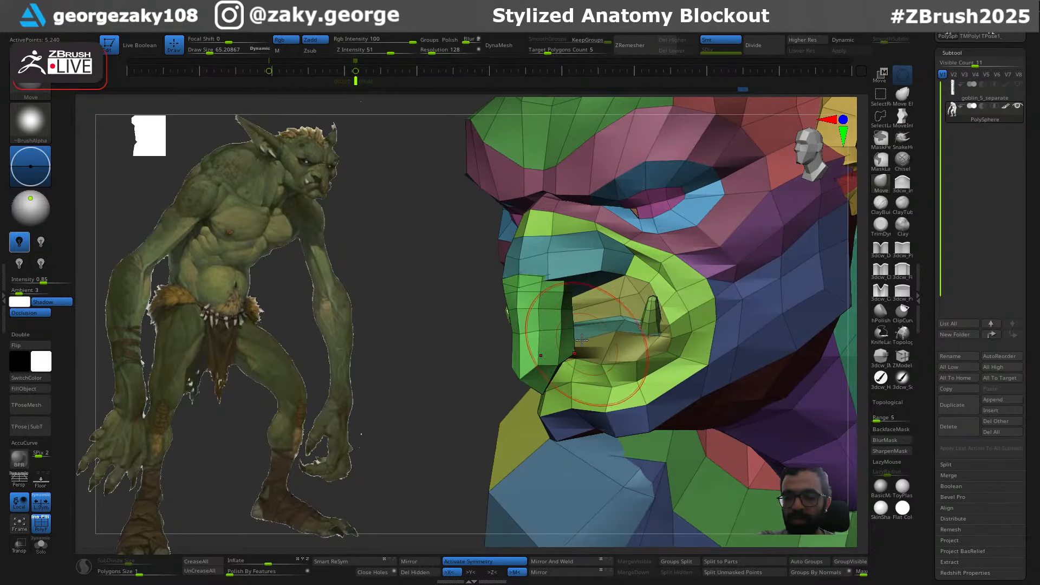
pyautogui.moveTo(623, 347)
pyautogui.mouseDown(button='right')
pyautogui.moveTo(562, 379)
pyautogui.moveTo(632, 339)
pyautogui.moveTo(680, 327)
pyautogui.moveTo(701, 335)
pyautogui.mouseUp(button='right')
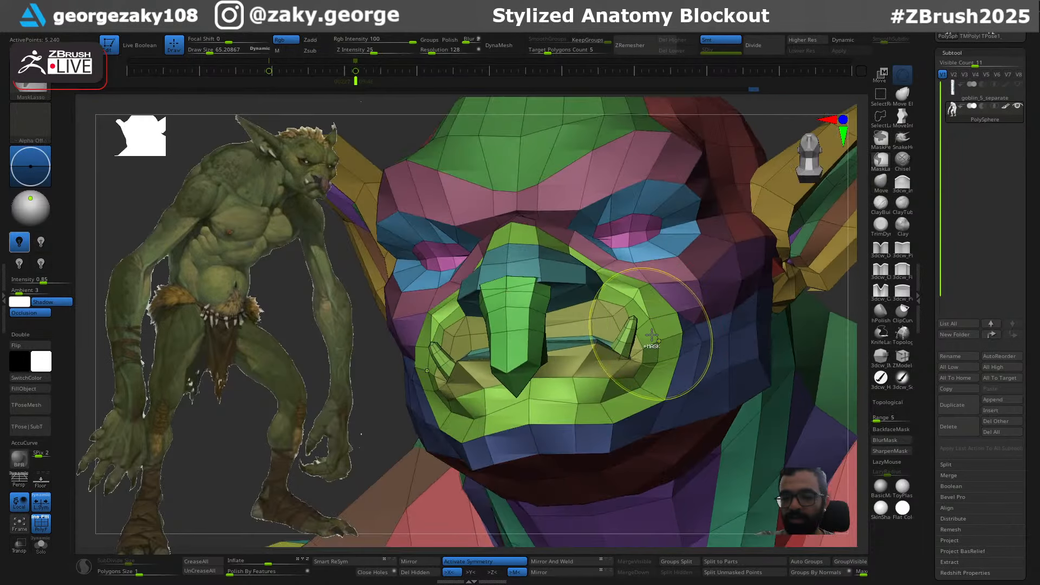
pyautogui.press('w')
pyautogui.keyDown('ctrl'); pyautogui.moveTo(631, 334); pyautogui.dragTo(623, 349, button='right'); pyautogui.keyUp('ctrl')
pyautogui.keyDown('ctrl'); pyautogui.click(433, 358); pyautogui.keyUp('ctrl')
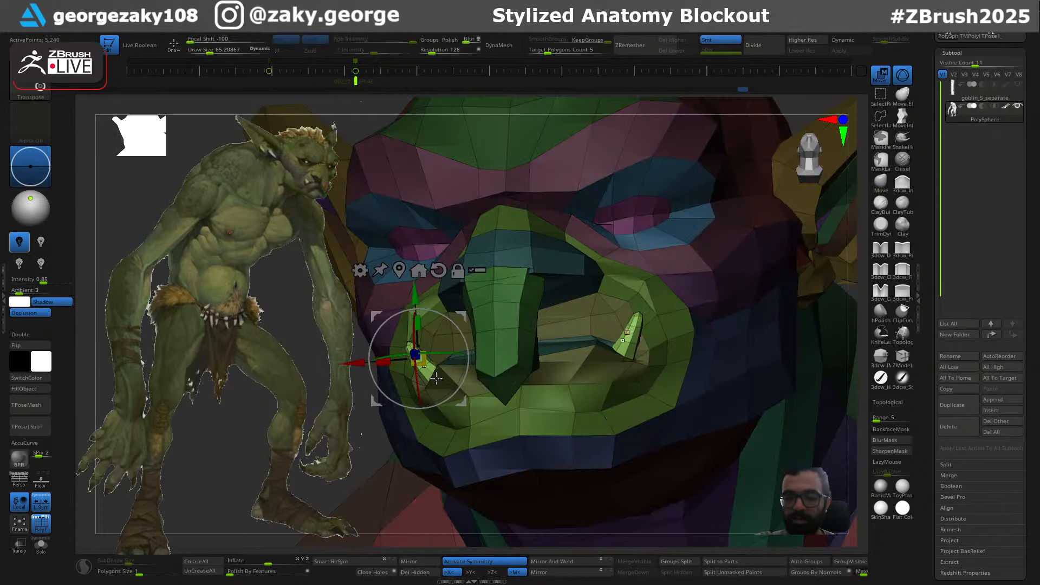
pyautogui.press('q')
pyautogui.moveTo(791, 291)
pyautogui.keyDown('ctrl'); pyautogui.mouseDown(button='right')
pyautogui.moveTo(563, 307)
pyautogui.moveTo(512, 330)
pyautogui.mouseUp(button='right'); pyautogui.keyUp('ctrl')
pyautogui.keyDown('ctrl'); pyautogui.click(470, 364); pyautogui.keyUp('ctrl')
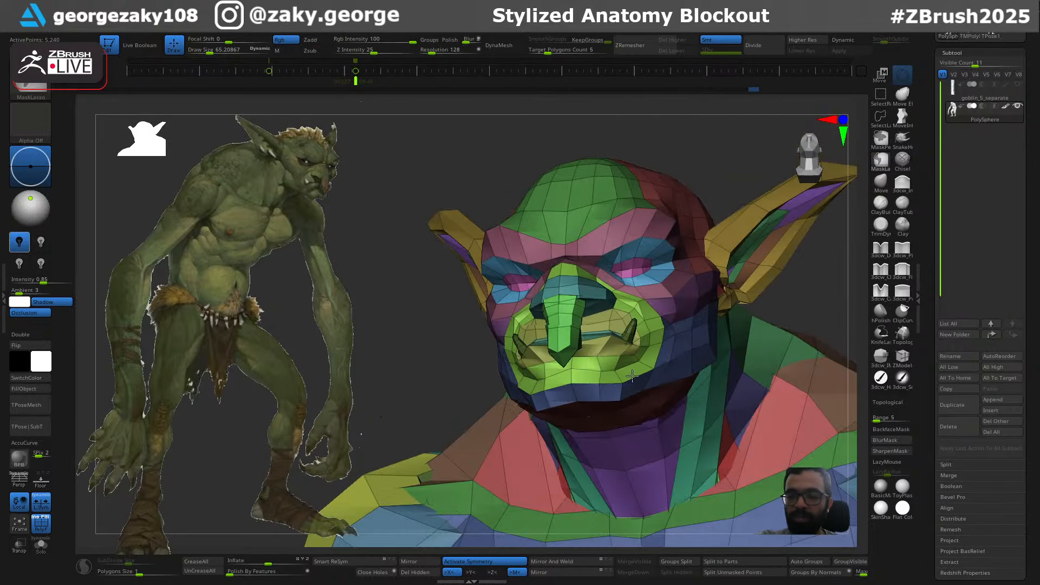
# Sculpt the lip and mouth corner below the tusk with the Standard brush at a draw size of about 34
pyautogui.keyDown('ctrl'); pyautogui.moveTo(464, 382); pyautogui.dragTo(644, 403, button='right'); pyautogui.keyUp('ctrl')
pyautogui.keyDown('shift'); pyautogui.moveTo(627, 342); pyautogui.dragTo(646, 363, button='right'); pyautogui.keyUp('shift')
pyautogui.moveTo(653, 378); pyautogui.dragTo(647, 378)
pyautogui.moveTo(649, 381); pyautogui.dragTo(625, 402, button='right')
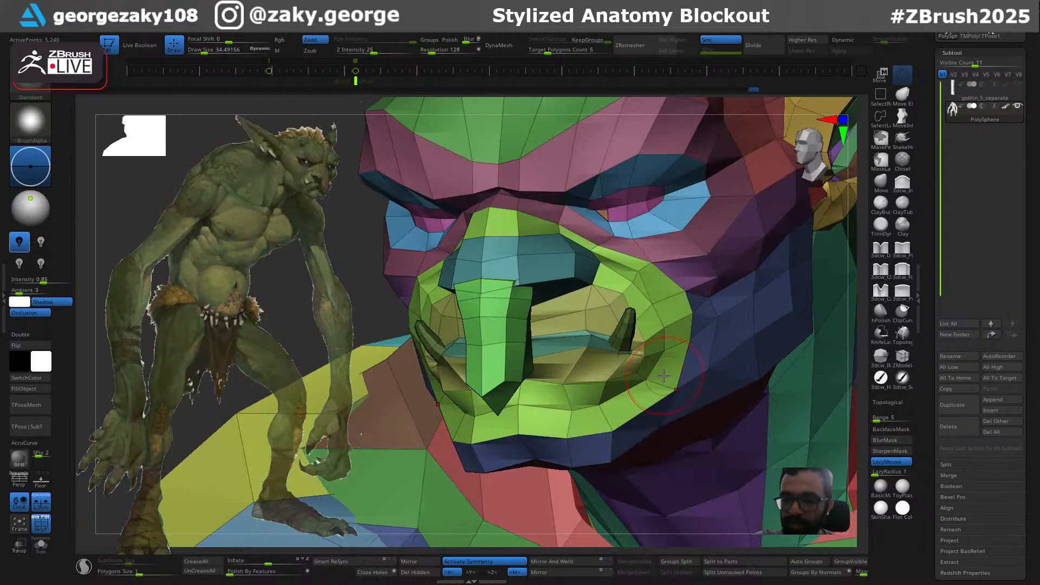
pyautogui.moveTo(643, 383)
pyautogui.mouseDown()
pyautogui.moveTo(612, 391)
pyautogui.moveTo(634, 392)
pyautogui.mouseUp()
pyautogui.moveTo(644, 391)
pyautogui.mouseDown(button='right')
pyautogui.moveTo(602, 390)
pyautogui.moveTo(660, 371)
pyautogui.moveTo(614, 410)
pyautogui.moveTo(665, 411)
pyautogui.moveTo(605, 375)
pyautogui.moveTo(654, 268)
pyautogui.moveTo(617, 248)
pyautogui.moveTo(622, 238)
pyautogui.moveTo(654, 252)
pyautogui.mouseUp(button='right')
# Refine the mouth corner and cheek with the Standard brush at a draw size of about 110 and DamStandard at about 25
pyautogui.press('b')
pyautogui.press('d')
pyautogui.press('s')
pyautogui.press('b')
pyautogui.press('s')
pyautogui.press('t')
pyautogui.press('s')
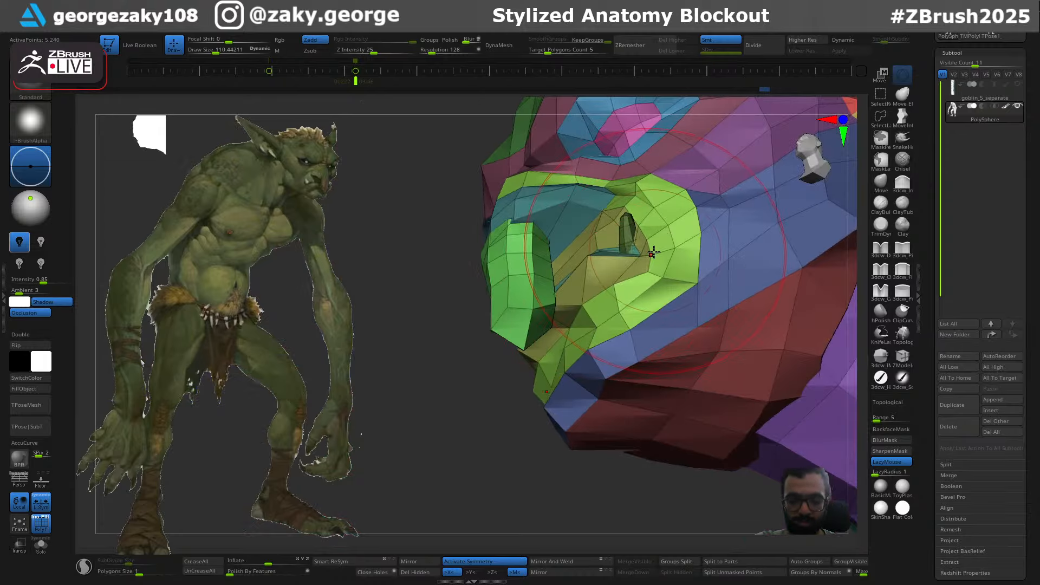
pyautogui.press('b')
pyautogui.press('m')
pyautogui.press('v')
pyautogui.moveTo(631, 330)
pyautogui.mouseDown(button='right')
pyautogui.moveTo(677, 284)
pyautogui.moveTo(698, 238)
pyautogui.mouseUp(button='right')
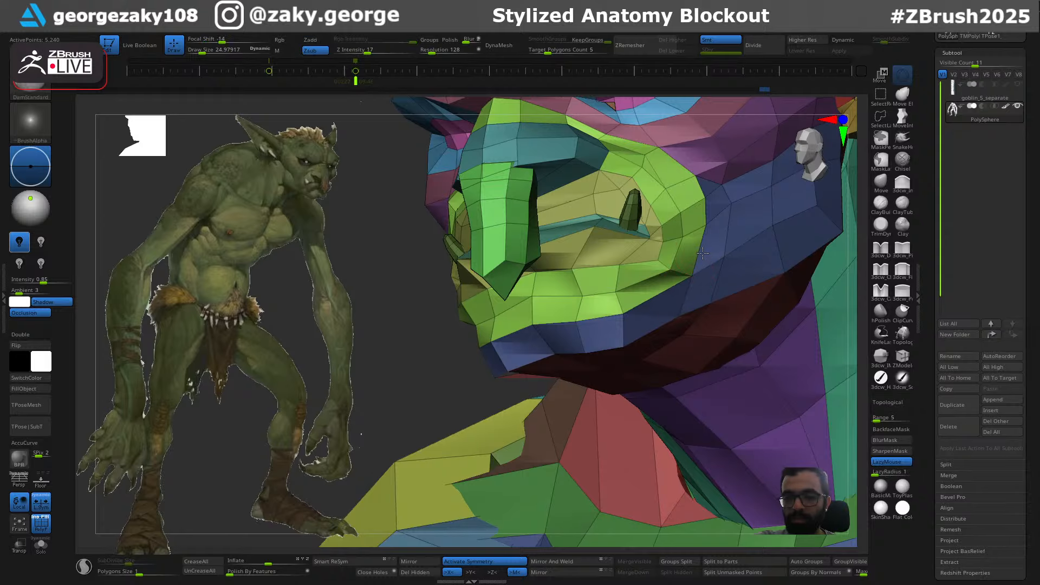
pyautogui.moveTo(693, 278)
pyautogui.mouseDown(button='right')
pyautogui.moveTo(717, 274)
pyautogui.moveTo(704, 268)
pyautogui.moveTo(729, 290)
pyautogui.moveTo(709, 304)
pyautogui.moveTo(728, 119)
pyautogui.mouseUp(button='right')
# Isolate the tusks again by masking the rest of the goblin mesh
pyautogui.press('w')
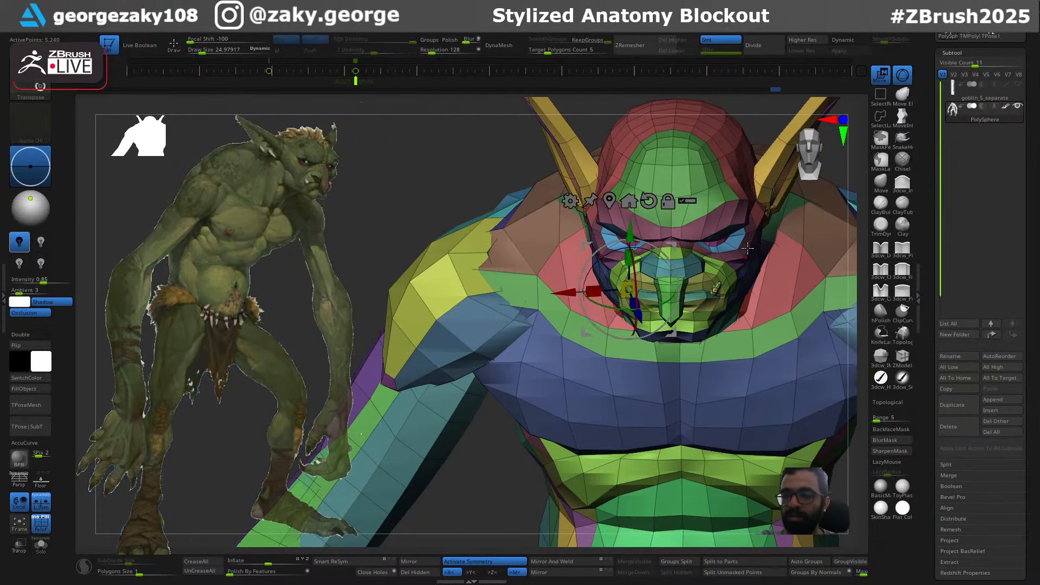
pyautogui.keyDown('ctrl'); pyautogui.moveTo(731, 267); pyautogui.dragTo(726, 367, button='right'); pyautogui.keyUp('ctrl')
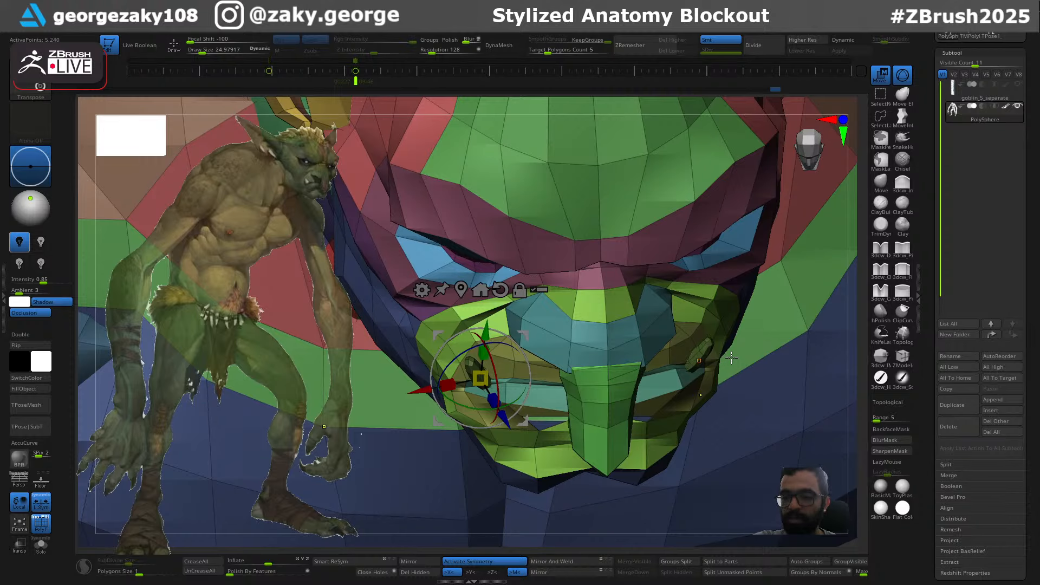
pyautogui.keyDown('ctrl'); pyautogui.moveTo(730, 357); pyautogui.dragTo(734, 179, button='right'); pyautogui.keyUp('ctrl')
pyautogui.keyDown('ctrl'); pyautogui.click(709, 130); pyautogui.keyUp('ctrl')
pyautogui.keyDown('ctrl'); pyautogui.moveTo(730, 303); pyautogui.dragTo(729, 387, button='right'); pyautogui.keyUp('ctrl')
pyautogui.moveTo(527, 497); pyautogui.dragTo(532, 506)
pyautogui.press('q')
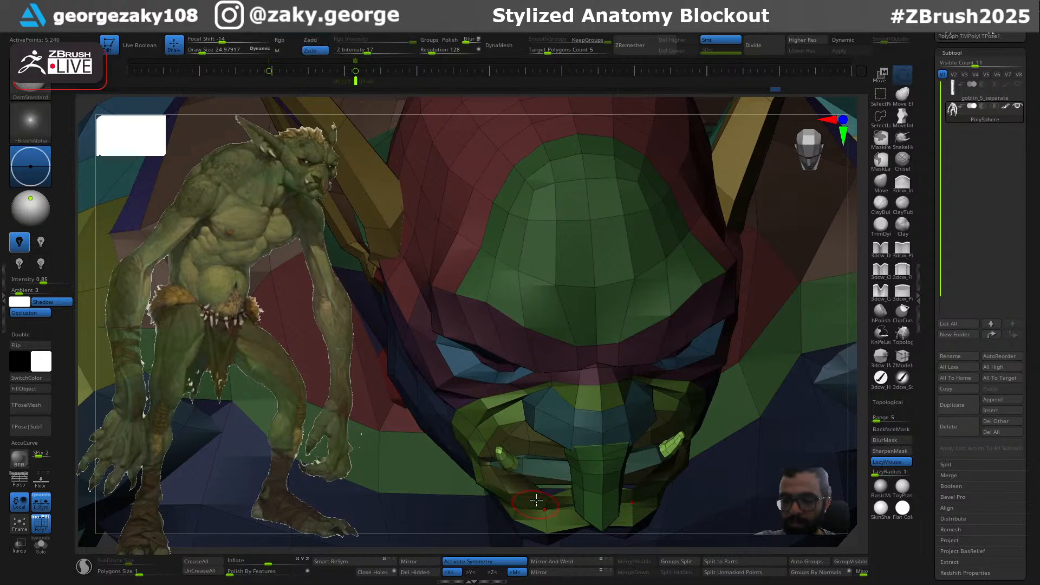
# Reshape the isolated tusks with the Move brush at a draw size of about 45, then clear the mask
pyautogui.moveTo(482, 490); pyautogui.dragTo(550, 448, button='right')
pyautogui.press('b')
pyautogui.press('m')
pyautogui.press('v')
pyautogui.press('s')
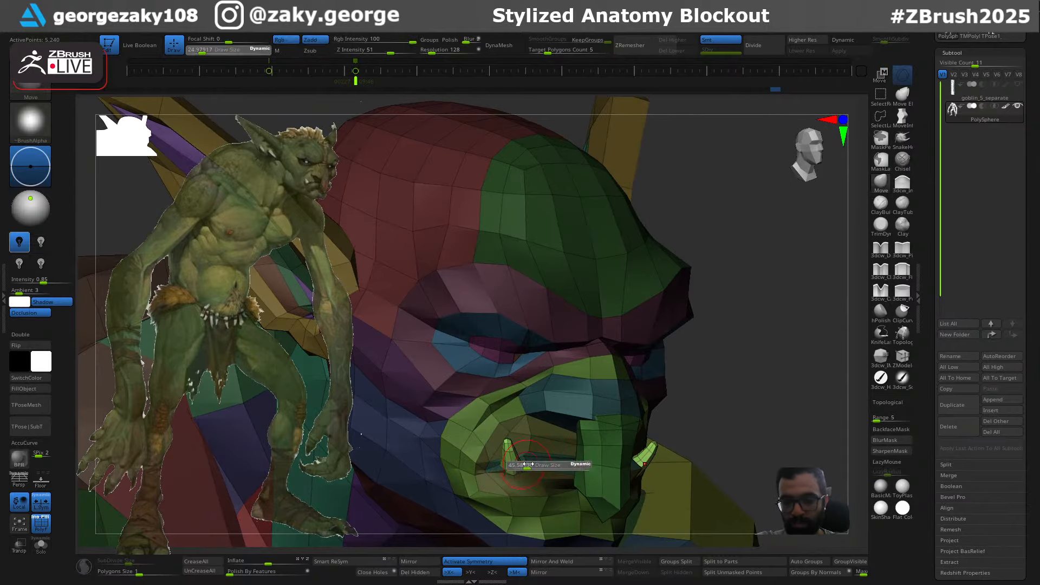
pyautogui.keyDown('ctrl'); pyautogui.moveTo(704, 409); pyautogui.dragTo(715, 341, button='right'); pyautogui.keyUp('ctrl')
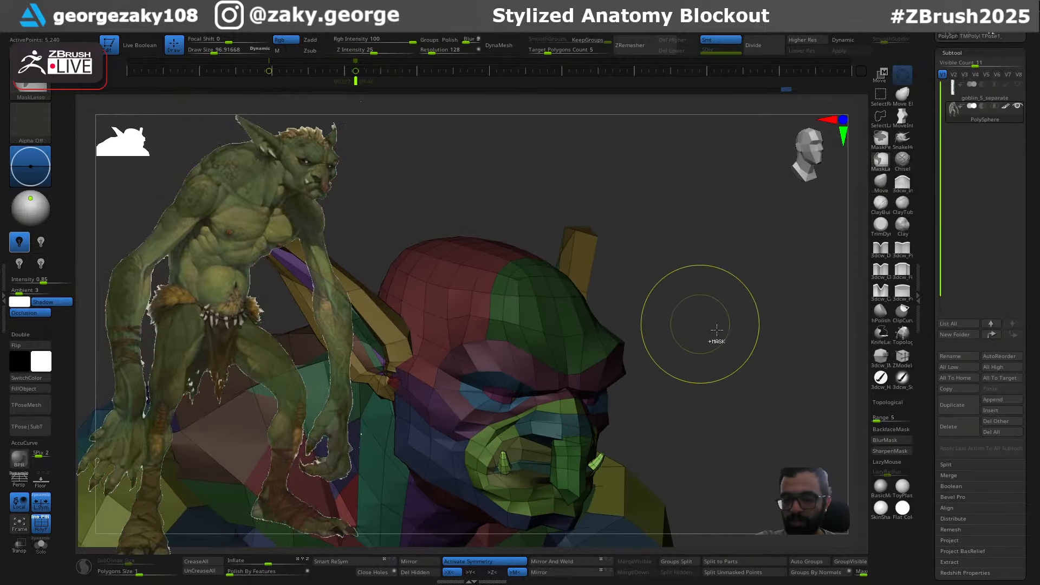
pyautogui.keyDown('ctrl'); pyautogui.moveTo(716, 342); pyautogui.dragTo(708, 374); pyautogui.keyUp('ctrl')
# Adjust the lower lip and mouth interior around the tusk's base with the Move brush at a draw size of about 49
pyautogui.keyDown('alt'); pyautogui.moveTo(706, 383); pyautogui.dragTo(650, 382, button='right'); pyautogui.keyUp('alt')
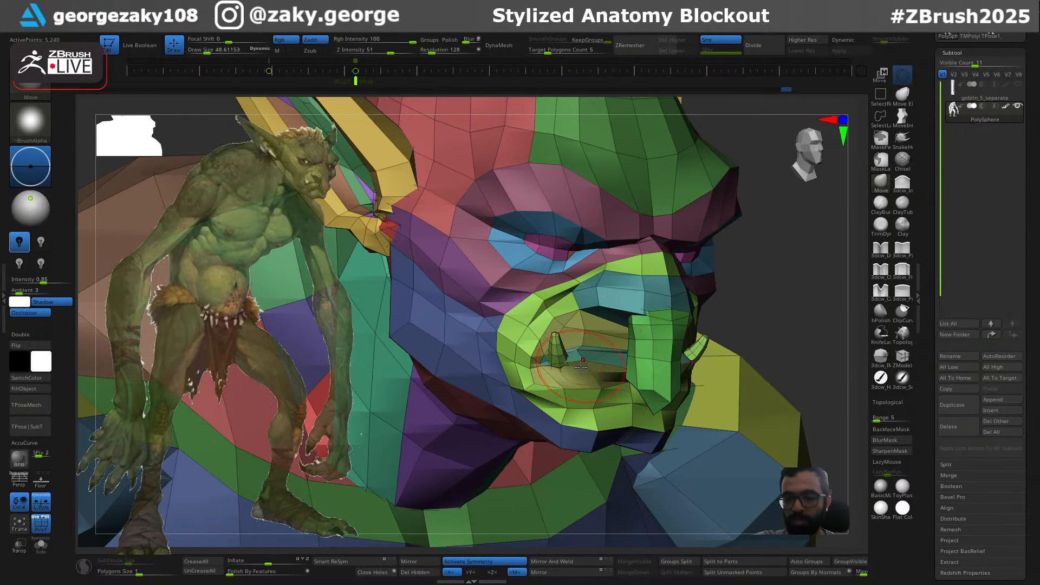
pyautogui.moveTo(581, 368)
pyautogui.mouseDown(button='right')
pyautogui.moveTo(538, 370)
pyautogui.moveTo(547, 414)
pyautogui.moveTo(585, 390)
pyautogui.mouseUp(button='right')
pyautogui.moveTo(598, 374); pyautogui.dragTo(596, 388)
pyautogui.moveTo(595, 389); pyautogui.dragTo(582, 419, button='right')
pyautogui.press('s')
pyautogui.moveTo(552, 363); pyautogui.dragTo(546, 363)
pyautogui.moveTo(602, 395)
pyautogui.mouseDown(button='right')
pyautogui.moveTo(593, 340)
pyautogui.moveTo(551, 341)
pyautogui.moveTo(564, 352)
pyautogui.mouseUp(button='right')
# Mask all but the tusks, refine their base and tip at a draw size of about 40, and clear the mask
pyautogui.press('w')
pyautogui.keyDown('ctrl'); pyautogui.click(542, 341); pyautogui.keyUp('ctrl')
pyautogui.press('q')
pyautogui.moveTo(552, 388)
pyautogui.mouseDown(button='right')
pyautogui.moveTo(561, 389)
pyautogui.moveTo(531, 416)
pyautogui.moveTo(574, 352)
pyautogui.mouseUp(button='right')
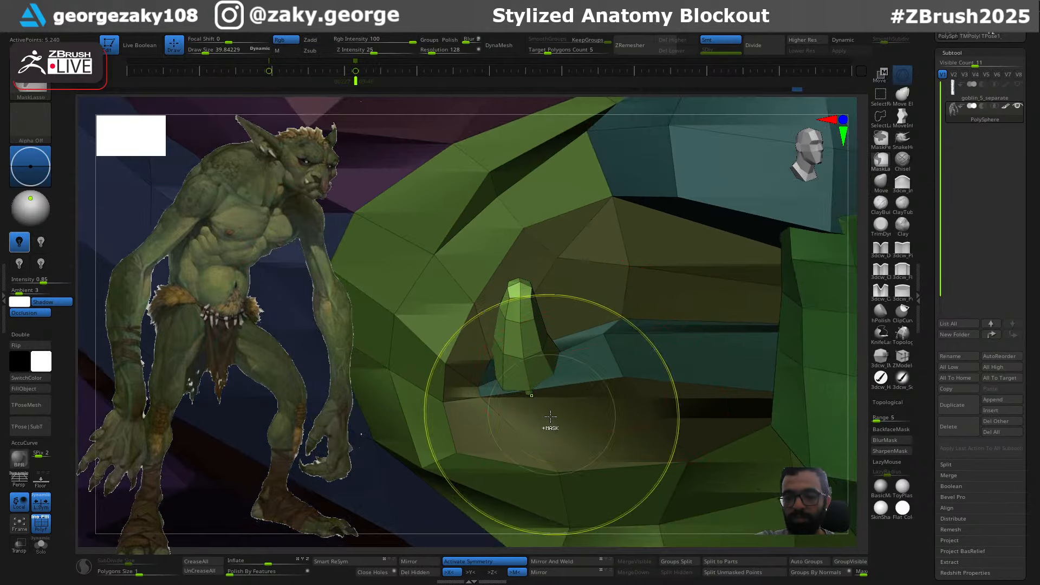
pyautogui.keyDown('ctrl'); pyautogui.moveTo(550, 427); pyautogui.dragTo(523, 221, button='right'); pyautogui.keyUp('ctrl')
pyautogui.keyDown('ctrl'); pyautogui.click(829, 239); pyautogui.keyUp('ctrl')
# Refine the mouth opening around the tusk with the Move brush, reducing the draw size from about 73 to 37
pyautogui.moveTo(611, 387)
pyautogui.mouseDown(button='right')
pyautogui.moveTo(545, 401)
pyautogui.moveTo(566, 455)
pyautogui.mouseUp(button='right')
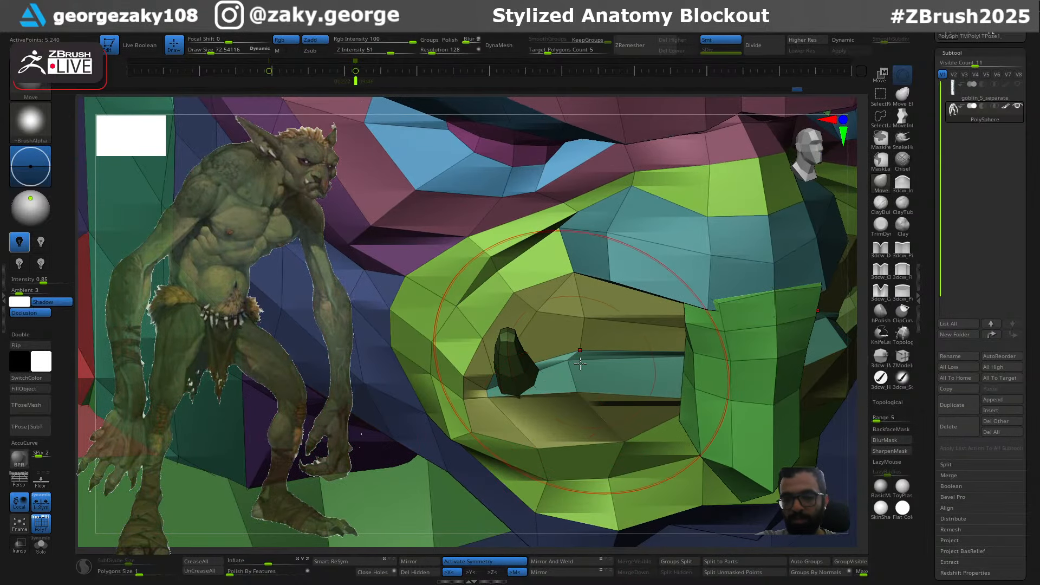
pyautogui.press('[')
pyautogui.press('[')
pyautogui.press('[')
pyautogui.press('[')
pyautogui.press('[')
pyautogui.moveTo(579, 364)
pyautogui.mouseDown(button='right')
pyautogui.moveTo(592, 364)
pyautogui.moveTo(583, 352)
pyautogui.moveTo(552, 368)
pyautogui.moveTo(610, 380)
pyautogui.moveTo(722, 274)
pyautogui.moveTo(684, 262)
pyautogui.moveTo(696, 130)
pyautogui.mouseUp(button='right')
pyautogui.press(']')
pyautogui.press(']')
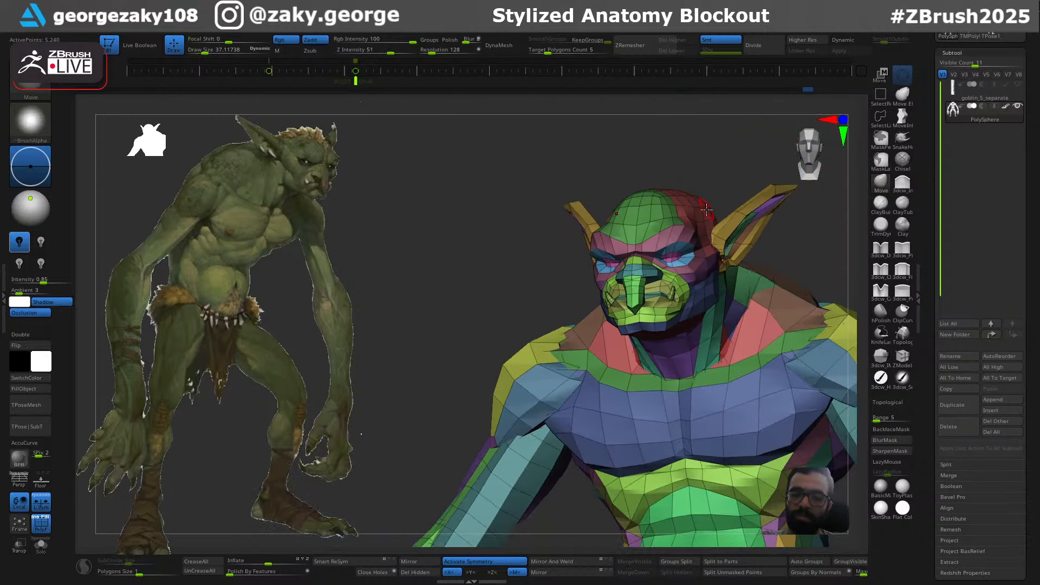
# Try to reshape the hunched upper back and neck with the Move brush at a draw size of about 714, then undo it
pyautogui.moveTo(706, 209); pyautogui.dragTo(840, 260, button='right')
pyautogui.moveTo(606, 300)
pyautogui.keyDown('ctrl'); pyautogui.mouseDown(button='right')
pyautogui.moveTo(602, 351)
pyautogui.moveTo(670, 344)
pyautogui.moveTo(590, 341)
pyautogui.moveTo(636, 325)
pyautogui.moveTo(577, 268)
pyautogui.moveTo(567, 241)
pyautogui.moveTo(602, 241)
pyautogui.moveTo(598, 263)
pyautogui.mouseUp(button='right'); pyautogui.keyUp('ctrl')
pyautogui.press('s')
pyautogui.moveTo(608, 250); pyautogui.dragTo(612, 250)
pyautogui.moveTo(623, 252)
pyautogui.keyDown('ctrl'); pyautogui.mouseDown(button='right')
pyautogui.moveTo(770, 265)
pyautogui.moveTo(738, 231)
pyautogui.moveTo(706, 254)
pyautogui.mouseUp(button='right'); pyautogui.keyUp('ctrl')
pyautogui.press('s')
pyautogui.moveTo(707, 256); pyautogui.dragTo(726, 255)
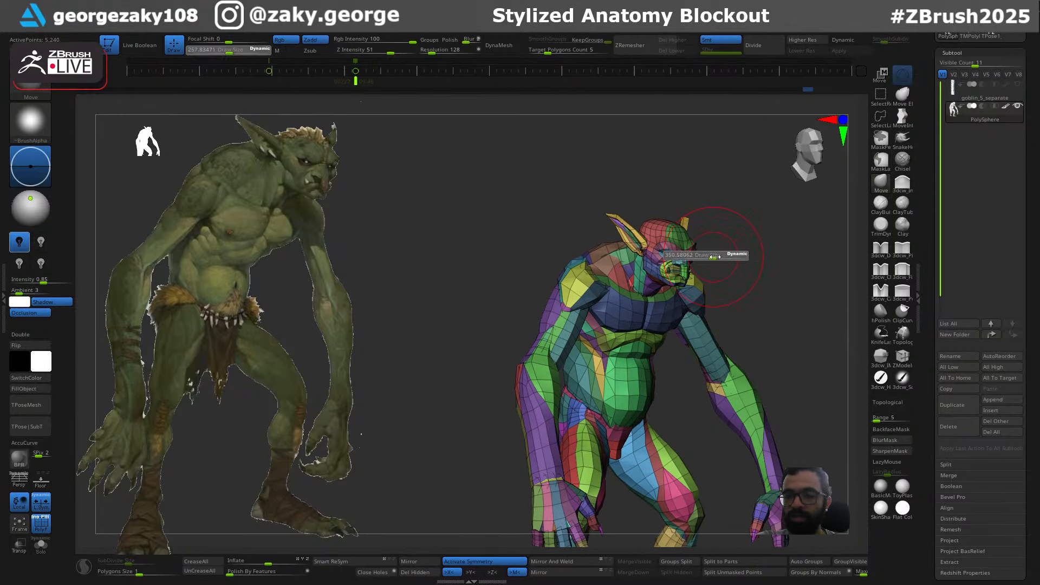
pyautogui.moveTo(724, 253); pyautogui.dragTo(771, 253, button='right')
pyautogui.press('s')
pyautogui.moveTo(677, 261)
pyautogui.mouseDown()
pyautogui.moveTo(698, 260)
pyautogui.moveTo(664, 249)
pyautogui.mouseUp()
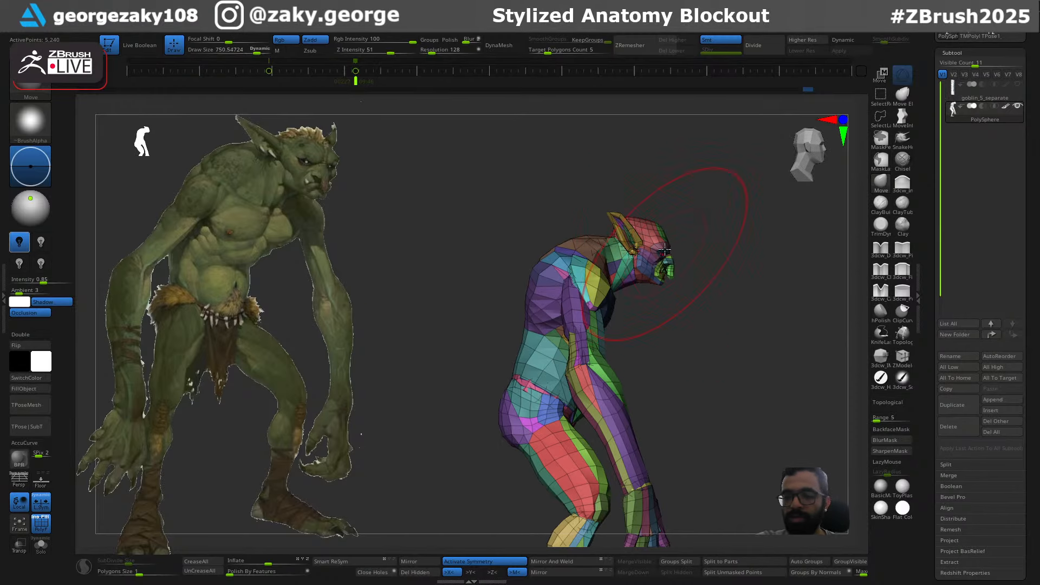
pyautogui.moveTo(590, 241); pyautogui.dragTo(595, 250)
pyautogui.hotkey('ctrl', 'z')
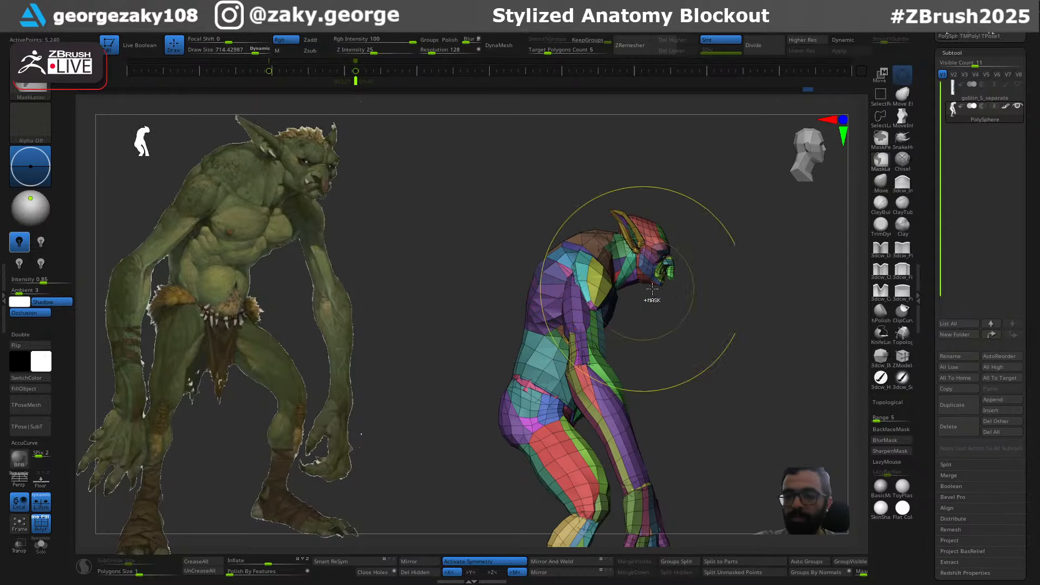
pyautogui.hotkey('ctrl', 'z')
# Switch to the SnakeHook brush with Z Intensity 20 and a draw size of about 420
pyautogui.click(902, 139)
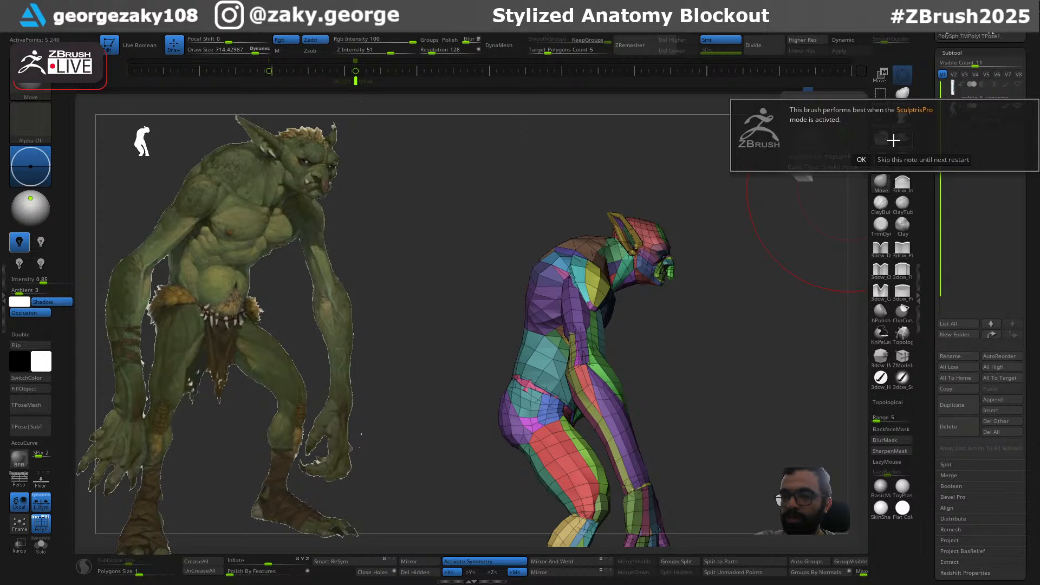
pyautogui.click(861, 159)
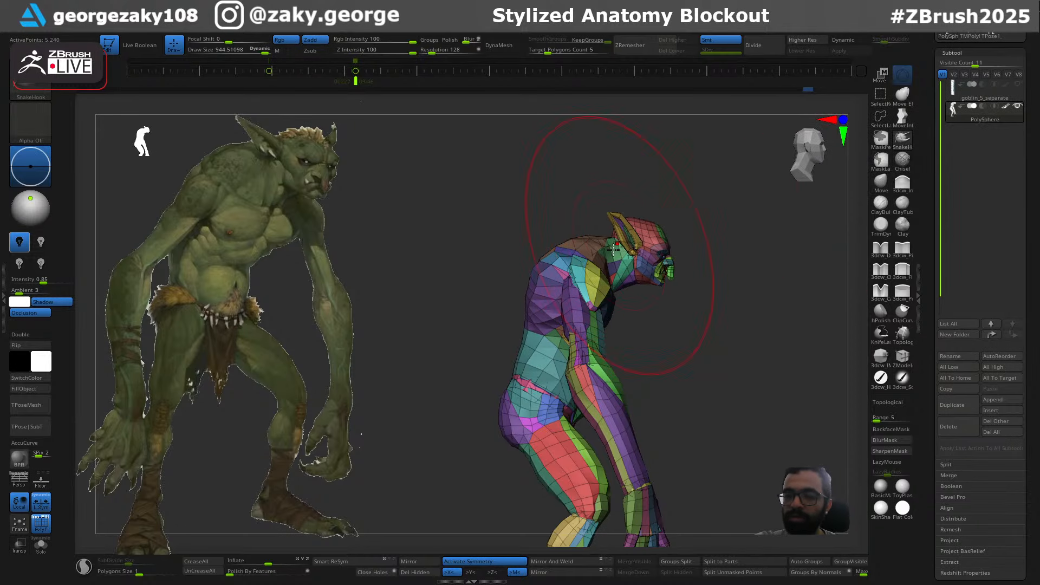
pyautogui.press('[')
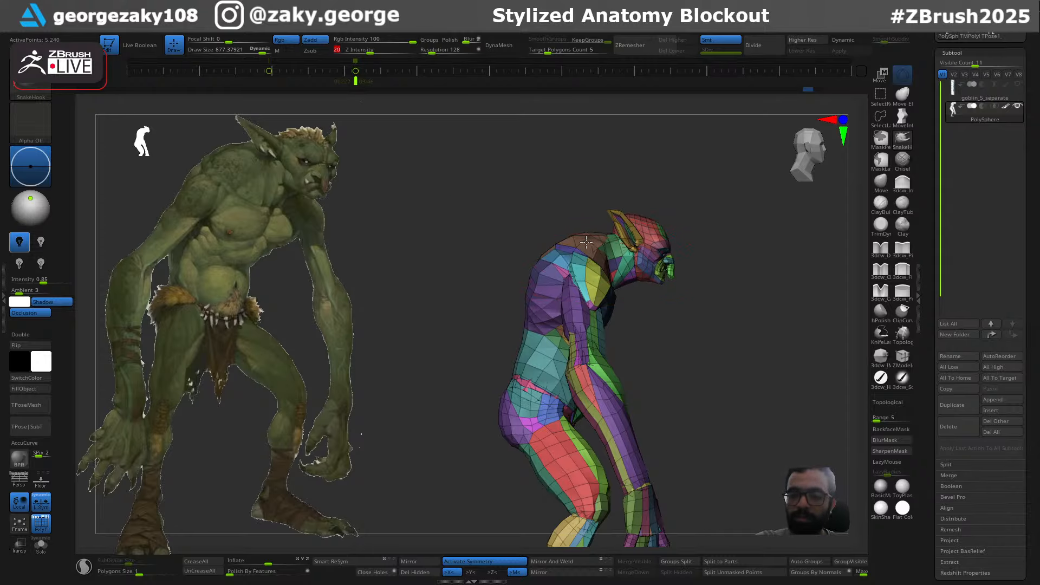
pyautogui.press(']')
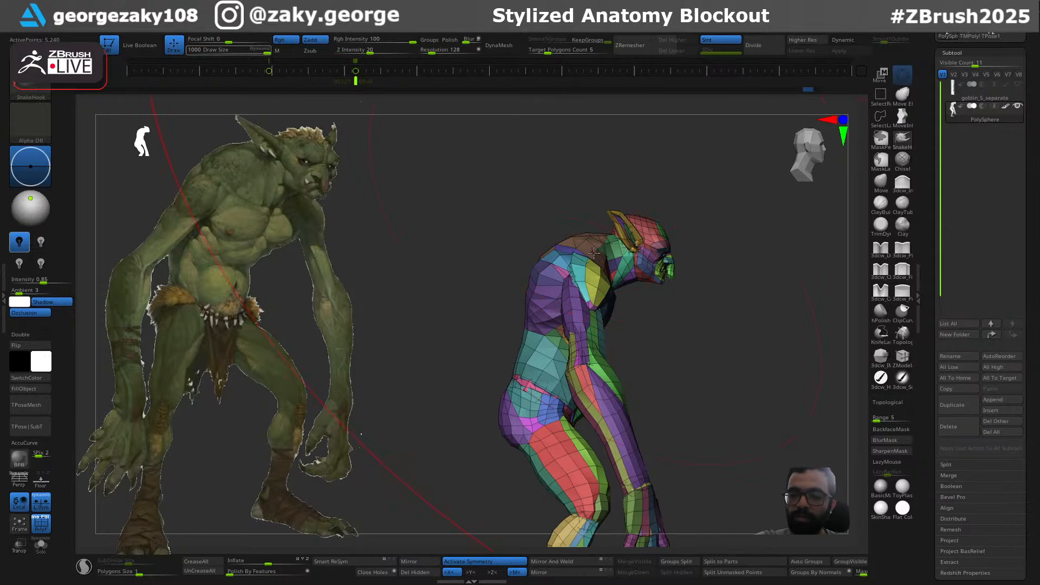
pyautogui.press('[')
pyautogui.press('[')
pyautogui.press('[')
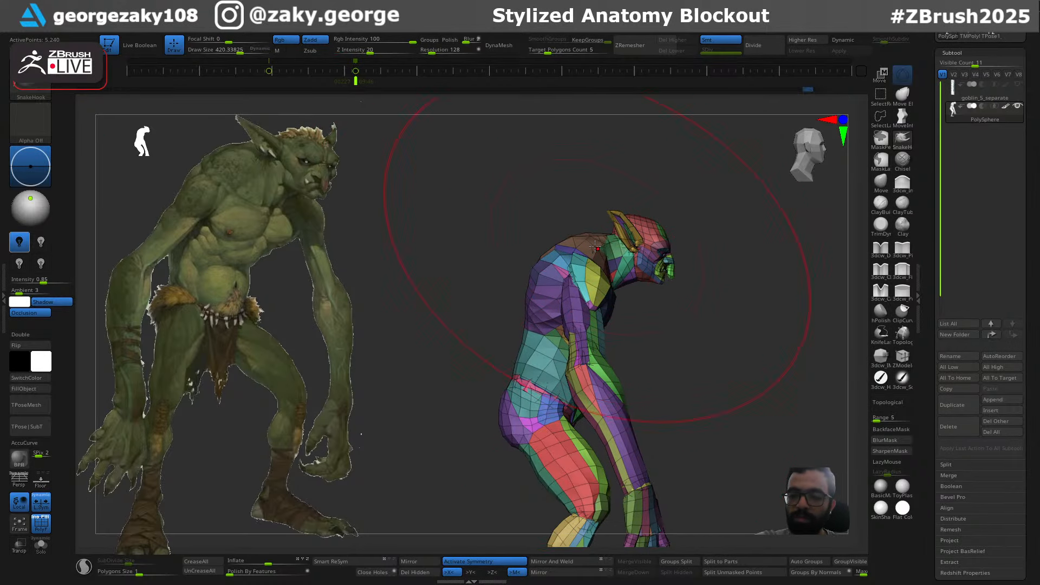
# Try to pull the back and torso into shape with SnakeHook at Z Intensity 37 and draw size about 272, then undo the last strokes
pyautogui.moveTo(533, 321); pyautogui.dragTo(531, 321)
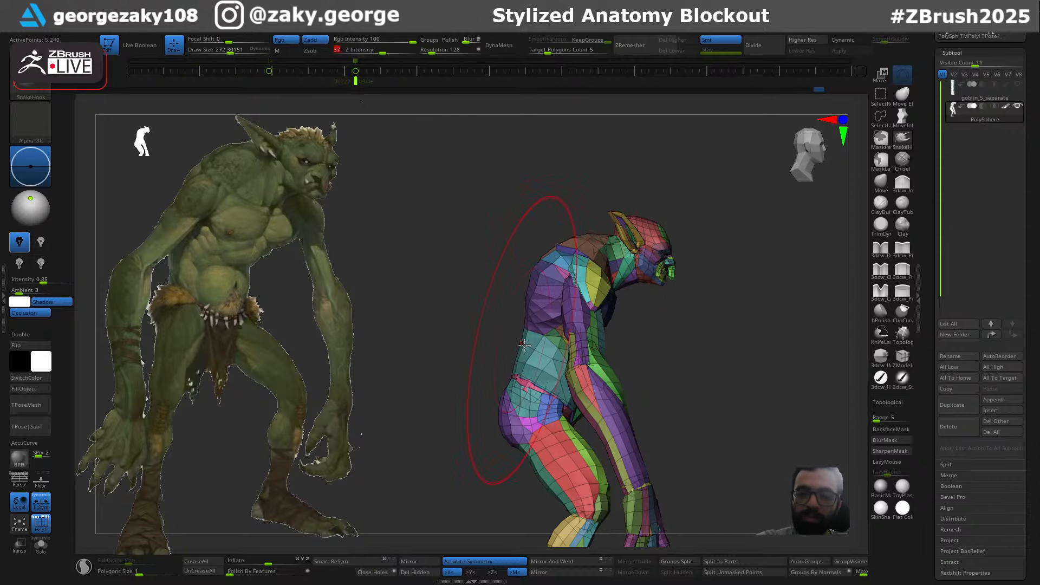
pyautogui.press('s')
pyautogui.moveTo(541, 335)
pyautogui.mouseDown()
pyautogui.moveTo(528, 335)
pyautogui.moveTo(613, 353)
pyautogui.mouseUp()
pyautogui.press('s')
pyautogui.moveTo(766, 368)
pyautogui.mouseDown()
pyautogui.moveTo(685, 378)
pyautogui.moveTo(717, 285)
pyautogui.moveTo(719, 307)
pyautogui.mouseUp()
pyautogui.press('s')
pyautogui.hotkey('ctrl', 'z')
pyautogui.press('s')
pyautogui.hotkey('ctrl', 'z')
# Reshape the torso and hanging arm with the SnakeHook brush at Z Intensity 52 and a draw size of about 173
pyautogui.press('s')
pyautogui.moveTo(697, 320); pyautogui.dragTo(698, 320)
pyautogui.moveTo(638, 346); pyautogui.dragTo(680, 332)
pyautogui.press('s')
pyautogui.moveTo(759, 302); pyautogui.dragTo(737, 330)
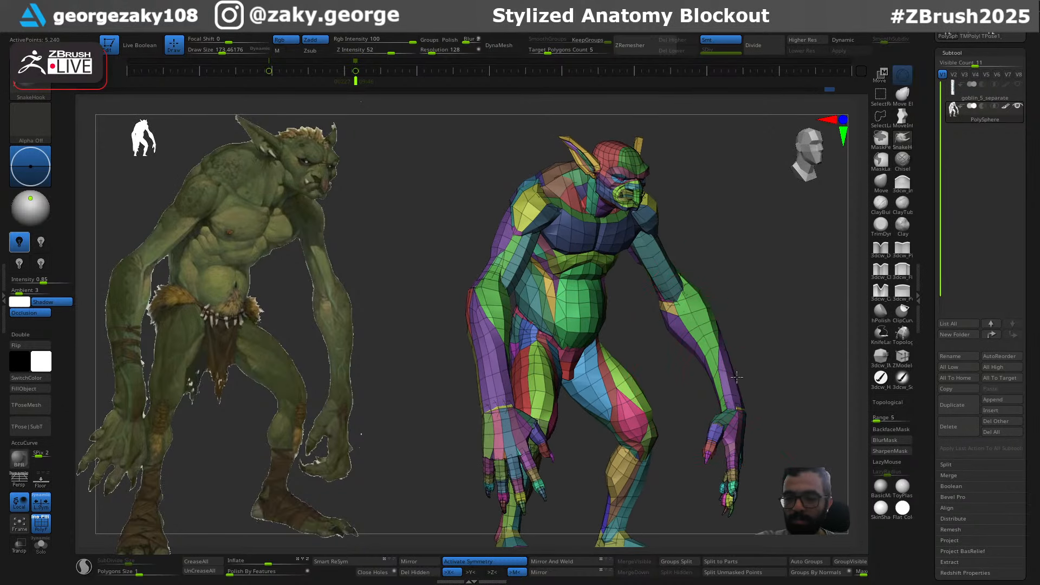
# Refine the goblin's hand and thumb with the SnakeHook brush, starting at a draw size of about 76
pyautogui.press('s')
pyautogui.moveTo(743, 415)
pyautogui.mouseDown()
pyautogui.moveTo(751, 411)
pyautogui.moveTo(694, 380)
pyautogui.moveTo(674, 418)
pyautogui.mouseUp()
pyautogui.press('s')
pyautogui.moveTo(672, 418)
pyautogui.mouseDown(button='right')
pyautogui.moveTo(660, 421)
pyautogui.moveTo(628, 390)
pyautogui.mouseUp(button='right')
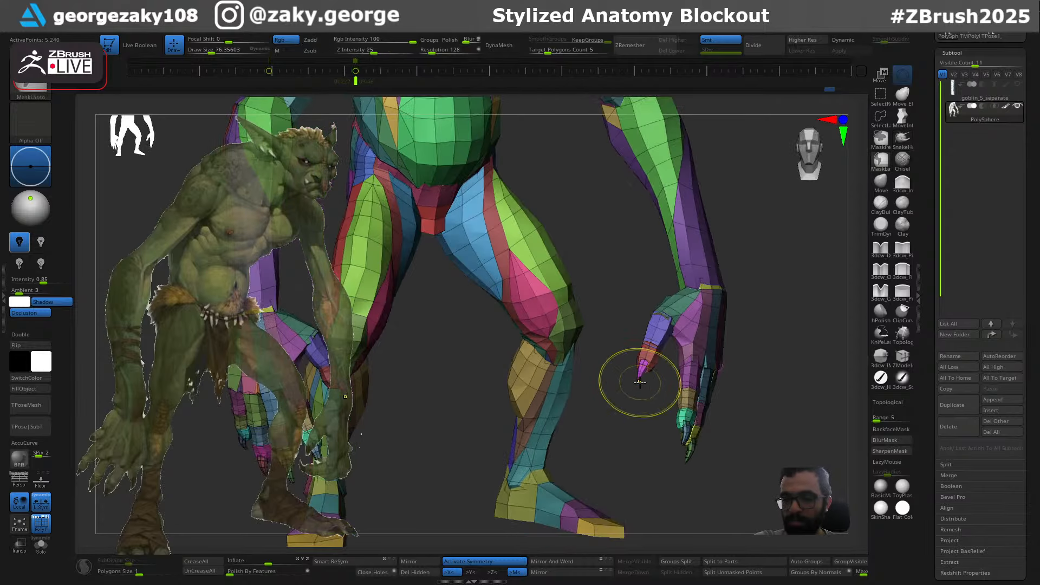
pyautogui.press('s')
pyautogui.moveTo(641, 382); pyautogui.dragTo(644, 382)
pyautogui.moveTo(632, 408); pyautogui.dragTo(593, 416, button='right')
pyautogui.moveTo(593, 416)
pyautogui.keyDown('ctrl'); pyautogui.mouseDown(button='right')
pyautogui.moveTo(585, 391)
pyautogui.moveTo(501, 436)
pyautogui.moveTo(528, 477)
pyautogui.moveTo(529, 357)
pyautogui.moveTo(630, 265)
pyautogui.mouseUp(button='right'); pyautogui.keyUp('ctrl')
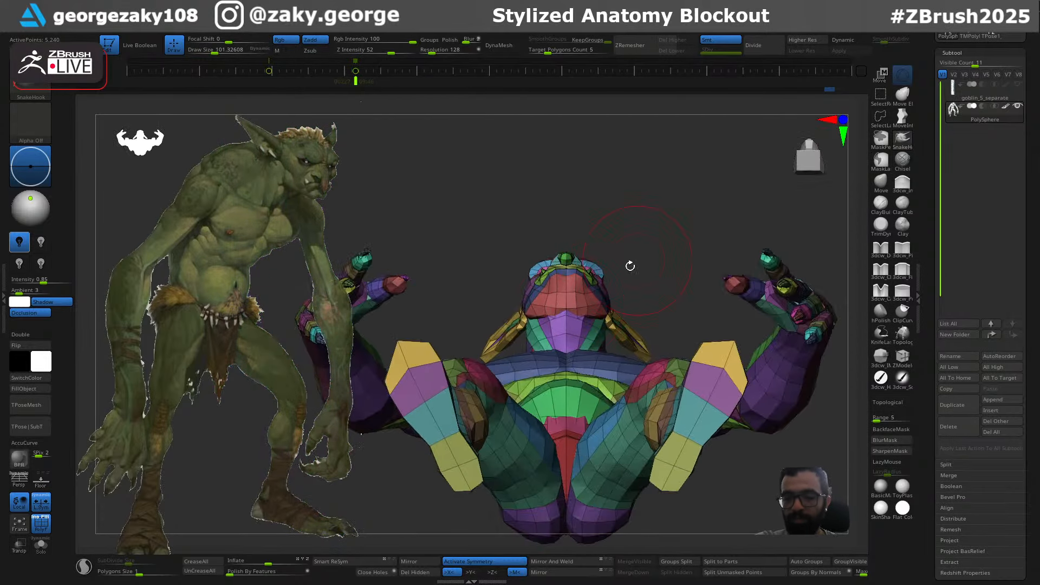
# Try to pull the toe ends longer from below with the SnakeHook brush at a draw size of about 93, then undo it
pyautogui.moveTo(445, 232); pyautogui.dragTo(548, 313, button='right')
pyautogui.press('s')
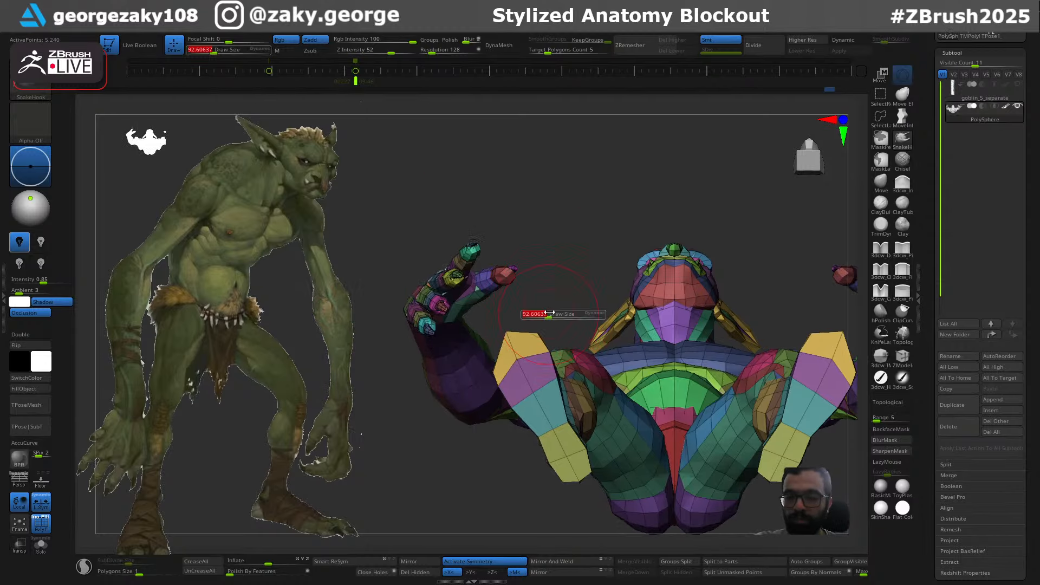
pyautogui.moveTo(539, 320); pyautogui.dragTo(539, 281)
pyautogui.hotkey('ctrl', 'z')
pyautogui.press('s')
pyautogui.moveTo(529, 337); pyautogui.dragTo(531, 252)
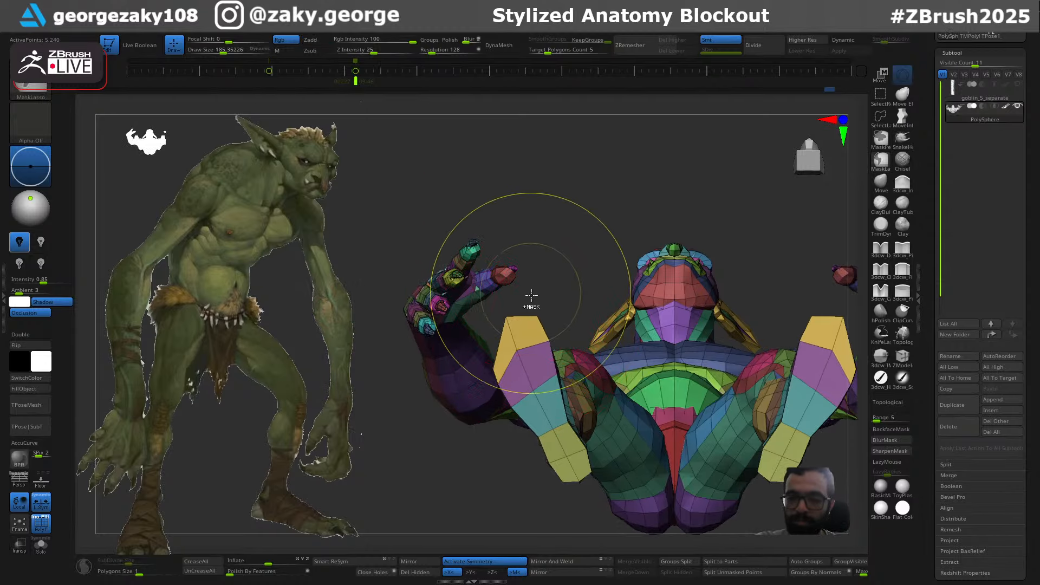
pyautogui.hotkey('ctrl', 'z')
# Widen the front of the feet from below with the SnakeHook brush at a draw size of about 185
pyautogui.press('s')
pyautogui.click(531, 329)
pyautogui.press('s')
pyautogui.moveTo(541, 343); pyautogui.dragTo(534, 343)
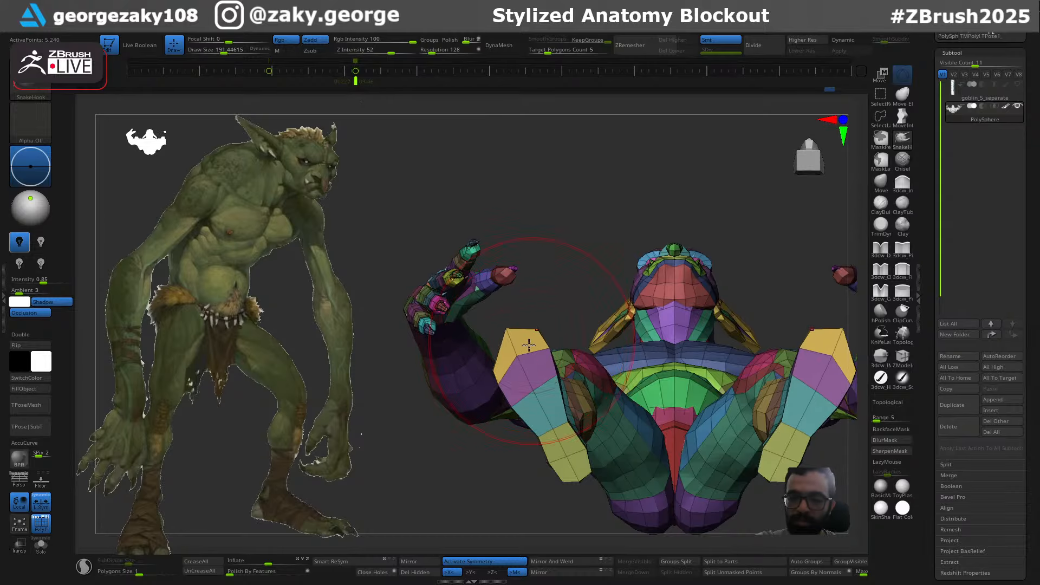
pyautogui.press('ctrl')
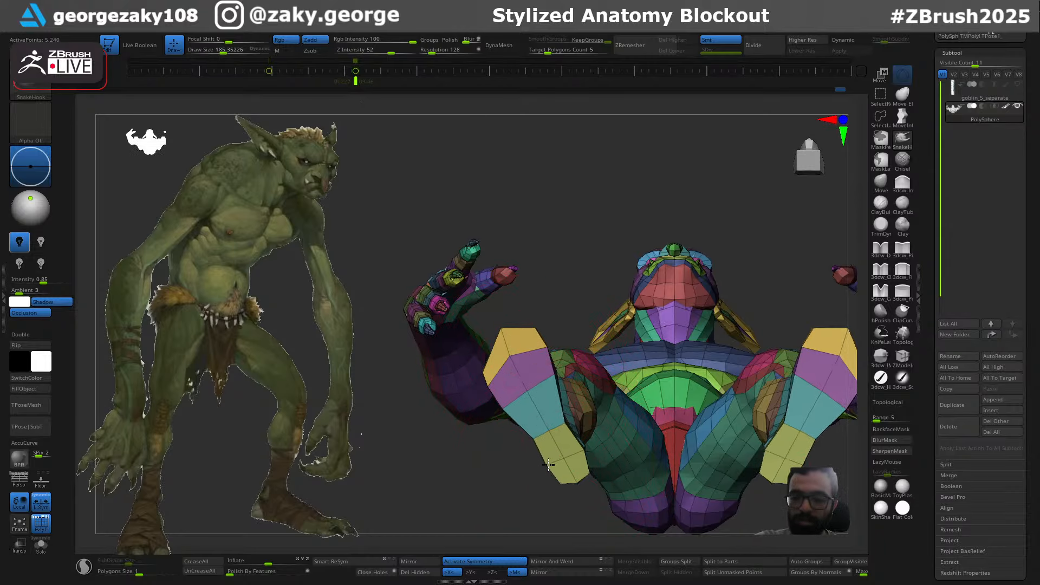
pyautogui.moveTo(548, 464); pyautogui.dragTo(543, 467)
pyautogui.moveTo(541, 480)
pyautogui.mouseDown()
pyautogui.moveTo(580, 496)
pyautogui.moveTo(603, 522)
pyautogui.mouseUp()
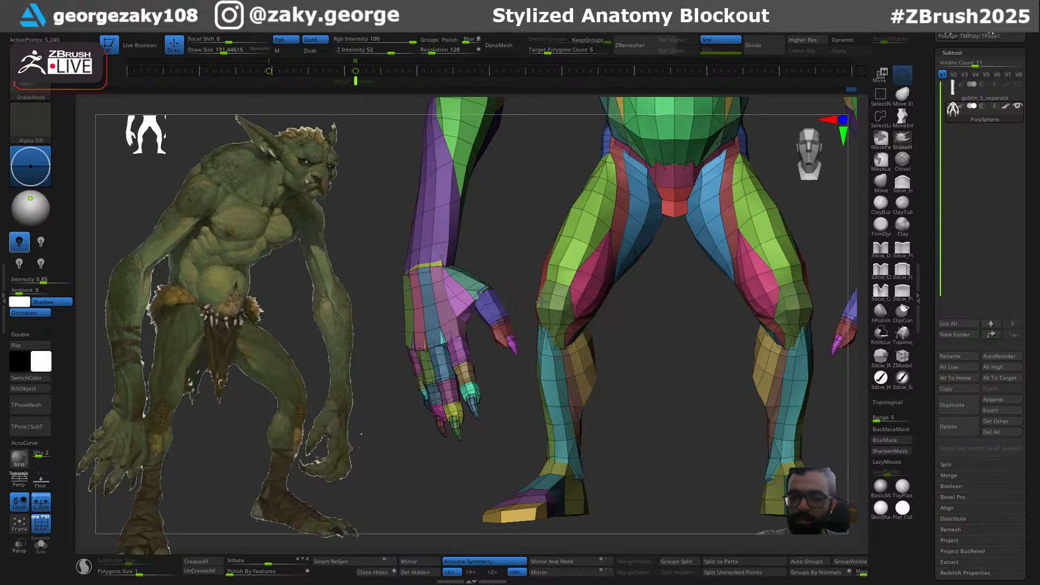
# Reshape the knees and thighs with the SnakeHook brush, reducing the draw size from about 168 to 52
pyautogui.moveTo(542, 302); pyautogui.dragTo(544, 304)
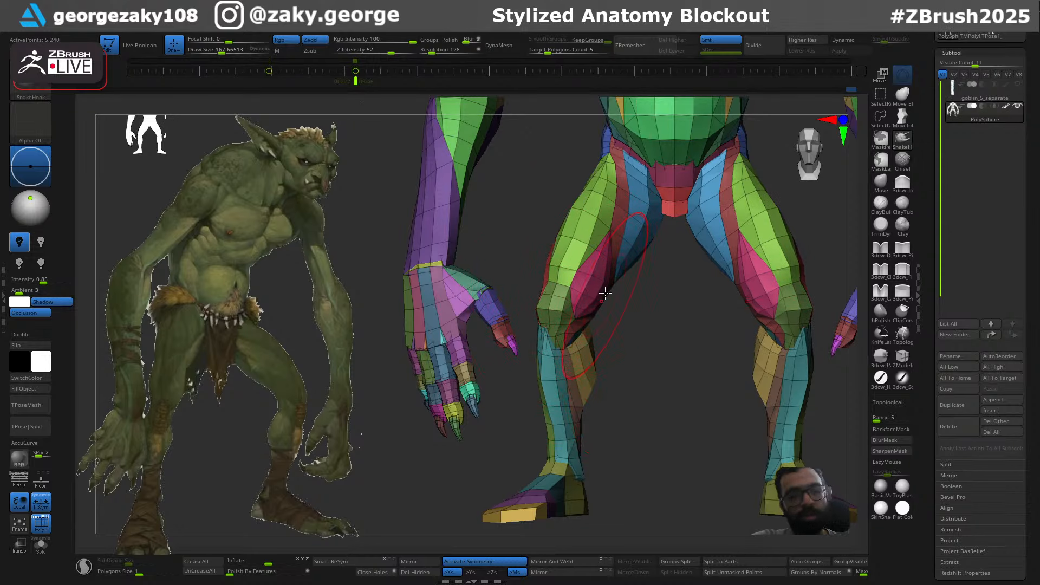
pyautogui.keyDown('alt'); pyautogui.moveTo(581, 243); pyautogui.dragTo(581, 314, button='right'); pyautogui.keyUp('alt')
pyautogui.moveTo(588, 301); pyautogui.dragTo(602, 288)
pyautogui.moveTo(658, 367)
pyautogui.mouseDown()
pyautogui.moveTo(676, 370)
pyautogui.moveTo(649, 357)
pyautogui.mouseUp()
pyautogui.press('s')
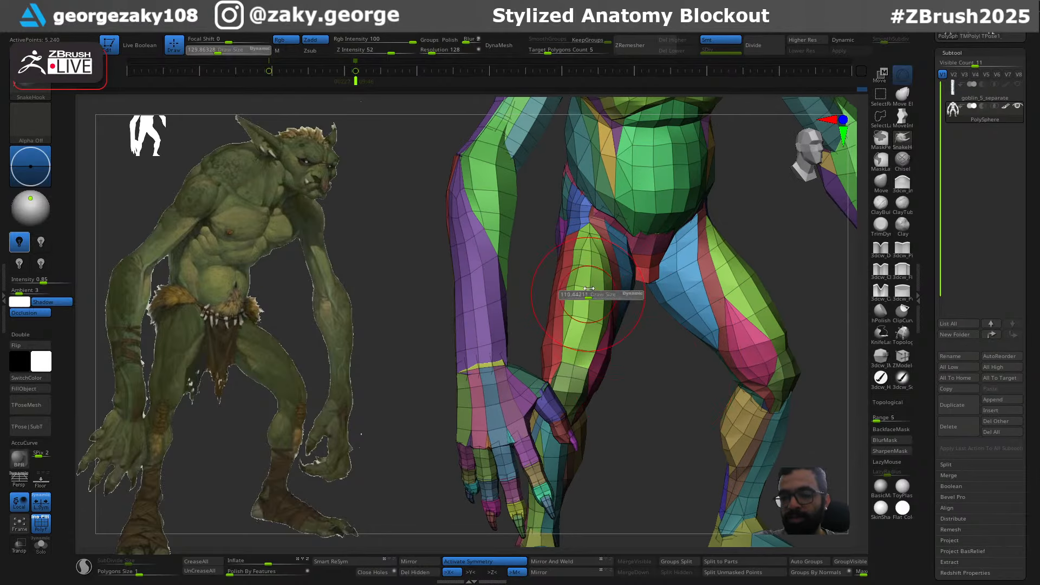
pyautogui.moveTo(591, 296); pyautogui.dragTo(583, 295)
pyautogui.press('s')
pyautogui.moveTo(583, 232); pyautogui.dragTo(580, 232)
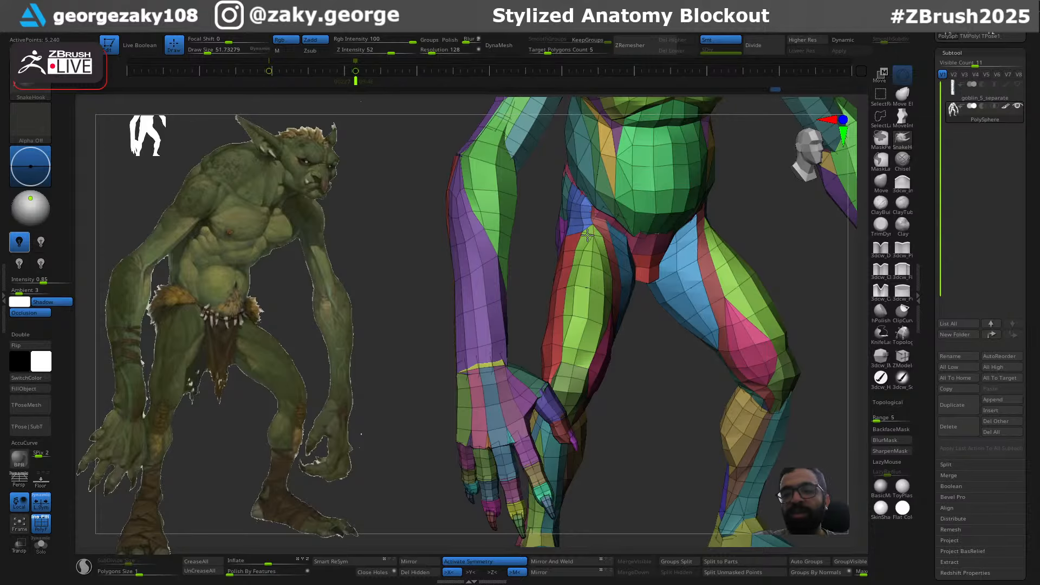
pyautogui.moveTo(670, 371)
pyautogui.mouseDown()
pyautogui.moveTo(652, 373)
pyautogui.moveTo(659, 385)
pyautogui.mouseUp()
# Turn on perspective and adjust the arms' volume with the 3dcw_Inflate brush at Z Intensity 5 and a draw size of about 120
pyautogui.keyDown('ctrl'); pyautogui.moveTo(659, 385); pyautogui.dragTo(673, 332, button='right'); pyautogui.keyUp('ctrl')
pyautogui.click(26, 478)
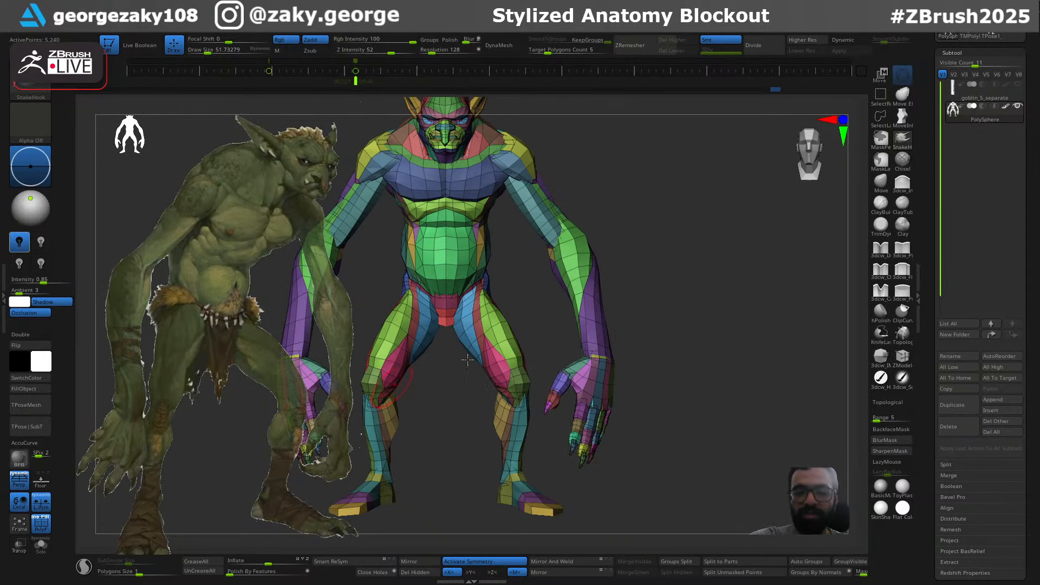
pyautogui.moveTo(704, 330)
pyautogui.mouseDown()
pyautogui.moveTo(744, 350)
pyautogui.moveTo(729, 335)
pyautogui.moveTo(798, 332)
pyautogui.moveTo(783, 324)
pyautogui.moveTo(704, 339)
pyautogui.mouseUp()
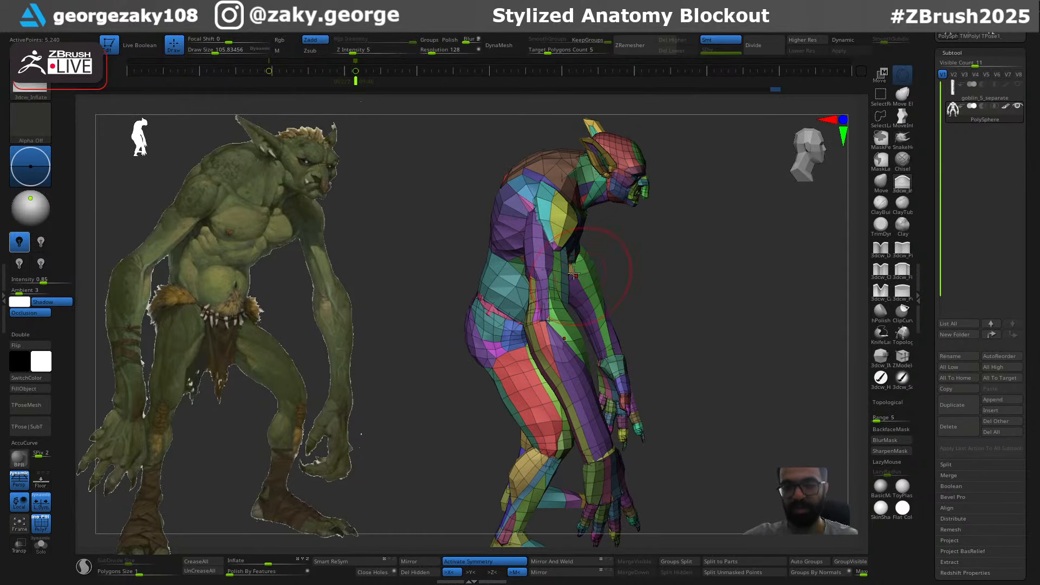
pyautogui.press('[')
pyautogui.moveTo(739, 268); pyautogui.dragTo(691, 234)
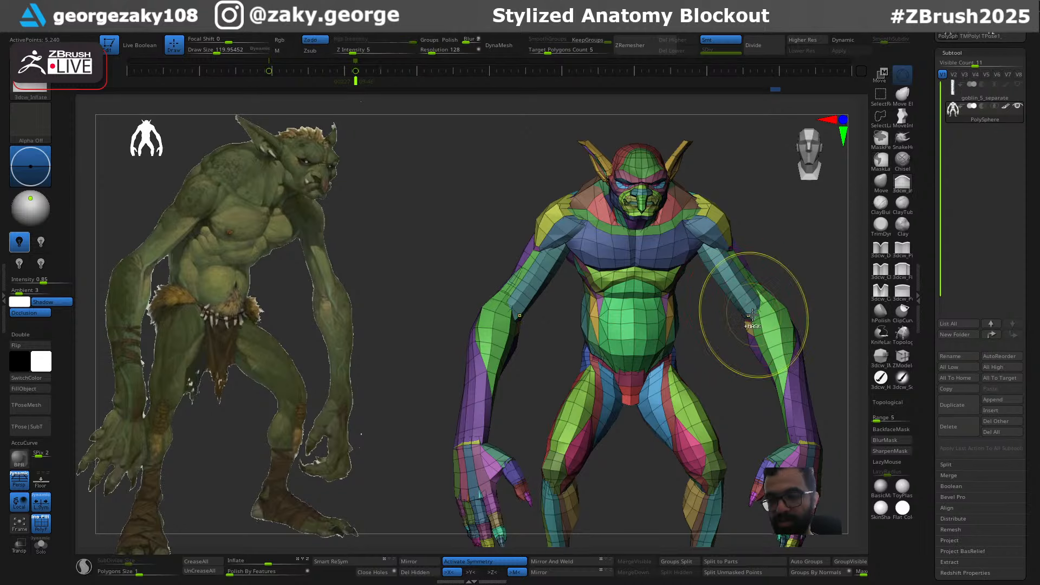
pyautogui.moveTo(766, 267); pyautogui.dragTo(736, 248)
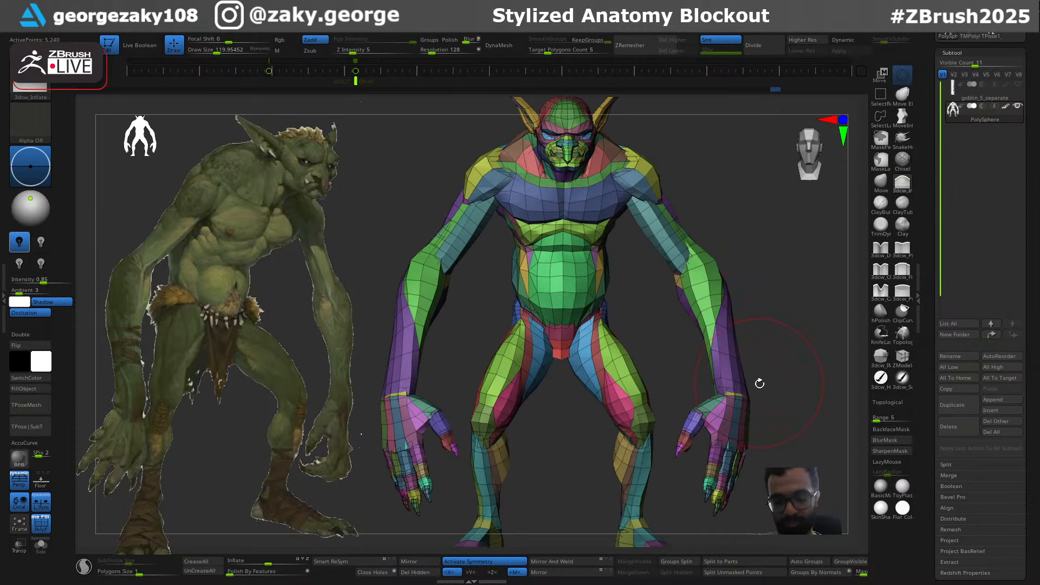
pyautogui.press(']')
pyautogui.press(']')
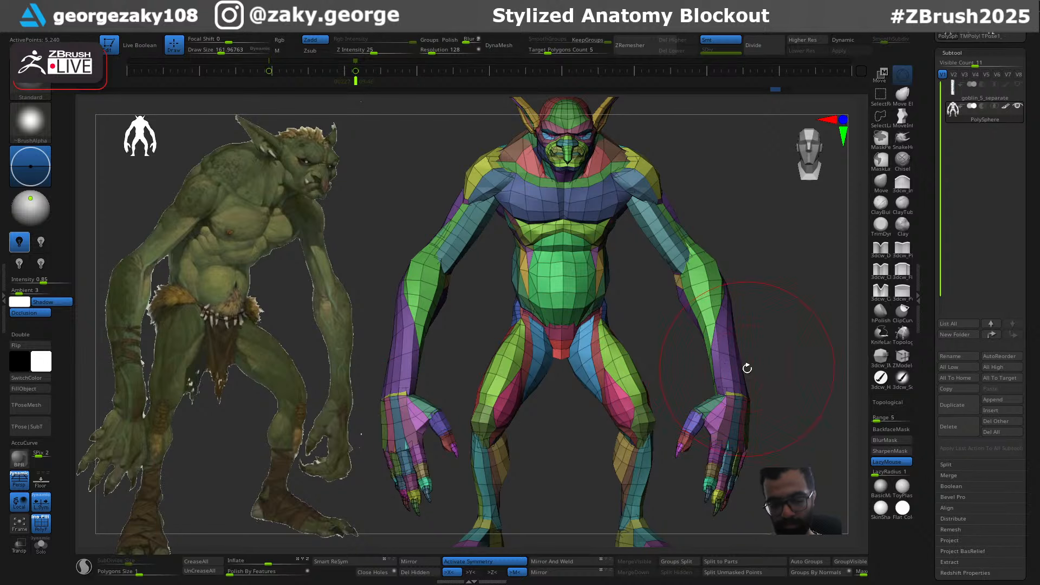
# Fill out the forearms with the 3dcw_Inflate brush at Z Intensity 5 and draw sizes of about 49 to 73
pyautogui.press('i')
pyautogui.press('s')
pyautogui.moveTo(742, 371)
pyautogui.mouseDown()
pyautogui.moveTo(761, 363)
pyautogui.moveTo(745, 369)
pyautogui.mouseUp()
pyautogui.press('s')
pyautogui.moveTo(744, 369); pyautogui.dragTo(736, 368)
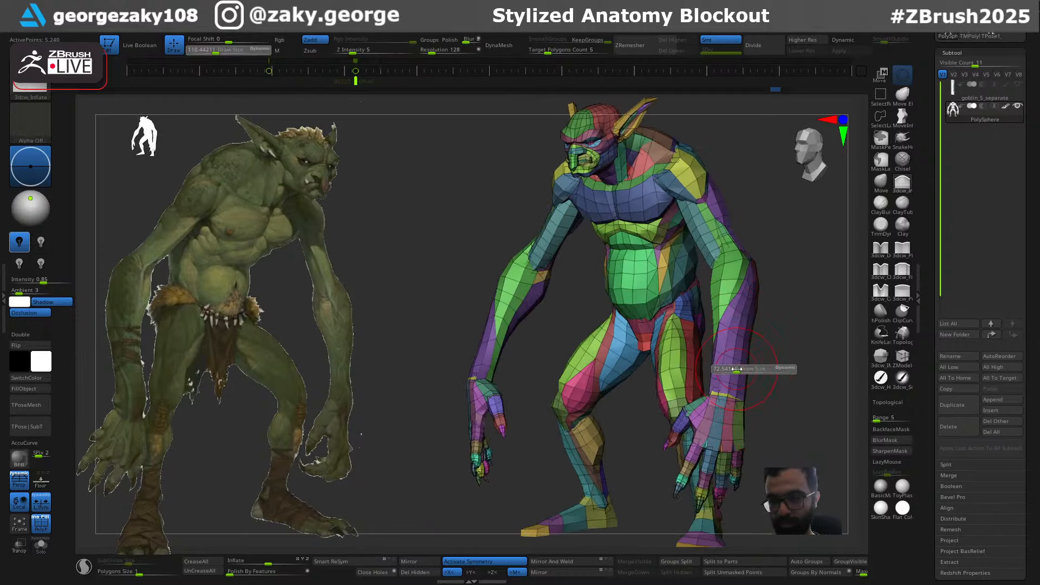
pyautogui.moveTo(760, 315); pyautogui.dragTo(733, 391)
pyautogui.press('[')
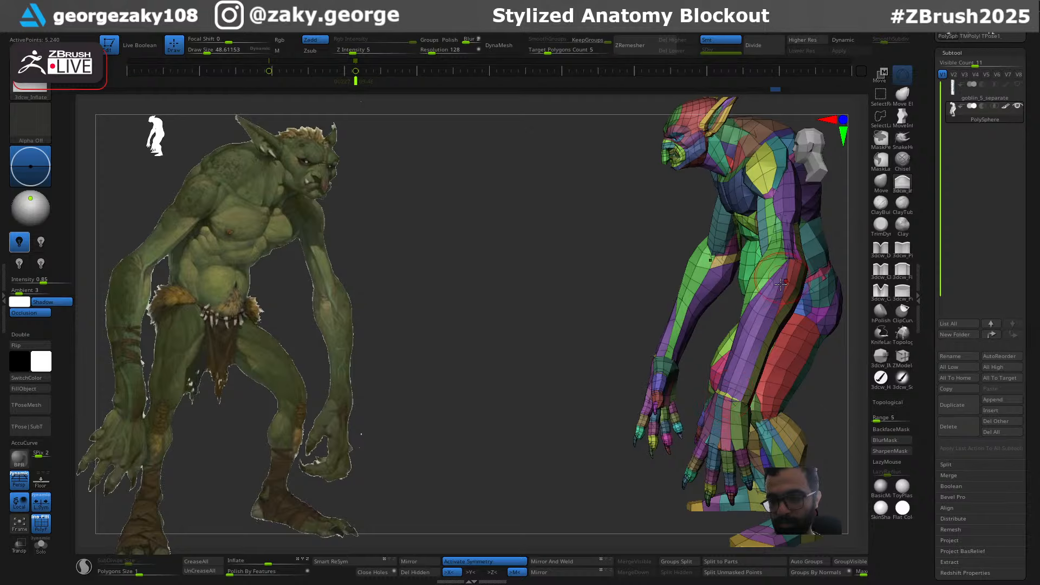
pyautogui.press('s')
pyautogui.moveTo(736, 353)
pyautogui.mouseDown()
pyautogui.moveTo(744, 370)
pyautogui.moveTo(752, 340)
pyautogui.moveTo(755, 368)
pyautogui.mouseUp()
pyautogui.press('s')
pyautogui.press('s')
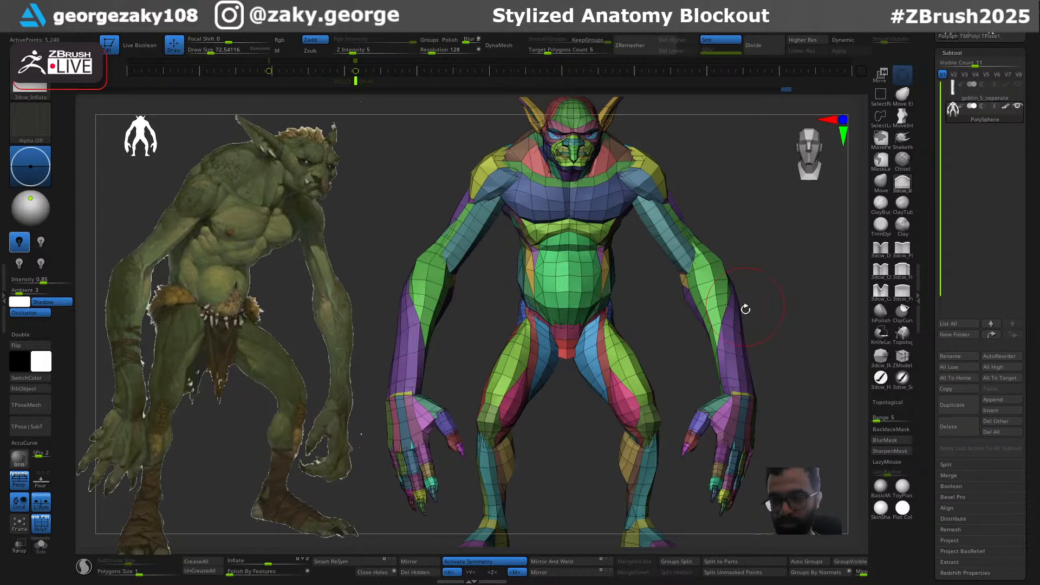
pyautogui.moveTo(746, 308)
pyautogui.mouseDown()
pyautogui.moveTo(759, 369)
pyautogui.moveTo(783, 337)
pyautogui.moveTo(835, 303)
pyautogui.moveTo(785, 320)
pyautogui.moveTo(793, 372)
pyautogui.moveTo(729, 390)
pyautogui.moveTo(800, 430)
pyautogui.moveTo(817, 387)
pyautogui.mouseUp()
pyautogui.keyDown('ctrl'); pyautogui.moveTo(817, 386); pyautogui.dragTo(801, 320, button='right'); pyautogui.keyUp('ctrl')
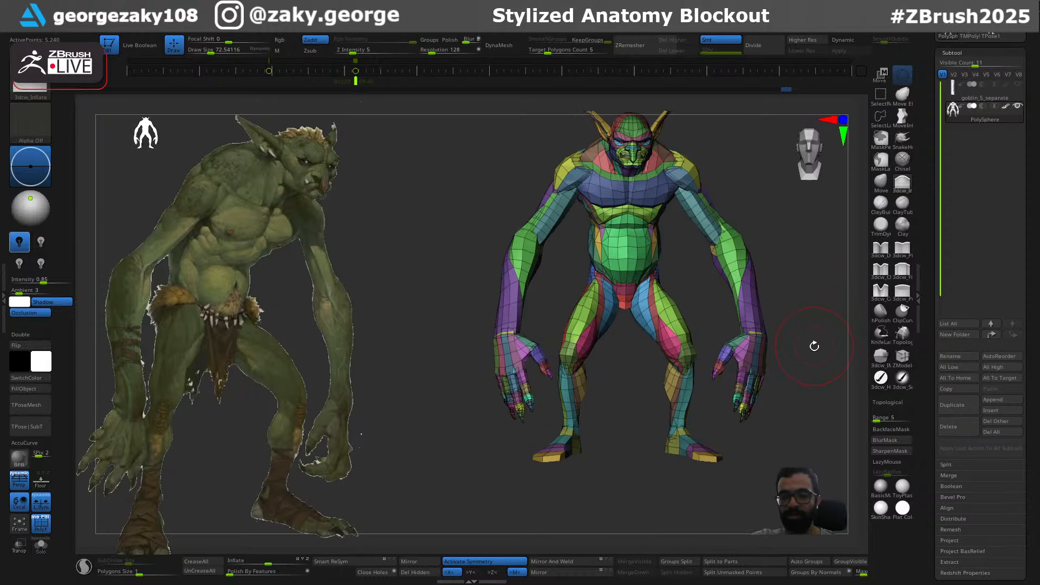
# Adjust the volume of the feet and toes with the 3dcw_Inflate brush at a draw size of about 106
pyautogui.moveTo(817, 341)
pyautogui.mouseDown()
pyautogui.moveTo(724, 449)
pyautogui.moveTo(703, 437)
pyautogui.moveTo(766, 429)
pyautogui.moveTo(761, 419)
pyautogui.moveTo(684, 406)
pyautogui.mouseUp()
pyautogui.press('s')
pyautogui.click(704, 435)
pyautogui.press('ctrl')
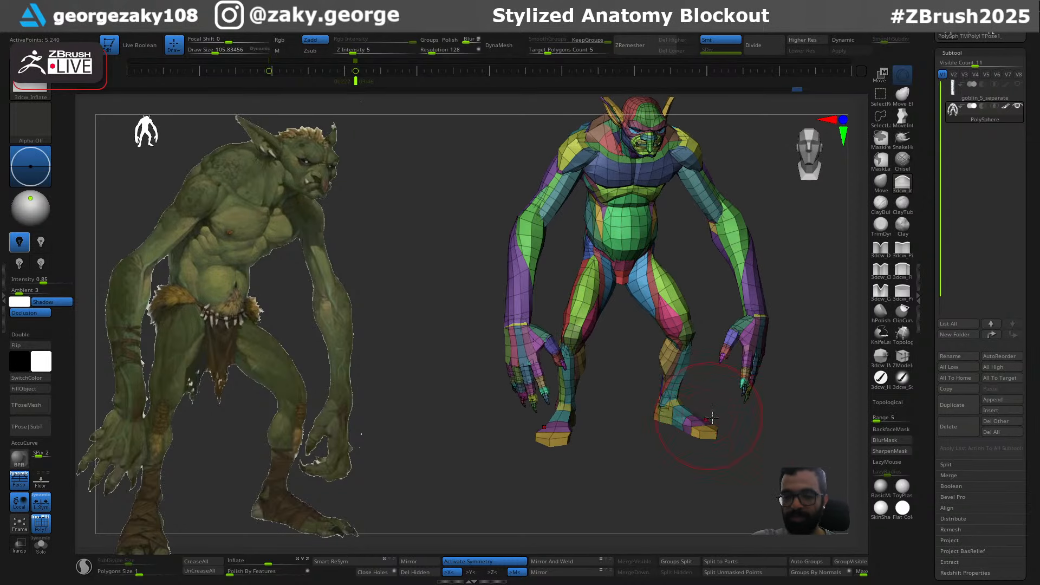
pyautogui.keyDown('ctrl'); pyautogui.moveTo(682, 377); pyautogui.dragTo(691, 441, button='right'); pyautogui.keyUp('ctrl')
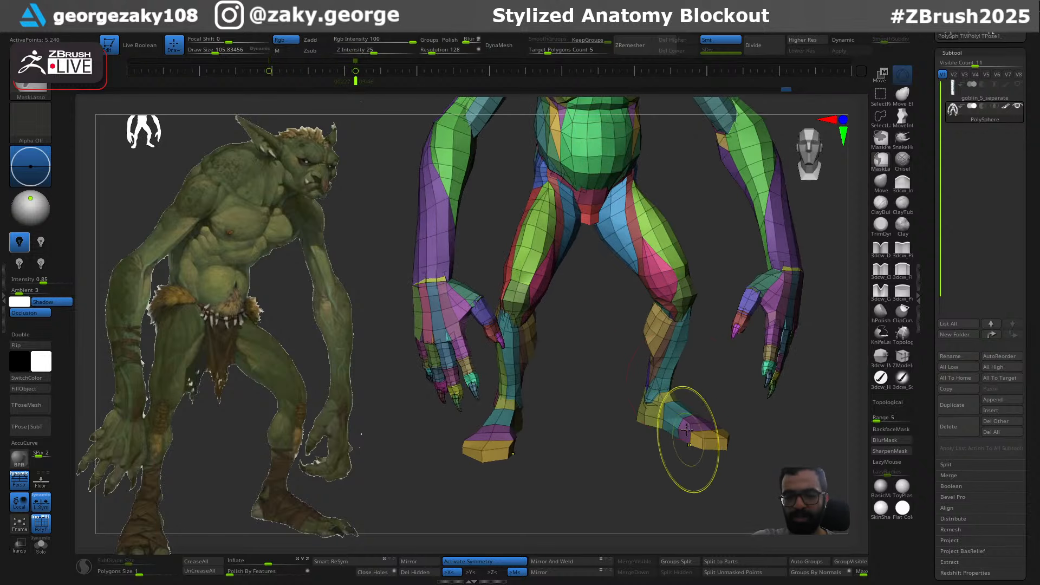
pyautogui.moveTo(710, 345)
pyautogui.mouseDown(button='right')
pyautogui.moveTo(717, 332)
pyautogui.moveTo(717, 347)
pyautogui.mouseUp(button='right')
pyautogui.keyDown('alt'); pyautogui.moveTo(718, 355); pyautogui.dragTo(777, 347, button='right'); pyautogui.keyUp('alt')
pyautogui.moveTo(783, 350)
pyautogui.mouseDown()
pyautogui.moveTo(780, 365)
pyautogui.moveTo(789, 360)
pyautogui.moveTo(777, 348)
pyautogui.mouseUp()
# Reshape the chest near the armpit with the Move brush at Z Intensity 51 and a draw size of about 204
pyautogui.moveTo(675, 196); pyautogui.dragTo(632, 202)
pyautogui.keyDown('ctrl'); pyautogui.moveTo(631, 201); pyautogui.dragTo(684, 259, button='right'); pyautogui.keyUp('ctrl')
pyautogui.press('b')
pyautogui.press('m')
pyautogui.press('v')
pyautogui.moveTo(743, 249)
pyautogui.mouseDown()
pyautogui.moveTo(732, 229)
pyautogui.moveTo(723, 237)
pyautogui.mouseUp()
pyautogui.press('s')
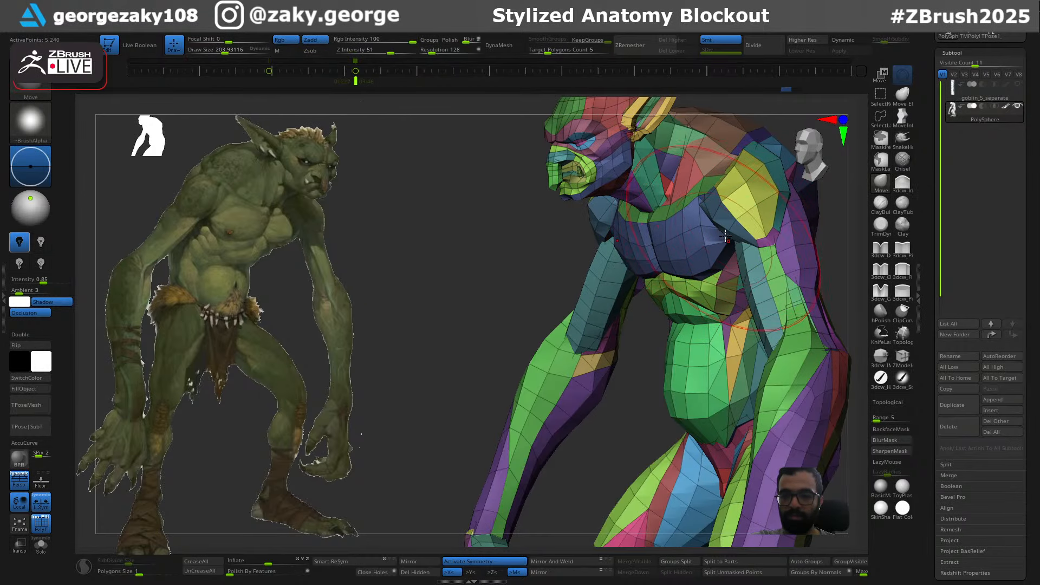
pyautogui.moveTo(725, 236); pyautogui.dragTo(764, 239, button='right')
# Switch to the Standard brush with Z Intensity 16 and refine the abdomen below the ribcage
pyautogui.press('1')
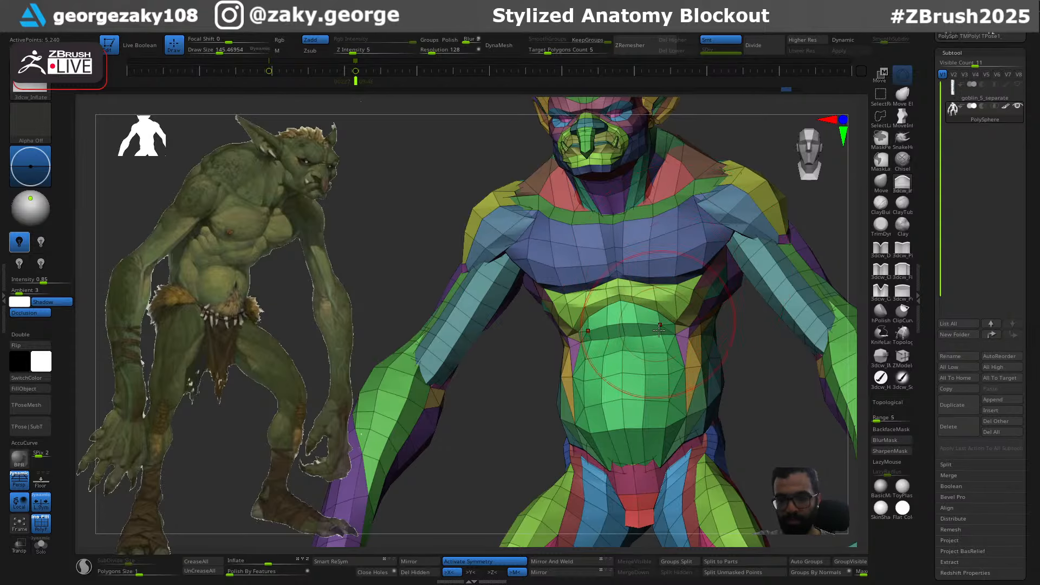
pyautogui.press('b')
pyautogui.press('s')
pyautogui.press('t')
pyautogui.press('l')
pyautogui.hotkey('ctrl', 'z')
pyautogui.press('s')
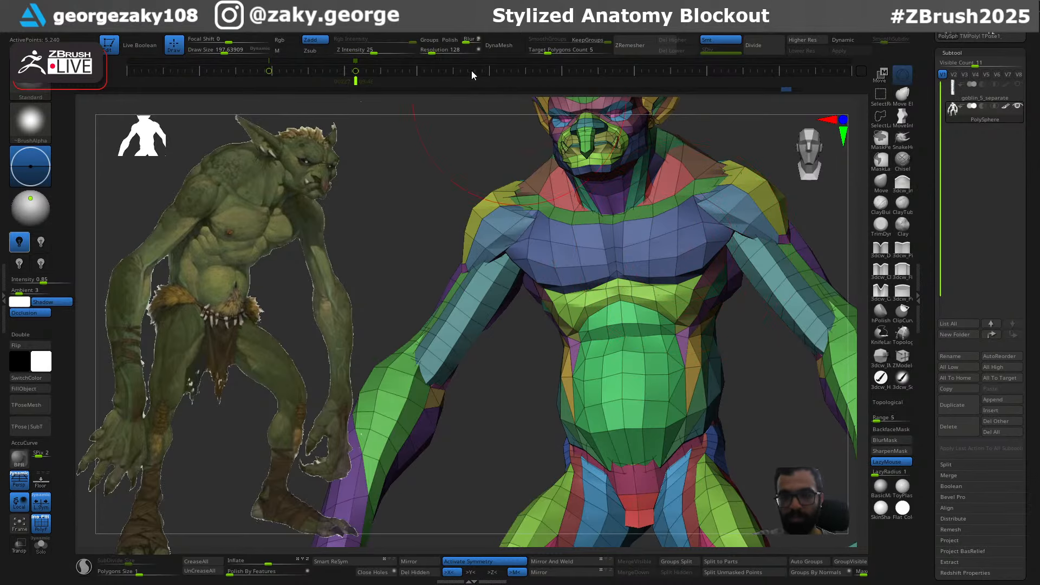
pyautogui.moveTo(377, 51); pyautogui.dragTo(367, 51)
pyautogui.moveTo(691, 260)
pyautogui.keyDown('ctrl'); pyautogui.mouseDown(button='right')
pyautogui.moveTo(721, 249)
pyautogui.moveTo(696, 277)
pyautogui.moveTo(742, 290)
pyautogui.mouseUp(button='right'); pyautogui.keyUp('ctrl')
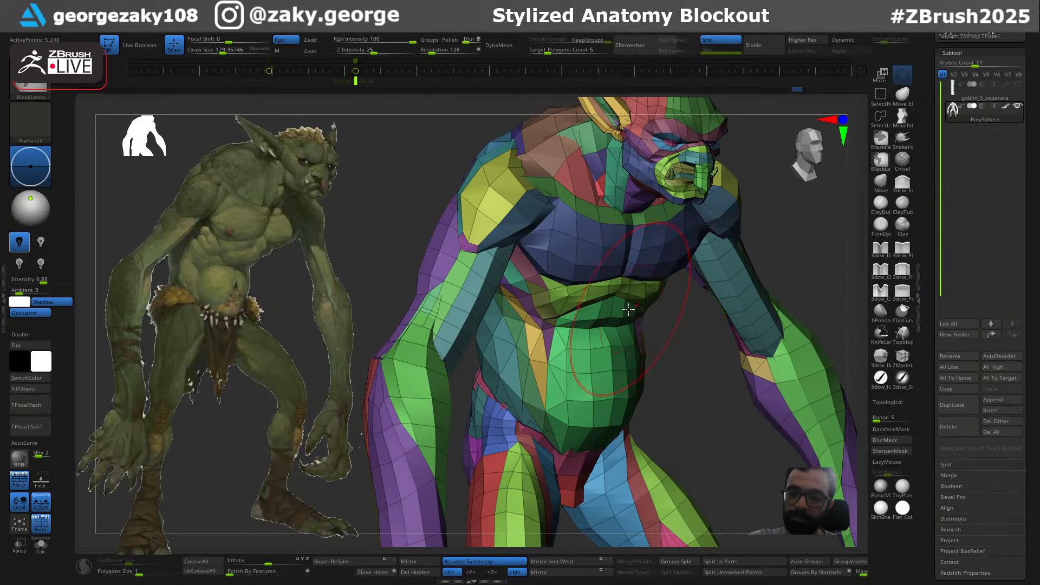
pyautogui.moveTo(644, 361)
pyautogui.mouseDown(button='right')
pyautogui.moveTo(620, 369)
pyautogui.moveTo(643, 349)
pyautogui.moveTo(619, 346)
pyautogui.moveTo(663, 319)
pyautogui.mouseUp(button='right')
pyautogui.press('[')
pyautogui.keyDown('alt'); pyautogui.moveTo(668, 277); pyautogui.dragTo(666, 239, button='right'); pyautogui.keyUp('alt')
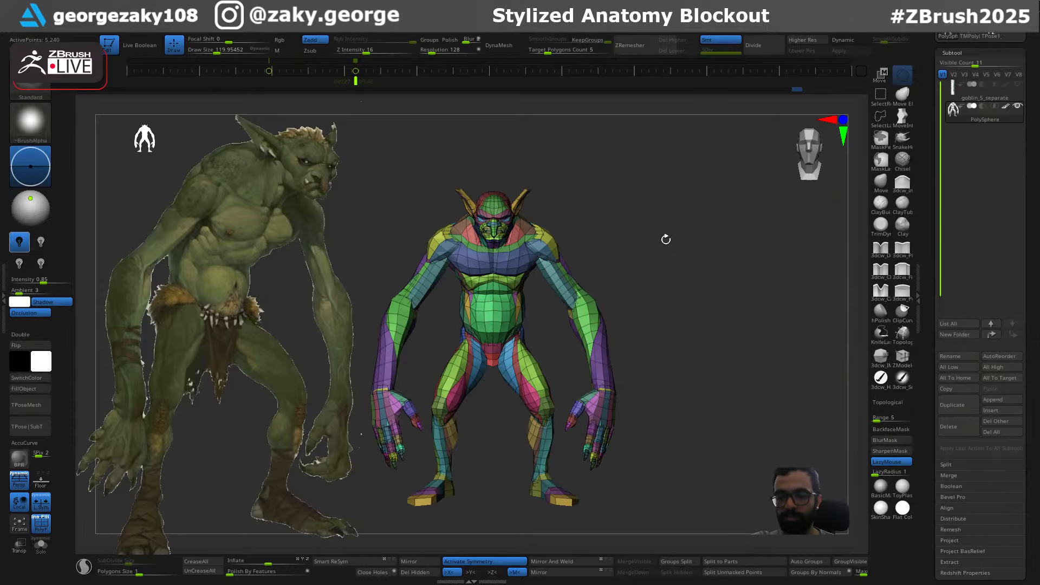
# Turn off perspective and adjust the side of the chest with the Move brush at a draw size of about 94
pyautogui.click(16, 485)
pyautogui.keyDown('alt'); pyautogui.moveTo(690, 339); pyautogui.dragTo(716, 319, button='right'); pyautogui.keyUp('alt')
pyautogui.moveTo(549, 247)
pyautogui.keyDown('ctrl'); pyautogui.mouseDown(button='right')
pyautogui.moveTo(555, 278)
pyautogui.moveTo(629, 321)
pyautogui.moveTo(654, 287)
pyautogui.mouseUp(button='right'); pyautogui.keyUp('ctrl')
pyautogui.press('b')
pyautogui.press('m')
pyautogui.press('v')
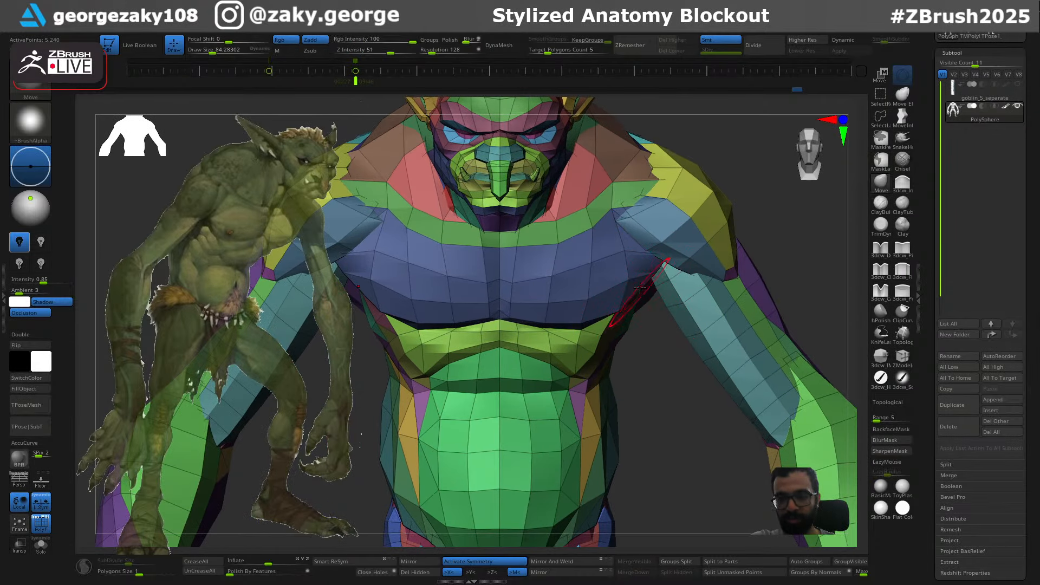
# Try to push the shoulders outward with the Move brush at a draw size of about 140, then undo it
pyautogui.keyDown('ctrl'); pyautogui.moveTo(691, 270); pyautogui.dragTo(709, 209, button='right'); pyautogui.keyUp('ctrl')
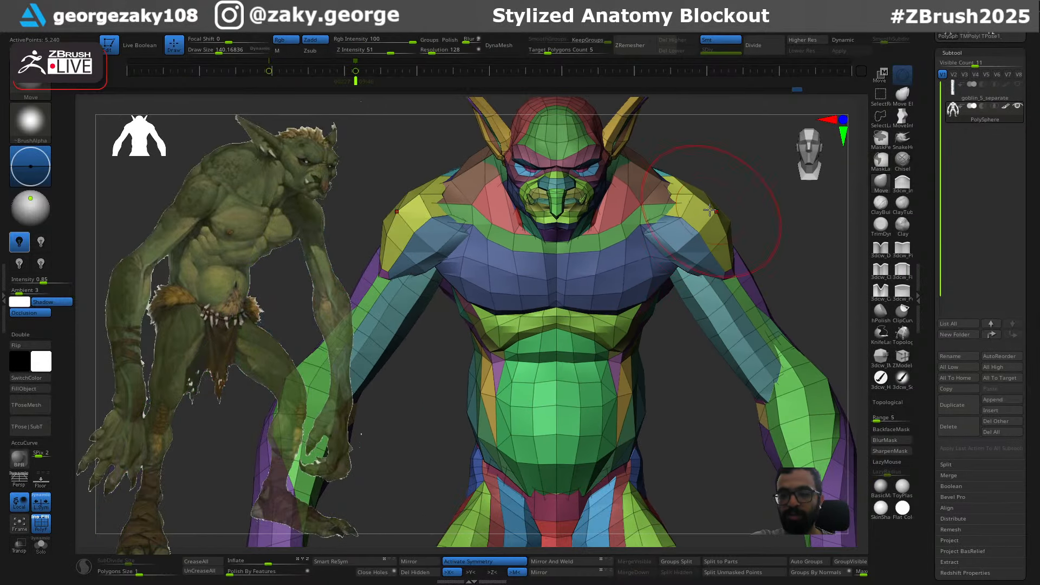
pyautogui.moveTo(706, 207); pyautogui.dragTo(727, 205)
pyautogui.hotkey('ctrl', 'z')
pyautogui.hotkey('ctrl', 'z')
pyautogui.press('s')
pyautogui.scroll(-3, 747, 228)
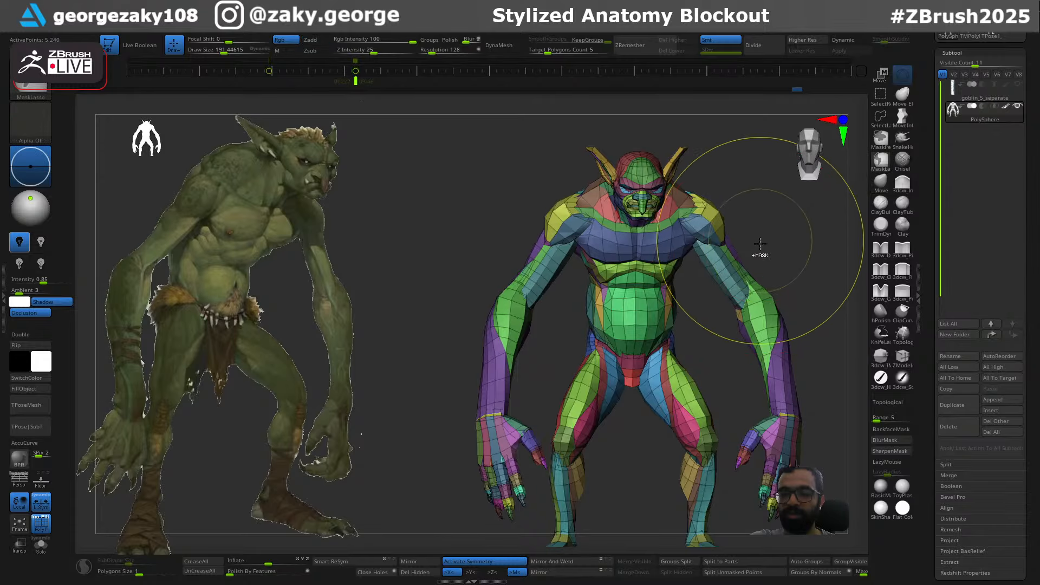
# Refine the elbow and upper forearm outline from the front with the Move brush at draw sizes of about 58 to 151
pyautogui.scroll(4, 783, 271)
pyautogui.press('s')
pyautogui.moveTo(763, 298)
pyautogui.mouseDown()
pyautogui.moveTo(820, 225)
pyautogui.moveTo(774, 241)
pyautogui.moveTo(800, 281)
pyautogui.moveTo(750, 214)
pyautogui.mouseUp()
pyautogui.press(']')
pyautogui.press(']')
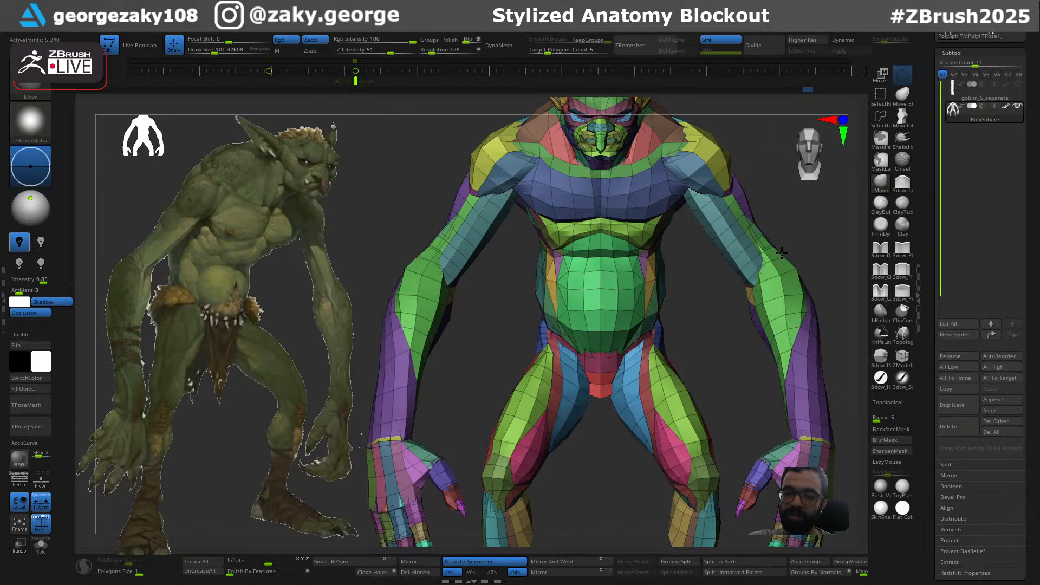
pyautogui.press('[')
pyautogui.press('[')
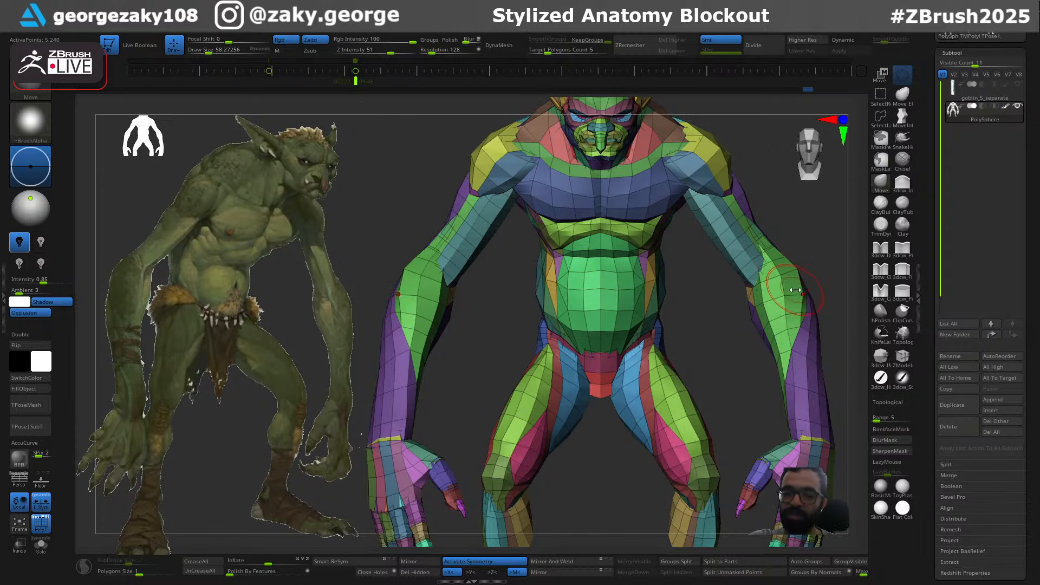
pyautogui.press(']')
pyautogui.press(']')
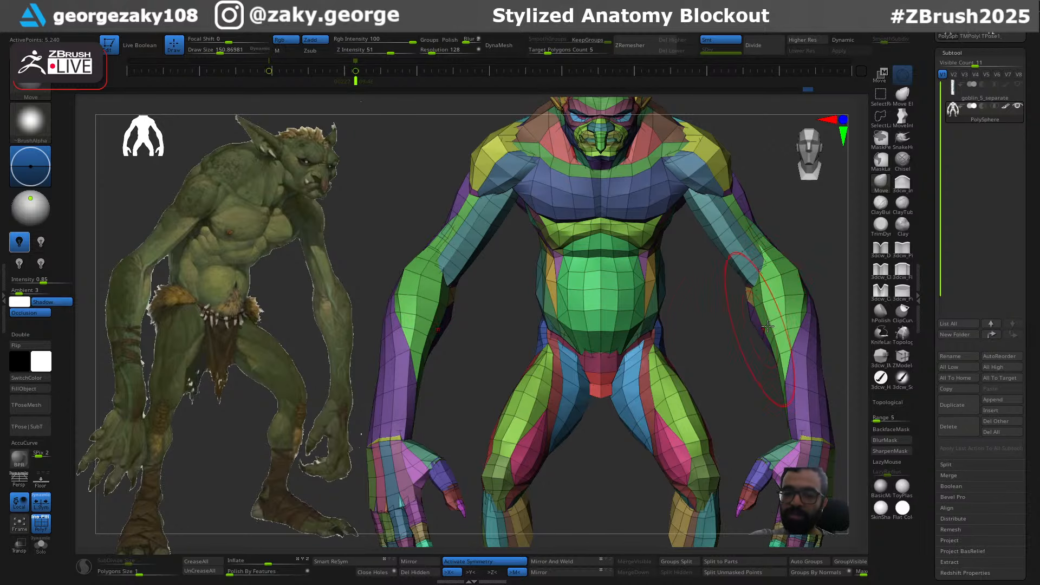
# Refine the forearm's outer contour from a three-quarter view with the Move brush, reducing the draw size to about 93
pyautogui.press('s')
pyautogui.moveTo(834, 317); pyautogui.dragTo(807, 343)
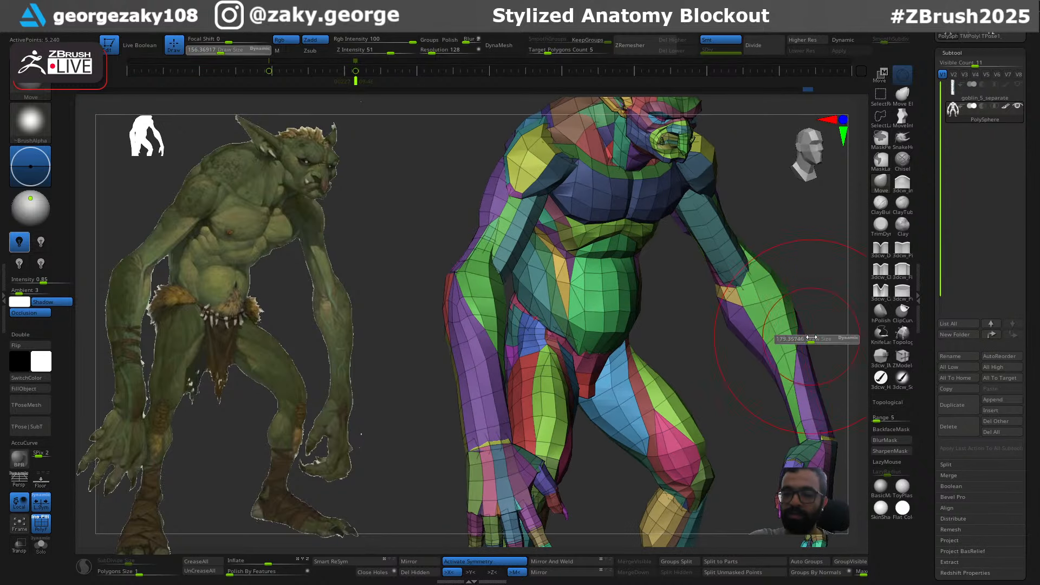
pyautogui.press('[')
pyautogui.press('[')
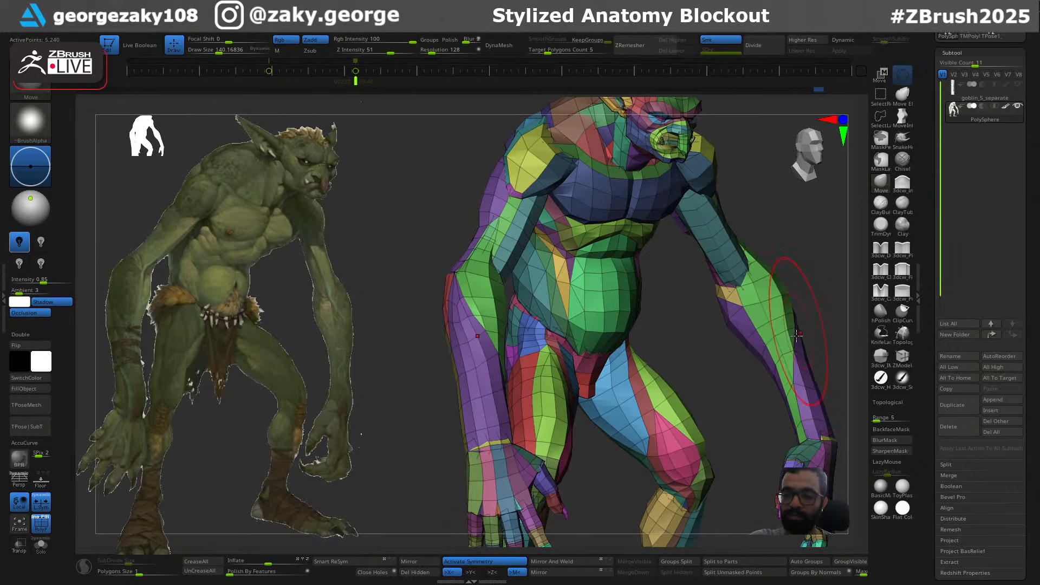
pyautogui.press('[')
pyautogui.press('[')
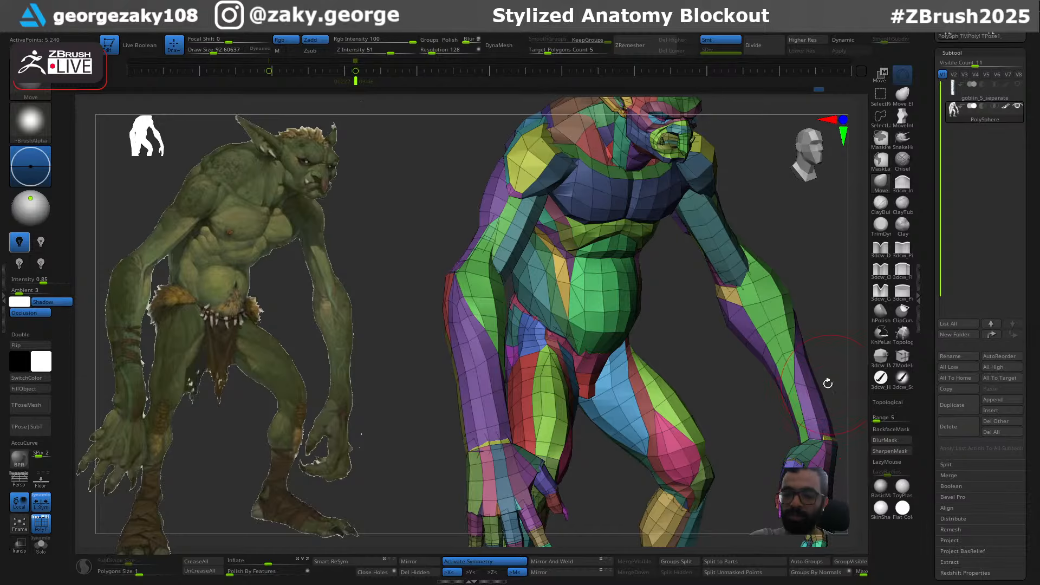
# Set the draw size to about 69, hide the reference painting and show the whole goblin from the front
pyautogui.moveTo(824, 383)
pyautogui.mouseDown()
pyautogui.moveTo(846, 388)
pyautogui.moveTo(866, 310)
pyautogui.mouseUp()
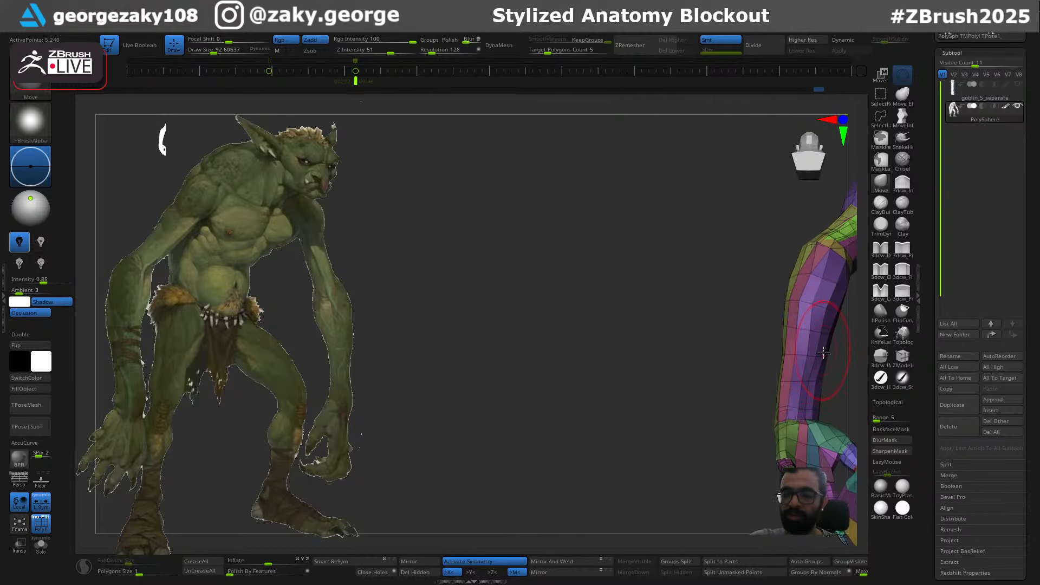
pyautogui.press('s')
pyautogui.moveTo(800, 354); pyautogui.dragTo(796, 354)
pyautogui.moveTo(800, 358)
pyautogui.keyDown('ctrl'); pyautogui.mouseDown(button='right')
pyautogui.moveTo(761, 306)
pyautogui.moveTo(743, 306)
pyautogui.moveTo(825, 383)
pyautogui.moveTo(836, 341)
pyautogui.moveTo(825, 315)
pyautogui.mouseUp(button='right'); pyautogui.keyUp('ctrl')
pyautogui.moveTo(824, 315)
pyautogui.keyDown('alt'); pyautogui.mouseDown(button='right')
pyautogui.moveTo(476, 308)
pyautogui.moveTo(515, 364)
pyautogui.moveTo(539, 353)
pyautogui.moveTo(562, 362)
pyautogui.moveTo(544, 359)
pyautogui.mouseUp(button='right'); pyautogui.keyUp('alt')
pyautogui.hotkey('shift', 'z')
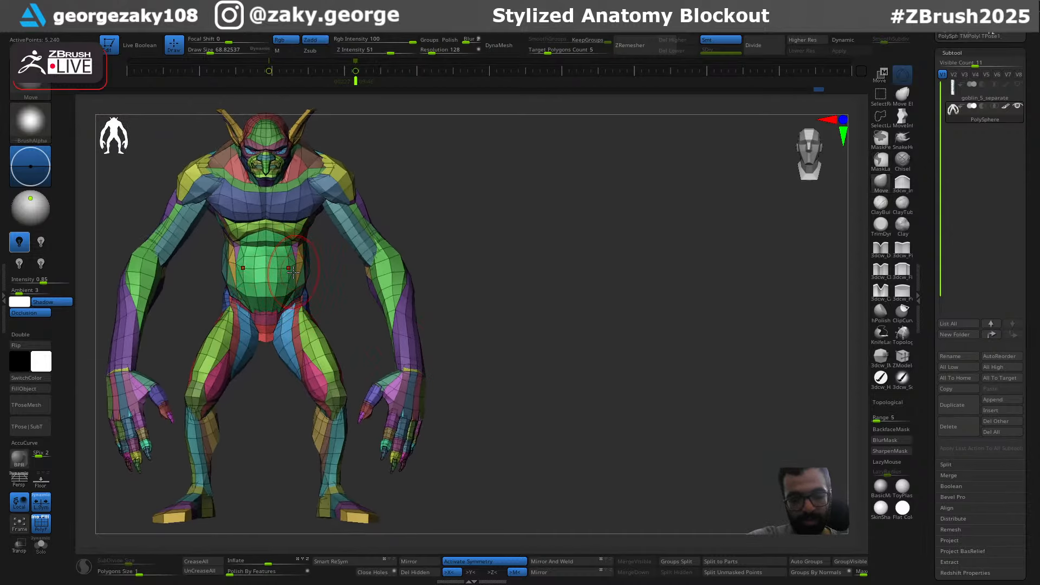
# Refine the upper belly and waist outline from the front with the Move brush at a draw size of about 58
pyautogui.press('s')
pyautogui.moveTo(293, 273); pyautogui.dragTo(299, 272)
pyautogui.moveTo(279, 237); pyautogui.dragTo(281, 256)
pyautogui.press('s')
pyautogui.moveTo(287, 242)
pyautogui.mouseDown()
pyautogui.moveTo(294, 232)
pyautogui.moveTo(282, 223)
pyautogui.mouseUp()
pyautogui.press('s')
pyautogui.press('s')
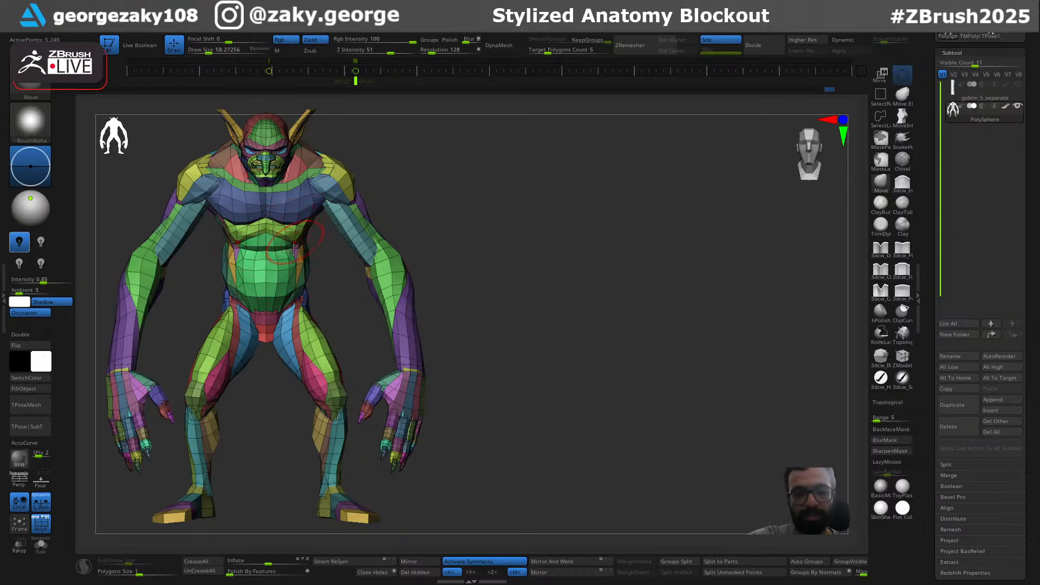
# Adjust the goblin's waist and knees from the front with the Move brush, raising the draw size to about 110 and 151
pyautogui.press('s')
pyautogui.moveTo(294, 278); pyautogui.dragTo(302, 272)
pyautogui.press('s')
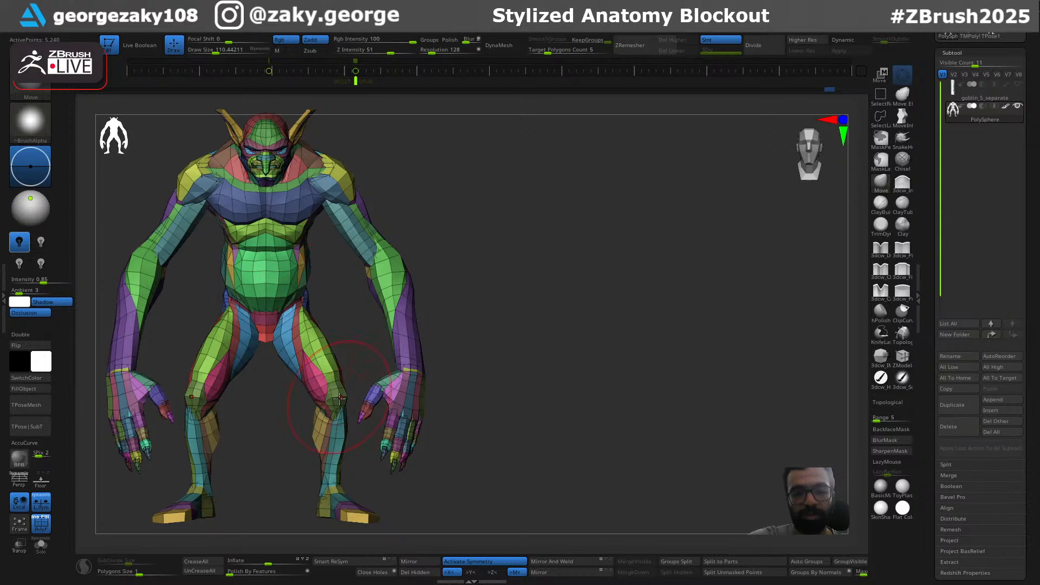
pyautogui.press('s')
pyautogui.moveTo(341, 396); pyautogui.dragTo(344, 369)
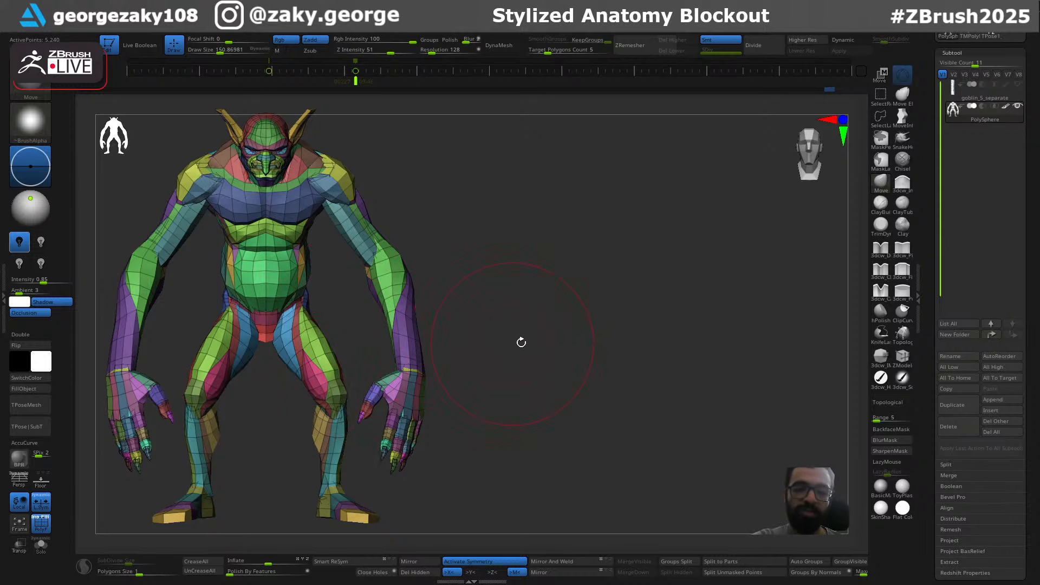
# Save the tool as goblin_5_merged
pyautogui.moveTo(507, 356)
pyautogui.mouseDown()
pyautogui.moveTo(515, 378)
pyautogui.moveTo(511, 371)
pyautogui.mouseUp()
pyautogui.hotkey('ctrl', 's')
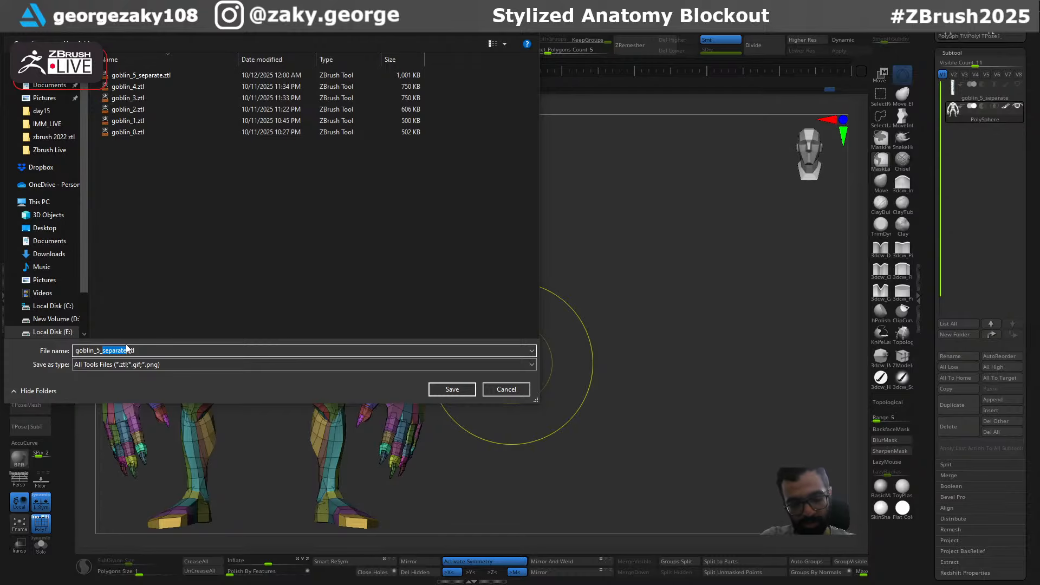
pyautogui.write('merged')
pyautogui.press('Return')
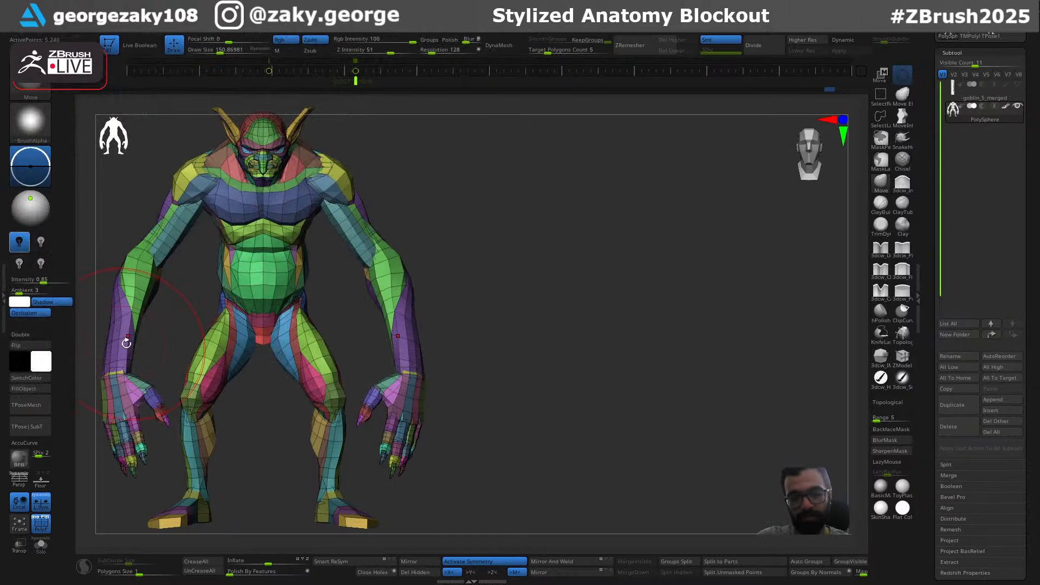
# Collapse the side tray to widen the workspace and create a new window-sized document without saving the old one
pyautogui.moveTo(606, 390); pyautogui.dragTo(583, 375)
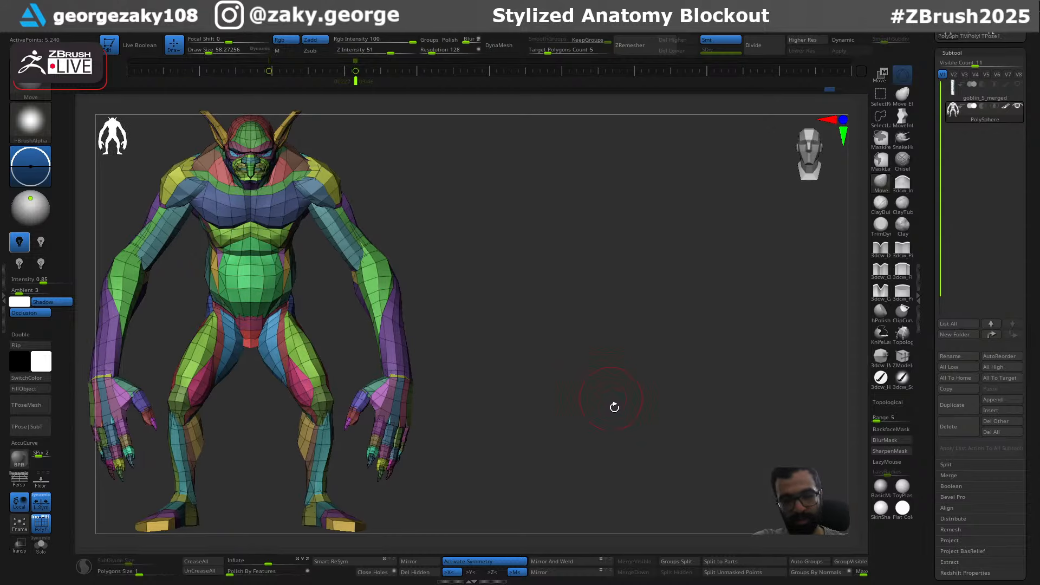
pyautogui.click(920, 294)
pyautogui.moveTo(827, 334); pyautogui.dragTo(792, 344)
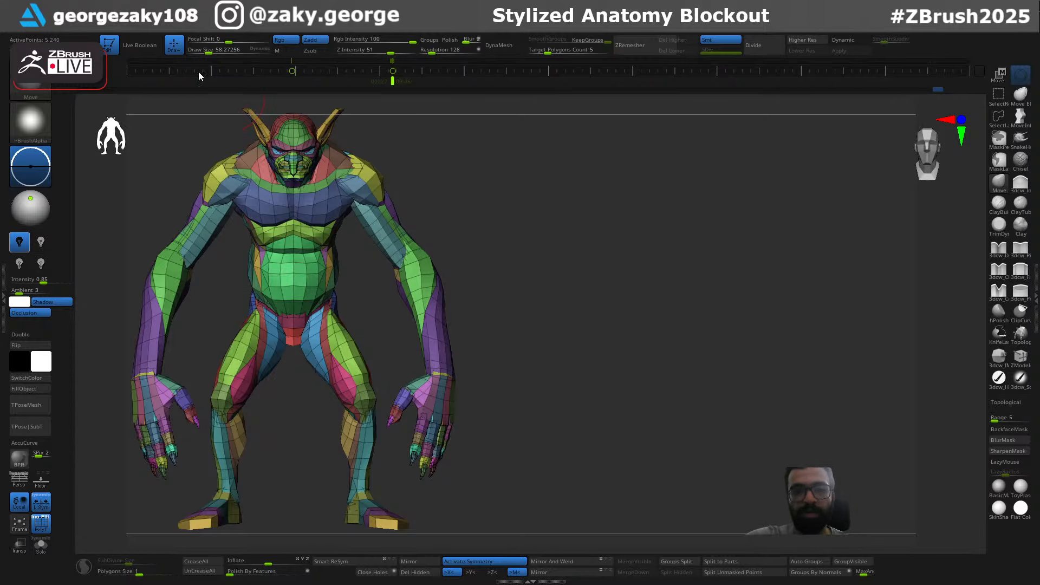
pyautogui.moveTo(130, 31)
pyautogui.click(175, 135)
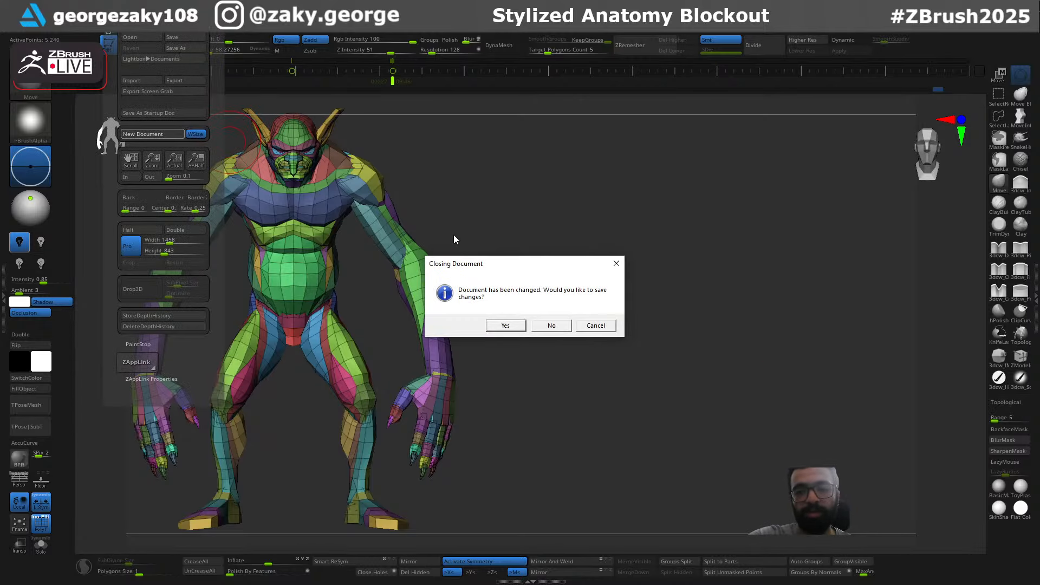
pyautogui.click(552, 325)
# Draw the goblin on the new document, clear the canvas, redraw it and enter Edit mode
pyautogui.moveTo(190, 379); pyautogui.dragTo(187, 407)
pyautogui.press('t')
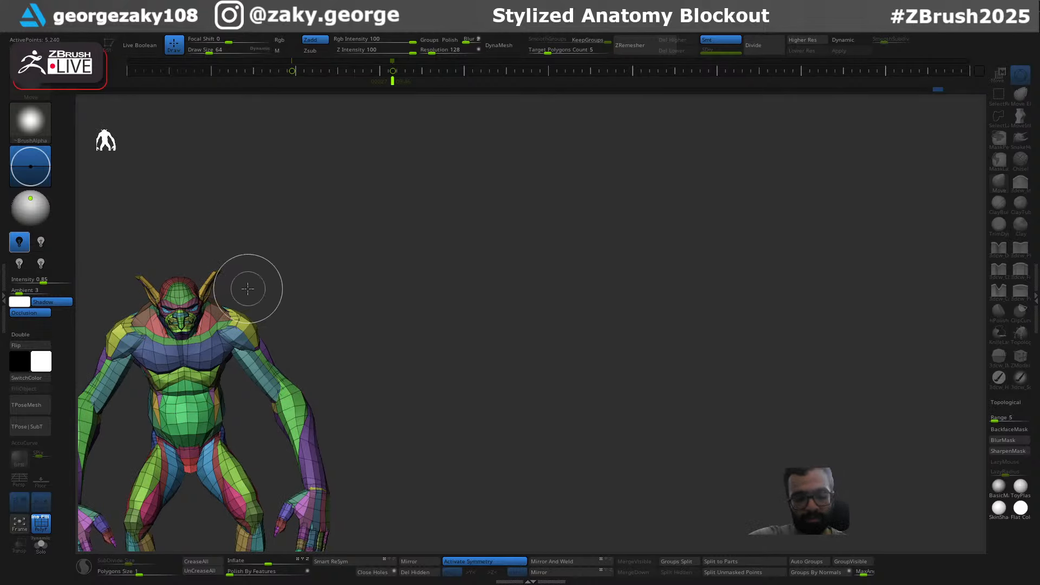
pyautogui.hotkey('ctrl', 'n')
pyautogui.moveTo(202, 306); pyautogui.dragTo(208, 403)
pyautogui.press('t')
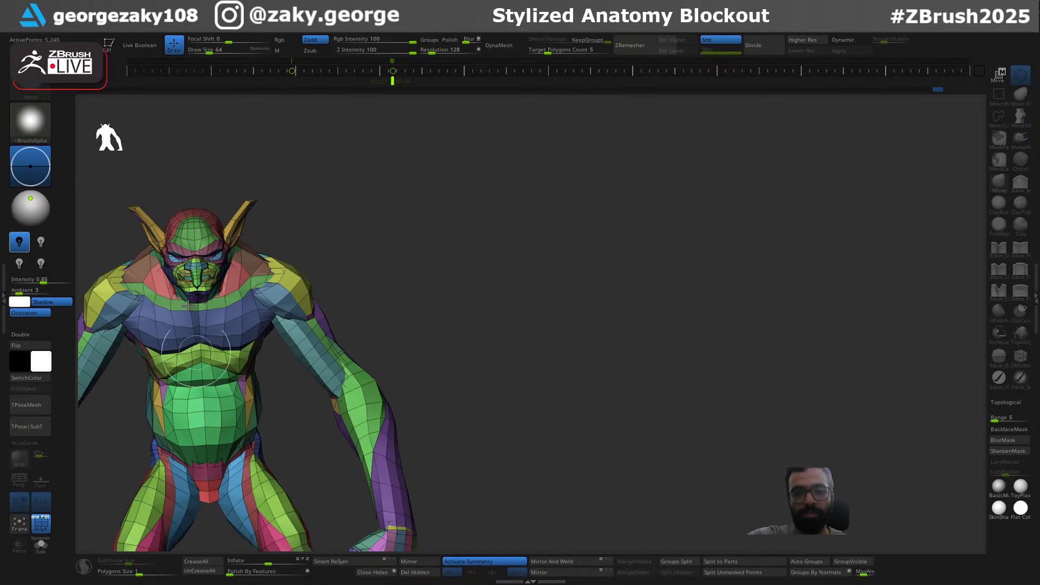
pyautogui.click(112, 47)
pyautogui.moveTo(390, 323)
pyautogui.keyDown('ctrl'); pyautogui.mouseDown(button='right')
pyautogui.moveTo(411, 318)
pyautogui.moveTo(453, 230)
pyautogui.moveTo(448, 293)
pyautogui.moveTo(428, 294)
pyautogui.mouseUp(button='right'); pyautogui.keyUp('ctrl')
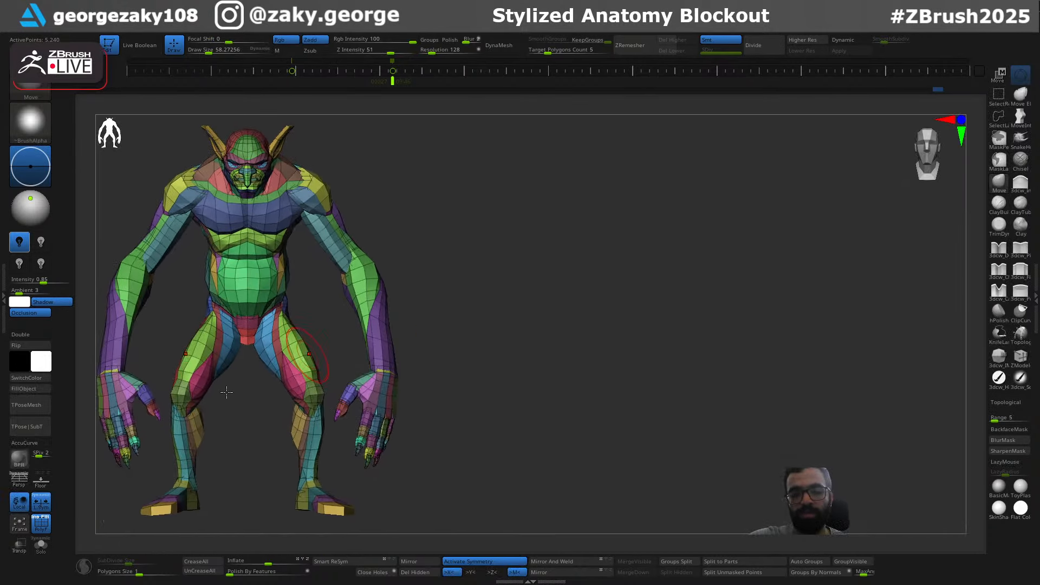
# Turn on perspective and fit the front-facing goblin in the left third of the canvas, with the draw size at about 106
pyautogui.click(20, 479)
pyautogui.moveTo(506, 351); pyautogui.dragTo(531, 367, button='right')
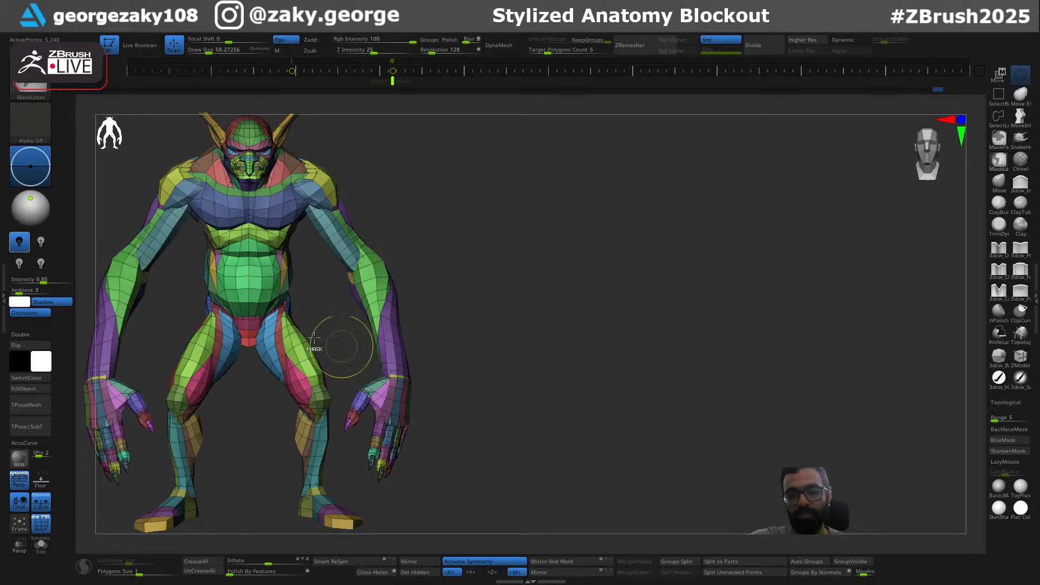
pyautogui.keyDown('ctrl'); pyautogui.moveTo(342, 346); pyautogui.dragTo(278, 326, button='right'); pyautogui.keyUp('ctrl')
pyautogui.moveTo(489, 308); pyautogui.dragTo(491, 312, button='right')
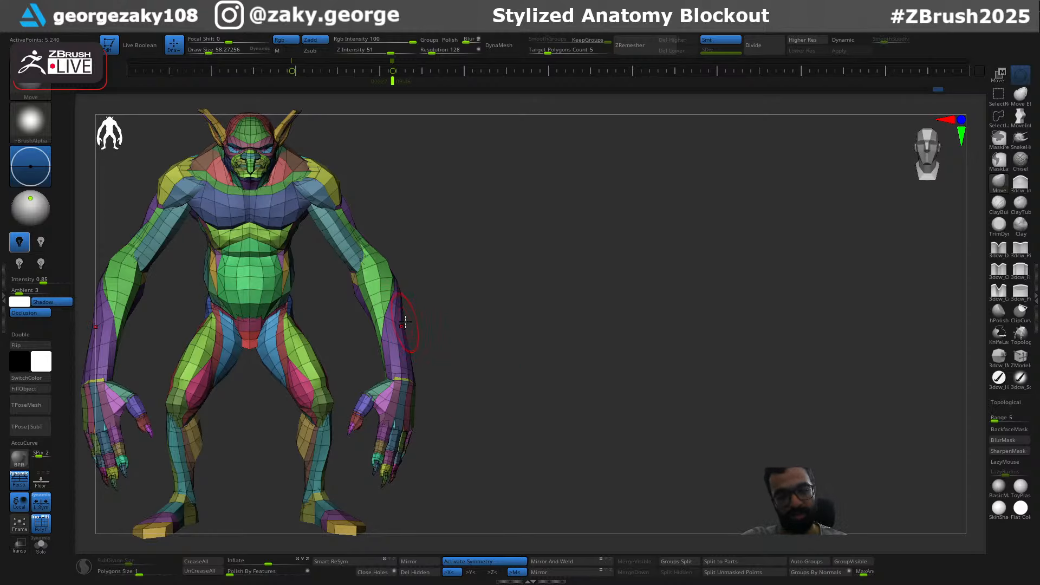
pyautogui.press('s')
pyautogui.moveTo(405, 323); pyautogui.dragTo(401, 326)
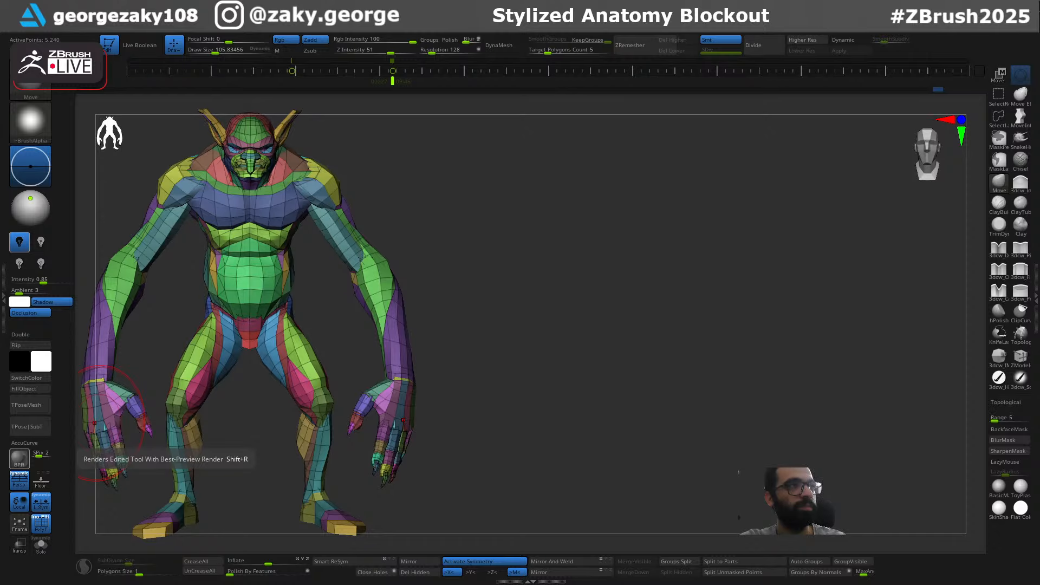
# Switch to the browser and examine the head, arm, torso and leg images of the Ultimate IMM Anatomy Primitives artwork on ArtStation
pyautogui.moveTo(0, 163); pyautogui.dragTo(530, 0)
pyautogui.scroll(5, 459, 330)
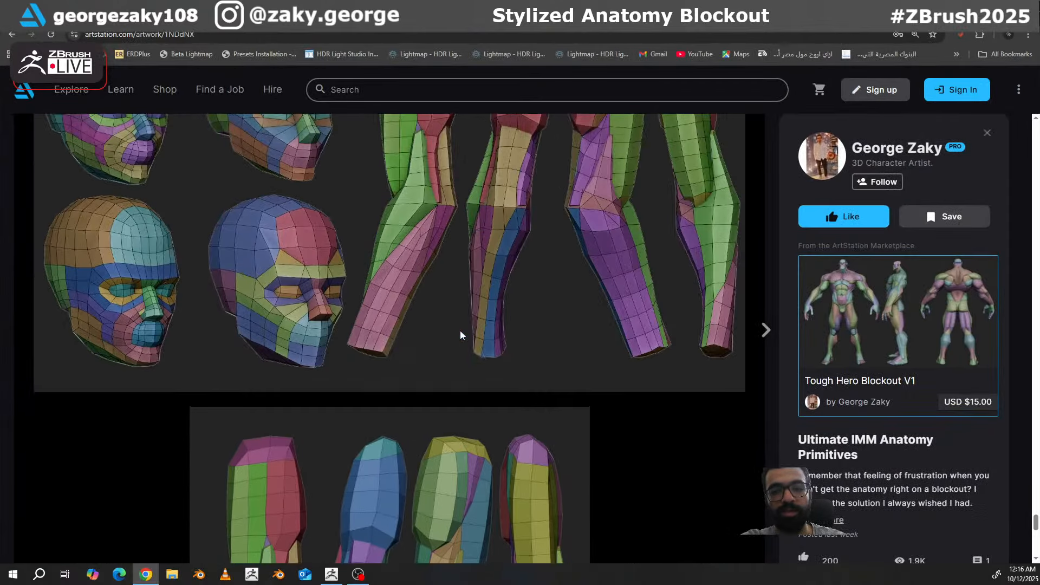
pyautogui.scroll(15, 460, 330)
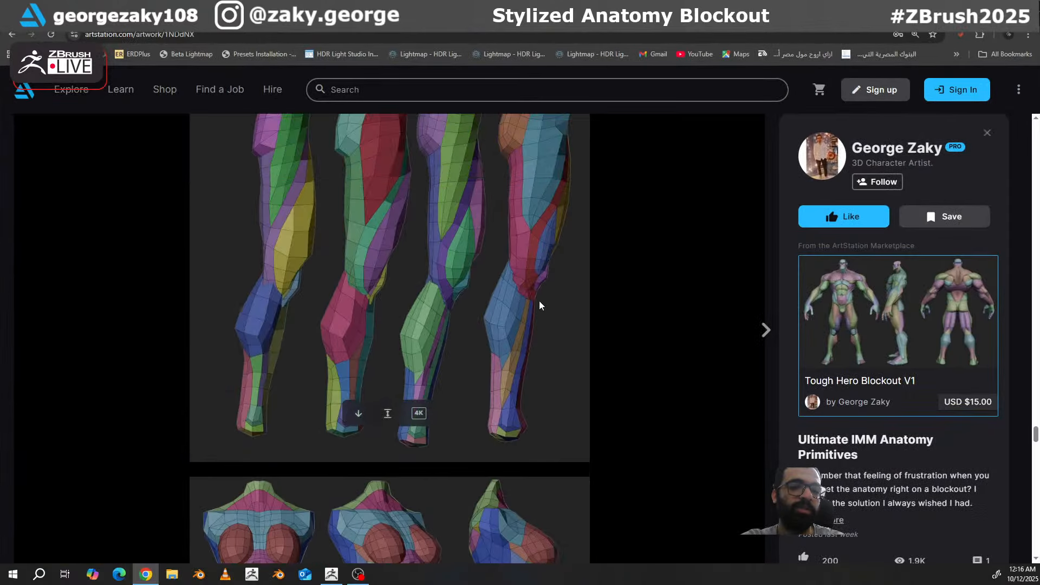
pyautogui.scroll(10, 540, 305)
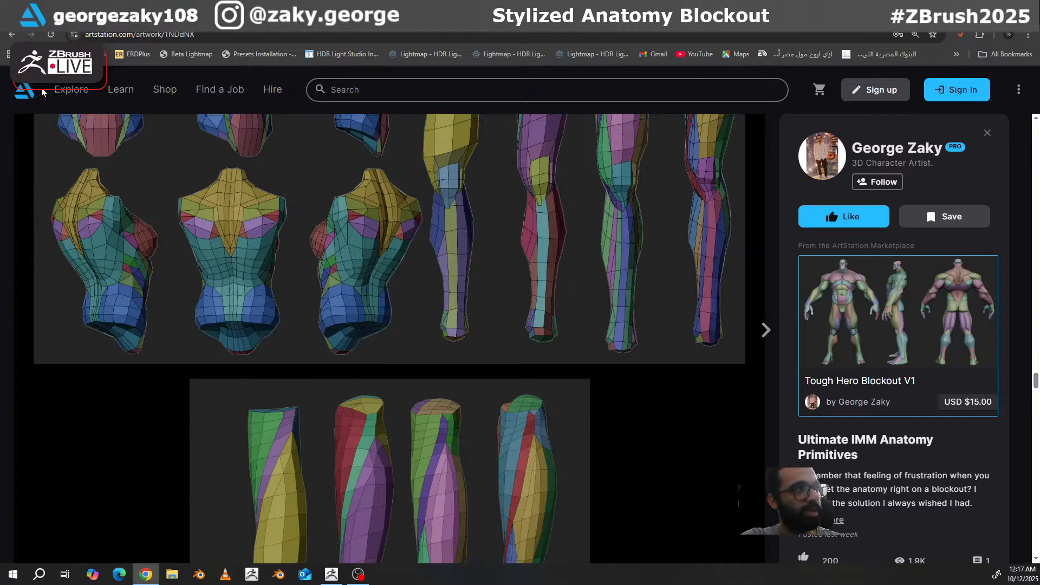
pyautogui.scroll(4, 390, 244)
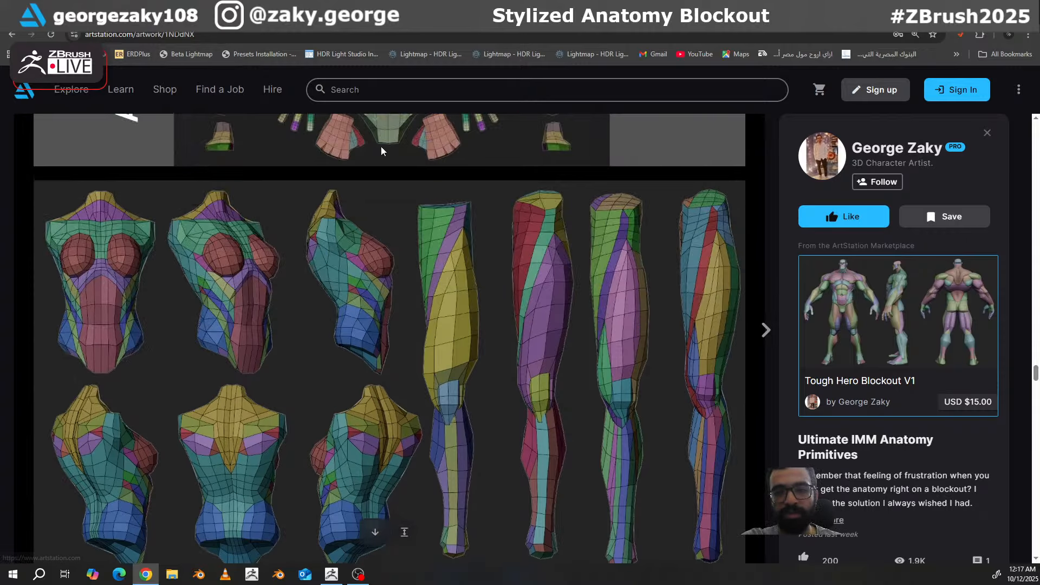
# Open the artist's ArtStation portfolio, examine the anatomy blockout artworks and switch back to ZBrush
pyautogui.click(903, 143)
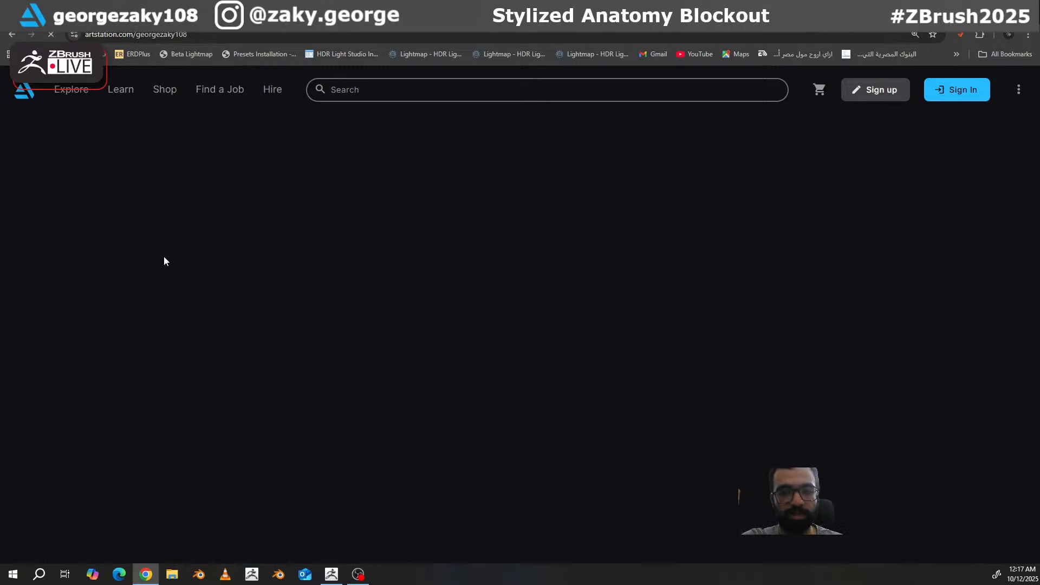
pyautogui.scroll(-2, 179, 304)
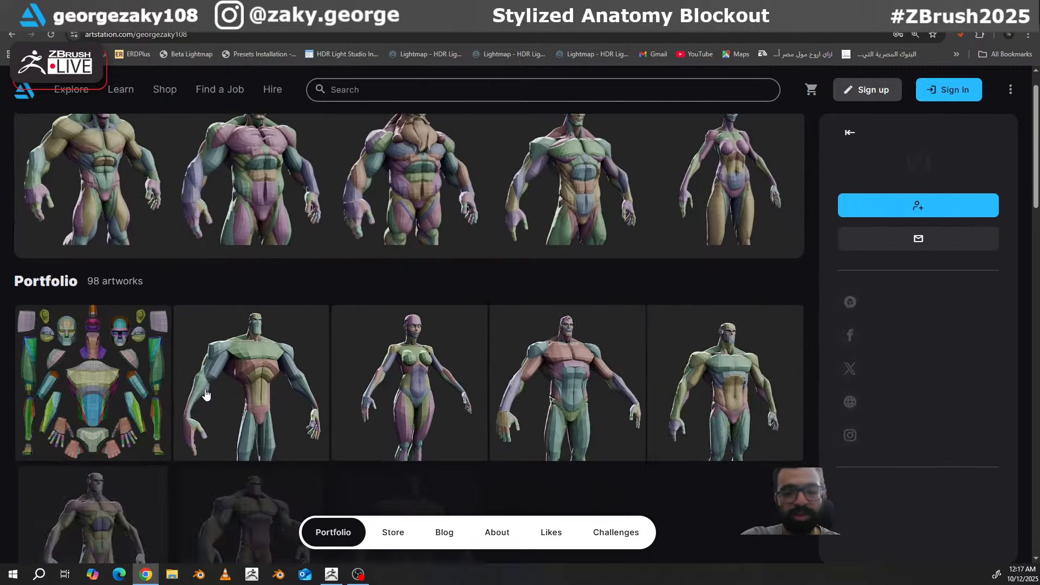
pyautogui.scroll(-10, 255, 345)
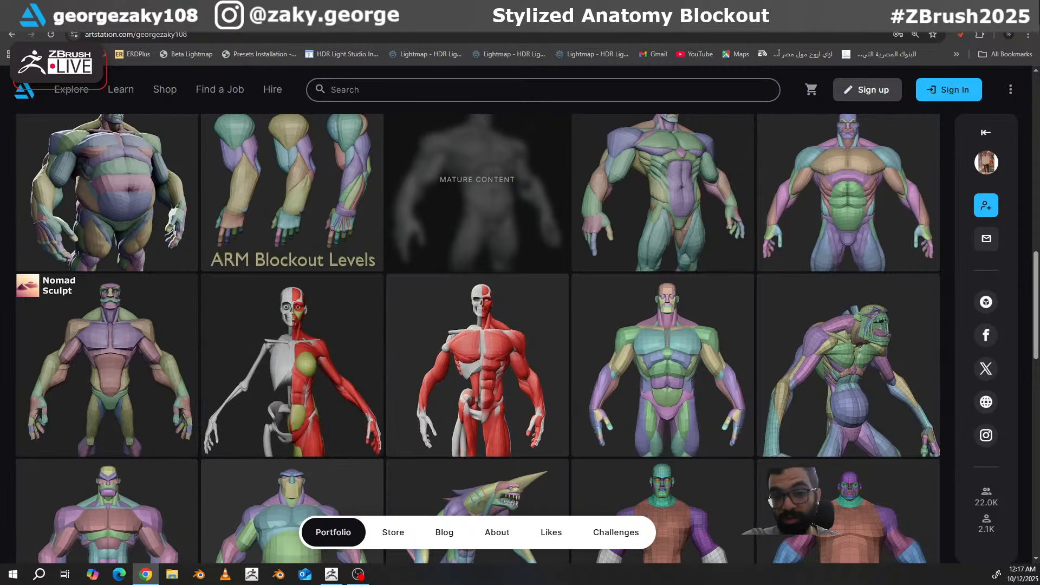
pyautogui.scroll(5, 297, 401)
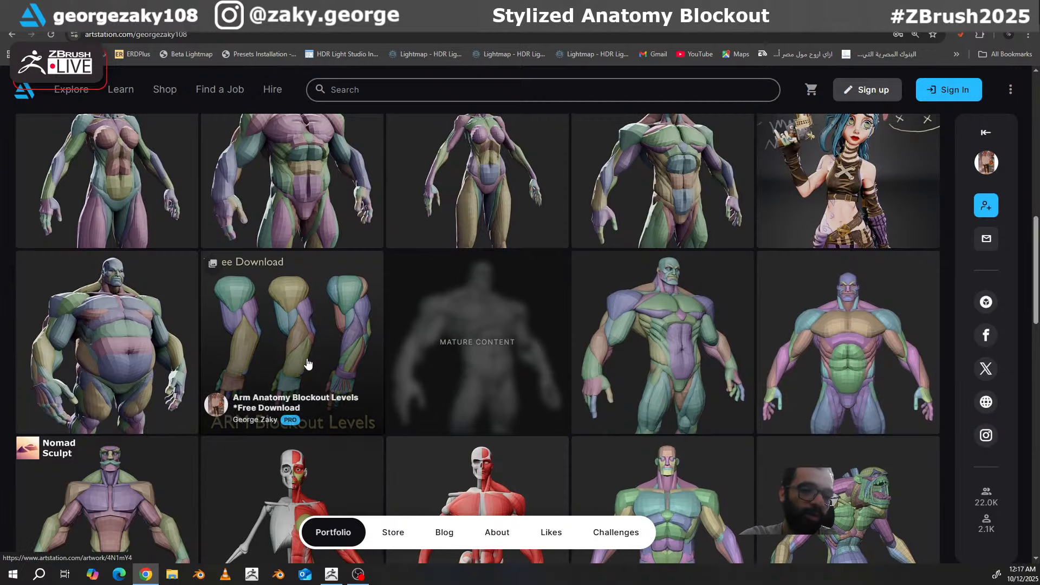
pyautogui.scroll(10, 307, 362)
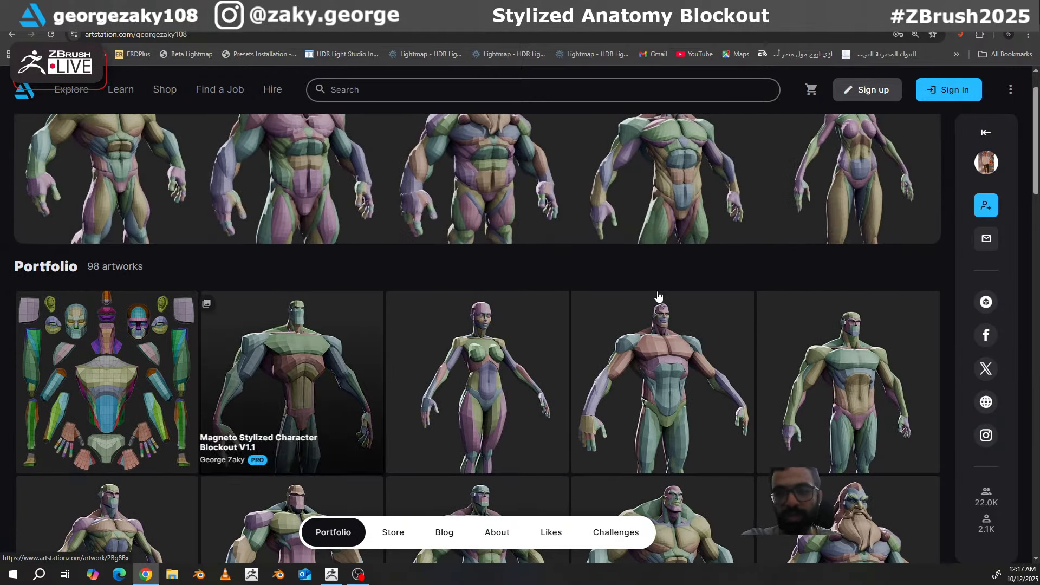
pyautogui.hotkey('alt', 'Tab')
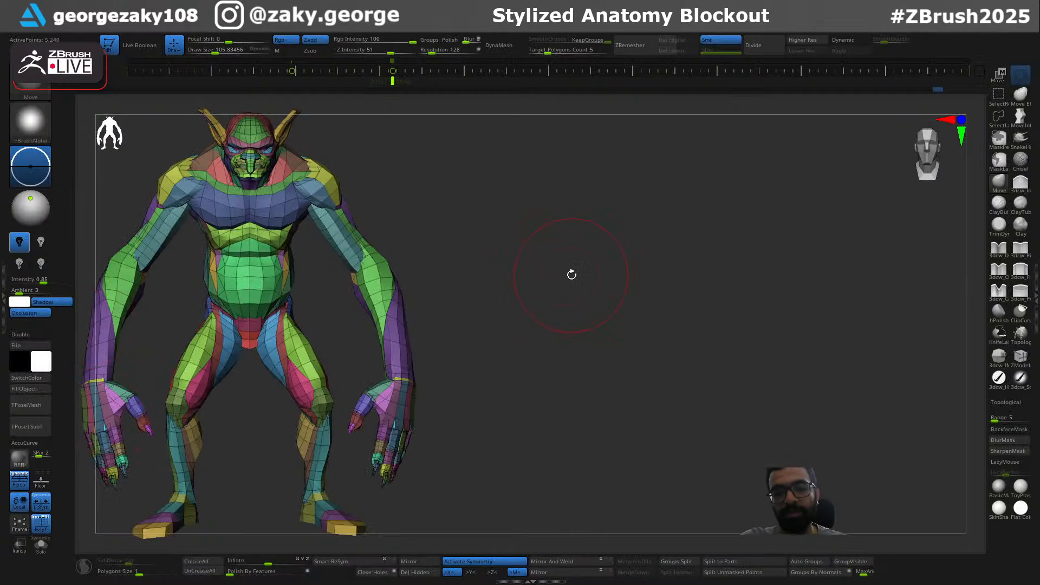
# Snapshot the goblin's front view onto the canvas and place the live model beside it in side view
pyautogui.hotkey('shift', 's')
pyautogui.keyDown('alt'); pyautogui.moveTo(544, 328); pyautogui.dragTo(785, 341); pyautogui.keyUp('alt')
pyautogui.keyDown('shift'); pyautogui.moveTo(785, 340); pyautogui.dragTo(662, 341); pyautogui.keyUp('shift')
pyautogui.moveTo(725, 336)
pyautogui.keyDown('alt'); pyautogui.mouseDown()
pyautogui.moveTo(673, 328)
pyautogui.moveTo(688, 339)
pyautogui.mouseUp(); pyautogui.keyUp('alt')
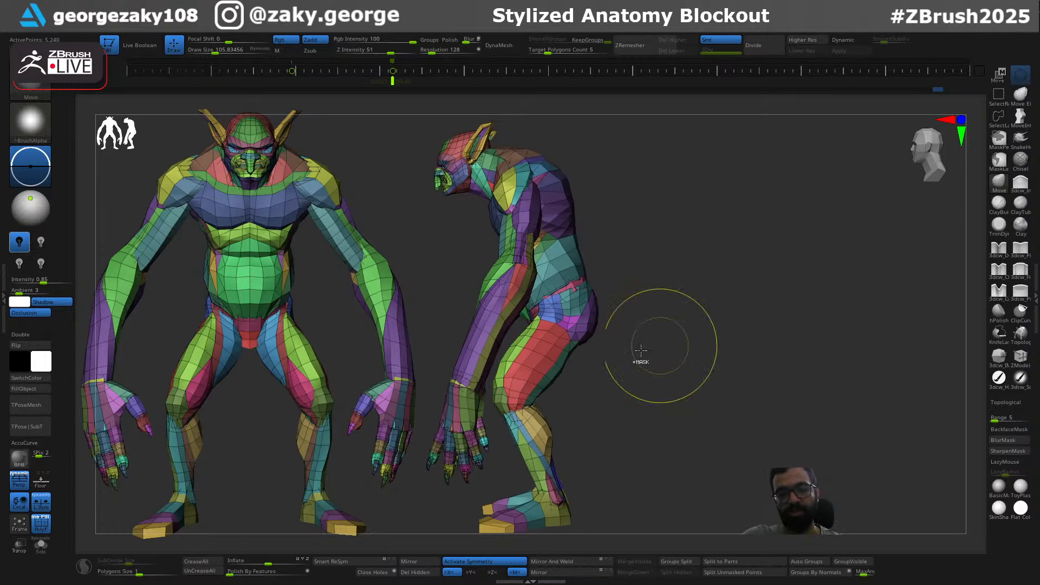
# Snapshot the side view in the middle of the canvas and place the goblin's back view in the right third
pyautogui.keyDown('ctrl'); pyautogui.moveTo(543, 343); pyautogui.dragTo(544, 348, button='right'); pyautogui.keyUp('ctrl')
pyautogui.moveTo(647, 356)
pyautogui.mouseDown()
pyautogui.moveTo(884, 356)
pyautogui.moveTo(910, 395)
pyautogui.mouseUp()
pyautogui.press('shift')
pyautogui.hotkey('shift', 's')
pyautogui.keyDown('alt'); pyautogui.moveTo(852, 450); pyautogui.dragTo(815, 462); pyautogui.keyUp('alt')
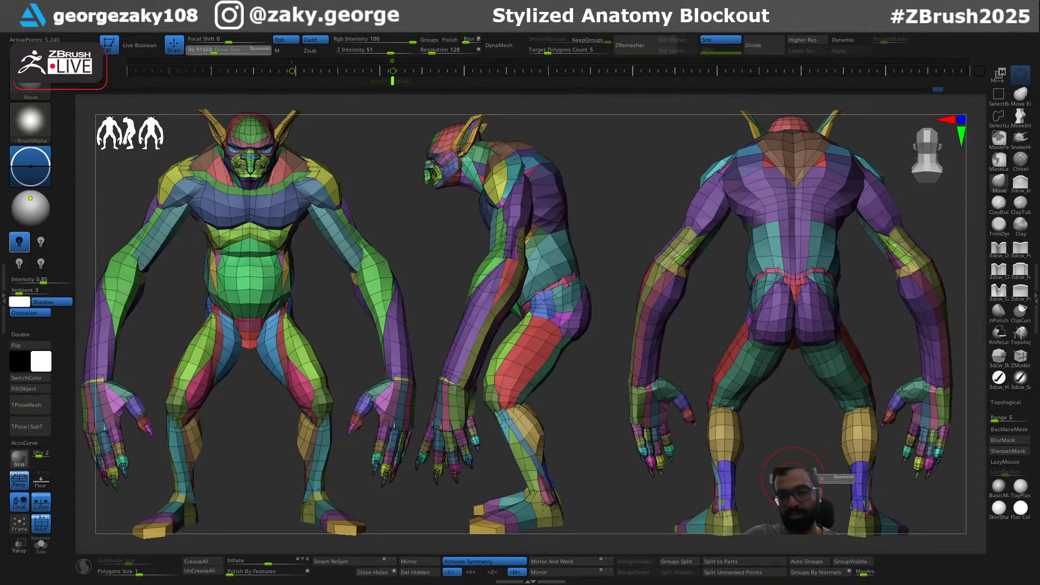